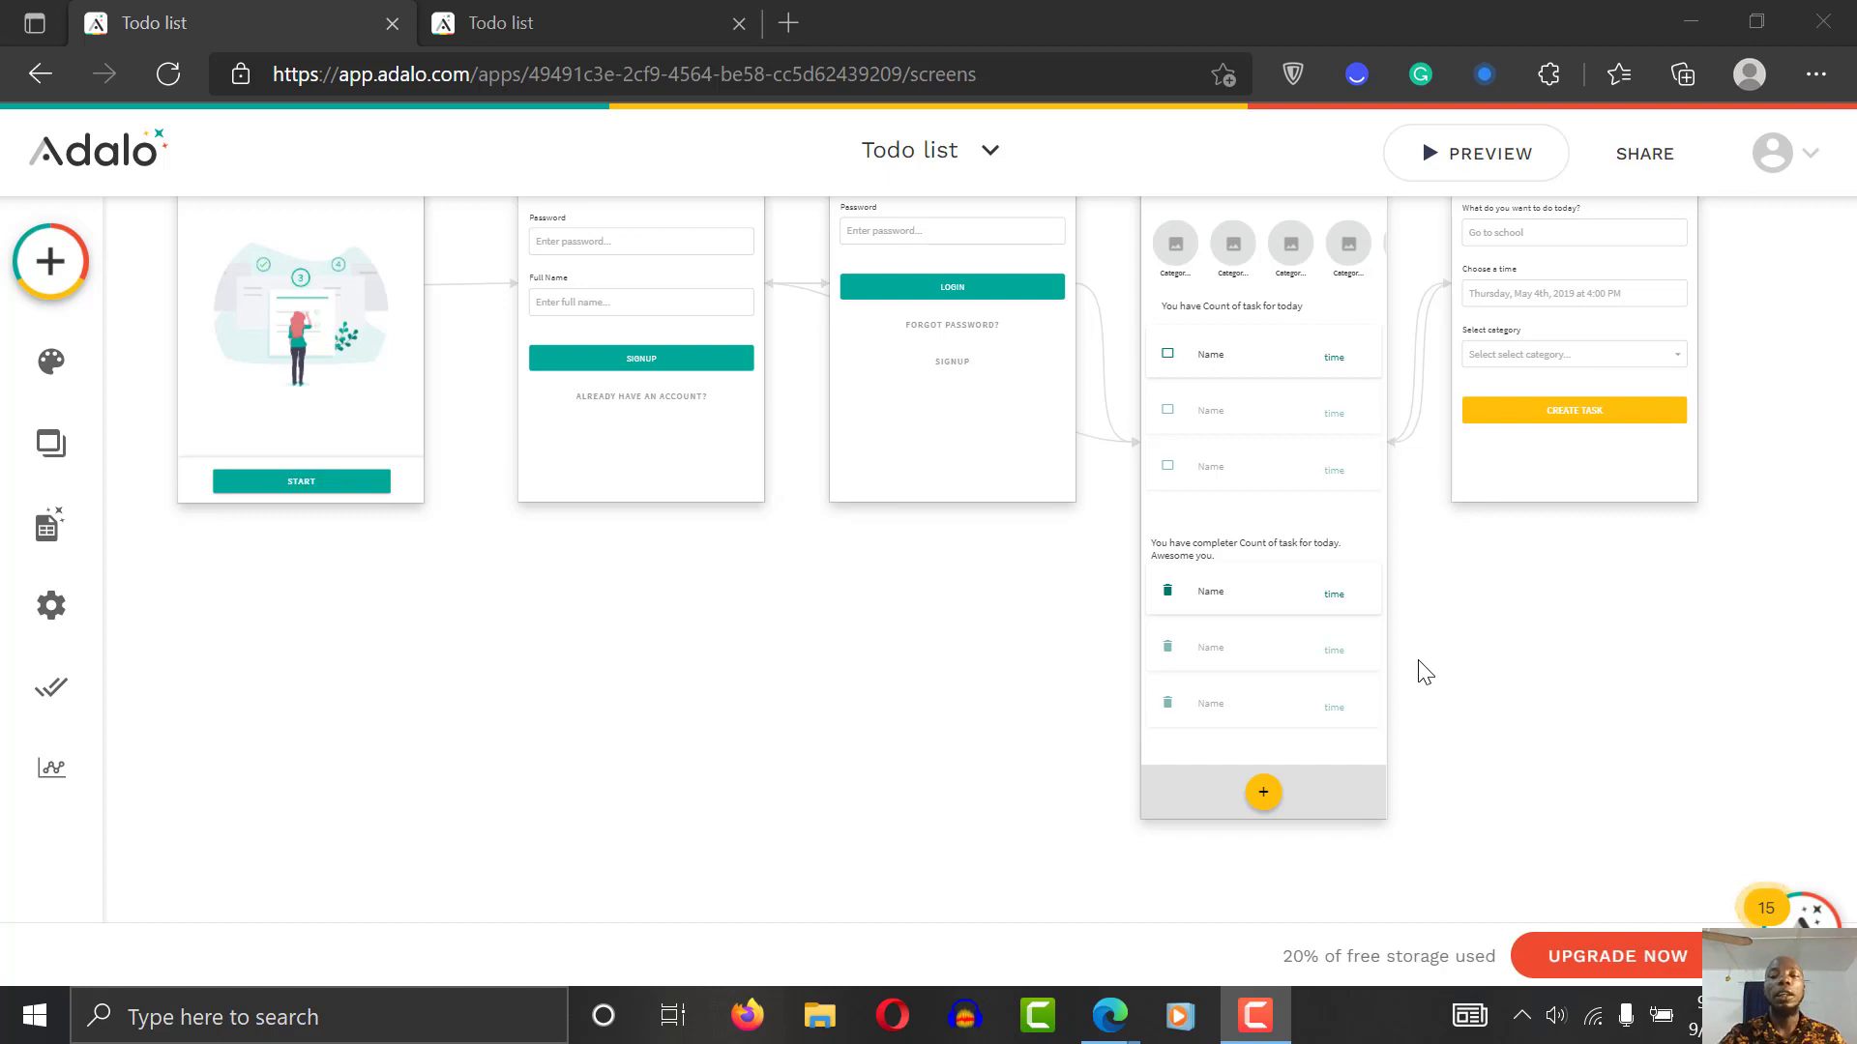
Step: Focus the Adalo editor and launch the Todo list app's phone preview
{"action": "left_click", "coordinate": [1558, 664]}
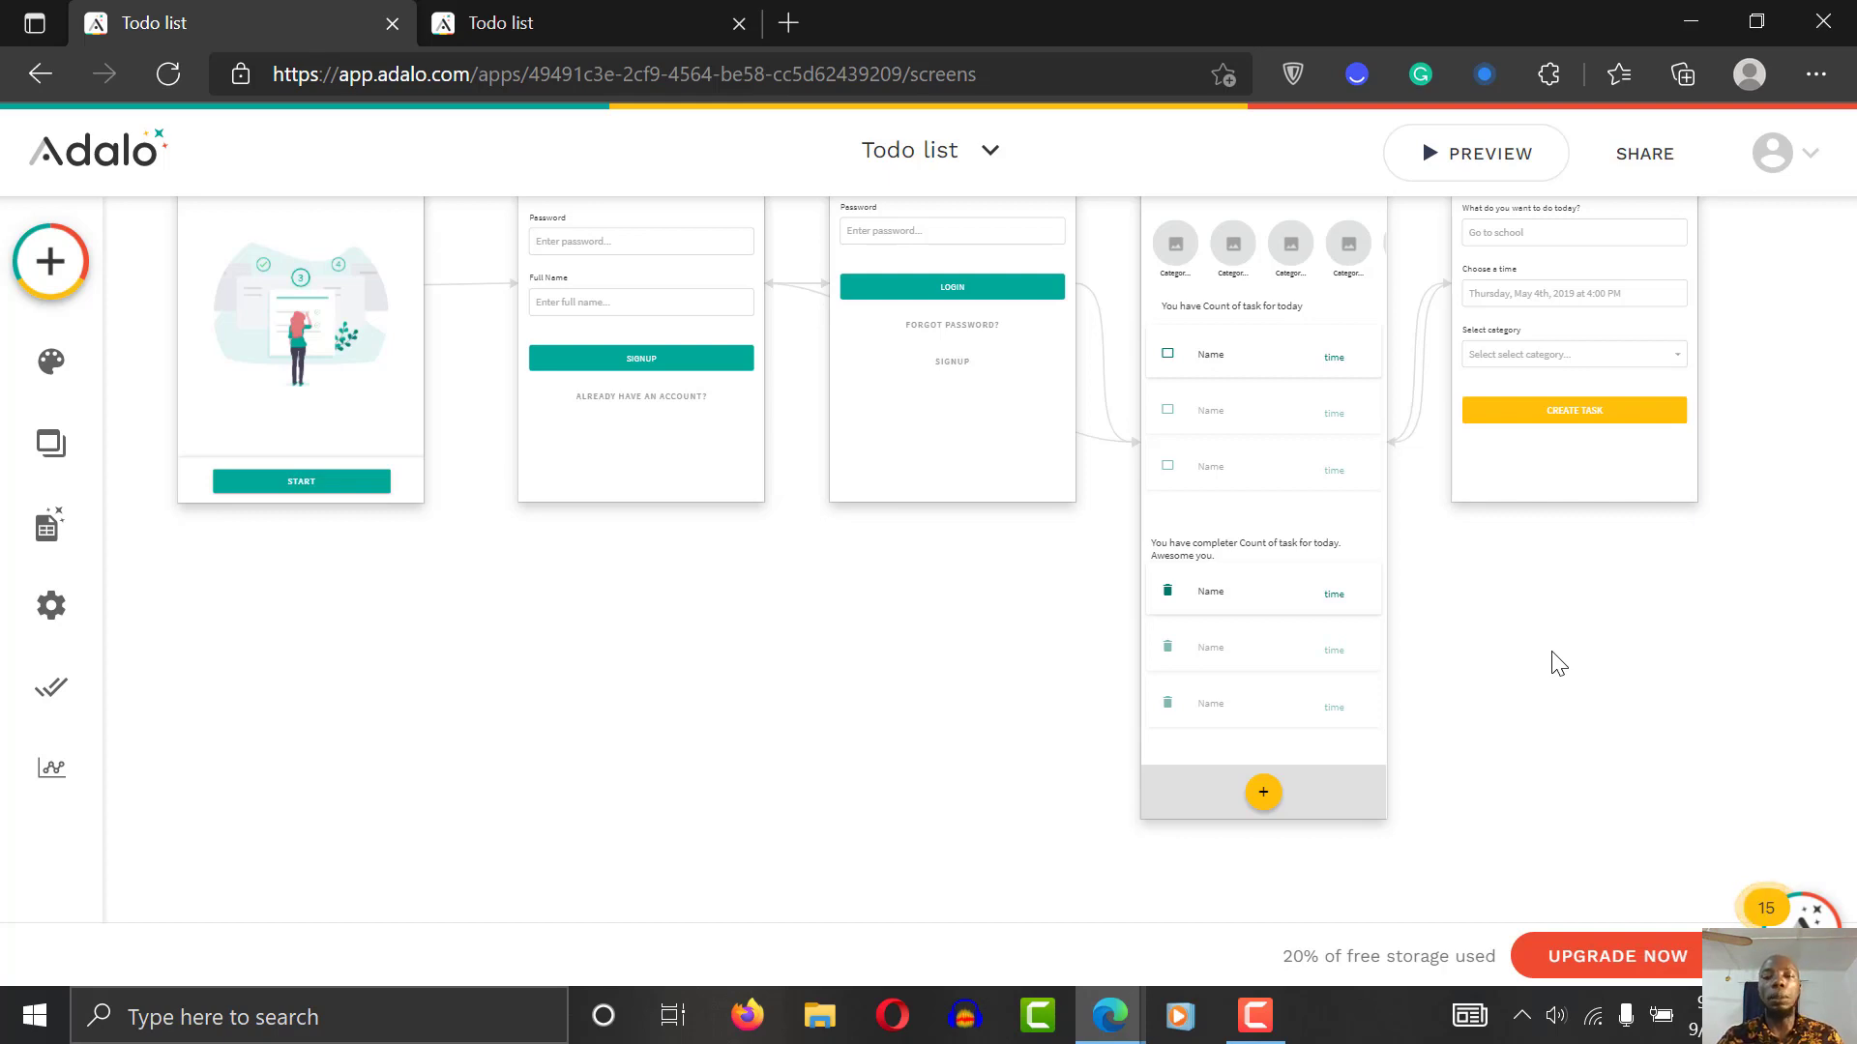
{"action": "scroll", "coordinate": [1559, 664], "scroll_direction": "up", "scroll_amount": 2}
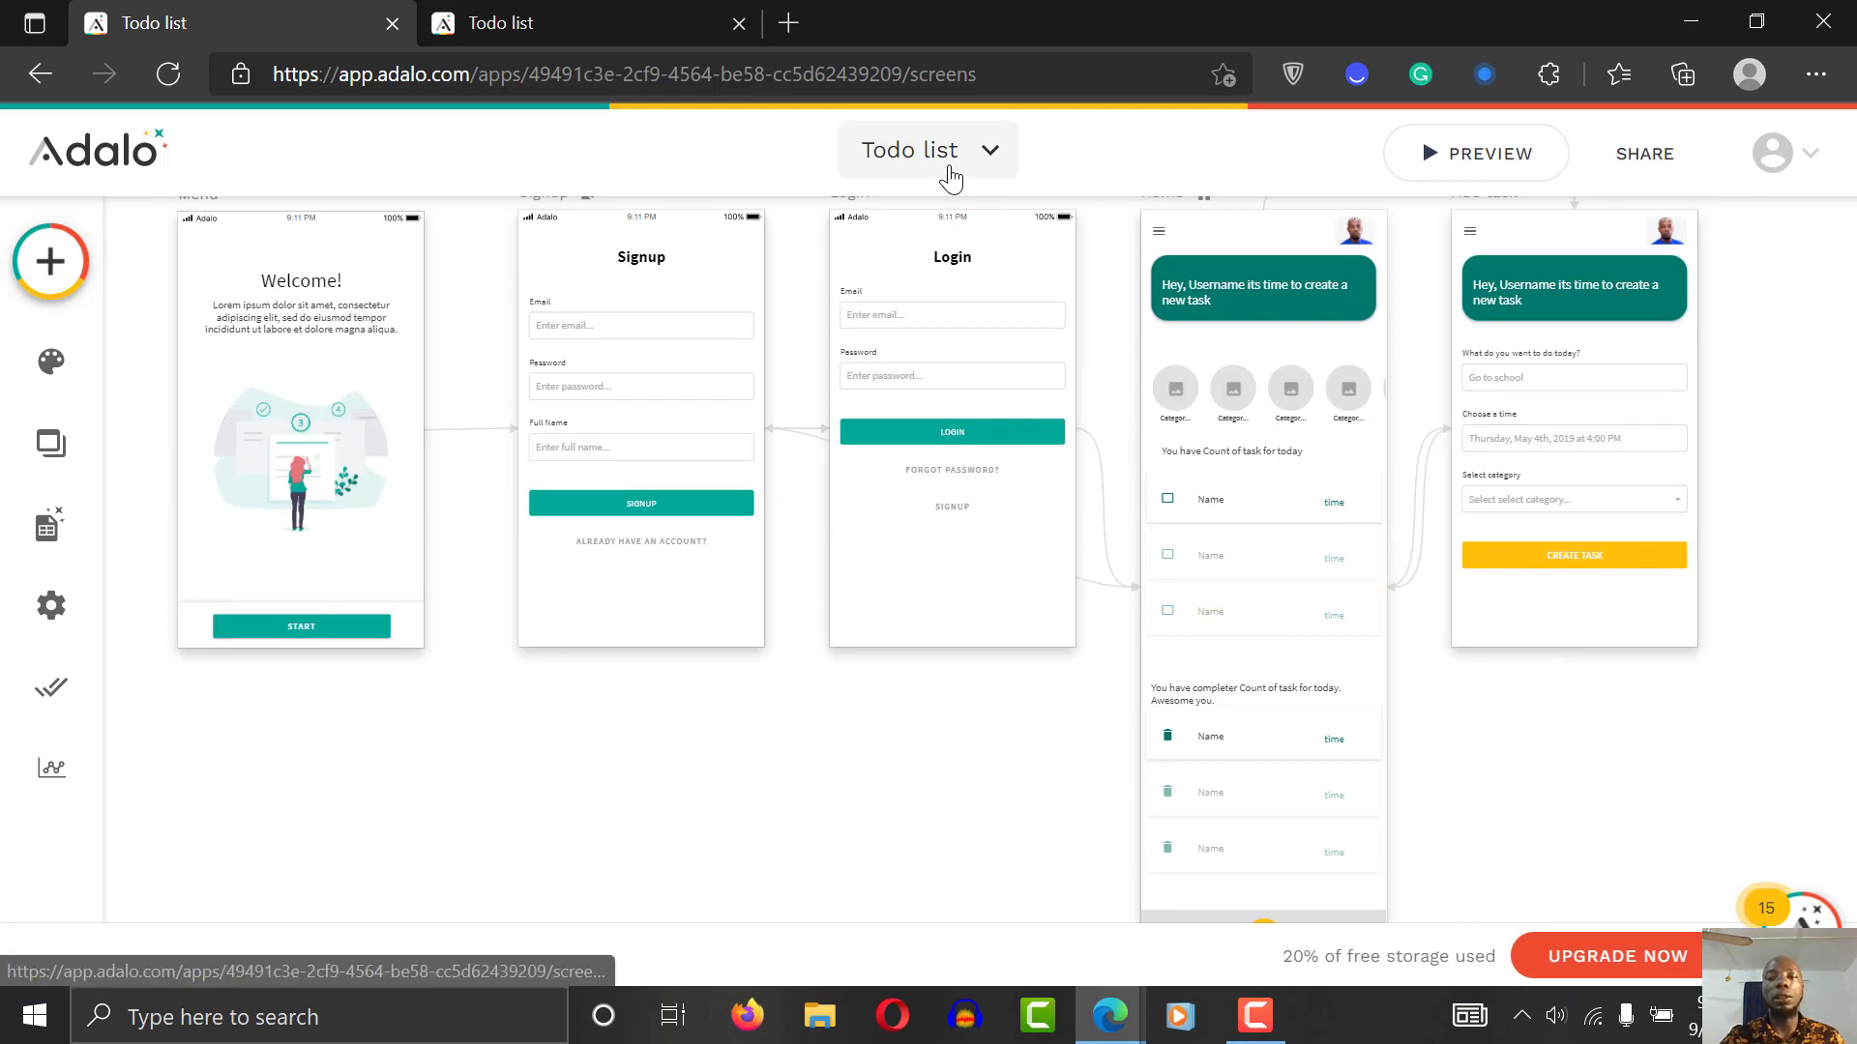
{"action": "left_click", "coordinate": [1463, 157]}
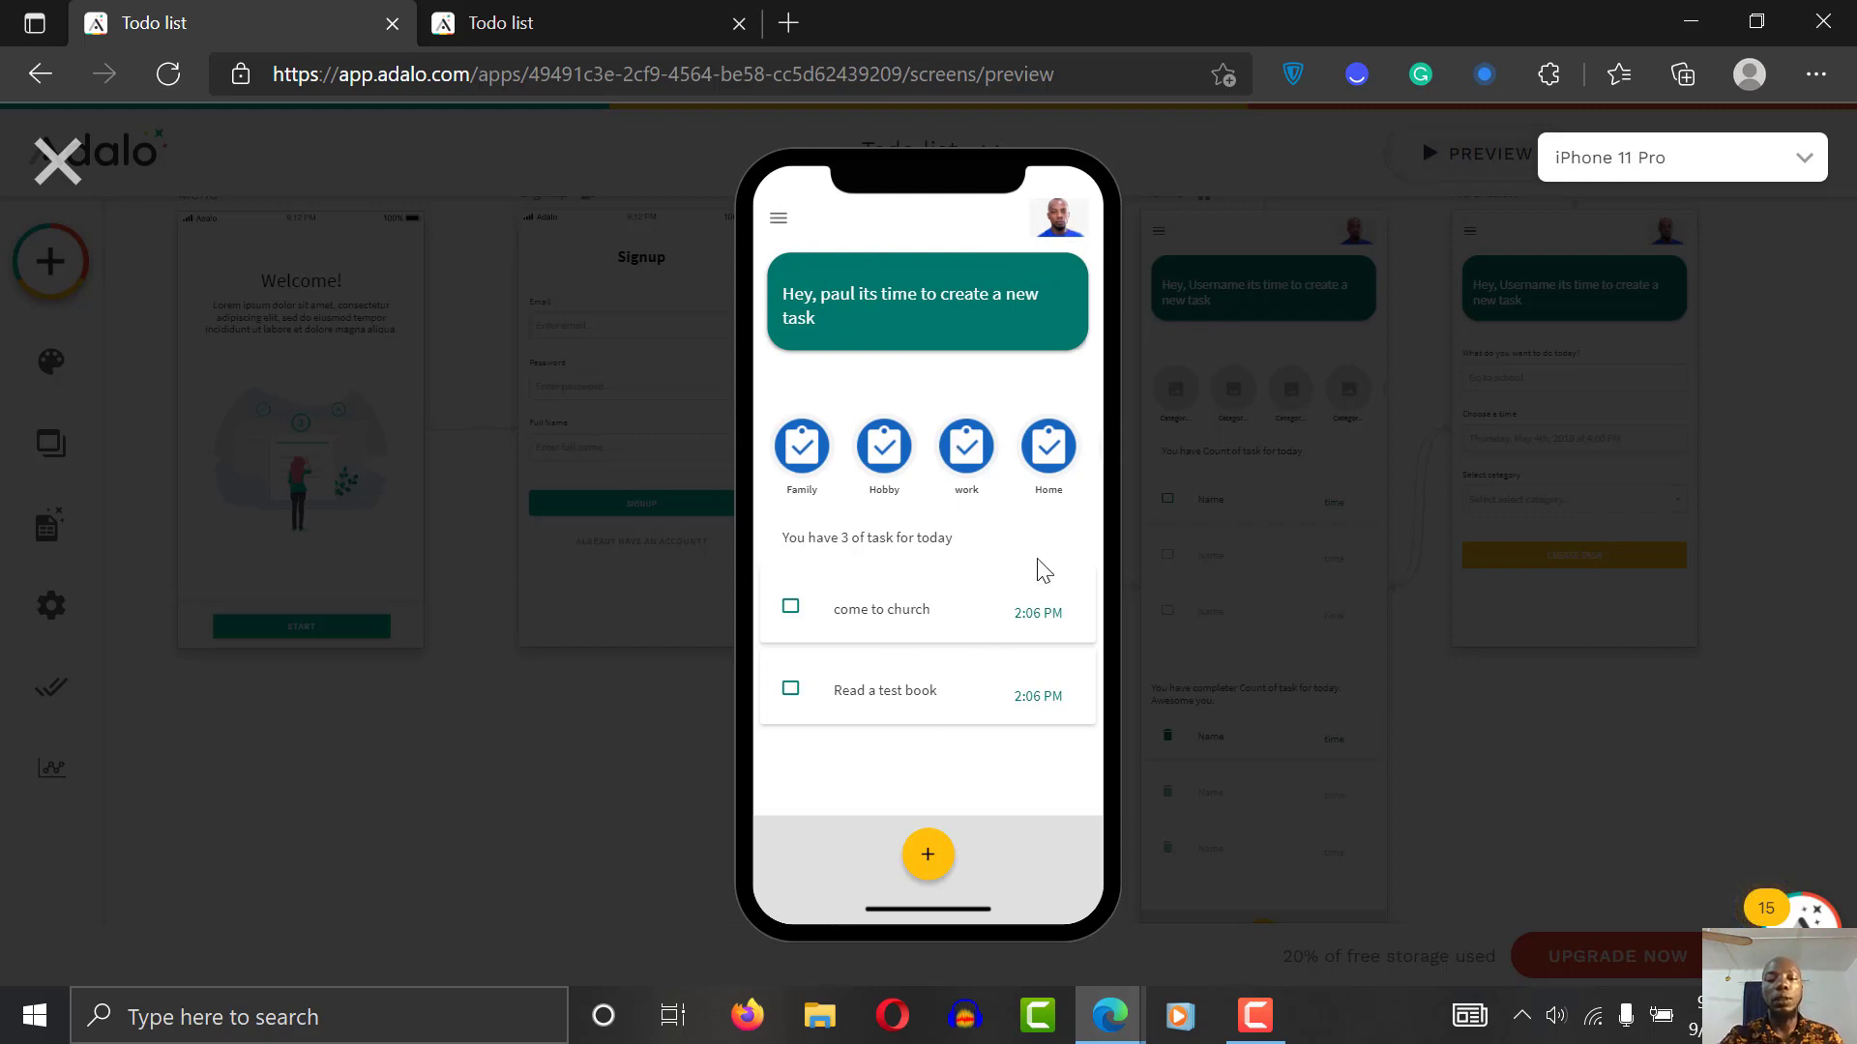
Step: Scroll the preview's task list and open the Add task screen with the yellow + button
{"action": "scroll", "coordinate": [1044, 571], "scroll_direction": "down", "scroll_amount": 2}
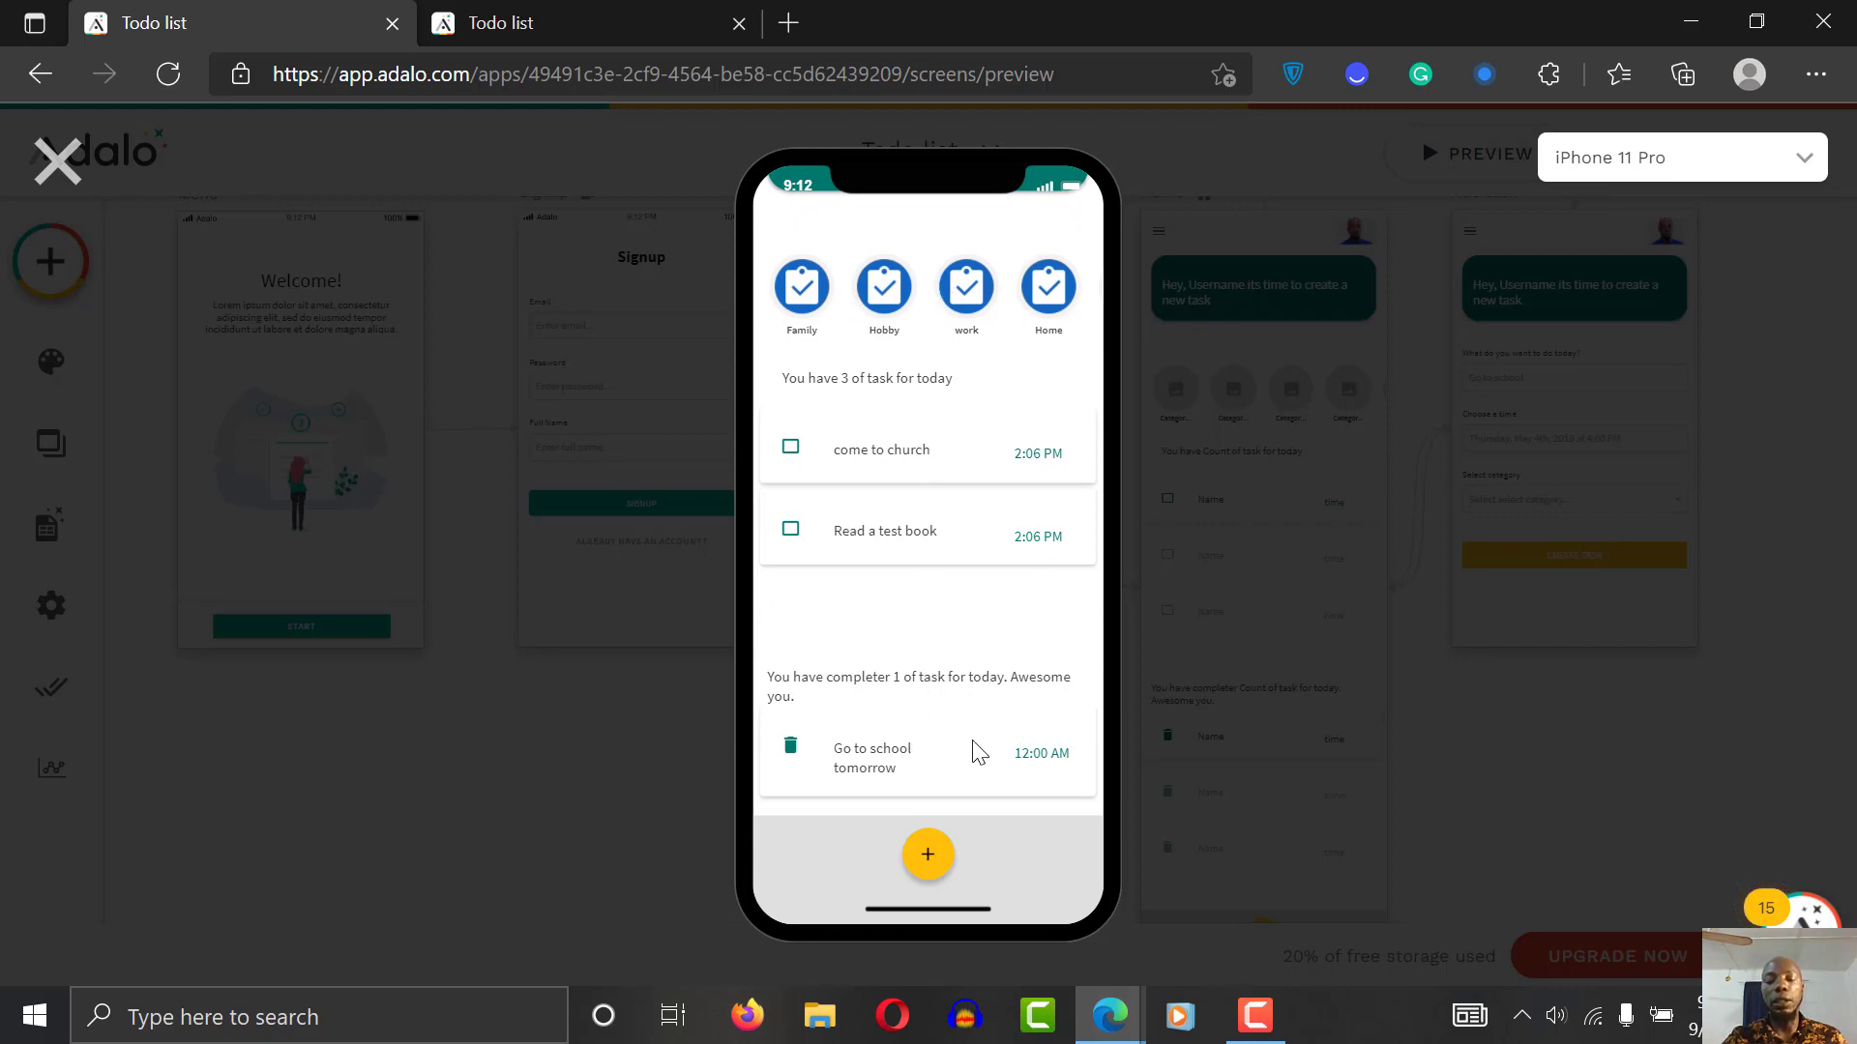
{"action": "left_click", "coordinate": [933, 875]}
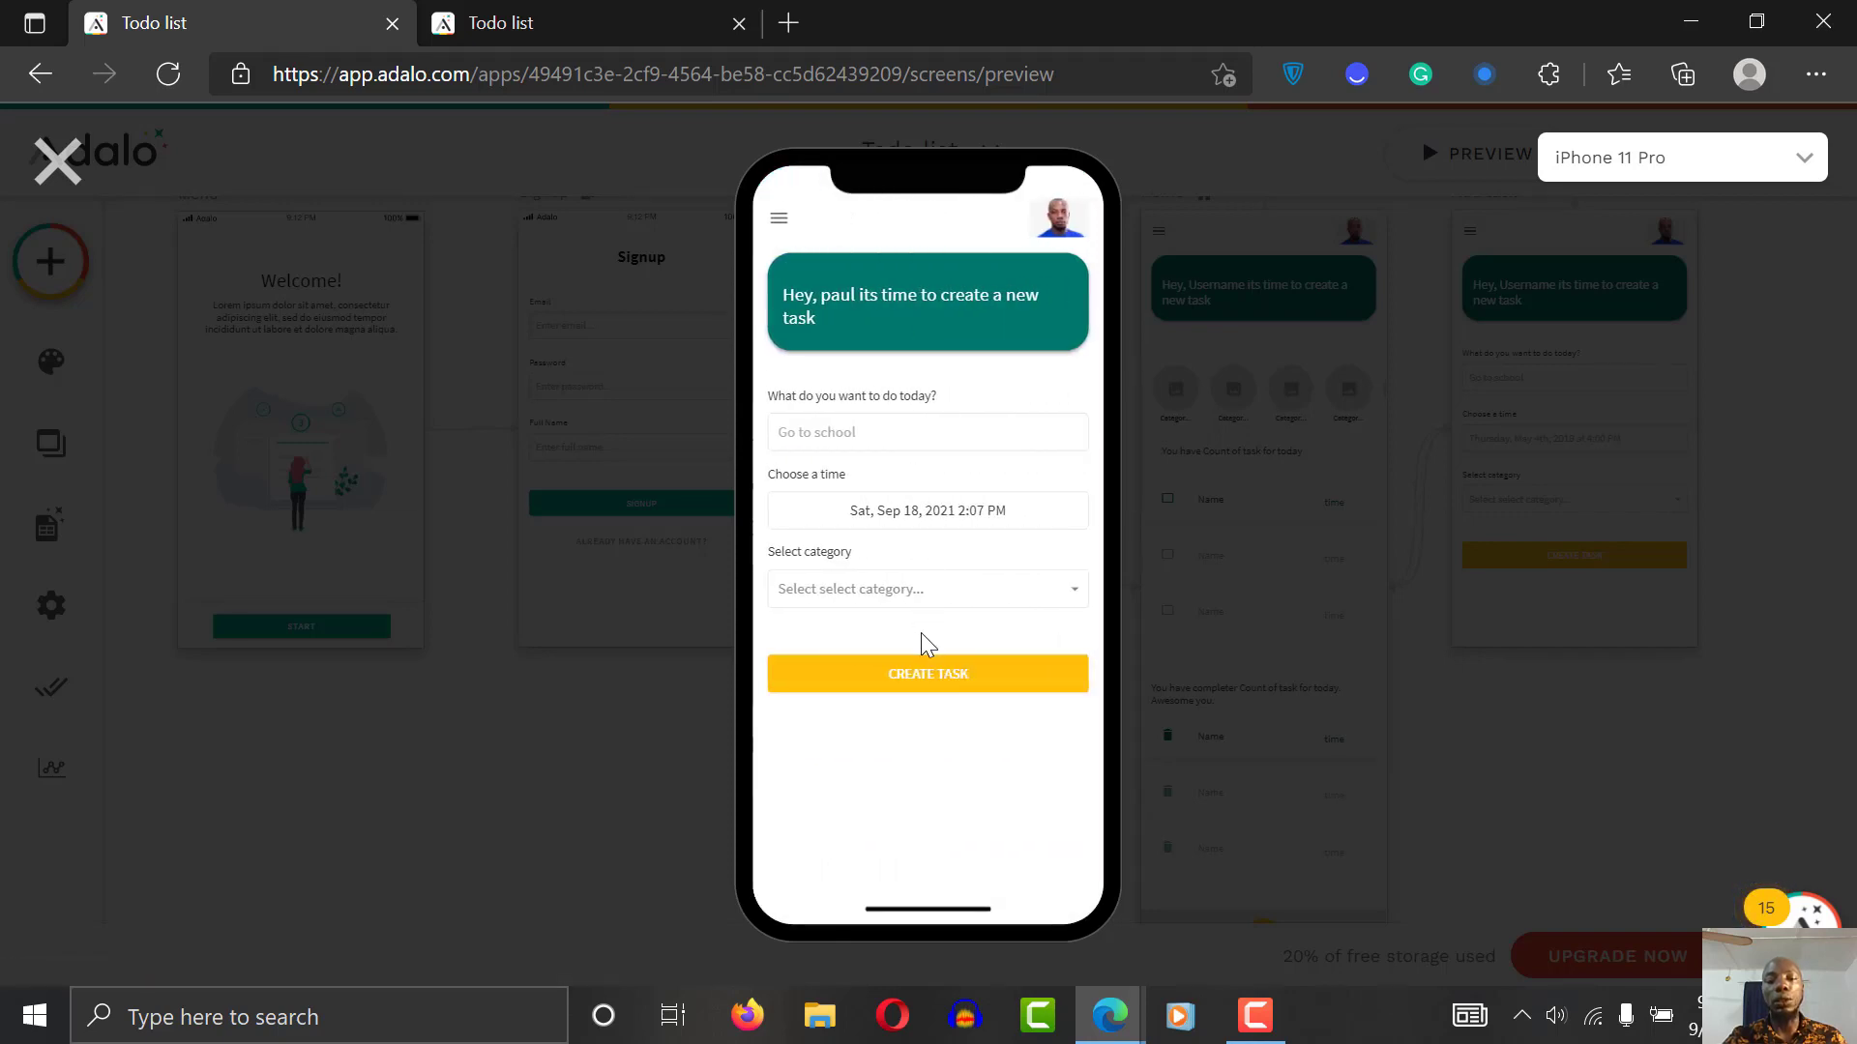
Step: Enter the task 'I want to build an app on adalo' dated Fri Sep 24
{"action": "left_click", "coordinate": [899, 426]}
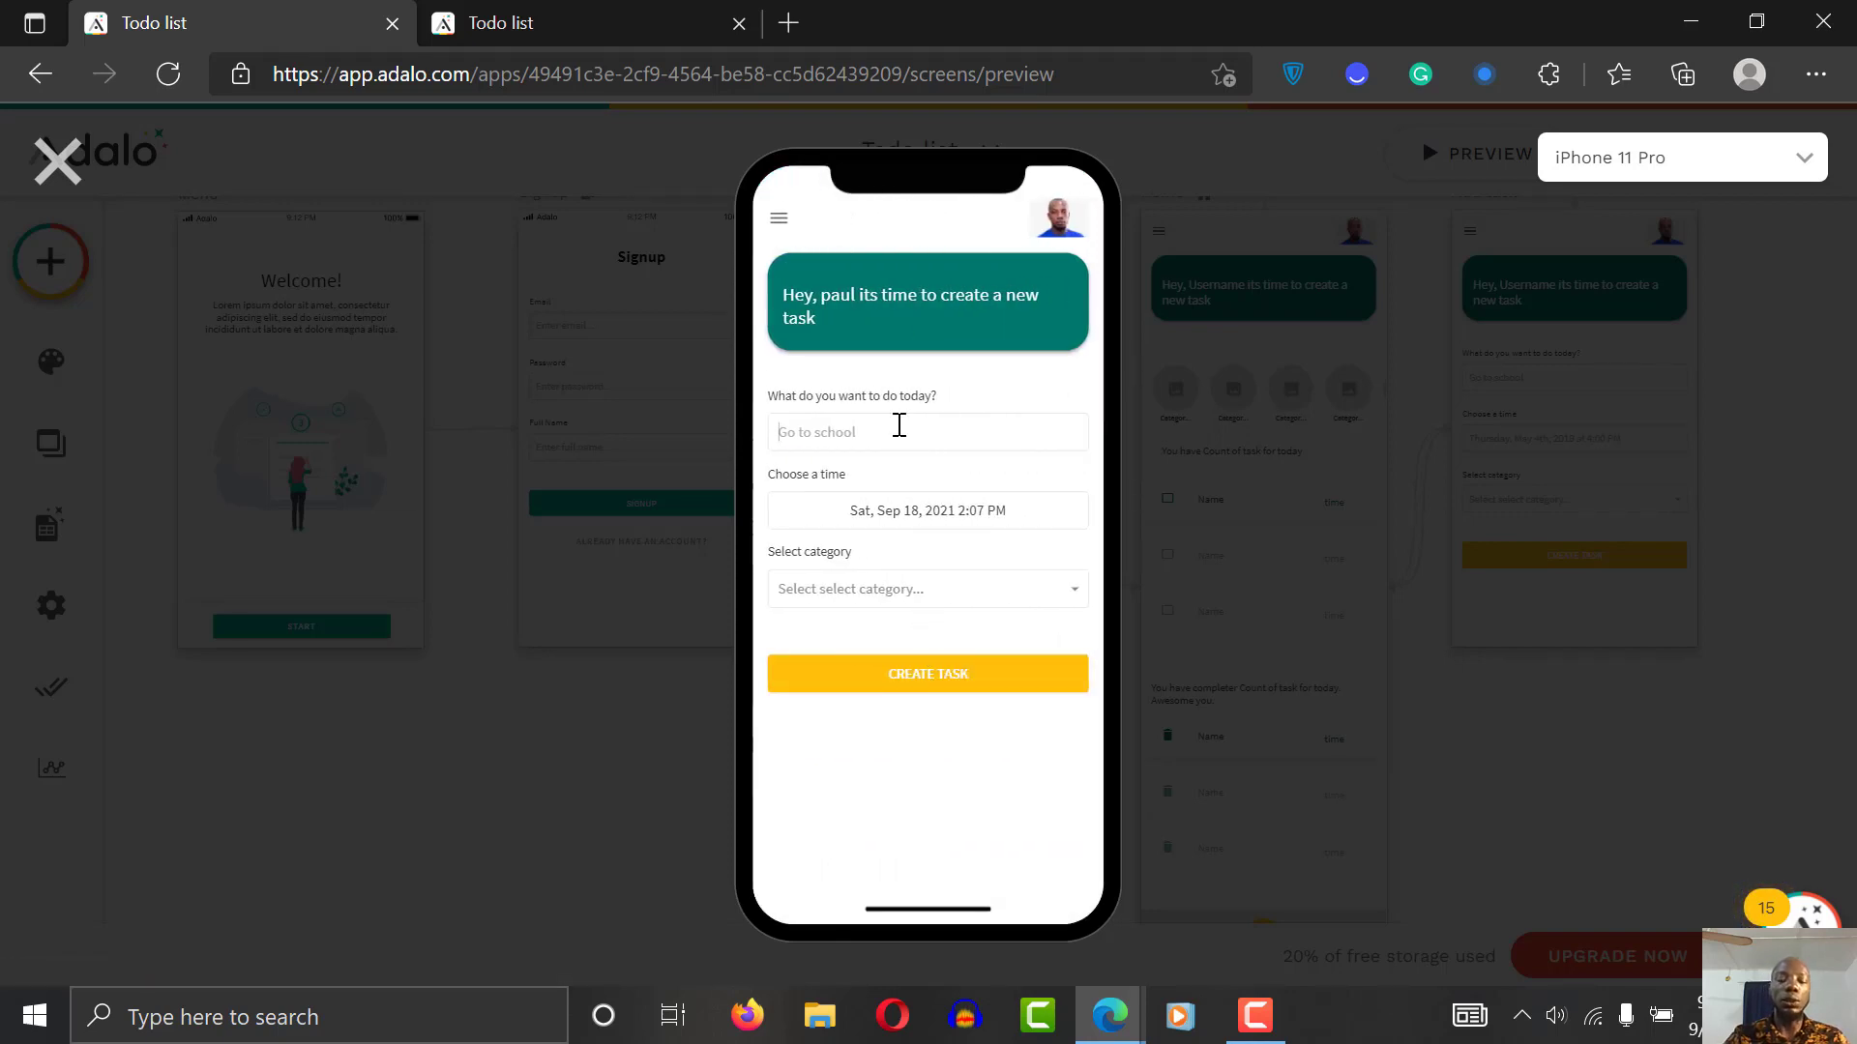
{"action": "type", "text": "I want to build an app"}
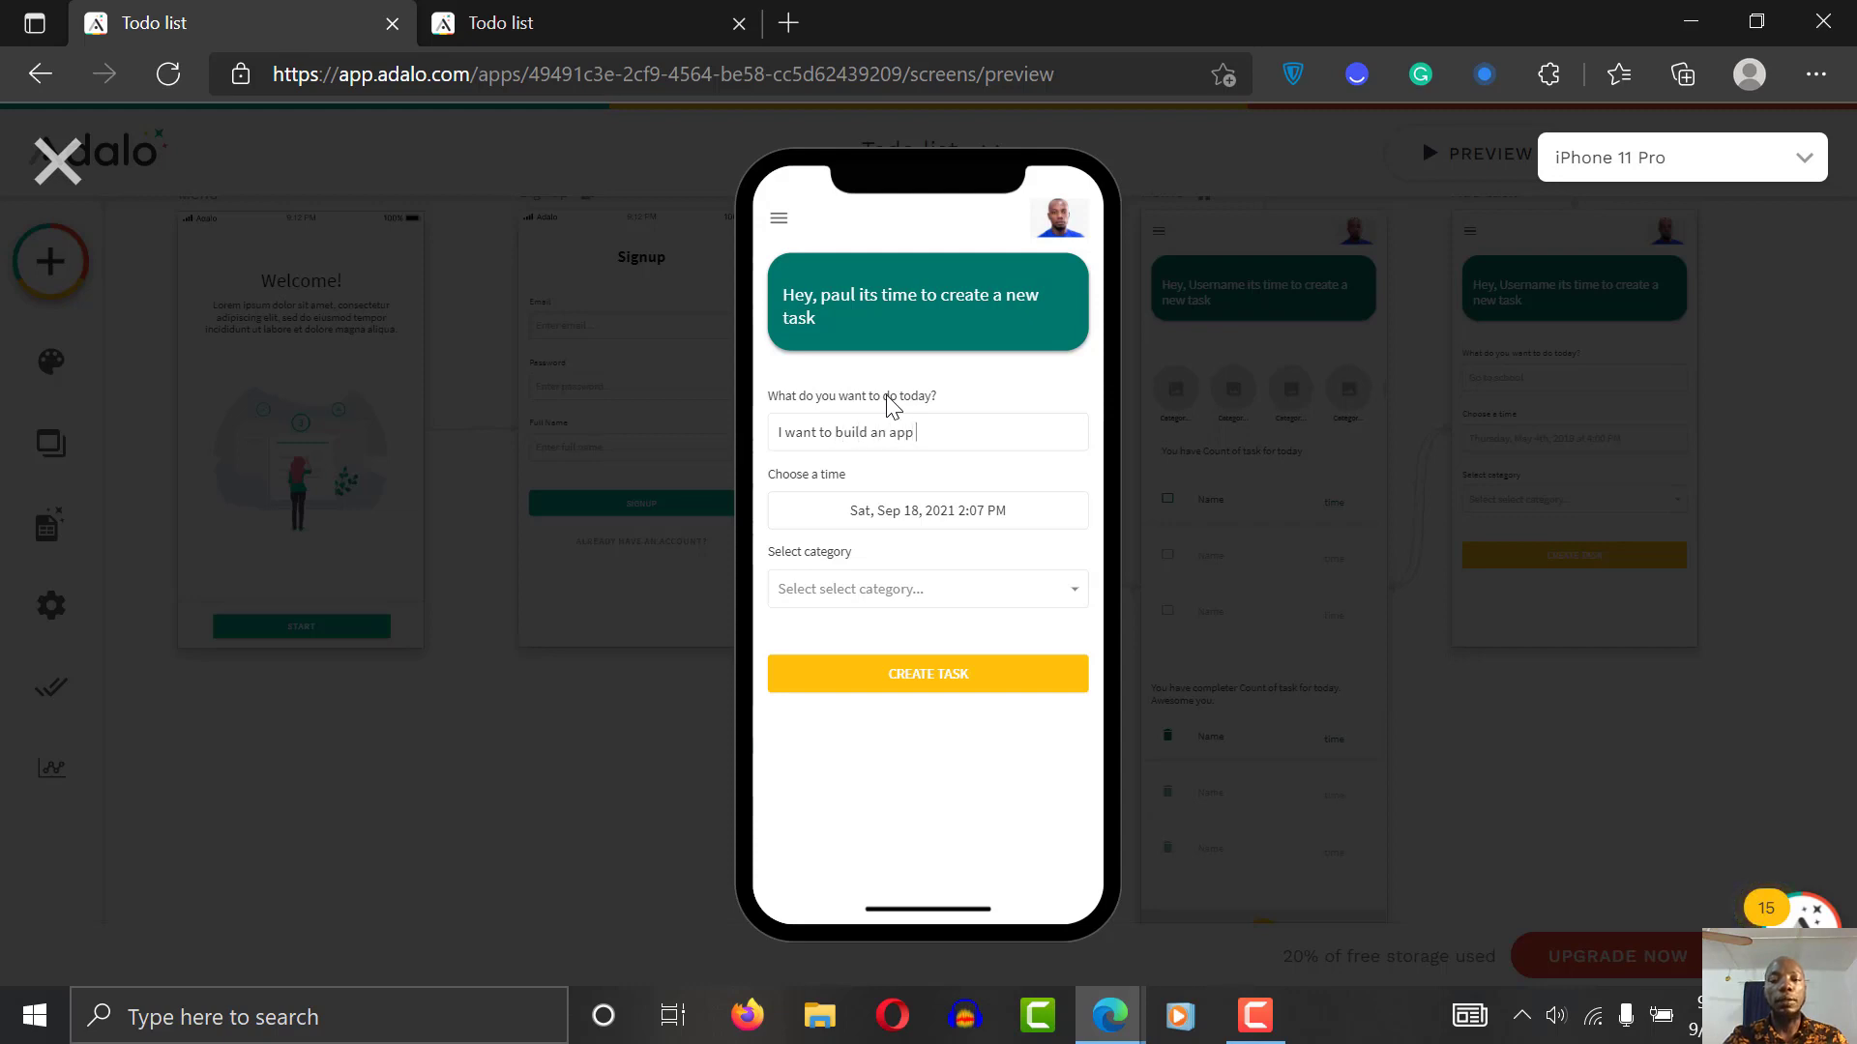
{"action": "type", "text": "adalo"}
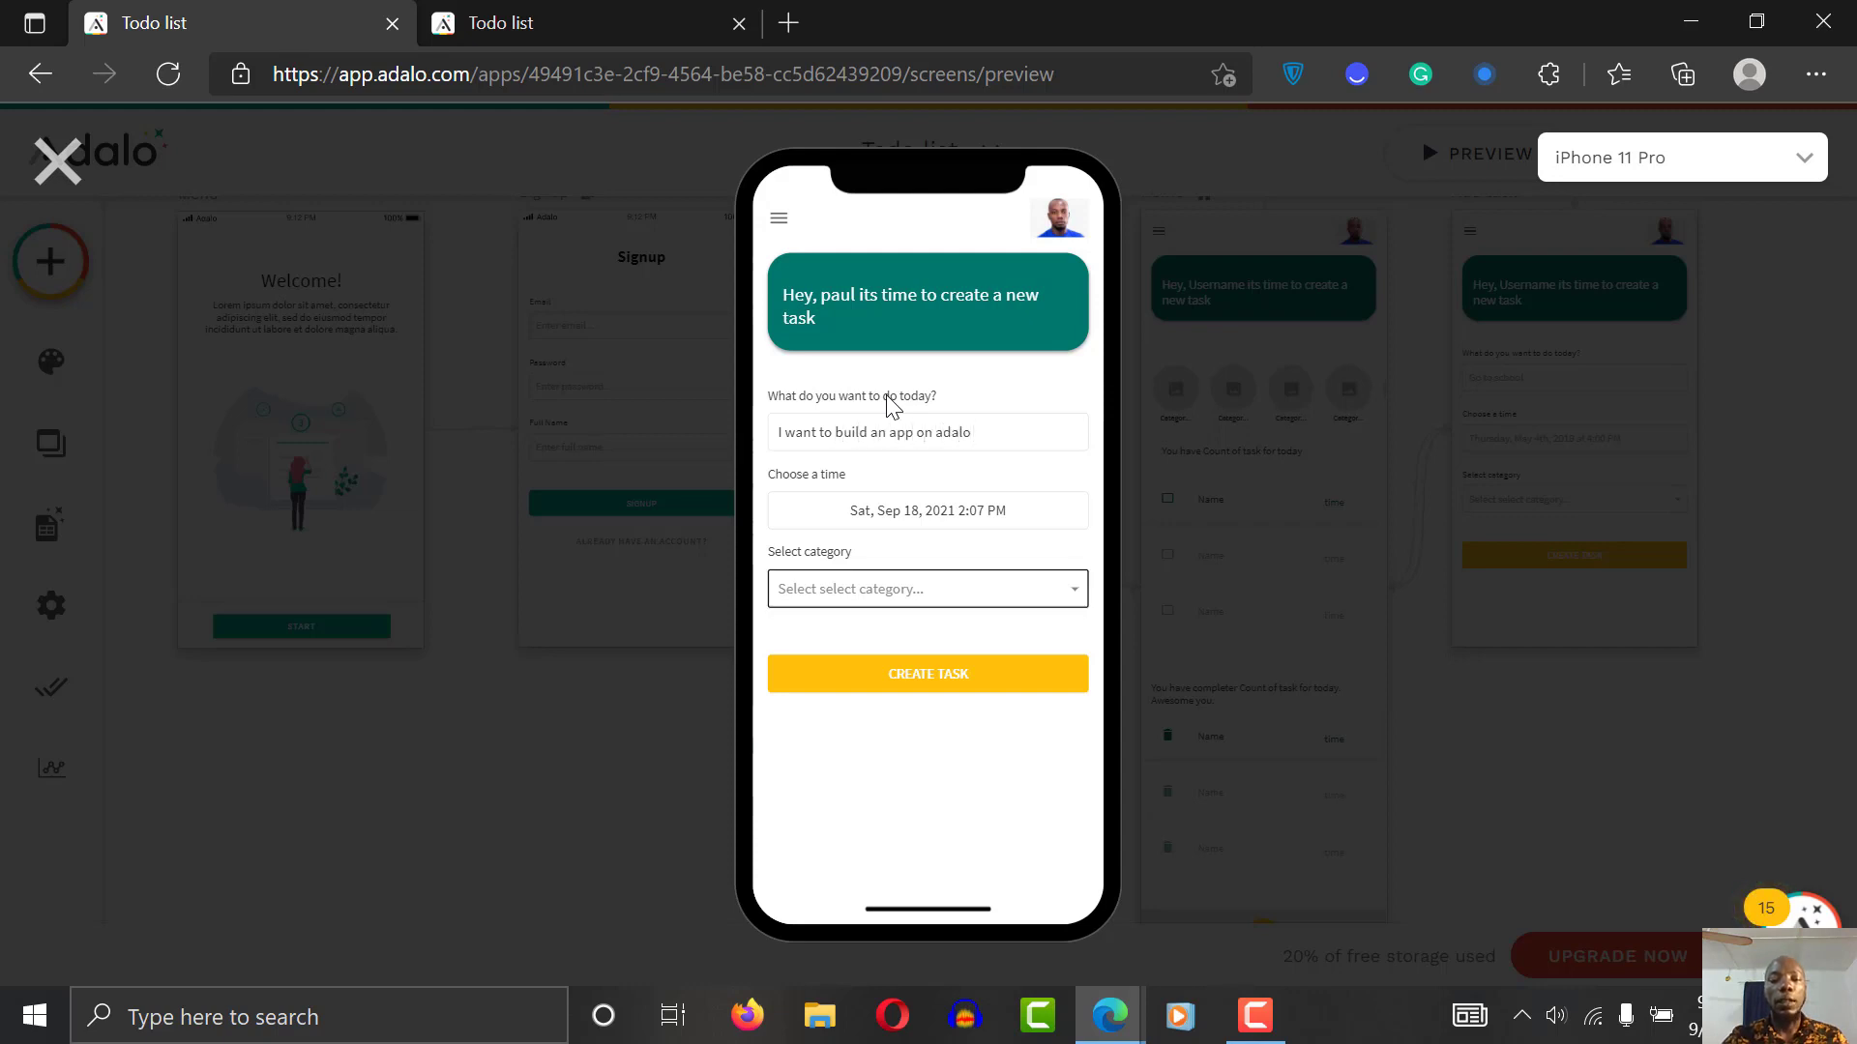
{"action": "left_click", "coordinate": [926, 527]}
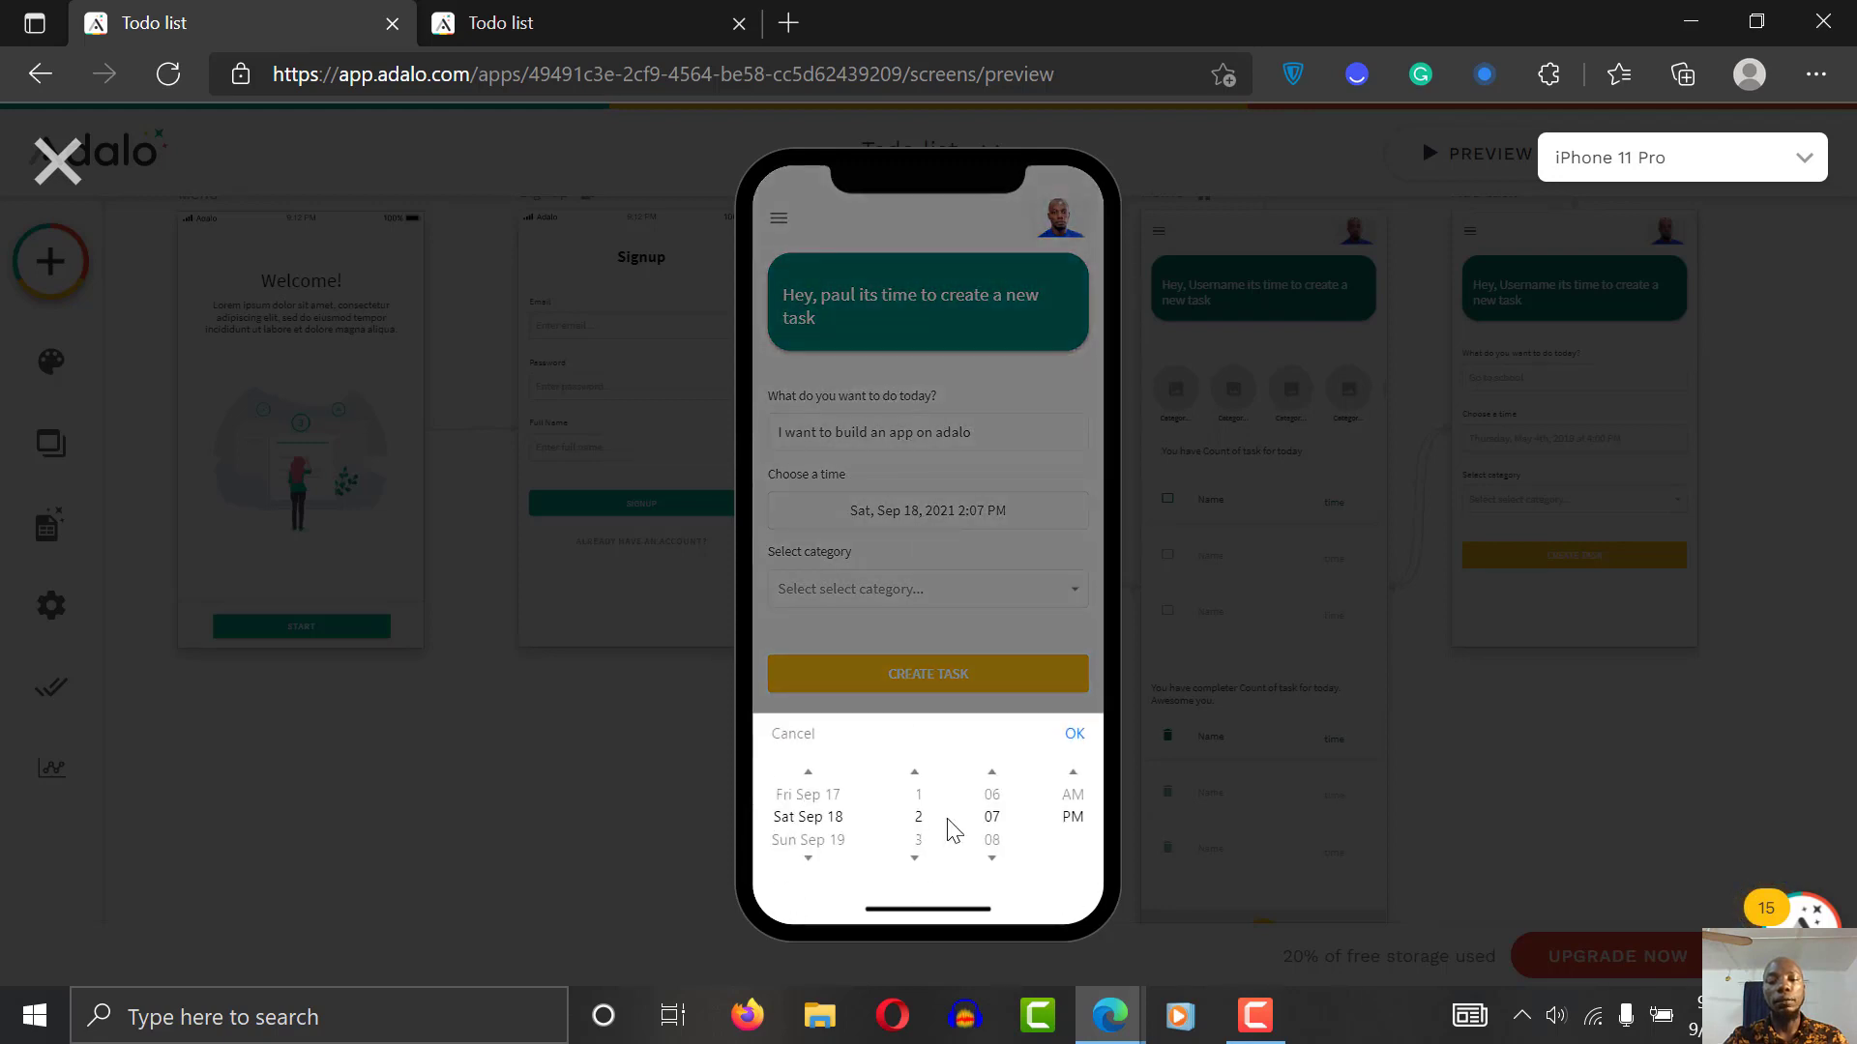
{"action": "left_click", "coordinate": [810, 774]}
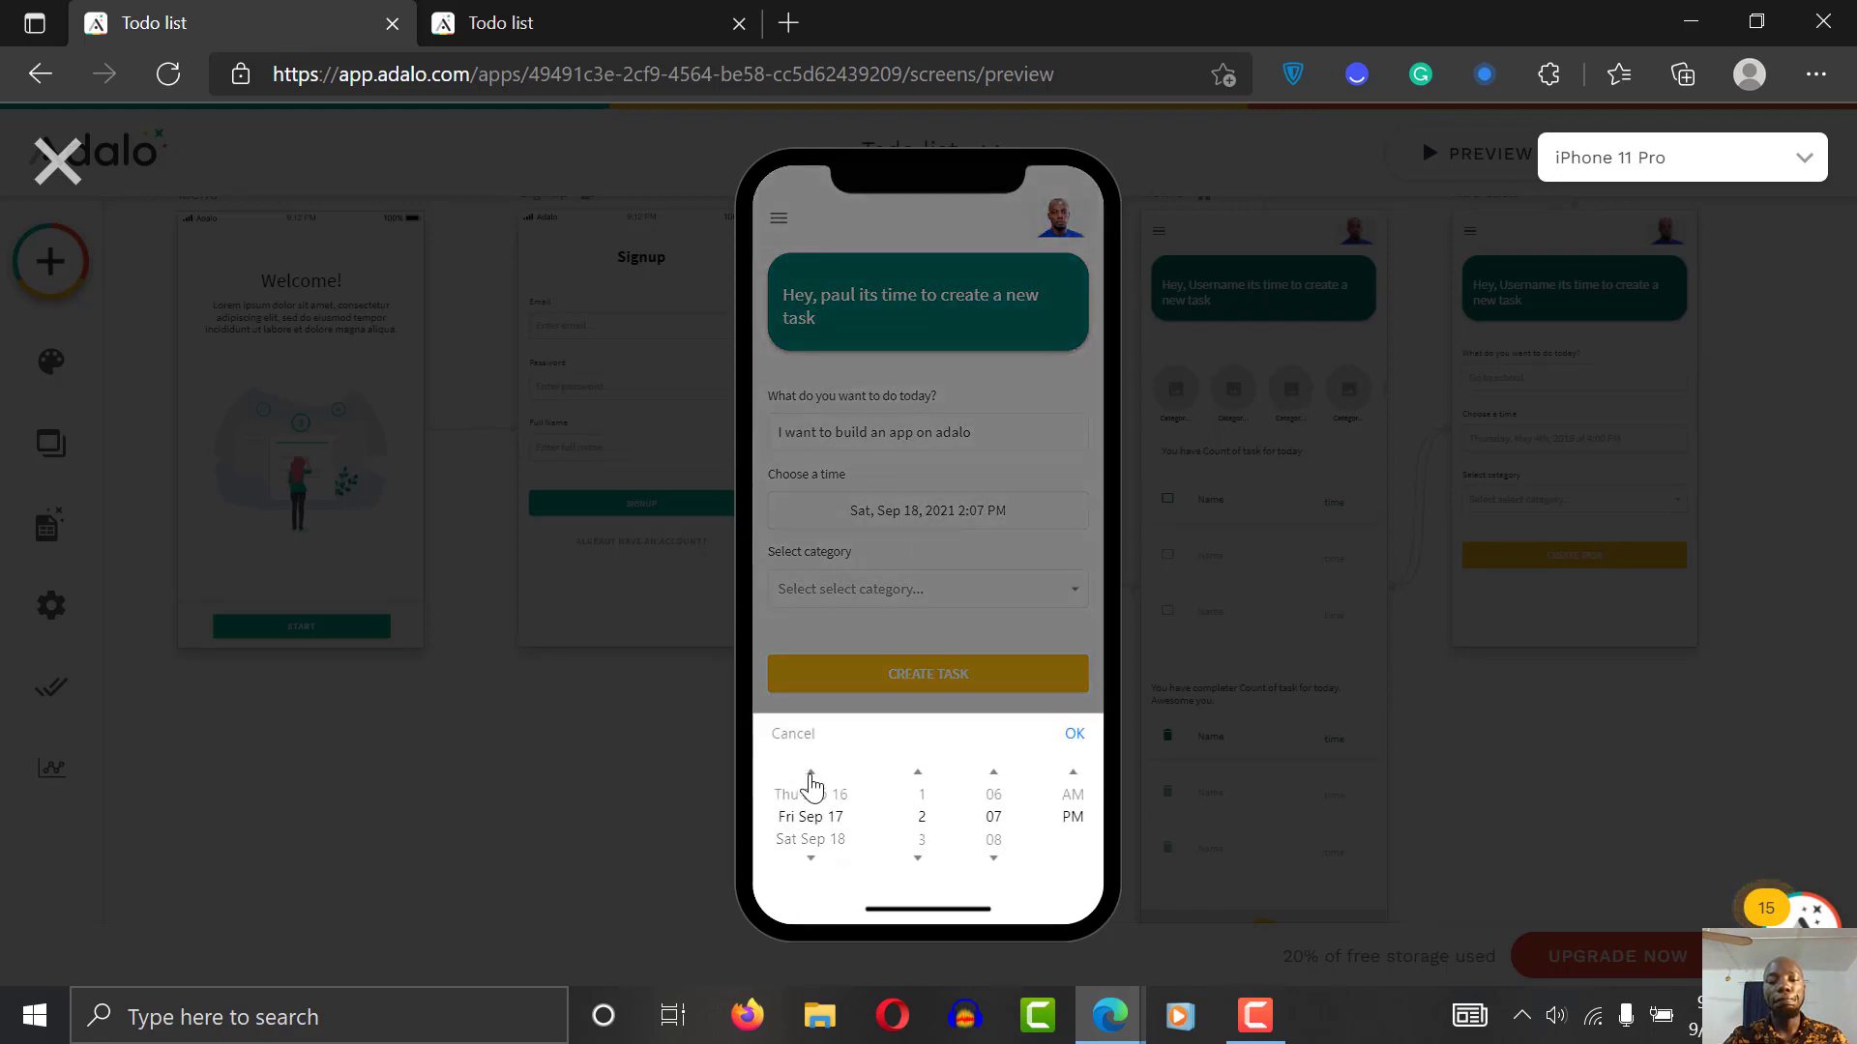
{"action": "left_click", "coordinate": [811, 859]}
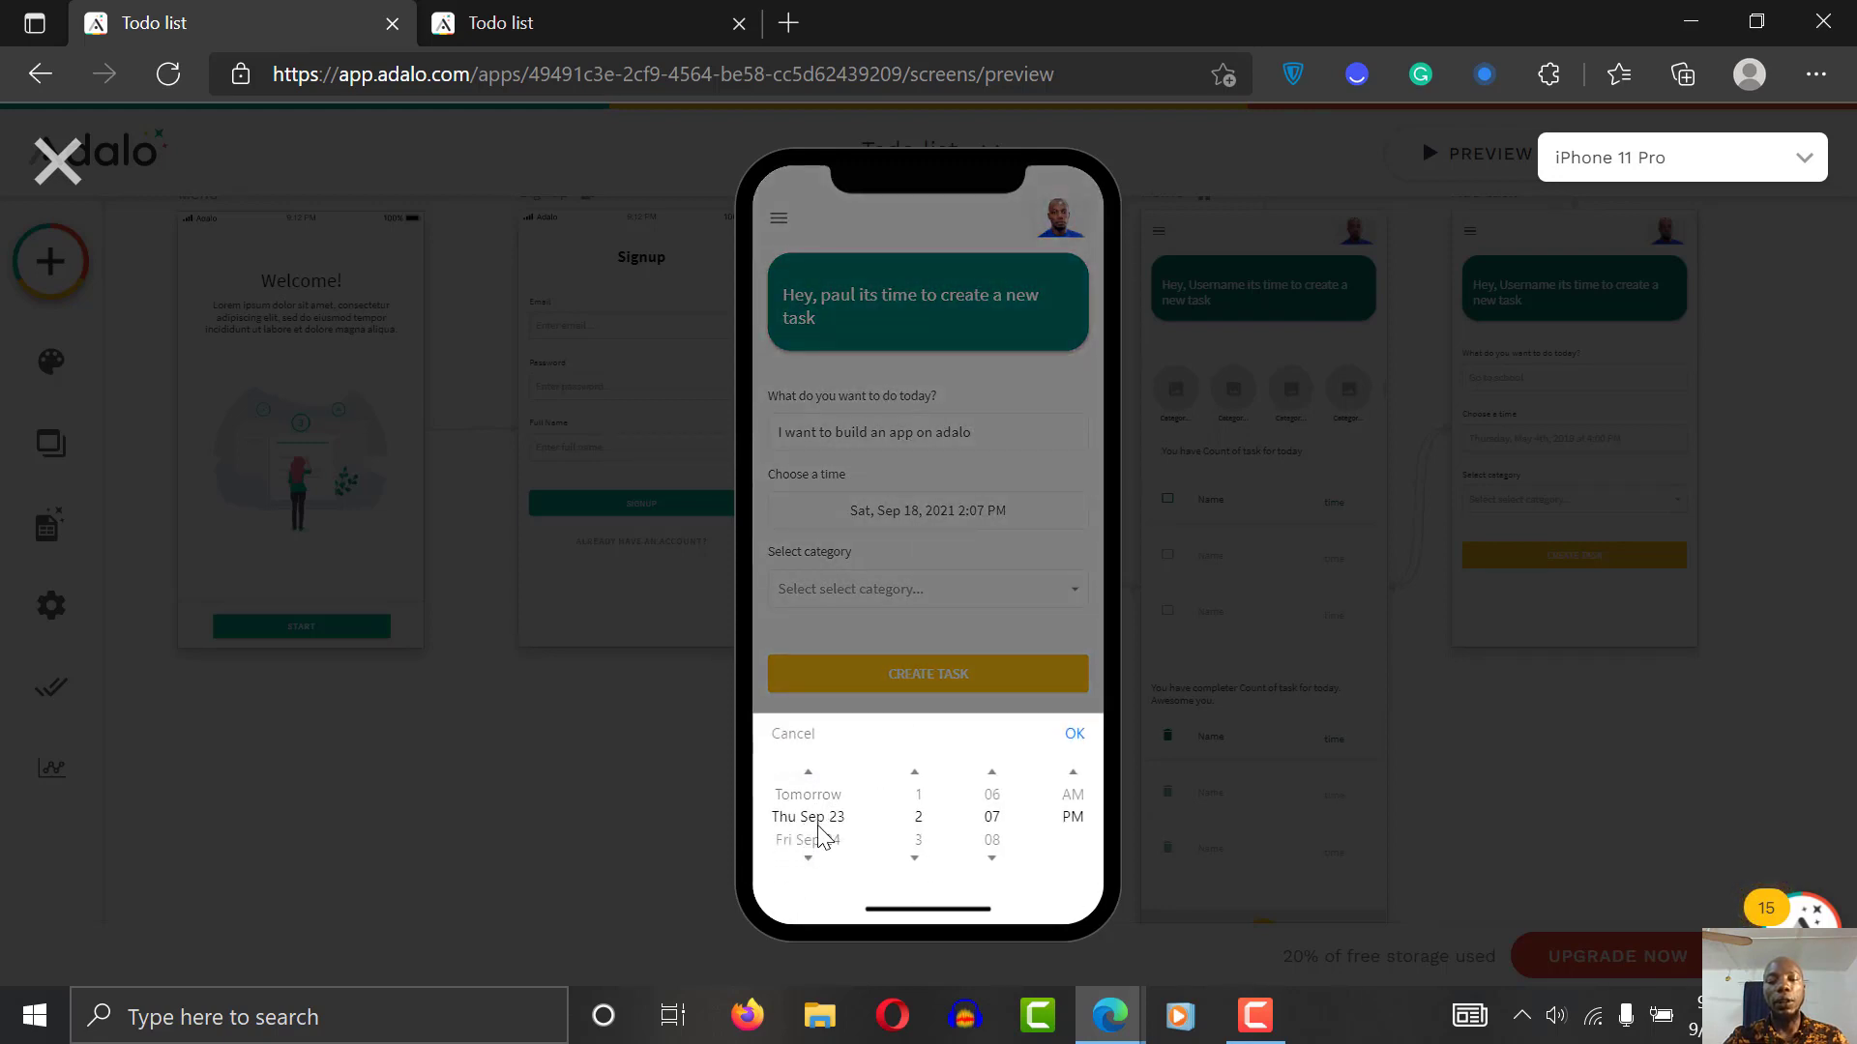
{"action": "left_click", "coordinate": [811, 858]}
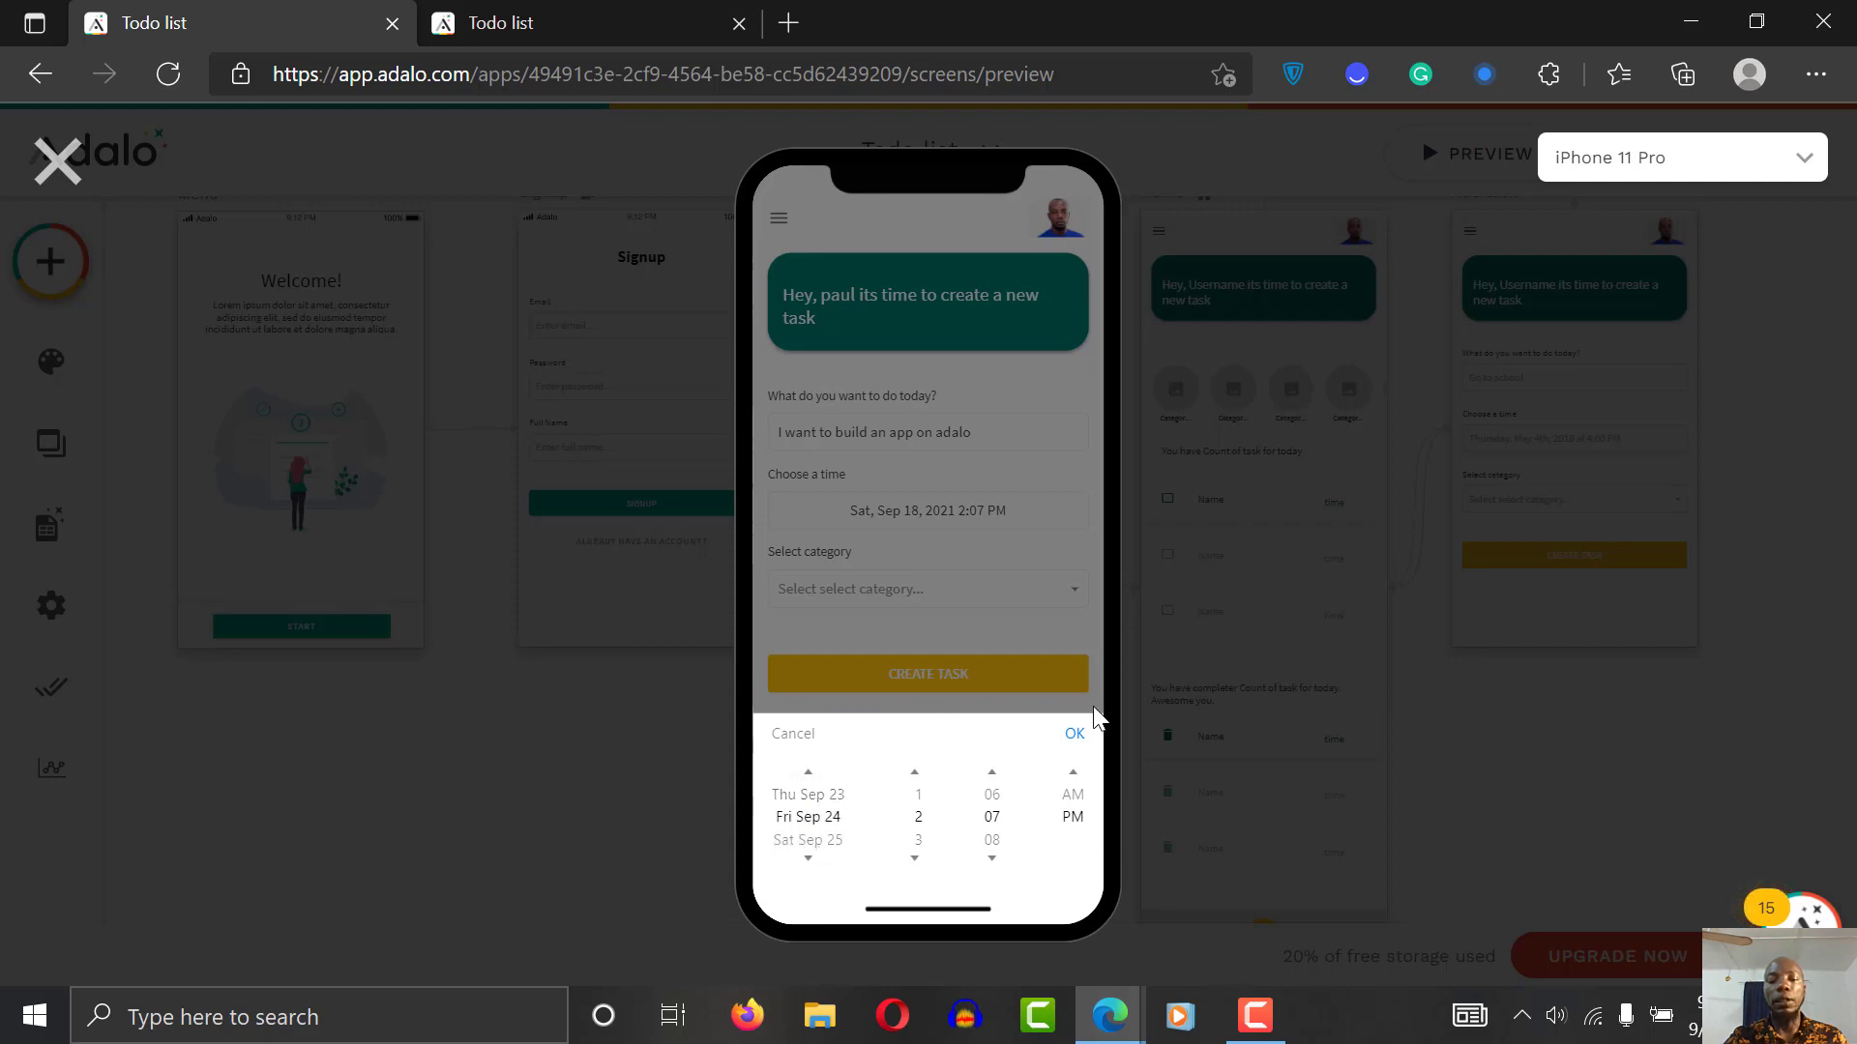
{"action": "left_click", "coordinate": [1074, 734]}
Step: File the task under the work category, create it, then open the Hobby category
{"action": "left_click", "coordinate": [897, 599]}
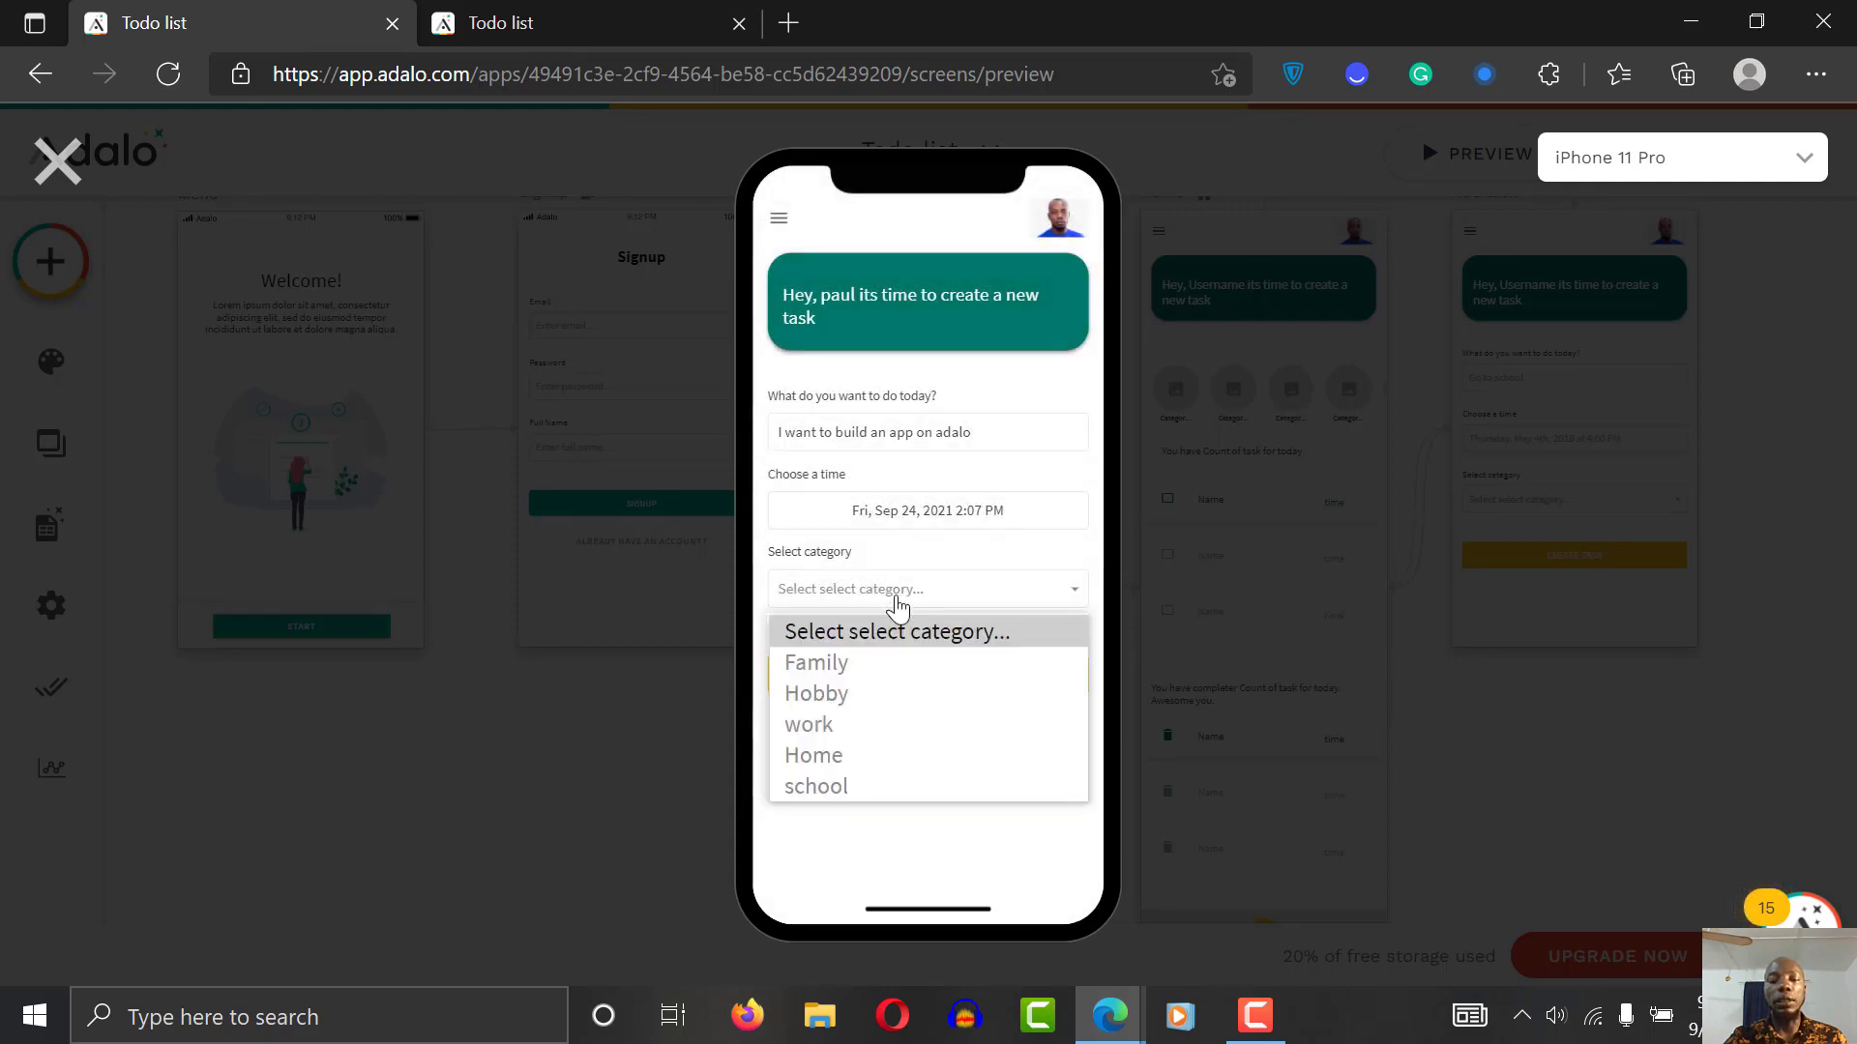
{"action": "left_click", "coordinate": [865, 721]}
{"action": "left_click", "coordinate": [915, 669]}
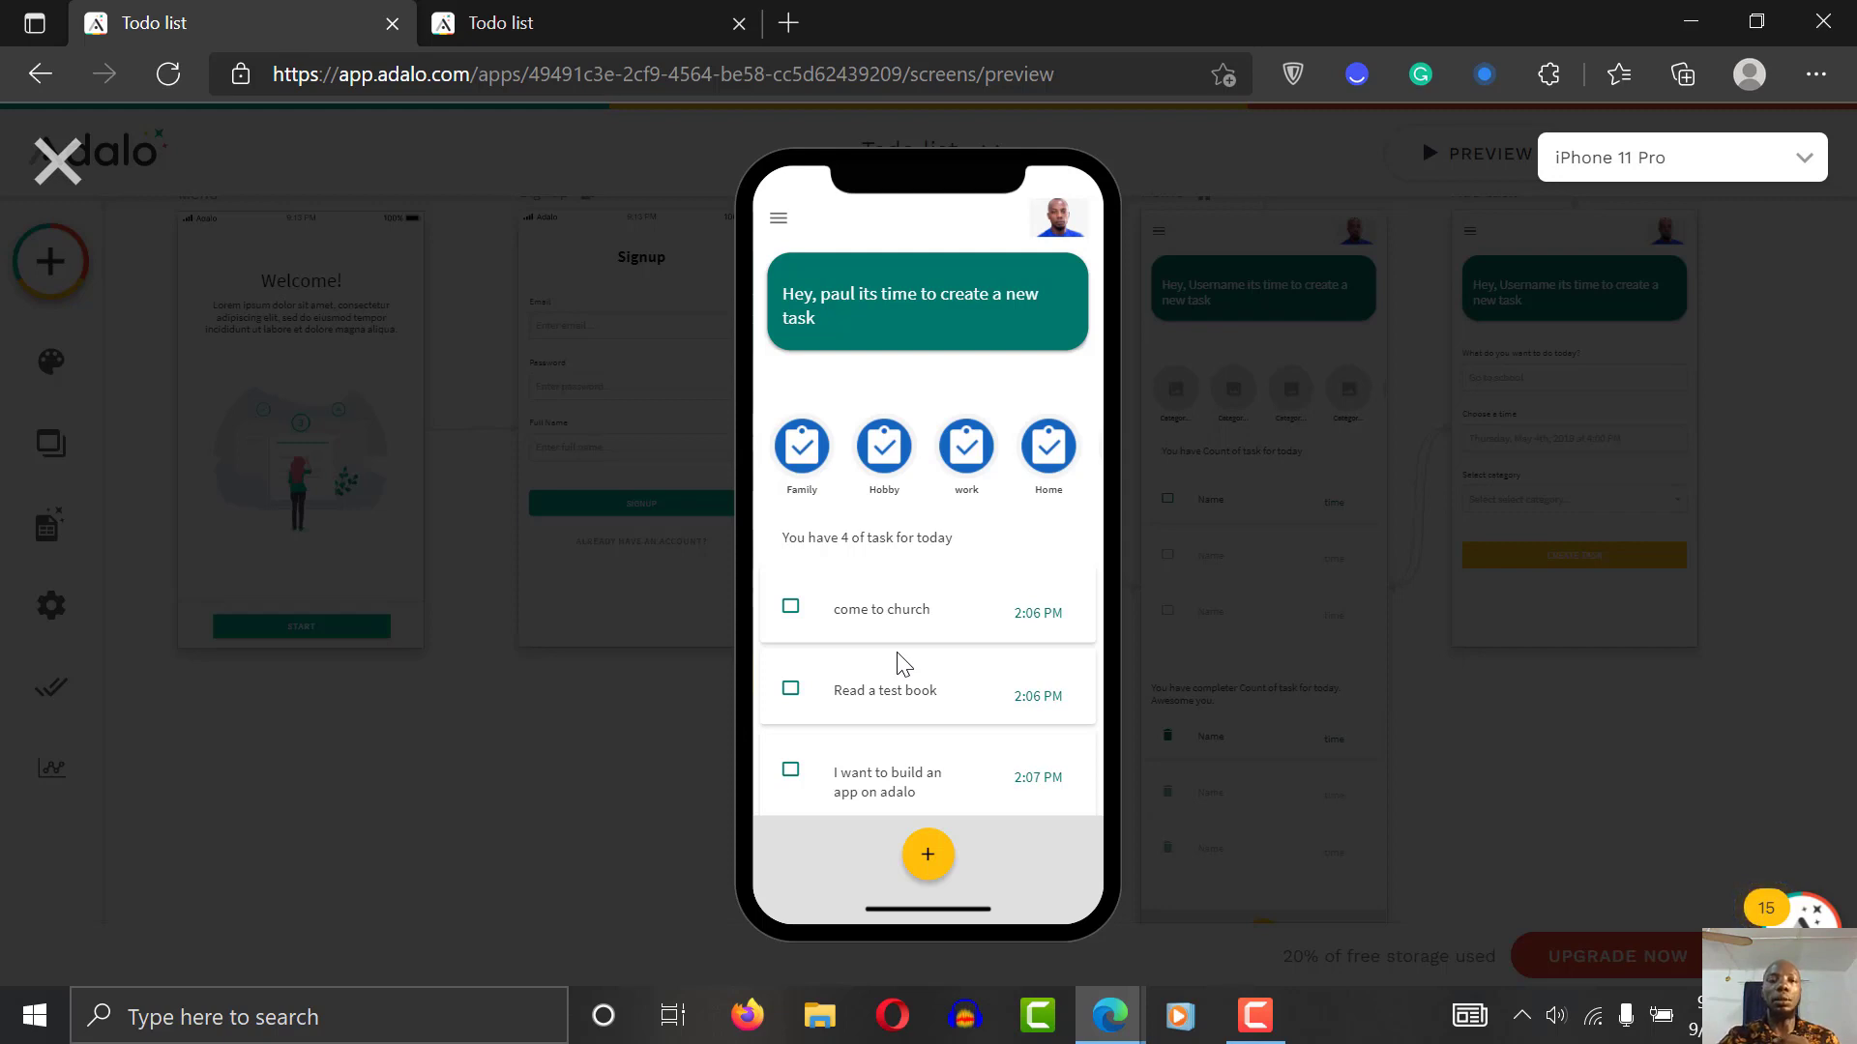
{"action": "left_click", "coordinate": [882, 461]}
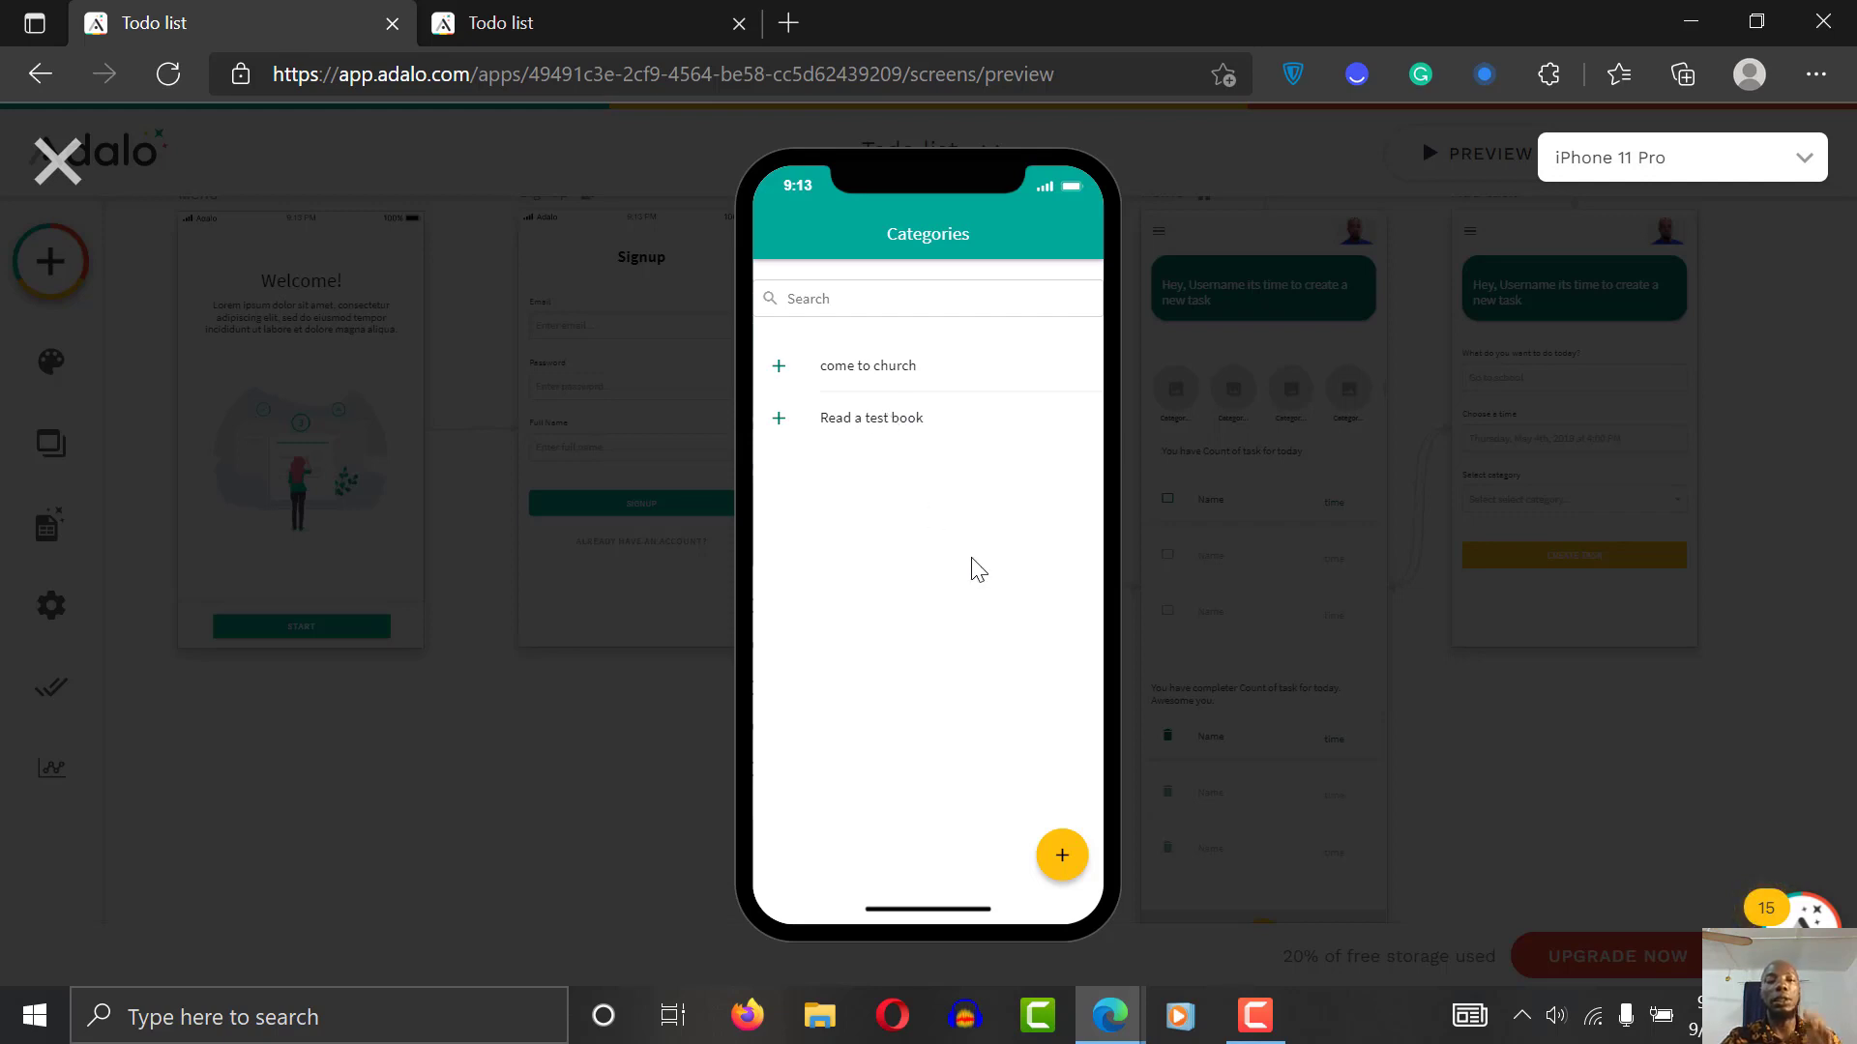
Step: Begin adding a new category with the preview's + button
{"action": "left_click", "coordinate": [1064, 869]}
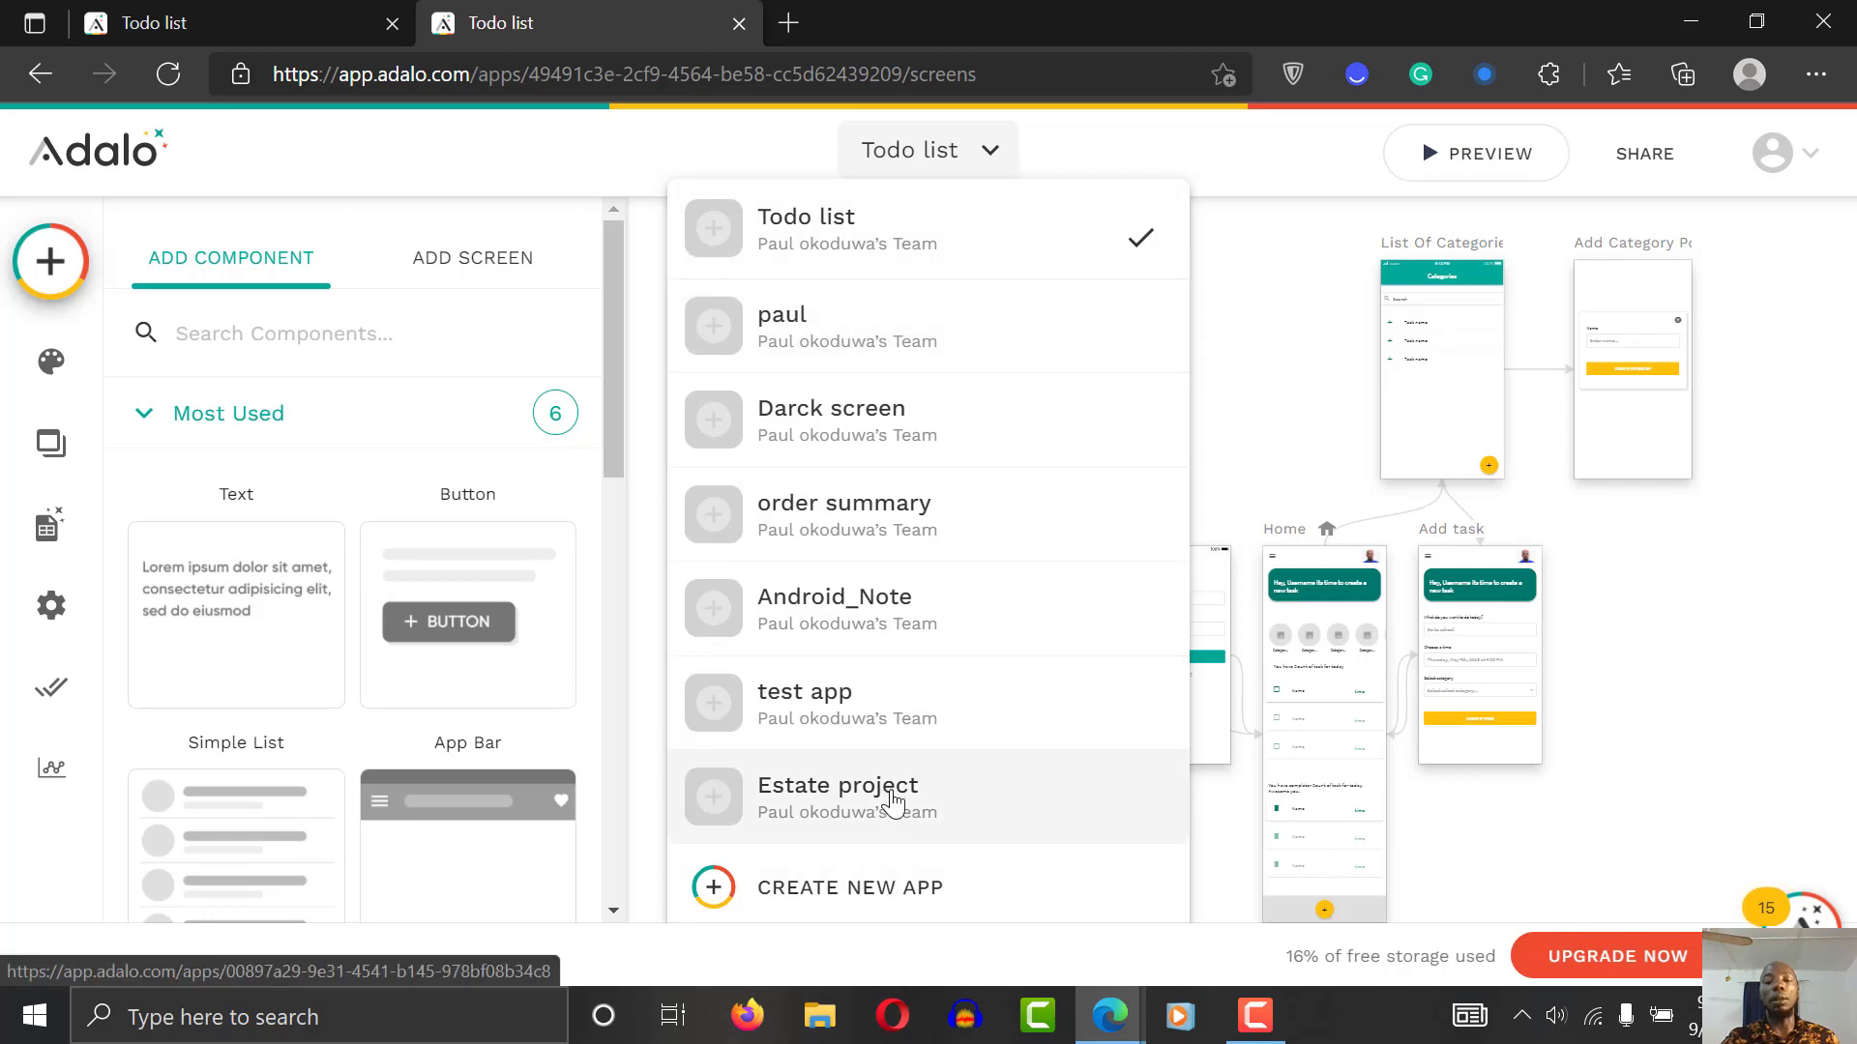
Step: Load adalo.com in a new Edge tab, then show the team's app list in the editor
{"action": "left_click", "coordinate": [1628, 224]}
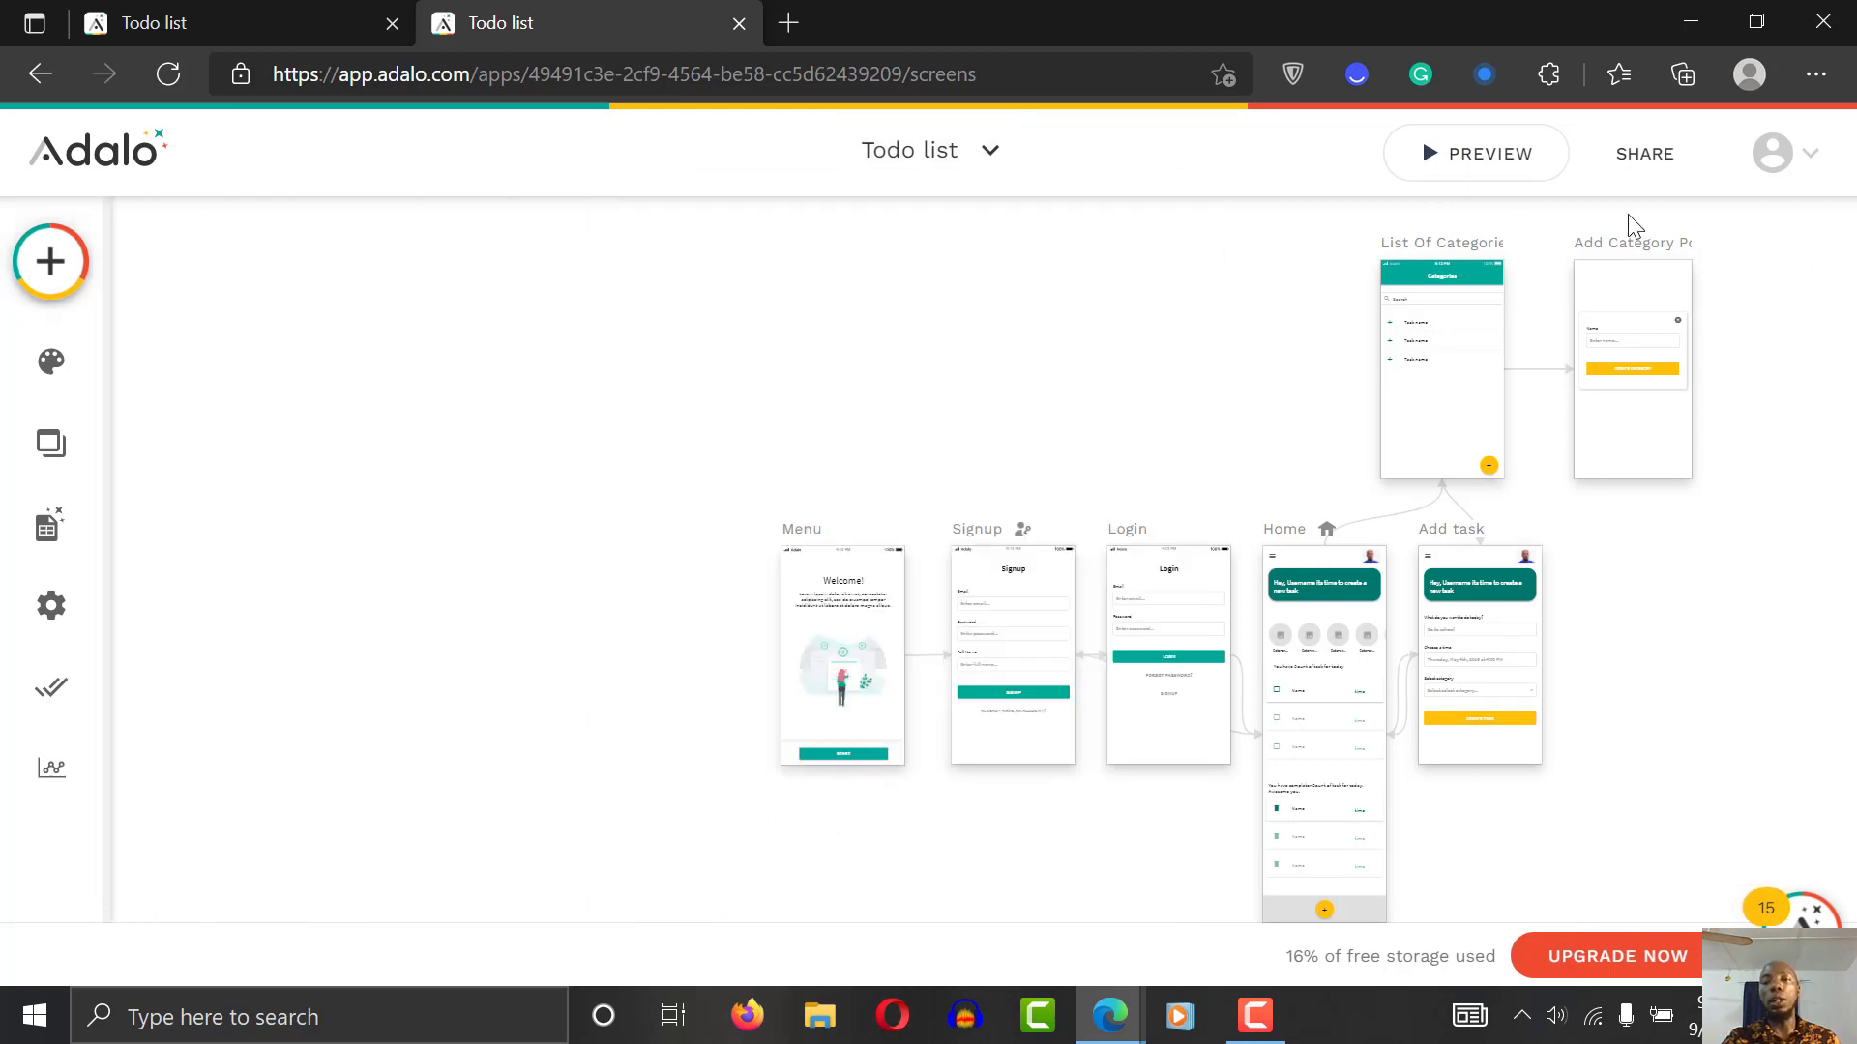
{"action": "left_click", "coordinate": [802, 15]}
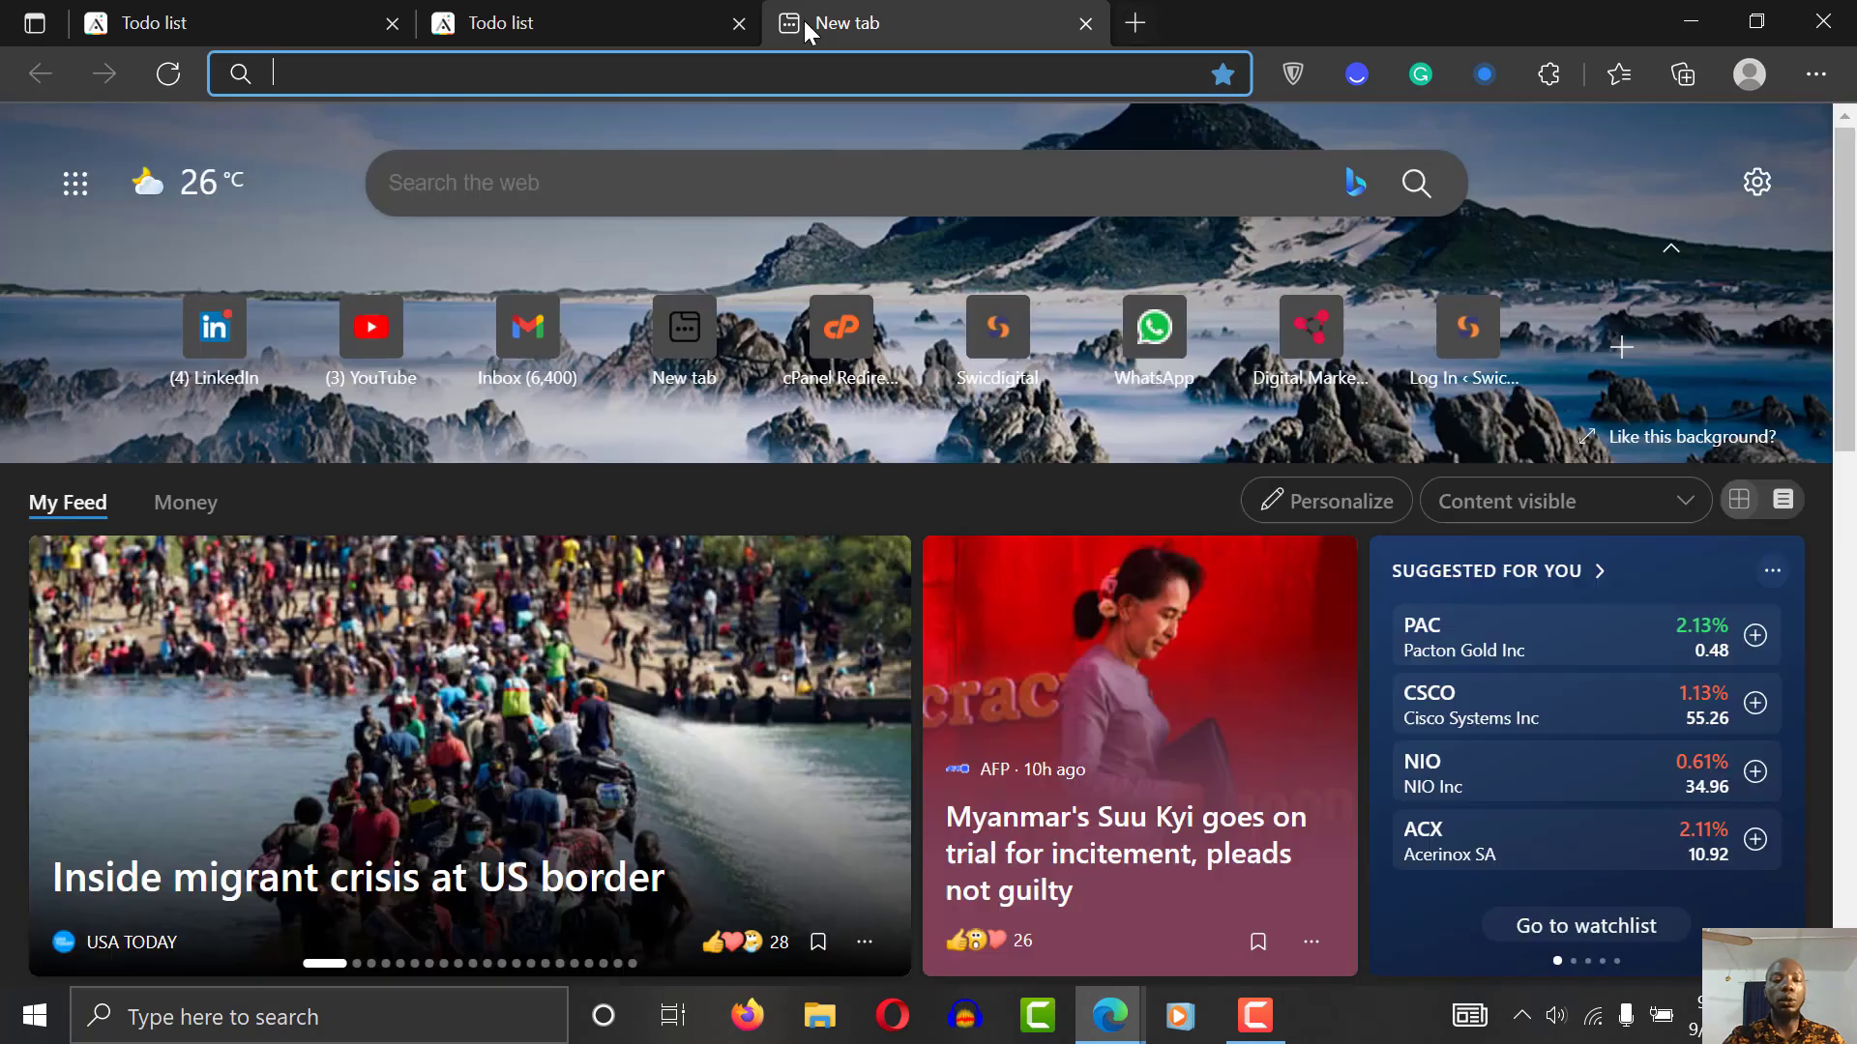
{"action": "type", "text": "ad"}
{"action": "key", "text": "Return"}
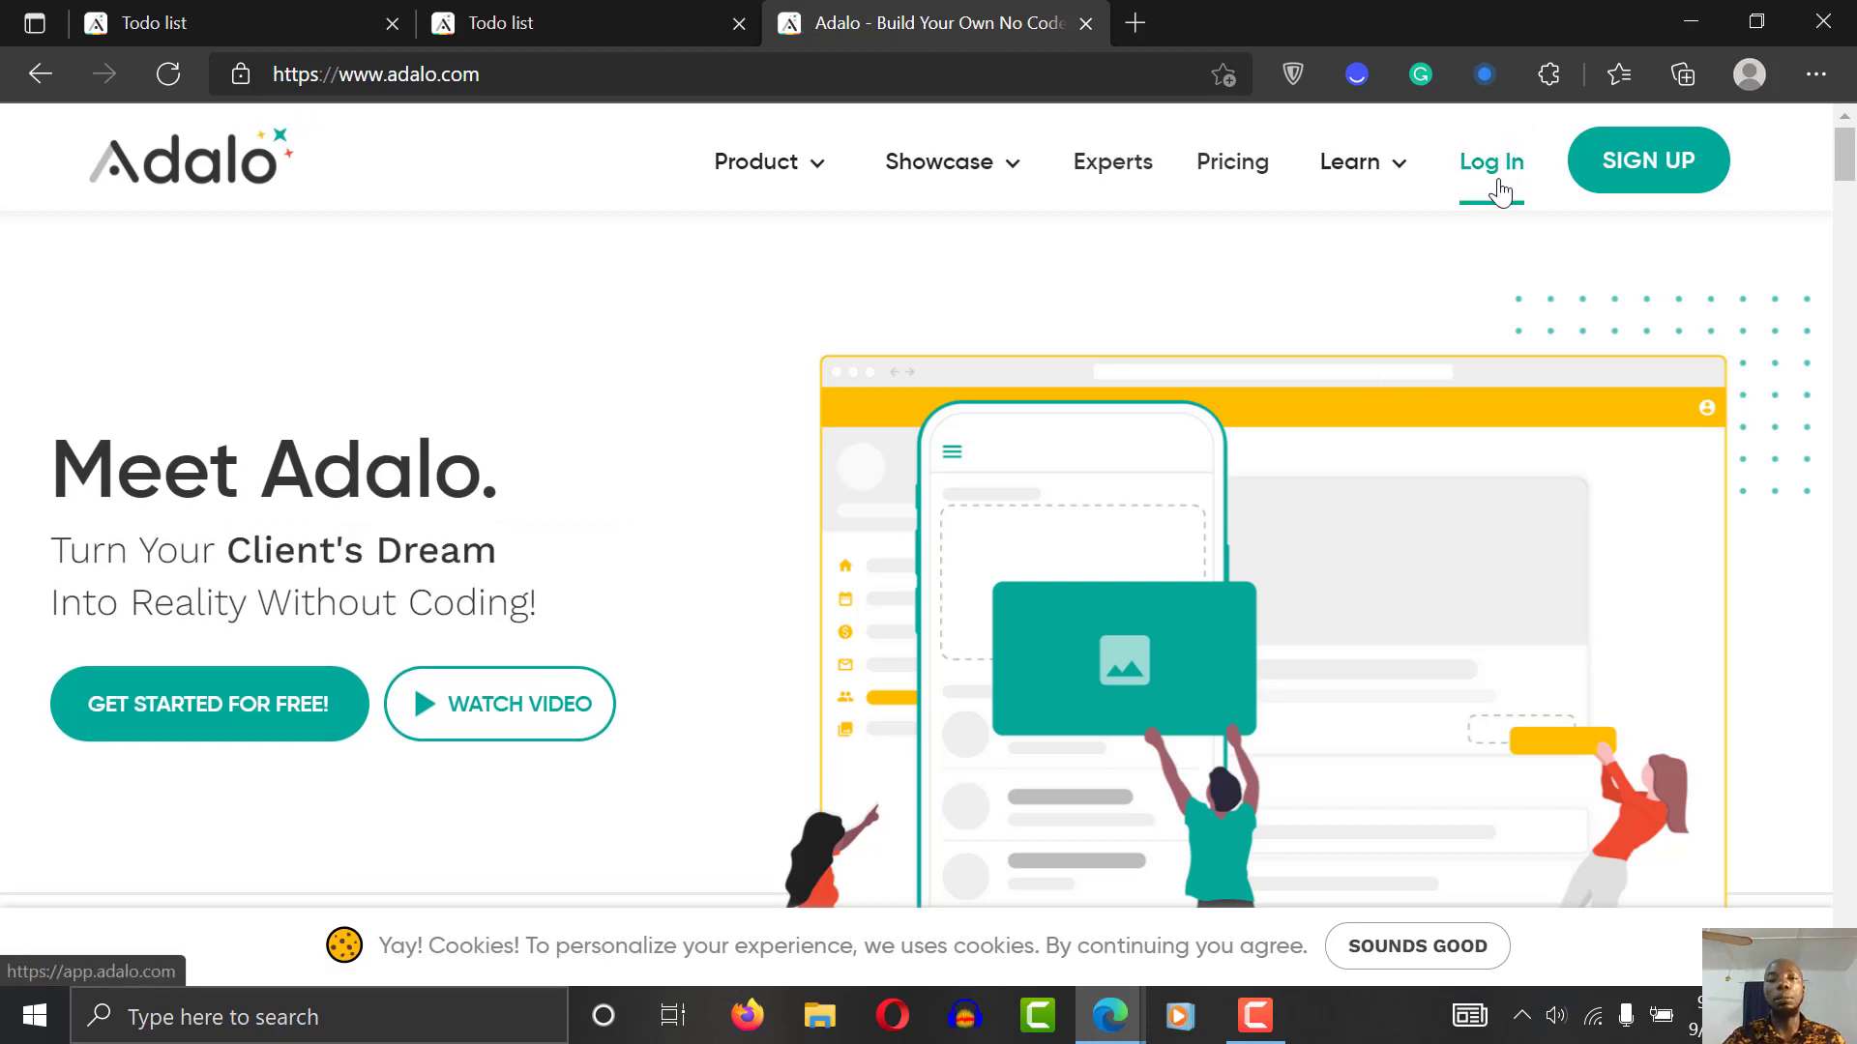
{"action": "left_click", "coordinate": [518, 10]}
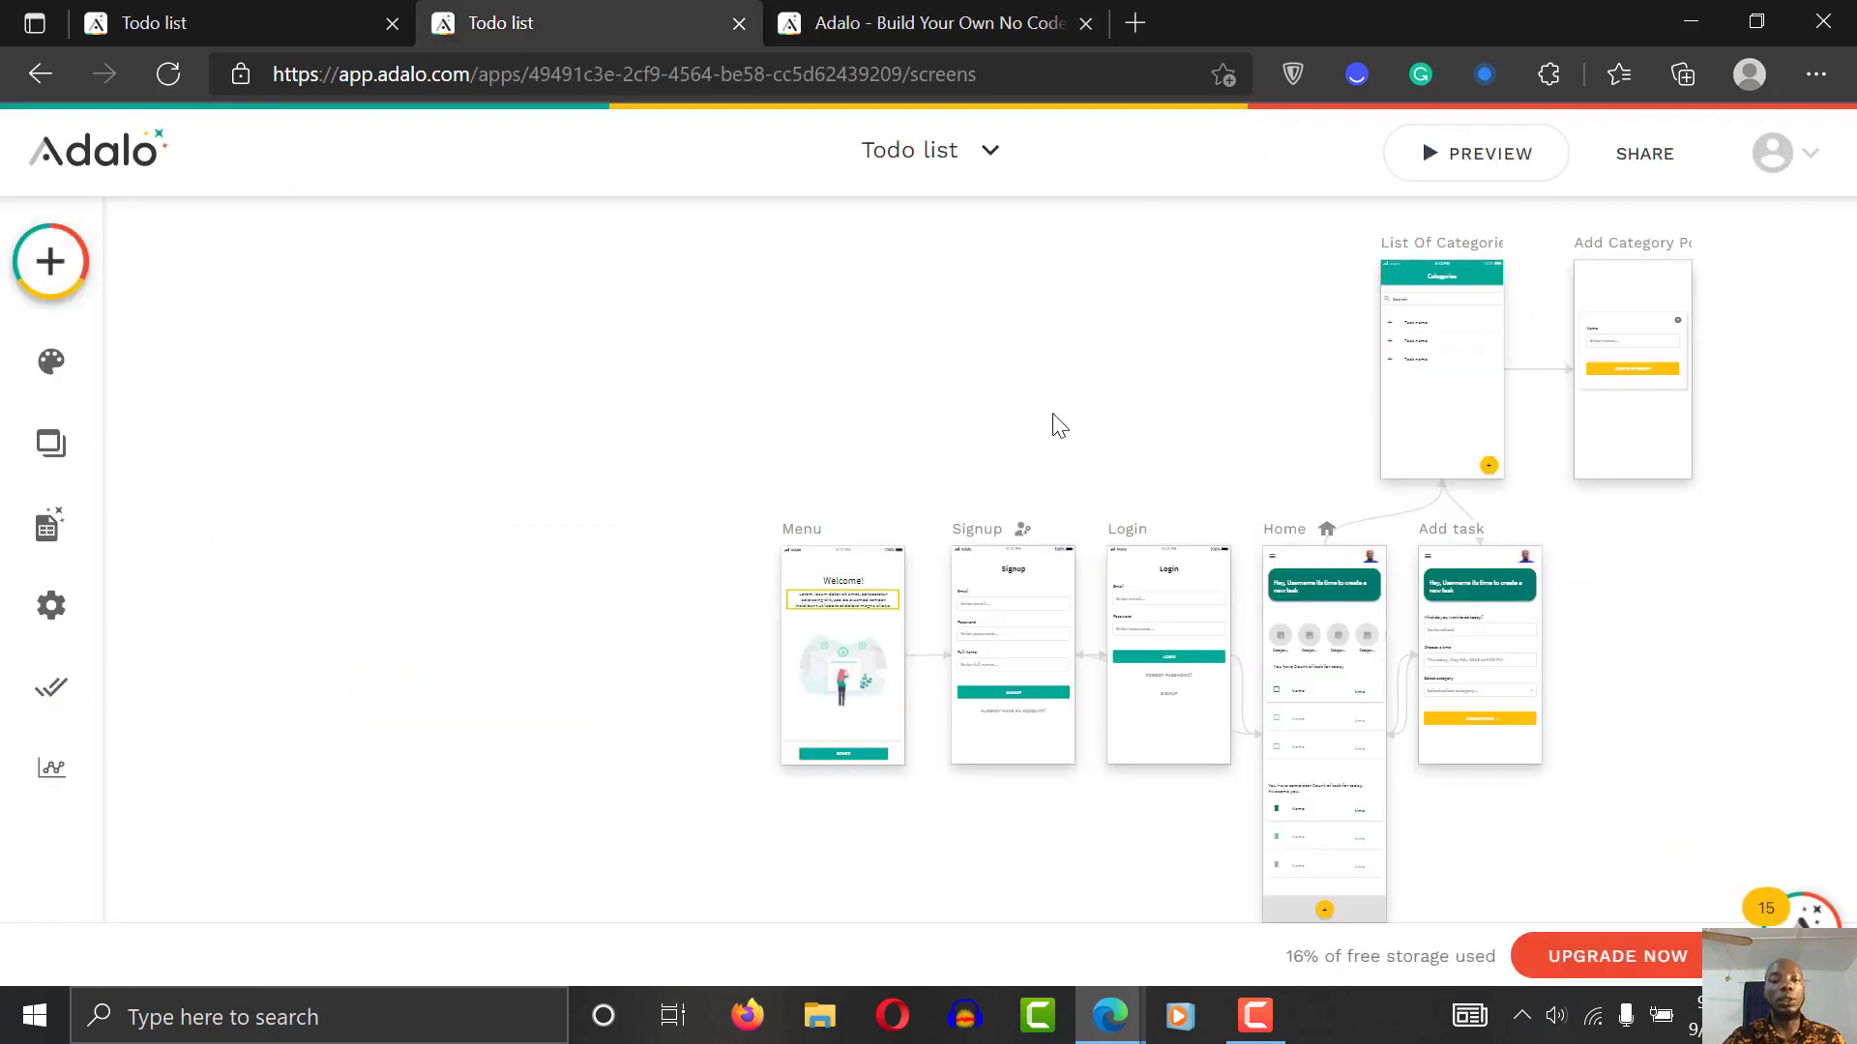
{"action": "left_click", "coordinate": [963, 150]}
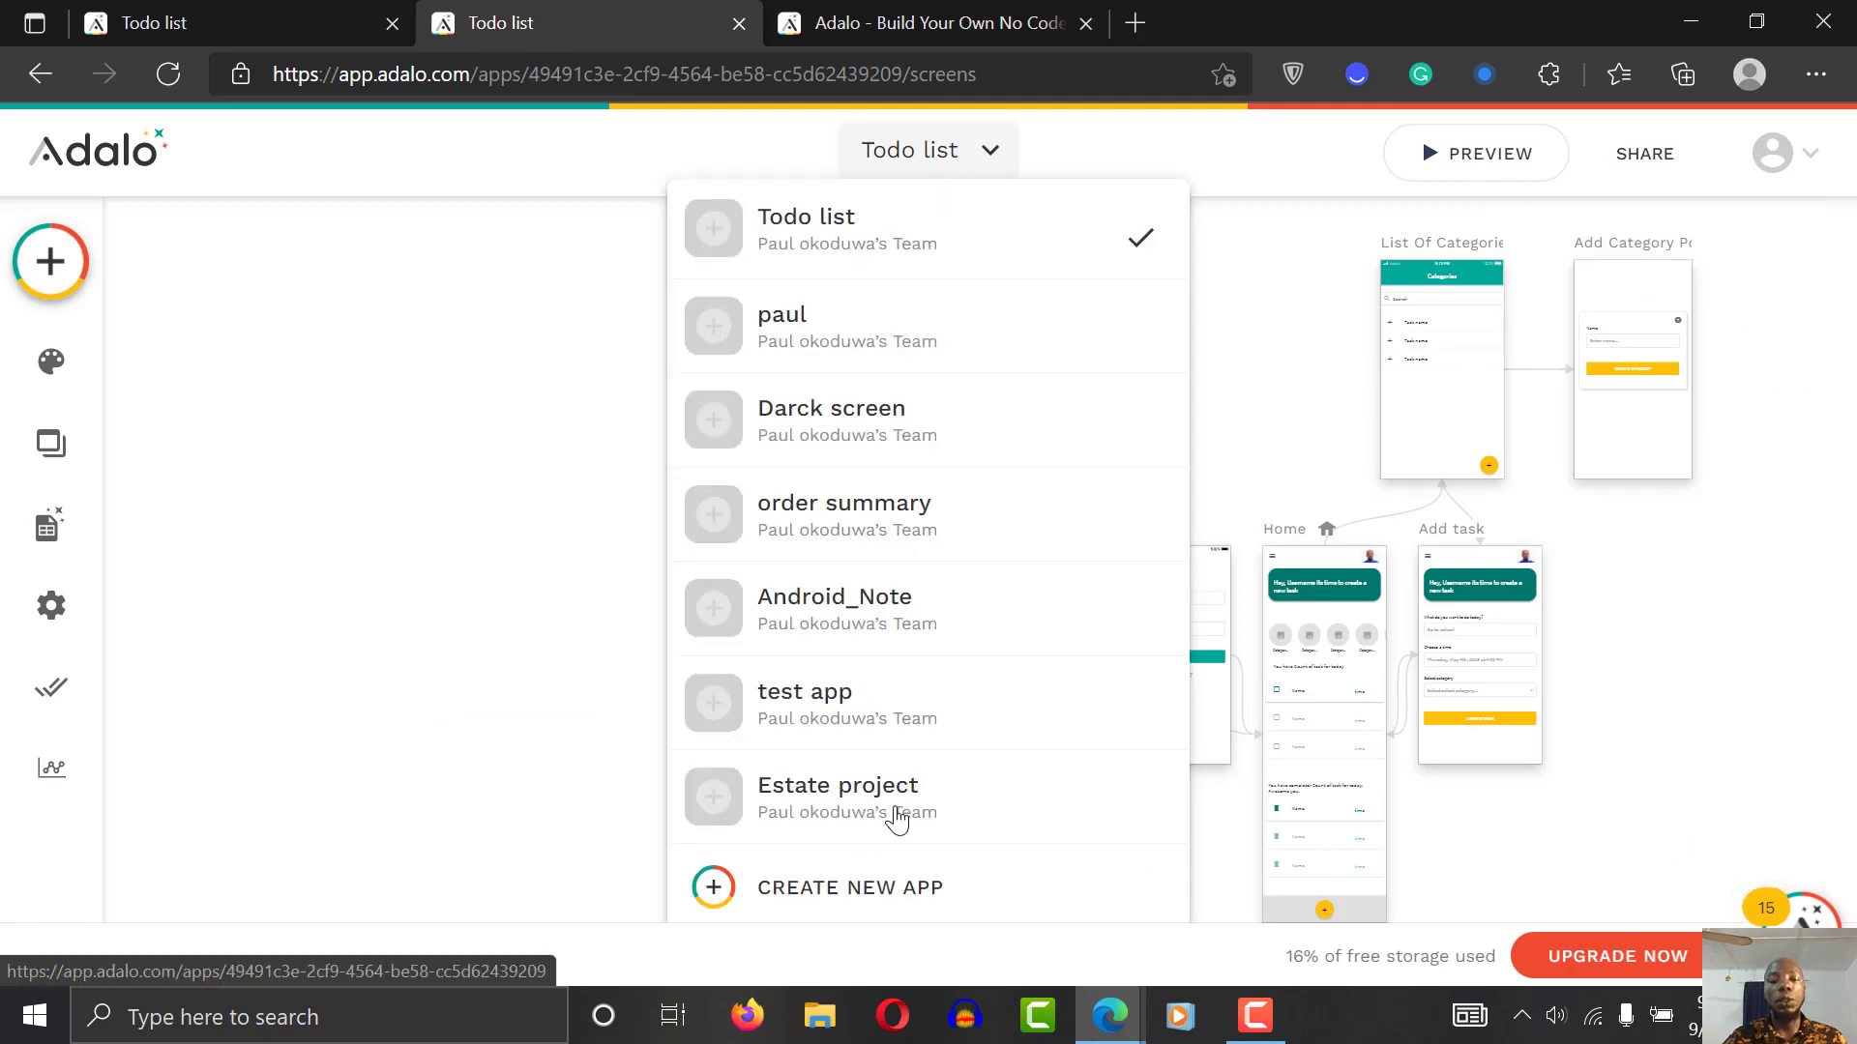
Step: Create a Native Mobile App from the Blank template, naming it 'Doingly'
{"action": "left_click", "coordinate": [868, 895]}
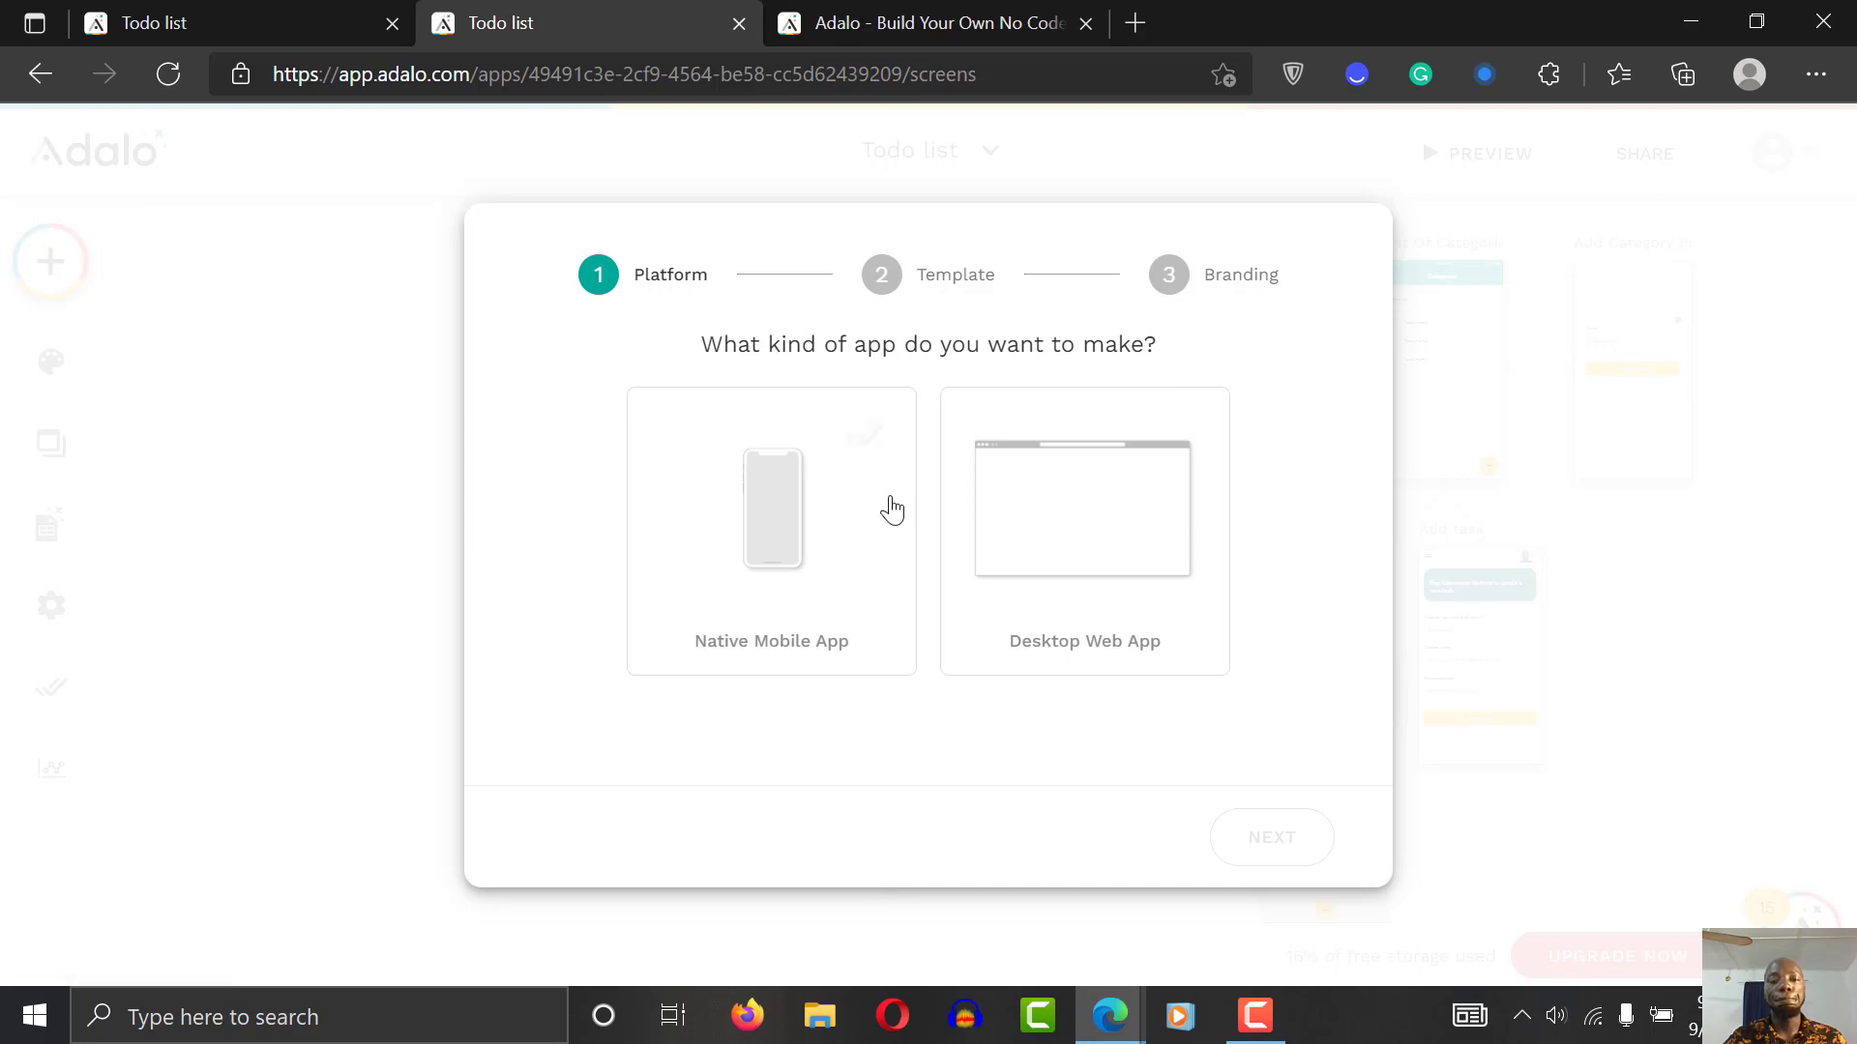
{"action": "left_click", "coordinate": [712, 489]}
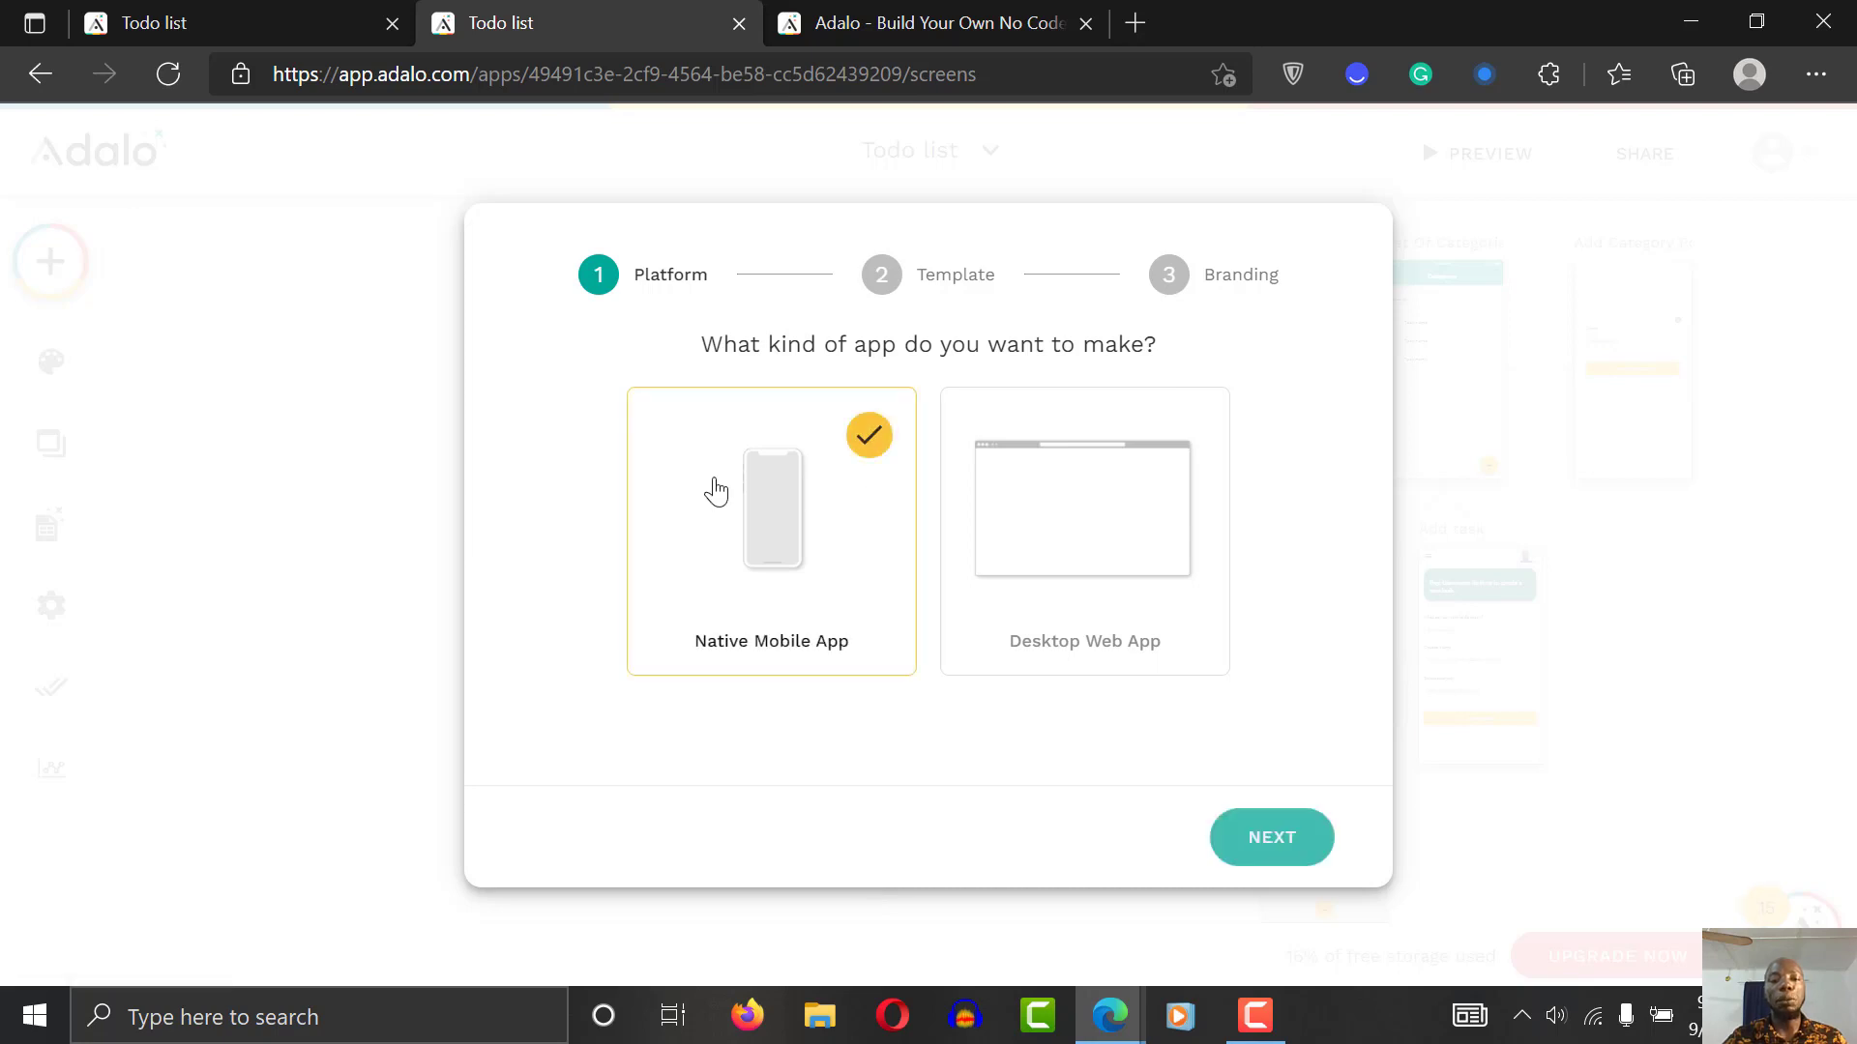
{"action": "left_click", "coordinate": [1281, 858]}
{"action": "left_click", "coordinate": [554, 571]}
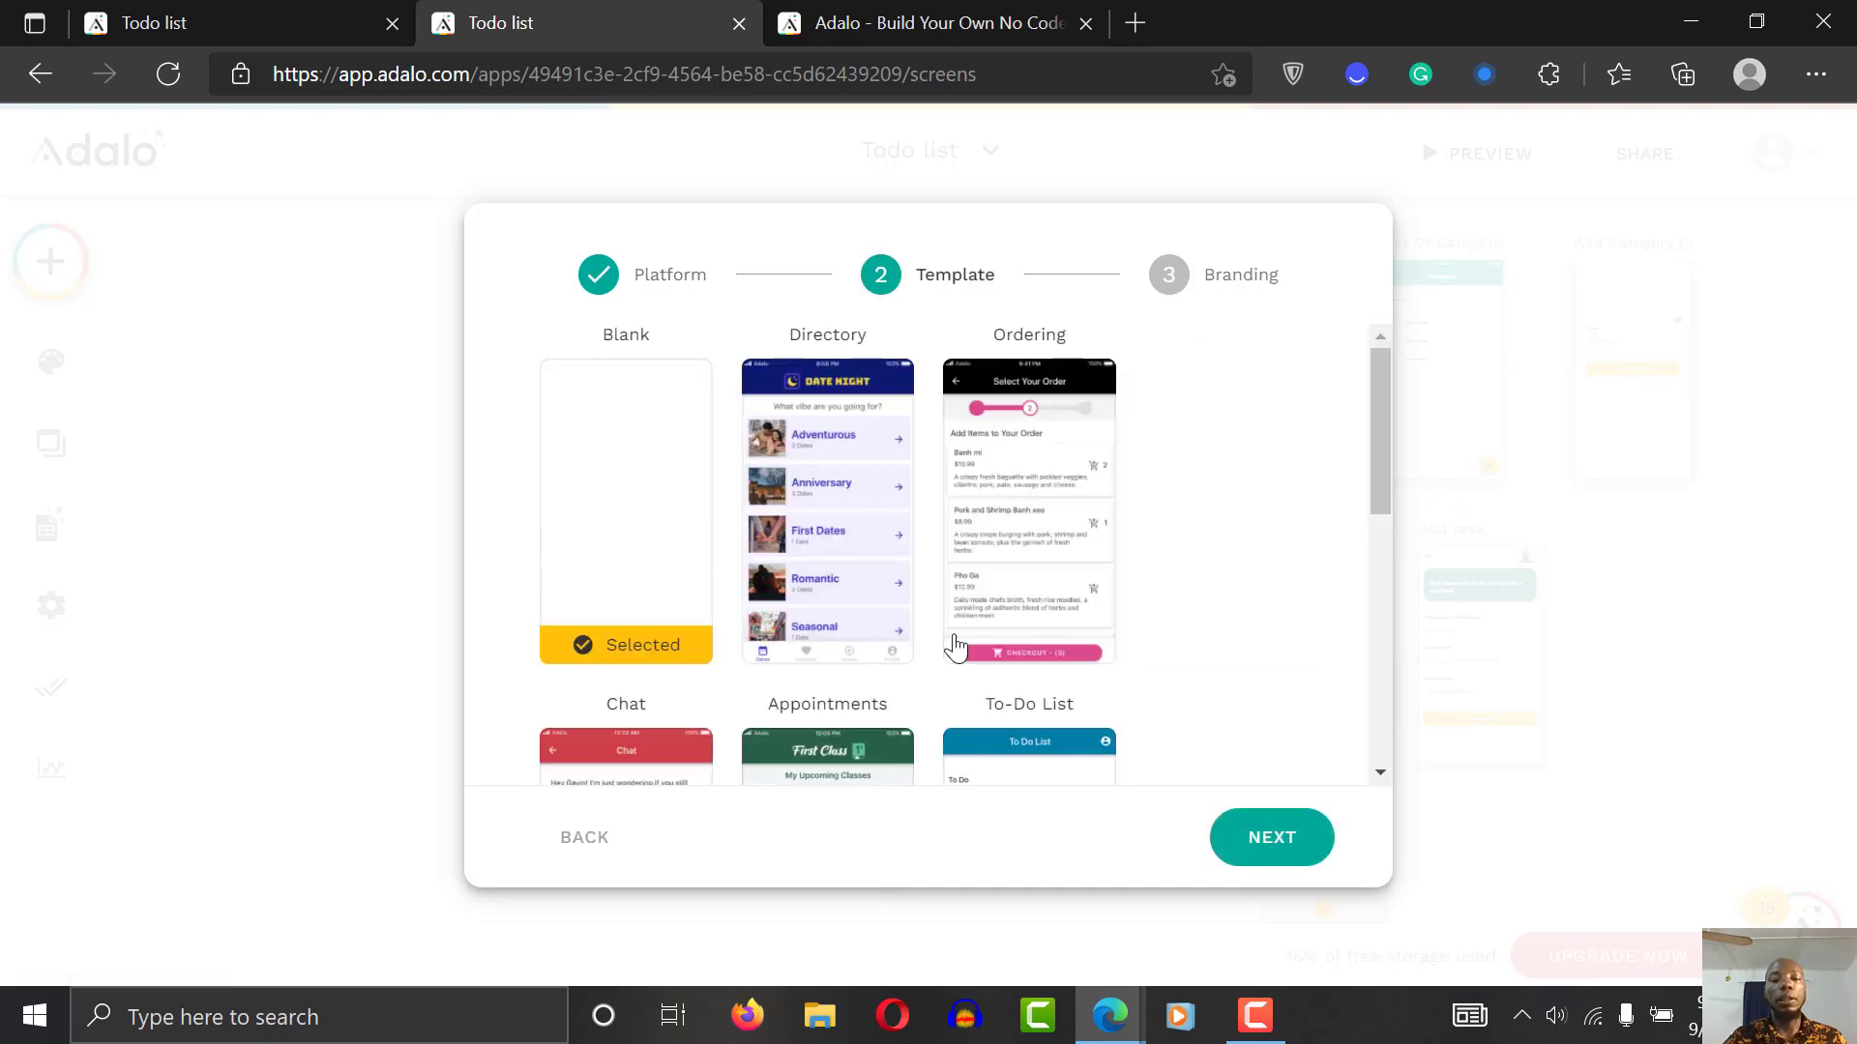
{"action": "left_click", "coordinate": [1289, 849]}
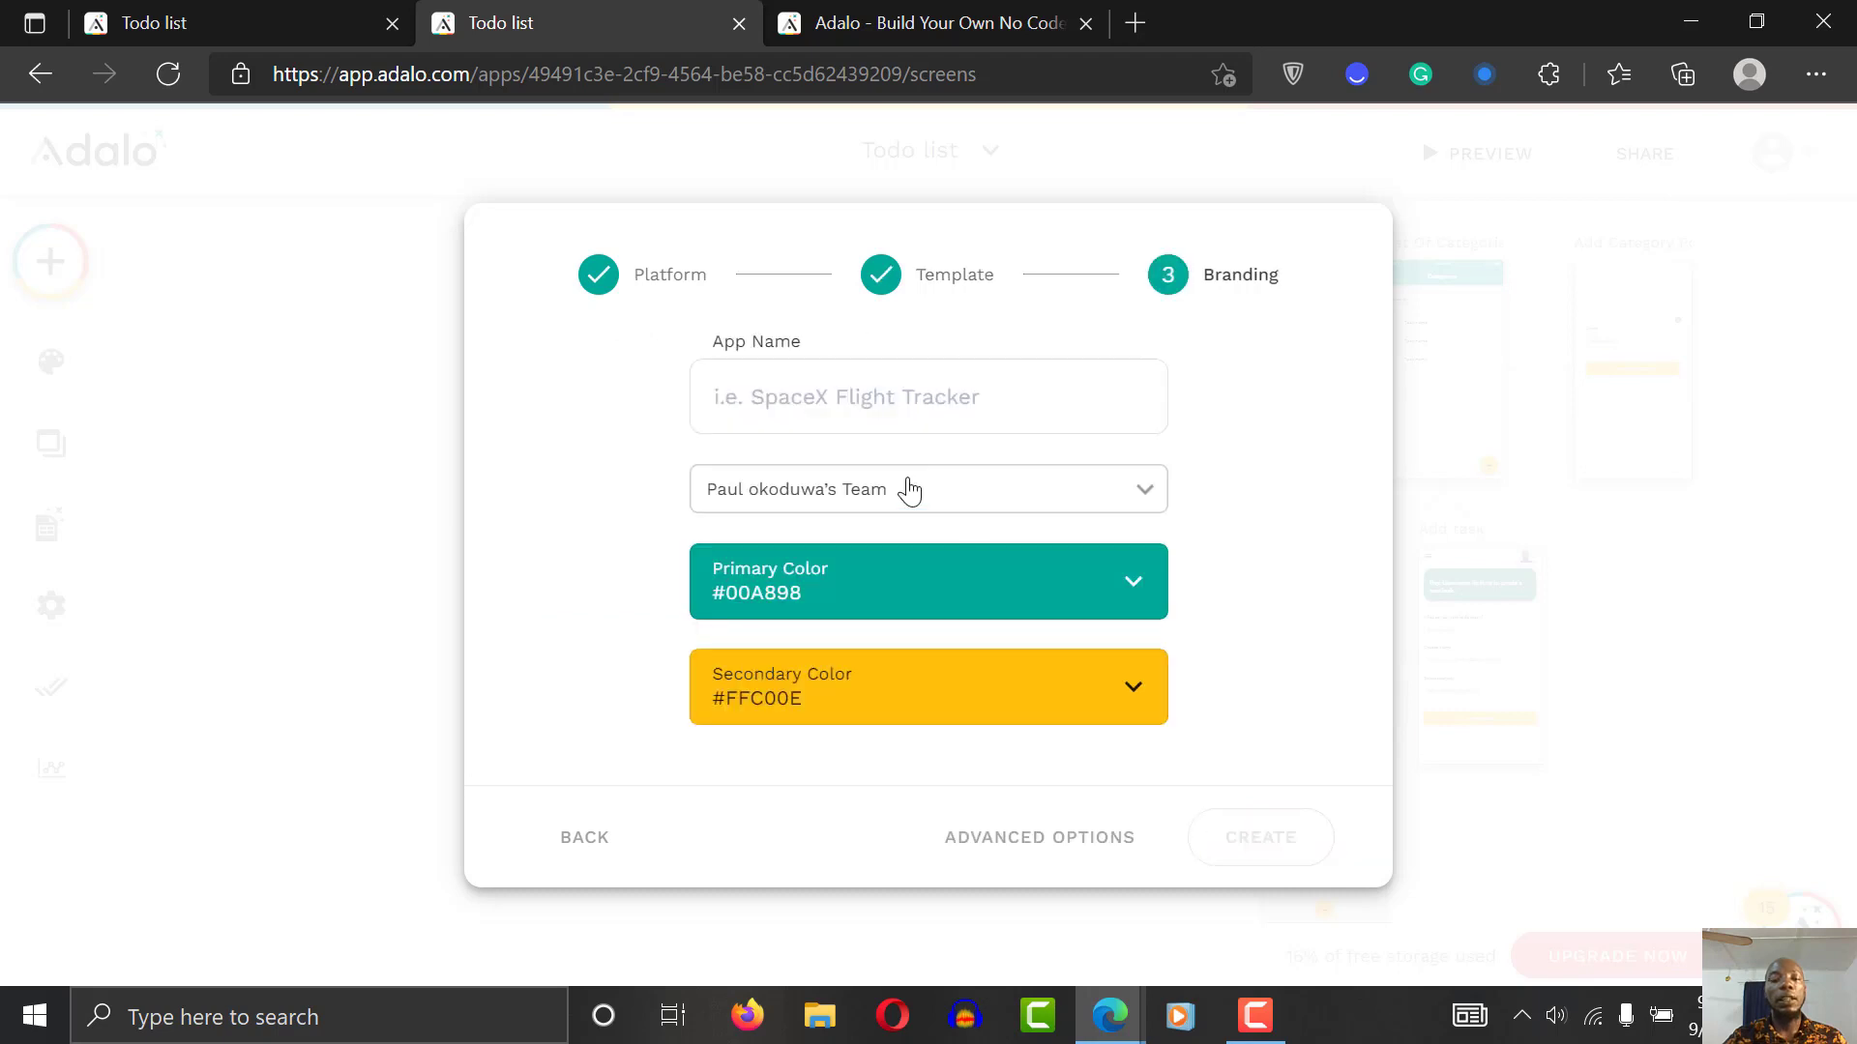
{"action": "left_click", "coordinate": [829, 388]}
{"action": "type", "text": "T"}
{"action": "key", "text": "BackSpace"}
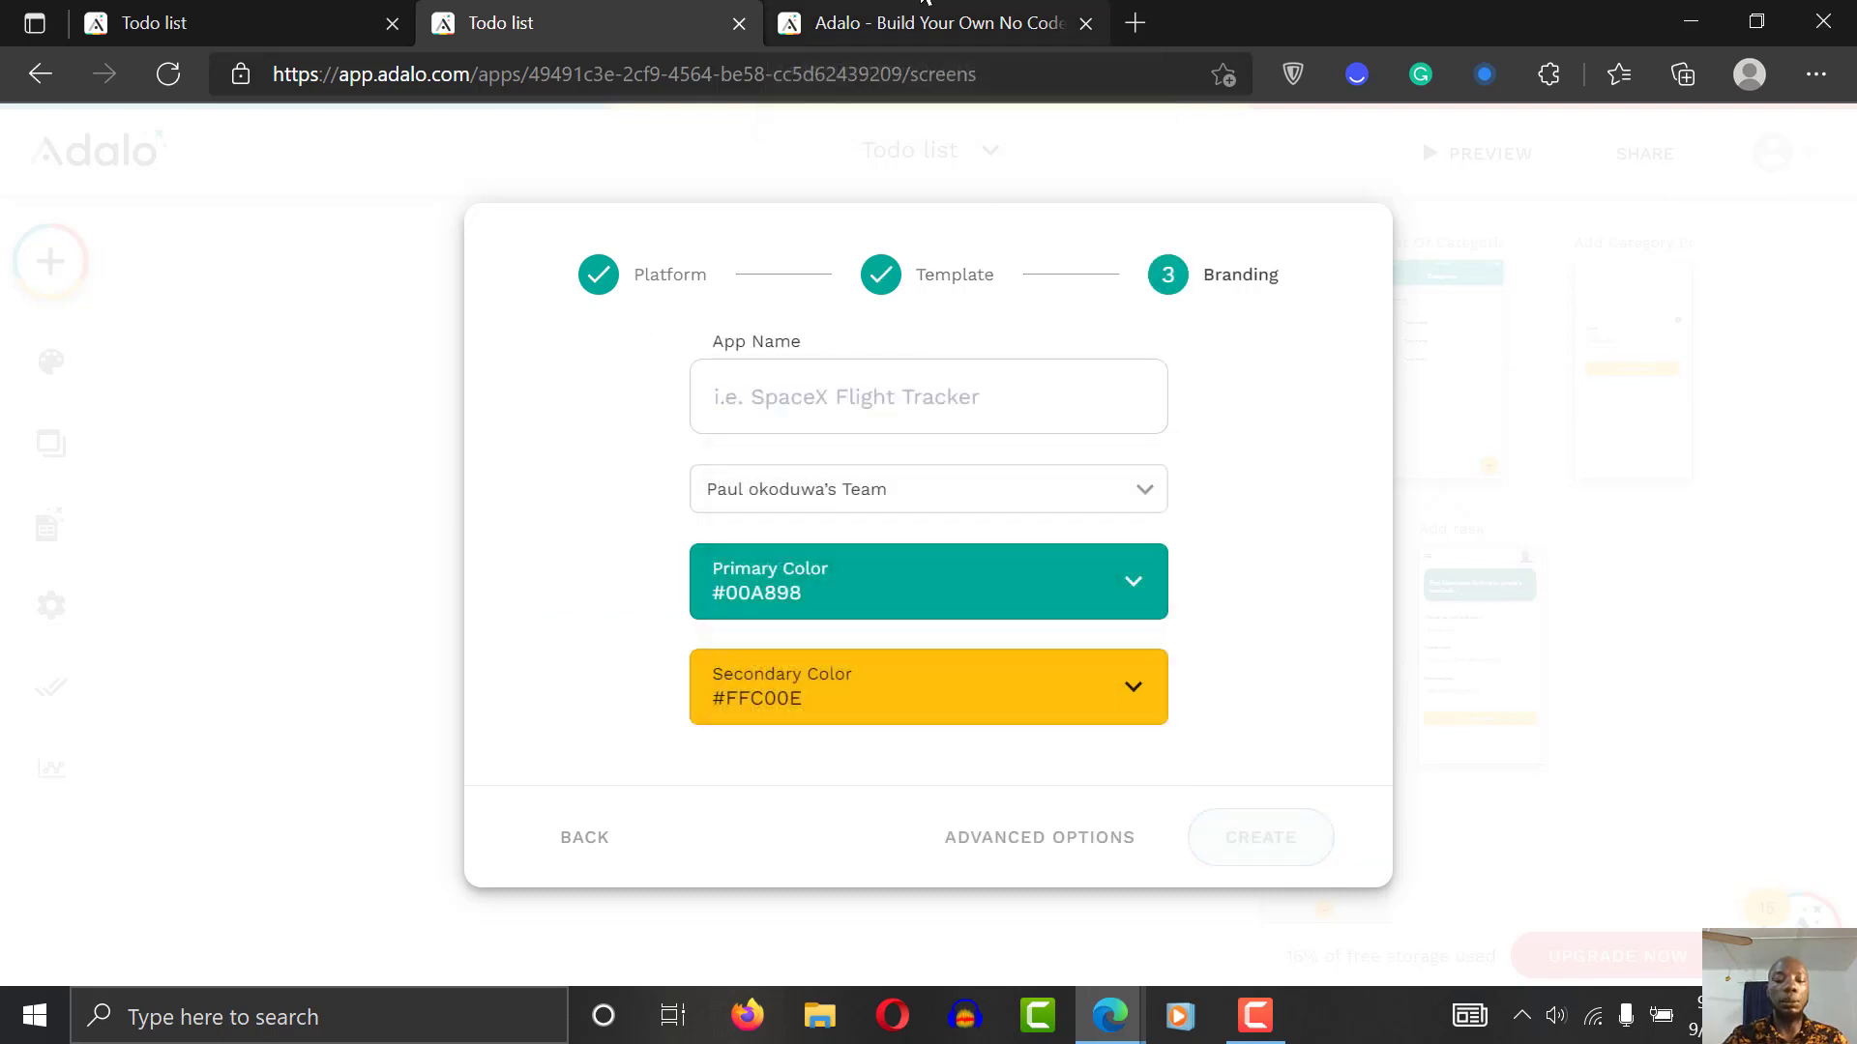
{"action": "type", "text": "Doin"}
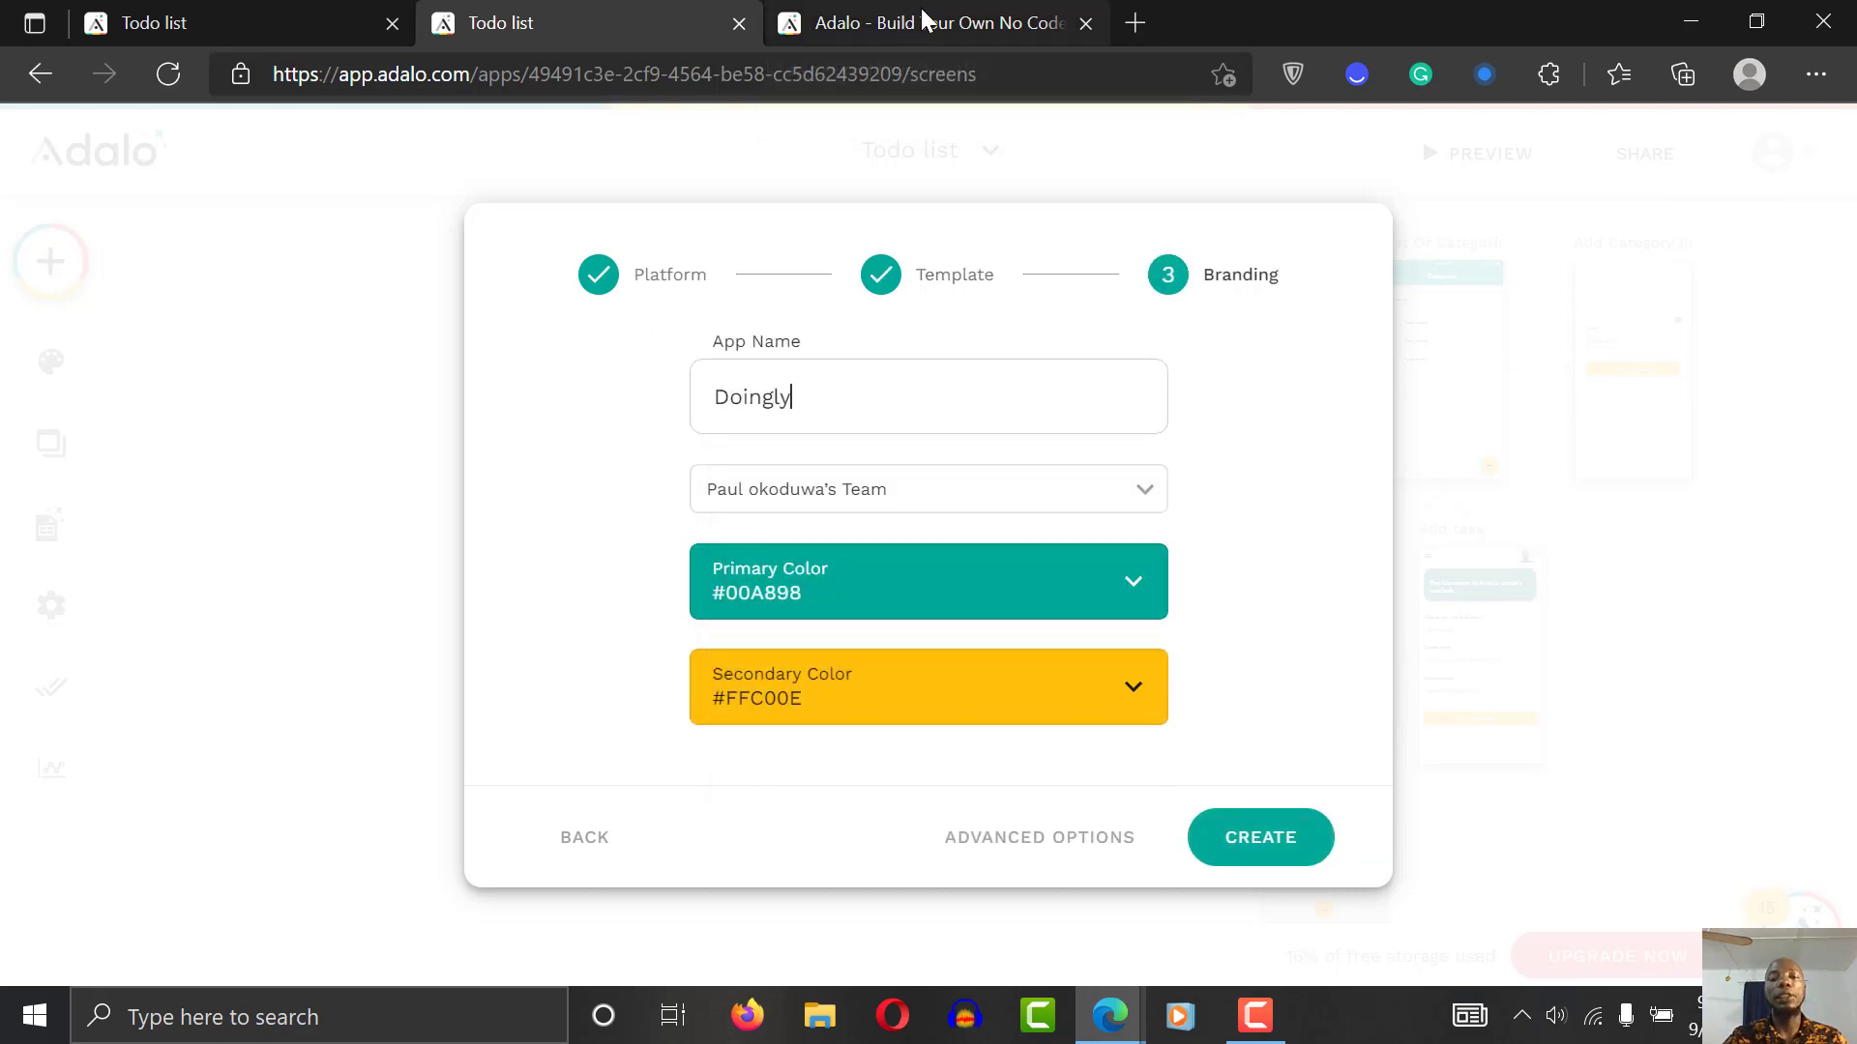
{"action": "type", "text": "gly"}
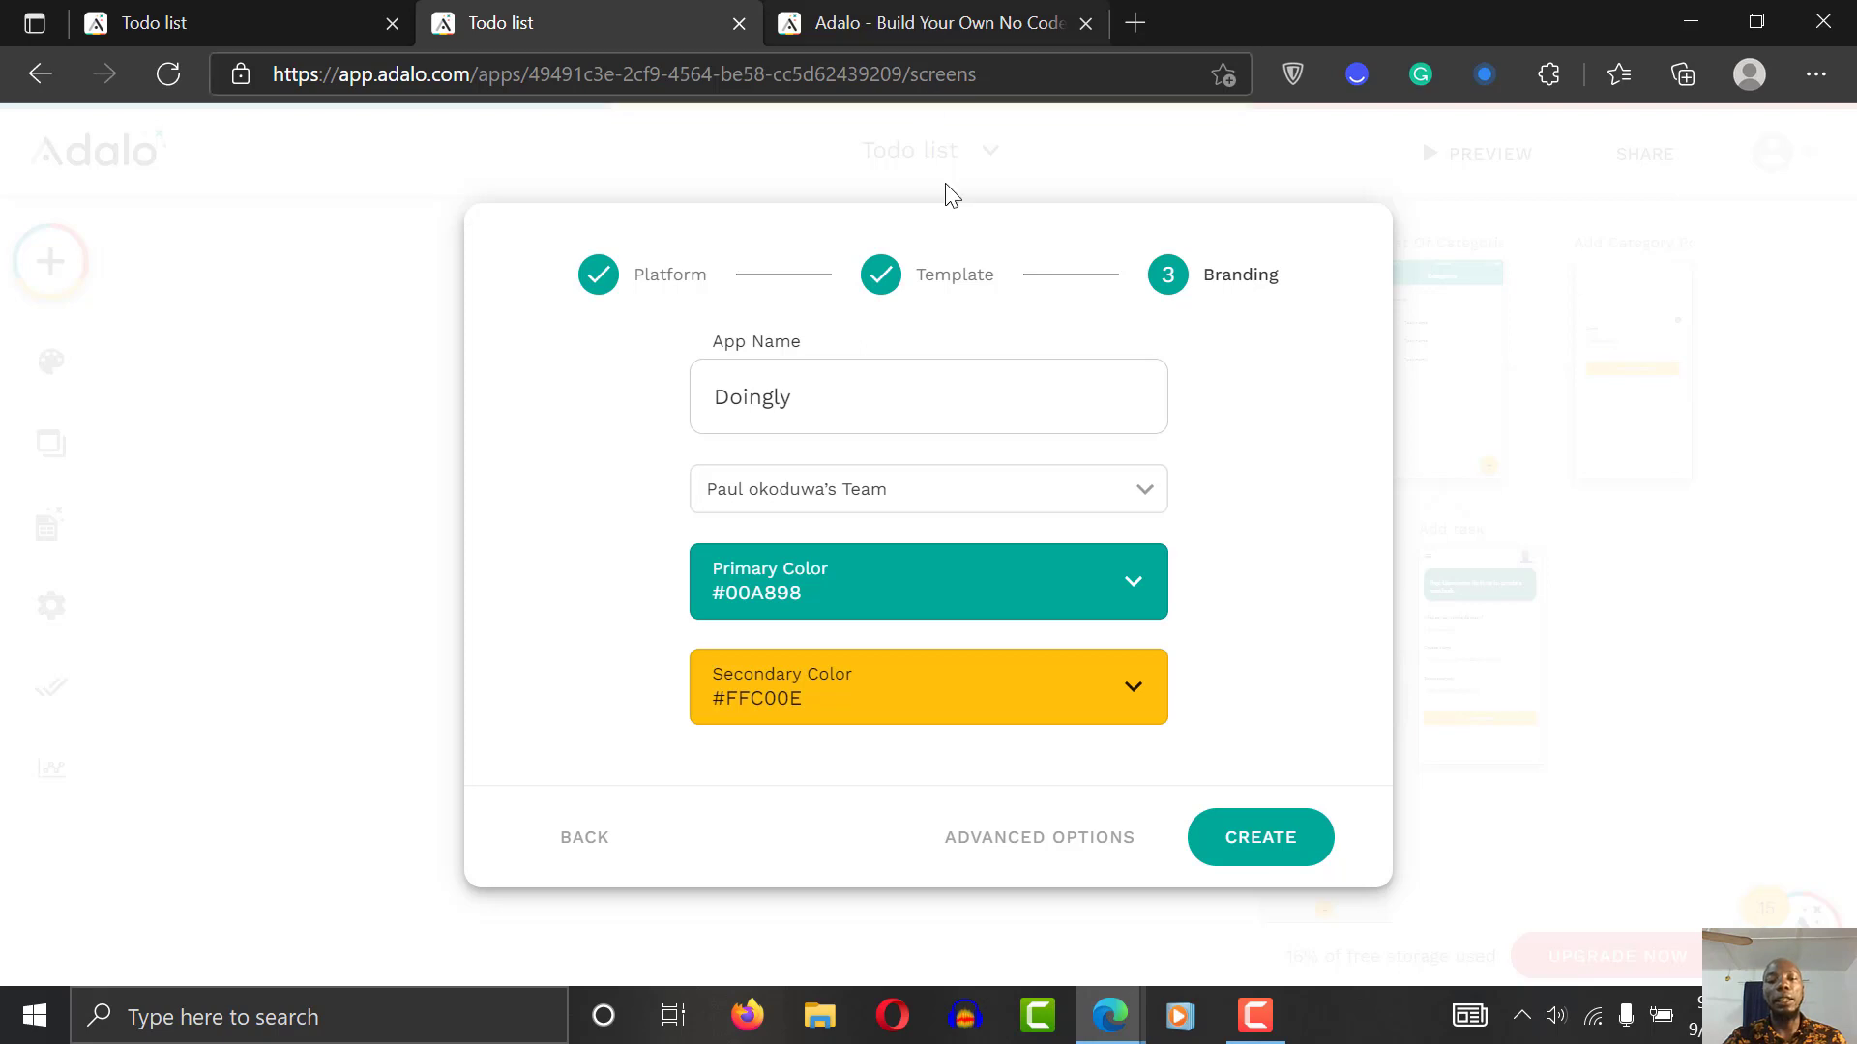
{"action": "left_click", "coordinate": [1276, 844]}
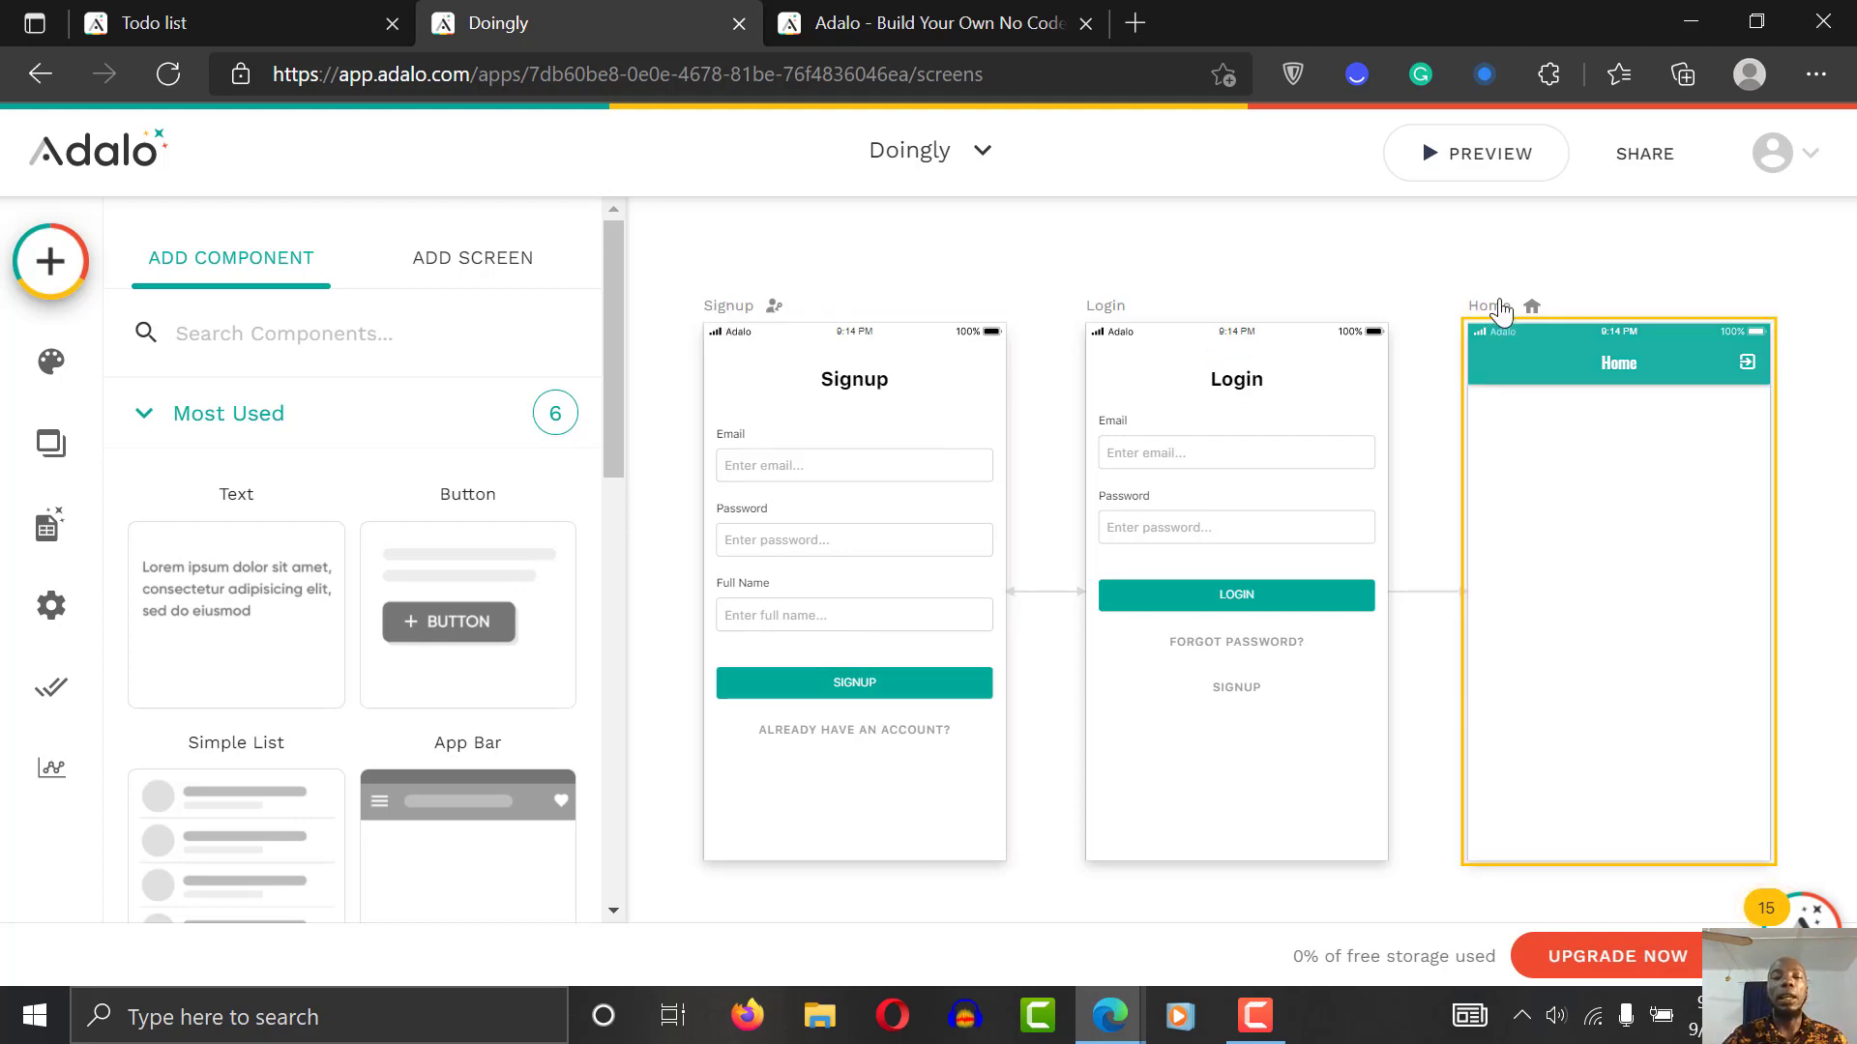
Step: Dismiss the Add Component panel by clicking the empty canvas
{"action": "left_click", "coordinate": [665, 599]}
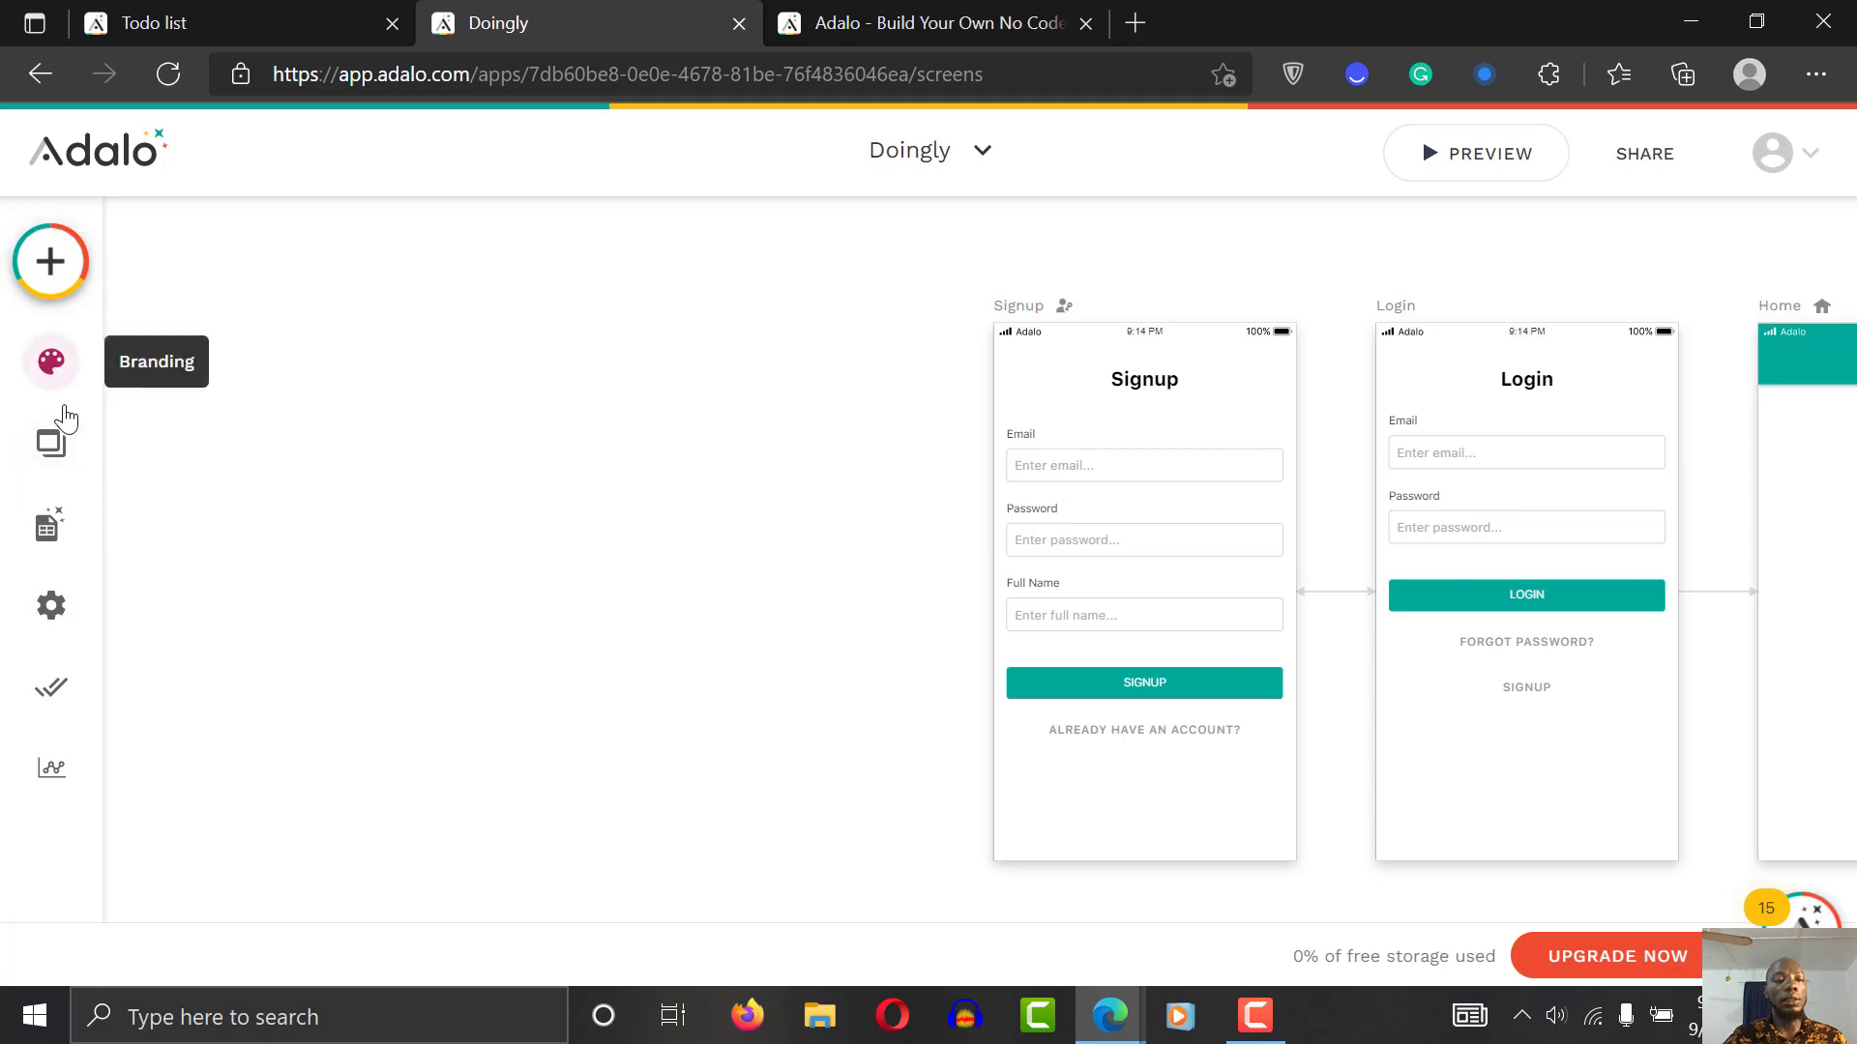
Step: Add an Image property named 'profile picture' to the Users collection
{"action": "left_click", "coordinate": [49, 527]}
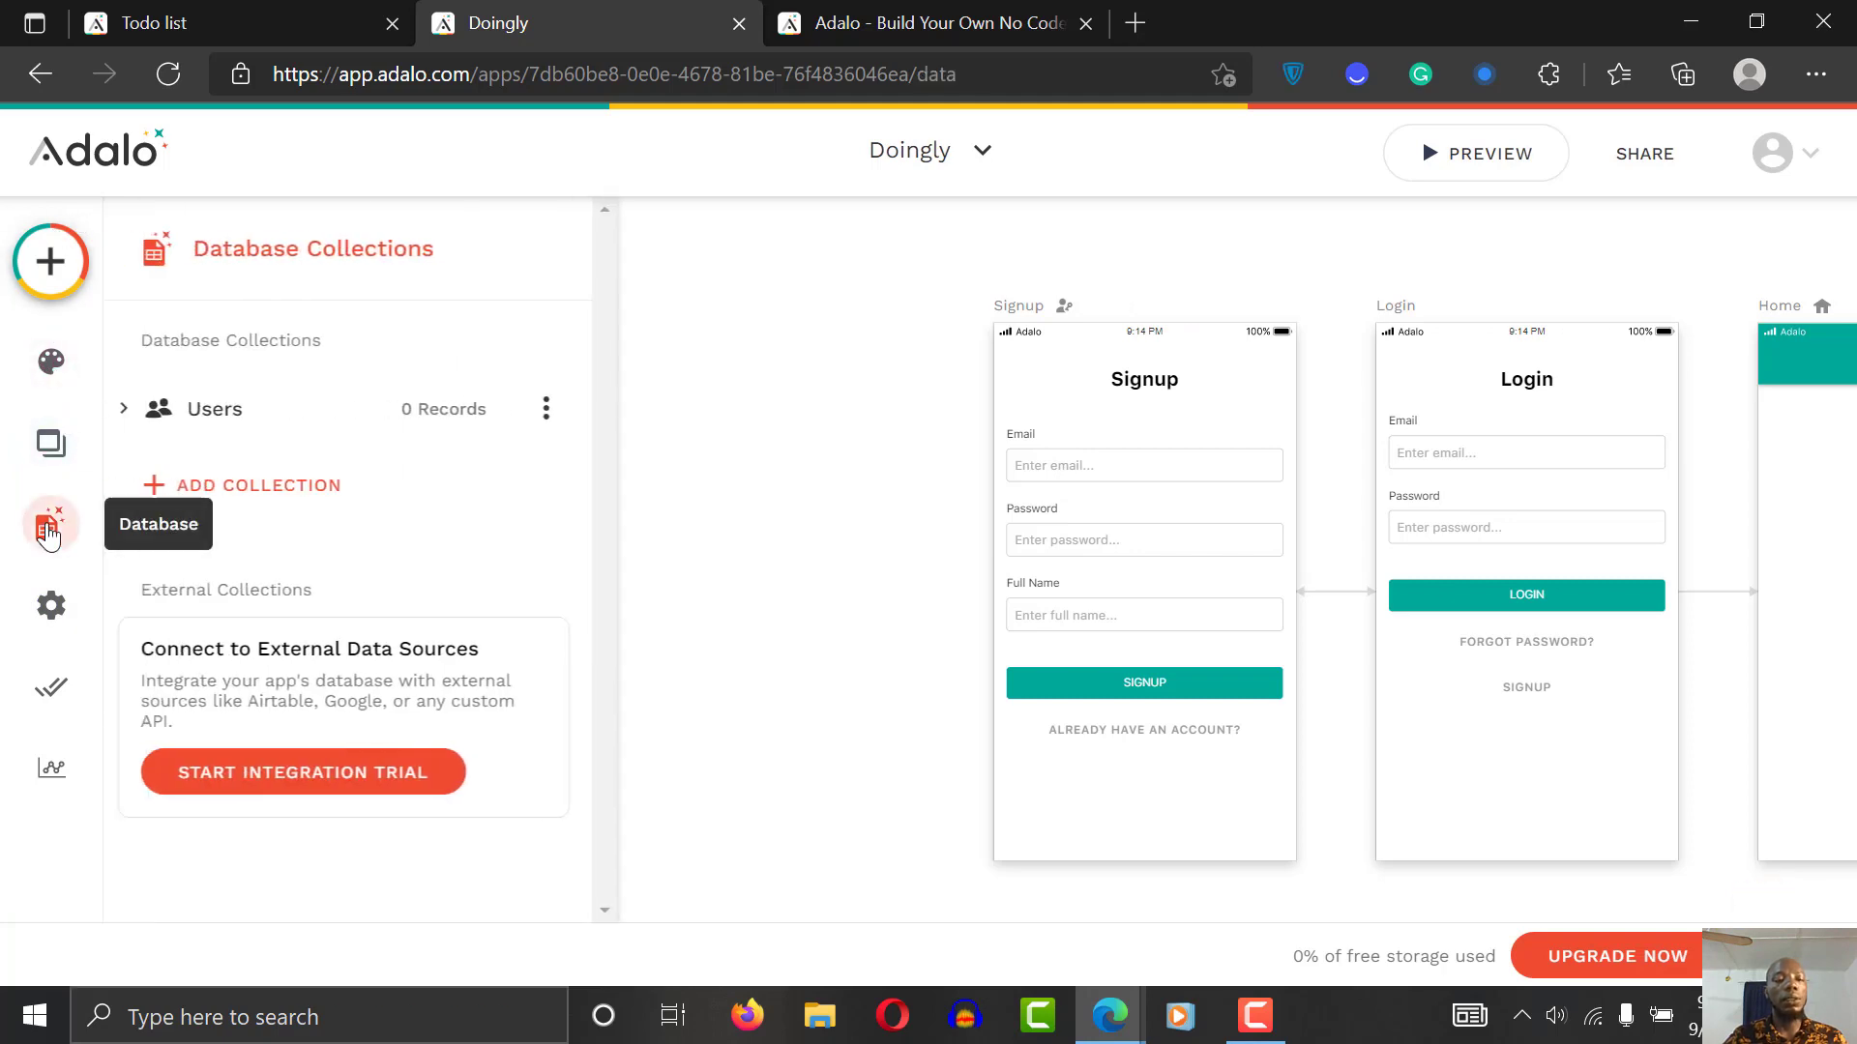
{"action": "left_click", "coordinate": [352, 411]}
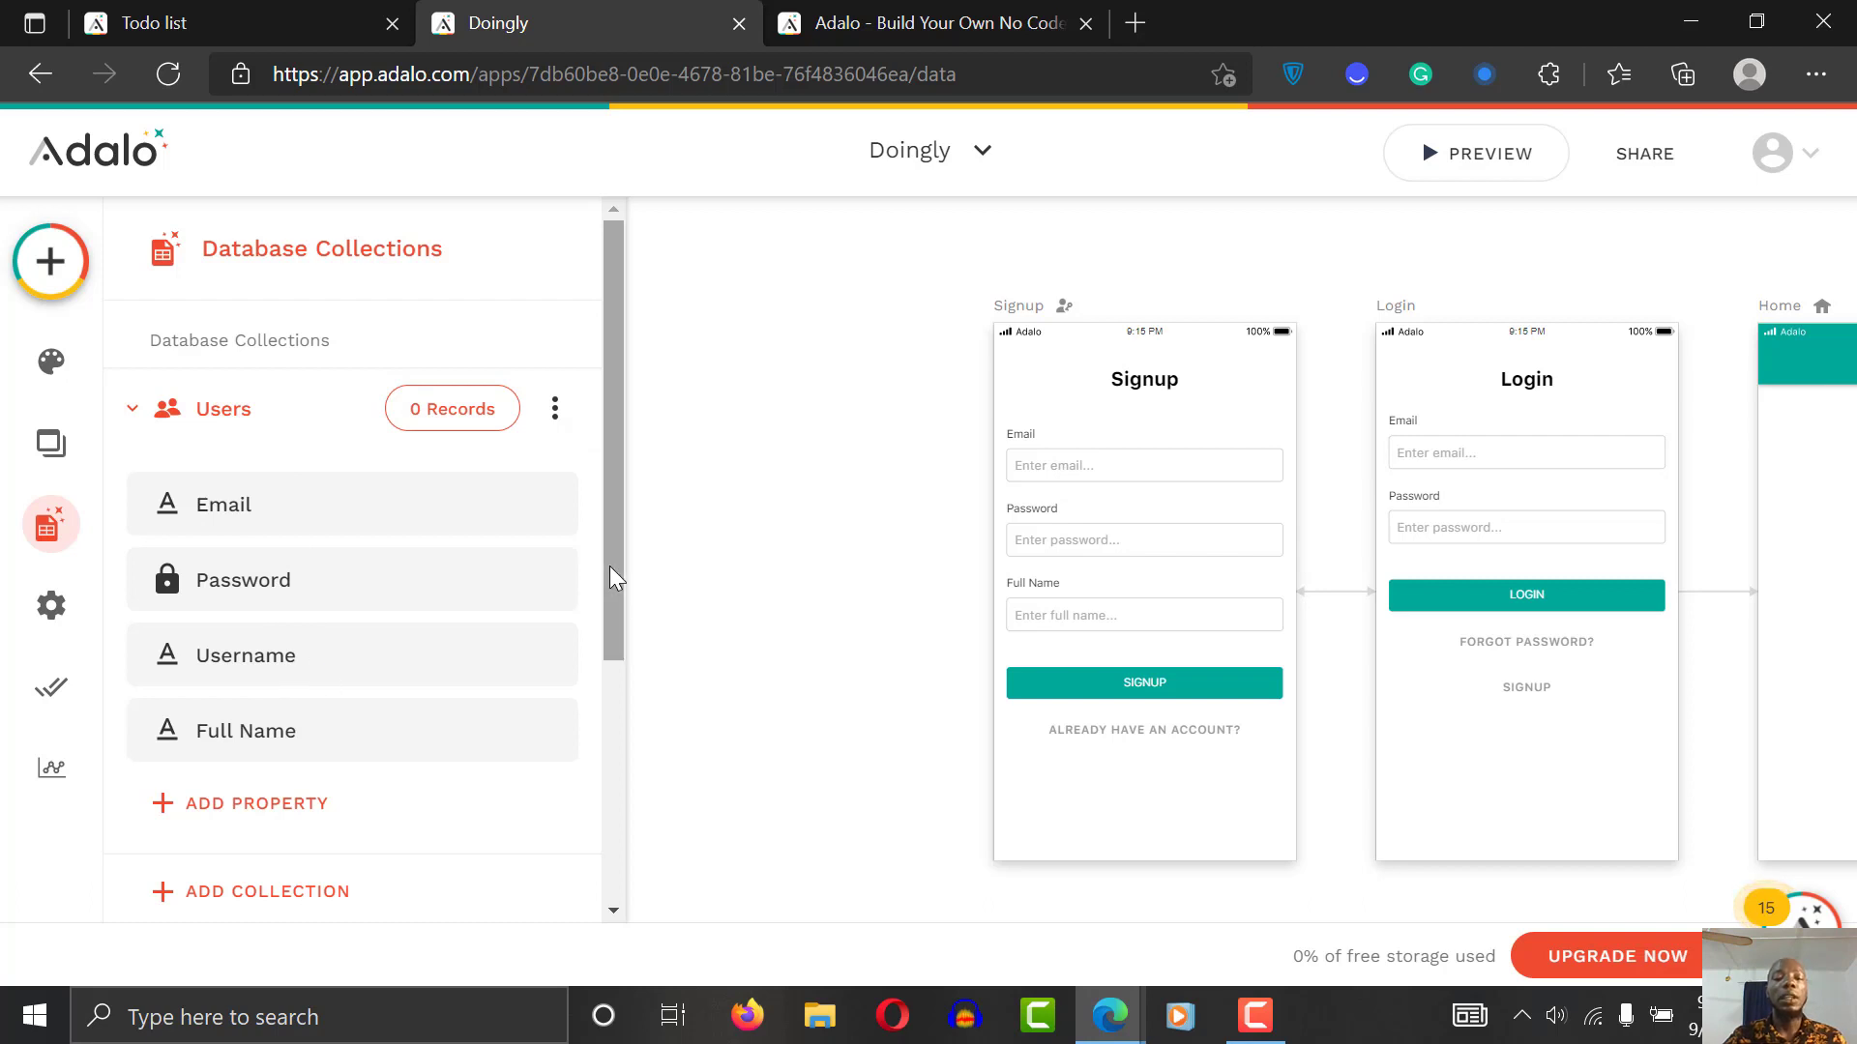
{"action": "left_click_drag", "start_coordinate": [613, 525], "coordinate": [620, 630]}
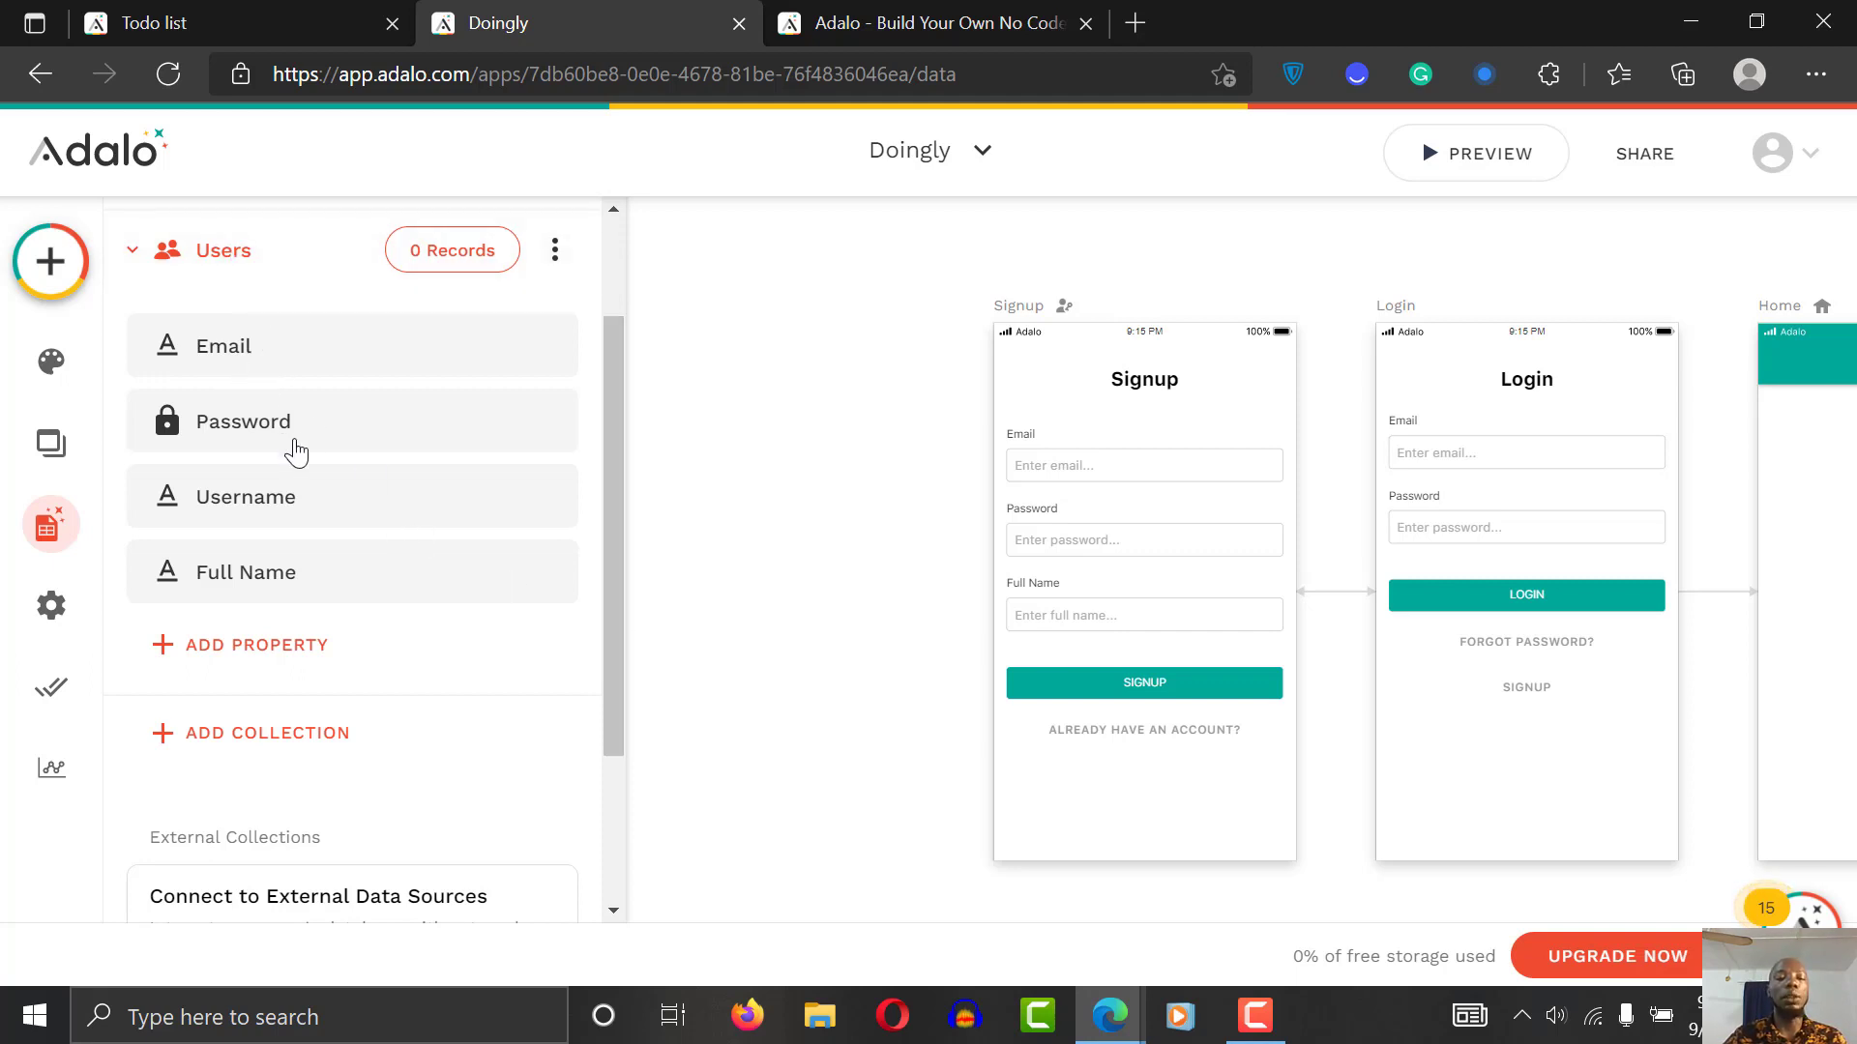
{"action": "left_click", "coordinate": [328, 650]}
{"action": "left_click", "coordinate": [298, 465]}
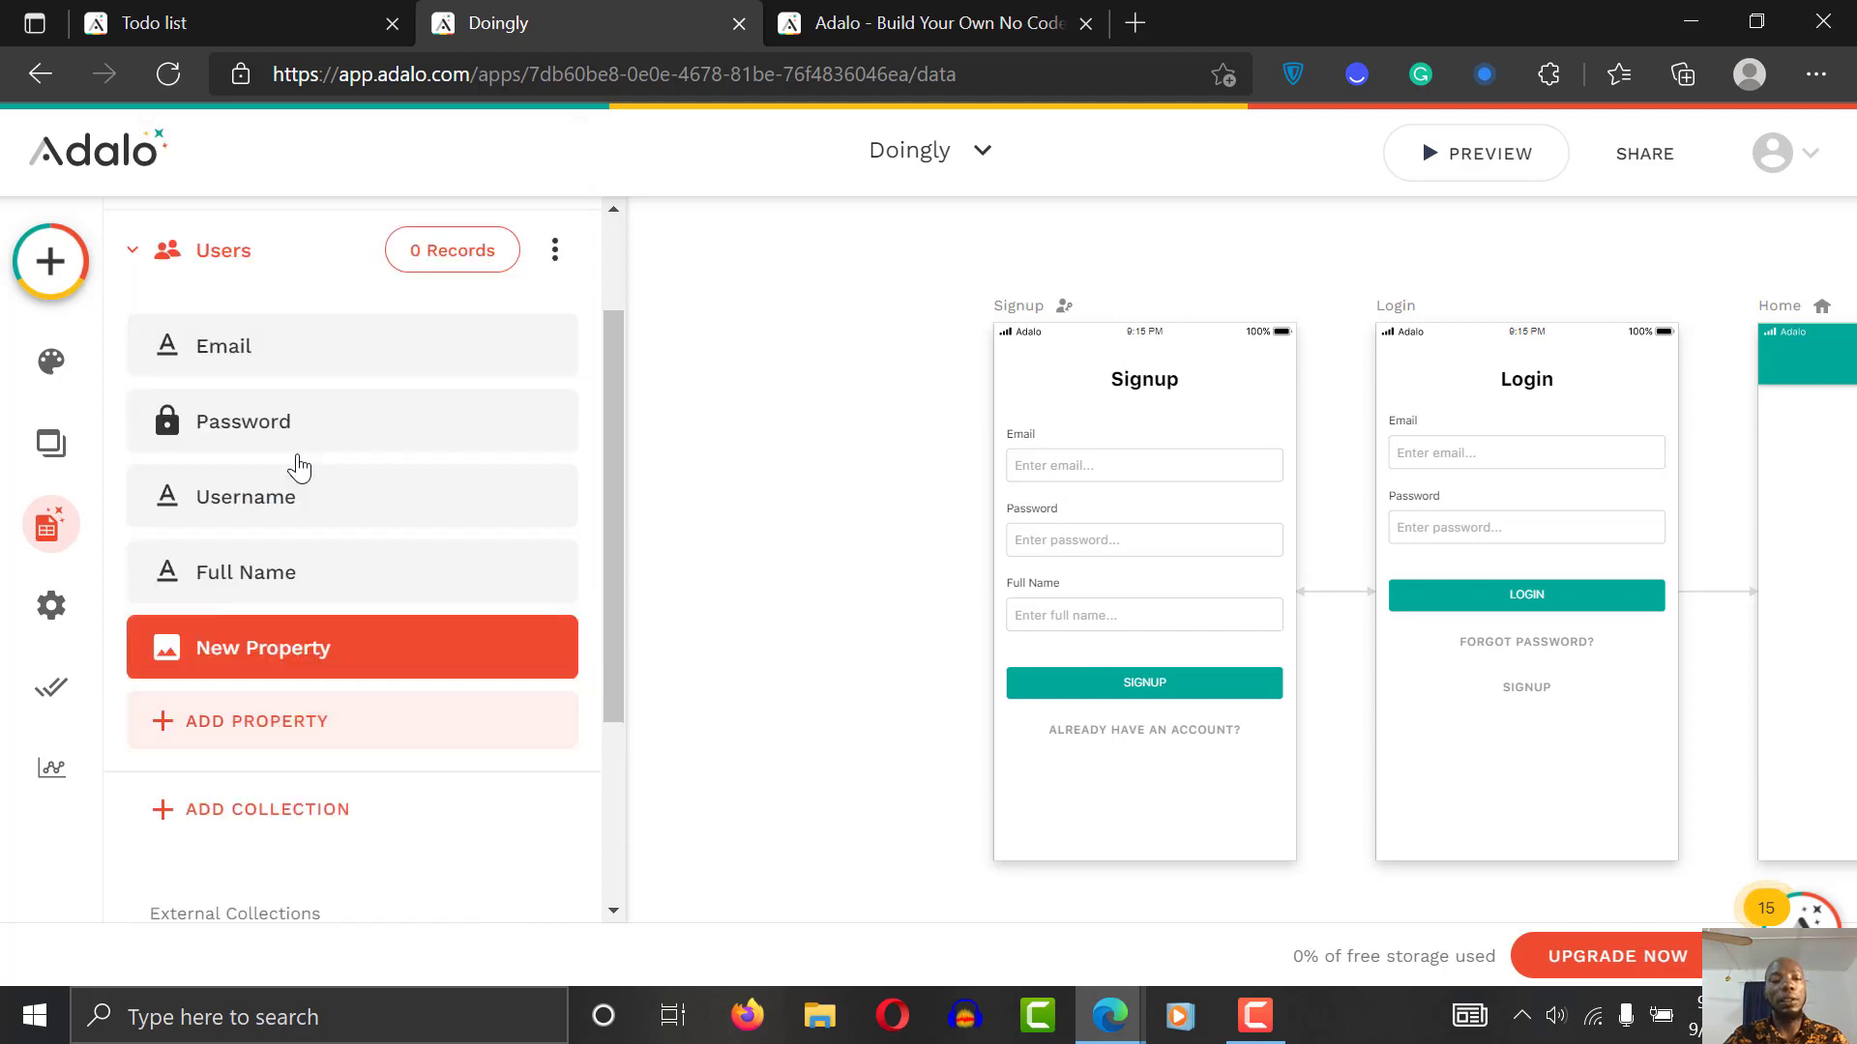
{"action": "left_click_drag", "start_coordinate": [615, 565], "coordinate": [615, 788]}
{"action": "triple_click", "coordinate": [361, 380]}
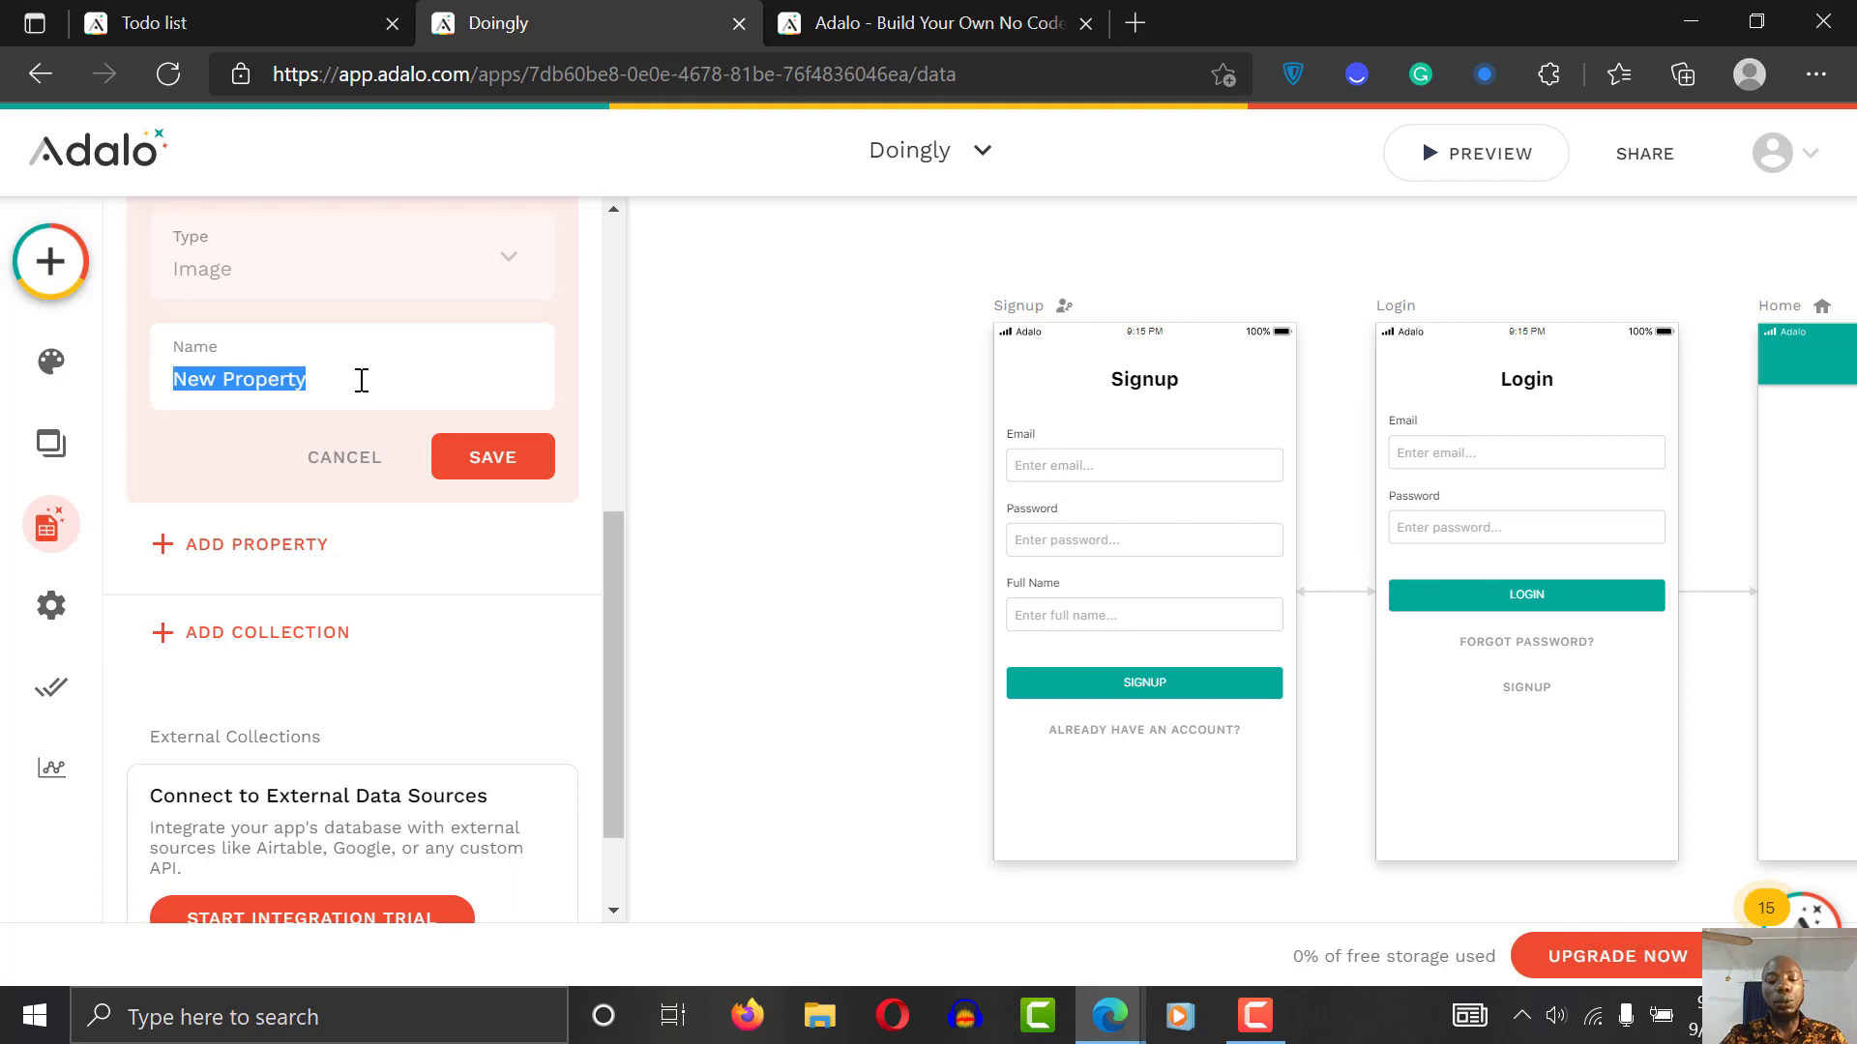
{"action": "type", "text": "profile "}
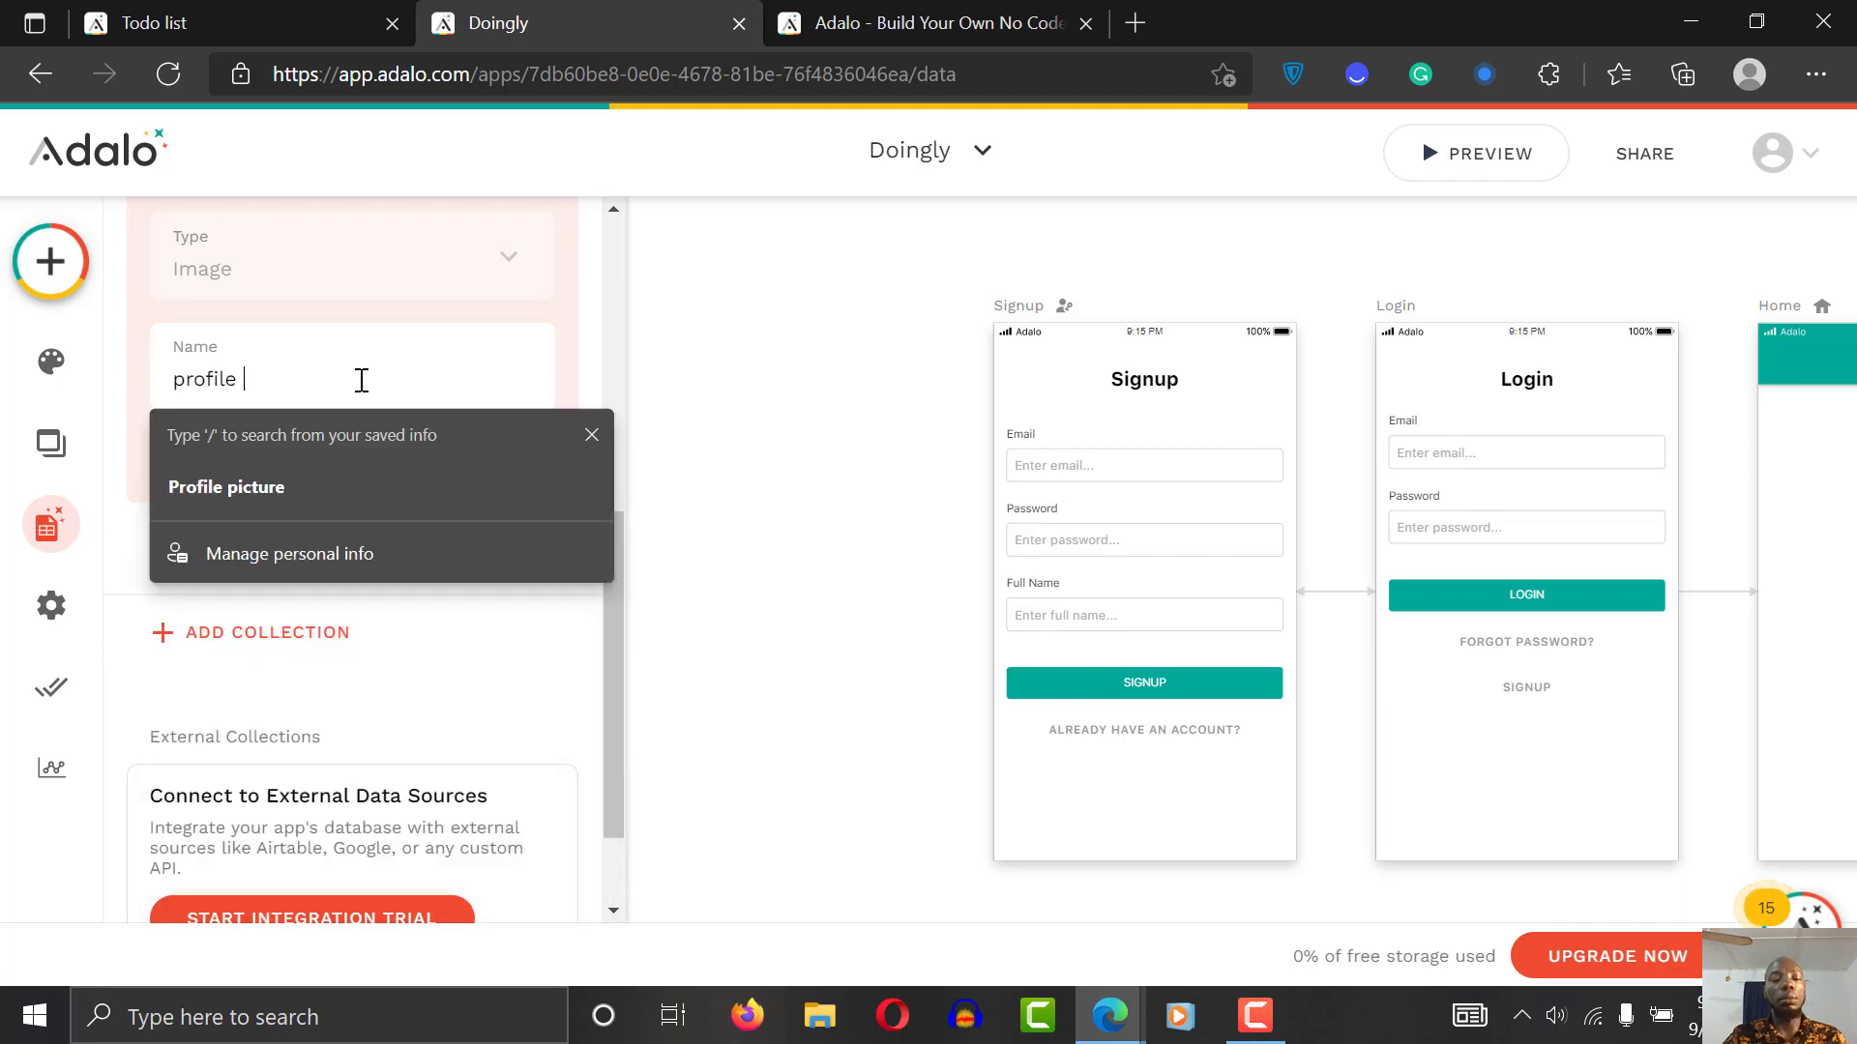
{"action": "type", "text": "picture"}
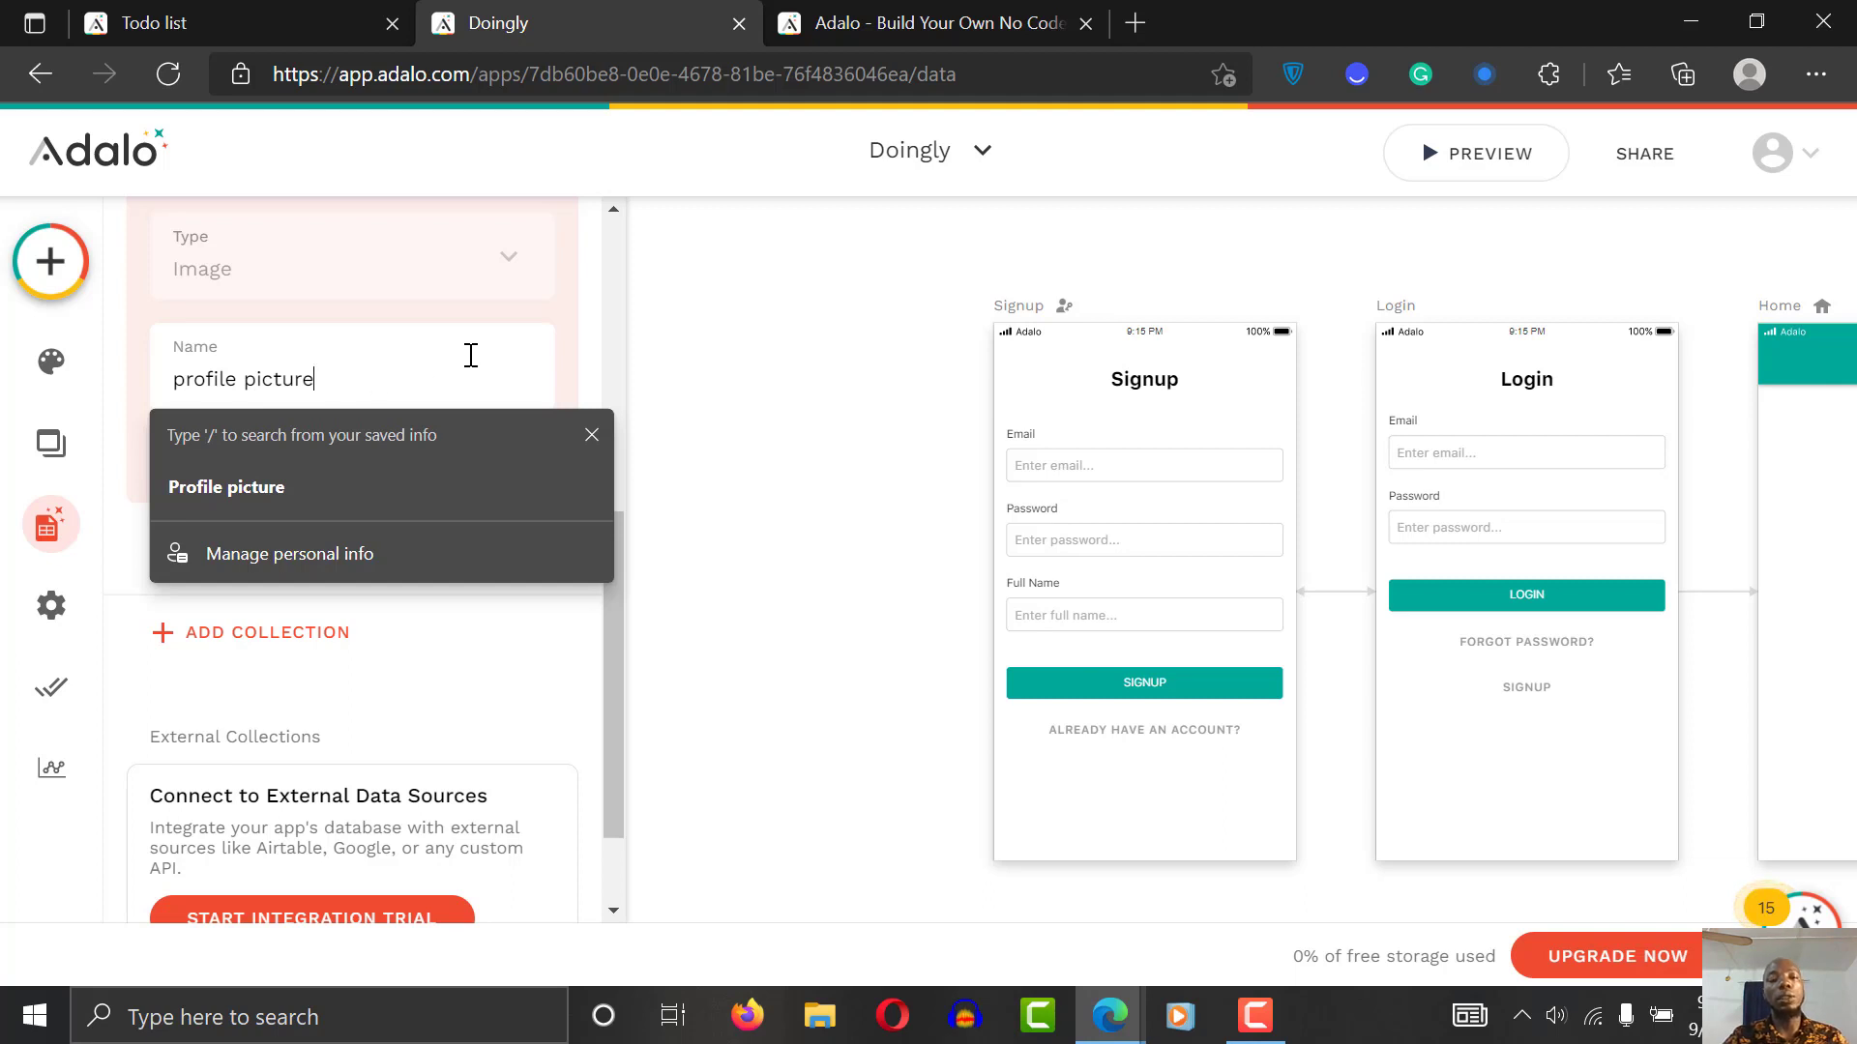
{"action": "left_click", "coordinate": [459, 315]}
{"action": "left_click", "coordinate": [506, 459]}
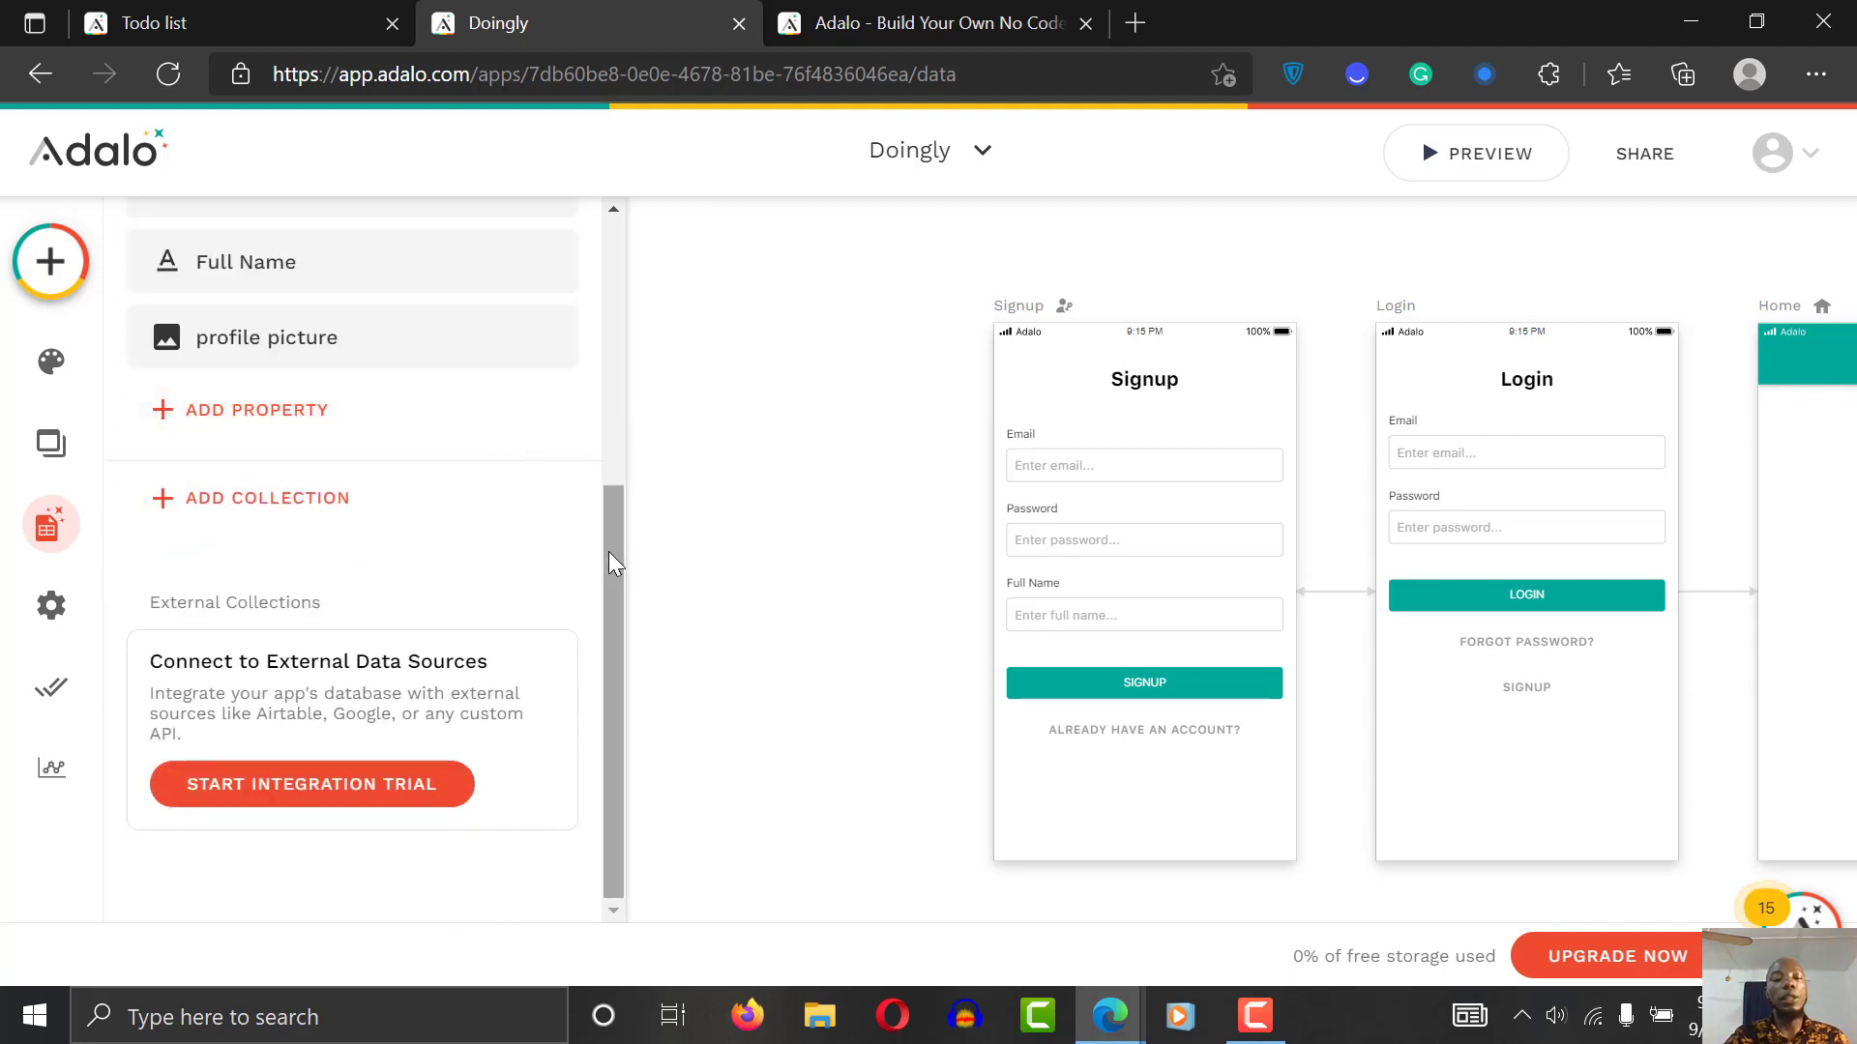
Step: Start a new database collection and enter 'category' as its name
{"action": "left_click_drag", "start_coordinate": [609, 552], "coordinate": [613, 367]}
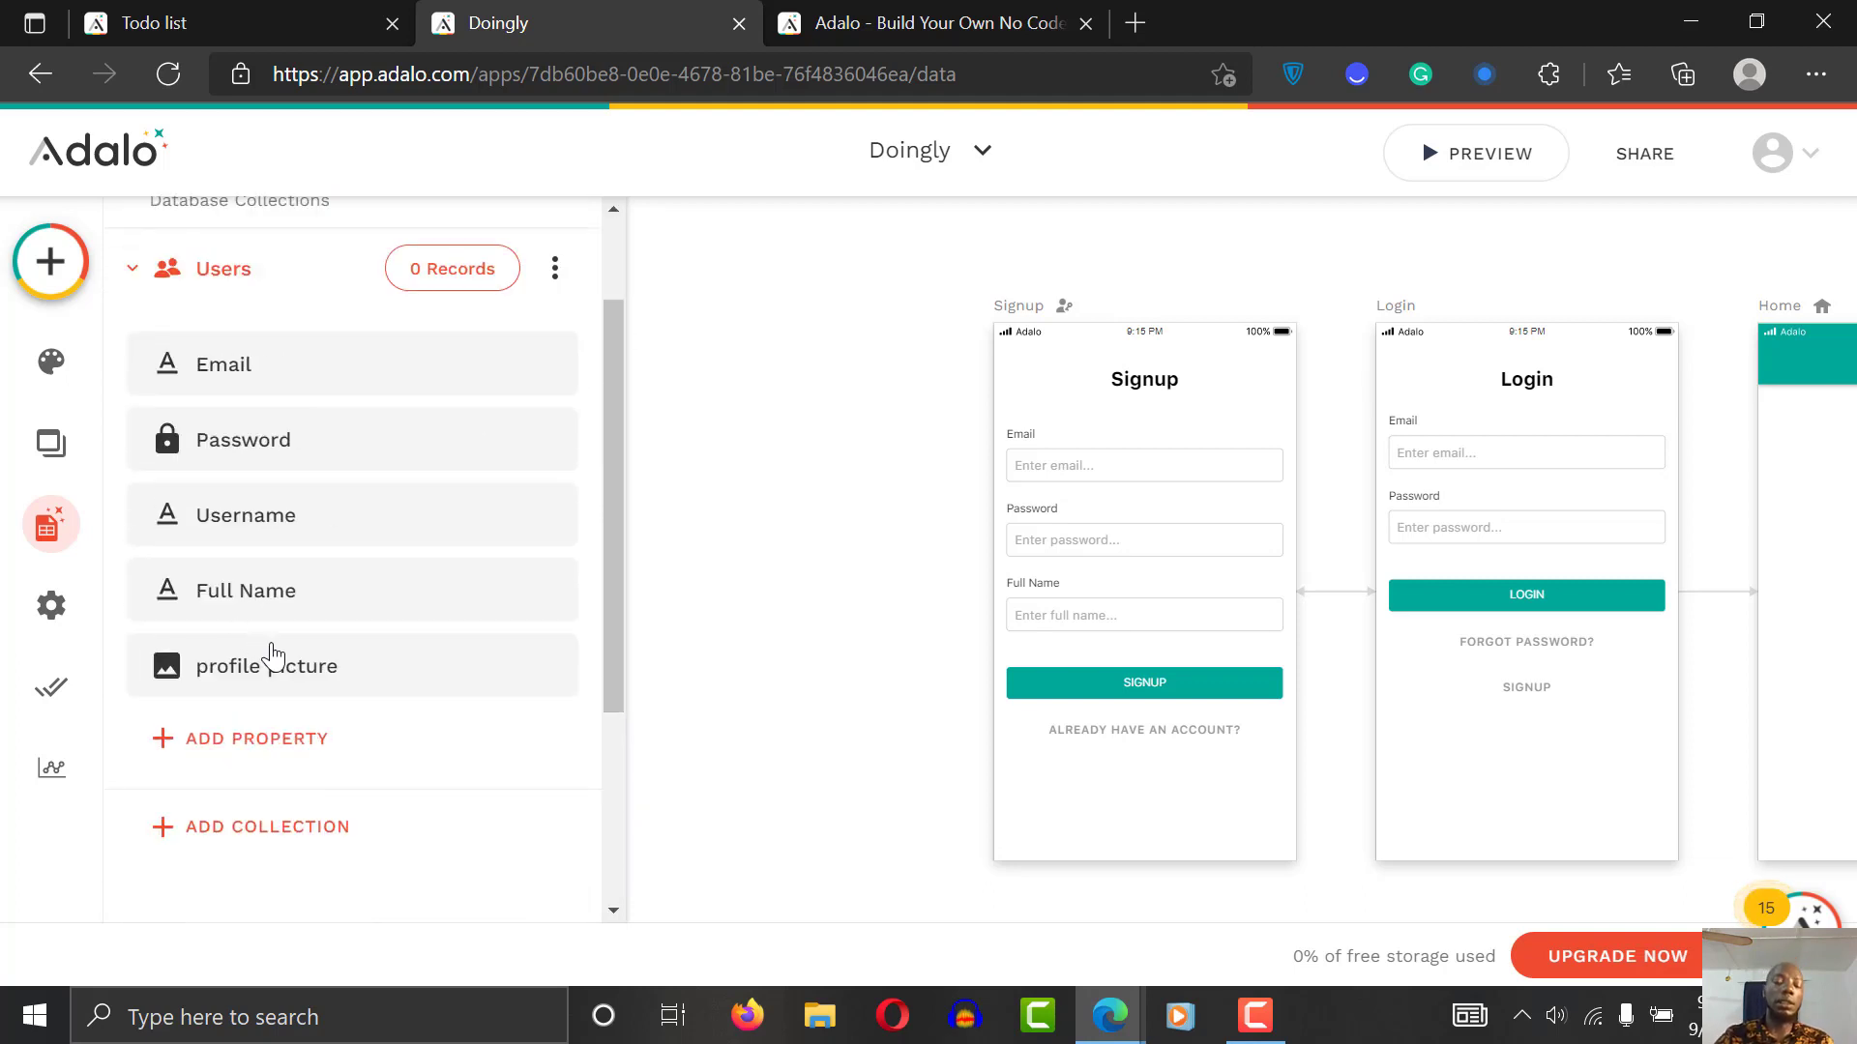
{"action": "scroll", "coordinate": [619, 590], "scroll_direction": "down", "scroll_amount": 3}
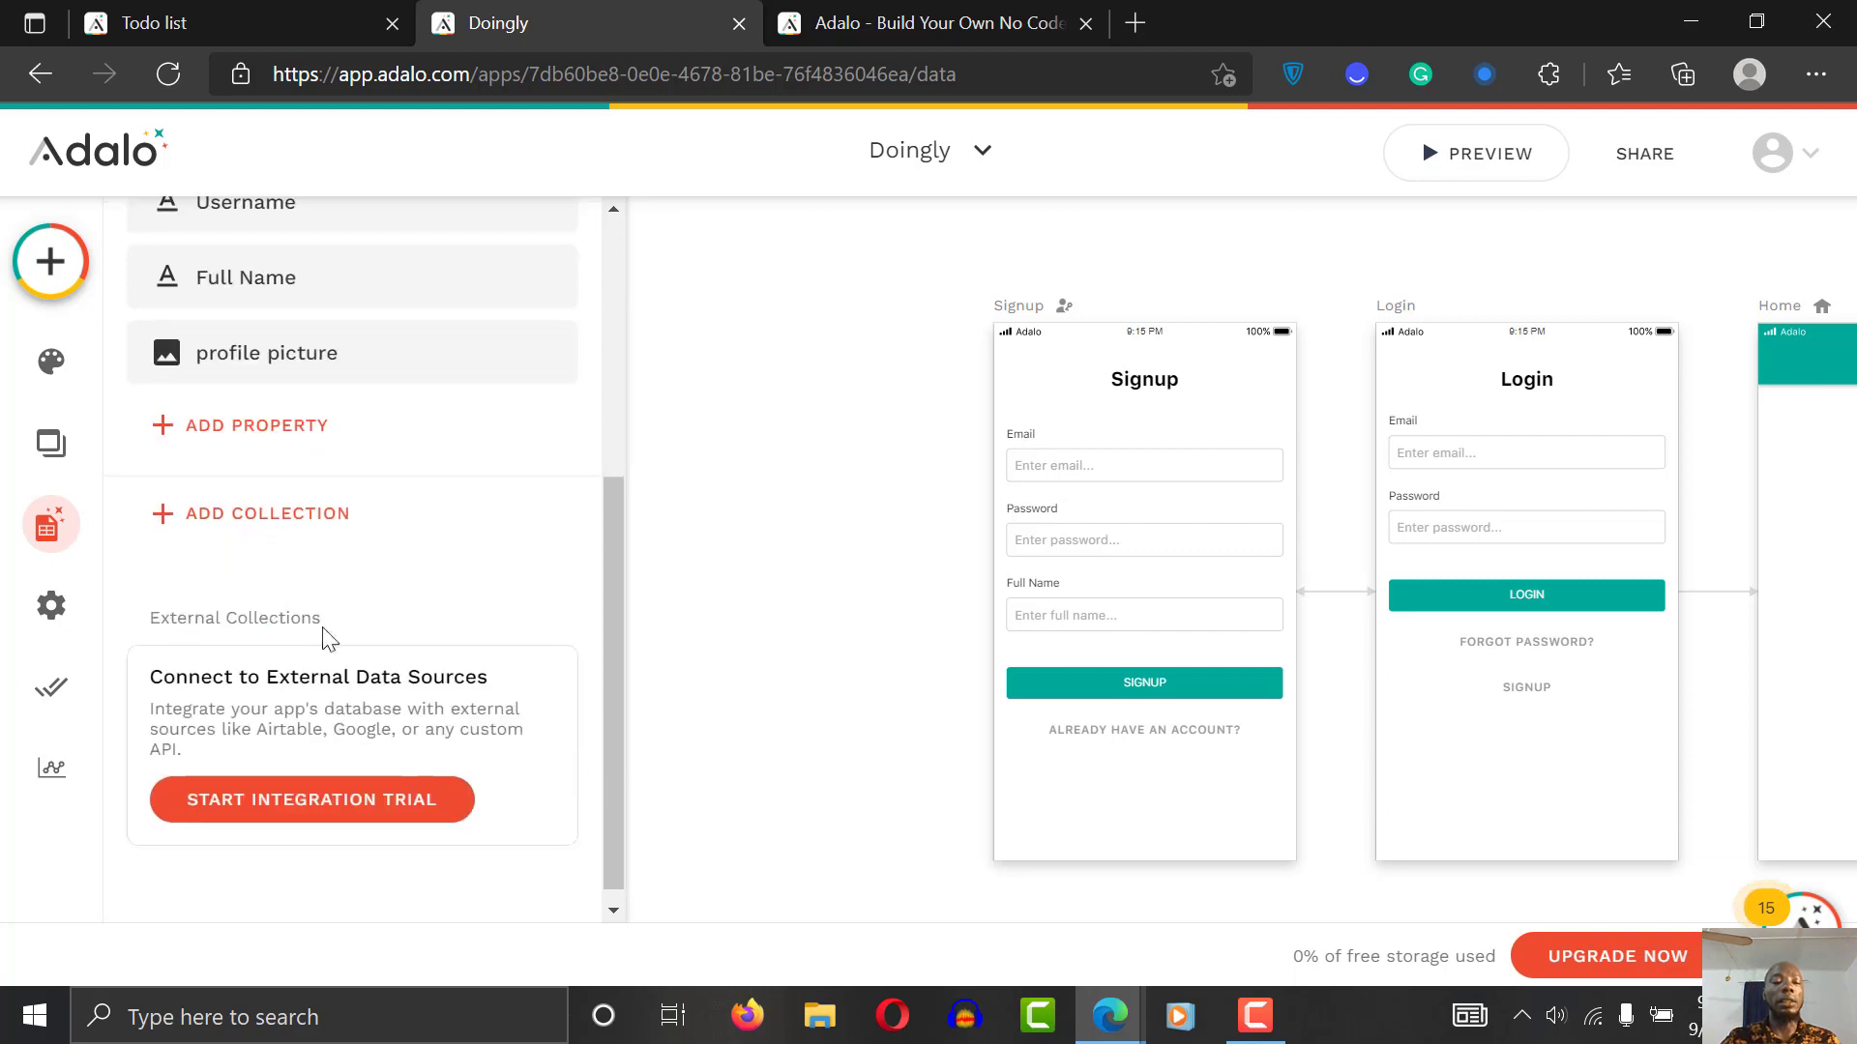
{"action": "left_click", "coordinate": [274, 531]}
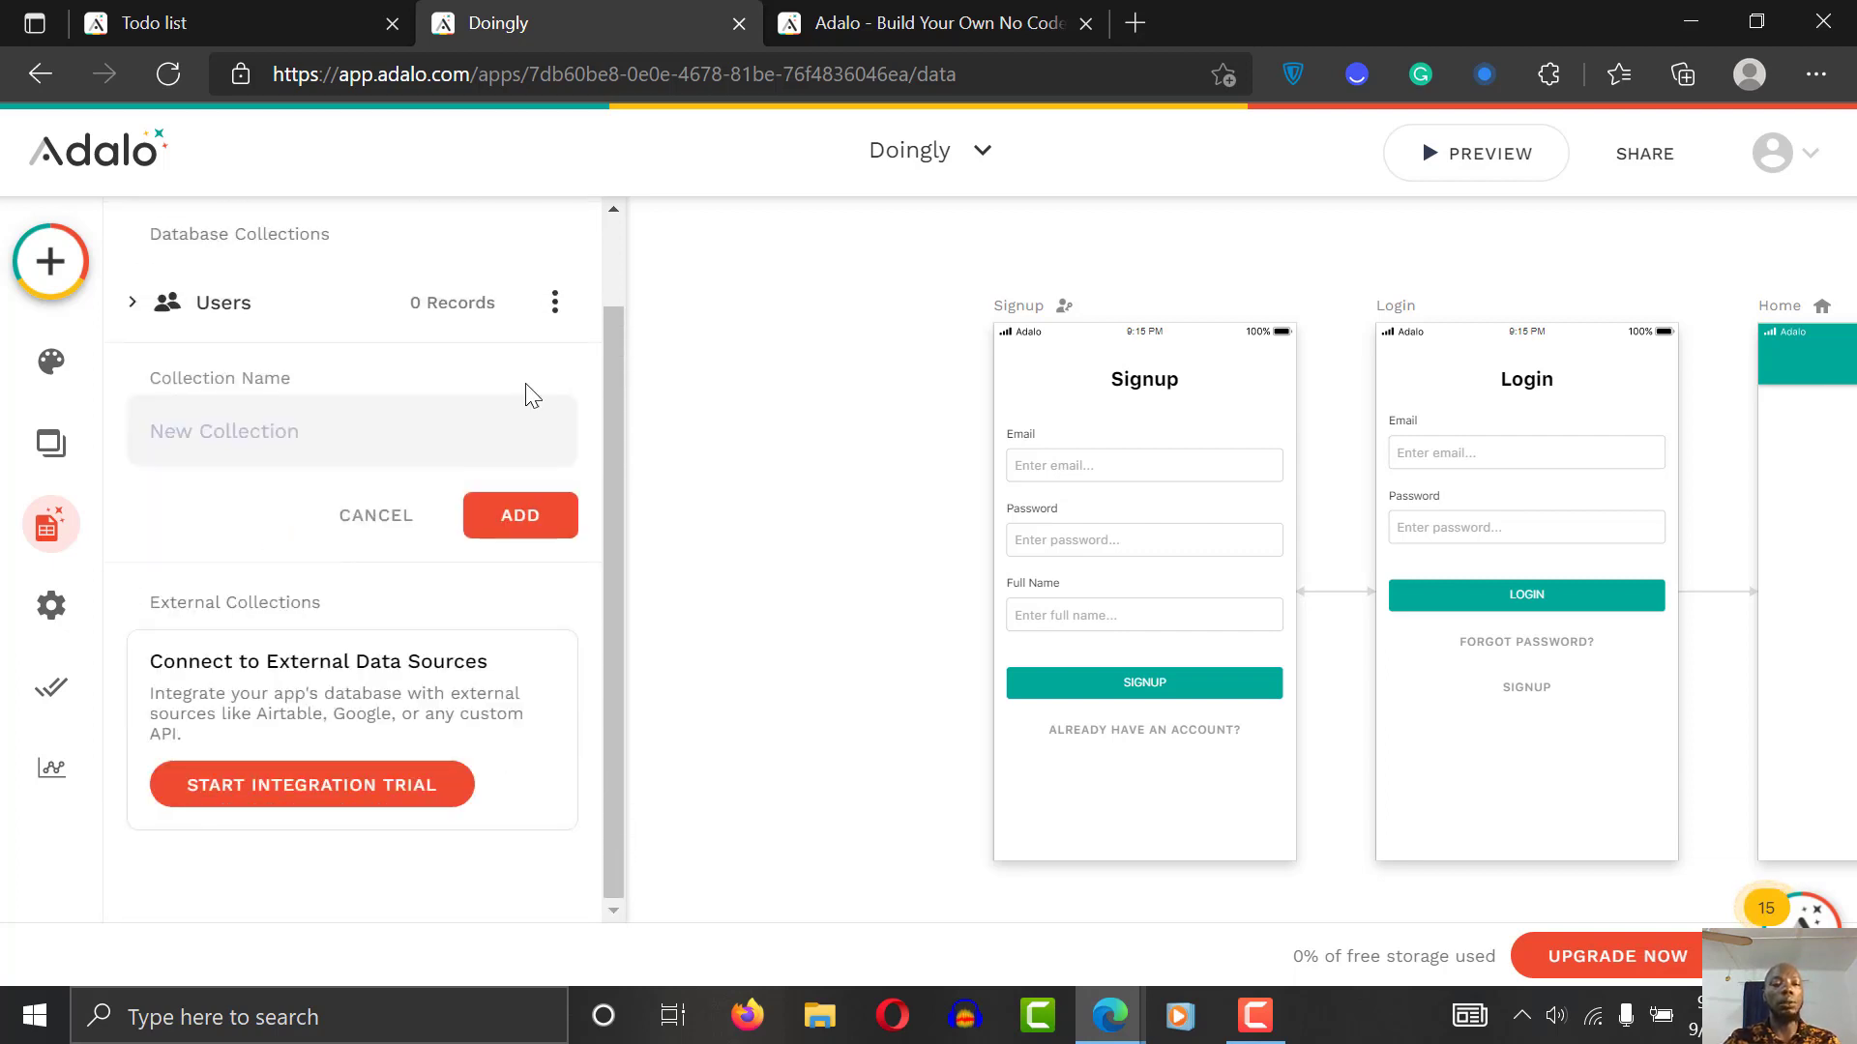
{"action": "left_click", "coordinate": [354, 436]}
{"action": "type", "text": "ca"}
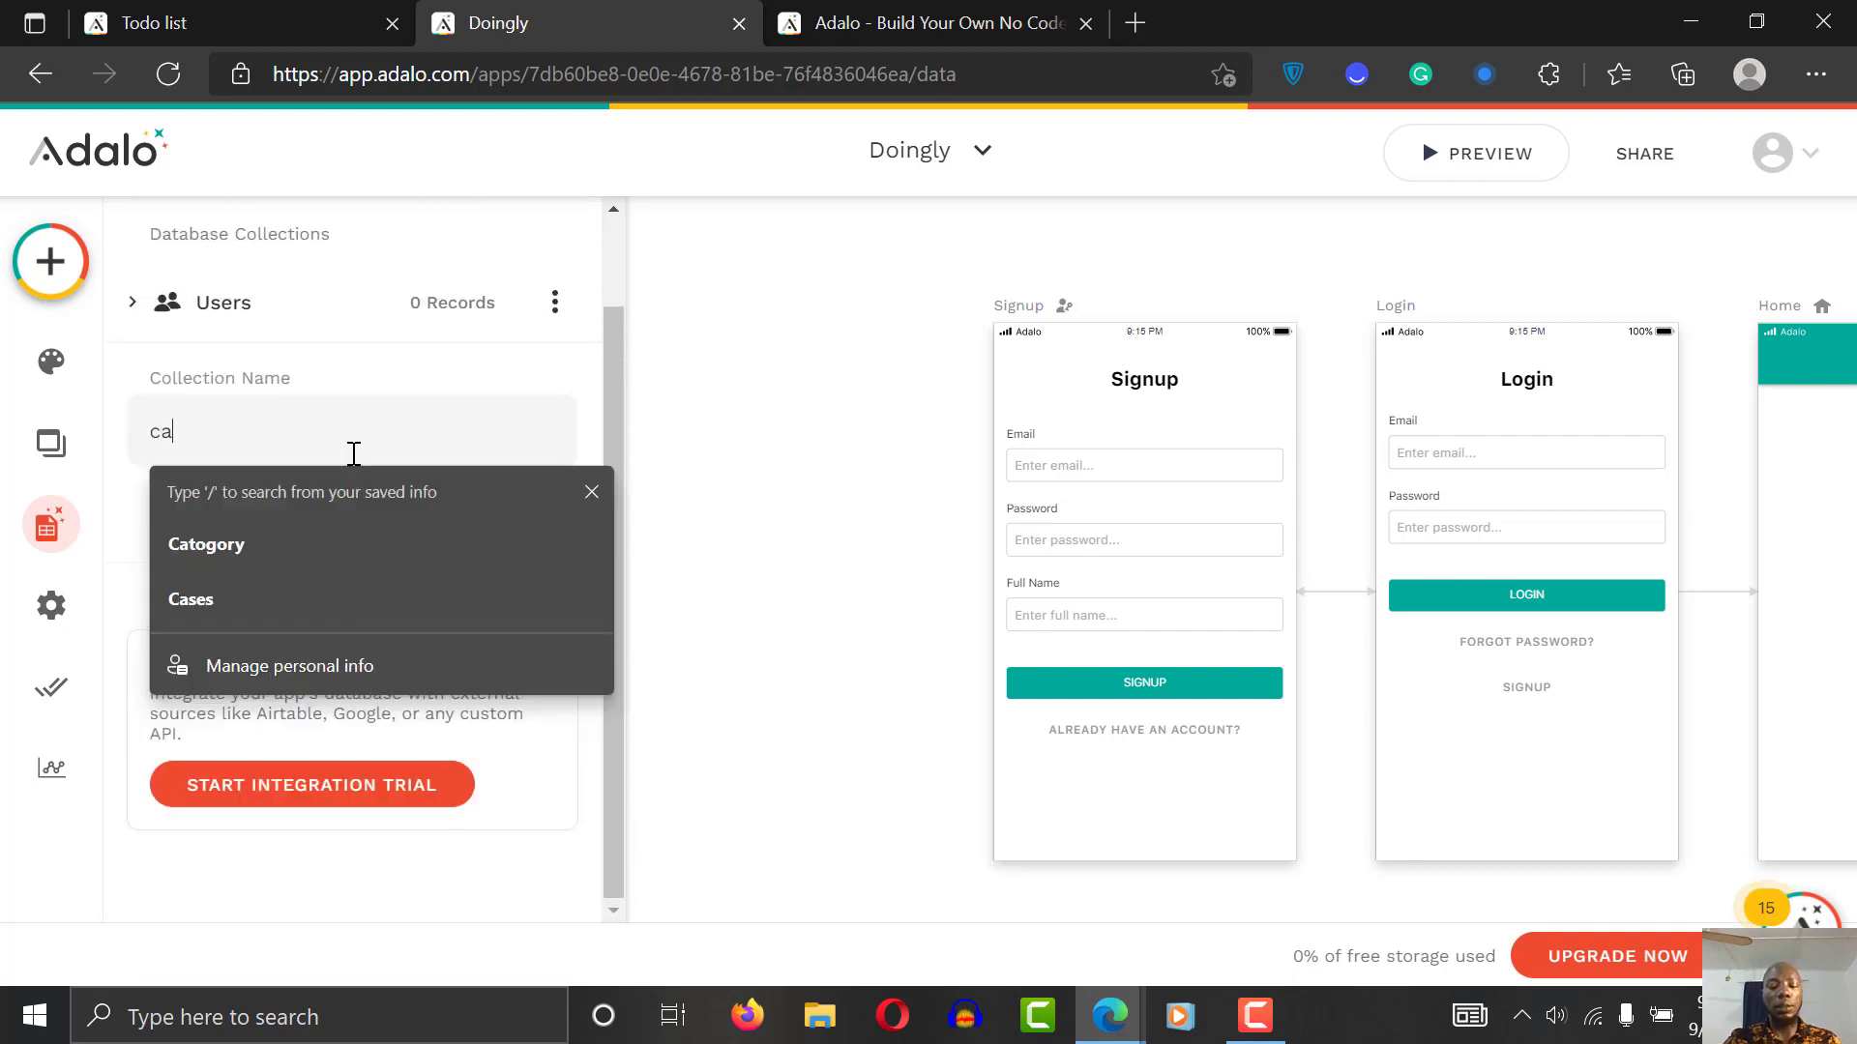
{"action": "type", "text": "tegory"}
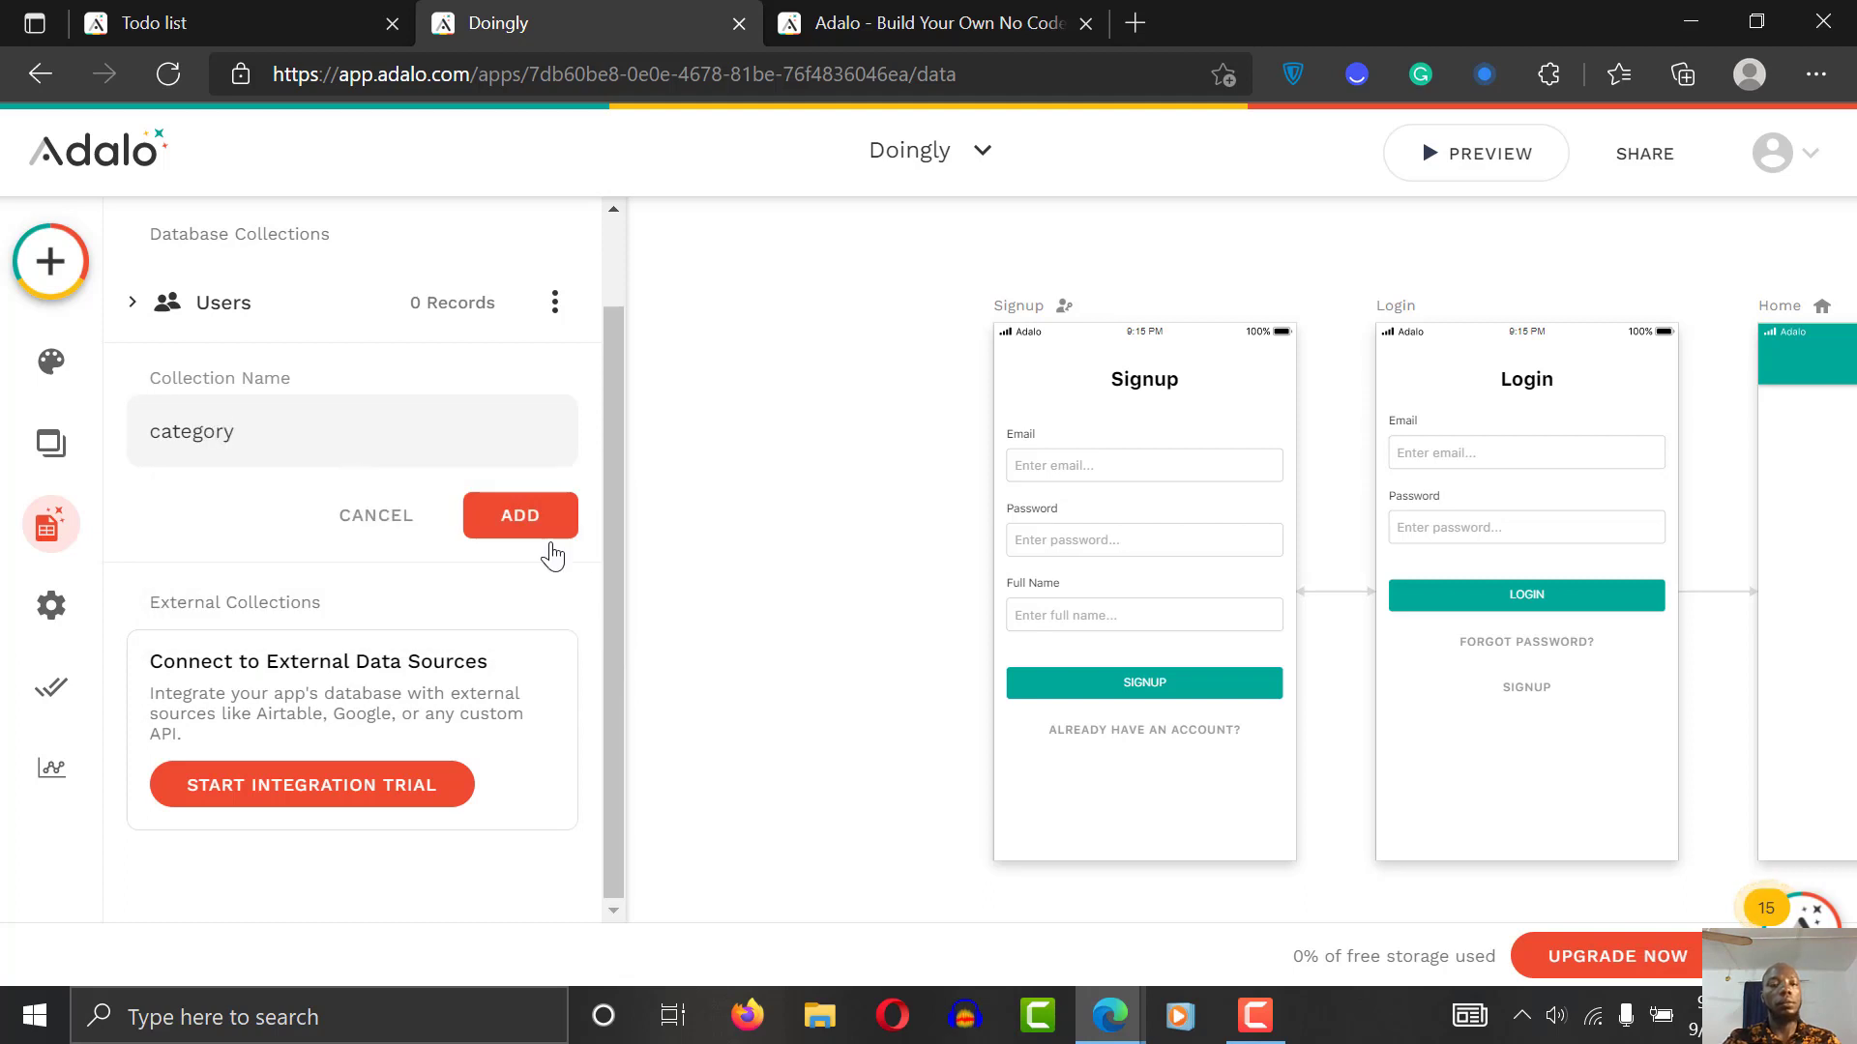
Step: Add the 'category' collection and rename its default Name property to 'CategoryName'
{"action": "left_click", "coordinate": [529, 525]}
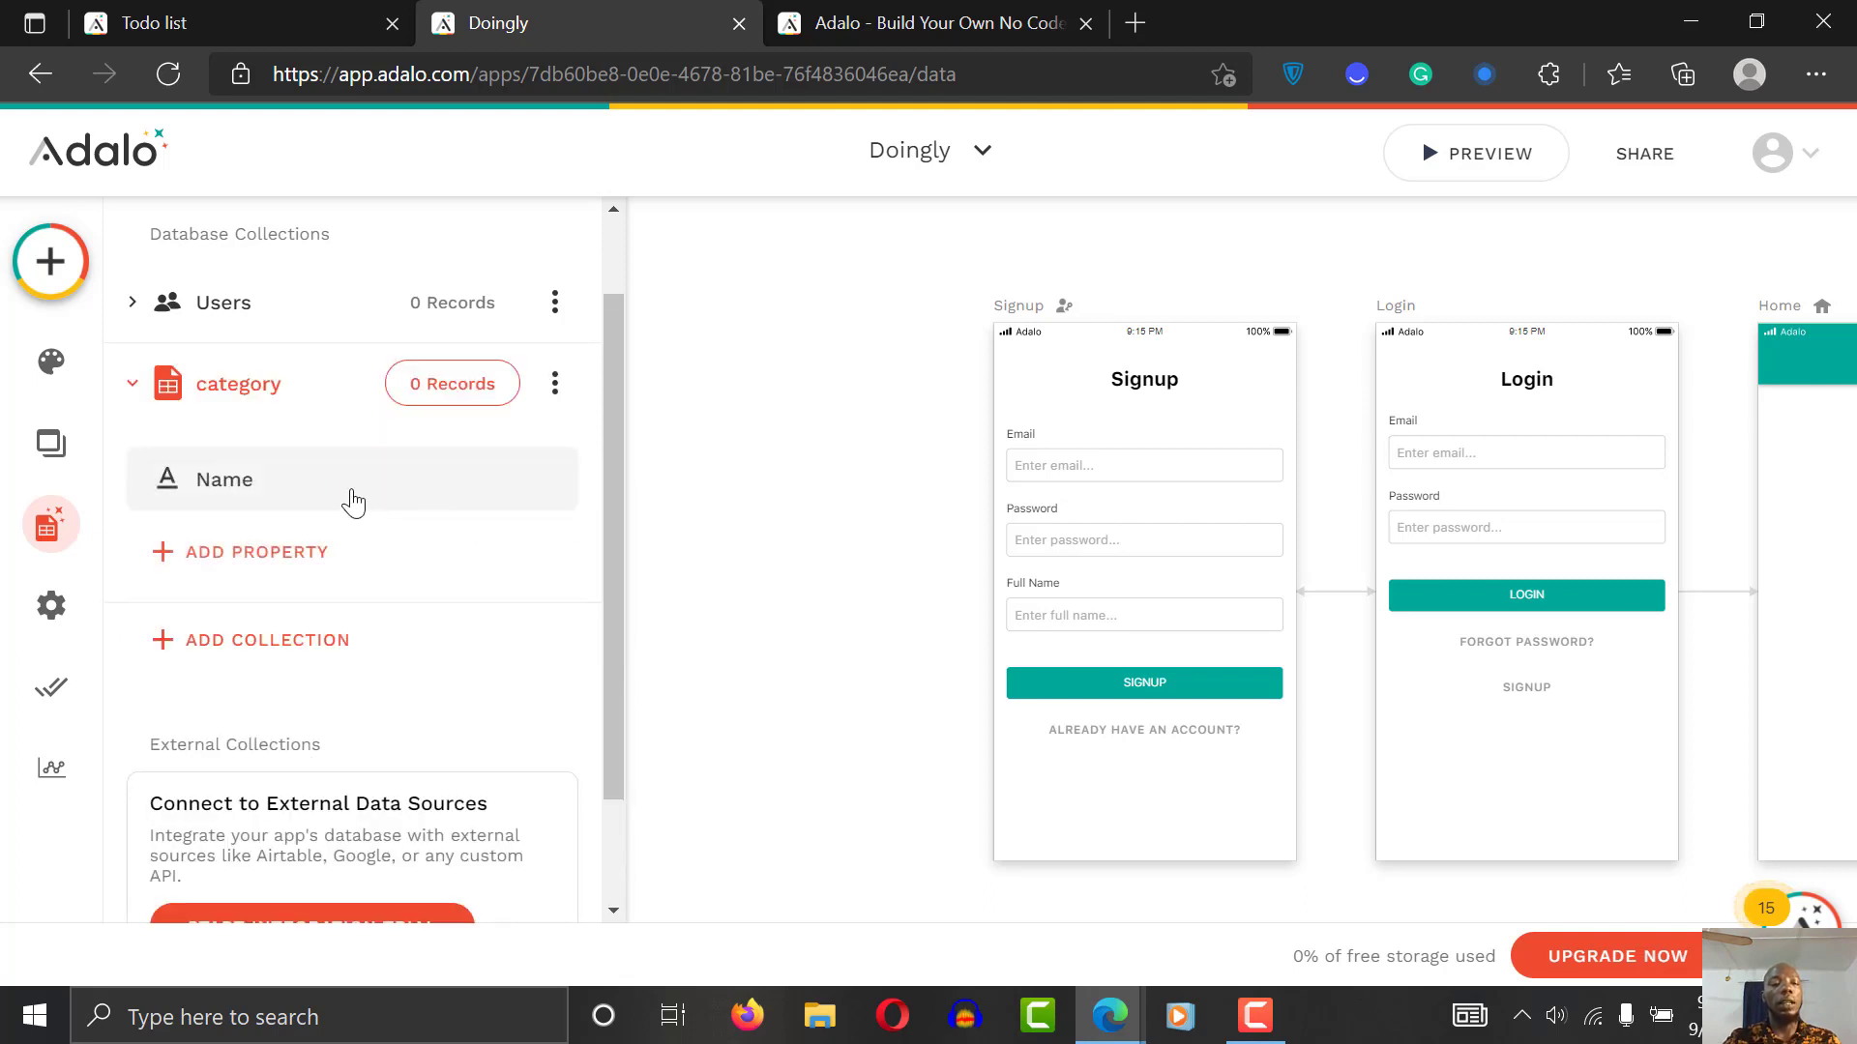
{"action": "left_click", "coordinate": [230, 491]}
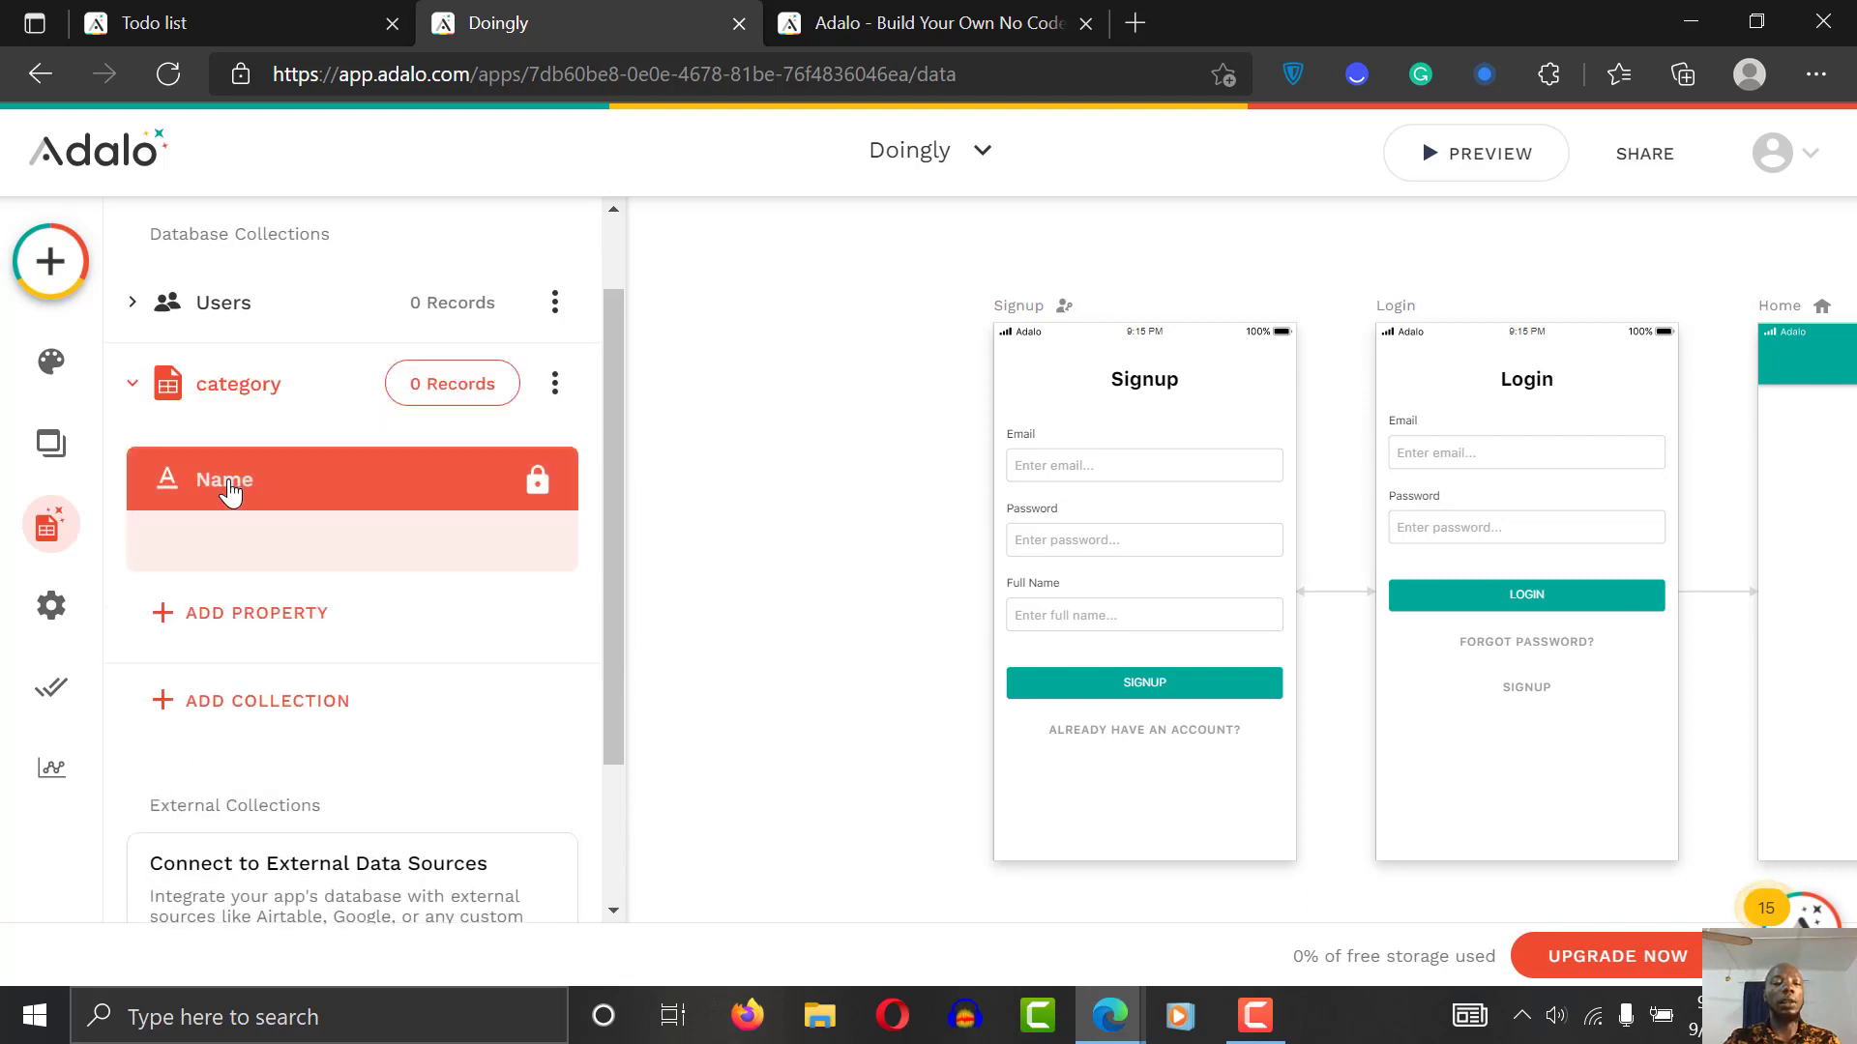
{"action": "double_click", "coordinate": [285, 694]}
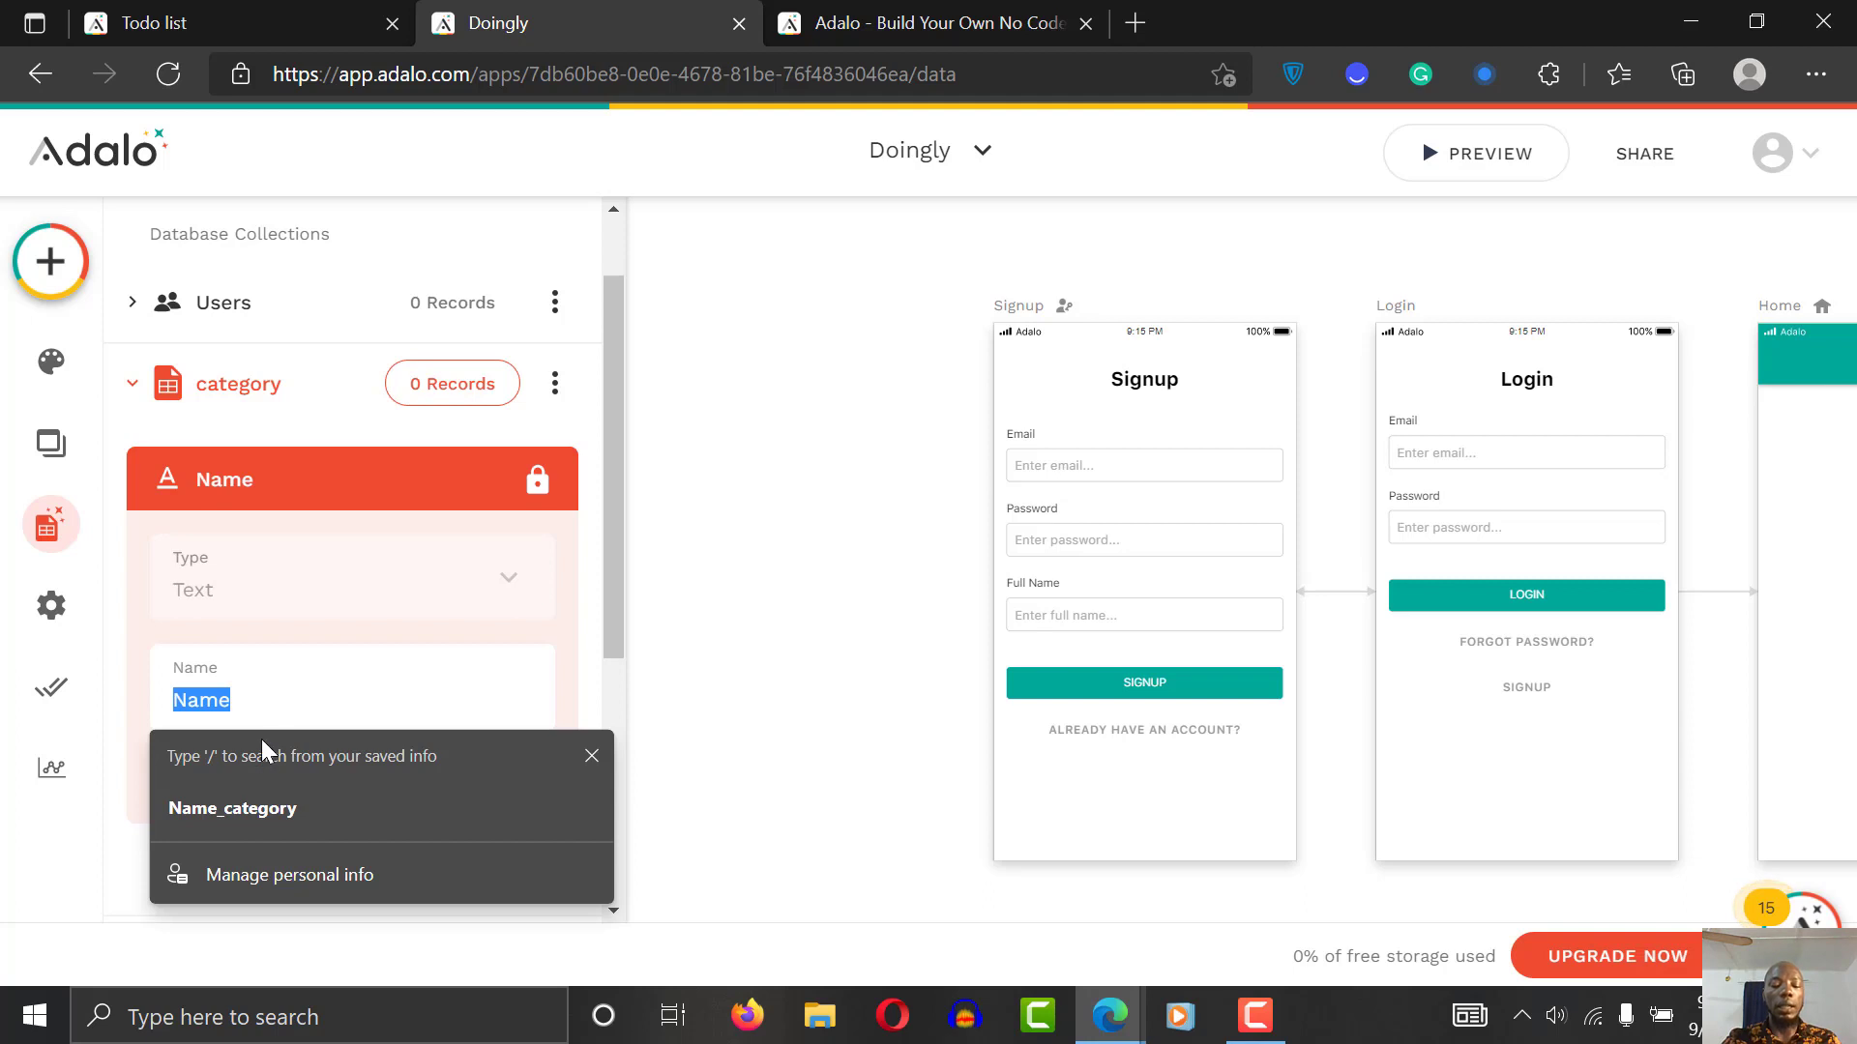
{"action": "type", "text": "Name of c"}
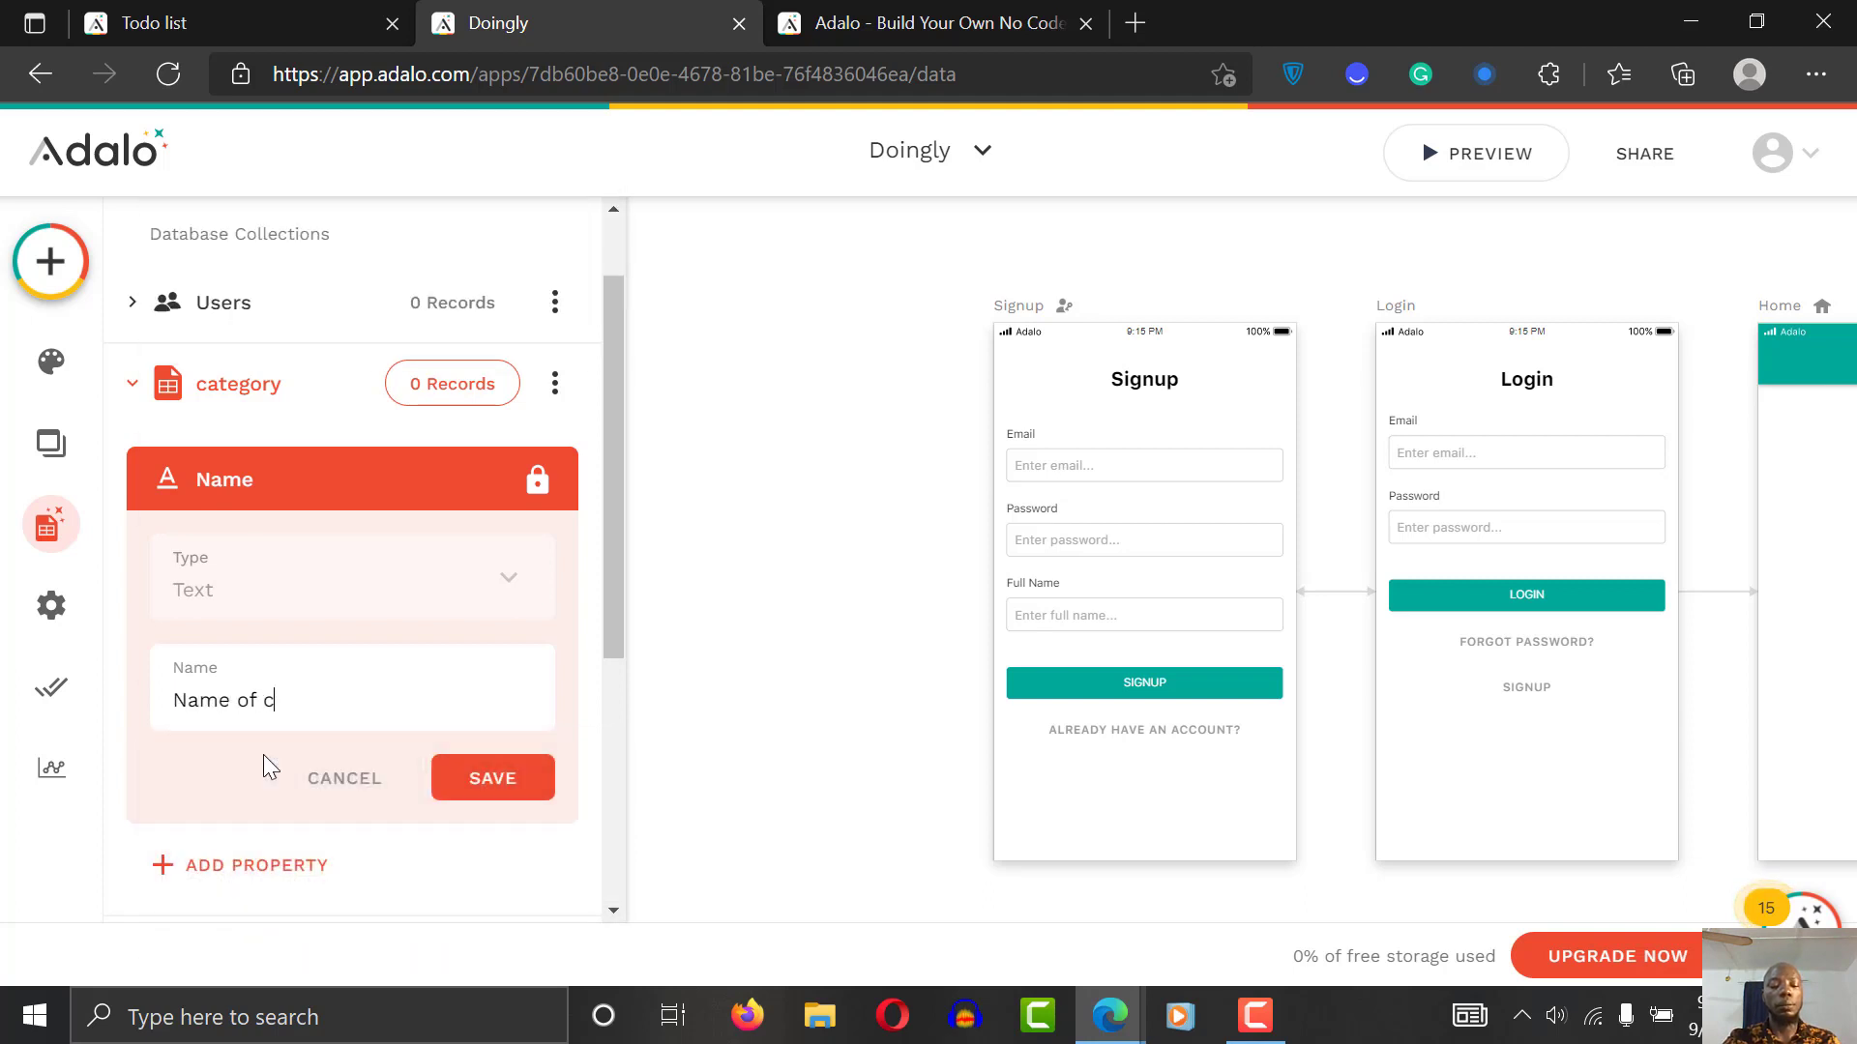
{"action": "type", "text": "am"}
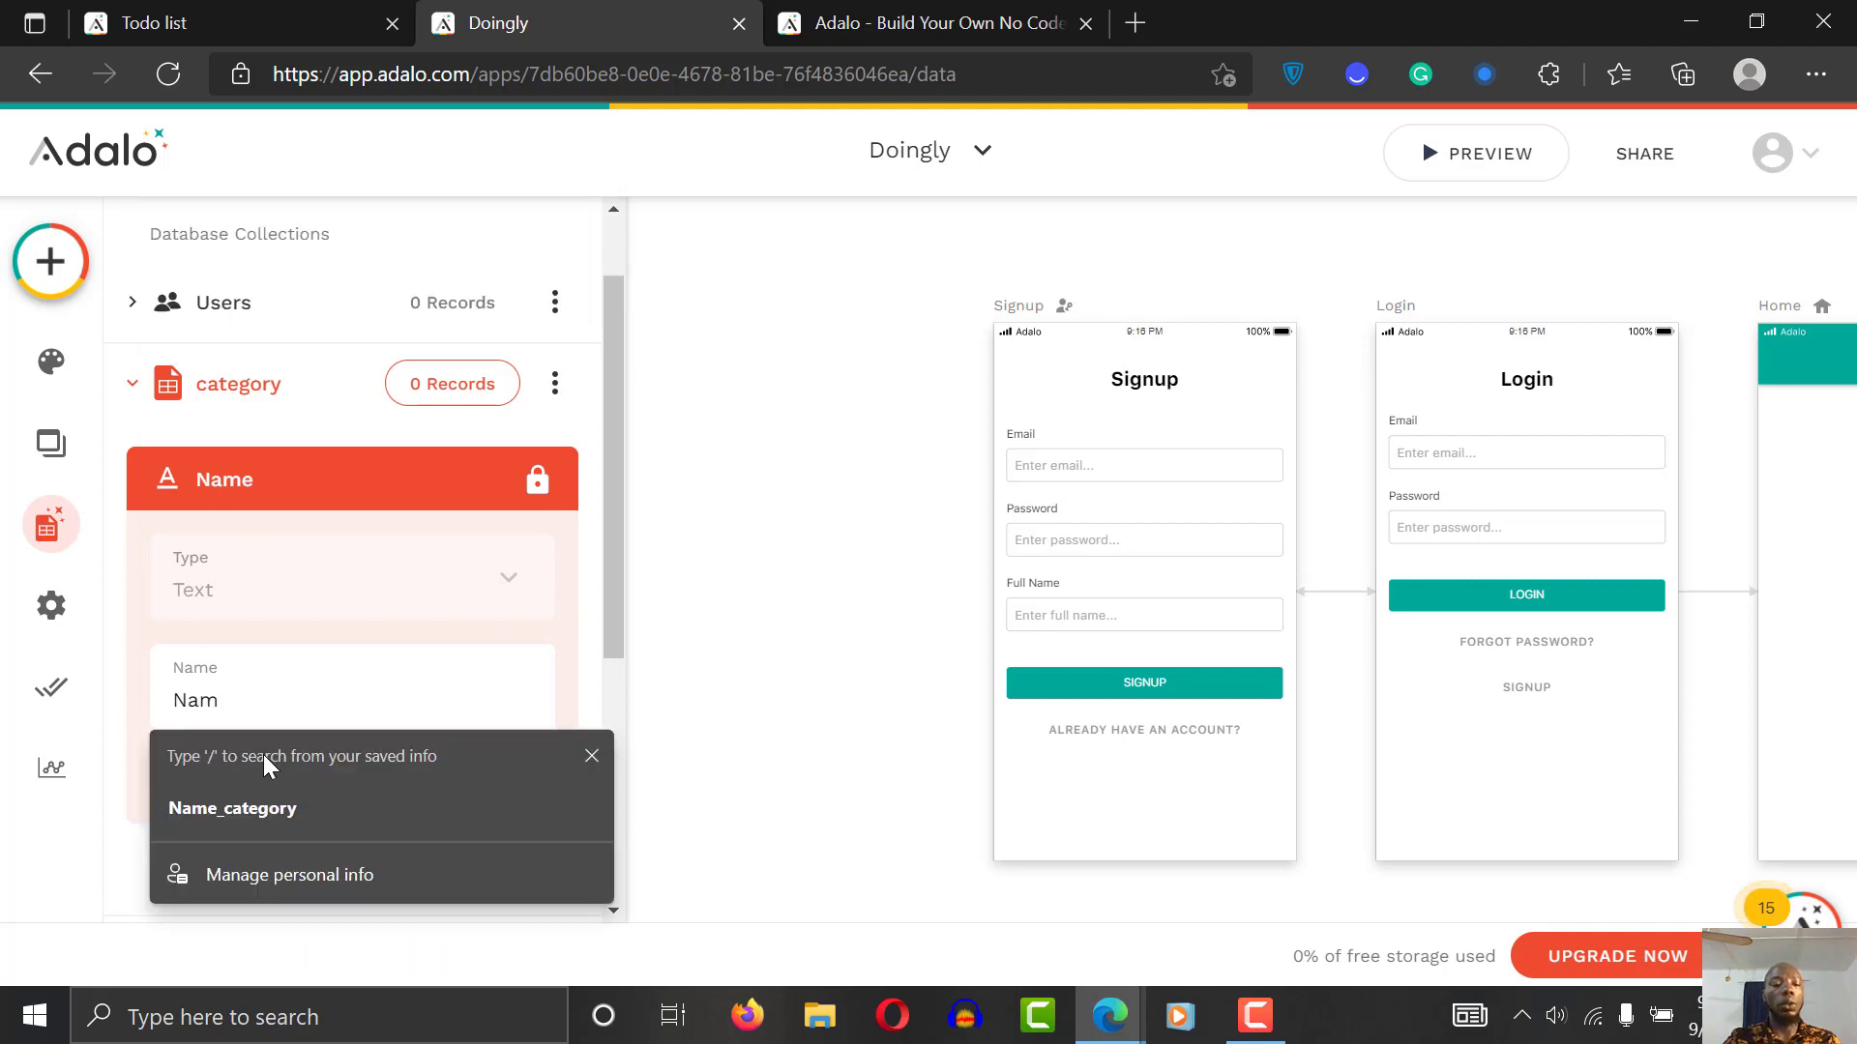
{"action": "key", "text": "BackSpace"}
{"action": "key", "text": "BackSpace"}
{"action": "key", "text": "BackSpace"}
{"action": "key", "text": "BackSpace"}
{"action": "key", "text": "BackSpace"}
{"action": "key", "text": "BackSpace"}
{"action": "key", "text": "BackSpace"}
{"action": "key", "text": "BackSpace"}
{"action": "key", "text": "BackSpace"}
{"action": "key", "text": "BackSpace"}
{"action": "type", "text": "Category"}
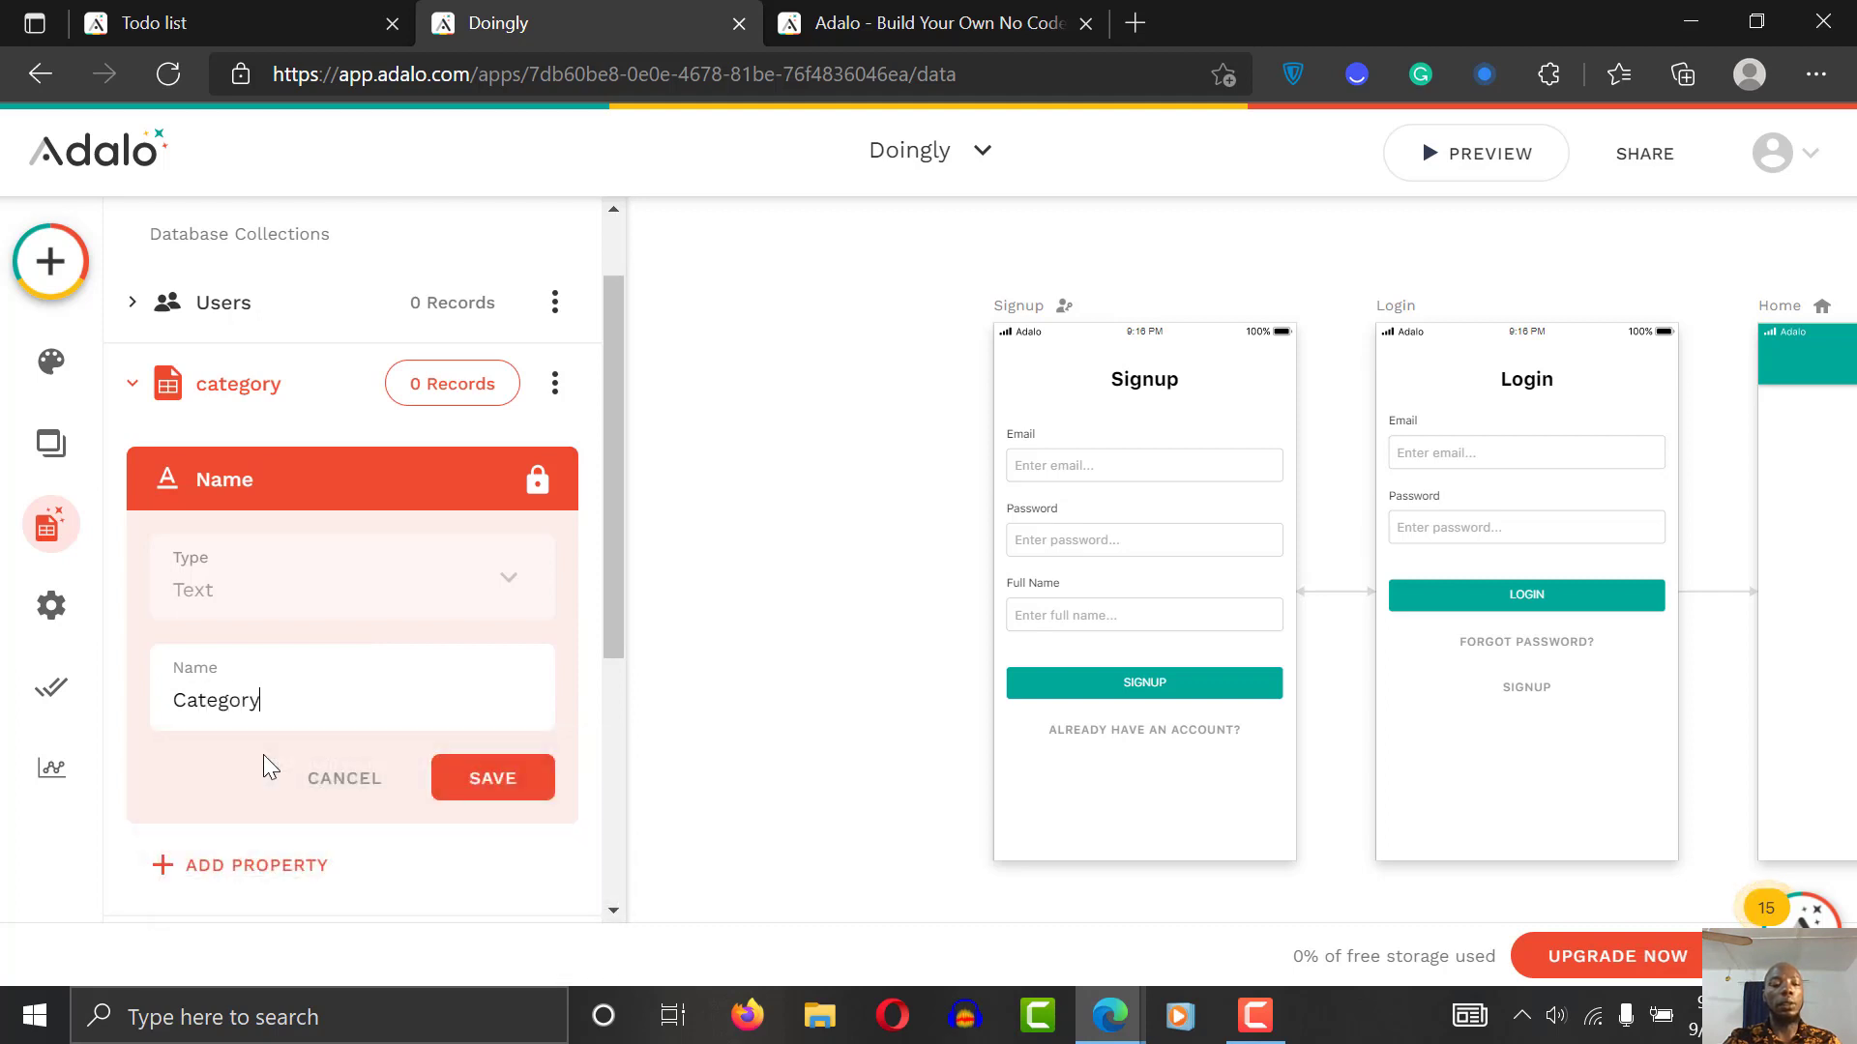
{"action": "type", "text": "Name"}
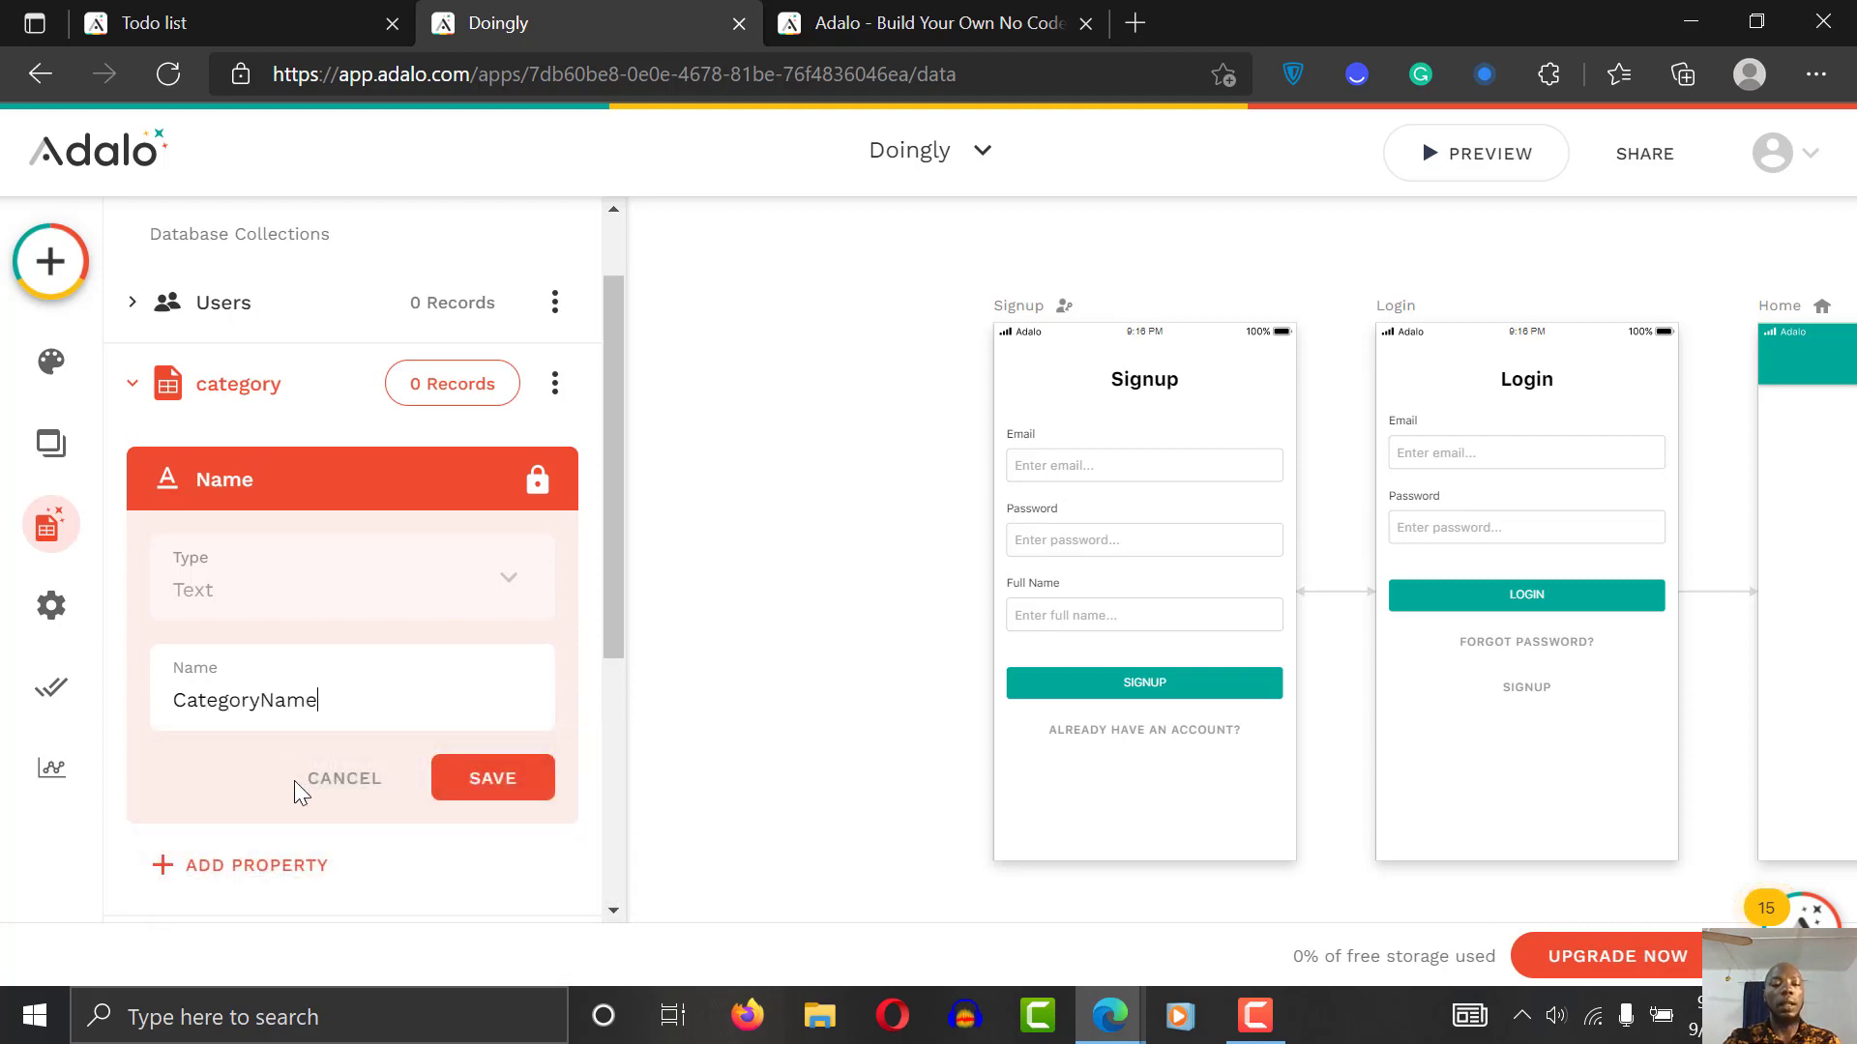
{"action": "left_click", "coordinate": [503, 773]}
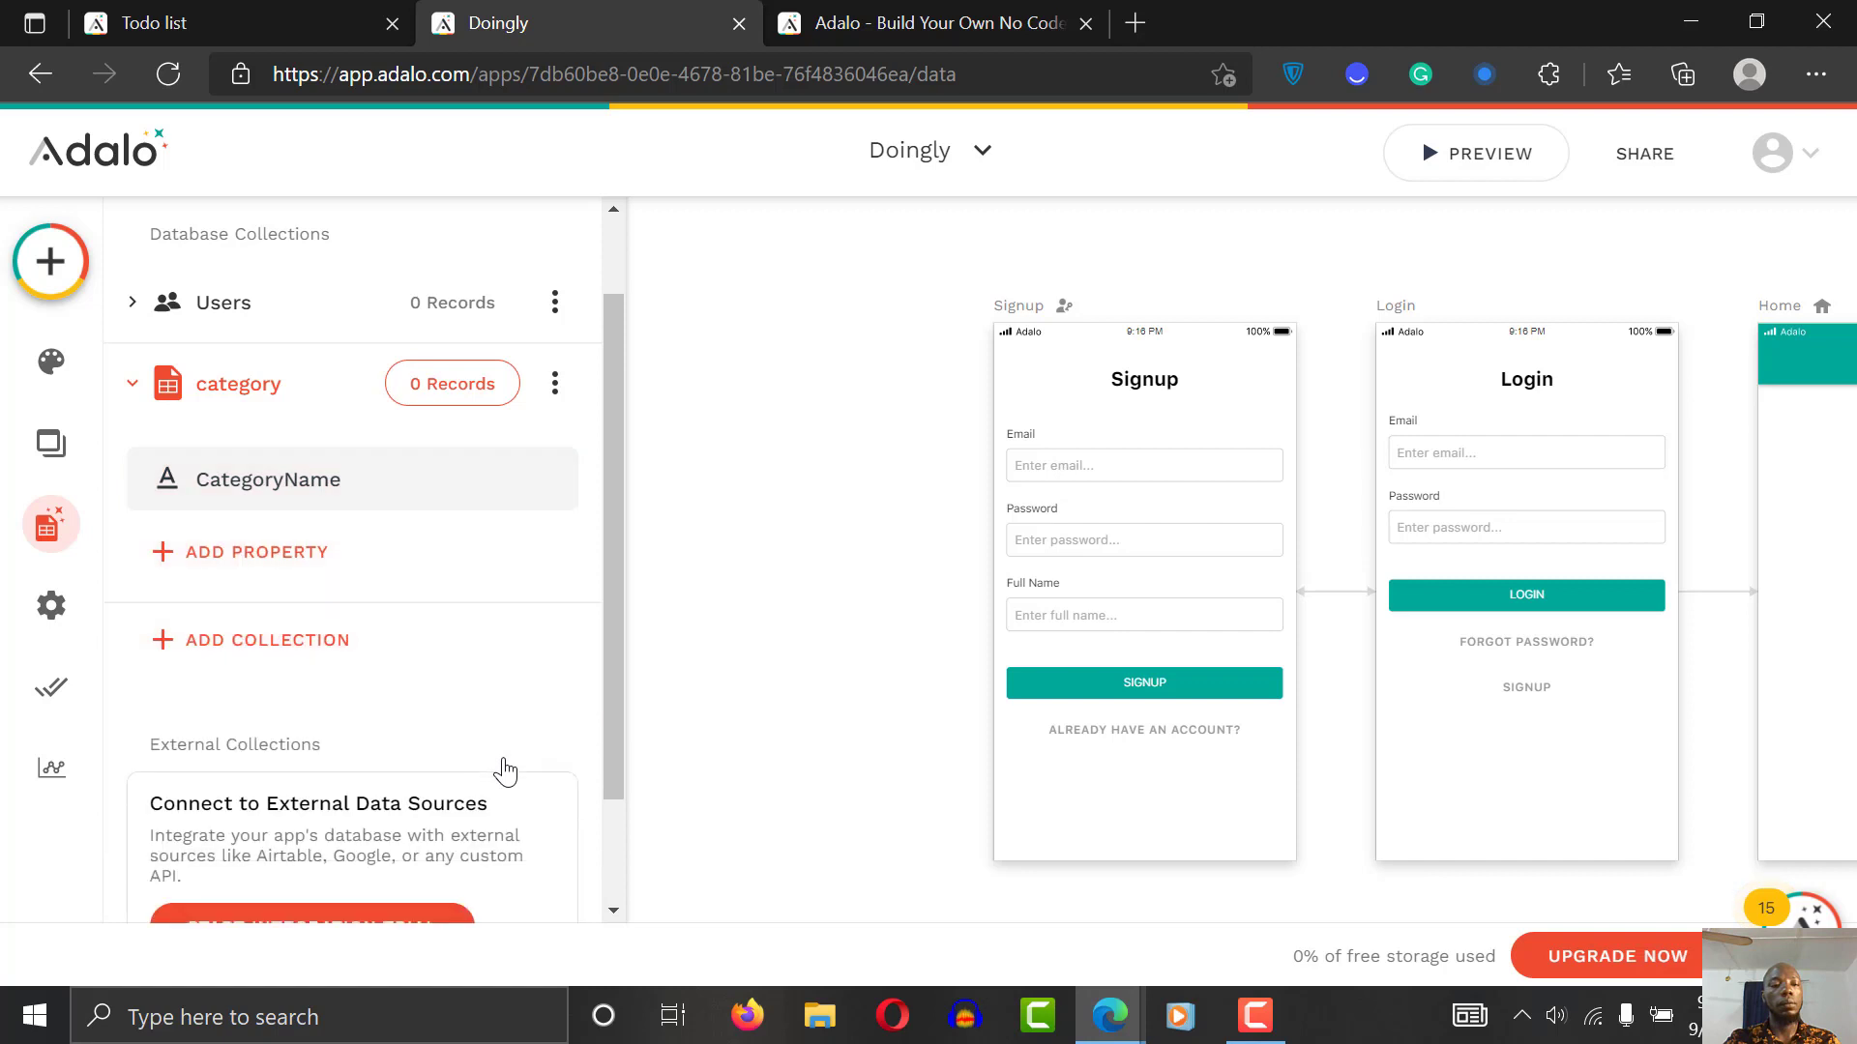
Step: Add a 'Task' collection and open its default Name property
{"action": "left_click", "coordinate": [278, 645]}
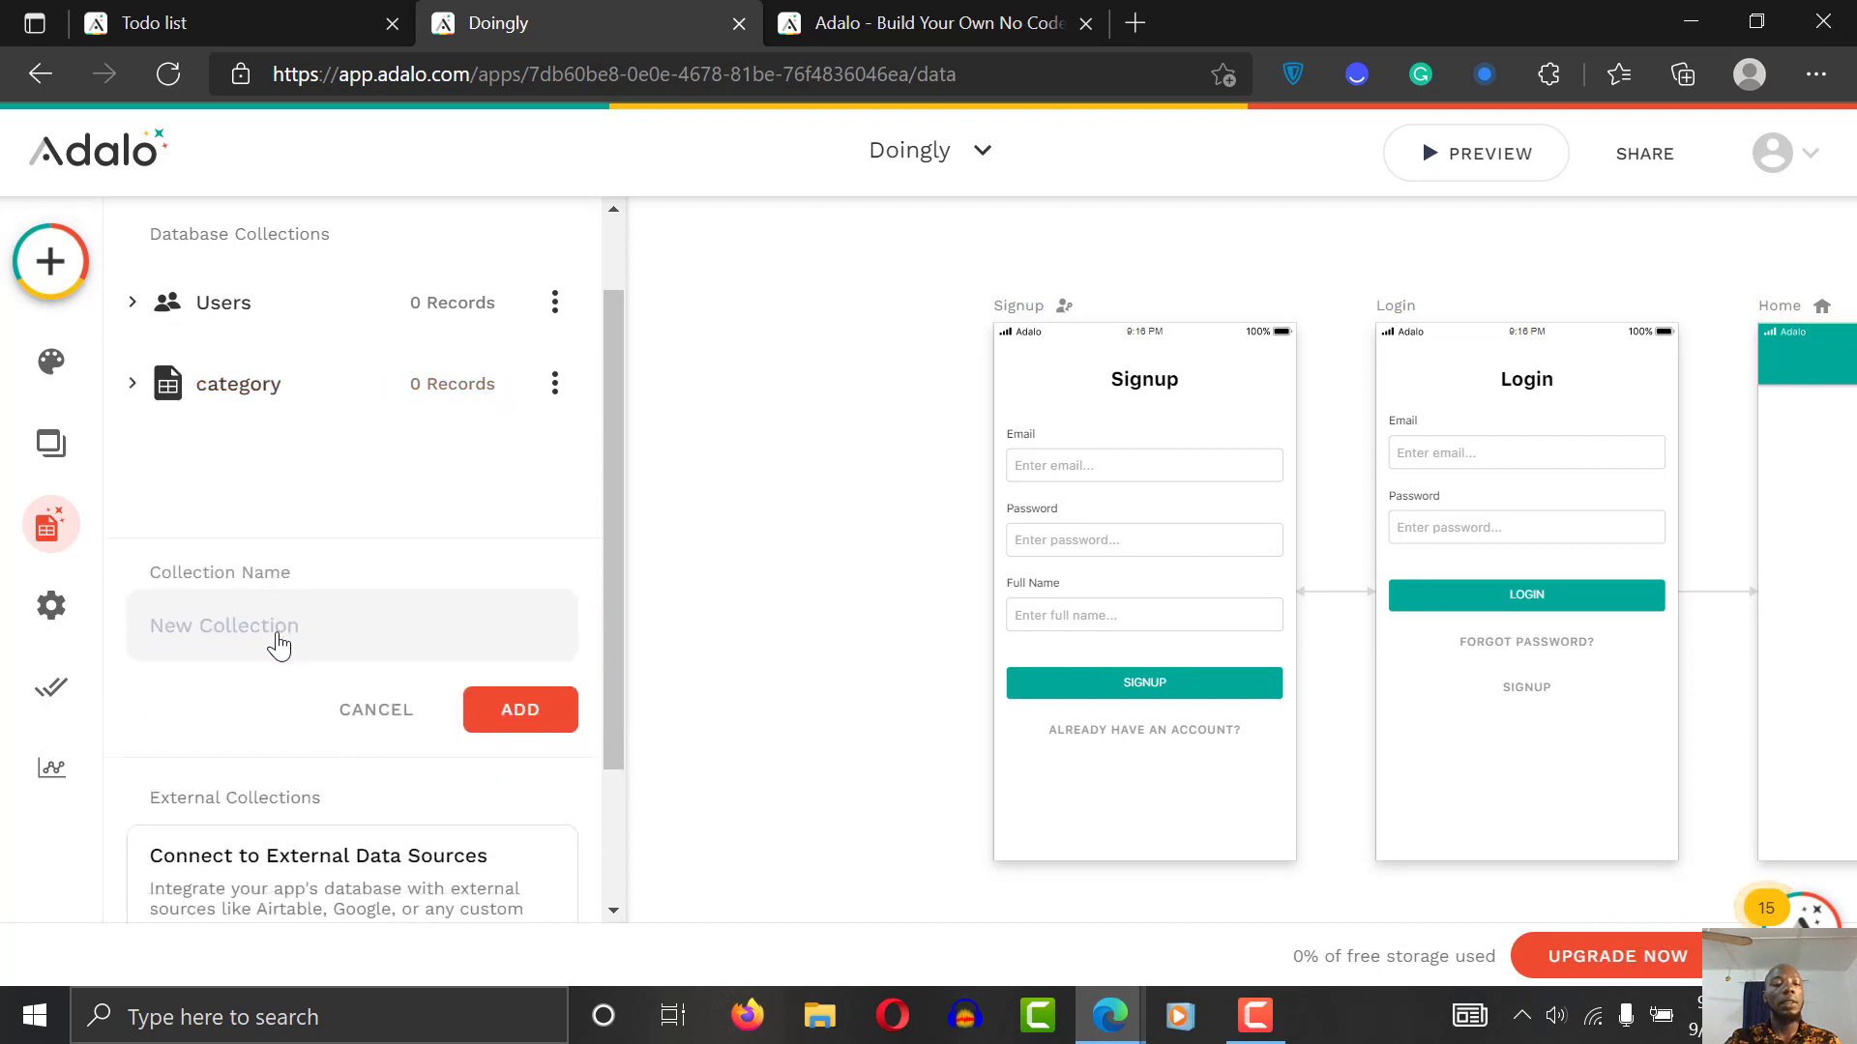
{"action": "left_click", "coordinate": [391, 502]}
{"action": "type", "text": "Task"}
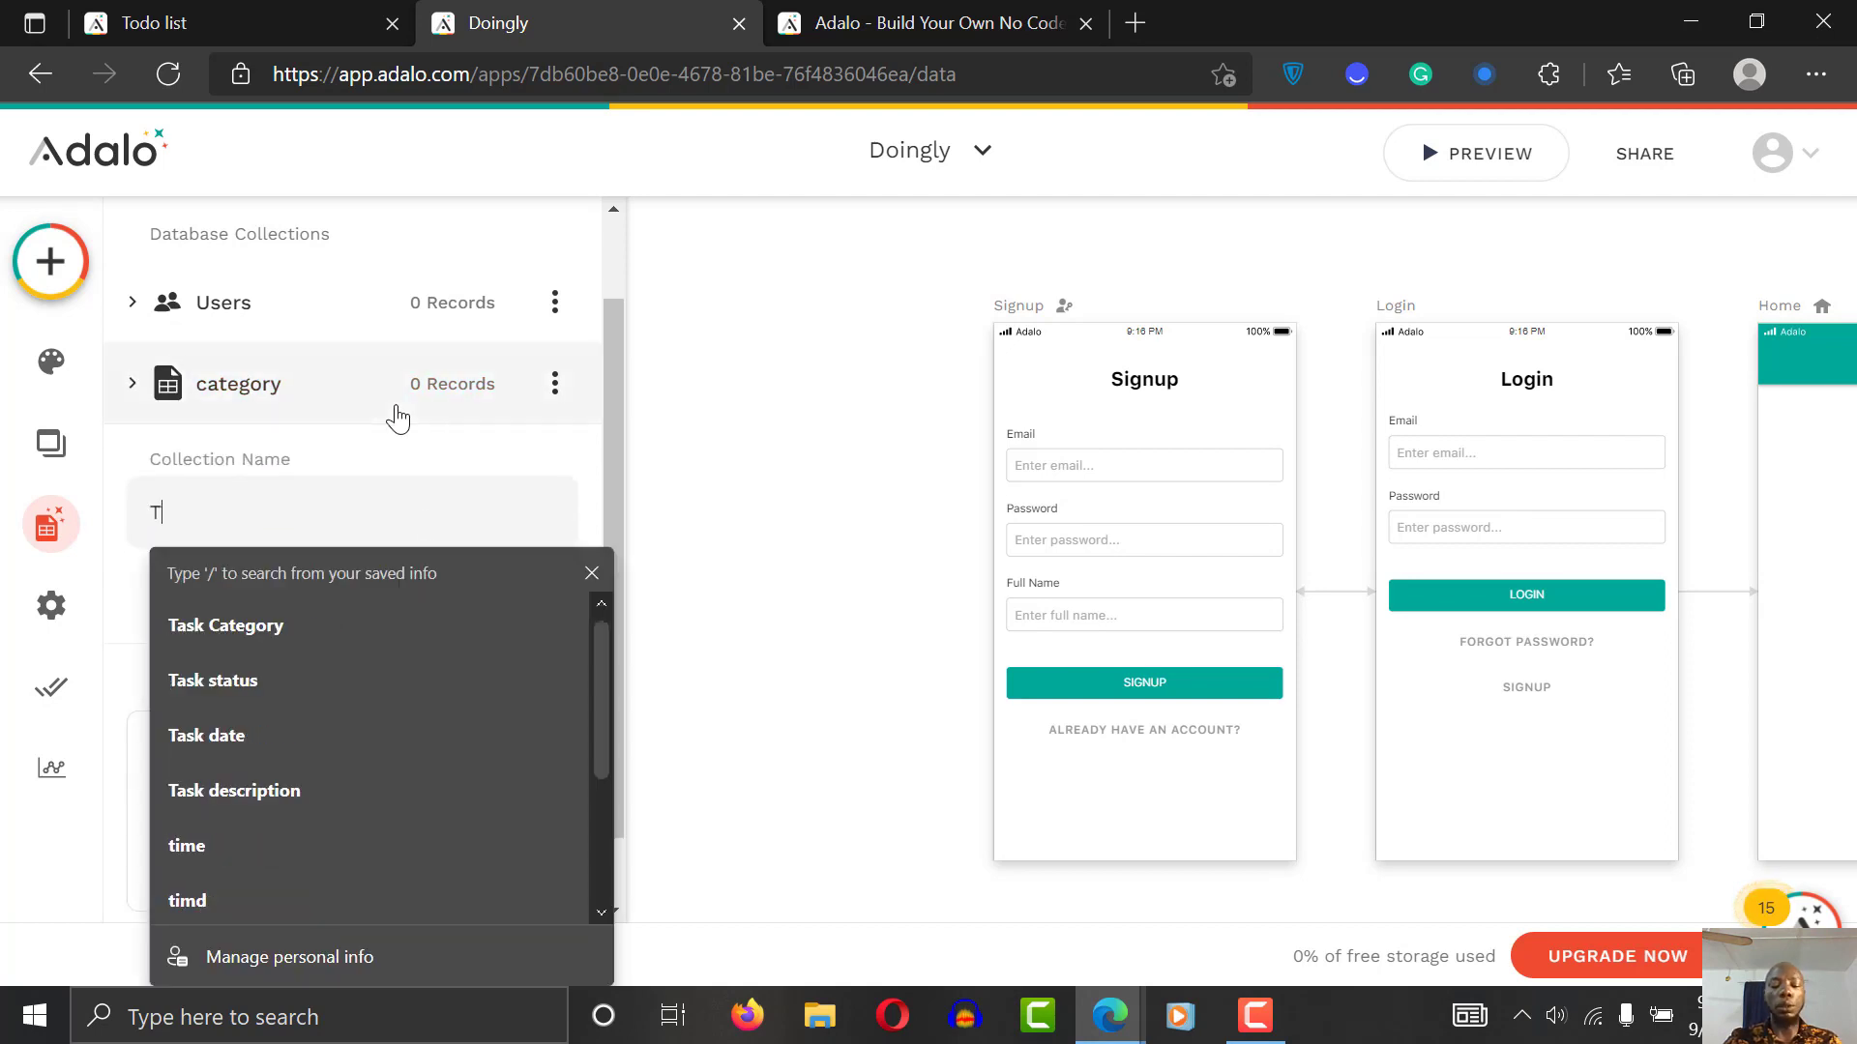
{"action": "left_click", "coordinate": [447, 453]}
{"action": "left_click", "coordinate": [495, 601]}
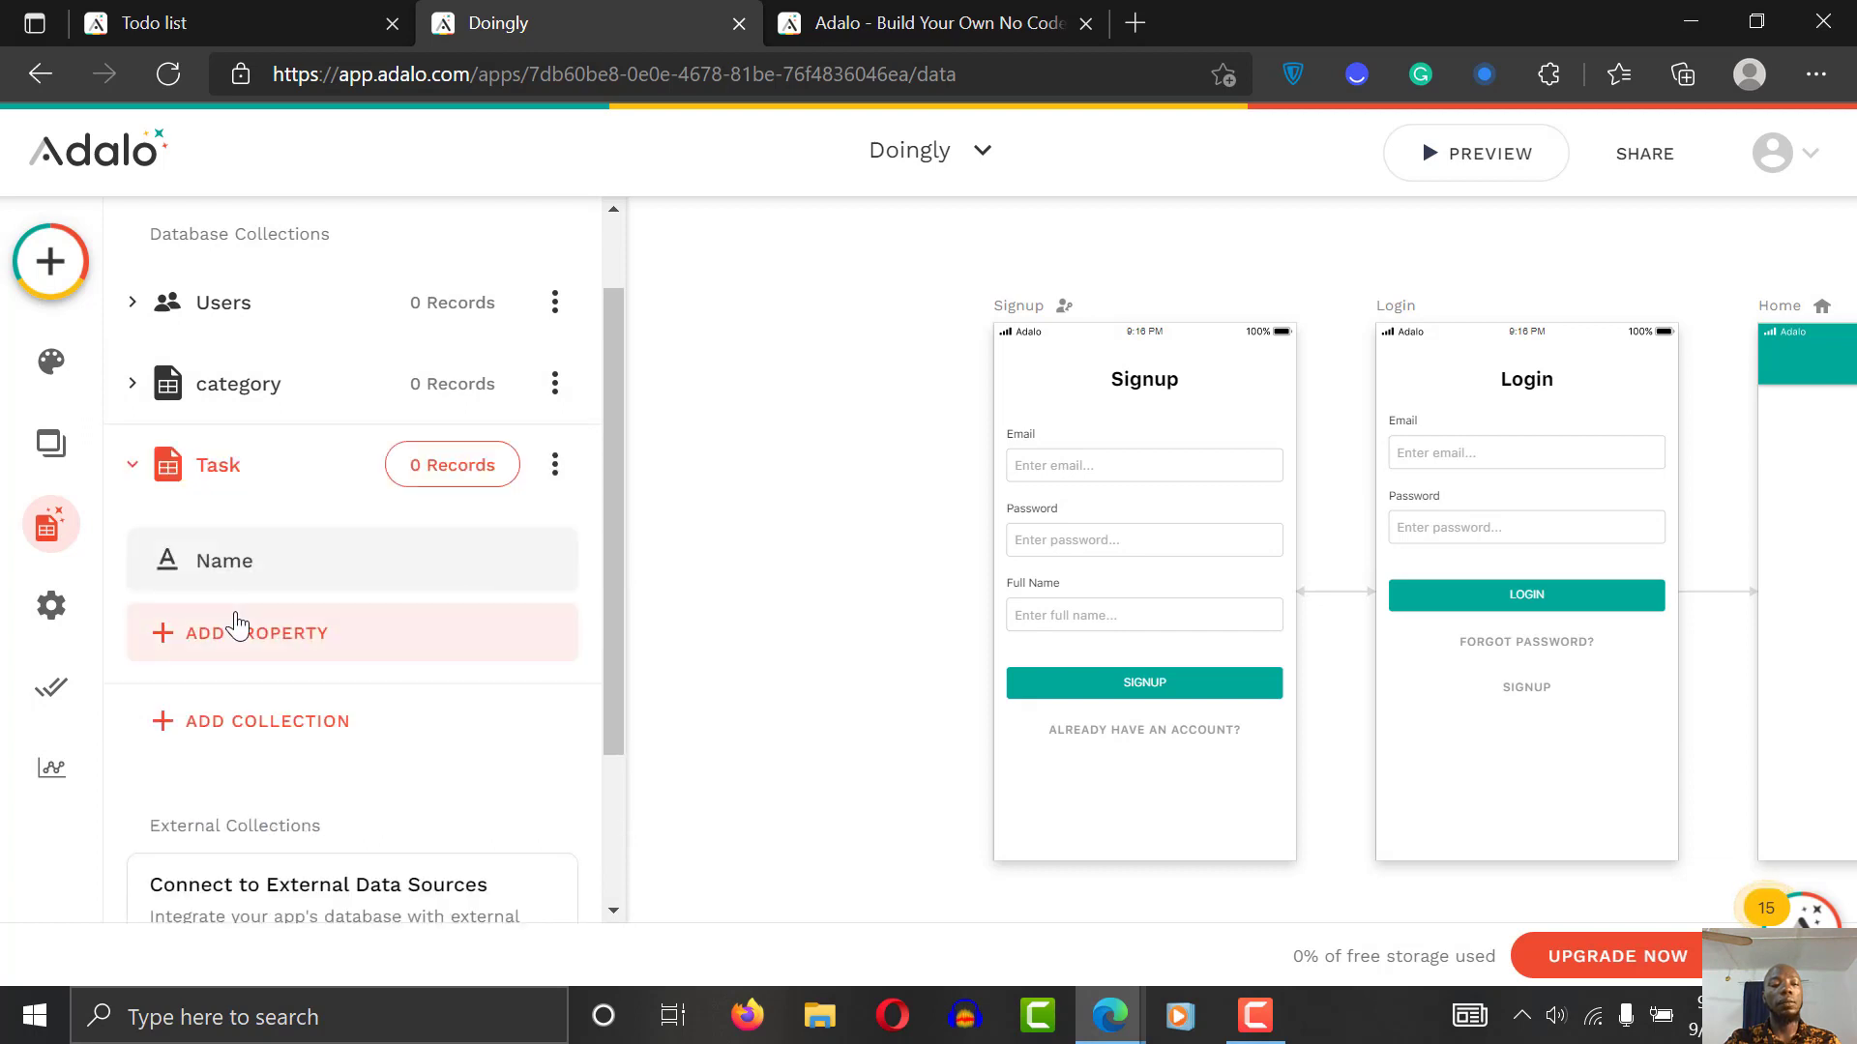
{"action": "left_click", "coordinate": [364, 580]}
Step: Name the Task collection's property Description and save it
{"action": "left_click", "coordinate": [270, 800]}
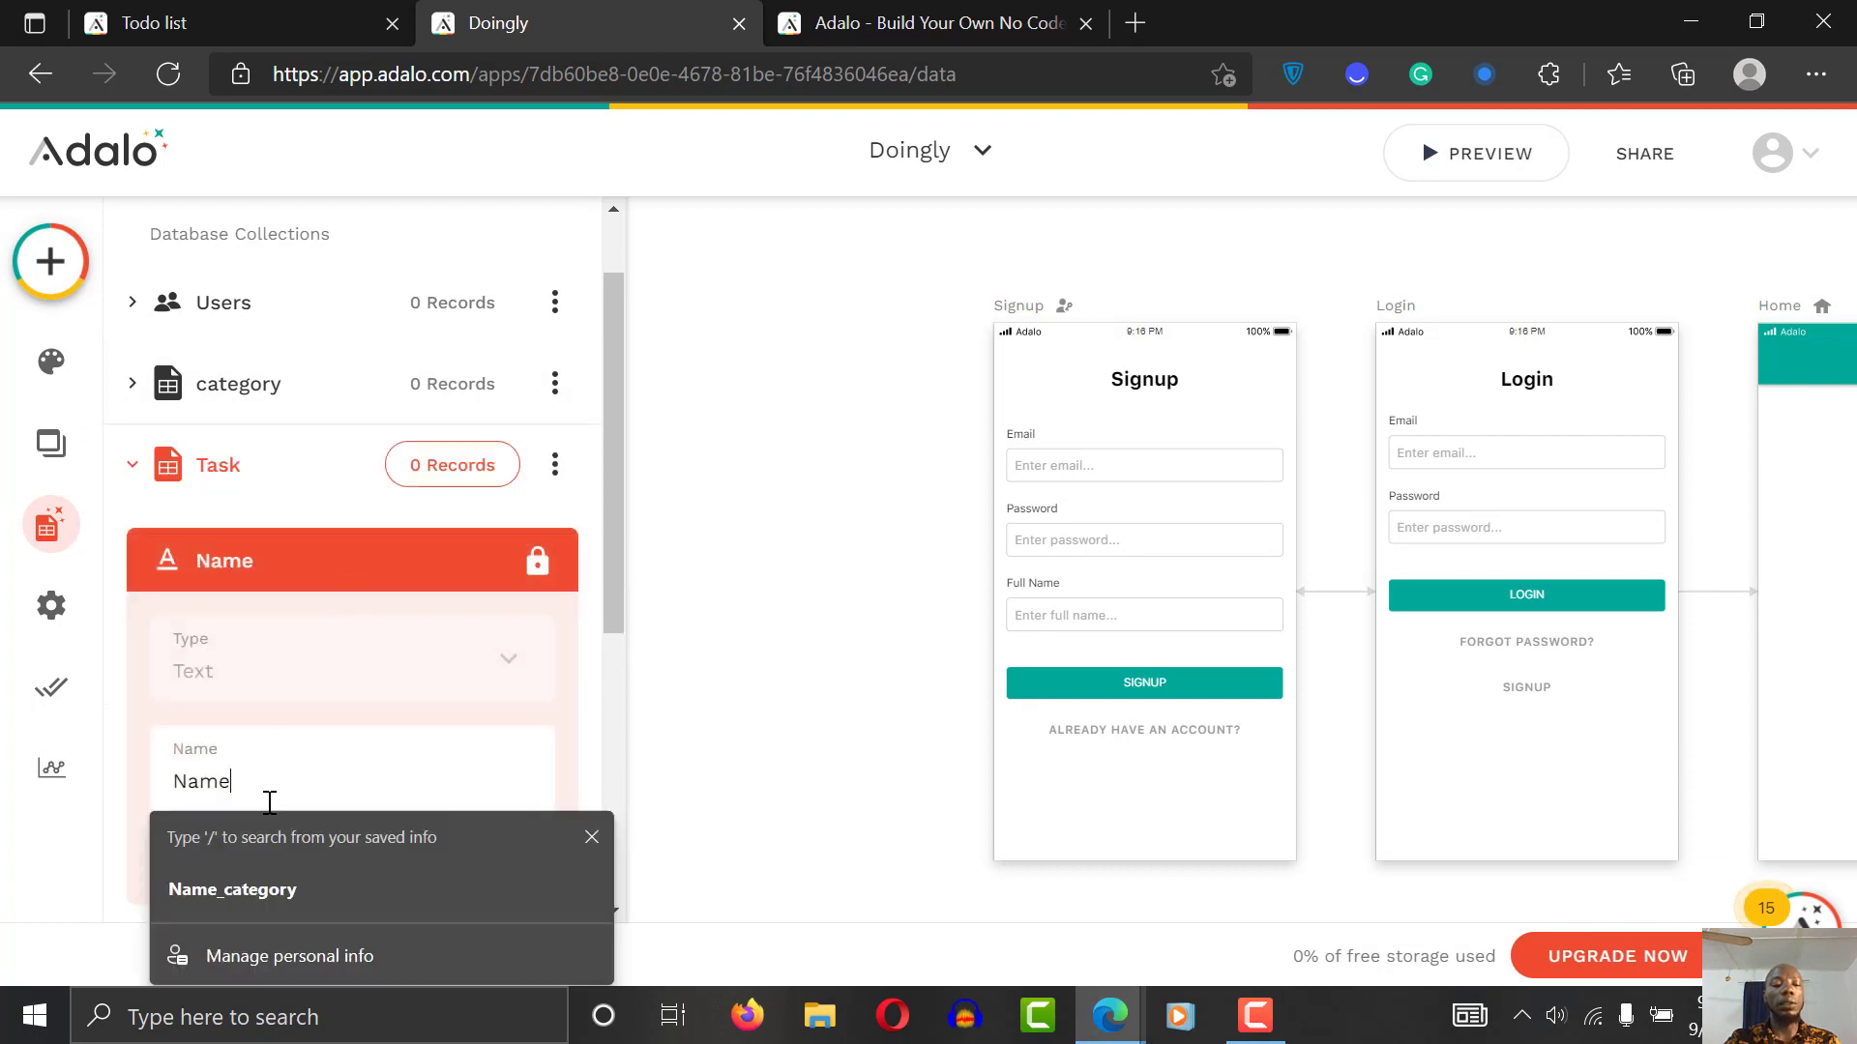
{"action": "double_click", "coordinate": [270, 803]}
{"action": "type", "text": "Desc"}
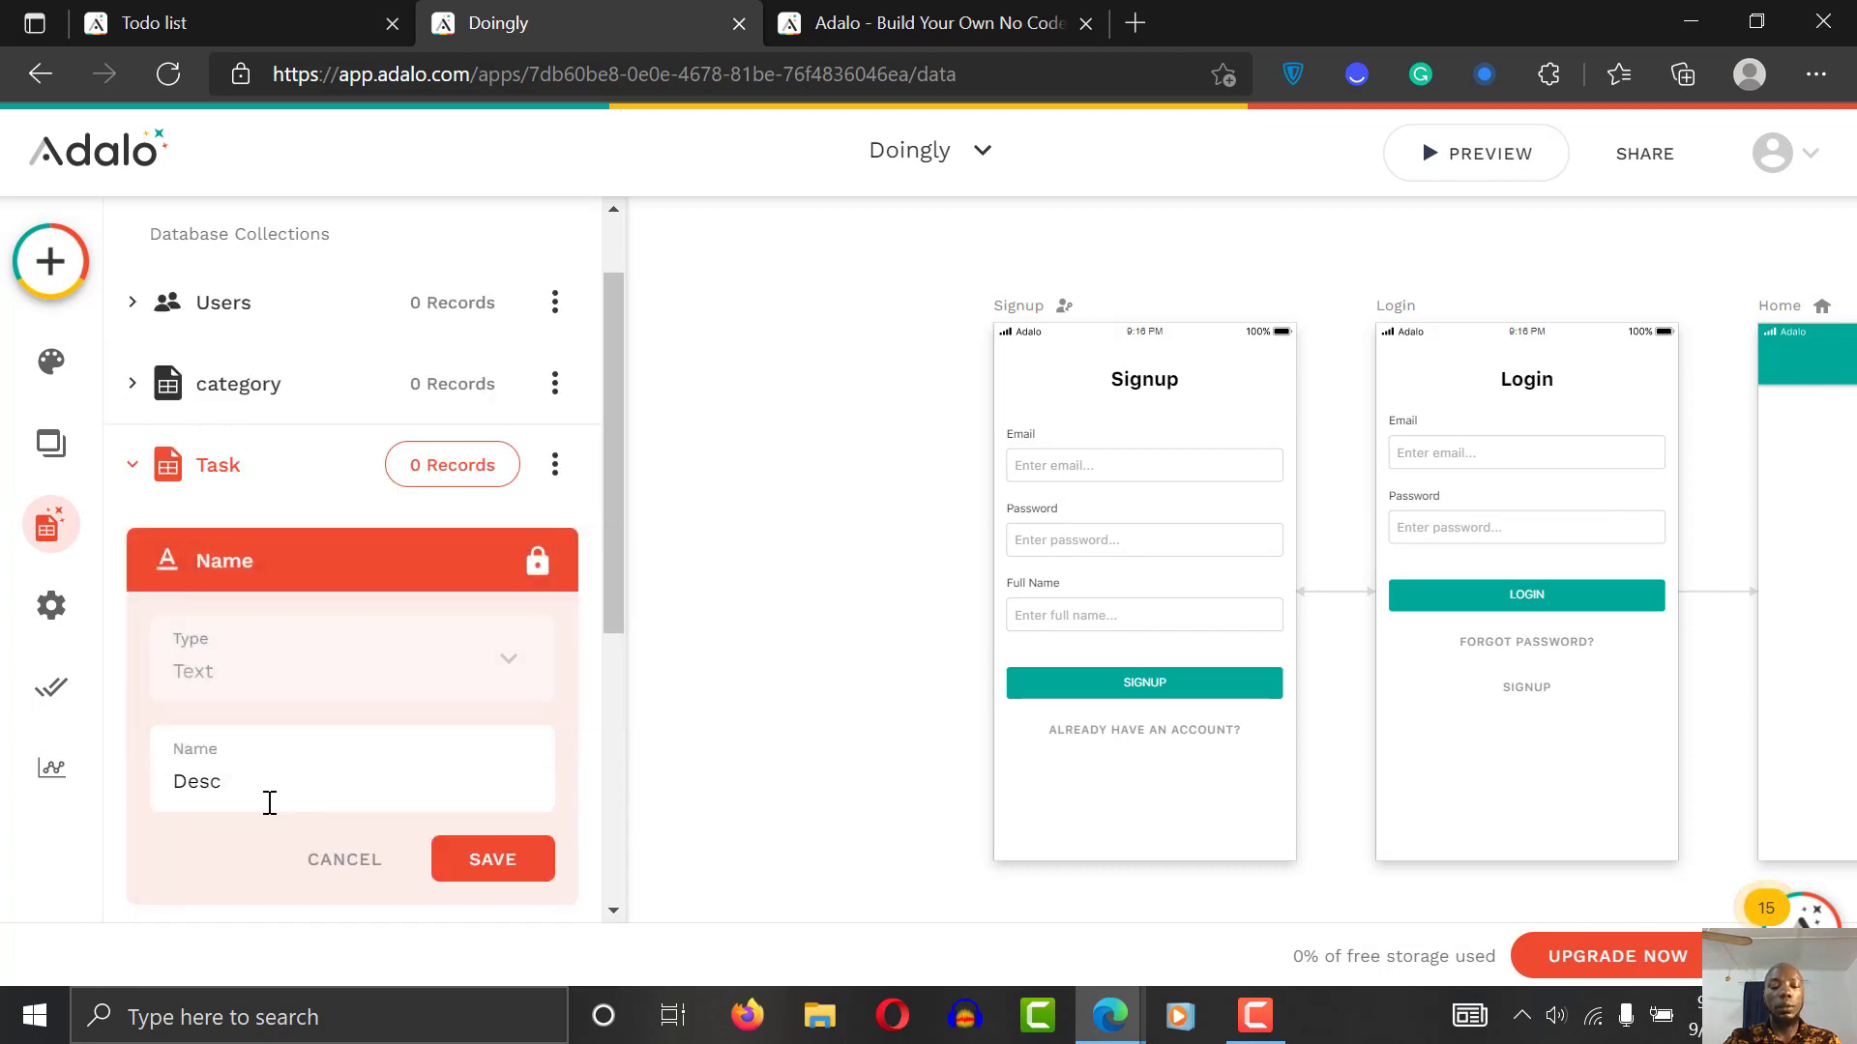
{"action": "type", "text": "ription"}
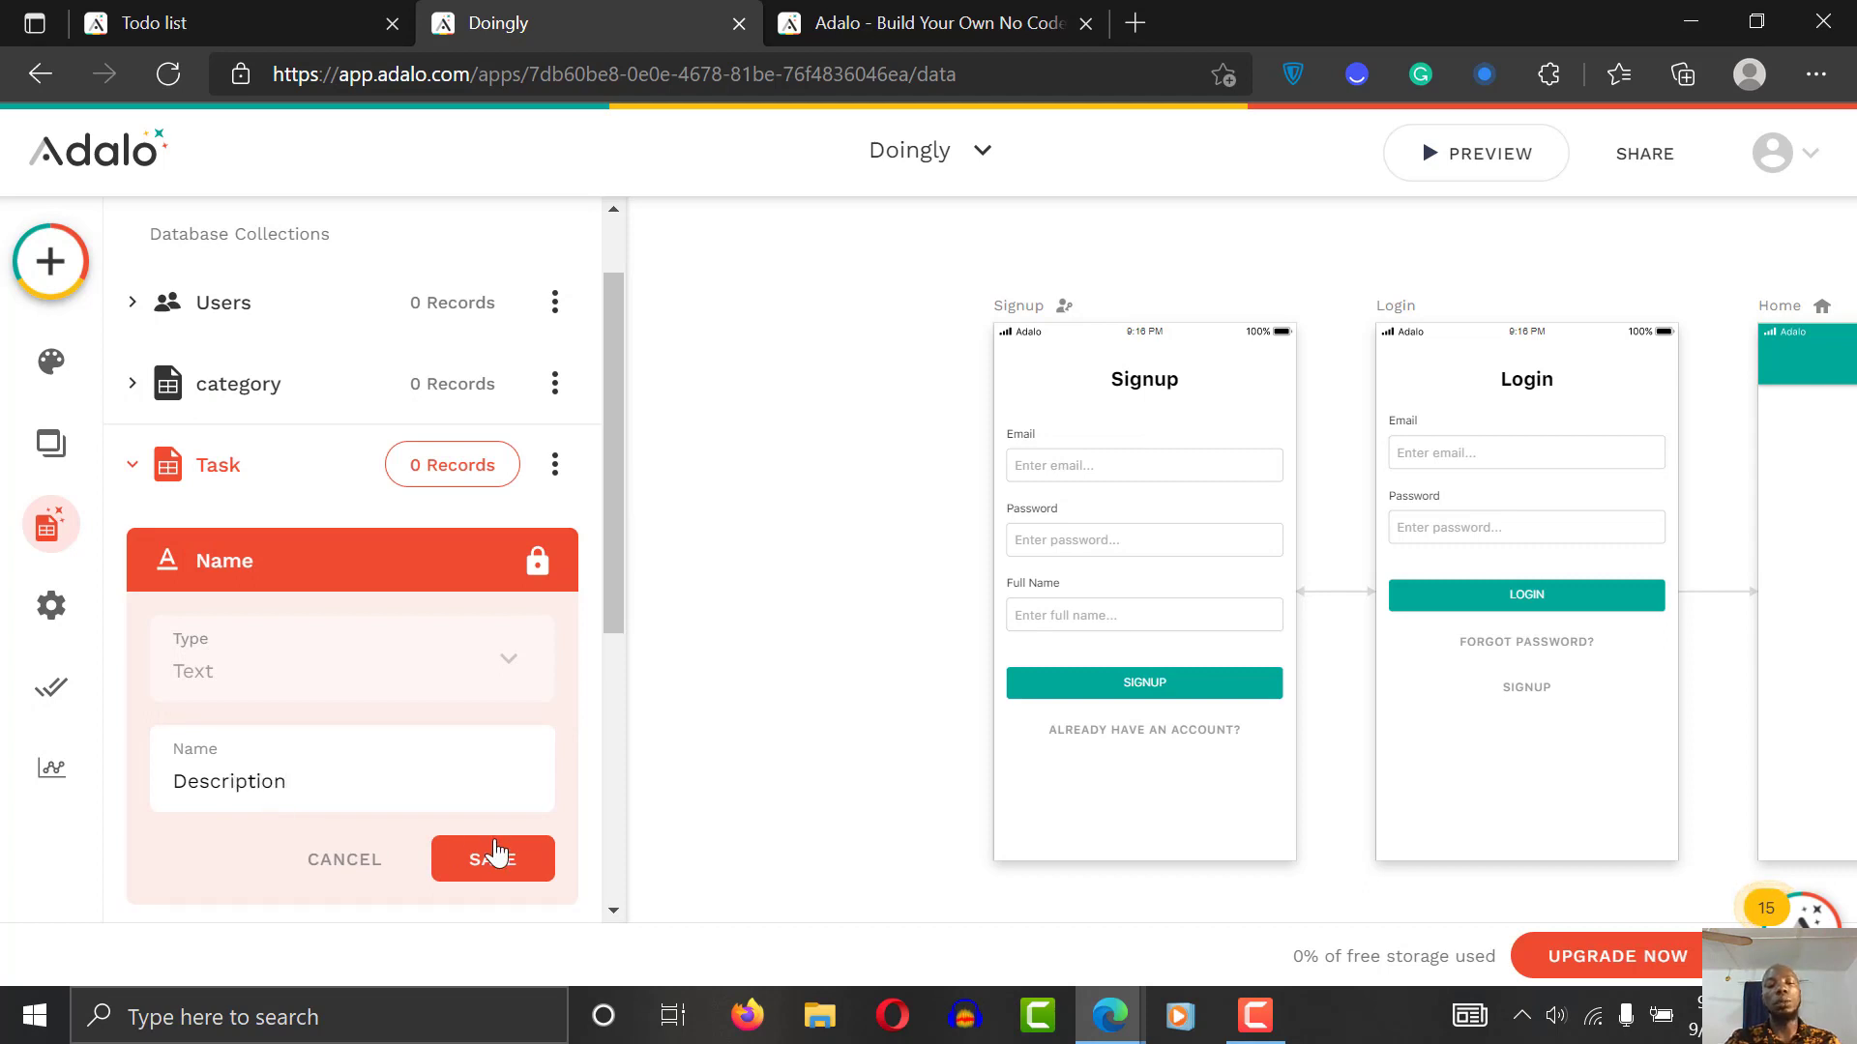
{"action": "left_click", "coordinate": [489, 875]}
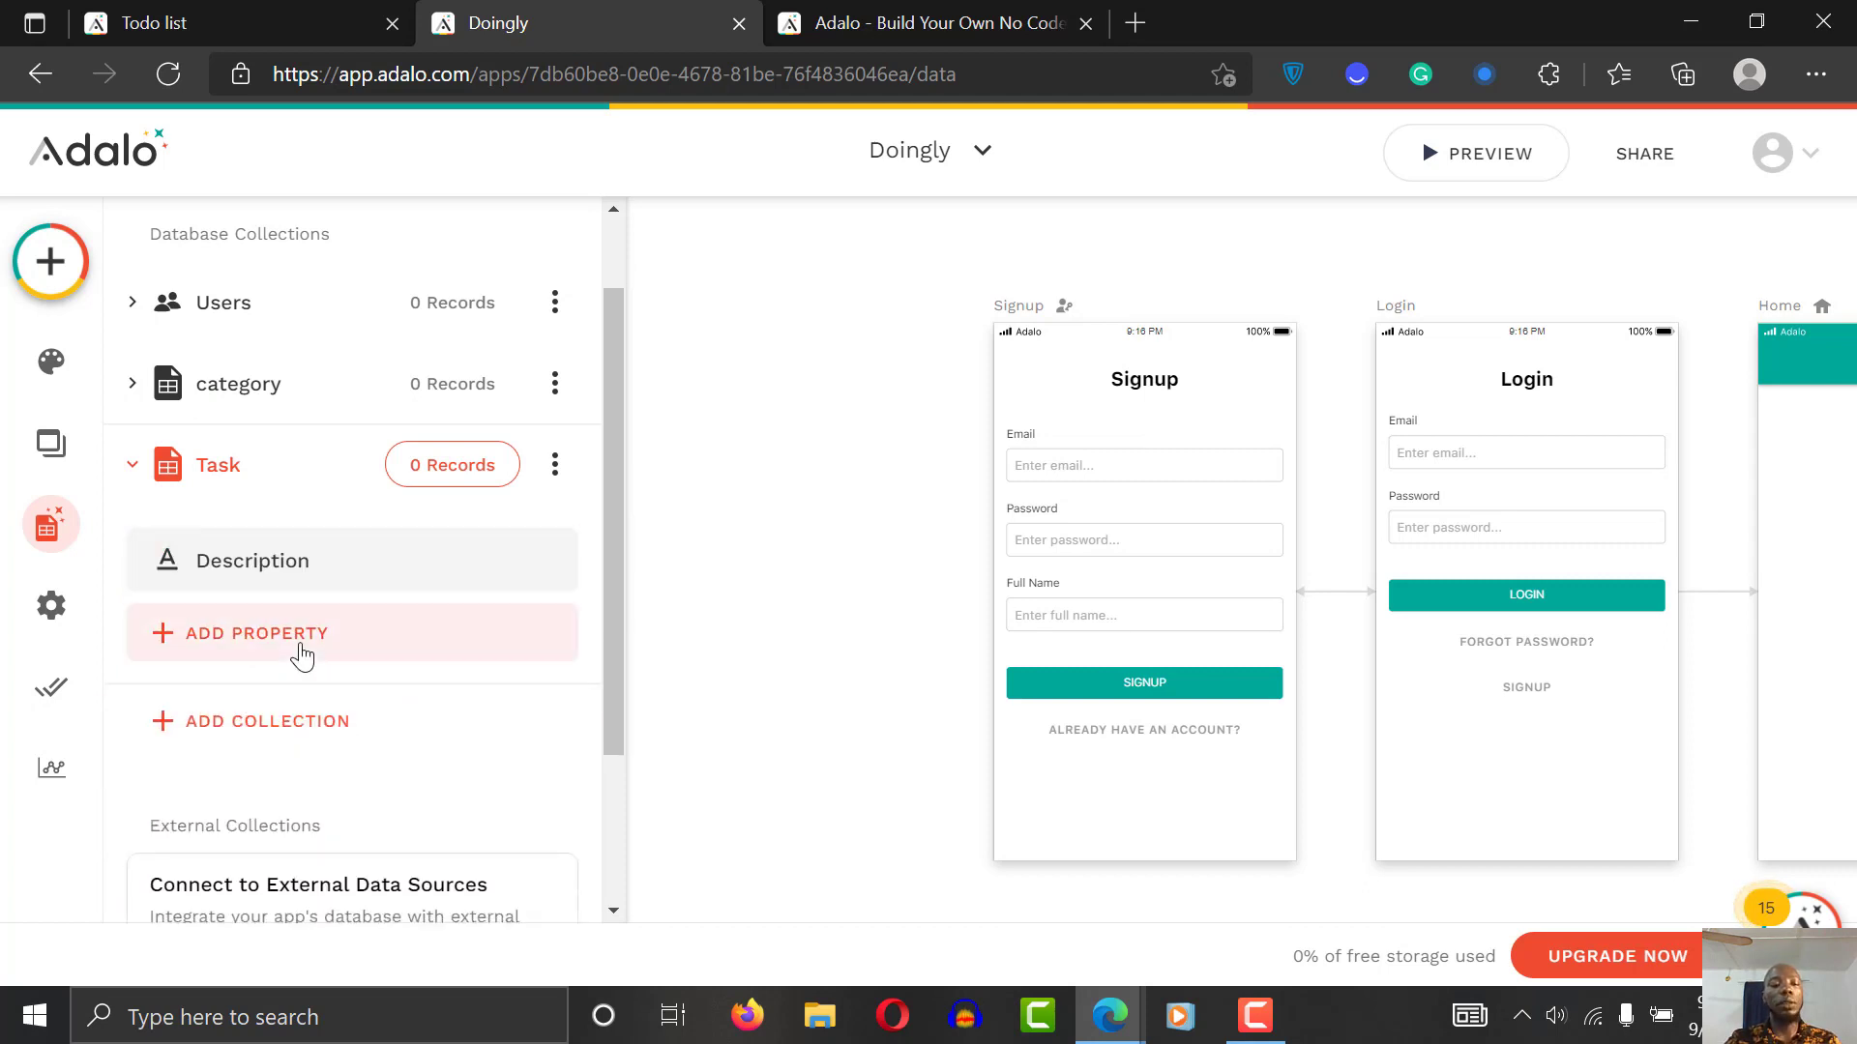
Step: Remove the unwanted extra New Property from the Task collection
{"action": "left_click", "coordinate": [299, 650]}
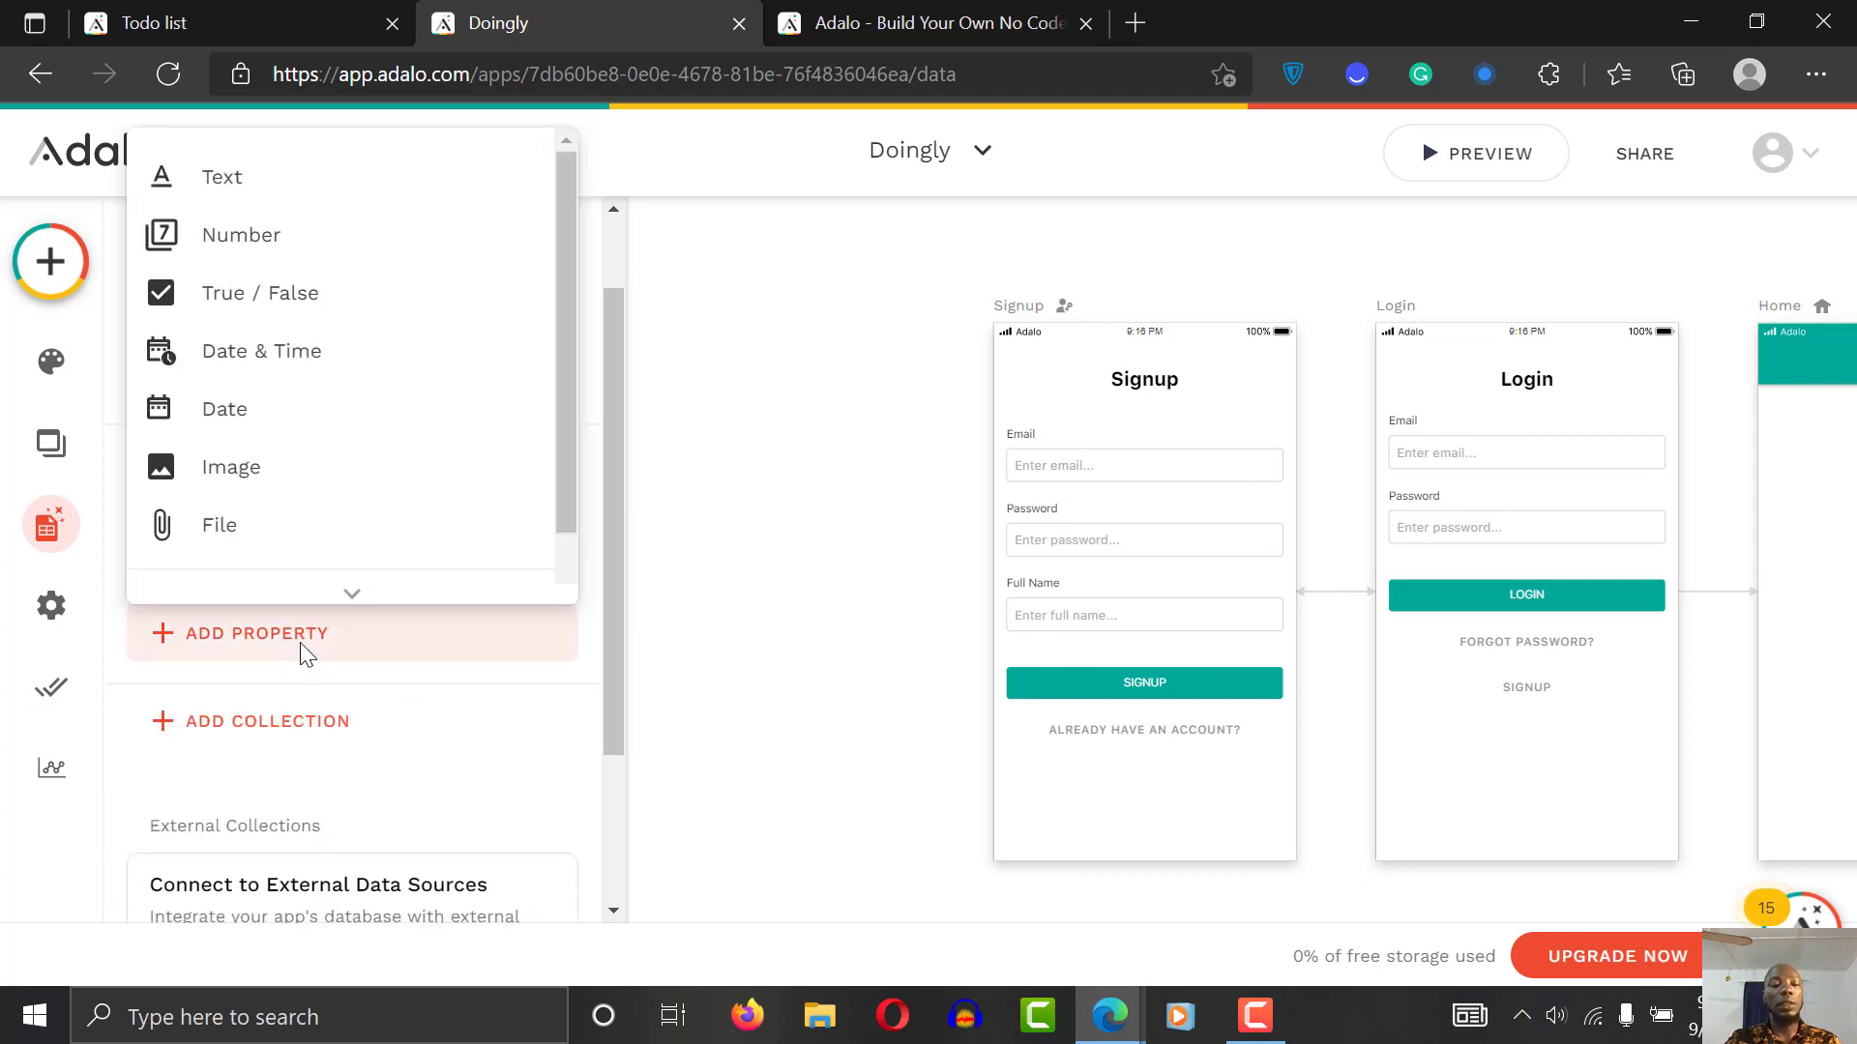
{"action": "left_click", "coordinate": [277, 201]}
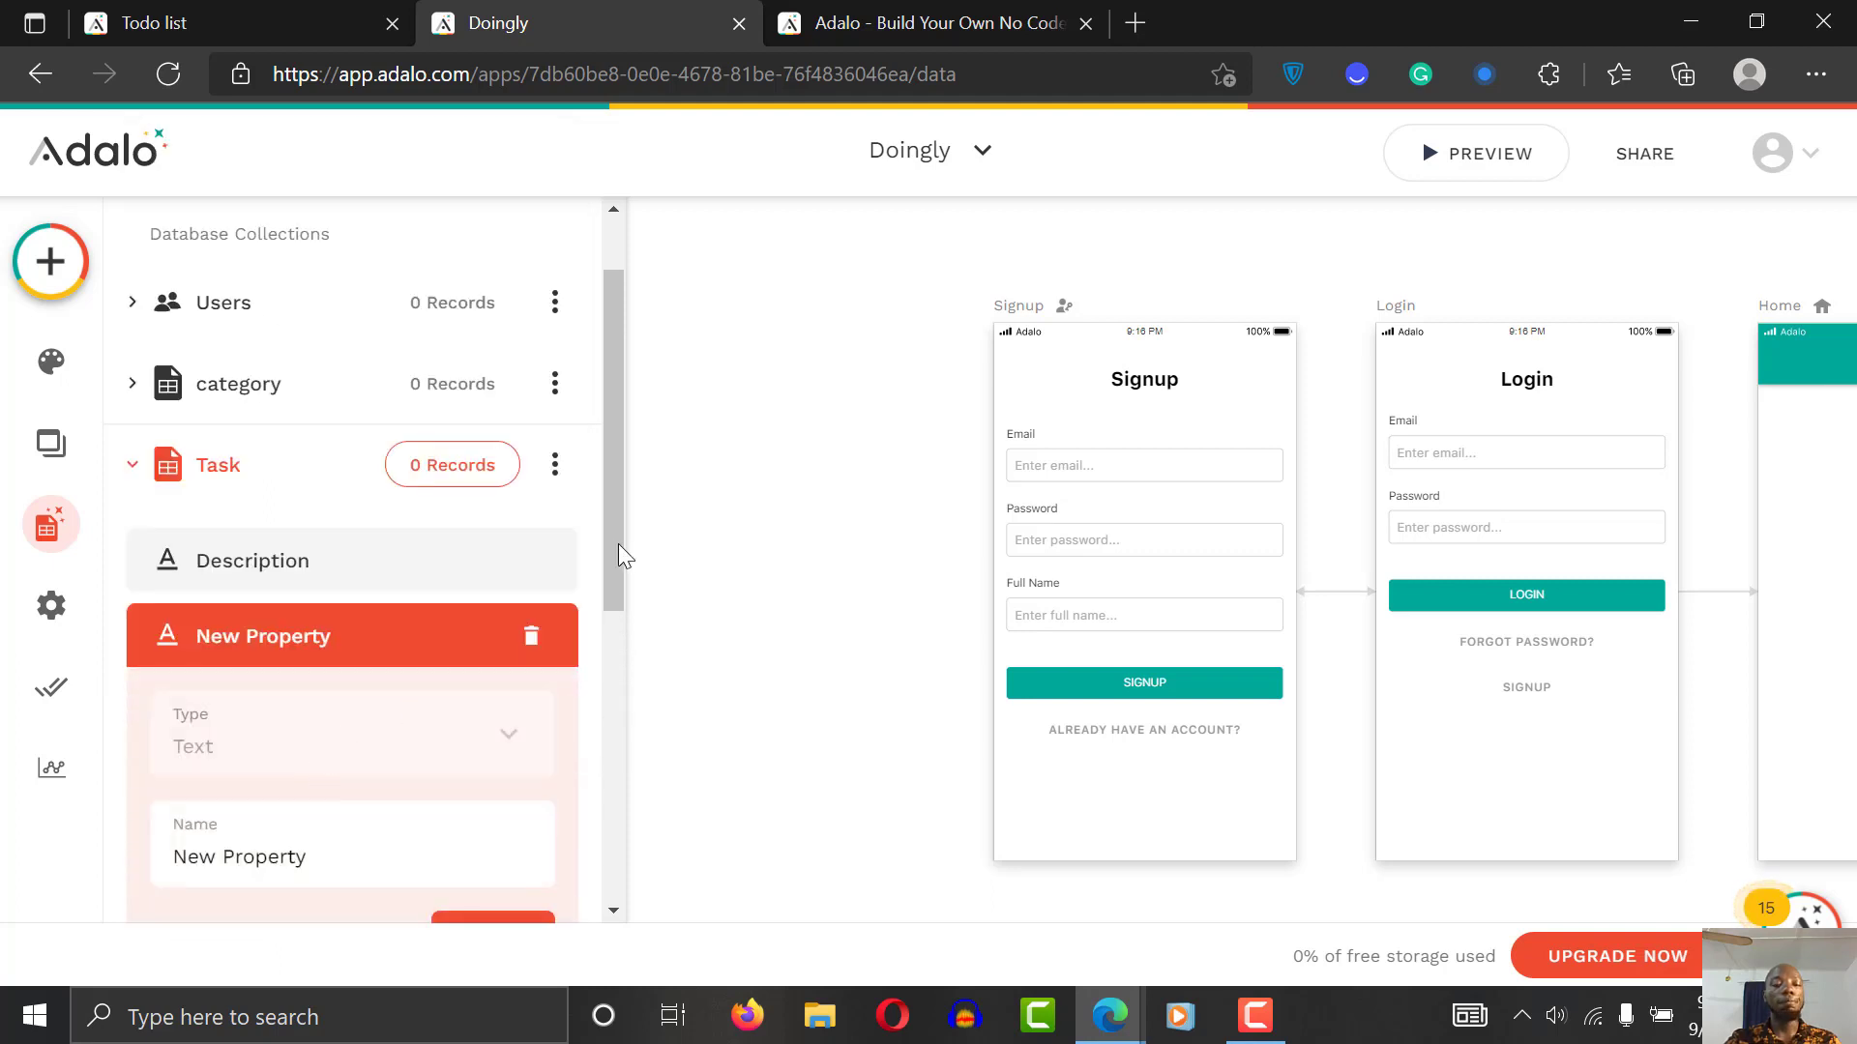
{"action": "scroll", "coordinate": [621, 556], "scroll_direction": "down", "scroll_amount": 3}
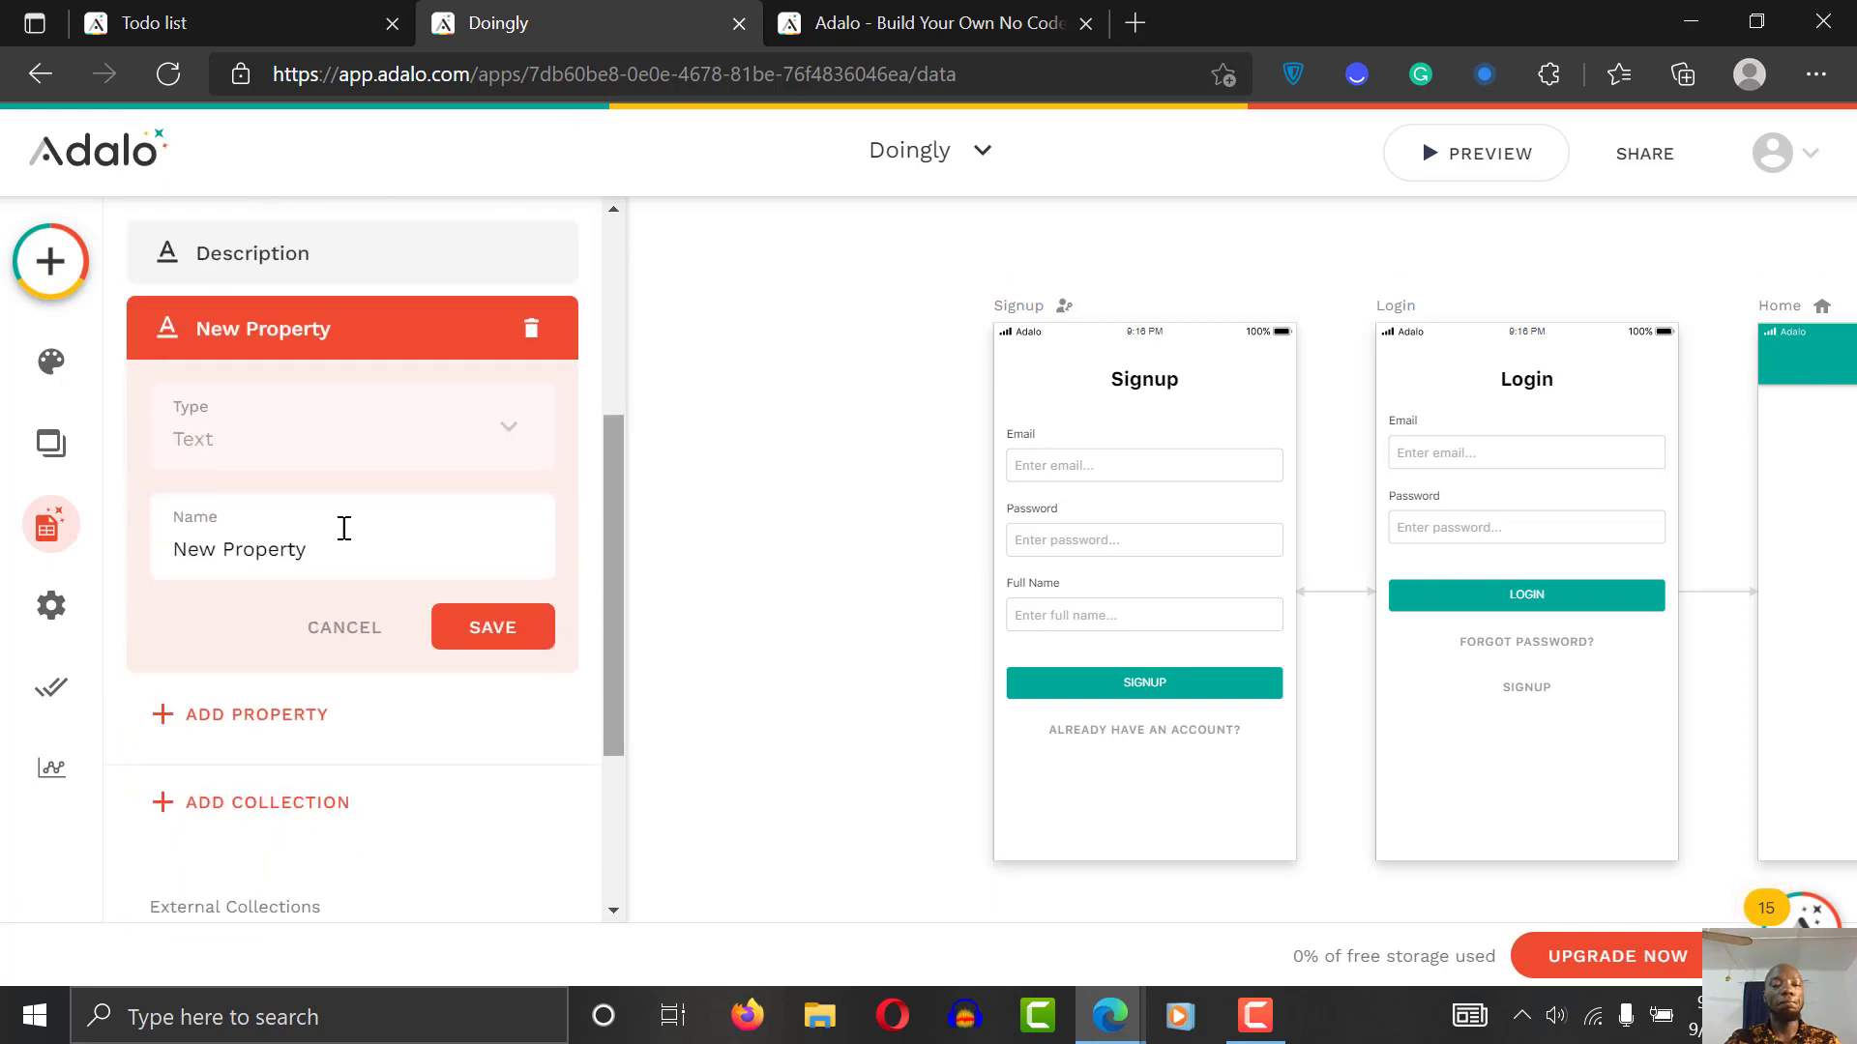
{"action": "left_click", "coordinate": [533, 329]}
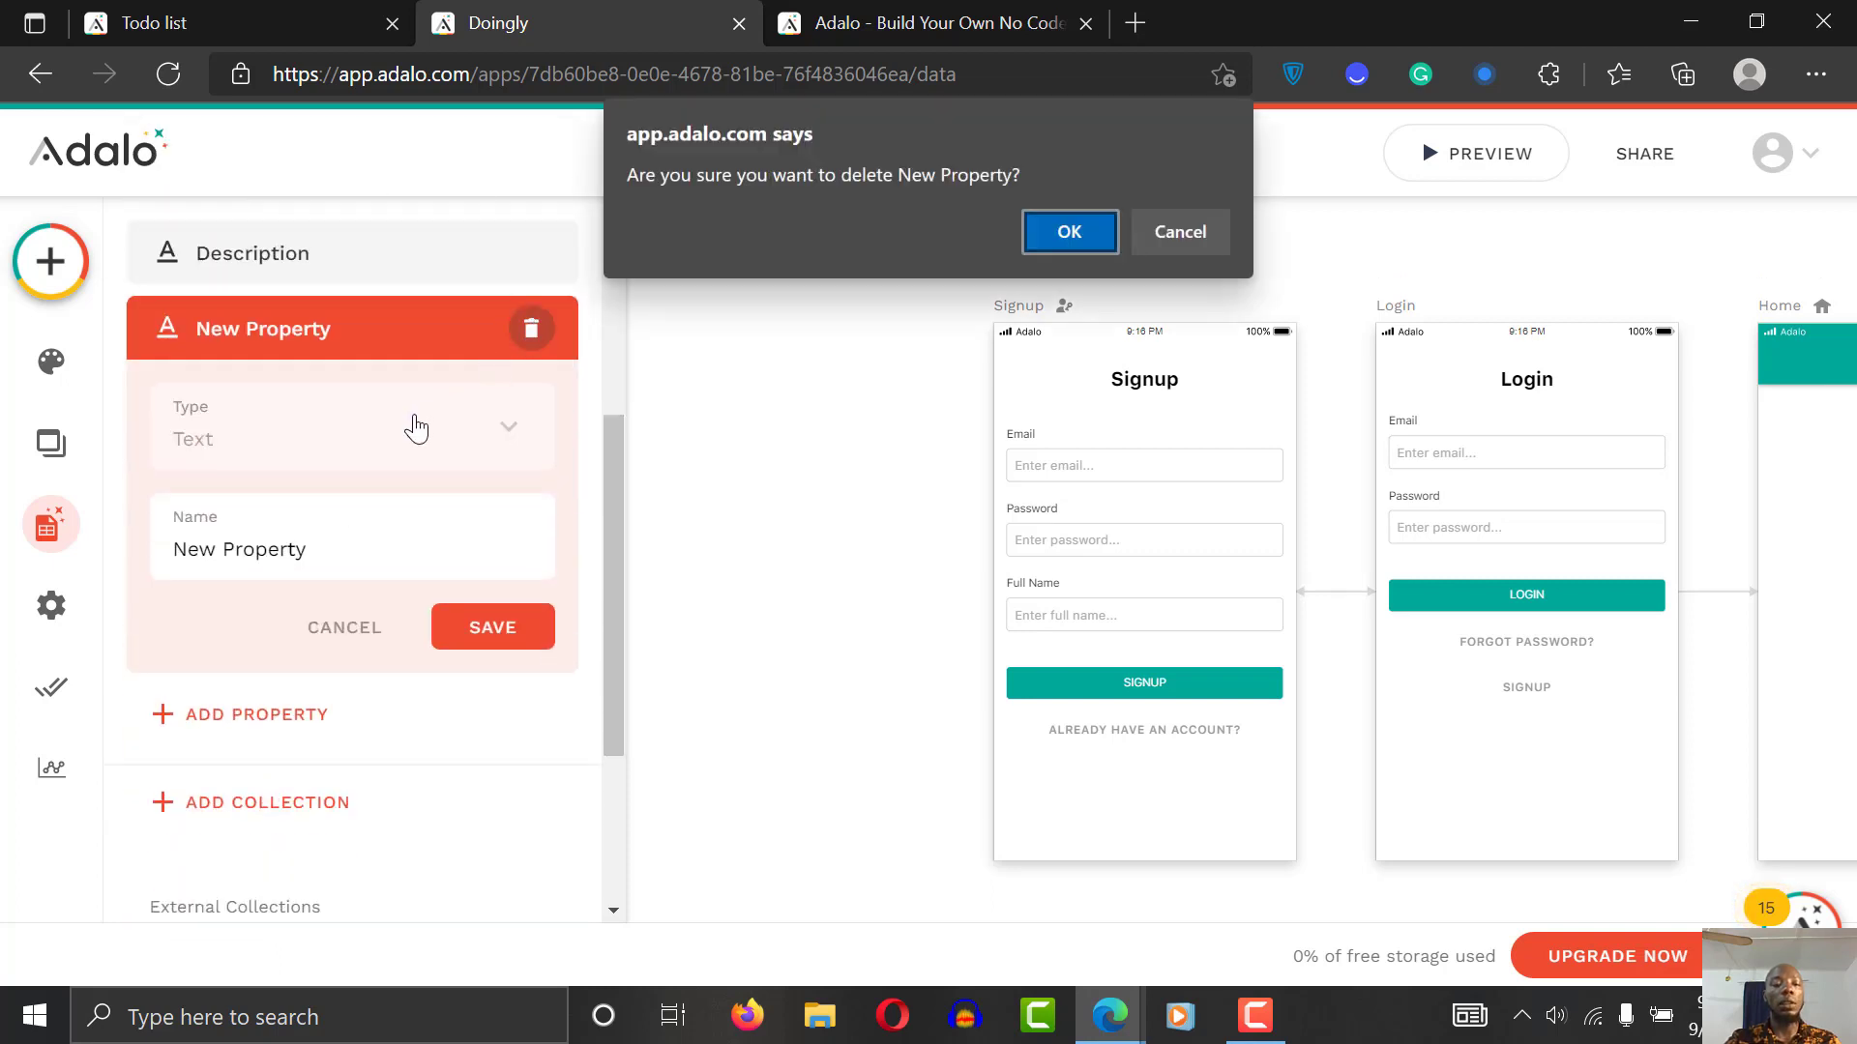
{"action": "left_click", "coordinate": [1097, 228]}
Step: Add a Date & Time property named Date to Task
{"action": "left_click", "coordinate": [323, 410]}
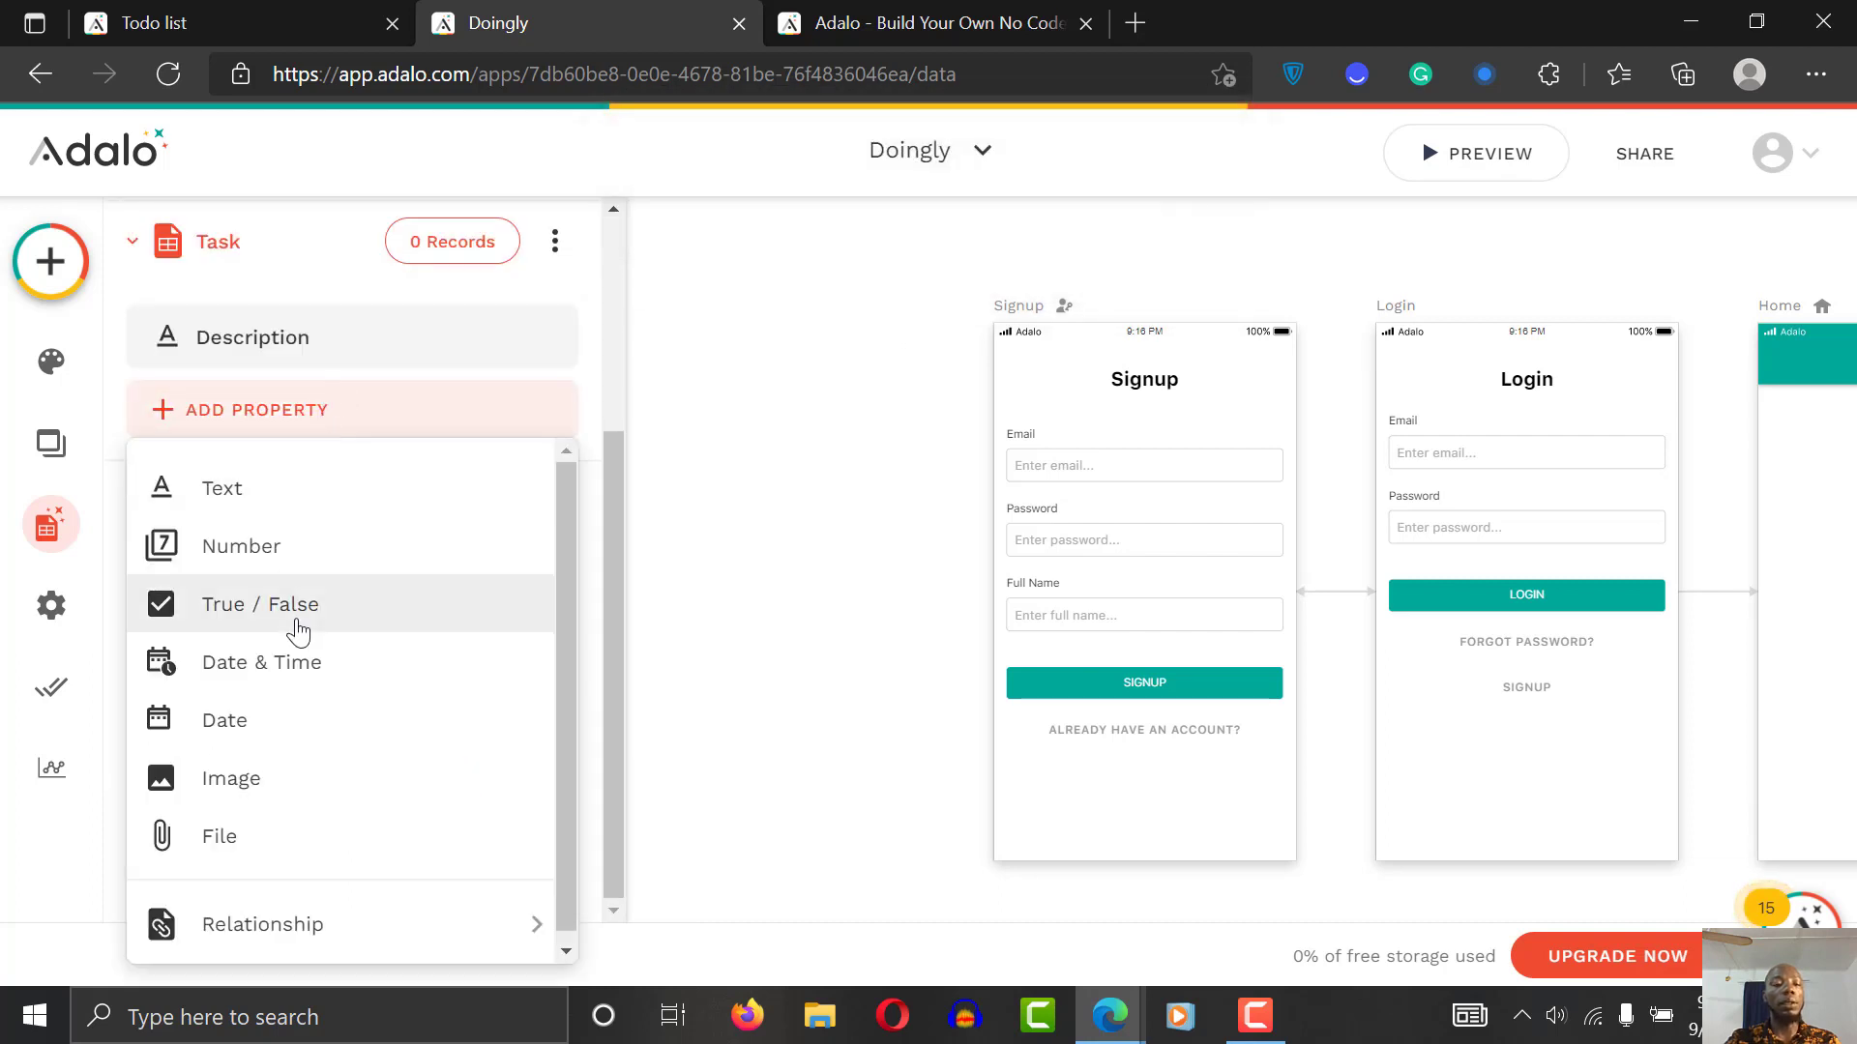
{"action": "left_click", "coordinate": [290, 667]}
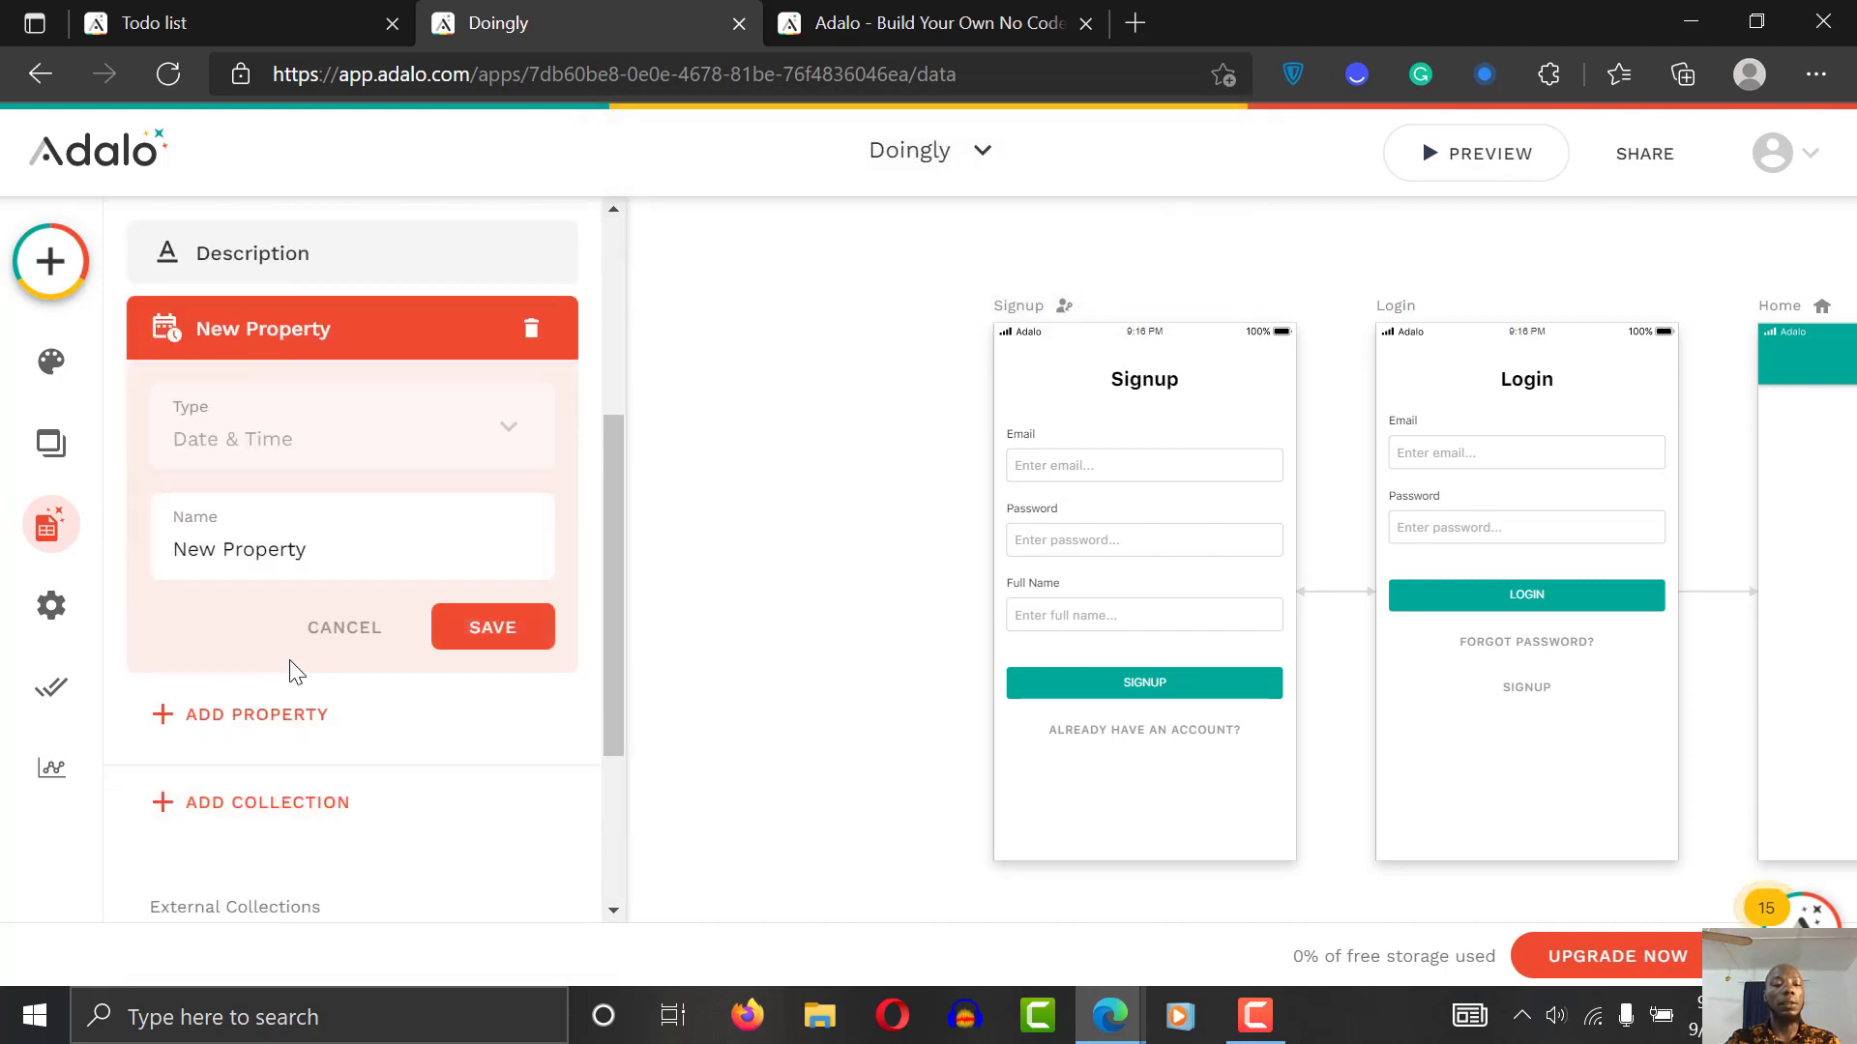
{"action": "left_click_drag", "start_coordinate": [607, 436], "coordinate": [606, 478]}
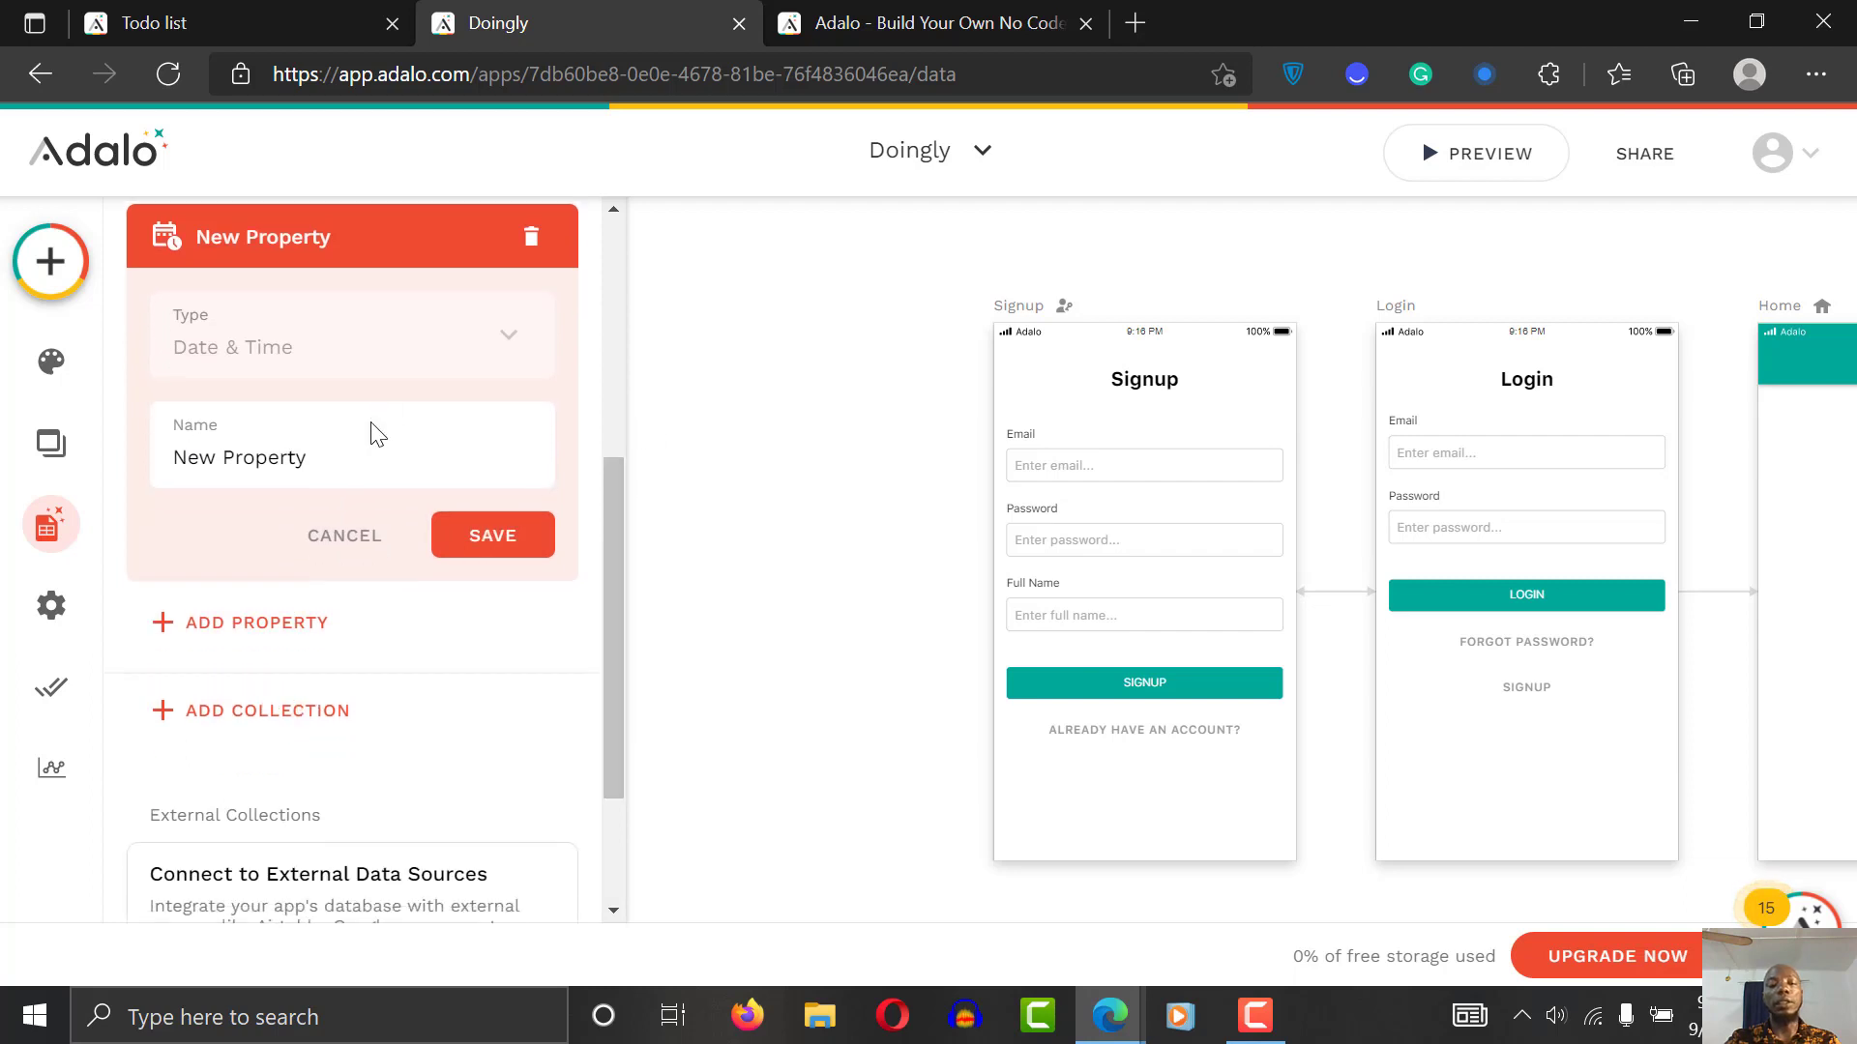
{"action": "left_click", "coordinate": [366, 448]}
{"action": "key", "text": "ctrl+a"}
{"action": "type", "text": "DATA"}
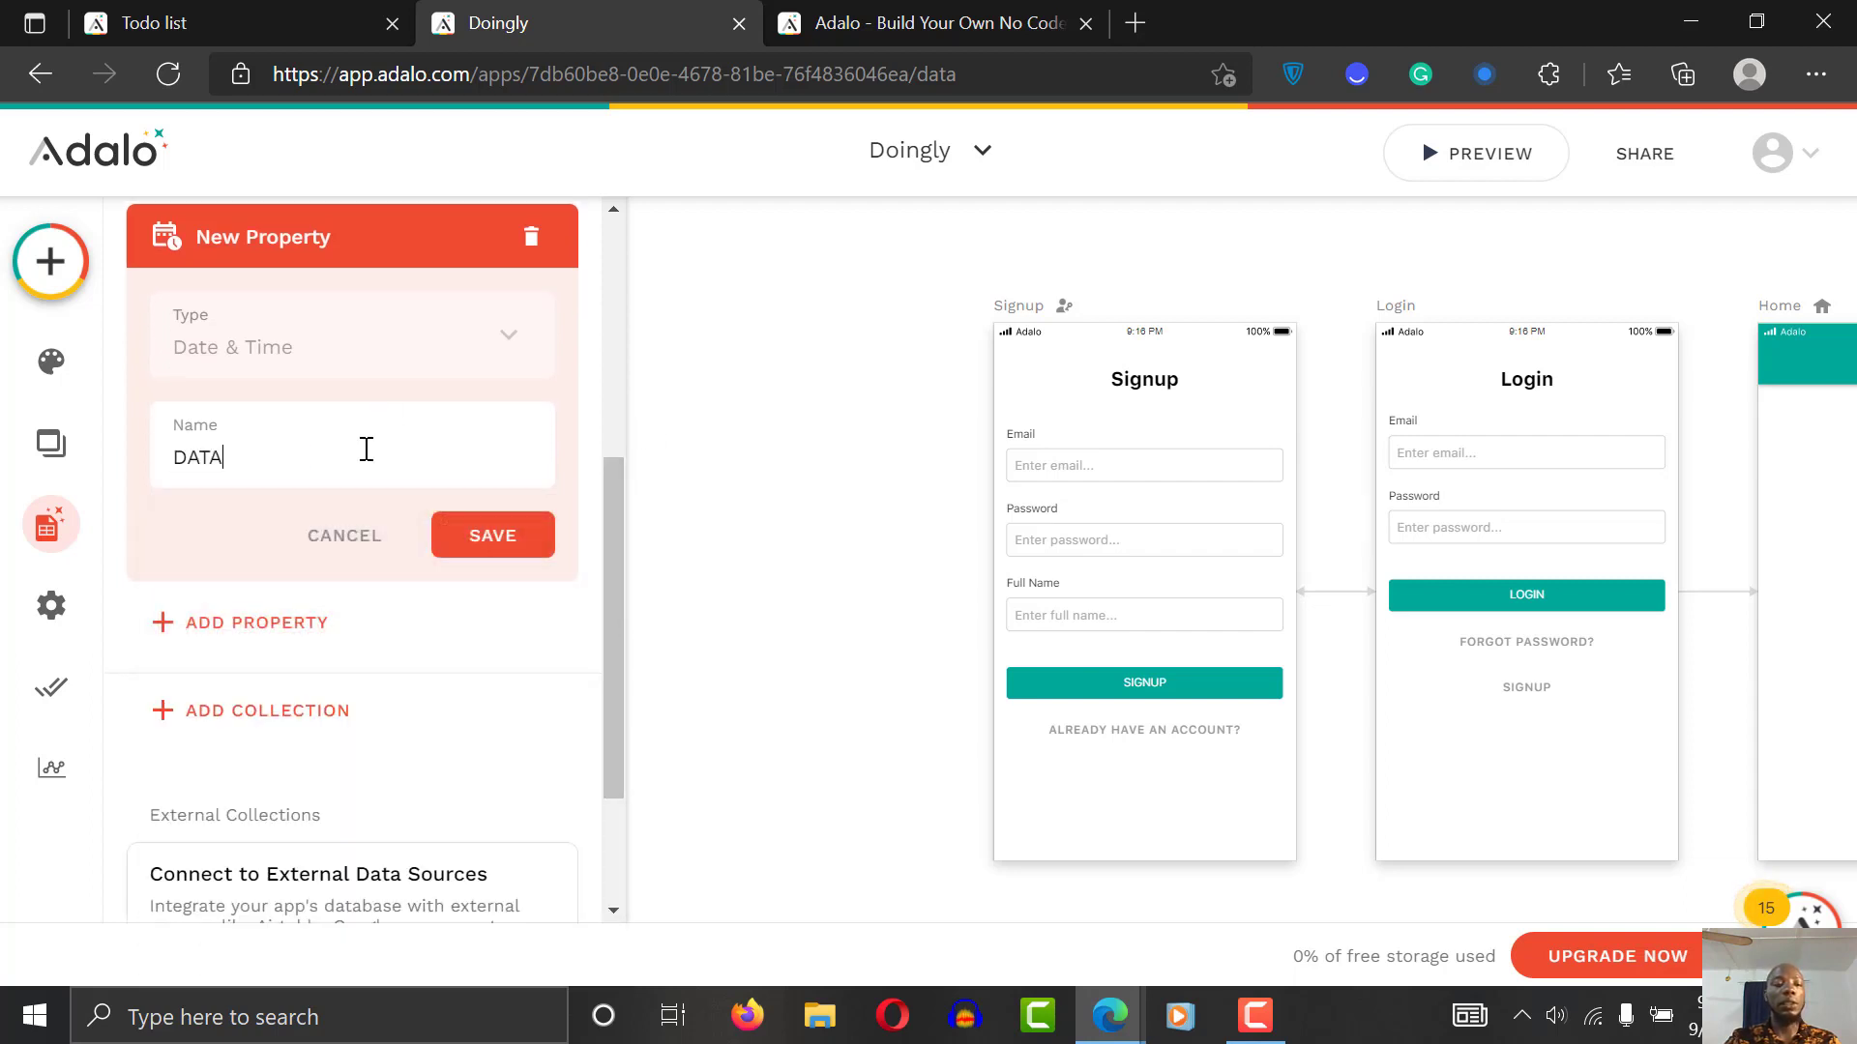
{"action": "key", "text": "BackSpace"}
{"action": "key", "text": "BackSpace"}
{"action": "key", "text": "BackSpace"}
{"action": "type", "text": "a"}
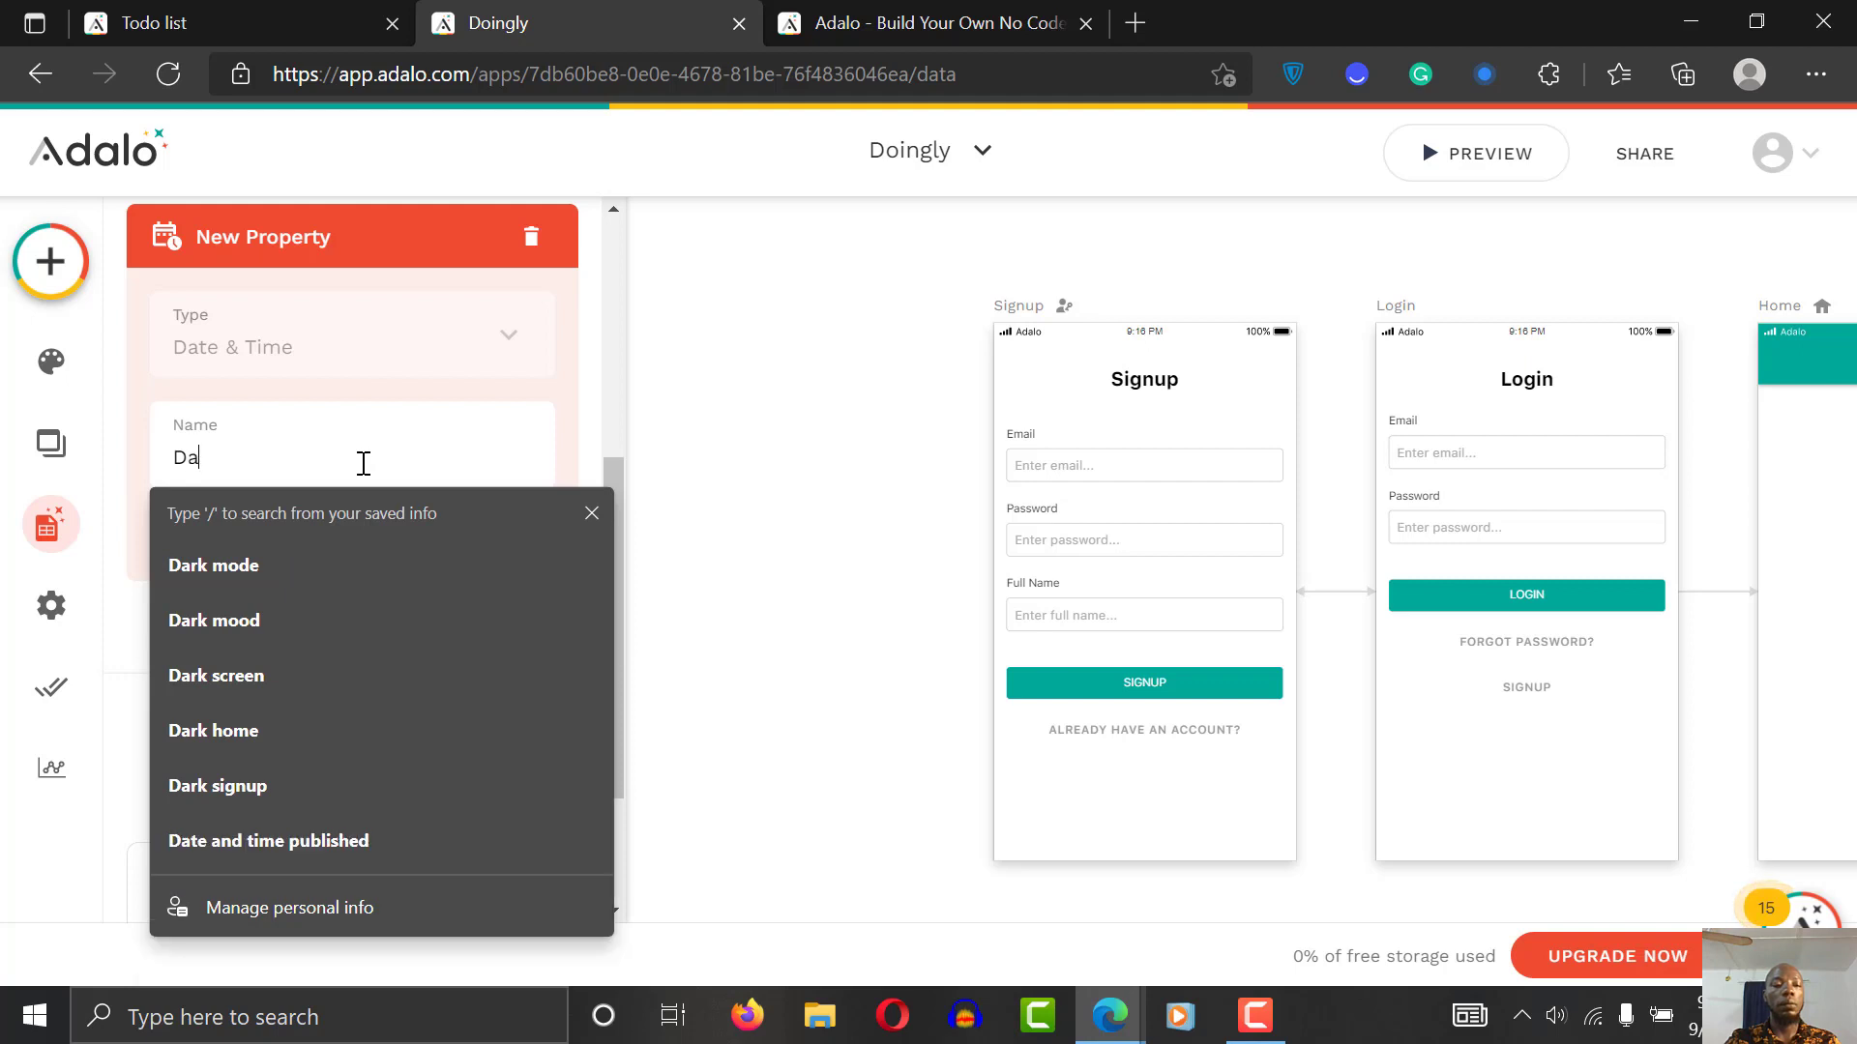
{"action": "type", "text": "te"}
{"action": "key", "text": "Escape"}
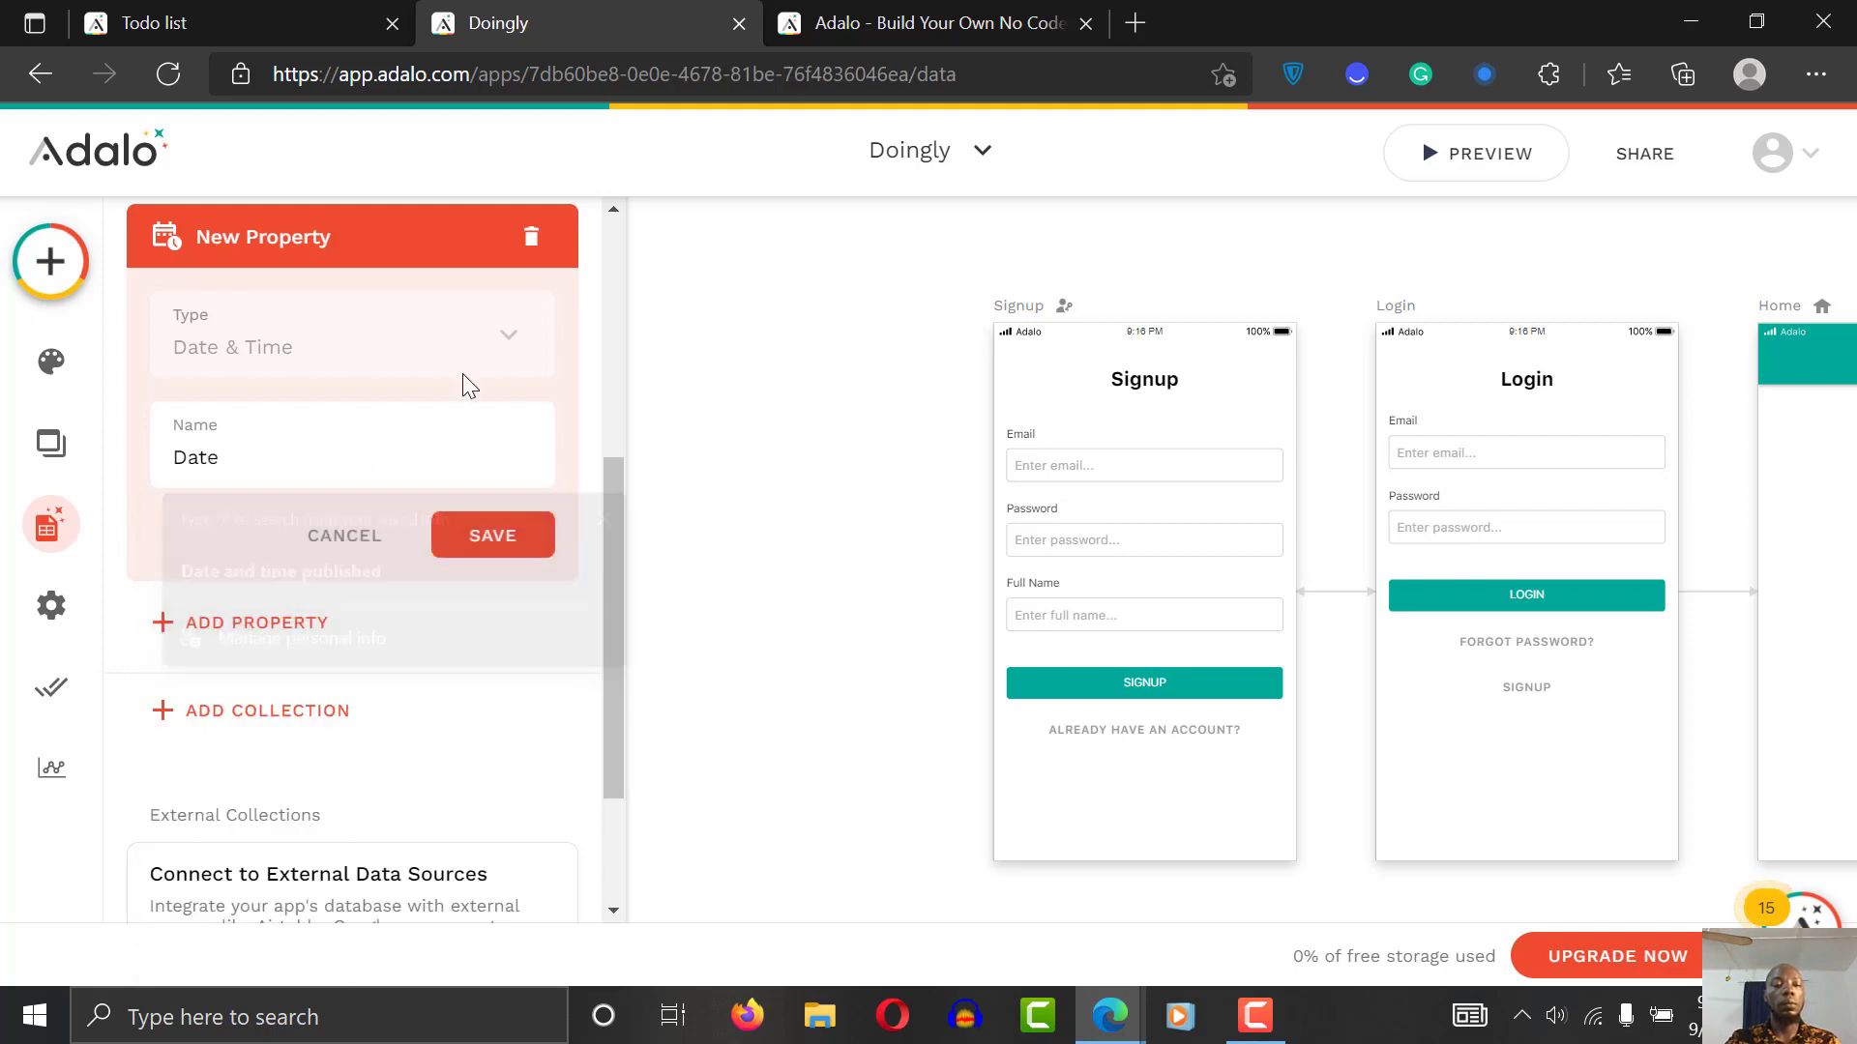
{"action": "left_click", "coordinate": [510, 549]}
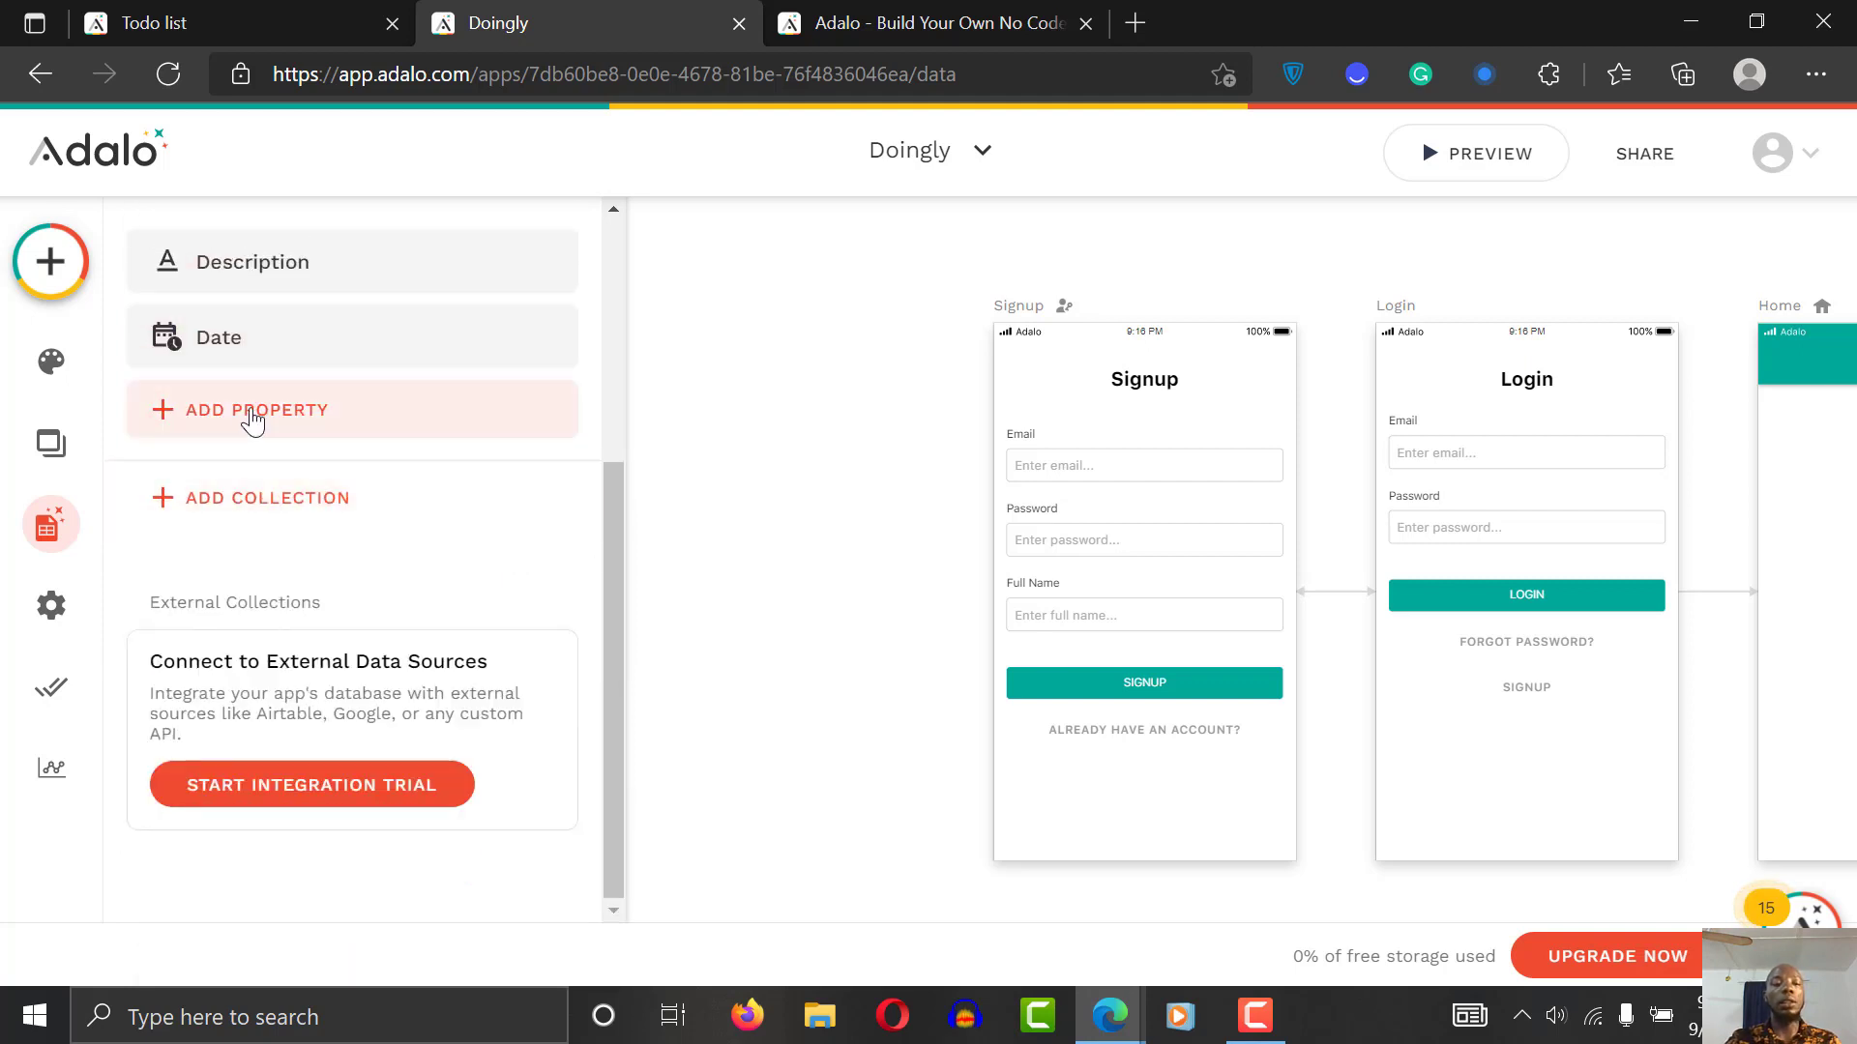
Step: Add a True / False property named Status to Task
{"action": "left_click", "coordinate": [251, 410]}
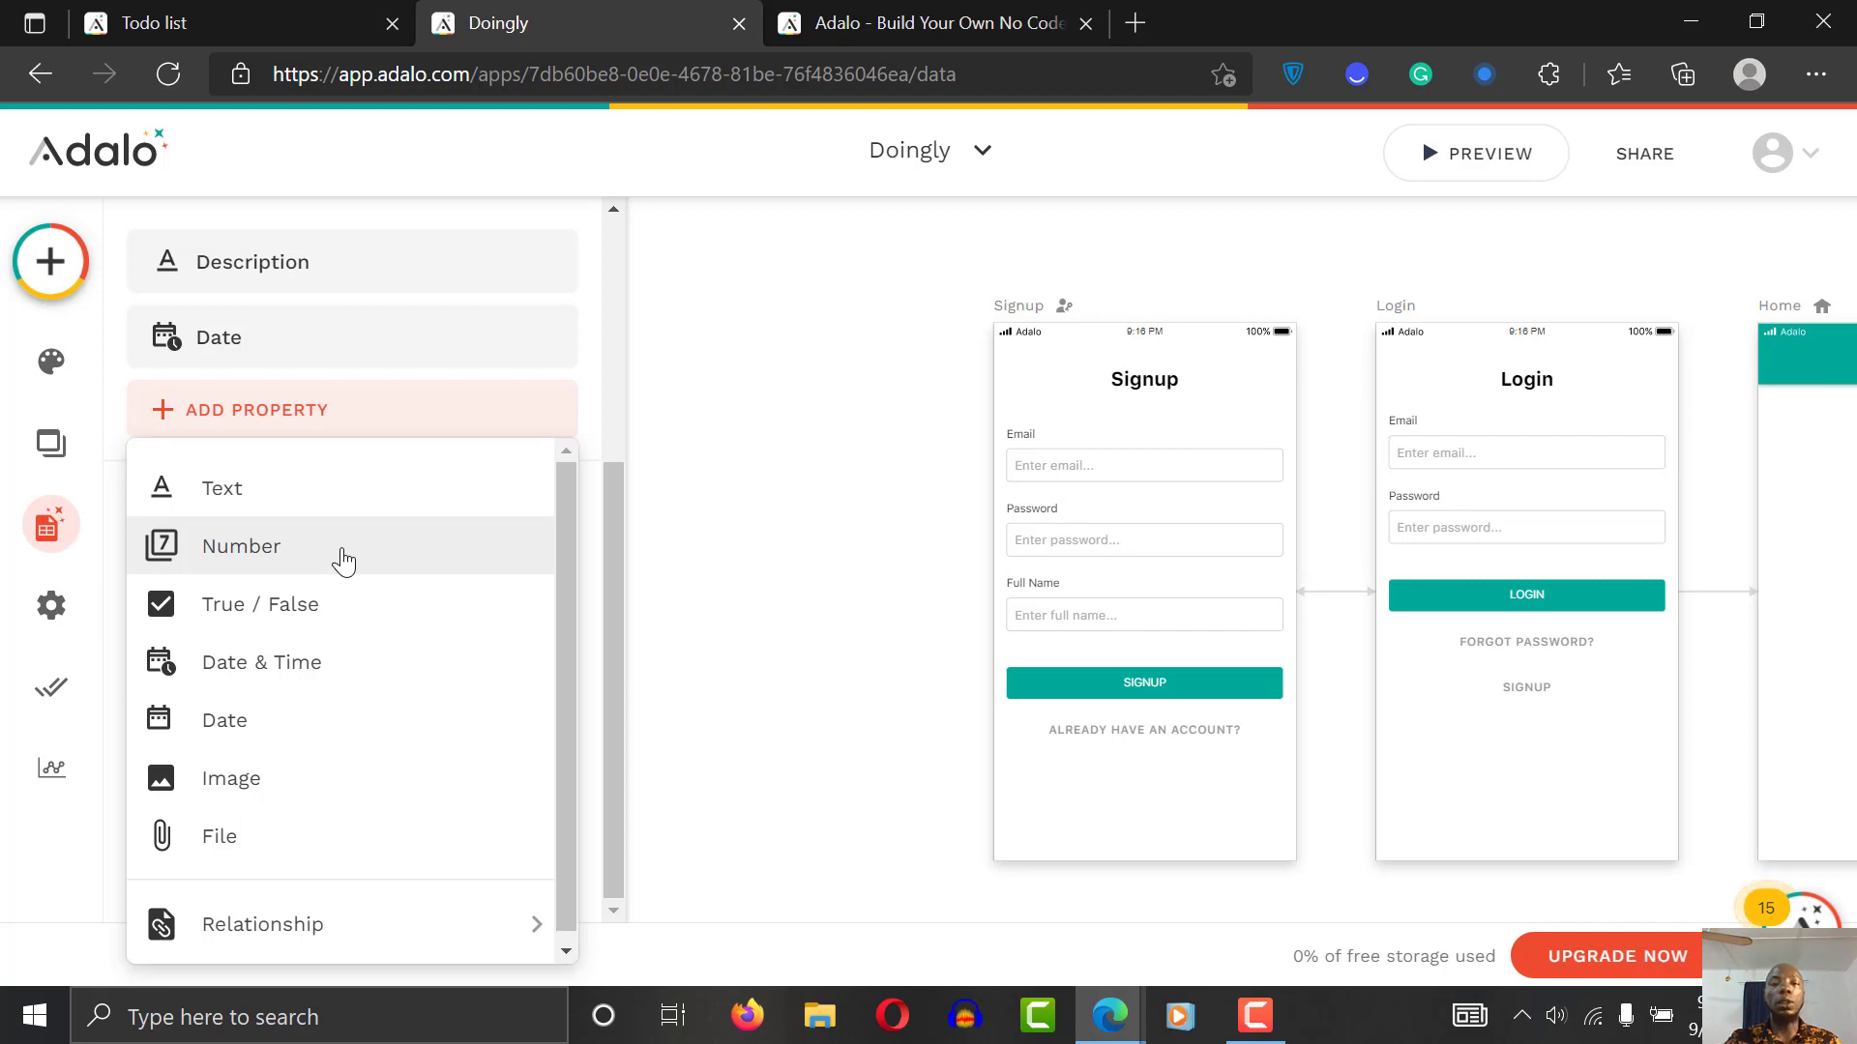
{"action": "left_click", "coordinate": [339, 627]}
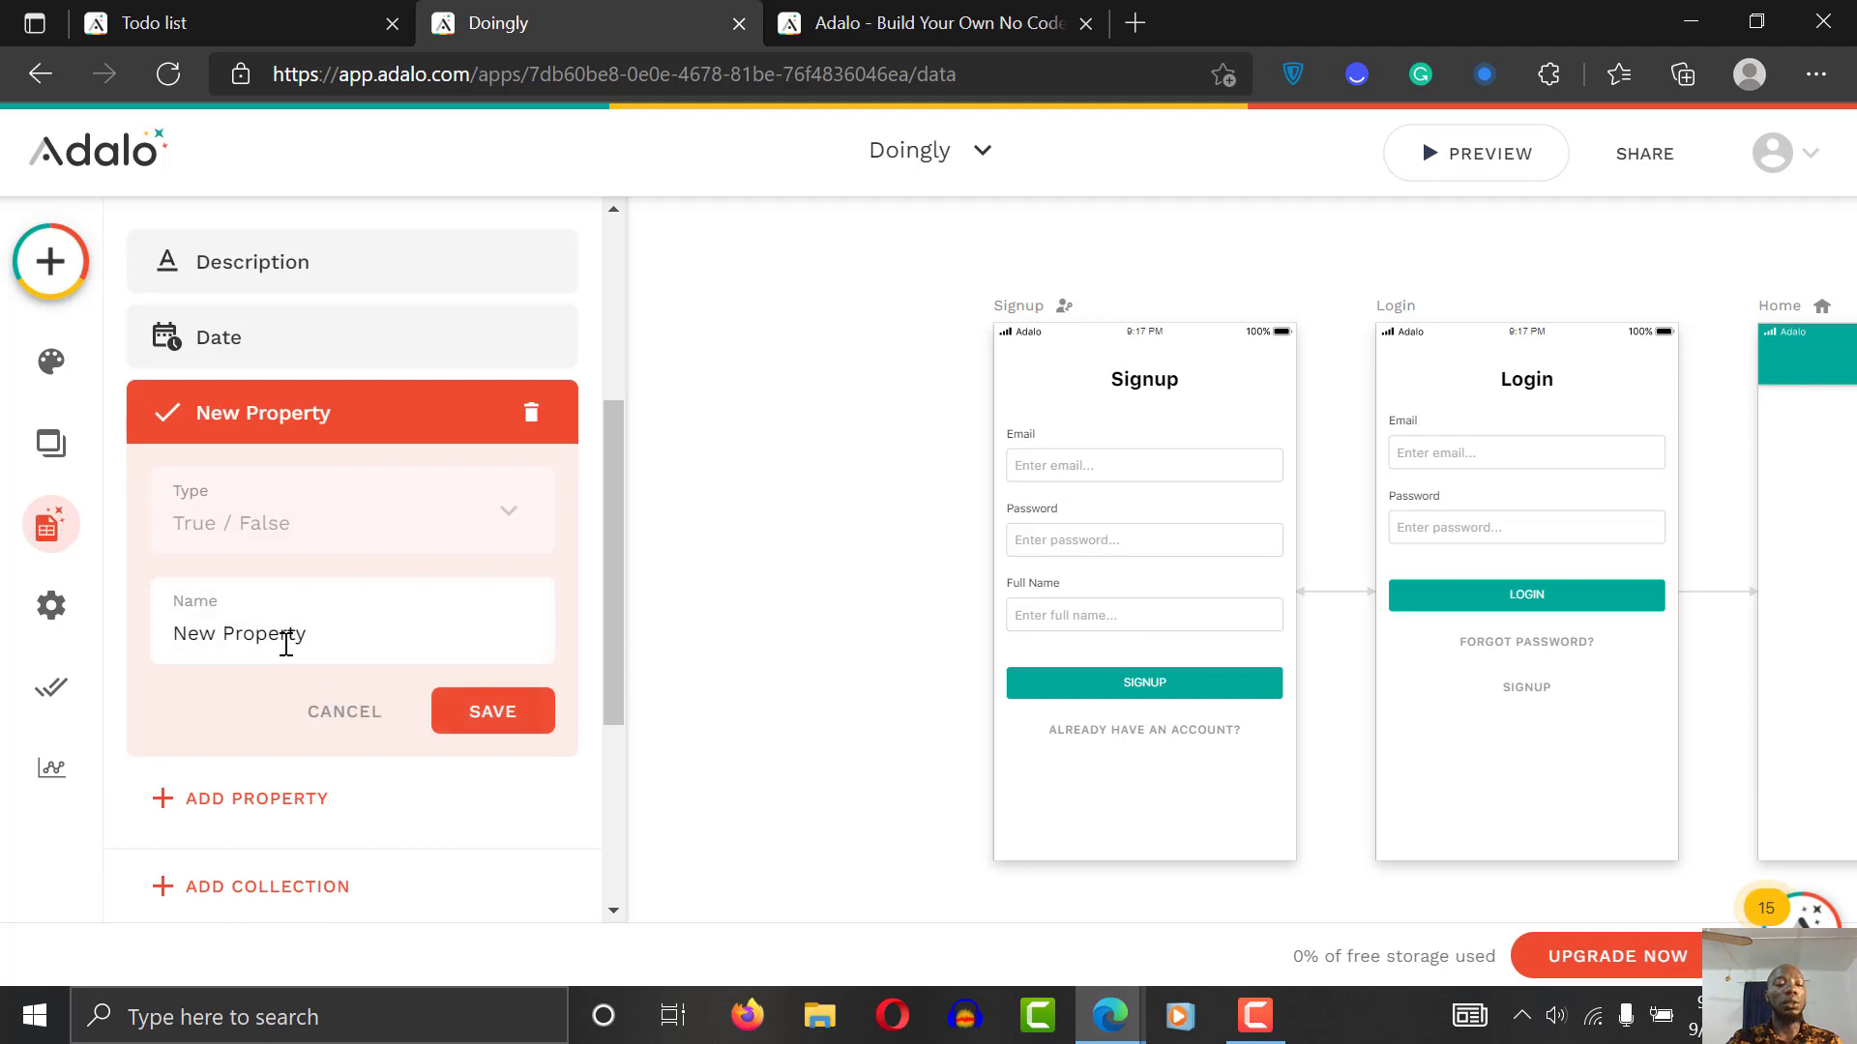
{"action": "triple_click", "coordinate": [286, 640]}
{"action": "type", "text": "Status"}
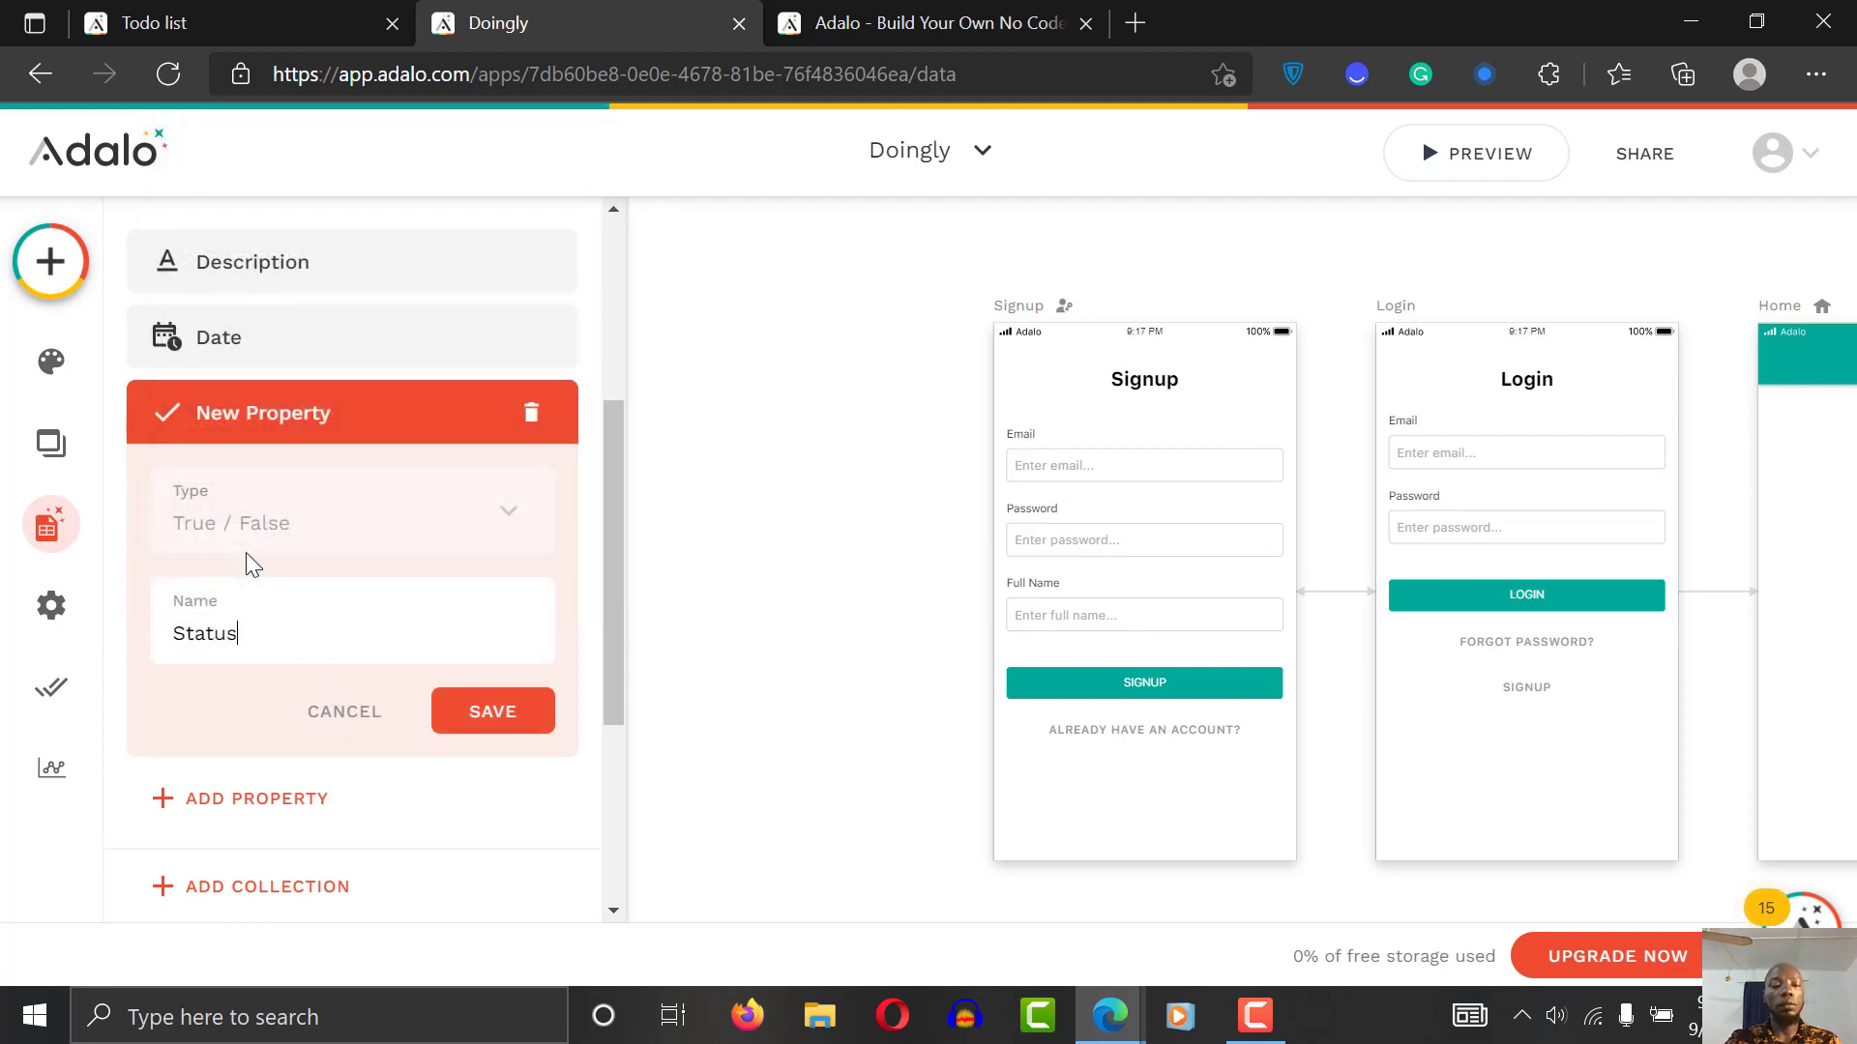
{"action": "left_click", "coordinate": [493, 710]}
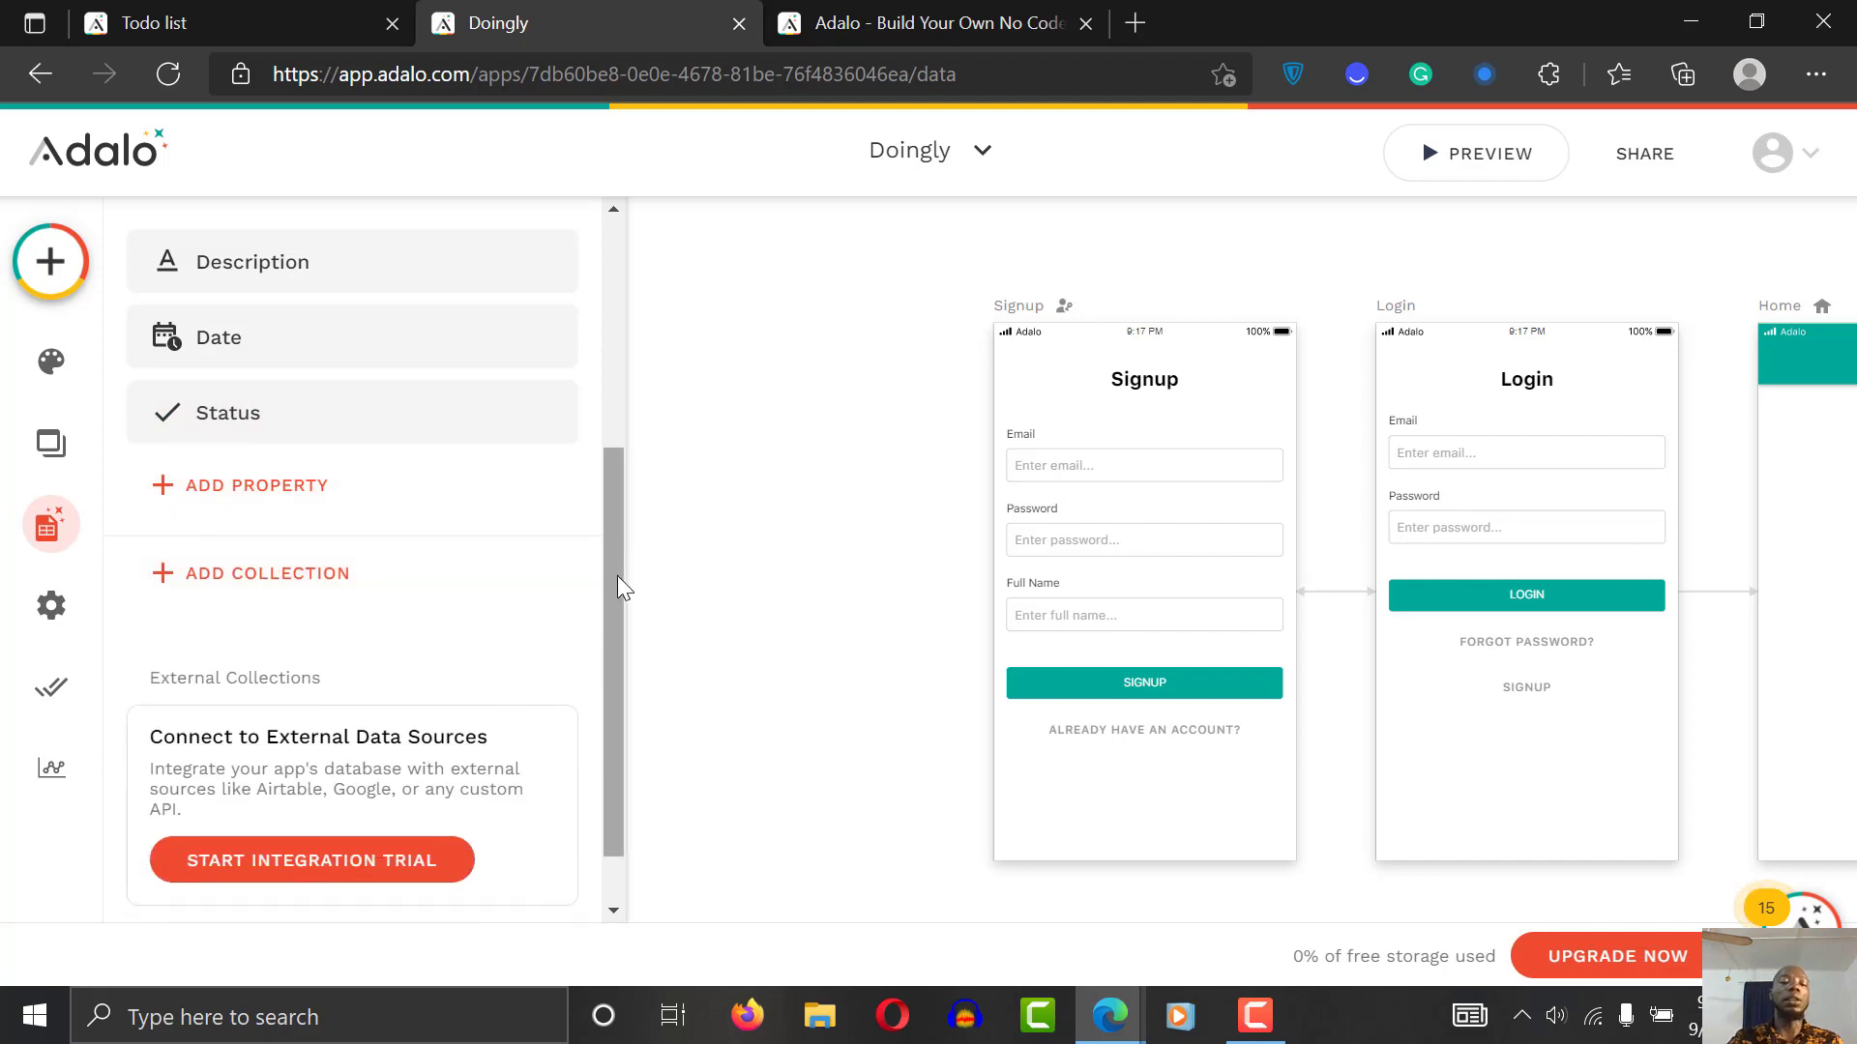
{"action": "left_click_drag", "start_coordinate": [617, 576], "coordinate": [642, 365]}
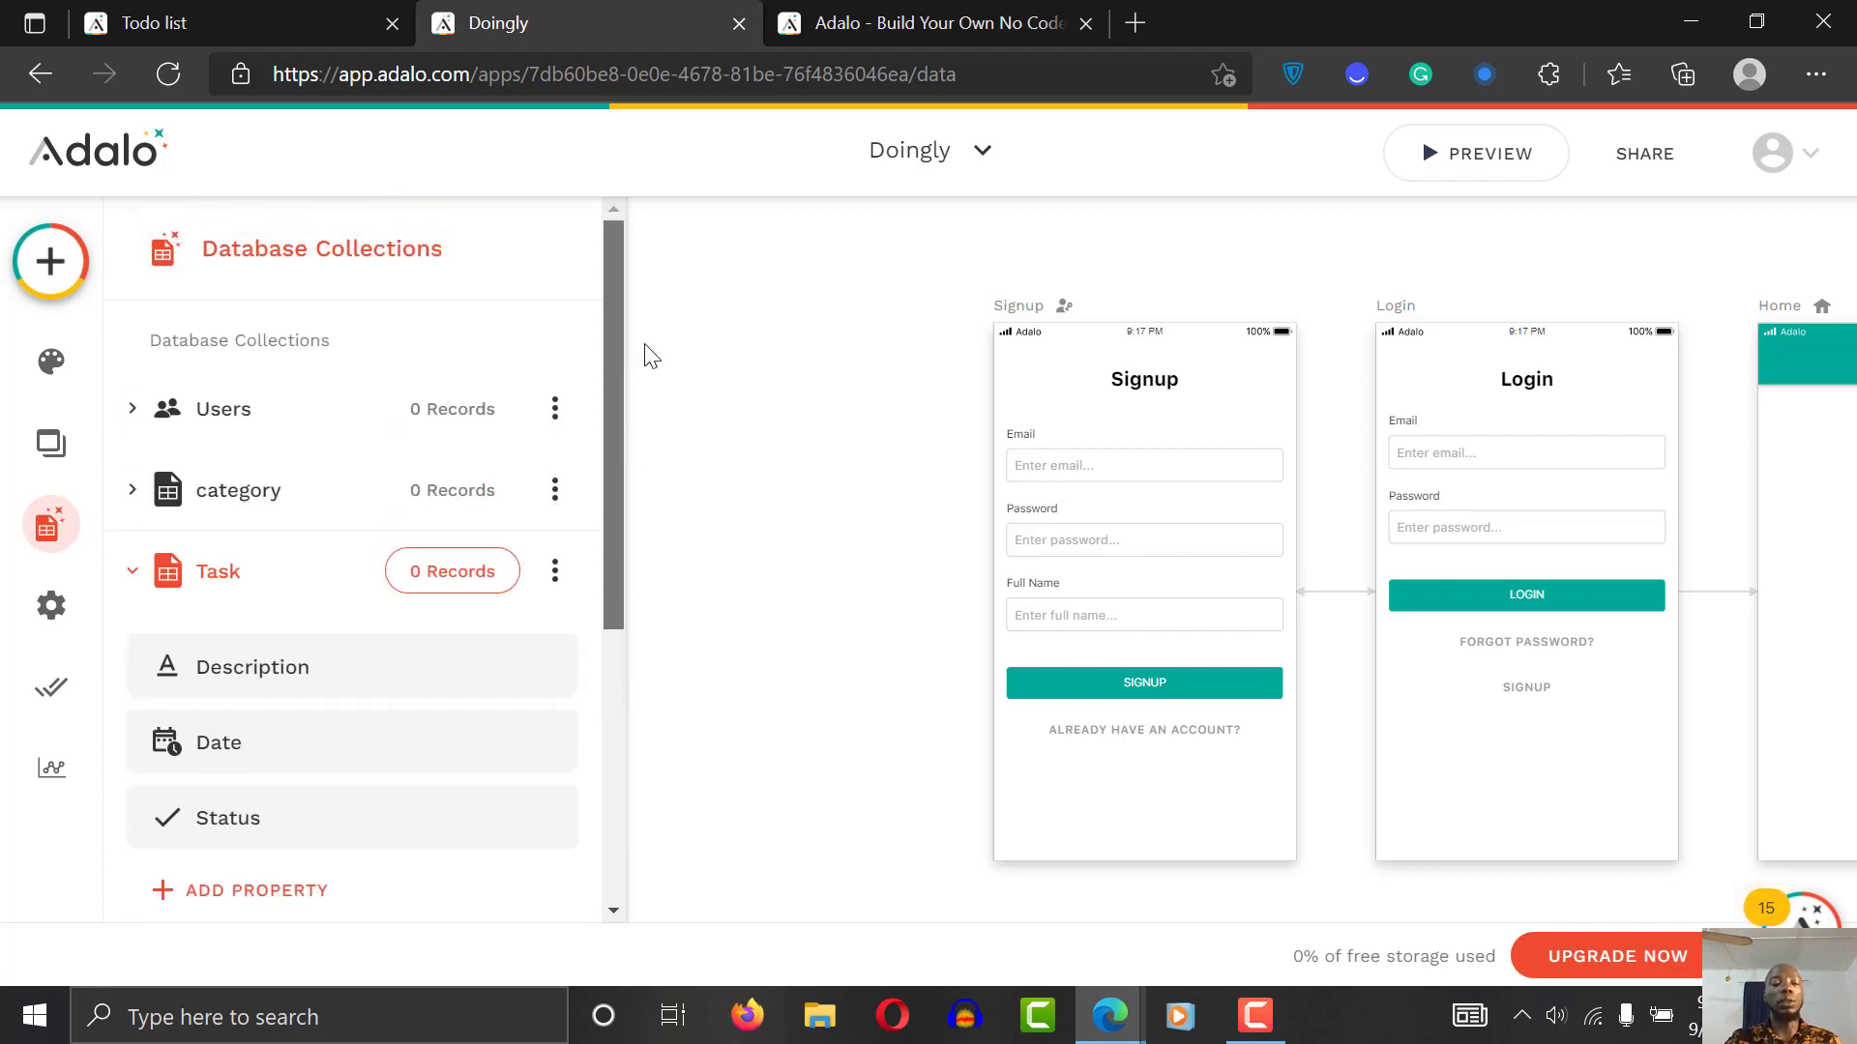
Step: Collapse the Task collection, close the Database panel and select the Signup screen
{"action": "left_click", "coordinate": [236, 572]}
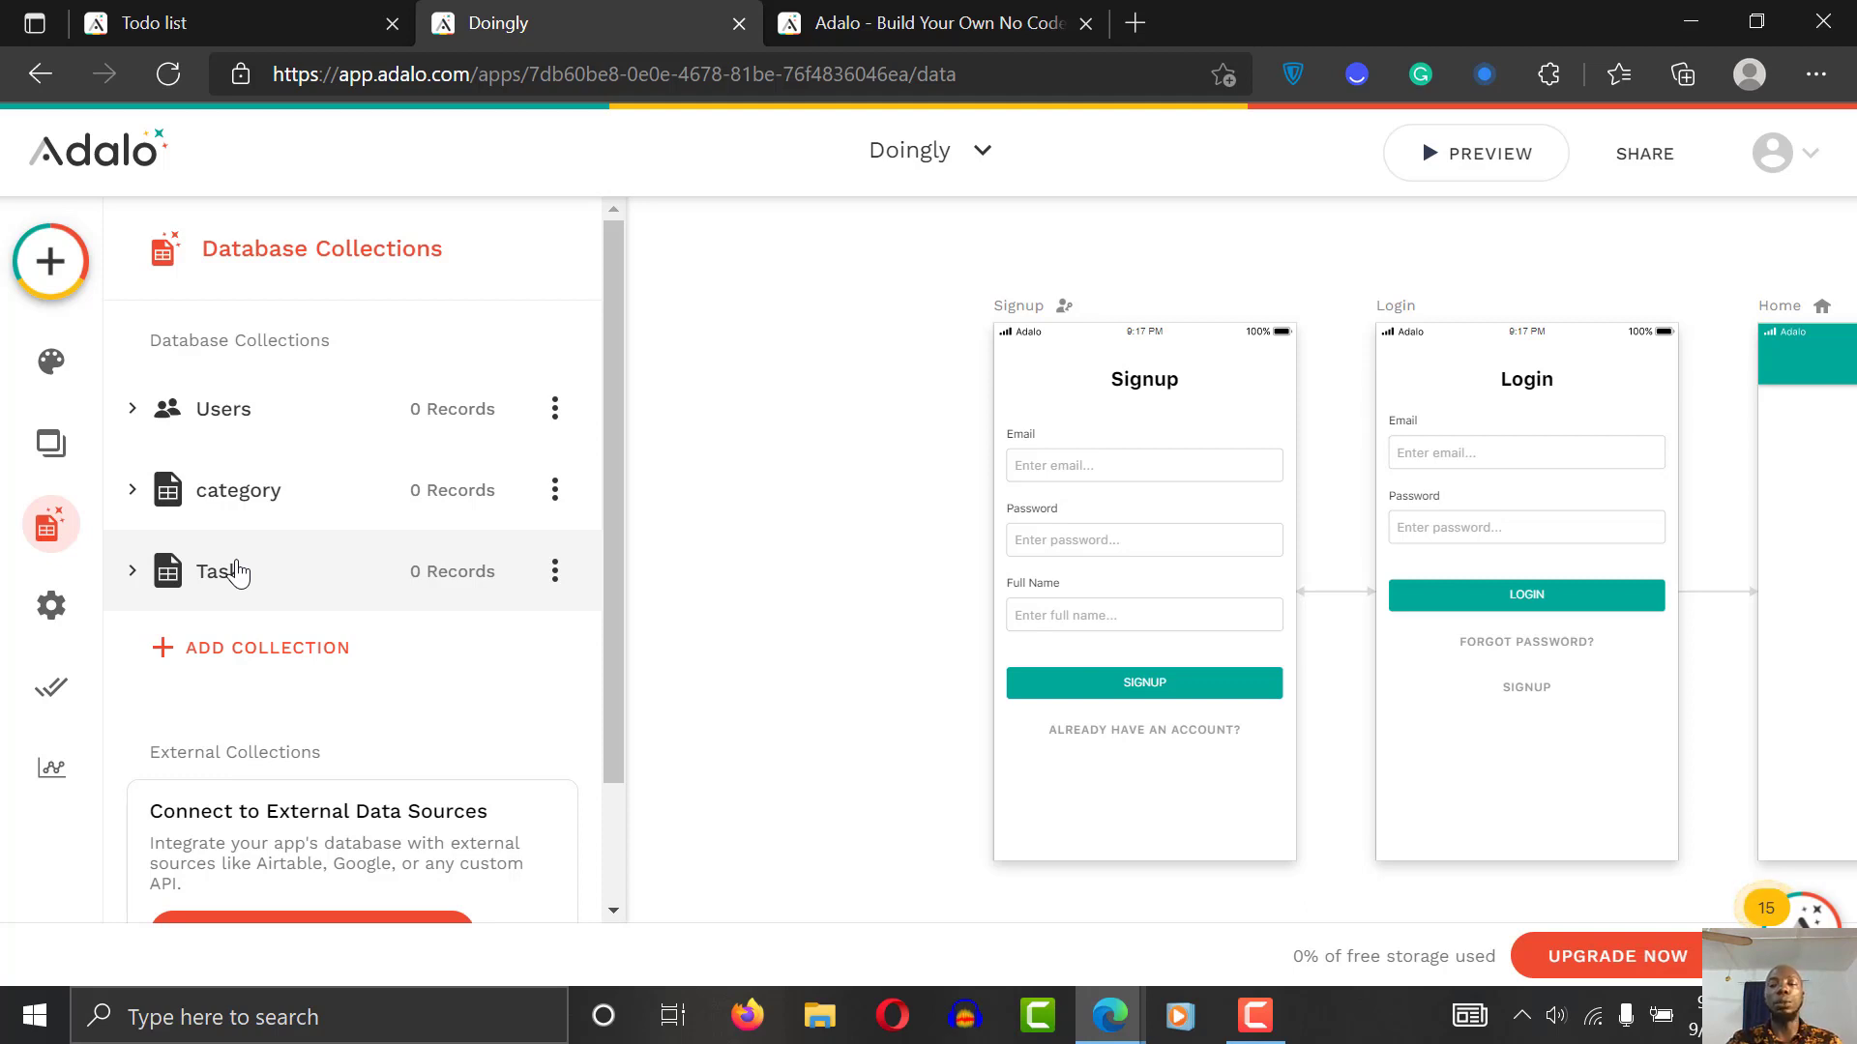
{"action": "left_click", "coordinate": [808, 552]}
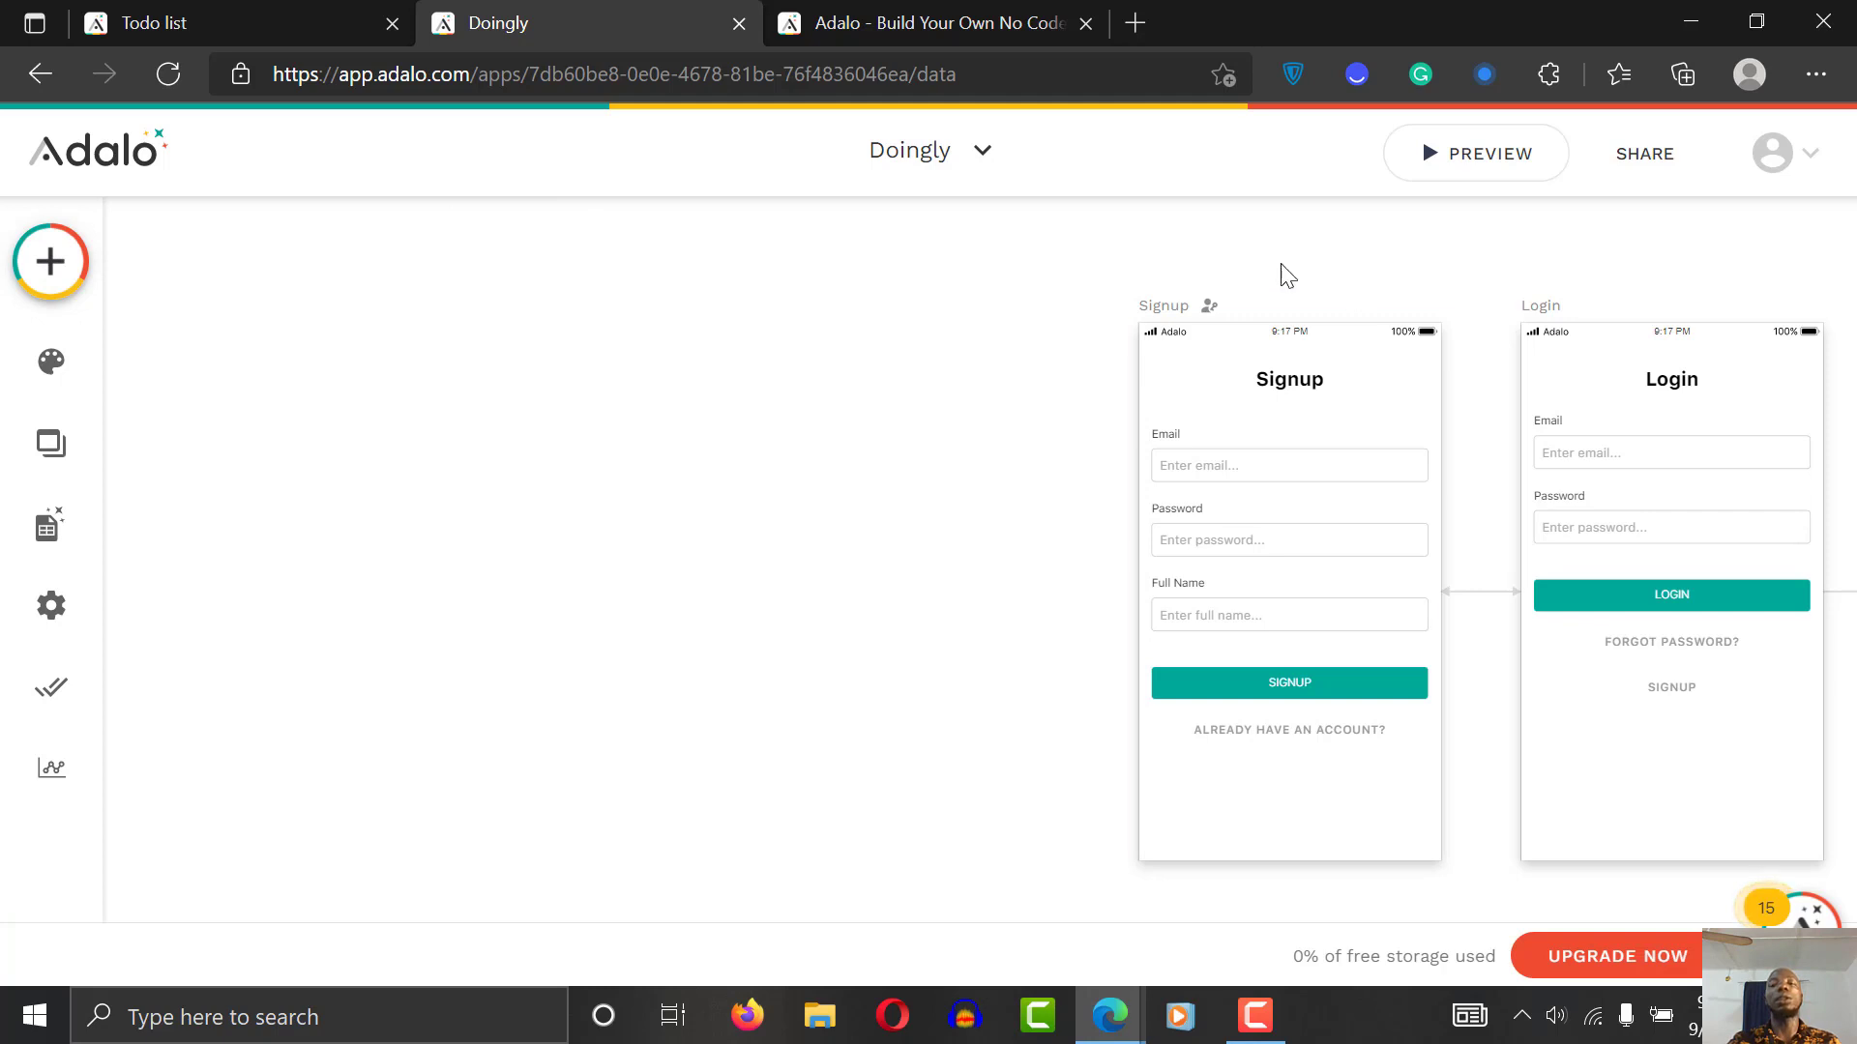
{"action": "left_click", "coordinate": [1196, 315]}
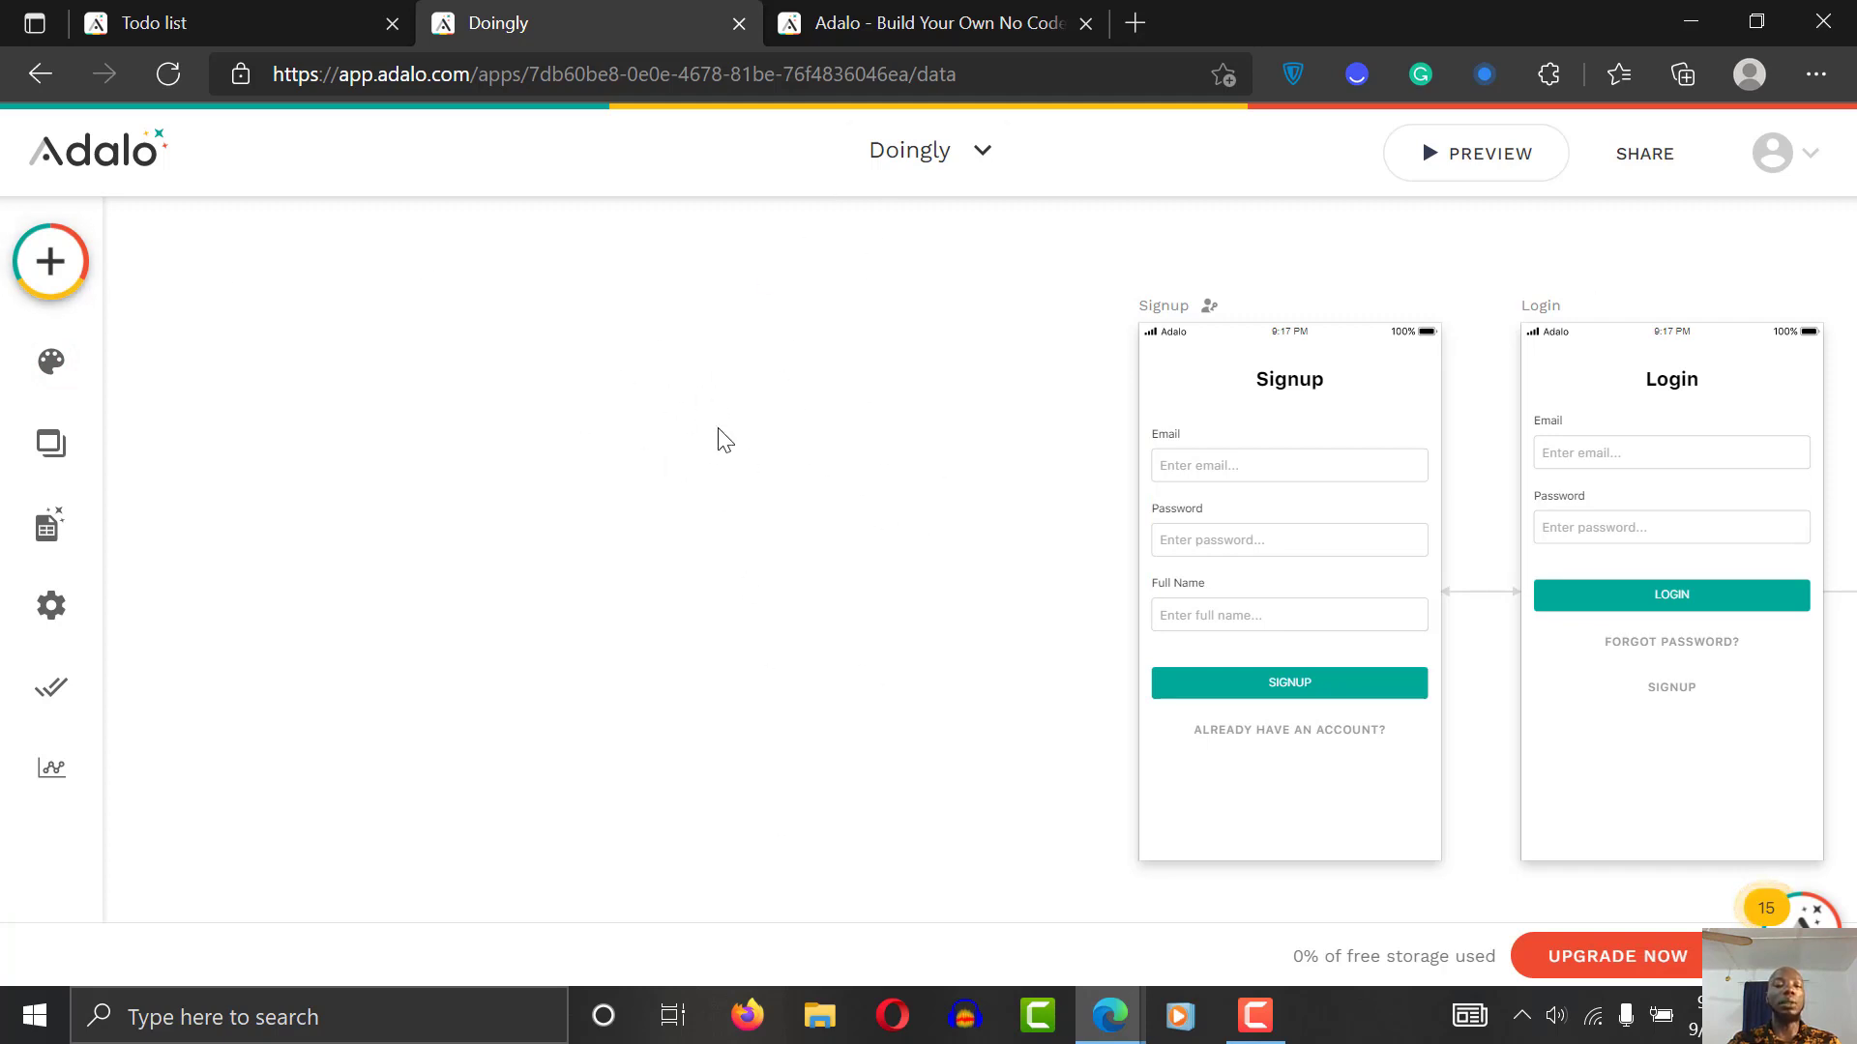
Step: Pick the Onboarding template from the Intro screen templates
{"action": "left_click", "coordinate": [52, 259]}
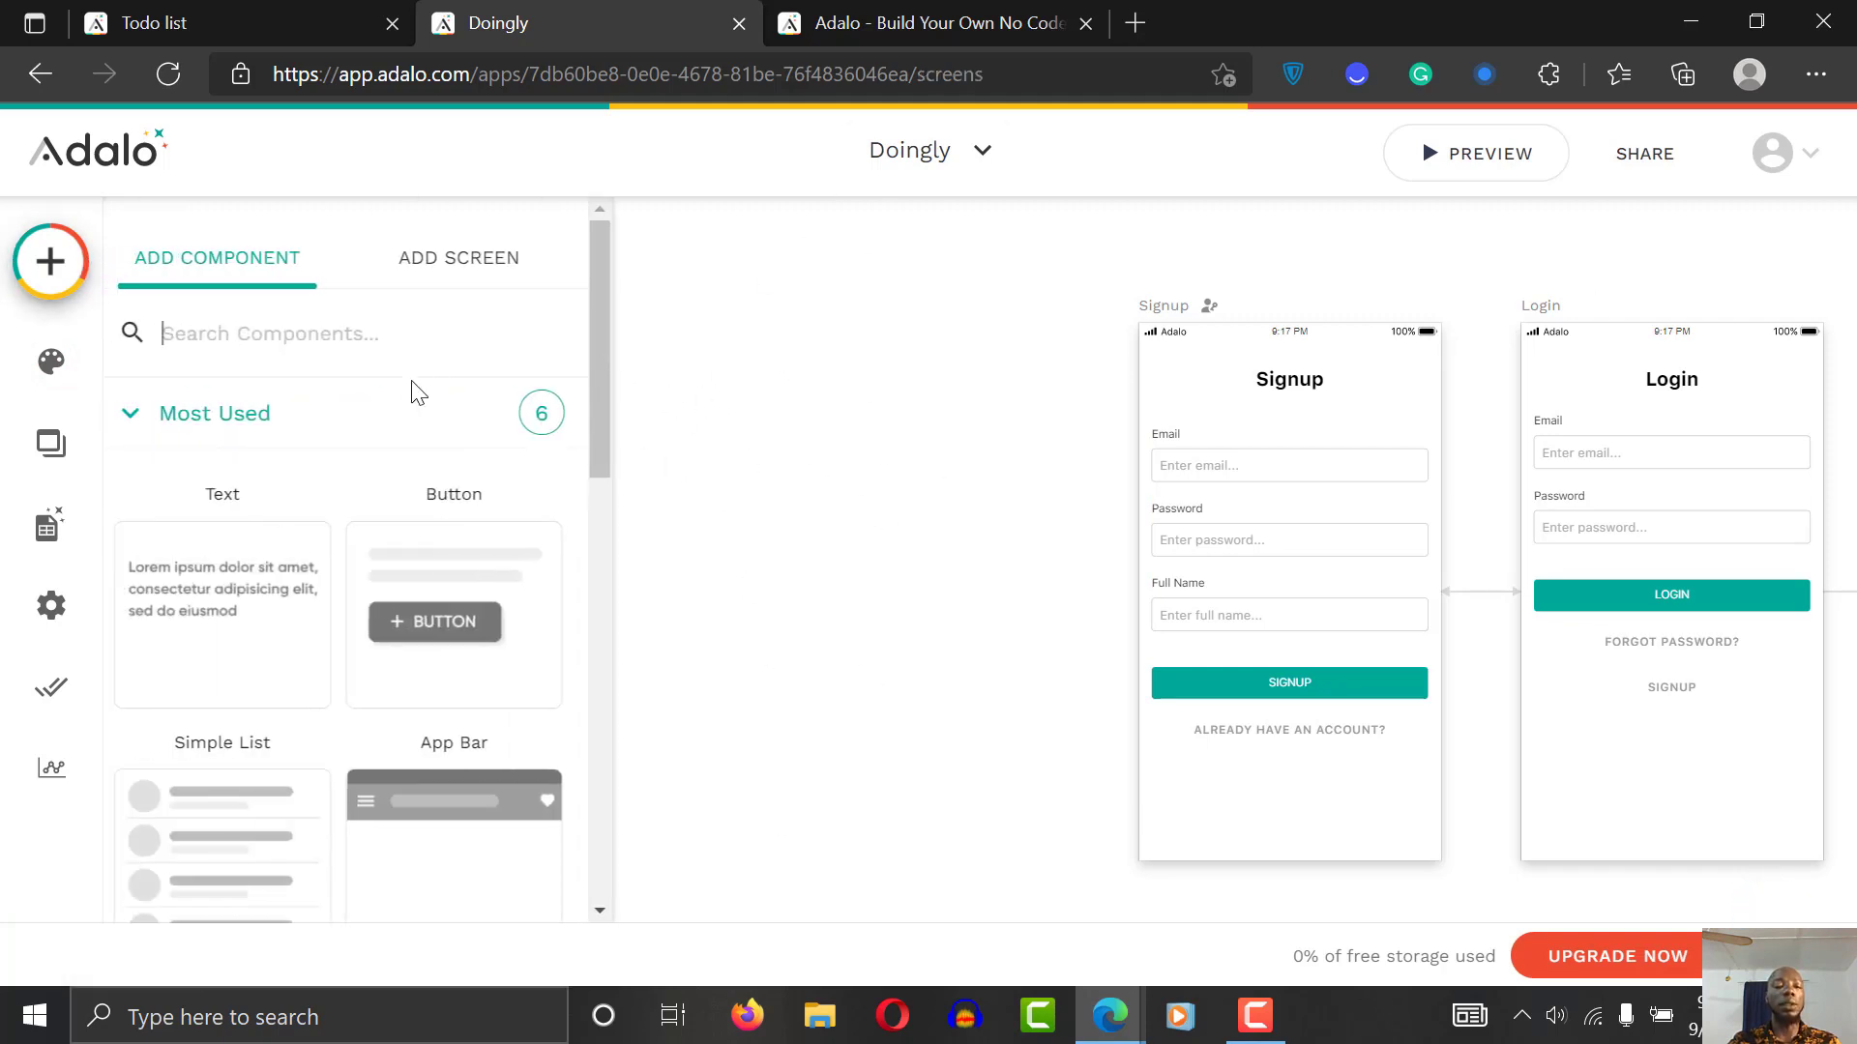
{"action": "left_click", "coordinate": [495, 257]}
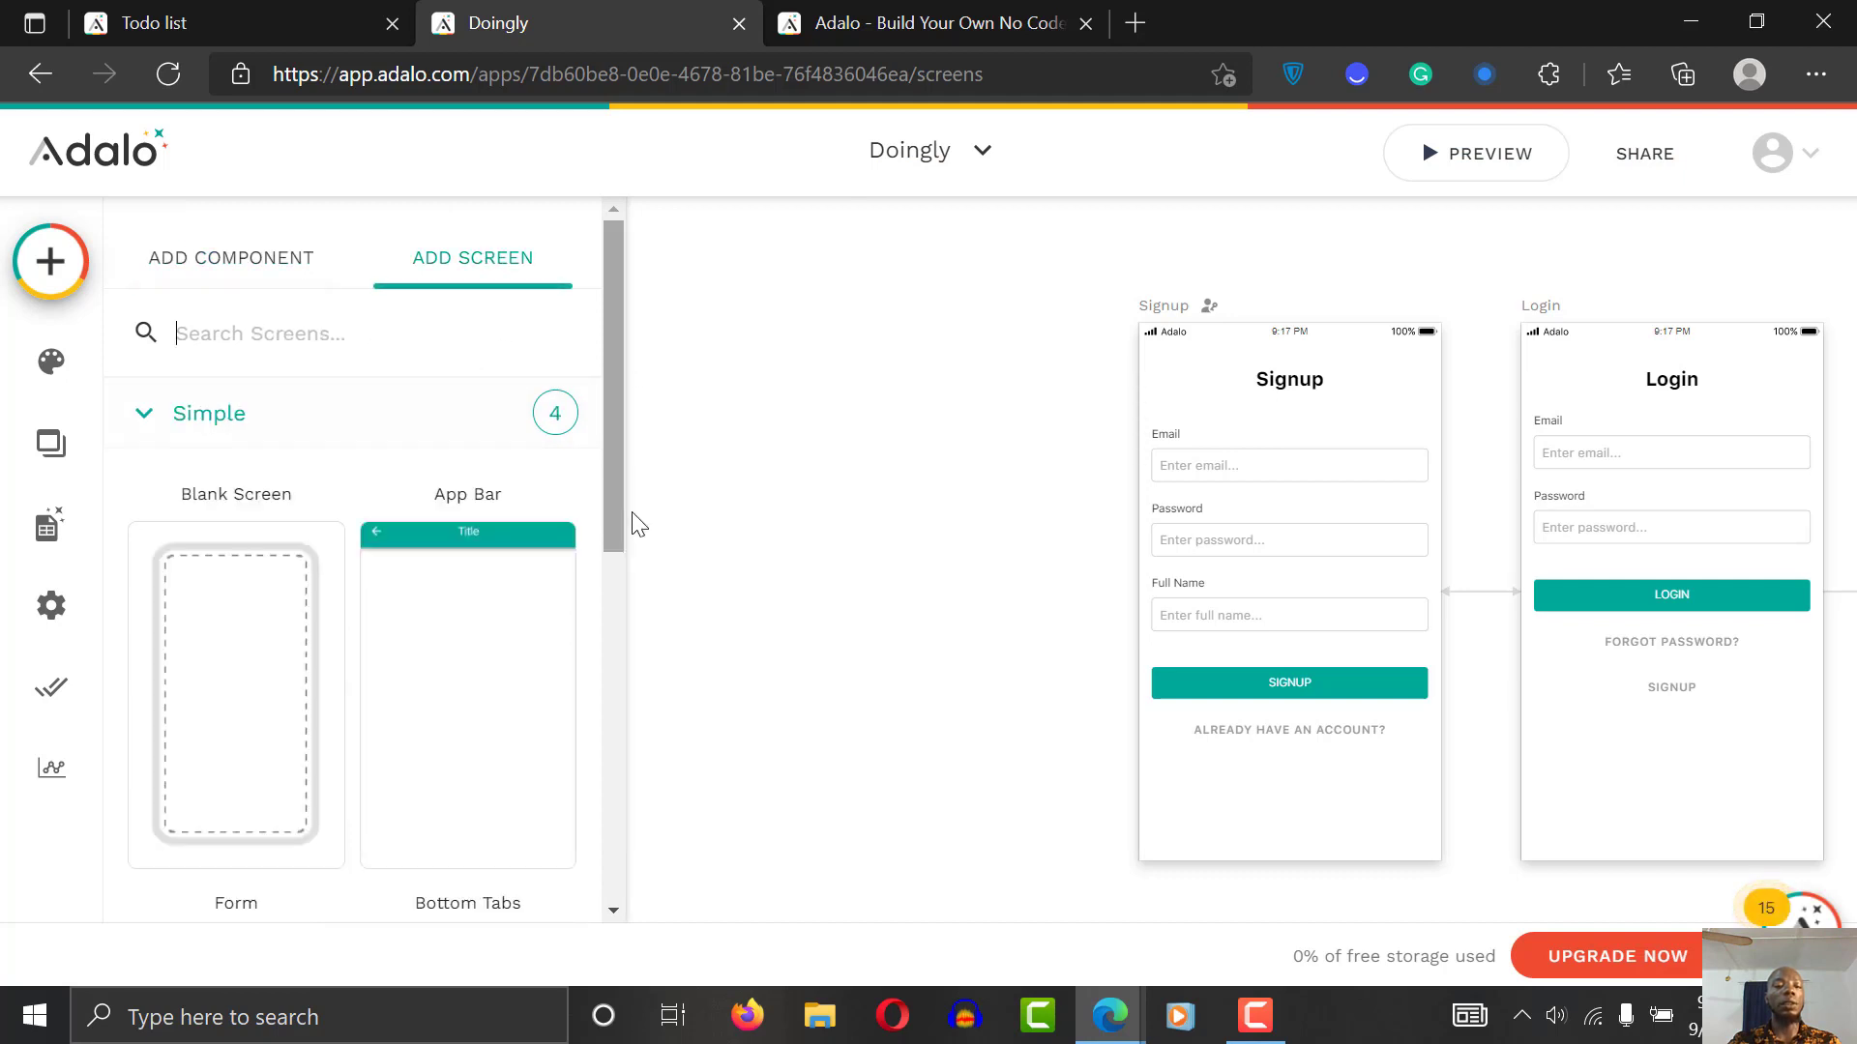
{"action": "scroll", "coordinate": [613, 404], "scroll_direction": "down", "scroll_amount": 8}
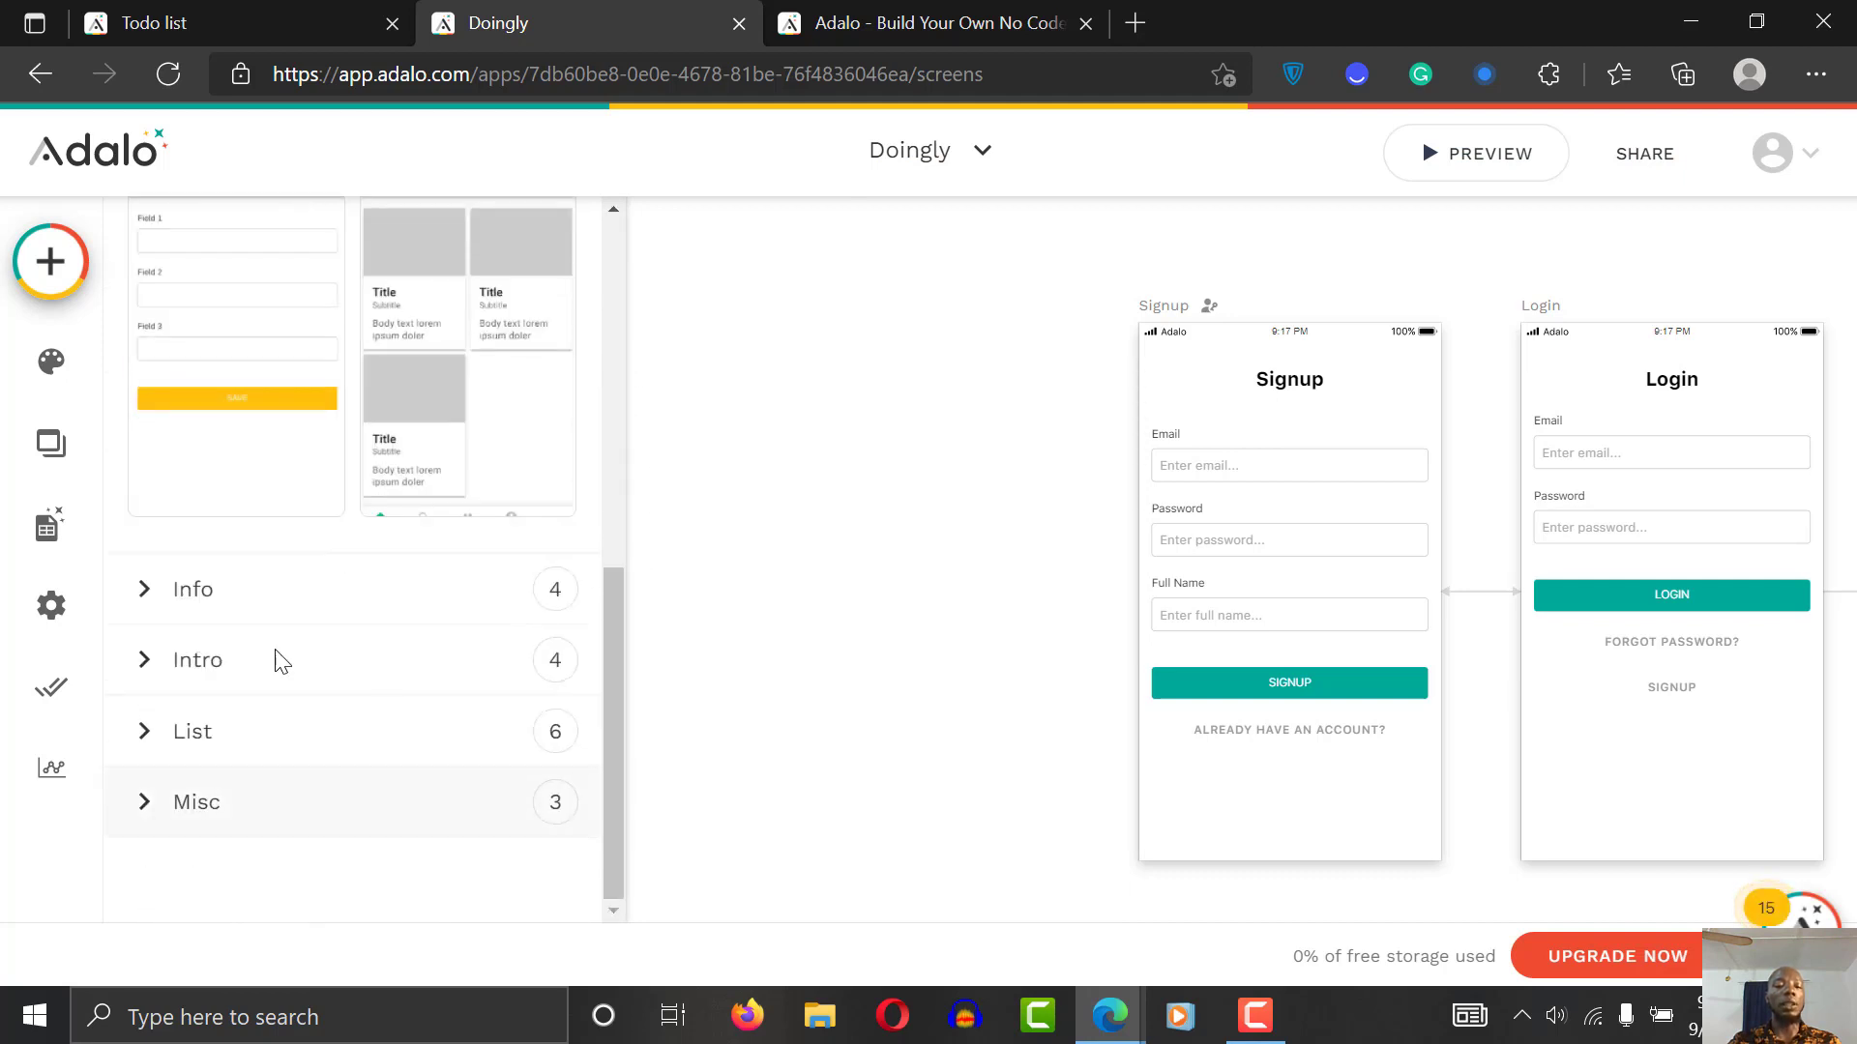
{"action": "left_click", "coordinate": [254, 667]}
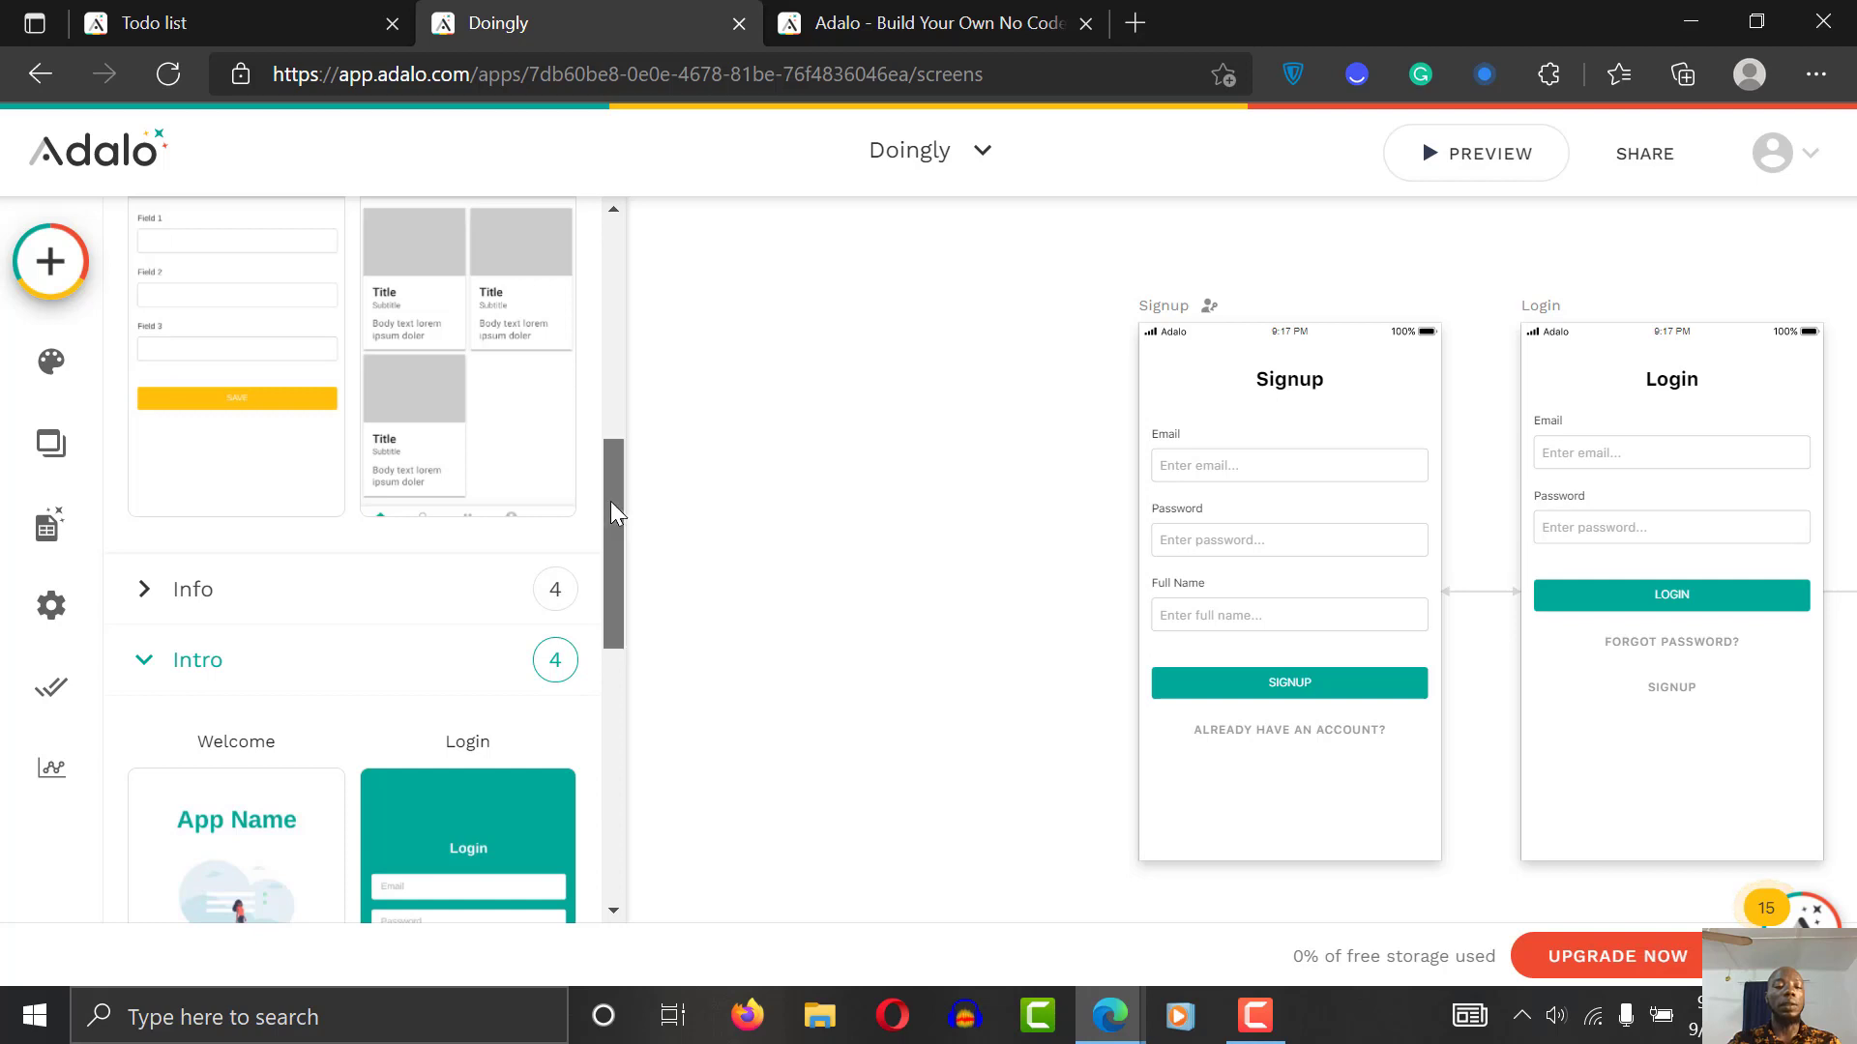
{"action": "left_click_drag", "start_coordinate": [613, 514], "coordinate": [635, 744]}
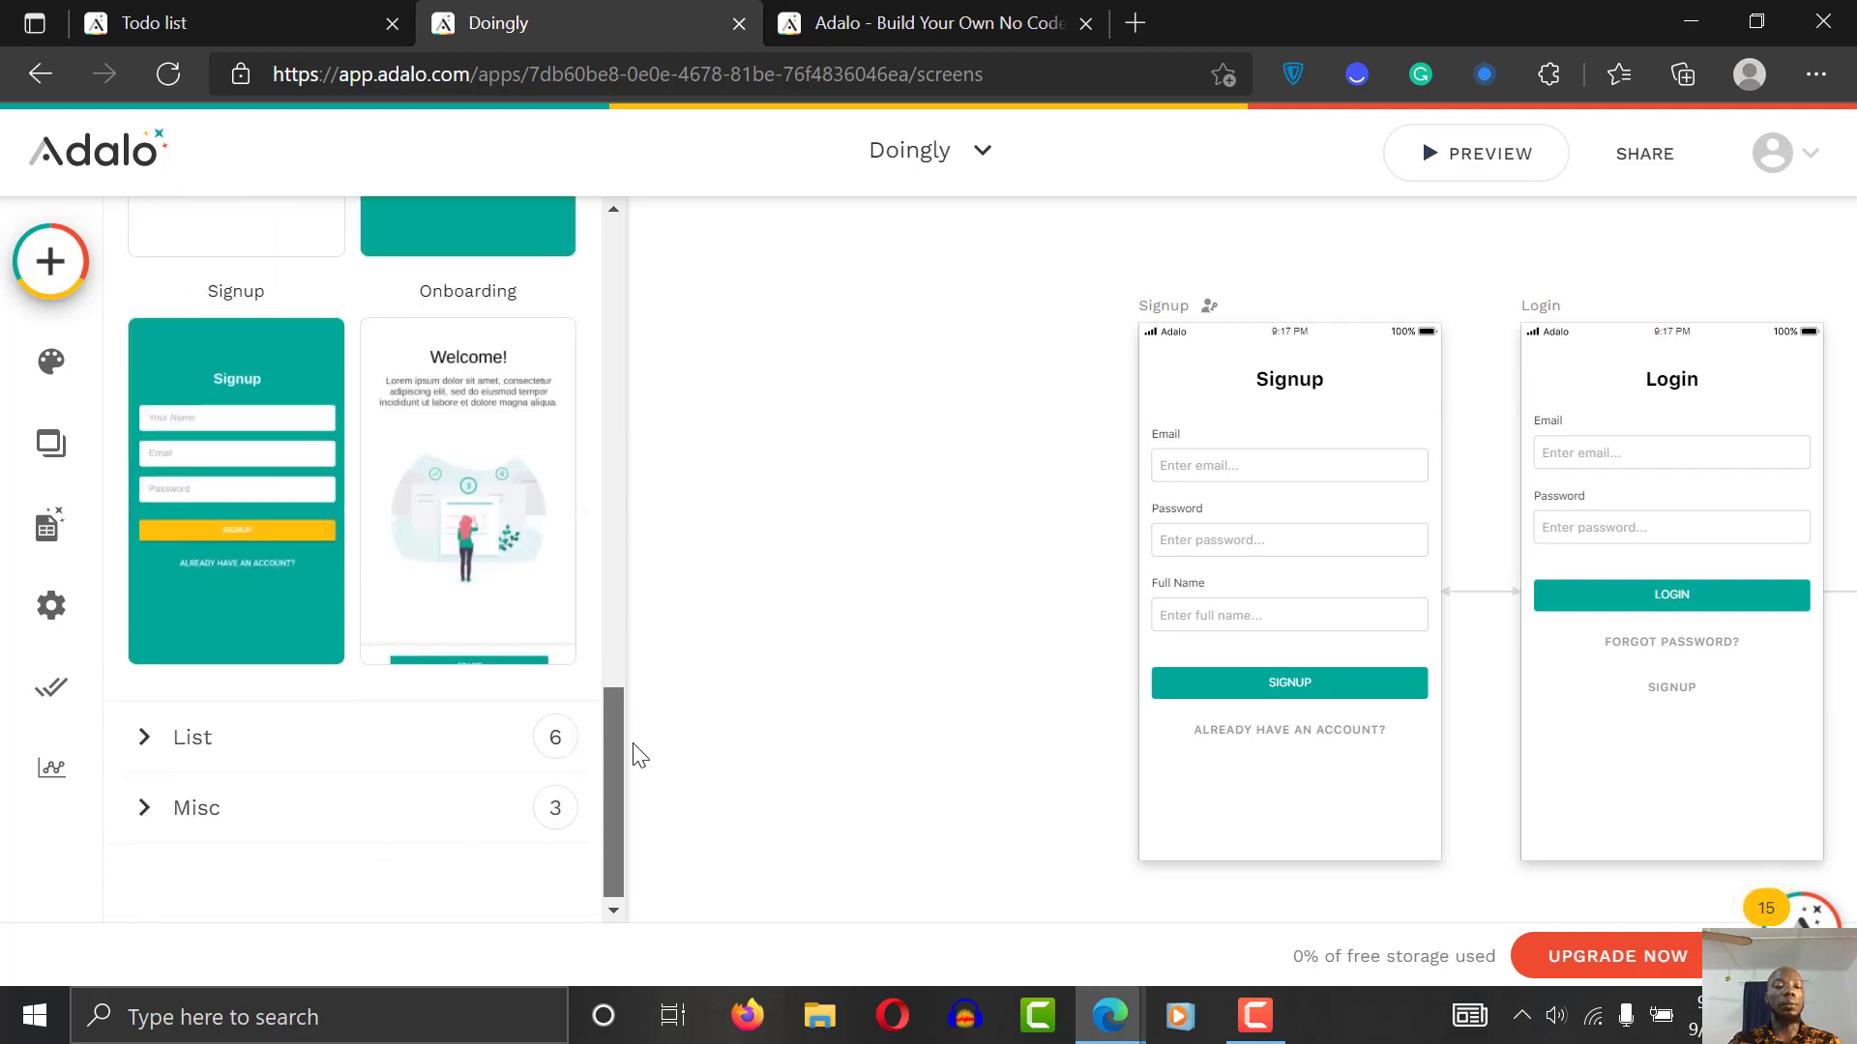
{"action": "left_click", "coordinate": [472, 522]}
Step: Name the new Onboarding screen and create it
{"action": "left_click", "coordinate": [810, 578]}
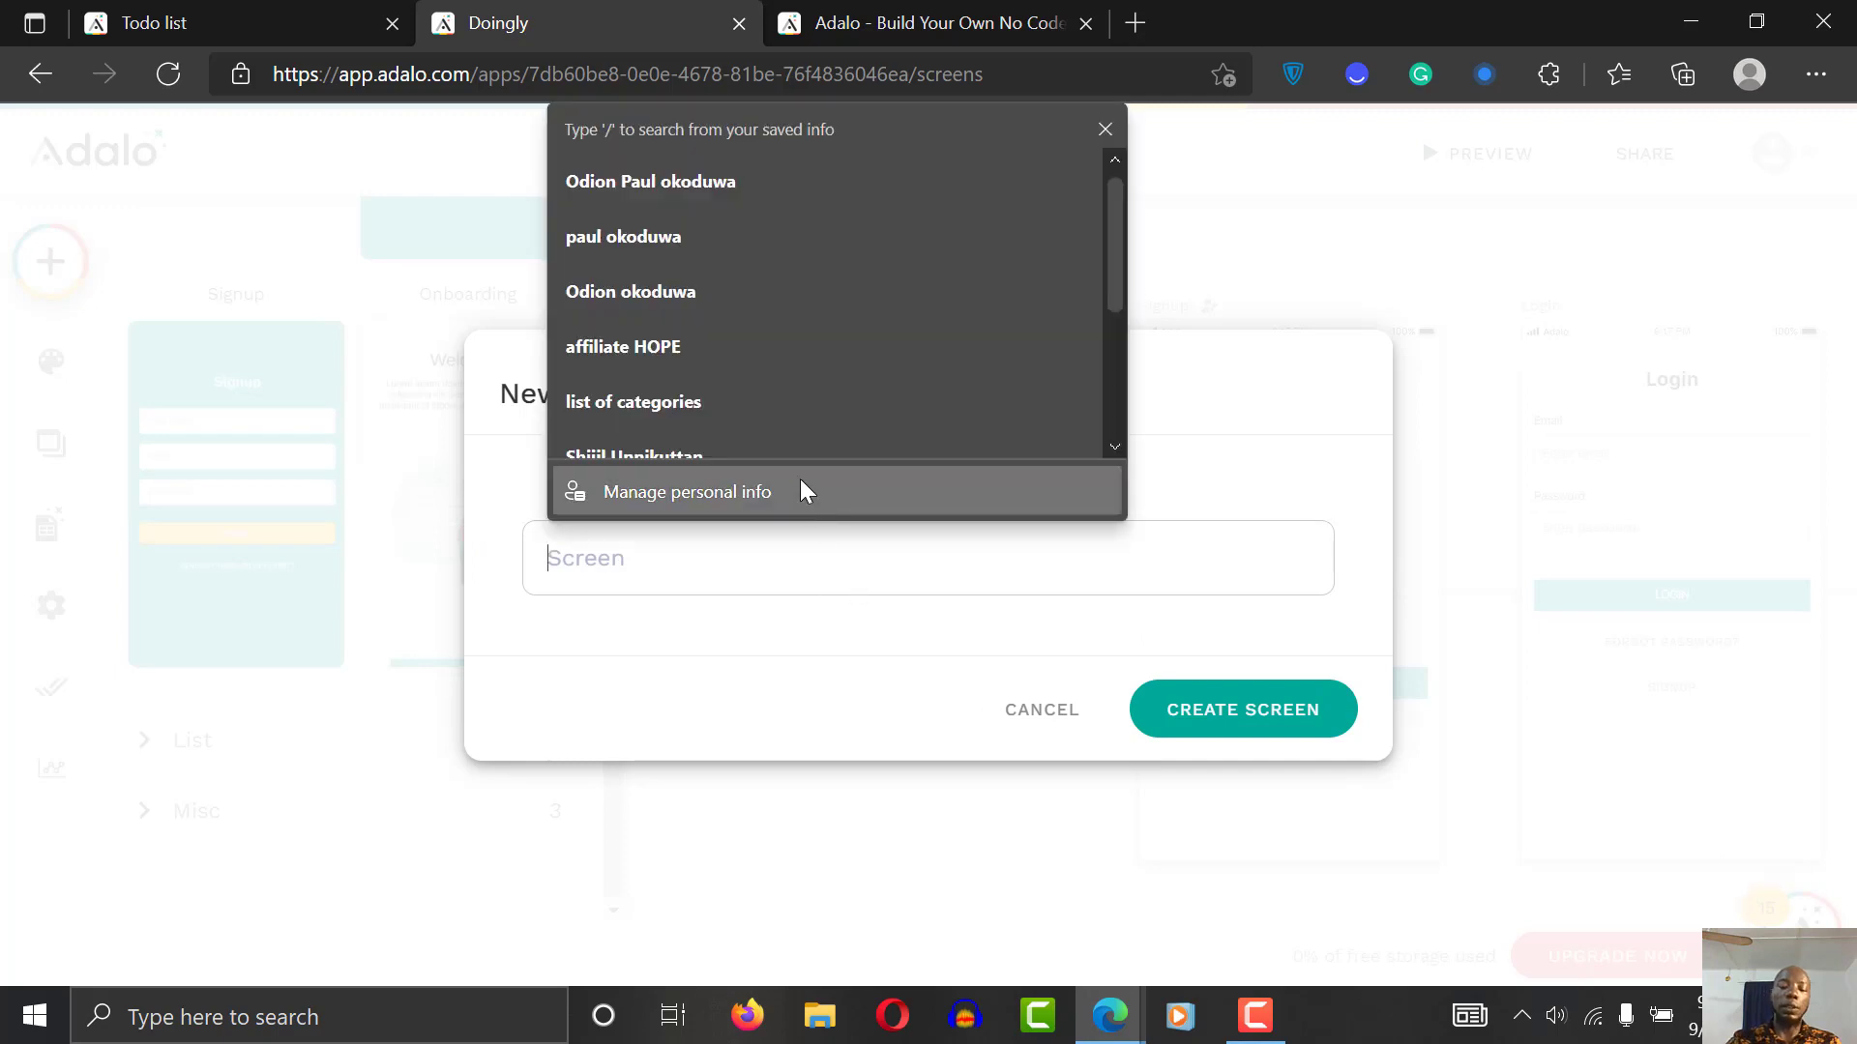
{"action": "type", "text": "lin"}
{"action": "key", "text": "BackSpace"}
{"action": "key", "text": "BackSpace"}
{"action": "key", "text": "BackSpace"}
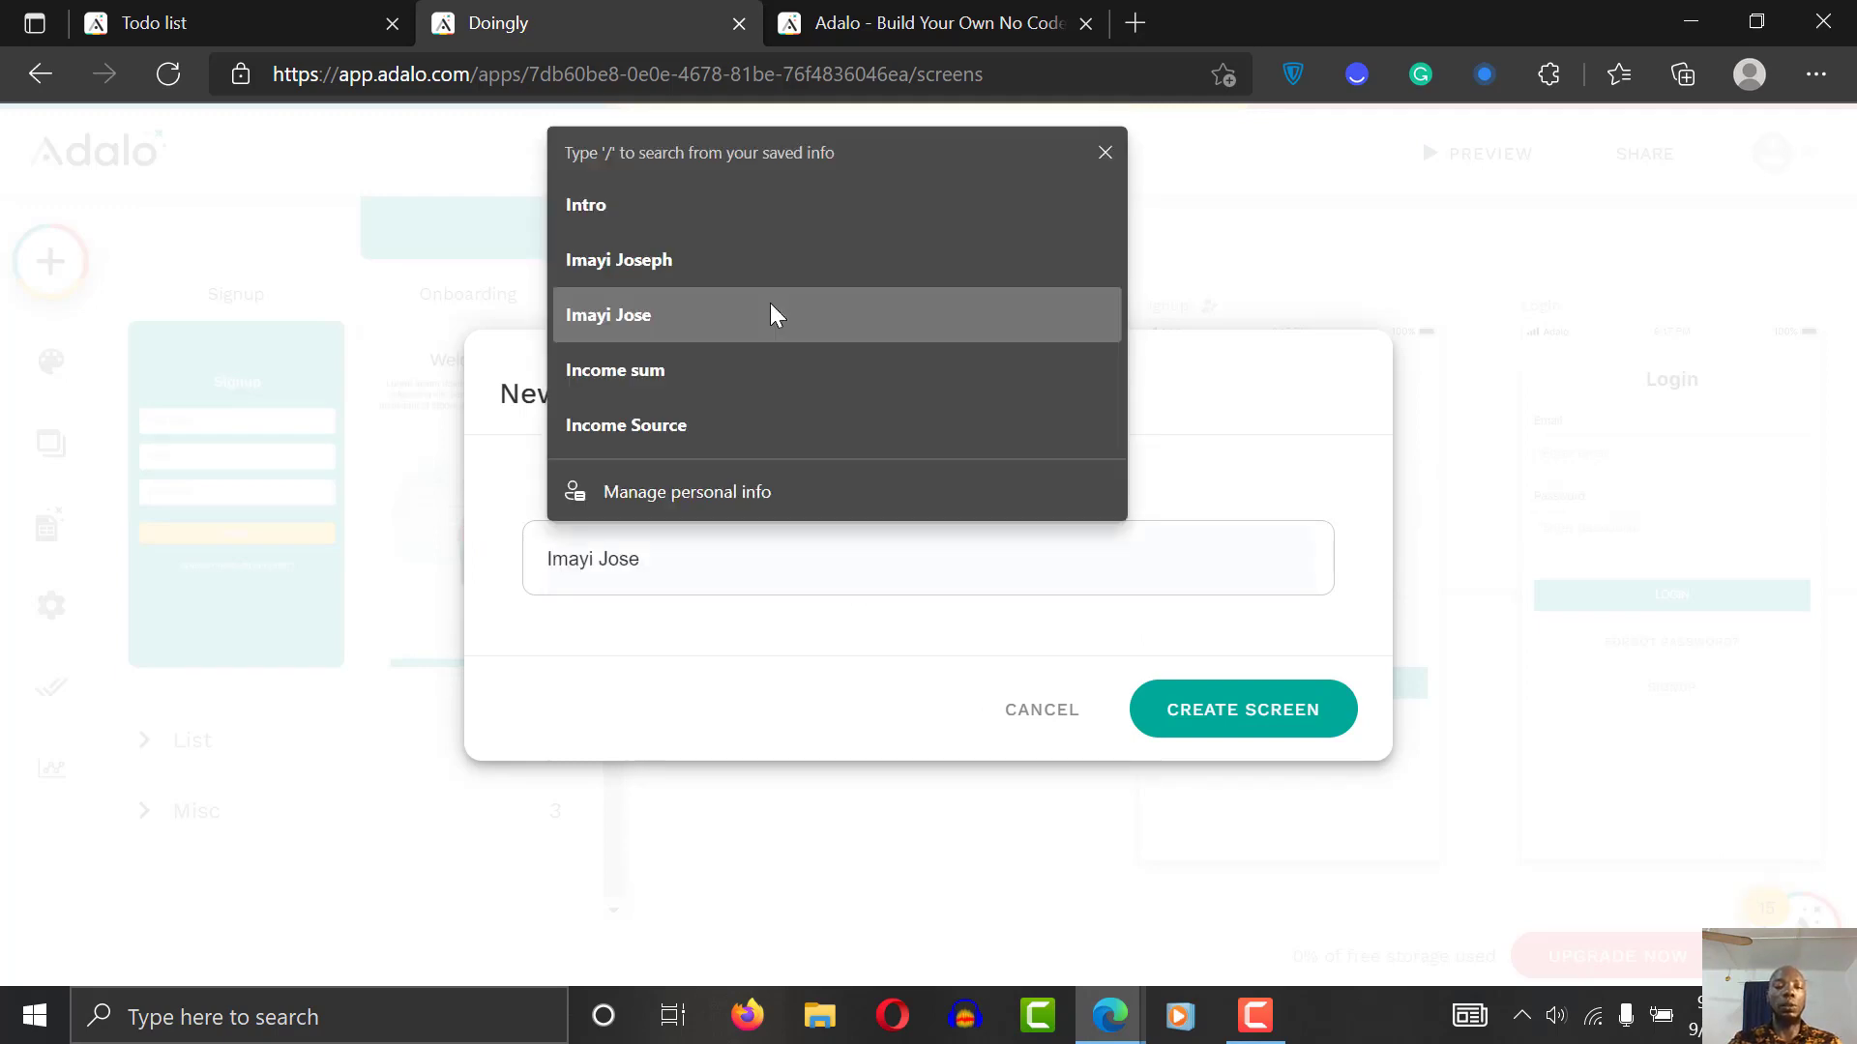
{"action": "type", "text": "intor"}
{"action": "key", "text": "BackSpace"}
{"action": "key", "text": "BackSpace"}
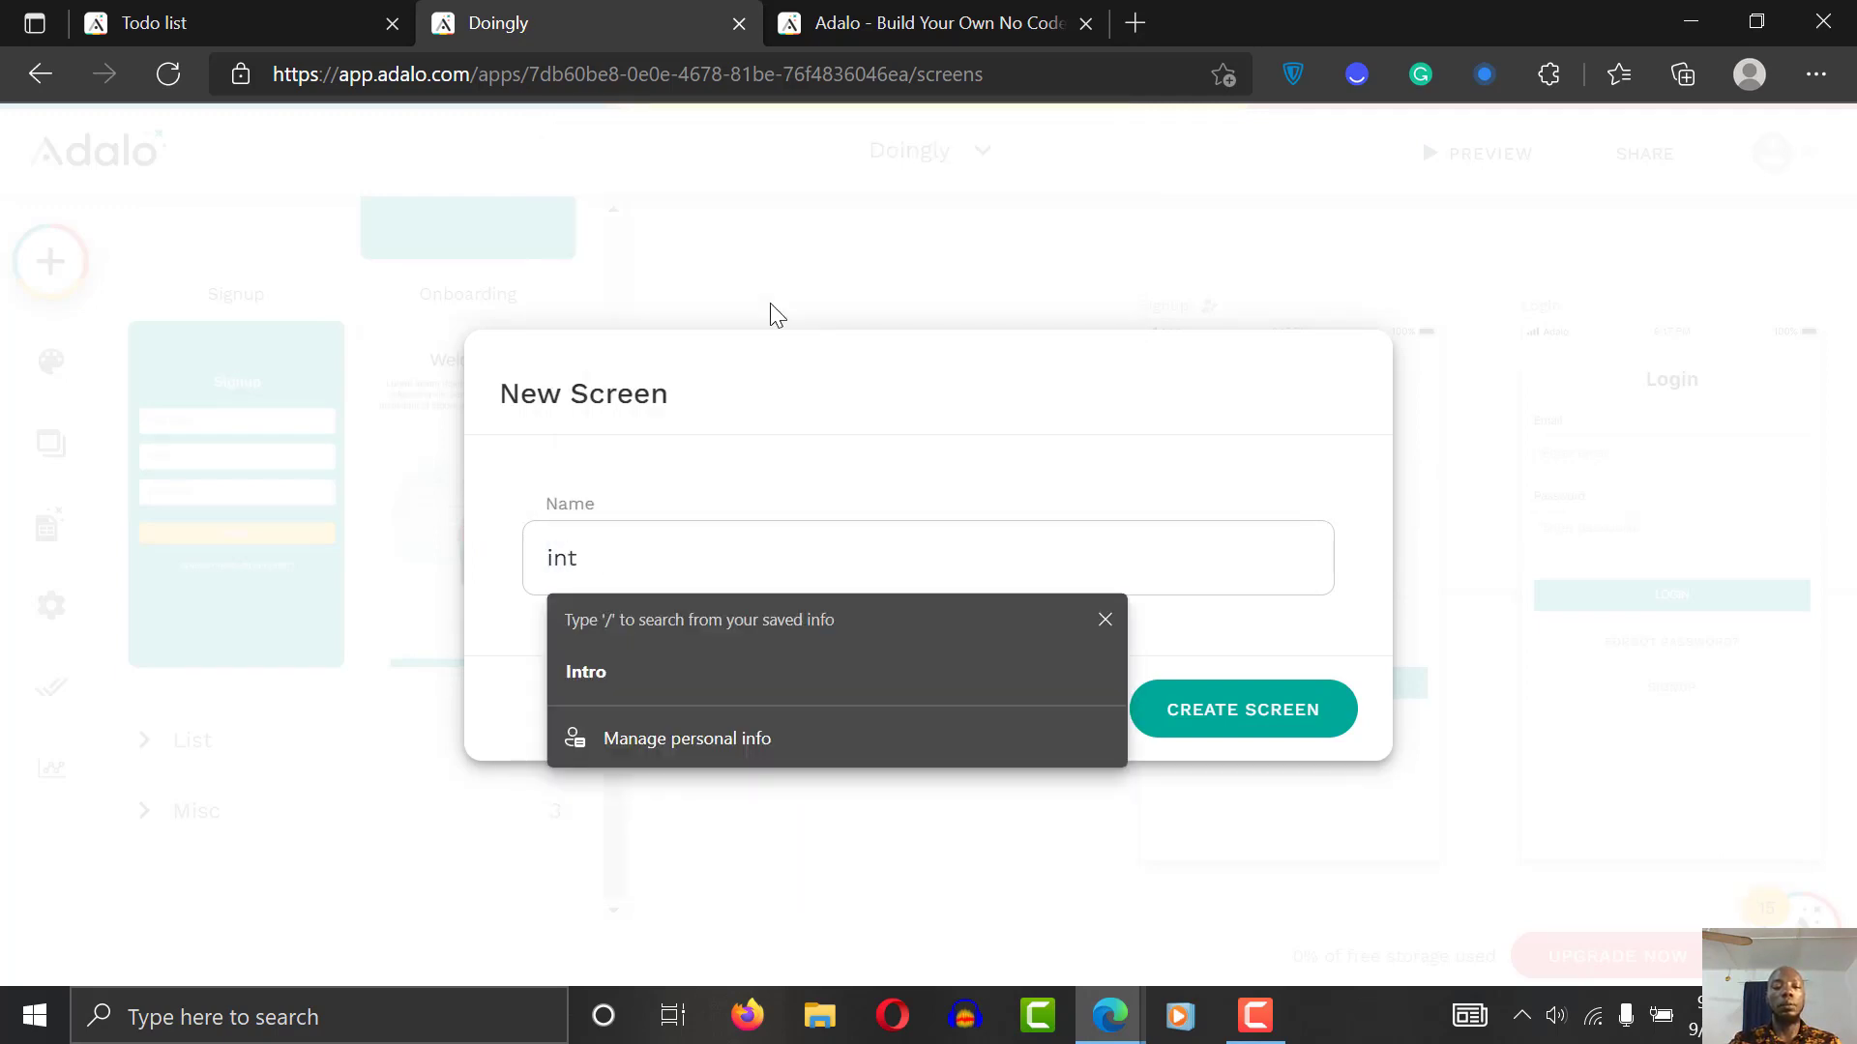
{"action": "type", "text": "ro-sxc"}
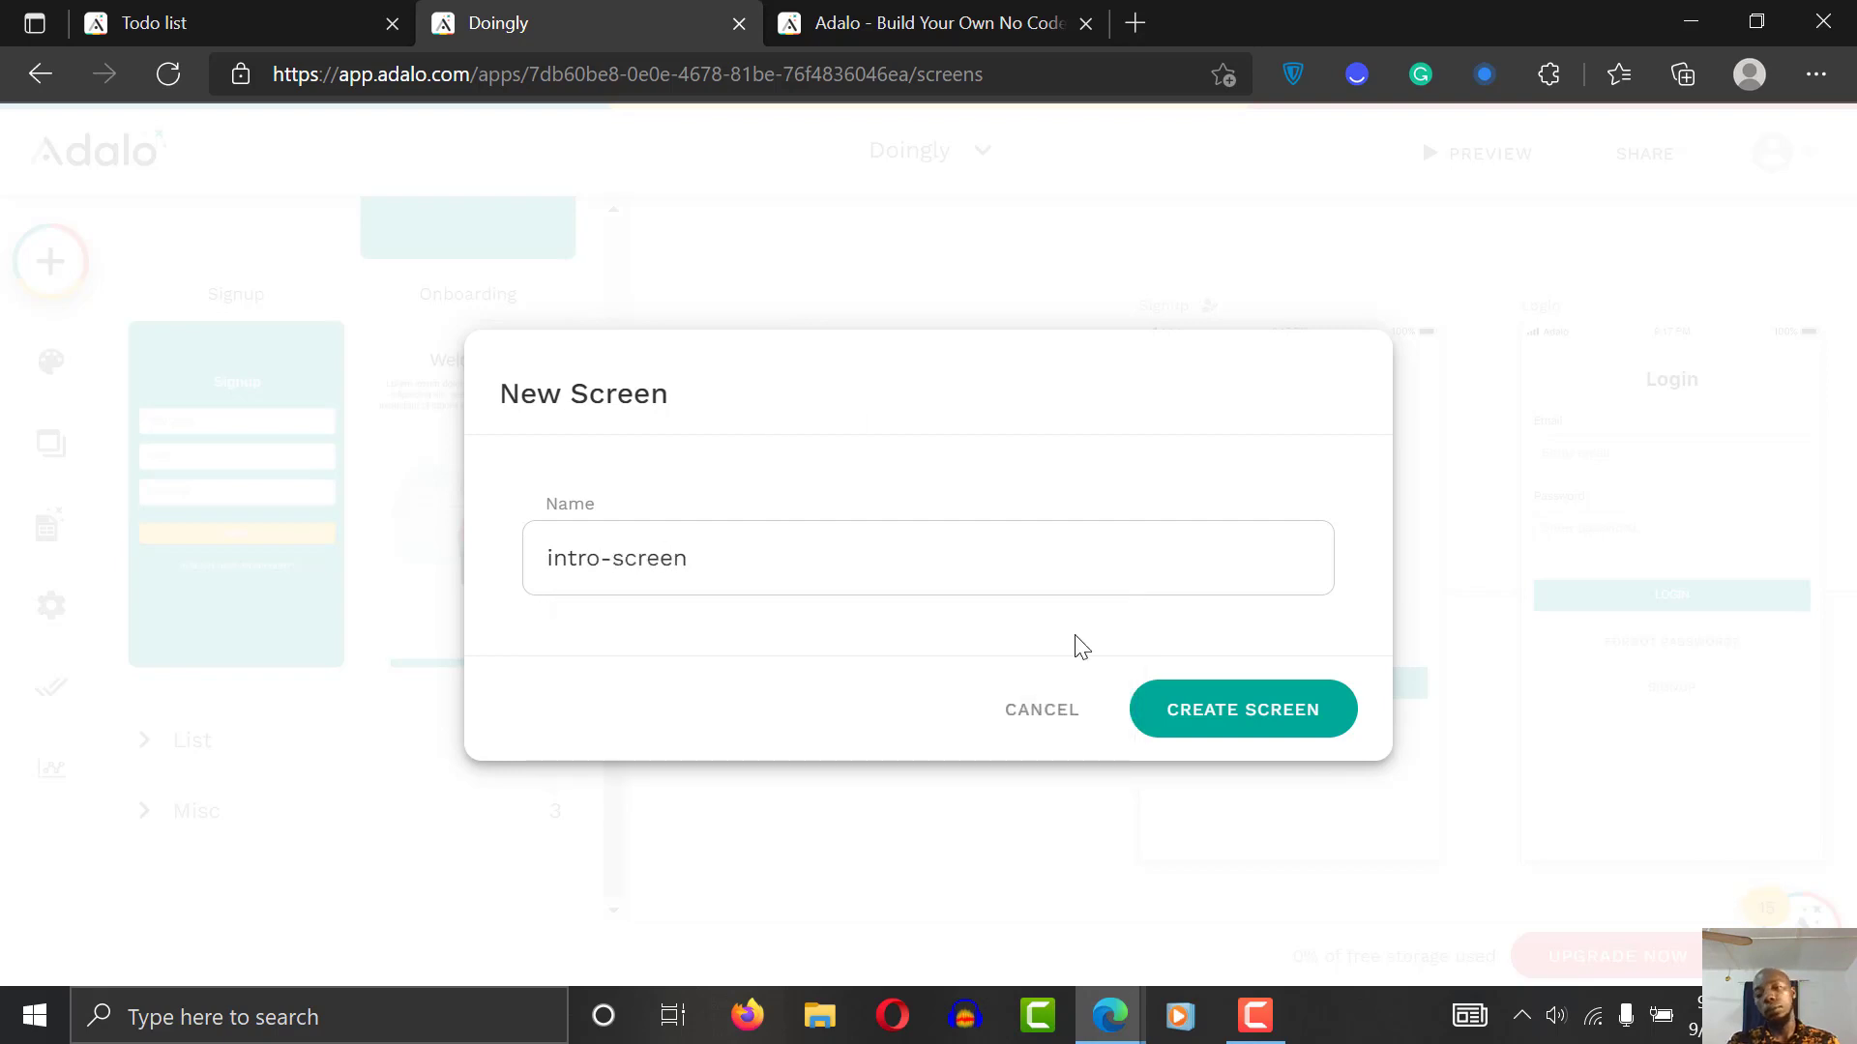
{"action": "left_click", "coordinate": [1237, 728]}
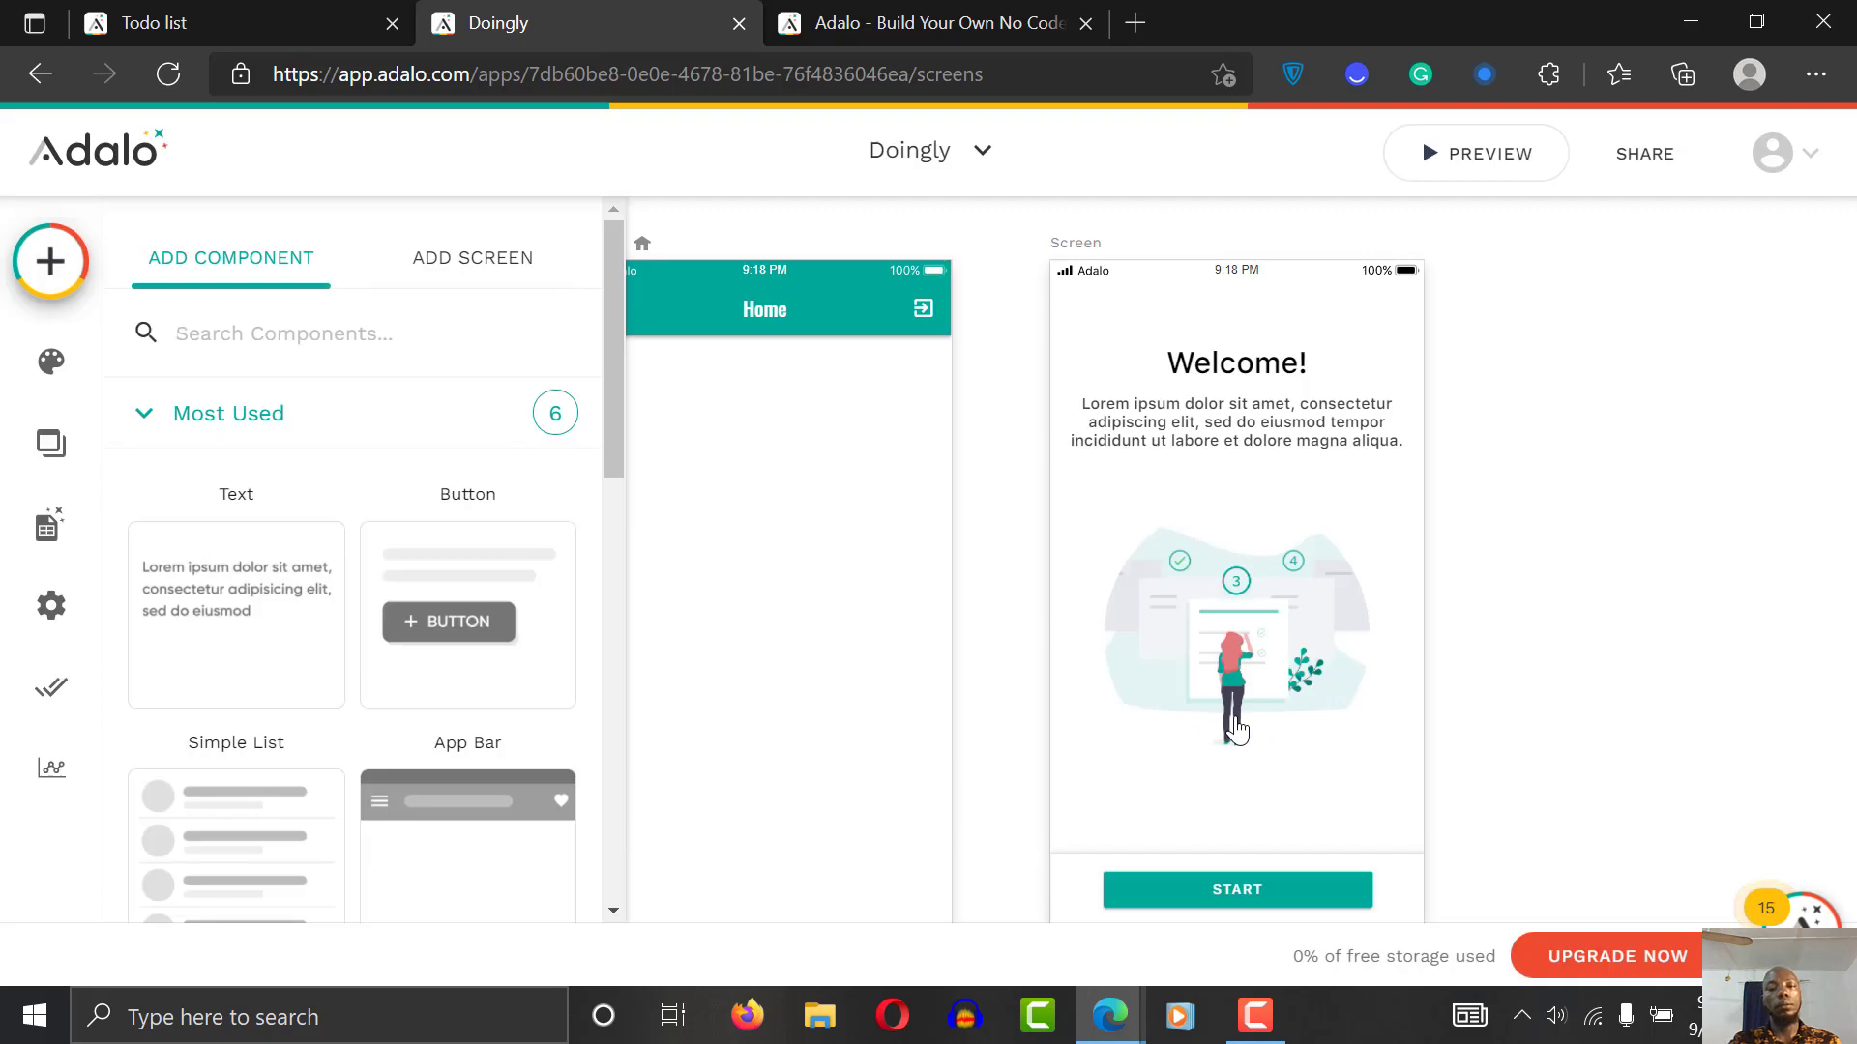
Step: Open the new screen's settings and start editing its name
{"action": "left_click", "coordinate": [1035, 498]}
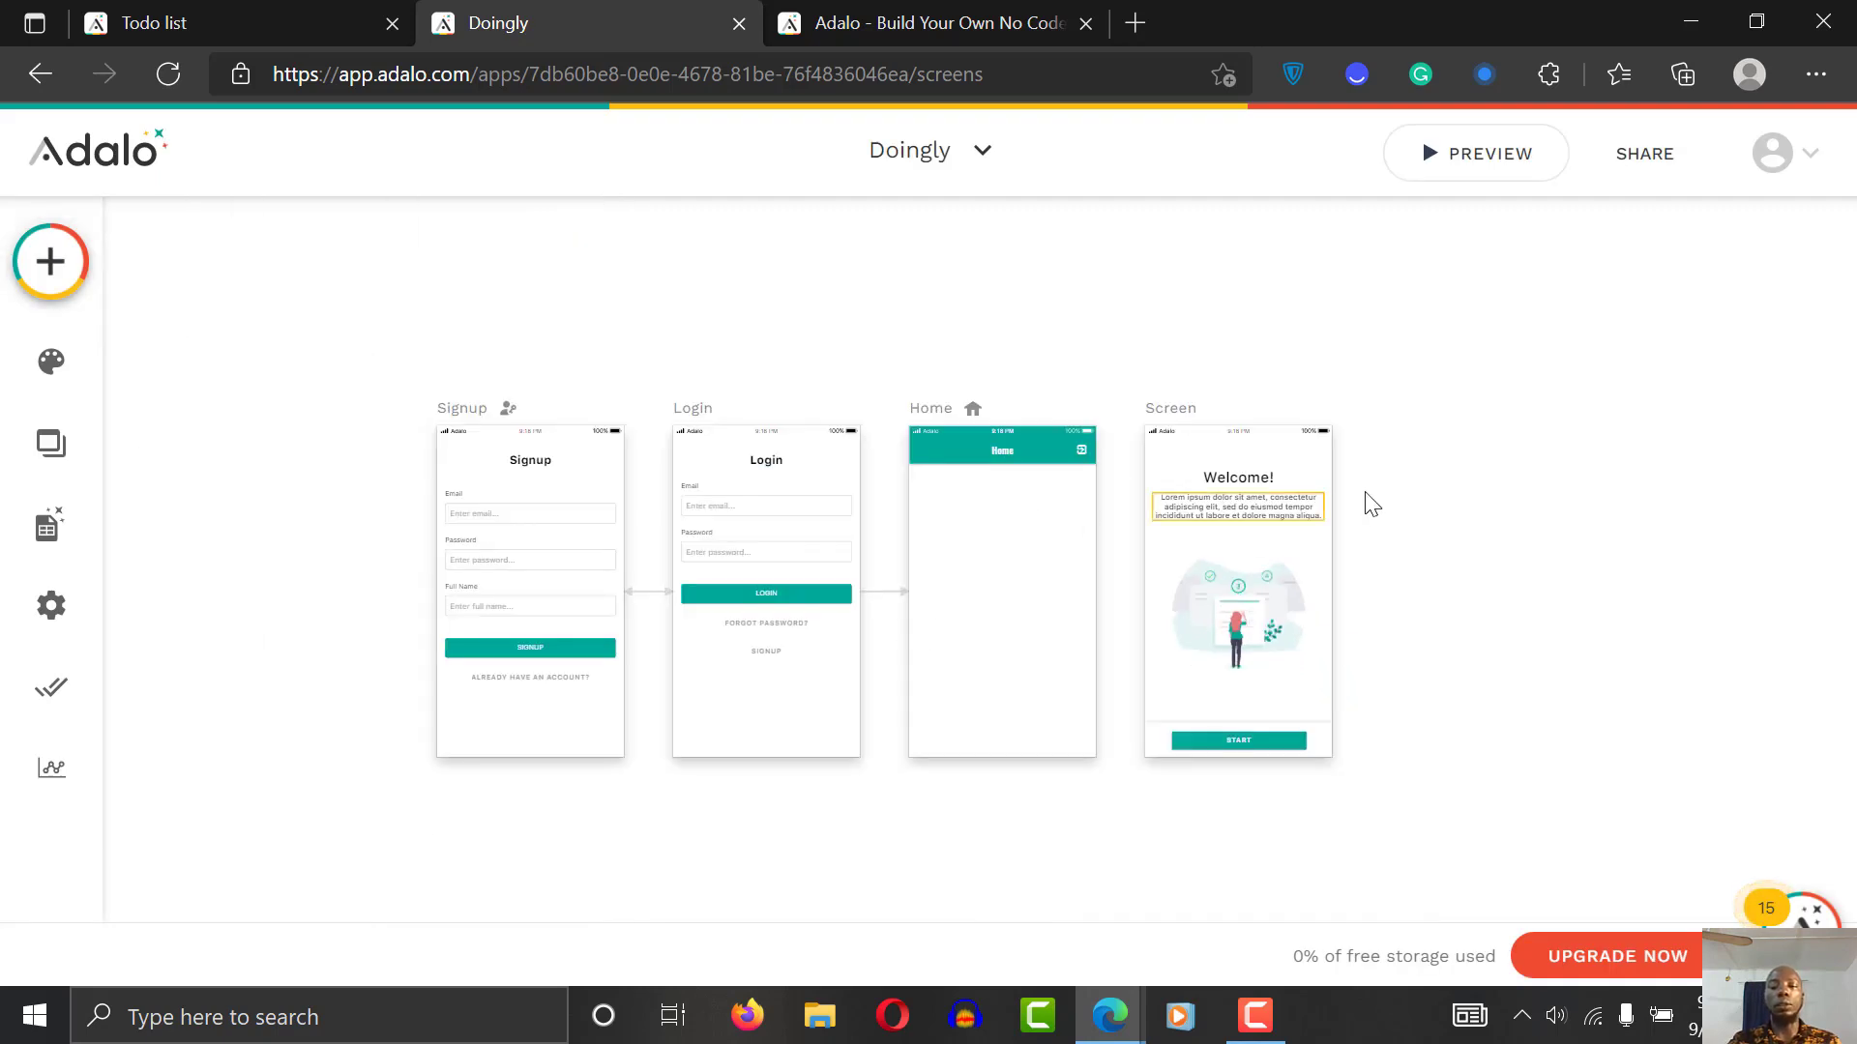
{"action": "left_click", "coordinate": [1220, 418]}
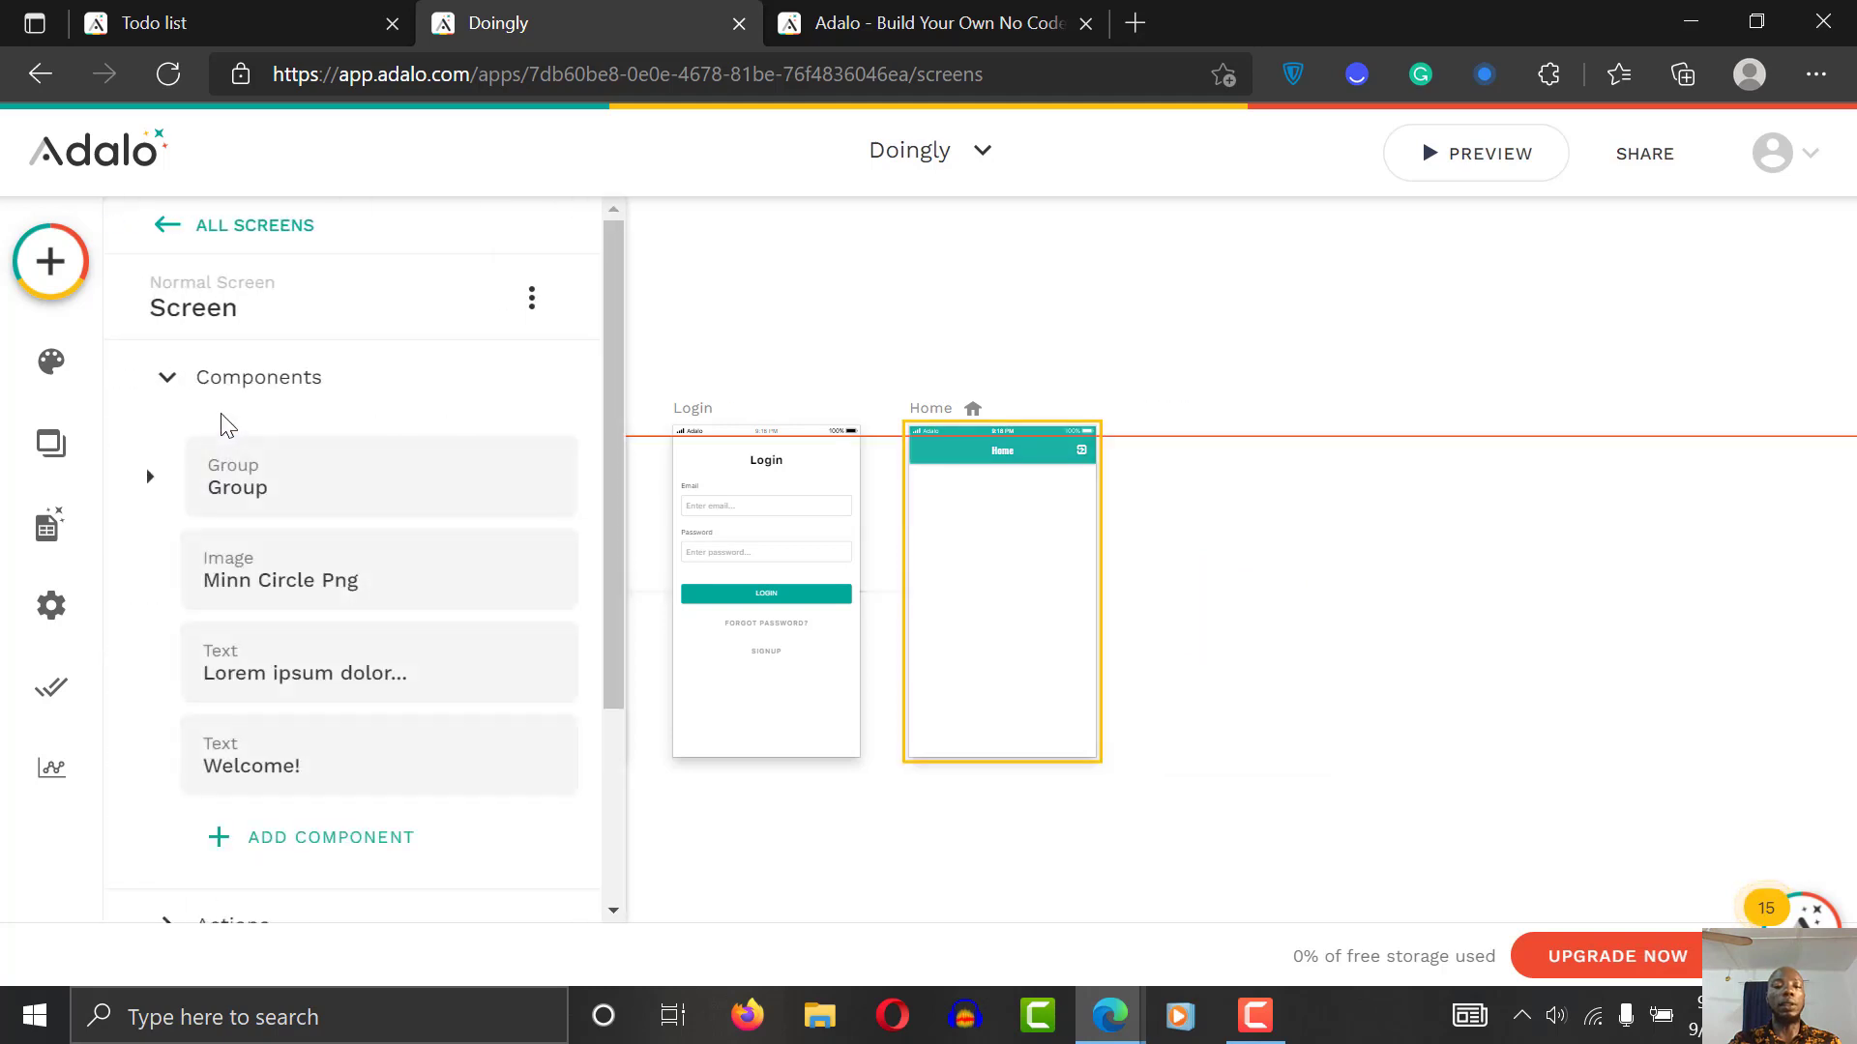
{"action": "left_click", "coordinate": [1074, 867]}
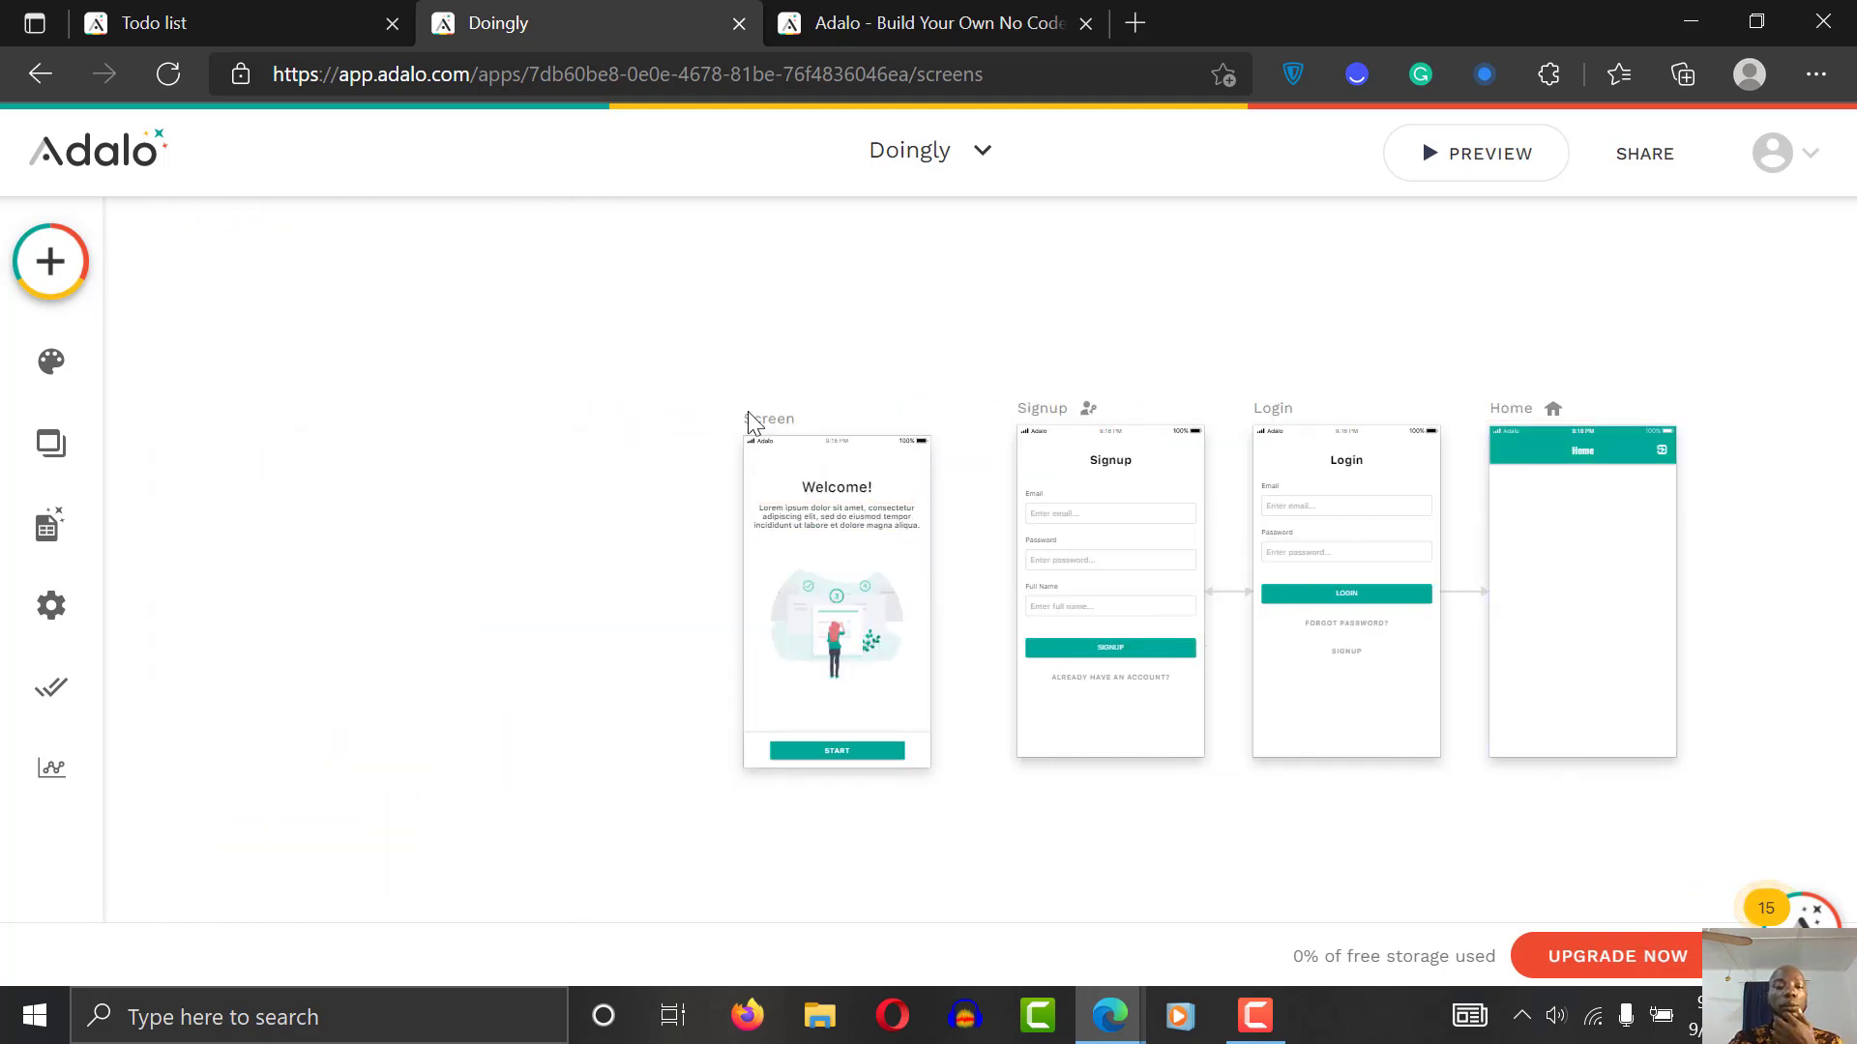
{"action": "left_click", "coordinate": [761, 418]}
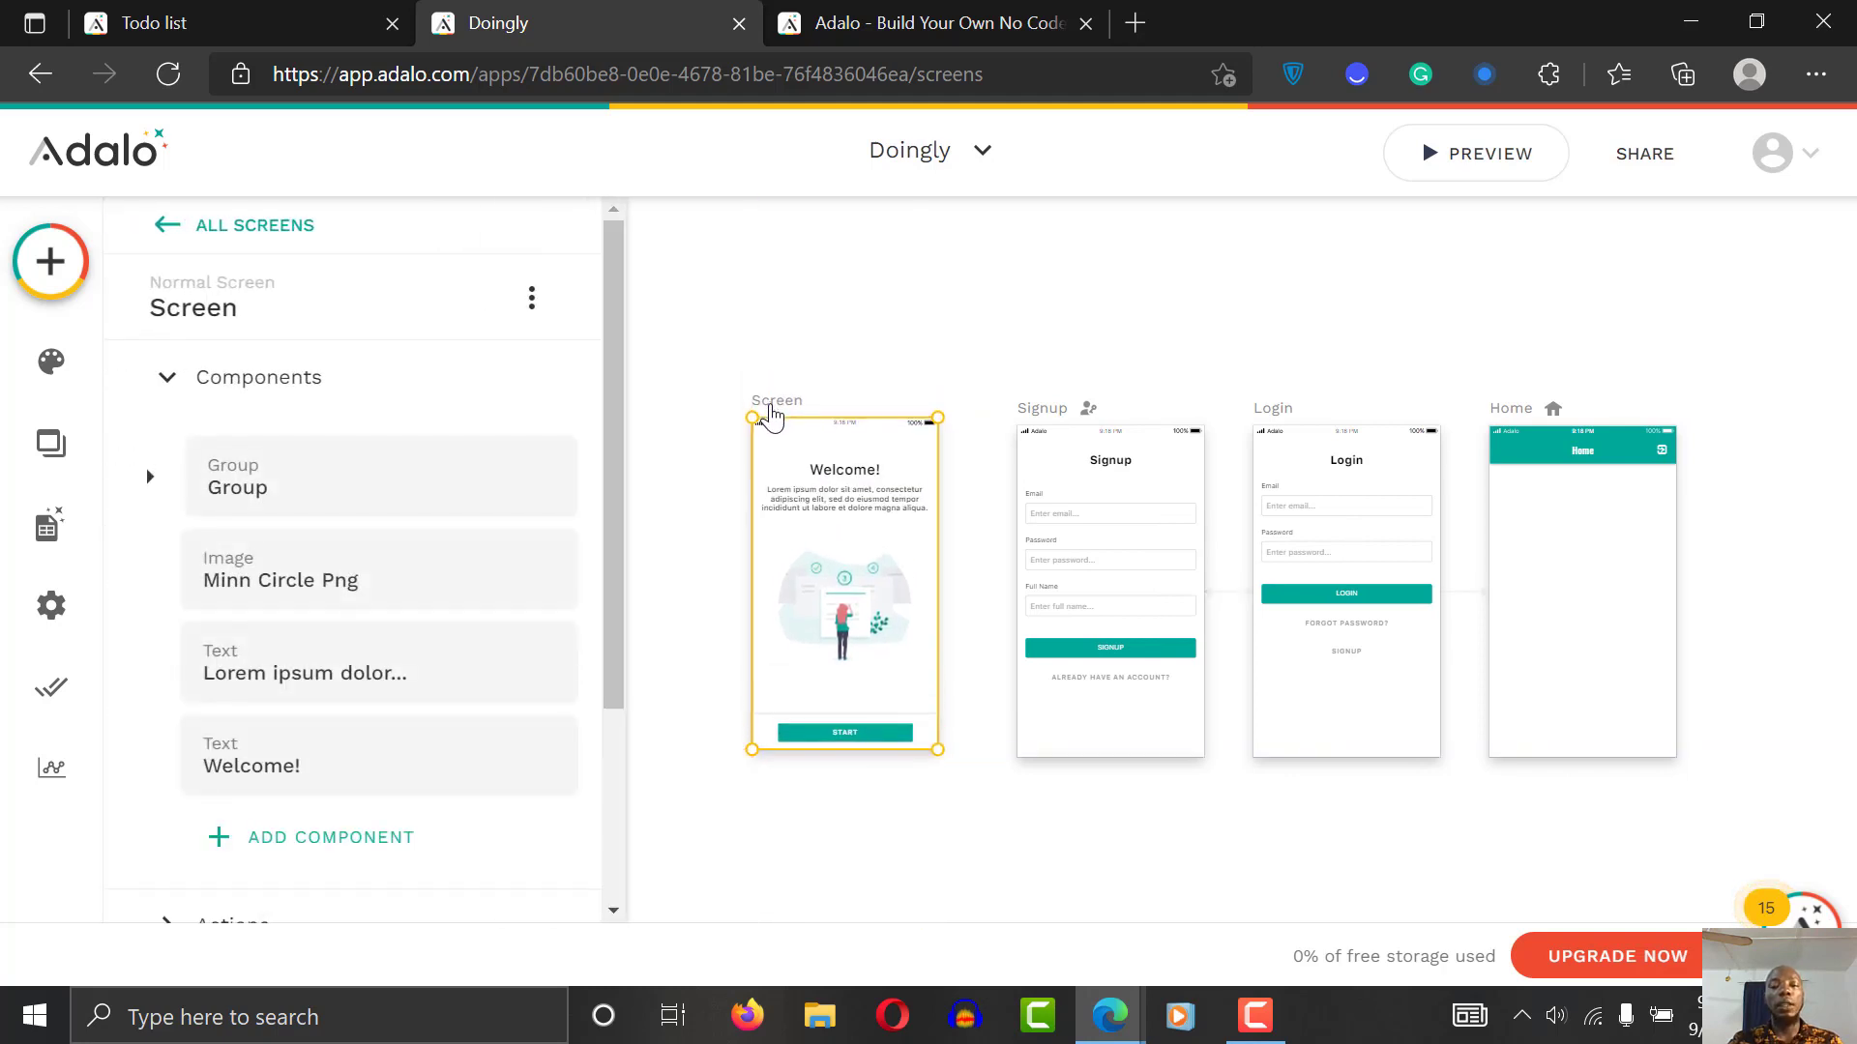
{"action": "left_click", "coordinate": [291, 302]}
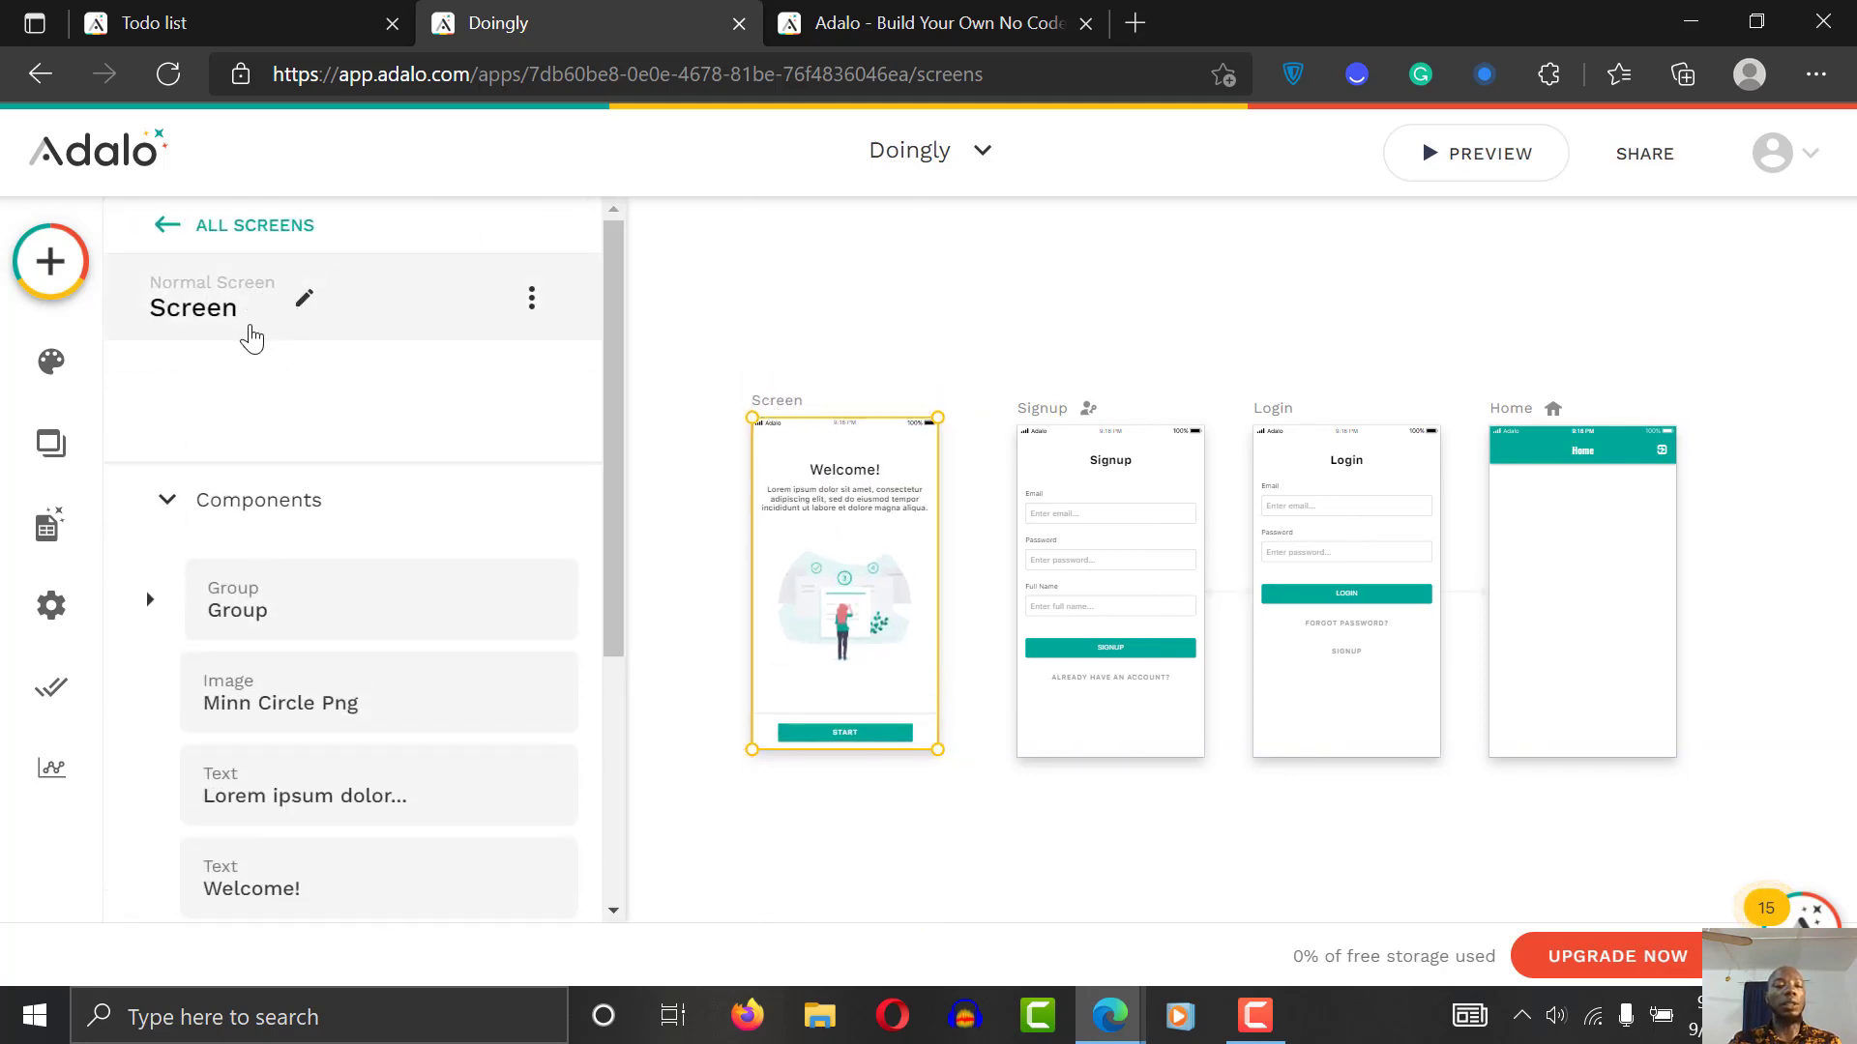
{"action": "left_click", "coordinate": [233, 418]}
Step: Rename the screen 'intro screen' and set its navigation type to Welcome Screen
{"action": "double_click", "coordinate": [236, 406]}
{"action": "type", "text": "i"}
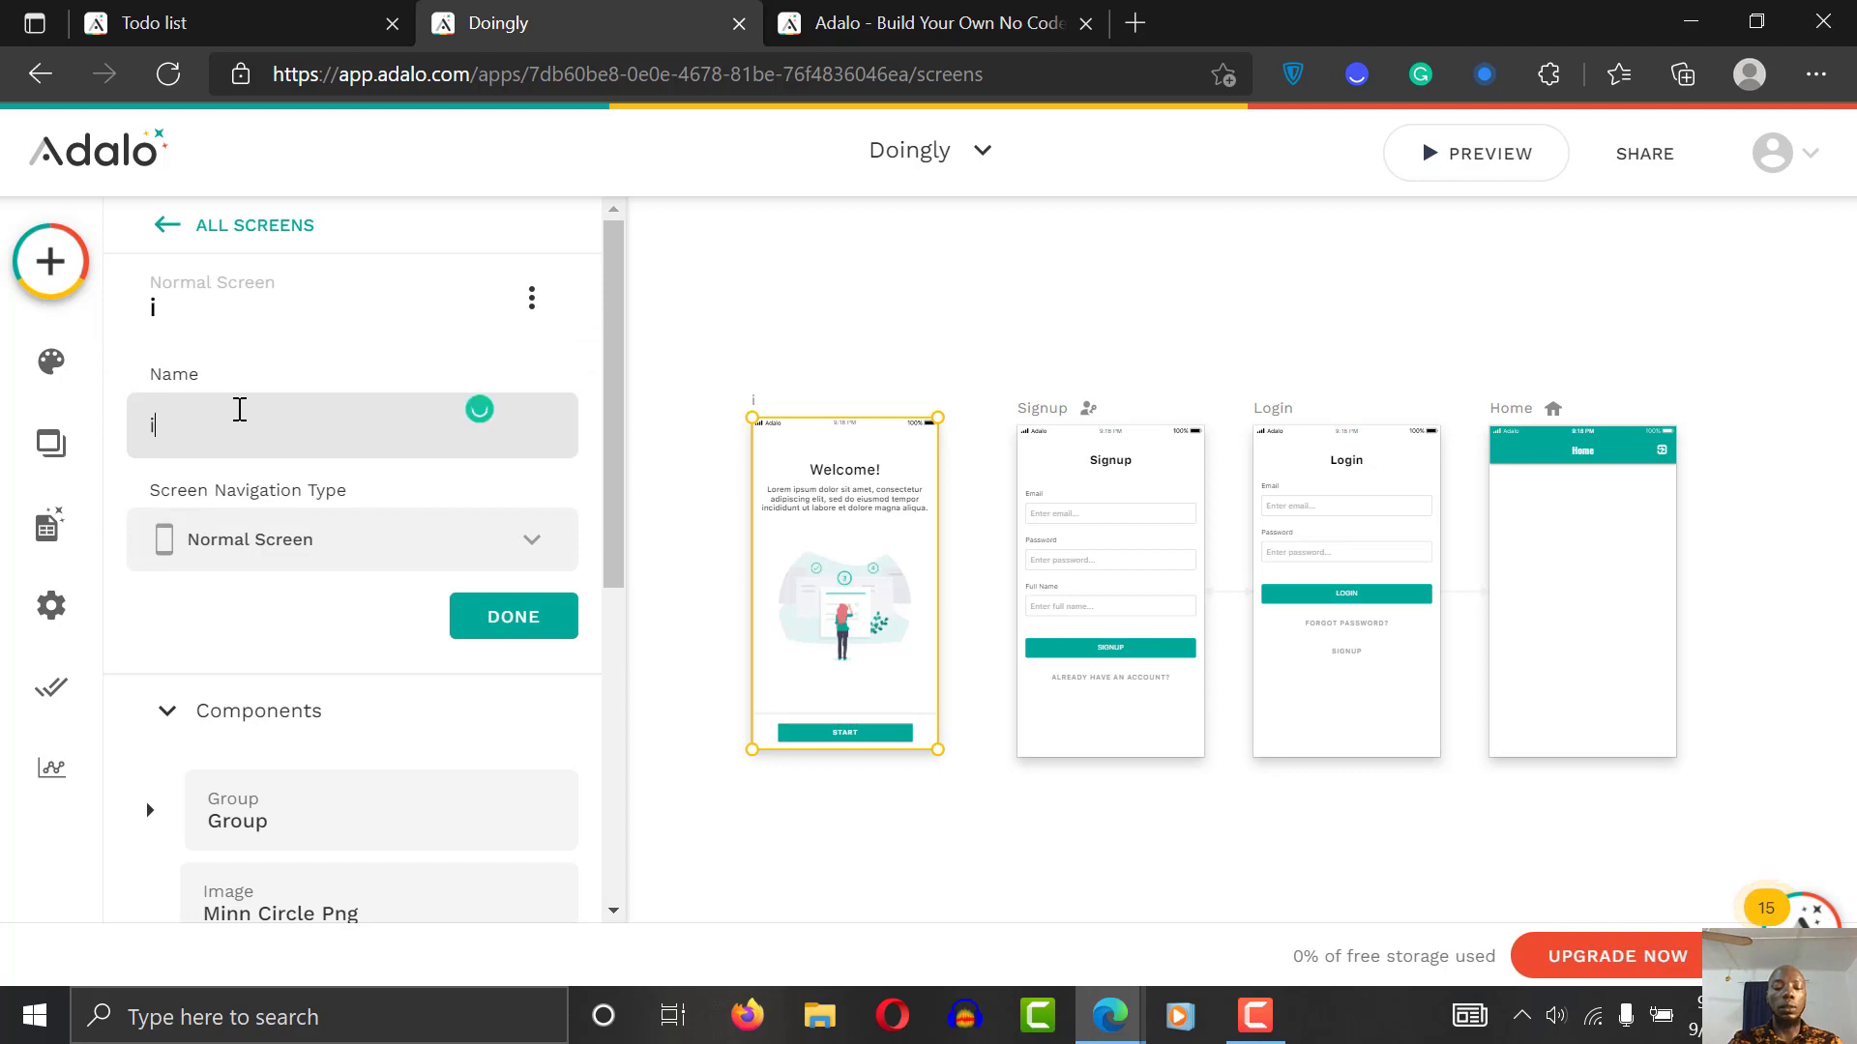
{"action": "type", "text": "ntro"}
{"action": "key", "text": "BackSpace"}
{"action": "key", "text": "BackSpace"}
{"action": "type", "text": "tro"}
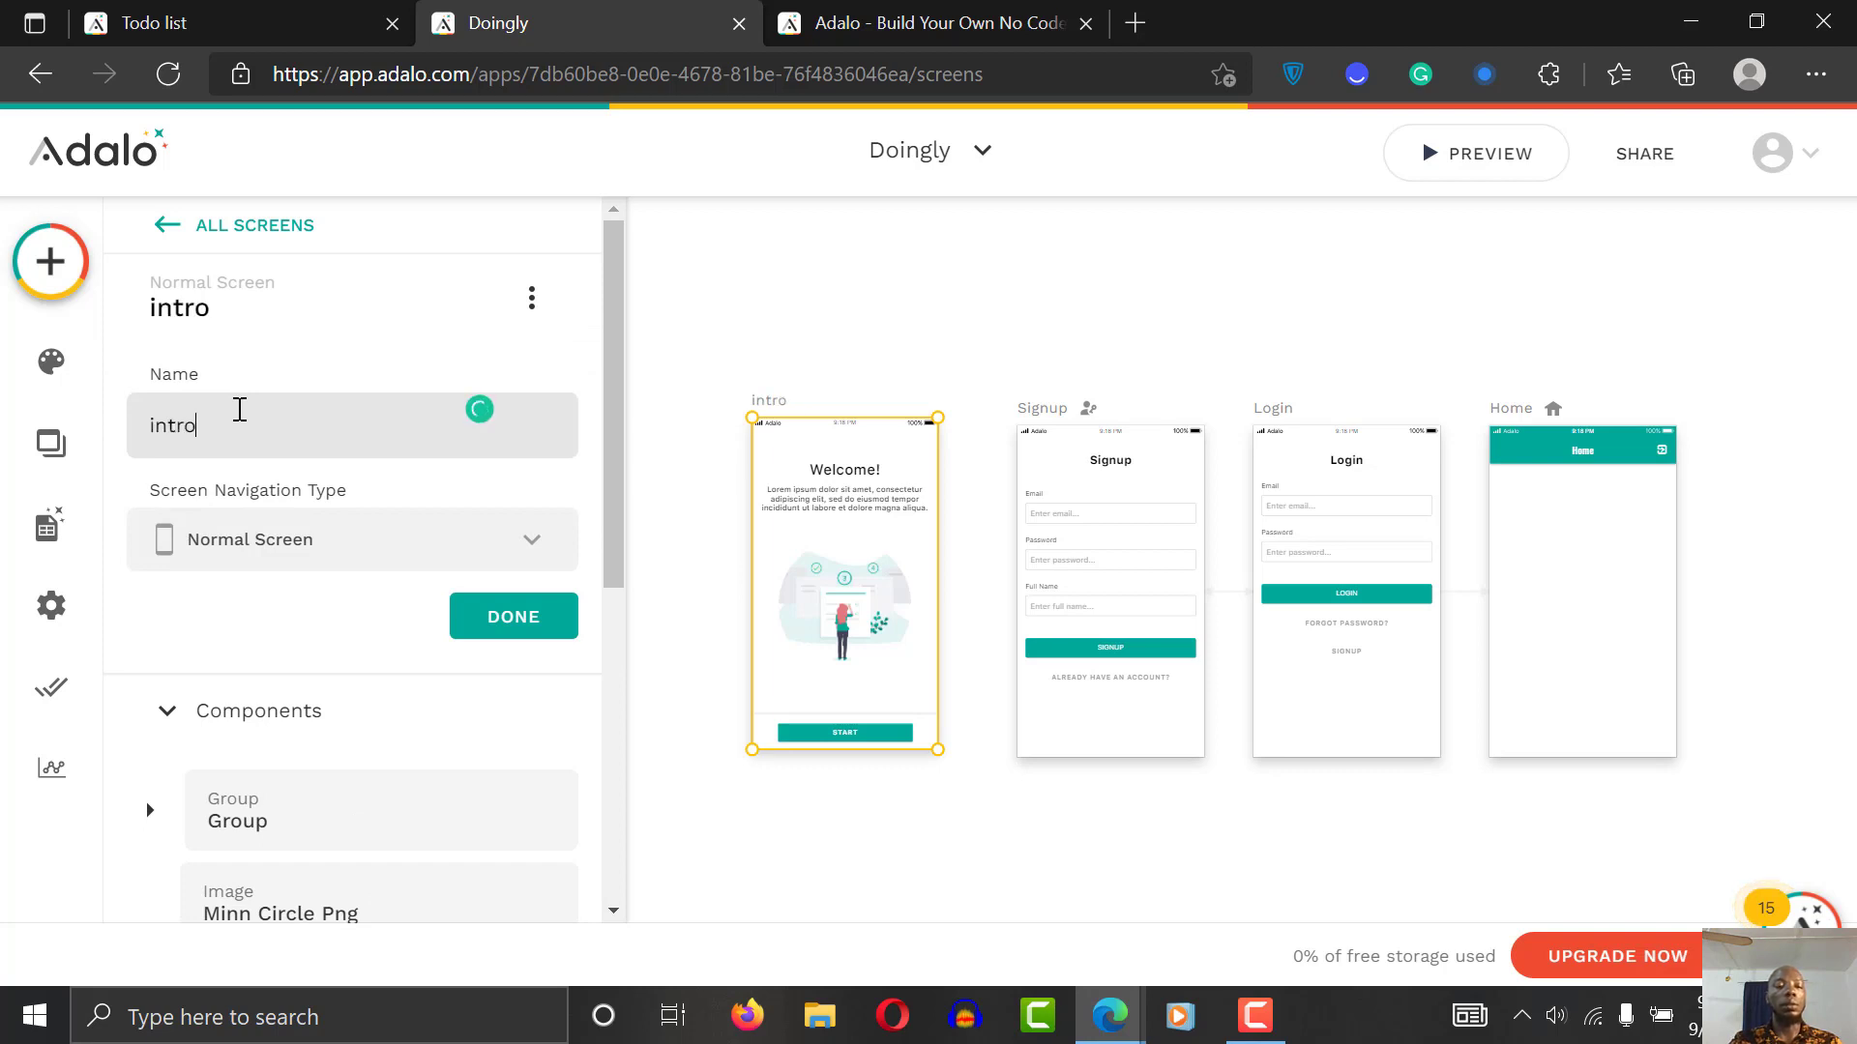
{"action": "type", "text": " screen"}
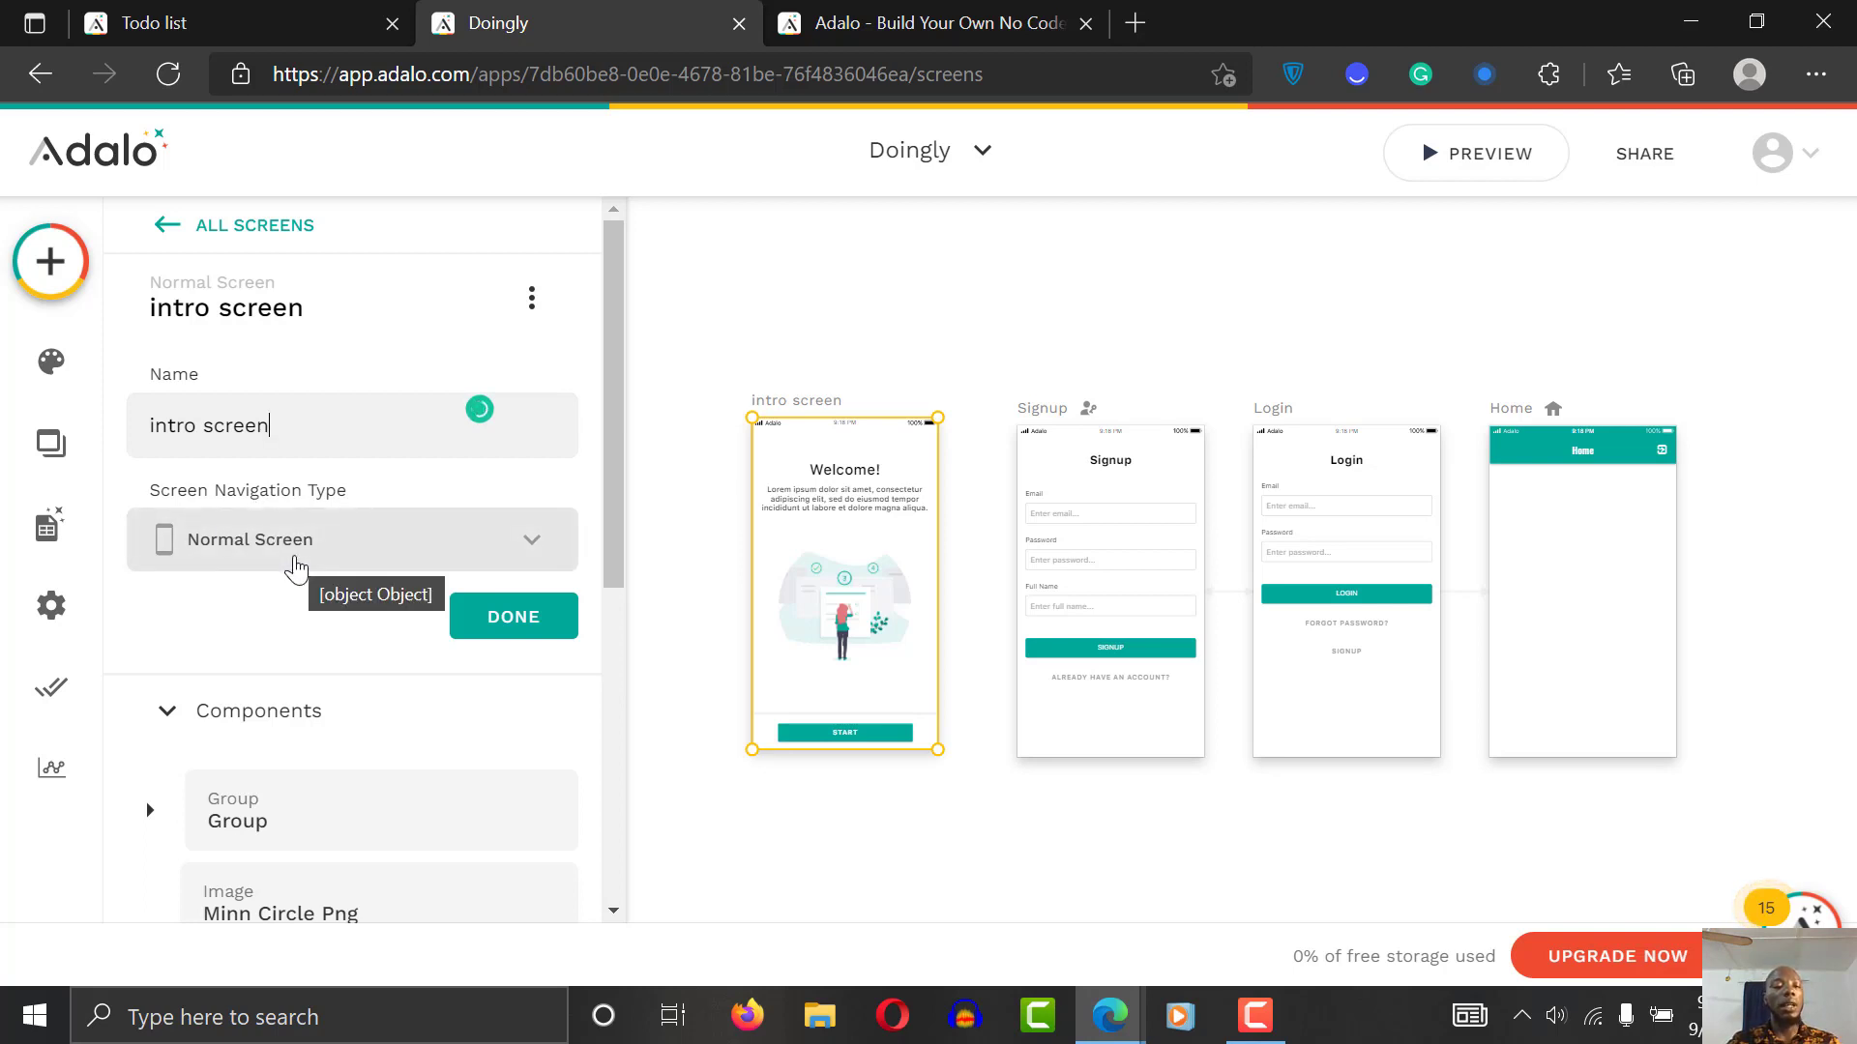
{"action": "left_click", "coordinate": [296, 570]}
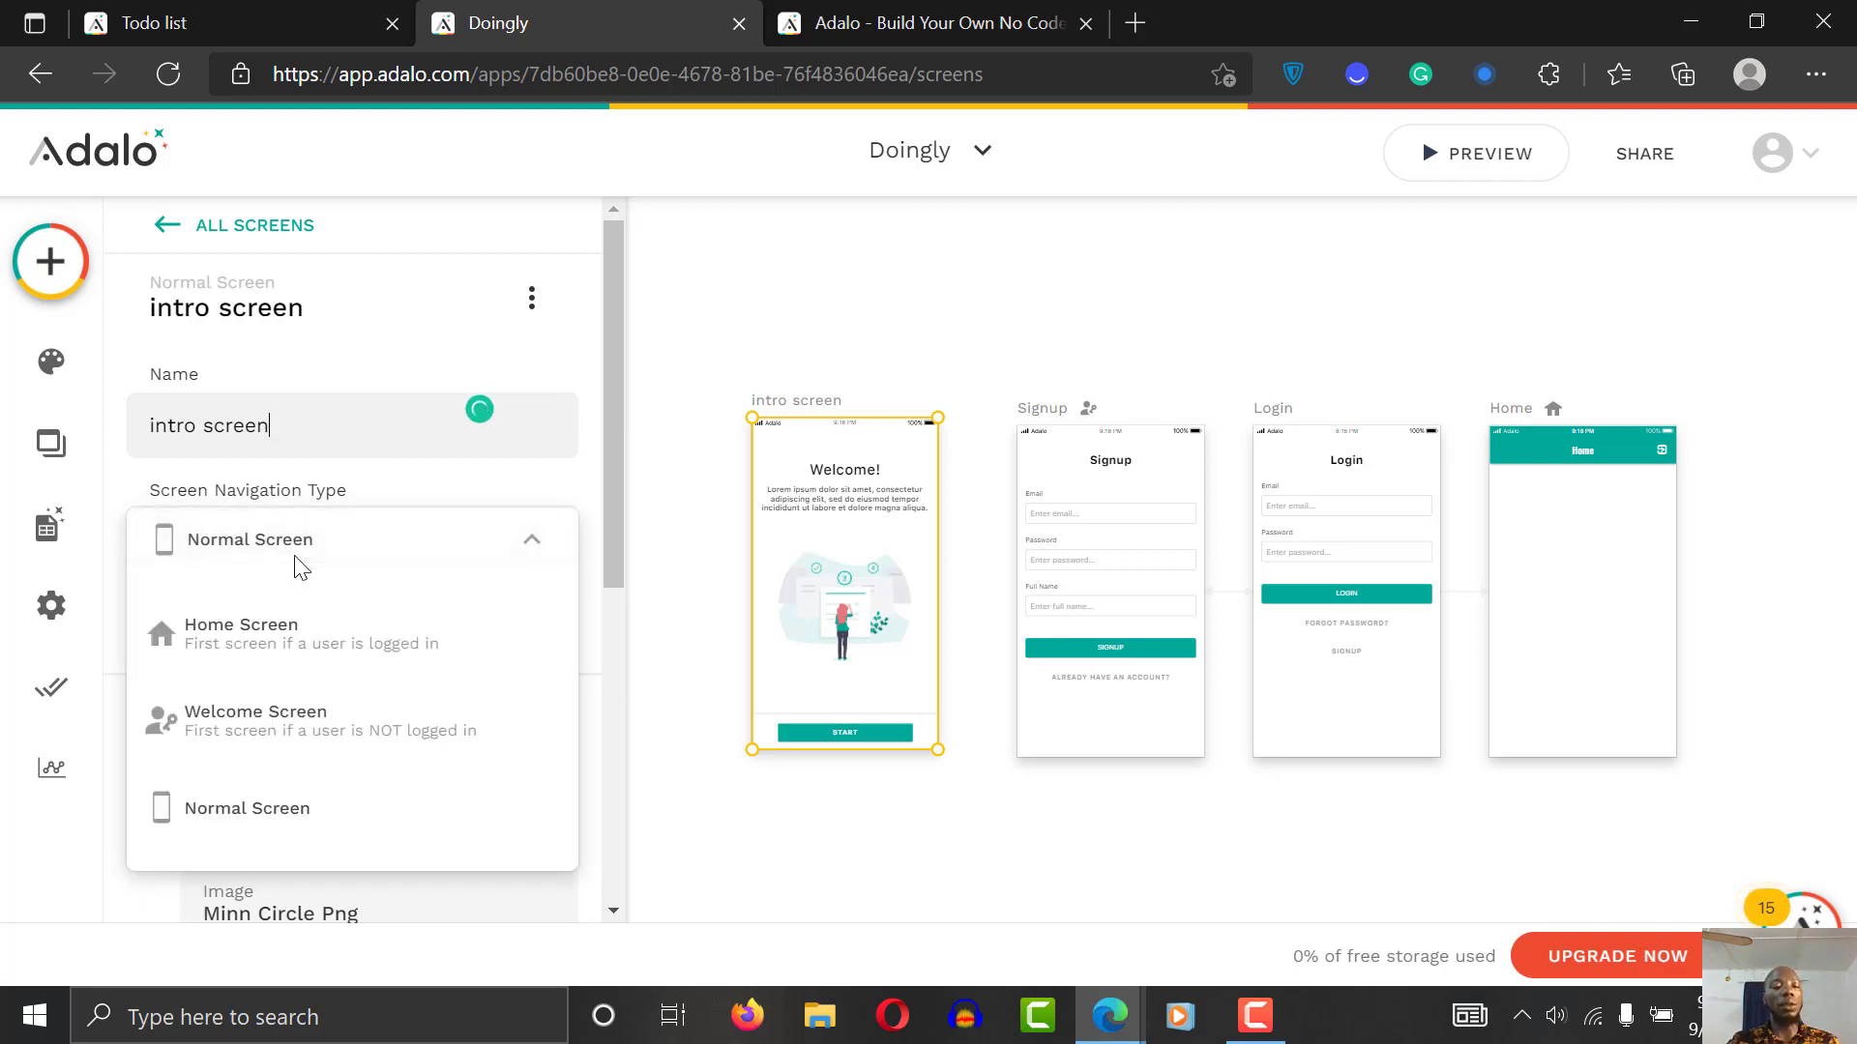
{"action": "left_click", "coordinate": [431, 732]}
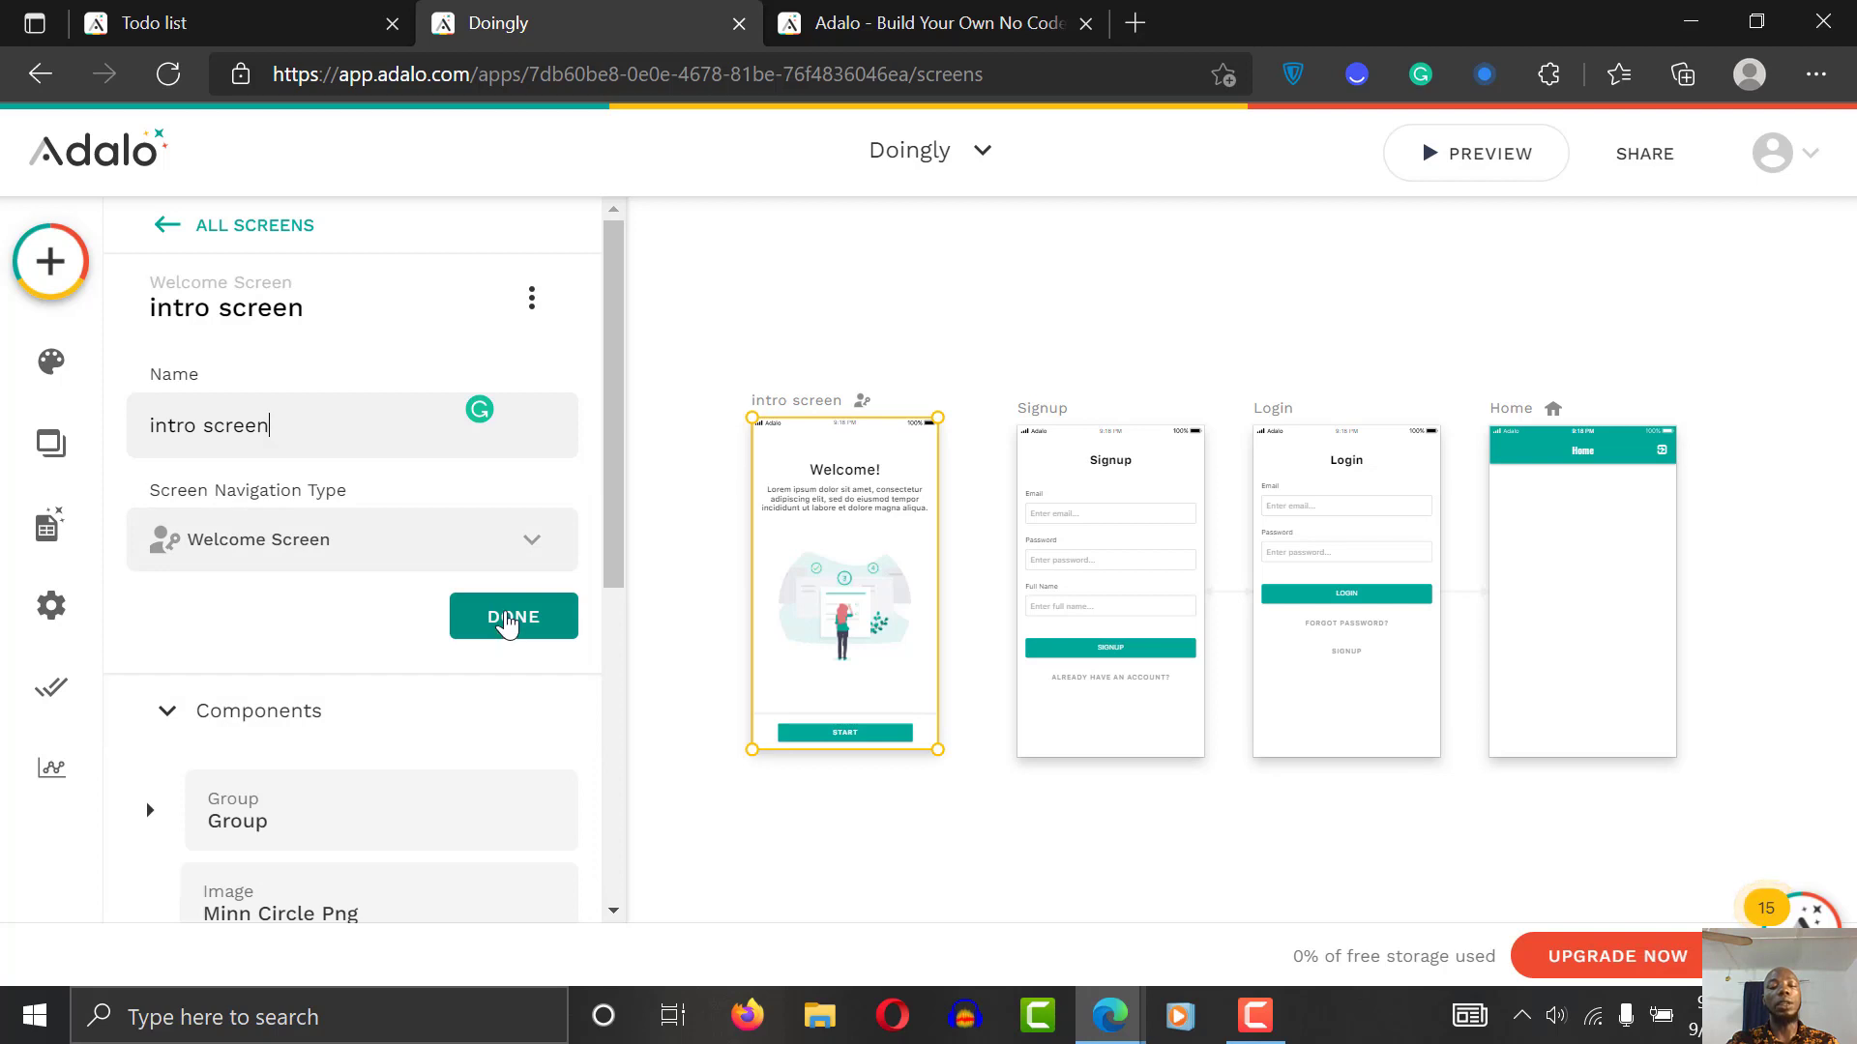
{"action": "left_click", "coordinate": [506, 623]}
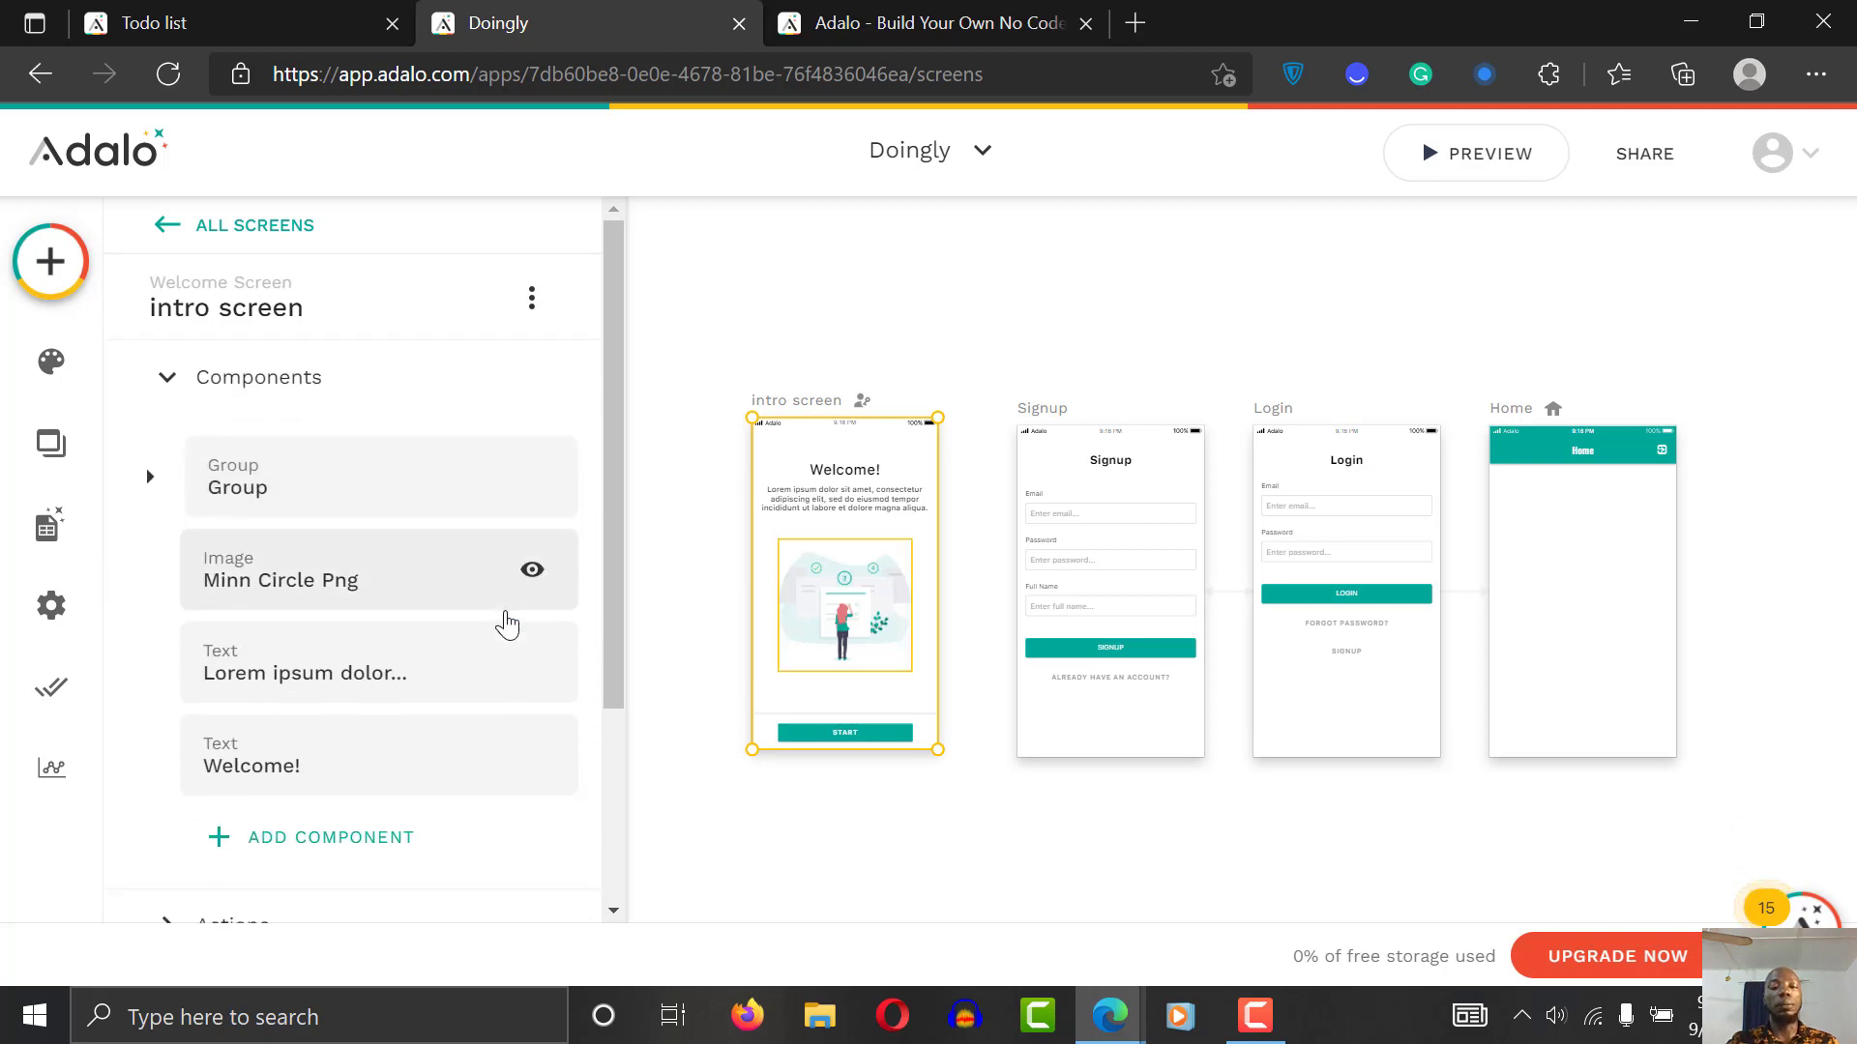
Step: Replace the Lorem ipsum paragraph with 'Thank you for choosing the best todo list mobile application...'
{"action": "left_click", "coordinate": [837, 511]}
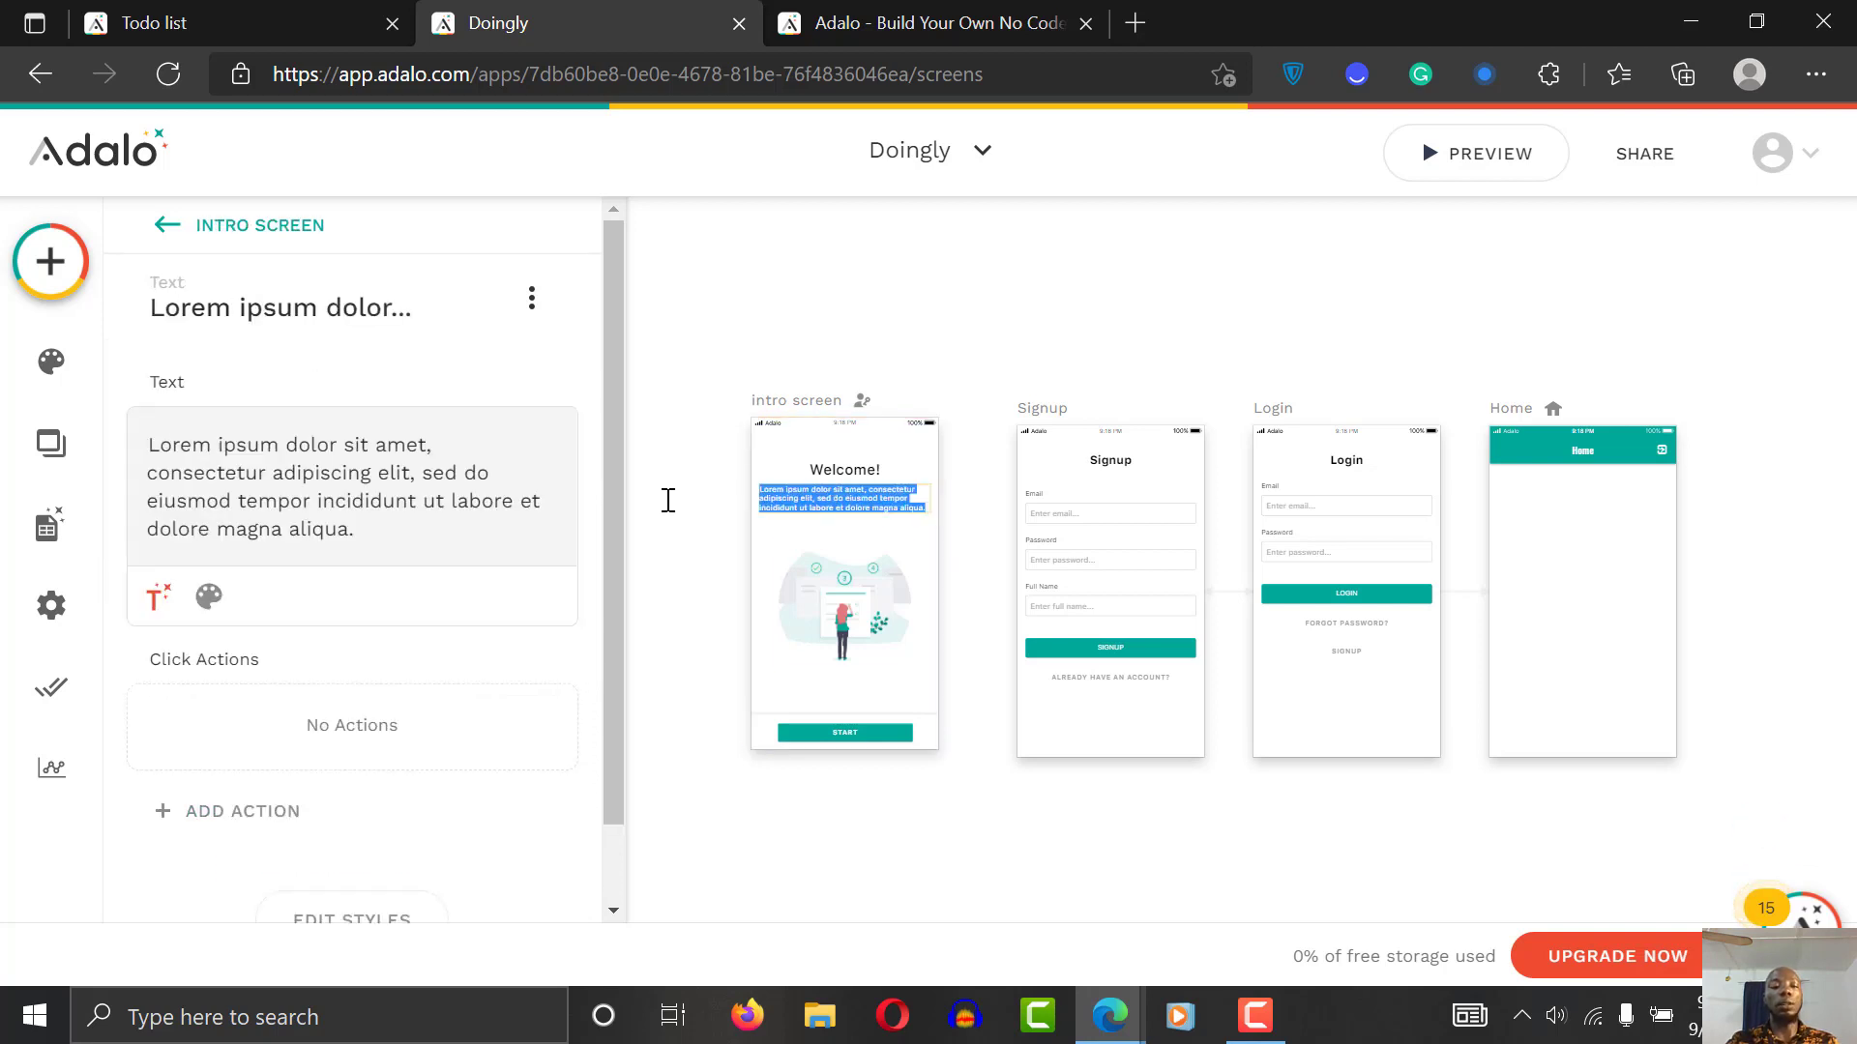
{"action": "triple_click", "coordinate": [265, 500]}
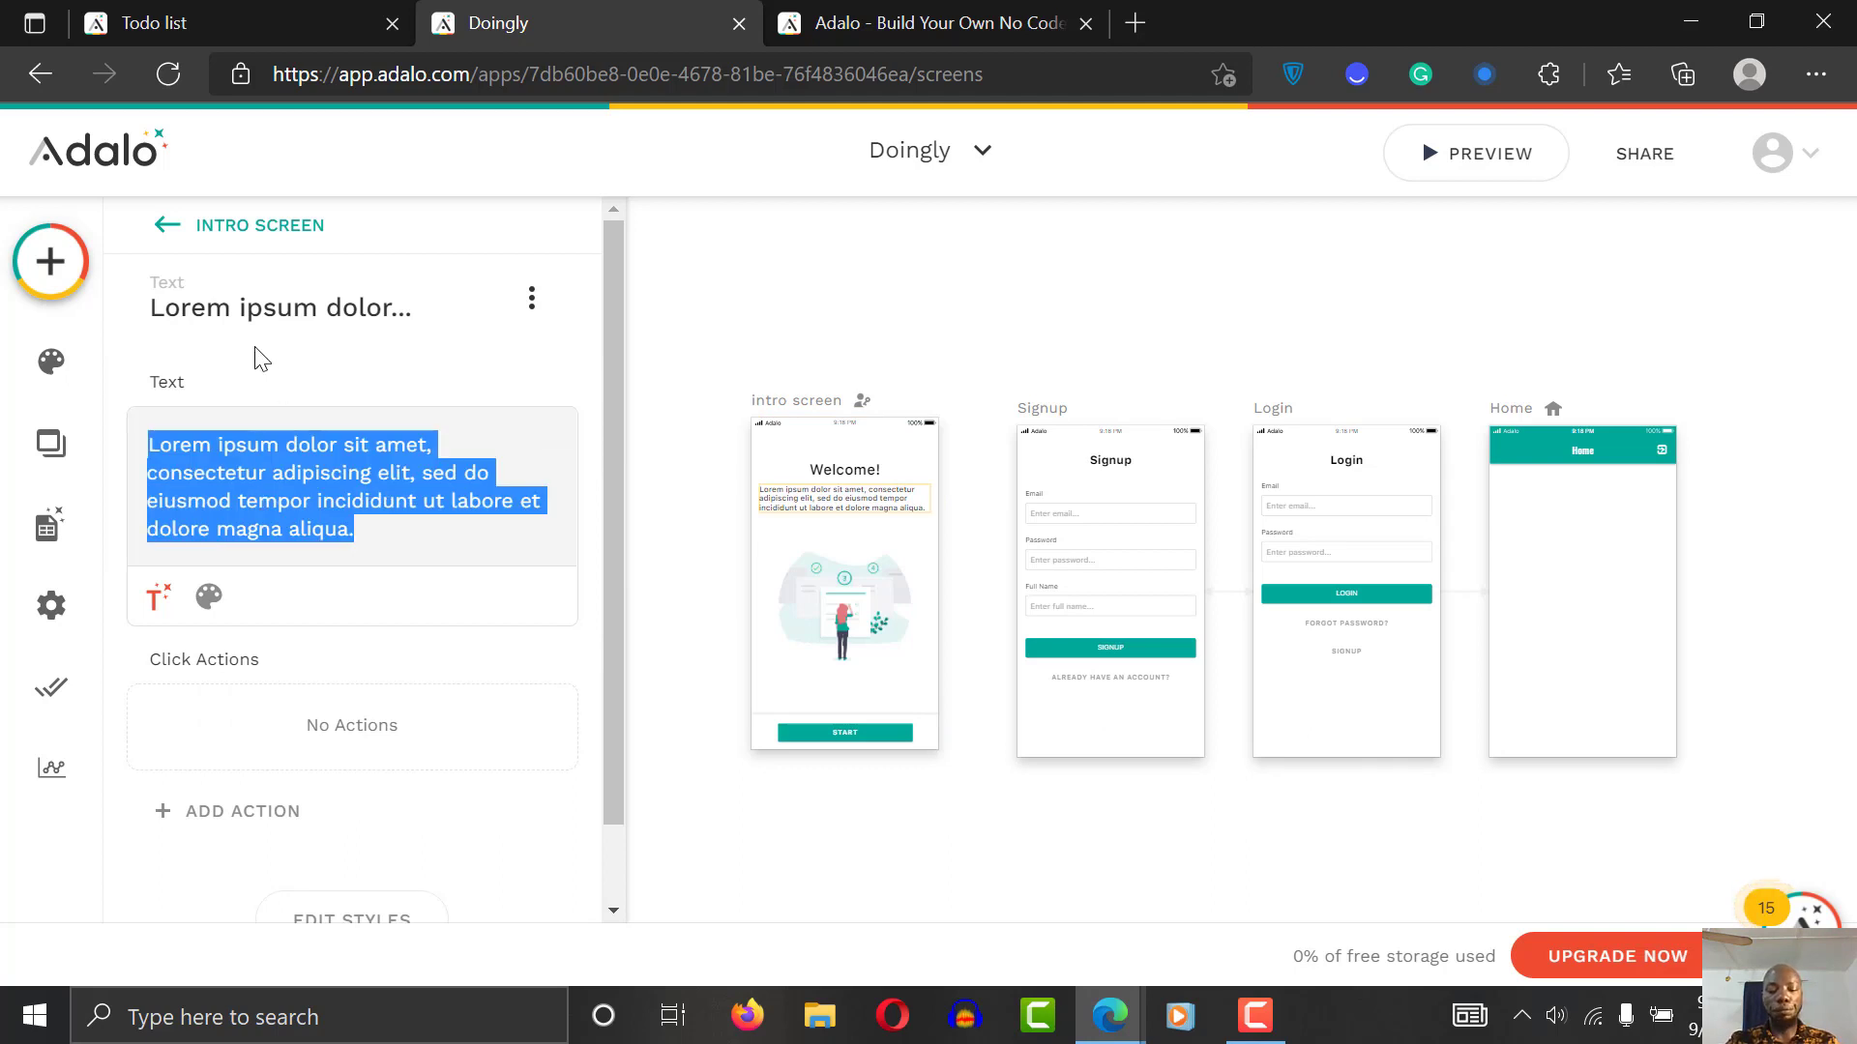
{"action": "type", "text": "Thank you "}
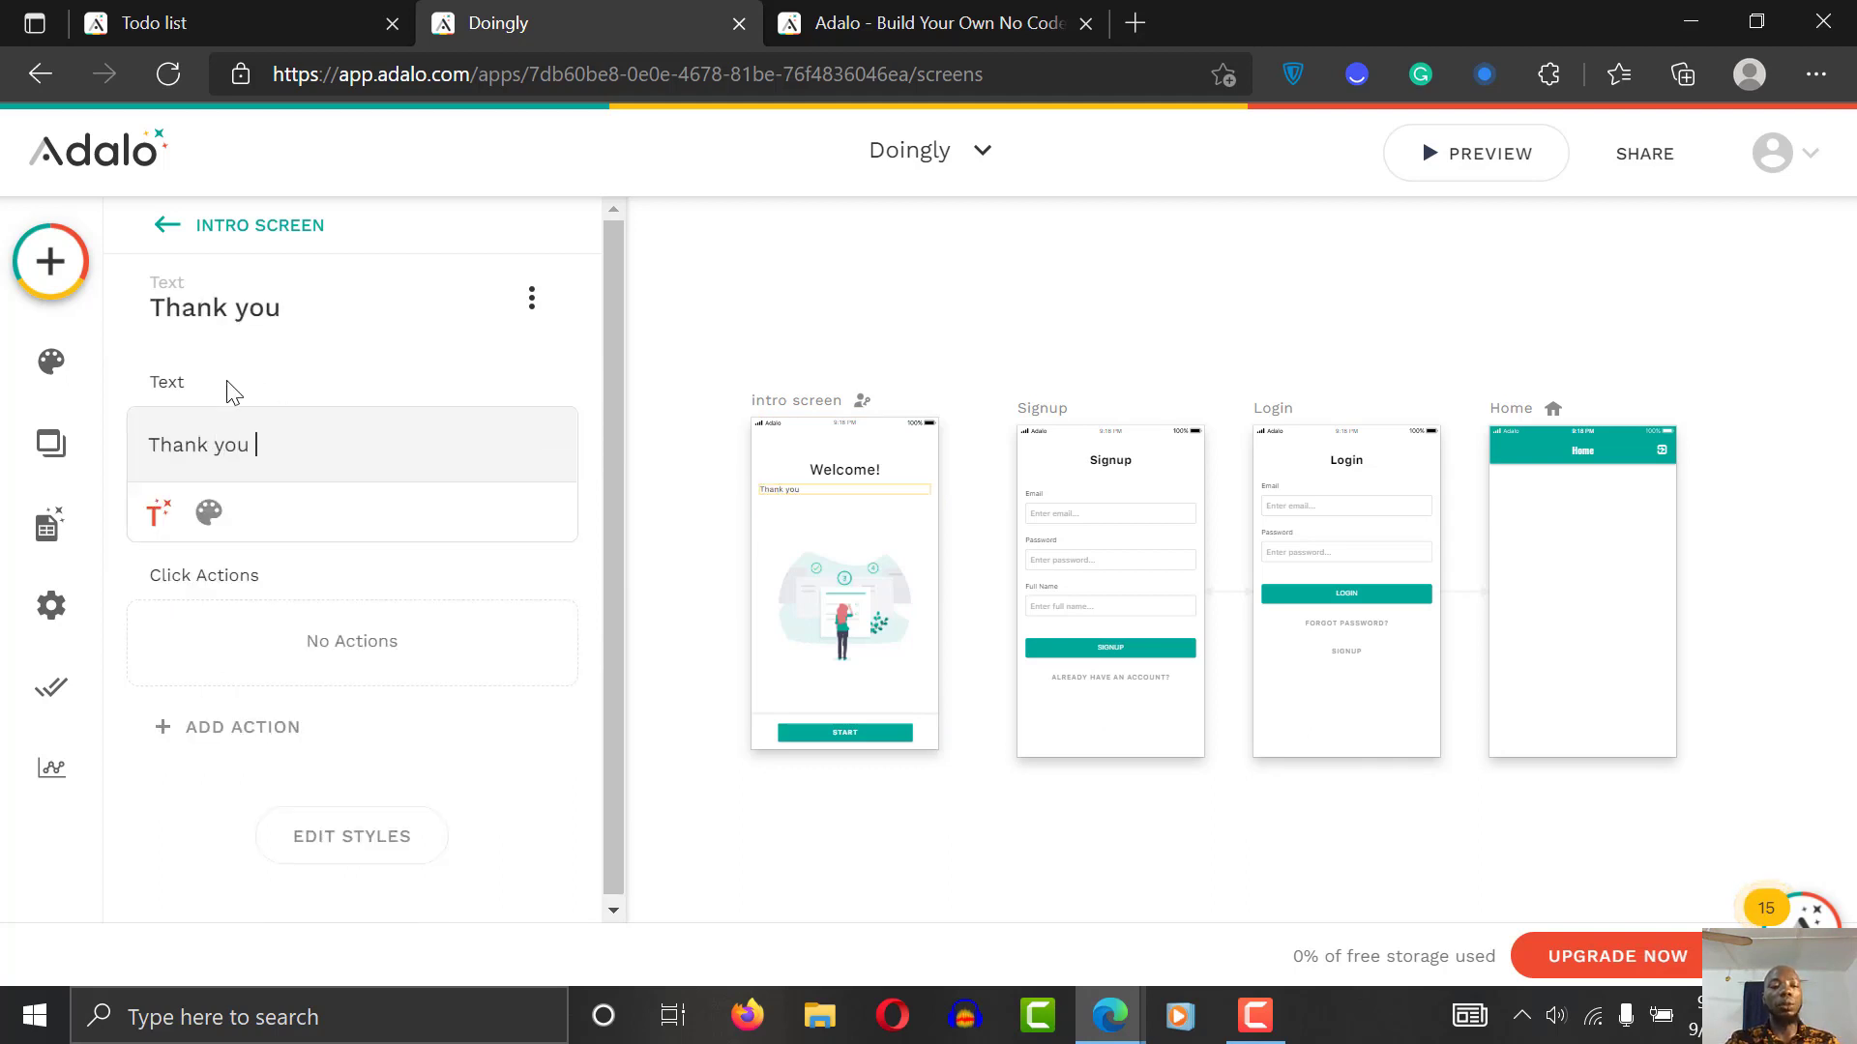
{"action": "type", "text": "for choosing the best todo li"}
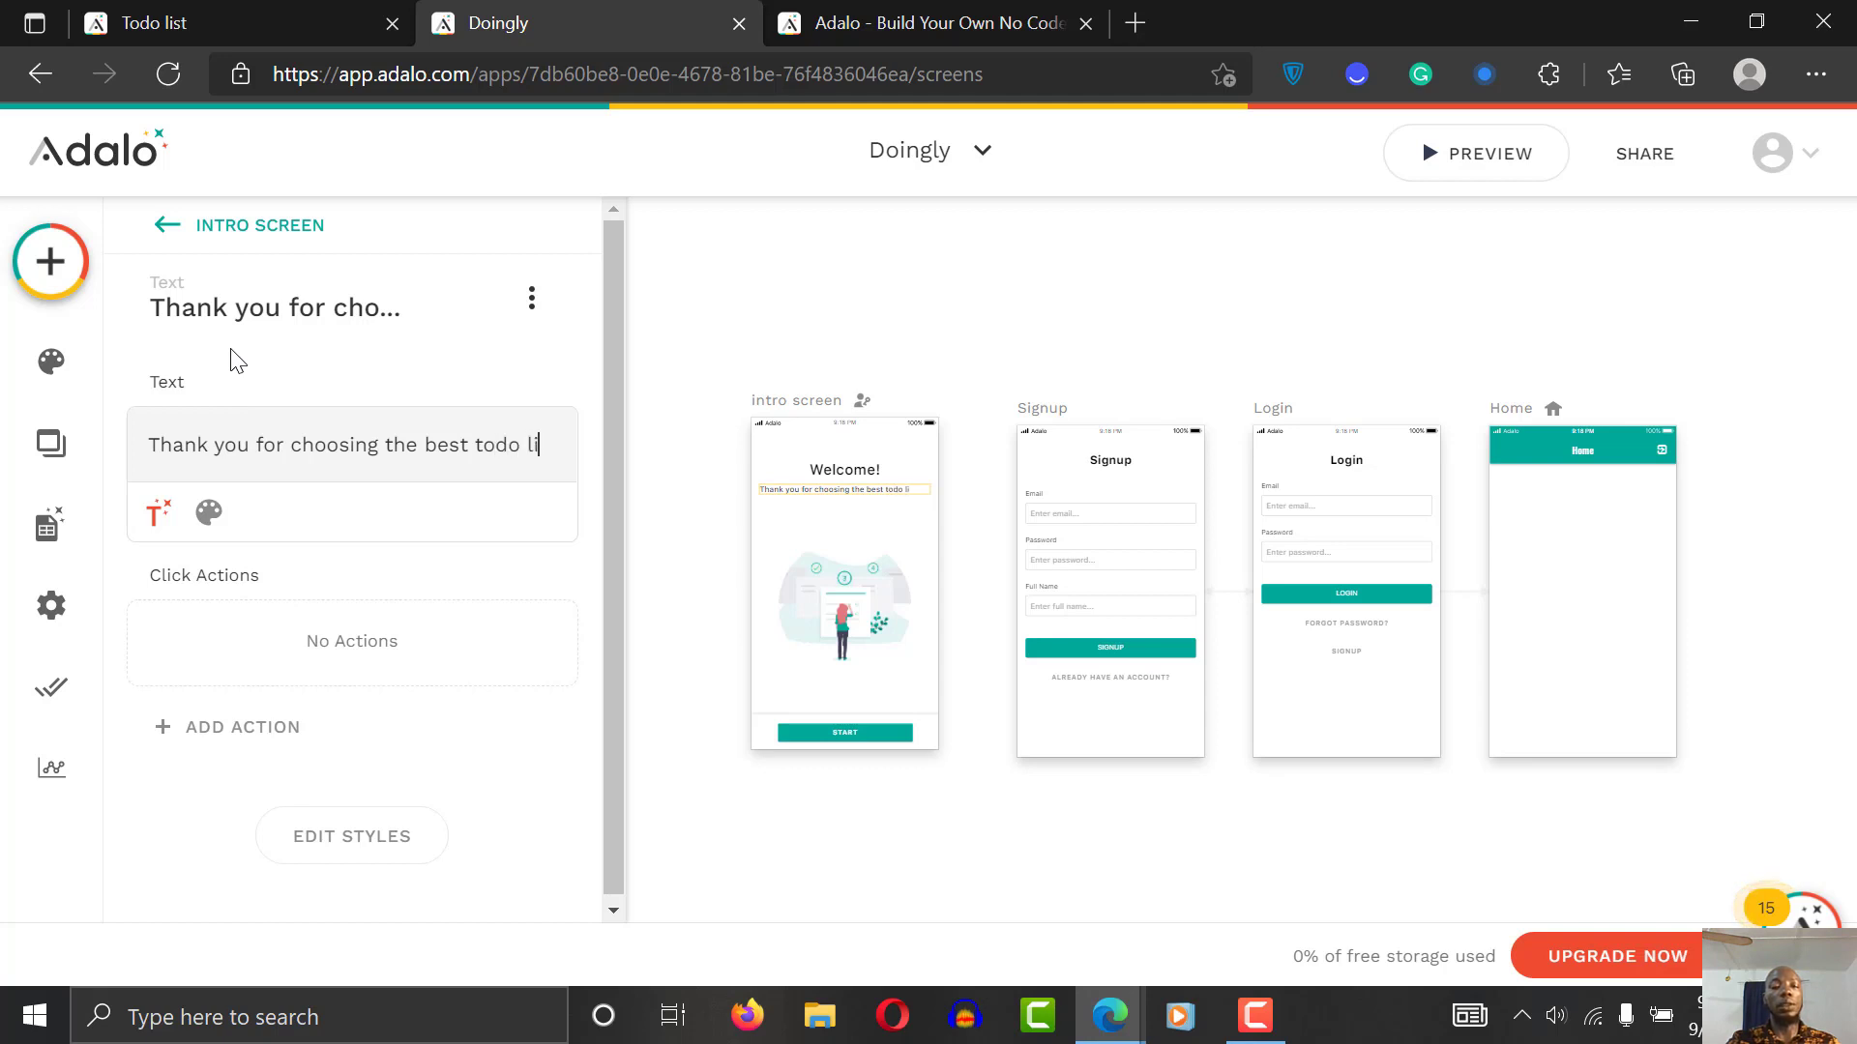
{"action": "type", "text": "st mobil"}
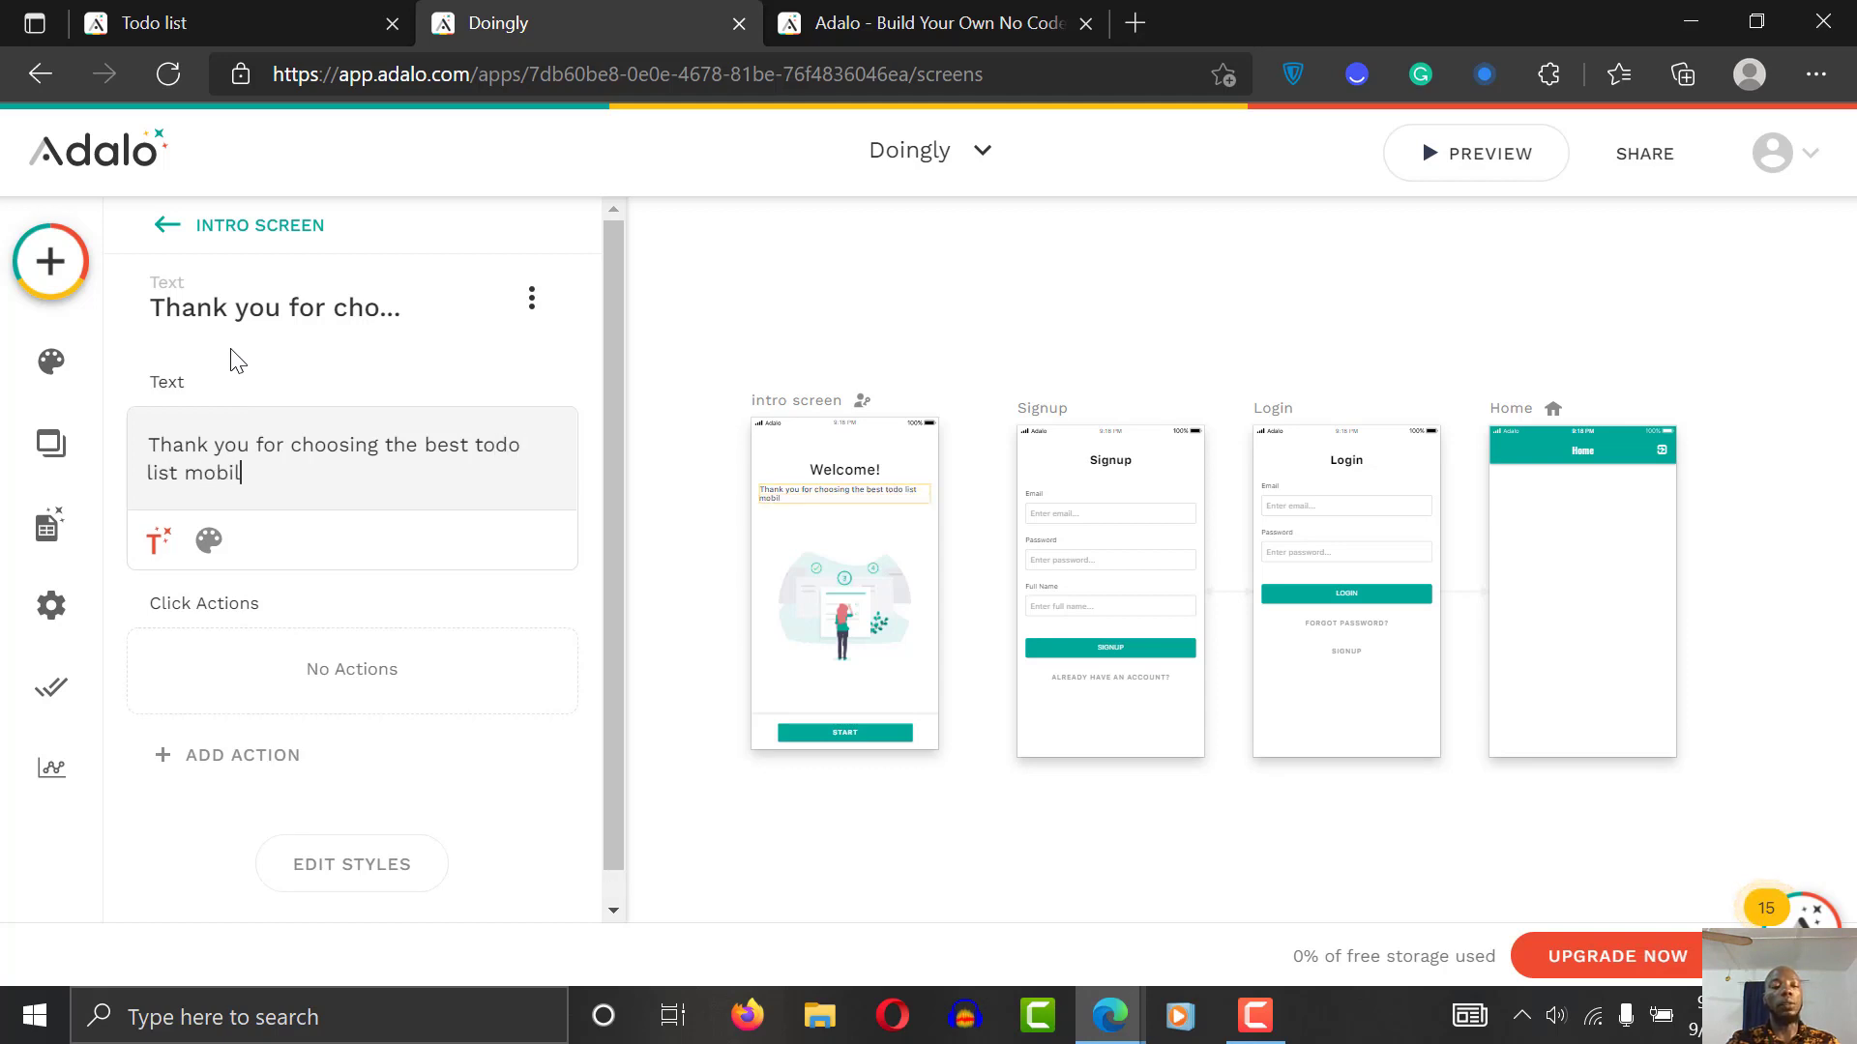
{"action": "type", "text": "e application."}
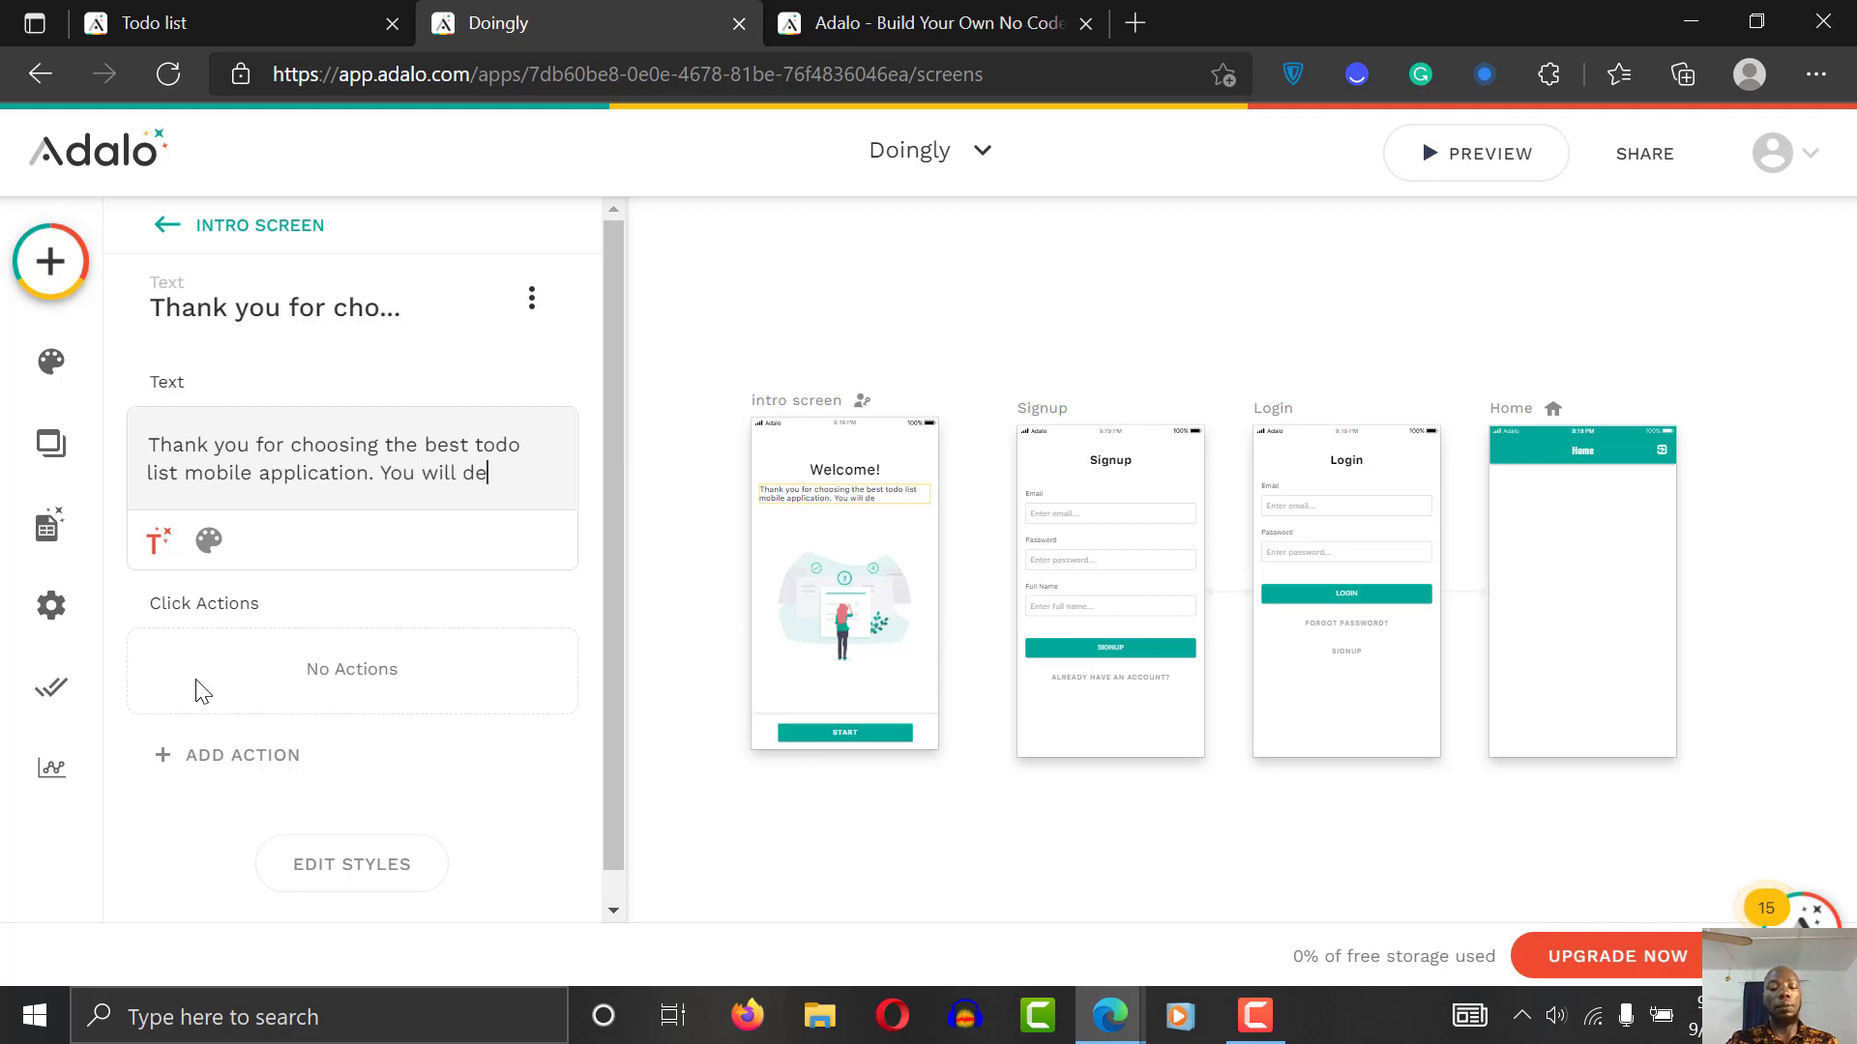
{"action": "type", "text": "You will definately "}
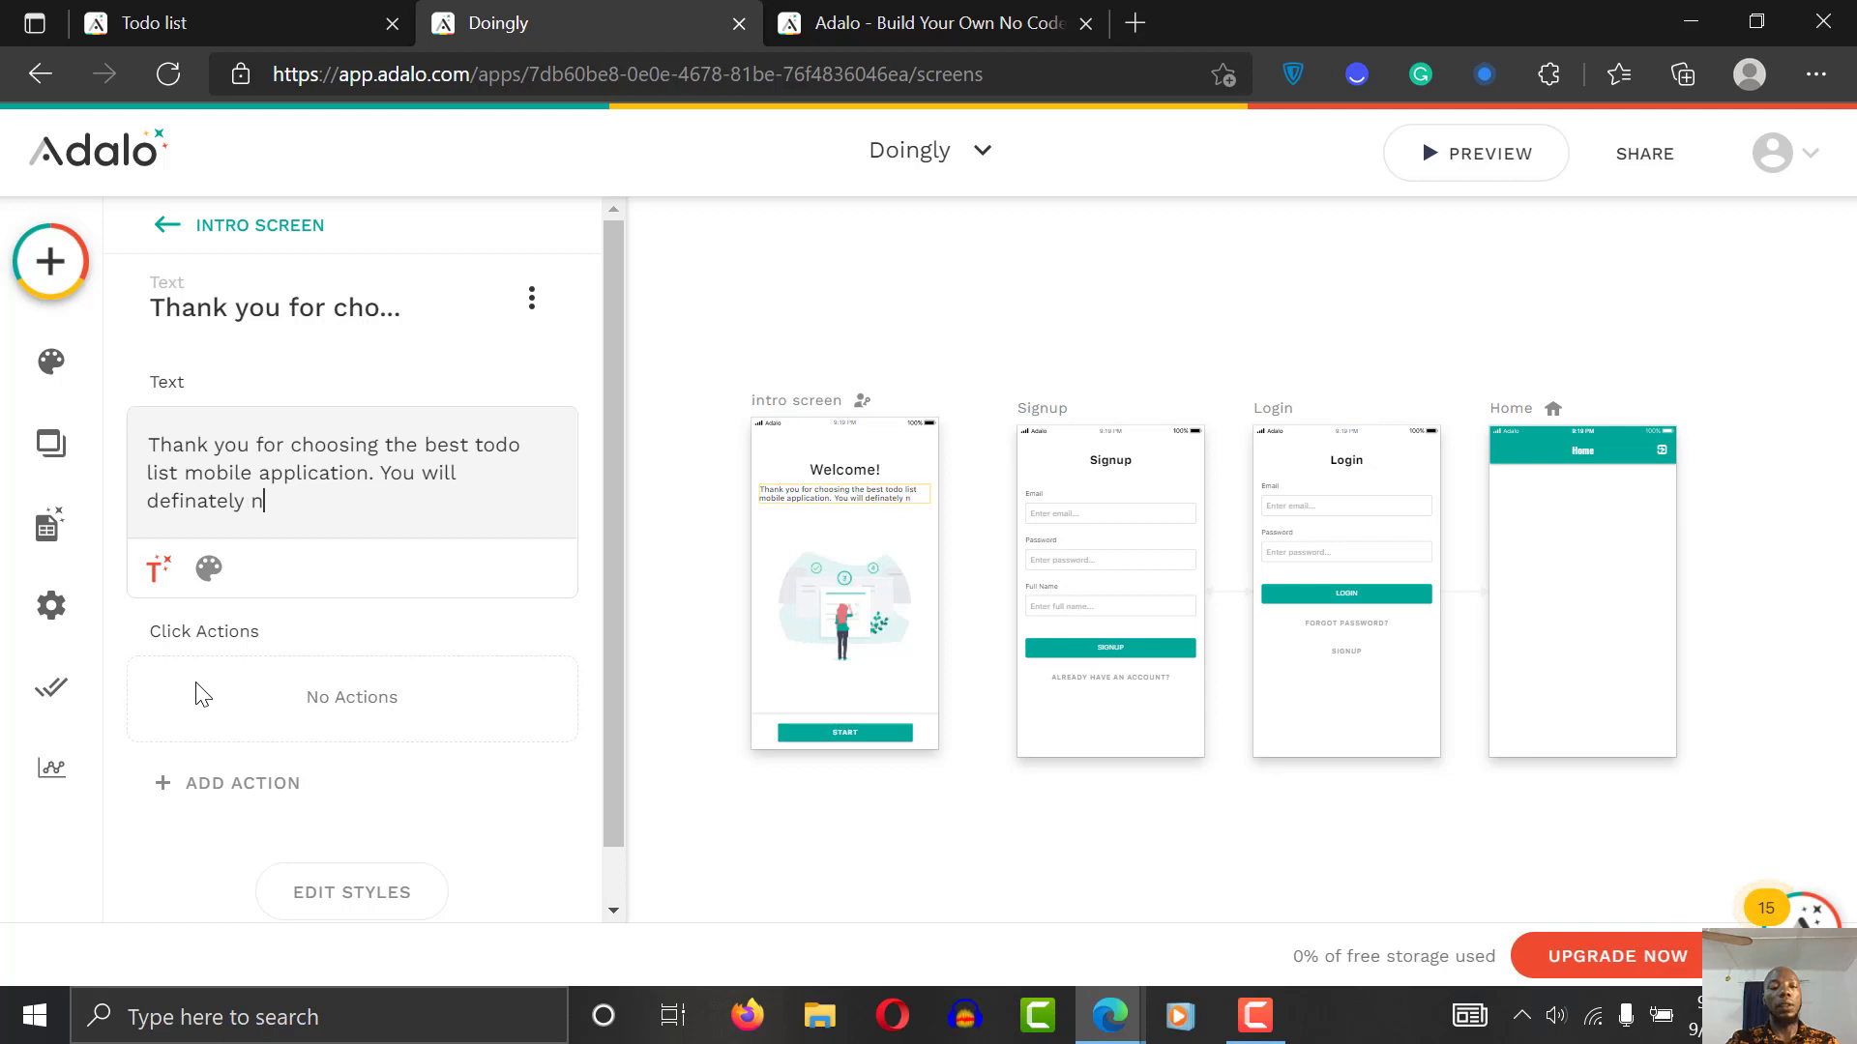
{"action": "type", "text": "not re"}
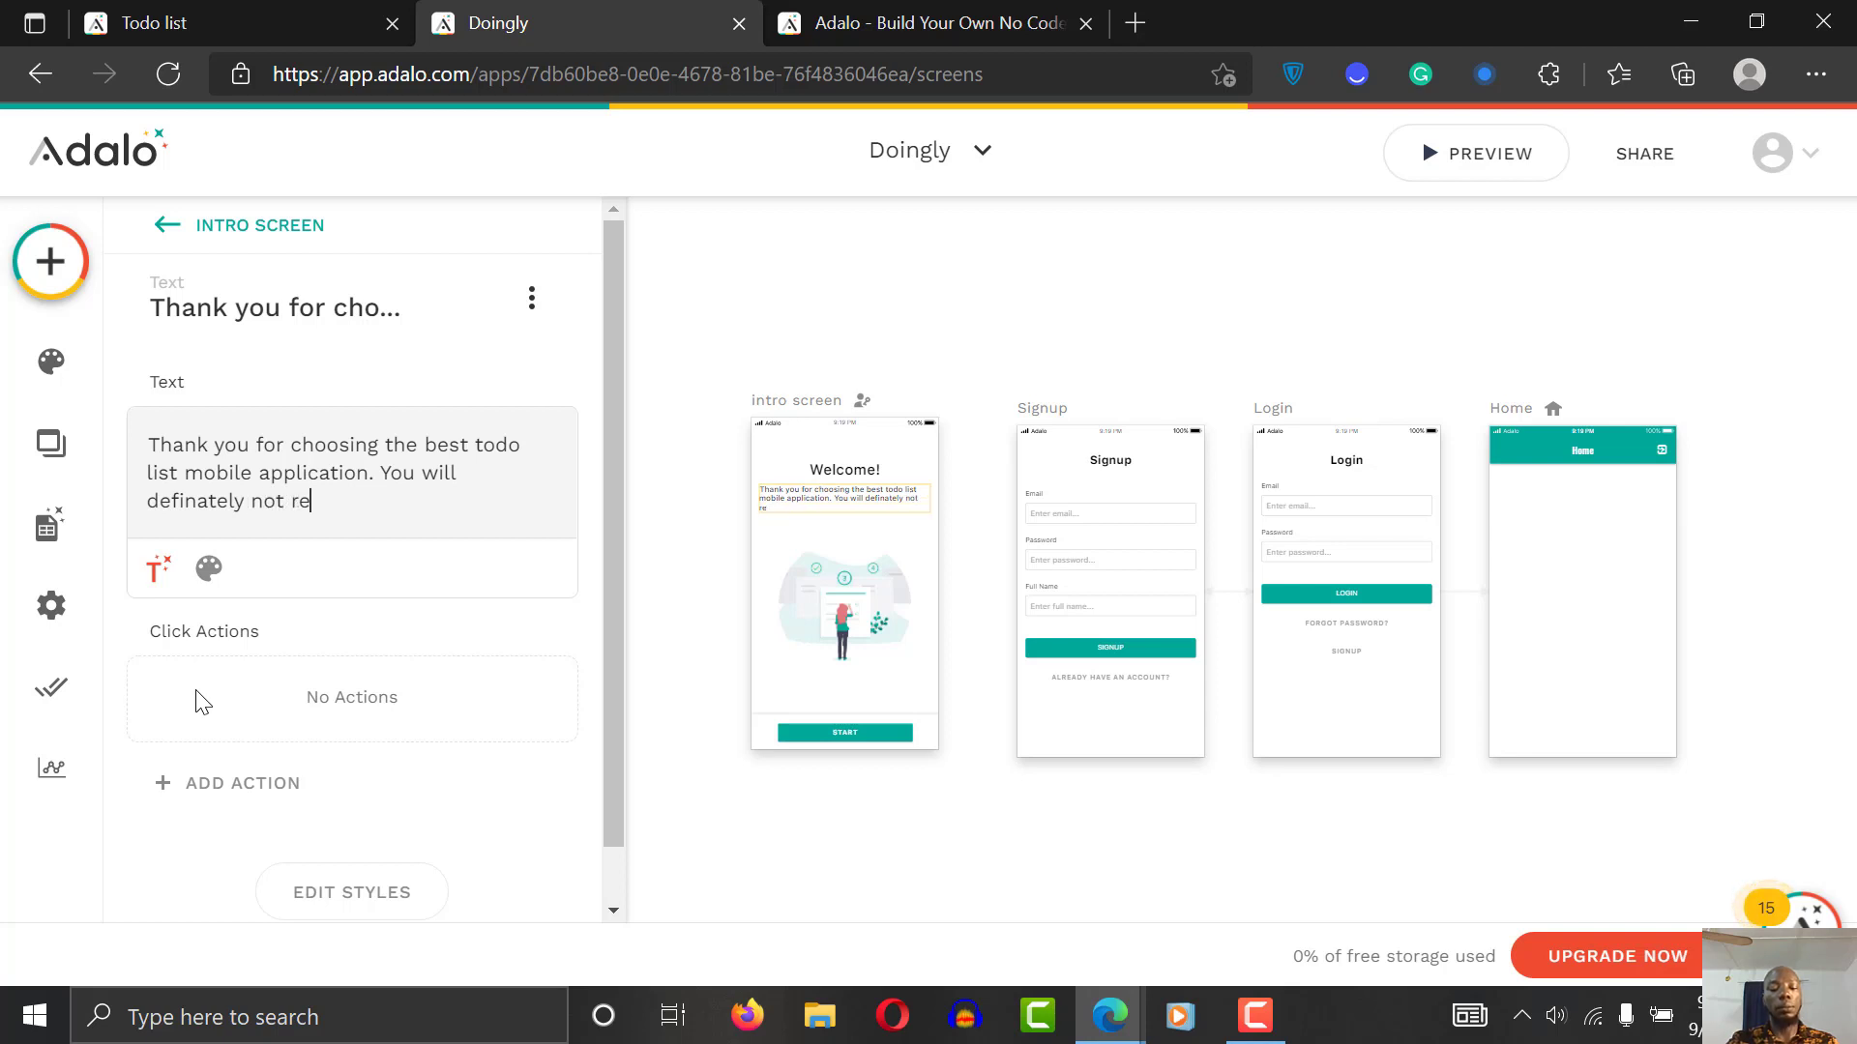
{"action": "type", "text": "fgret it."}
Step: Shift the illustration slightly left and relabel the START button 'Get Started'
{"action": "left_click", "coordinate": [847, 610]}
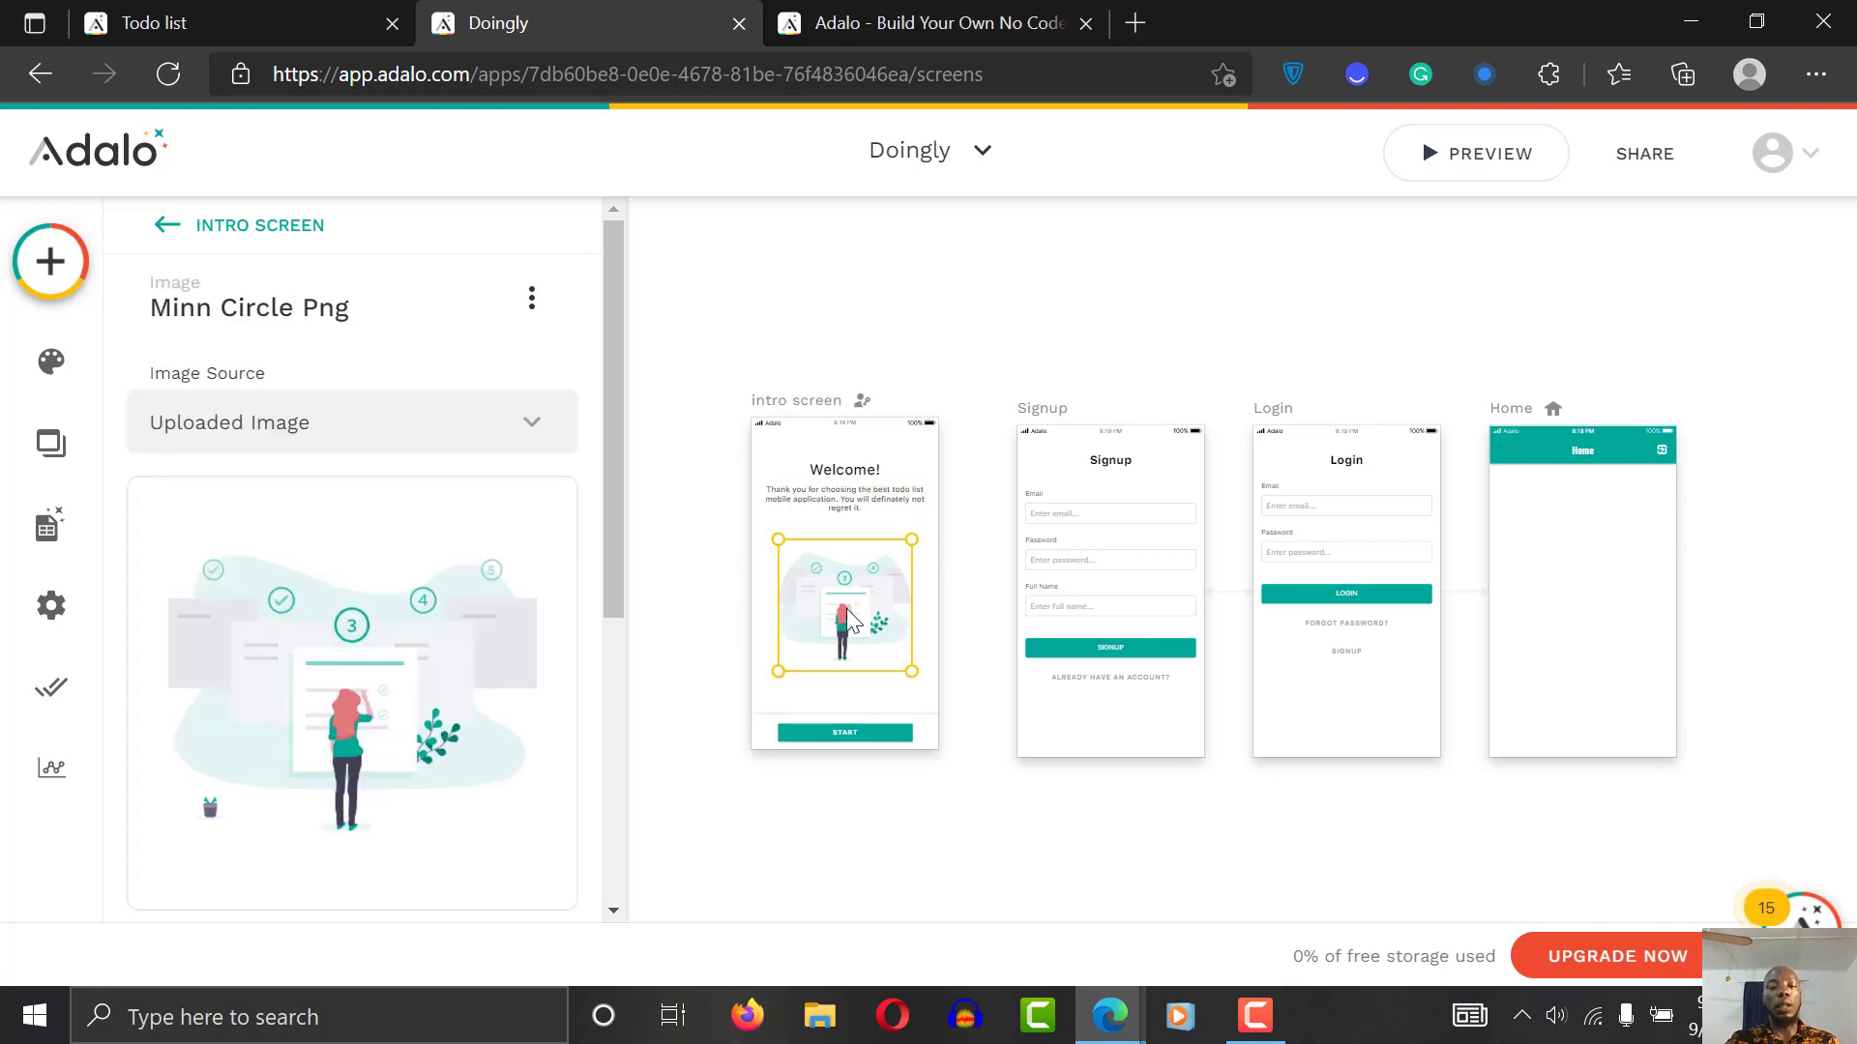
{"action": "left_click_drag", "start_coordinate": [847, 611], "coordinate": [843, 611]}
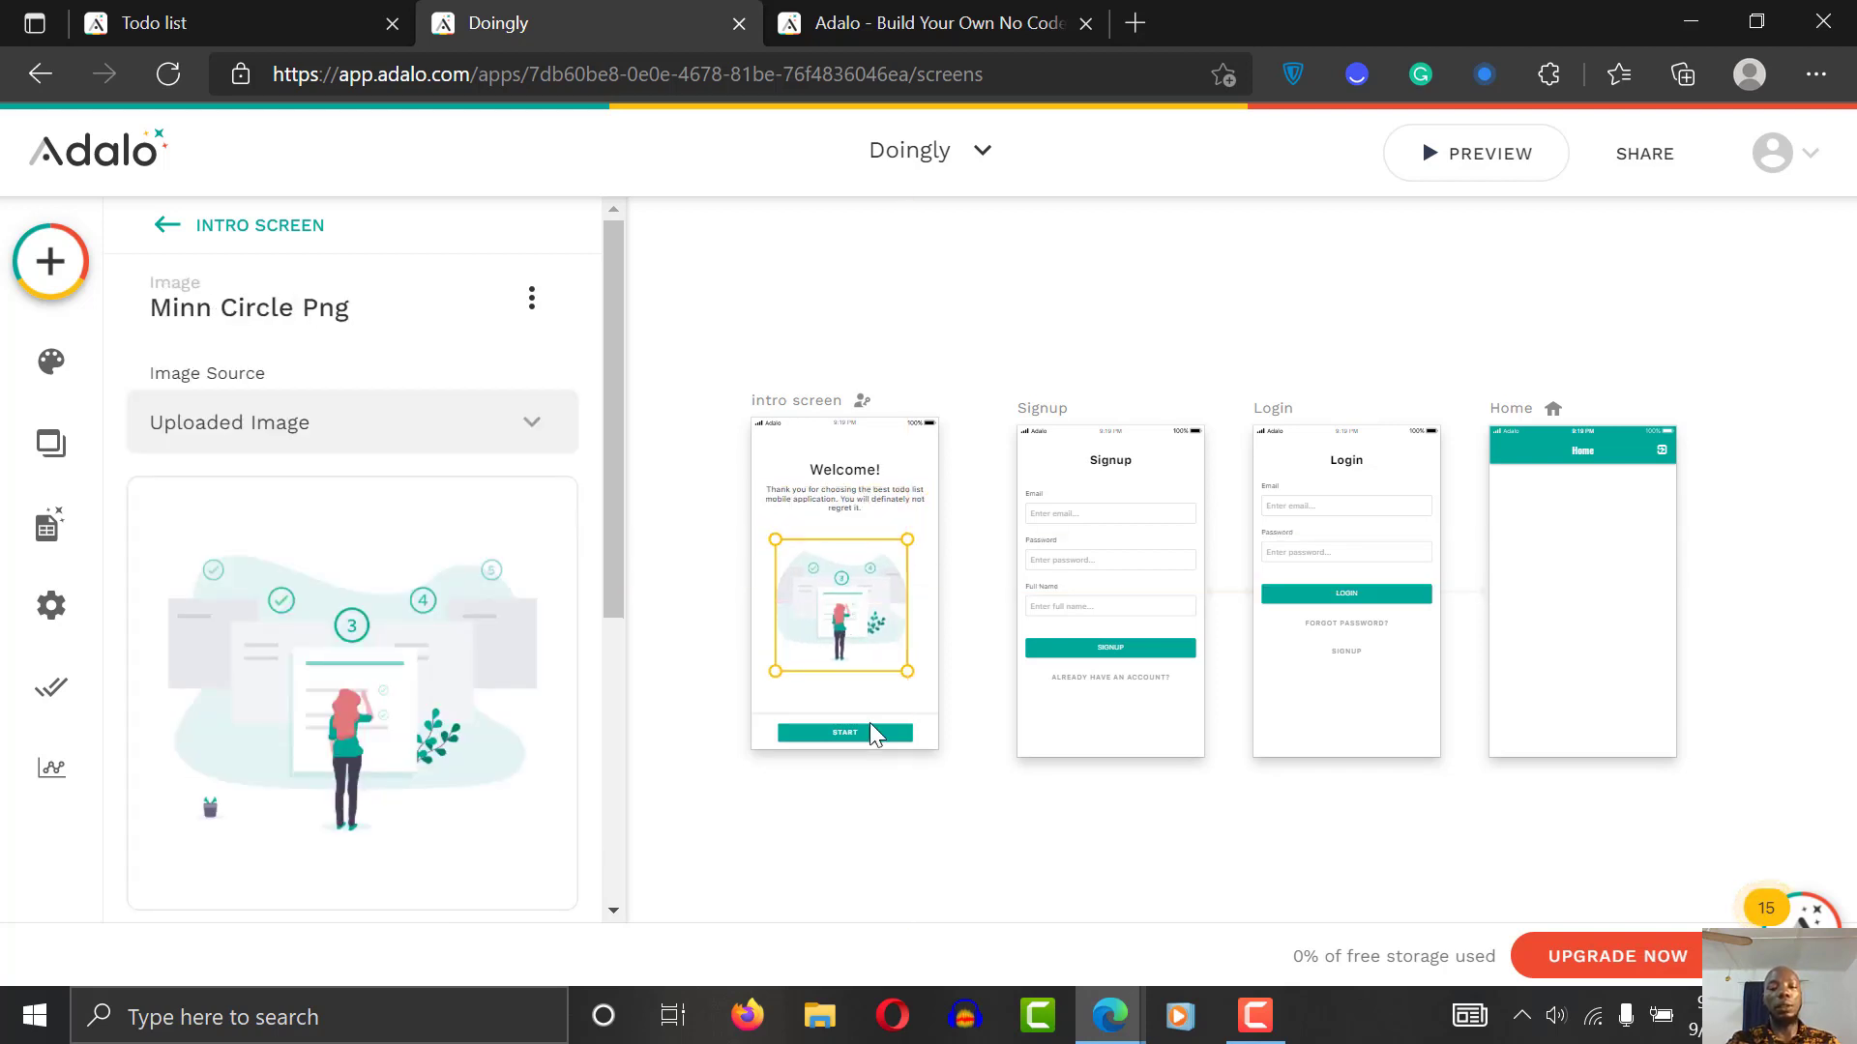
{"action": "left_click", "coordinate": [853, 733]}
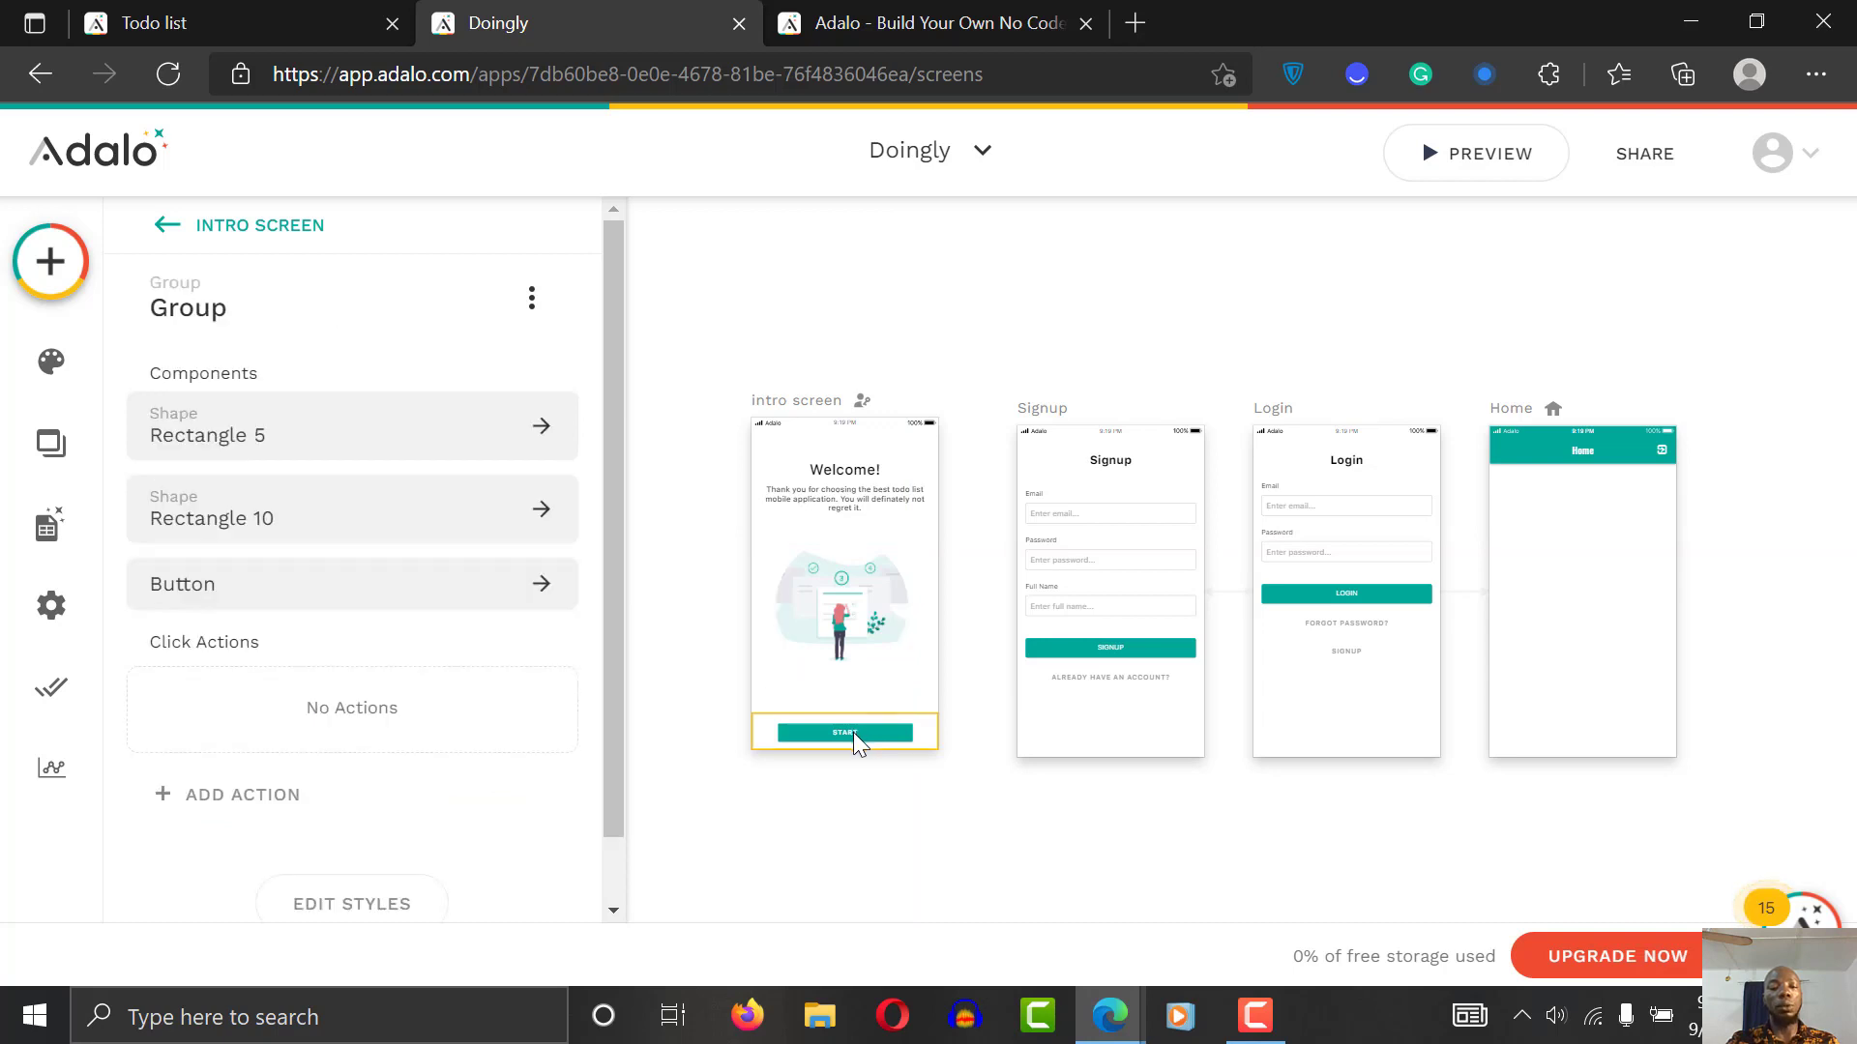
{"action": "left_click", "coordinate": [853, 733]}
{"action": "scroll", "coordinate": [618, 706], "scroll_direction": "down", "scroll_amount": 2}
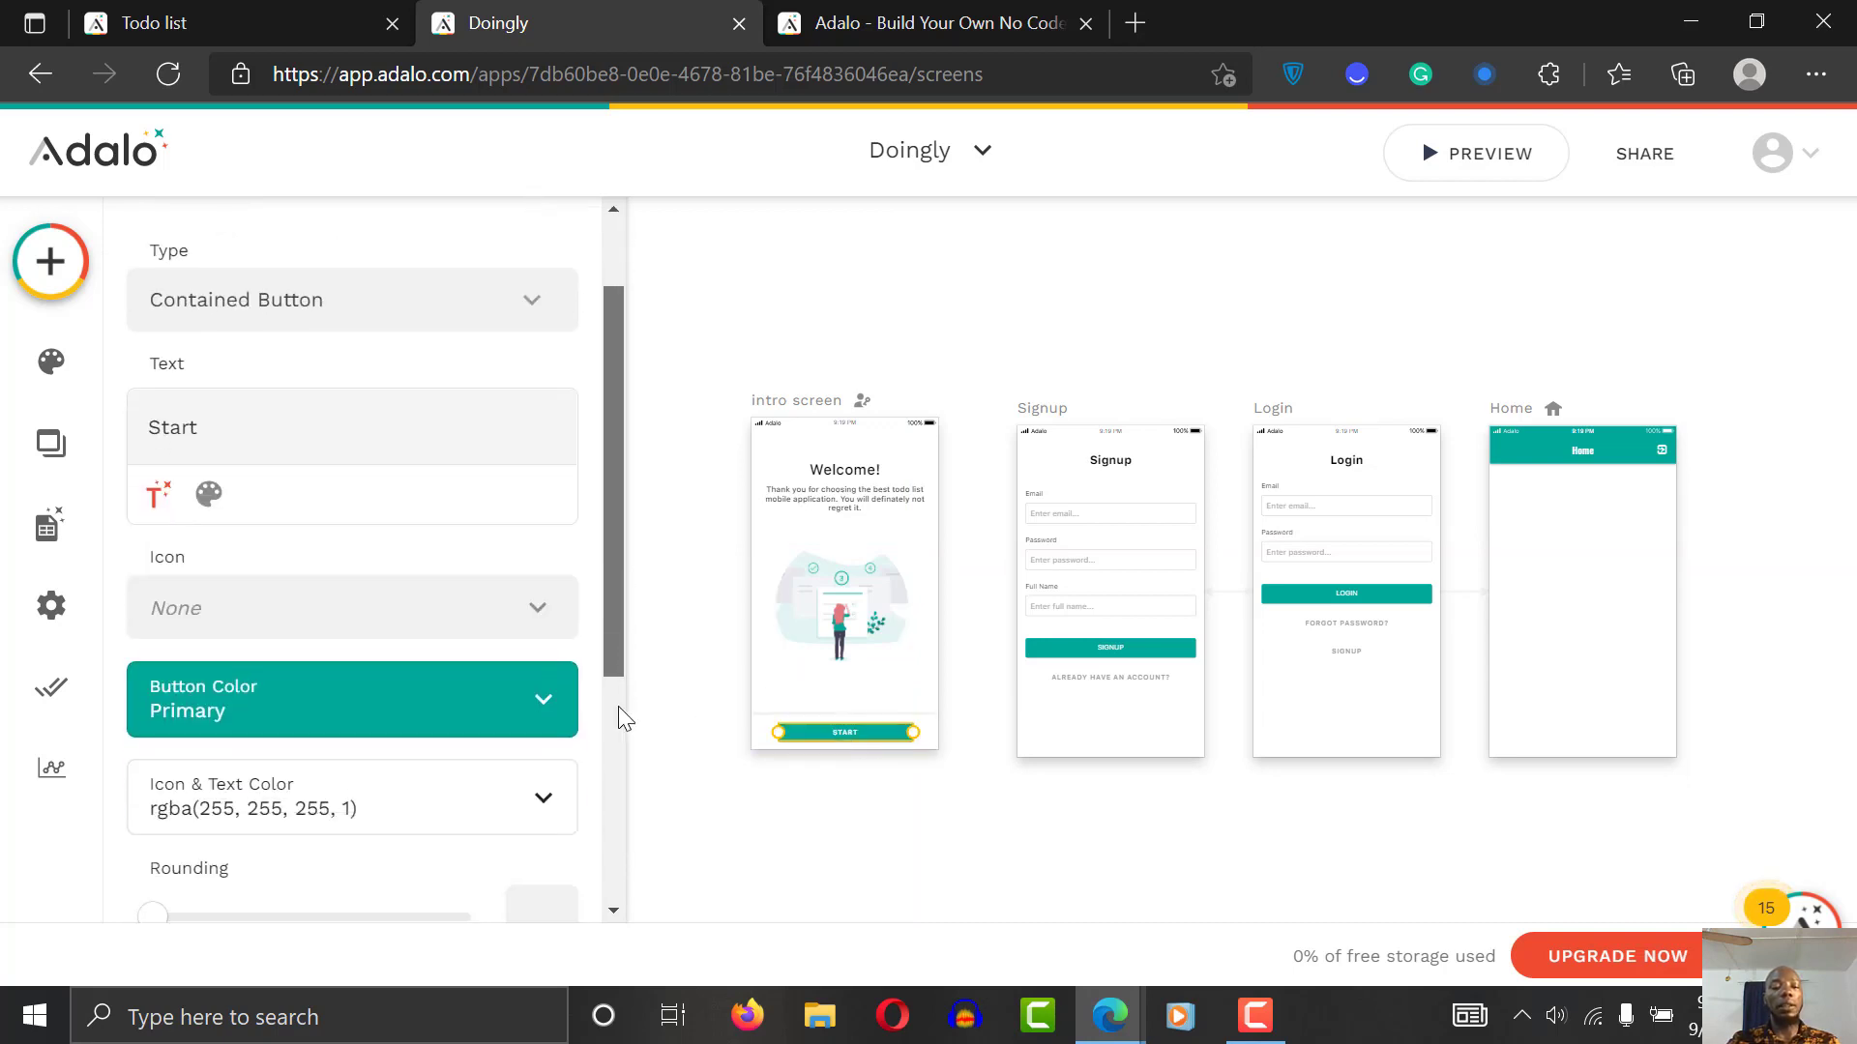
{"action": "scroll", "coordinate": [618, 706], "scroll_direction": "down", "scroll_amount": 3}
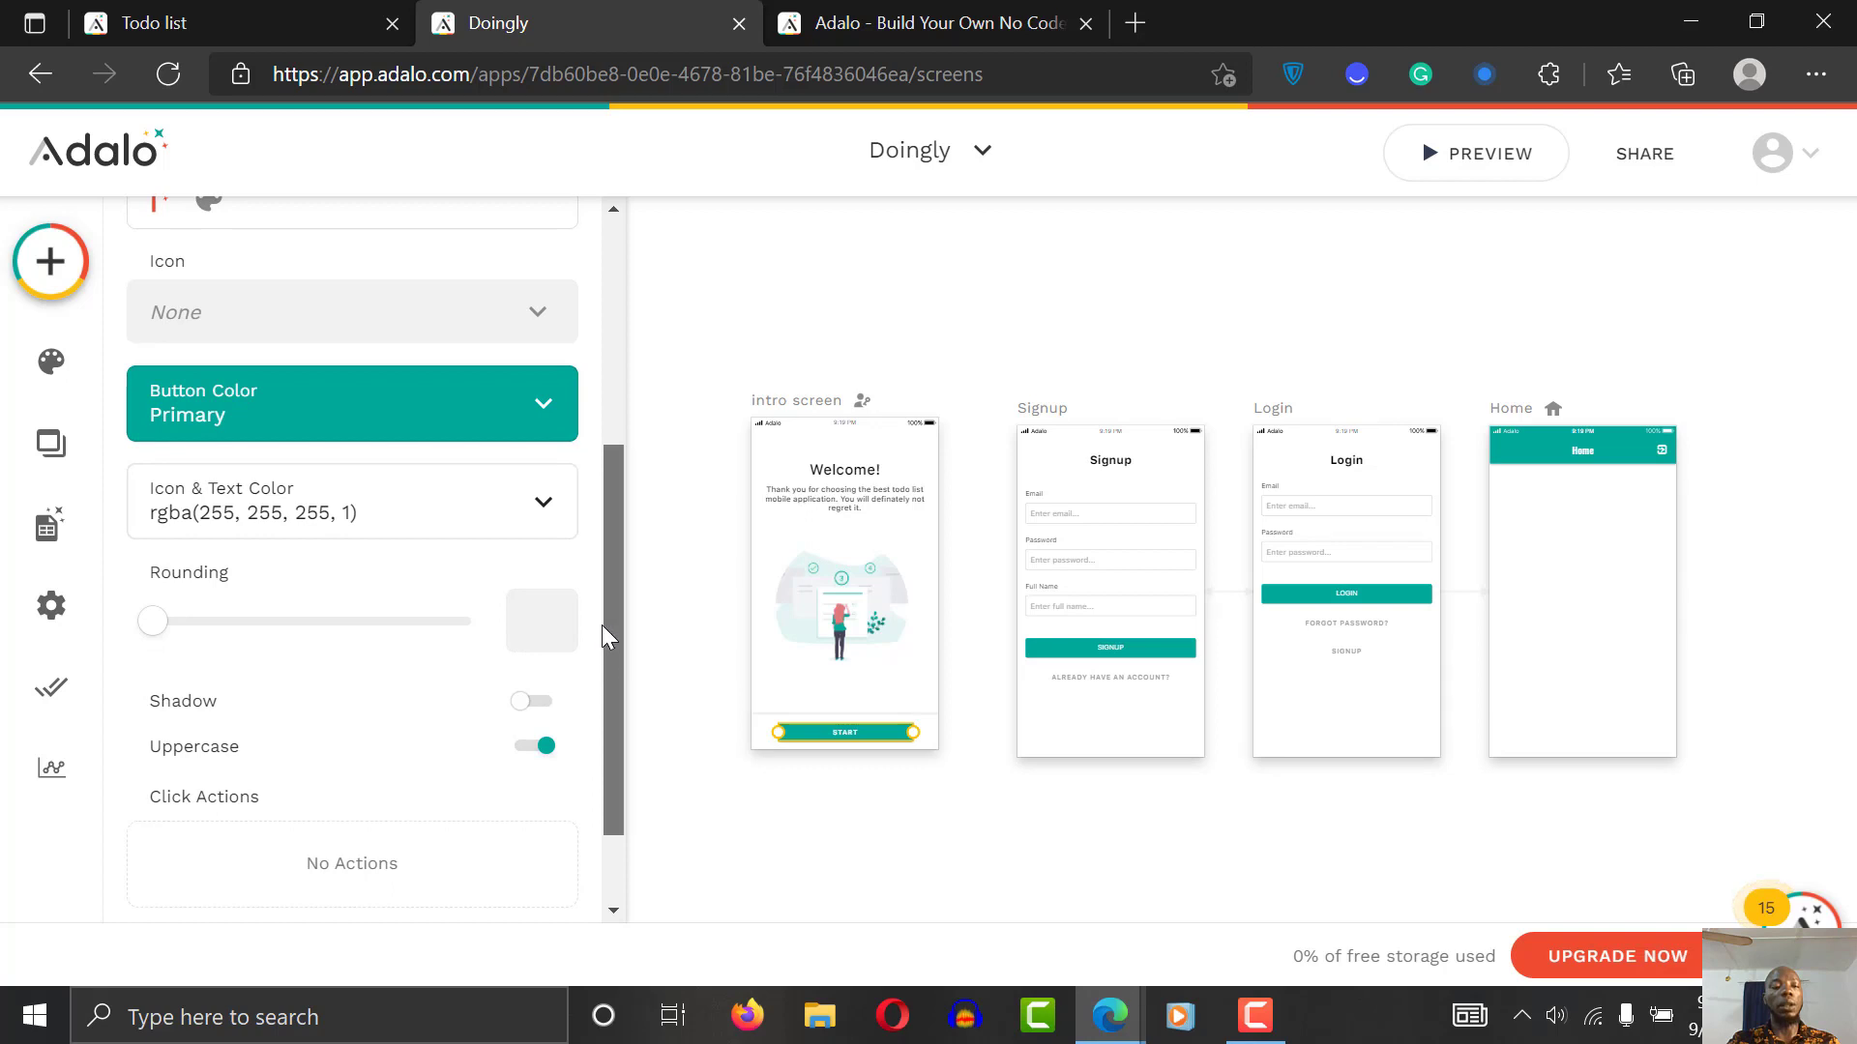
{"action": "scroll", "coordinate": [602, 628], "scroll_direction": "up", "scroll_amount": 4}
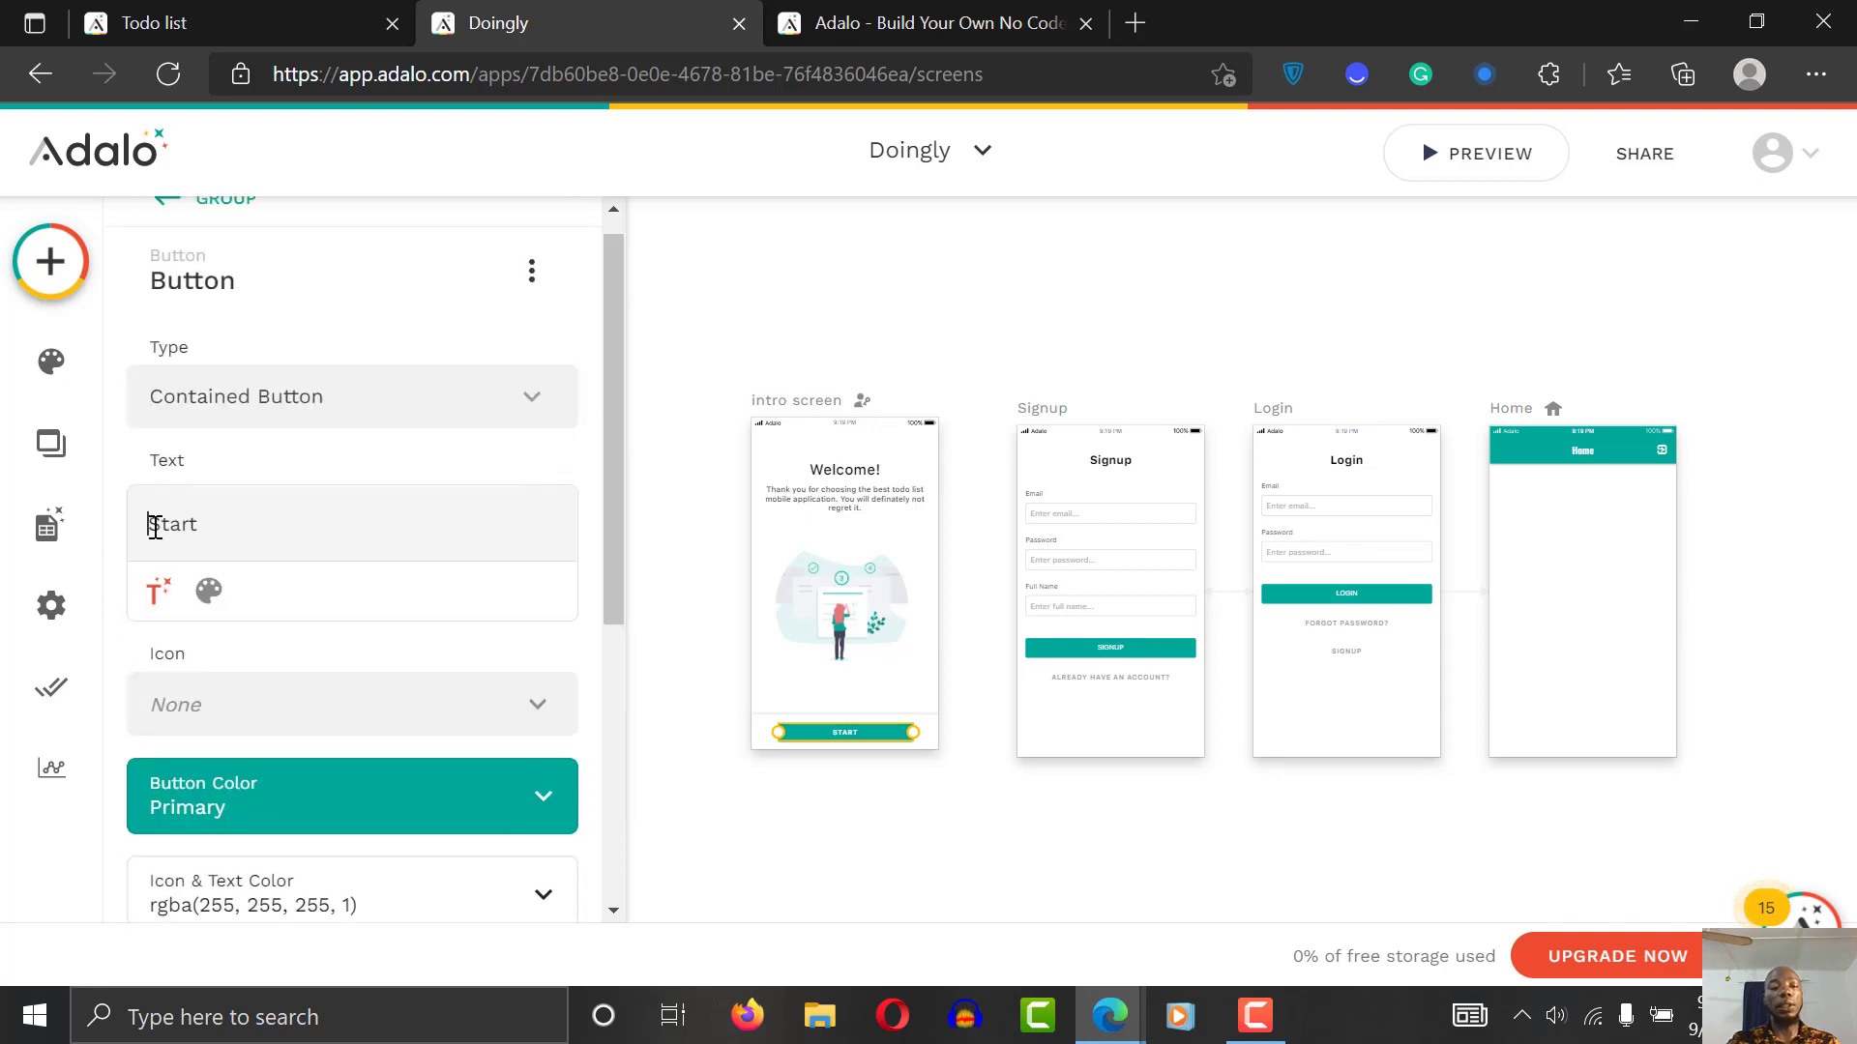
{"action": "left_click", "coordinate": [155, 527]}
{"action": "type", "text": "Get "}
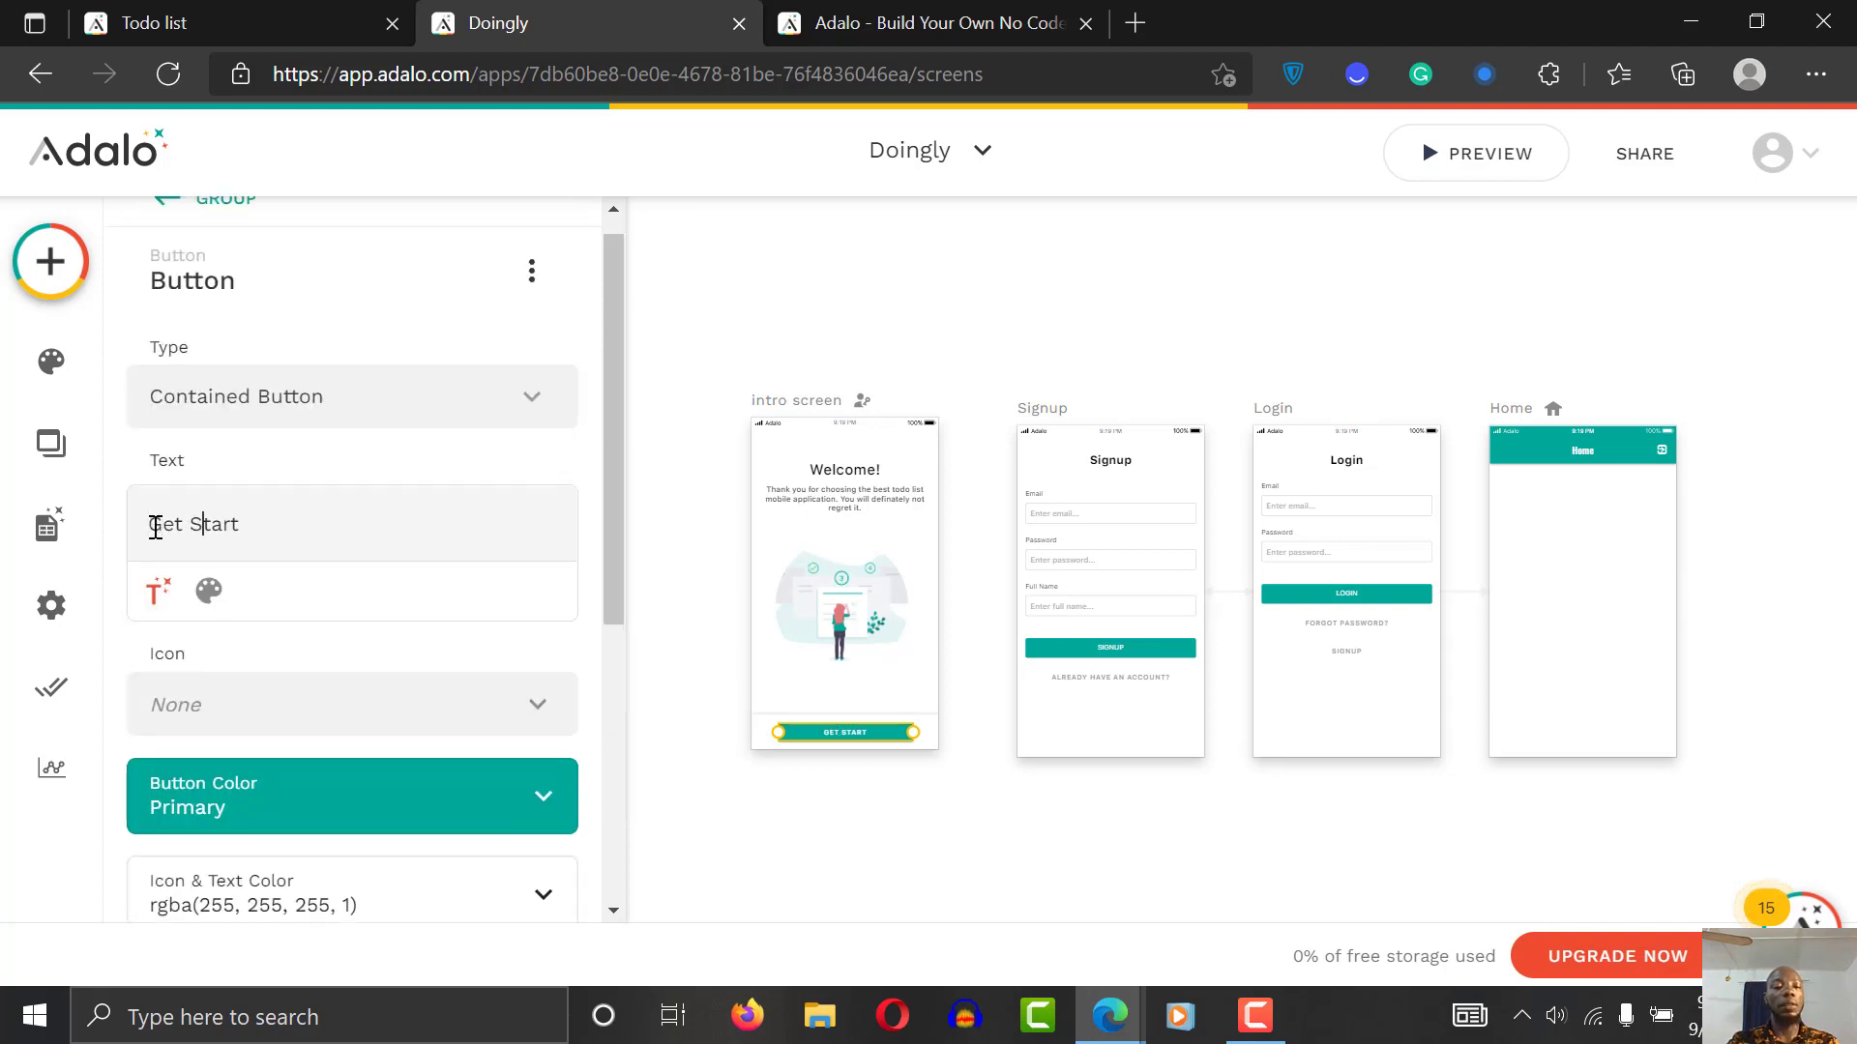
{"action": "type", "text": "ed"}
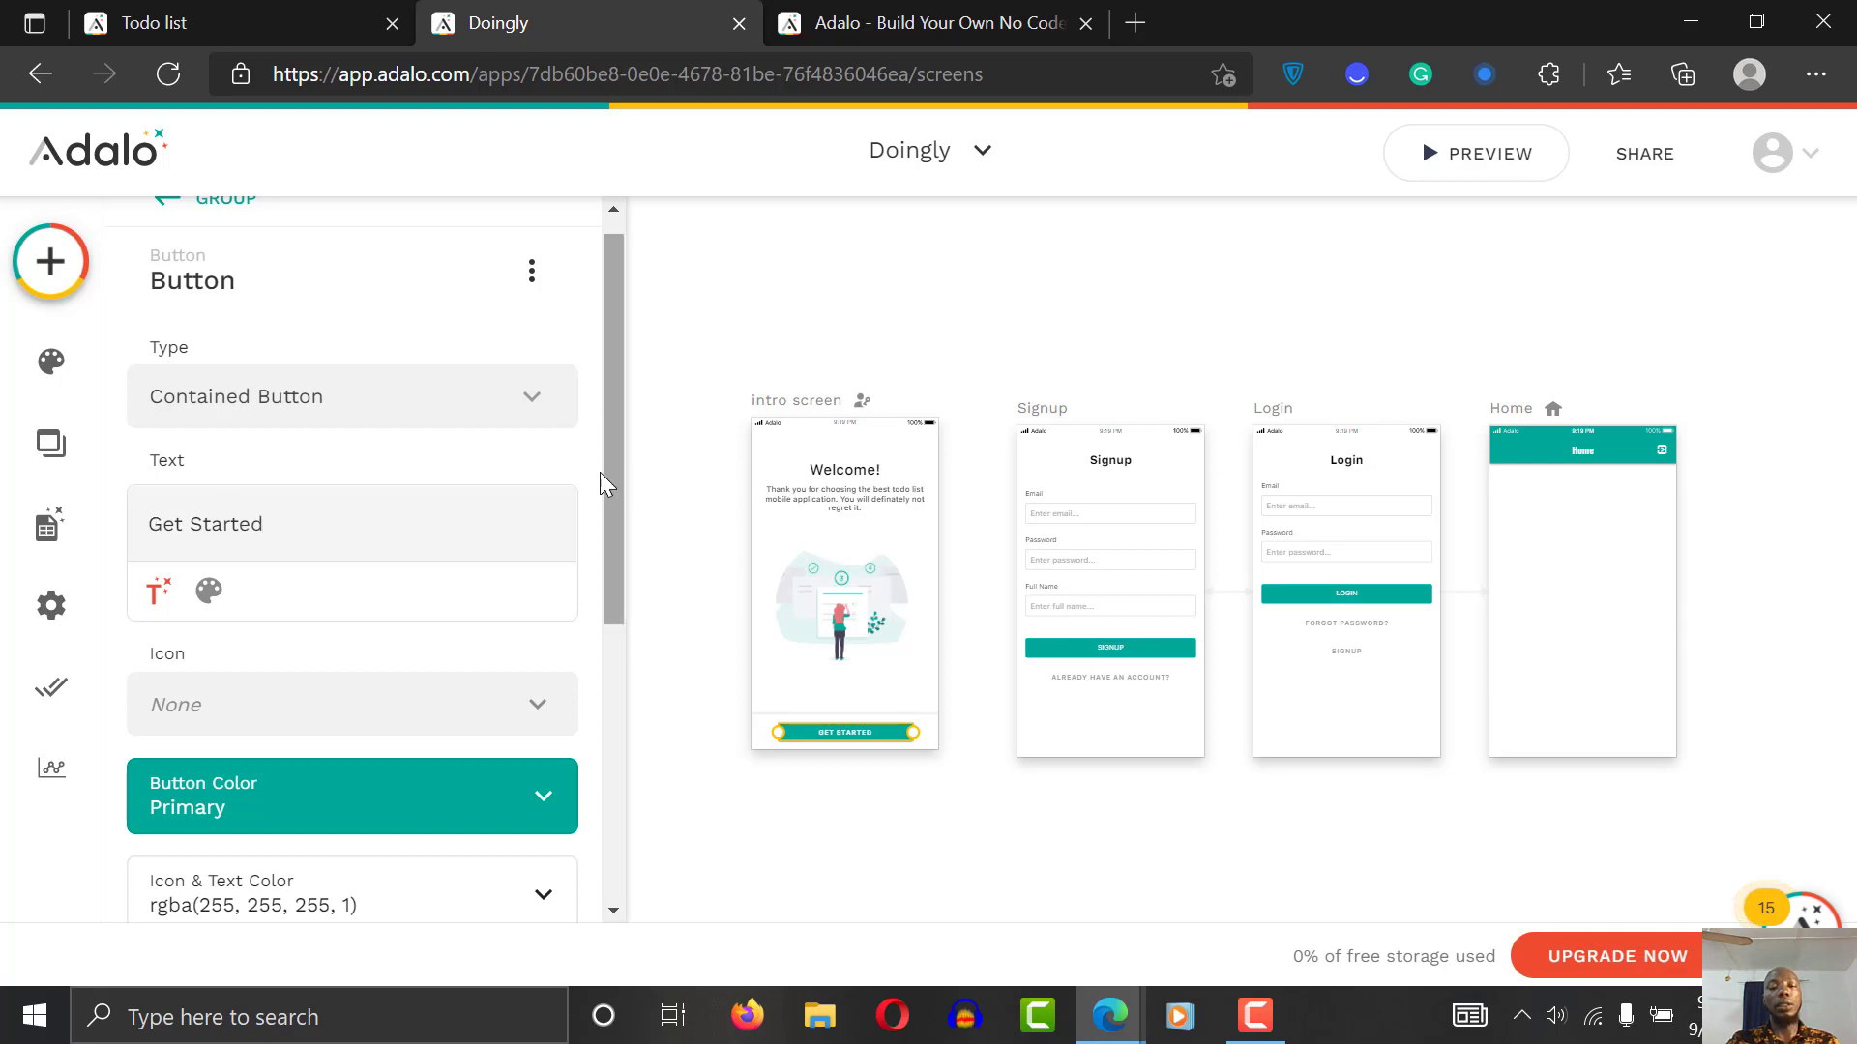
{"action": "left_click_drag", "start_coordinate": [612, 478], "coordinate": [624, 396]}
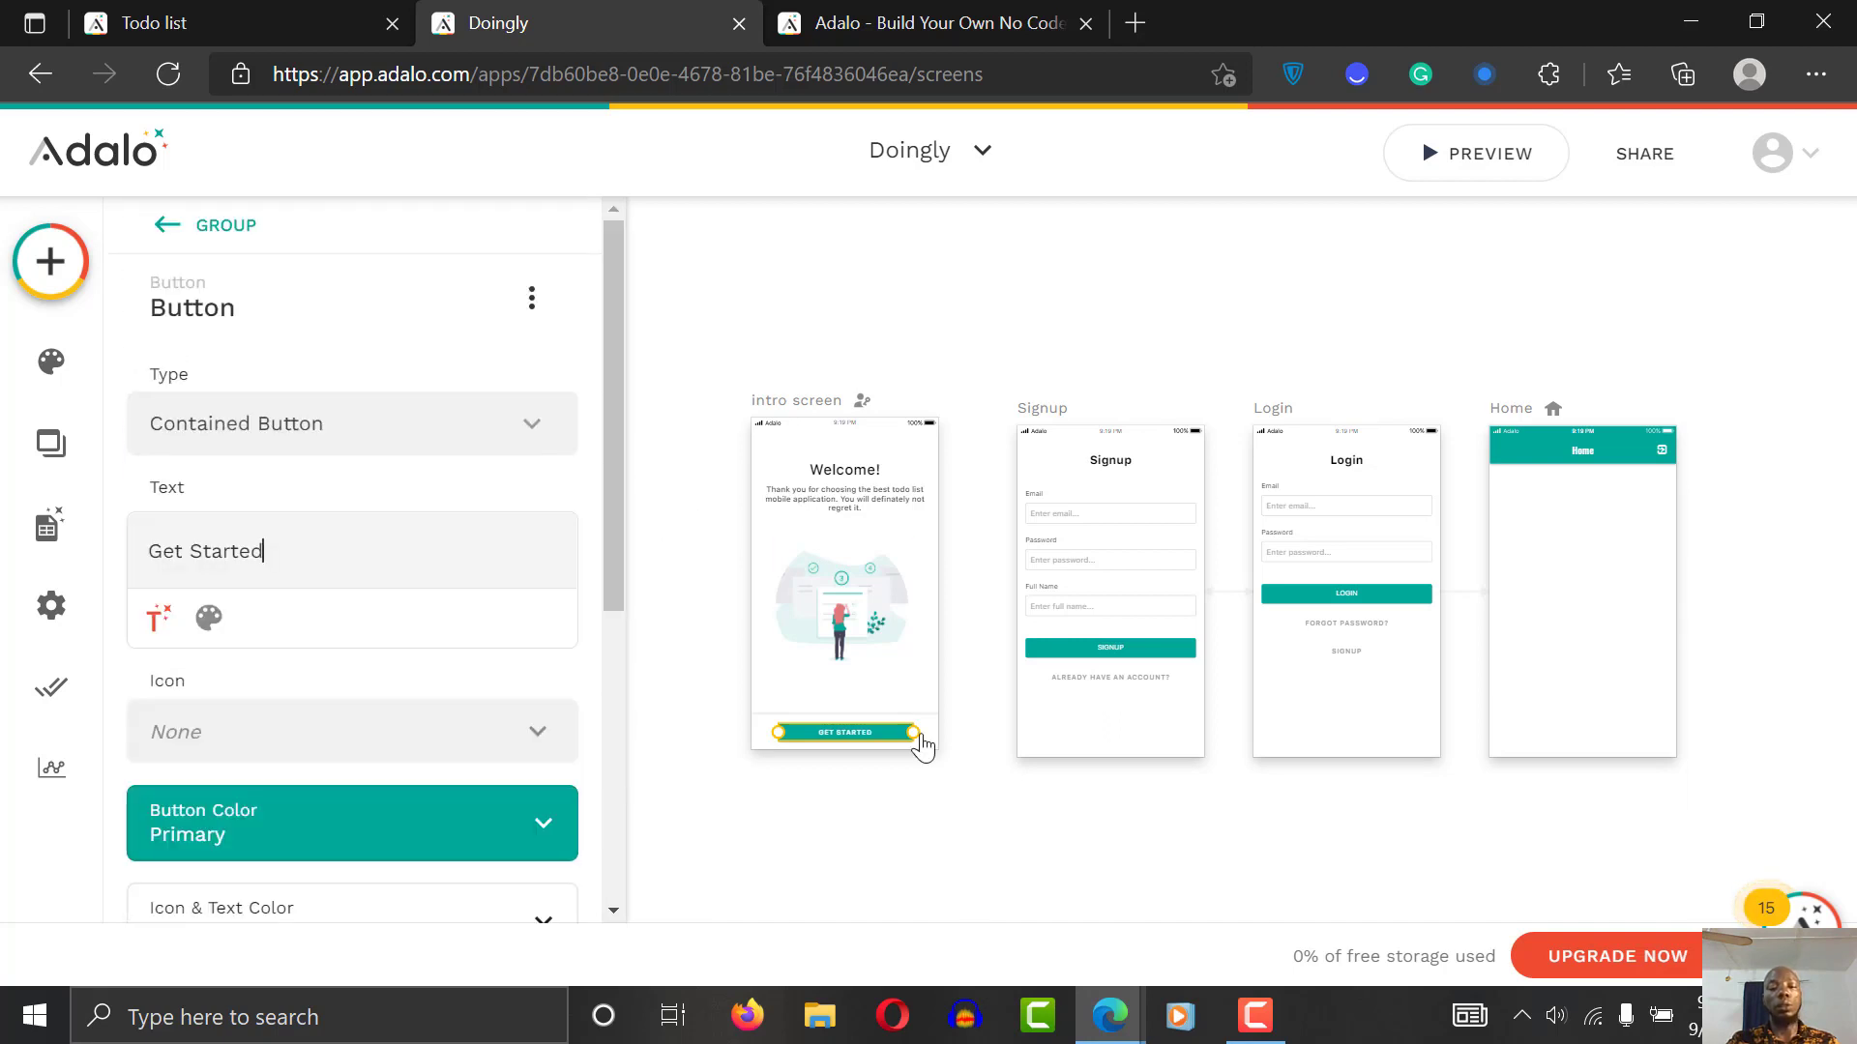
{"action": "left_click", "coordinate": [895, 709]}
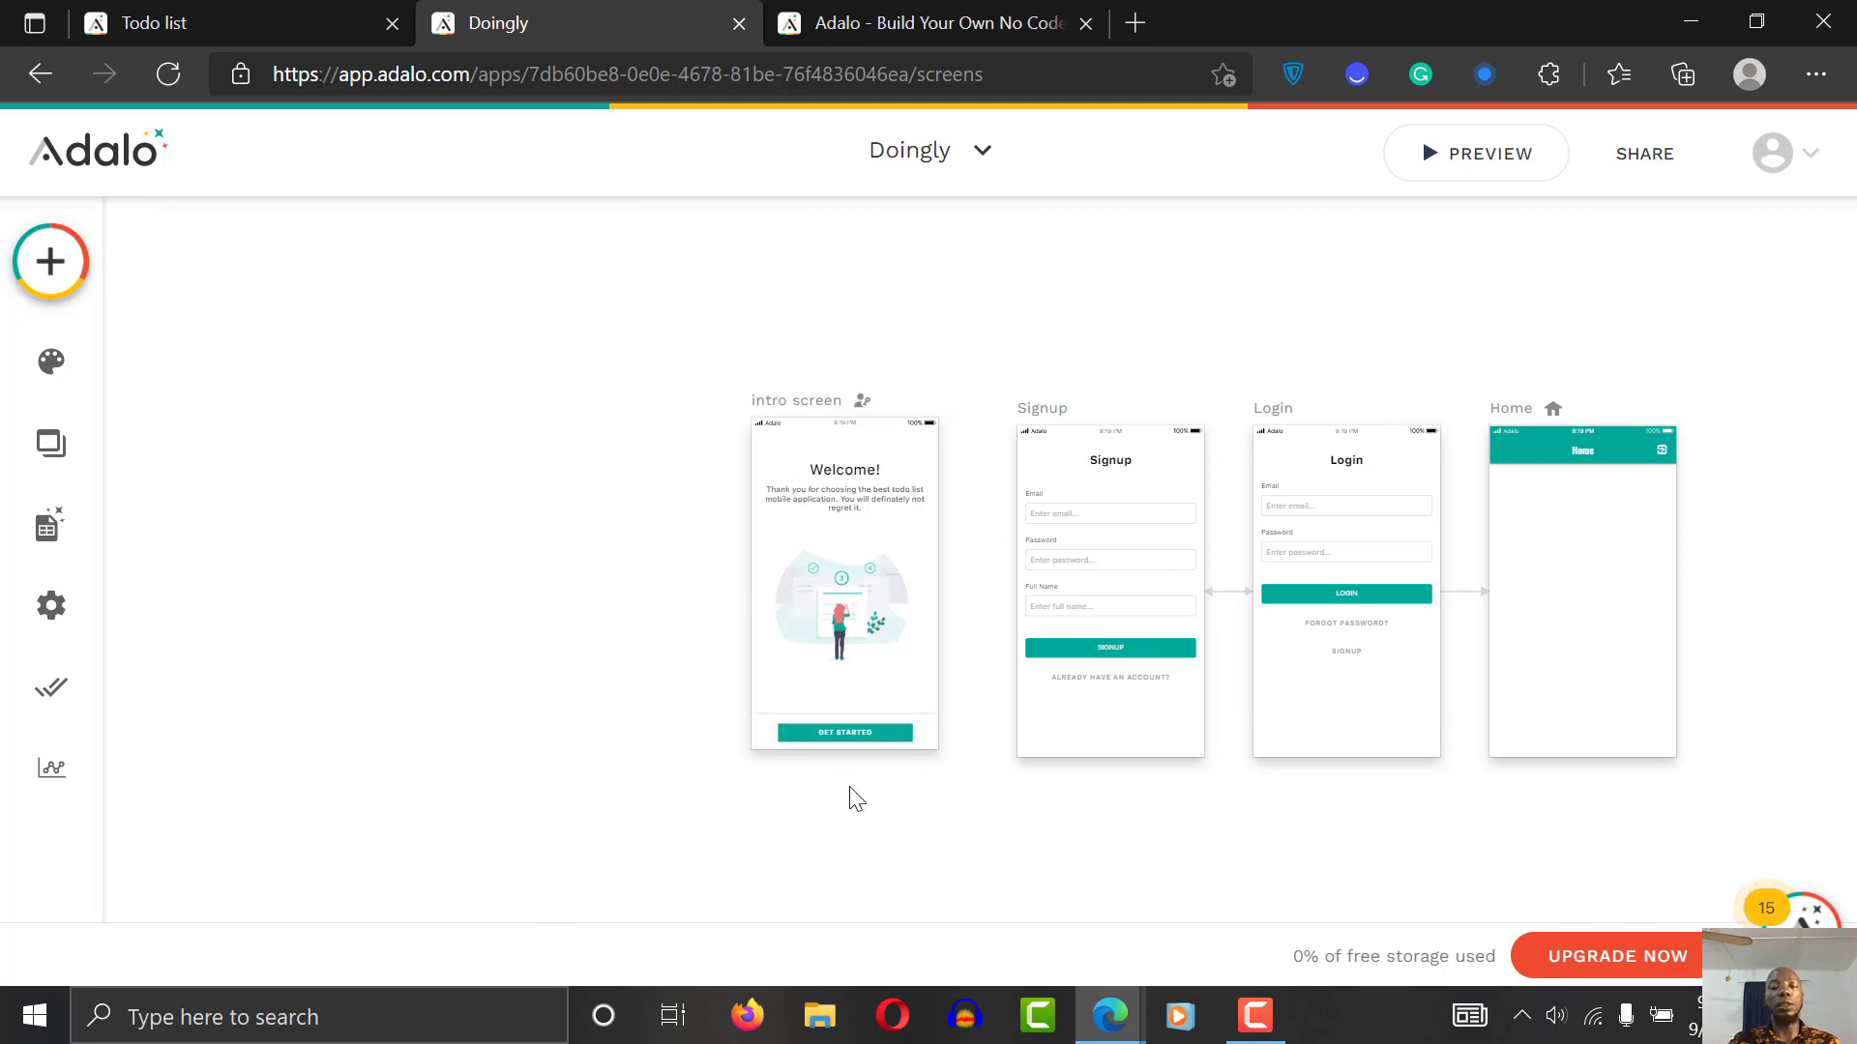
Step: Give the Get Started button a Link action to the Signup screen
{"action": "left_click", "coordinate": [866, 733]}
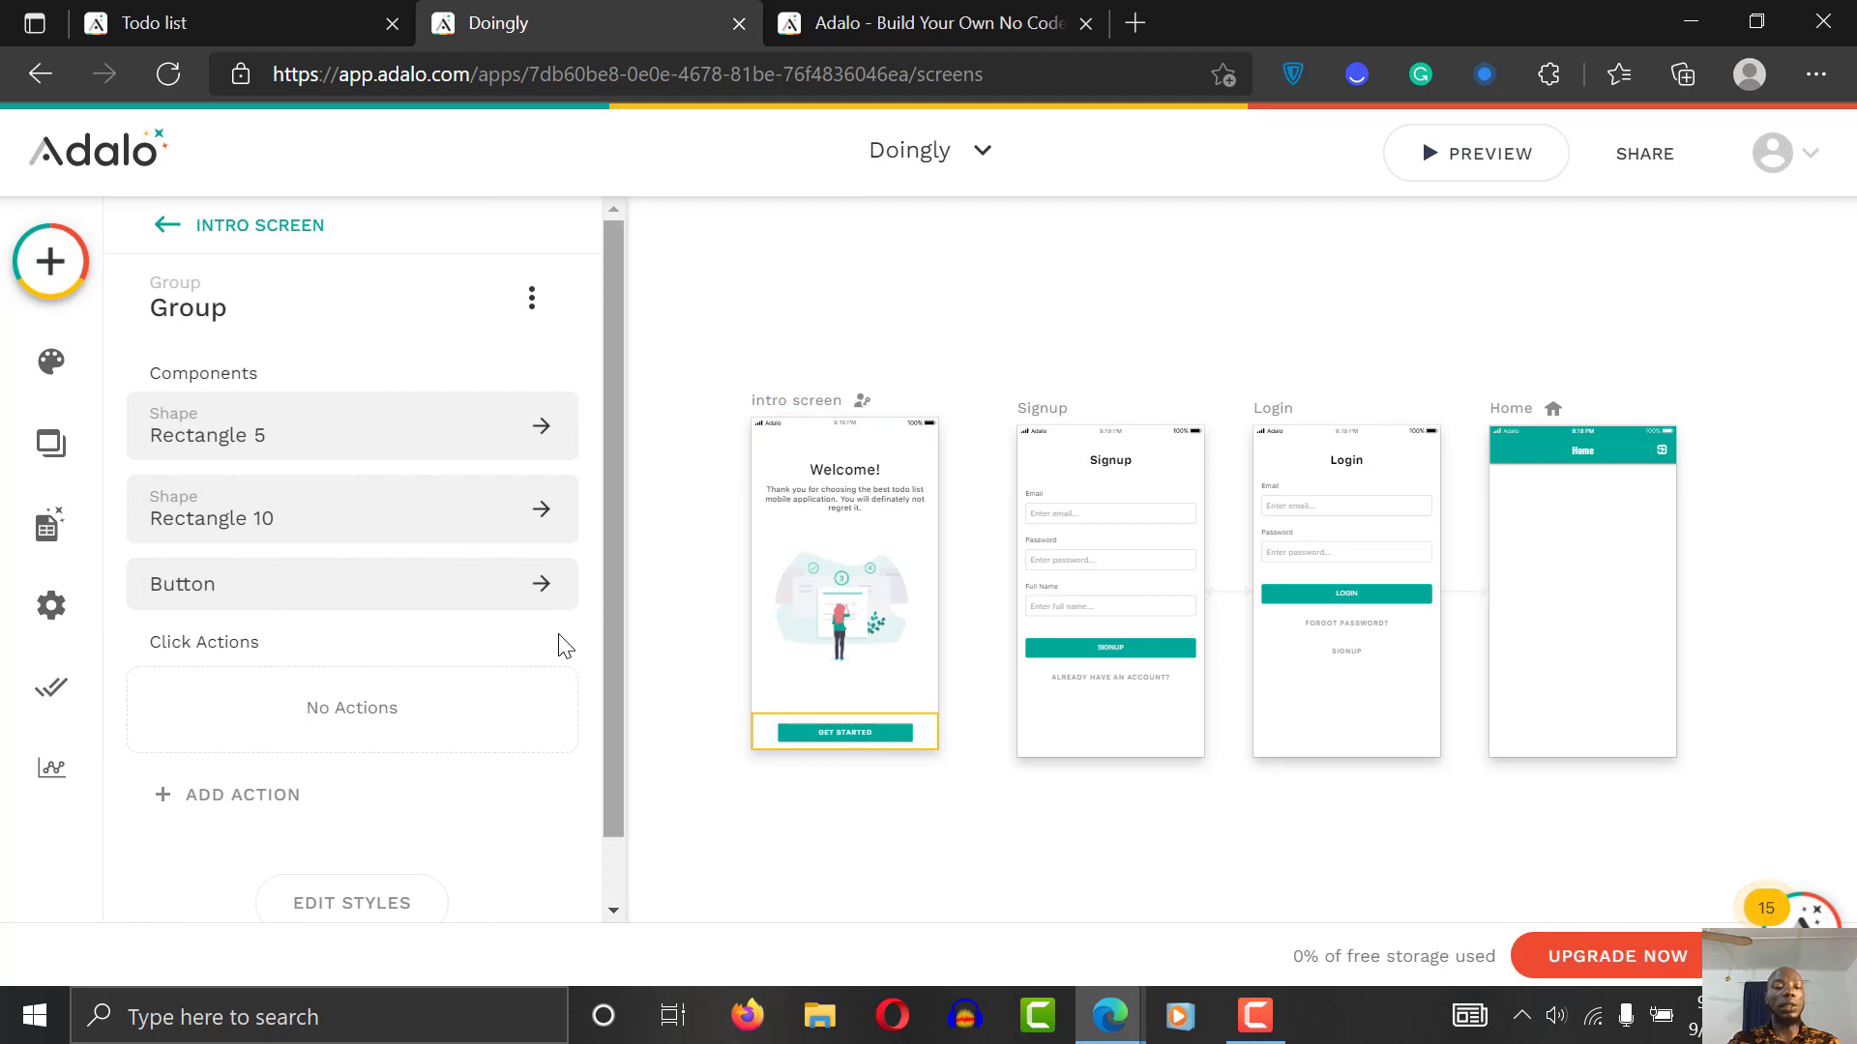
{"action": "left_click", "coordinate": [274, 599]}
{"action": "left_click_drag", "start_coordinate": [601, 538], "coordinate": [571, 830]}
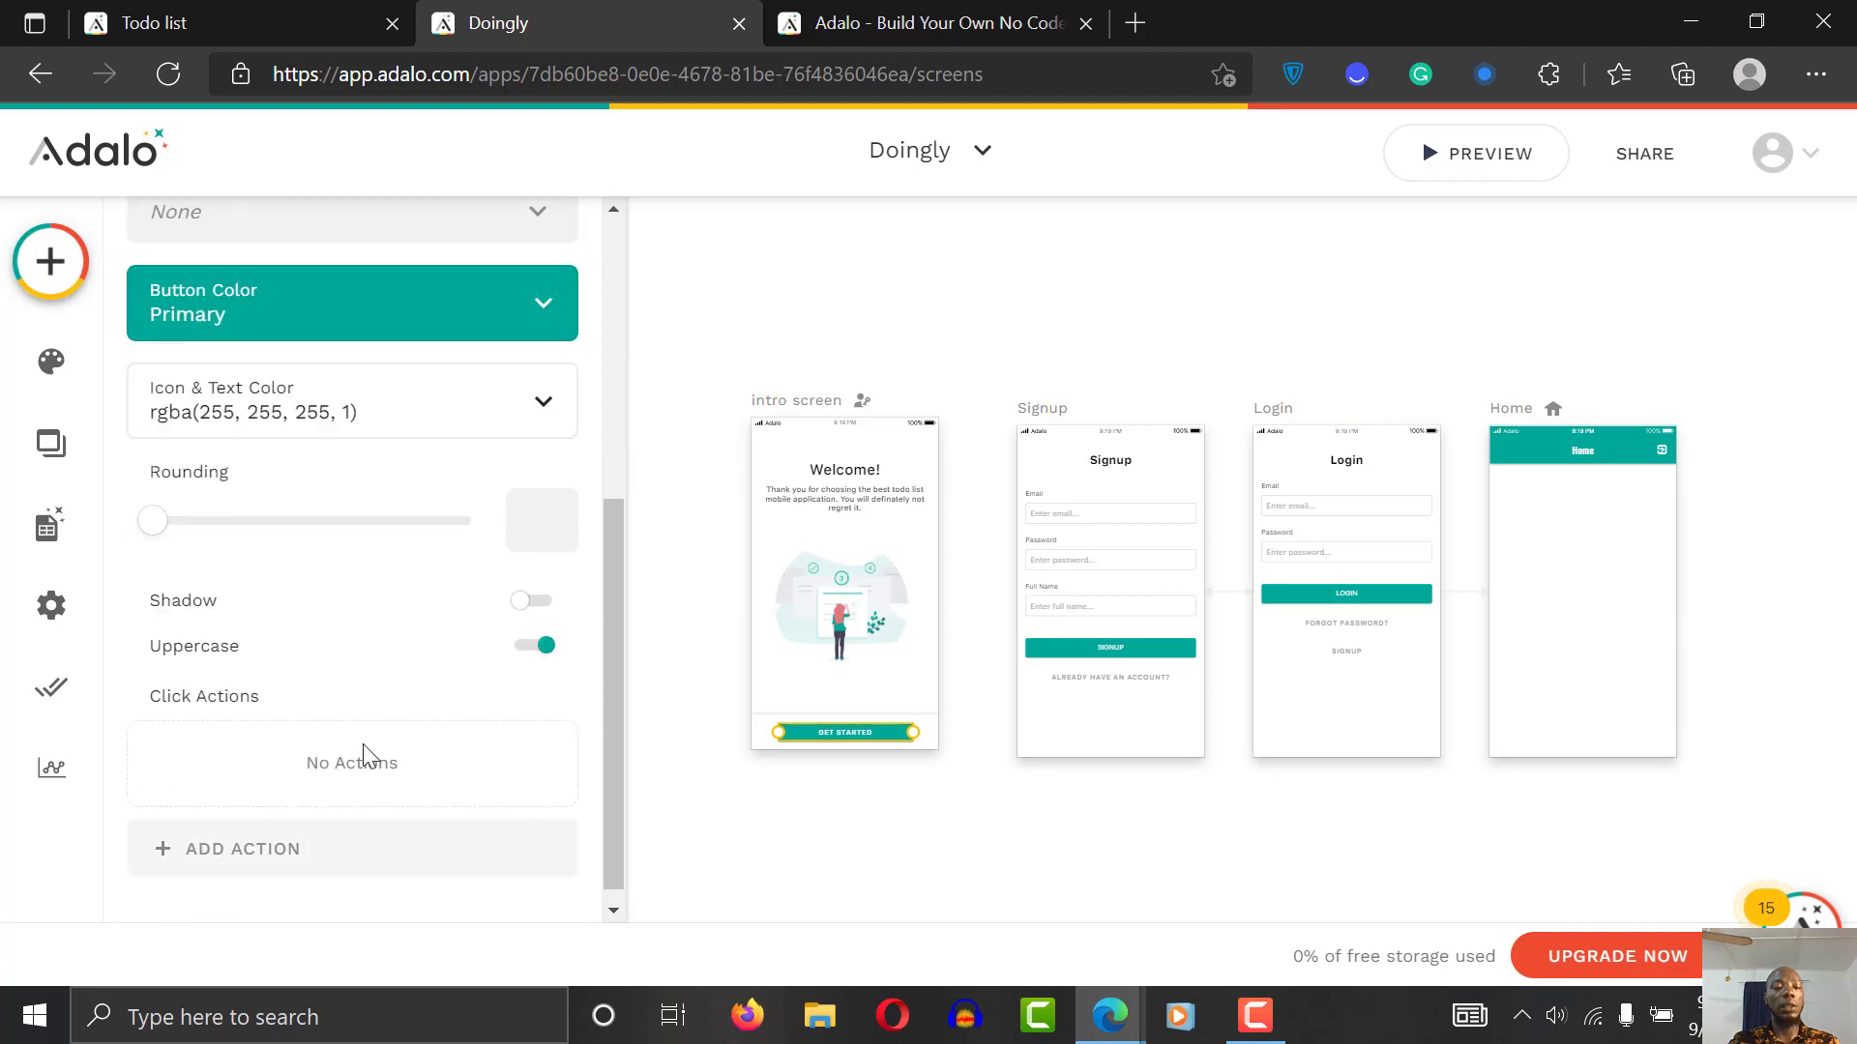
{"action": "left_click", "coordinate": [275, 870]}
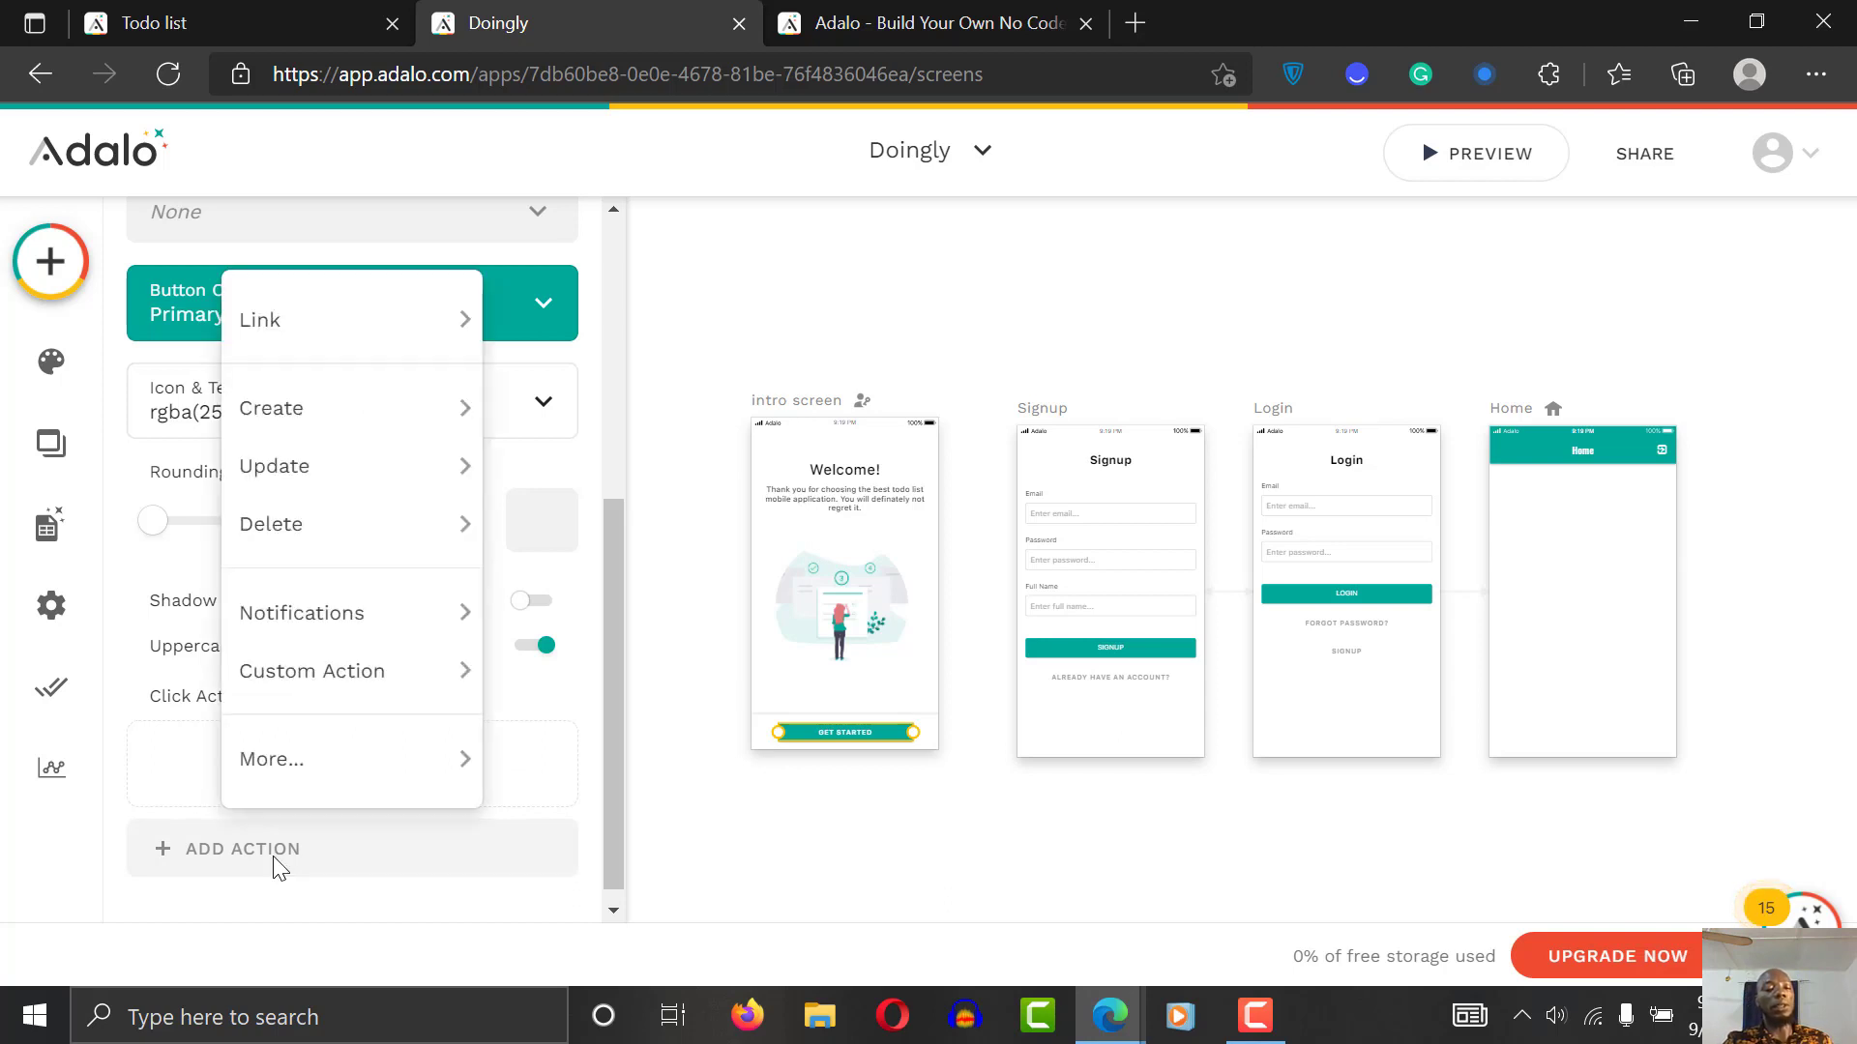
{"action": "mouse_move", "coordinate": [367, 286]}
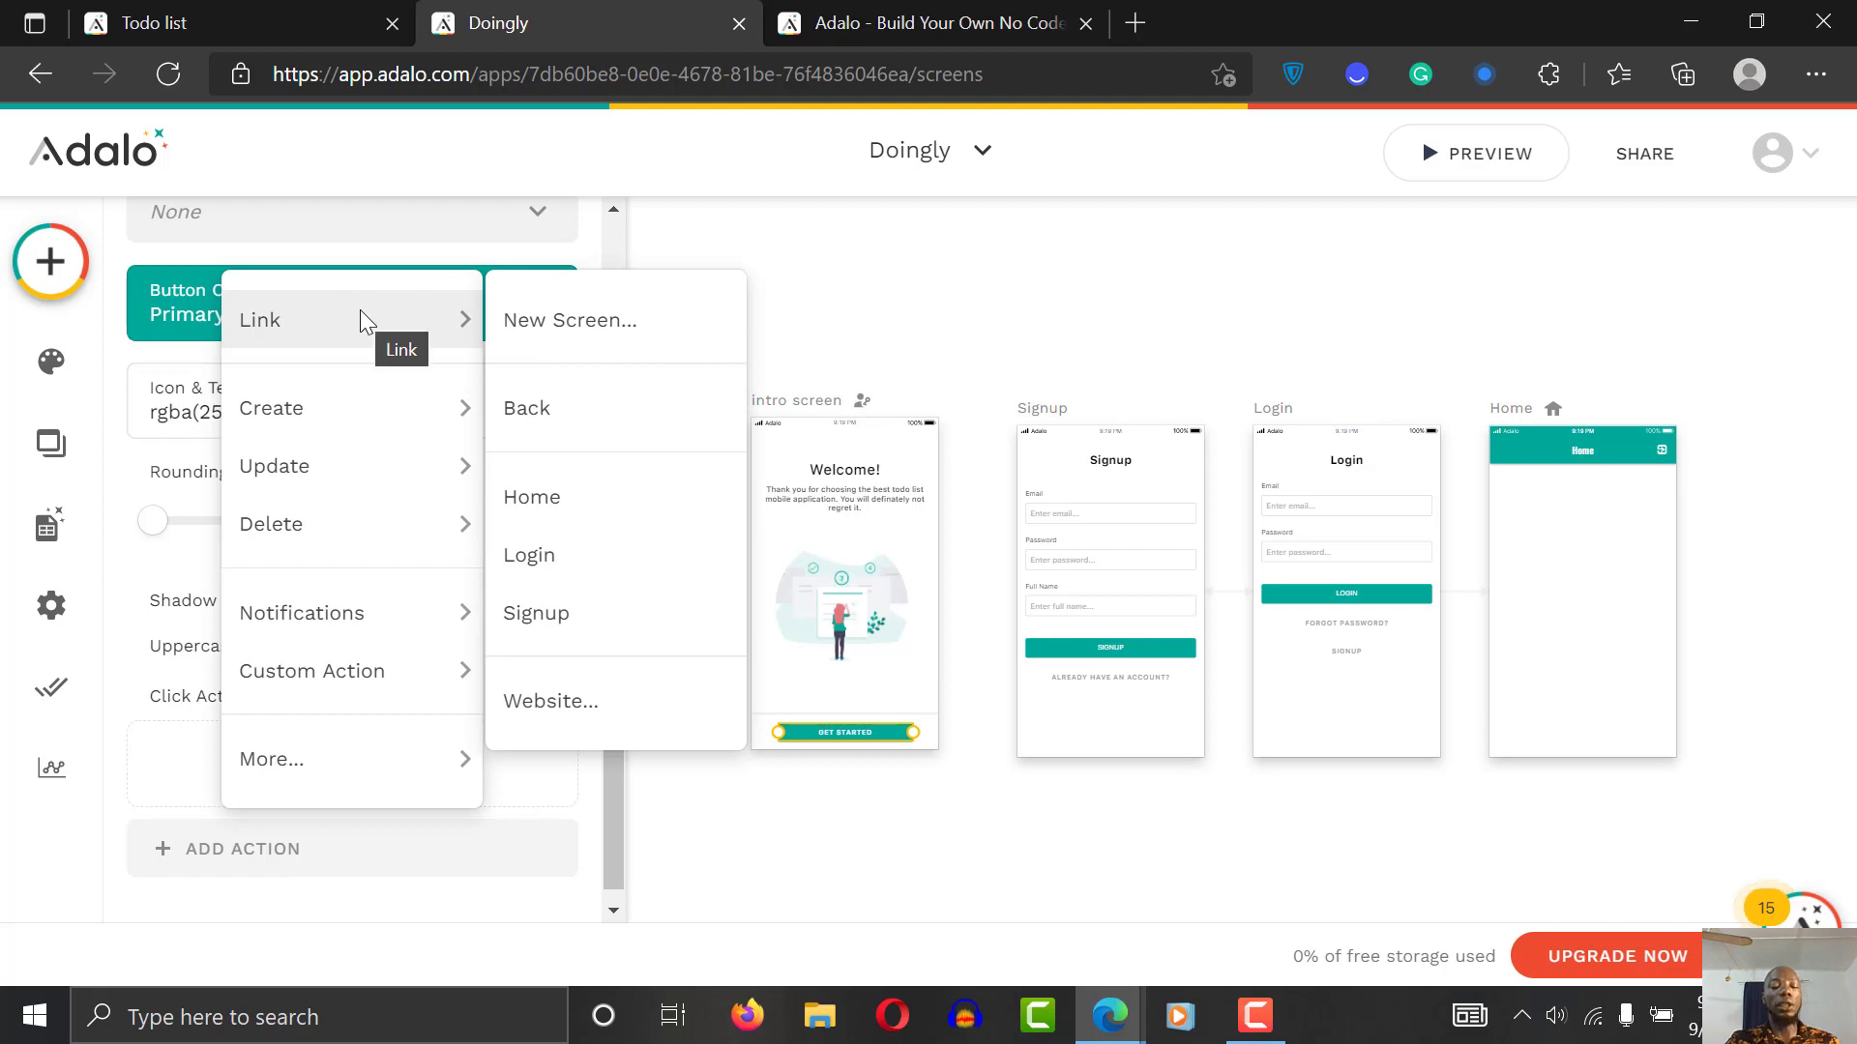
{"action": "left_click", "coordinate": [594, 628]}
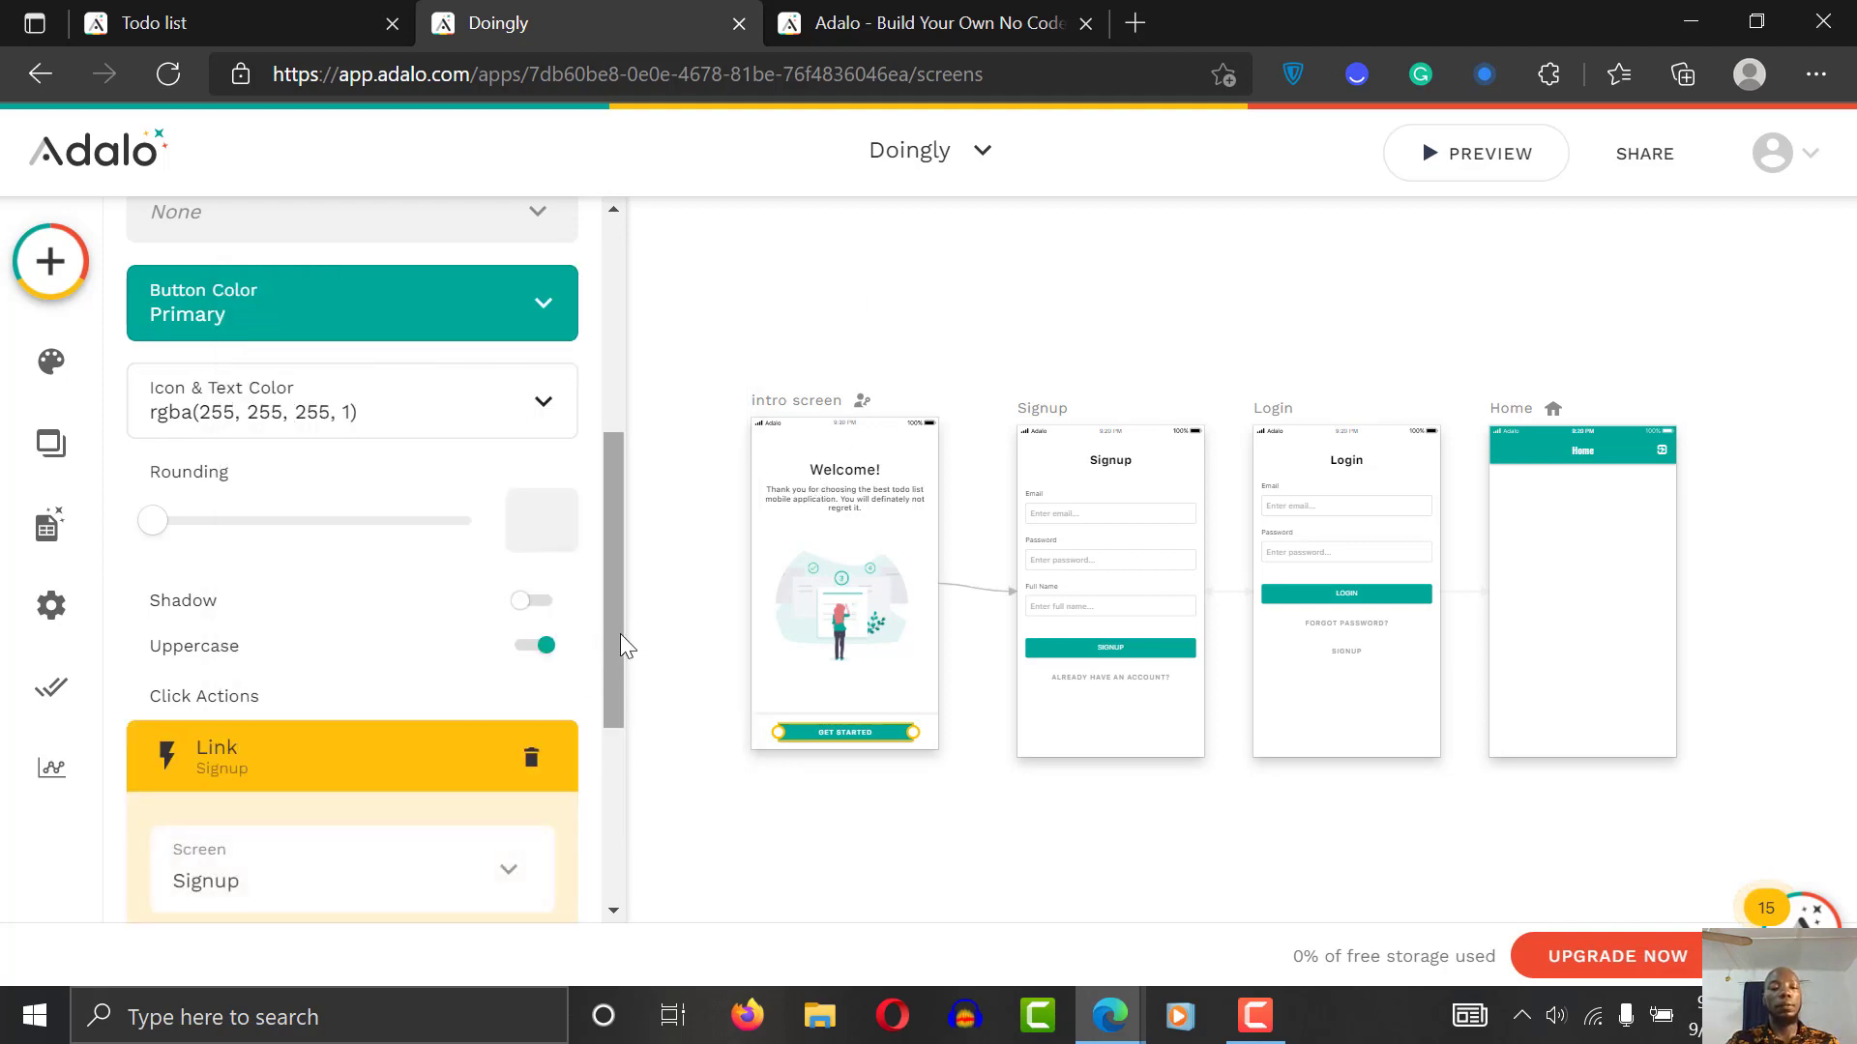
{"action": "scroll", "coordinate": [612, 705], "scroll_direction": "down", "scroll_amount": 4}
{"action": "left_click", "coordinate": [492, 737]}
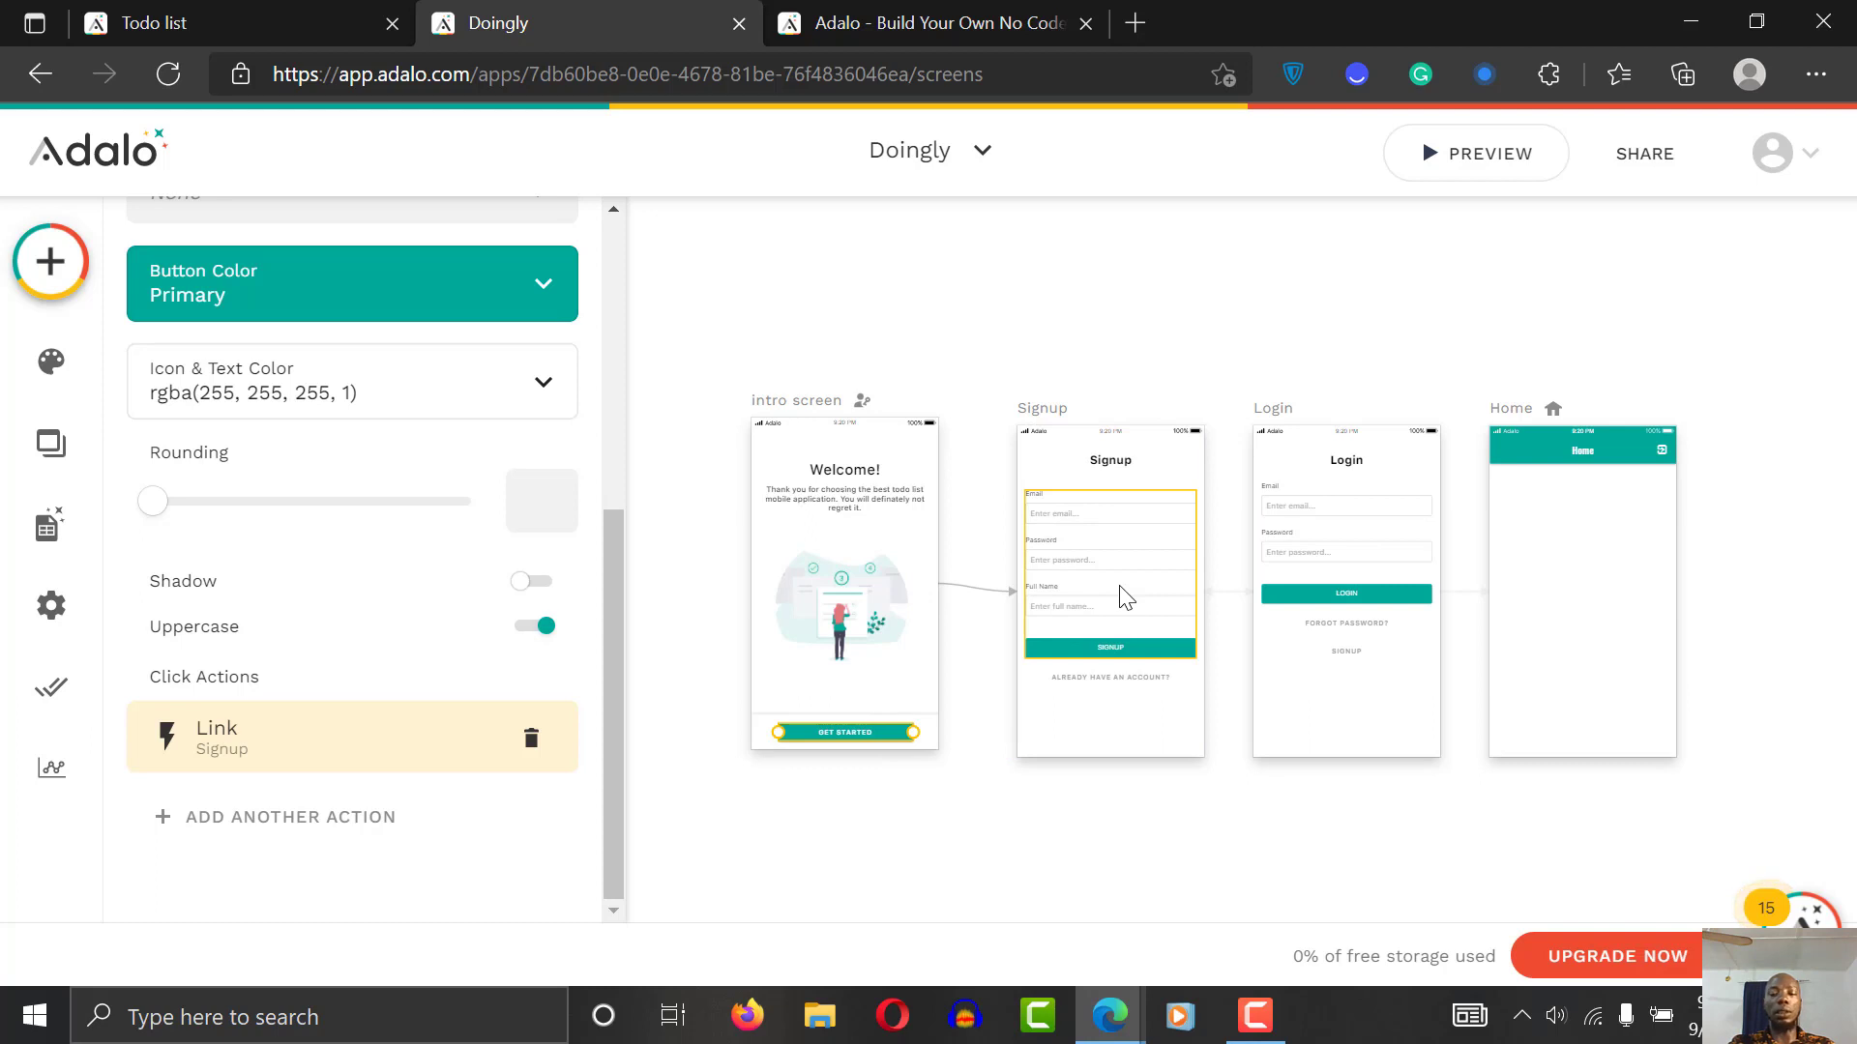
Step: Add a Profile picture field to the Signup screen's sign-up form
{"action": "left_click", "coordinate": [1044, 411]}
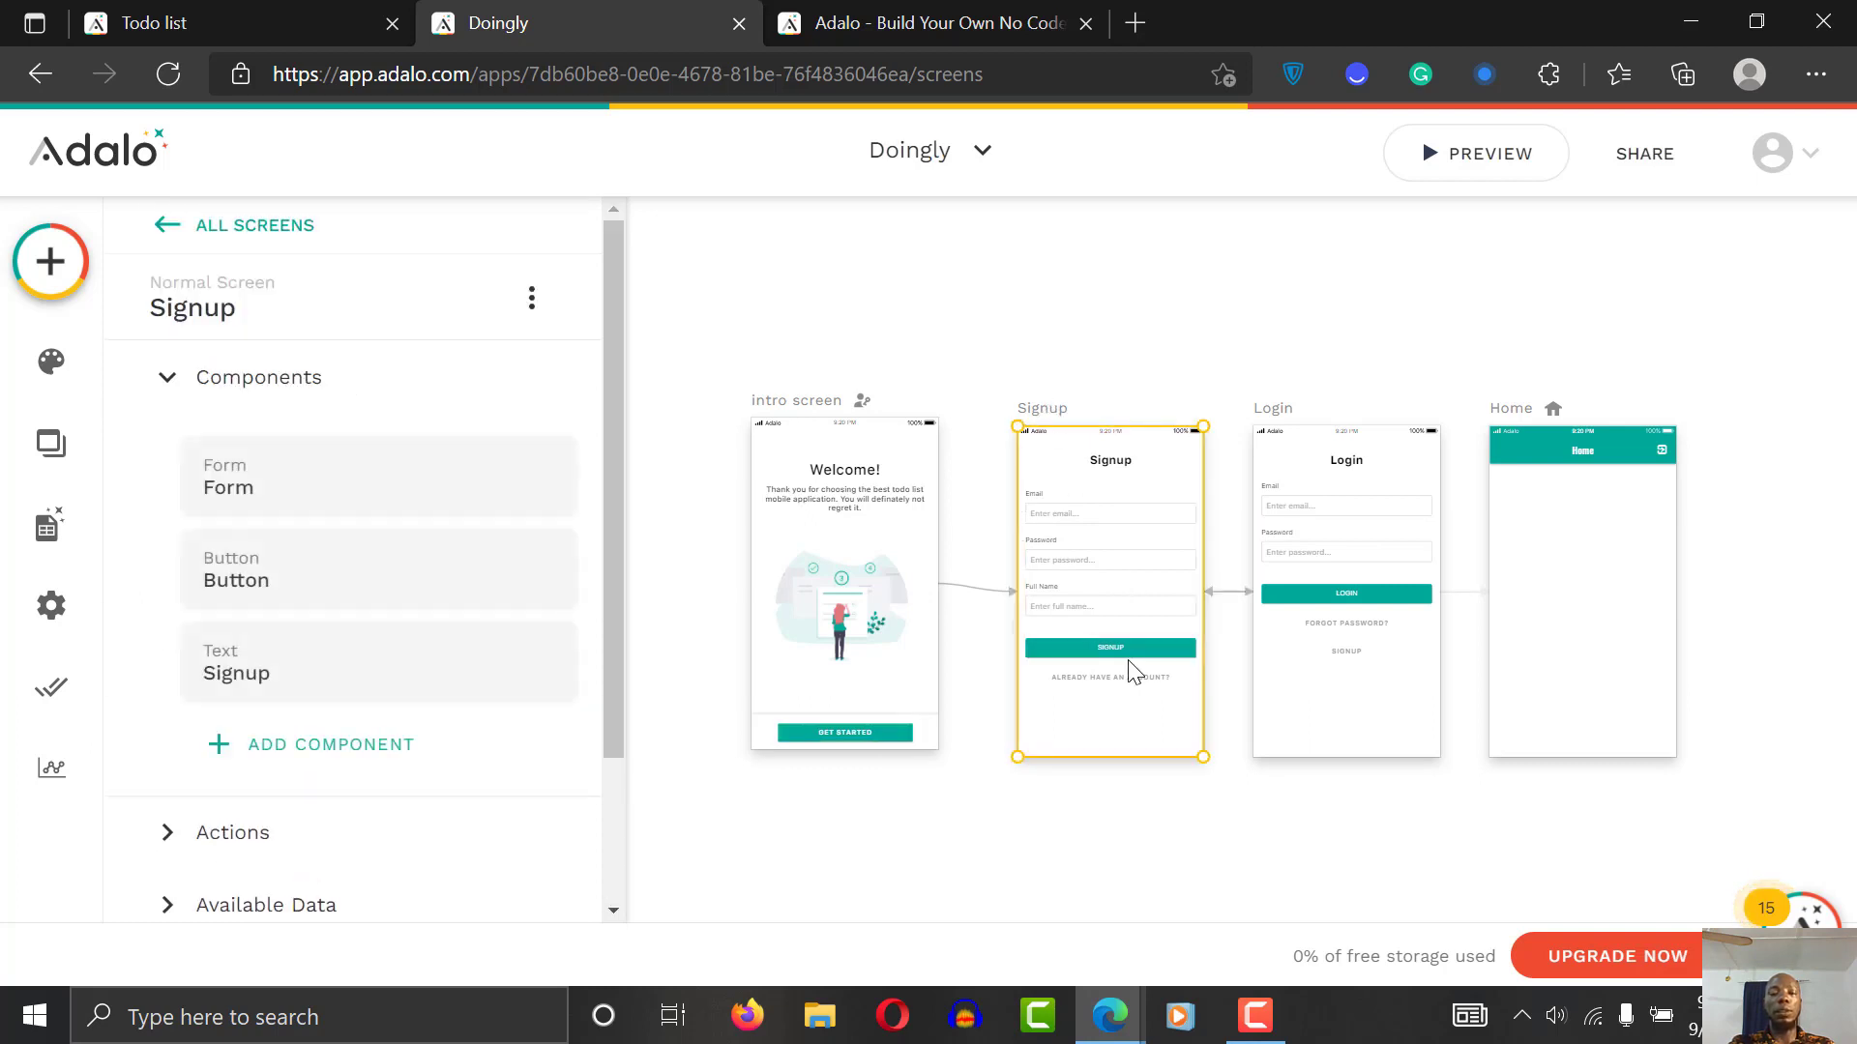
{"action": "left_click", "coordinate": [1109, 587]}
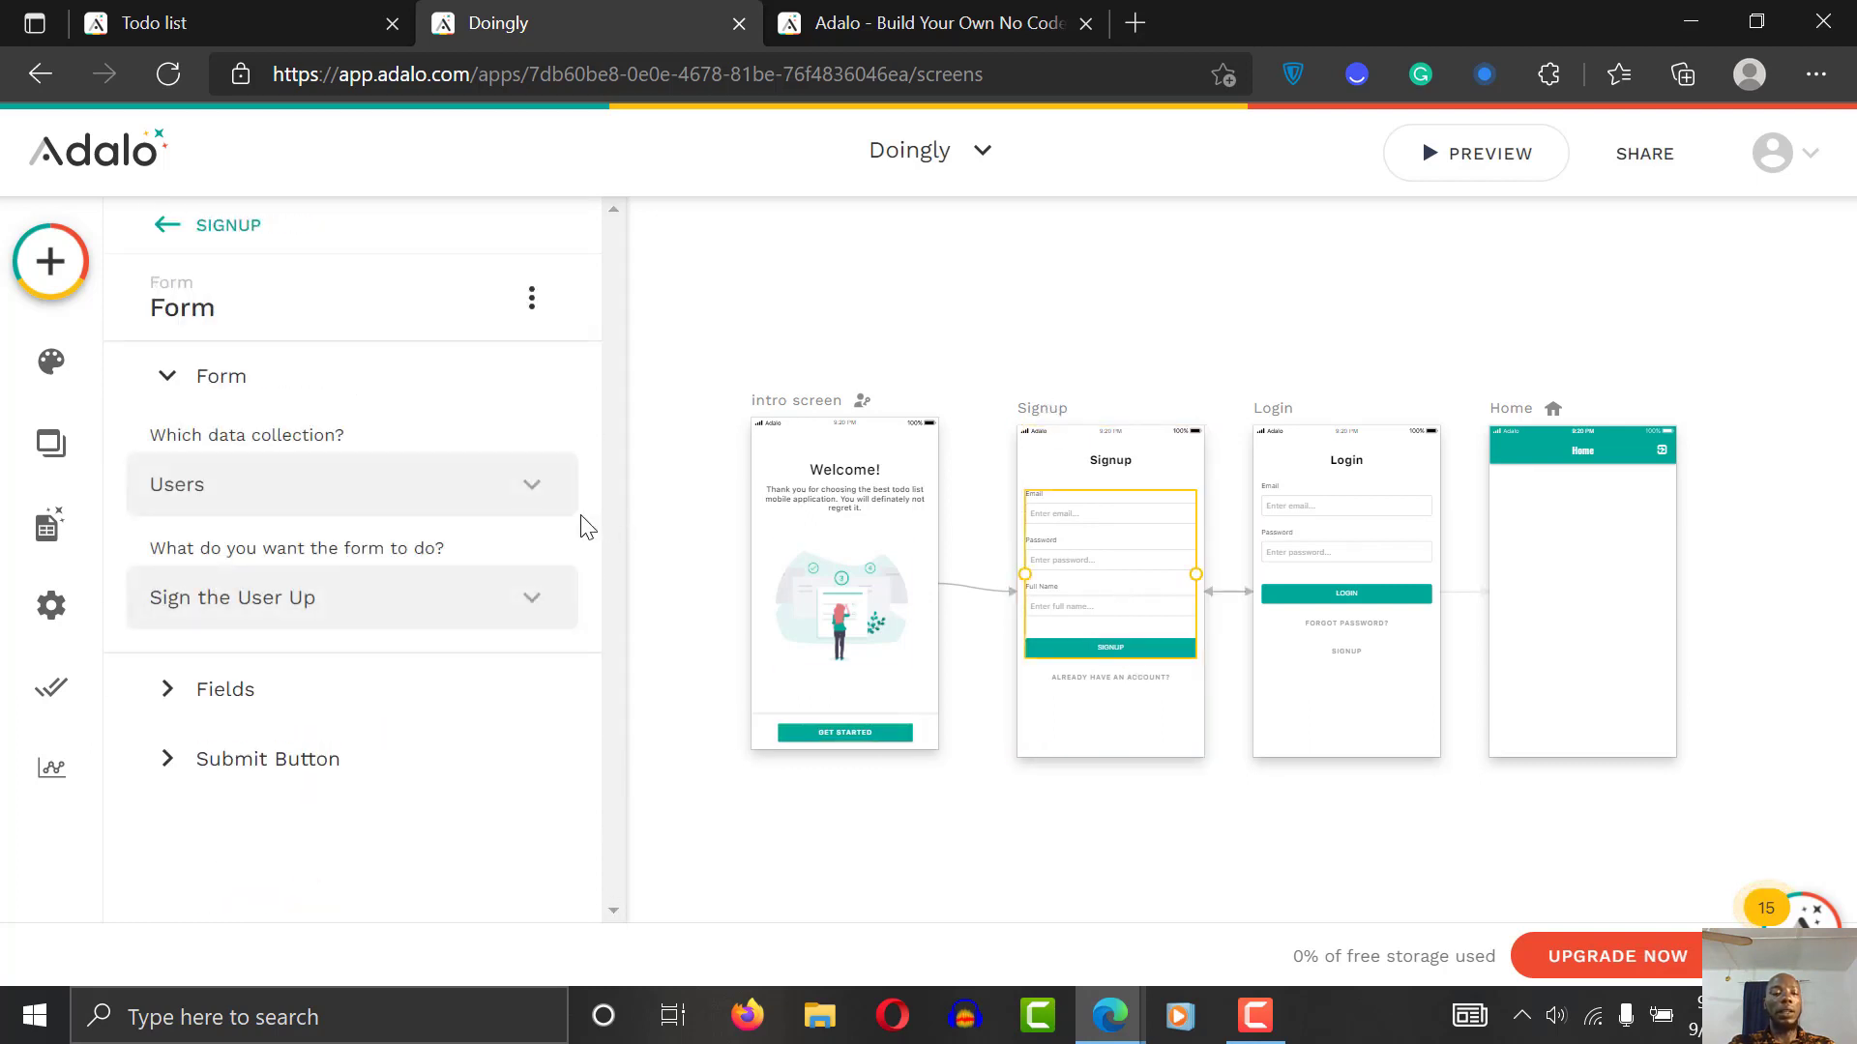
{"action": "left_click", "coordinate": [260, 694]}
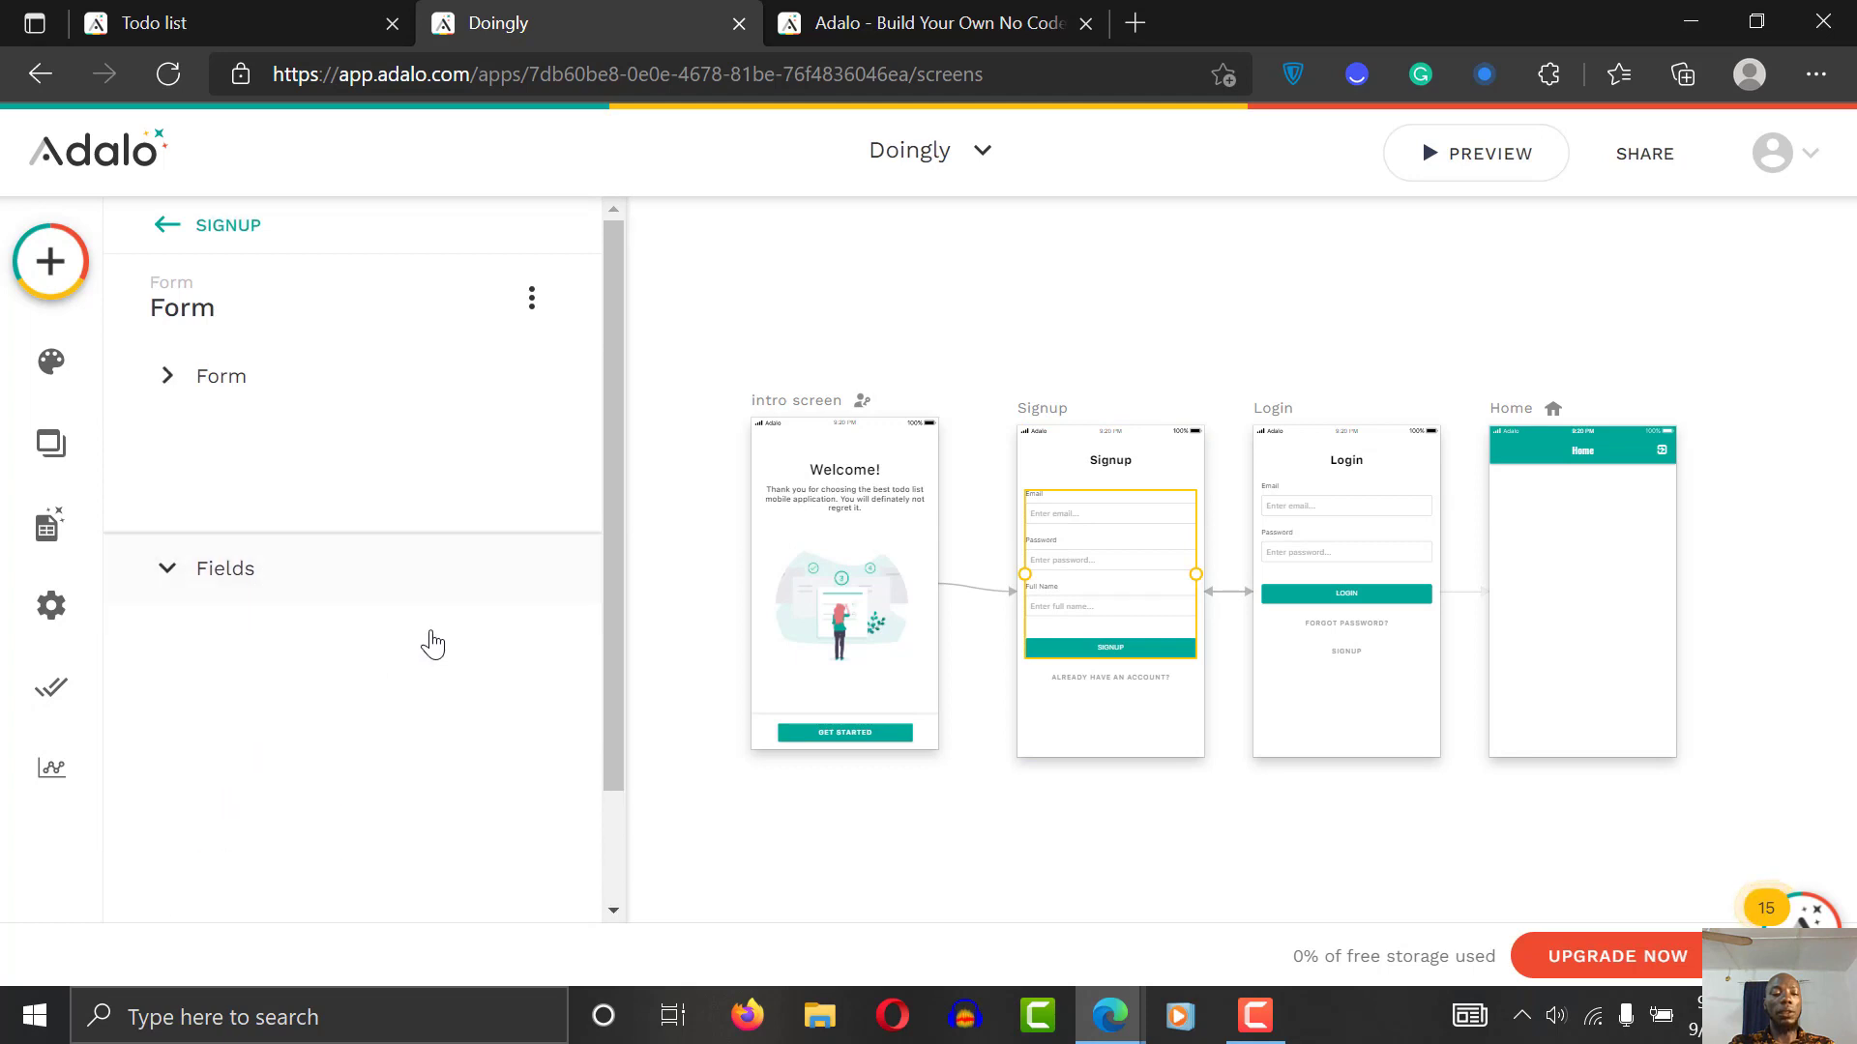
{"action": "left_click_drag", "start_coordinate": [605, 490], "coordinate": [600, 665]}
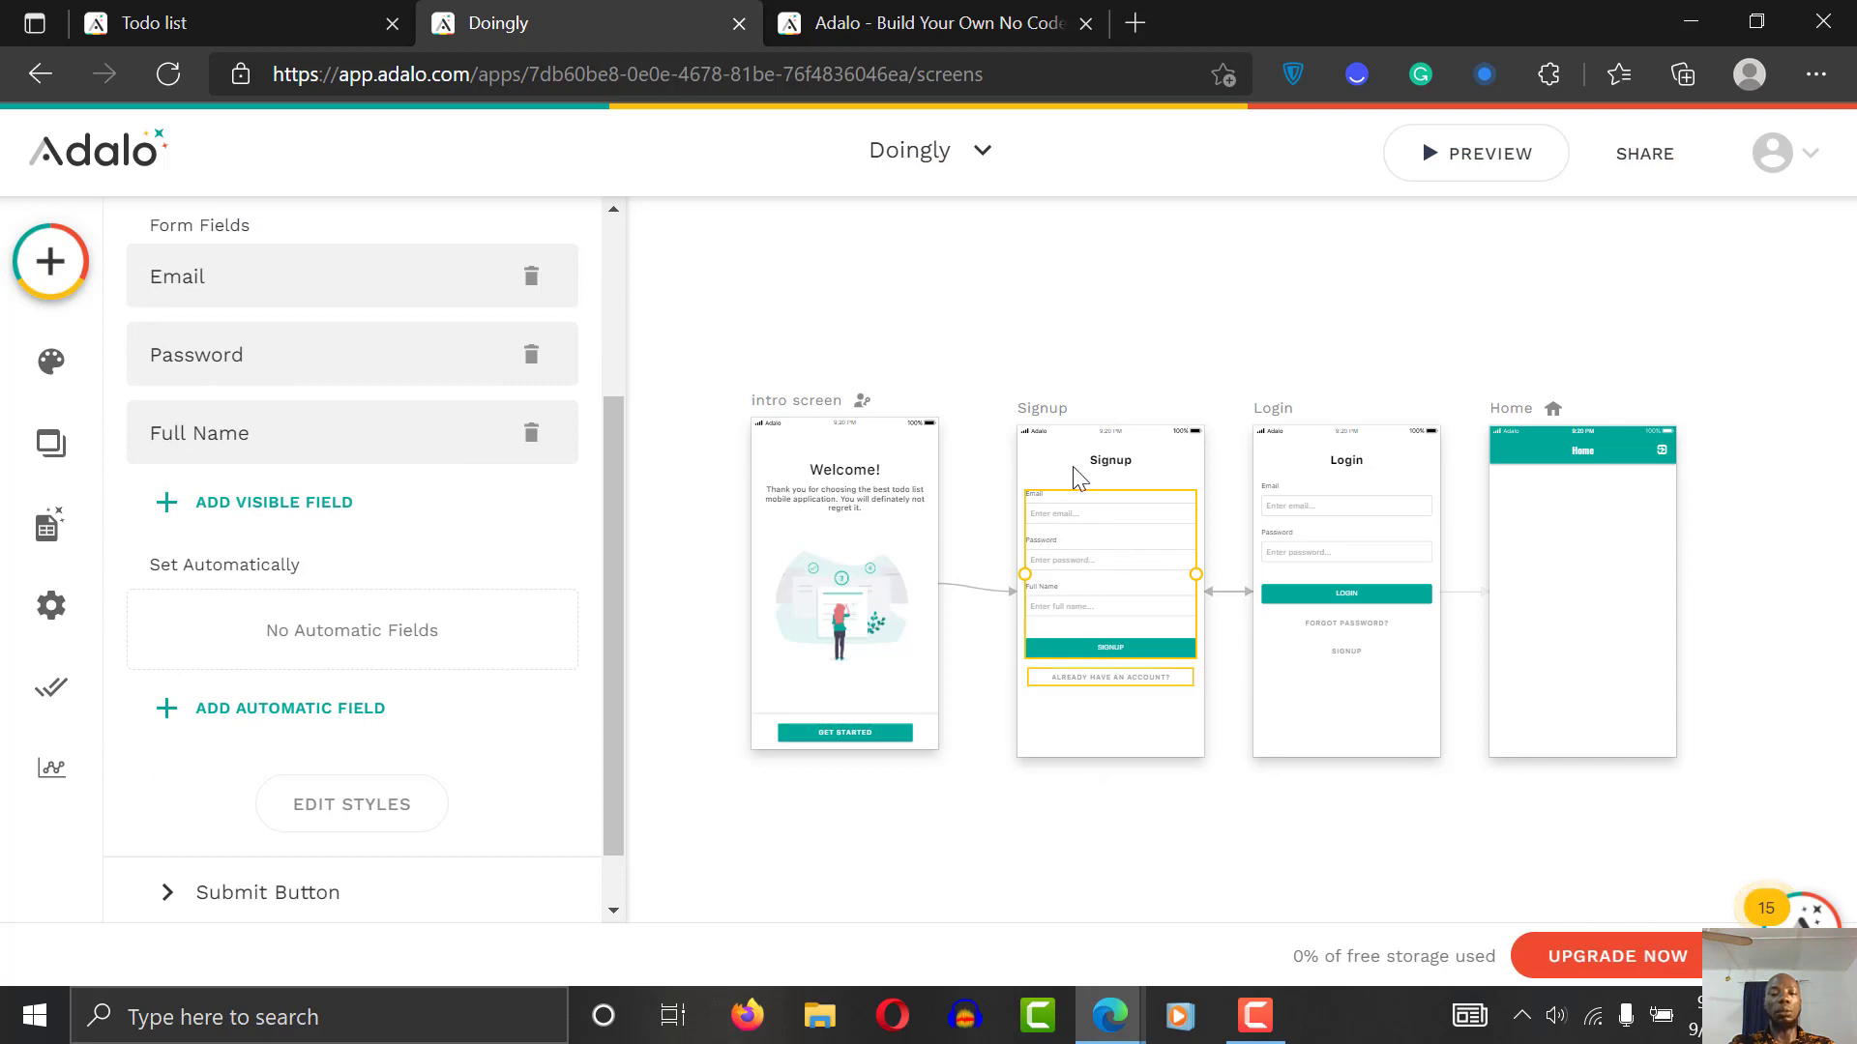
{"action": "left_click", "coordinate": [290, 502]}
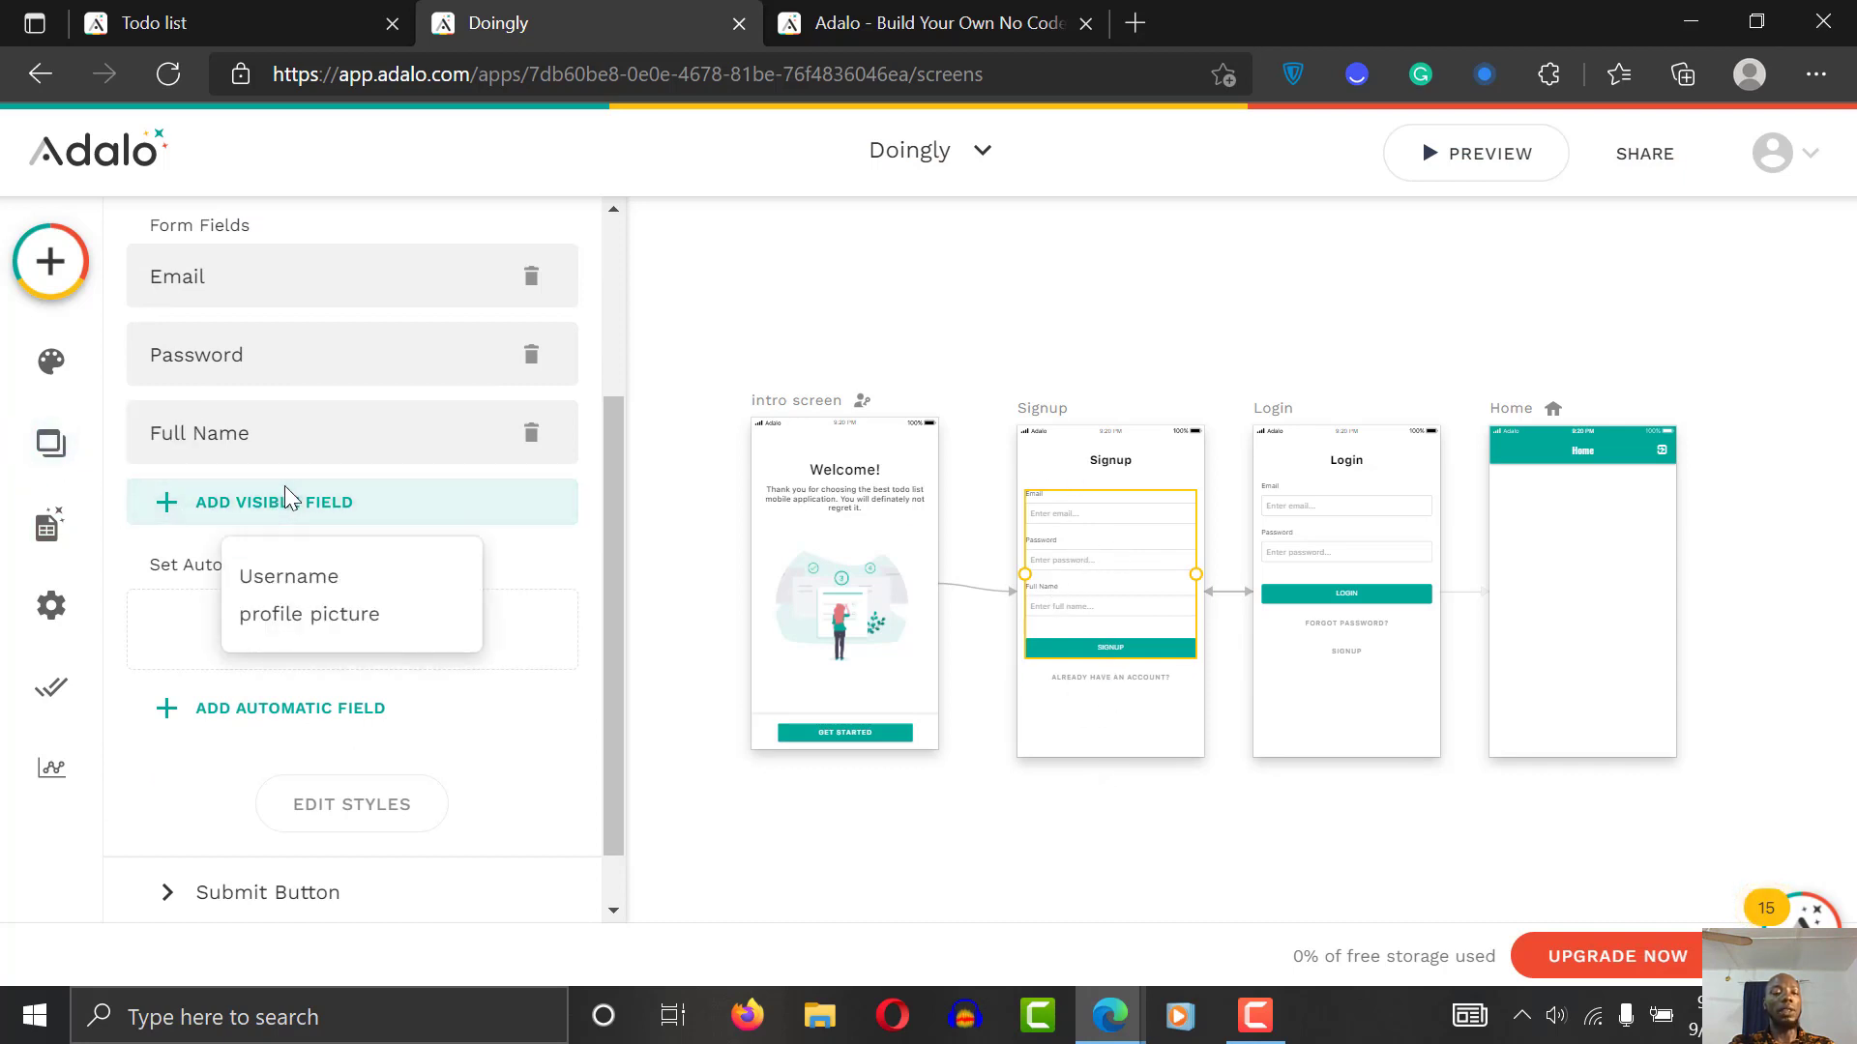
{"action": "left_click", "coordinate": [365, 624]}
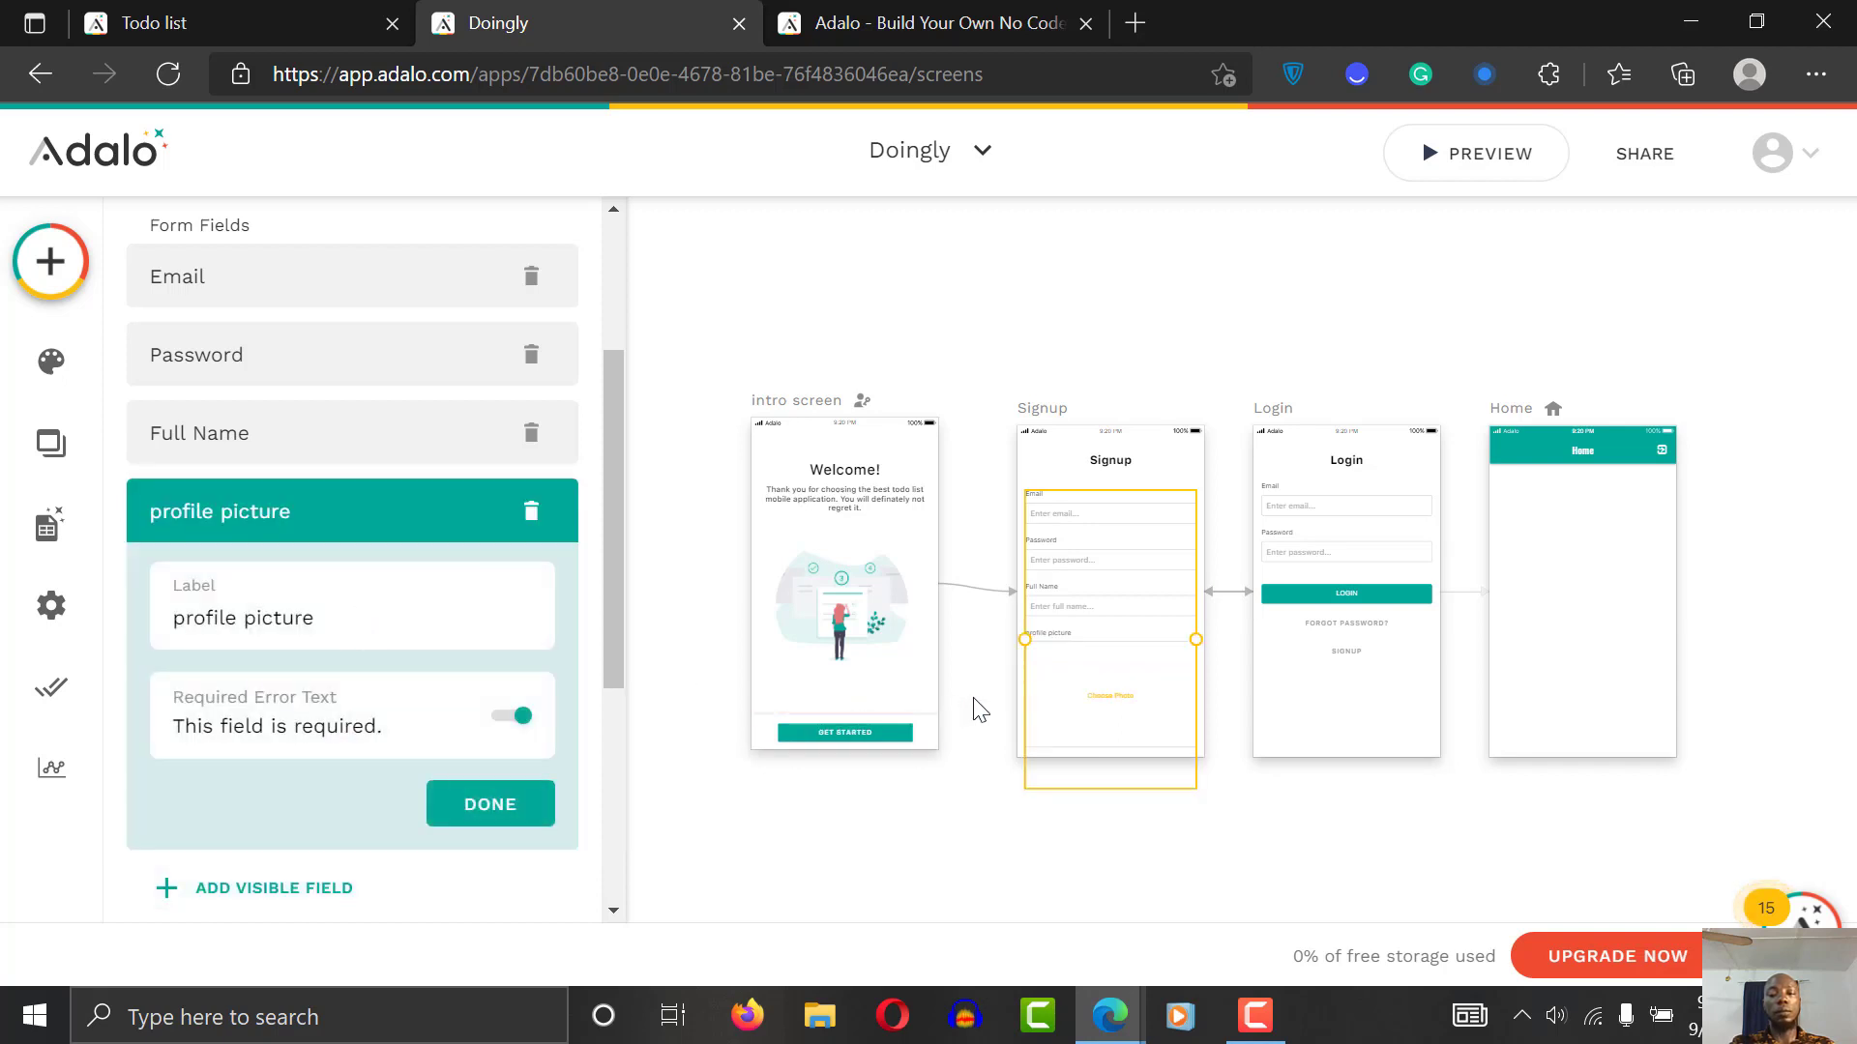
{"action": "left_click", "coordinate": [972, 701]}
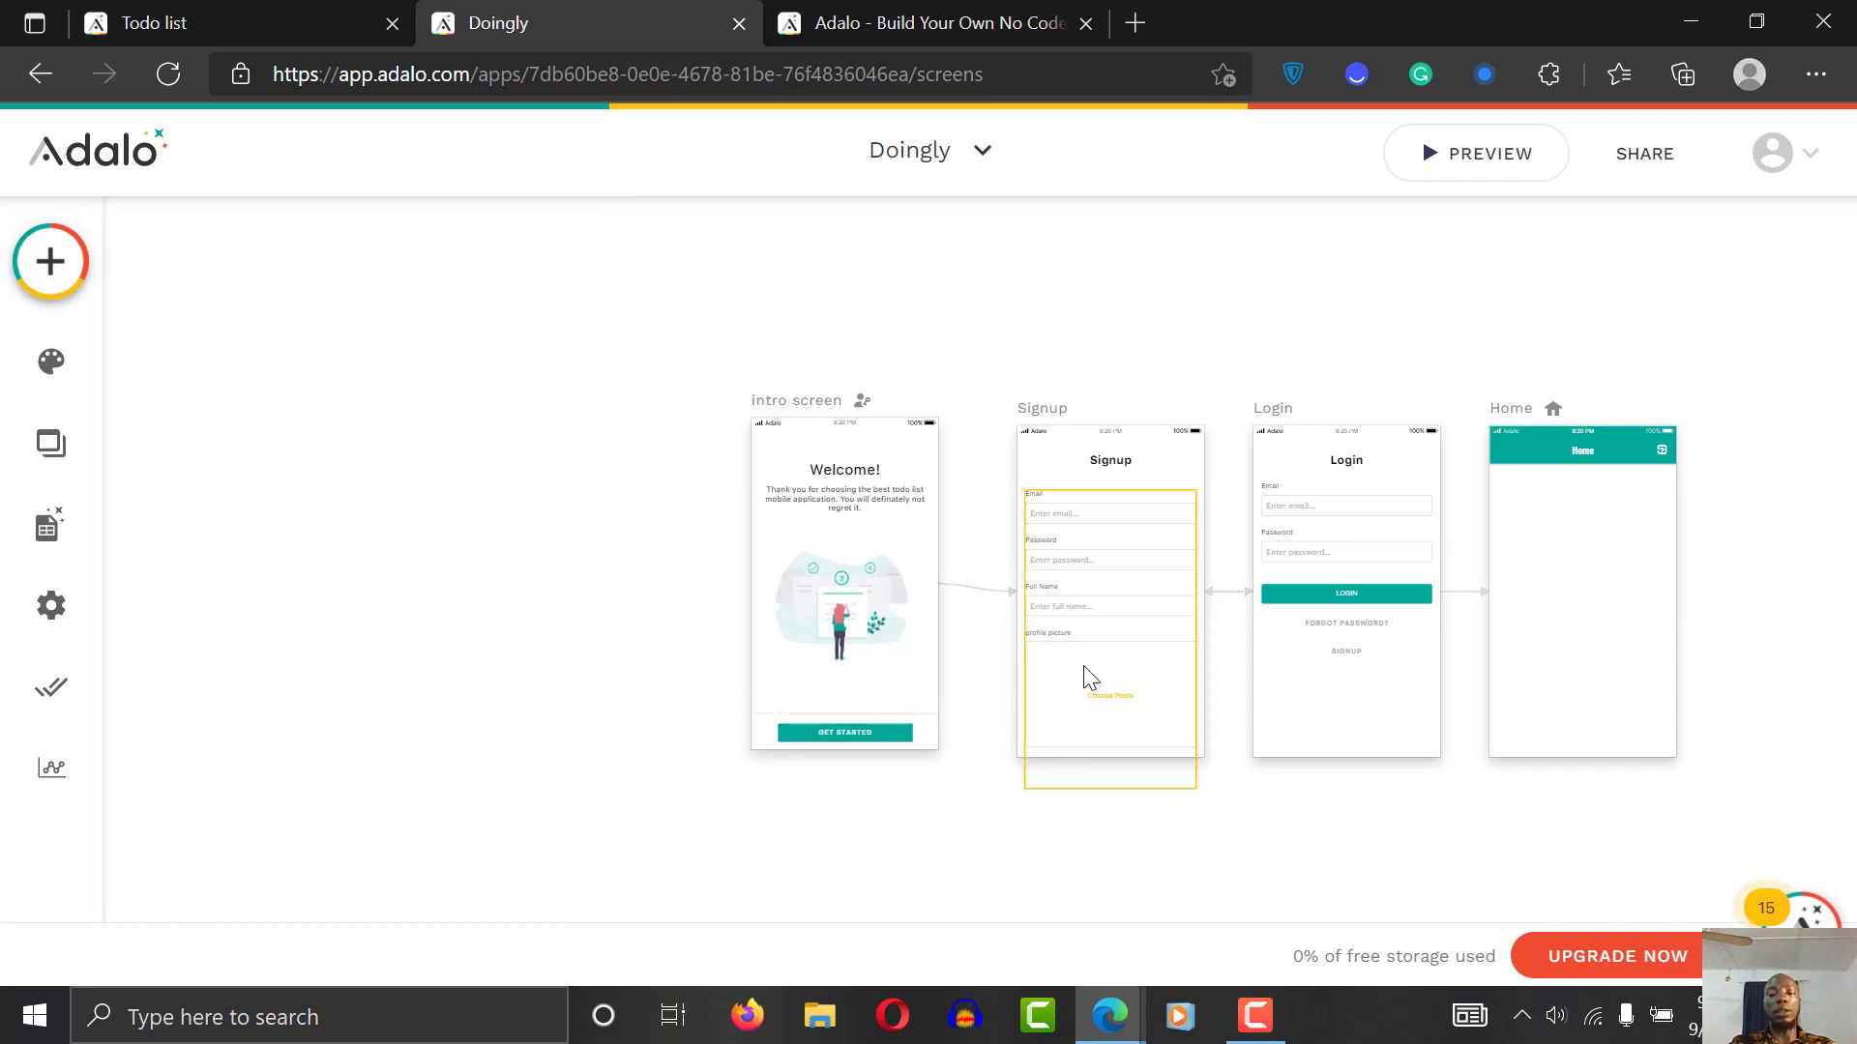
Step: Make the Signup screen taller and move the form just below the Signup title
{"action": "scroll", "coordinate": [1207, 479], "scroll_direction": "up", "scroll_amount": 3}
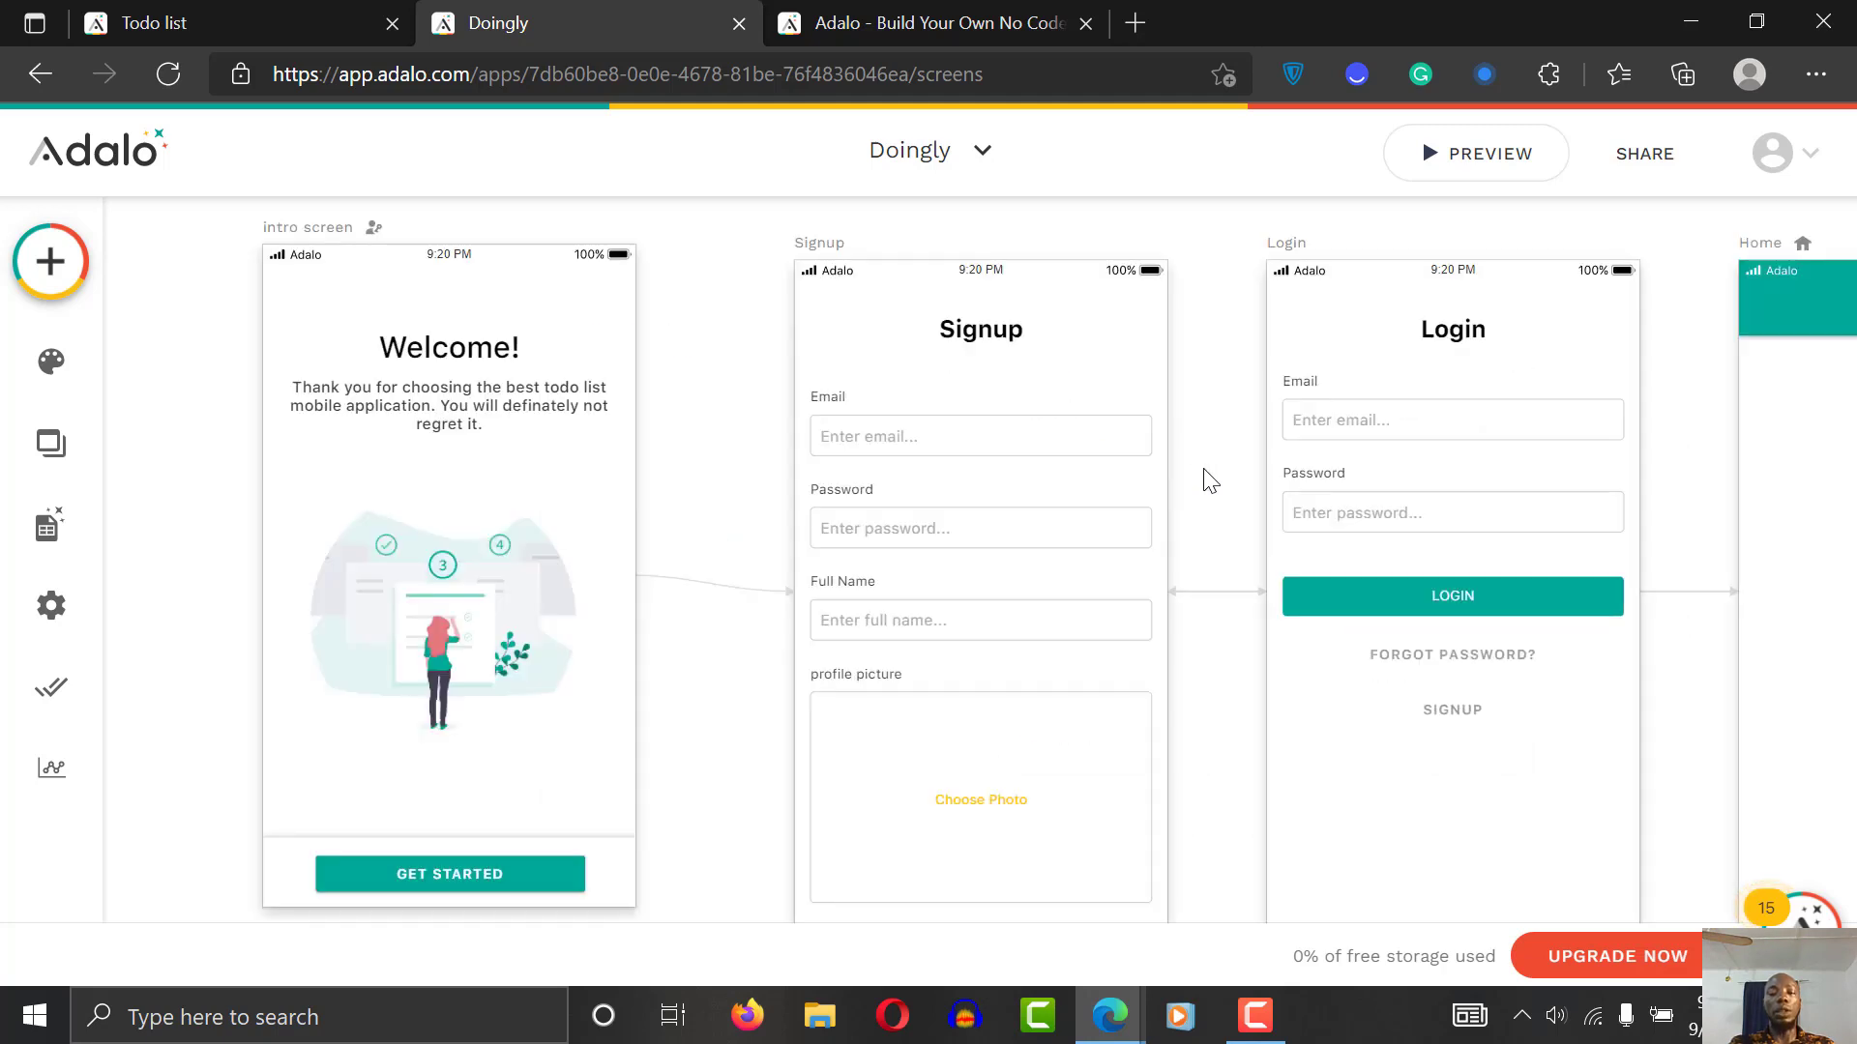
{"action": "scroll", "coordinate": [1176, 454], "scroll_direction": "down", "scroll_amount": 3}
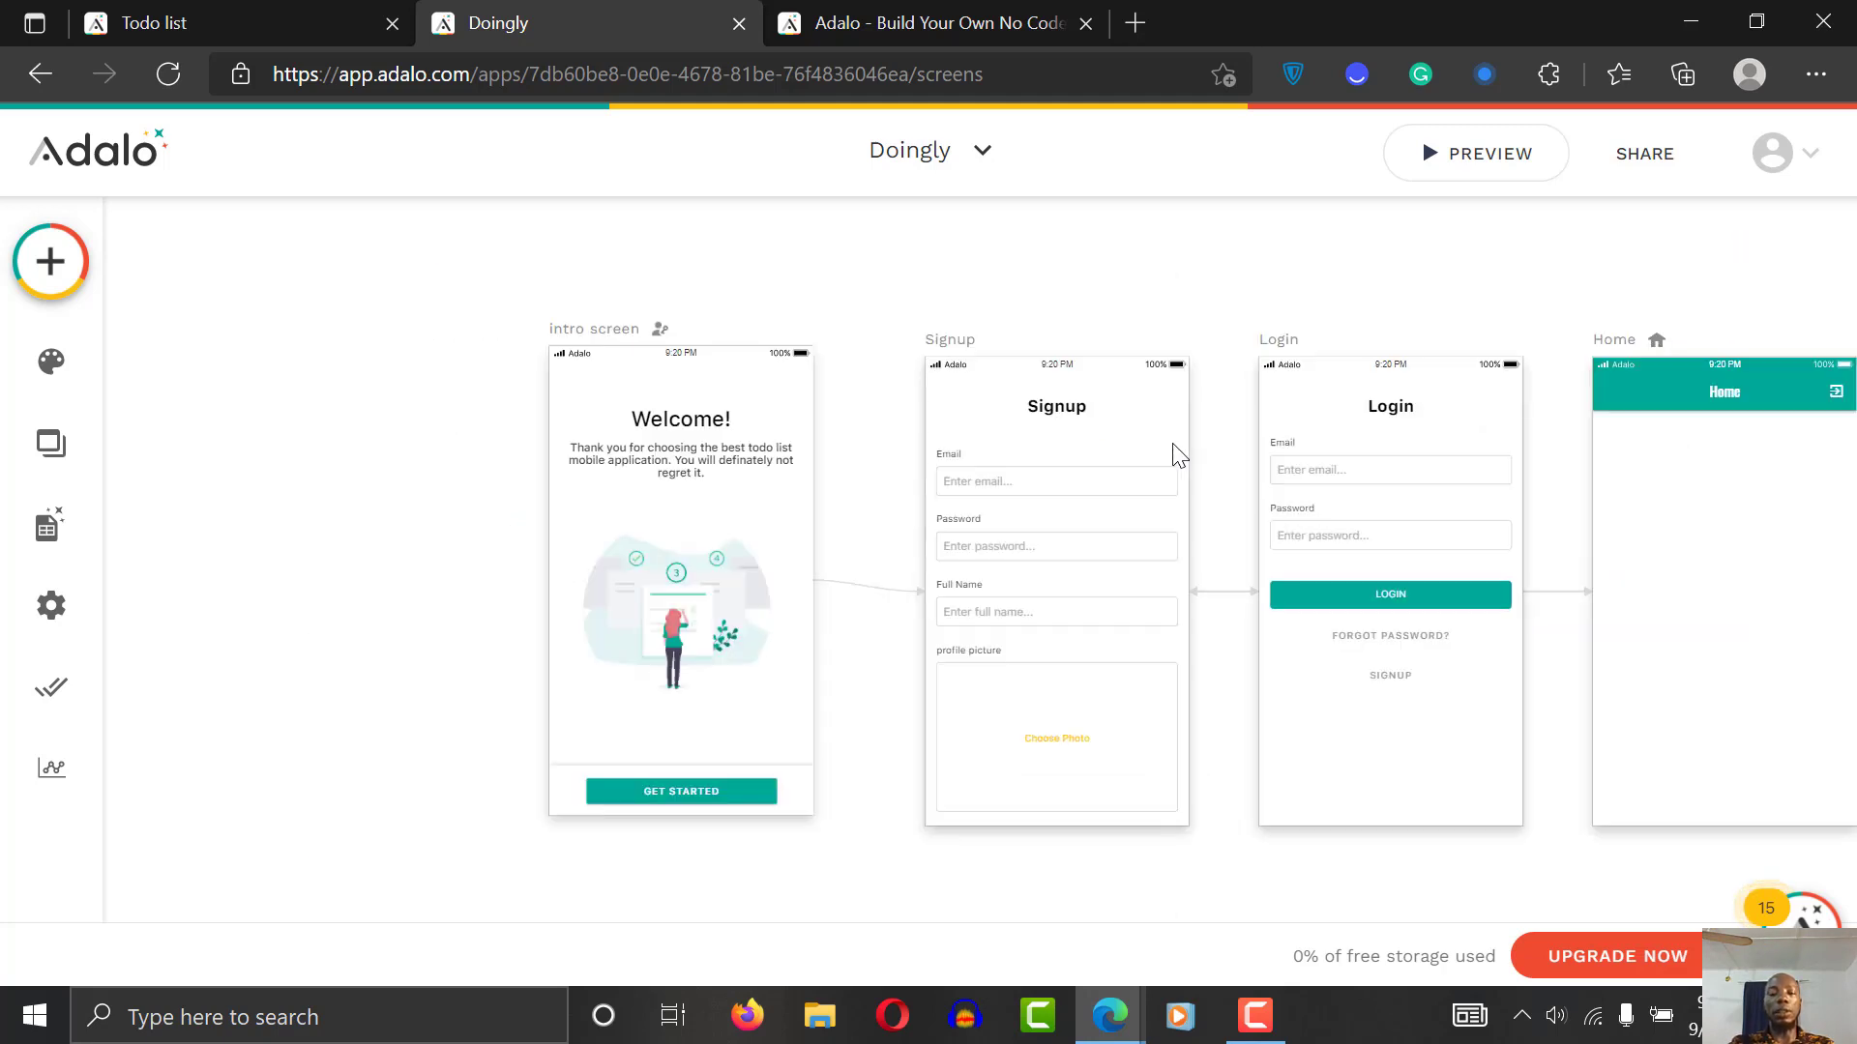
{"action": "left_click", "coordinate": [945, 350]}
{"action": "left_click", "coordinate": [1028, 283]}
{"action": "left_click", "coordinate": [963, 357]}
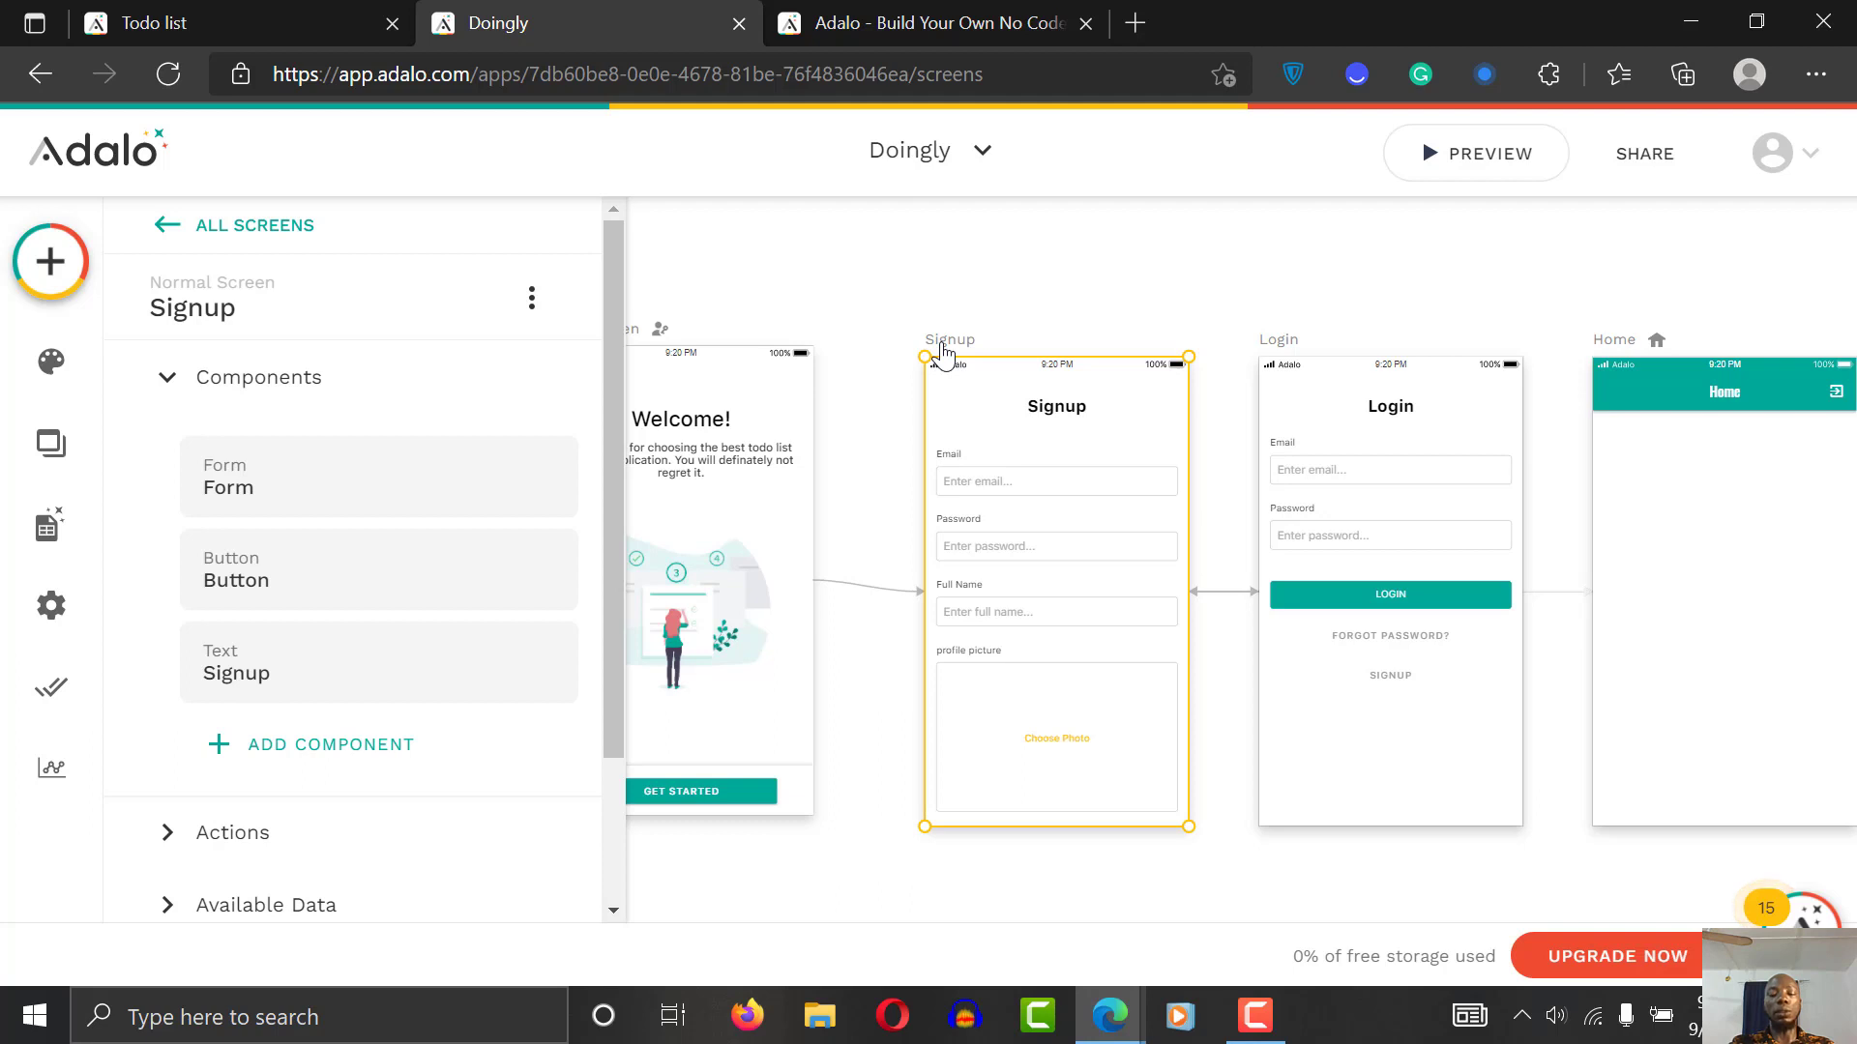
{"action": "left_click_drag", "start_coordinate": [1049, 824], "coordinate": [1057, 937]}
{"action": "left_click", "coordinate": [1334, 882]}
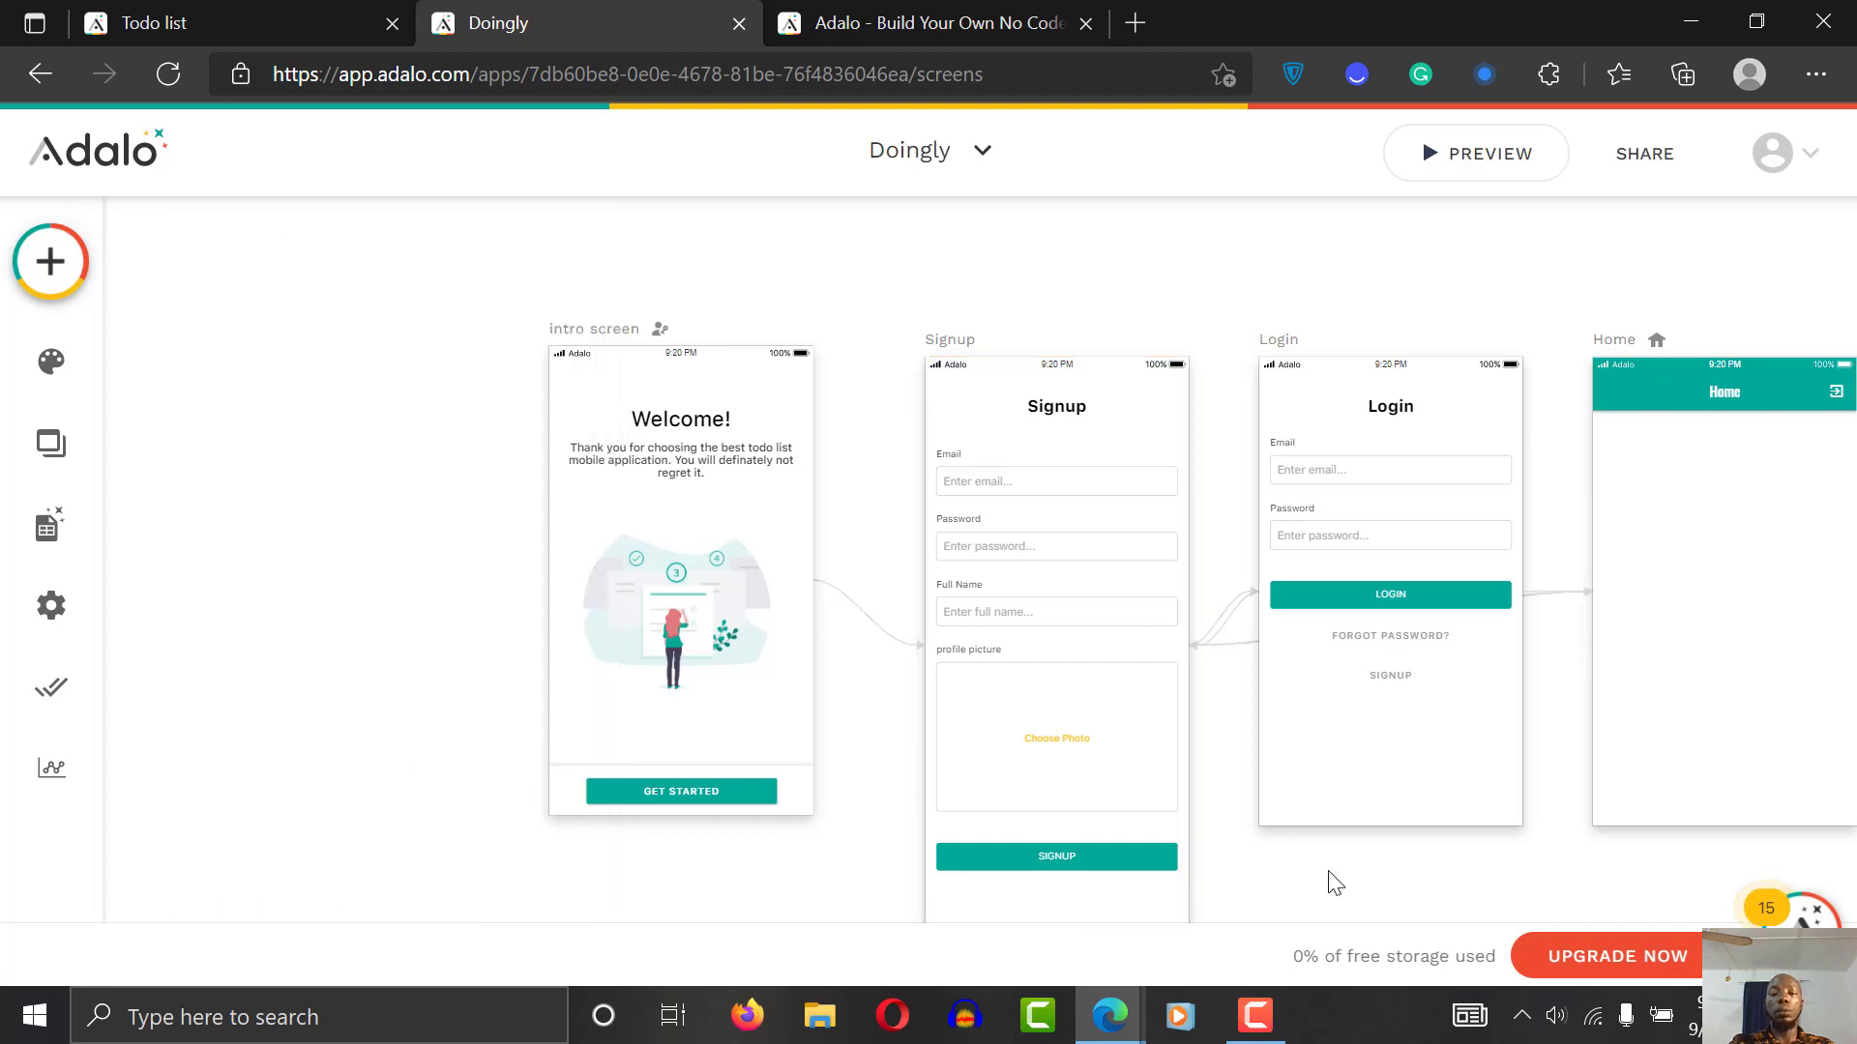
{"action": "scroll", "coordinate": [1325, 879], "scroll_direction": "down", "scroll_amount": 2}
{"action": "scroll", "coordinate": [1326, 879], "scroll_direction": "up", "scroll_amount": 1}
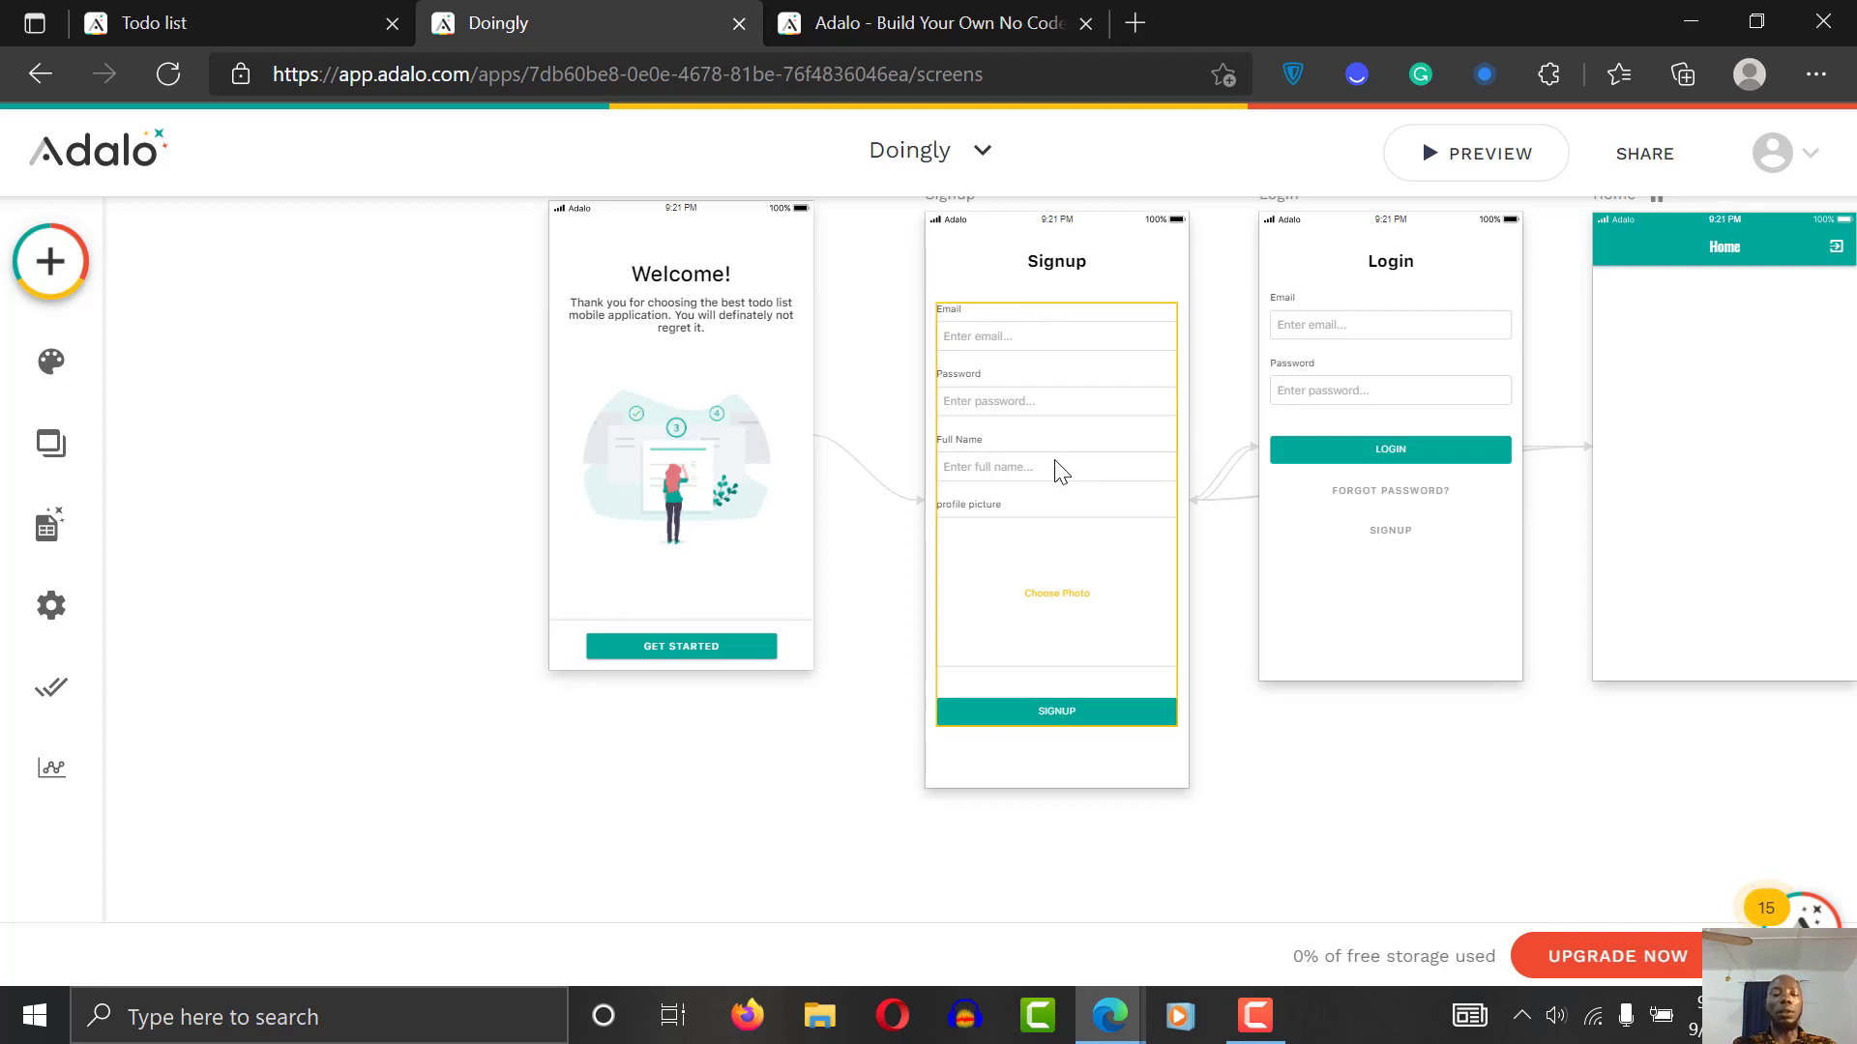
{"action": "left_click", "coordinate": [1001, 345]}
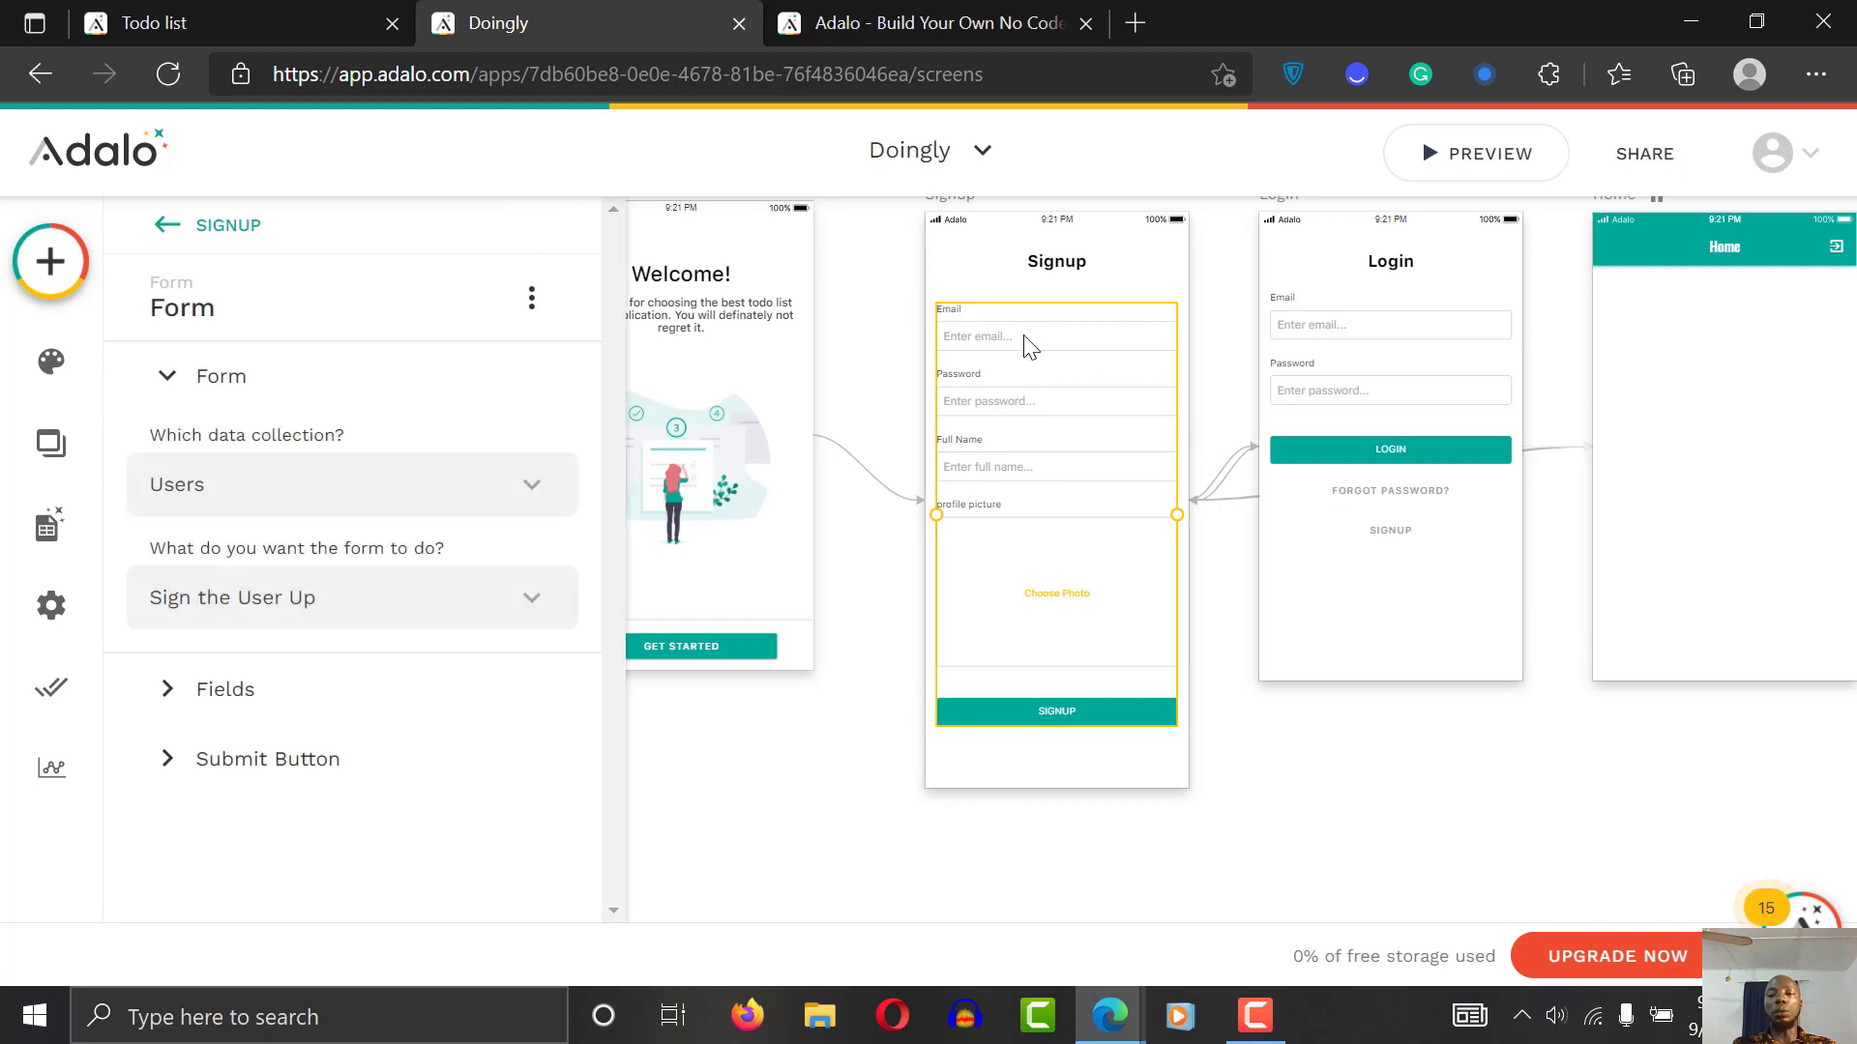
{"action": "left_click_drag", "start_coordinate": [1028, 349], "coordinate": [1040, 452]}
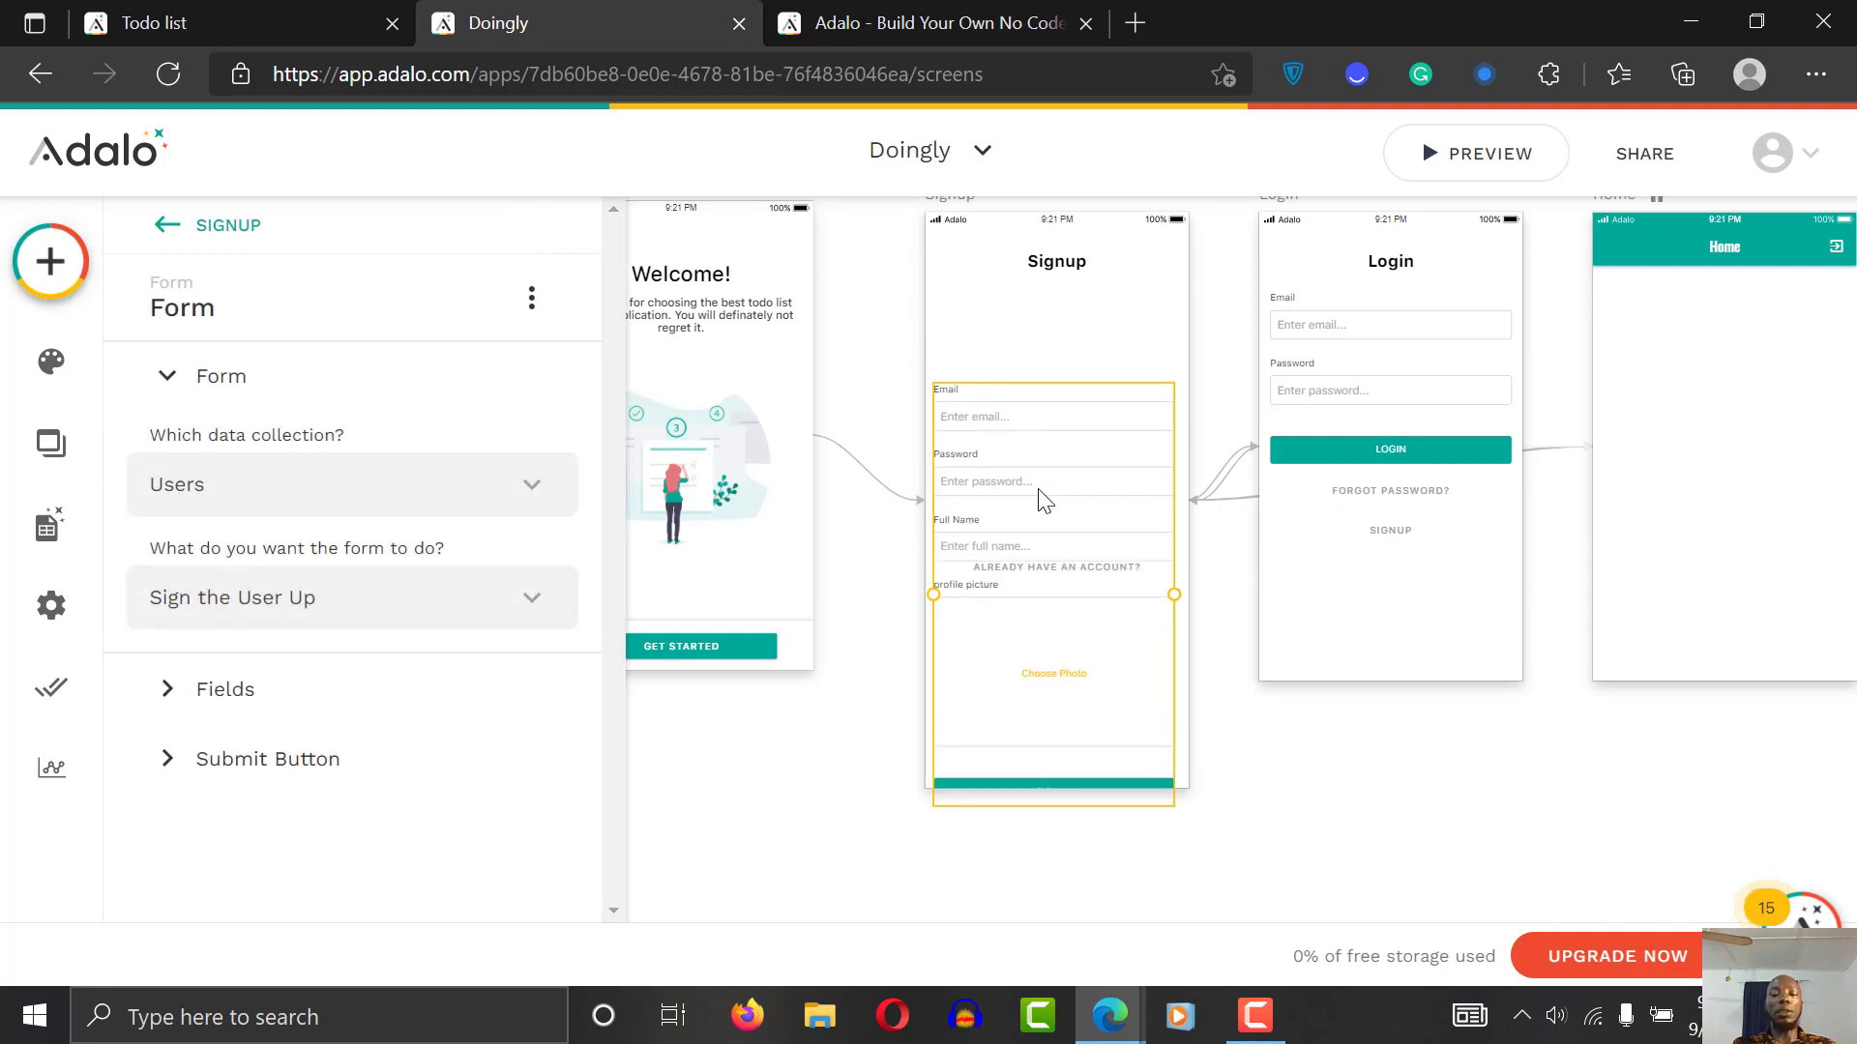
{"action": "left_click_drag", "start_coordinate": [1107, 568], "coordinate": [1115, 527]}
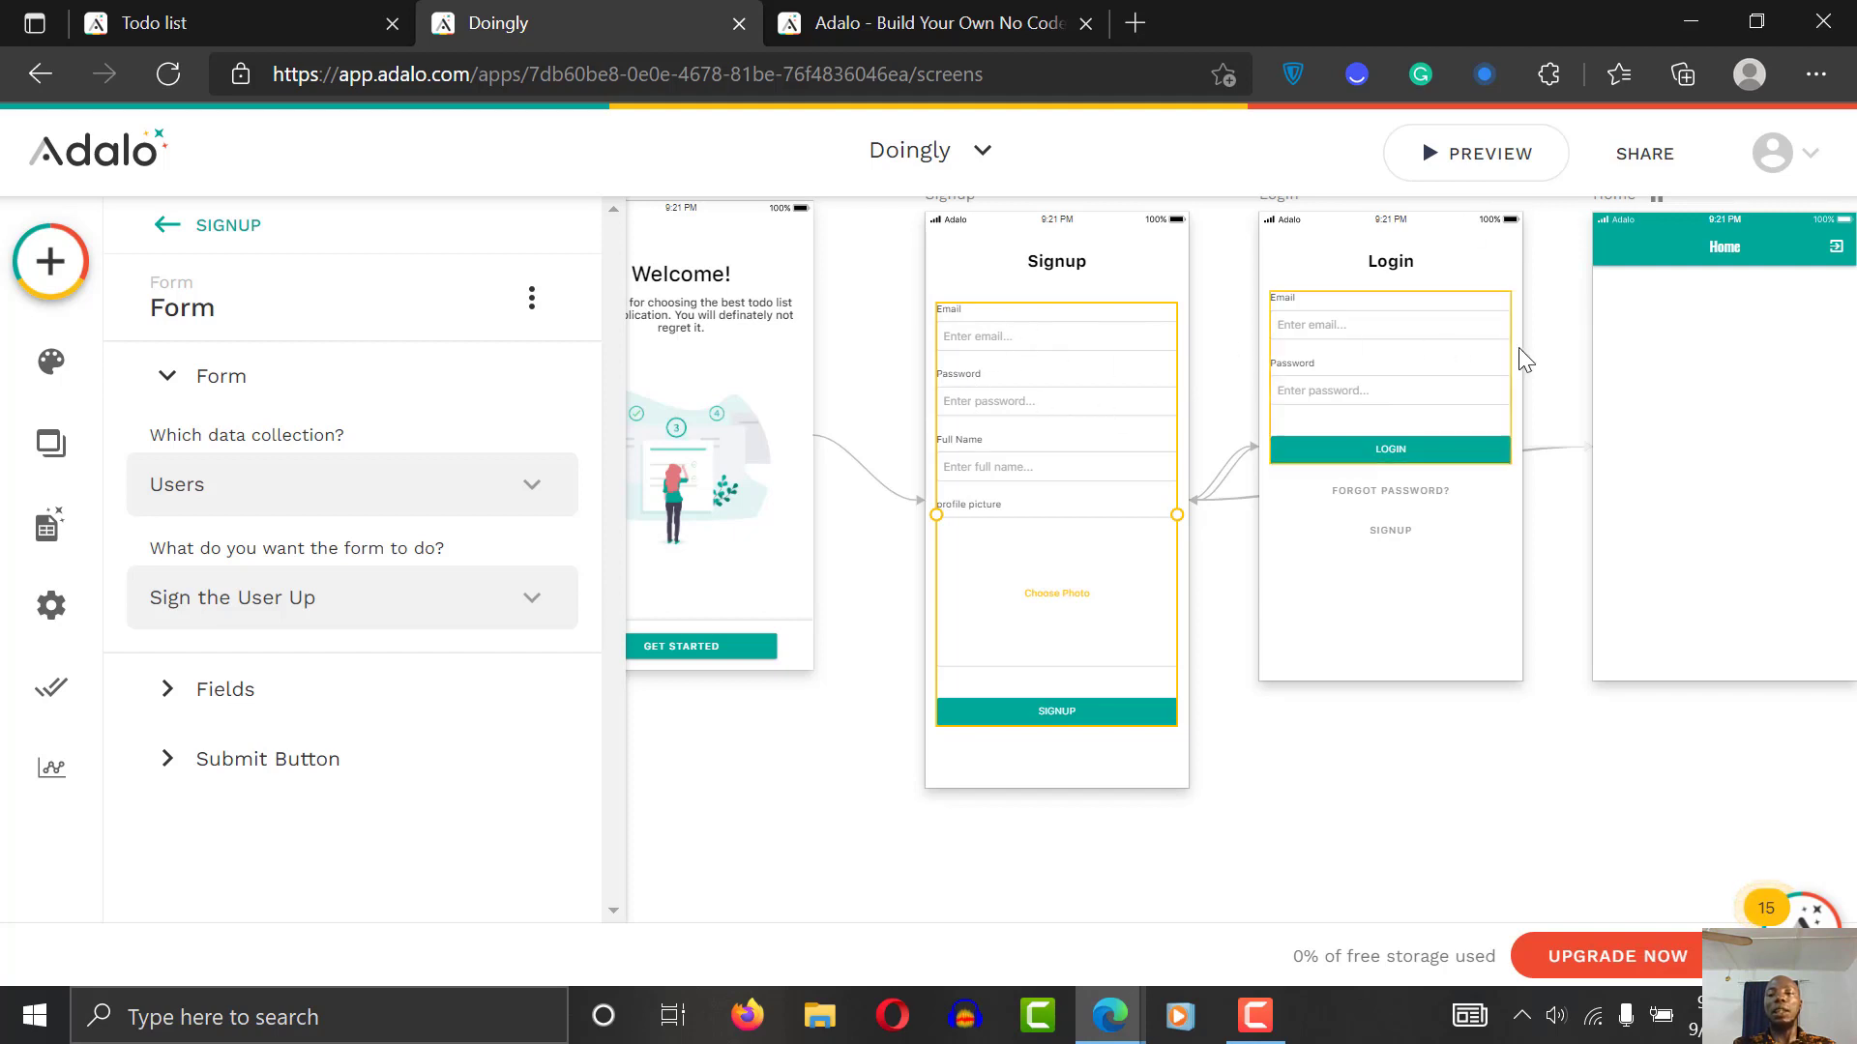
Step: Scroll across the canvas to the Home screen and select its teal header
{"action": "left_click", "coordinate": [1576, 338]}
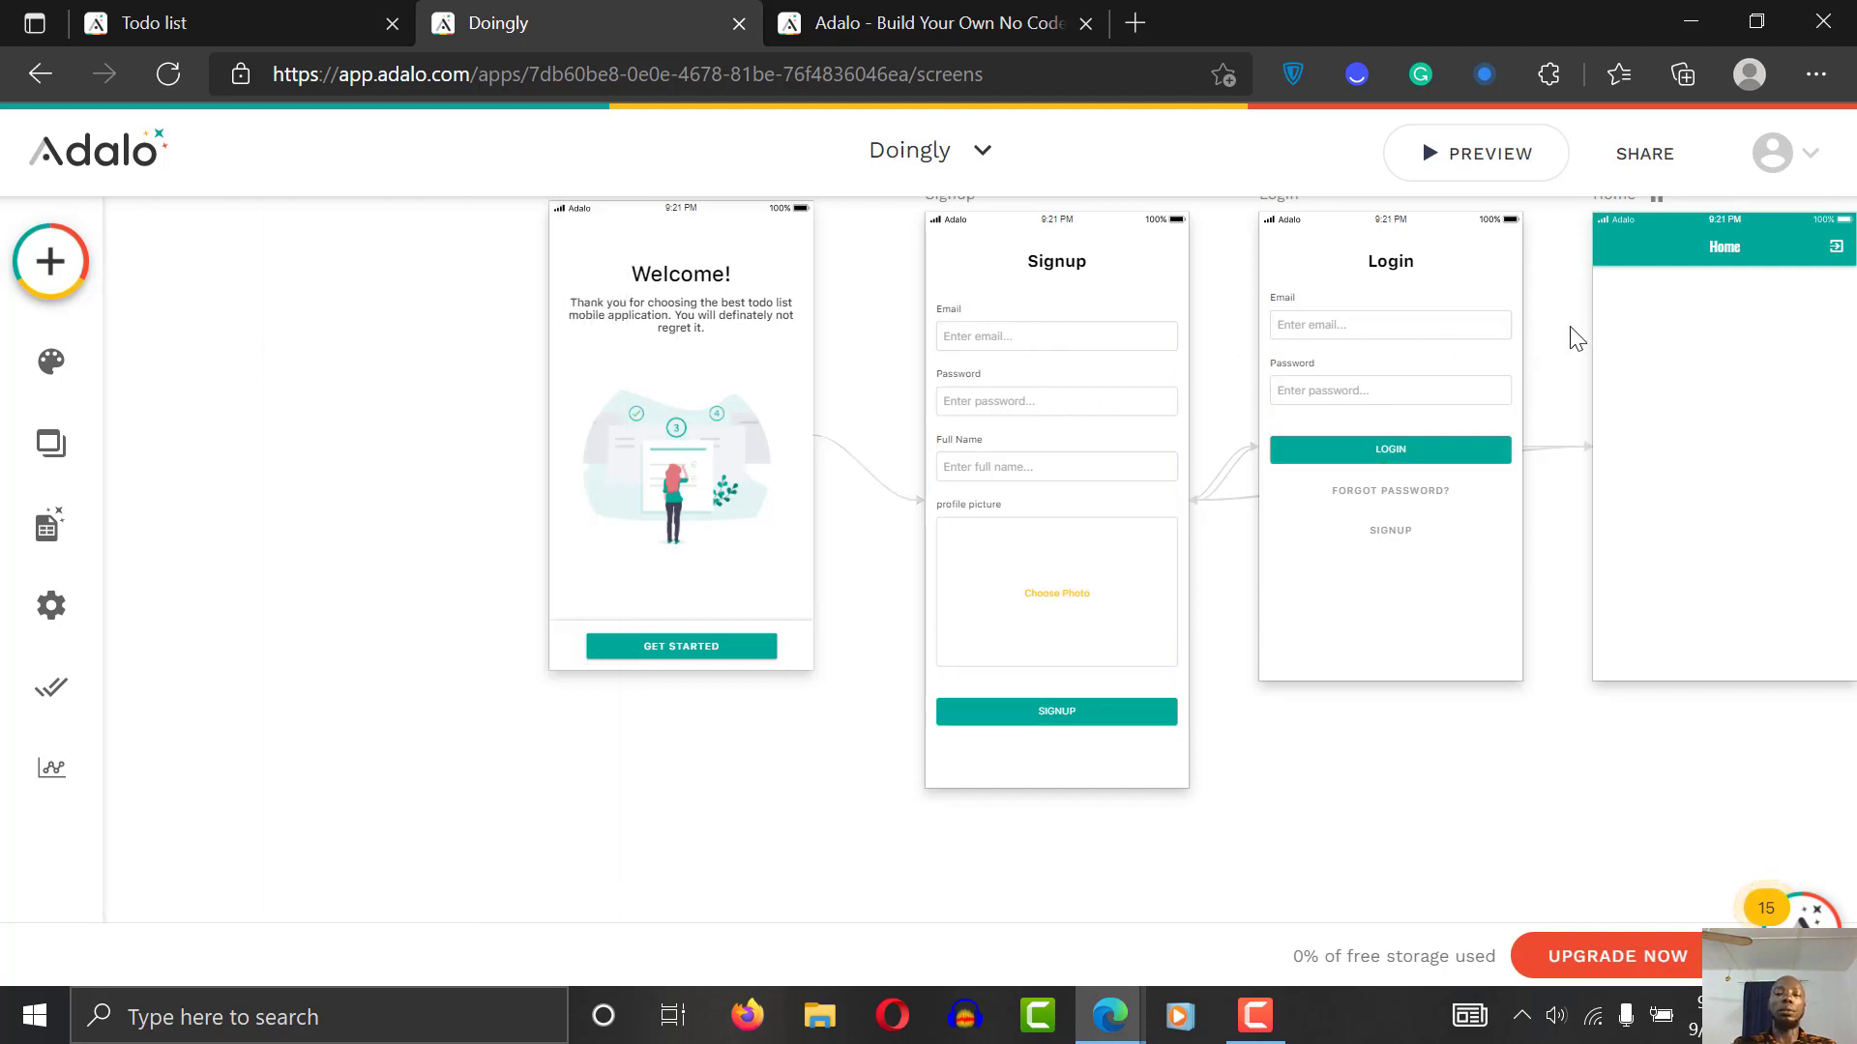
{"action": "scroll", "coordinate": [1576, 338], "scroll_direction": "right", "scroll_amount": 6}
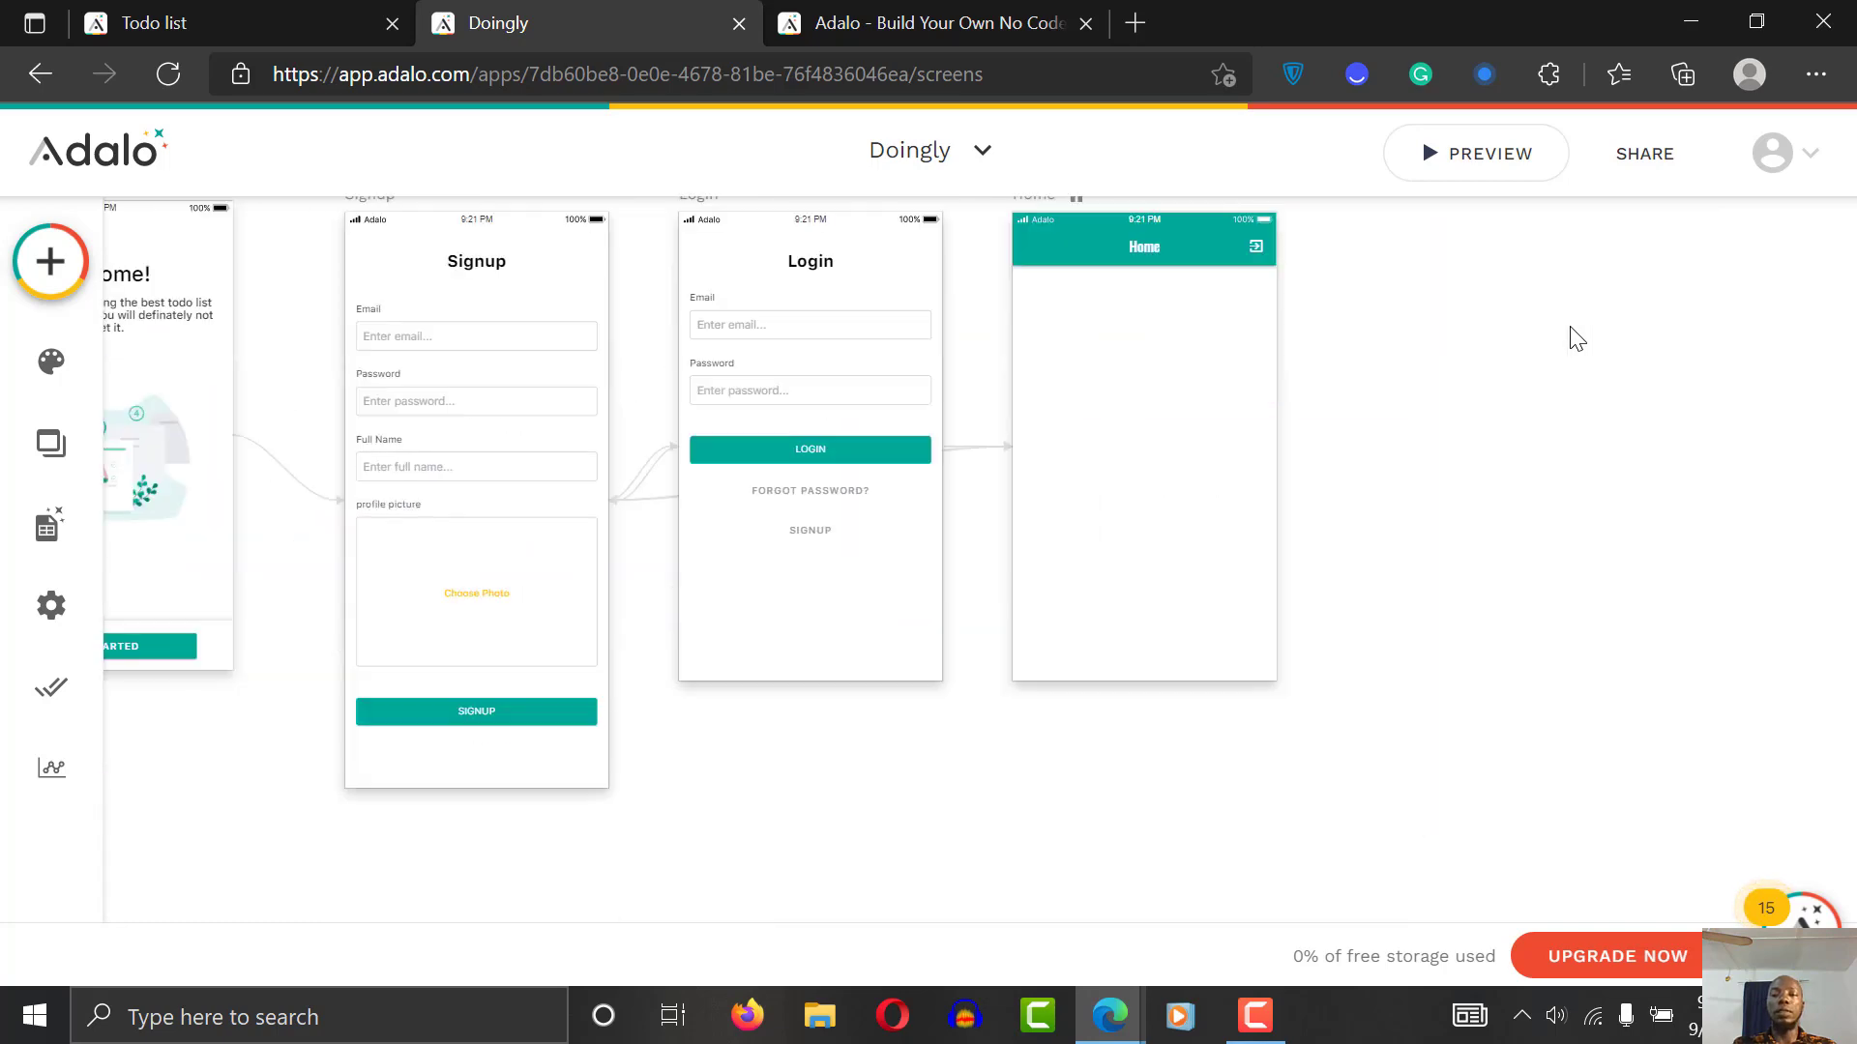
{"action": "scroll", "coordinate": [1576, 338], "scroll_direction": "left", "scroll_amount": 2}
{"action": "scroll", "coordinate": [1576, 338], "scroll_direction": "right", "scroll_amount": 3}
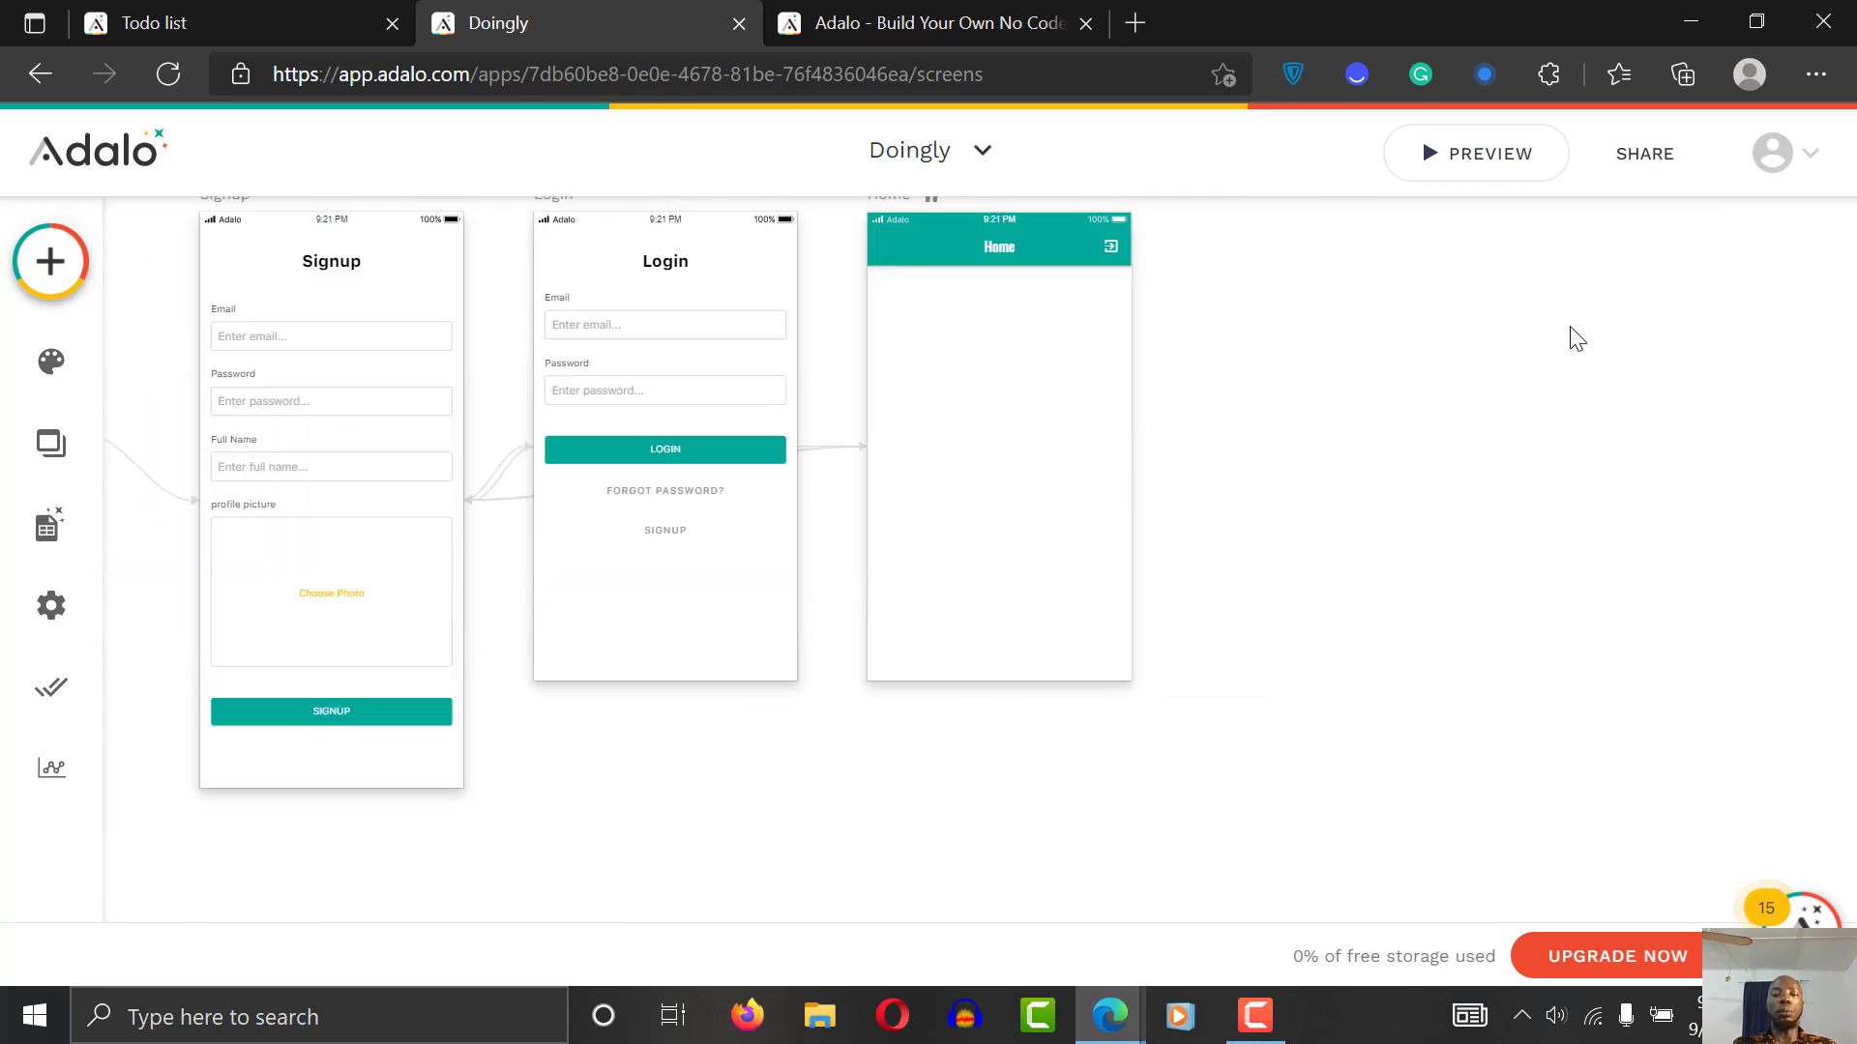
{"action": "scroll", "coordinate": [1576, 338], "scroll_direction": "up", "scroll_amount": 2}
{"action": "scroll", "coordinate": [1576, 339], "scroll_direction": "right", "scroll_amount": 2}
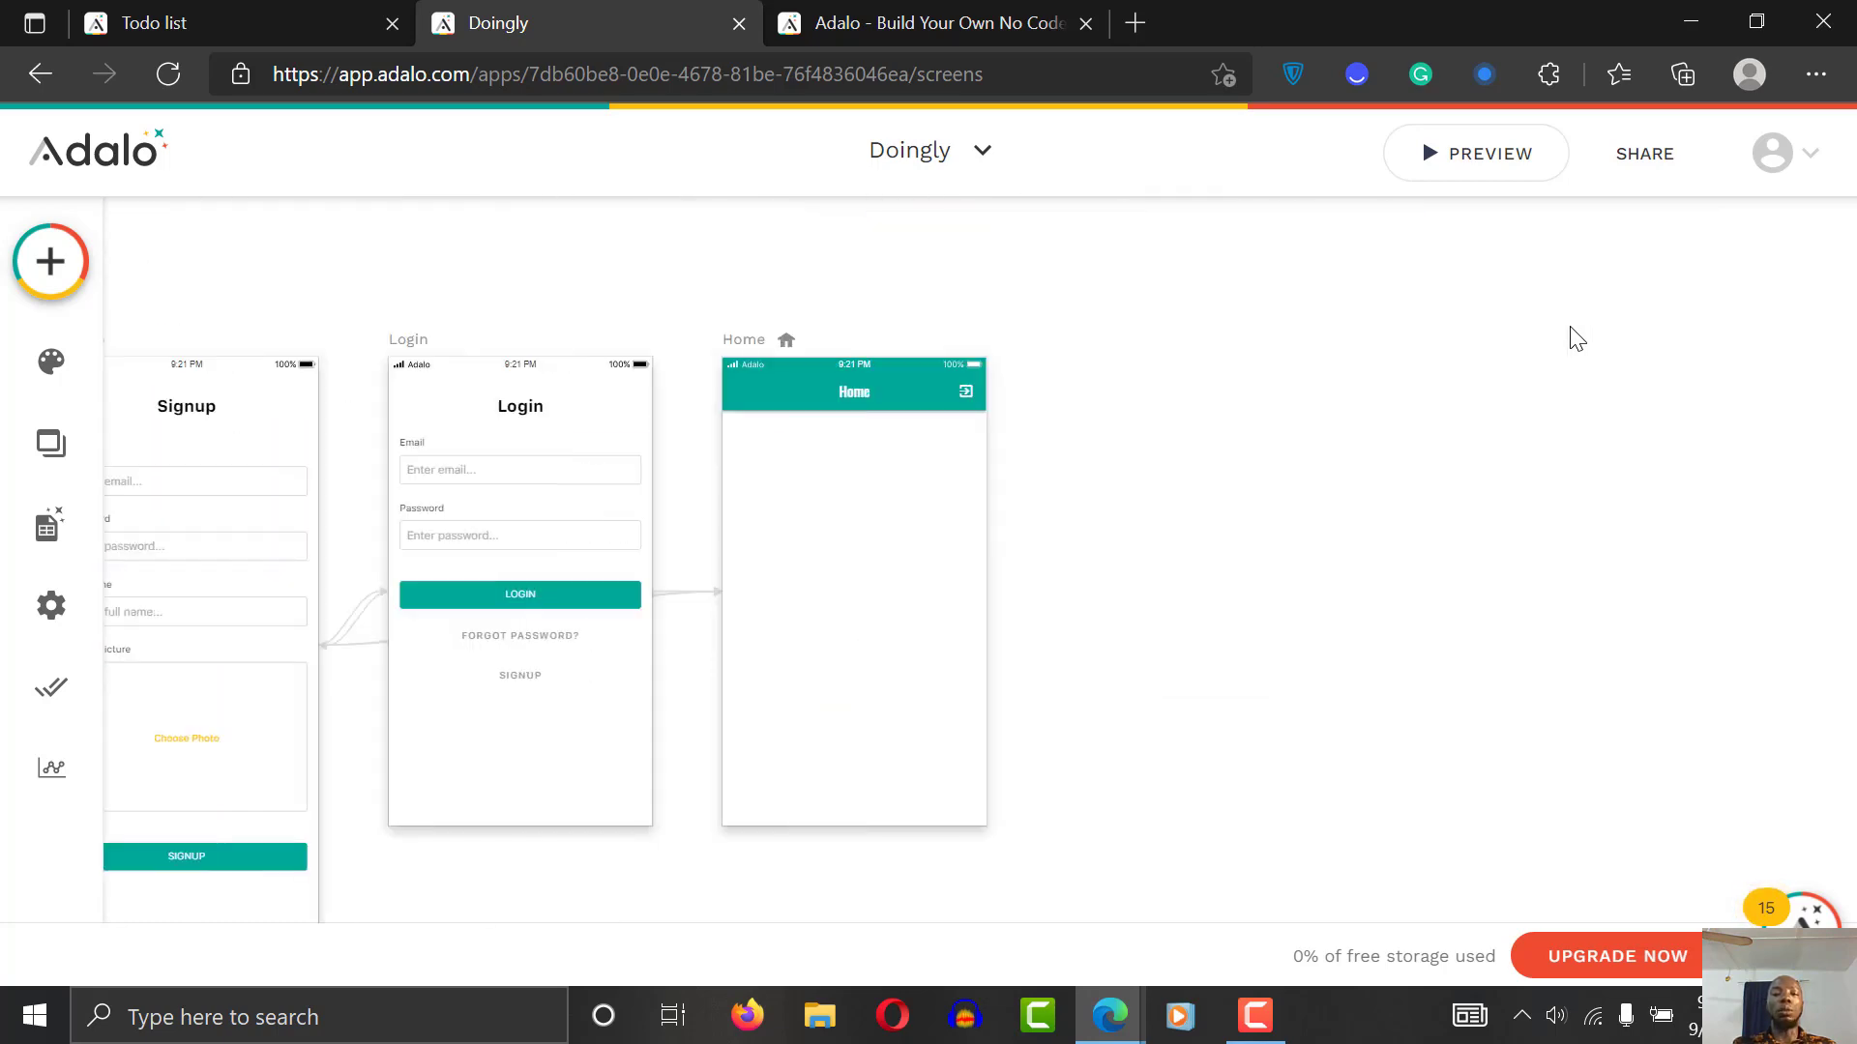
{"action": "left_click", "coordinate": [833, 372]}
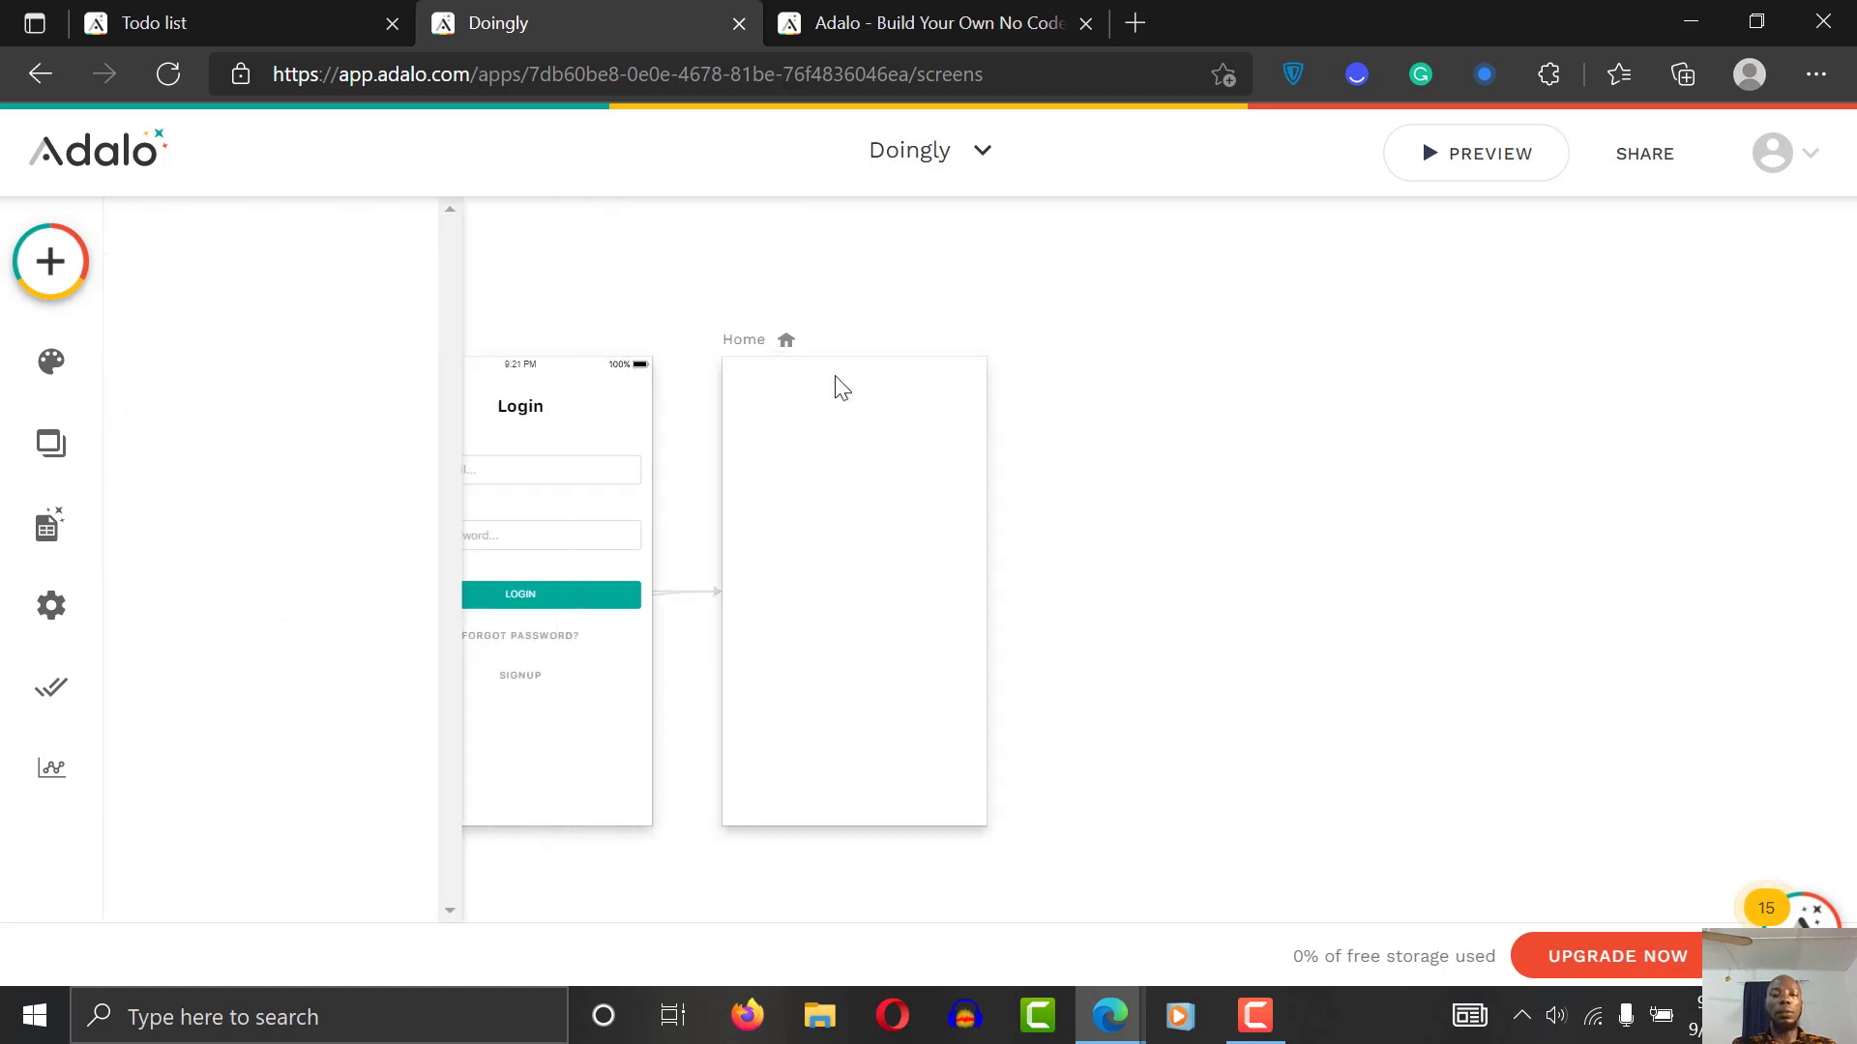
{"action": "left_click", "coordinate": [700, 319]}
{"action": "scroll", "coordinate": [700, 310], "scroll_direction": "left", "scroll_amount": 4}
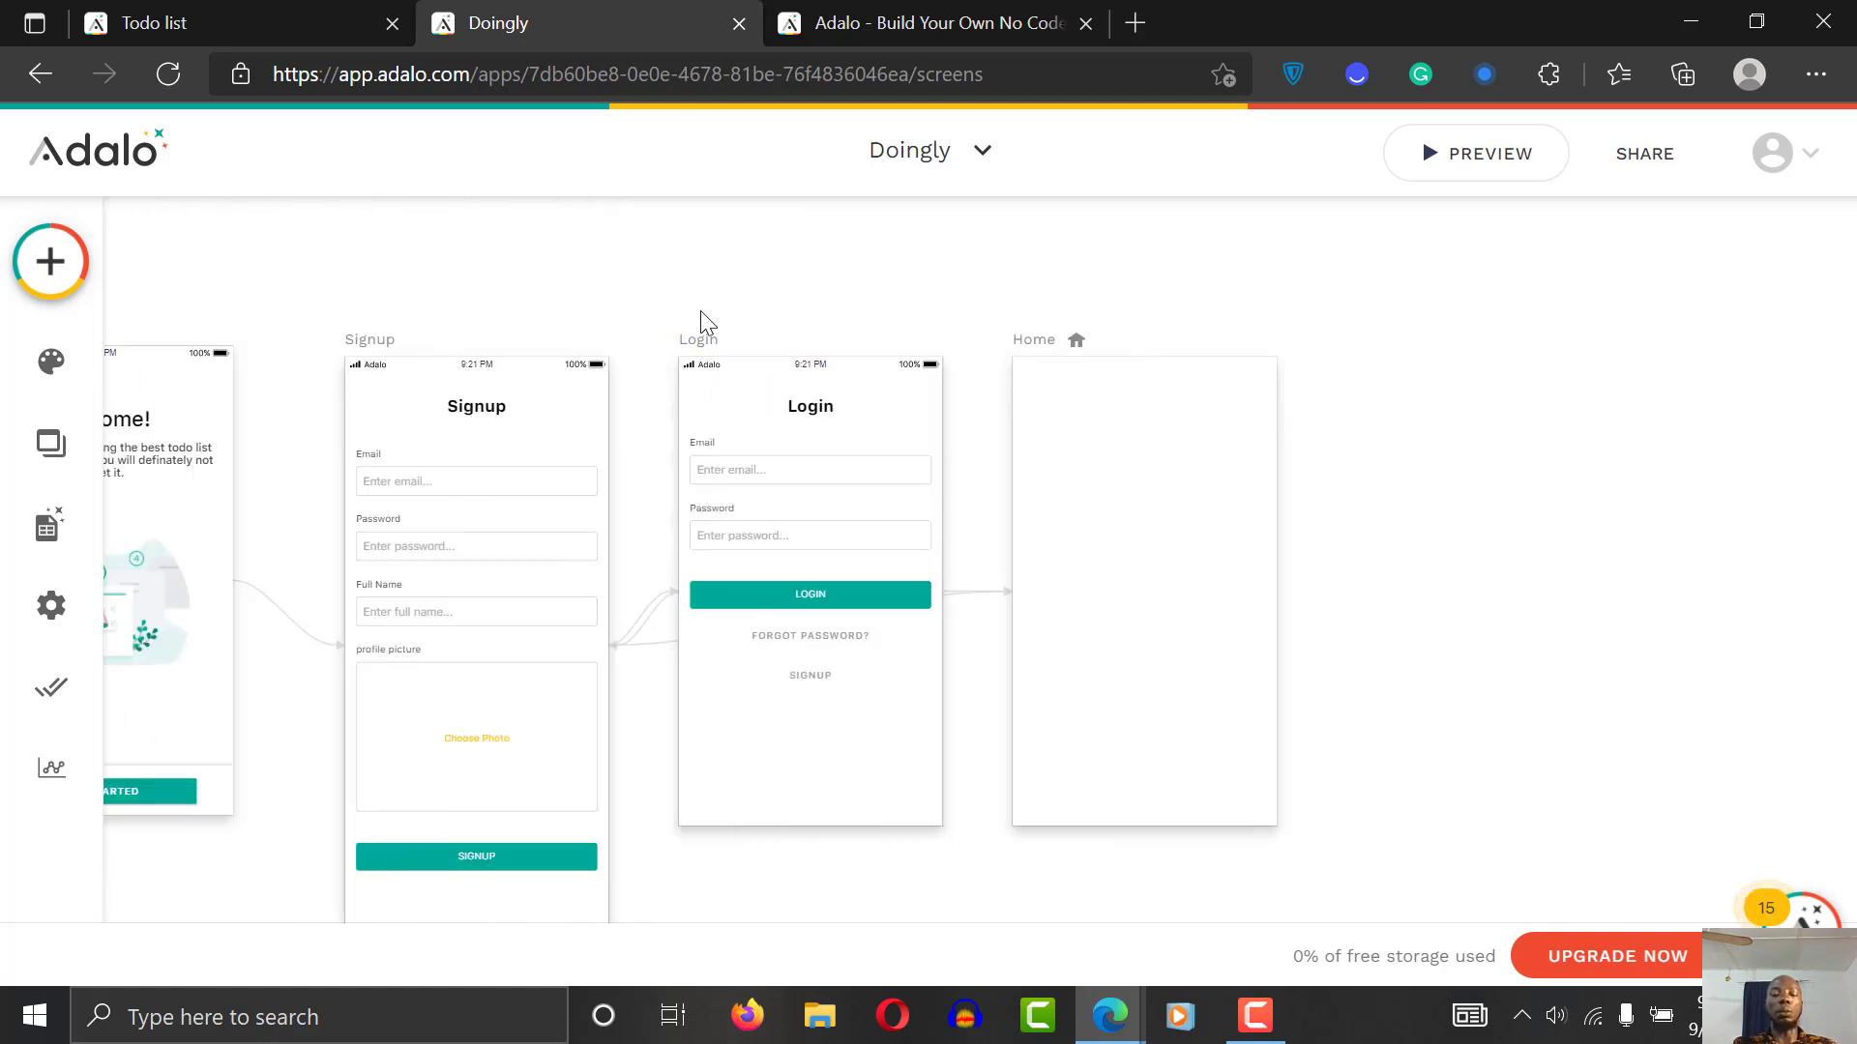
Step: Drag an Image component onto Home and shrink it in the top-right corner
{"action": "left_click", "coordinate": [56, 247]}
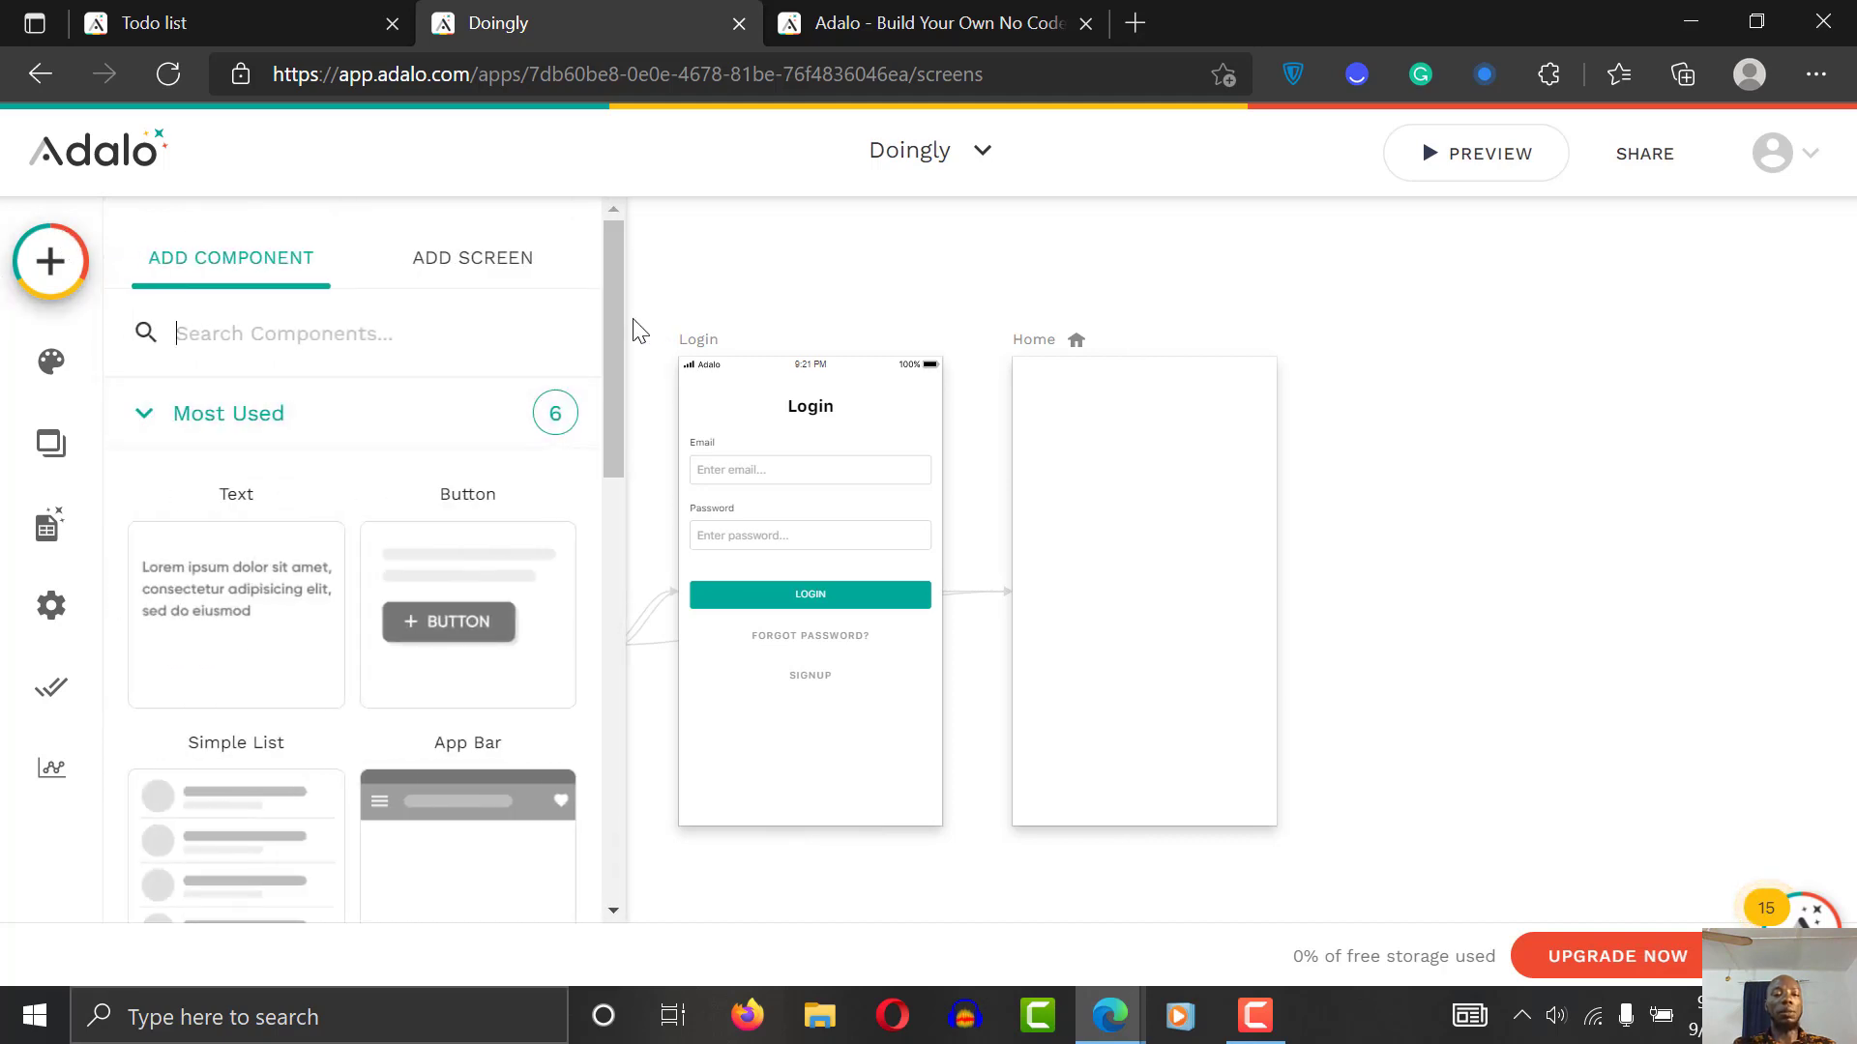
{"action": "left_click_drag", "start_coordinate": [621, 332], "coordinate": [600, 617]}
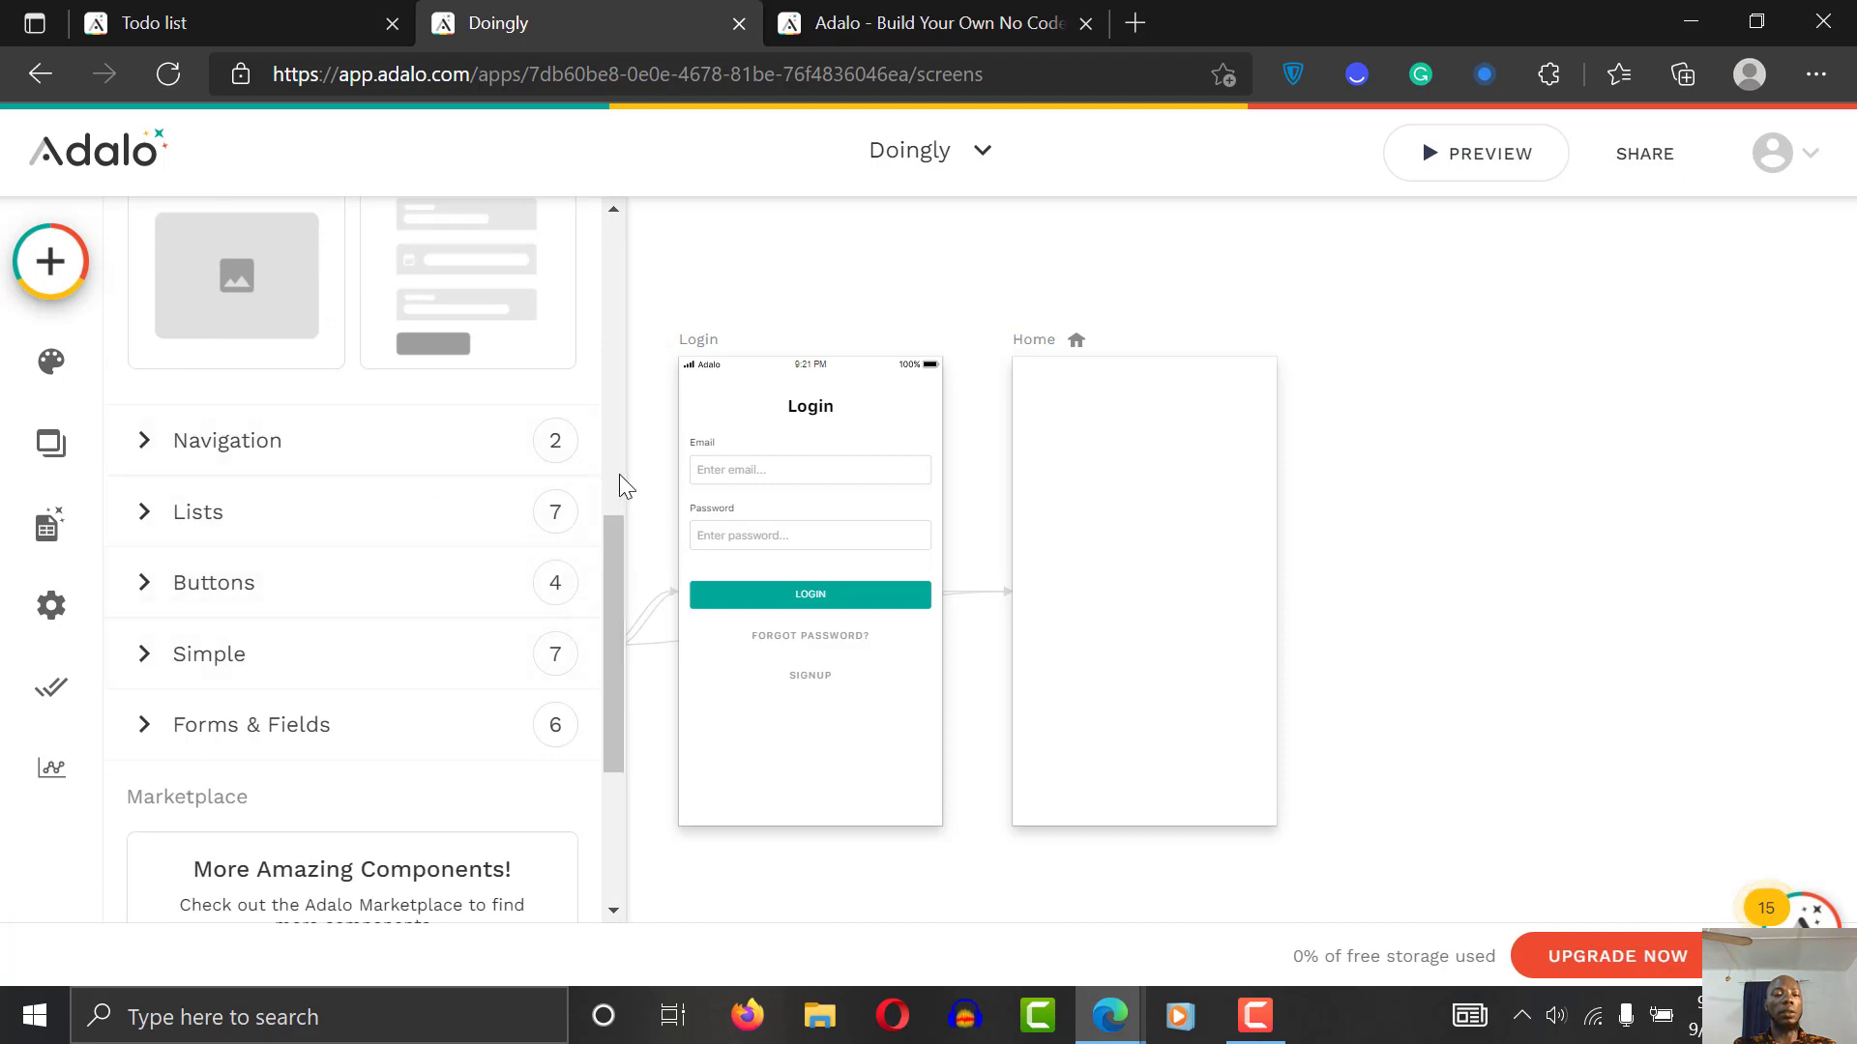
{"action": "scroll", "coordinate": [484, 502], "scroll_direction": "up", "scroll_amount": 2}
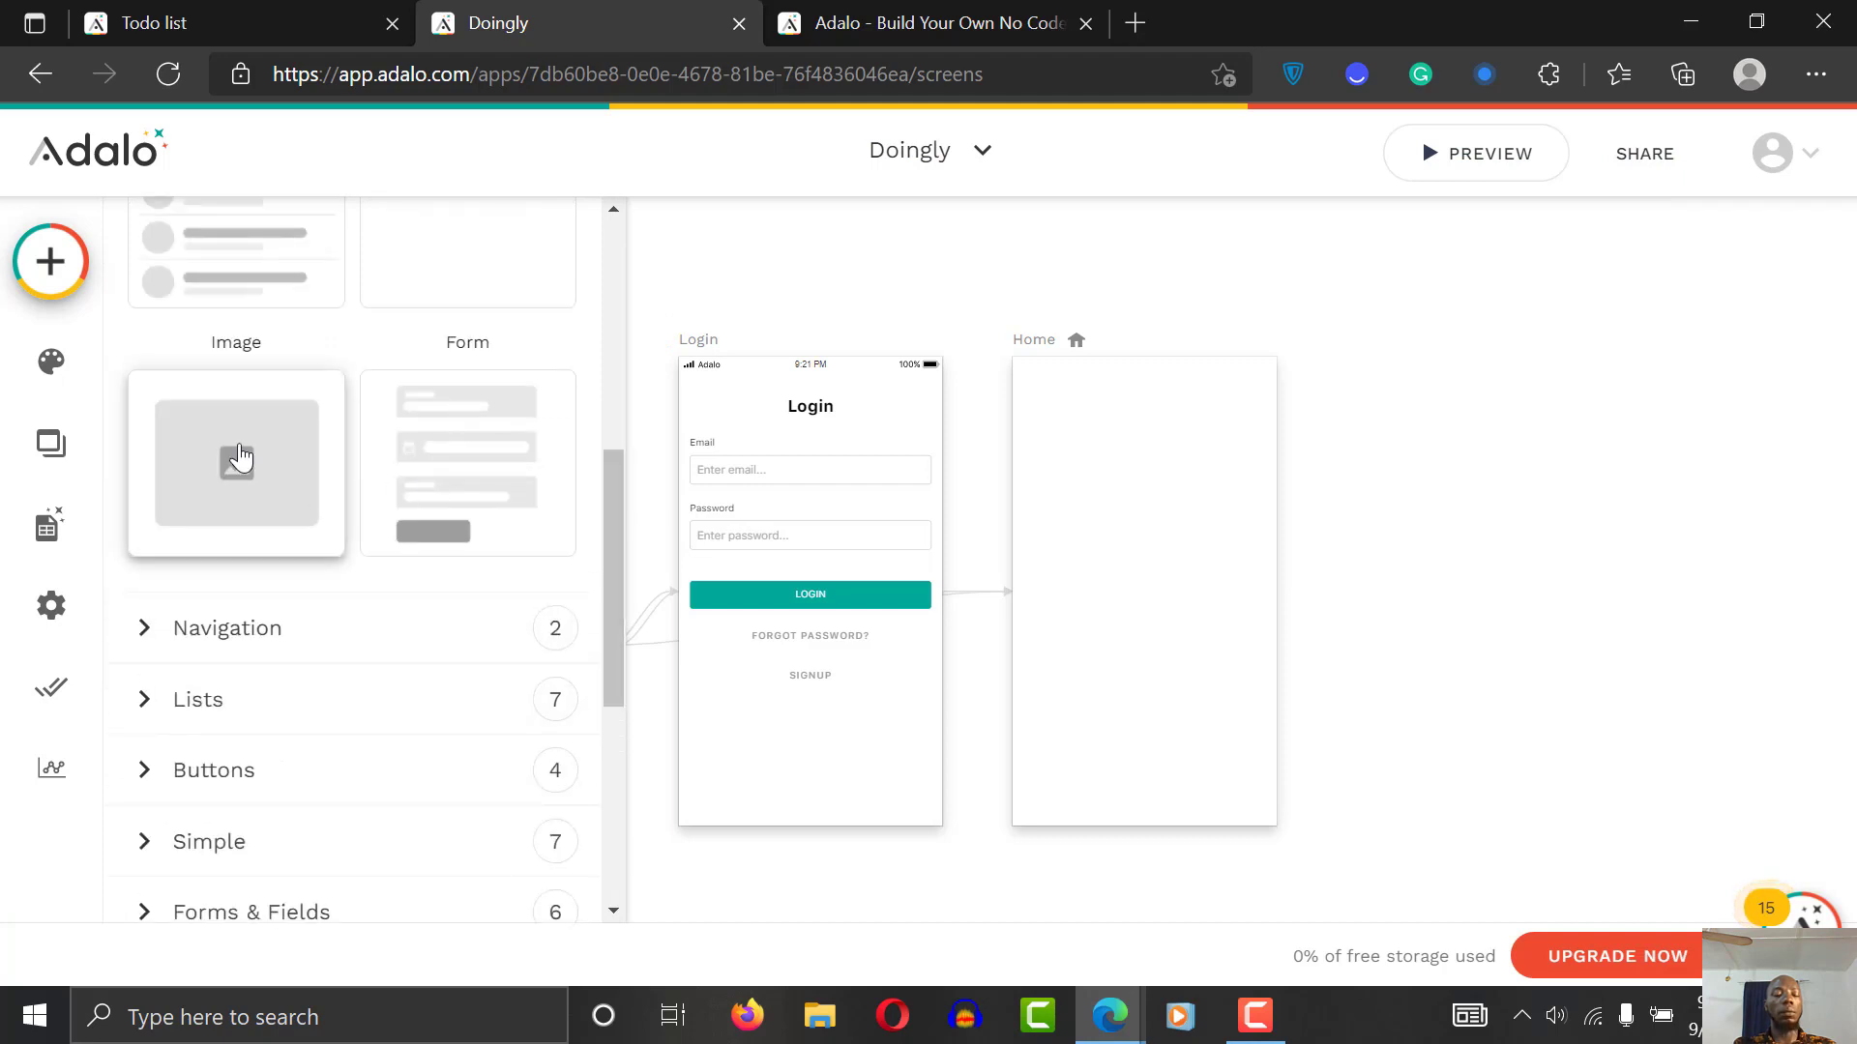
{"action": "left_click_drag", "start_coordinate": [223, 464], "coordinate": [1135, 475]}
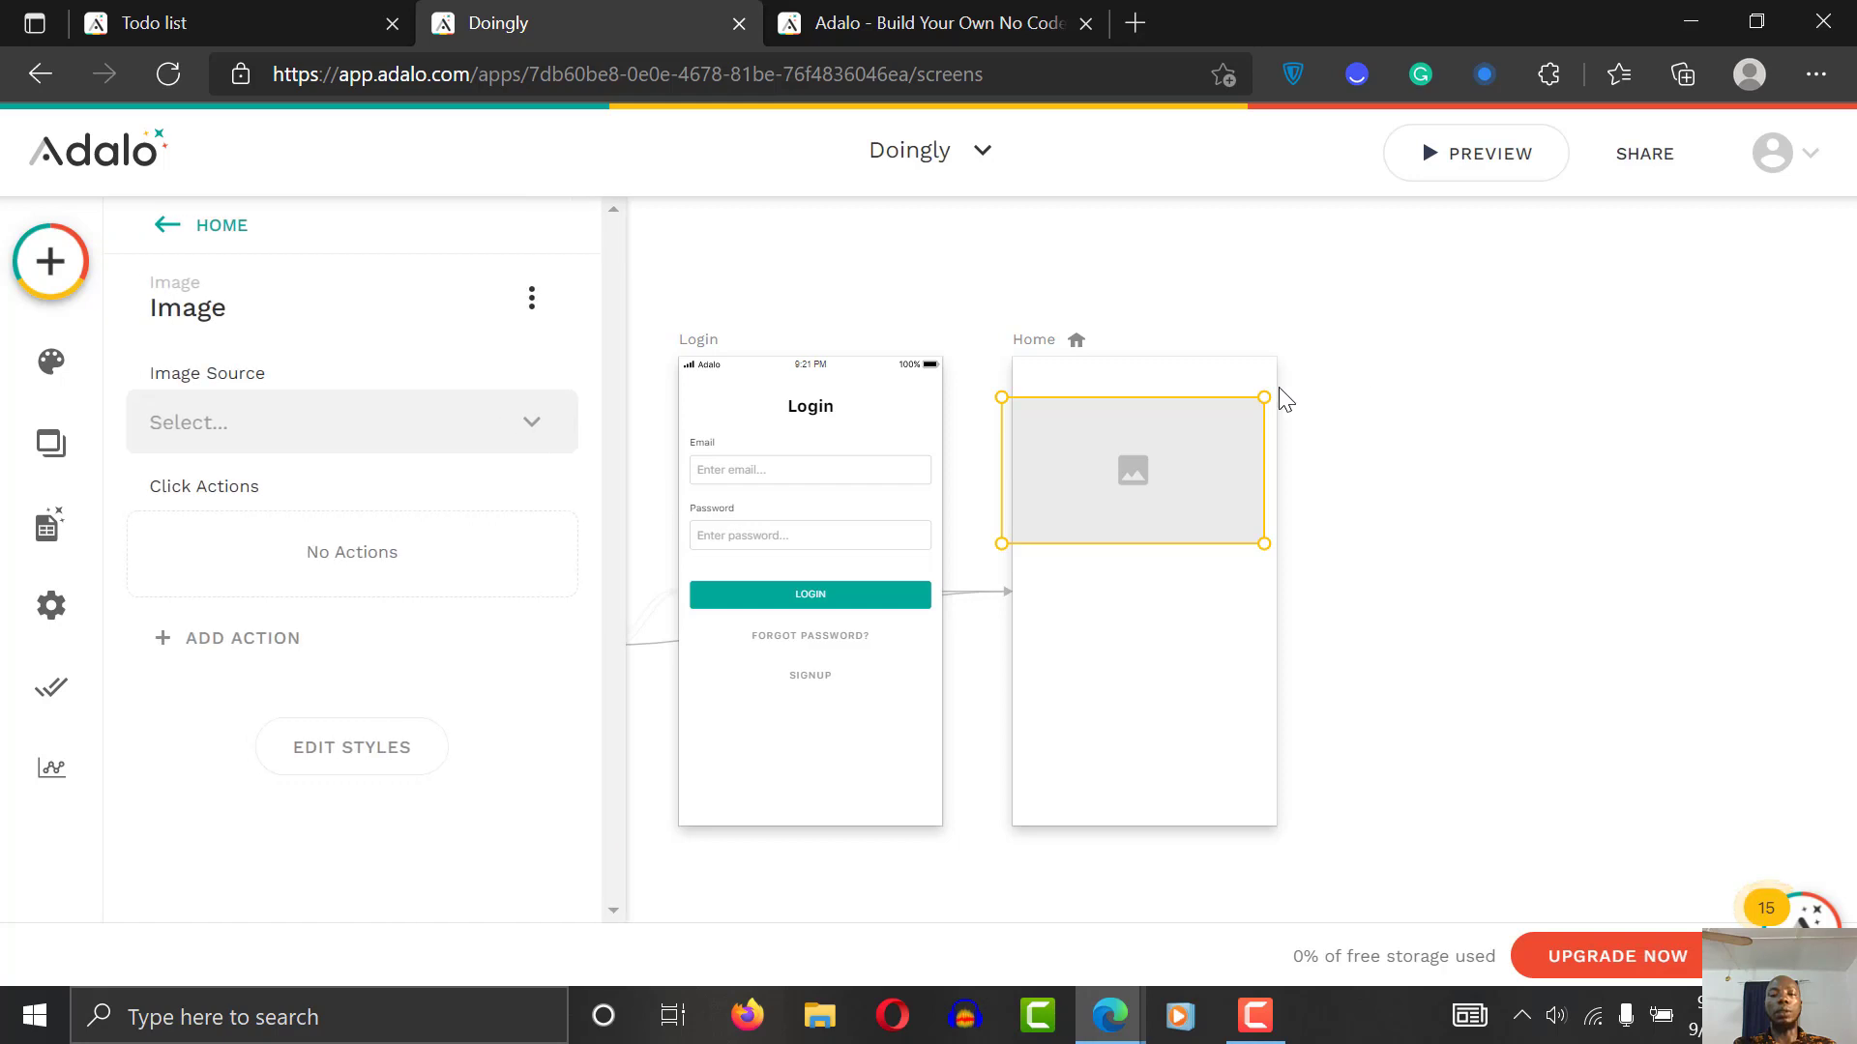
{"action": "mouse_move", "coordinate": [1266, 397]}
{"action": "left_mouse_down"}
{"action": "mouse_move", "coordinate": [1050, 467]}
{"action": "mouse_move", "coordinate": [1063, 484]}
{"action": "mouse_move", "coordinate": [1045, 506]}
{"action": "mouse_move", "coordinate": [1351, 239]}
{"action": "mouse_move", "coordinate": [1276, 402]}
{"action": "mouse_move", "coordinate": [1245, 418]}
{"action": "mouse_move", "coordinate": [1247, 402]}
{"action": "left_mouse_up"}
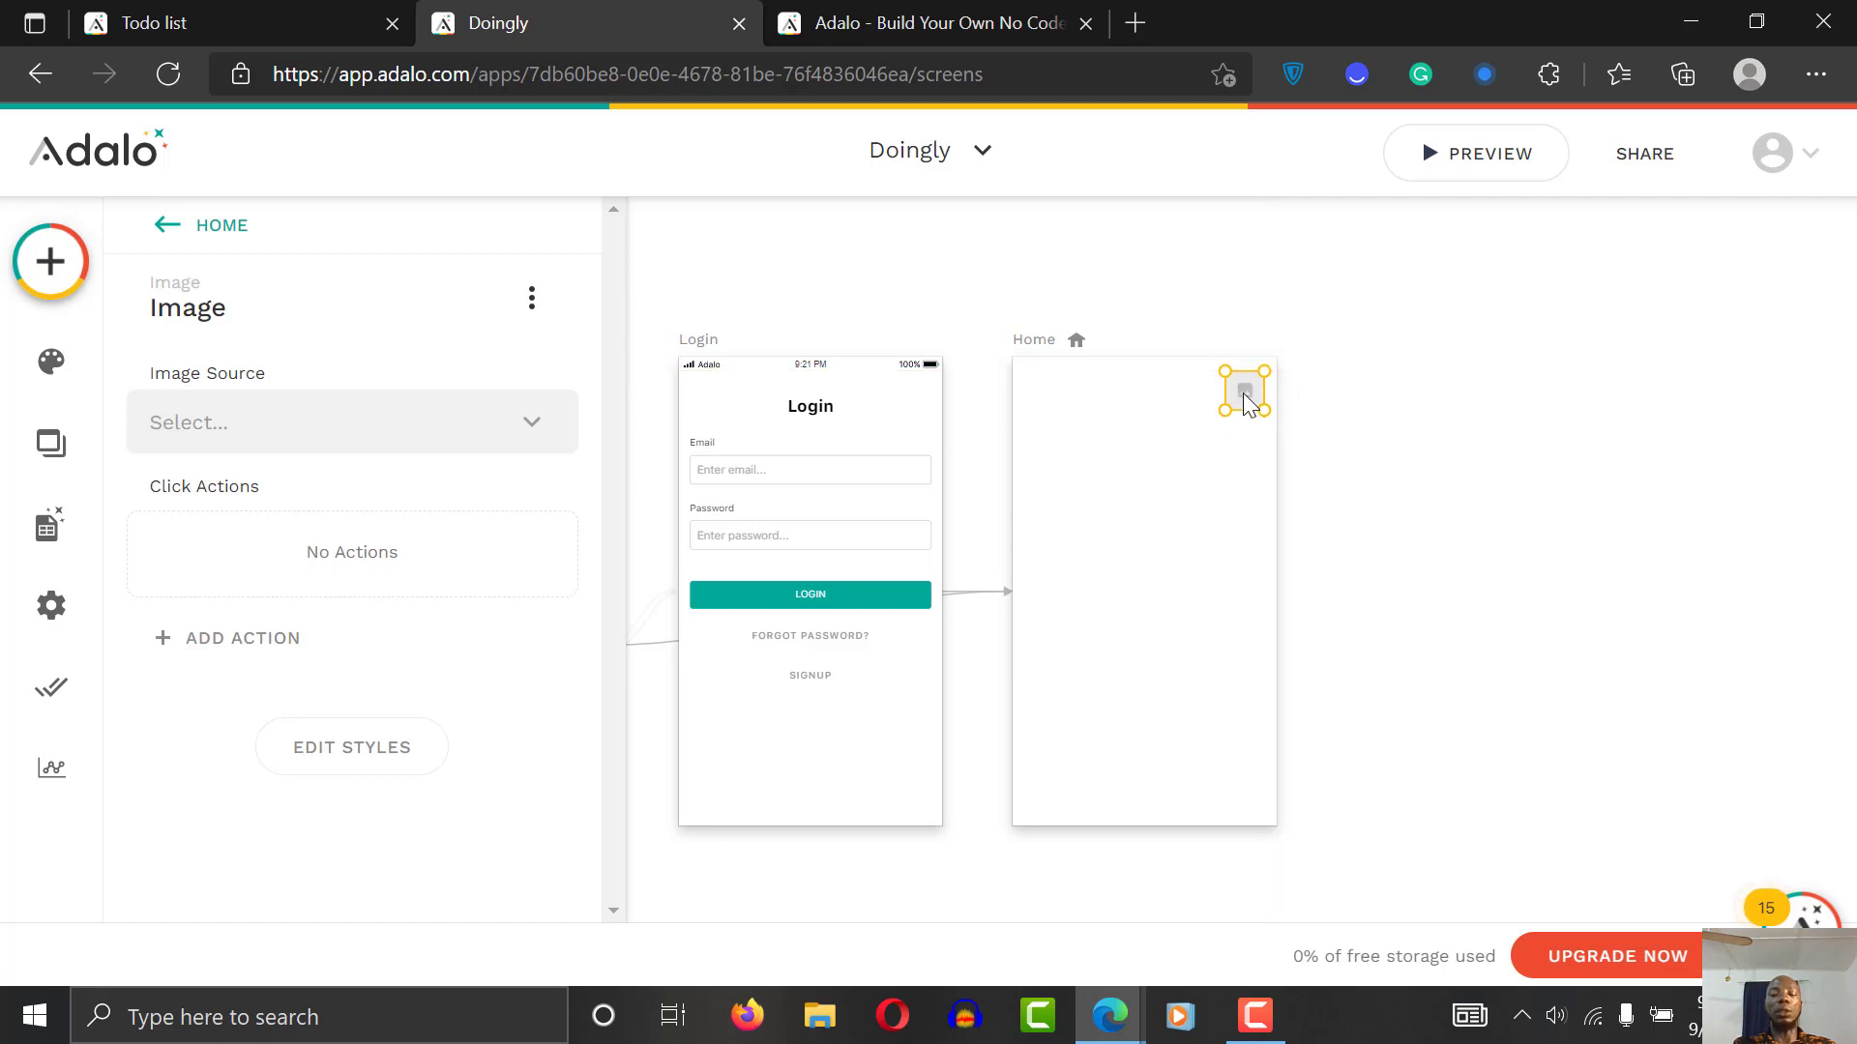
Step: Set the Home image's source to Database > Logged In User > profile picture
{"action": "left_click", "coordinate": [1407, 358]}
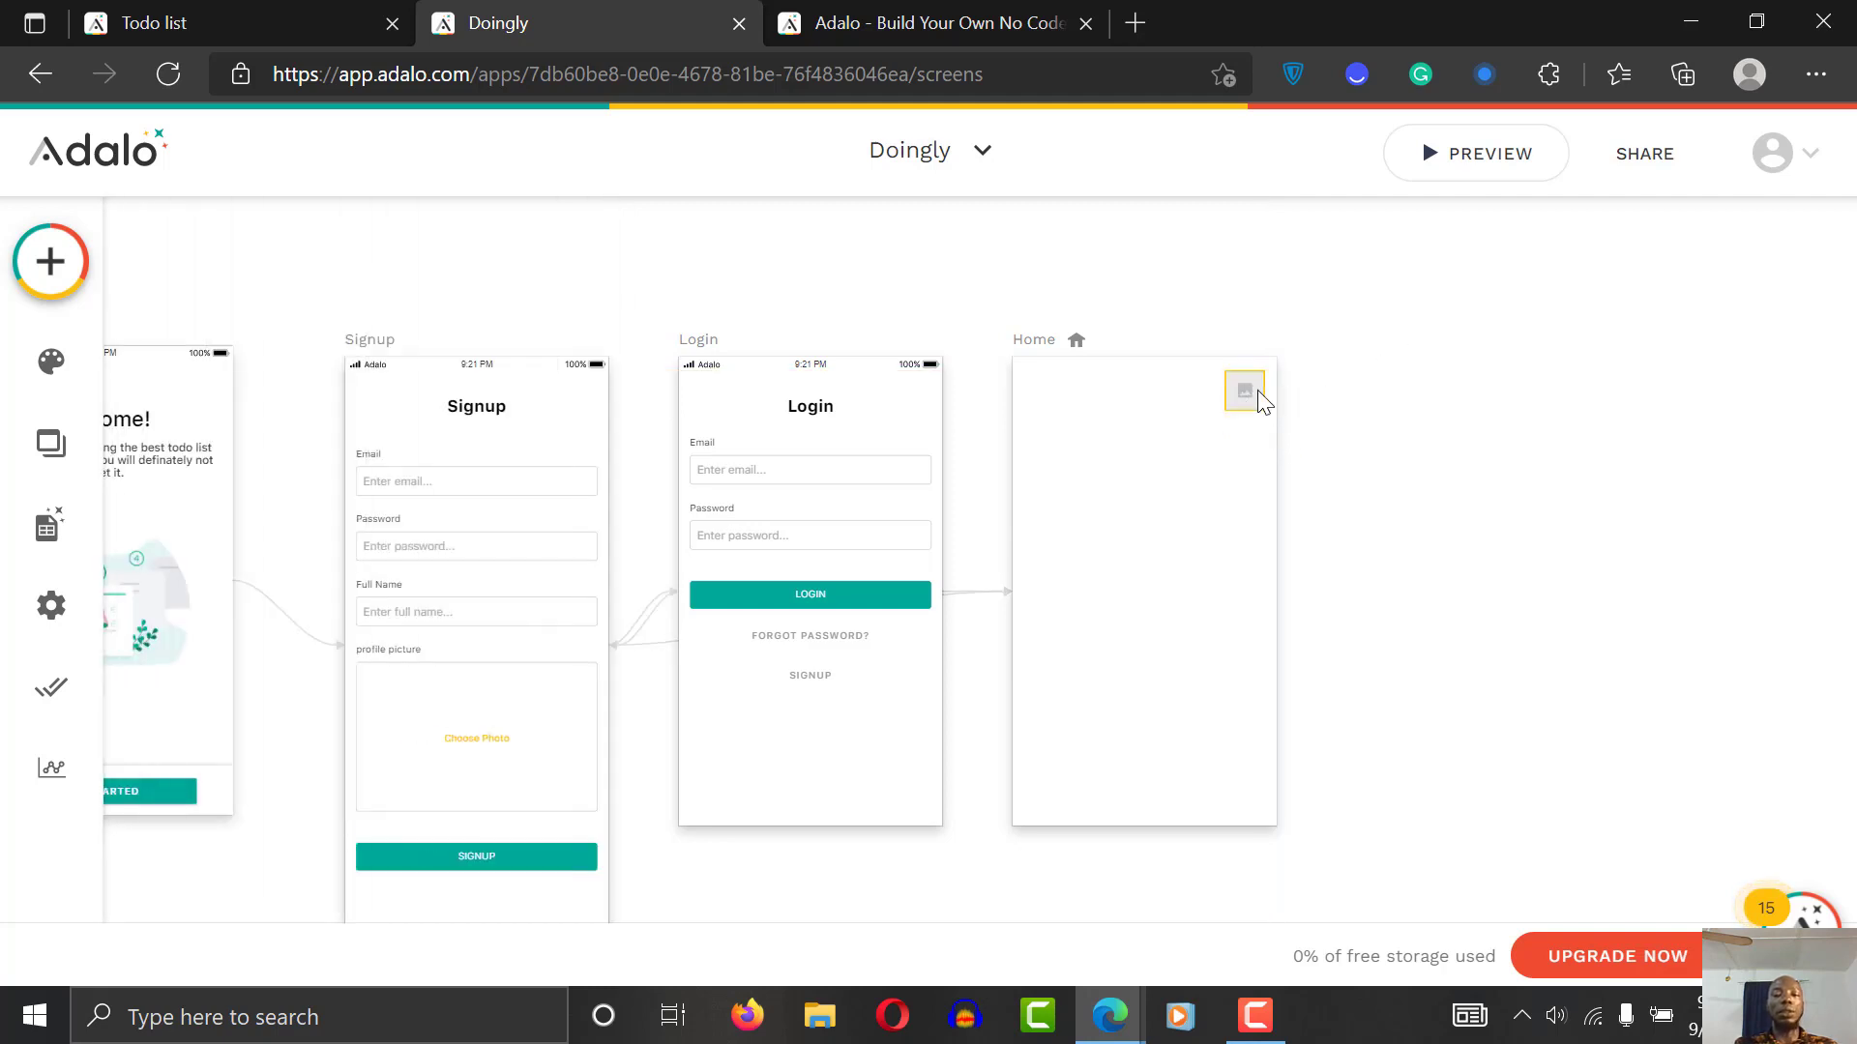
{"action": "left_click", "coordinate": [1255, 393]}
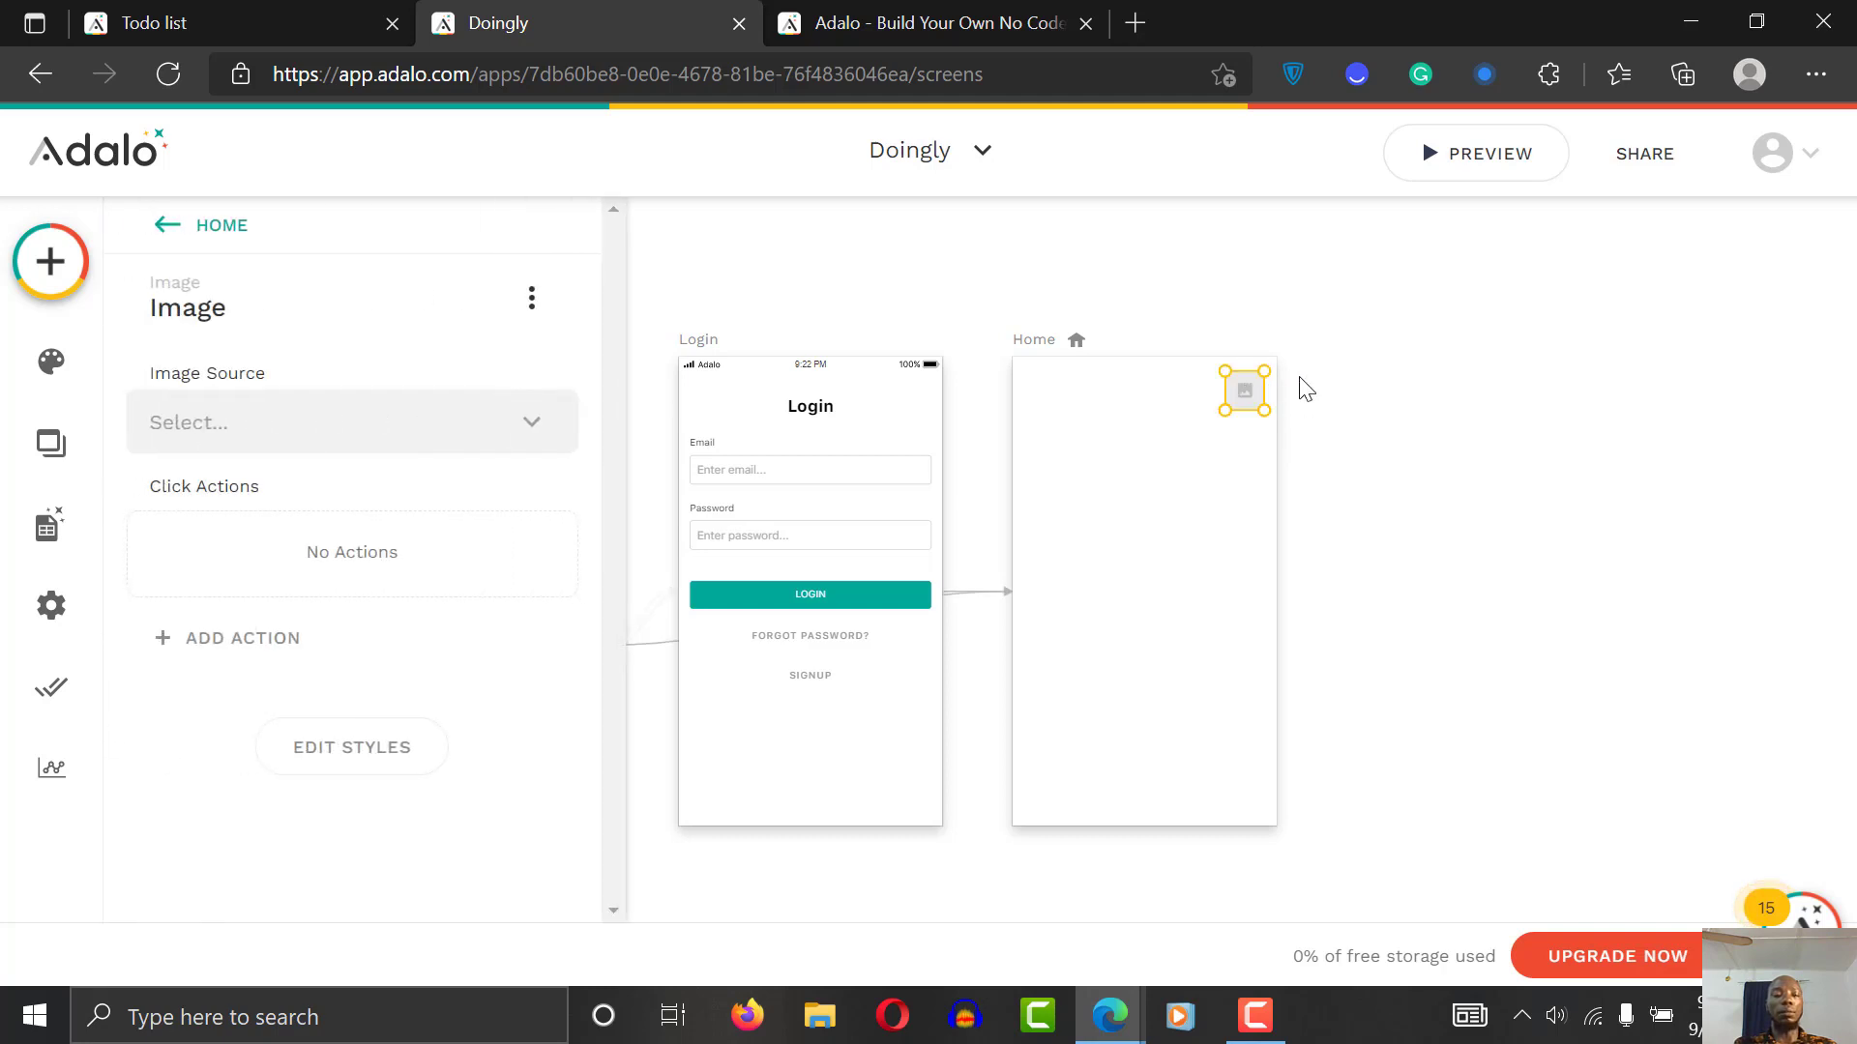
{"action": "left_click", "coordinate": [334, 430]}
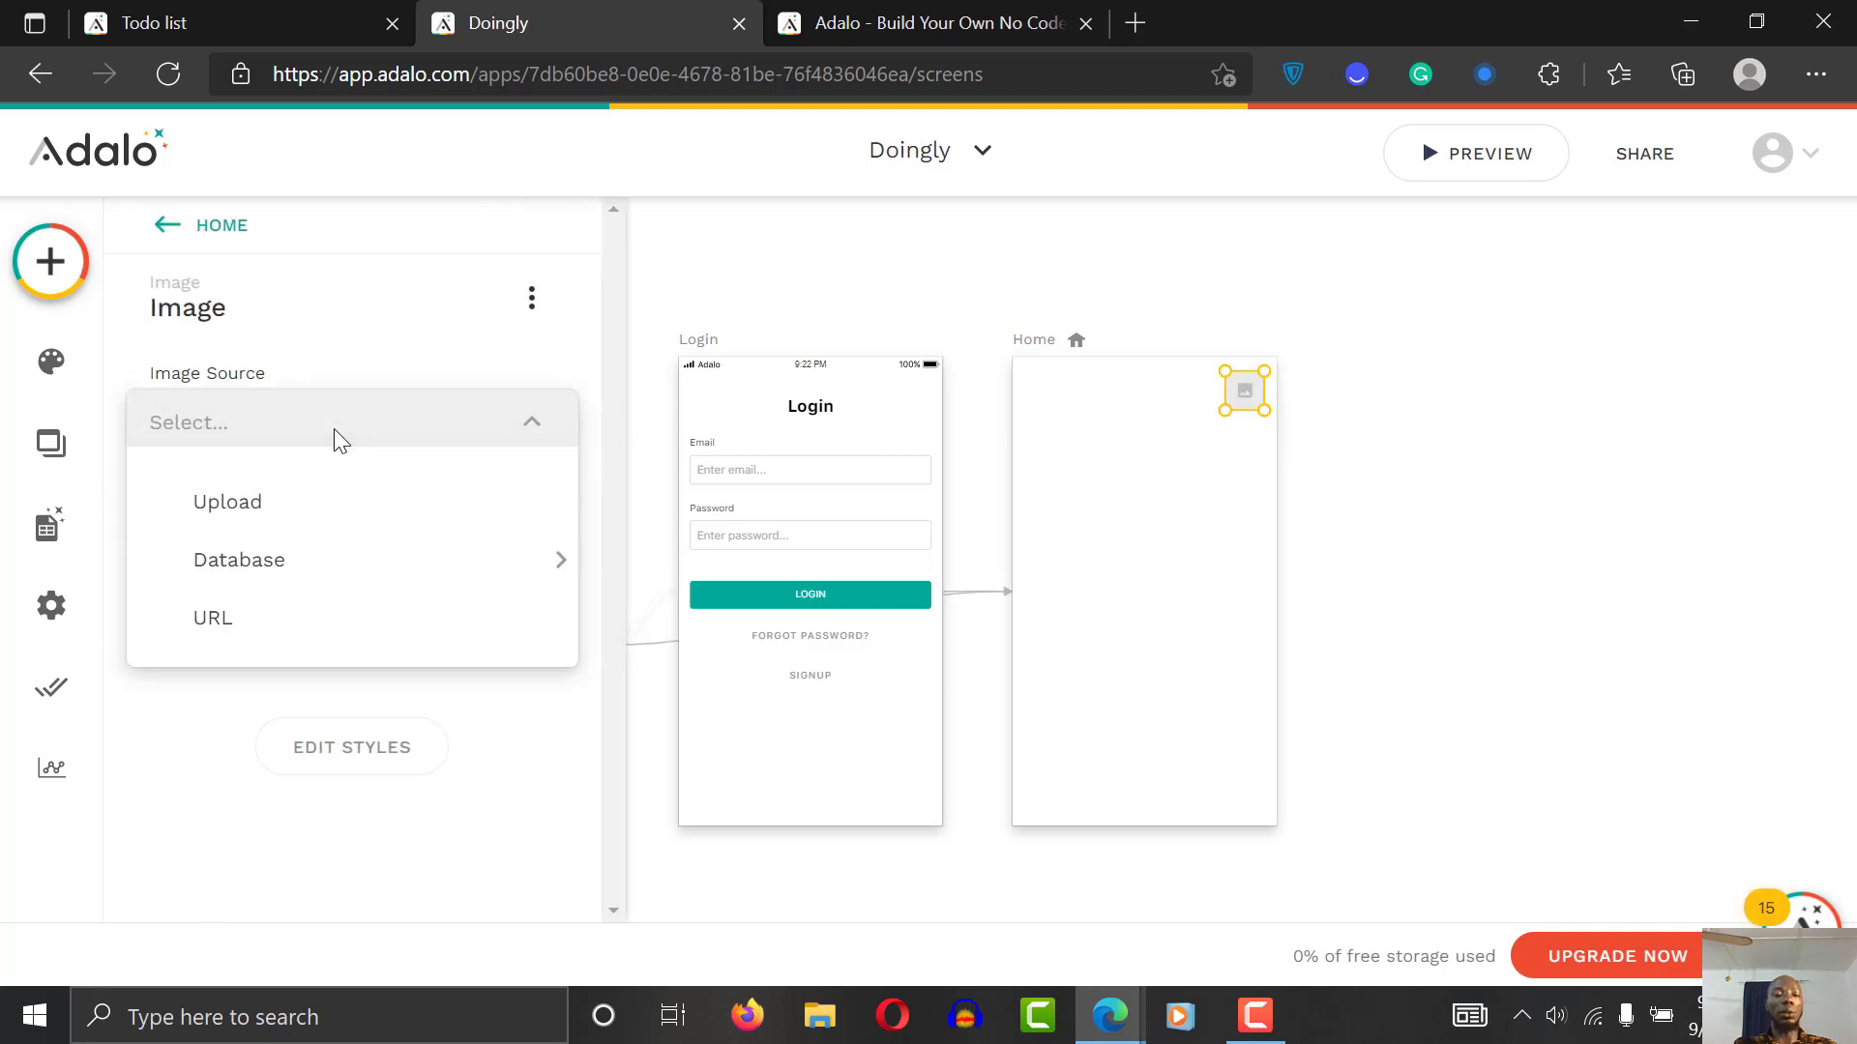
{"action": "left_click", "coordinate": [355, 523]}
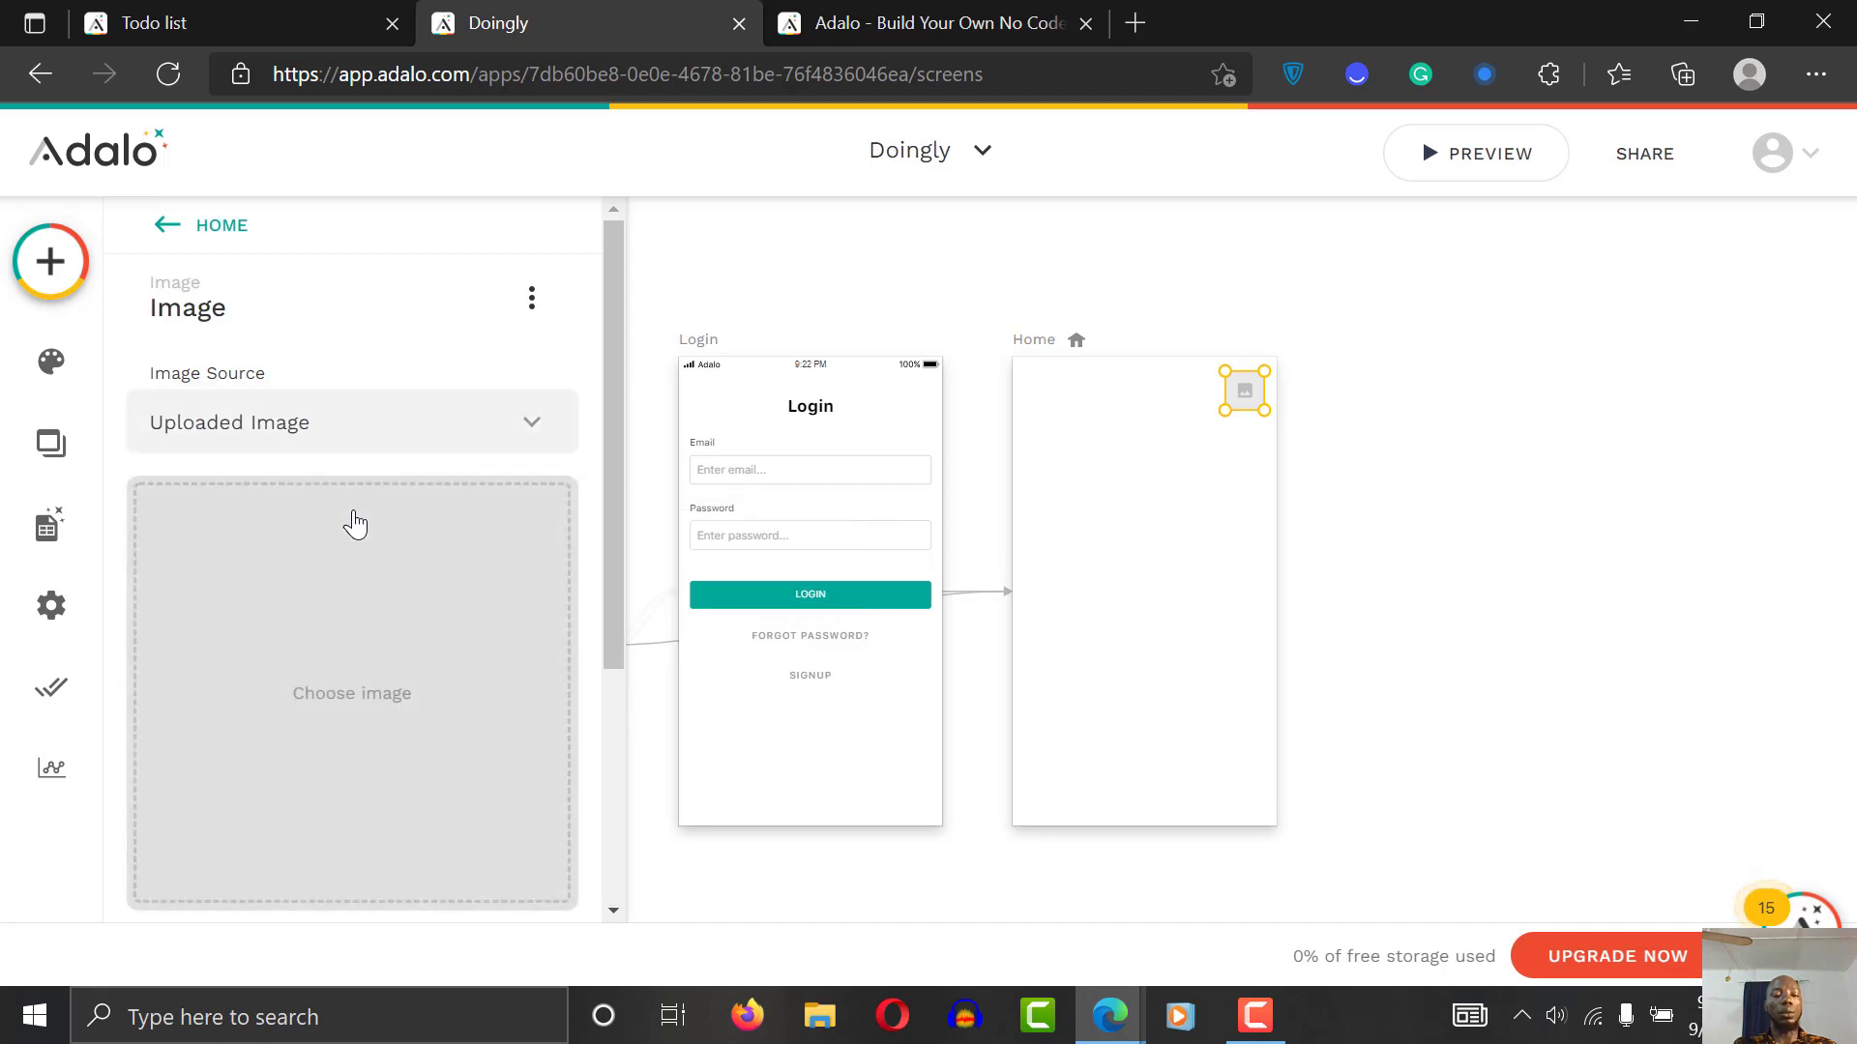
{"action": "mouse_move", "coordinate": [607, 420]}
{"action": "left_mouse_down"}
{"action": "mouse_move", "coordinate": [606, 675]}
{"action": "mouse_move", "coordinate": [594, 312]}
{"action": "left_mouse_up"}
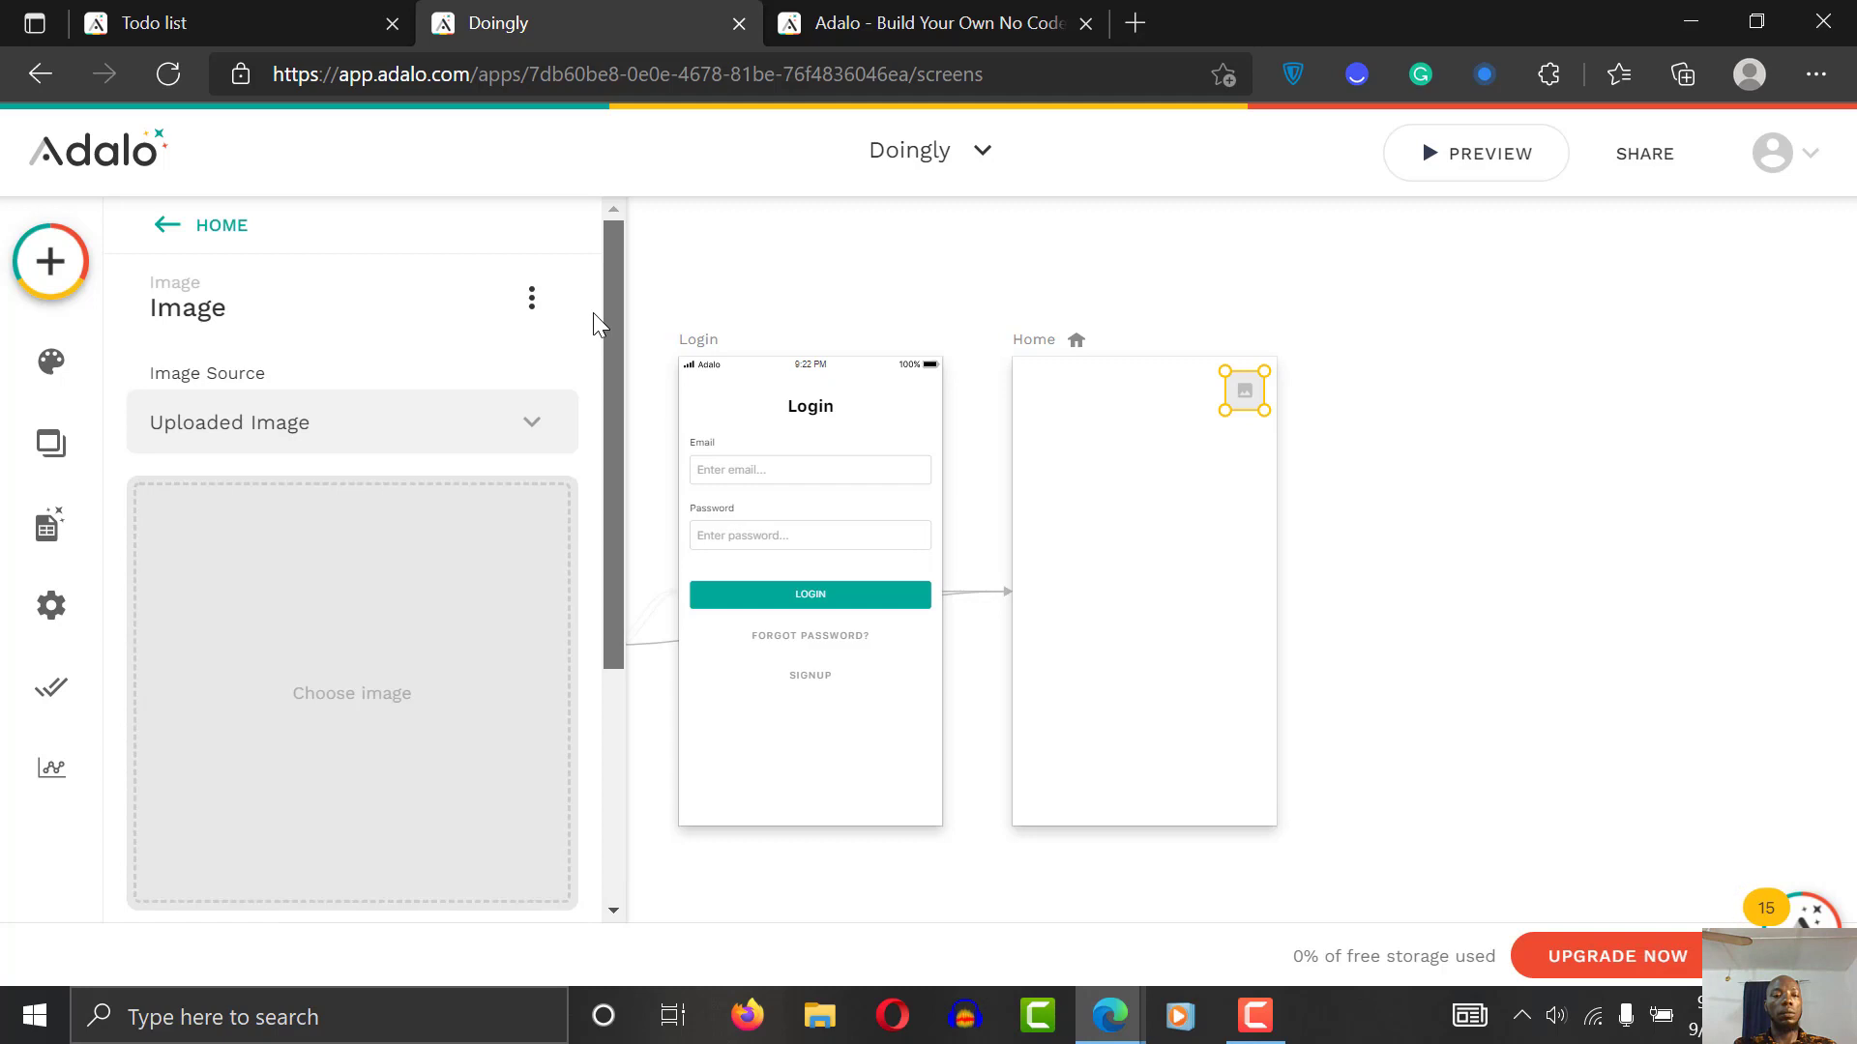
{"action": "left_click", "coordinate": [338, 418]}
{"action": "left_click", "coordinate": [340, 426]}
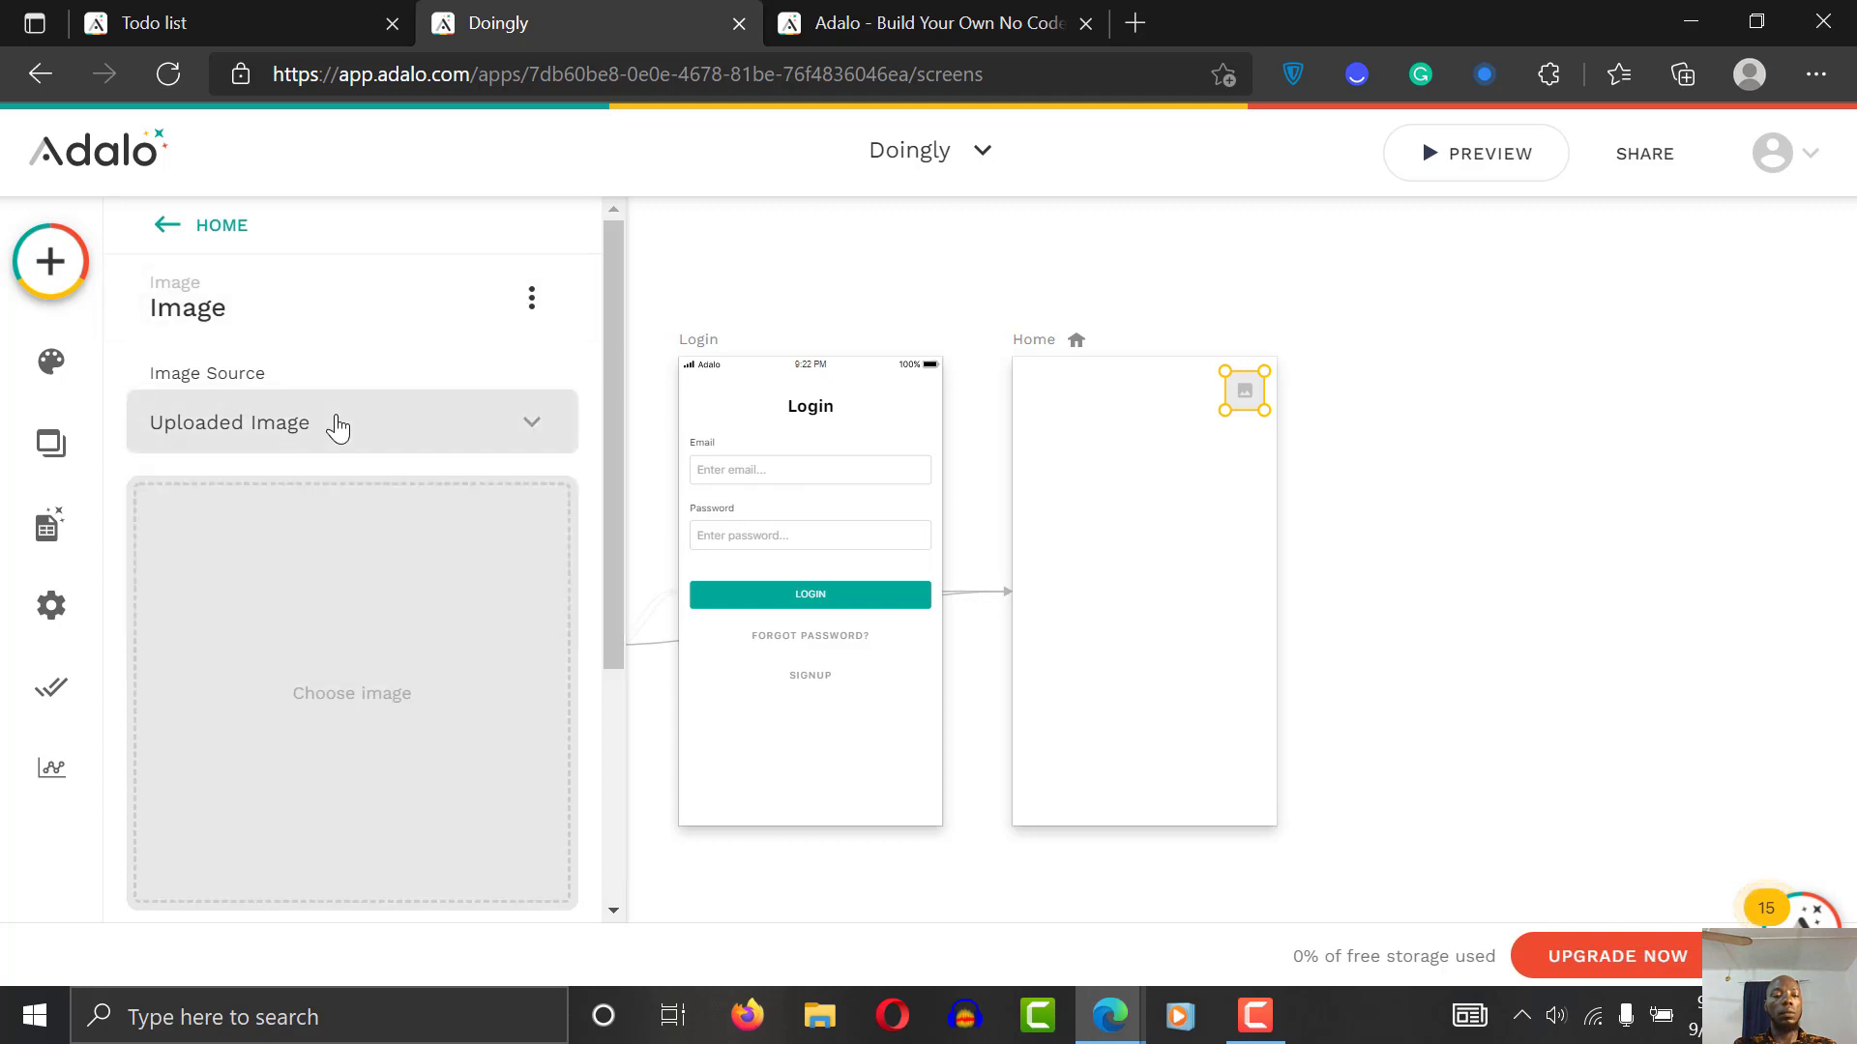
{"action": "left_click", "coordinate": [339, 423]}
{"action": "mouse_move", "coordinate": [373, 573]}
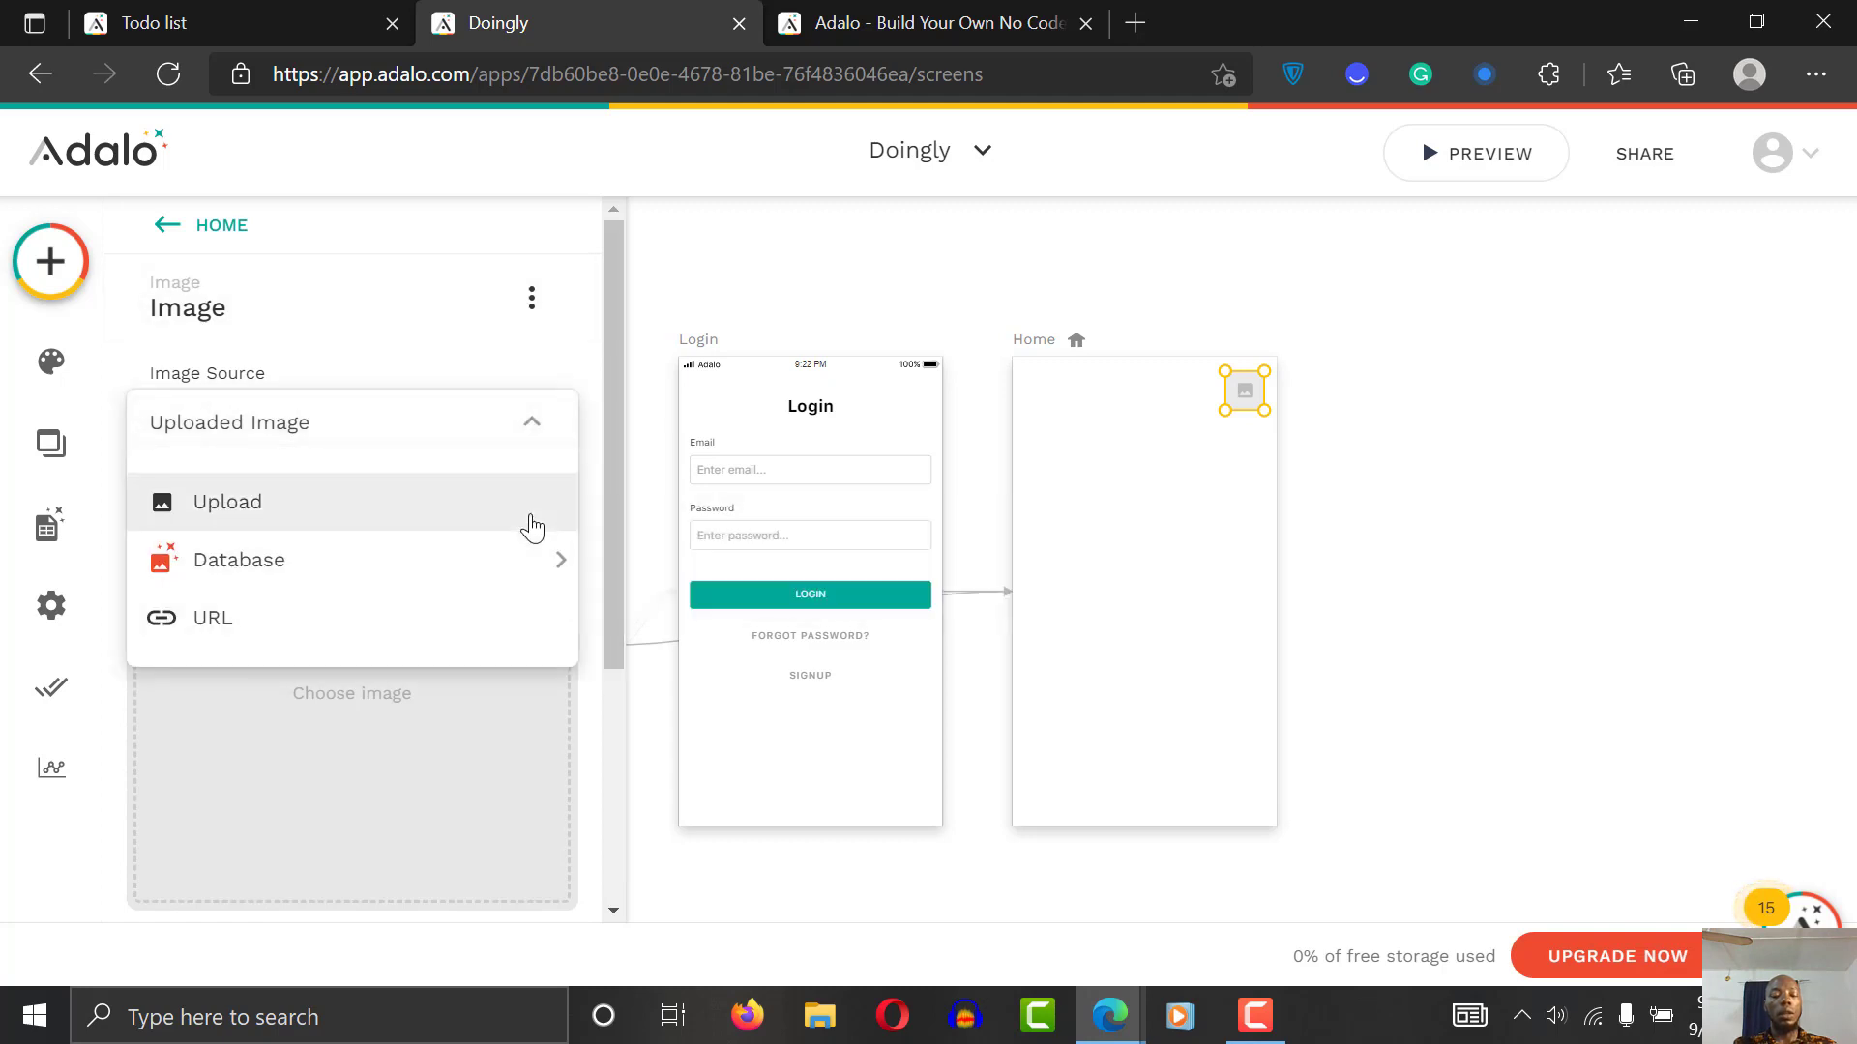
{"action": "mouse_move", "coordinate": [265, 567]}
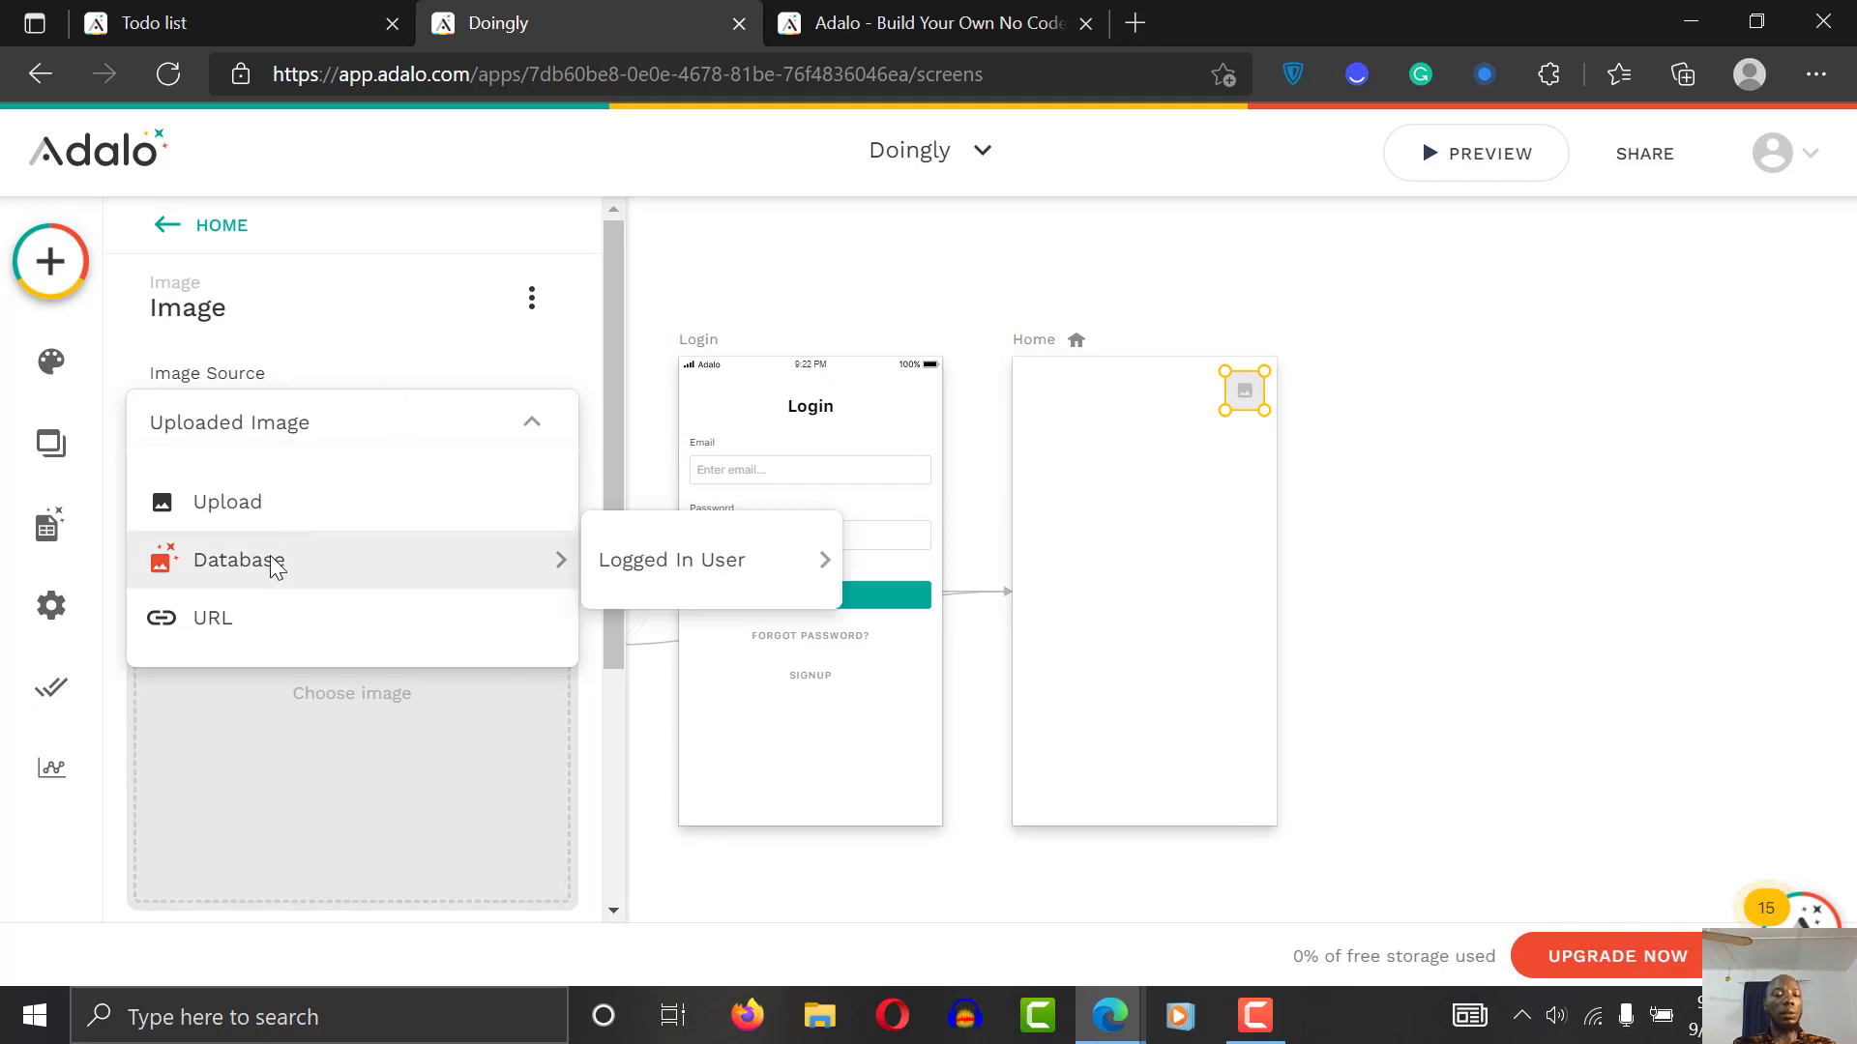
{"action": "mouse_move", "coordinate": [735, 570]}
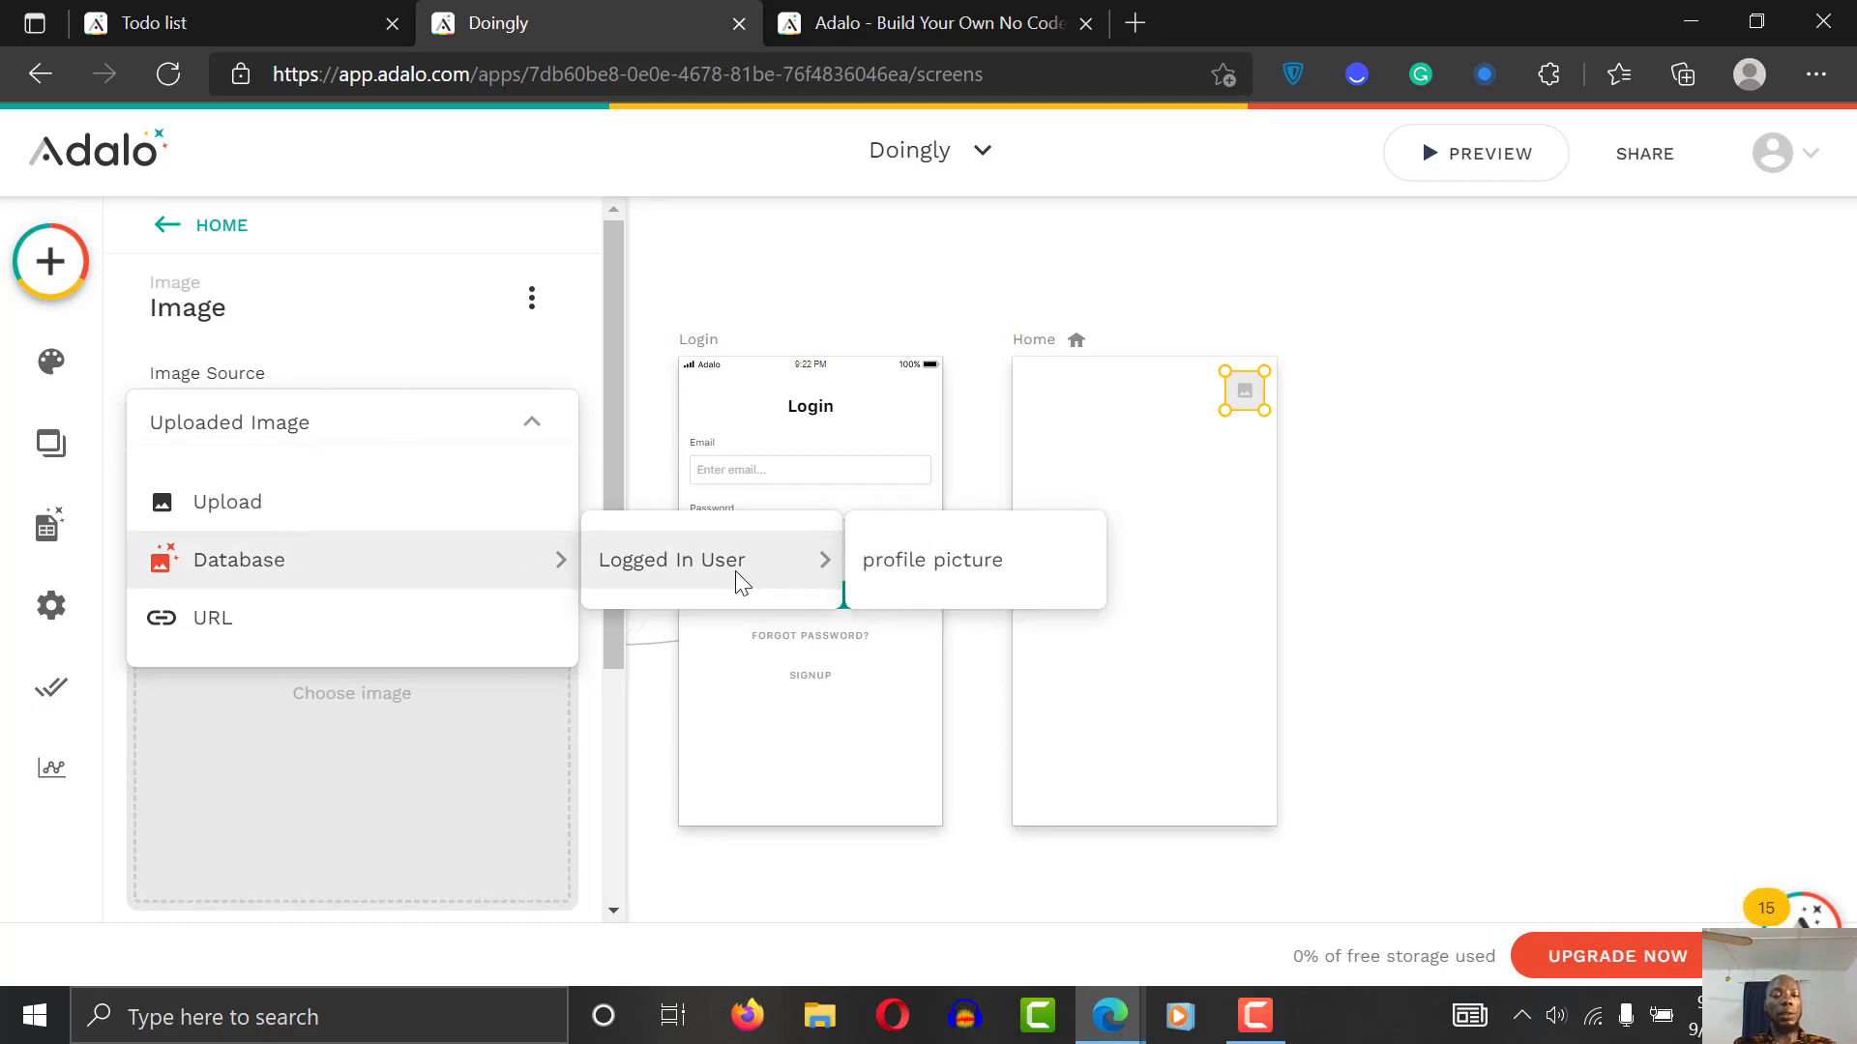
{"action": "left_click", "coordinate": [965, 580]}
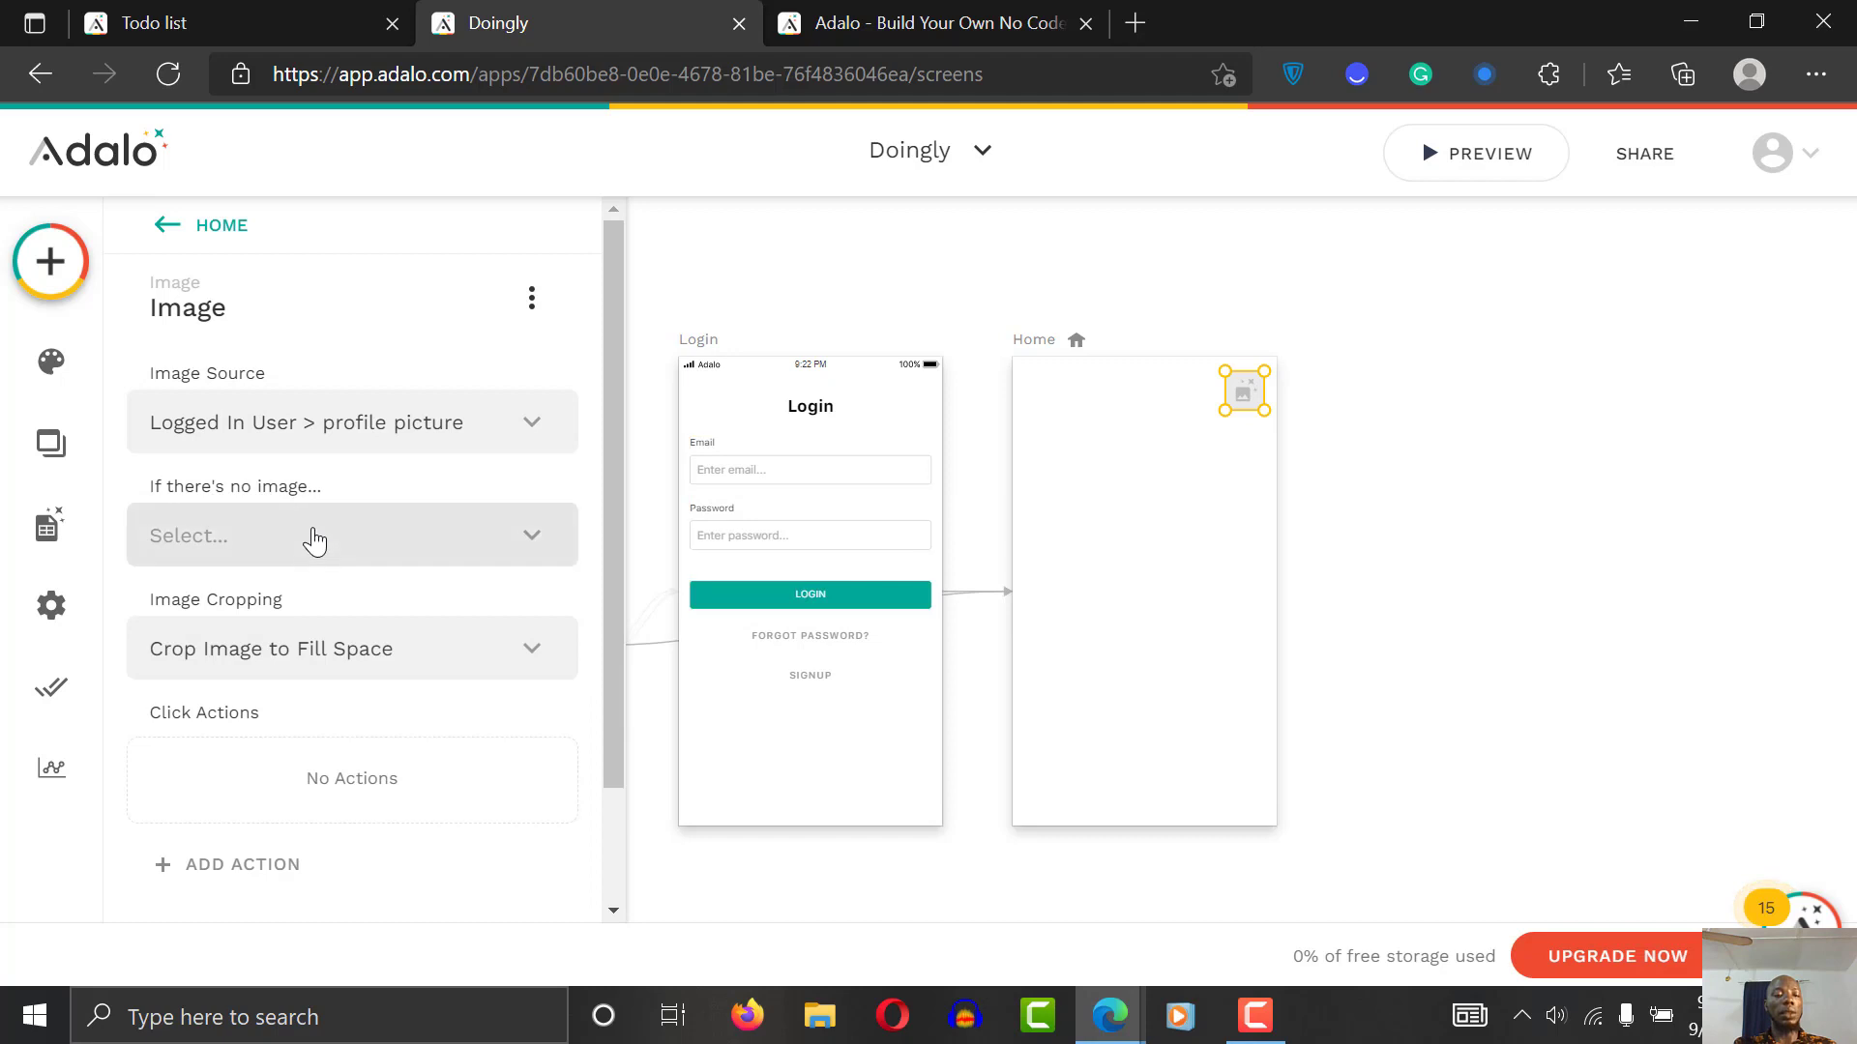
{"action": "left_click_drag", "start_coordinate": [615, 488], "coordinate": [613, 684]}
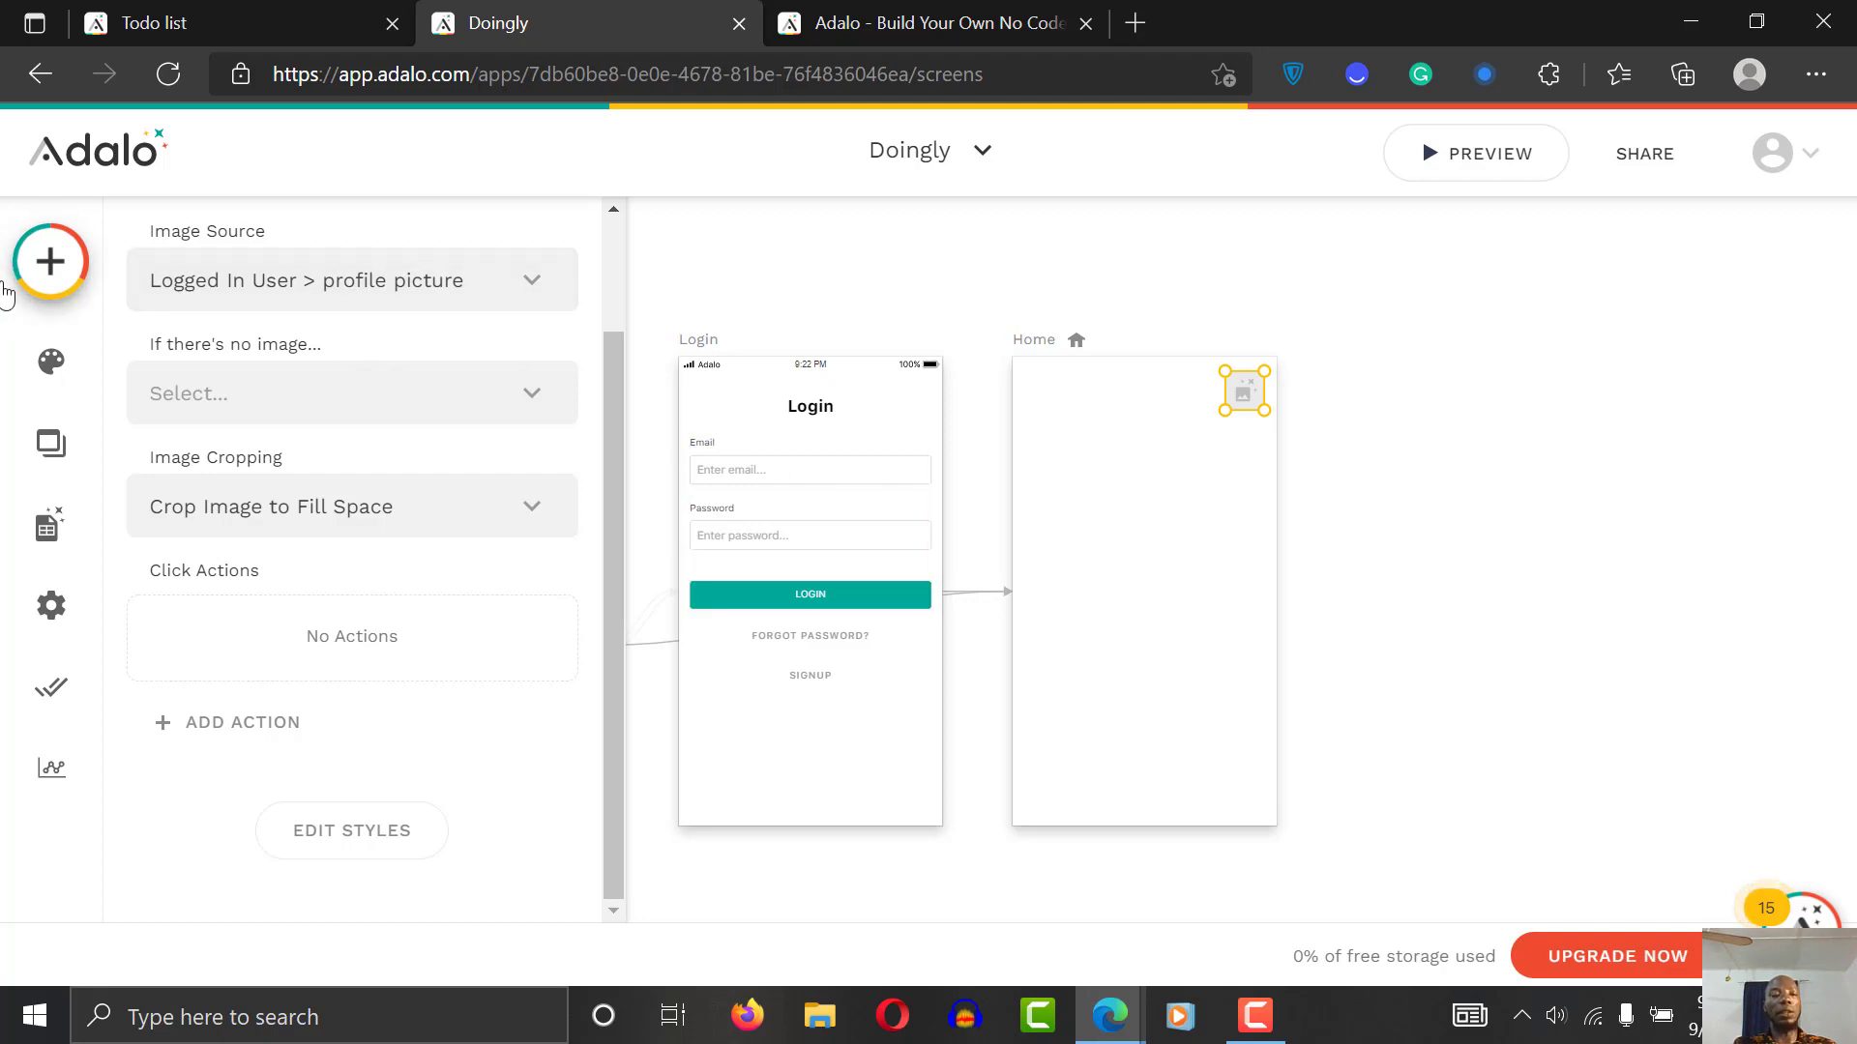
Step: Drop an Icon at the Home screen's top-left and set its symbol to 'menu'
{"action": "left_click", "coordinate": [50, 261]}
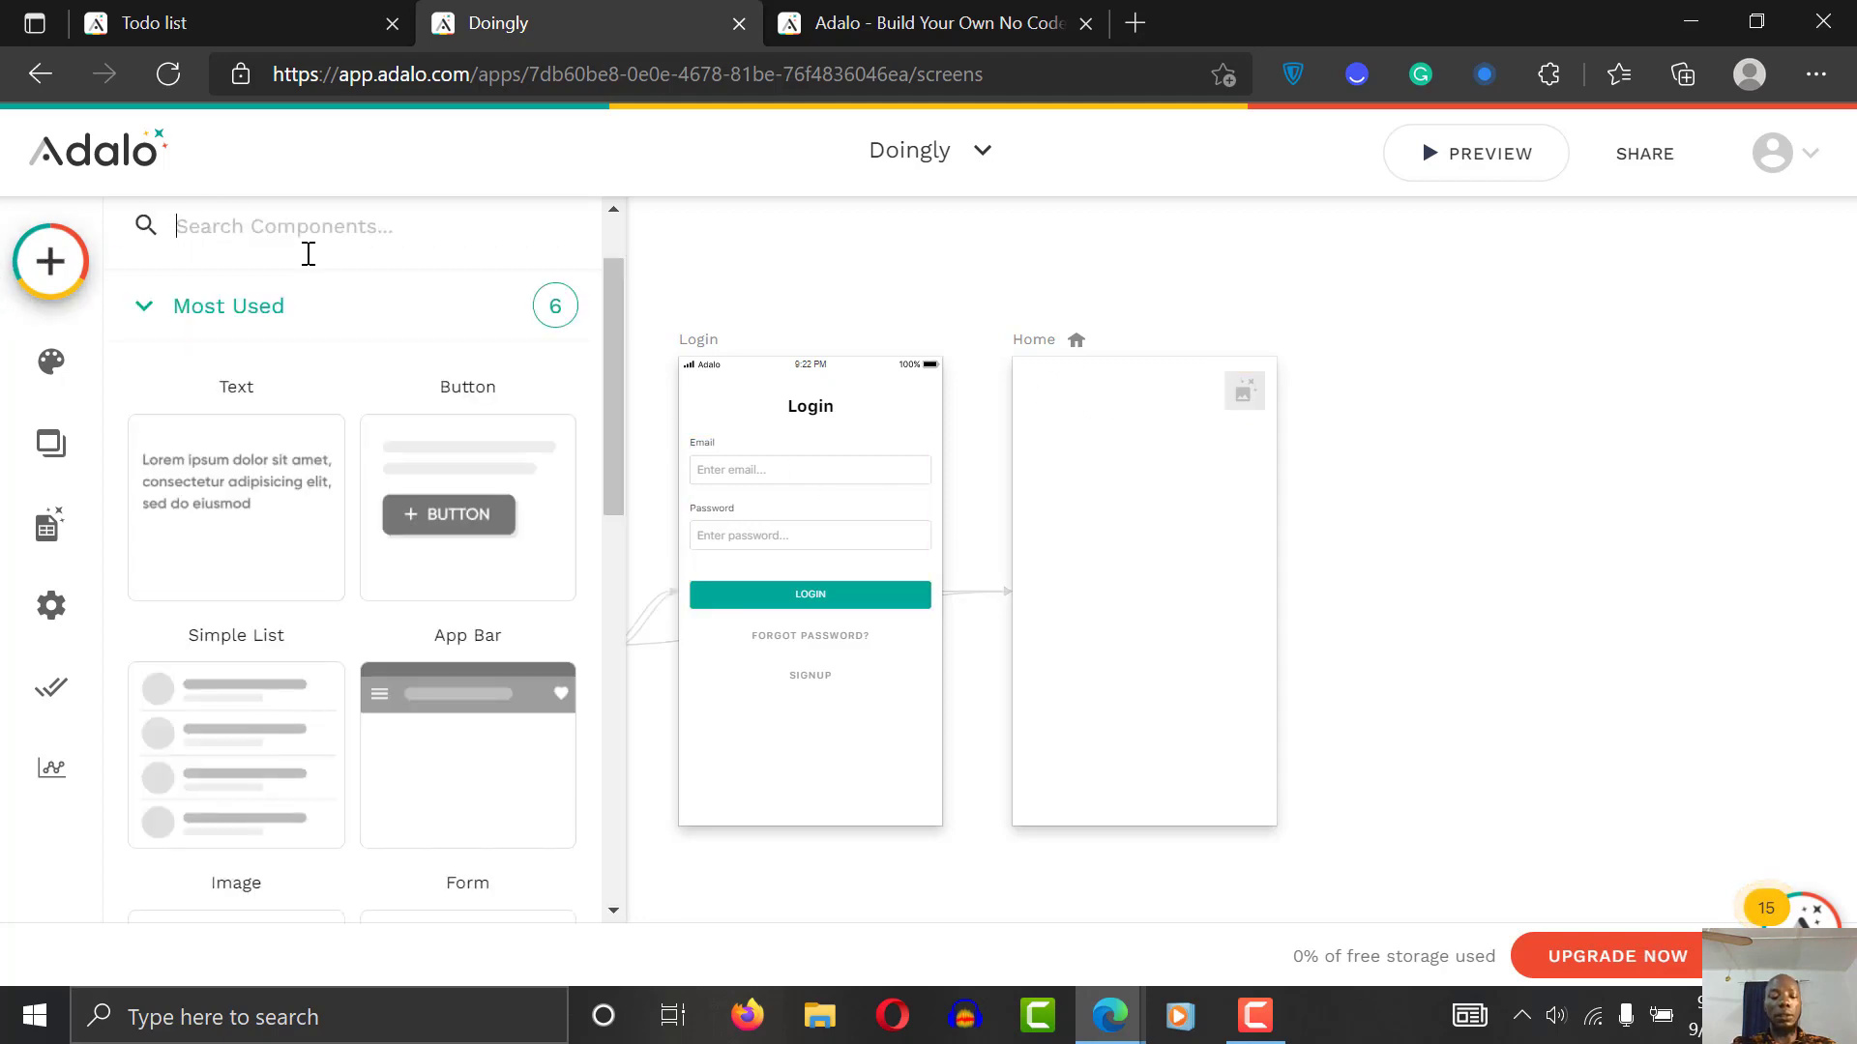
{"action": "type", "text": "ico"}
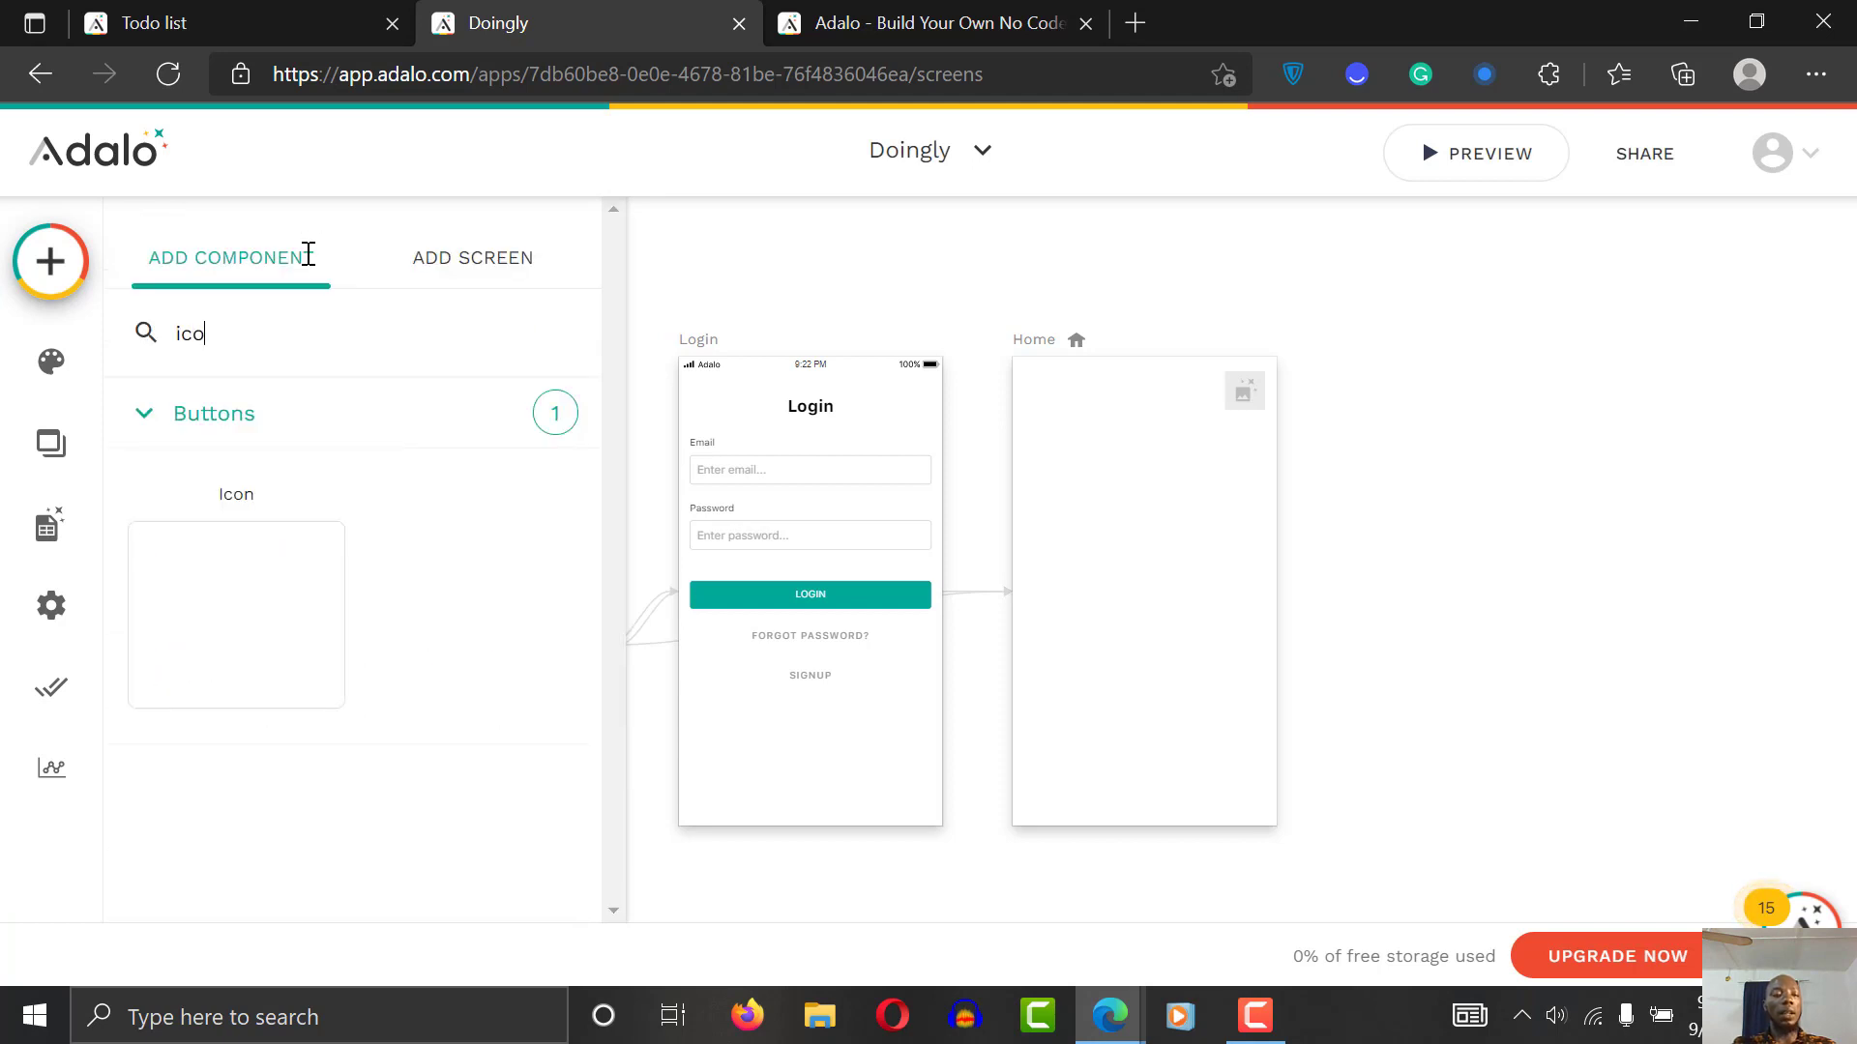
{"action": "left_click_drag", "start_coordinate": [206, 613], "coordinate": [1033, 392]}
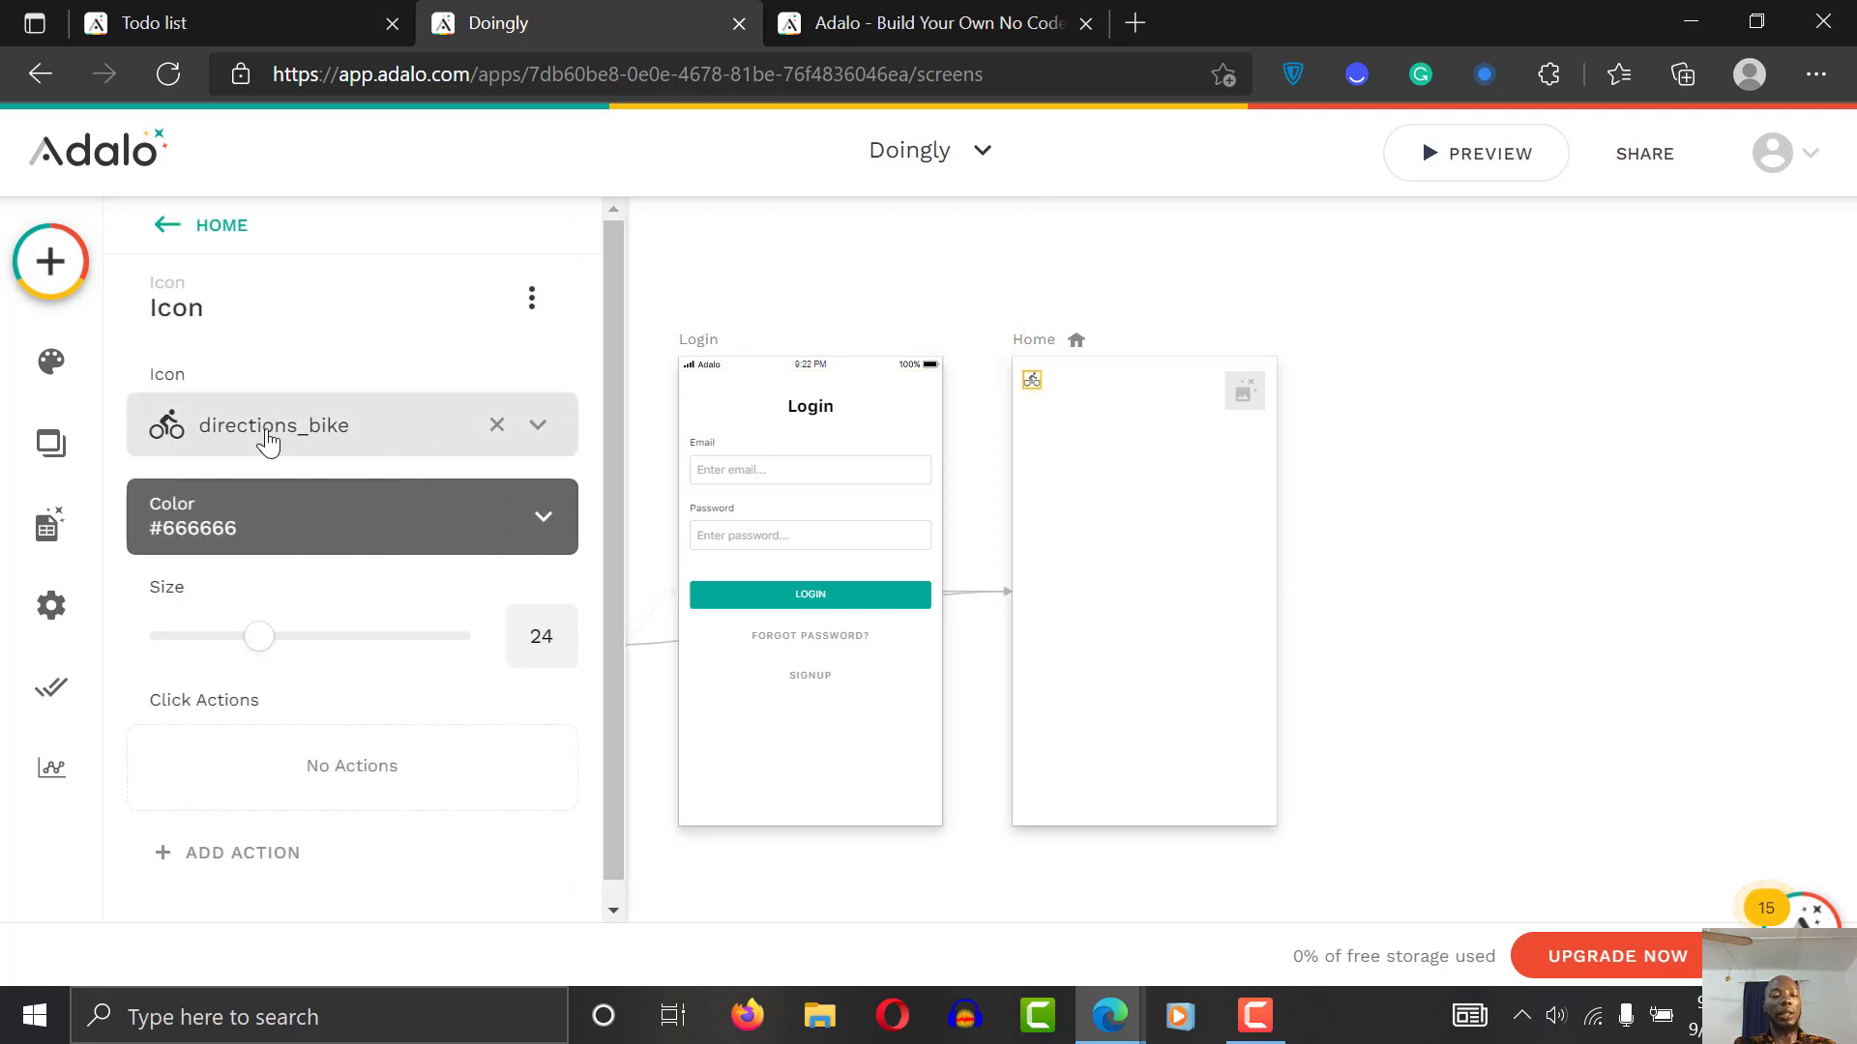
{"action": "left_click_drag", "start_coordinate": [611, 456], "coordinate": [640, 668]}
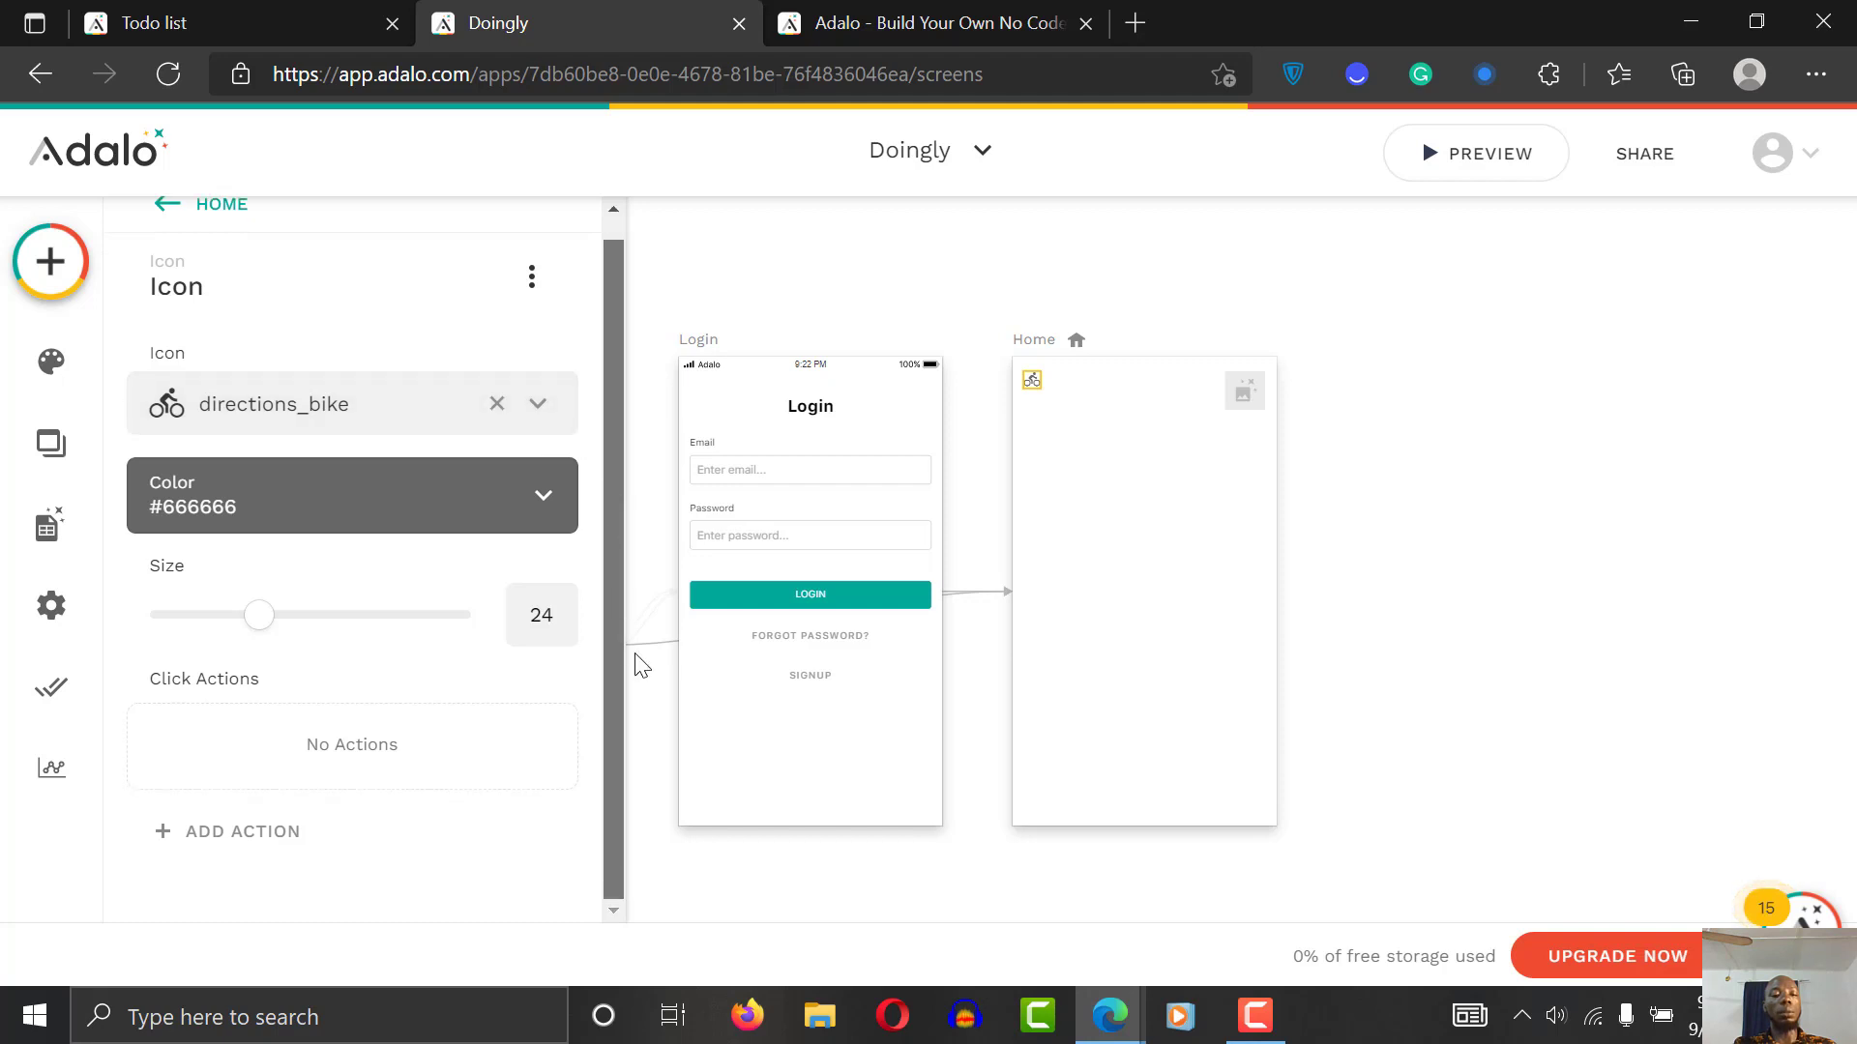
{"action": "left_click", "coordinate": [299, 413]}
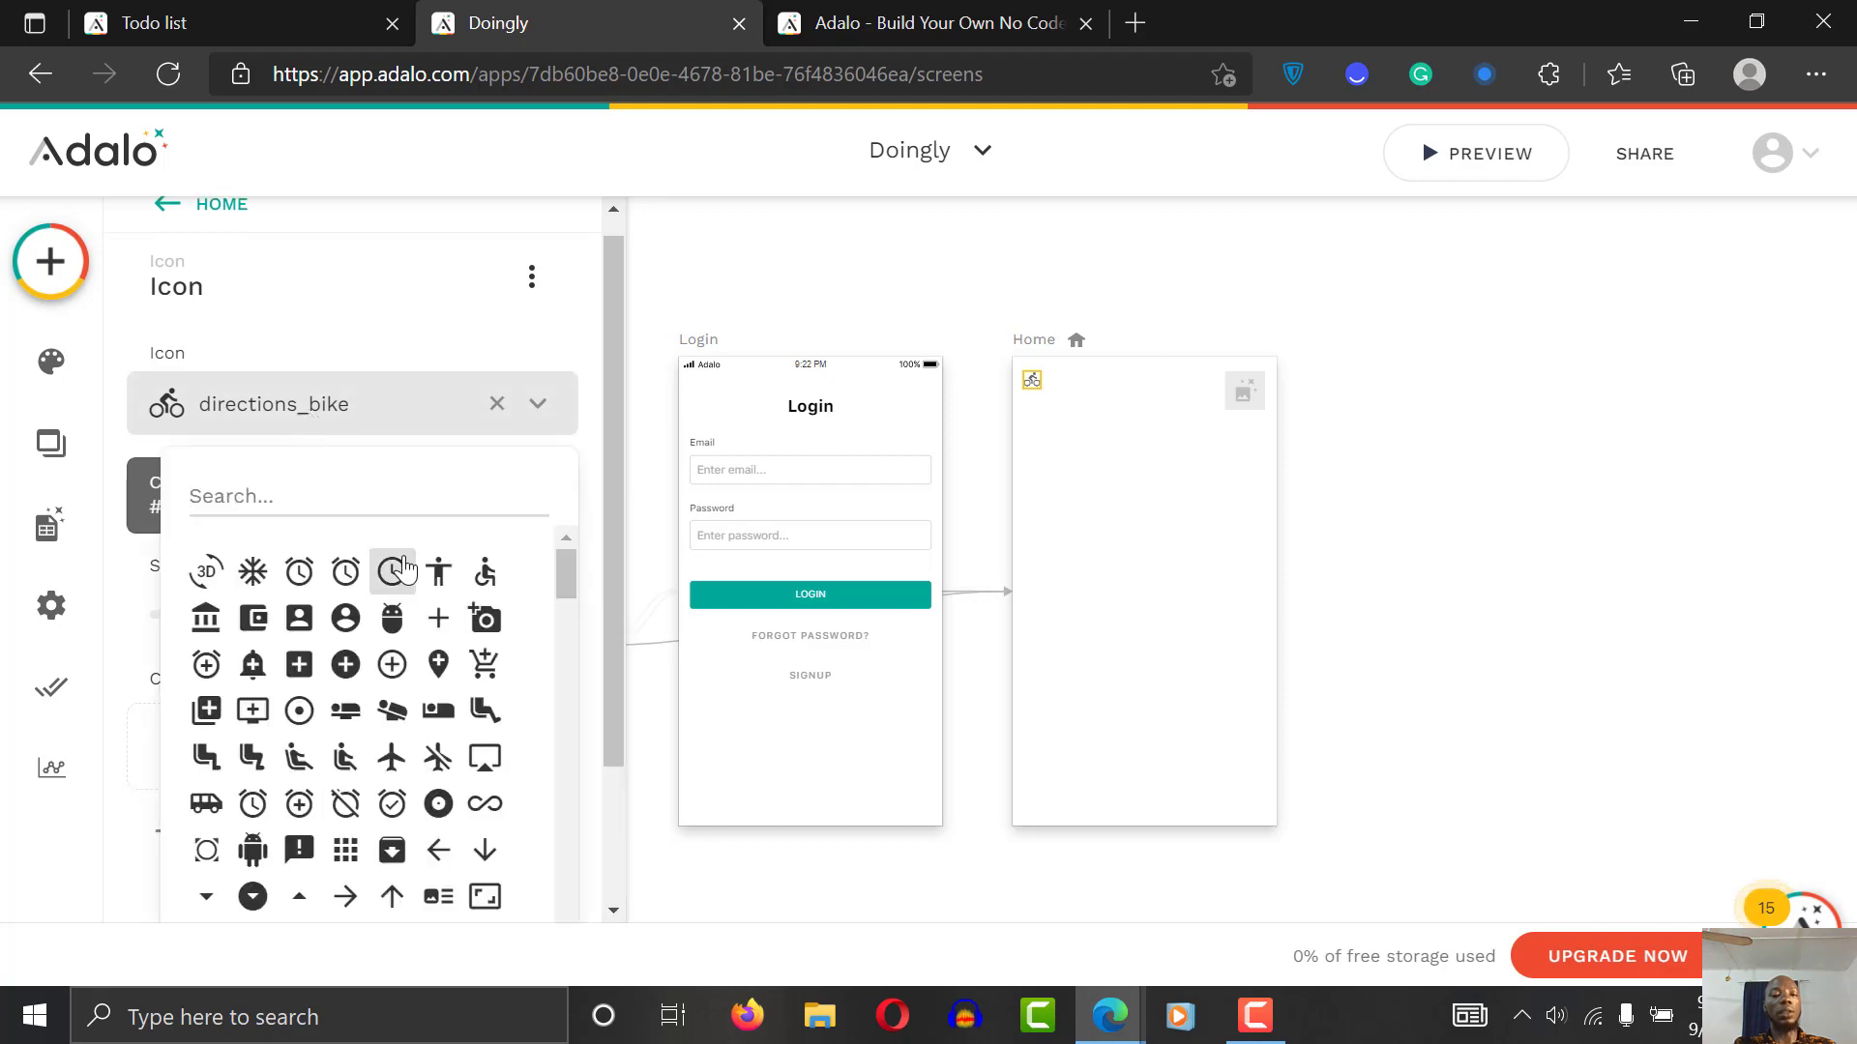
{"action": "type", "text": "menu"}
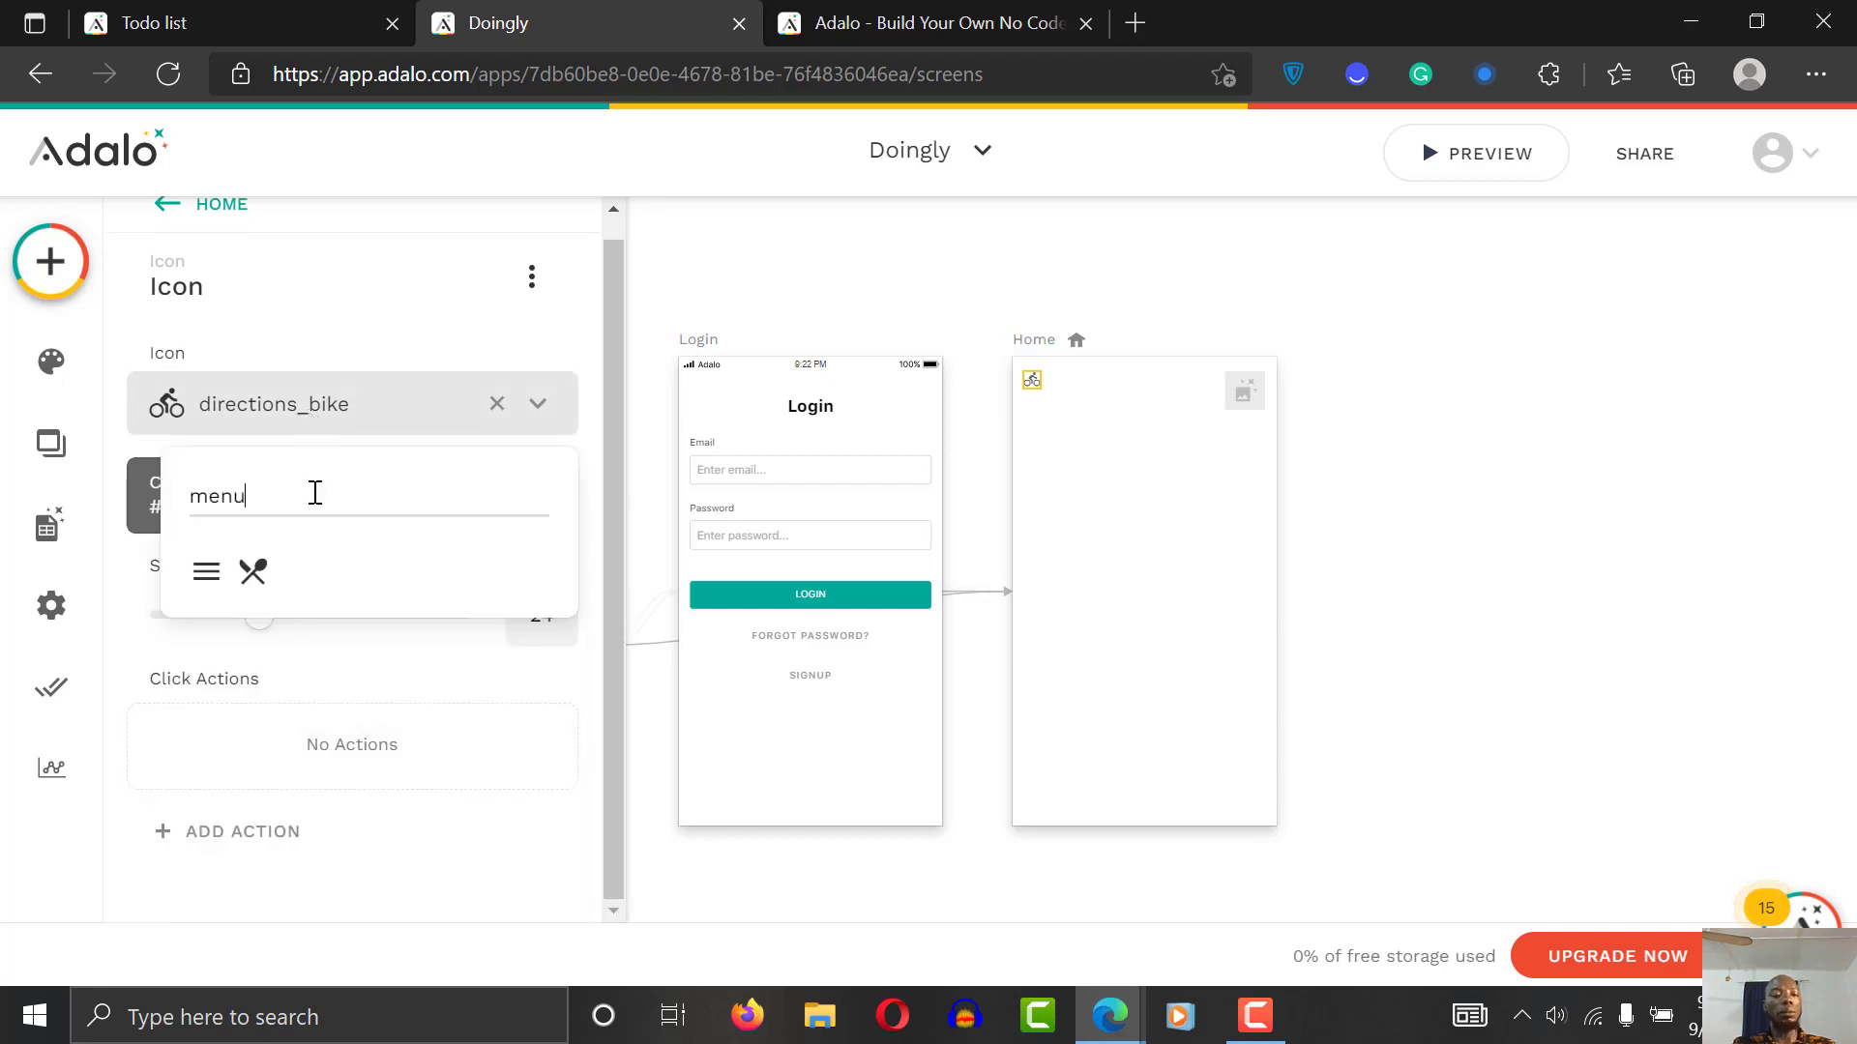
{"action": "left_click", "coordinate": [206, 570]}
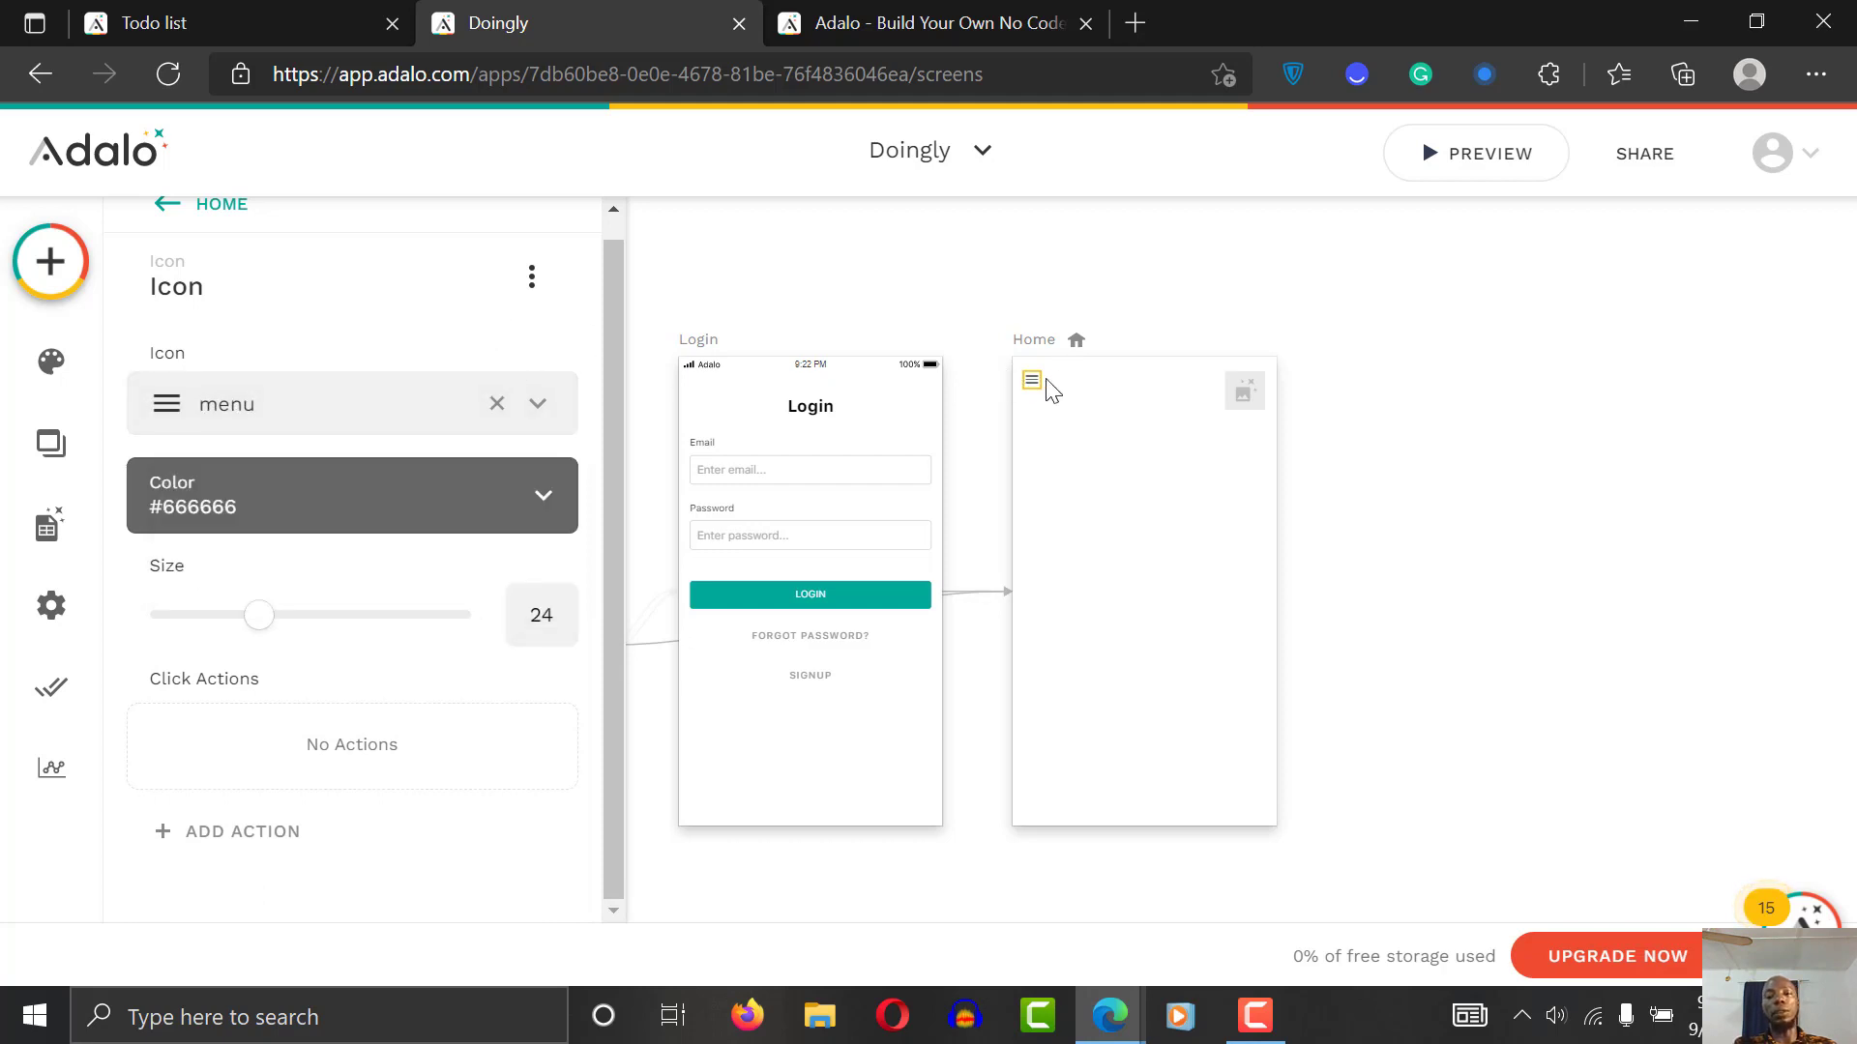
{"action": "left_click_drag", "start_coordinate": [1034, 385], "coordinate": [1033, 392]}
{"action": "left_click", "coordinate": [1649, 325]}
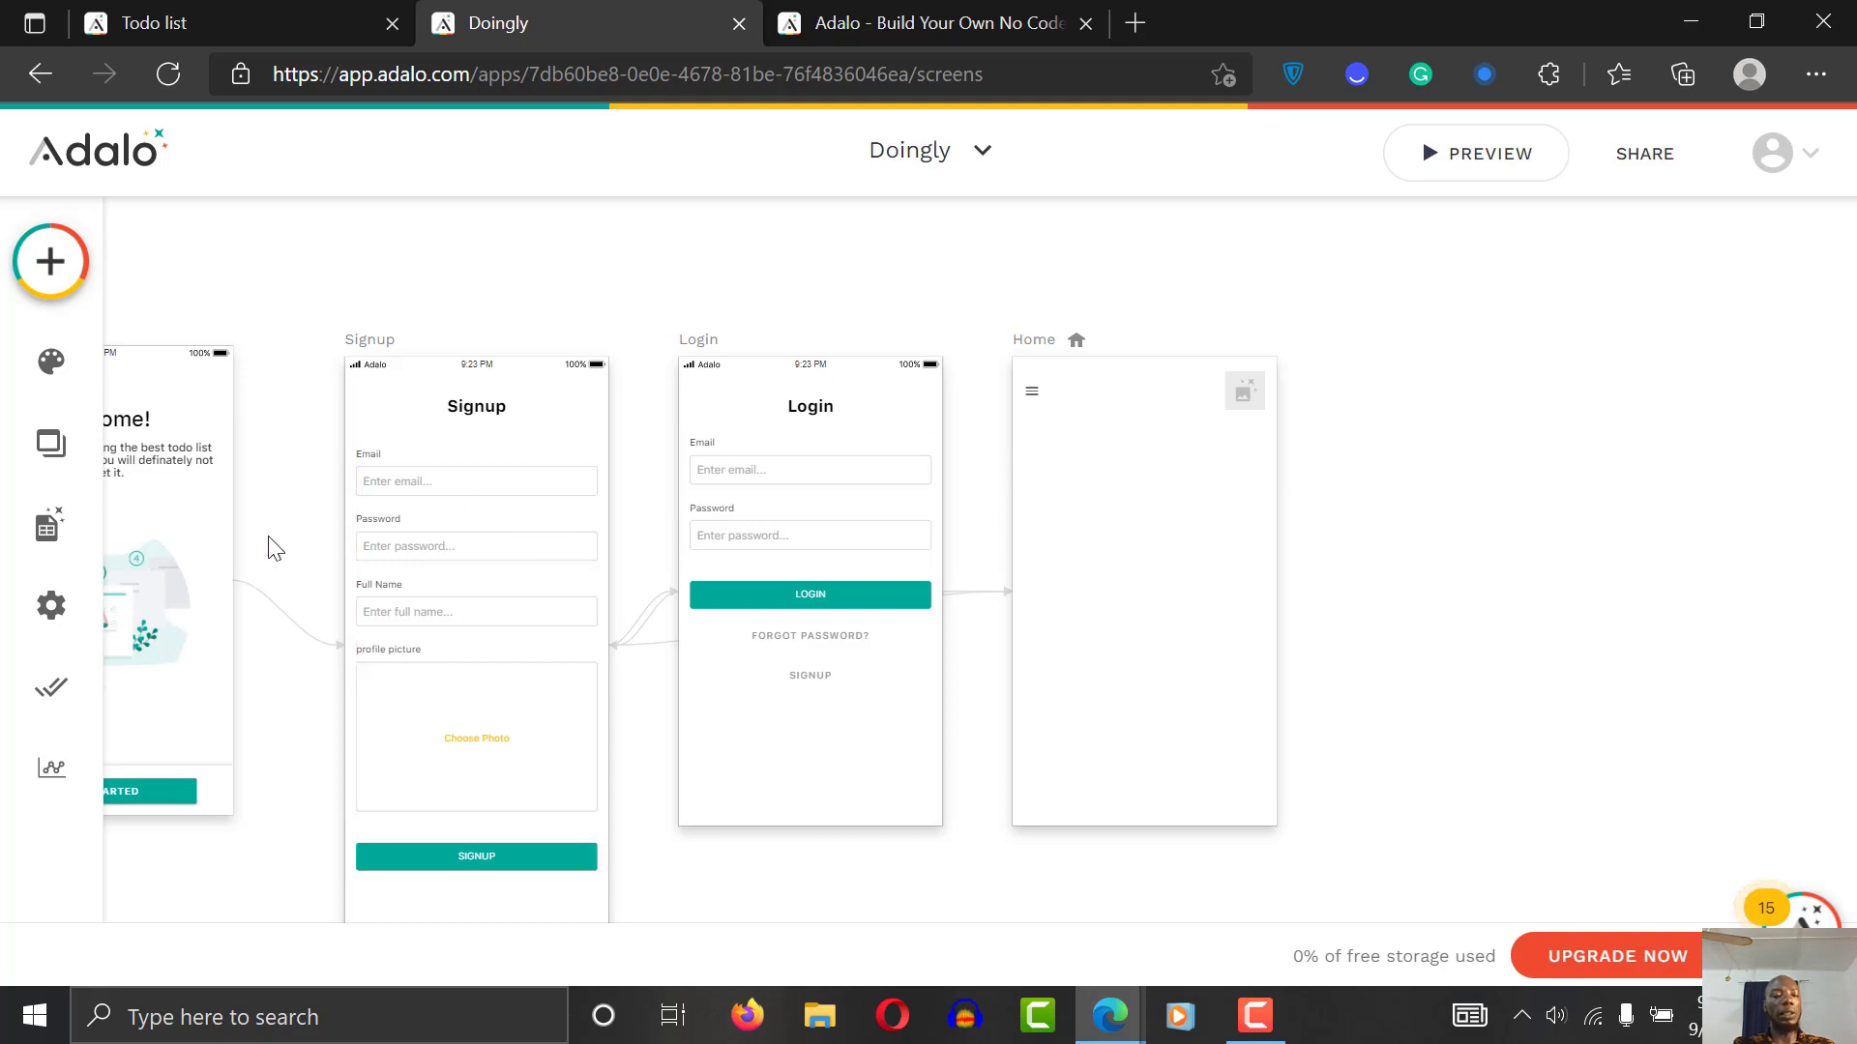
Step: Add a grey Rectangle and move it onto the Home screen below the menu icon
{"action": "left_click", "coordinate": [61, 298]}
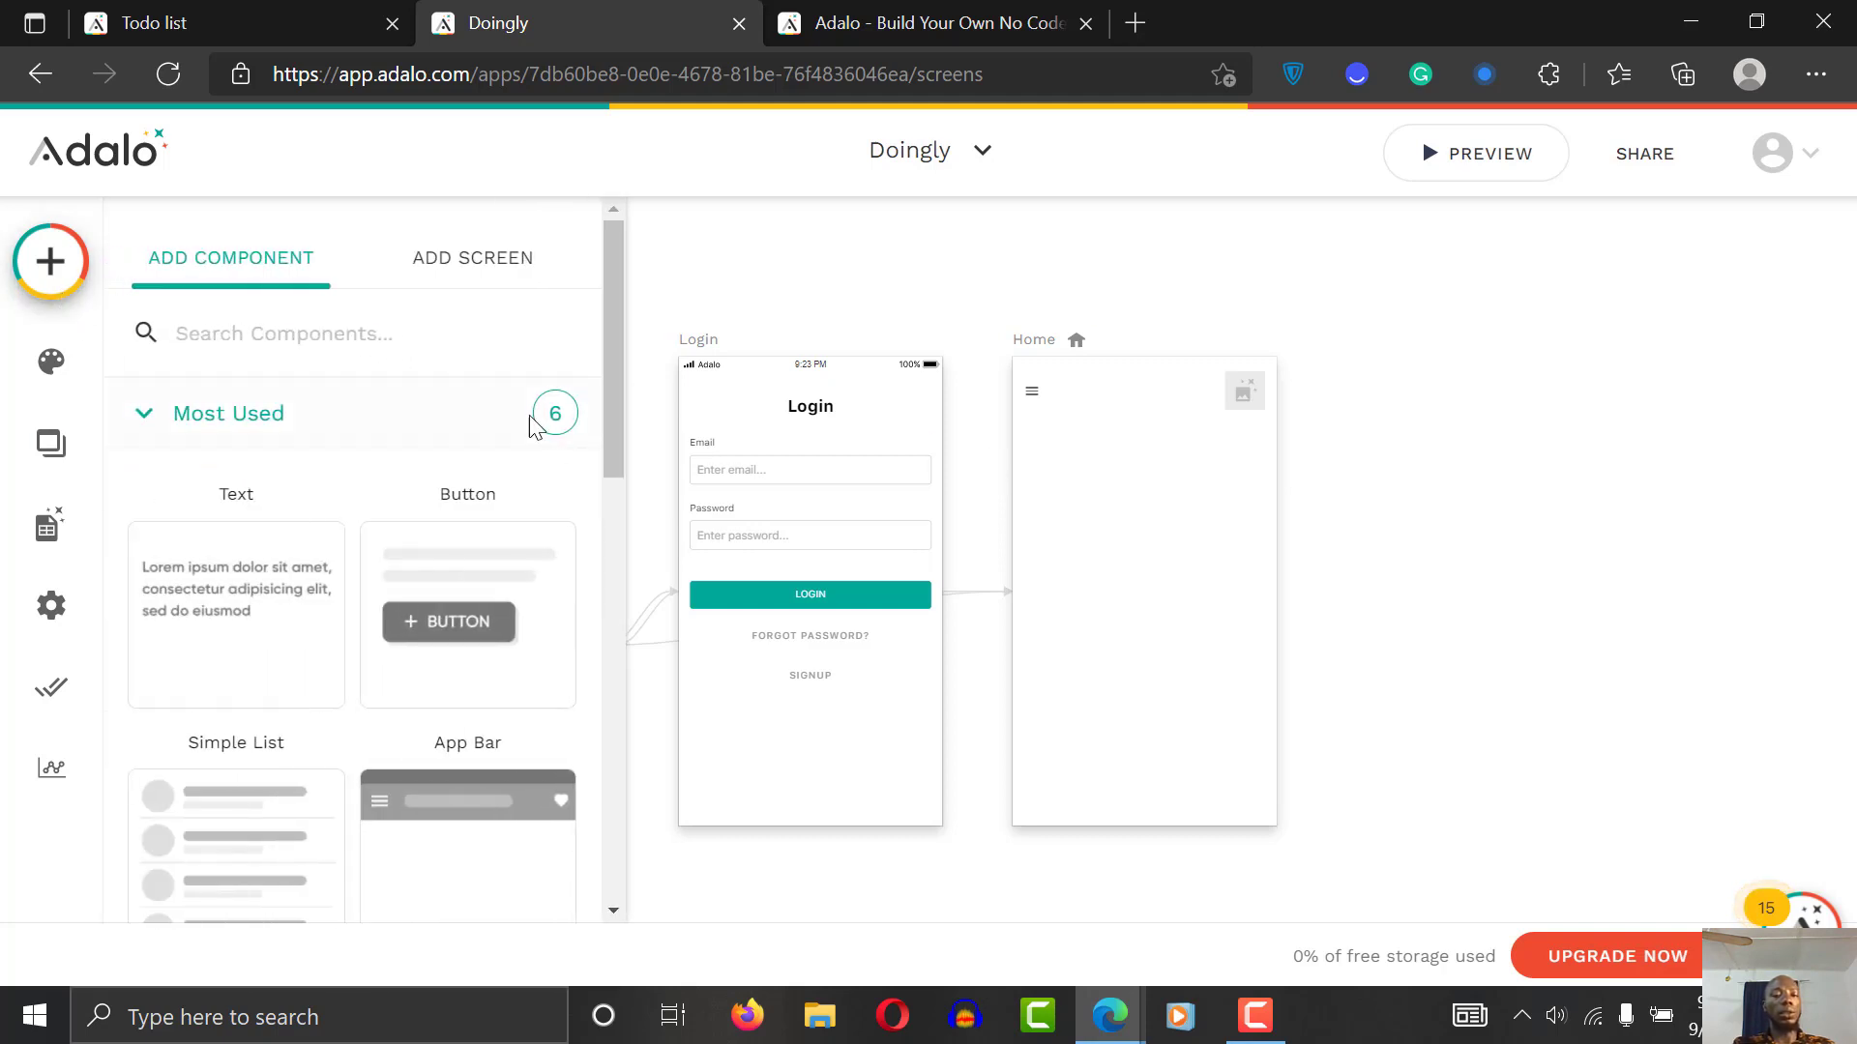
{"action": "left_click", "coordinate": [373, 332]}
{"action": "type", "text": "rec"}
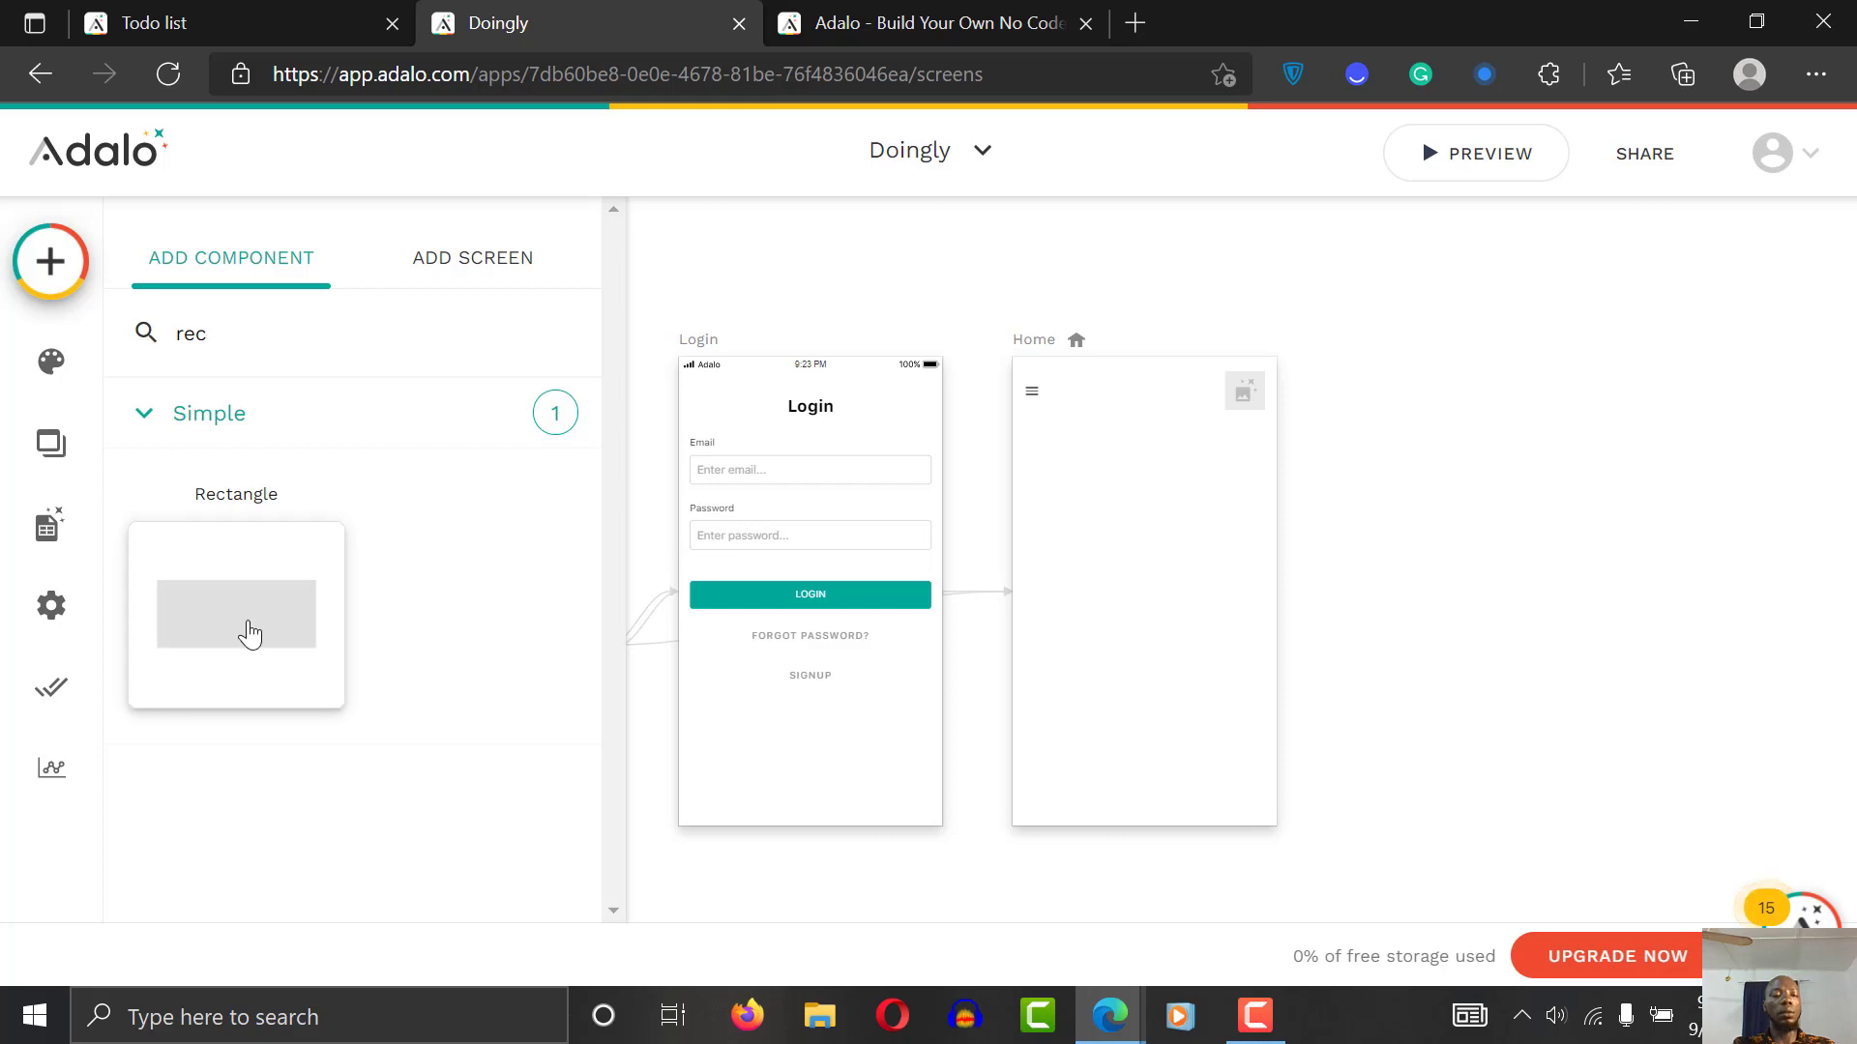
{"action": "left_click_drag", "start_coordinate": [309, 618], "coordinate": [205, 625]}
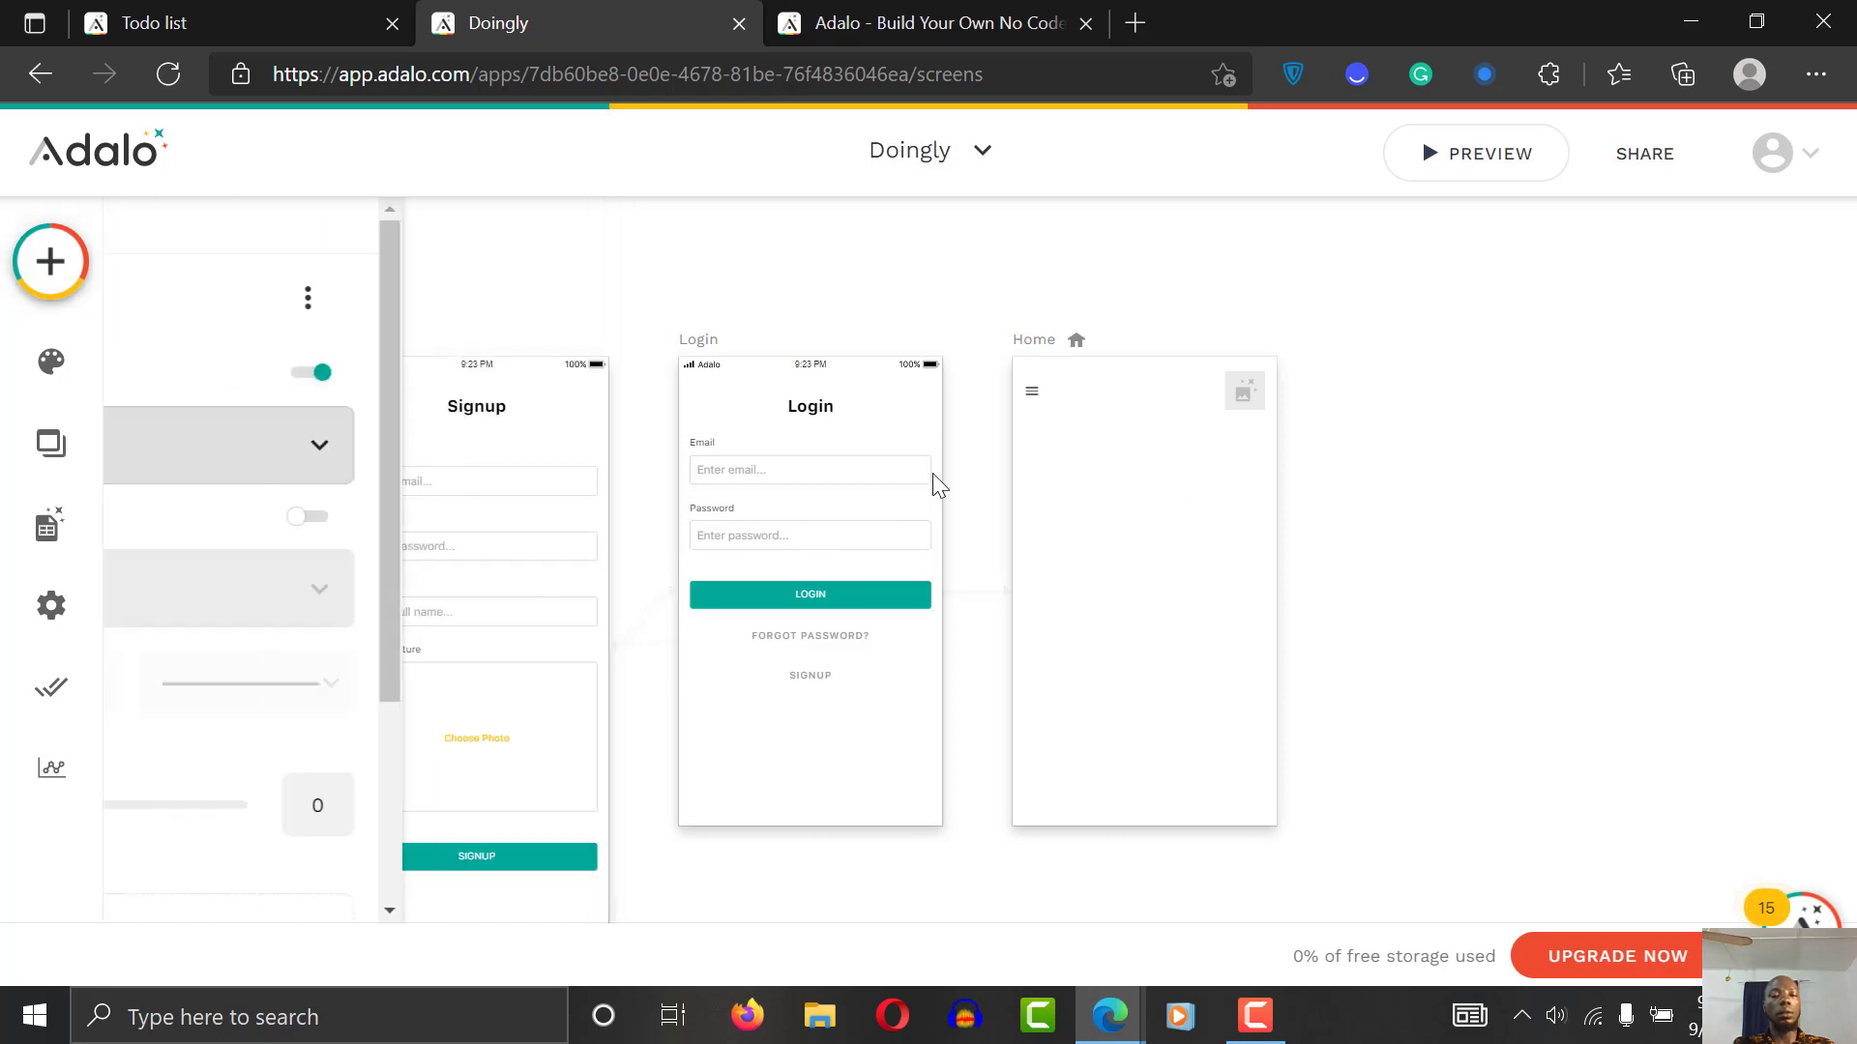
{"action": "left_click", "coordinate": [677, 302]}
{"action": "left_click_drag", "start_coordinate": [155, 618], "coordinate": [1096, 463]}
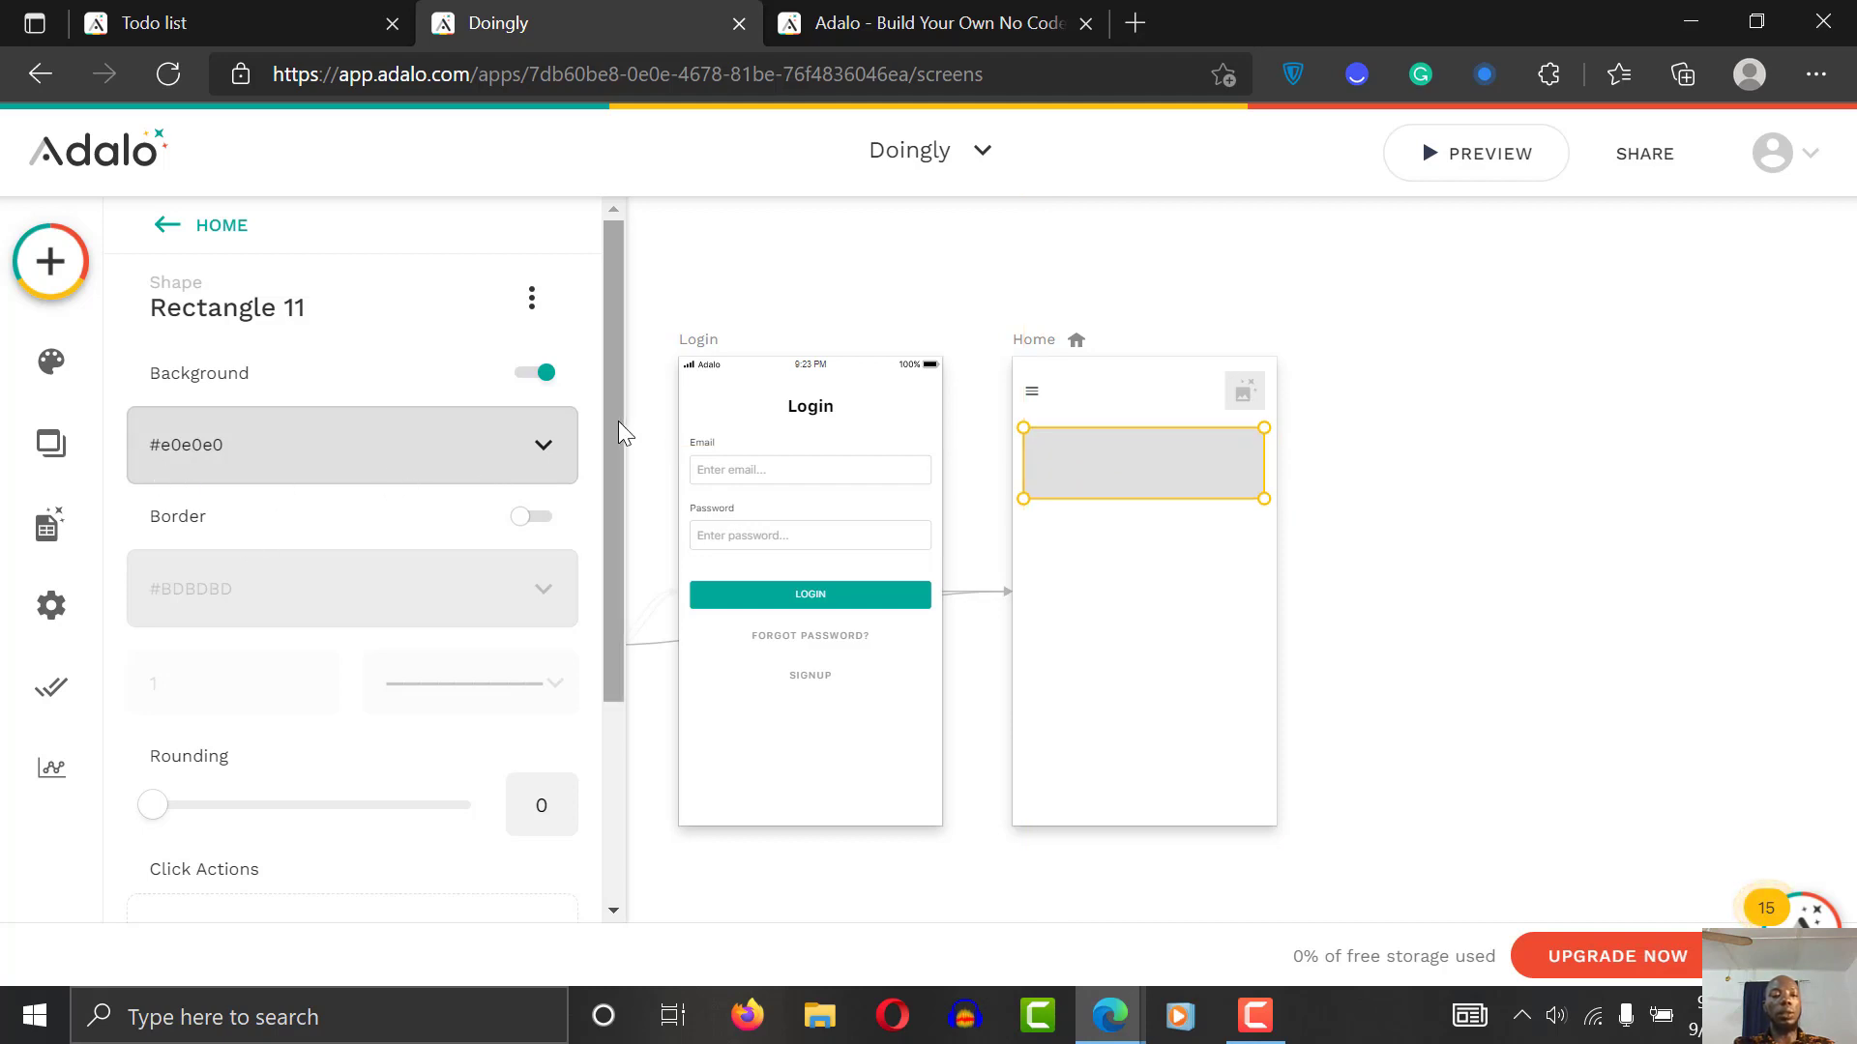
{"action": "scroll", "coordinate": [618, 421], "scroll_direction": "down", "scroll_amount": 2}
Step: Place a Text element inside the grey rectangle and select it
{"action": "left_click", "coordinate": [50, 276]}
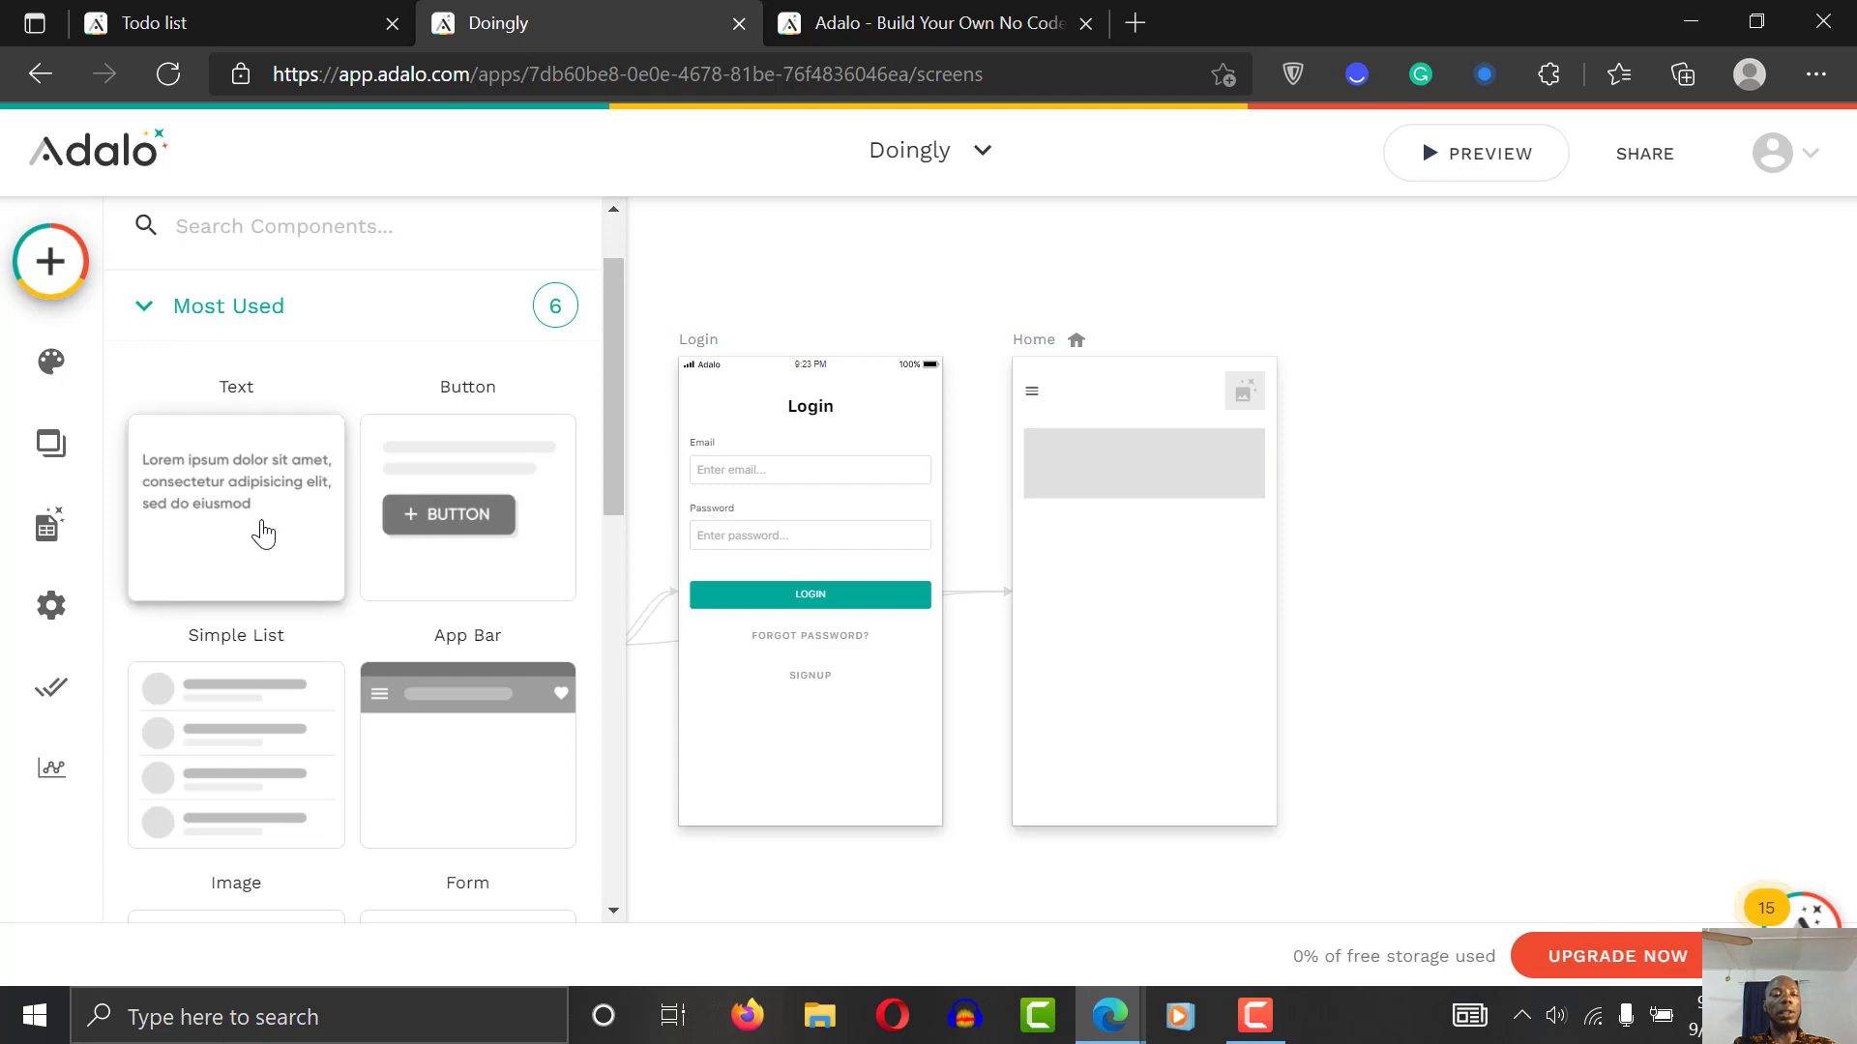
{"action": "left_click_drag", "start_coordinate": [257, 530], "coordinate": [1066, 455]}
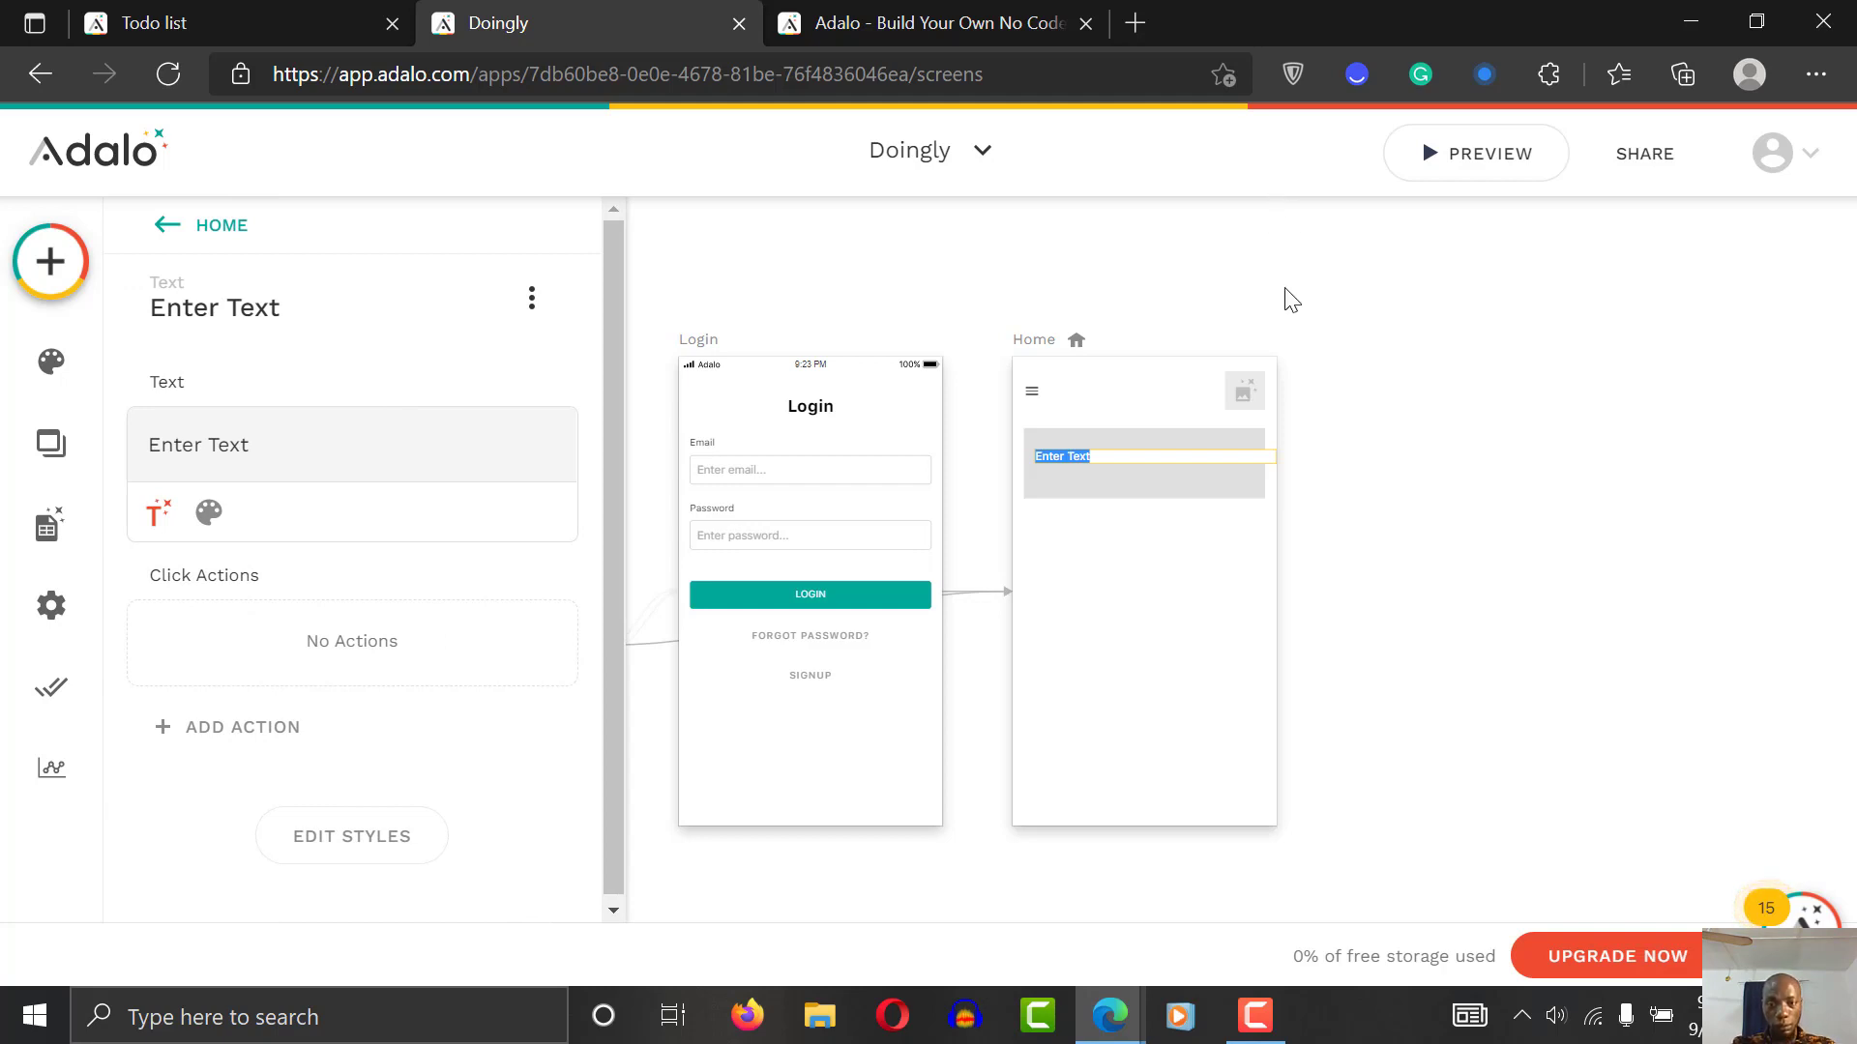
{"action": "left_click", "coordinate": [257, 11]}
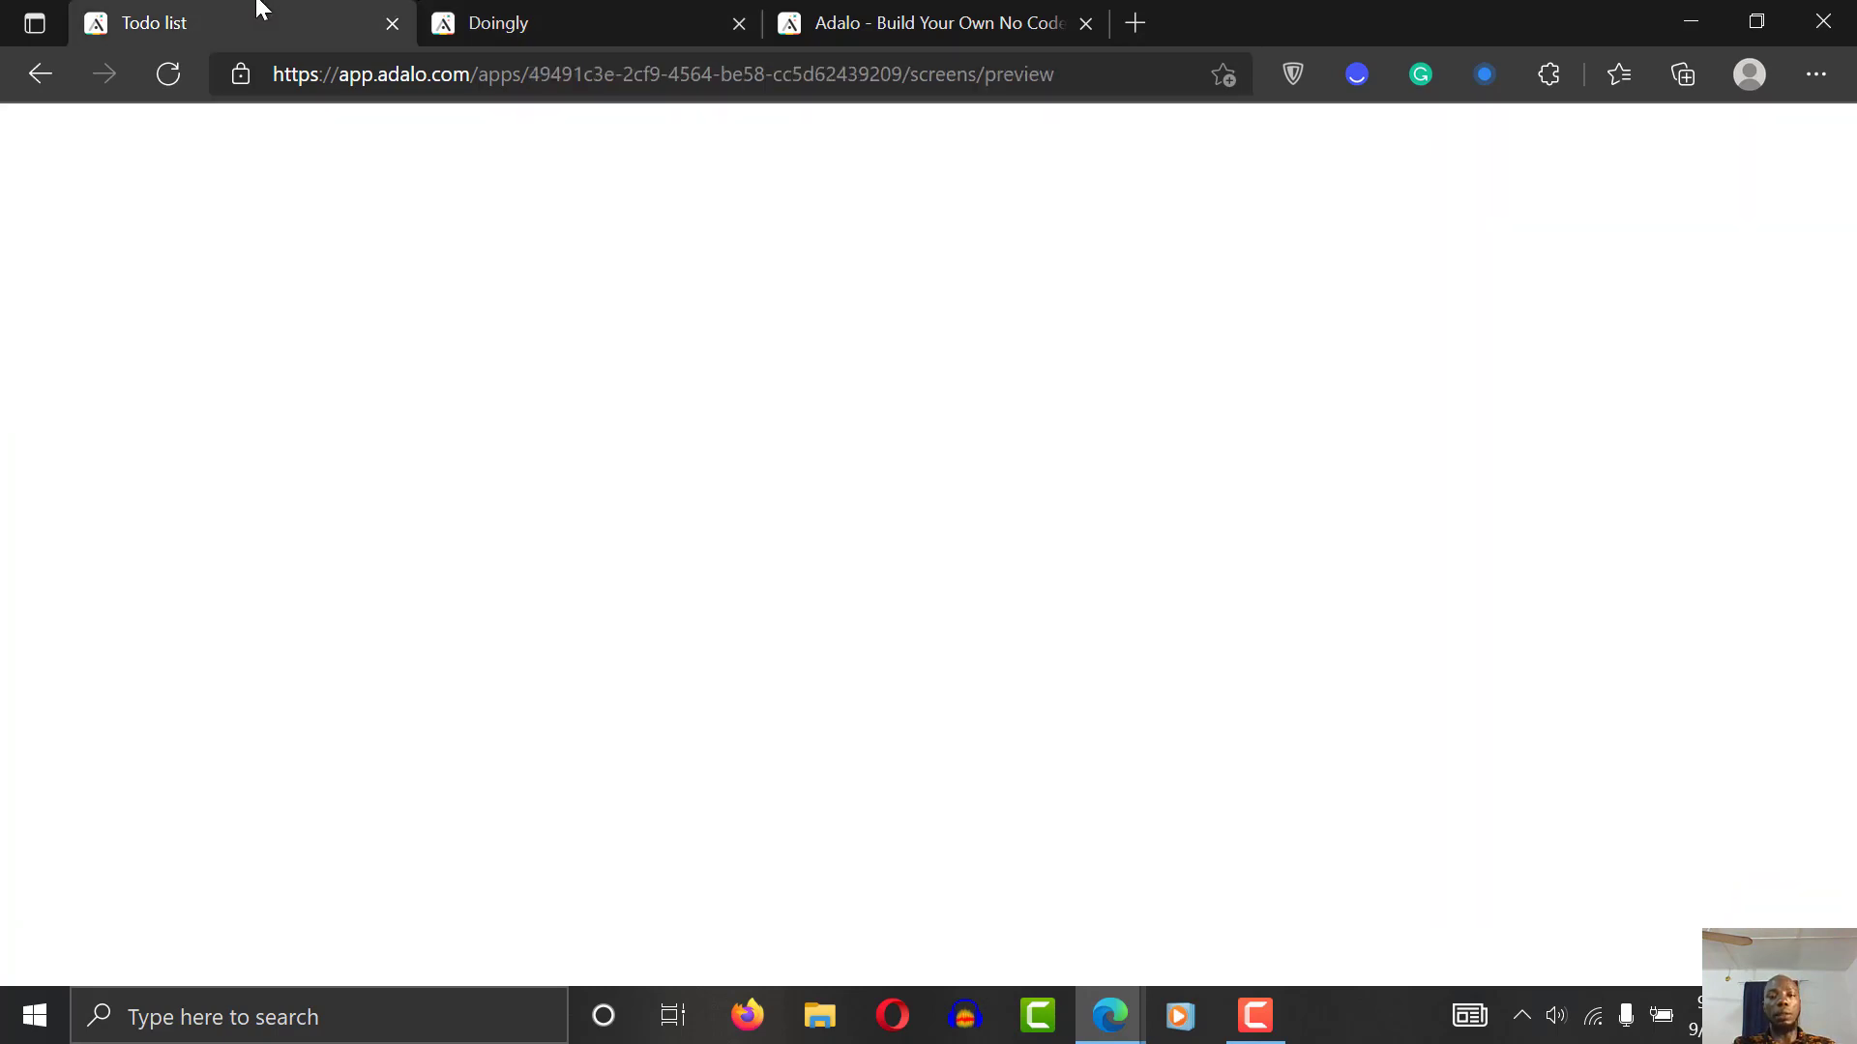
{"action": "left_click", "coordinate": [474, 15]}
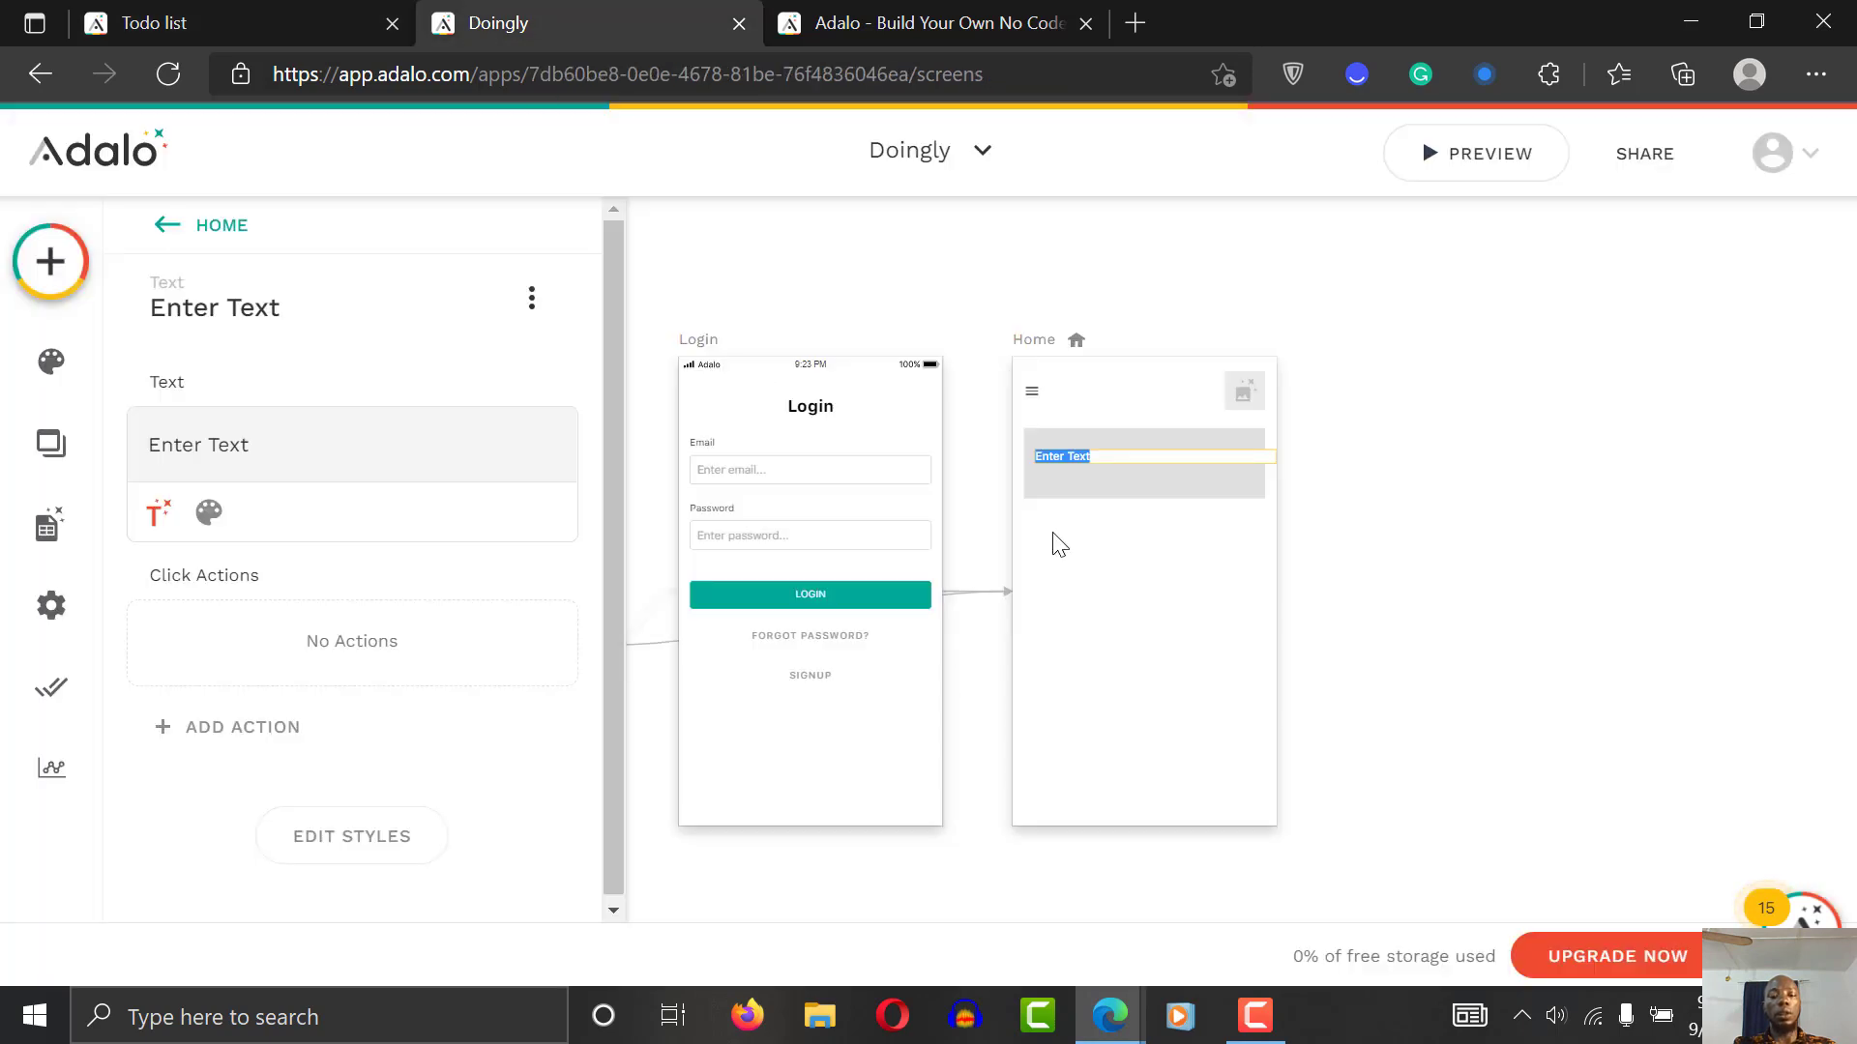
{"action": "key", "text": "Escape"}
{"action": "key", "text": "t"}
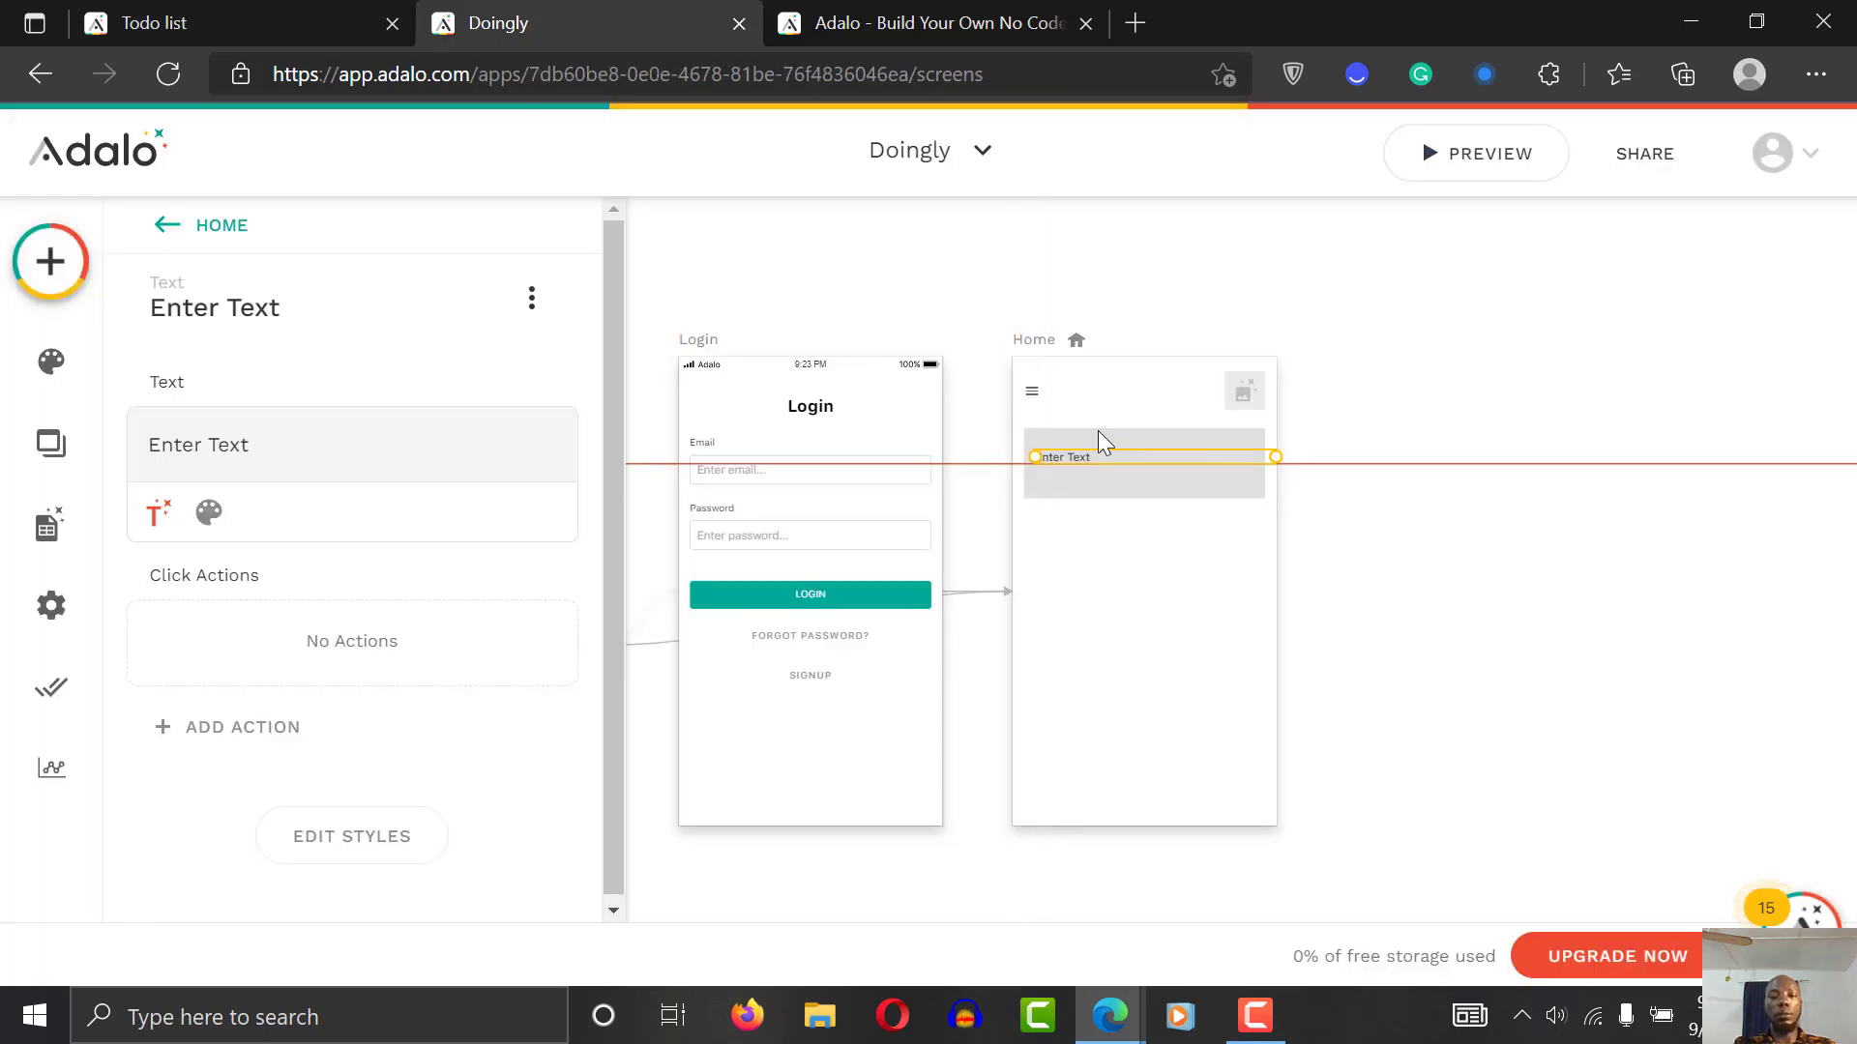
{"action": "left_click", "coordinate": [1098, 461]}
{"action": "left_click", "coordinate": [1047, 462]}
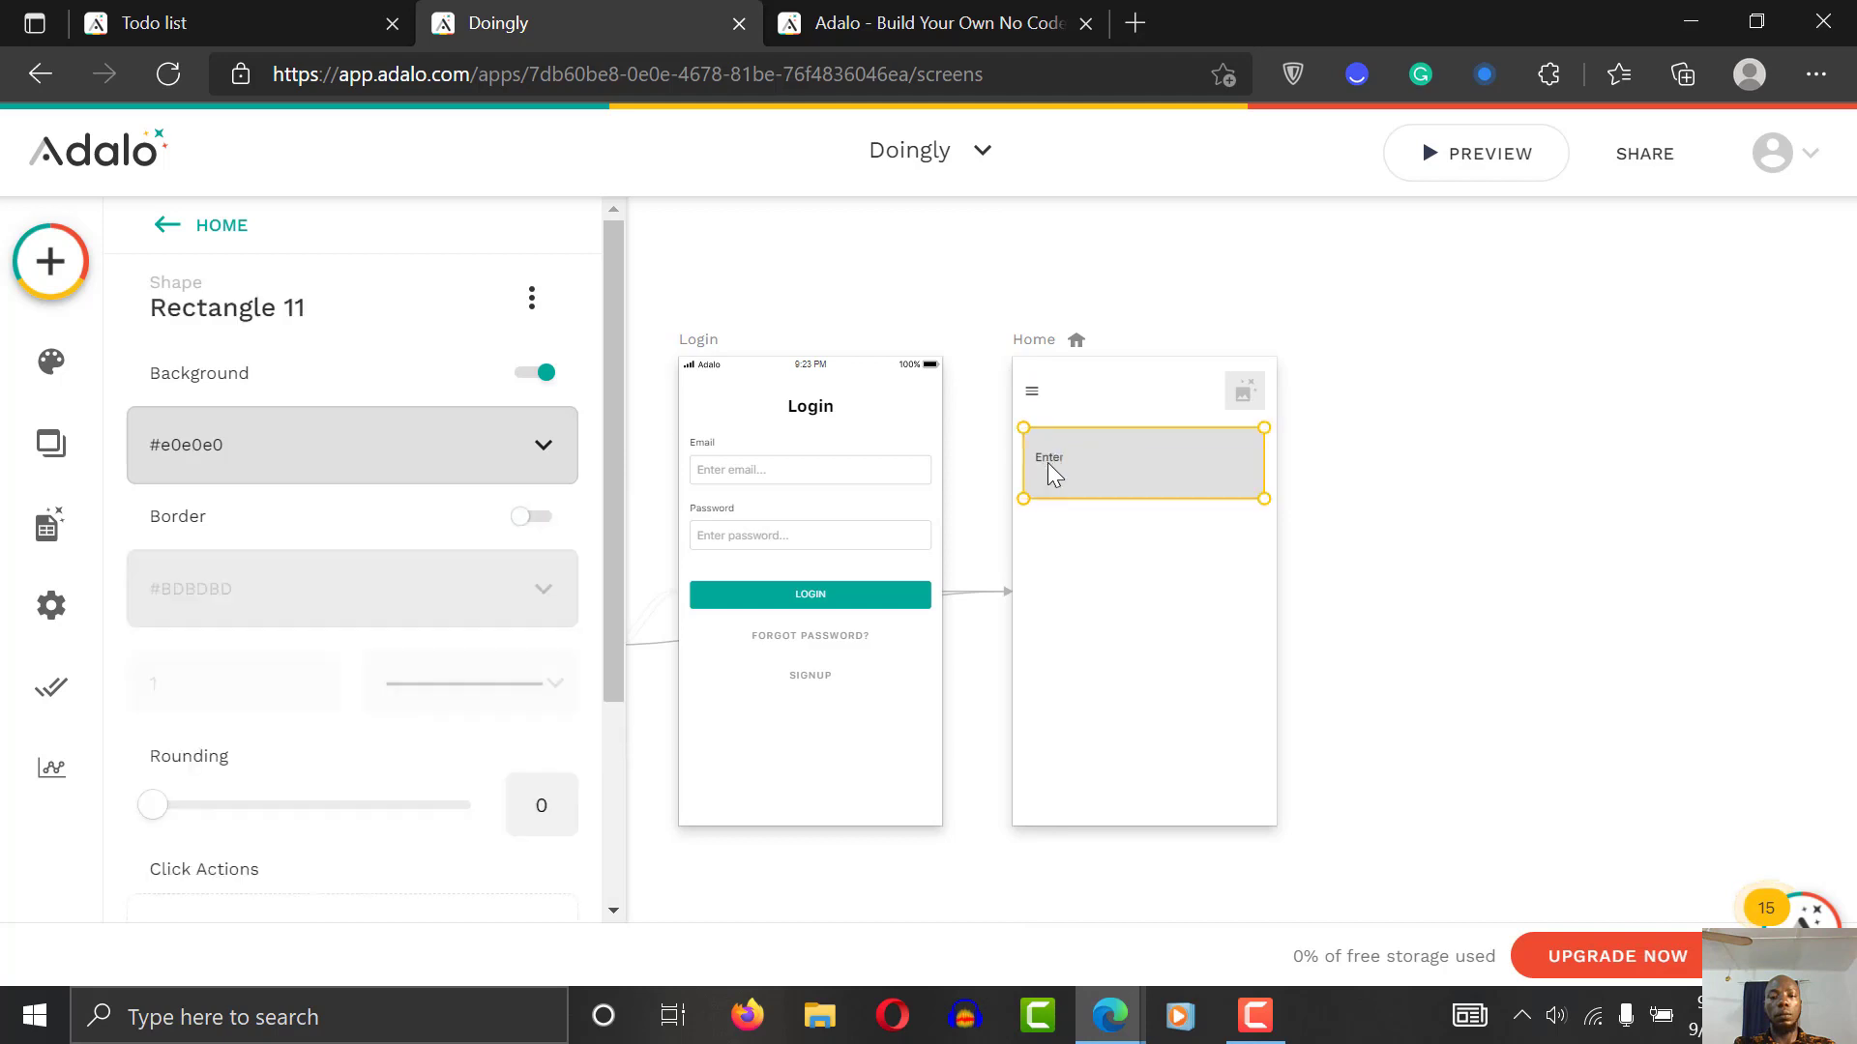
{"action": "left_click", "coordinate": [1051, 457]}
Step: Edit the placeholder text so it reads 'Welcome'
{"action": "double_click", "coordinate": [1052, 456]}
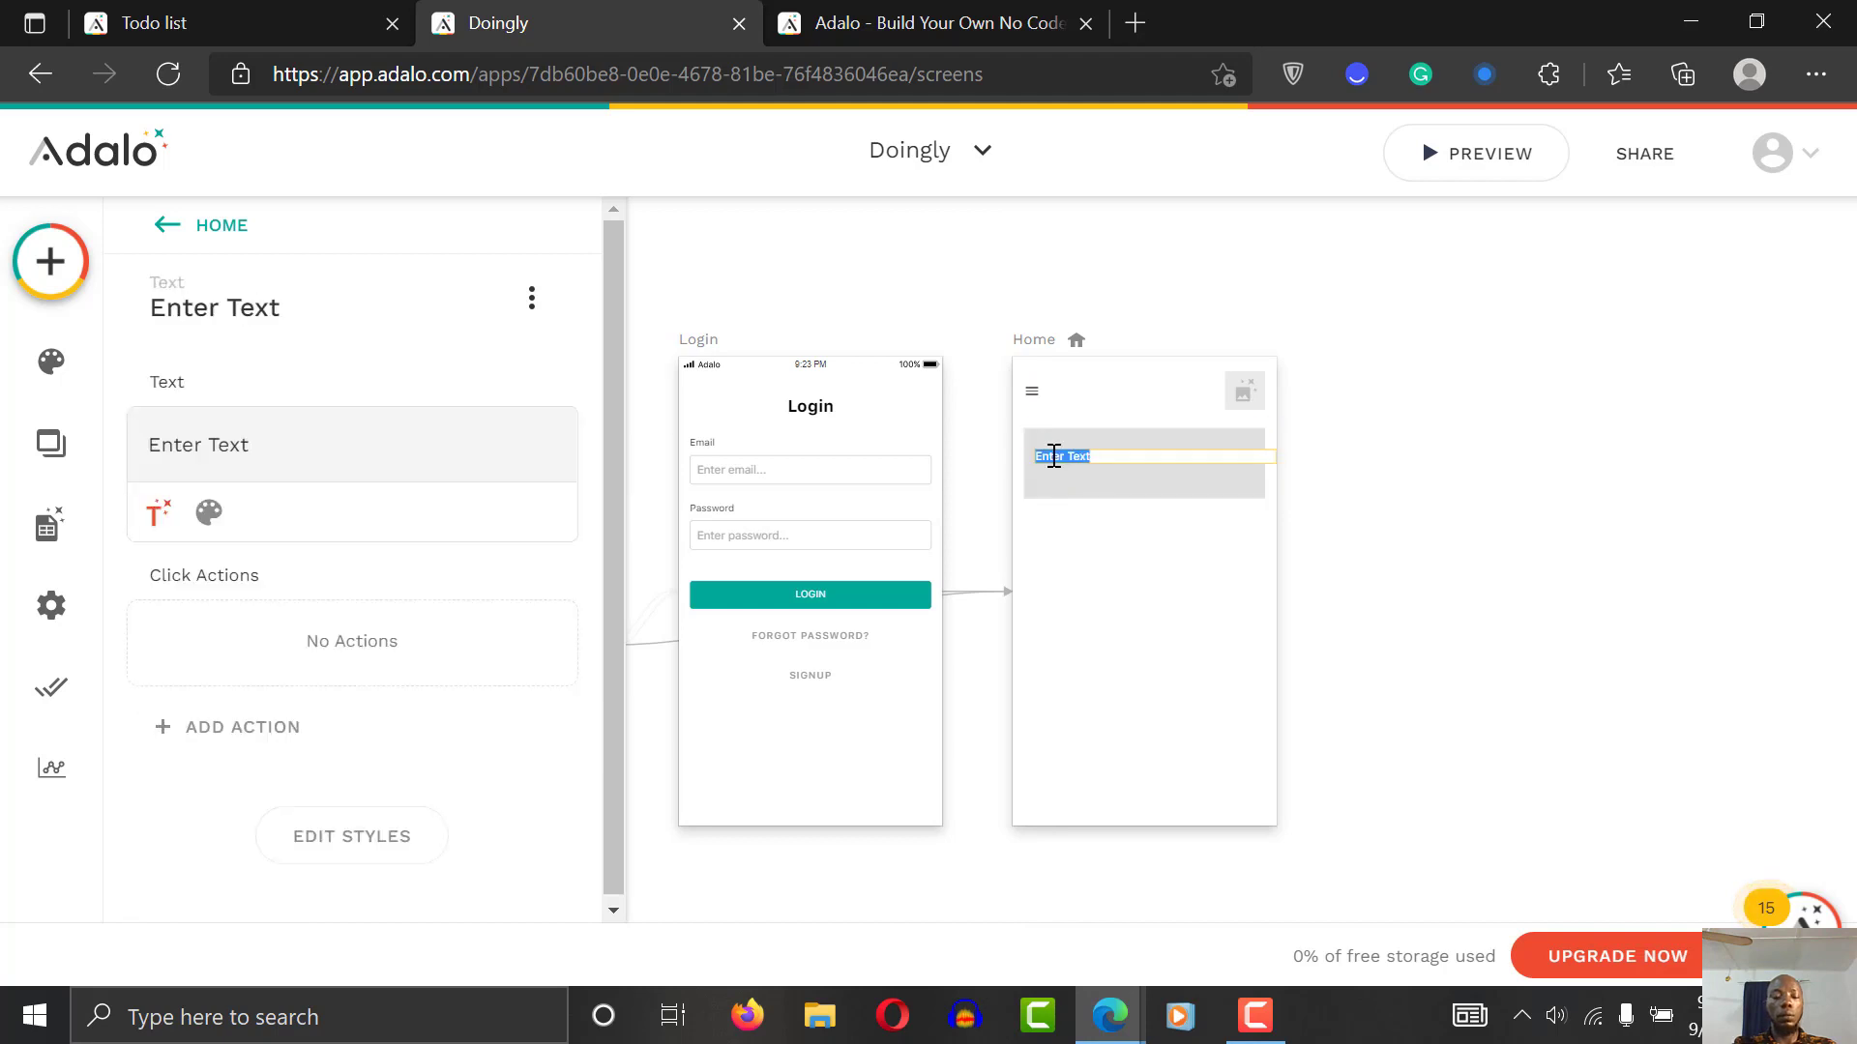
{"action": "type", "text": "Welcome pahe"}
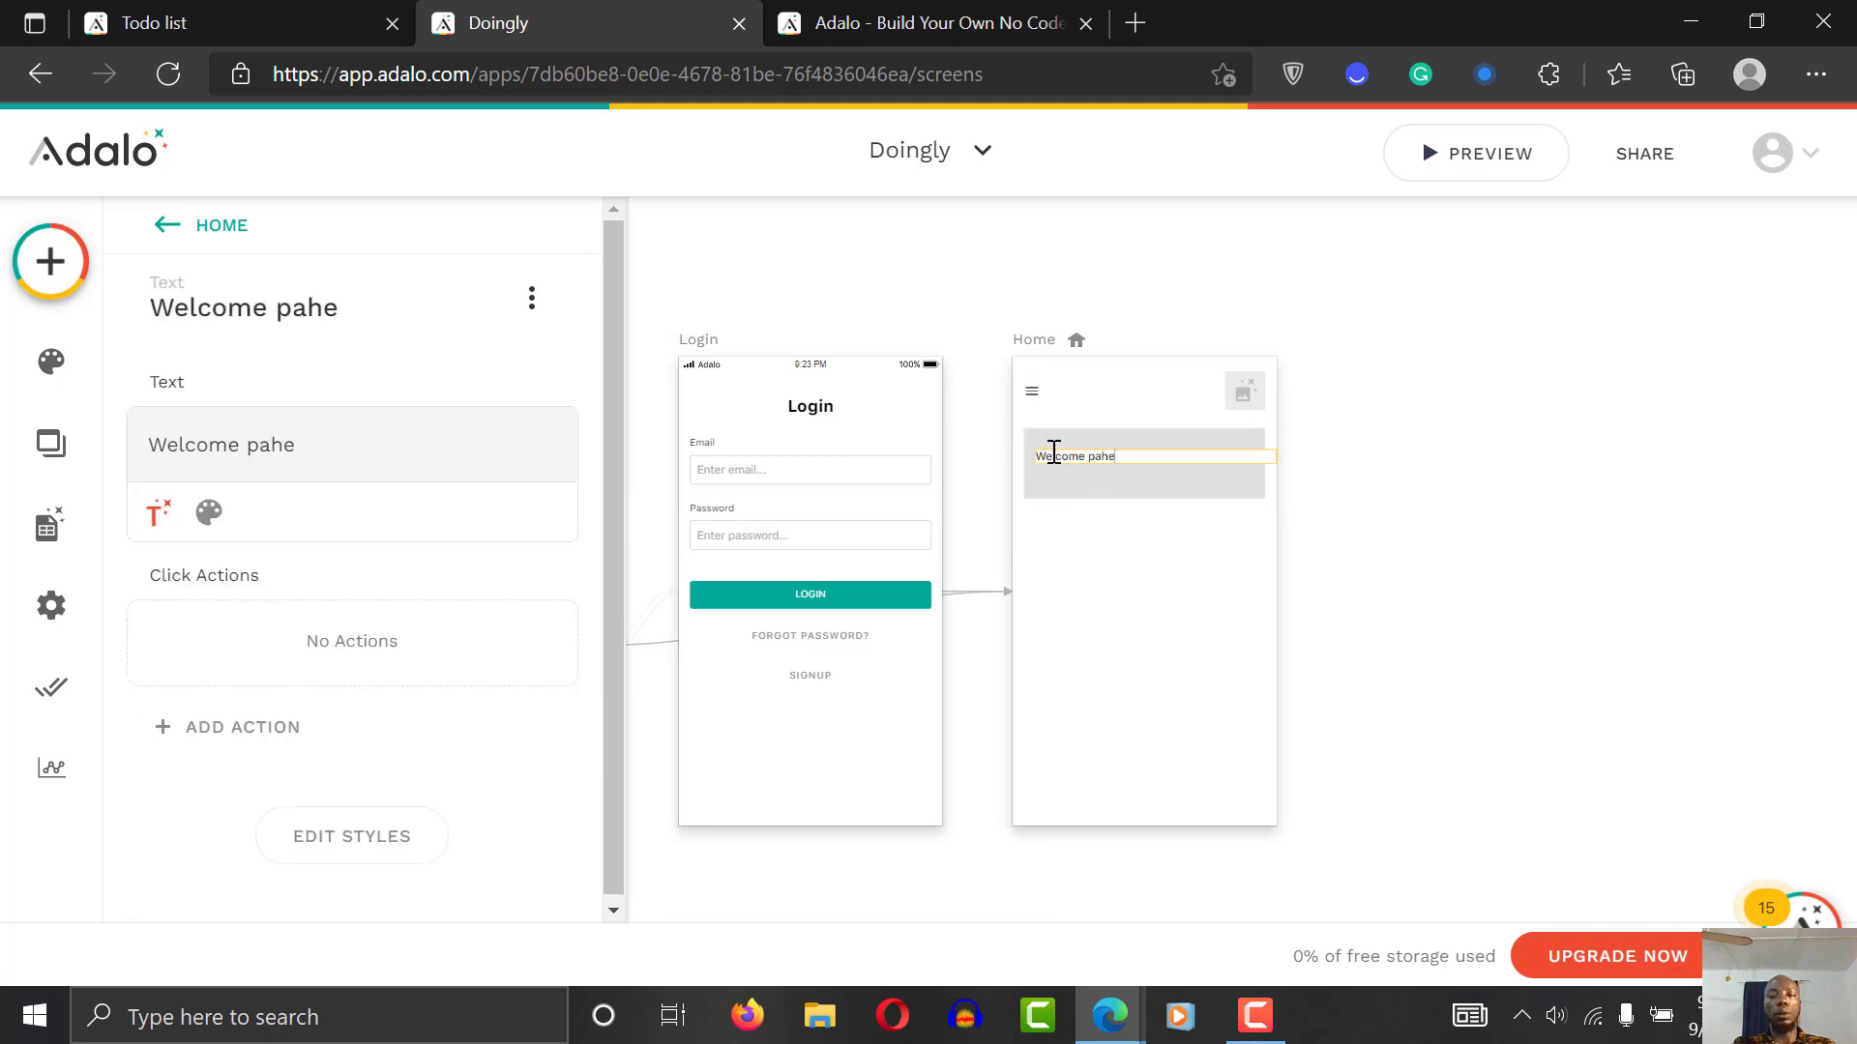
{"action": "key", "text": "BackSpace"}
{"action": "key", "text": "BackSpace"}
{"action": "key", "text": "BackSpace"}
{"action": "key", "text": "BackSpace"}
{"action": "type", "text": "pau"}
{"action": "key", "text": "BackSpace"}
{"action": "key", "text": "BackSpace"}
{"action": "key", "text": "BackSpace"}
{"action": "key", "text": "BackSpace"}
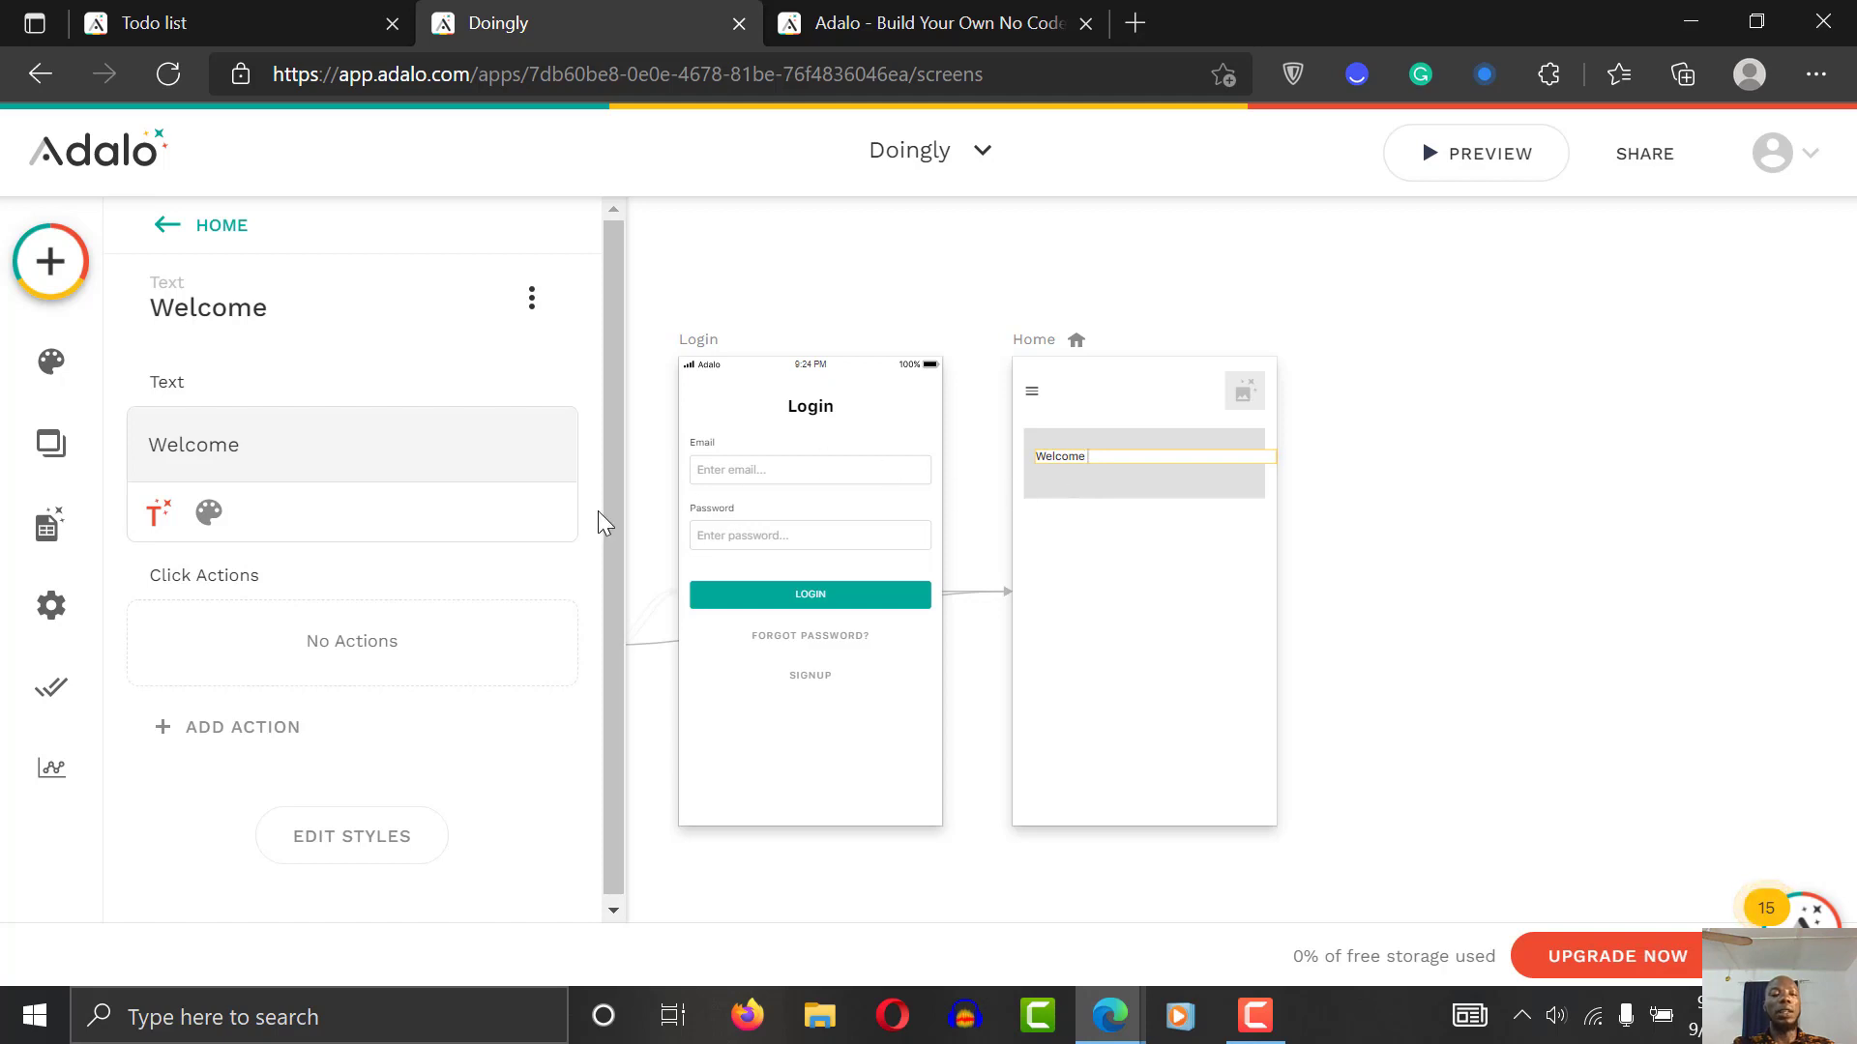
Step: Make the text read 'Welcome [User full name], you will find this app vary useful.'
{"action": "left_click", "coordinate": [158, 514]}
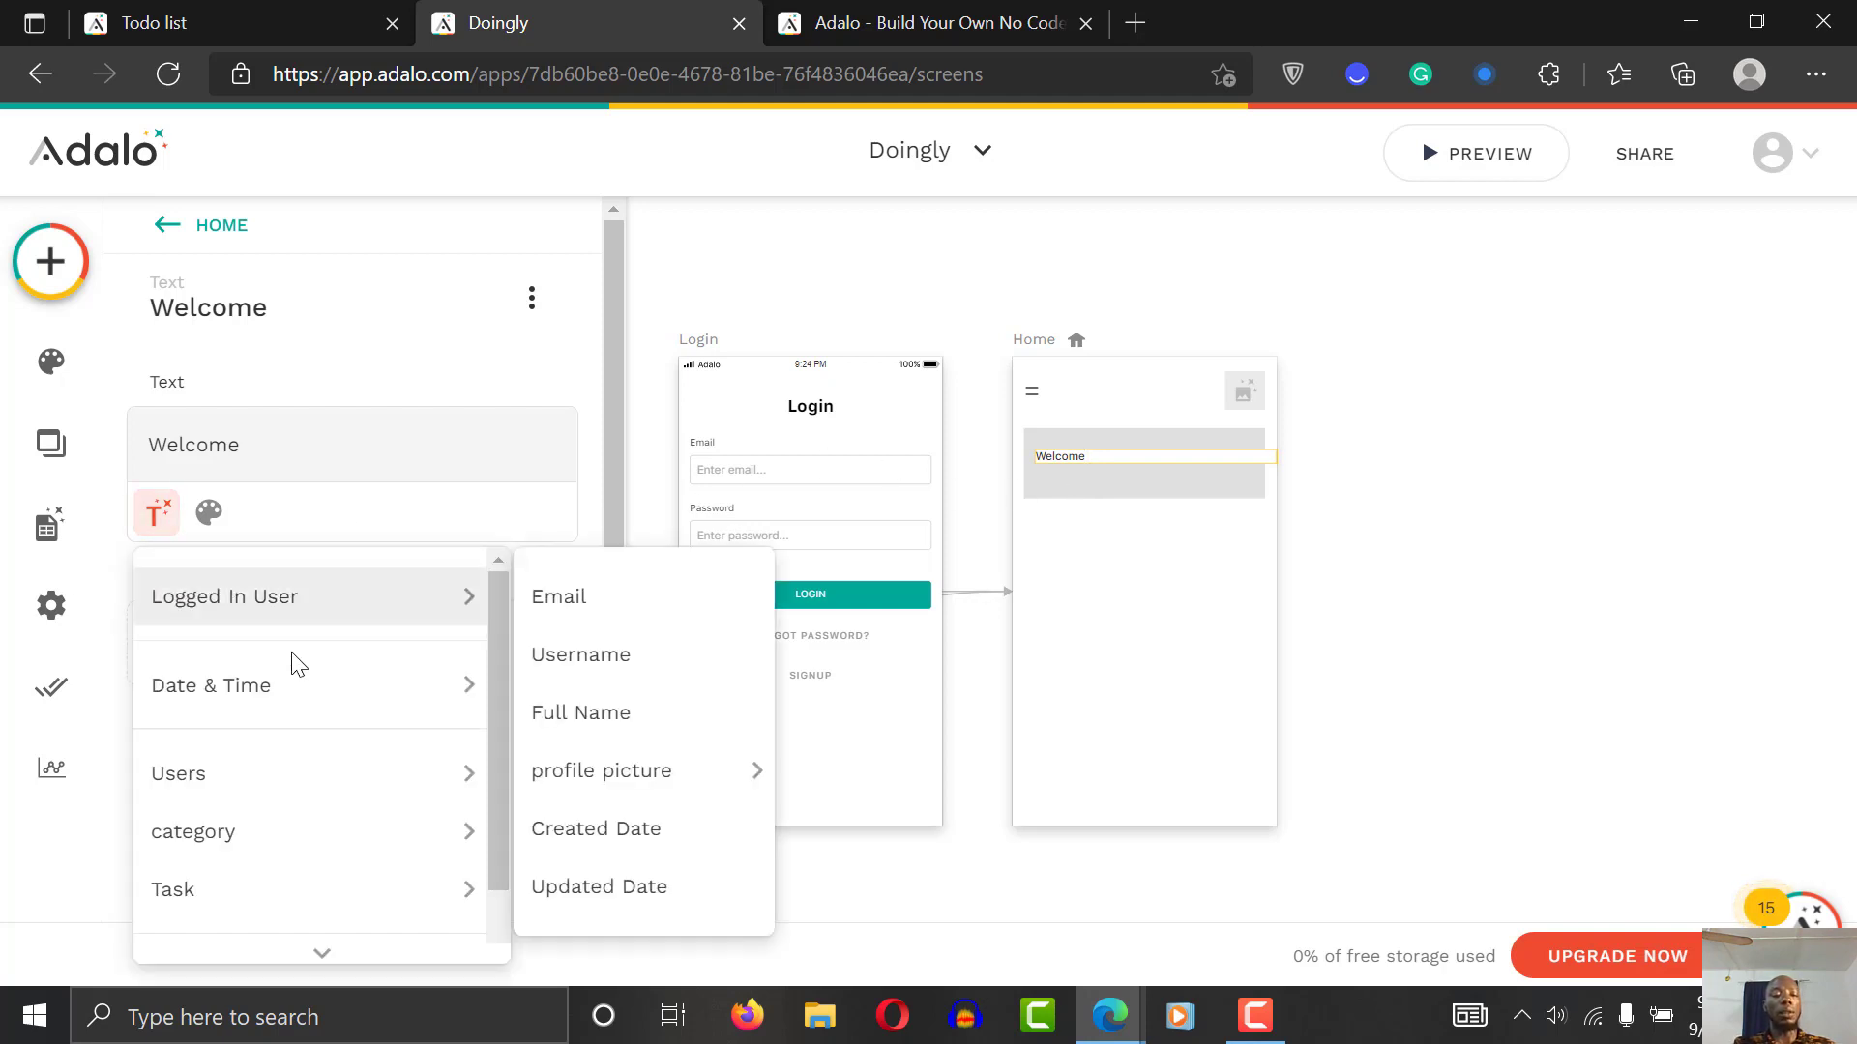
{"action": "left_click", "coordinate": [629, 716]}
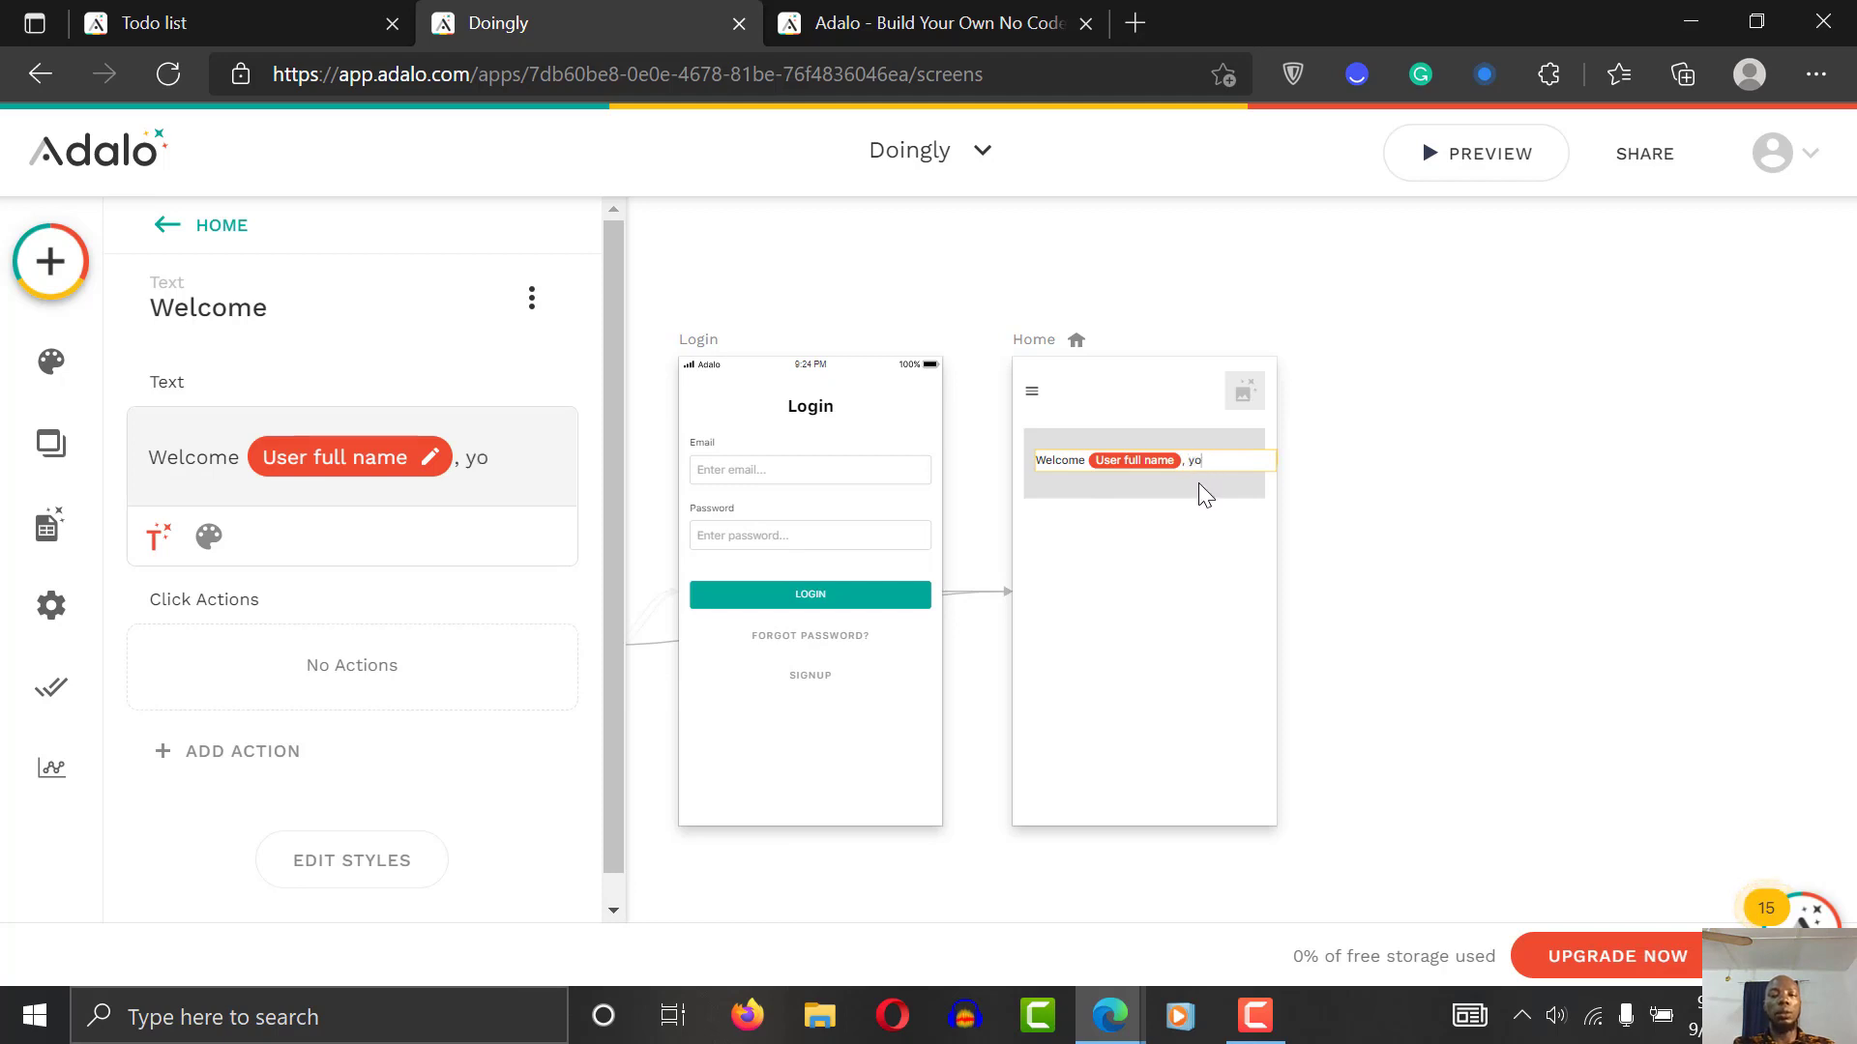
{"action": "type", "text": ", you will find the"}
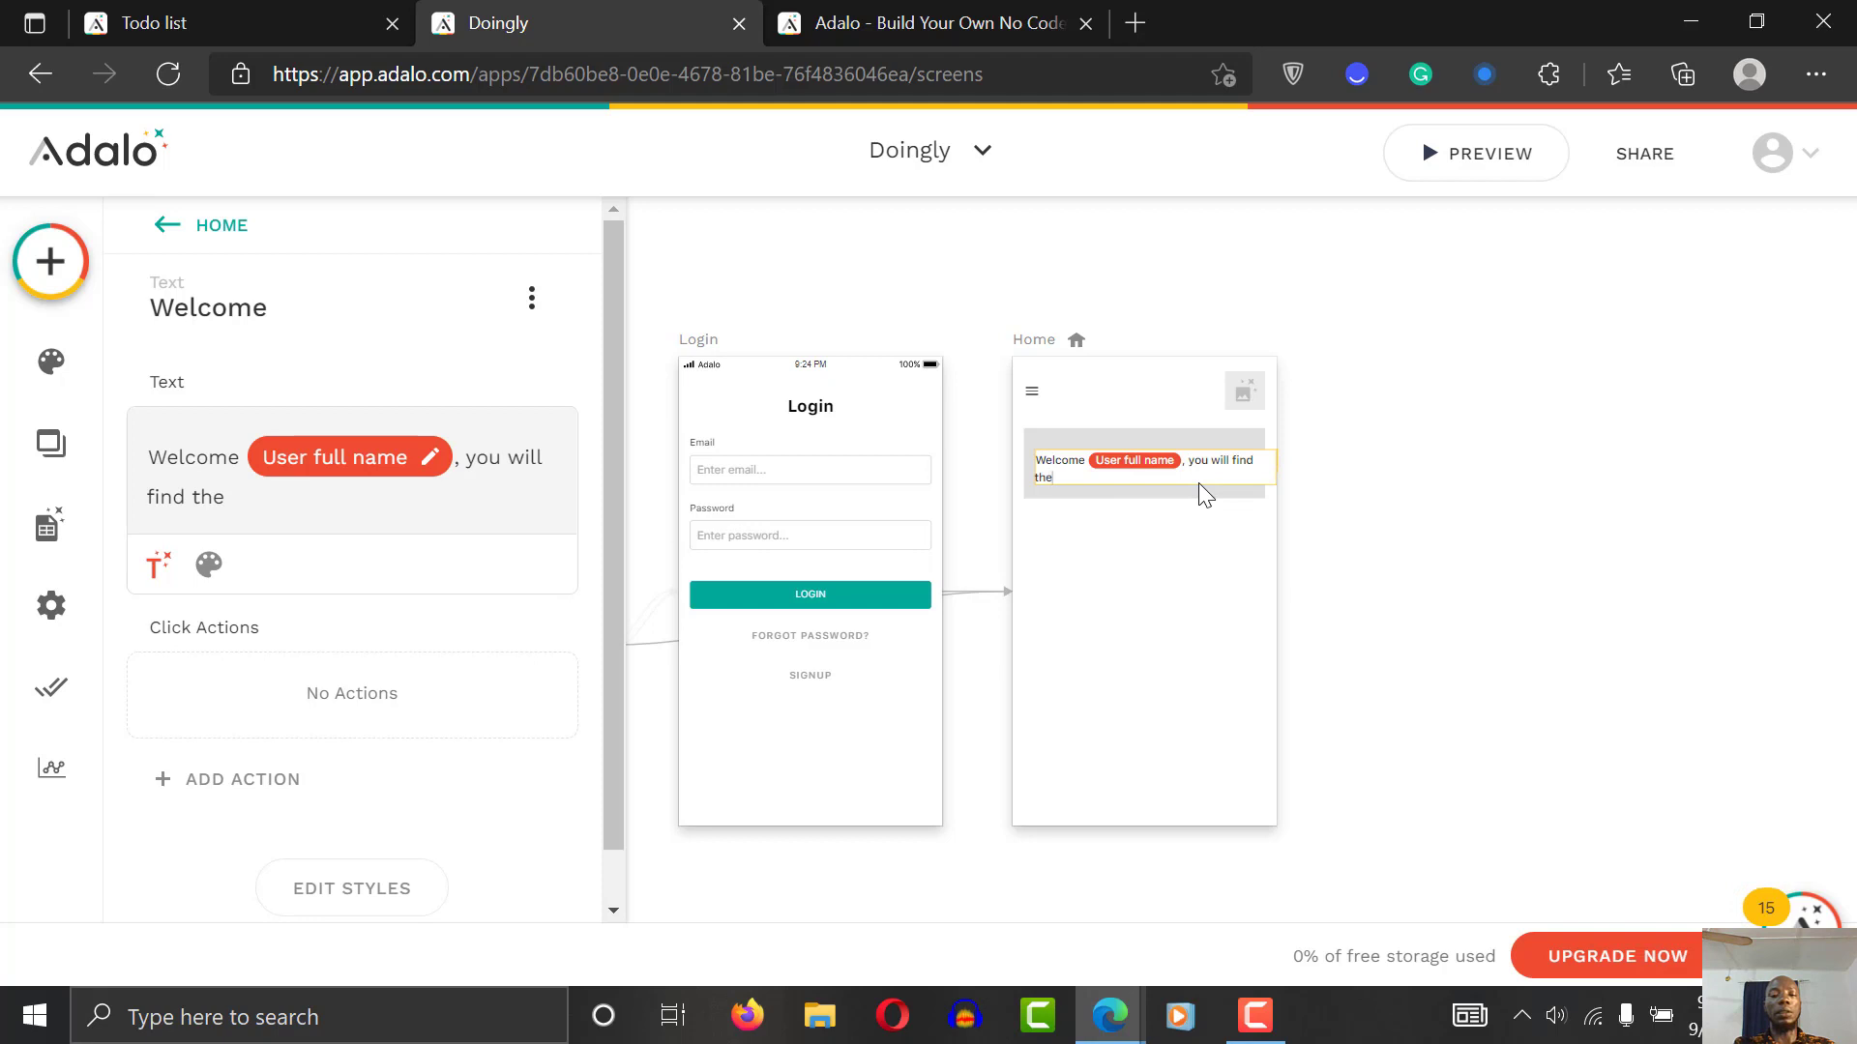
{"action": "key", "text": "BackSpace"}
{"action": "type", "text": "is app vary usedul."}
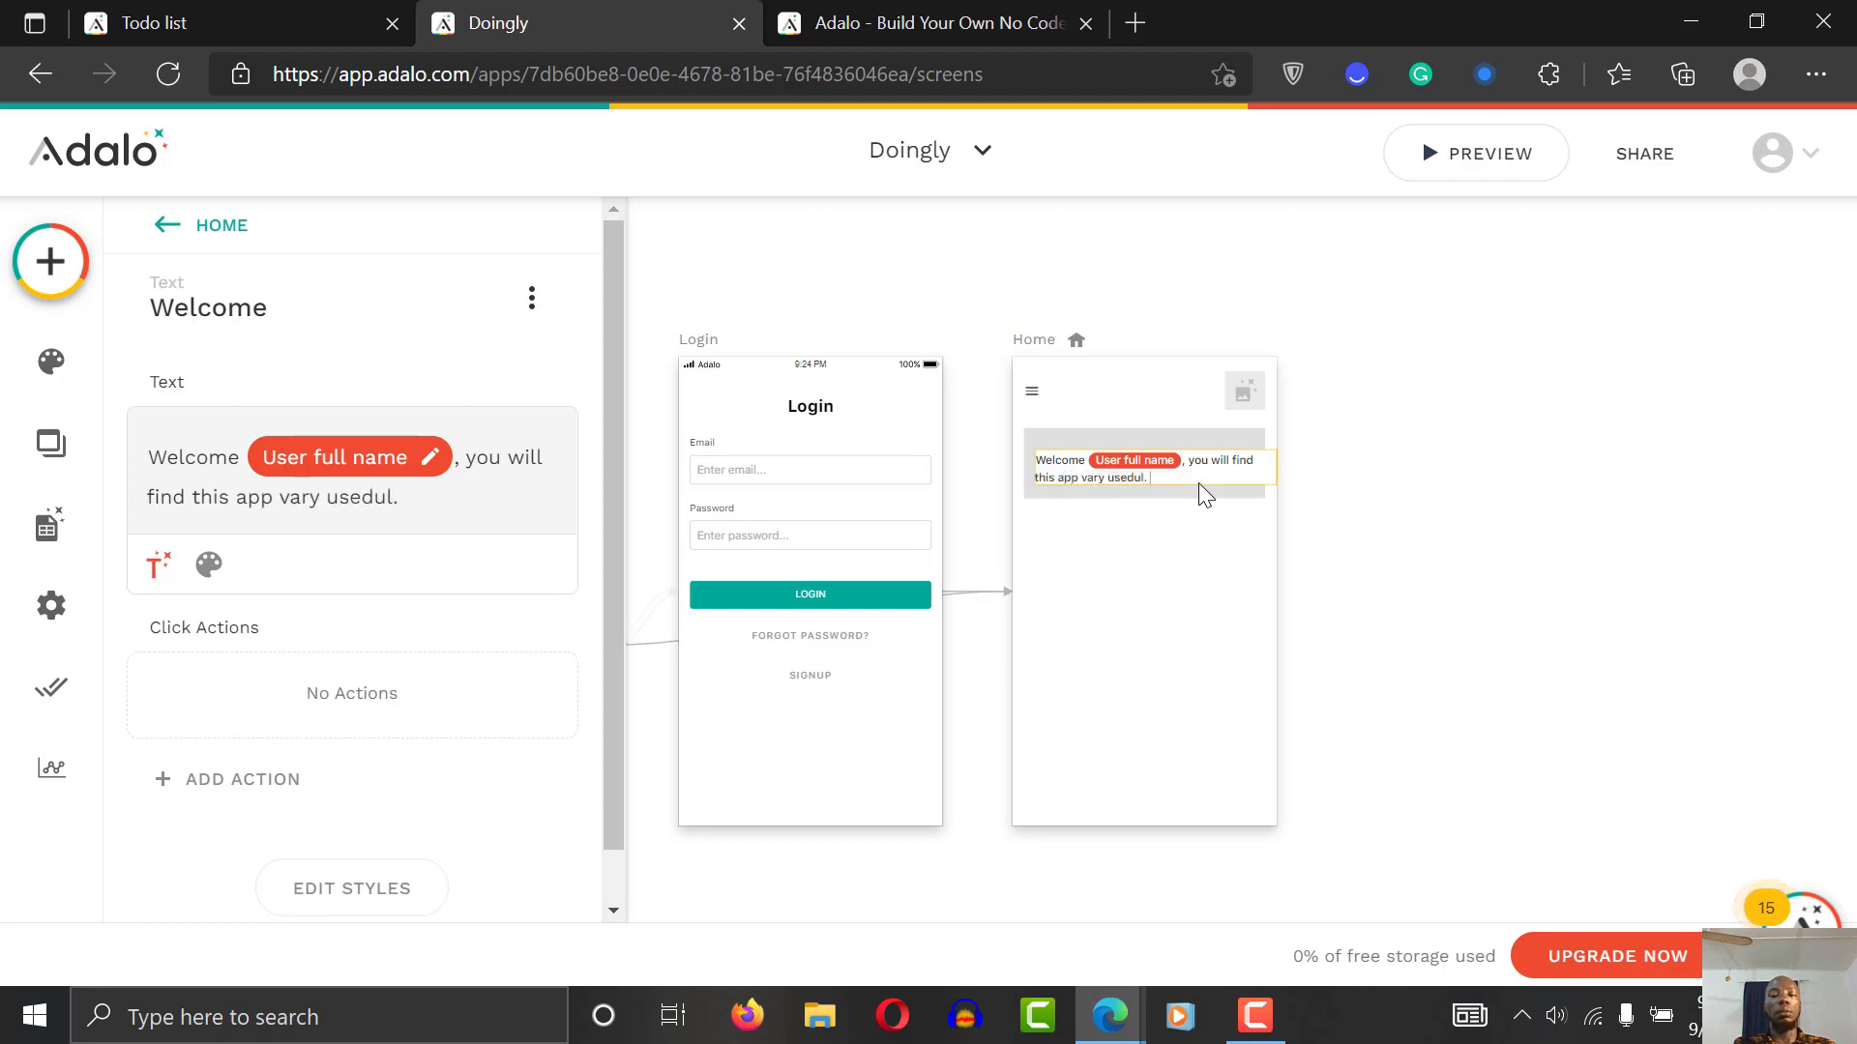
{"action": "key", "text": "BackSpace"}
{"action": "key", "text": "BackSpace"}
{"action": "type", "text": "fu"}
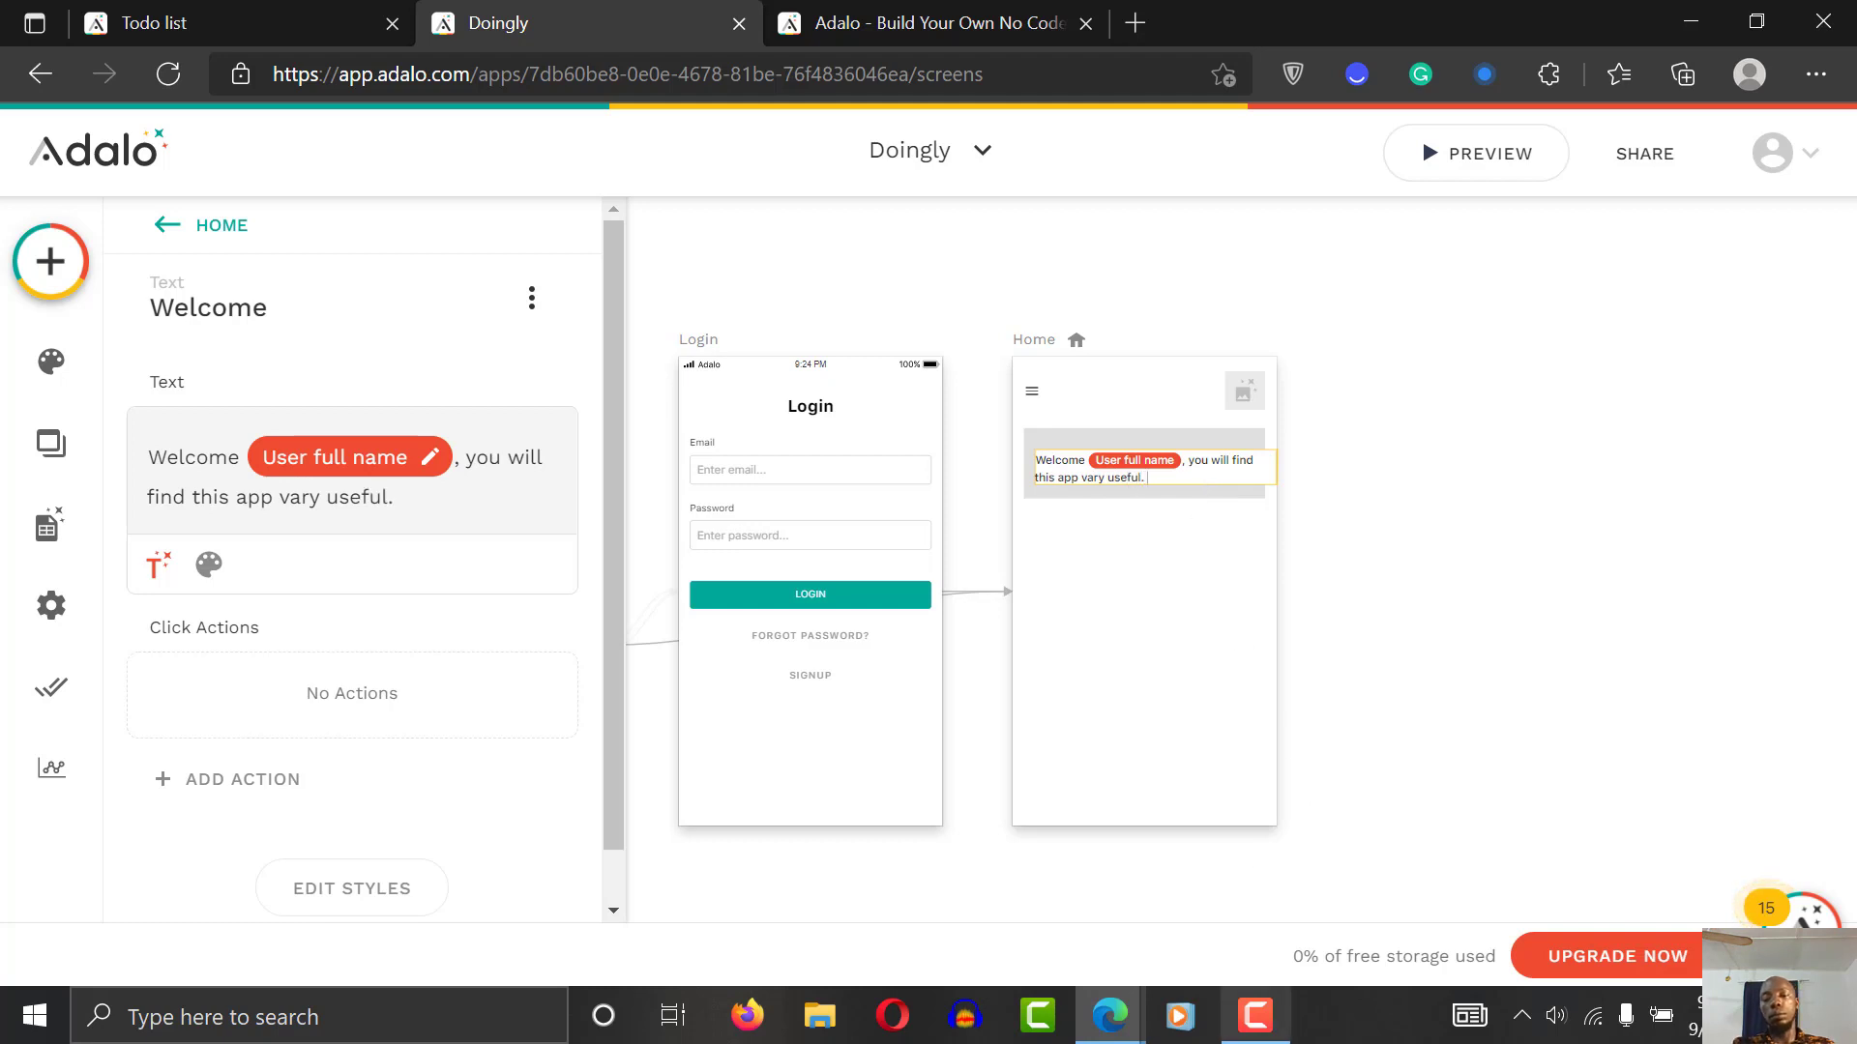
{"action": "left_click", "coordinate": [1255, 1015]}
{"action": "left_click", "coordinate": [1255, 1031]}
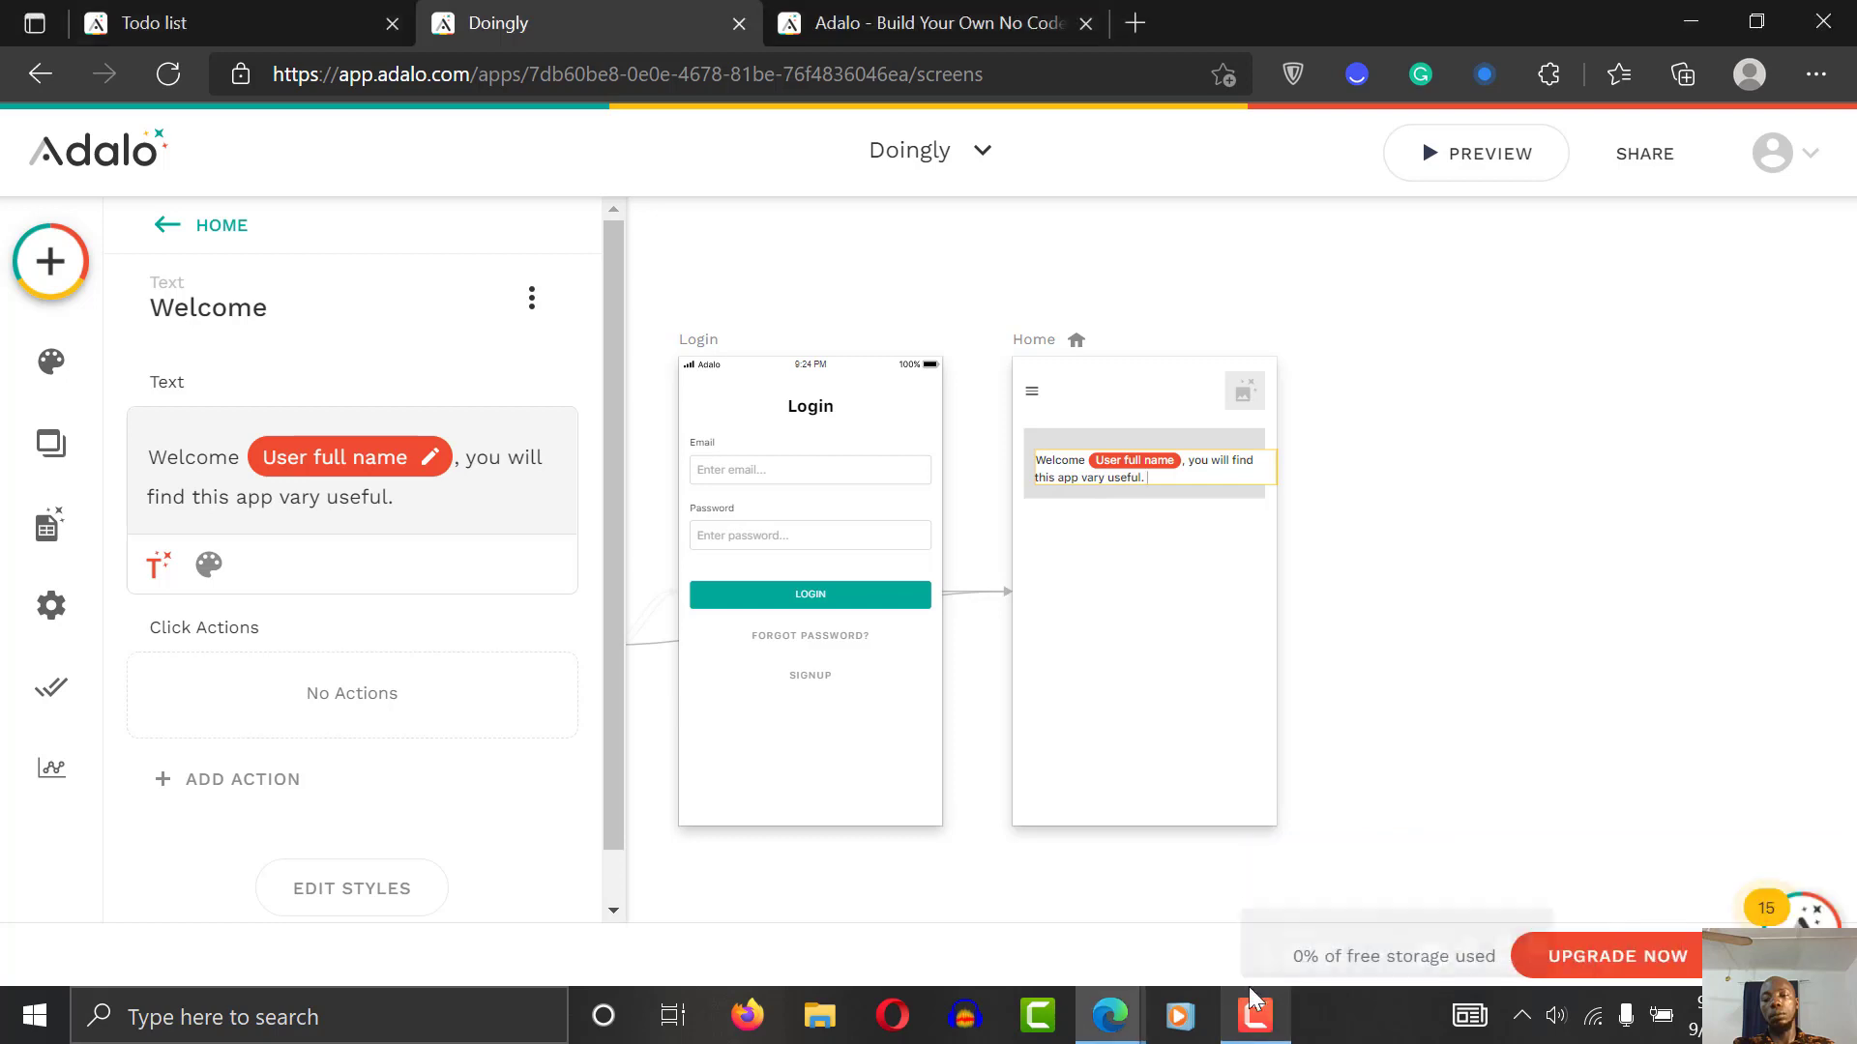
{"action": "left_click", "coordinate": [1256, 1014]}
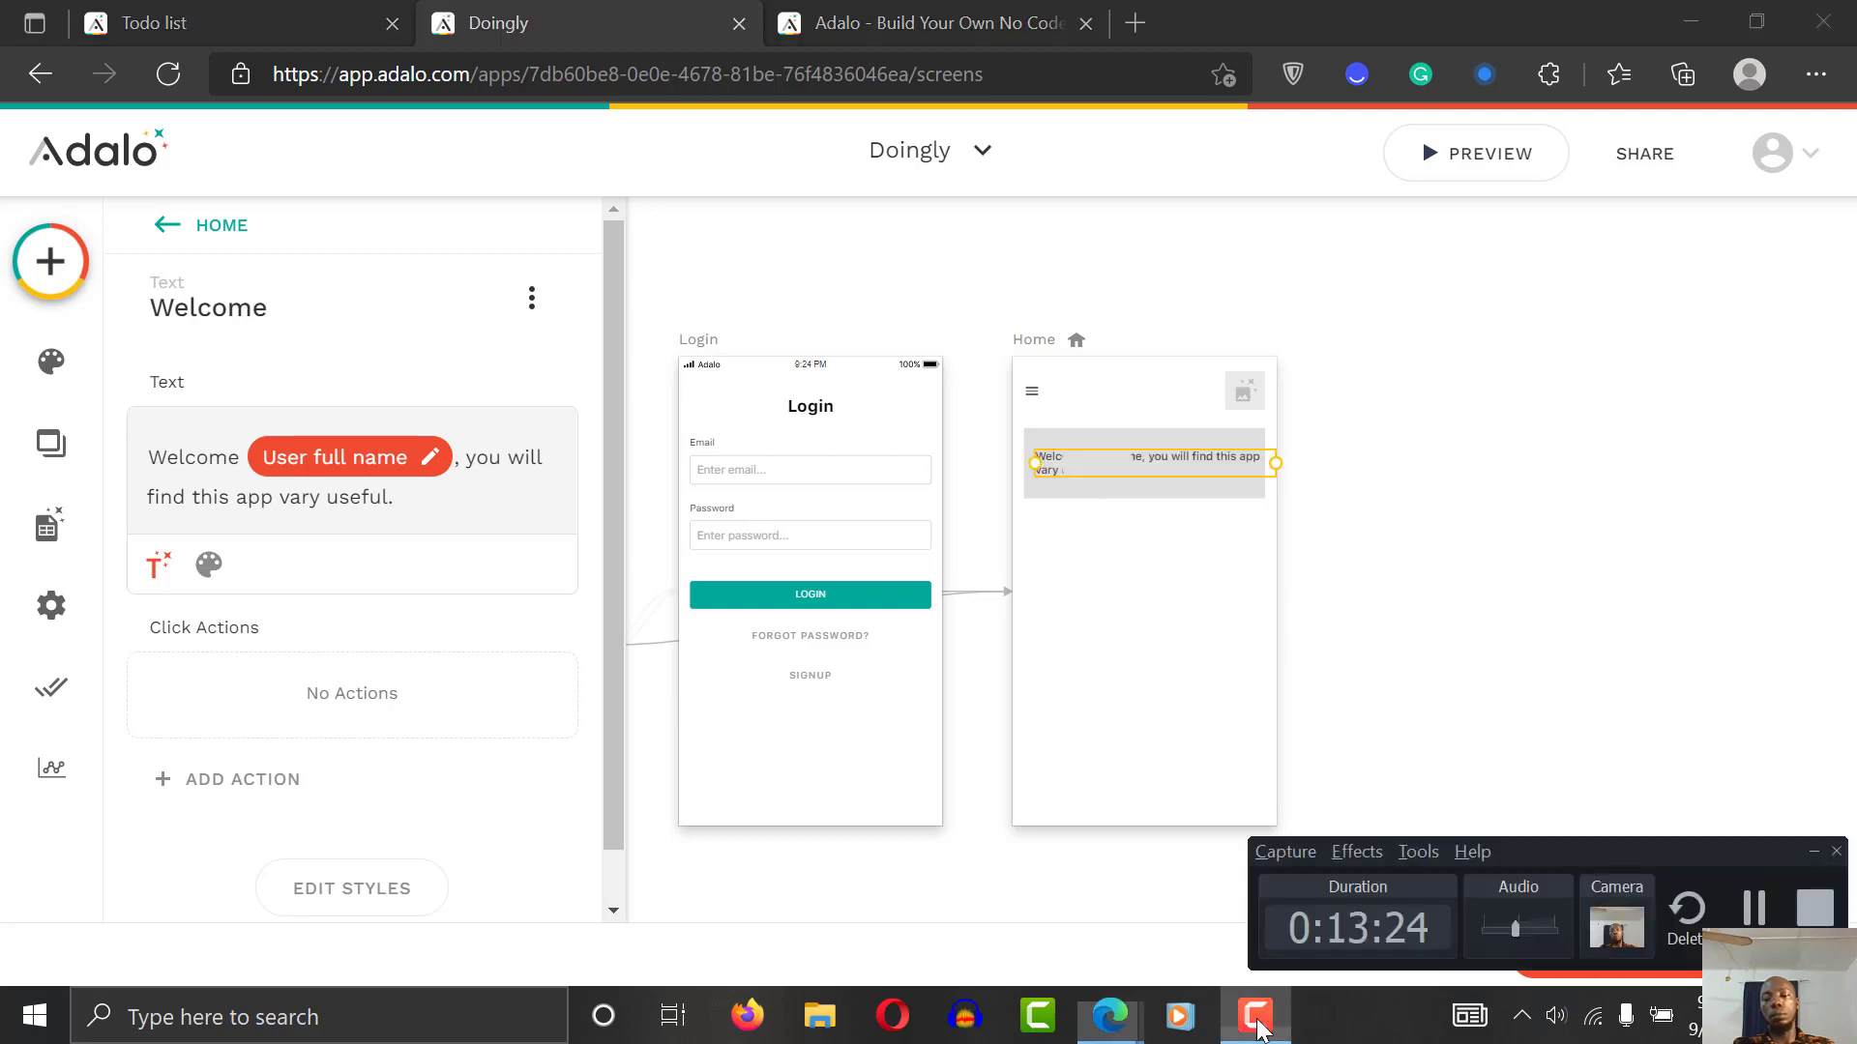
{"action": "left_click", "coordinate": [1754, 911]}
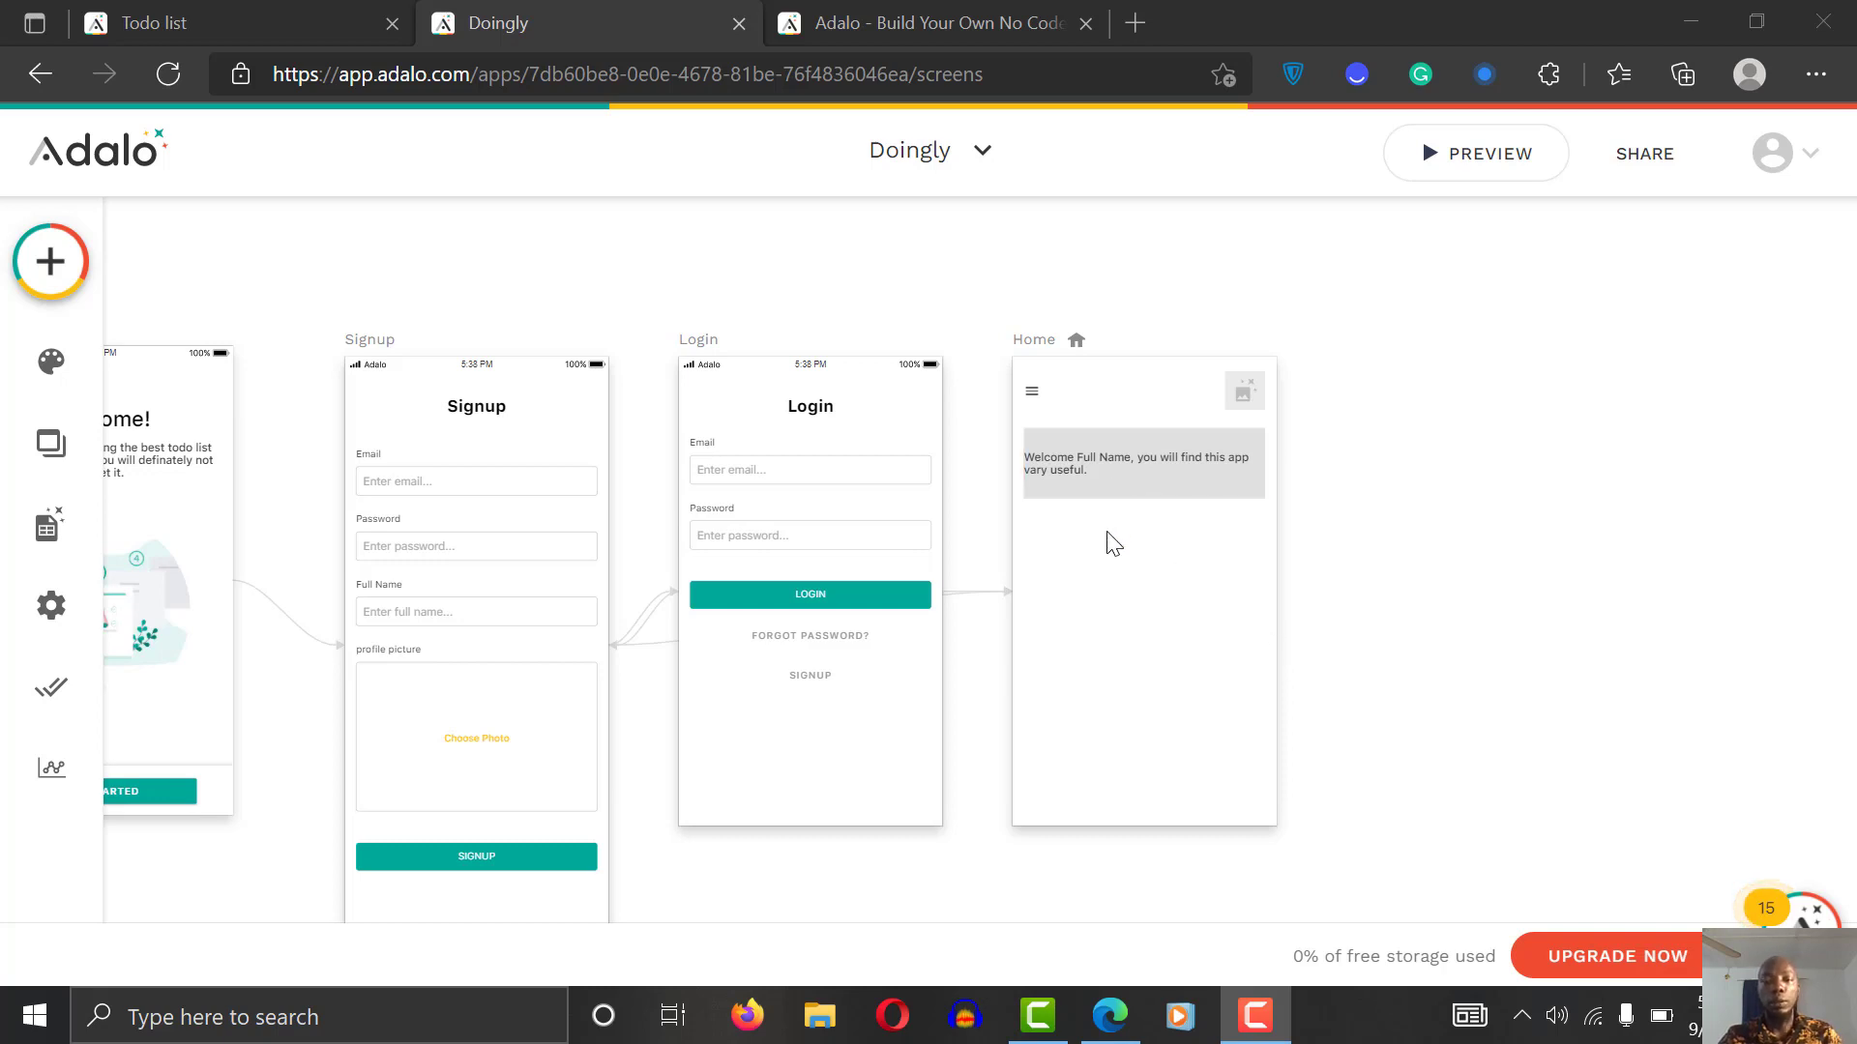
Step: Adjust the welcome text's width and position inside the grey rectangle
{"action": "left_click", "coordinate": [1069, 468]}
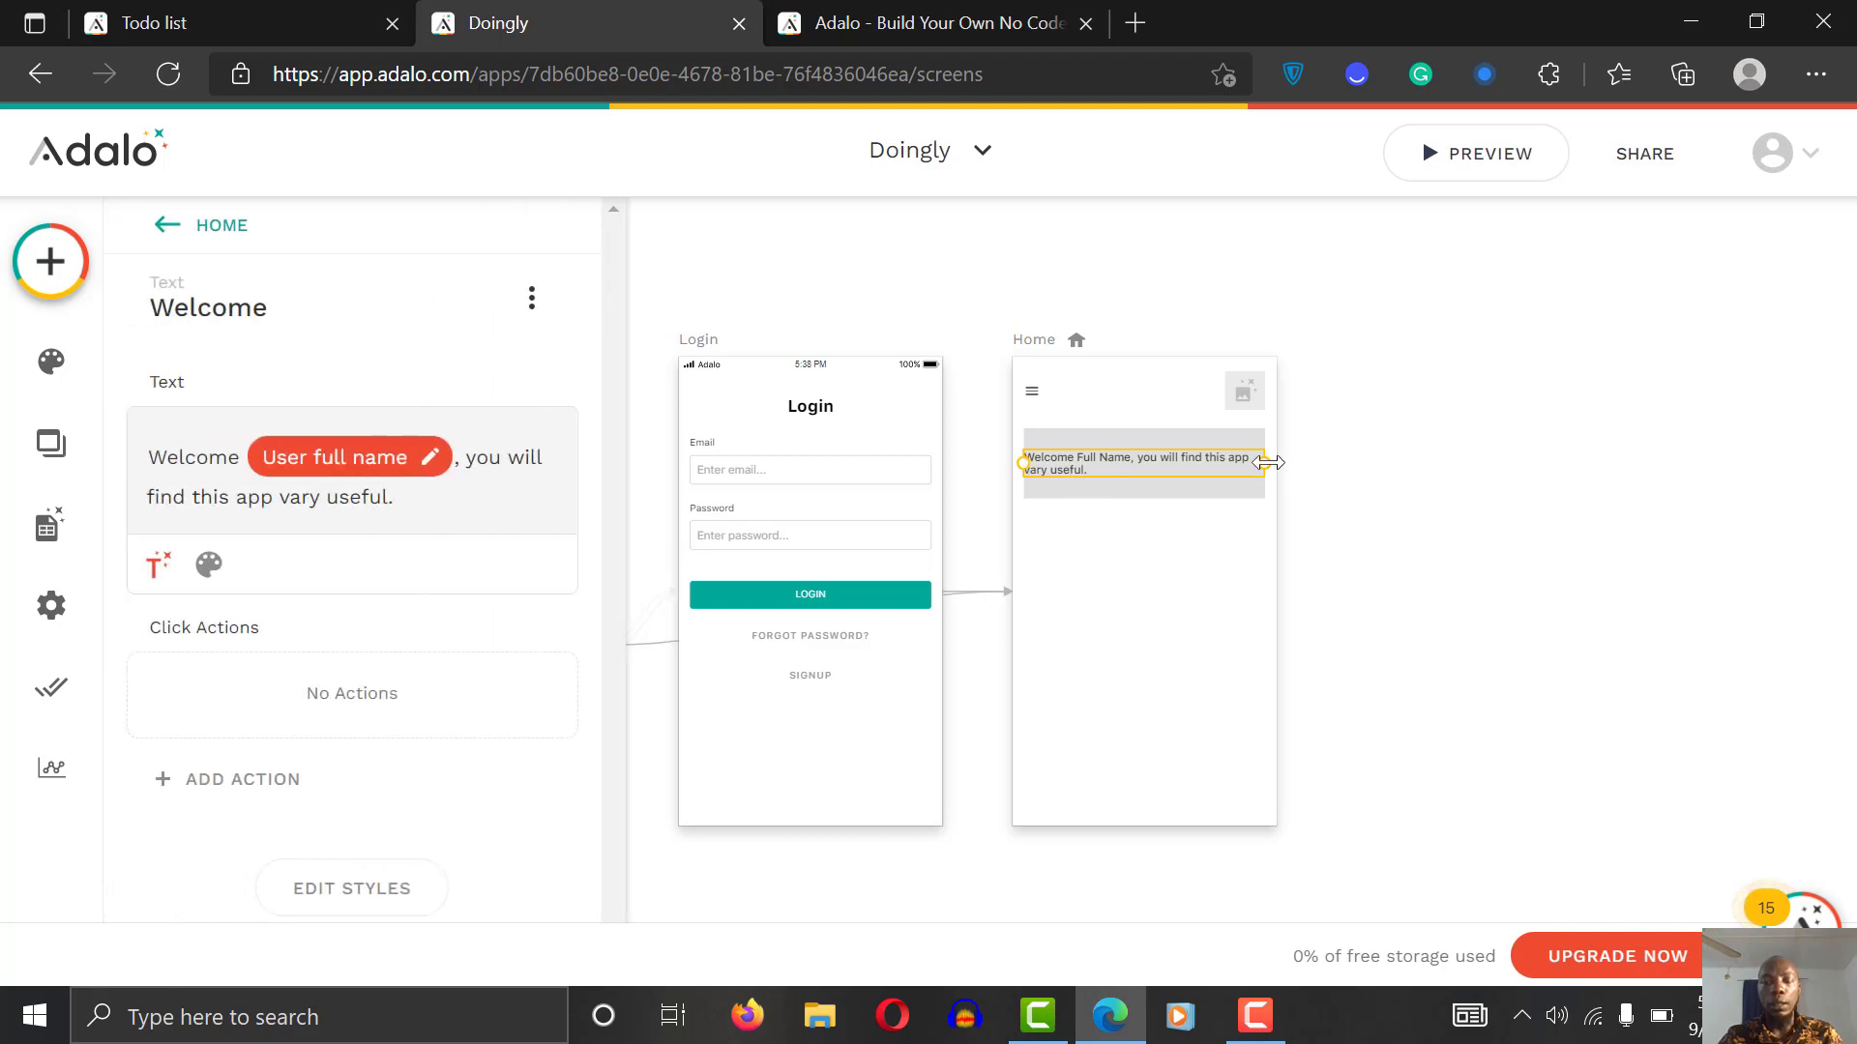
{"action": "left_click_drag", "start_coordinate": [1263, 465], "coordinate": [1249, 464]}
{"action": "left_click", "coordinate": [1061, 462]}
{"action": "left_click_drag", "start_coordinate": [1069, 468], "coordinate": [1170, 468]}
{"action": "left_click", "coordinate": [1421, 456]}
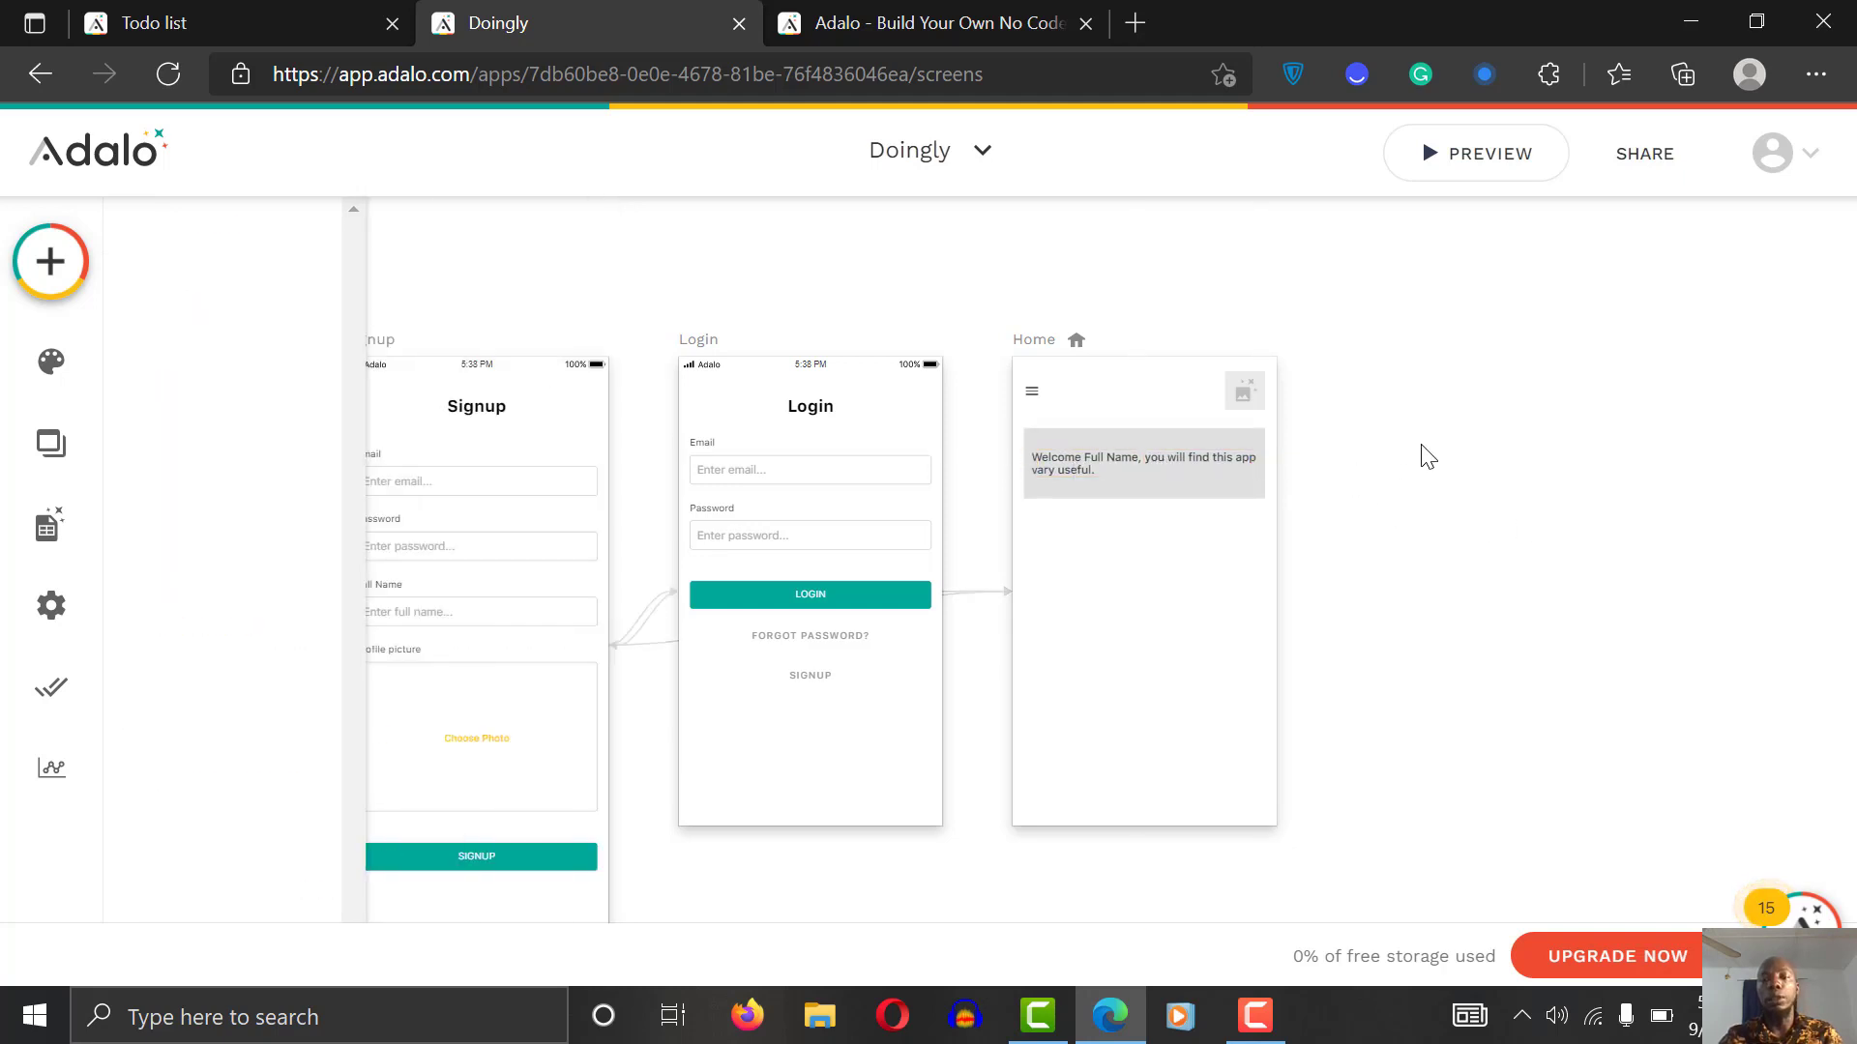
{"action": "left_click", "coordinate": [1150, 487]}
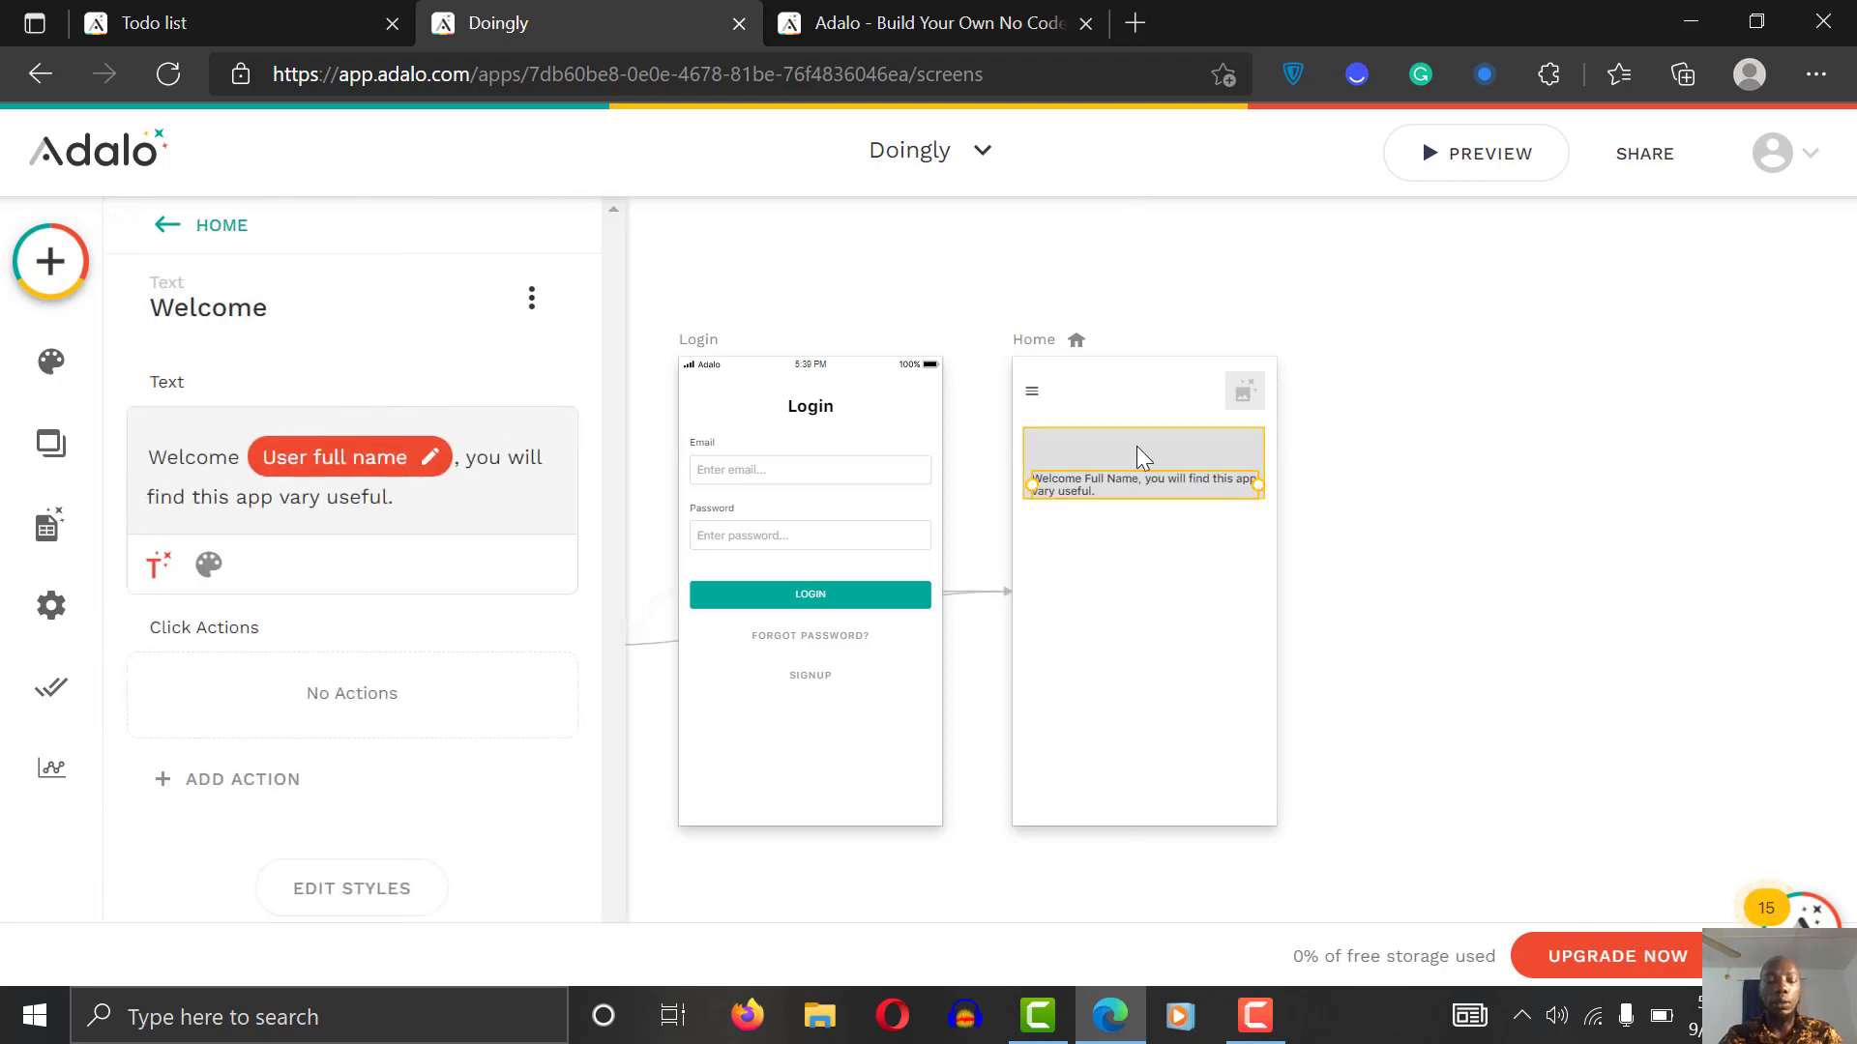
{"action": "left_click", "coordinate": [1410, 470]}
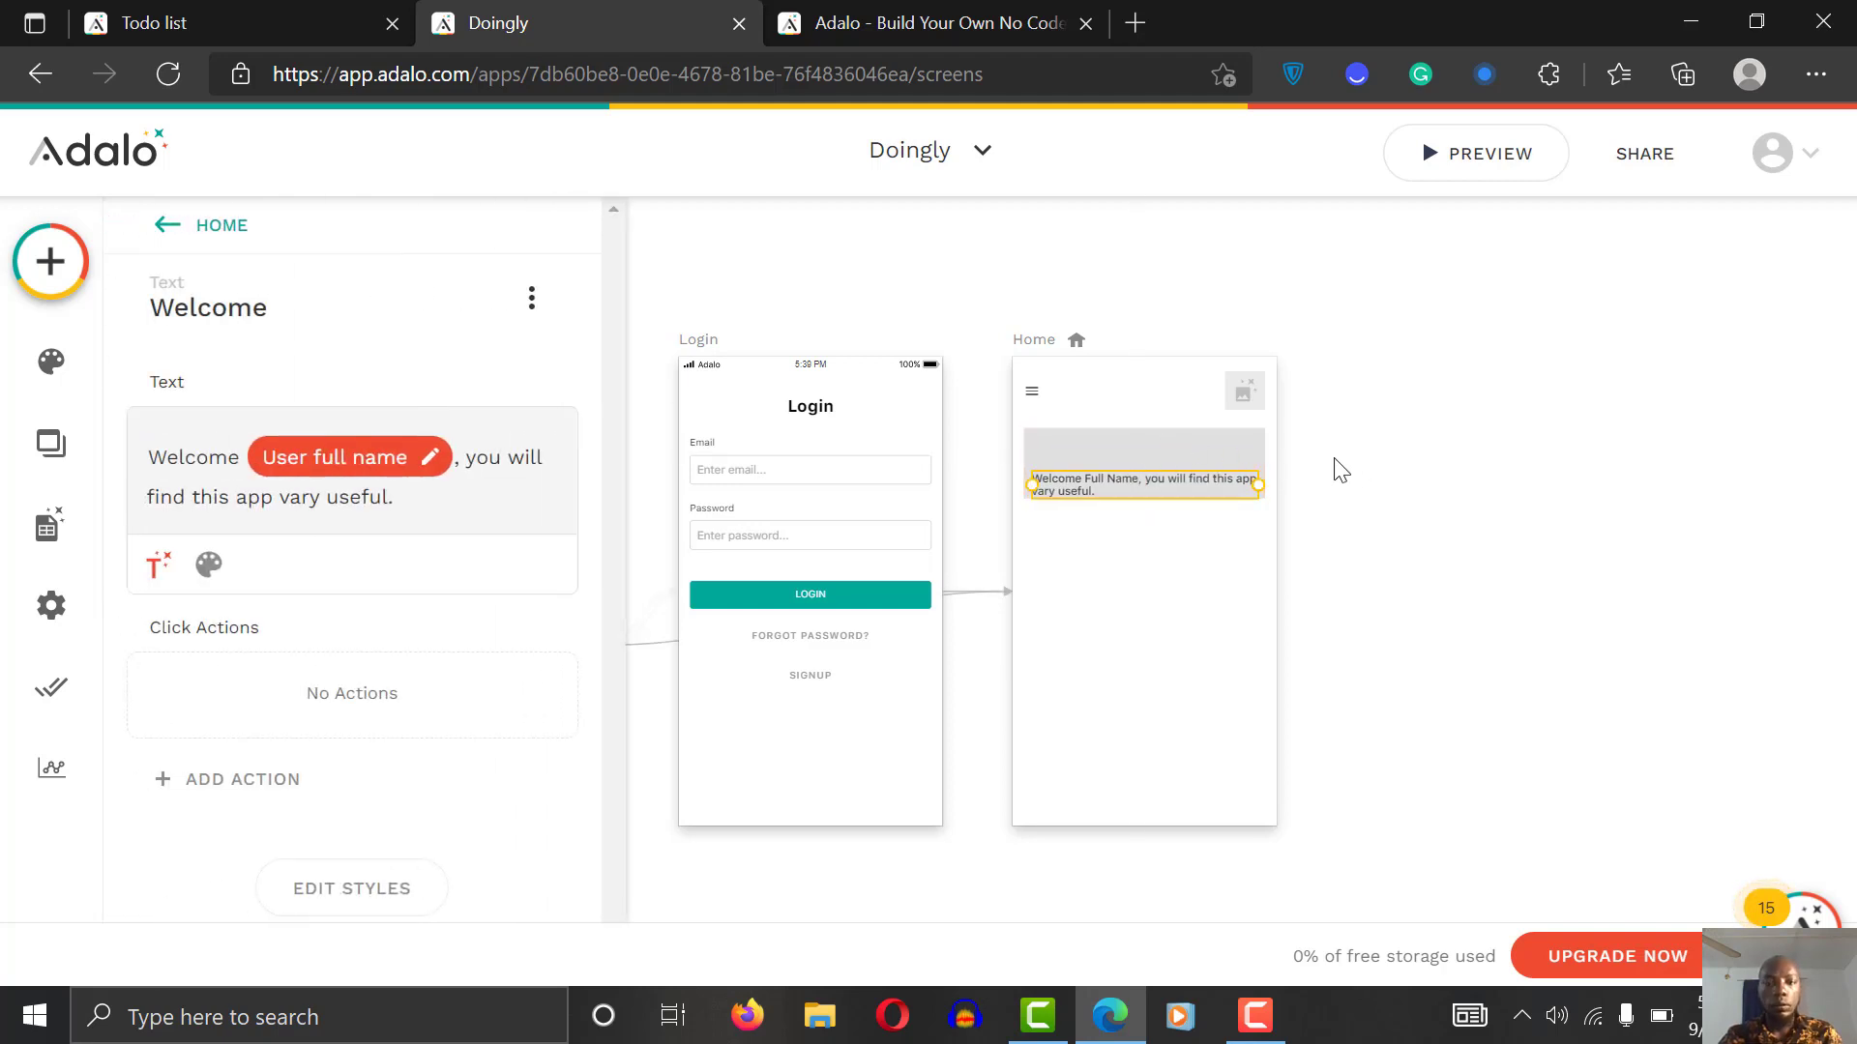
Step: Set the banner rectangle's background to Primary Dark teal
{"action": "left_click", "coordinate": [1104, 435]}
{"action": "left_click", "coordinate": [314, 447]}
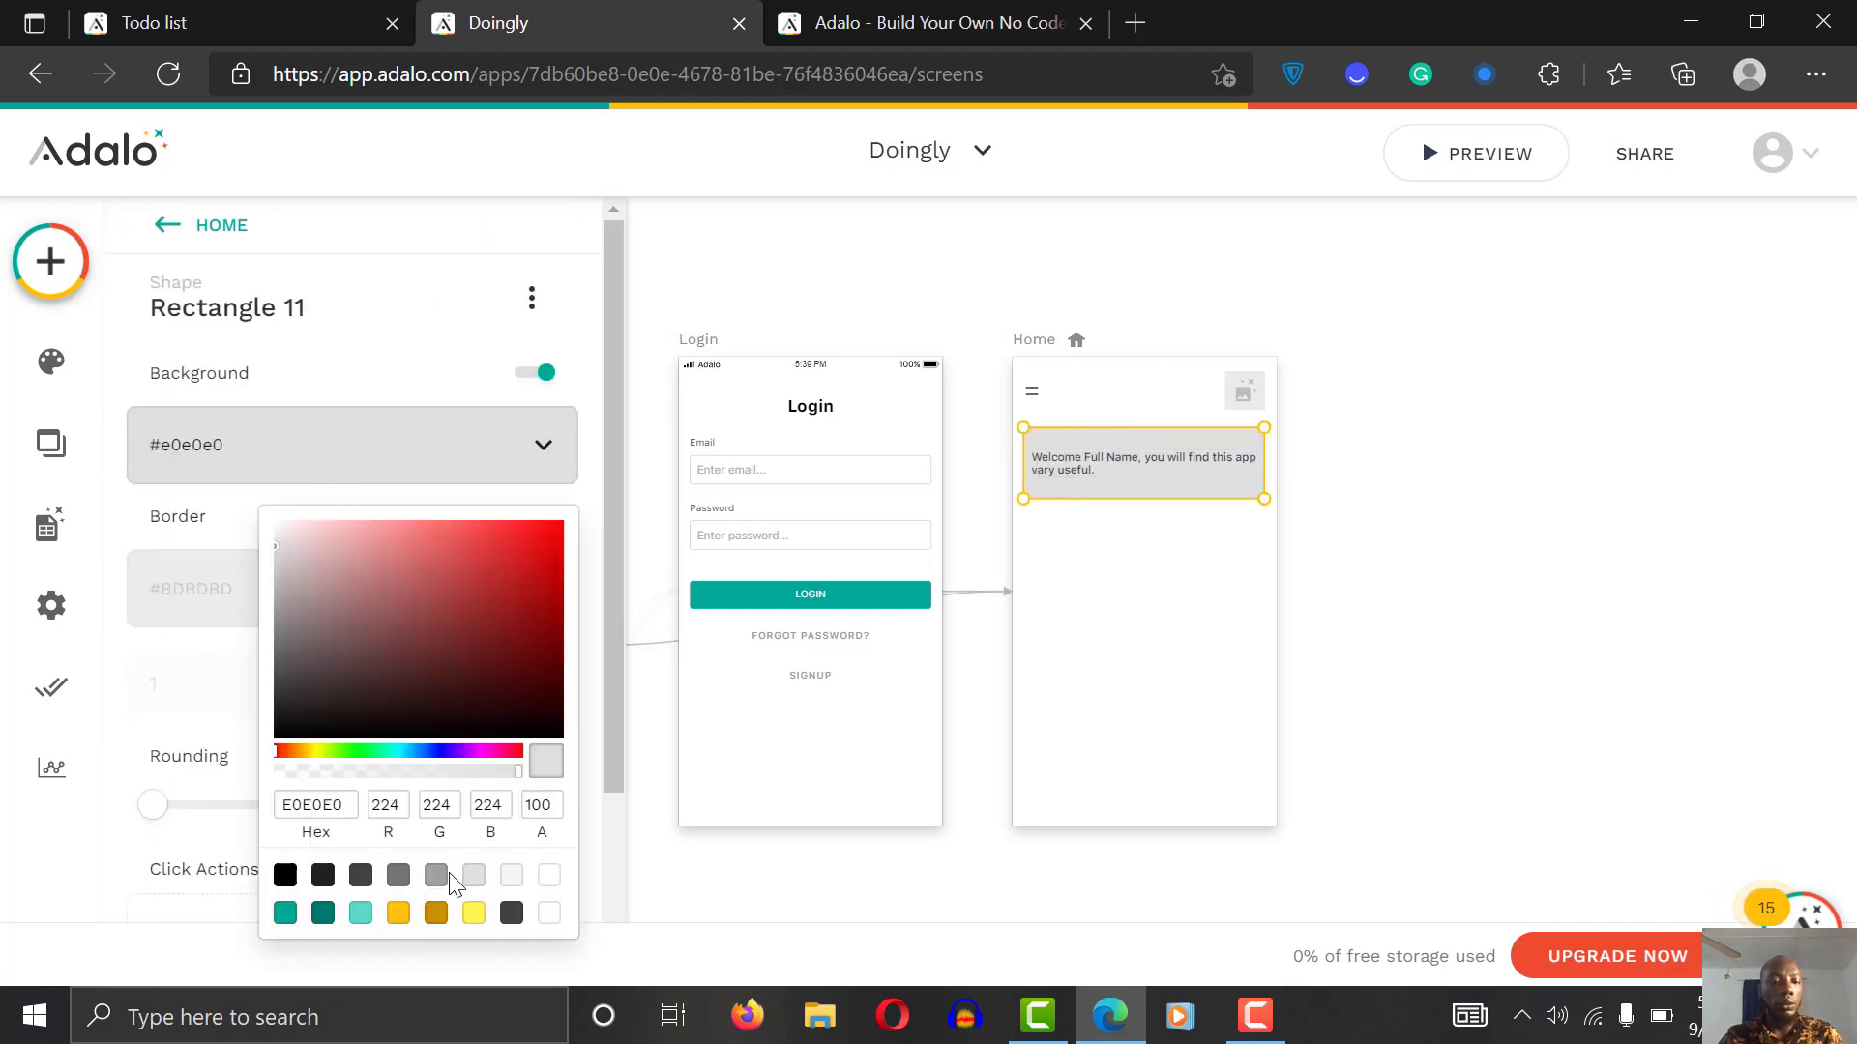
{"action": "left_click", "coordinate": [323, 914]}
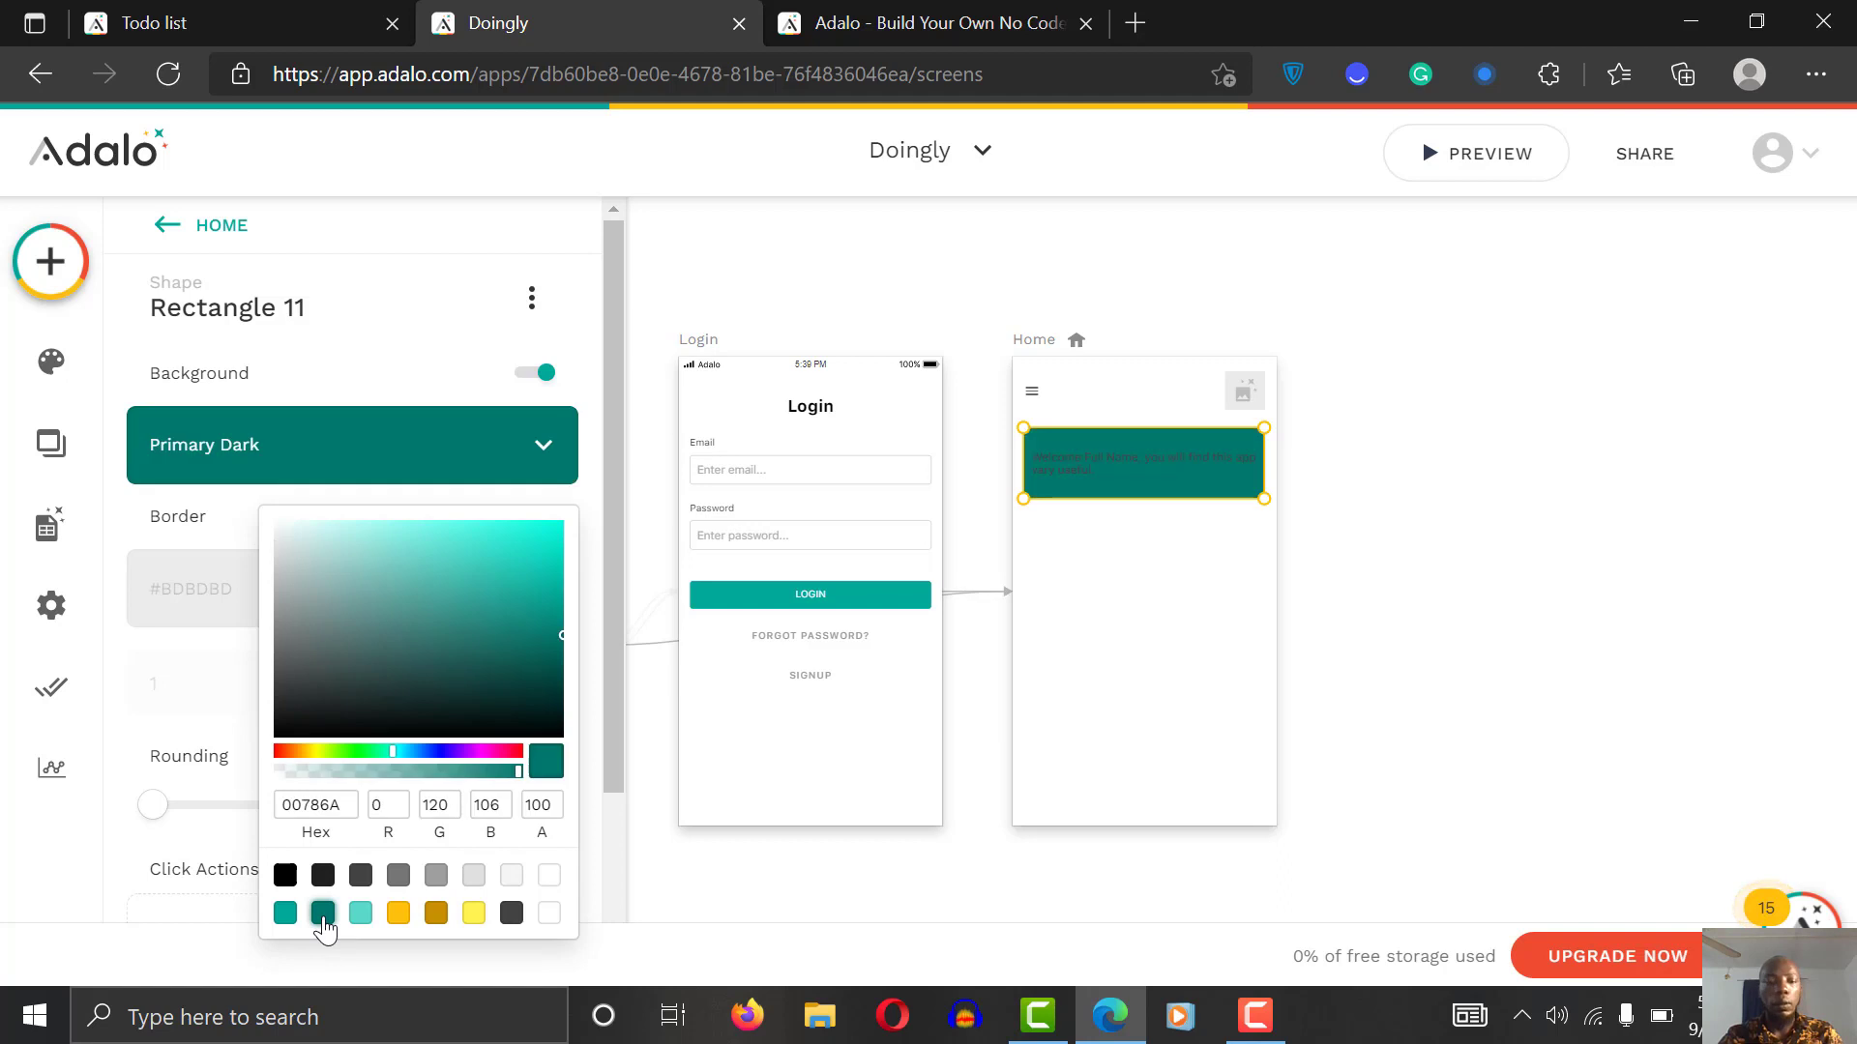
{"action": "left_click", "coordinate": [358, 914]}
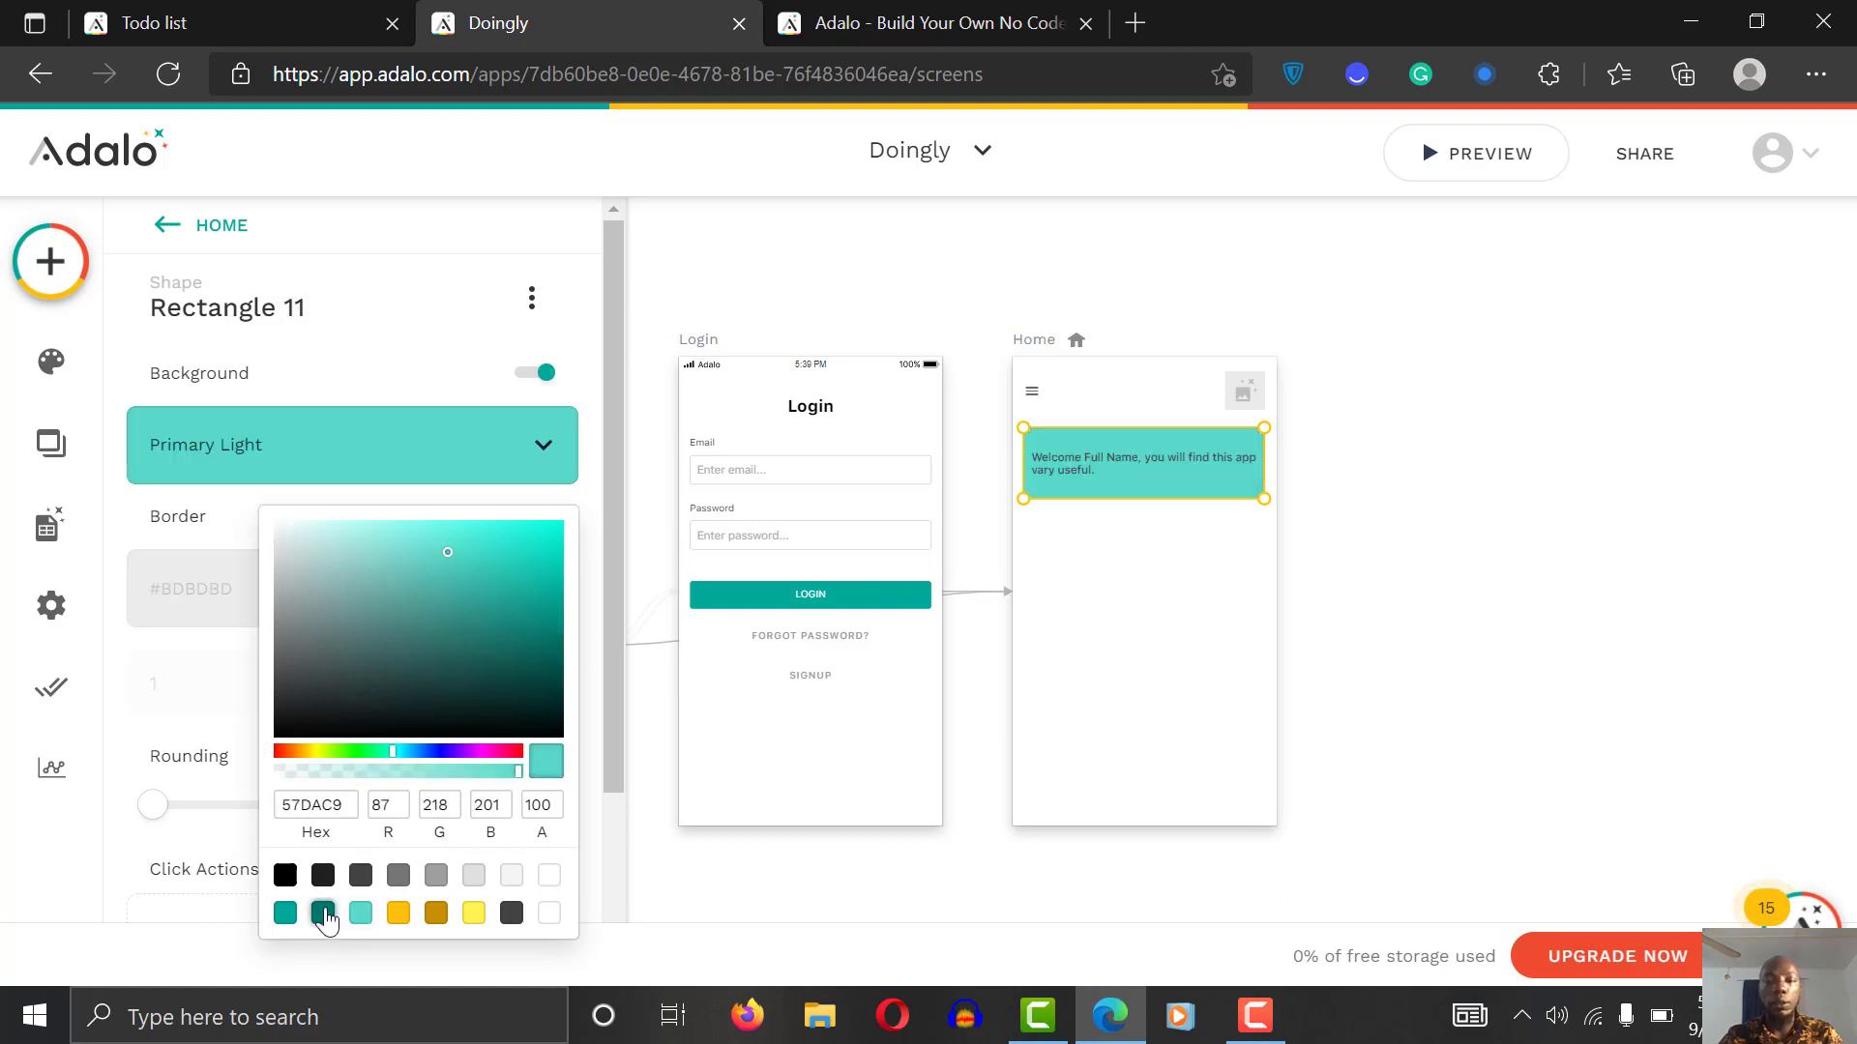
{"action": "left_click", "coordinate": [324, 914]}
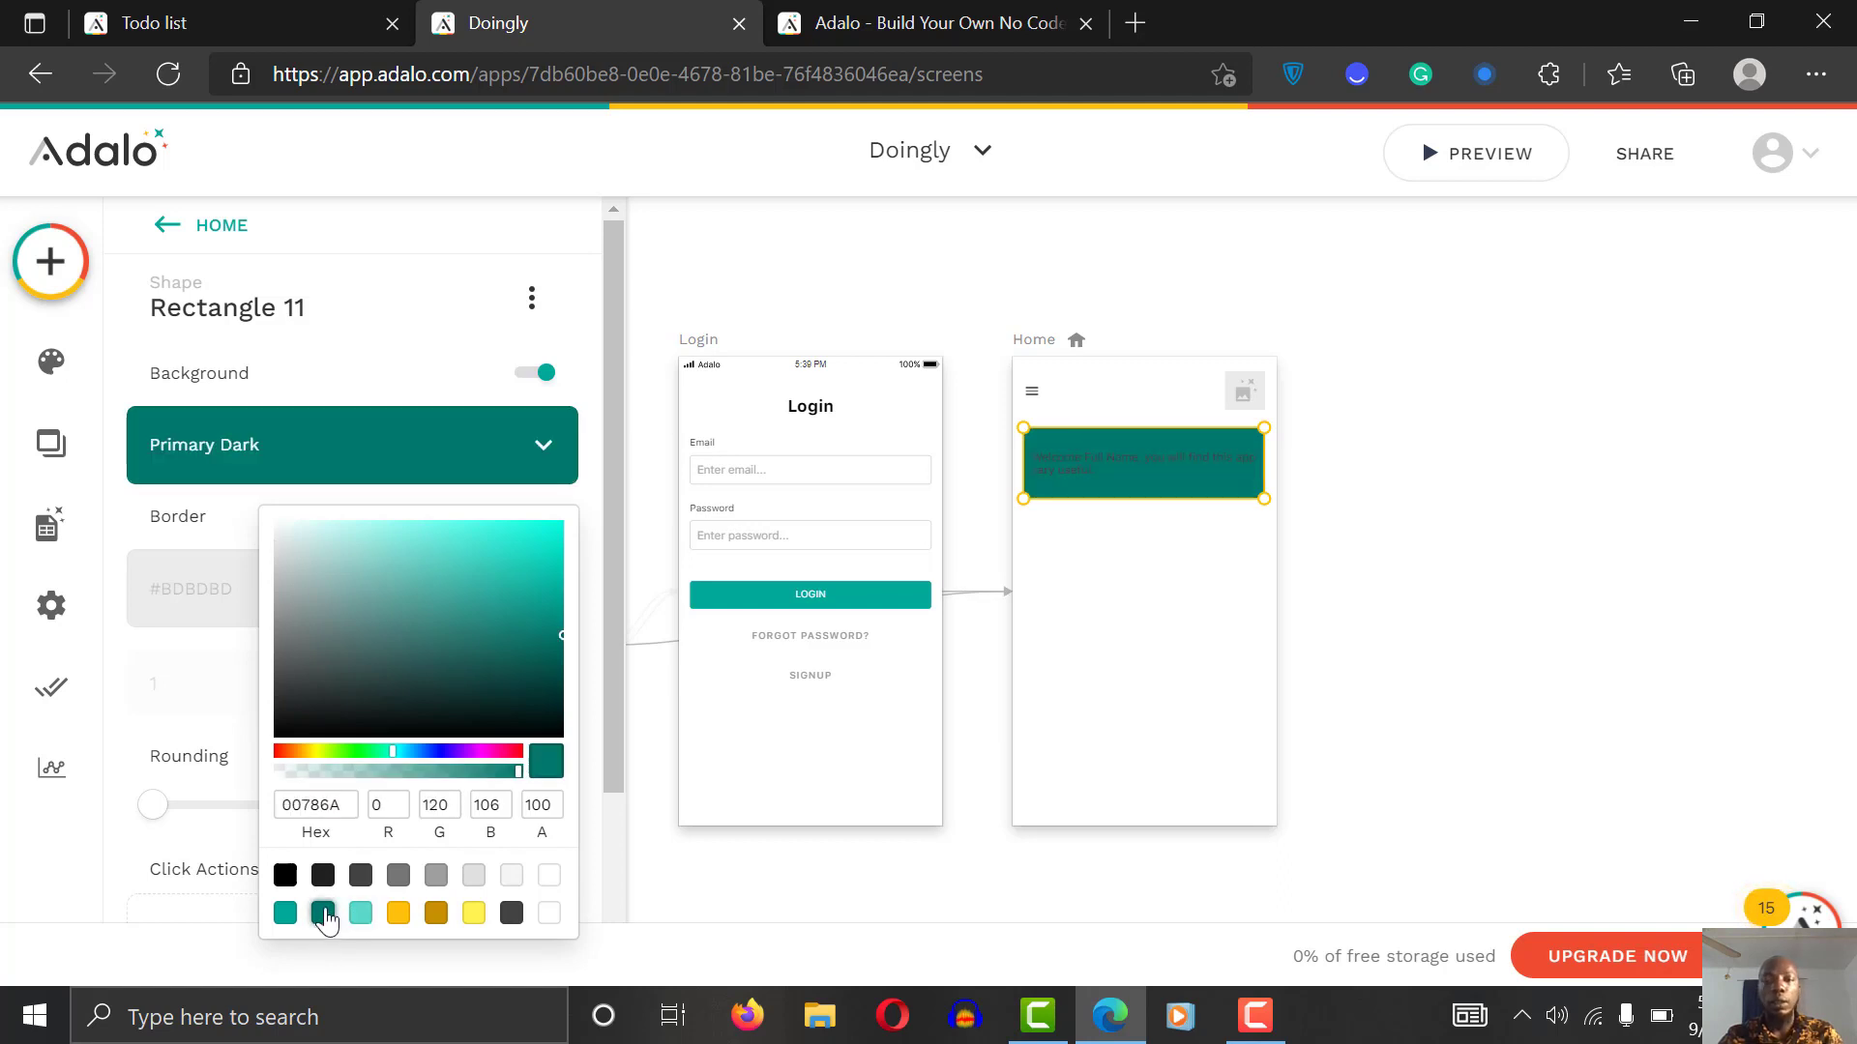
Step: Format the welcome text as white (#FFFFFF) with Semi Bold weight
{"action": "left_click", "coordinate": [1115, 459]}
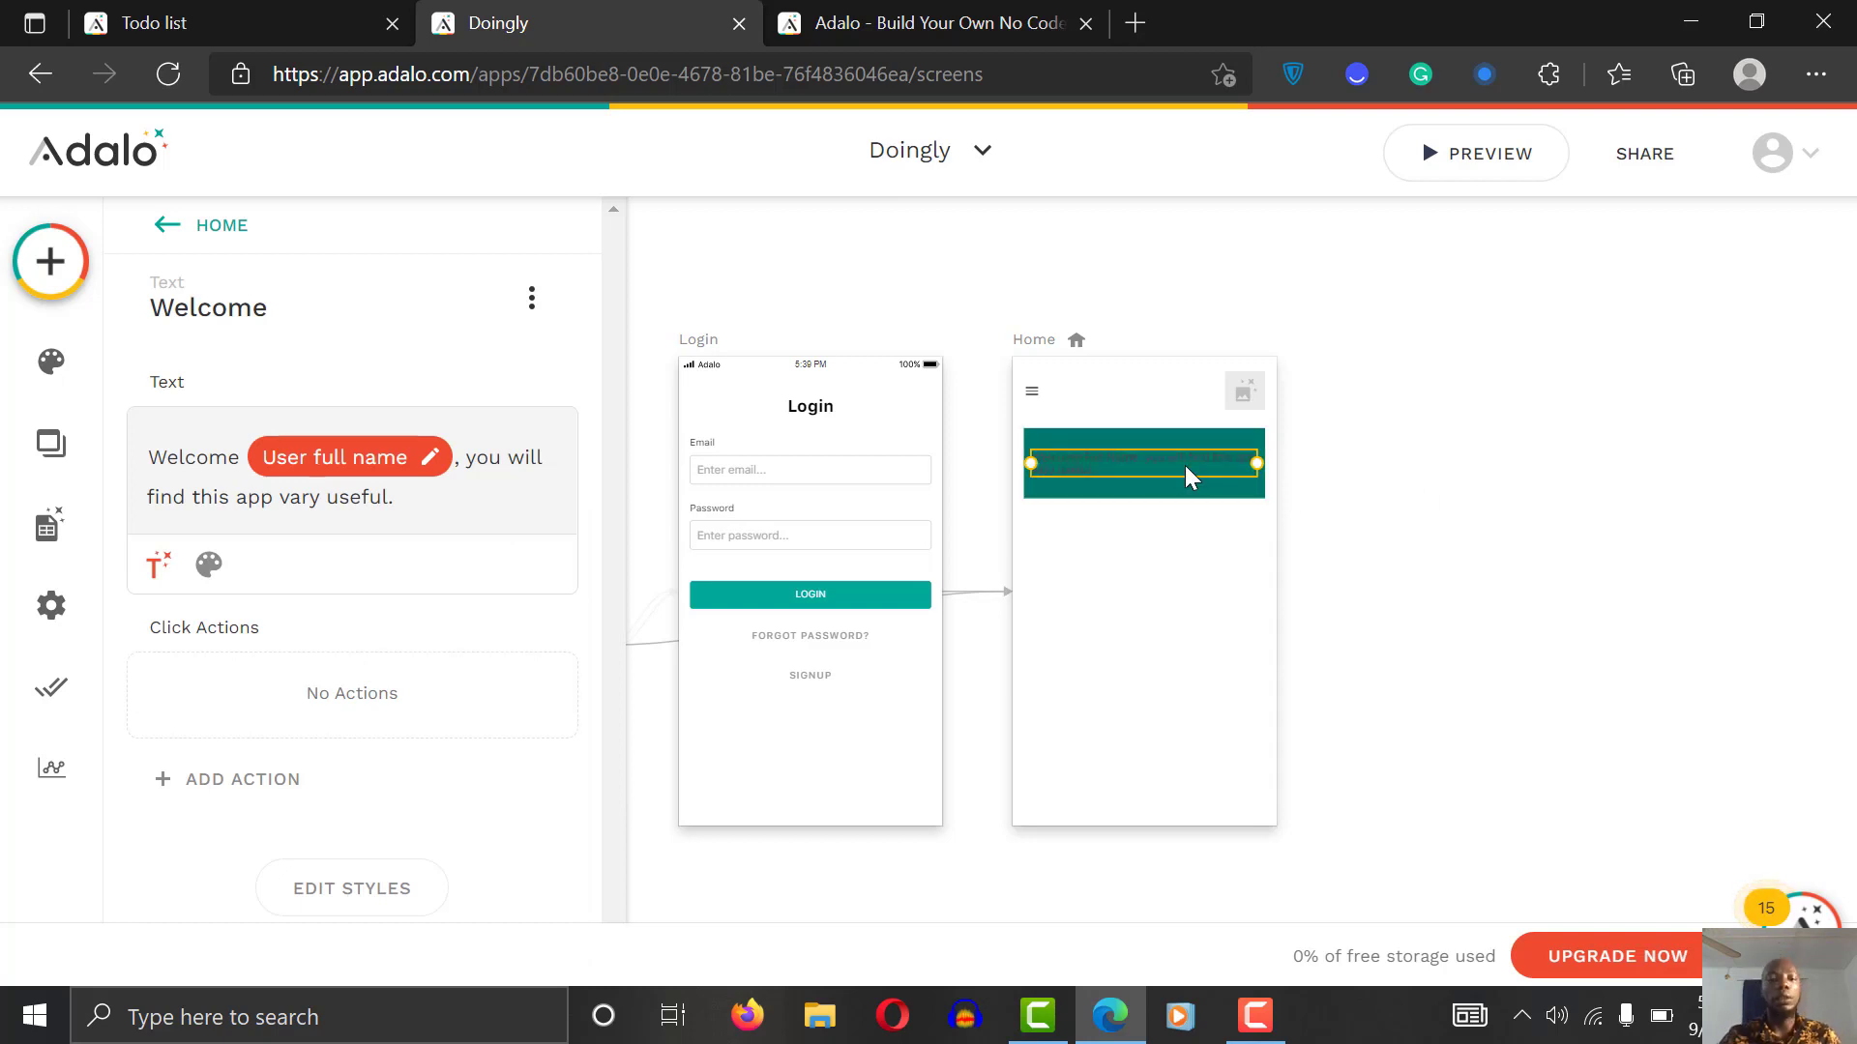
{"action": "left_click", "coordinate": [224, 579]}
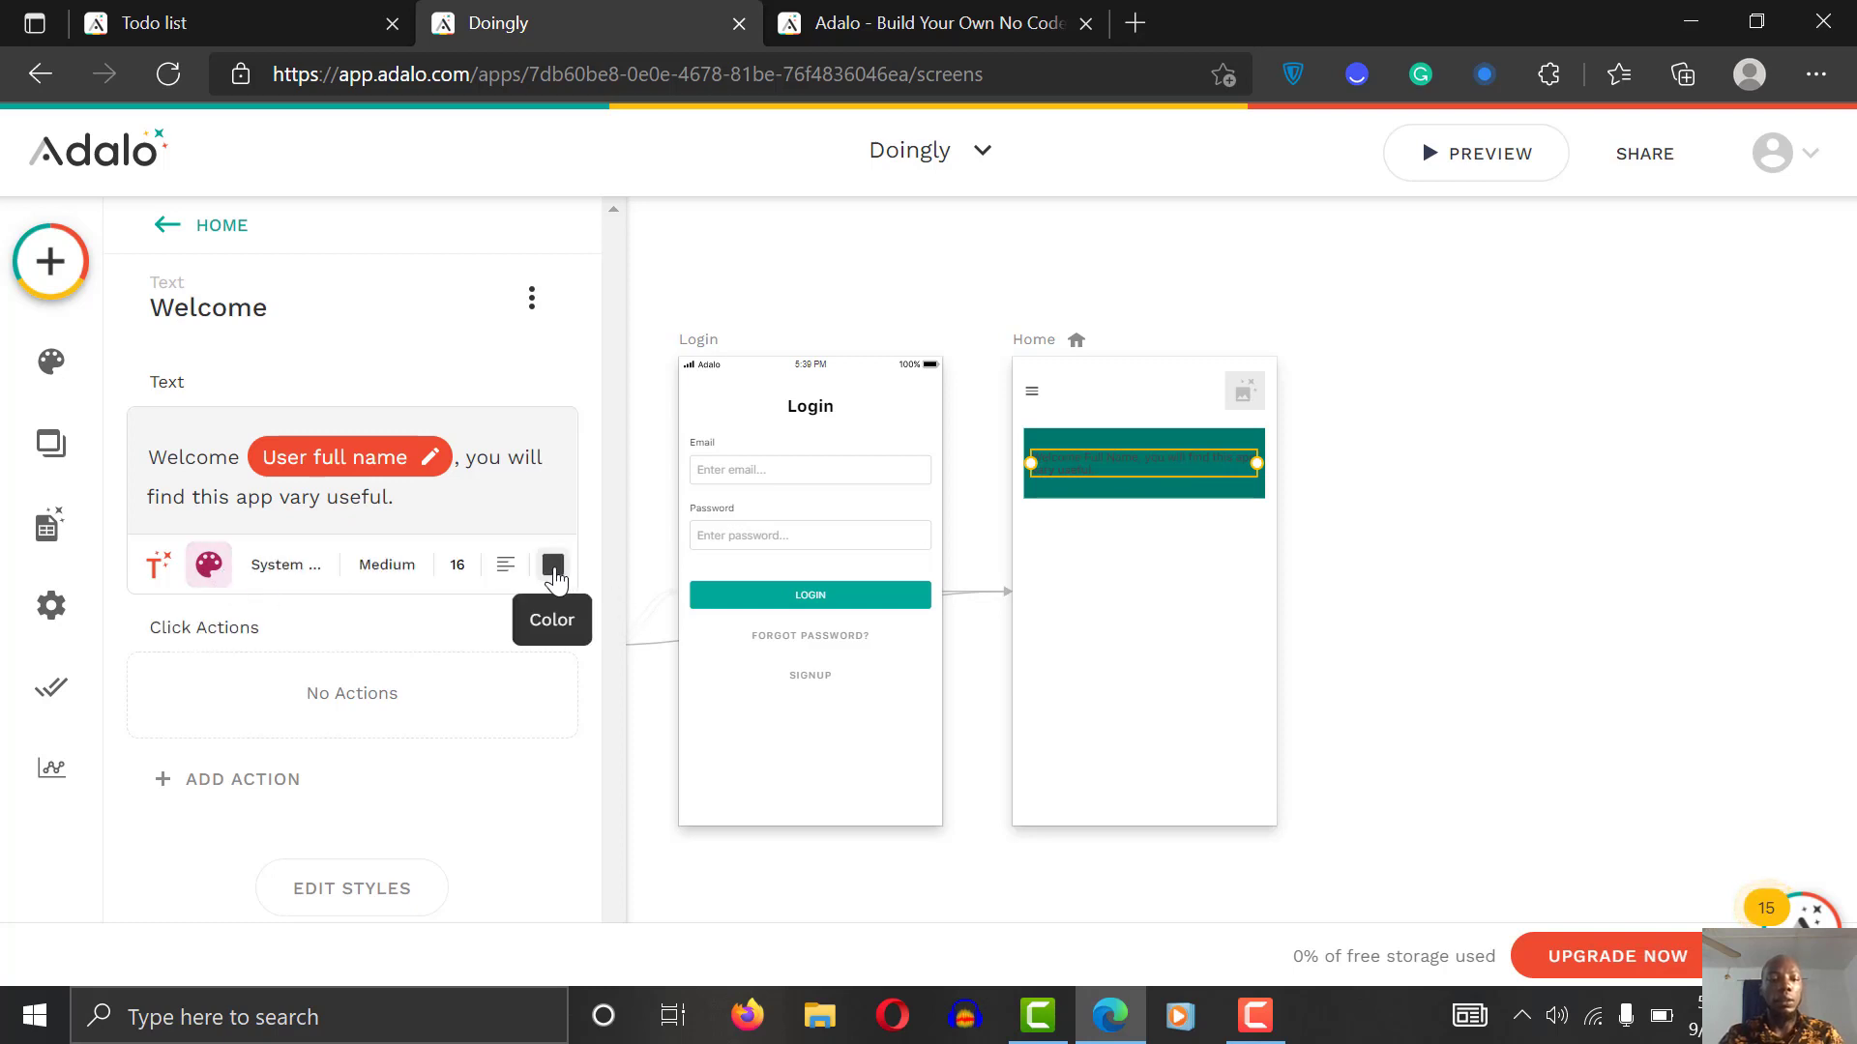
{"action": "left_click", "coordinate": [553, 568]}
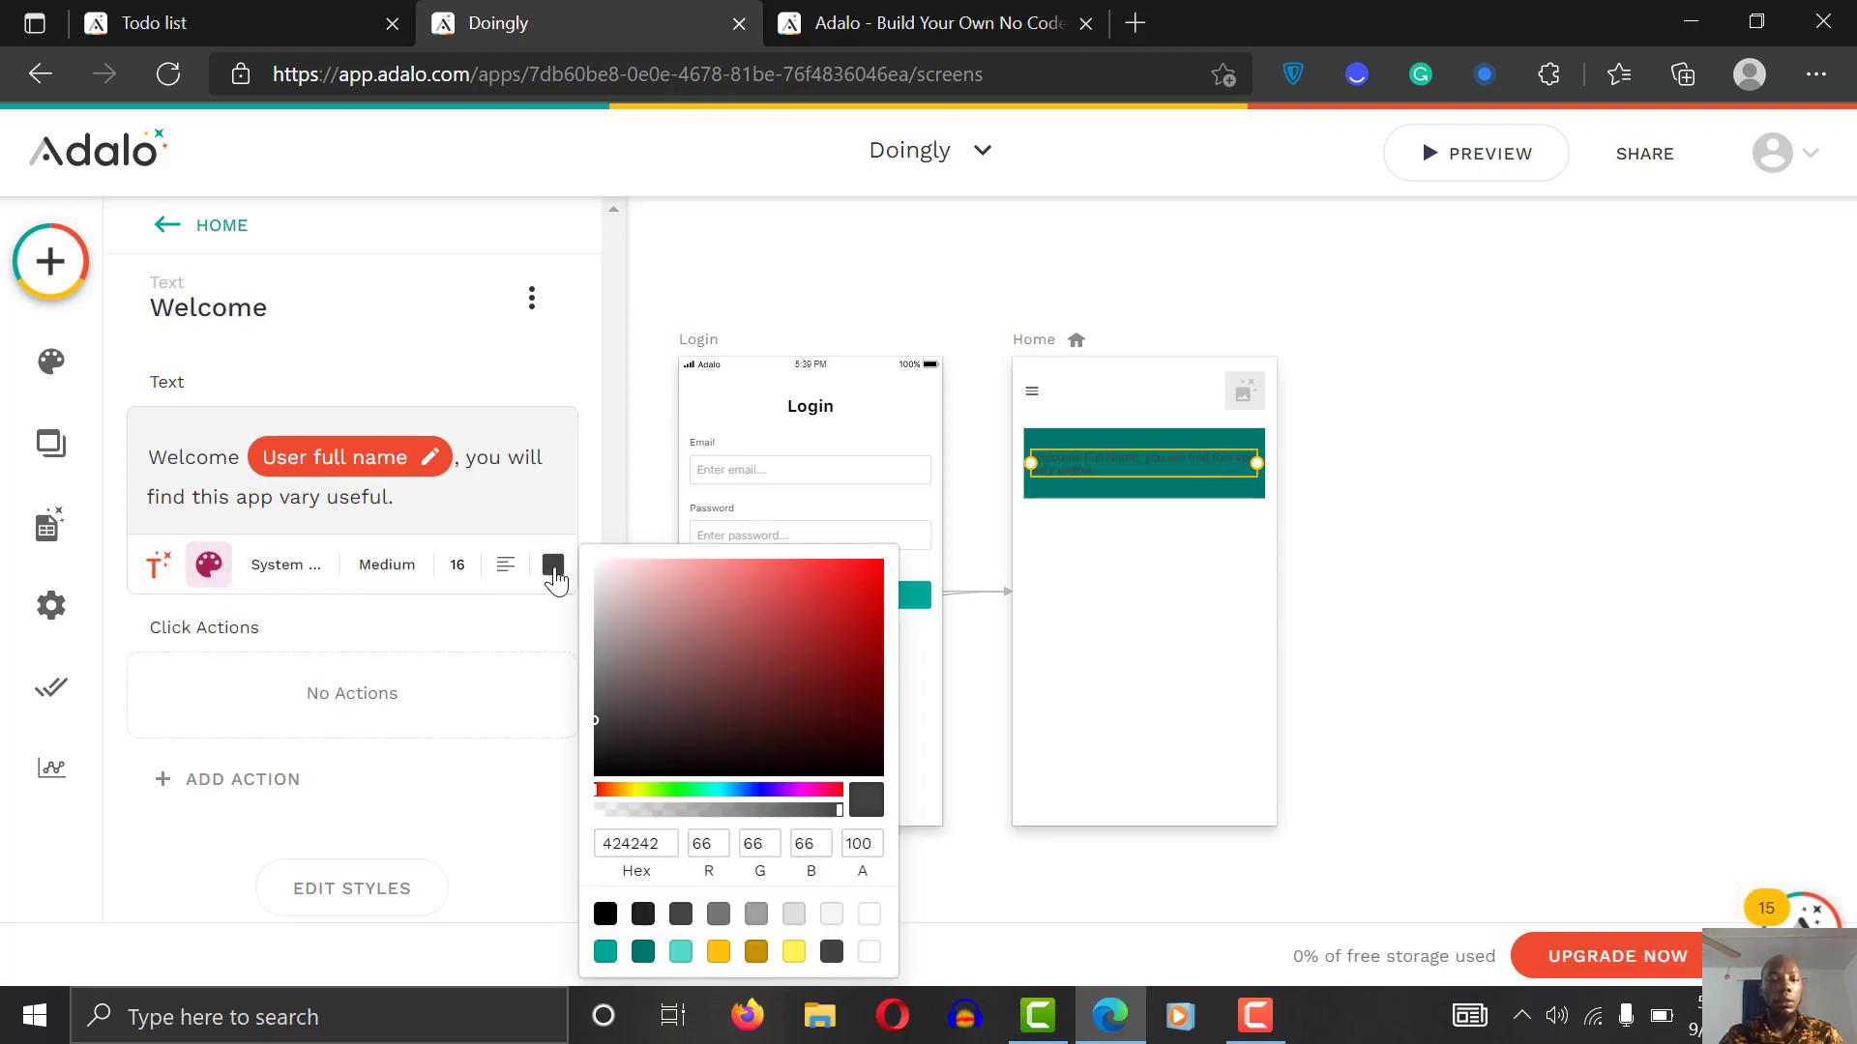
{"action": "left_click", "coordinate": [870, 916]}
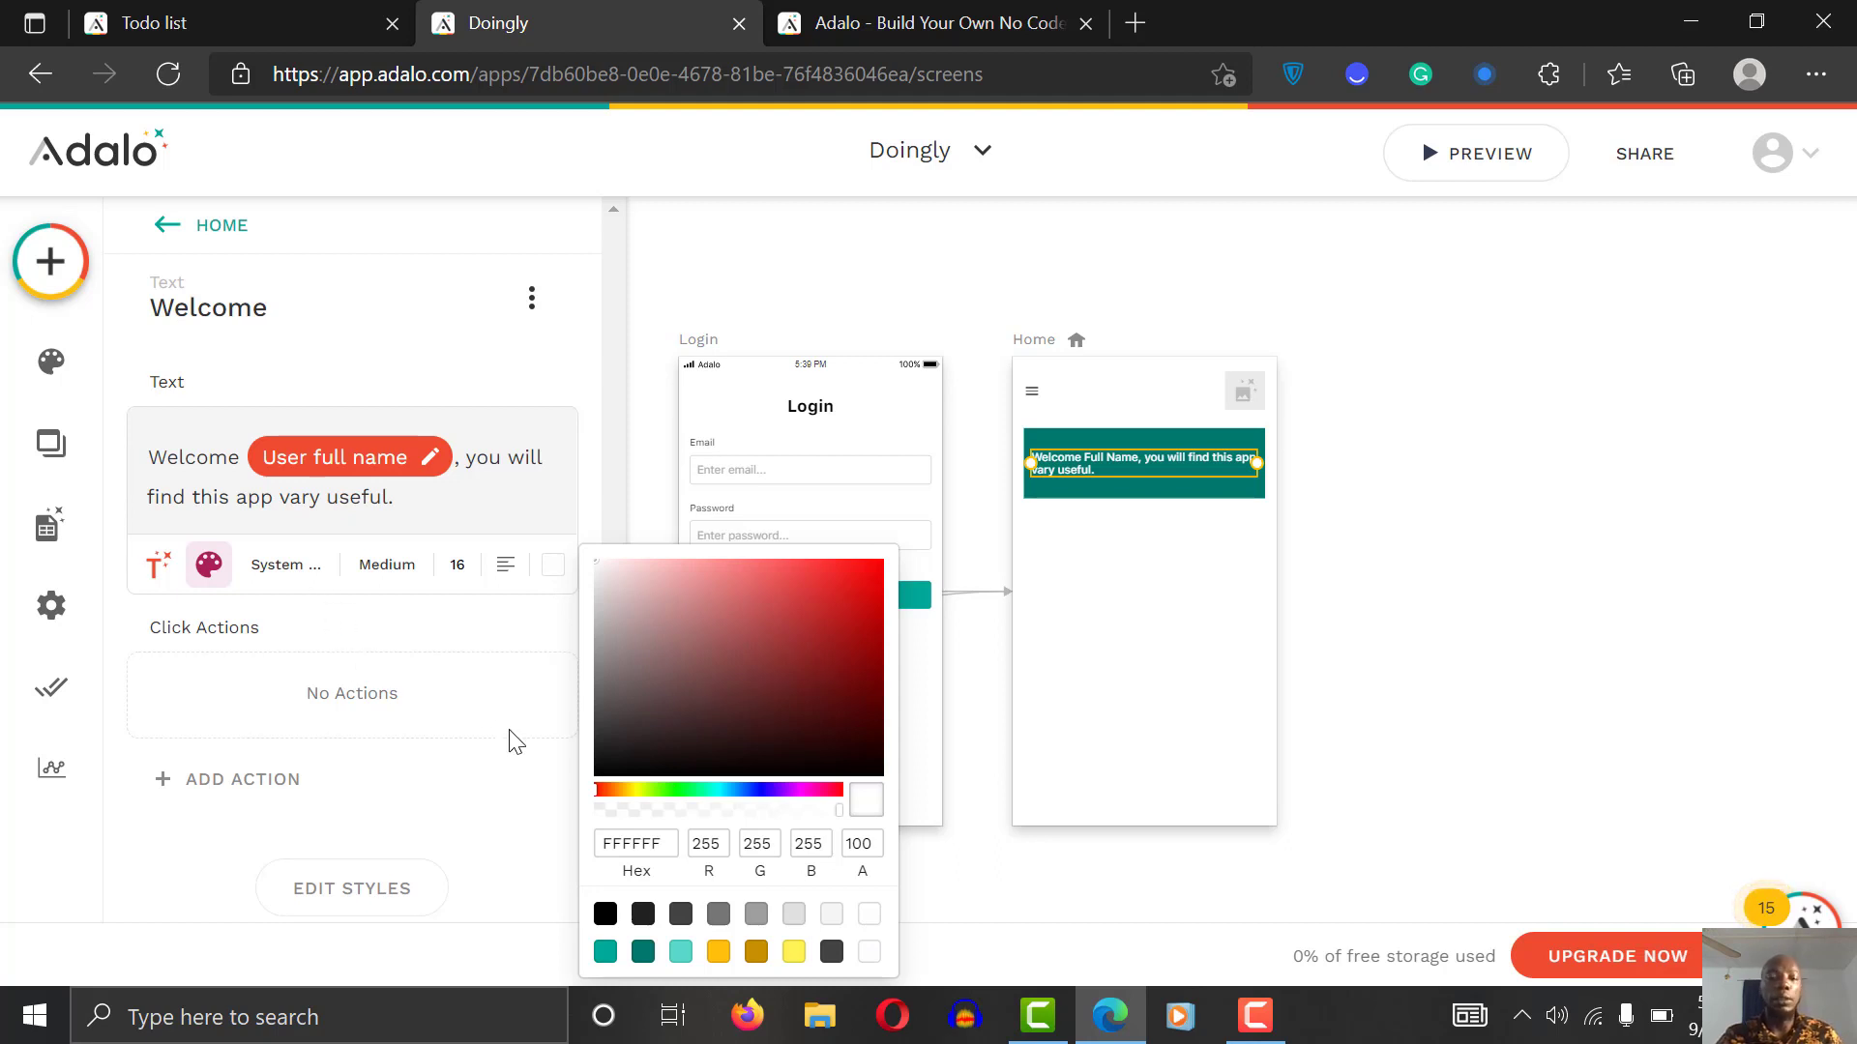
{"action": "left_click", "coordinate": [406, 571]}
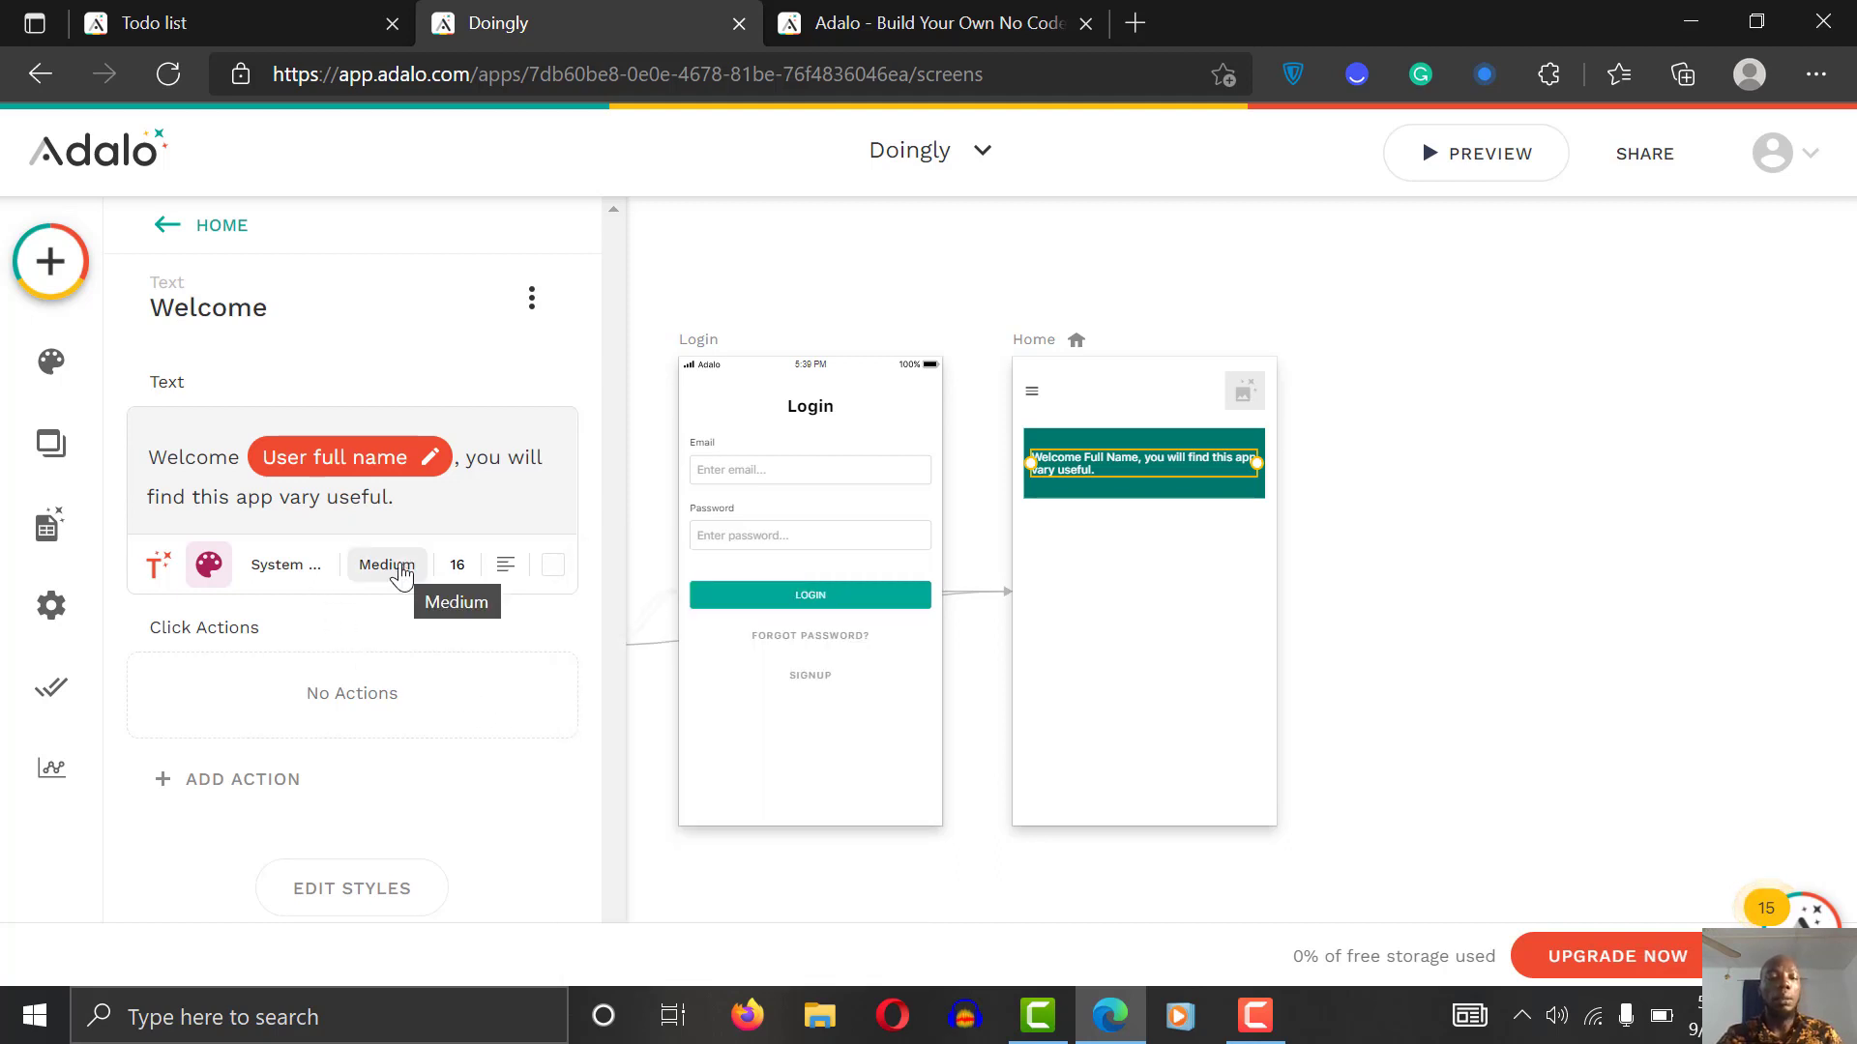
{"action": "left_click", "coordinate": [404, 572]}
{"action": "left_click", "coordinate": [369, 244]}
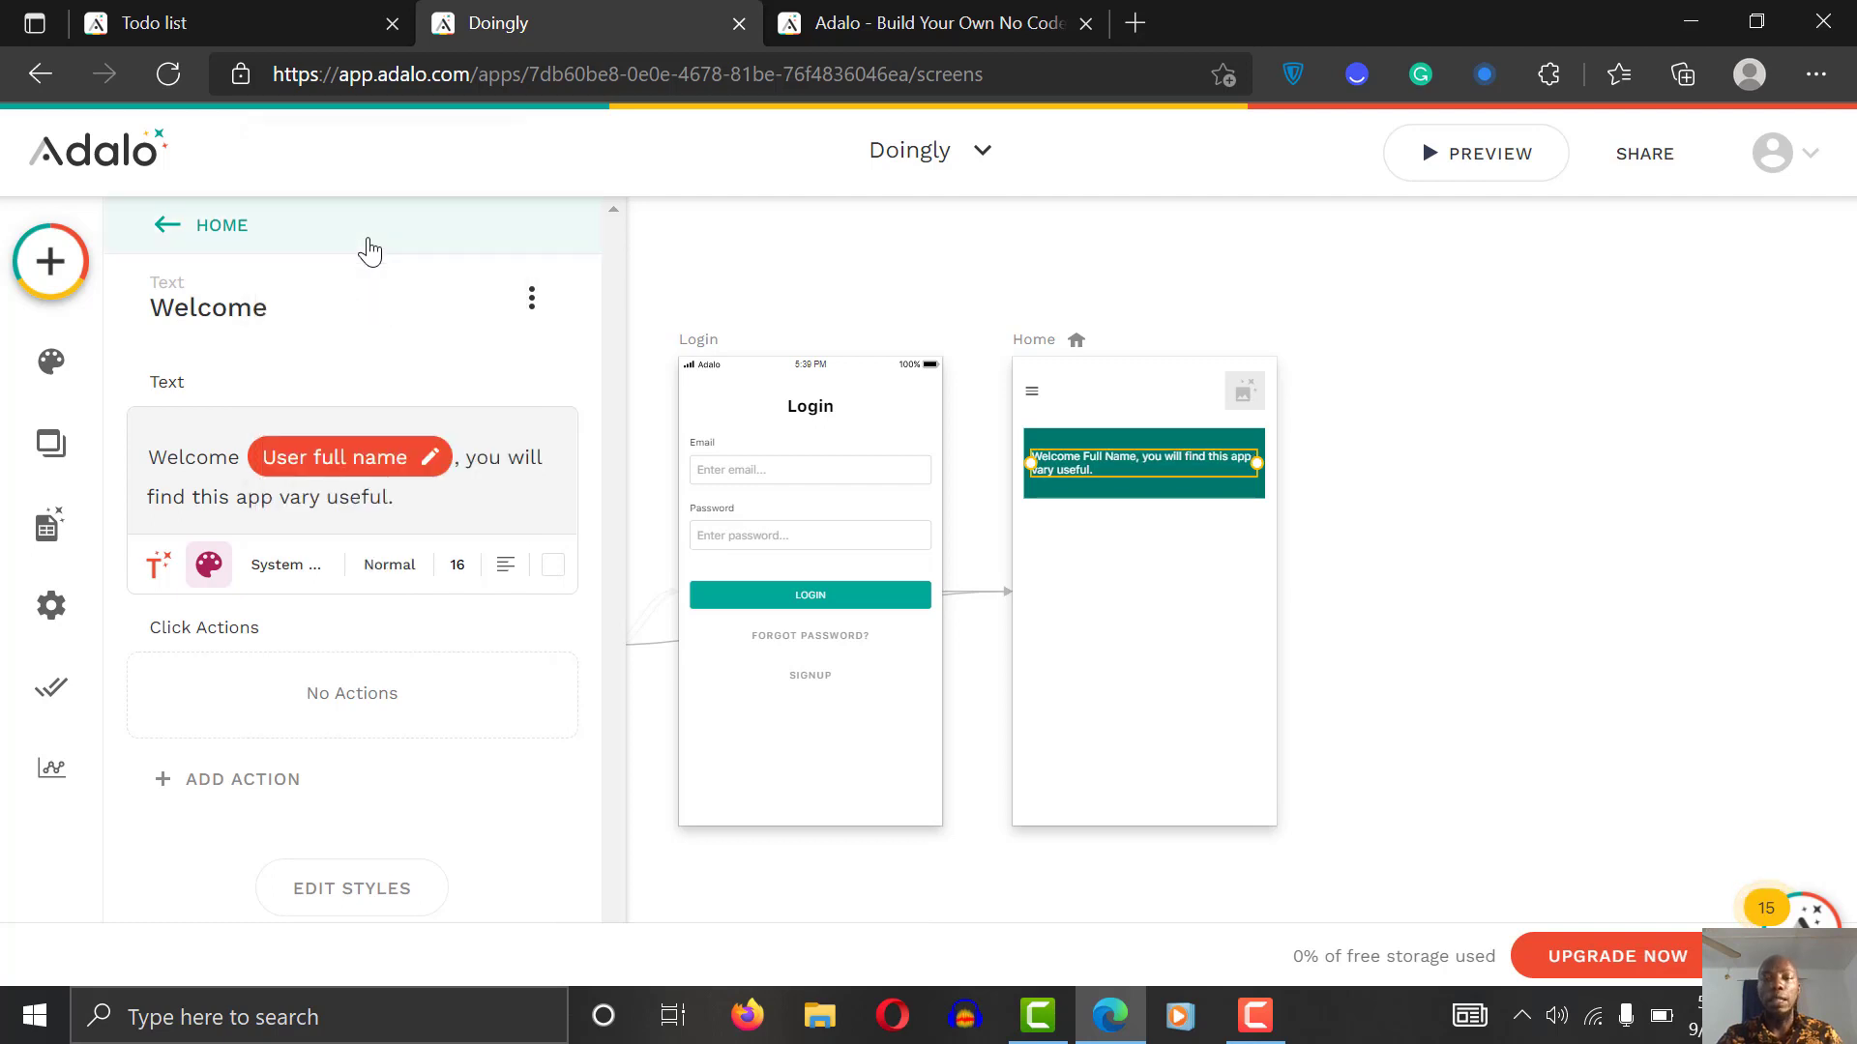
{"action": "left_click", "coordinate": [404, 576]}
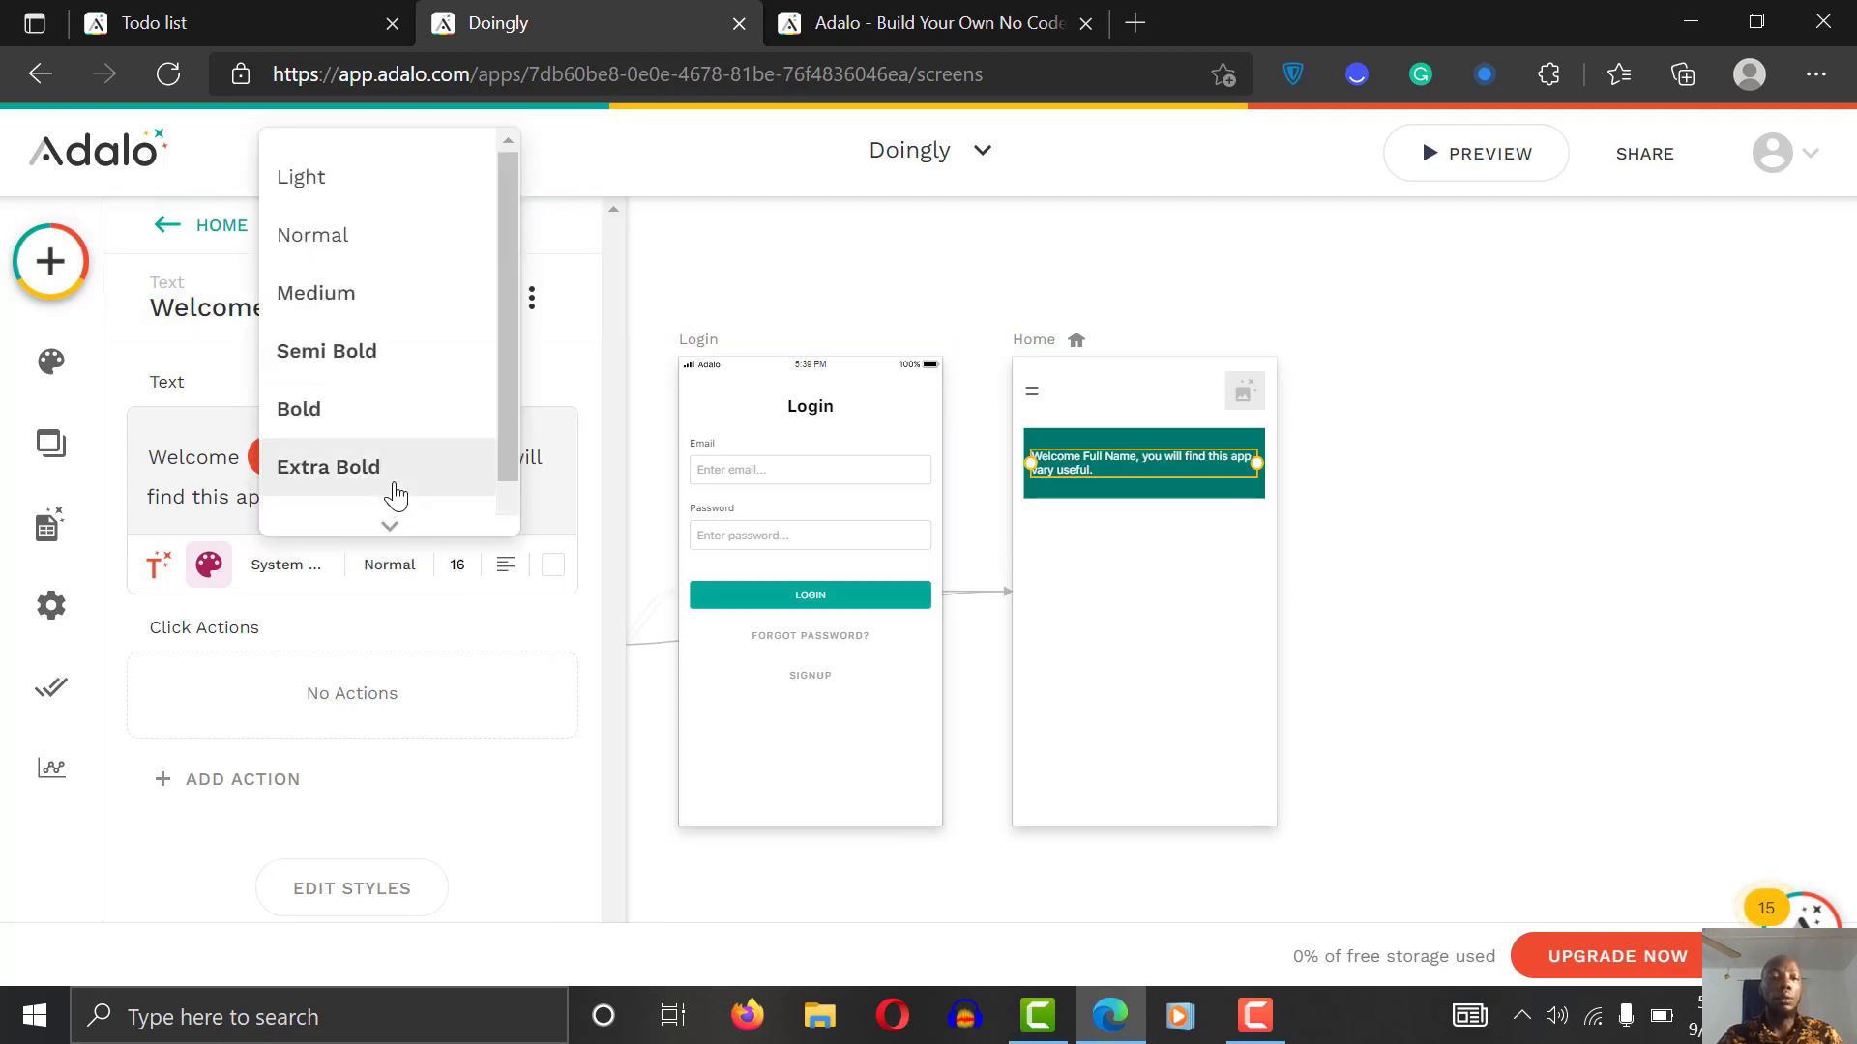
{"action": "left_click", "coordinate": [376, 360]}
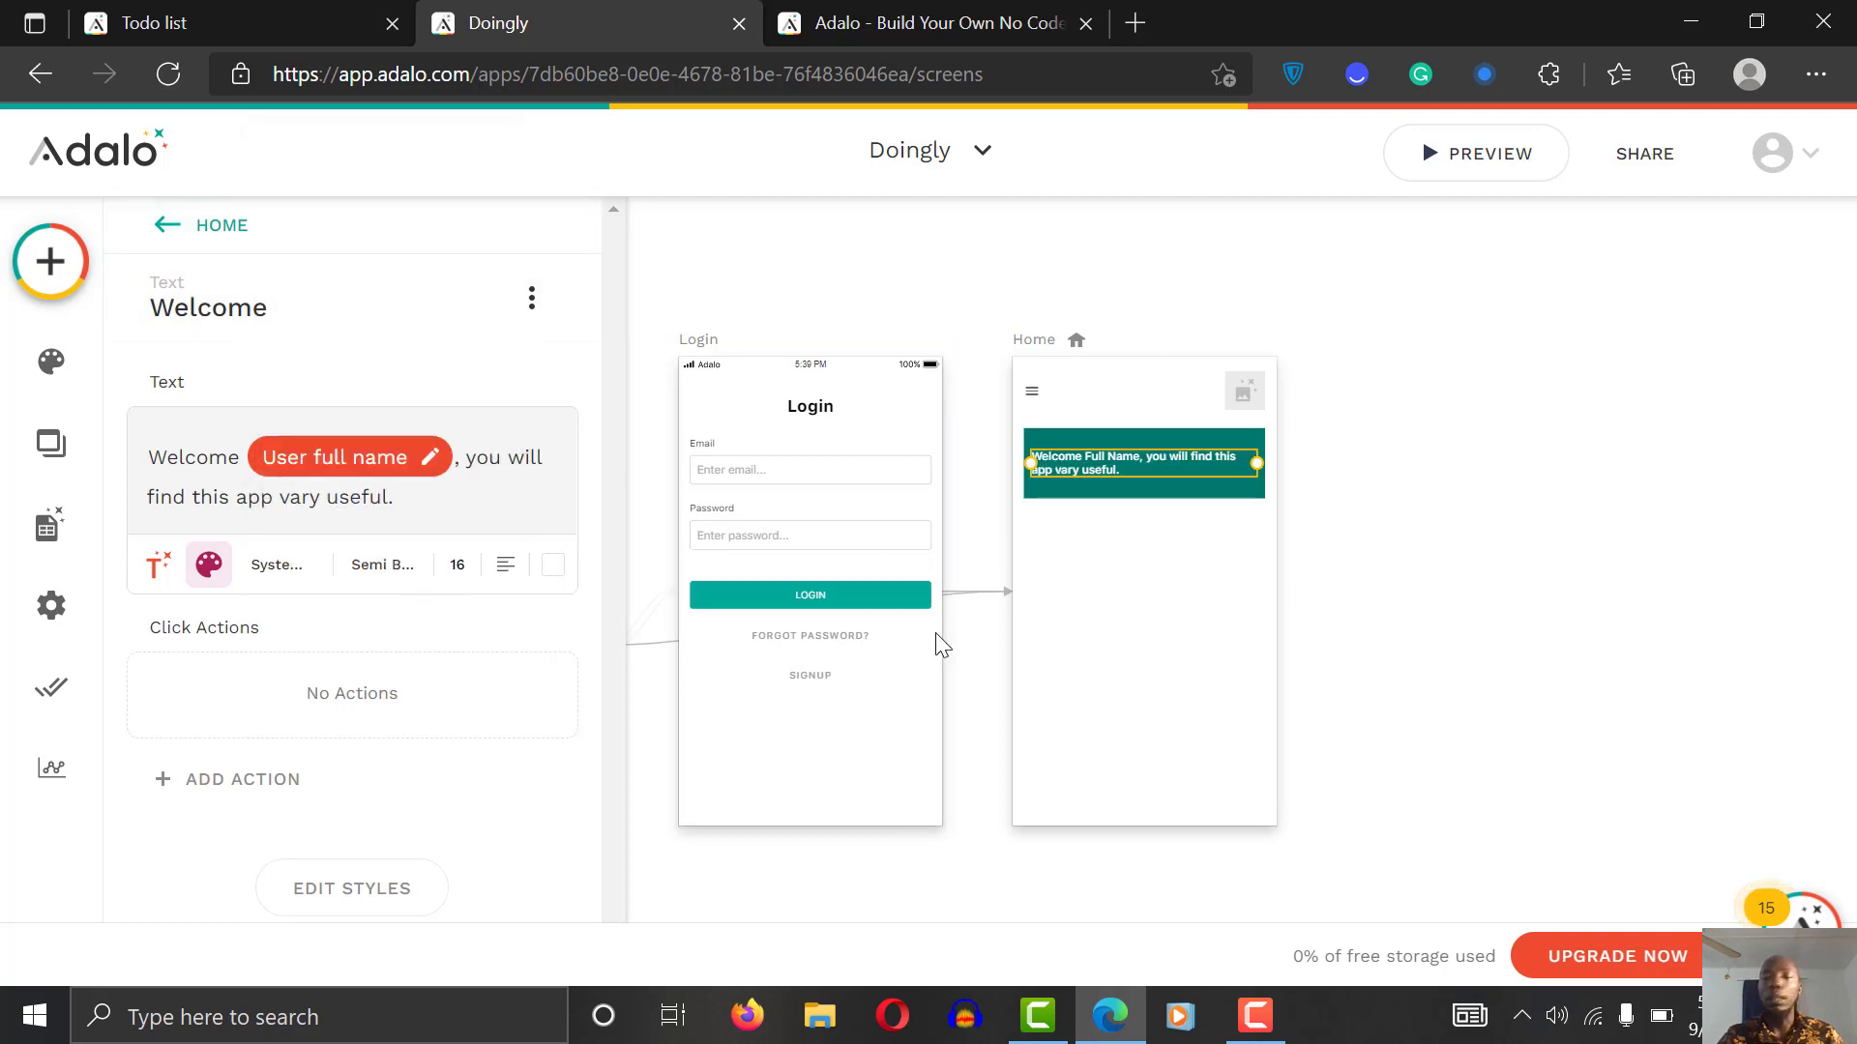
{"action": "left_click", "coordinate": [1389, 426]}
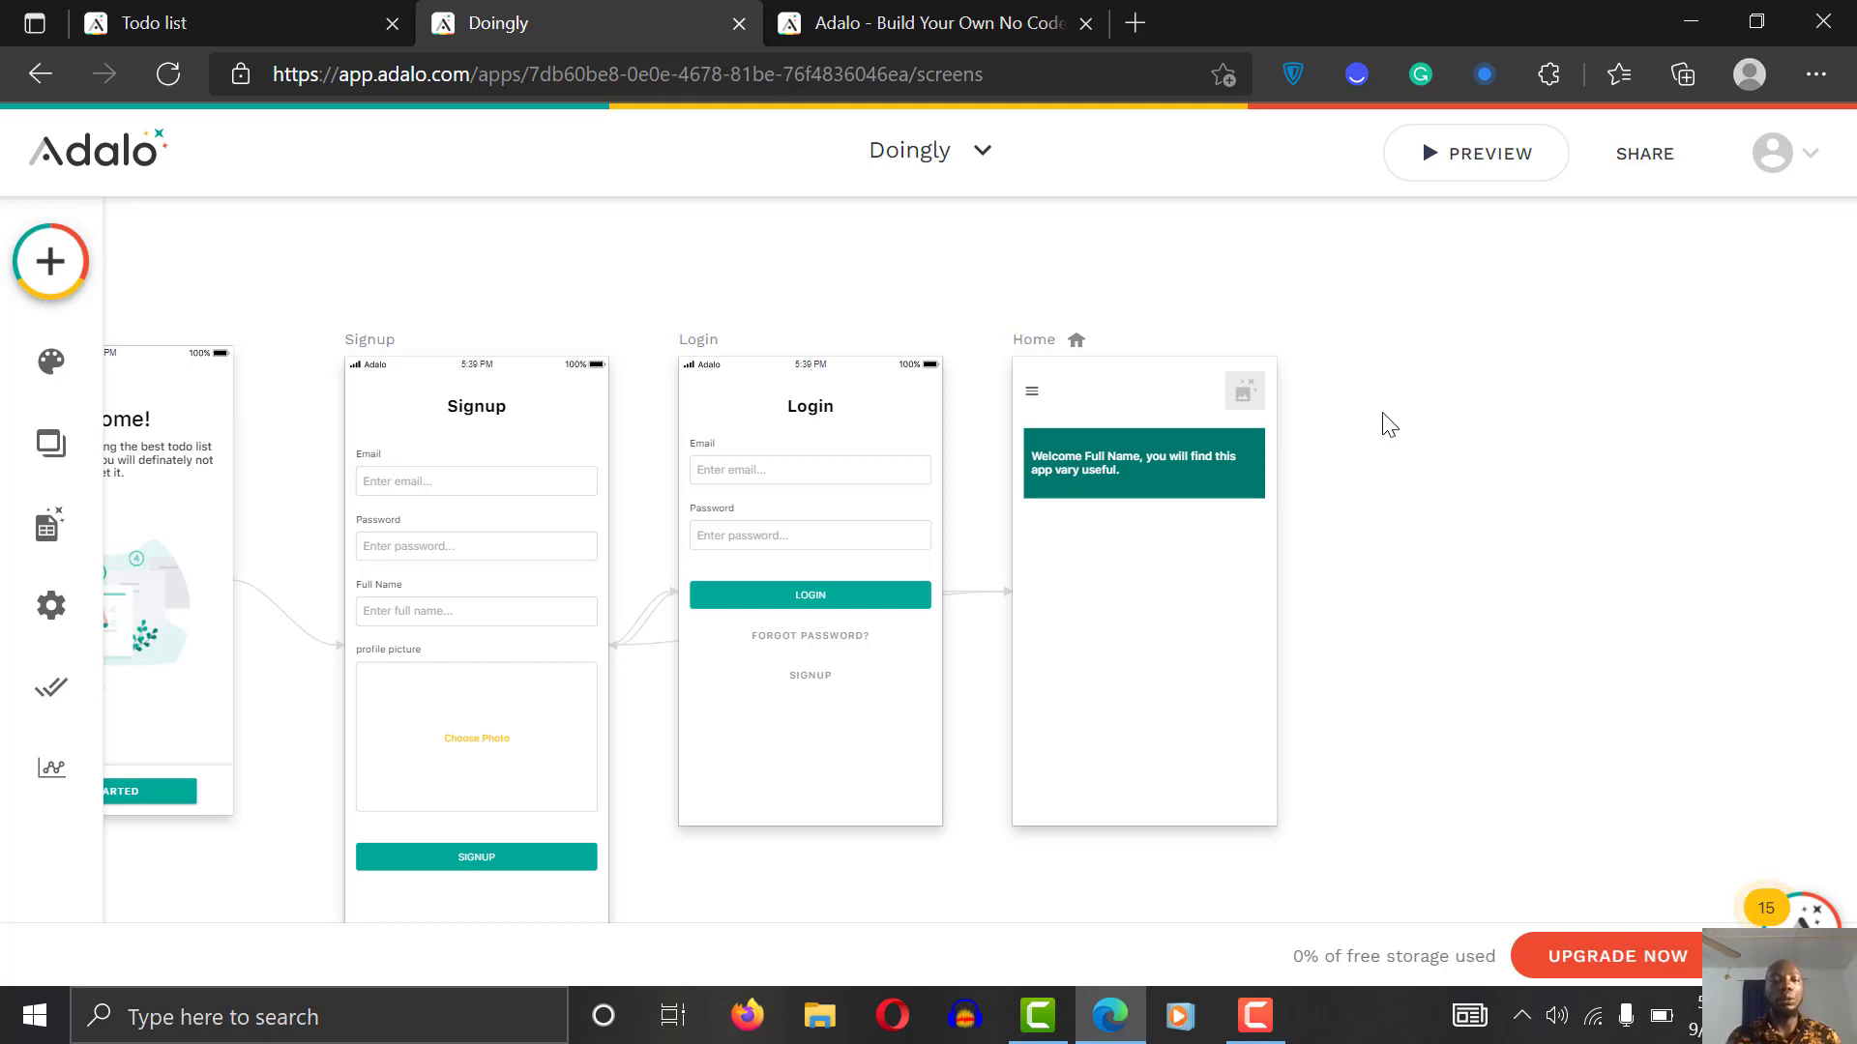
Step: Drag an Avatar List from the Lists components onto the Home screen under the banner
{"action": "left_click", "coordinate": [38, 263]}
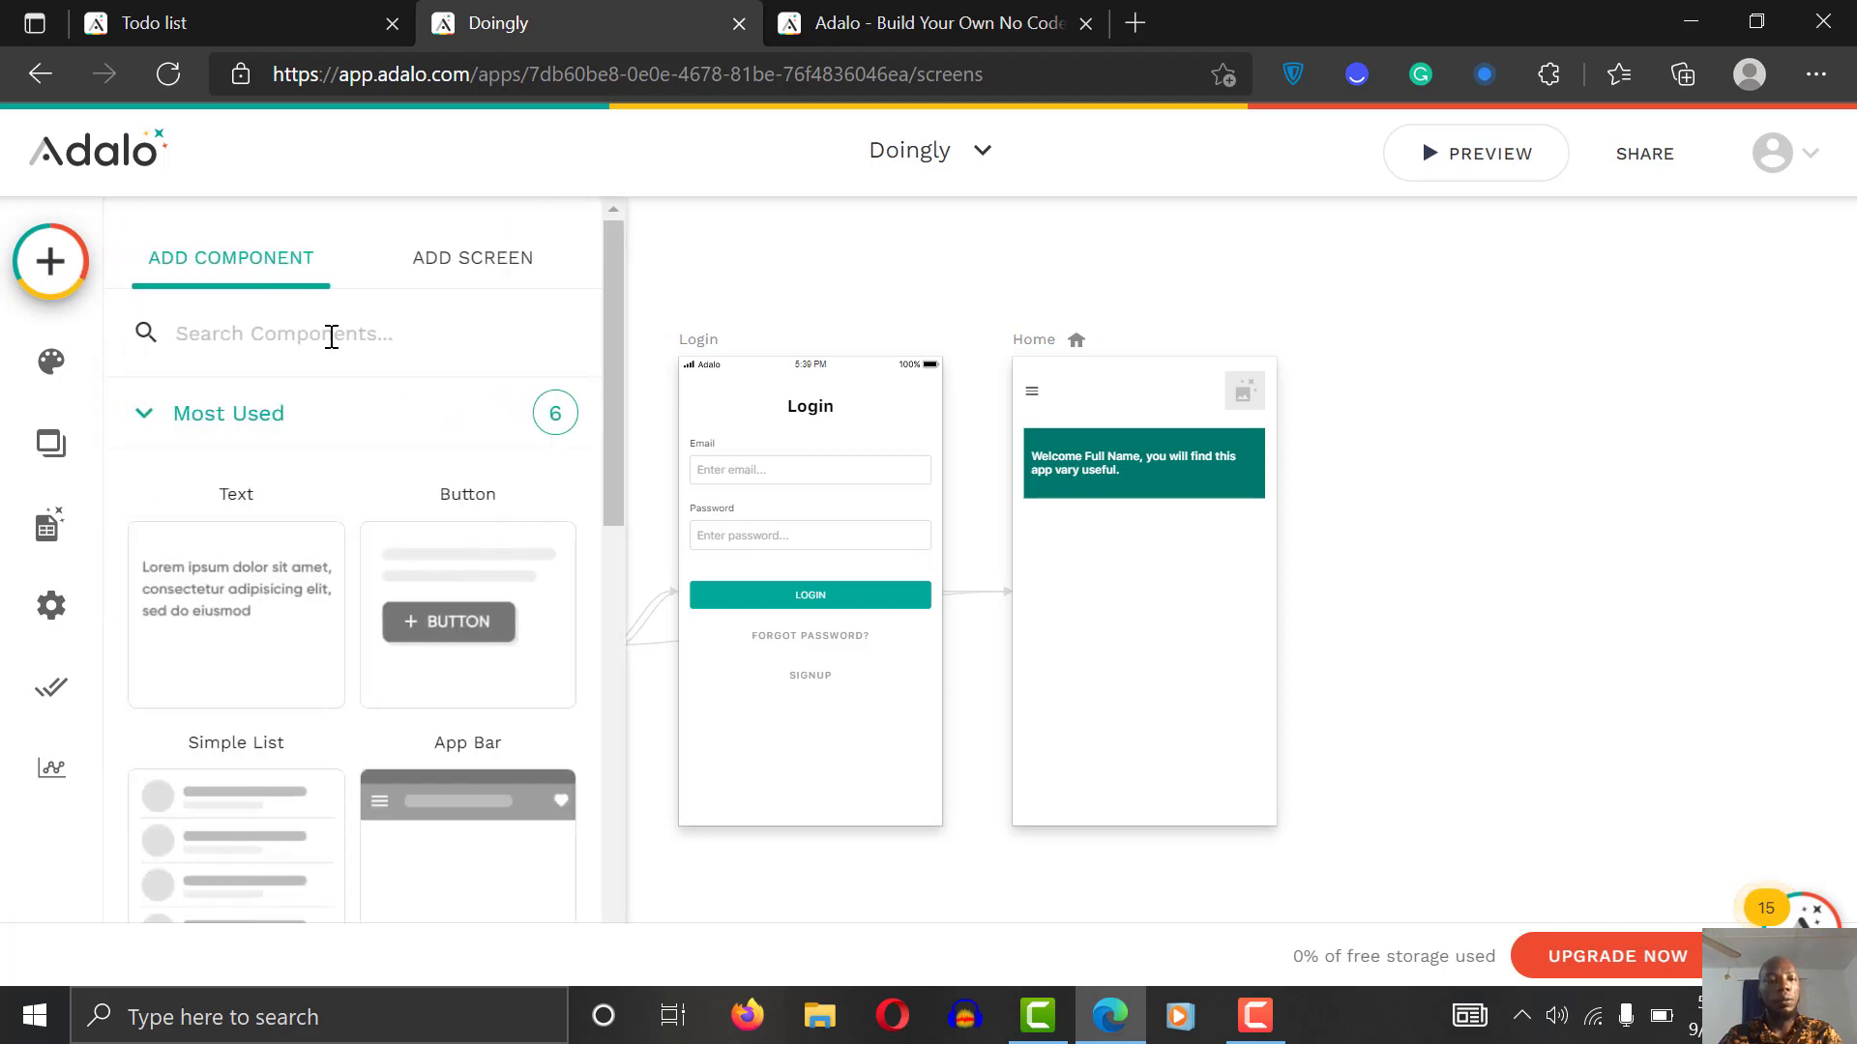
{"action": "left_click", "coordinate": [488, 259]}
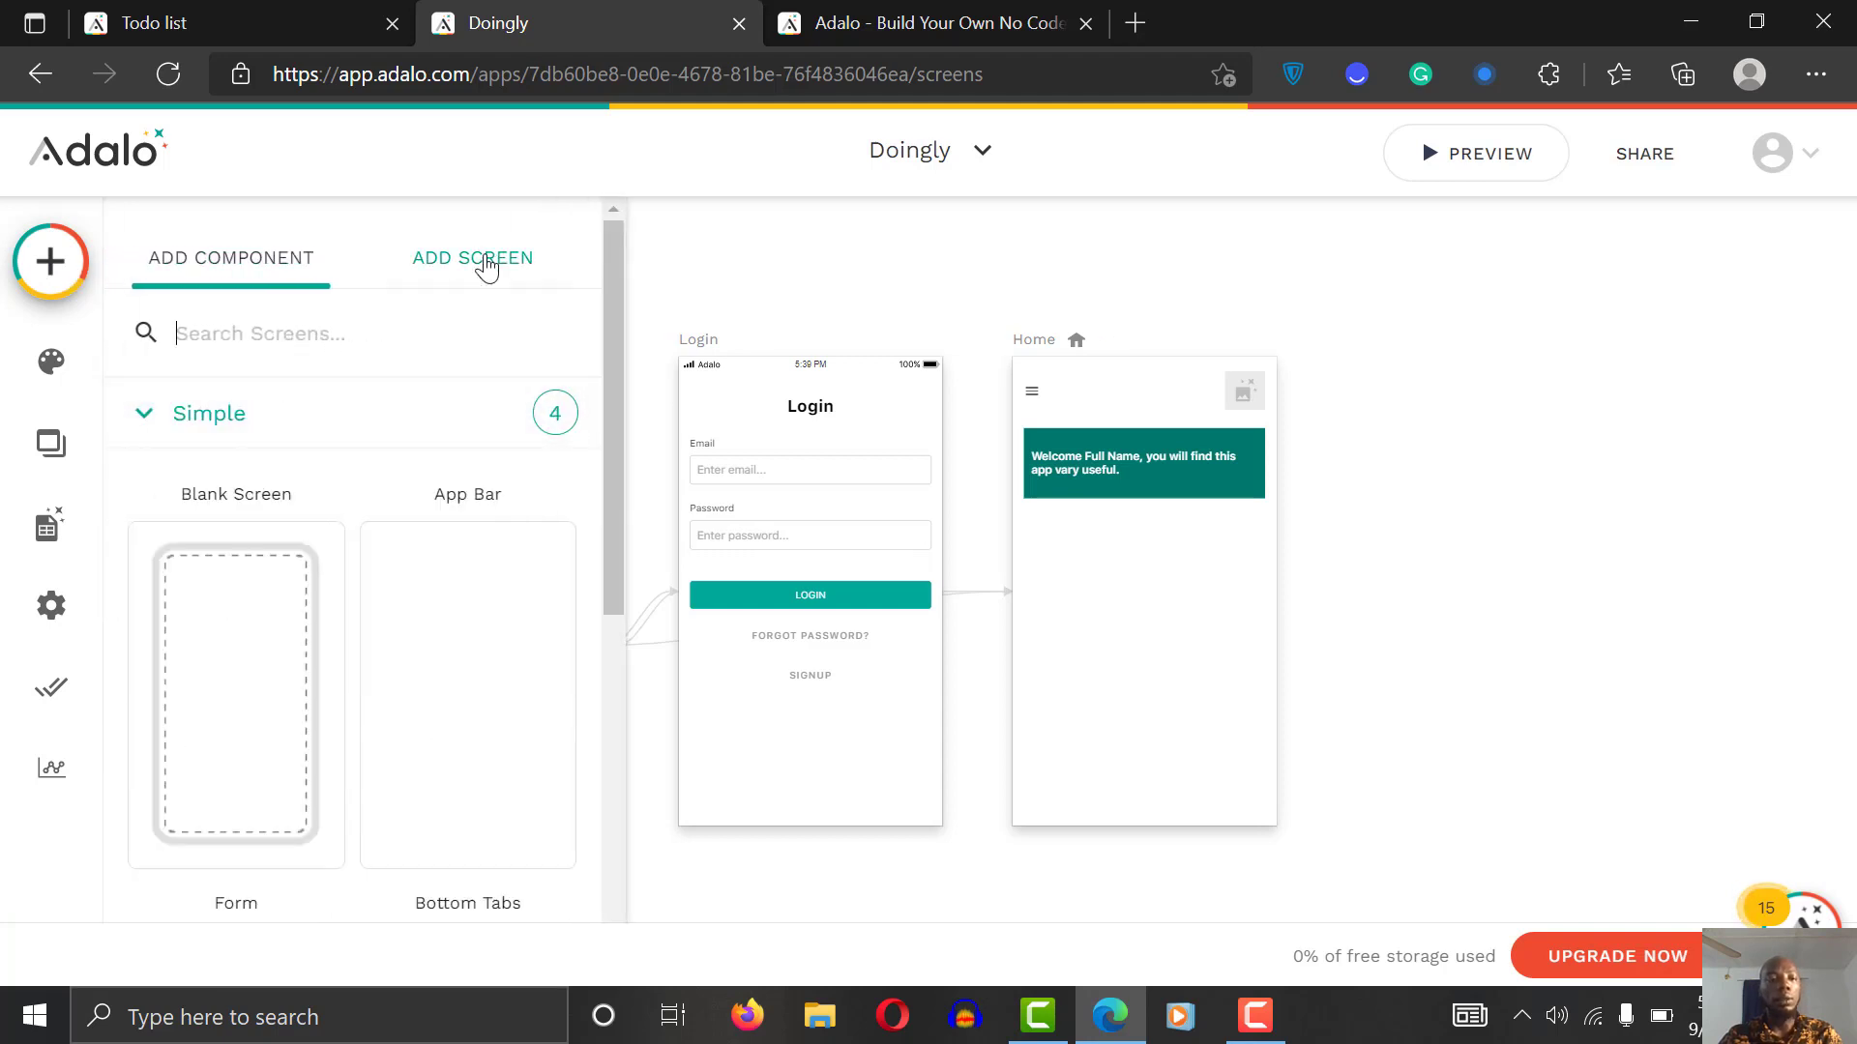
{"action": "left_click", "coordinate": [51, 247]}
{"action": "left_click", "coordinate": [52, 247]}
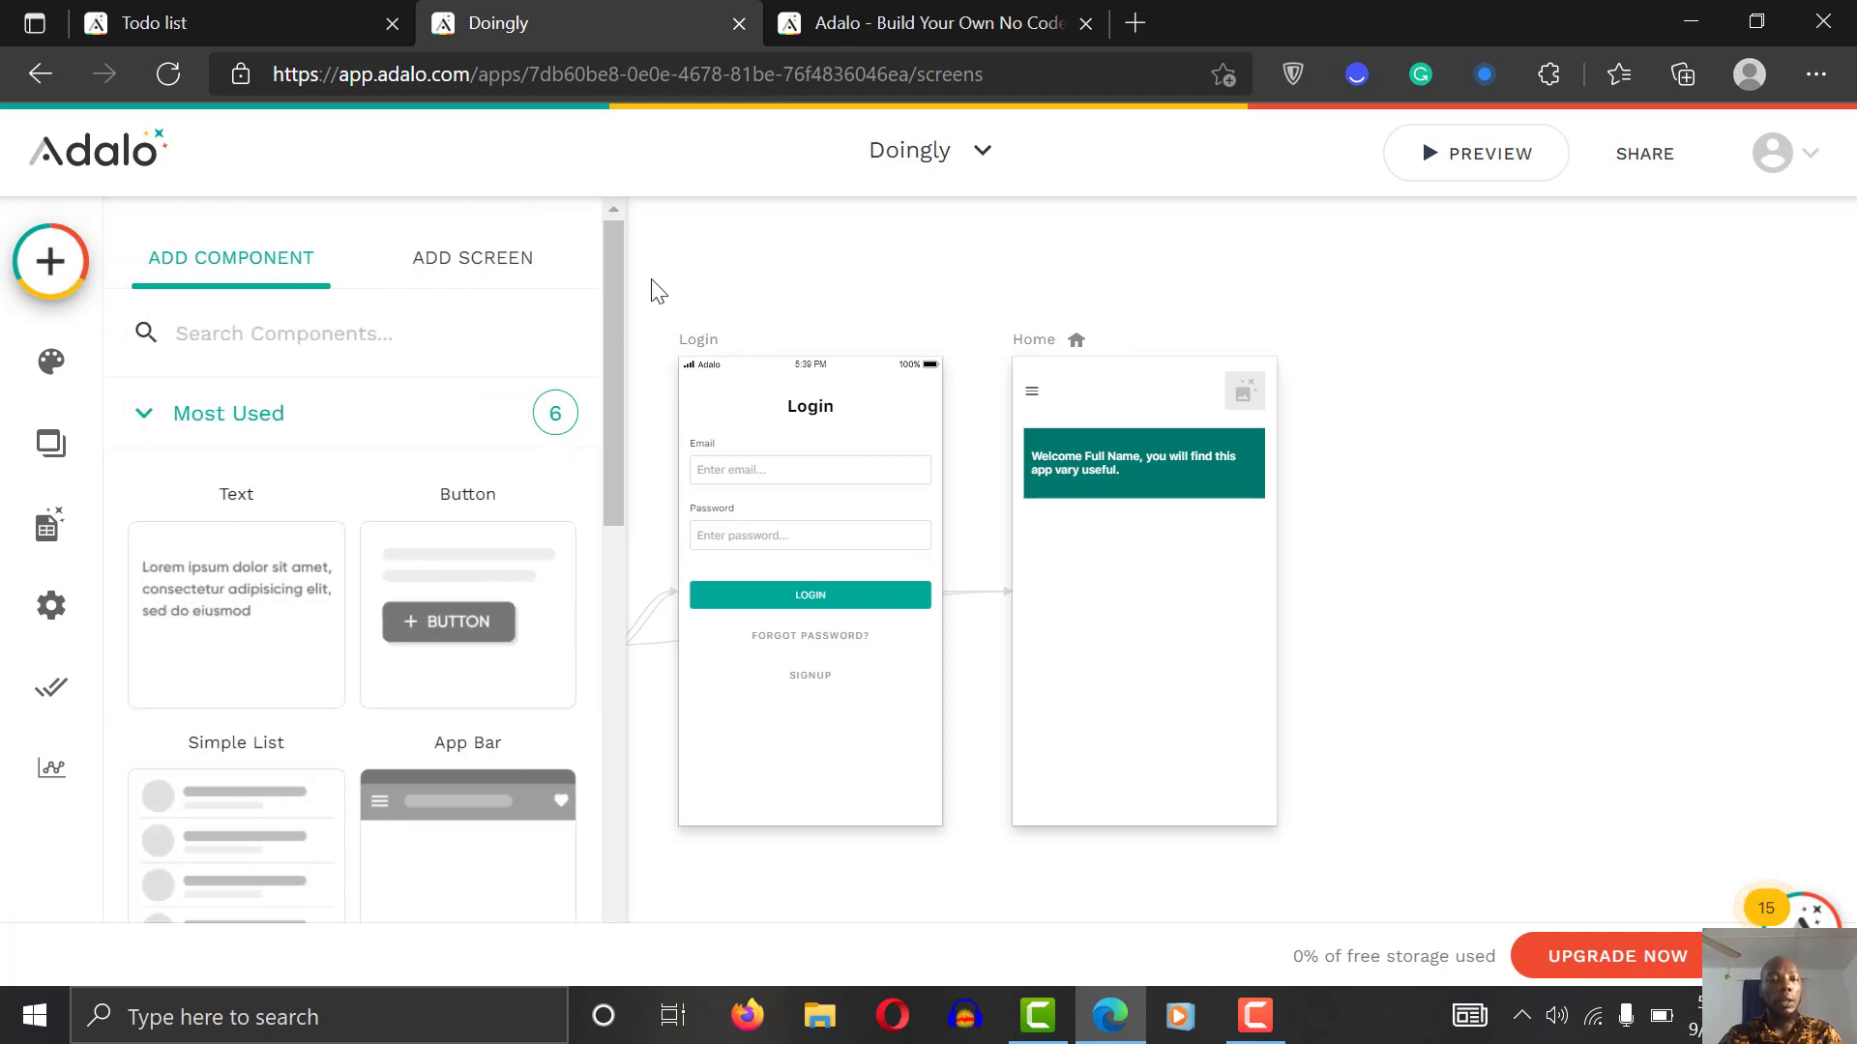
{"action": "left_click_drag", "start_coordinate": [613, 300], "coordinate": [591, 650]}
{"action": "scroll", "coordinate": [430, 445], "scroll_direction": "down", "scroll_amount": 2}
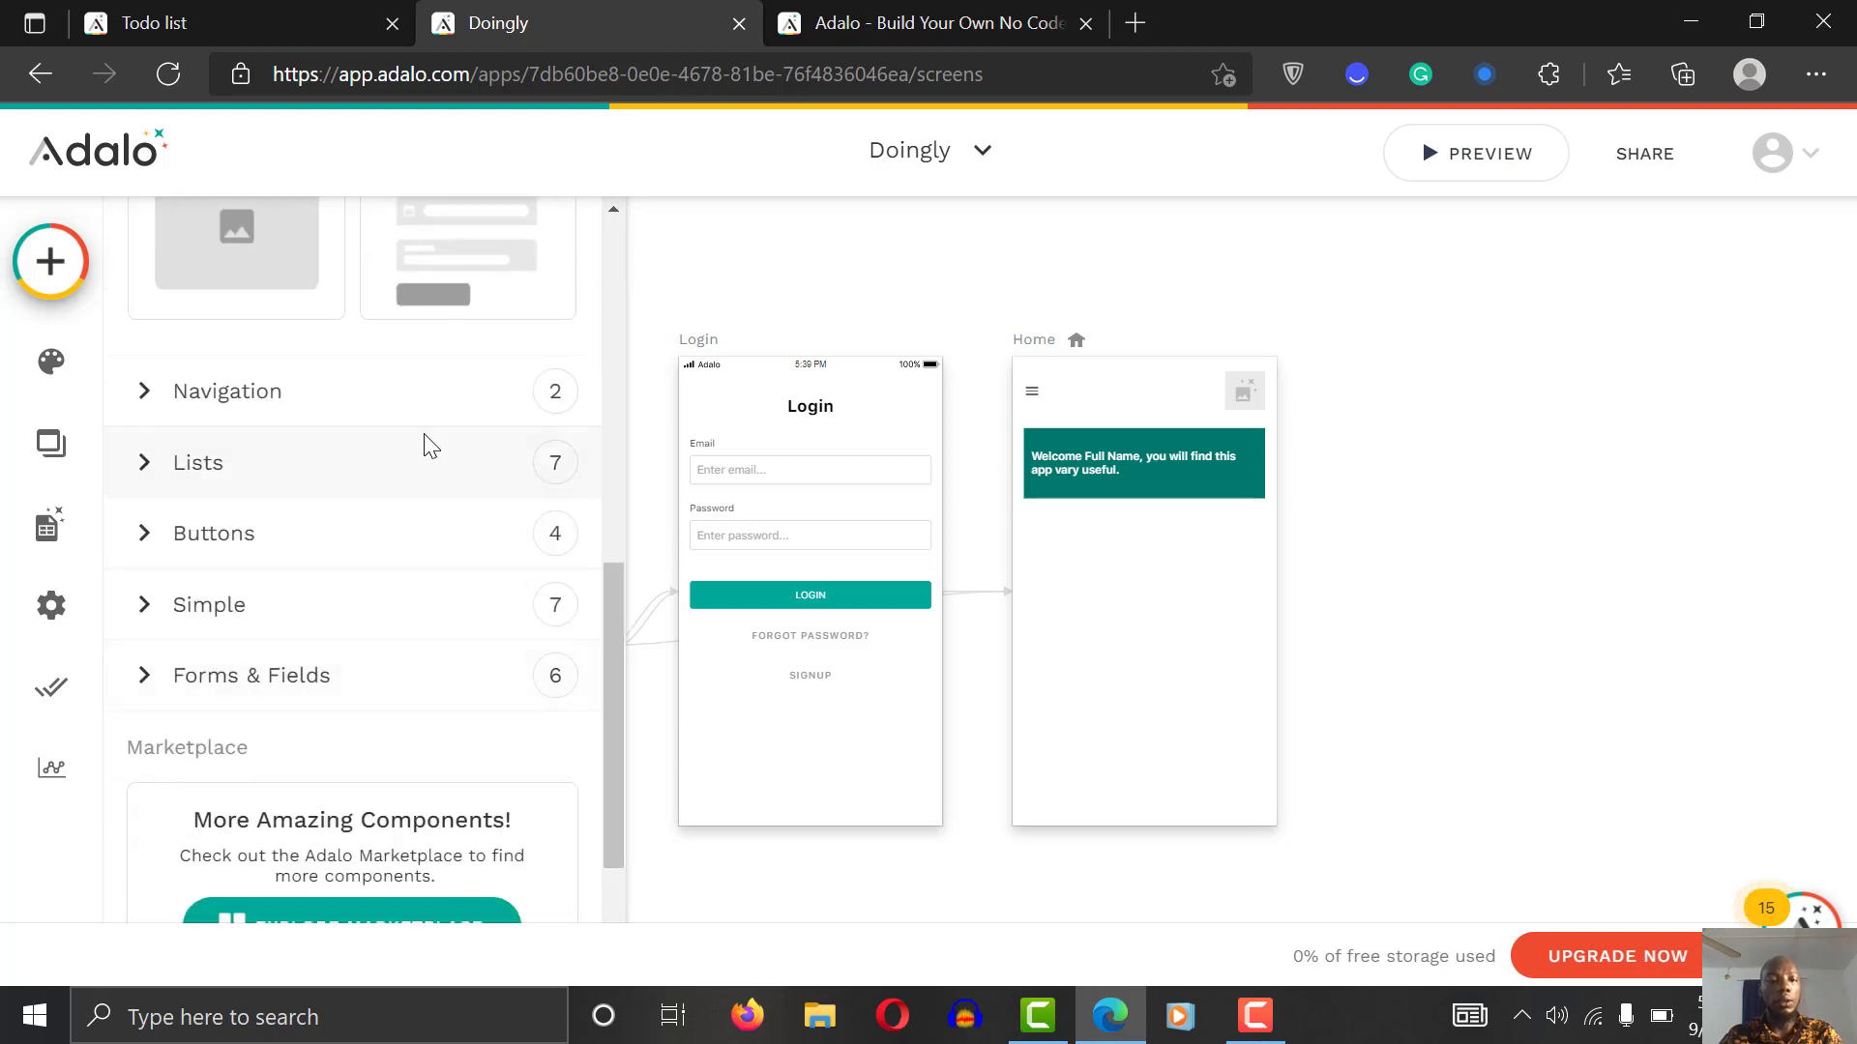
{"action": "left_click", "coordinate": [417, 476]}
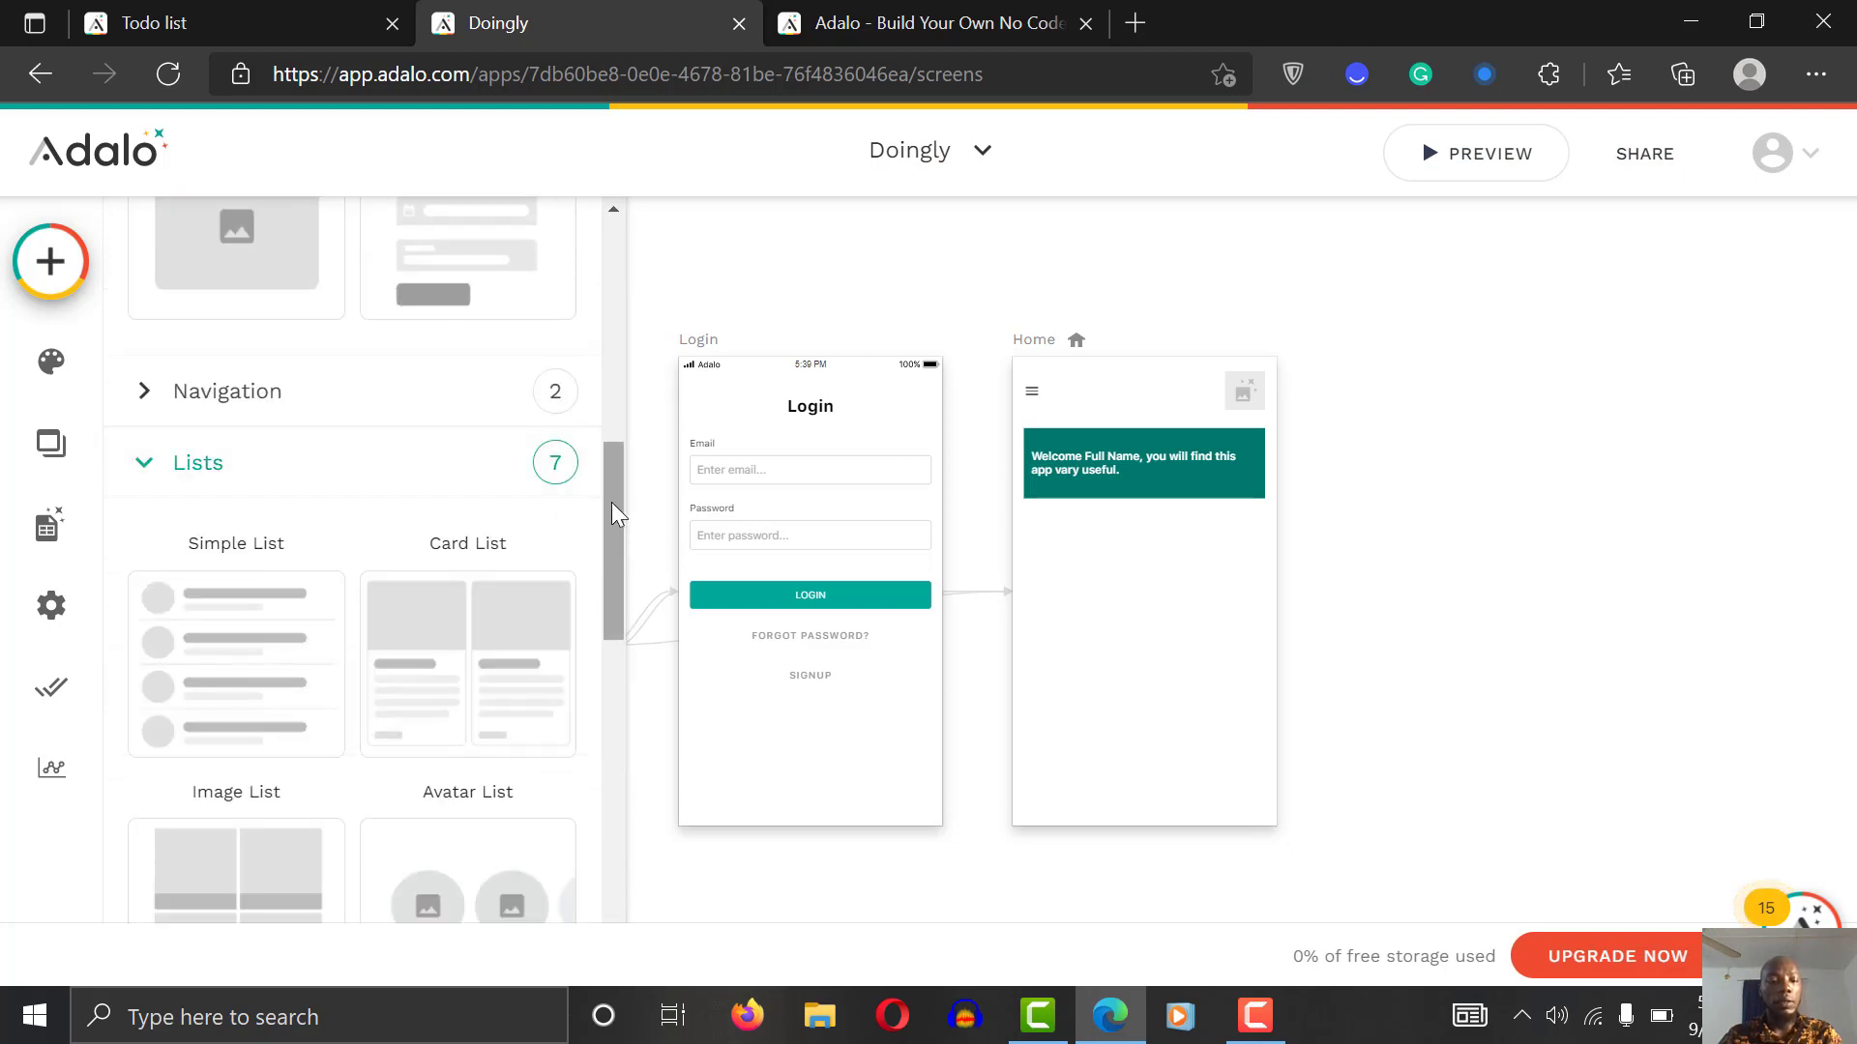
{"action": "left_click_drag", "start_coordinate": [611, 502], "coordinate": [615, 620]}
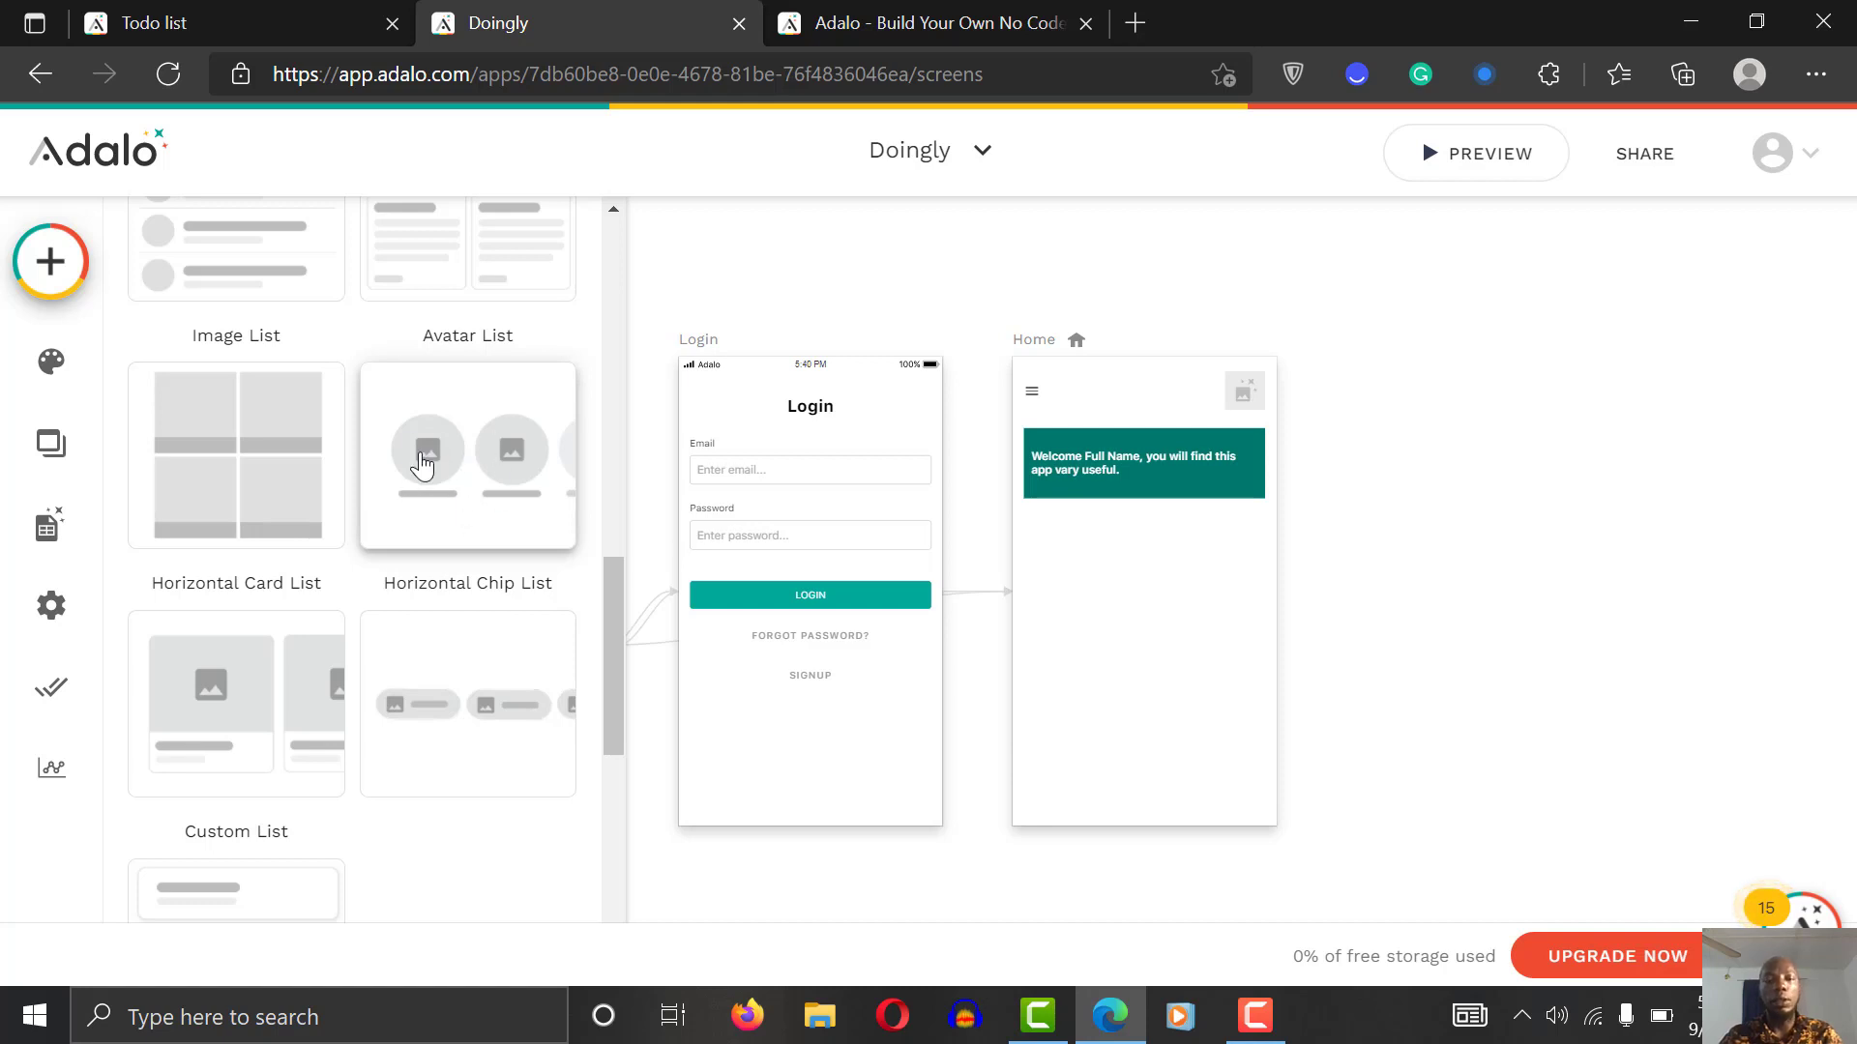
{"action": "left_click_drag", "start_coordinate": [423, 464], "coordinate": [1145, 543]}
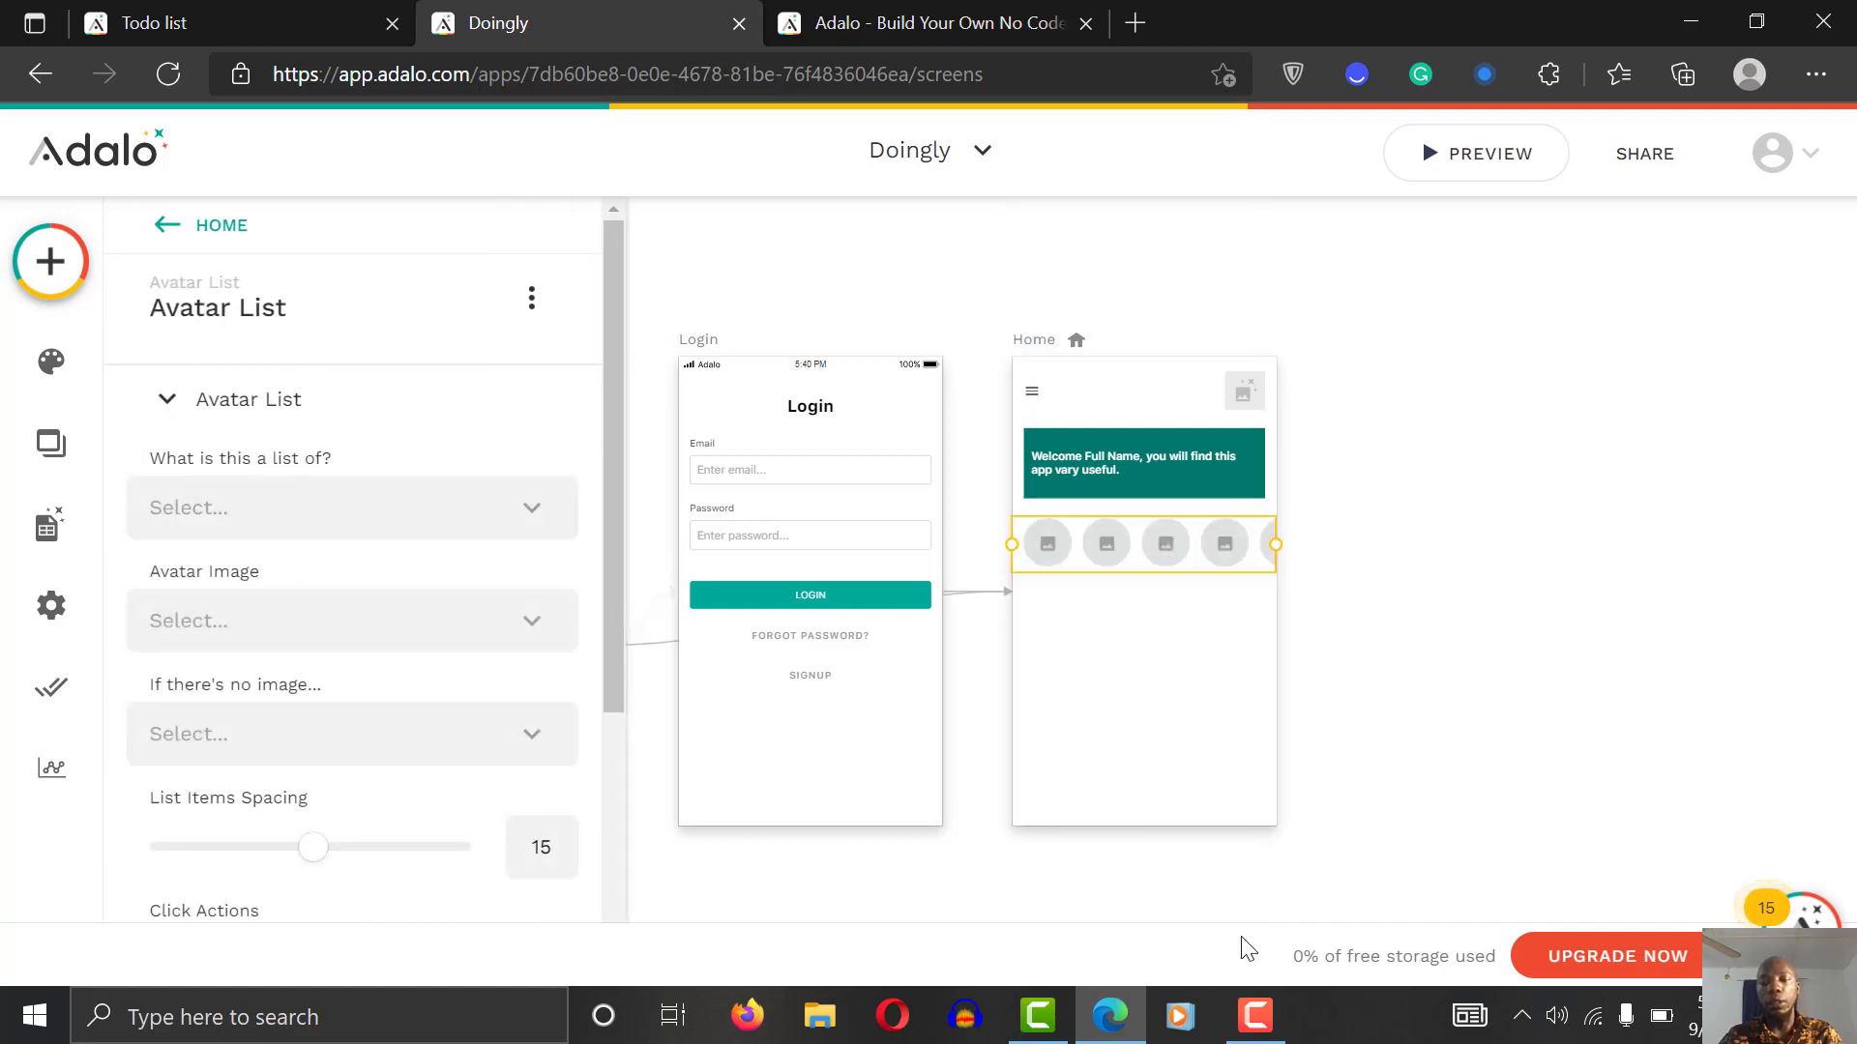
Step: Set the Avatar List to show category records and open its Avatar Image source options
{"action": "left_click", "coordinate": [1414, 767]}
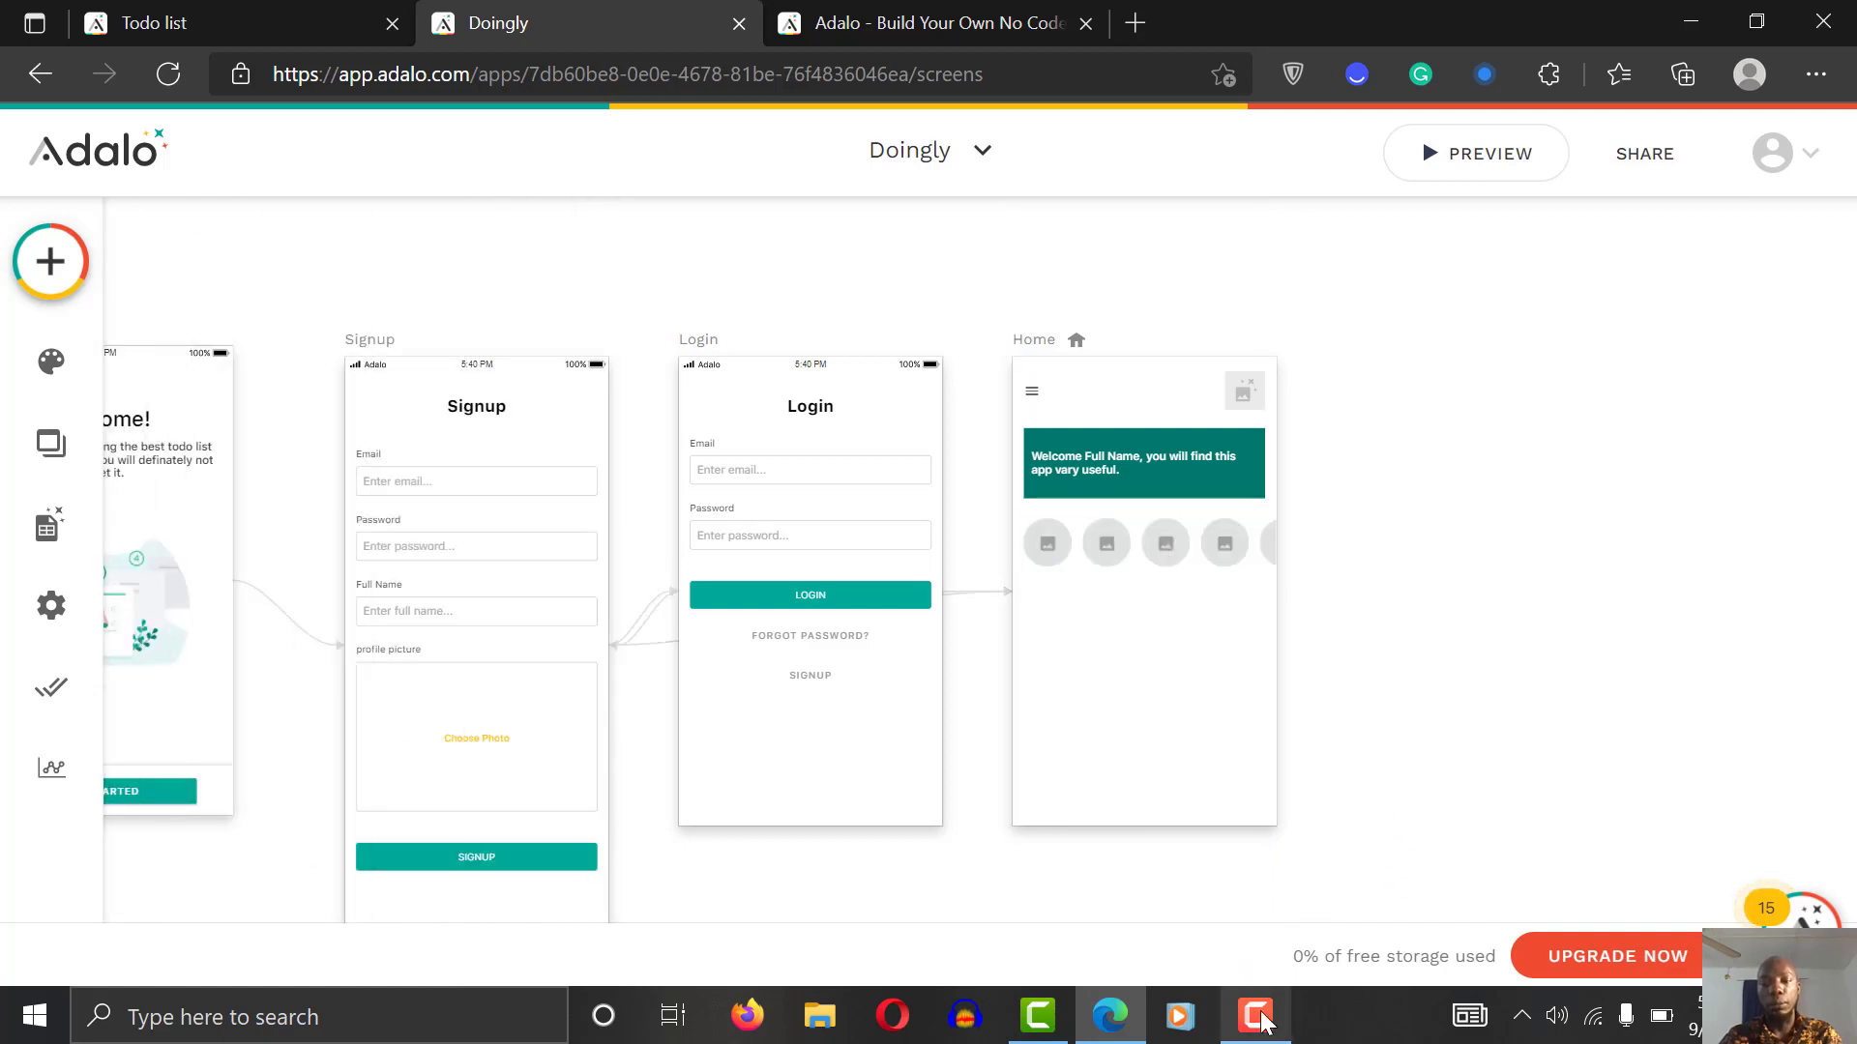
{"action": "left_click", "coordinate": [1149, 555]}
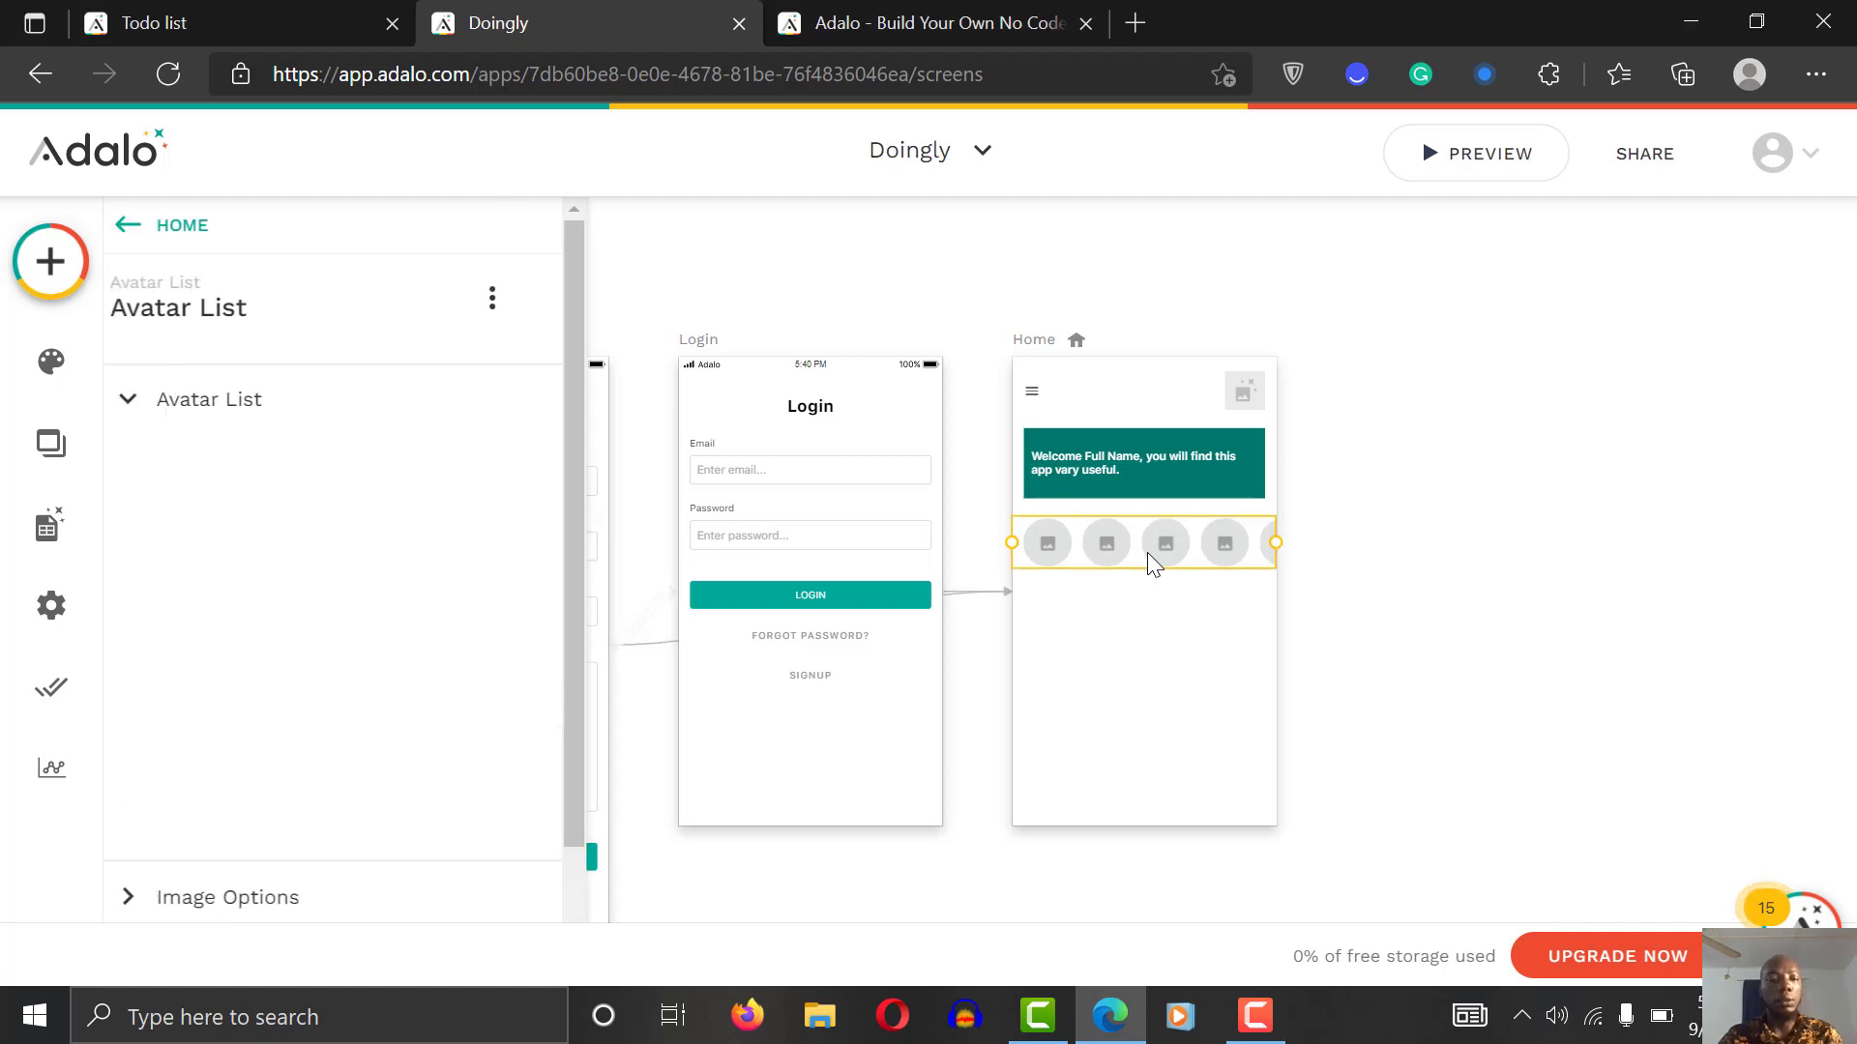
{"action": "left_click", "coordinate": [322, 519]}
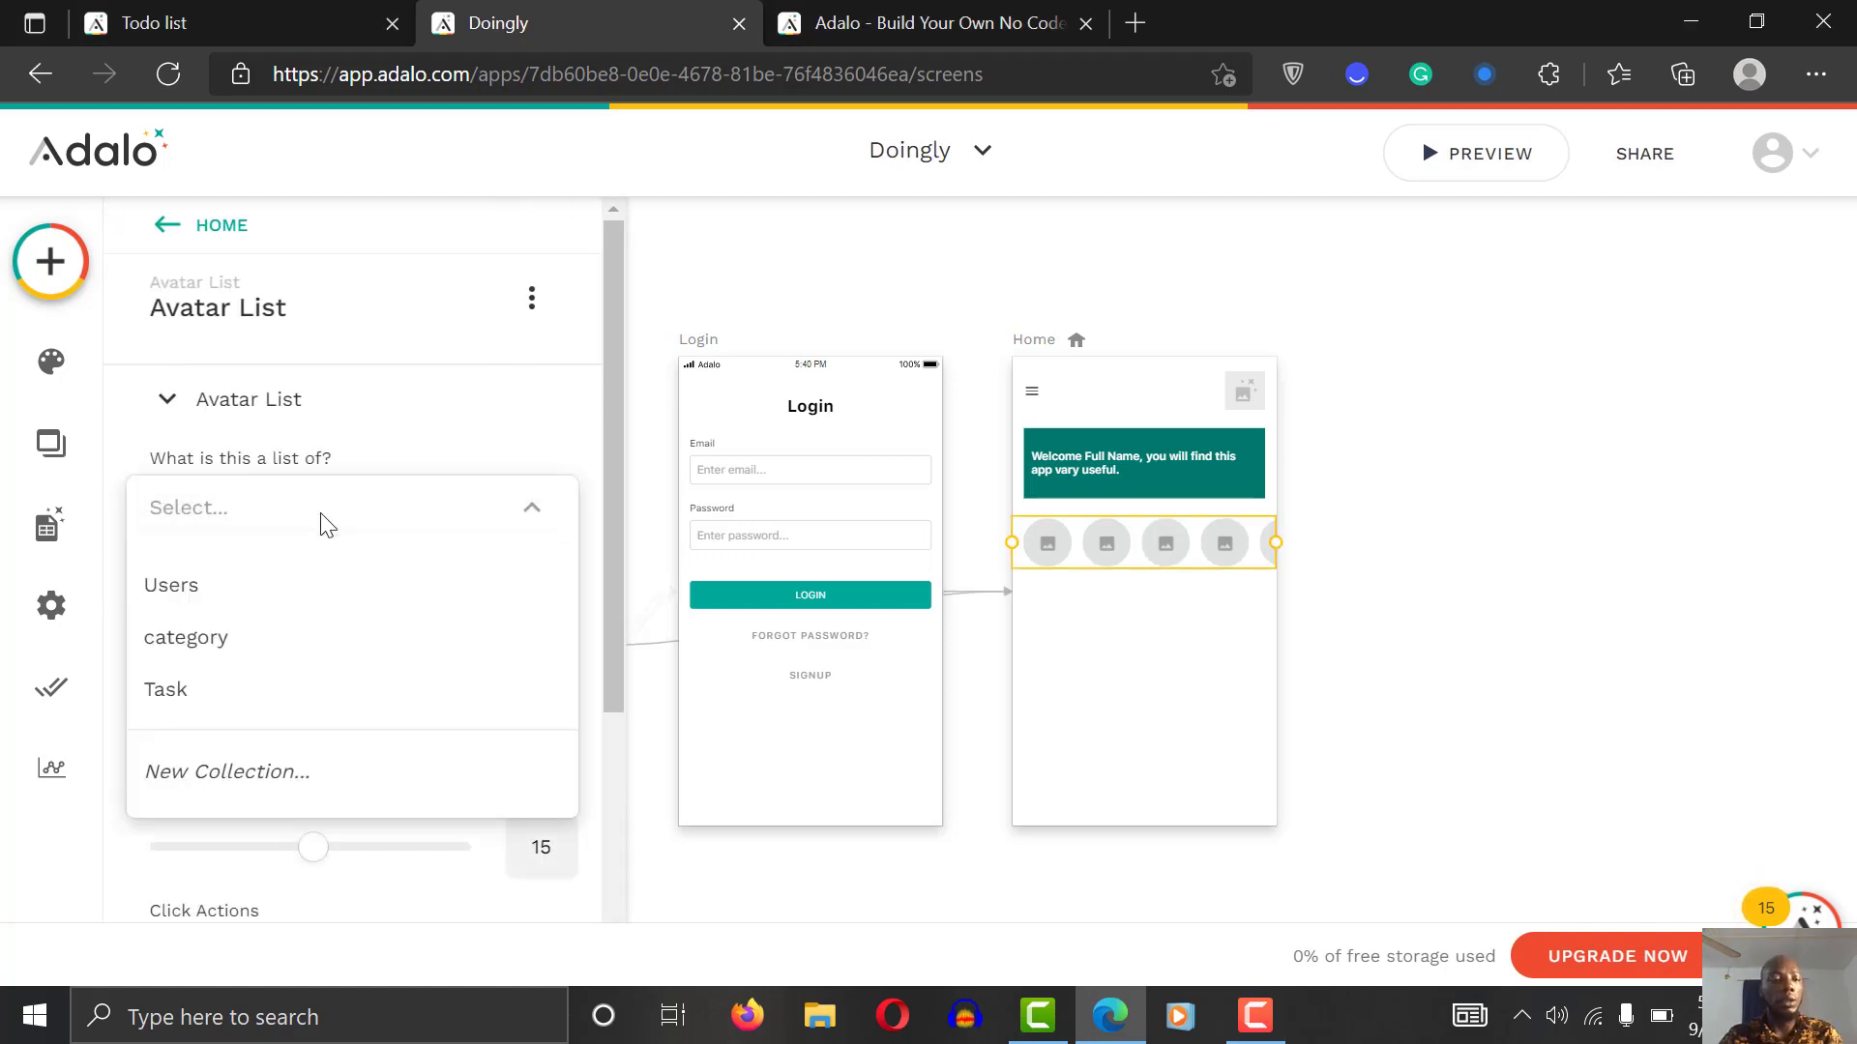
{"action": "left_click", "coordinate": [277, 656]}
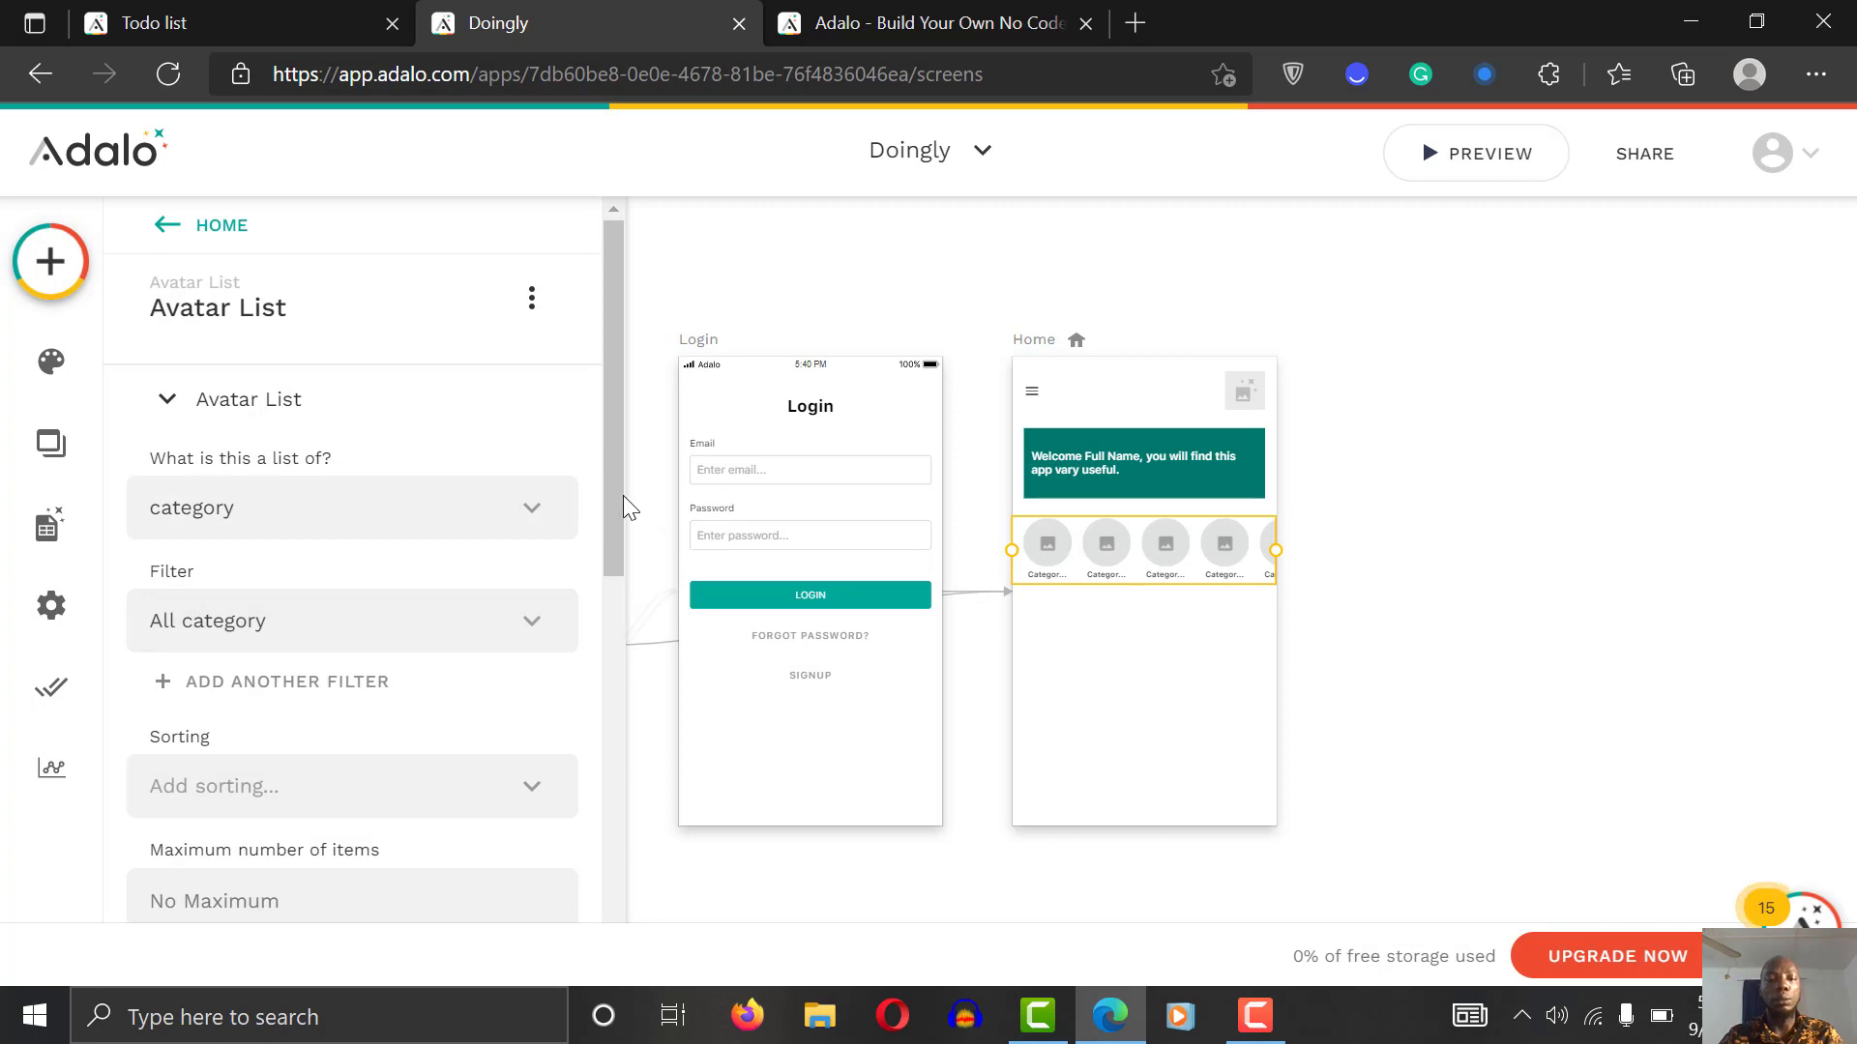
{"action": "left_click_drag", "start_coordinate": [617, 502], "coordinate": [592, 810]}
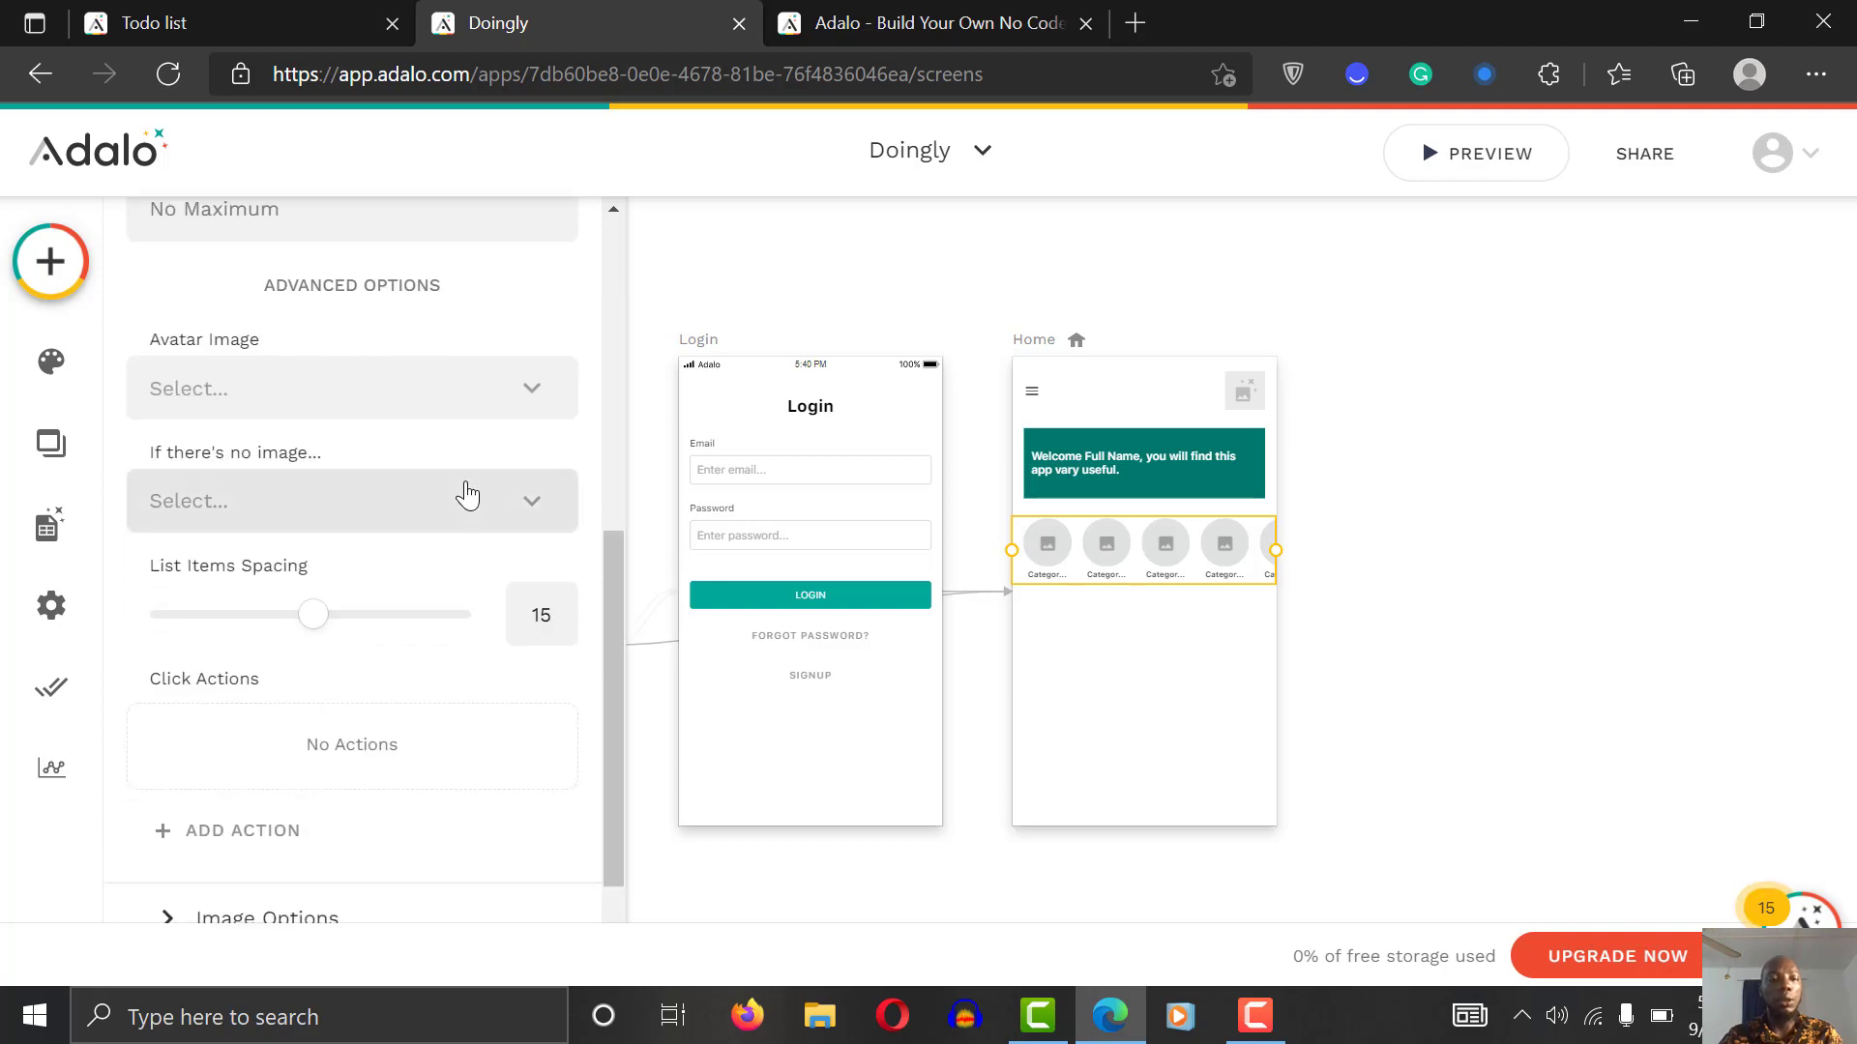
{"action": "left_click", "coordinate": [403, 401]}
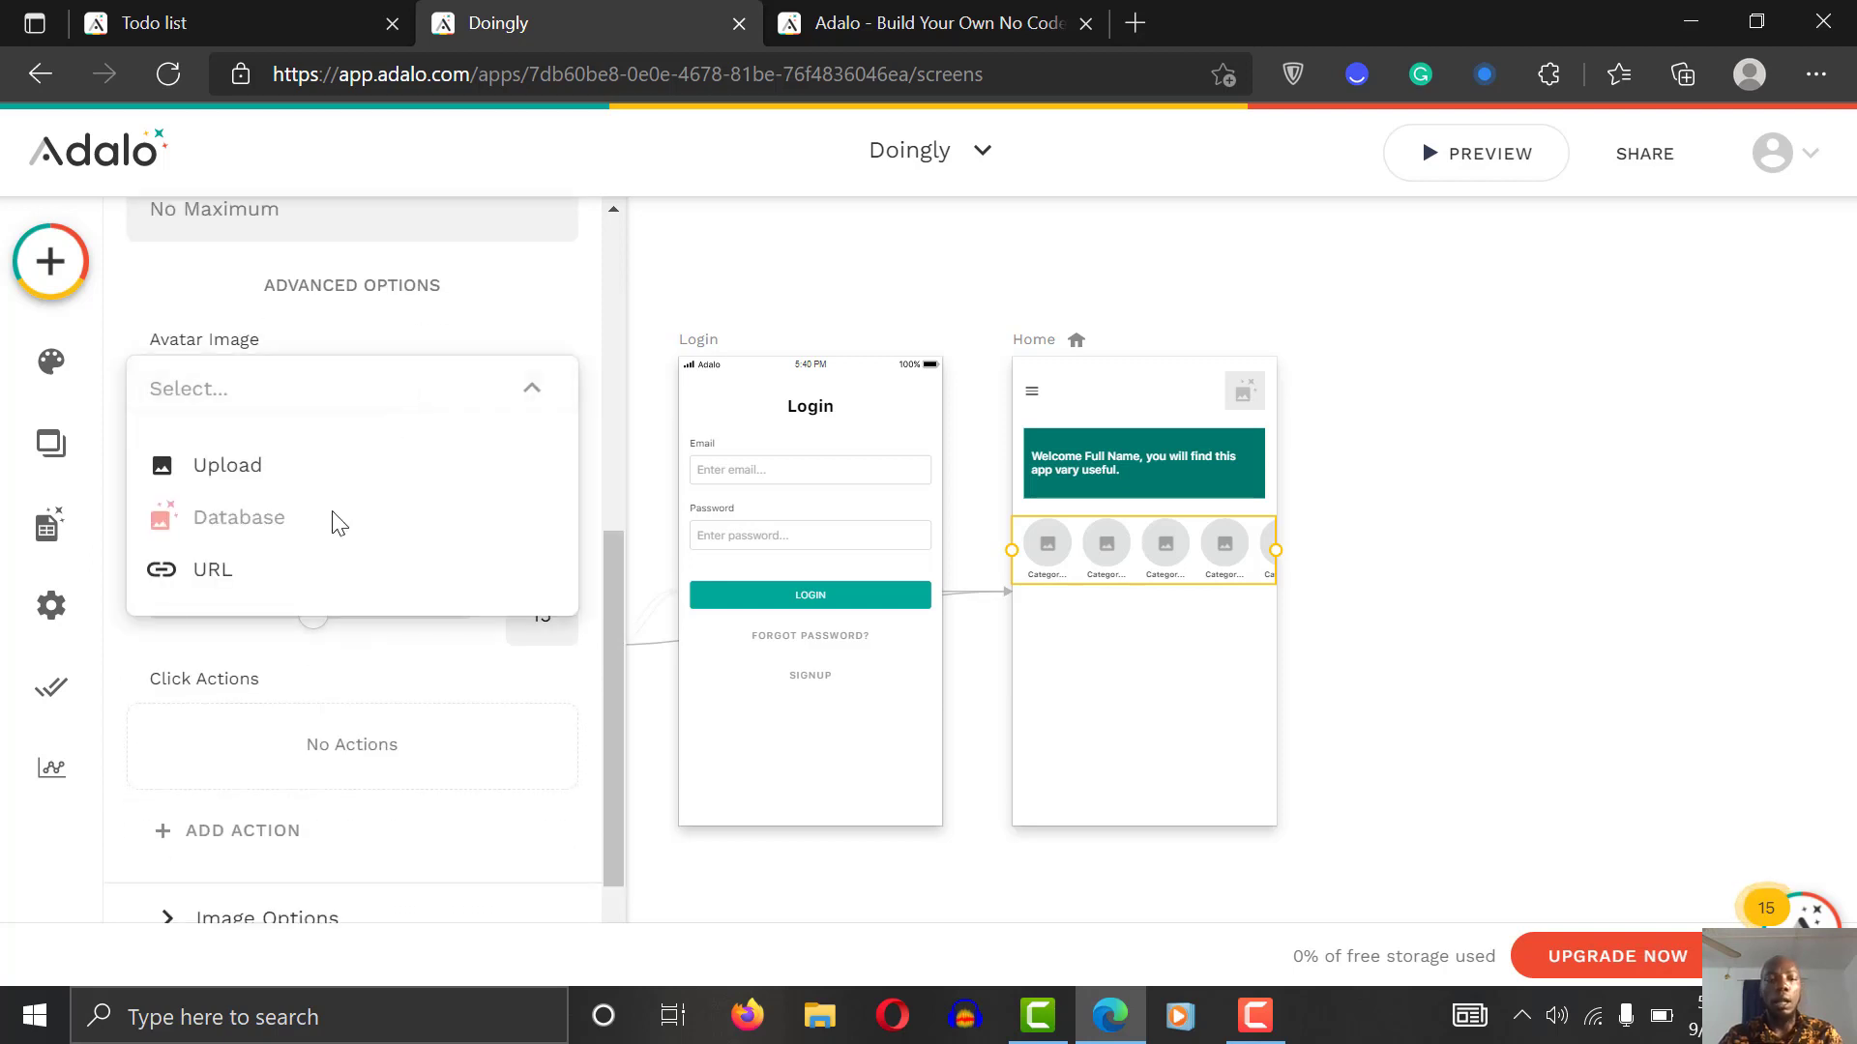
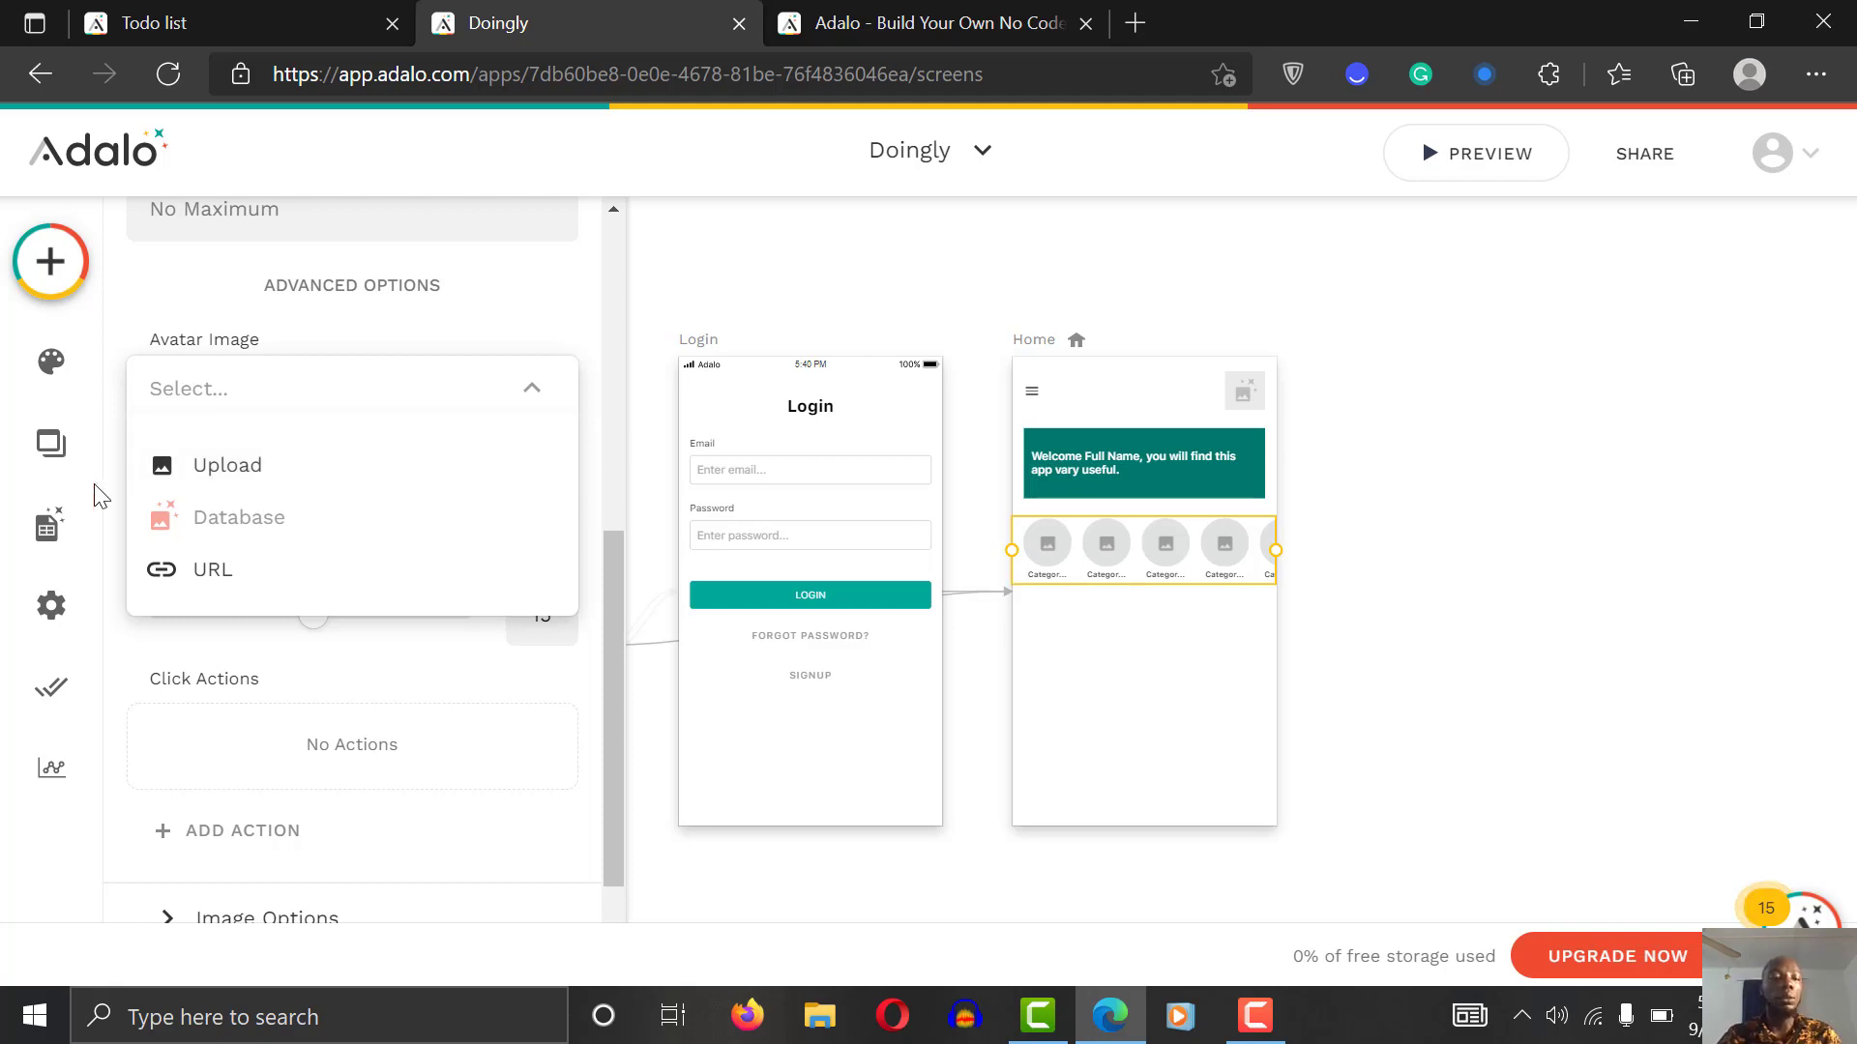
Step: Close the Avatar Image source options for the category list
{"action": "left_click", "coordinate": [107, 653]}
Step: Add an Image property named Category_Image to the category collection
{"action": "left_click", "coordinate": [49, 525]}
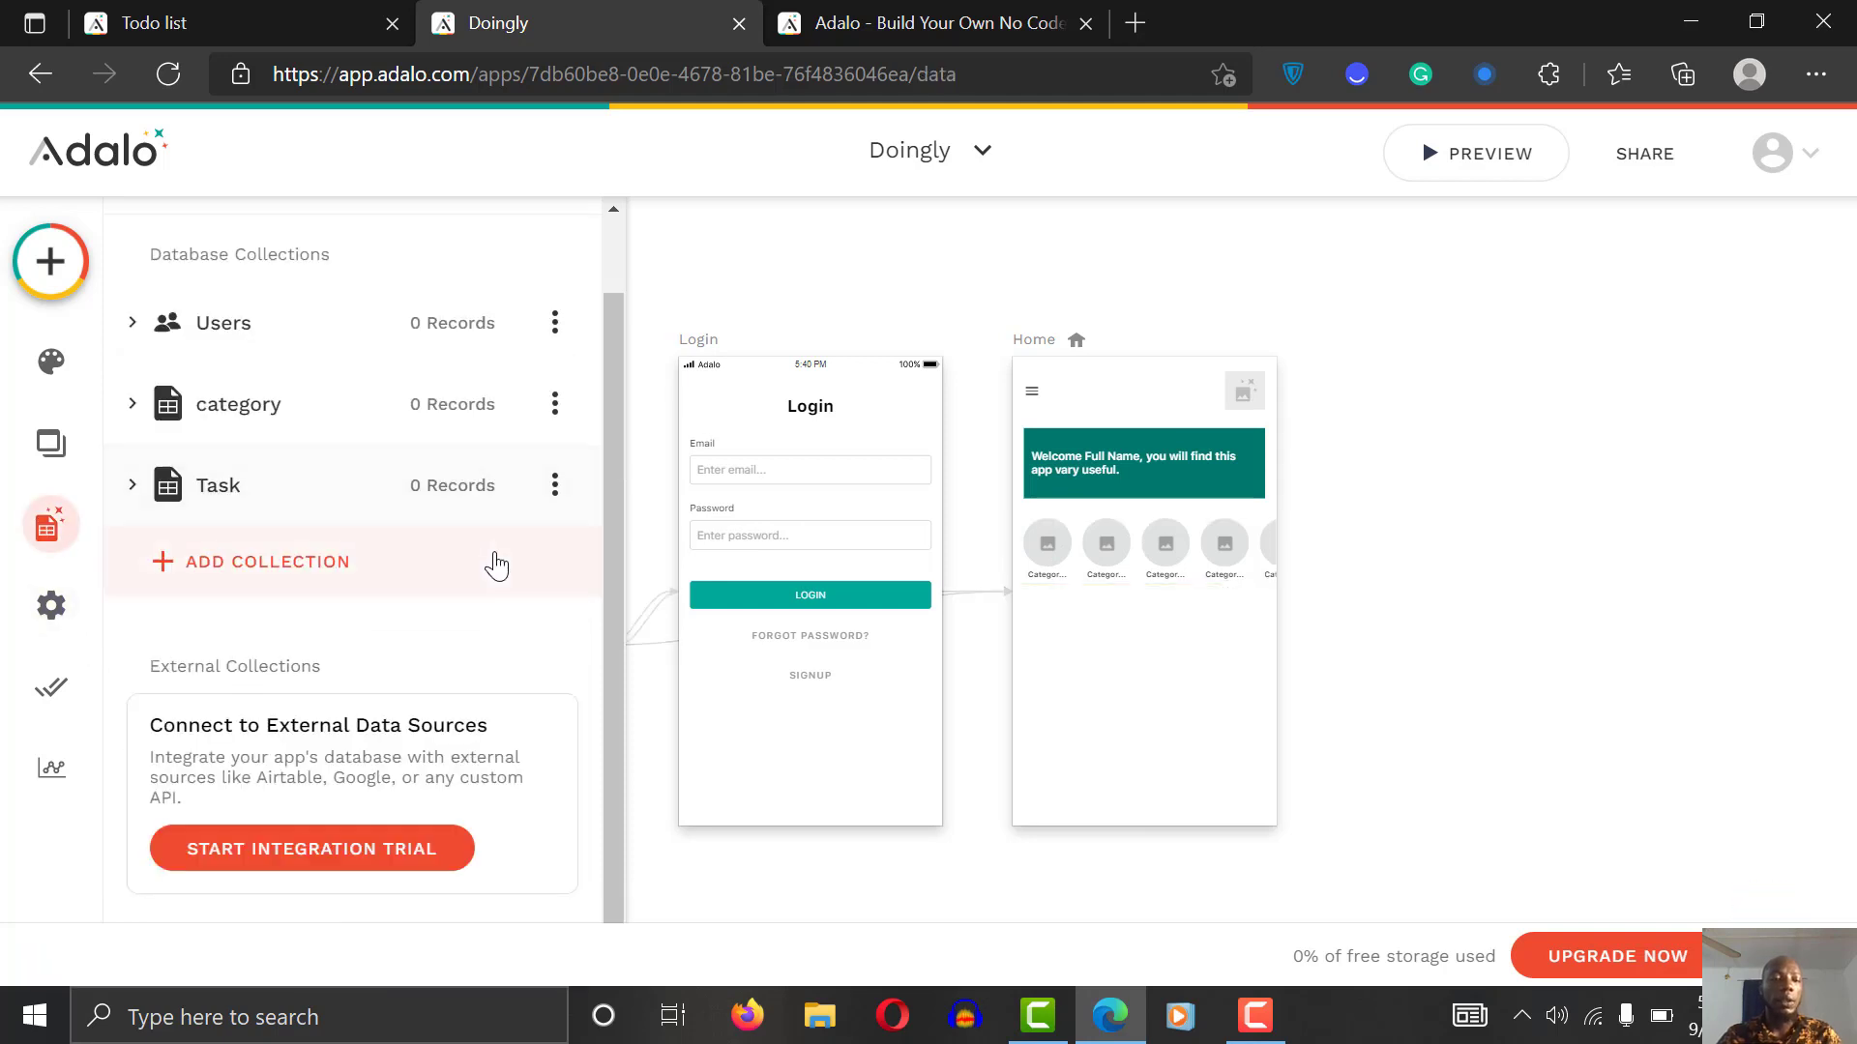
{"action": "left_click", "coordinate": [357, 406]}
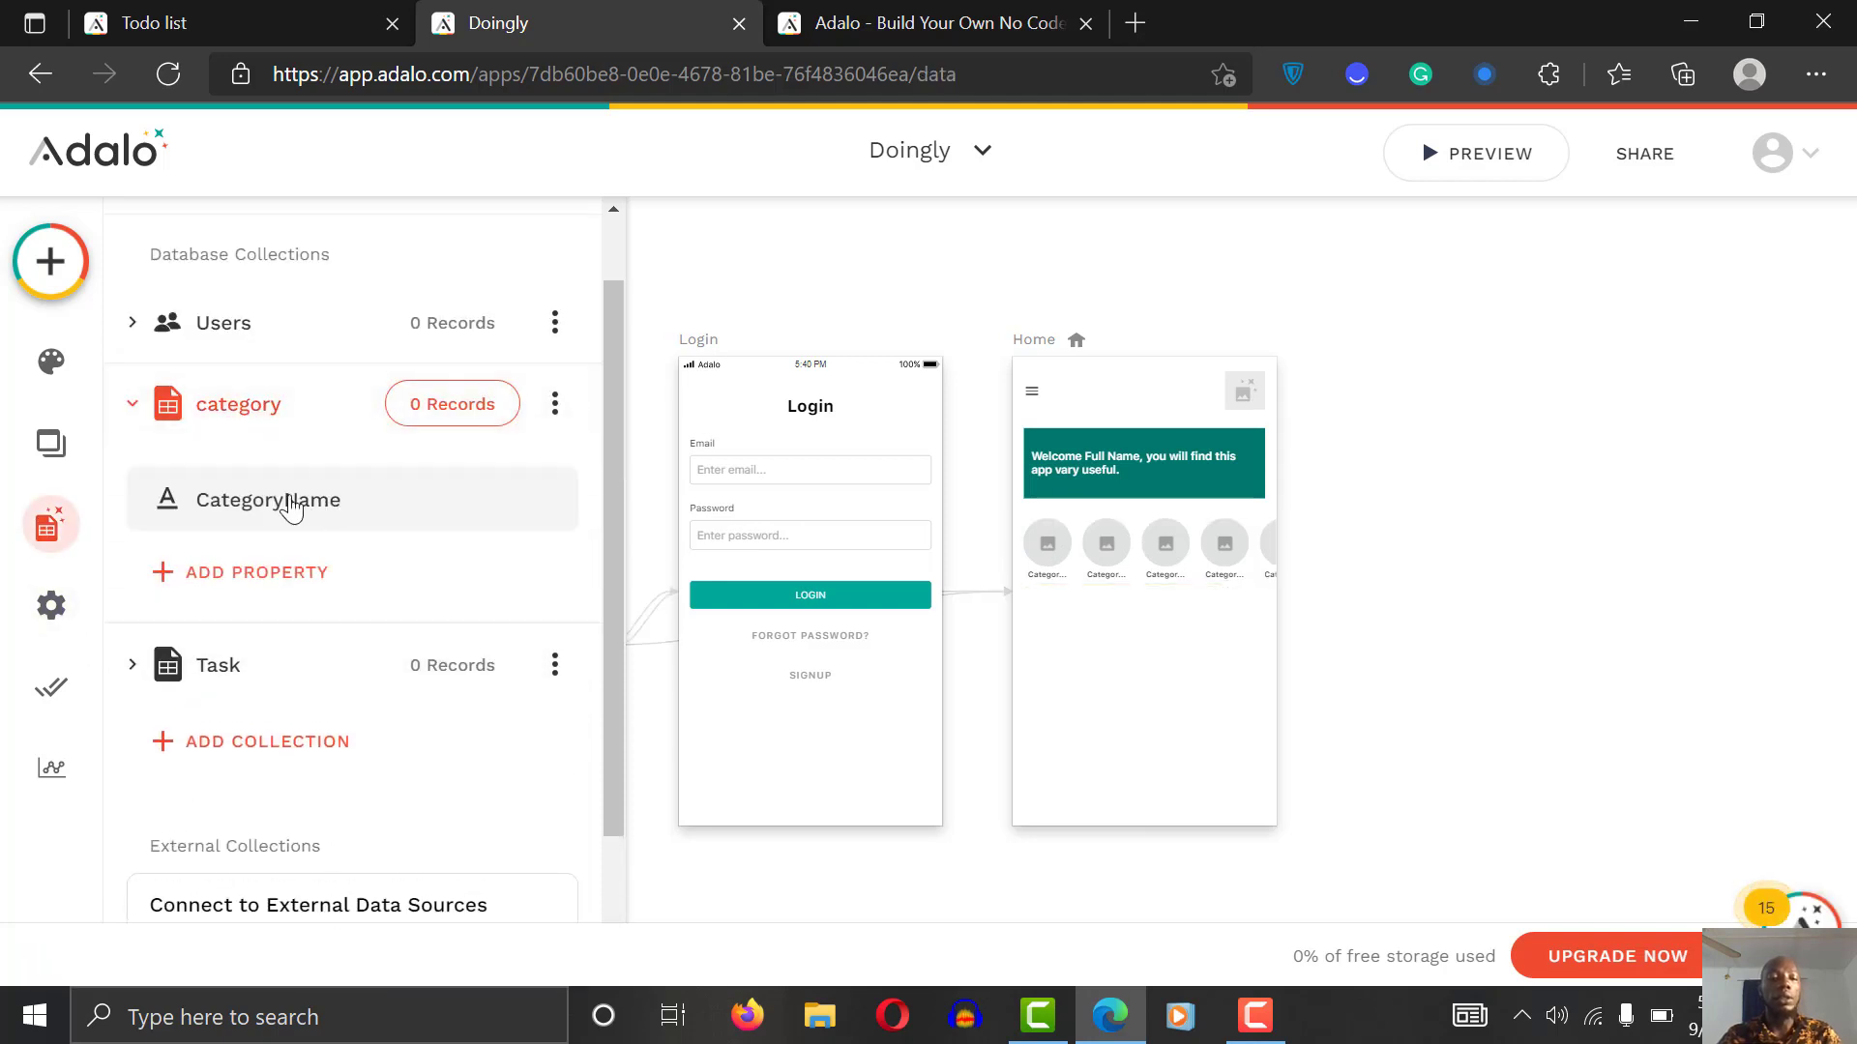
{"action": "left_click", "coordinate": [271, 586]}
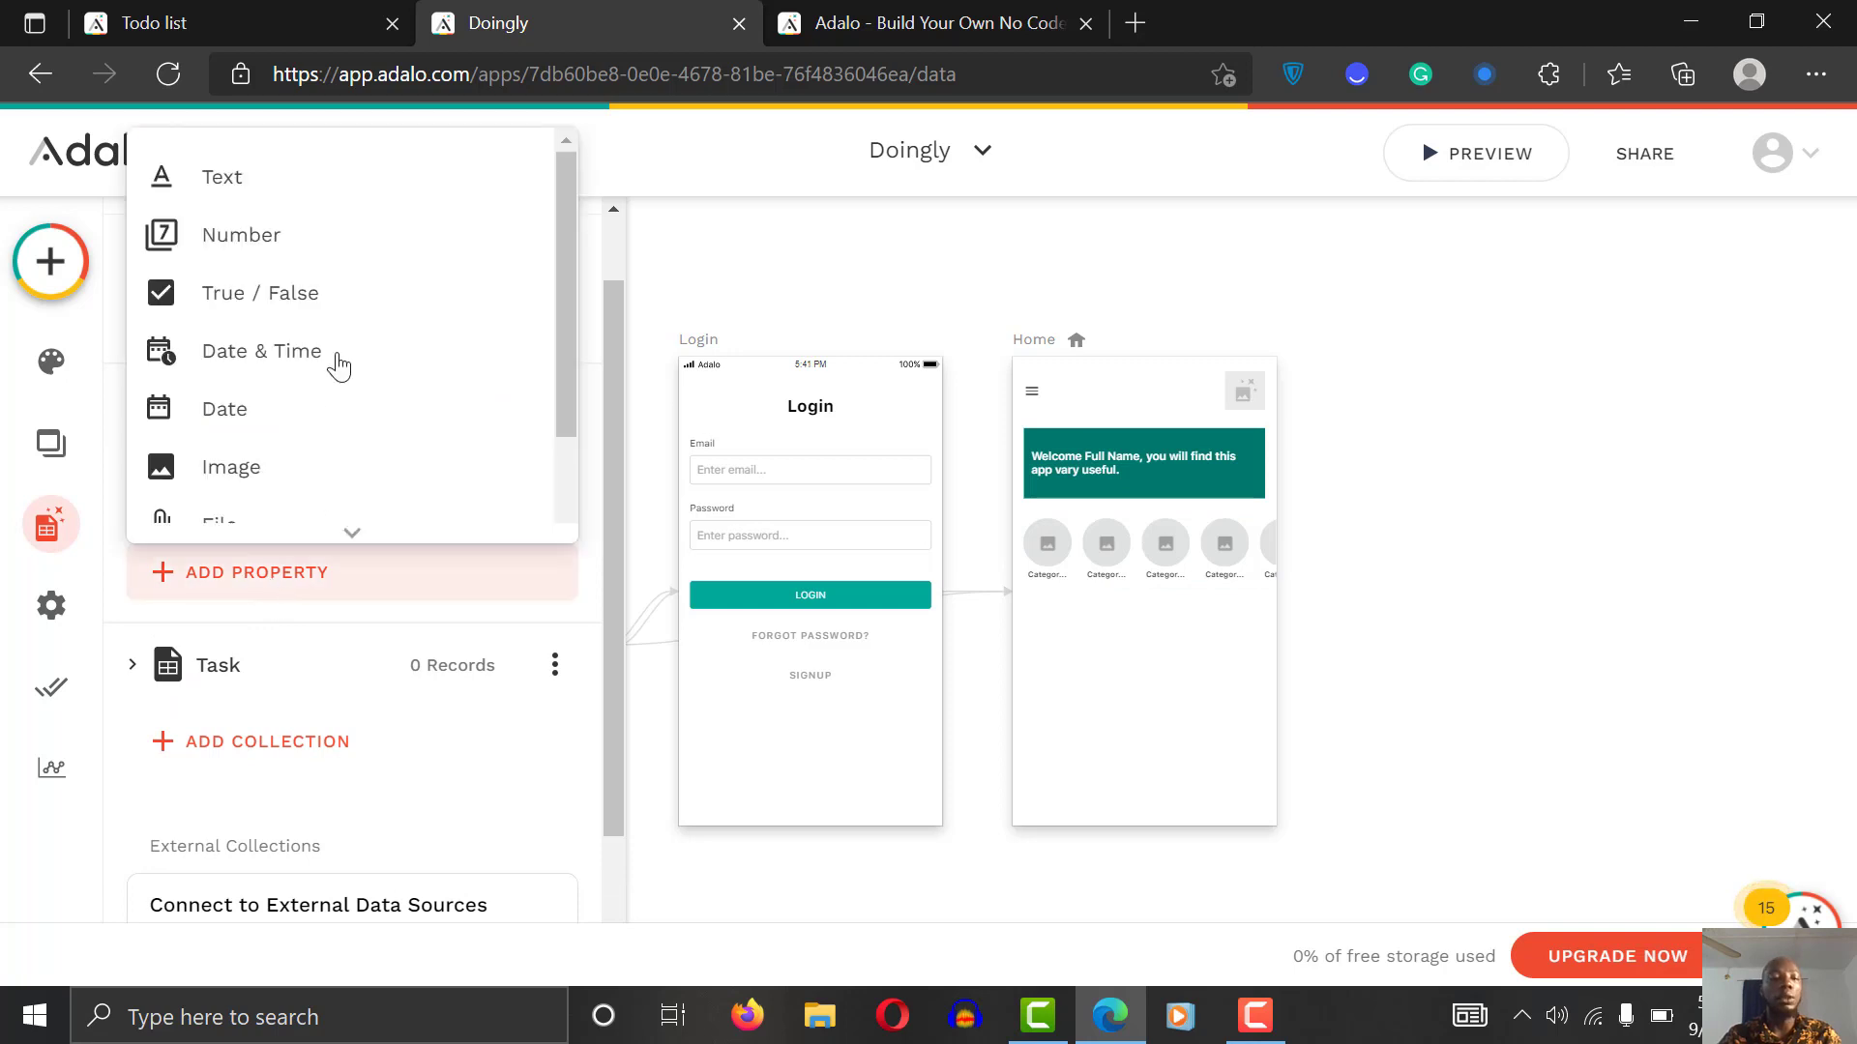
{"action": "left_click", "coordinate": [299, 483]}
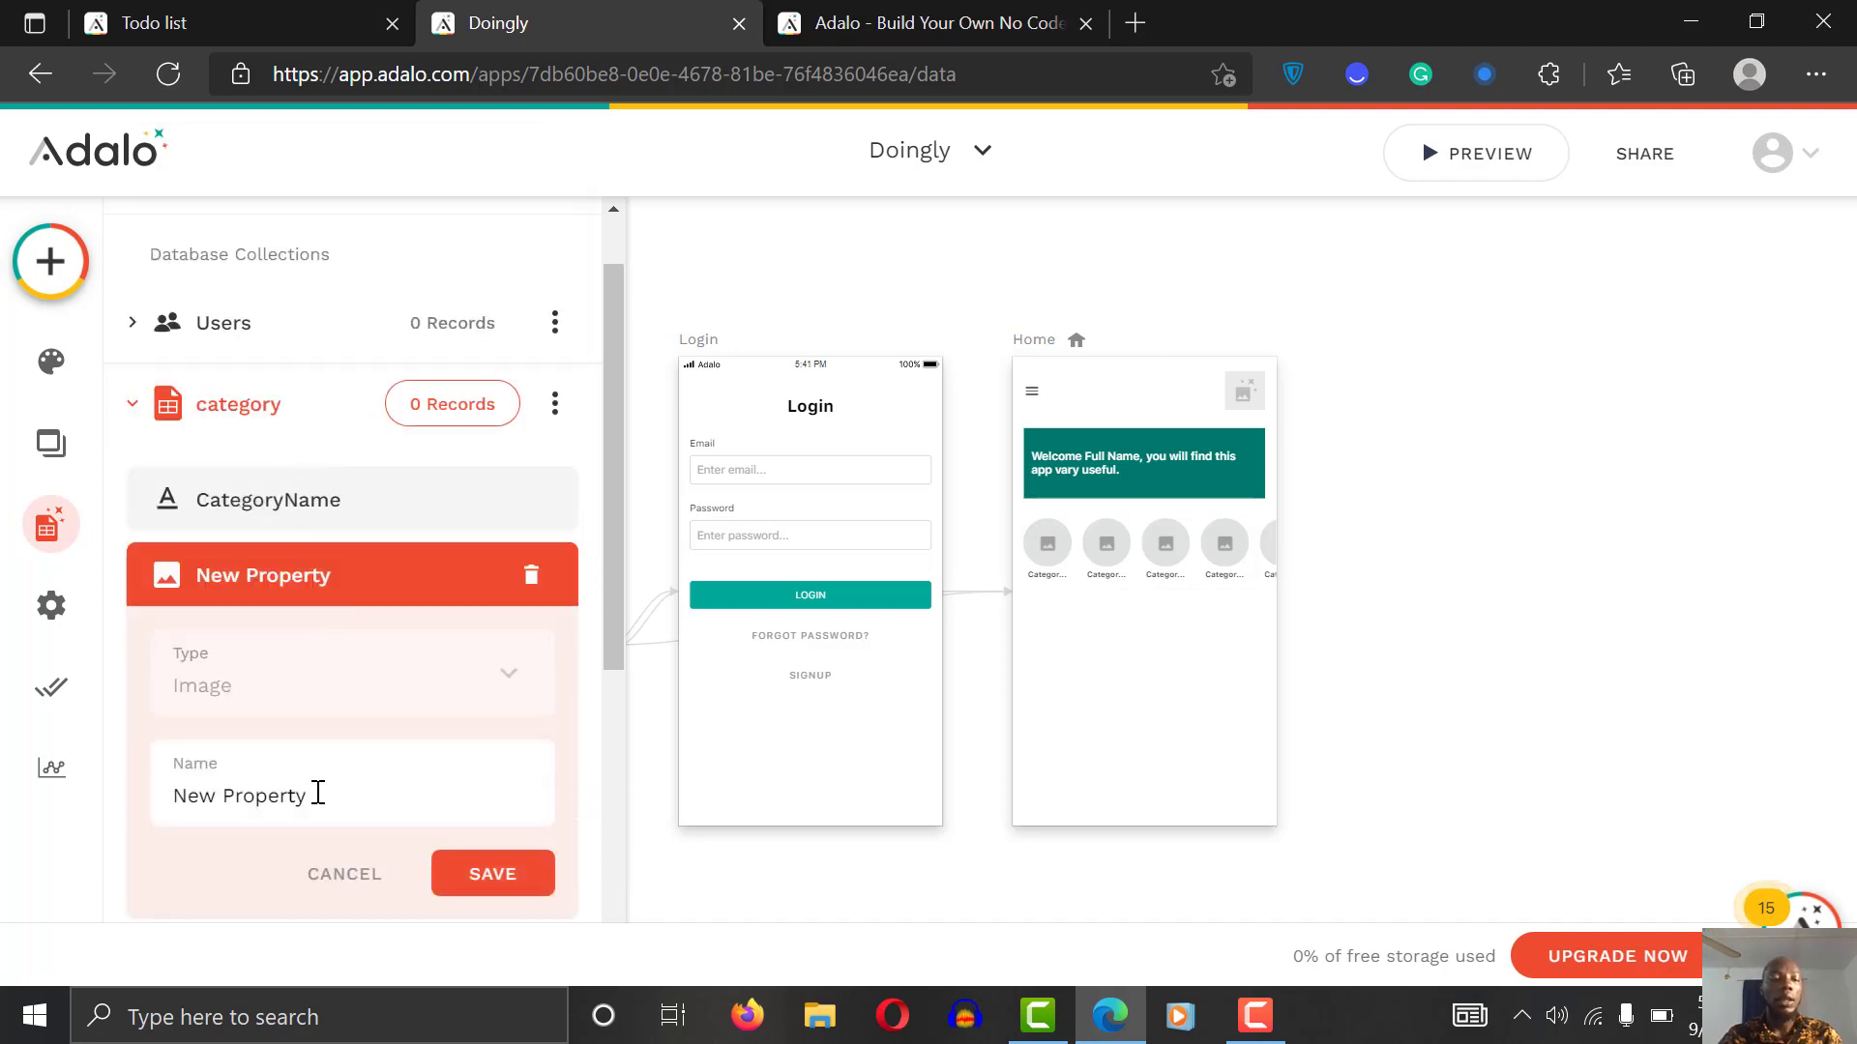
{"action": "triple_click", "coordinate": [318, 793]}
{"action": "type", "text": "Catego"}
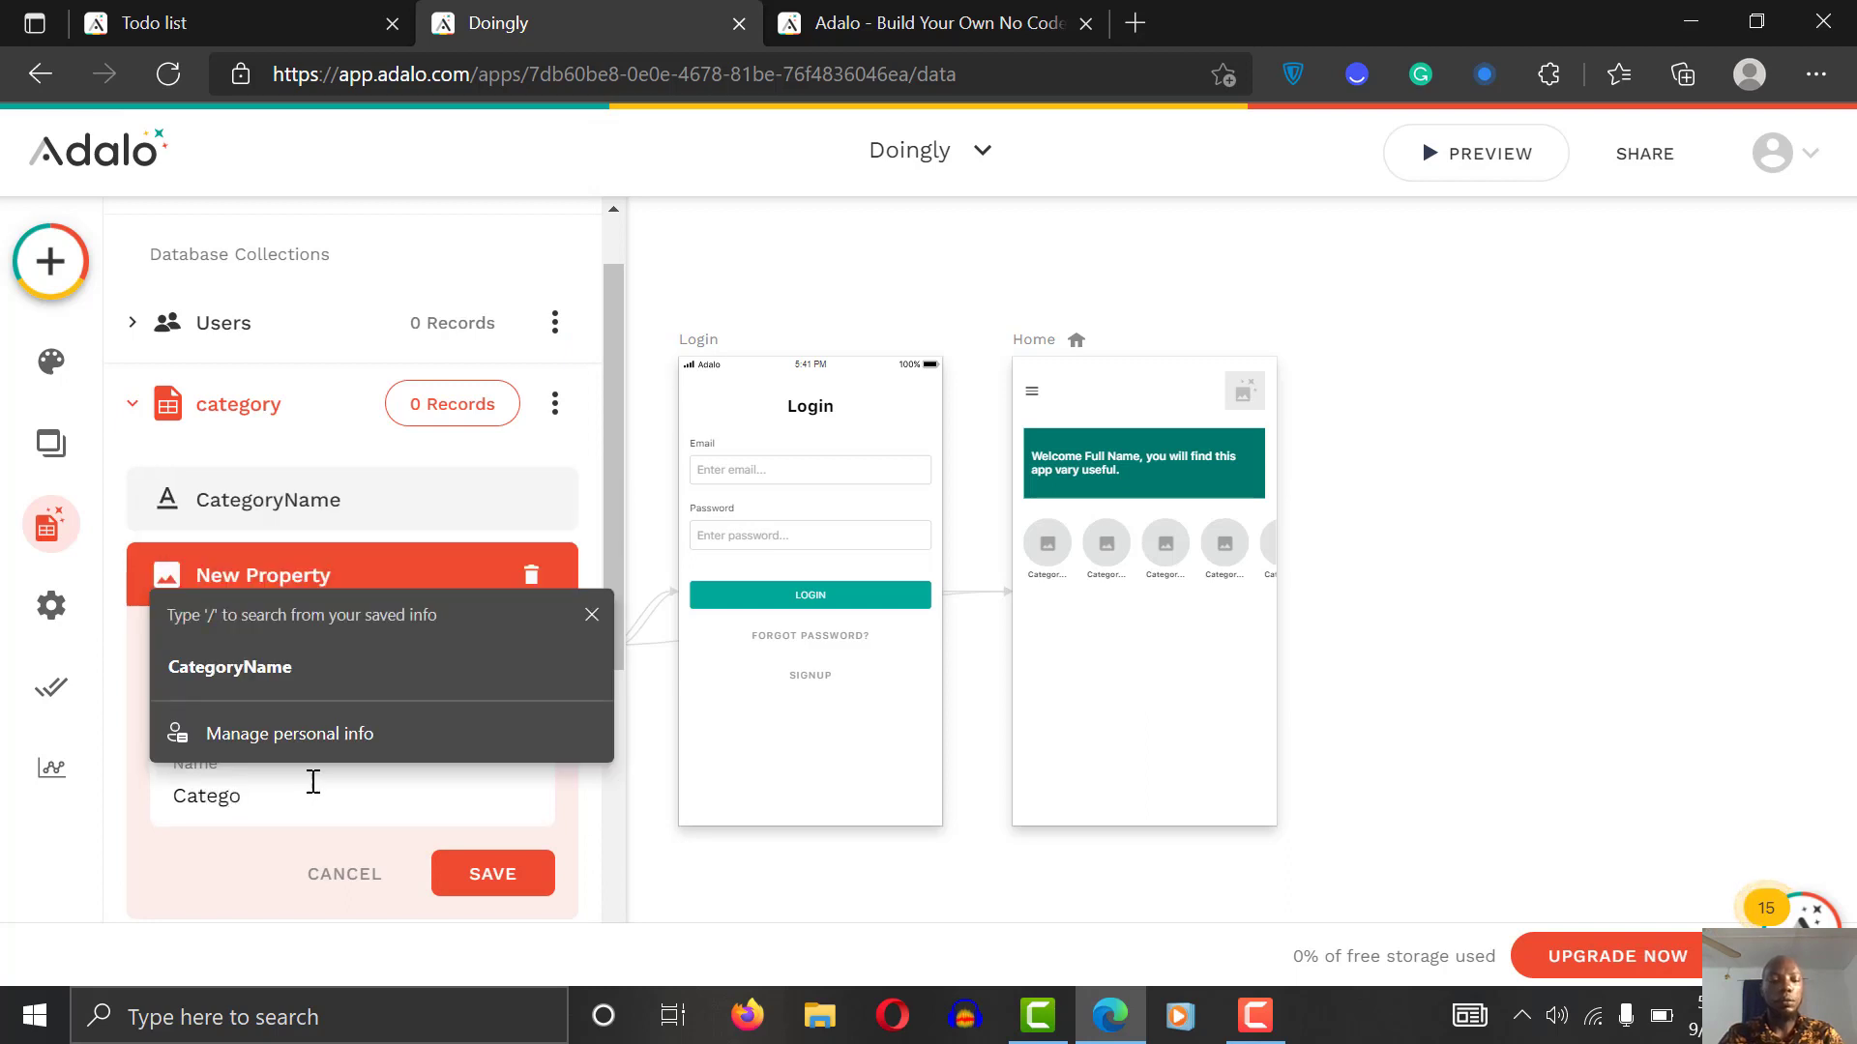
{"action": "type", "text": "ry_"}
{"action": "type", "text": "la"}
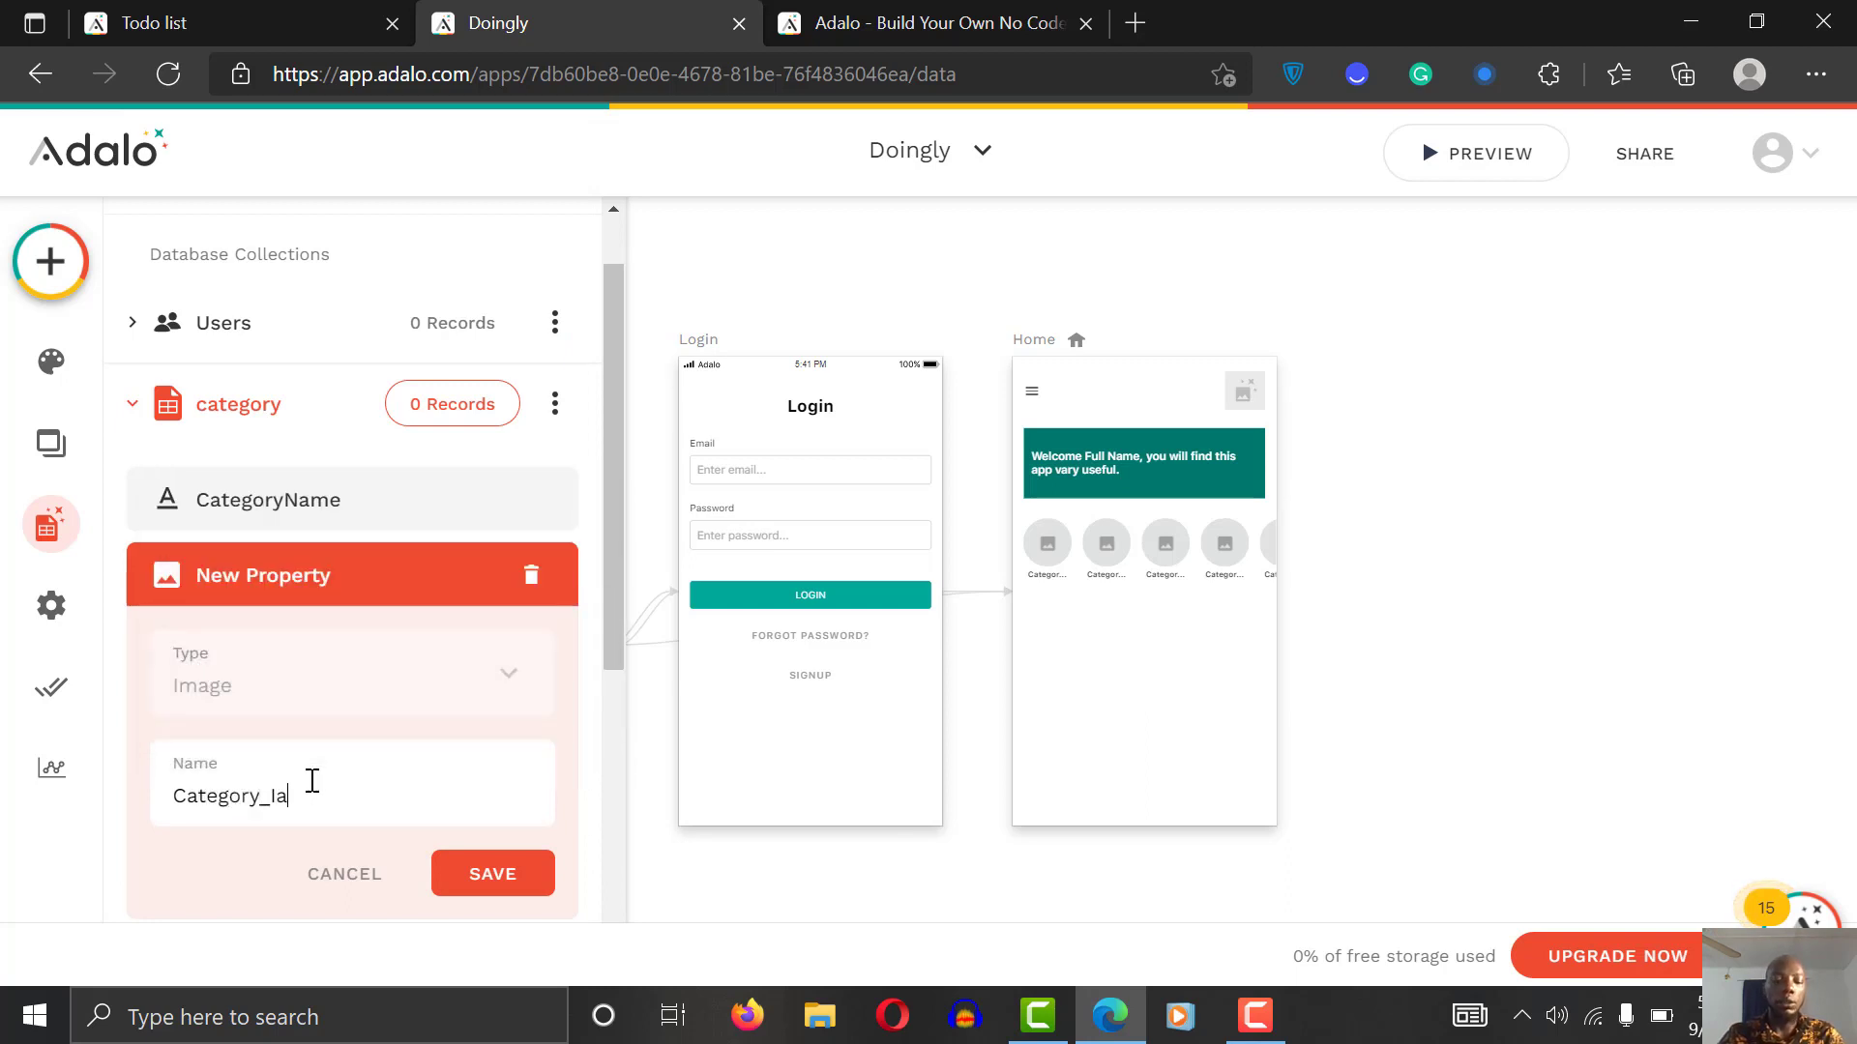
{"action": "type", "text": "age"}
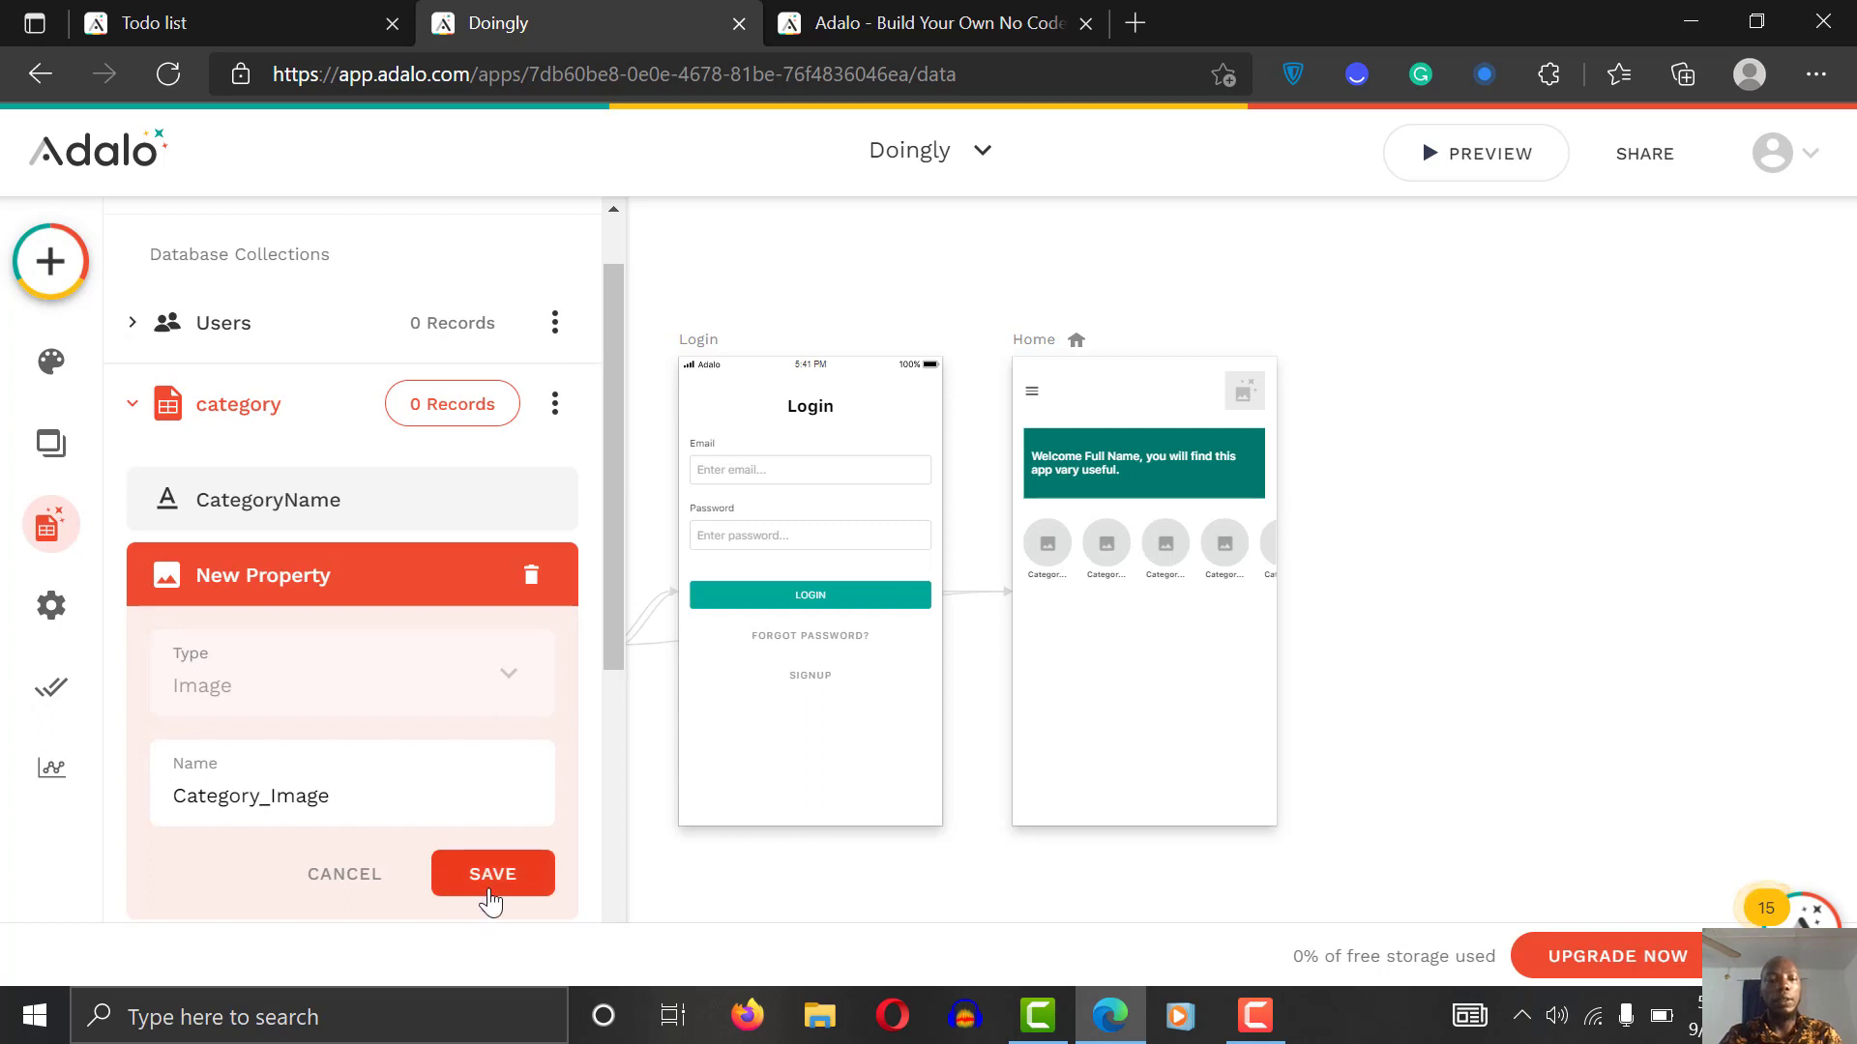
{"action": "left_click", "coordinate": [490, 896]}
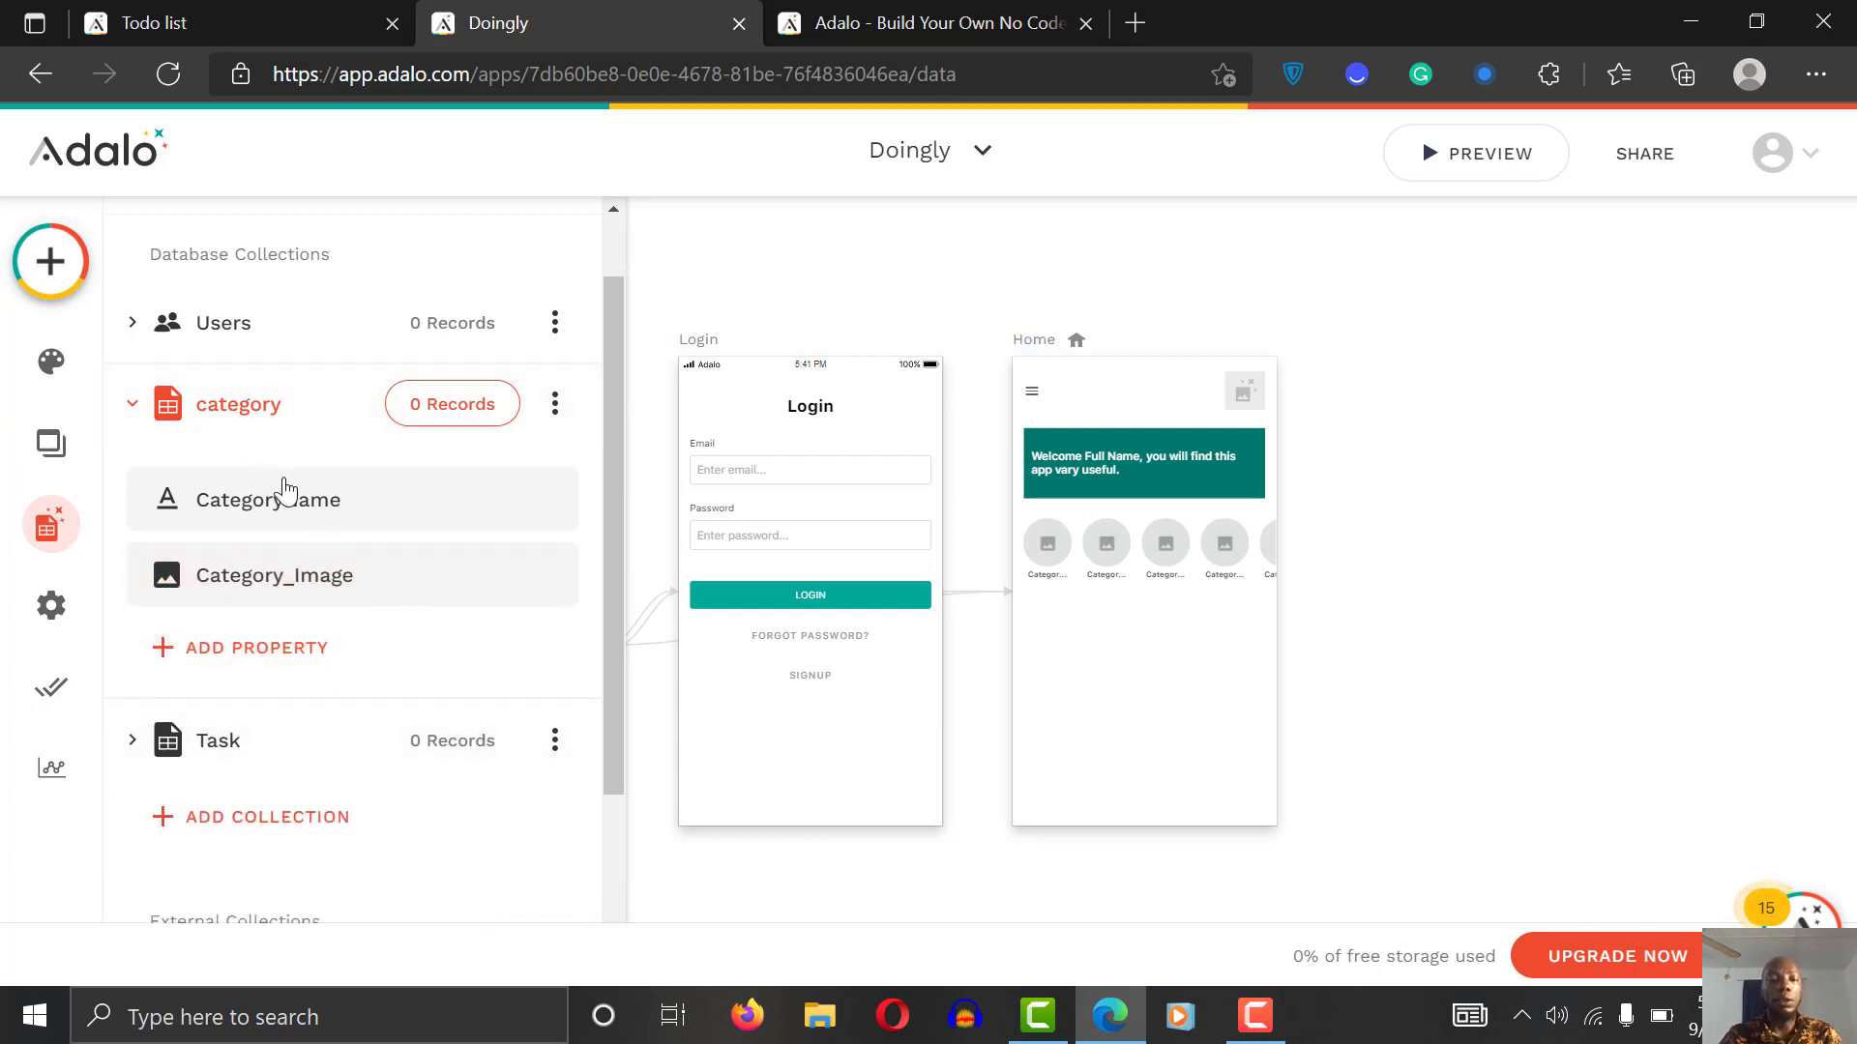
Step: Add a Home category record with the podcast icon image
{"action": "left_click", "coordinate": [468, 418]}
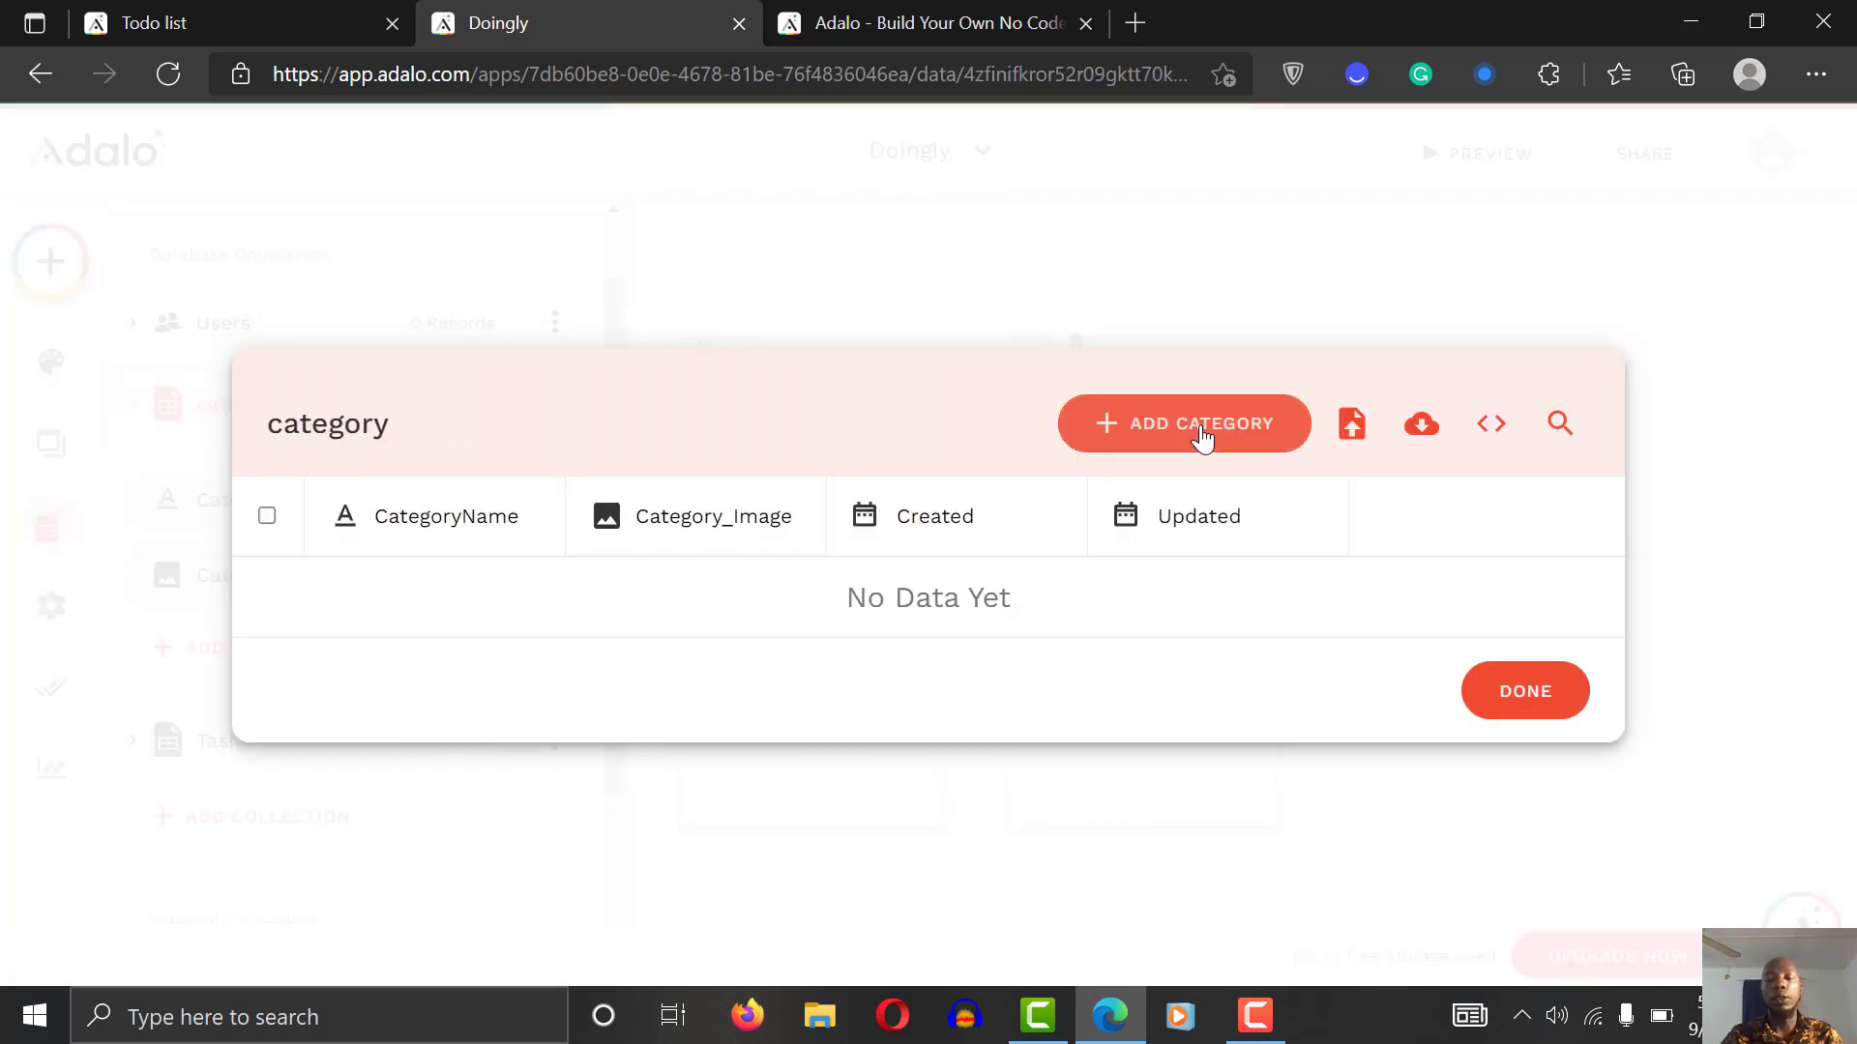
{"action": "left_click", "coordinate": [1215, 444]}
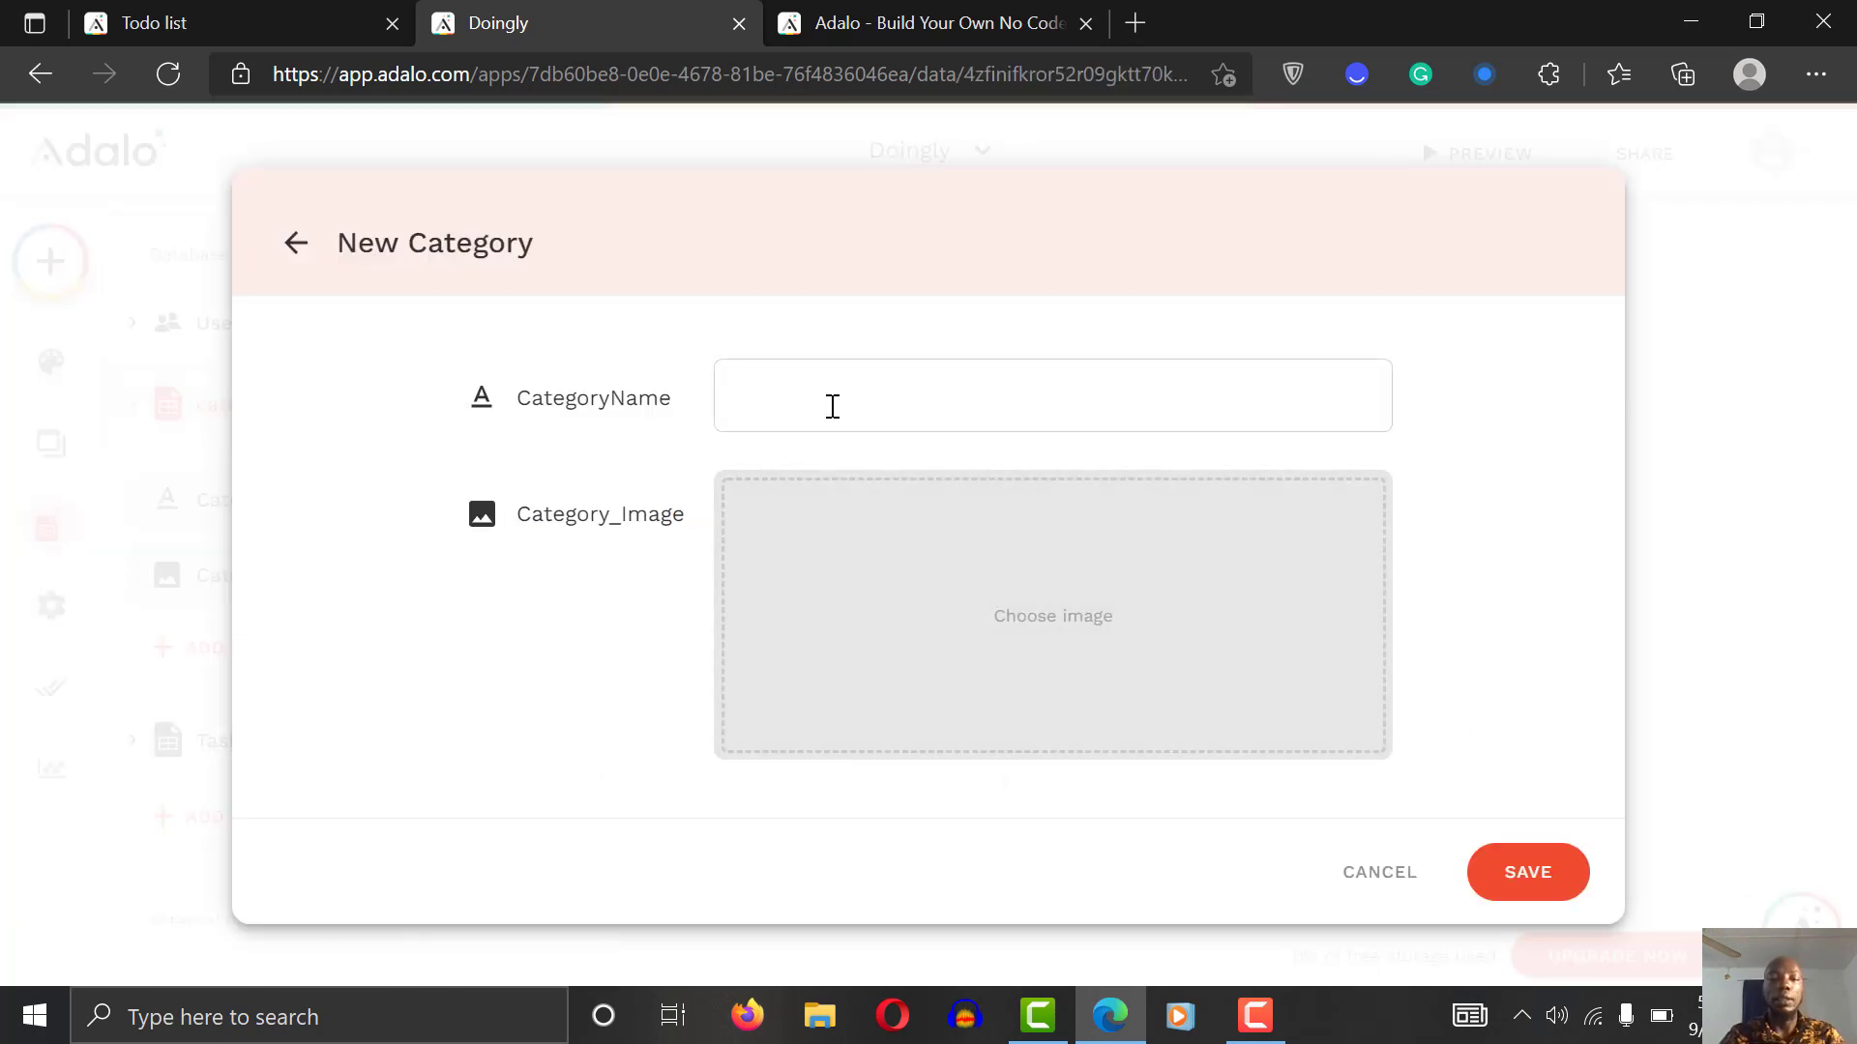
{"action": "type", "text": "Home"}
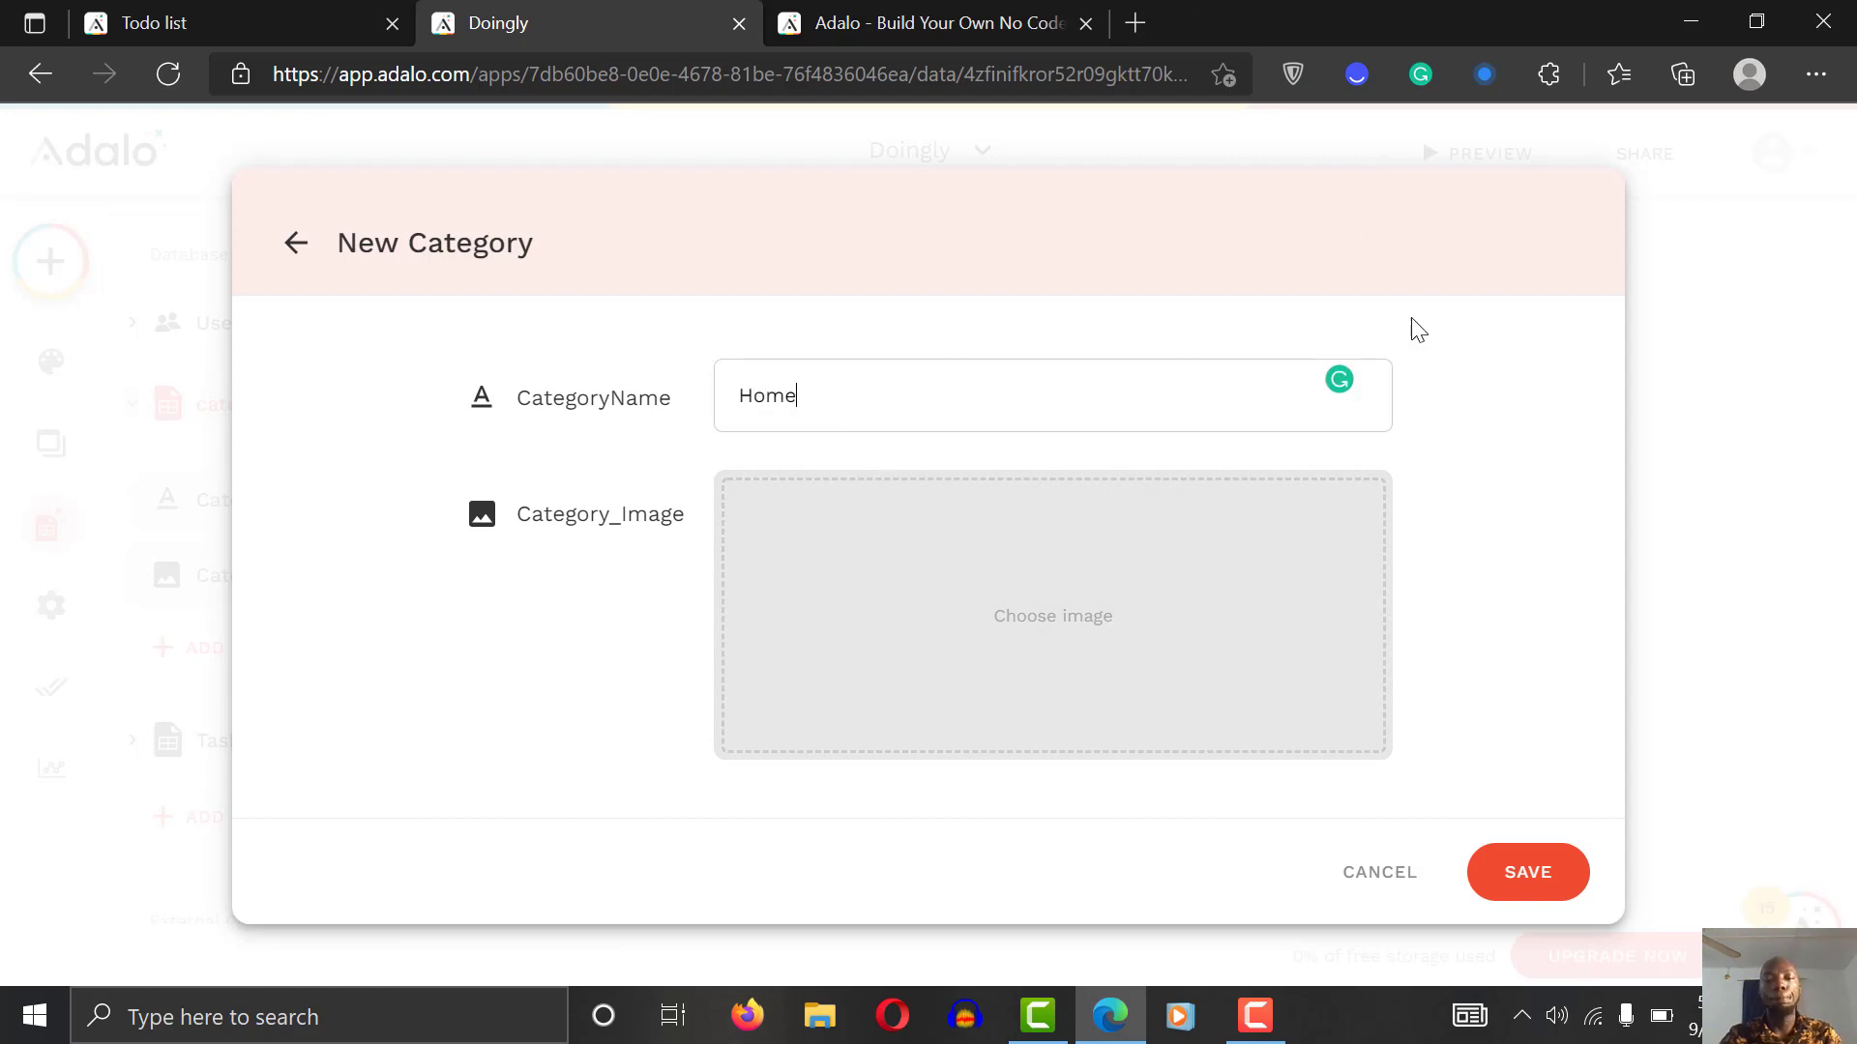
{"action": "left_click", "coordinate": [1067, 615]}
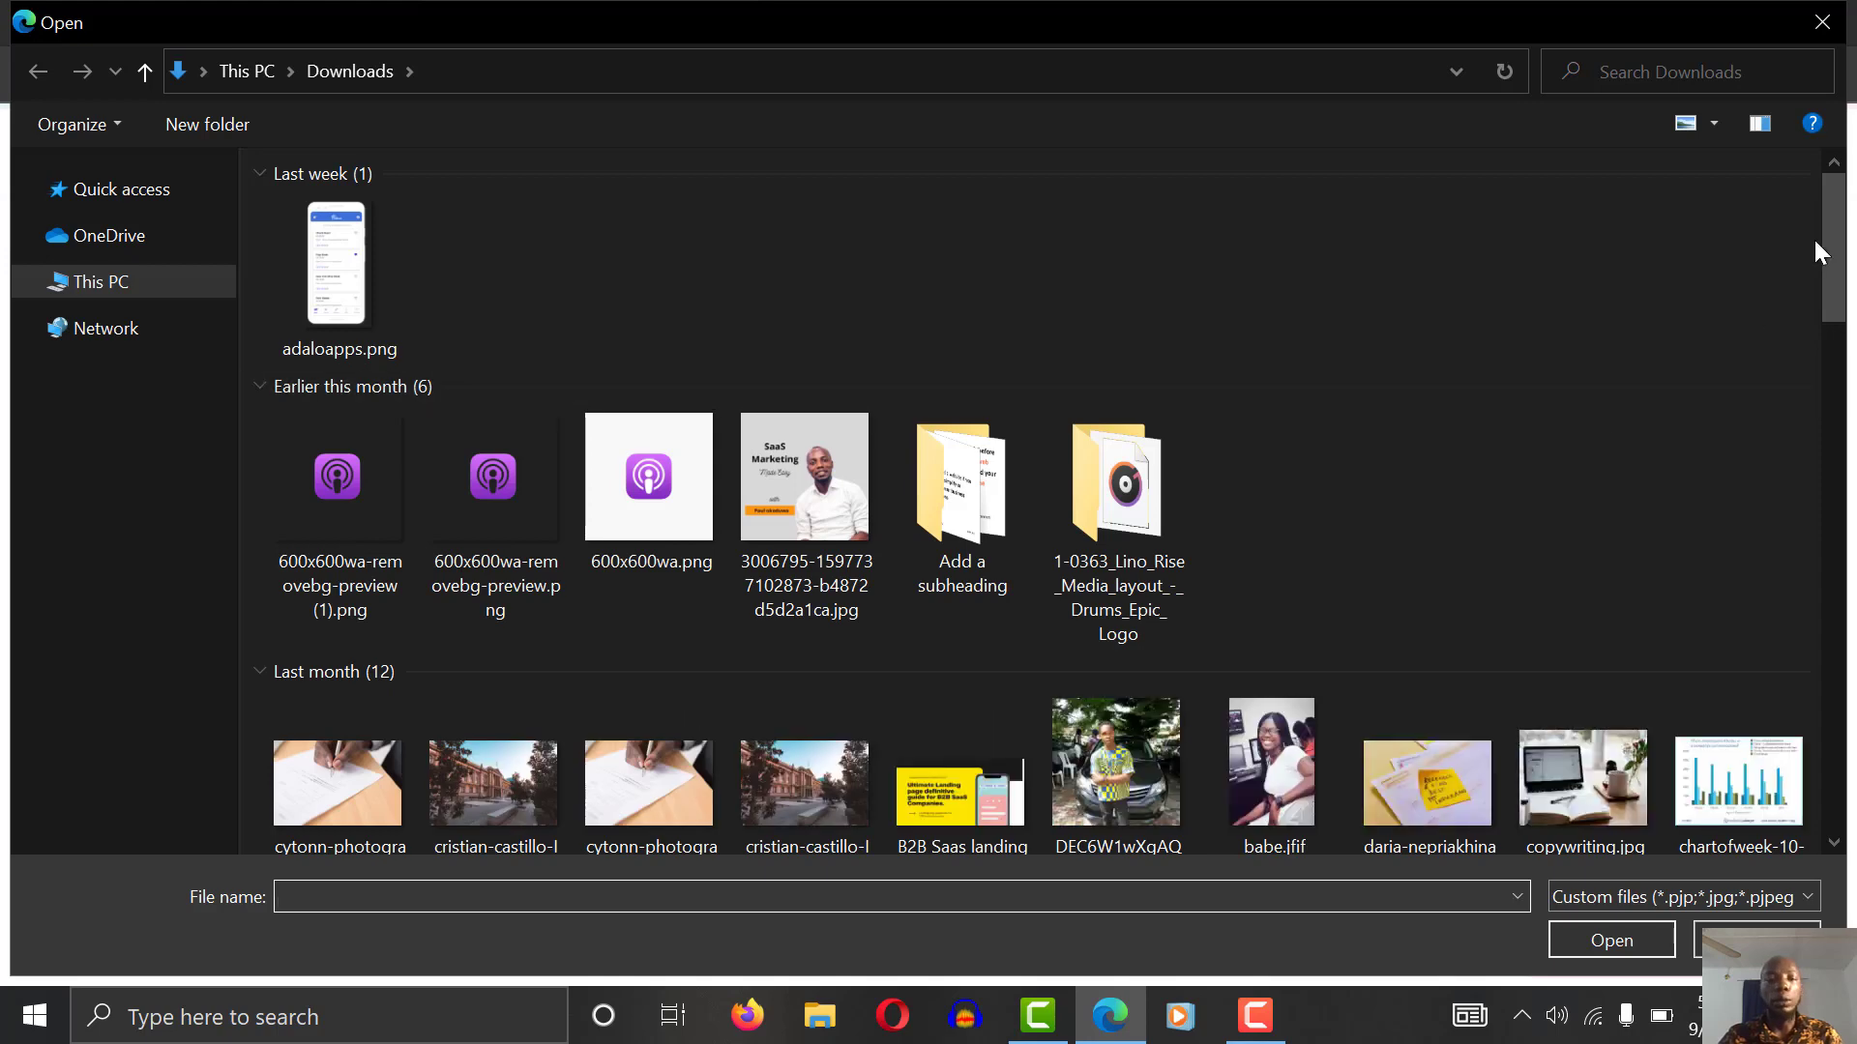
{"action": "left_click", "coordinate": [491, 489]}
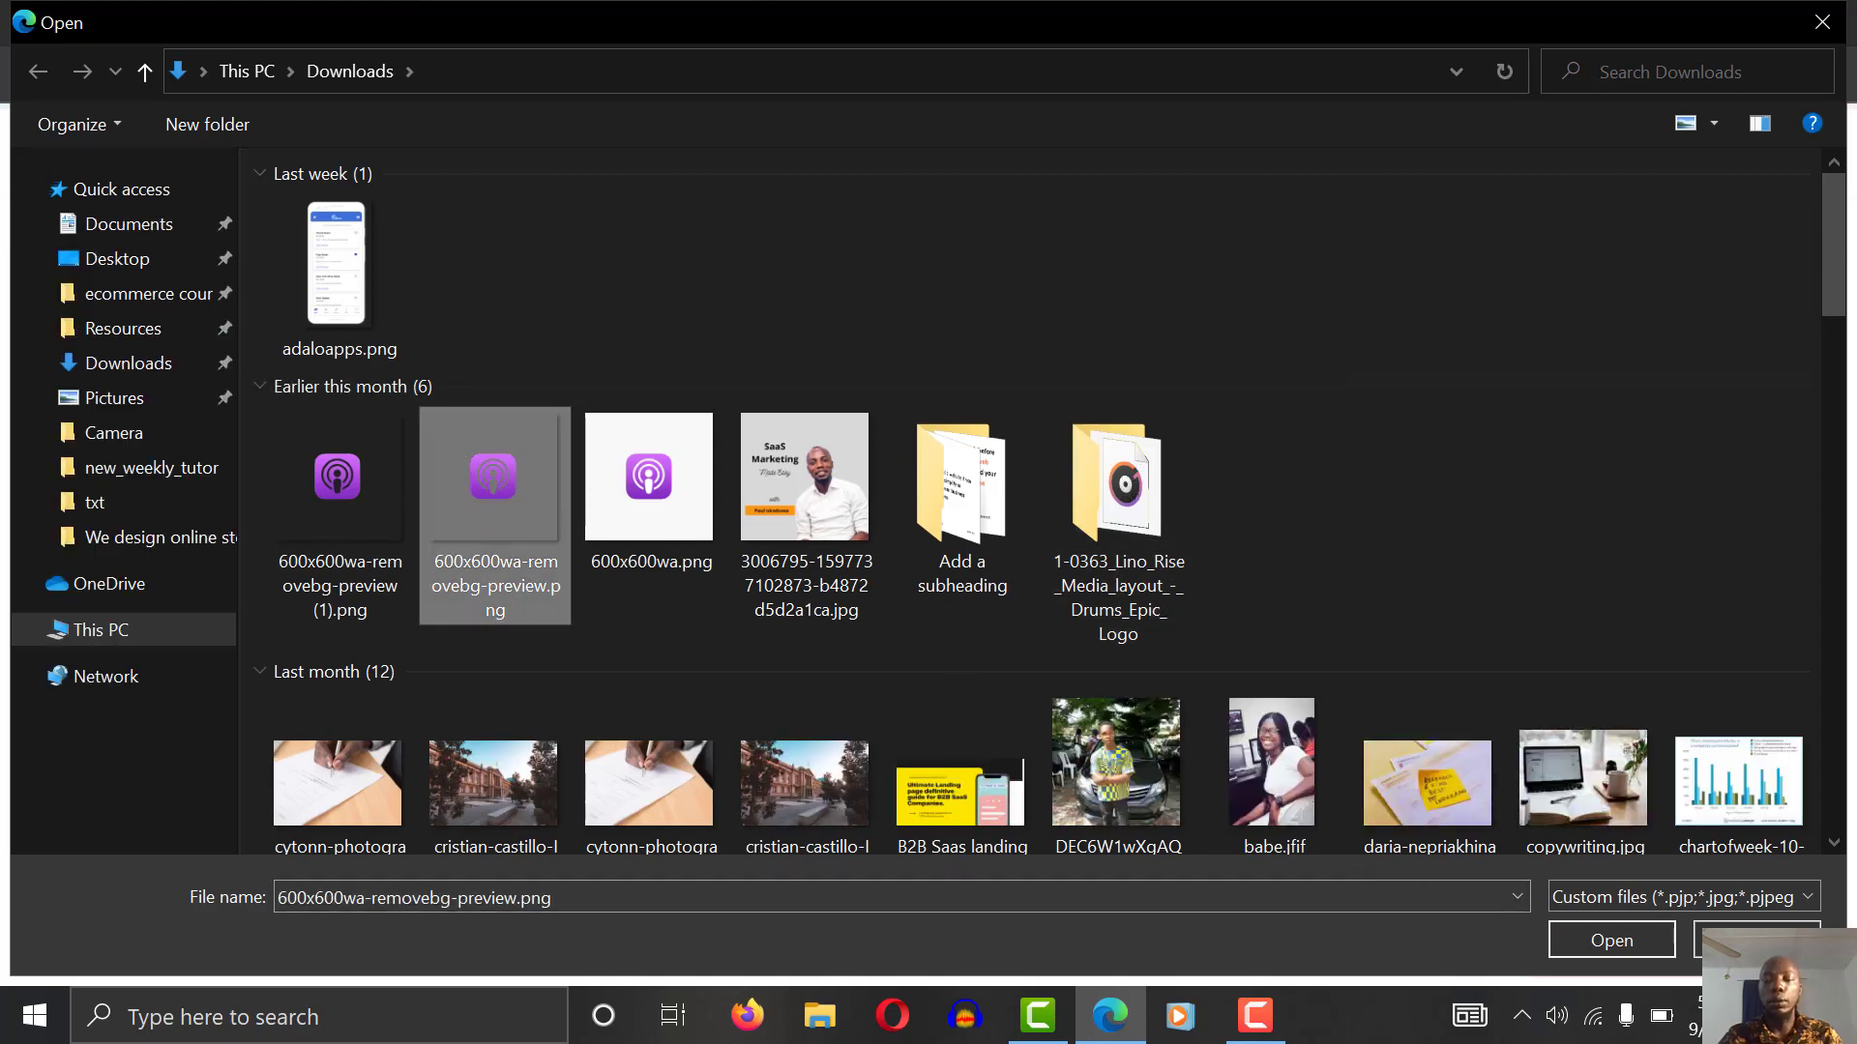
{"action": "left_click", "coordinate": [1611, 940]}
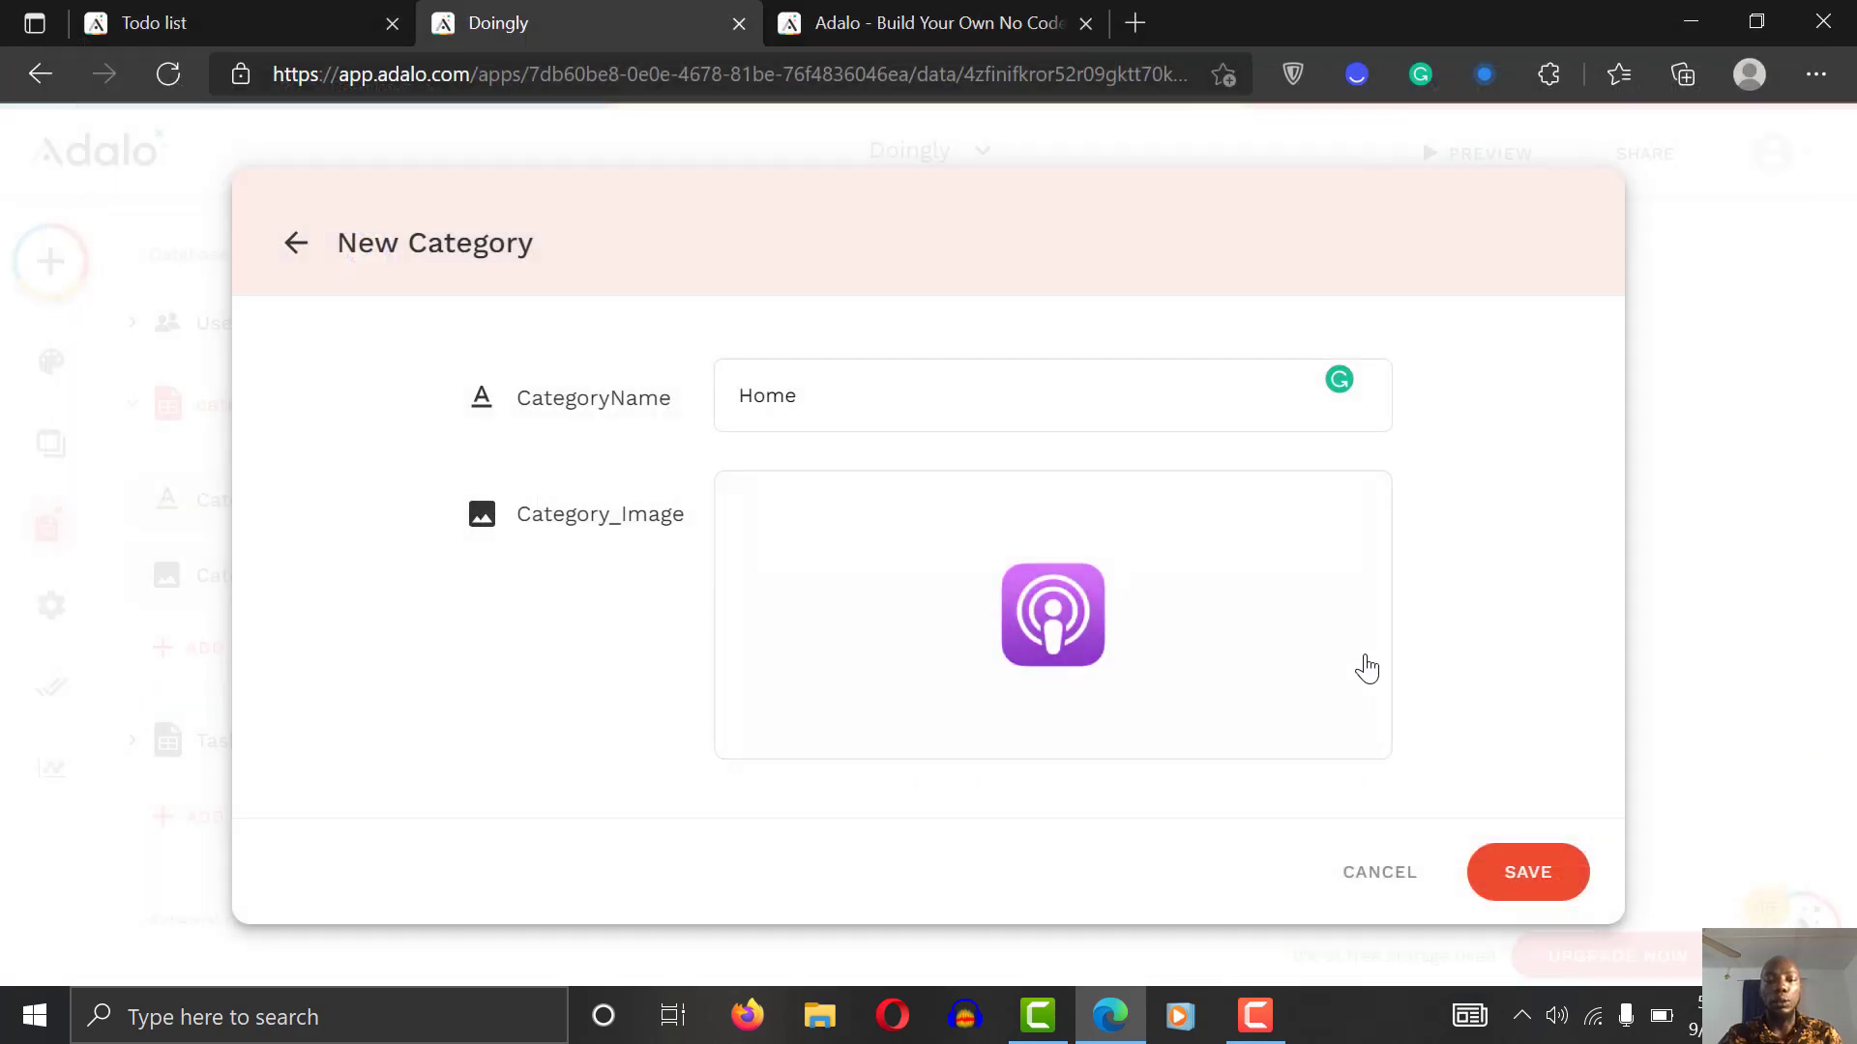
{"action": "left_click", "coordinate": [1539, 869]}
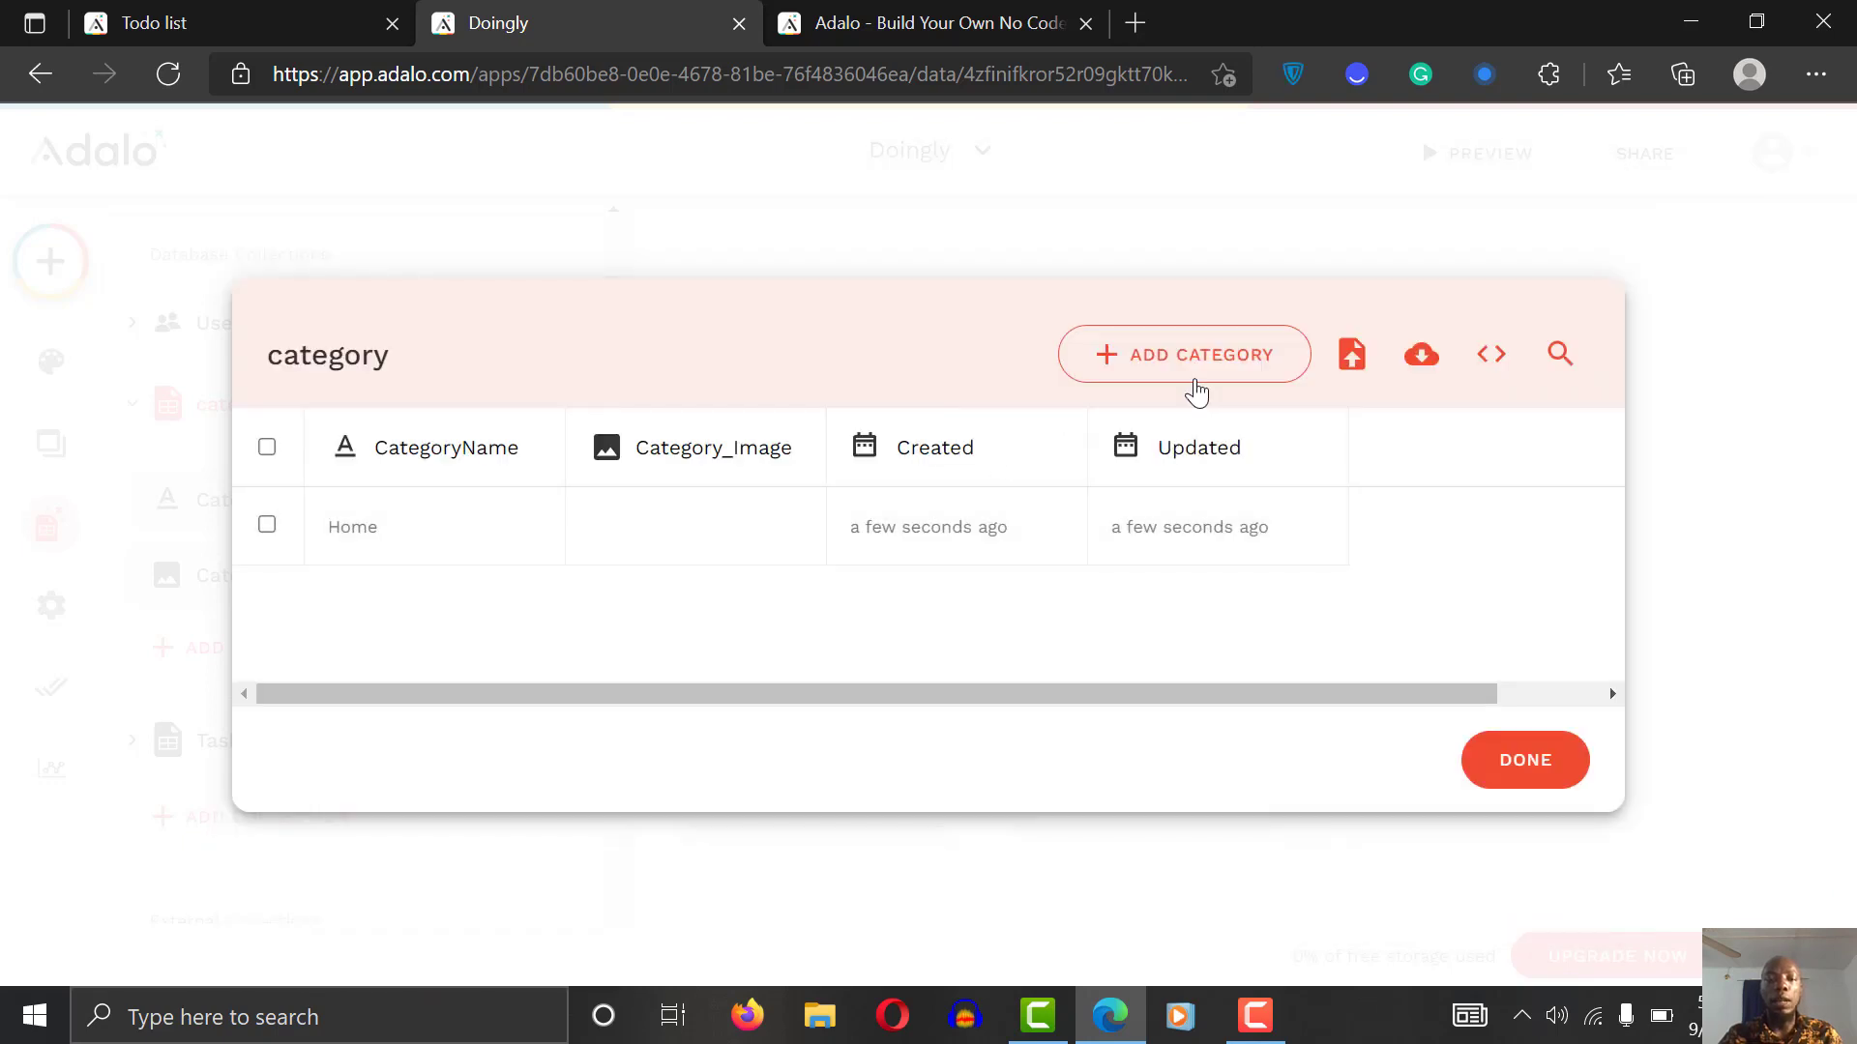
Step: Add a school category record with the ad design oneway-45.png image
{"action": "left_click", "coordinate": [1199, 368]}
{"action": "left_click", "coordinate": [900, 384]}
{"action": "type", "text": "school"}
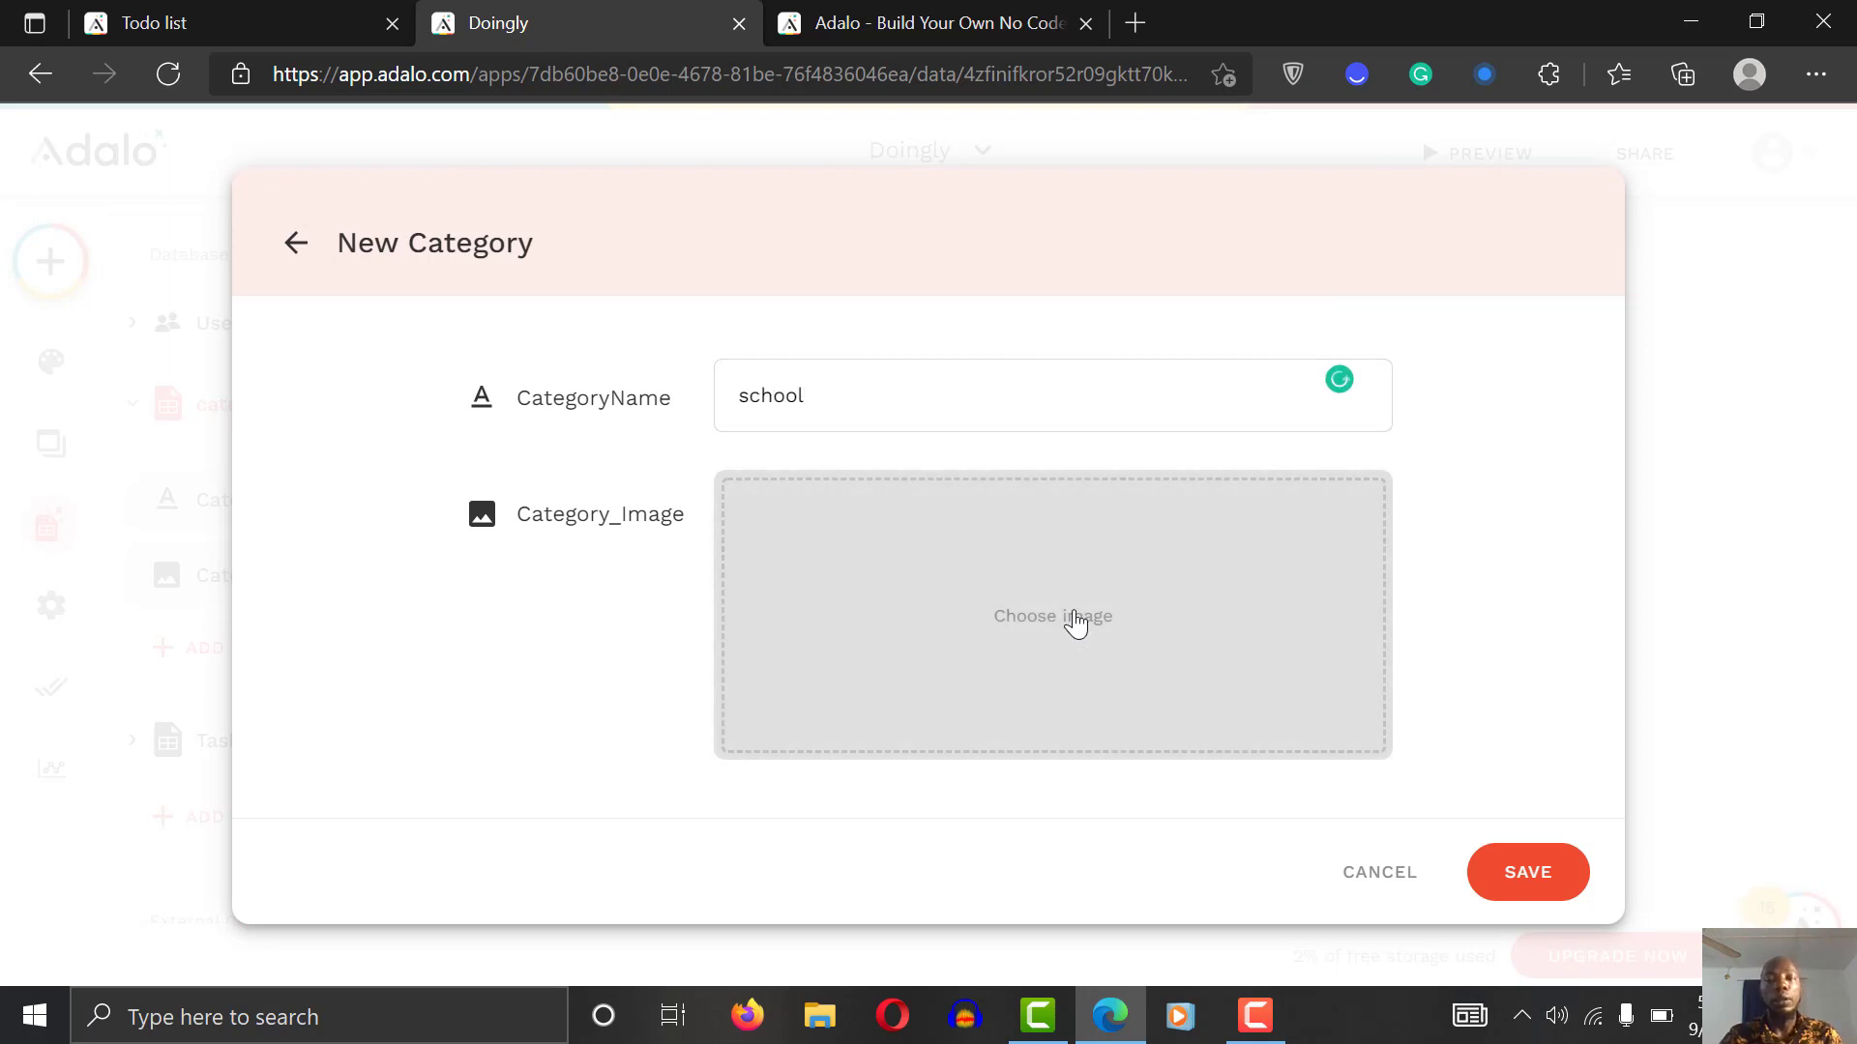
{"action": "left_click", "coordinate": [1076, 622]}
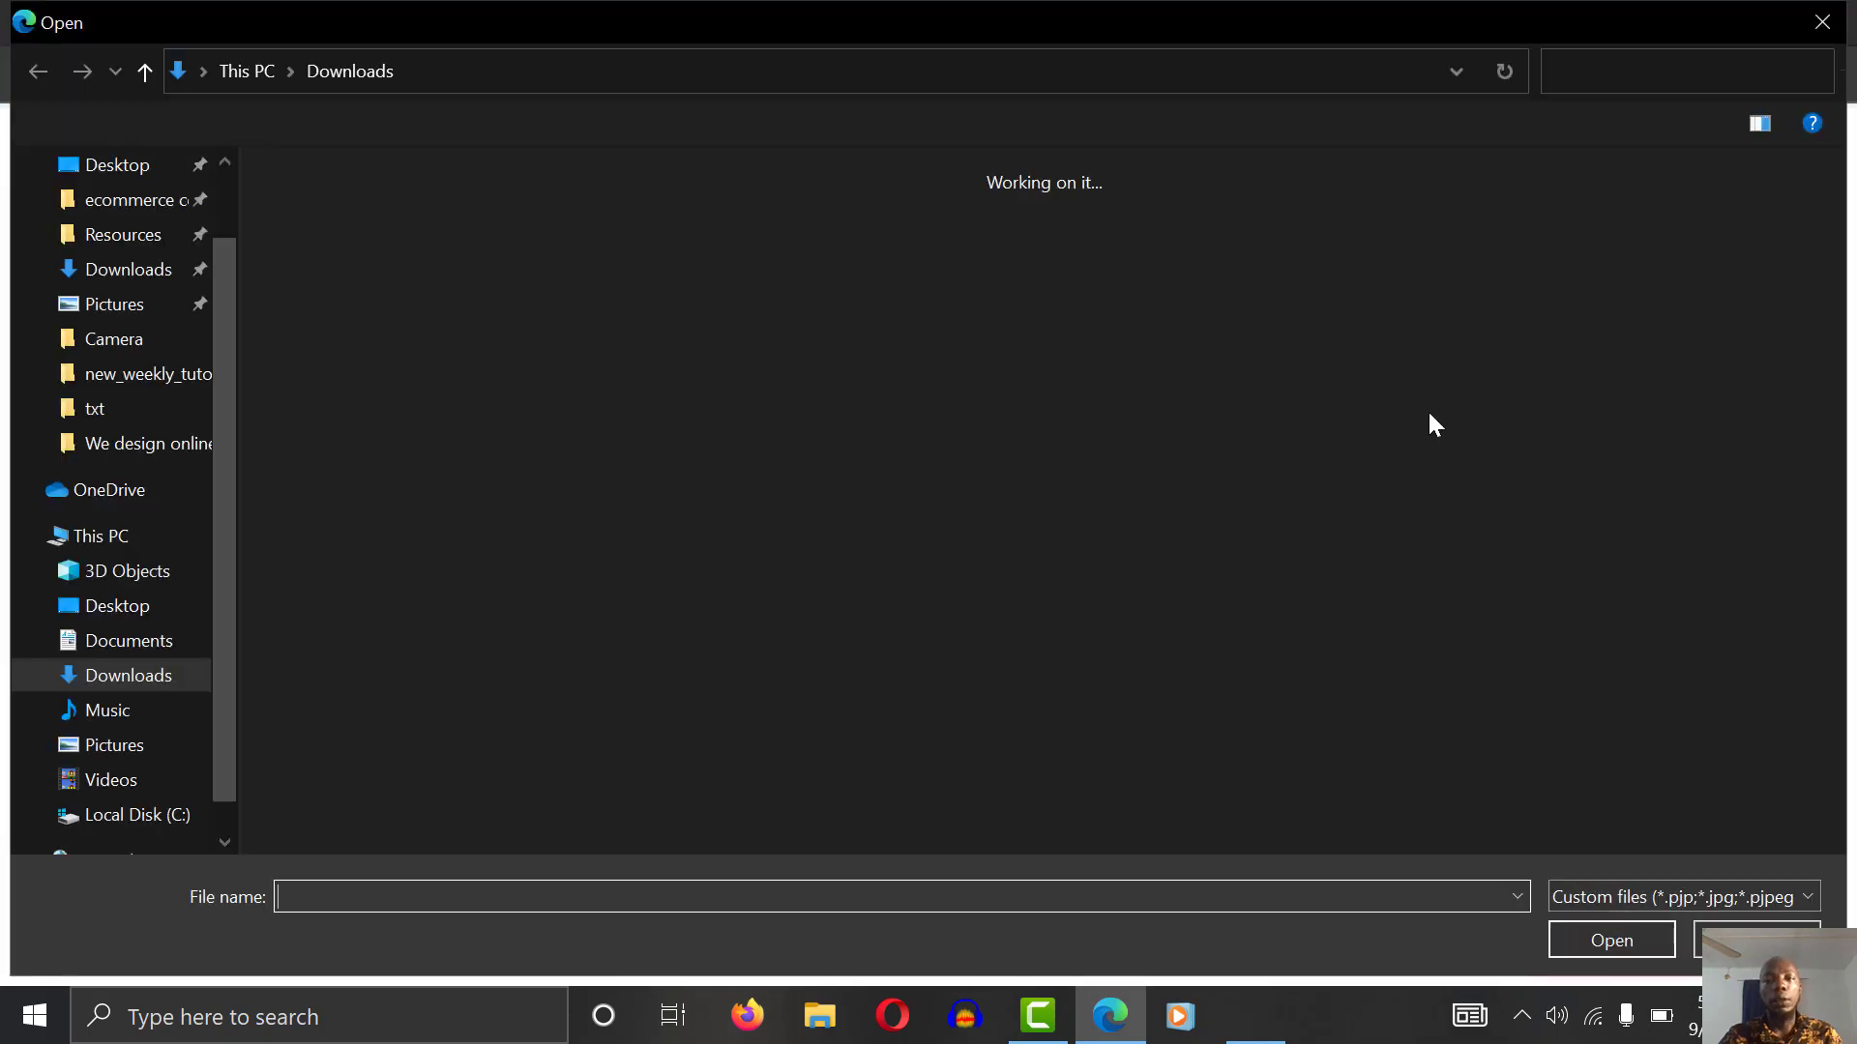
{"action": "left_click_drag", "start_coordinate": [1835, 187], "coordinate": [1842, 454]}
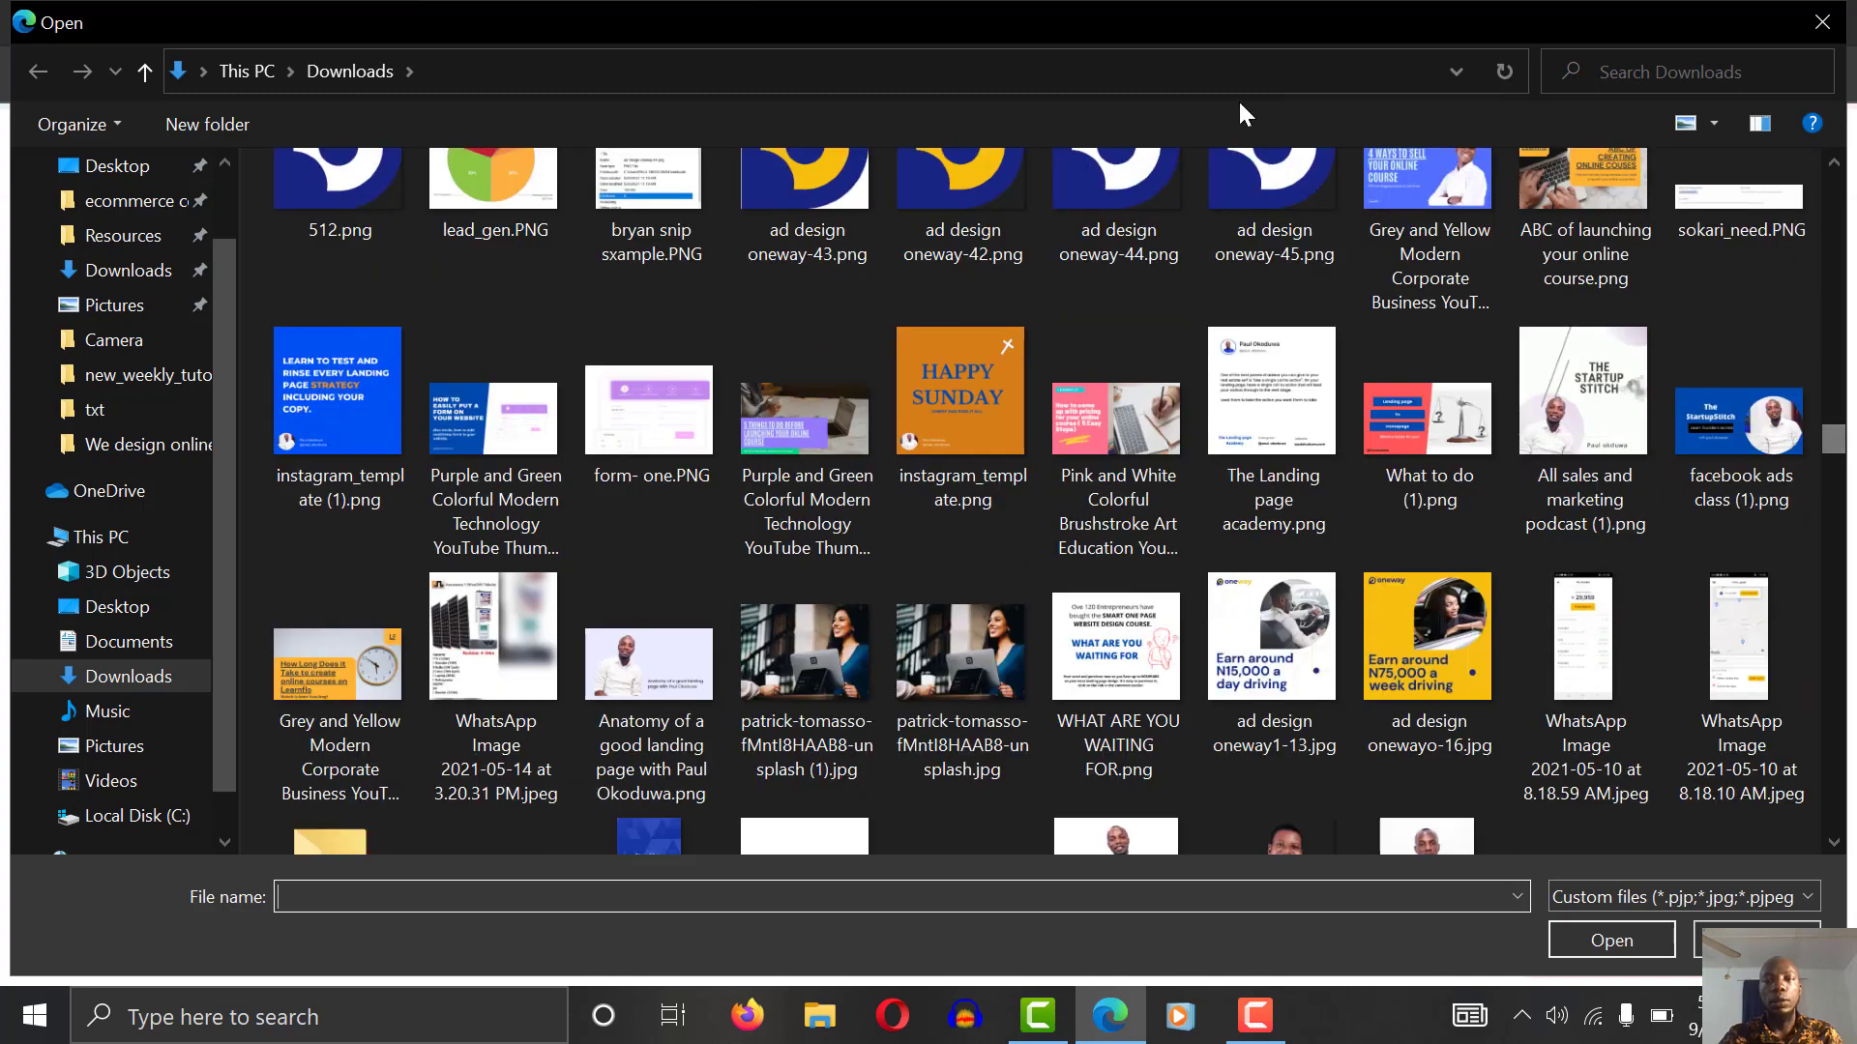
{"action": "left_click", "coordinate": [1280, 199]}
{"action": "left_click", "coordinate": [1651, 937]}
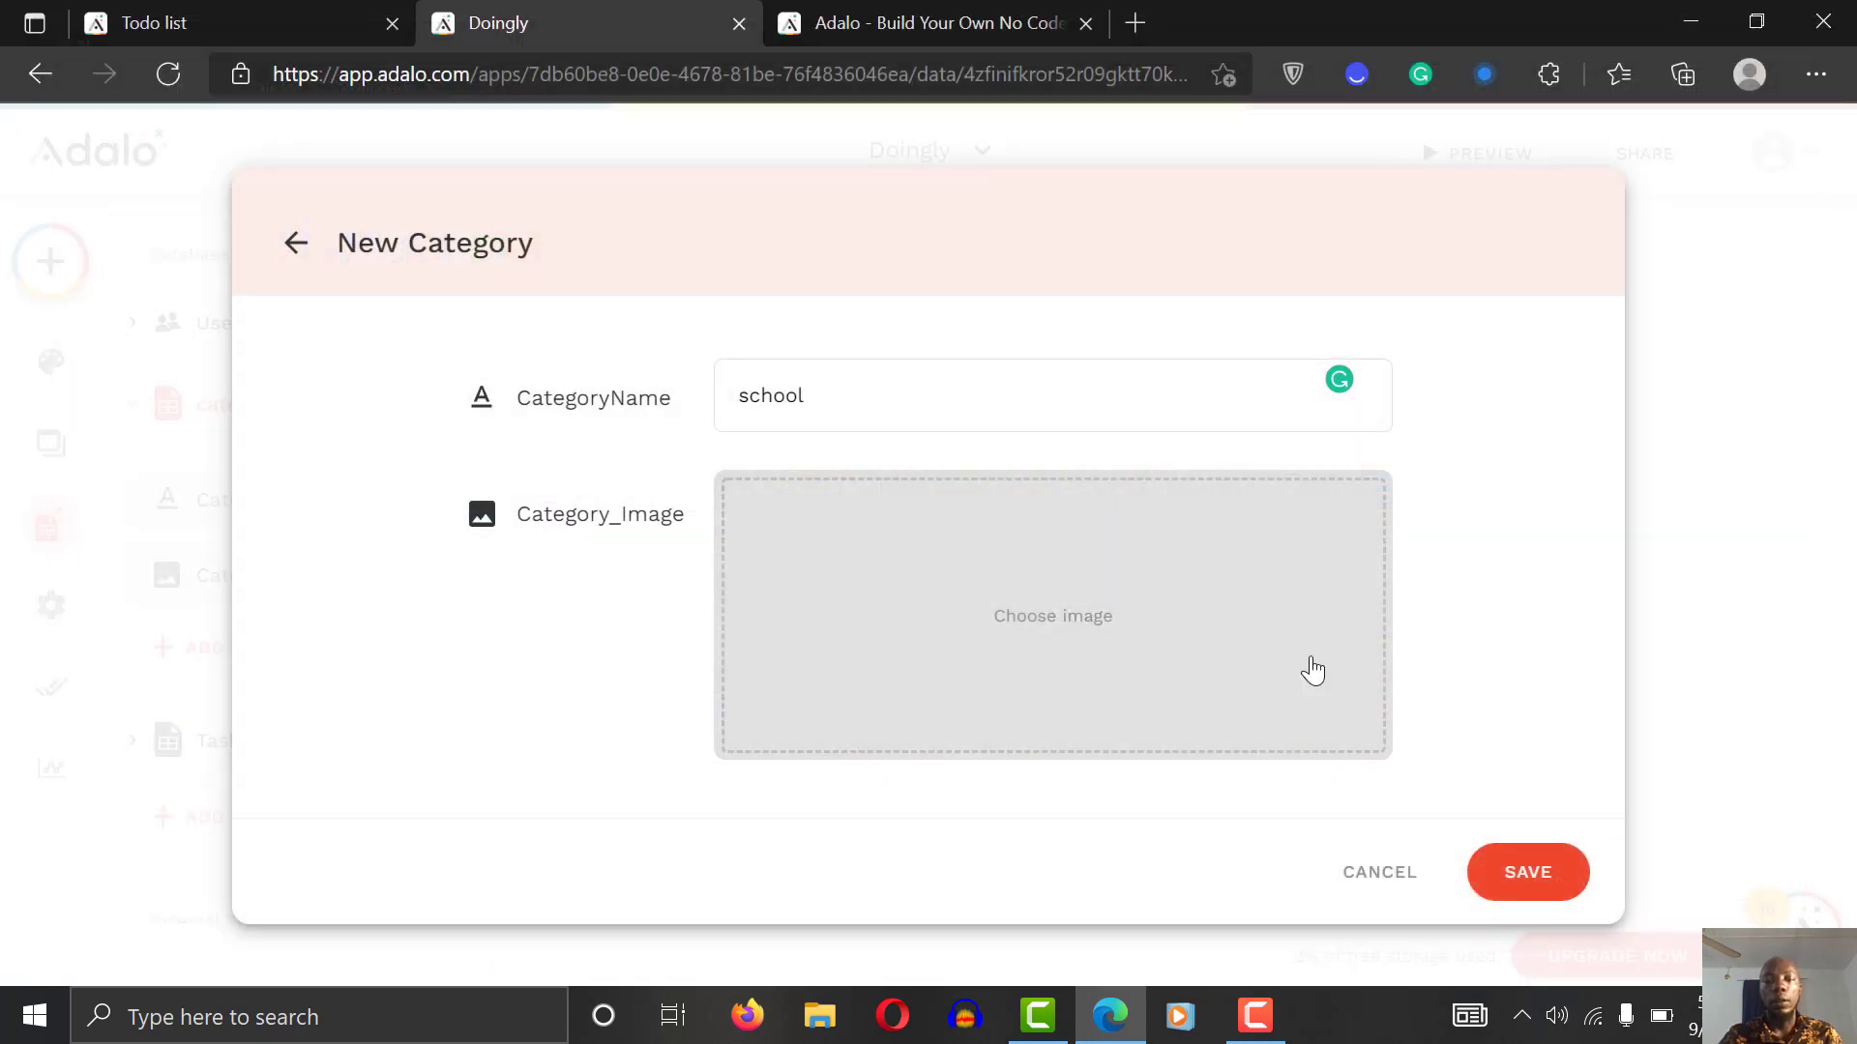
{"action": "left_click", "coordinate": [1537, 876]}
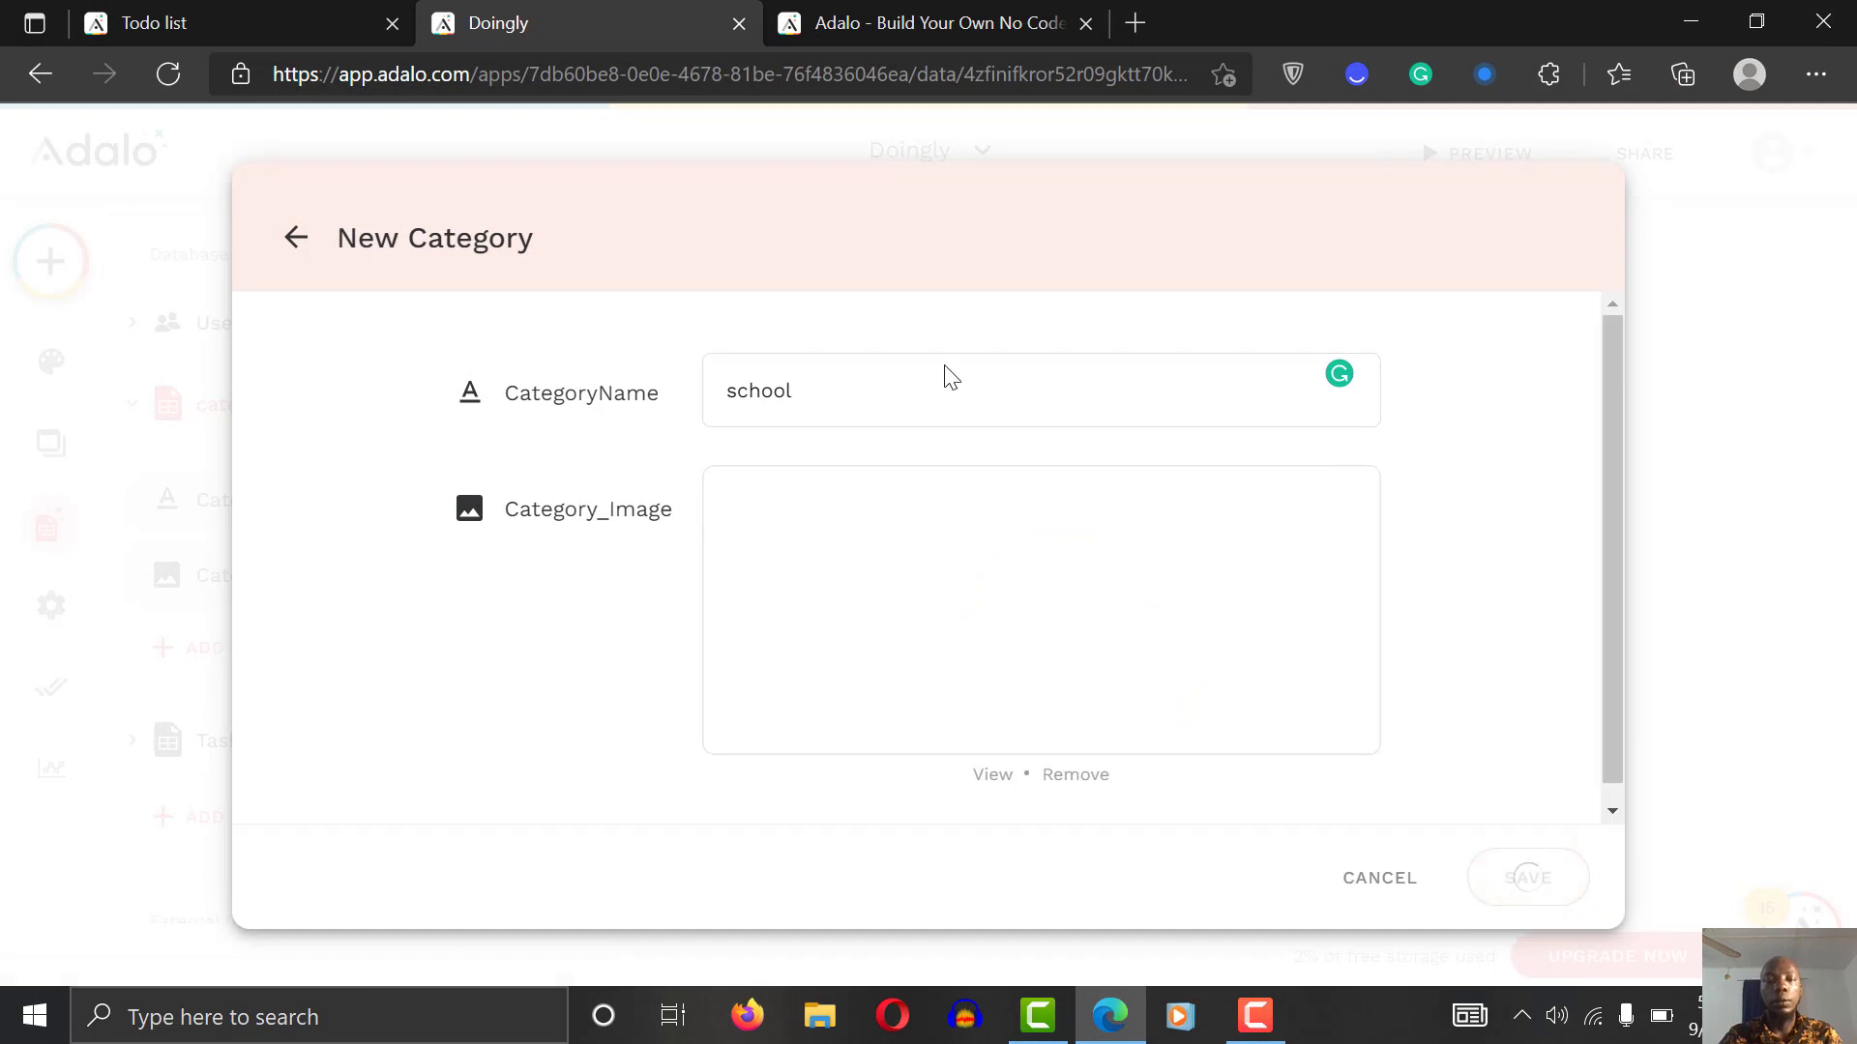
Step: Add a work category record with the icons8-work-authorisation-96.png icon
{"action": "left_click", "coordinate": [1182, 317]}
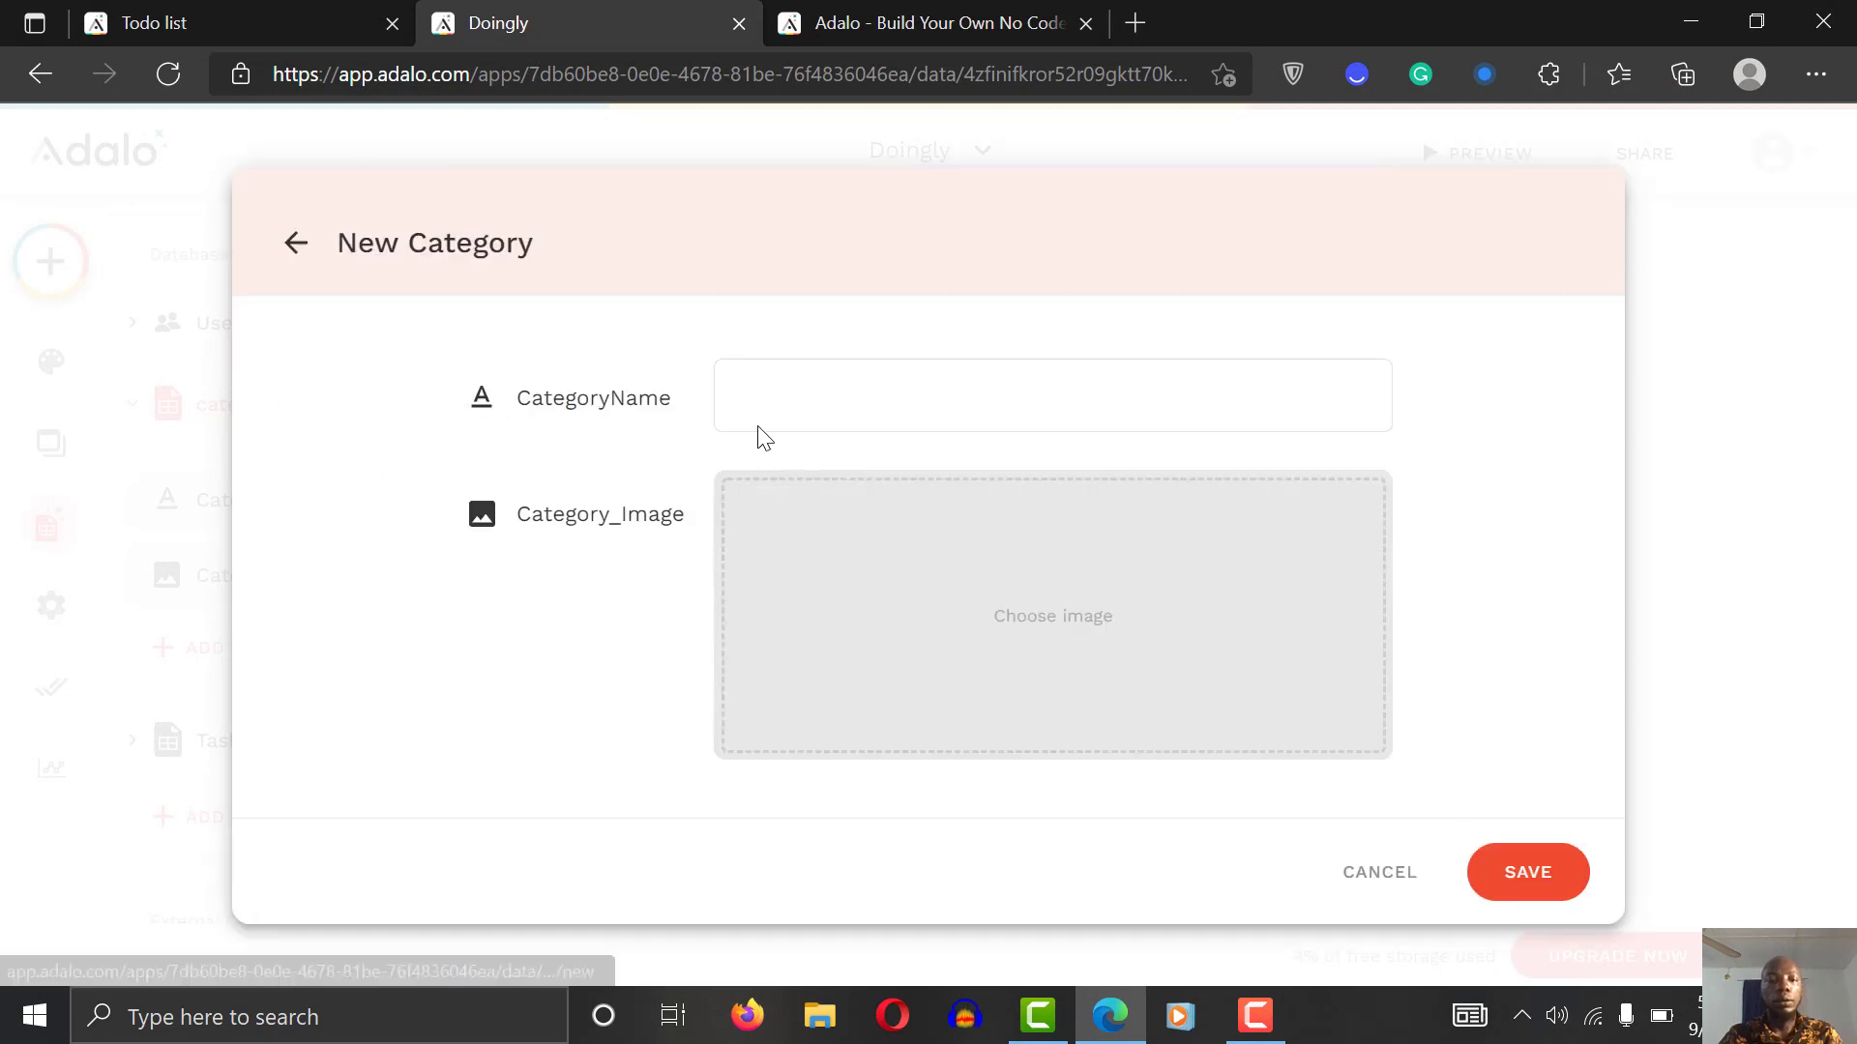
{"action": "left_click", "coordinate": [771, 396]}
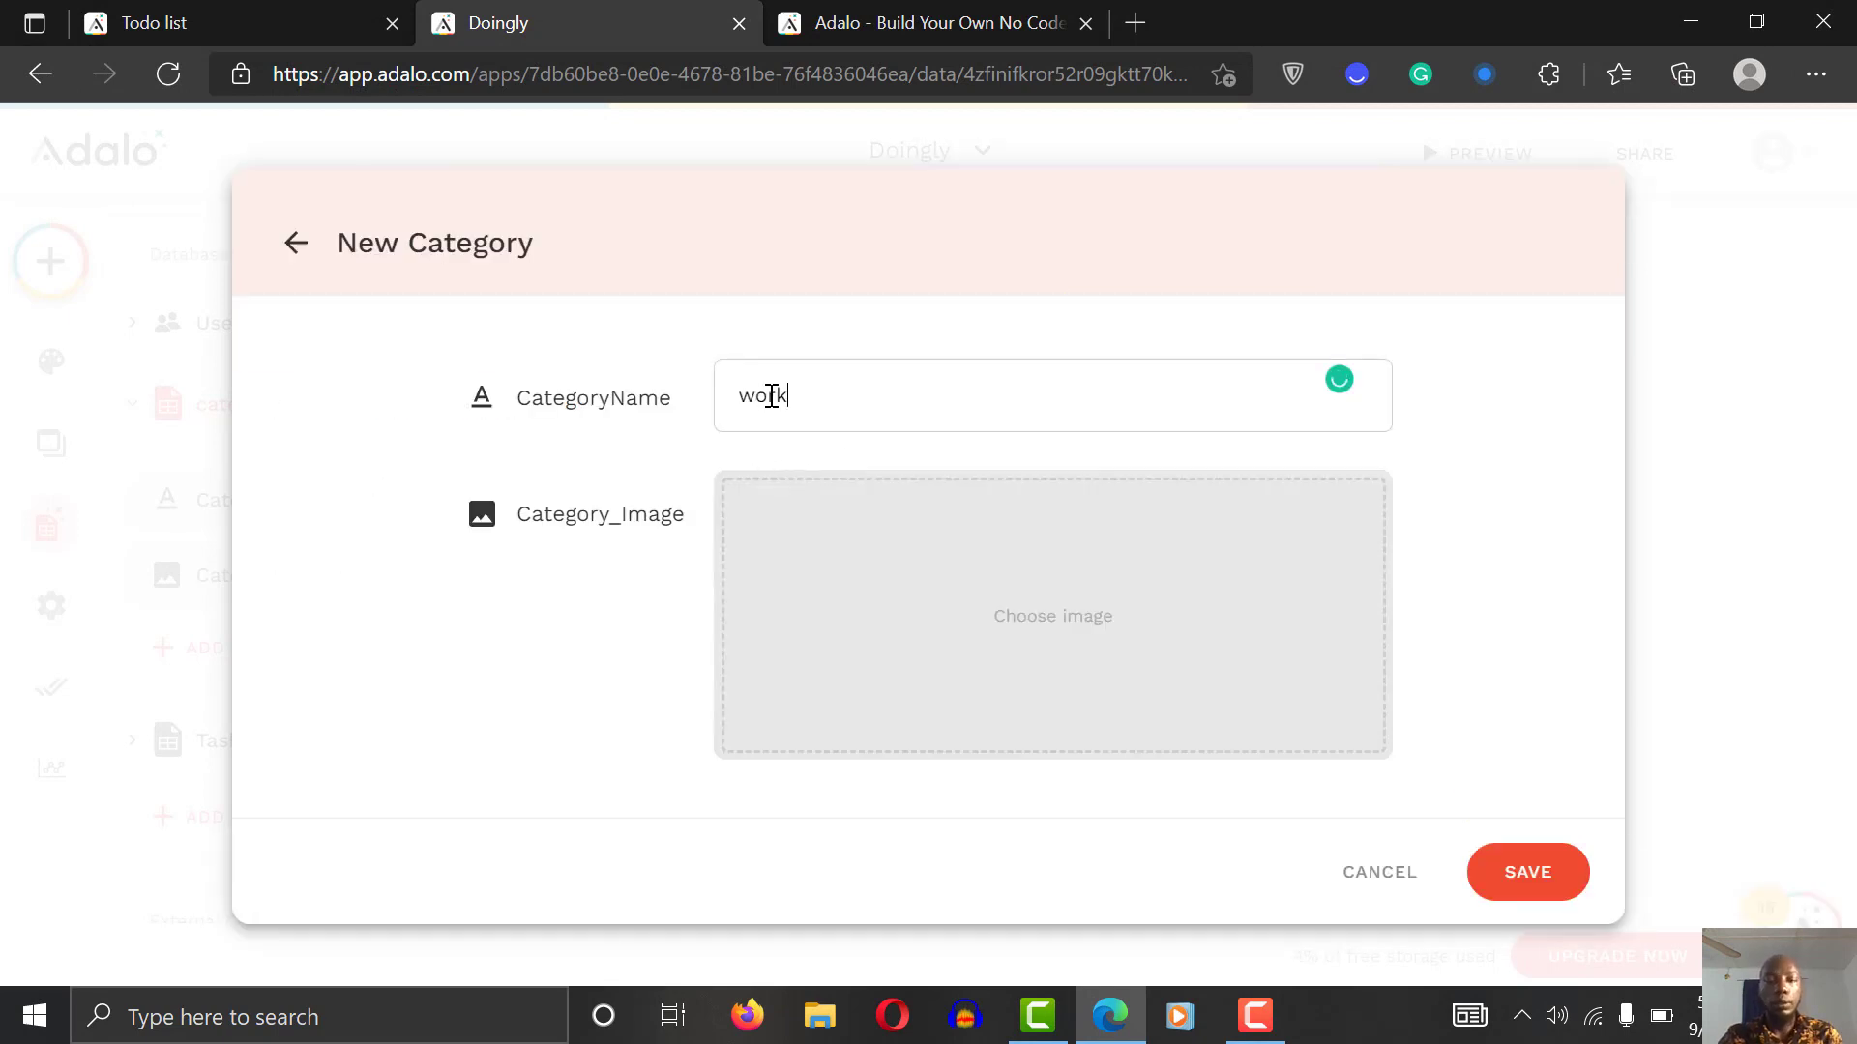
{"action": "left_click", "coordinate": [1122, 619]}
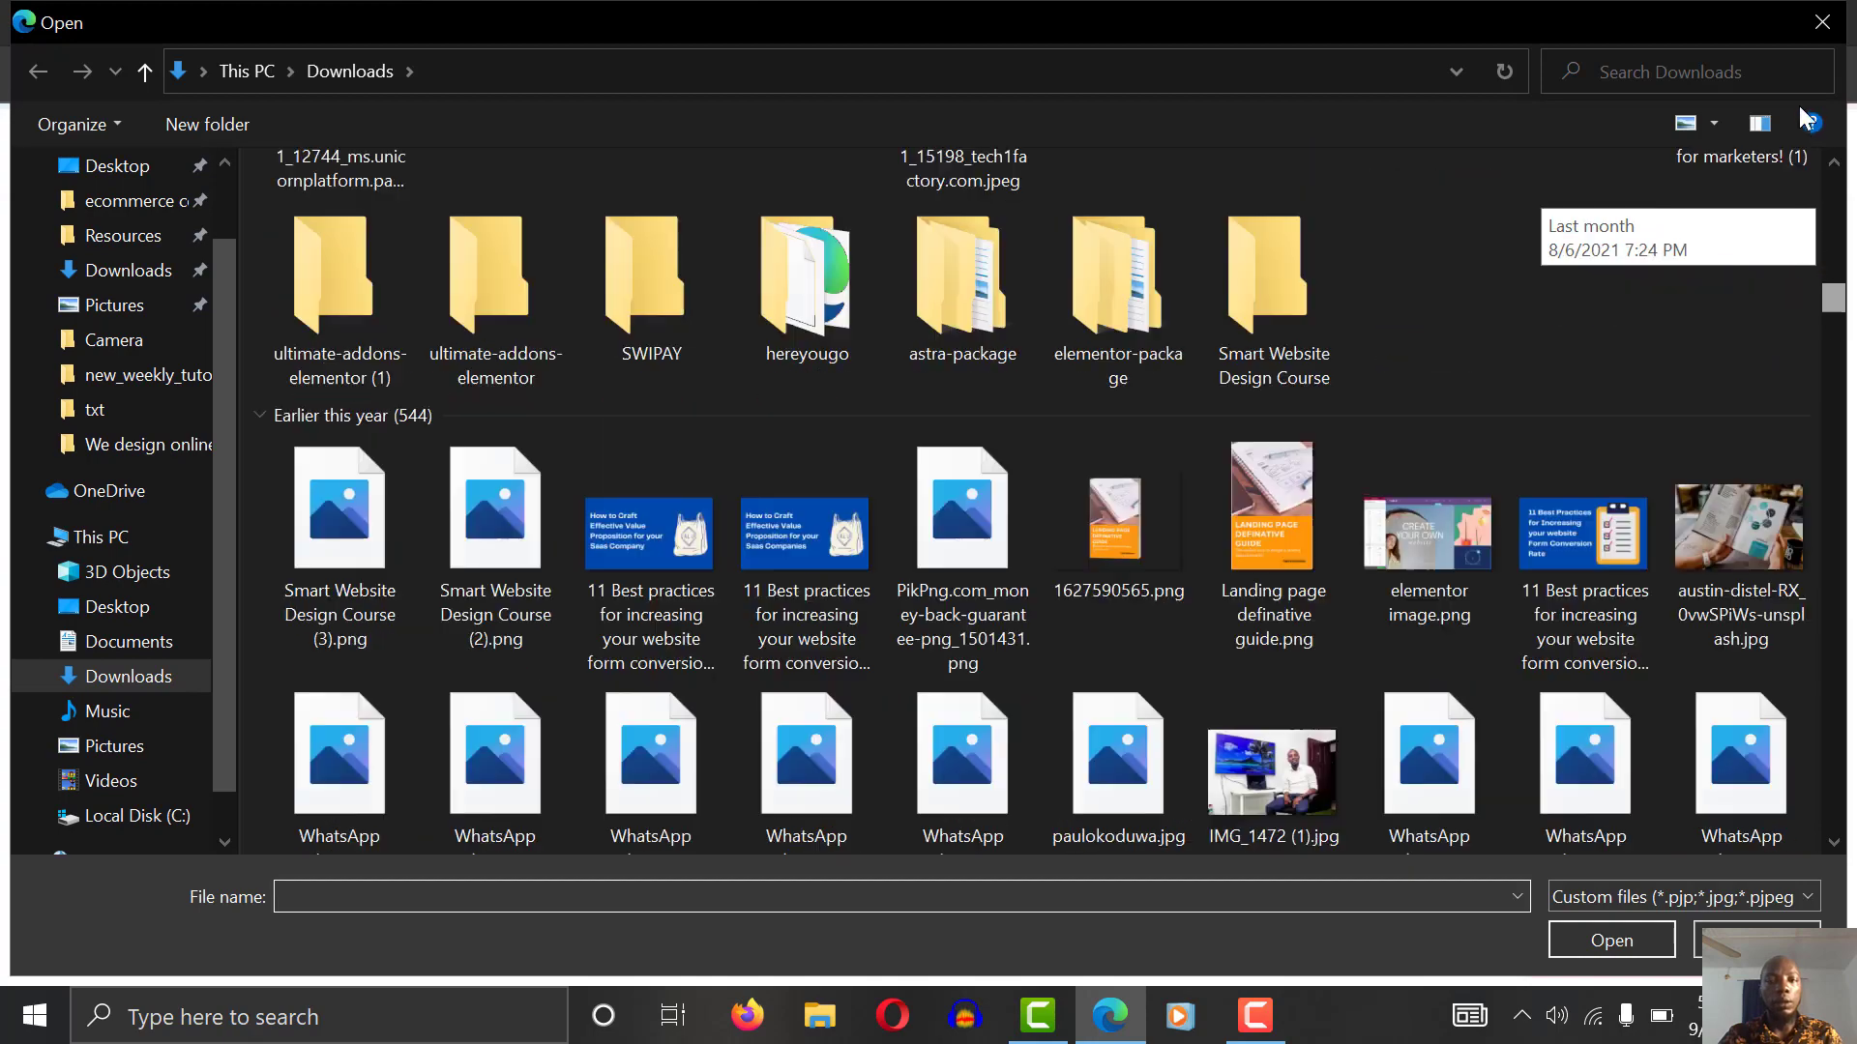
{"action": "left_click", "coordinate": [387, 483]}
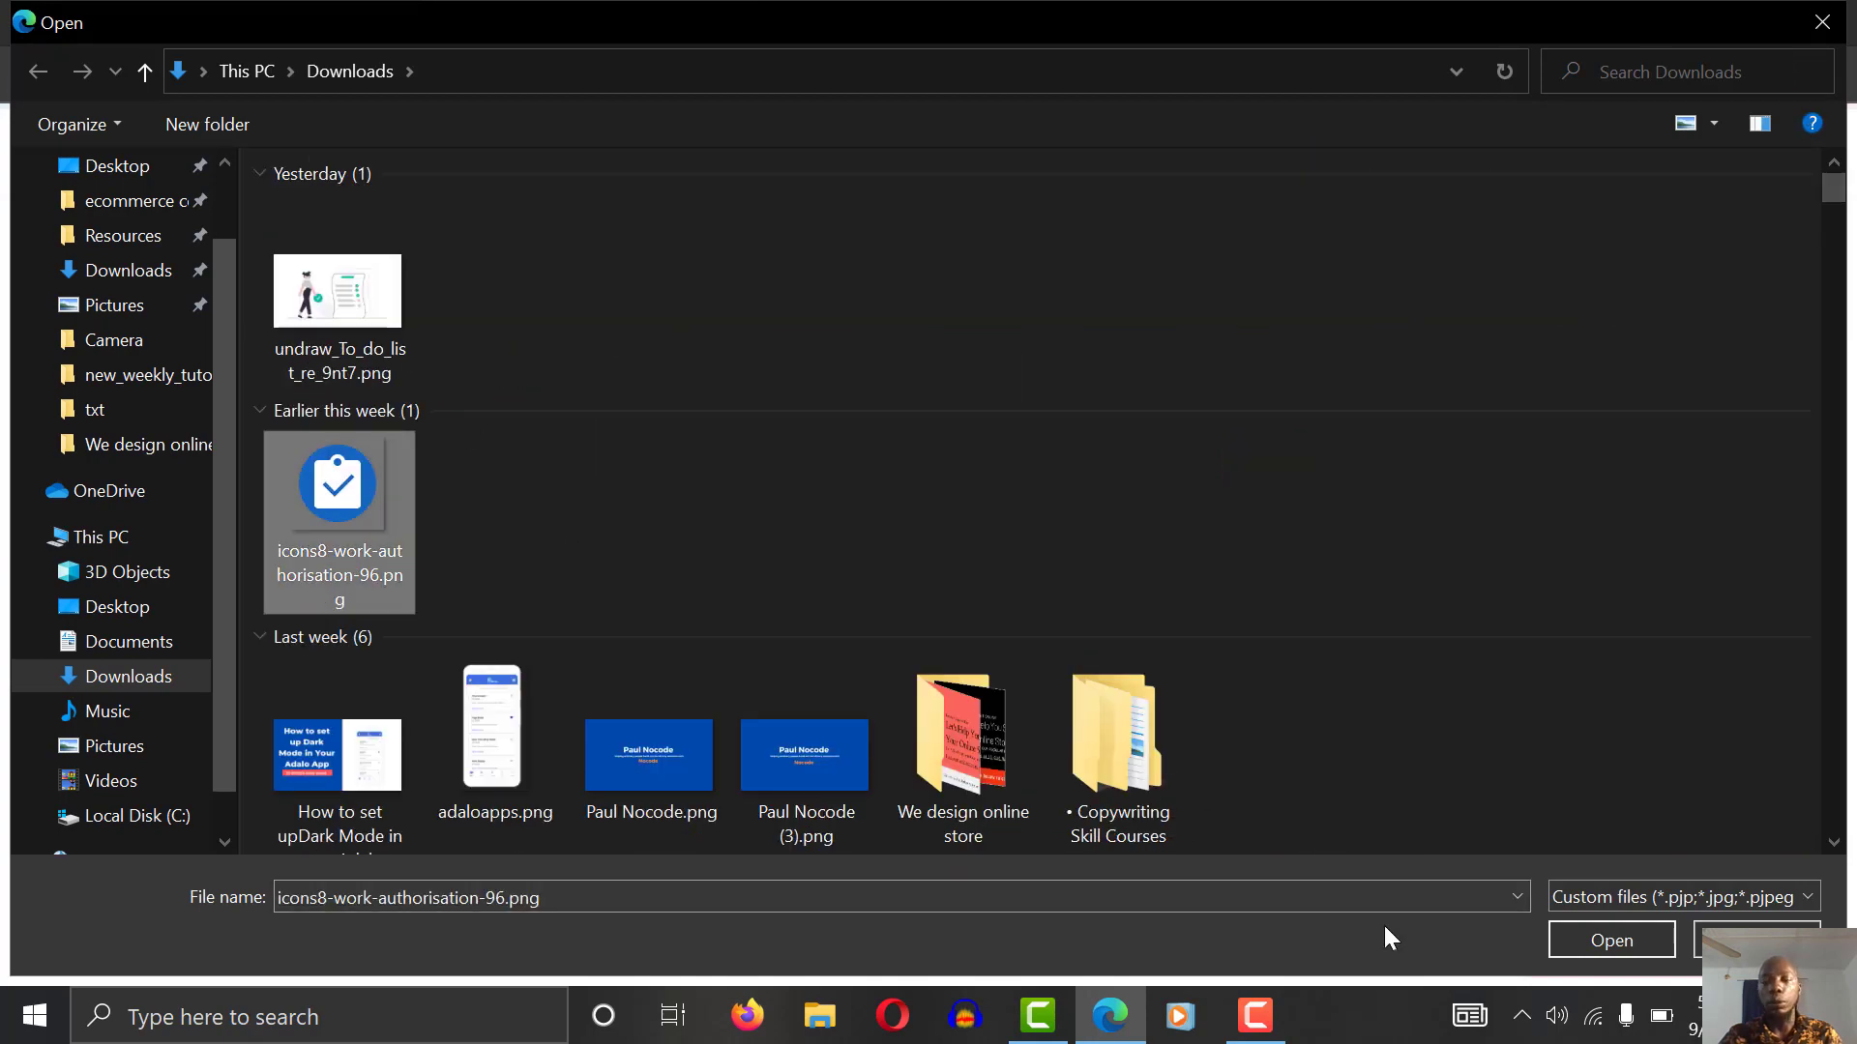
{"action": "left_click", "coordinate": [1609, 940]}
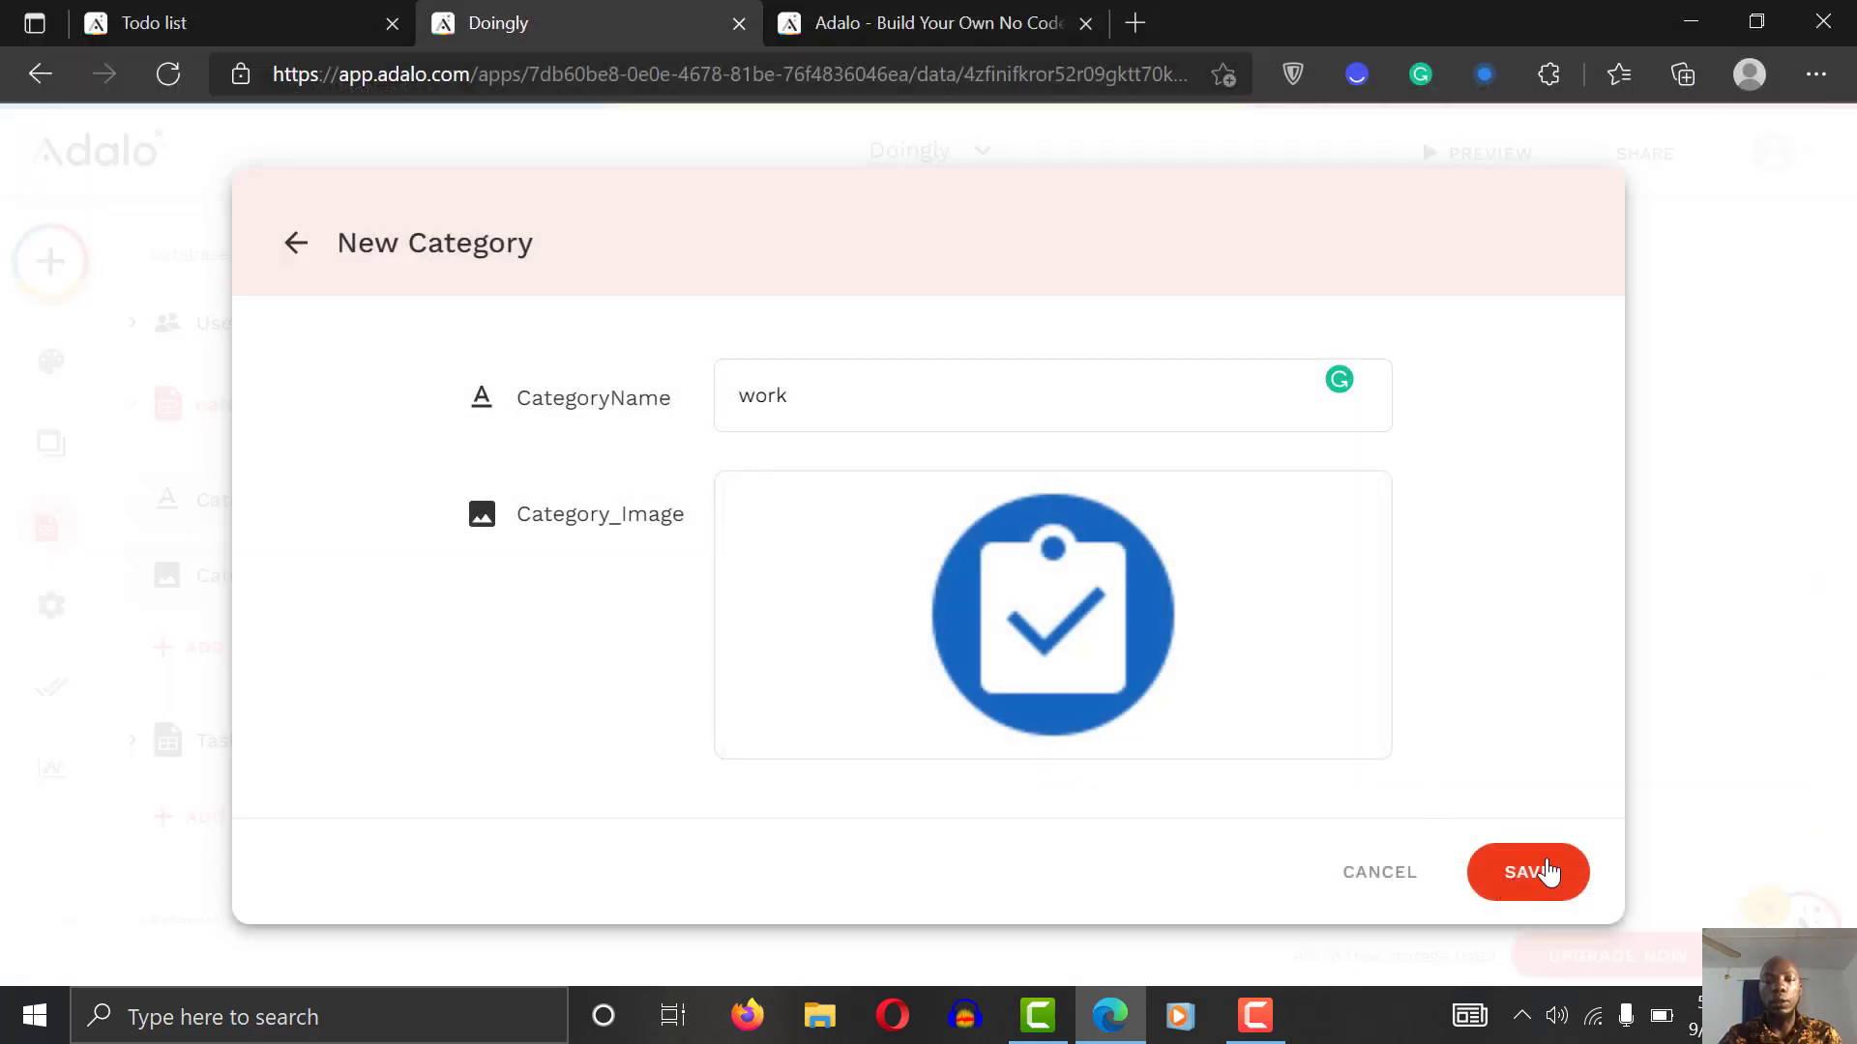
{"action": "left_click", "coordinate": [1545, 875]}
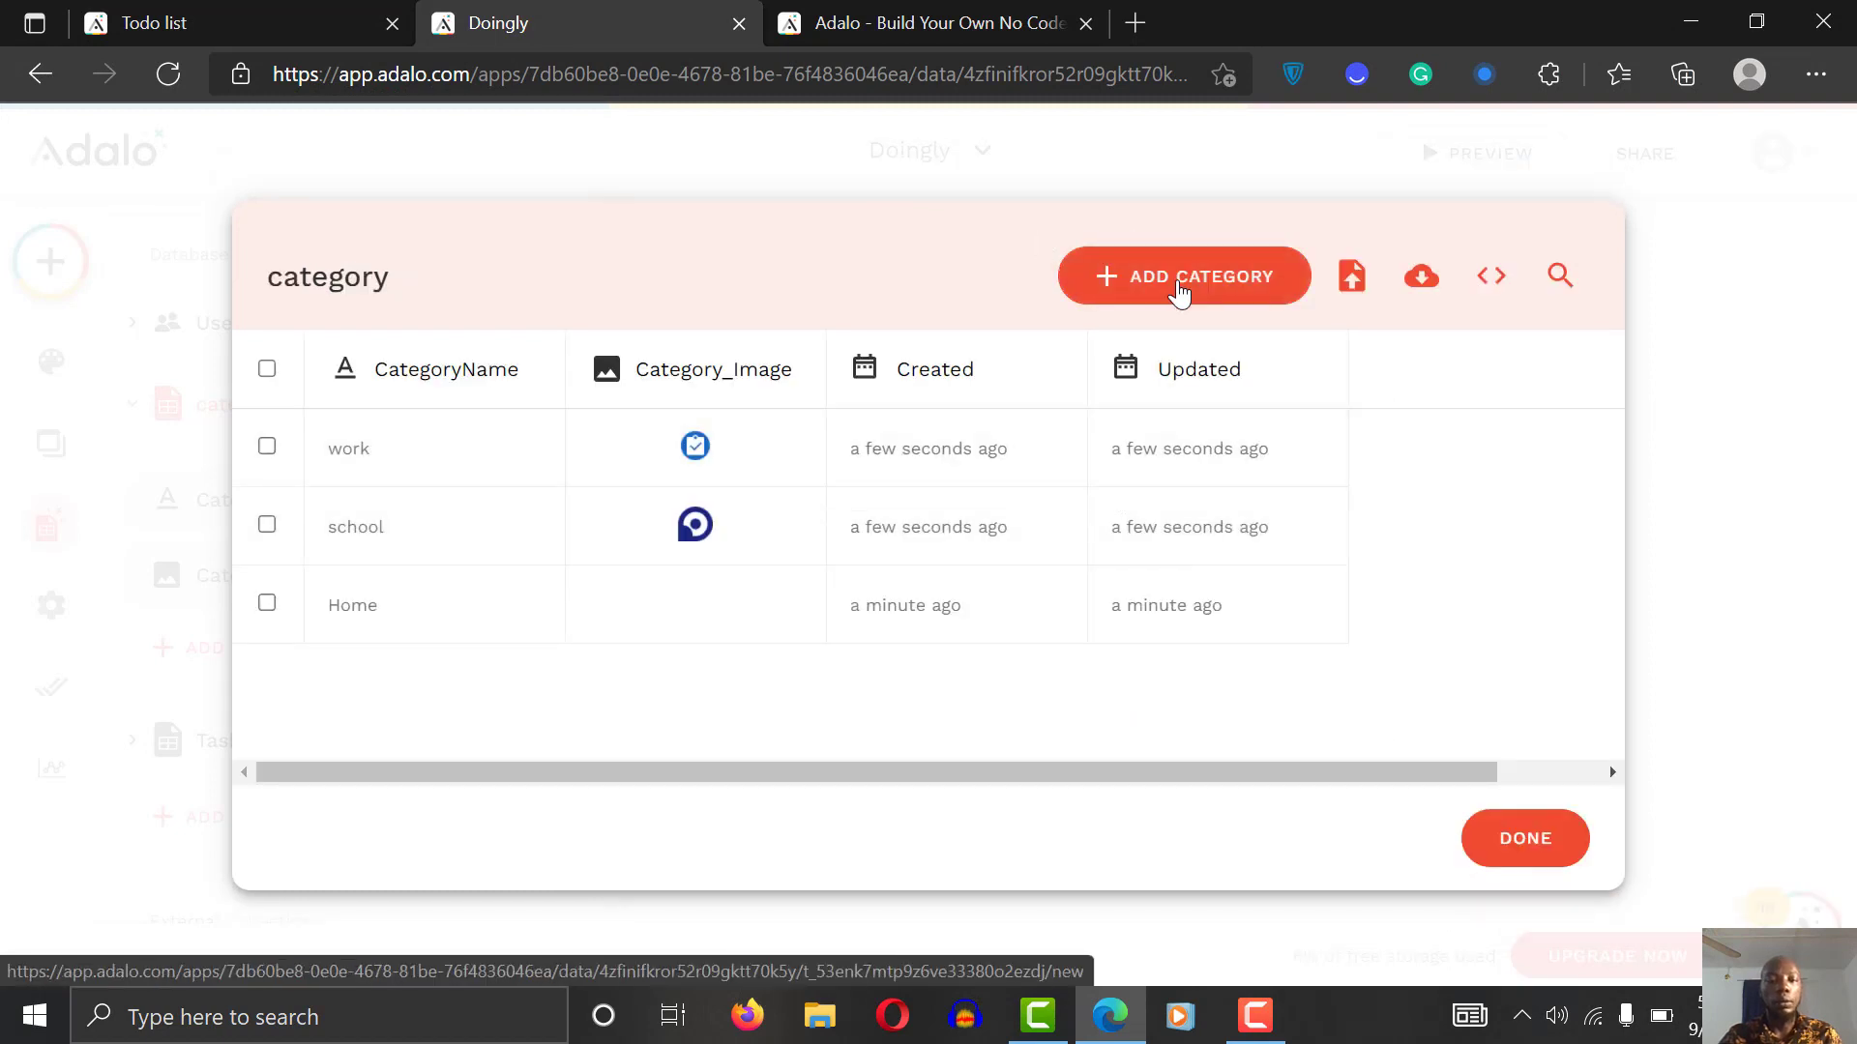
Step: Add a hobby category record with the easychop logo (1).png image
{"action": "left_click", "coordinate": [1179, 290]}
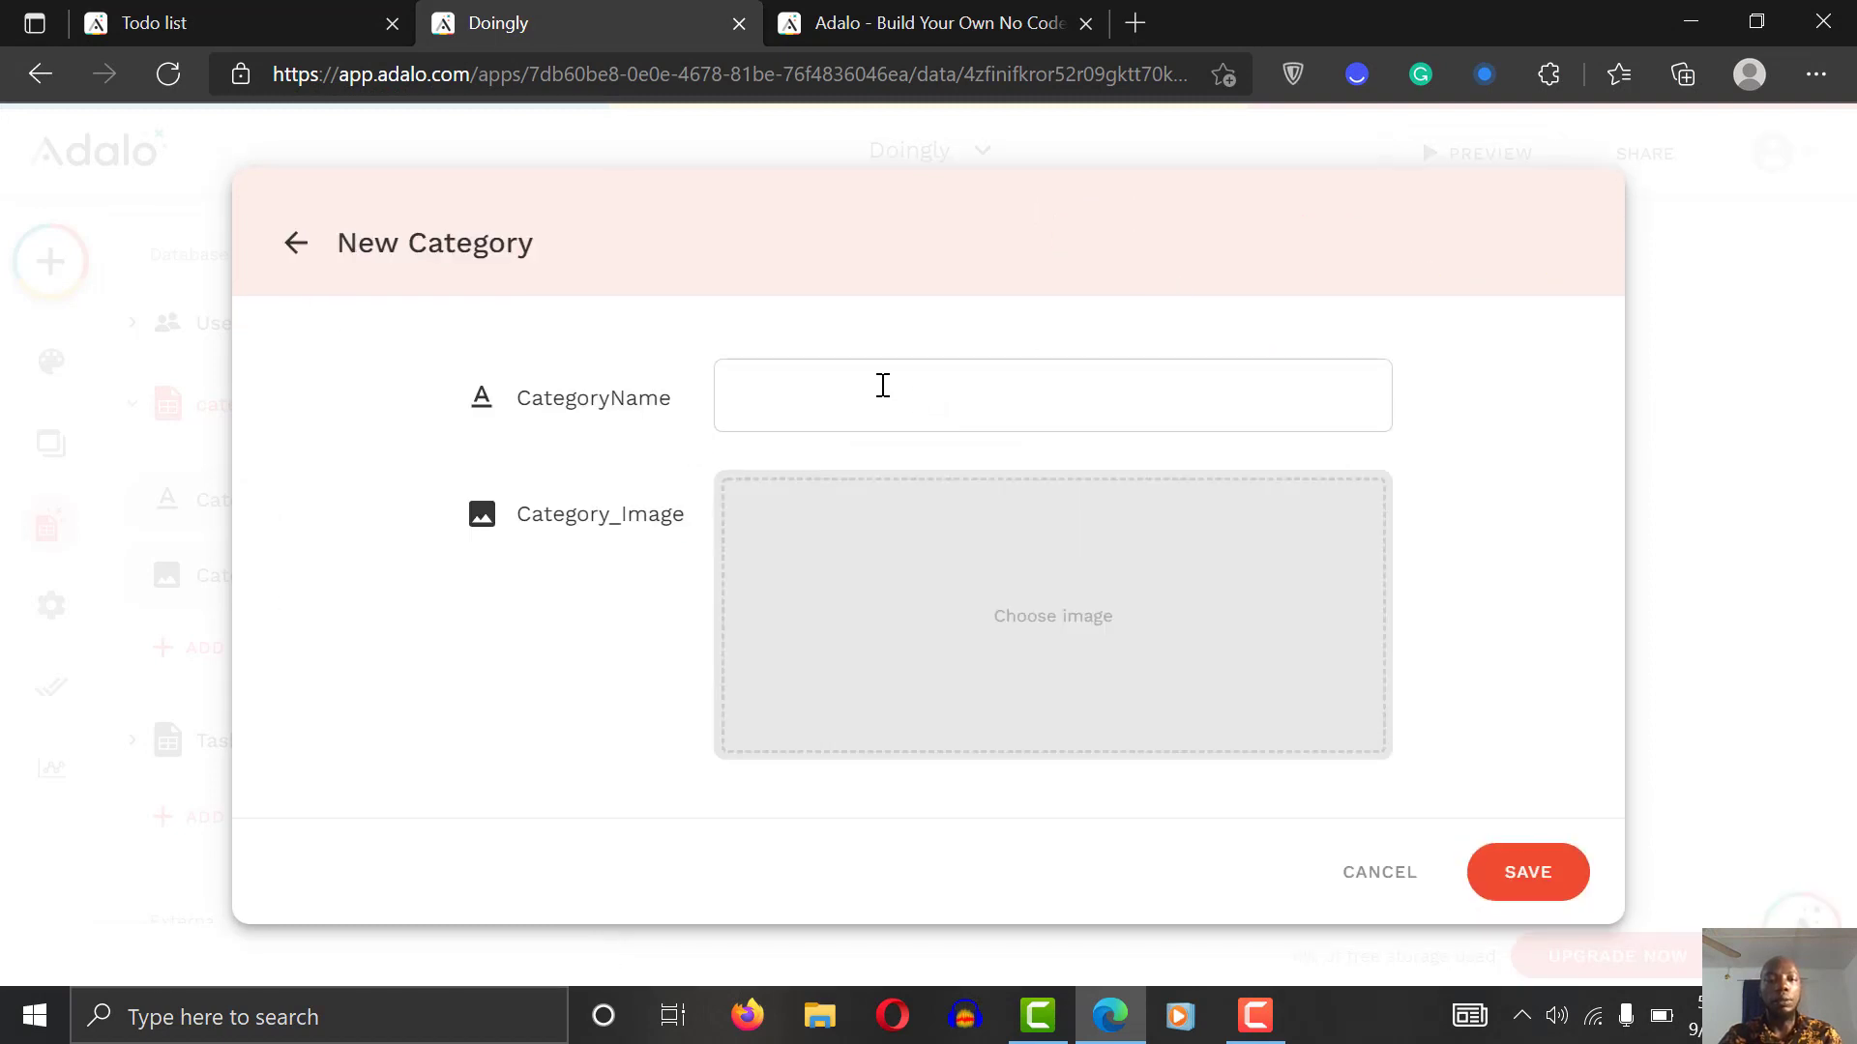
{"action": "left_click", "coordinate": [882, 385]}
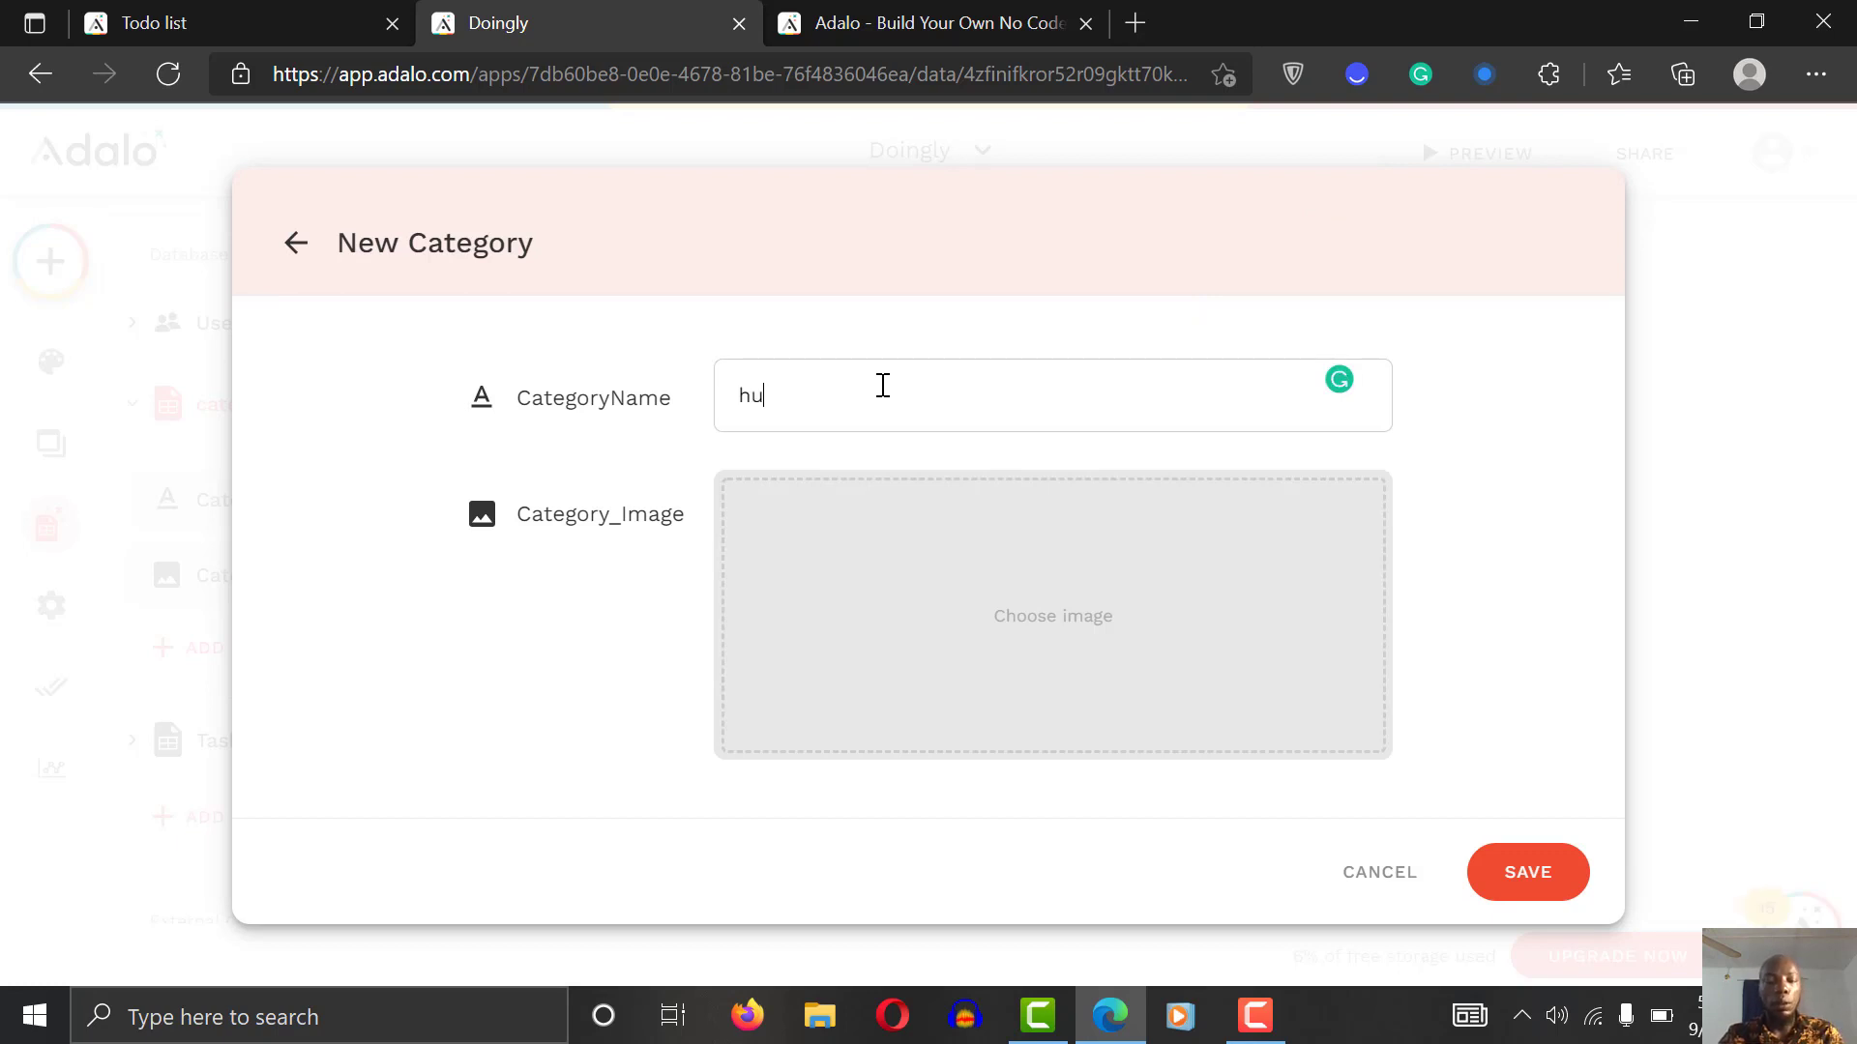
{"action": "type", "text": "hobby"}
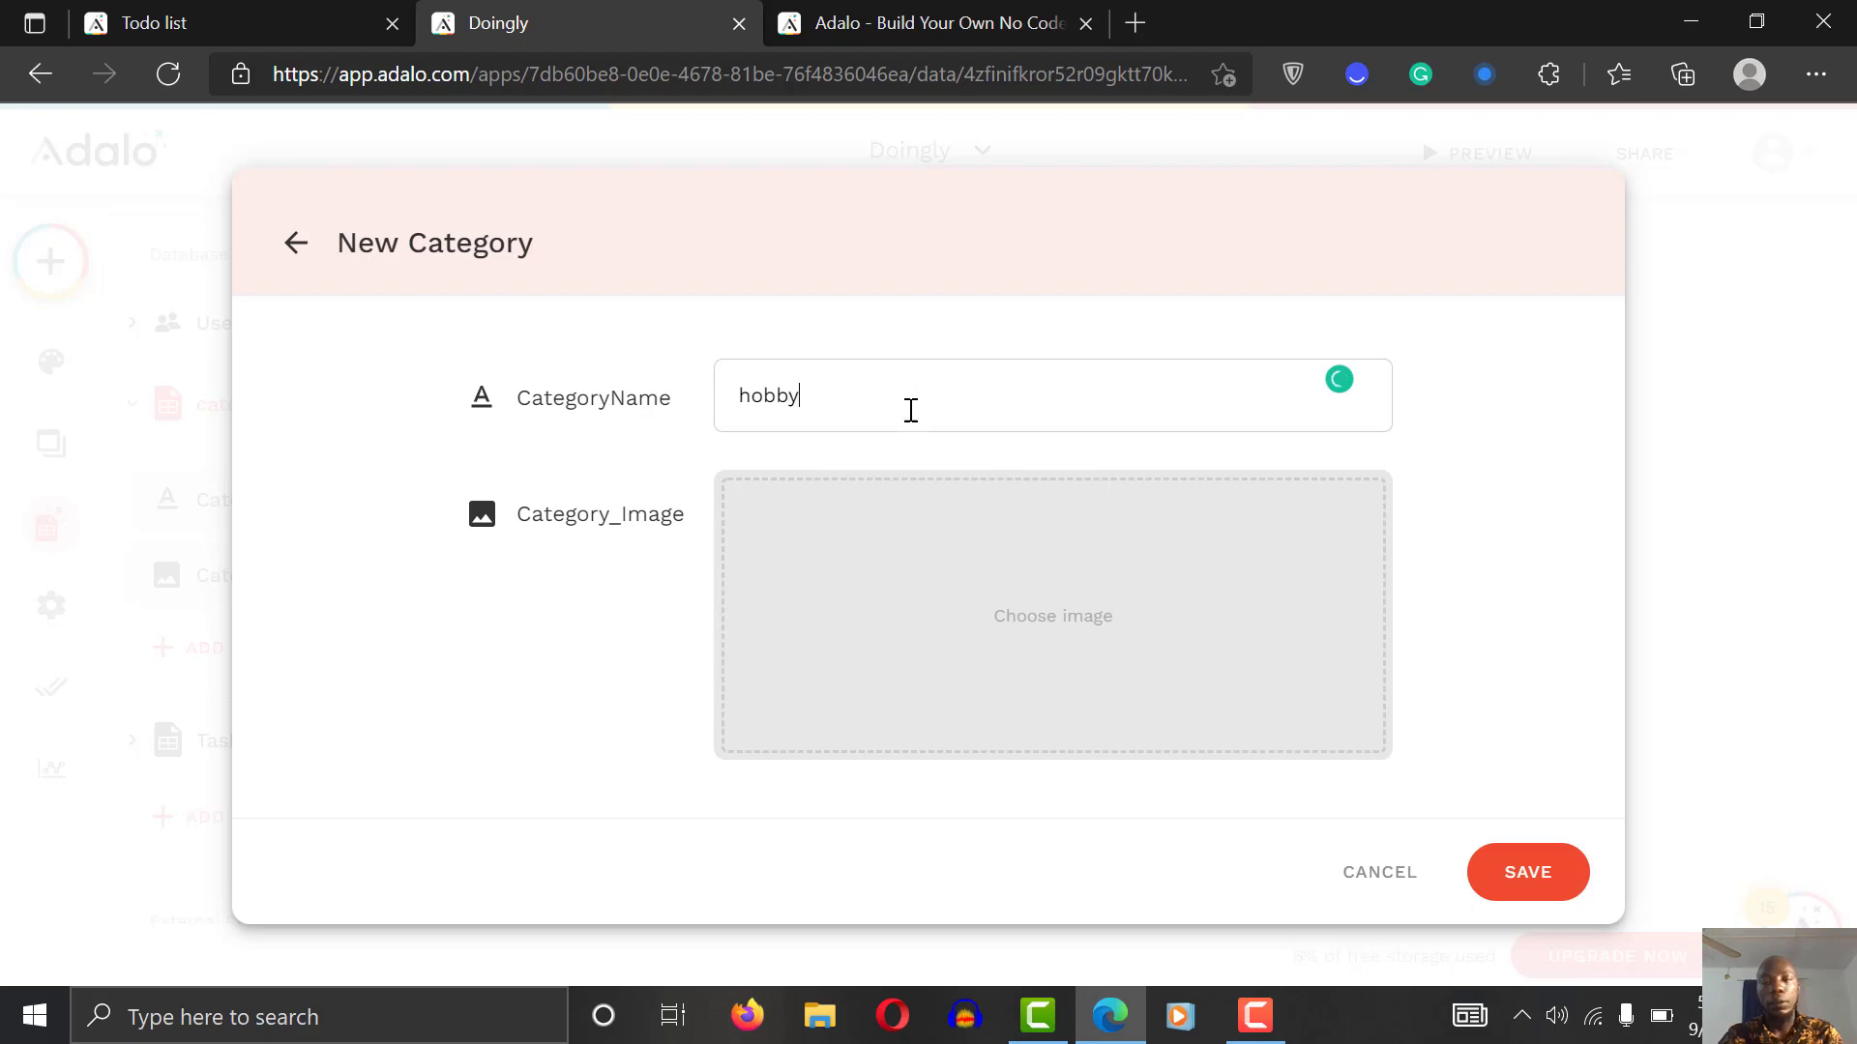
{"action": "left_click", "coordinate": [1065, 616]}
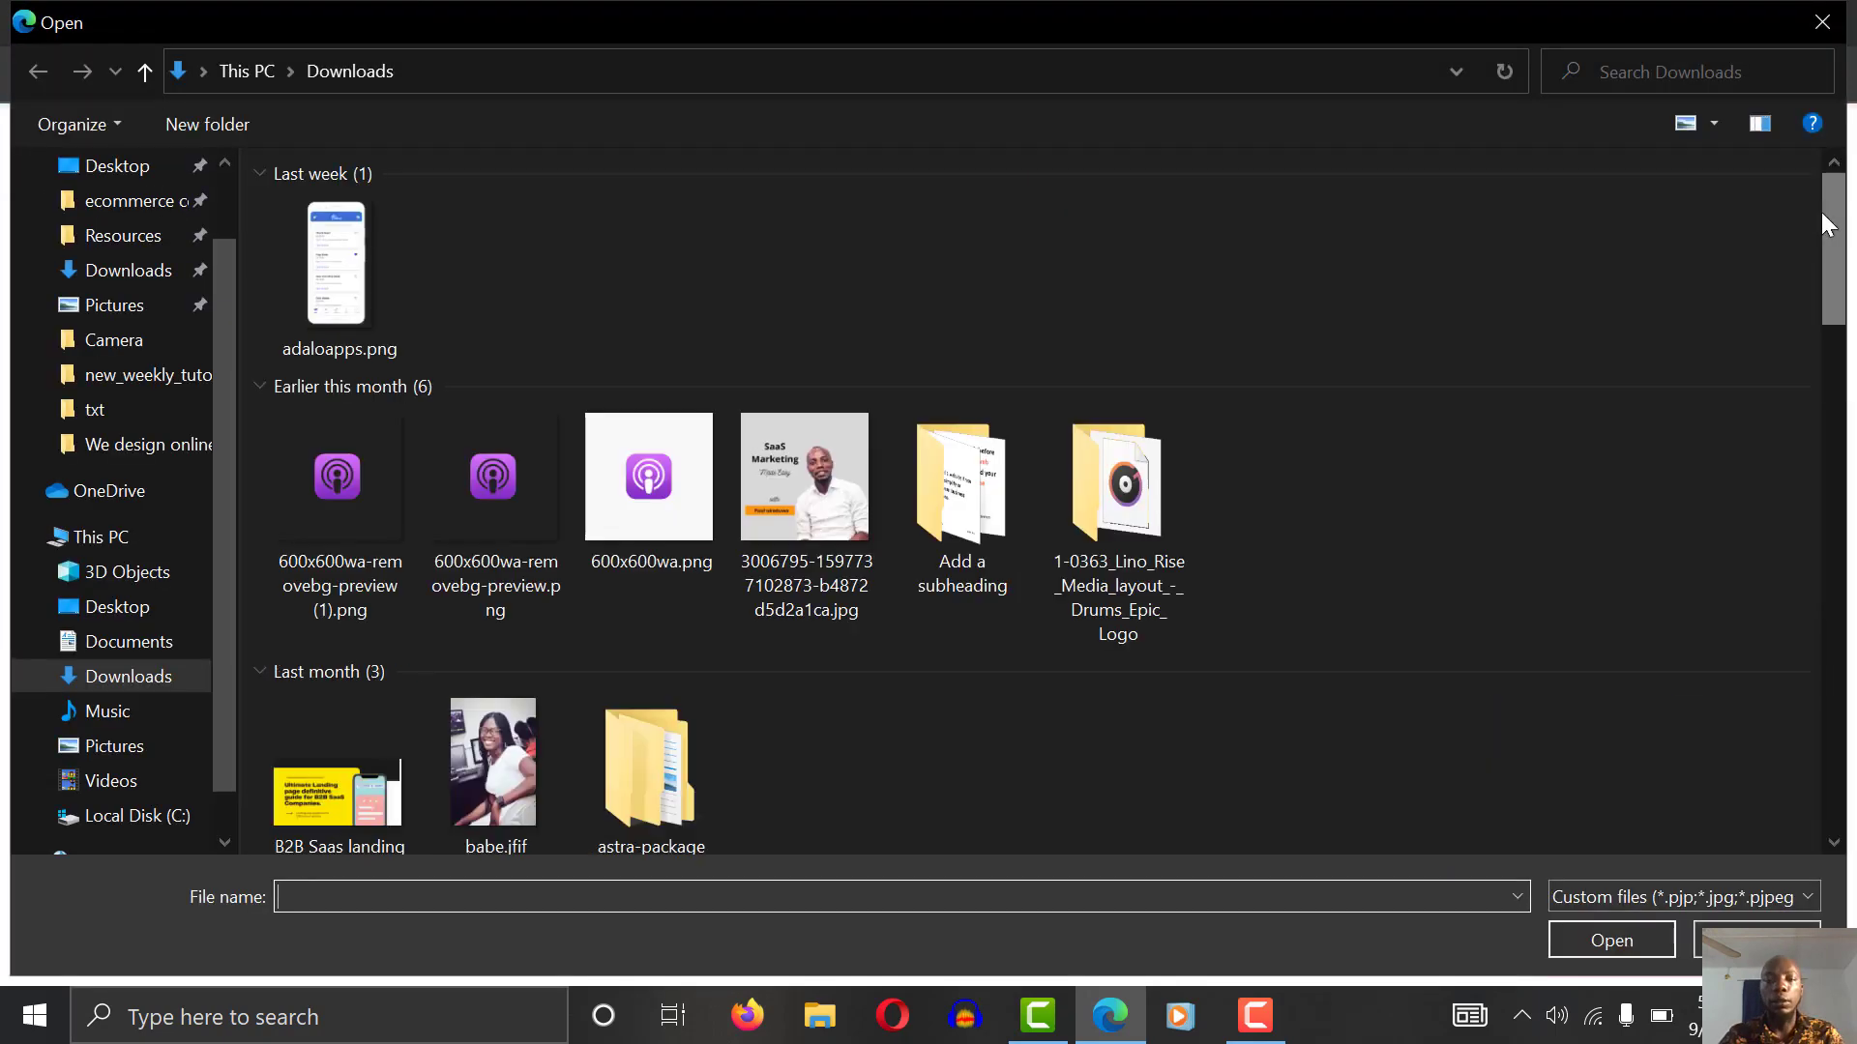
{"action": "left_click_drag", "start_coordinate": [1830, 208], "coordinate": [1838, 797]}
{"action": "left_click", "coordinate": [943, 494]}
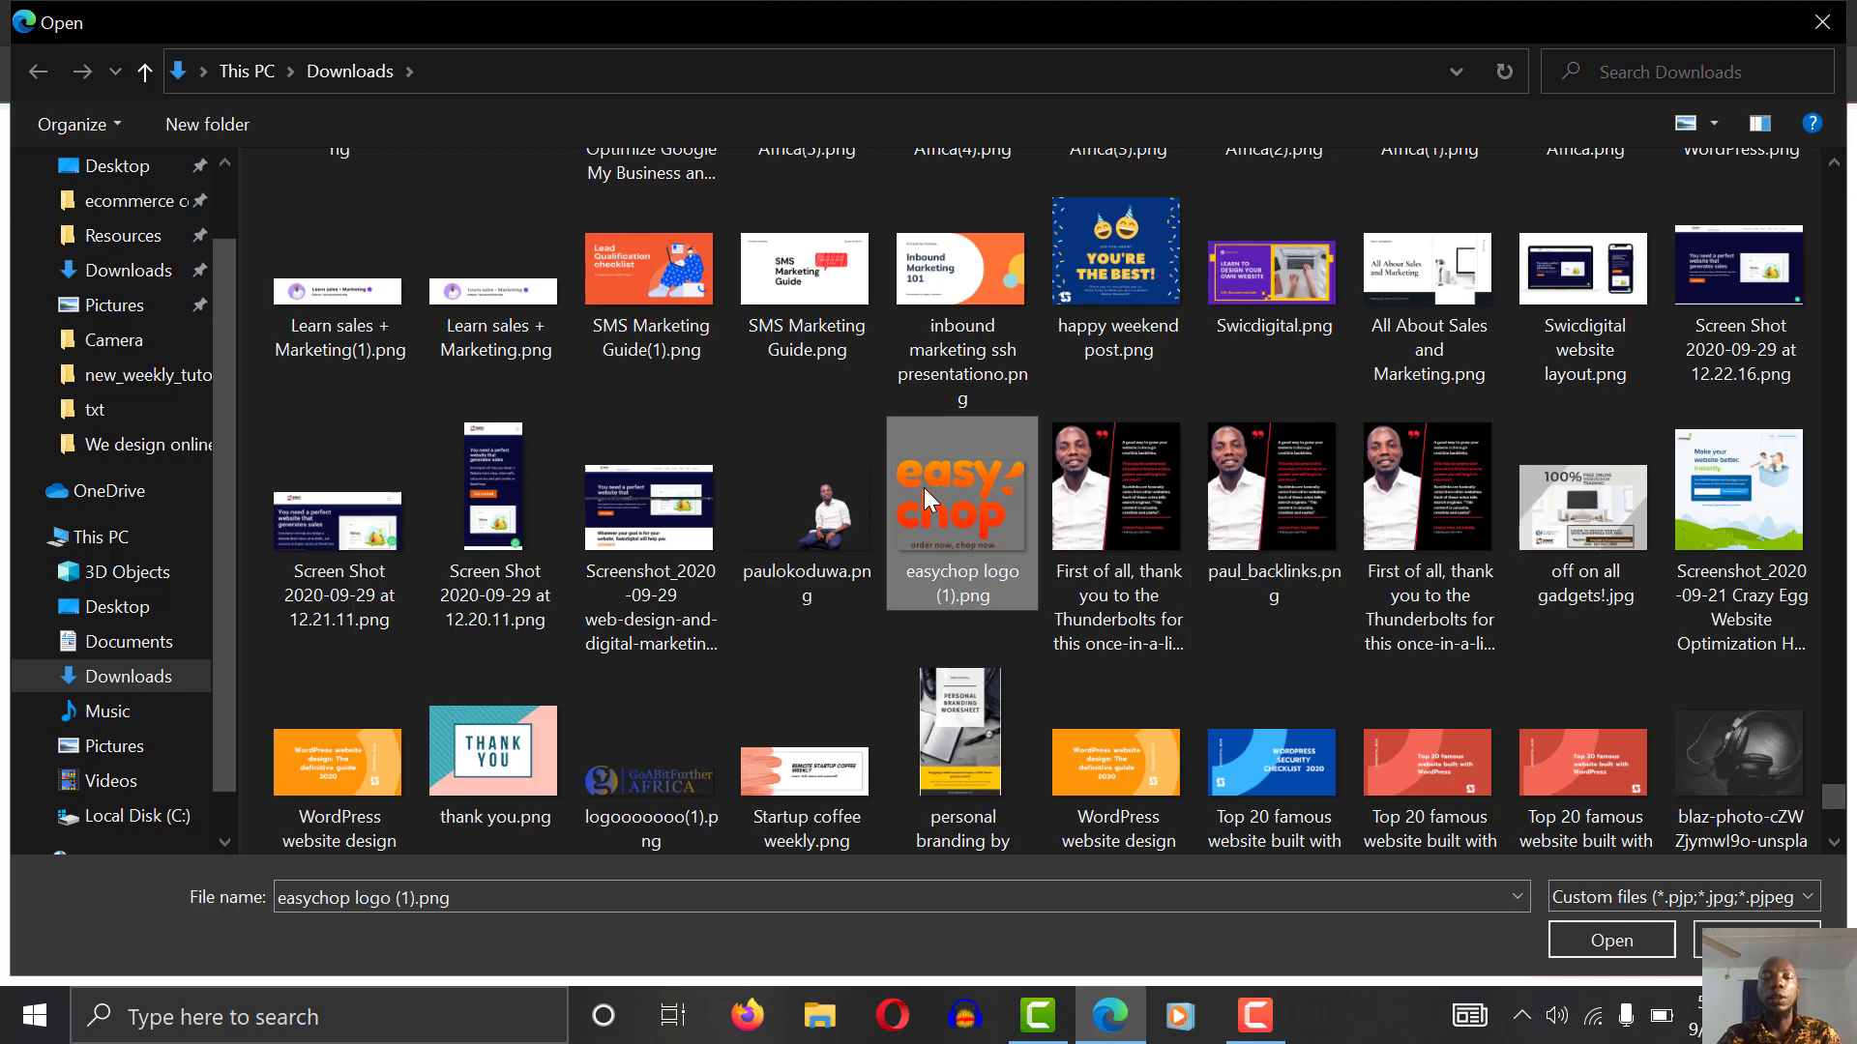
{"action": "left_click", "coordinate": [1627, 950]}
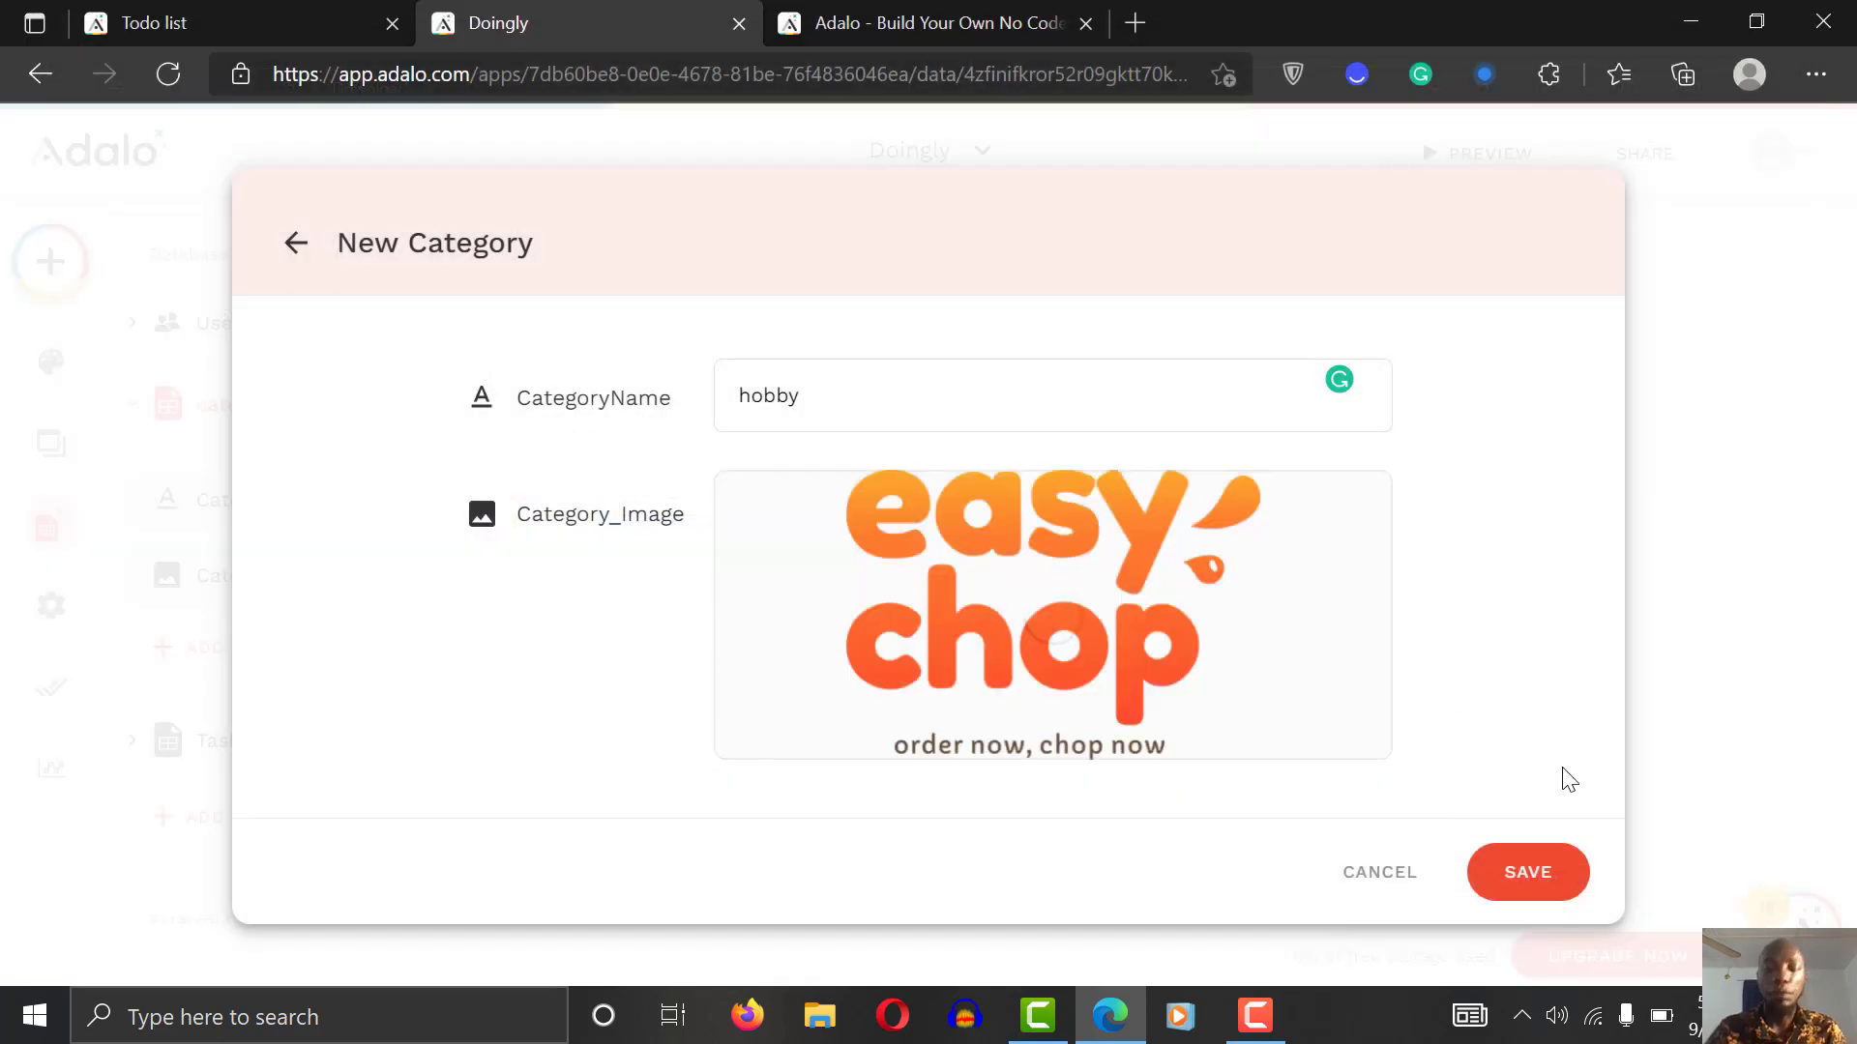
{"action": "left_click", "coordinate": [1525, 880]}
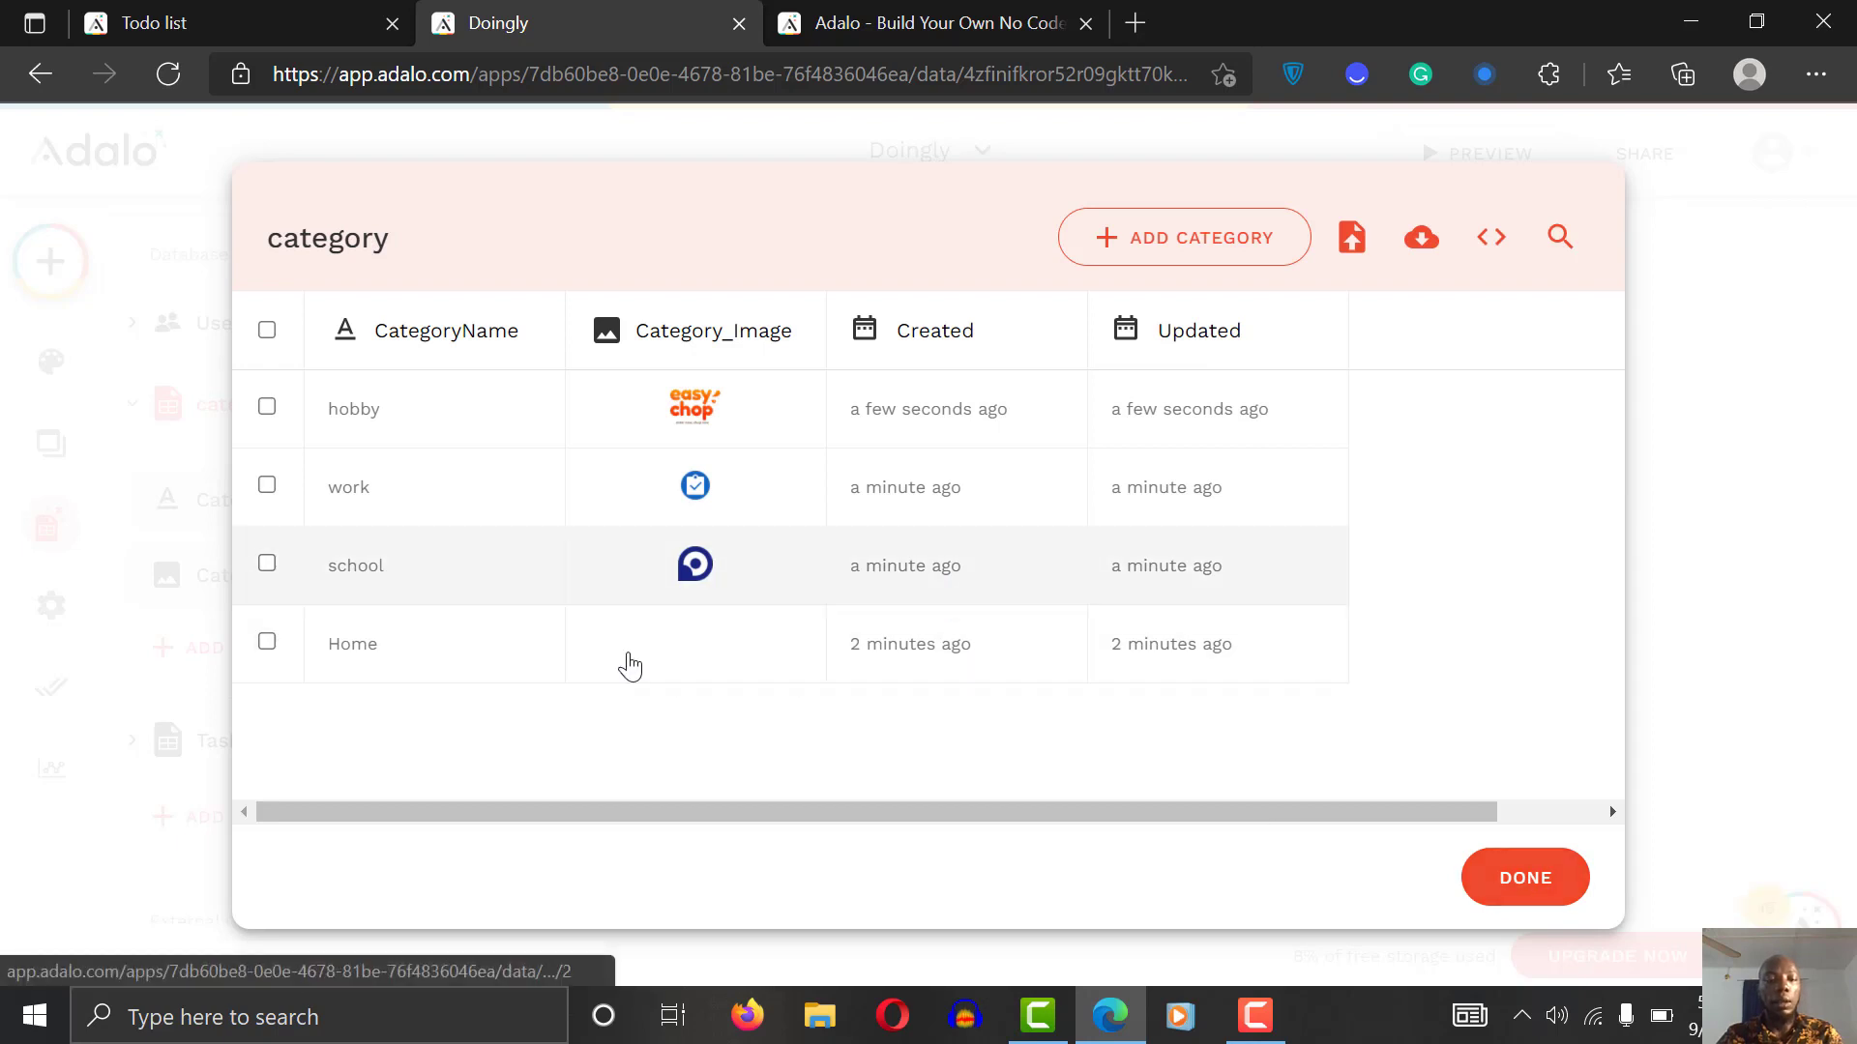
Step: Change the Home category's image to undraw_To_do_list_re_9nt7.png and close the table
{"action": "left_click", "coordinate": [730, 641]}
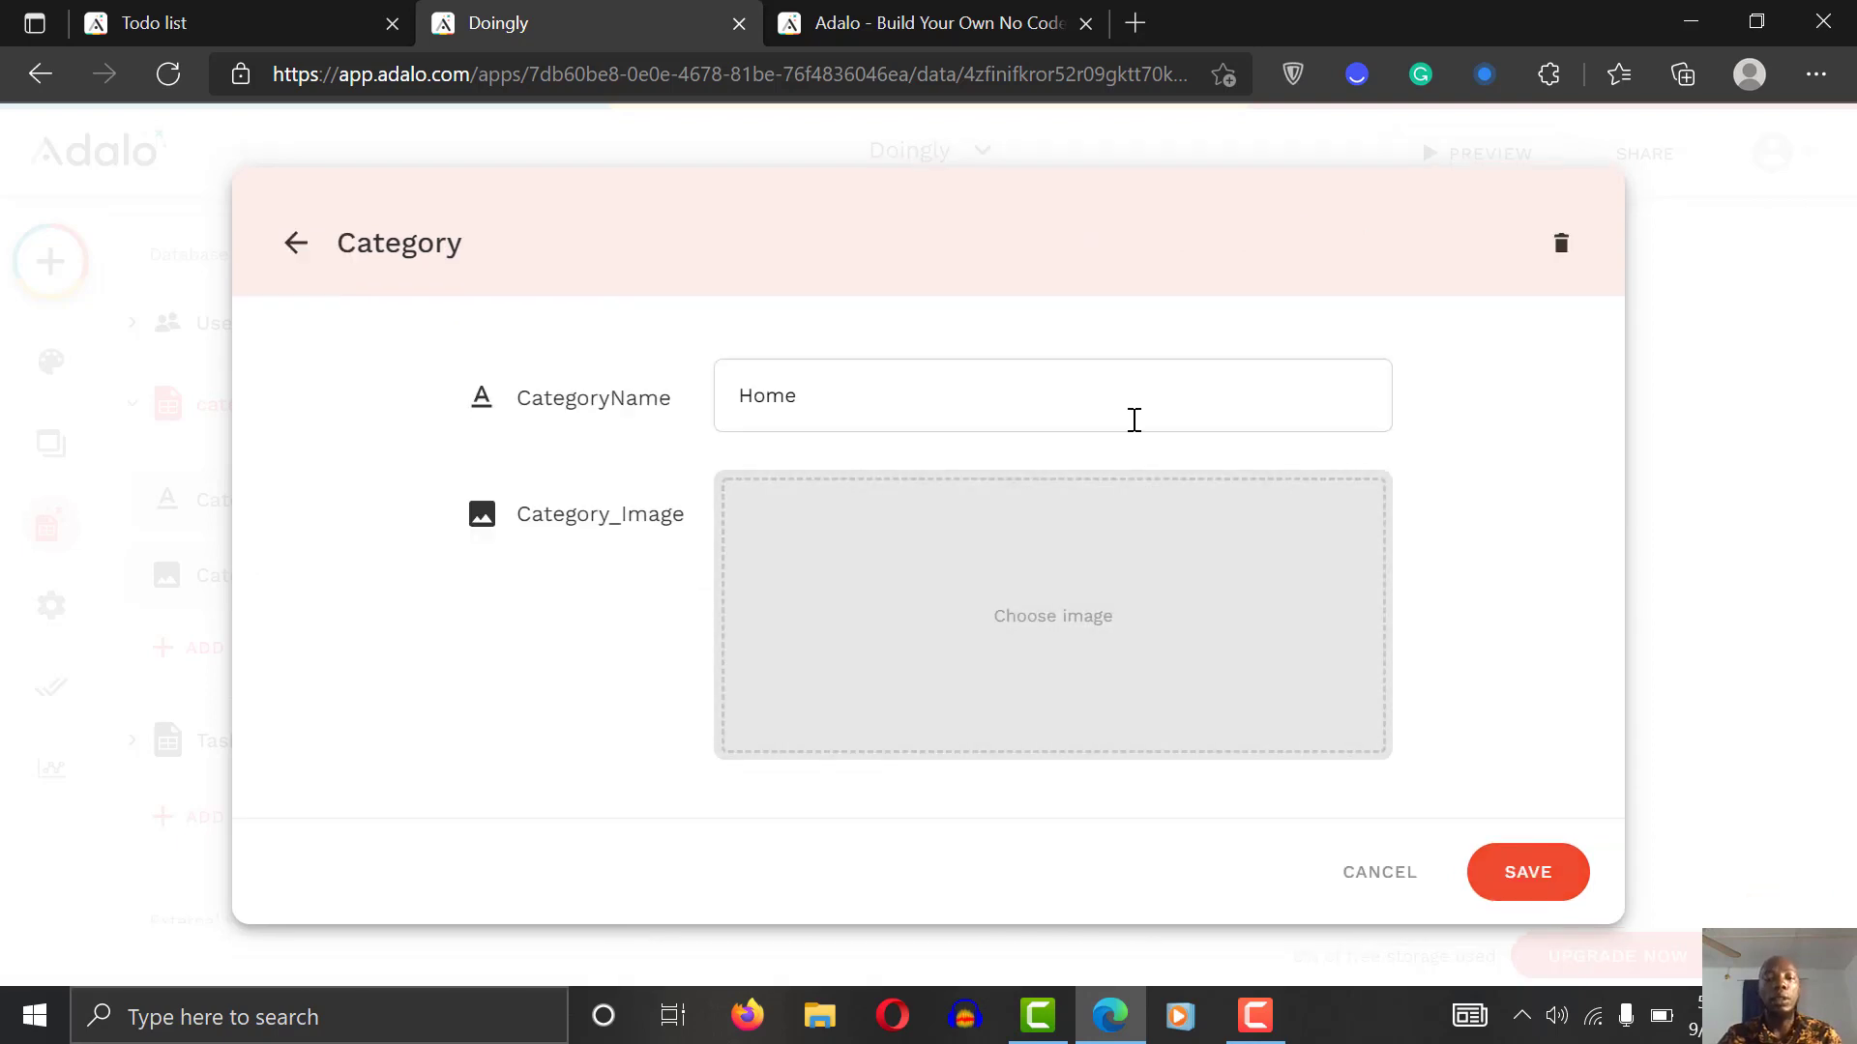
{"action": "left_click", "coordinate": [1064, 601]}
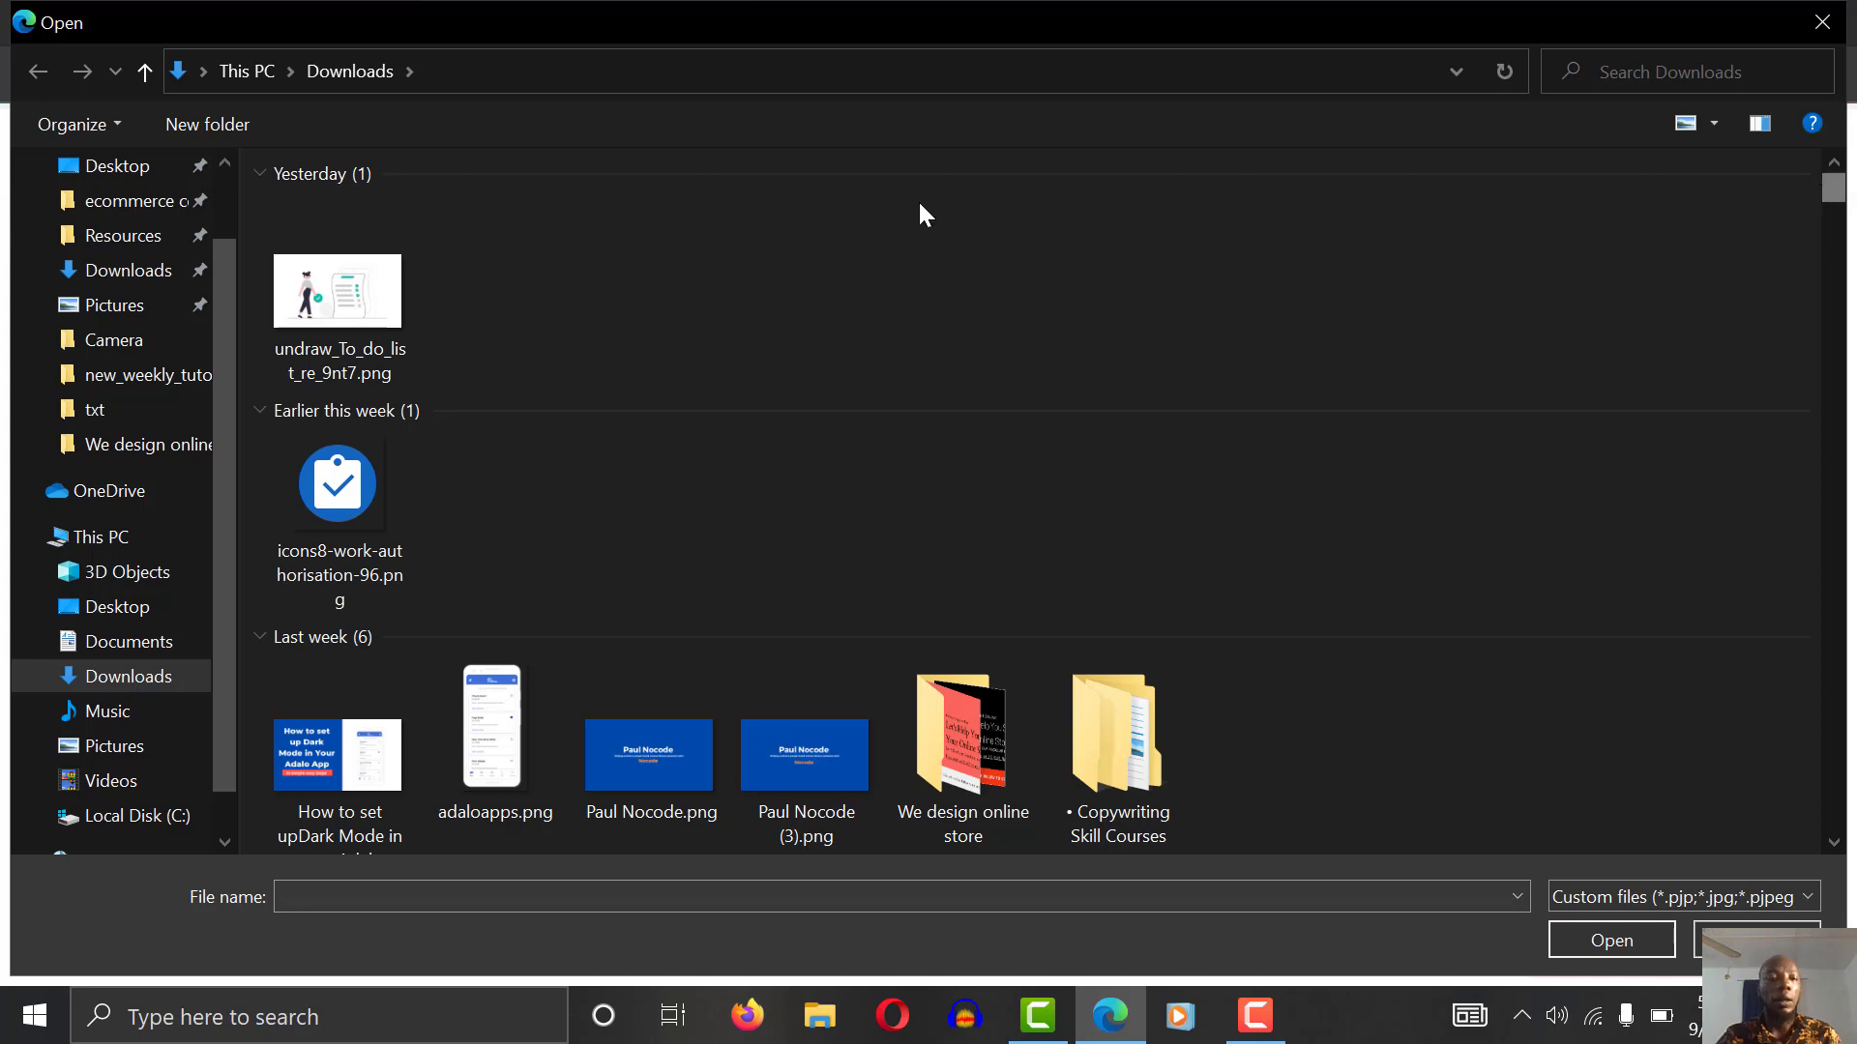
{"action": "left_click", "coordinate": [345, 288]}
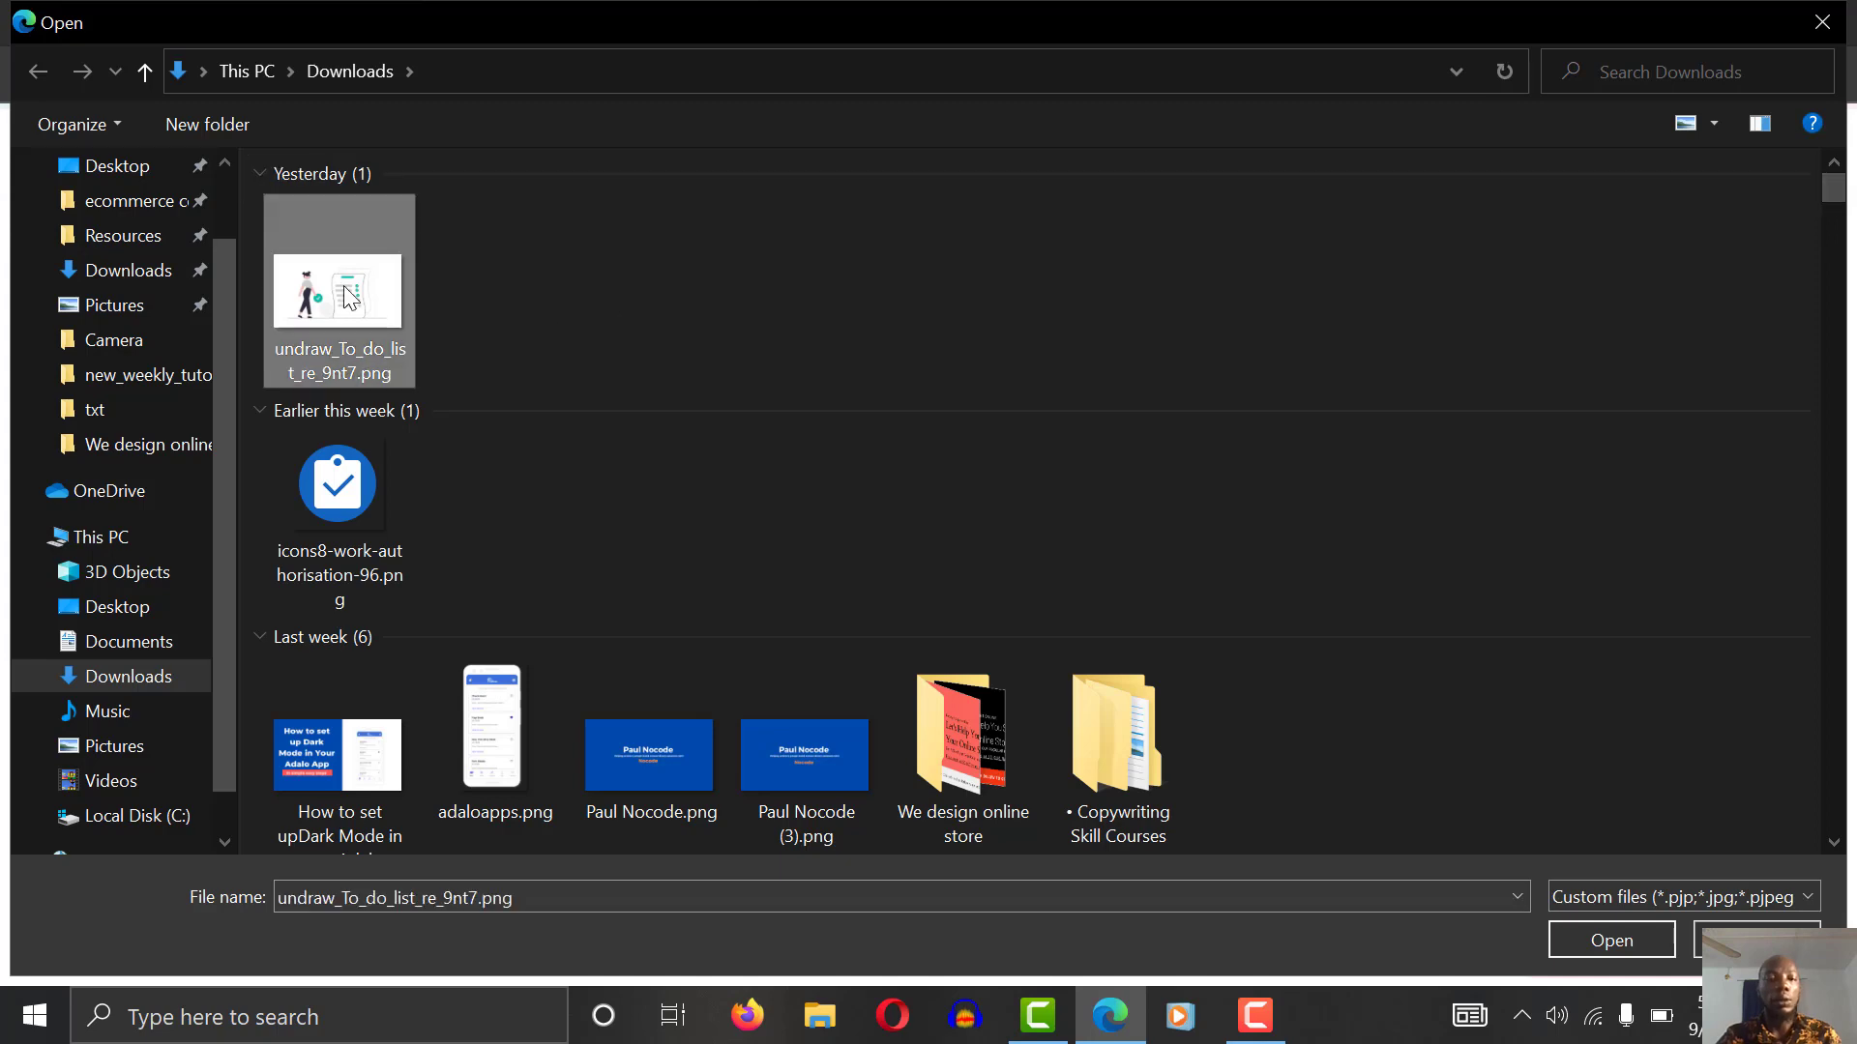
{"action": "left_click", "coordinate": [1588, 930]}
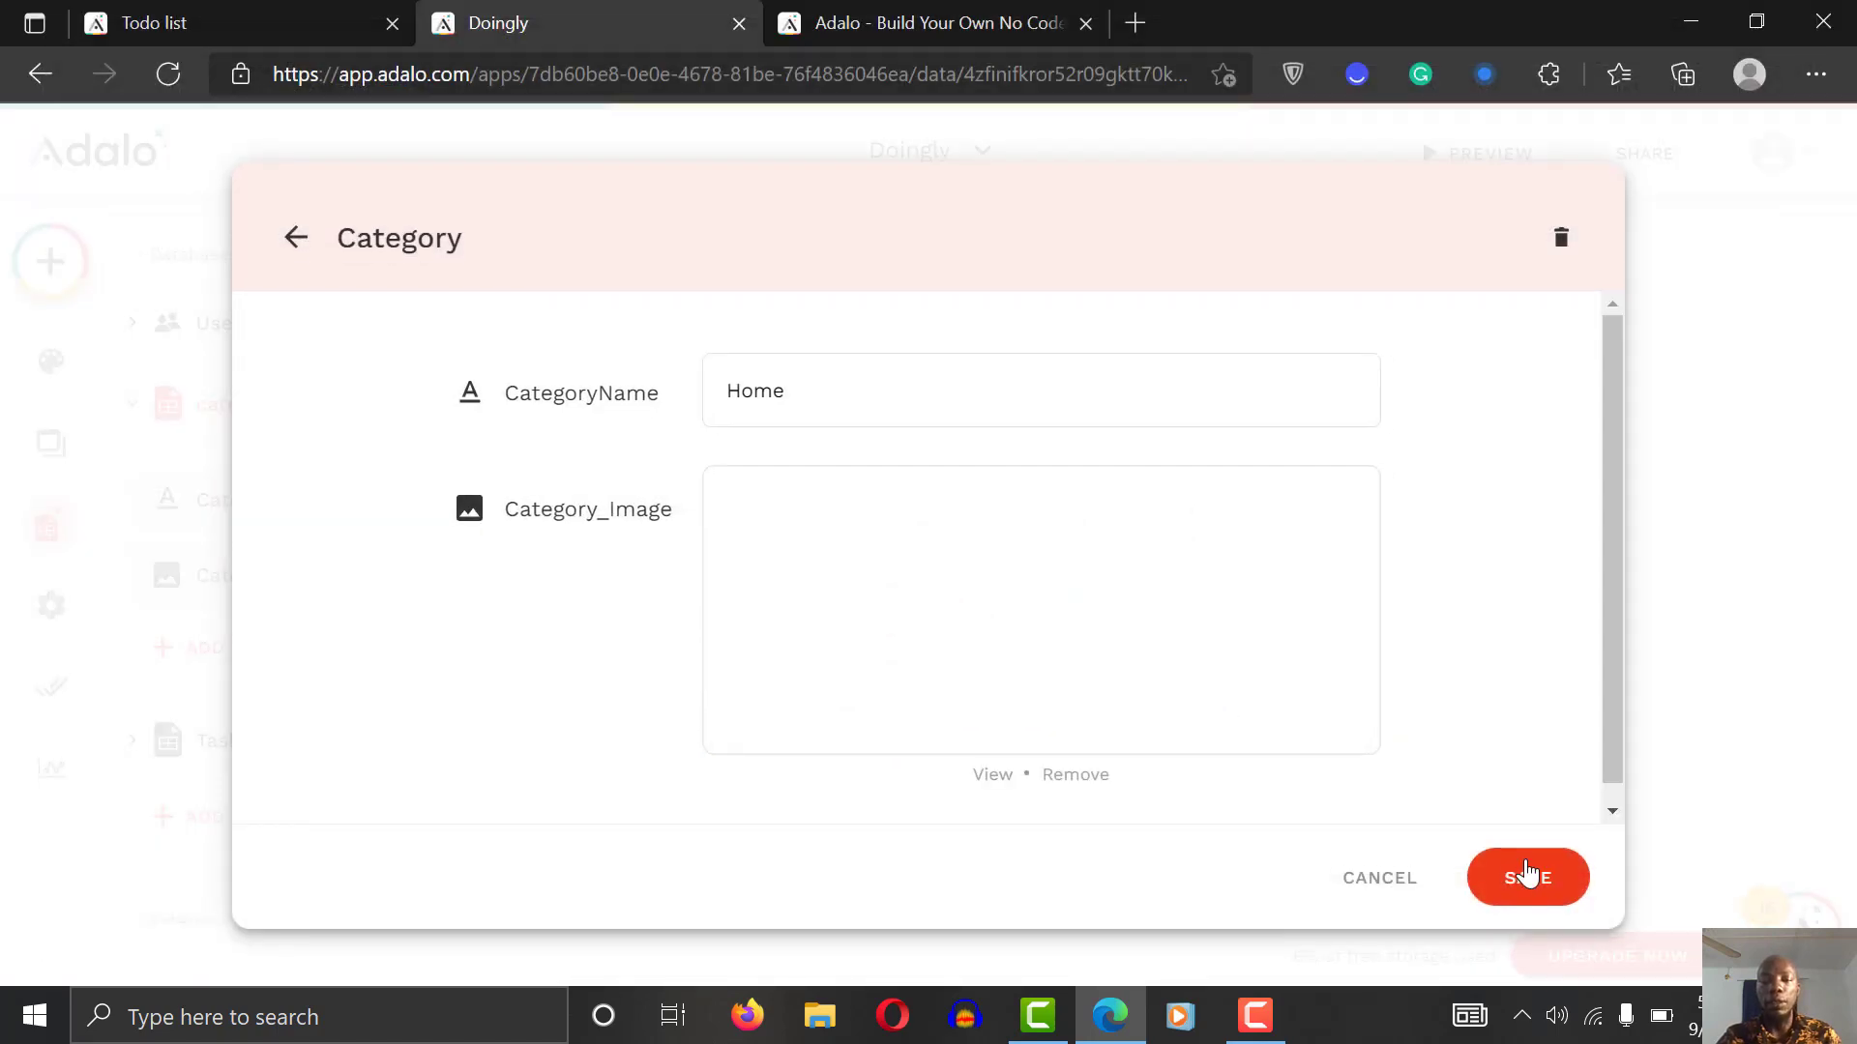
{"action": "left_click", "coordinate": [1526, 873]}
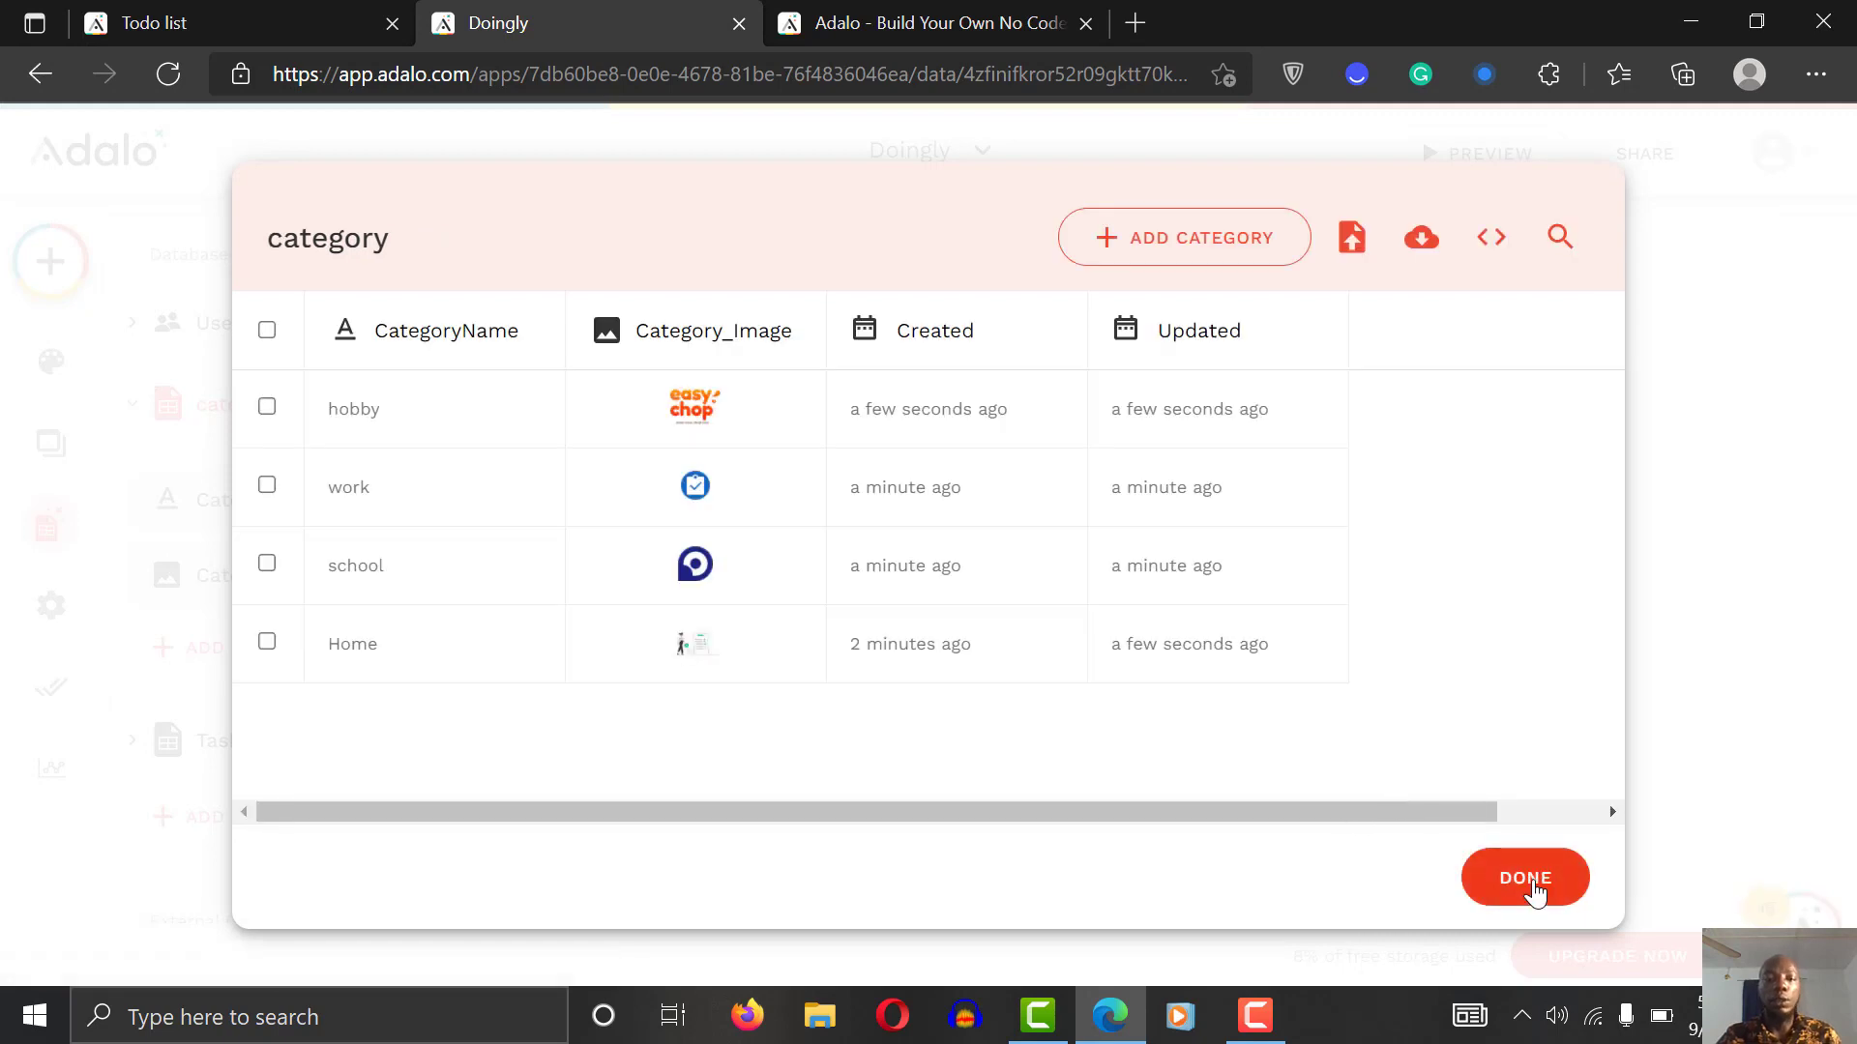
{"action": "left_click", "coordinate": [1525, 878]}
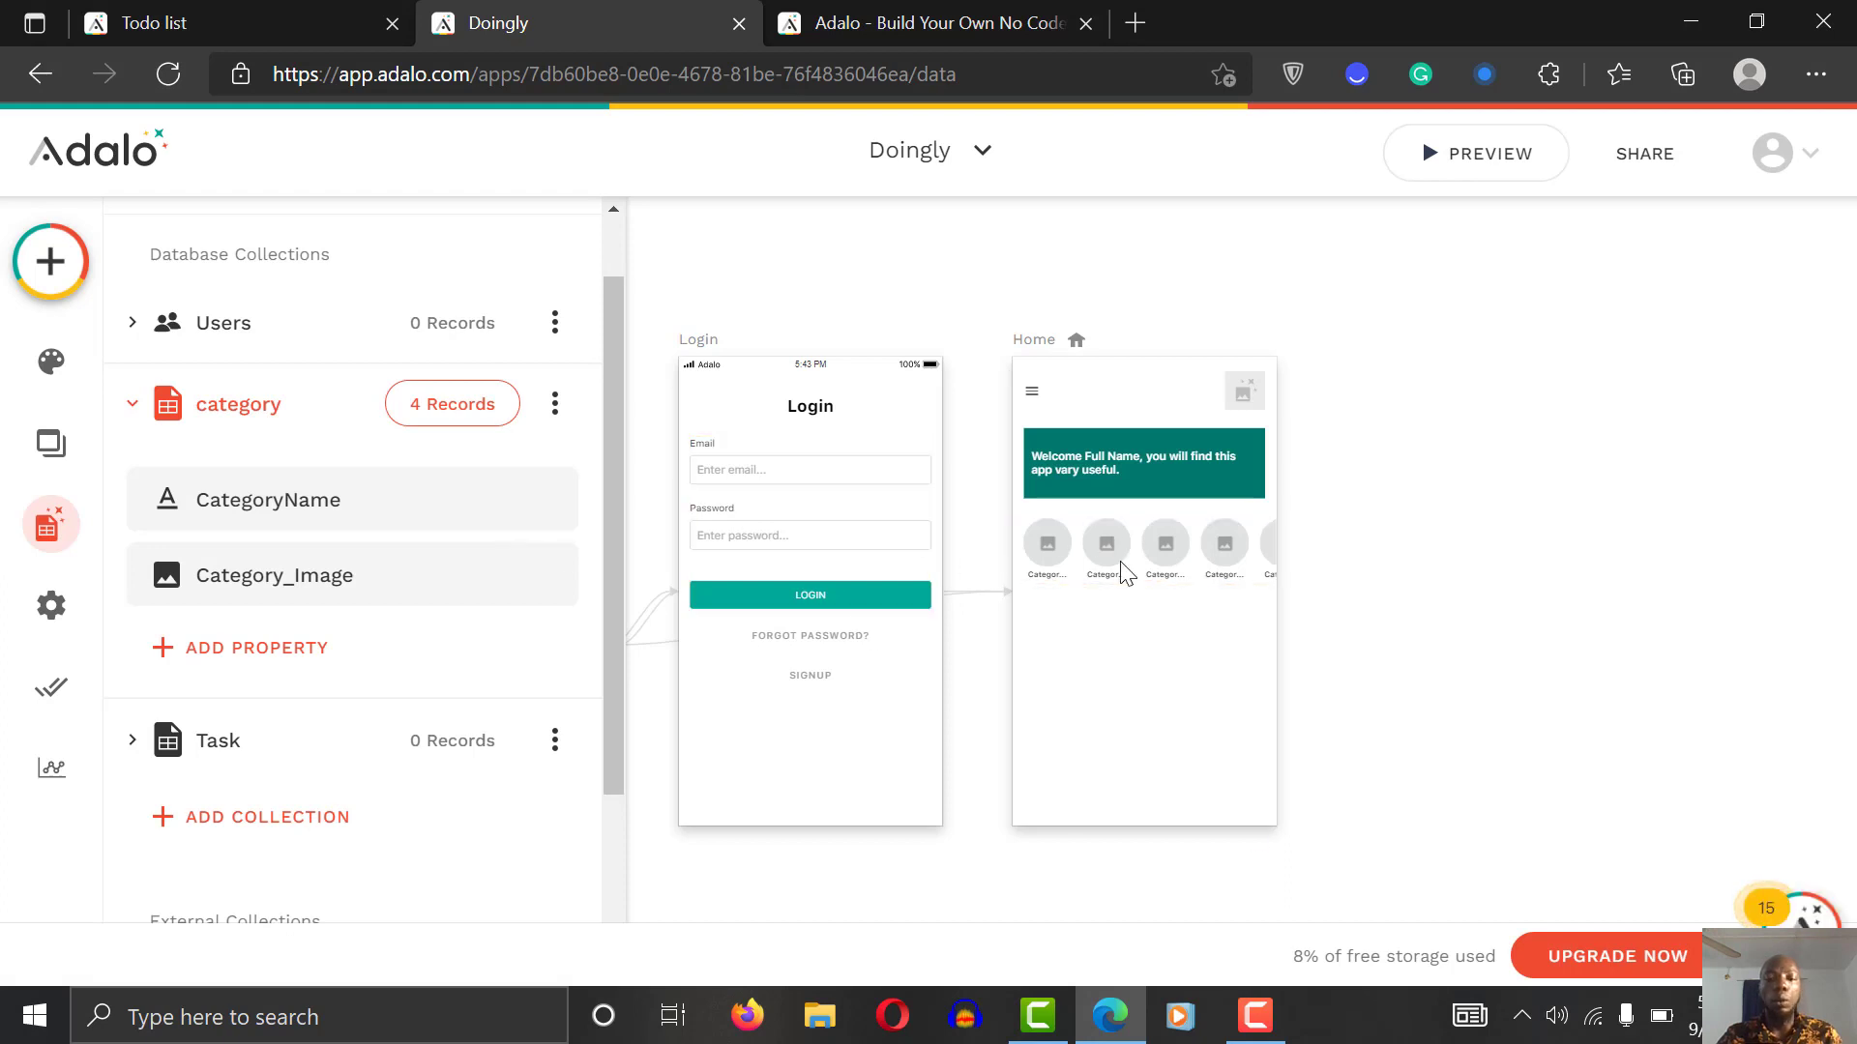
Step: Set the Avatar List image to Current Category > Category_Image and expand Image Options
{"action": "left_click", "coordinate": [1145, 552]}
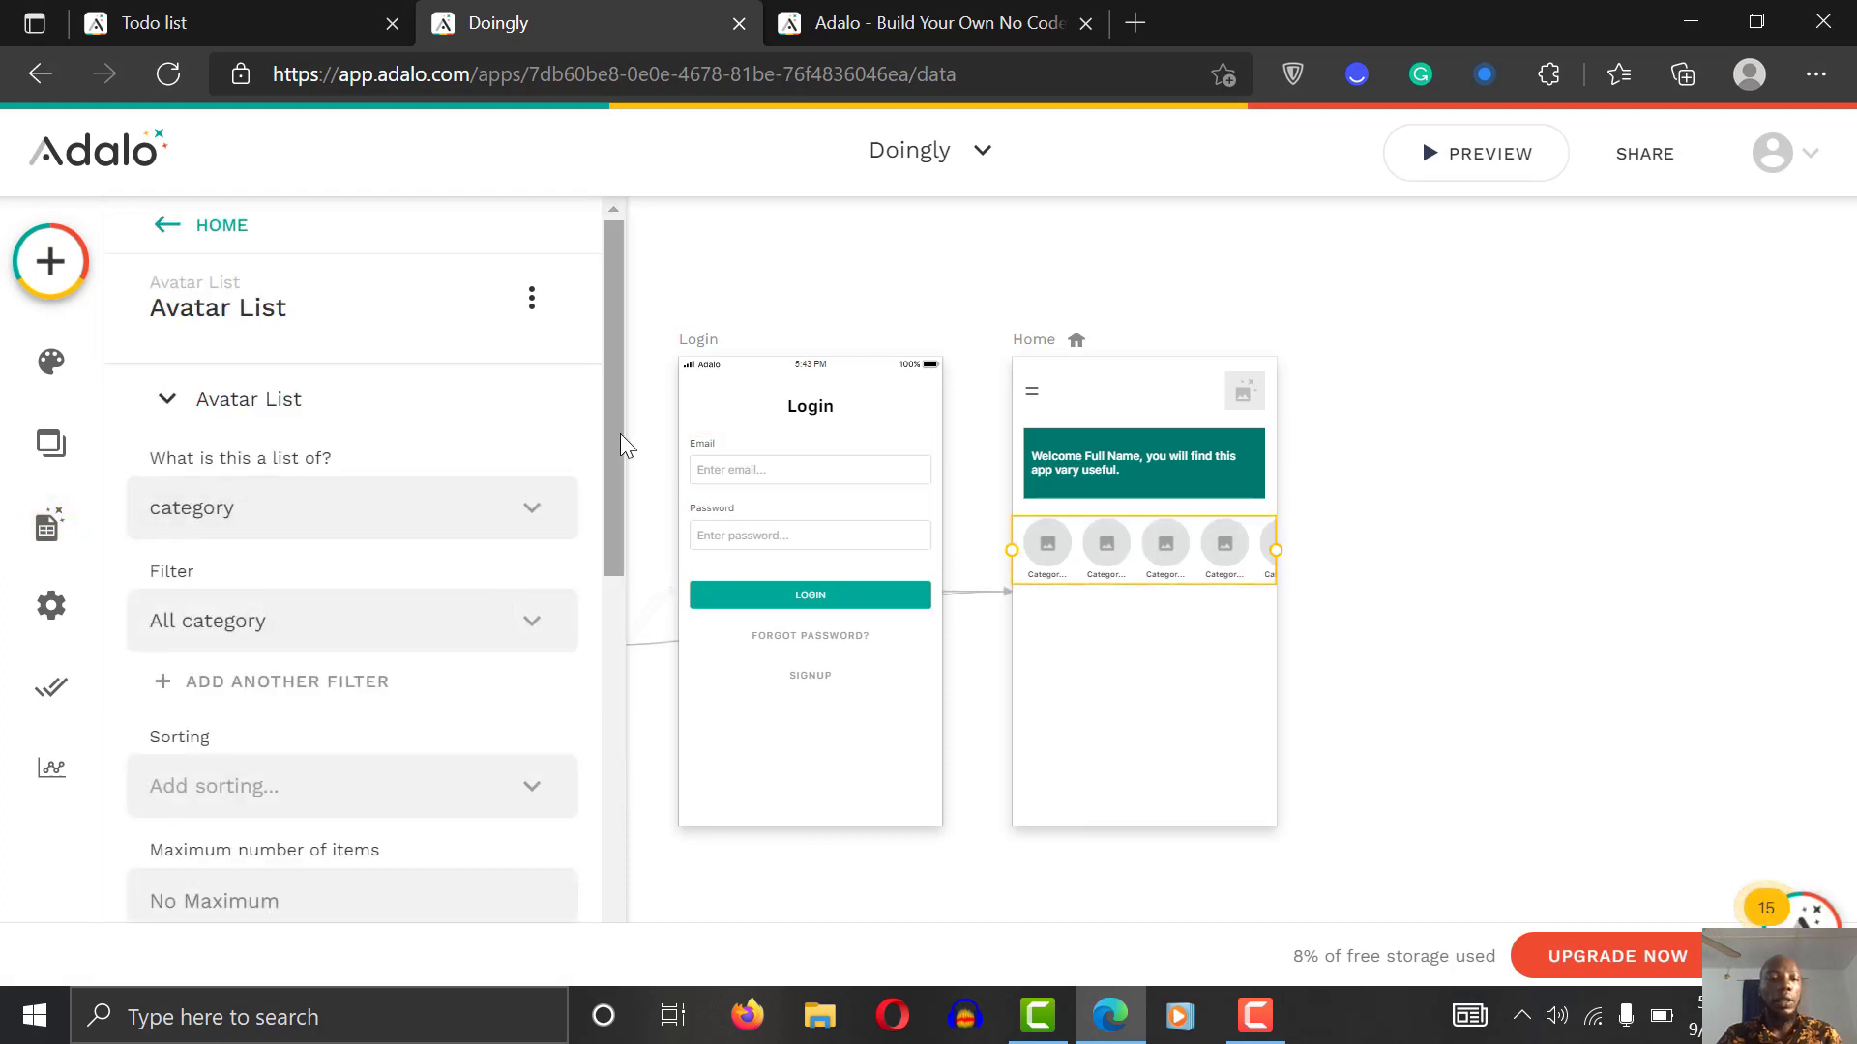
{"action": "left_click_drag", "start_coordinate": [610, 452], "coordinate": [609, 746]}
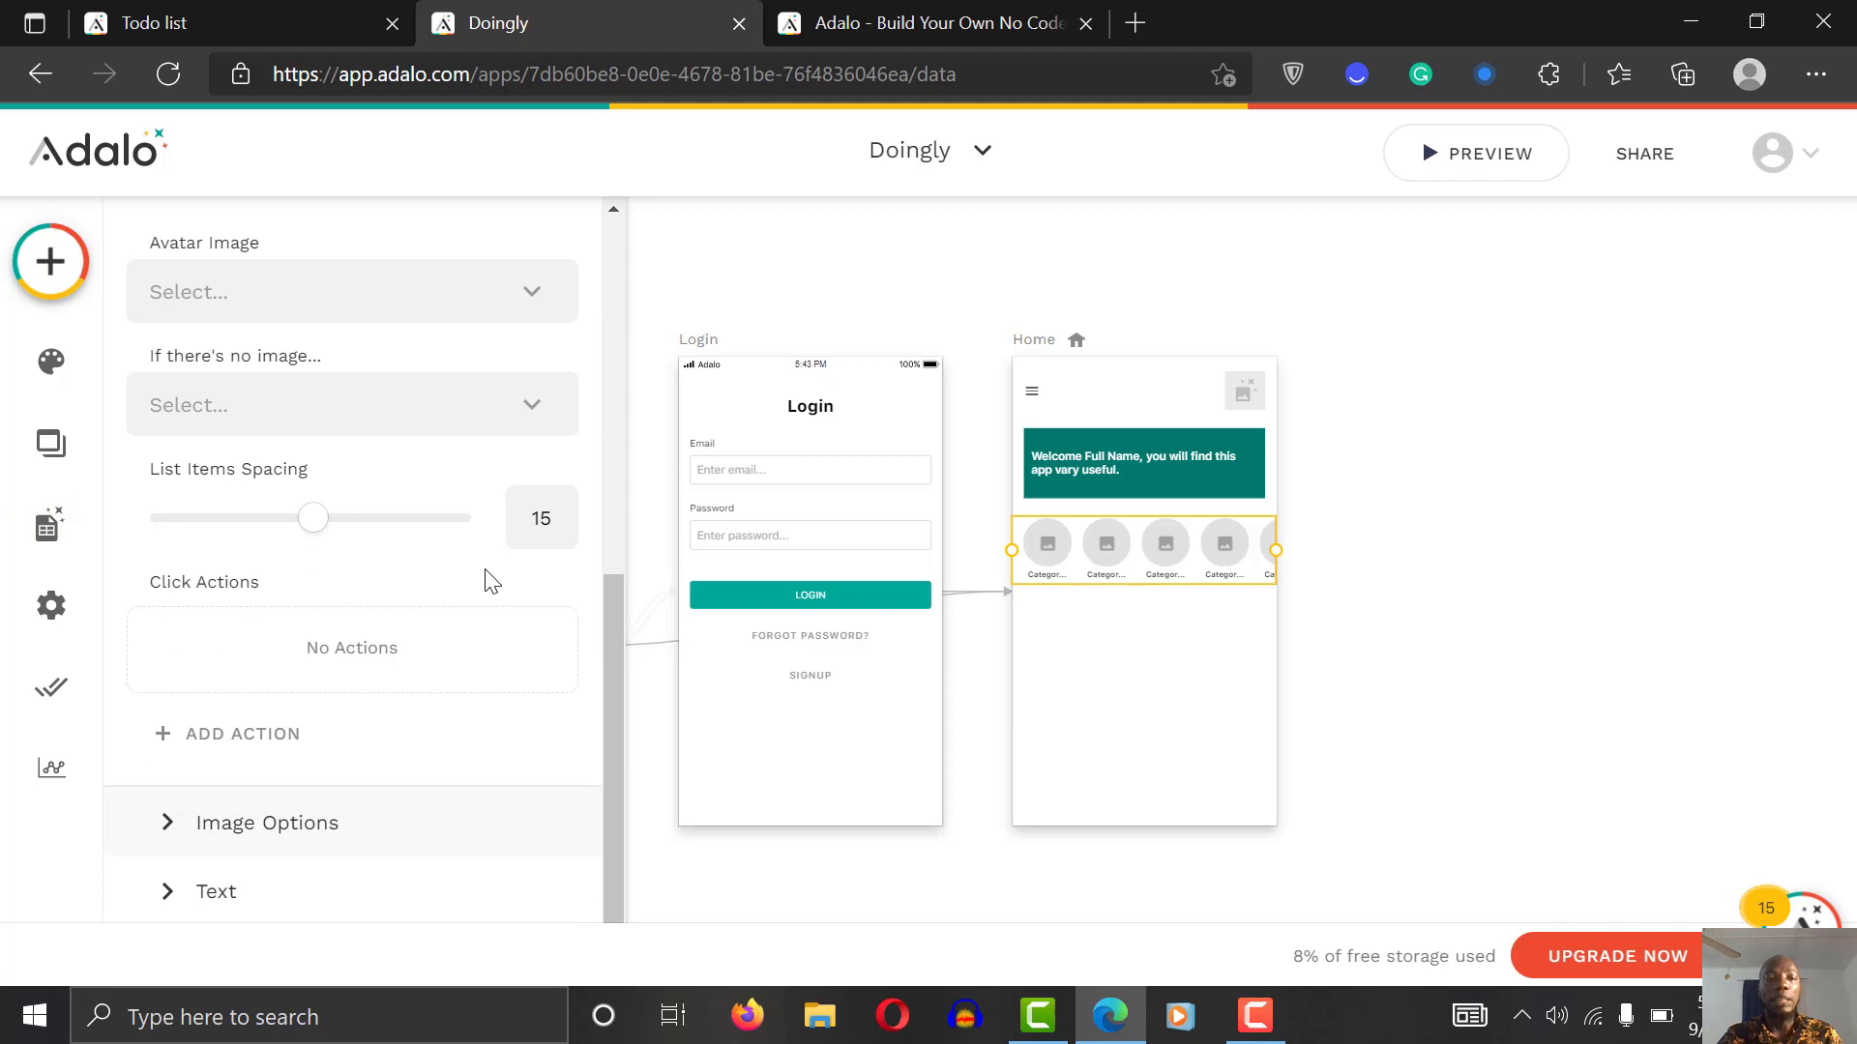
{"action": "left_click", "coordinate": [332, 290]}
{"action": "mouse_move", "coordinate": [315, 422]}
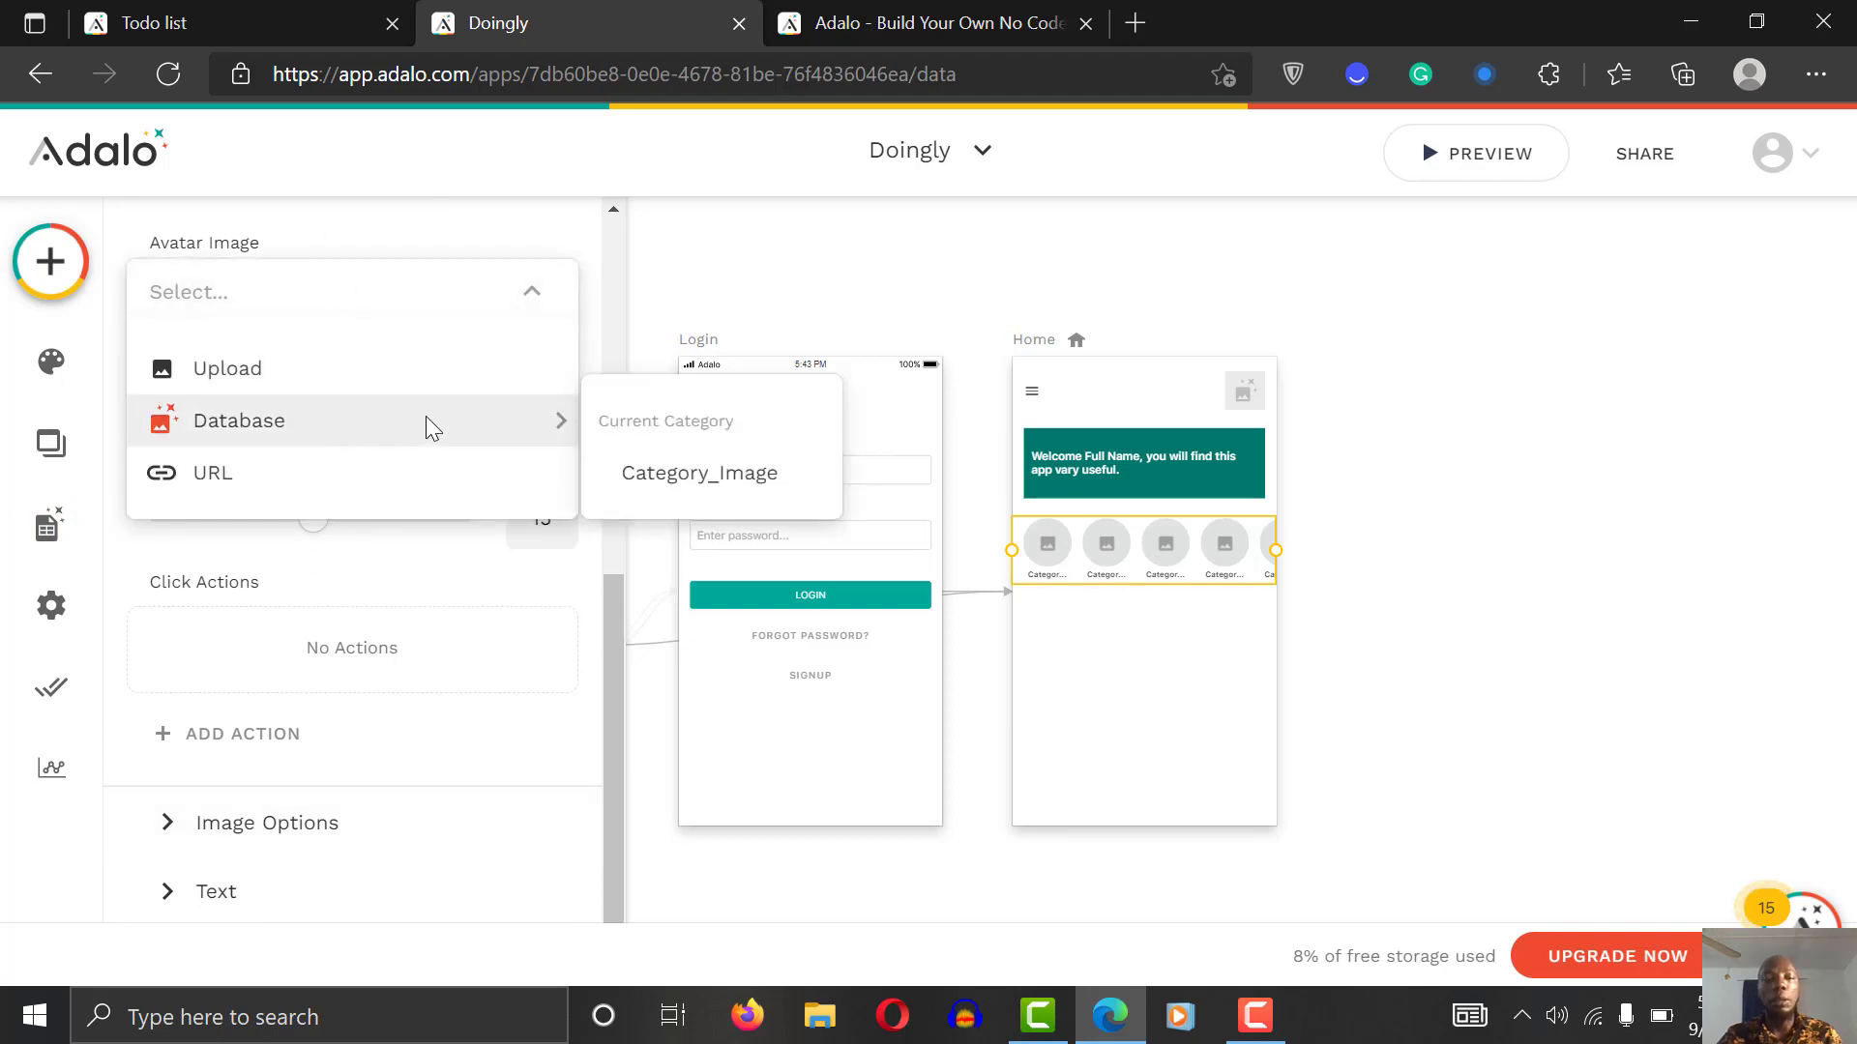
{"action": "left_click", "coordinate": [726, 474]}
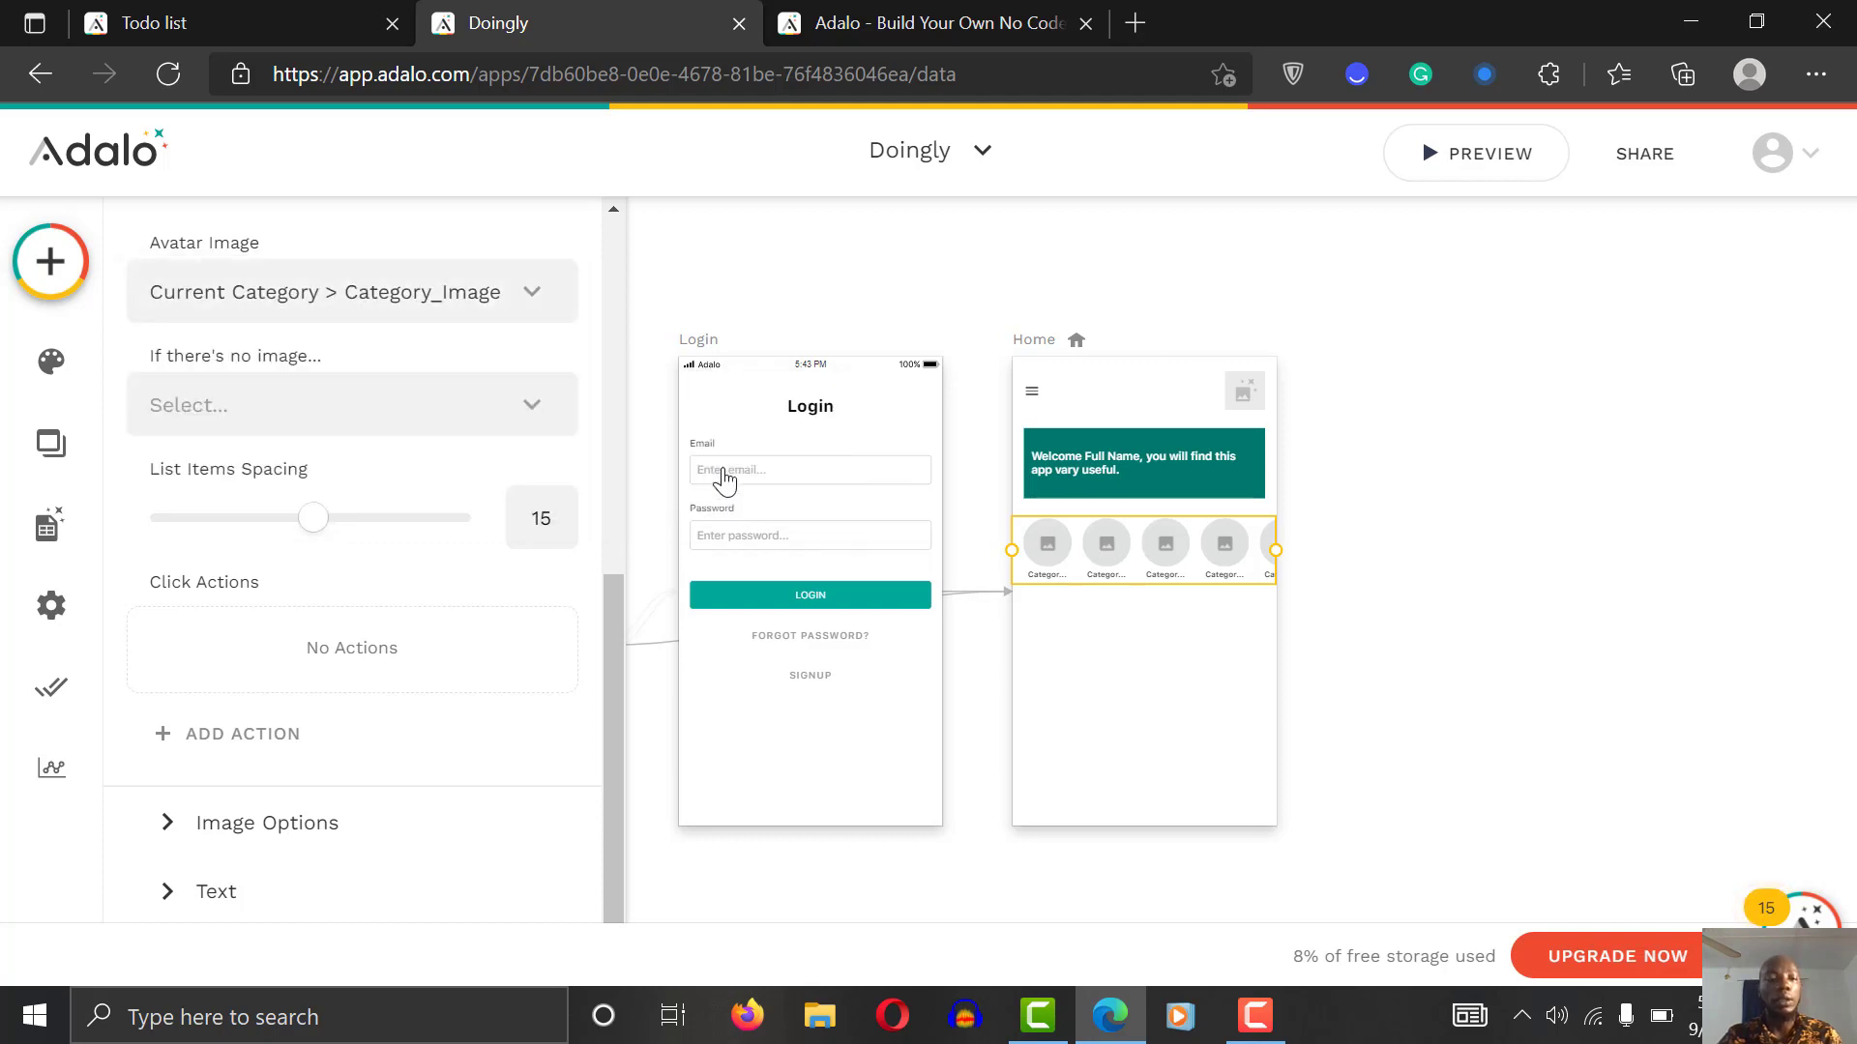
{"action": "left_click", "coordinate": [403, 406]}
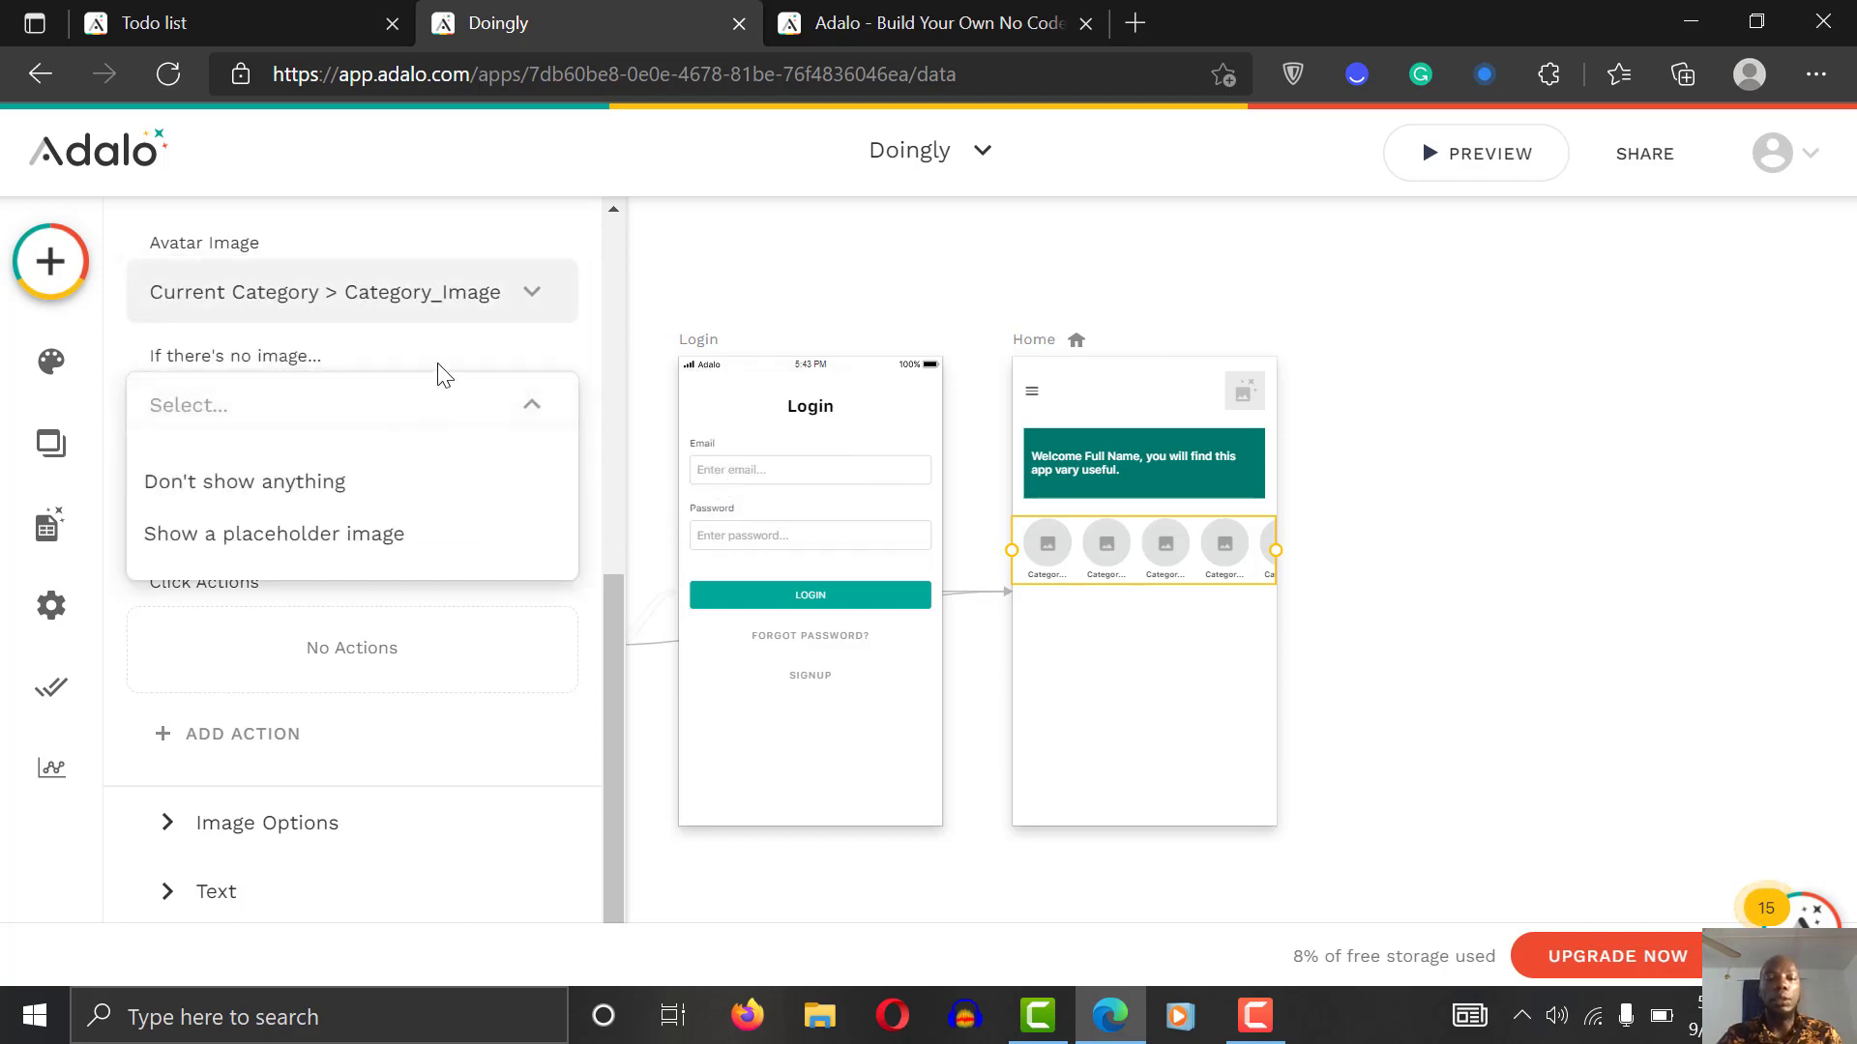
{"action": "left_click", "coordinate": [437, 372]}
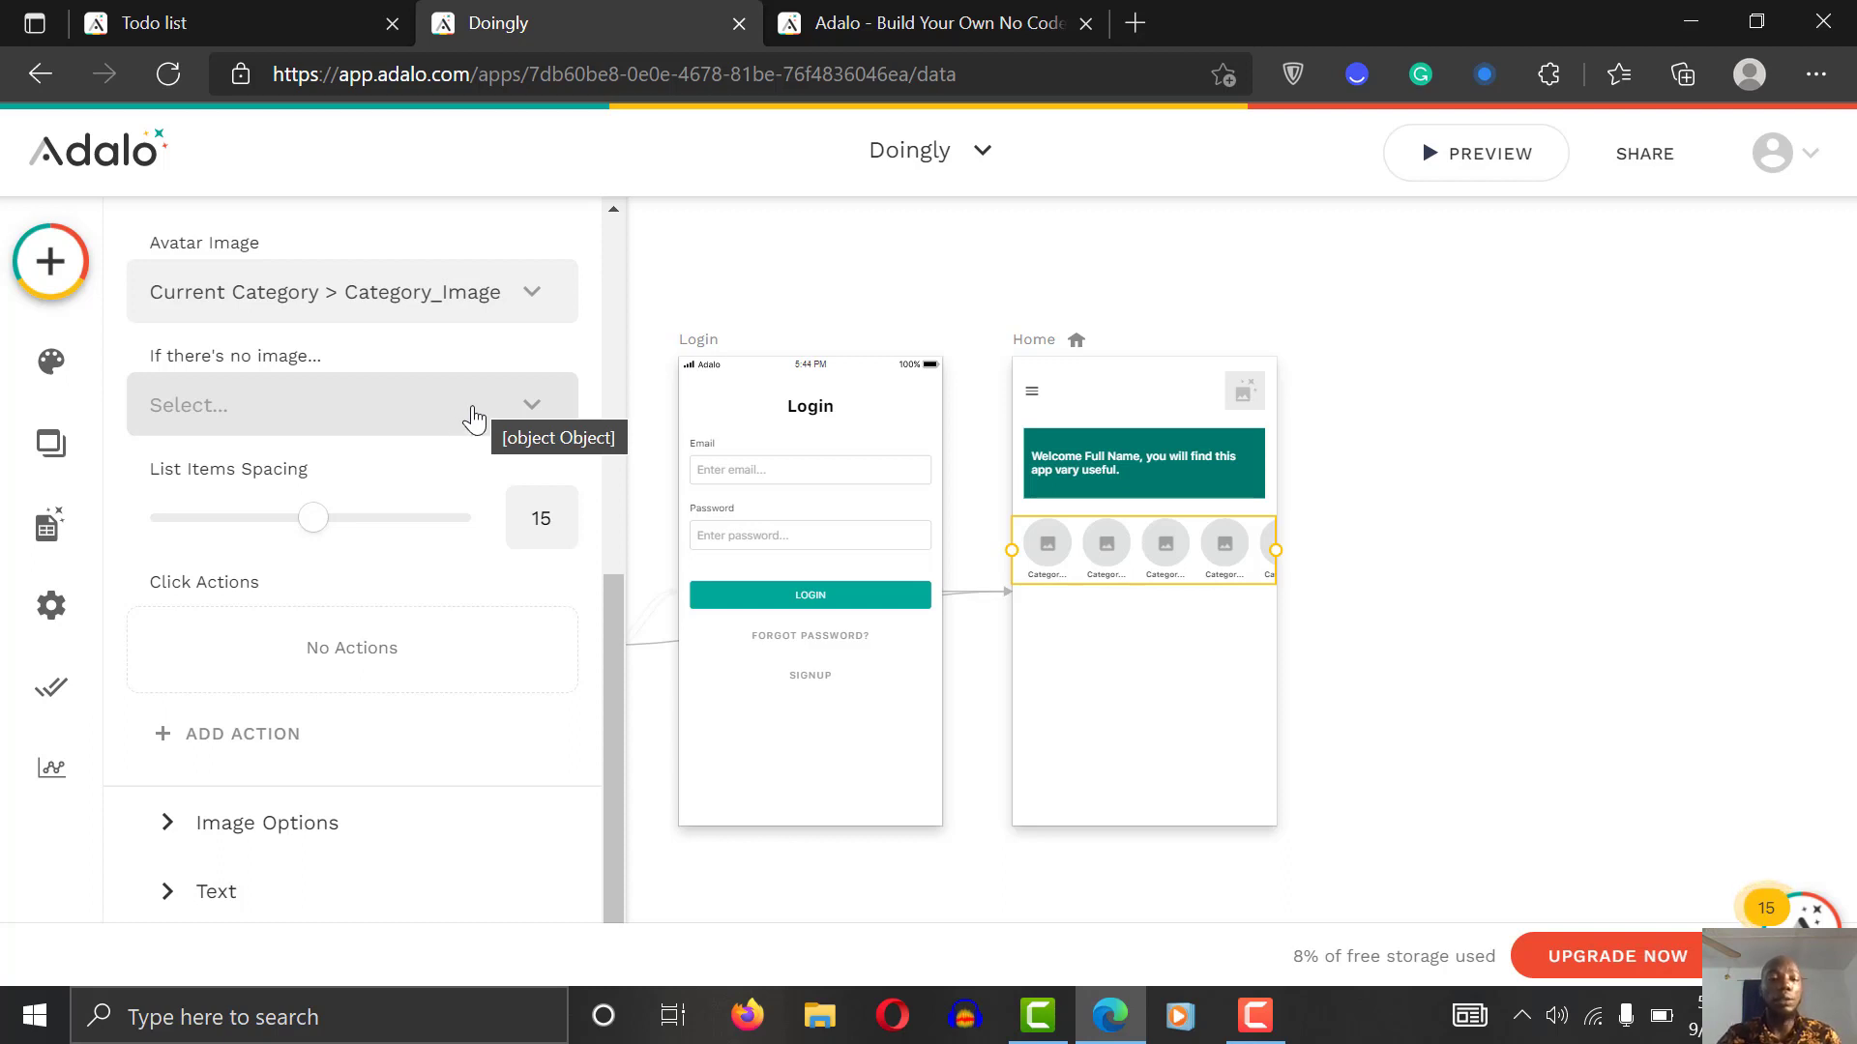
{"action": "scroll", "coordinate": [617, 609], "scroll_direction": "down", "scroll_amount": 1}
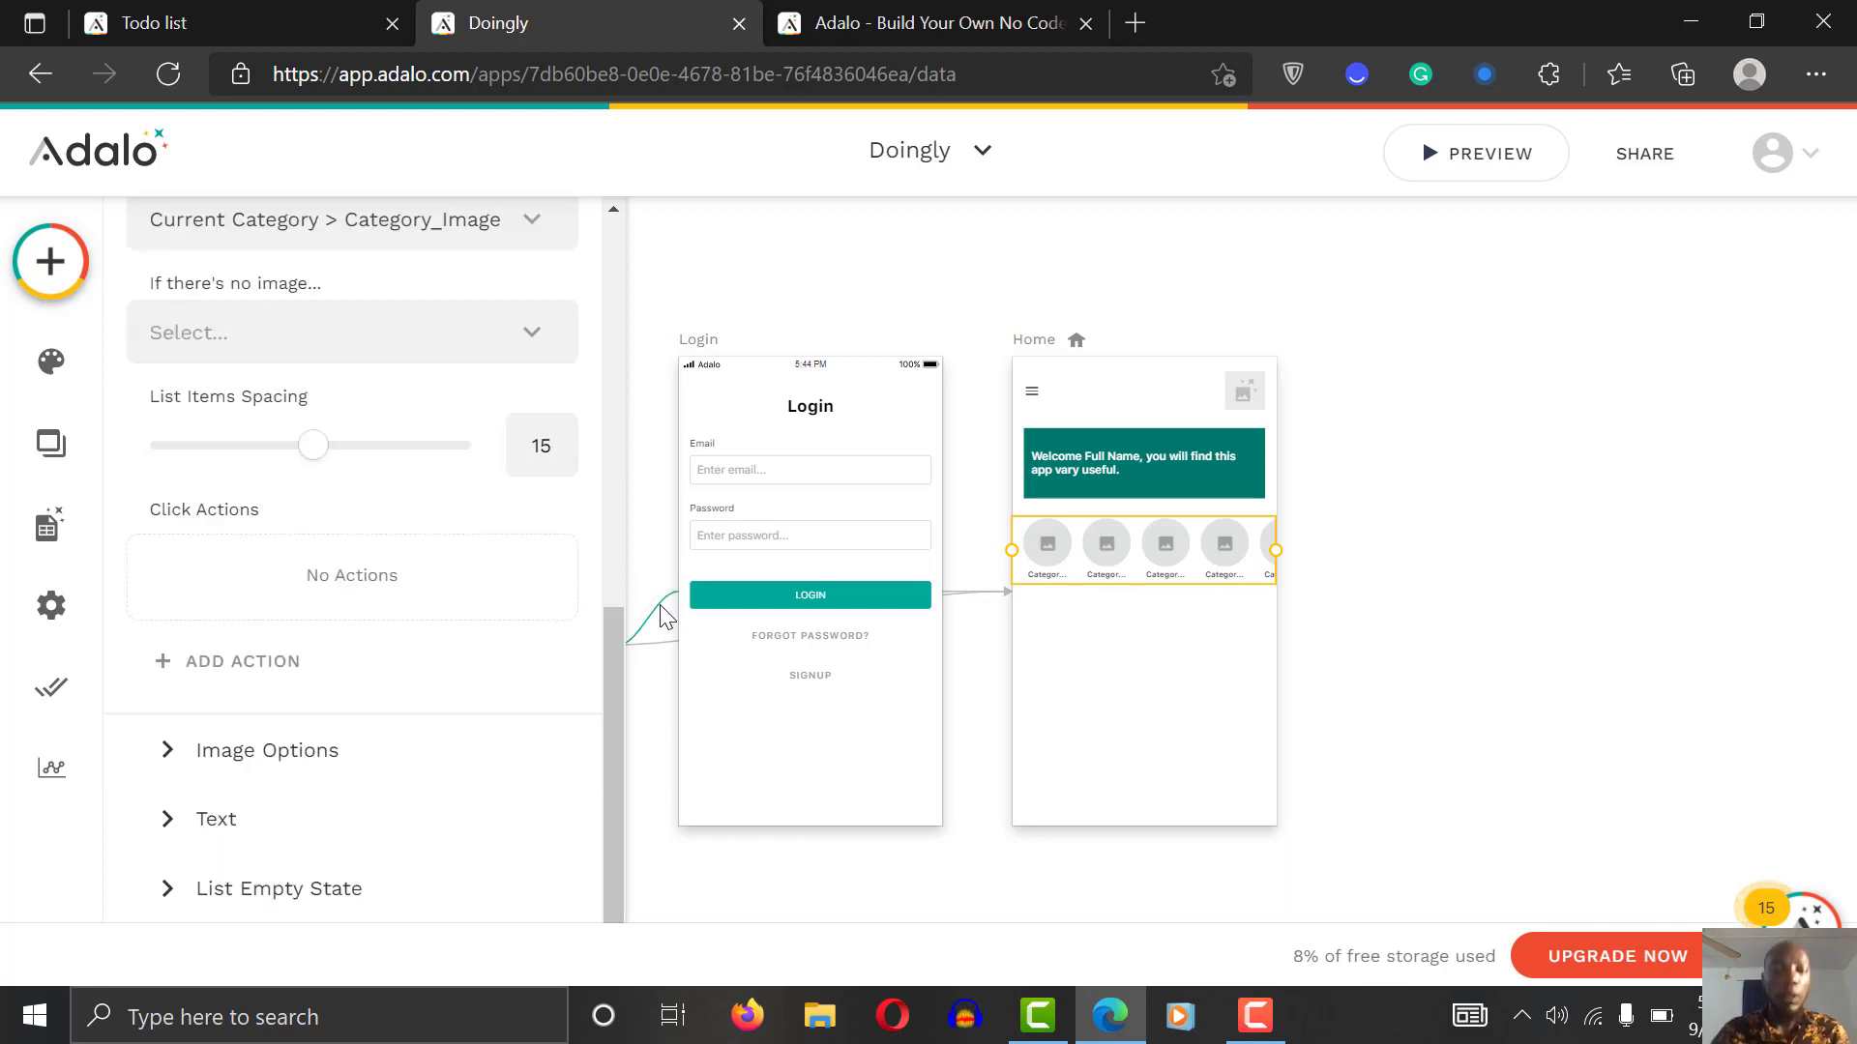
{"action": "left_click", "coordinate": [309, 759]}
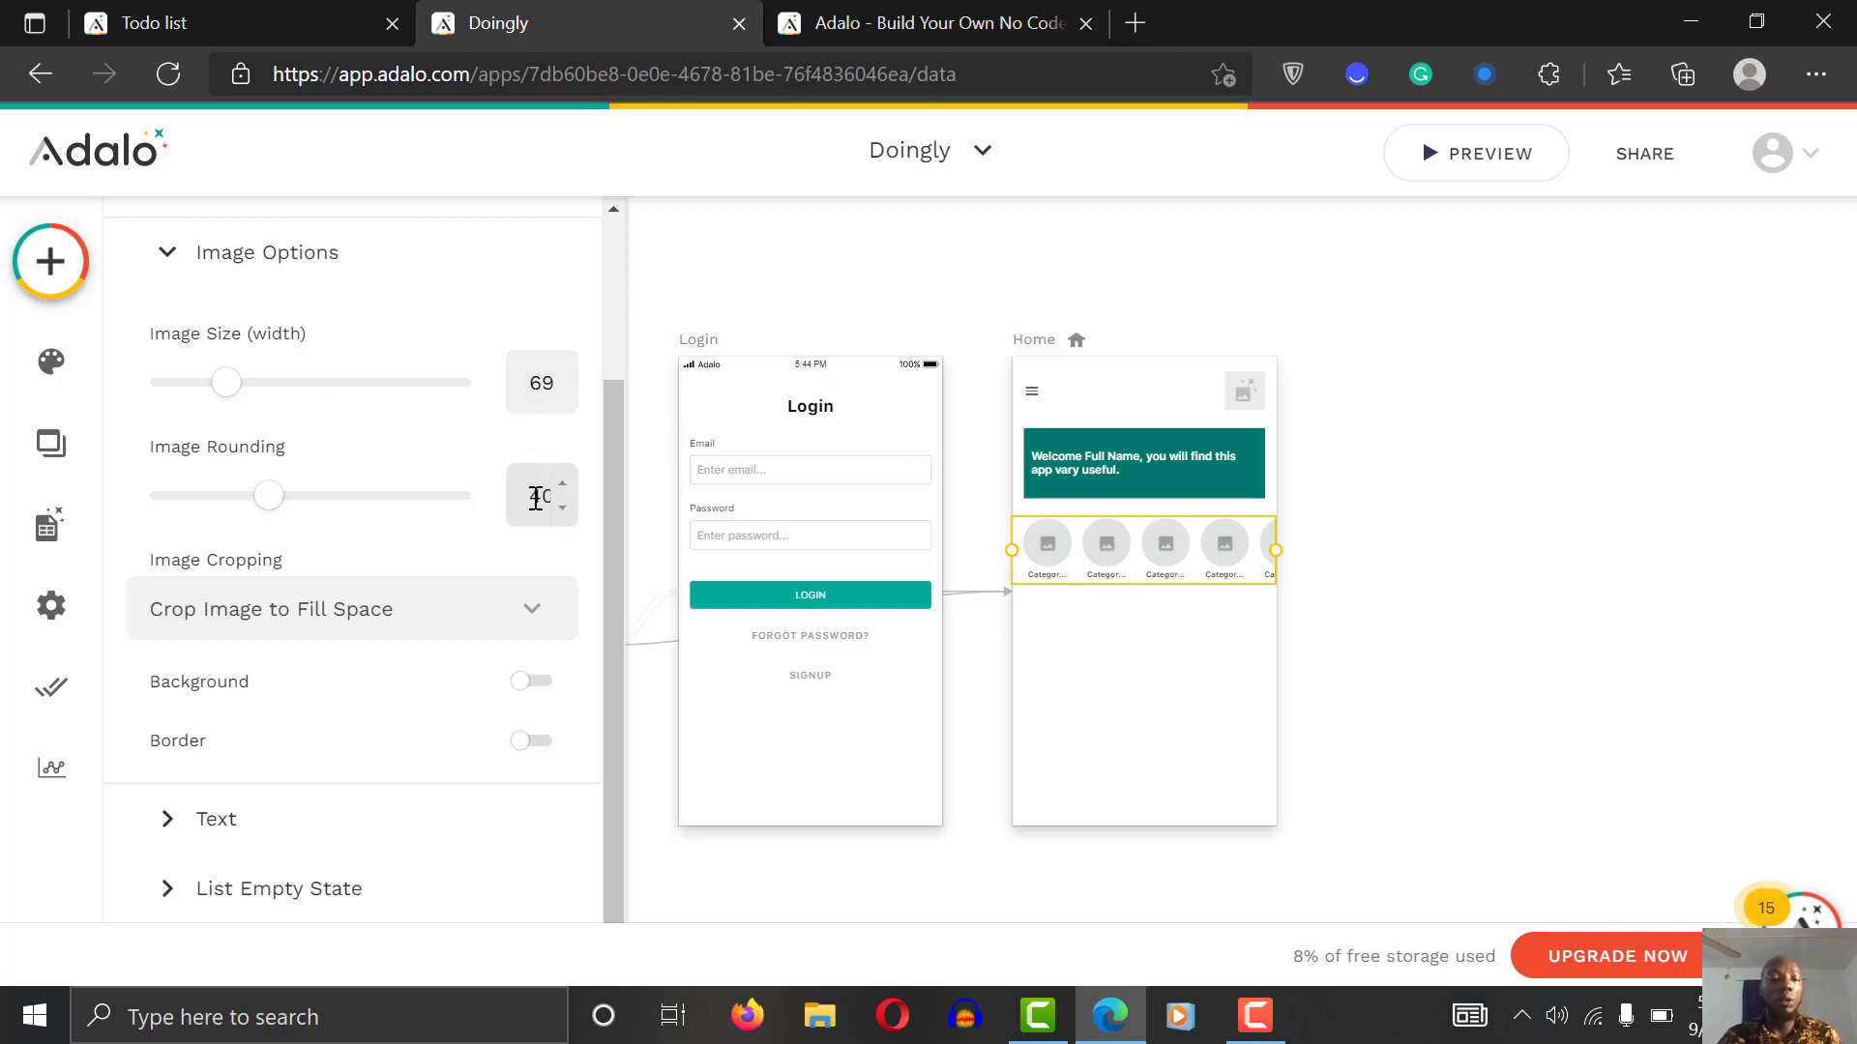
Step: Set the avatar Image Cropping to Crop Image to Fill Space
{"action": "left_click", "coordinate": [493, 613]}
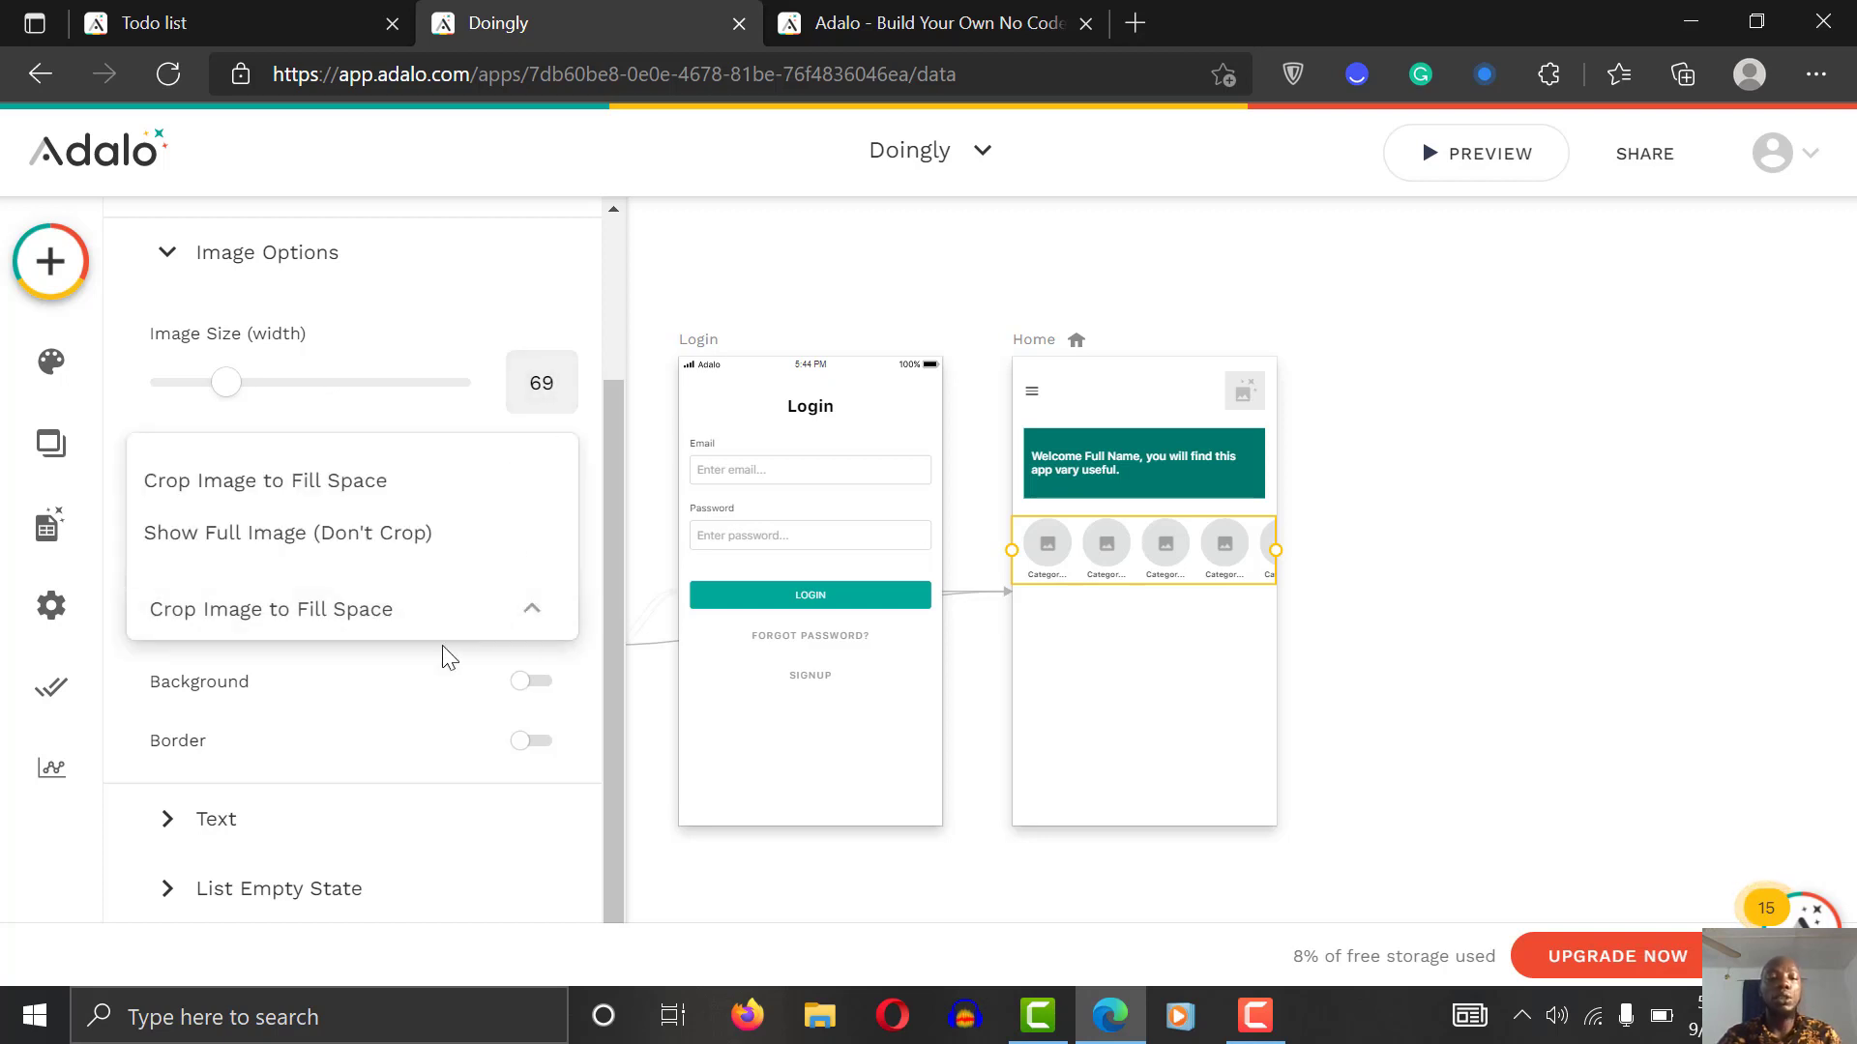
{"action": "left_click", "coordinate": [385, 480]}
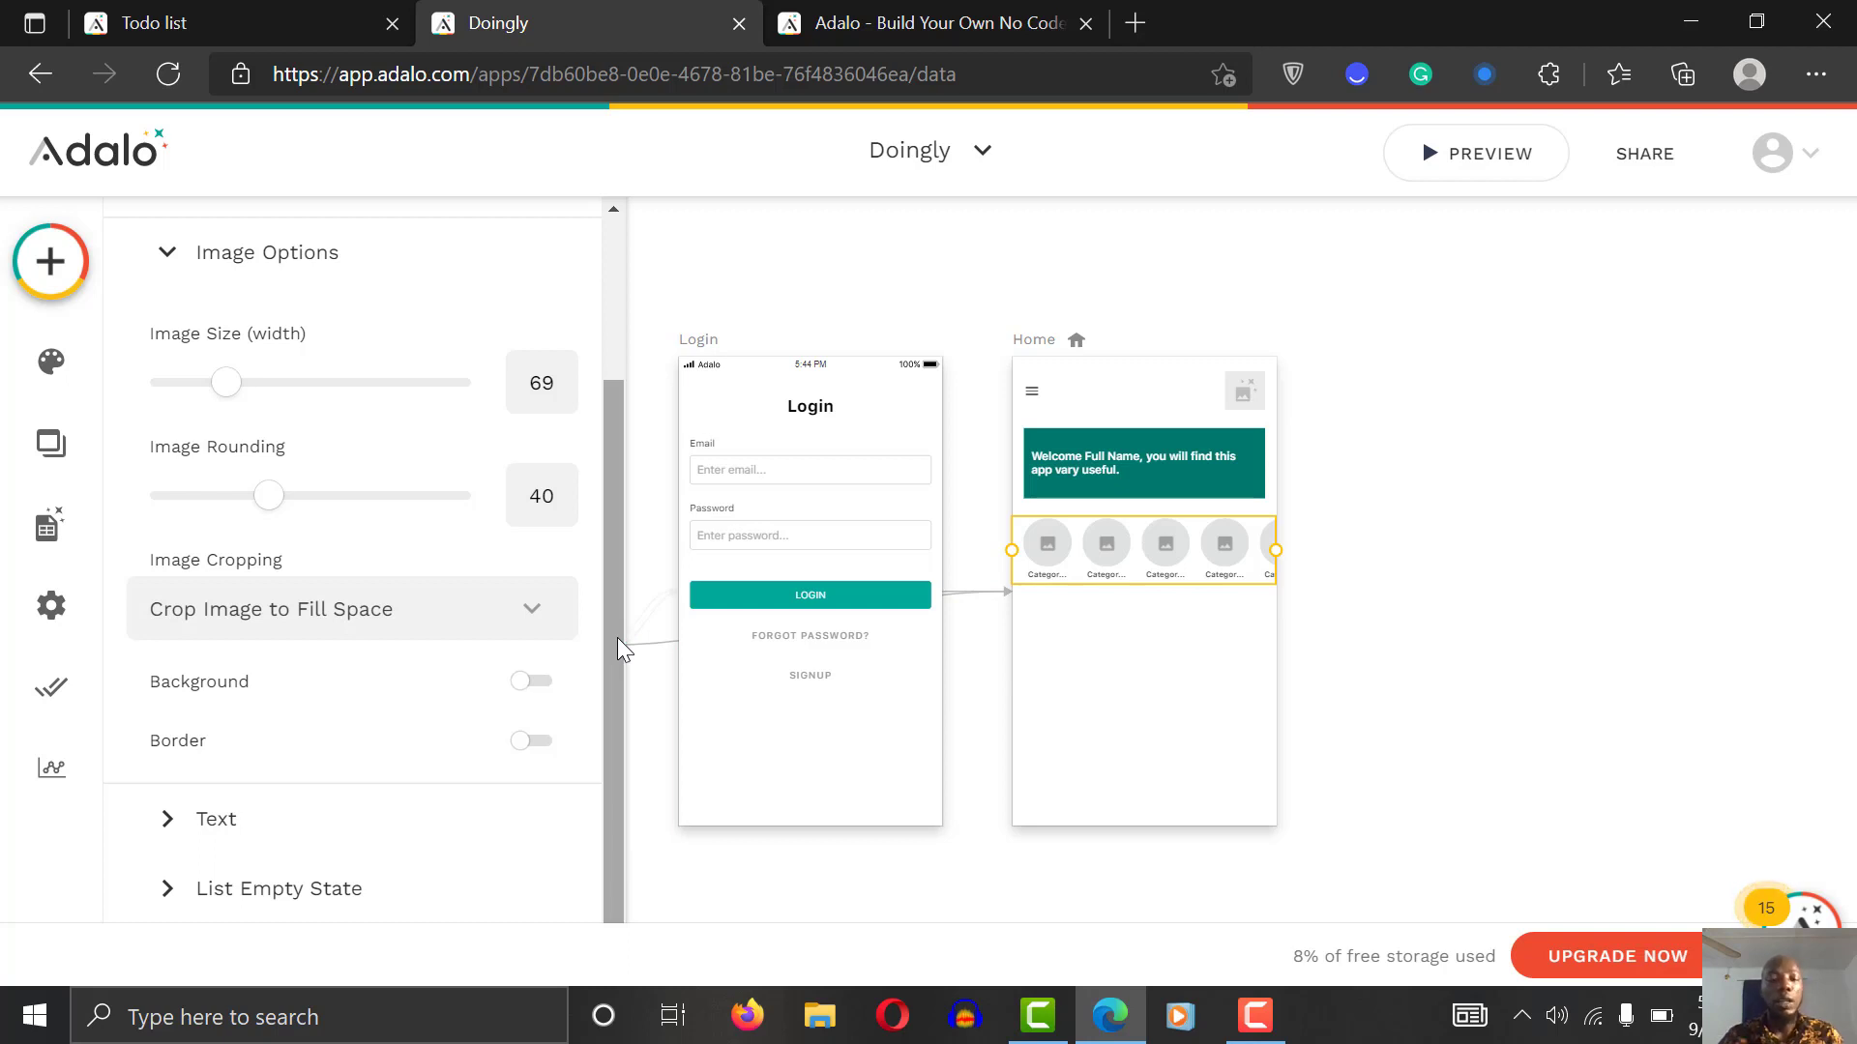
{"action": "left_click", "coordinate": [253, 834]}
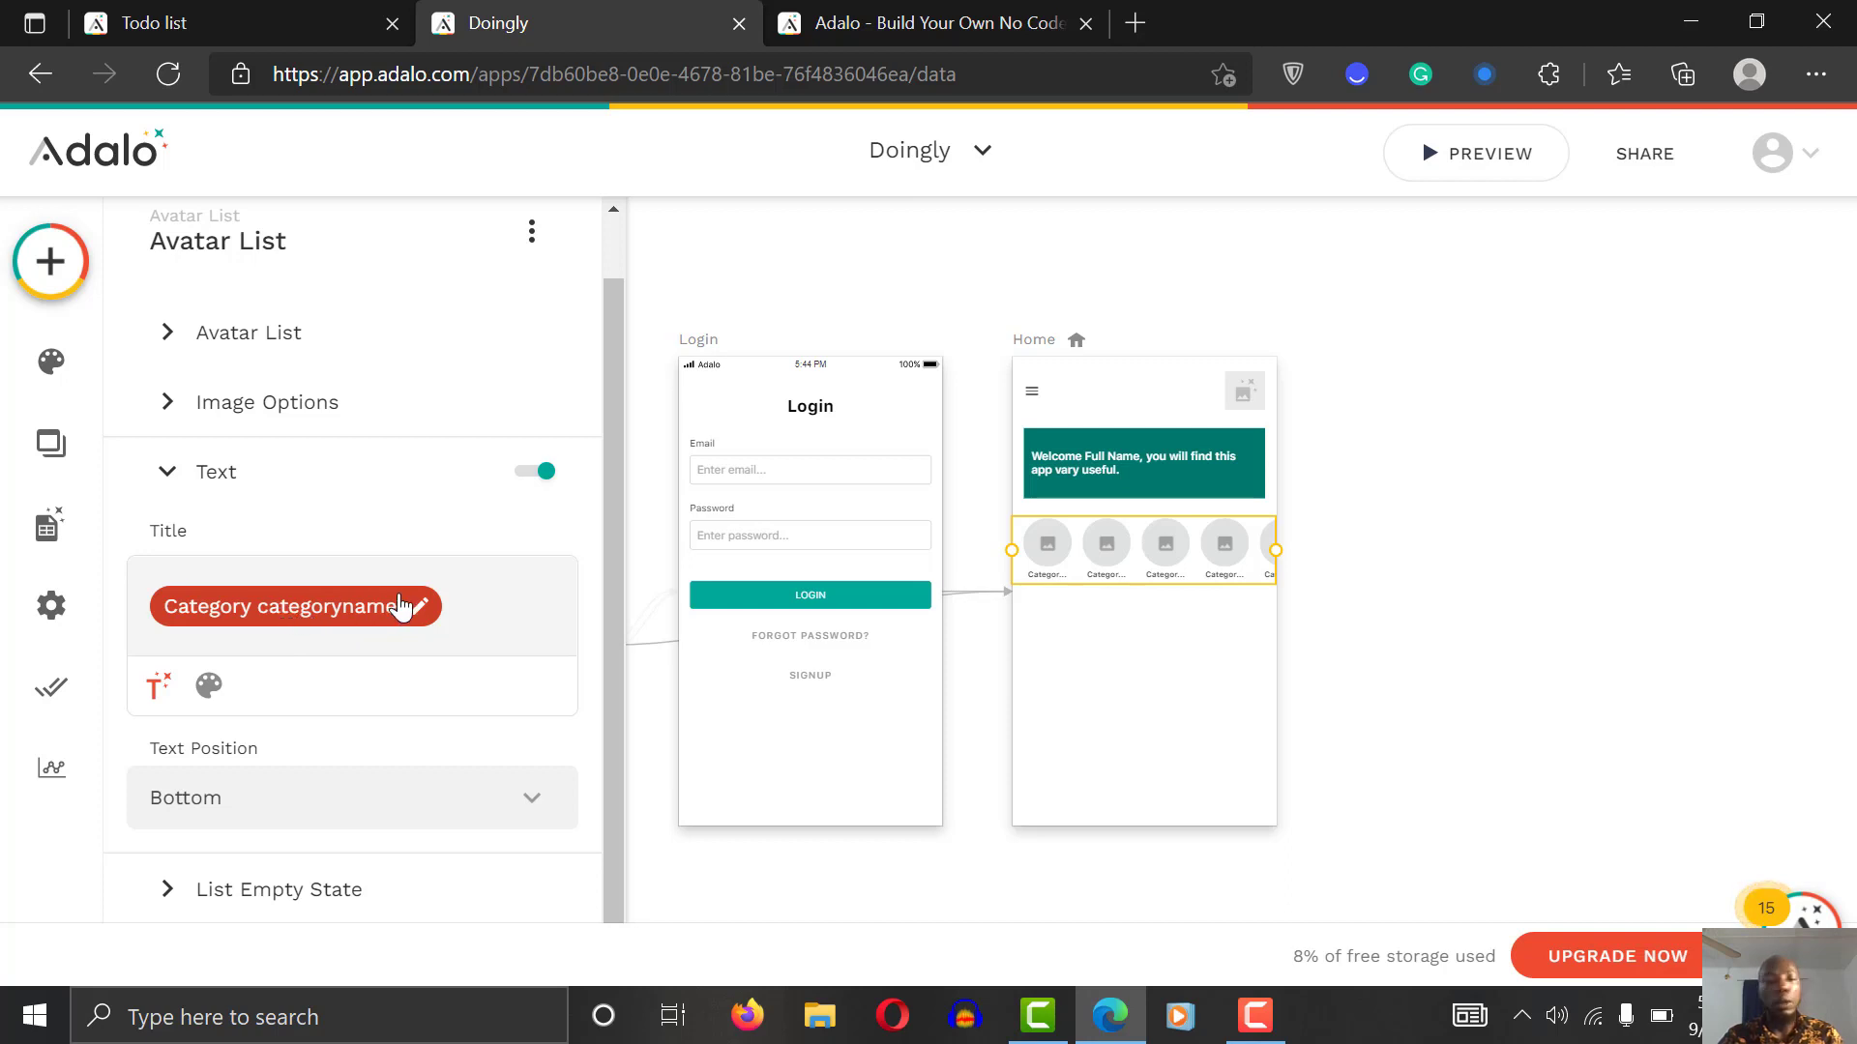
{"action": "left_click", "coordinate": [485, 594]}
{"action": "key", "text": "BackSpace"}
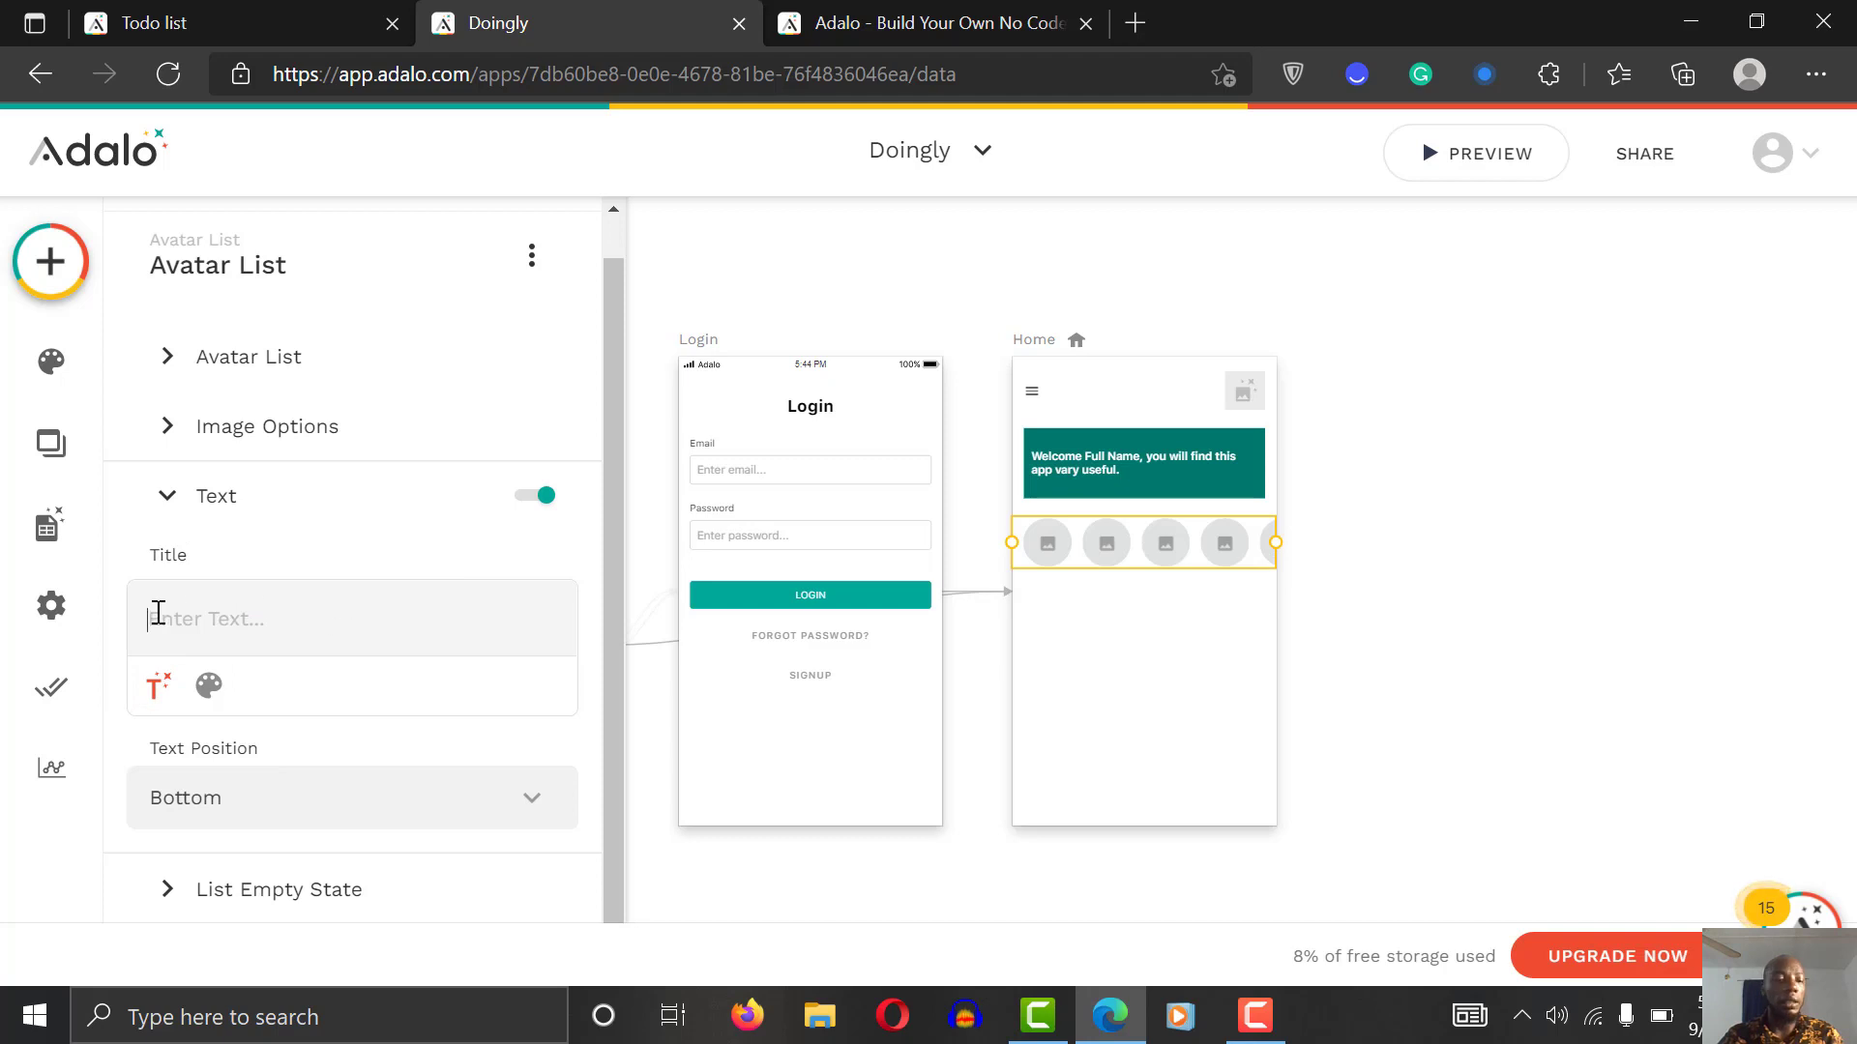
{"action": "left_click", "coordinate": [159, 689]}
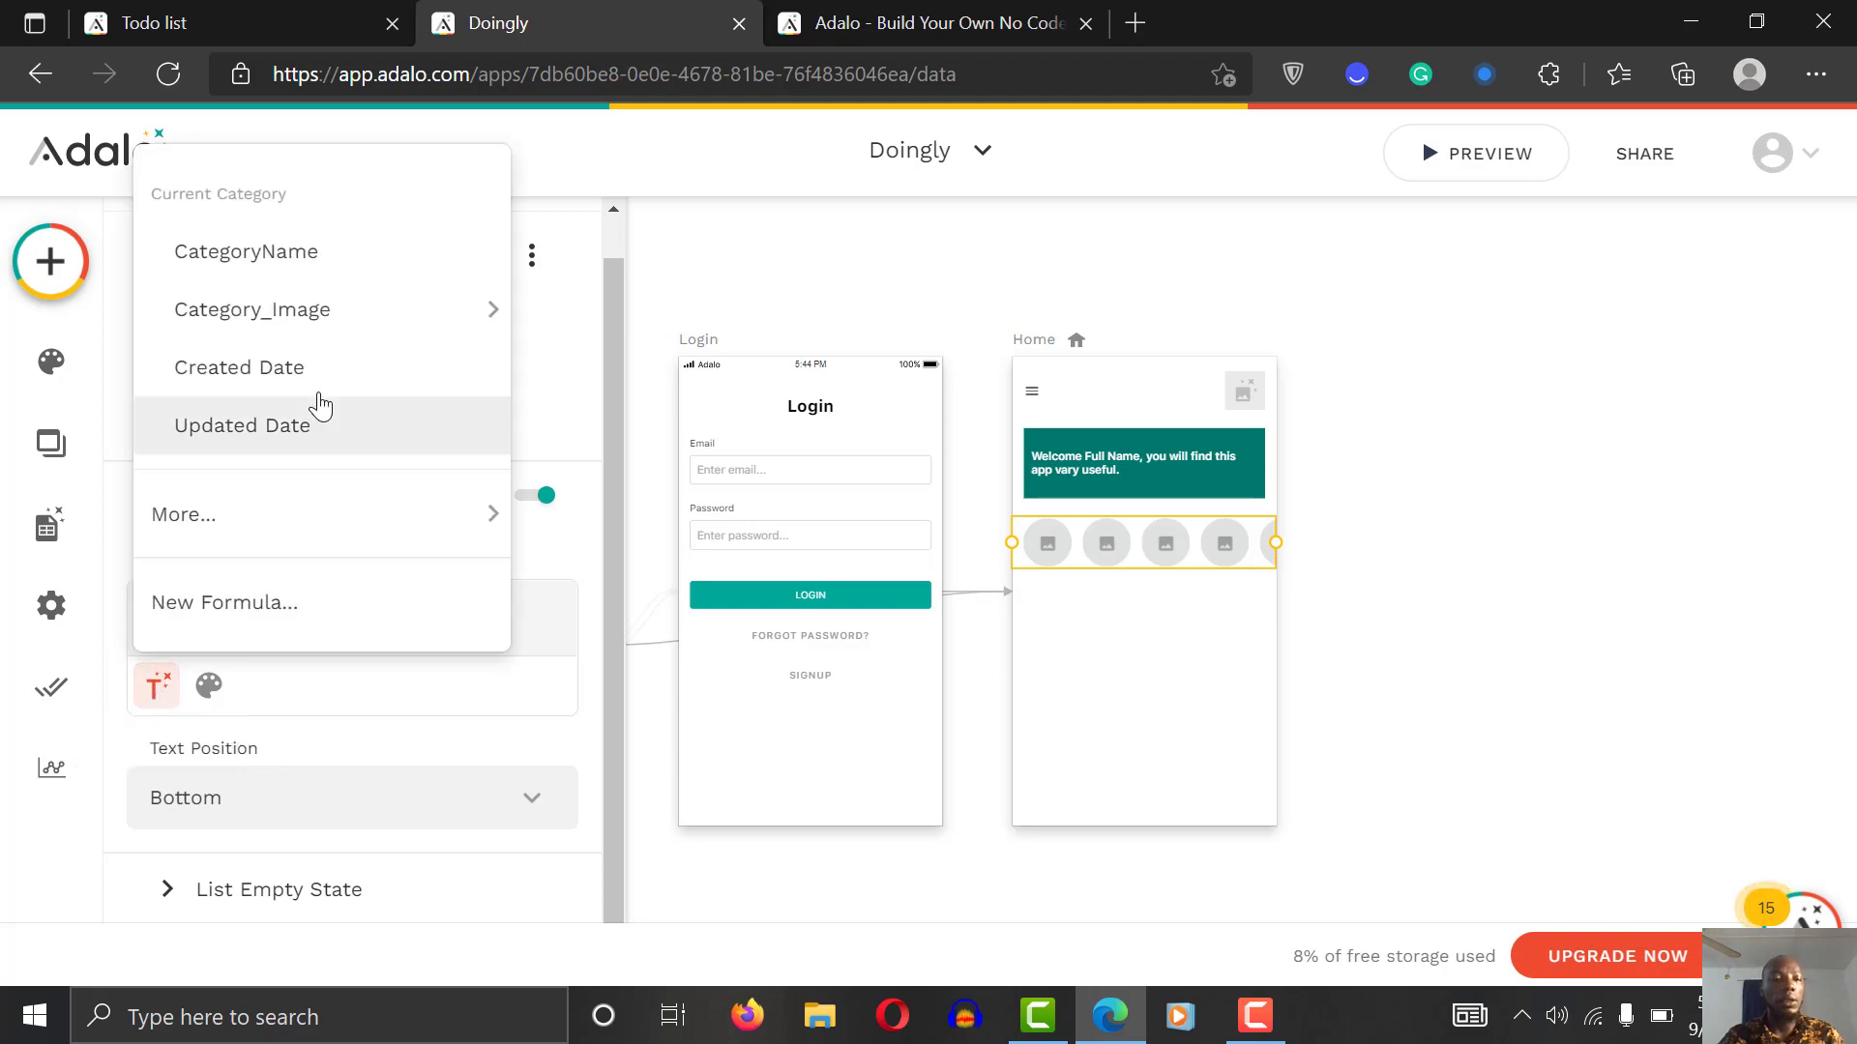
{"action": "mouse_move", "coordinate": [344, 319]}
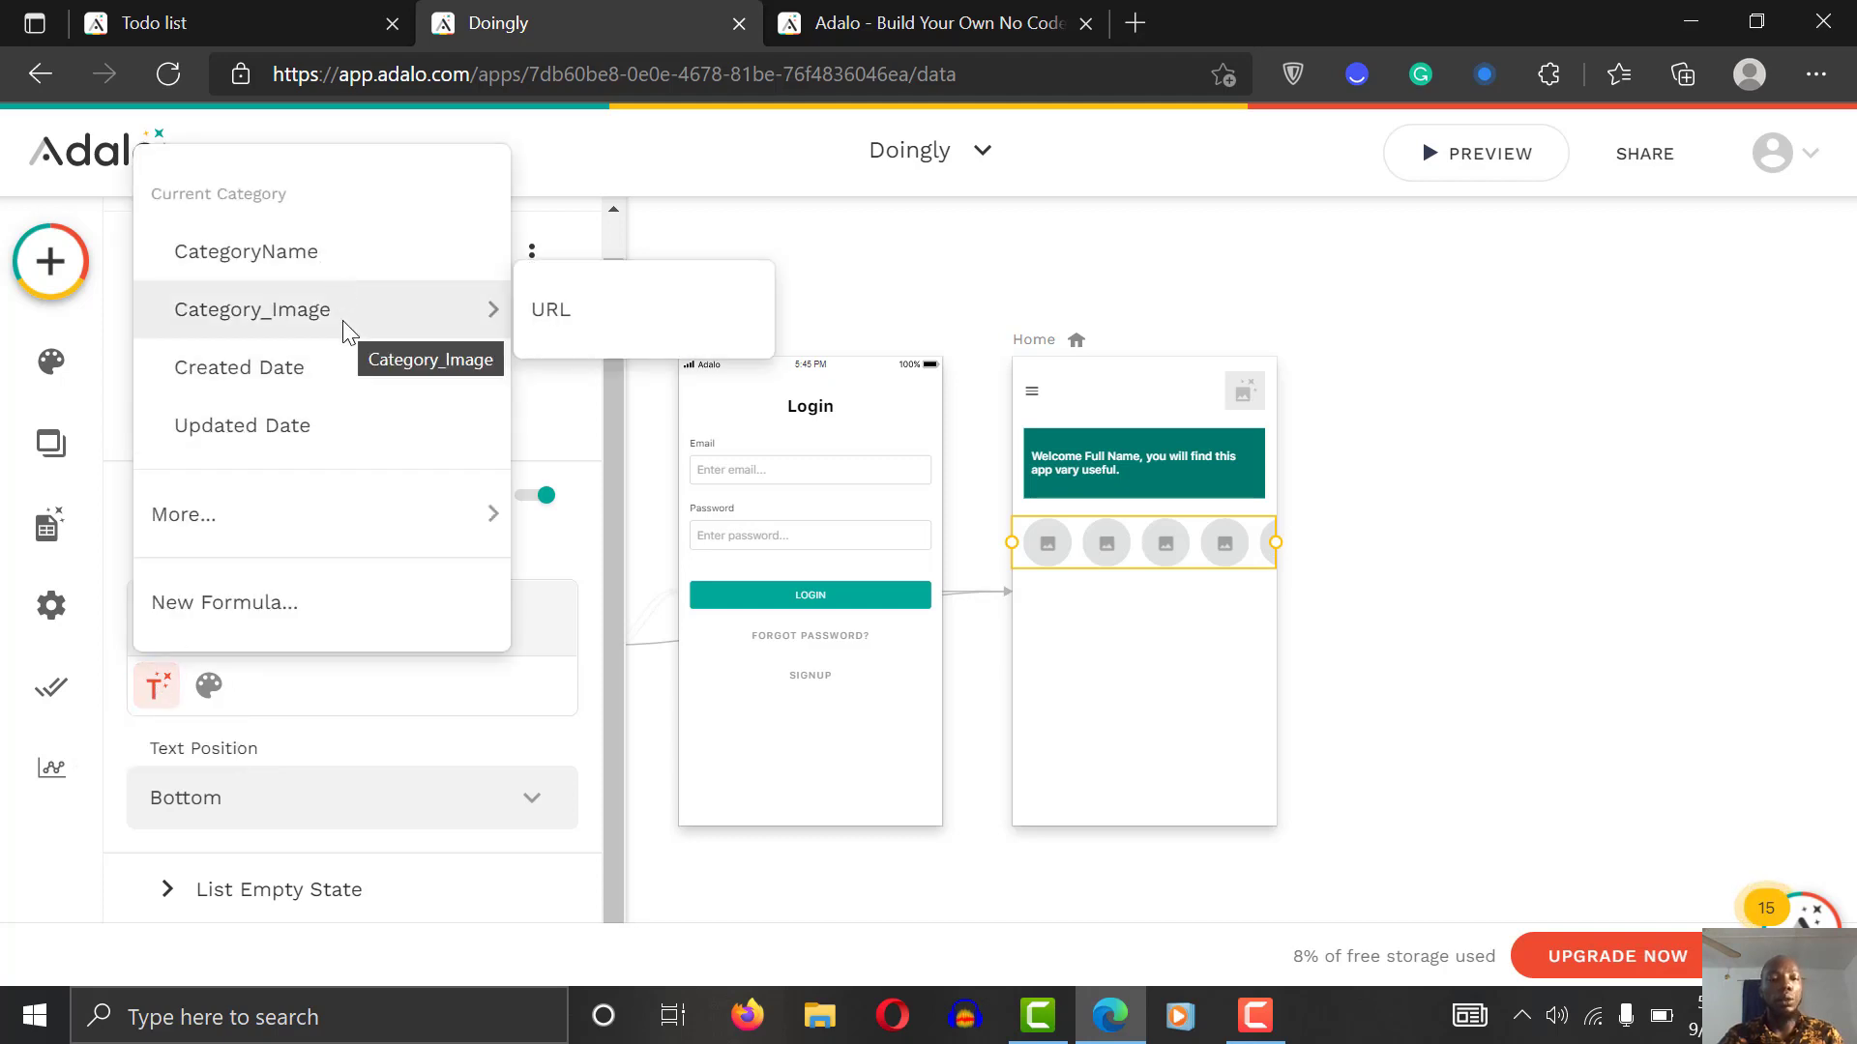
{"action": "mouse_move", "coordinate": [339, 544]}
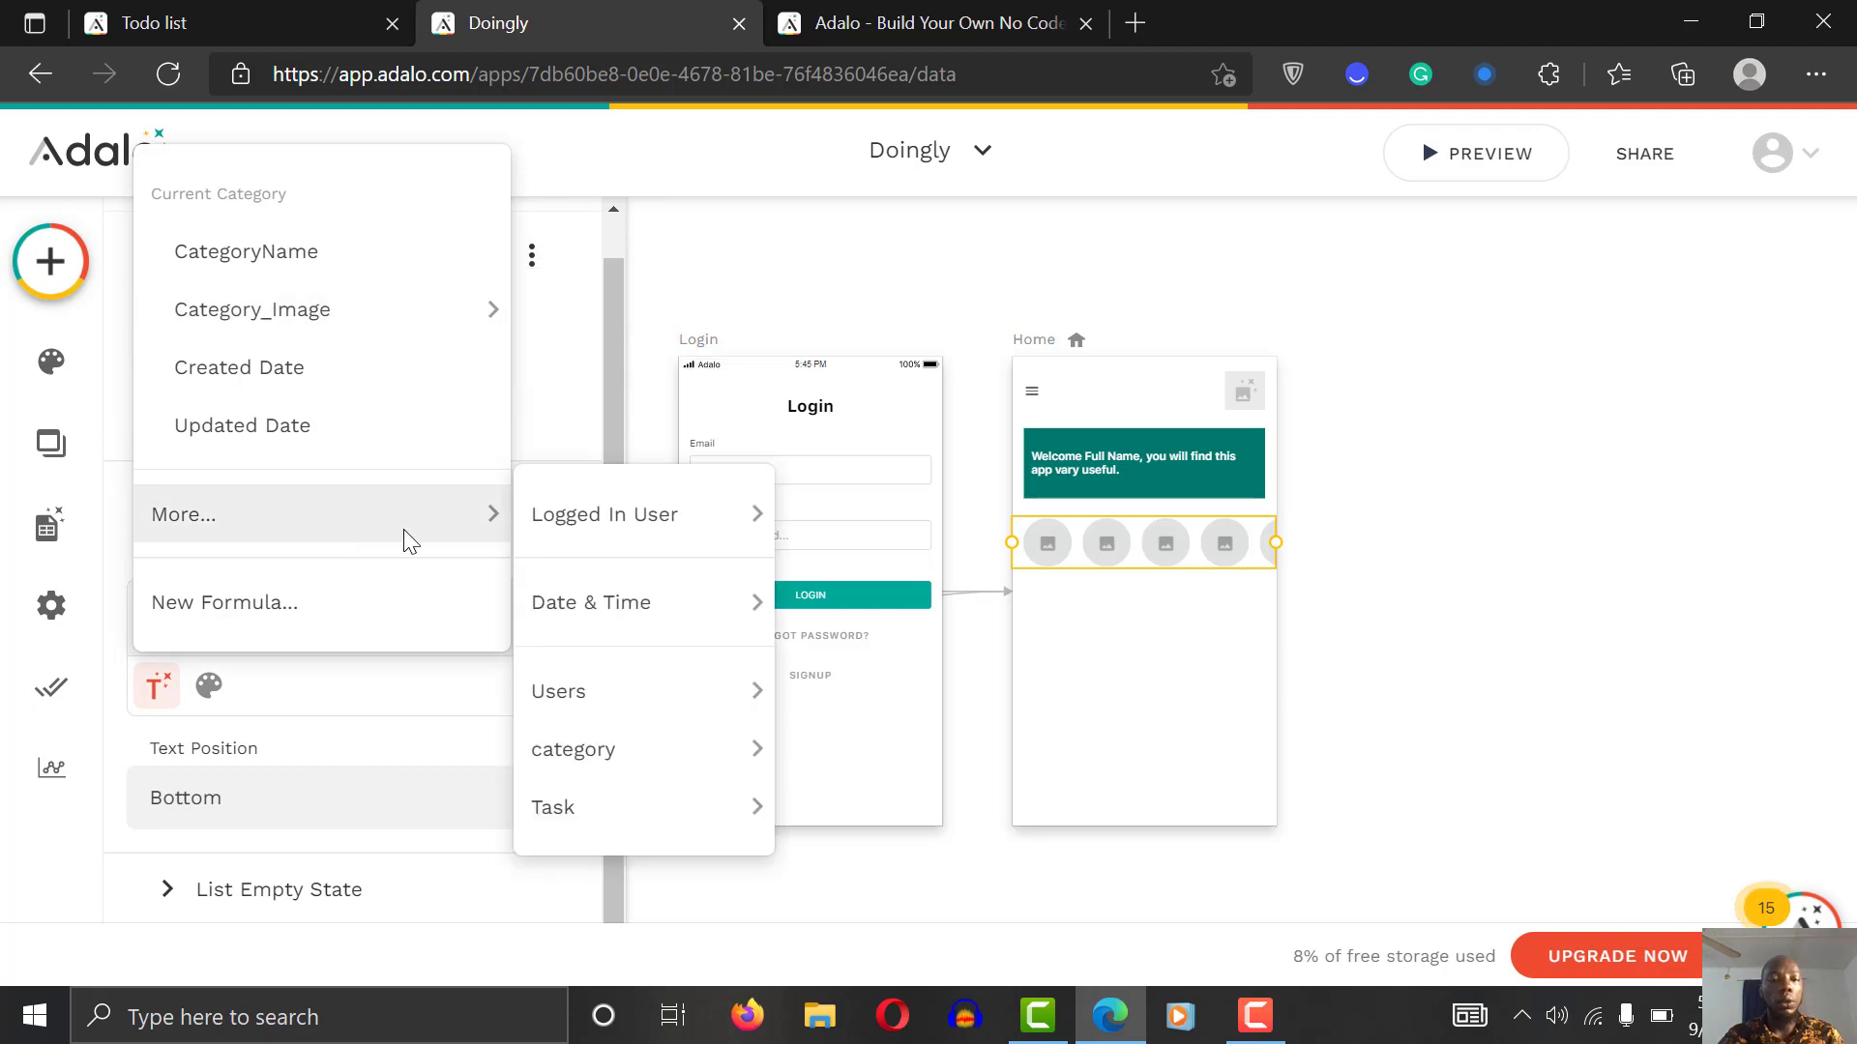
{"action": "mouse_move", "coordinate": [723, 527]}
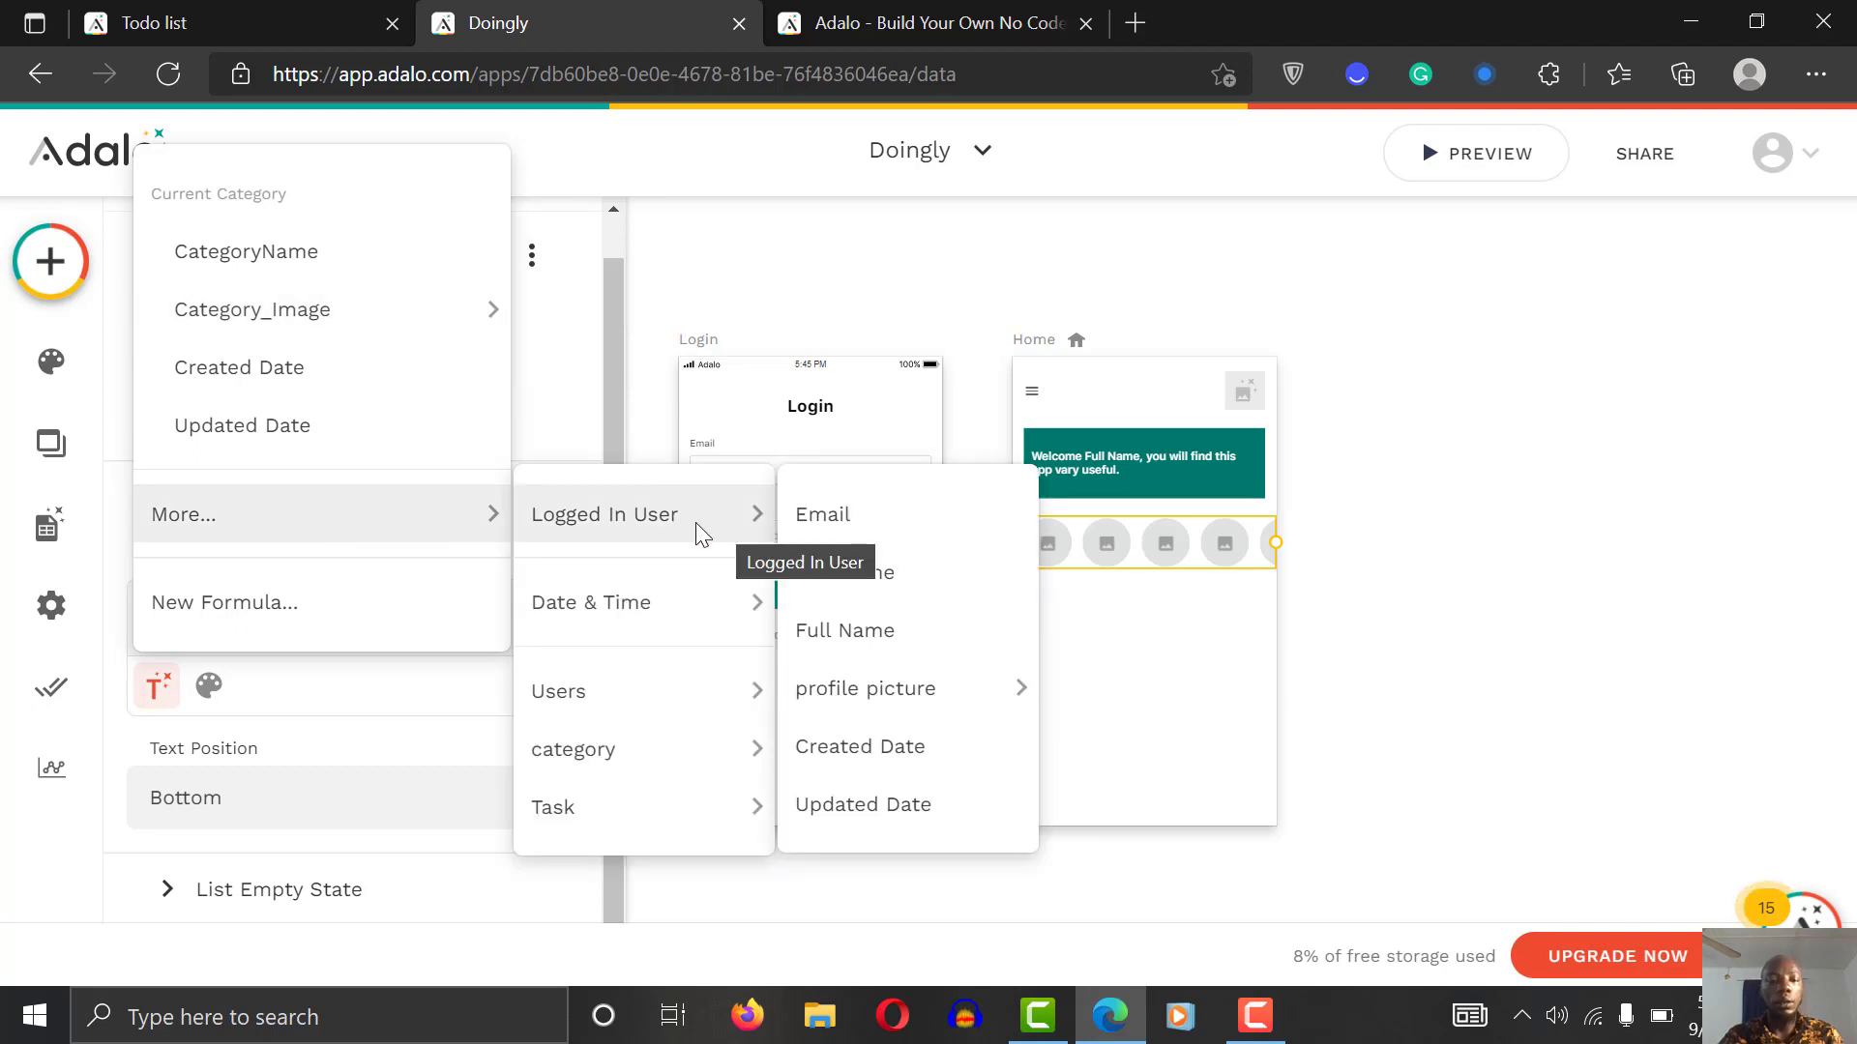
{"action": "mouse_move", "coordinate": [653, 762]}
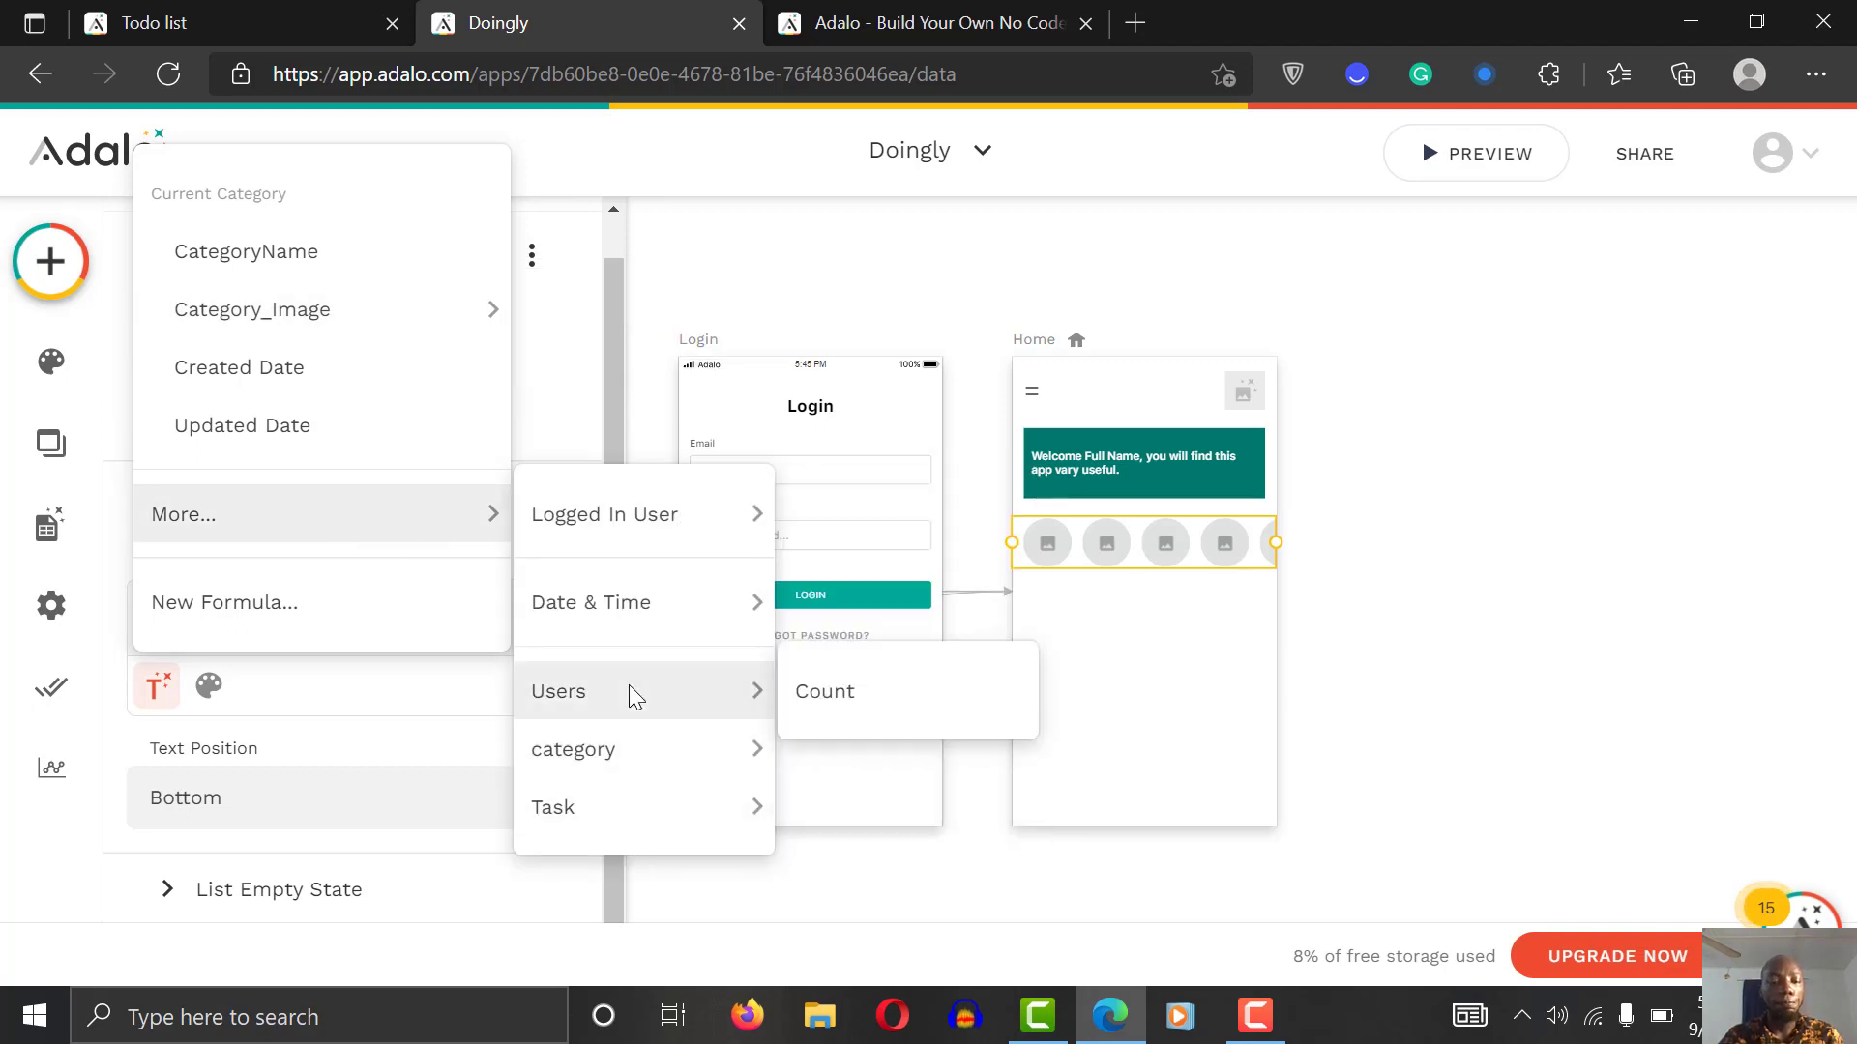
{"action": "left_click", "coordinate": [271, 271]}
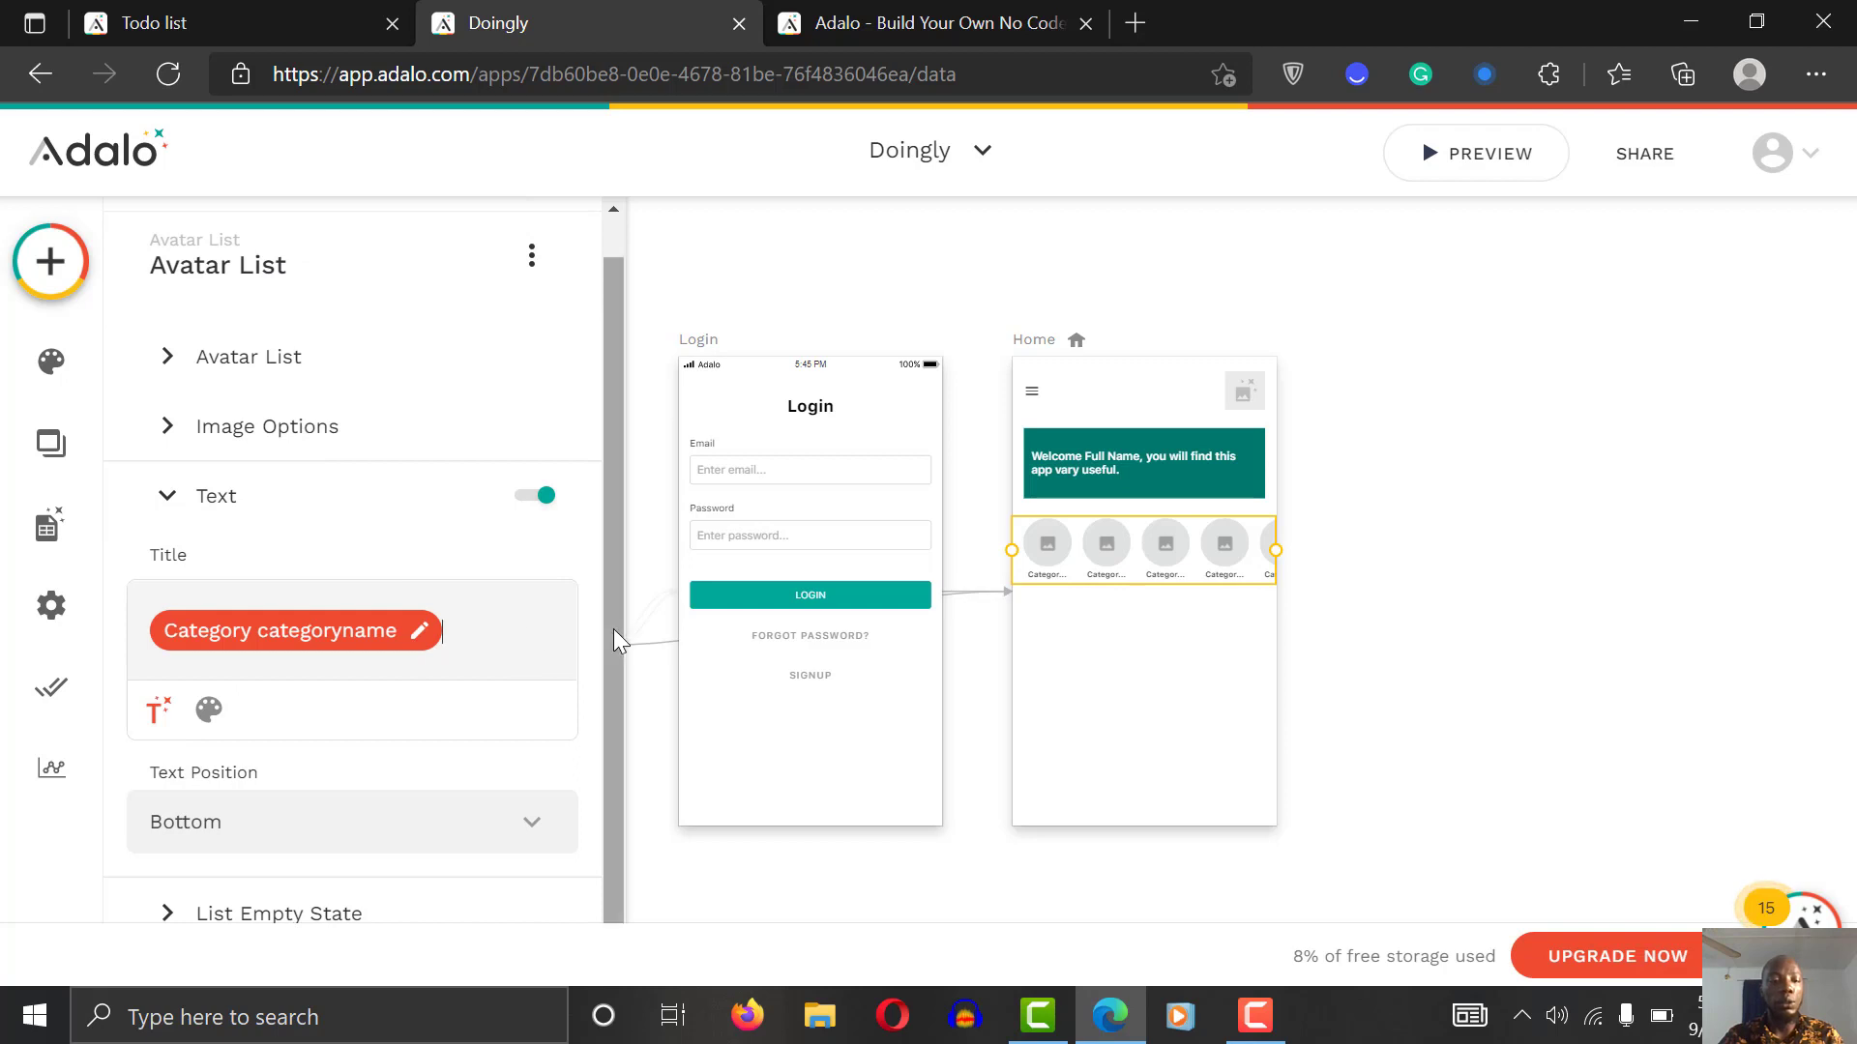
{"action": "scroll", "coordinate": [606, 705], "scroll_direction": "down", "scroll_amount": 1}
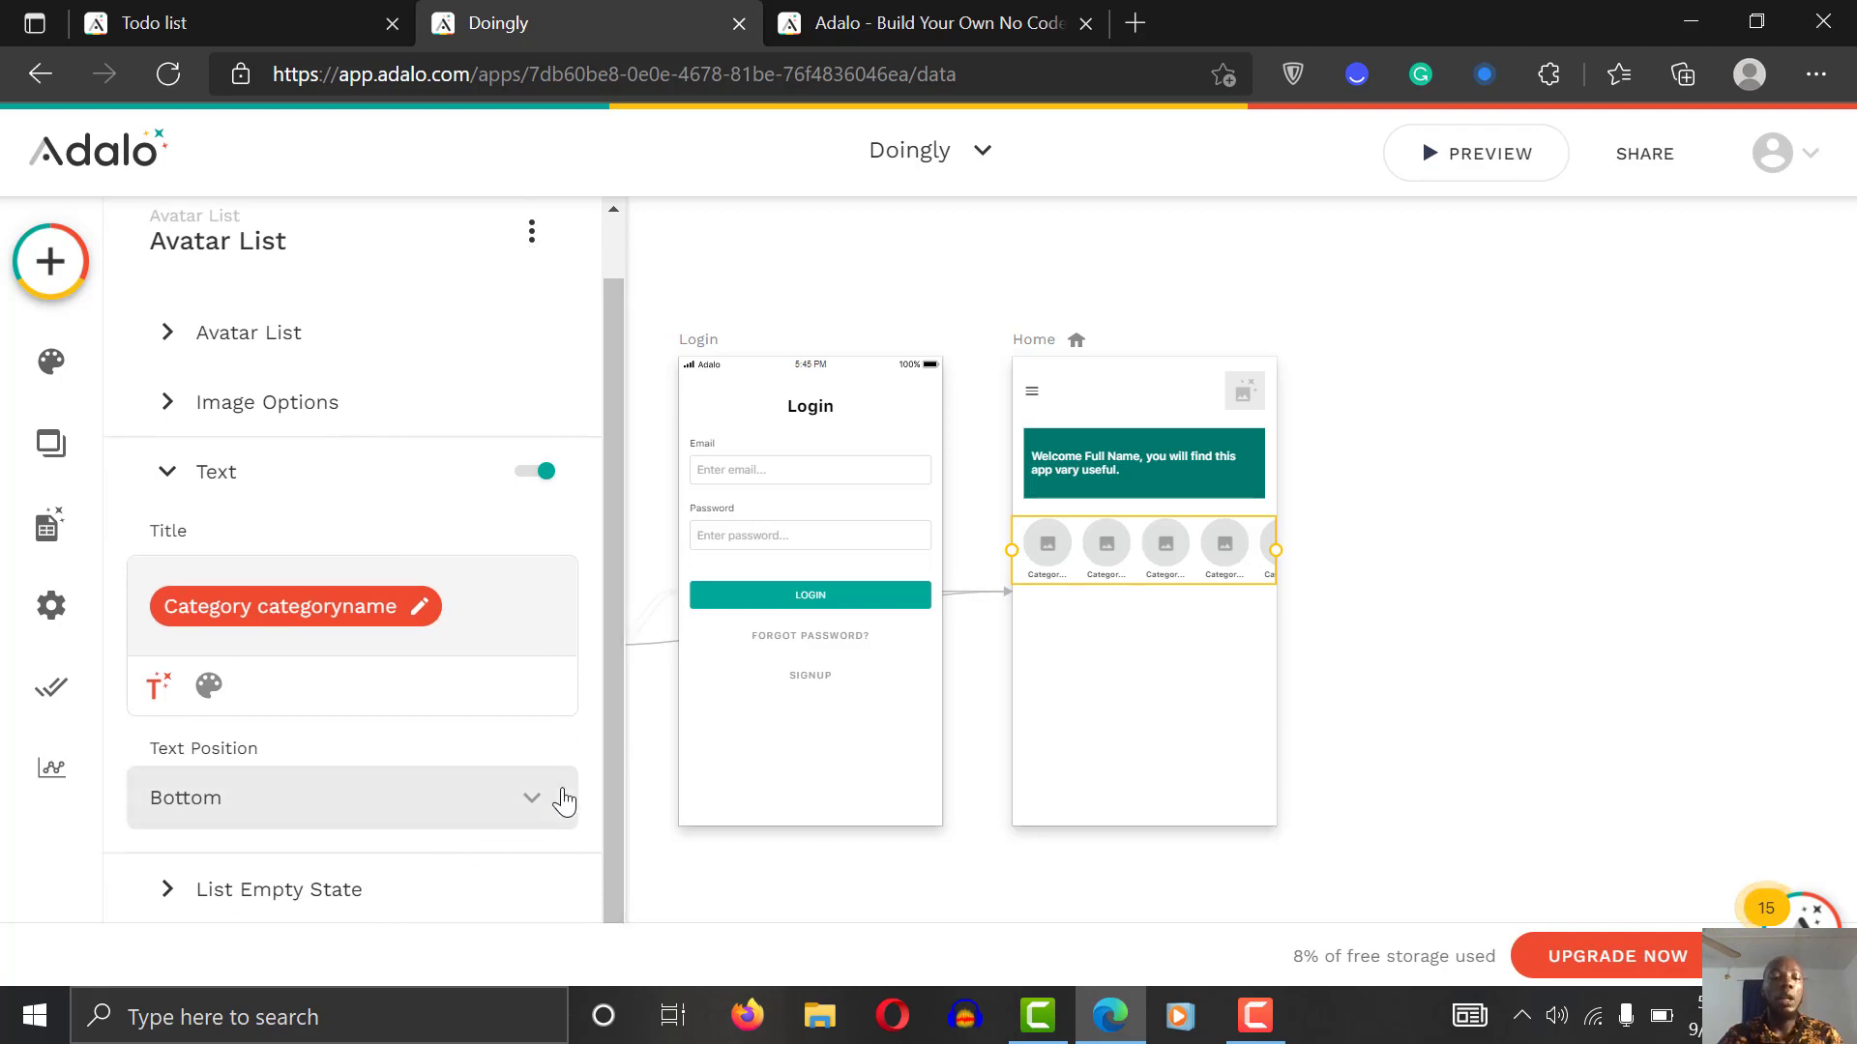
Step: Set the list's empty state to show a title only
{"action": "left_click", "coordinate": [334, 916]}
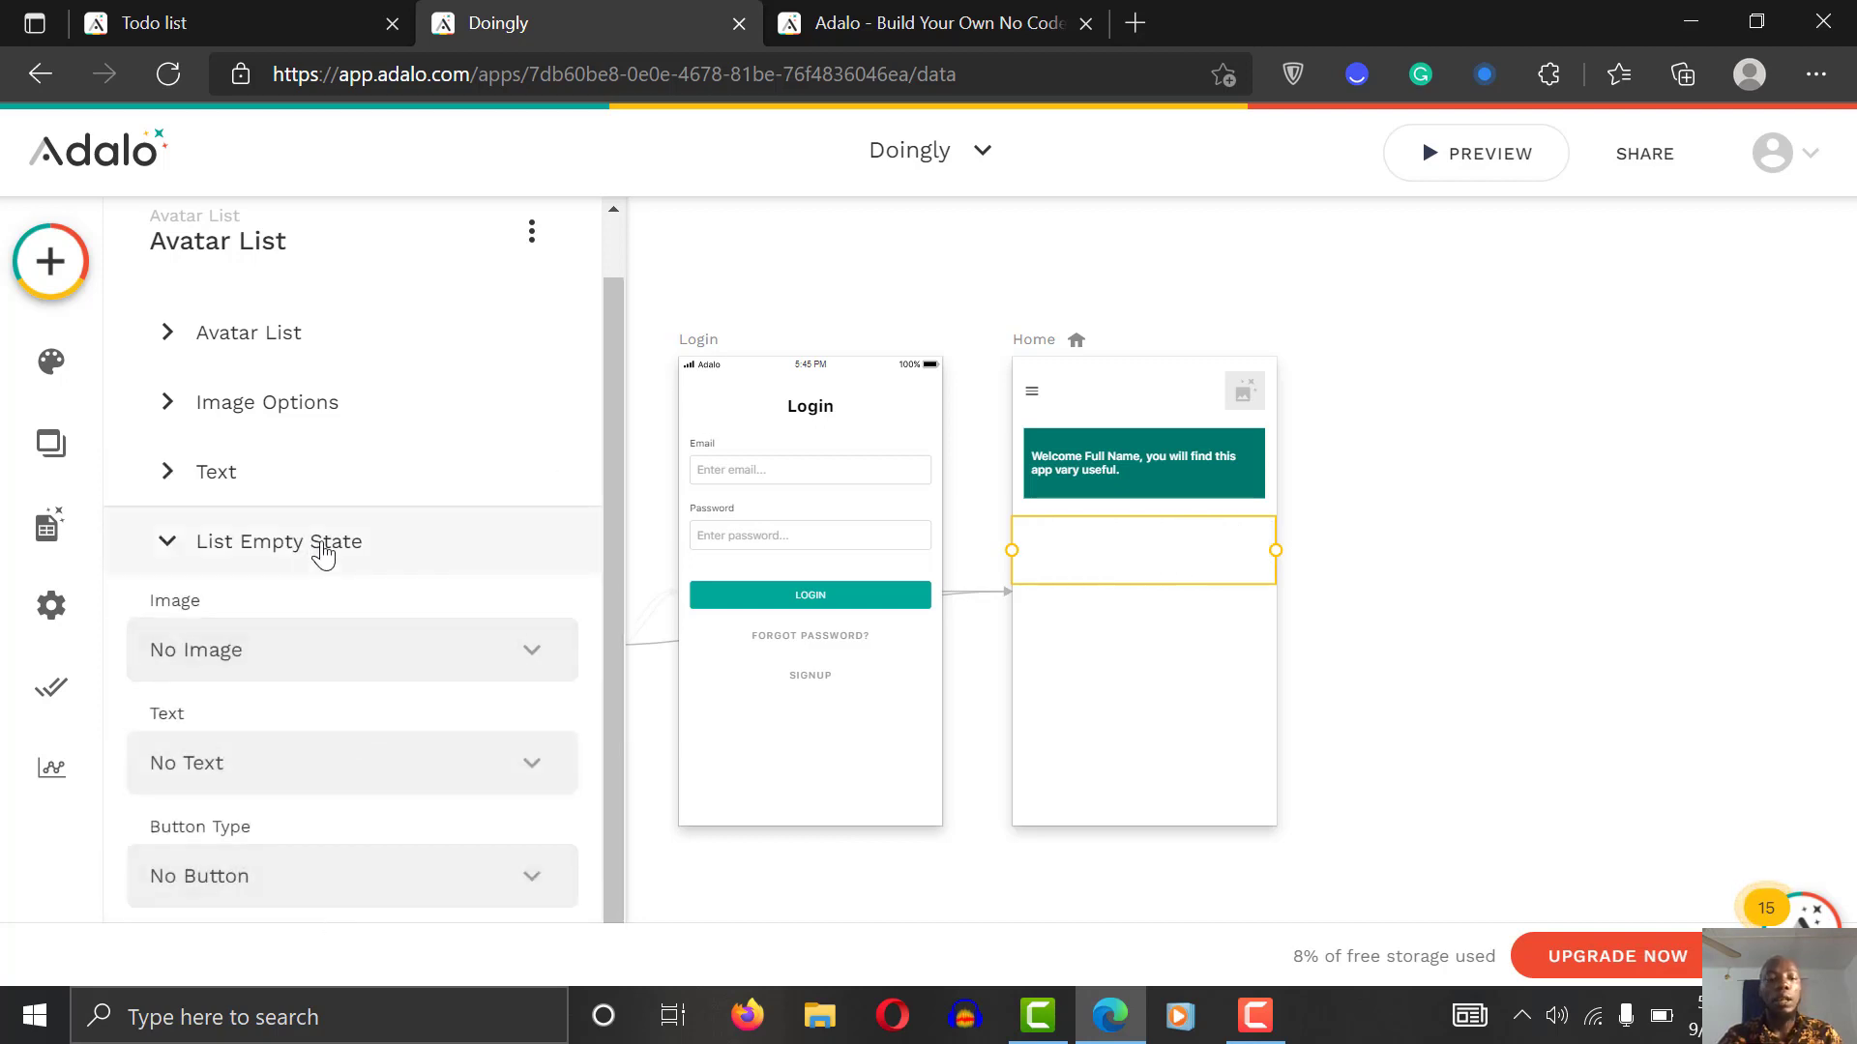
{"action": "left_click", "coordinate": [377, 773]}
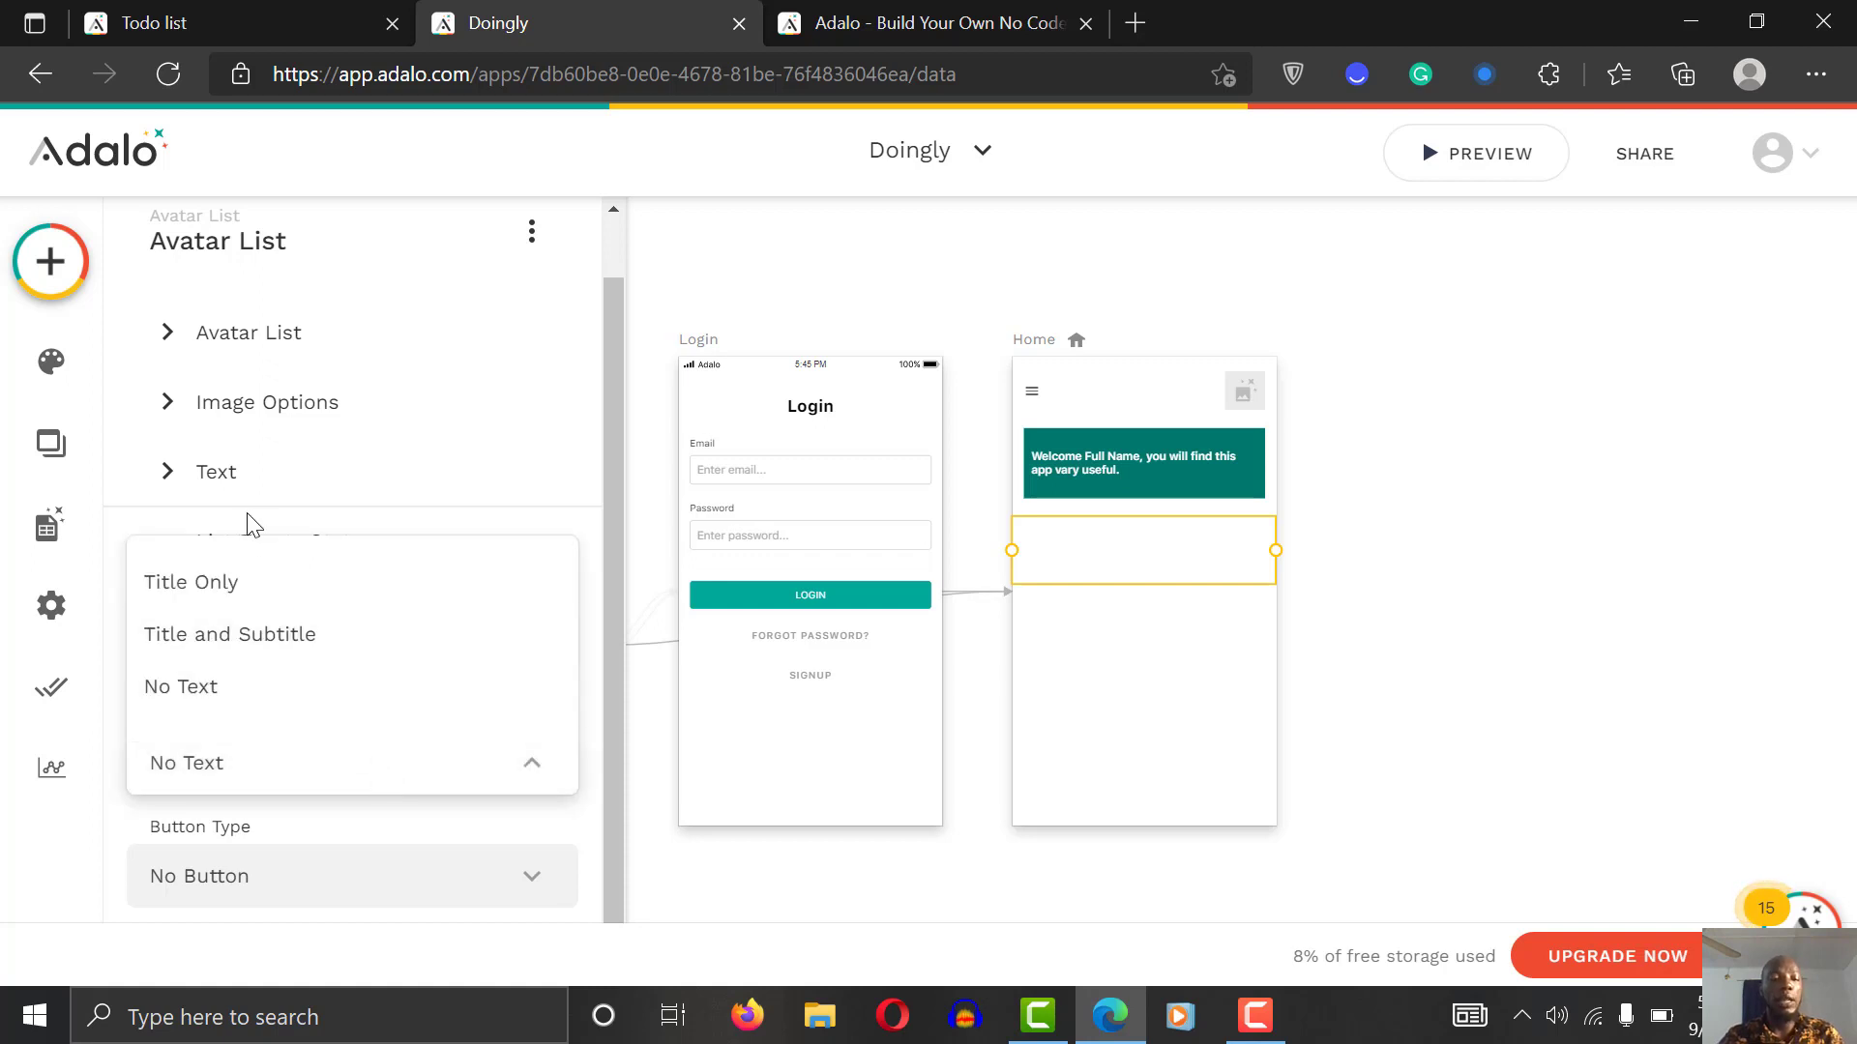
{"action": "left_click", "coordinate": [249, 698]}
{"action": "left_click", "coordinate": [343, 759]}
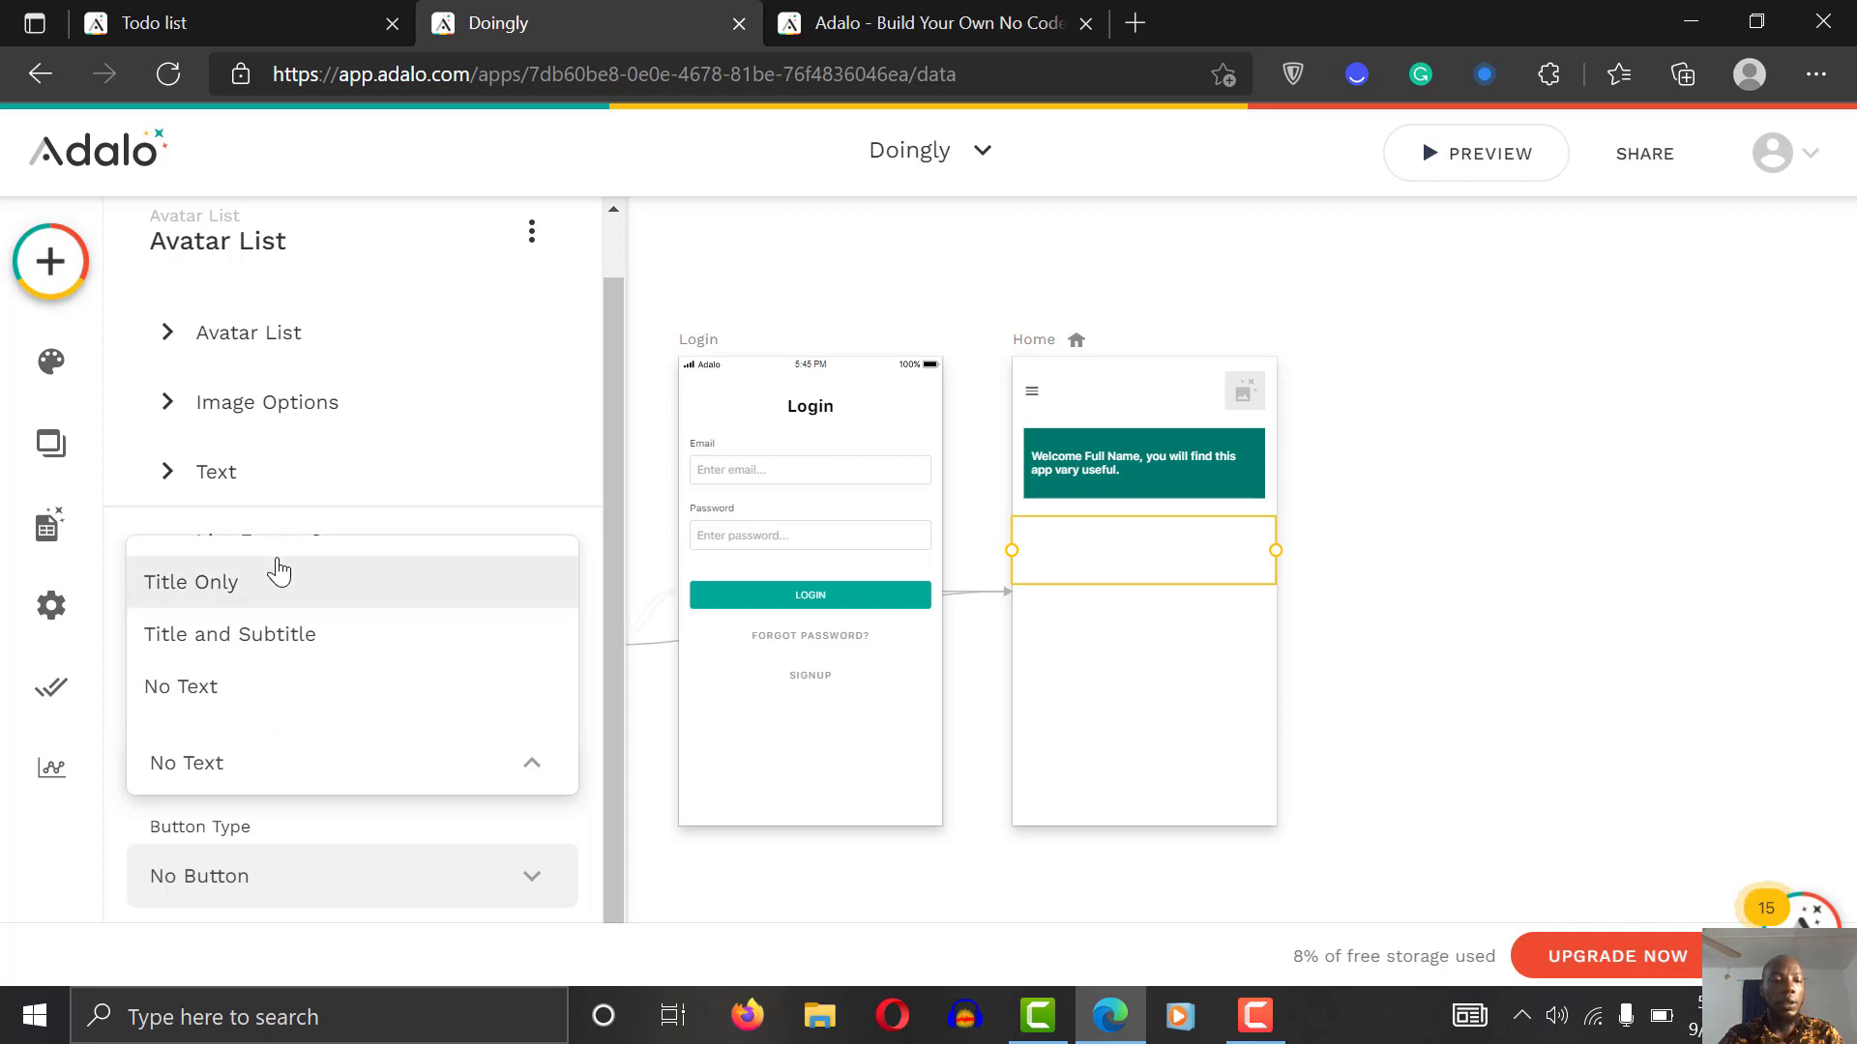
{"action": "left_click", "coordinate": [254, 584]}
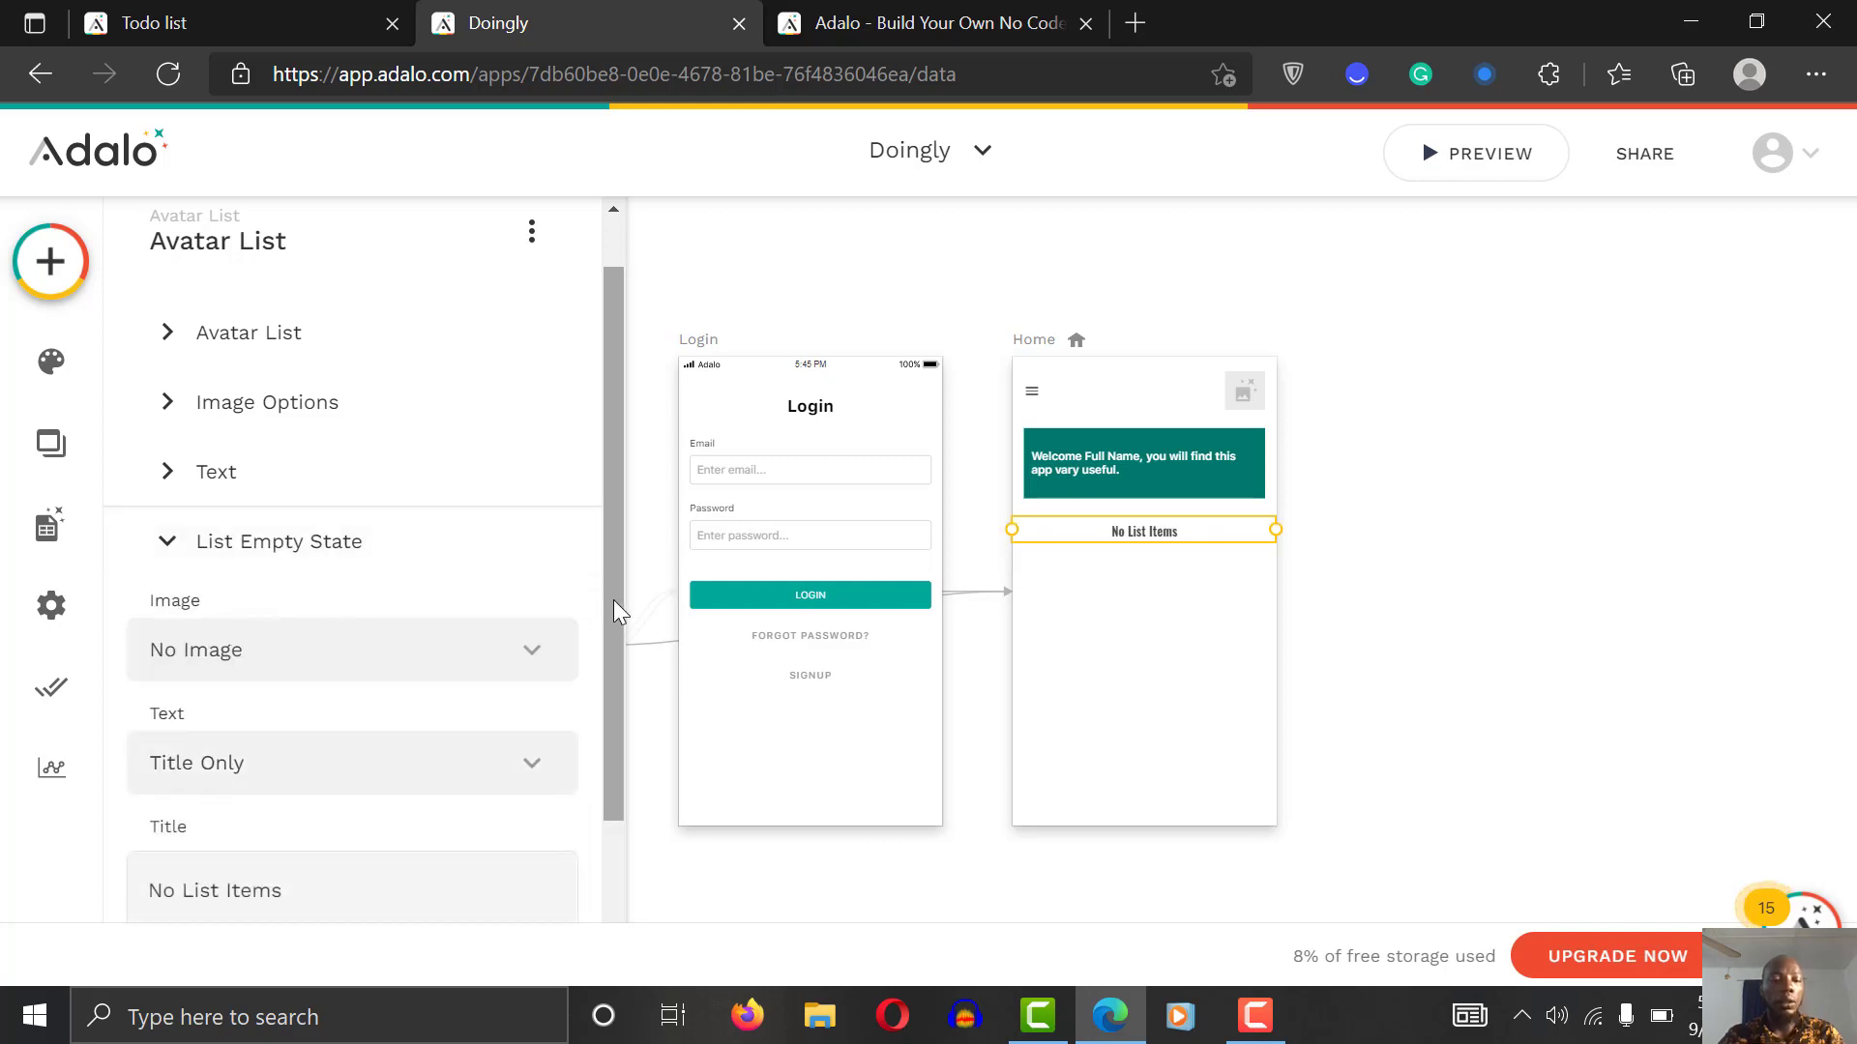
Step: Change the empty-state title to 'You have not added a category'
{"action": "scroll", "coordinate": [613, 600], "scroll_direction": "down", "scroll_amount": 2}
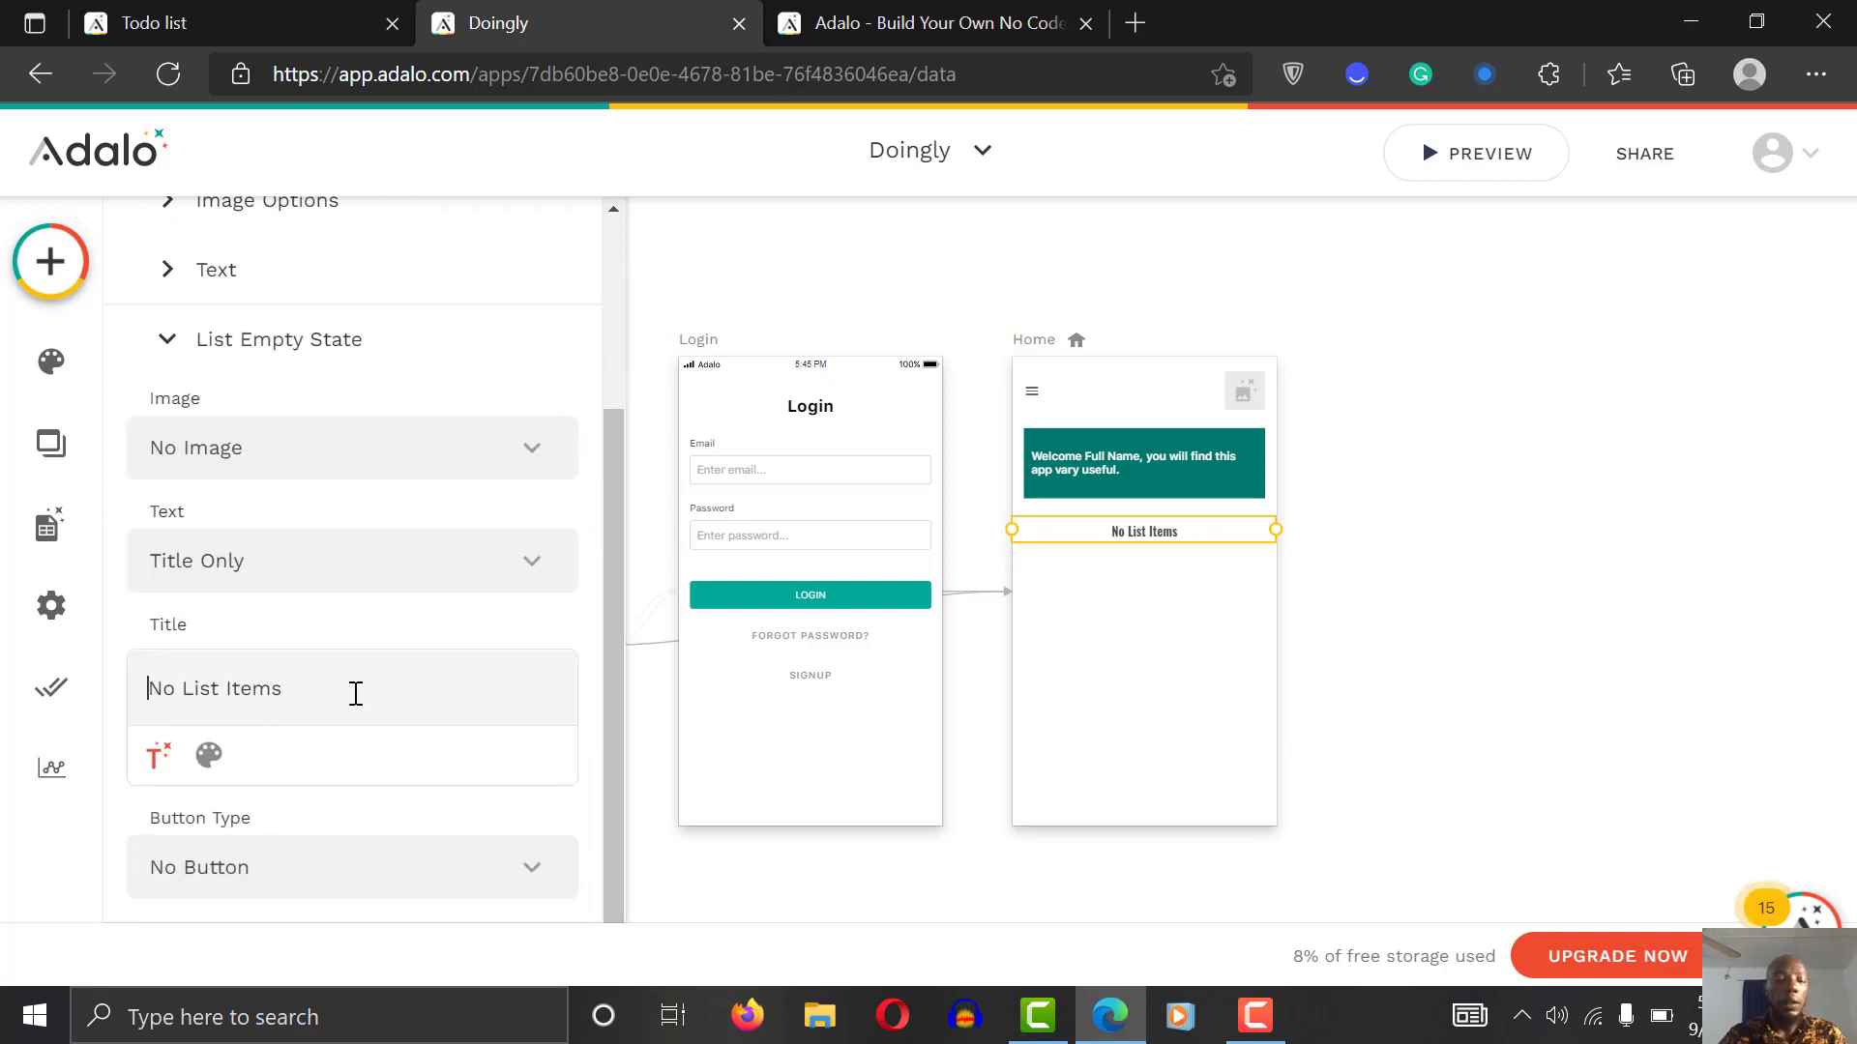
{"action": "triple_click", "coordinate": [352, 692]}
{"action": "type", "text": "You"}
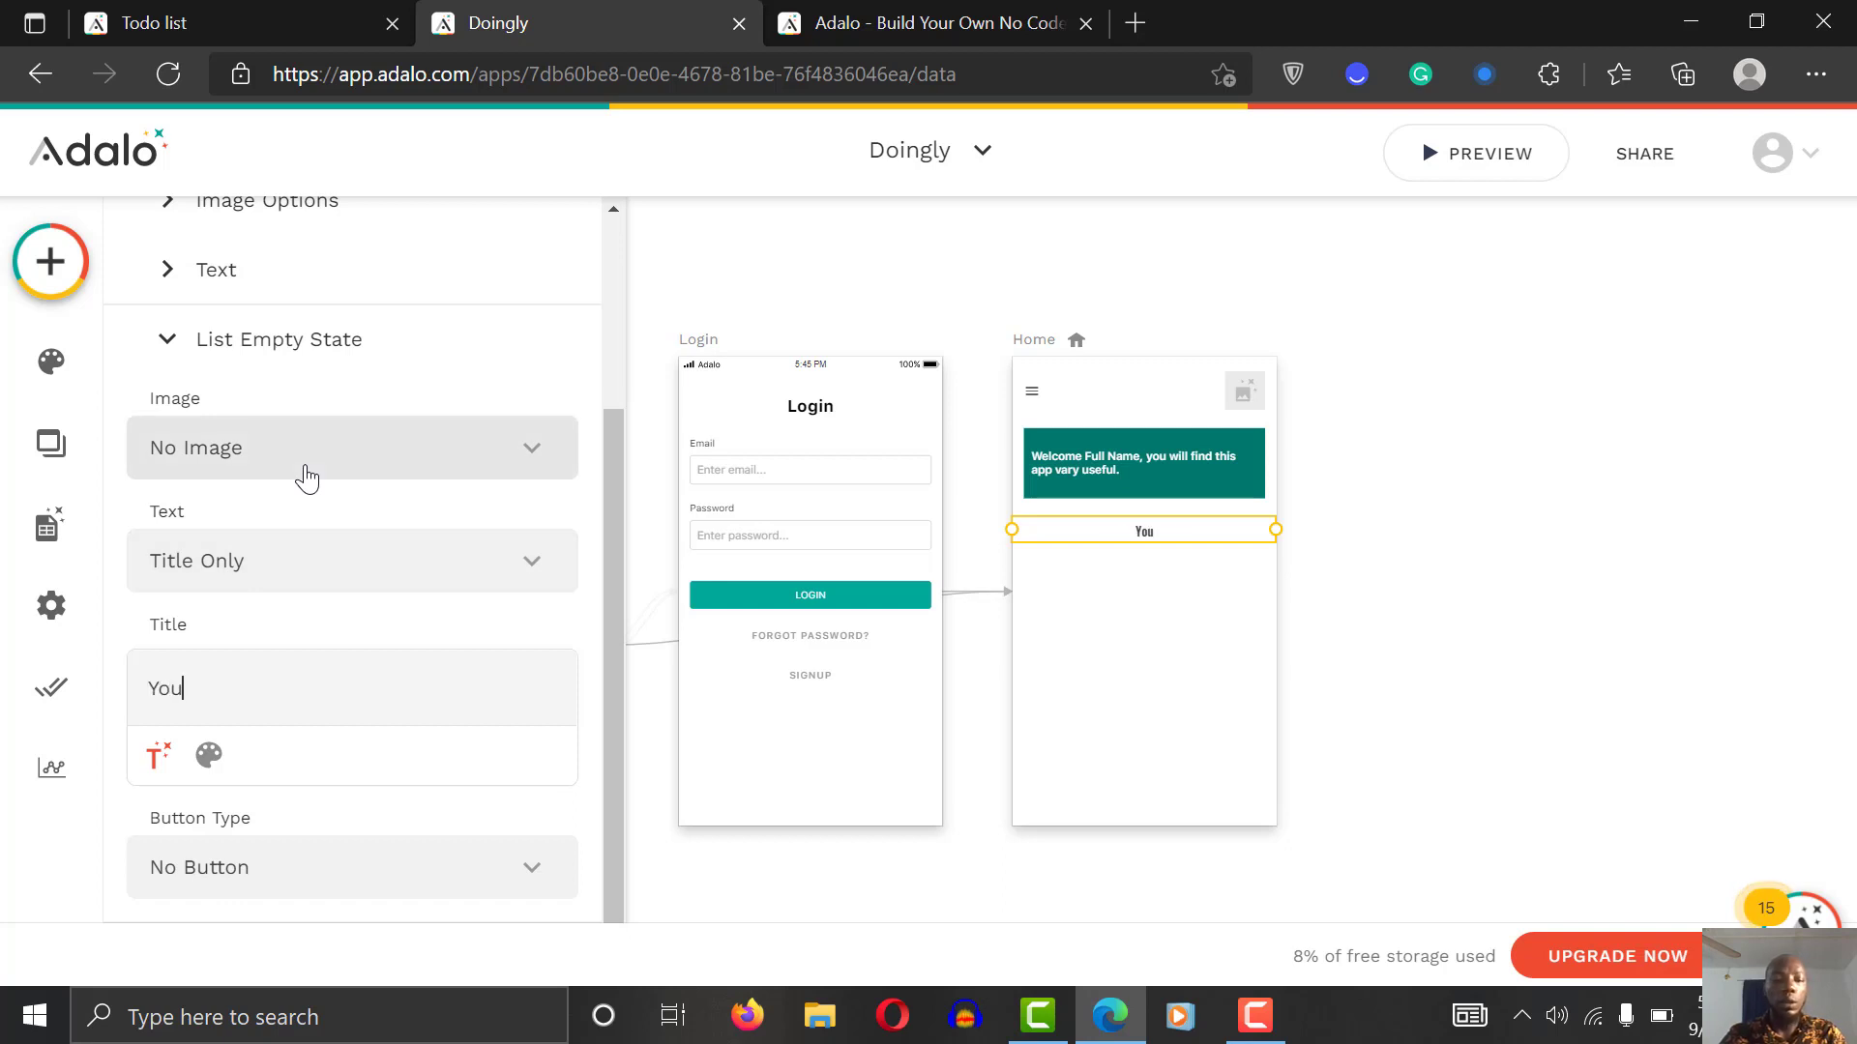
{"action": "type", "text": " have not added a s"}
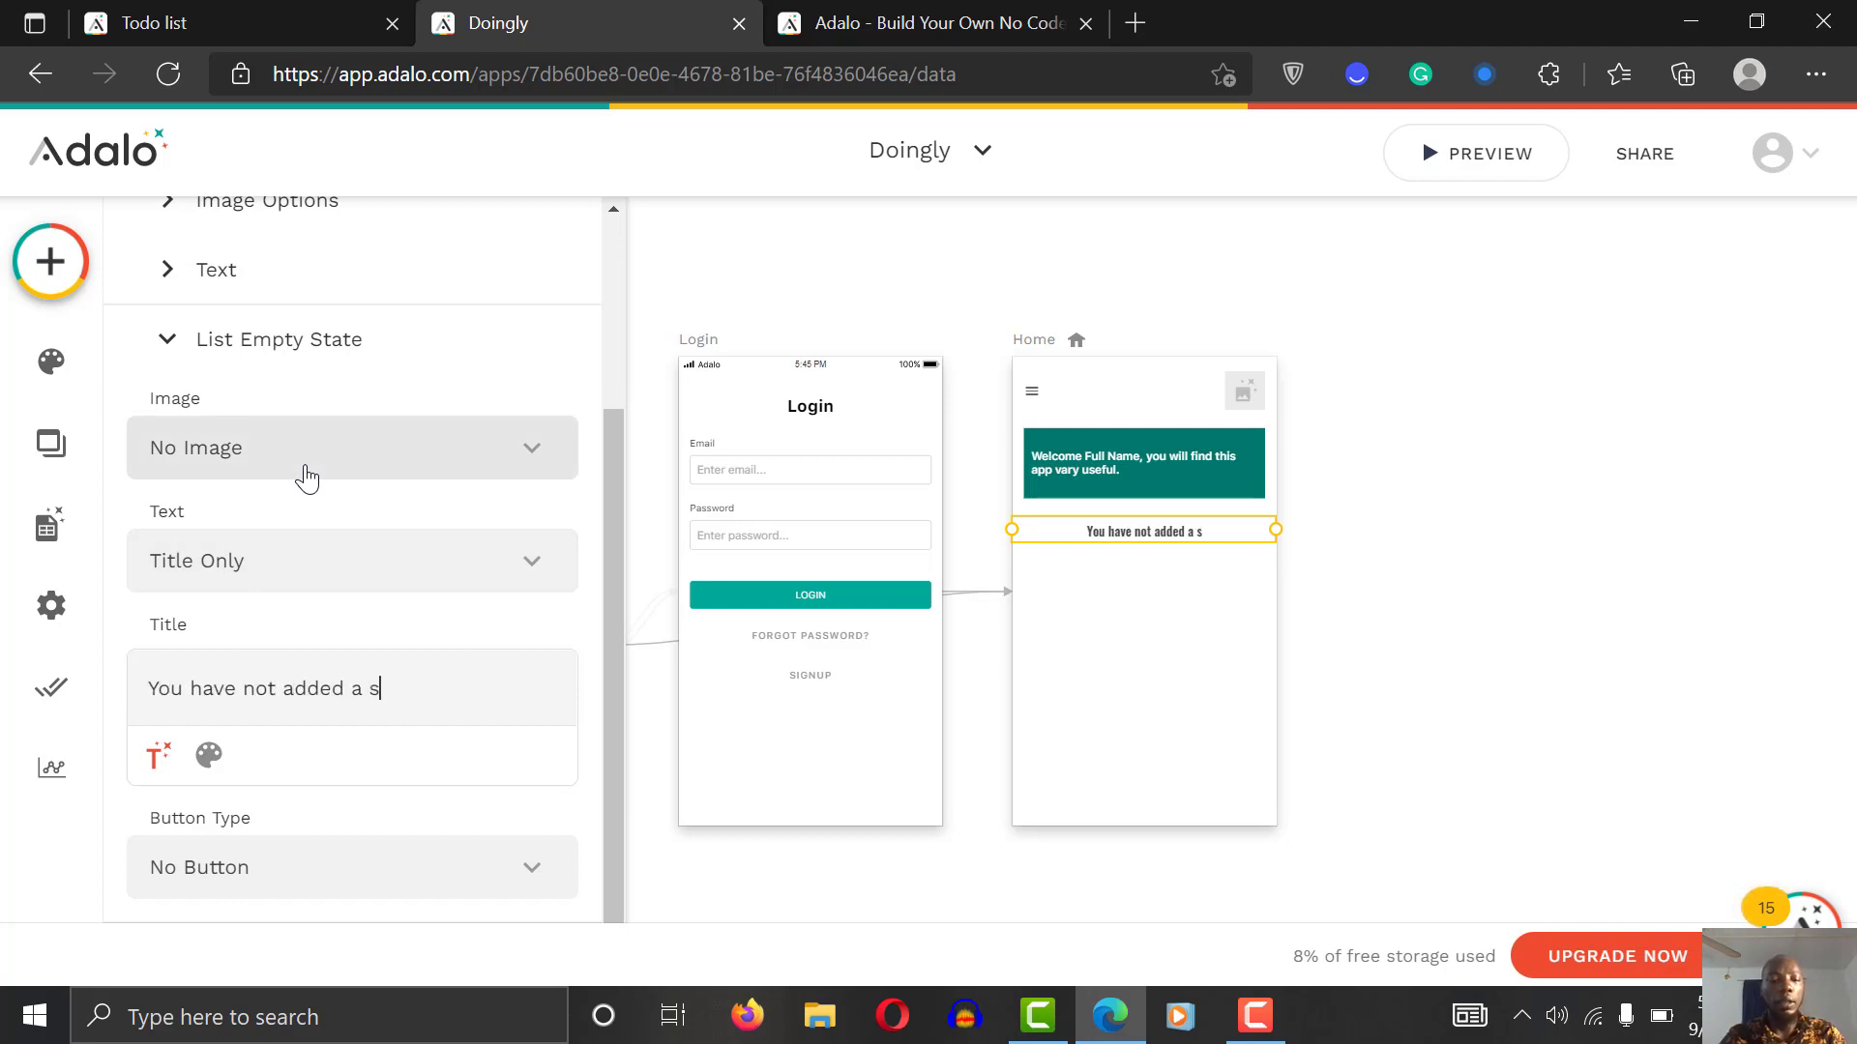
{"action": "key", "text": "BackSpace"}
{"action": "type", "text": "category"}
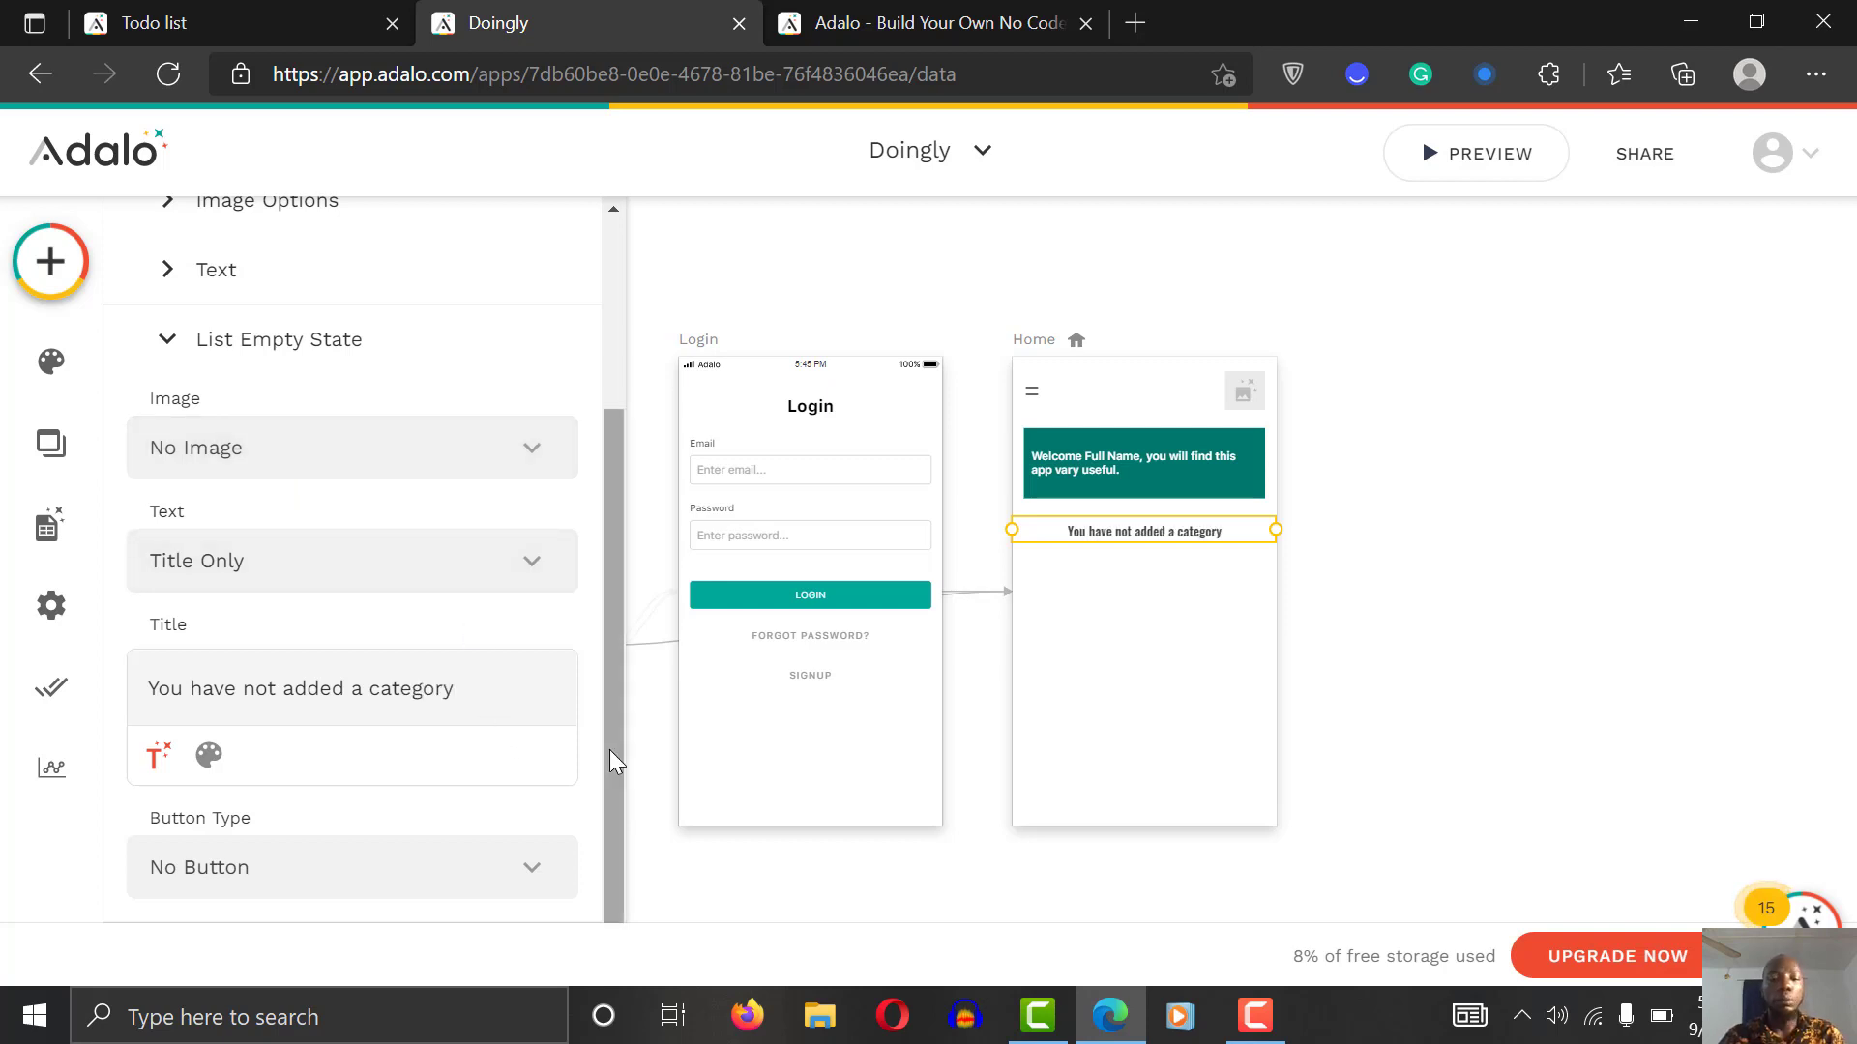
{"action": "left_click", "coordinate": [489, 856]}
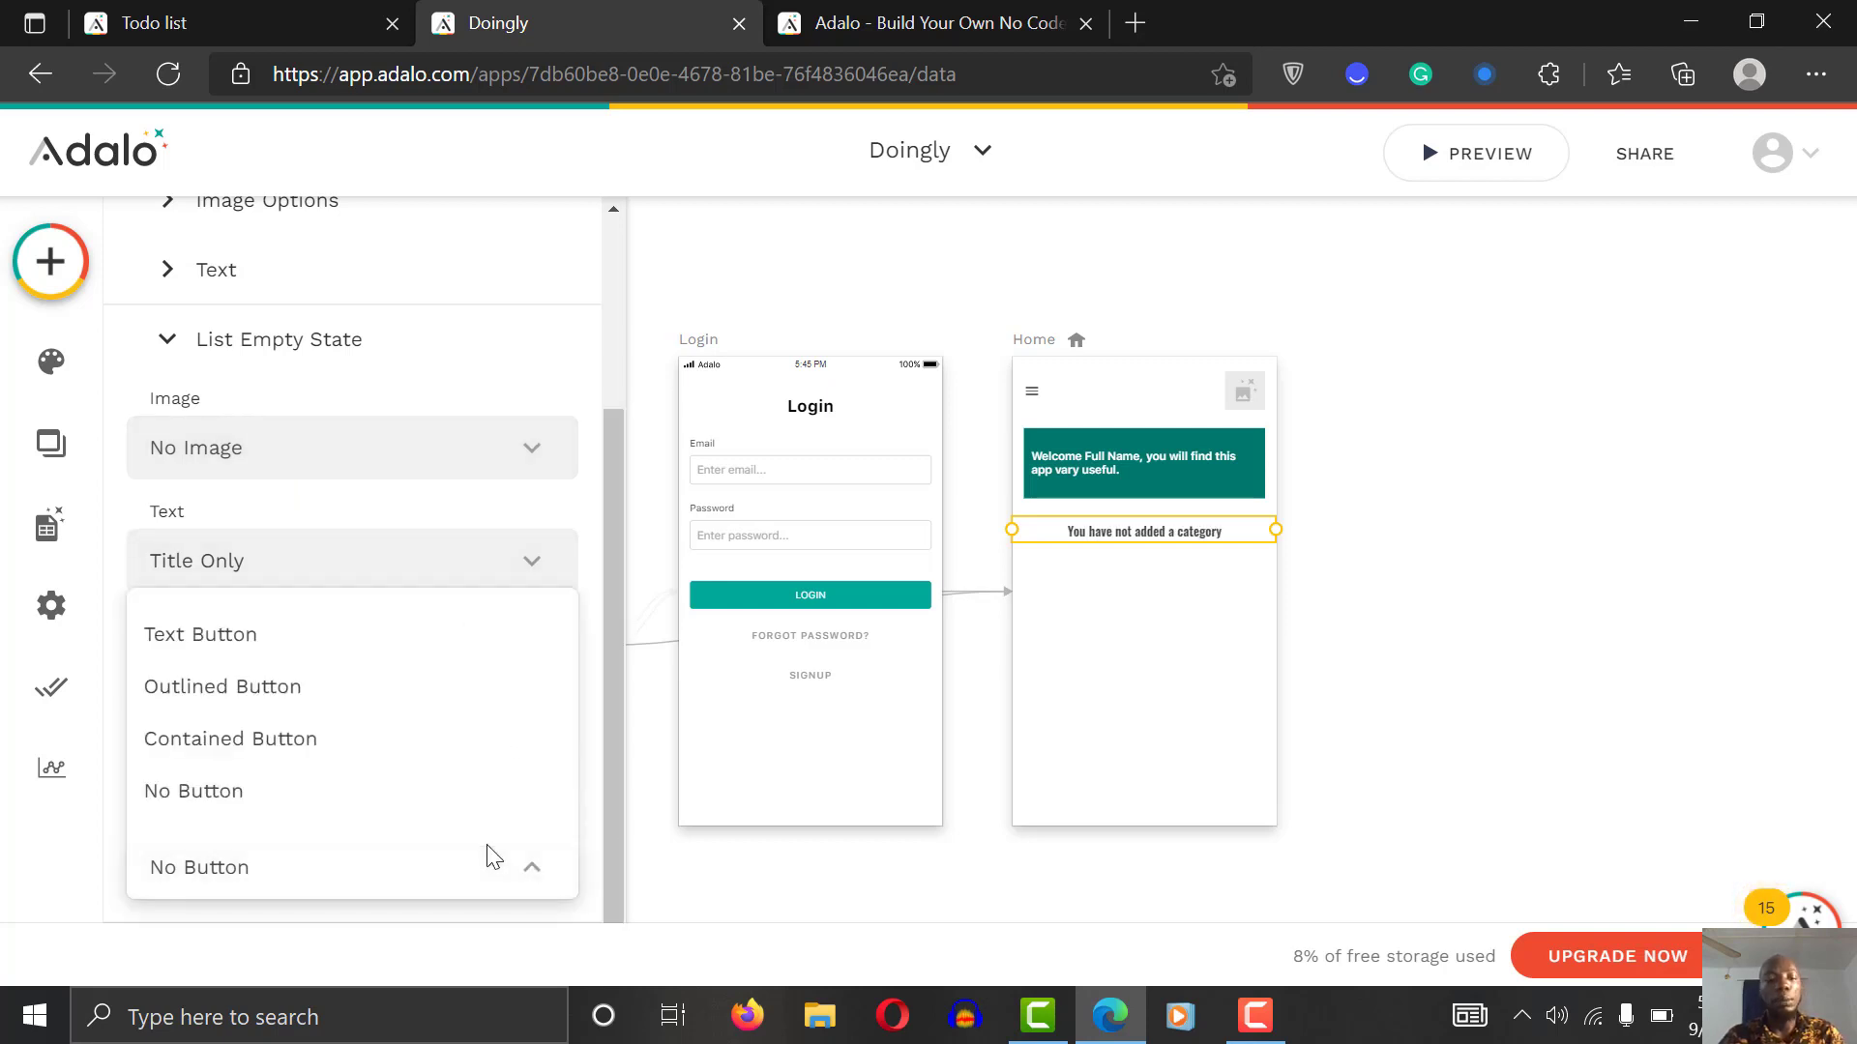
Step: Add an Outlined Button to the empty state labelled 'Click to add one'
{"action": "left_click", "coordinate": [339, 706]}
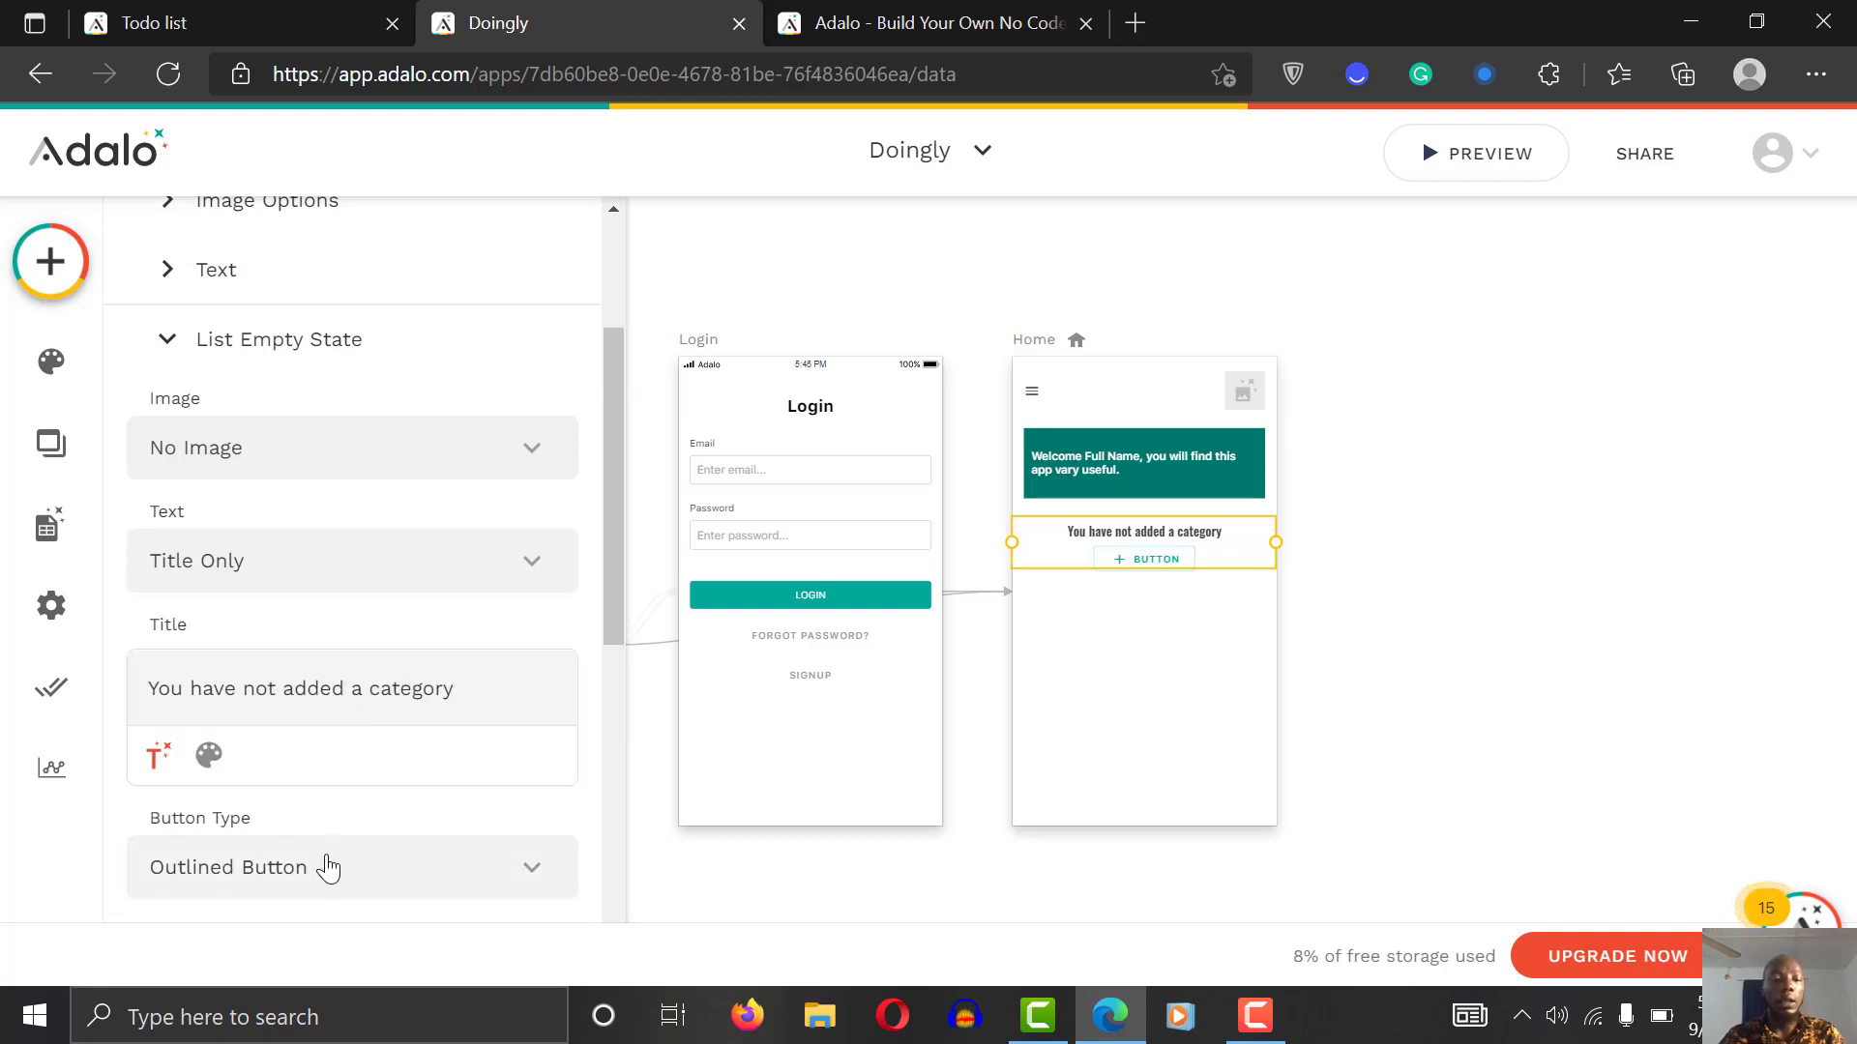
{"action": "left_click_drag", "start_coordinate": [613, 600], "coordinate": [620, 740]}
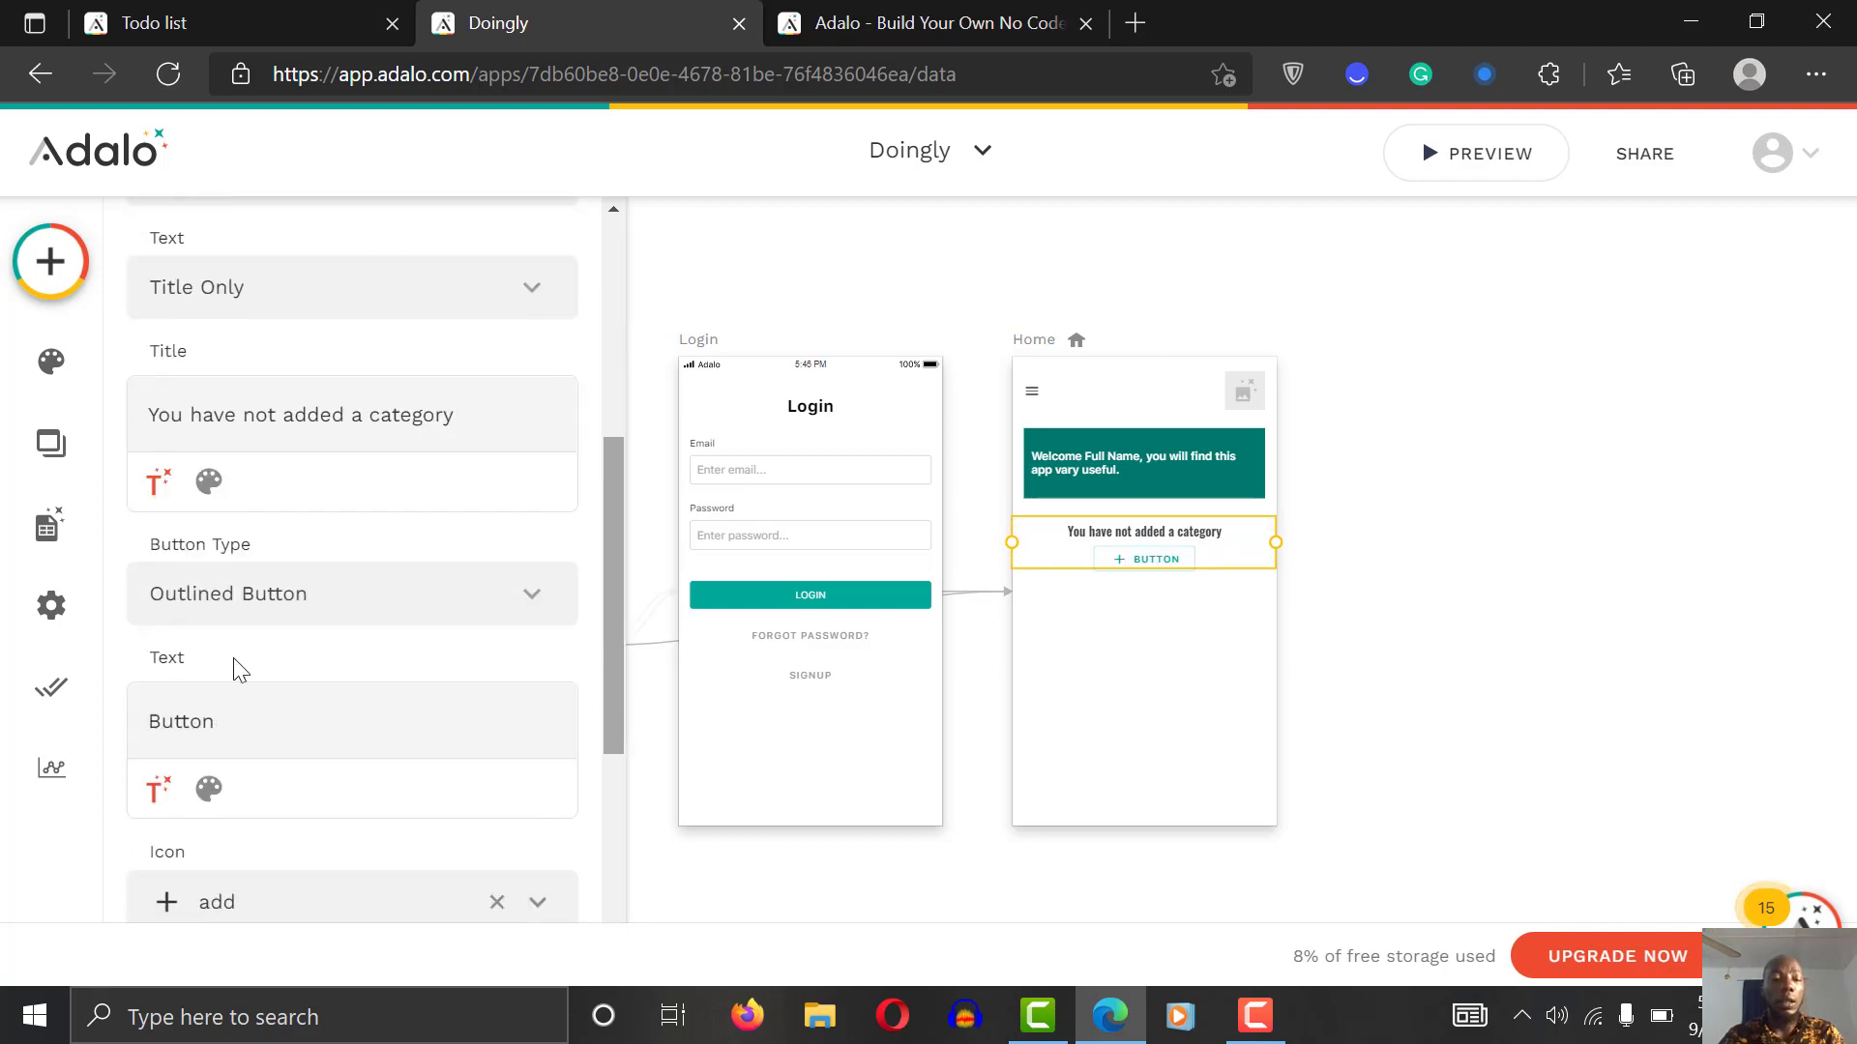
{"action": "left_click", "coordinate": [274, 723]}
{"action": "double_click", "coordinate": [274, 725]}
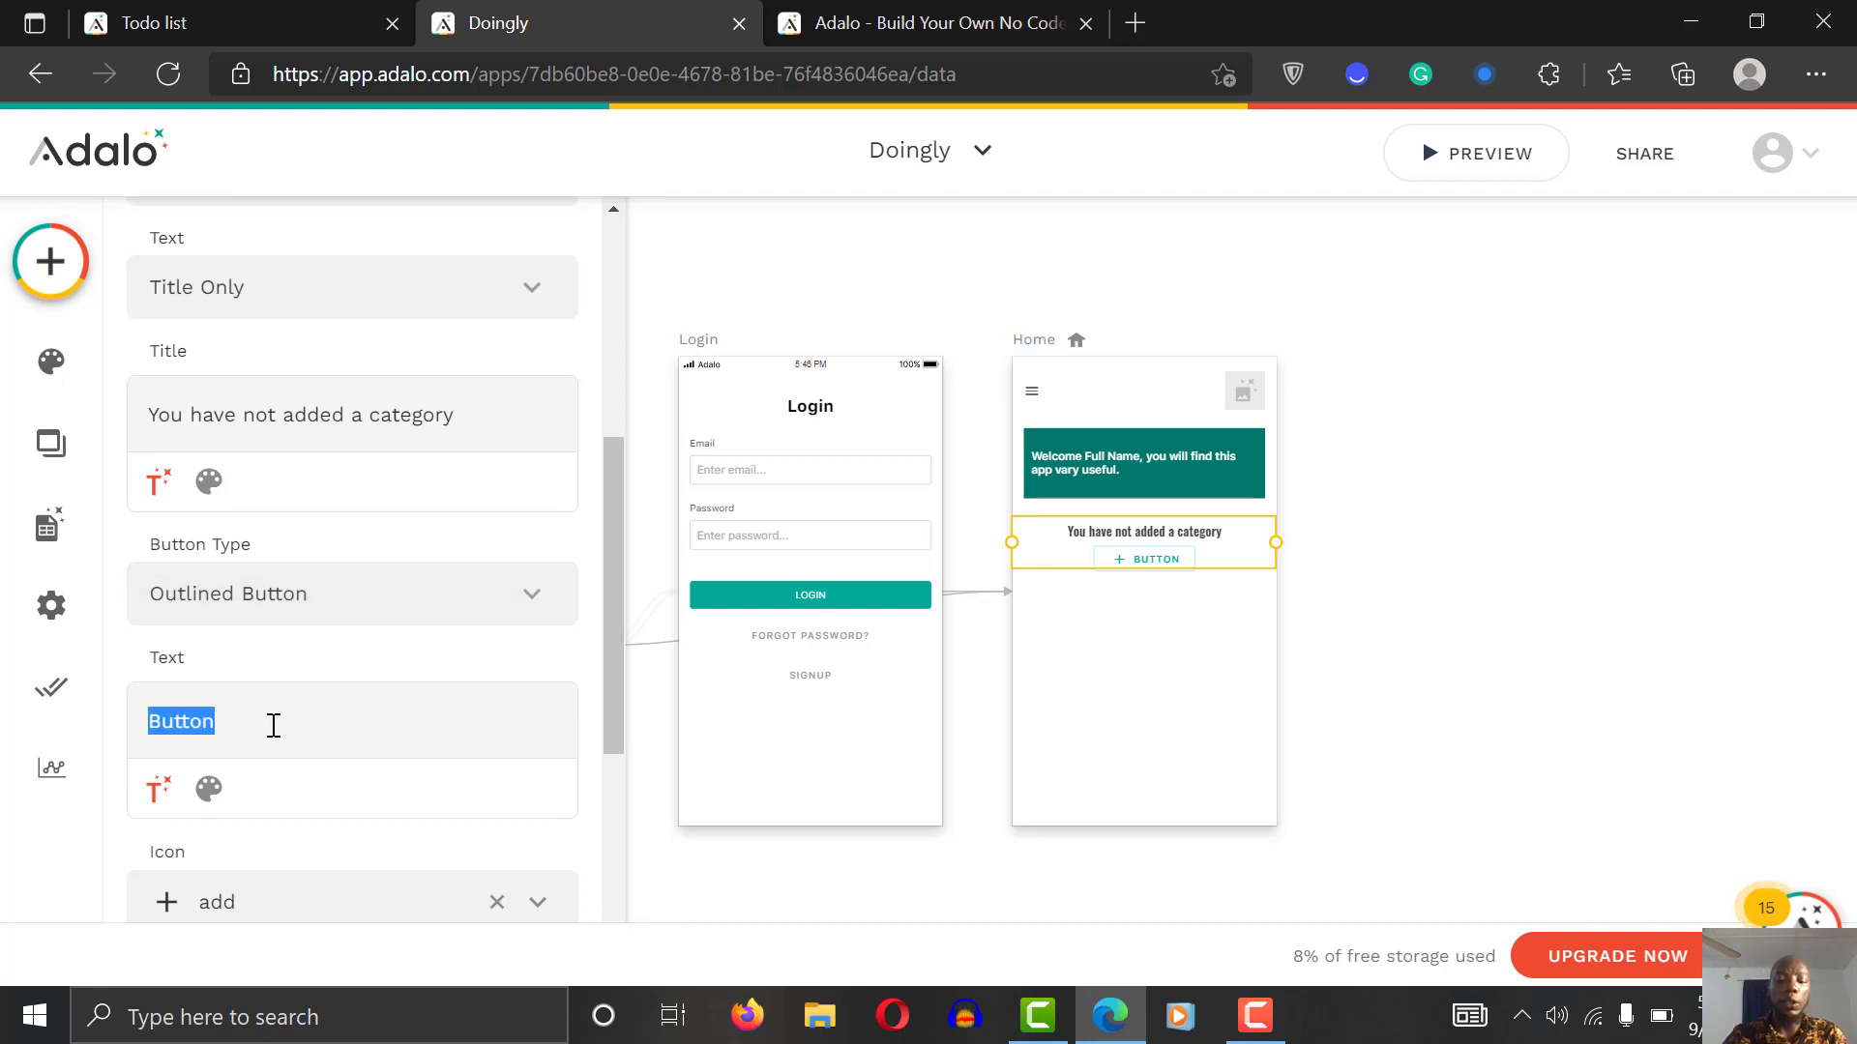
{"action": "type", "text": "Click to add ao"}
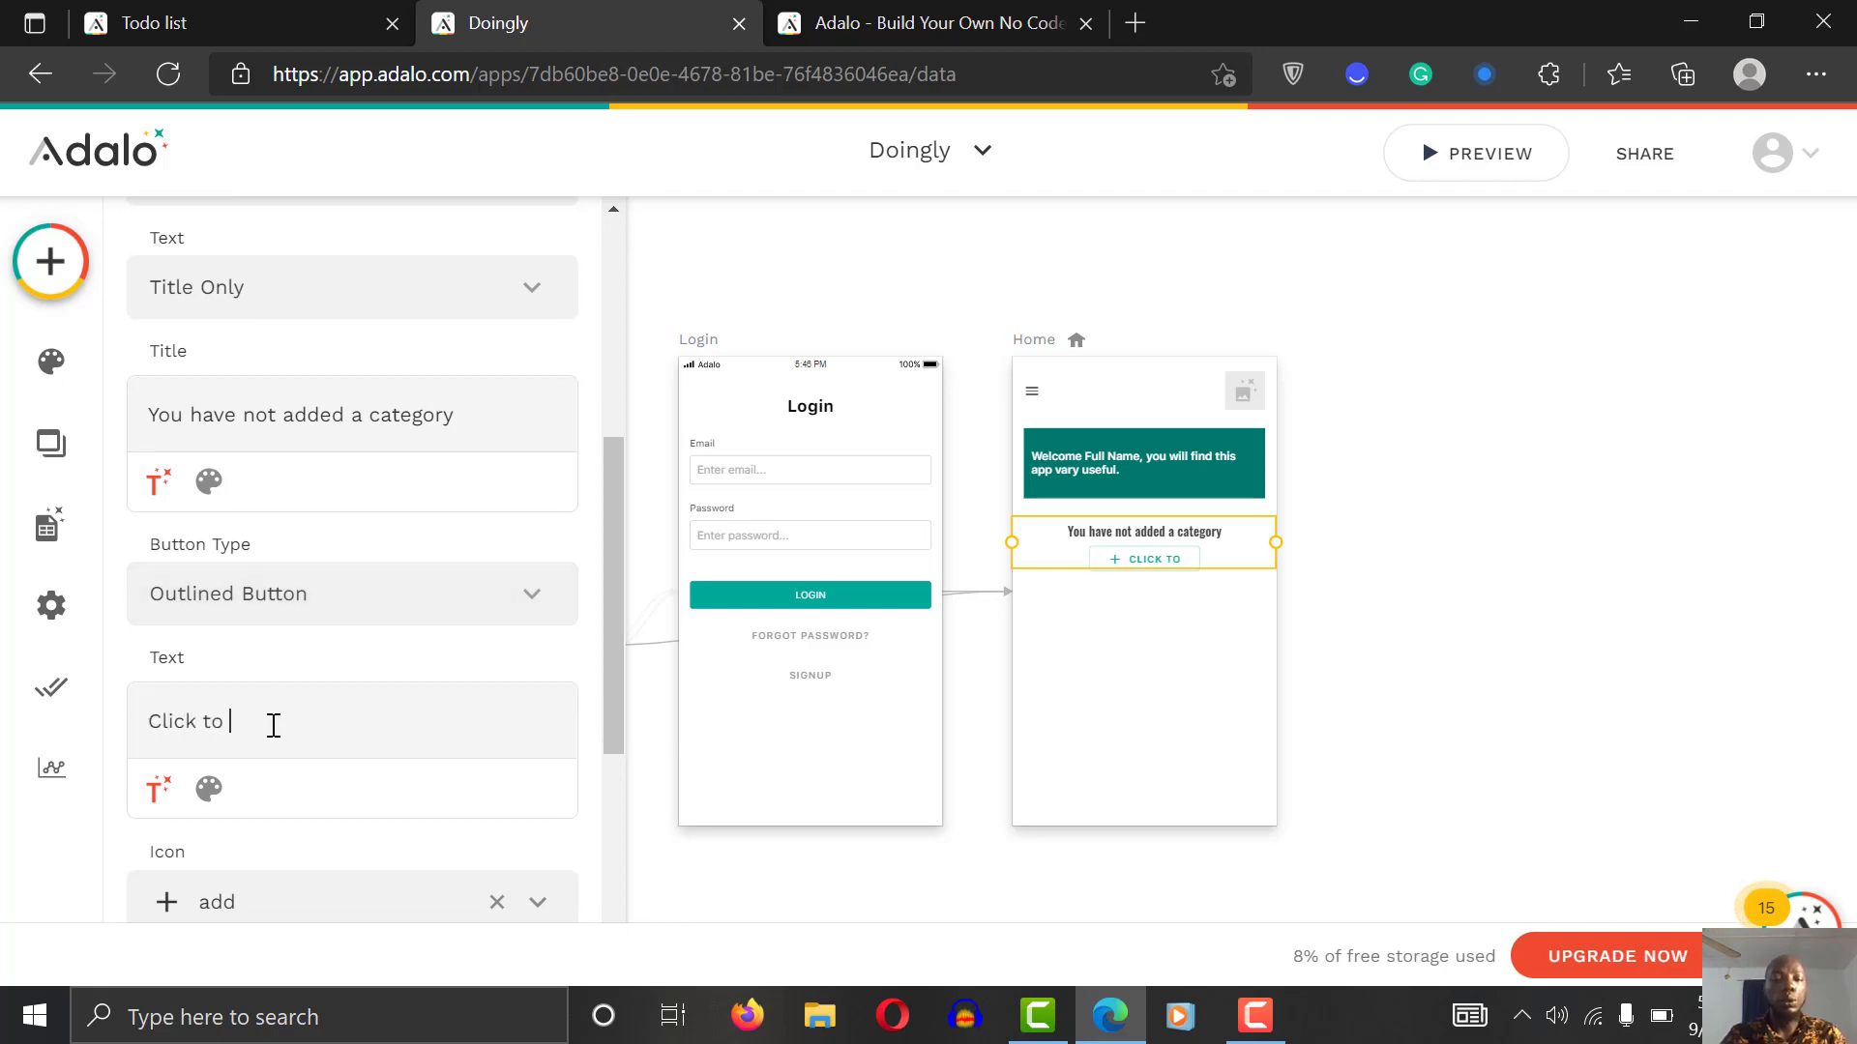
{"action": "key", "text": "BackSpace"}
{"action": "key", "text": "BackSpace"}
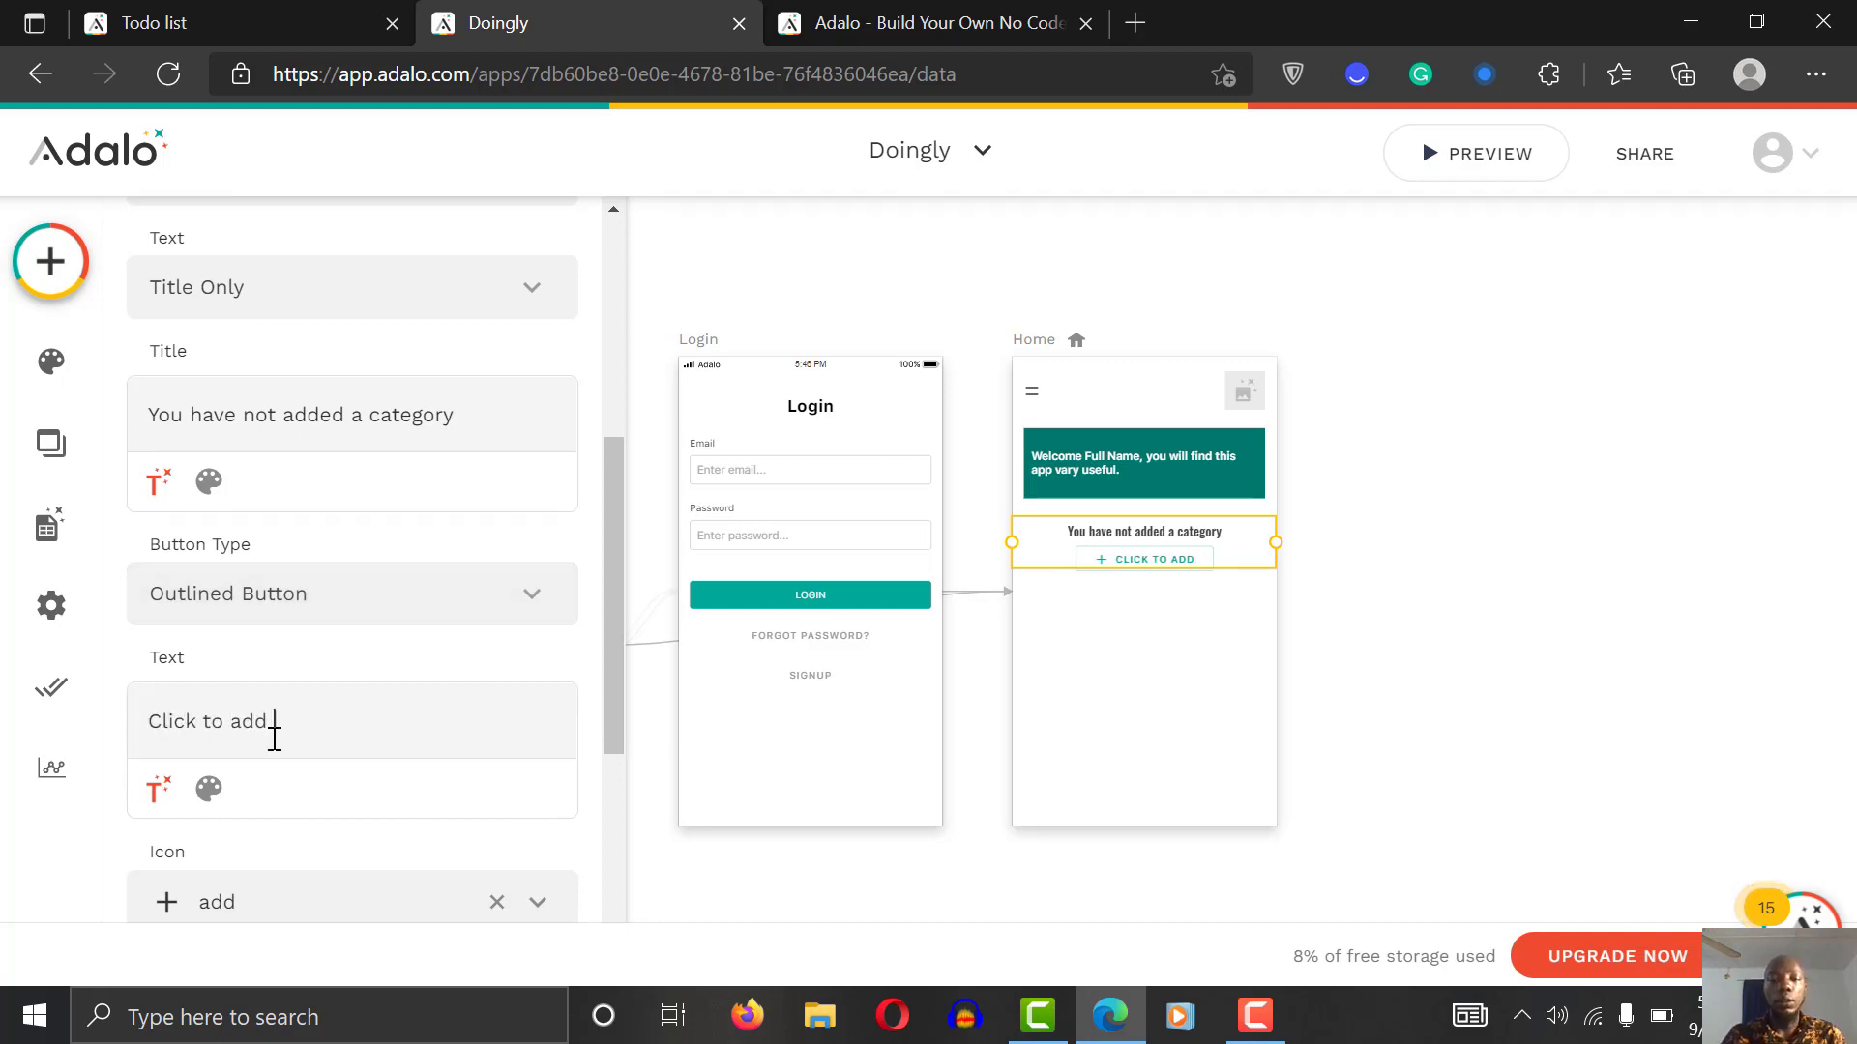
{"action": "type", "text": "one"}
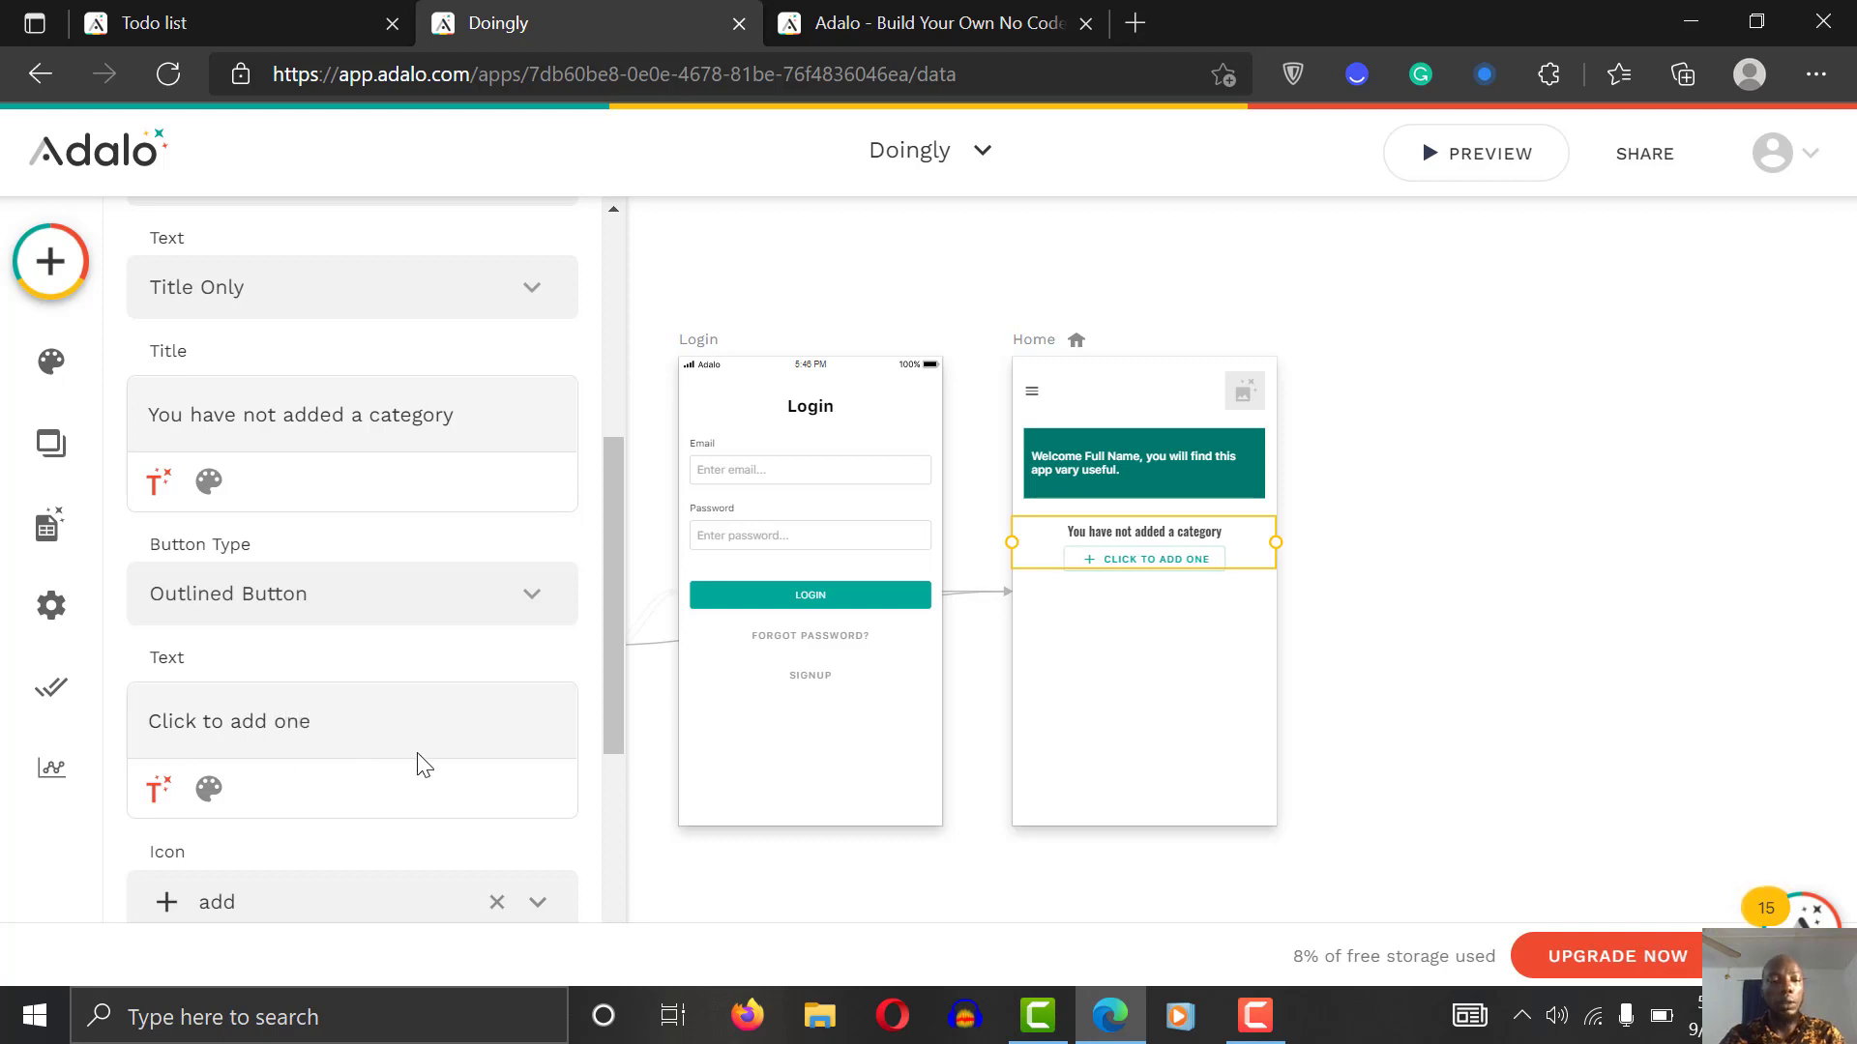
Step: Remove the button's plus icon and give its label the body font at Normal weight
{"action": "left_click", "coordinate": [209, 793]}
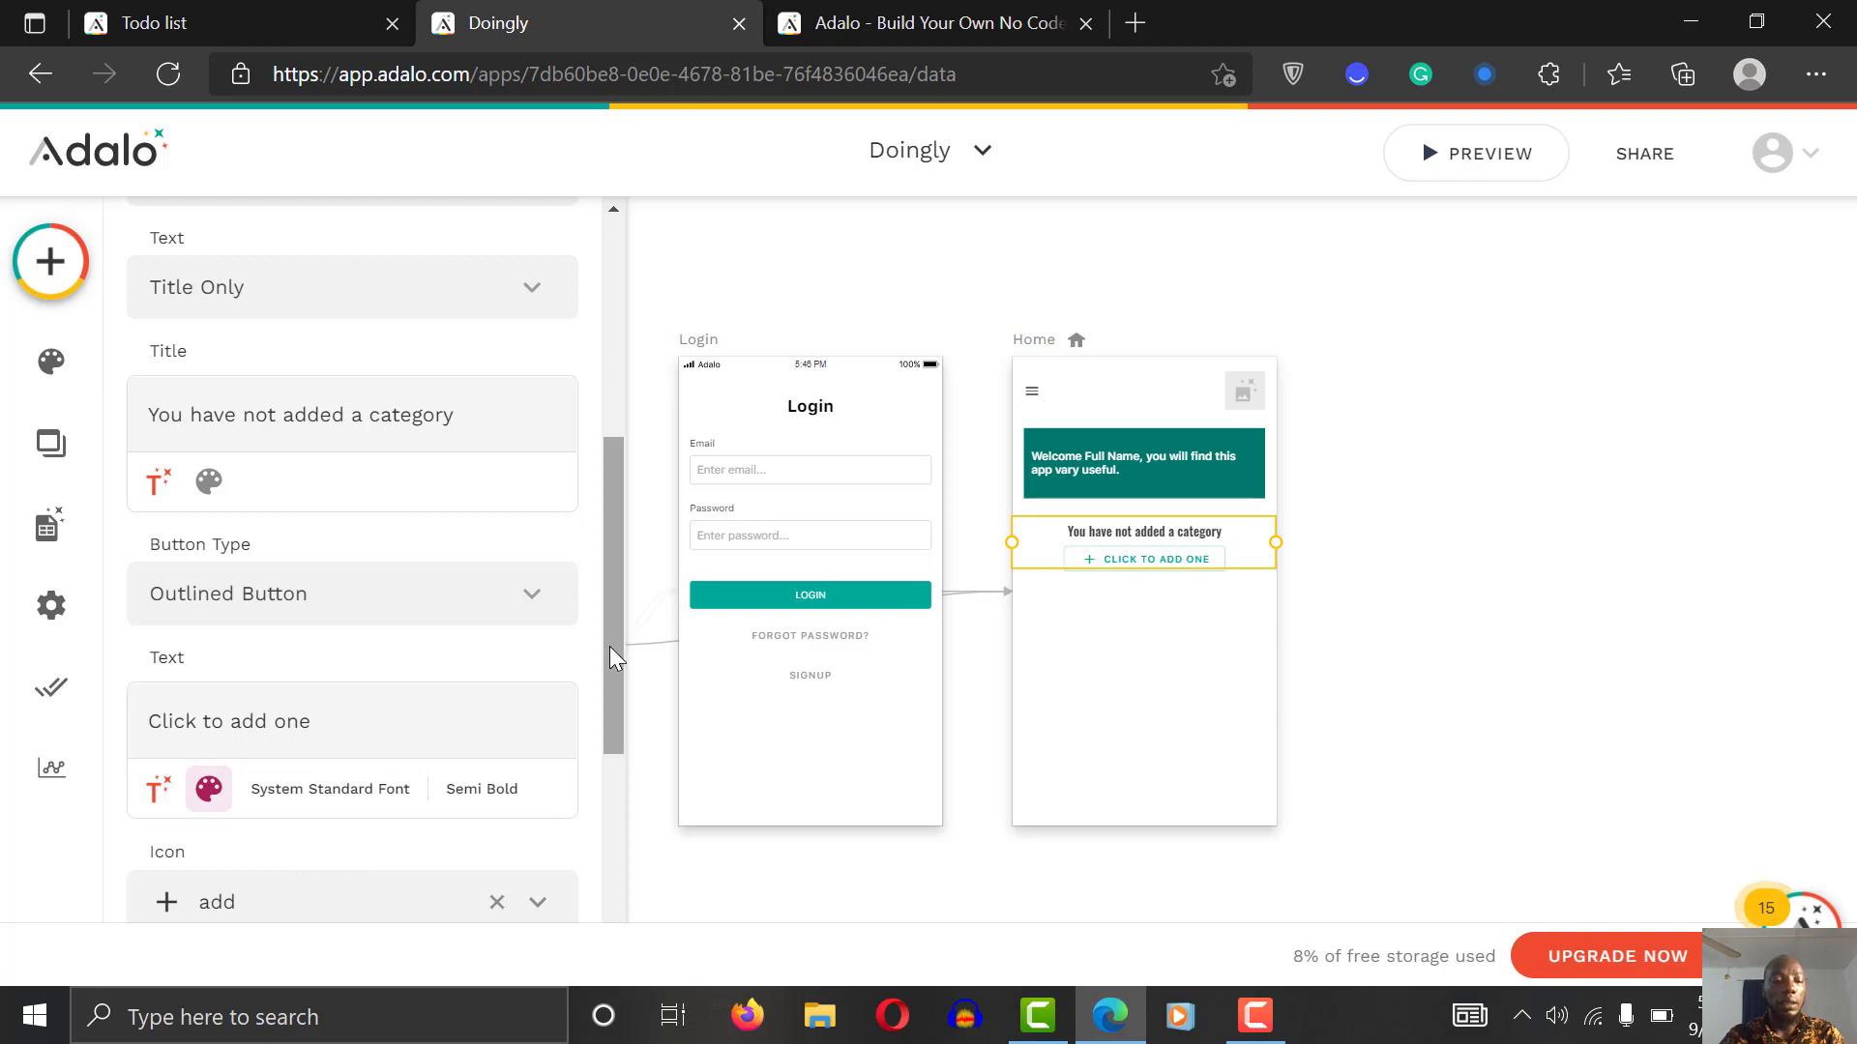
{"action": "left_click_drag", "start_coordinate": [609, 646], "coordinate": [609, 768]}
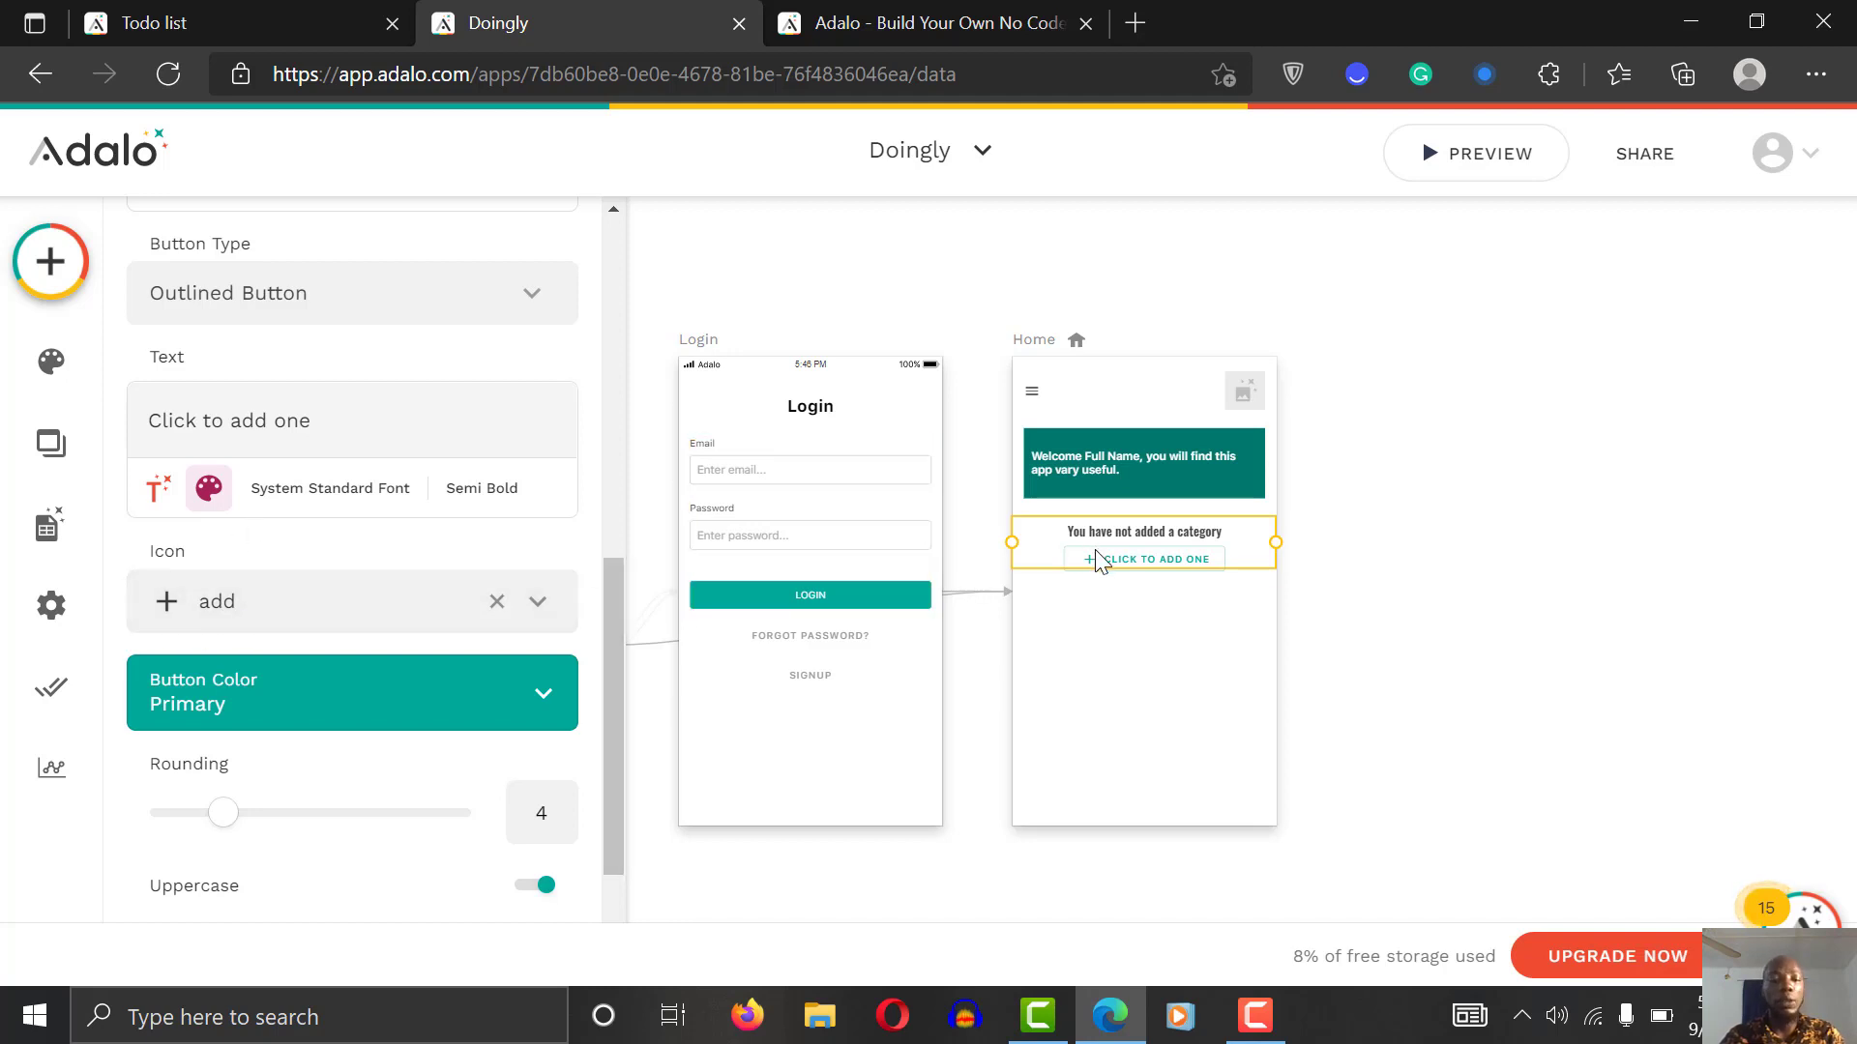
{"action": "left_click", "coordinate": [497, 604]}
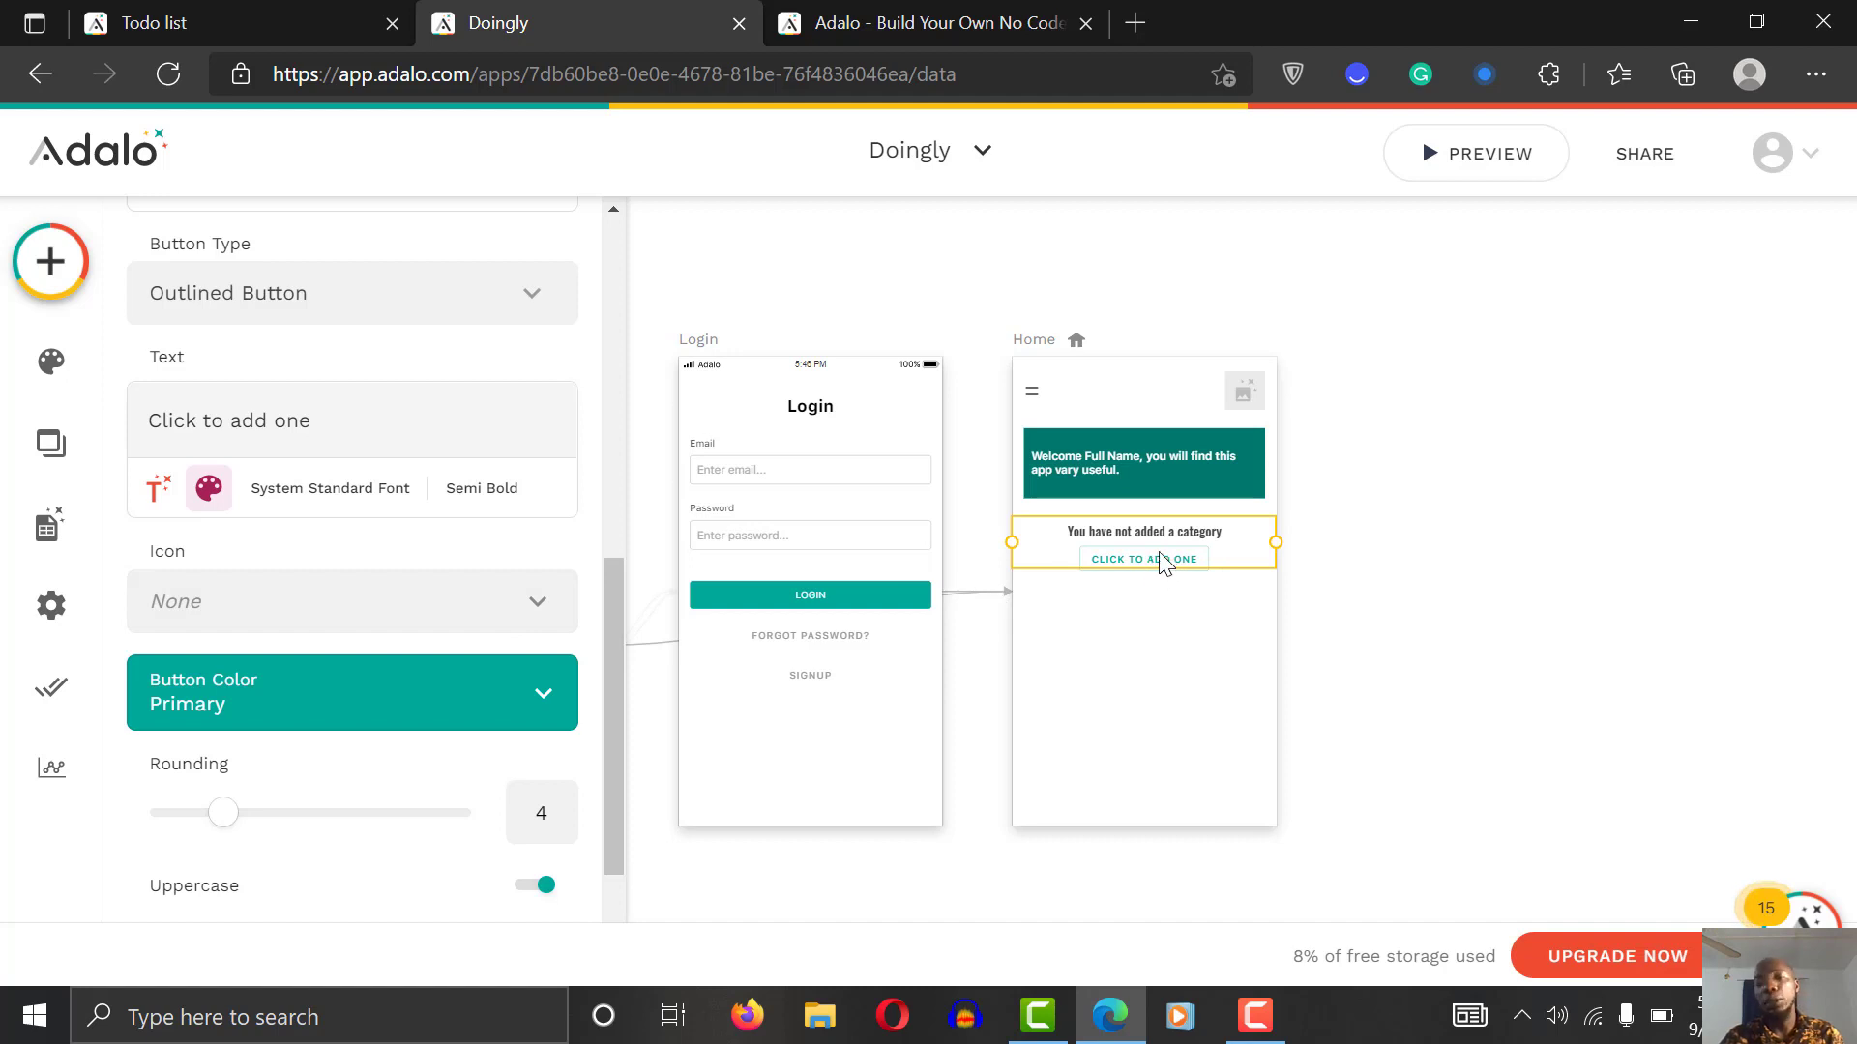
{"action": "left_click", "coordinate": [320, 491]}
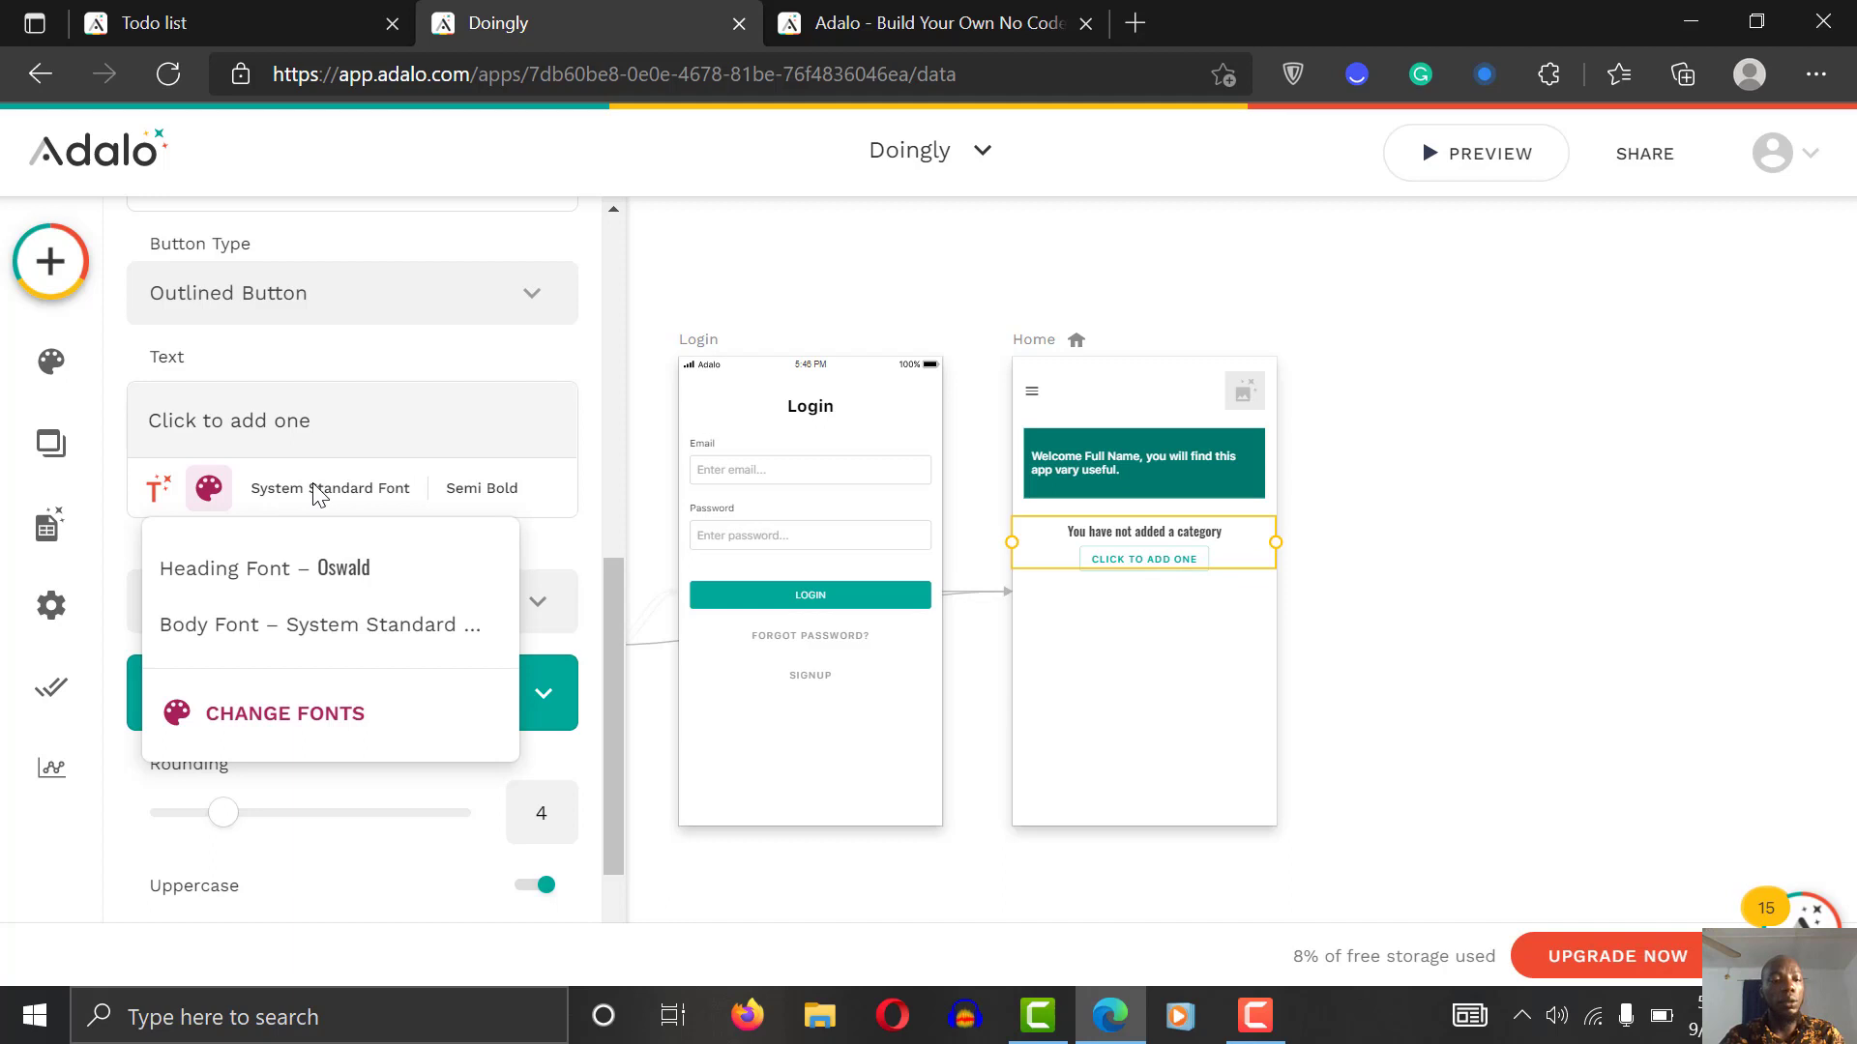
{"action": "left_click", "coordinate": [330, 643]}
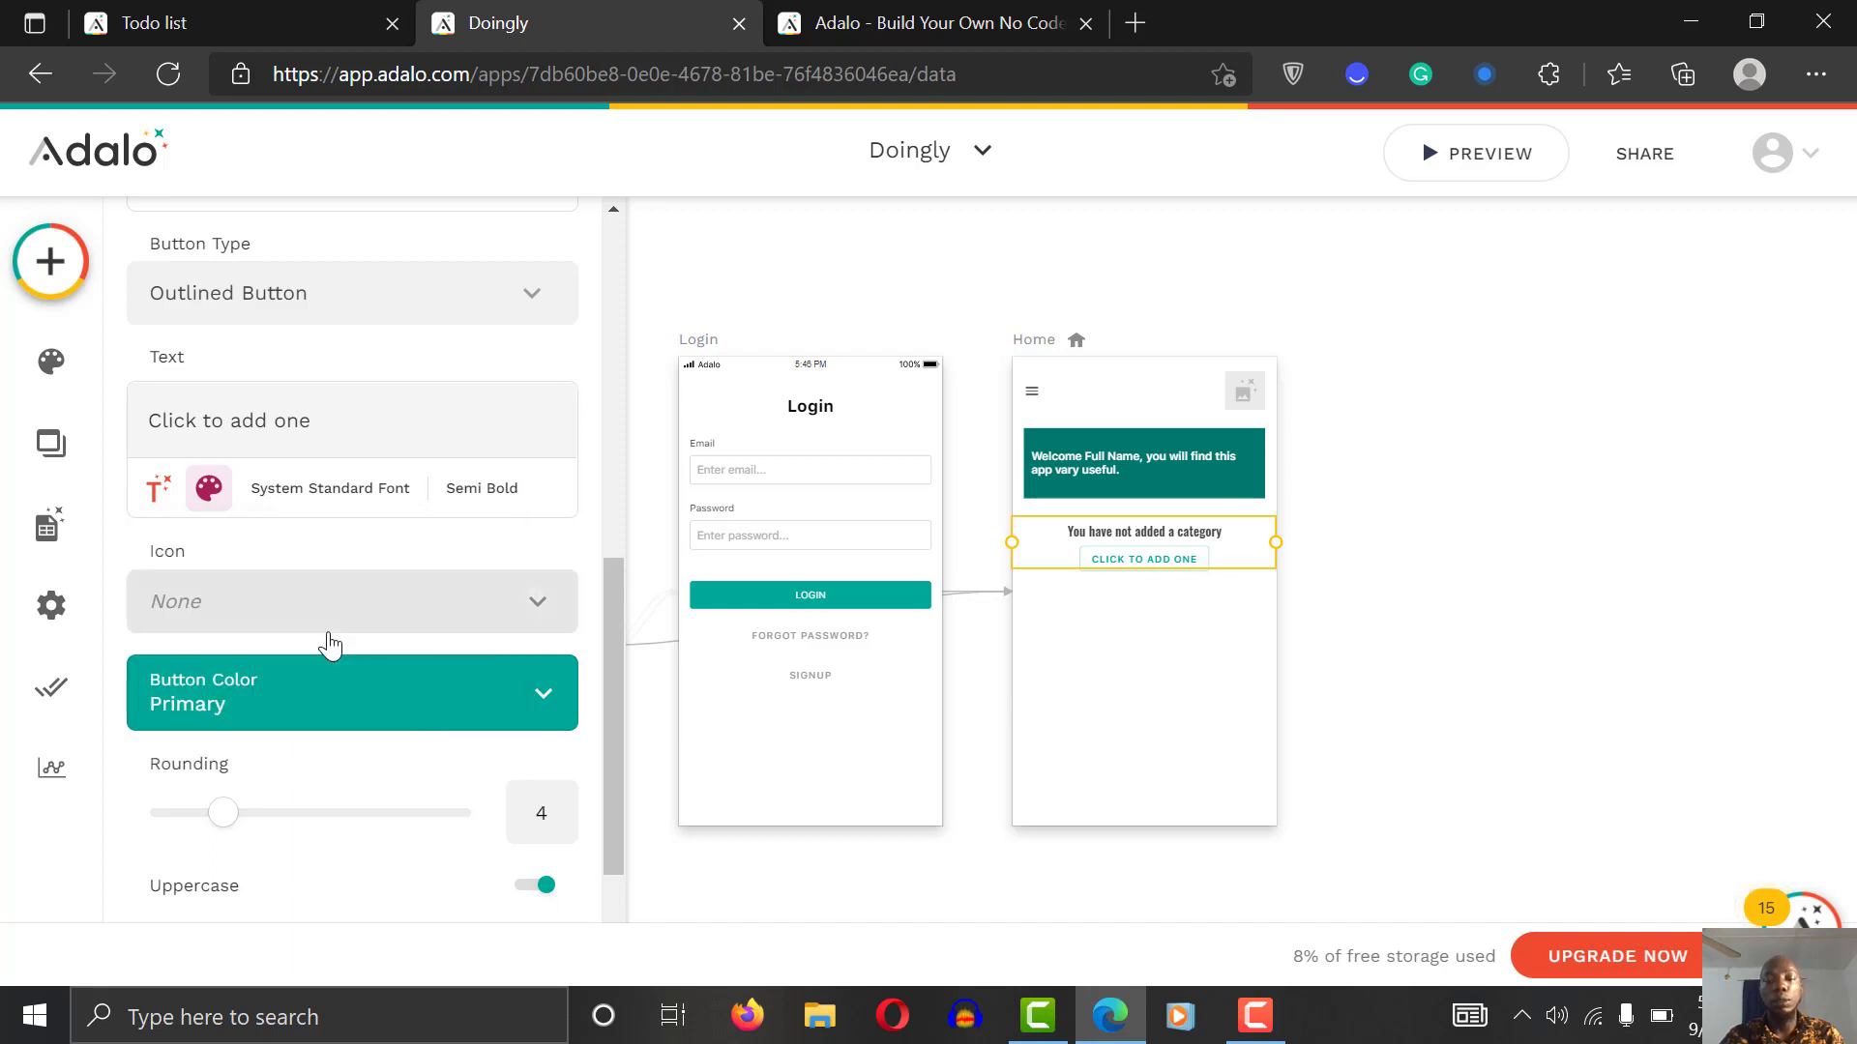
{"action": "left_click", "coordinate": [482, 488]}
{"action": "left_click", "coordinate": [445, 636]}
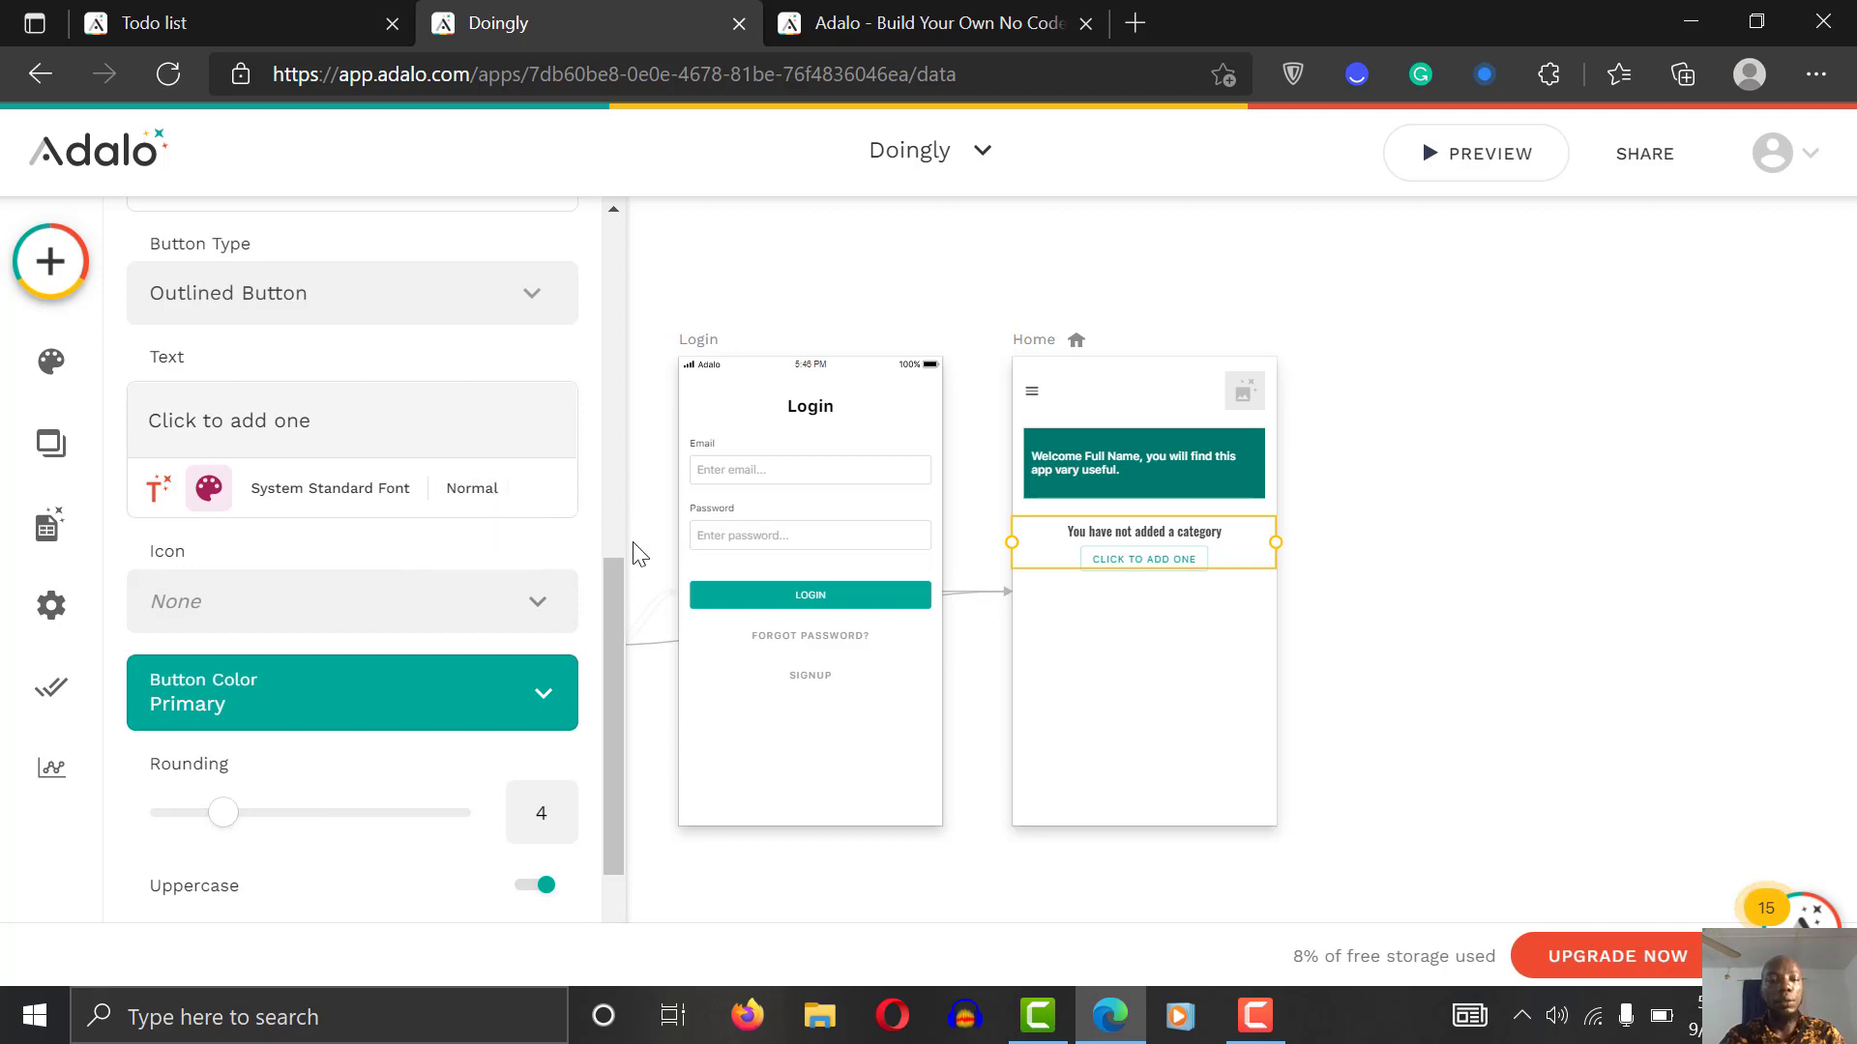
Step: Set the empty-state title's font weight to Normal
{"action": "left_click_drag", "start_coordinate": [619, 596], "coordinate": [611, 497]}
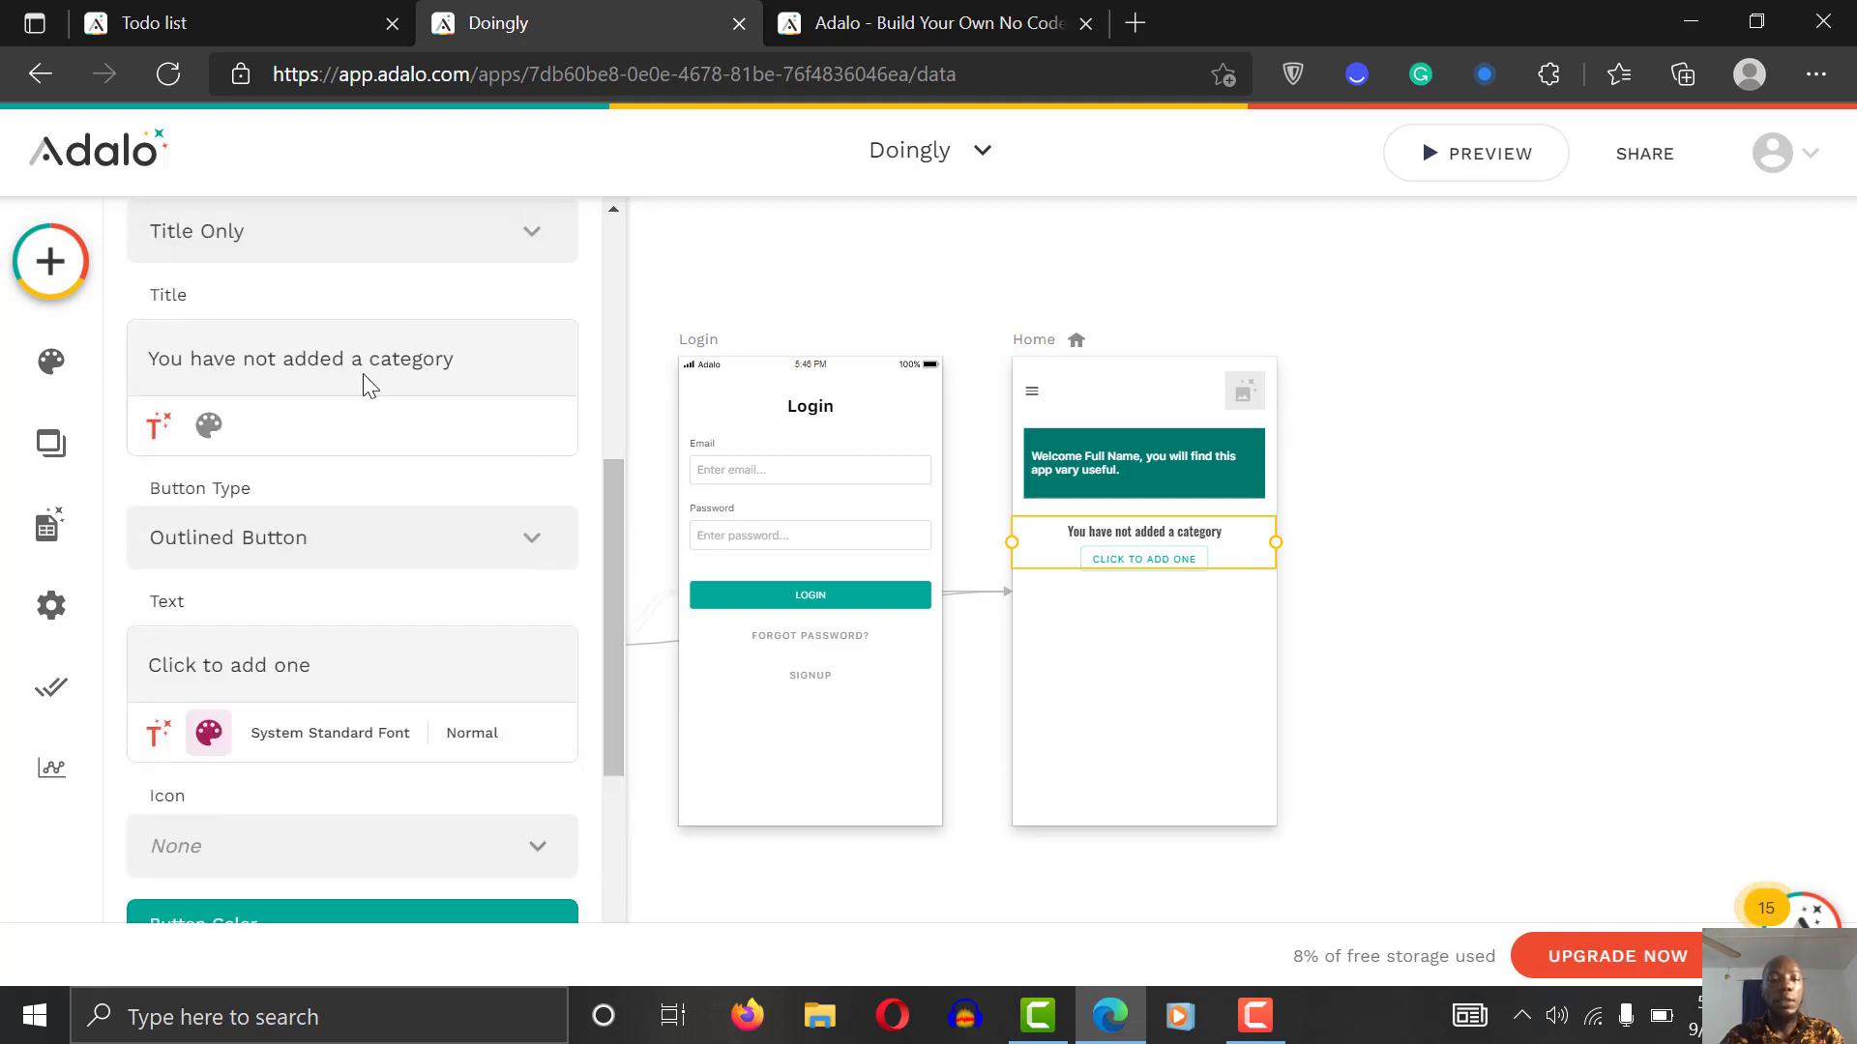
{"action": "left_click", "coordinate": [208, 426]}
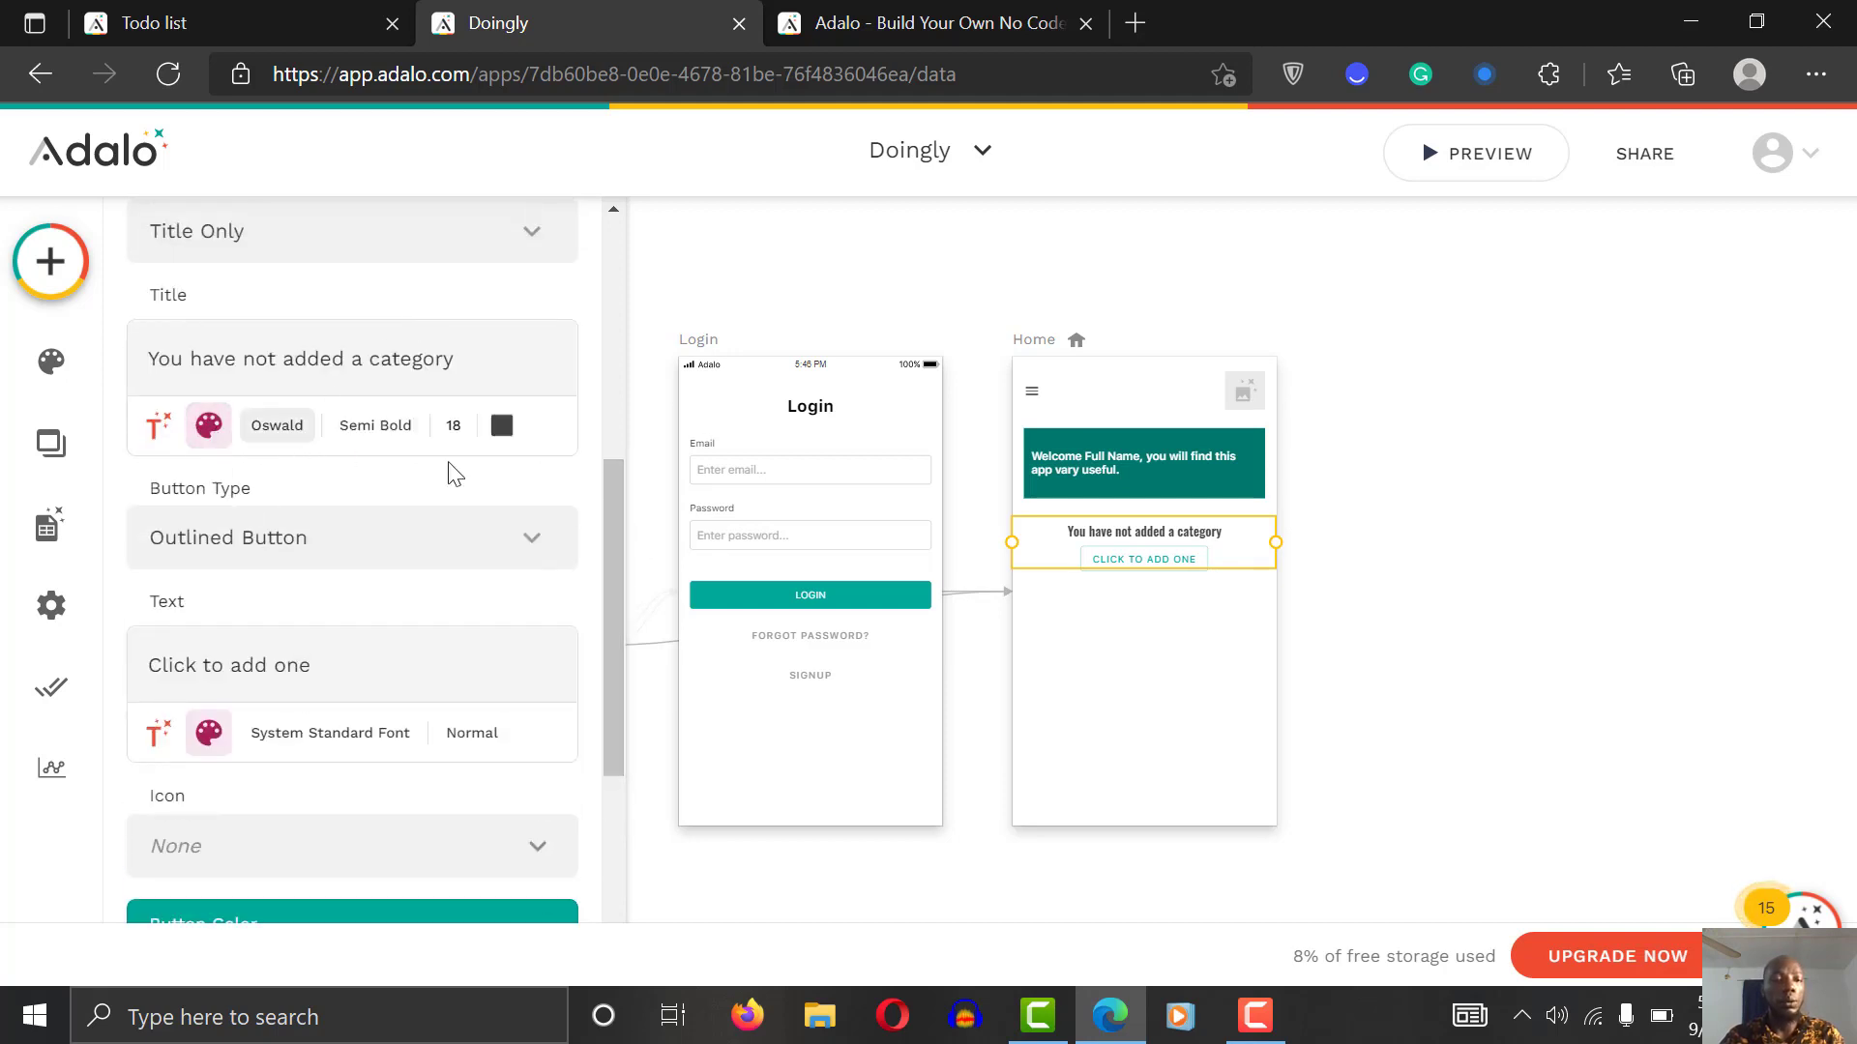
{"action": "left_click", "coordinate": [375, 428]}
{"action": "left_click", "coordinate": [368, 585]}
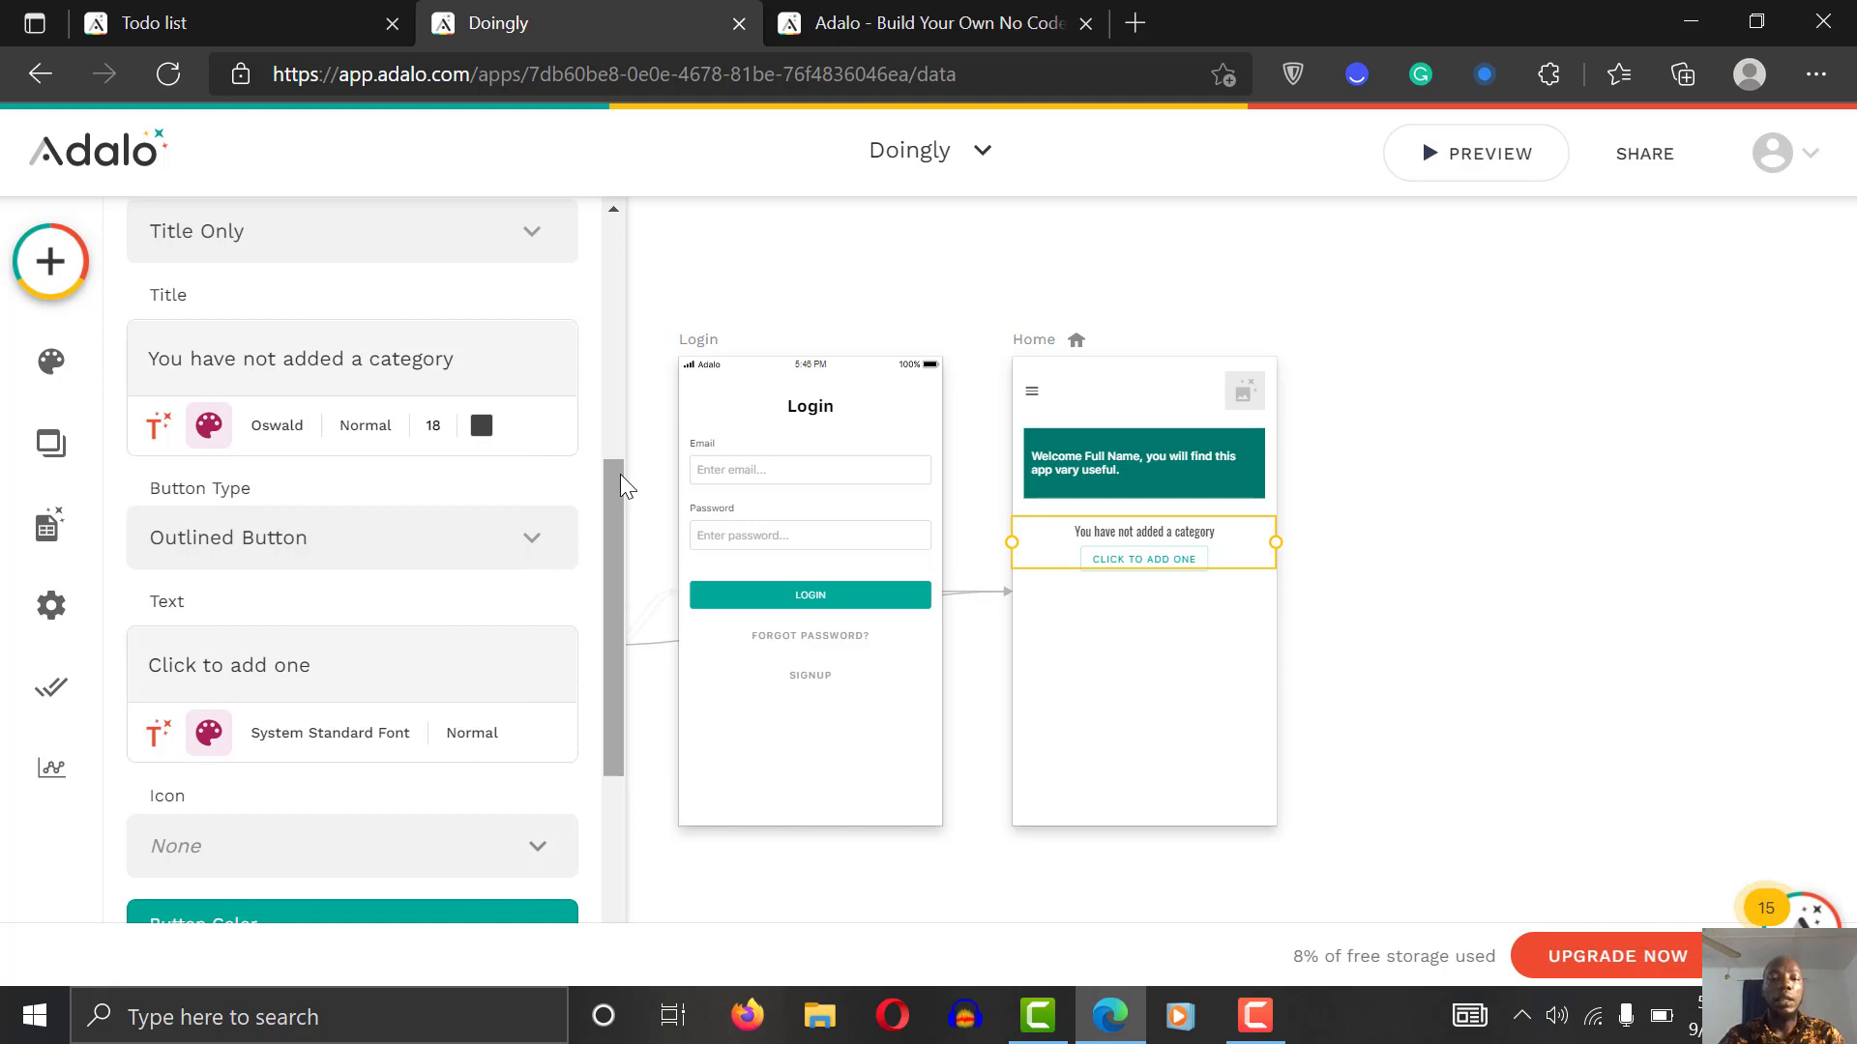
{"action": "left_click_drag", "start_coordinate": [619, 476], "coordinate": [638, 250]}
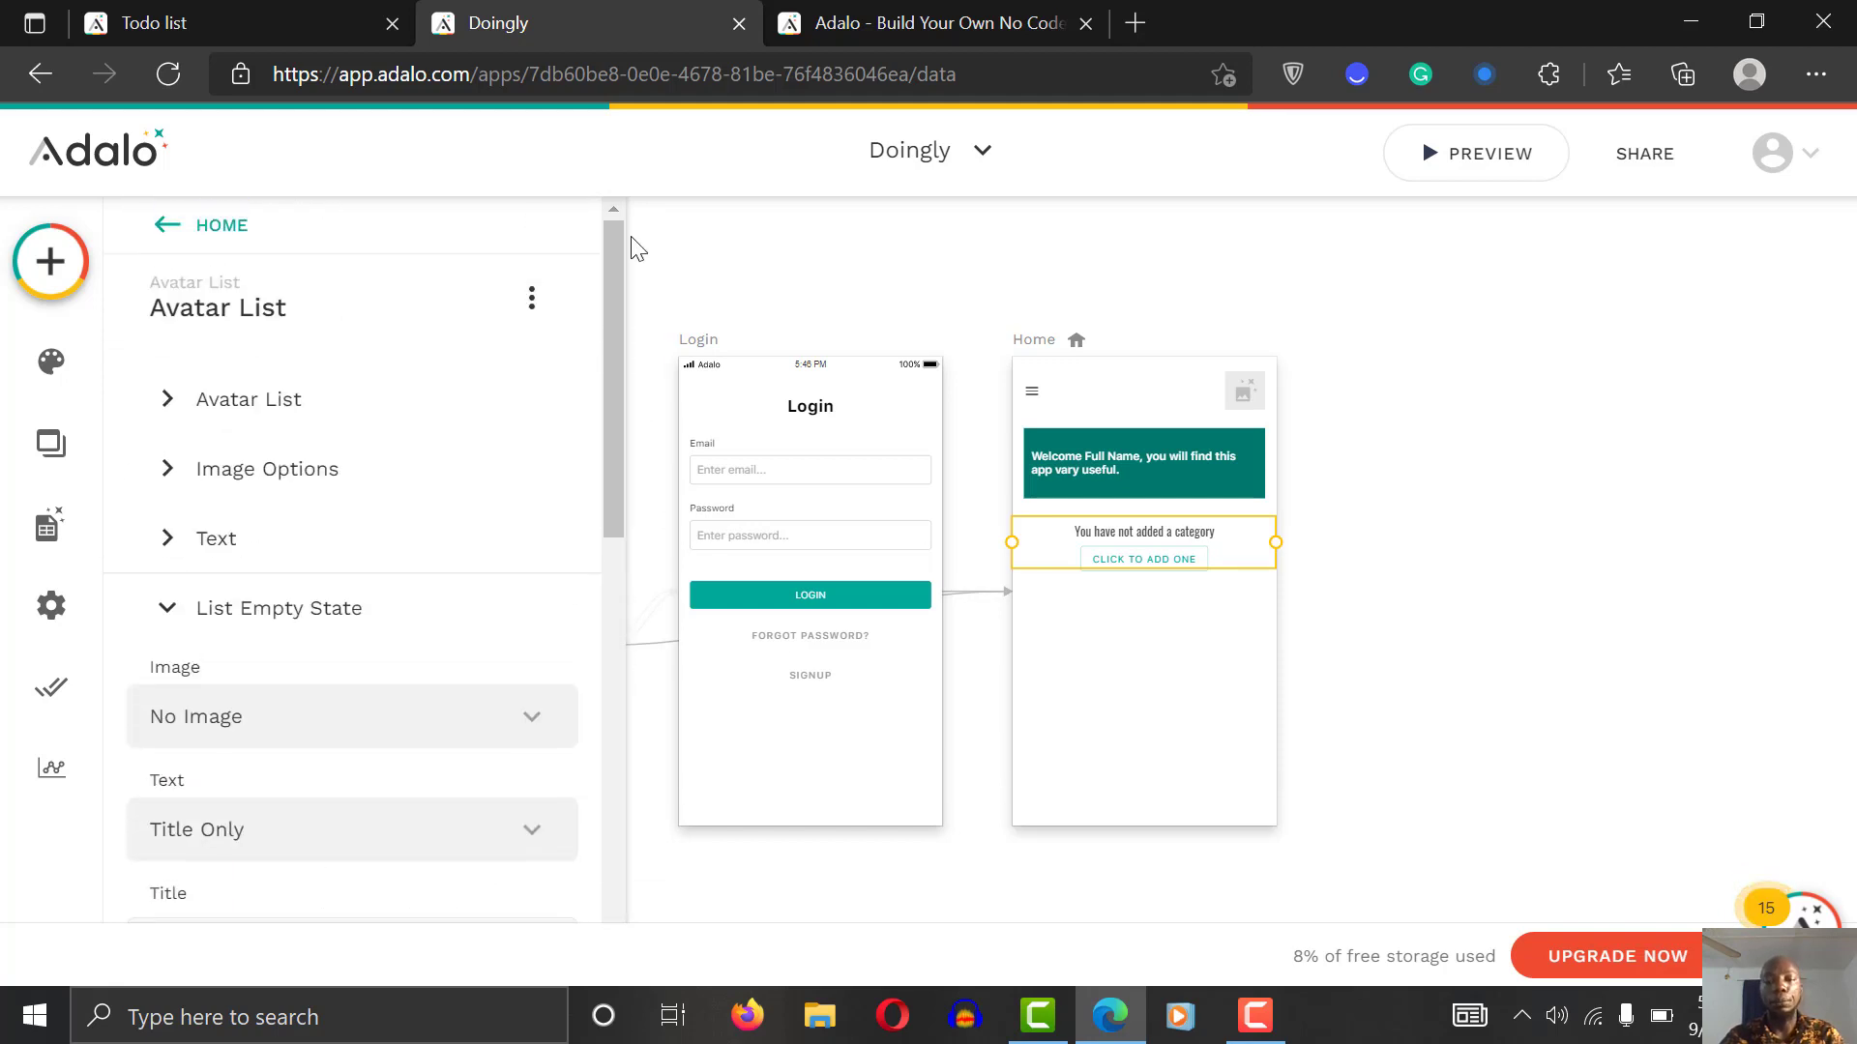
Step: Add a Text component to the Home screen
{"action": "left_click", "coordinate": [1479, 468]}
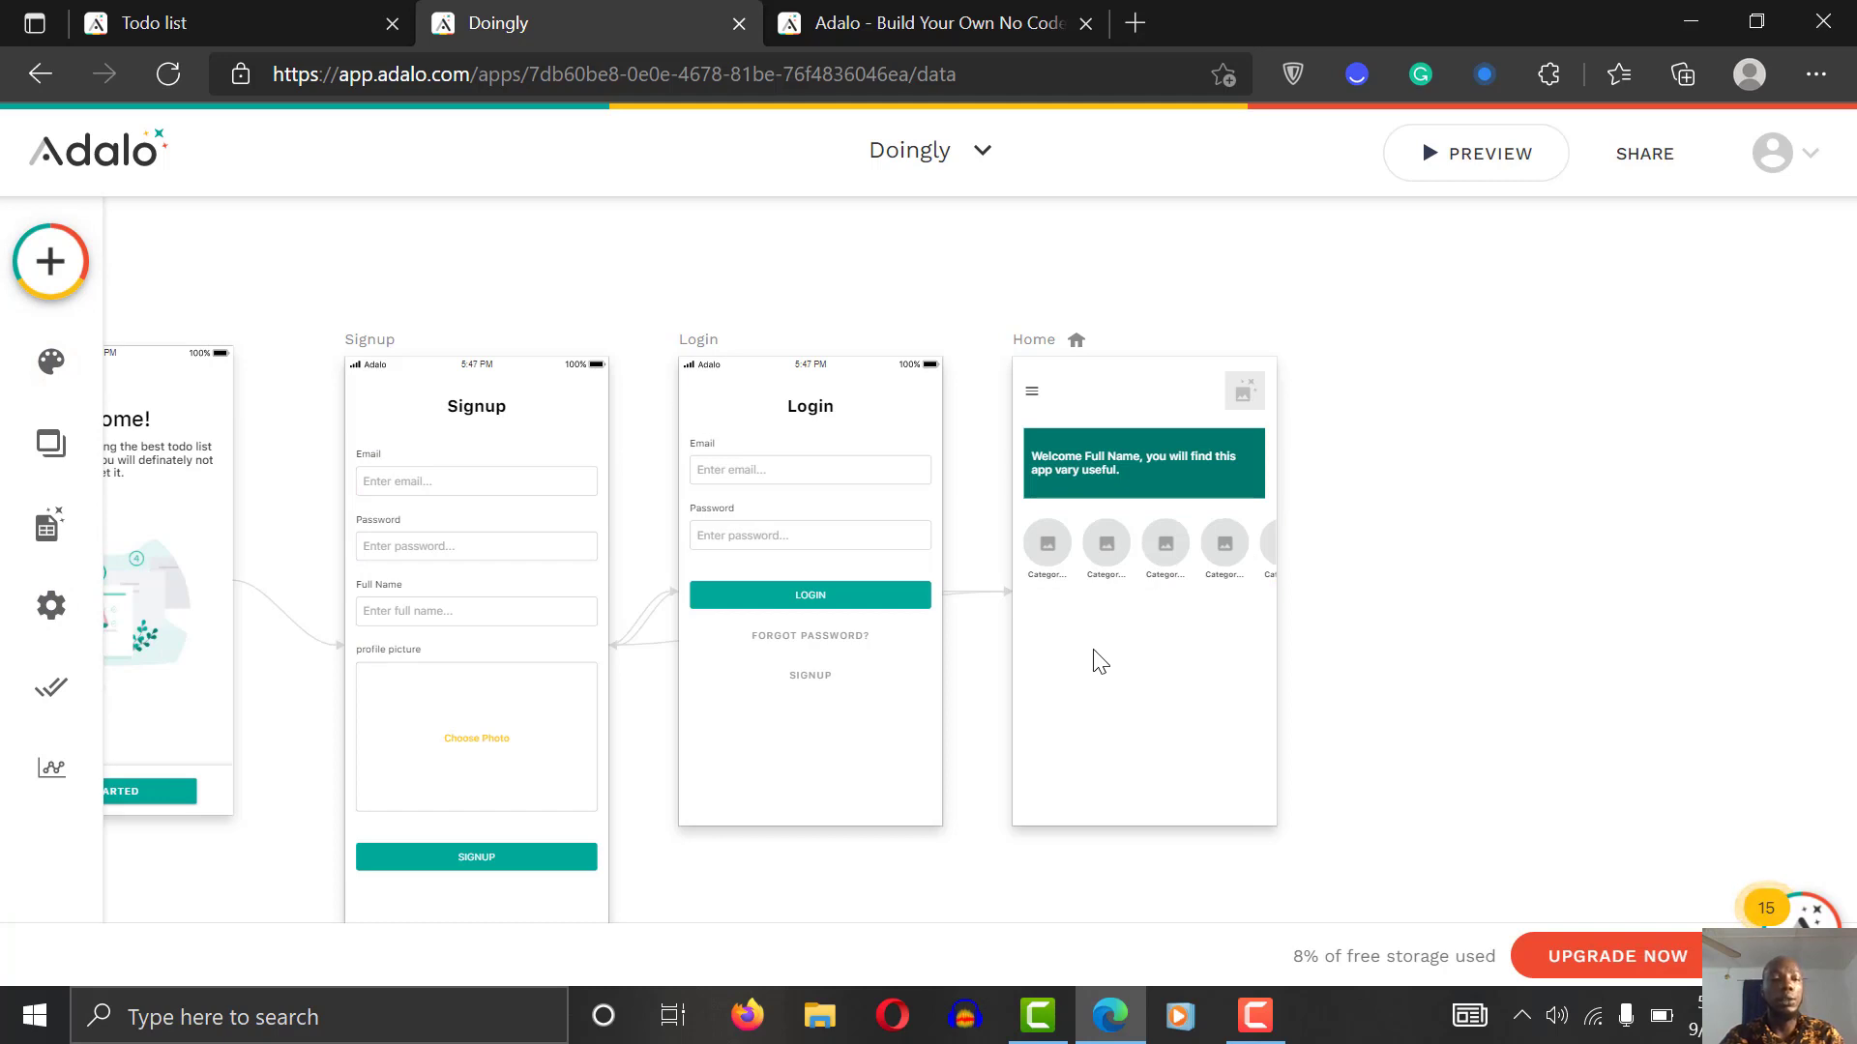
{"action": "left_click", "coordinate": [52, 275]}
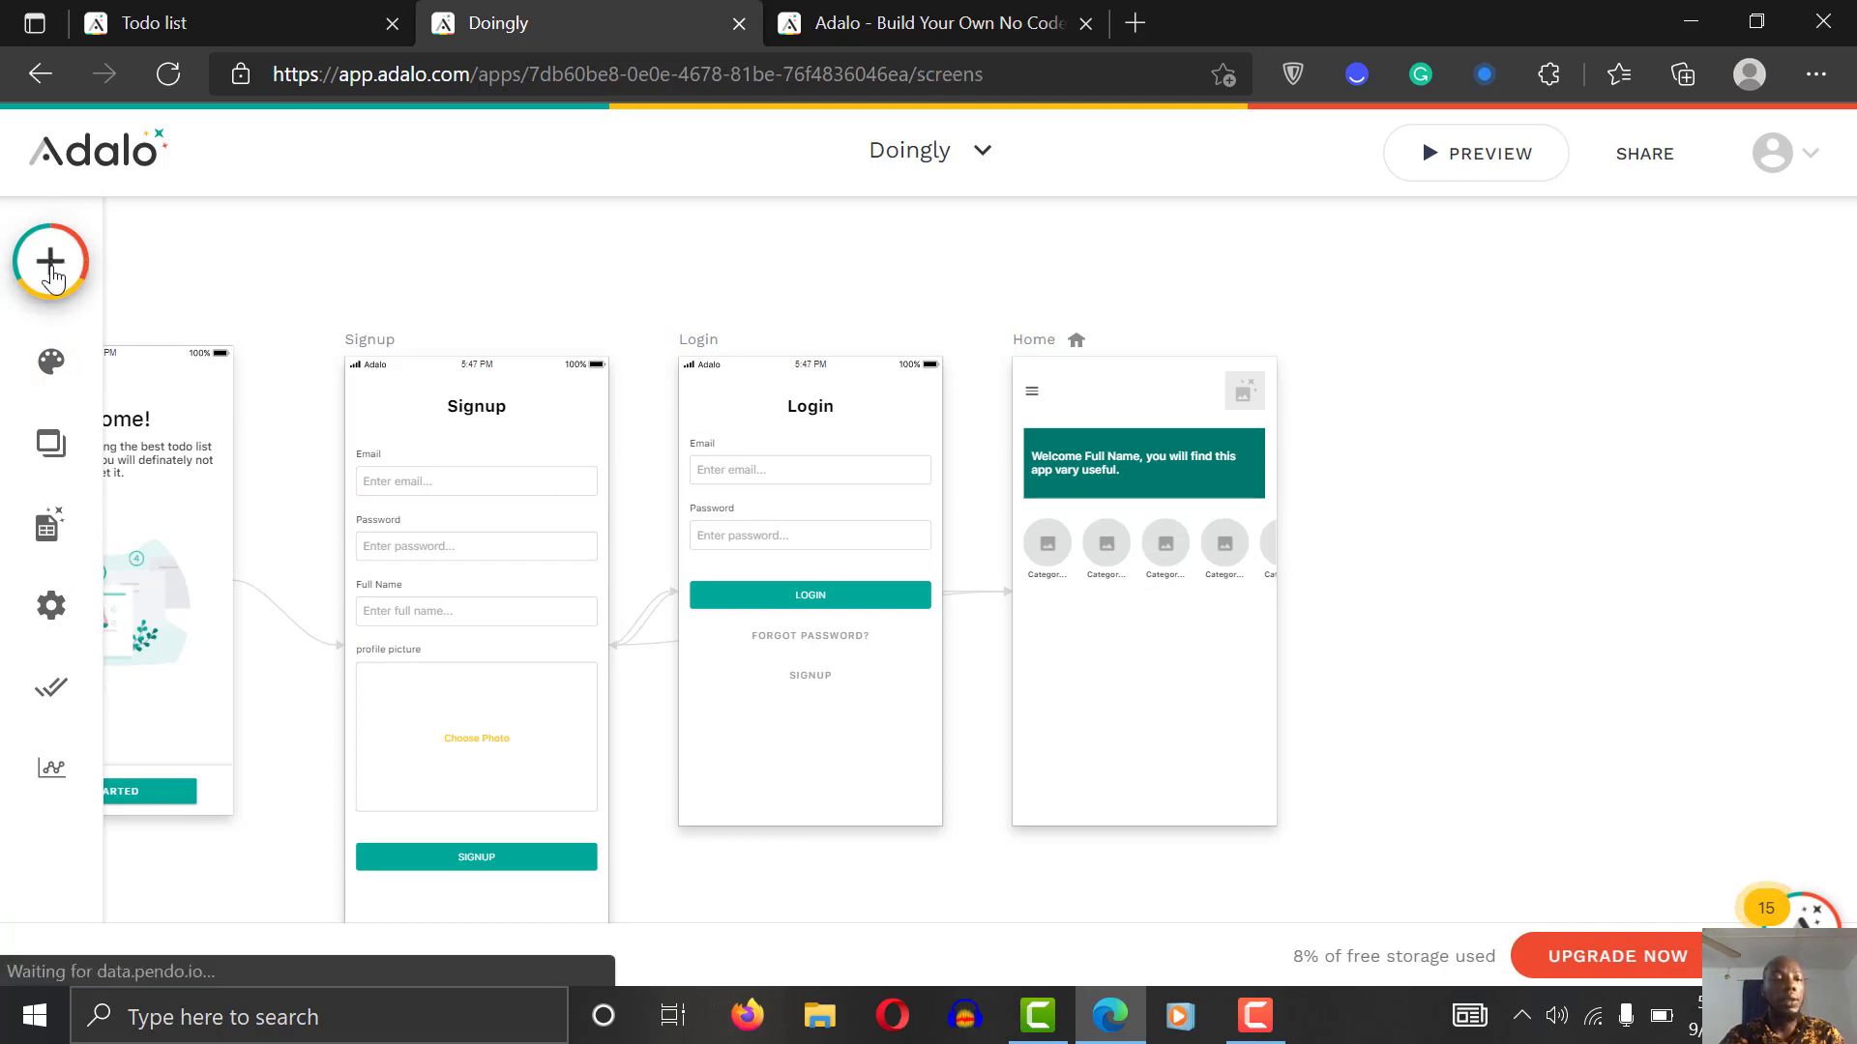
{"action": "left_click_drag", "start_coordinate": [225, 594], "coordinate": [1058, 625]}
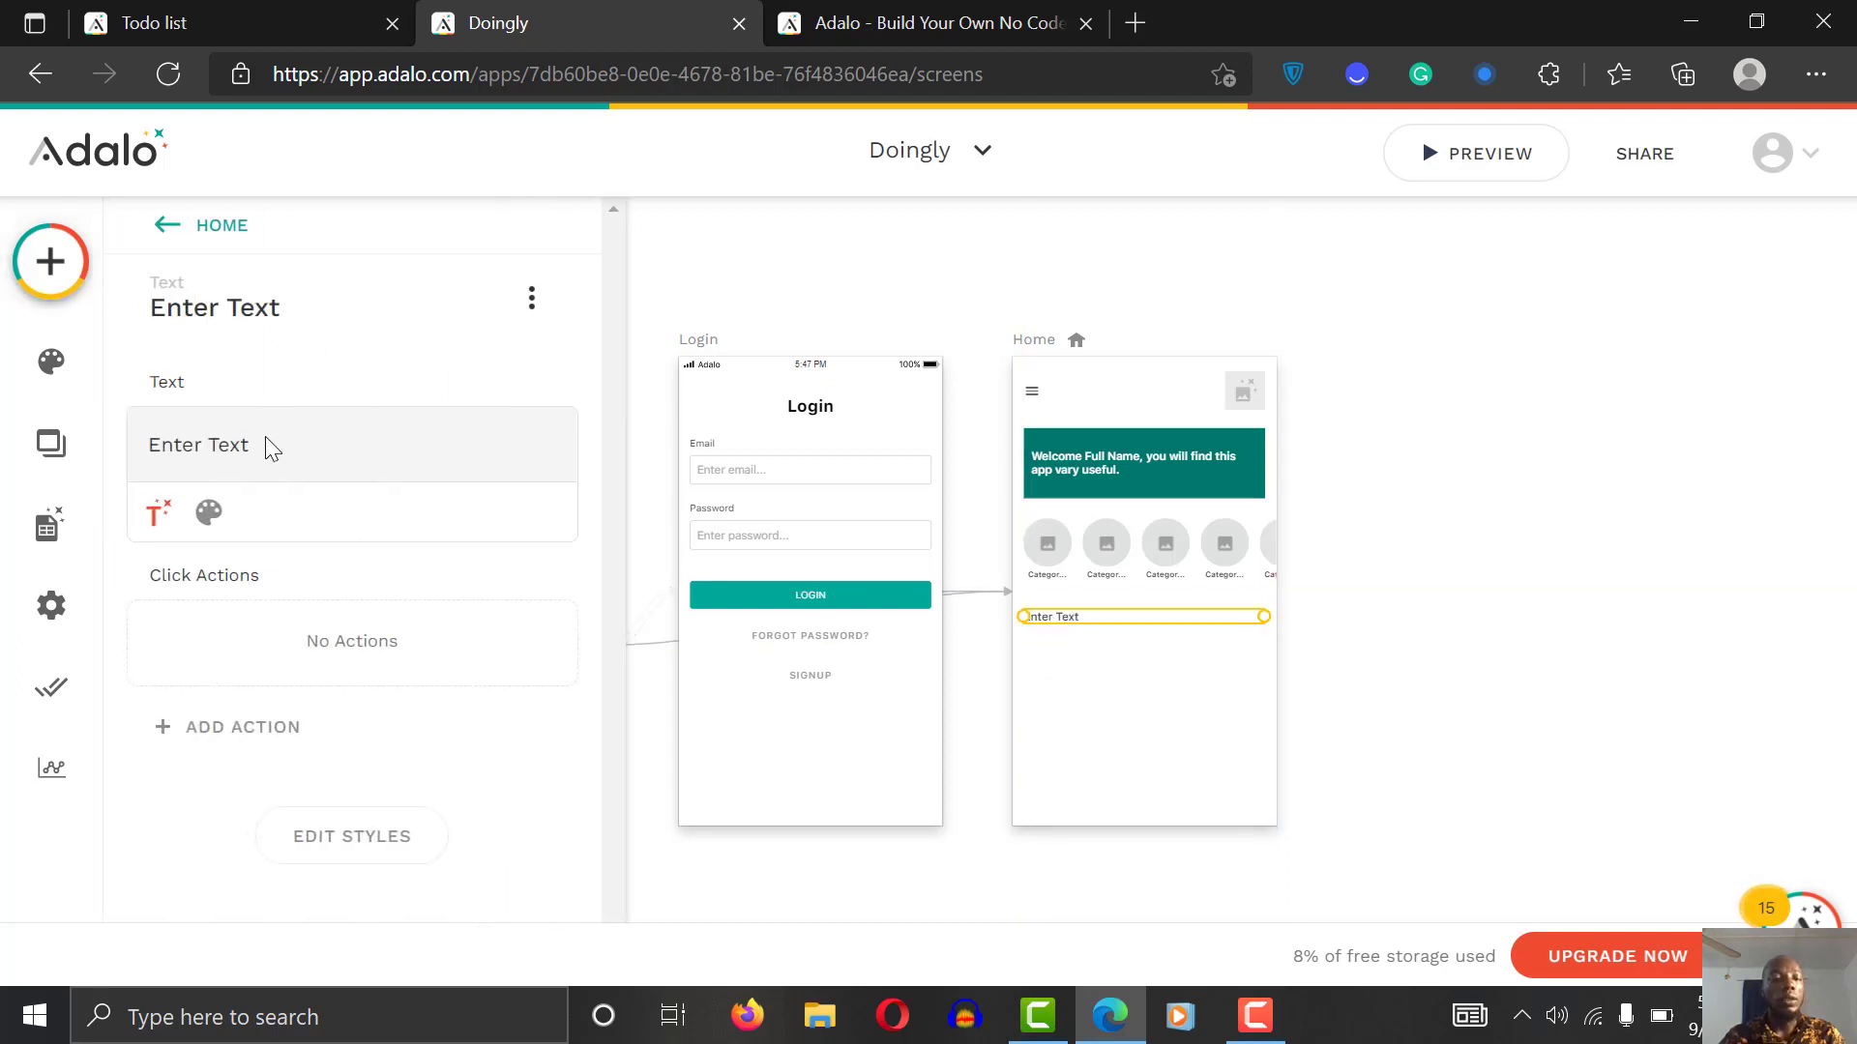
Step: Make the text read 'You have [Task count] take today.' using the Task Count magic text
{"action": "triple_click", "coordinate": [269, 443]}
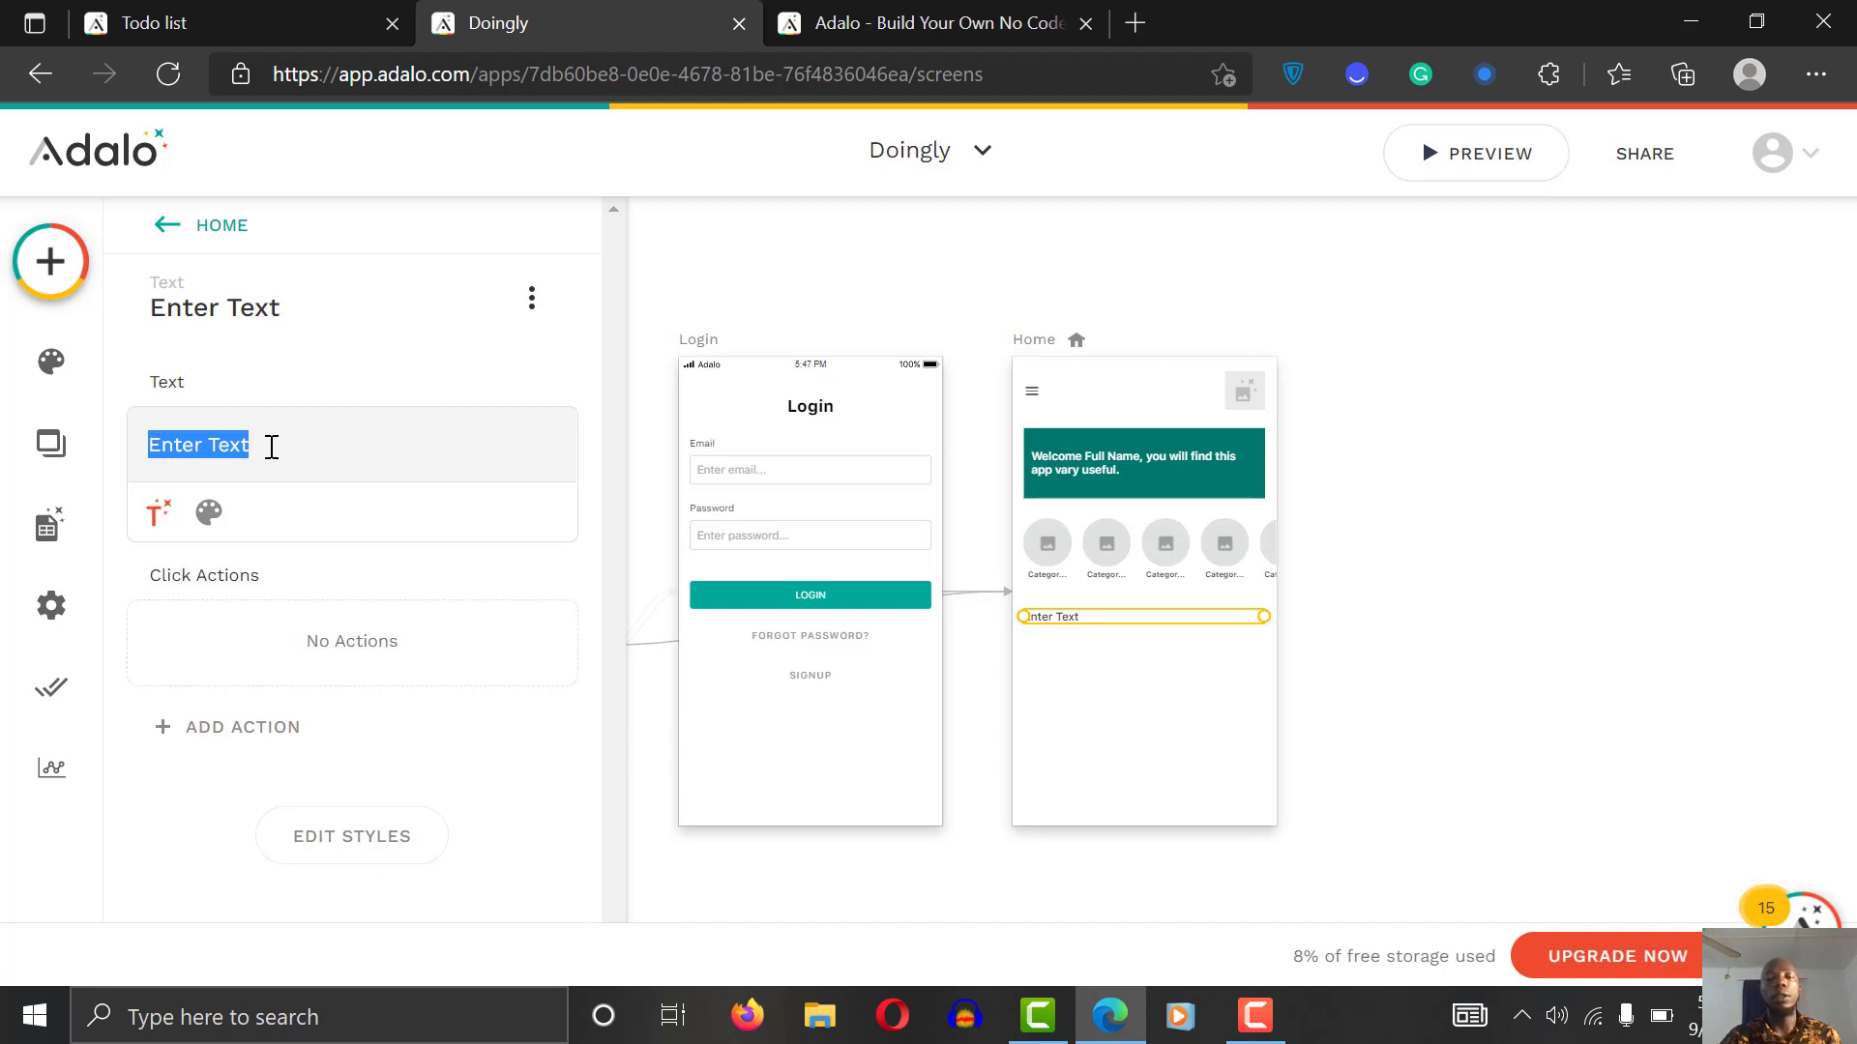
{"action": "type", "text": "Y"}
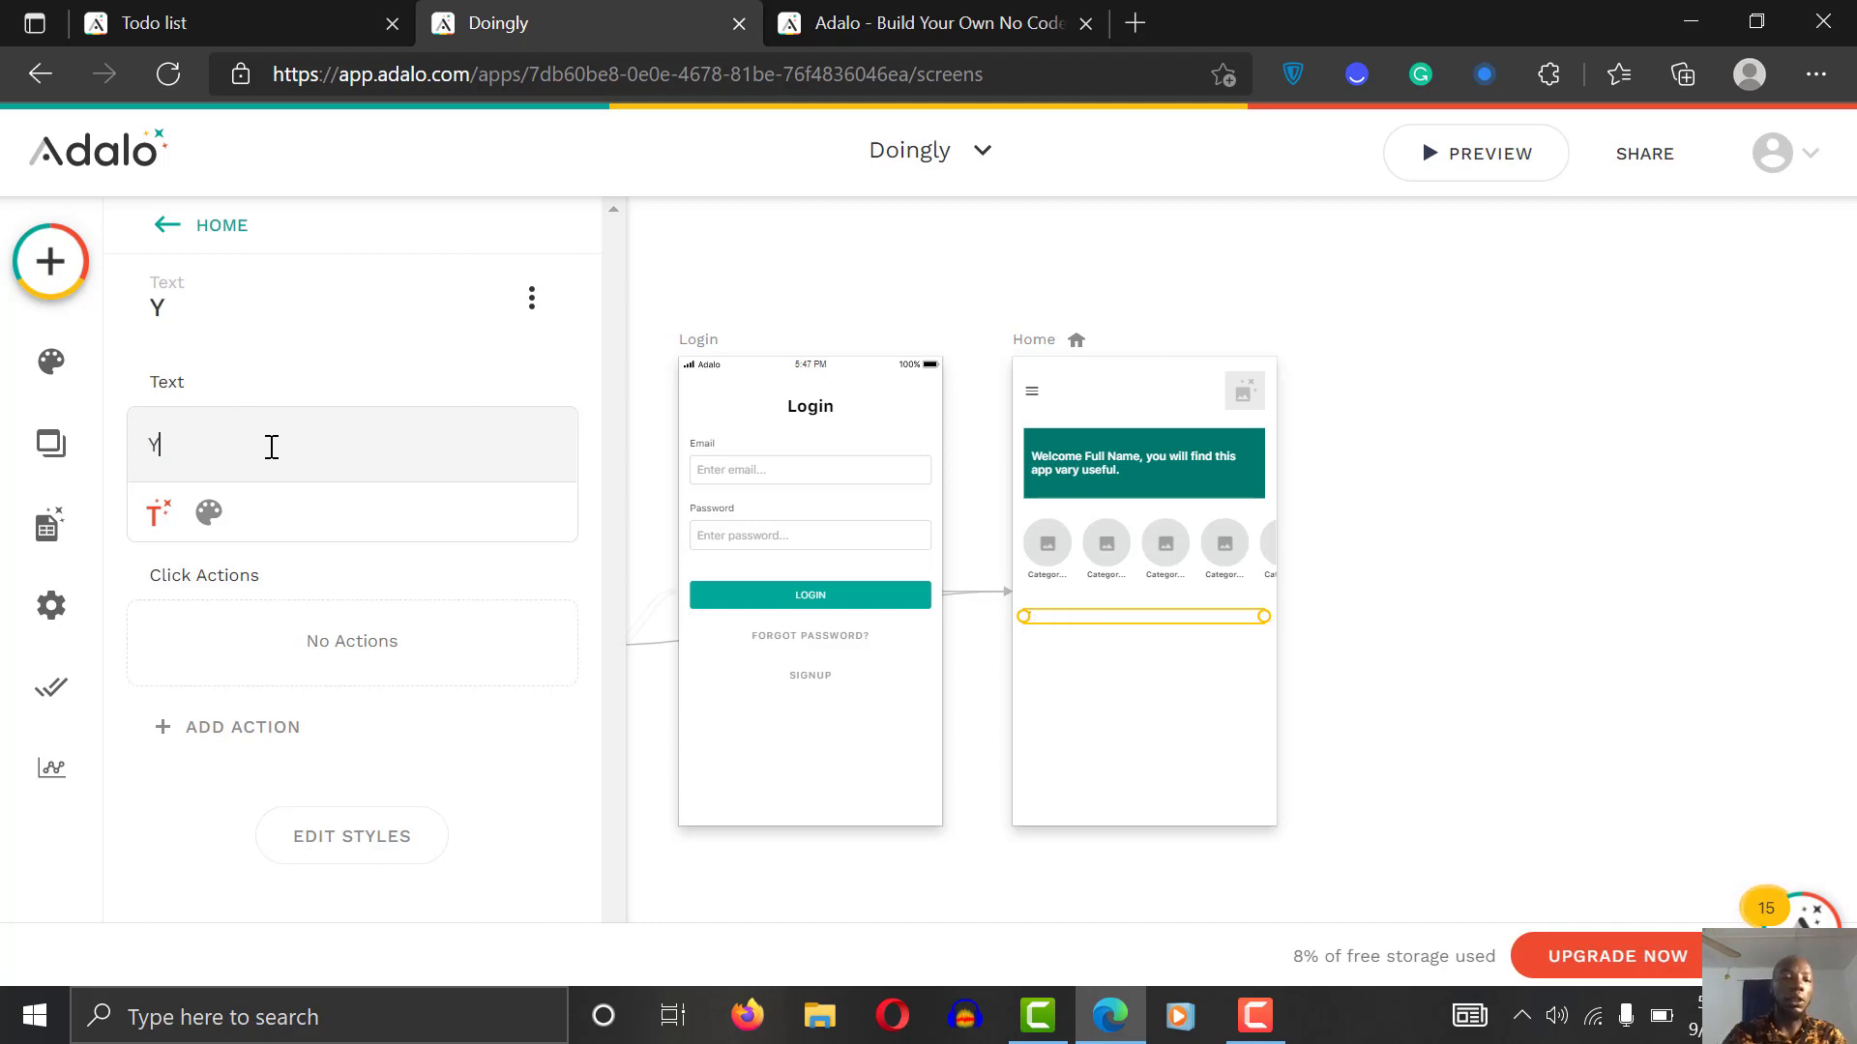
{"action": "type", "text": "ou"}
{"action": "key", "text": "BackSpace"}
{"action": "type", "text": "ou have"}
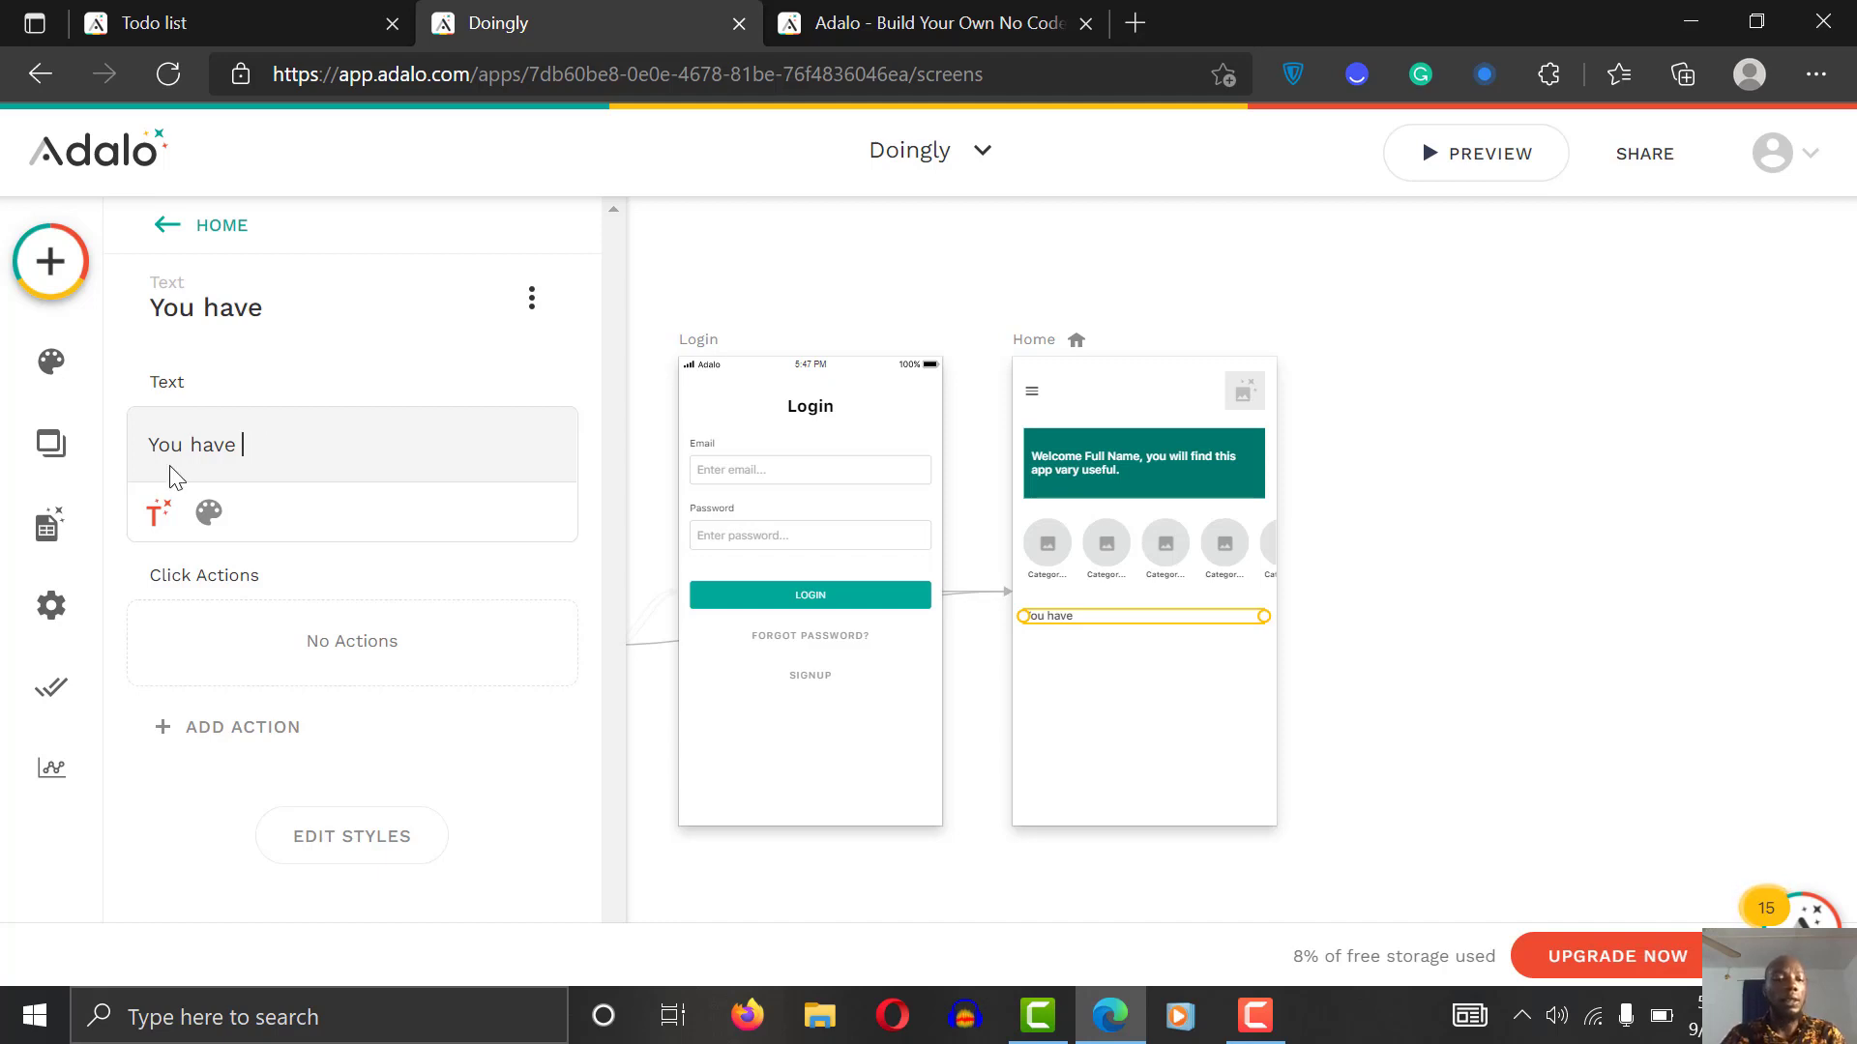
{"action": "left_click", "coordinate": [151, 525]}
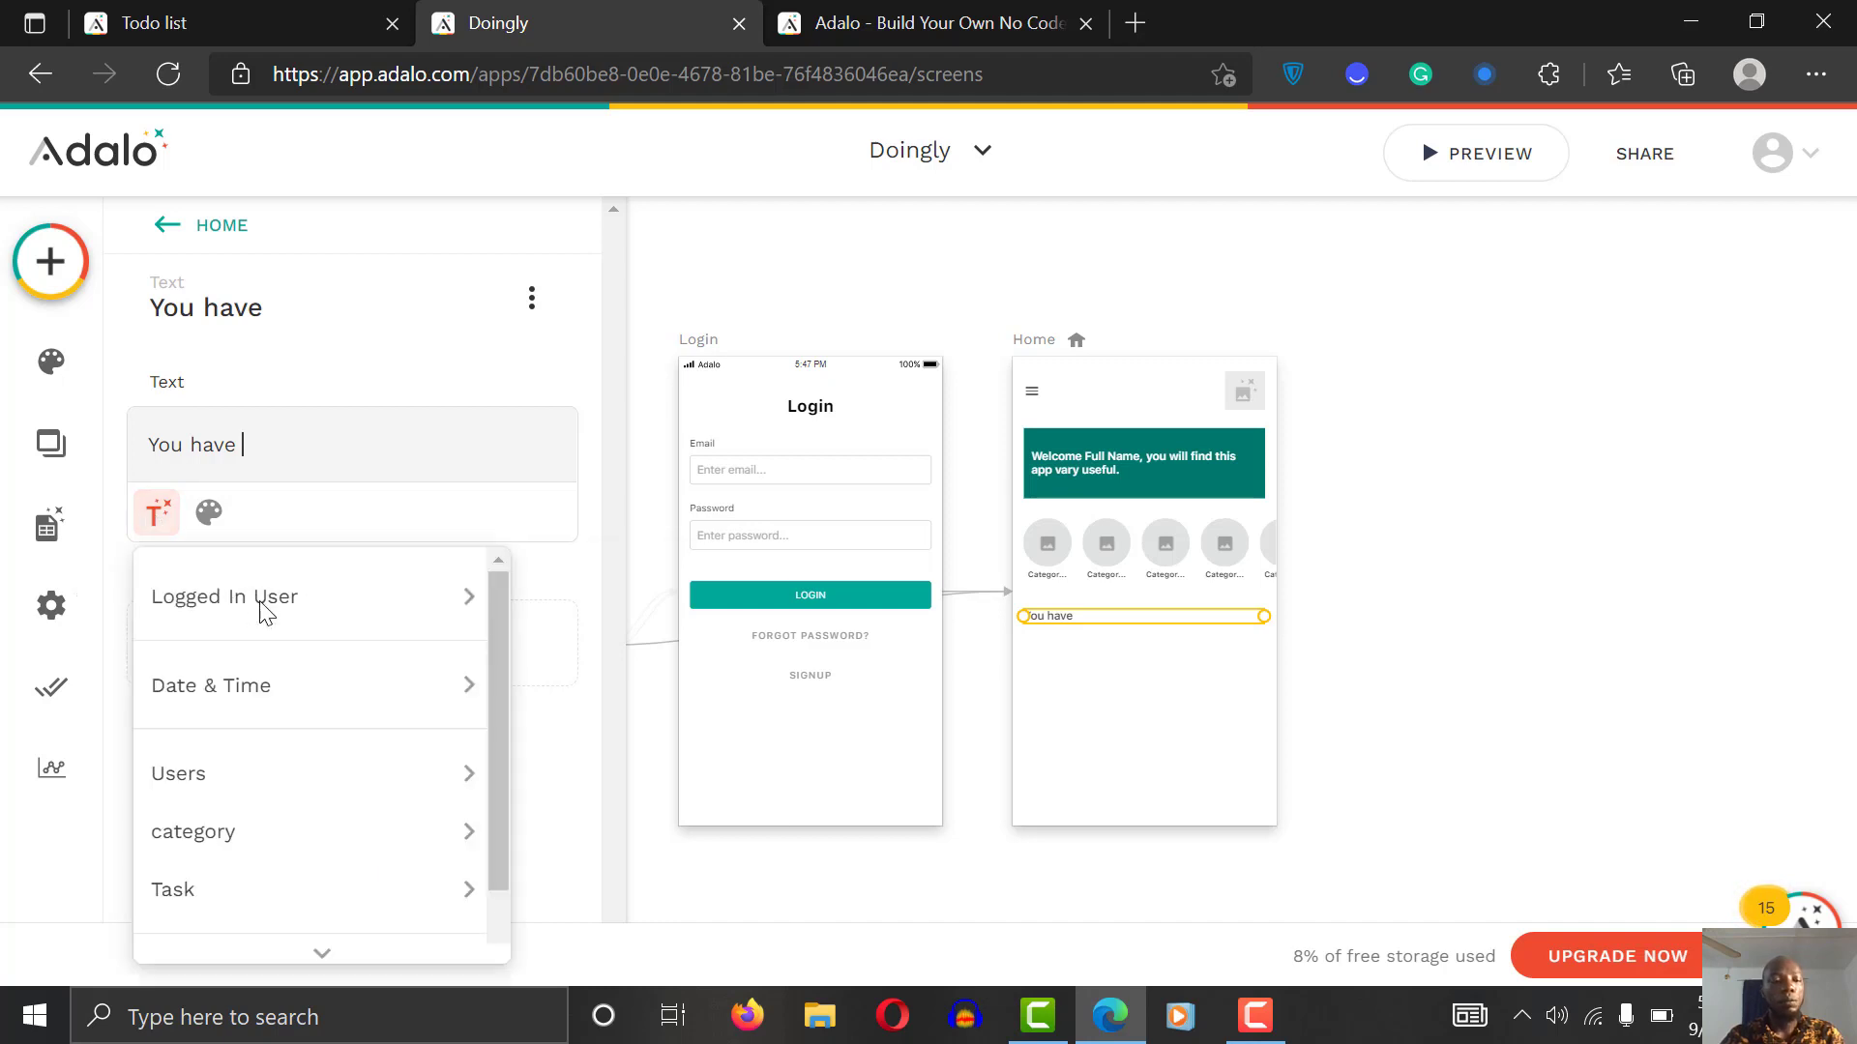
{"action": "mouse_move", "coordinate": [287, 702]}
{"action": "mouse_move", "coordinate": [280, 889]}
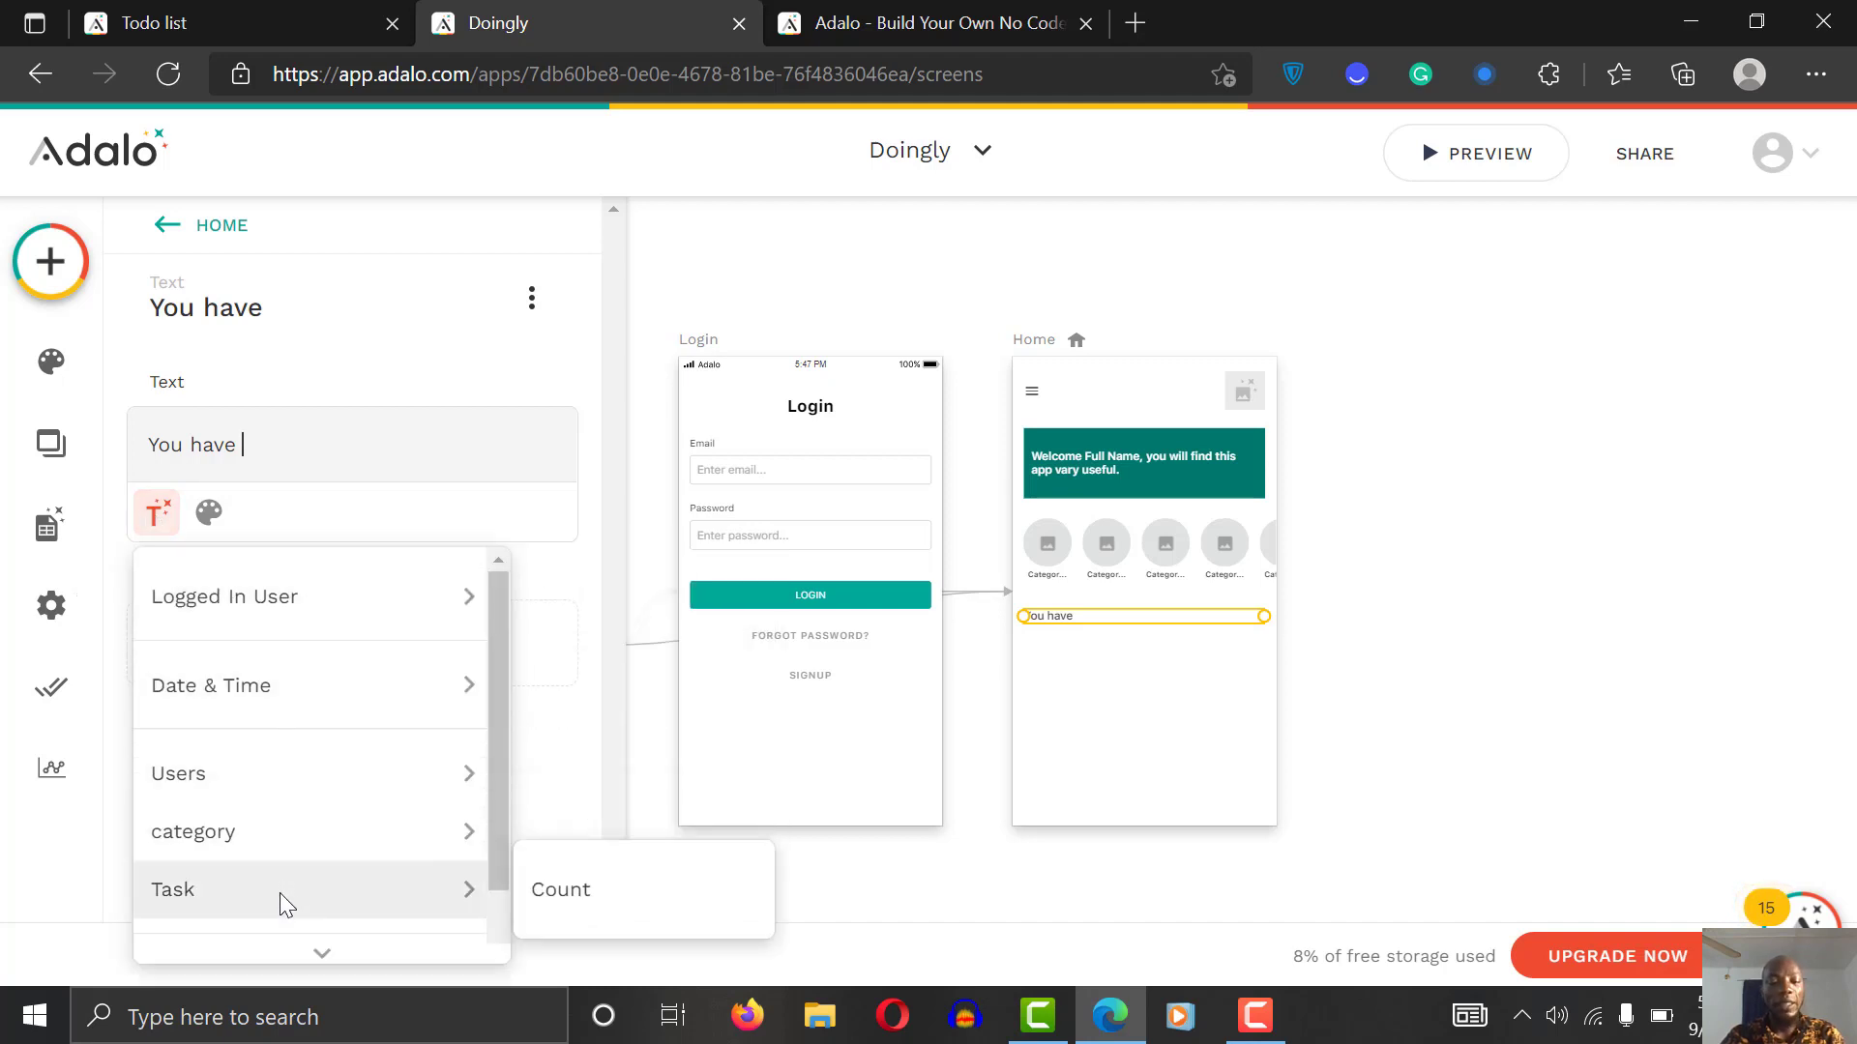
{"action": "left_click", "coordinate": [559, 900]}
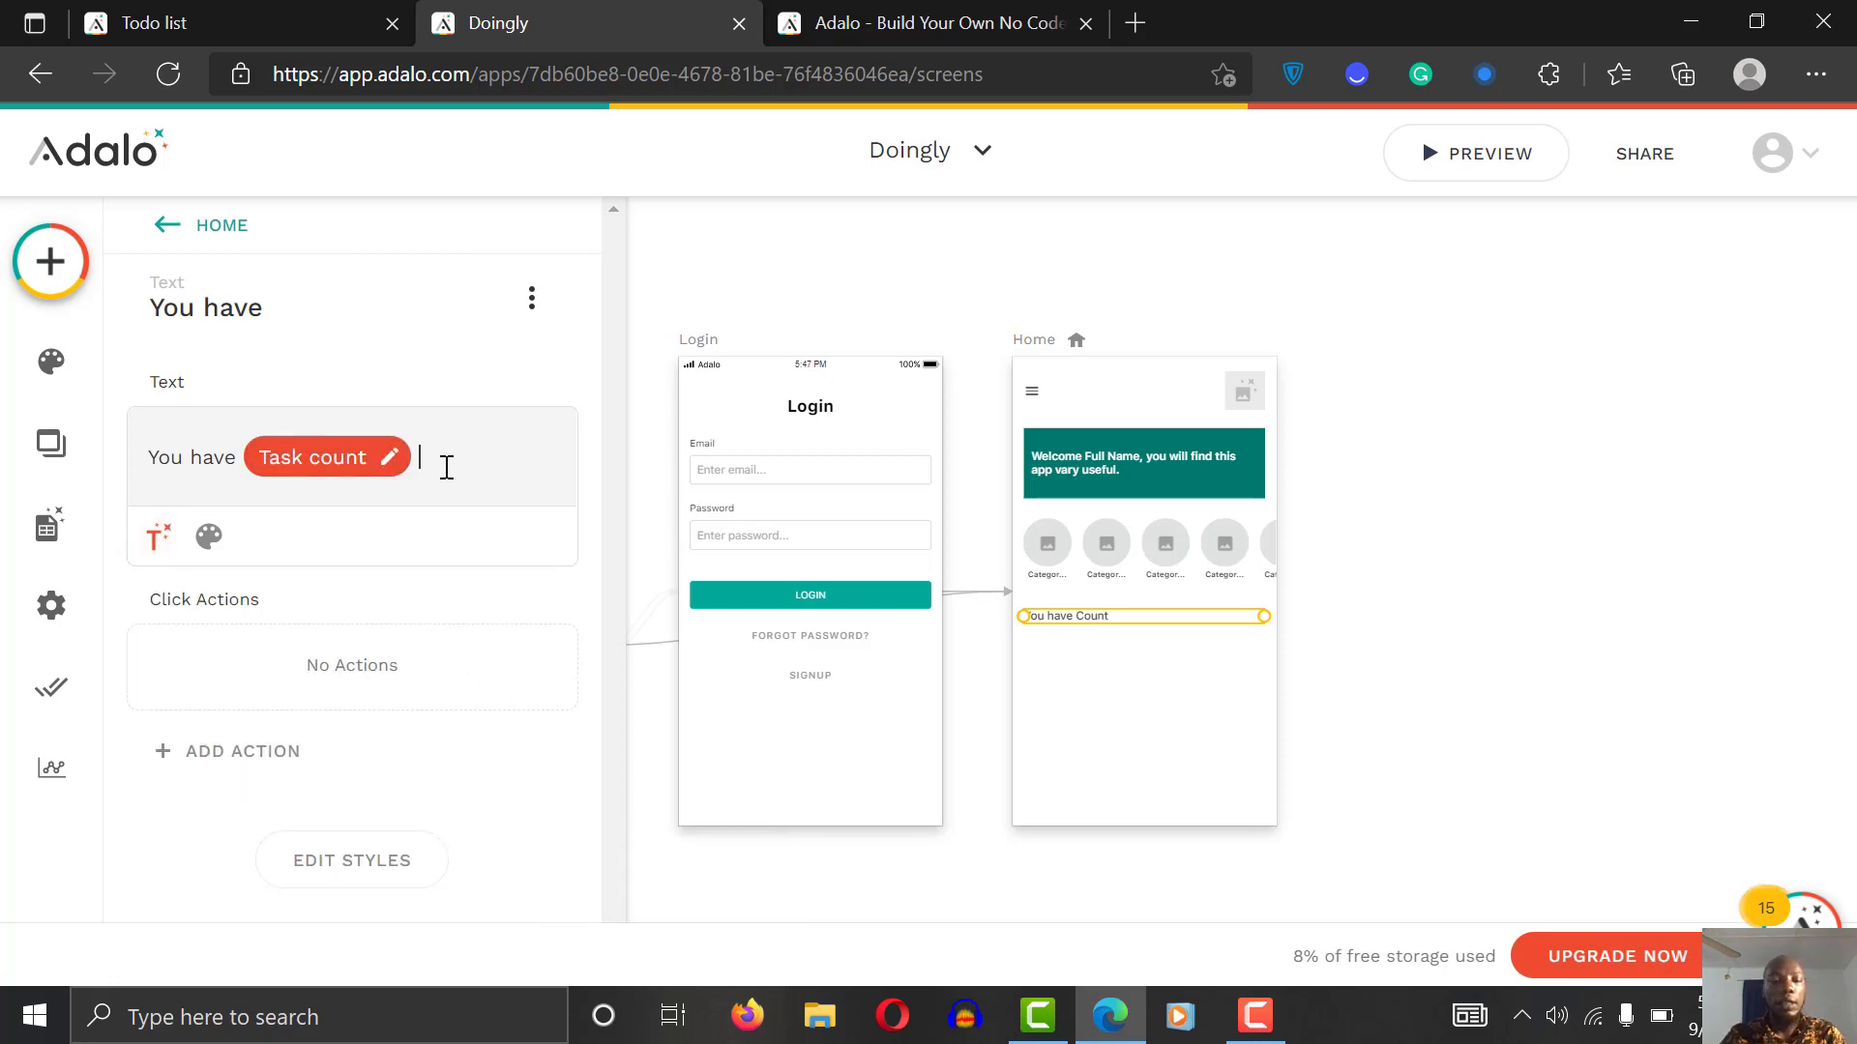
{"action": "type", "text": "take today."}
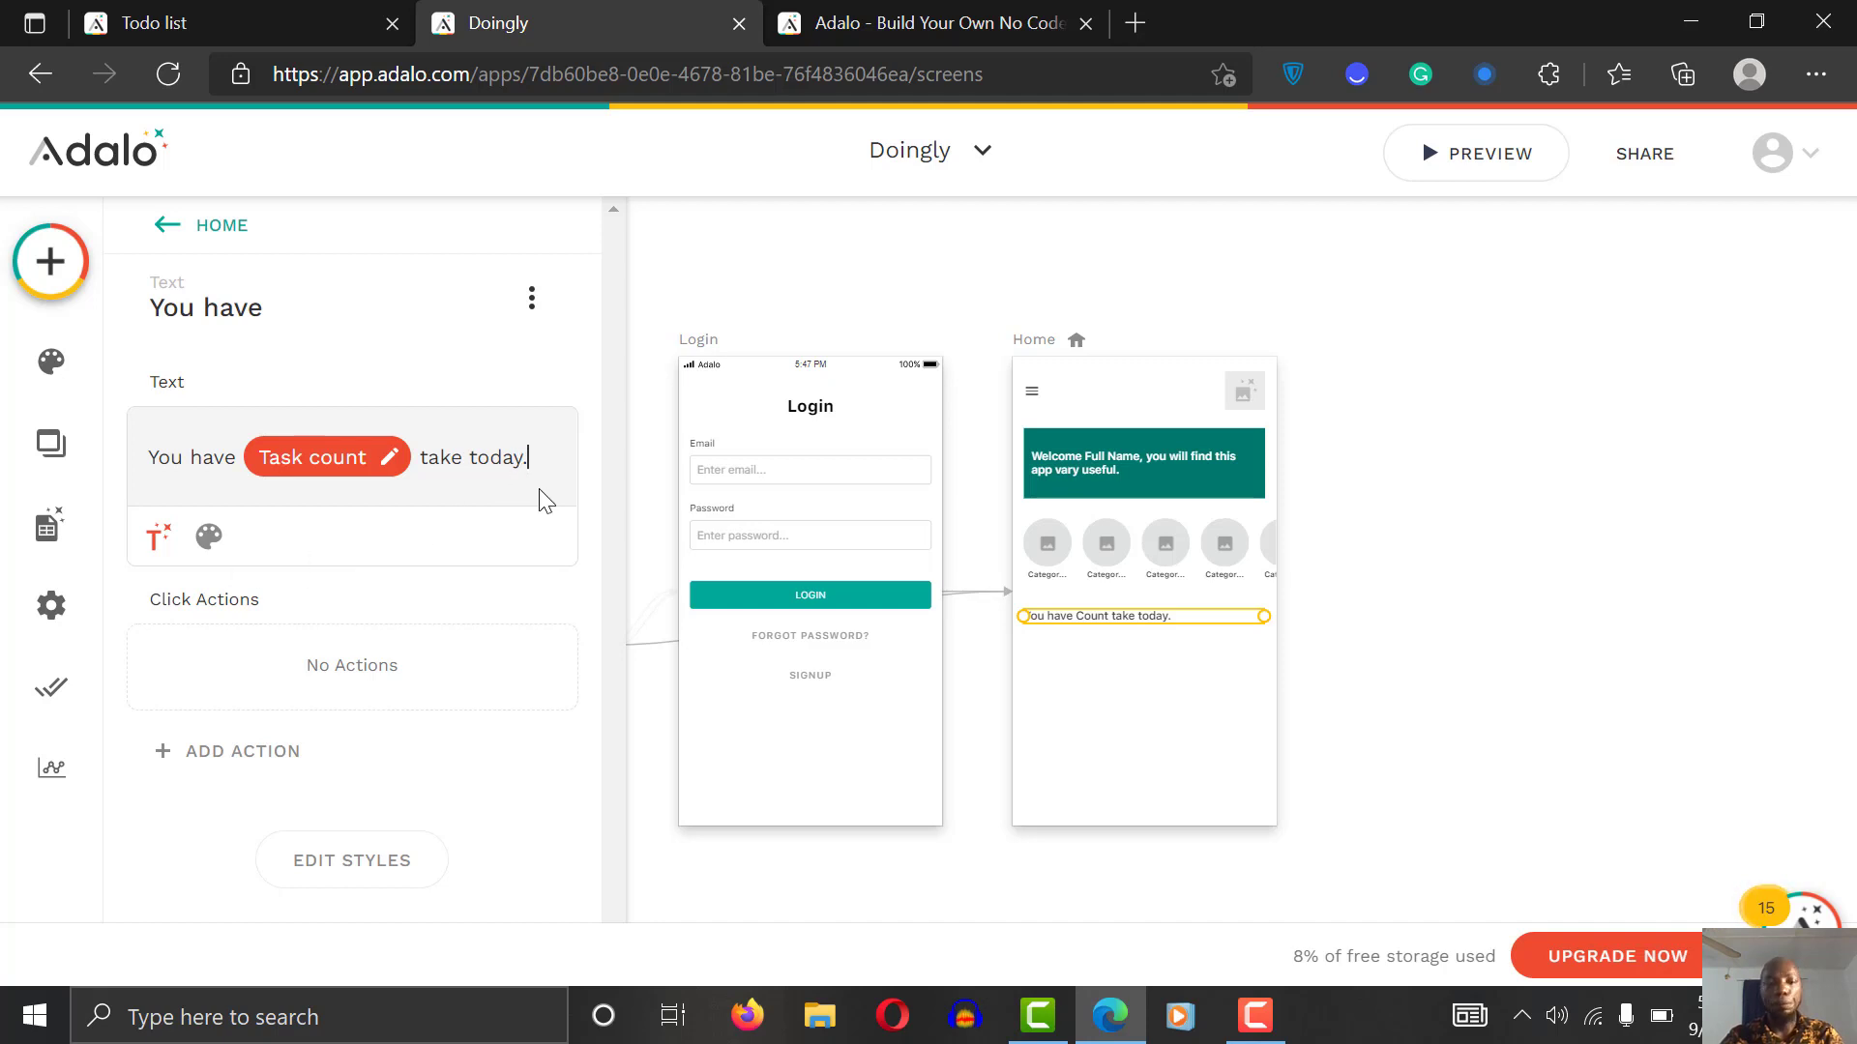
Step: Make the text Sometimes Visible, based on the count of All Tasks
{"action": "left_click", "coordinate": [532, 299]}
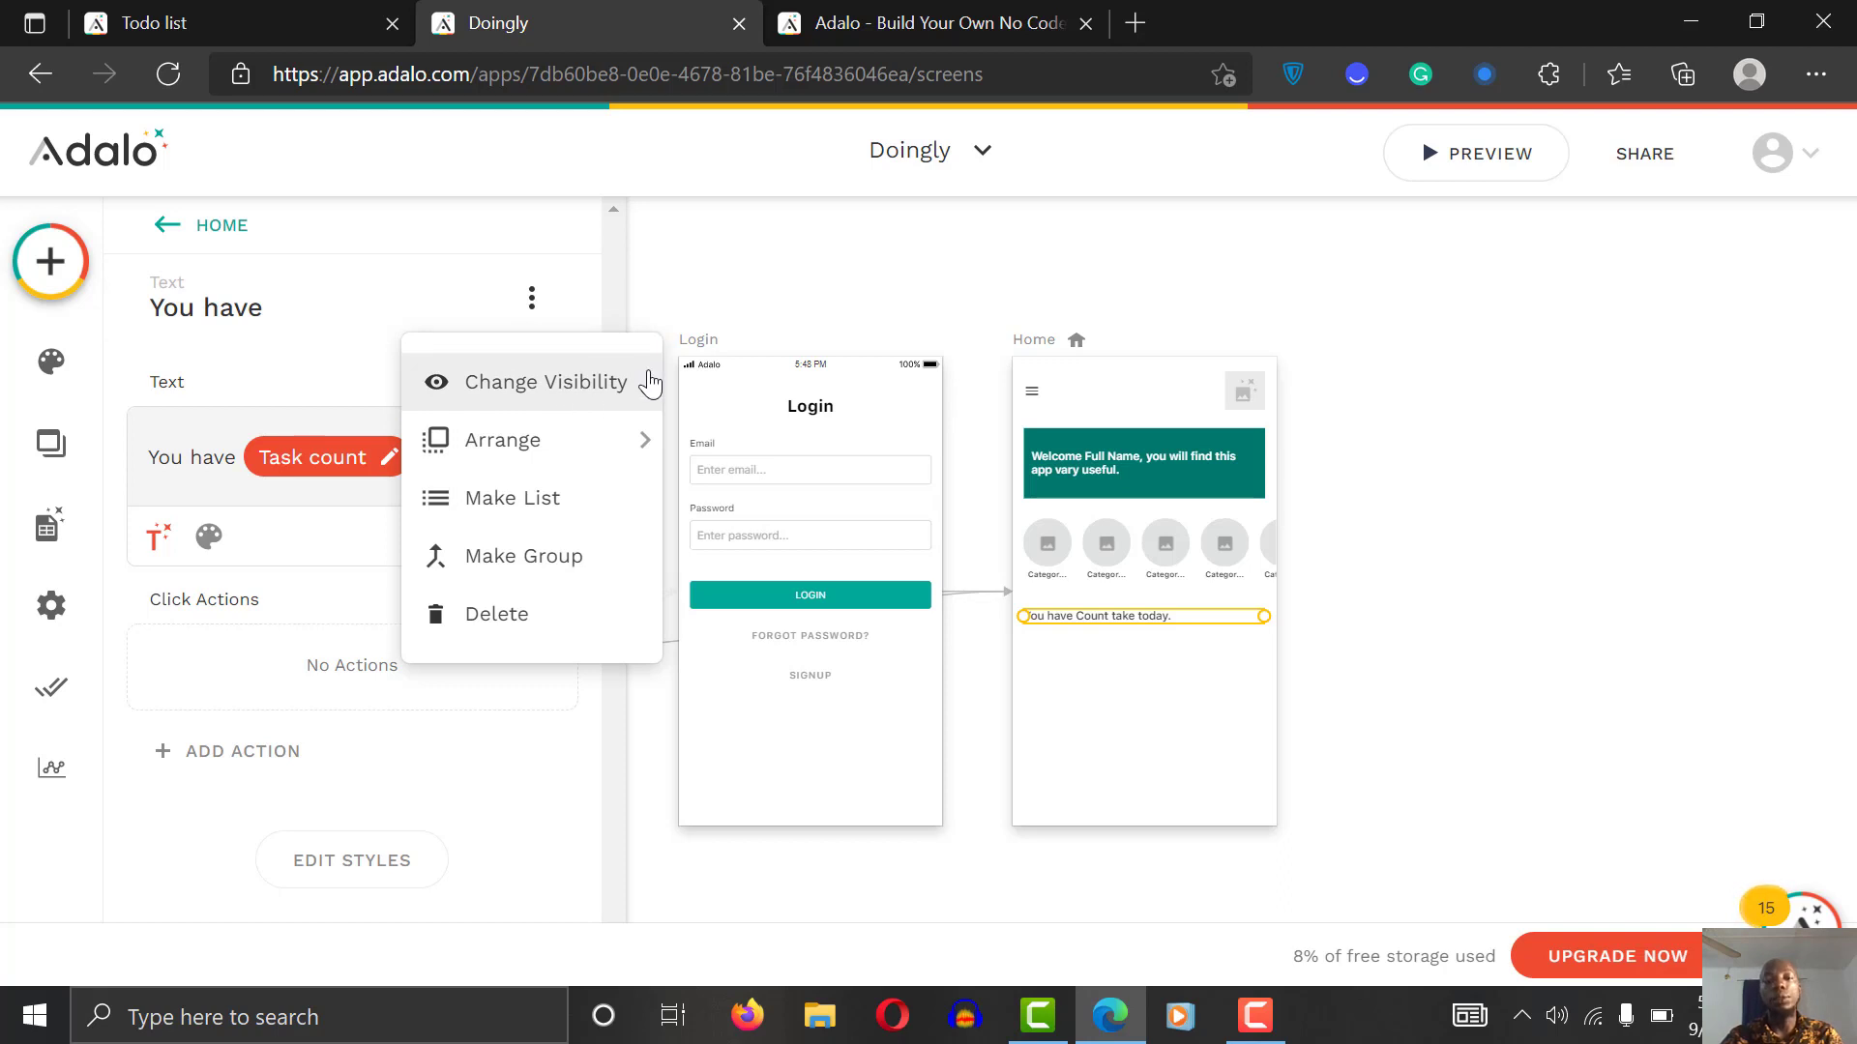
{"action": "left_click", "coordinate": [607, 385]}
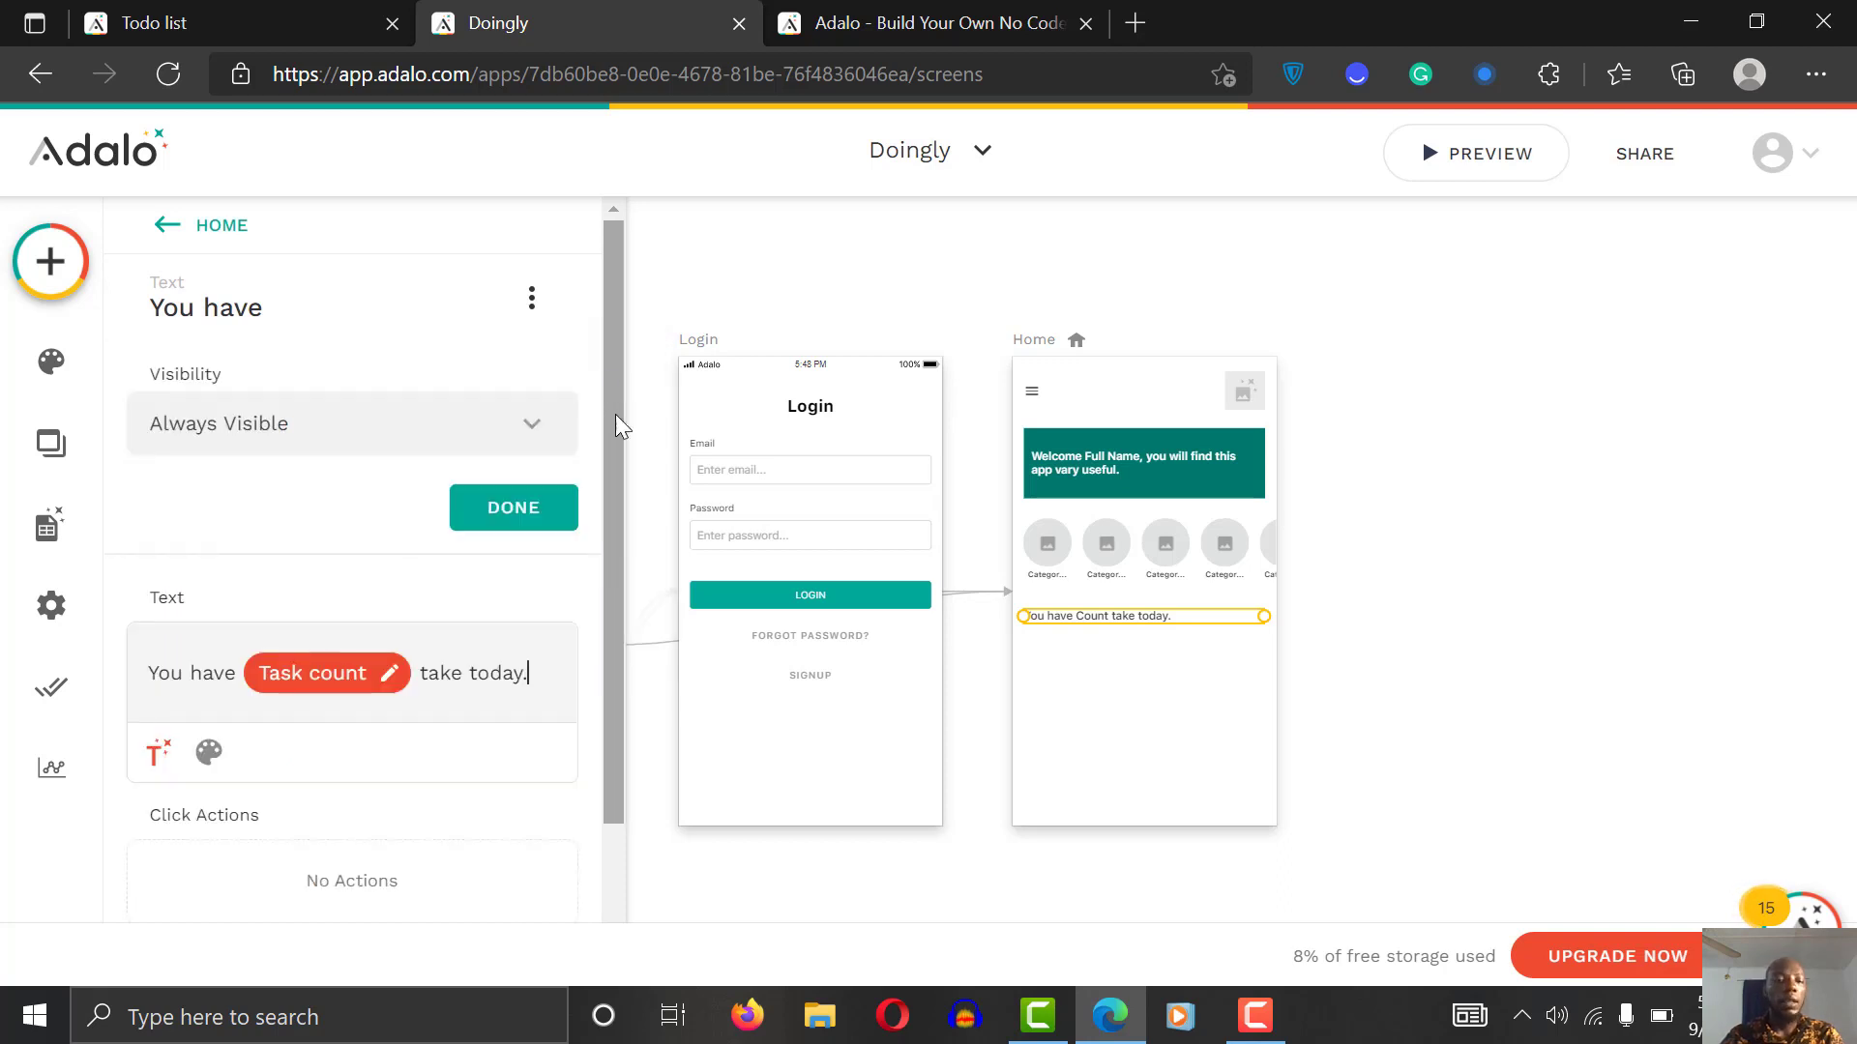
{"action": "left_click", "coordinate": [478, 421]}
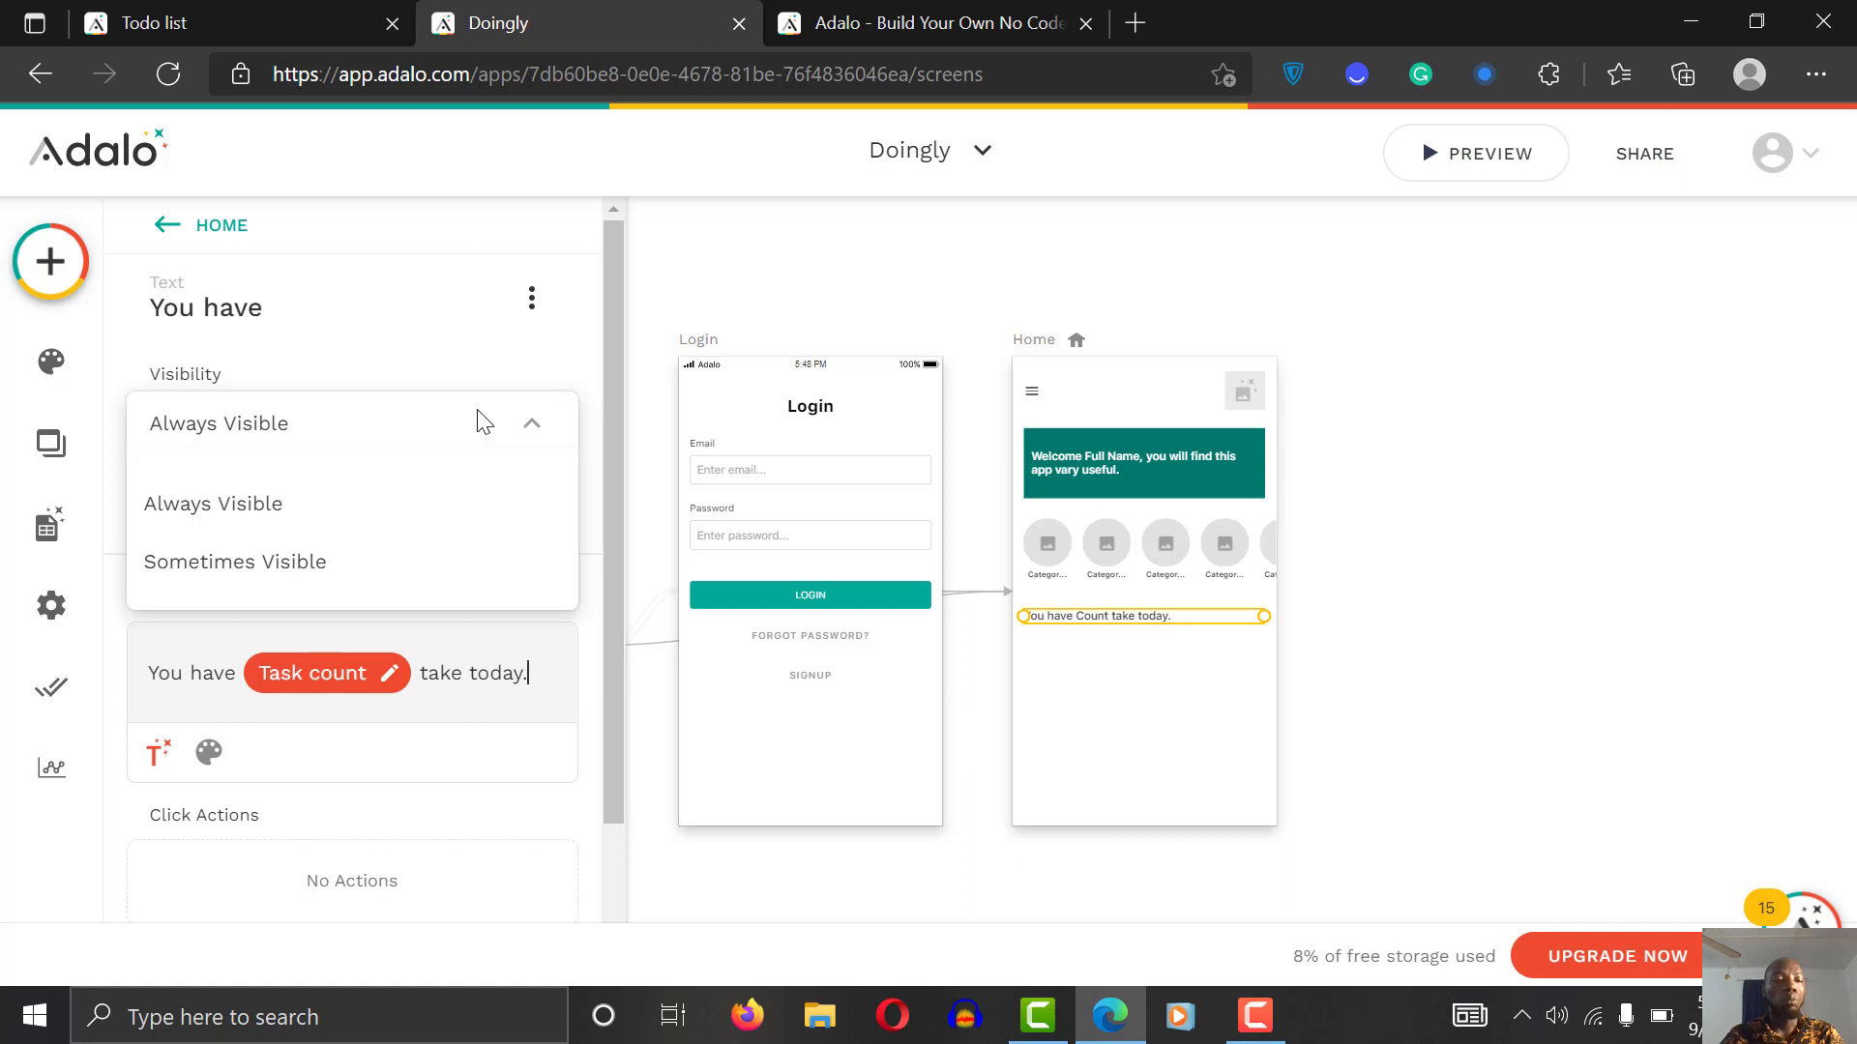
{"action": "left_click", "coordinate": [376, 582]}
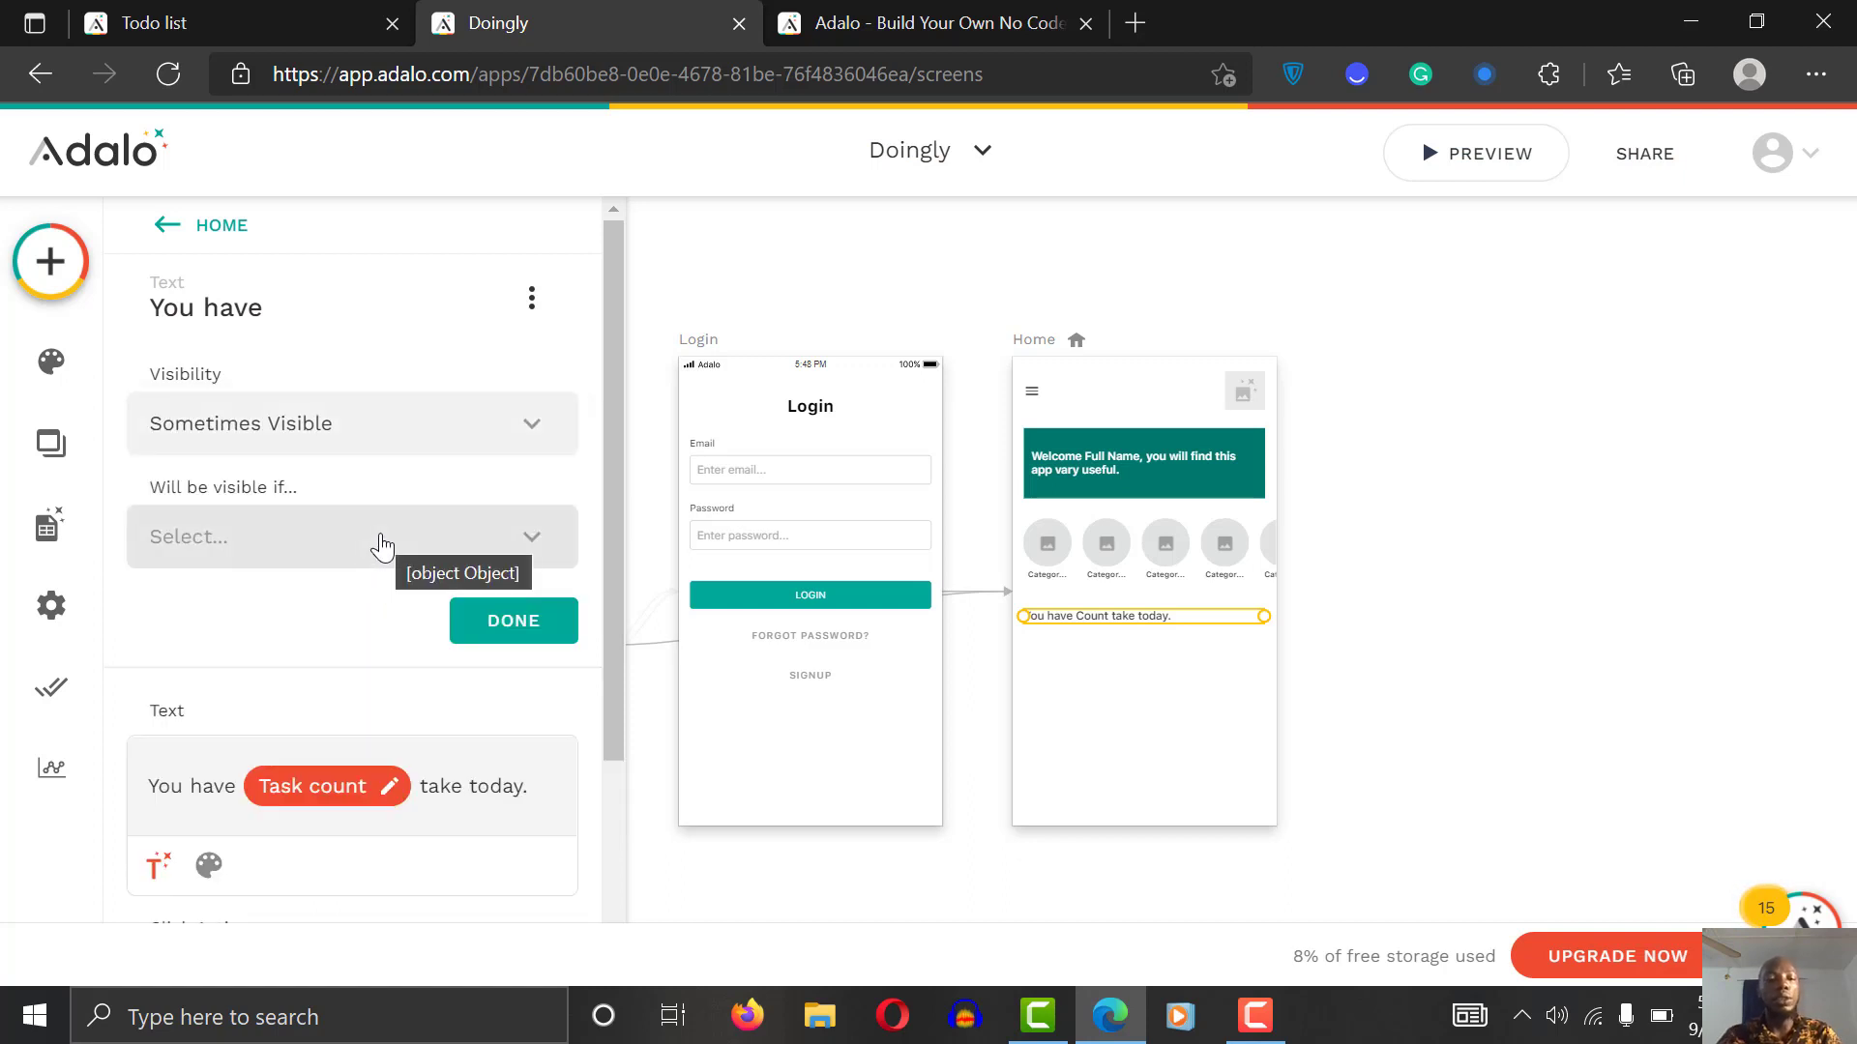
{"action": "left_click", "coordinate": [380, 540]}
{"action": "mouse_move", "coordinate": [359, 665]}
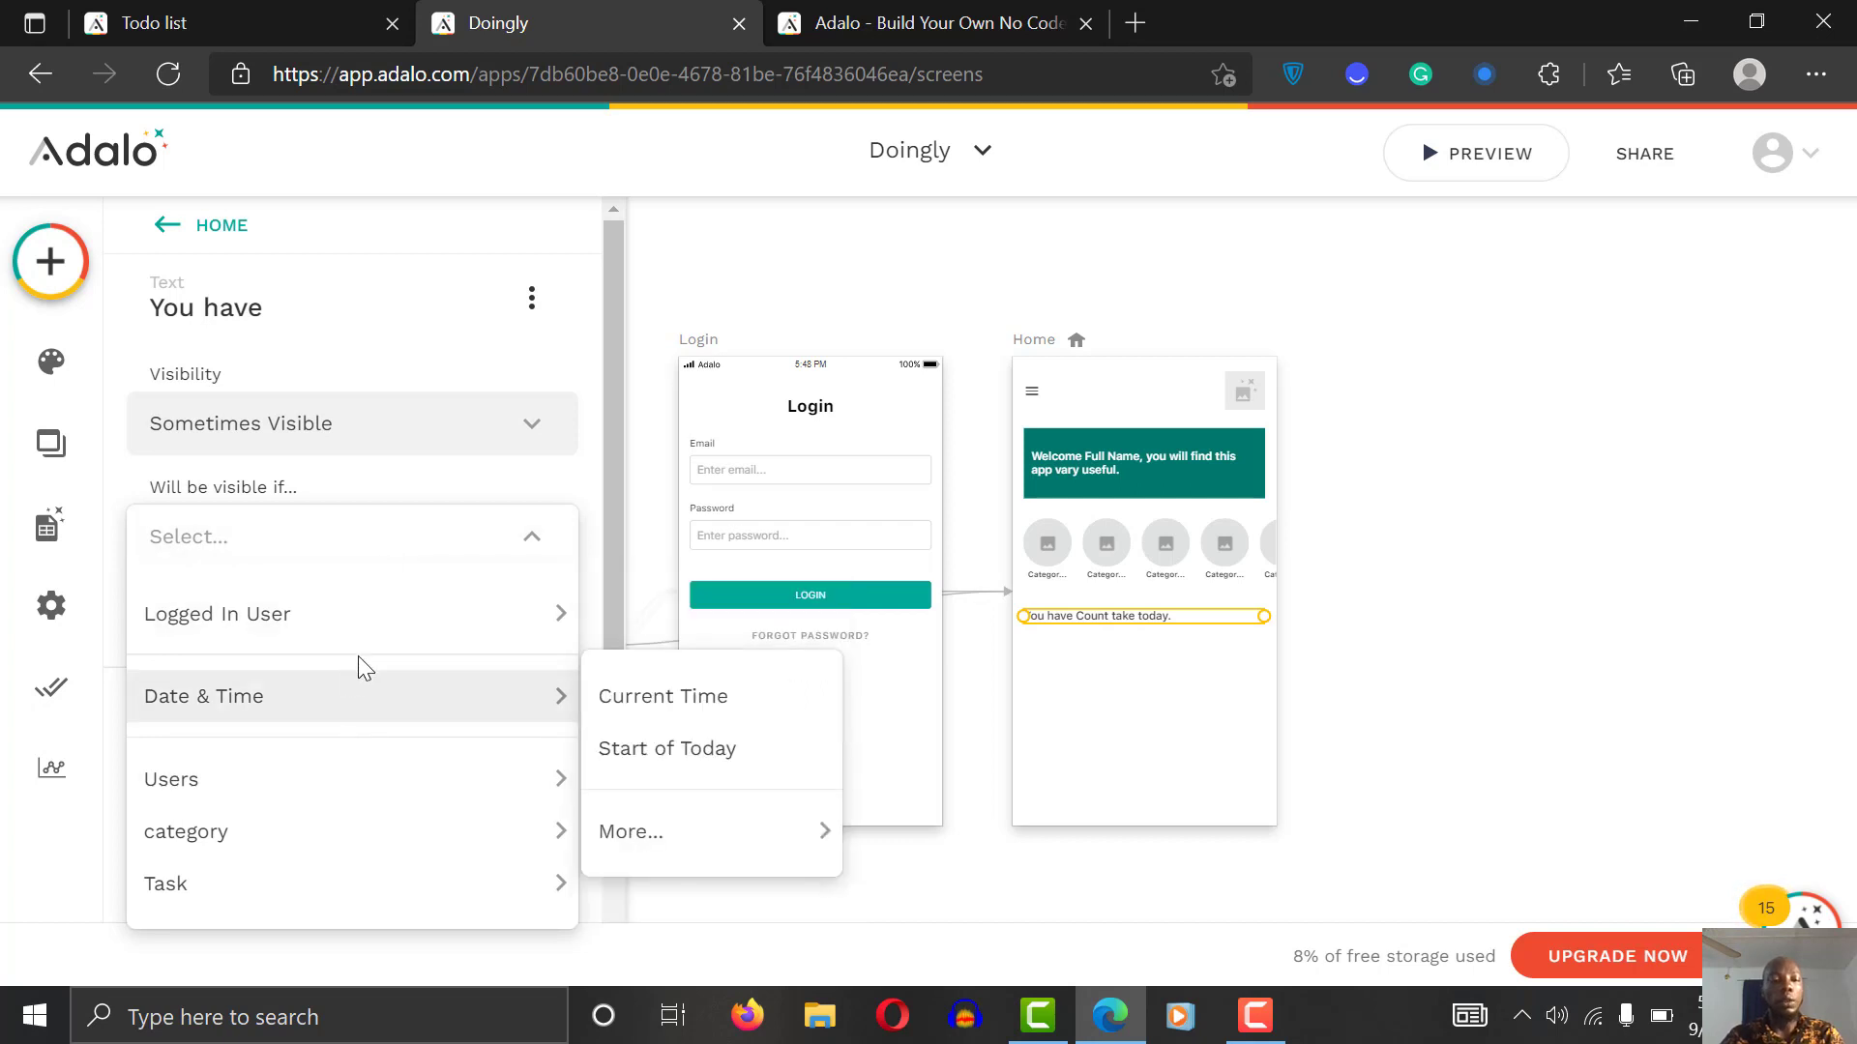
{"action": "mouse_move", "coordinate": [362, 870]}
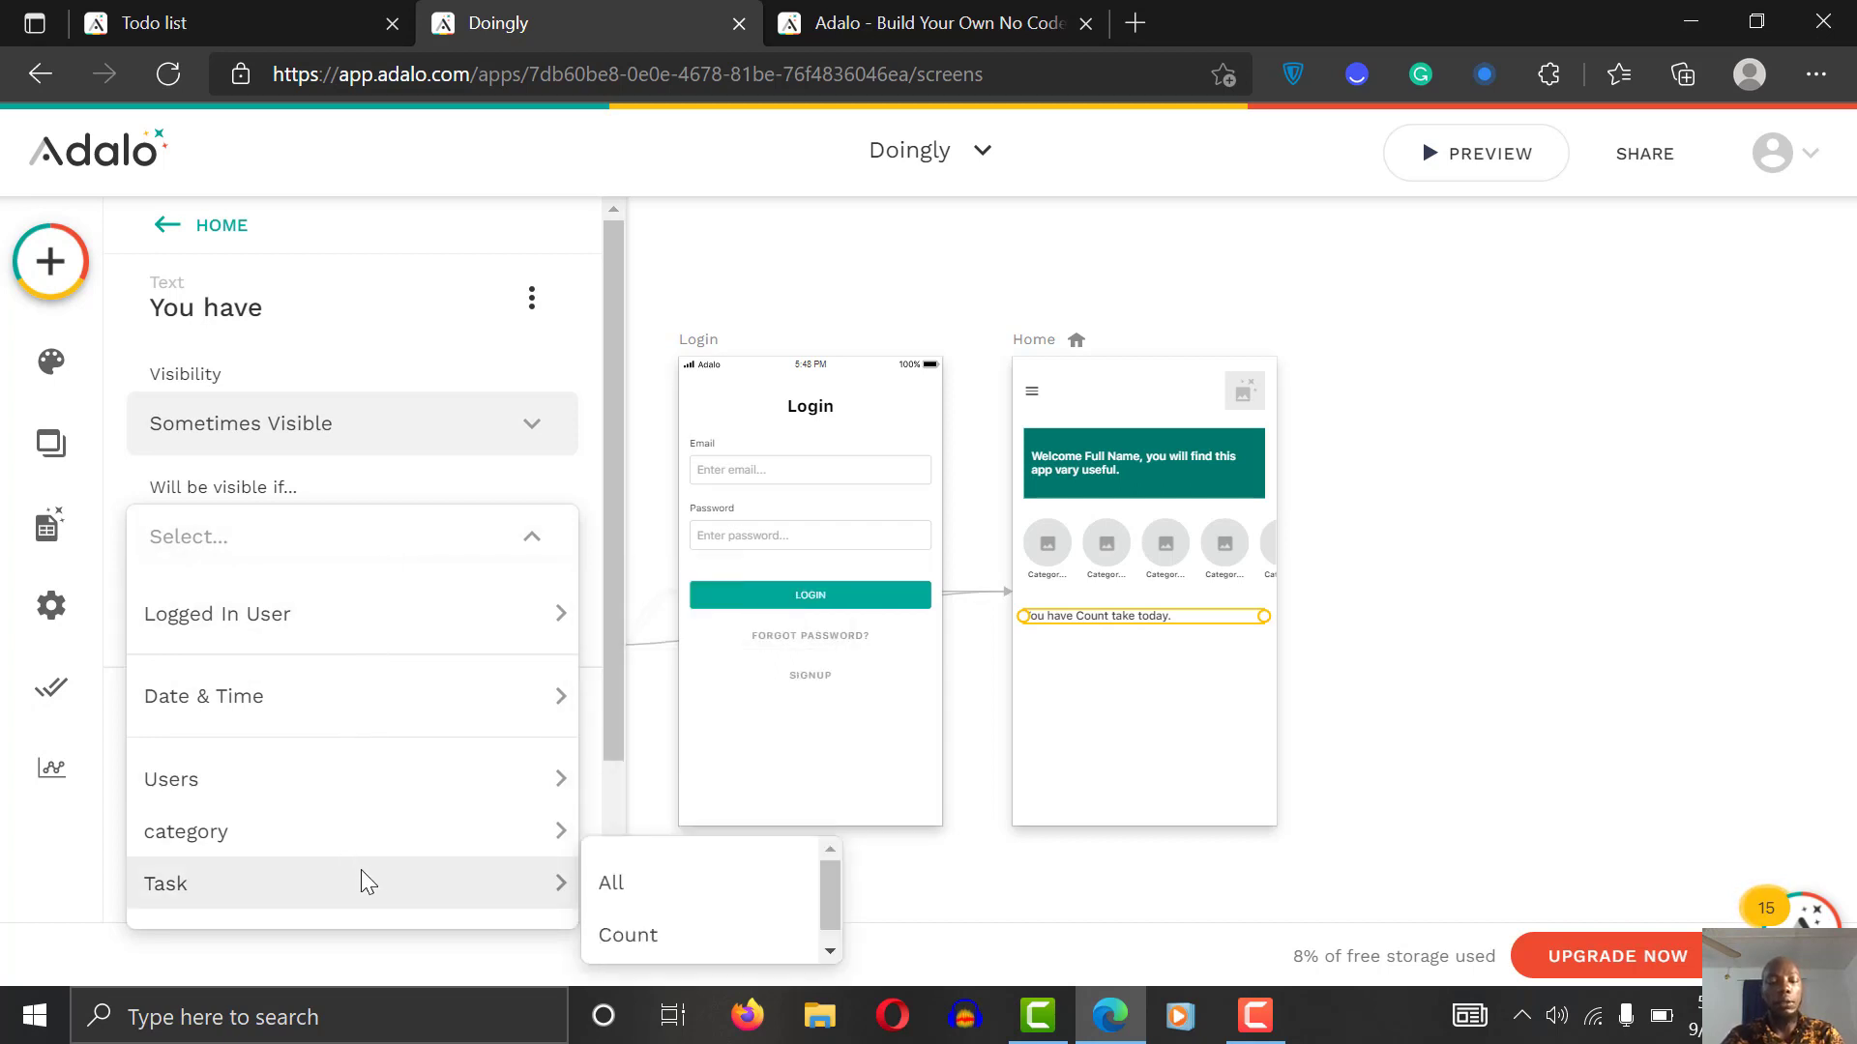
{"action": "left_click", "coordinate": [630, 934]}
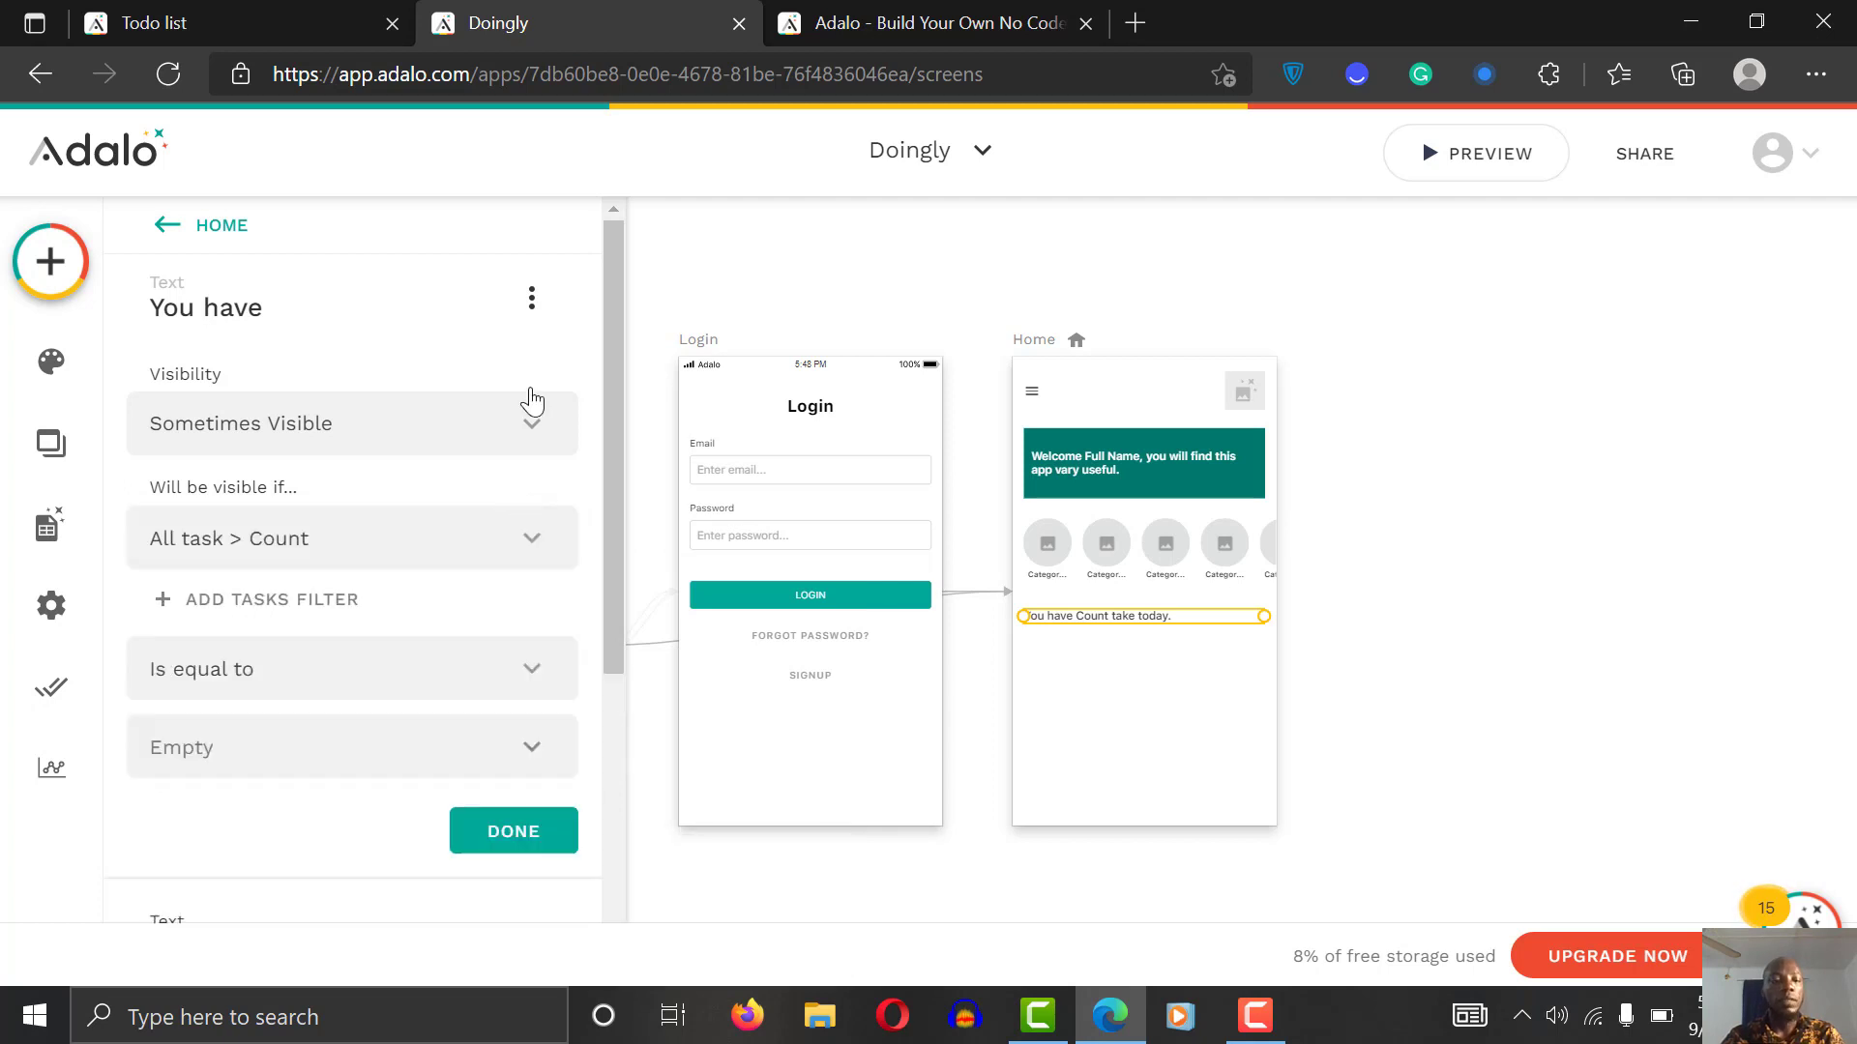
Step: Filter the counted tasks to those whose Status is false
{"action": "scroll", "coordinate": [611, 502], "scroll_direction": "down", "scroll_amount": 1}
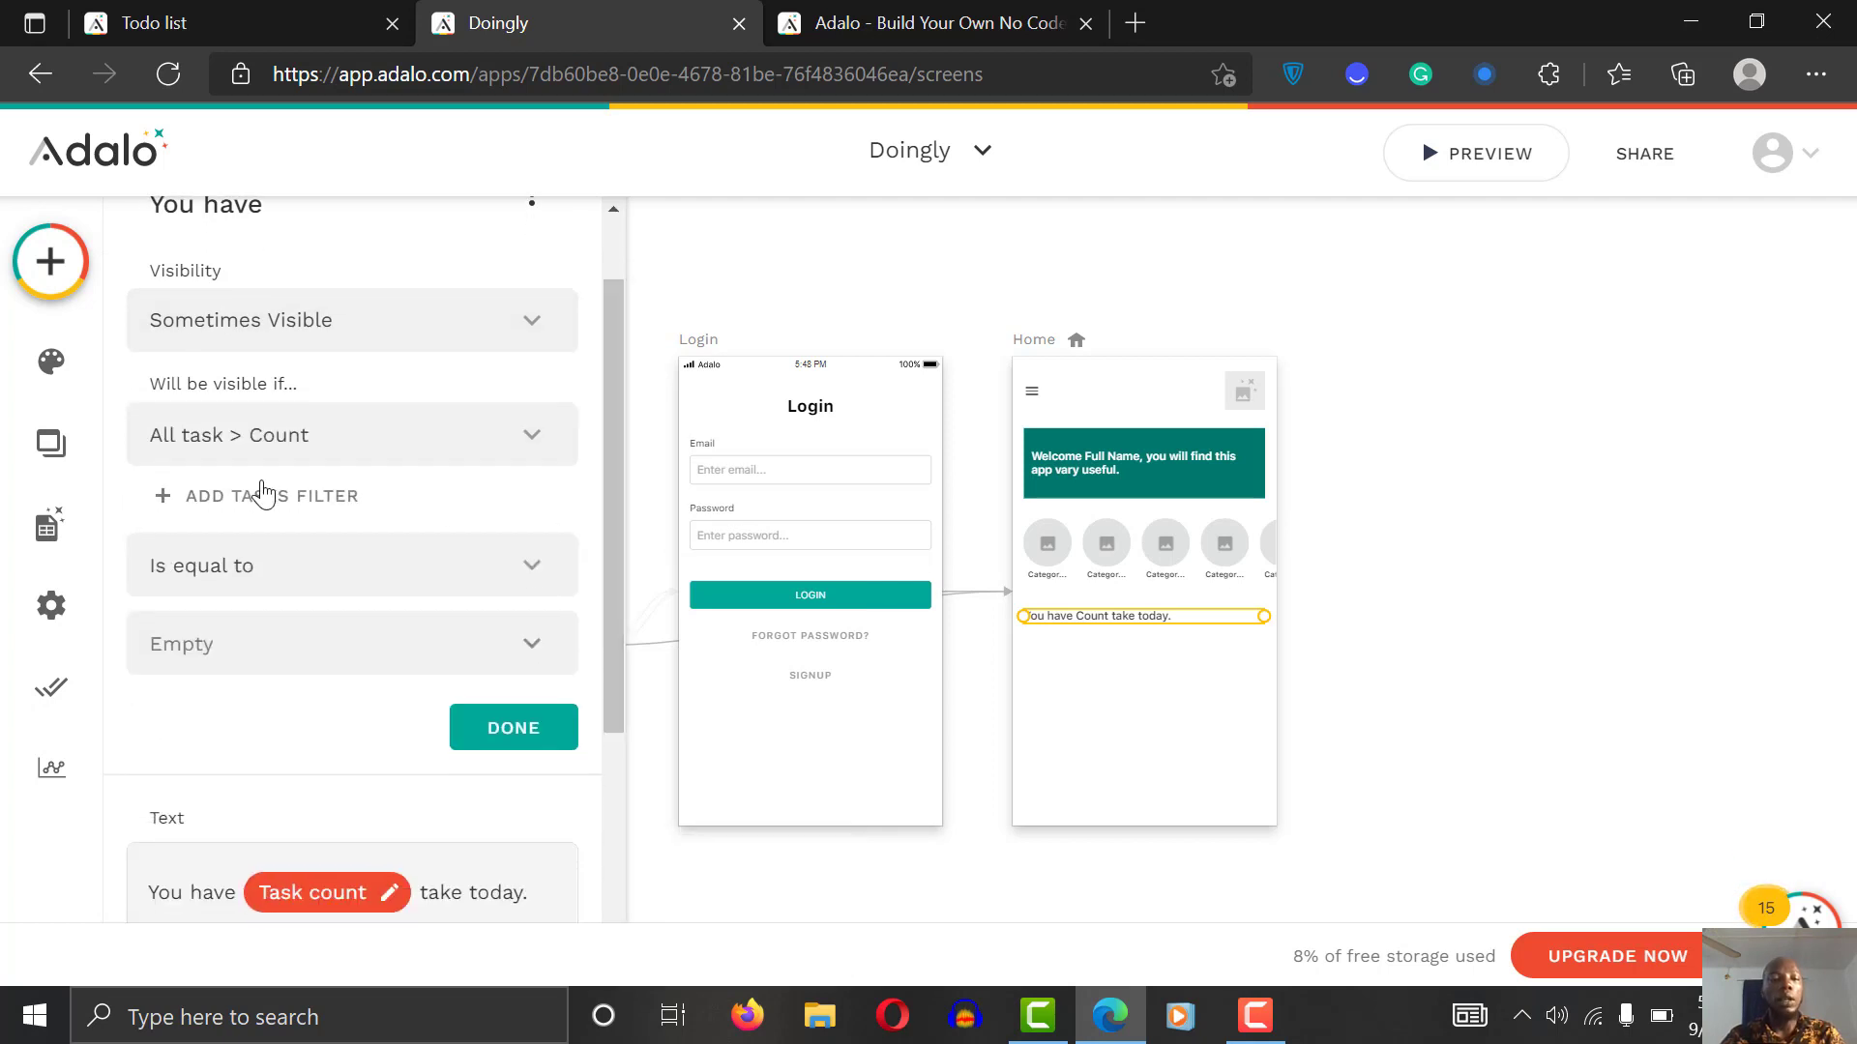
{"action": "left_click", "coordinate": [290, 496]}
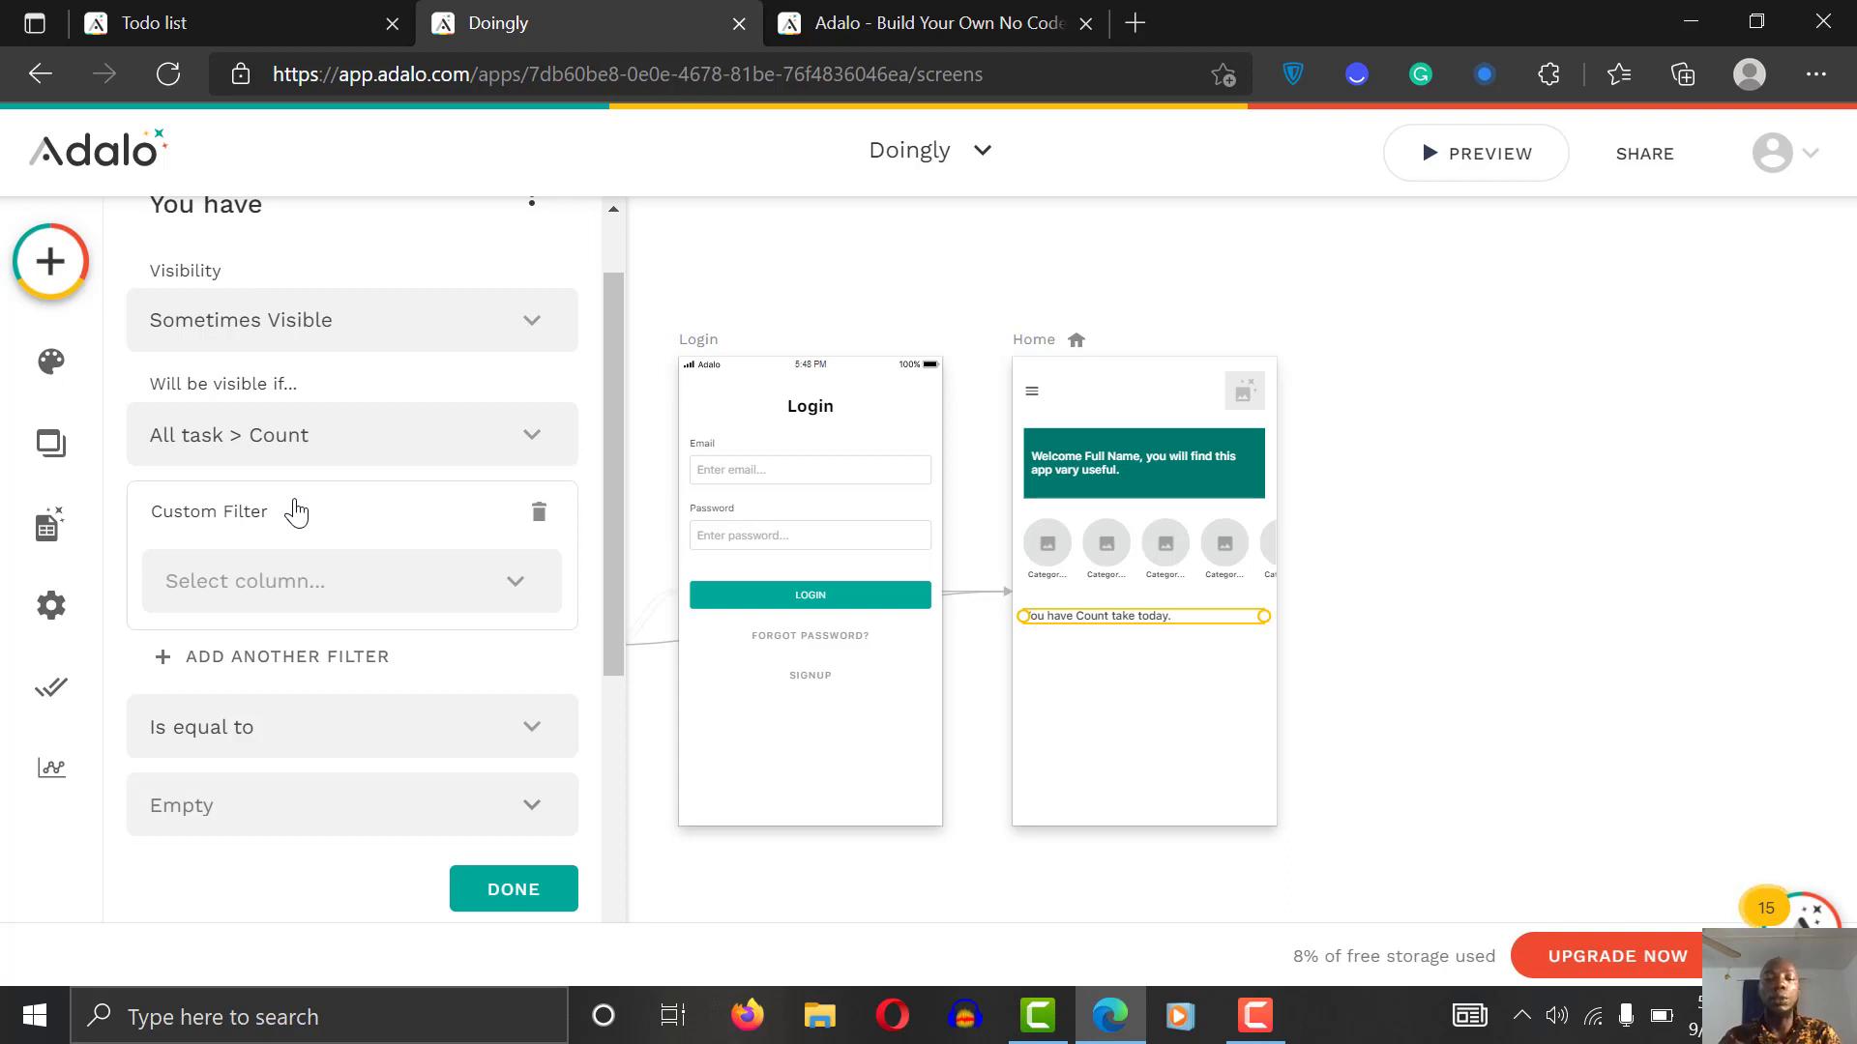
{"action": "left_click", "coordinate": [331, 580]}
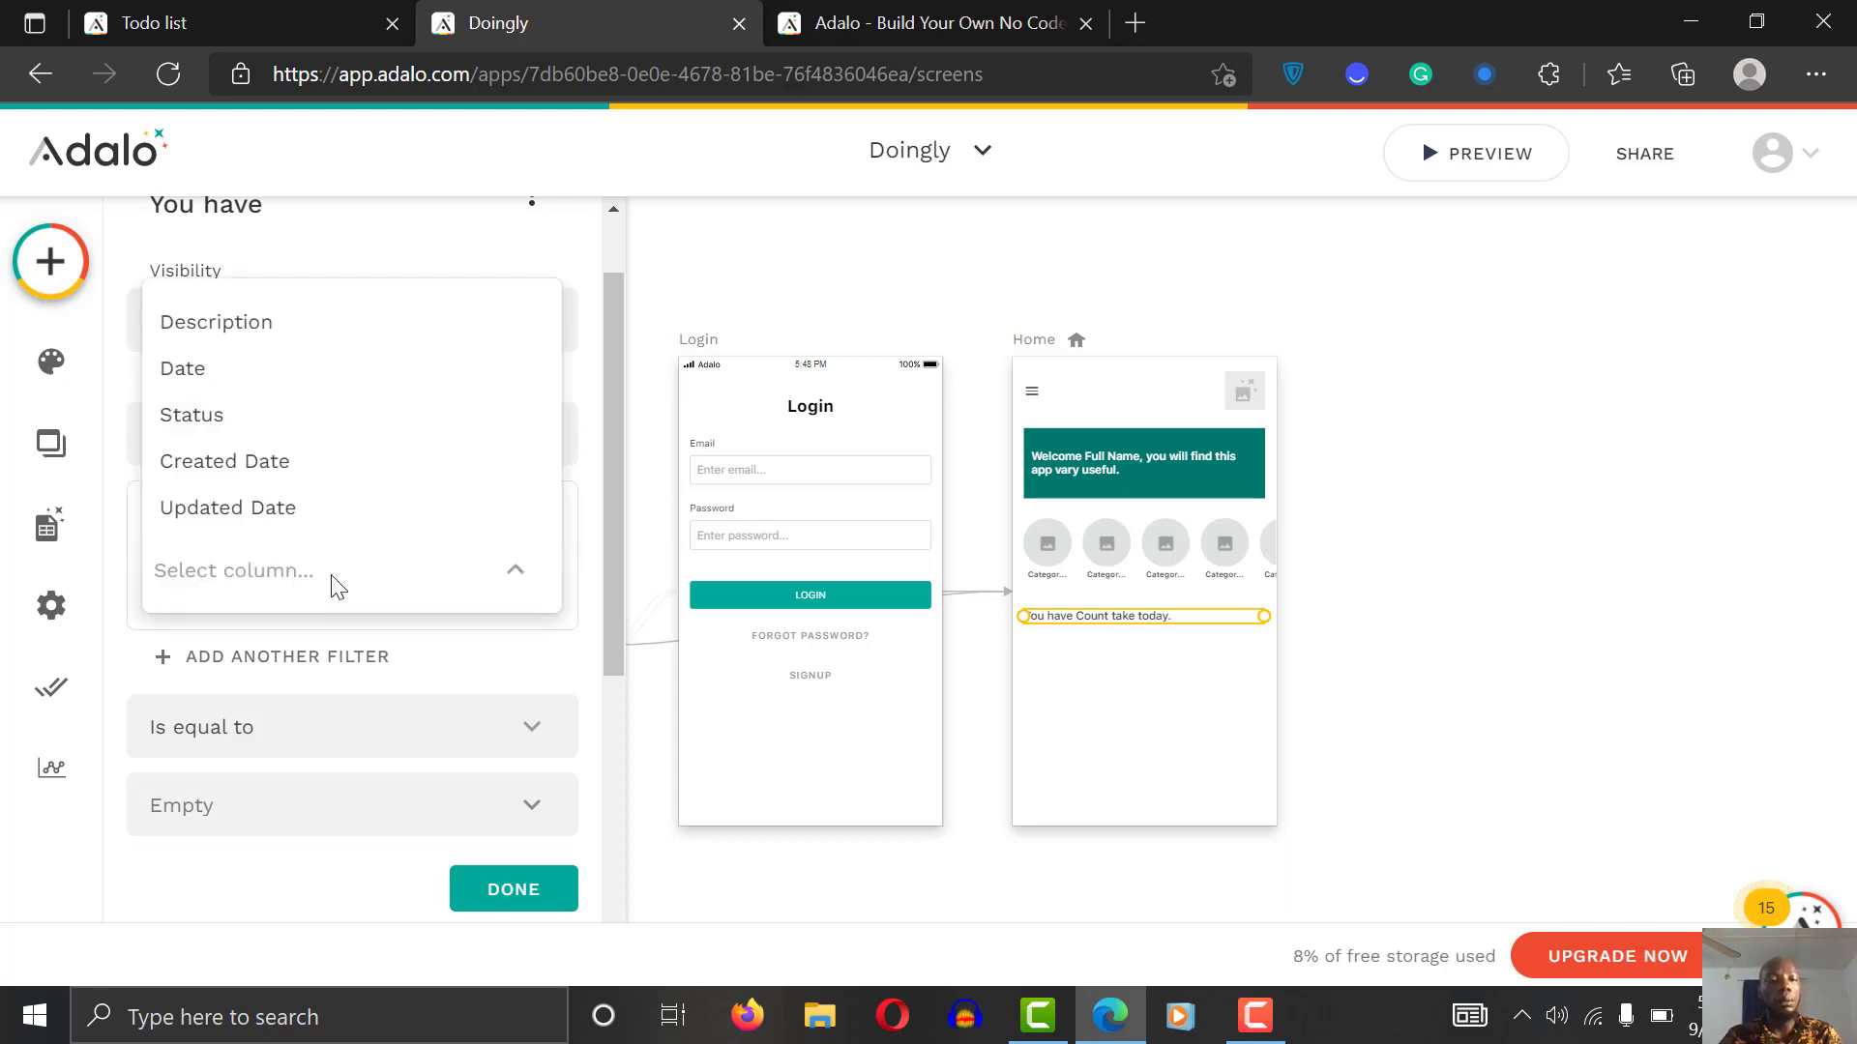
{"action": "left_click", "coordinate": [311, 414]}
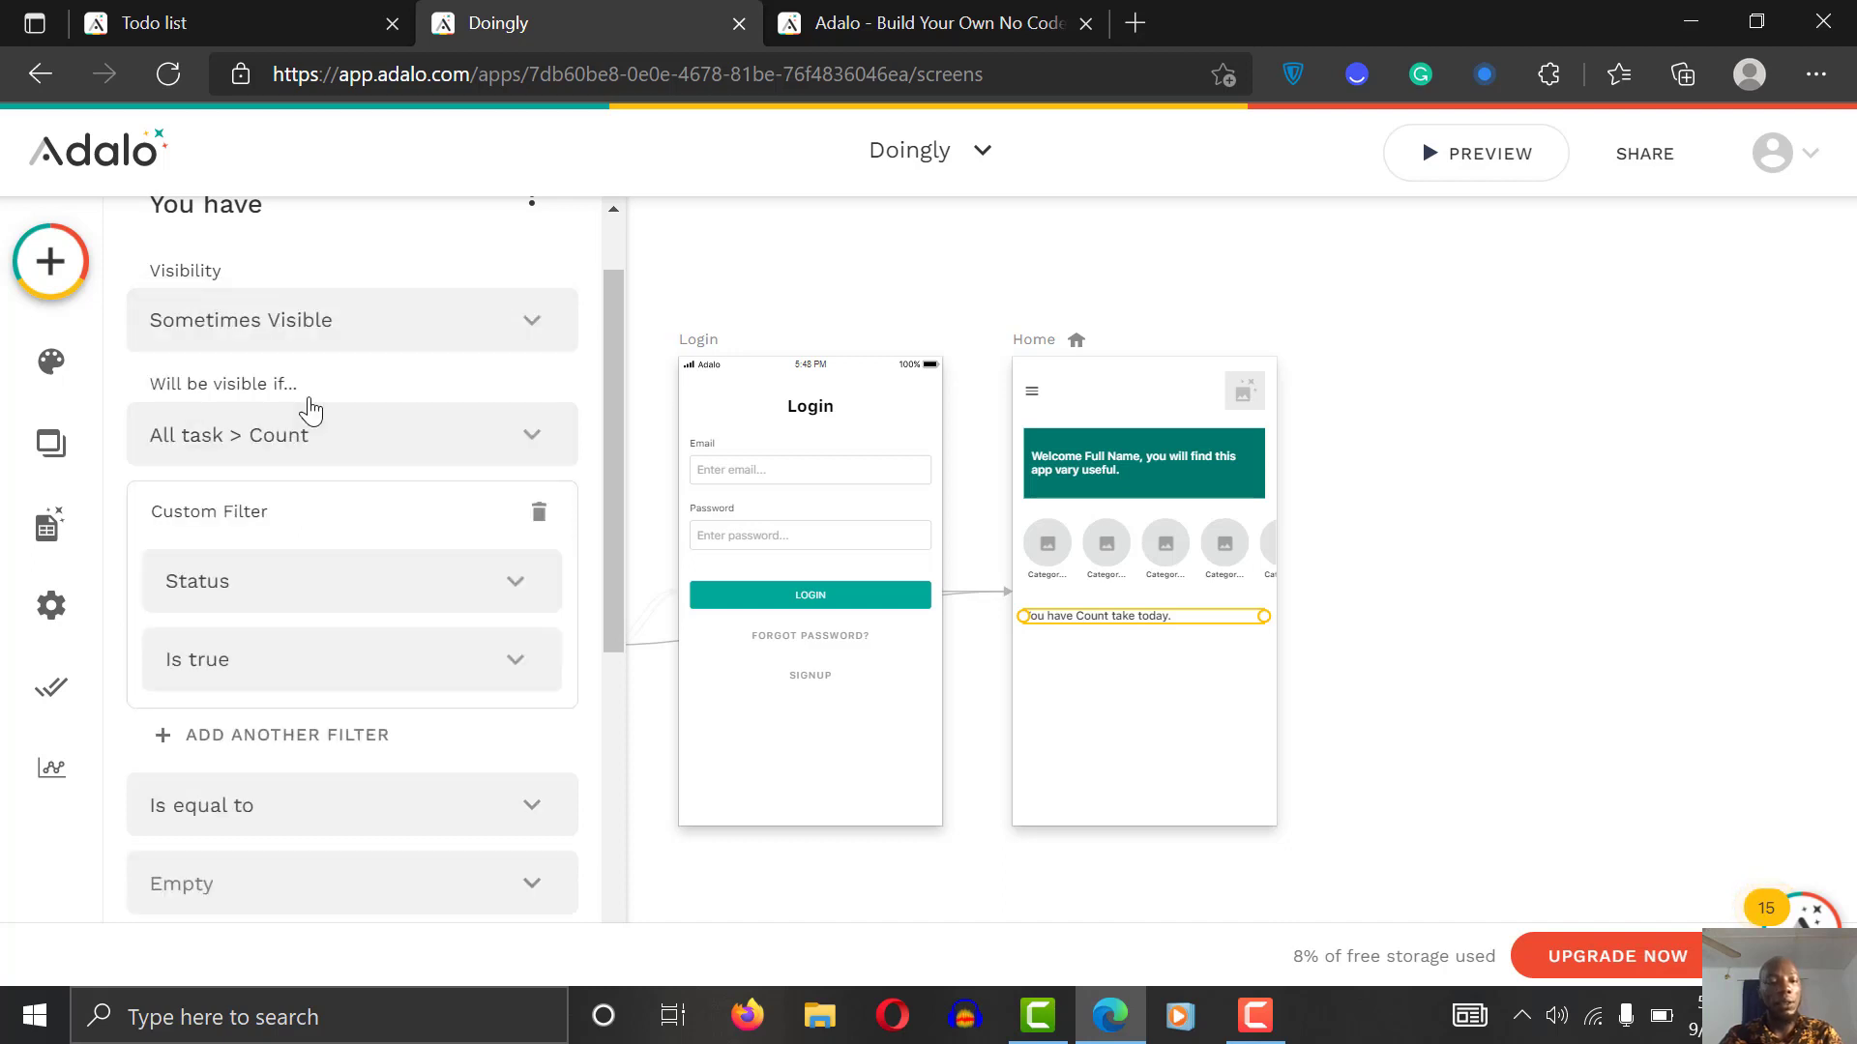
{"action": "left_click", "coordinate": [457, 669]}
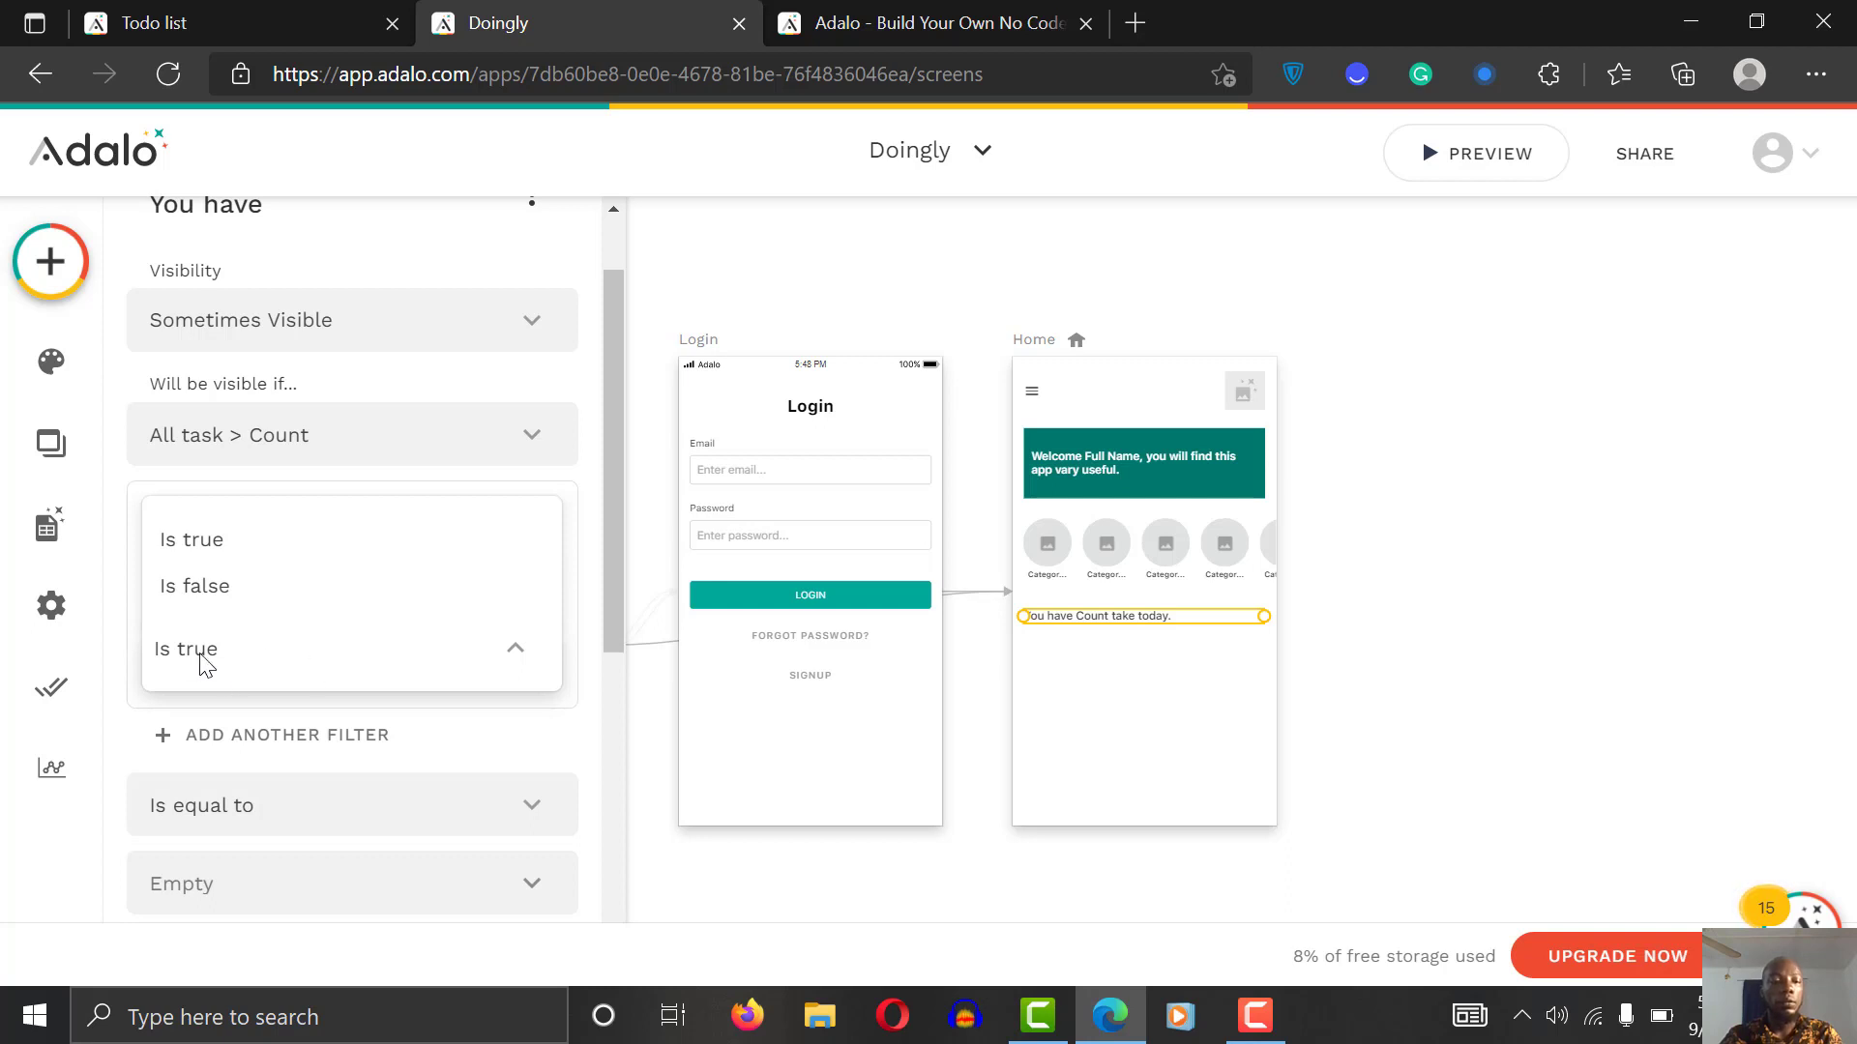
{"action": "left_click", "coordinate": [214, 587]}
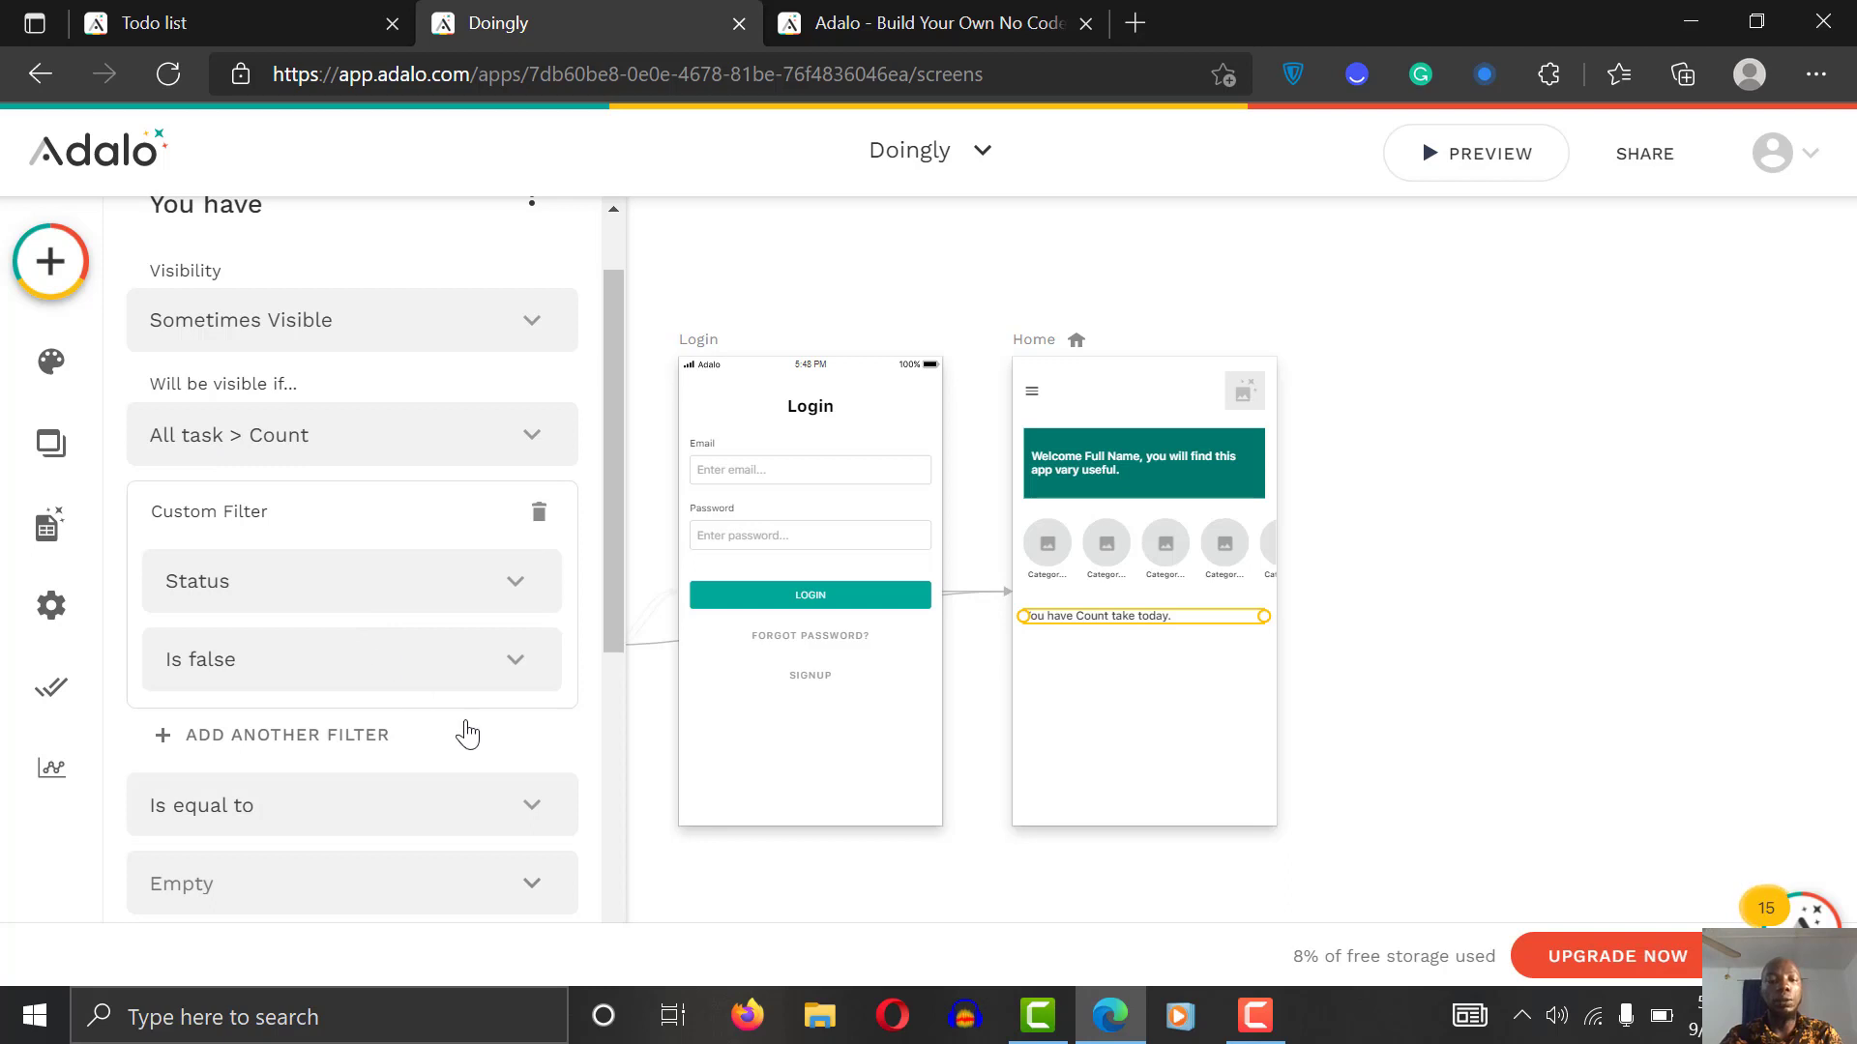
Step: Show the text only when that count is greater than 0
{"action": "left_click_drag", "start_coordinate": [611, 590], "coordinate": [607, 721]}
{"action": "scroll", "coordinate": [443, 561], "scroll_direction": "down", "scroll_amount": 2}
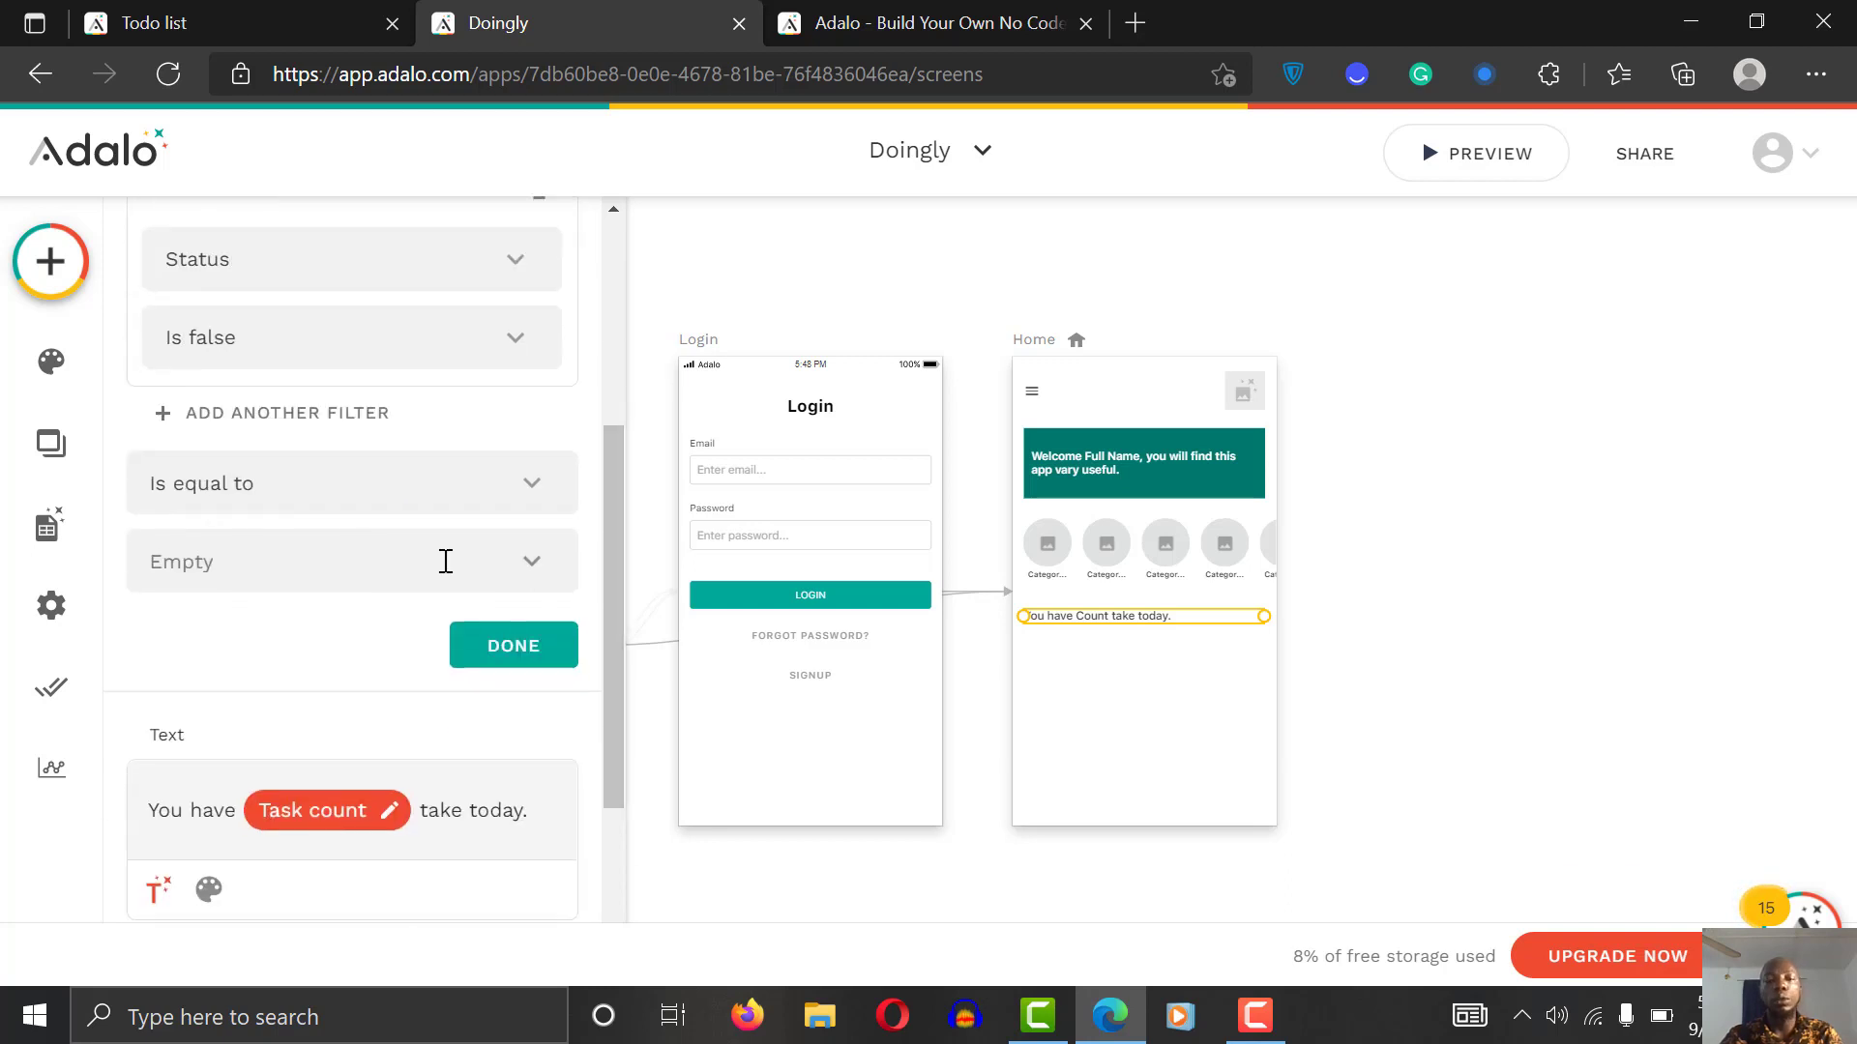
{"action": "left_click", "coordinate": [433, 488]}
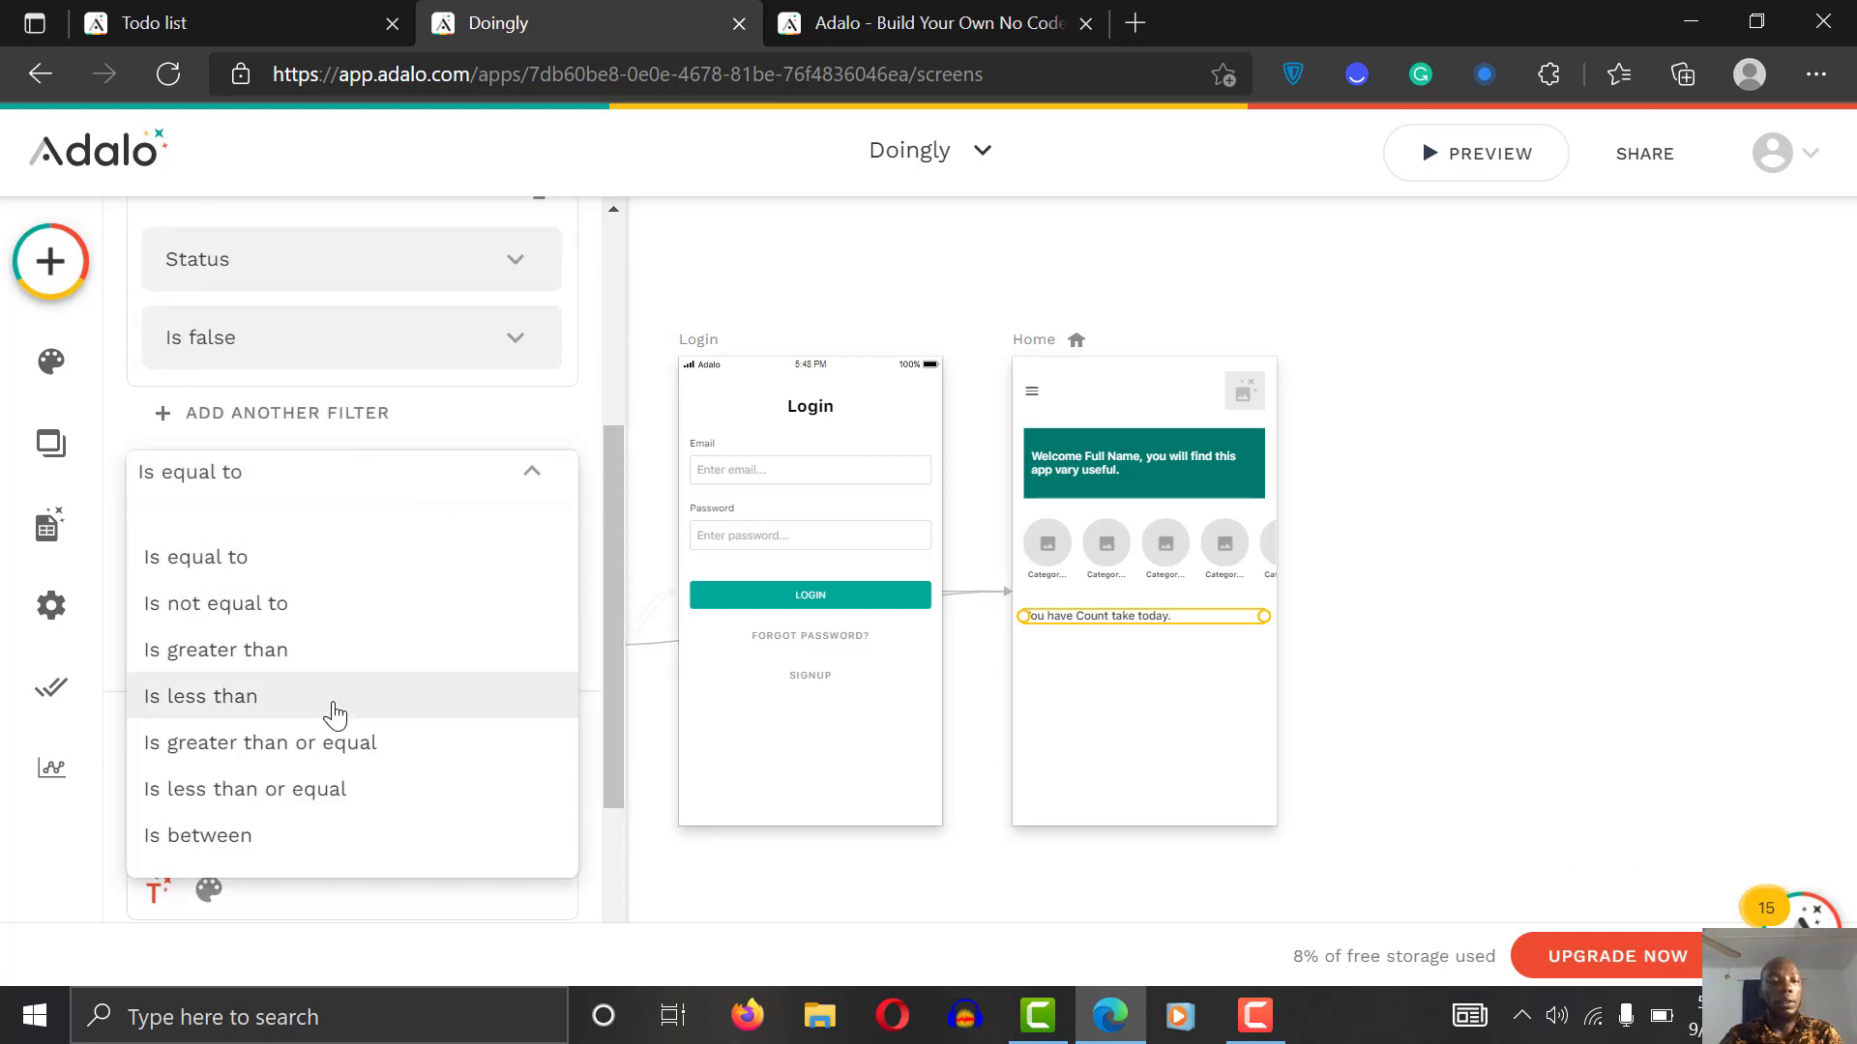
{"action": "left_click", "coordinate": [323, 649]}
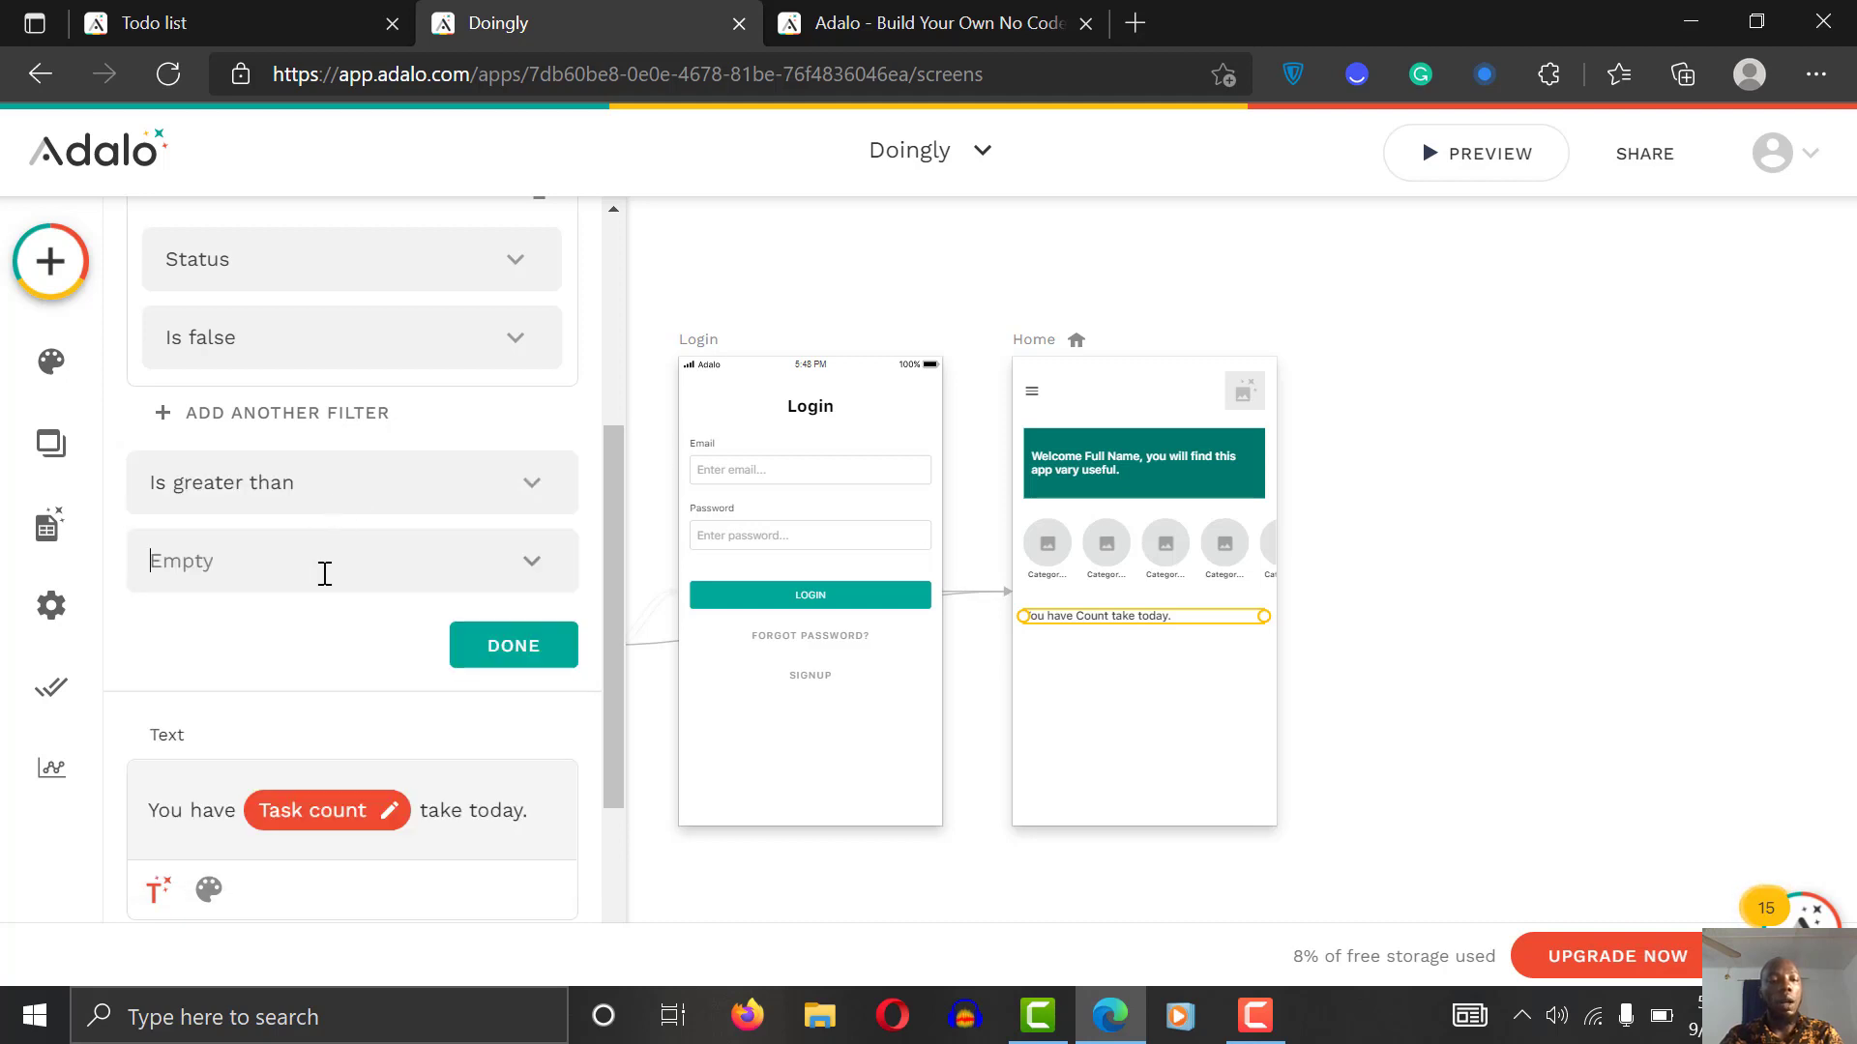
{"action": "type", "text": "0"}
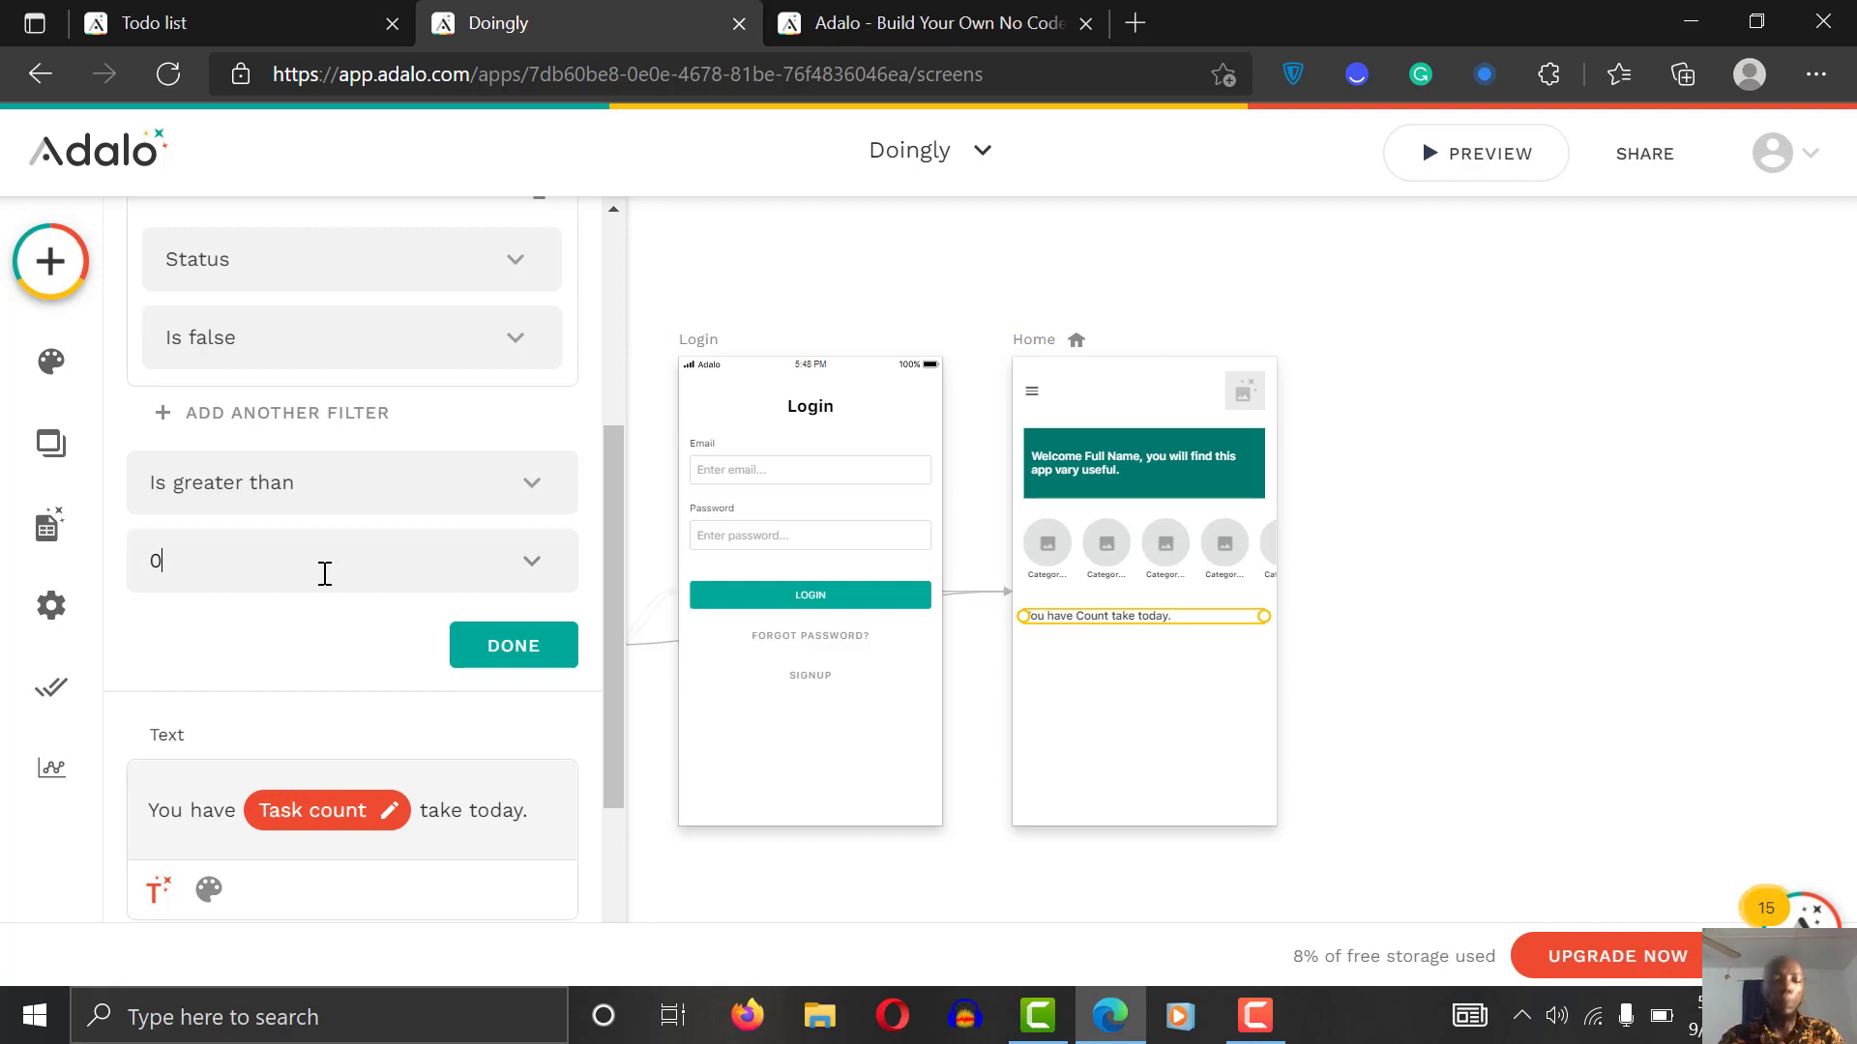
{"action": "left_click", "coordinate": [499, 649]}
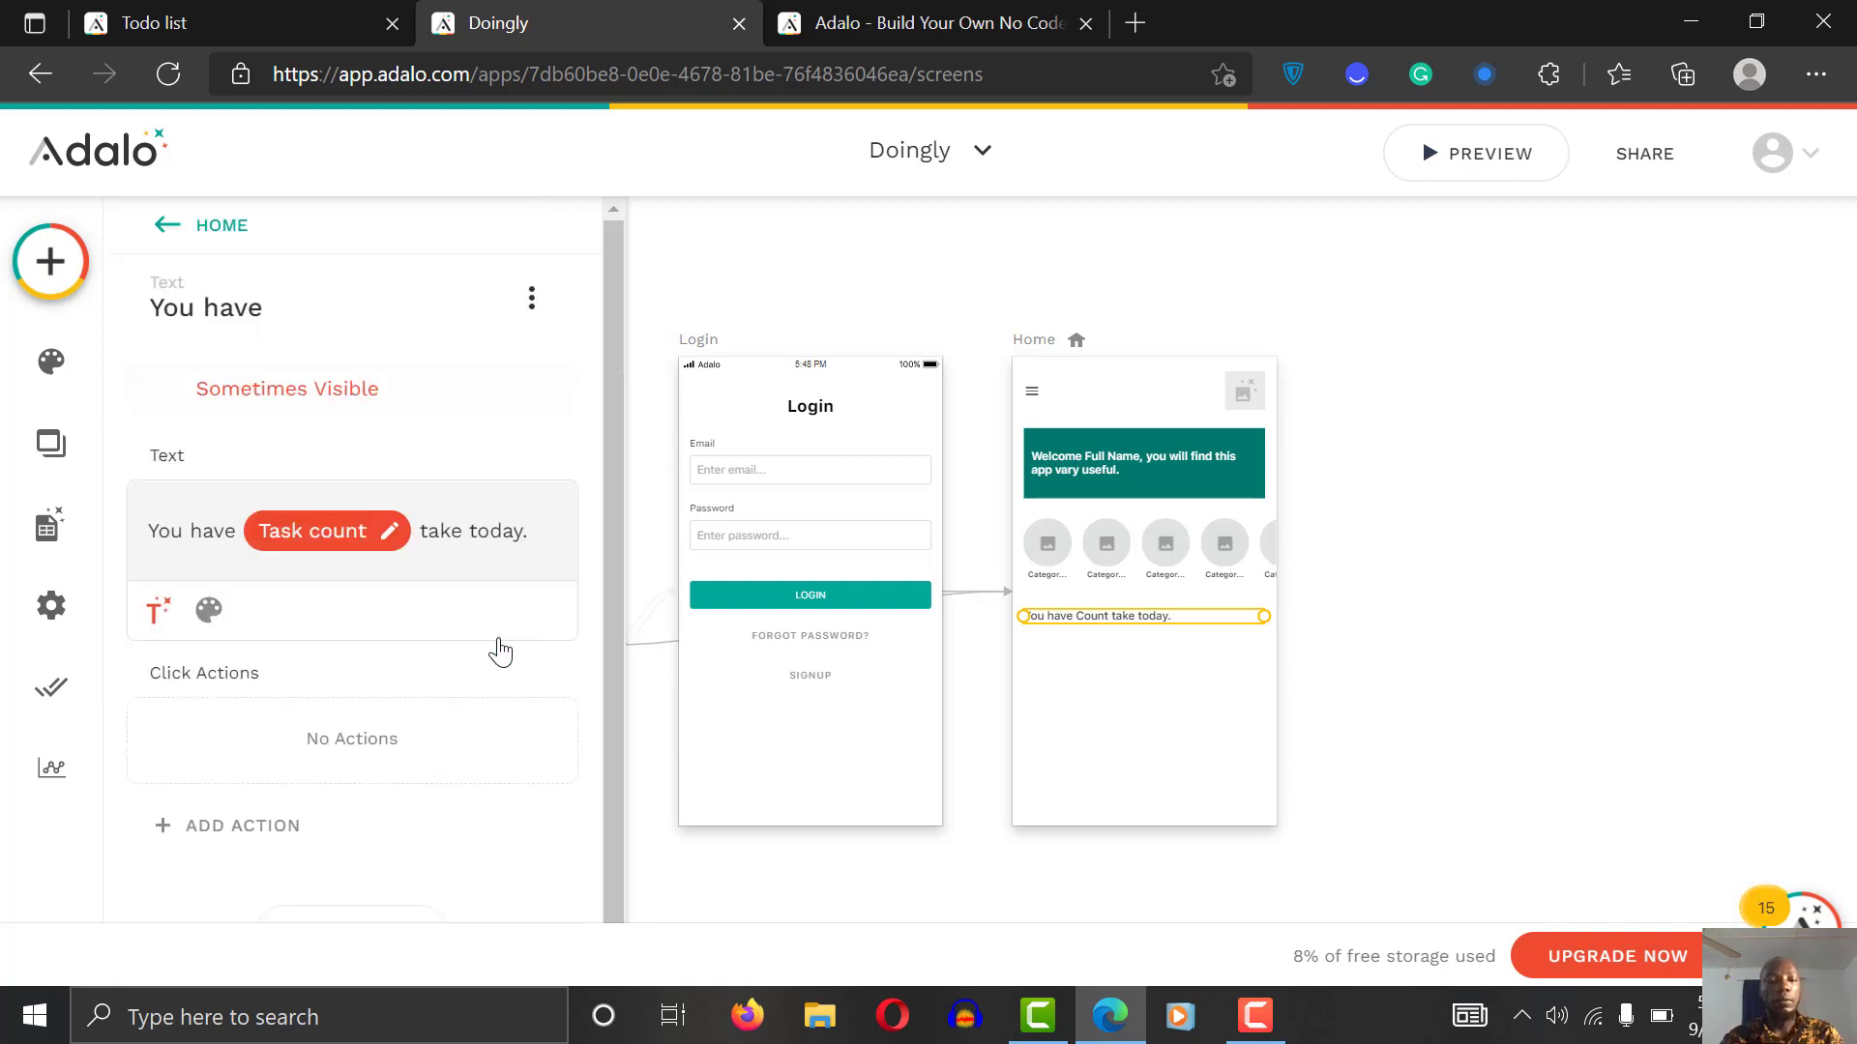
Step: Correct 'take' to 'task' so the Home text reads 'You have Task count task today.'
{"action": "left_click_drag", "start_coordinate": [612, 570], "coordinate": [613, 653]}
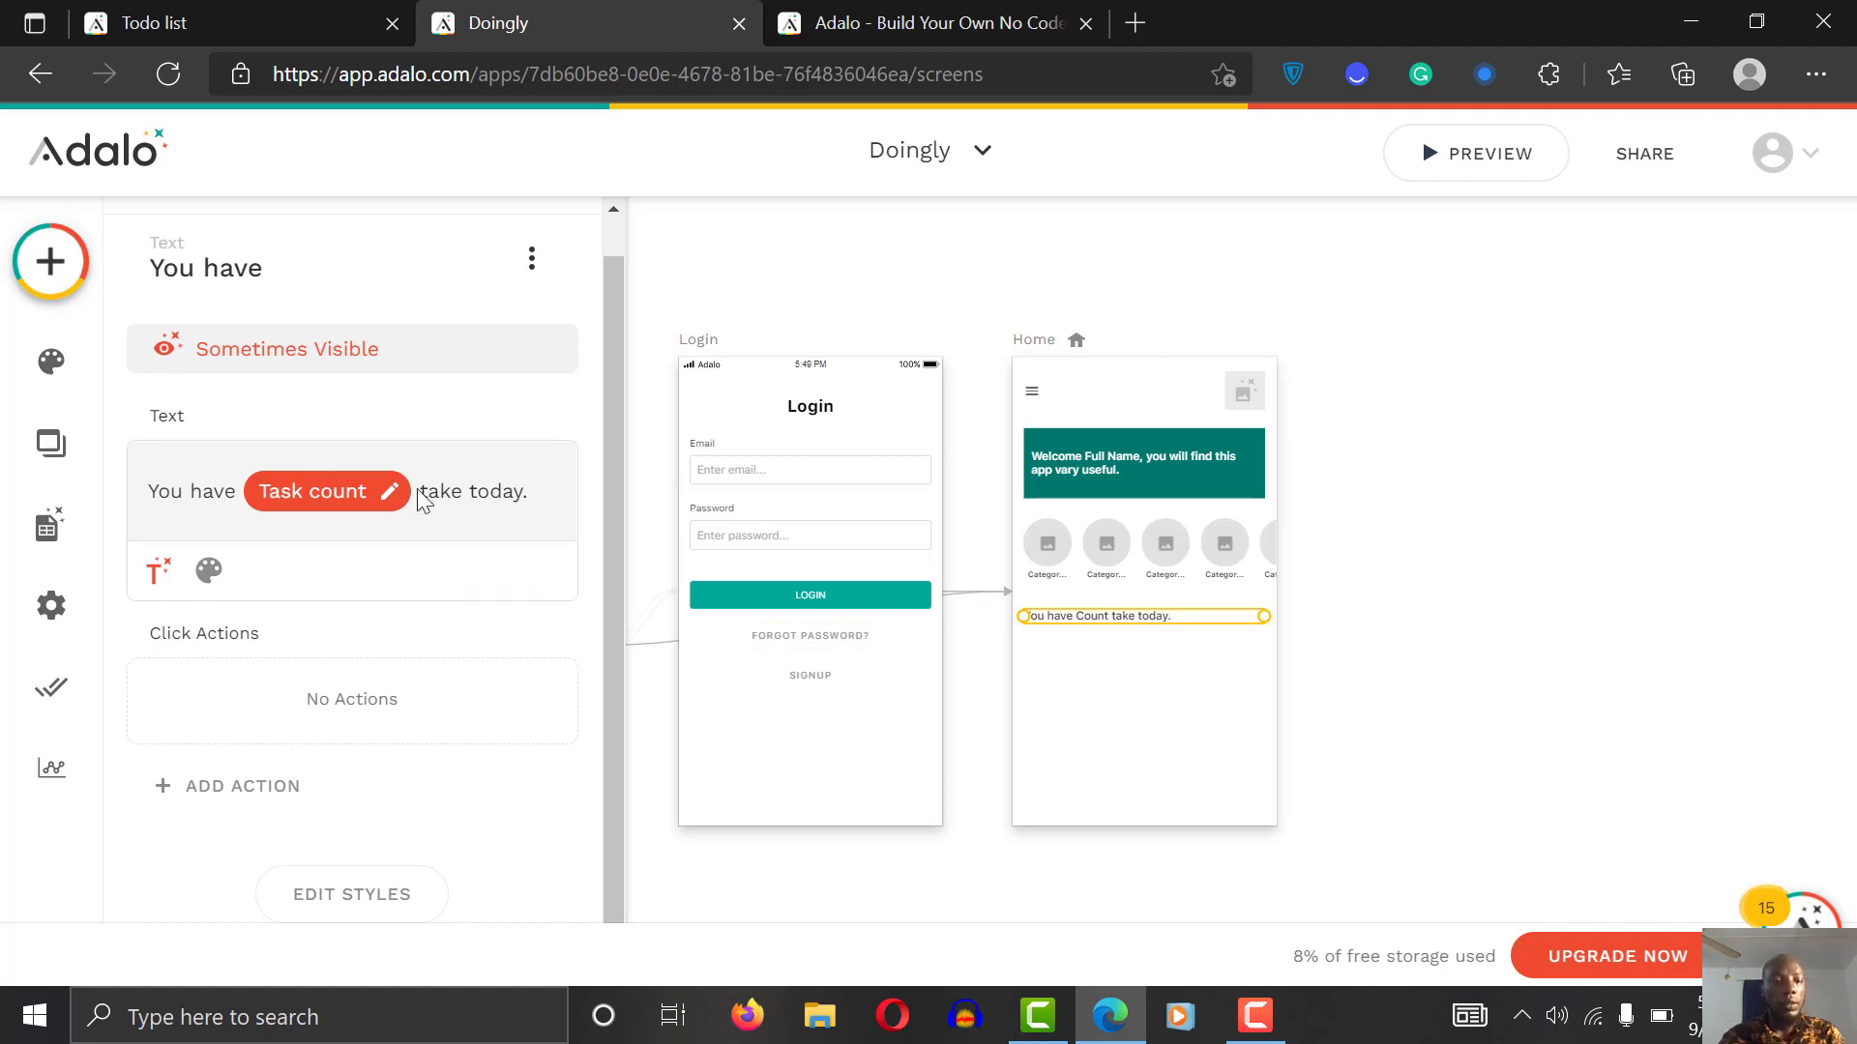
{"action": "key", "text": "BackSpace"}
{"action": "key", "text": "BackSpace"}
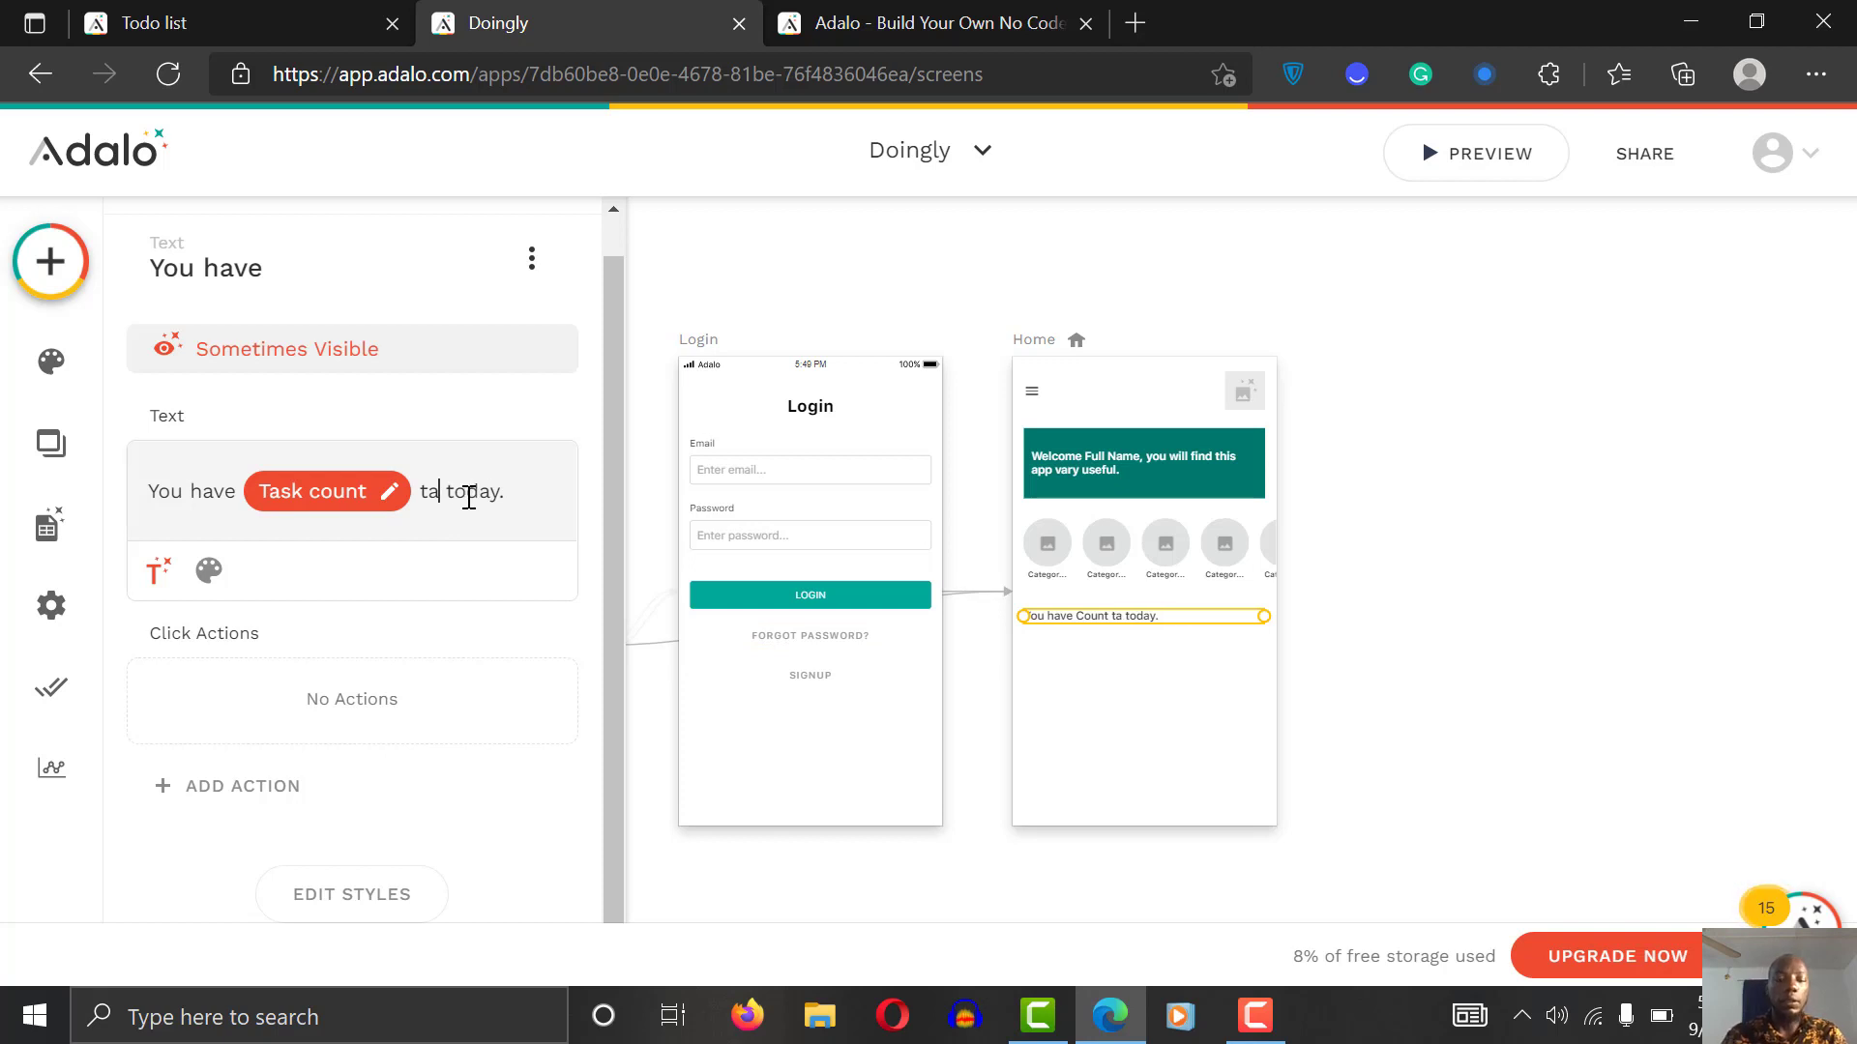
{"action": "type", "text": "sk"}
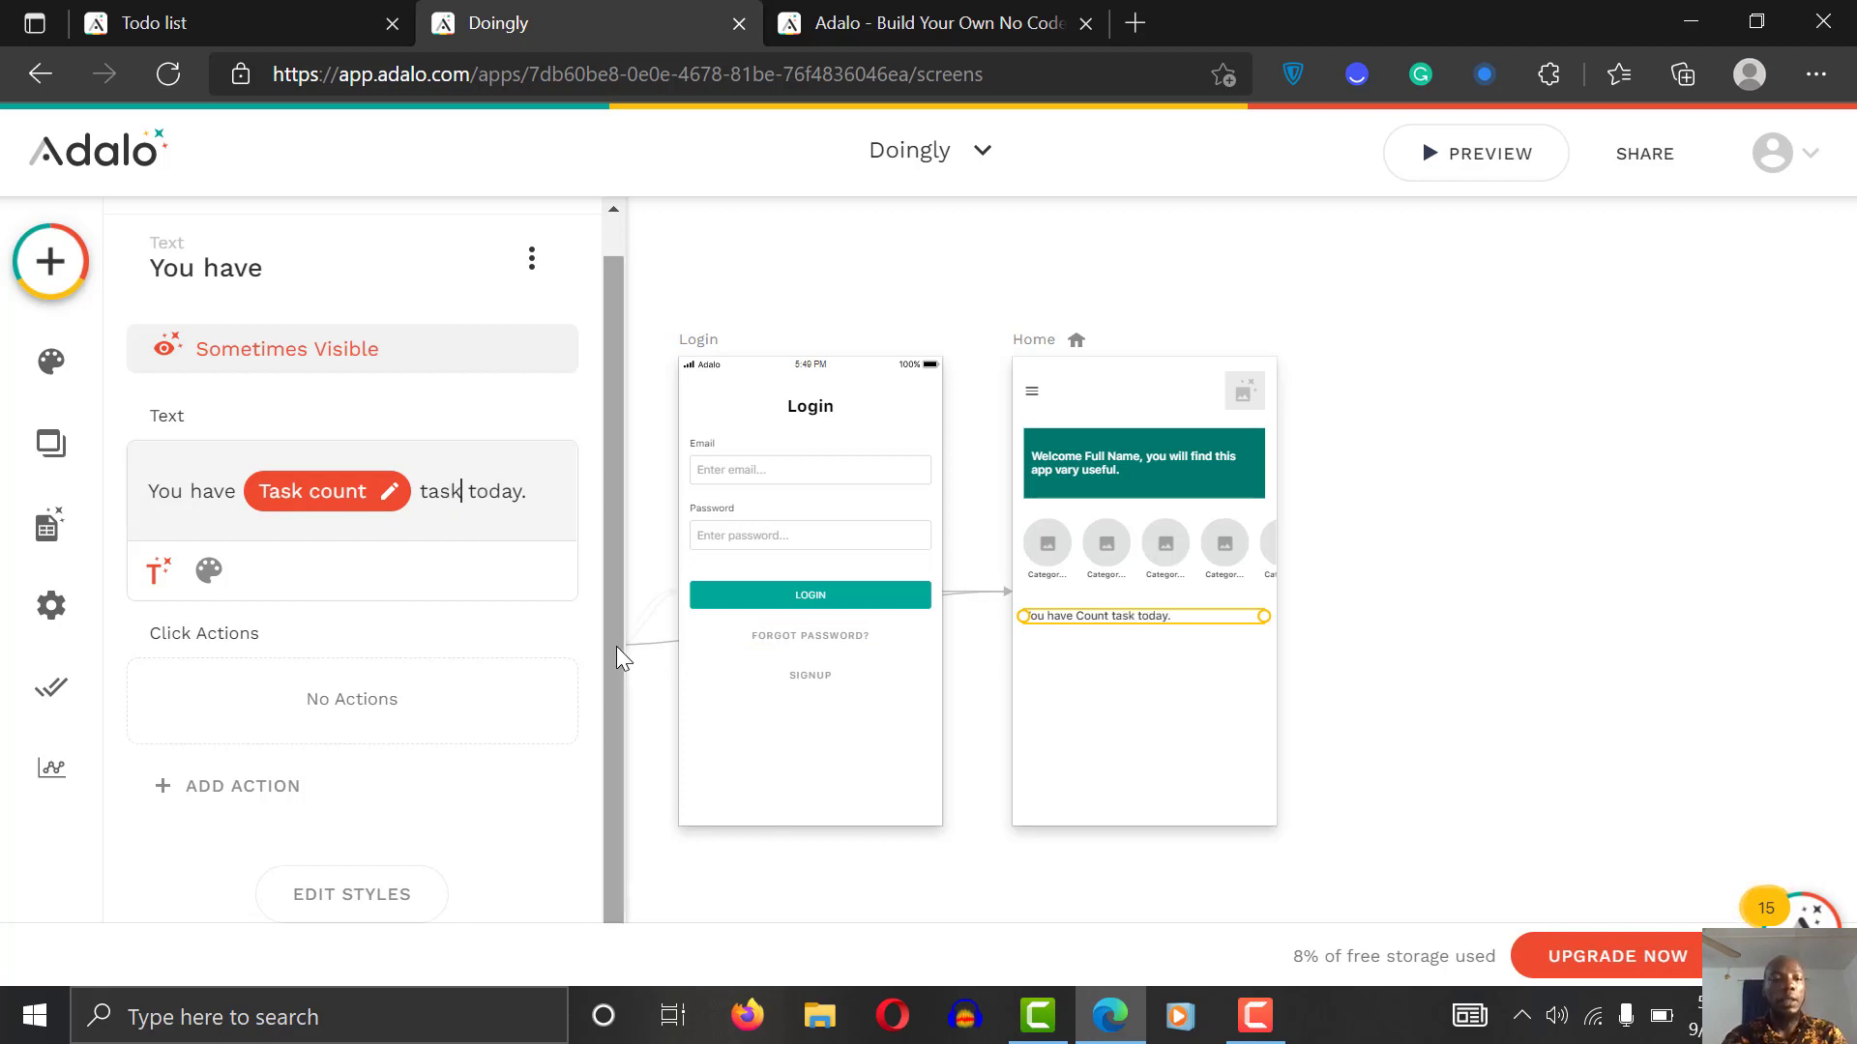
Step: Change the text's font size from 16 to 14, keeping the body font
{"action": "left_click", "coordinate": [209, 570]}
{"action": "left_click", "coordinate": [382, 570]}
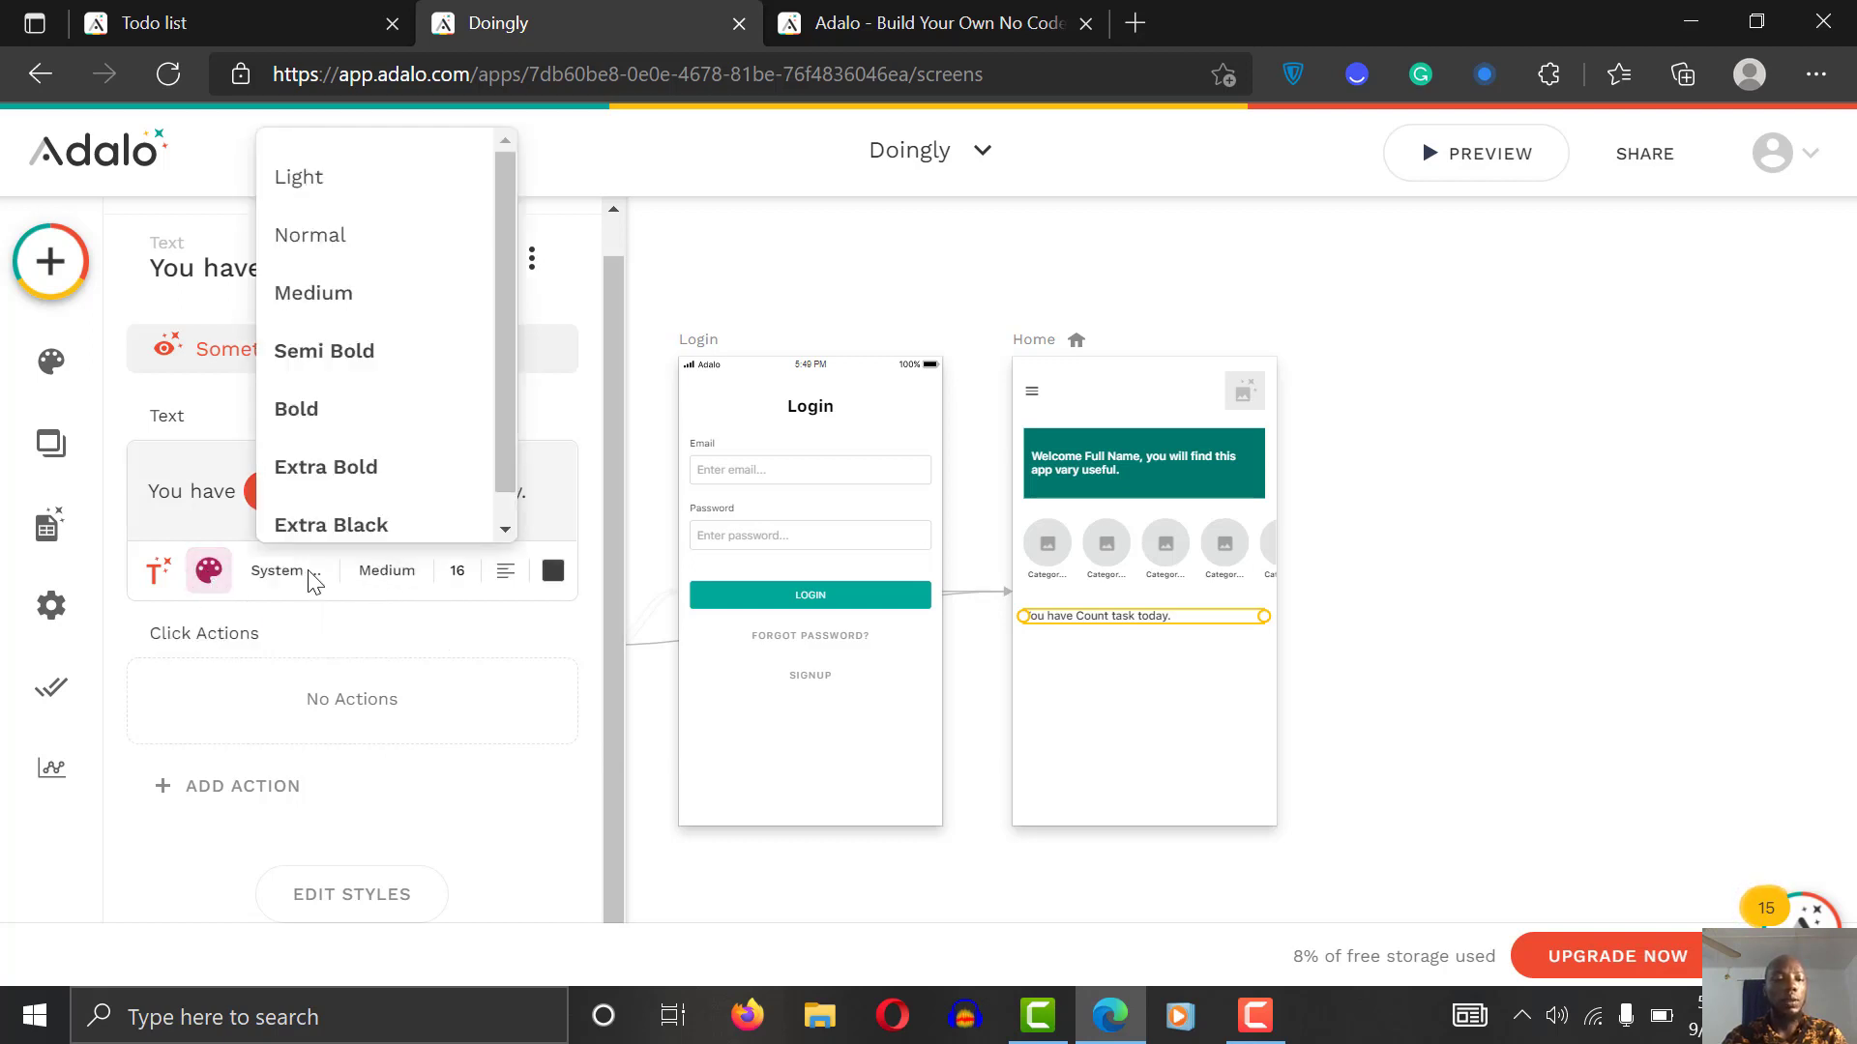
{"action": "left_click", "coordinate": [307, 579]}
{"action": "left_click", "coordinate": [314, 580]}
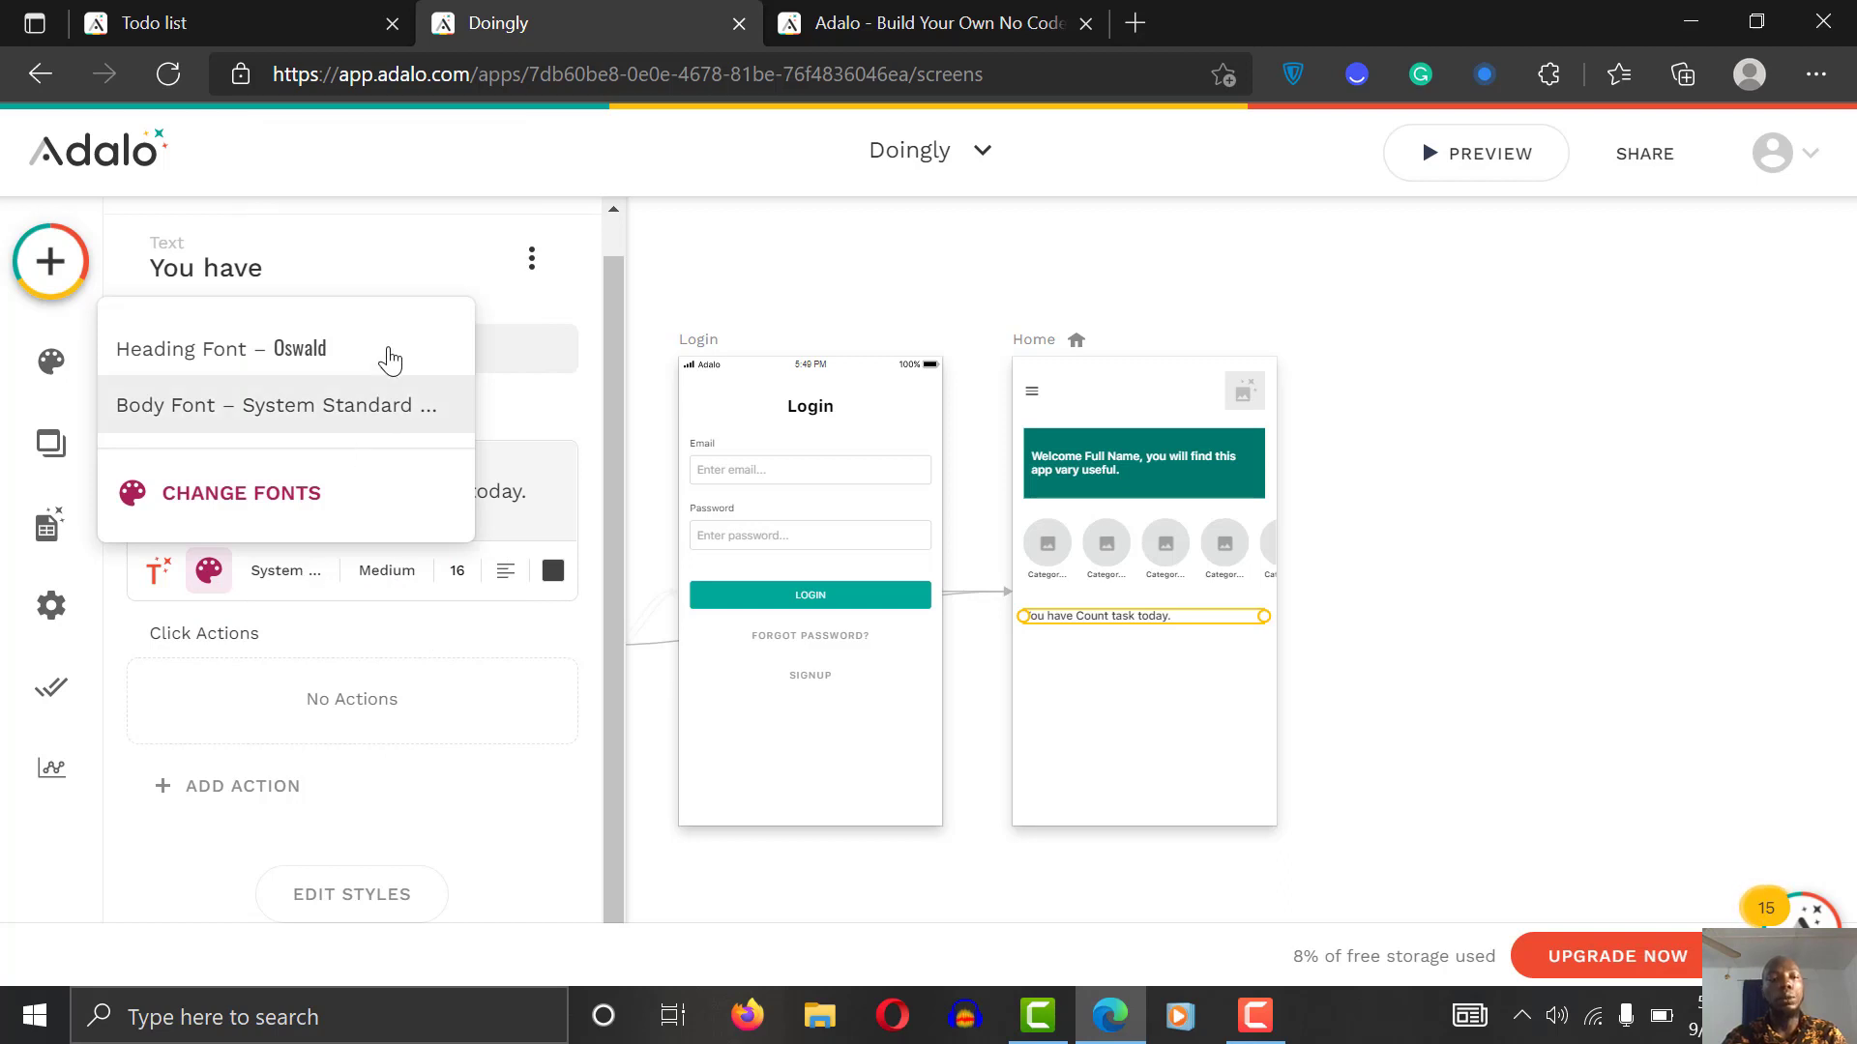
{"action": "left_click", "coordinate": [399, 408]}
{"action": "left_click", "coordinate": [459, 572]}
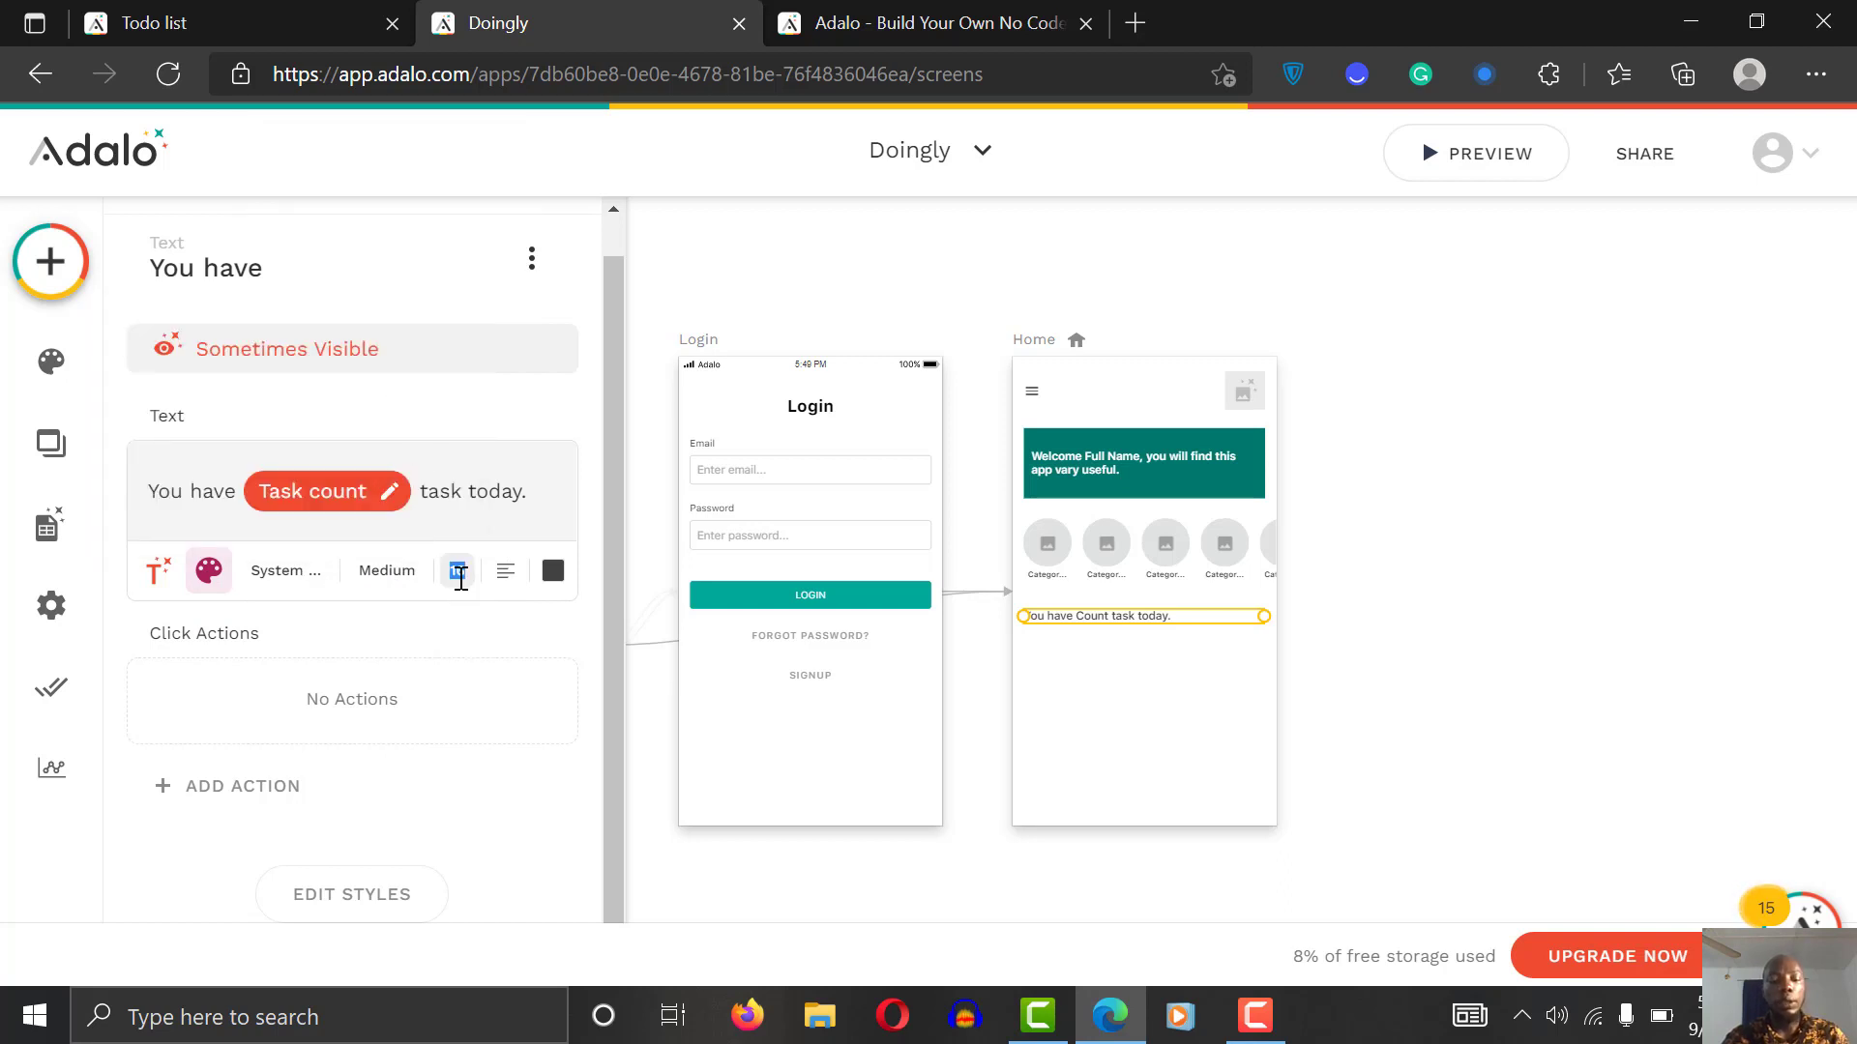
{"action": "key", "text": "BackSpace"}
{"action": "type", "text": "14"}
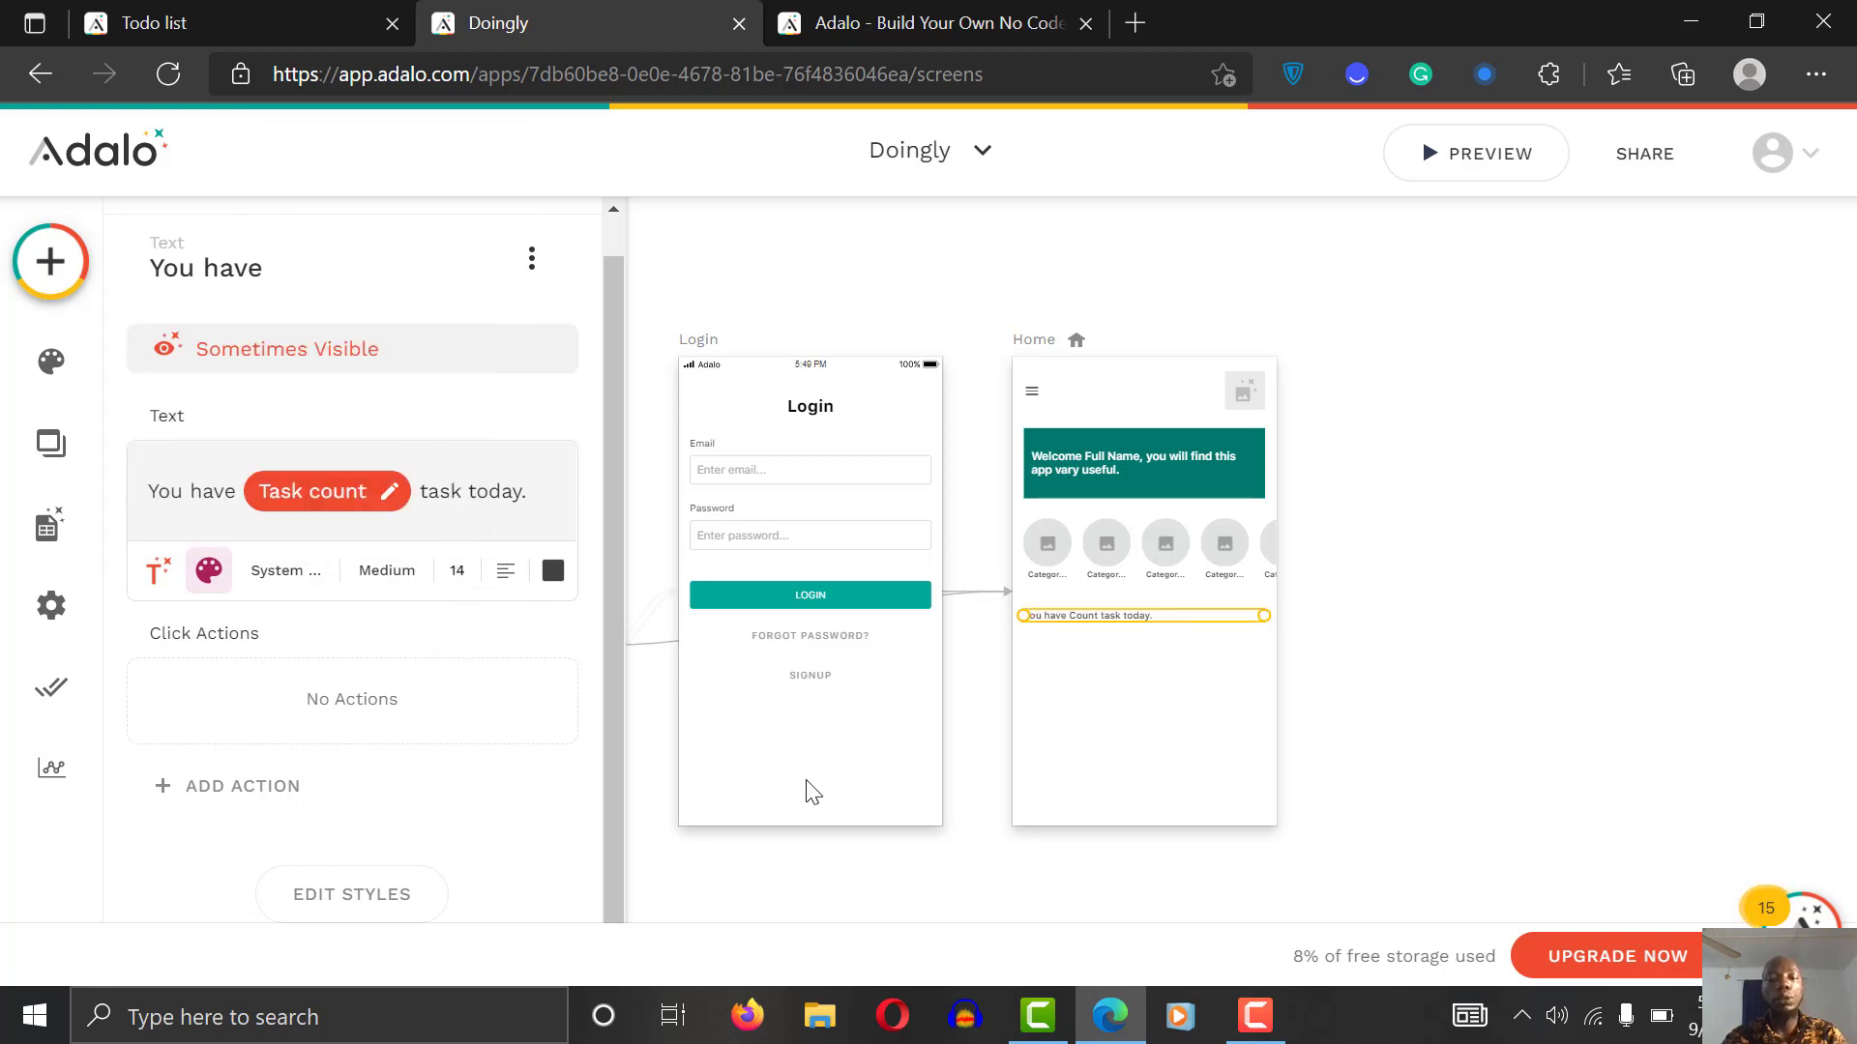
{"action": "left_click", "coordinate": [1047, 871]}
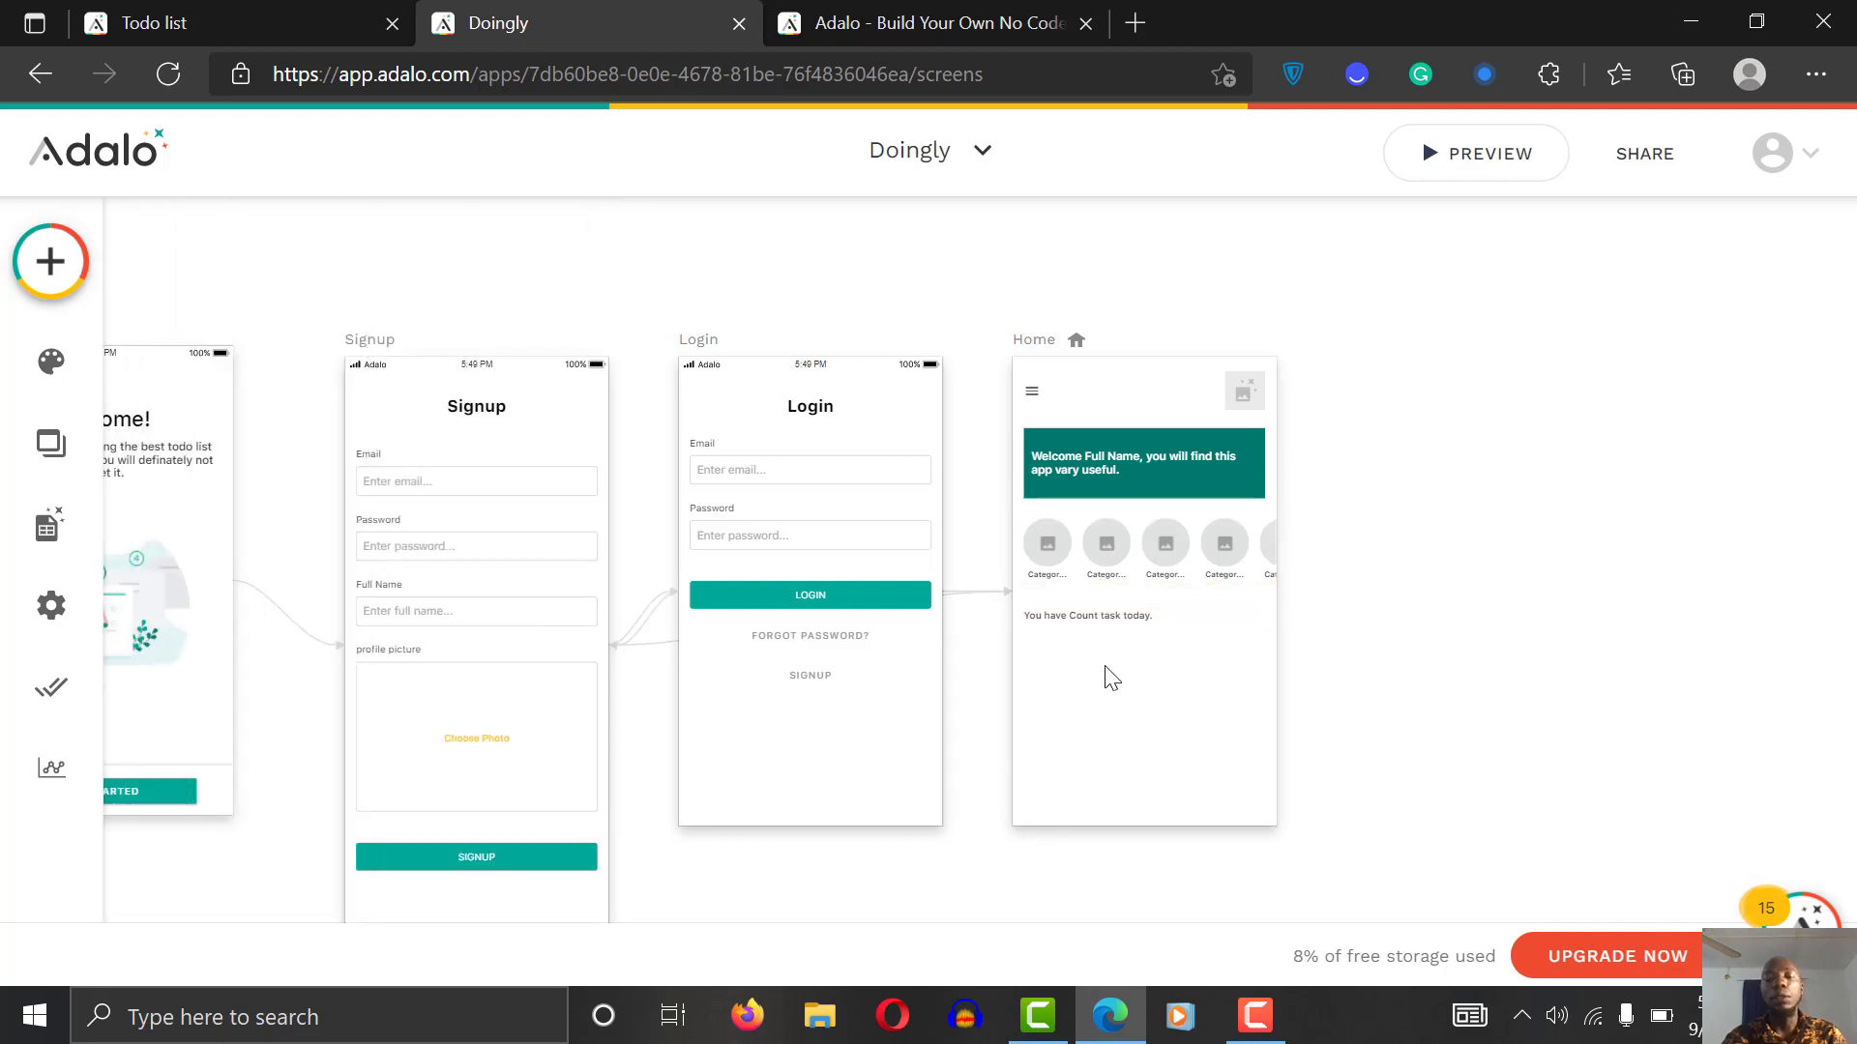
Step: Add a custom list below the task-count text on the Home screen
{"action": "left_click", "coordinate": [50, 261]}
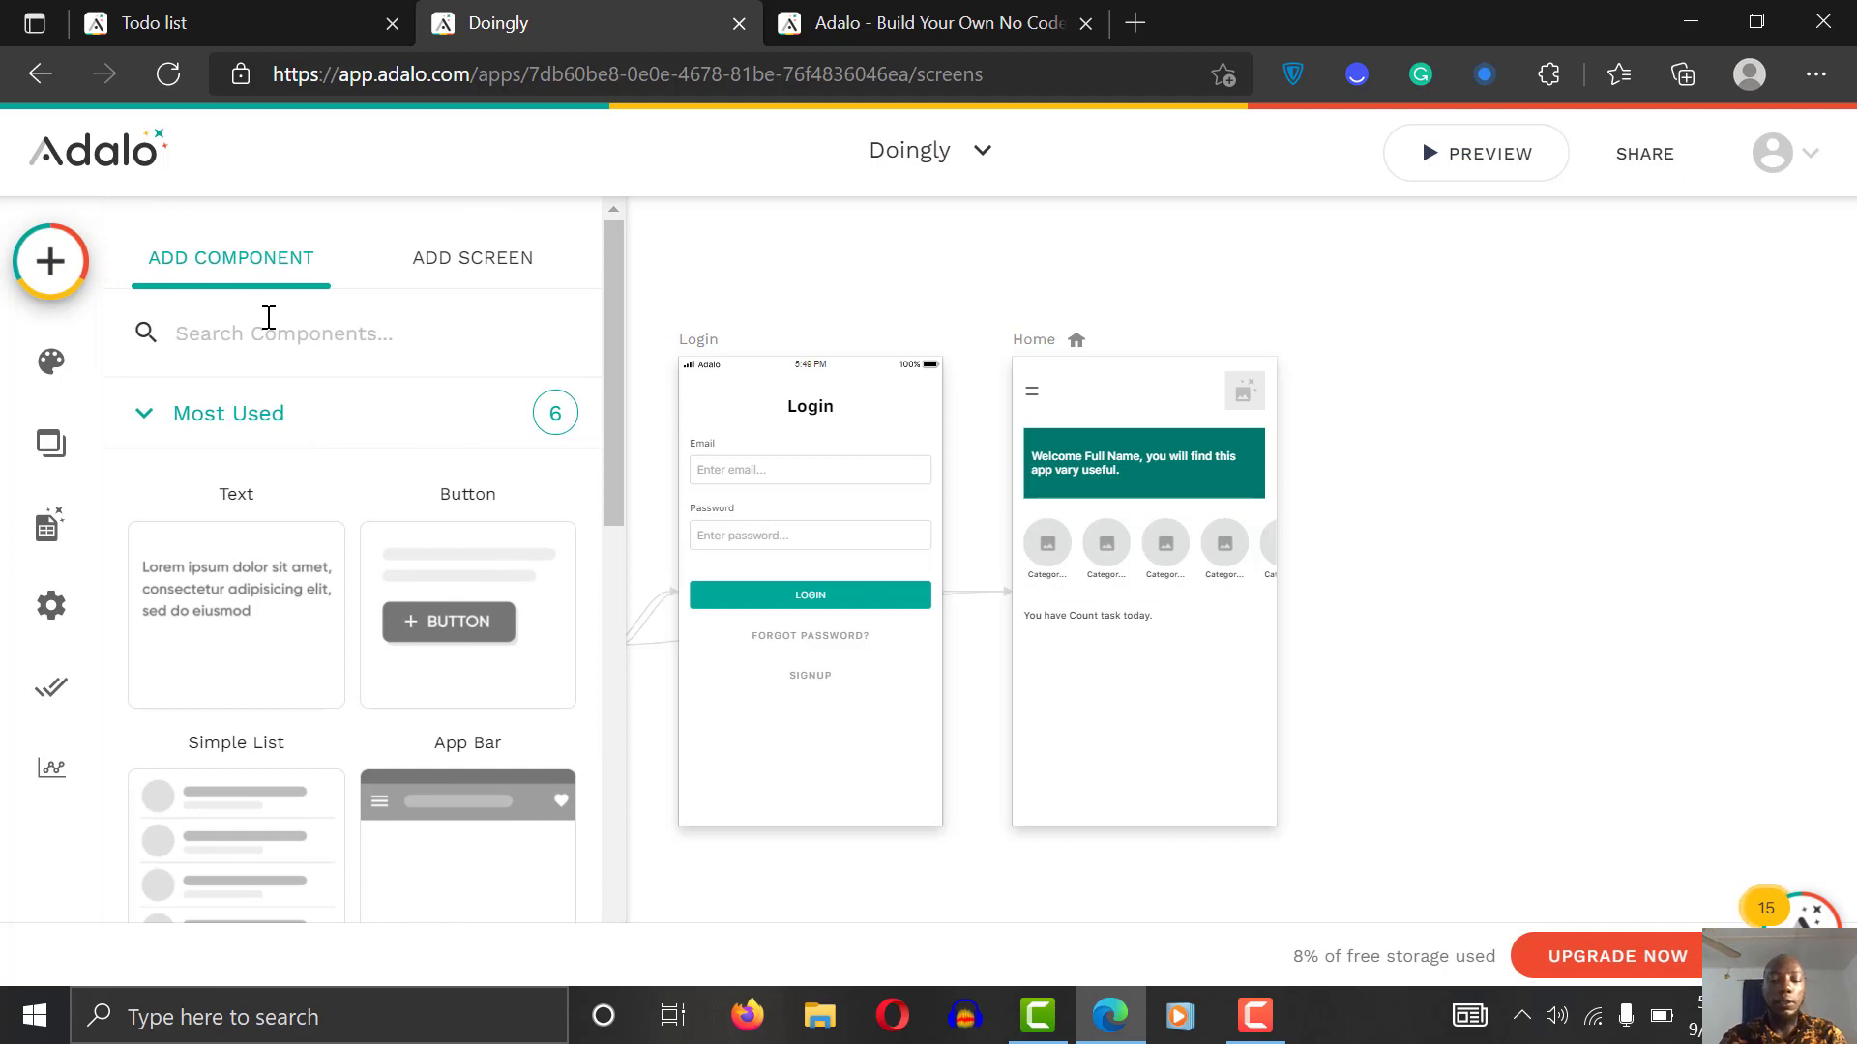
{"action": "type", "text": "lis"}
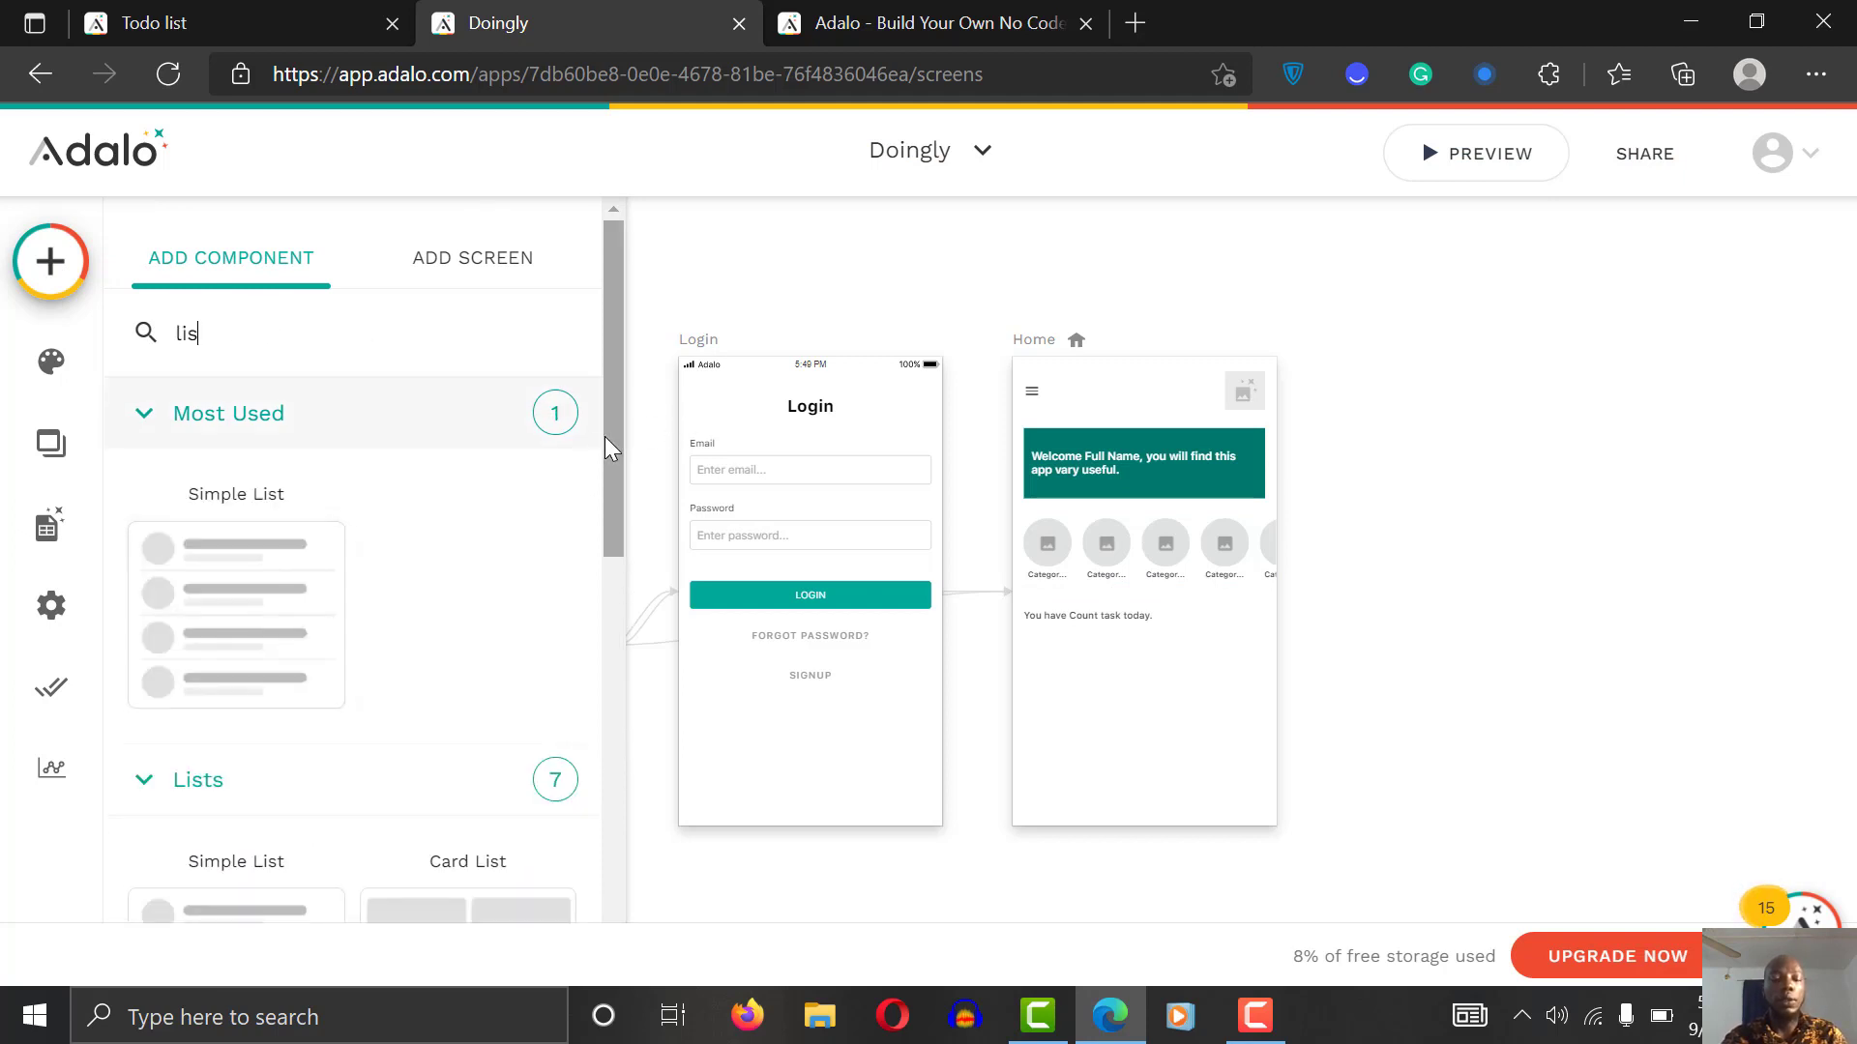
{"action": "left_click_drag", "start_coordinate": [606, 437], "coordinate": [593, 856]}
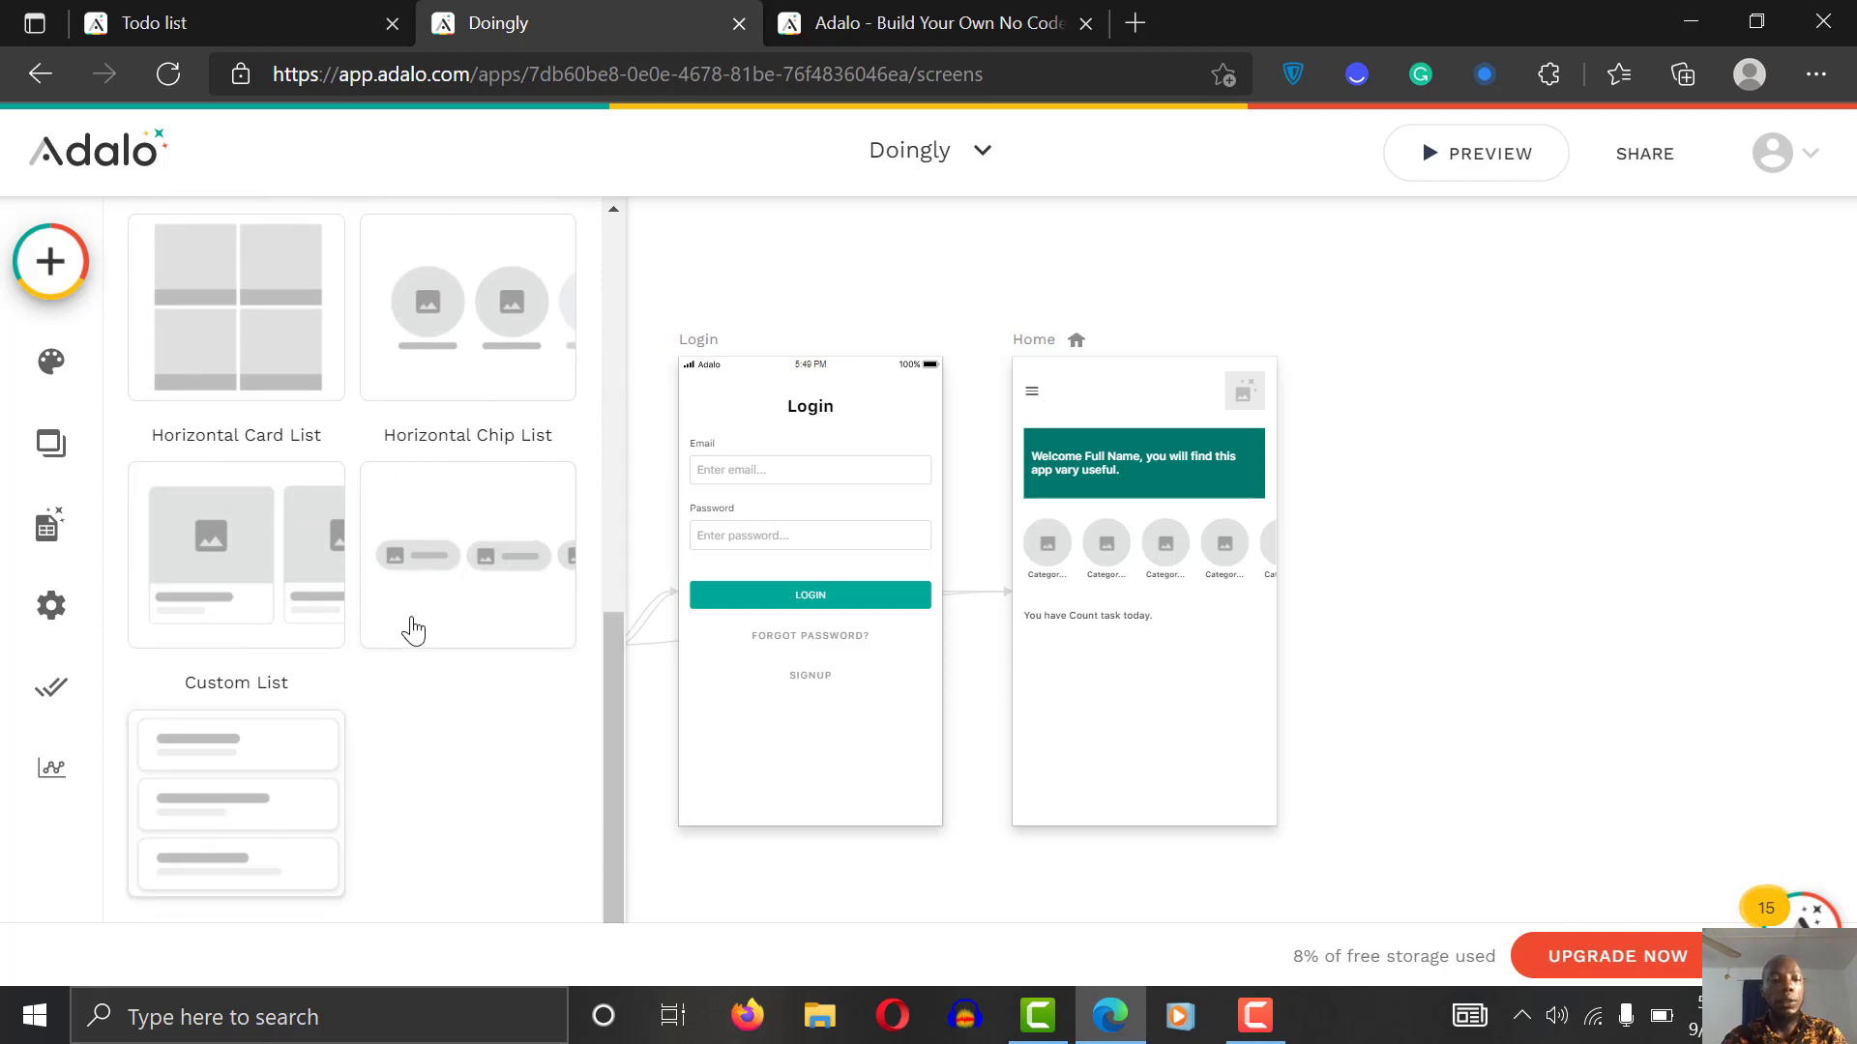
{"action": "left_click_drag", "start_coordinate": [224, 823], "coordinate": [1149, 738]}
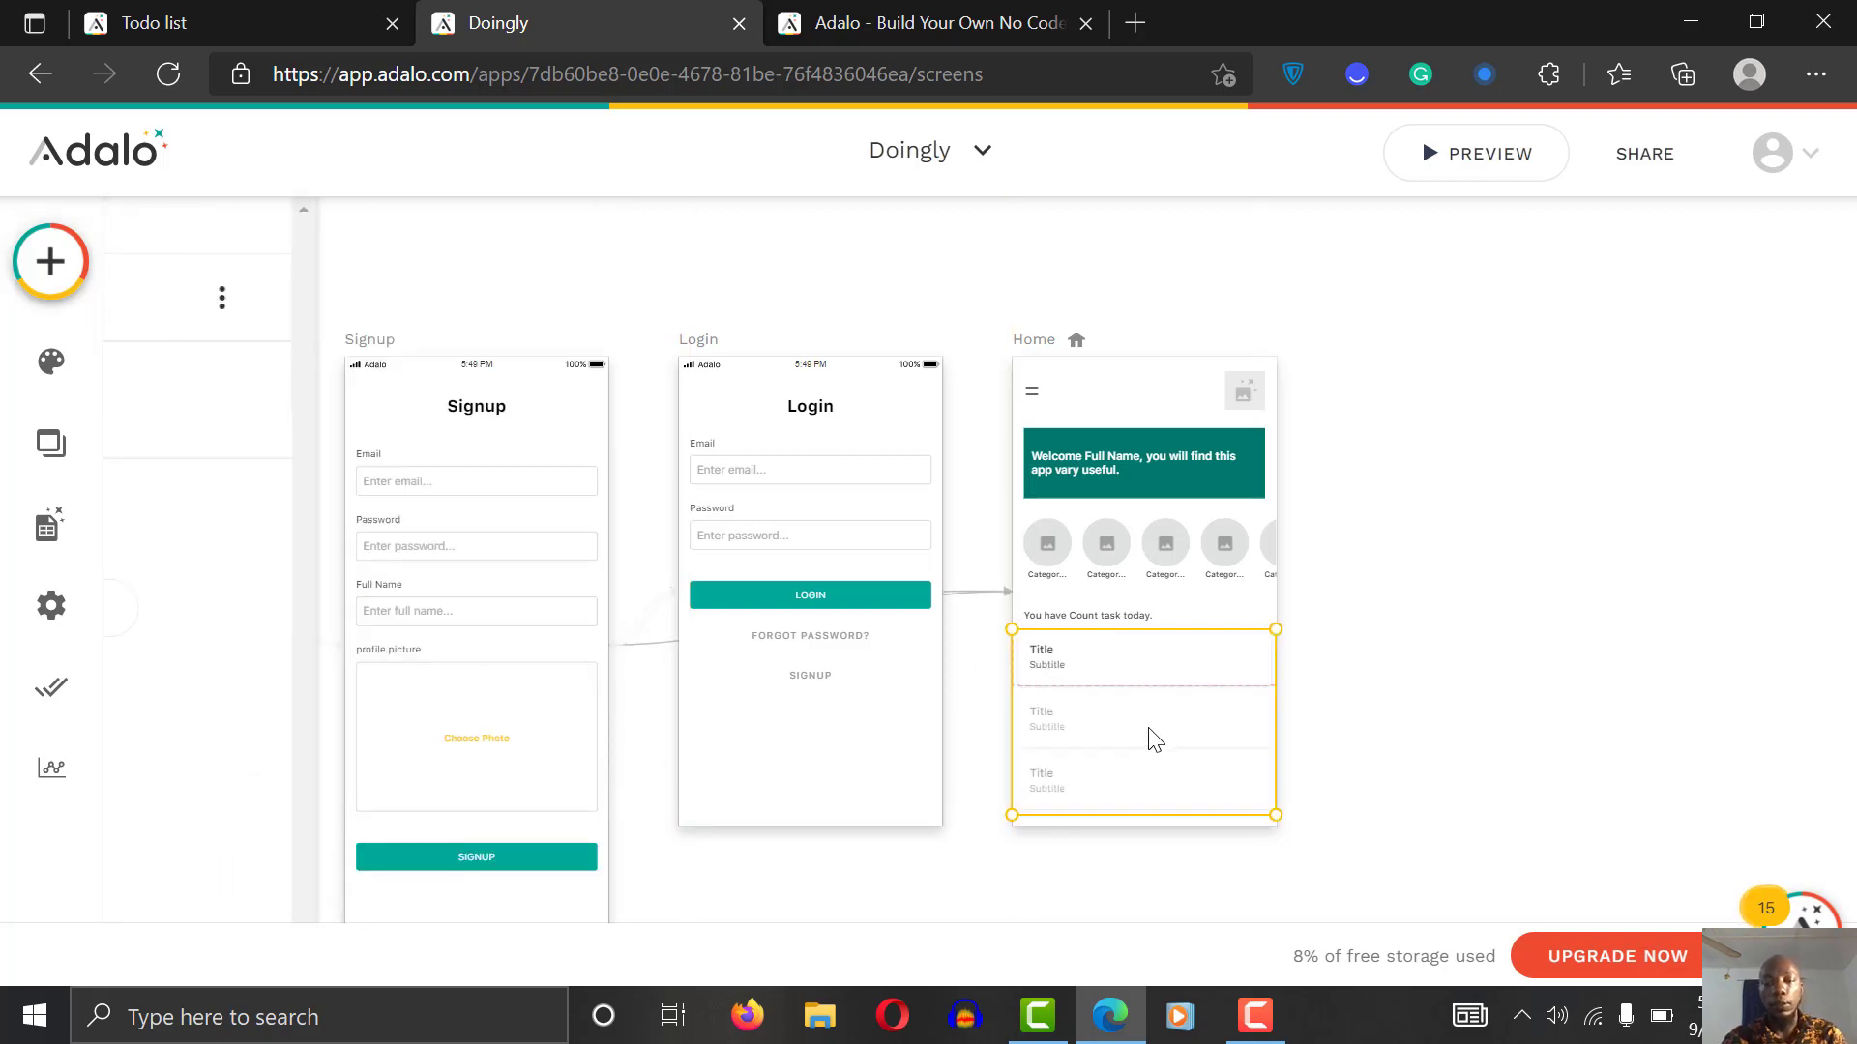
Step: Narrow the list and its first task card slightly from the right edge
{"action": "left_click_drag", "start_coordinate": [1281, 712], "coordinate": [1270, 713]}
{"action": "left_click", "coordinate": [1380, 684]}
{"action": "left_click", "coordinate": [1246, 685]}
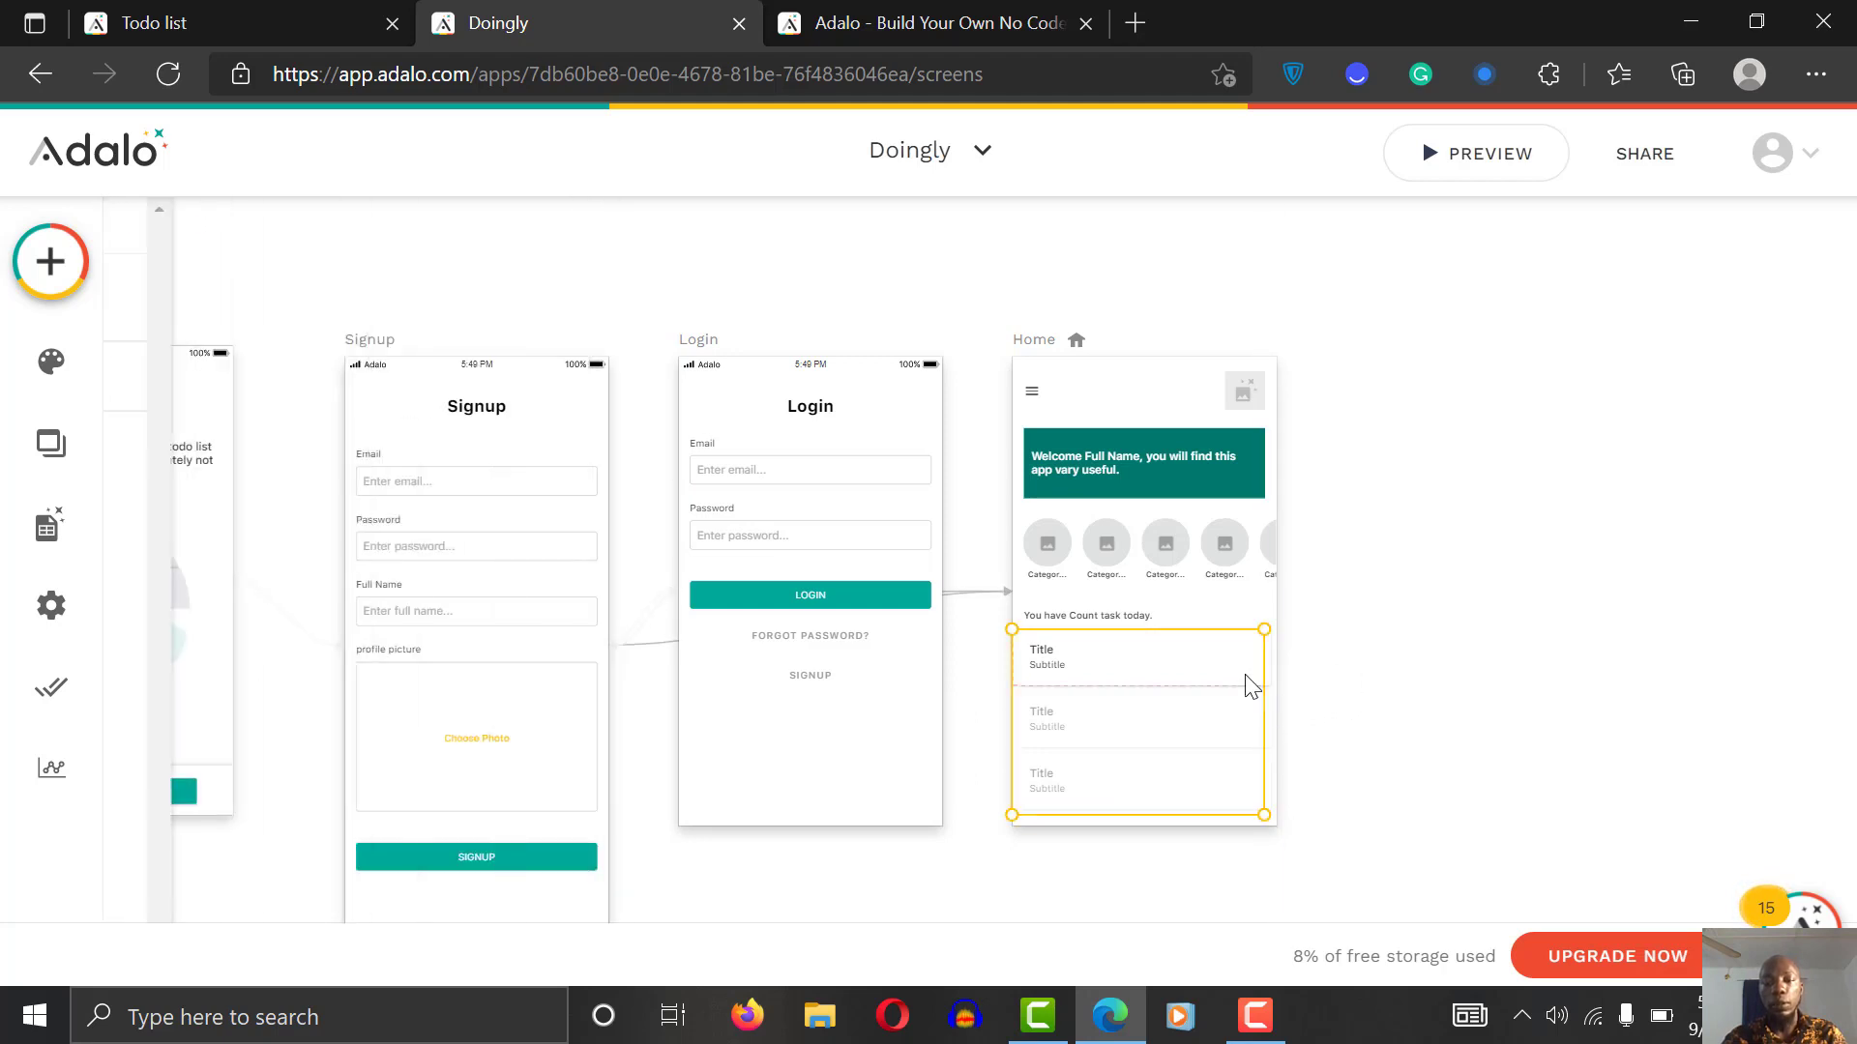
{"action": "left_click", "coordinate": [1251, 683]}
{"action": "left_click_drag", "start_coordinate": [1273, 666], "coordinate": [1263, 667]}
{"action": "left_click", "coordinate": [1401, 651]}
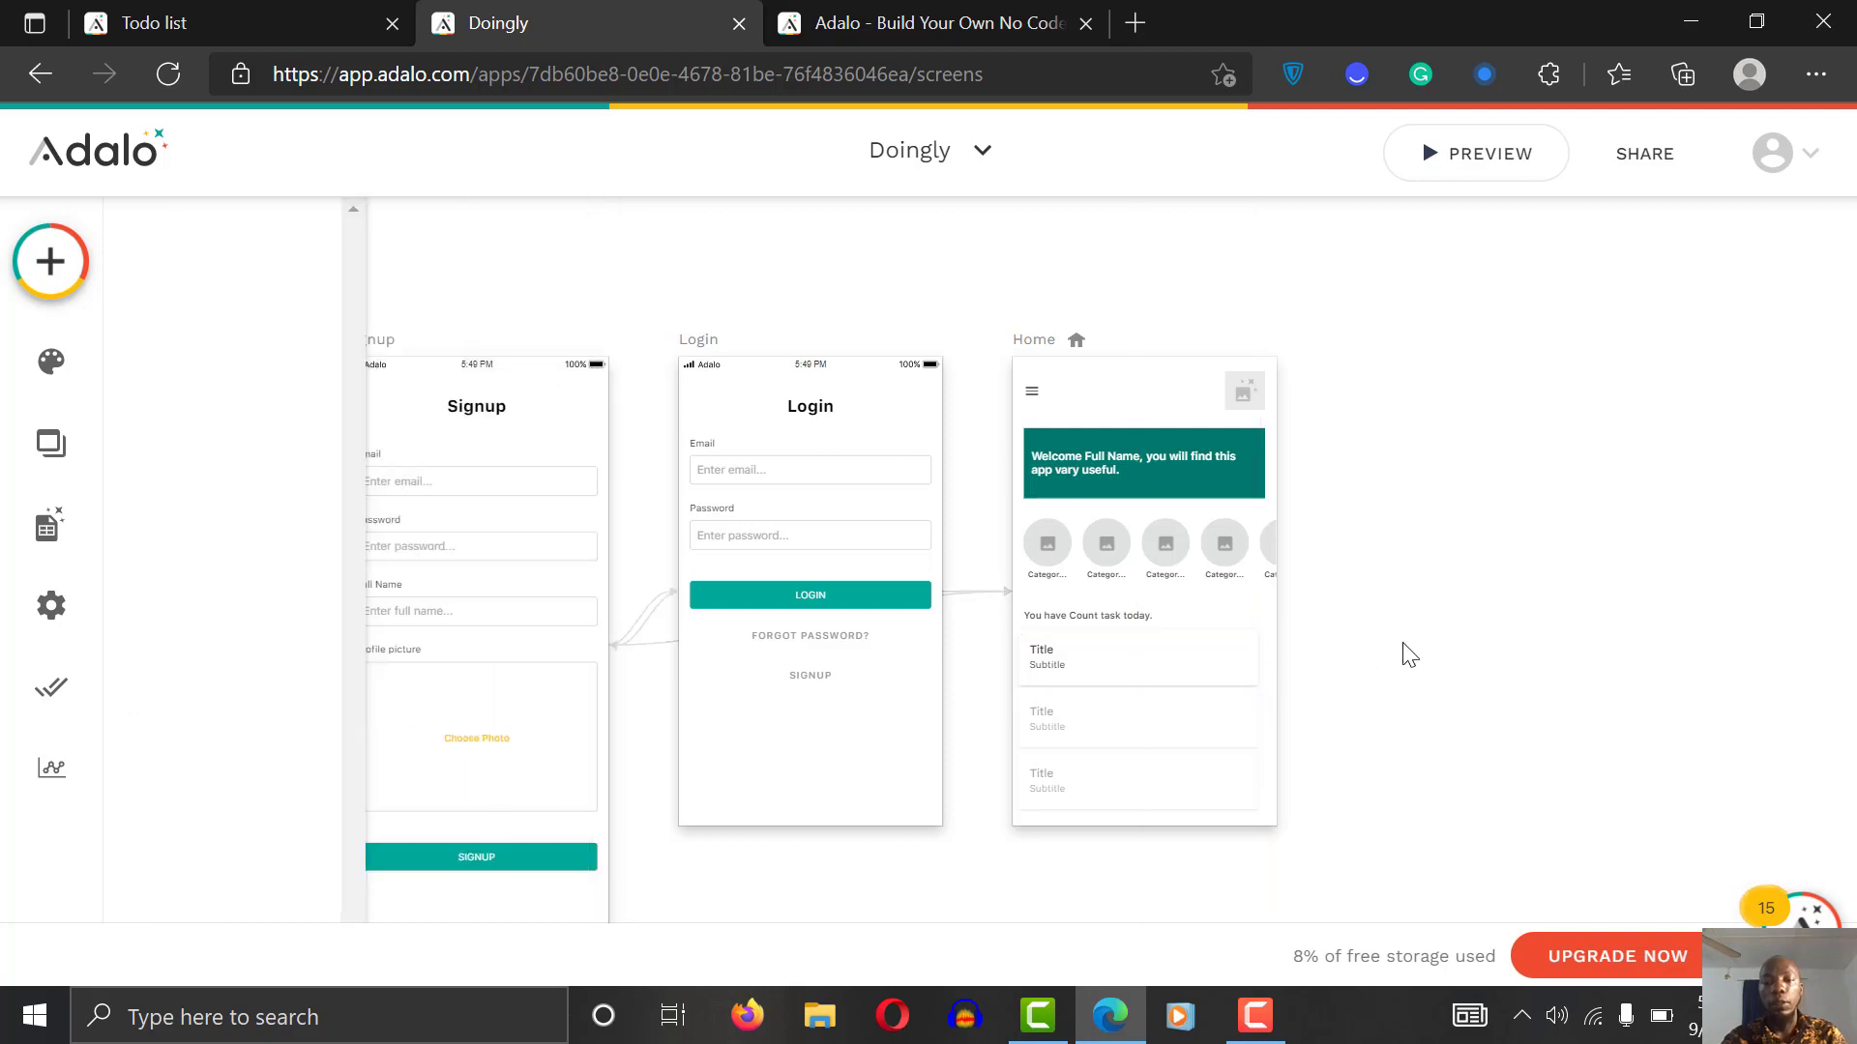
{"action": "left_click", "coordinate": [1112, 672]}
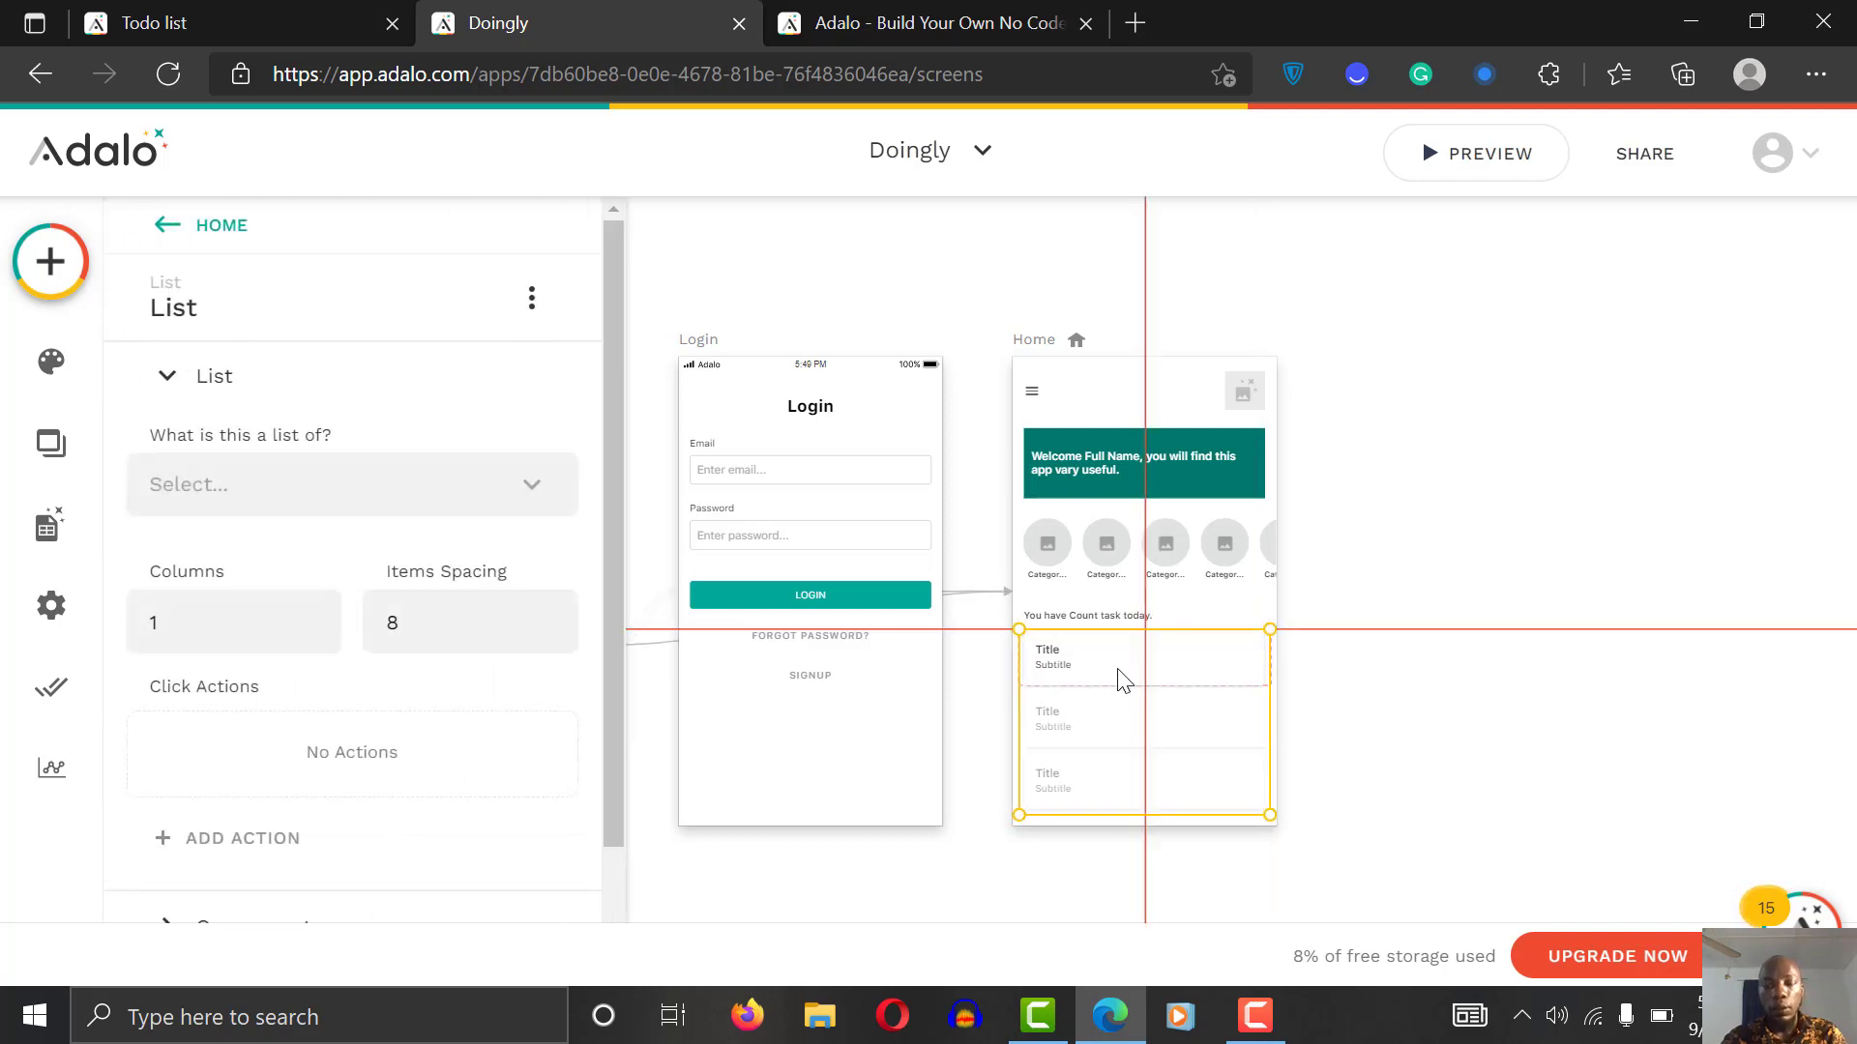
{"action": "left_click", "coordinate": [1440, 631]}
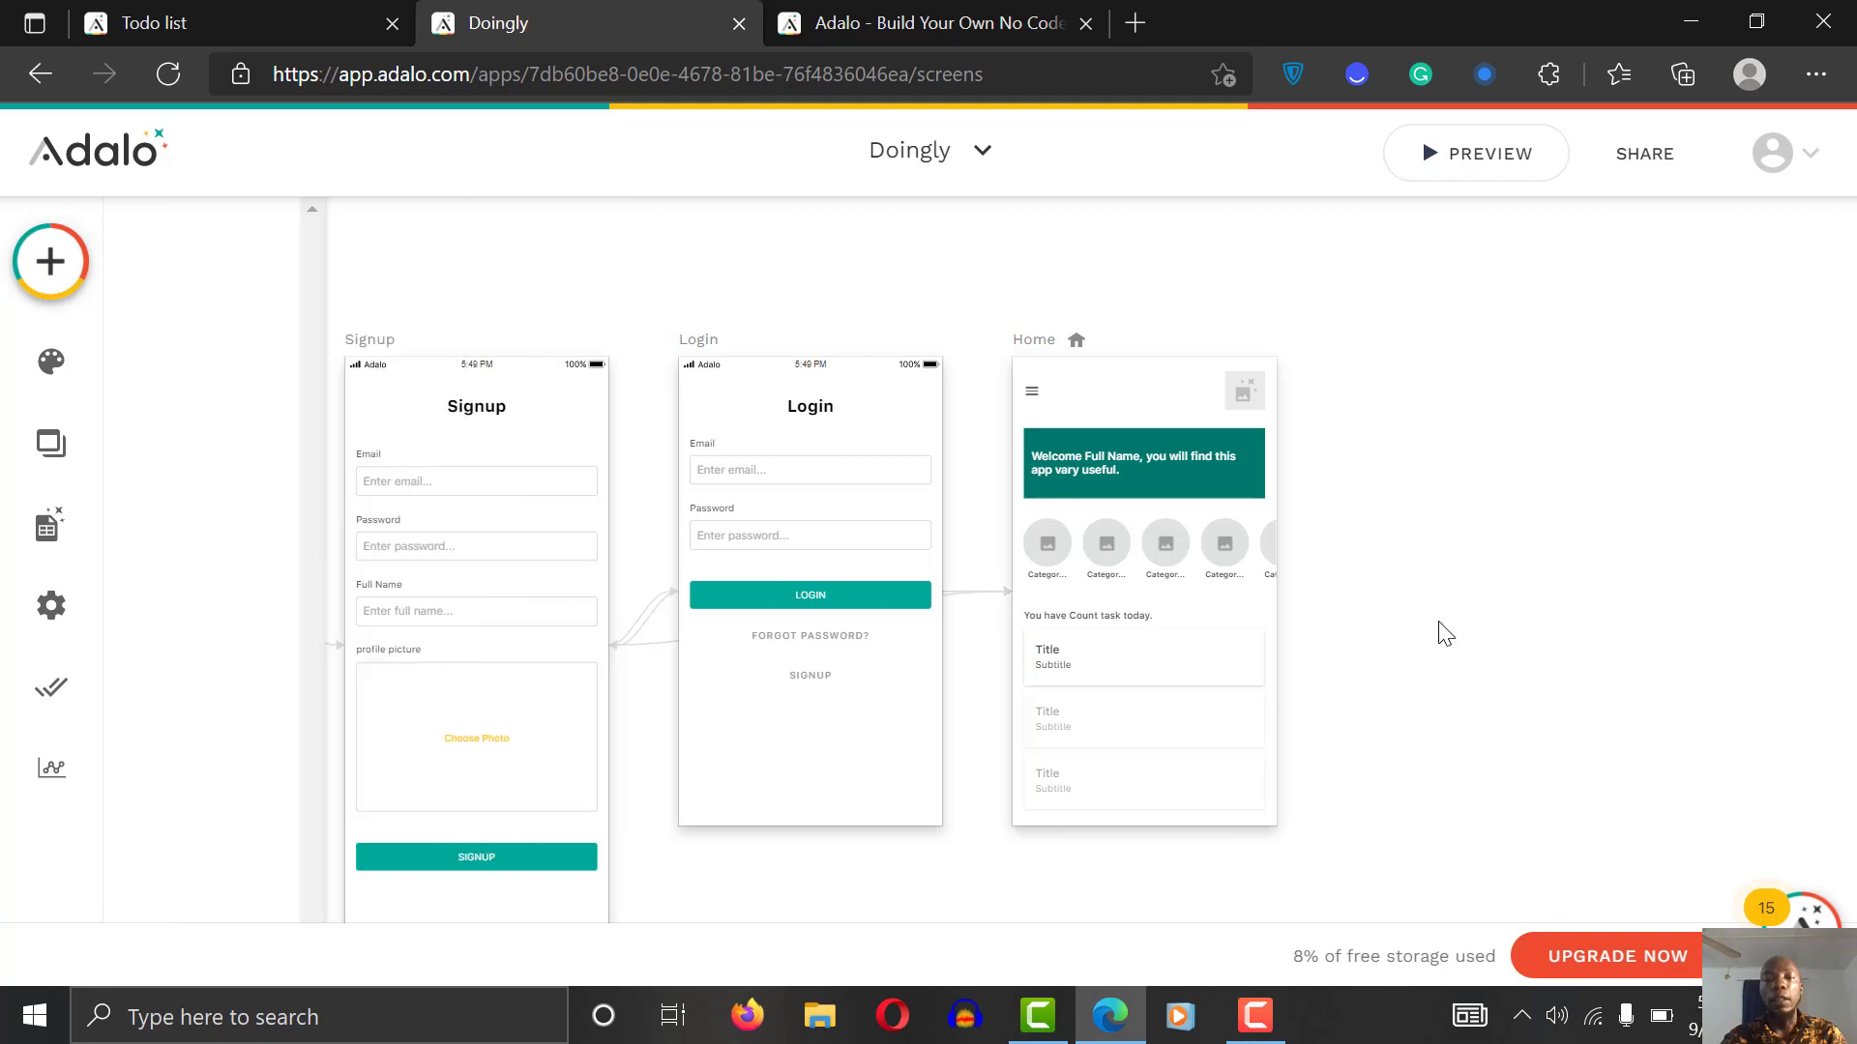
{"action": "left_click", "coordinate": [1039, 356]}
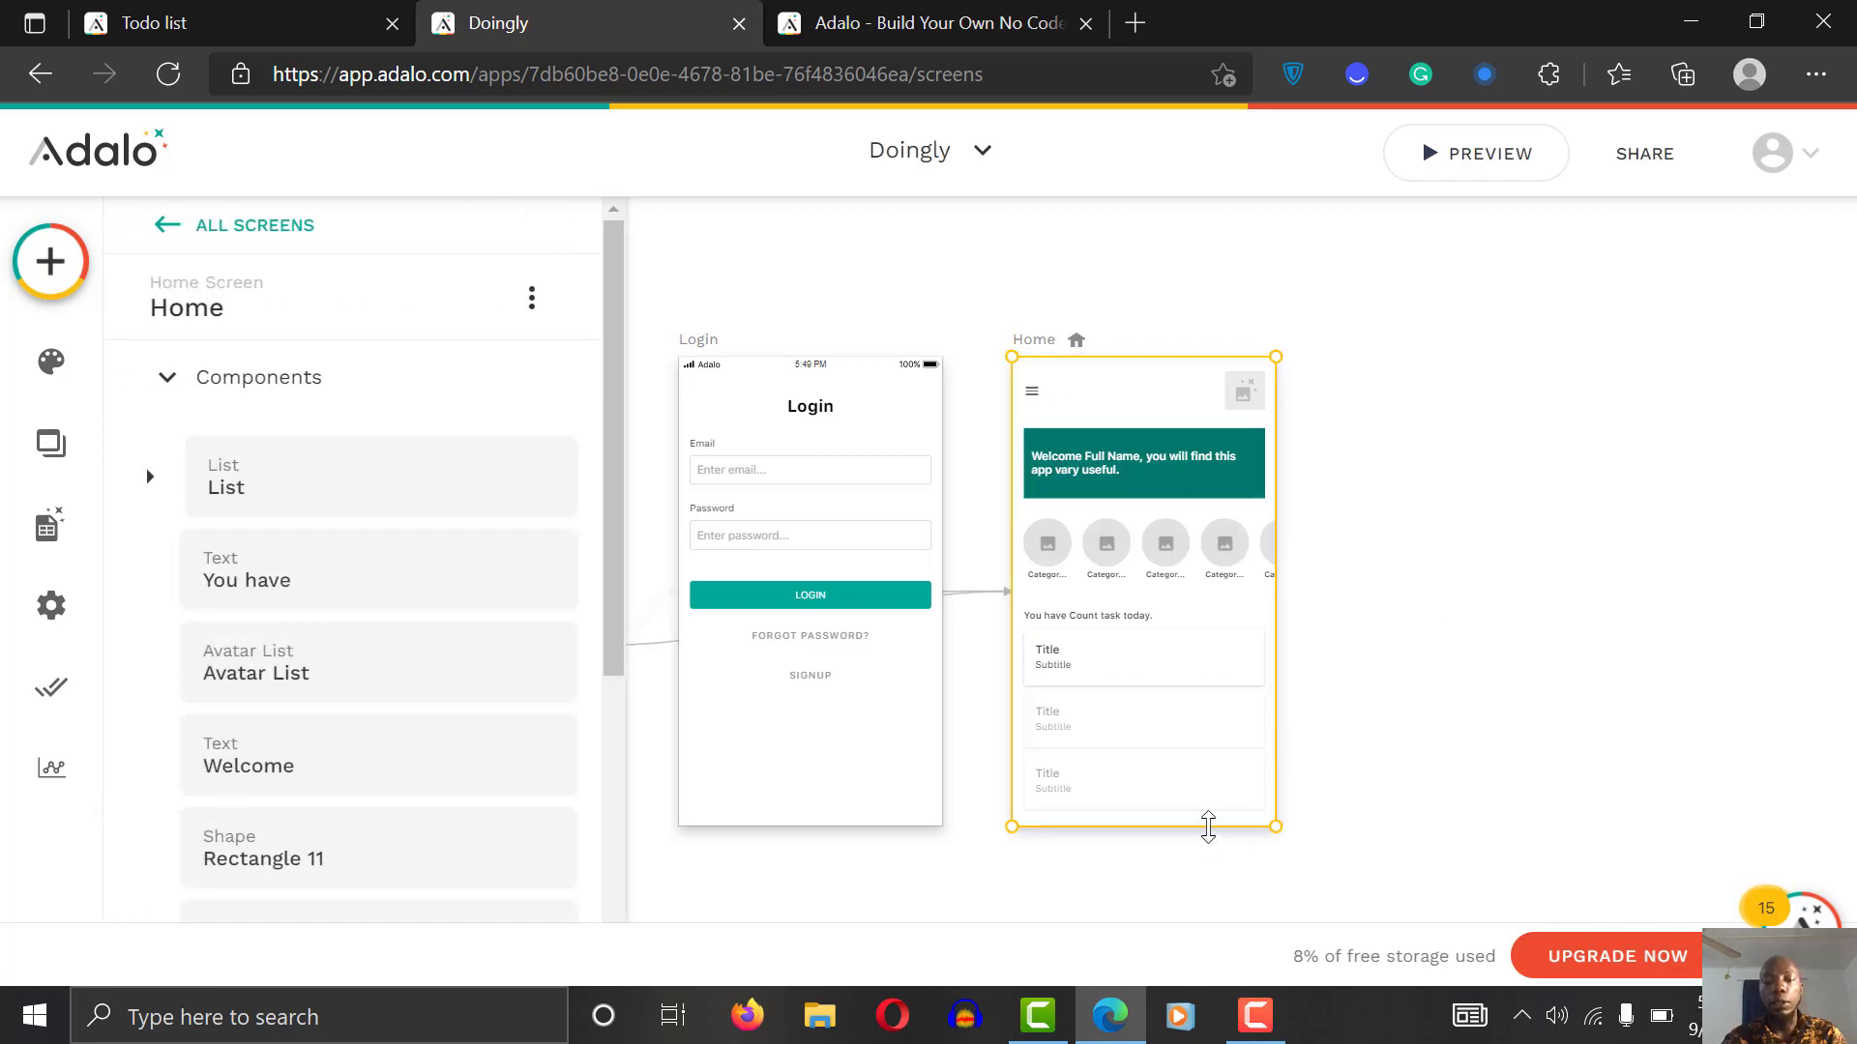
Step: Drag the Home screen's bottom edge down to make the screen taller
{"action": "left_click_drag", "start_coordinate": [1208, 827], "coordinate": [1227, 995]}
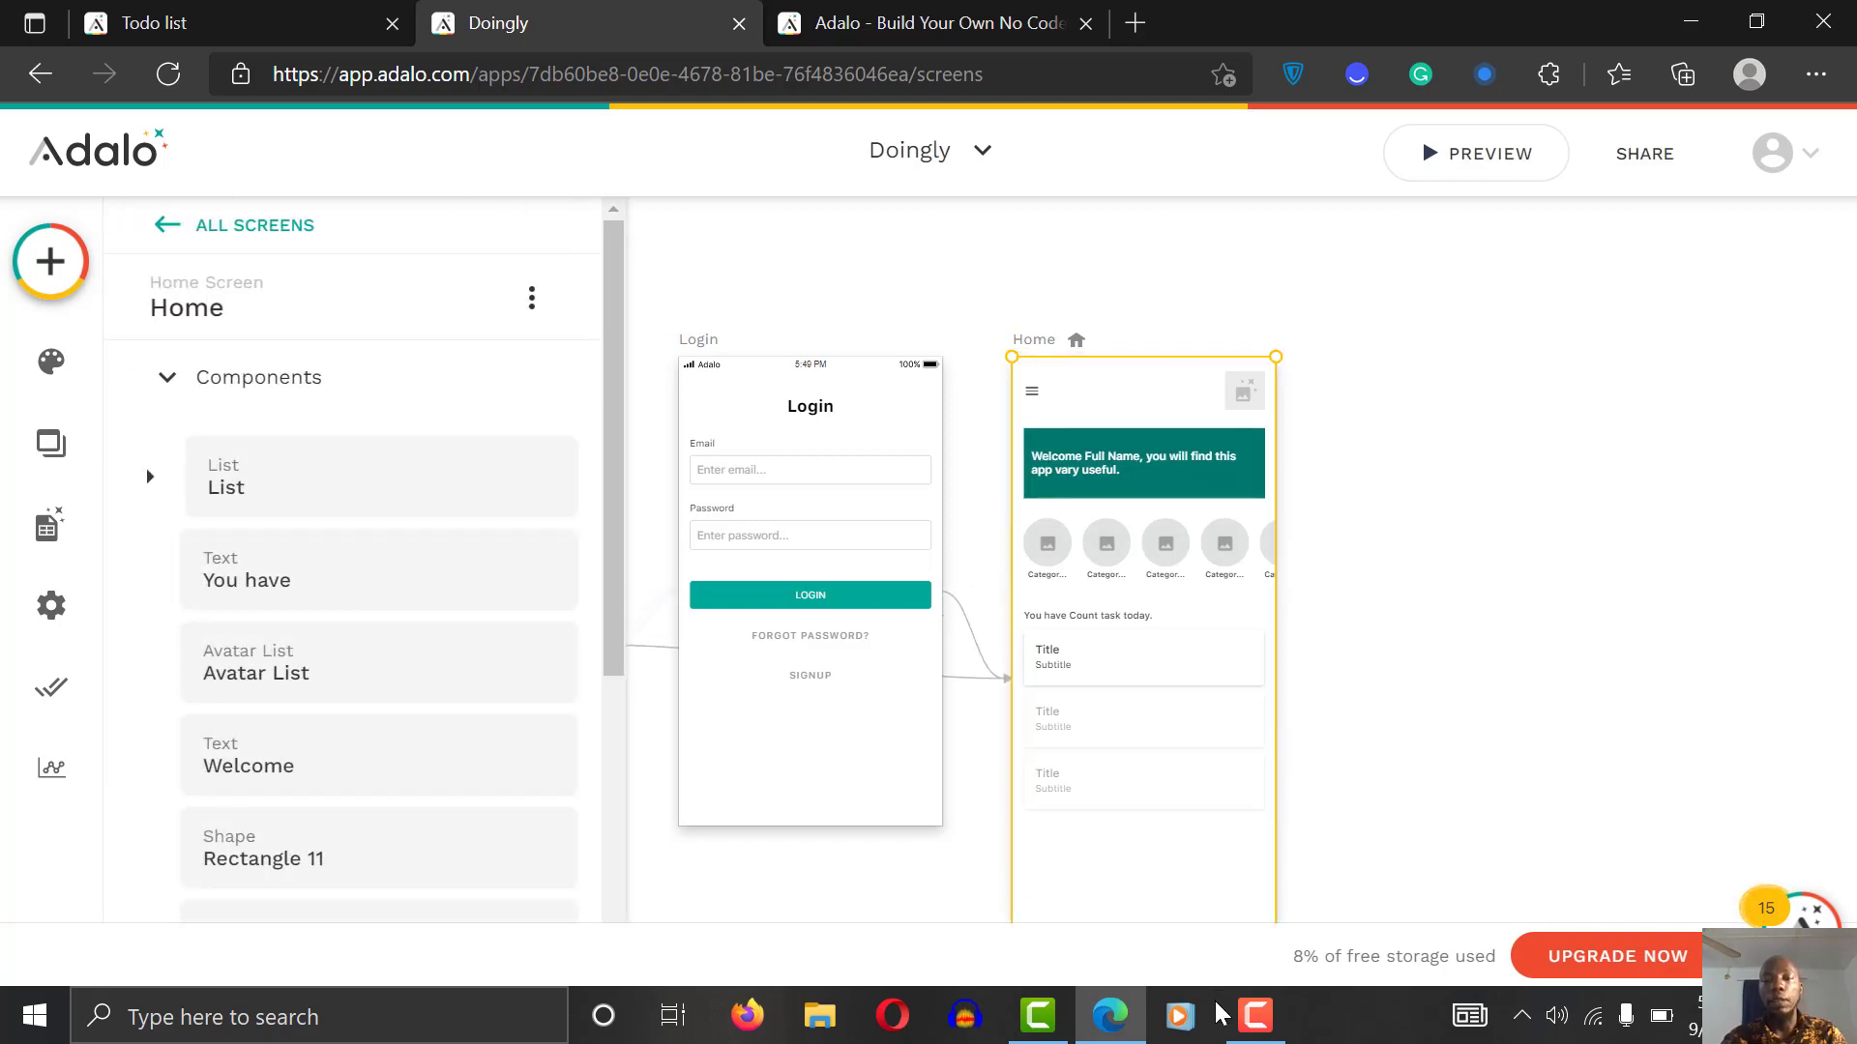
{"action": "left_click", "coordinate": [1389, 485]}
{"action": "scroll", "coordinate": [1389, 484], "scroll_direction": "down", "scroll_amount": 3}
{"action": "scroll", "coordinate": [1393, 484], "scroll_direction": "up", "scroll_amount": 2}
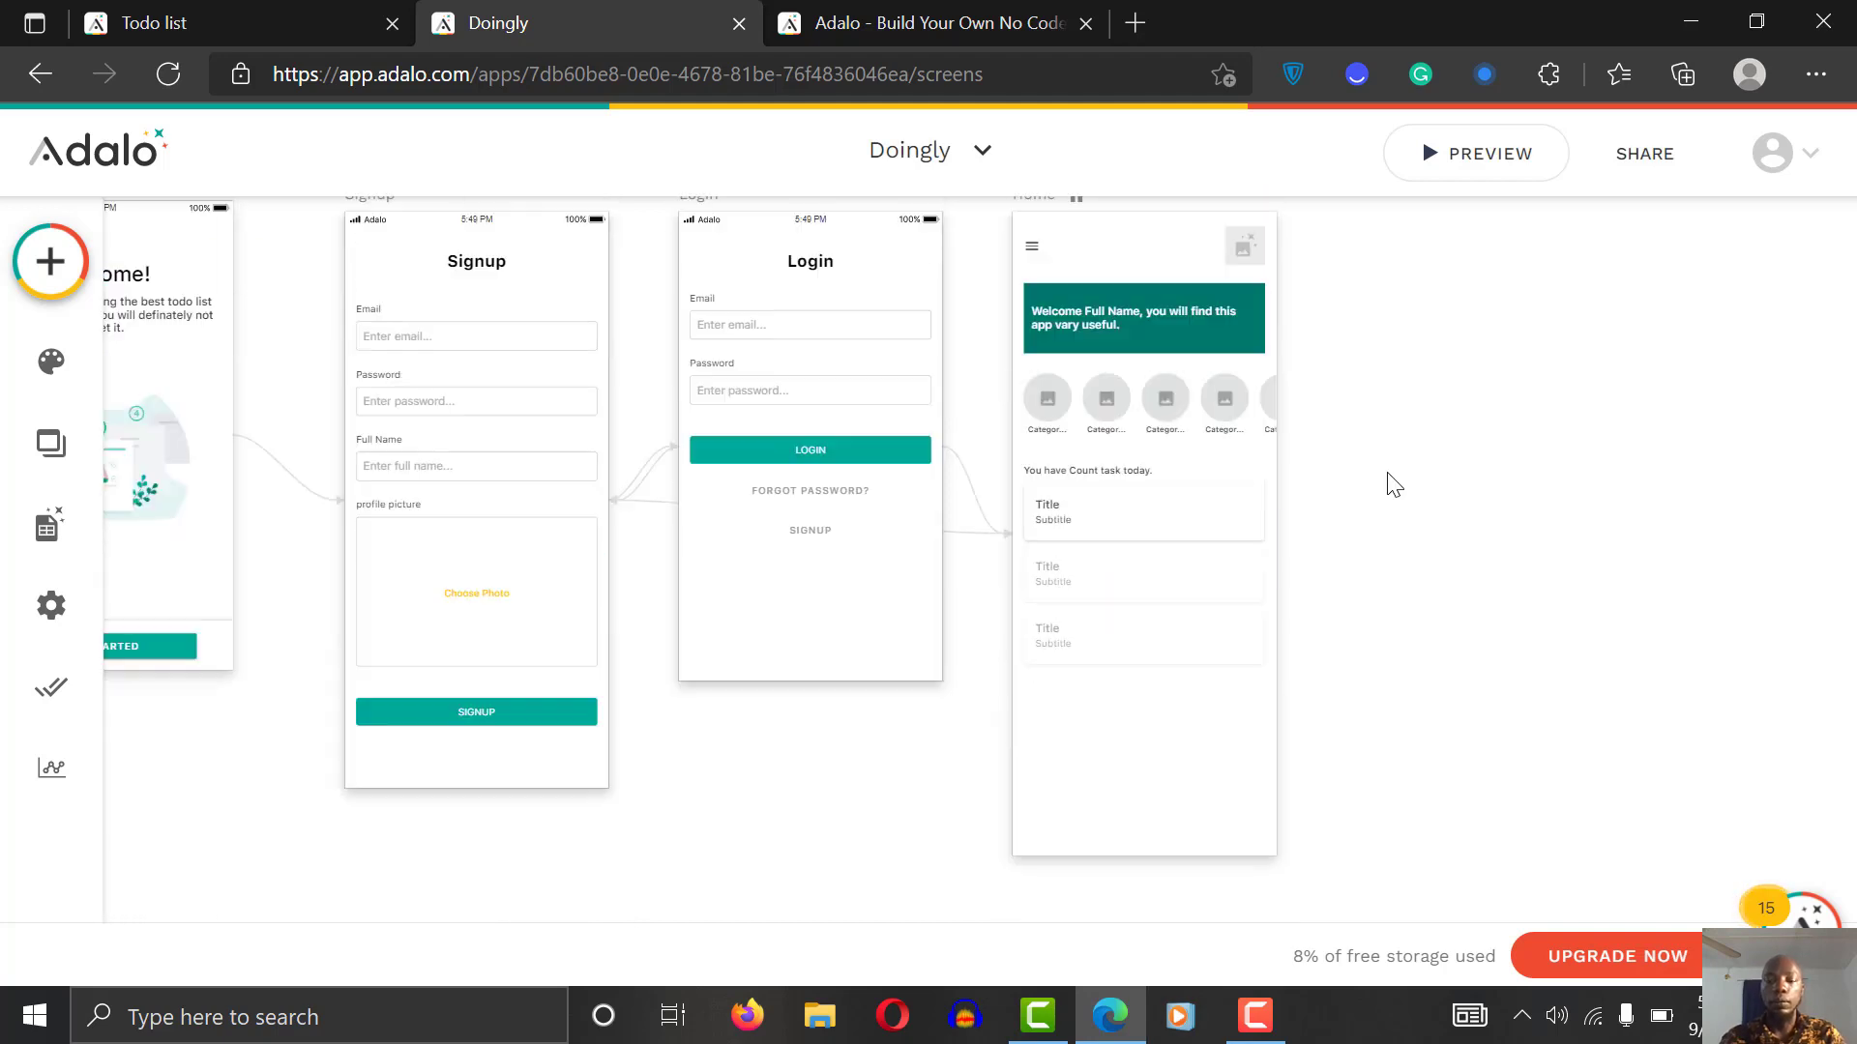
{"action": "scroll", "coordinate": [1392, 484], "scroll_direction": "up", "scroll_amount": 2}
{"action": "scroll", "coordinate": [1392, 484], "scroll_direction": "down", "scroll_amount": 3}
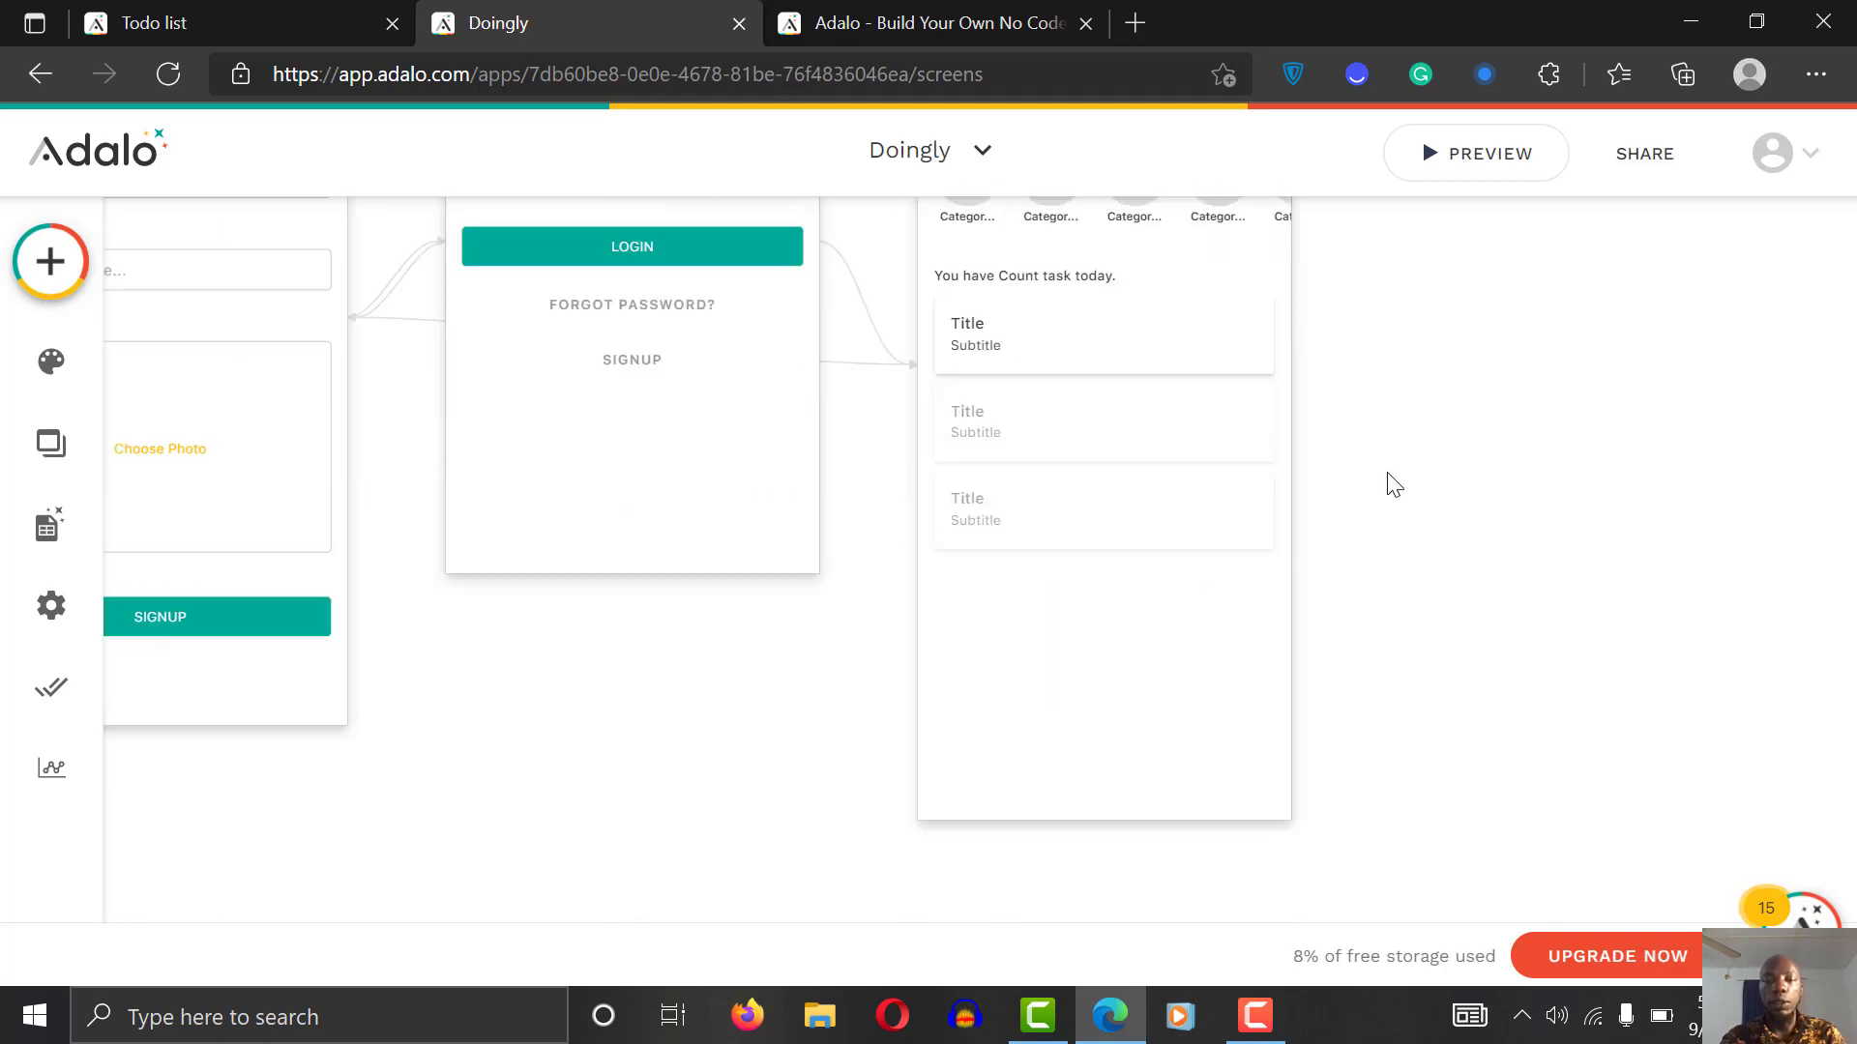
{"action": "scroll", "coordinate": [1393, 485], "scroll_direction": "up", "scroll_amount": 3}
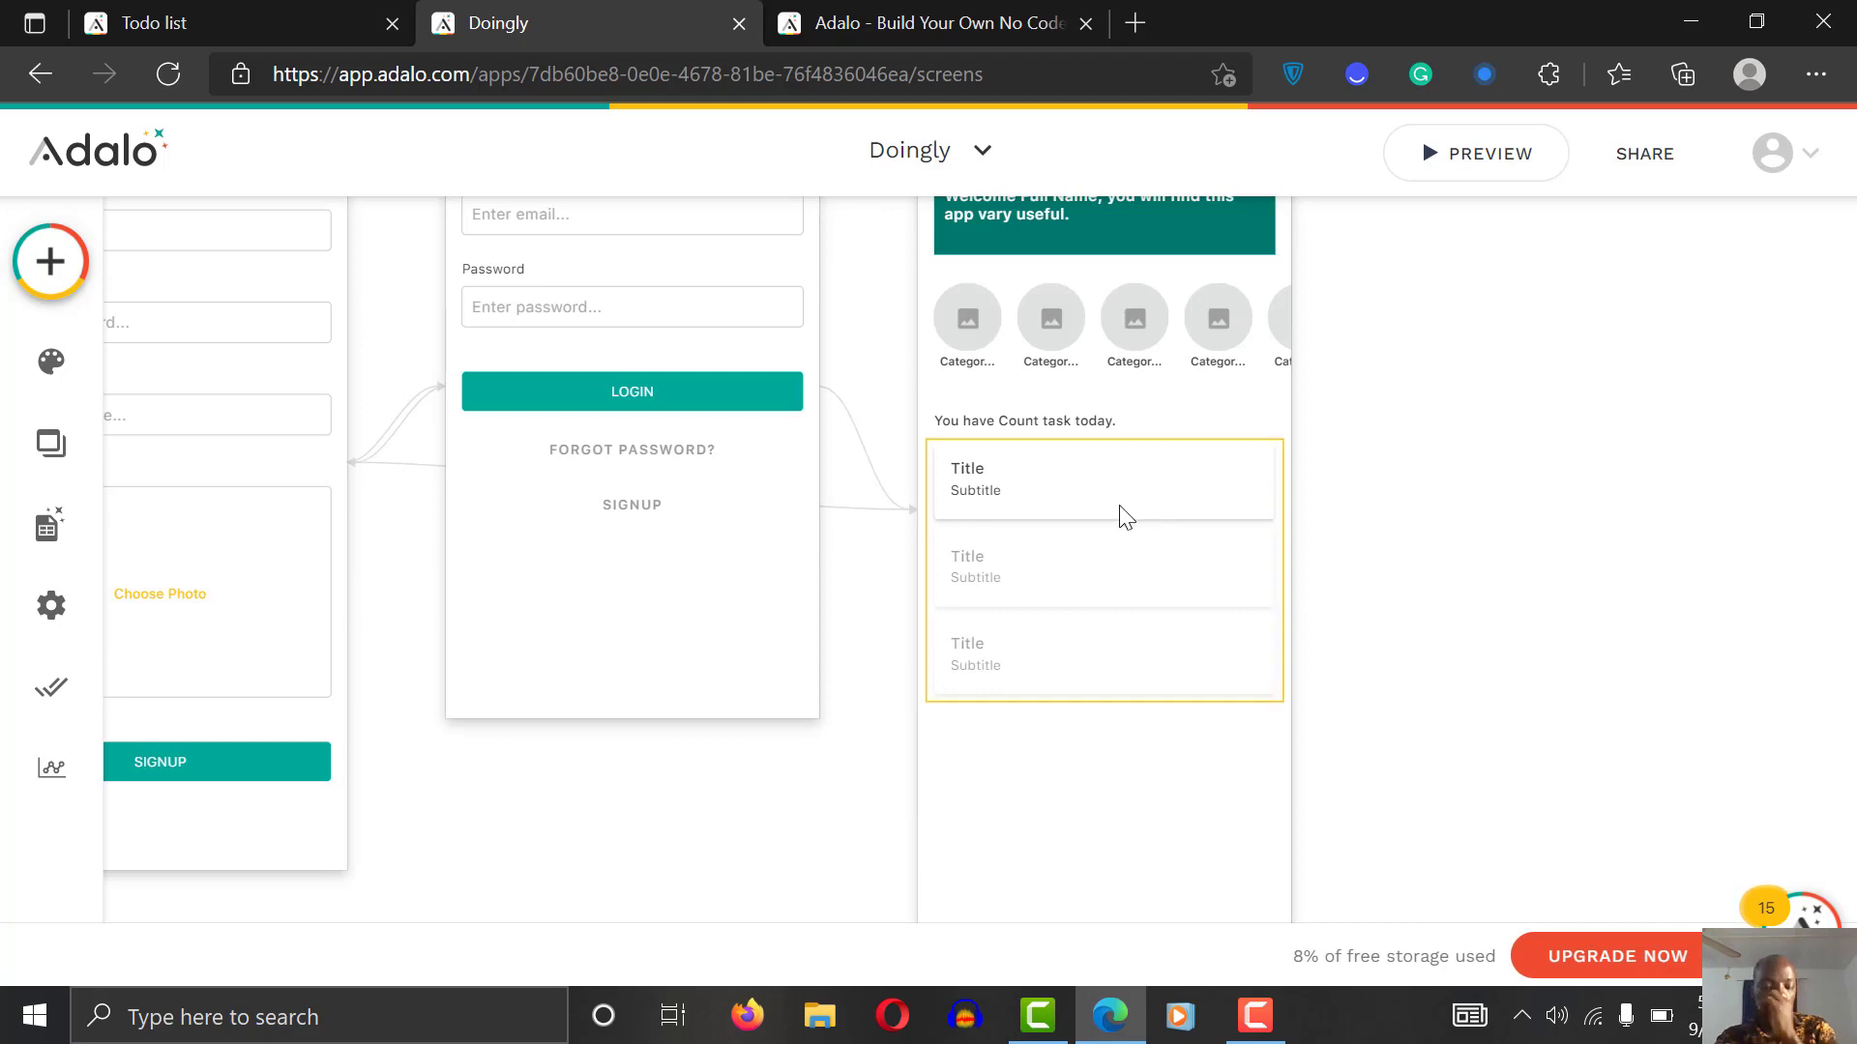
Step: Move the Title right, narrow its box, and delete the Subtitle from the cards
{"action": "left_click", "coordinate": [960, 499]}
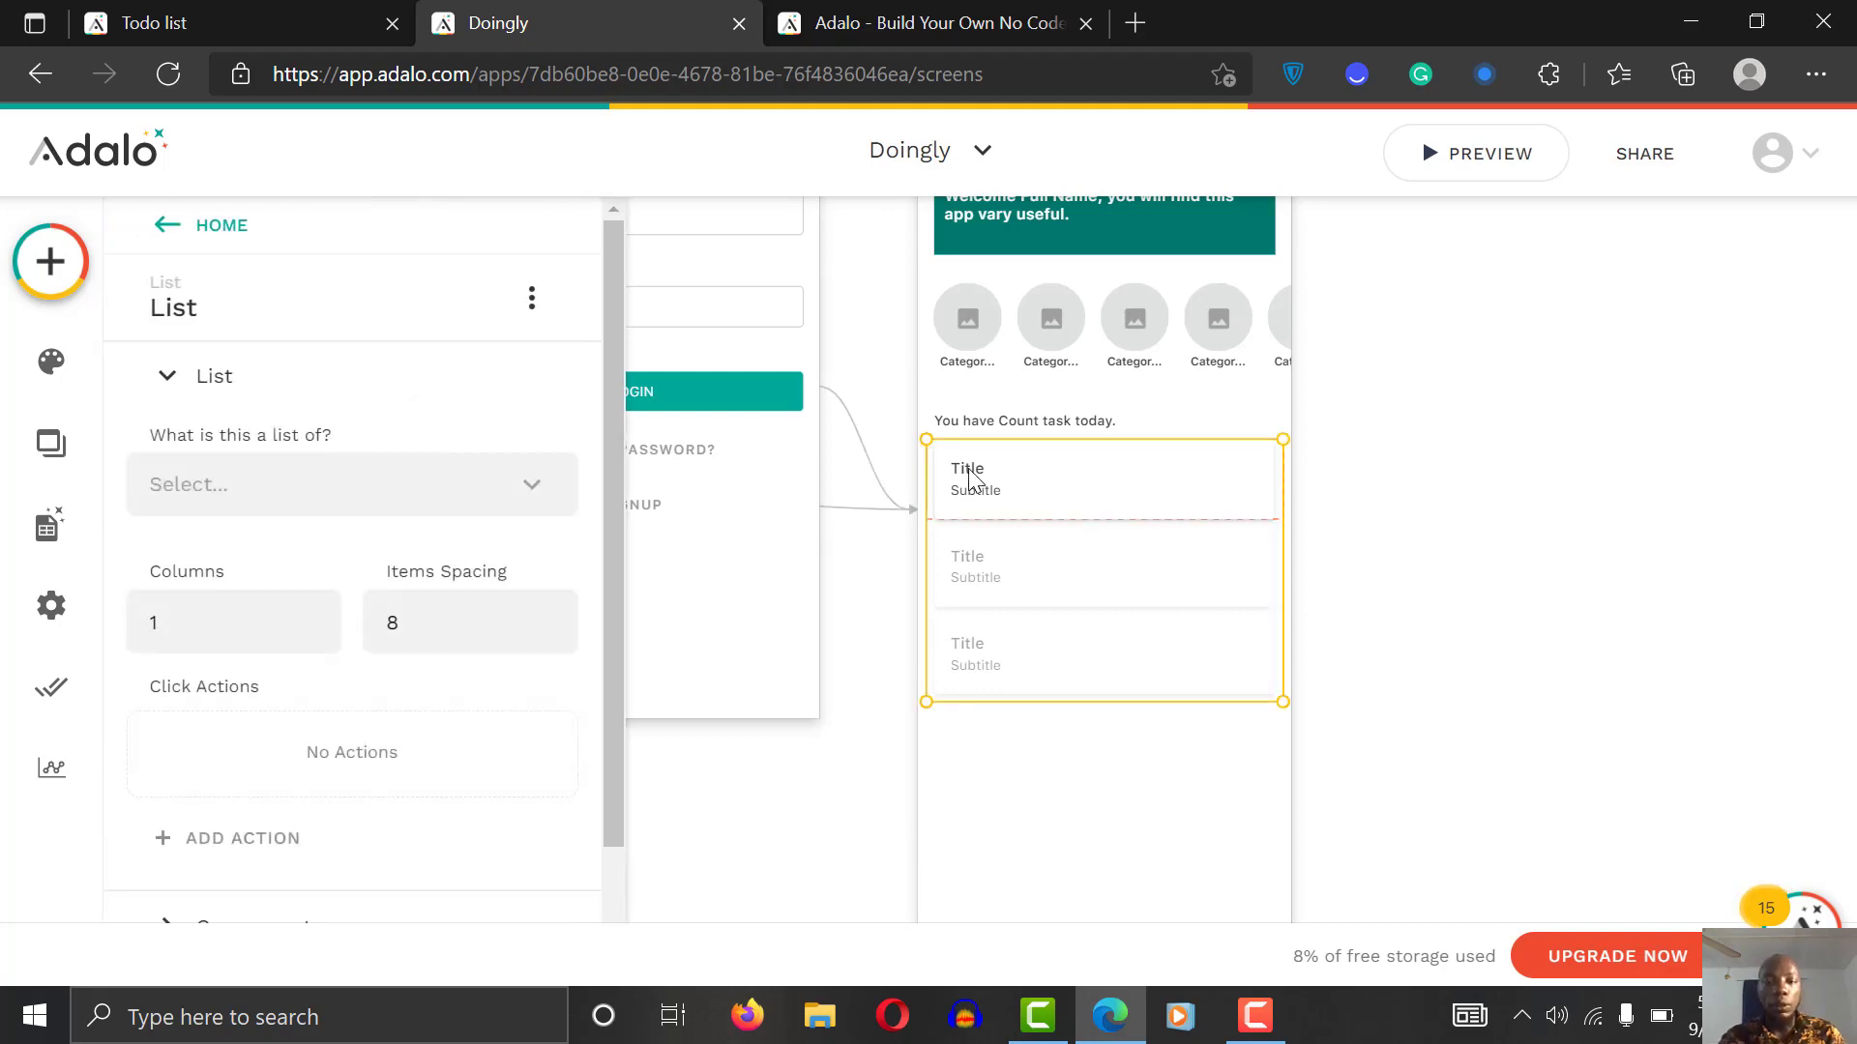
{"action": "left_click_drag", "start_coordinate": [970, 475], "coordinate": [993, 469]}
{"action": "left_click_drag", "start_coordinate": [1266, 468], "coordinate": [1176, 465]}
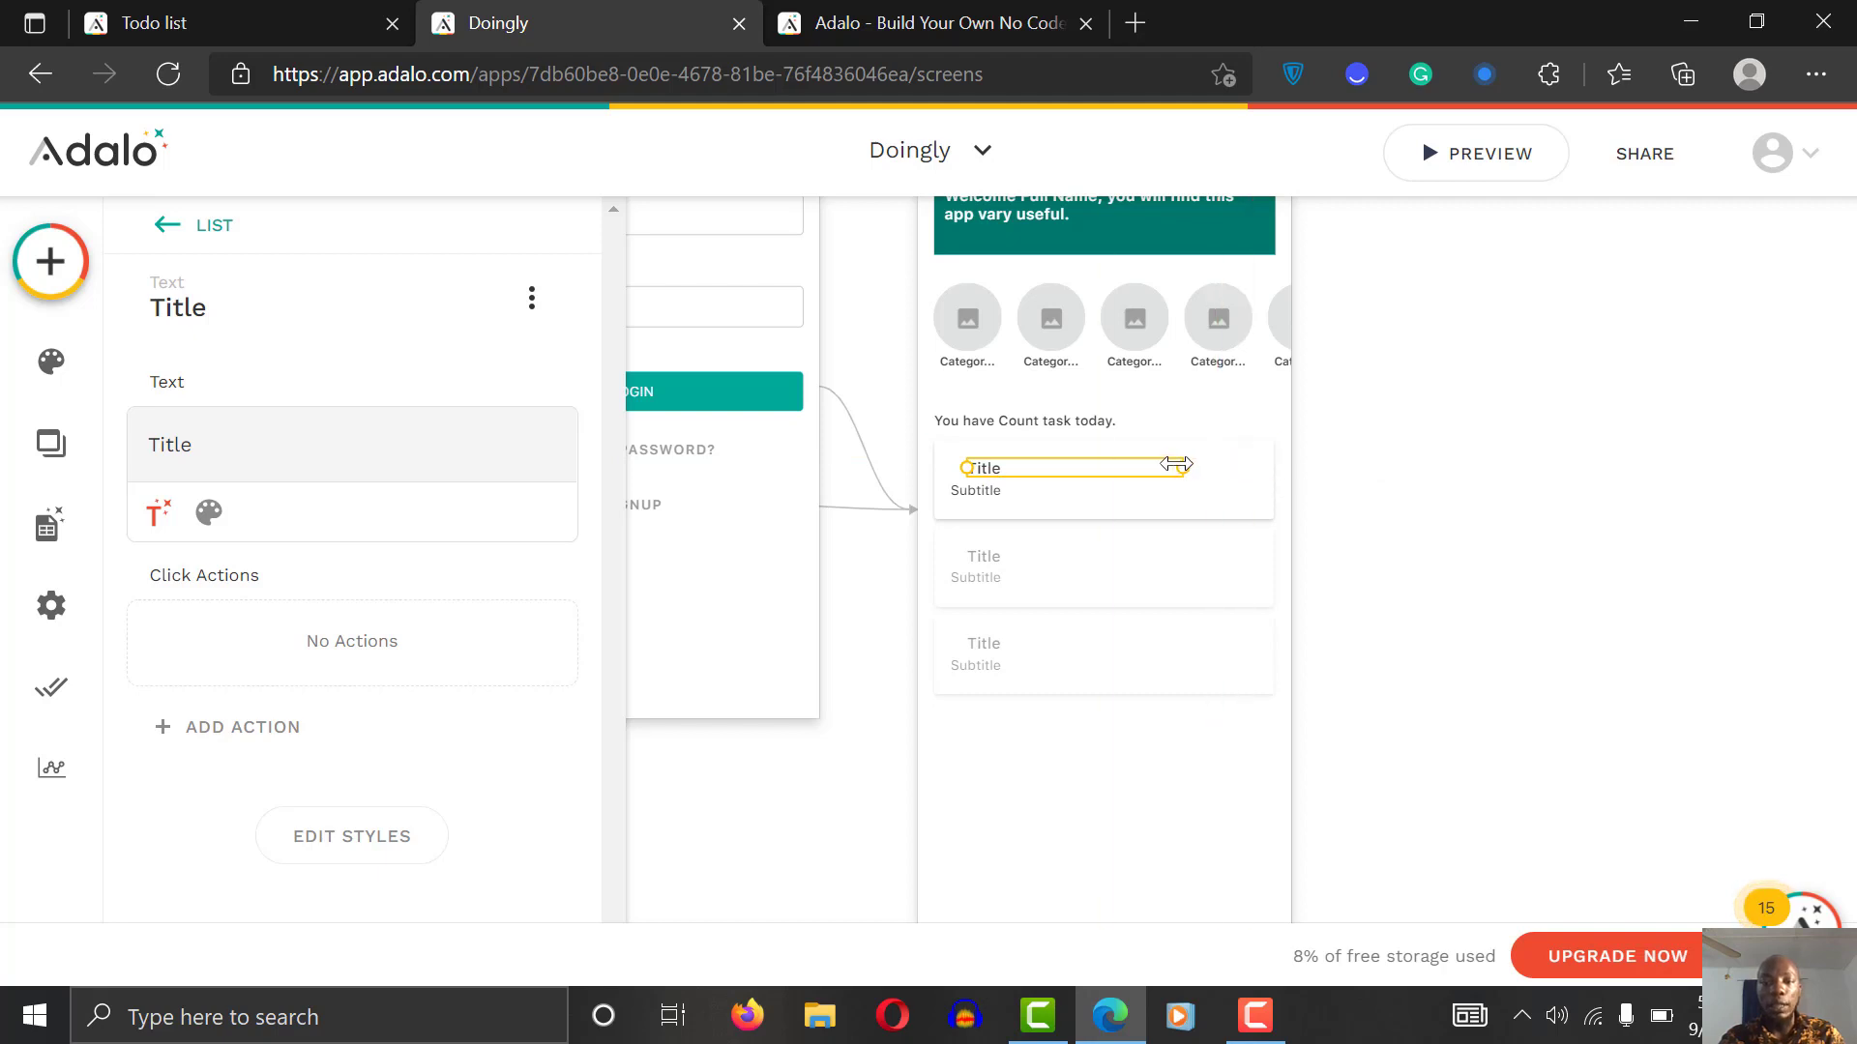
{"action": "left_click", "coordinate": [977, 496]}
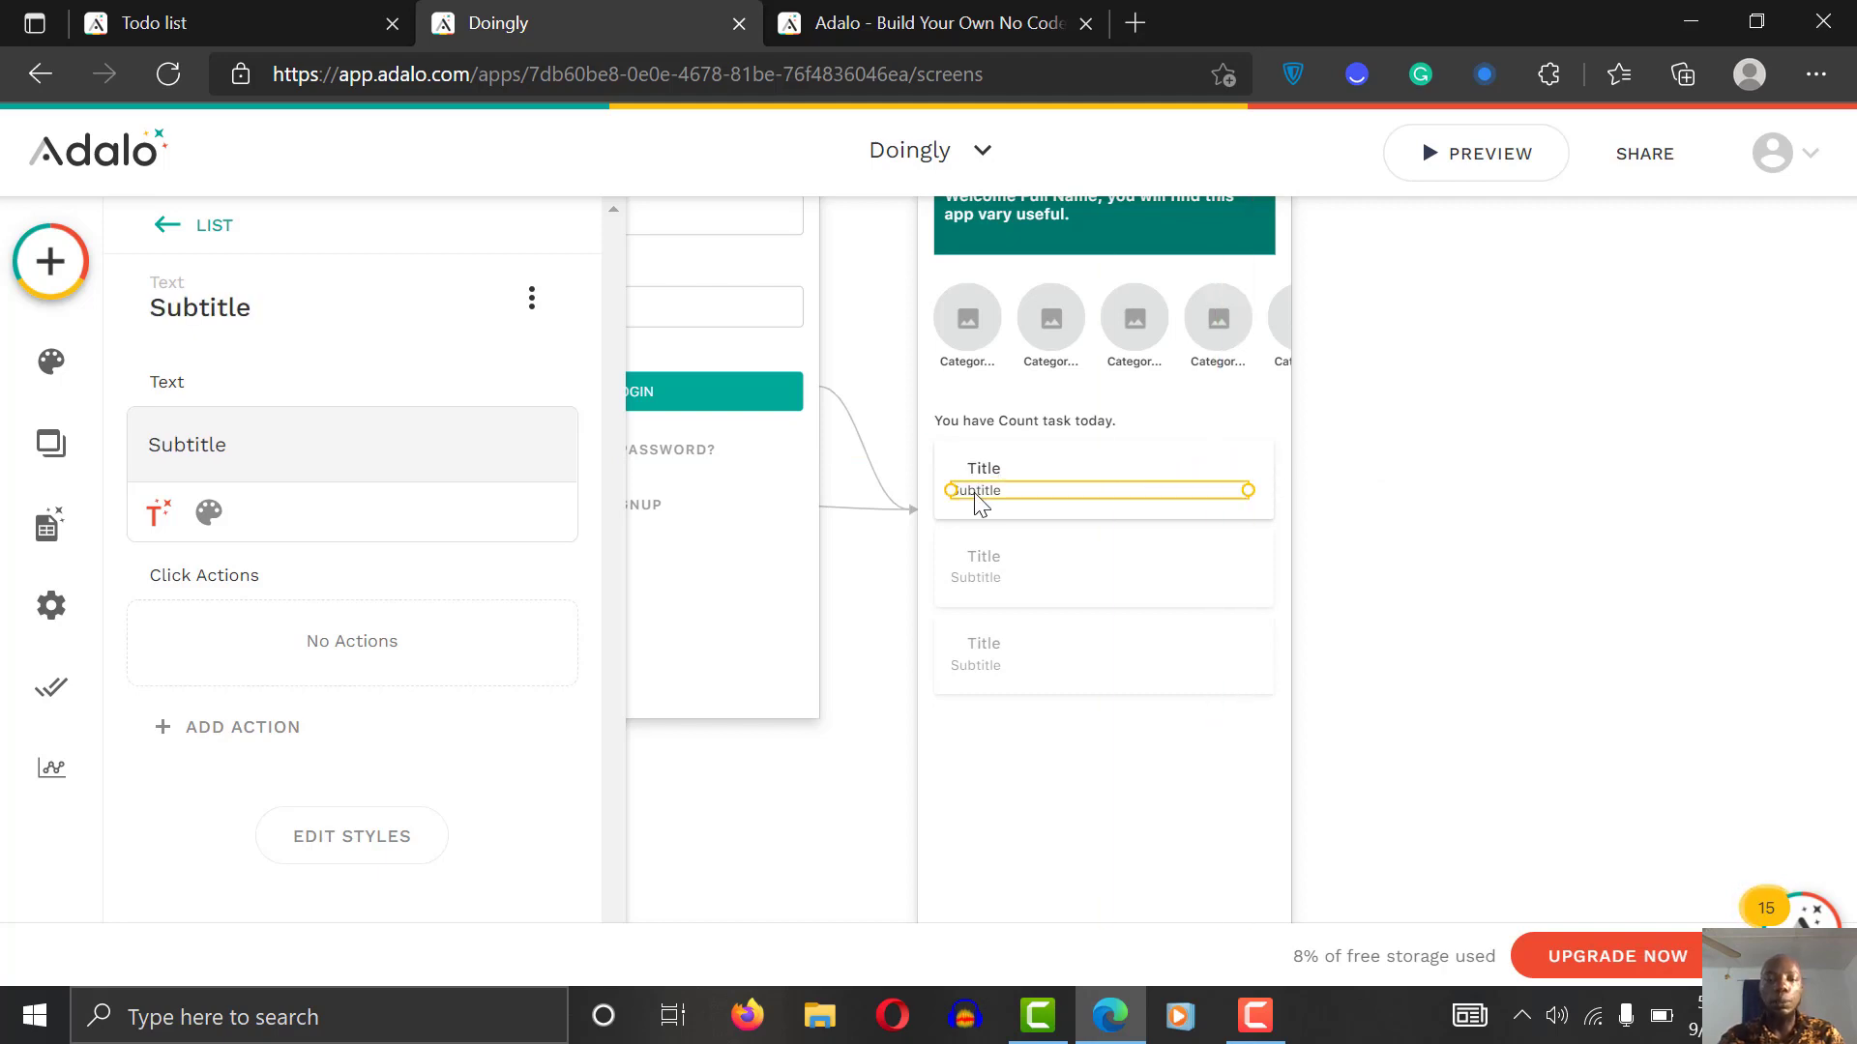
{"action": "key", "text": "Delete"}
Step: Shorten the card rectangle so five rows fit, nudging the list down and Title right
{"action": "left_click", "coordinate": [1032, 526]}
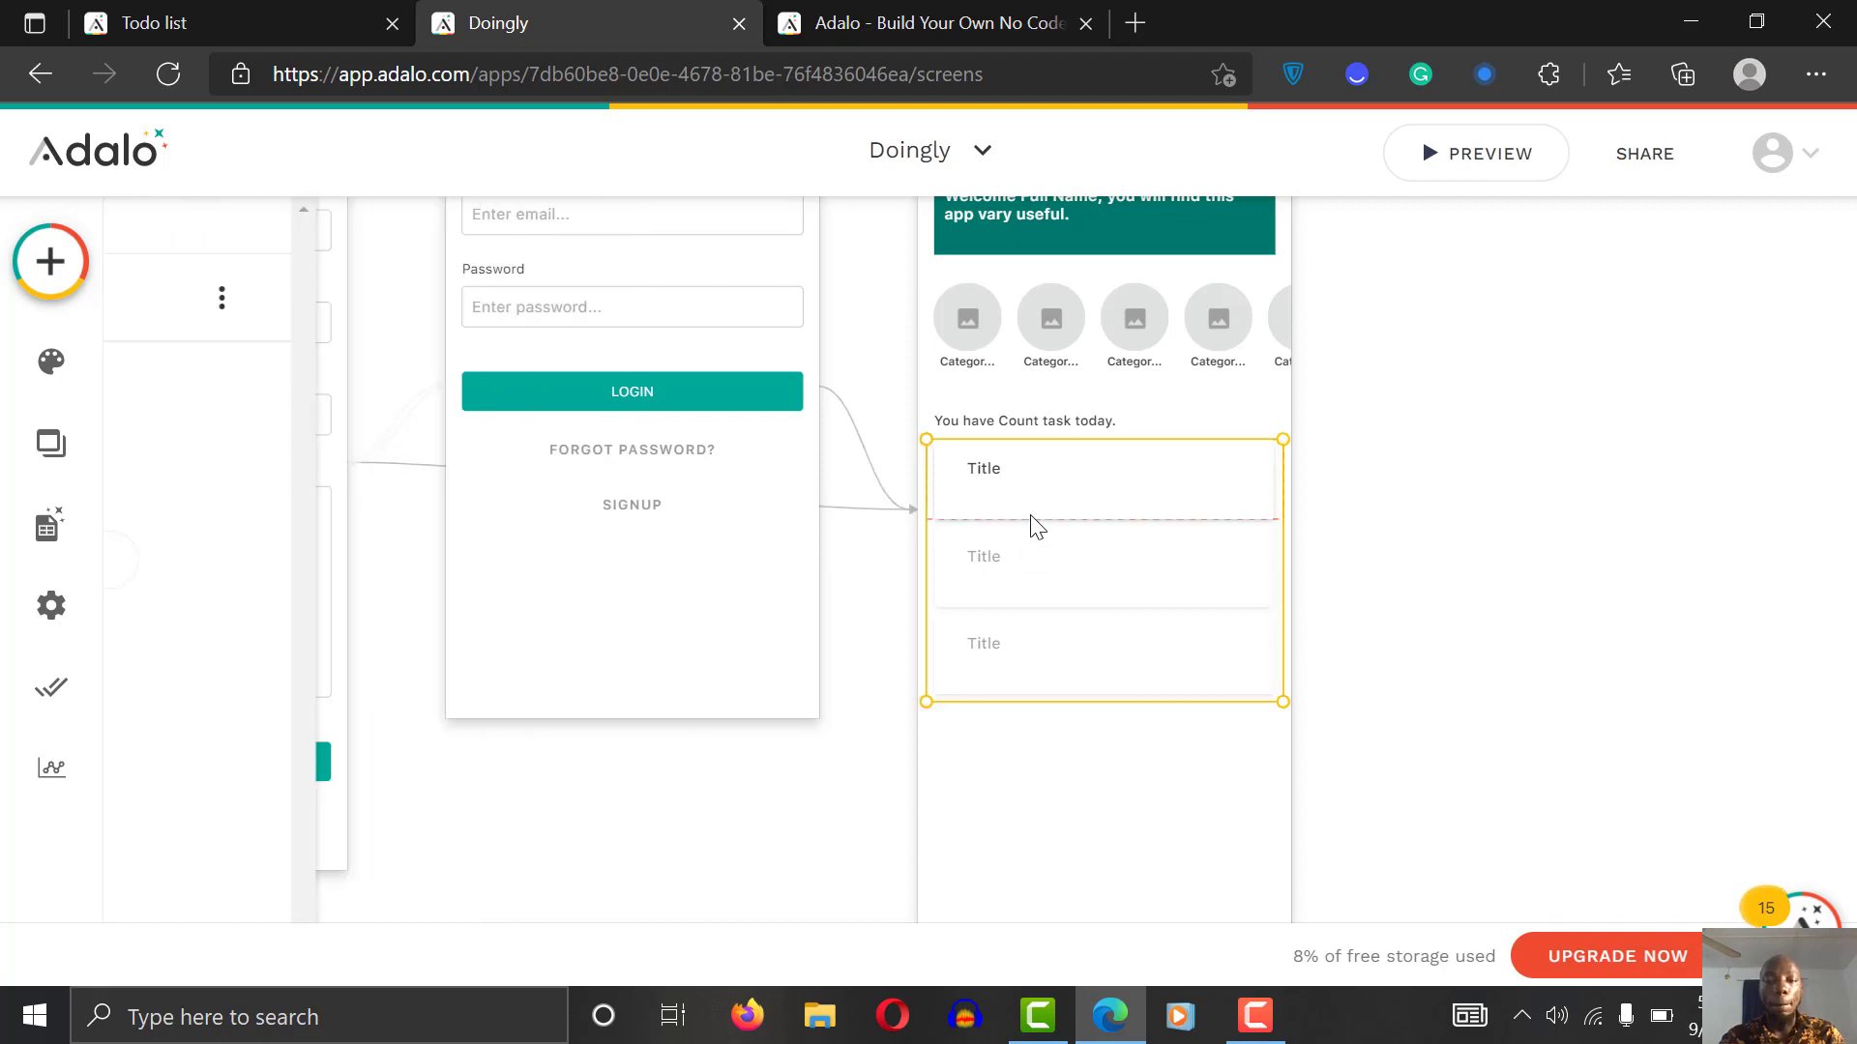
{"action": "left_click", "coordinate": [1054, 495]}
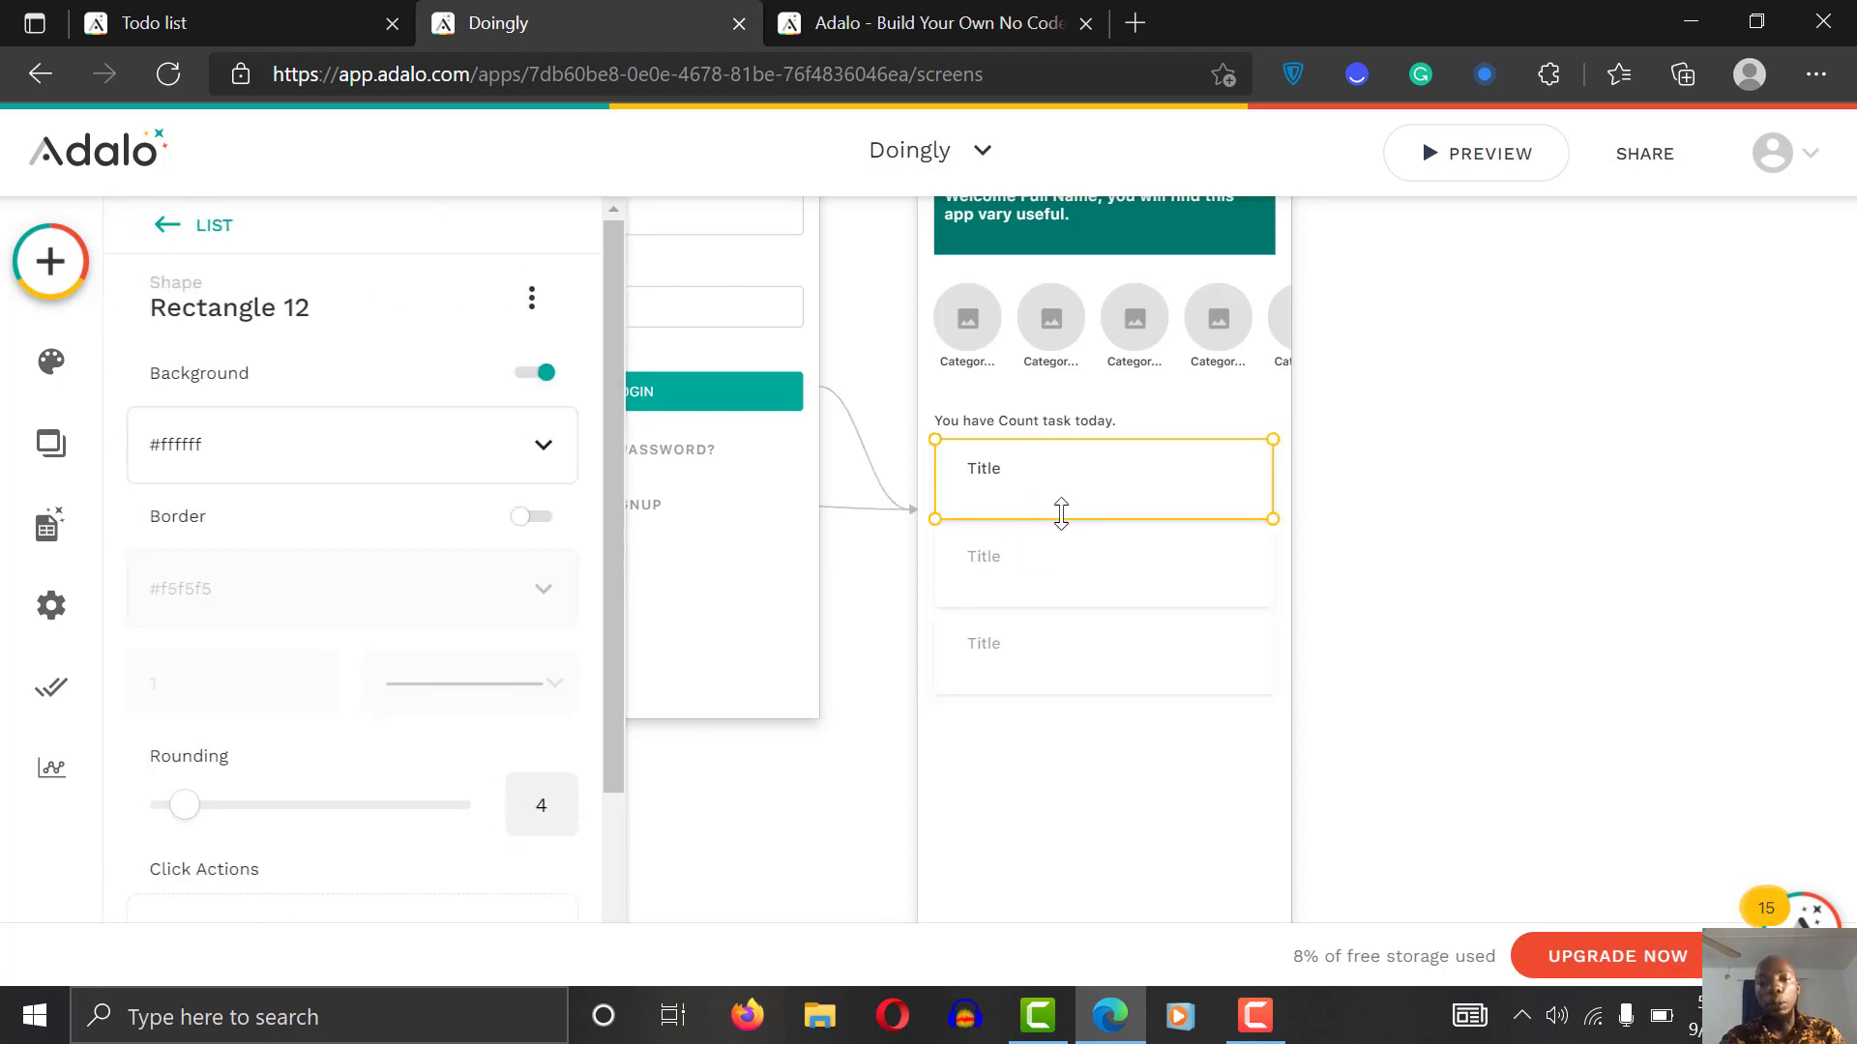
{"action": "left_click_drag", "start_coordinate": [1061, 513], "coordinate": [1060, 503]}
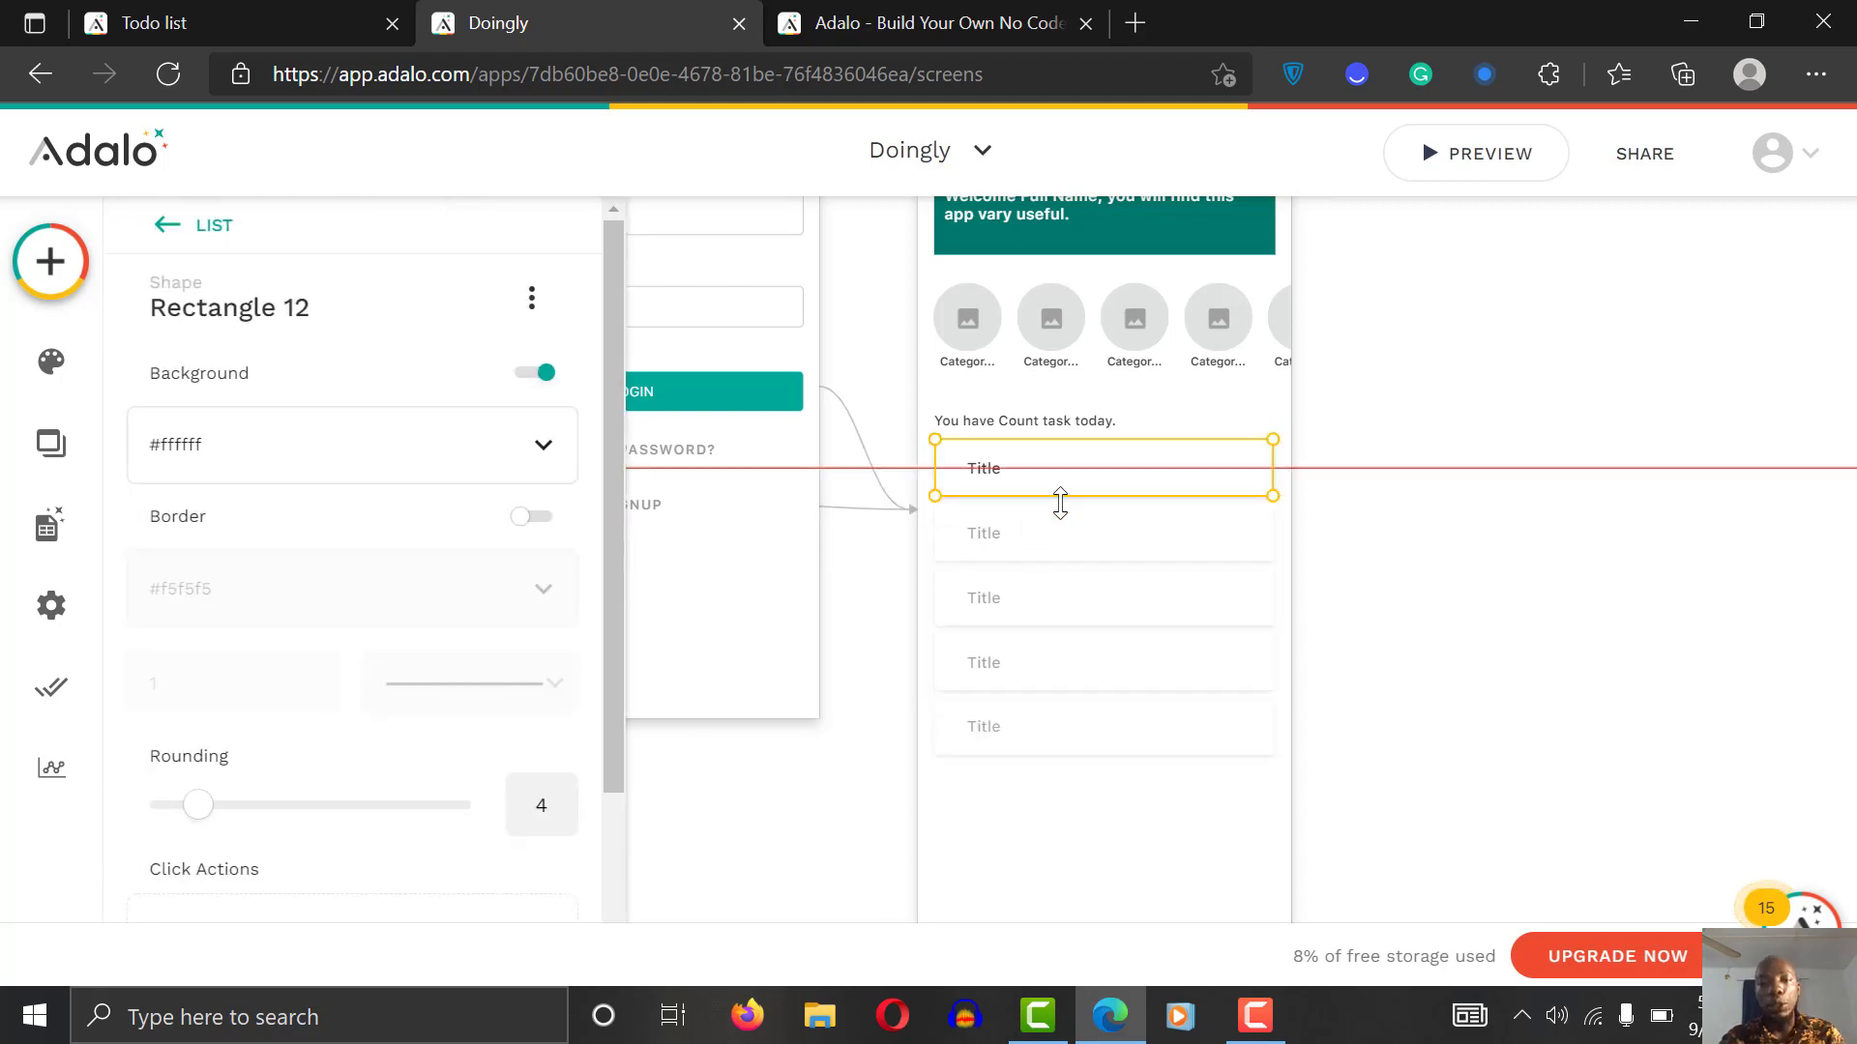
{"action": "left_click", "coordinate": [1558, 539]}
{"action": "left_click_drag", "start_coordinate": [1053, 474], "coordinate": [1051, 490]}
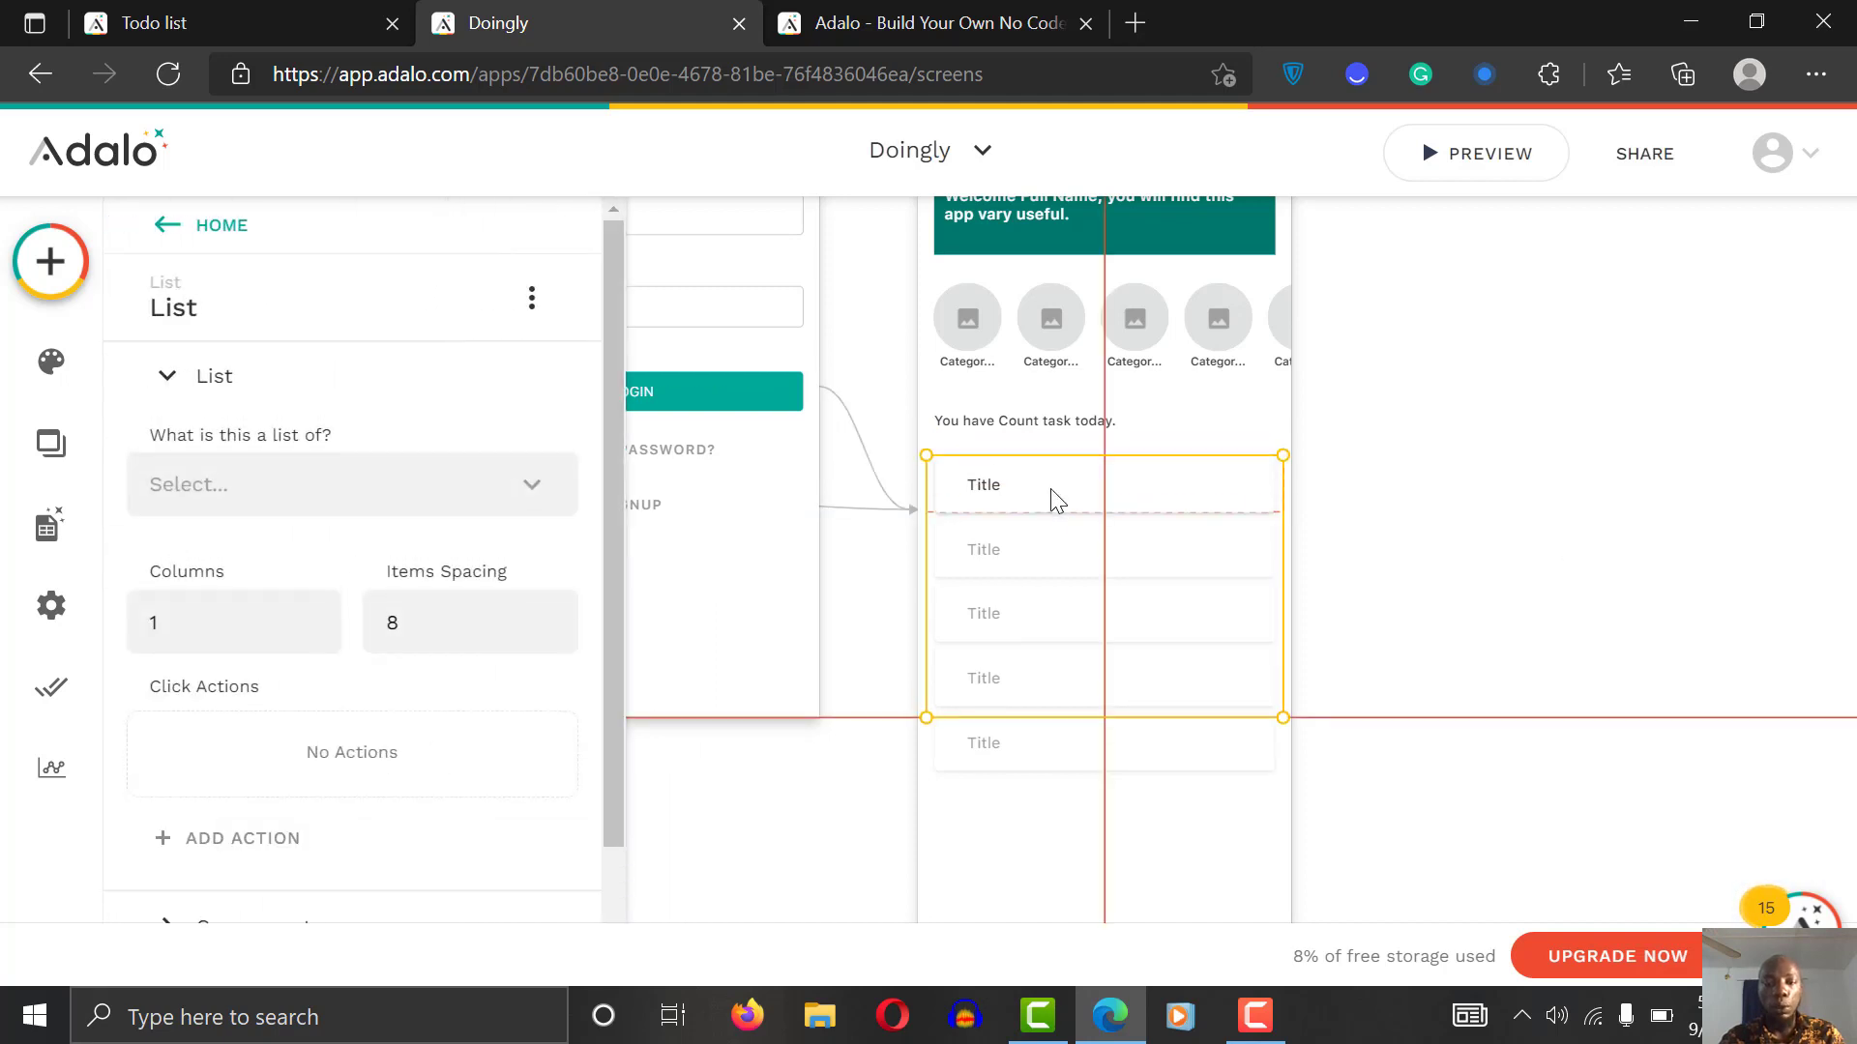
{"action": "left_click", "coordinate": [1432, 520]}
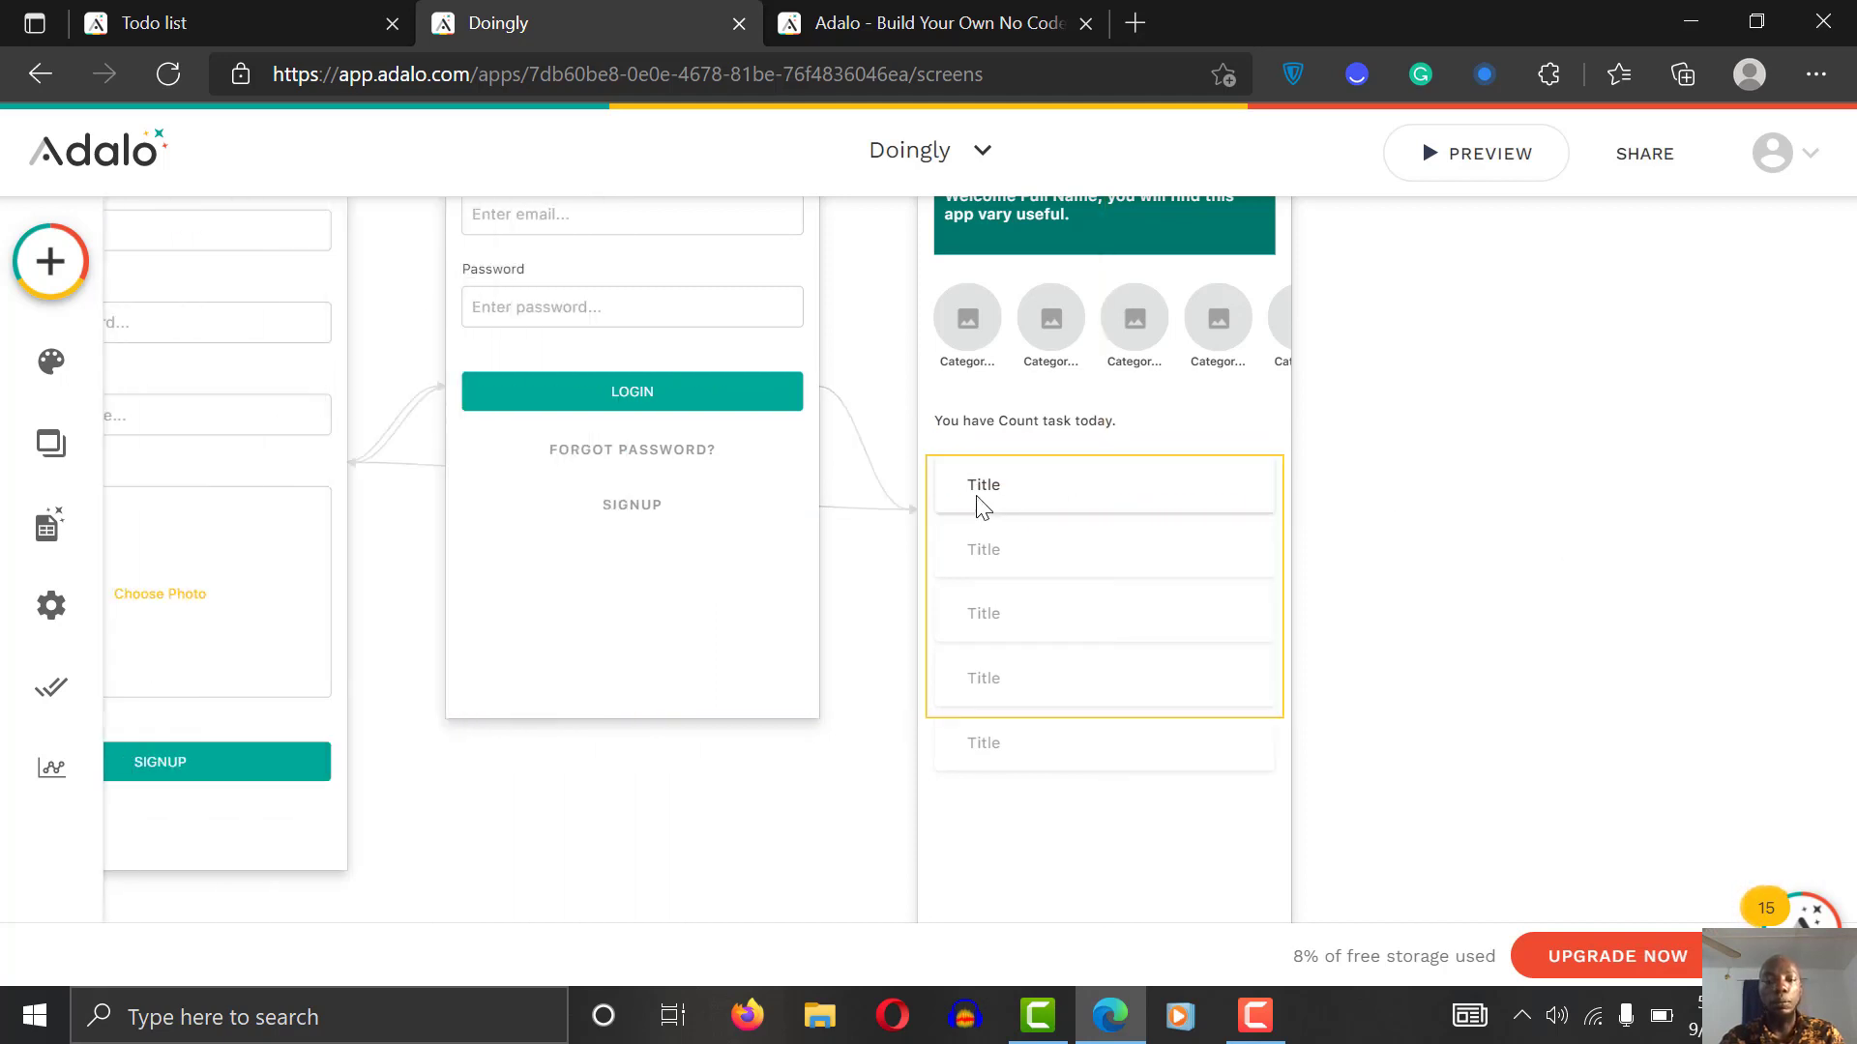
{"action": "left_click", "coordinate": [994, 493]}
{"action": "left_click", "coordinate": [994, 494]}
{"action": "left_click_drag", "start_coordinate": [994, 493], "coordinate": [1008, 485]}
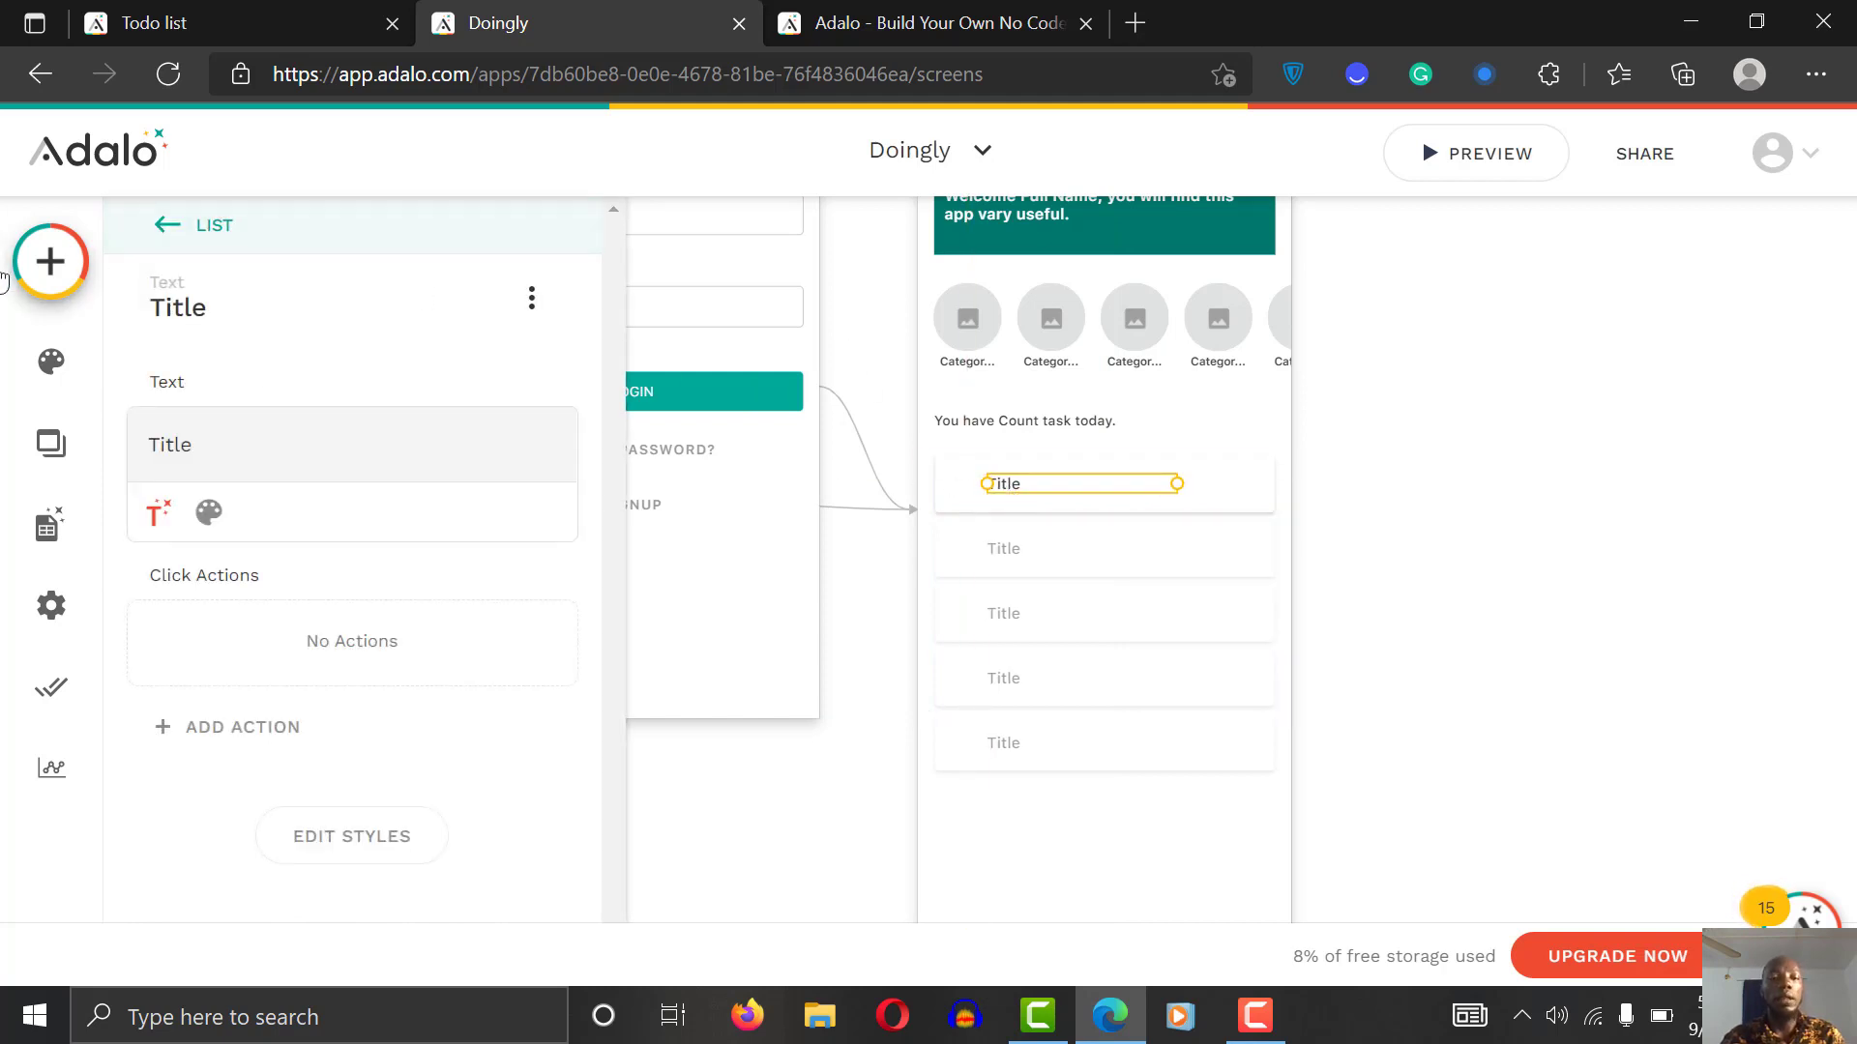
Step: Add an Icon component beside the first task title in the list
{"action": "left_click", "coordinate": [51, 262]}
{"action": "left_click", "coordinate": [245, 335]}
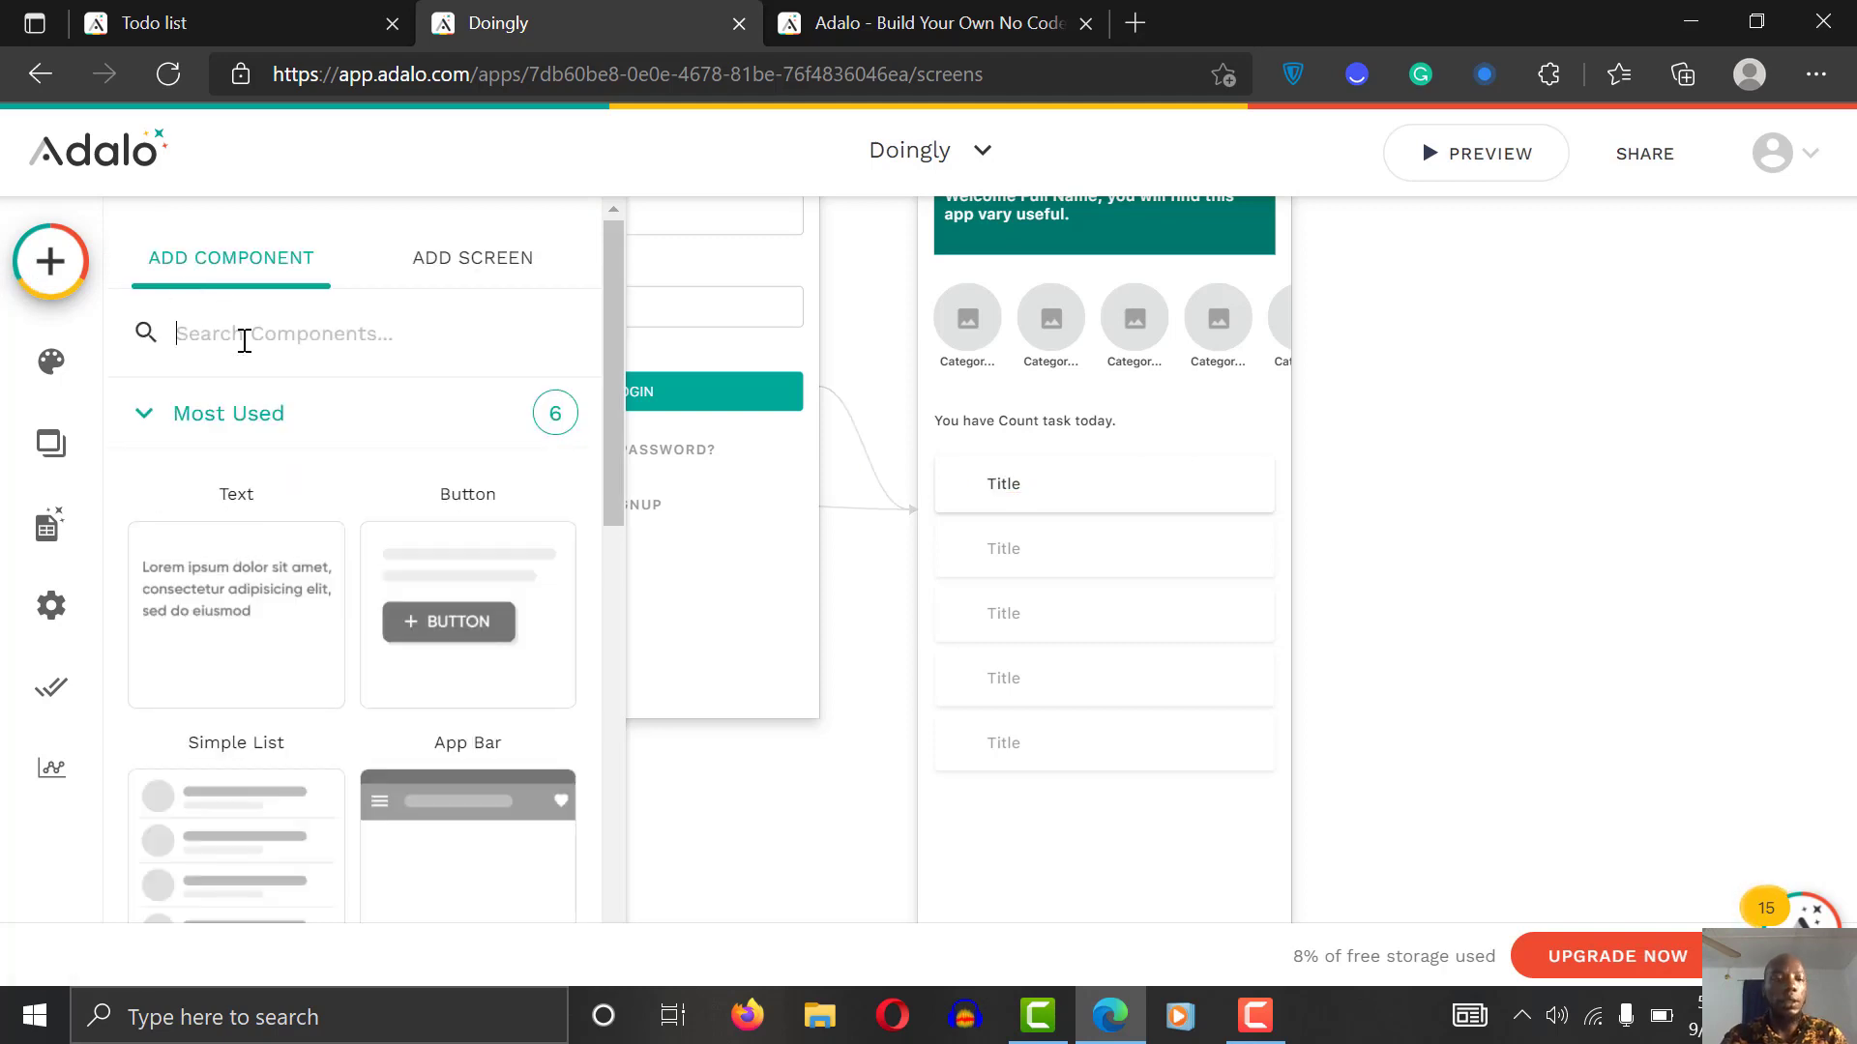
{"action": "type", "text": "icon"}
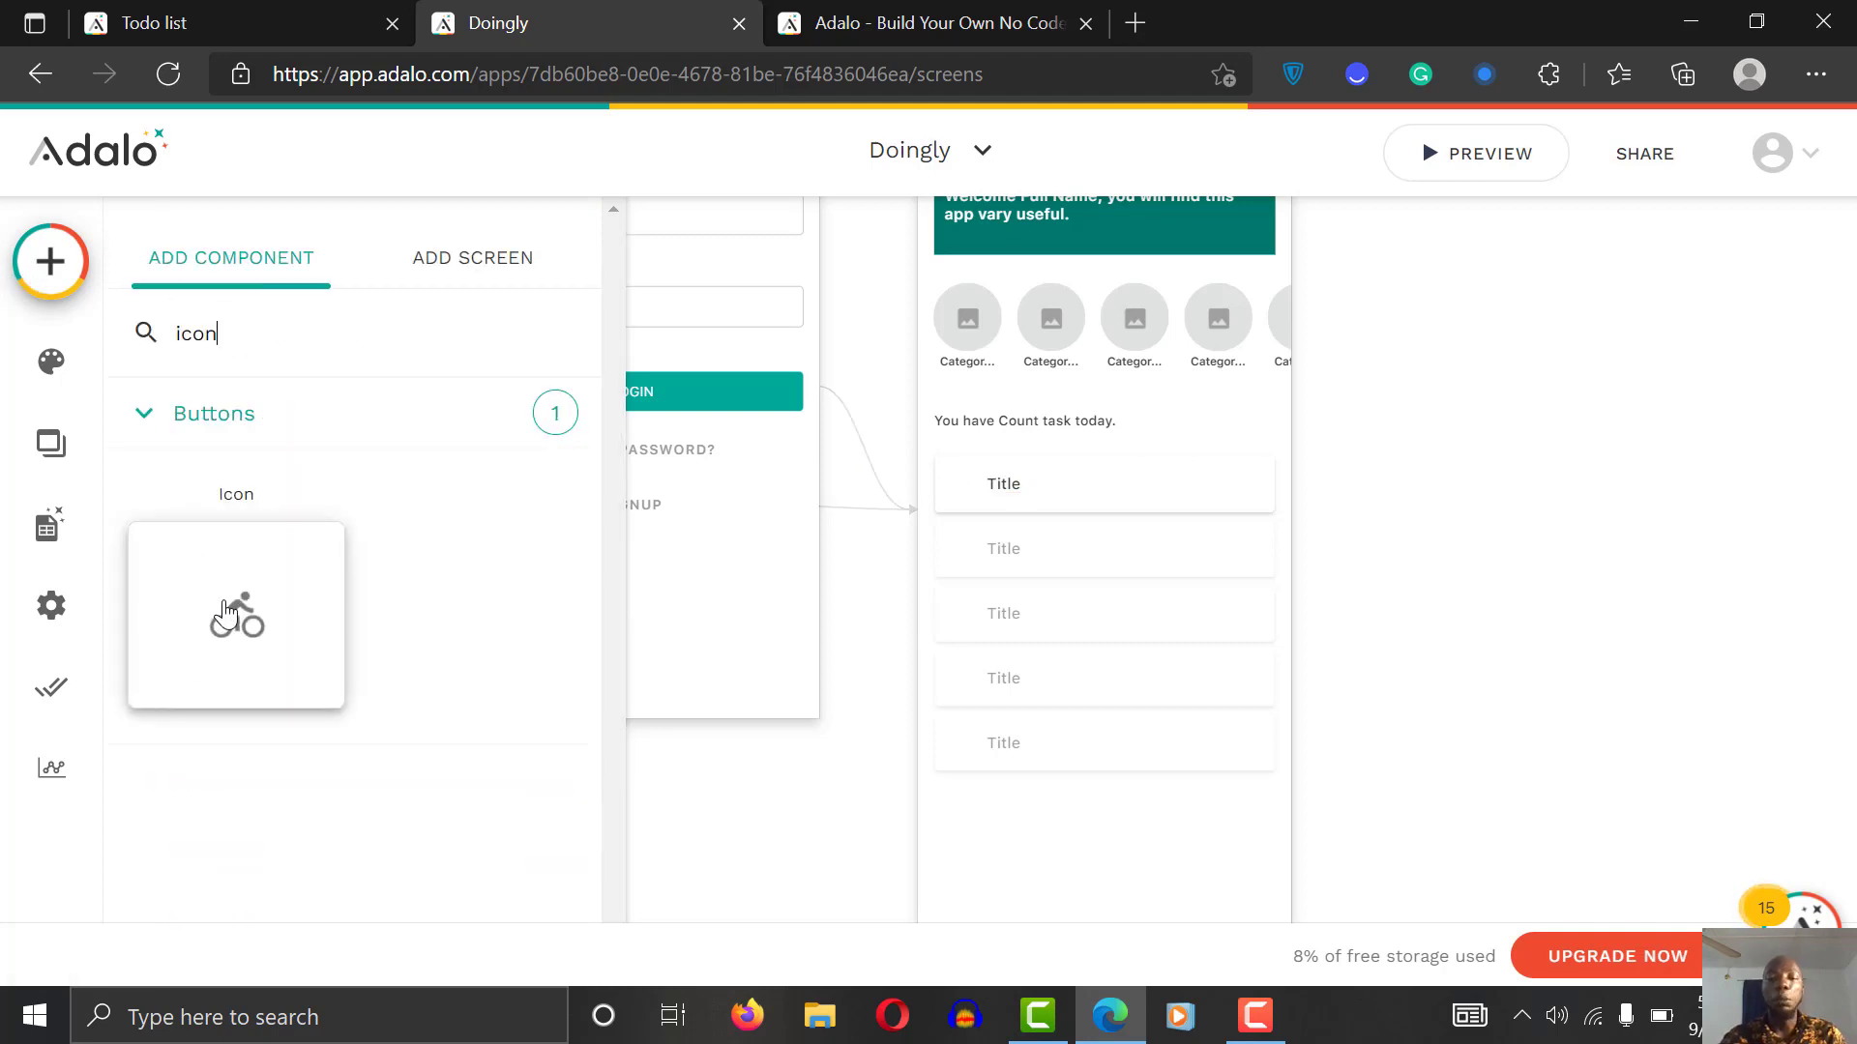
{"action": "left_click_drag", "start_coordinate": [225, 612], "coordinate": [970, 495]}
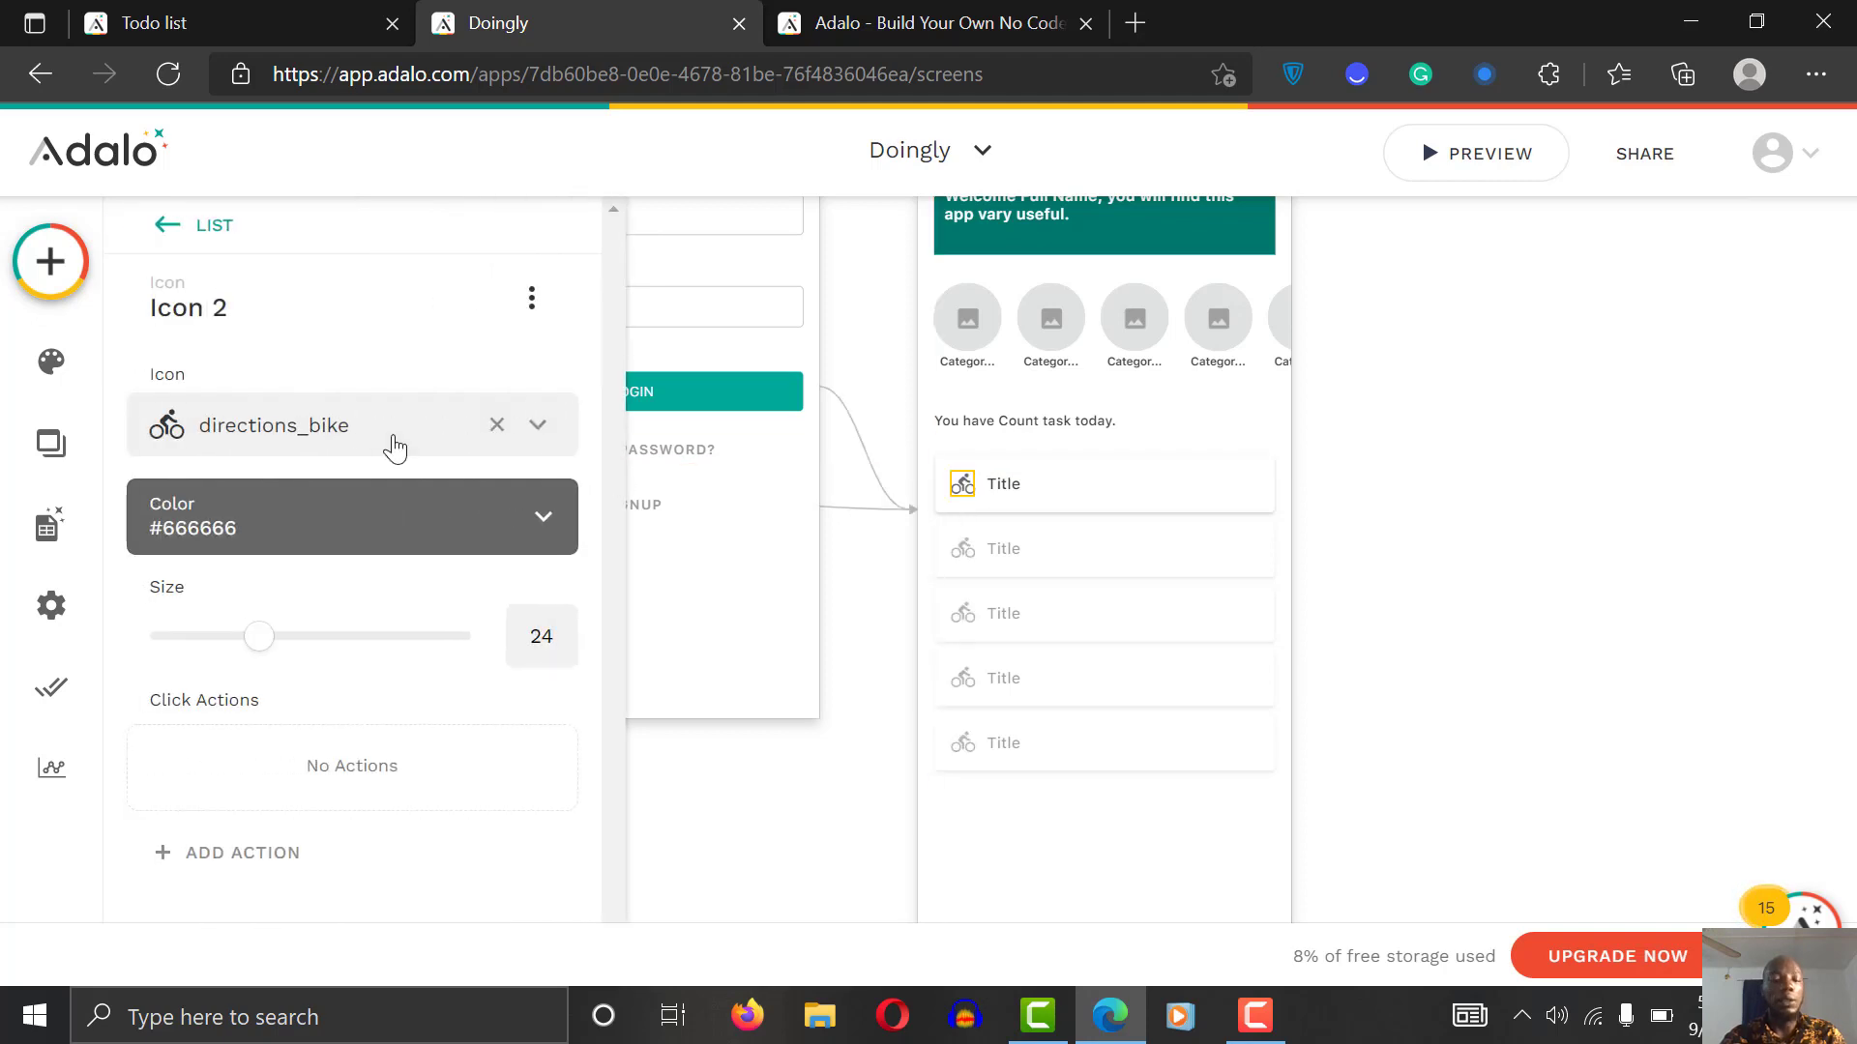
Step: Set the icon to check_box_outline_blank with colour Primary Dark
{"action": "left_click", "coordinate": [358, 446]}
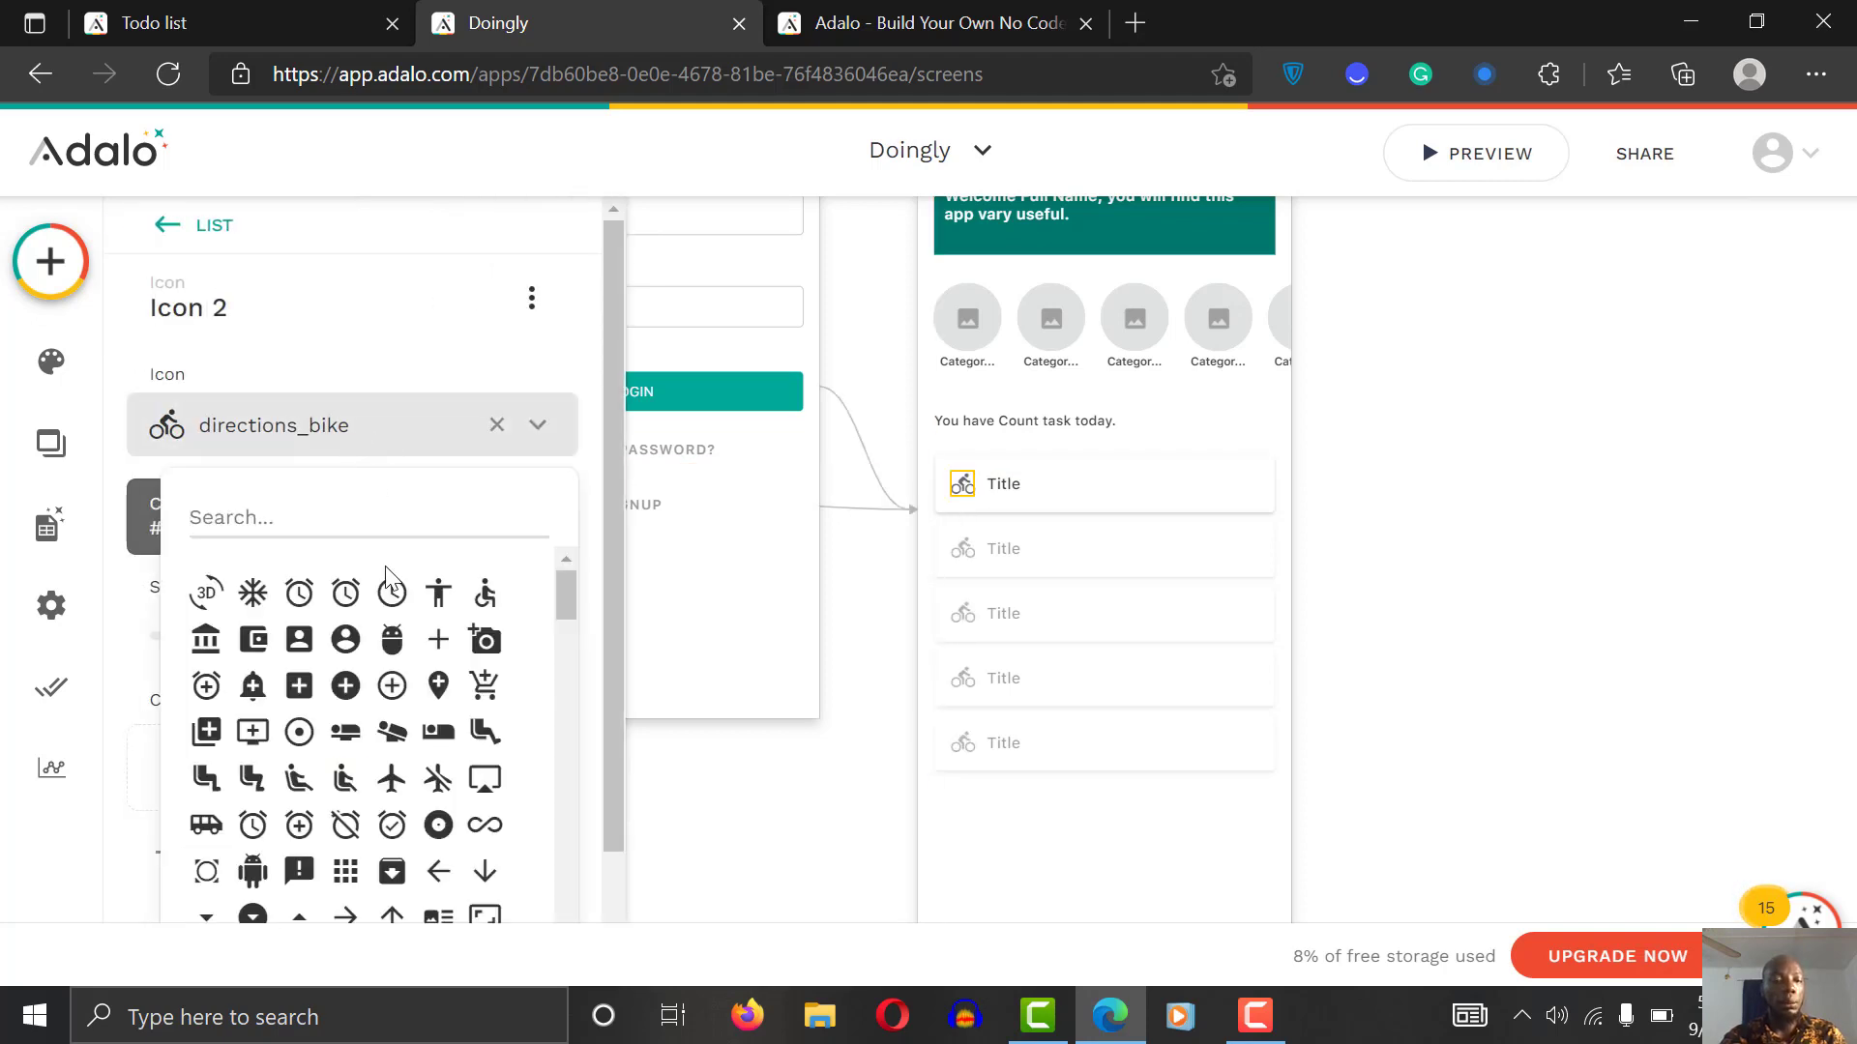
{"action": "left_click_drag", "start_coordinate": [566, 582], "coordinate": [569, 683]}
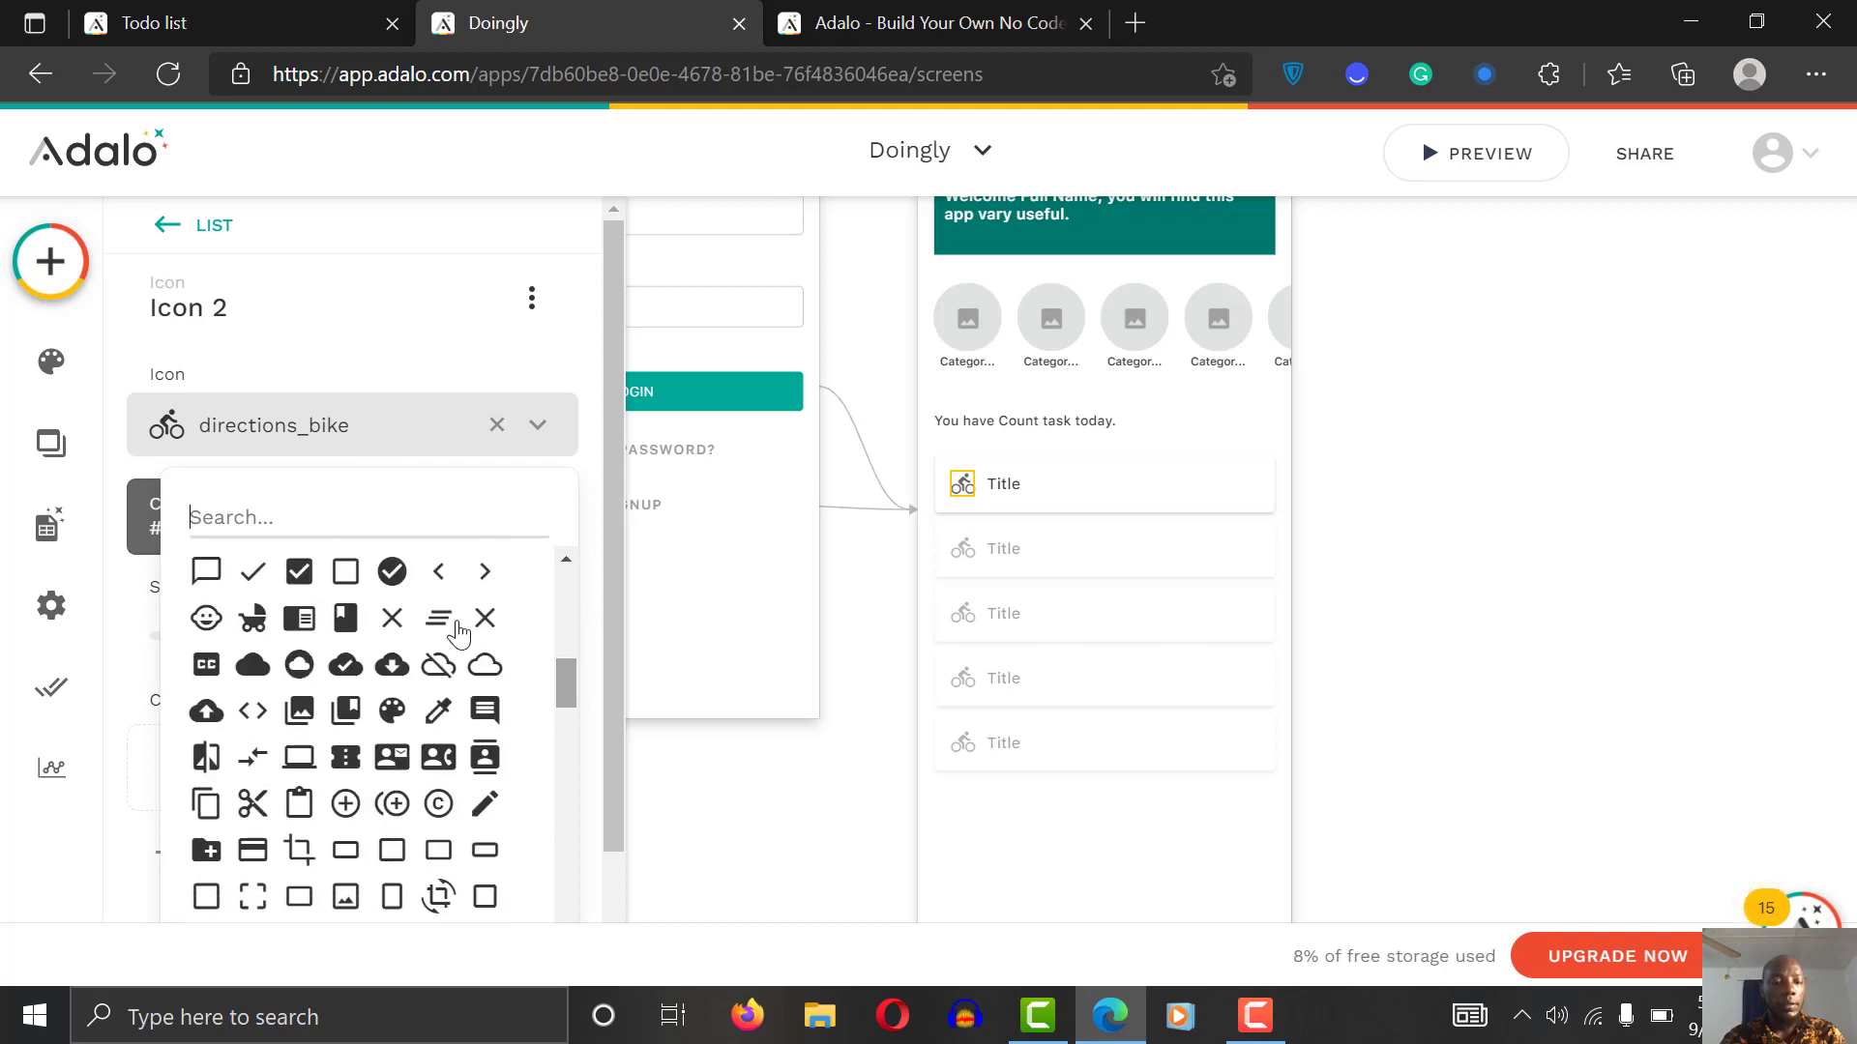
{"action": "left_click", "coordinate": [335, 581]}
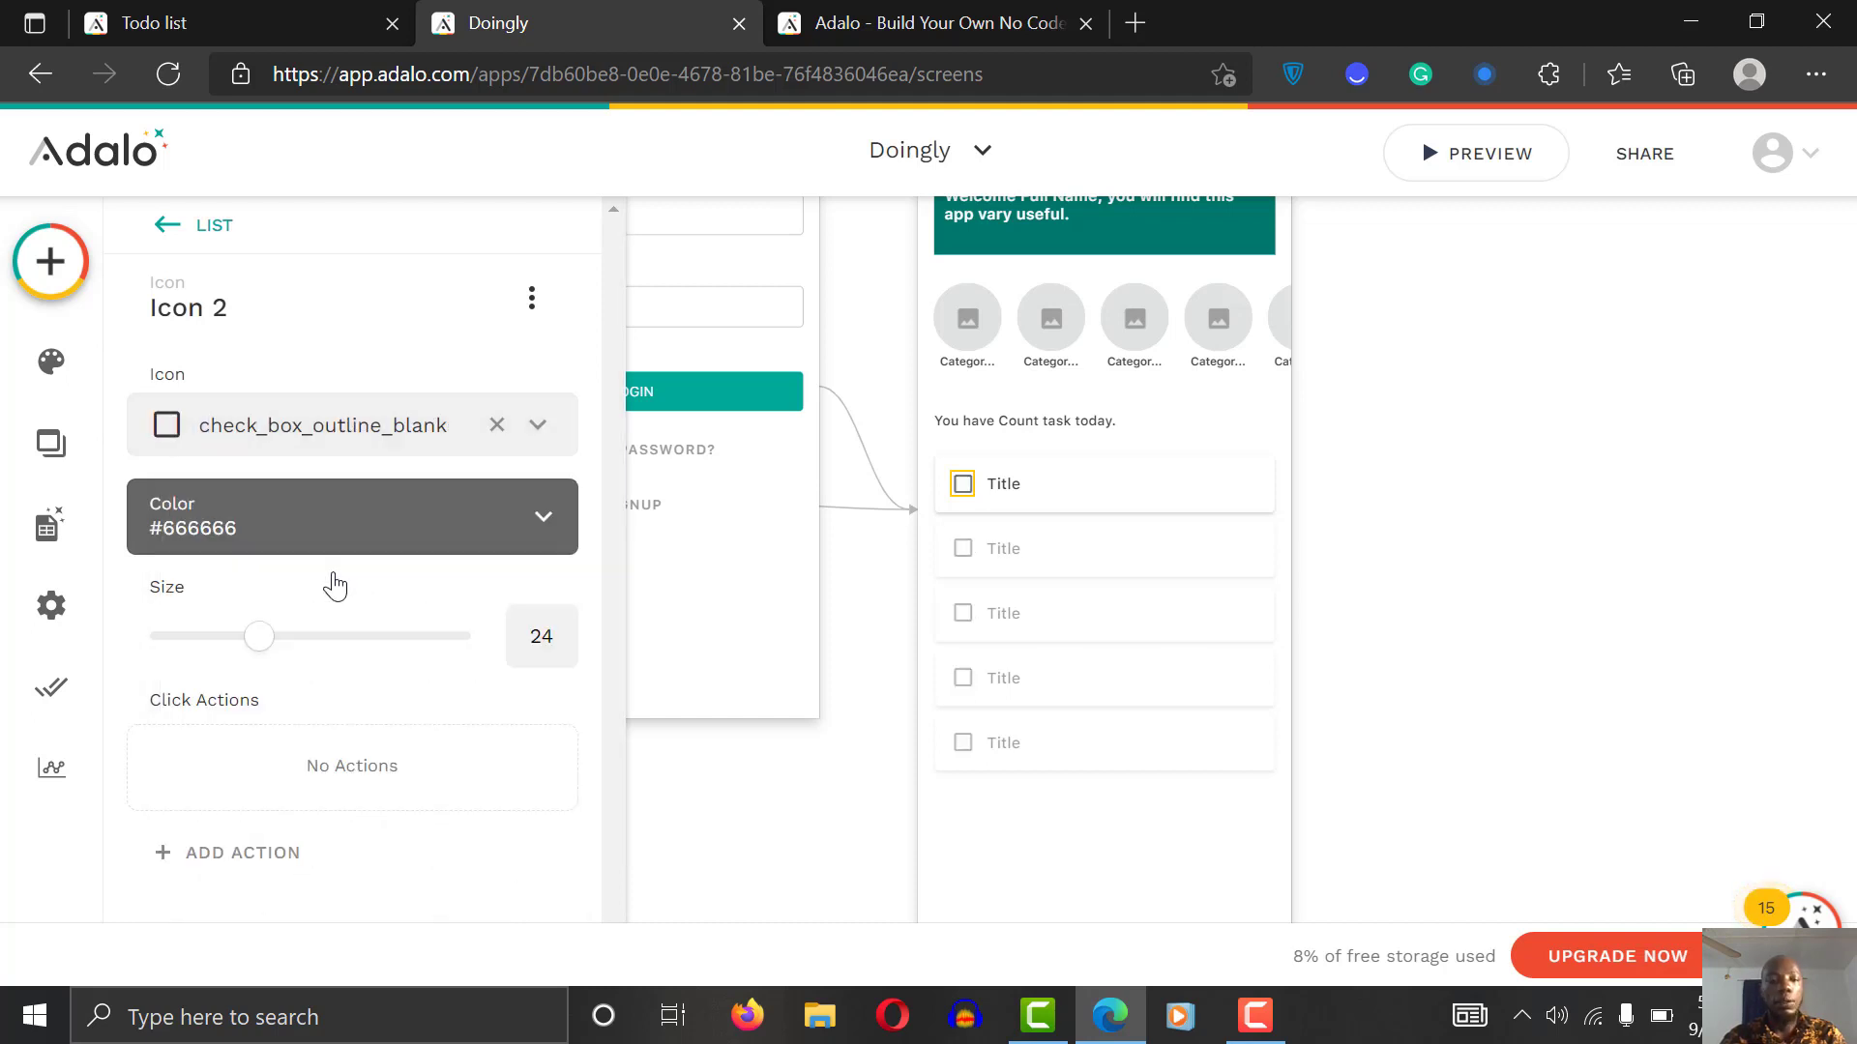
{"action": "left_click", "coordinate": [403, 526]}
{"action": "left_click", "coordinate": [656, 952]}
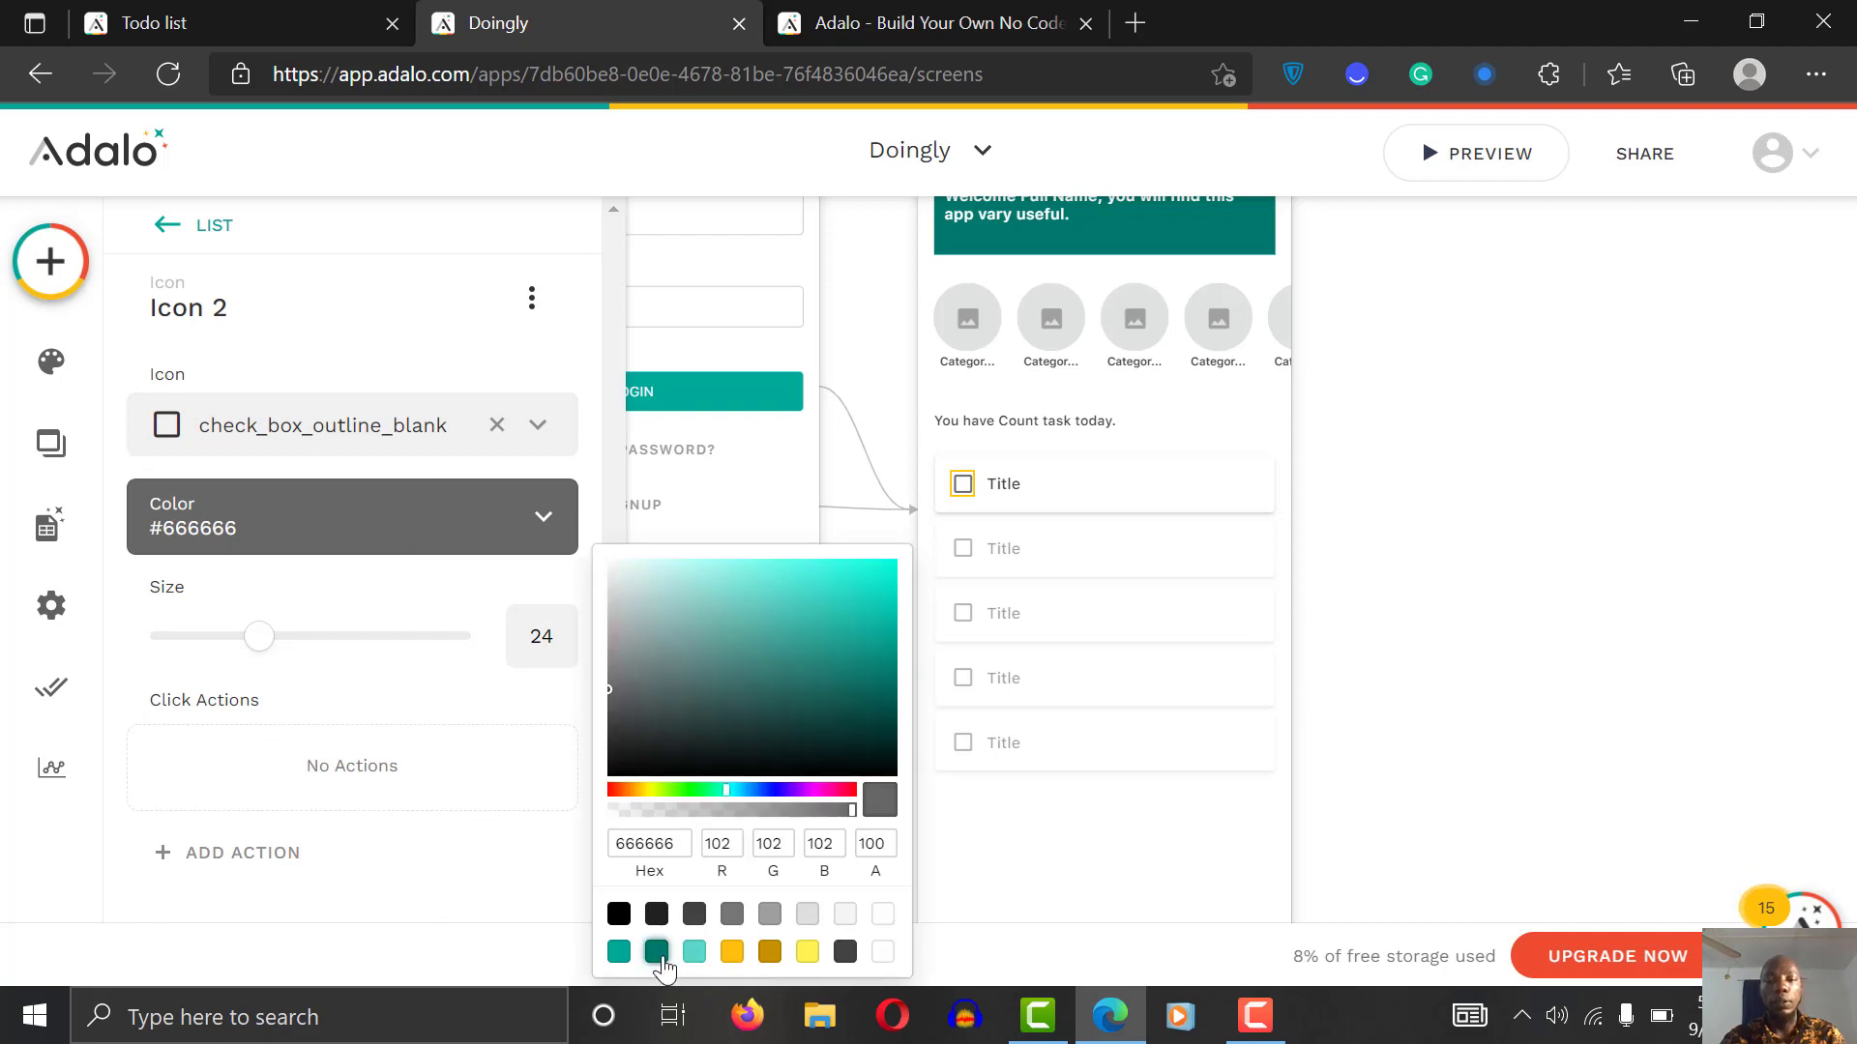
{"action": "left_click", "coordinate": [1453, 559]}
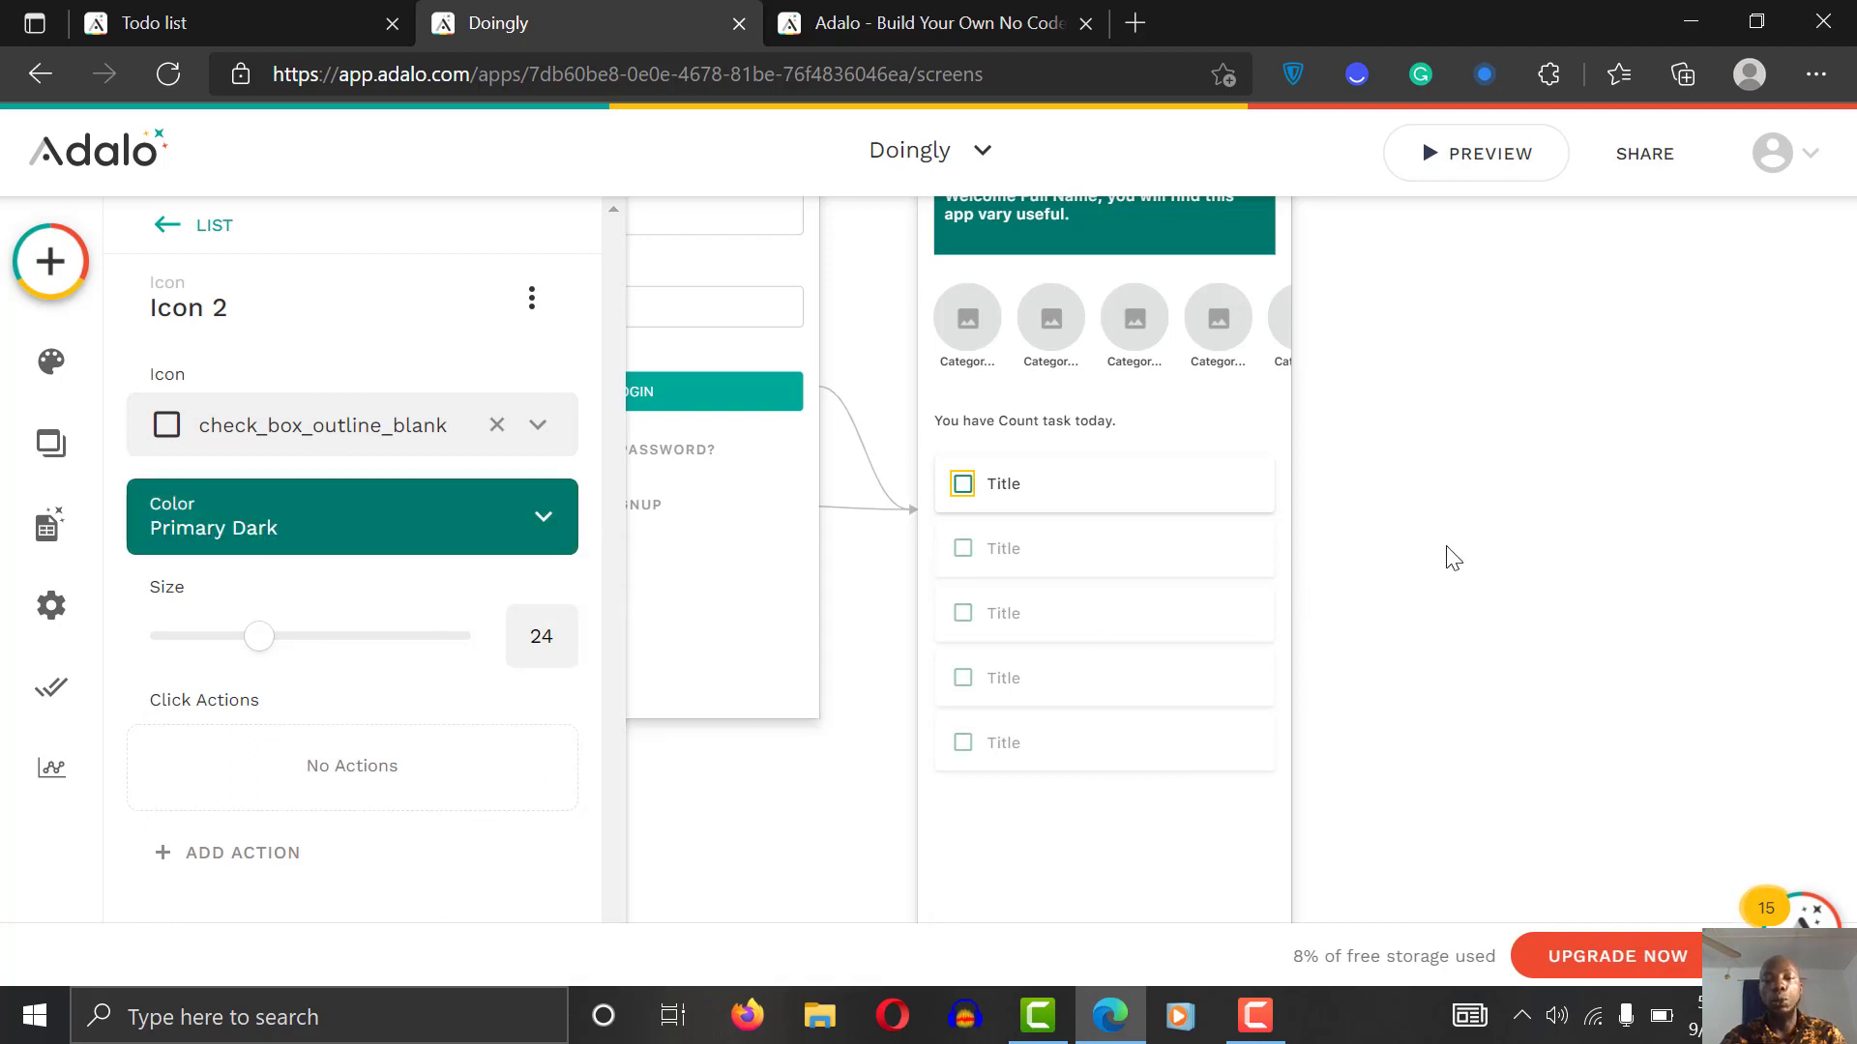
{"action": "left_click", "coordinate": [1453, 559]}
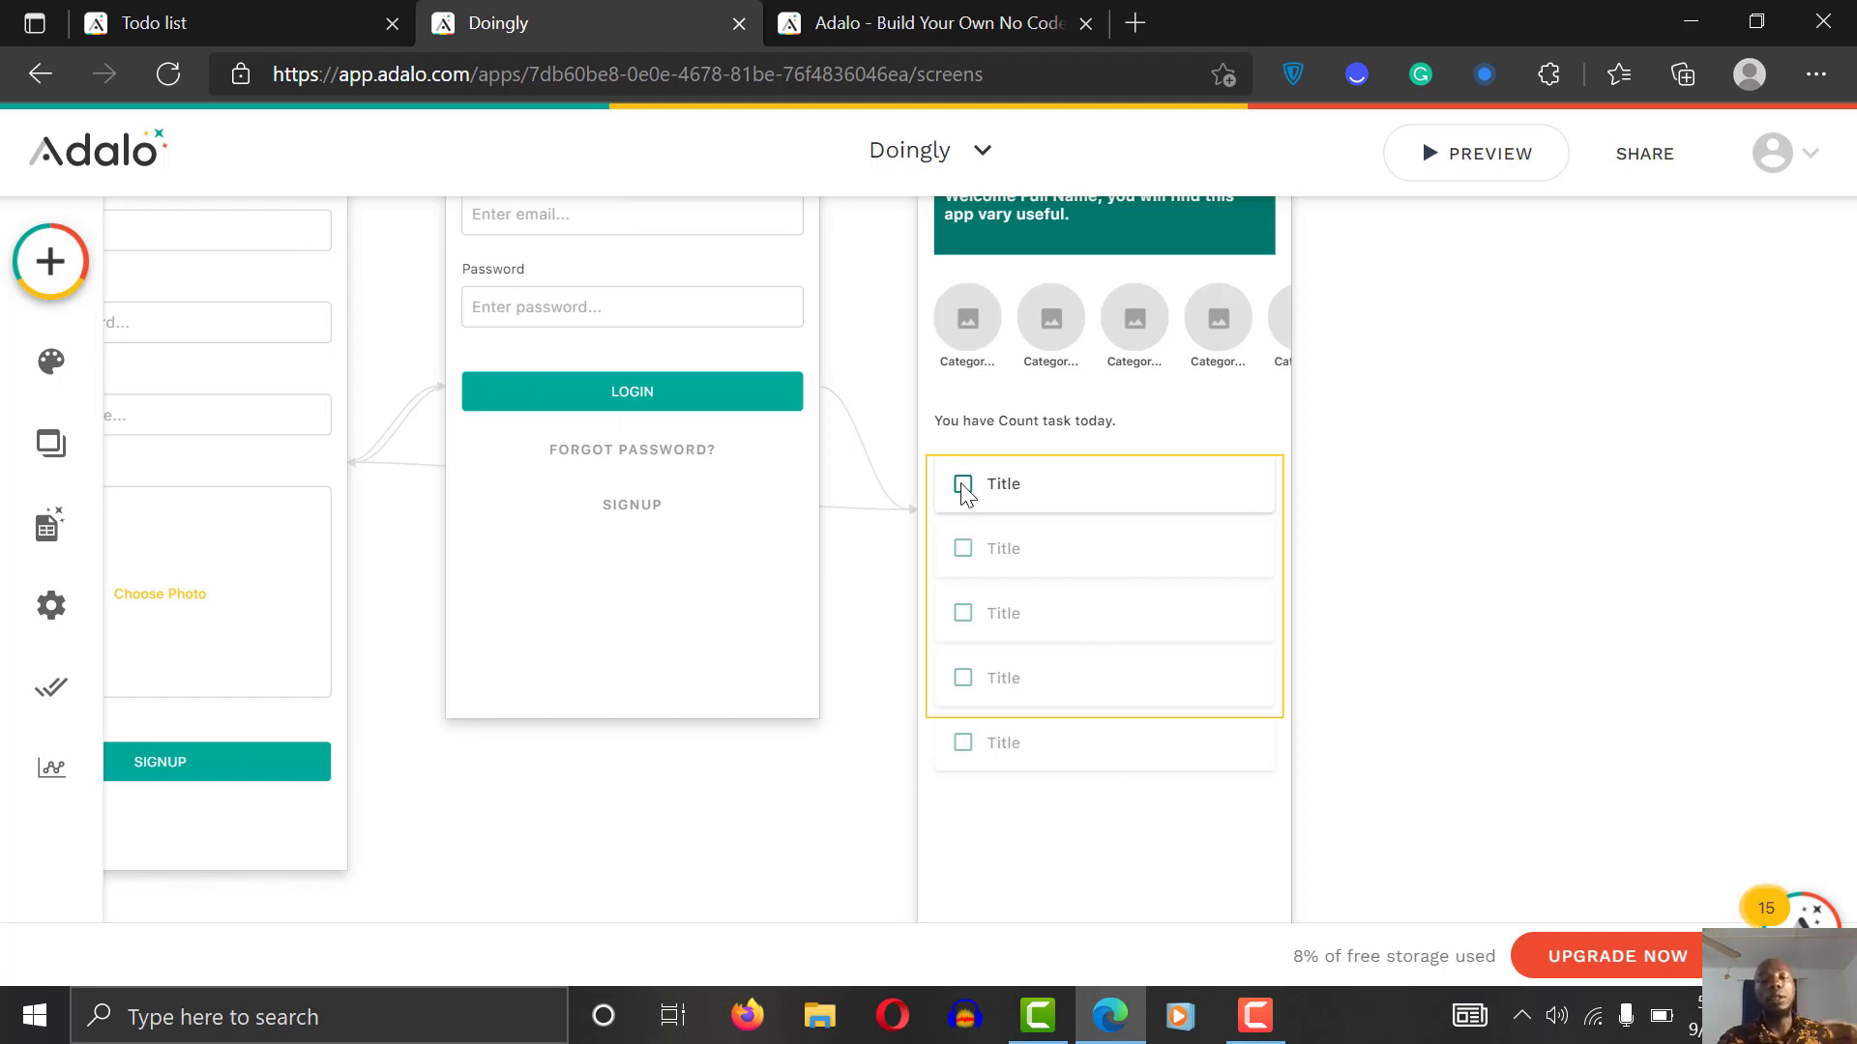
Step: Add a narrow text element beside the first task row
{"action": "left_click", "coordinate": [1013, 495]}
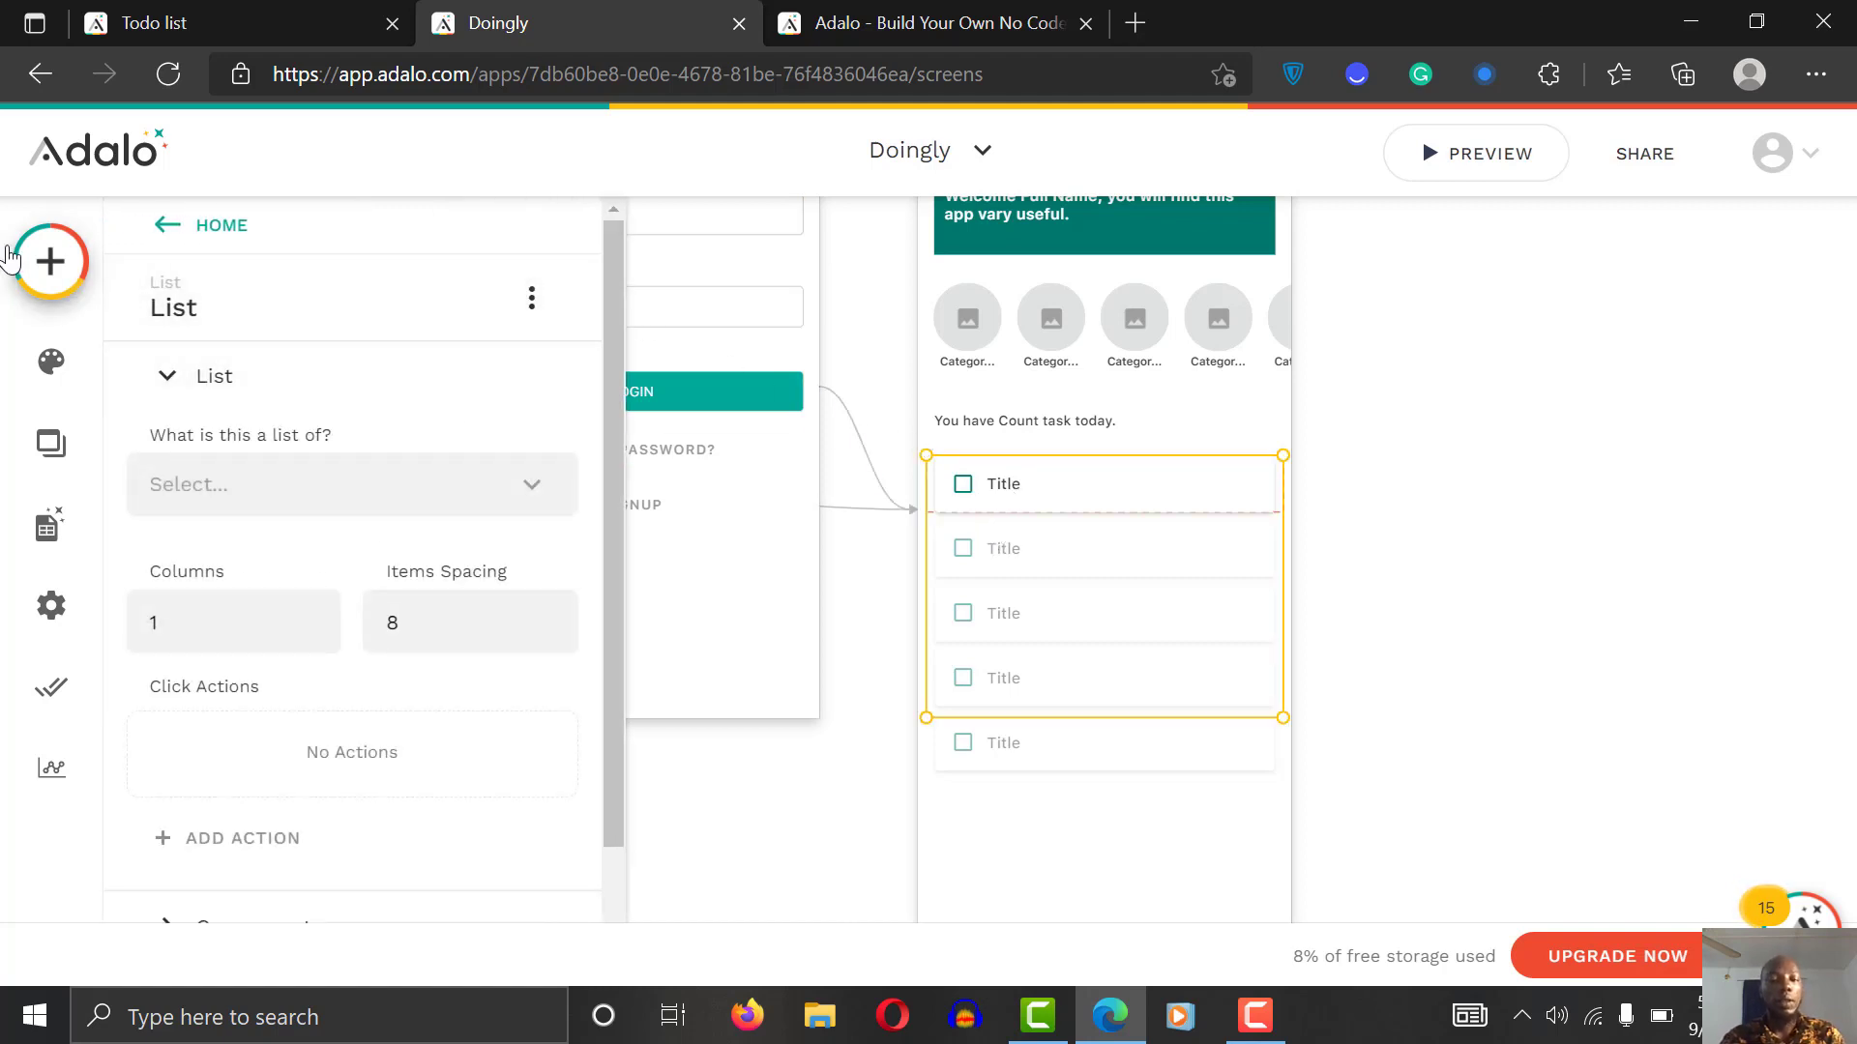
{"action": "left_click", "coordinate": [46, 265]}
{"action": "left_click_drag", "start_coordinate": [323, 527], "coordinate": [1226, 491]}
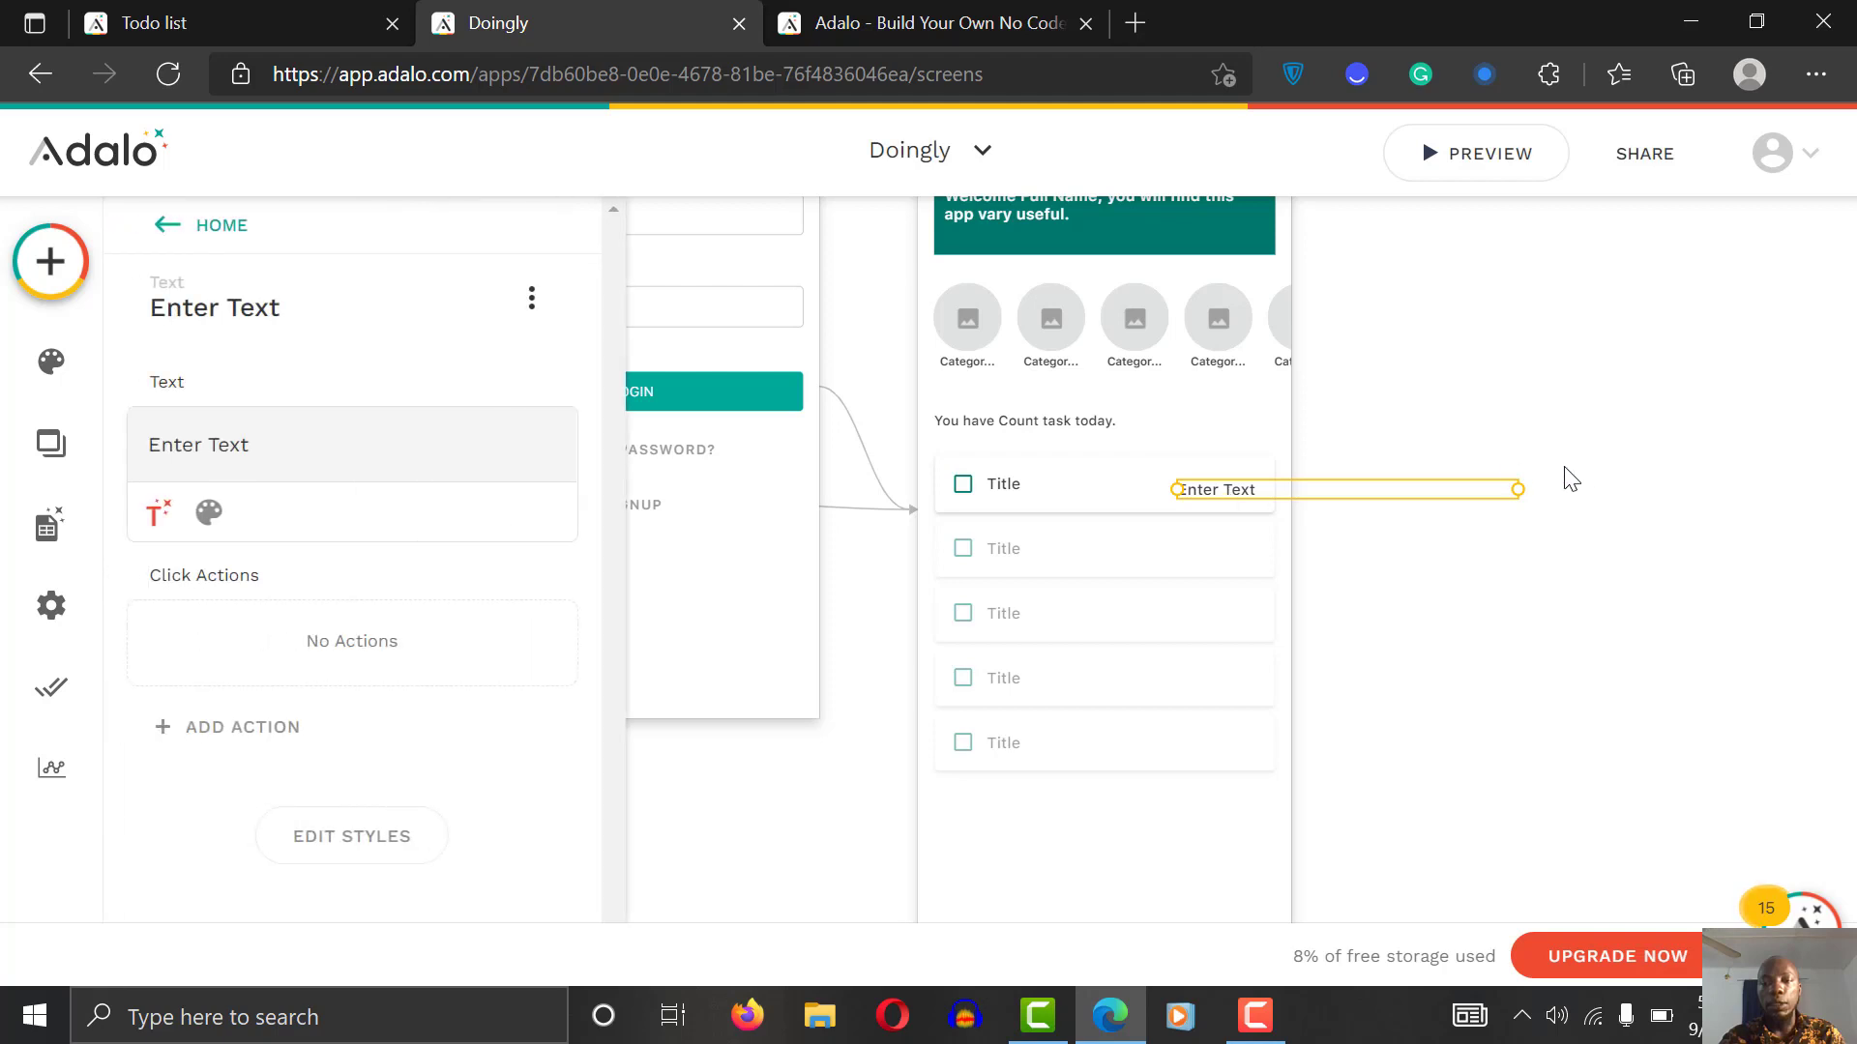
{"action": "left_click_drag", "start_coordinate": [1517, 490], "coordinate": [1221, 491]}
{"action": "left_click", "coordinate": [1334, 588]}
{"action": "left_click", "coordinate": [1235, 505]}
{"action": "left_click", "coordinate": [1380, 481]}
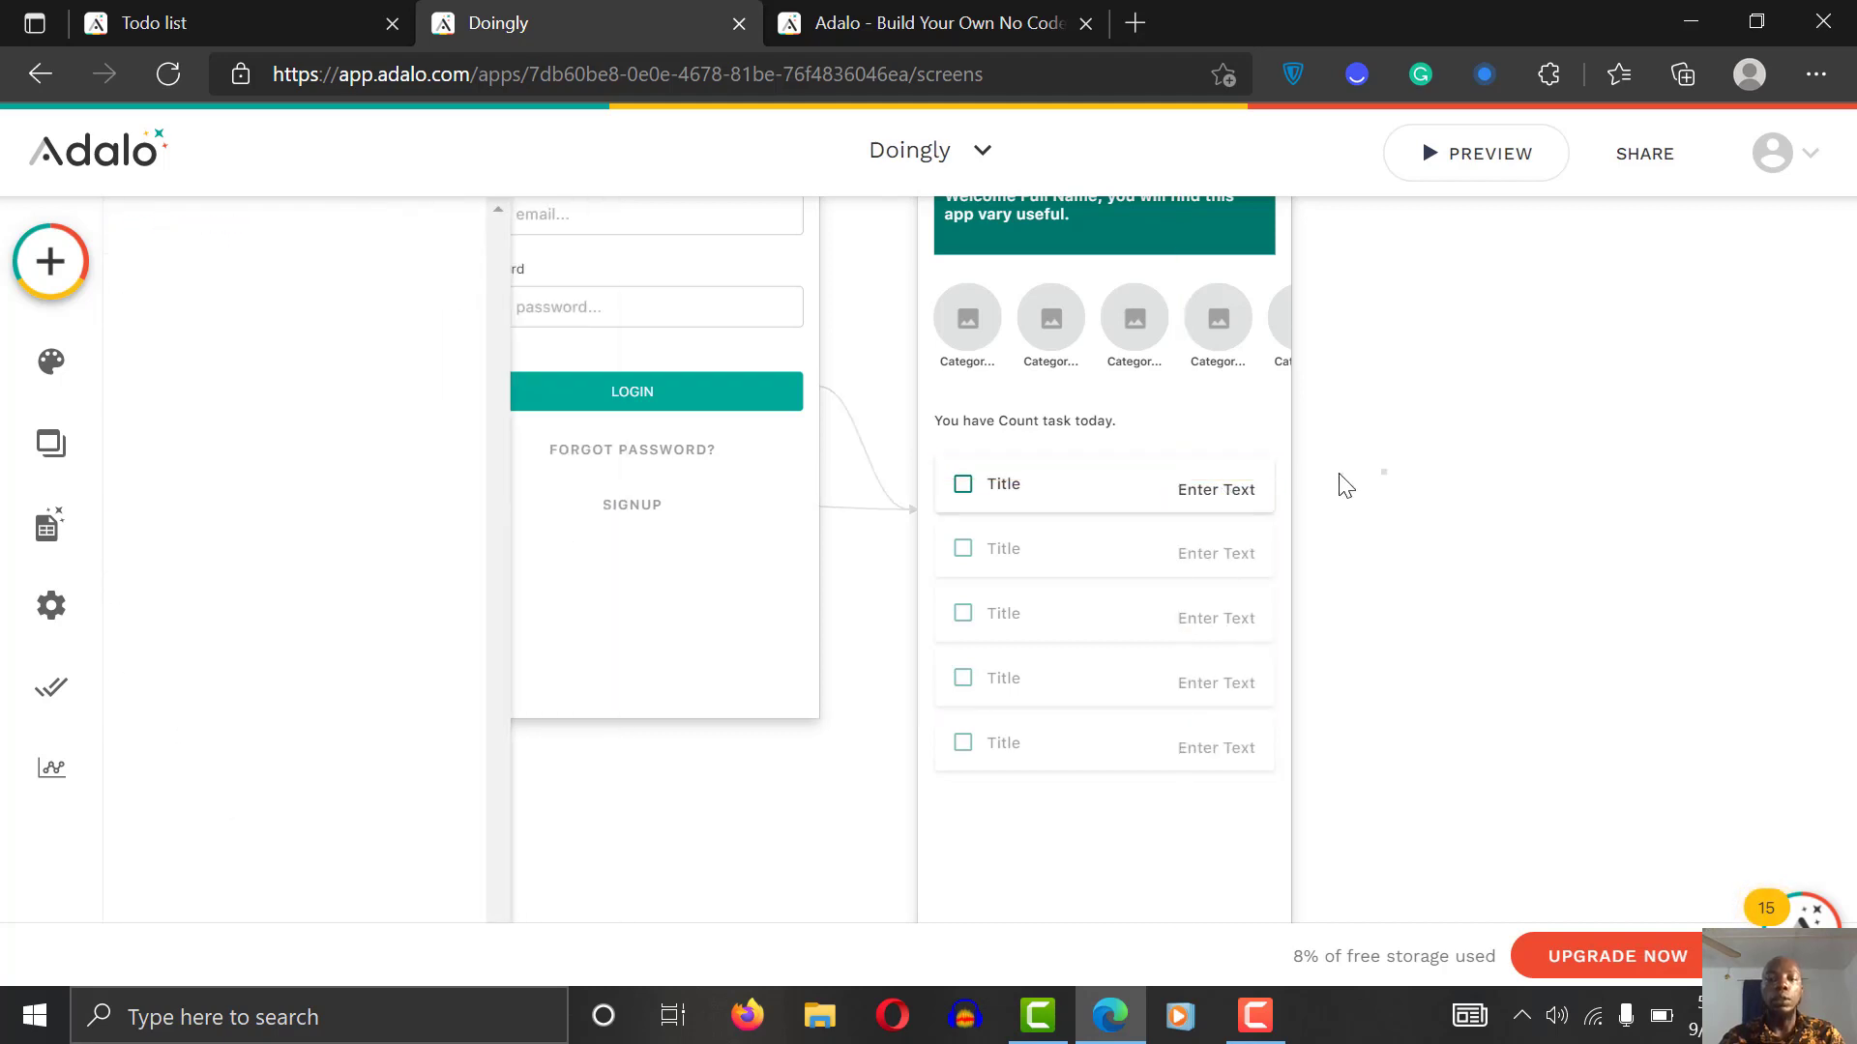
Step: Move the Enter Text element onto the Login screen and clear its text
{"action": "left_click", "coordinate": [1231, 493]}
{"action": "left_click", "coordinate": [1228, 493]}
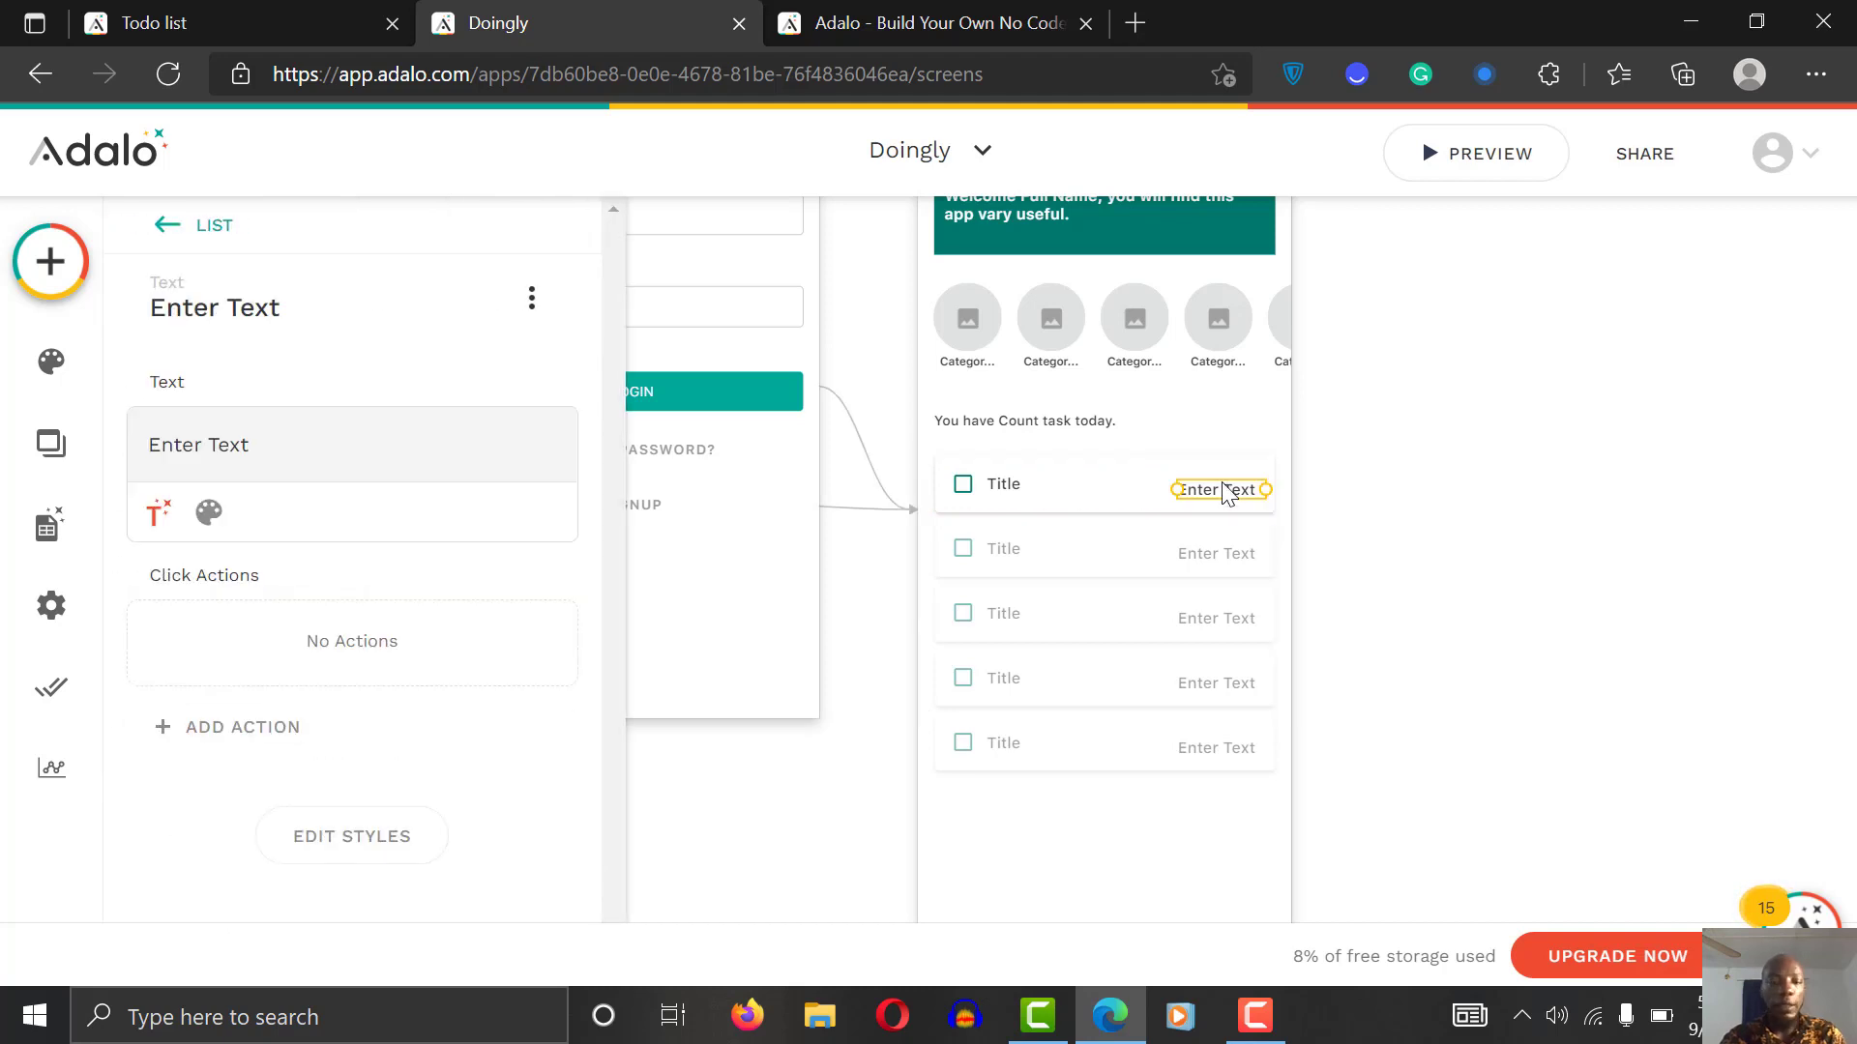
{"action": "left_click_drag", "start_coordinate": [1222, 483], "coordinate": [403, 444]}
{"action": "left_click", "coordinate": [265, 434]}
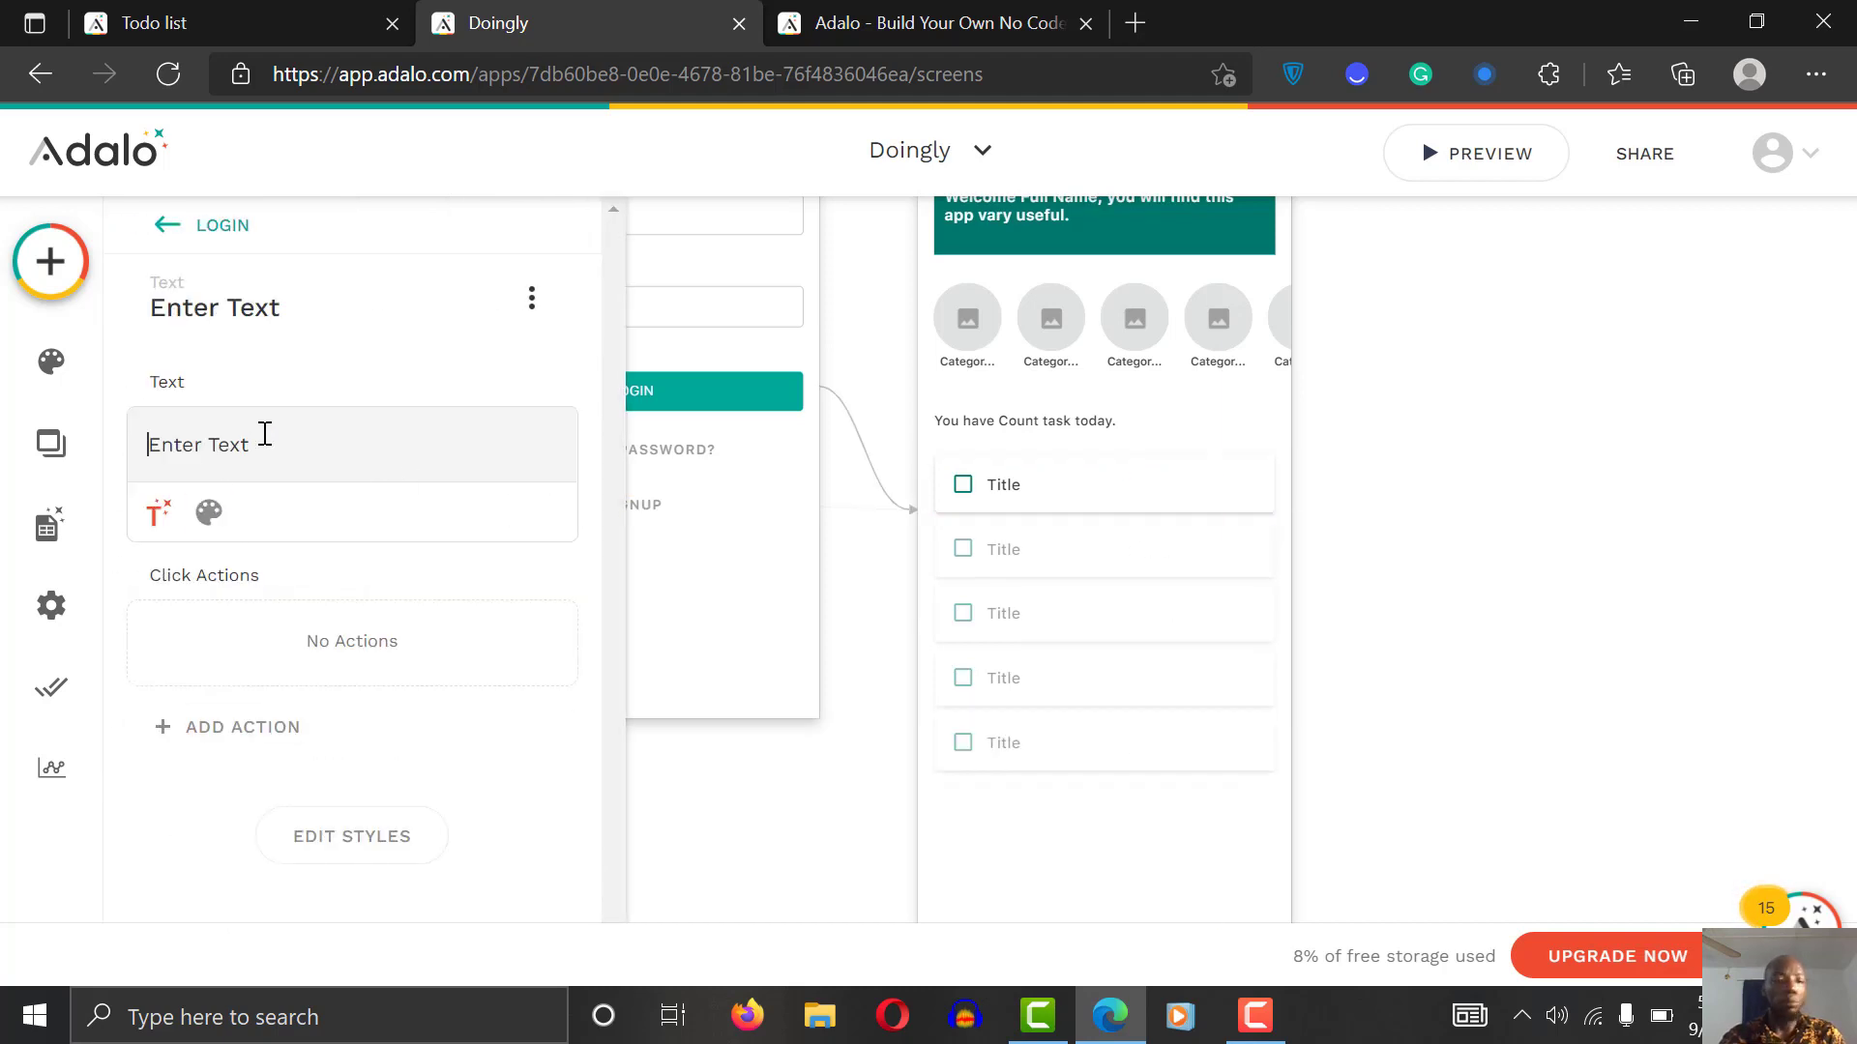
{"action": "key", "text": "ctrl+a"}
{"action": "key", "text": "BackSpace"}
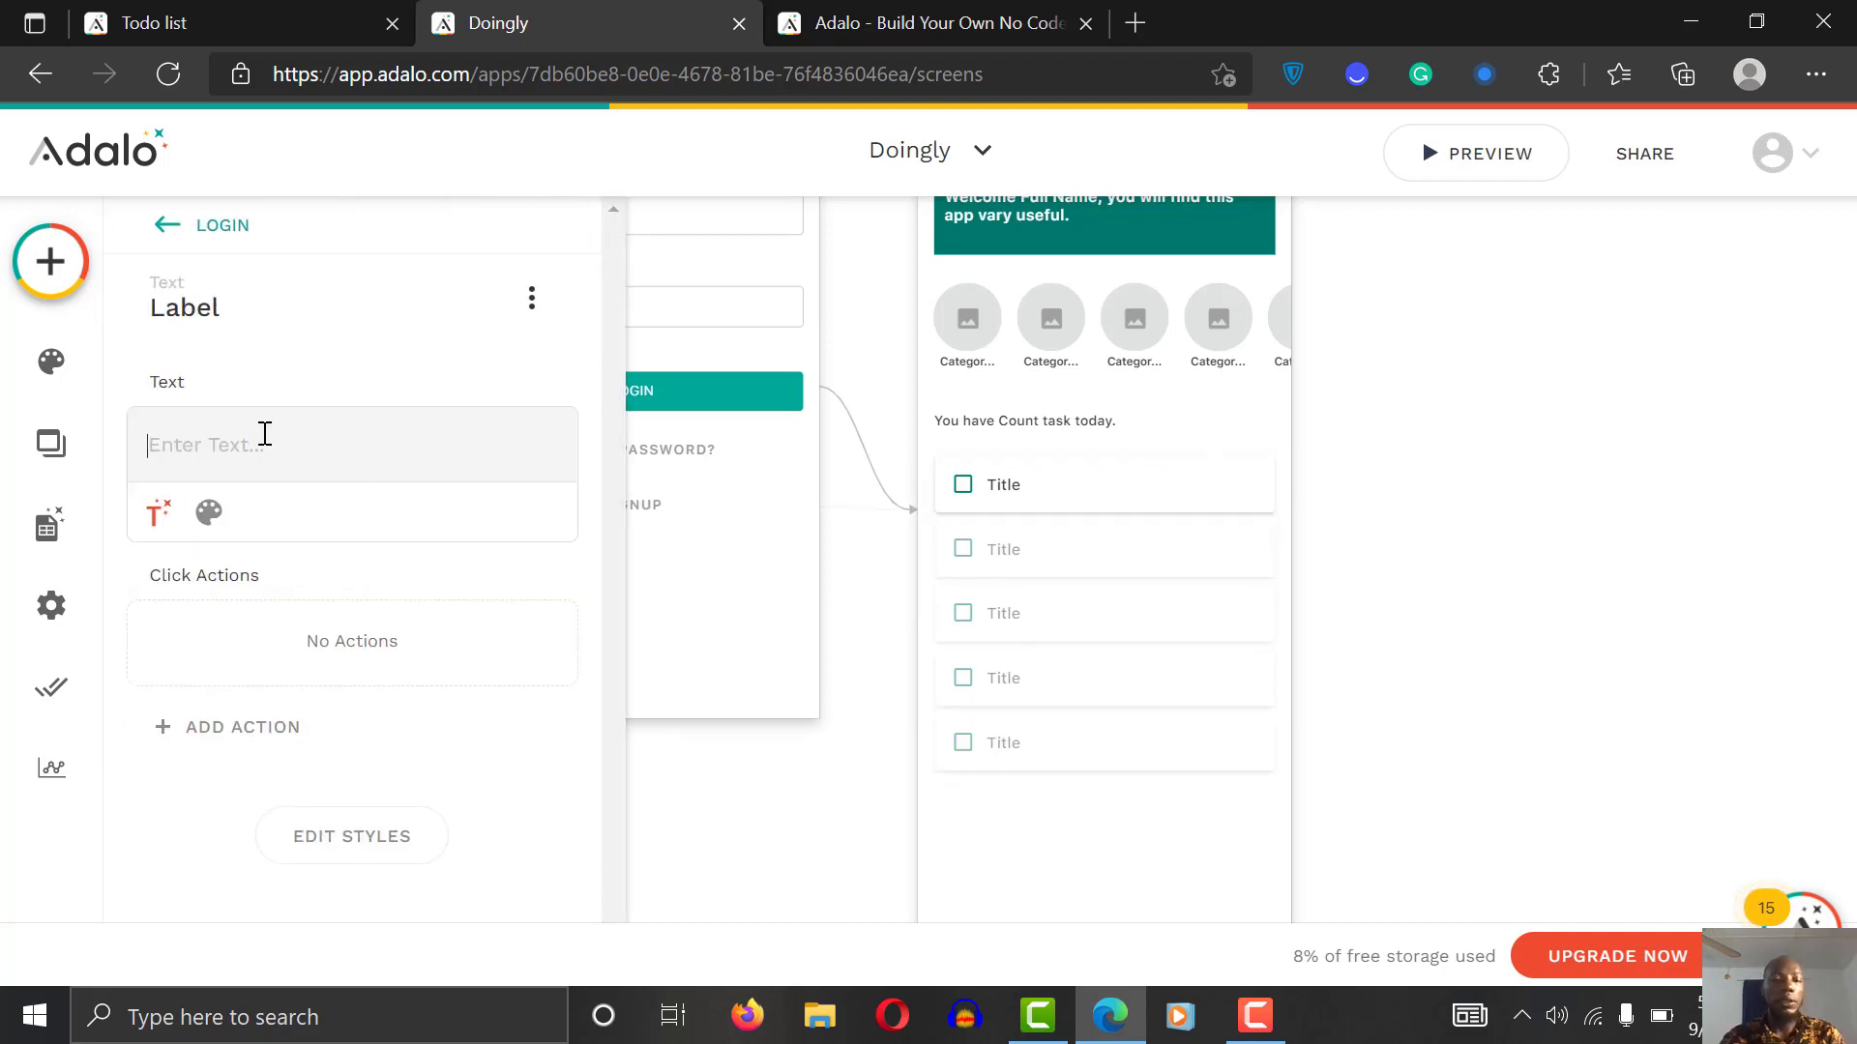
Step: Retype 'Enter Text' as its content, then select the Home task list
{"action": "left_click", "coordinate": [158, 513]}
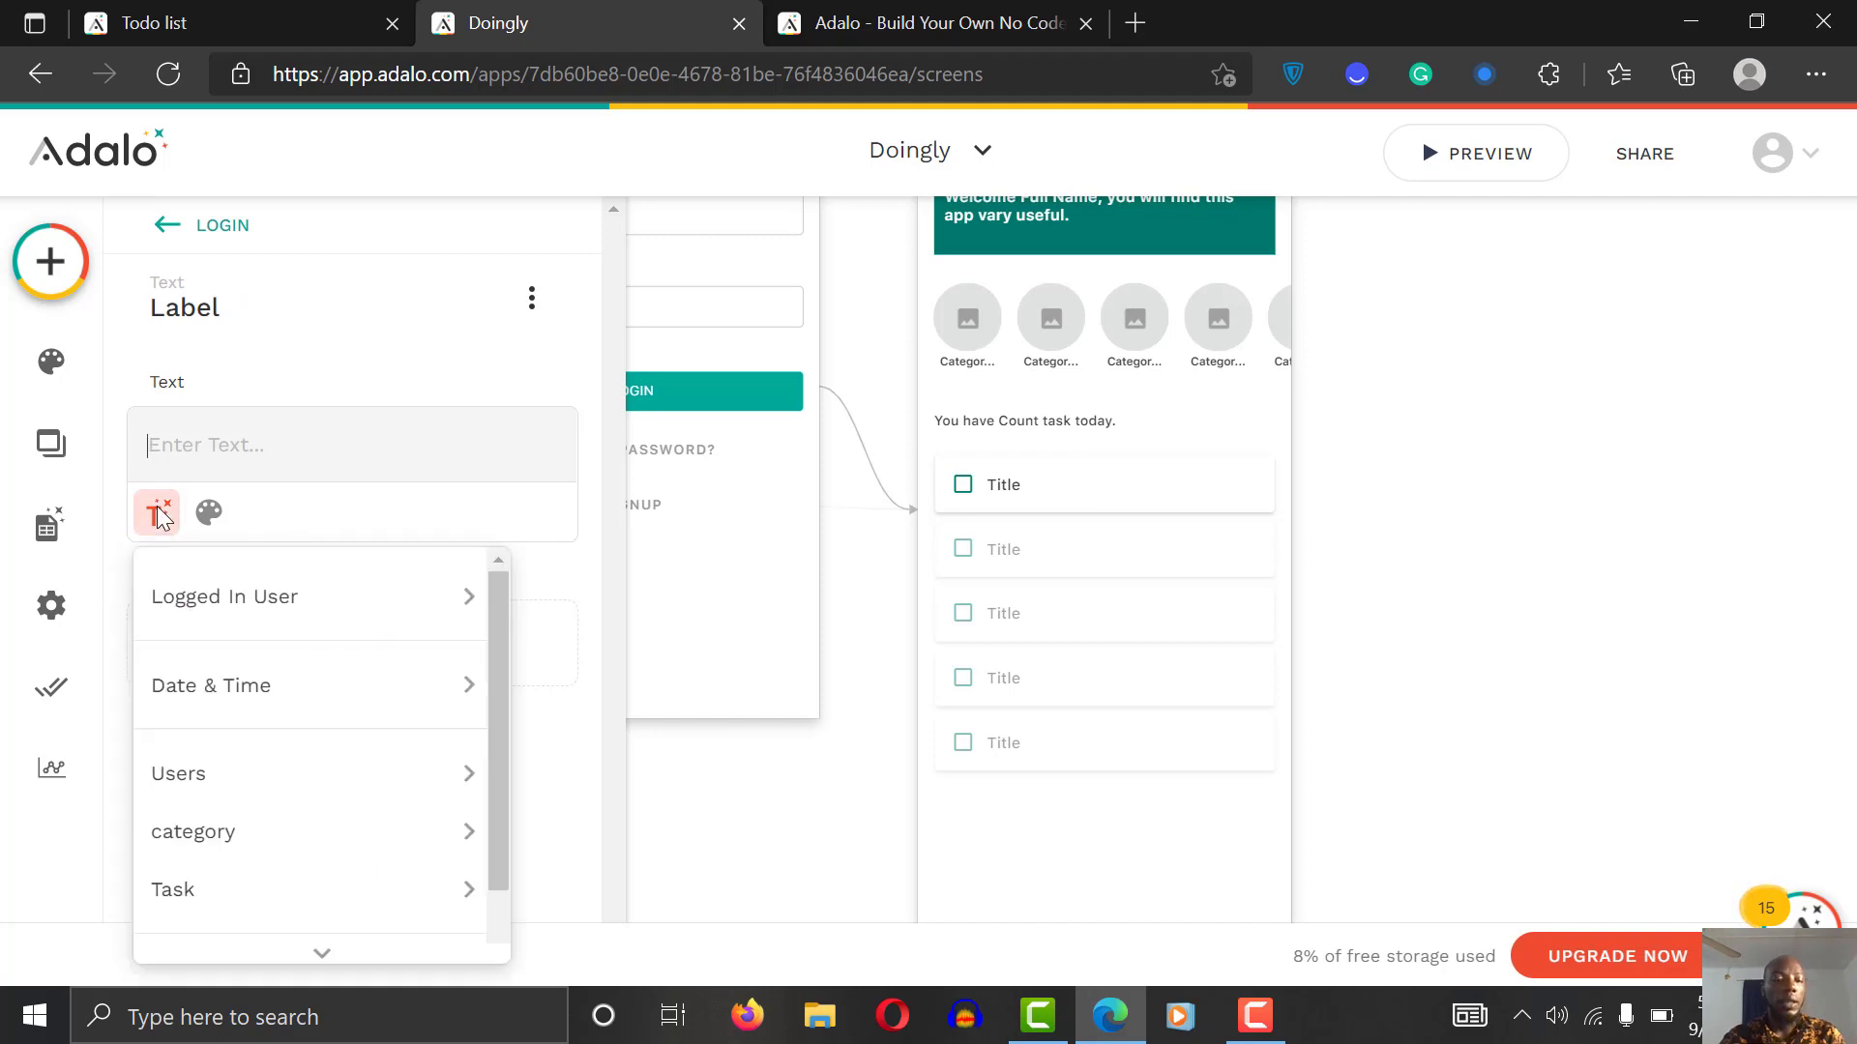
{"action": "left_click", "coordinate": [158, 514]}
{"action": "left_click", "coordinate": [157, 513]}
{"action": "mouse_move", "coordinate": [205, 708]}
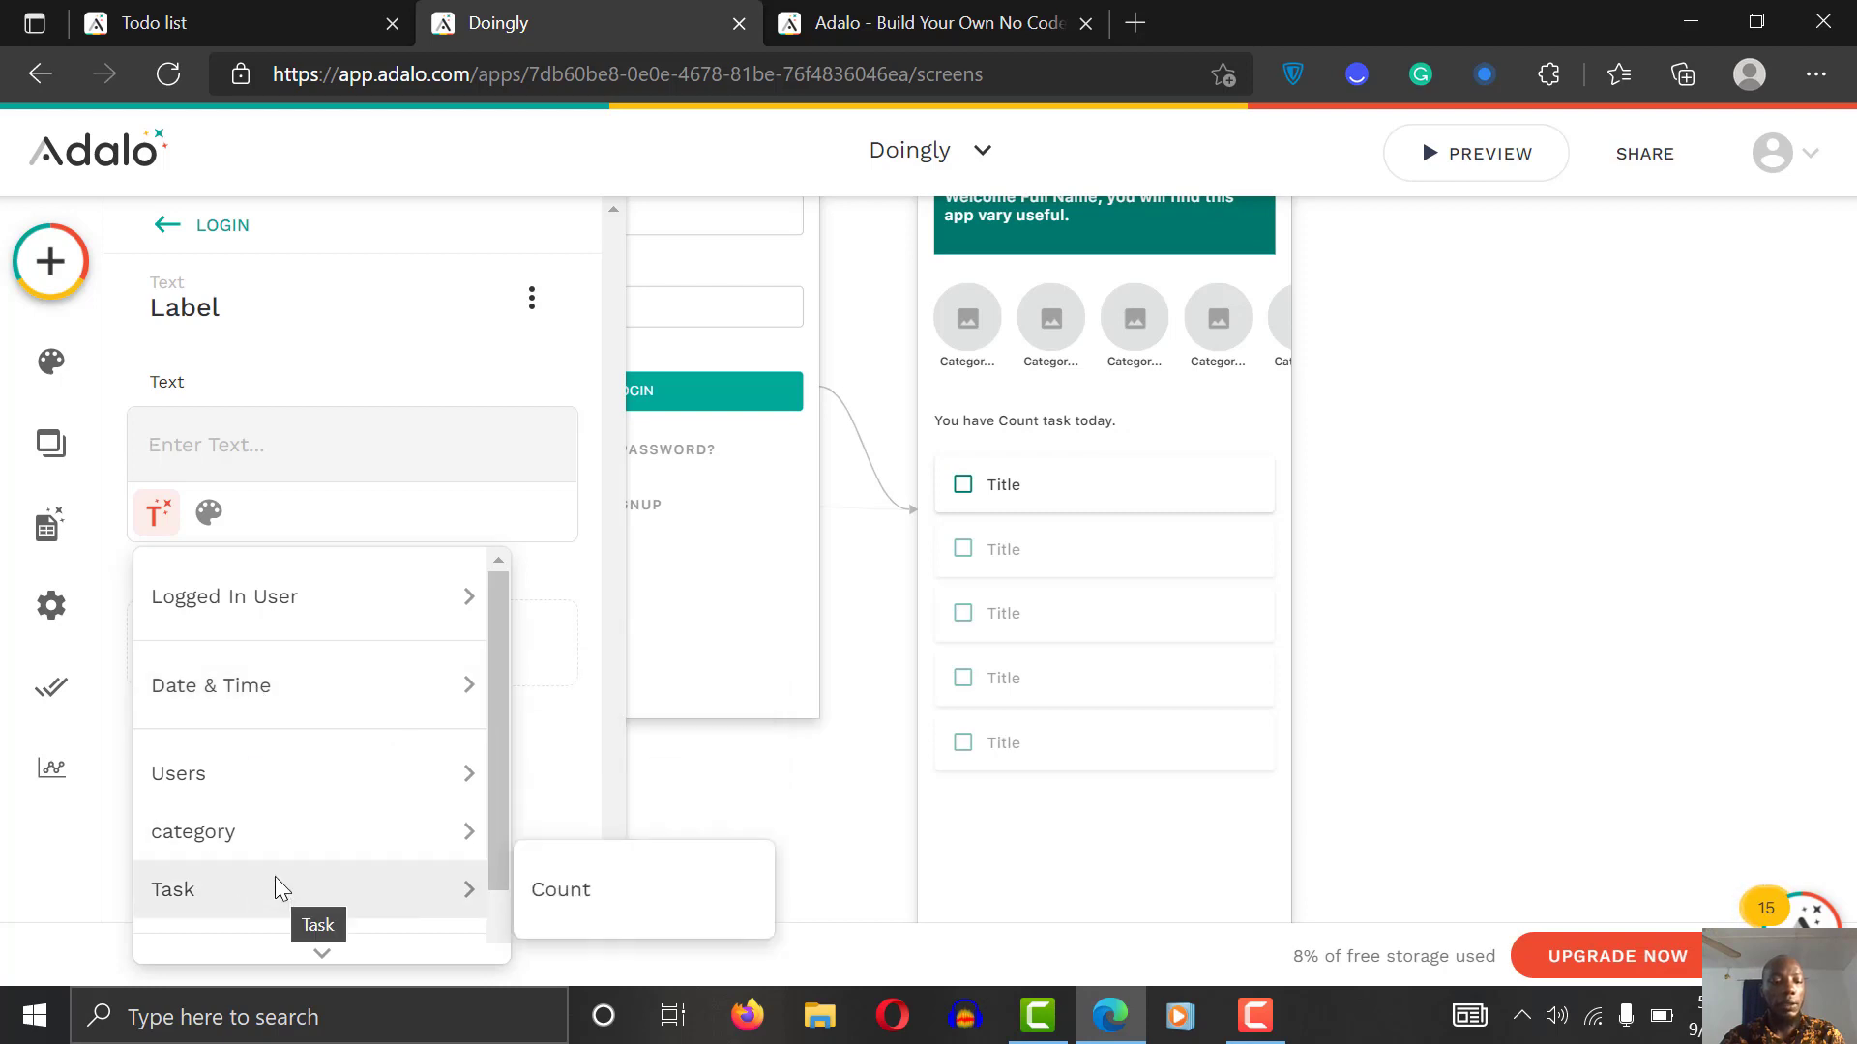
{"action": "mouse_move", "coordinate": [295, 770]}
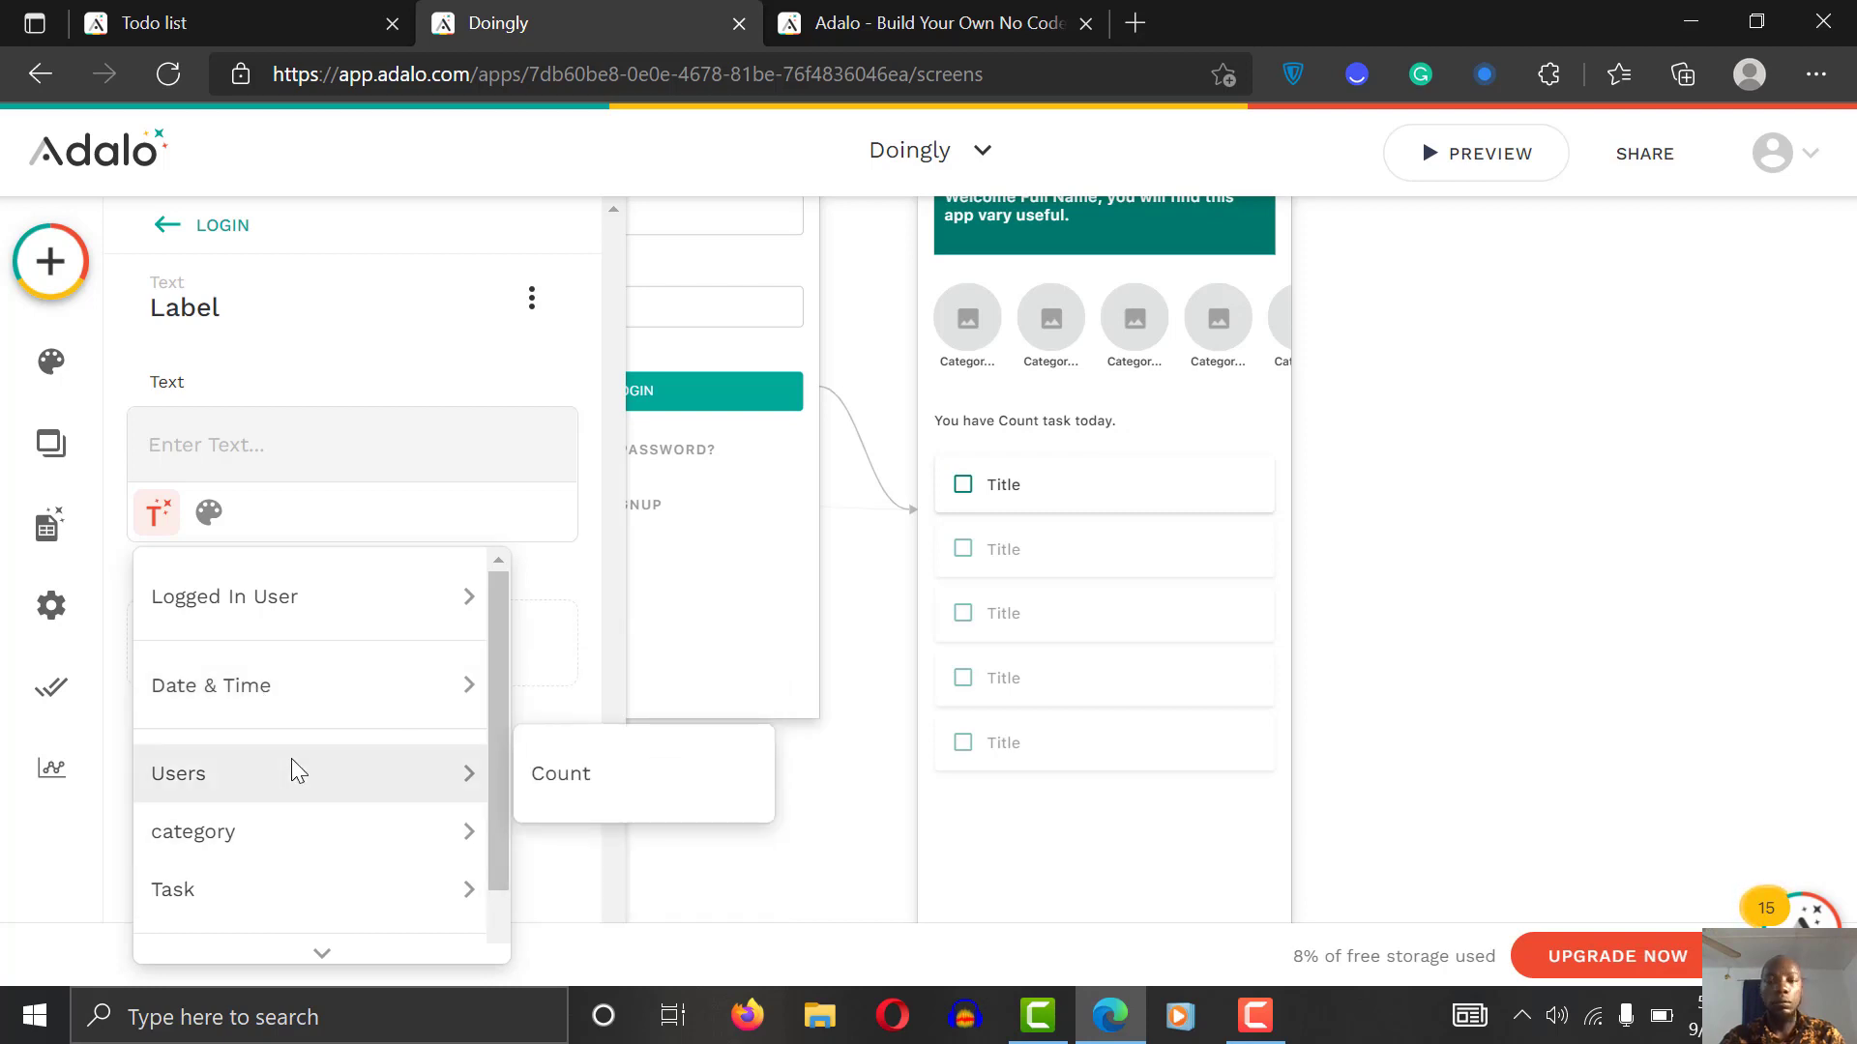
{"action": "left_click", "coordinate": [411, 353]}
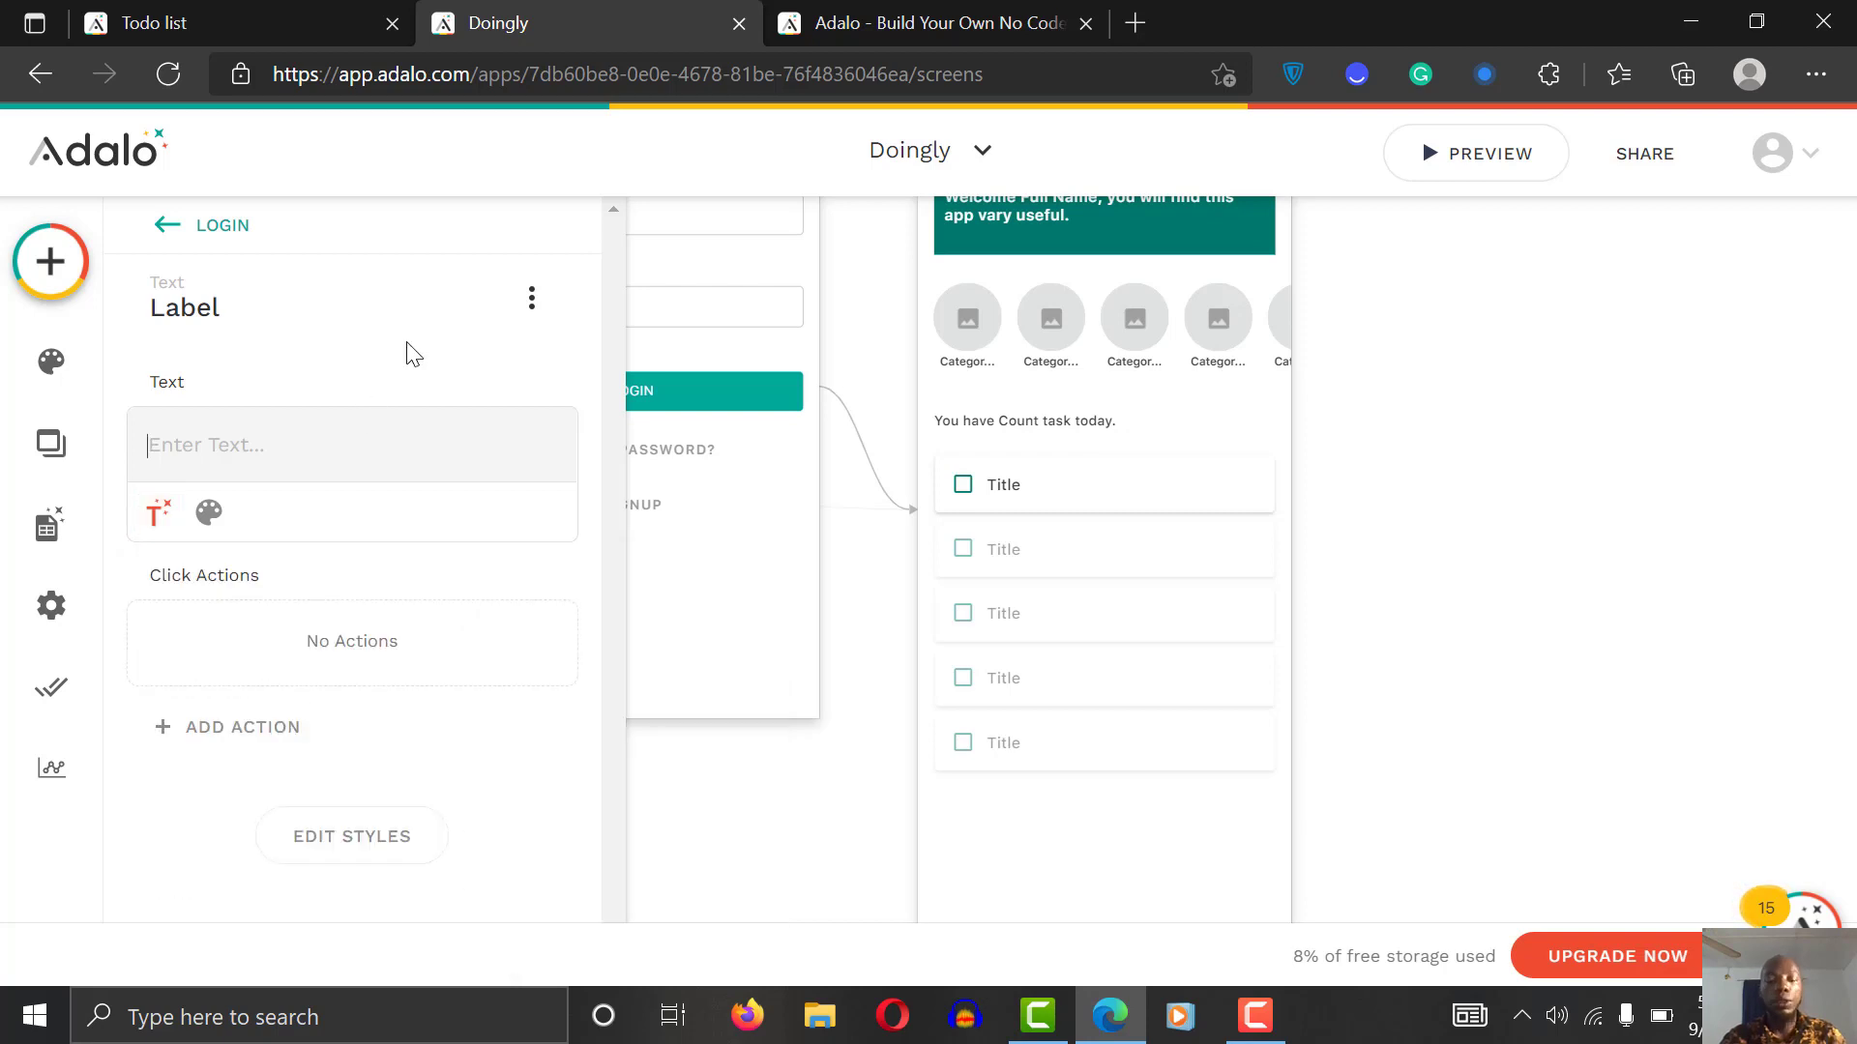
{"action": "type", "text": "Enter Text"}
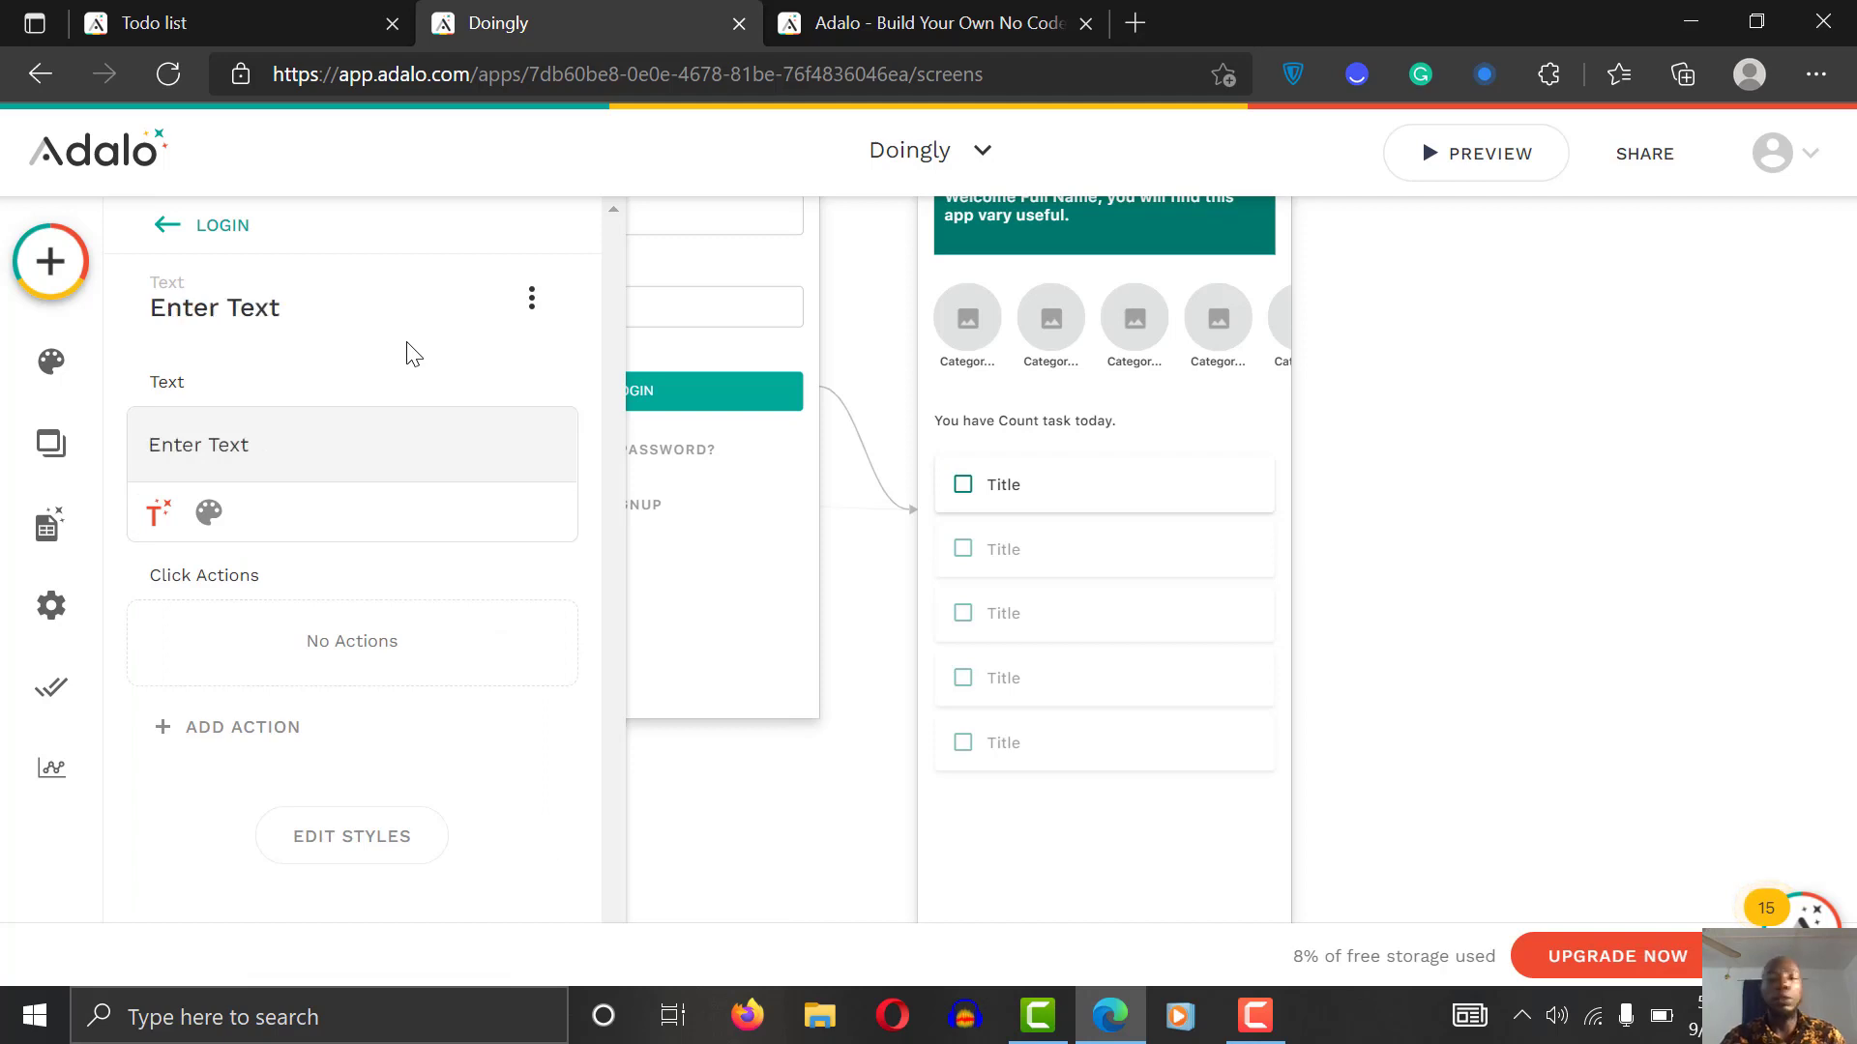
{"action": "left_click", "coordinate": [1125, 512]}
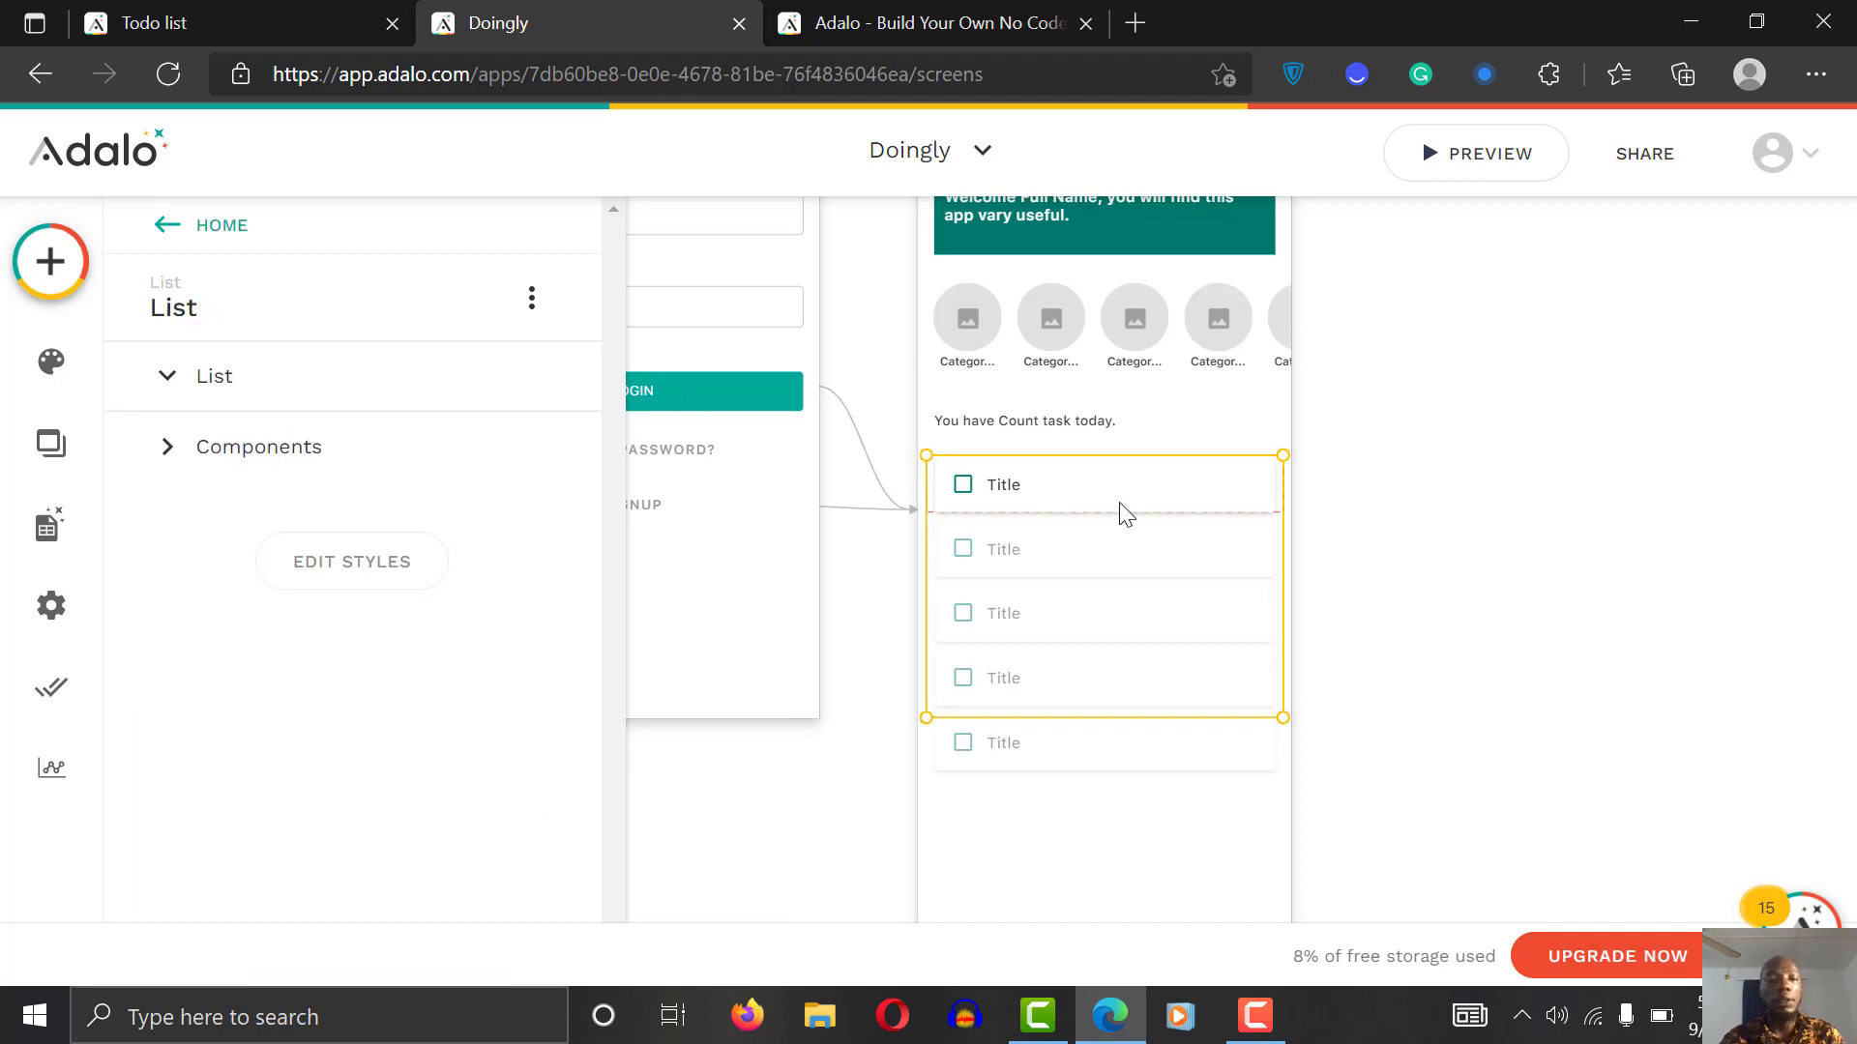
Step: Make the Home list a list of Task records, keeping All Task
{"action": "left_click", "coordinate": [386, 476]}
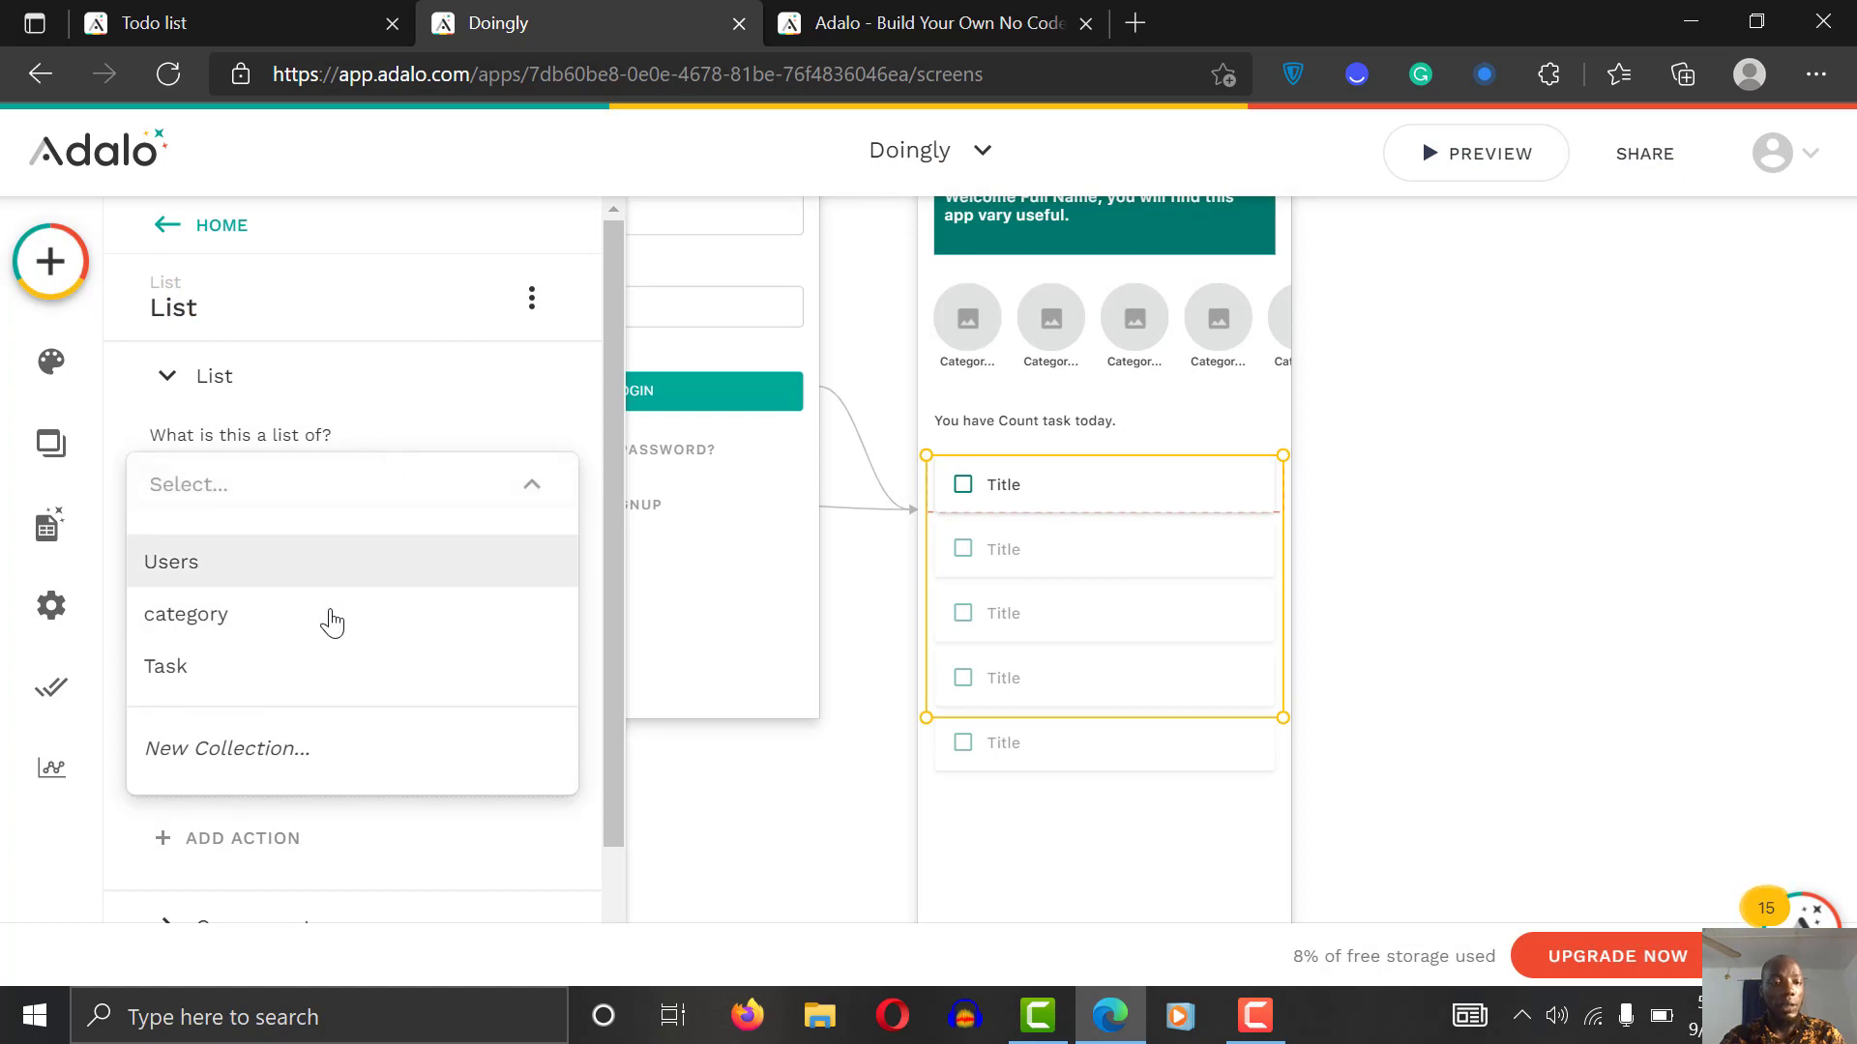
{"action": "left_click", "coordinate": [308, 675]}
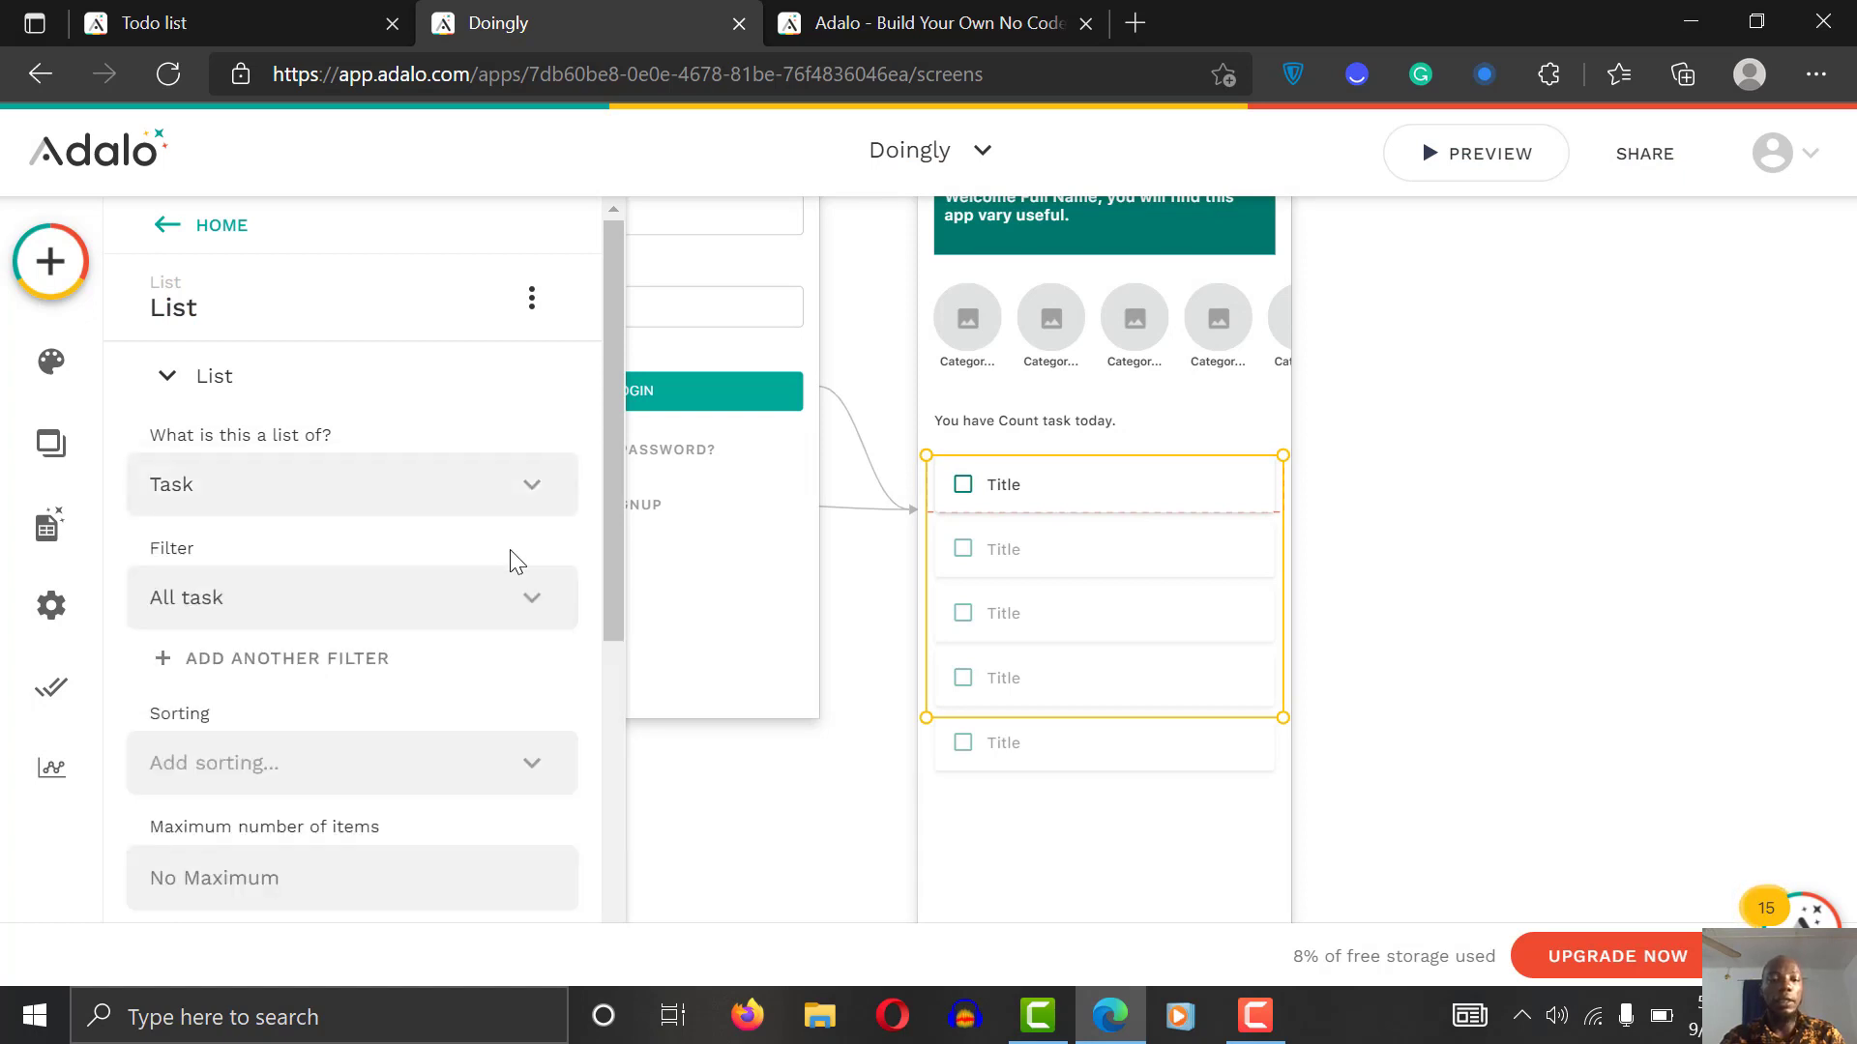
{"action": "scroll", "coordinate": [538, 580], "scroll_direction": "down", "scroll_amount": 2}
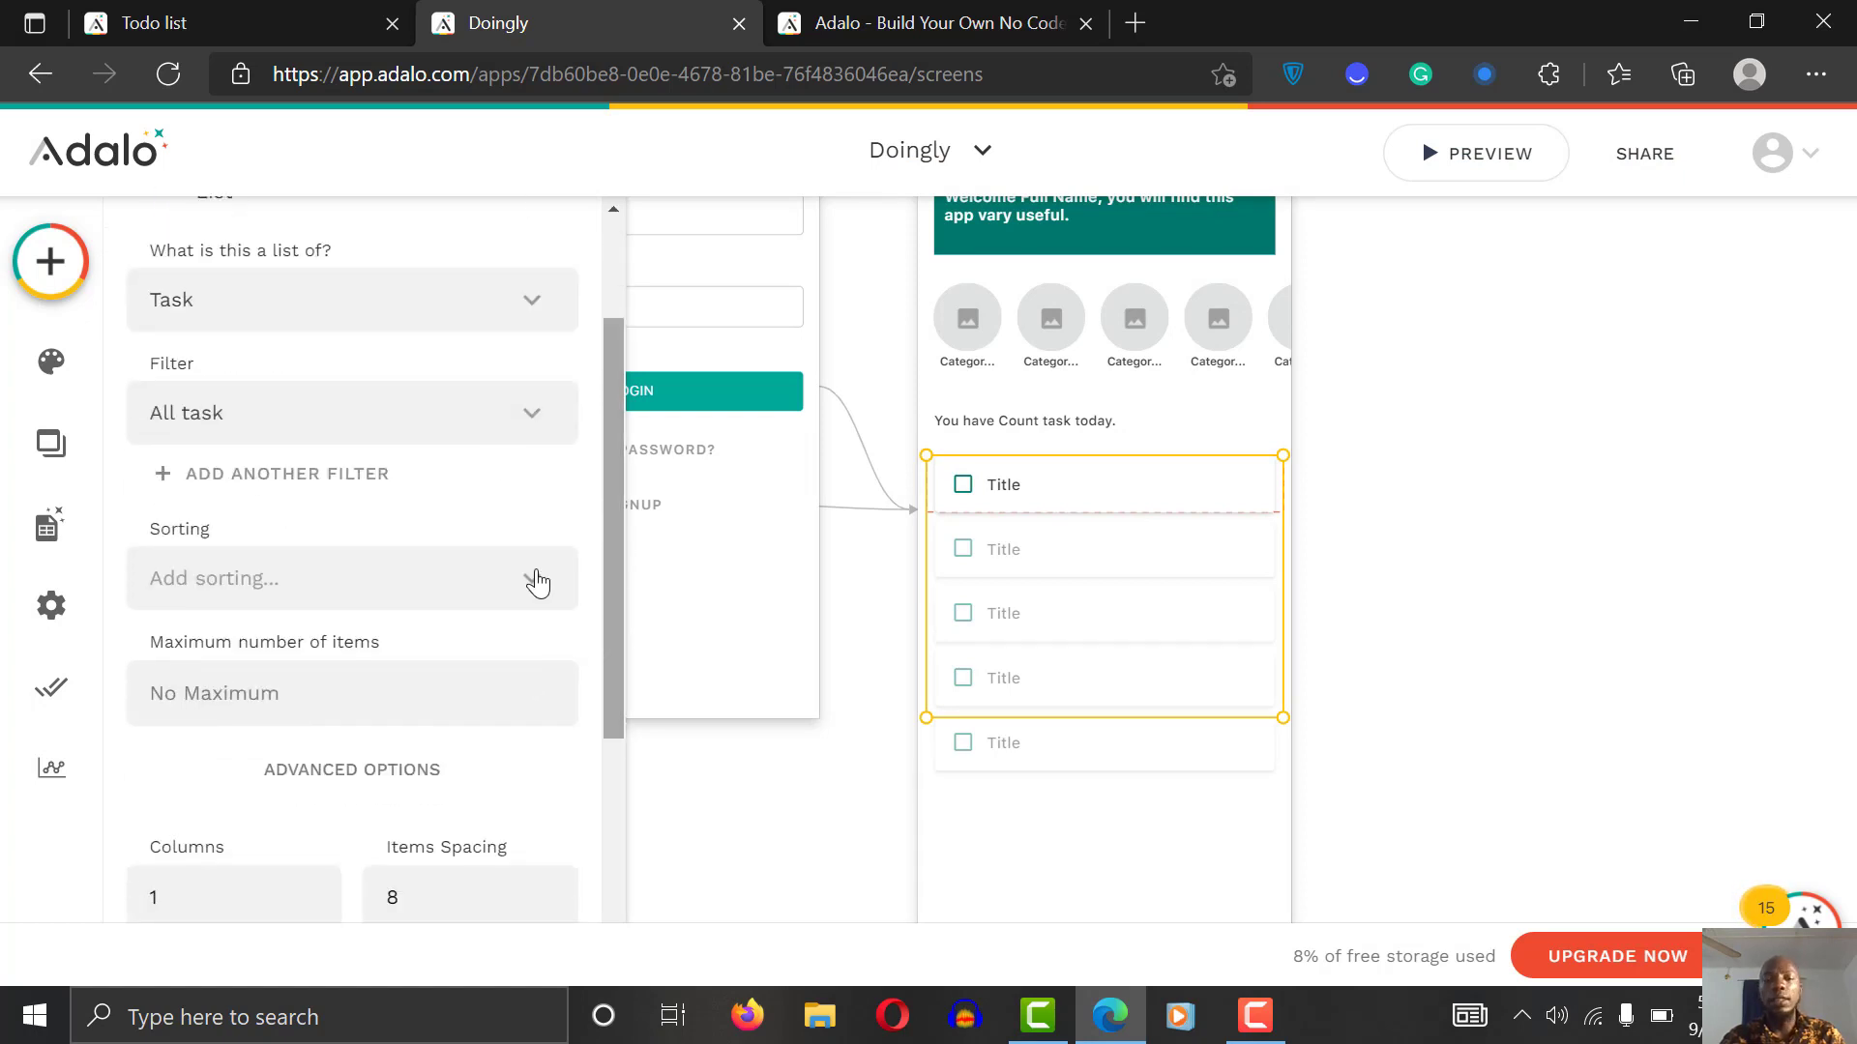
{"action": "left_click", "coordinate": [462, 427]}
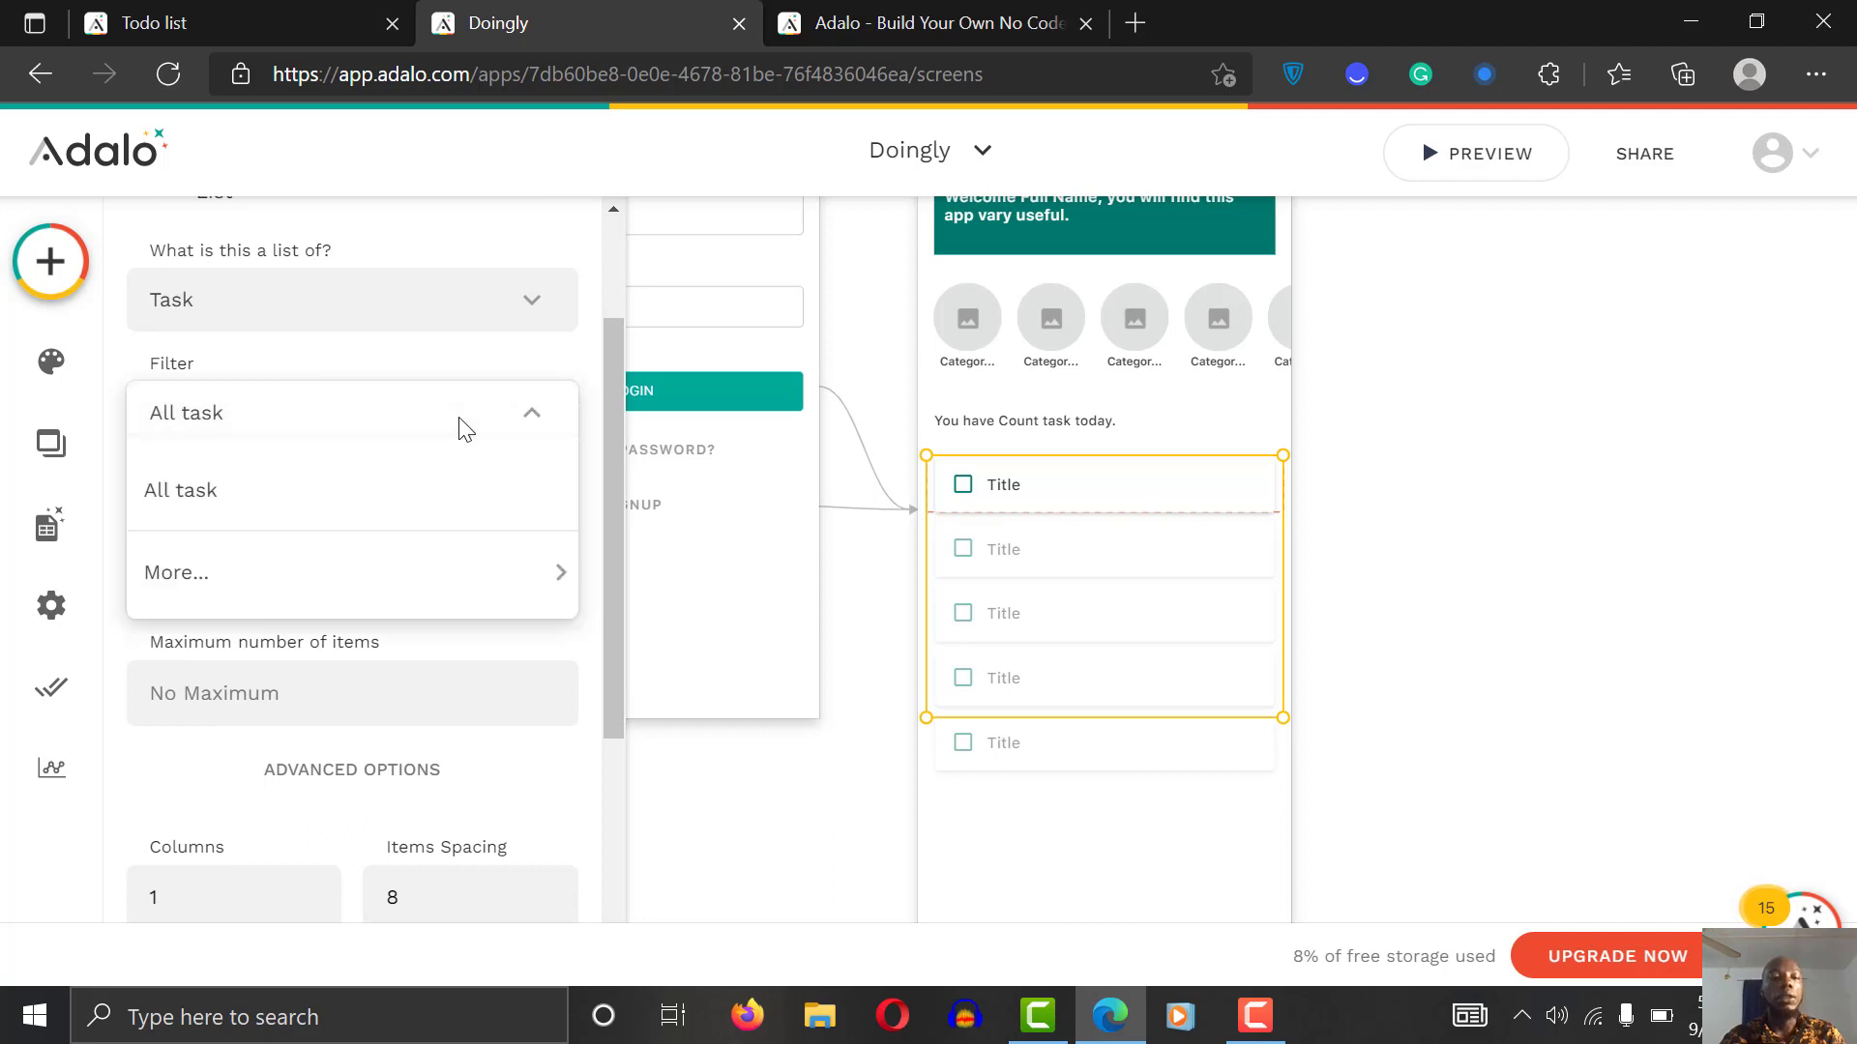
{"action": "mouse_move", "coordinate": [428, 582]}
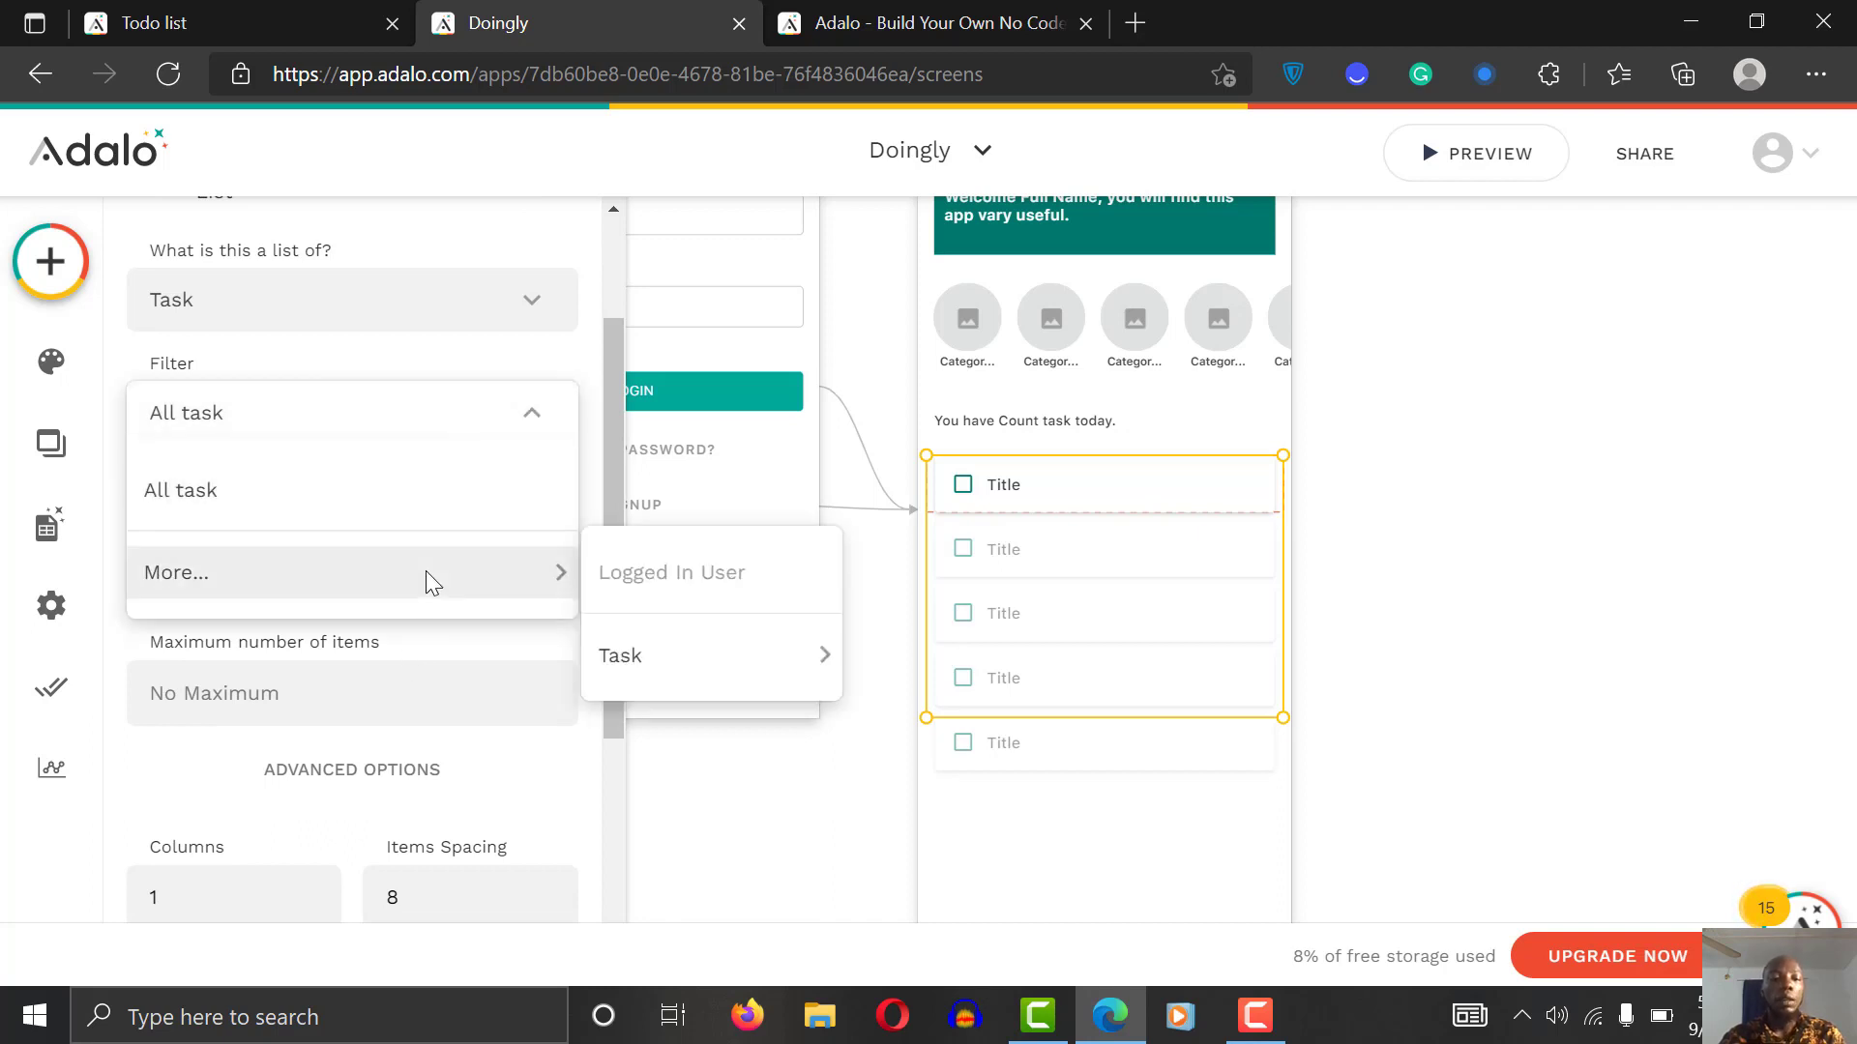
{"action": "left_click", "coordinate": [337, 426]}
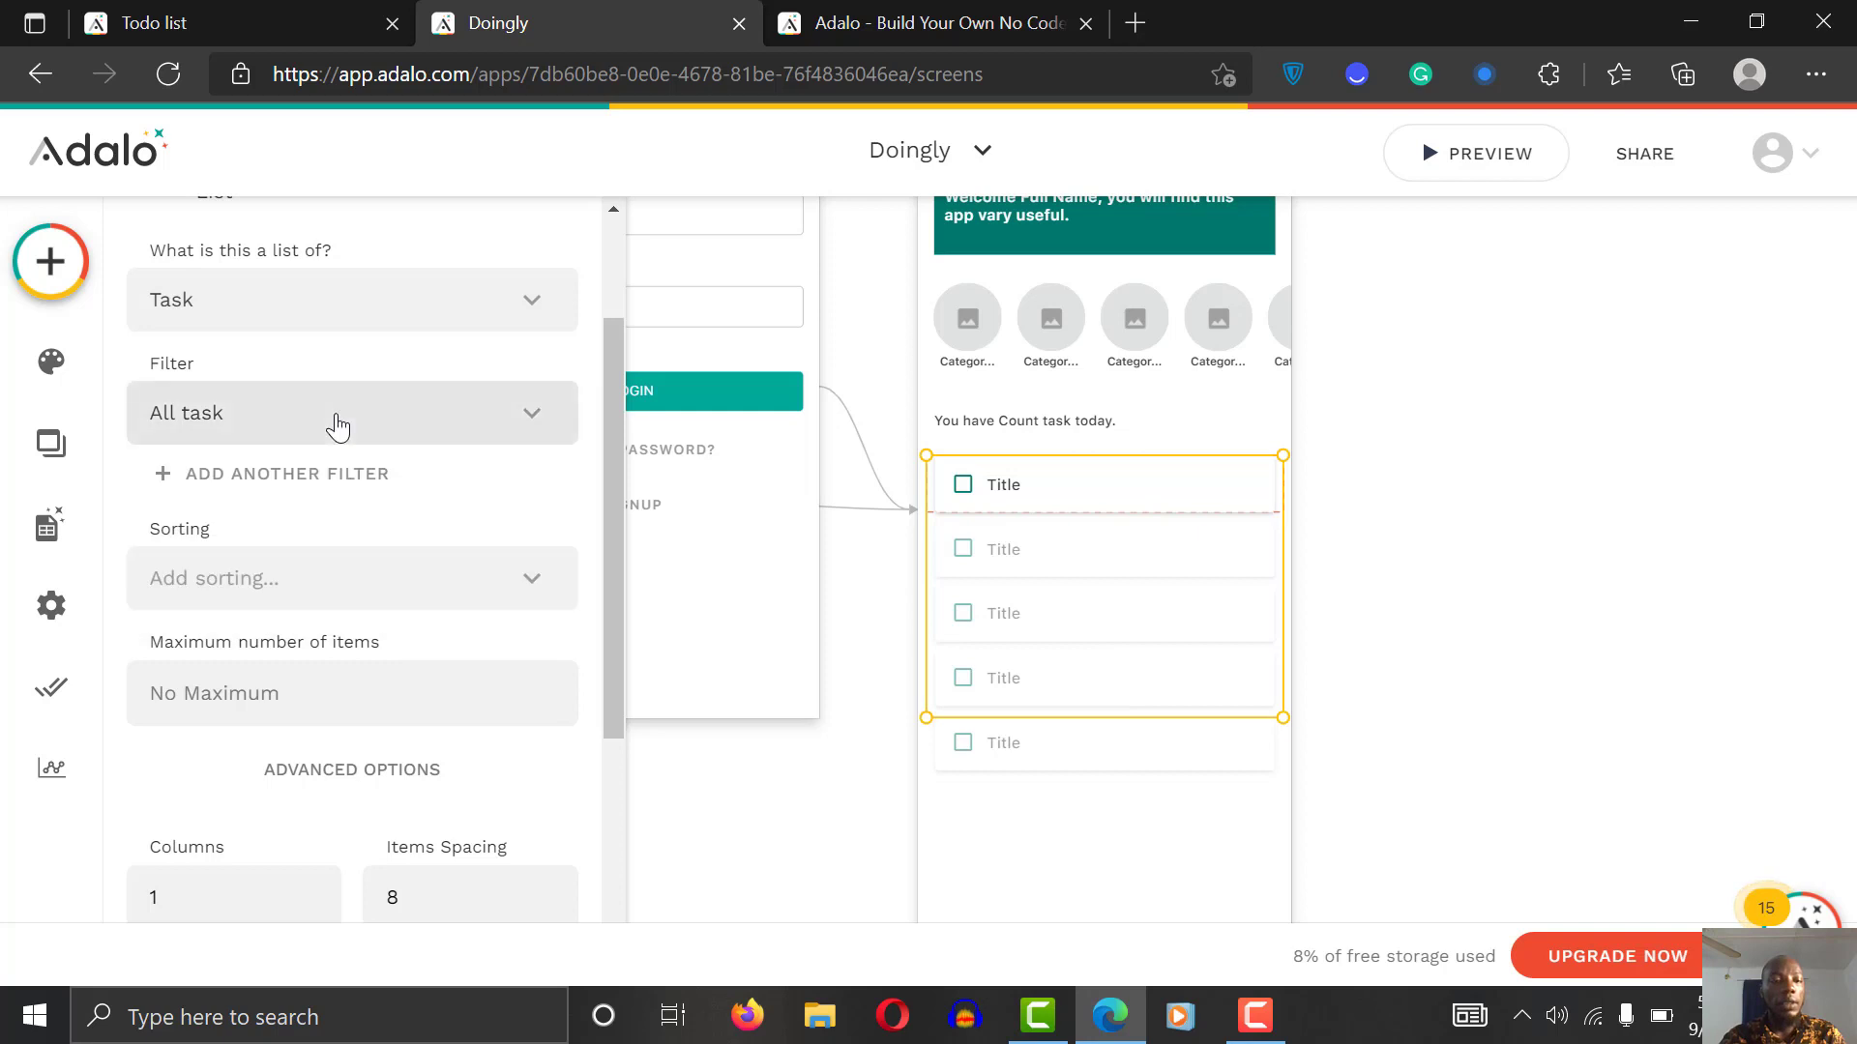
Step: Add a custom filter so only tasks whose Status is false are shown
{"action": "left_click", "coordinate": [320, 488]}
{"action": "left_click", "coordinate": [315, 560]}
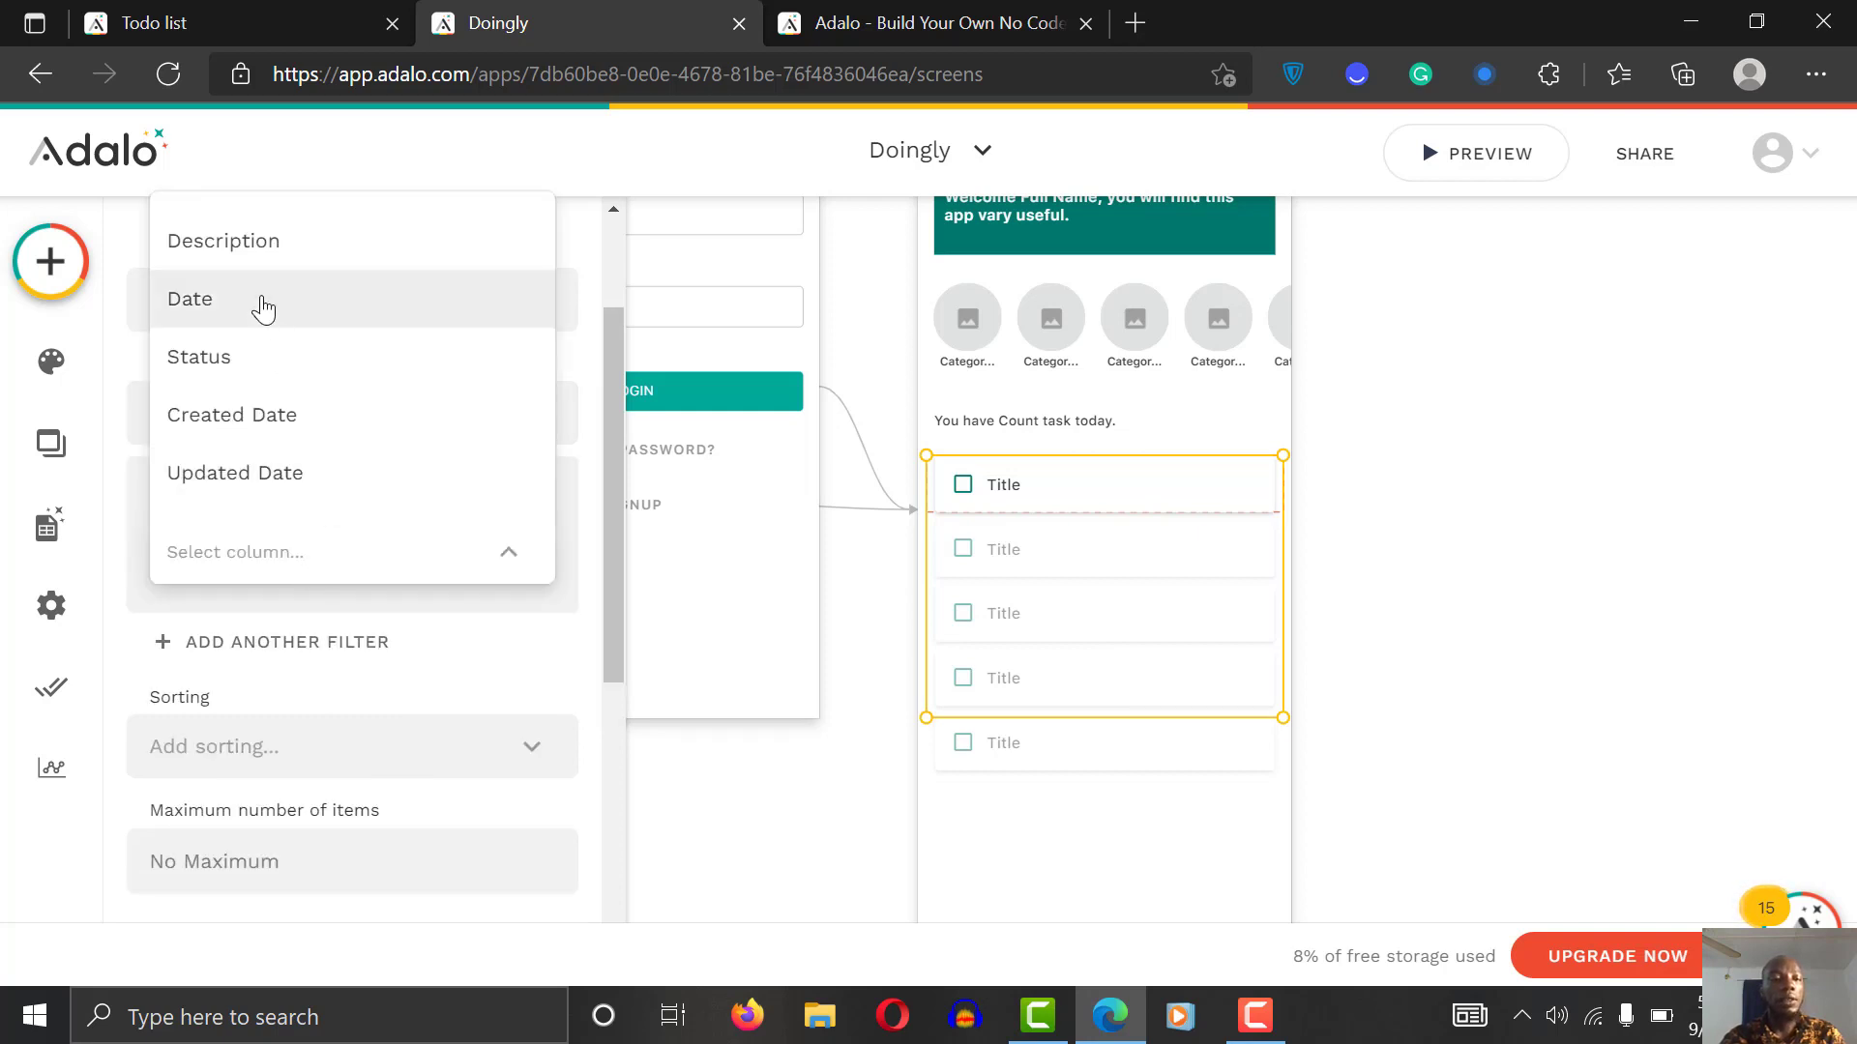
{"action": "left_click", "coordinate": [257, 360]}
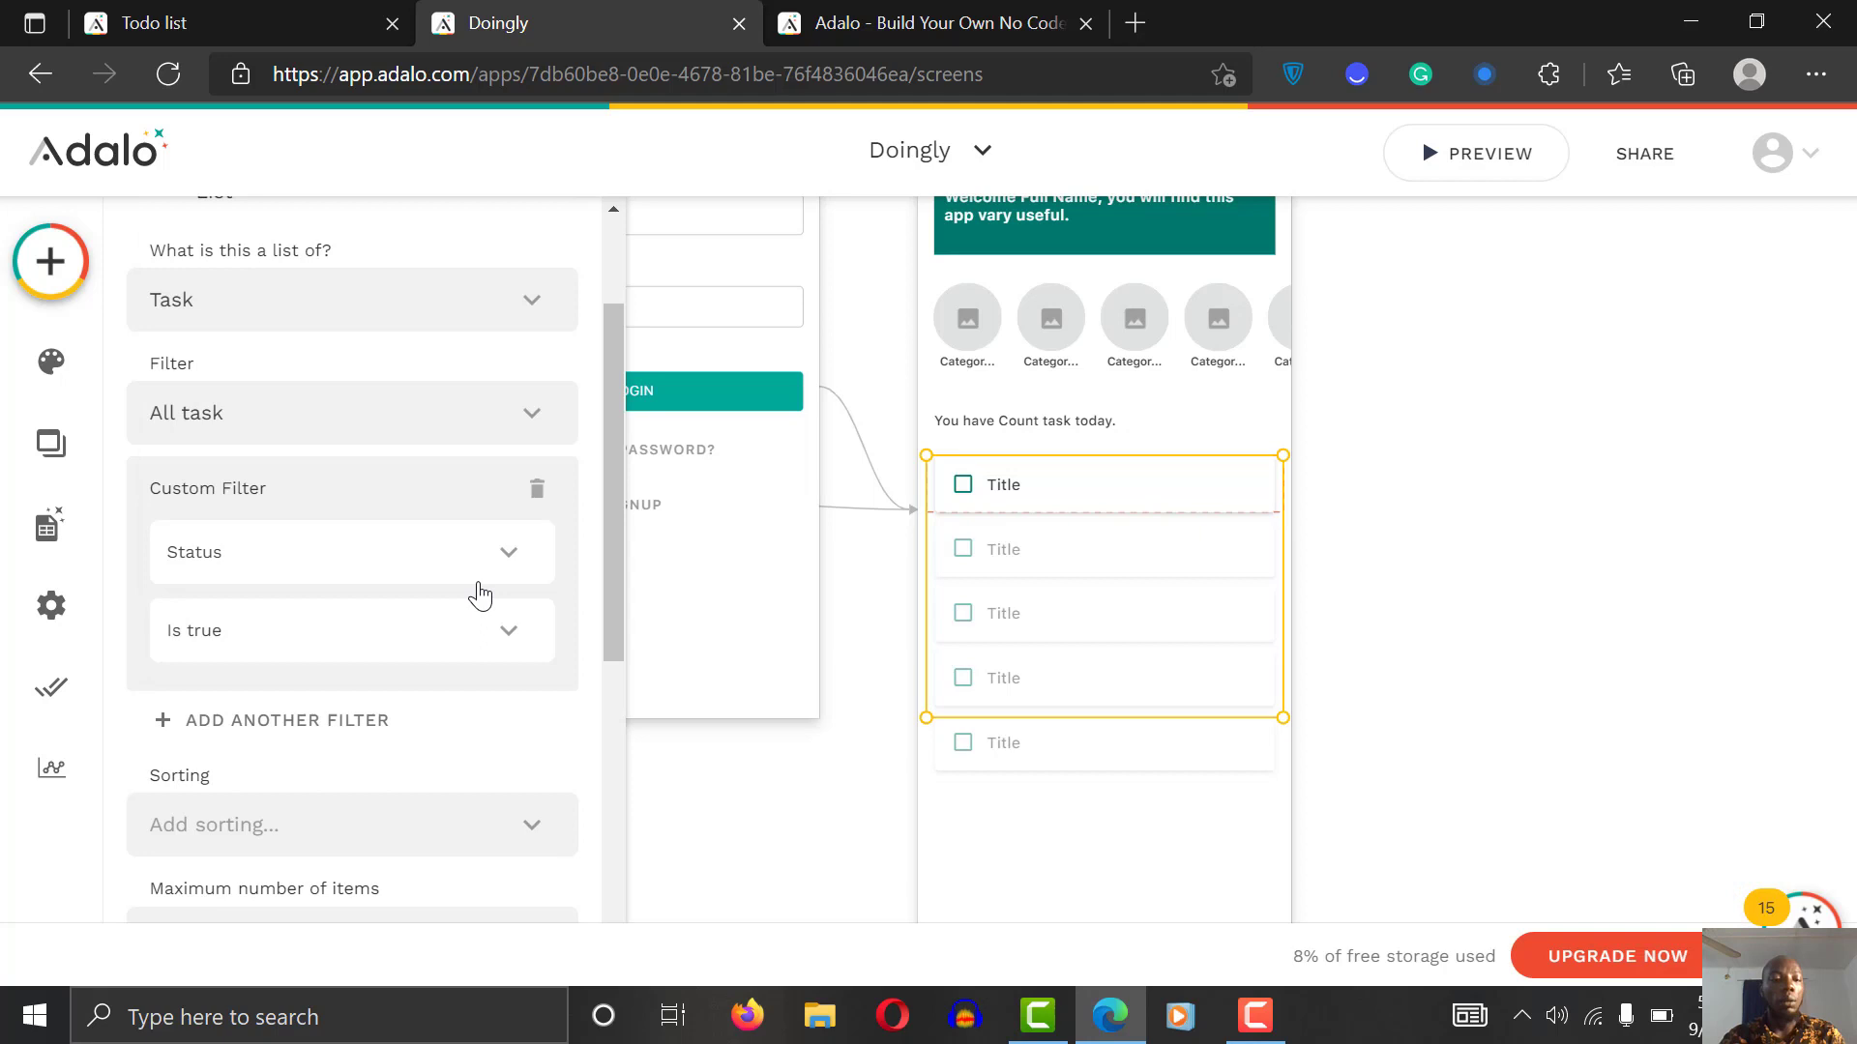
{"action": "left_click", "coordinate": [356, 638]}
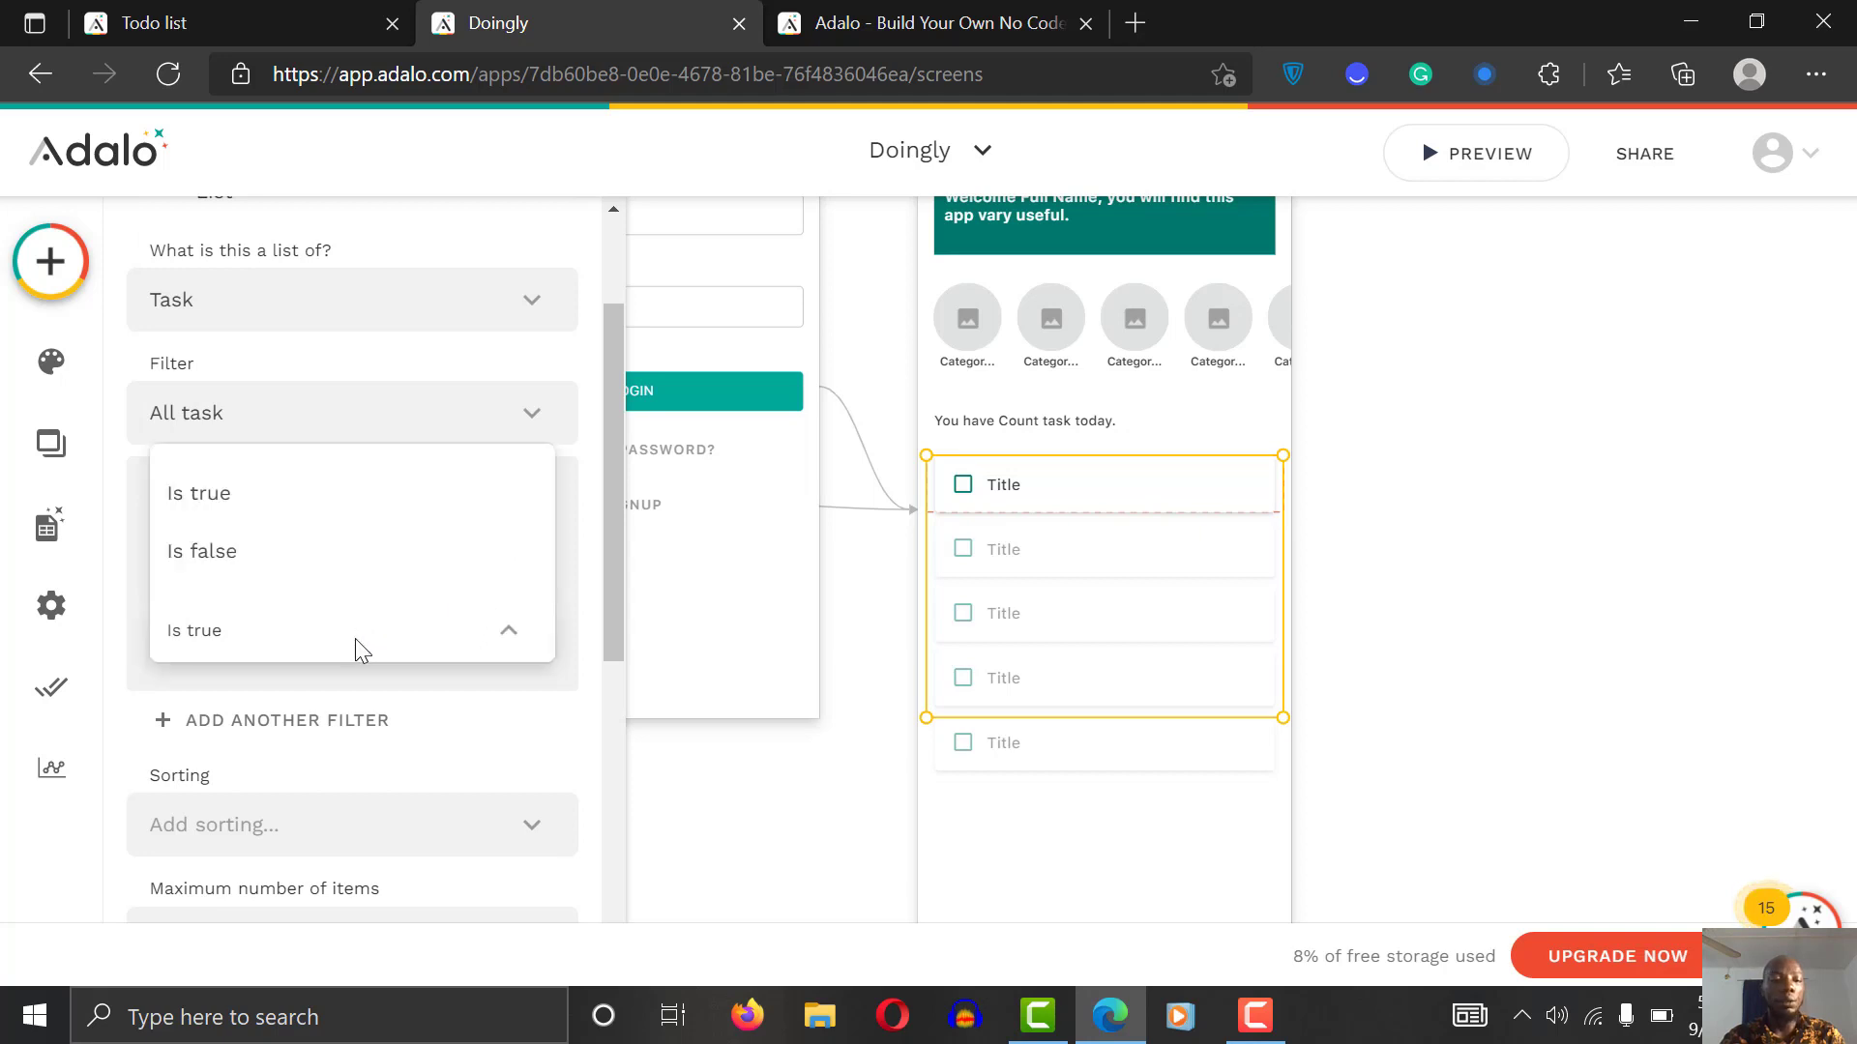
{"action": "left_click", "coordinate": [257, 549]}
{"action": "mouse_move", "coordinate": [609, 512]}
{"action": "left_mouse_down"}
{"action": "mouse_move", "coordinate": [612, 657]}
{"action": "mouse_move", "coordinate": [609, 512]}
{"action": "left_mouse_up"}
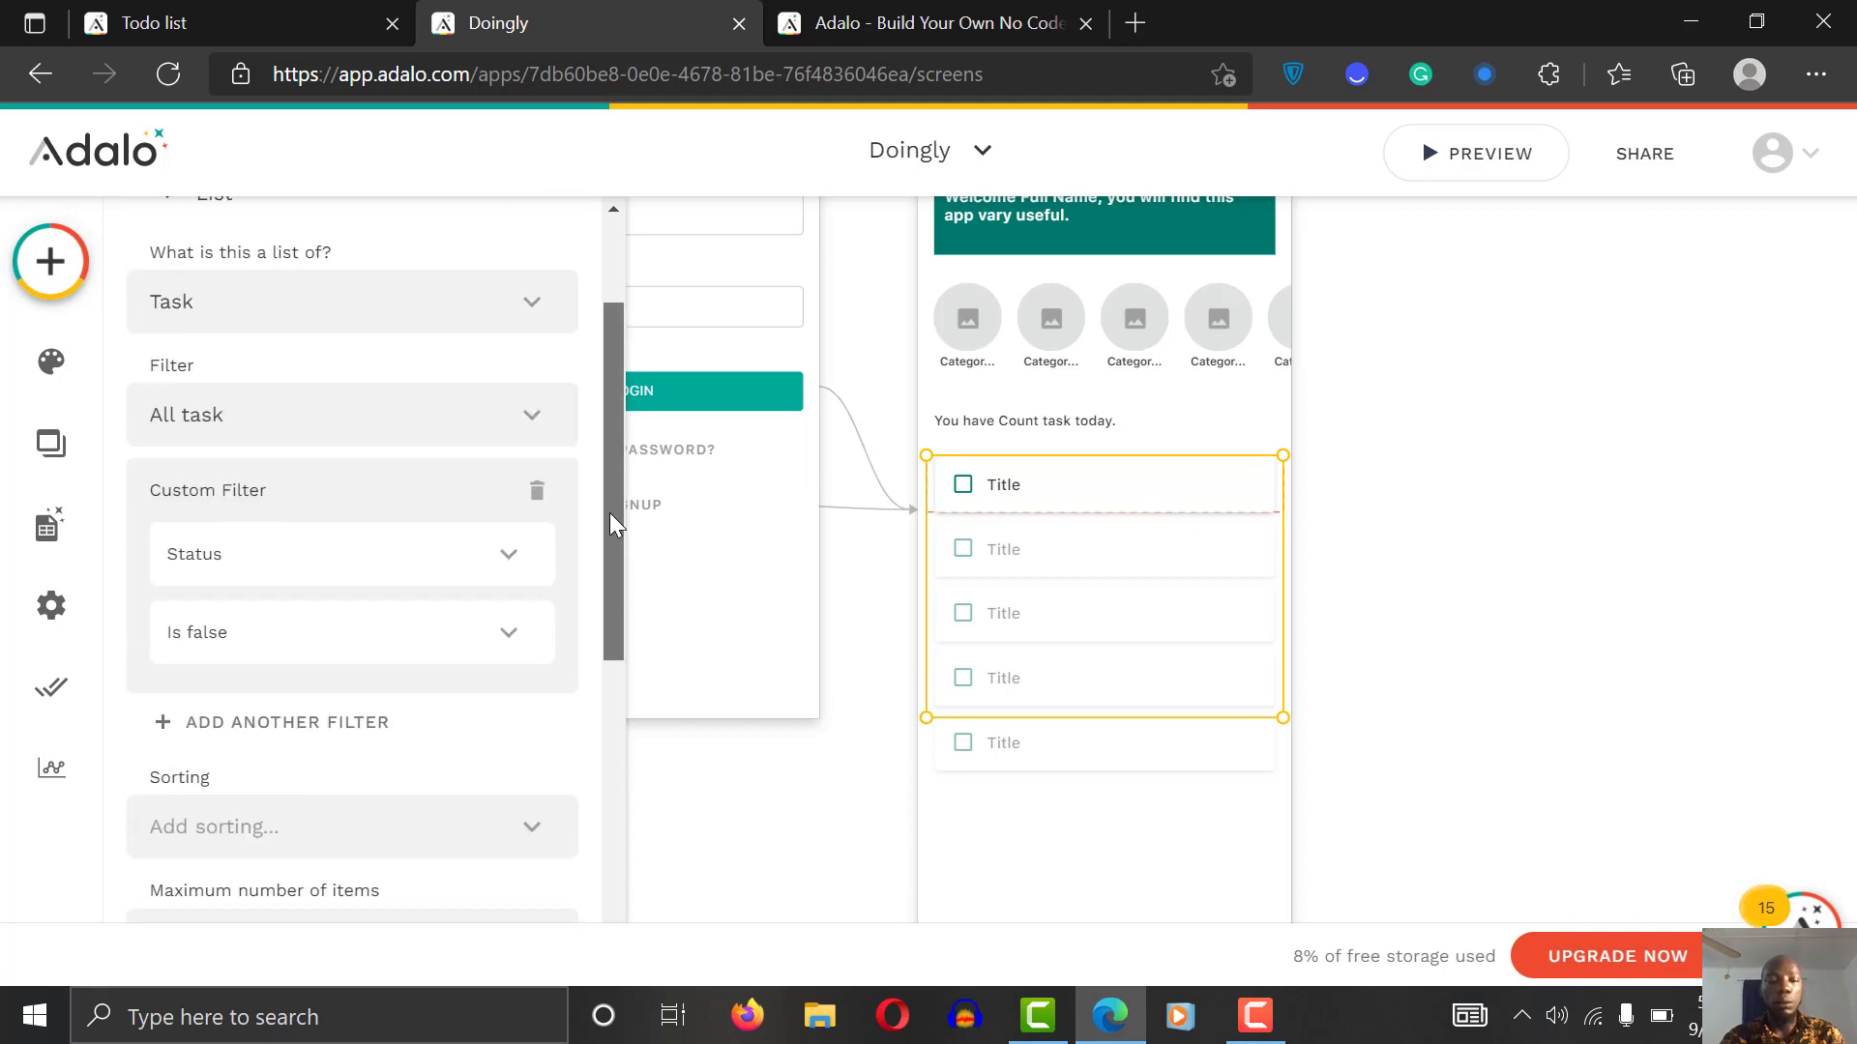
{"action": "left_click_drag", "start_coordinate": [609, 514], "coordinate": [610, 524]}
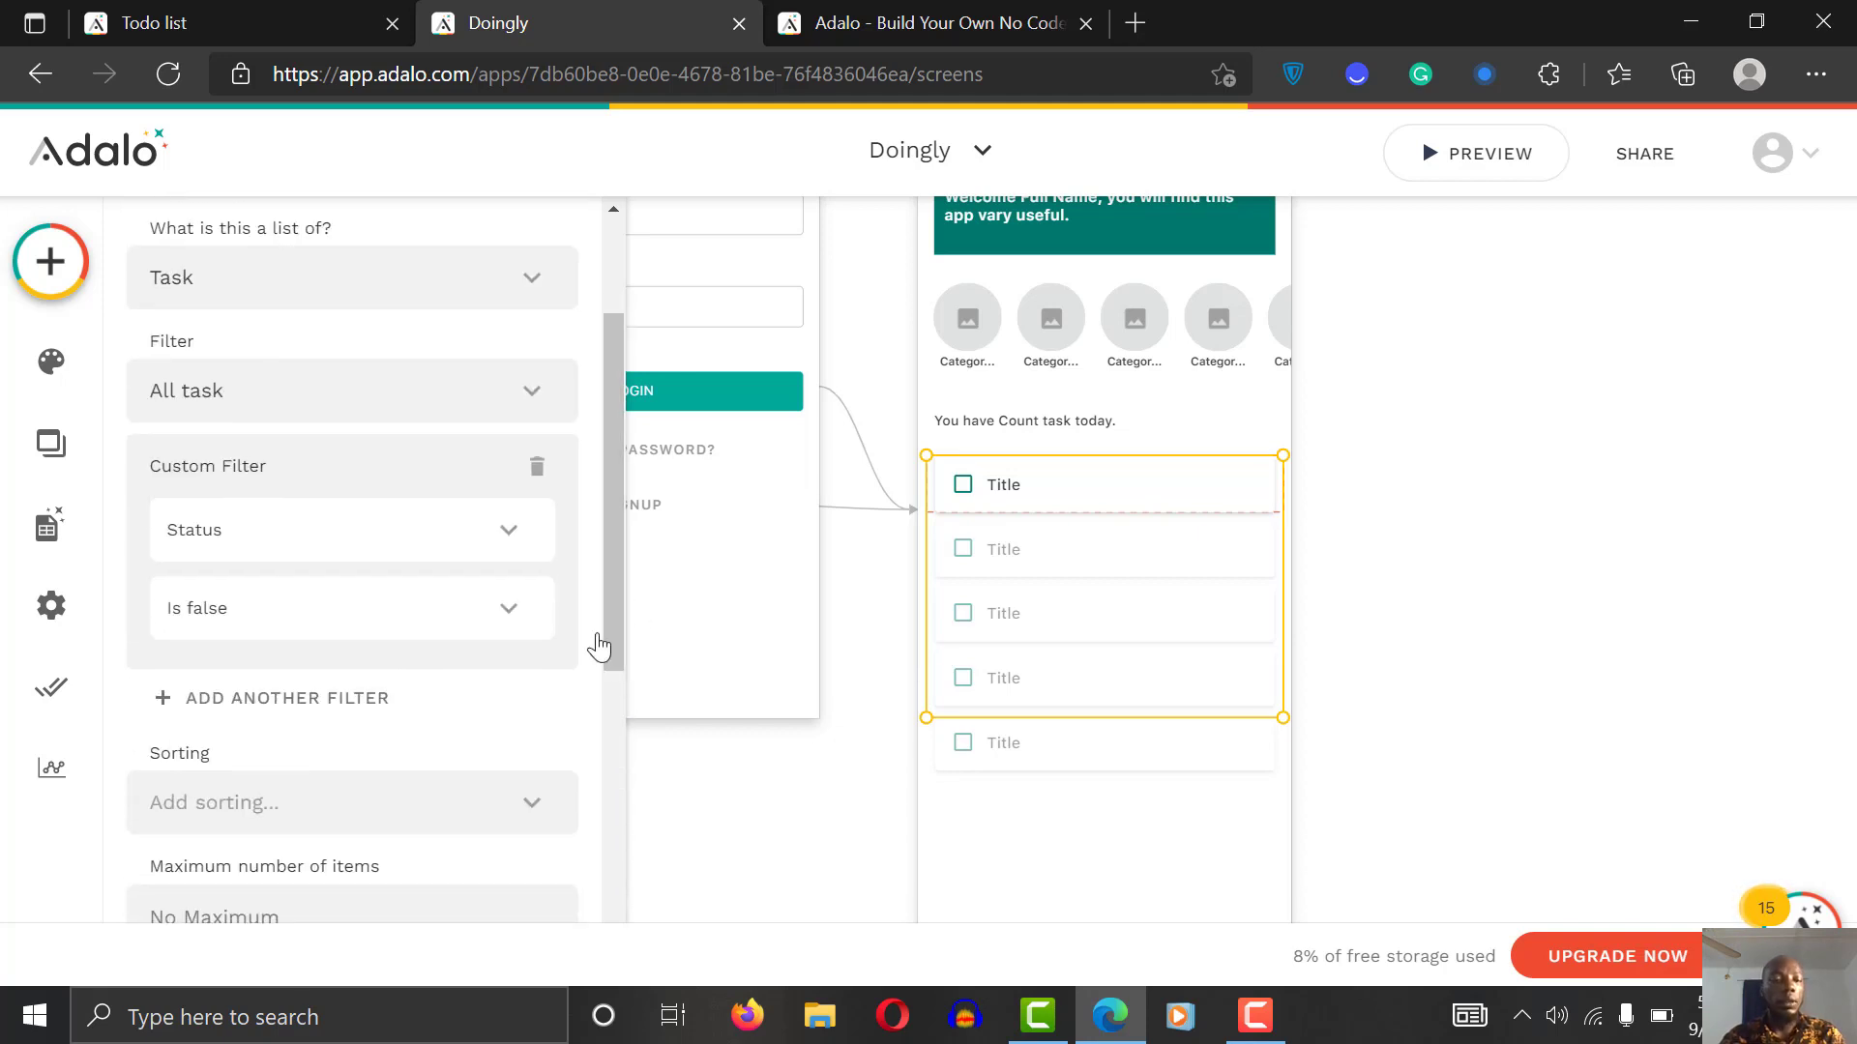
{"action": "left_click_drag", "start_coordinate": [611, 600], "coordinate": [579, 849]}
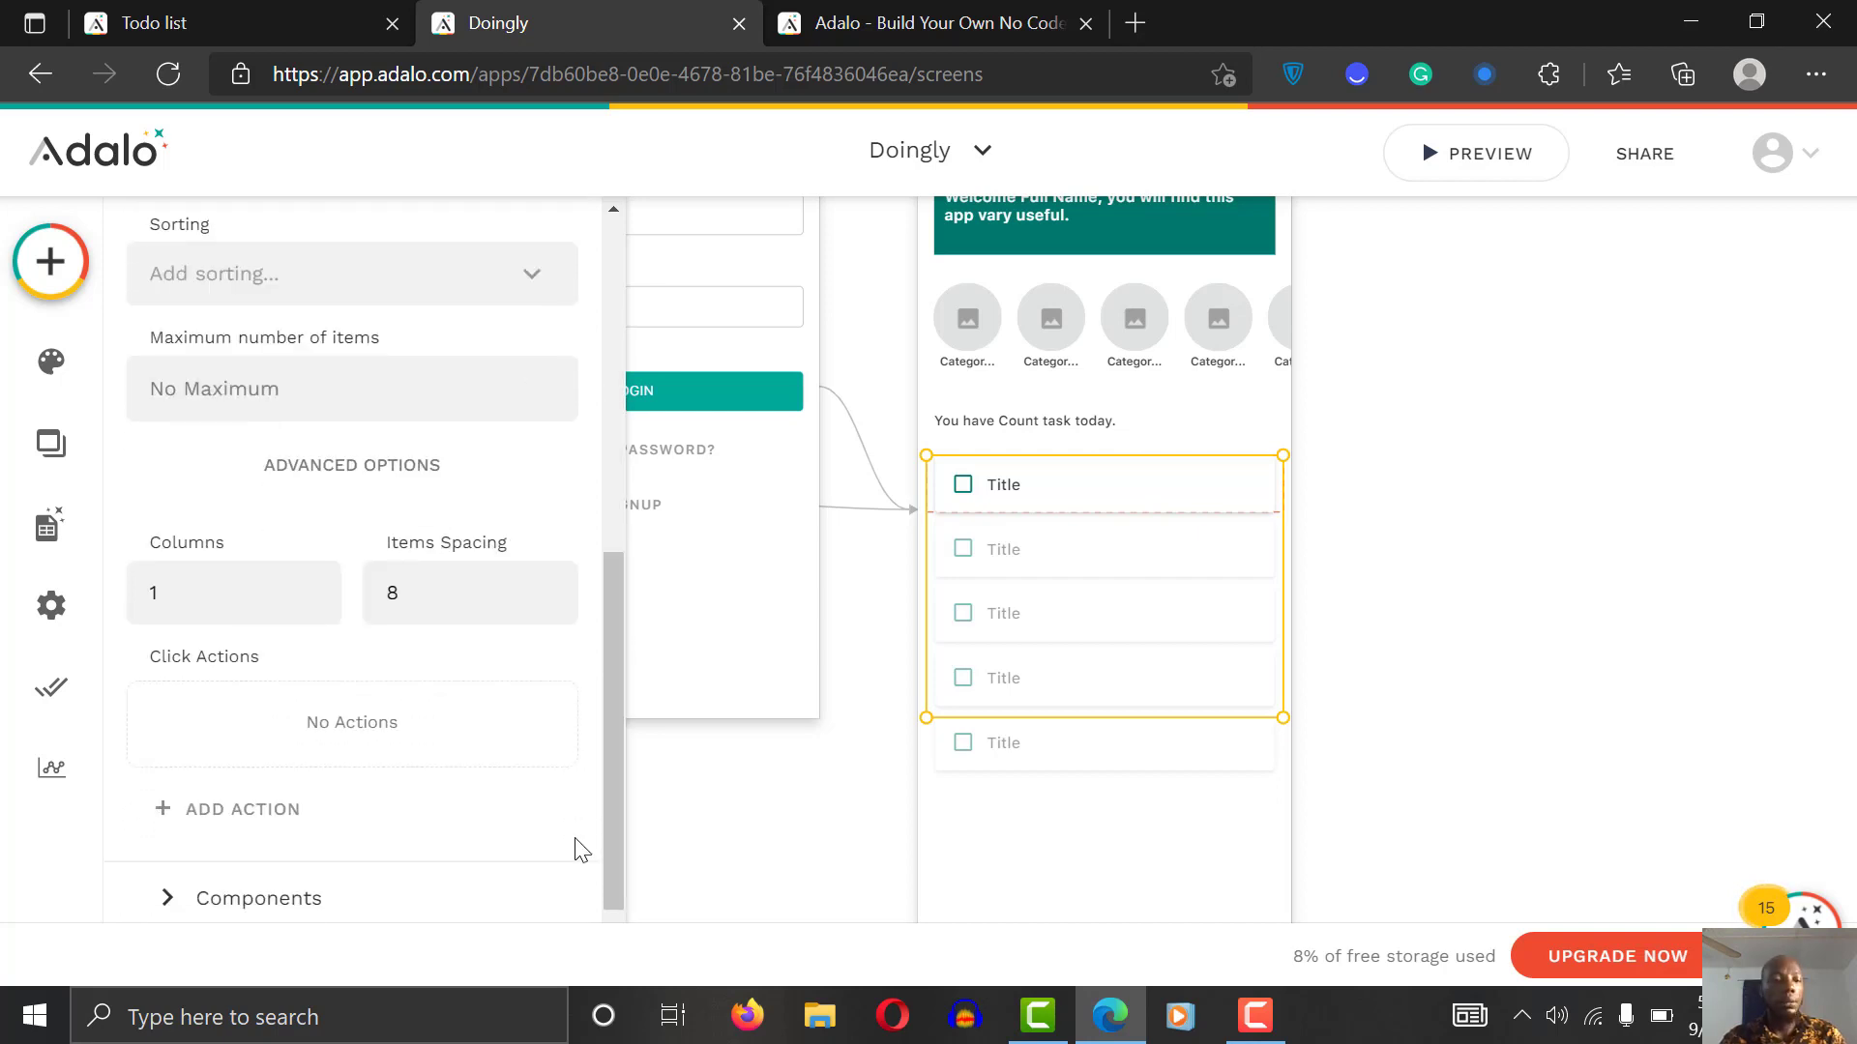
Step: Replace the row's 'Title' placeholder with Magic Text Current Task > Description
{"action": "left_click", "coordinate": [266, 902]}
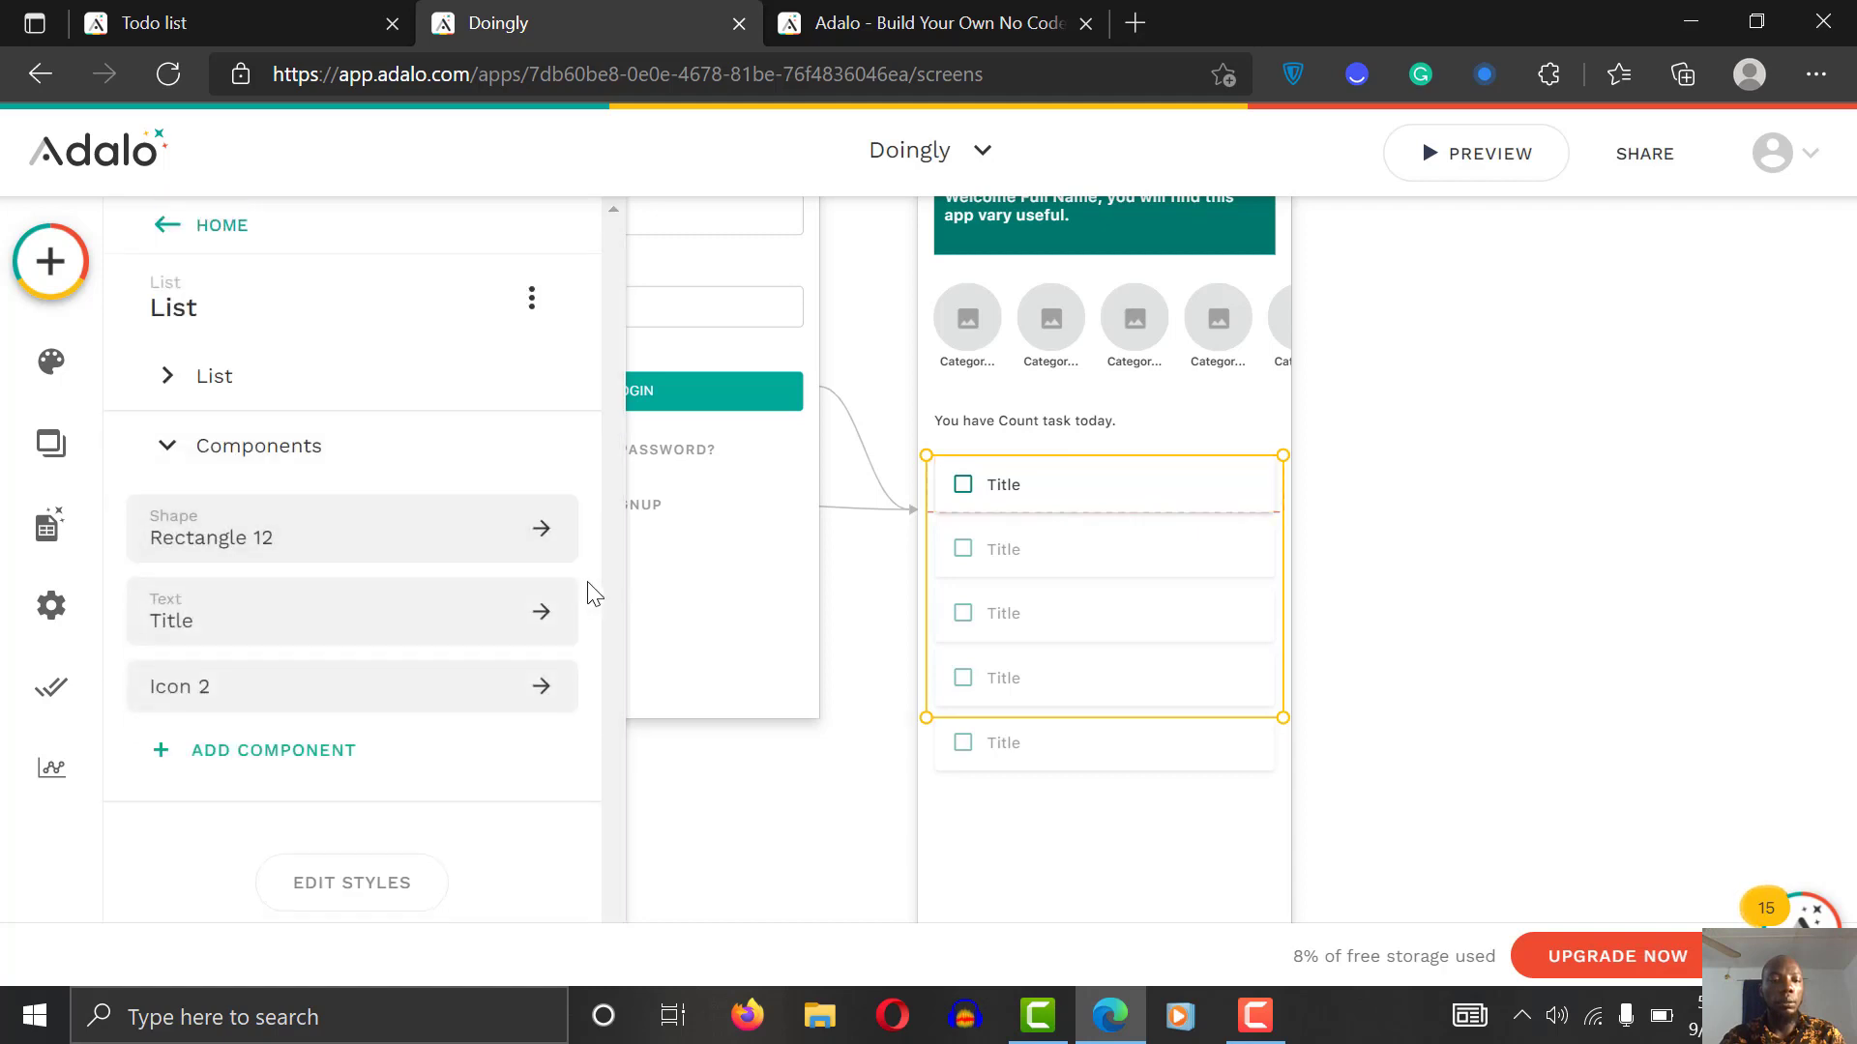
{"action": "left_click", "coordinate": [259, 626]}
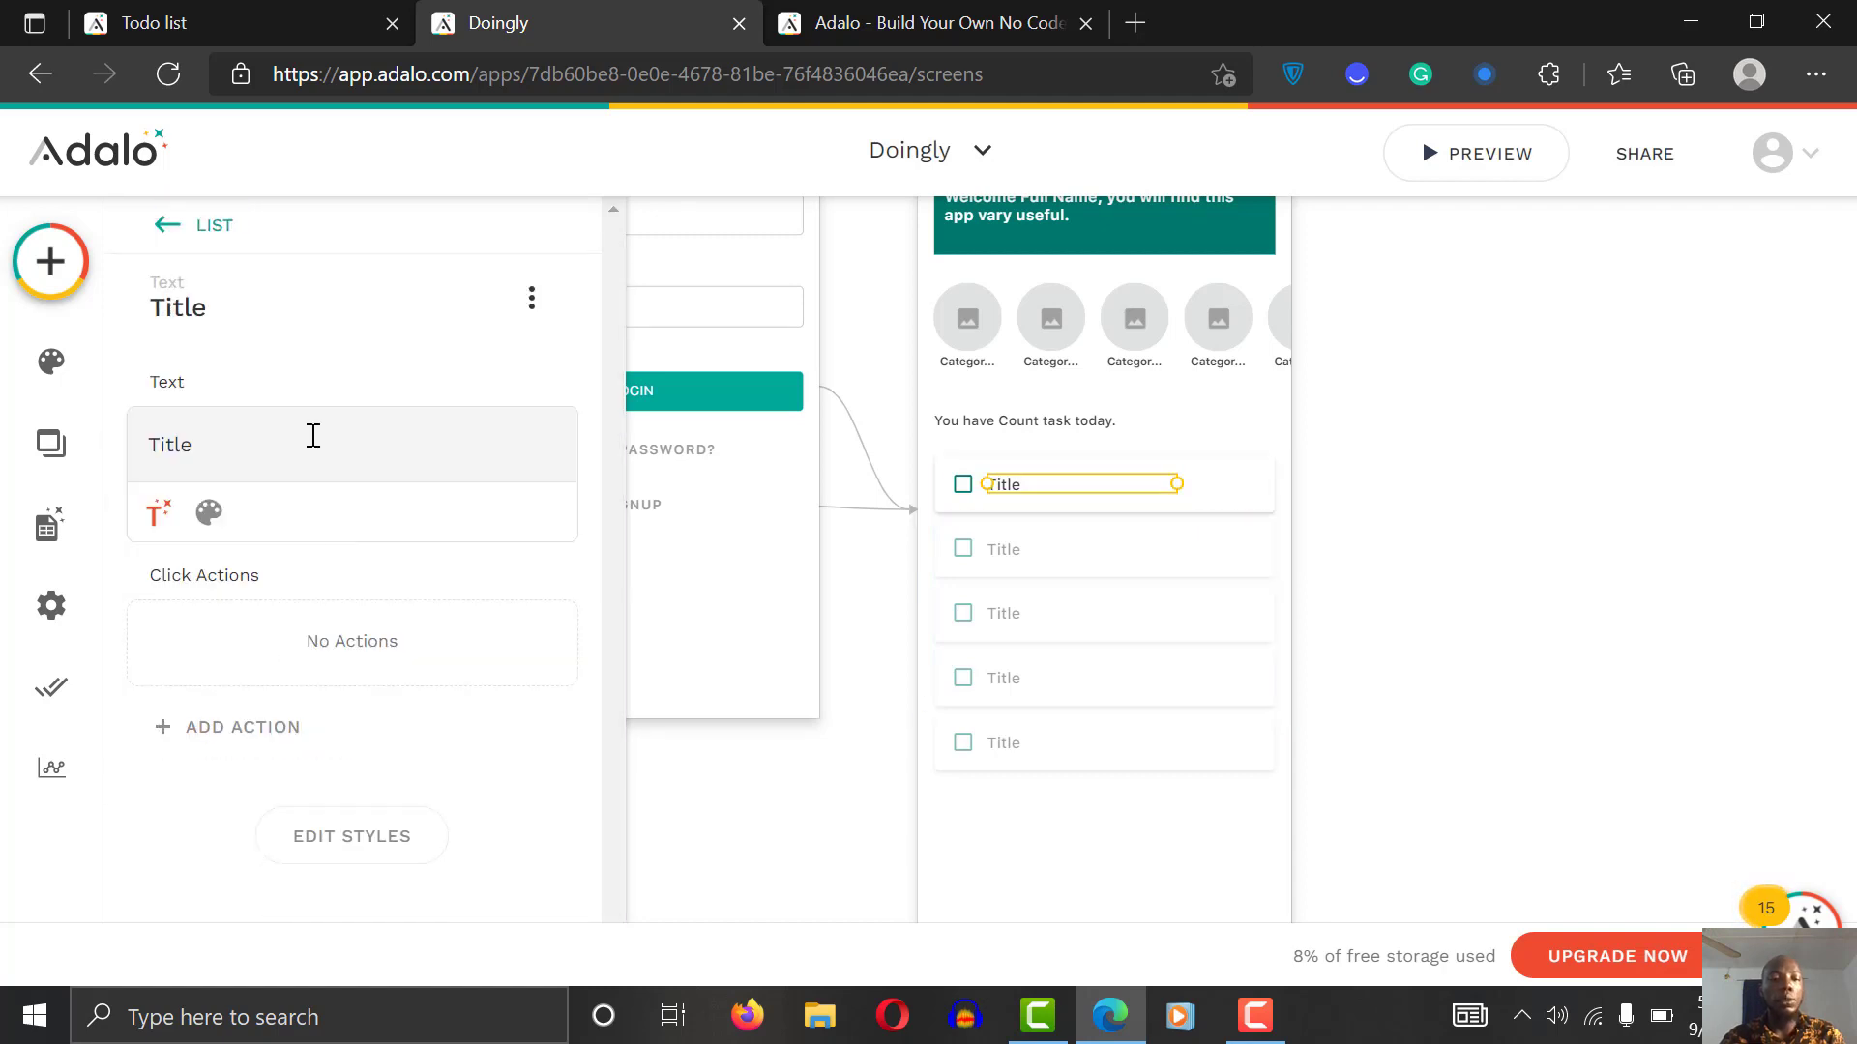
{"action": "double_click", "coordinate": [222, 432]}
{"action": "key", "text": "BackSpace"}
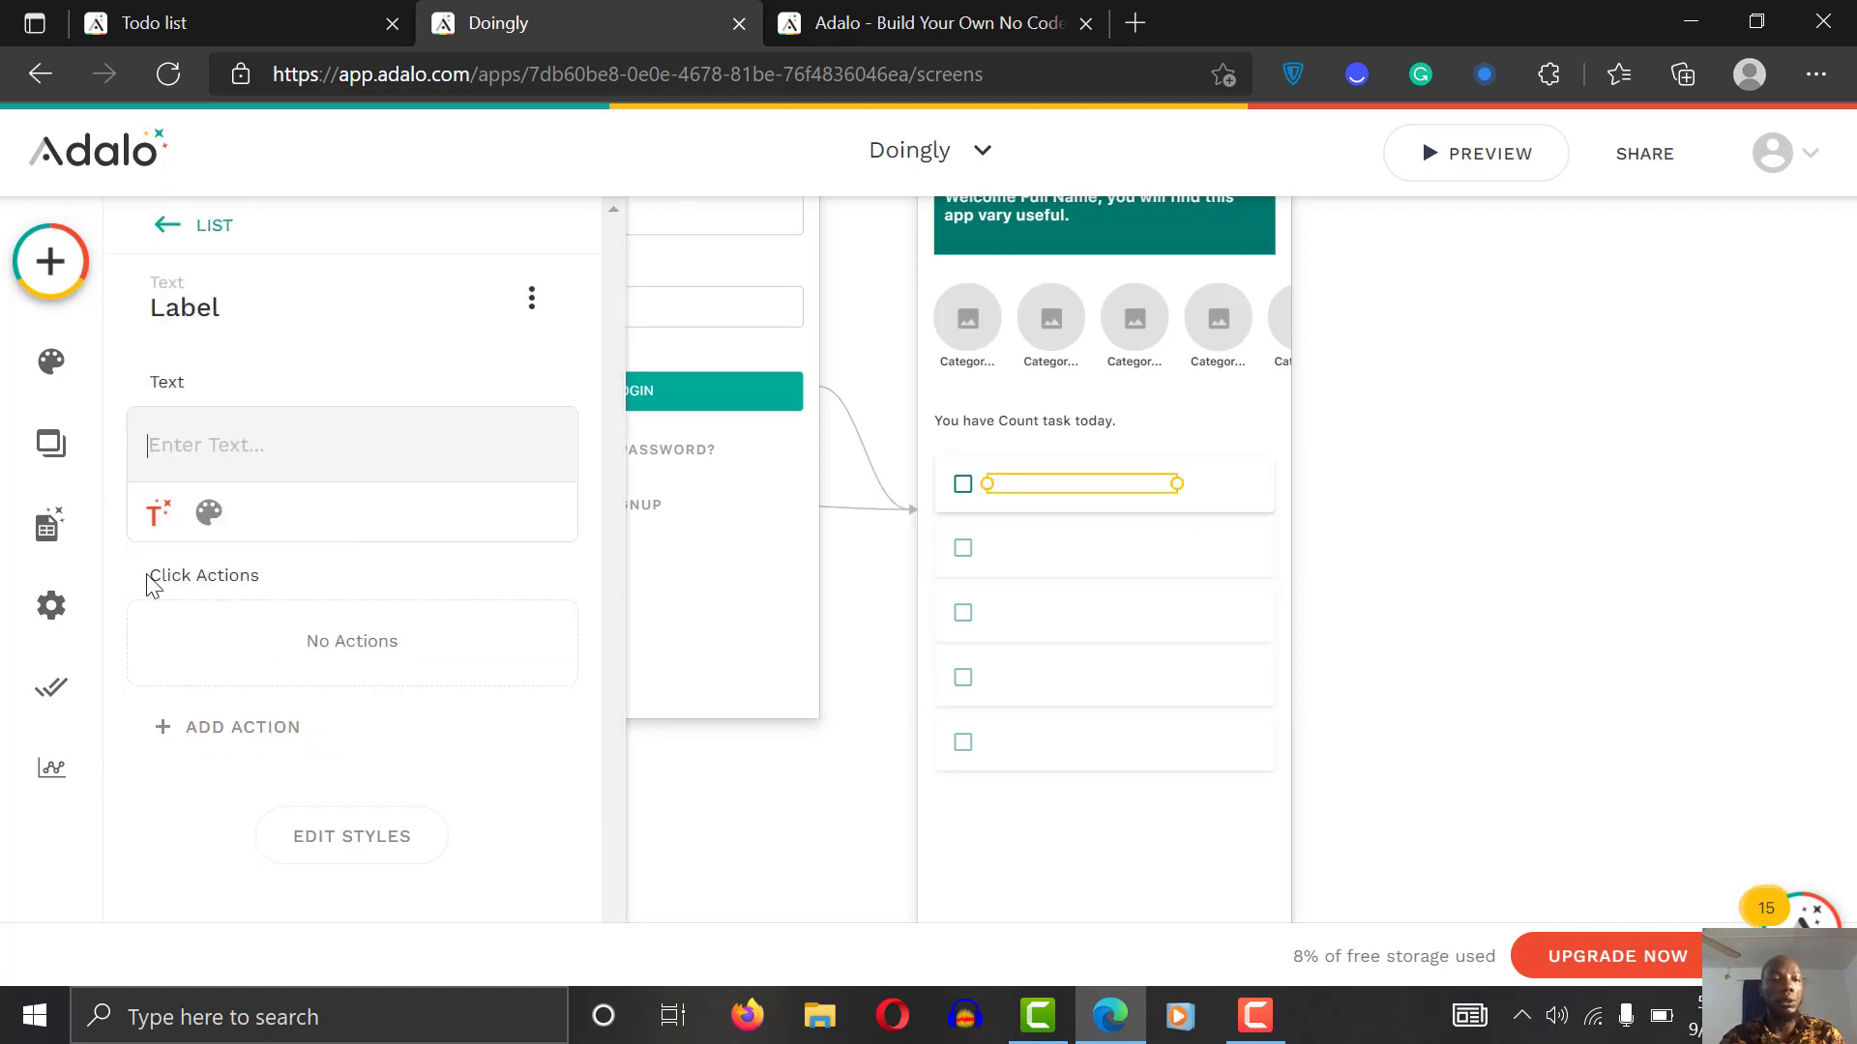
{"action": "left_click", "coordinate": [163, 513]}
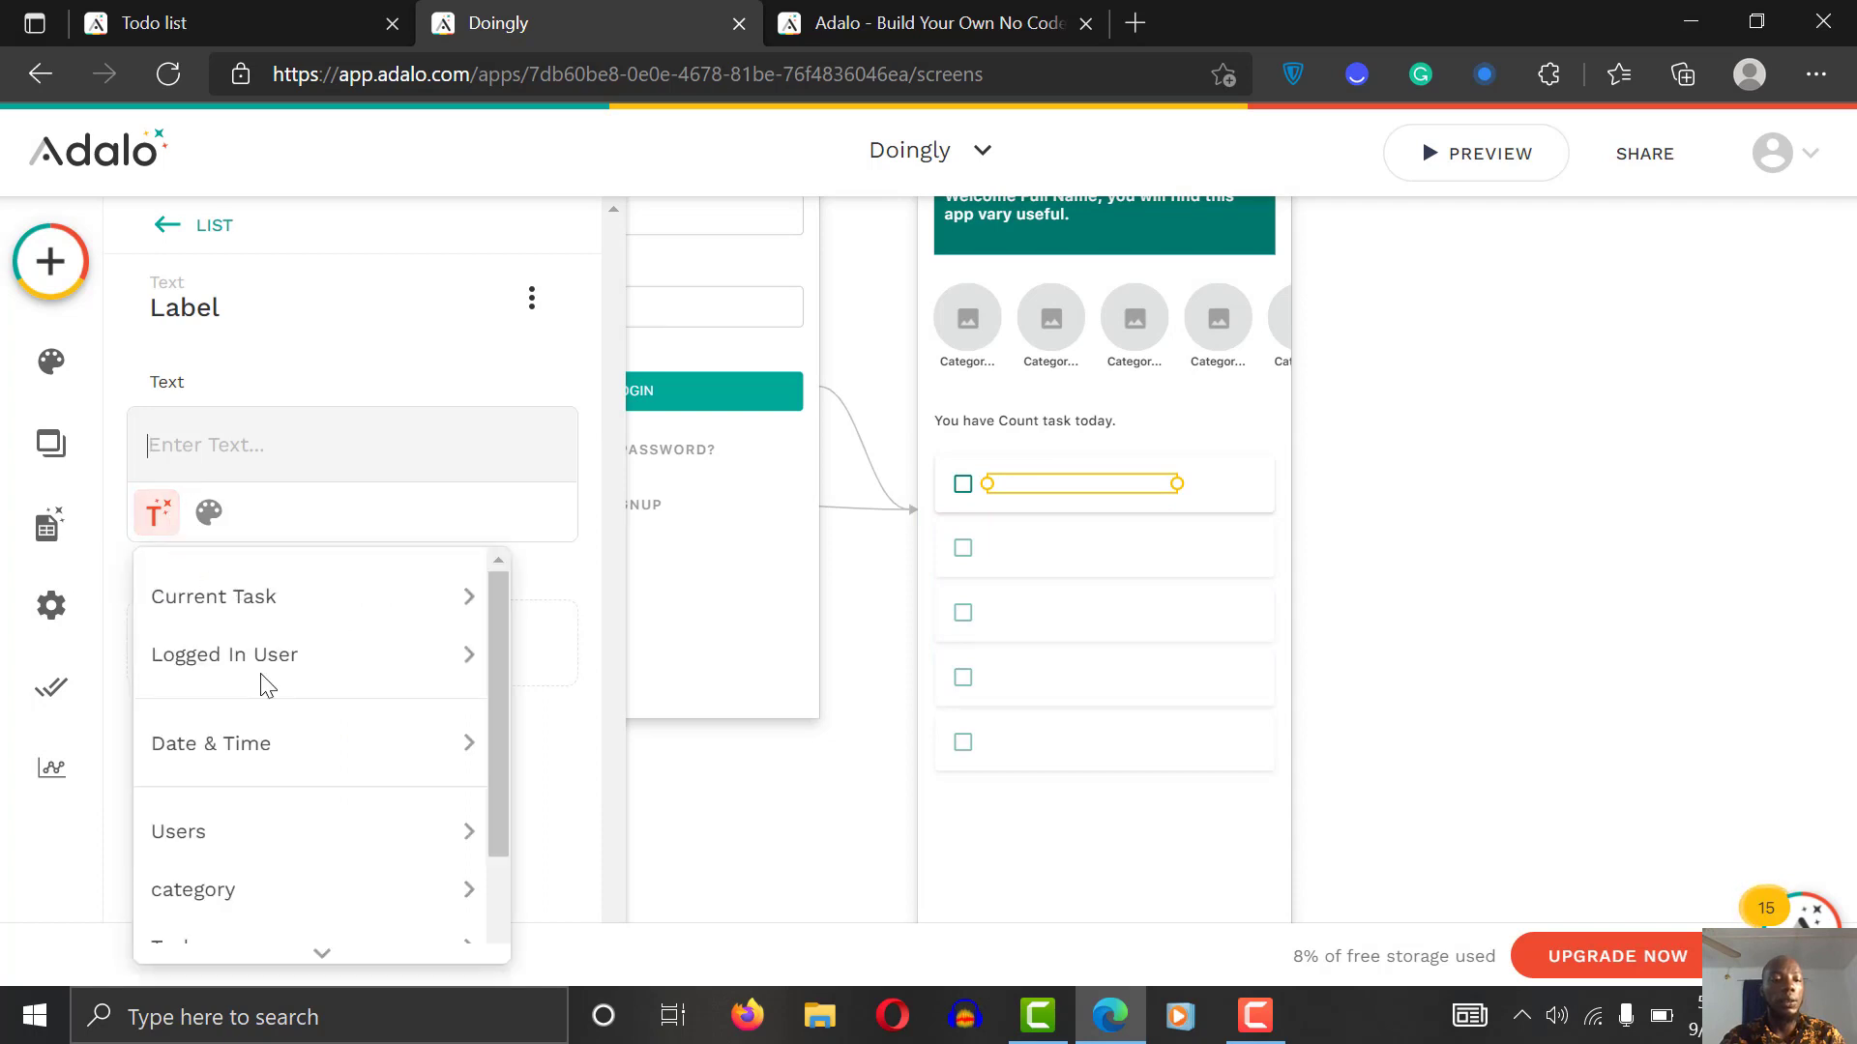
{"action": "mouse_move", "coordinate": [282, 804]}
{"action": "mouse_move", "coordinate": [303, 613]}
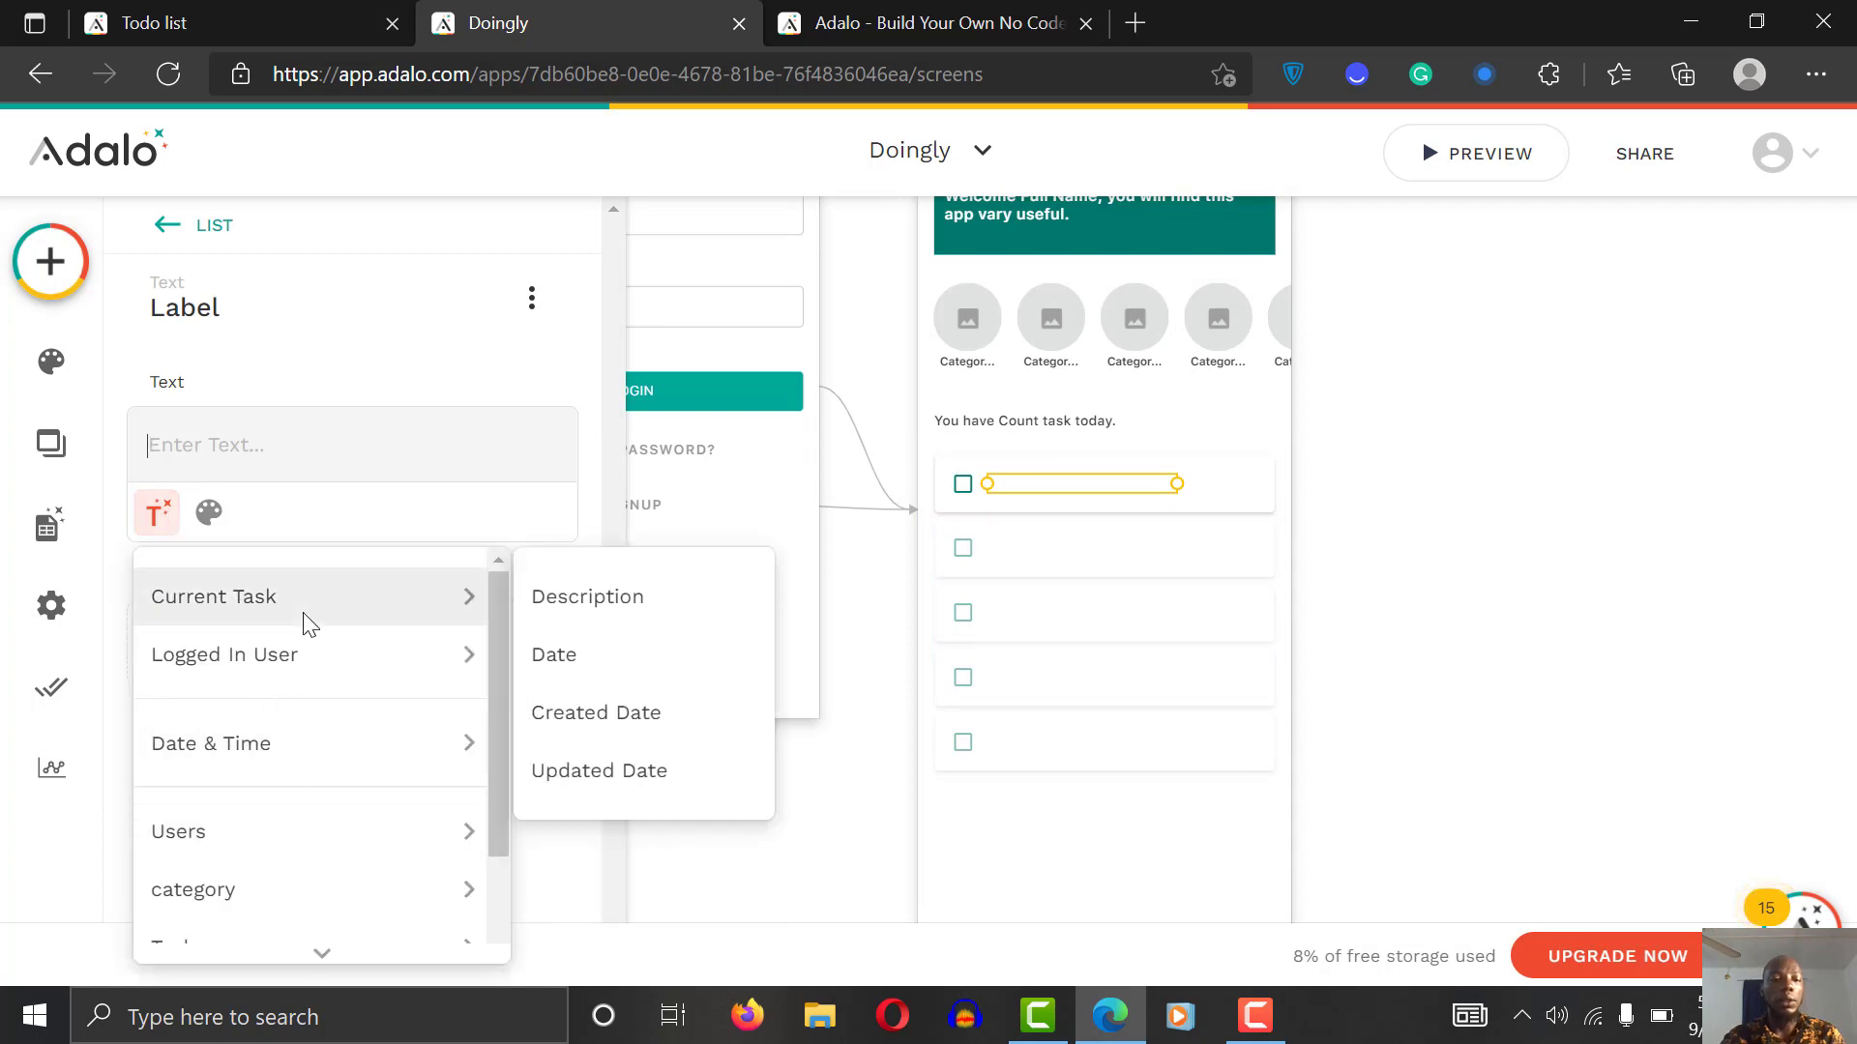
{"action": "left_click", "coordinate": [573, 607]}
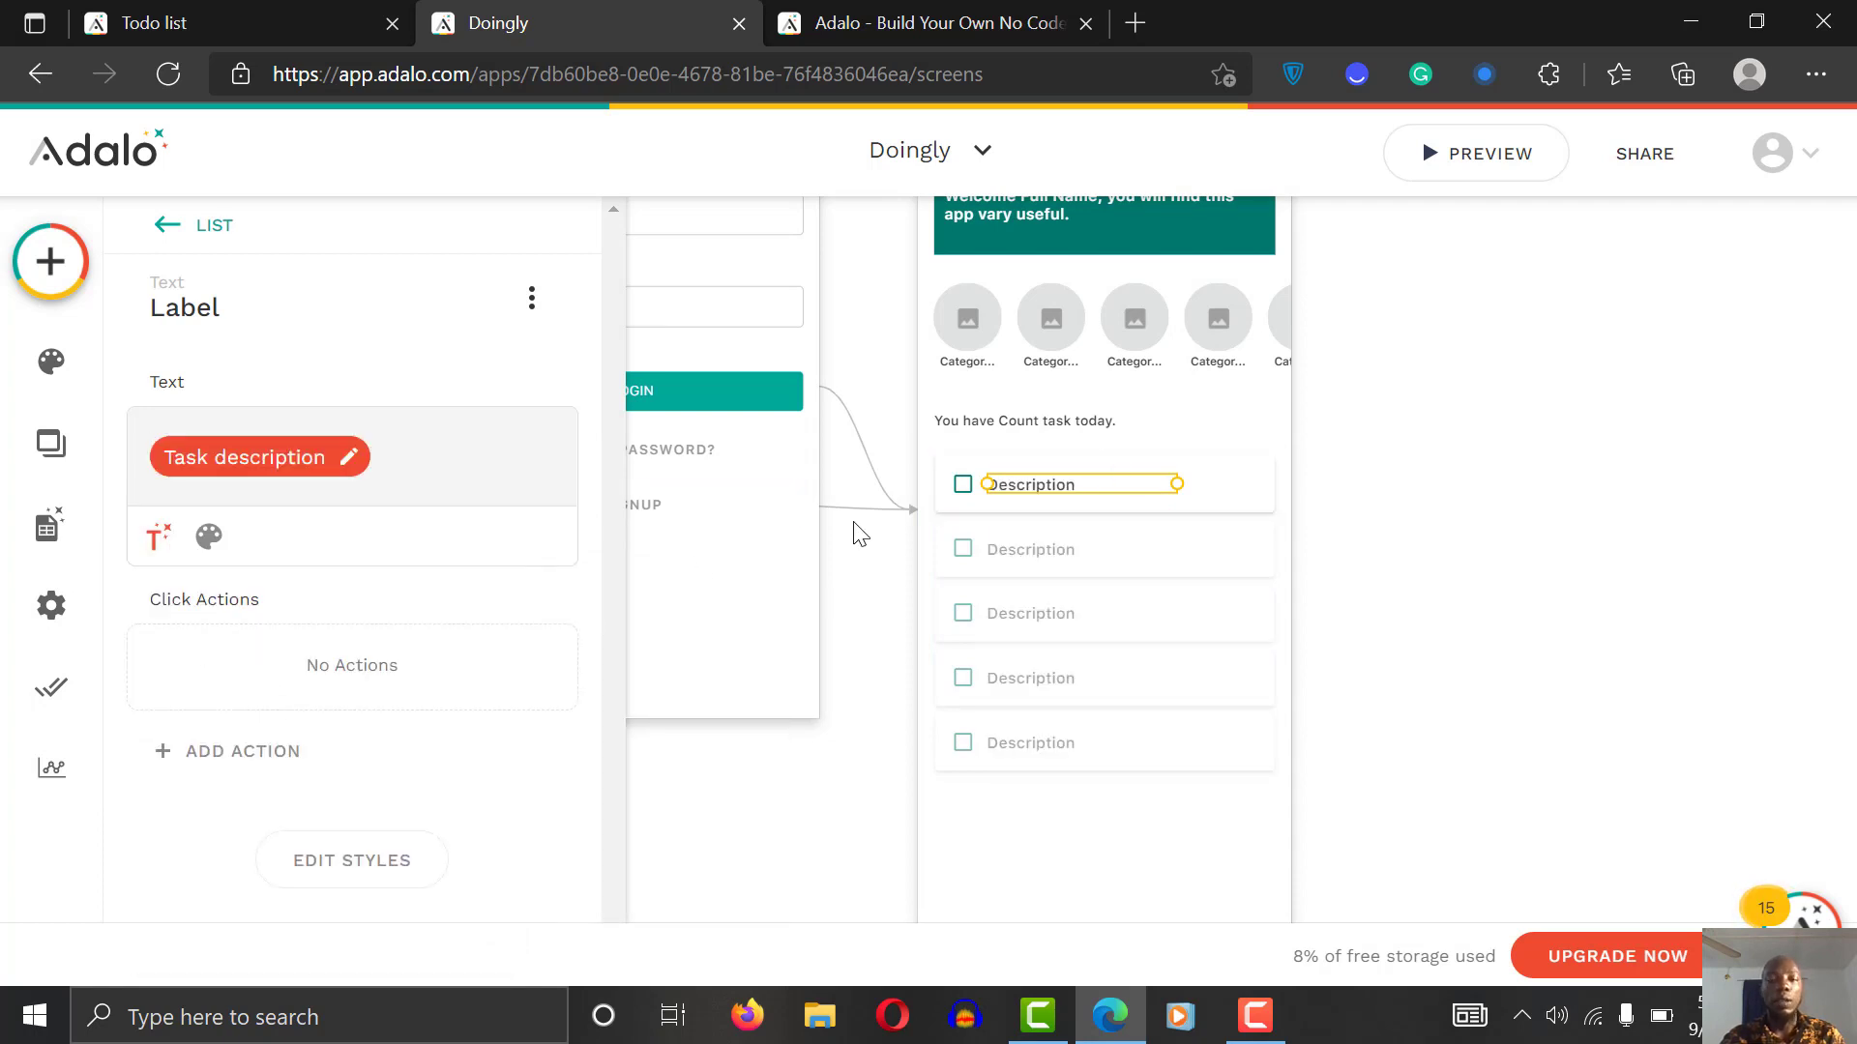
{"action": "left_click", "coordinate": [1248, 499]}
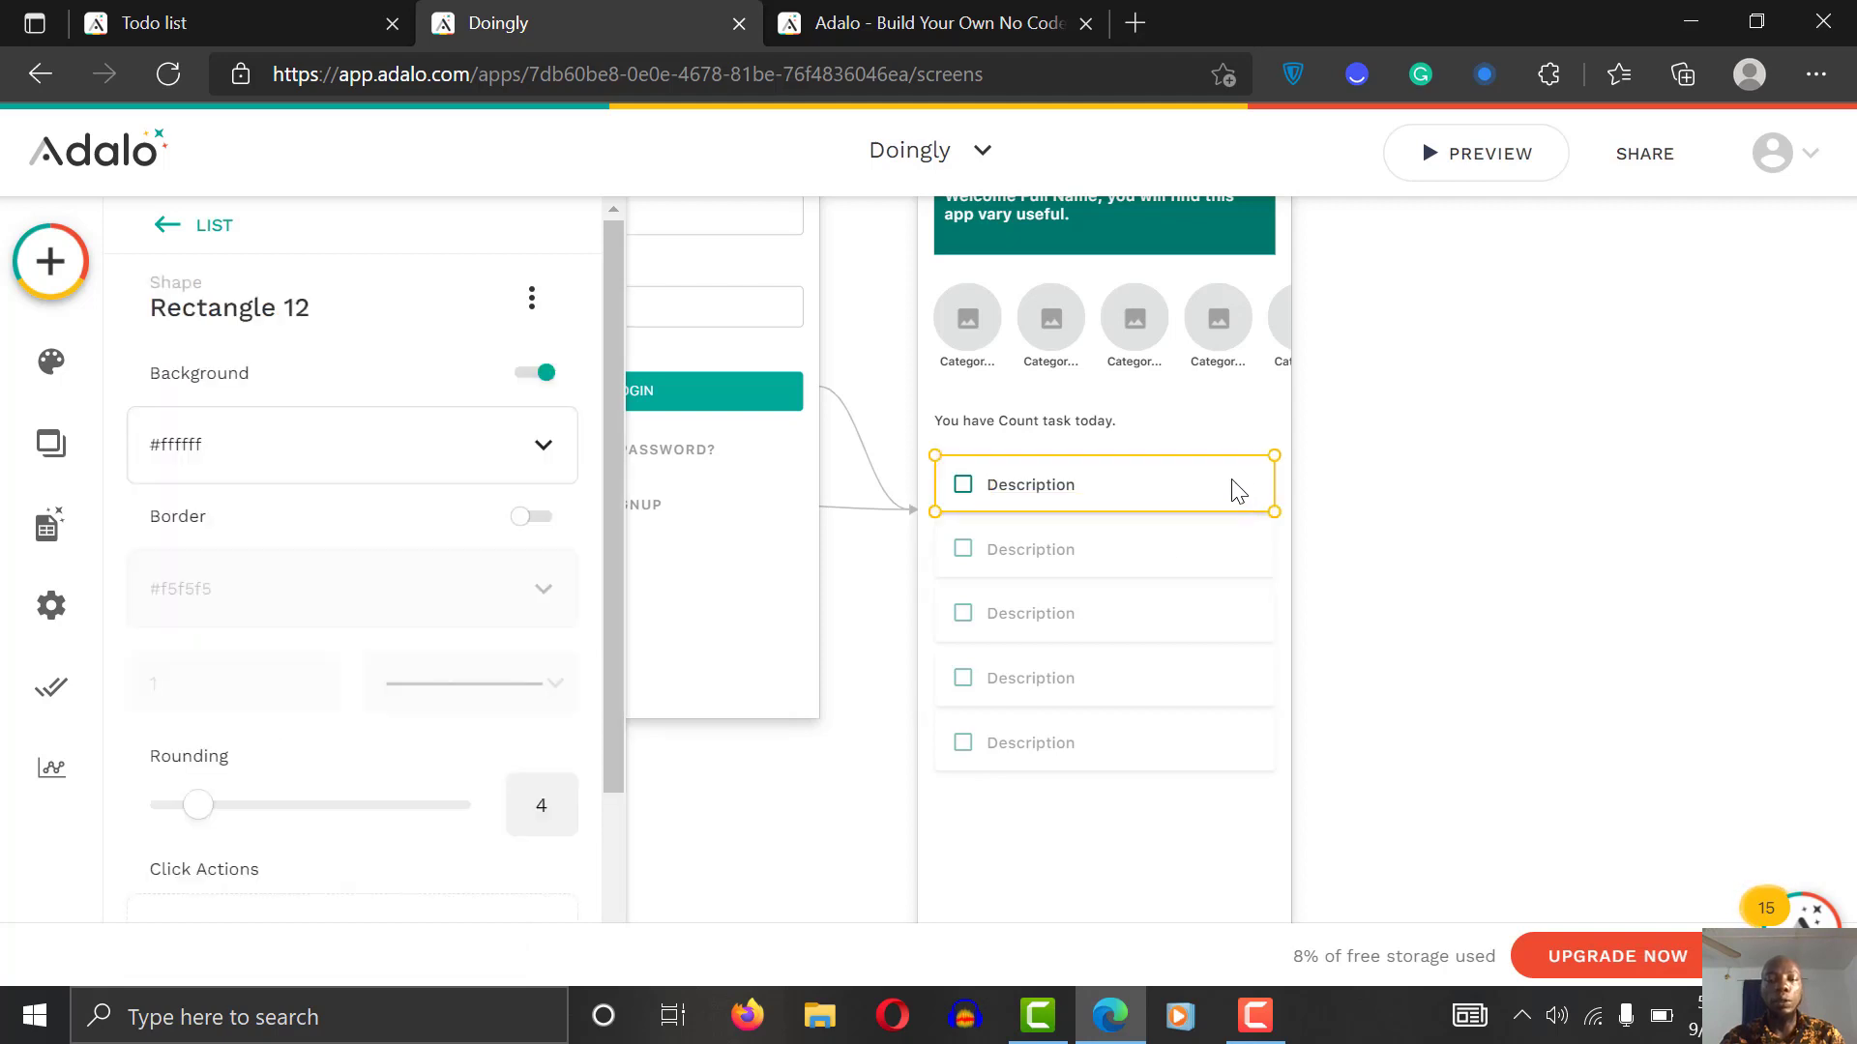
{"action": "left_click", "coordinate": [1431, 487]}
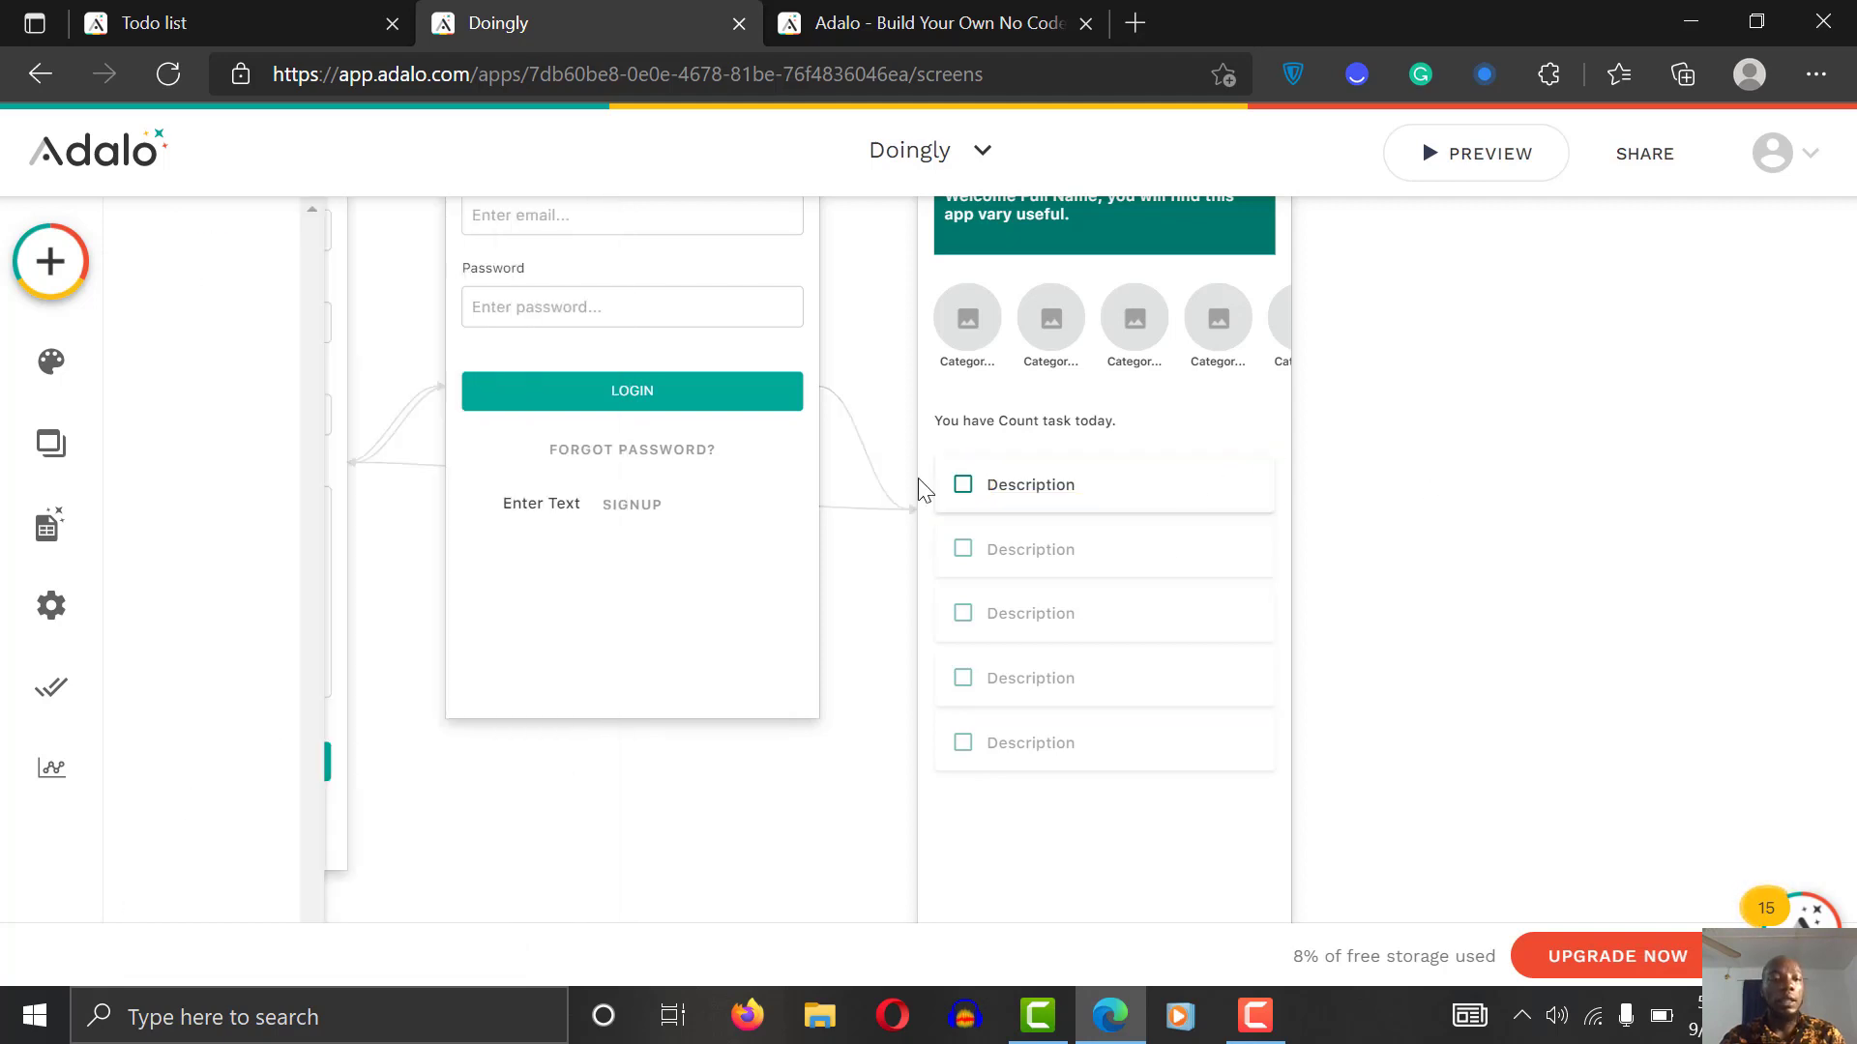
Step: Add a narrow text label at the right of the first task row
{"action": "left_click", "coordinate": [50, 261]}
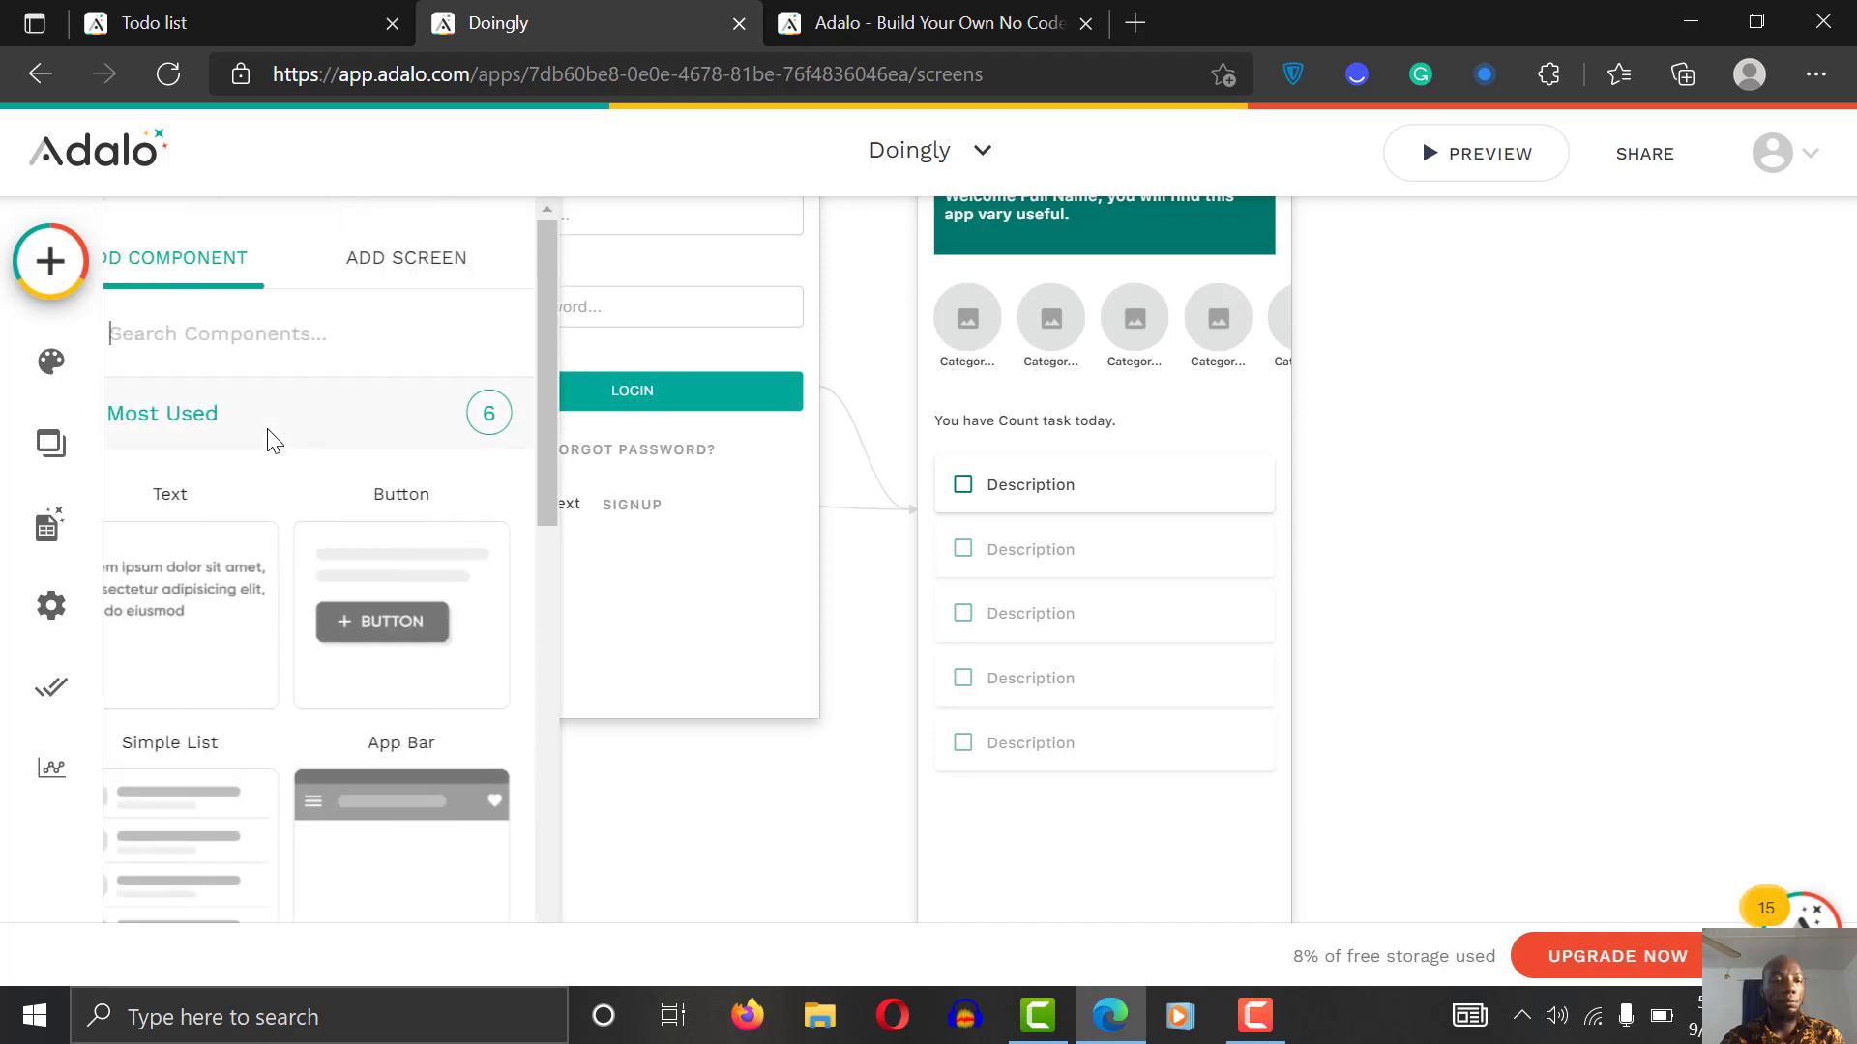
{"action": "left_click_drag", "start_coordinate": [257, 613], "coordinate": [1216, 486]}
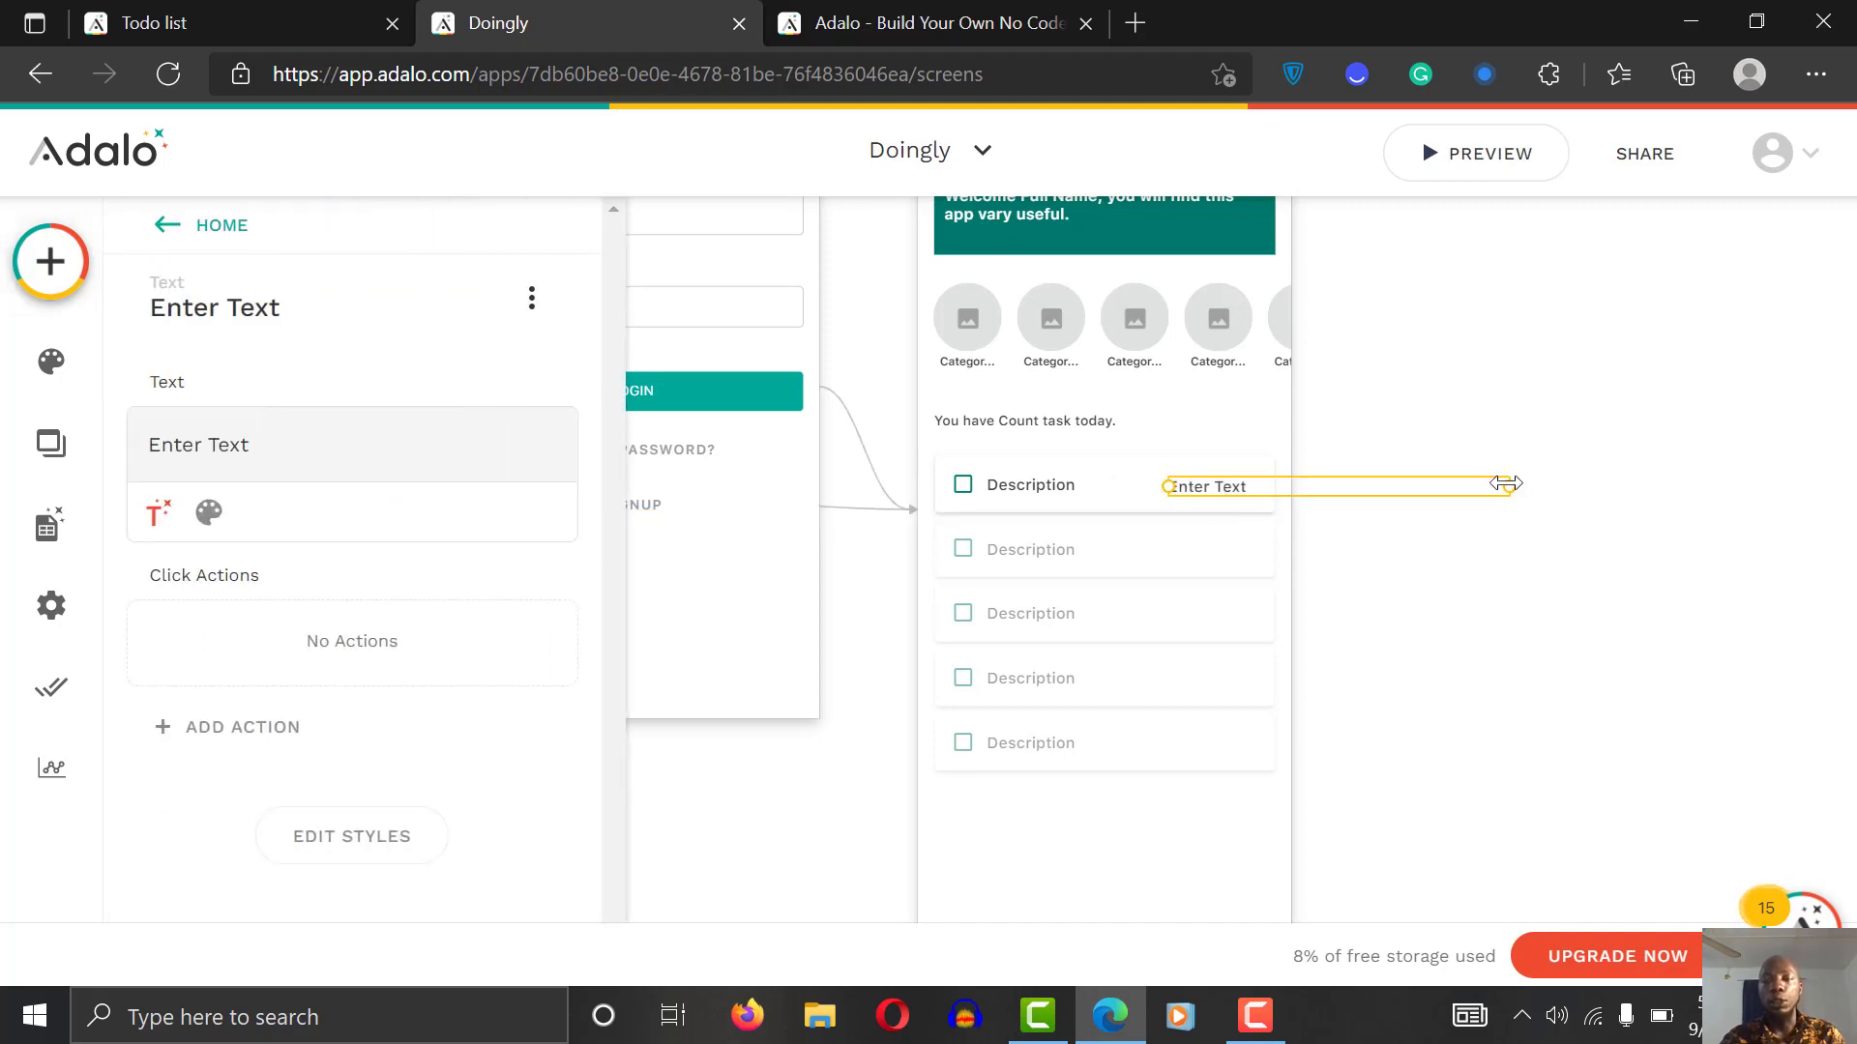
{"action": "left_click_drag", "start_coordinate": [1507, 486], "coordinate": [1262, 486]}
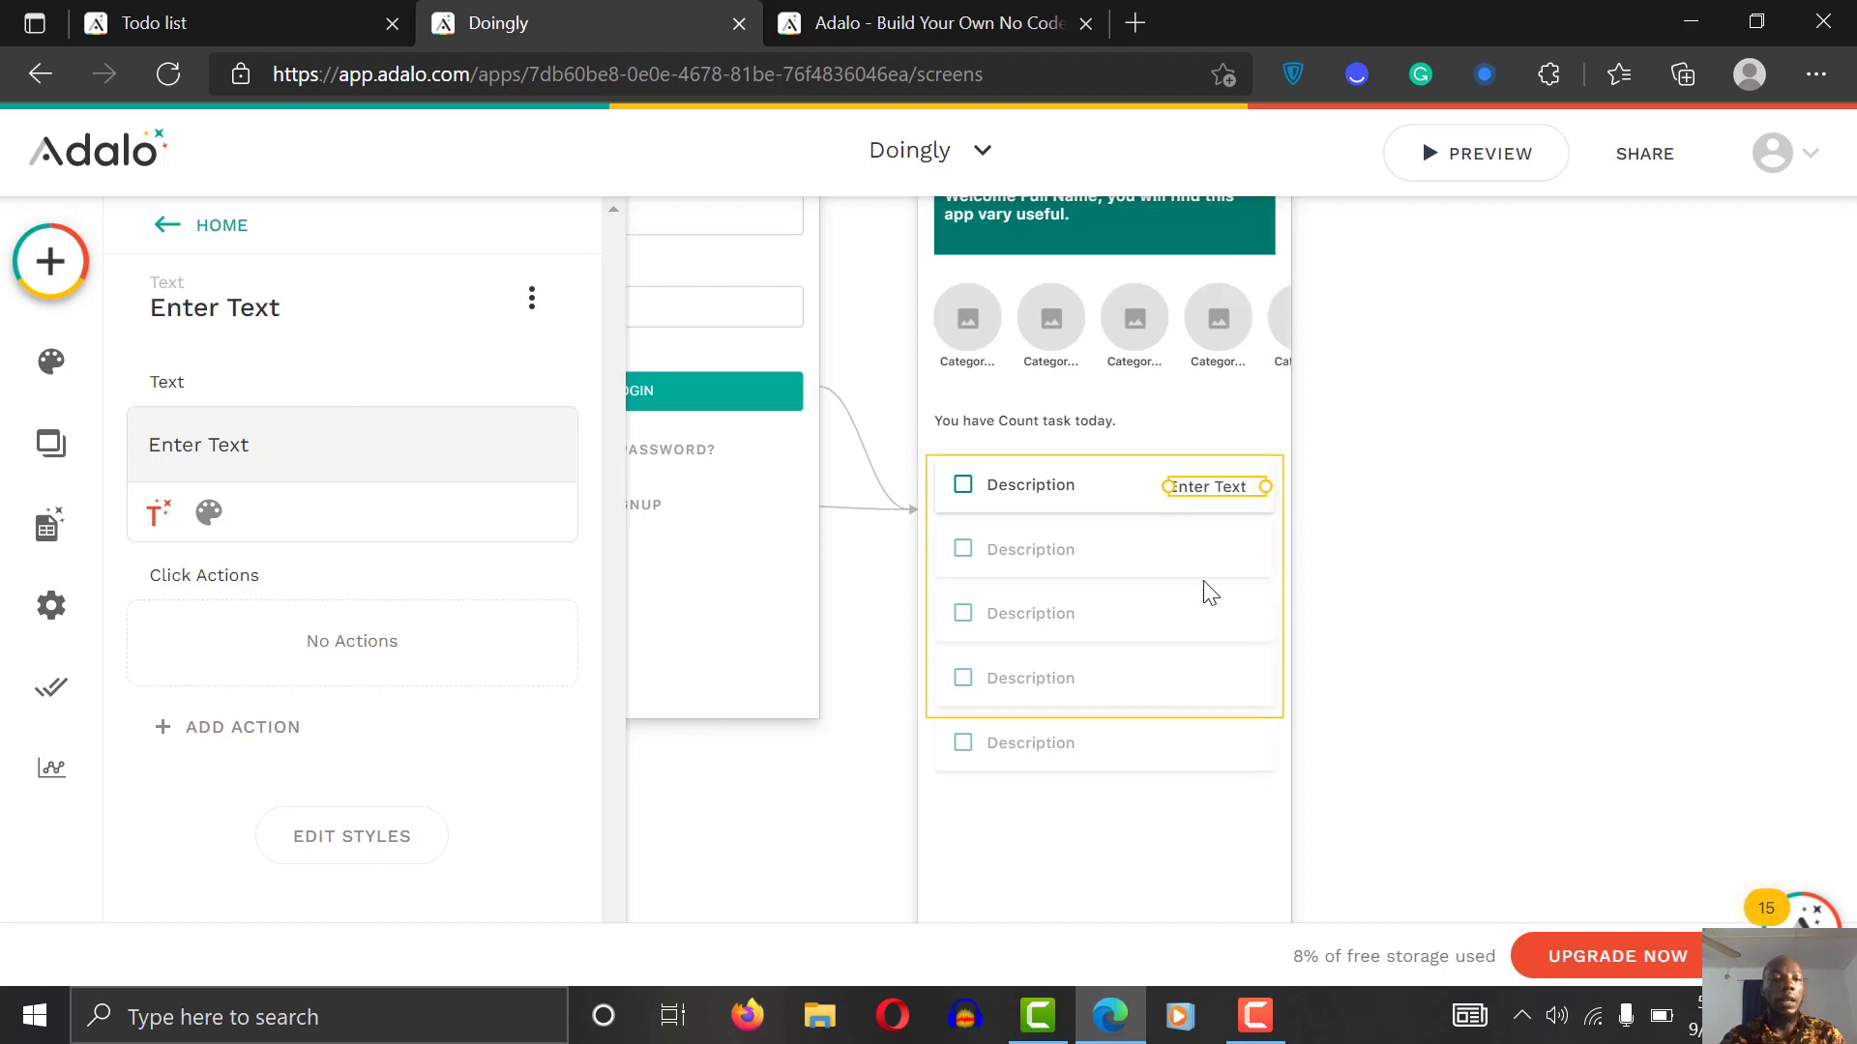
{"action": "triple_click", "coordinate": [248, 448]}
{"action": "key", "text": "BackSpace"}
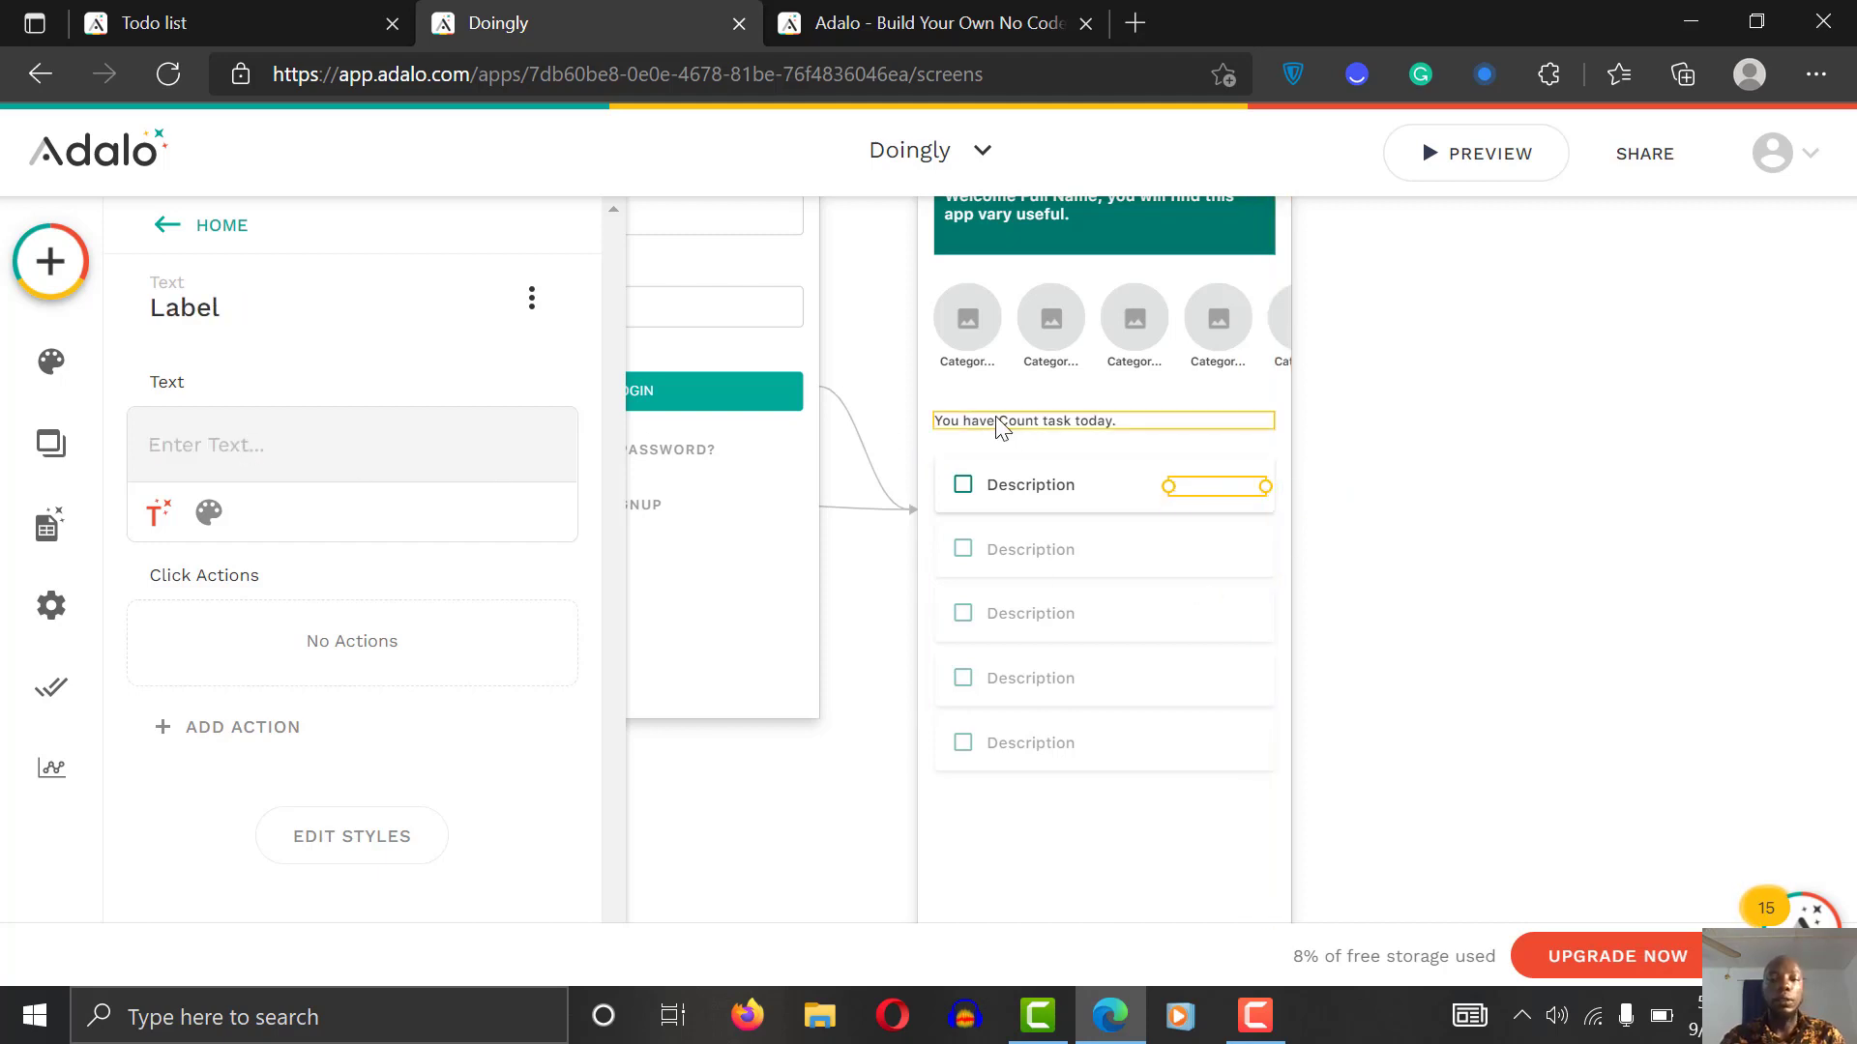
{"action": "key", "text": "ctrl+z"}
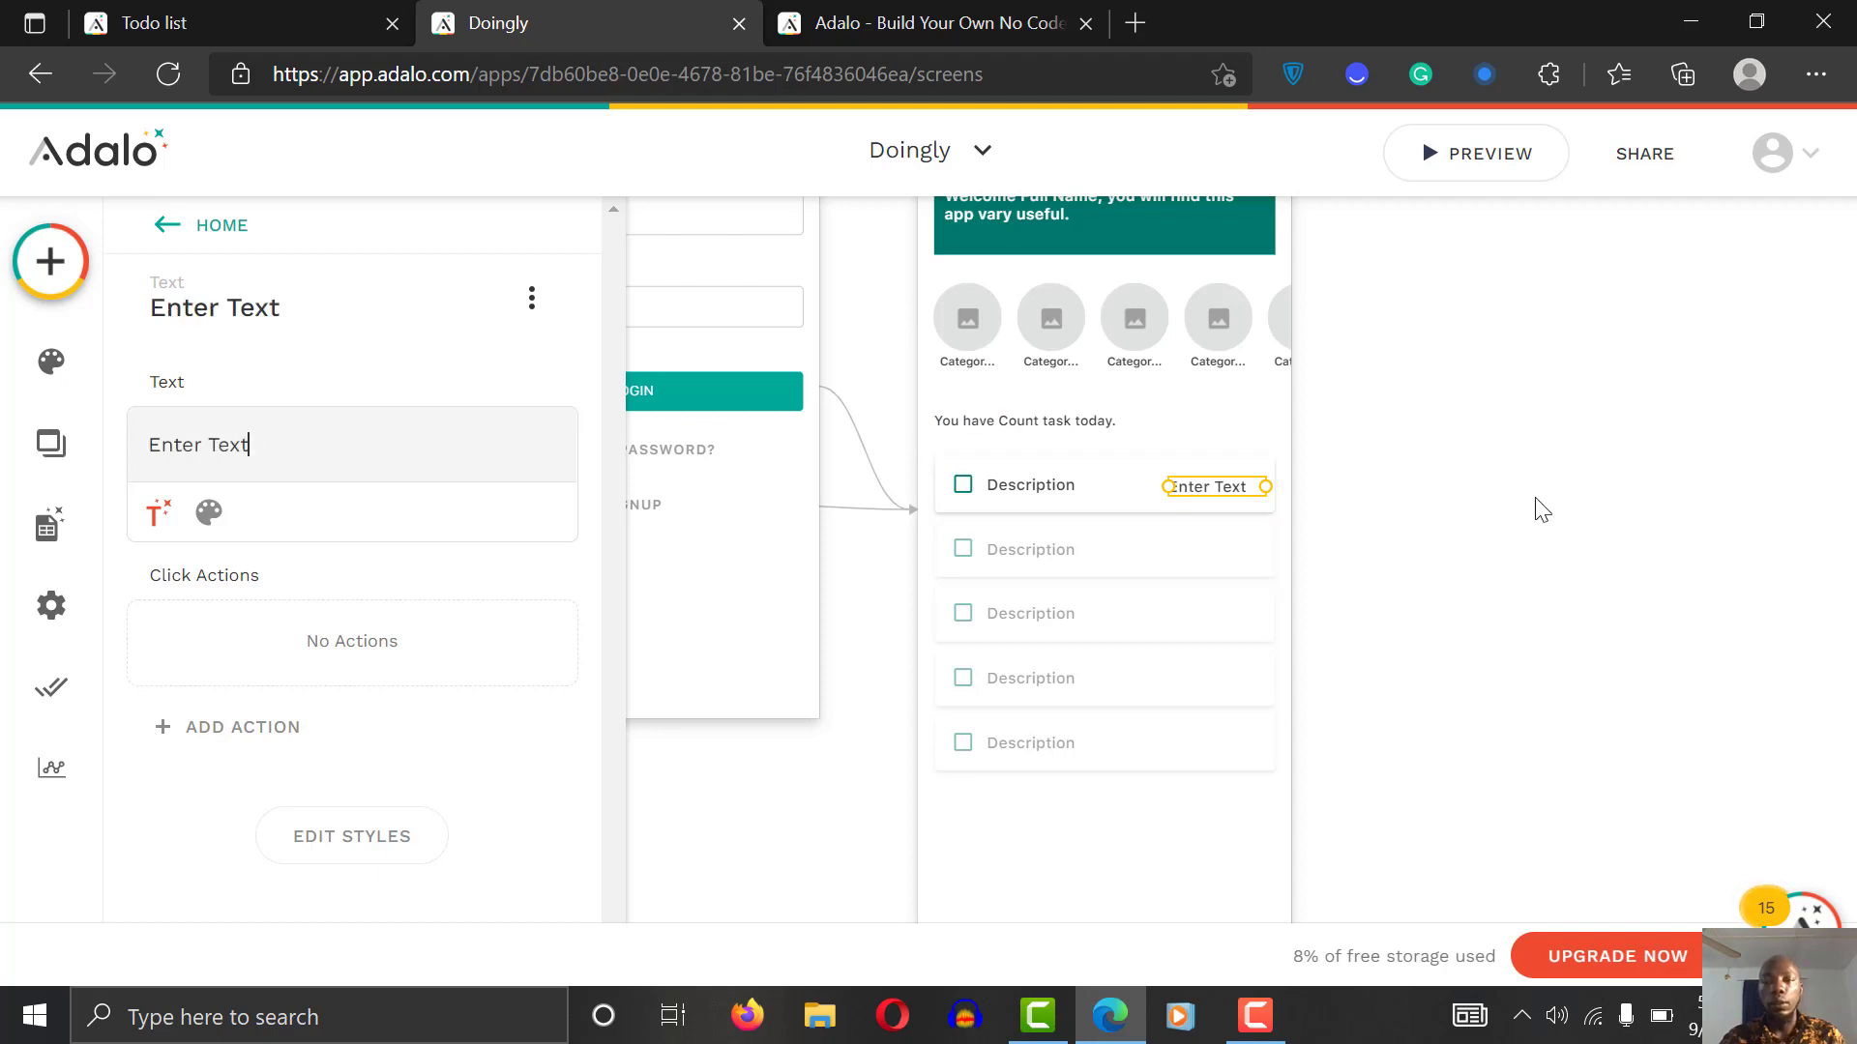
{"action": "left_click", "coordinate": [1541, 510]}
{"action": "mouse_move", "coordinate": [1226, 495]}
{"action": "left_mouse_down"}
{"action": "mouse_move", "coordinate": [1189, 505]}
{"action": "mouse_move", "coordinate": [1214, 506]}
{"action": "mouse_move", "coordinate": [1212, 570]}
{"action": "mouse_move", "coordinate": [1217, 494]}
{"action": "left_mouse_up"}
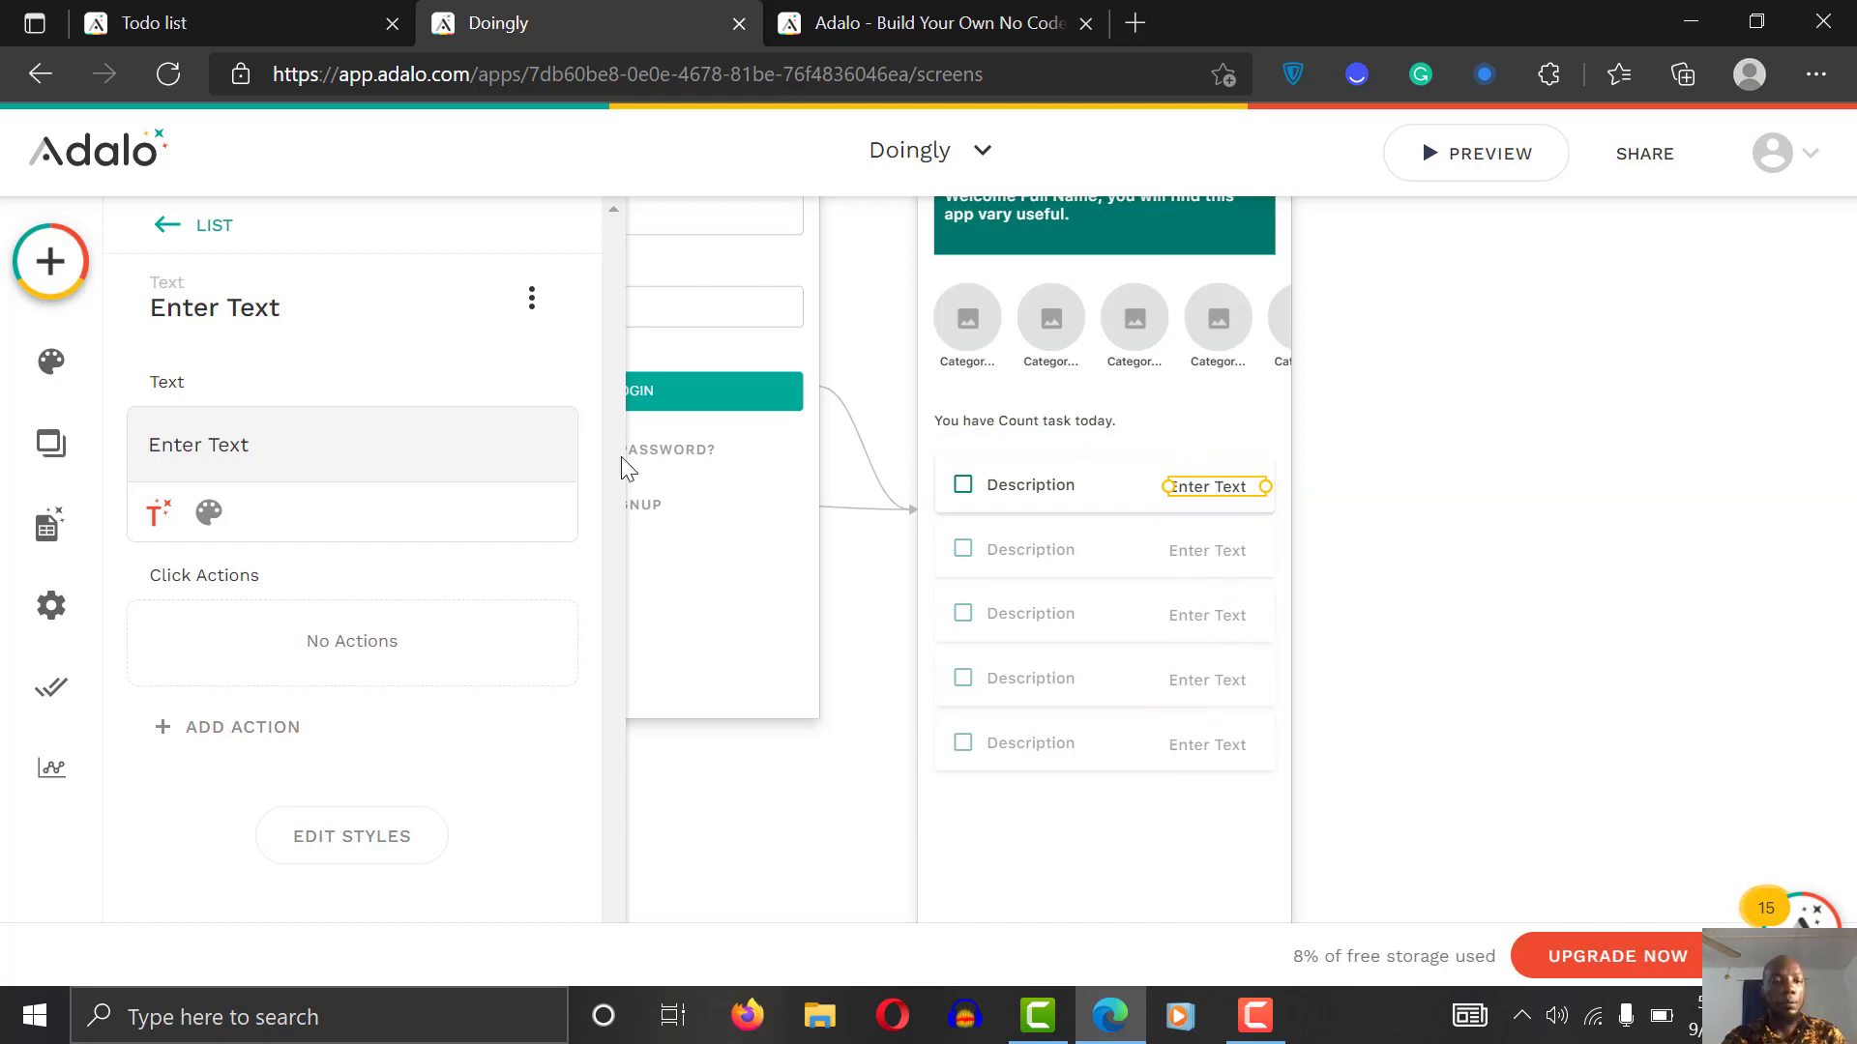
Step: Replace the label's placeholder with Magic Text Current Task > Date
{"action": "triple_click", "coordinate": [331, 444]}
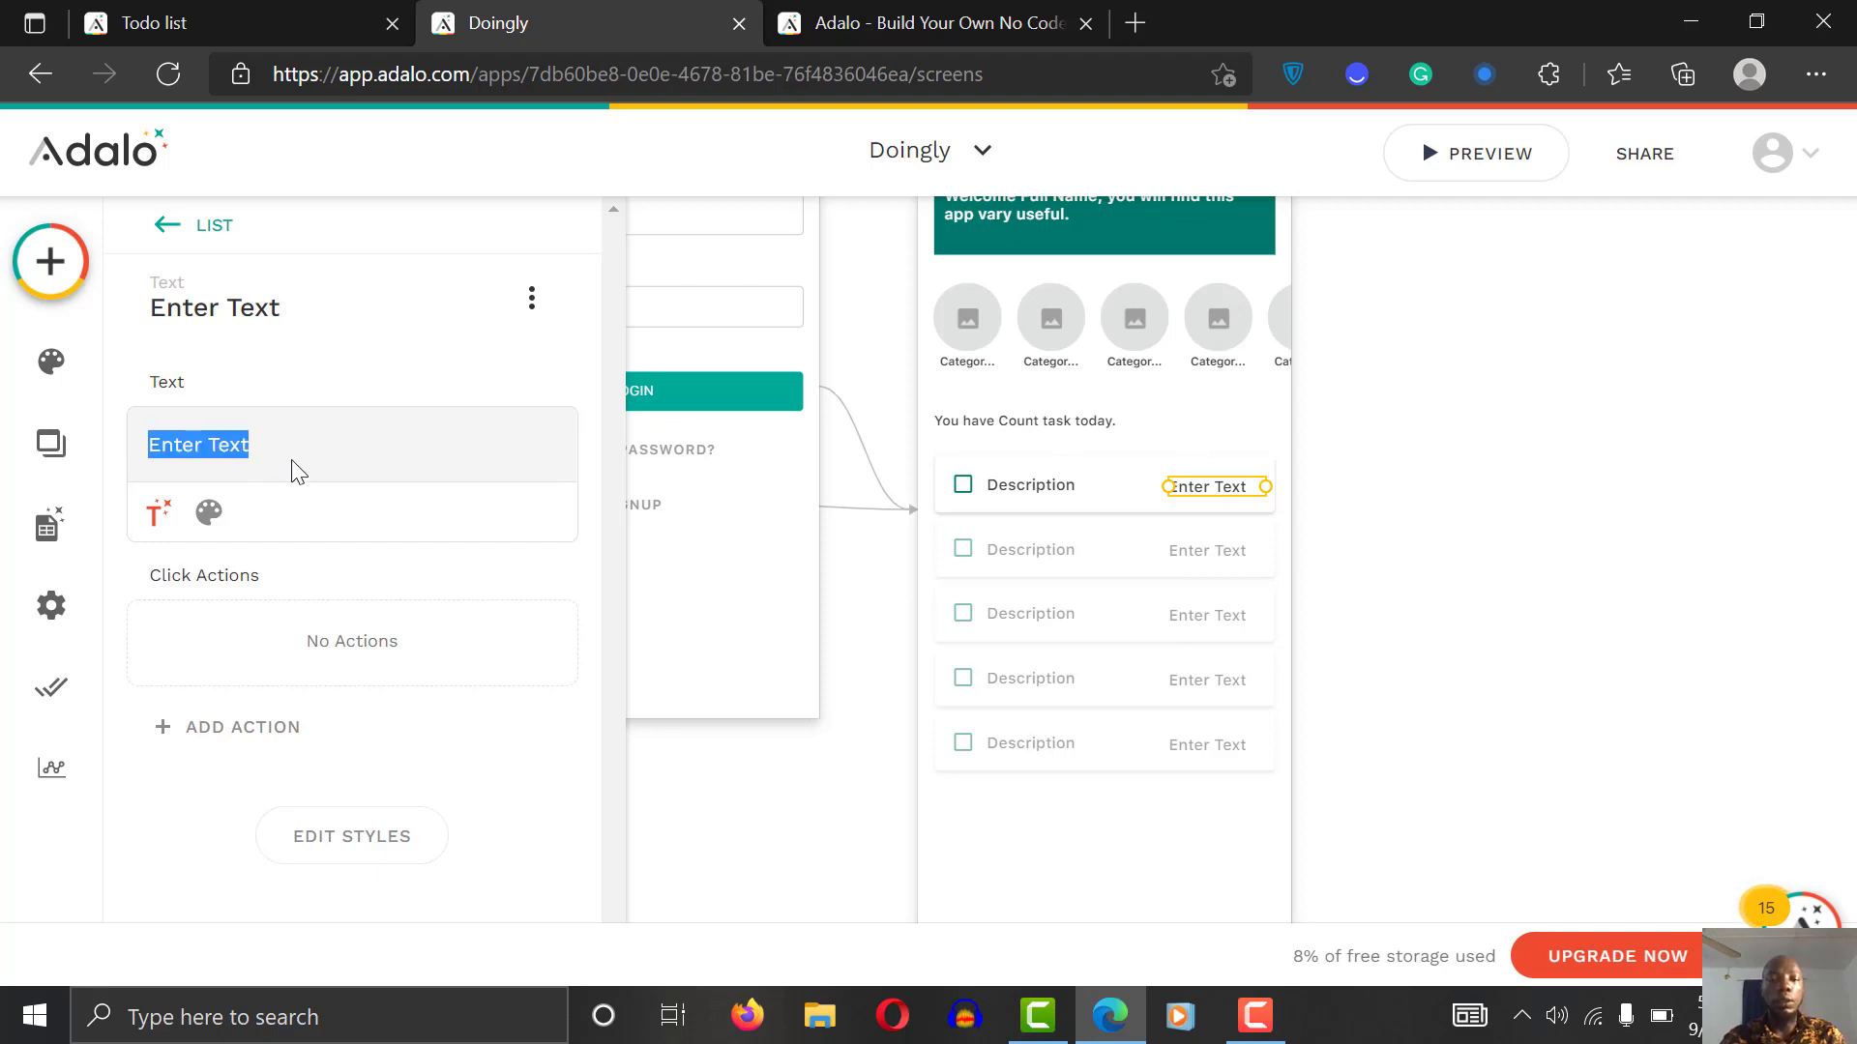
{"action": "key", "text": "BackSpace"}
{"action": "left_click", "coordinate": [157, 512]}
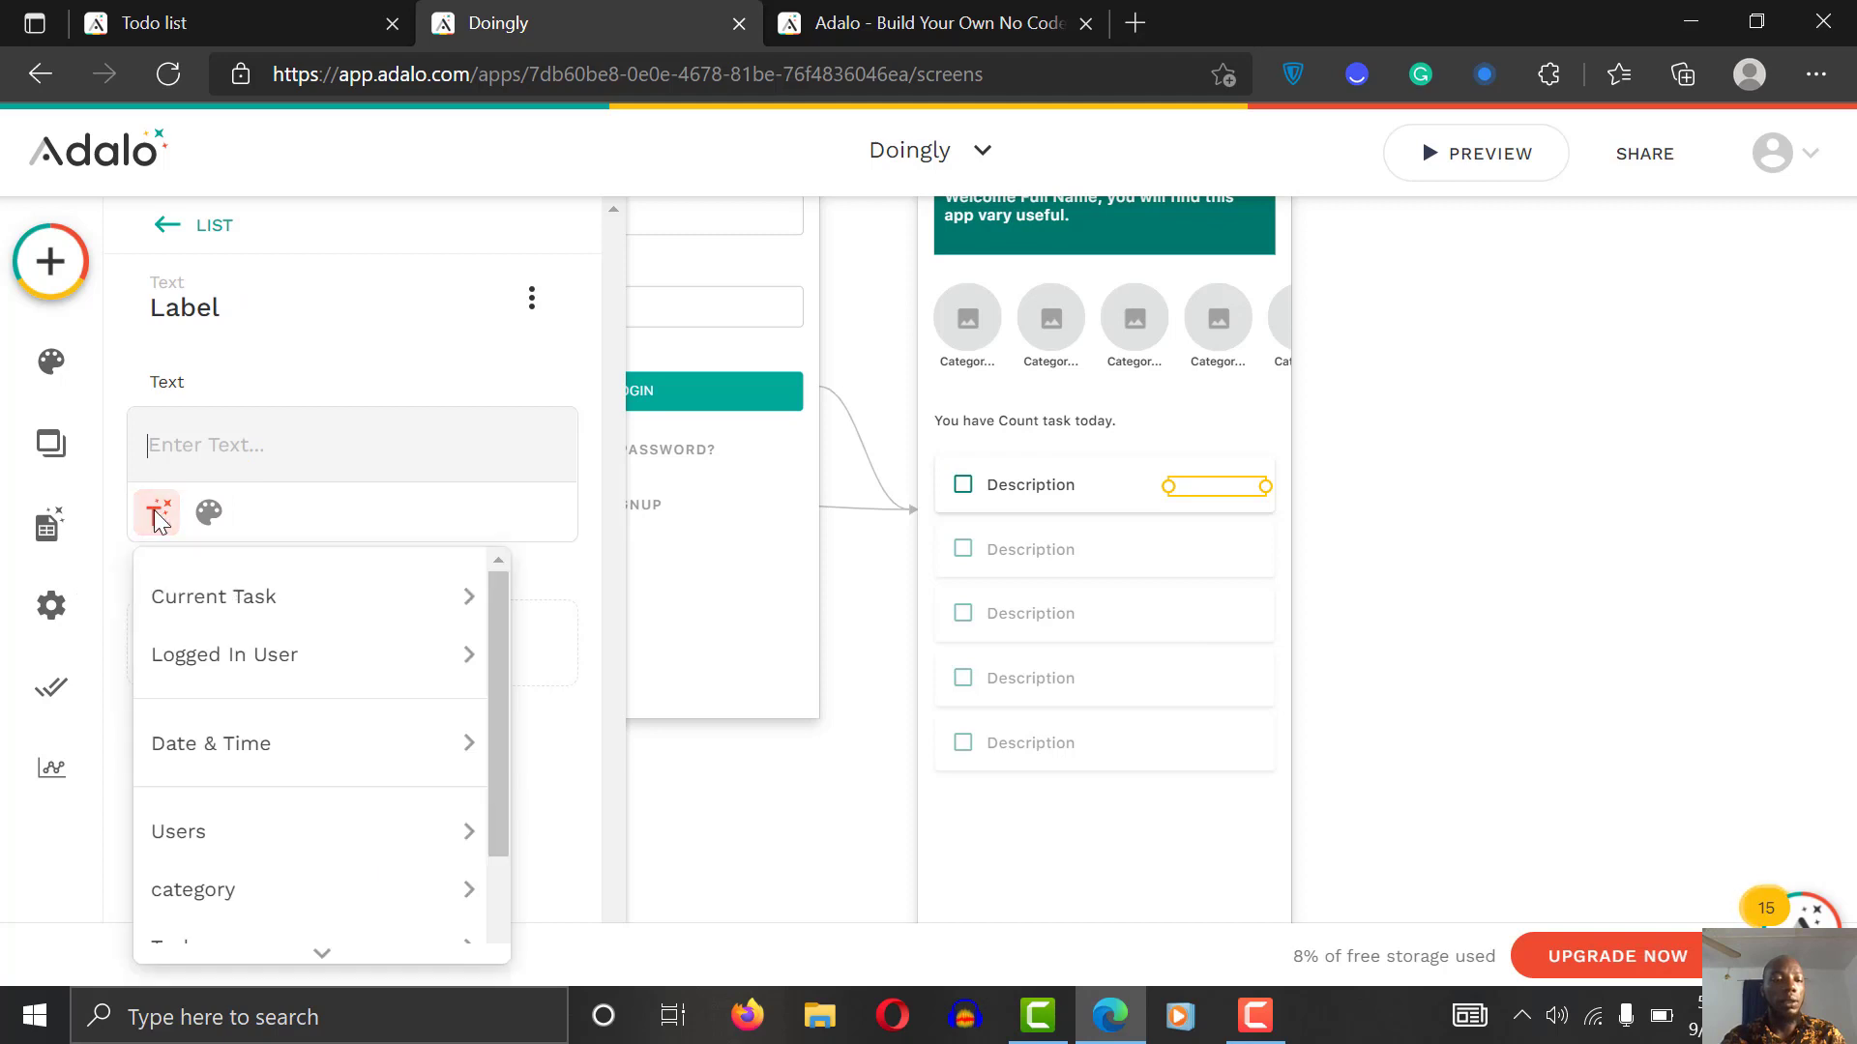
{"action": "mouse_move", "coordinate": [242, 677]}
{"action": "mouse_move", "coordinate": [257, 593]}
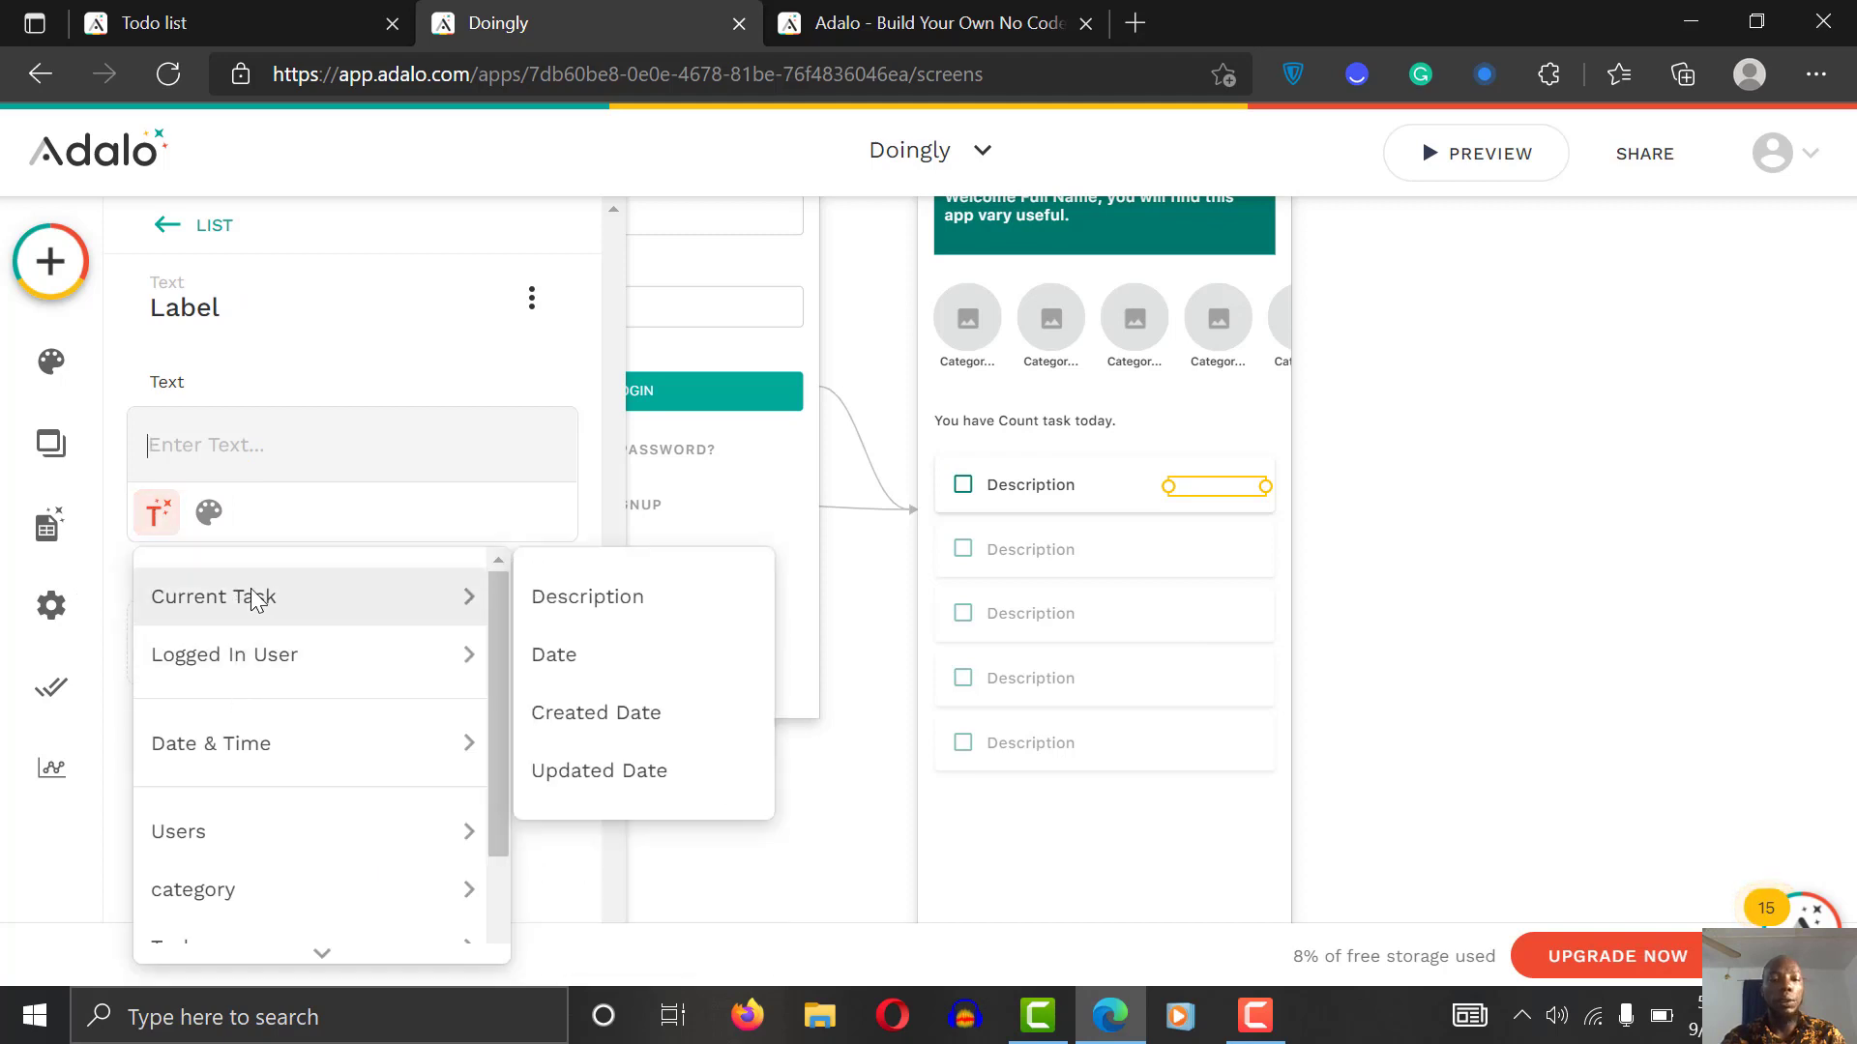
{"action": "left_click", "coordinate": [564, 664]}
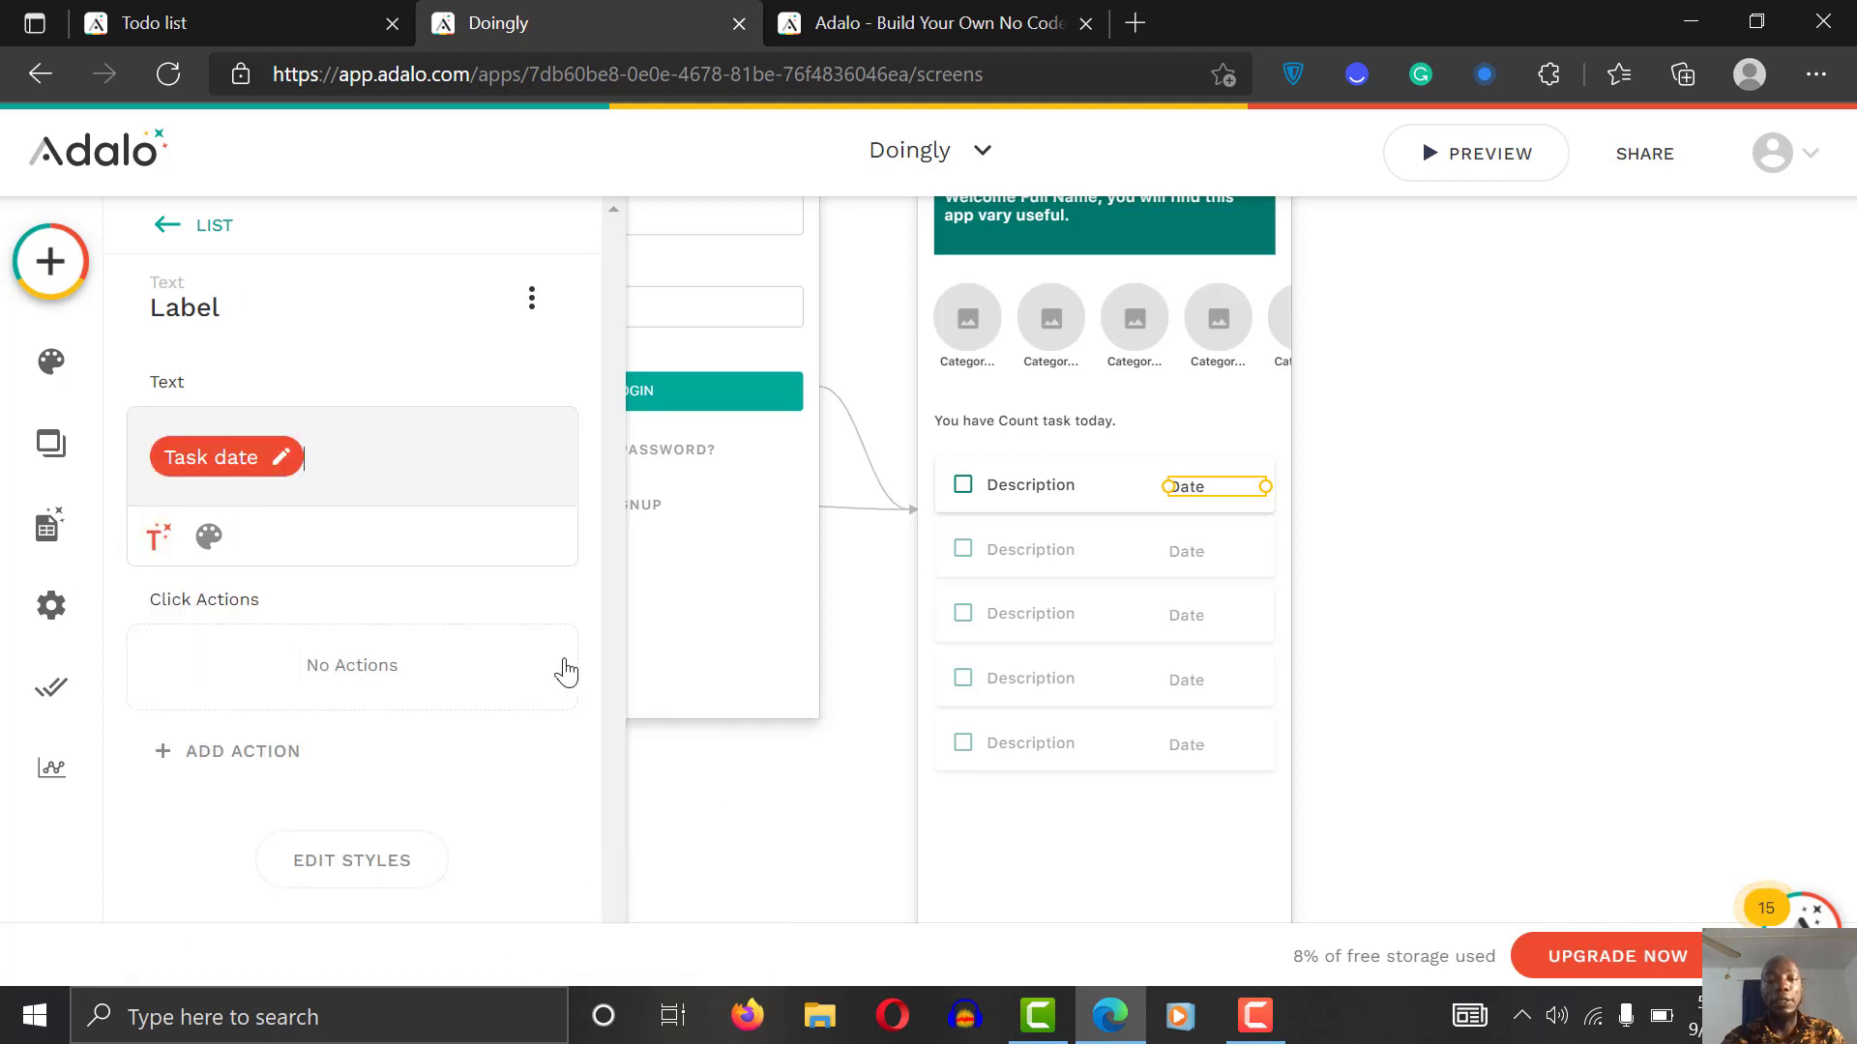
Step: Set the date's format to Date / Time
{"action": "left_click", "coordinate": [228, 460]}
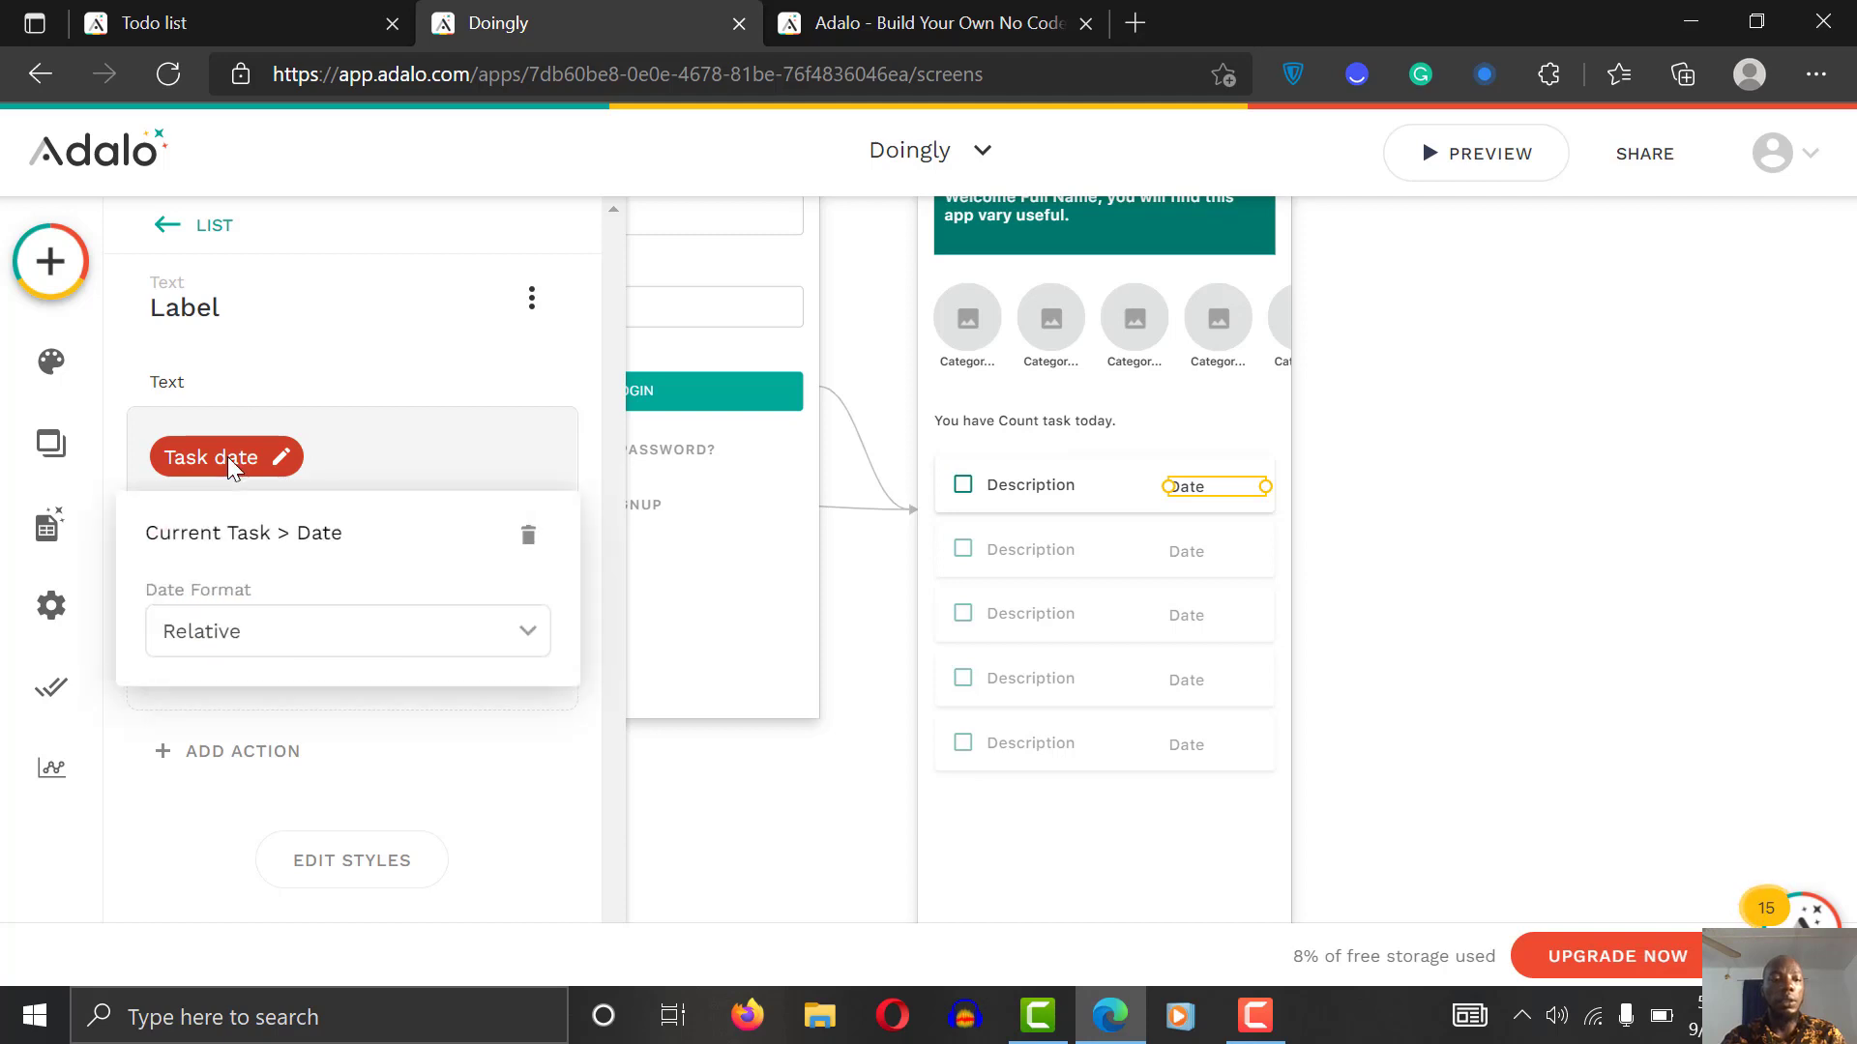
{"action": "left_click", "coordinate": [293, 636]}
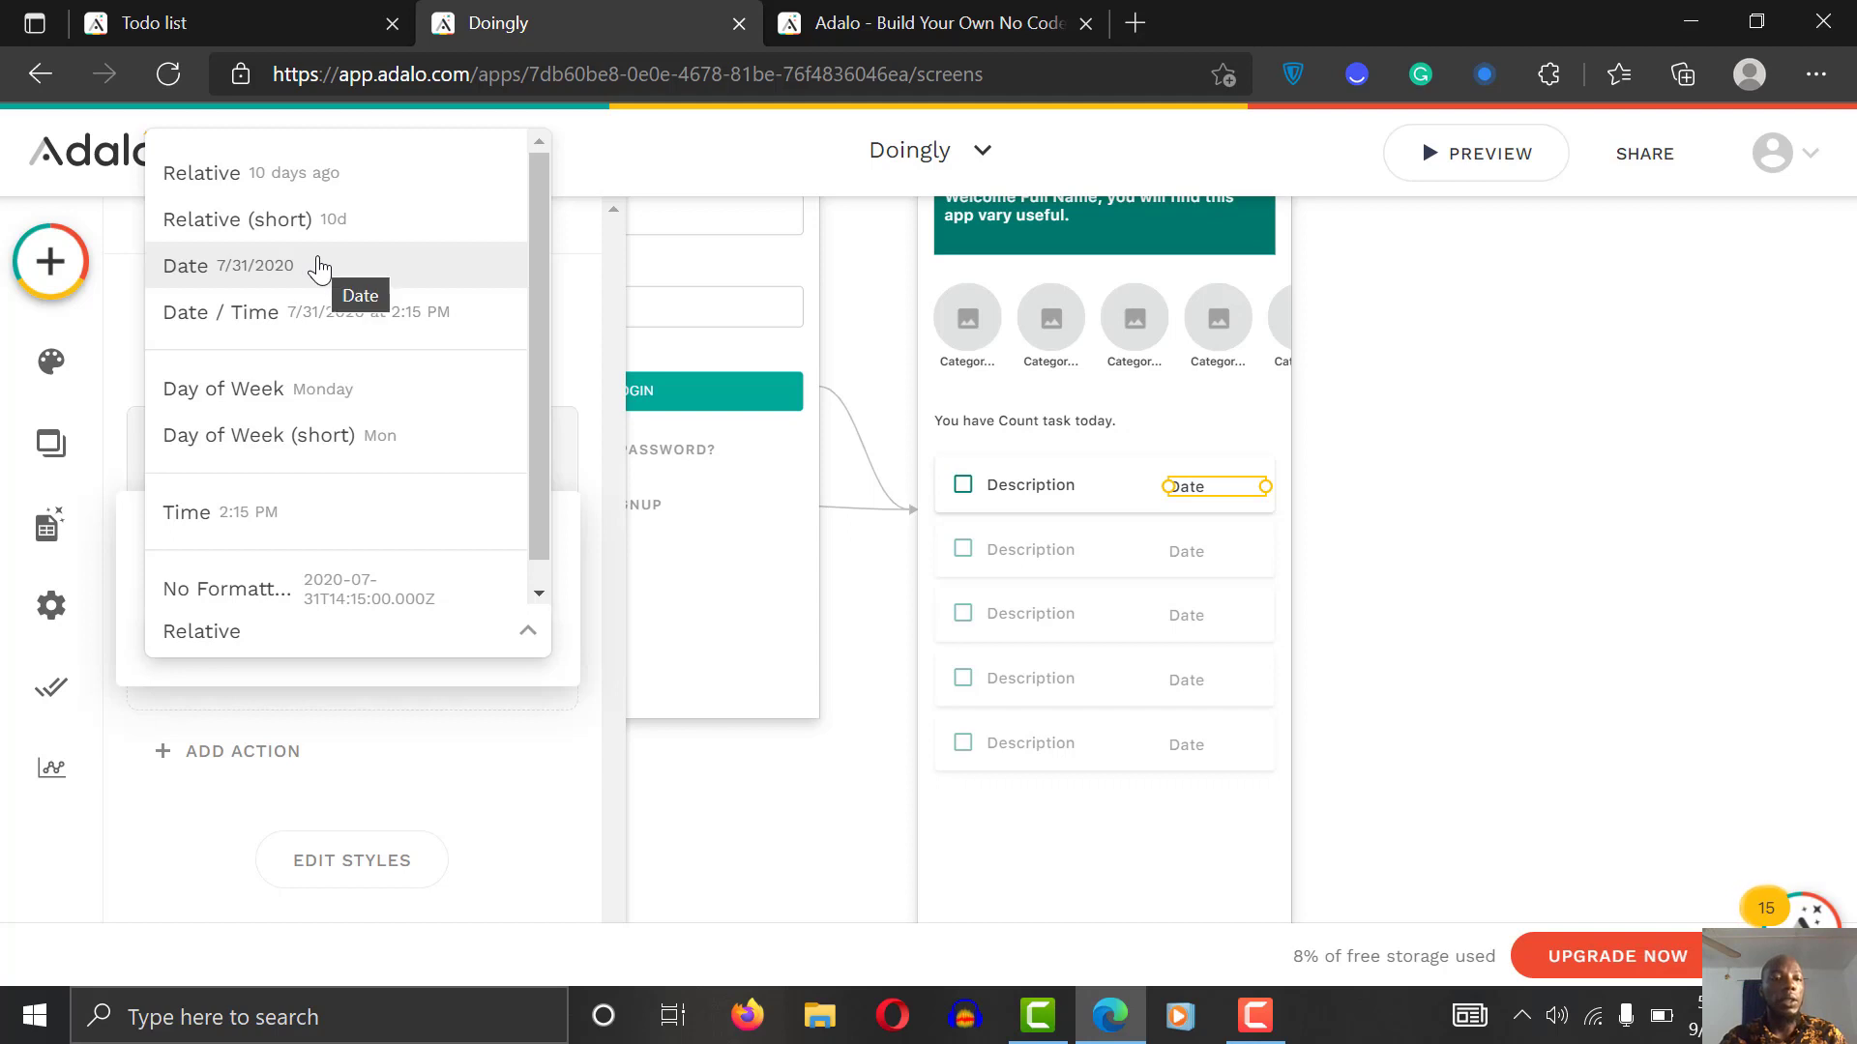
{"action": "left_click", "coordinate": [367, 315]}
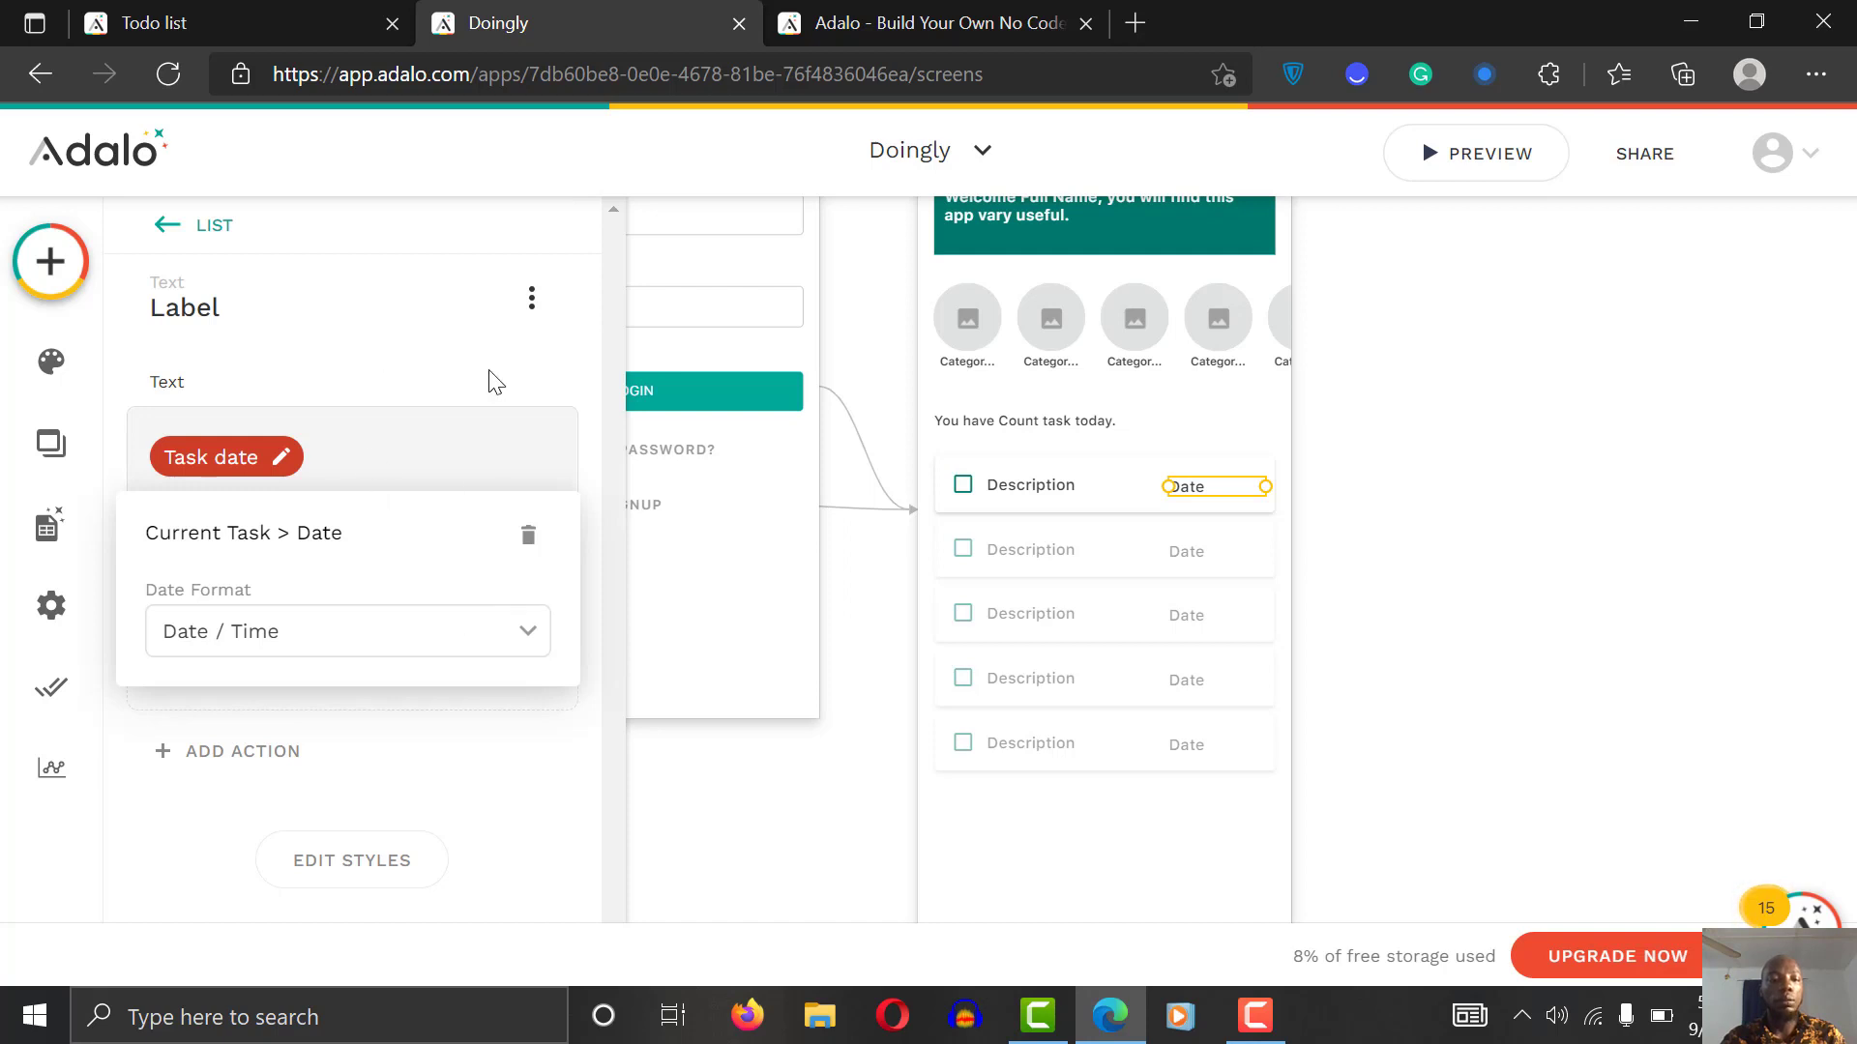
{"action": "left_click", "coordinate": [381, 650]}
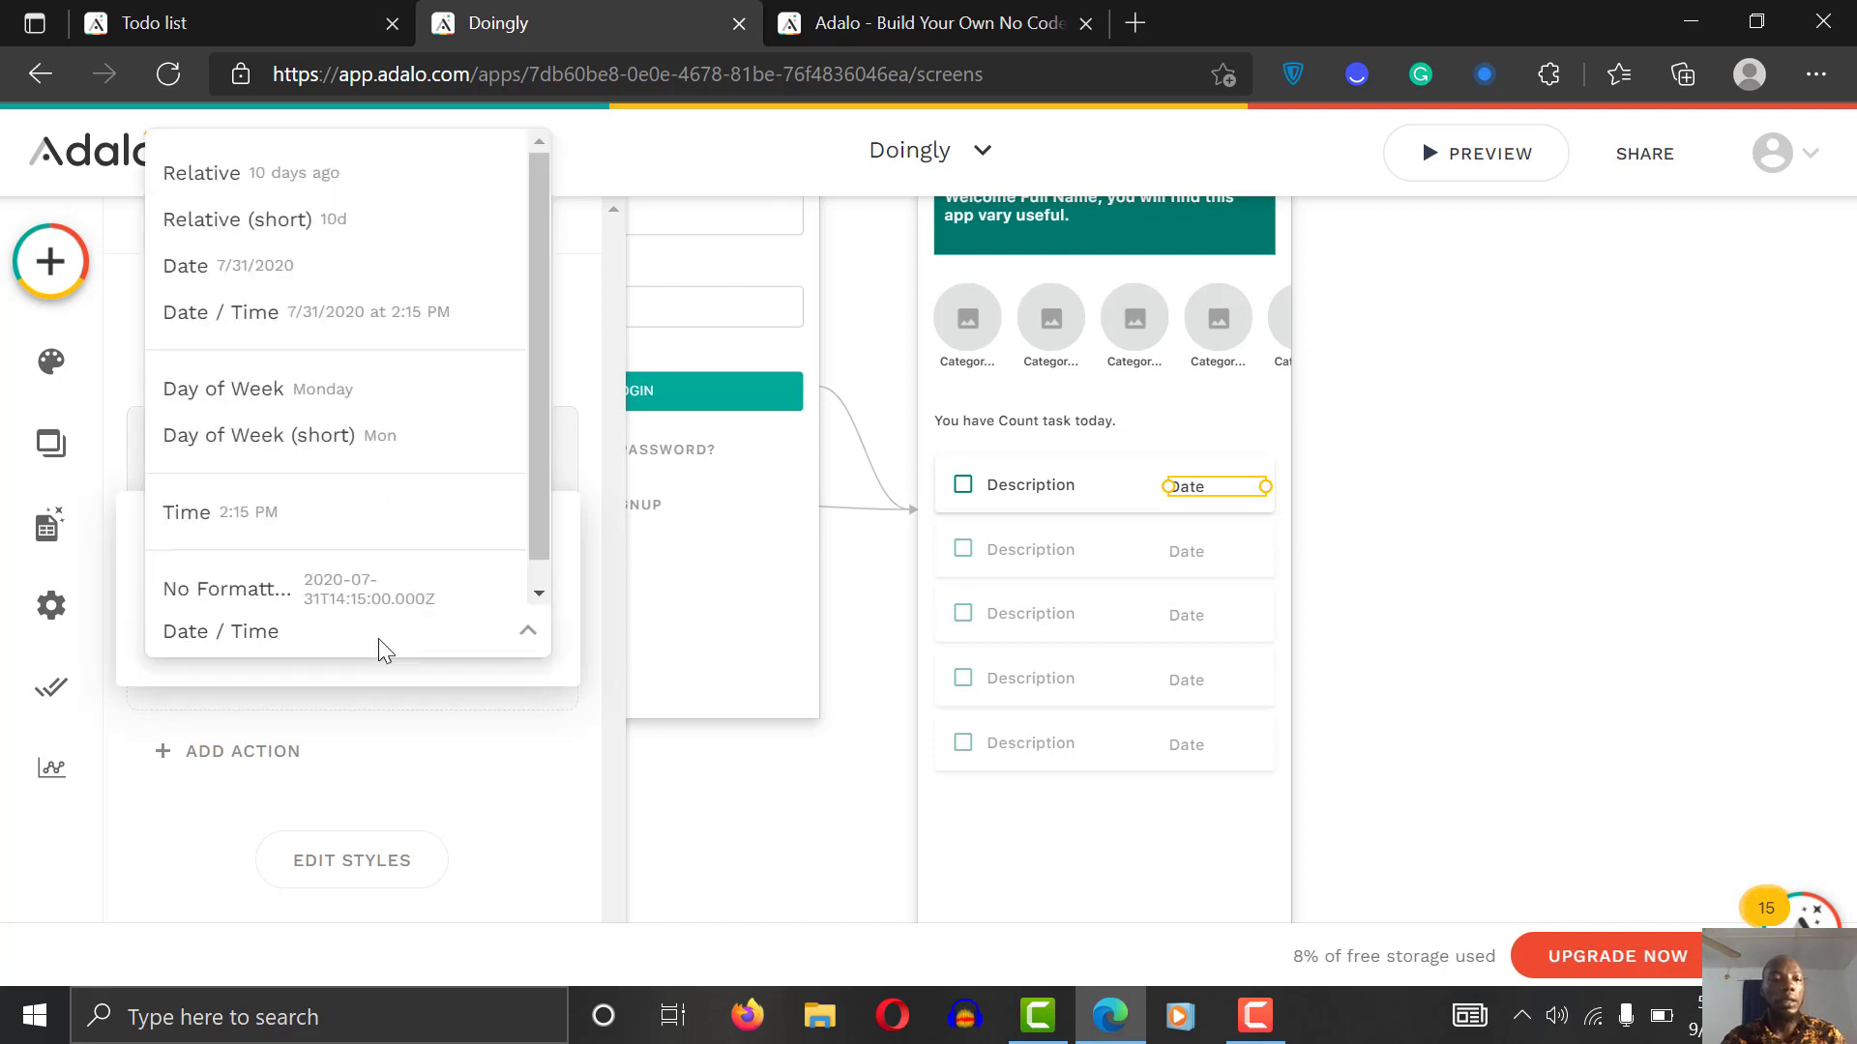
{"action": "left_click", "coordinate": [269, 314]}
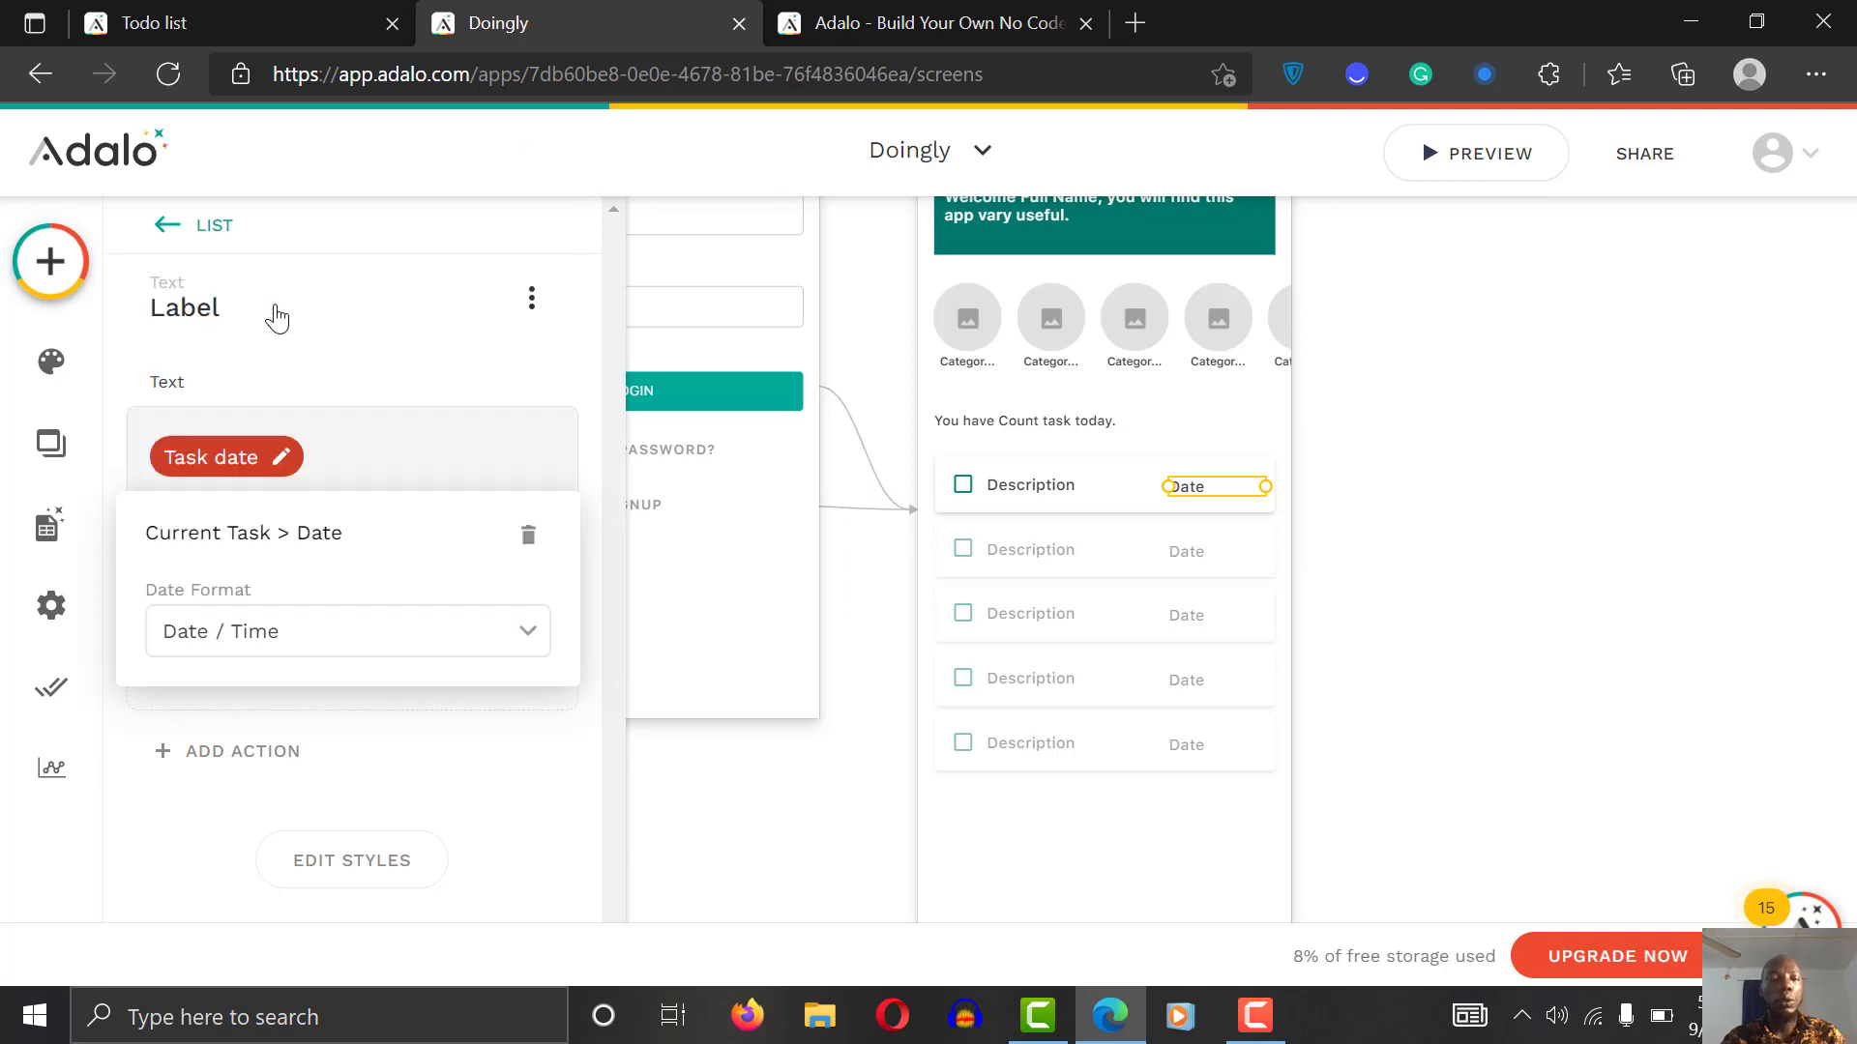
{"action": "left_click", "coordinate": [1332, 537]}
{"action": "left_click", "coordinate": [1333, 538]}
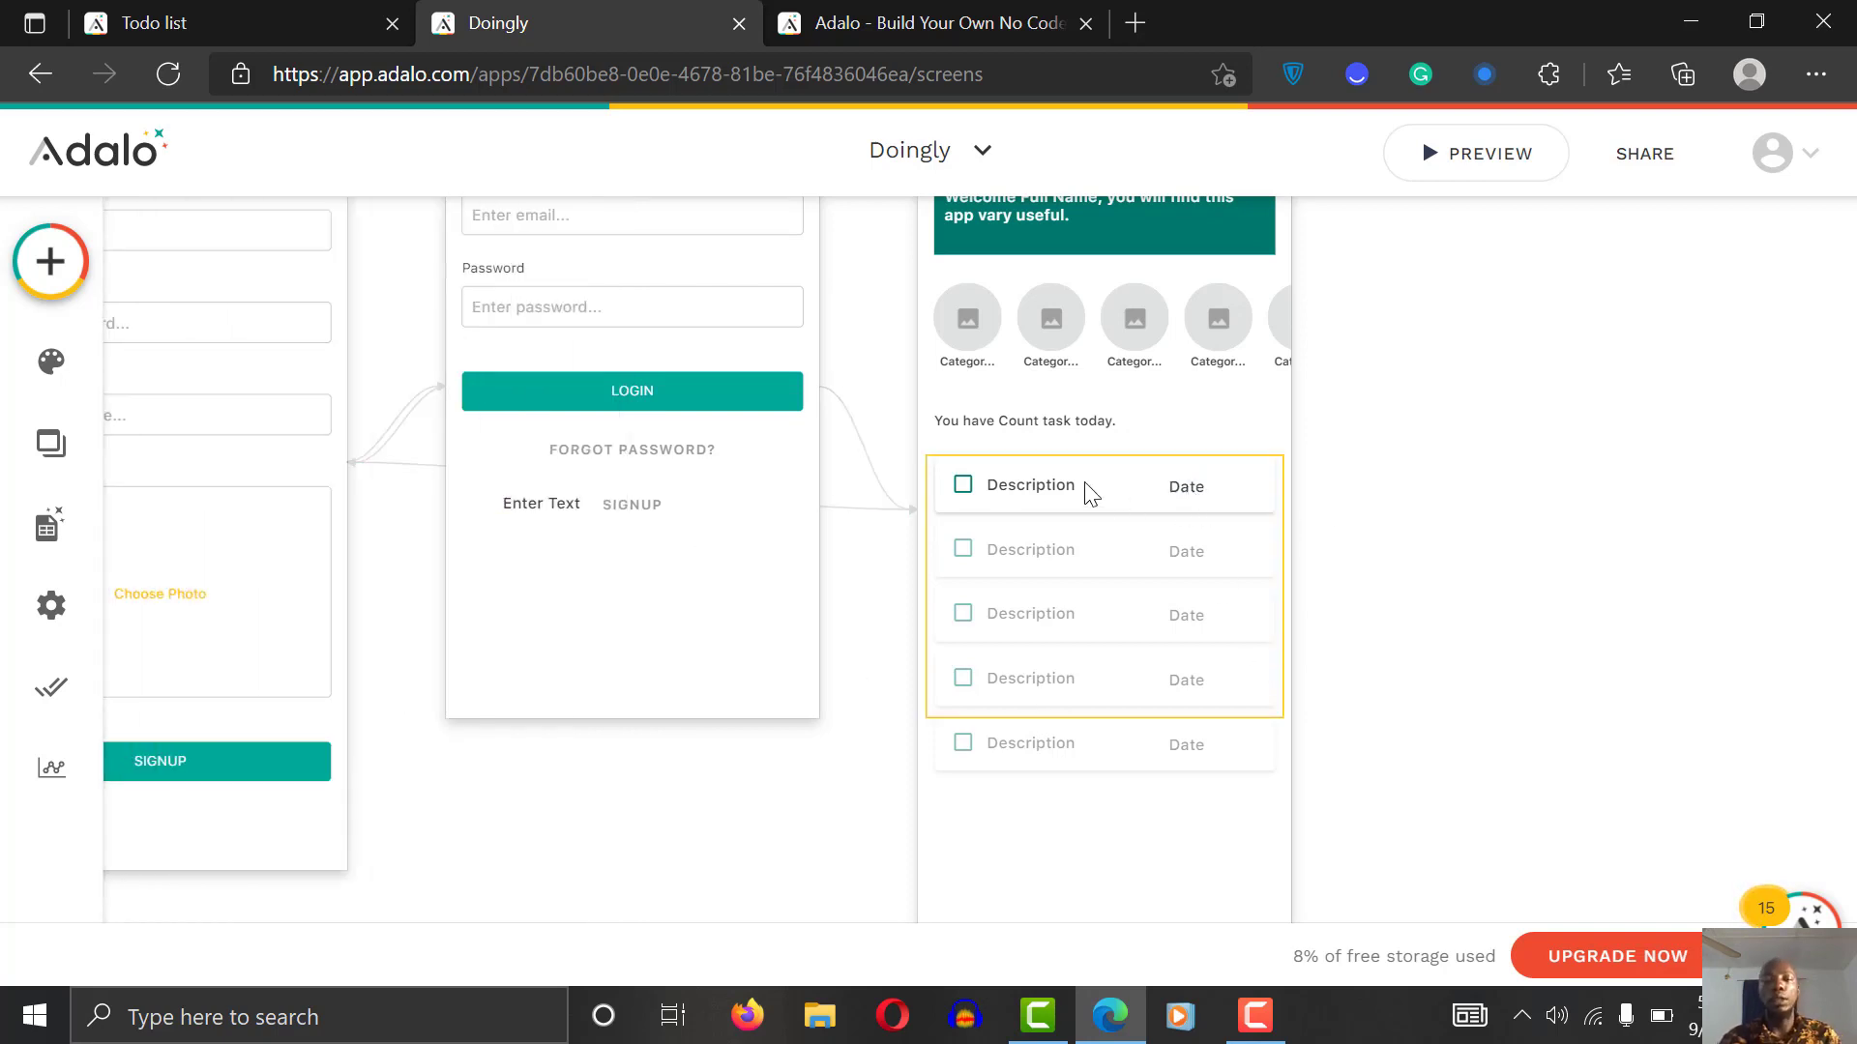
Step: Narrow the first row's Date label from the right and nudge the Description slightly lower
{"action": "left_click", "coordinate": [1049, 489]}
{"action": "left_click", "coordinate": [1049, 488]}
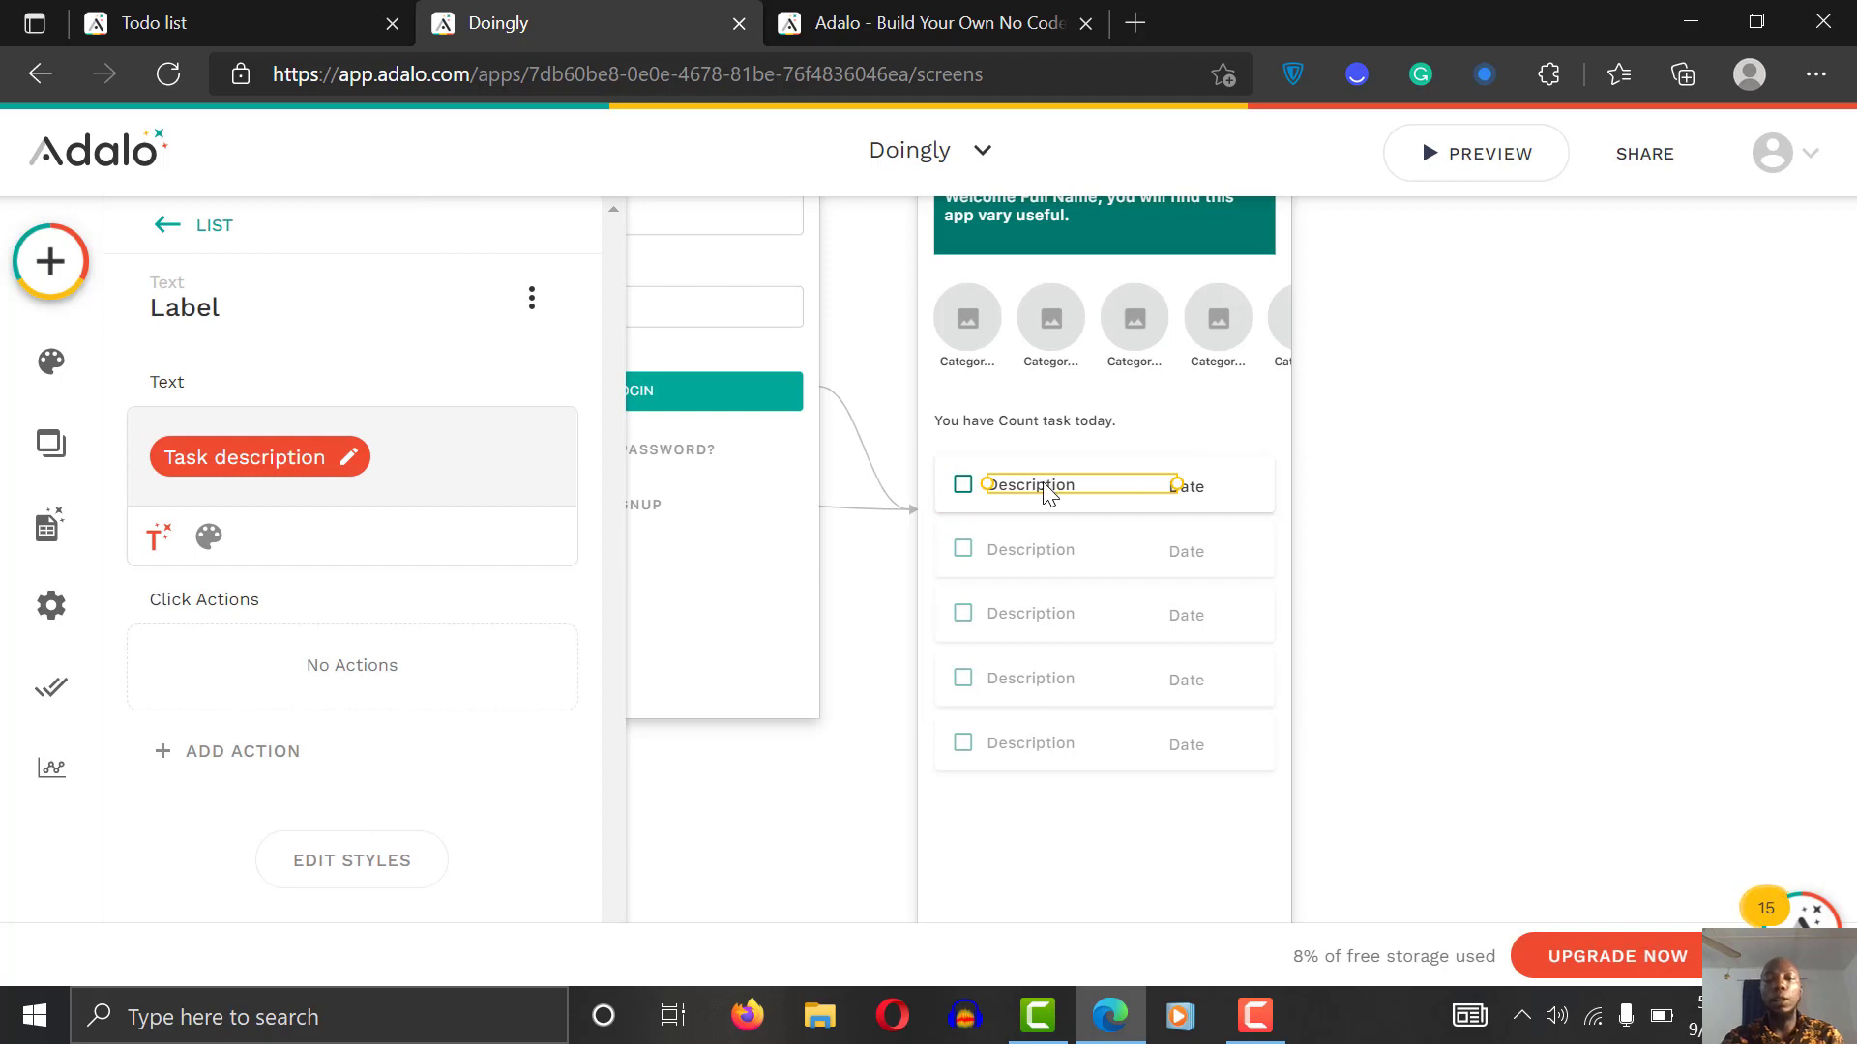
{"action": "left_click", "coordinate": [1475, 457]}
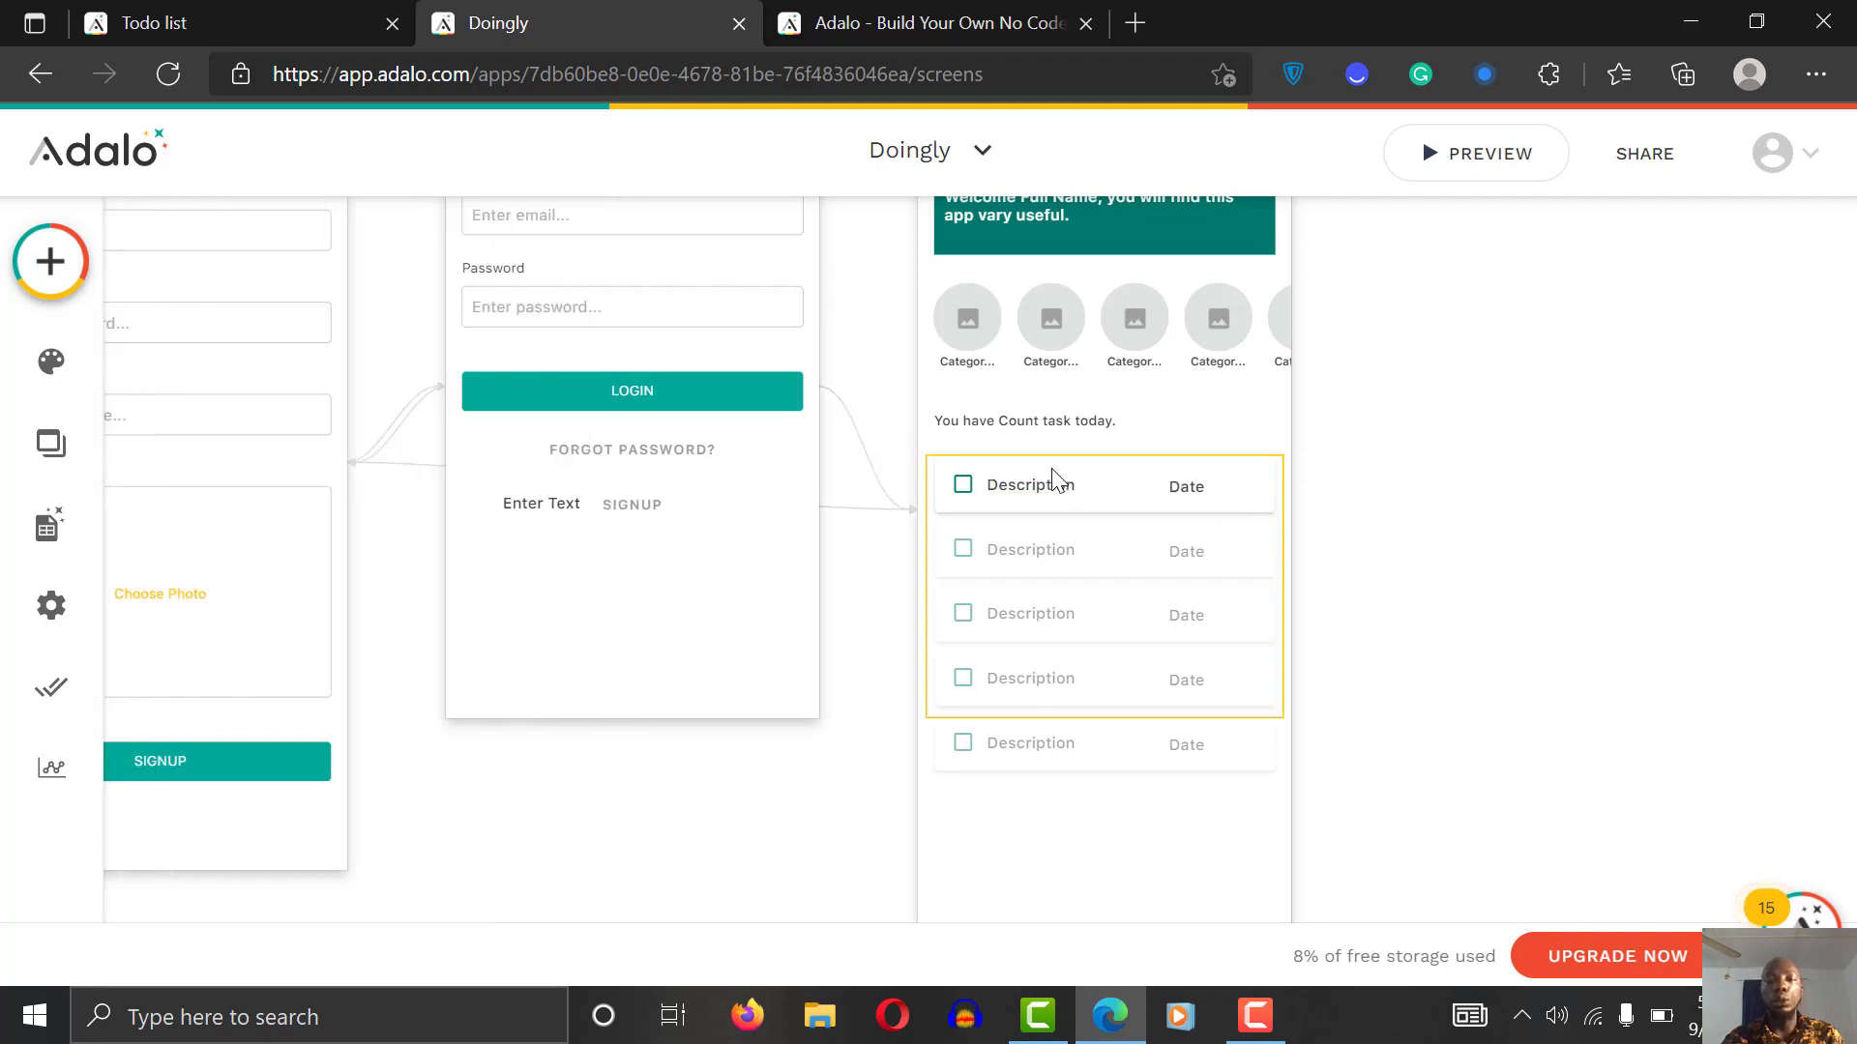
{"action": "left_click", "coordinate": [1188, 490]}
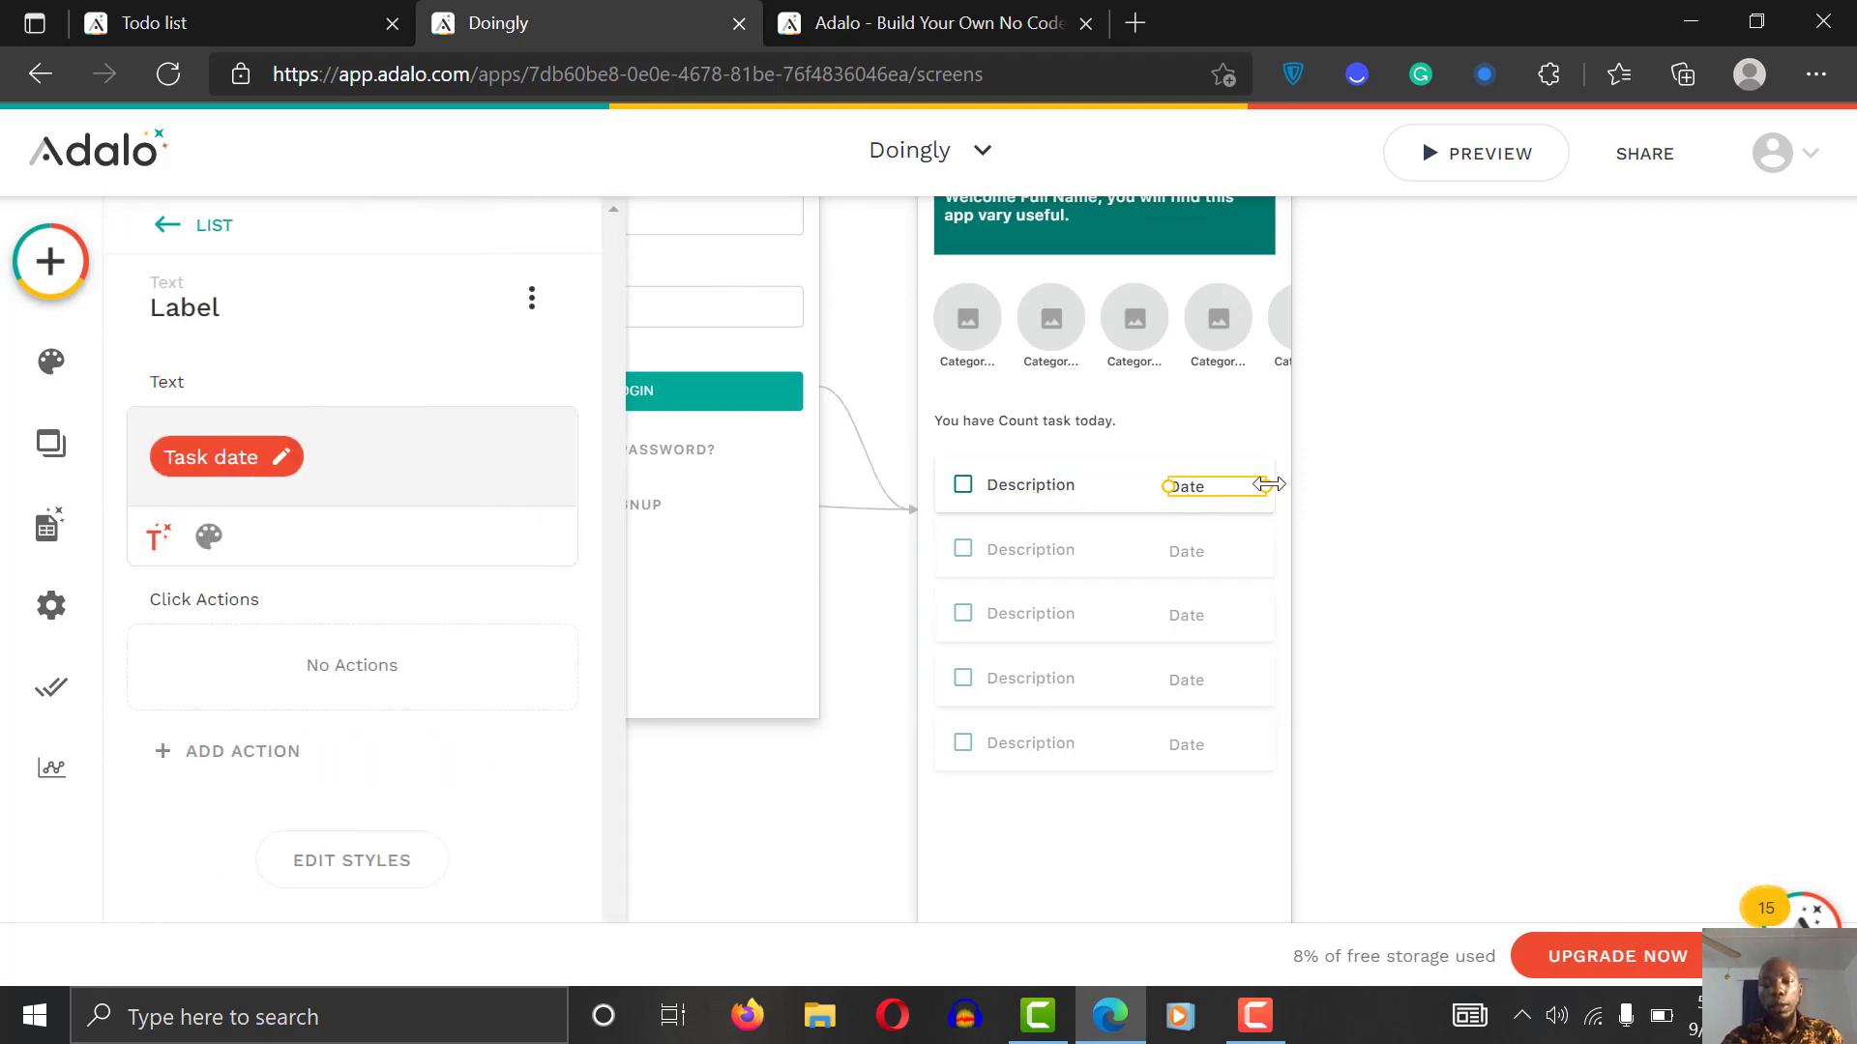
{"action": "left_click_drag", "start_coordinate": [1265, 487], "coordinate": [1207, 484]}
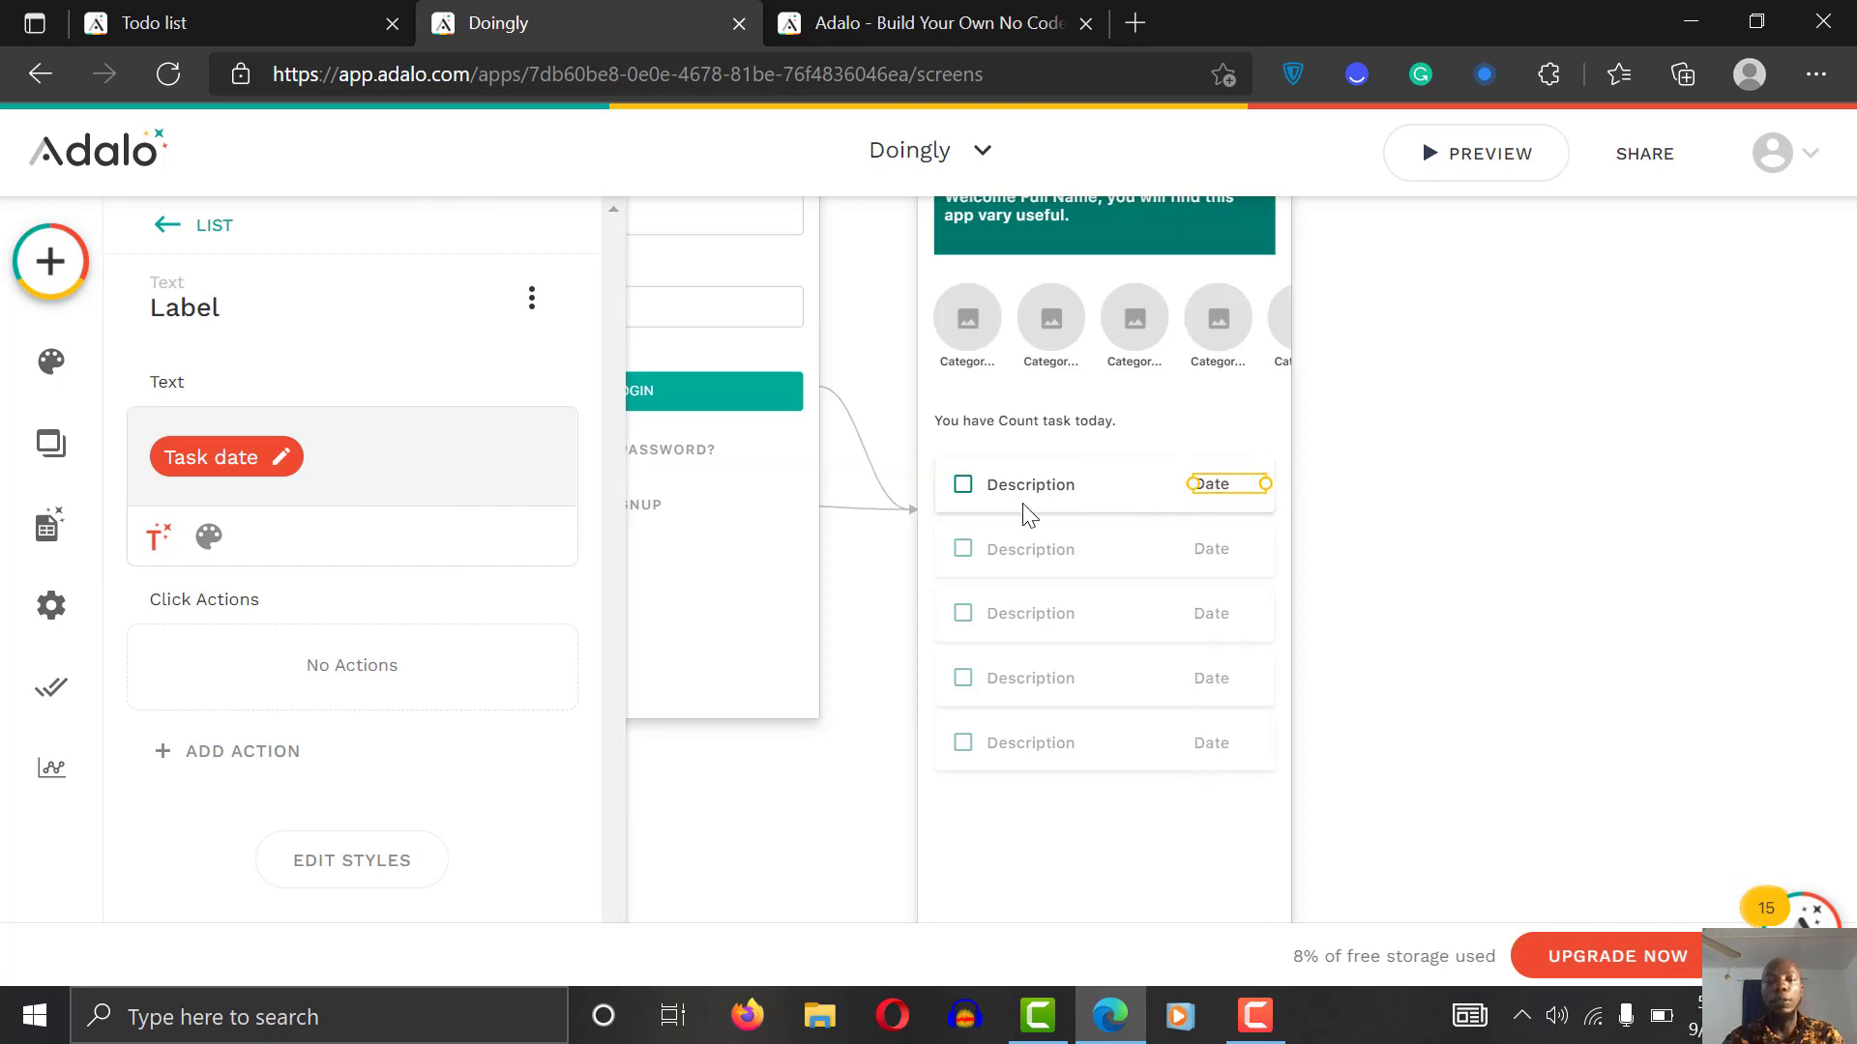
{"action": "left_click", "coordinate": [1036, 489]}
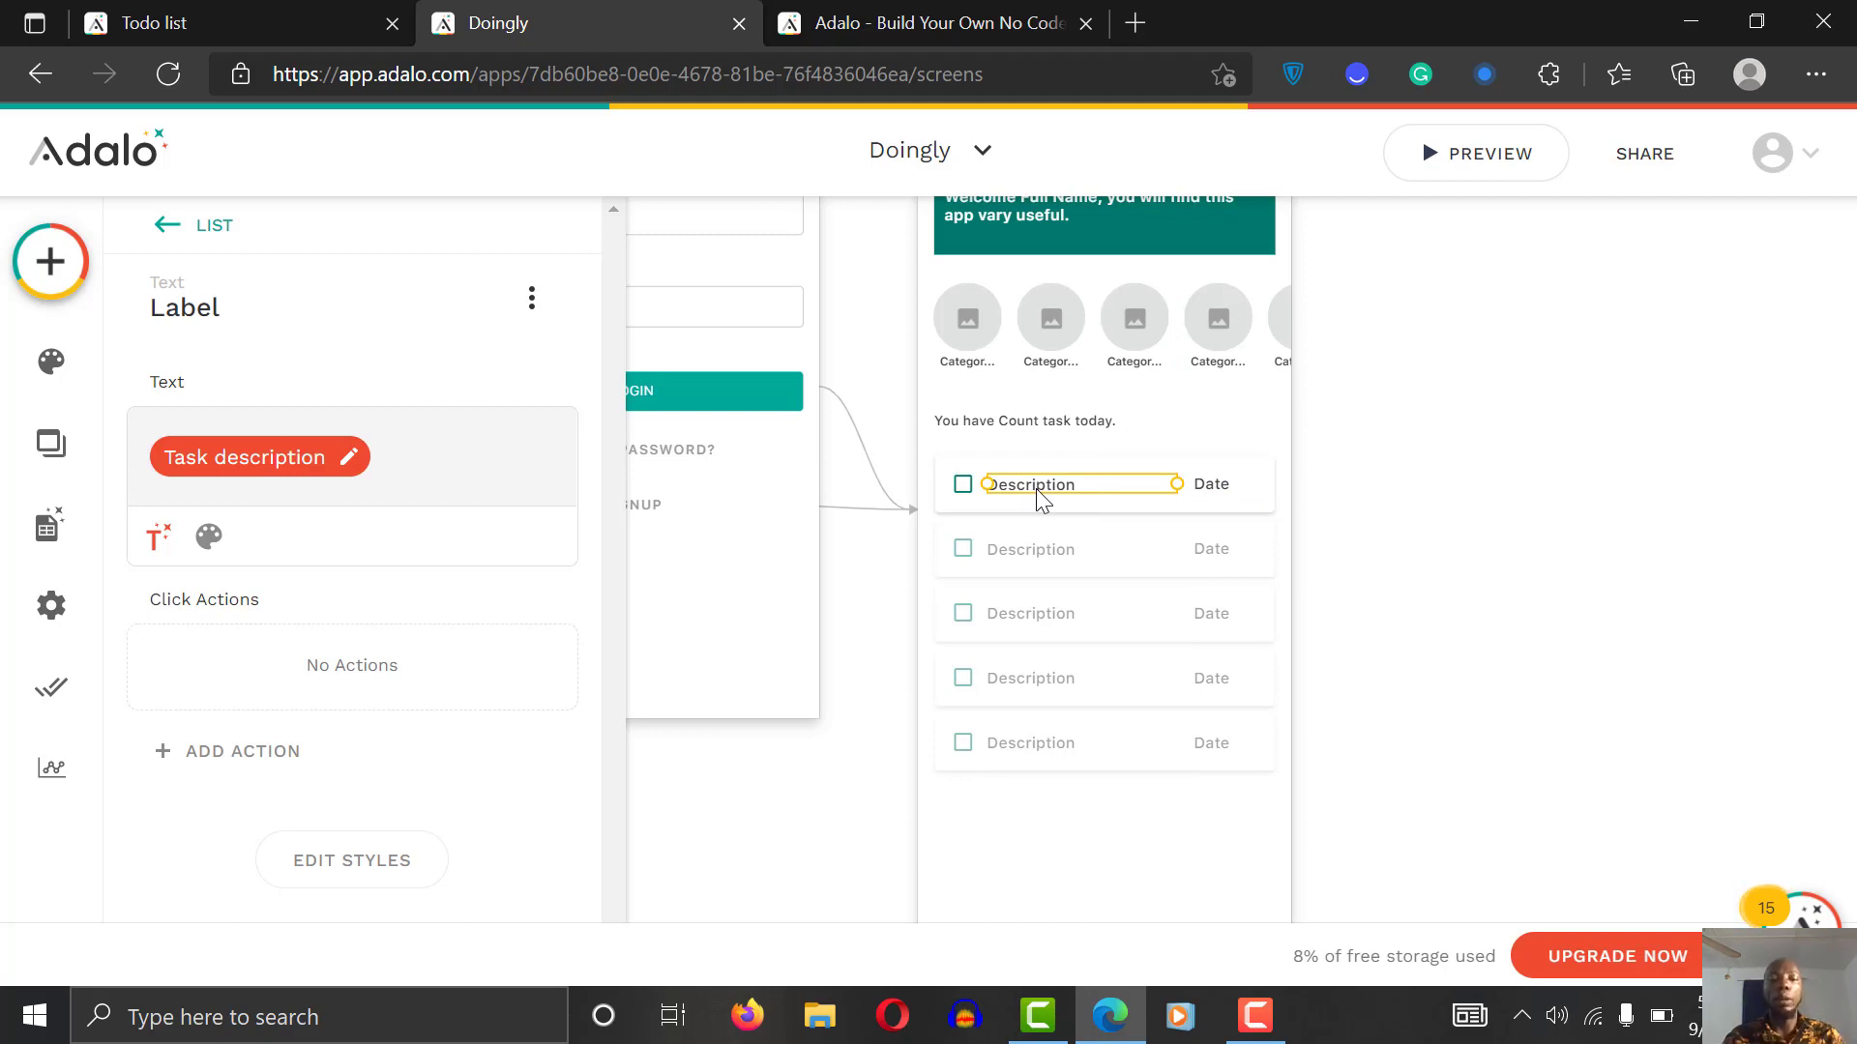
{"action": "left_click_drag", "start_coordinate": [1073, 493], "coordinate": [1080, 496]}
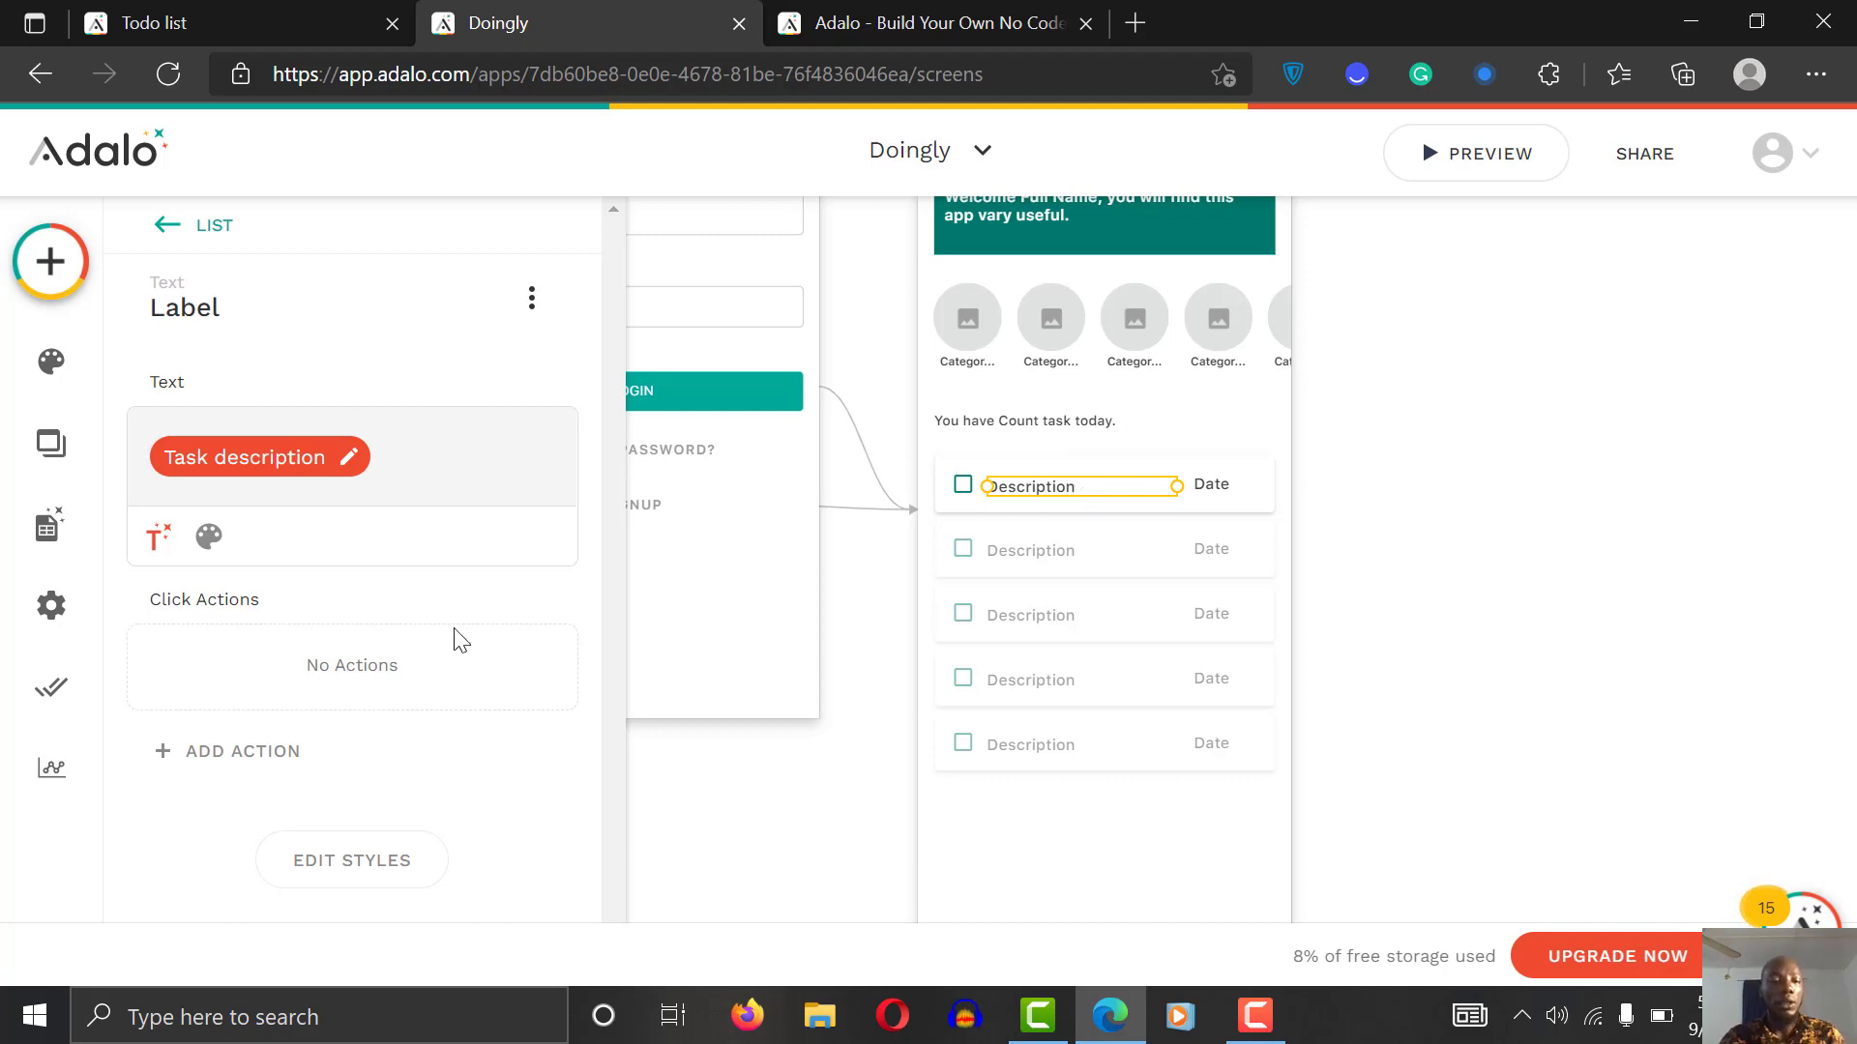
Step: Give the Description font size 12, Normal weight, and Auto-width
{"action": "left_click", "coordinate": [225, 550]}
{"action": "left_click", "coordinate": [455, 550]}
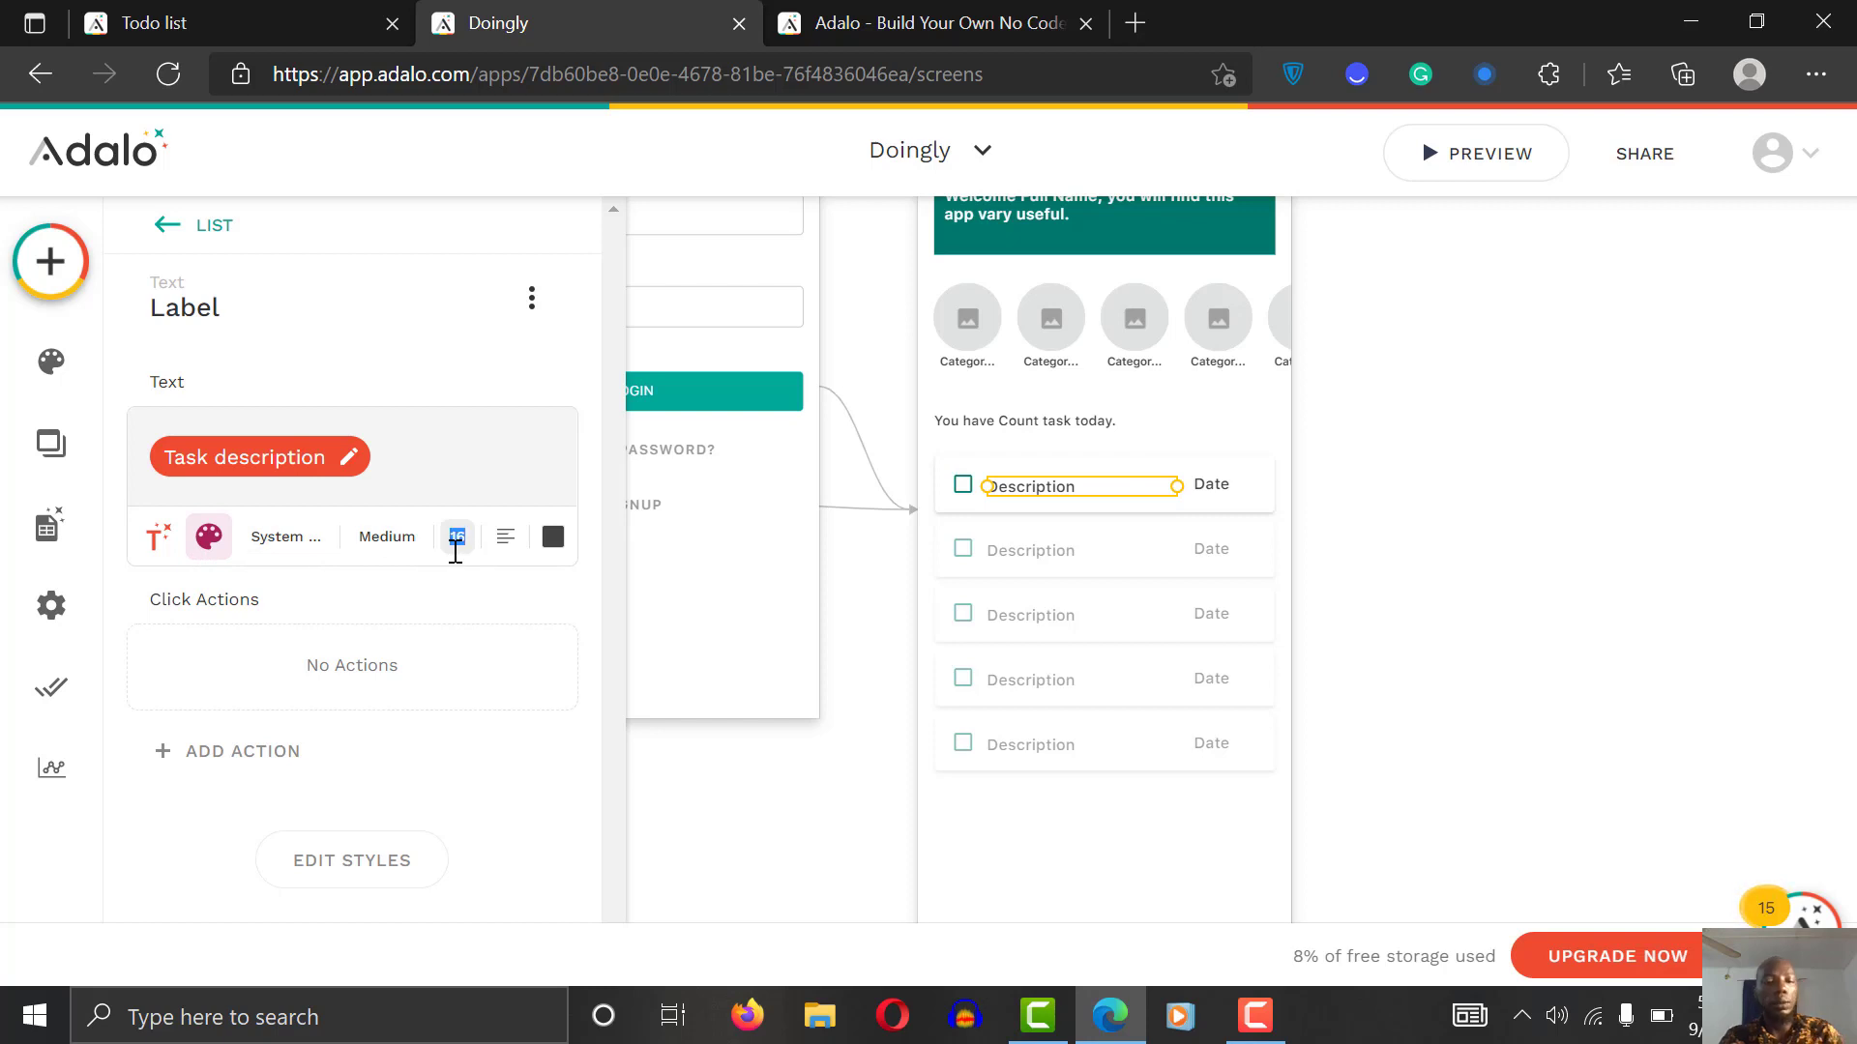
{"action": "type", "text": "12"}
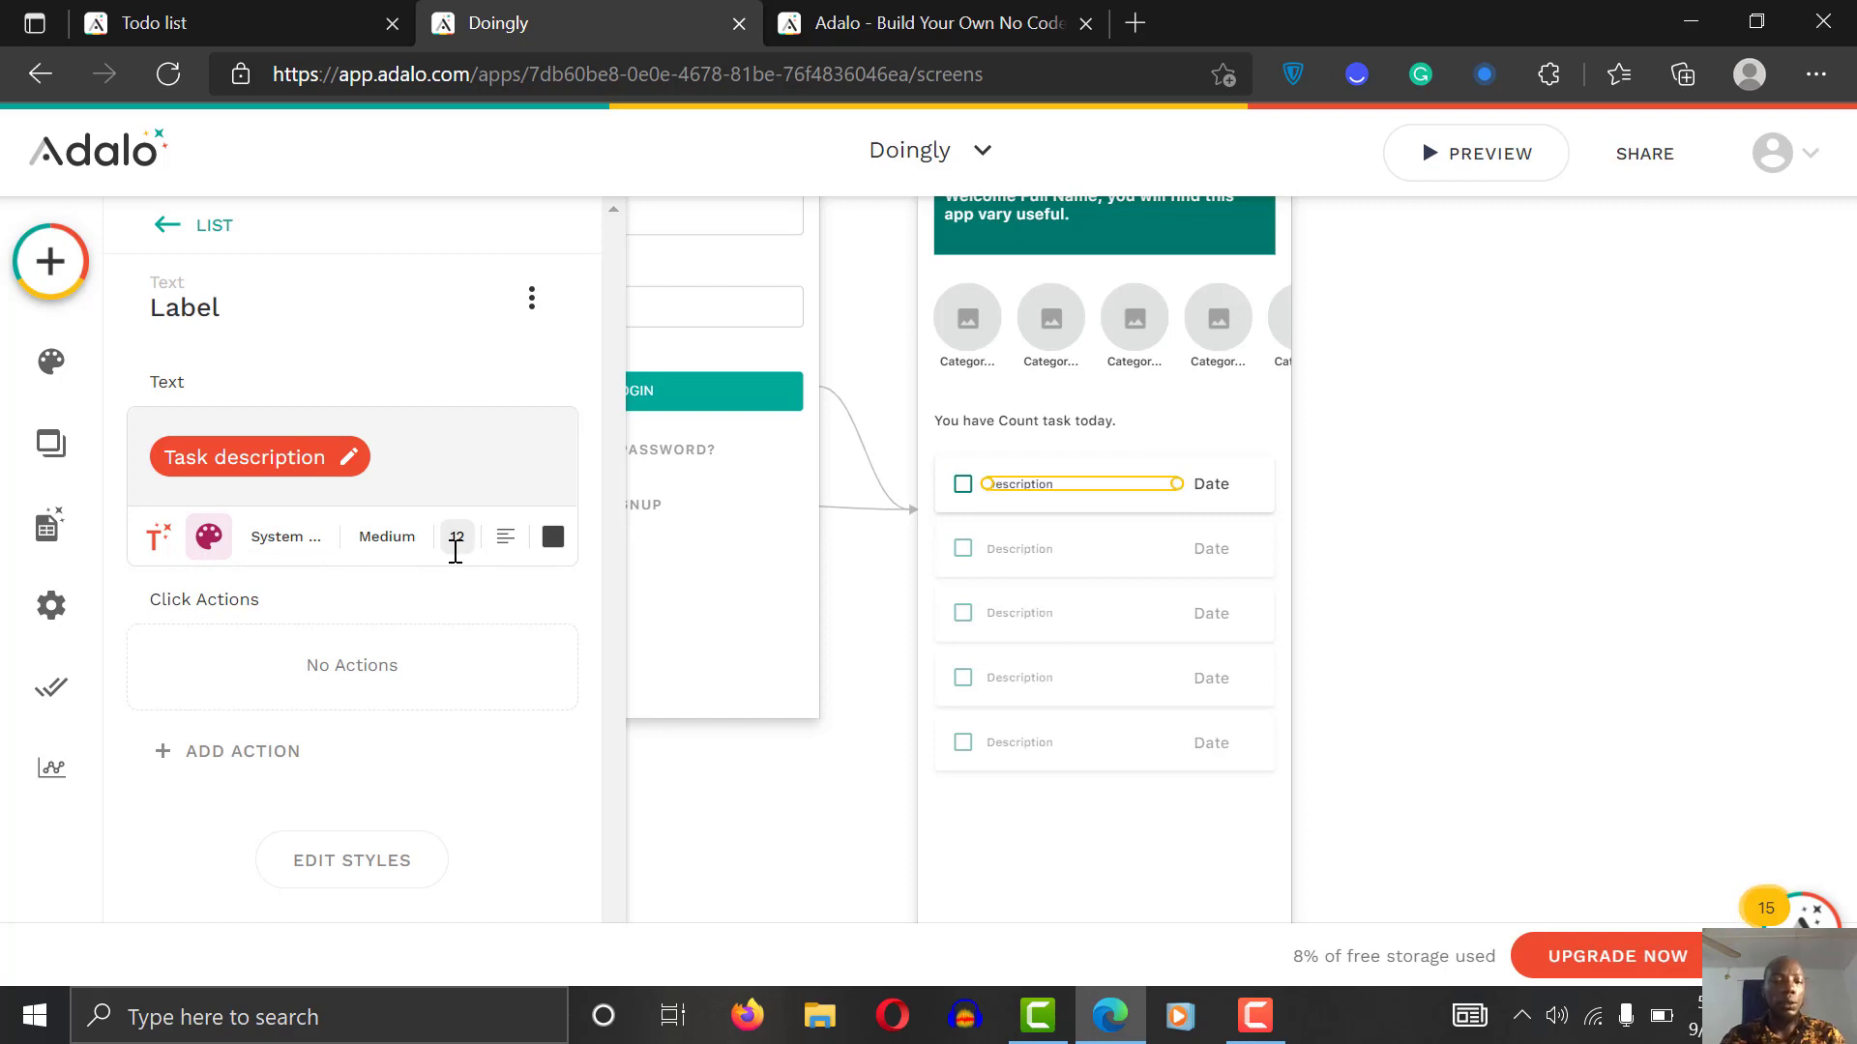
{"action": "left_click", "coordinate": [385, 537]}
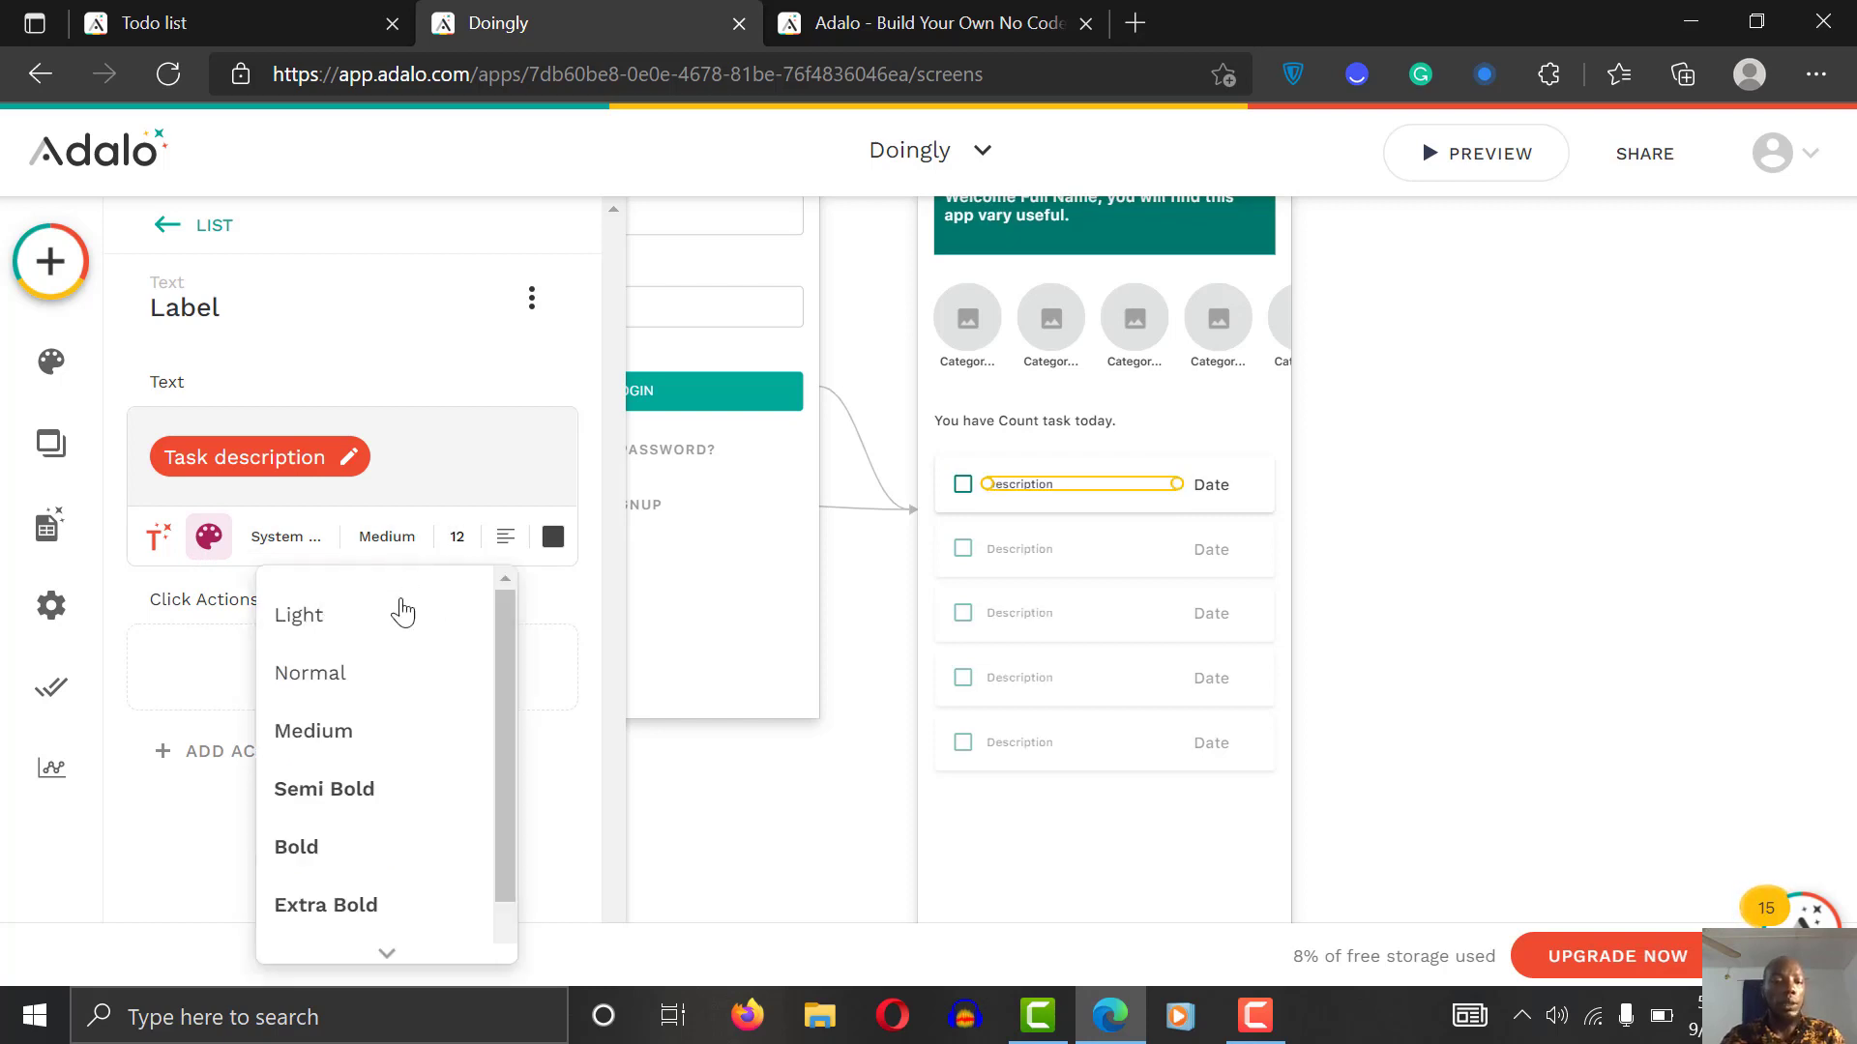
{"action": "left_click", "coordinate": [386, 692]}
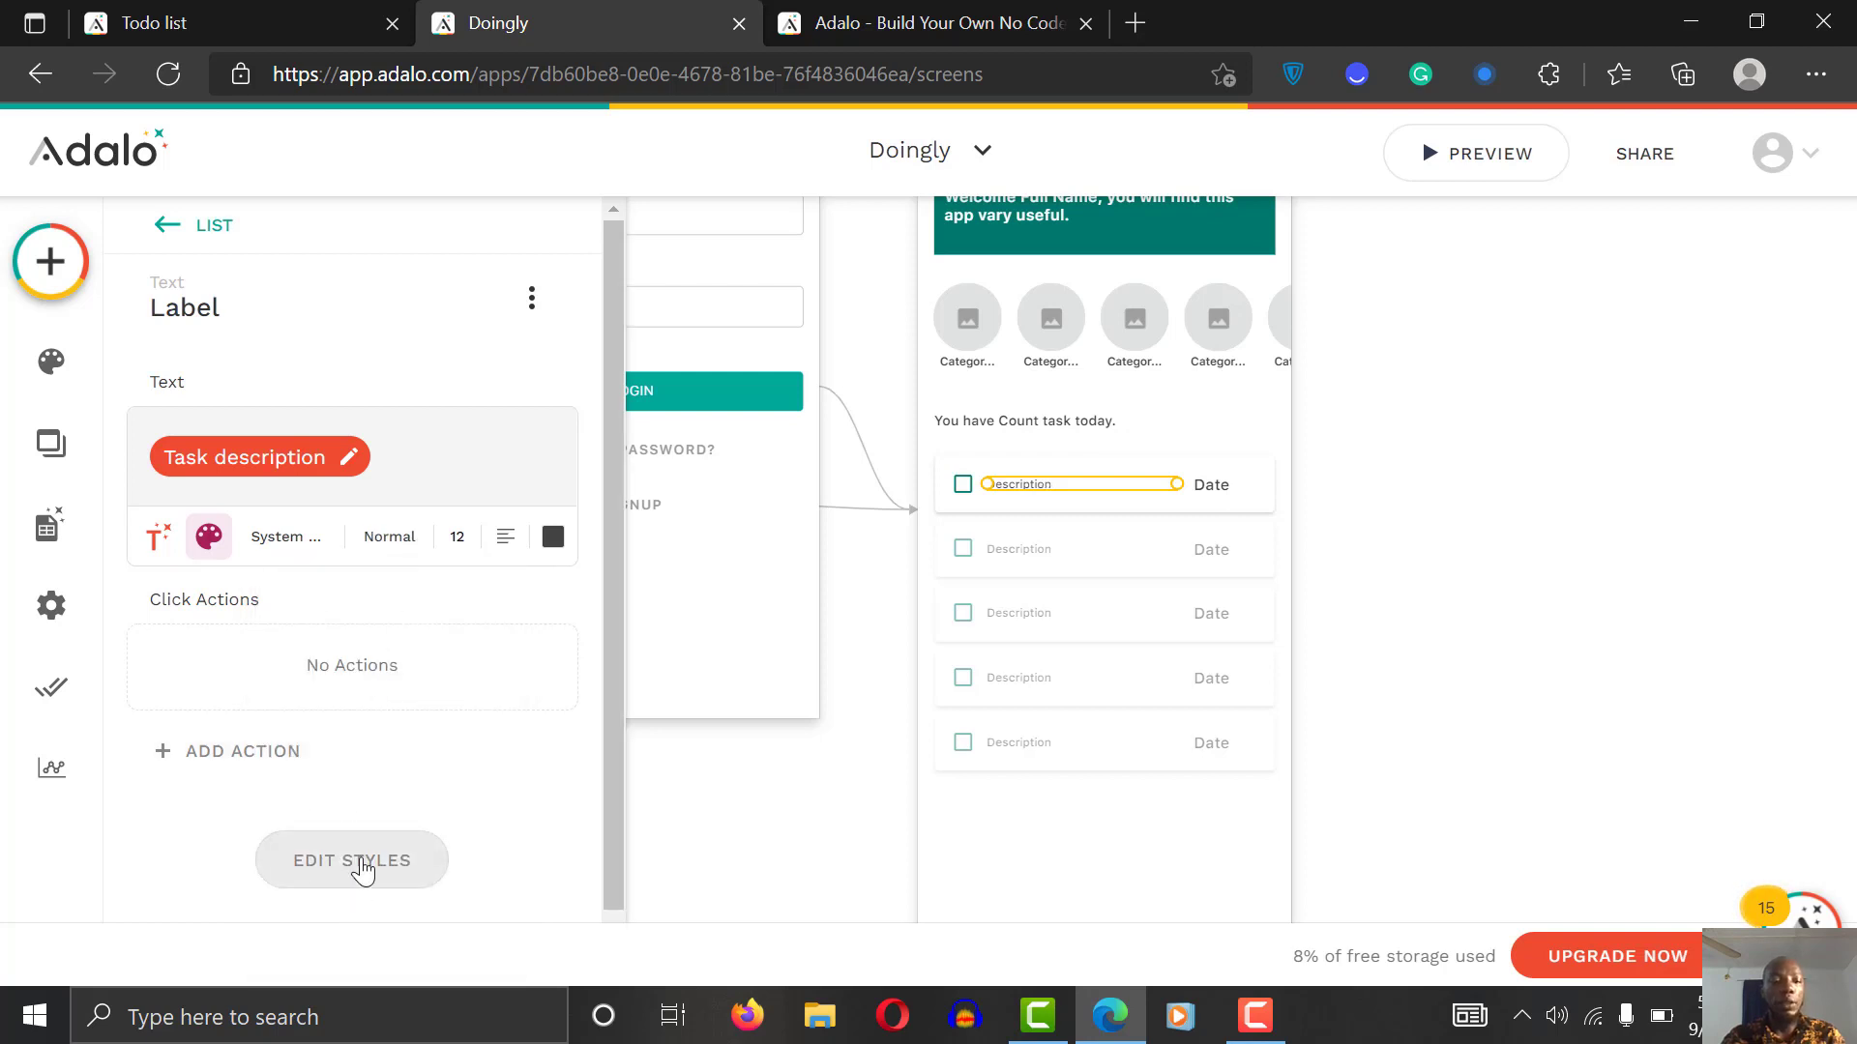
{"action": "left_click_drag", "start_coordinate": [610, 532], "coordinate": [569, 817]}
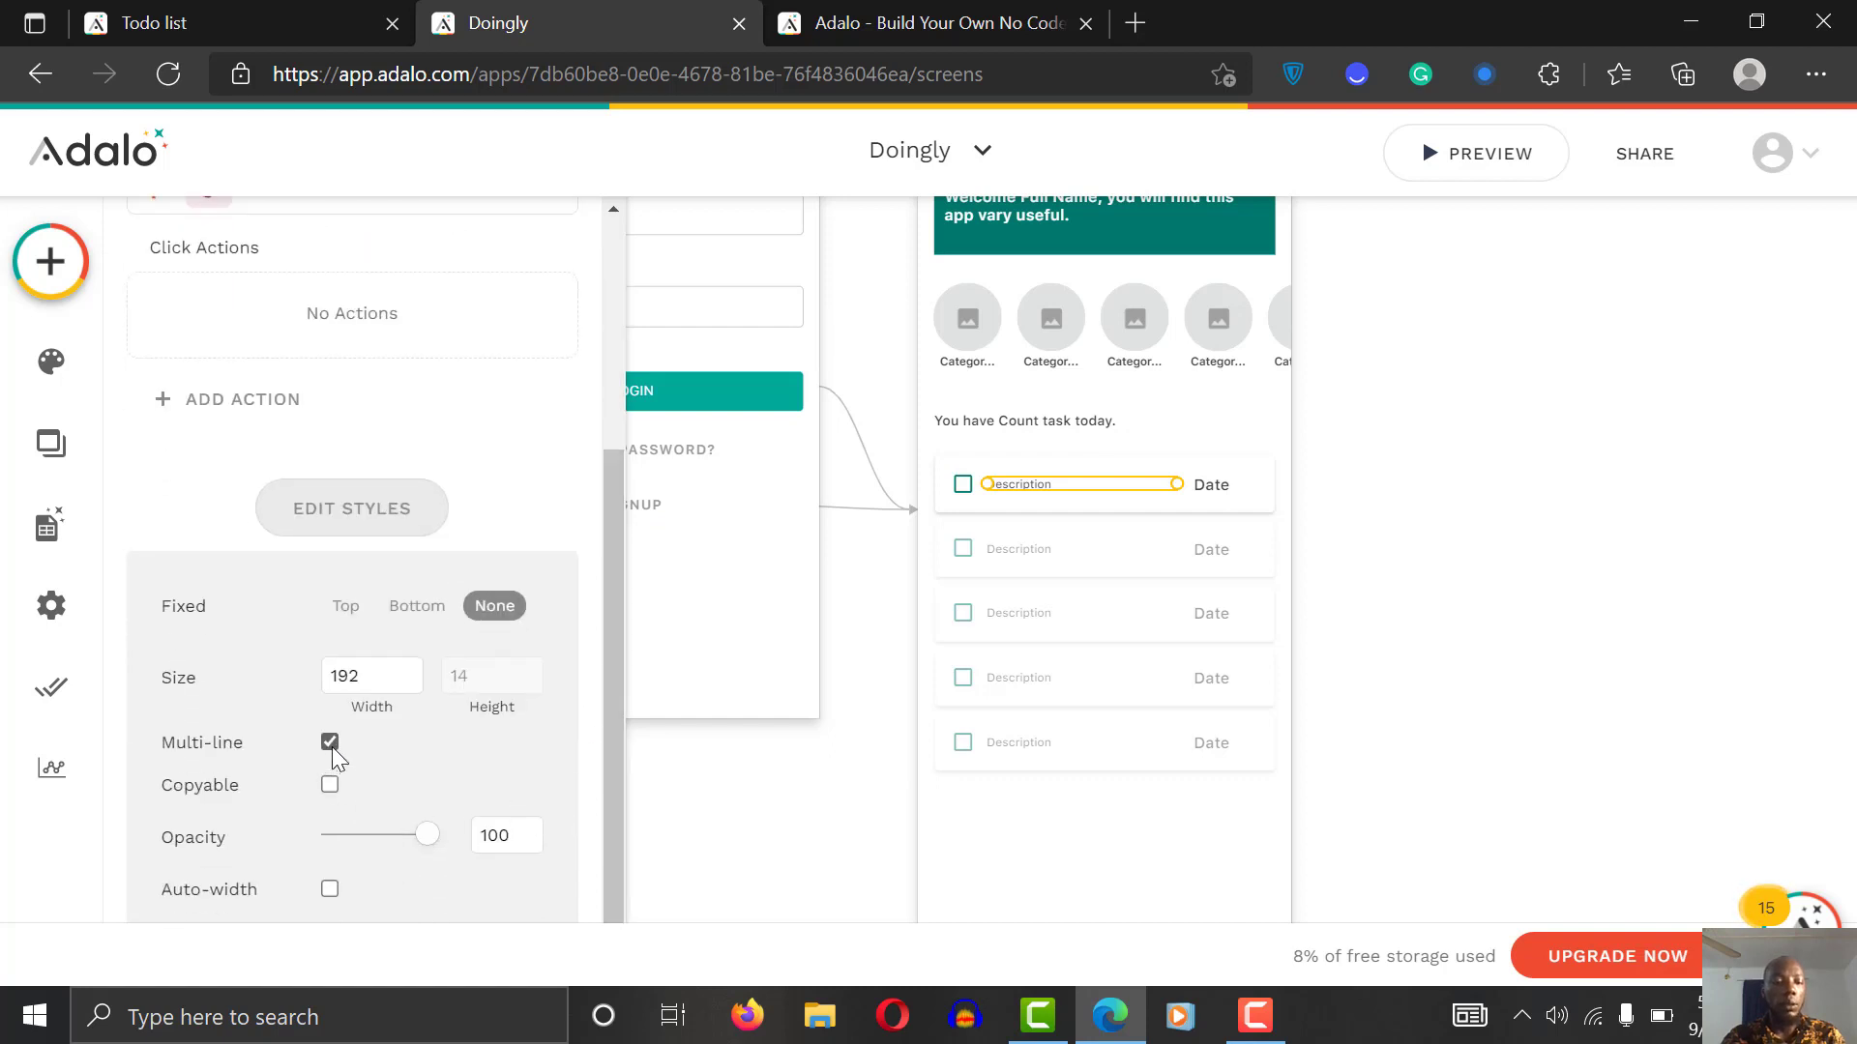
{"action": "left_click", "coordinate": [330, 889]}
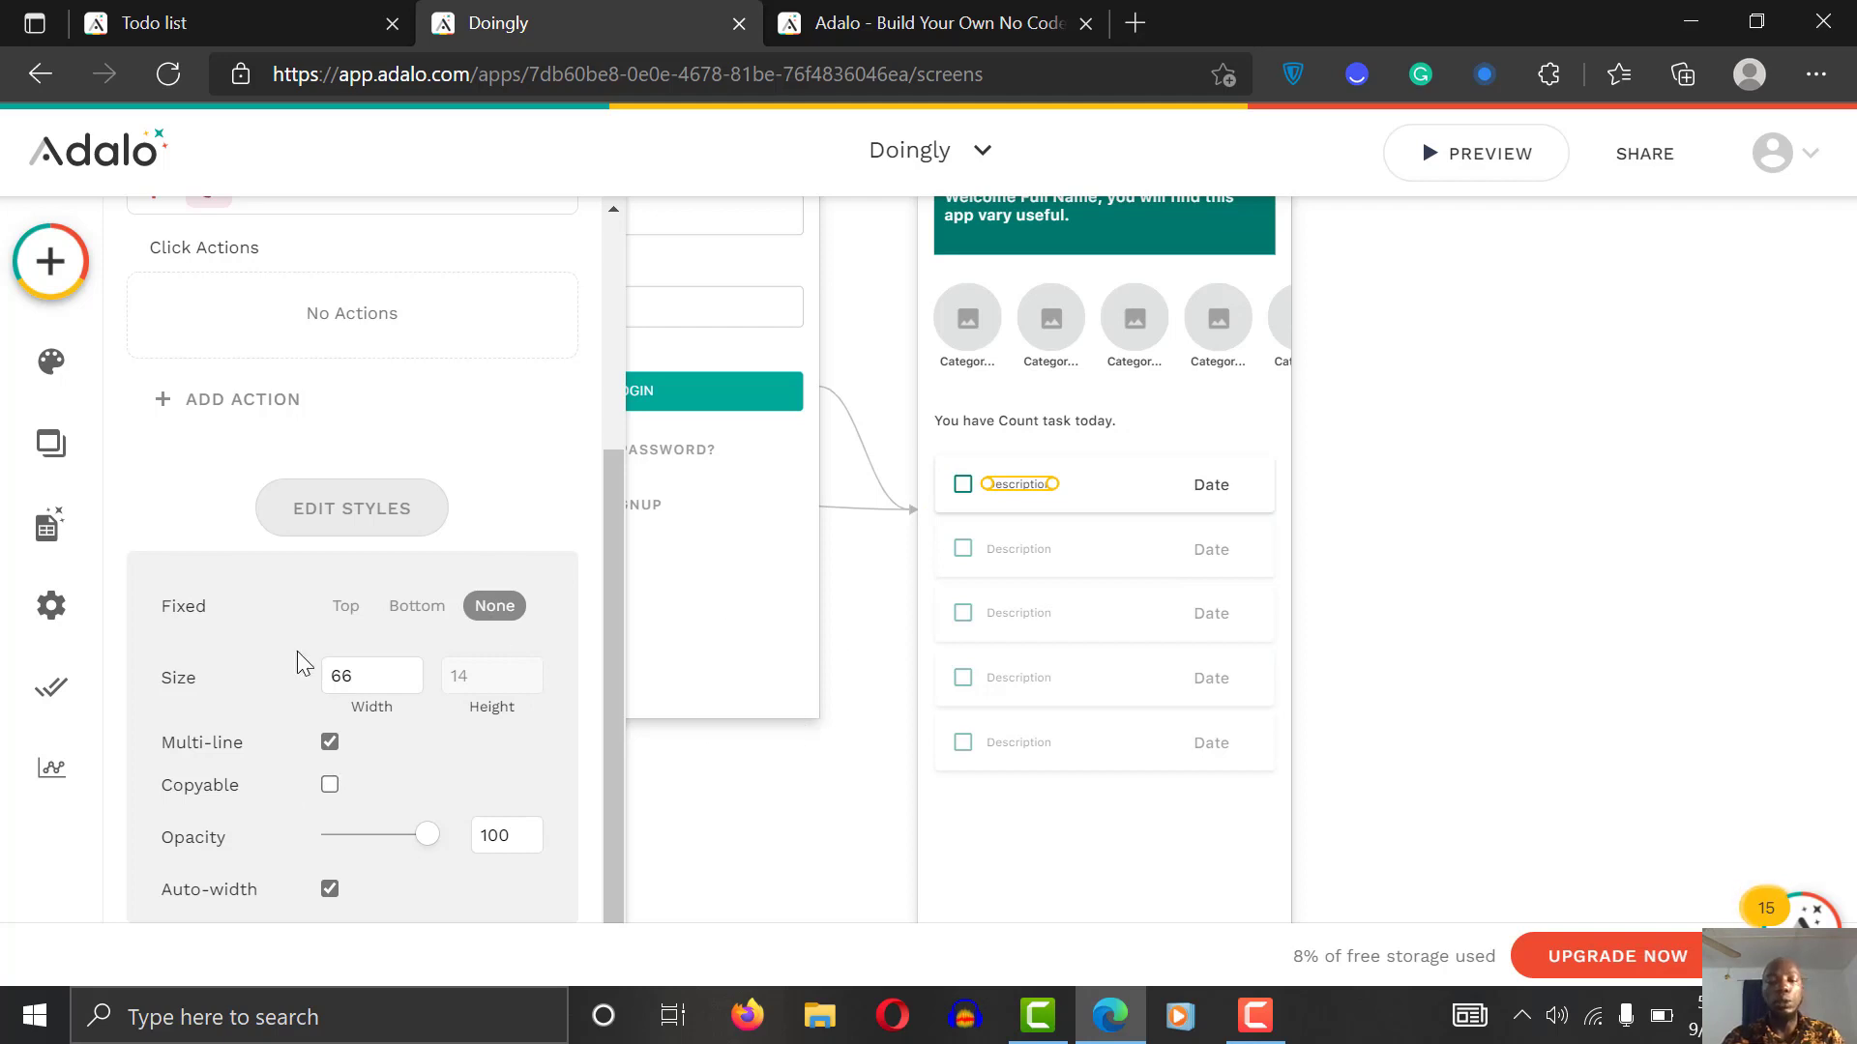
Step: Turn on Auto-width for the Date label
{"action": "left_click", "coordinate": [1224, 496]}
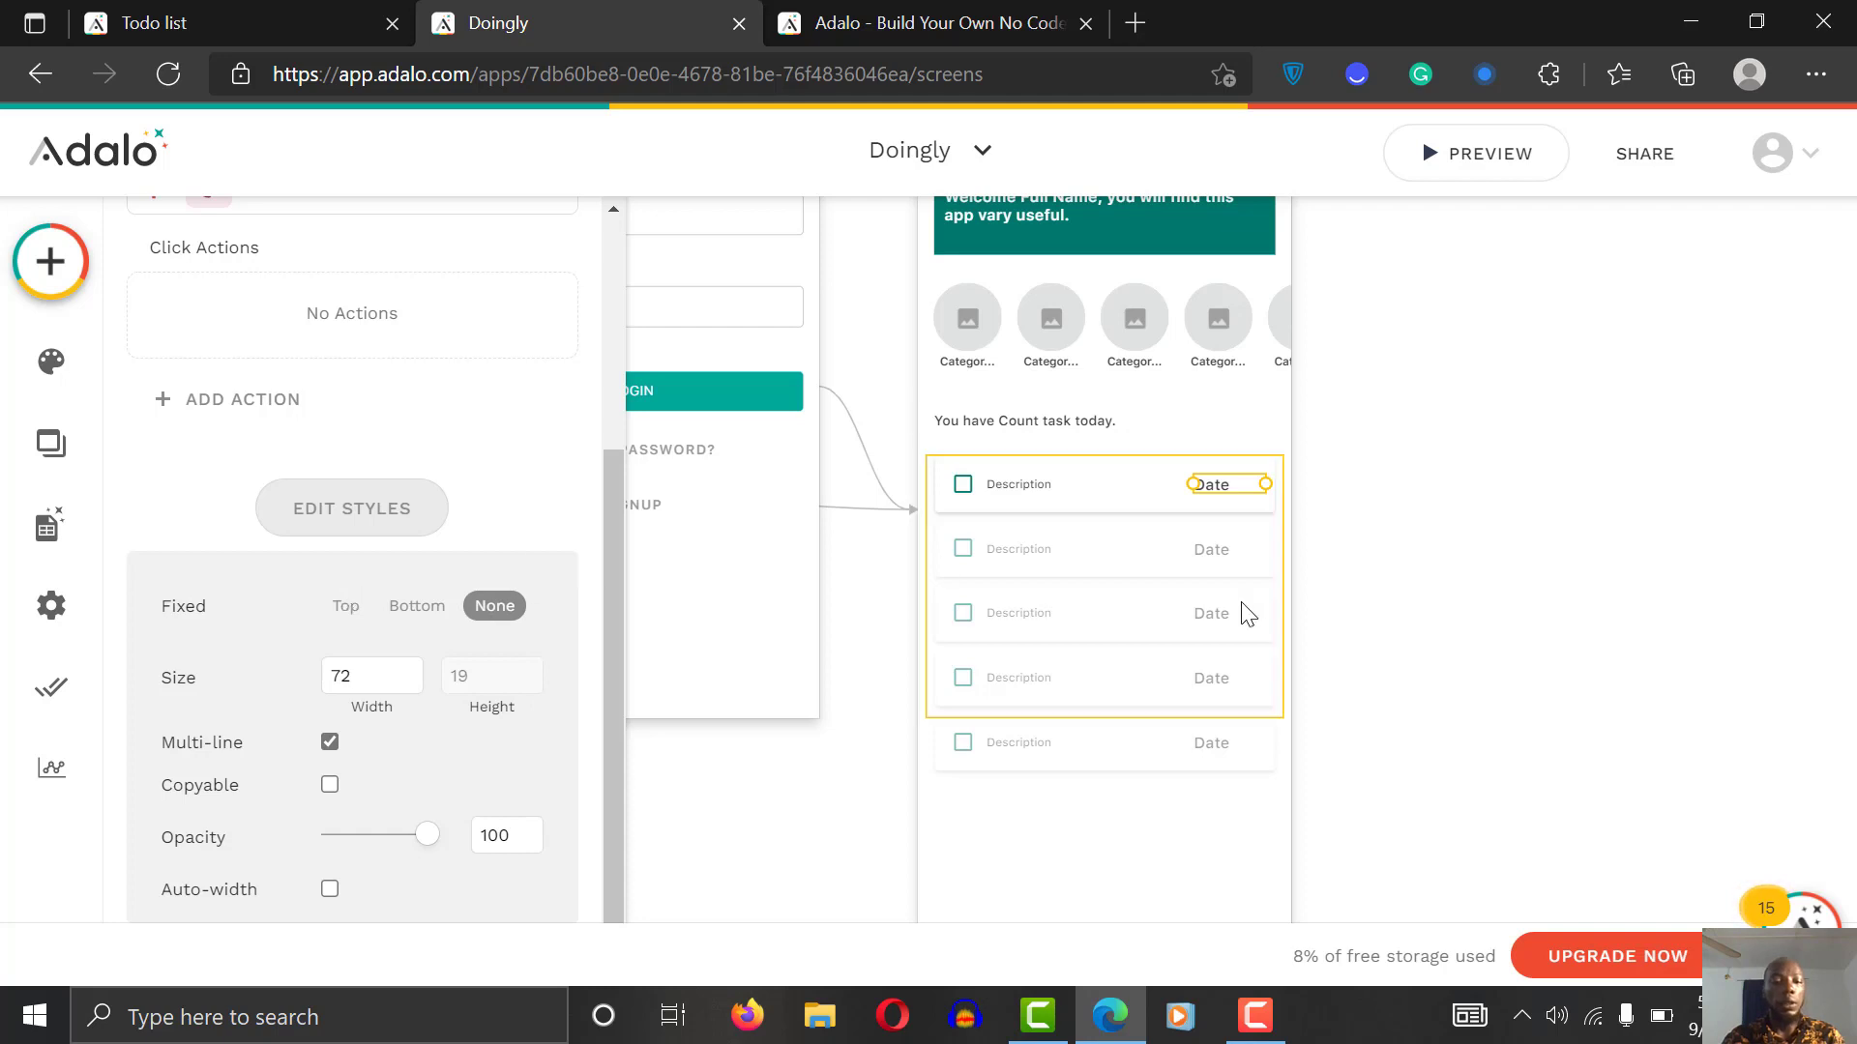
{"action": "left_click", "coordinate": [330, 889]}
{"action": "left_click", "coordinate": [1532, 555]}
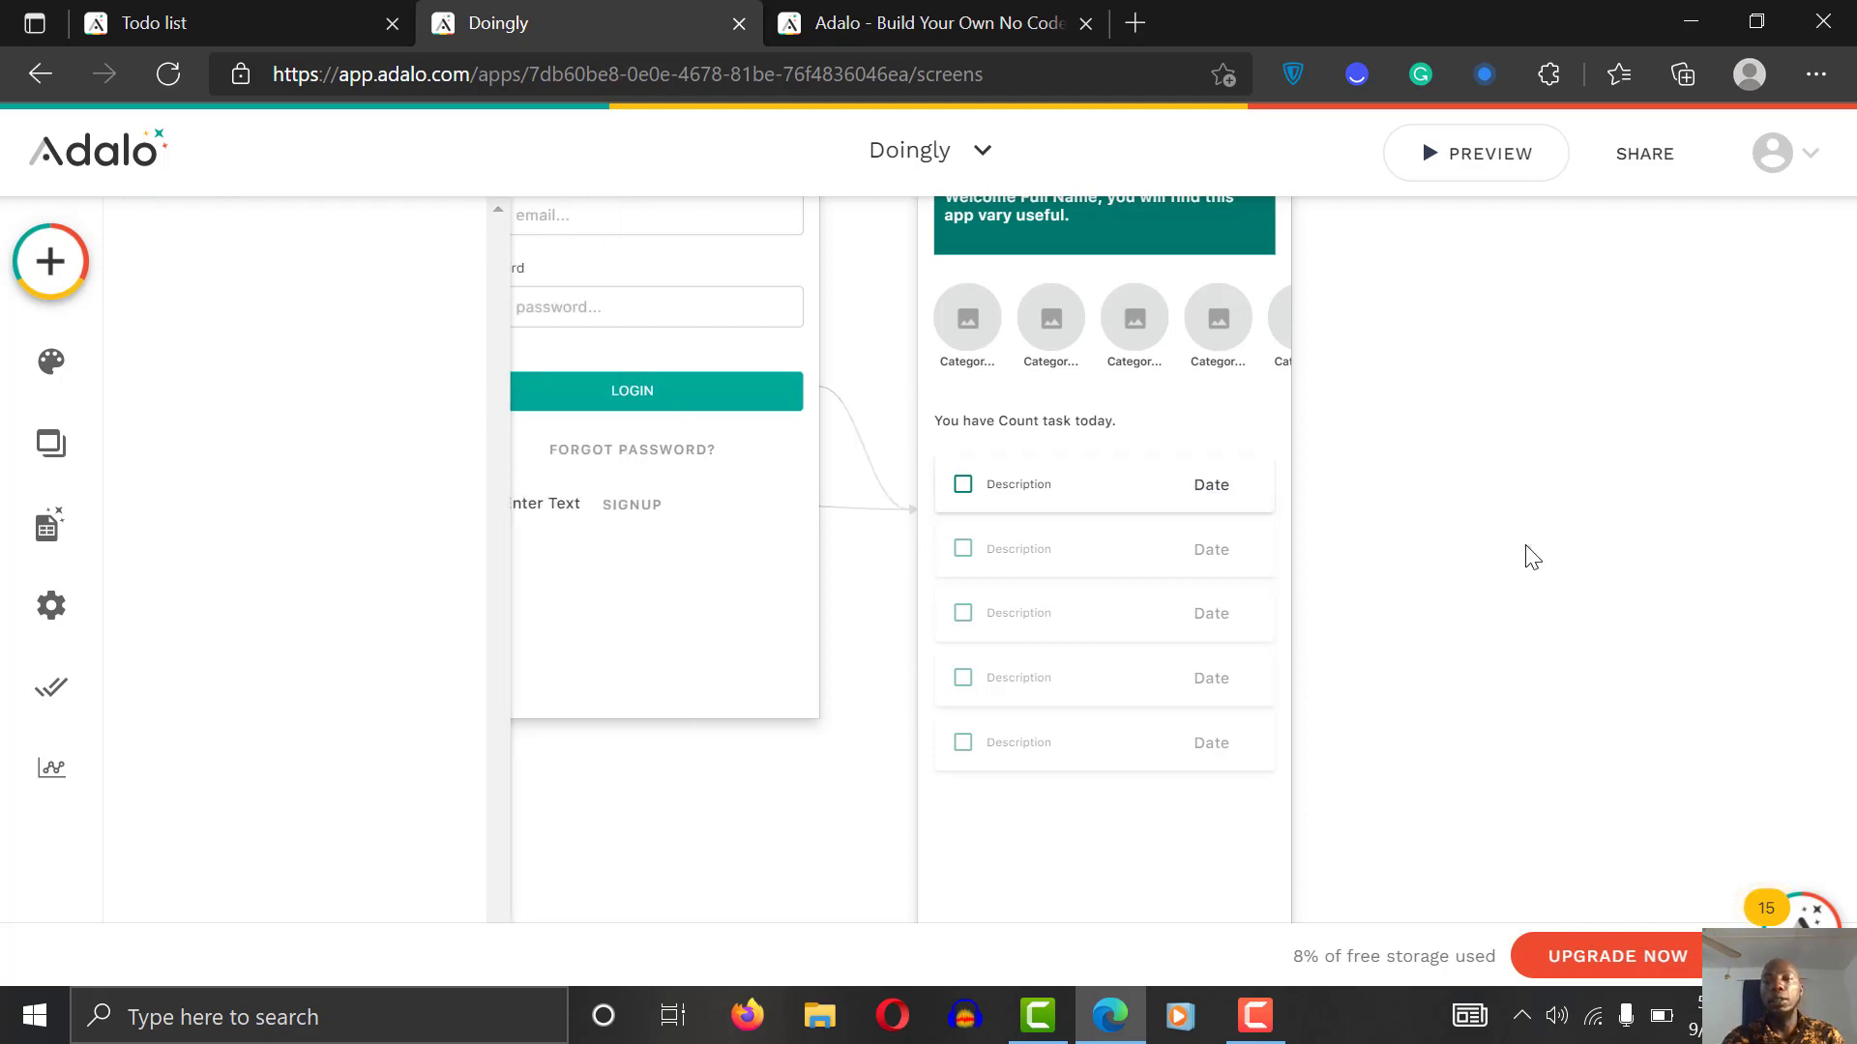
{"action": "left_click", "coordinate": [1444, 169]}
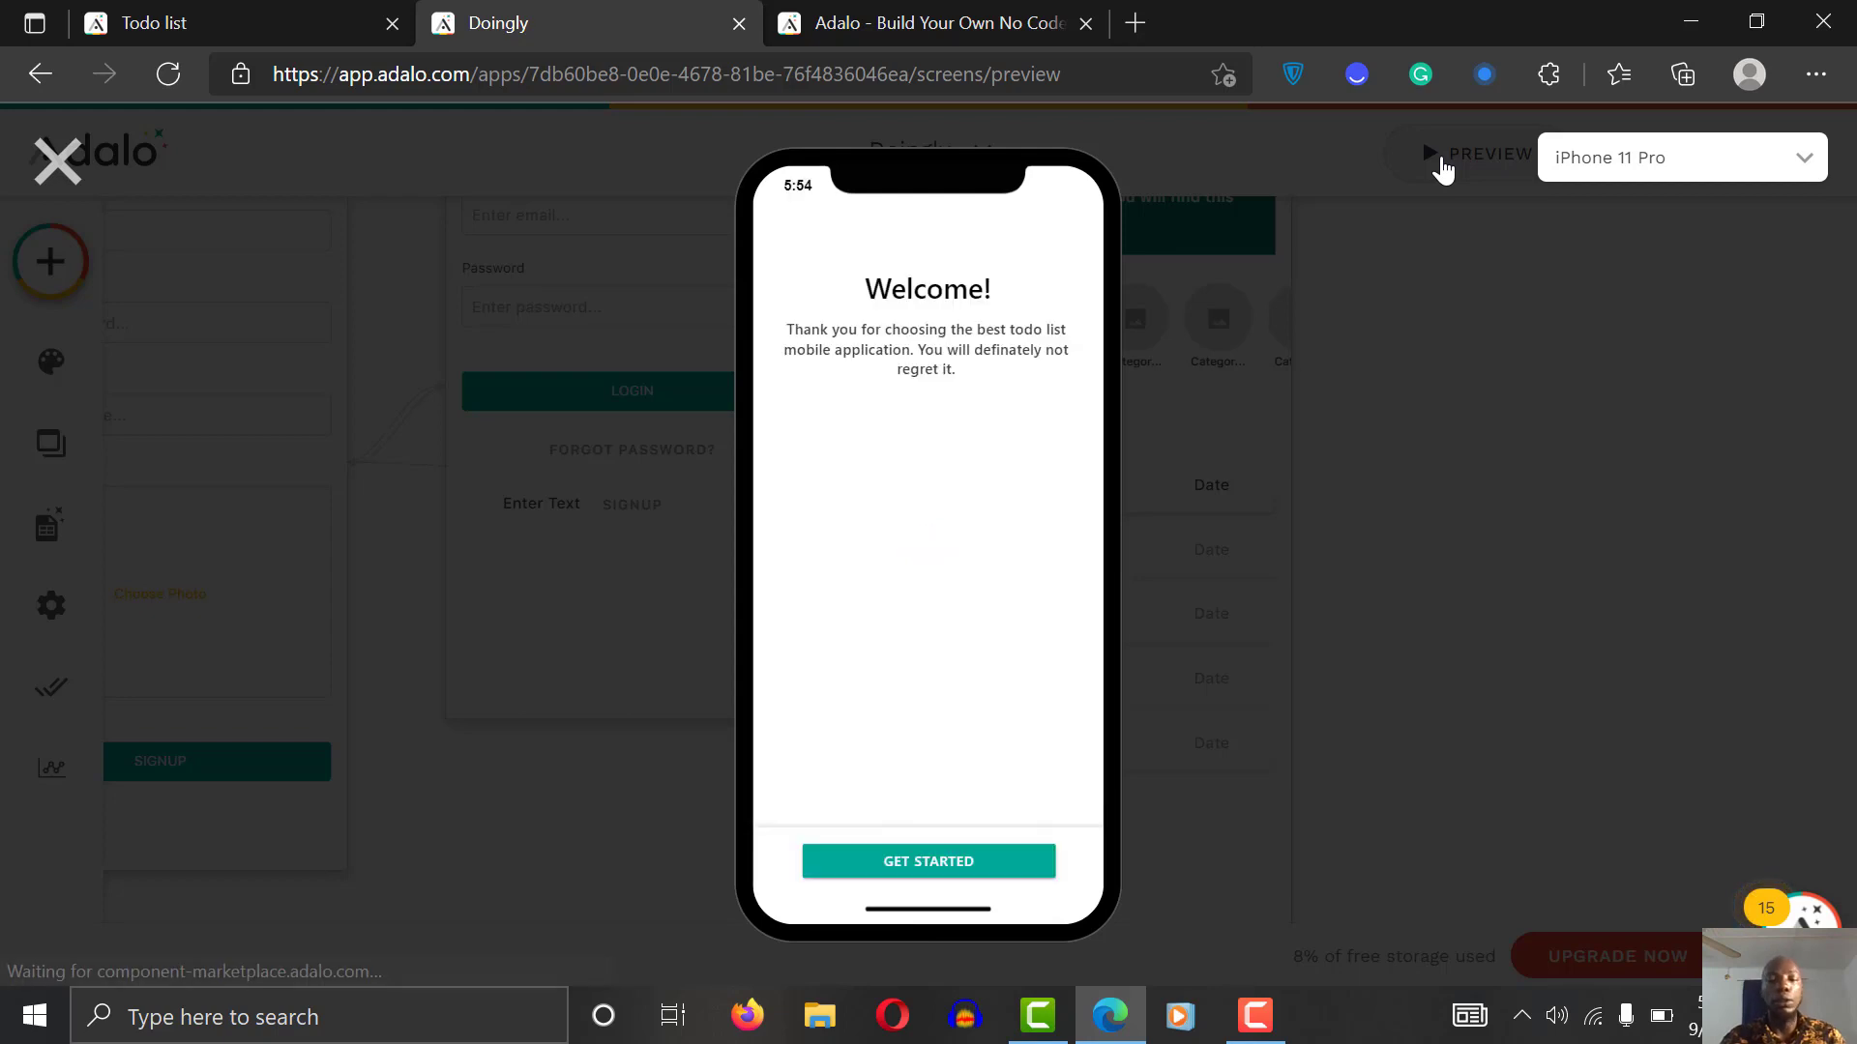
{"action": "left_click", "coordinate": [951, 870]}
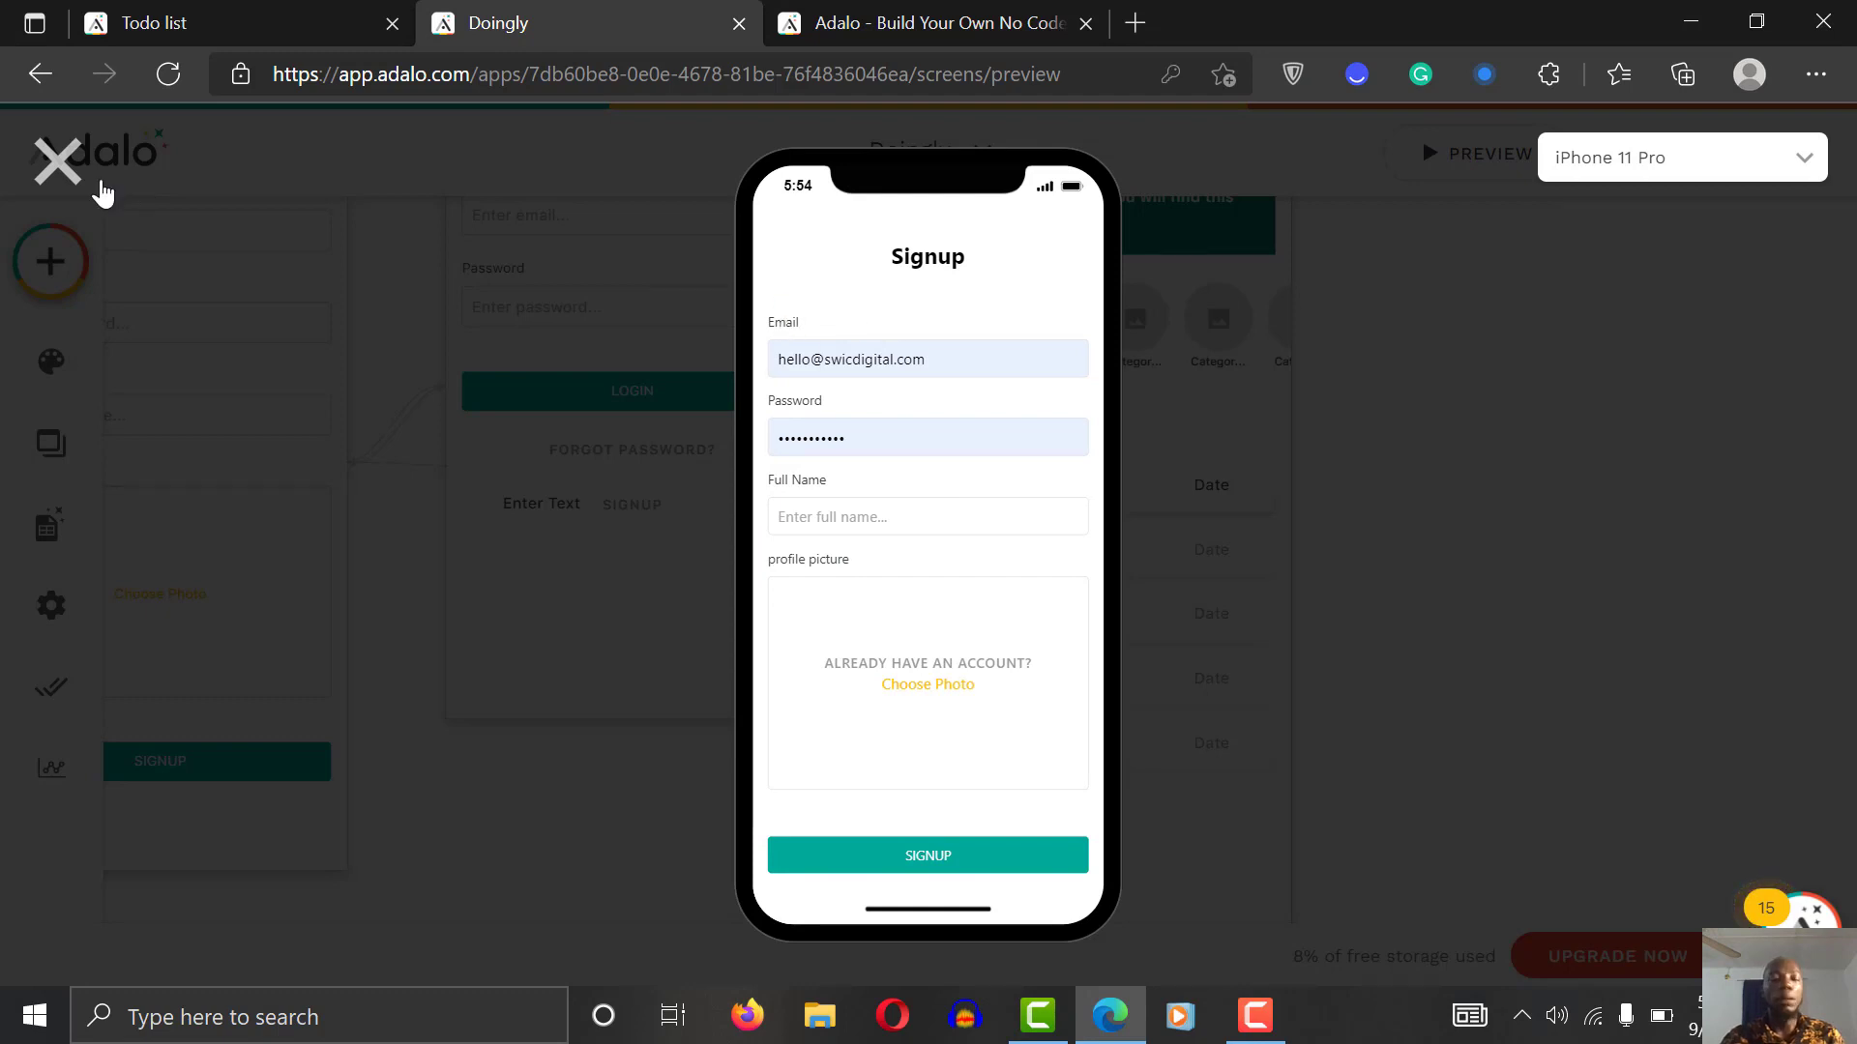
{"action": "left_click", "coordinate": [60, 162]}
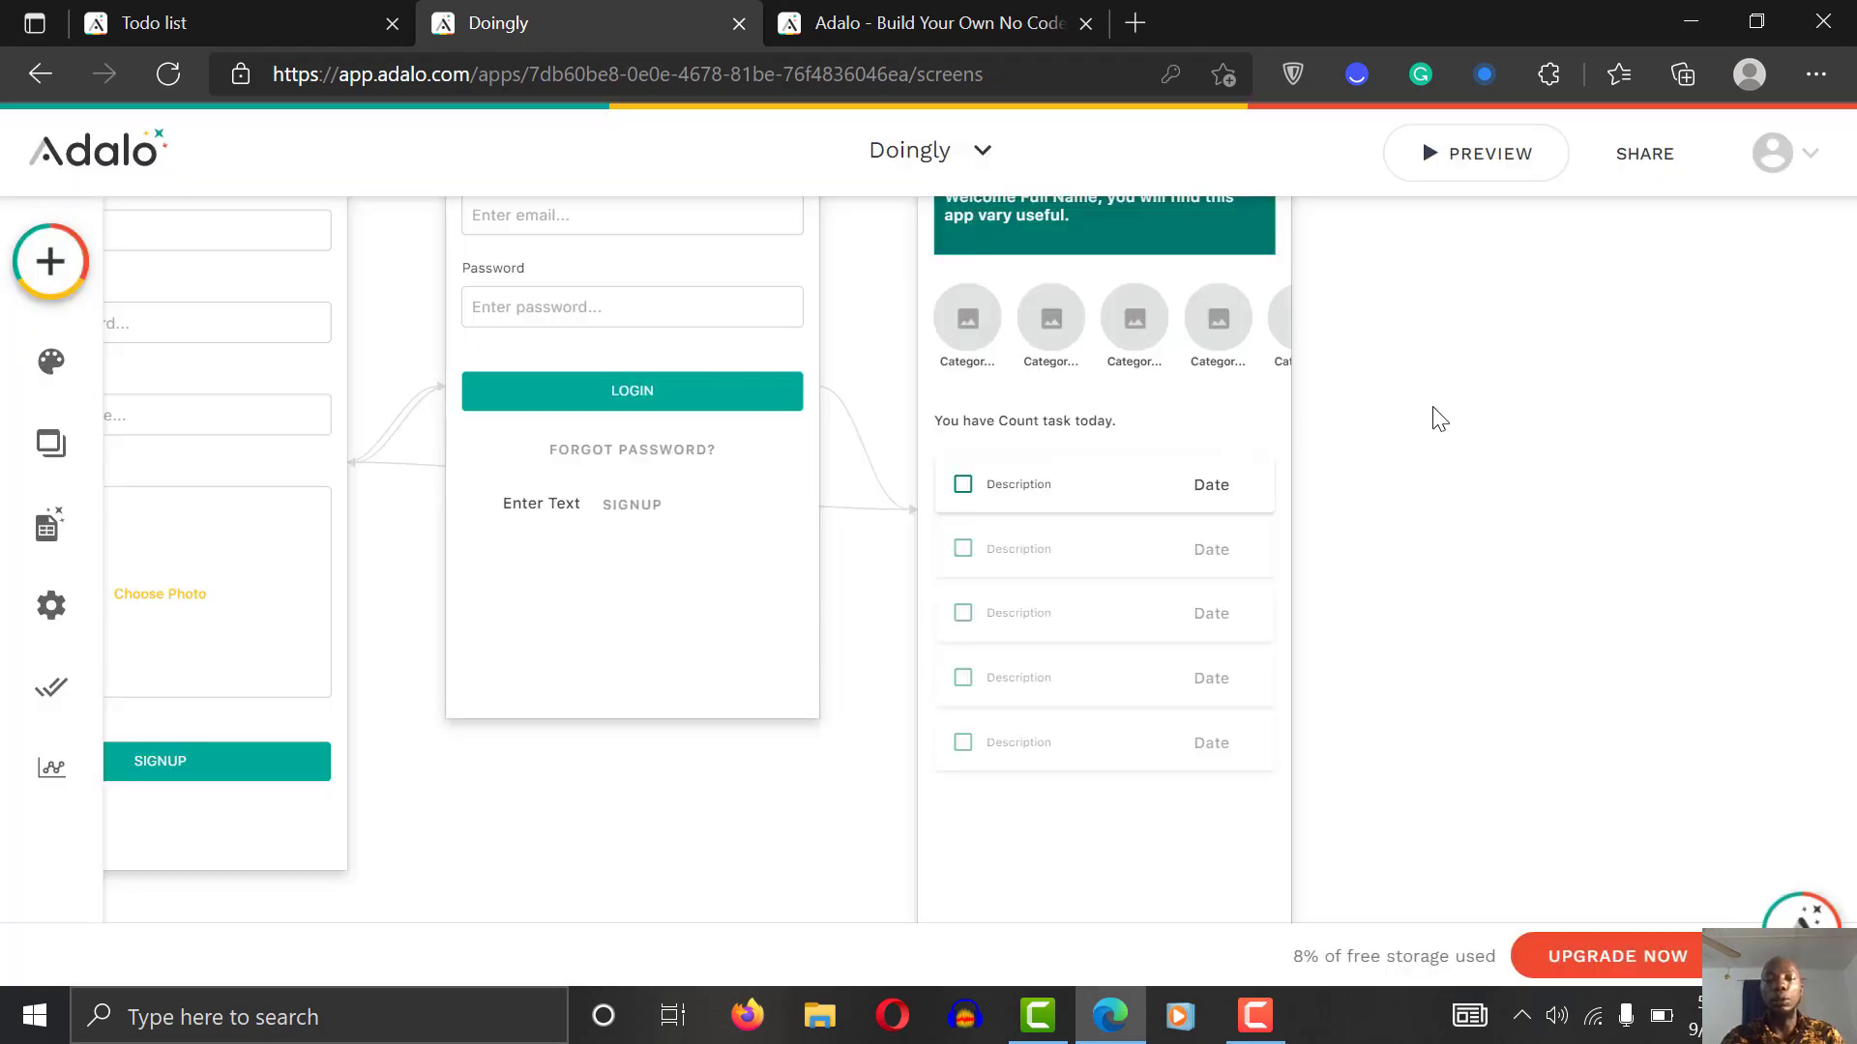
Step: Drag the duplicate 'You have [Task count] task today.' text below the five task cards
{"action": "scroll", "coordinate": [1440, 418], "scroll_direction": "down", "scroll_amount": 1}
{"action": "scroll", "coordinate": [1440, 419], "scroll_direction": "up", "scroll_amount": 1}
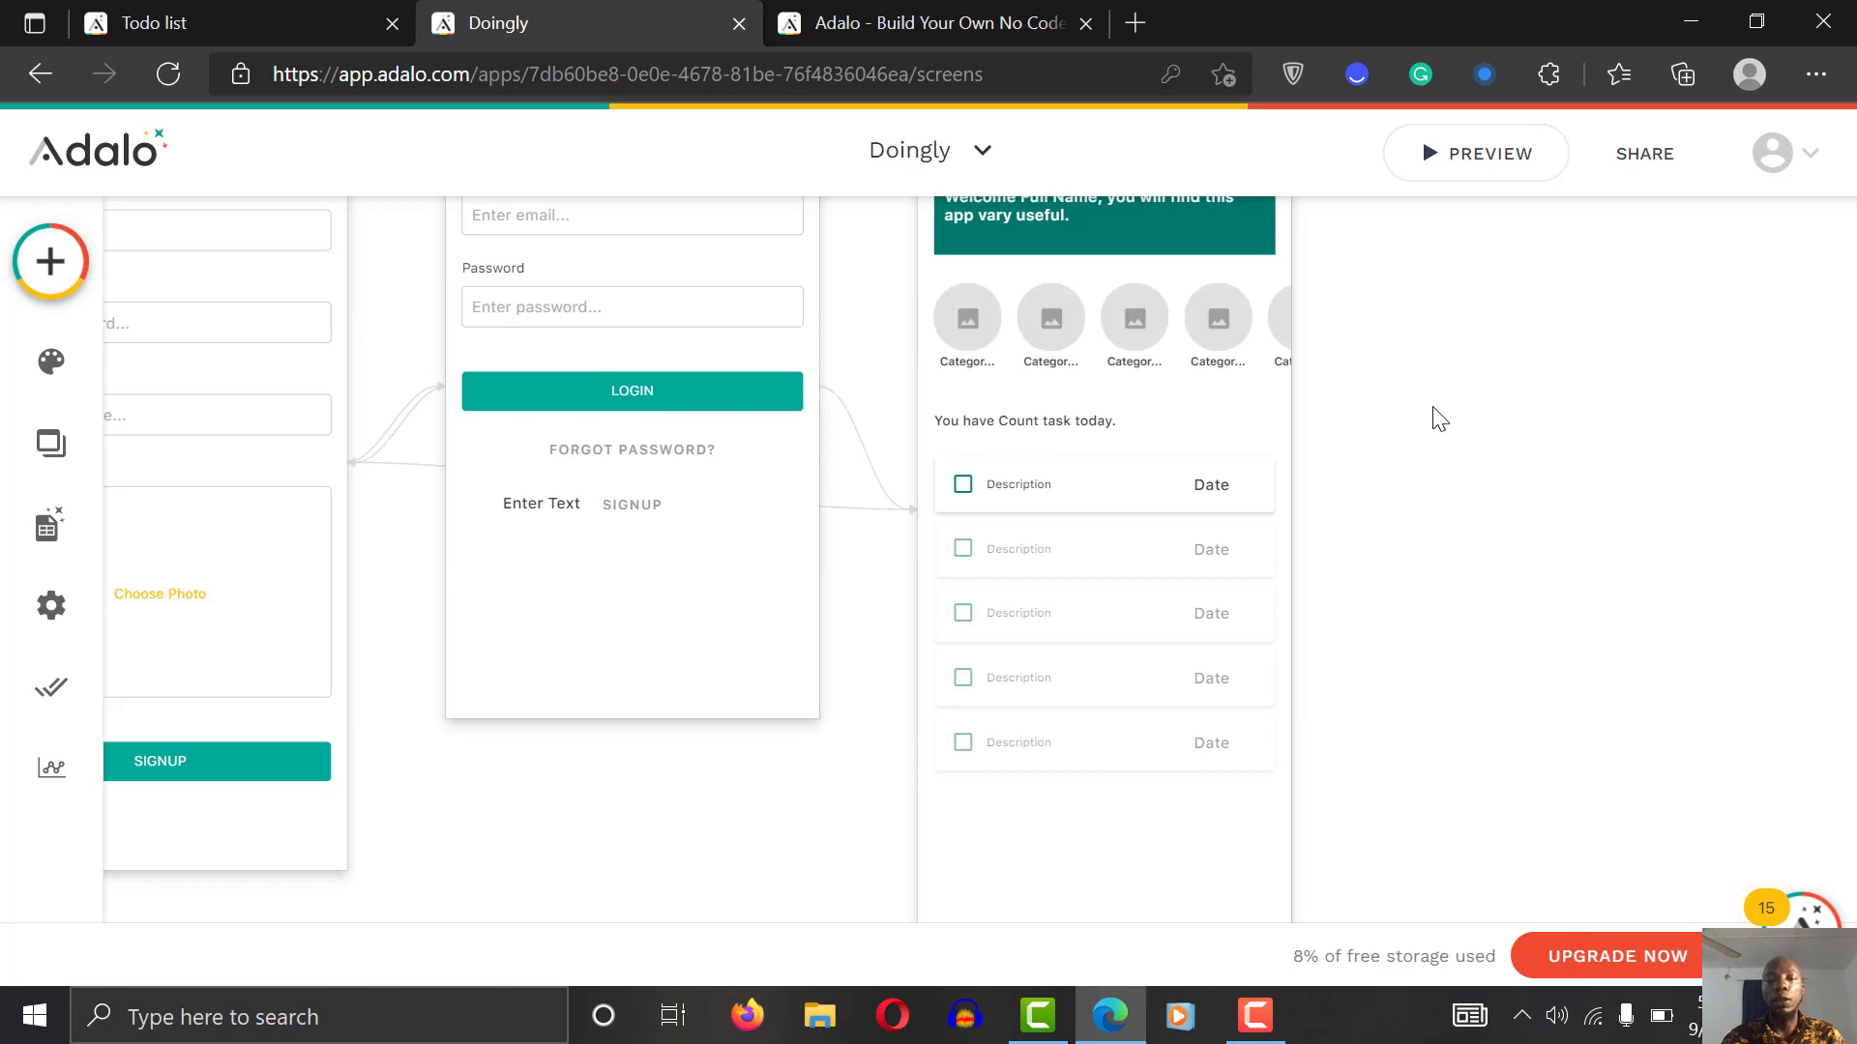
{"action": "left_click", "coordinate": [1039, 425]}
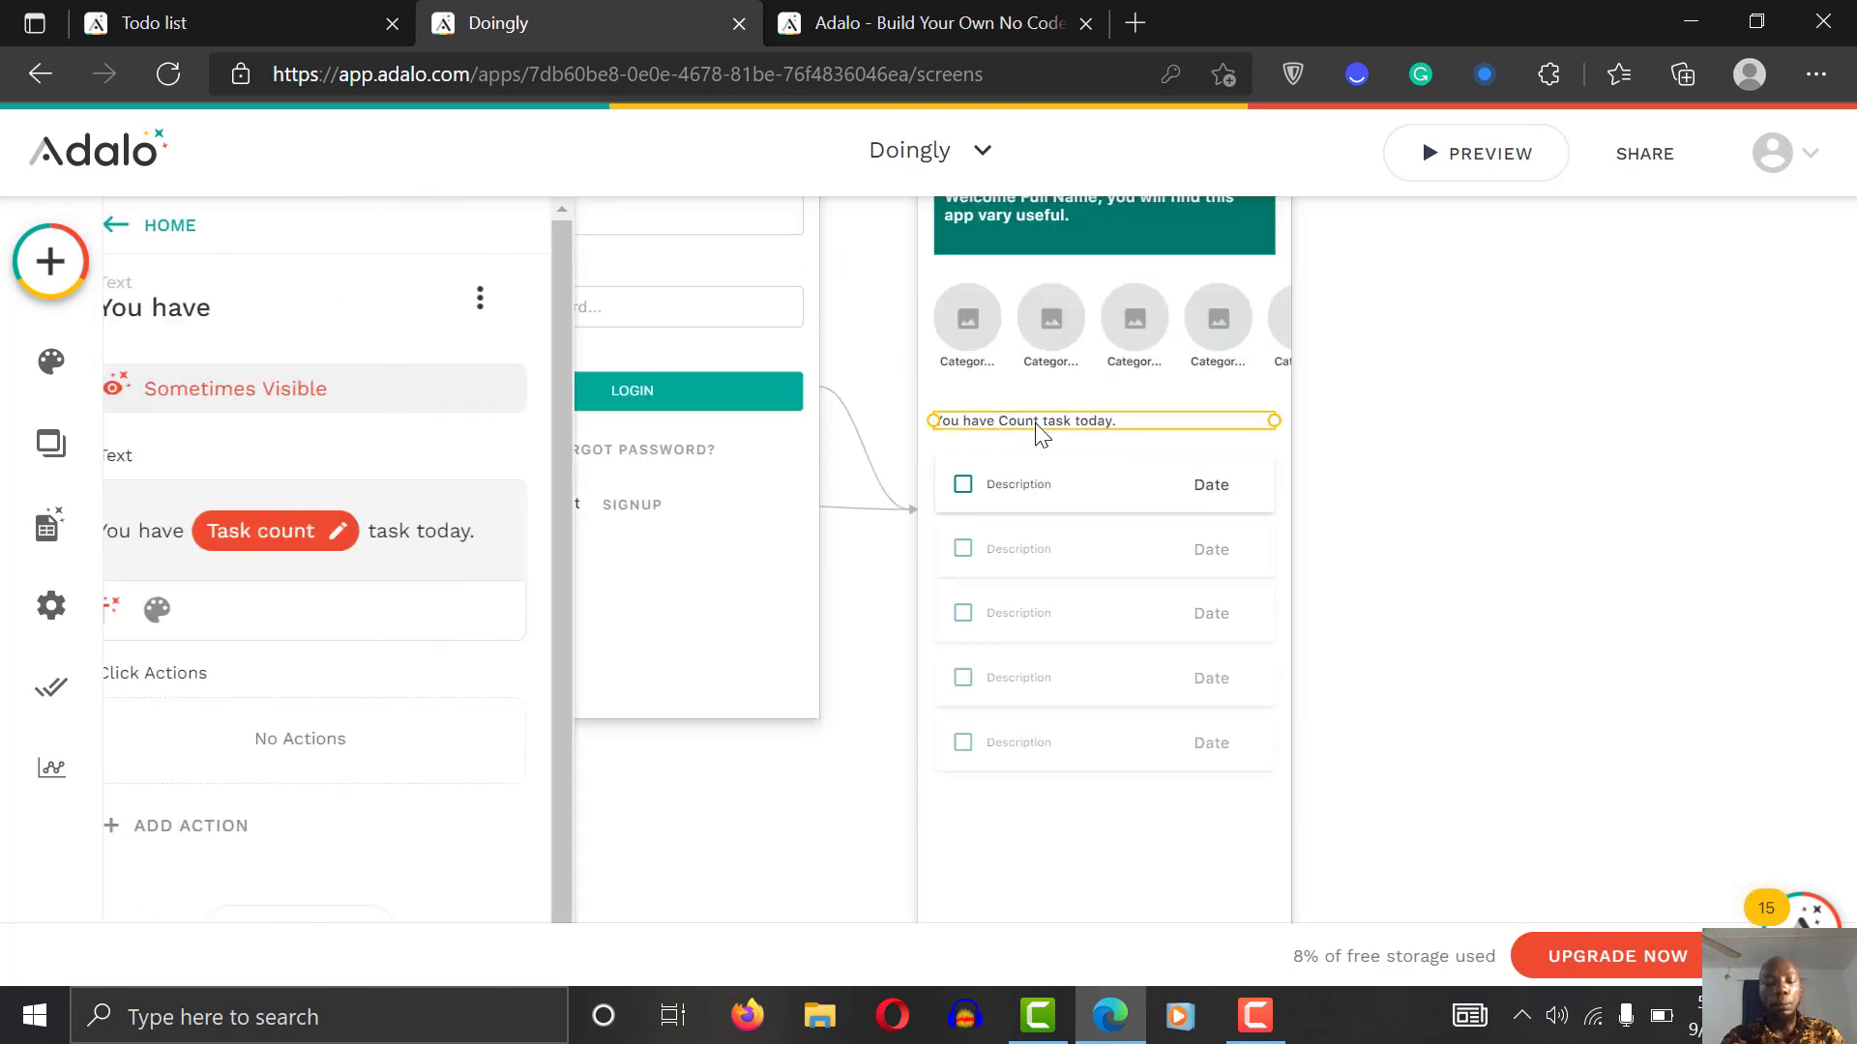
{"action": "left_click", "coordinate": [1011, 847]}
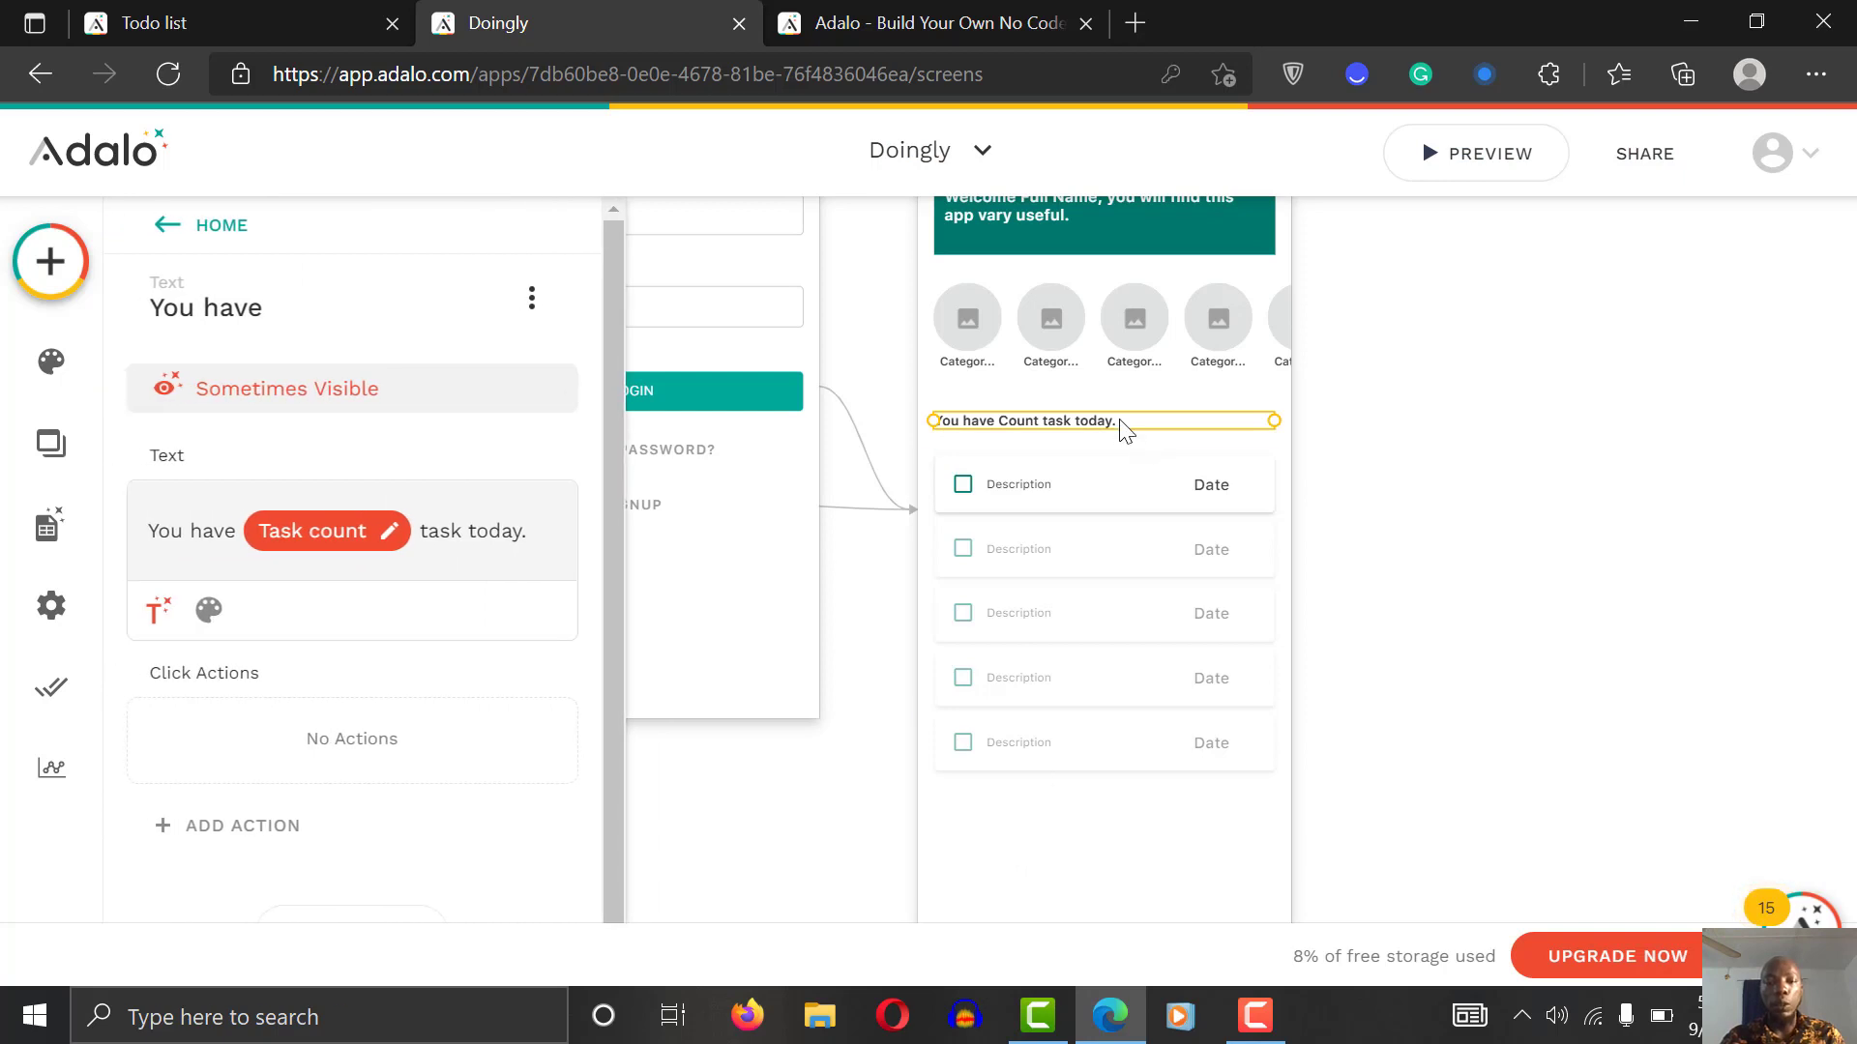
{"action": "left_click_drag", "start_coordinate": [1121, 430], "coordinate": [1090, 844]}
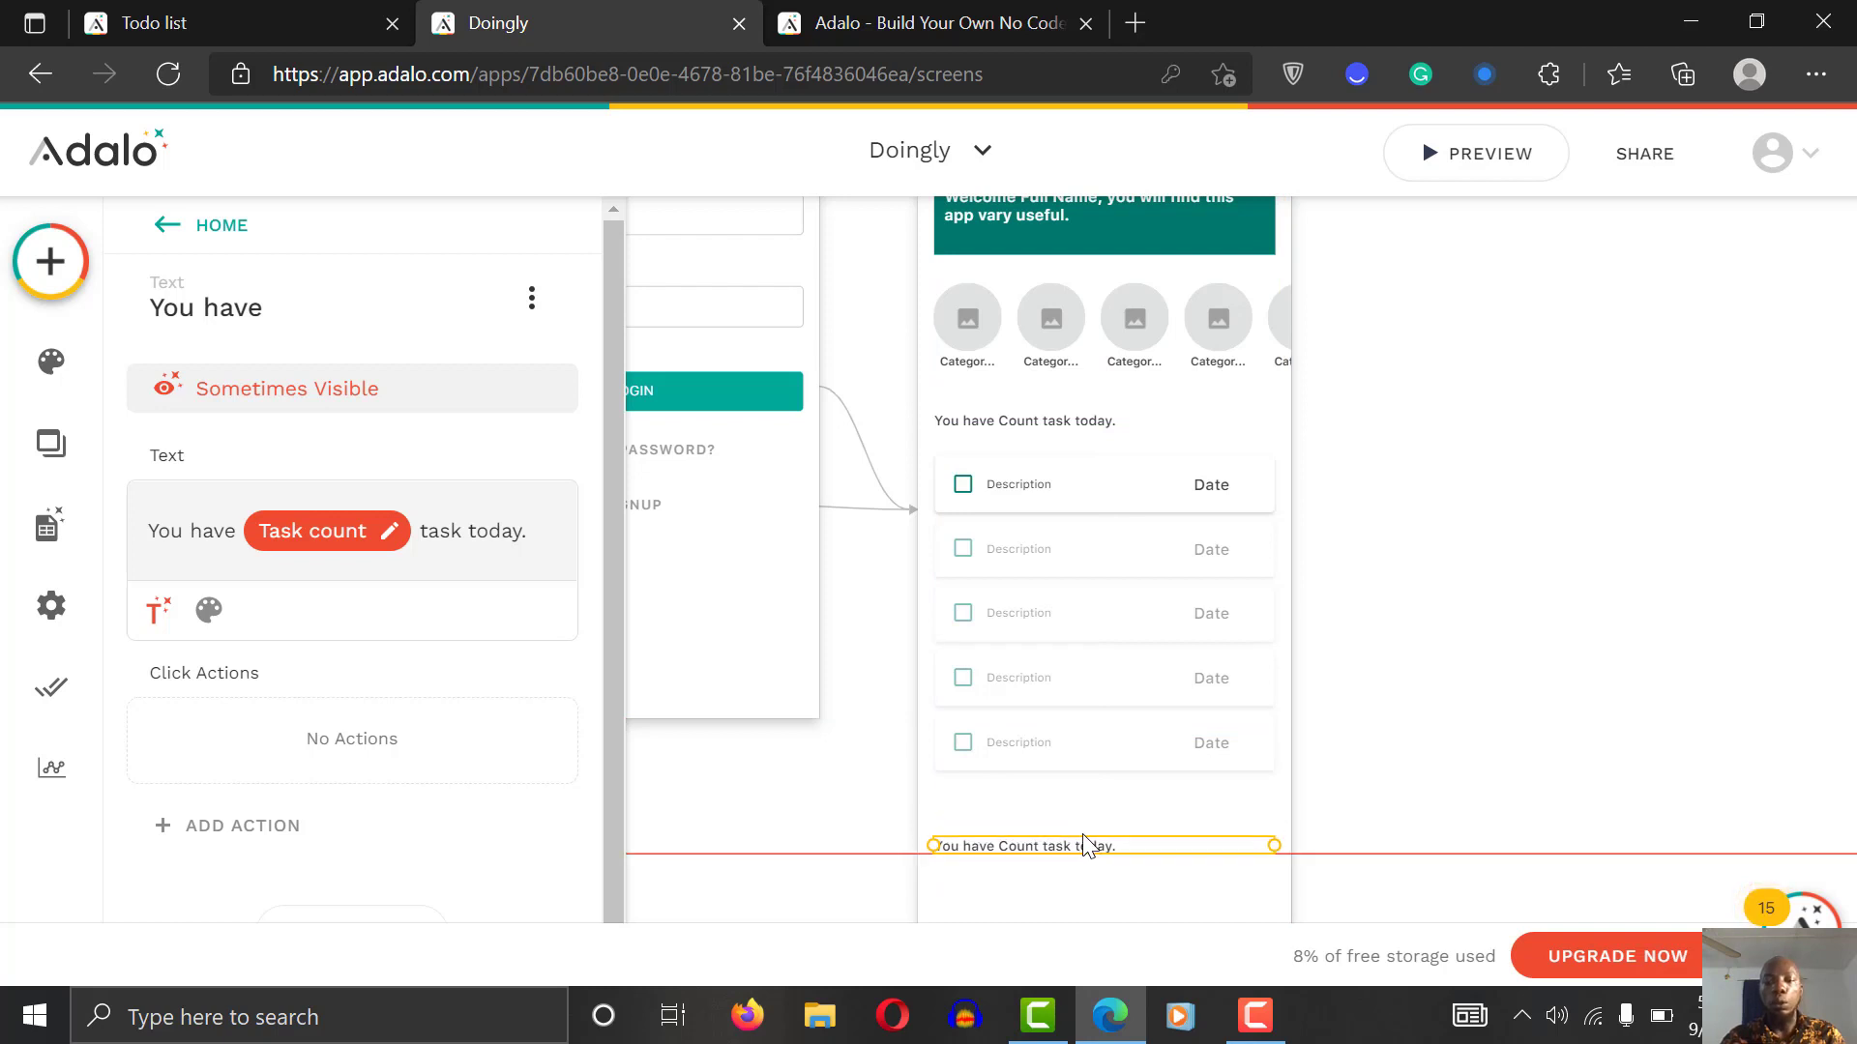
{"action": "left_click", "coordinate": [1346, 711]}
{"action": "scroll", "coordinate": [1351, 713], "scroll_direction": "down", "scroll_amount": 2}
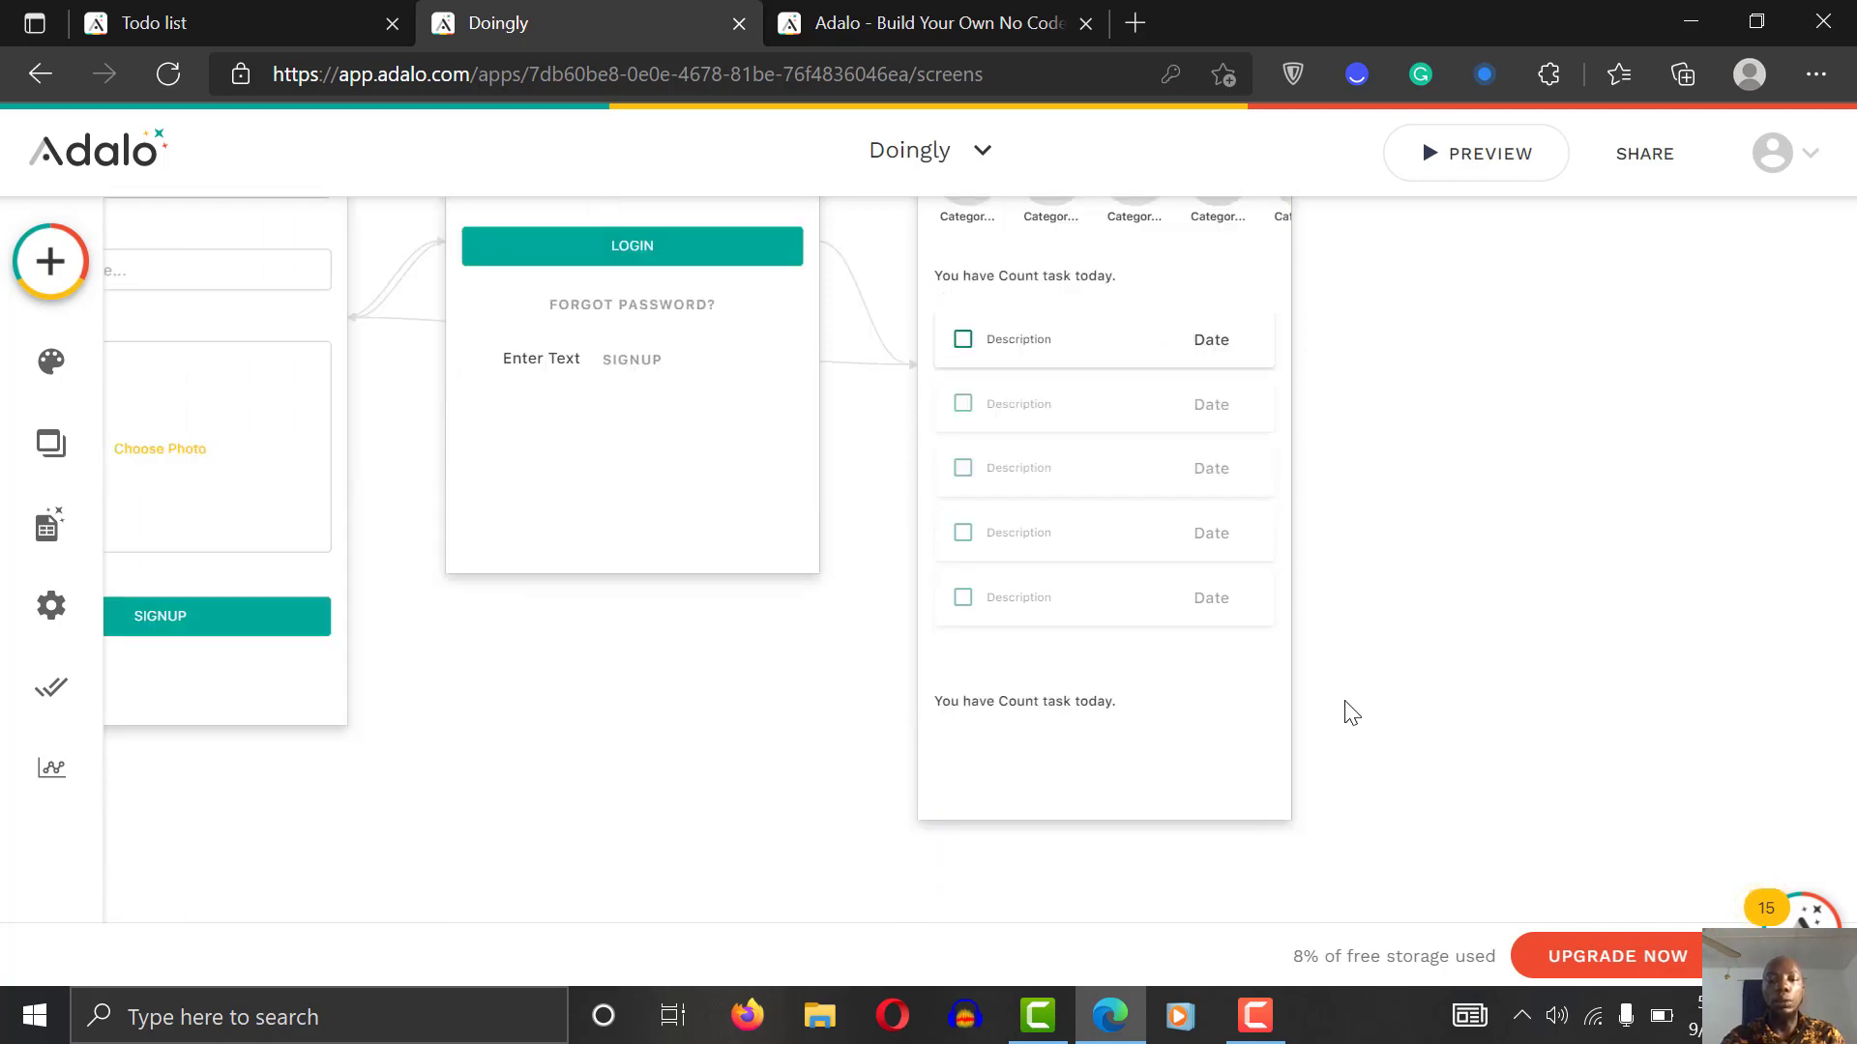
{"action": "scroll", "coordinate": [1351, 713], "scroll_direction": "down", "scroll_amount": 2}
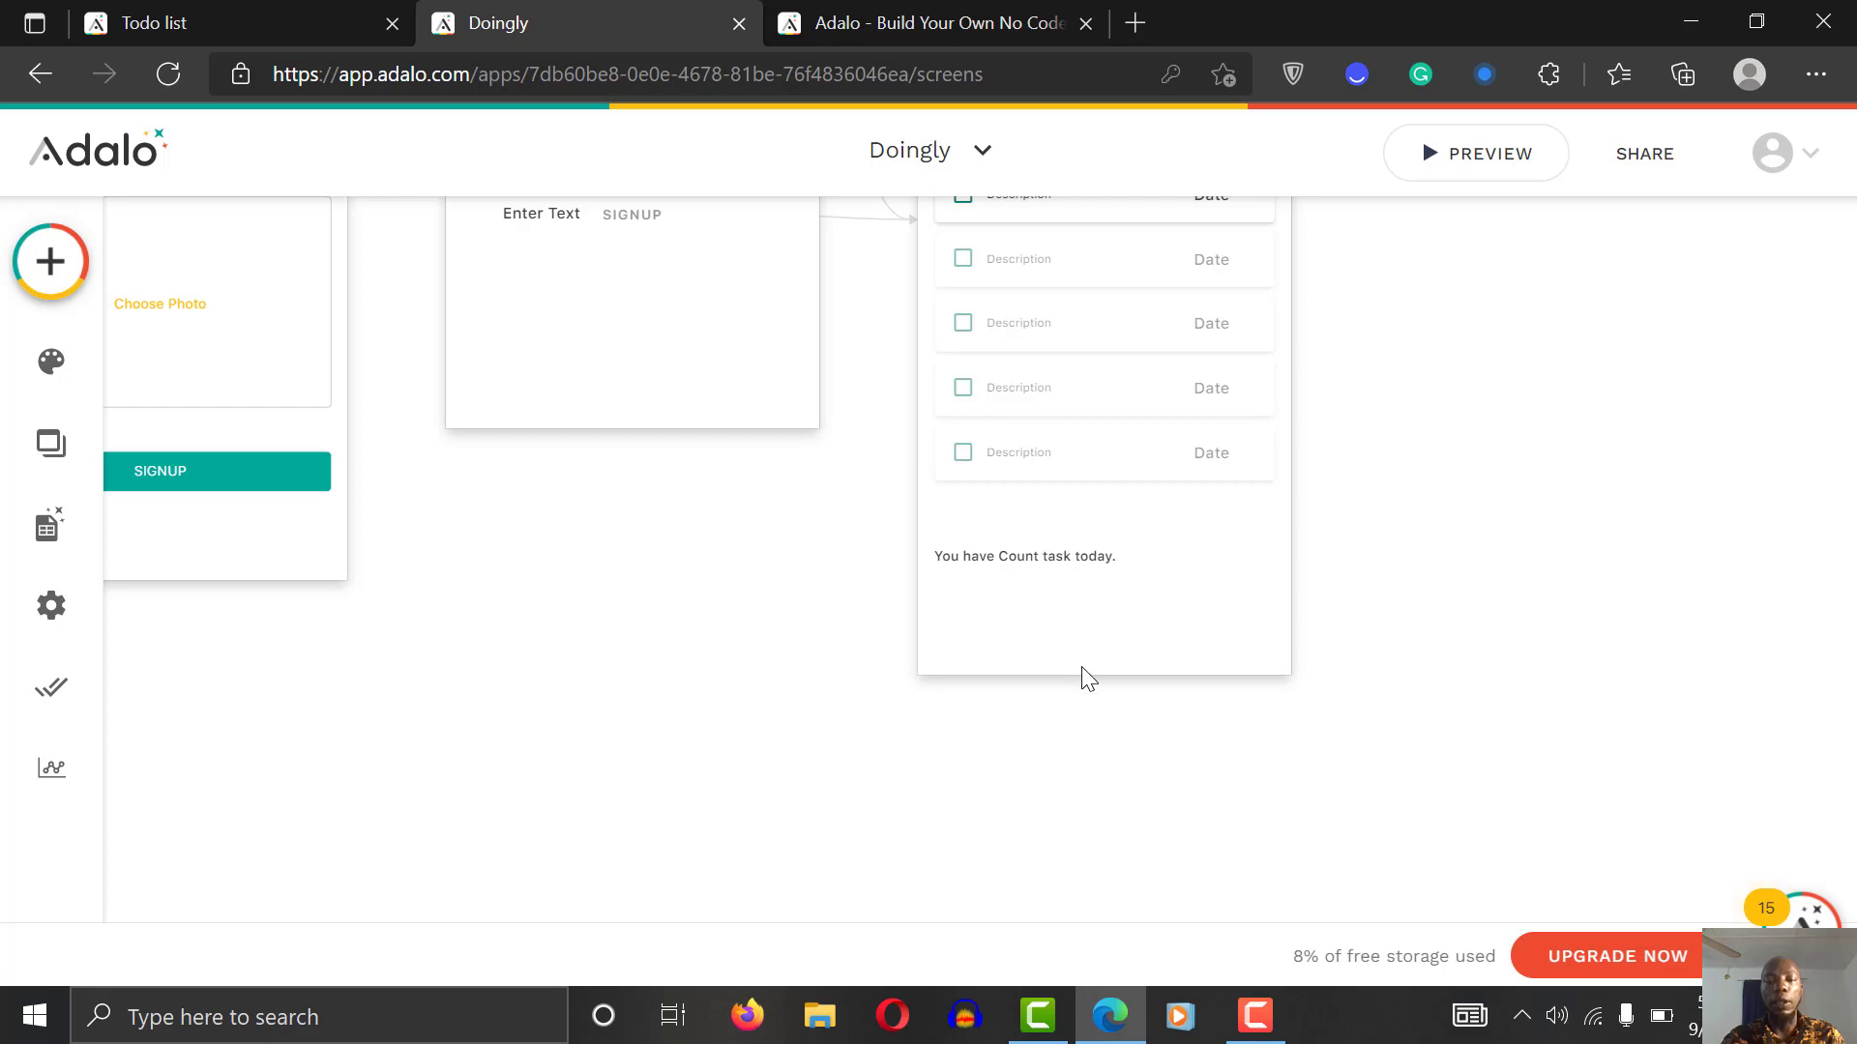
{"action": "scroll", "coordinate": [1508, 553], "scroll_direction": "up", "scroll_amount": 6}
{"action": "scroll", "coordinate": [1509, 553], "scroll_direction": "up", "scroll_amount": 2}
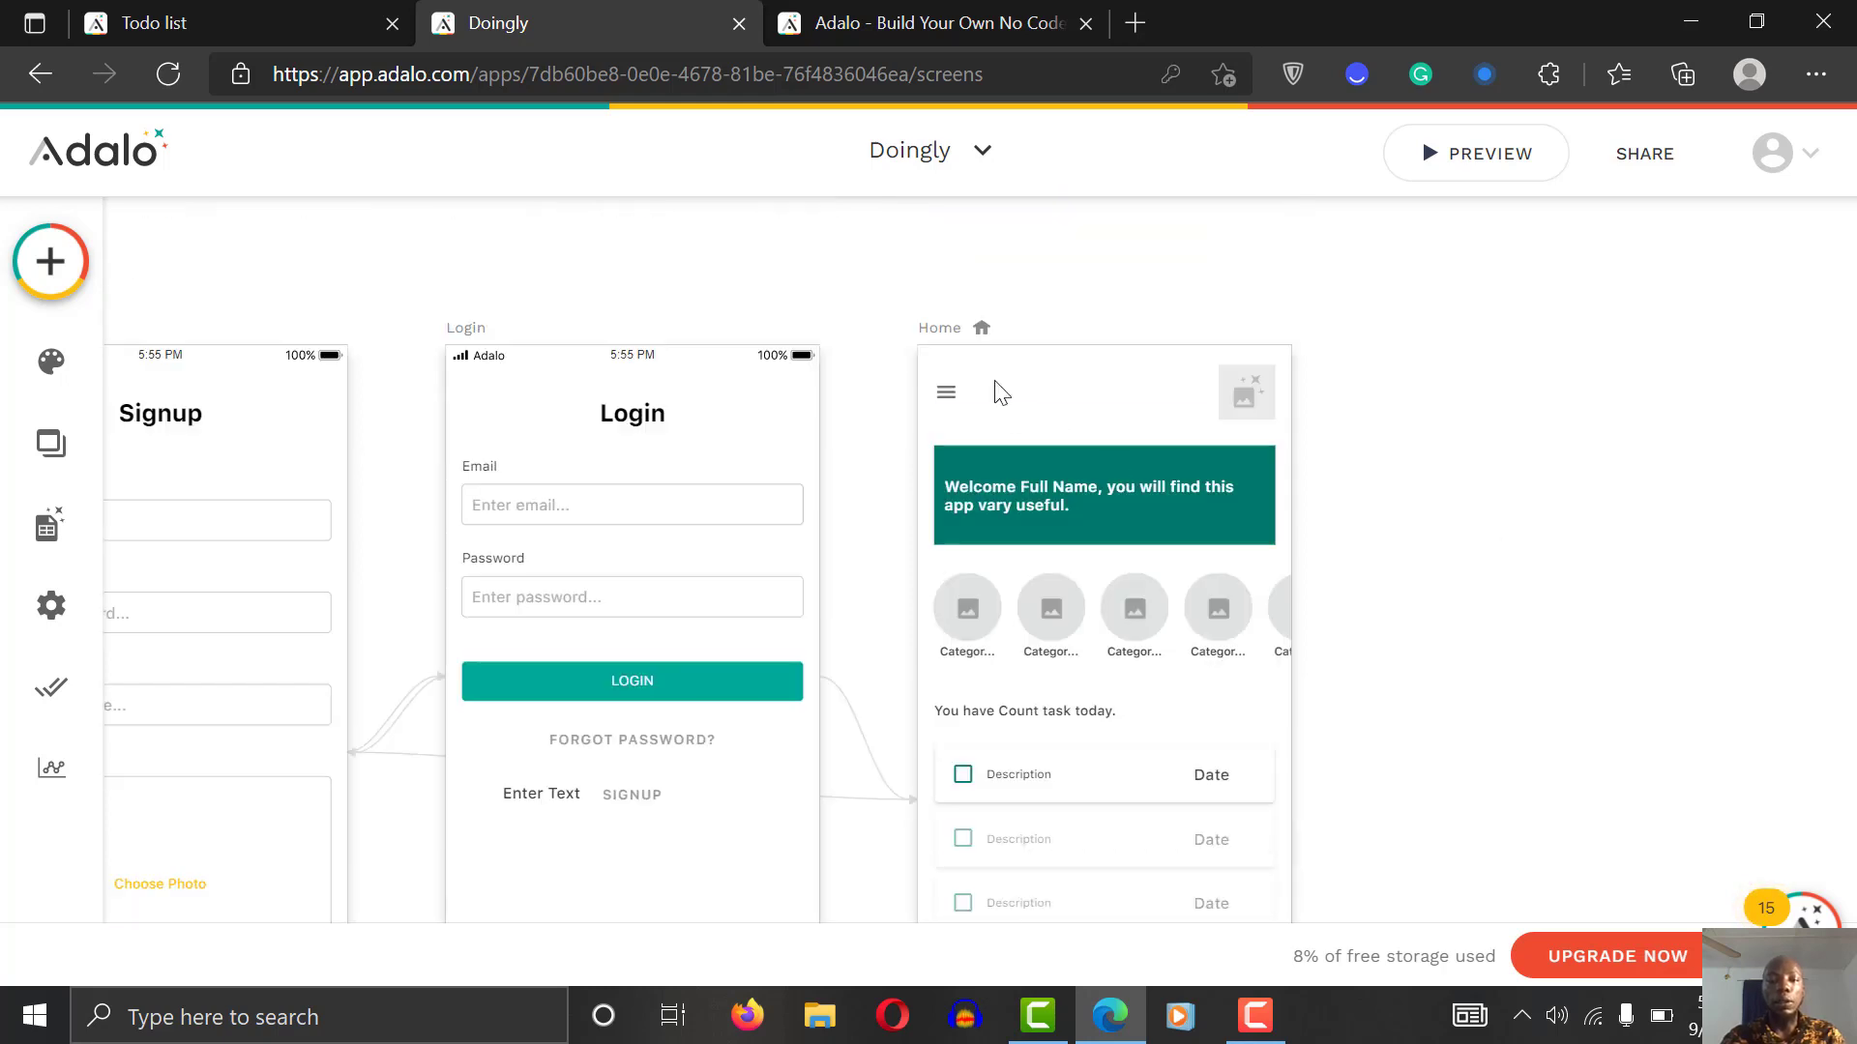
Step: Zoom out, shift the Home screen up, and drag its bottom edge down to lengthen it
{"action": "left_click", "coordinate": [974, 329]}
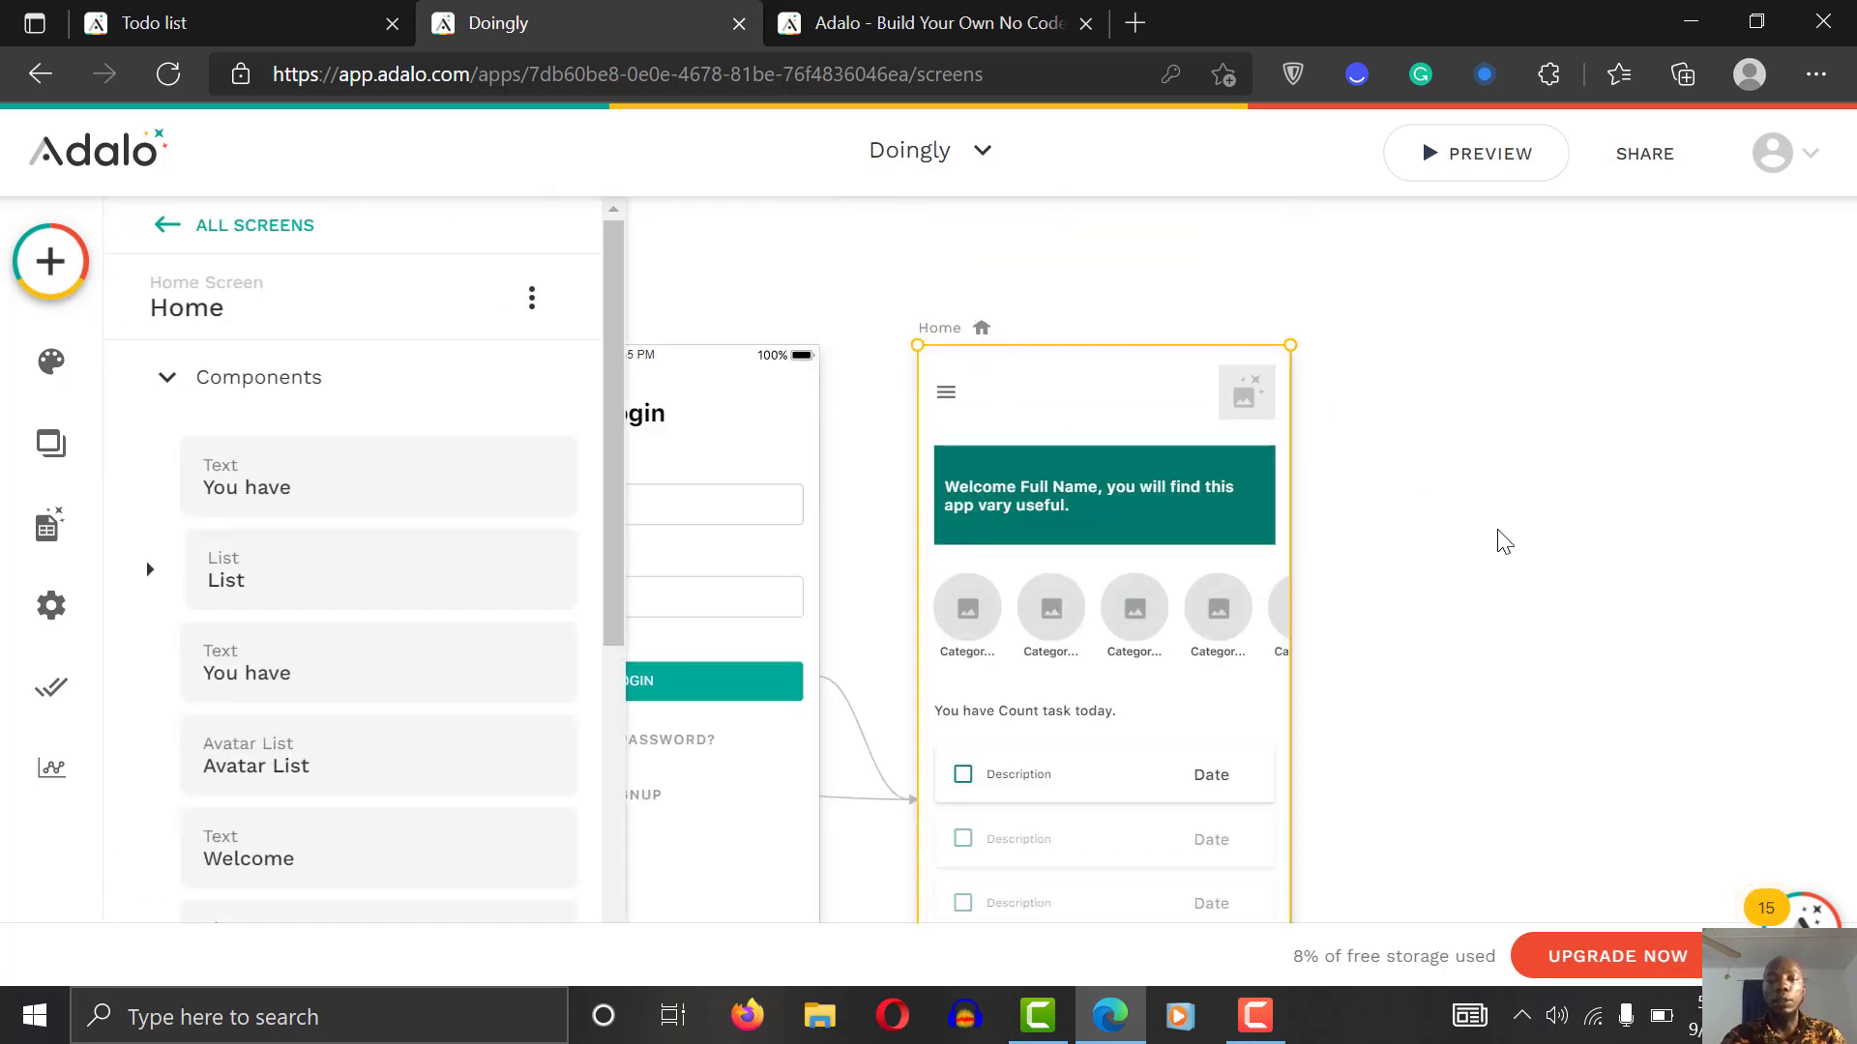
{"action": "left_click", "coordinate": [1501, 542]}
{"action": "scroll", "coordinate": [1502, 542], "scroll_direction": "down", "scroll_amount": 2}
{"action": "scroll", "coordinate": [1373, 357], "scroll_direction": "up", "scroll_amount": 2}
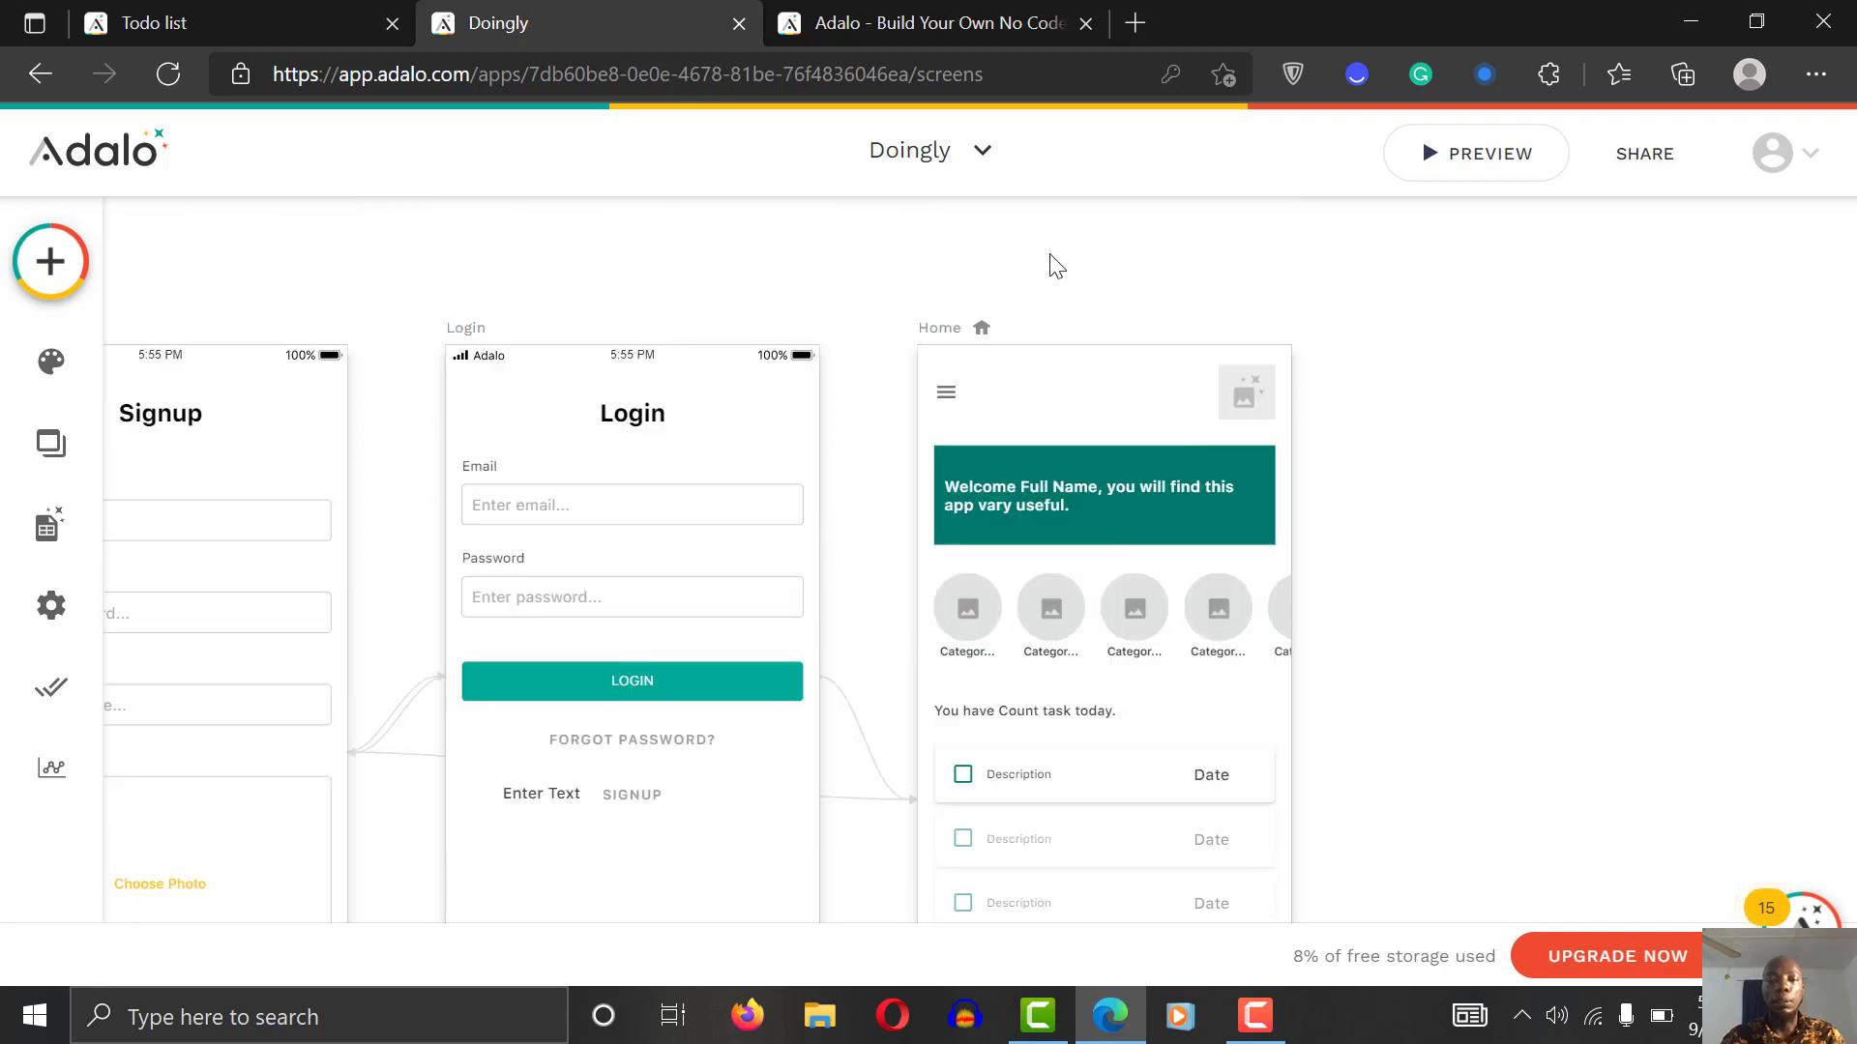
{"action": "left_click", "coordinate": [957, 329]}
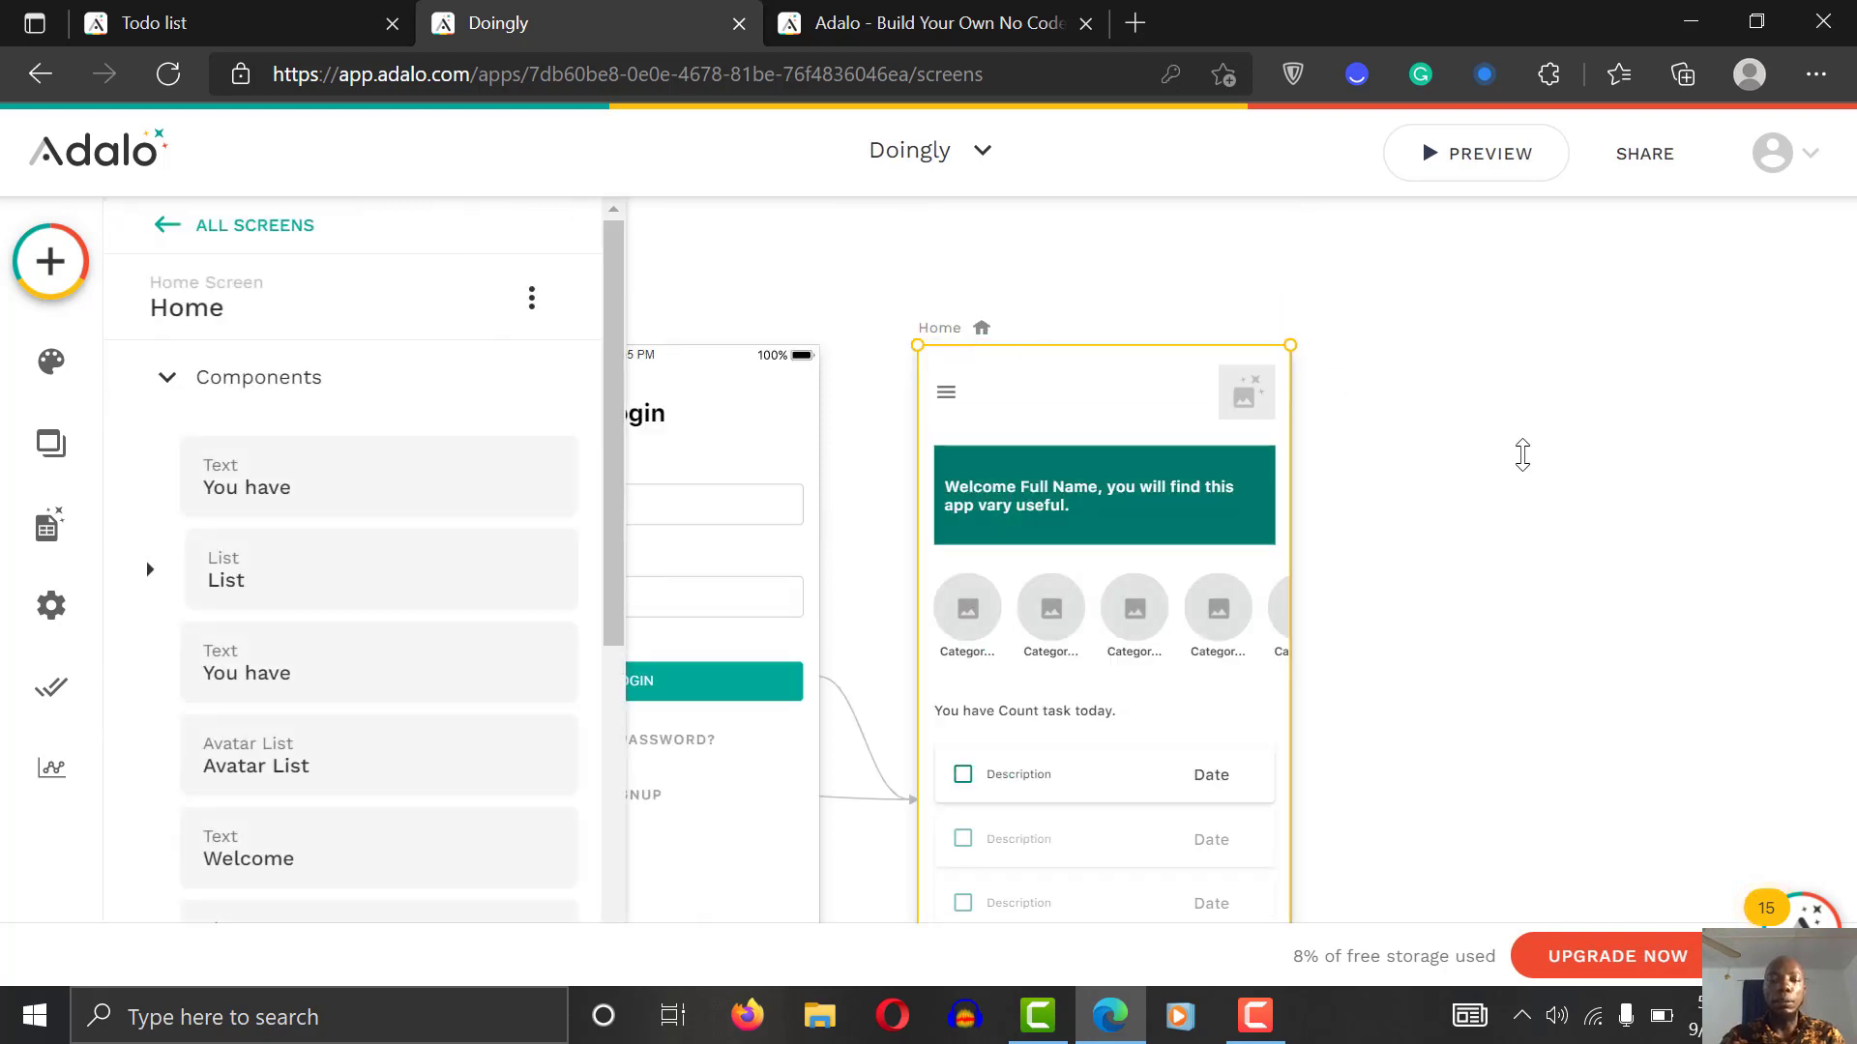
{"action": "key", "text": "ctrl+minus"}
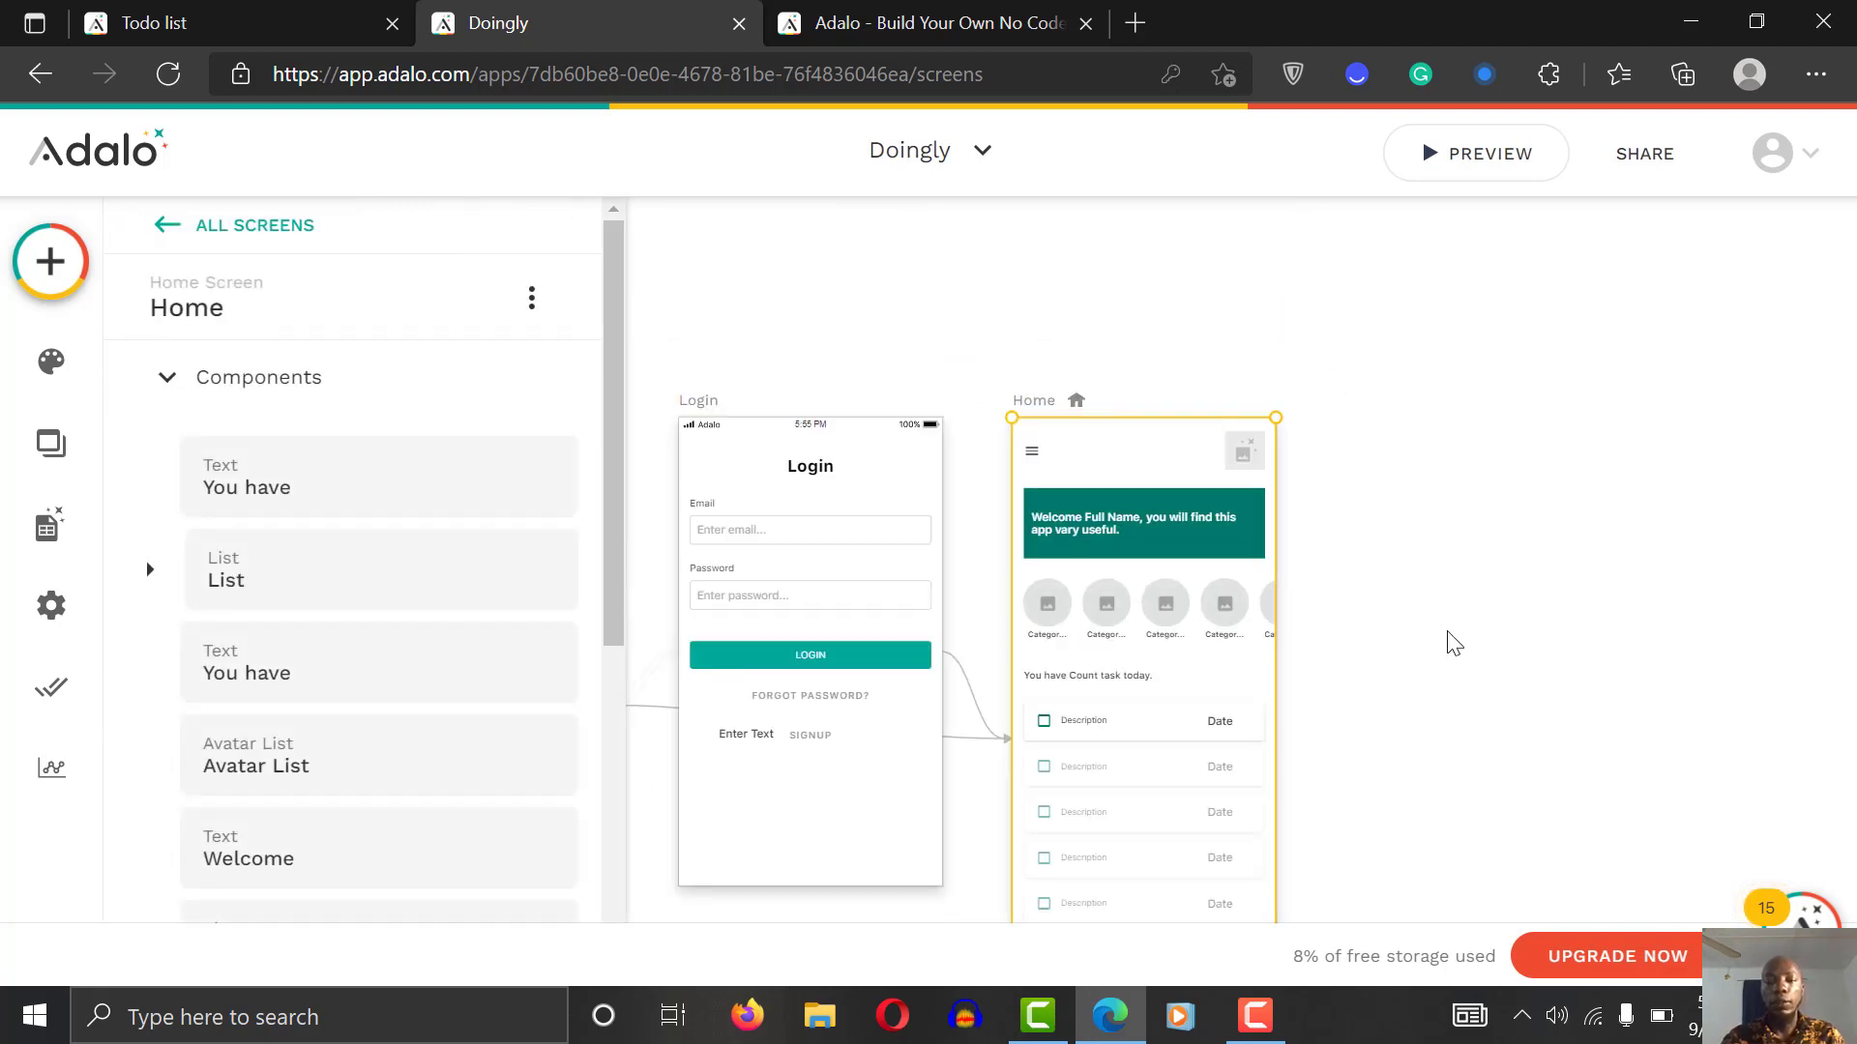
{"action": "left_click", "coordinate": [1083, 375]}
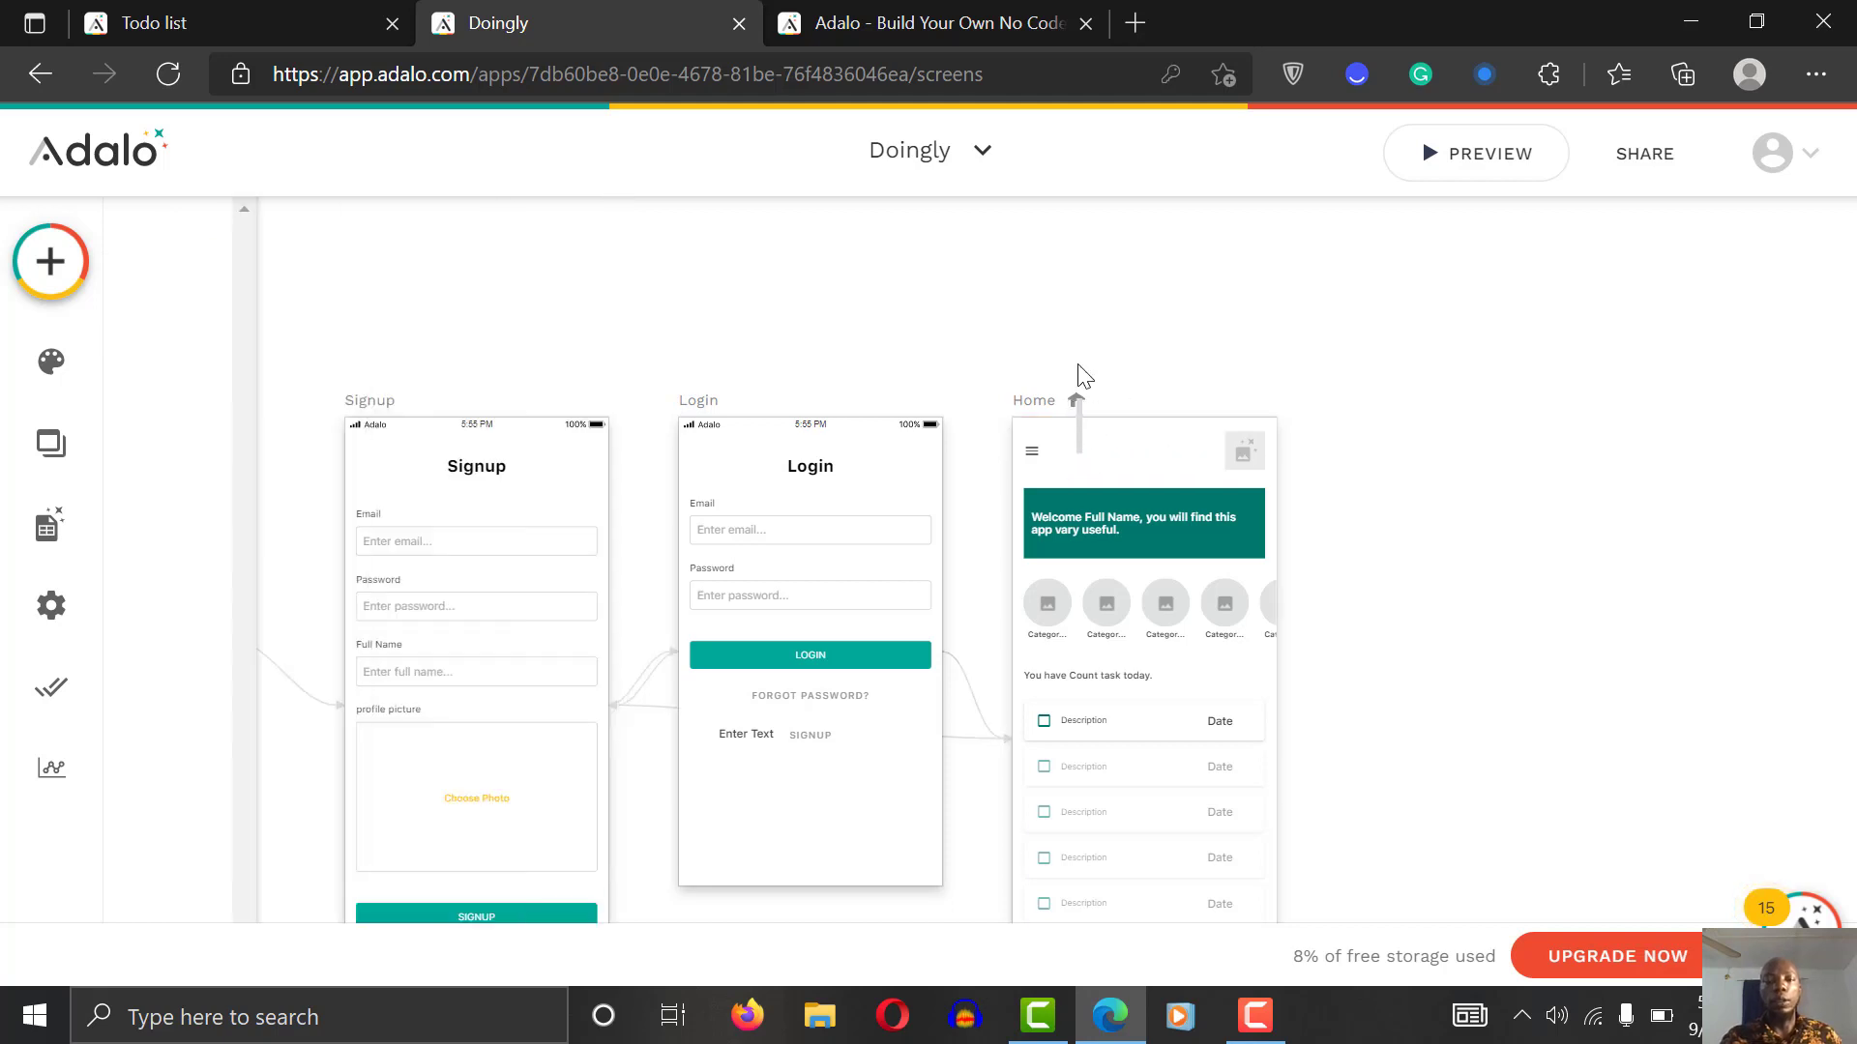
{"action": "left_click", "coordinate": [1070, 400]}
{"action": "left_click_drag", "start_coordinate": [1069, 400], "coordinate": [1055, 225]}
{"action": "left_click_drag", "start_coordinate": [1144, 886], "coordinate": [1159, 1027]}
{"action": "left_click", "coordinate": [1394, 695]}
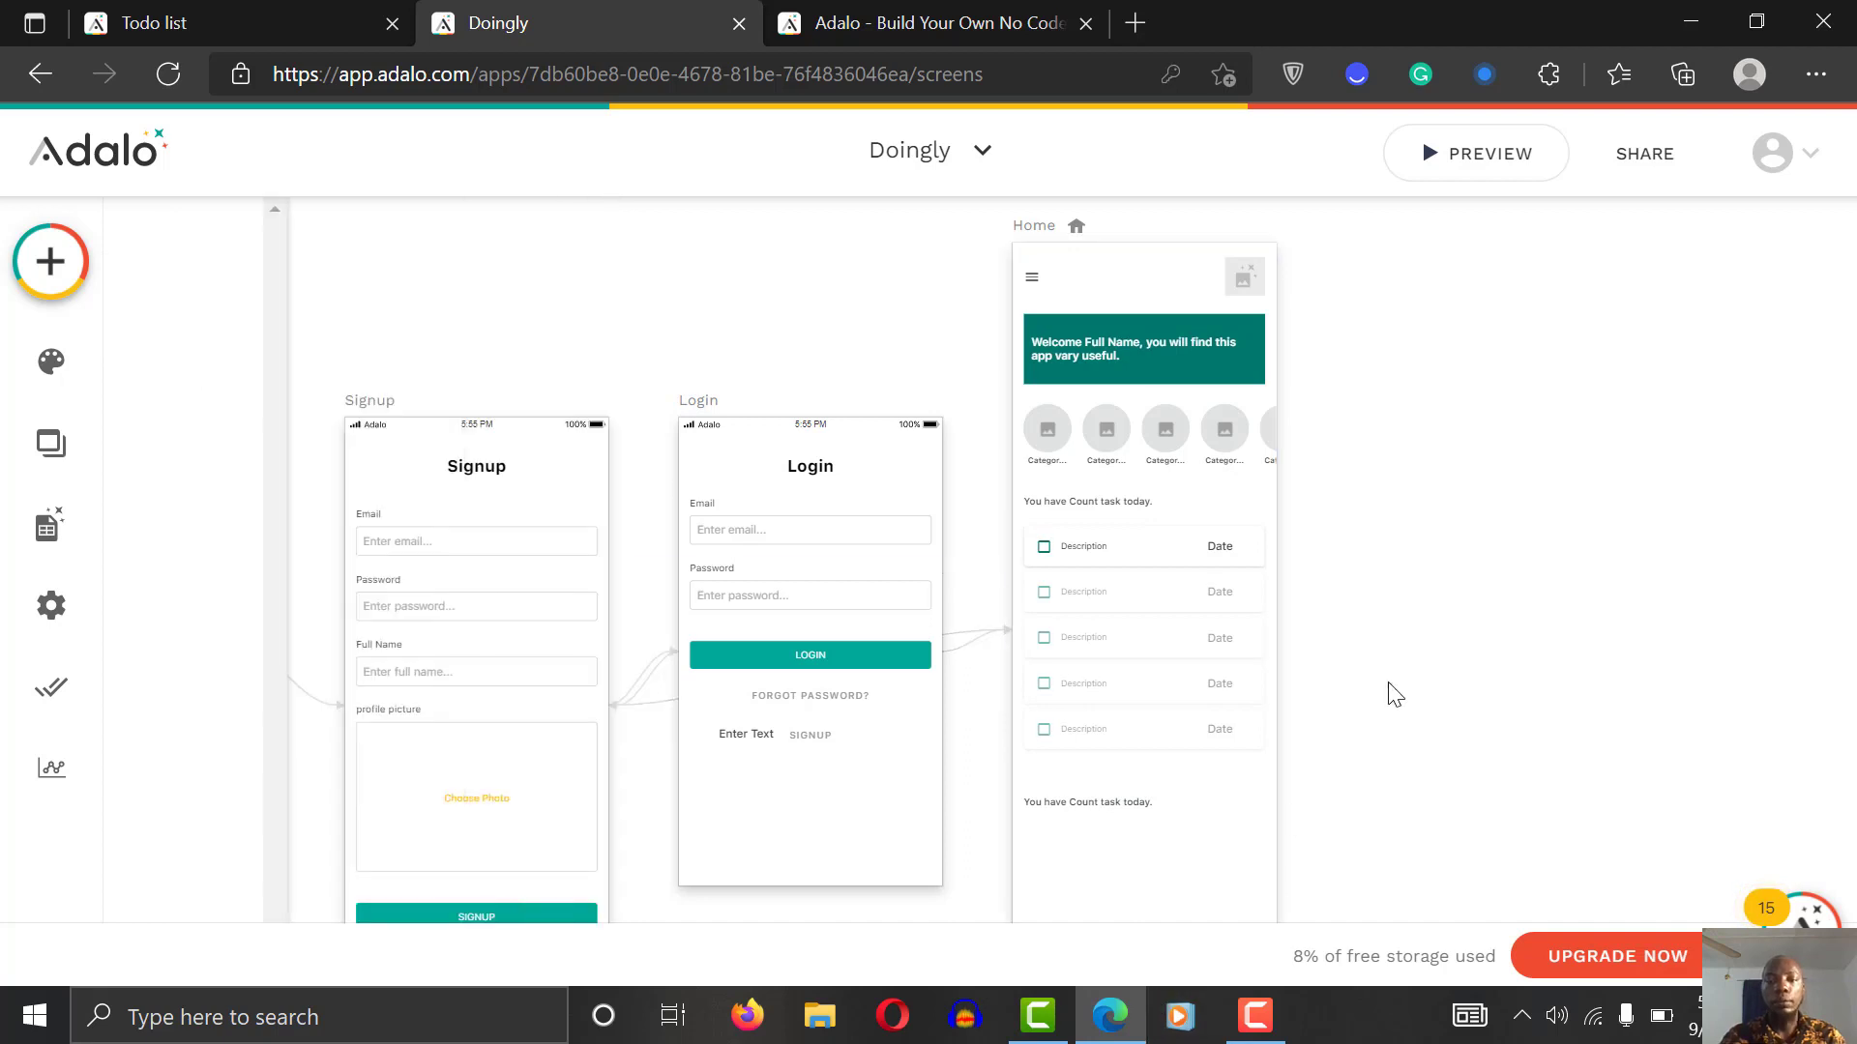
Step: Move List 2 beneath the lower count text, aligned to the screen's left edge
{"action": "scroll", "coordinate": [1393, 694], "scroll_direction": "down", "scroll_amount": 3}
{"action": "scroll", "coordinate": [1393, 695], "scroll_direction": "up", "scroll_amount": 2}
{"action": "scroll", "coordinate": [1393, 694], "scroll_direction": "up", "scroll_amount": 2}
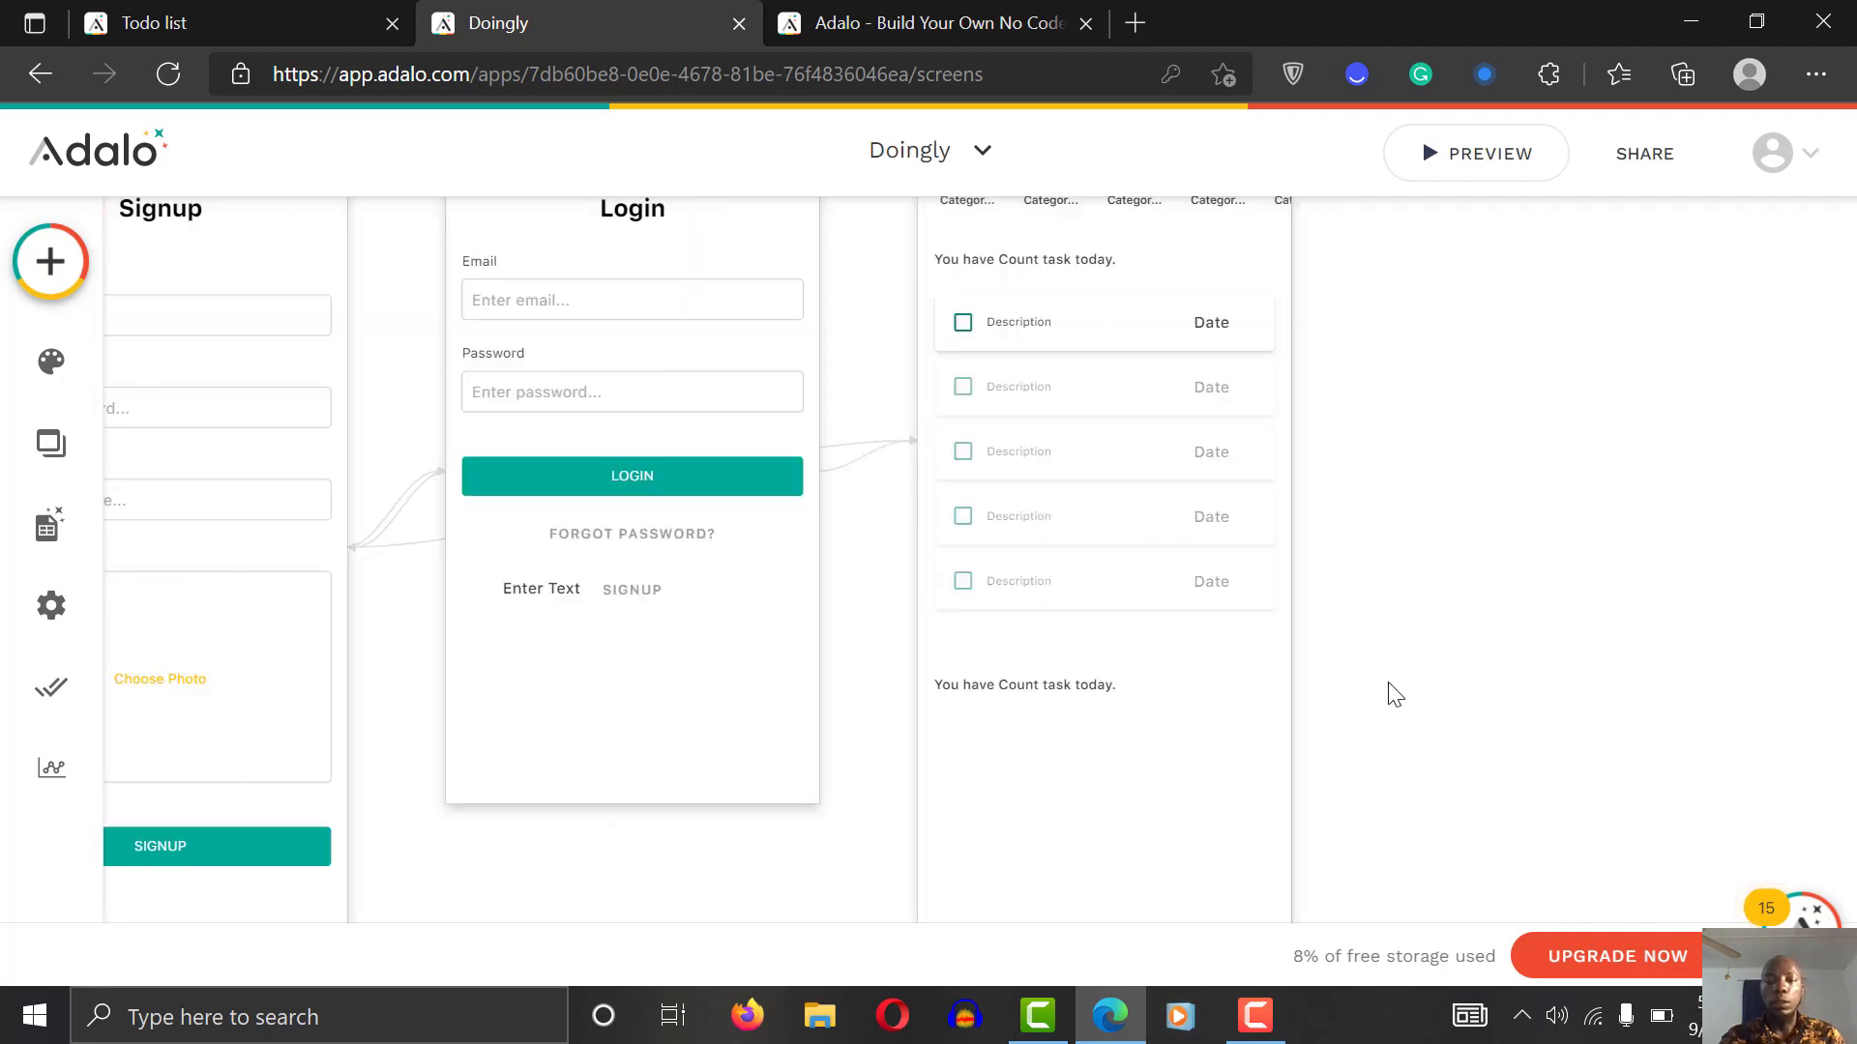
{"action": "scroll", "coordinate": [1394, 695], "scroll_direction": "up", "scroll_amount": 2}
{"action": "scroll", "coordinate": [1394, 695], "scroll_direction": "down", "scroll_amount": 5}
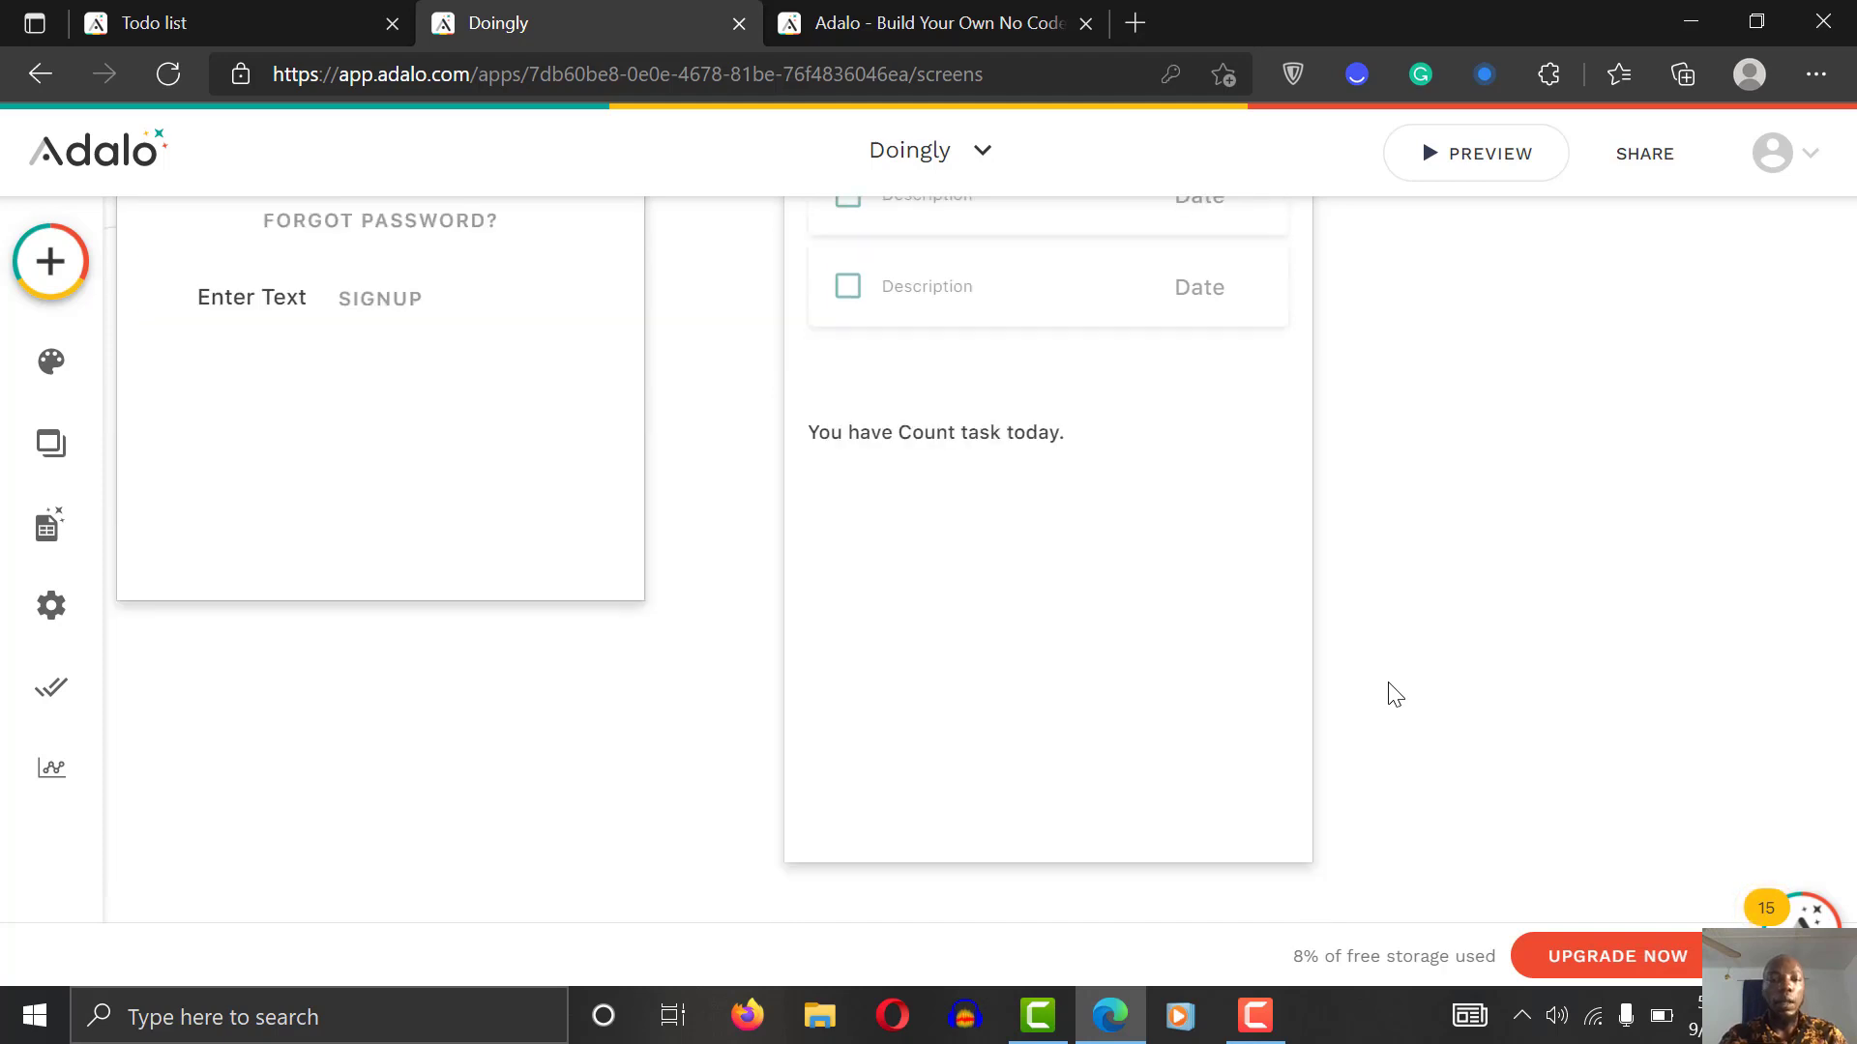
{"action": "left_click", "coordinate": [1001, 249]}
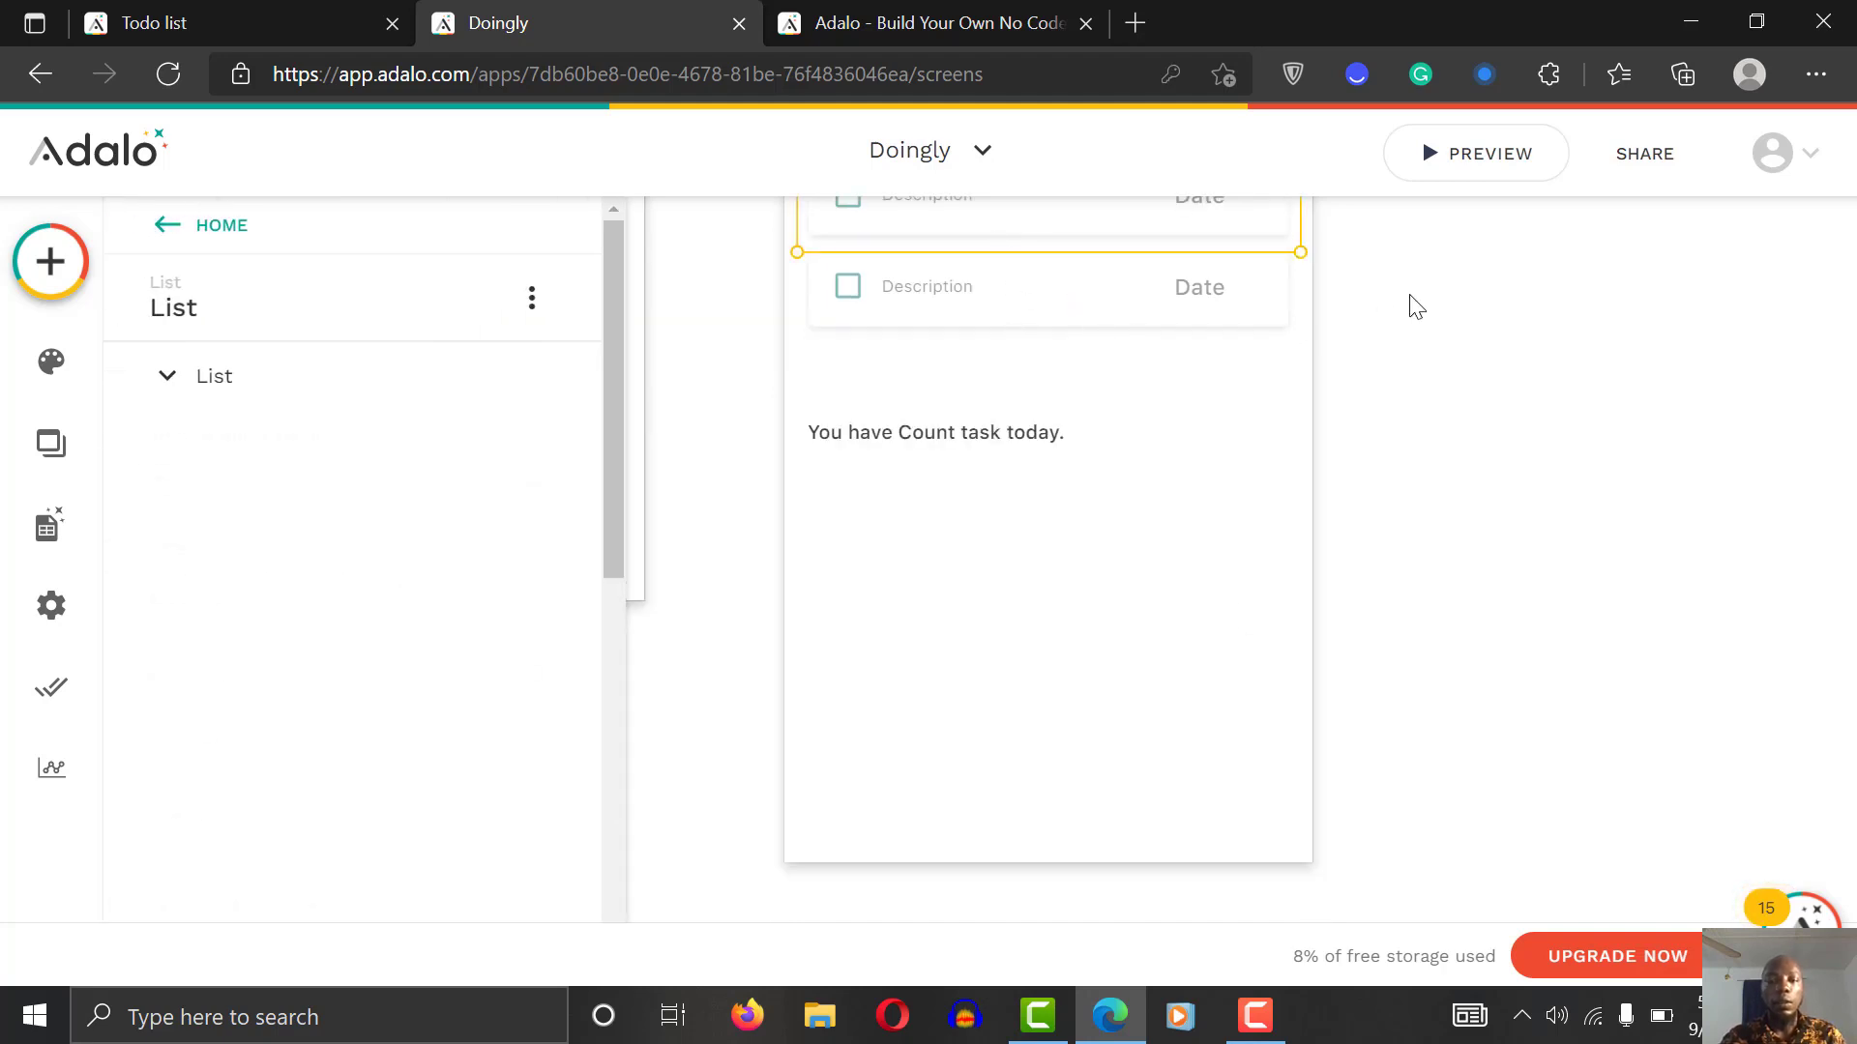
{"action": "left_click", "coordinate": [1438, 303]}
{"action": "scroll", "coordinate": [1433, 300], "scroll_direction": "up", "scroll_amount": 5}
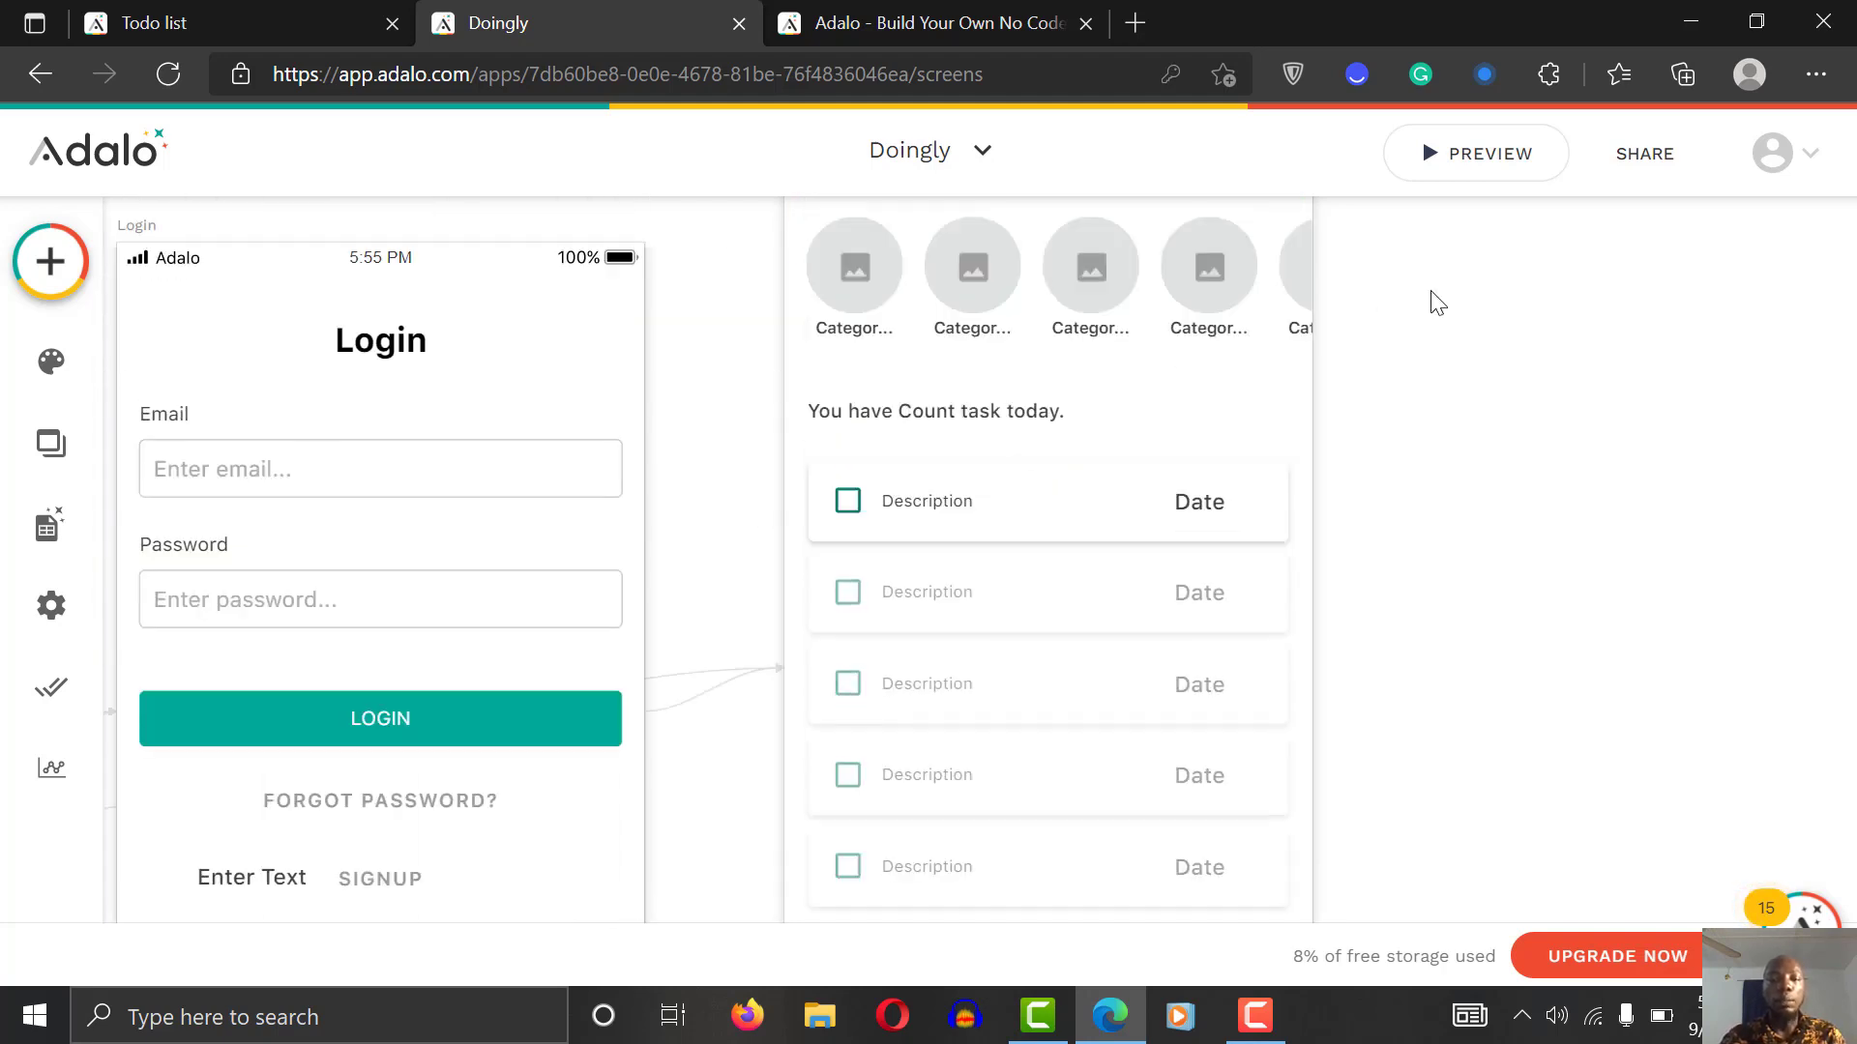
{"action": "left_click", "coordinate": [965, 535]}
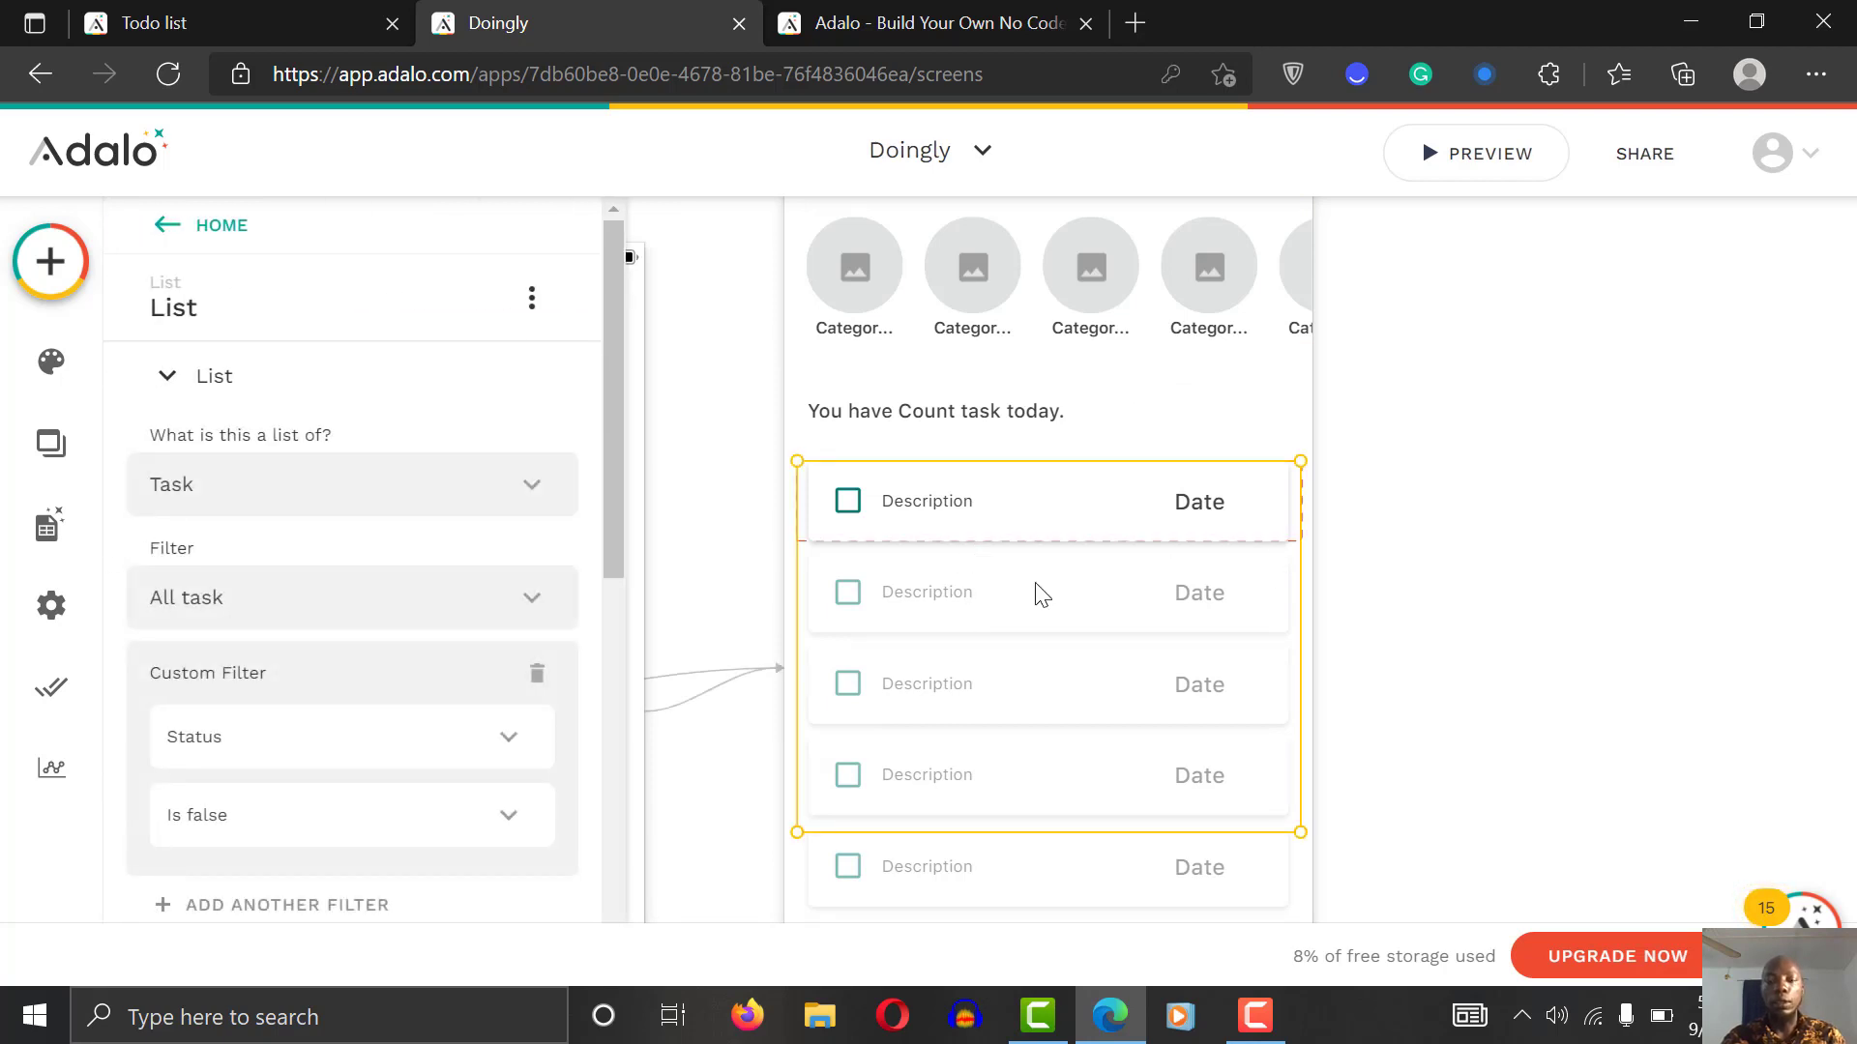
{"action": "left_click", "coordinate": [1373, 677]}
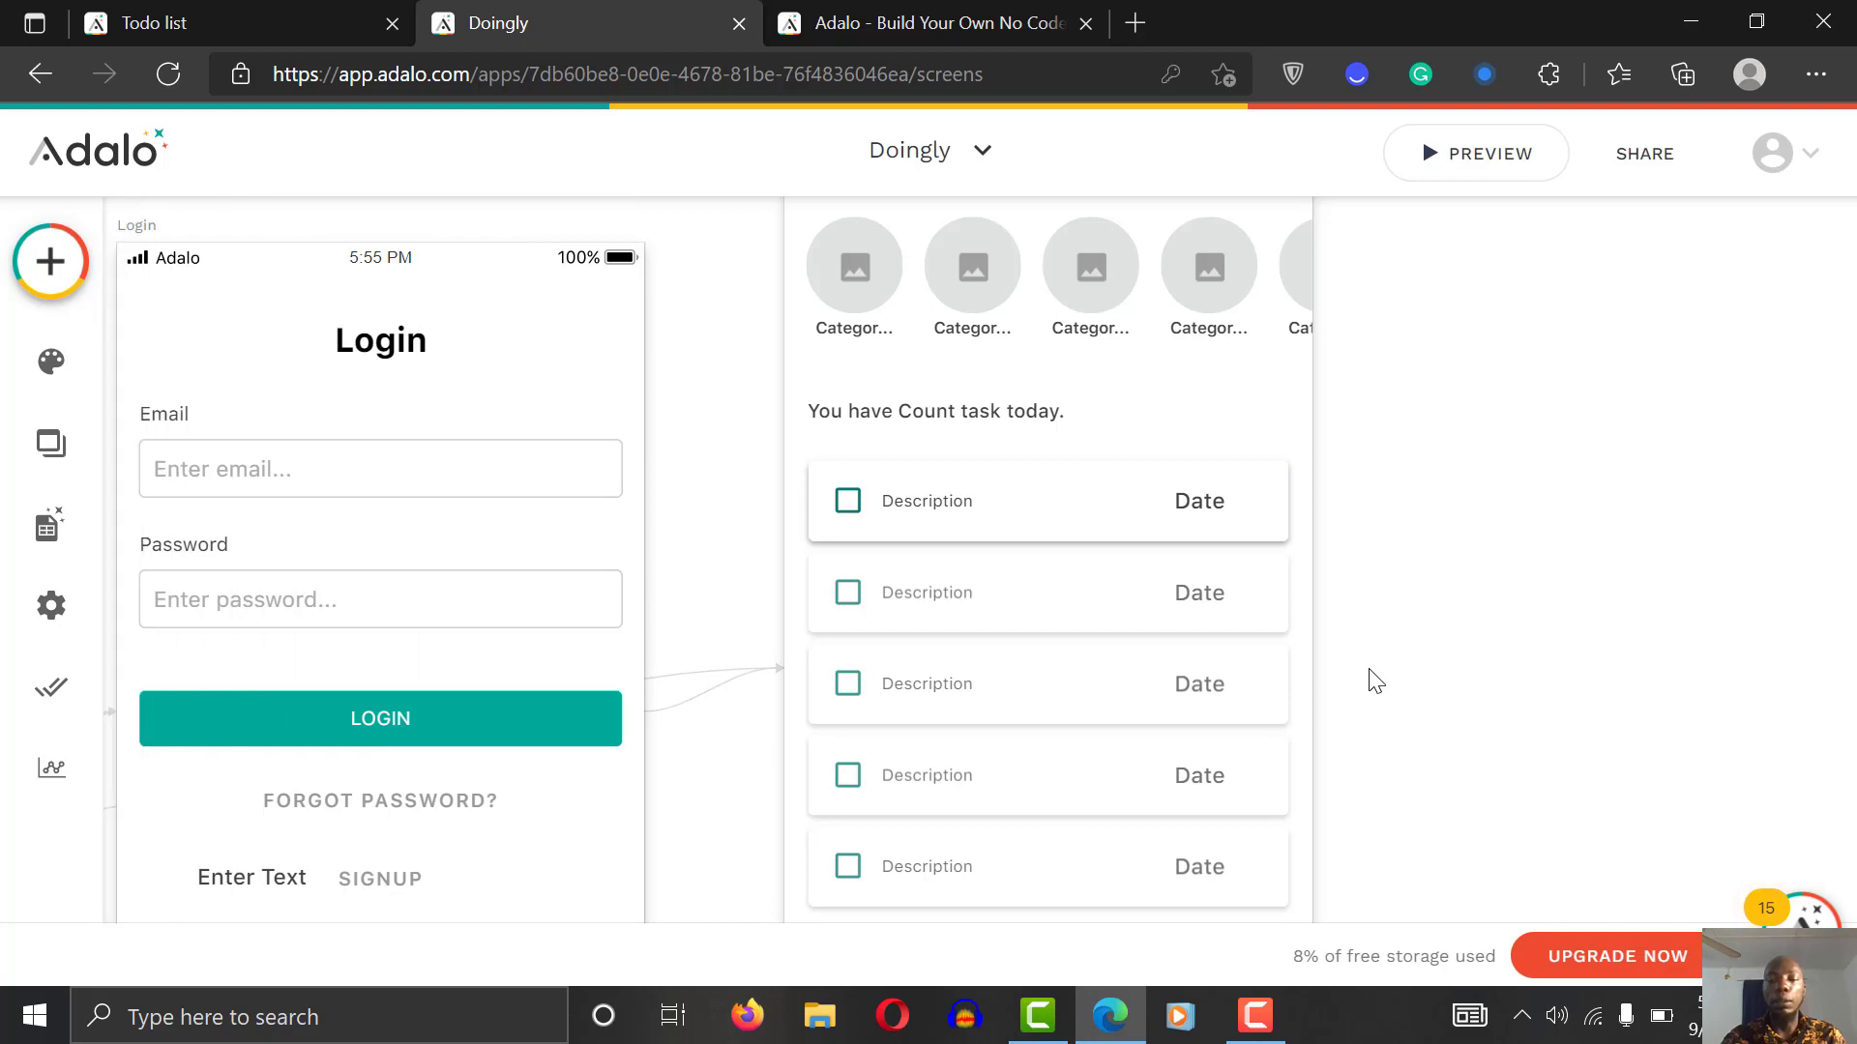
{"action": "scroll", "coordinate": [1375, 680], "scroll_direction": "down", "scroll_amount": 3}
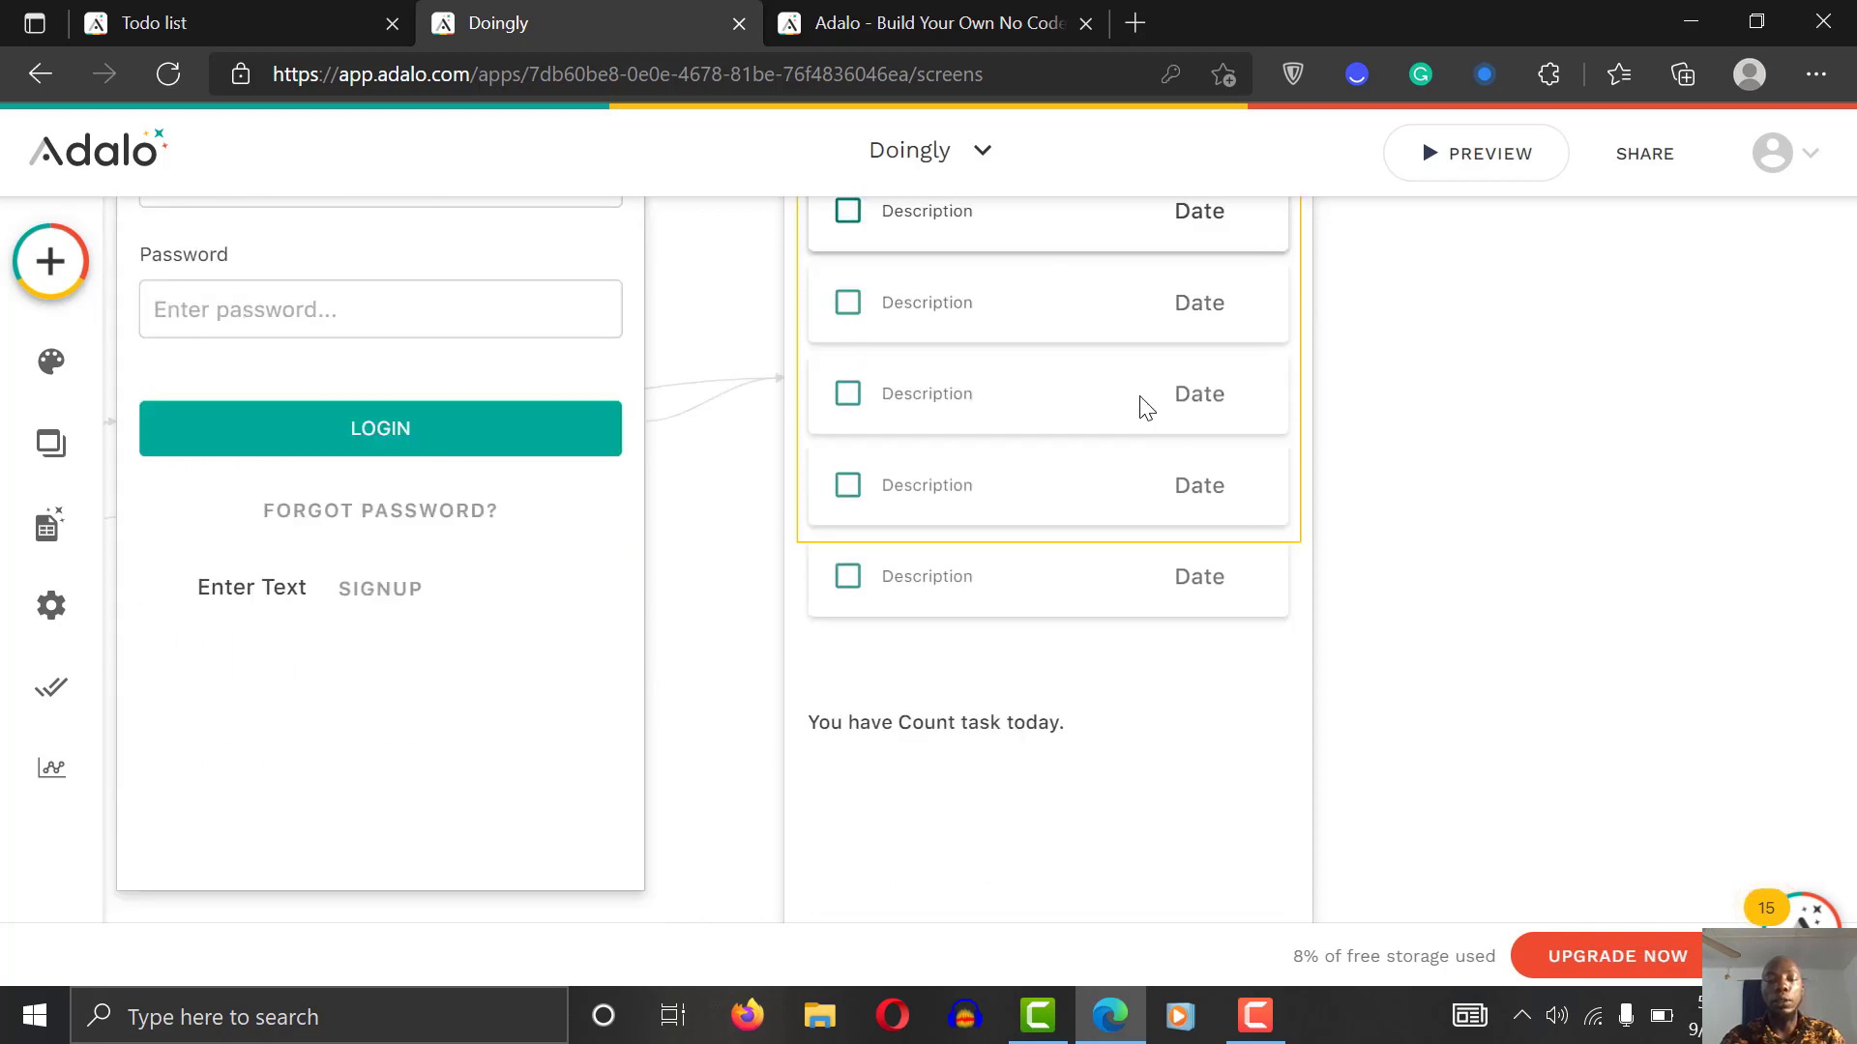
{"action": "left_click_drag", "start_coordinate": [1067, 357], "coordinate": [1066, 943]}
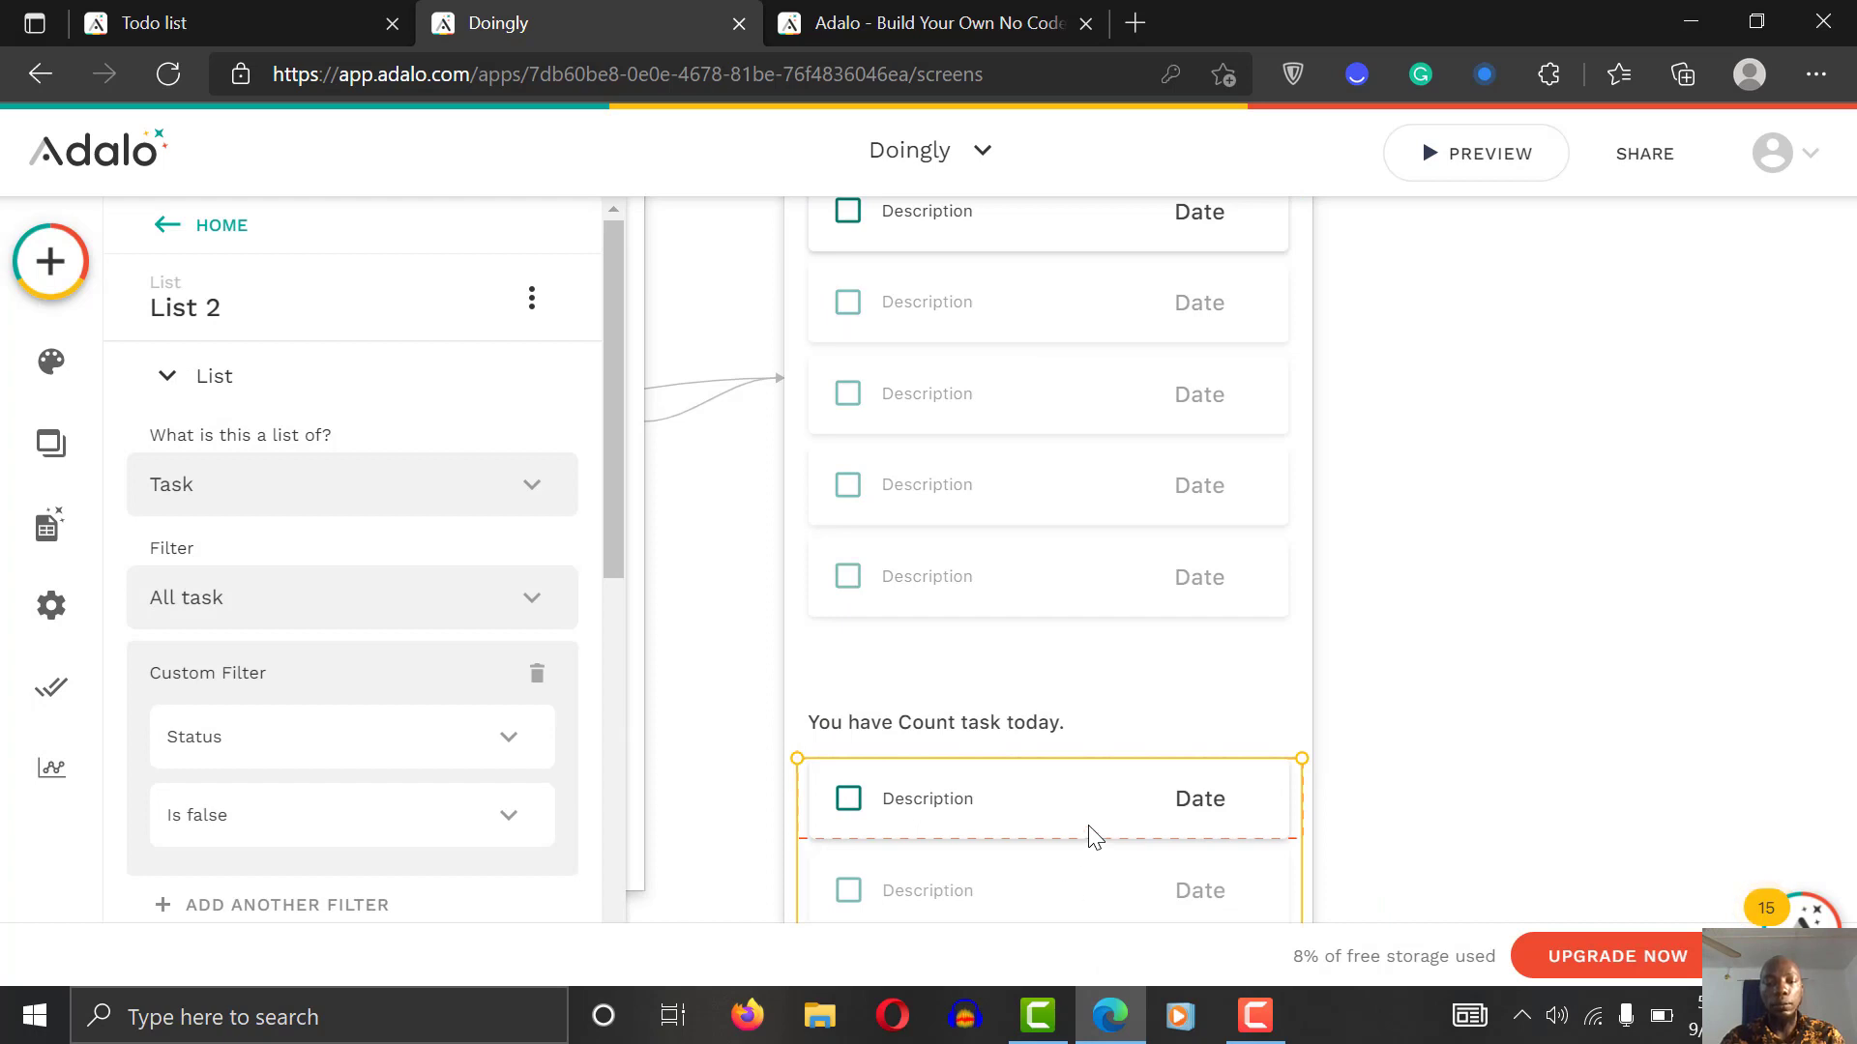
{"action": "left_click_drag", "start_coordinate": [1093, 836], "coordinate": [1092, 836]}
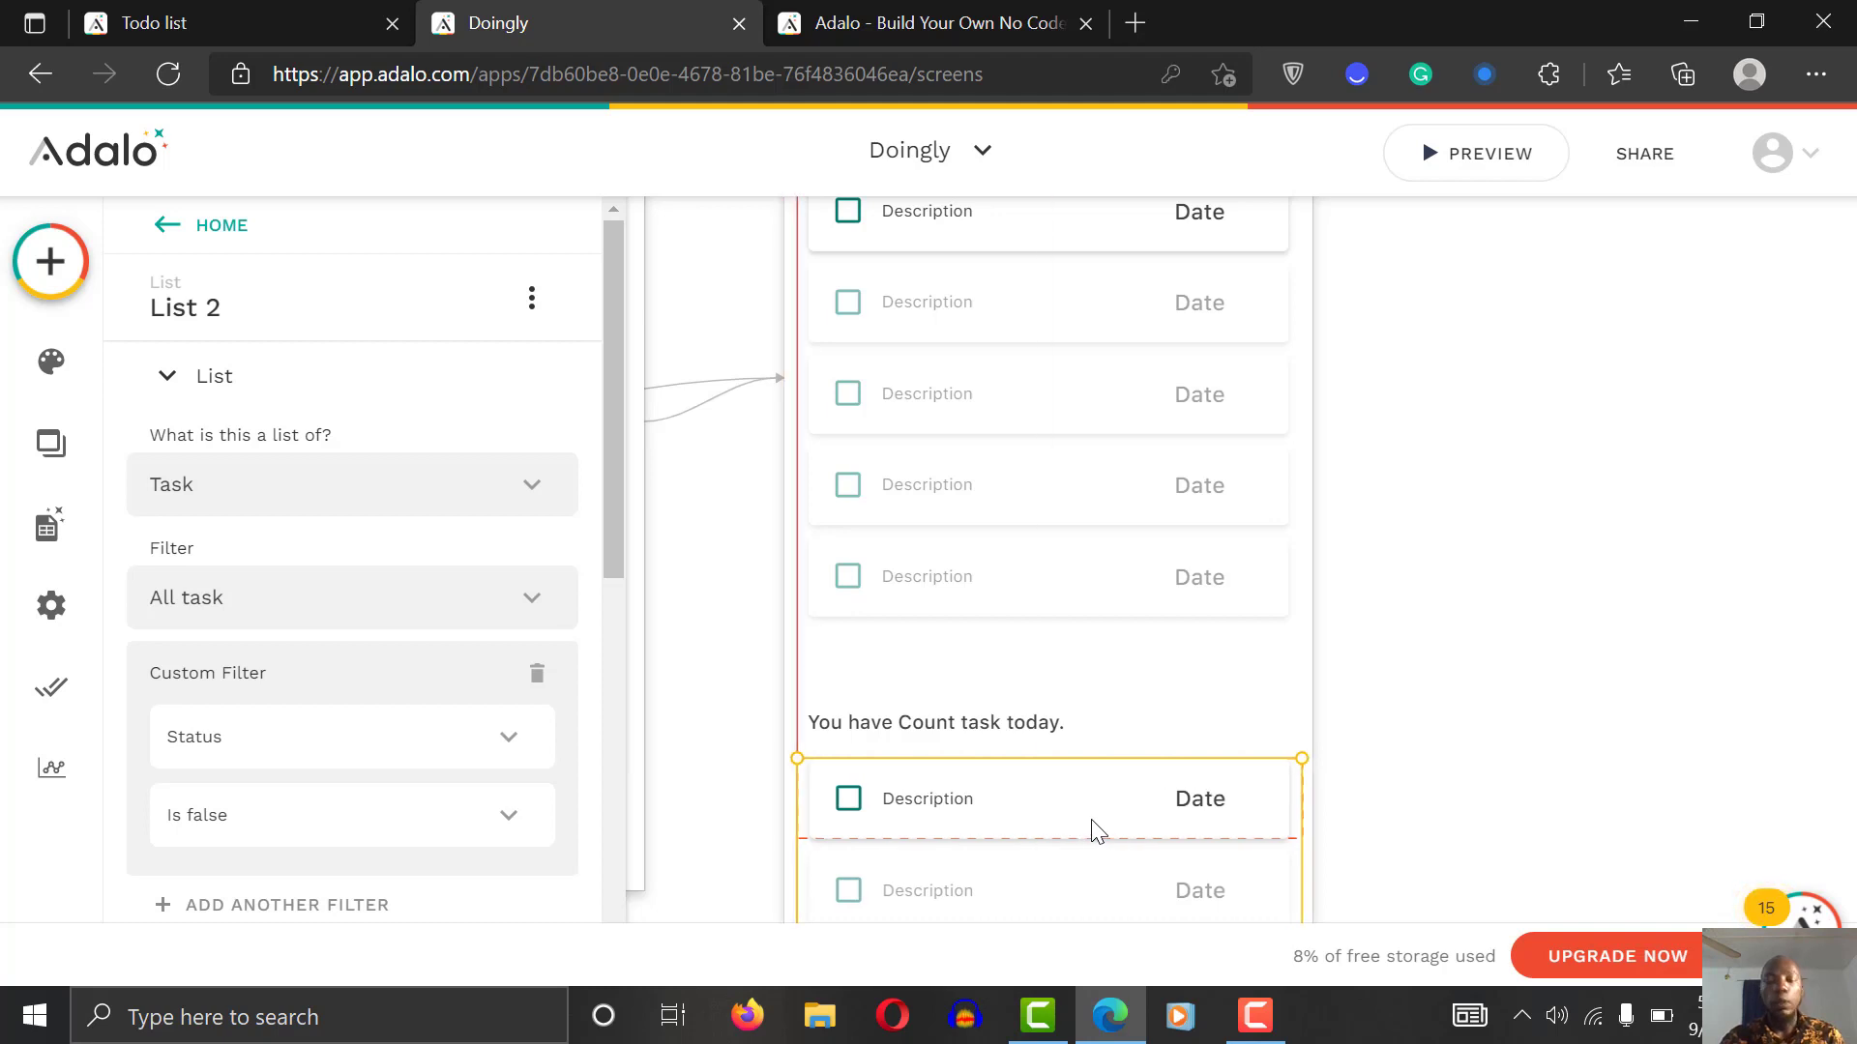
{"action": "left_click", "coordinate": [1518, 568]}
{"action": "scroll", "coordinate": [1518, 568], "scroll_direction": "down", "scroll_amount": 5}
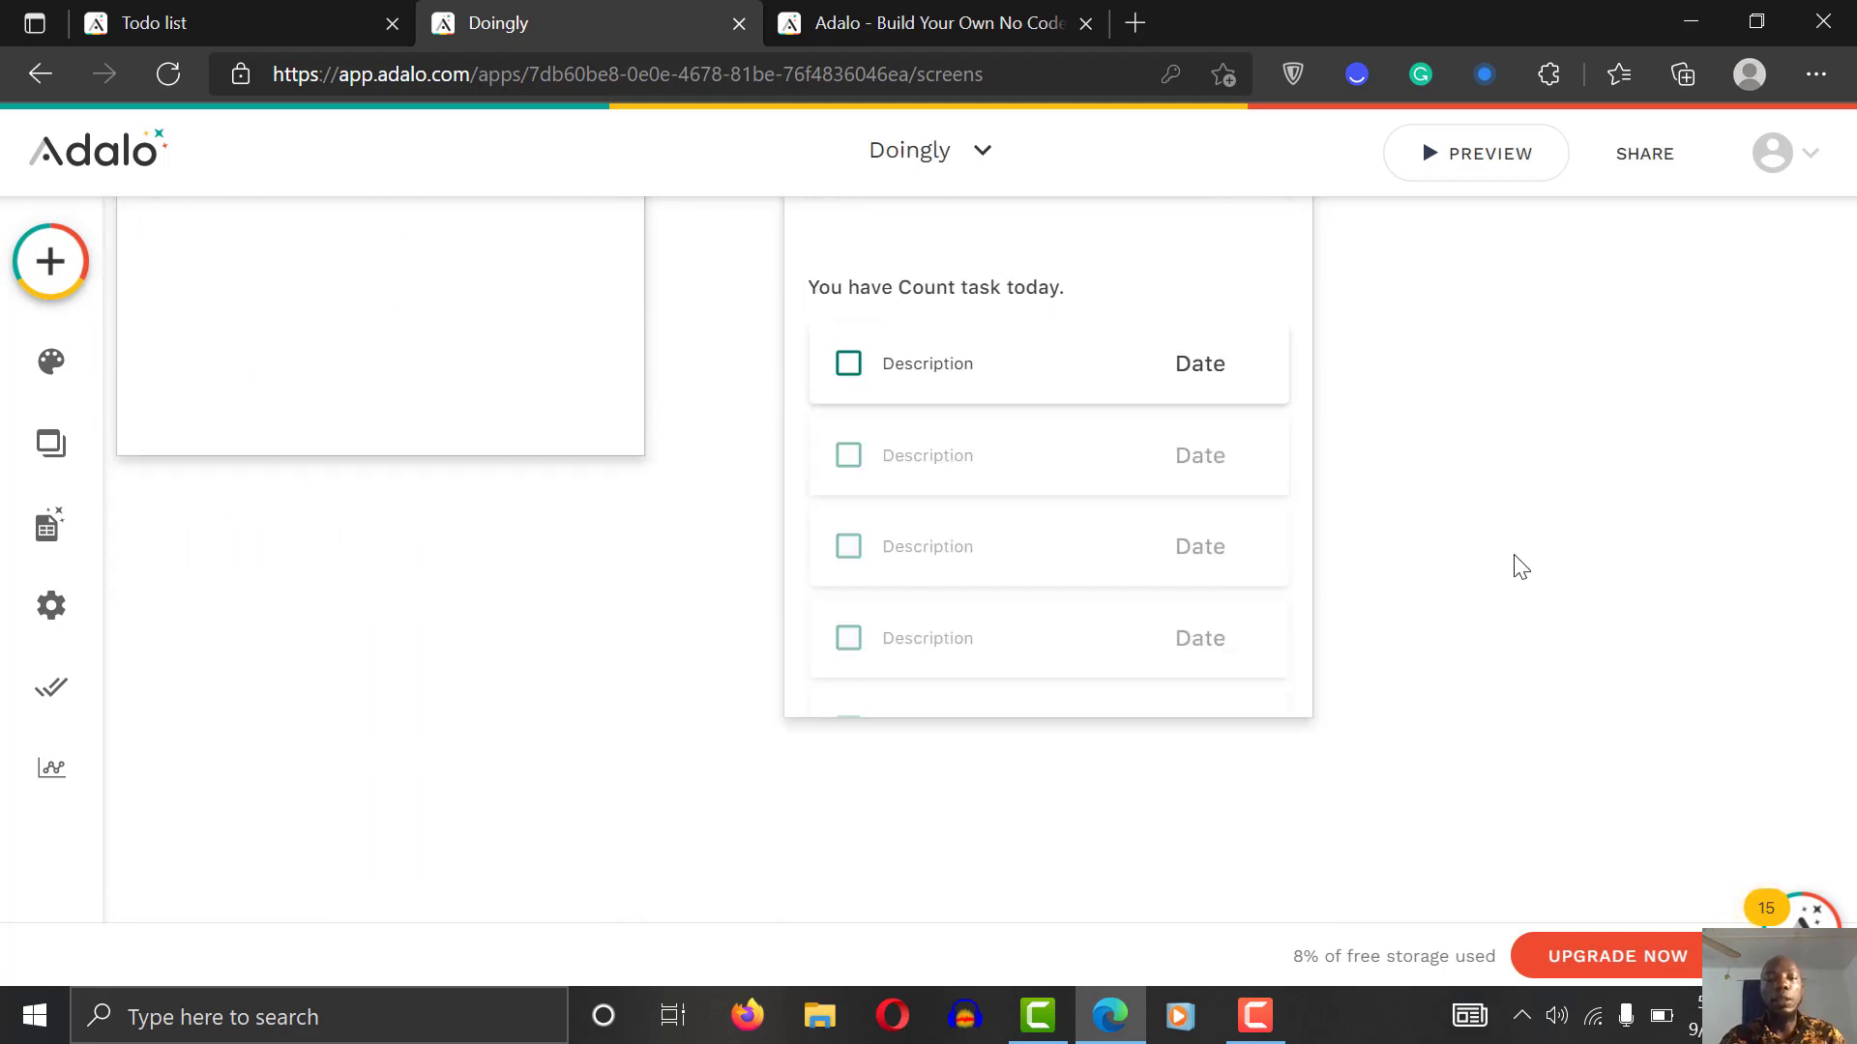
Step: Change the lower count text's visibility filter condition from Status Is false to Is true
{"action": "left_click", "coordinate": [933, 295]}
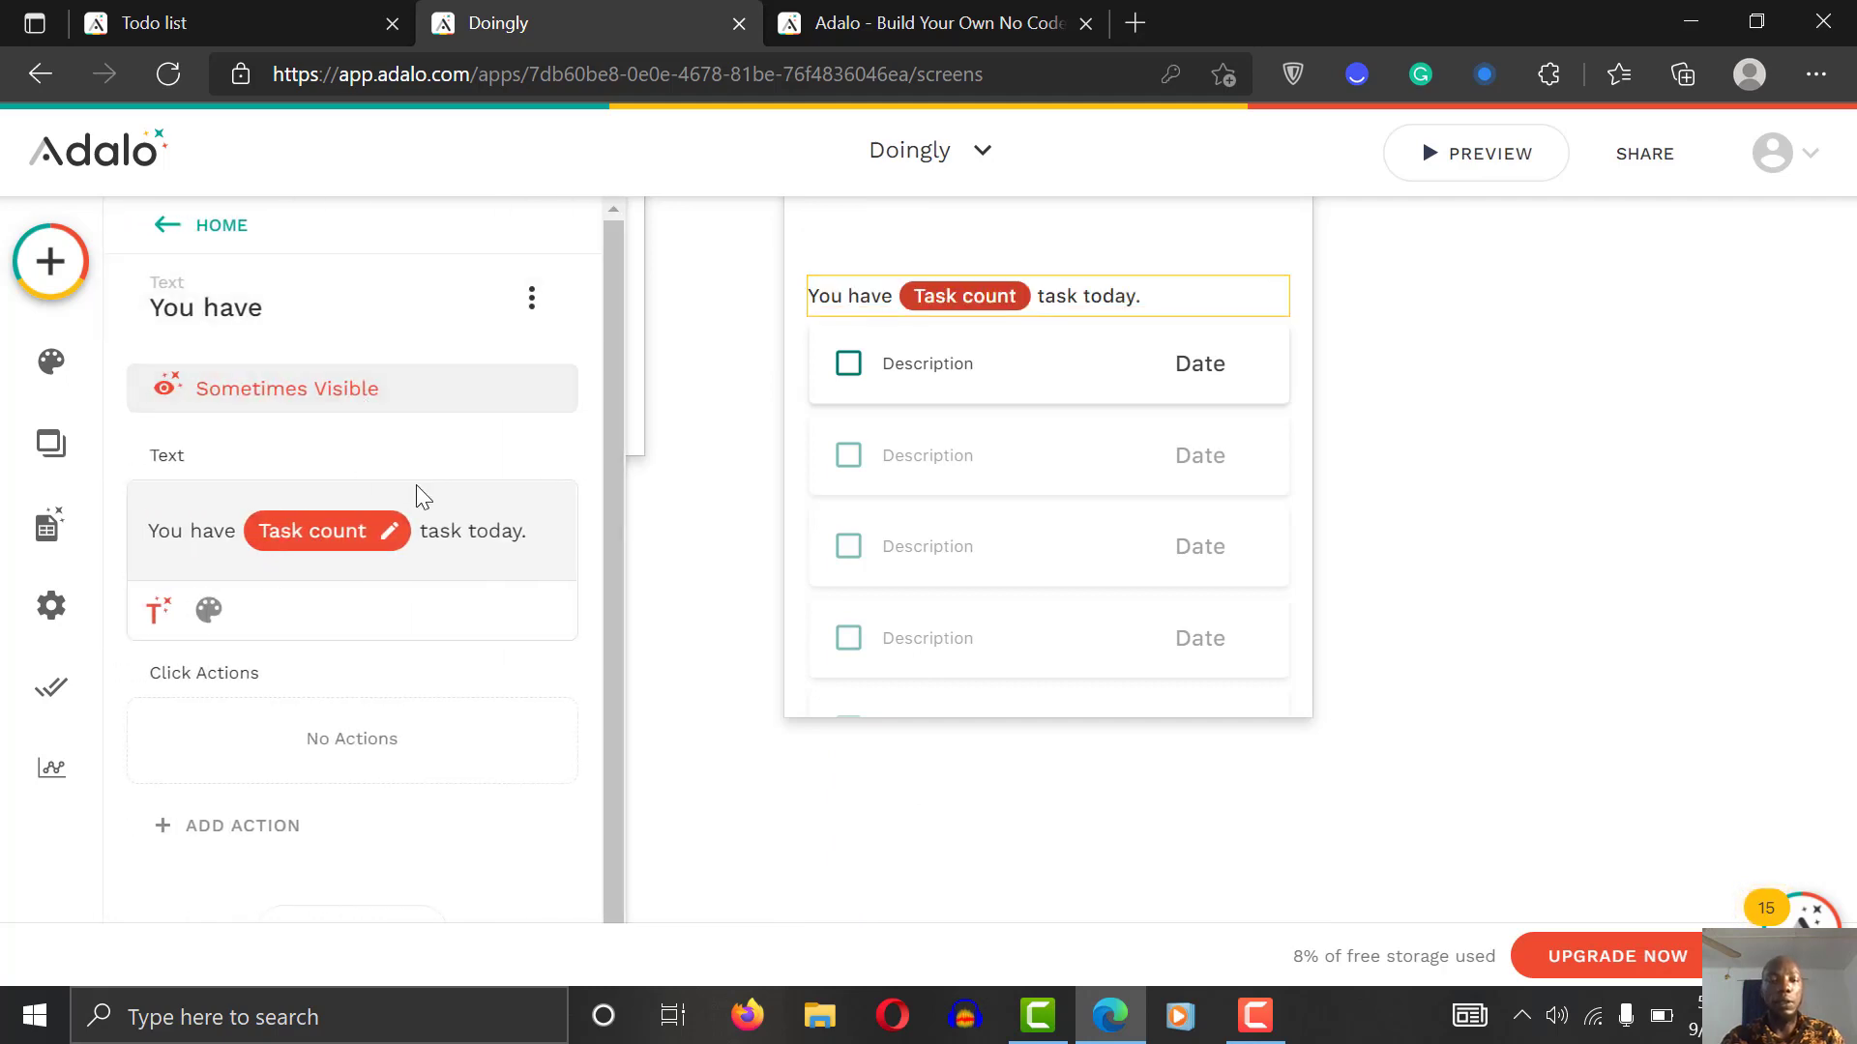
{"action": "left_click", "coordinate": [389, 402]}
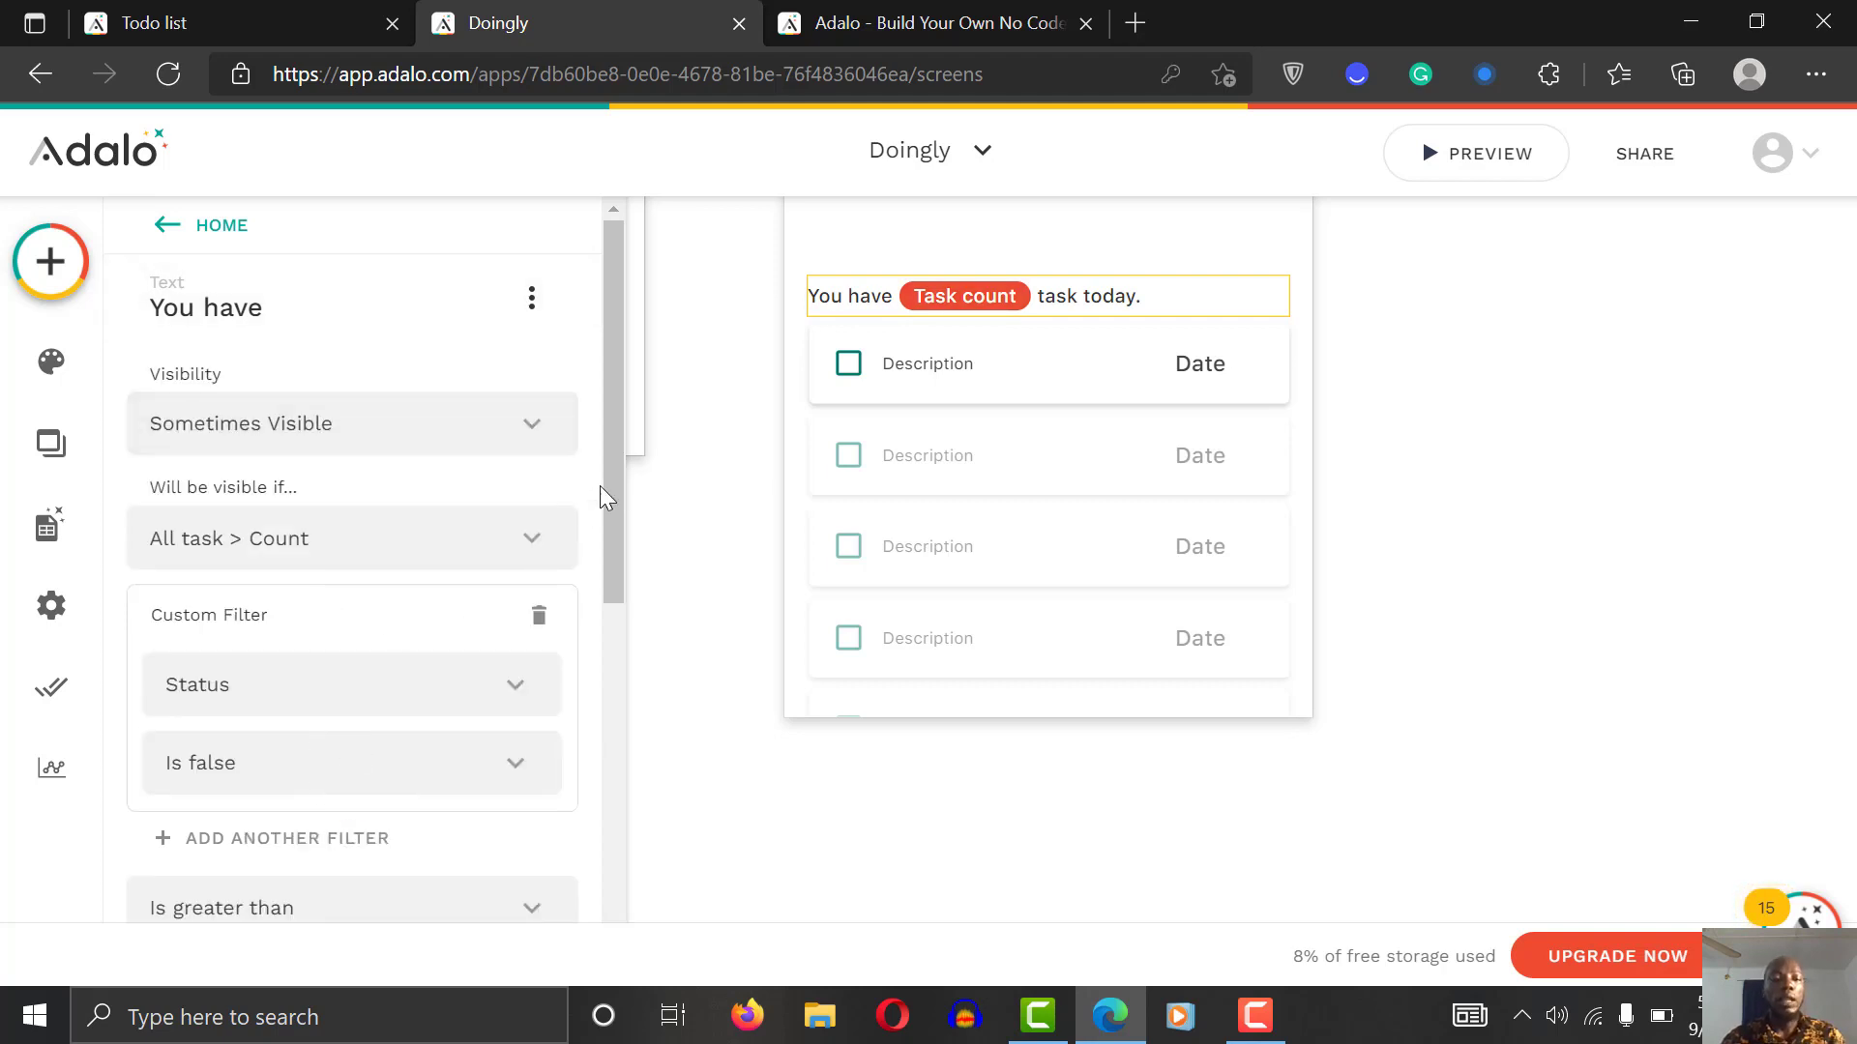
{"action": "left_click_drag", "start_coordinate": [609, 479], "coordinate": [610, 543]}
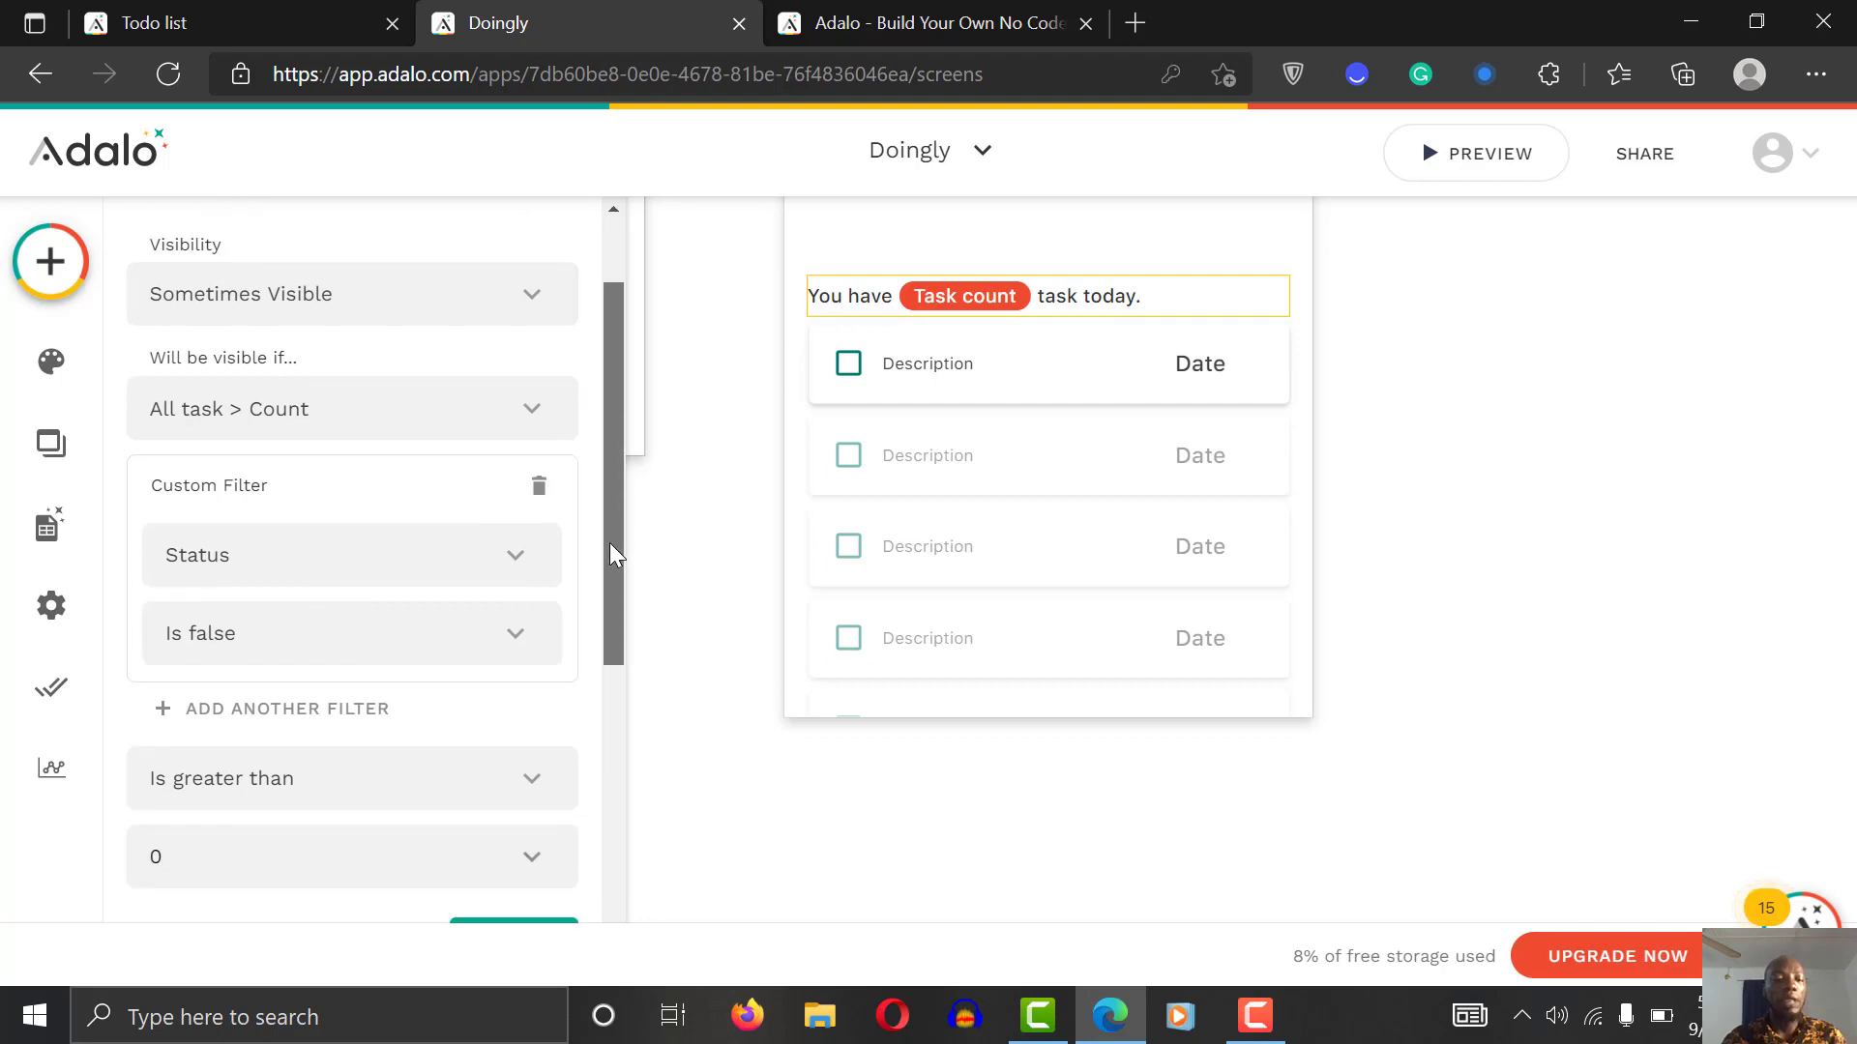
{"action": "left_click", "coordinate": [305, 639]}
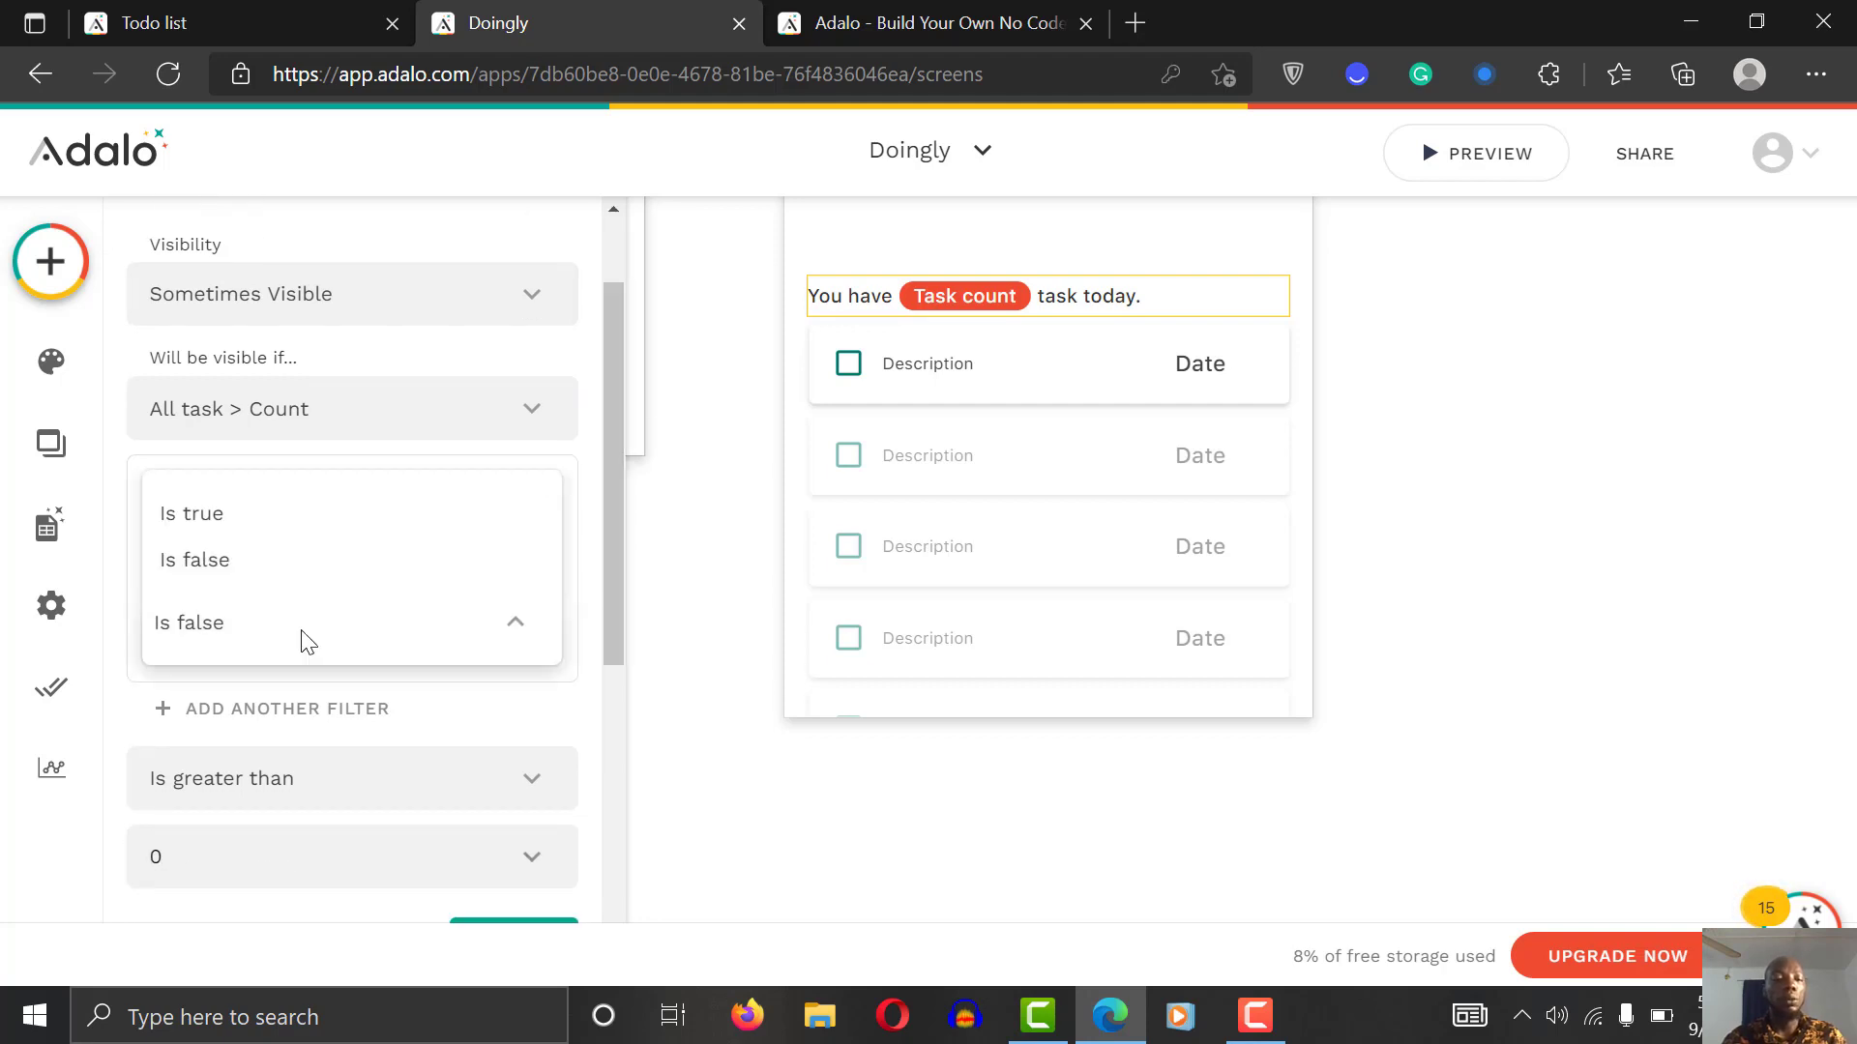
{"action": "left_click", "coordinate": [251, 514]}
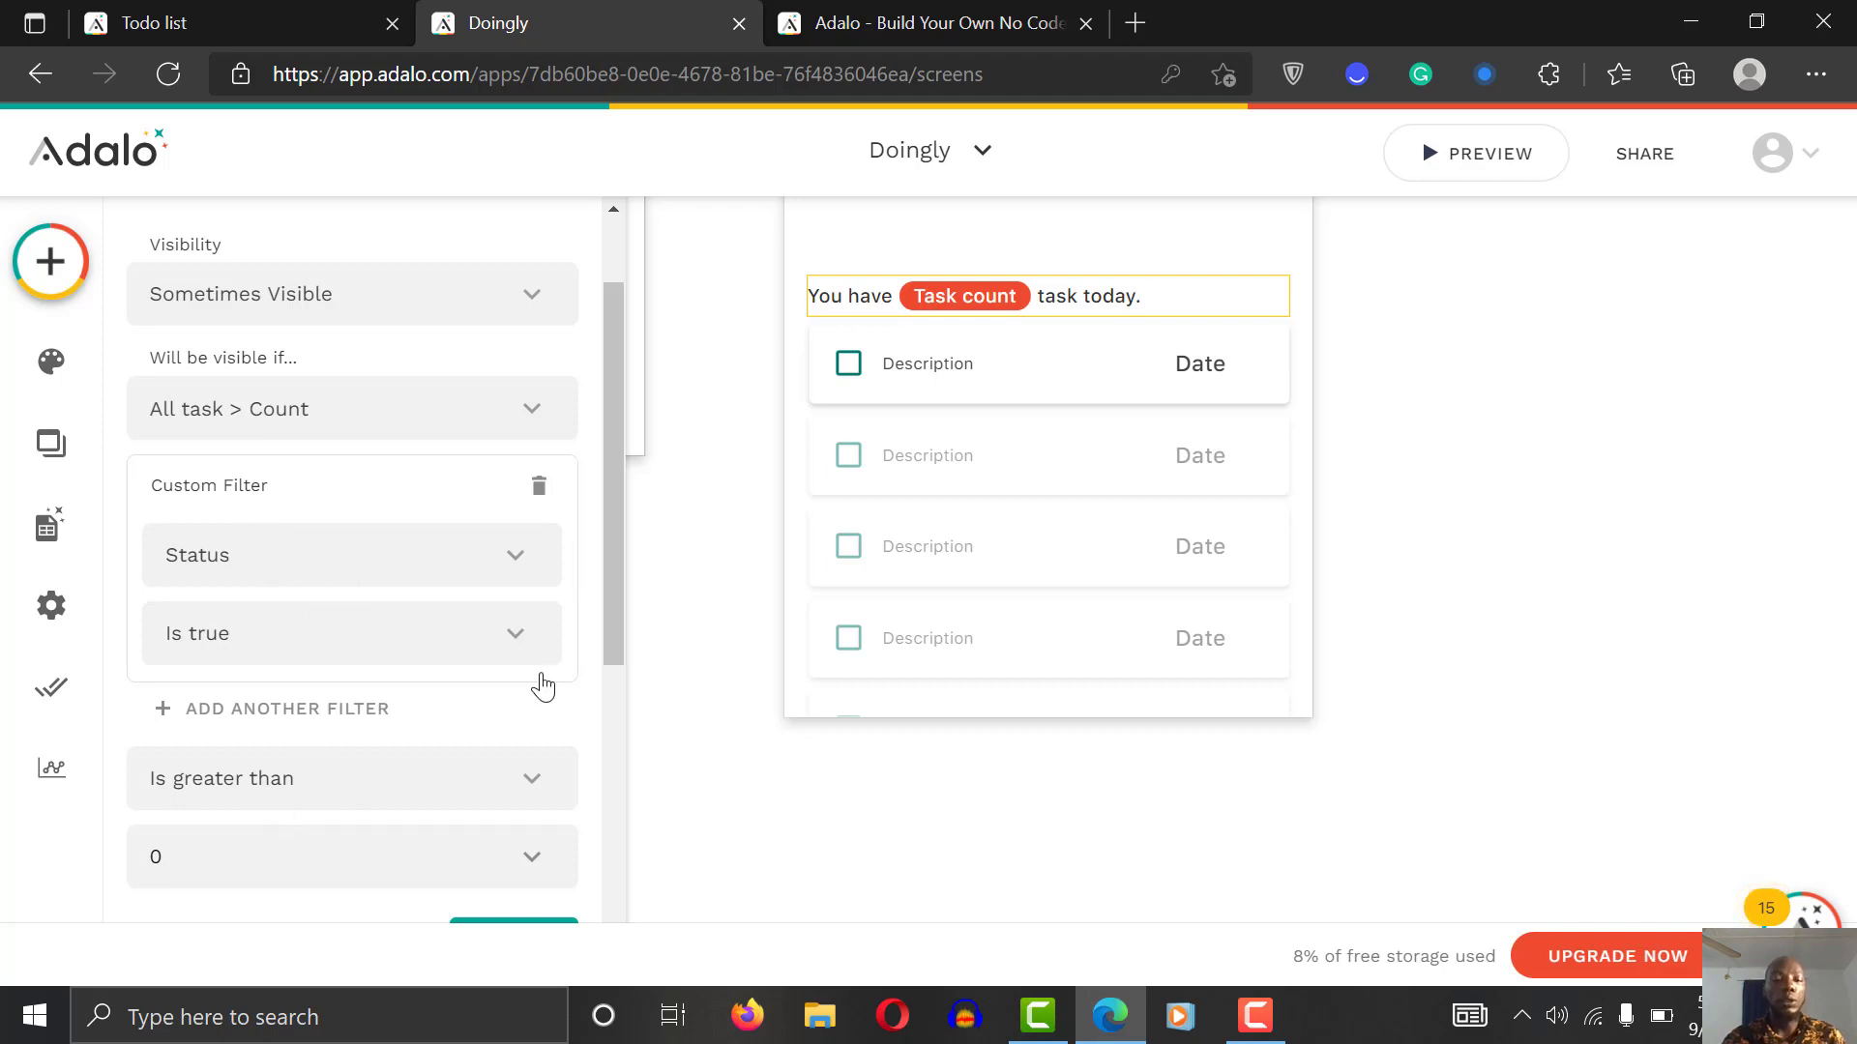
{"action": "scroll", "coordinate": [617, 548], "scroll_direction": "down", "scroll_amount": 3}
{"action": "scroll", "coordinate": [636, 532], "scroll_direction": "up", "scroll_amount": 3}
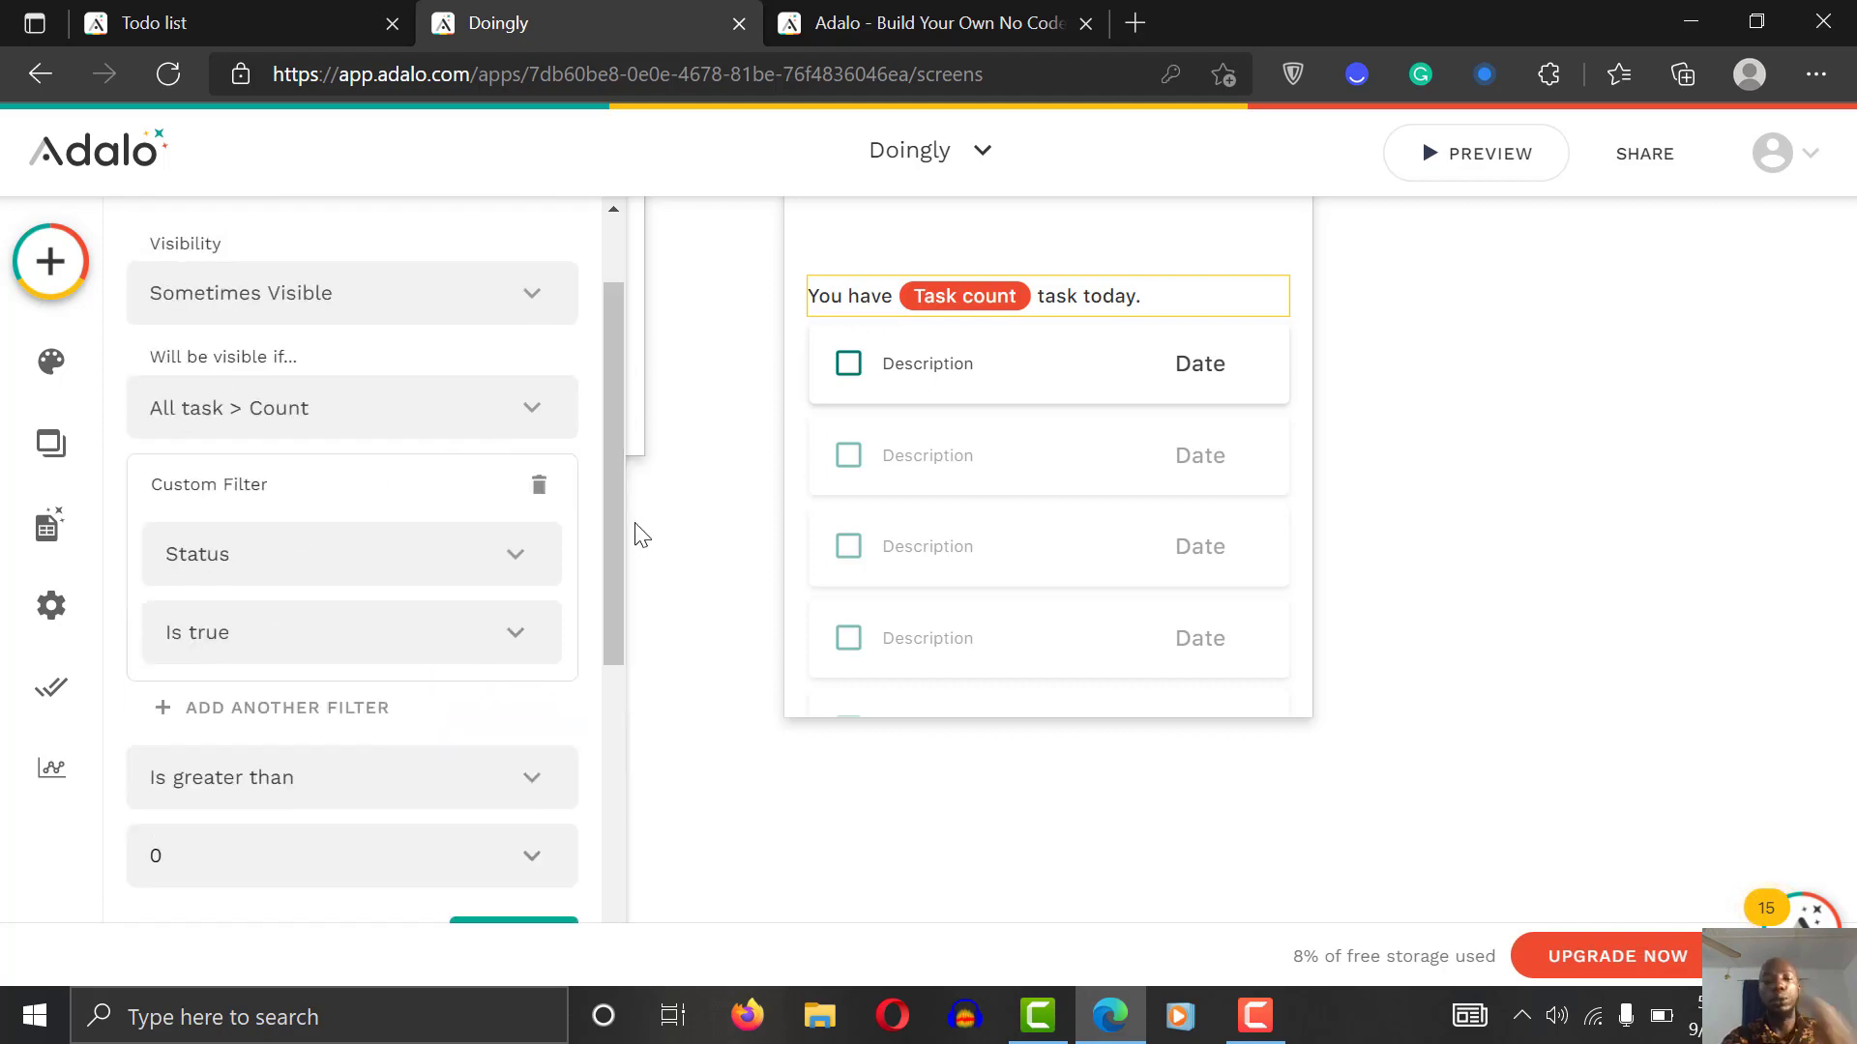
{"action": "scroll", "coordinate": [618, 522], "scroll_direction": "down", "scroll_amount": 2}
{"action": "scroll", "coordinate": [602, 636], "scroll_direction": "down", "scroll_amount": 1}
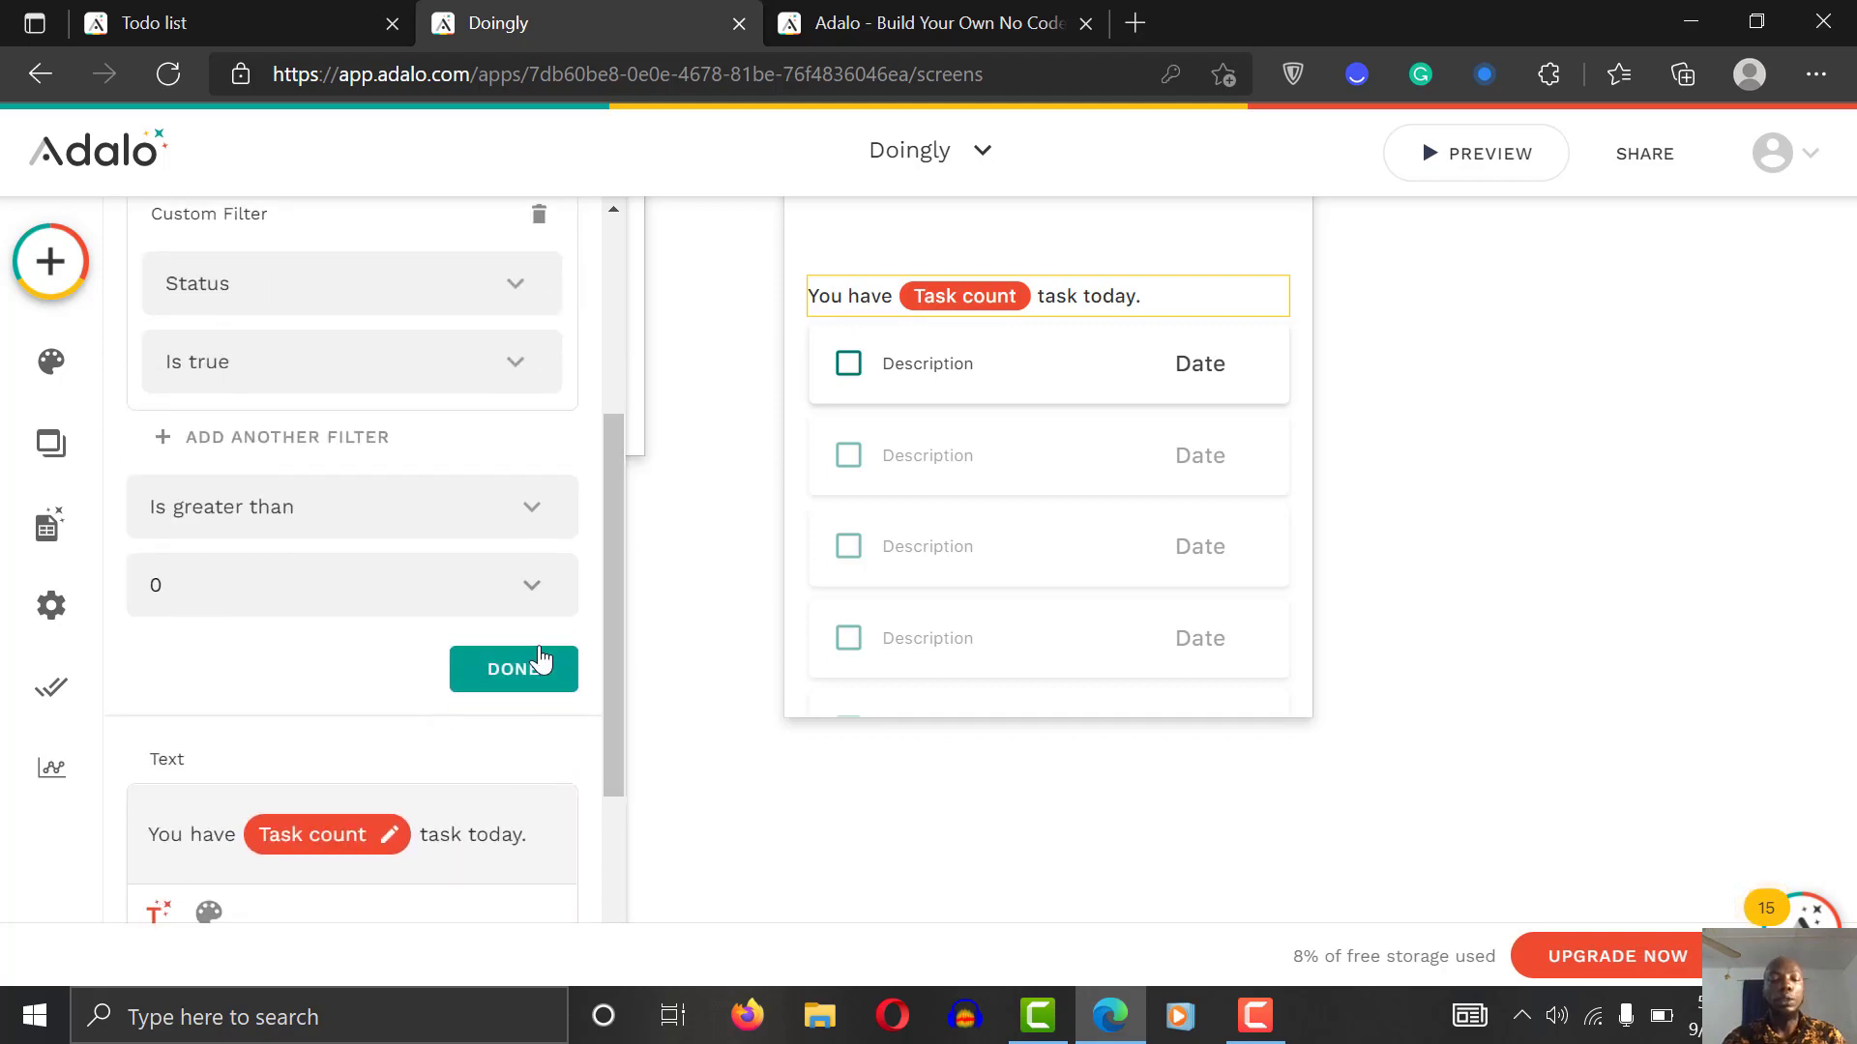
{"action": "left_click", "coordinate": [530, 674]}
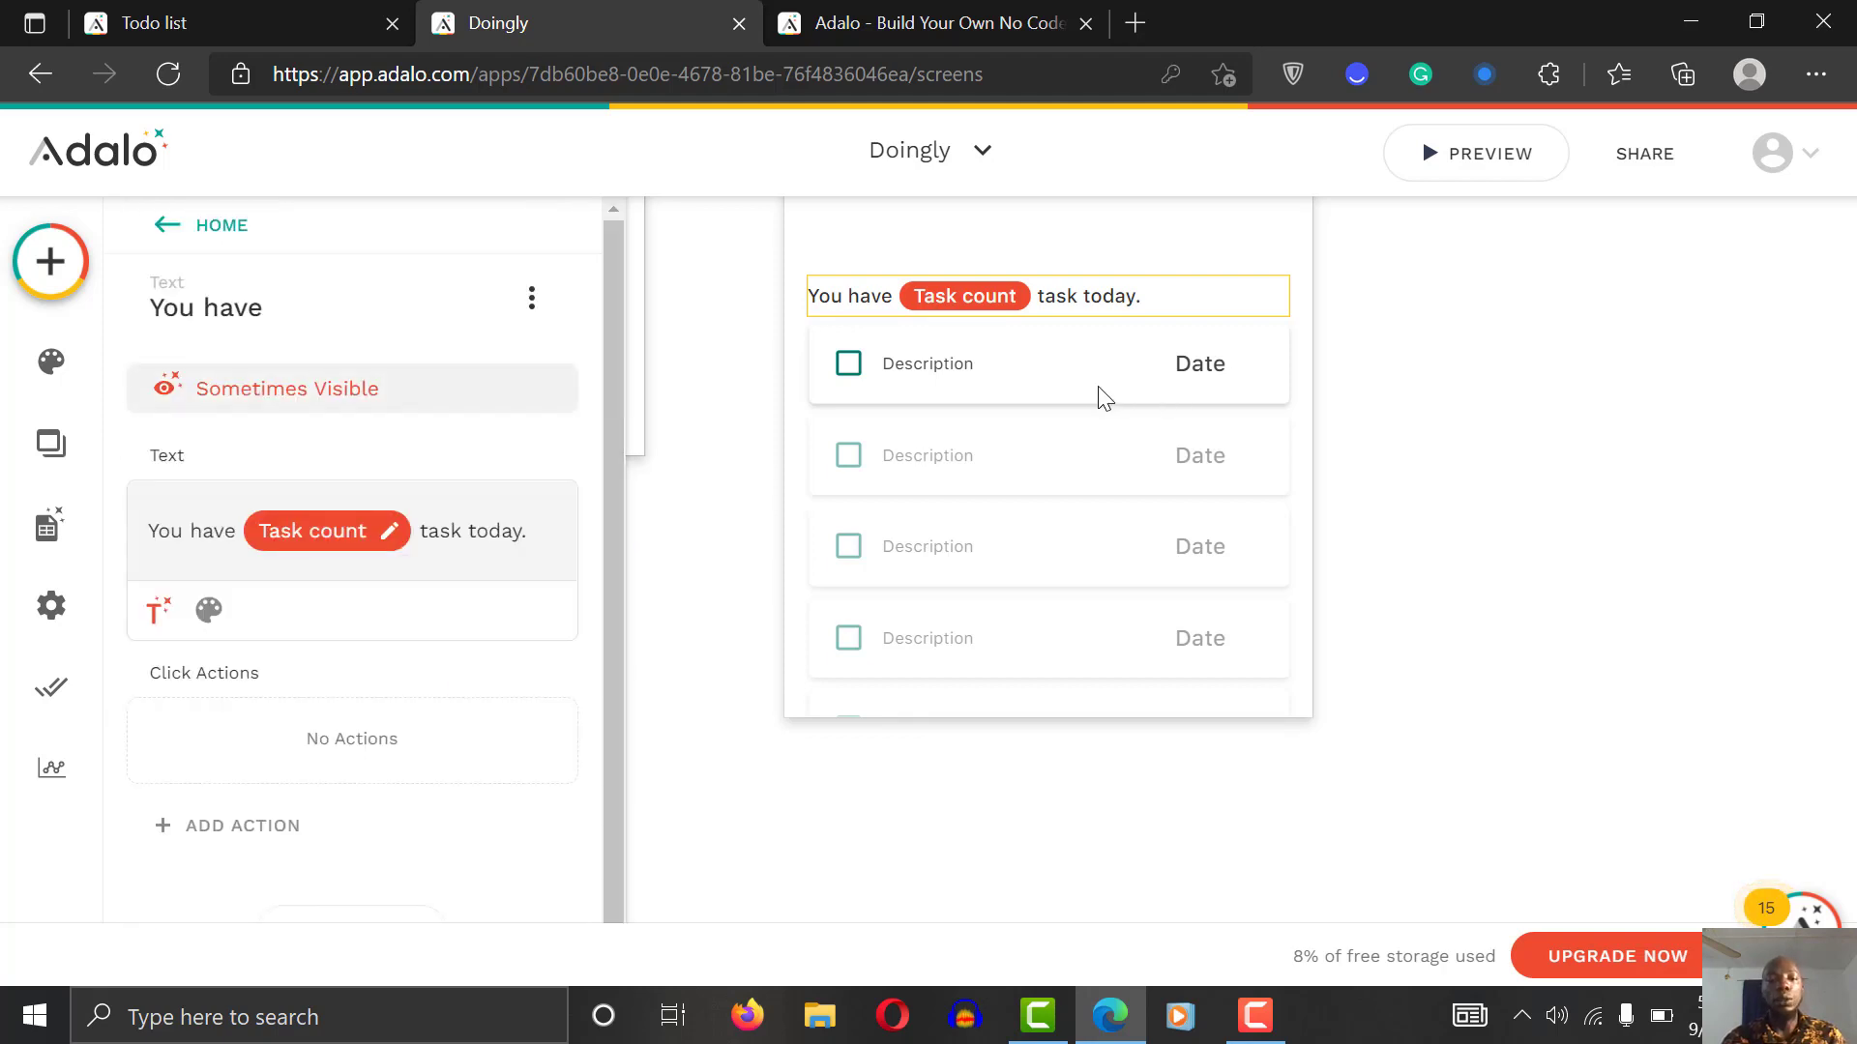
{"action": "left_click", "coordinate": [1023, 396]}
{"action": "left_click", "coordinate": [1023, 396]}
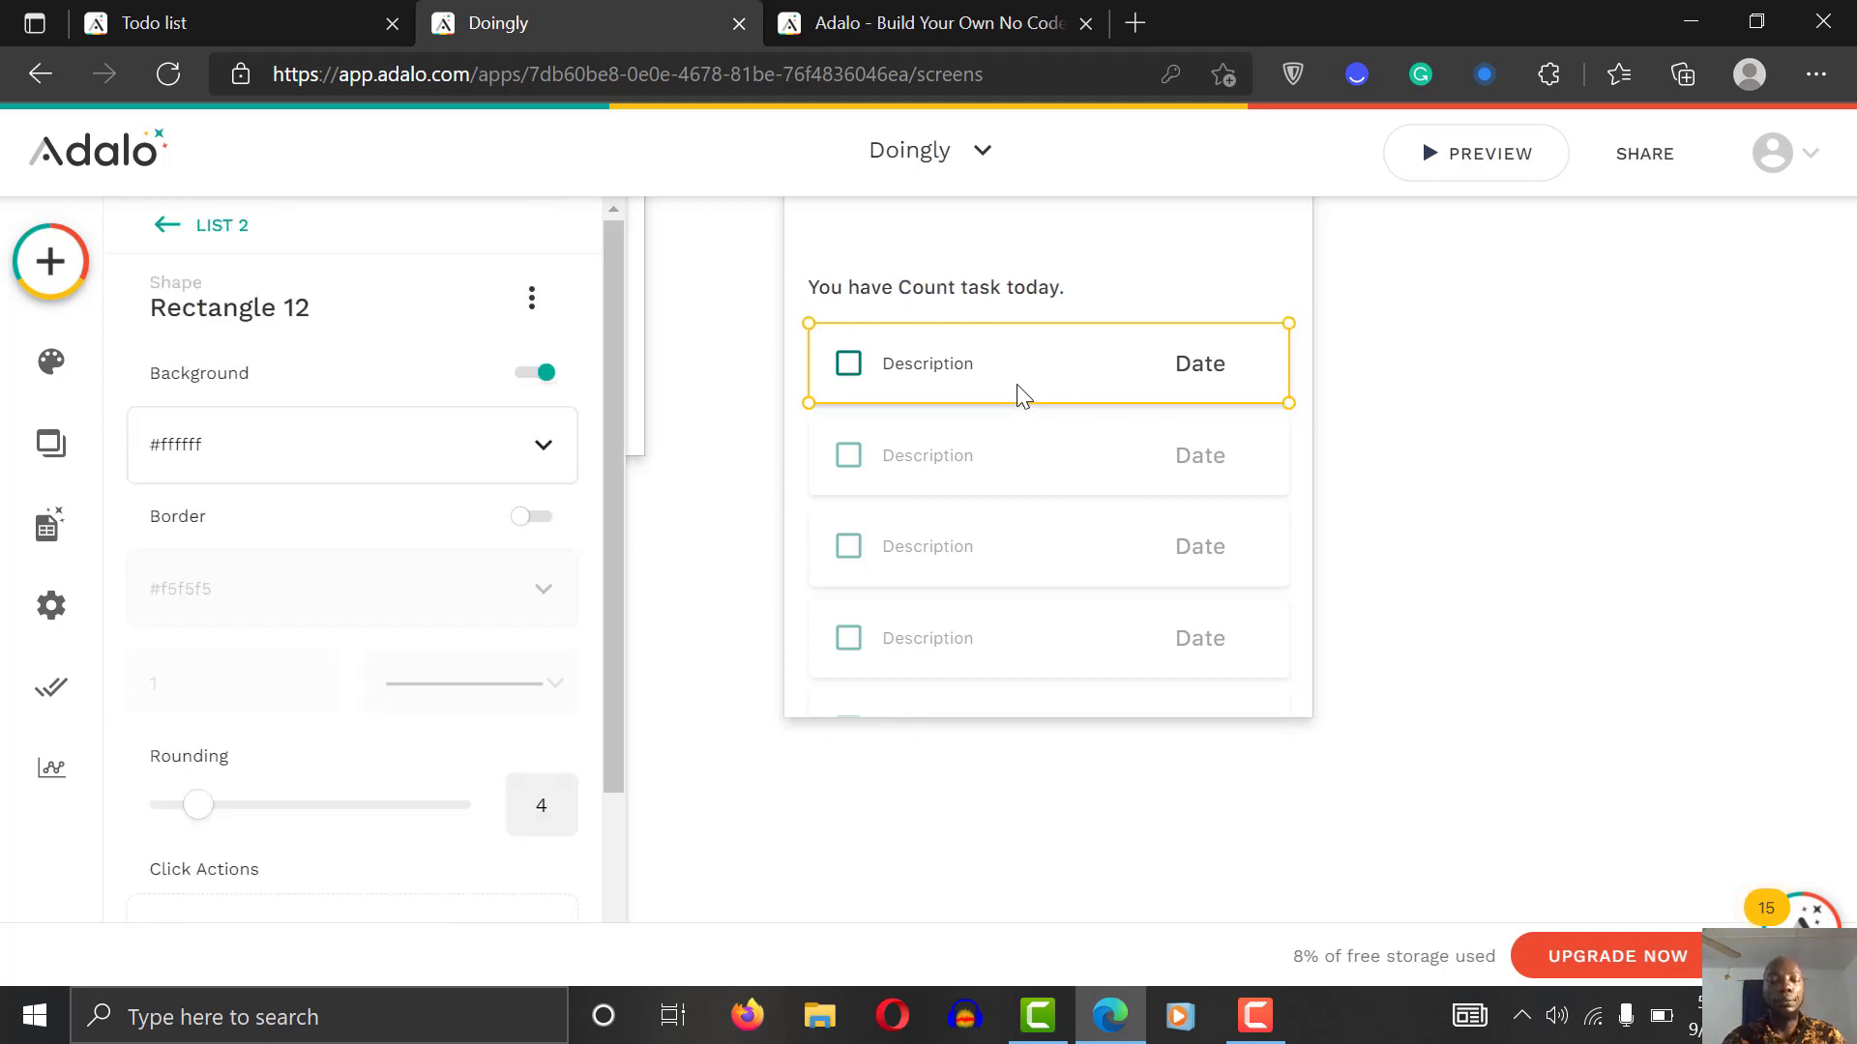
{"action": "left_click", "coordinate": [988, 292]}
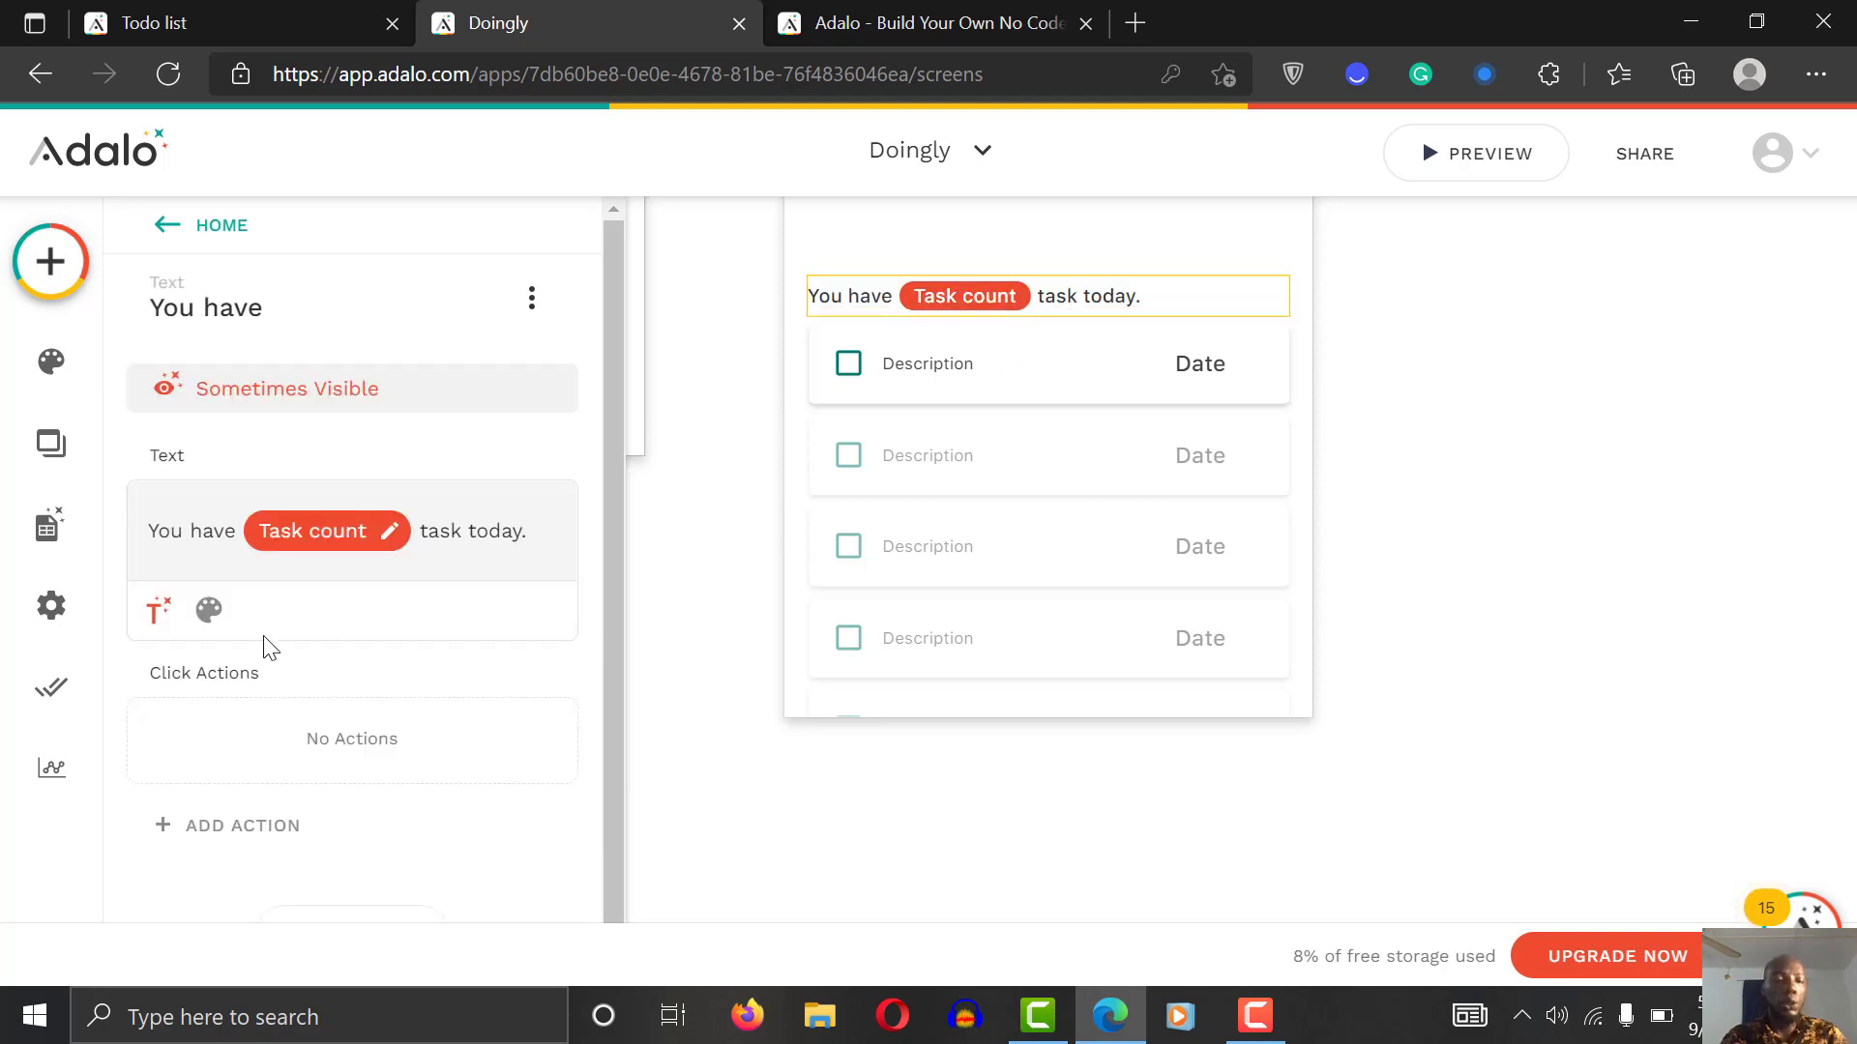
Step: Edit the count text to read 'Hurray! You have completed [Task count] task today.'
{"action": "left_click_drag", "start_coordinate": [237, 530], "coordinate": [133, 526]}
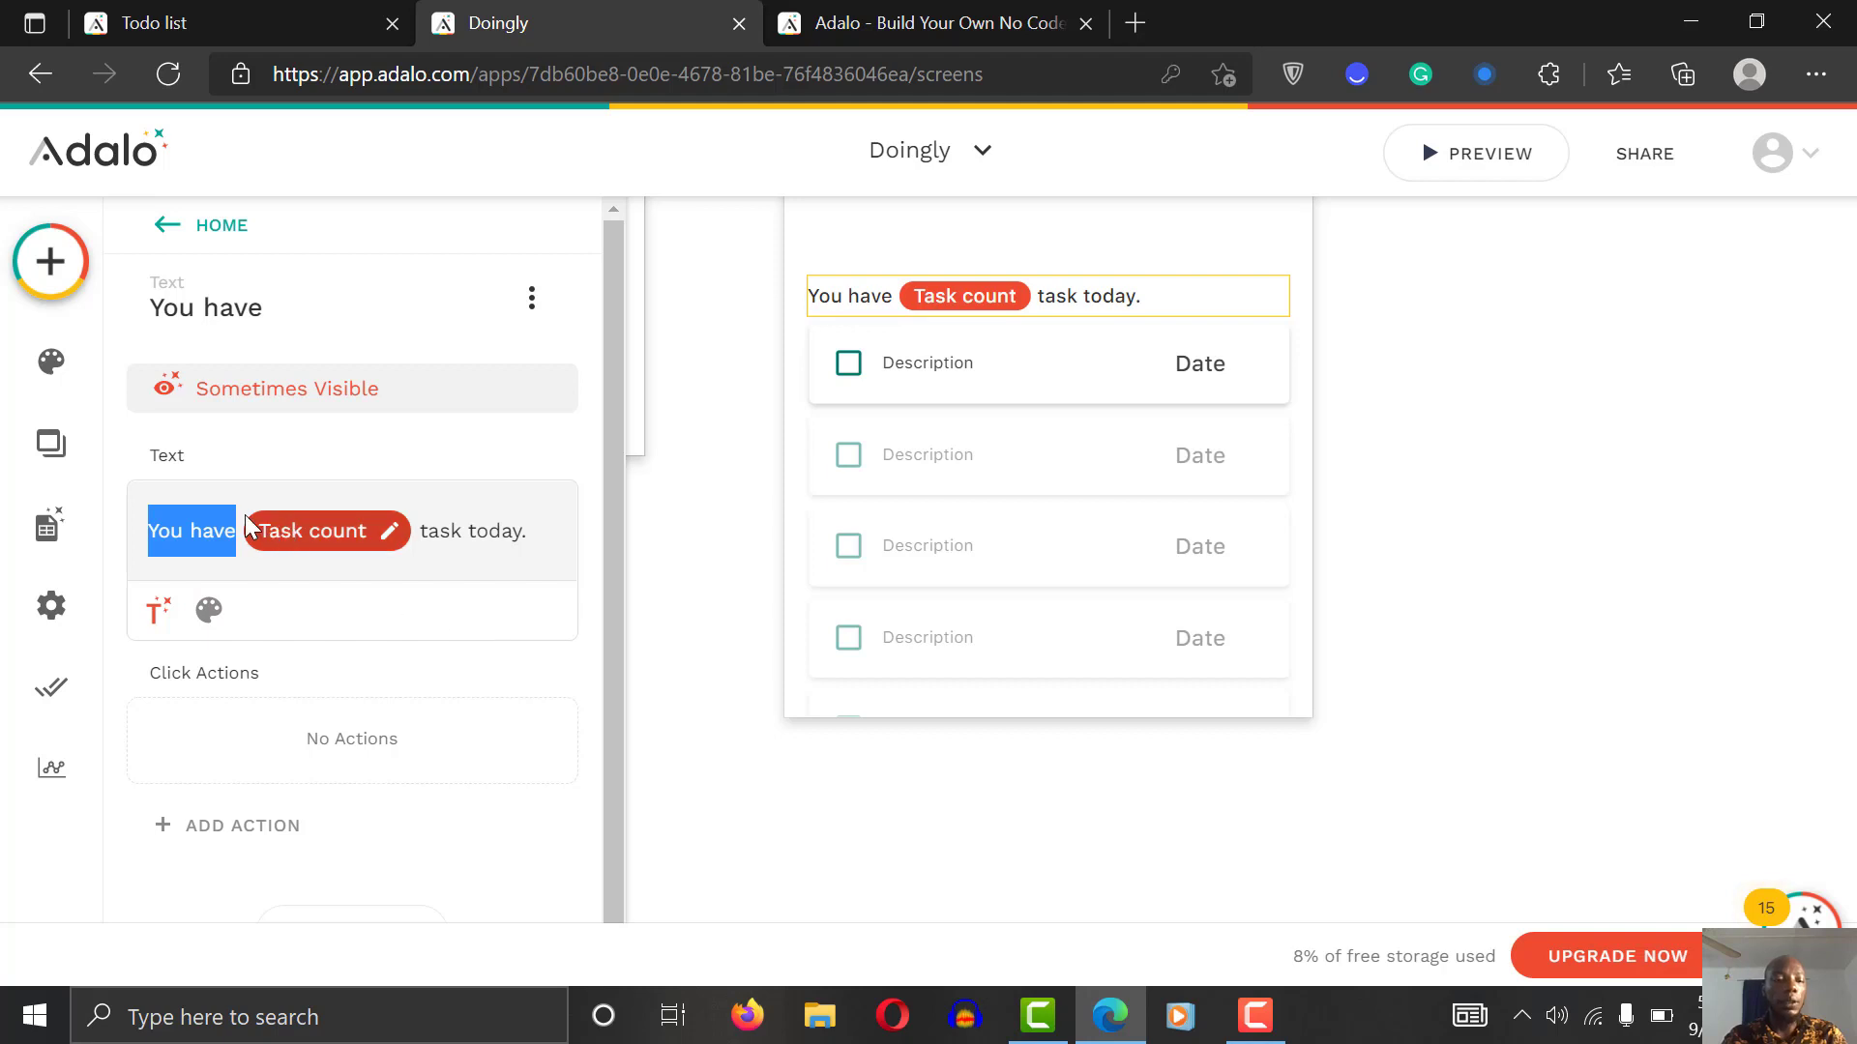
{"action": "key", "text": "BackSpace"}
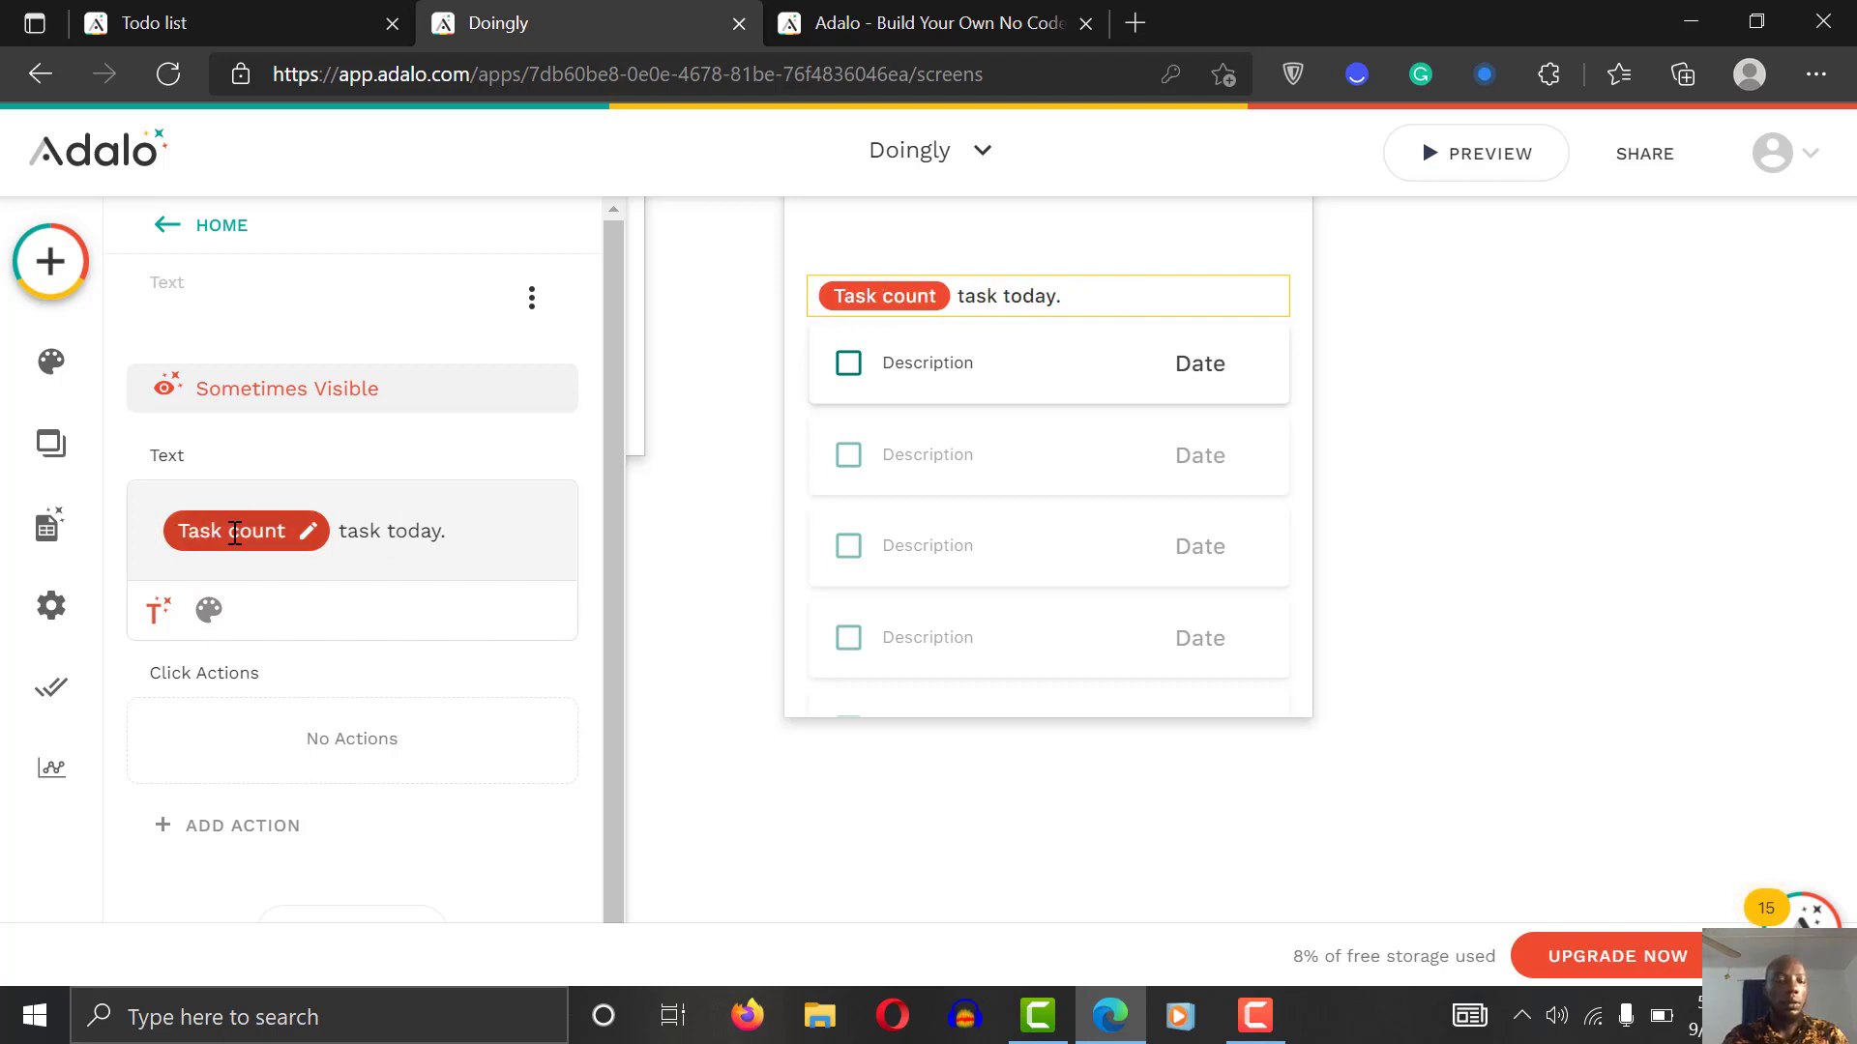
{"action": "key", "text": "ctrl+z"}
{"action": "type", "text": "completed"}
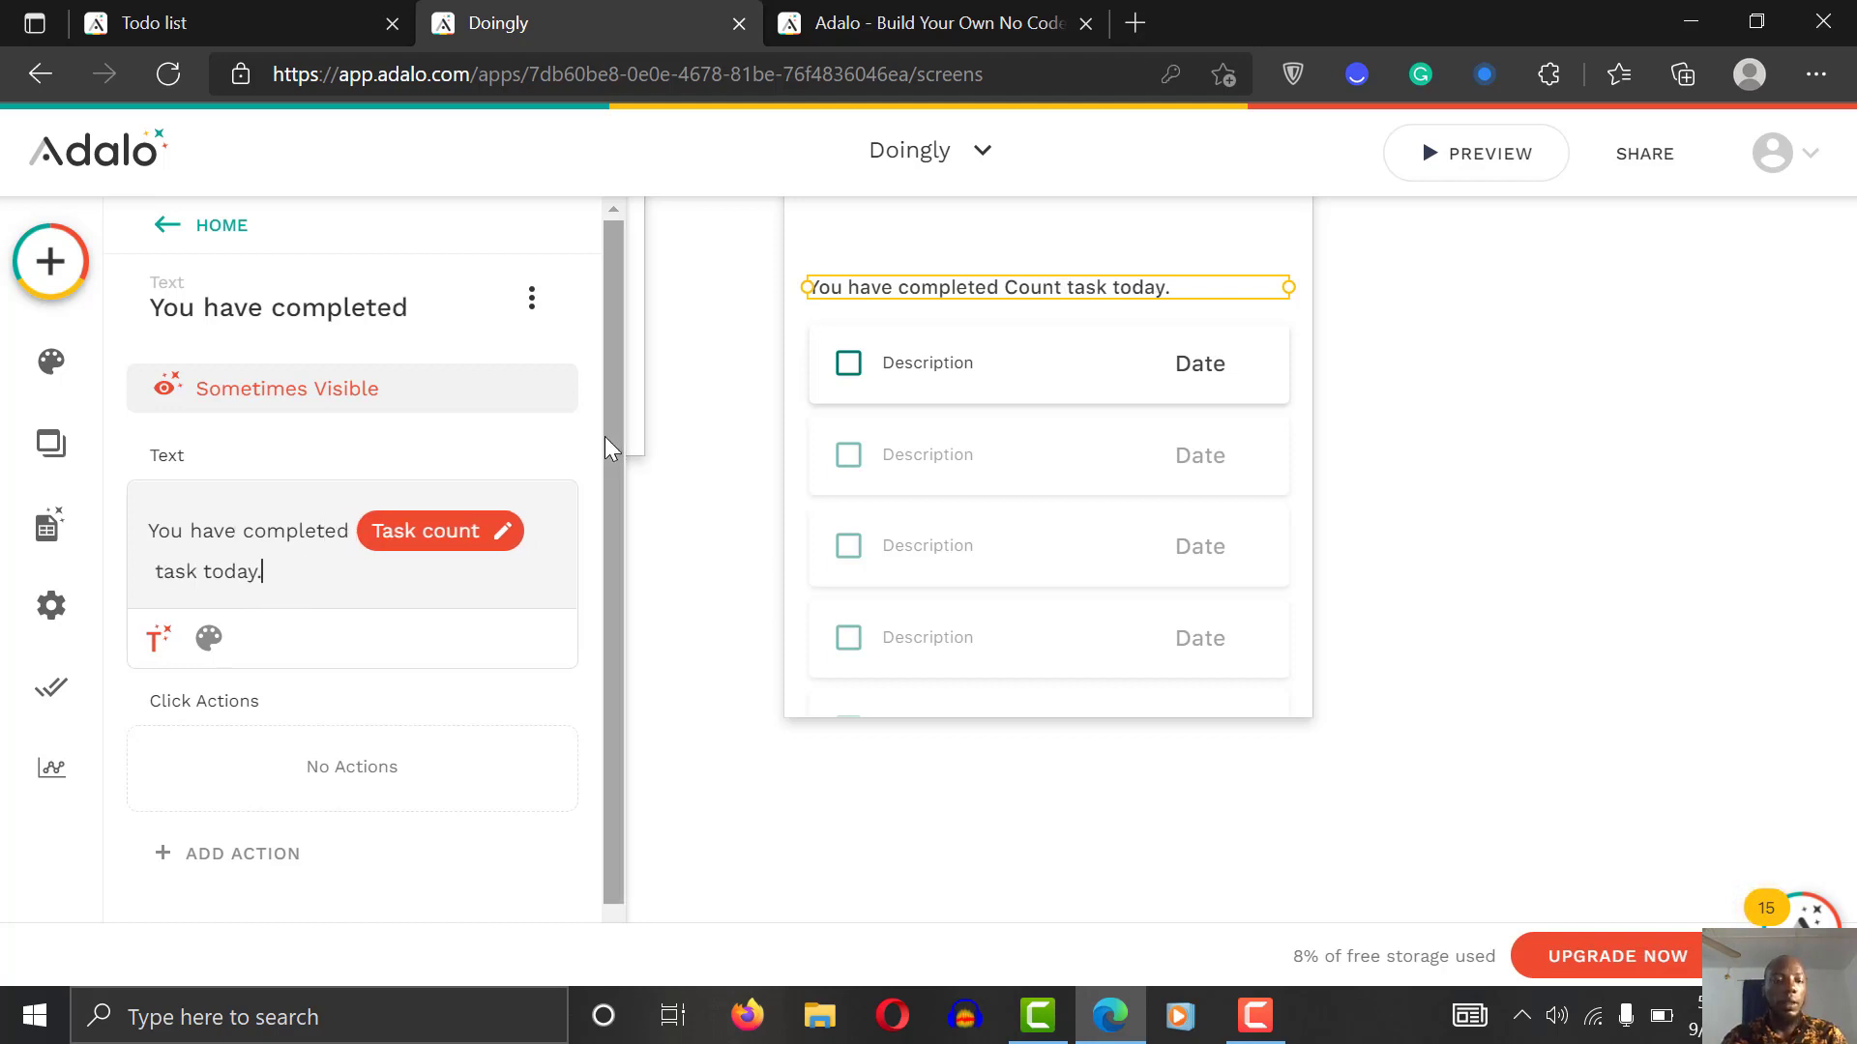
{"action": "scroll", "coordinate": [605, 437], "scroll_direction": "down", "scroll_amount": 1}
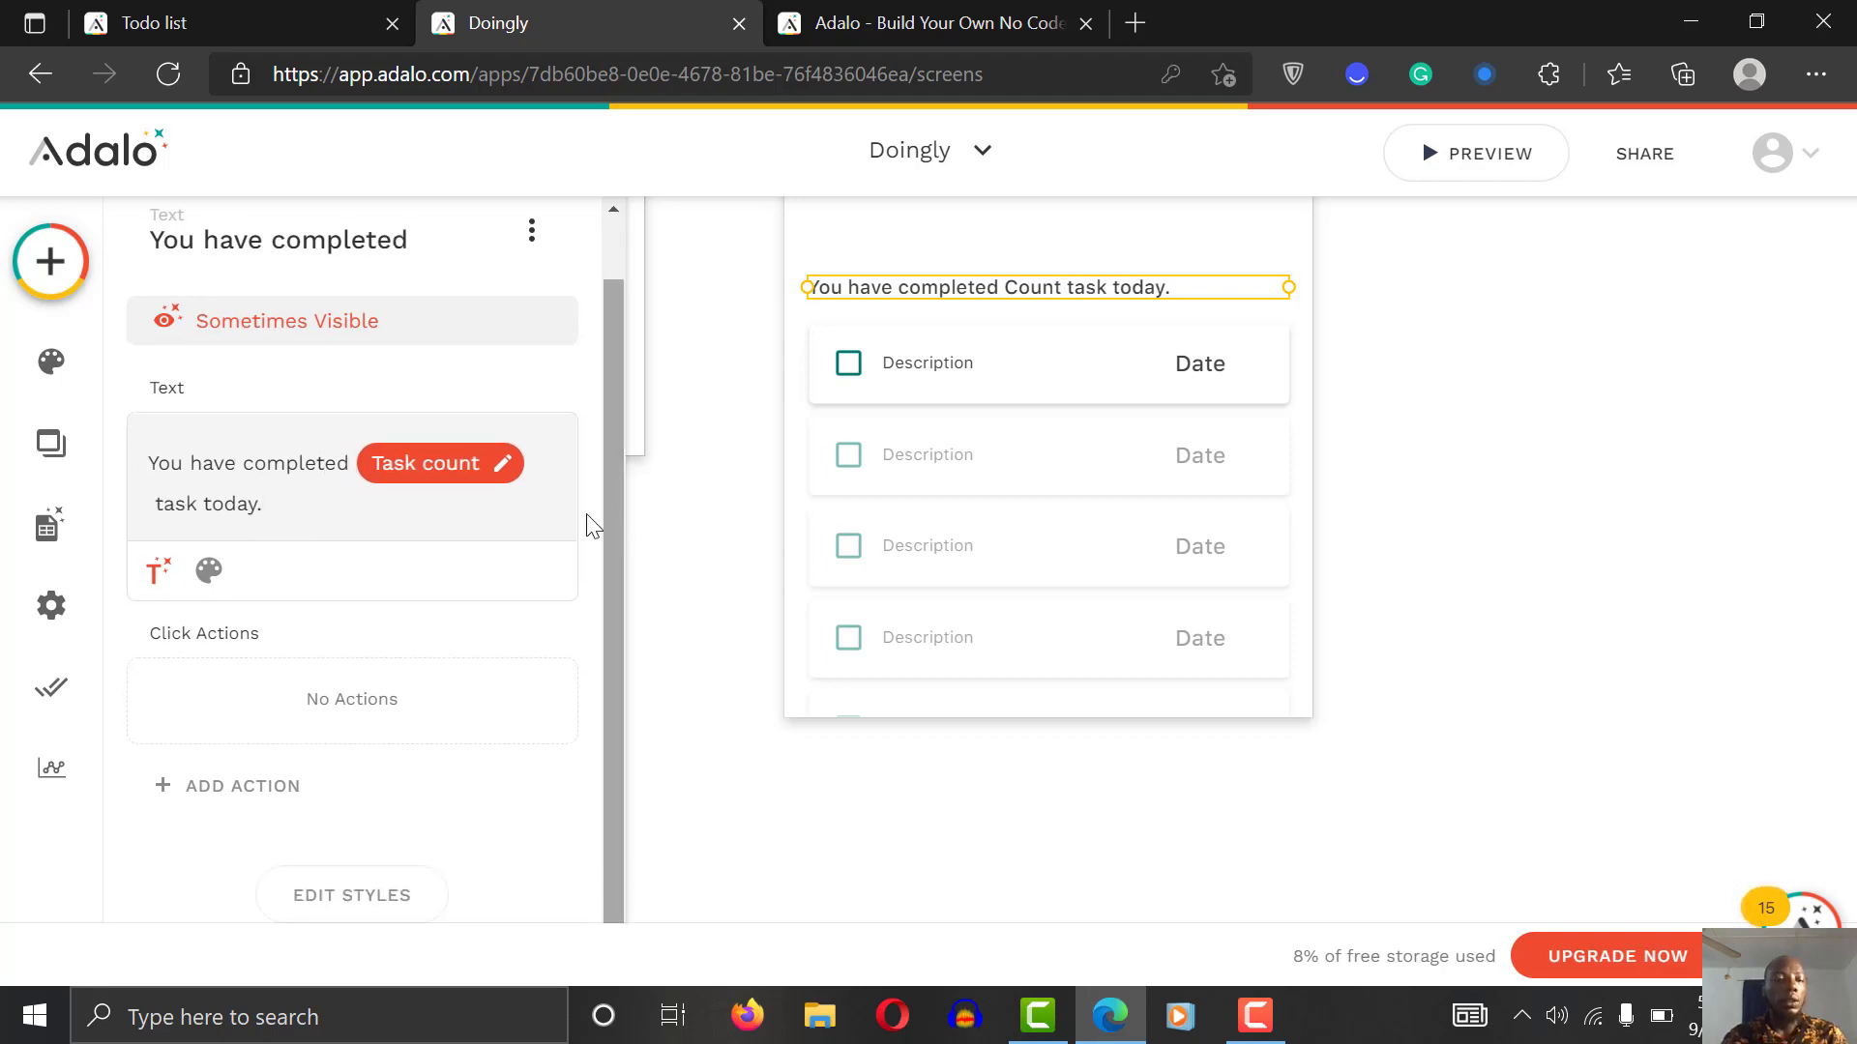
{"action": "left_click", "coordinate": [154, 463]}
{"action": "type", "text": "Hy"}
{"action": "key", "text": "BackSpace"}
{"action": "type", "text": "urray"}
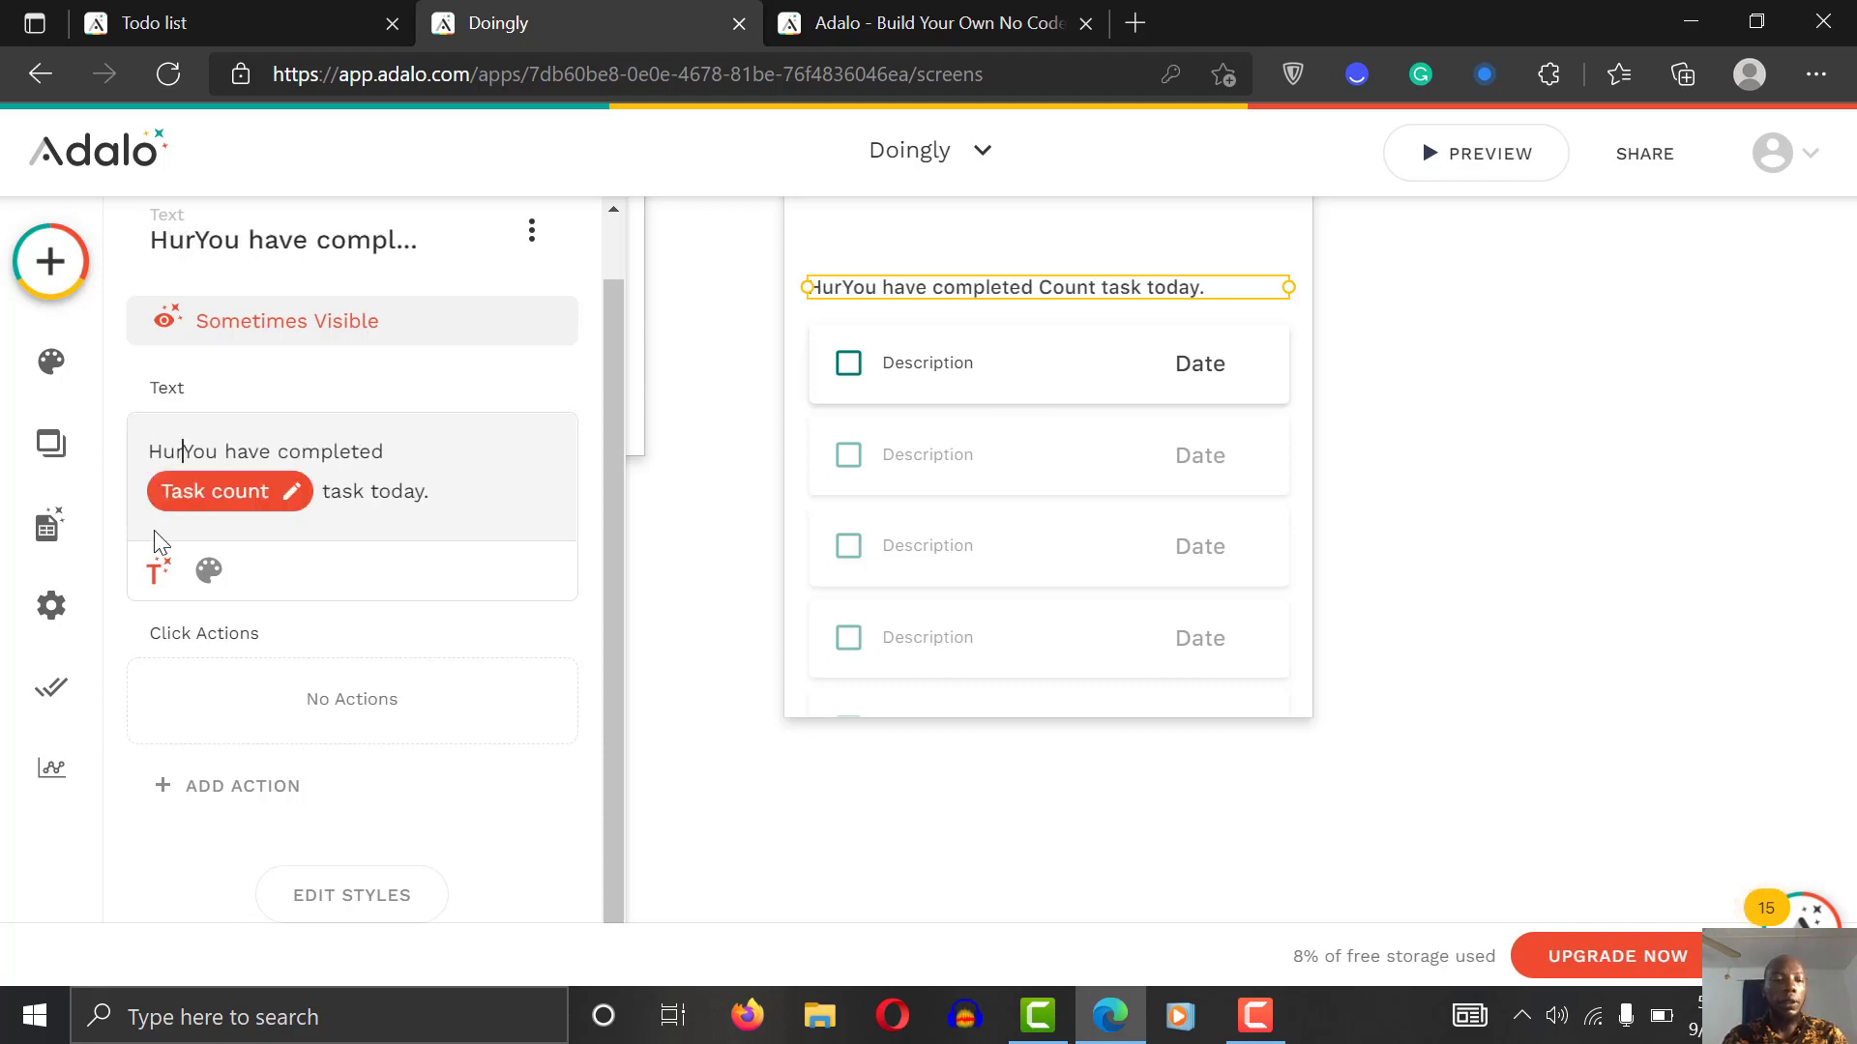
{"action": "type", "text": "!"}
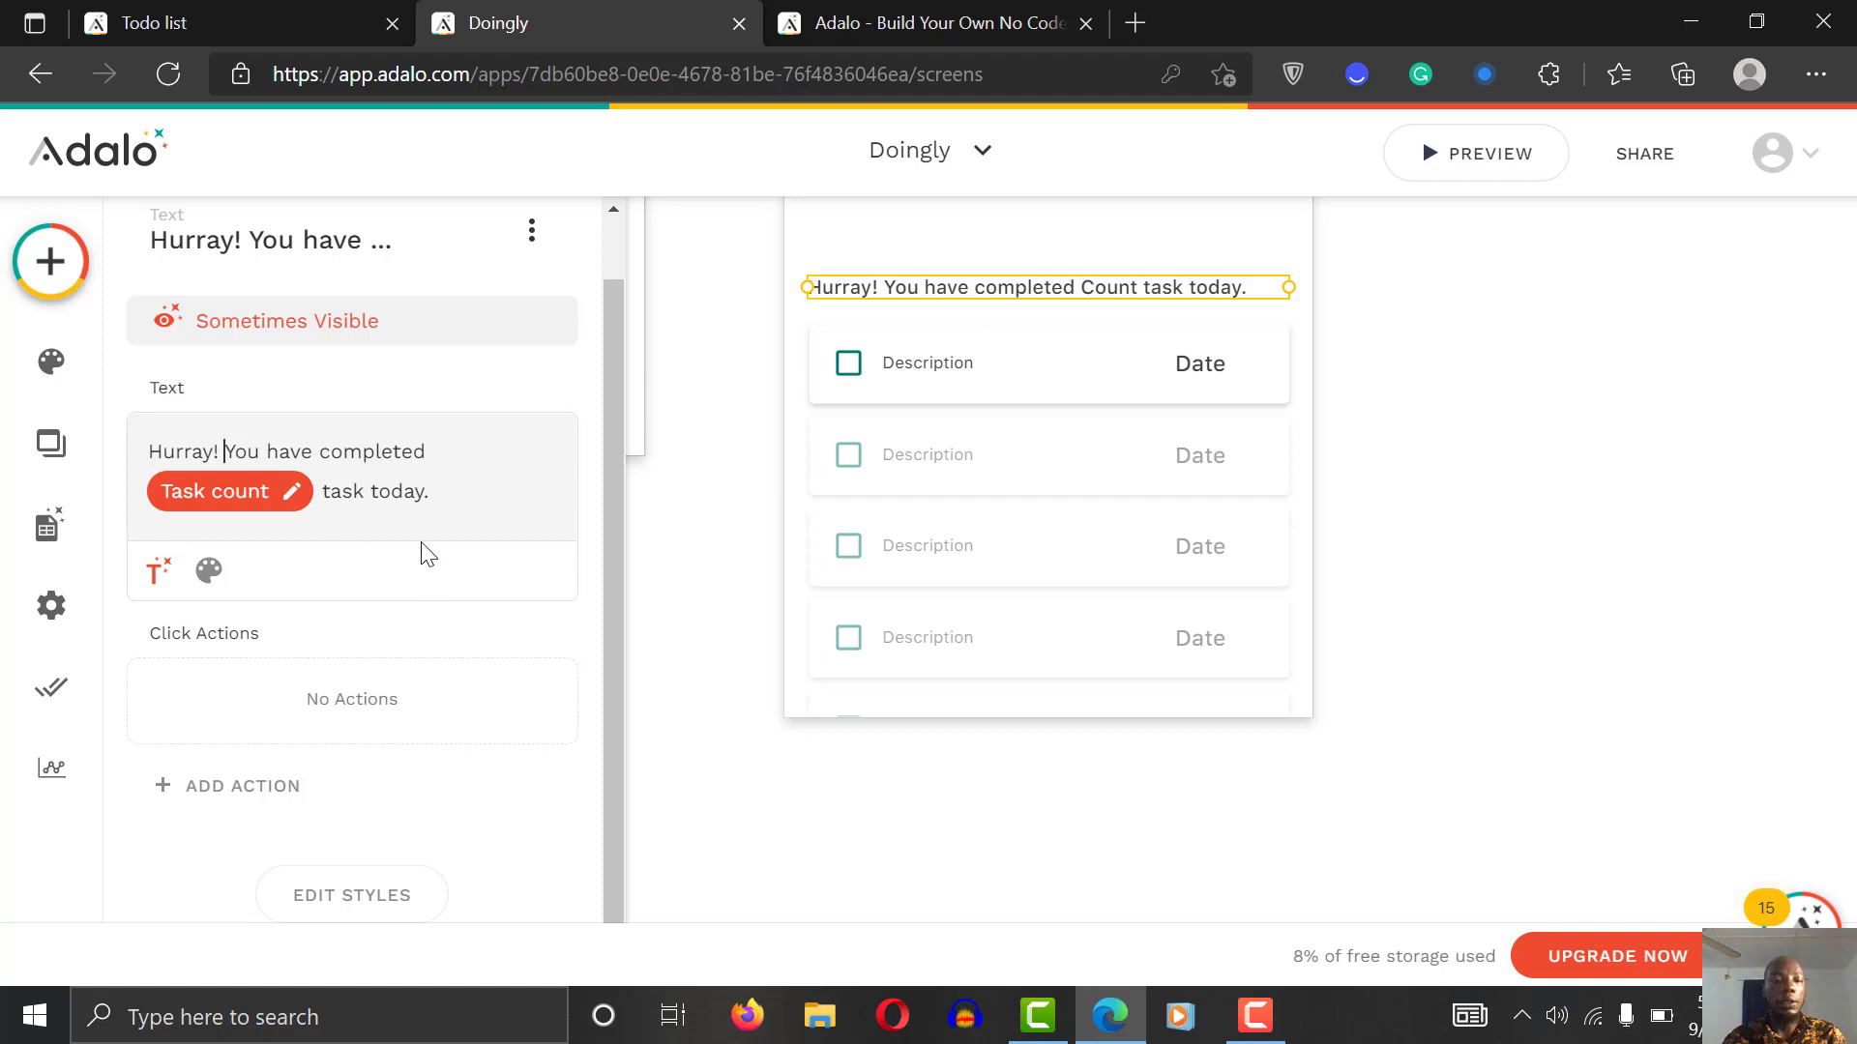
Step: Set the text's font size to 12 and enable Auto-width so the box fits it
{"action": "left_click", "coordinate": [209, 570]}
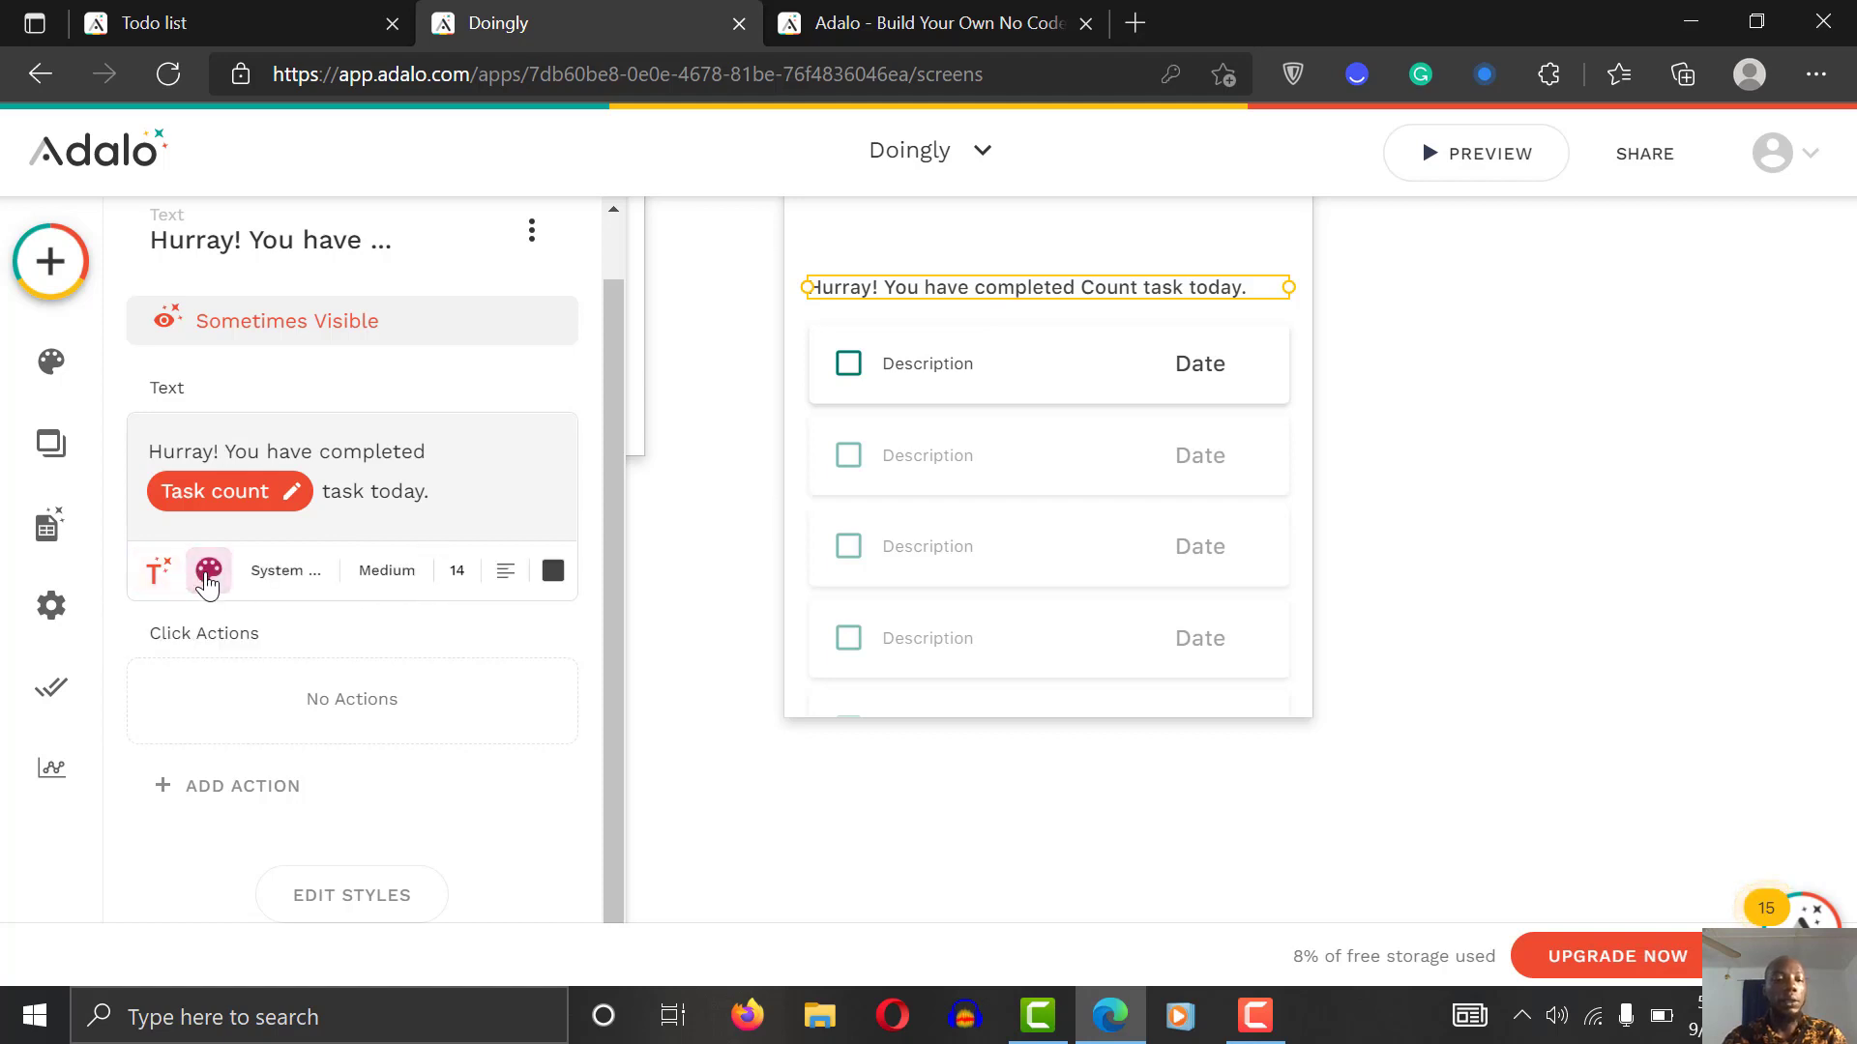
{"action": "double_click", "coordinate": [461, 565]}
{"action": "type", "text": "12"}
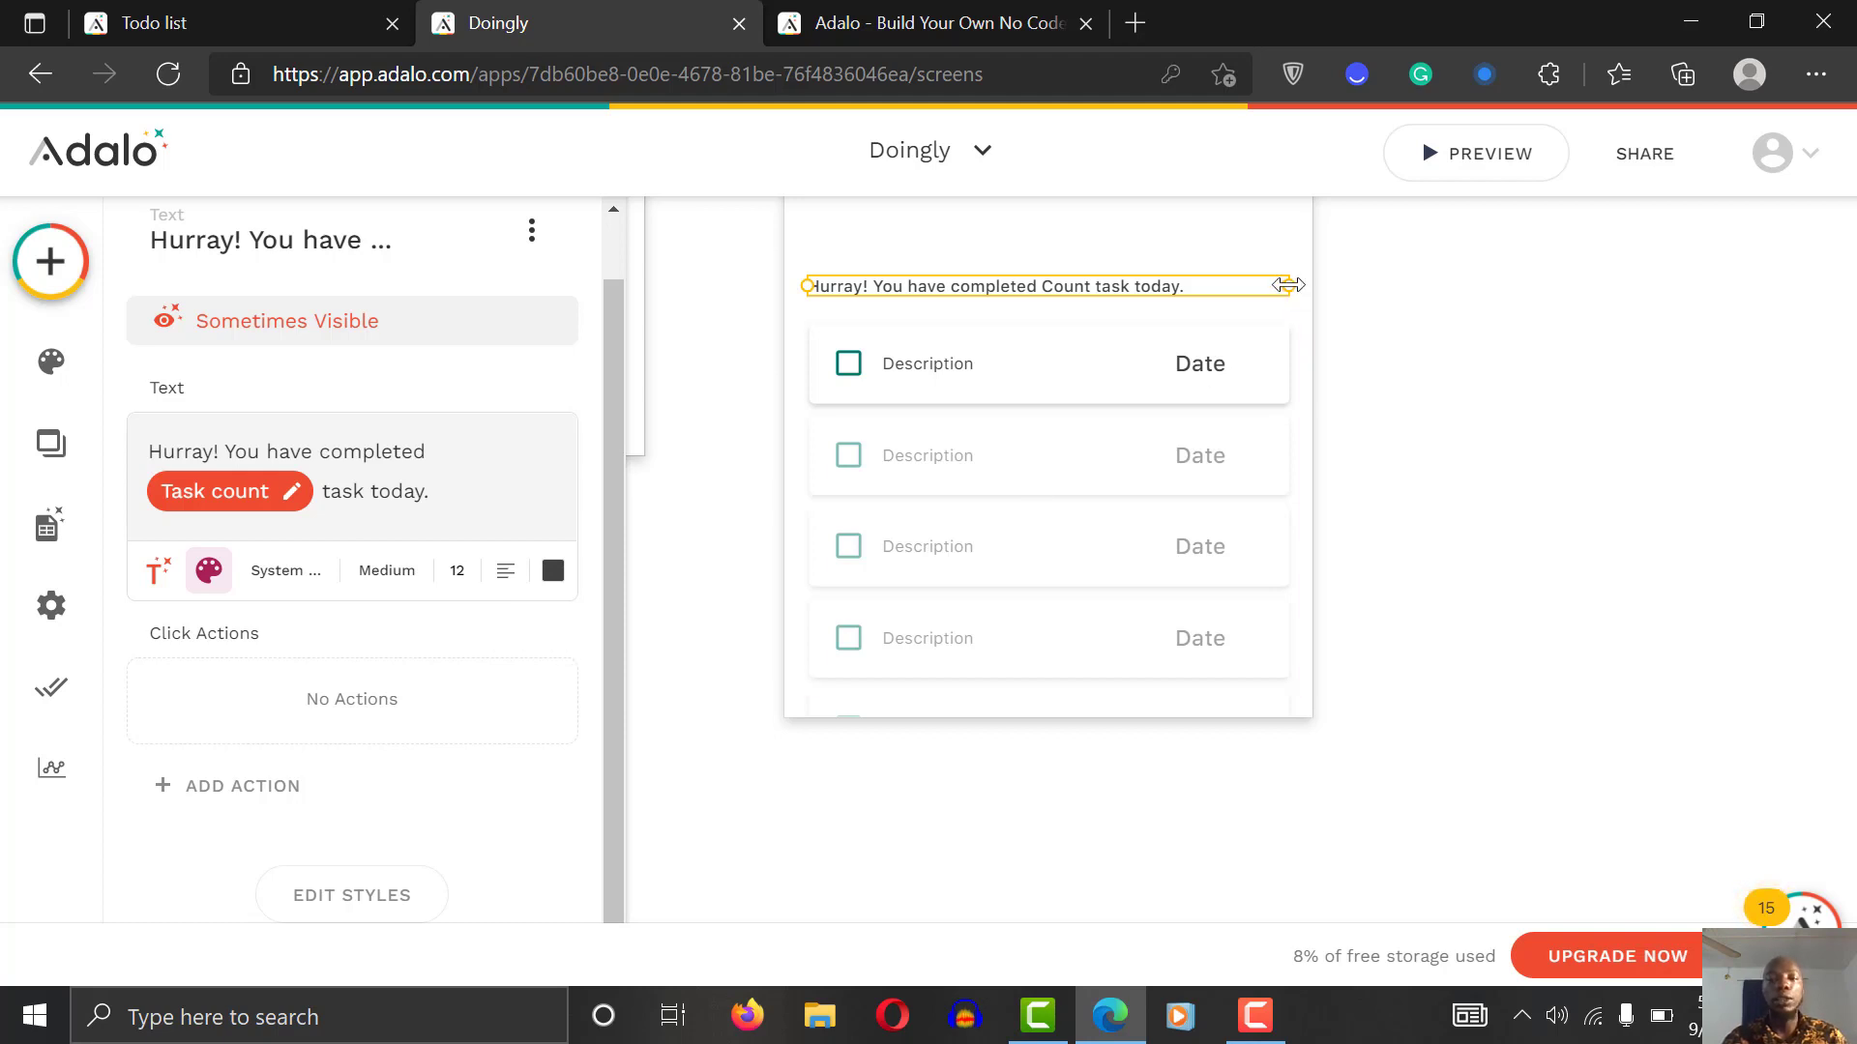
{"action": "left_click_drag", "start_coordinate": [1272, 283], "coordinate": [1257, 284]}
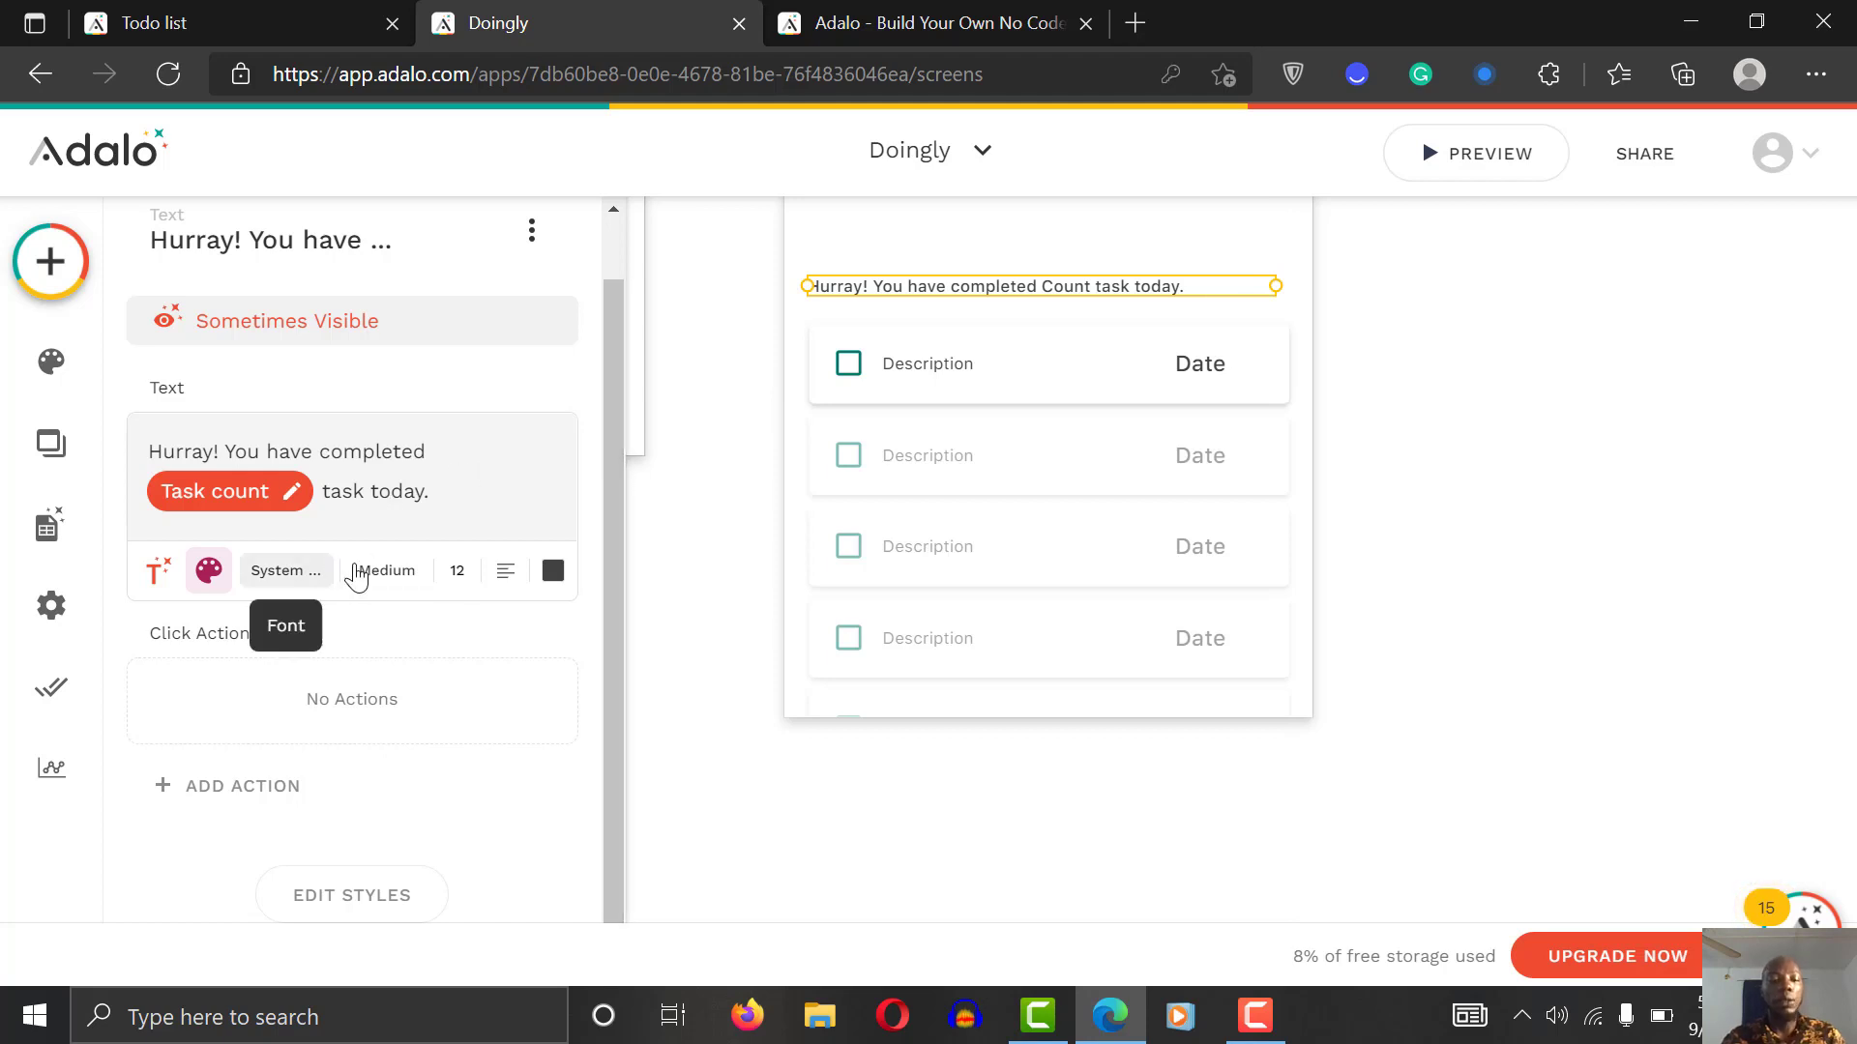
{"action": "left_click", "coordinate": [367, 892]}
{"action": "left_click_drag", "start_coordinate": [615, 665], "coordinate": [431, 841]}
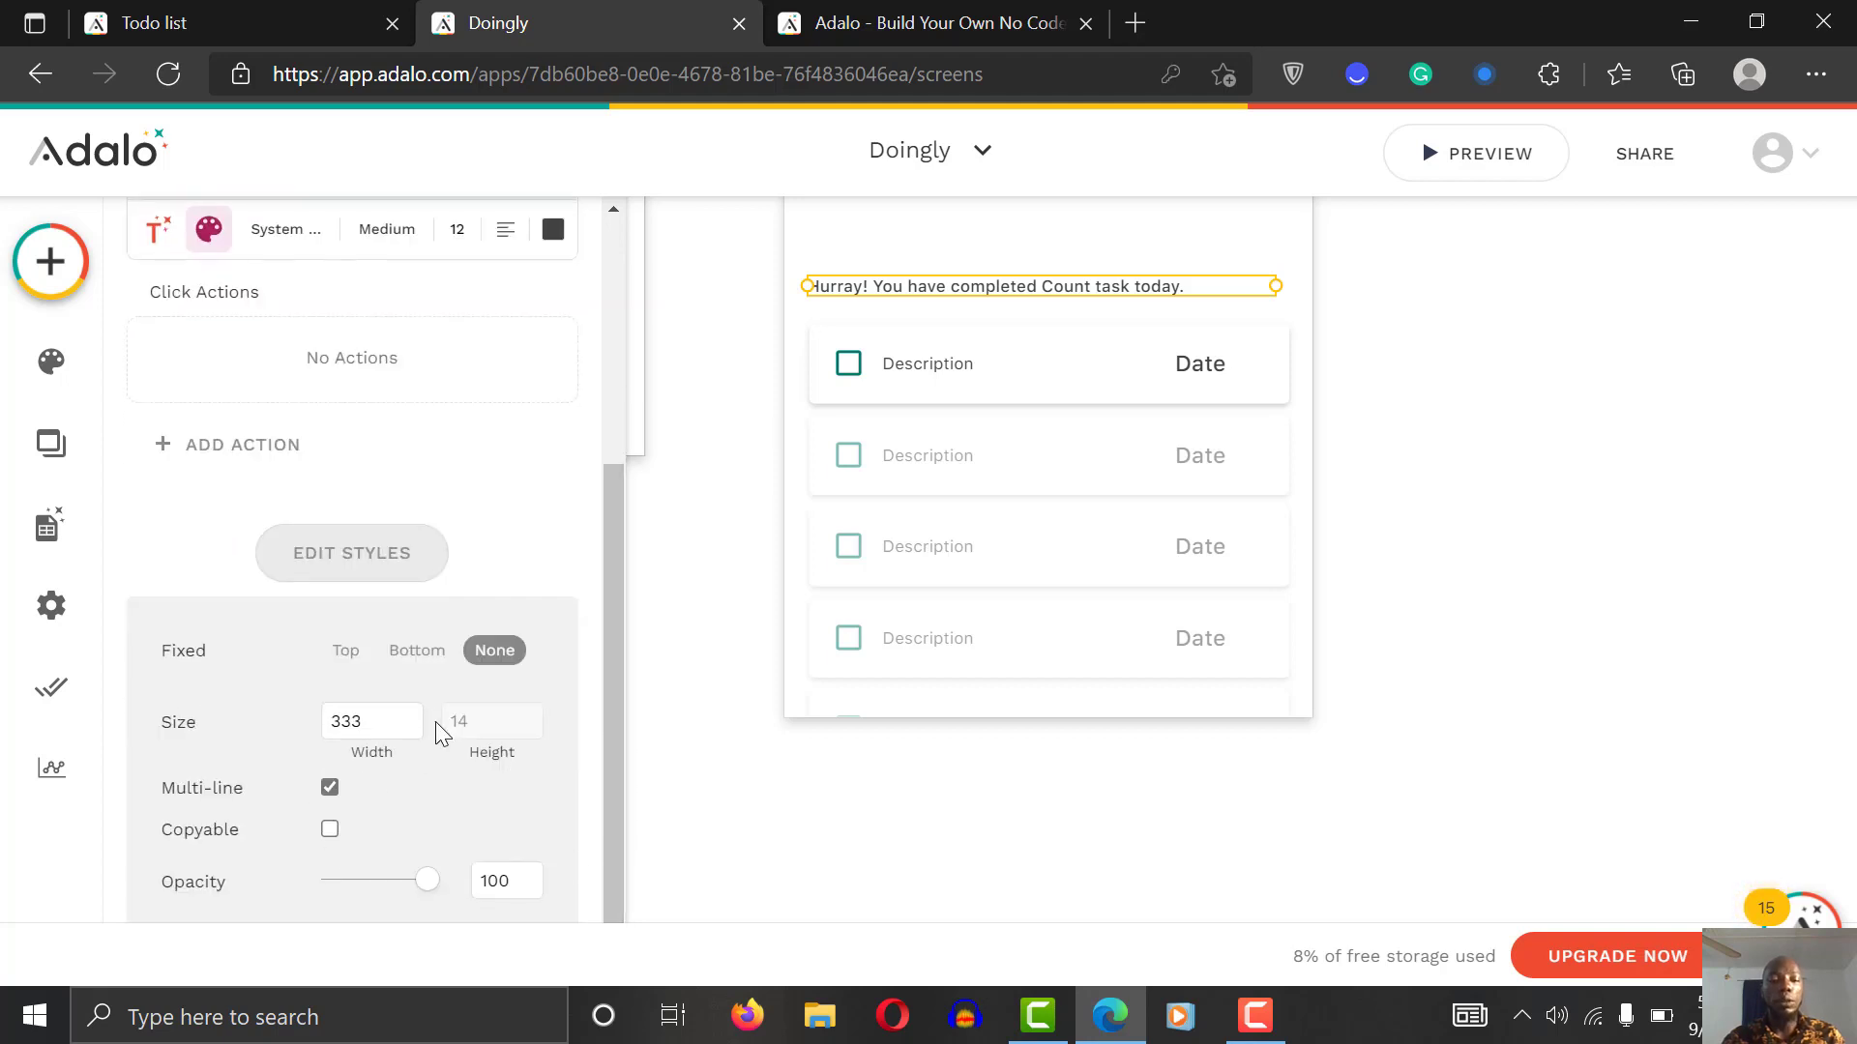
{"action": "left_click_drag", "start_coordinate": [621, 747], "coordinate": [619, 811]}
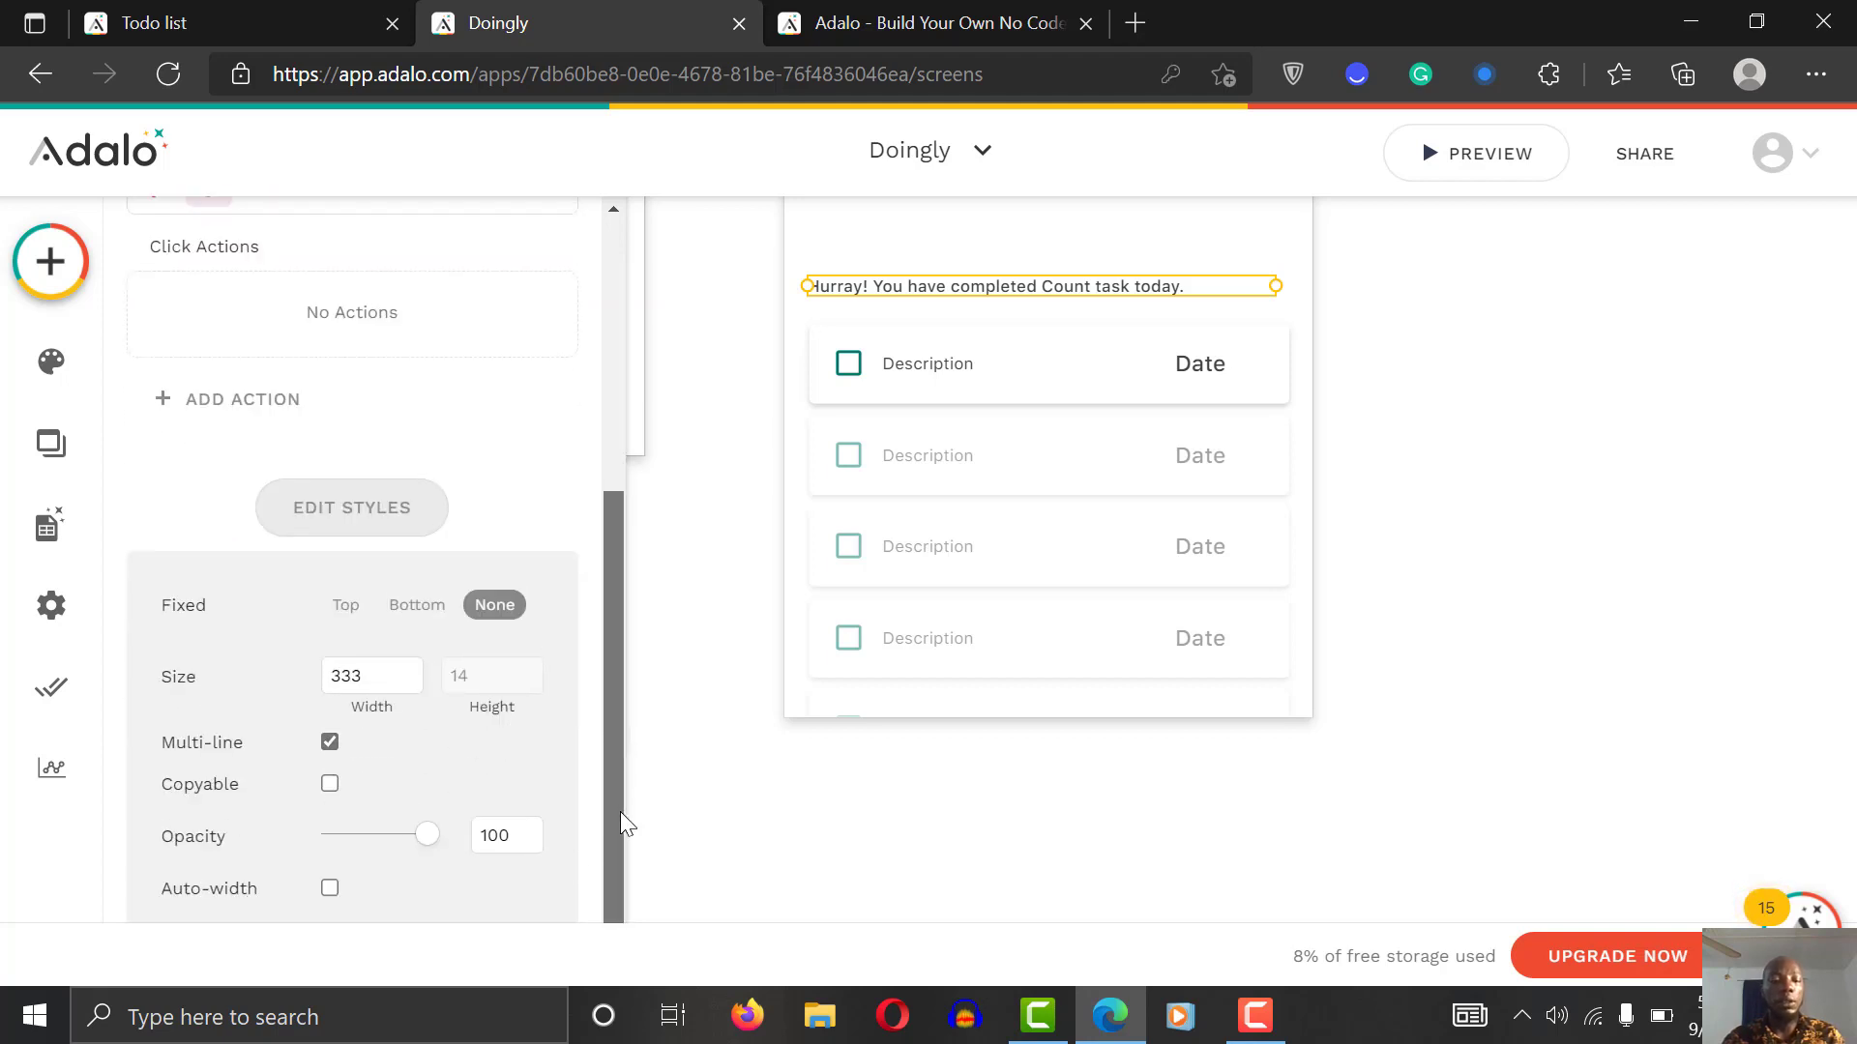
{"action": "left_click", "coordinate": [330, 889]}
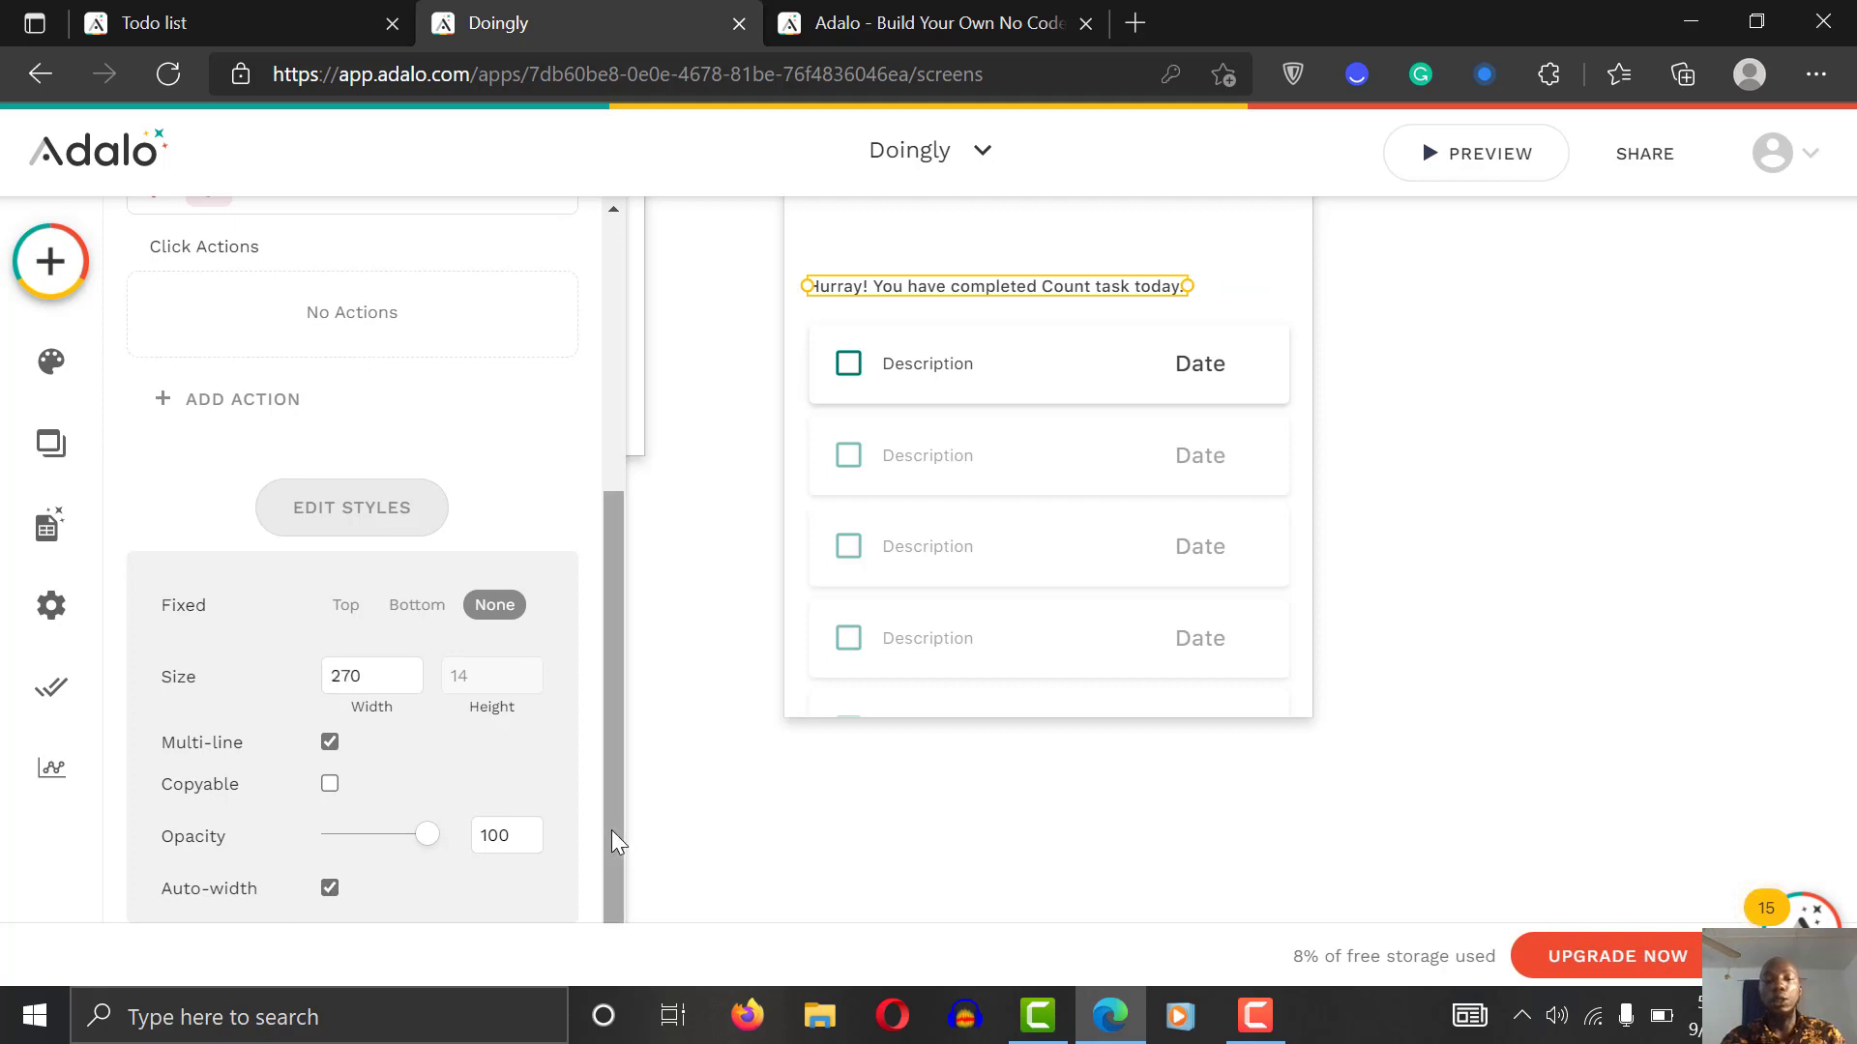
{"action": "left_click", "coordinate": [692, 816]}
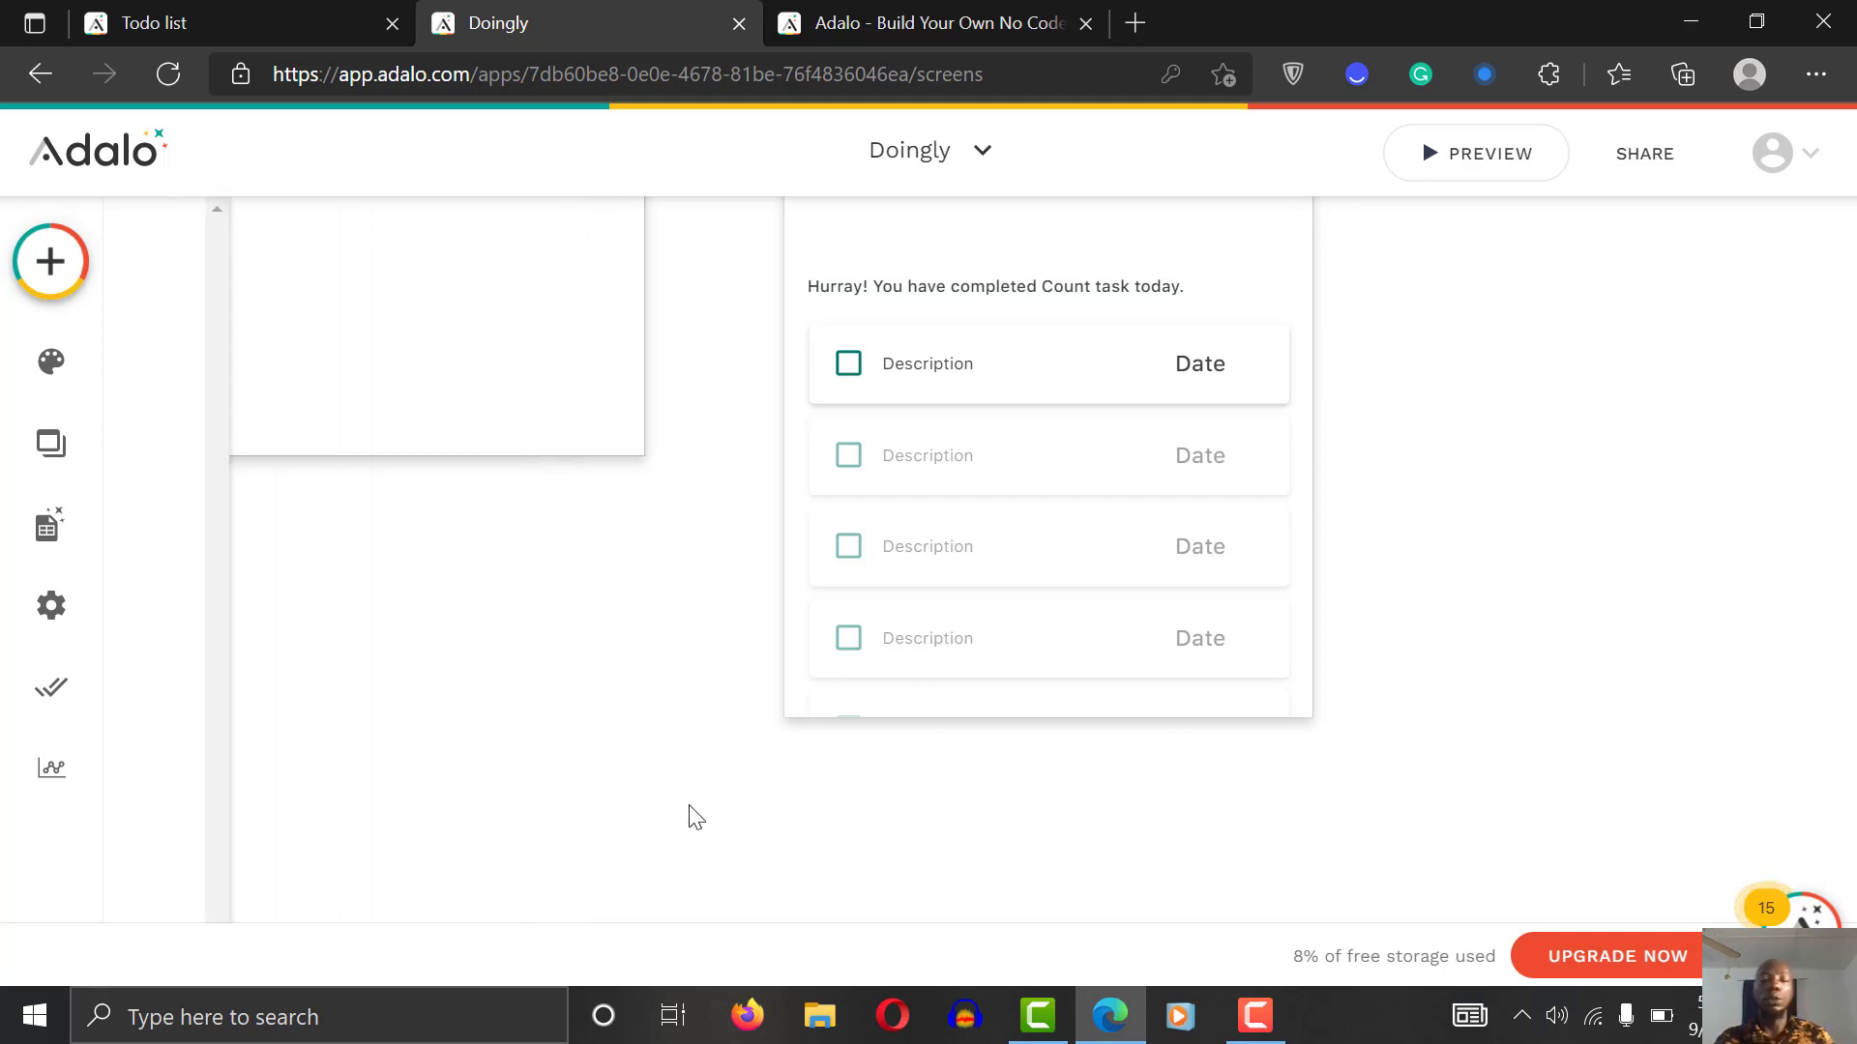
Step: Change List 2's custom filter to Status Is true so it lists only completed tasks
{"action": "left_click", "coordinate": [970, 506]}
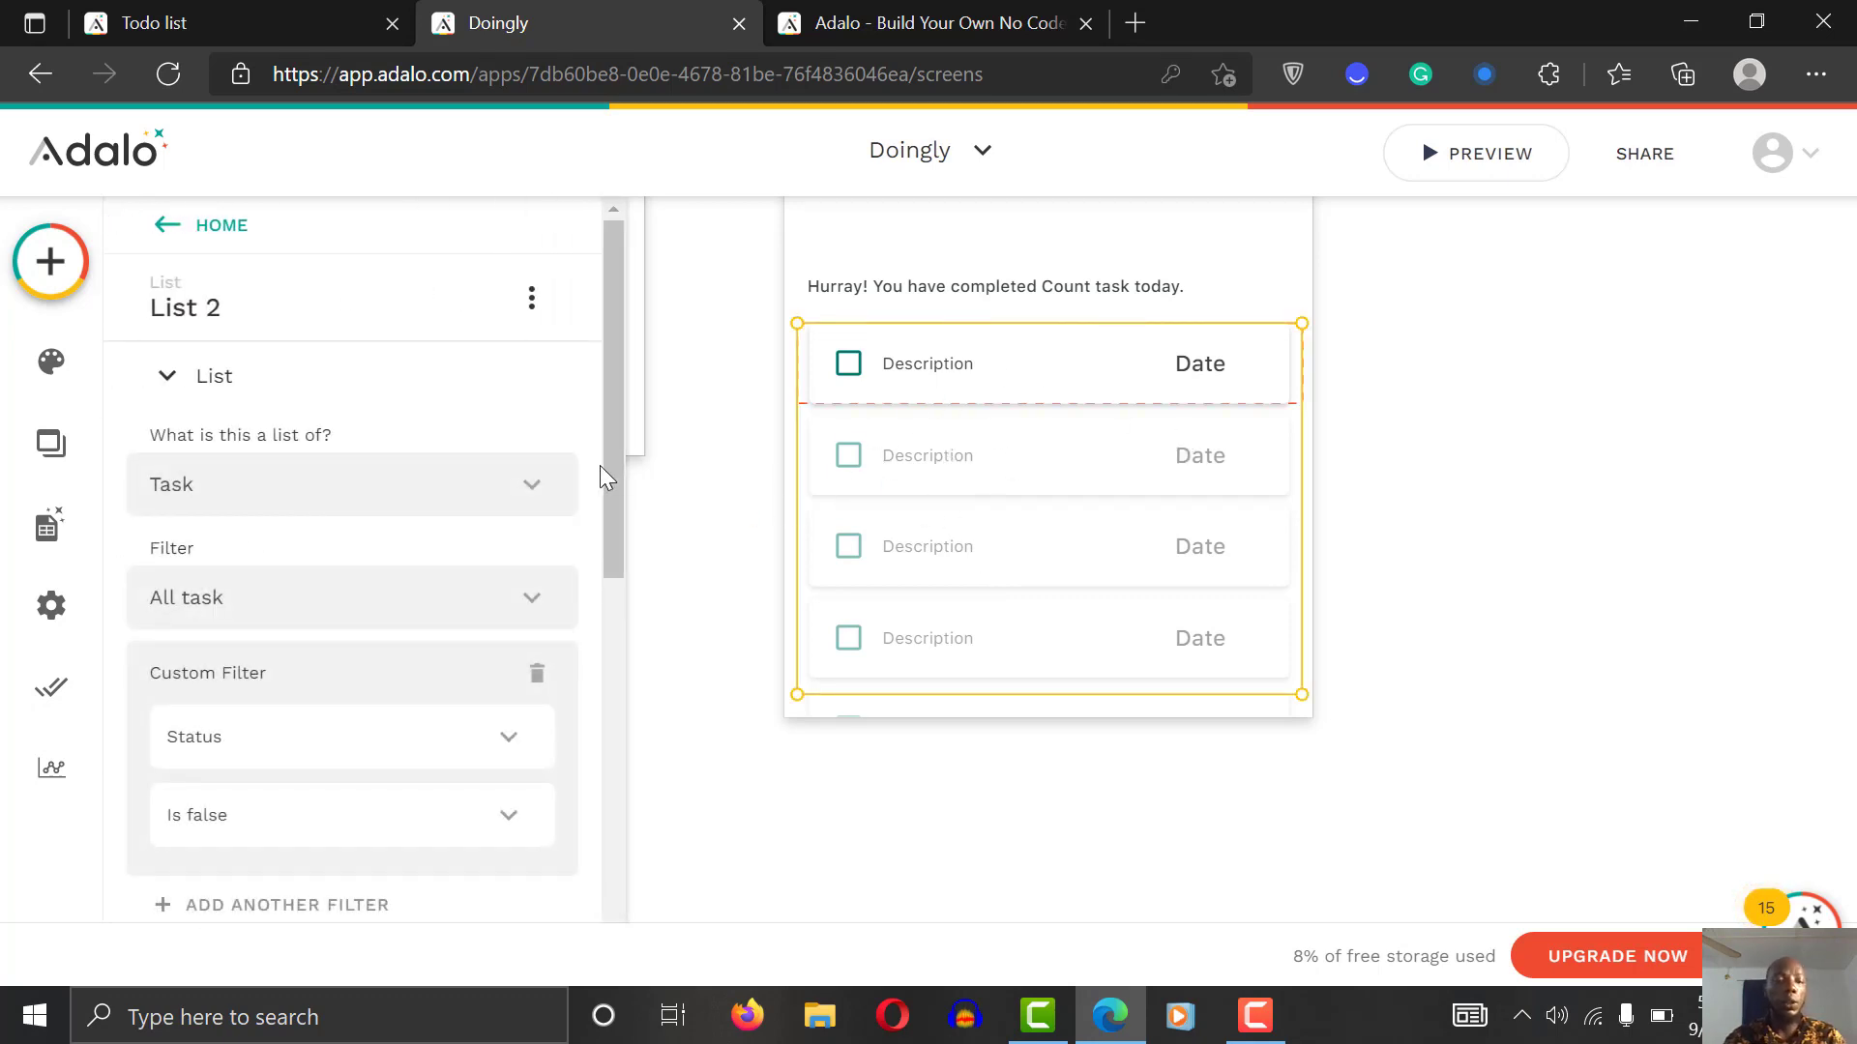
{"action": "scroll", "coordinate": [612, 532], "scroll_direction": "down", "scroll_amount": 1}
{"action": "scroll", "coordinate": [612, 532], "scroll_direction": "down", "scroll_amount": 2}
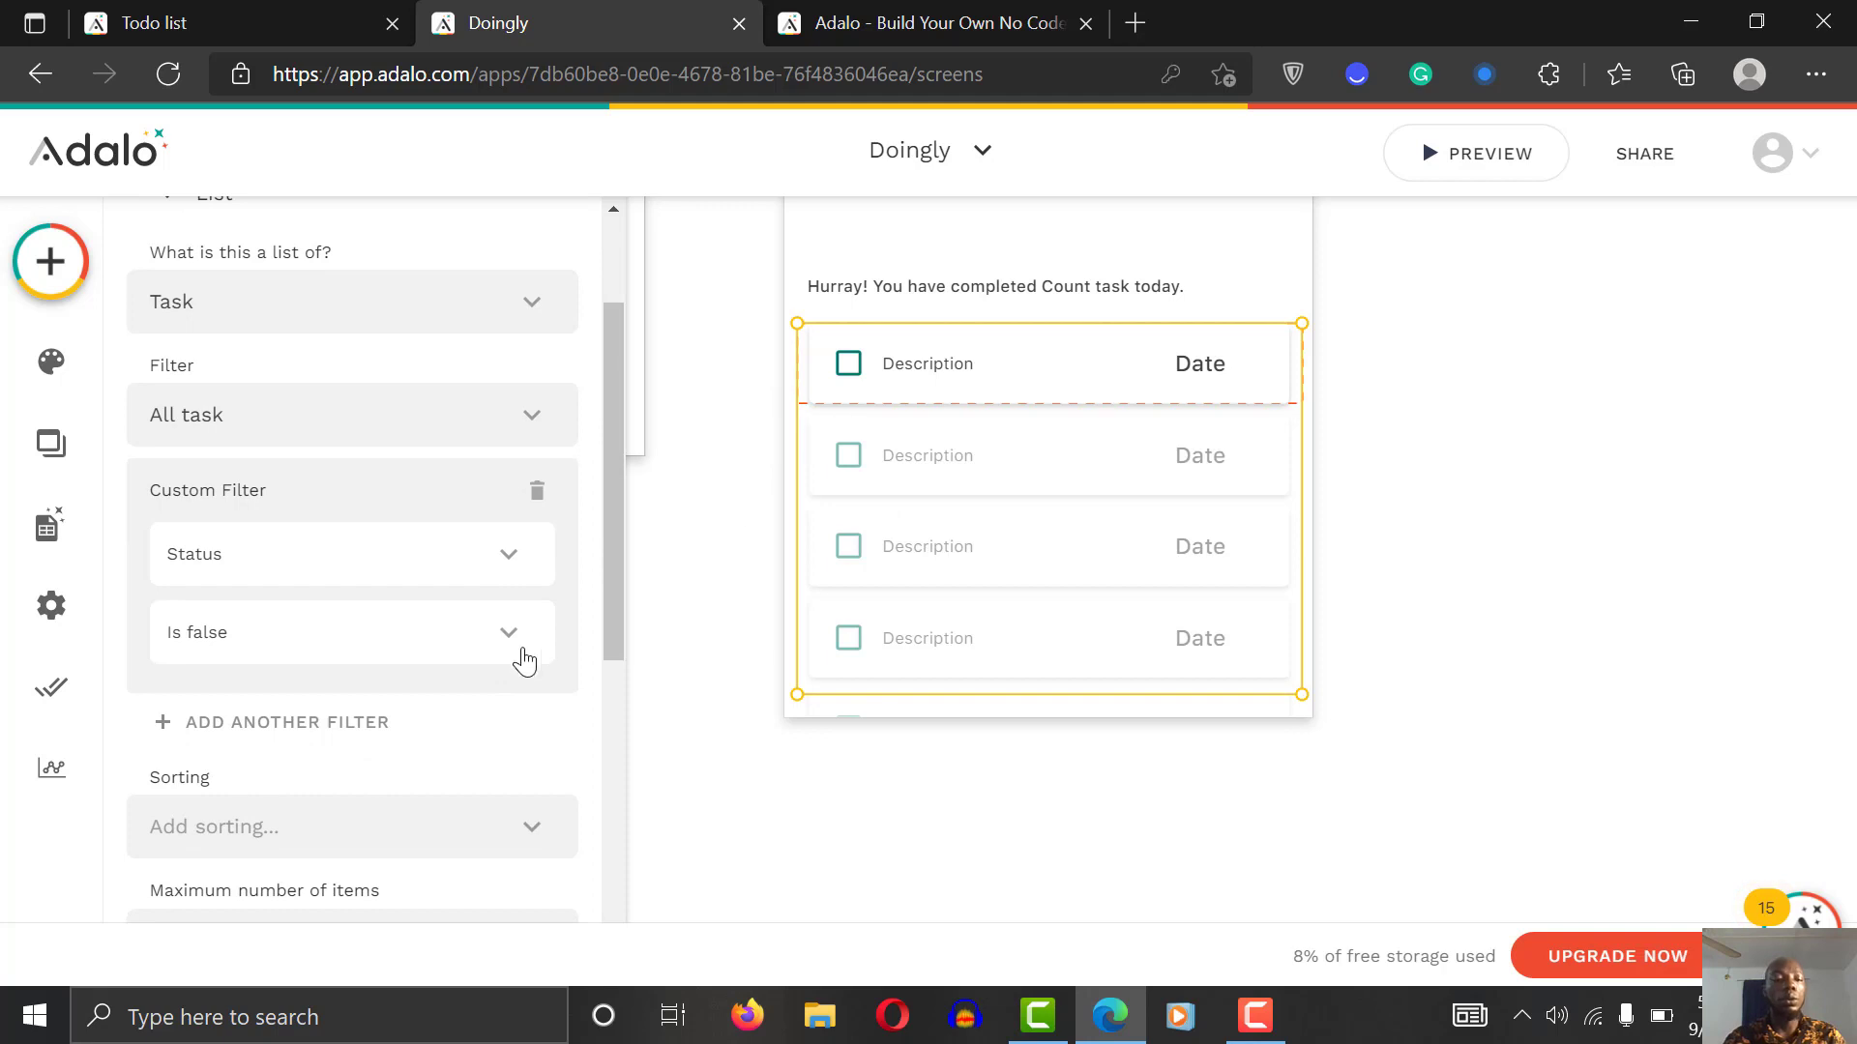
{"action": "left_click", "coordinate": [468, 634]}
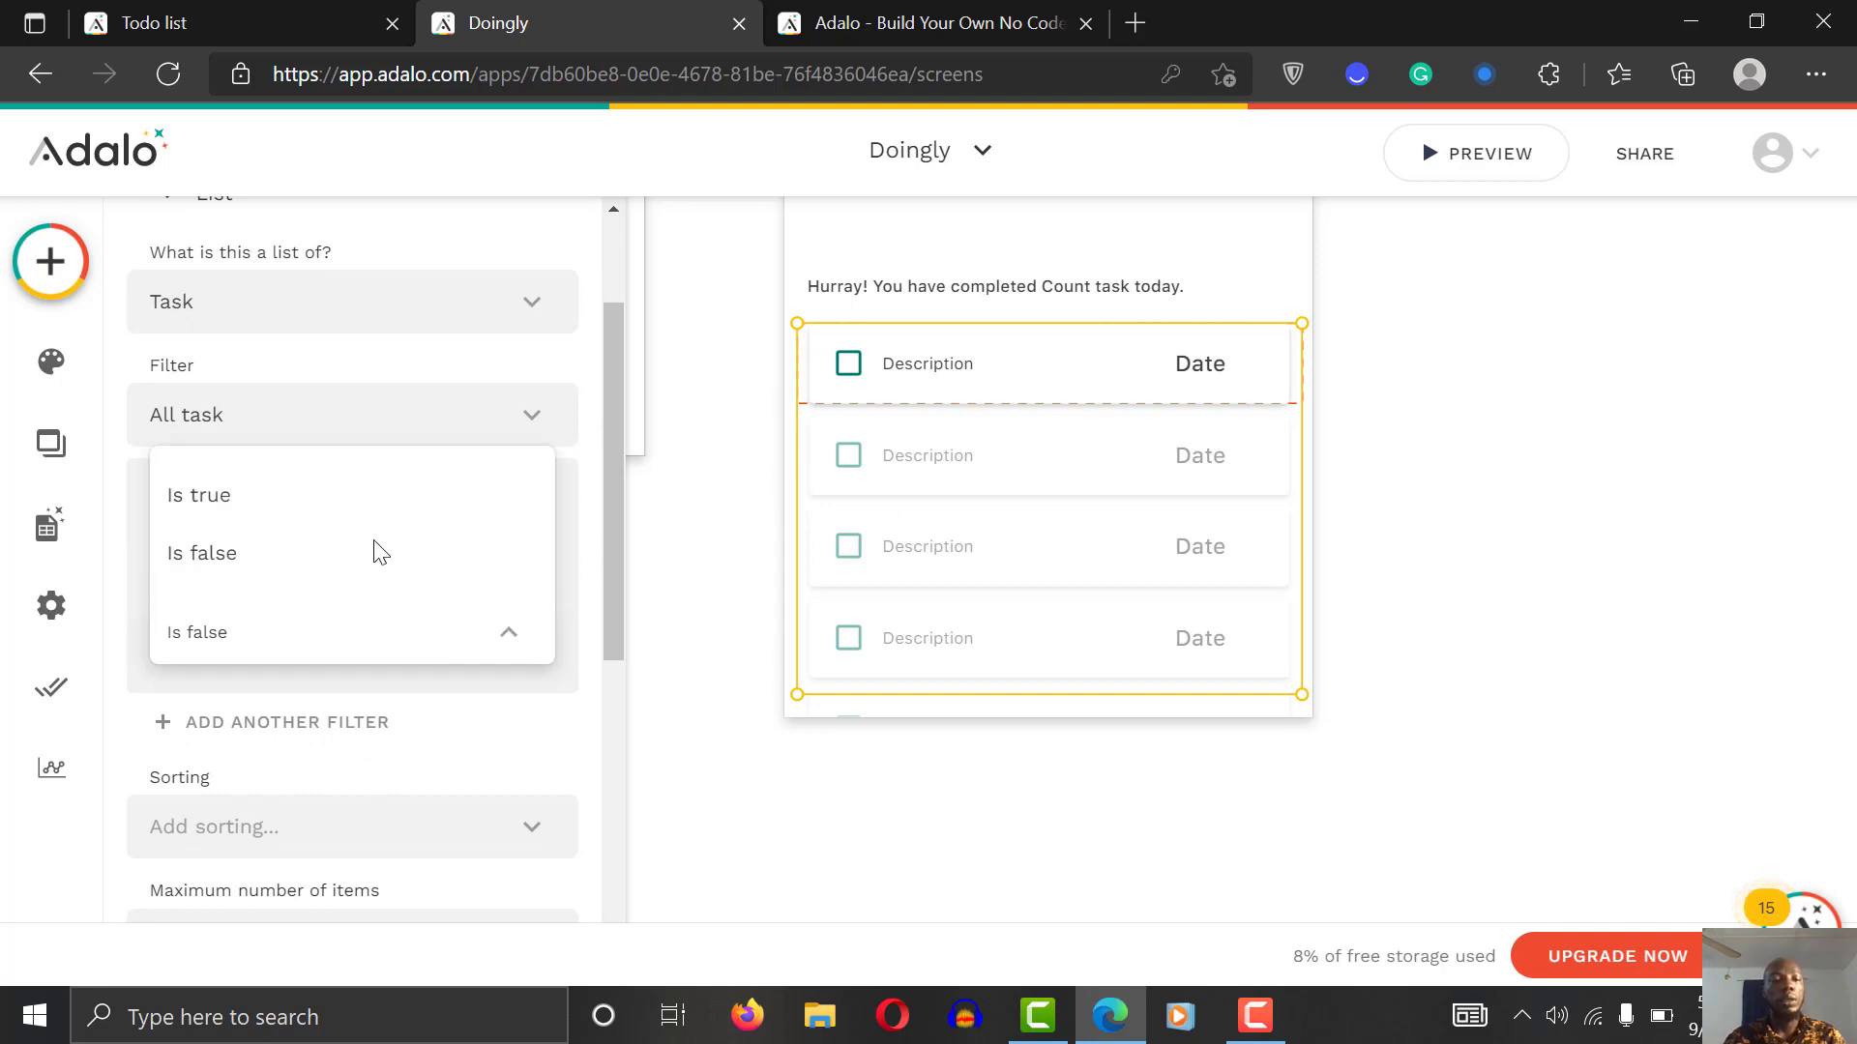
{"action": "left_click", "coordinate": [322, 502]}
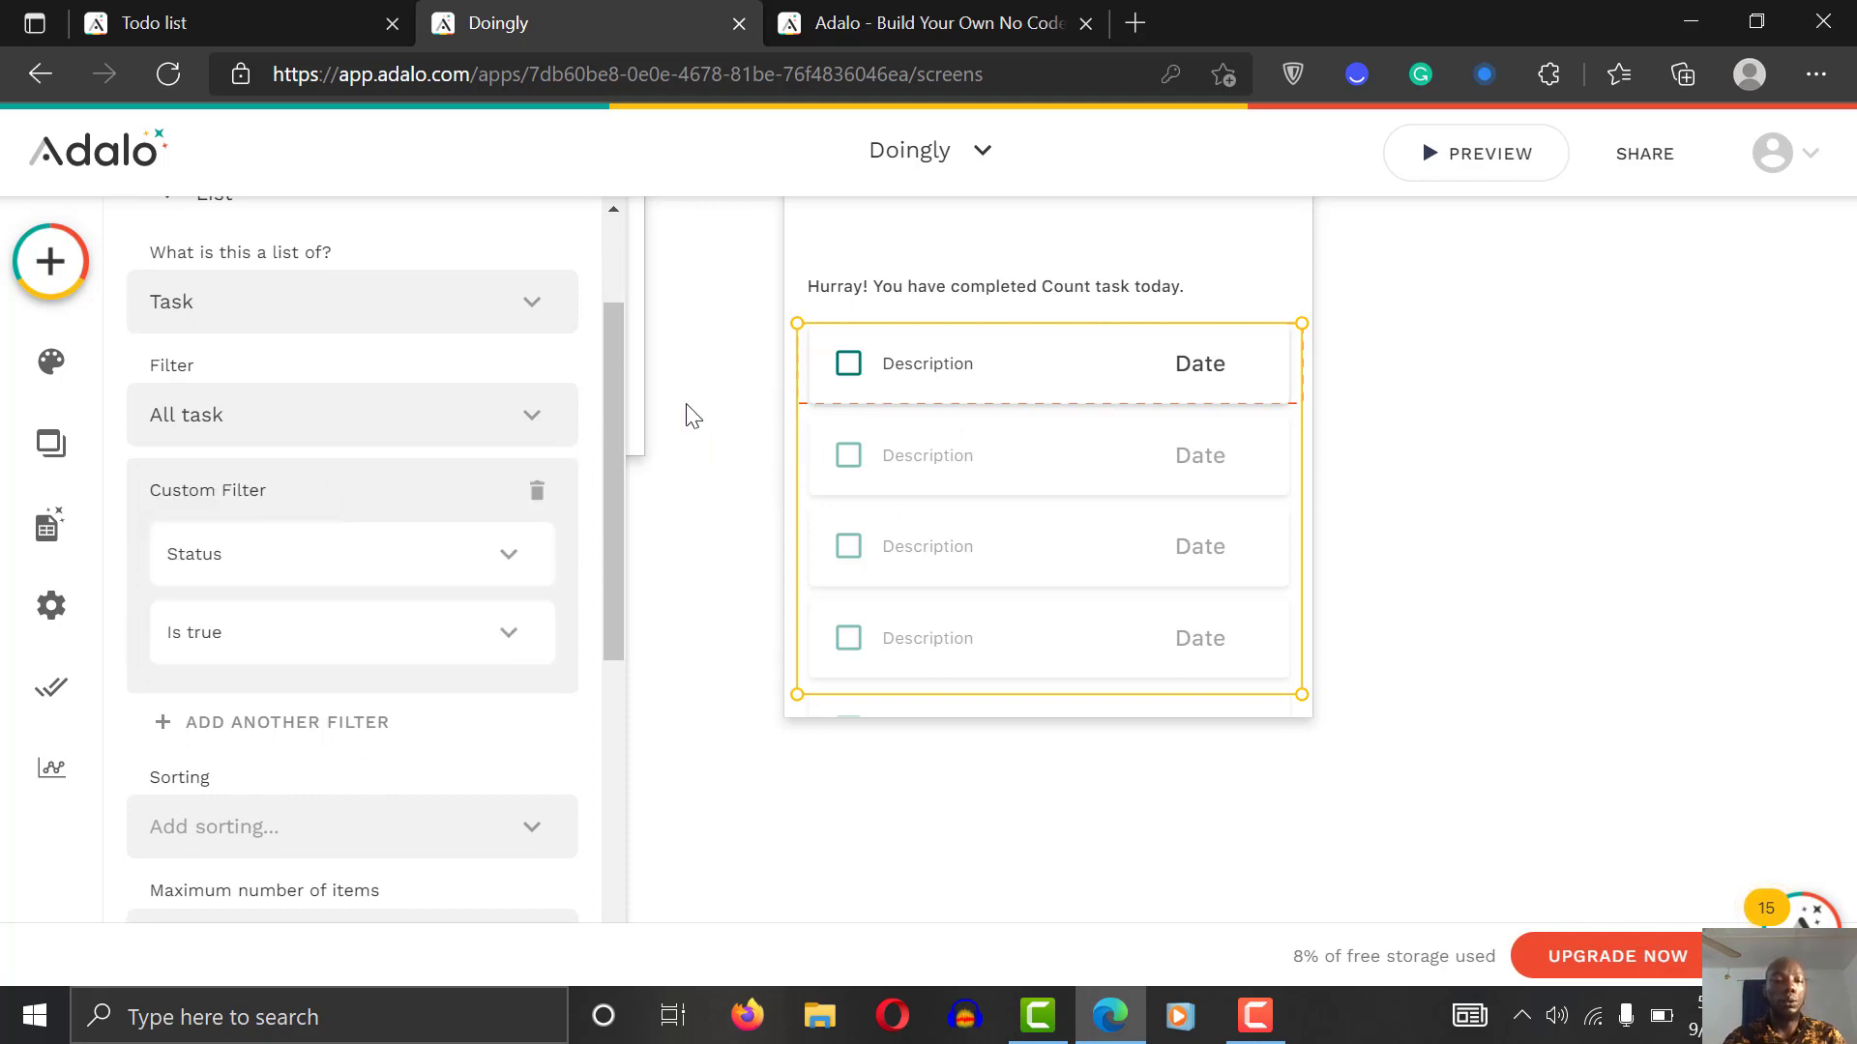
{"action": "left_click_drag", "start_coordinate": [621, 421], "coordinate": [627, 746]}
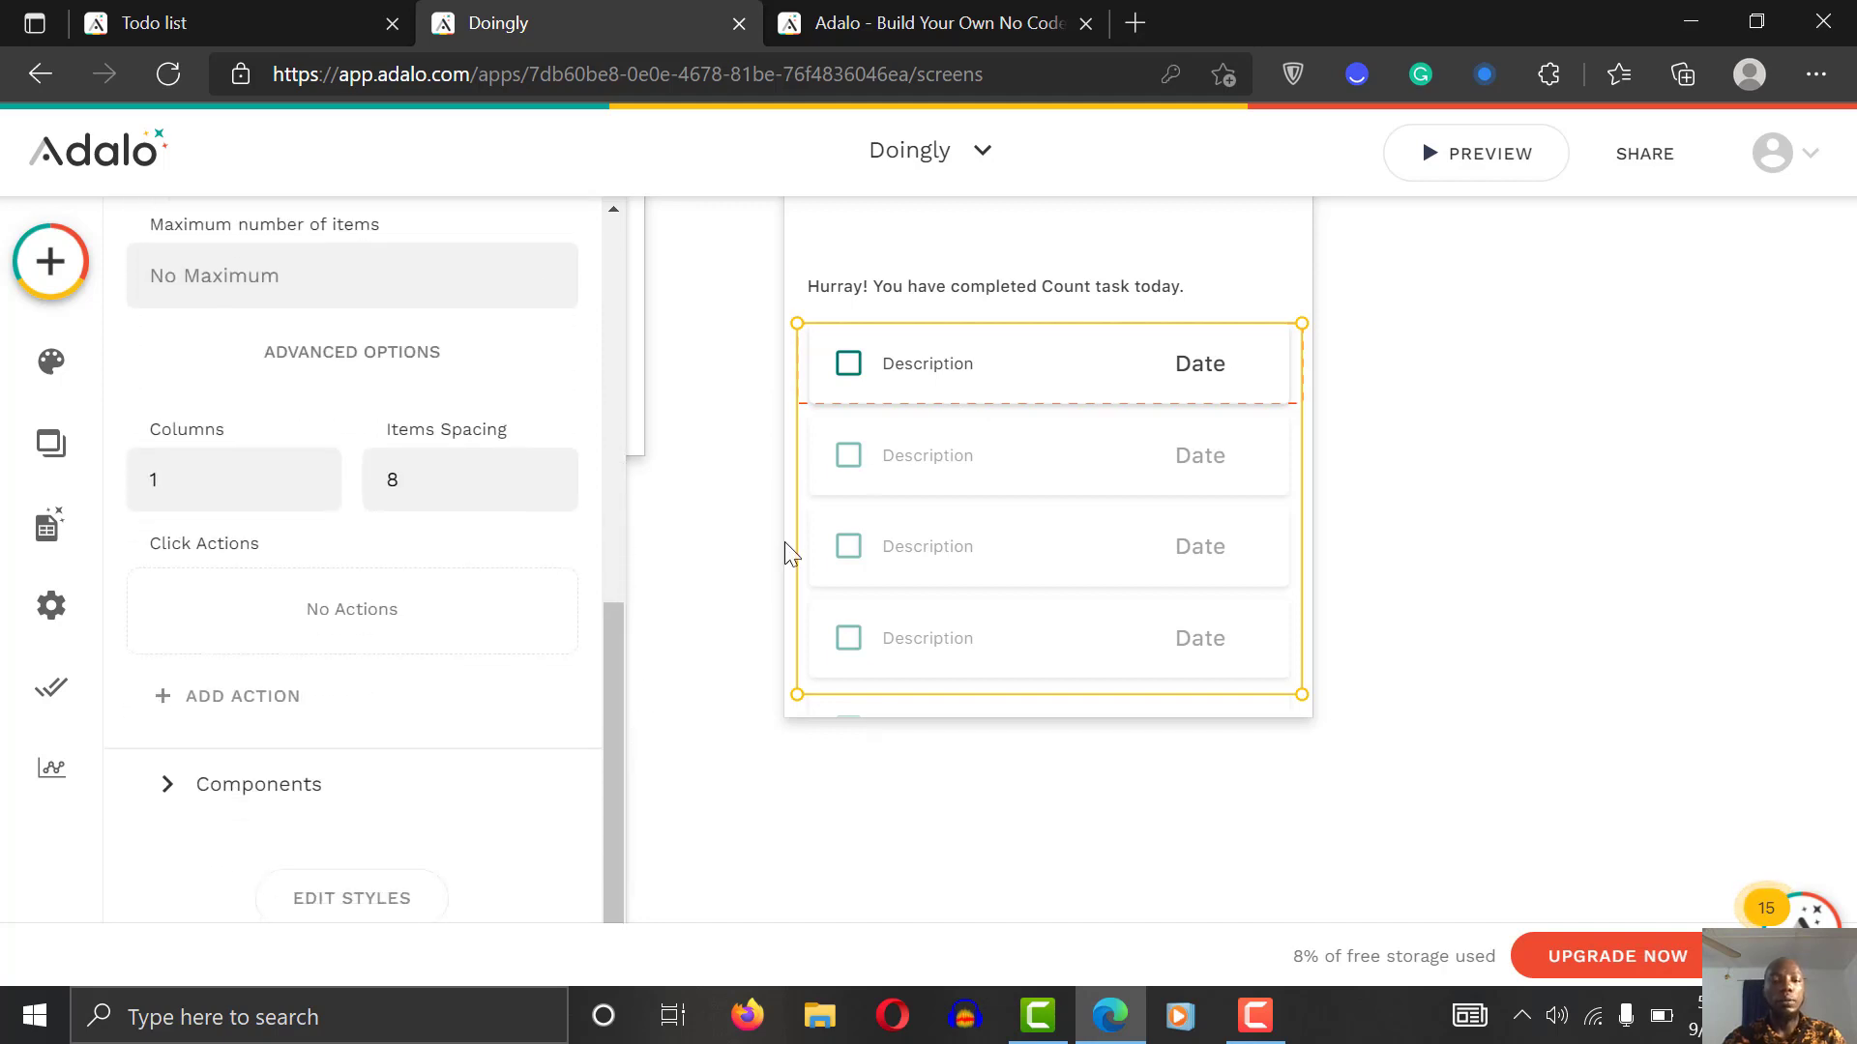
{"action": "left_click", "coordinate": [315, 781]}
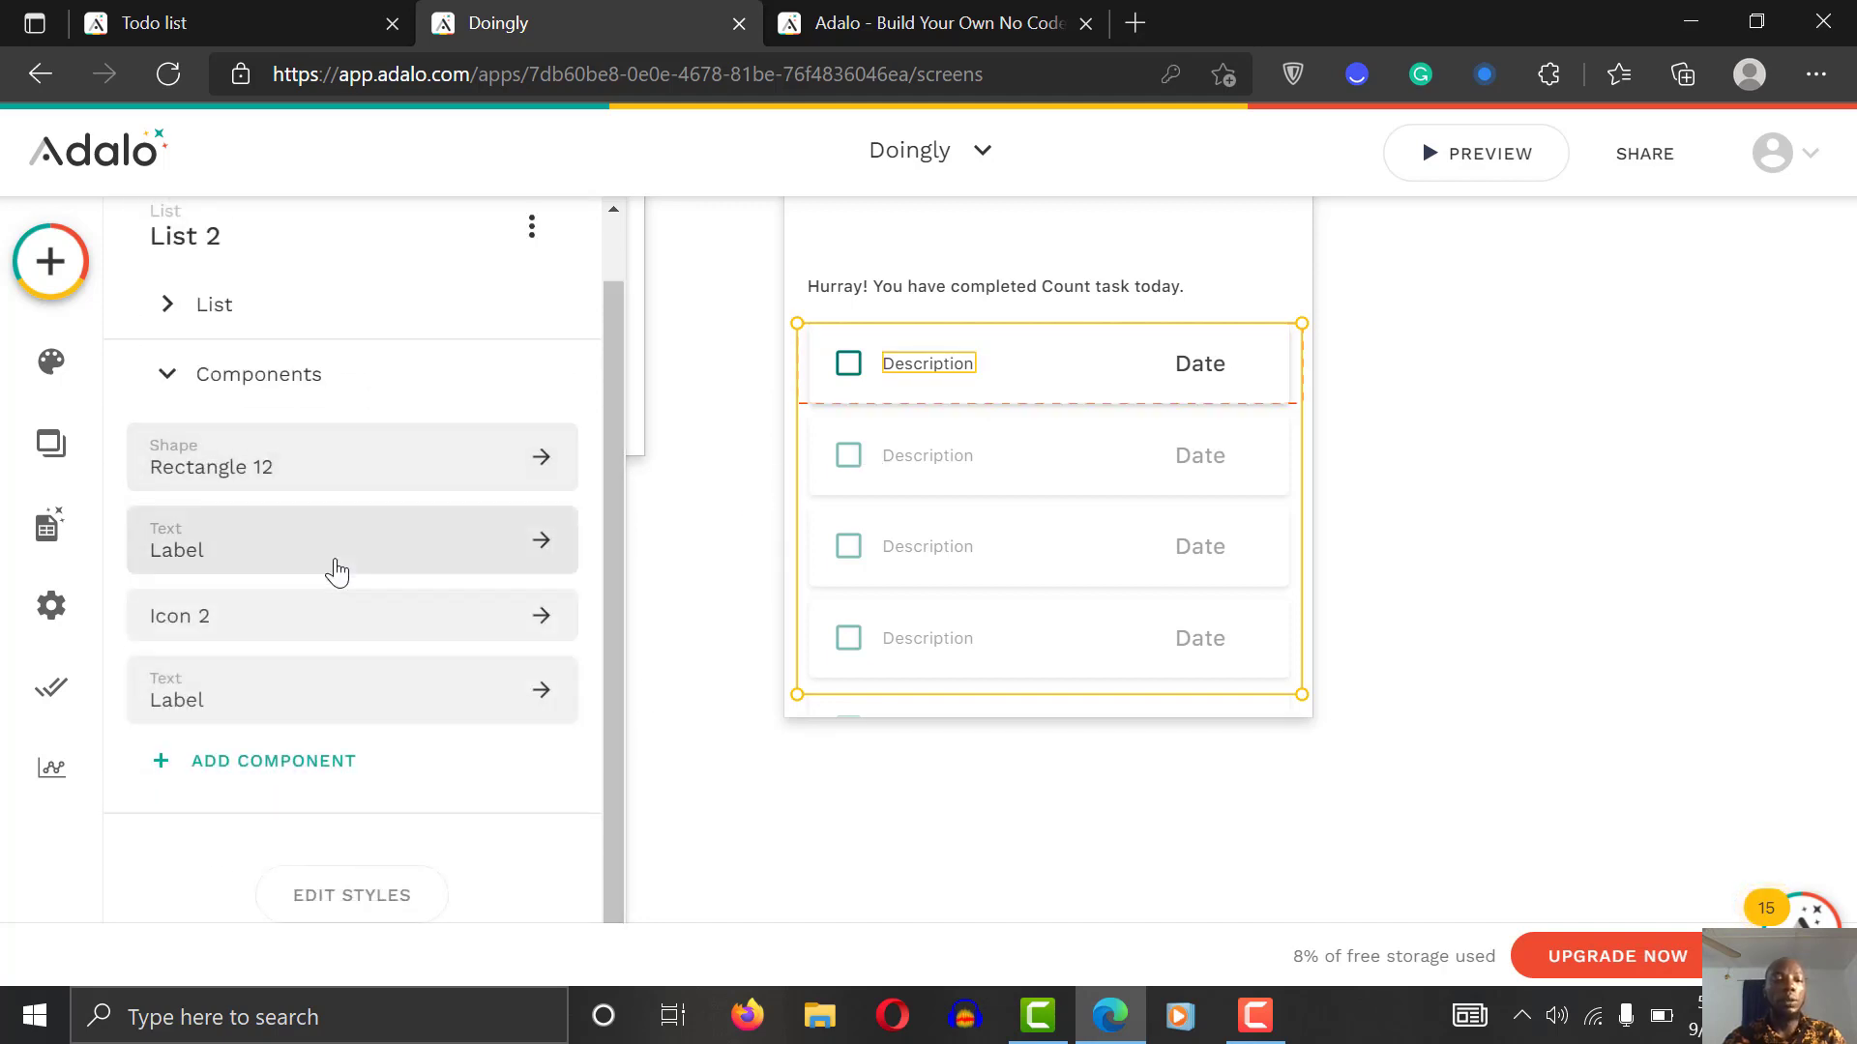
Step: Replace the row checkbox icon with the 'delete' trash icon at size 20
{"action": "left_click", "coordinate": [310, 631]}
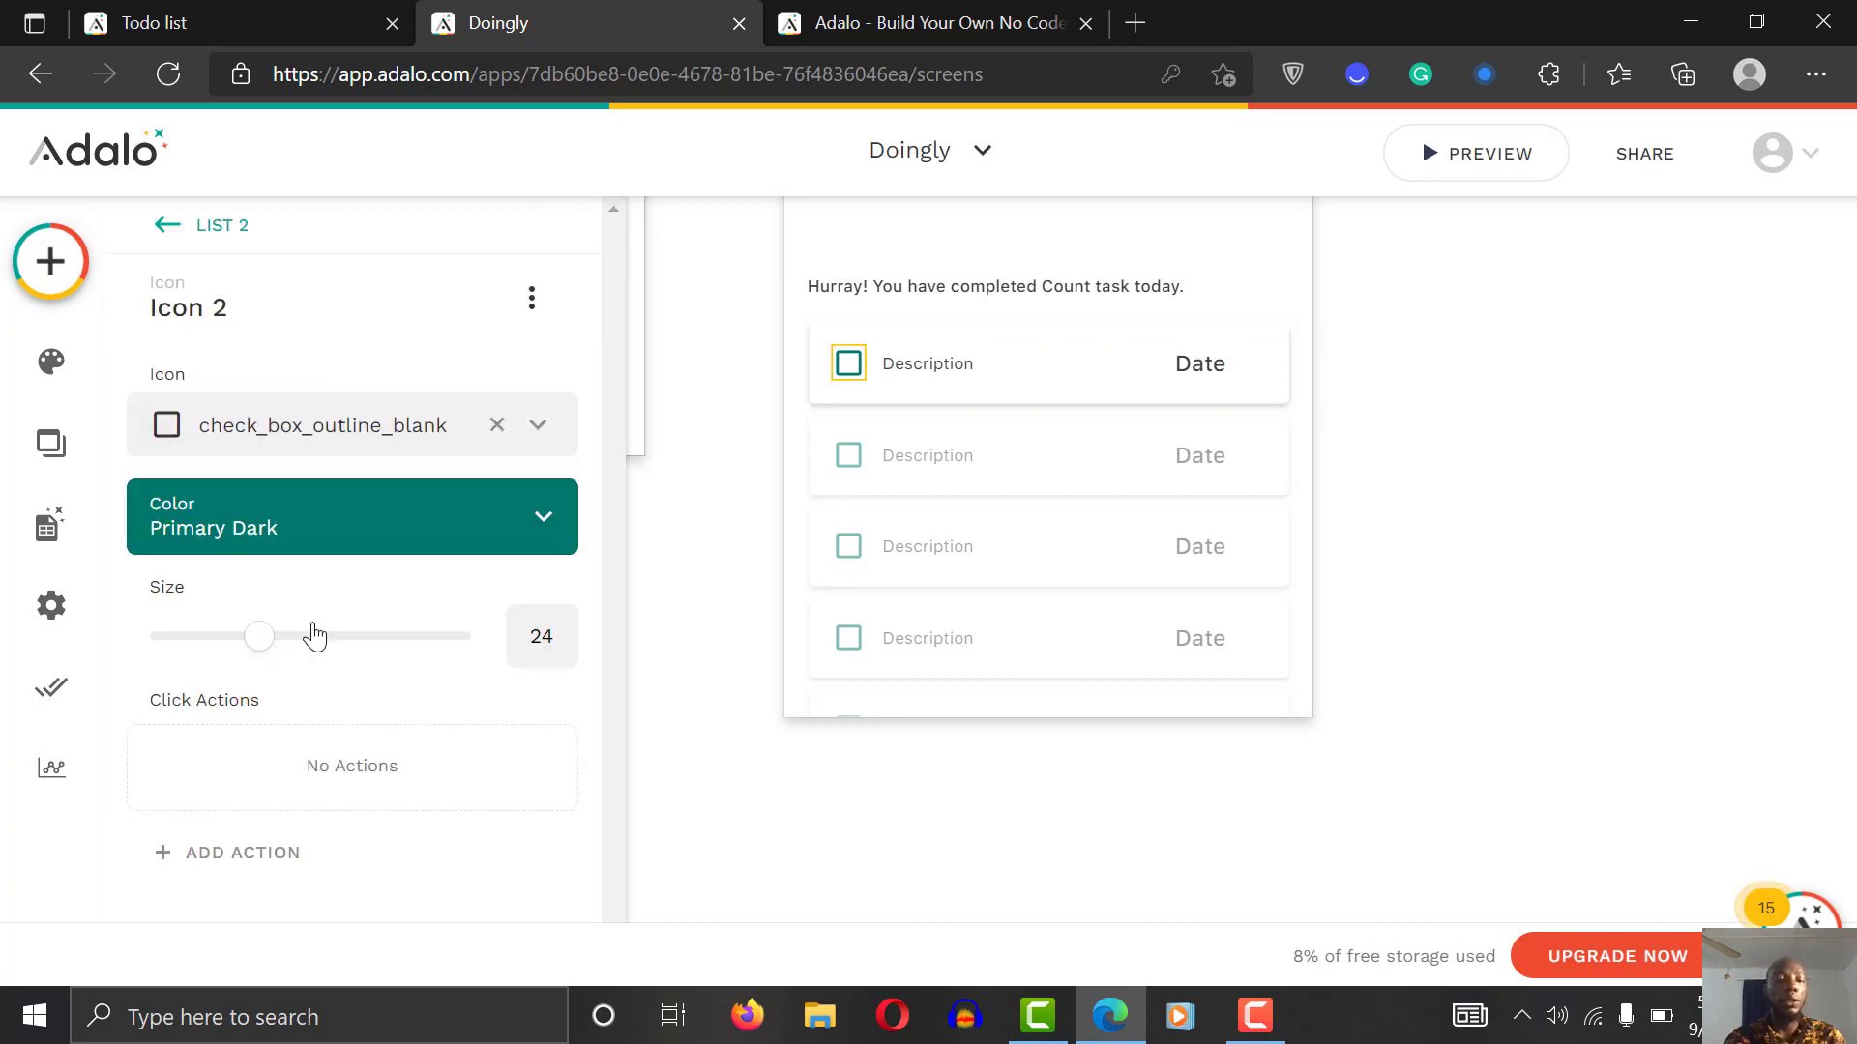
{"action": "left_click", "coordinate": [307, 422]}
{"action": "type", "text": "del"}
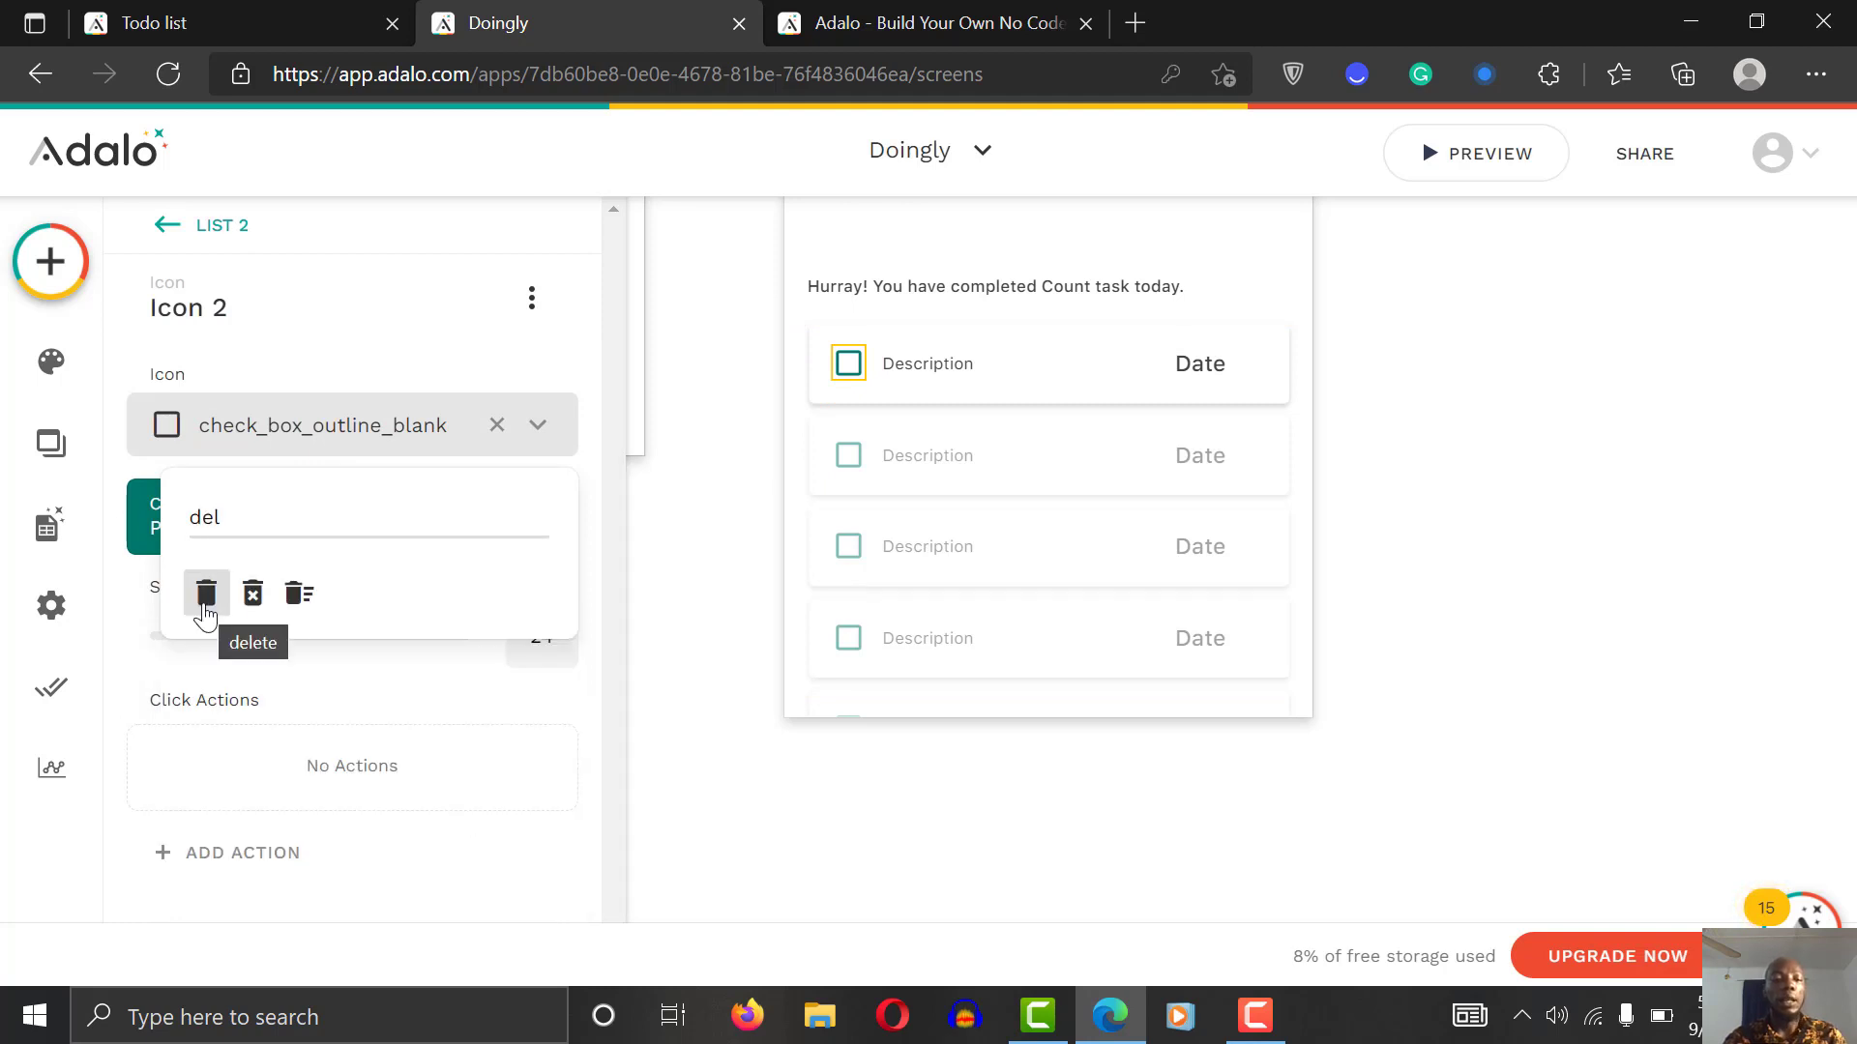
{"action": "left_click", "coordinate": [207, 593]}
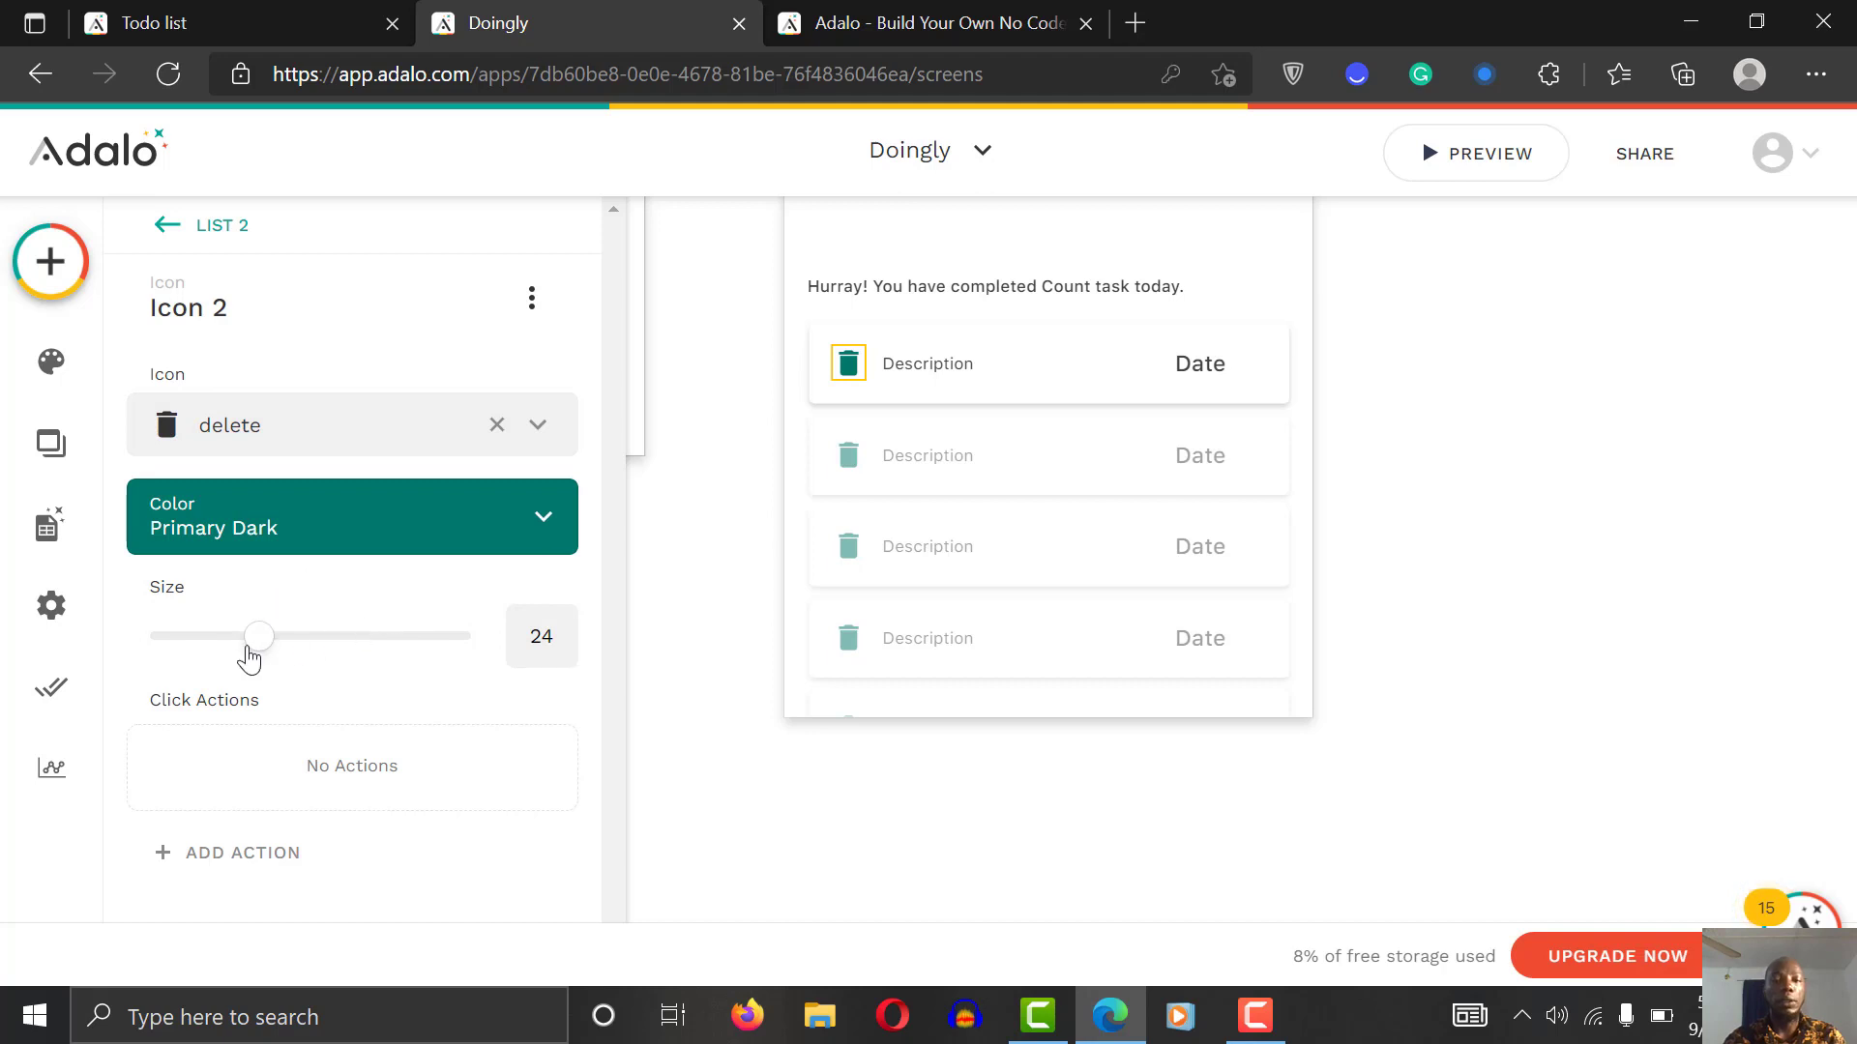
{"action": "left_click_drag", "start_coordinate": [250, 657], "coordinate": [230, 655]}
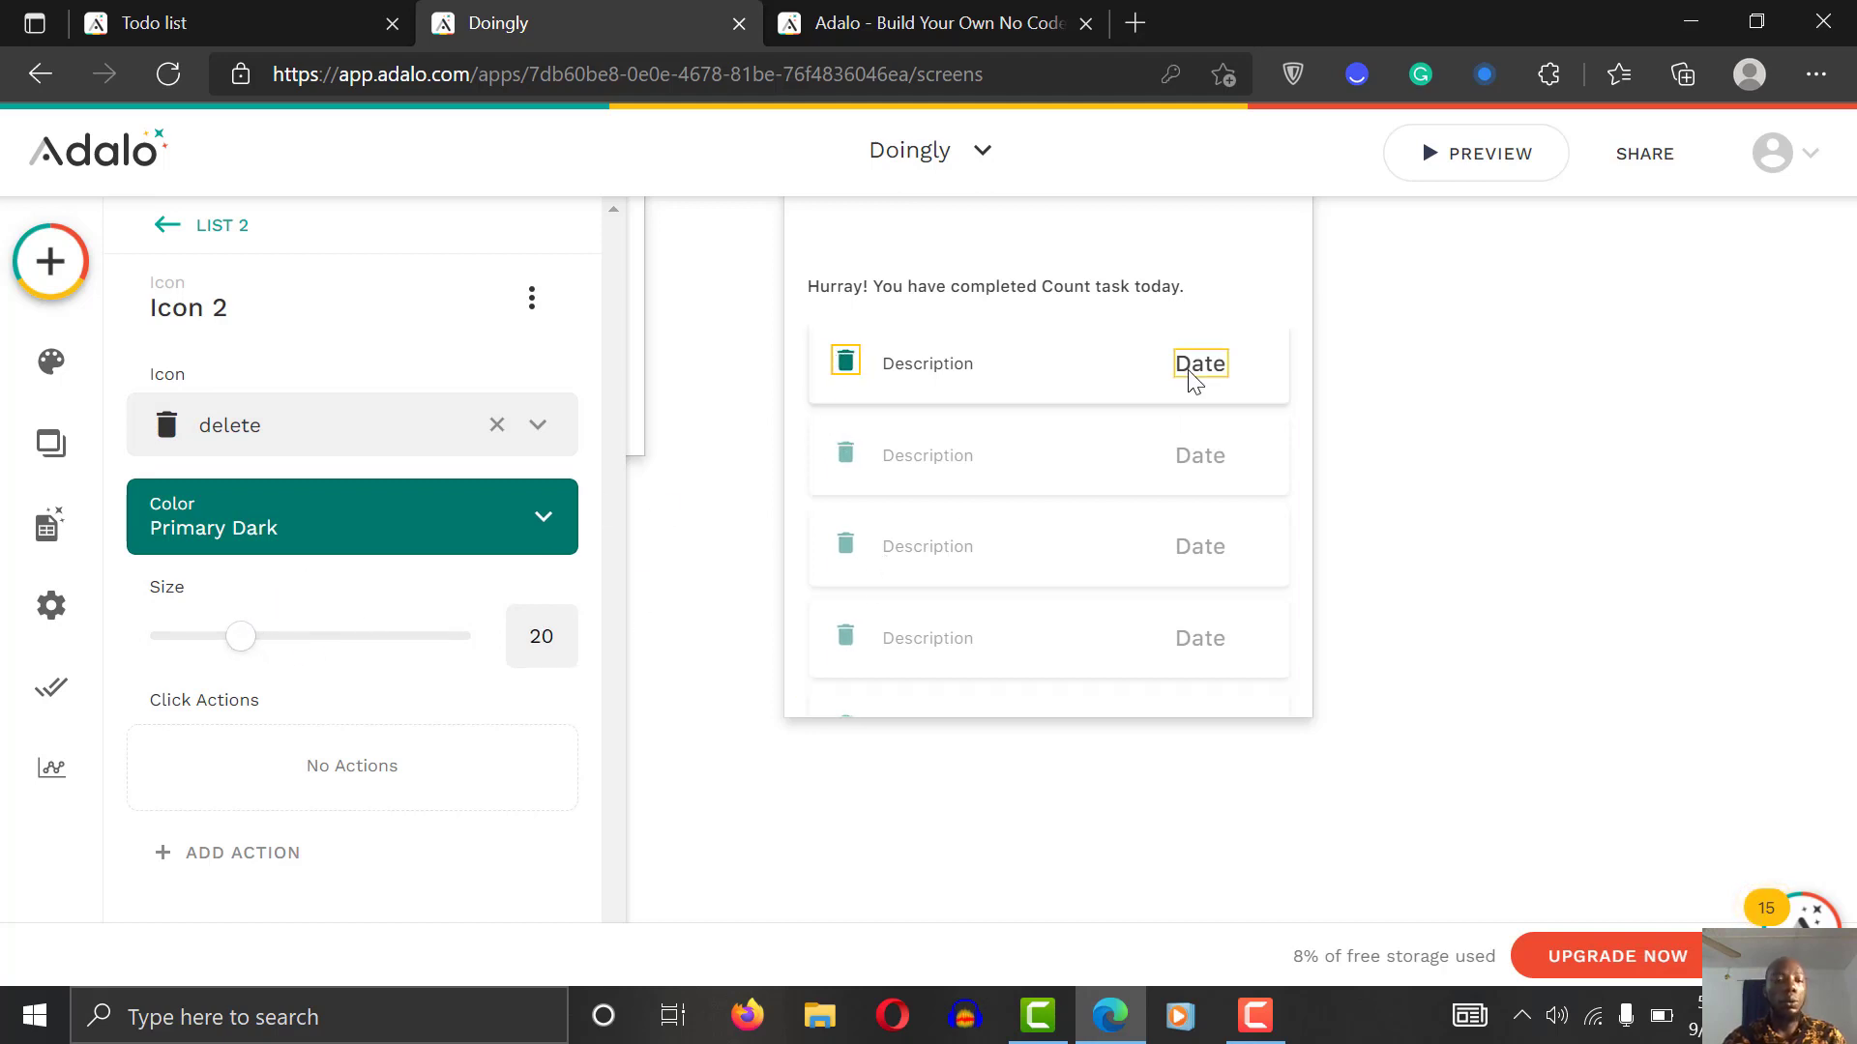
{"action": "left_click", "coordinate": [356, 301]}
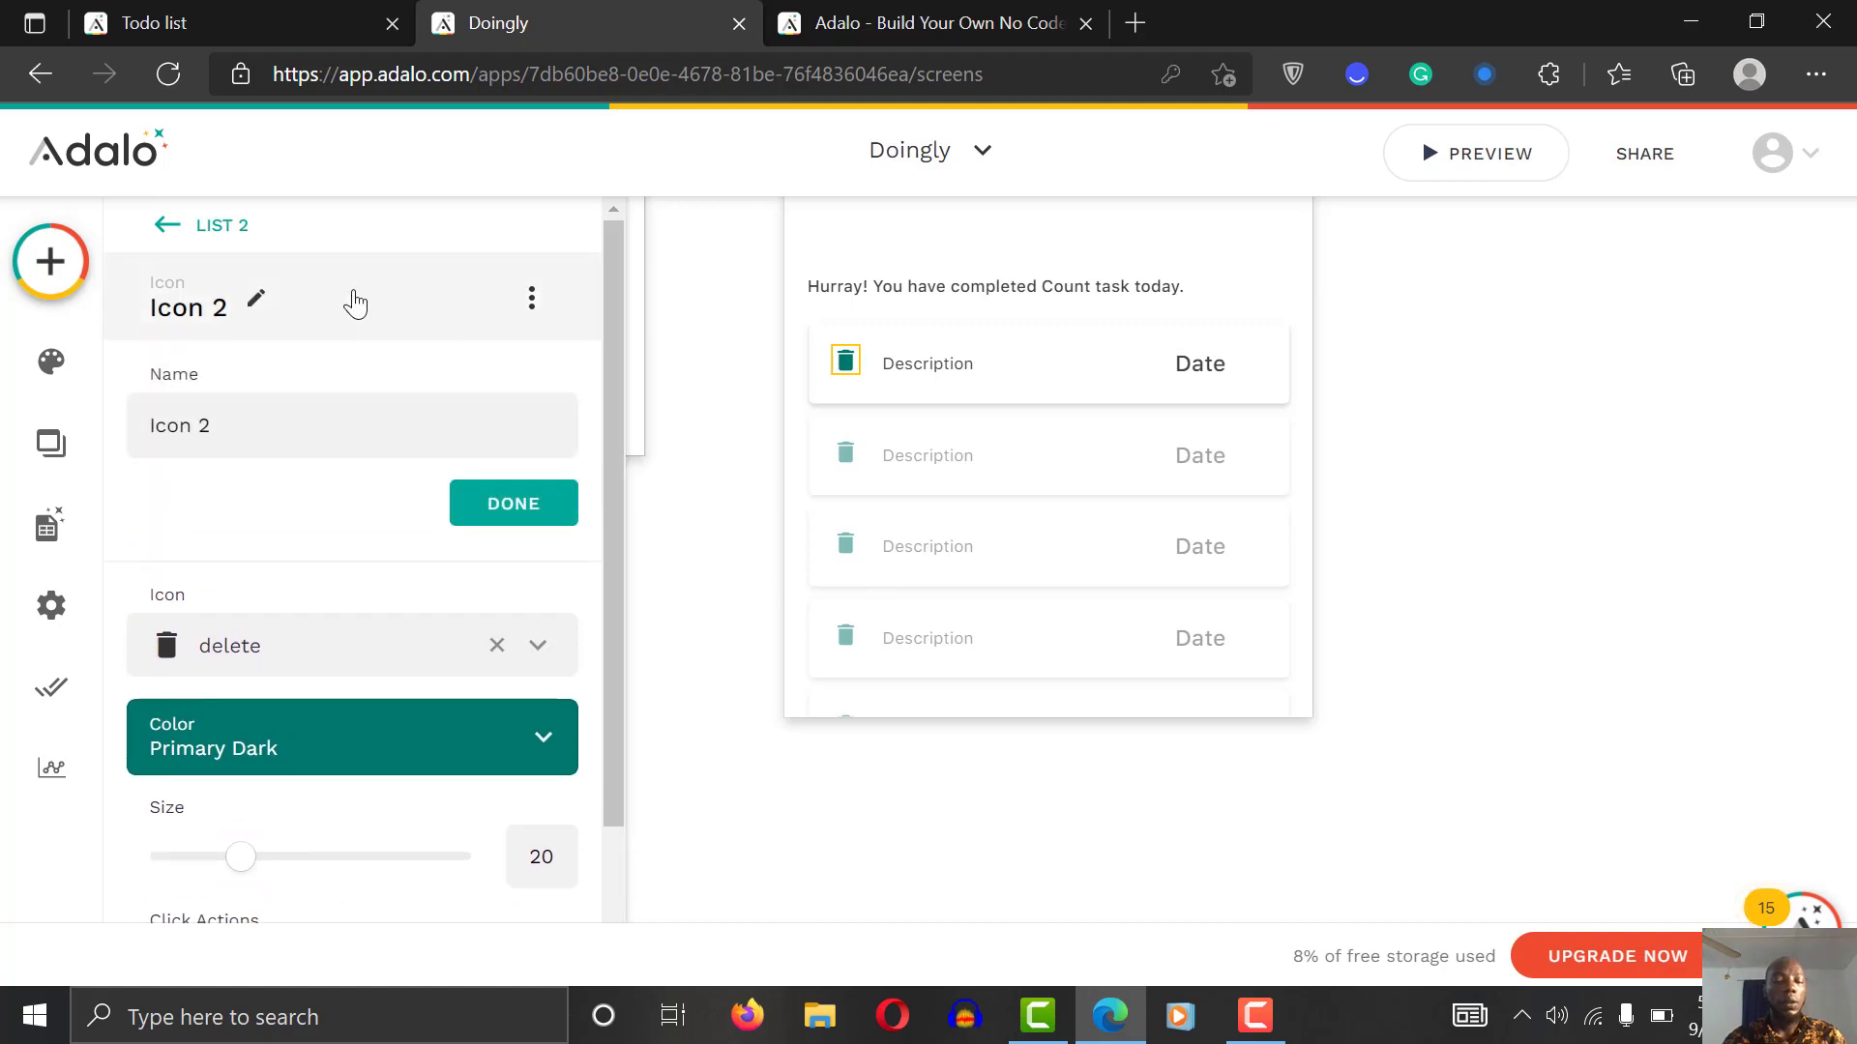
{"action": "left_click", "coordinate": [356, 300]}
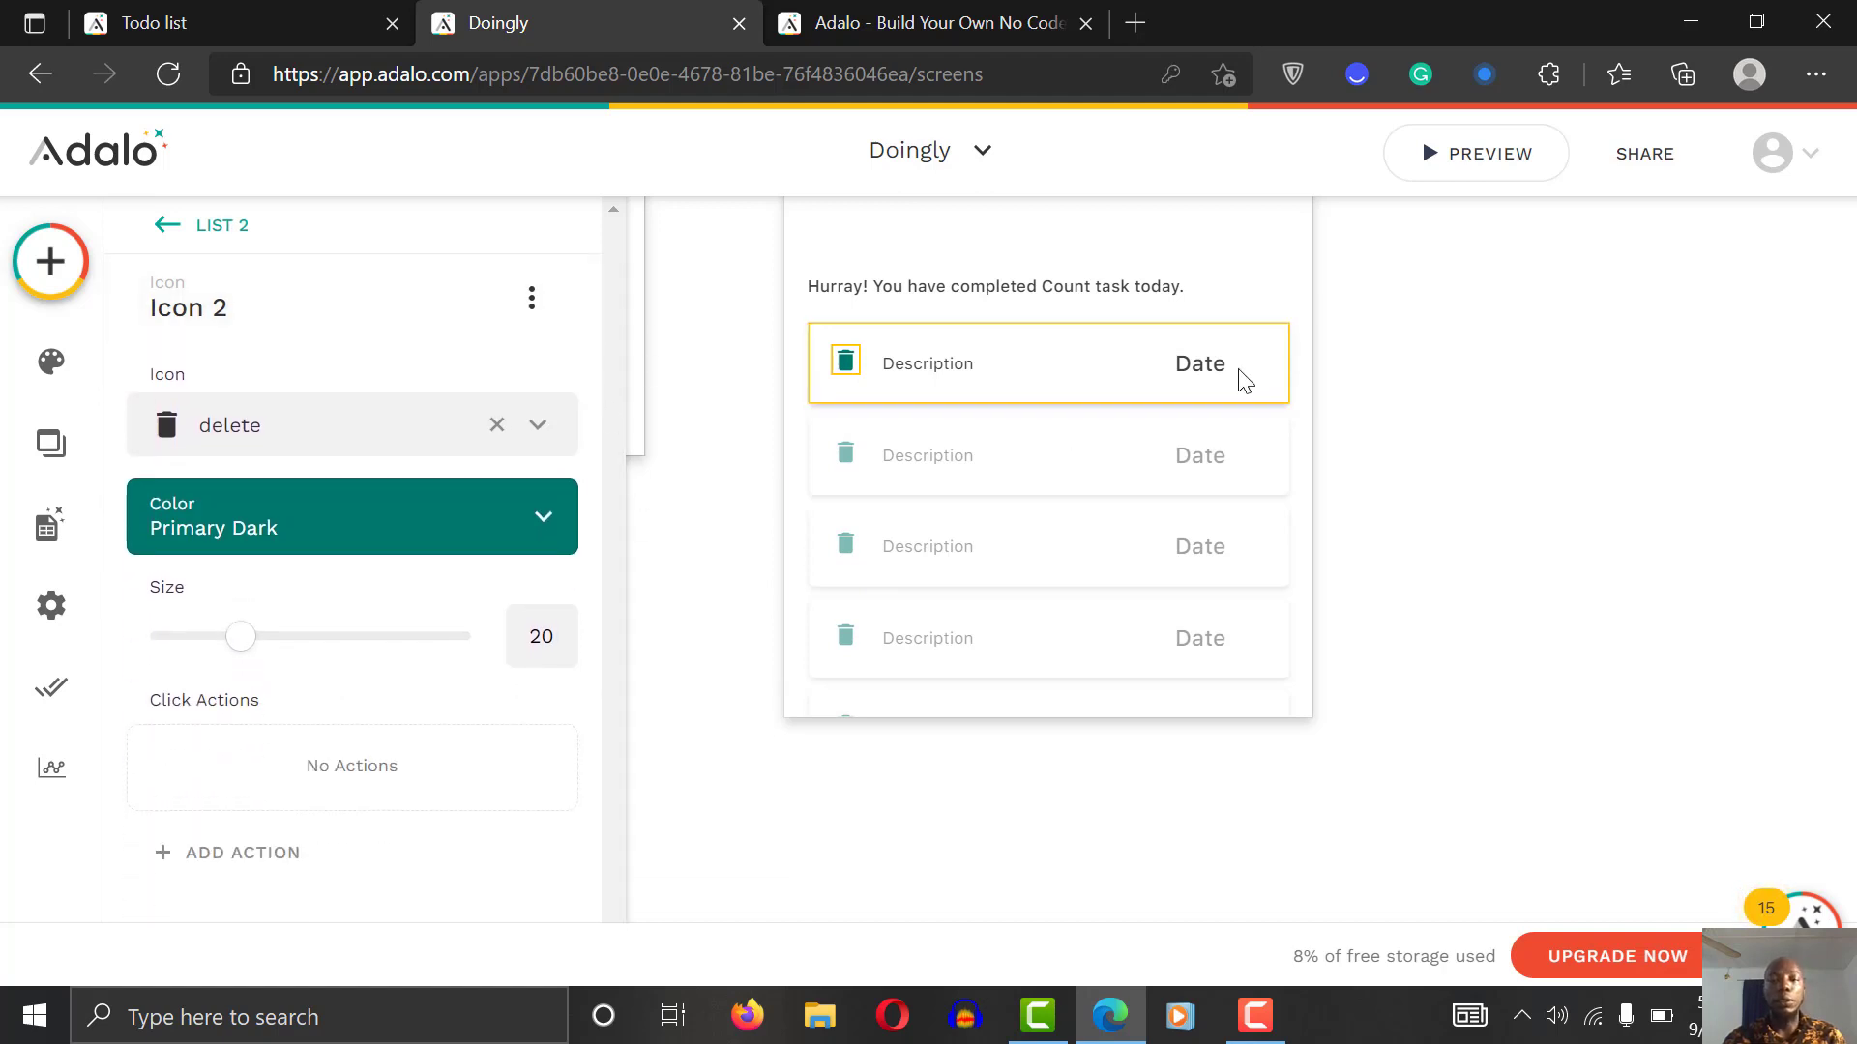
Step: Set the rows' Date label font size to 12
{"action": "left_click", "coordinate": [1206, 382]}
{"action": "left_click", "coordinate": [1202, 384]}
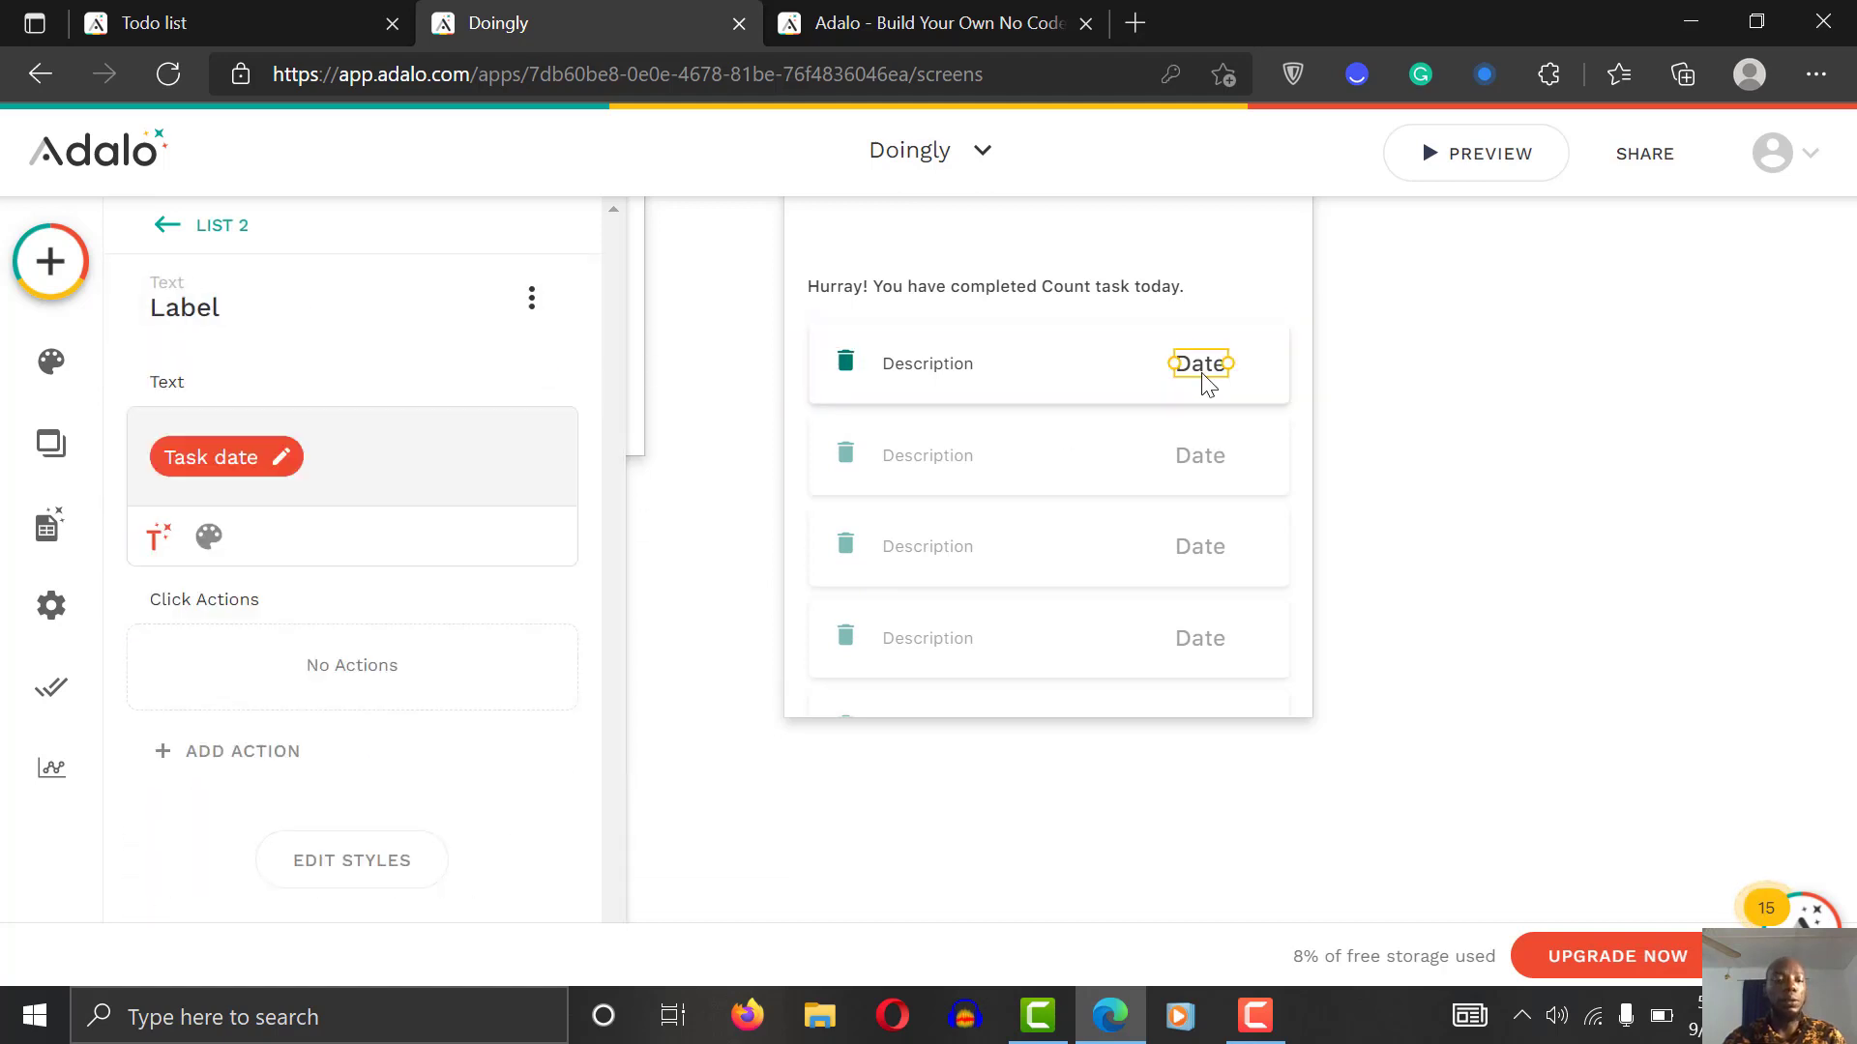
{"action": "left_click", "coordinate": [209, 537]}
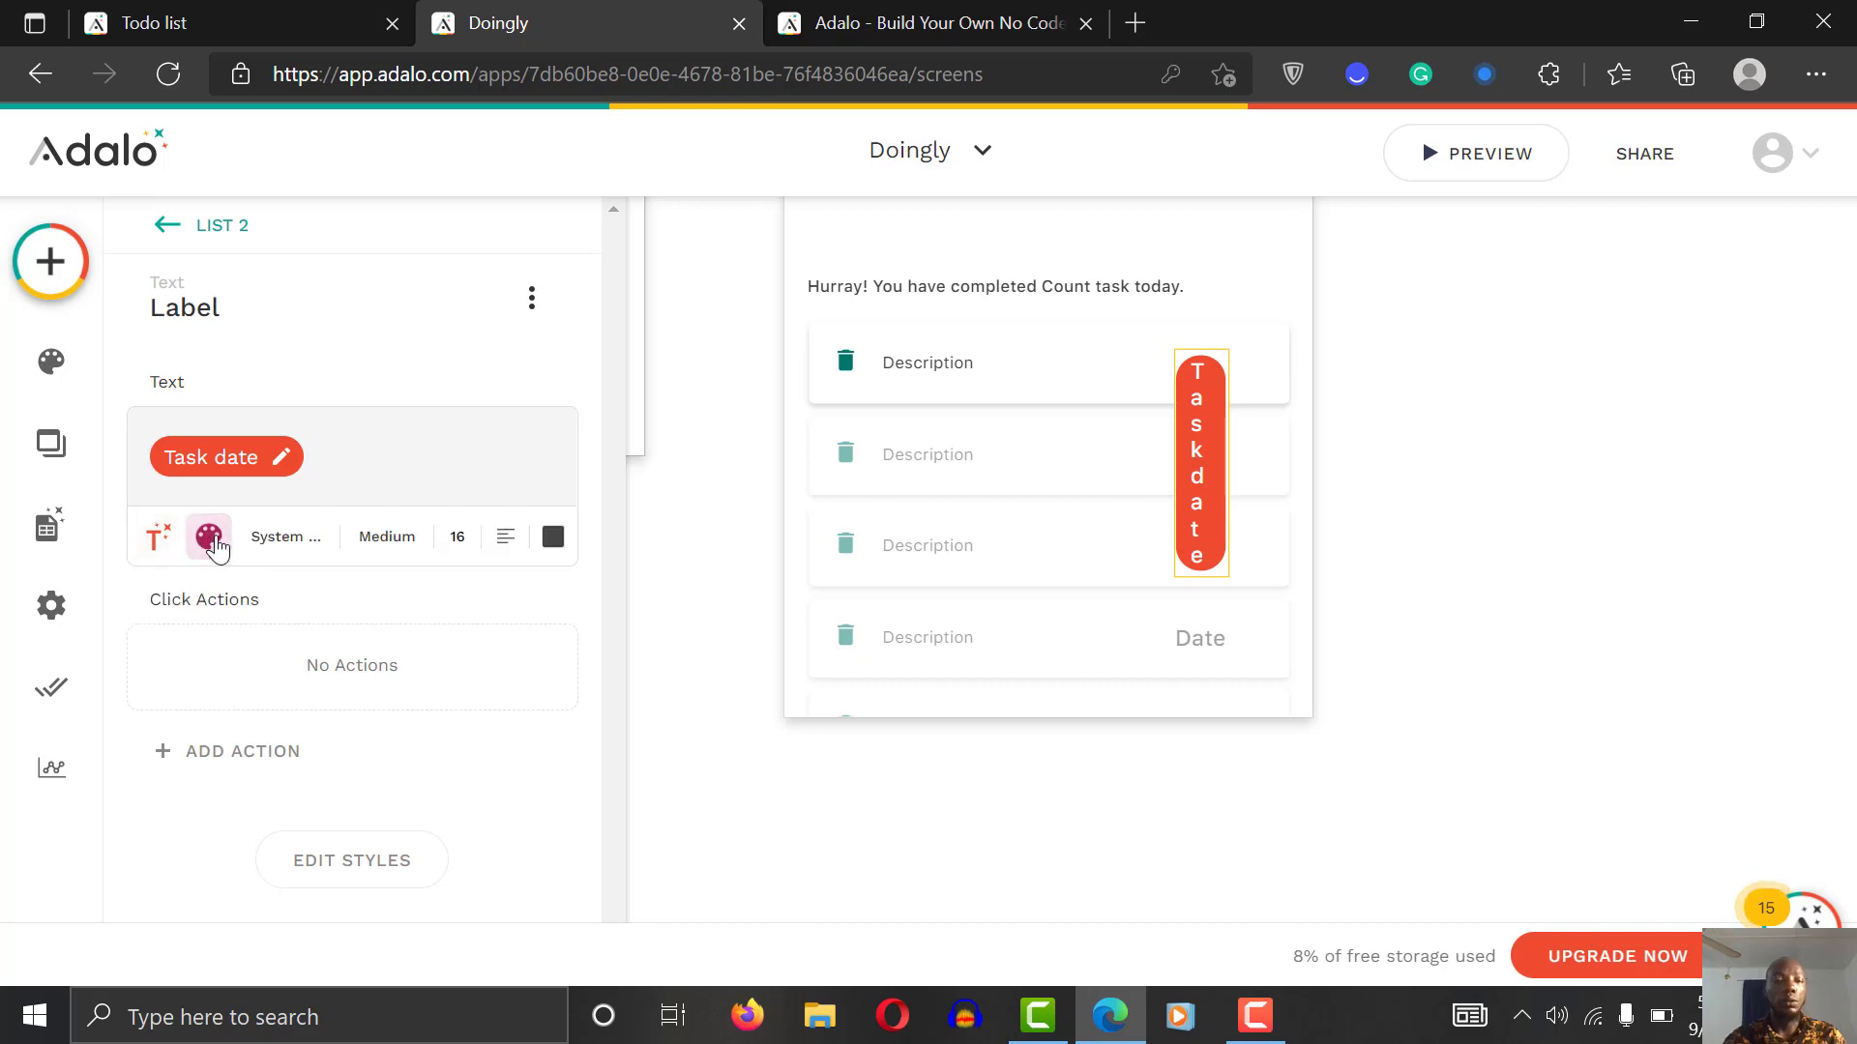
{"action": "left_click", "coordinate": [475, 534]}
{"action": "key", "text": "BackSpace"}
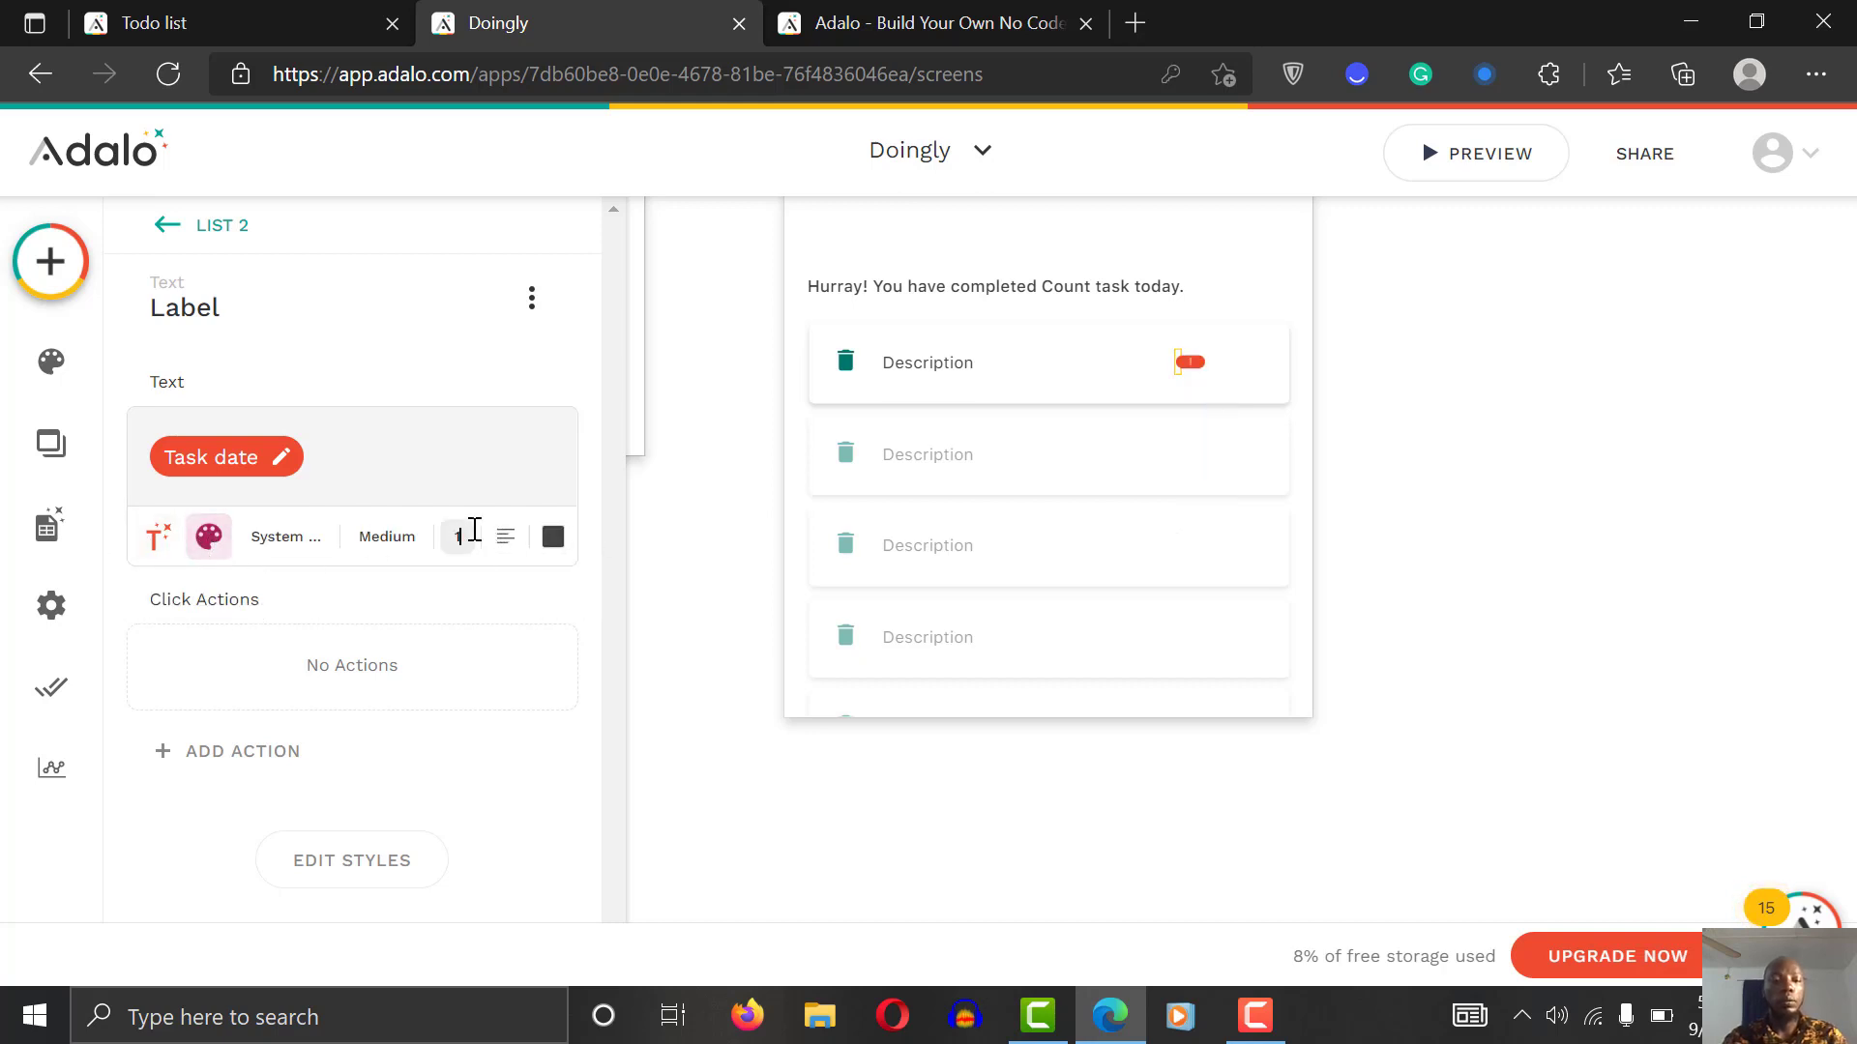
{"action": "type", "text": "2"}
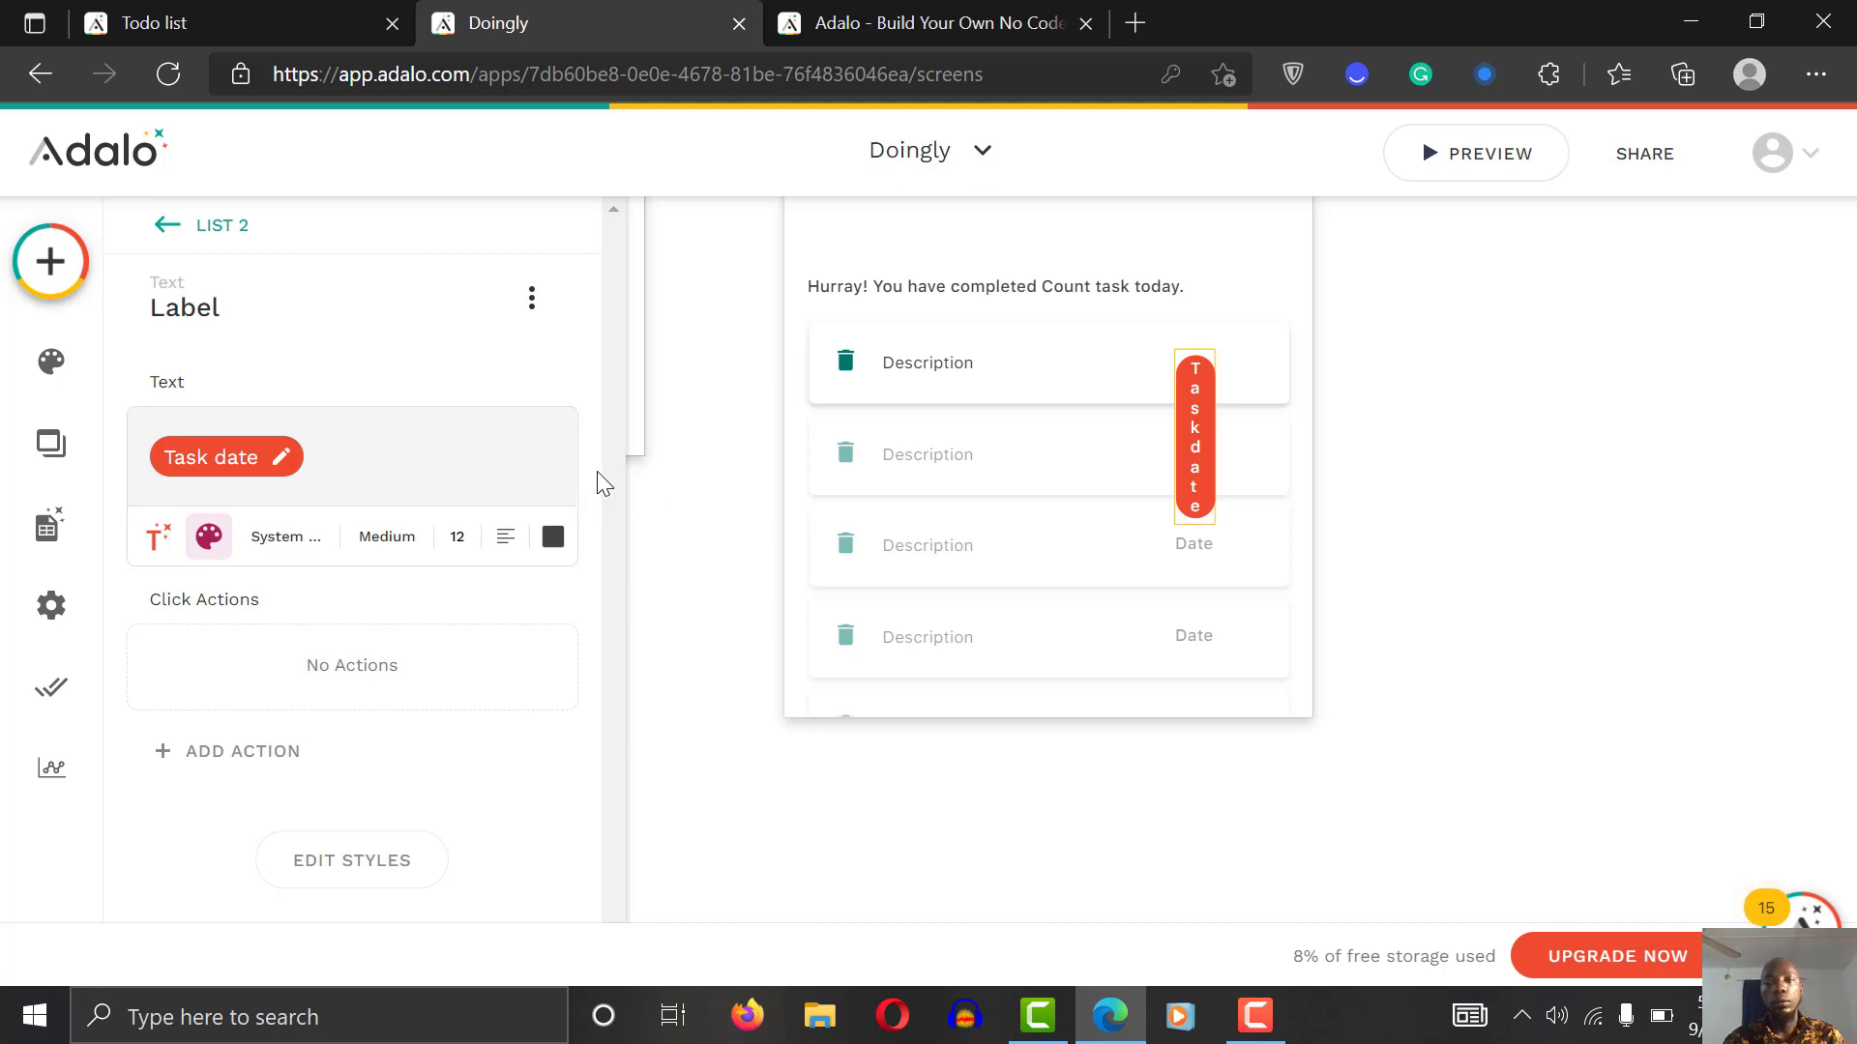
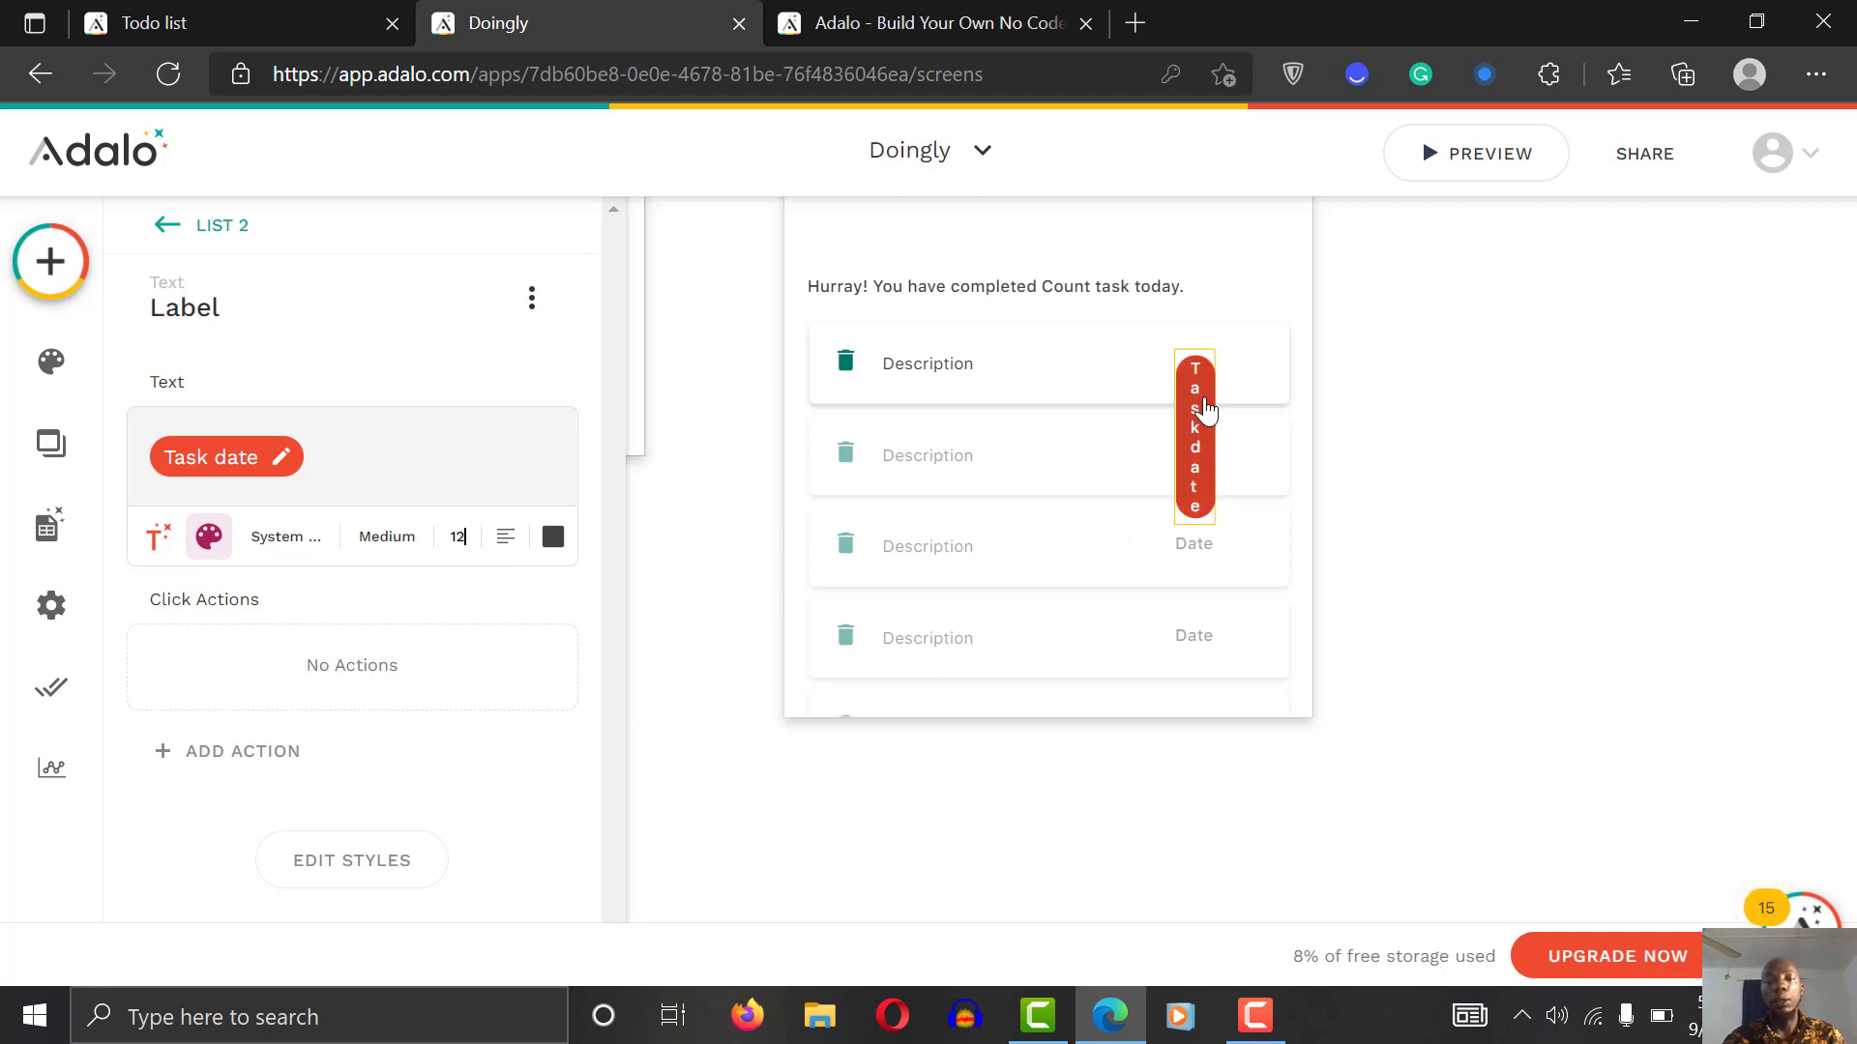
Step: Turn on Auto-width for the task date label so 'Date' reads on one line
{"action": "left_click", "coordinate": [365, 871]}
{"action": "left_click_drag", "start_coordinate": [606, 472], "coordinate": [588, 784]}
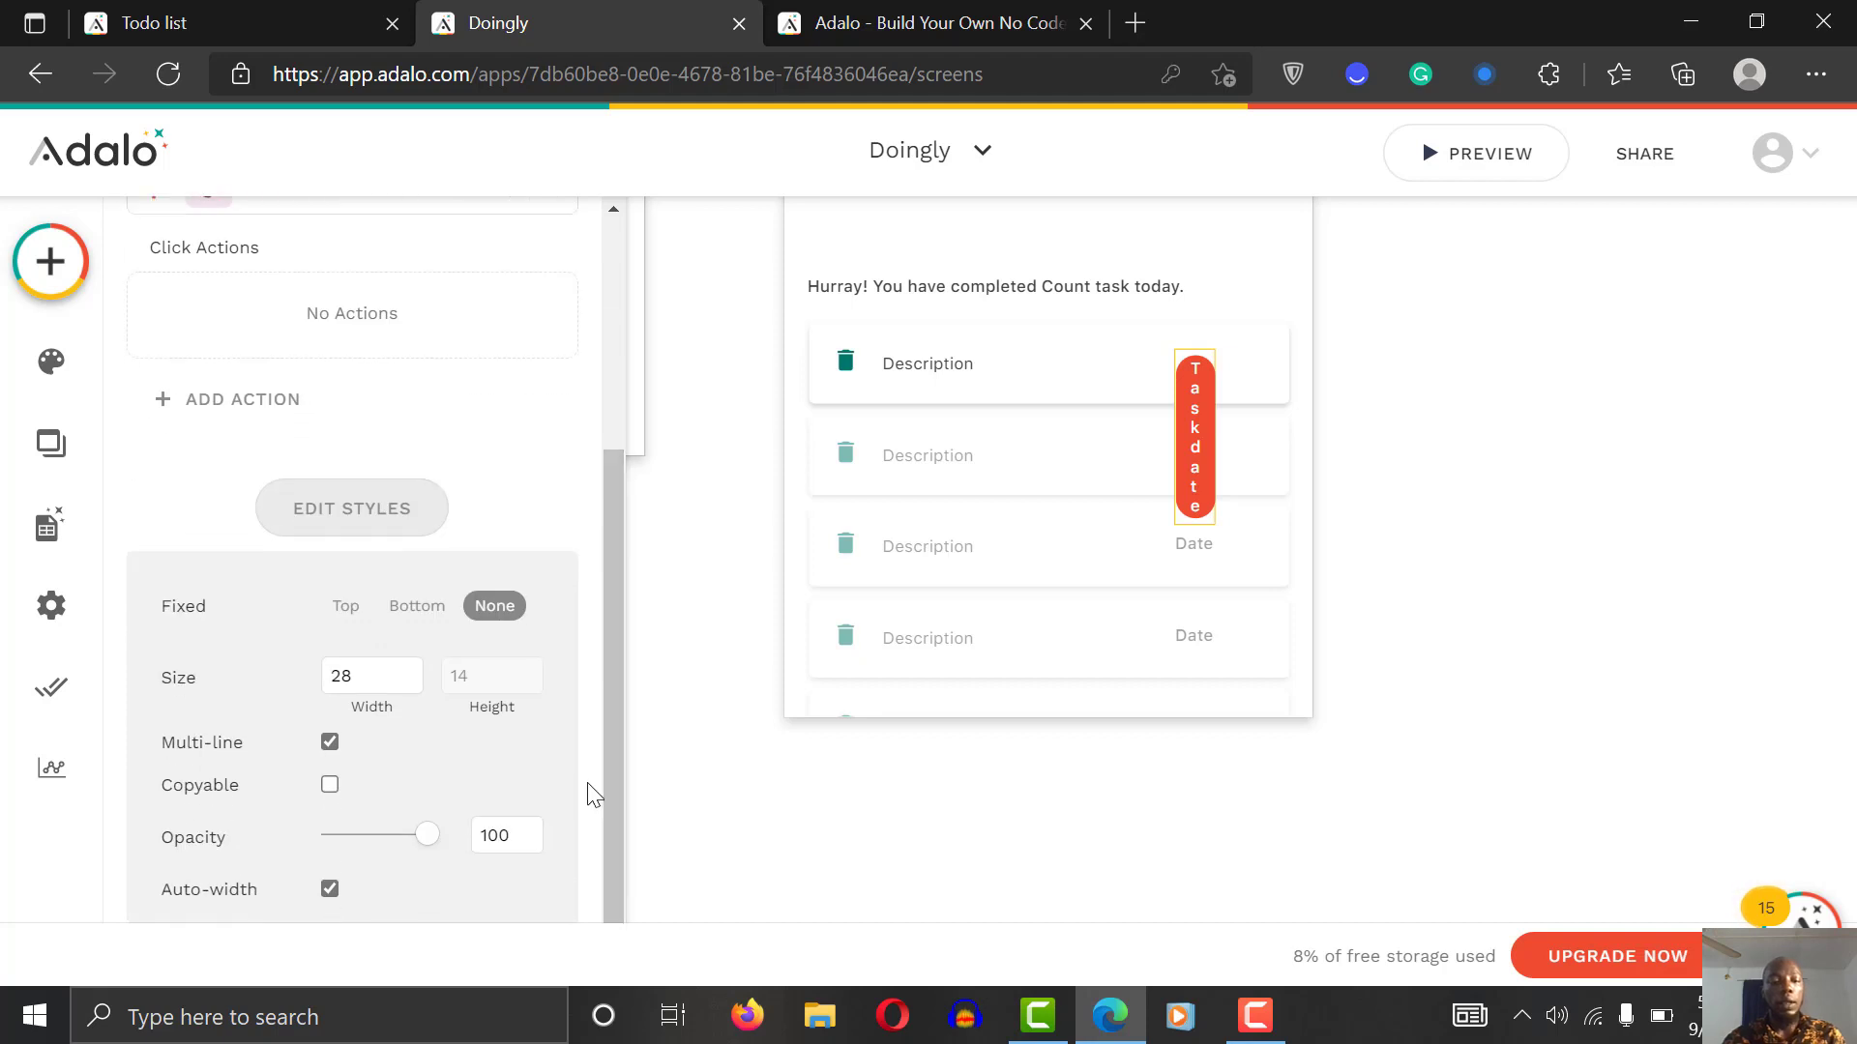
{"action": "left_click", "coordinate": [330, 890]}
{"action": "left_click", "coordinate": [692, 874]}
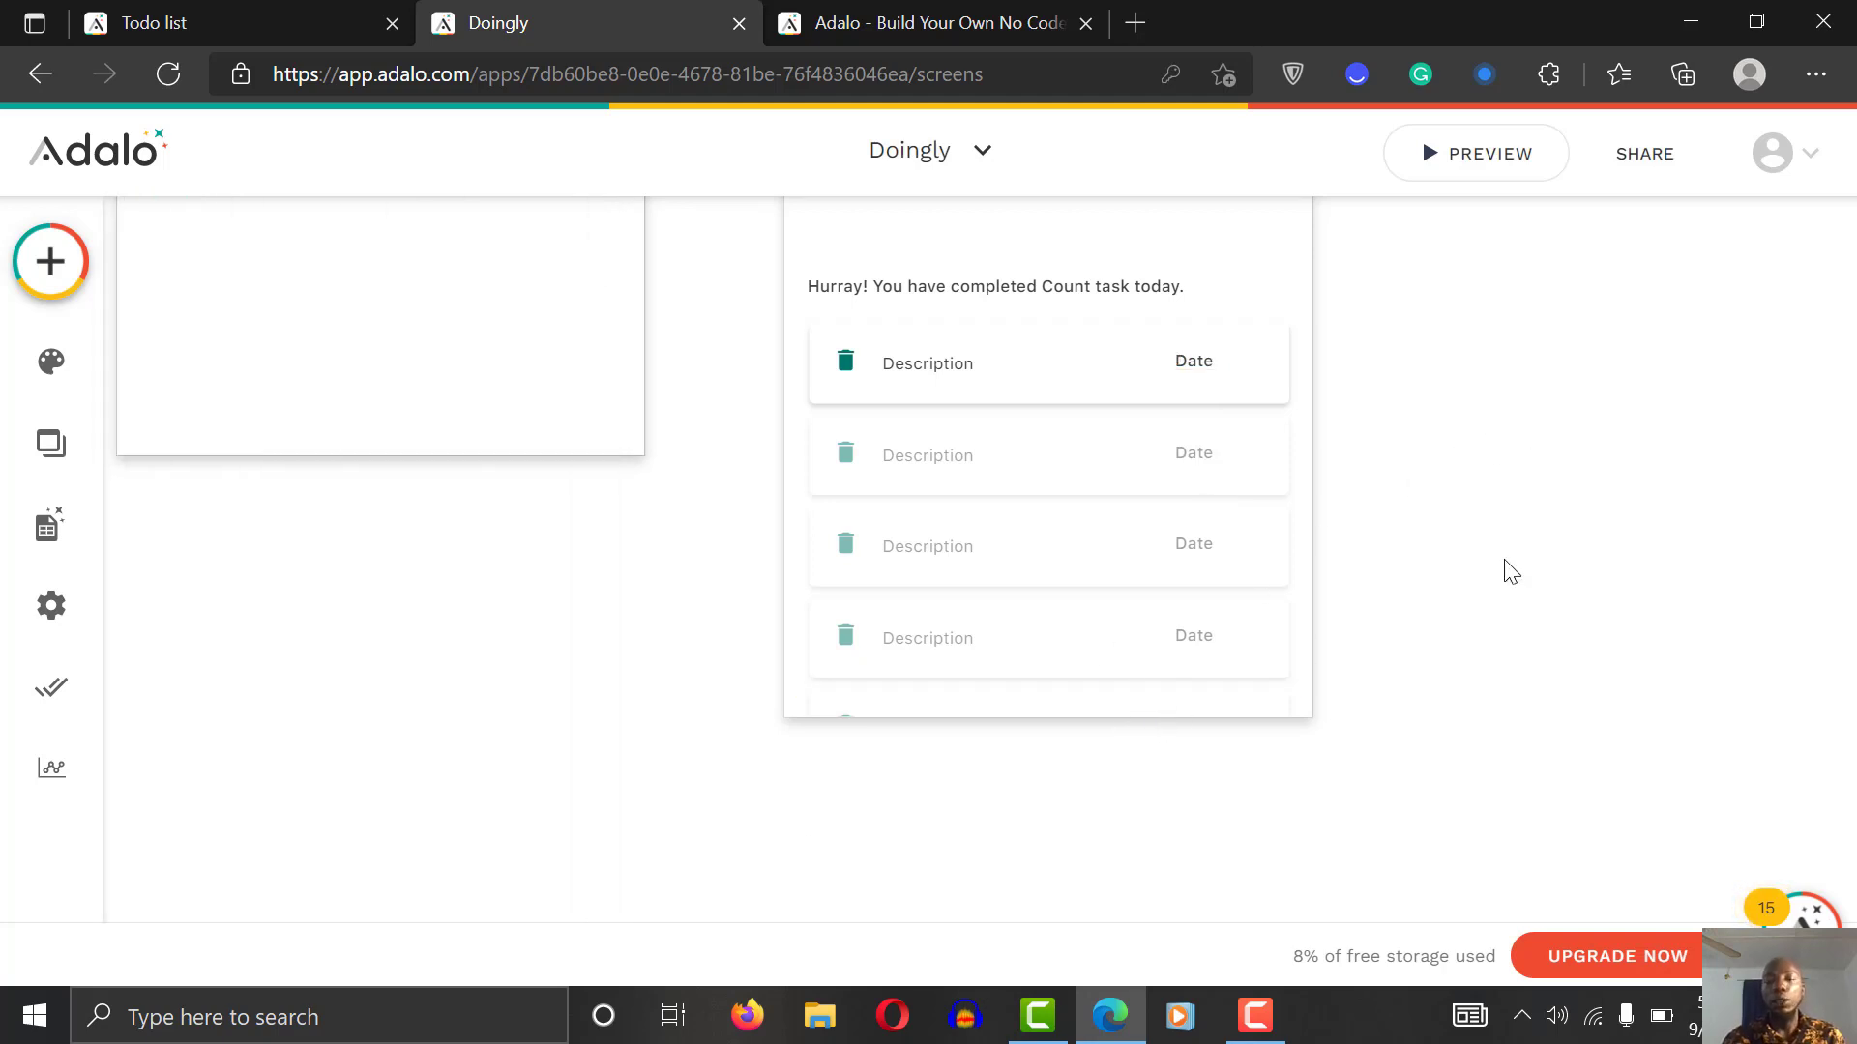
Step: Scroll the canvas to check the space below the completed-tasks list on the Home screen
{"action": "scroll", "coordinate": [1512, 572], "scroll_direction": "up", "scroll_amount": 5}
{"action": "scroll", "coordinate": [1512, 572], "scroll_direction": "down", "scroll_amount": 5}
{"action": "scroll", "coordinate": [1512, 571], "scroll_direction": "up", "scroll_amount": 10}
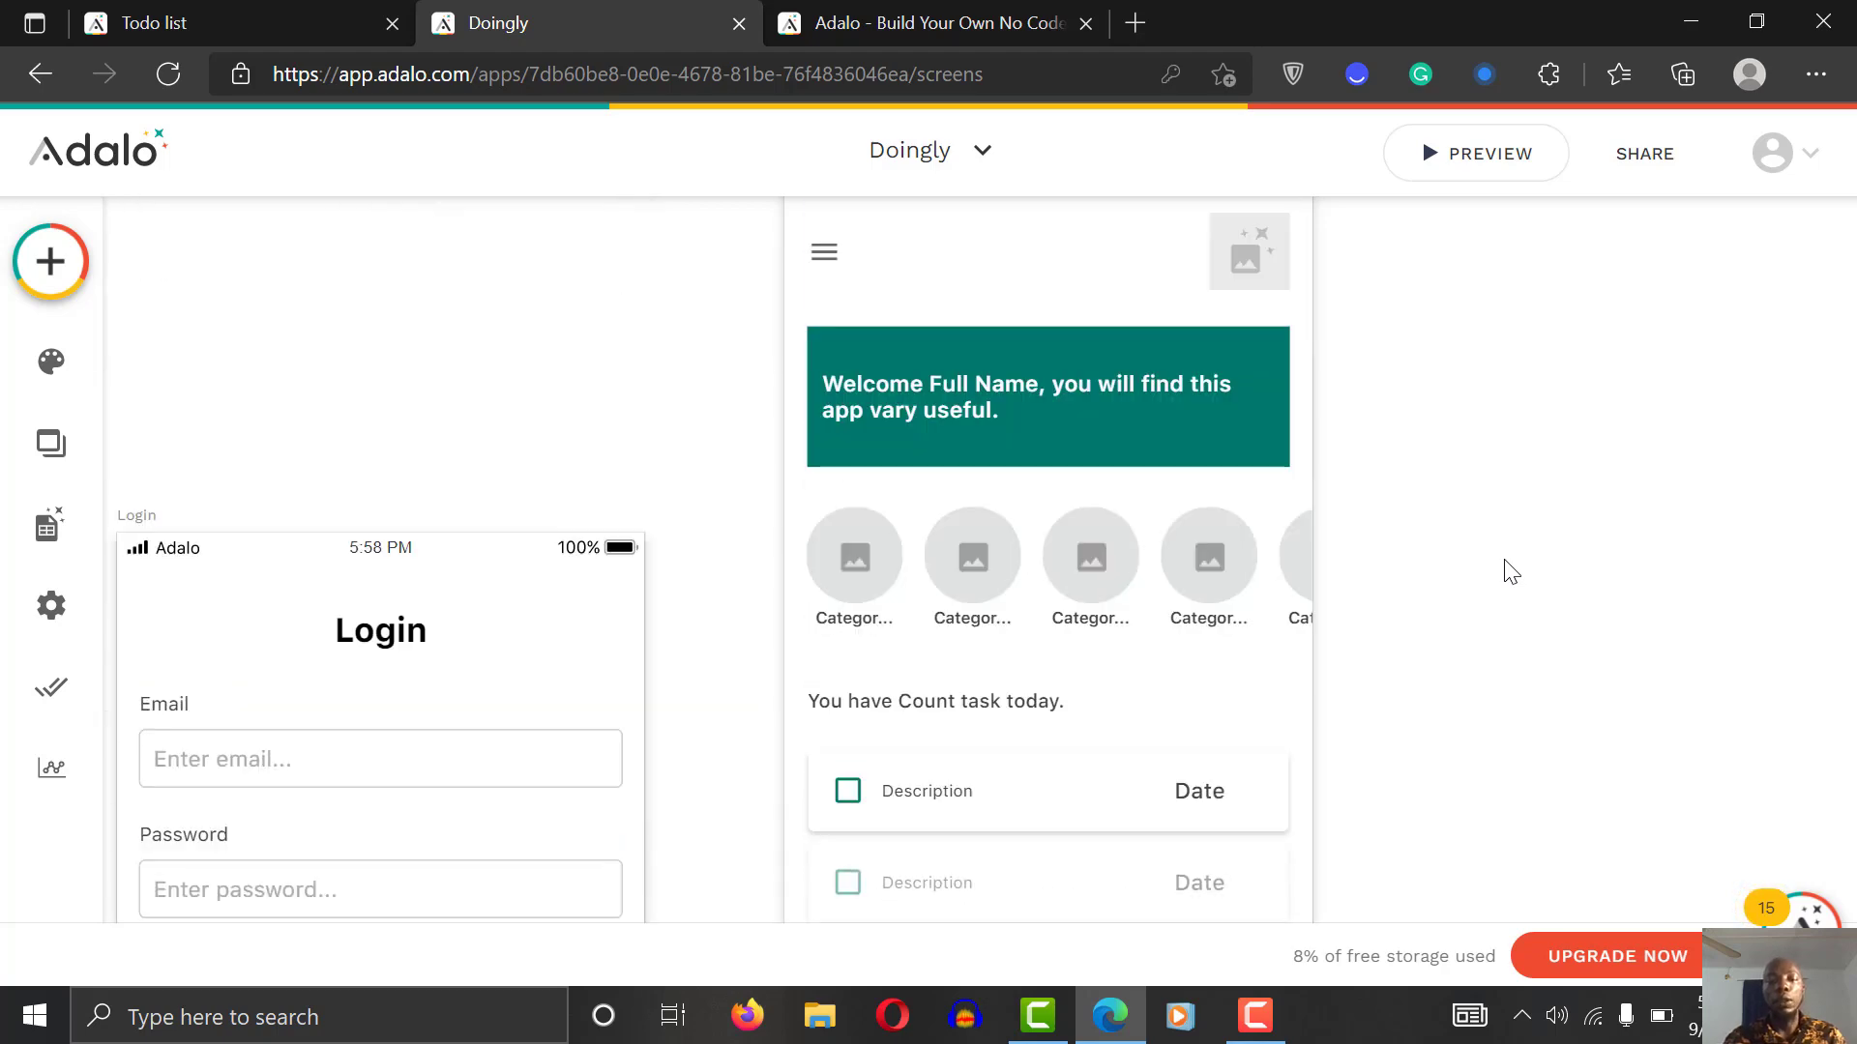
{"action": "scroll", "coordinate": [1511, 571], "scroll_direction": "down", "scroll_amount": 3}
{"action": "scroll", "coordinate": [1511, 572], "scroll_direction": "down", "scroll_amount": 5}
{"action": "scroll", "coordinate": [1511, 572], "scroll_direction": "up", "scroll_amount": 9}
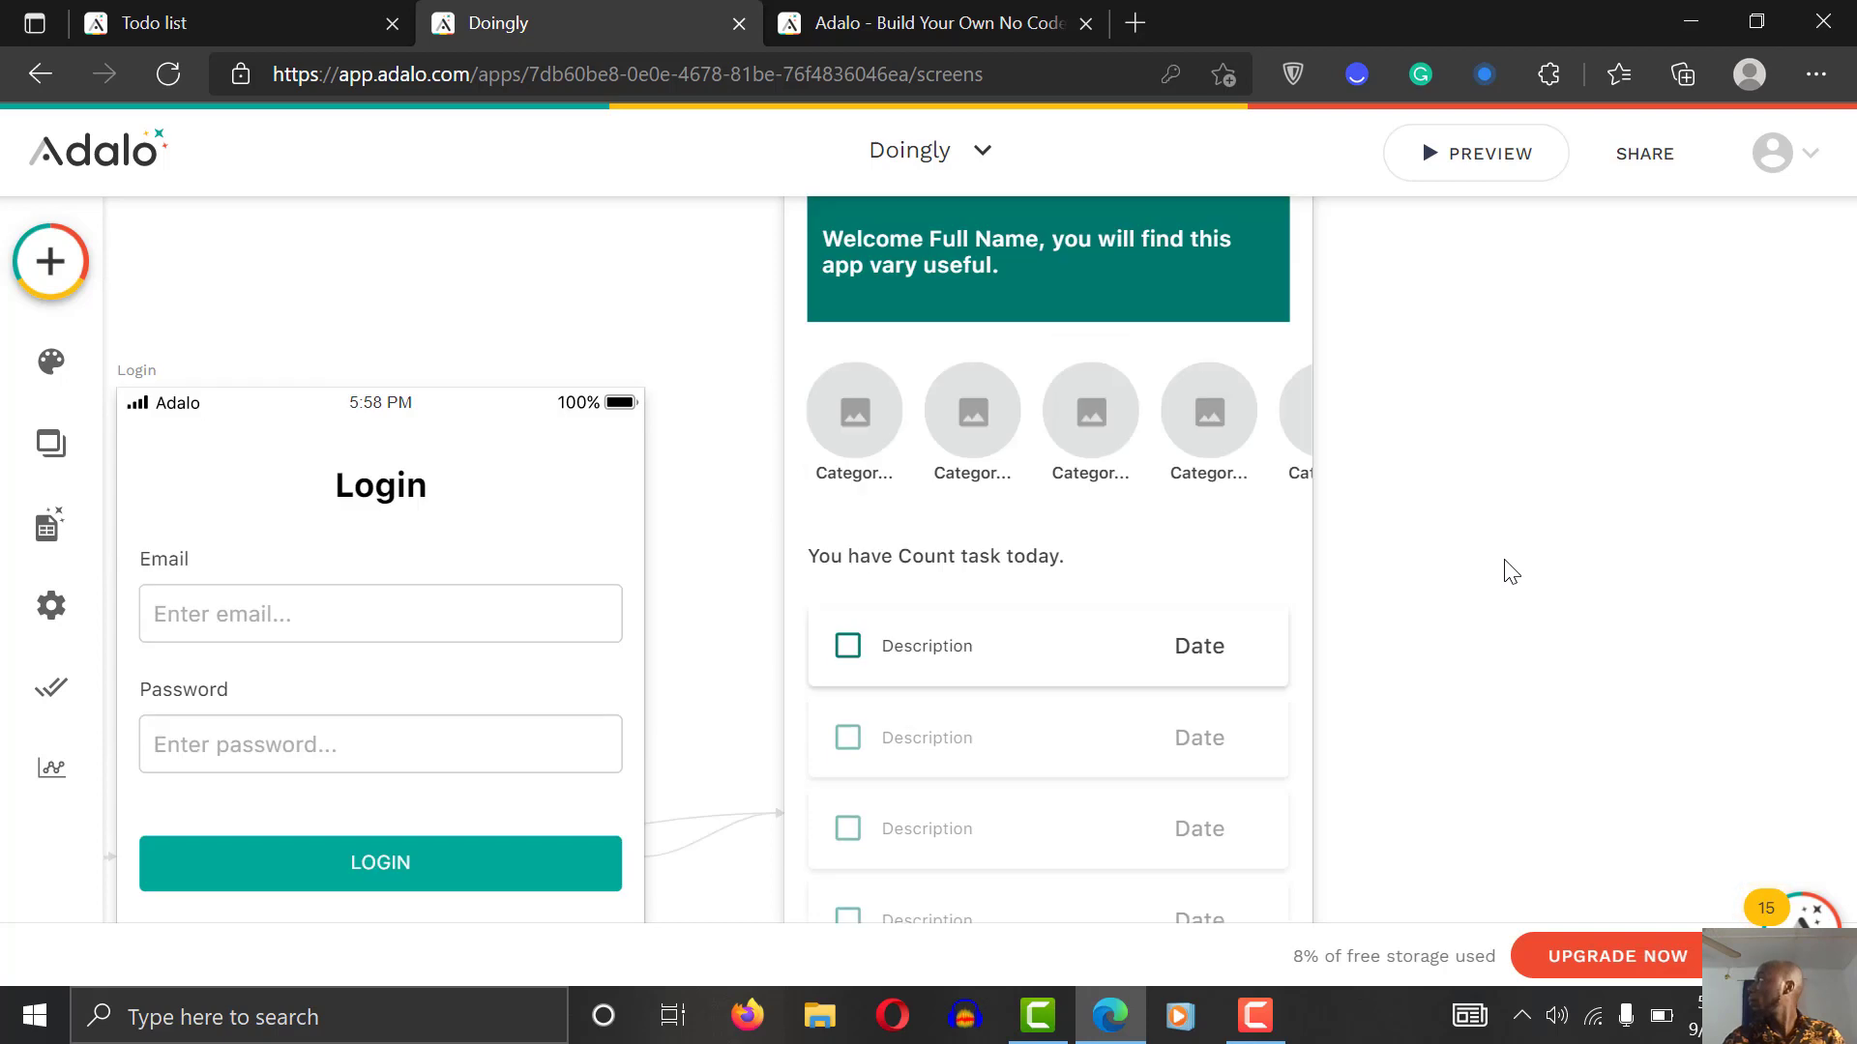
{"action": "left_click", "coordinate": [807, 313]}
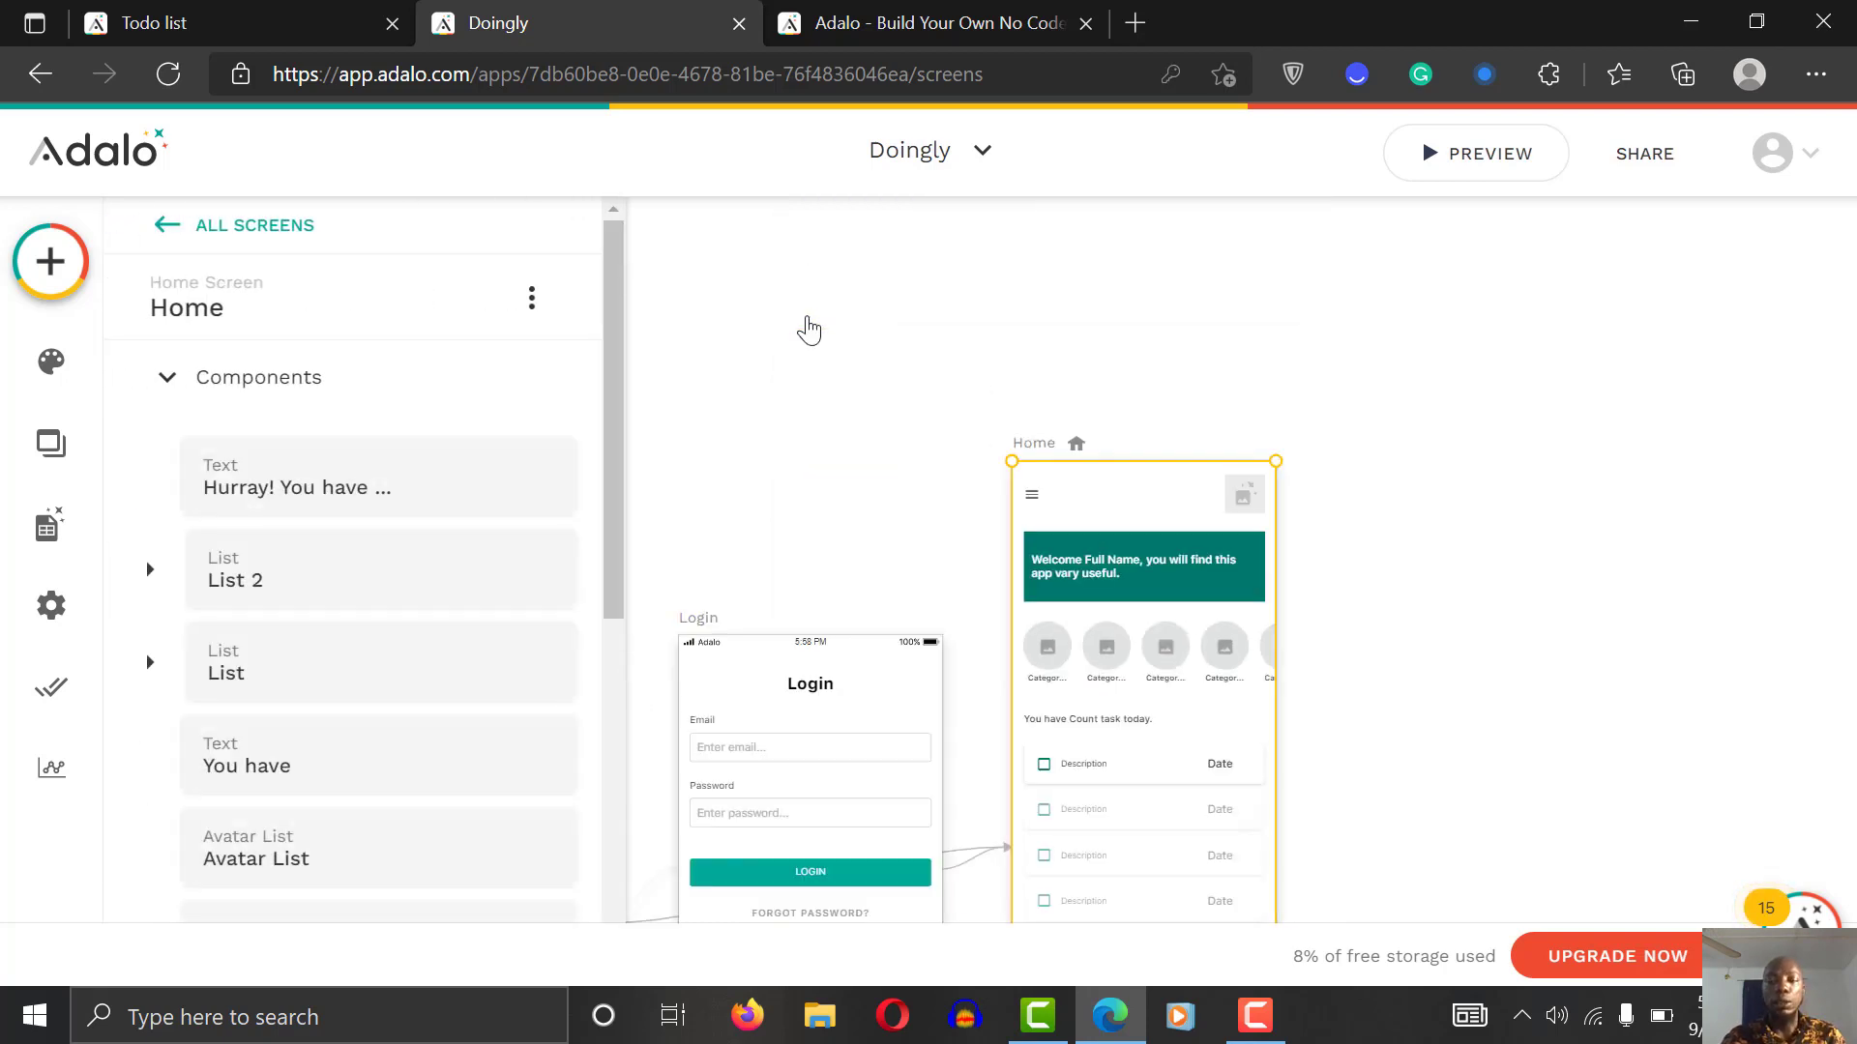
{"action": "left_click", "coordinate": [1541, 375]}
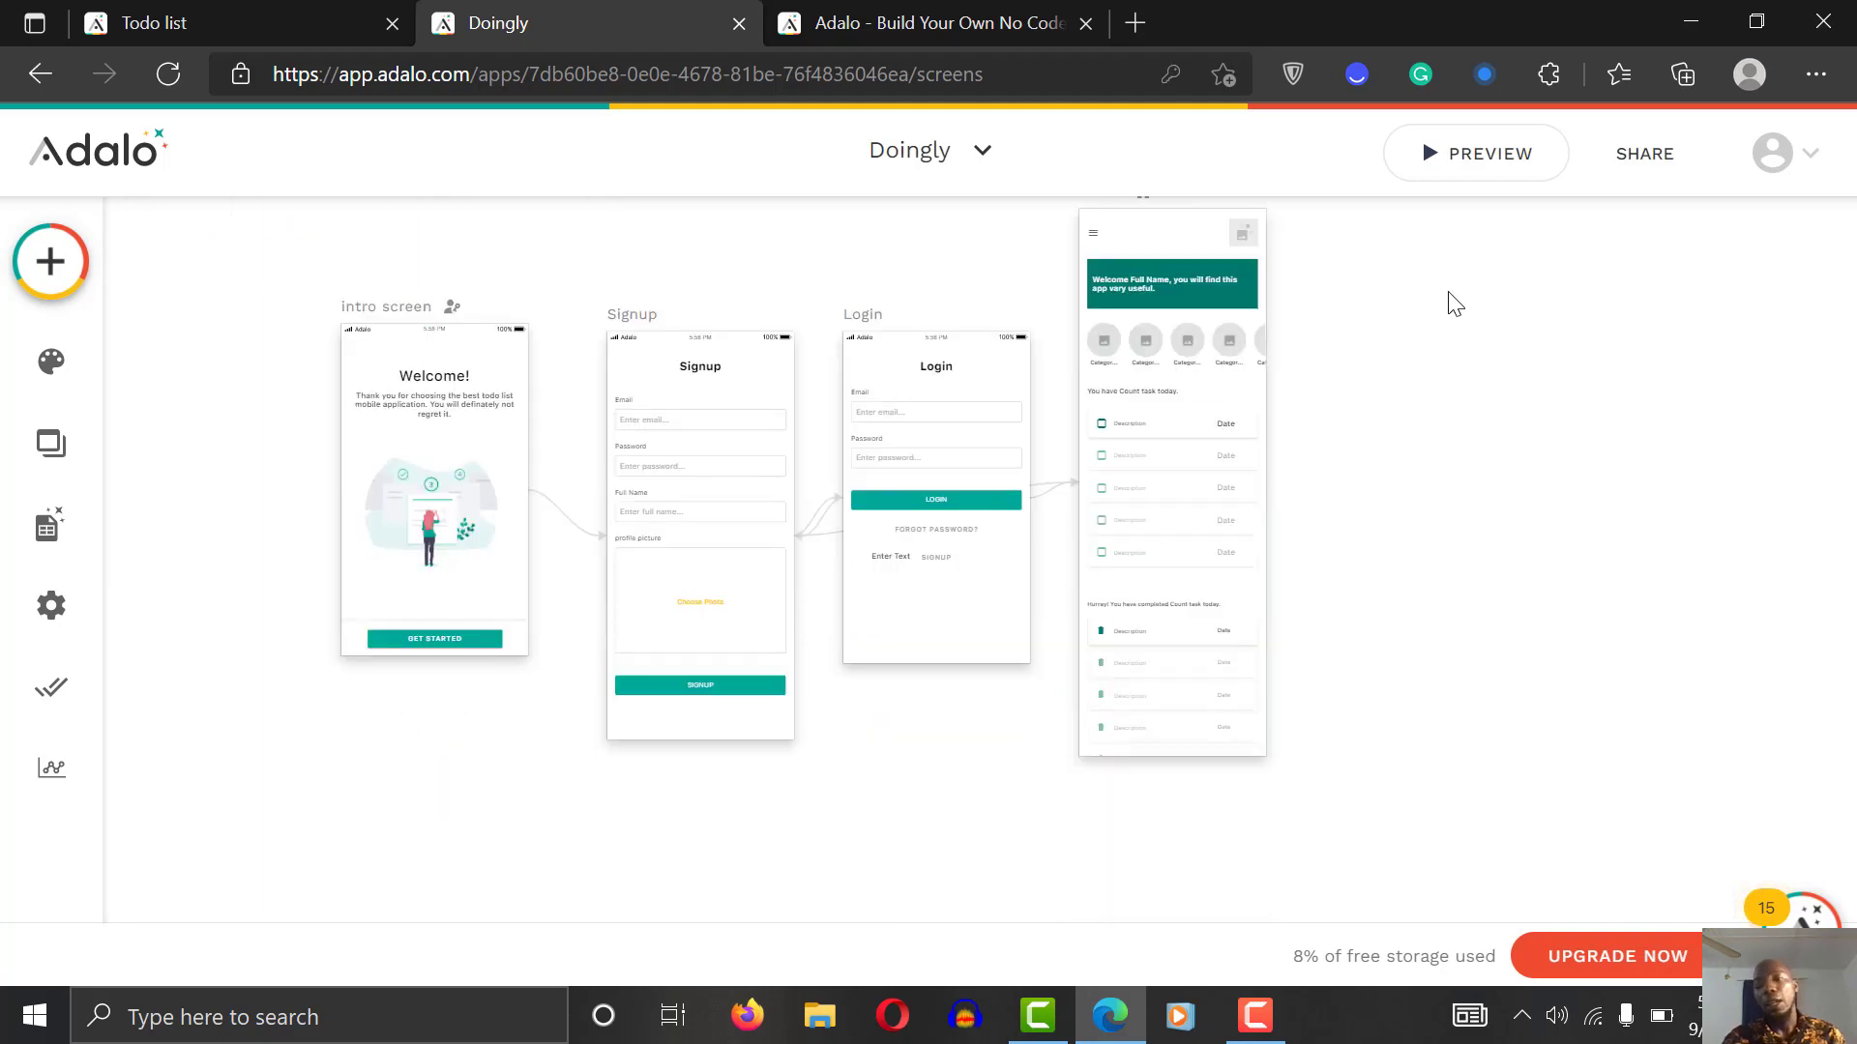
Step: Drag the Home screen's bottom edge downward to lengthen it
{"action": "scroll", "coordinate": [1455, 304], "scroll_direction": "up", "scroll_amount": 2}
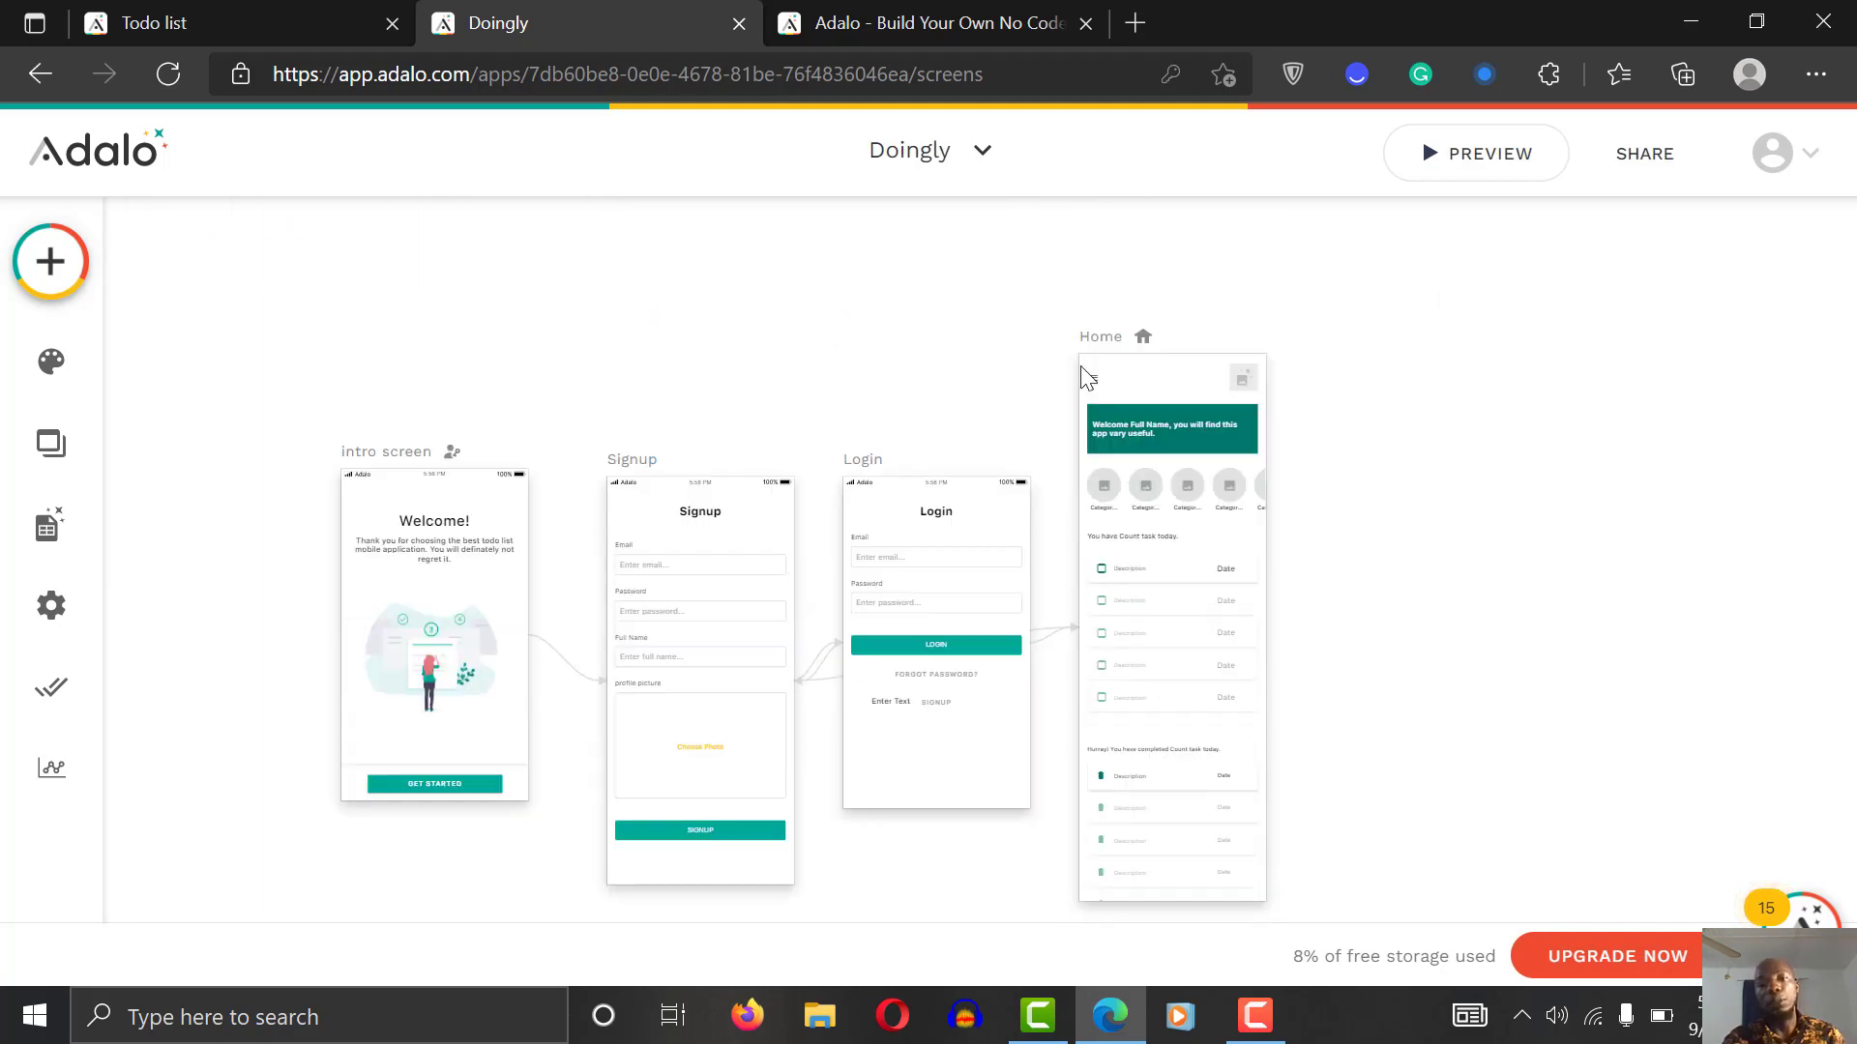
{"action": "left_click", "coordinate": [1112, 346]}
{"action": "left_click", "coordinate": [1112, 346]}
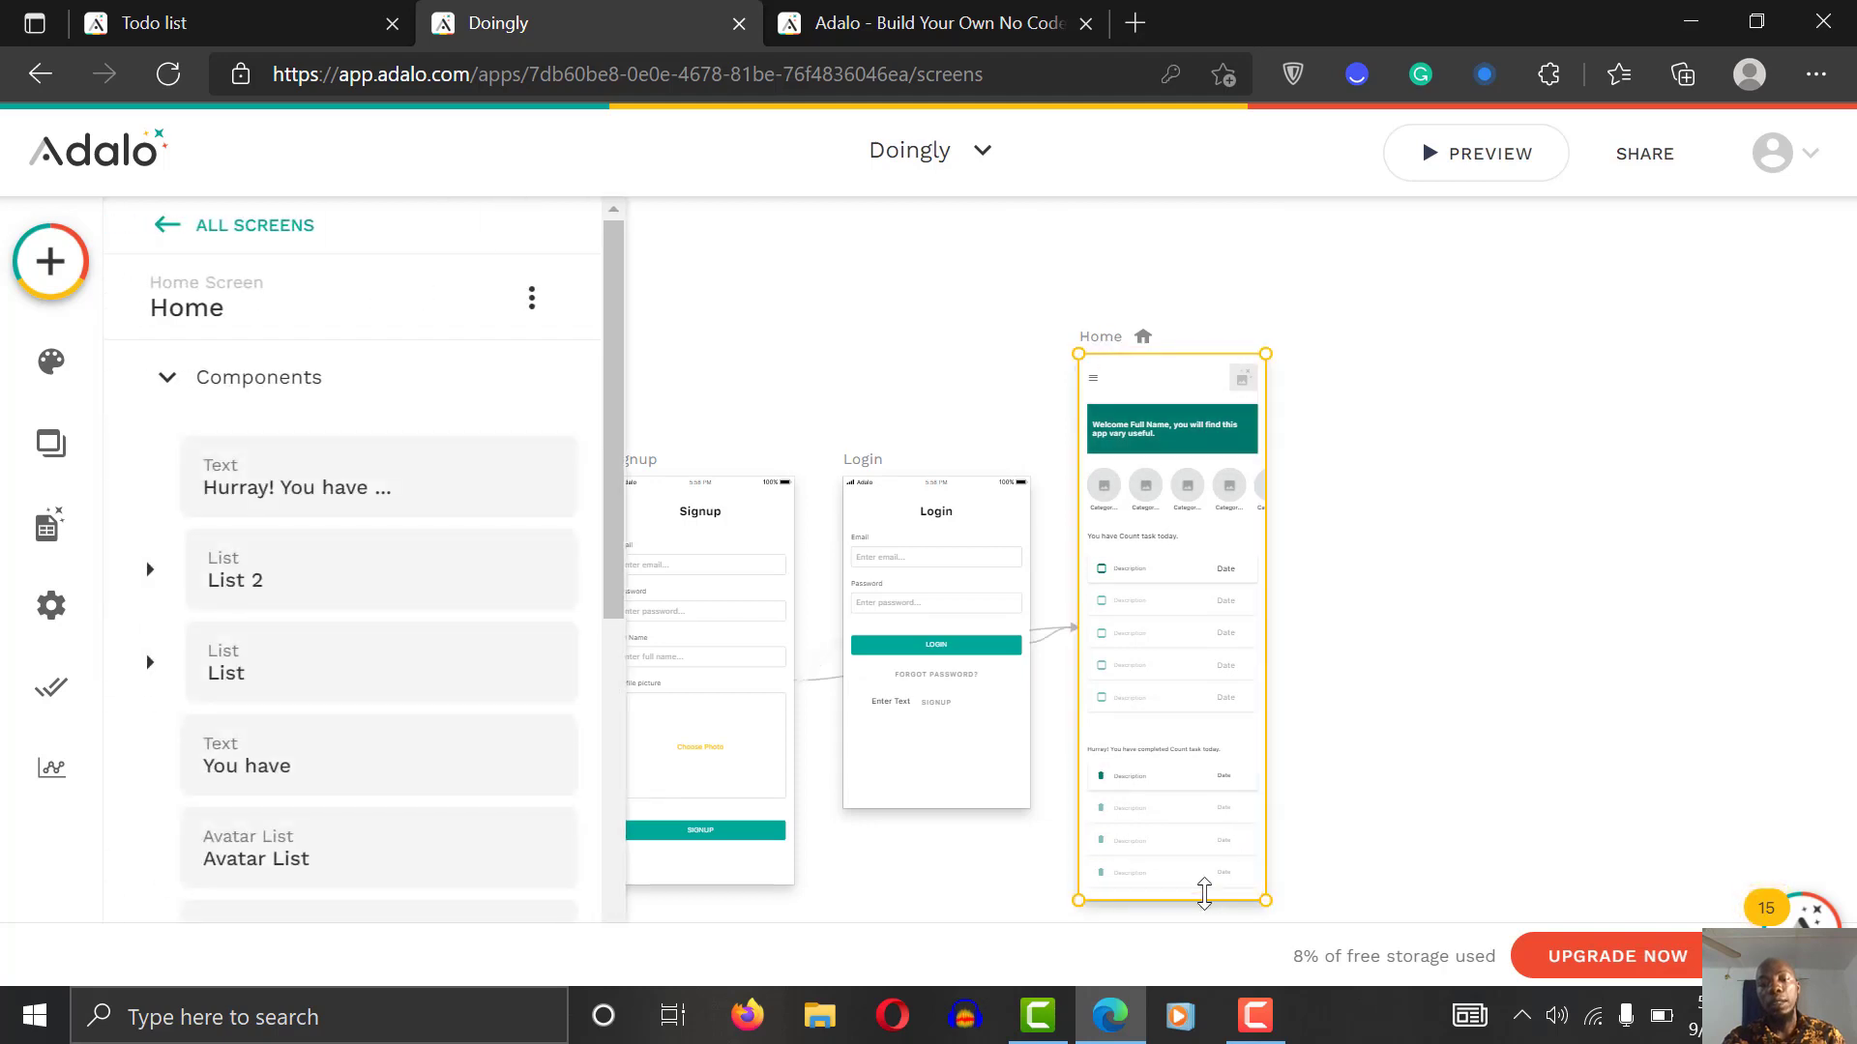
{"action": "left_click_drag", "start_coordinate": [1204, 900], "coordinate": [1231, 977]}
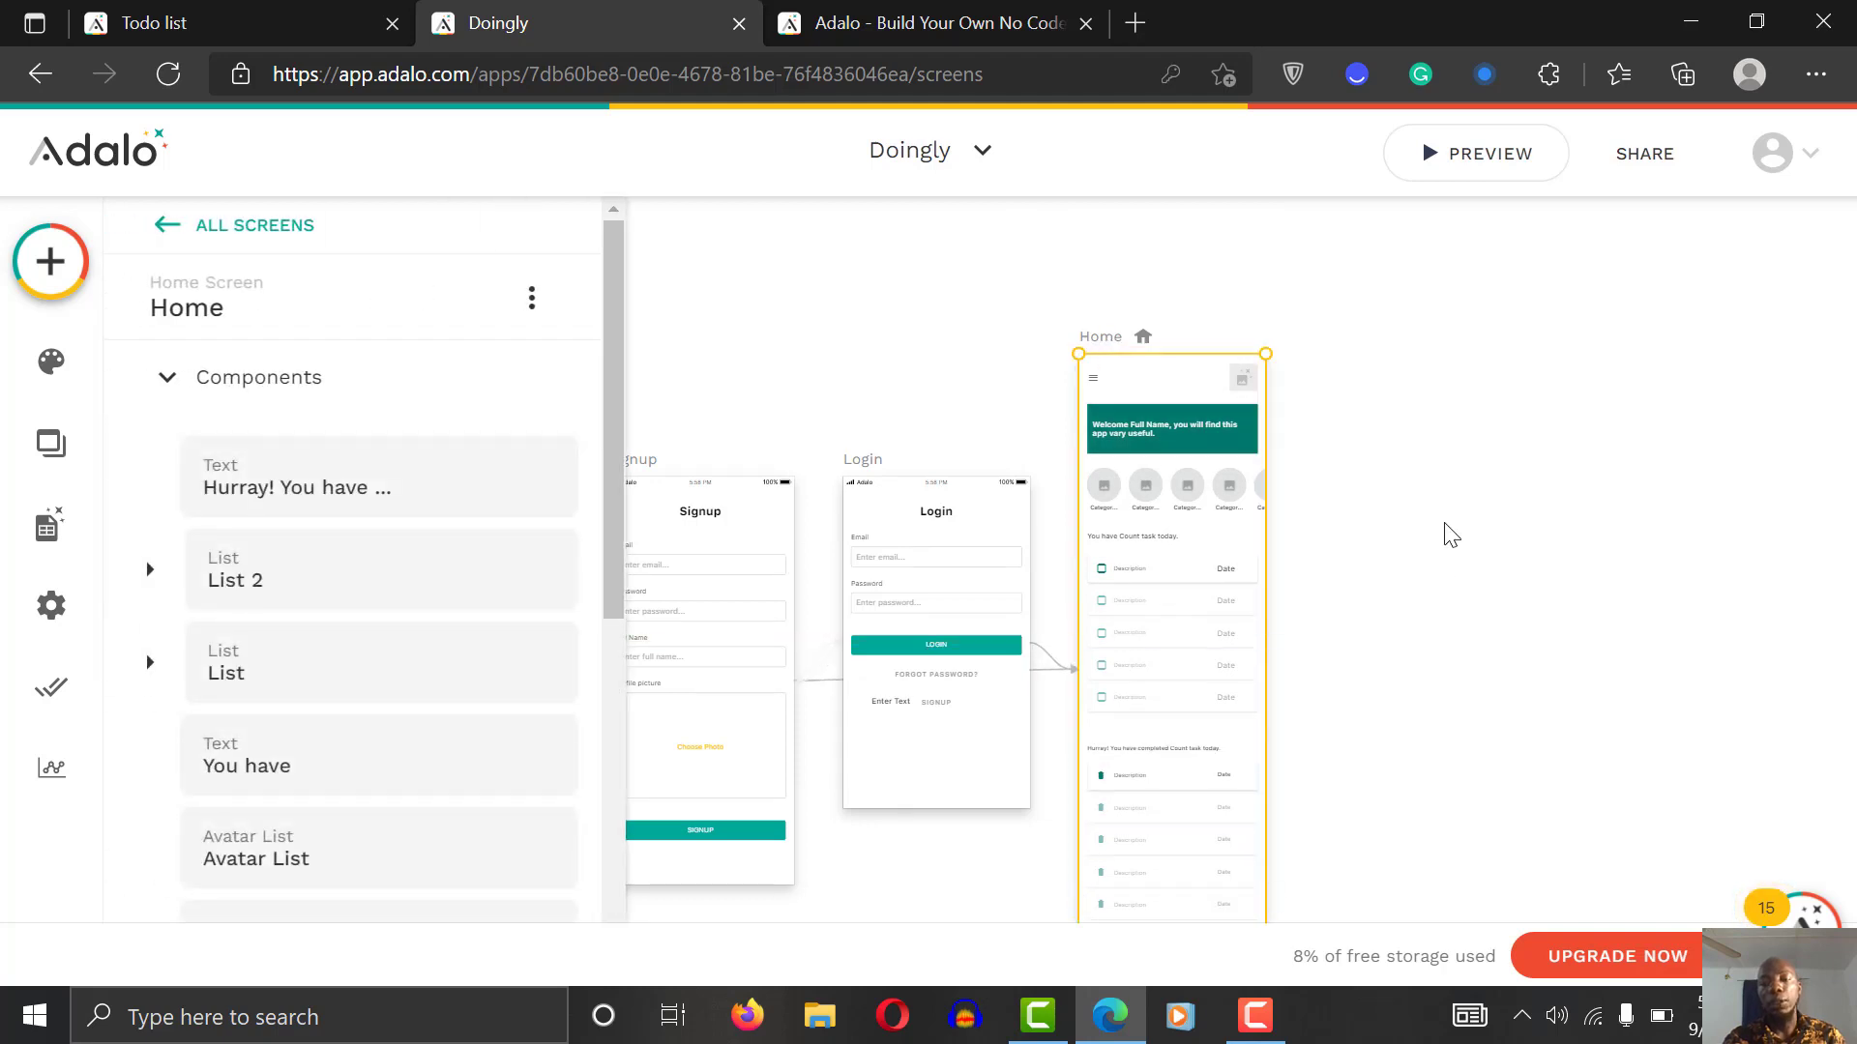
{"action": "left_click", "coordinate": [1448, 531]}
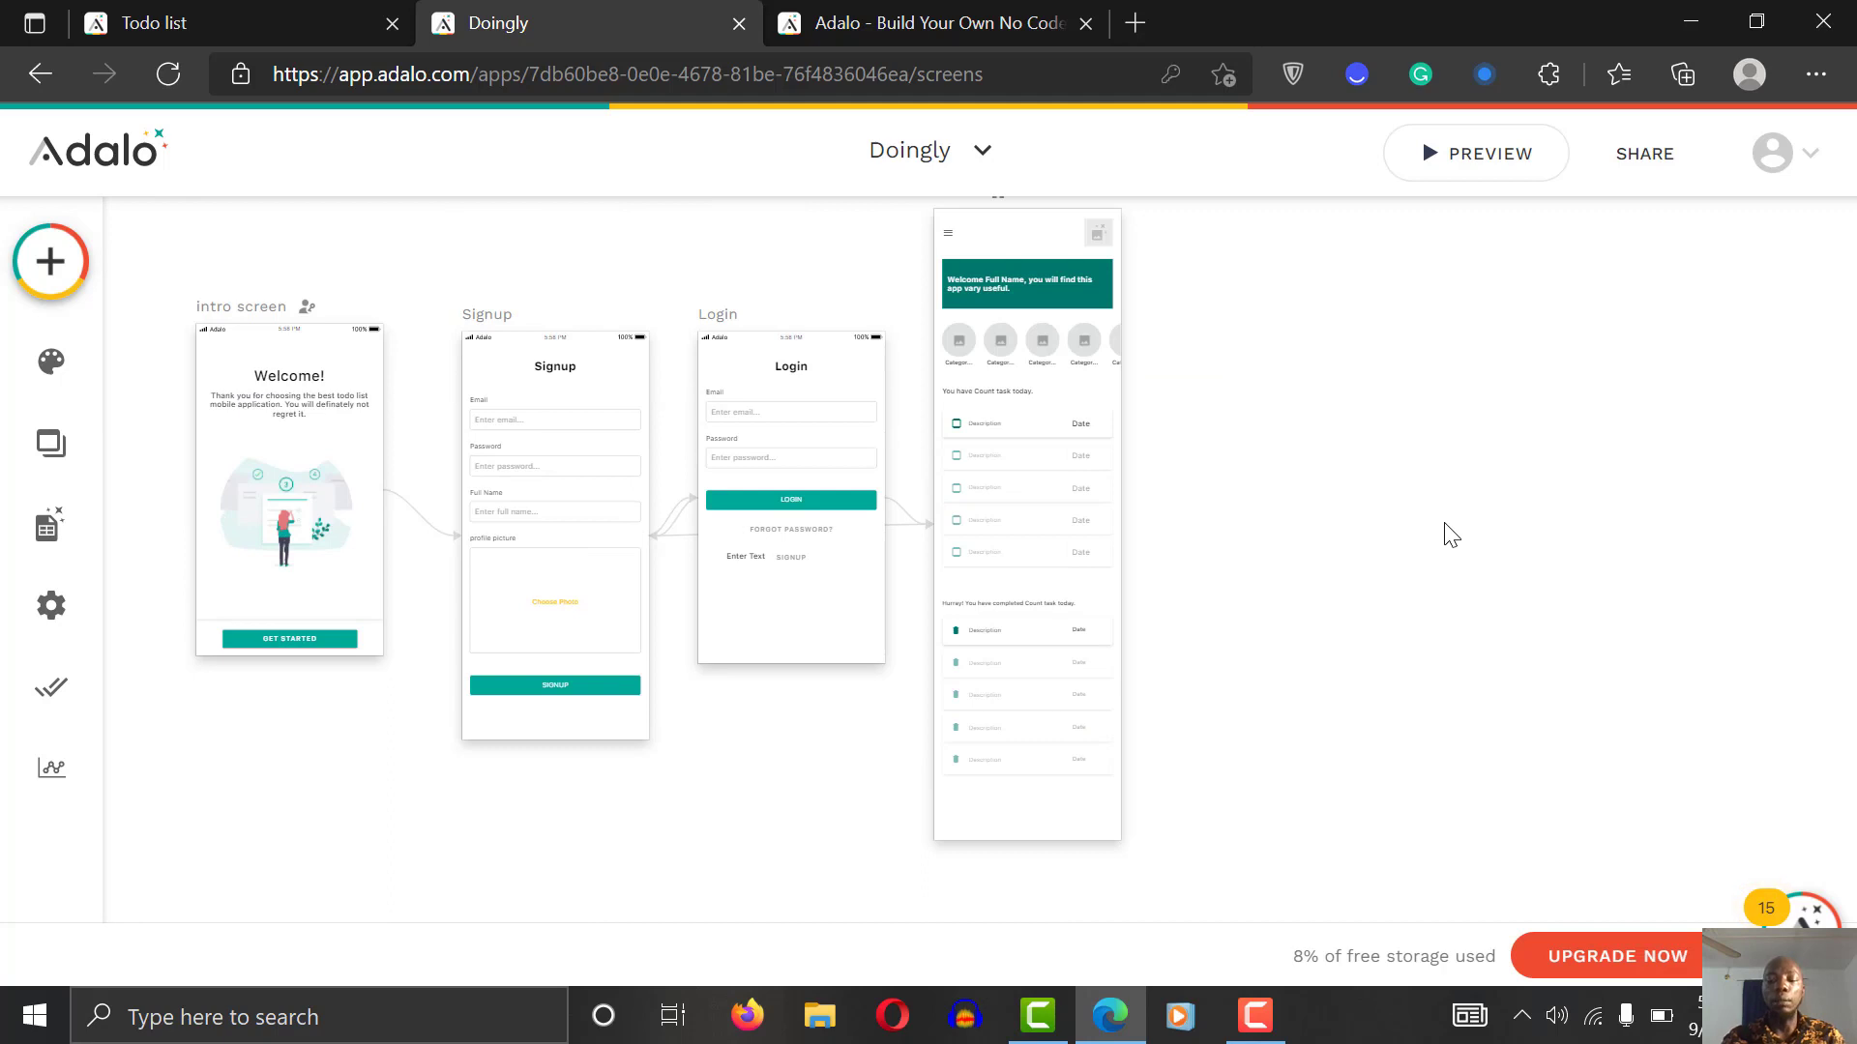
{"action": "scroll", "coordinate": [1444, 523], "scroll_direction": "up", "scroll_amount": 5}
{"action": "scroll", "coordinate": [1450, 535], "scroll_direction": "down", "scroll_amount": 3}
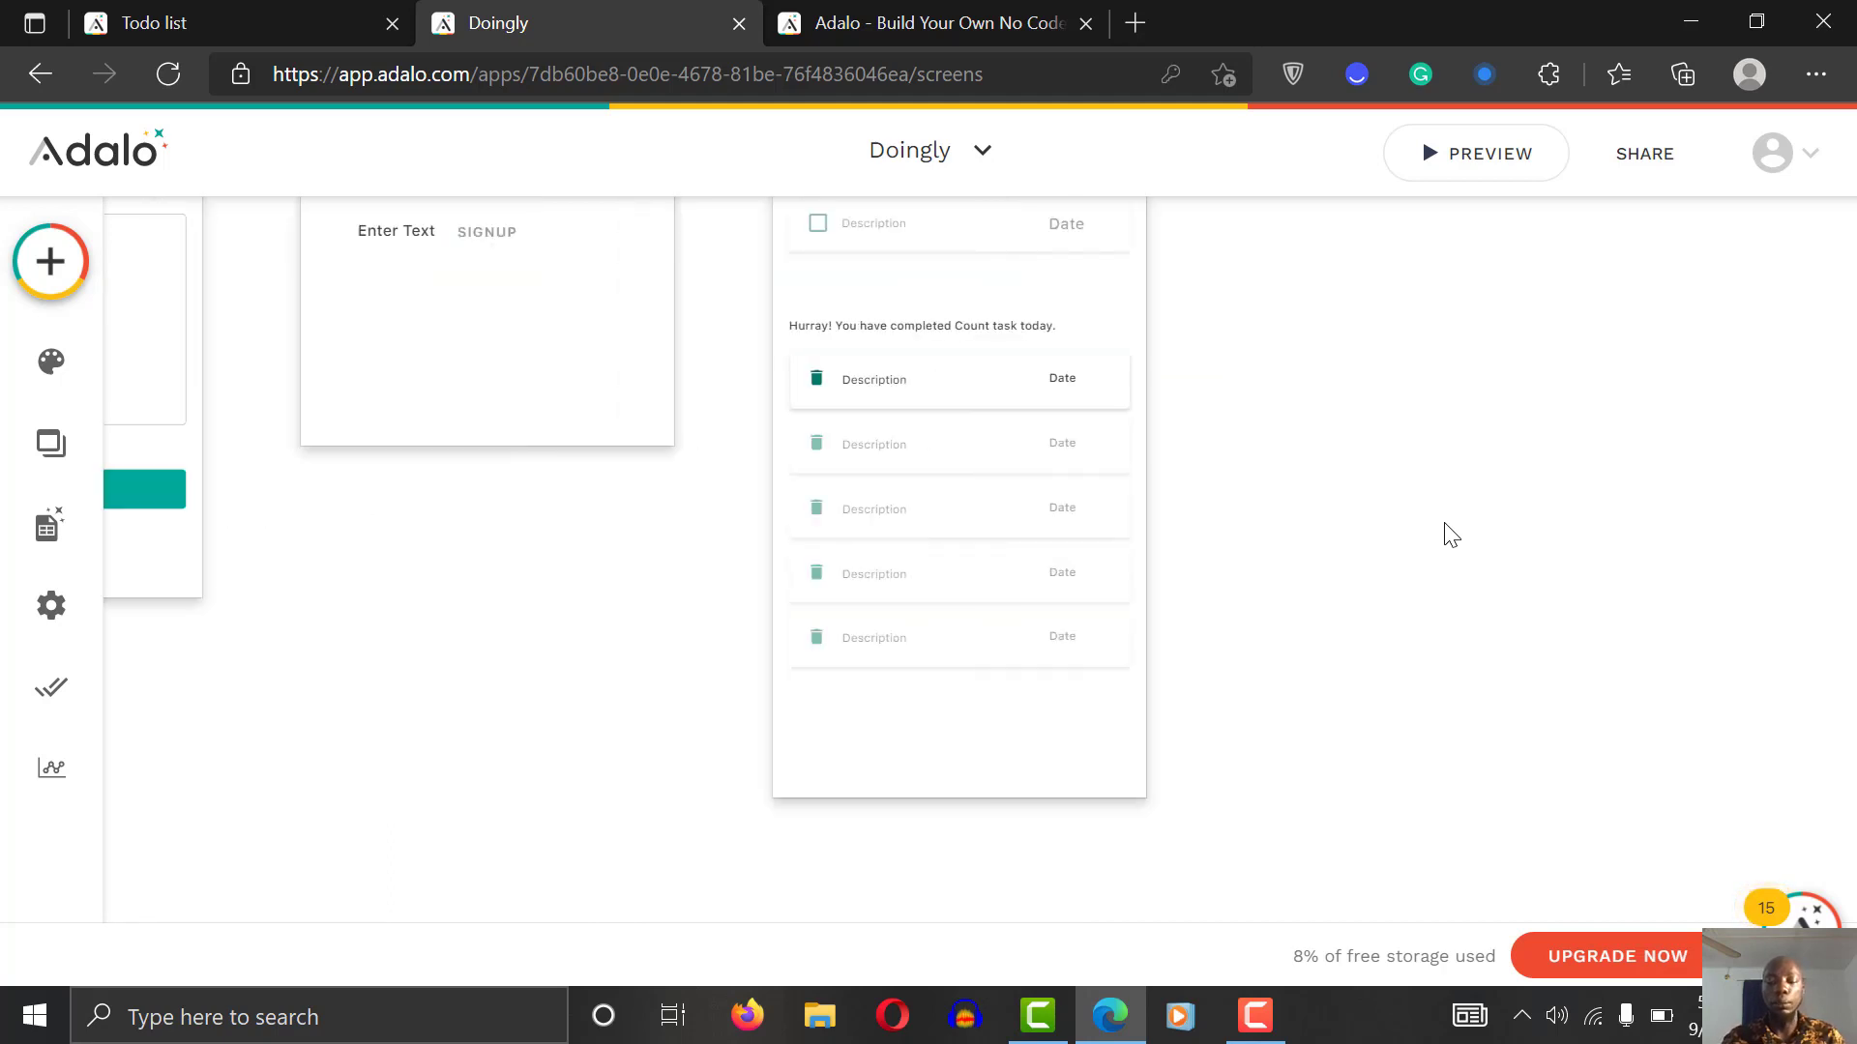
{"action": "scroll", "coordinate": [1451, 535], "scroll_direction": "down", "scroll_amount": 2}
{"action": "scroll", "coordinate": [1450, 535], "scroll_direction": "up", "scroll_amount": 3}
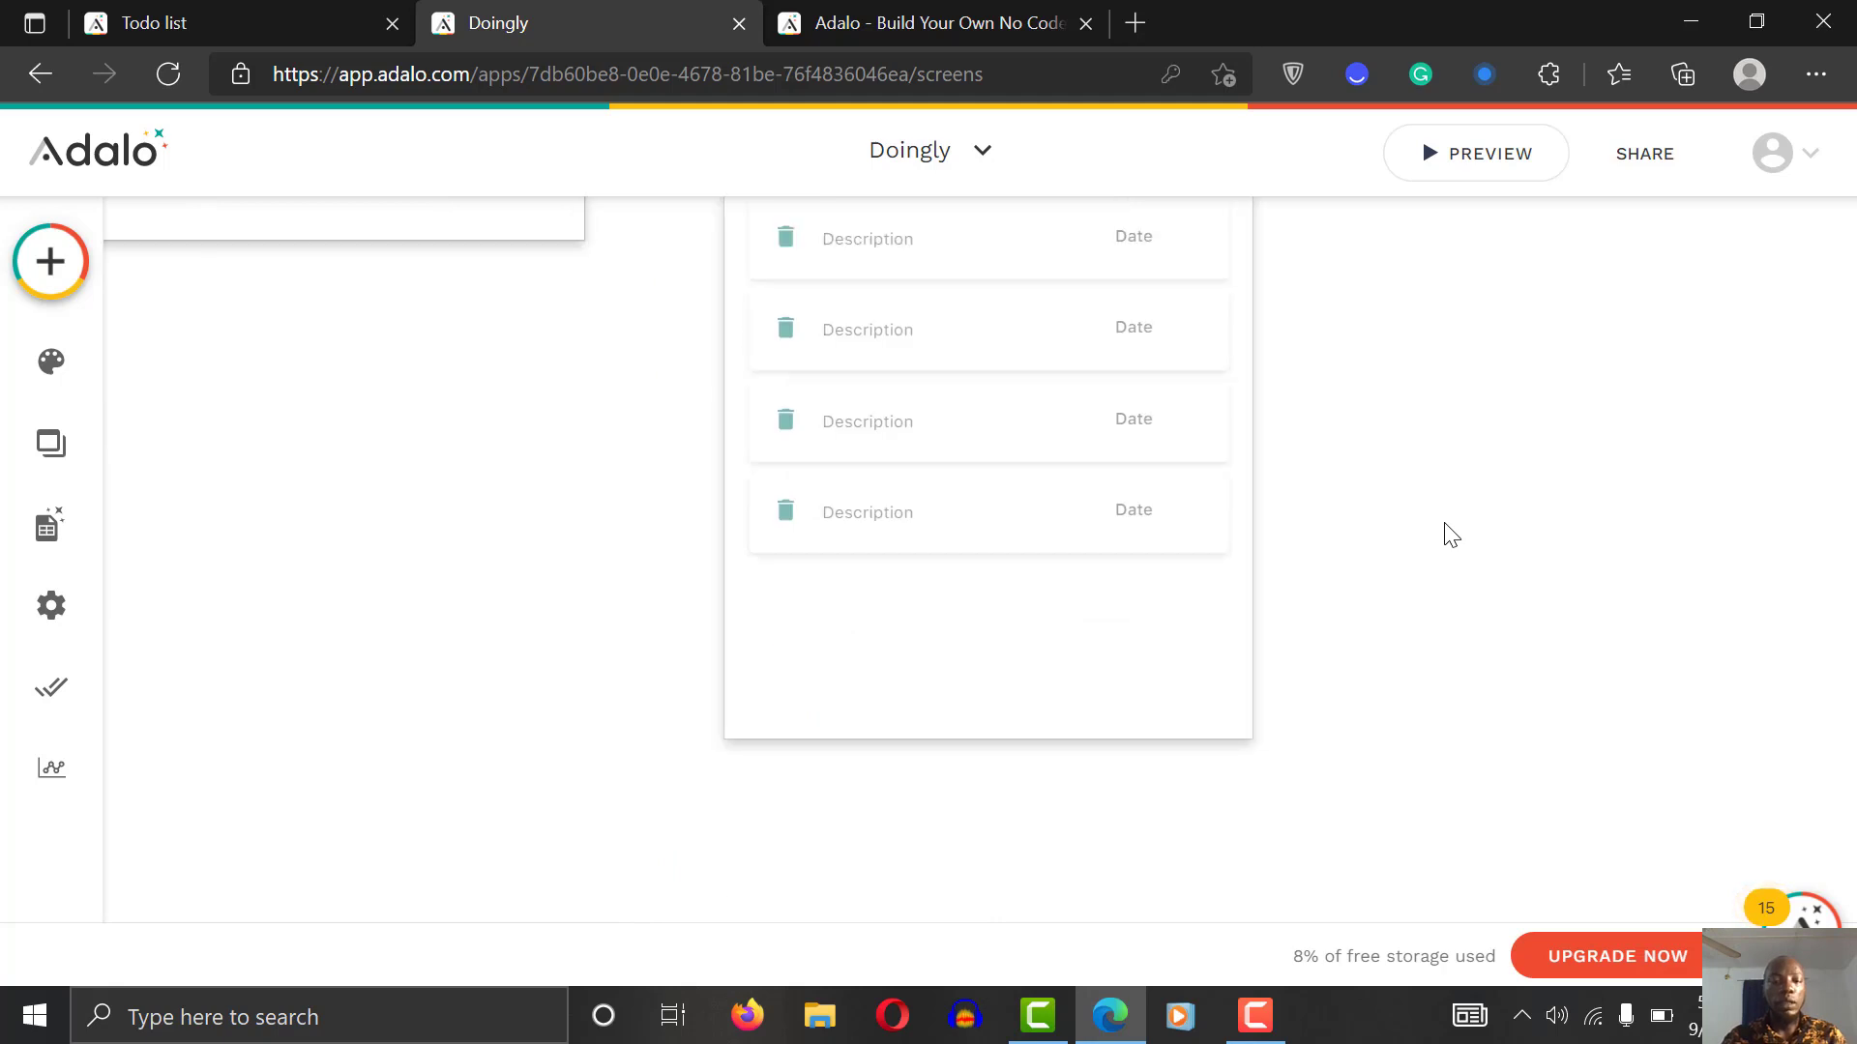
{"action": "scroll", "coordinate": [1443, 523], "scroll_direction": "left", "scroll_amount": 1}
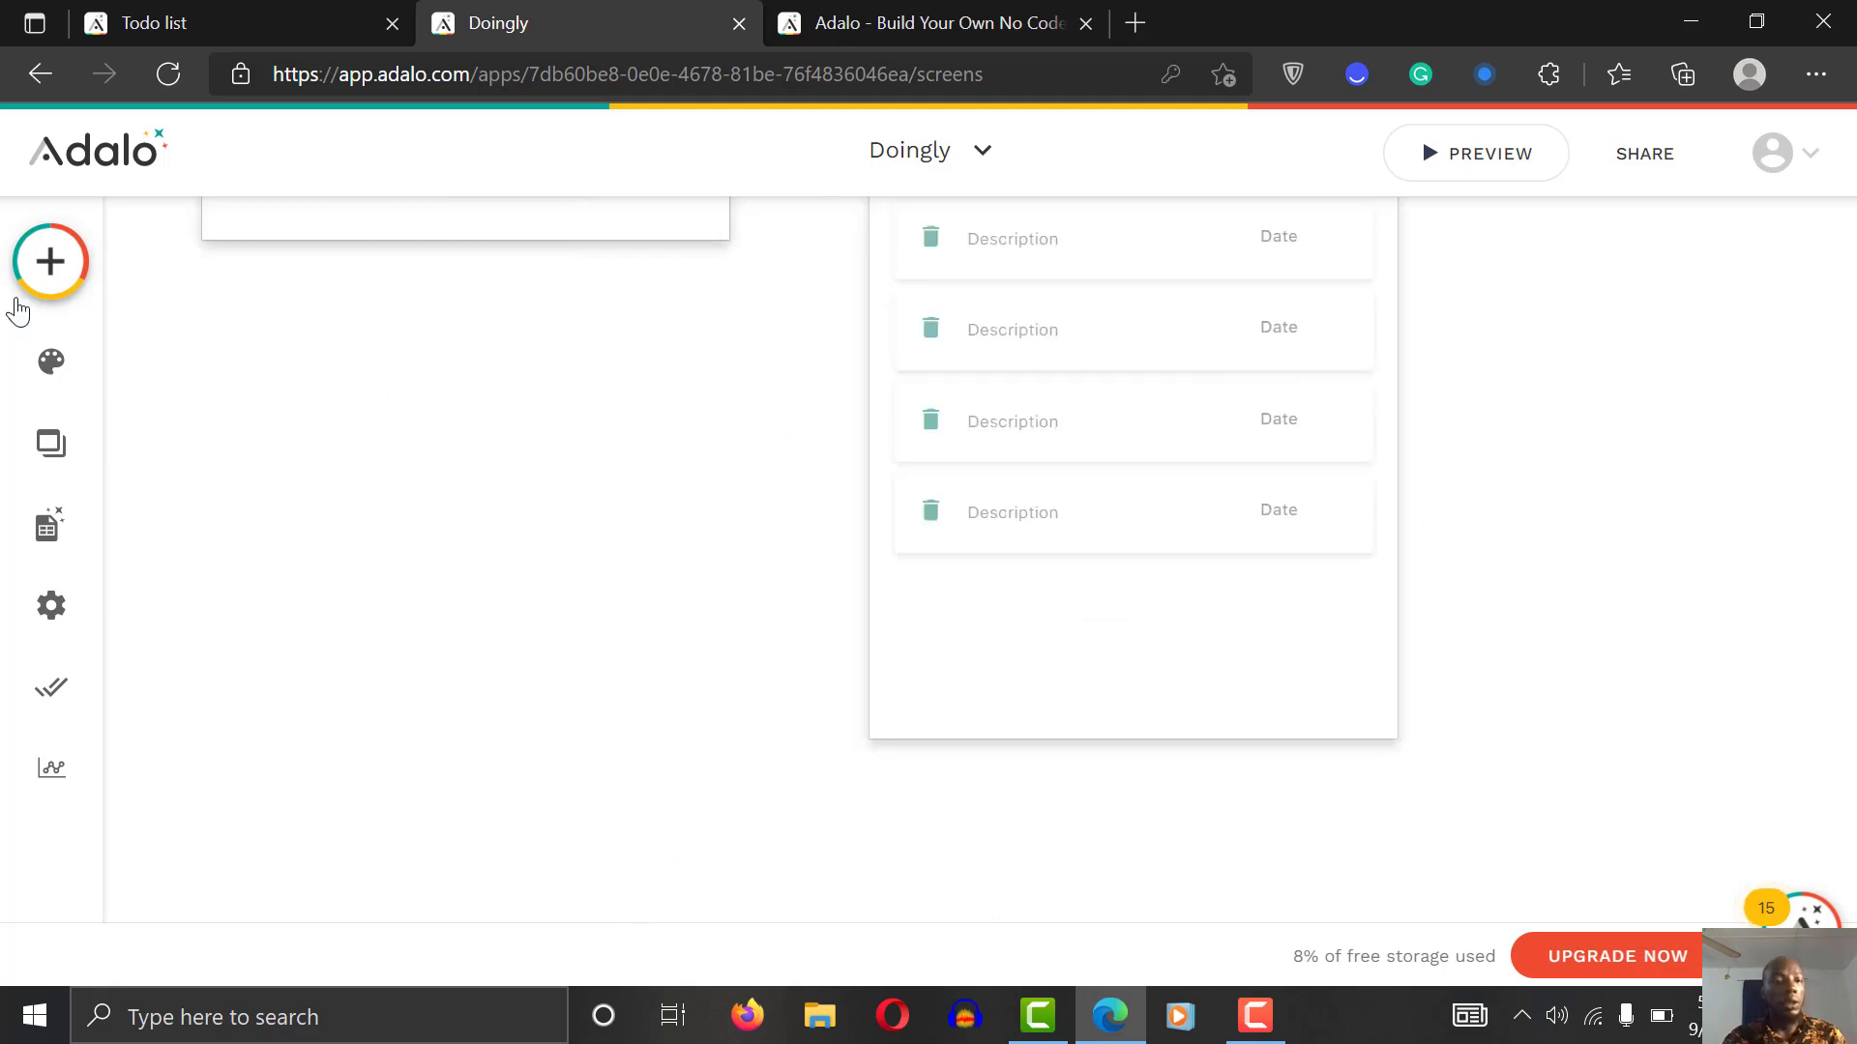
Step: Place a Rectangle at the bottom of Home, sized full width at 375 × 72
{"action": "left_click", "coordinate": [34, 274]}
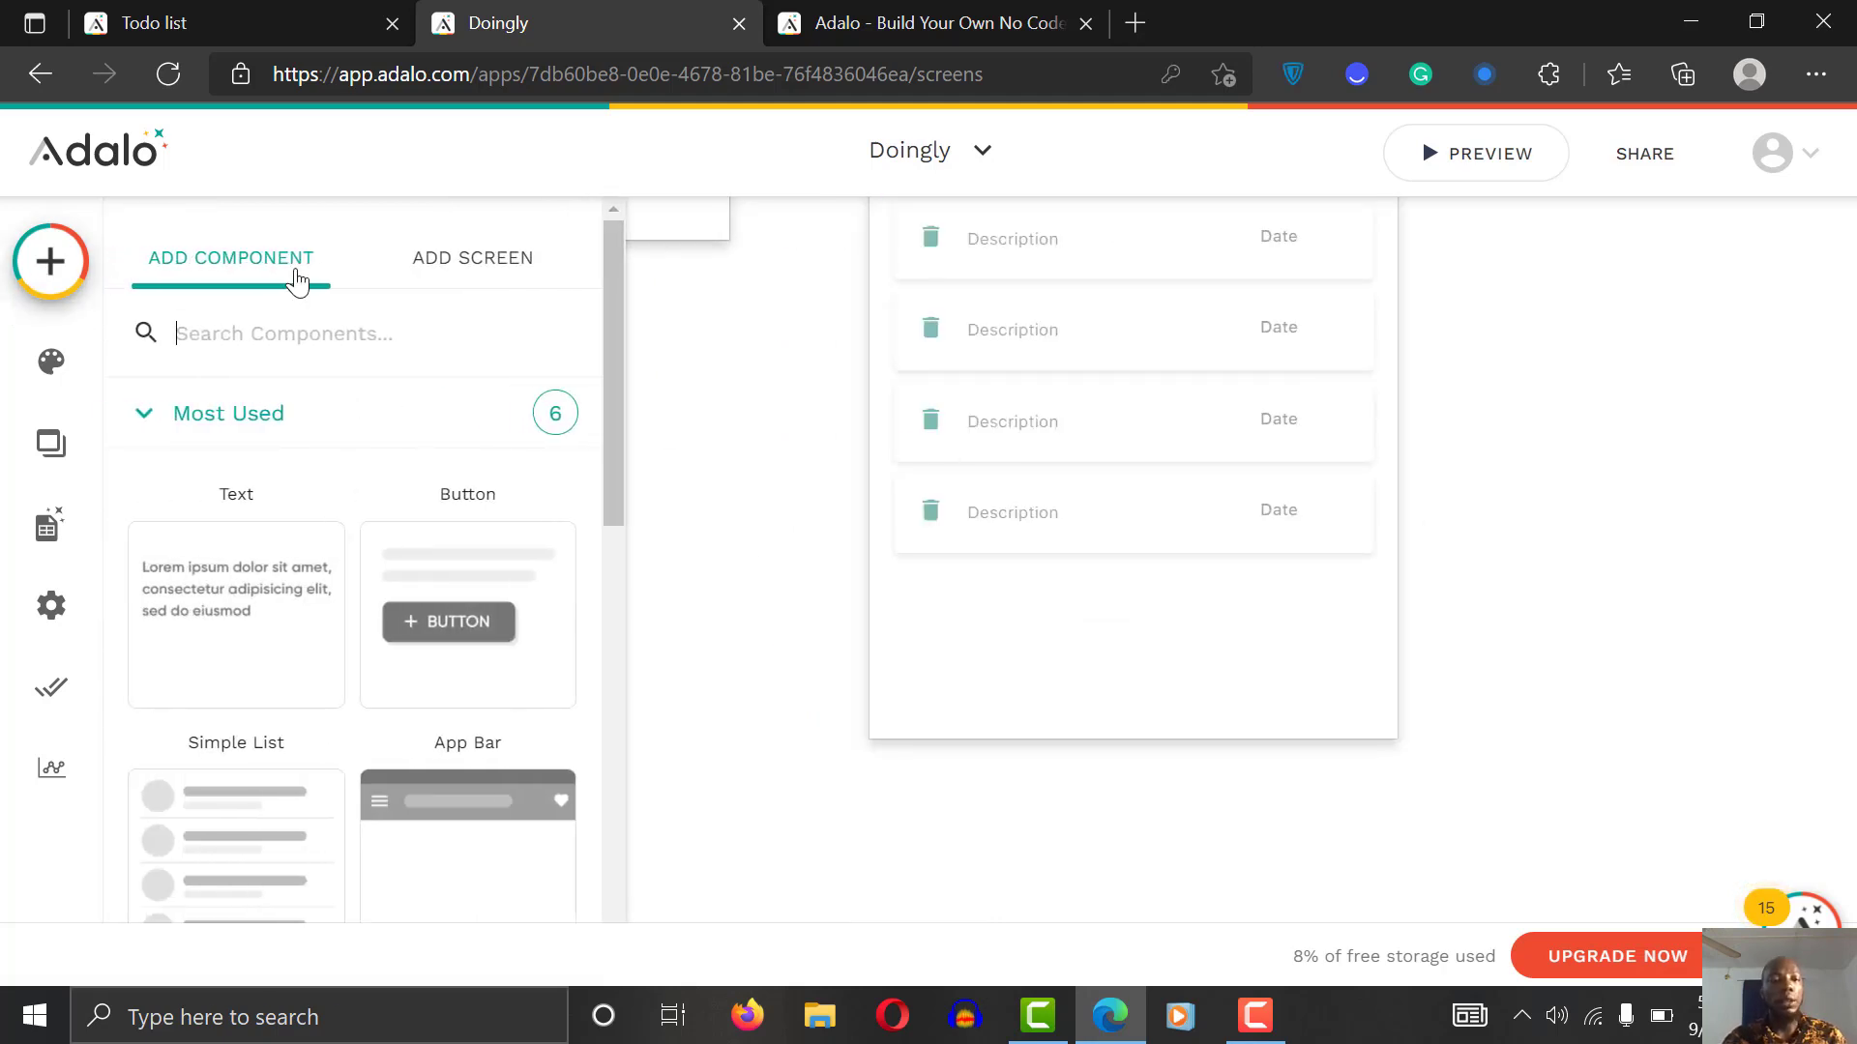
{"action": "left_click", "coordinate": [293, 330]}
{"action": "type", "text": "rec"}
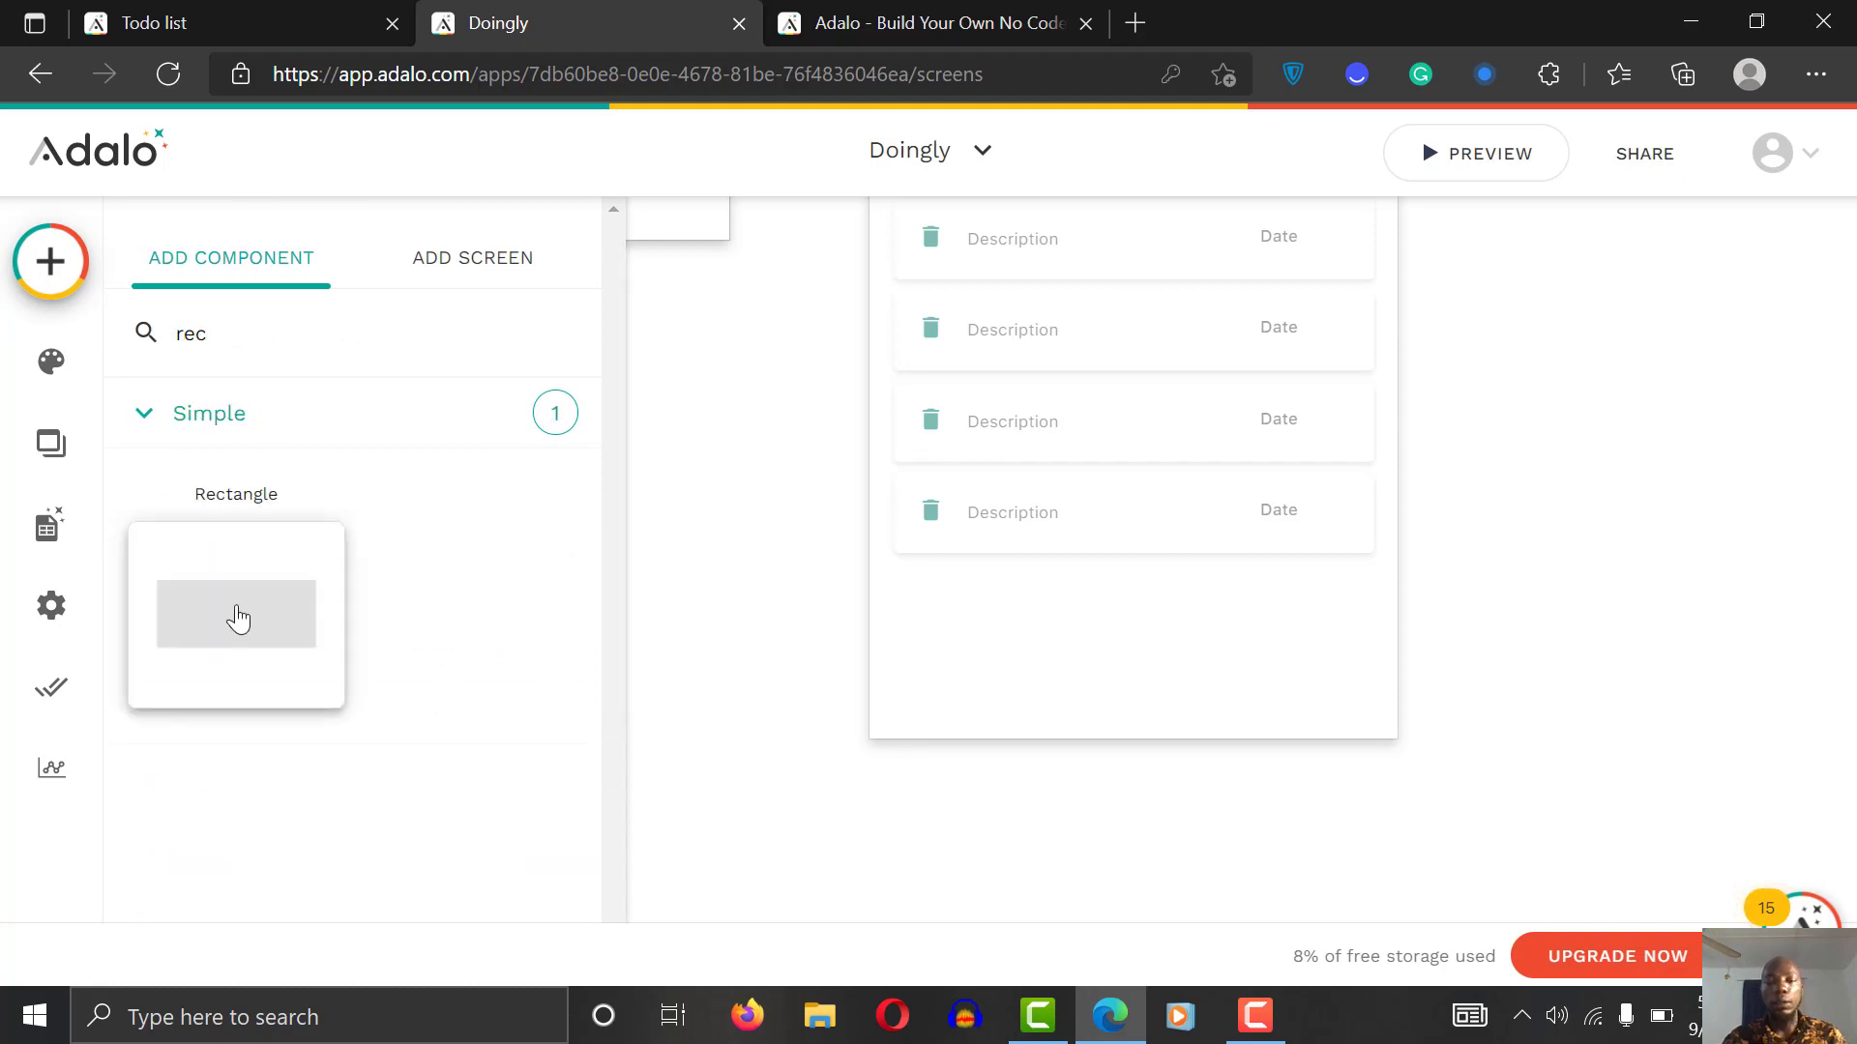
{"action": "left_click_drag", "start_coordinate": [236, 613], "coordinate": [1098, 684]}
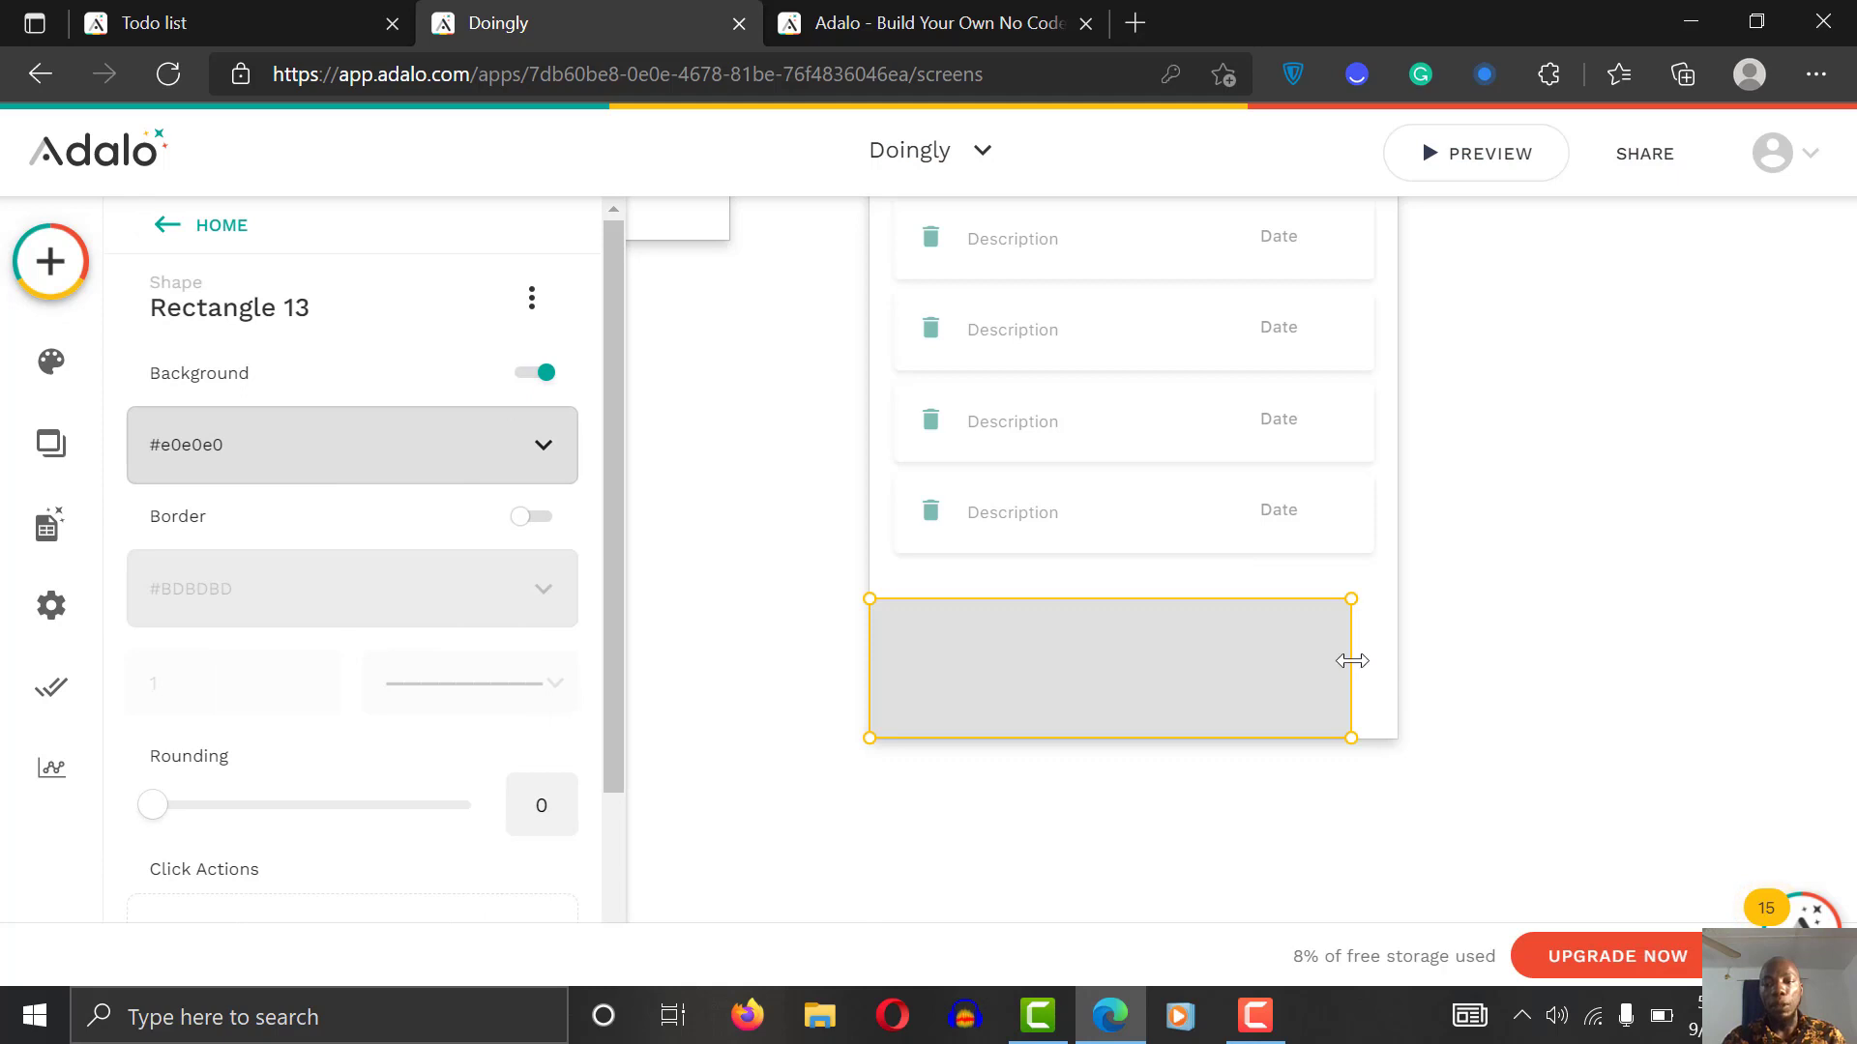
{"action": "left_click_drag", "start_coordinate": [1352, 657], "coordinate": [1396, 659]}
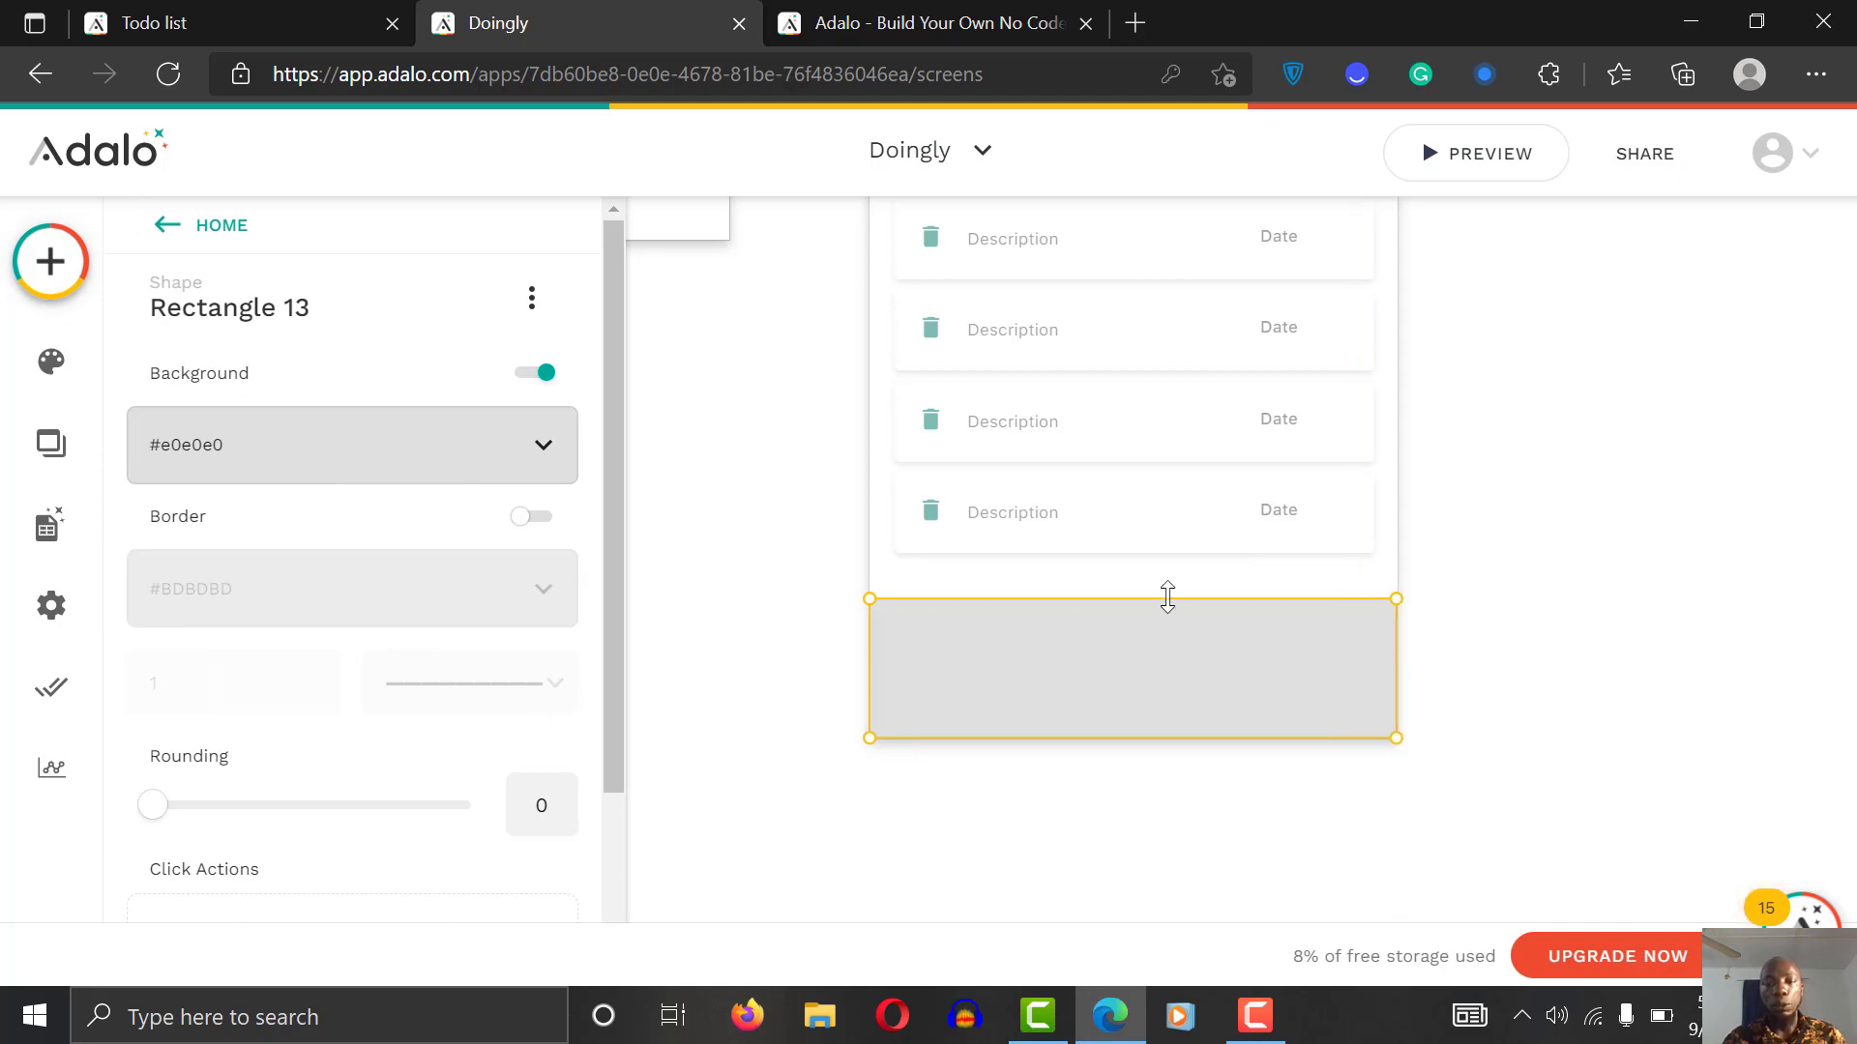
{"action": "left_click_drag", "start_coordinate": [1167, 594], "coordinate": [1168, 637]}
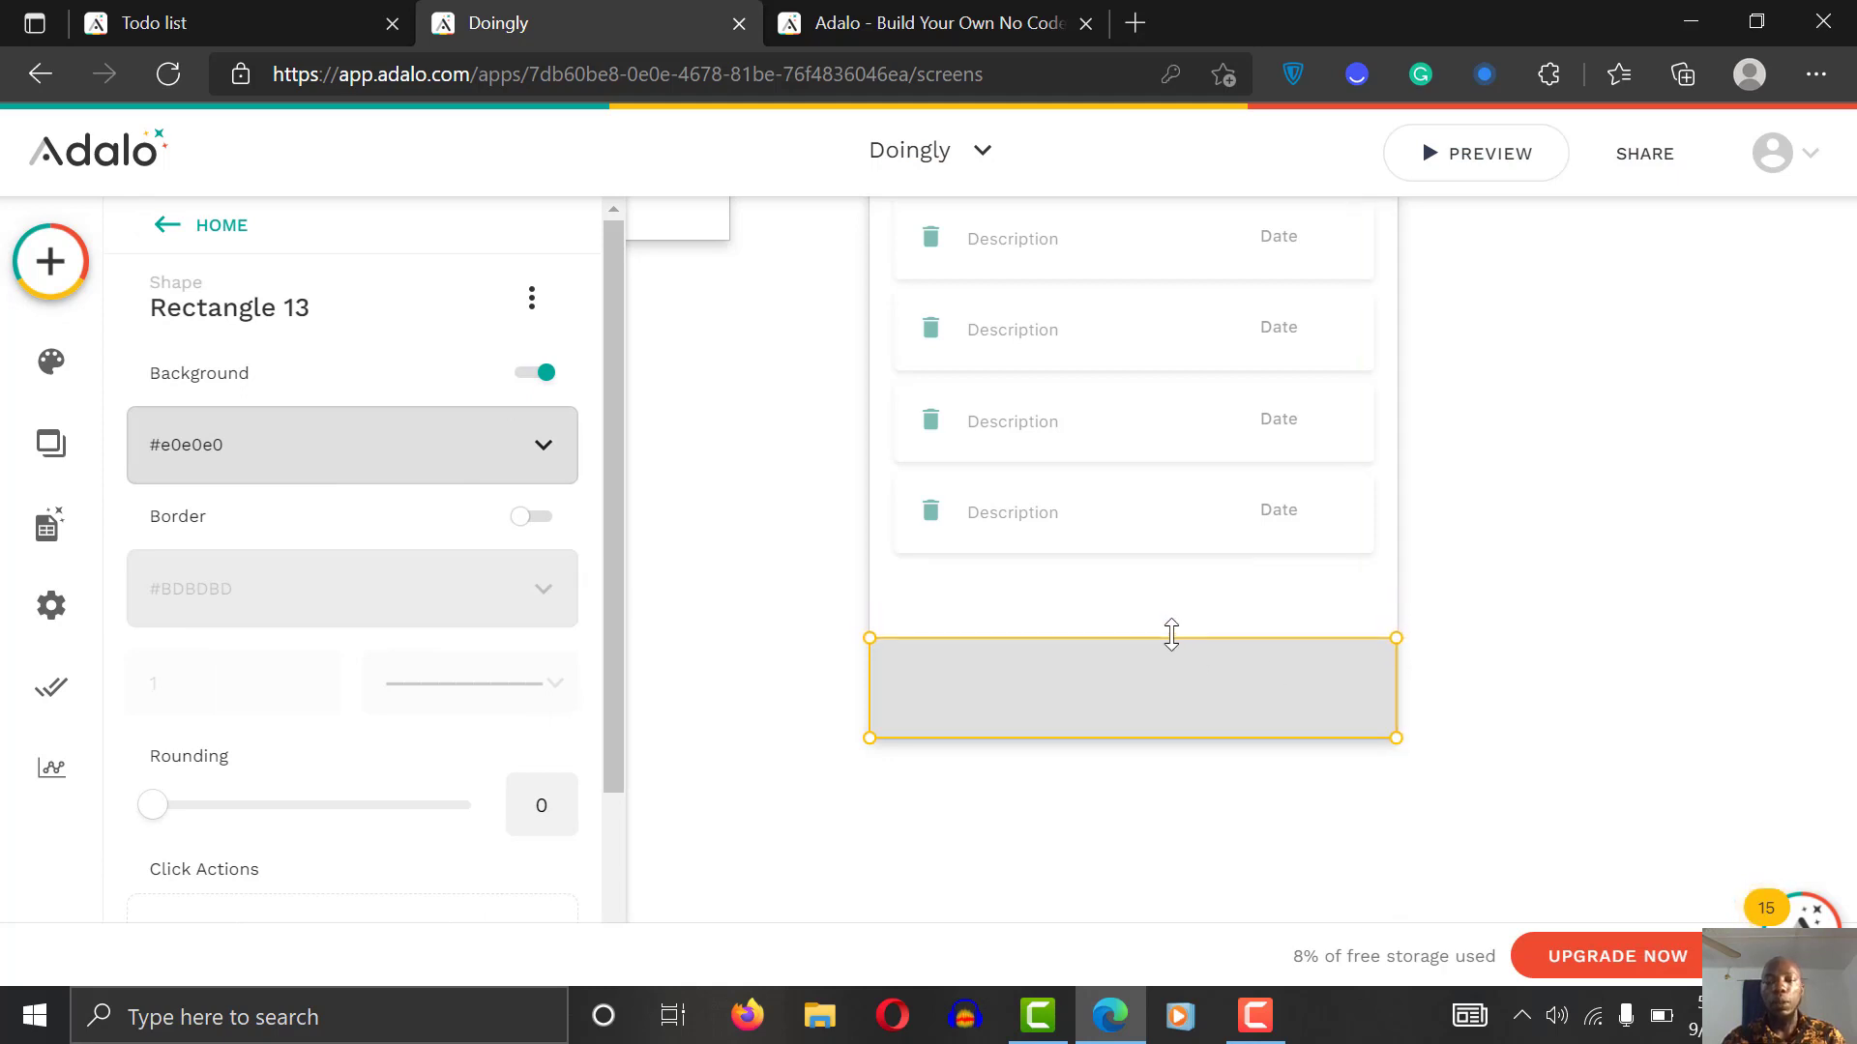
{"action": "left_click", "coordinate": [1595, 547]}
{"action": "left_click", "coordinate": [1103, 717]}
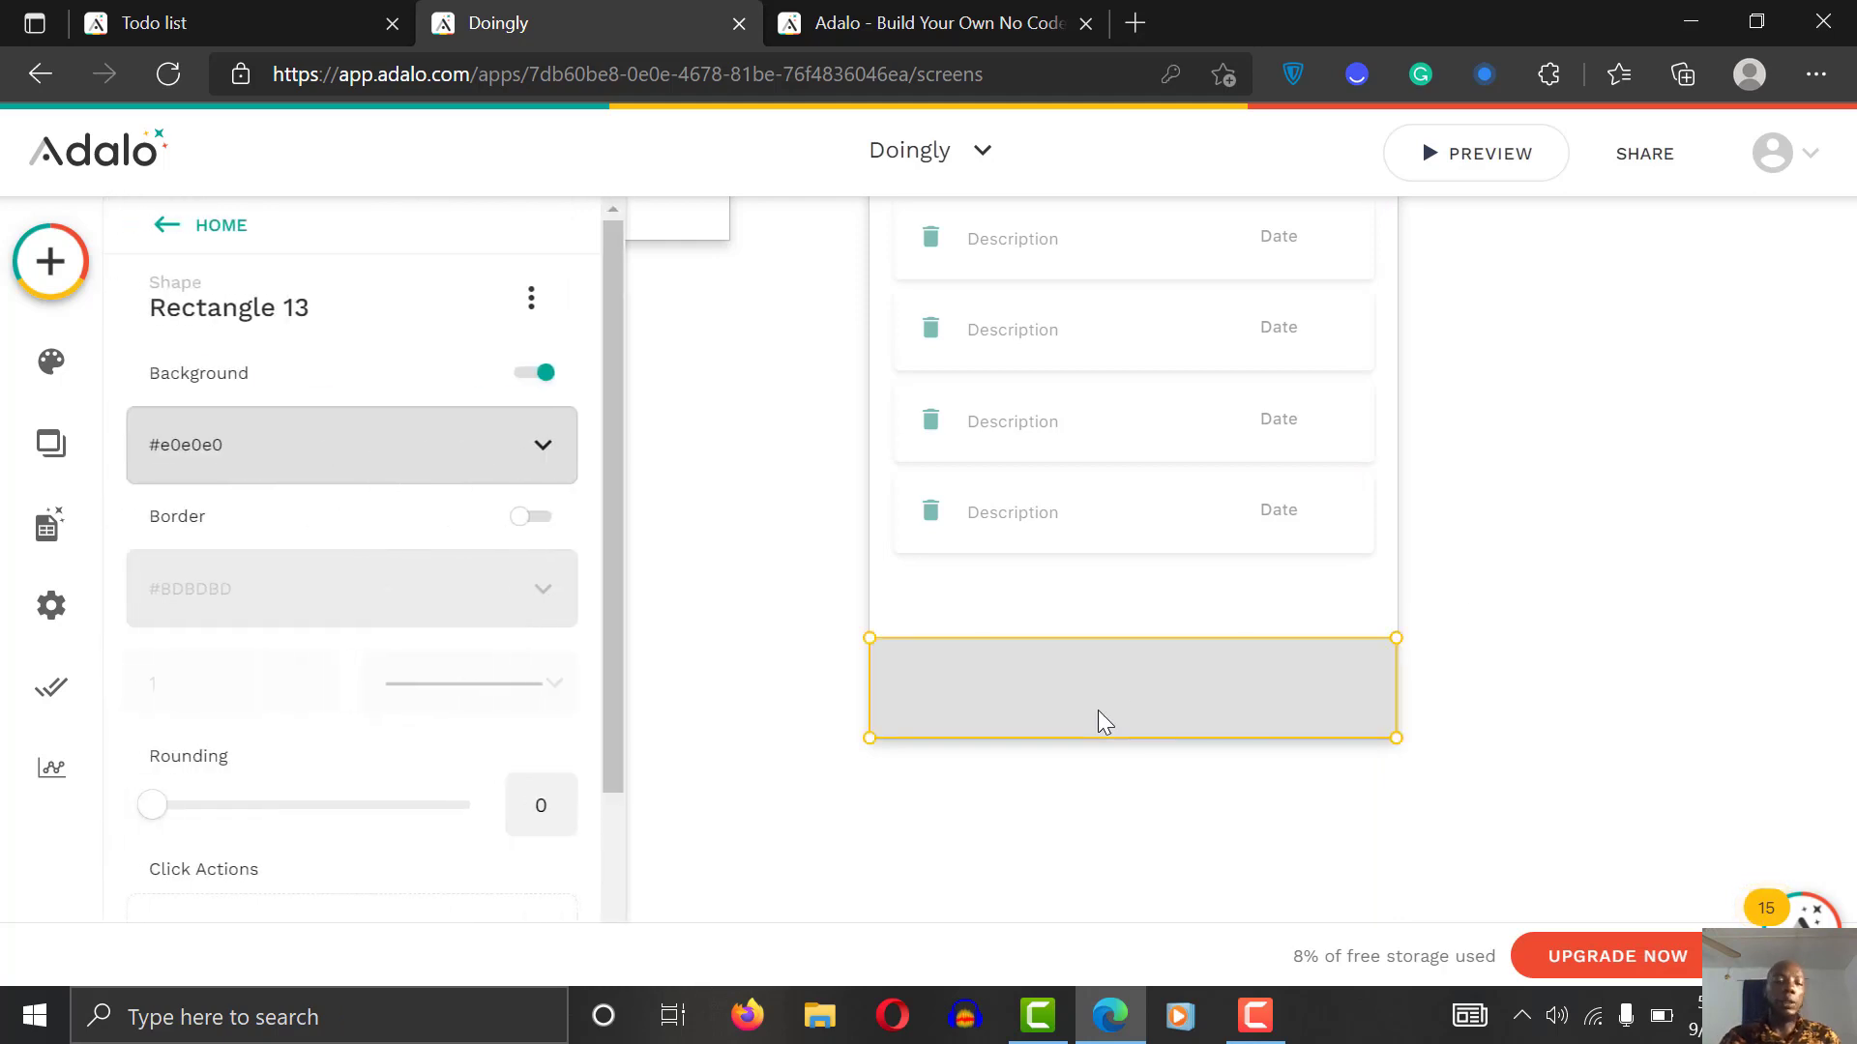
Step: Make the rectangle Primary teal, fixed to the screen bottom, with a shadow
{"action": "left_click", "coordinate": [390, 448]}
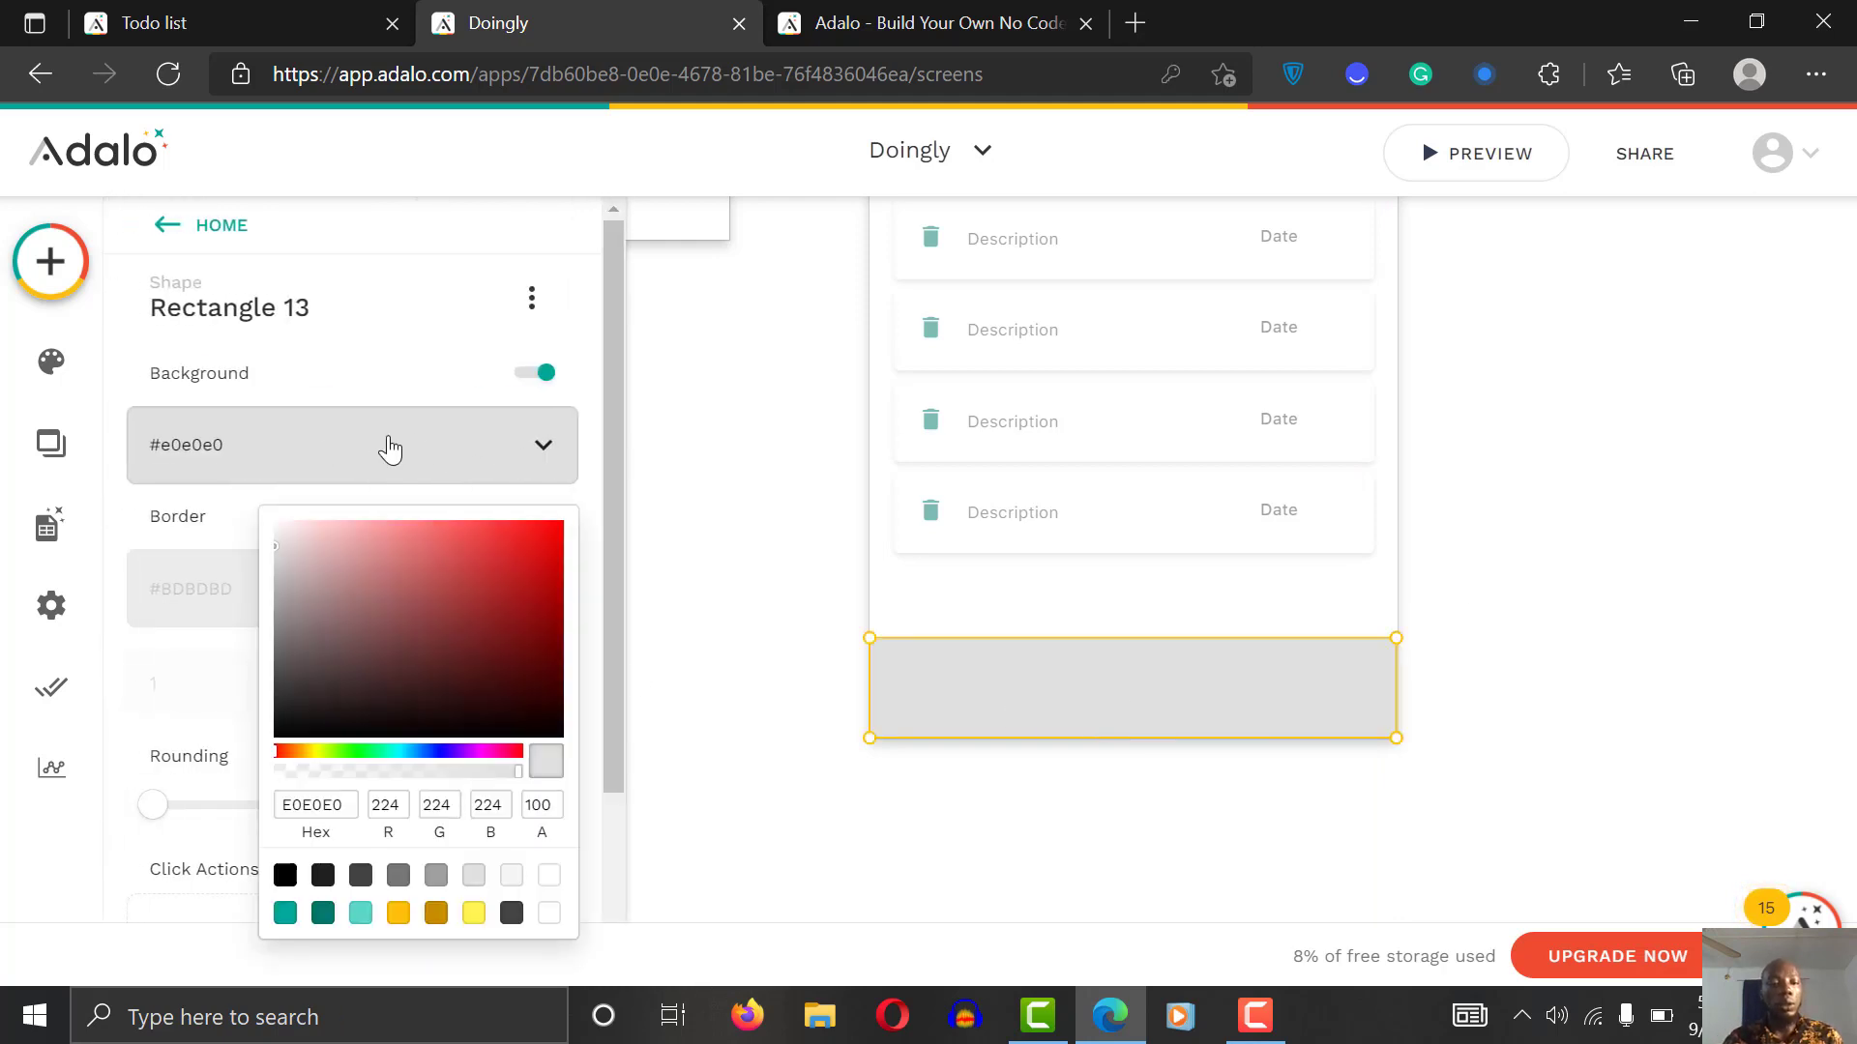
{"action": "left_click", "coordinate": [285, 913]}
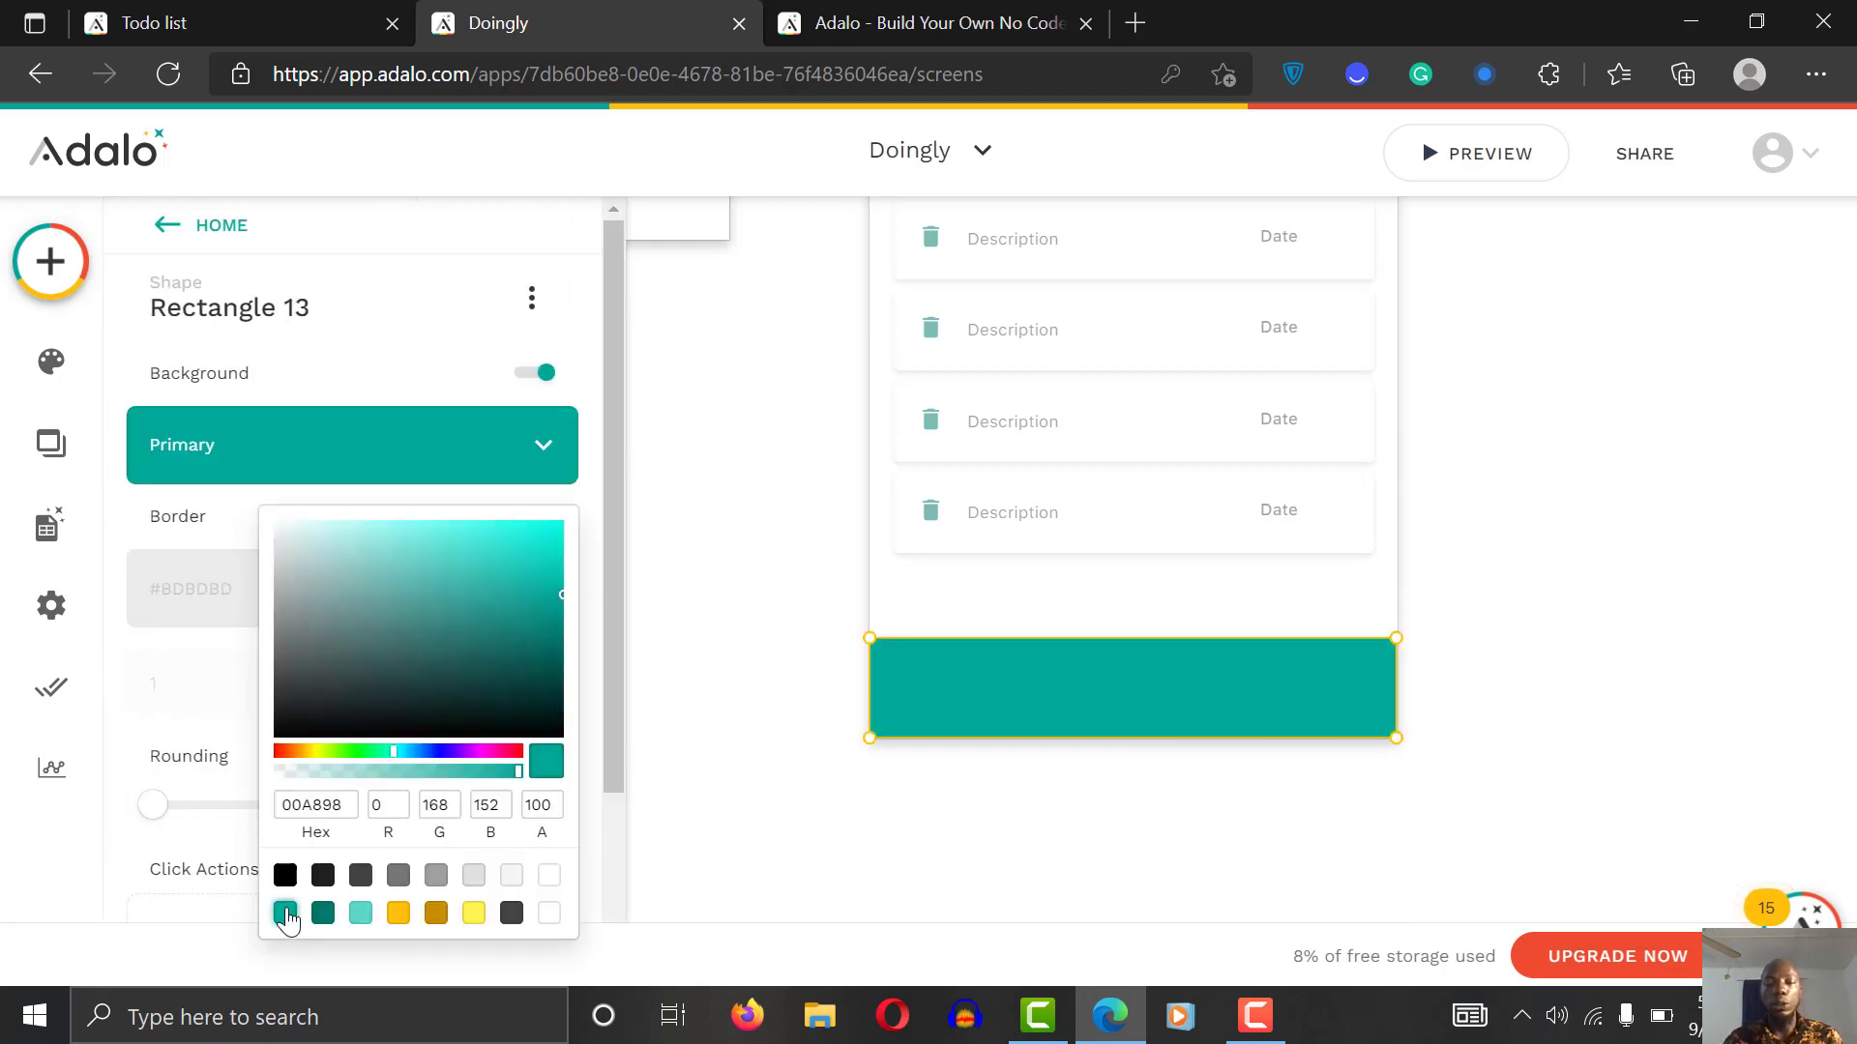
{"action": "left_click", "coordinate": [581, 384]}
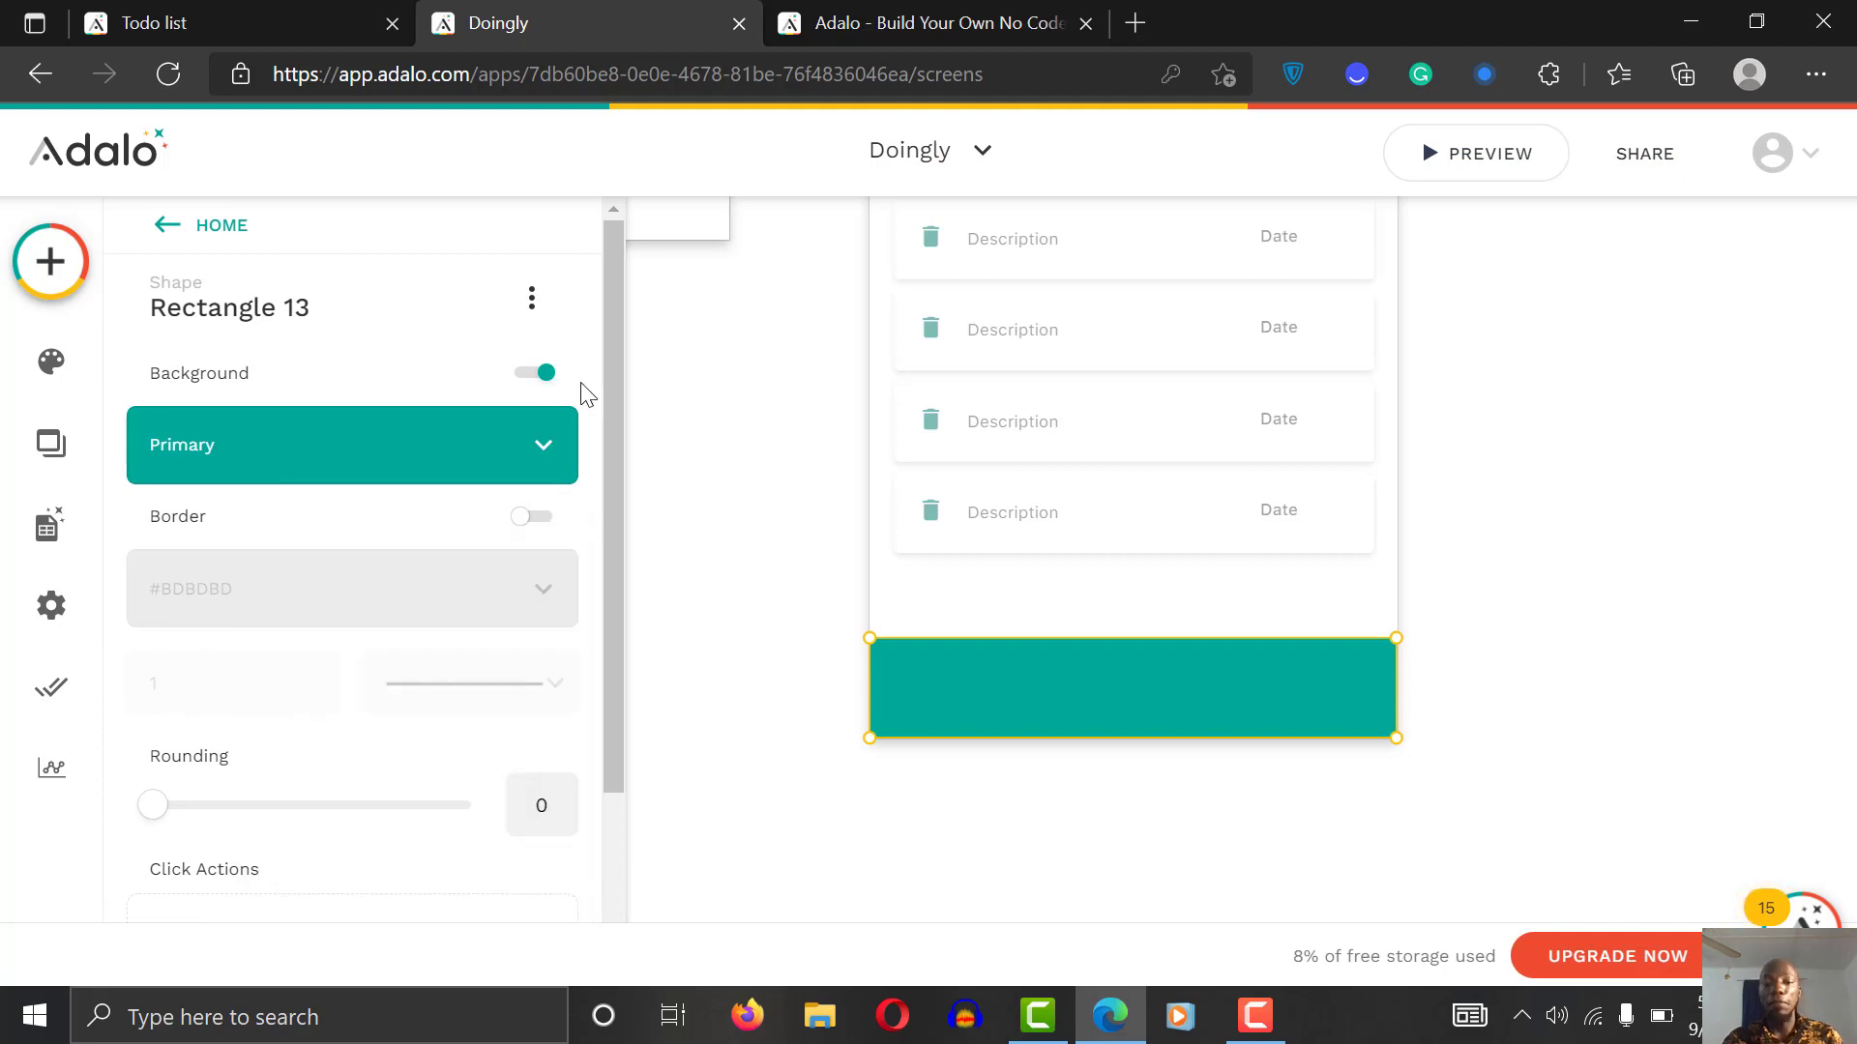
{"action": "left_click_drag", "start_coordinate": [607, 435], "coordinate": [600, 621]}
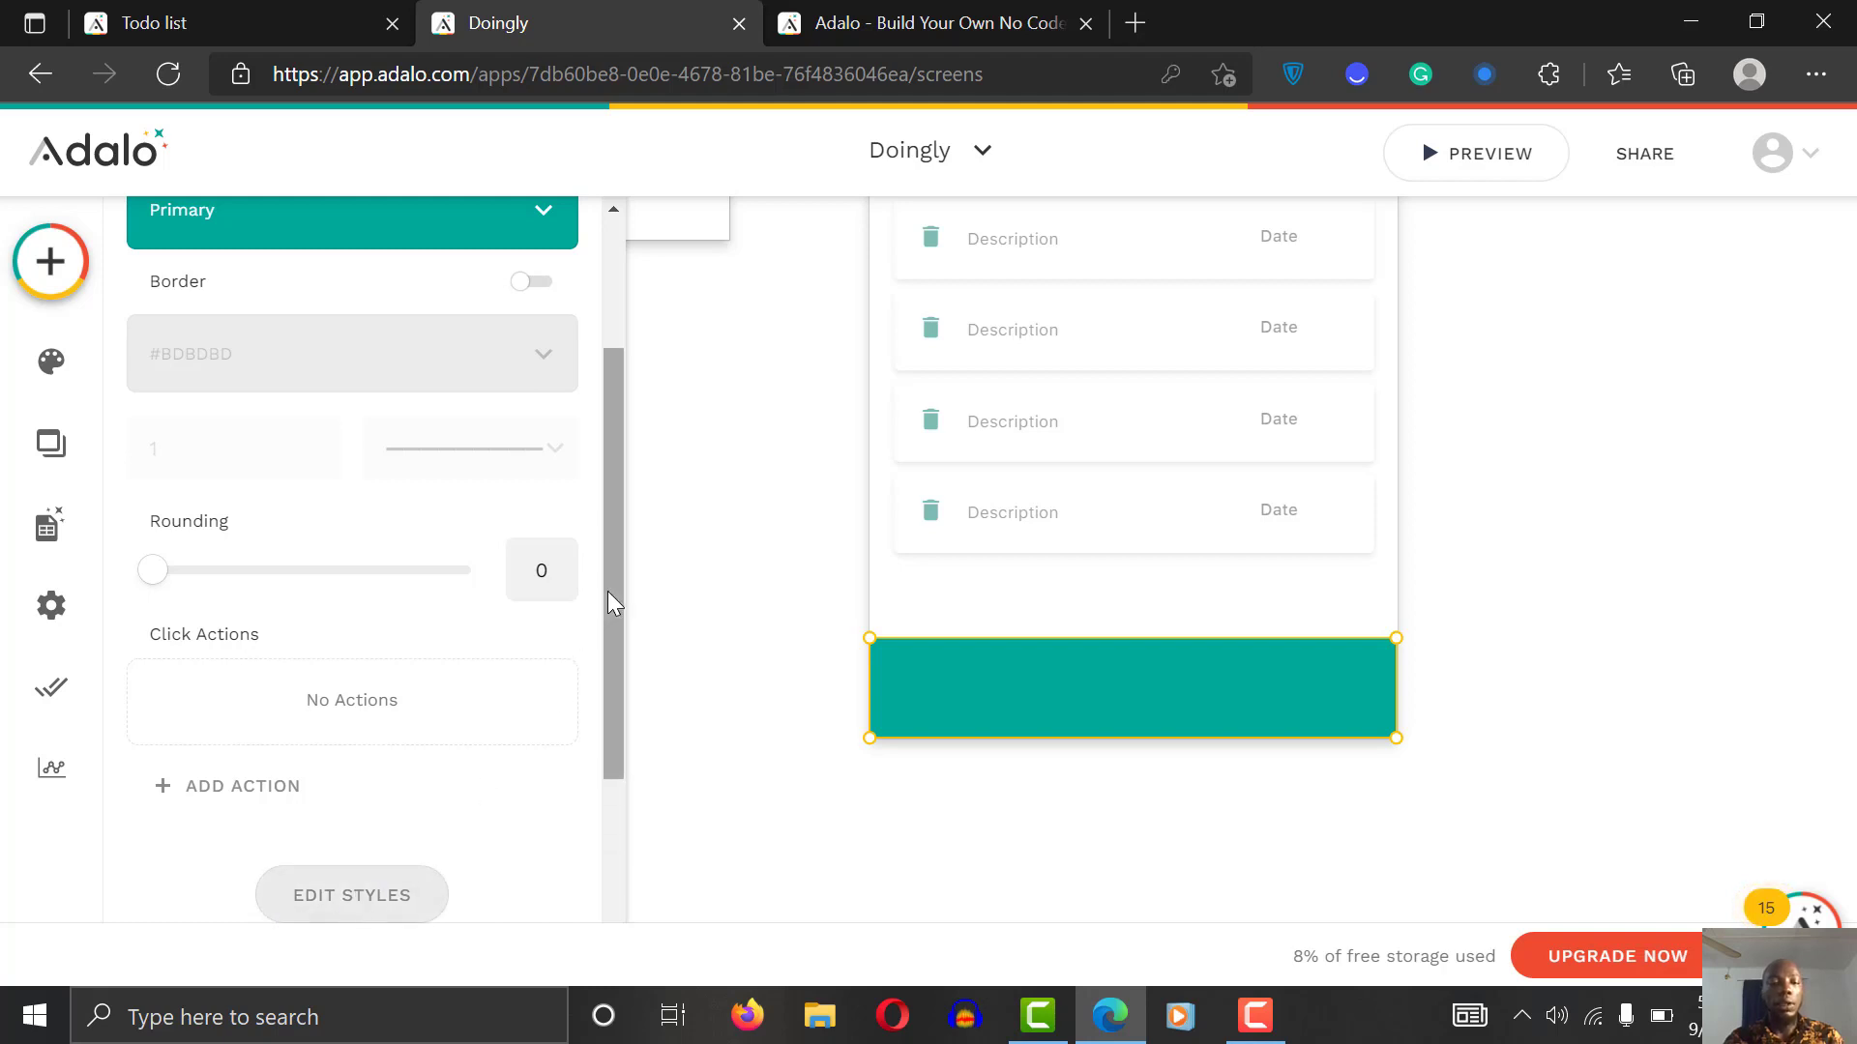
{"action": "left_click_drag", "start_coordinate": [609, 606], "coordinate": [613, 870]}
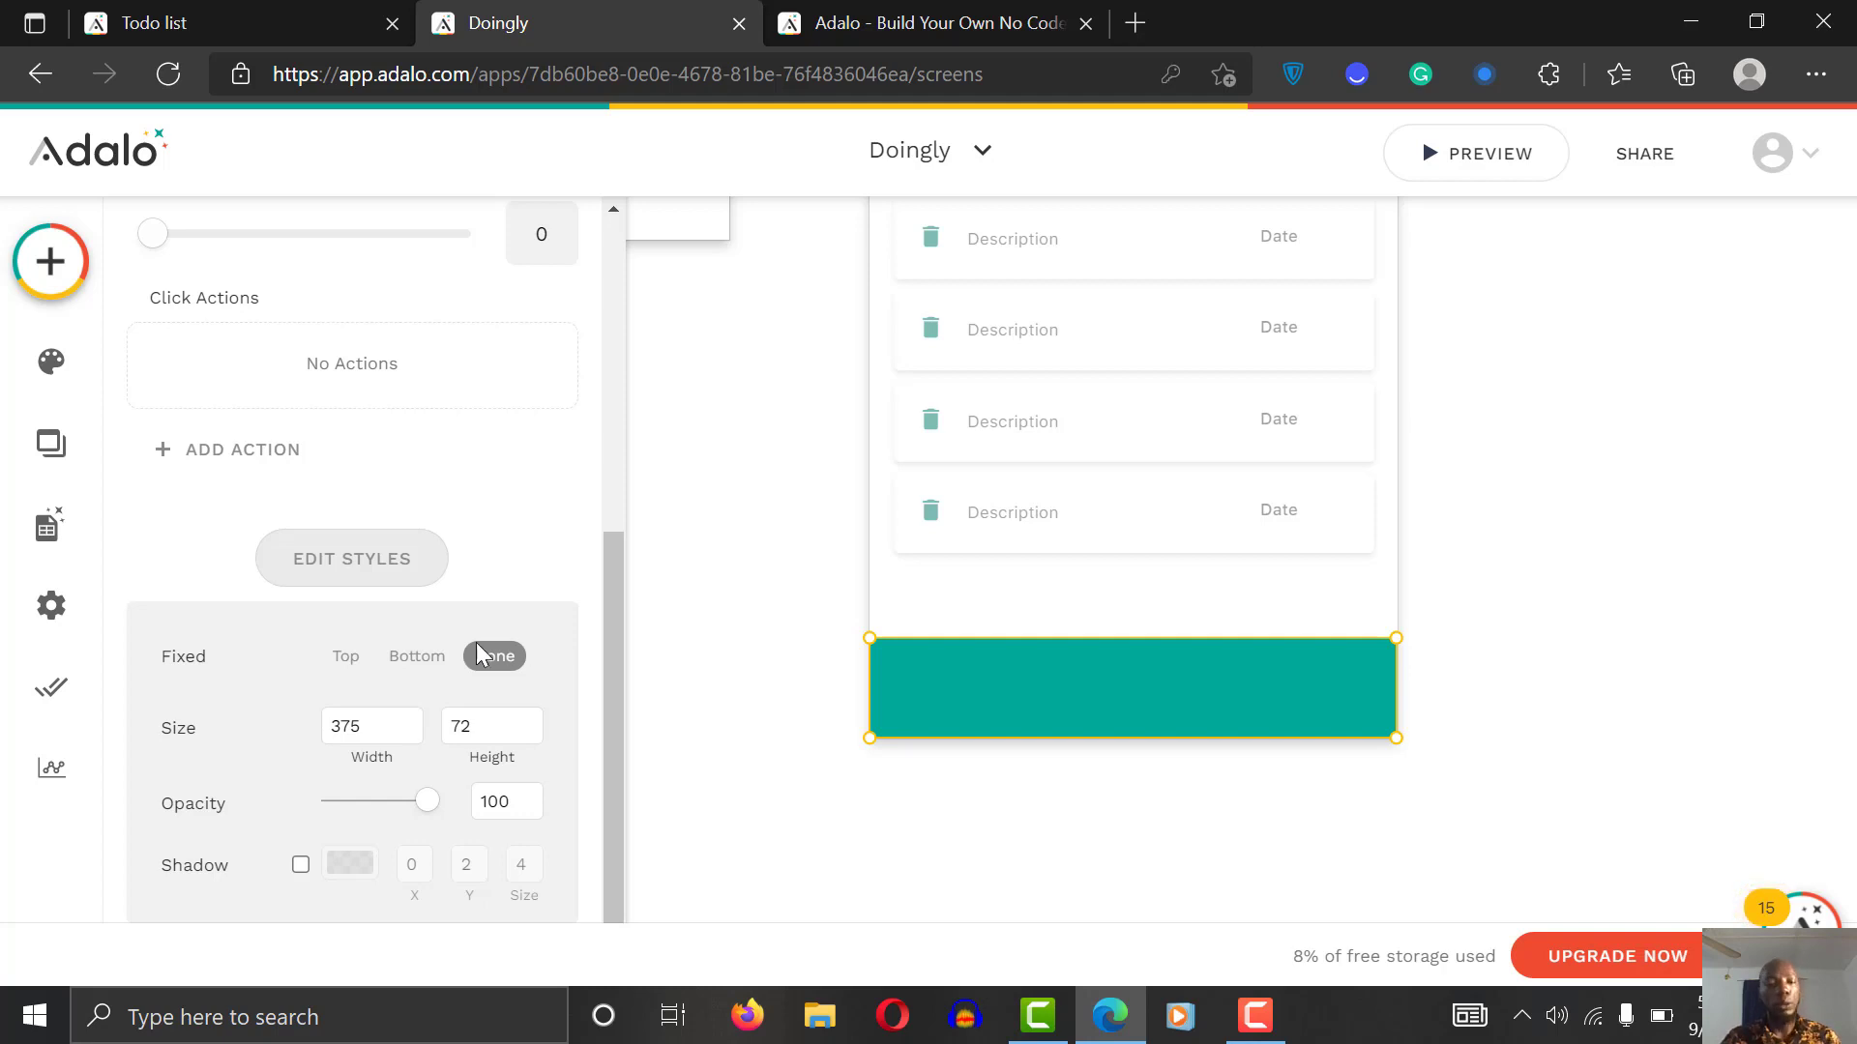
{"action": "left_click", "coordinate": [420, 658]}
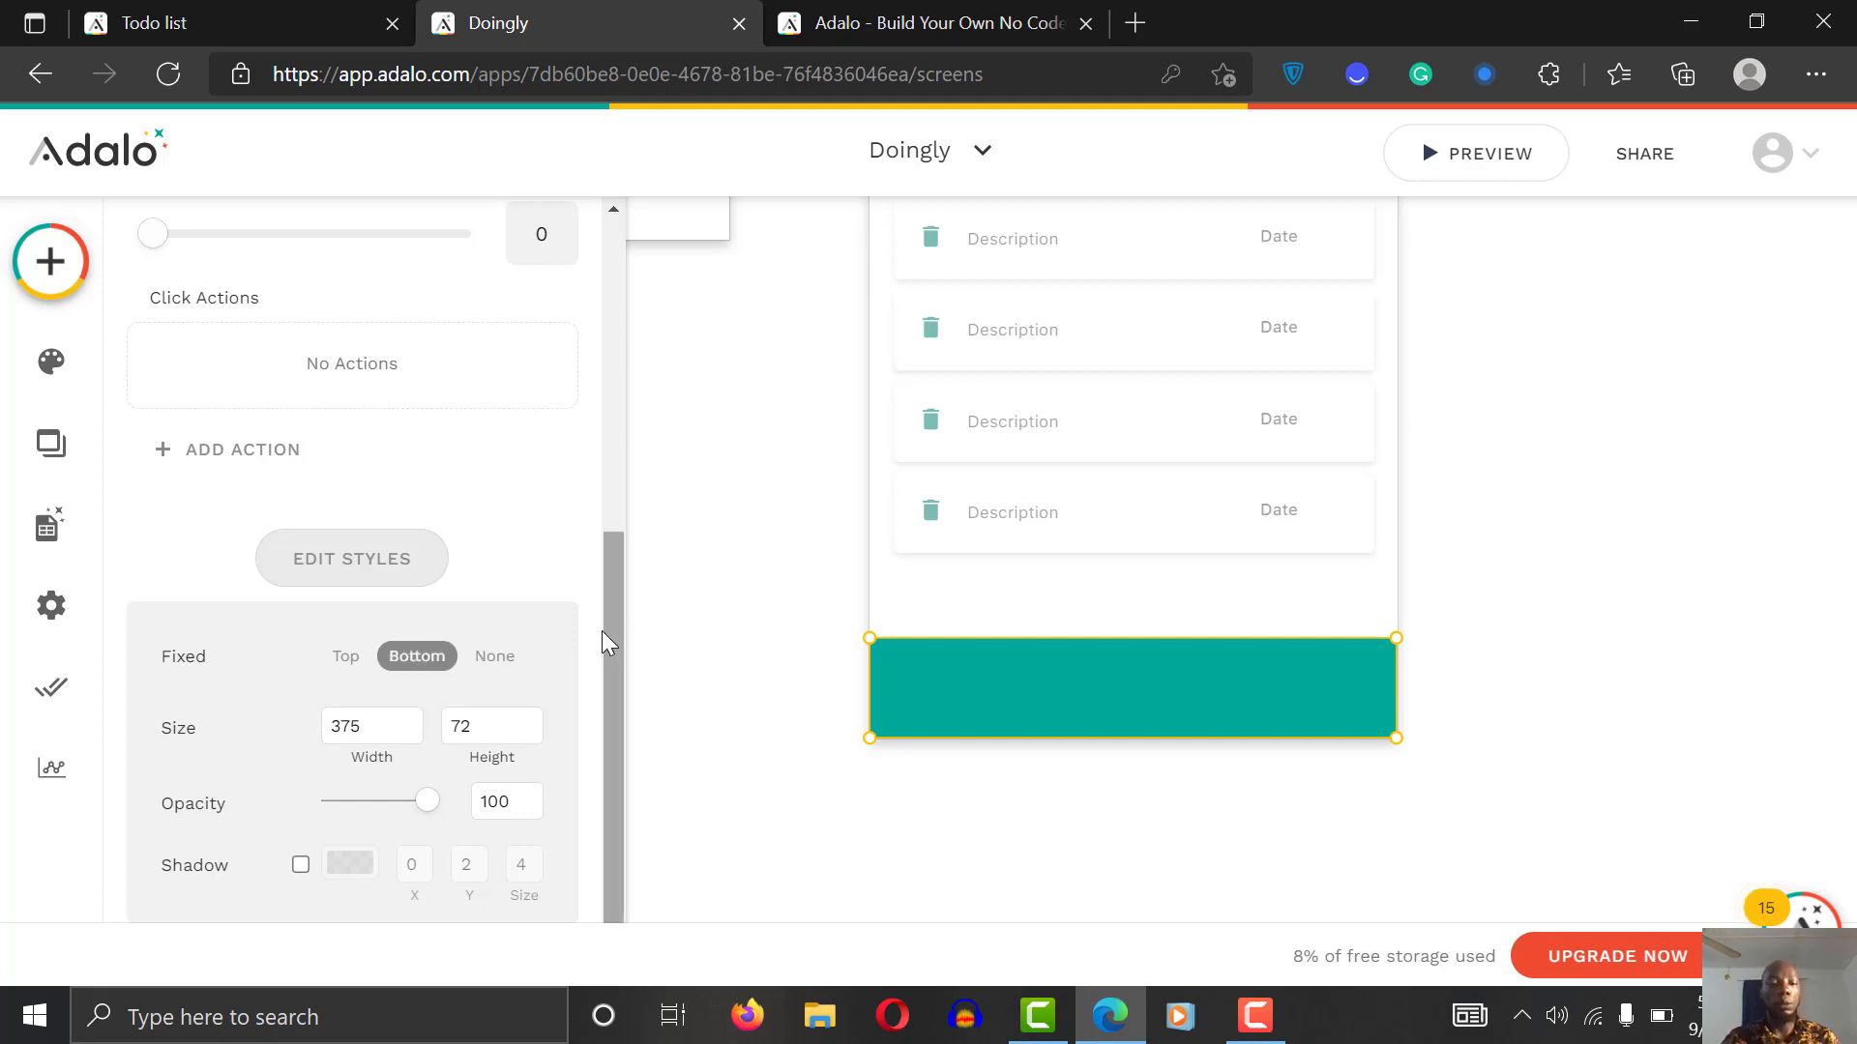
{"action": "left_click", "coordinate": [300, 866]}
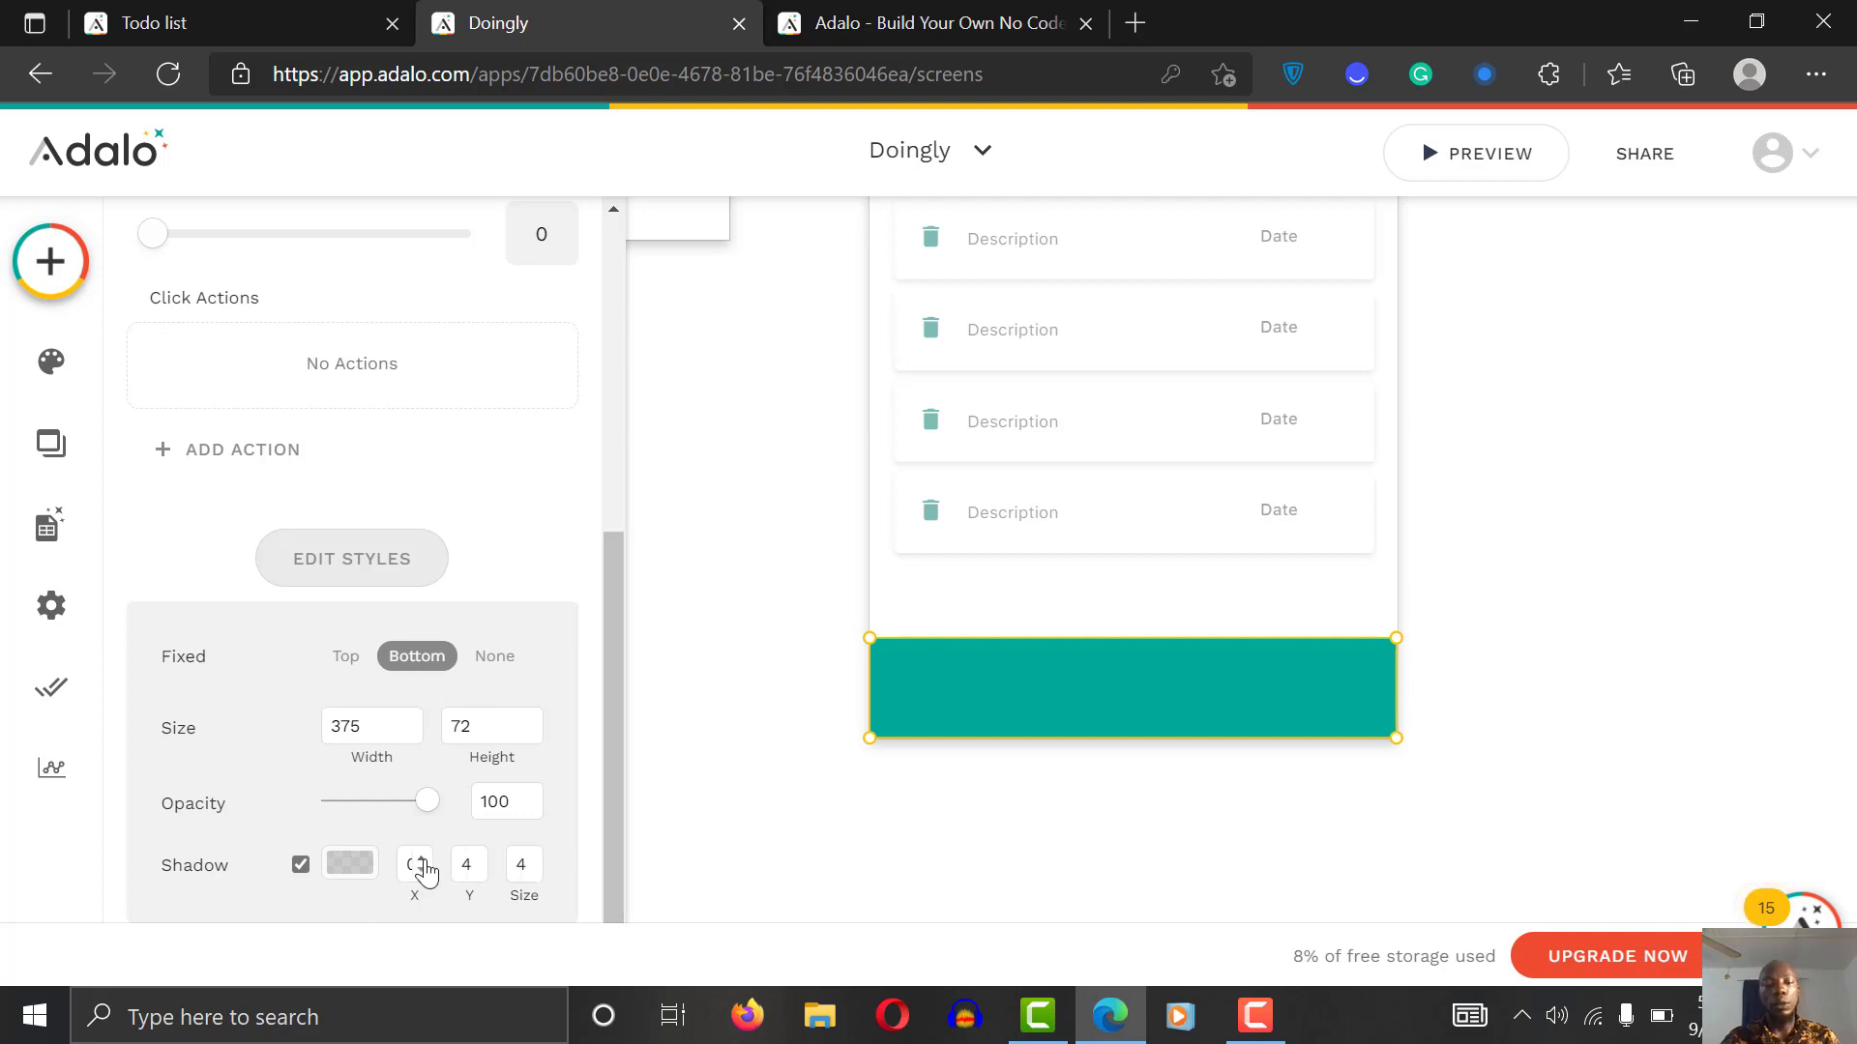
{"action": "left_click", "coordinate": [832, 785]}
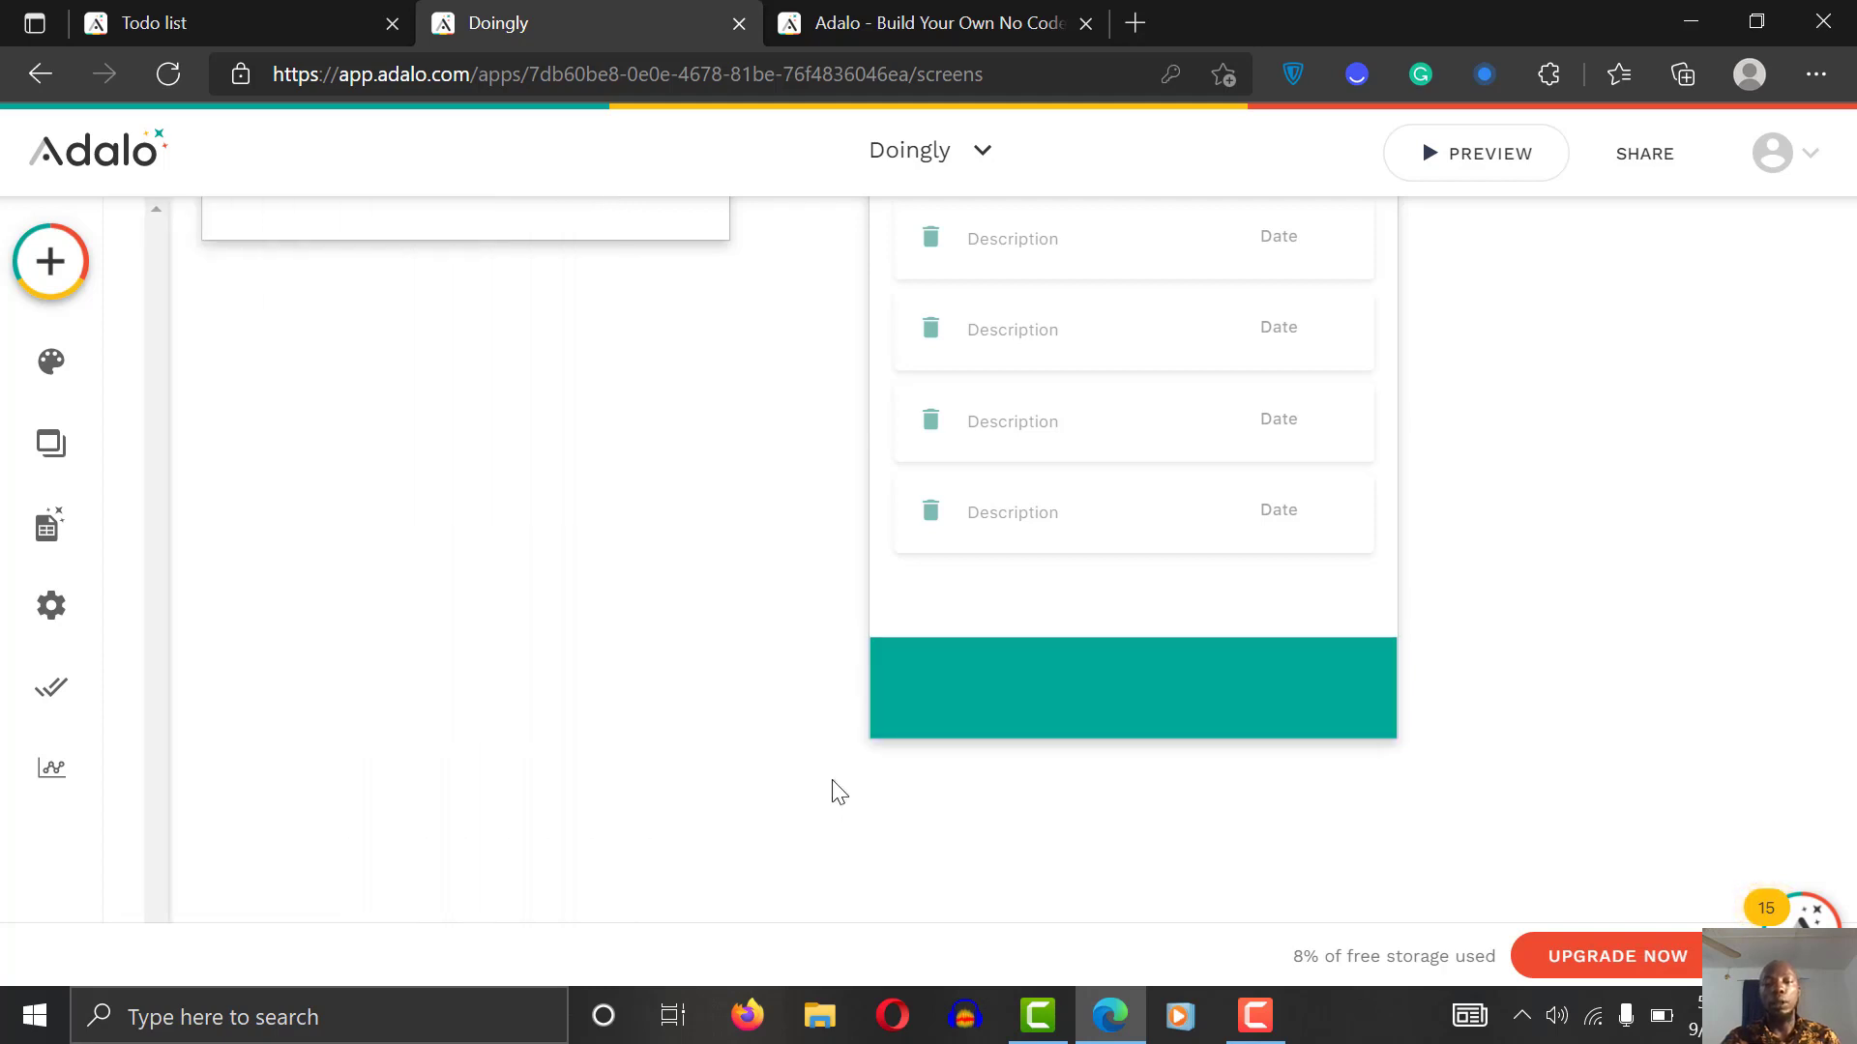
{"action": "left_click", "coordinate": [1304, 696]}
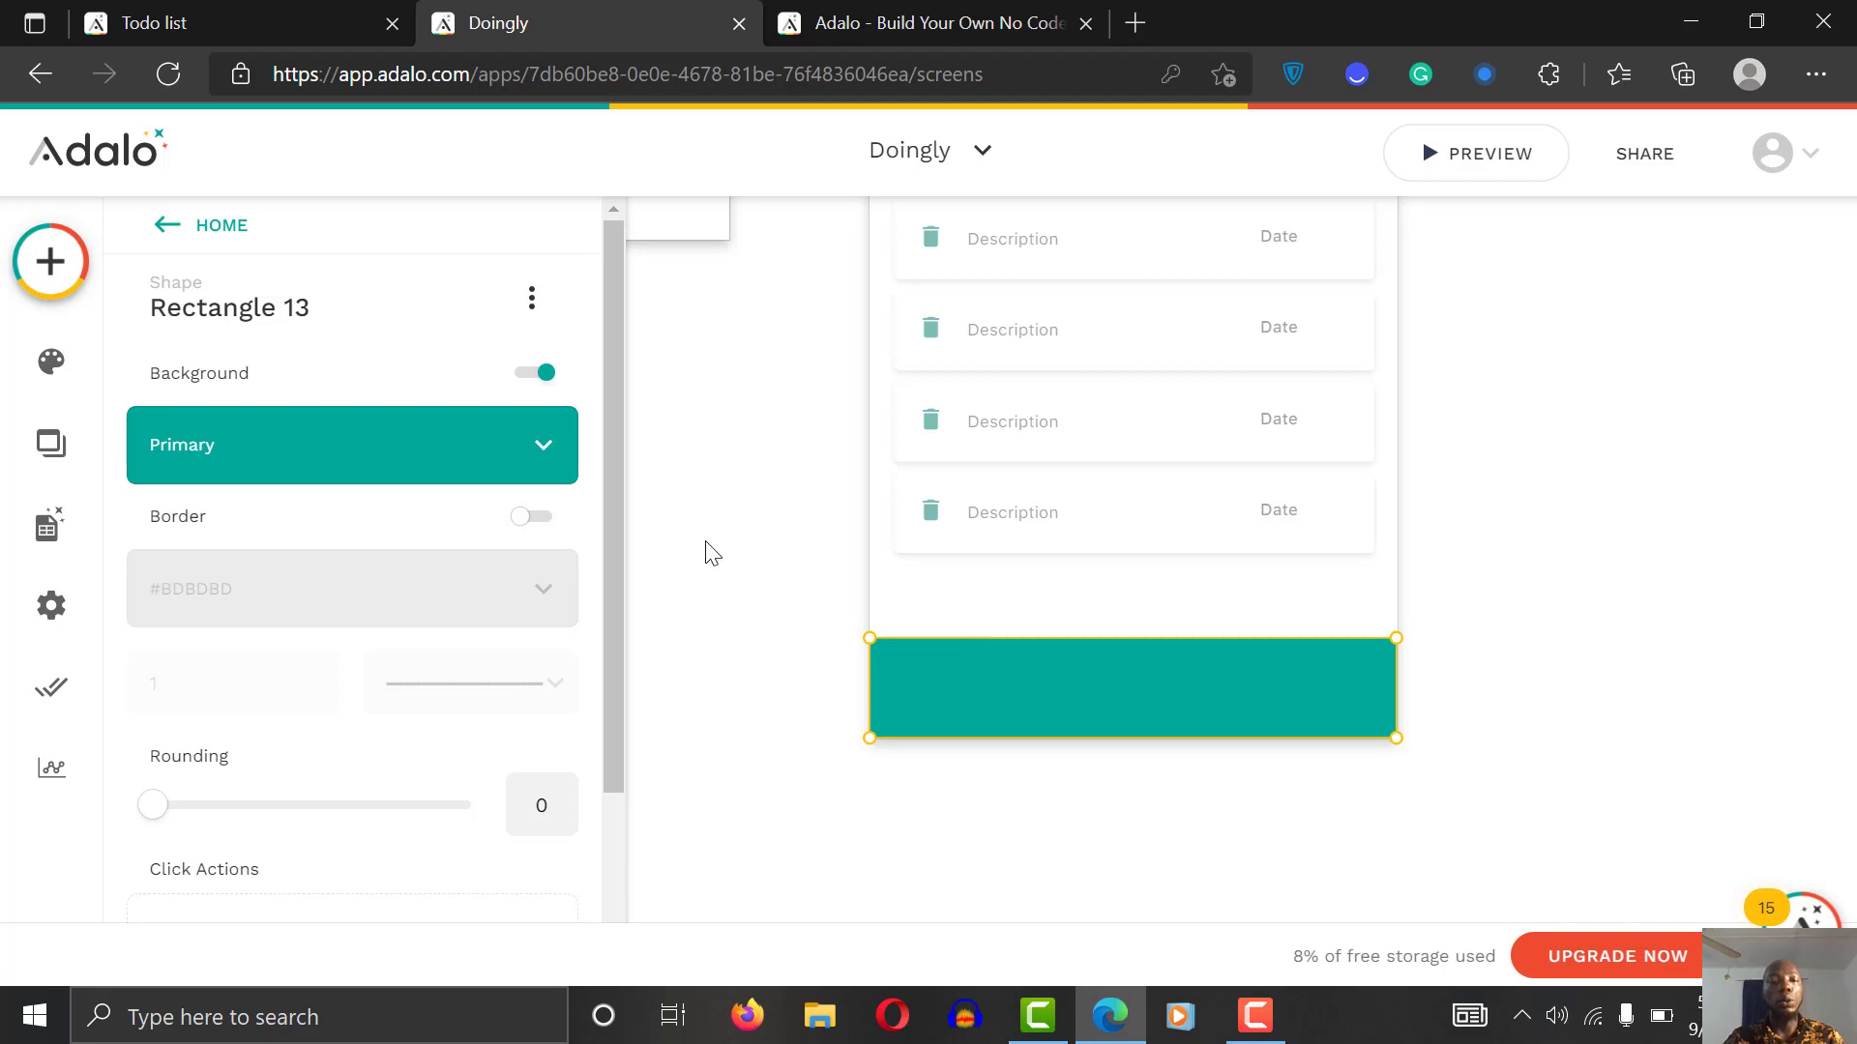
Step: Add an Action Button onto the teal footer bar
{"action": "left_click", "coordinate": [36, 266]}
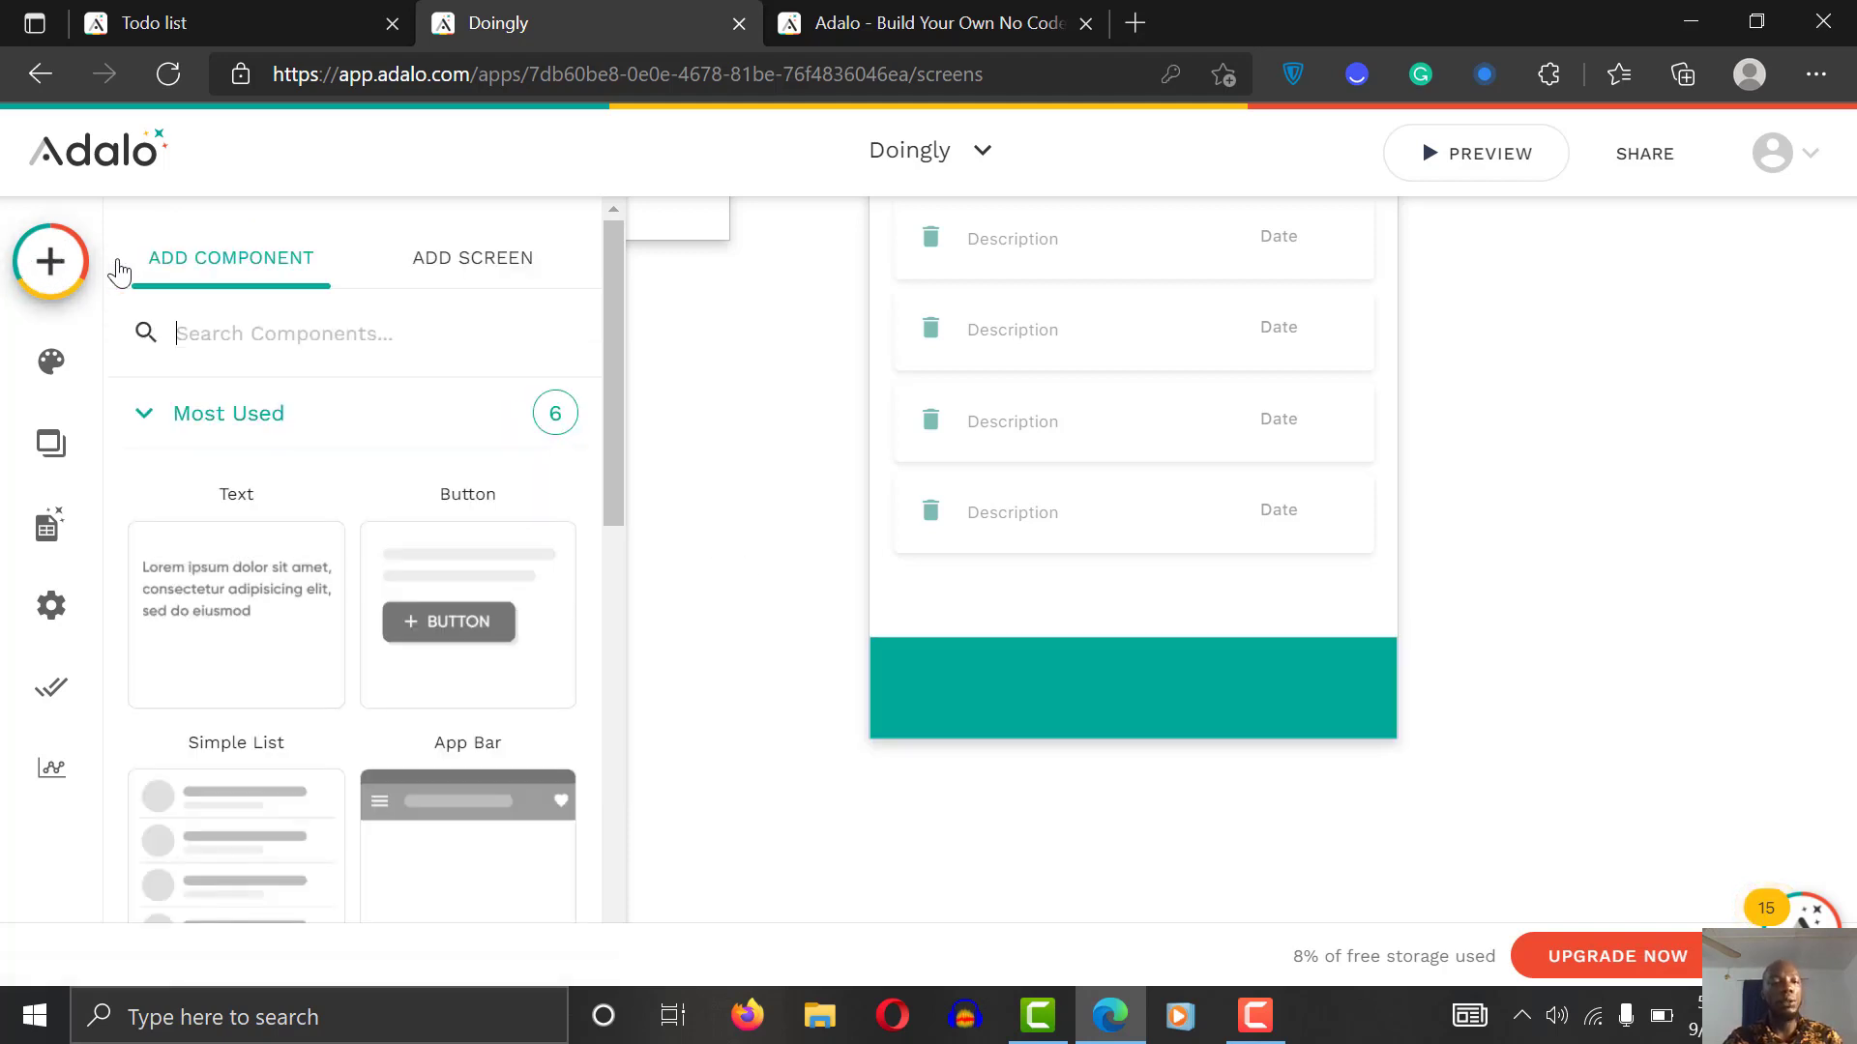
{"action": "type", "text": "but"}
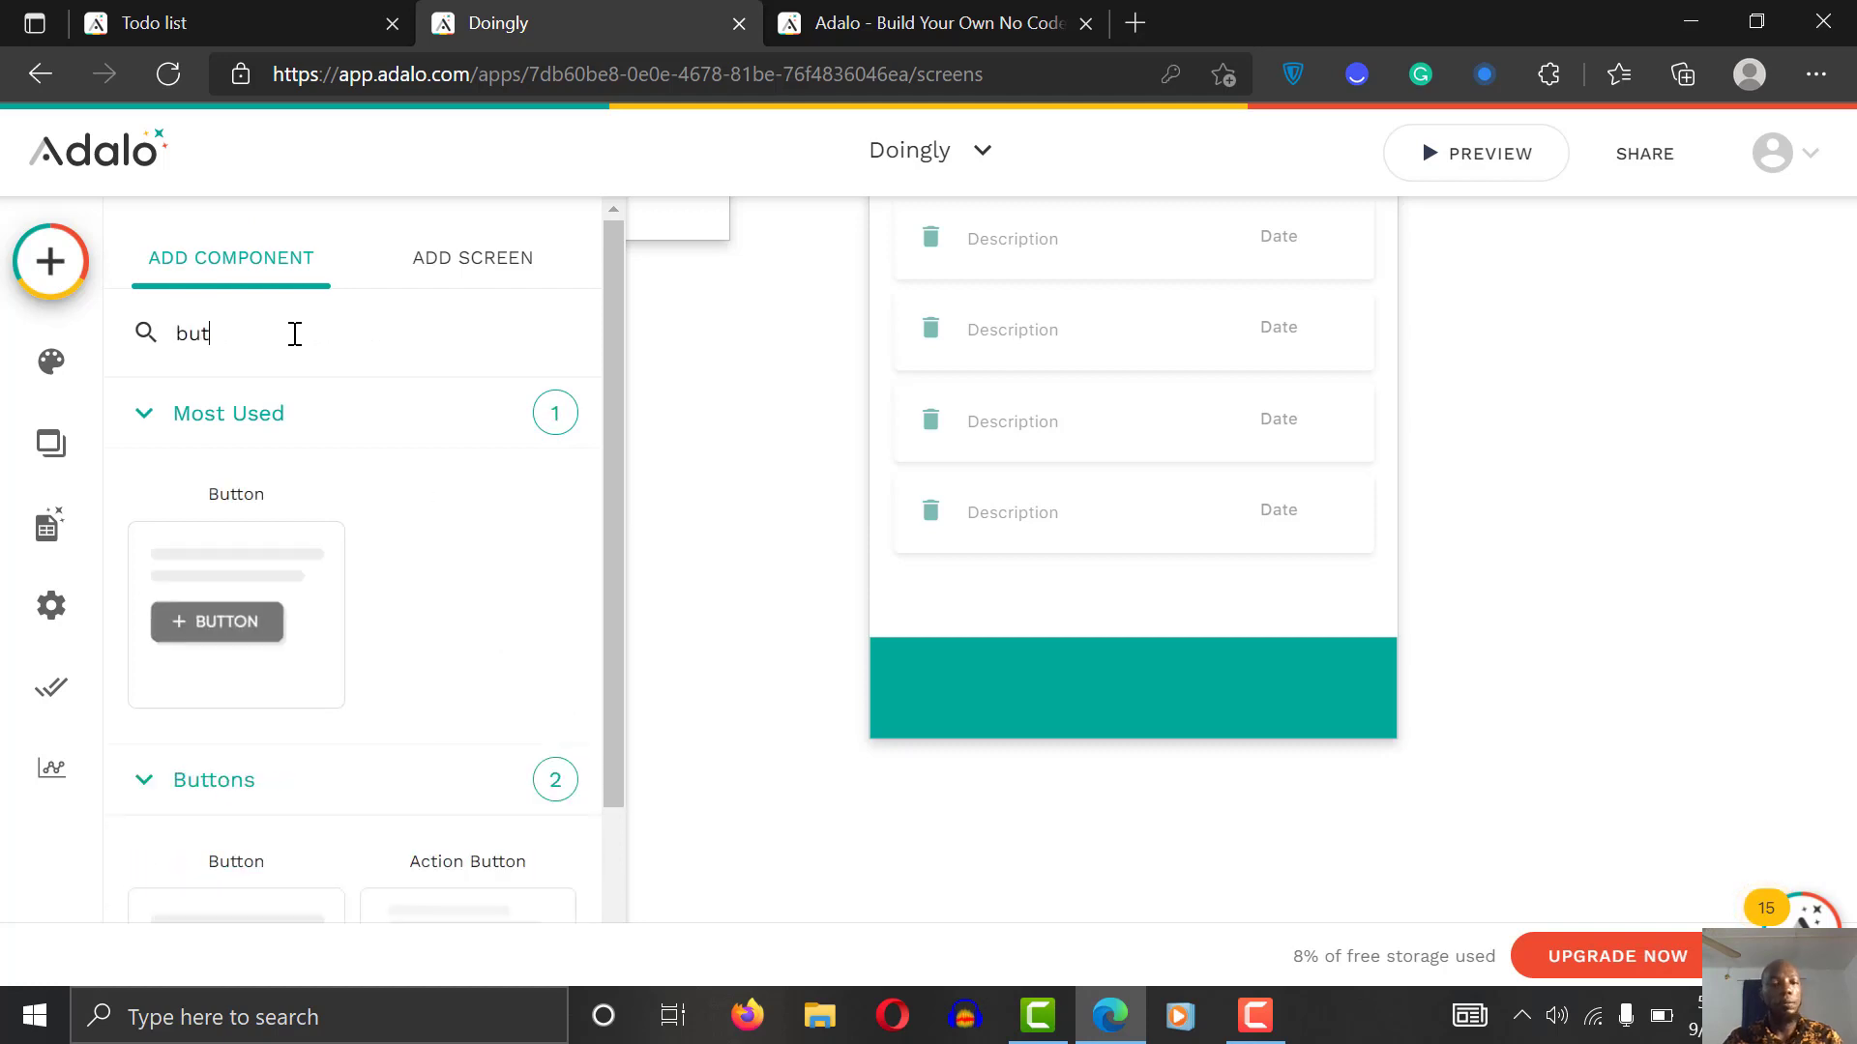
{"action": "left_click_drag", "start_coordinate": [604, 486], "coordinate": [601, 680]}
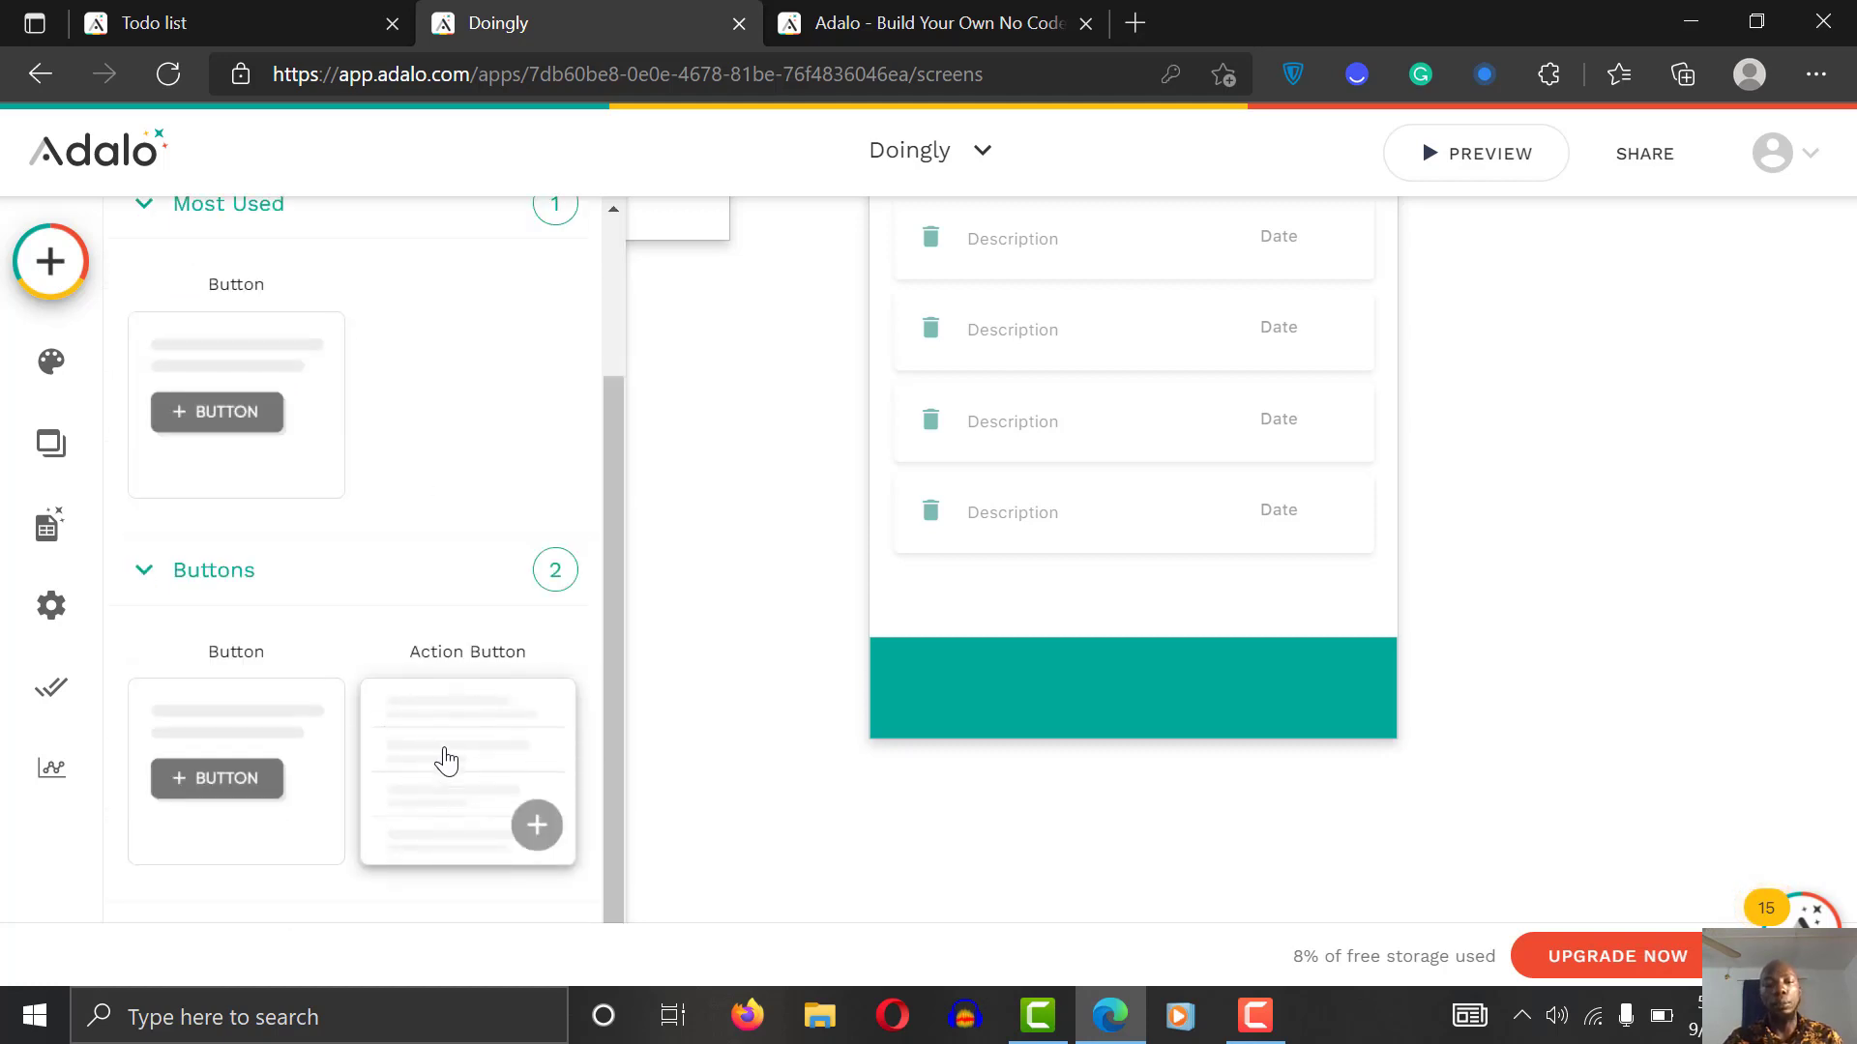
{"action": "left_click_drag", "start_coordinate": [446, 761], "coordinate": [1140, 691]}
{"action": "left_click", "coordinate": [1221, 641]}
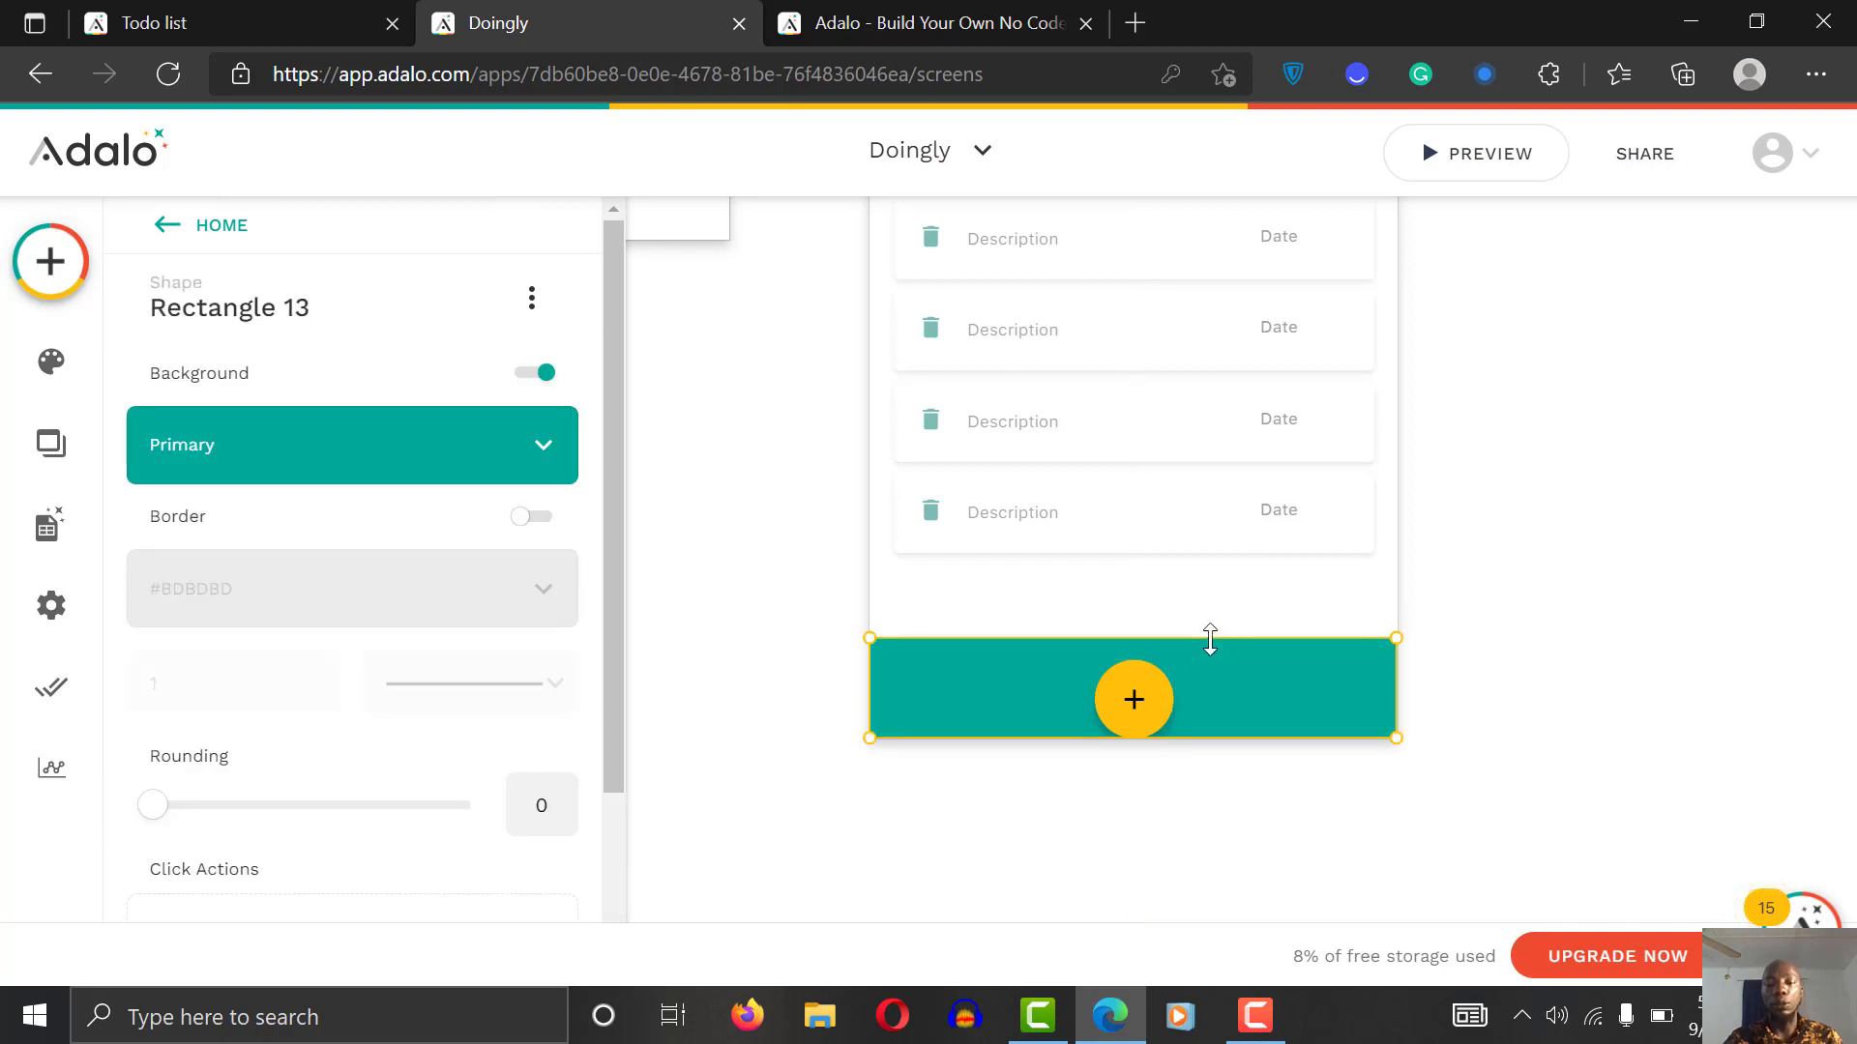
{"action": "left_click_drag", "start_coordinate": [1209, 638], "coordinate": [1210, 646]}
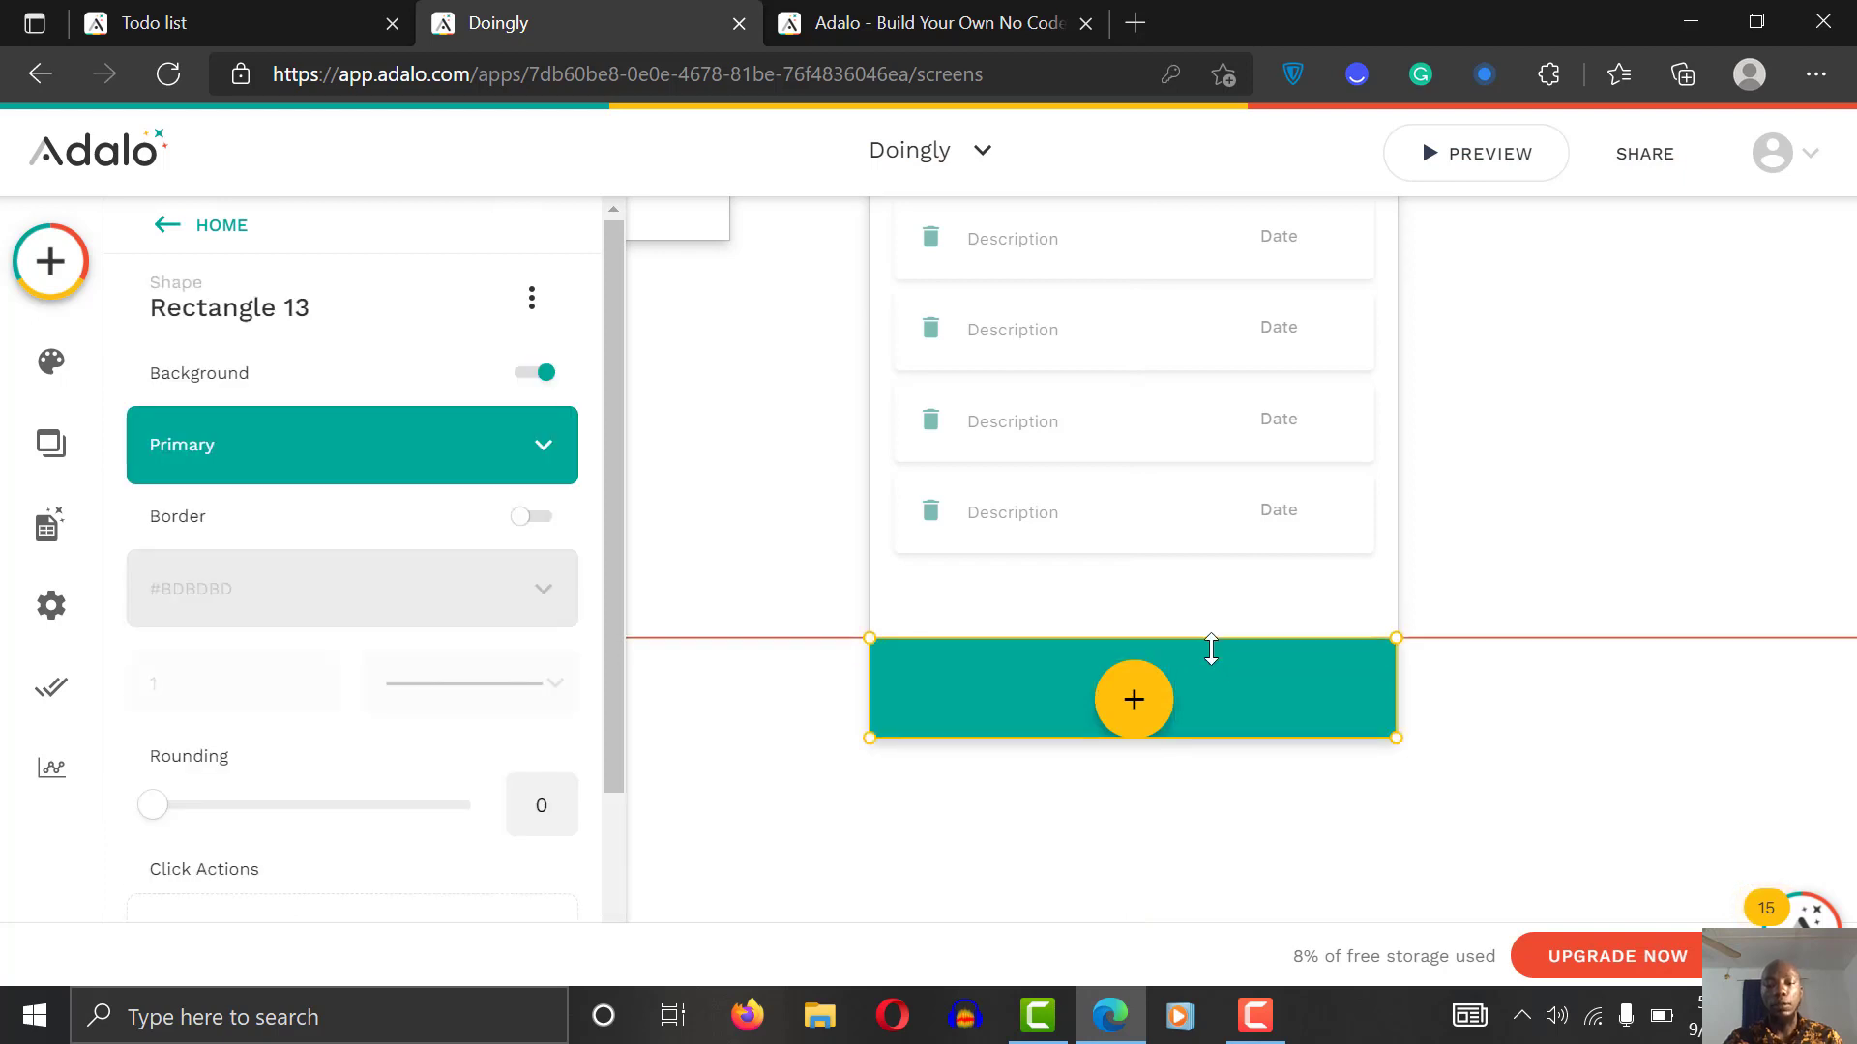
Step: Nudge the yellow plus button slightly upward and show its Link action choices
{"action": "left_click", "coordinate": [1147, 688]}
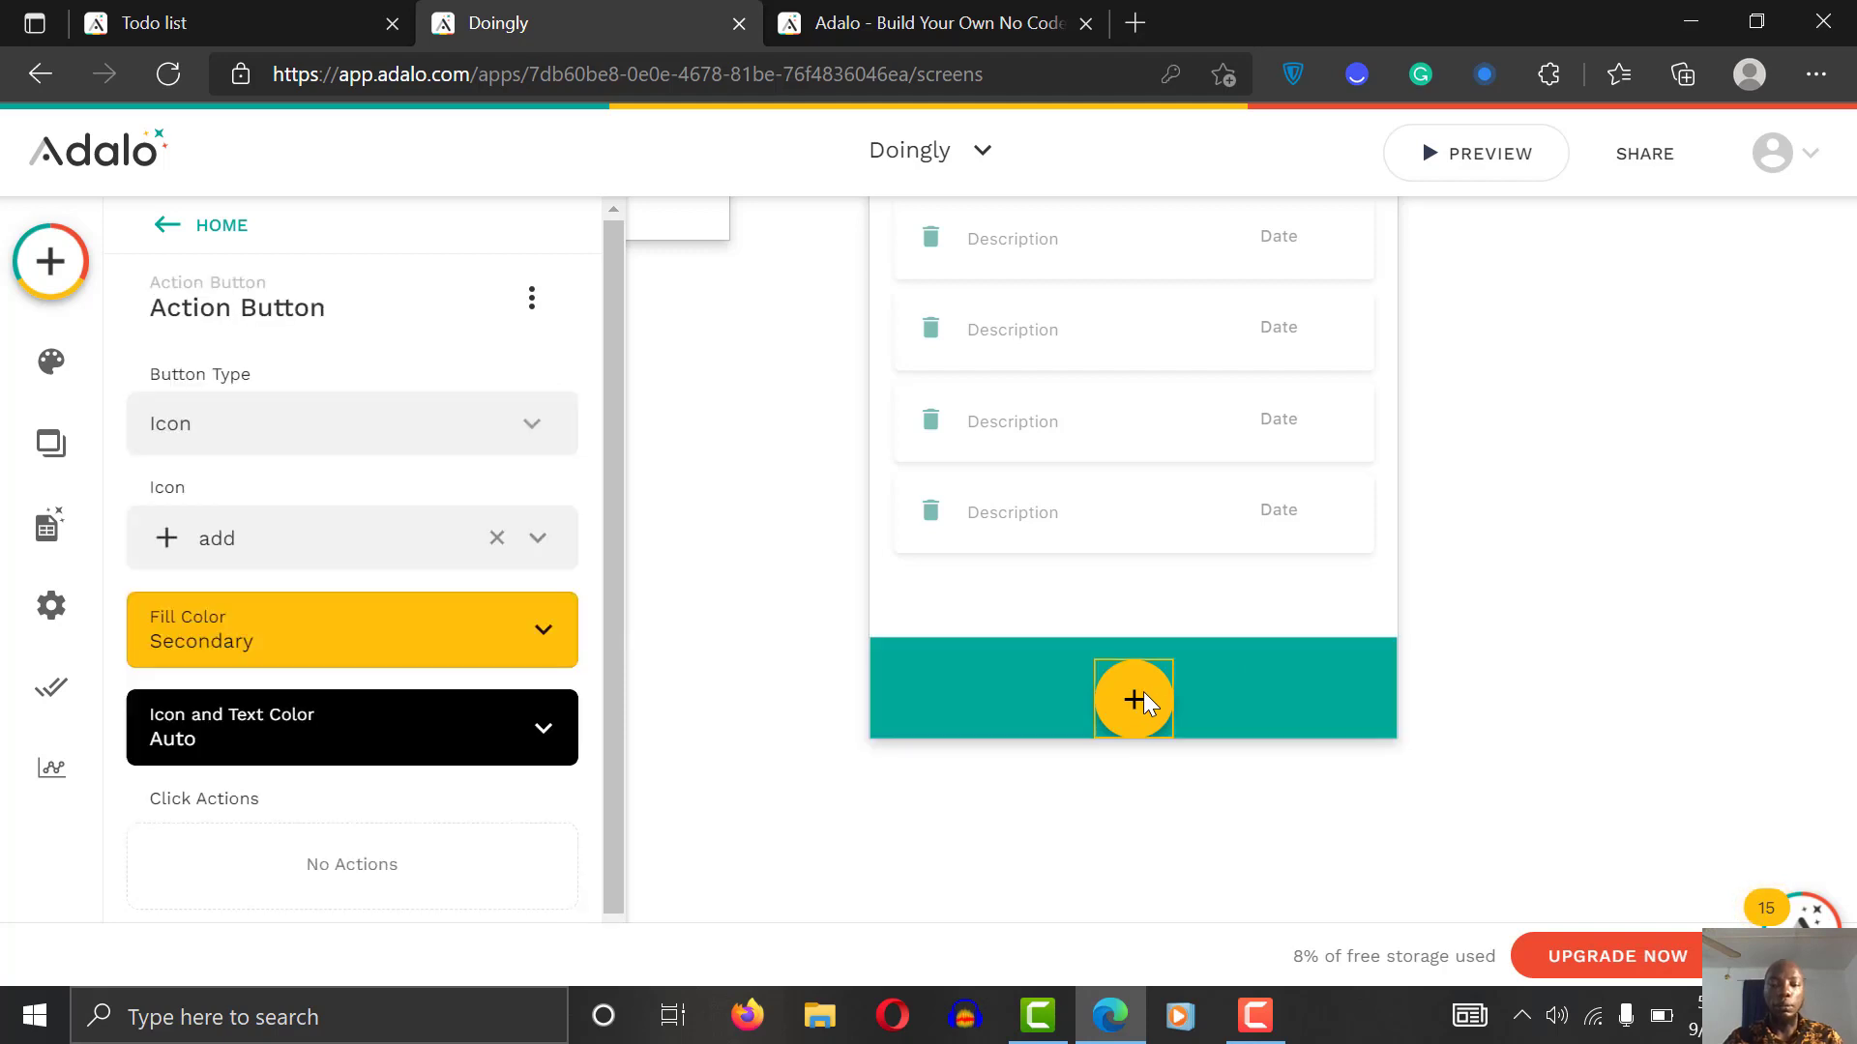
{"action": "left_click_drag", "start_coordinate": [1144, 710], "coordinate": [1141, 700]}
{"action": "left_click", "coordinate": [1494, 539]}
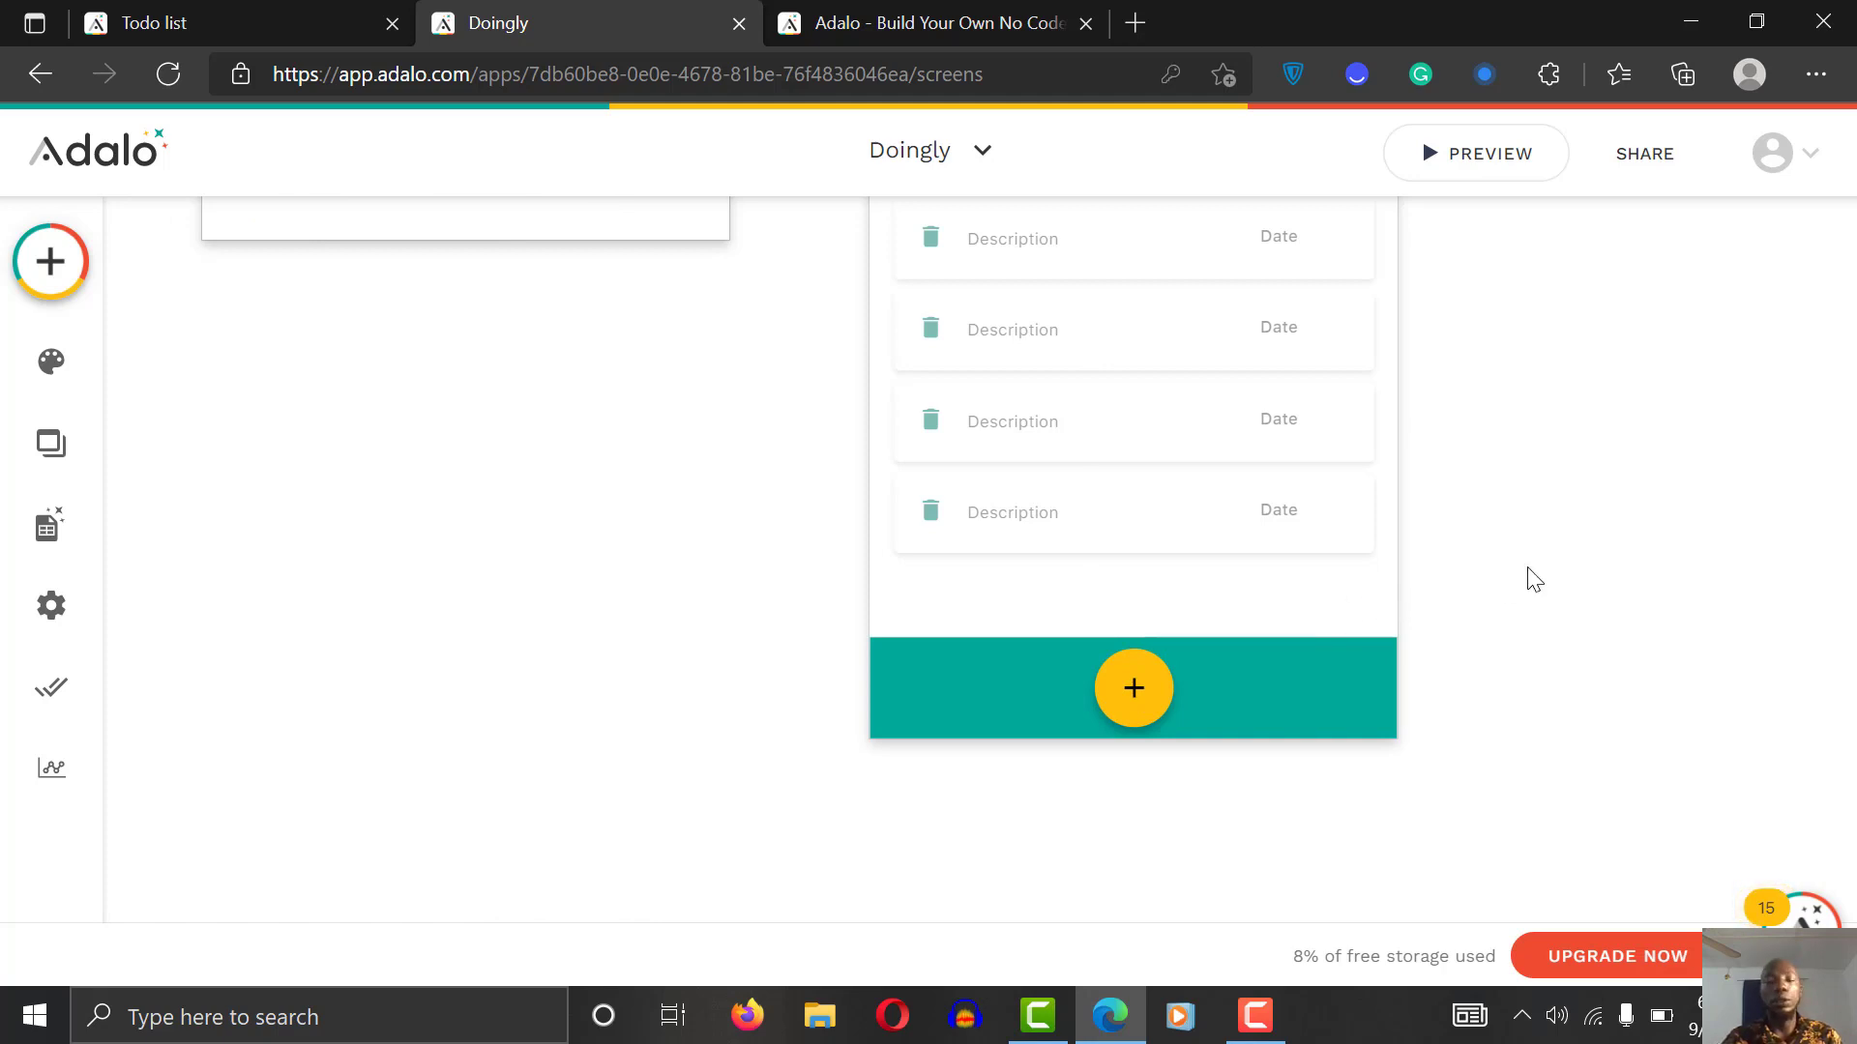
{"action": "left_click", "coordinate": [1147, 702]}
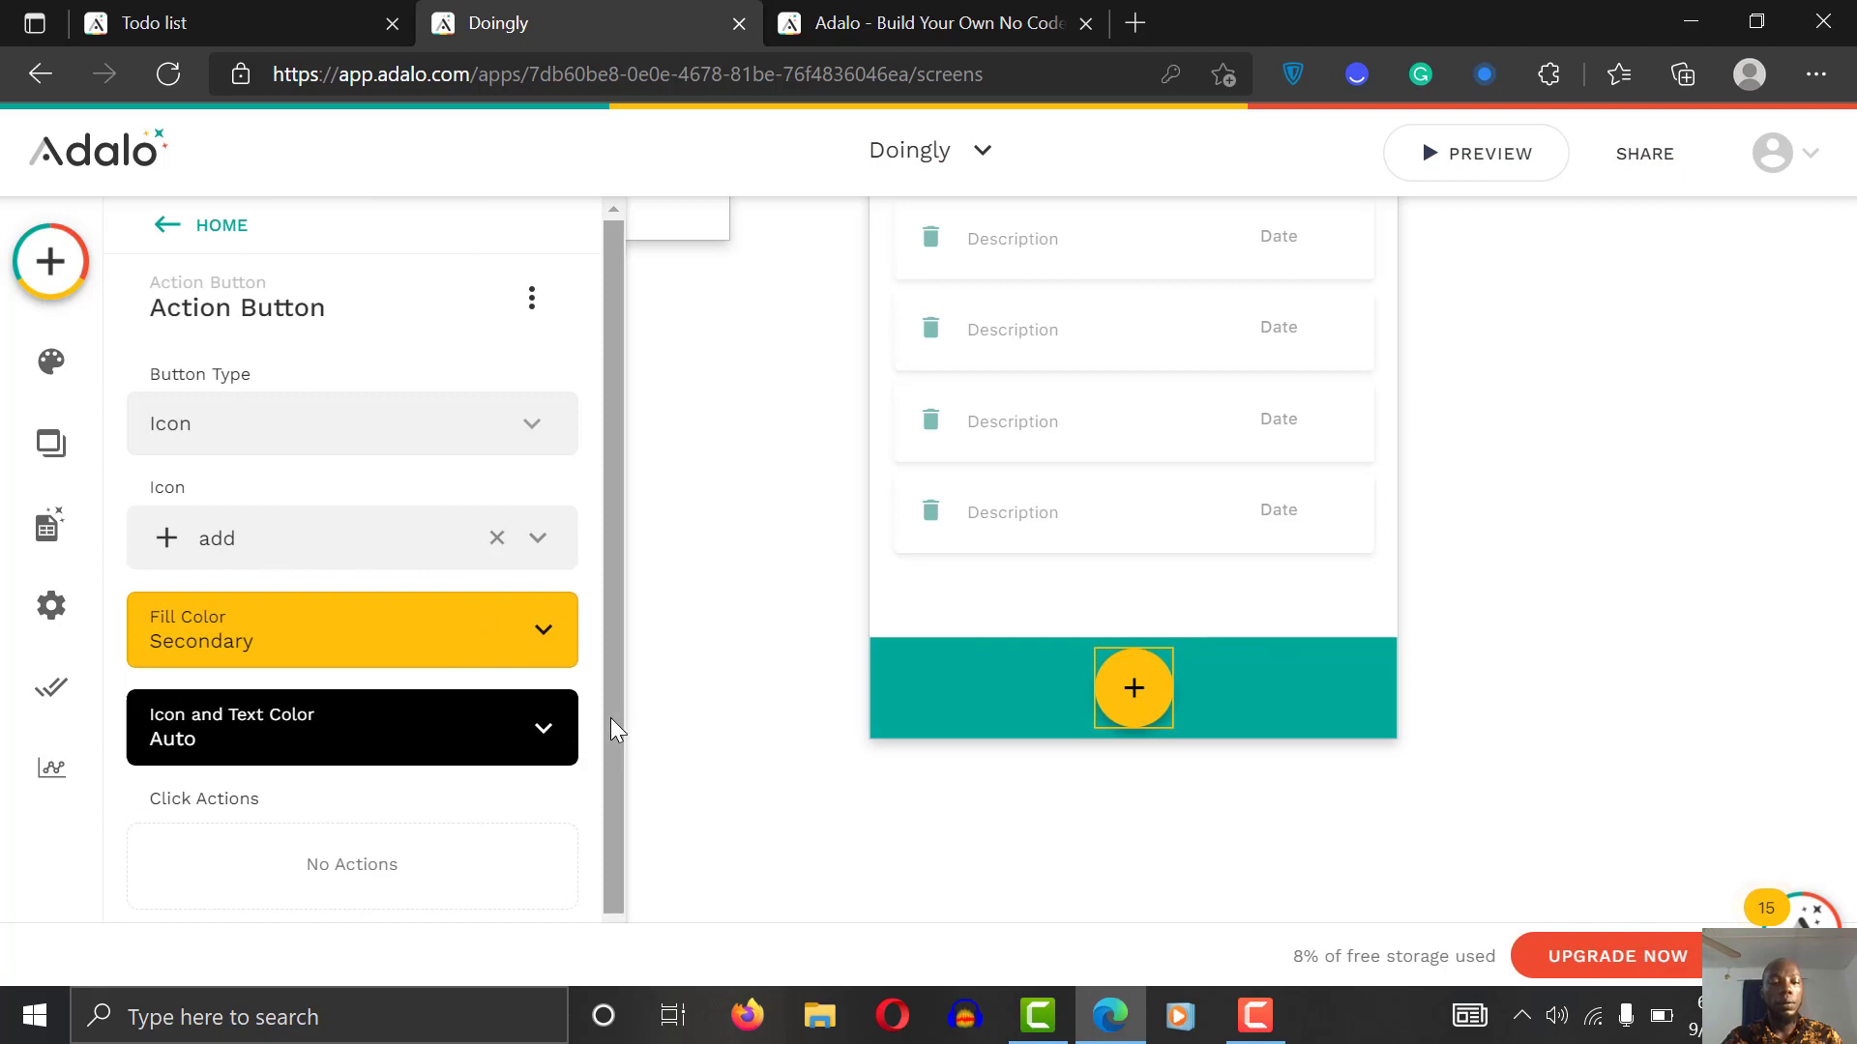
{"action": "scroll", "coordinate": [613, 812], "scroll_direction": "down", "scroll_amount": 1}
{"action": "left_click", "coordinate": [257, 907]}
{"action": "mouse_move", "coordinate": [405, 348]}
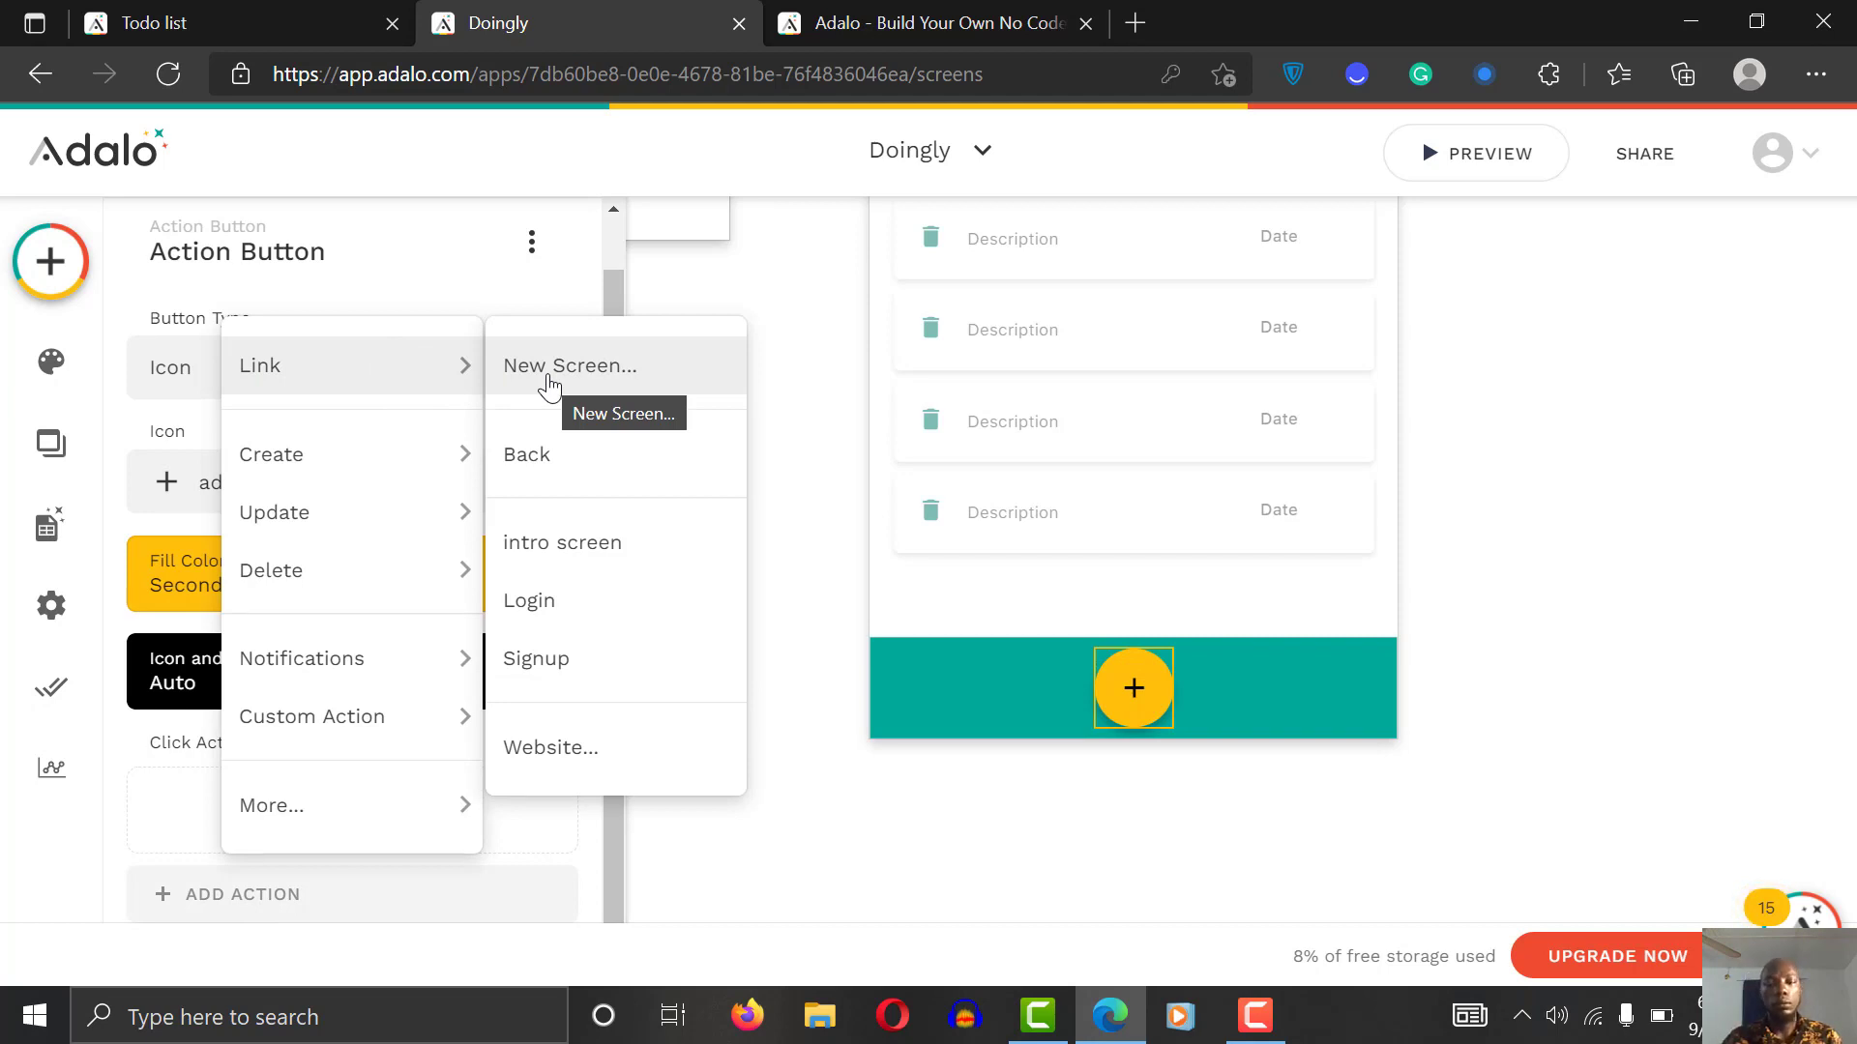
Step: Set the plus button's click action to Link > New Screen
{"action": "left_click", "coordinate": [1256, 1015]}
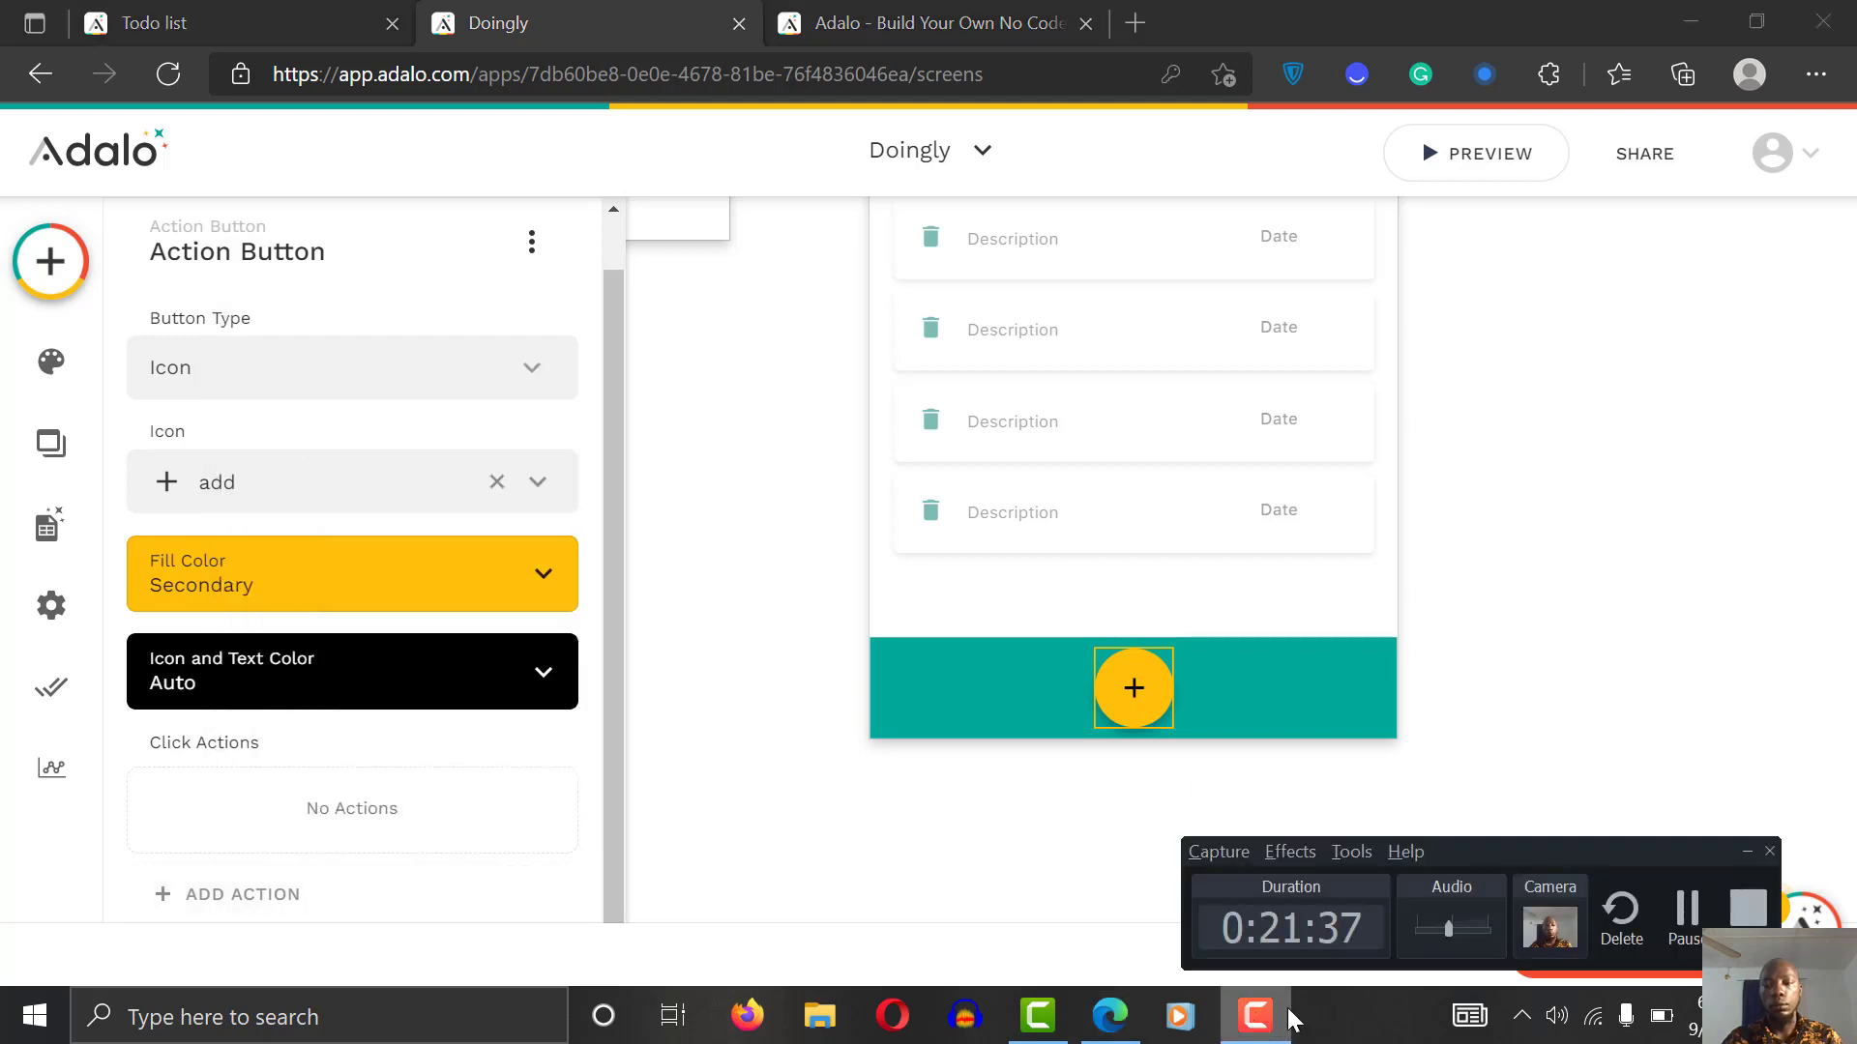
{"action": "left_click", "coordinate": [1688, 920]}
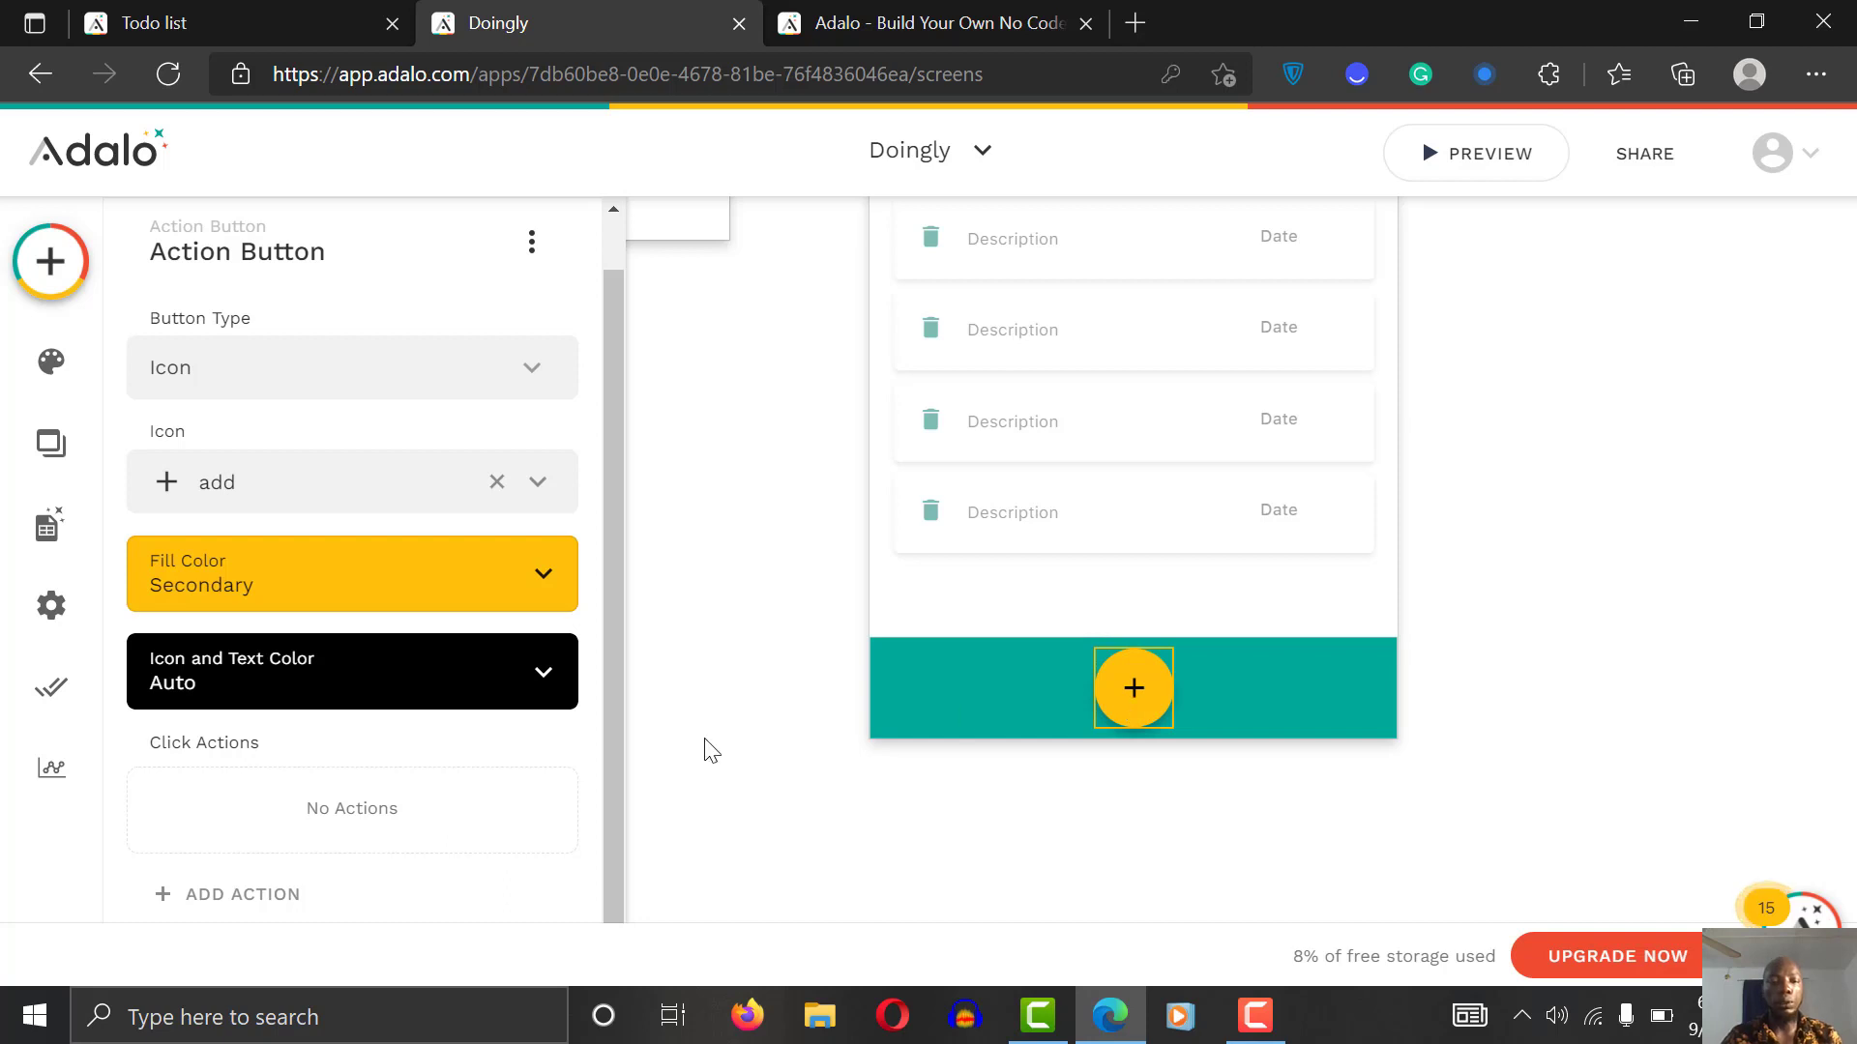
{"action": "left_click", "coordinate": [253, 904]}
{"action": "mouse_move", "coordinate": [334, 341]}
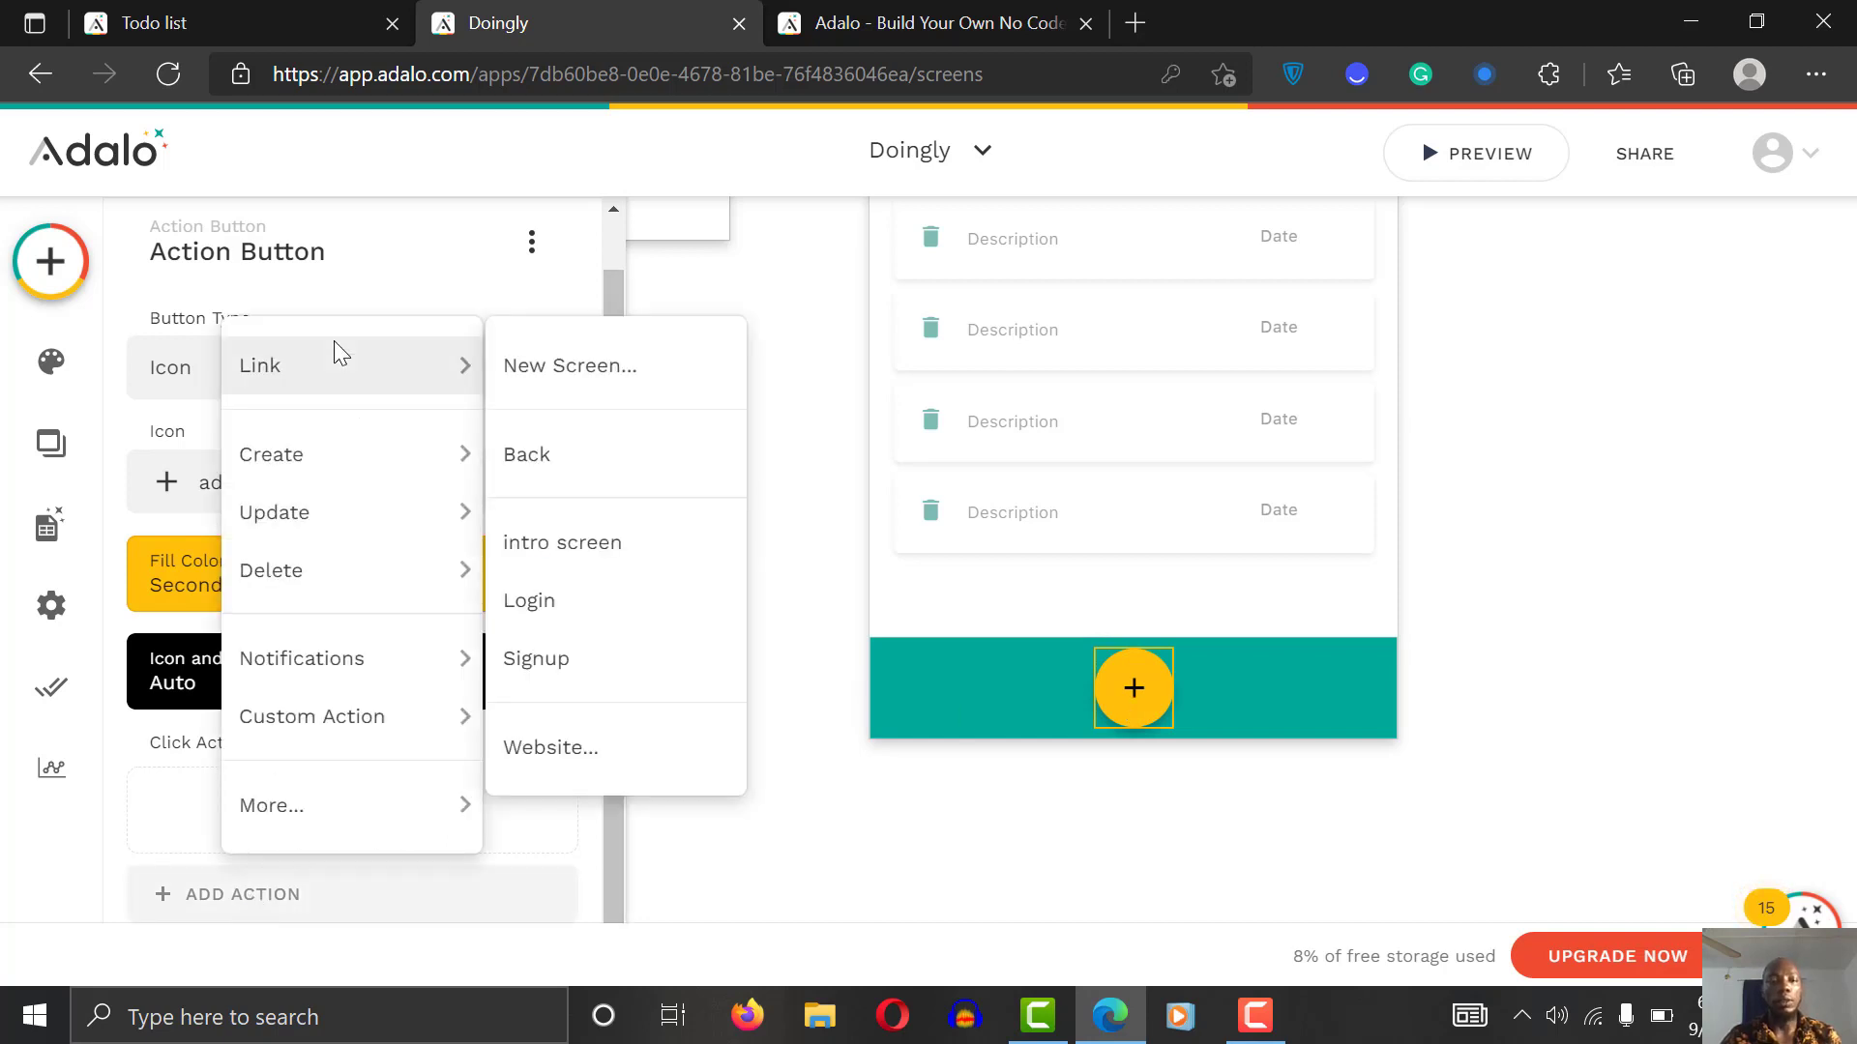
{"action": "left_click", "coordinate": [602, 384]}
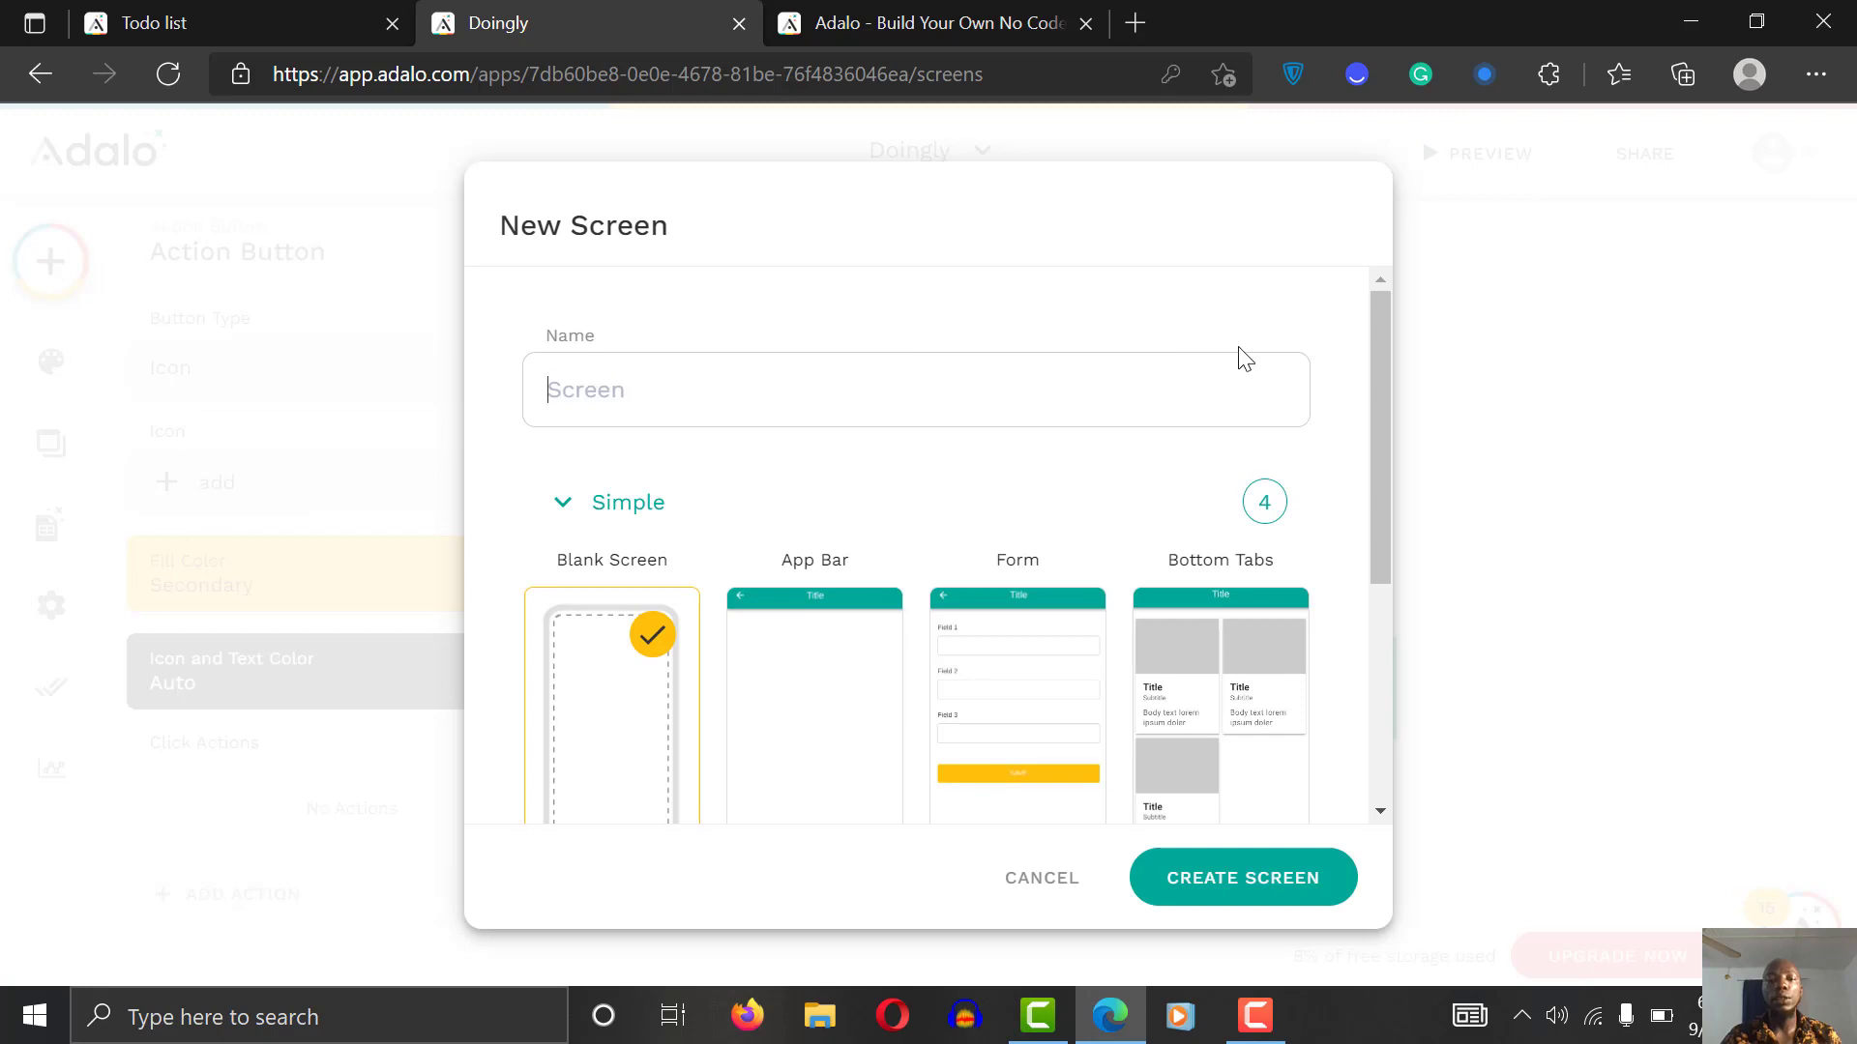
Step: Name the new screen 'Add task', pick the Simple Form template, and create it
{"action": "left_click", "coordinate": [751, 374]}
{"action": "type", "text": "Add"}
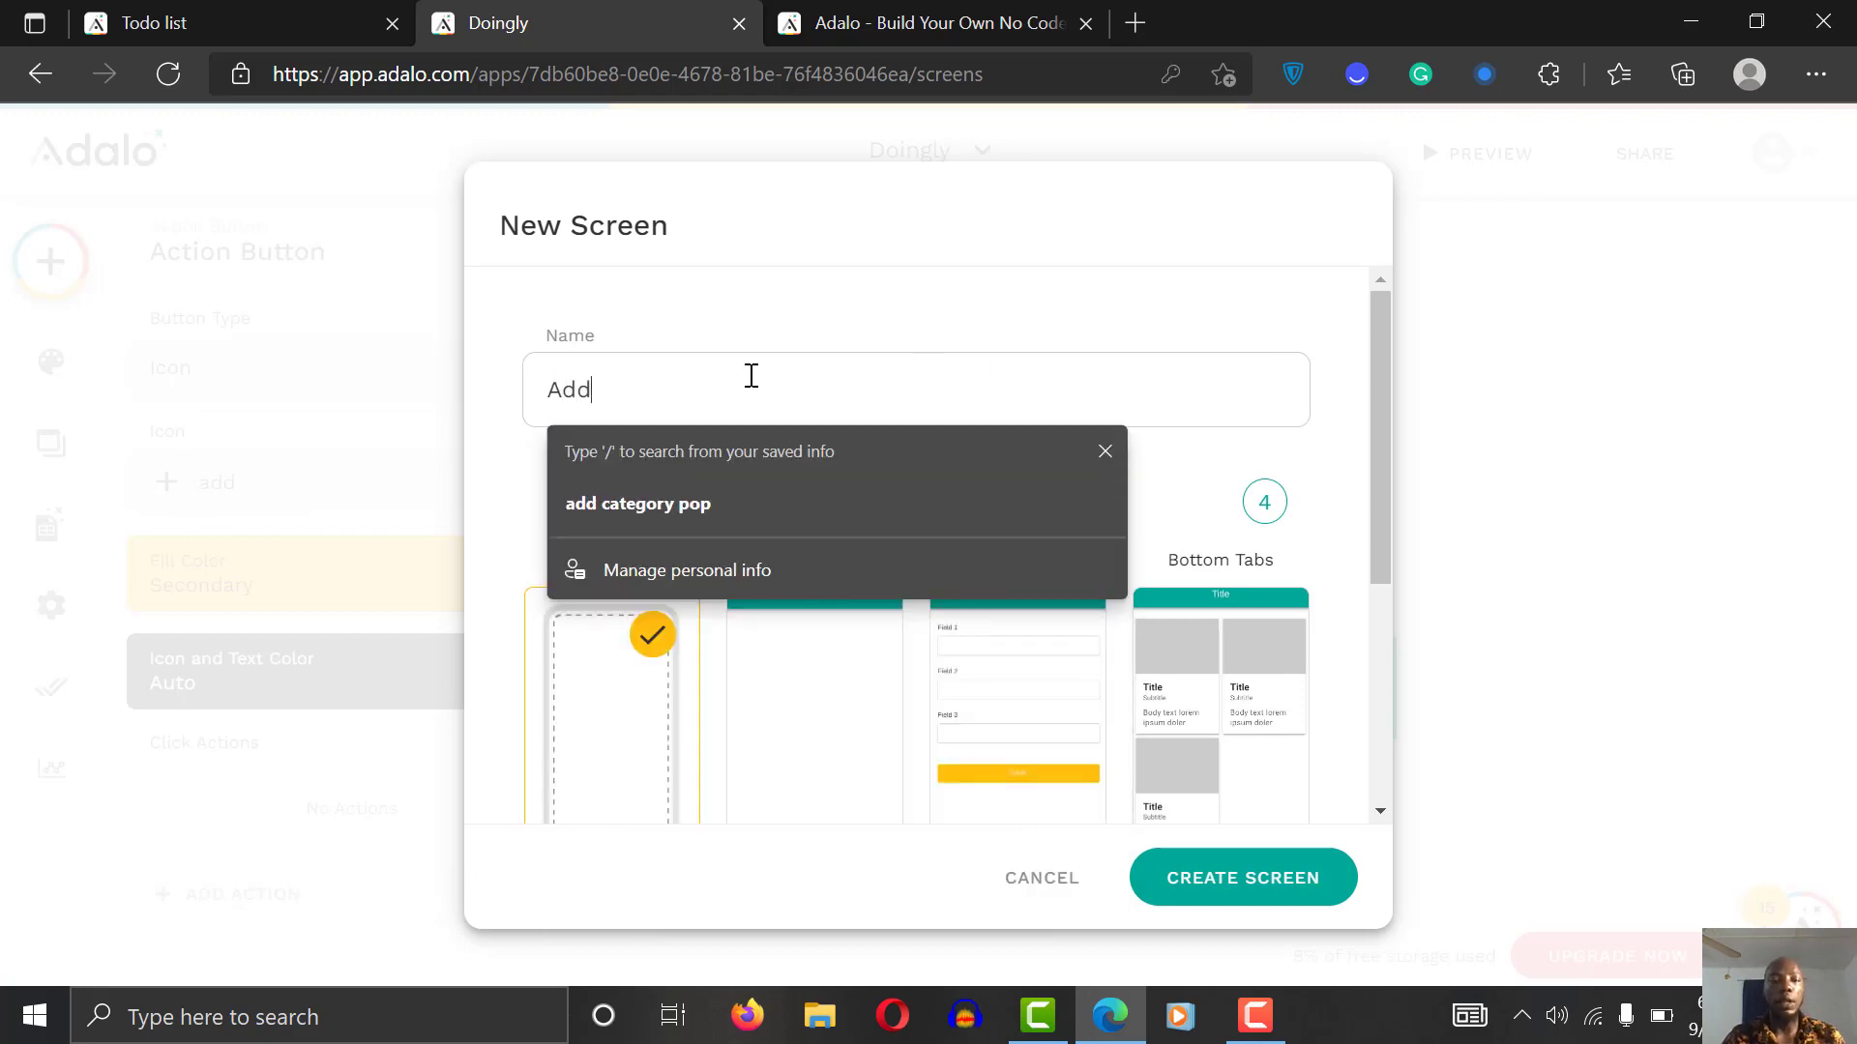
{"action": "type", "text": " task"}
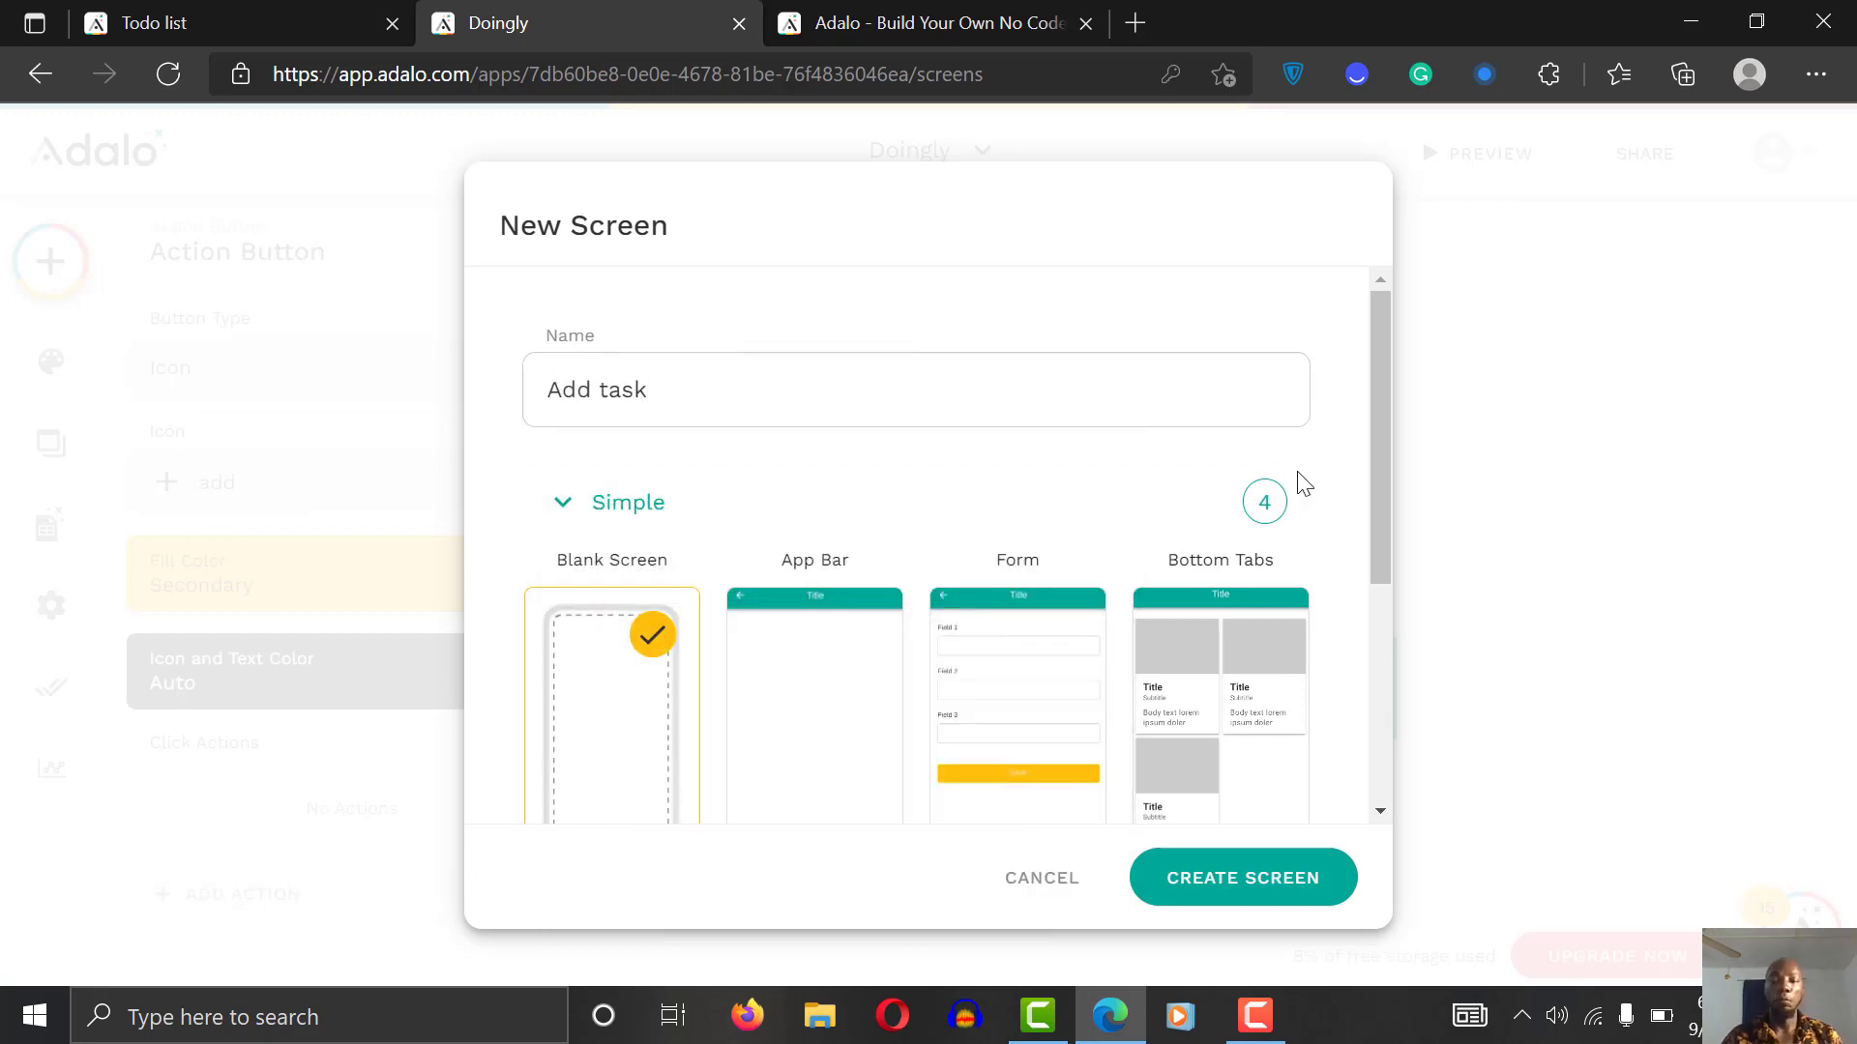
{"action": "left_click_drag", "start_coordinate": [1373, 487], "coordinate": [1372, 633]}
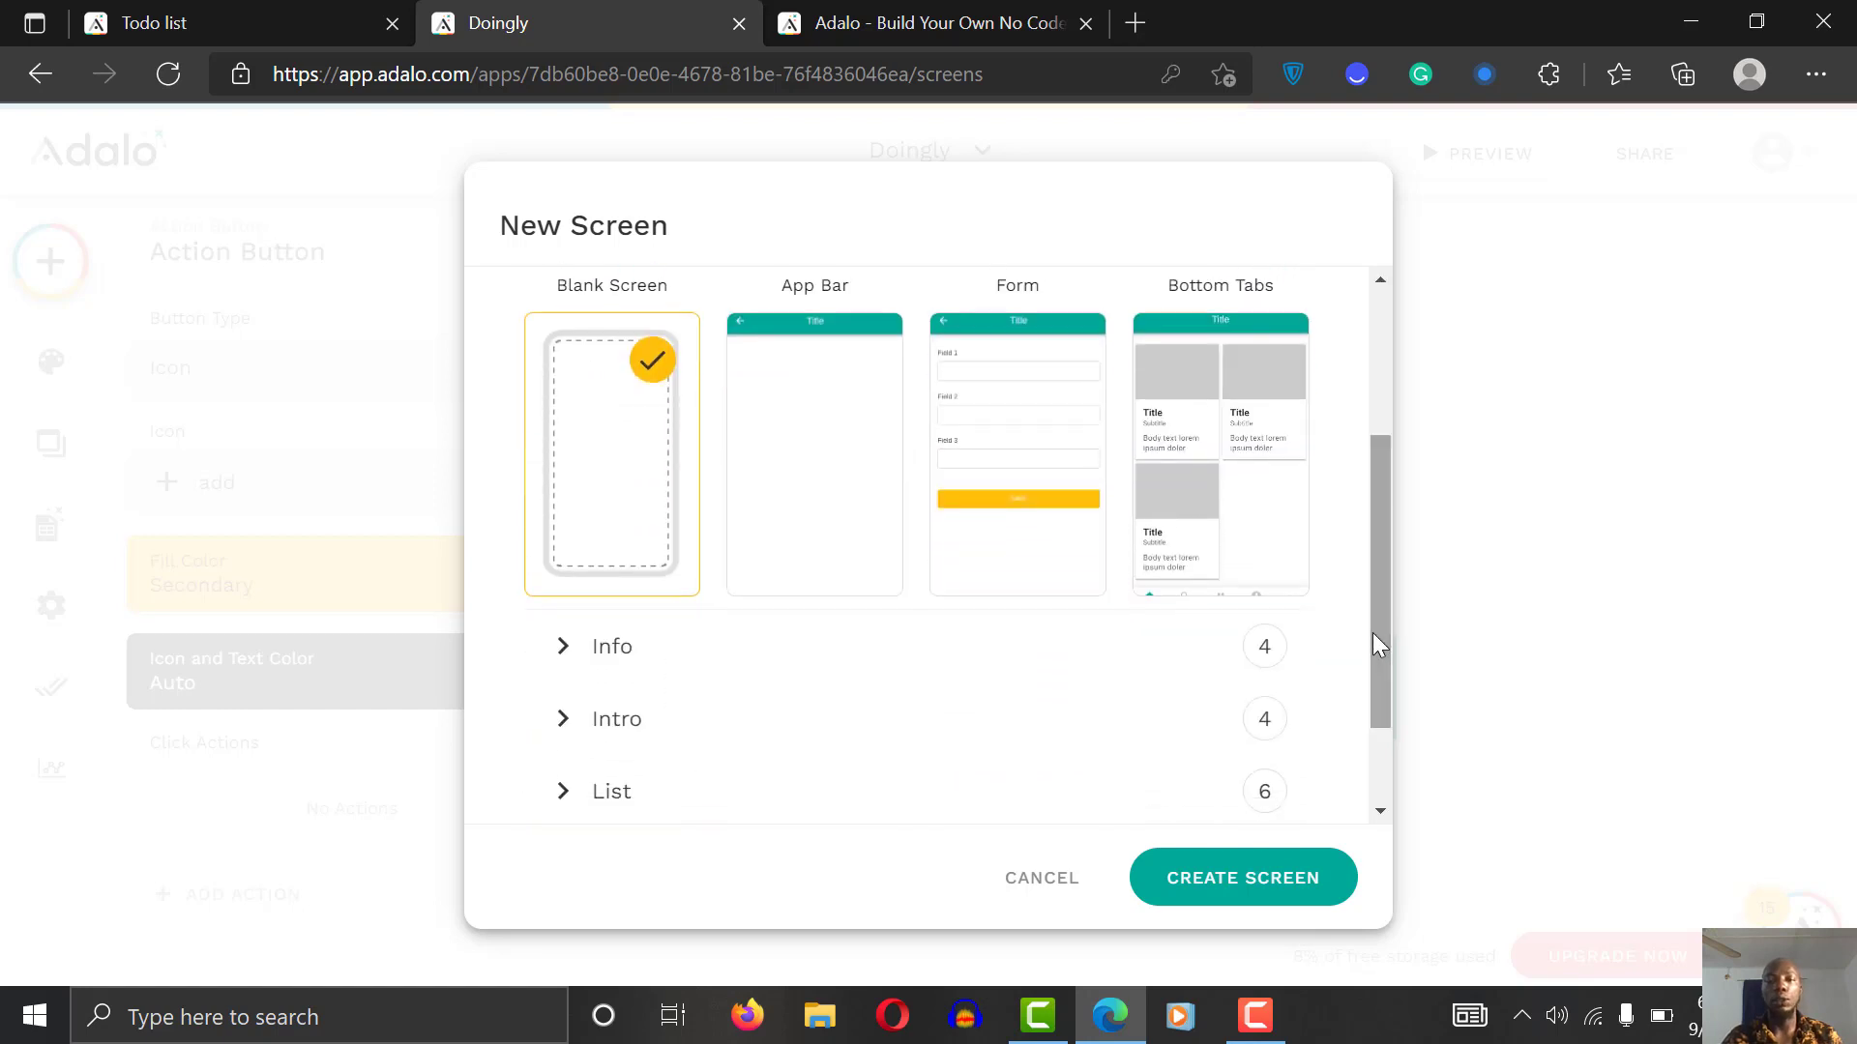
{"action": "left_click", "coordinate": [992, 451]}
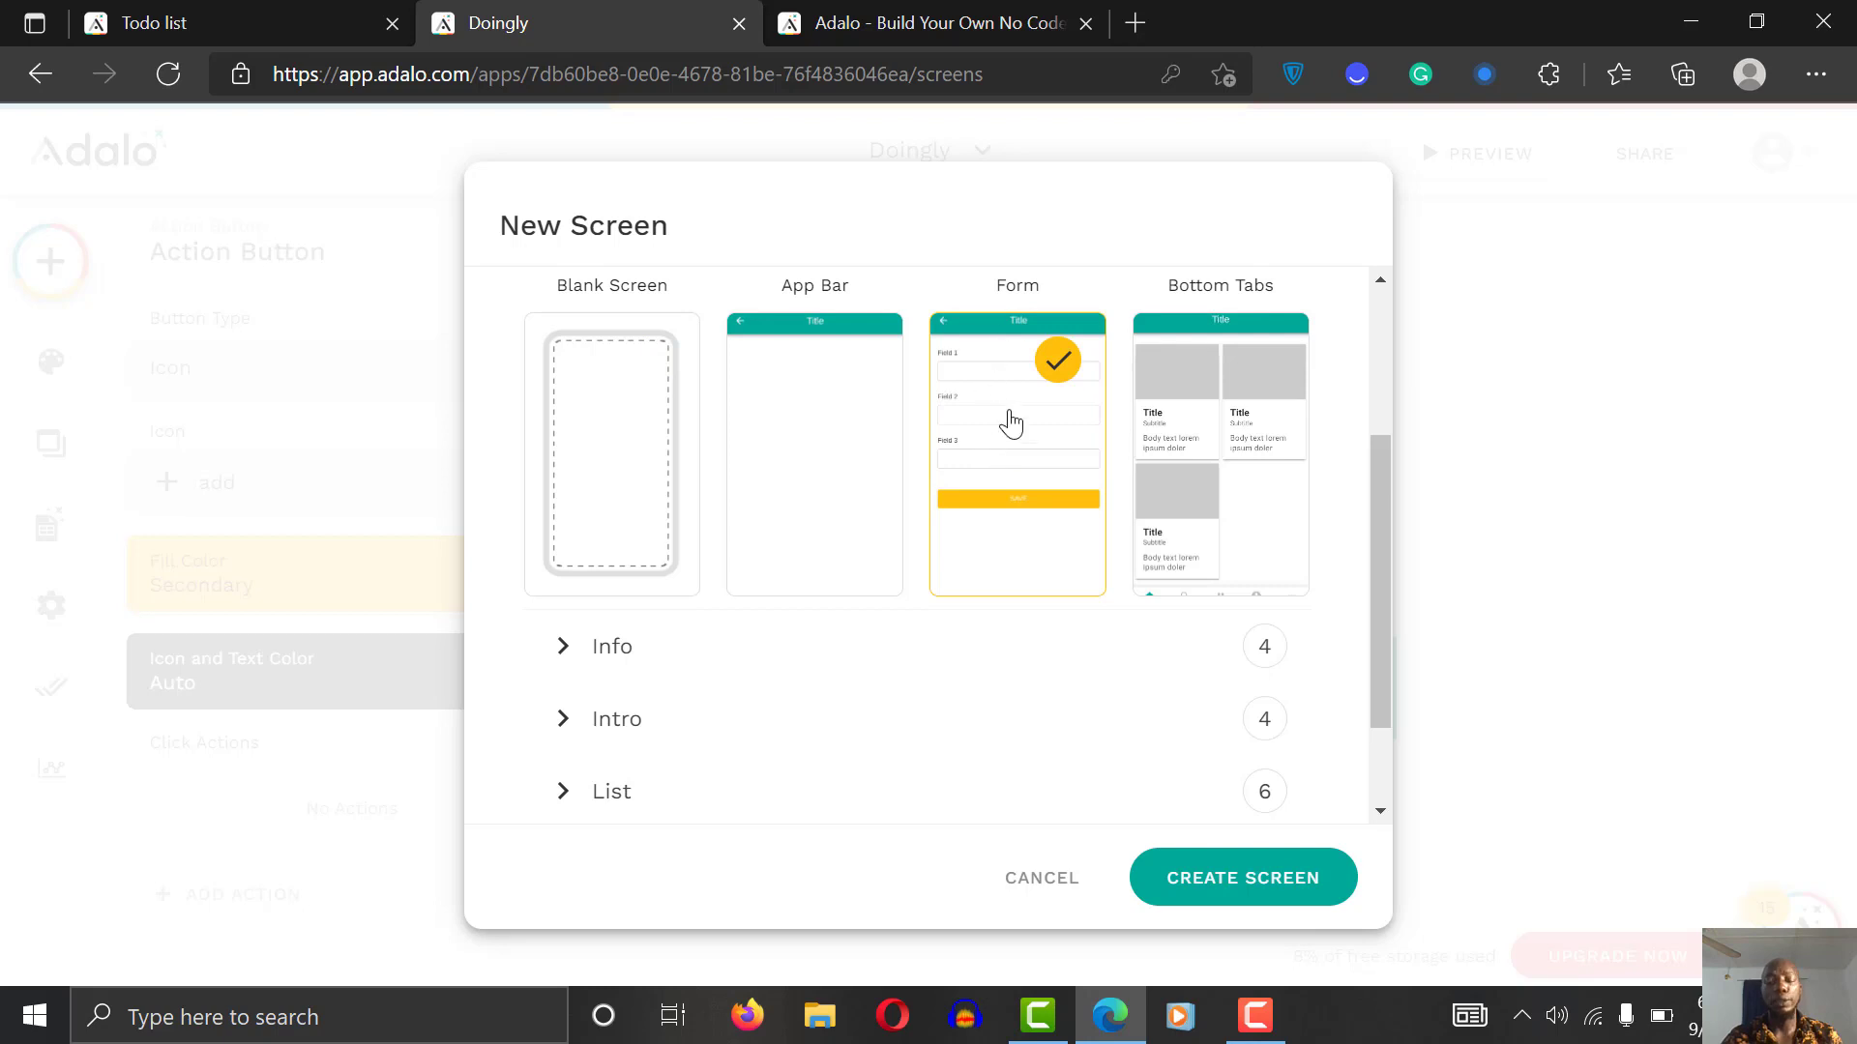
{"action": "left_click", "coordinate": [1226, 882]}
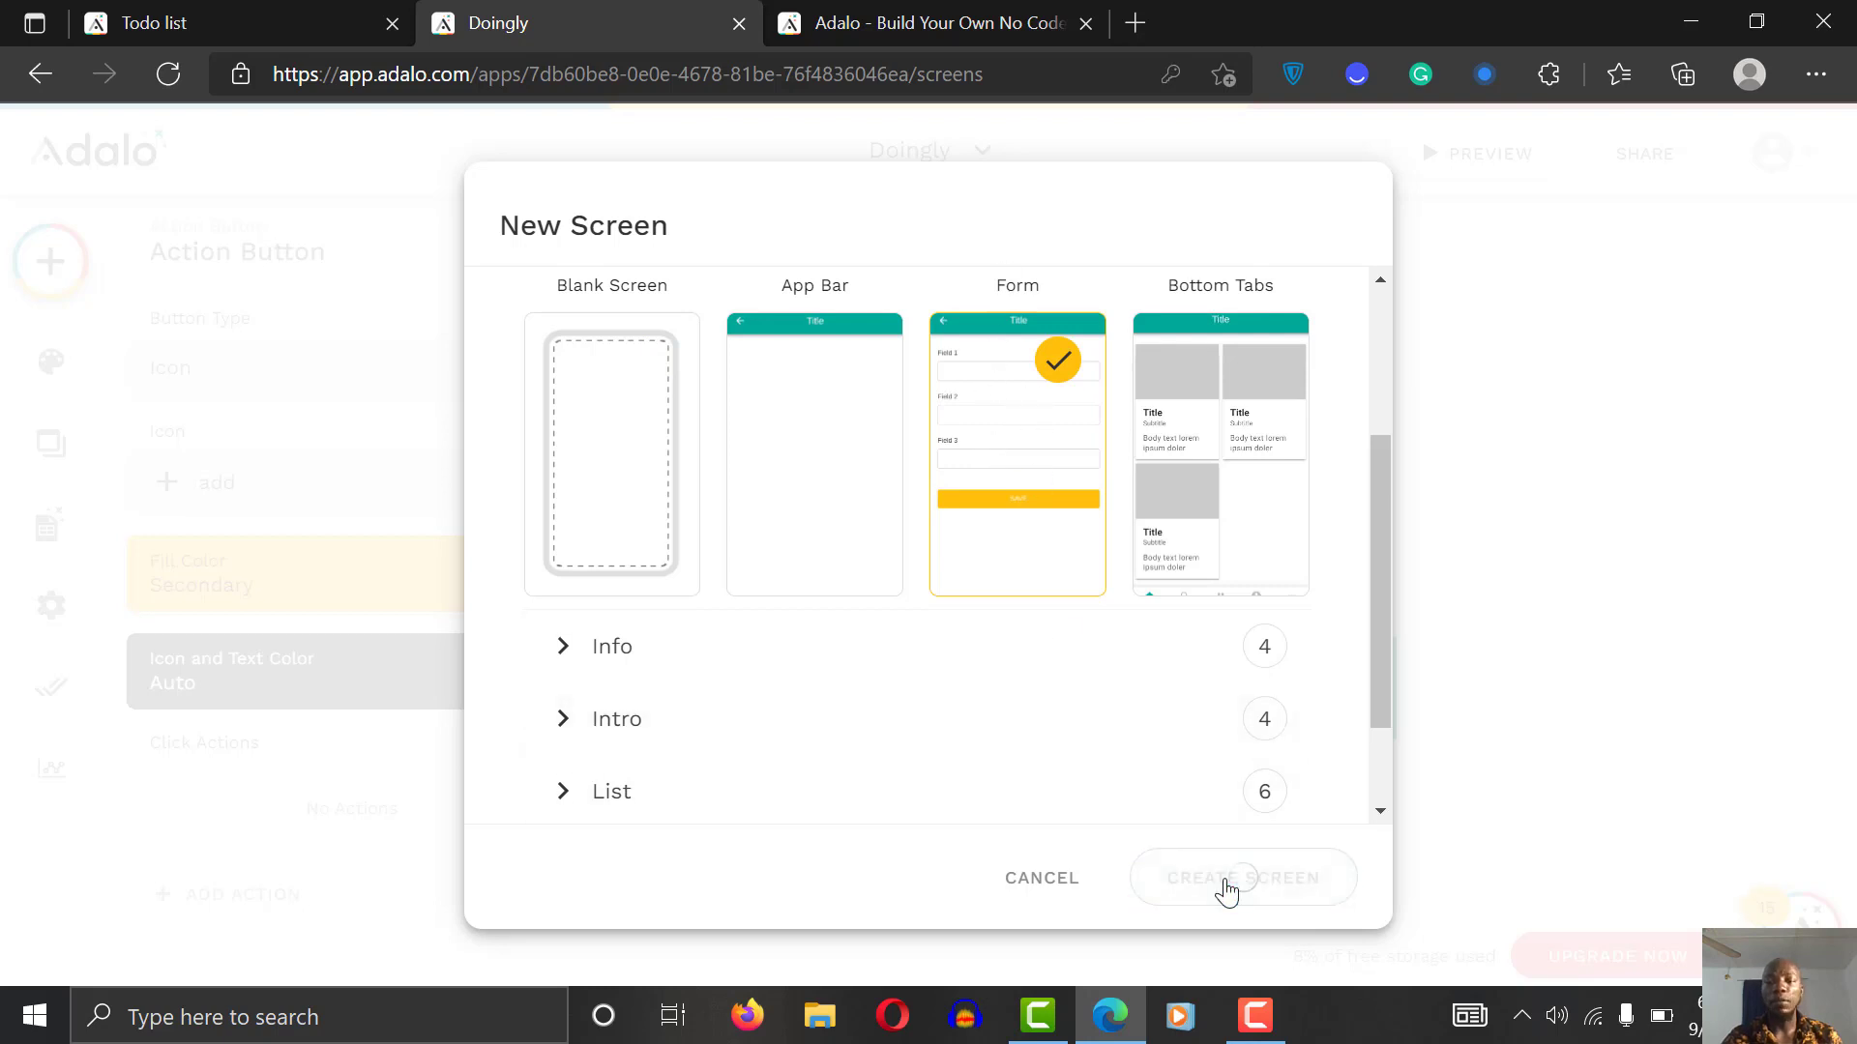
{"action": "left_click", "coordinate": [1642, 509]}
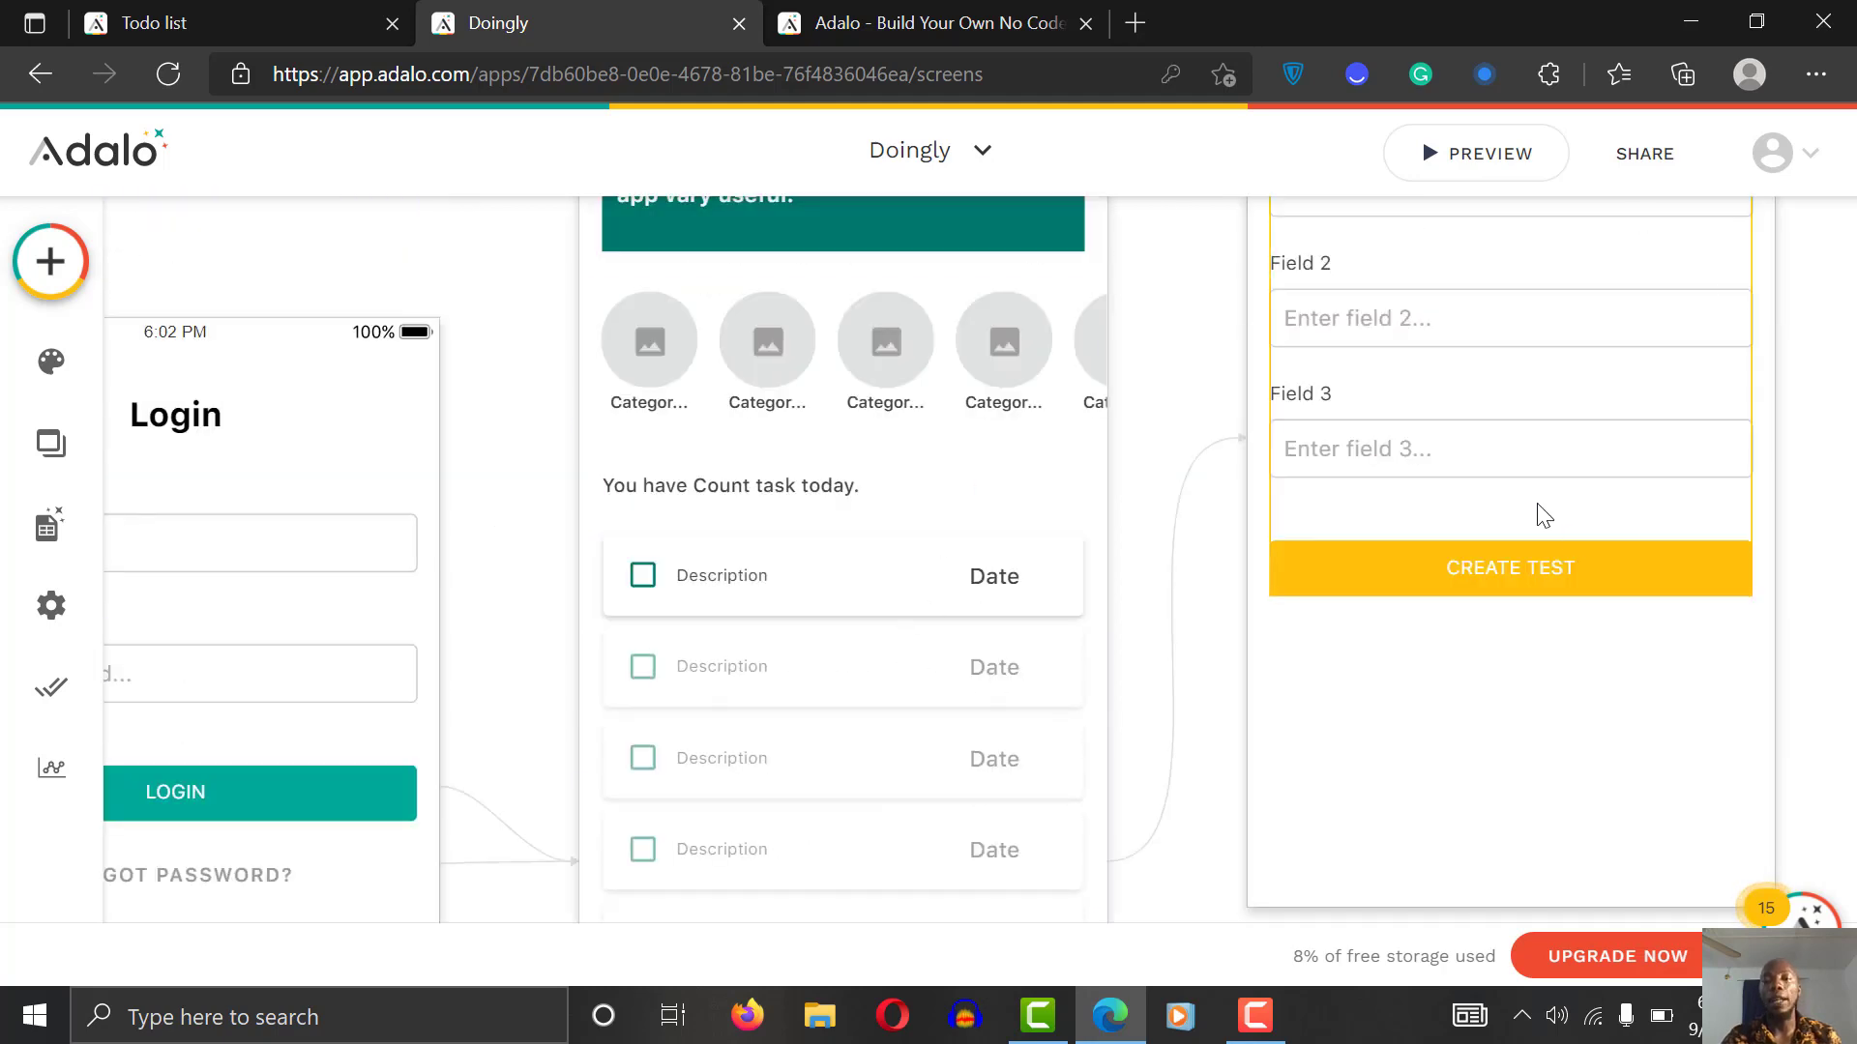
Step: Attach the Add task form to the Task collection to create new tasks
{"action": "scroll", "coordinate": [1826, 351], "scroll_direction": "up", "scroll_amount": 3}
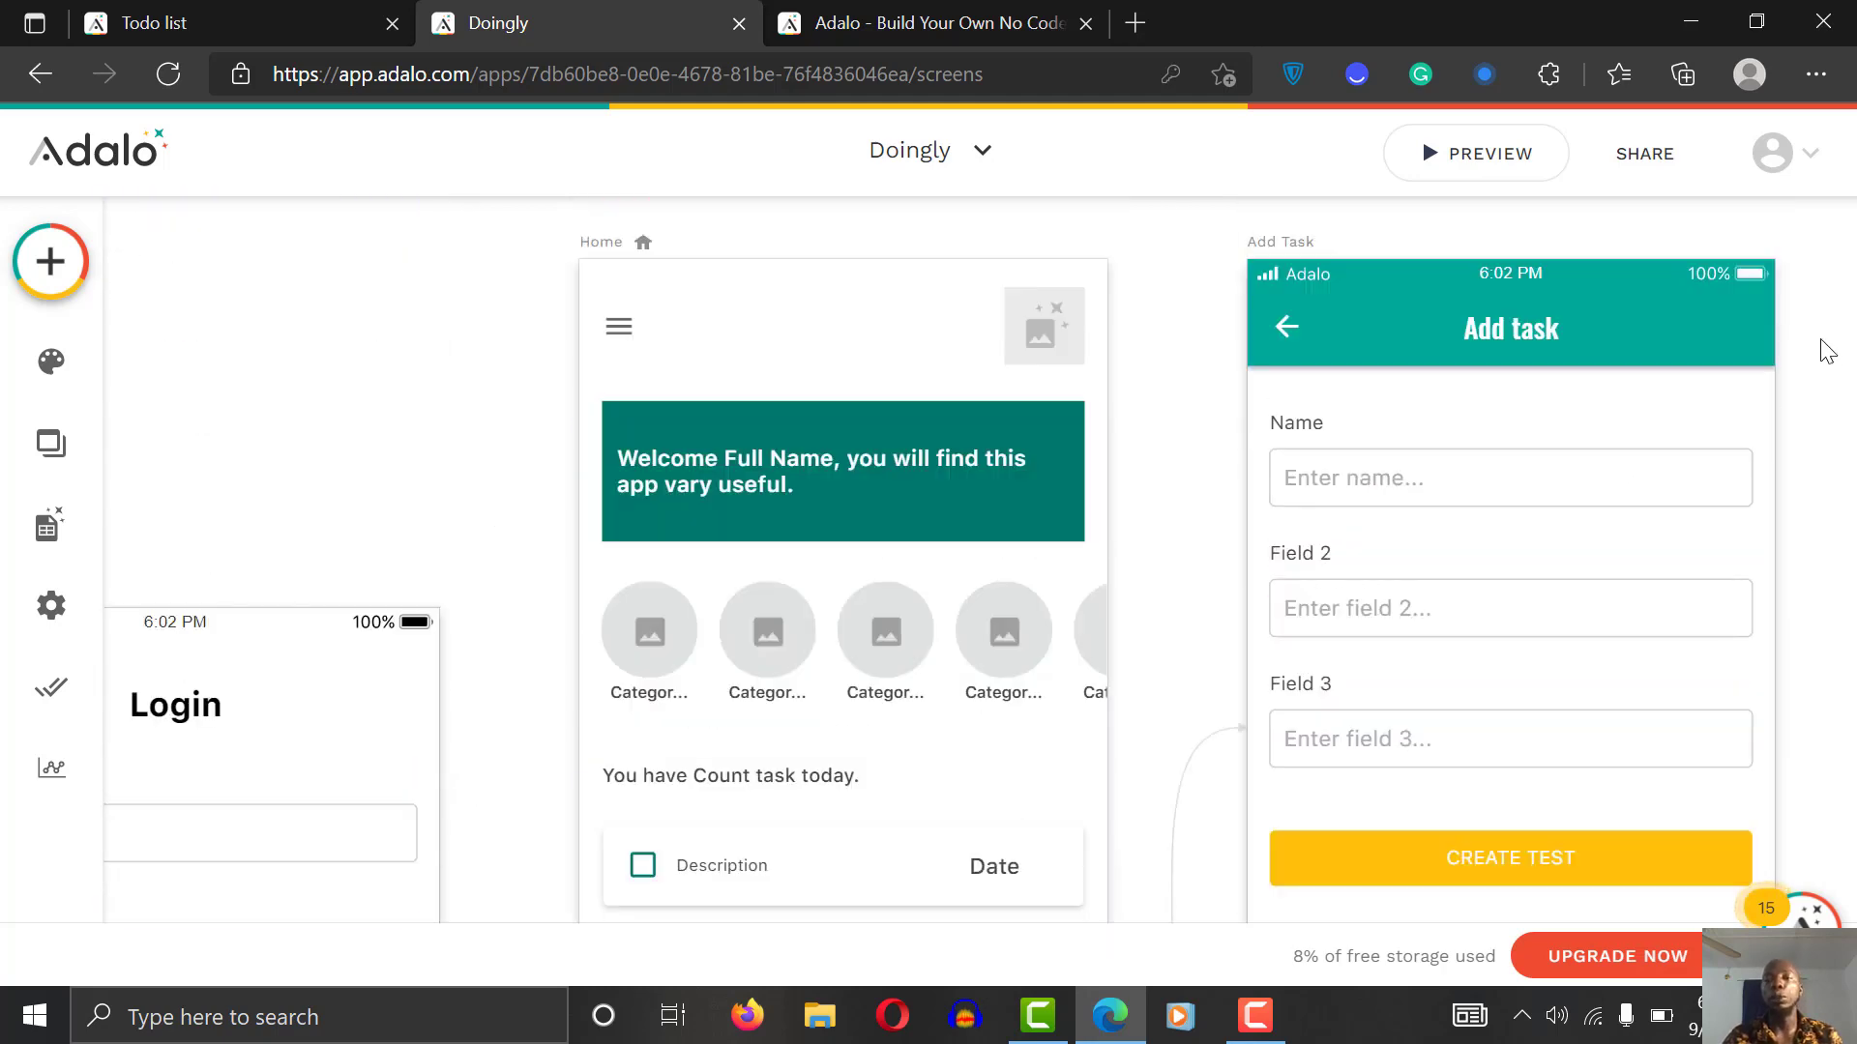
{"action": "scroll", "coordinate": [1825, 351], "scroll_direction": "right", "scroll_amount": 2}
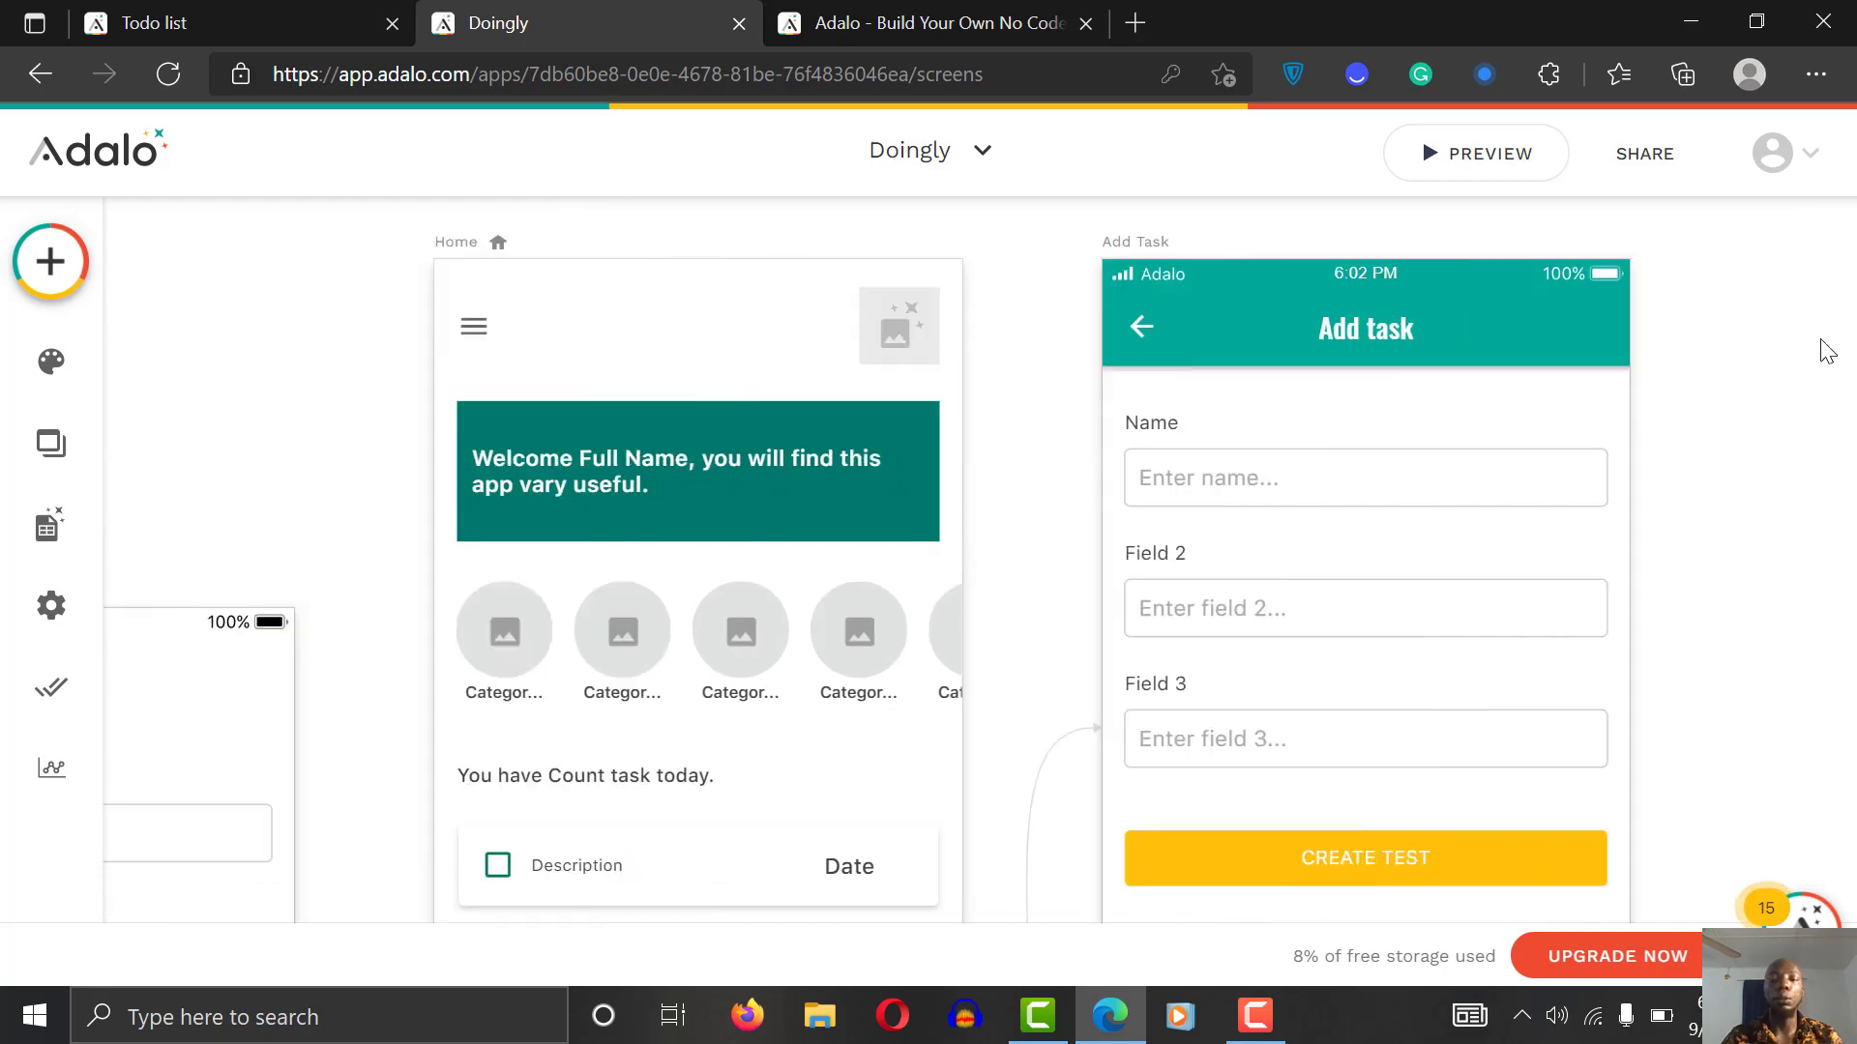
{"action": "scroll", "coordinate": [1826, 351], "scroll_direction": "down", "scroll_amount": 2}
{"action": "scroll", "coordinate": [1825, 351], "scroll_direction": "down", "scroll_amount": 3}
{"action": "scroll", "coordinate": [1826, 351], "scroll_direction": "up", "scroll_amount": 3}
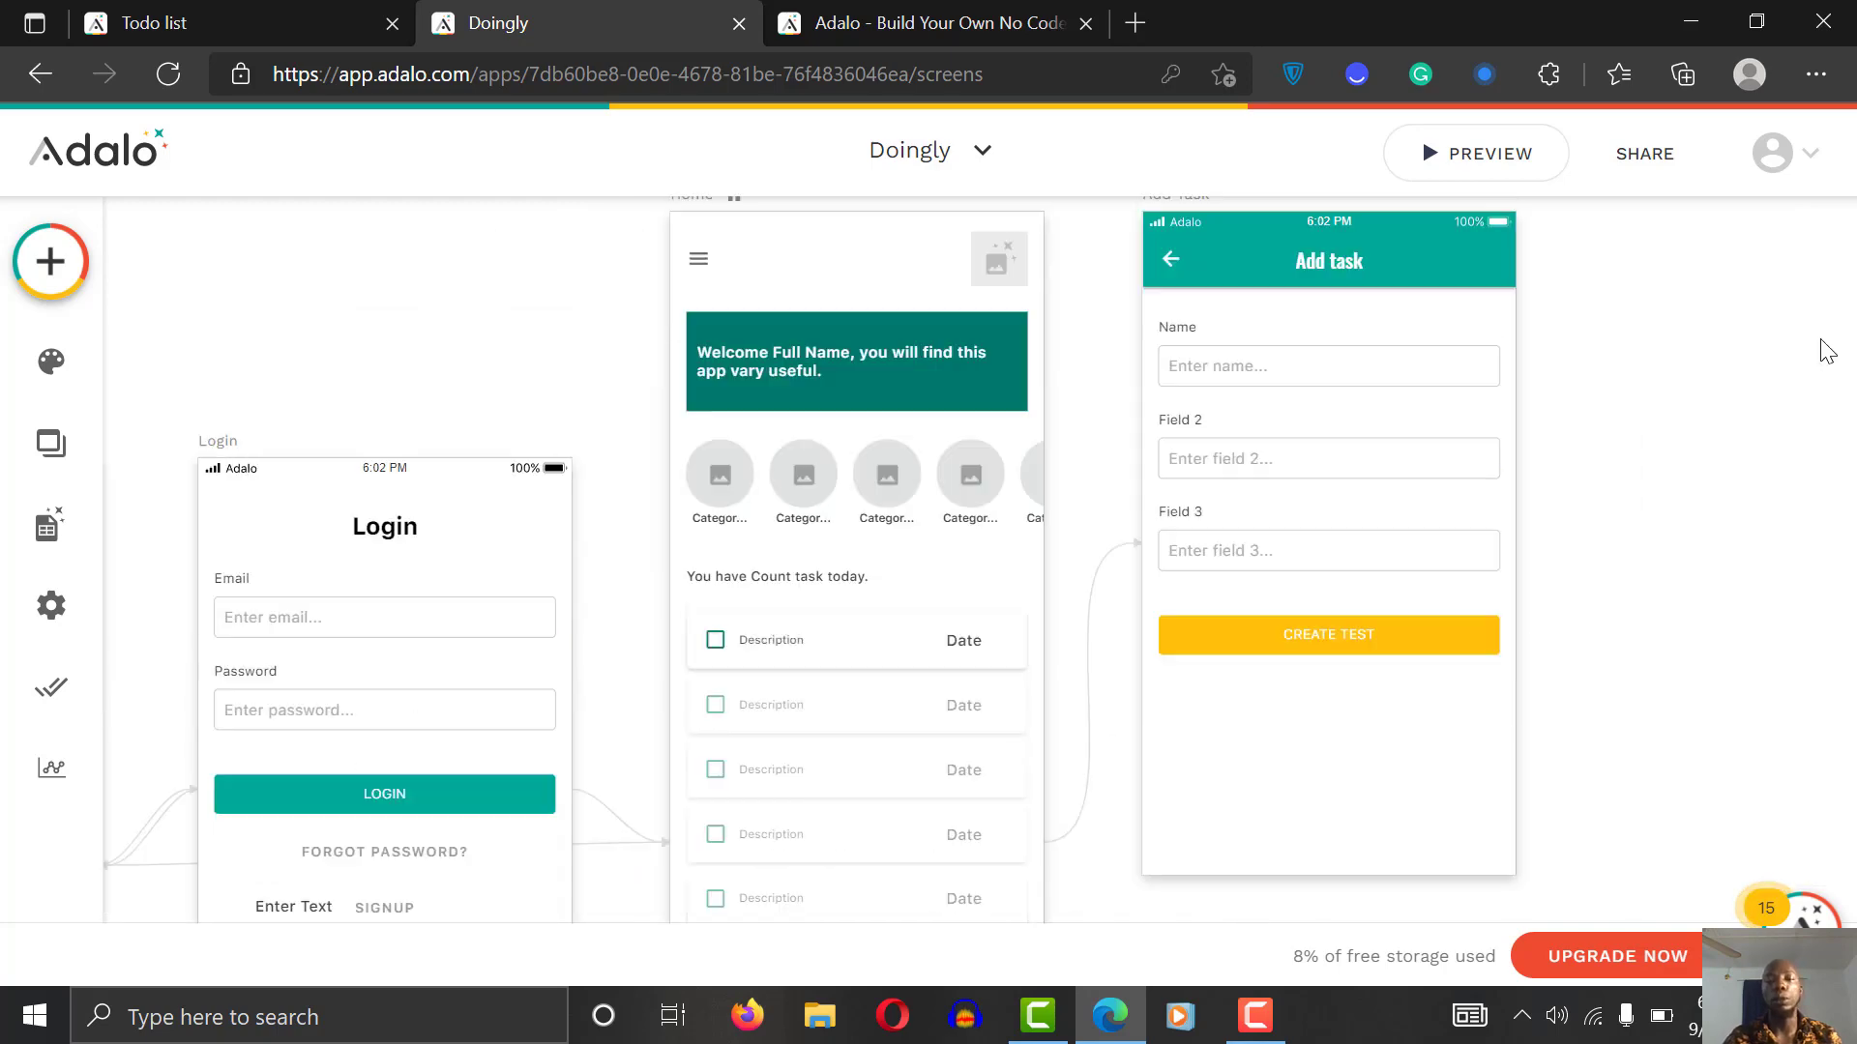
{"action": "scroll", "coordinate": [1826, 351], "scroll_direction": "right", "scroll_amount": 2}
{"action": "left_click", "coordinate": [1127, 592]}
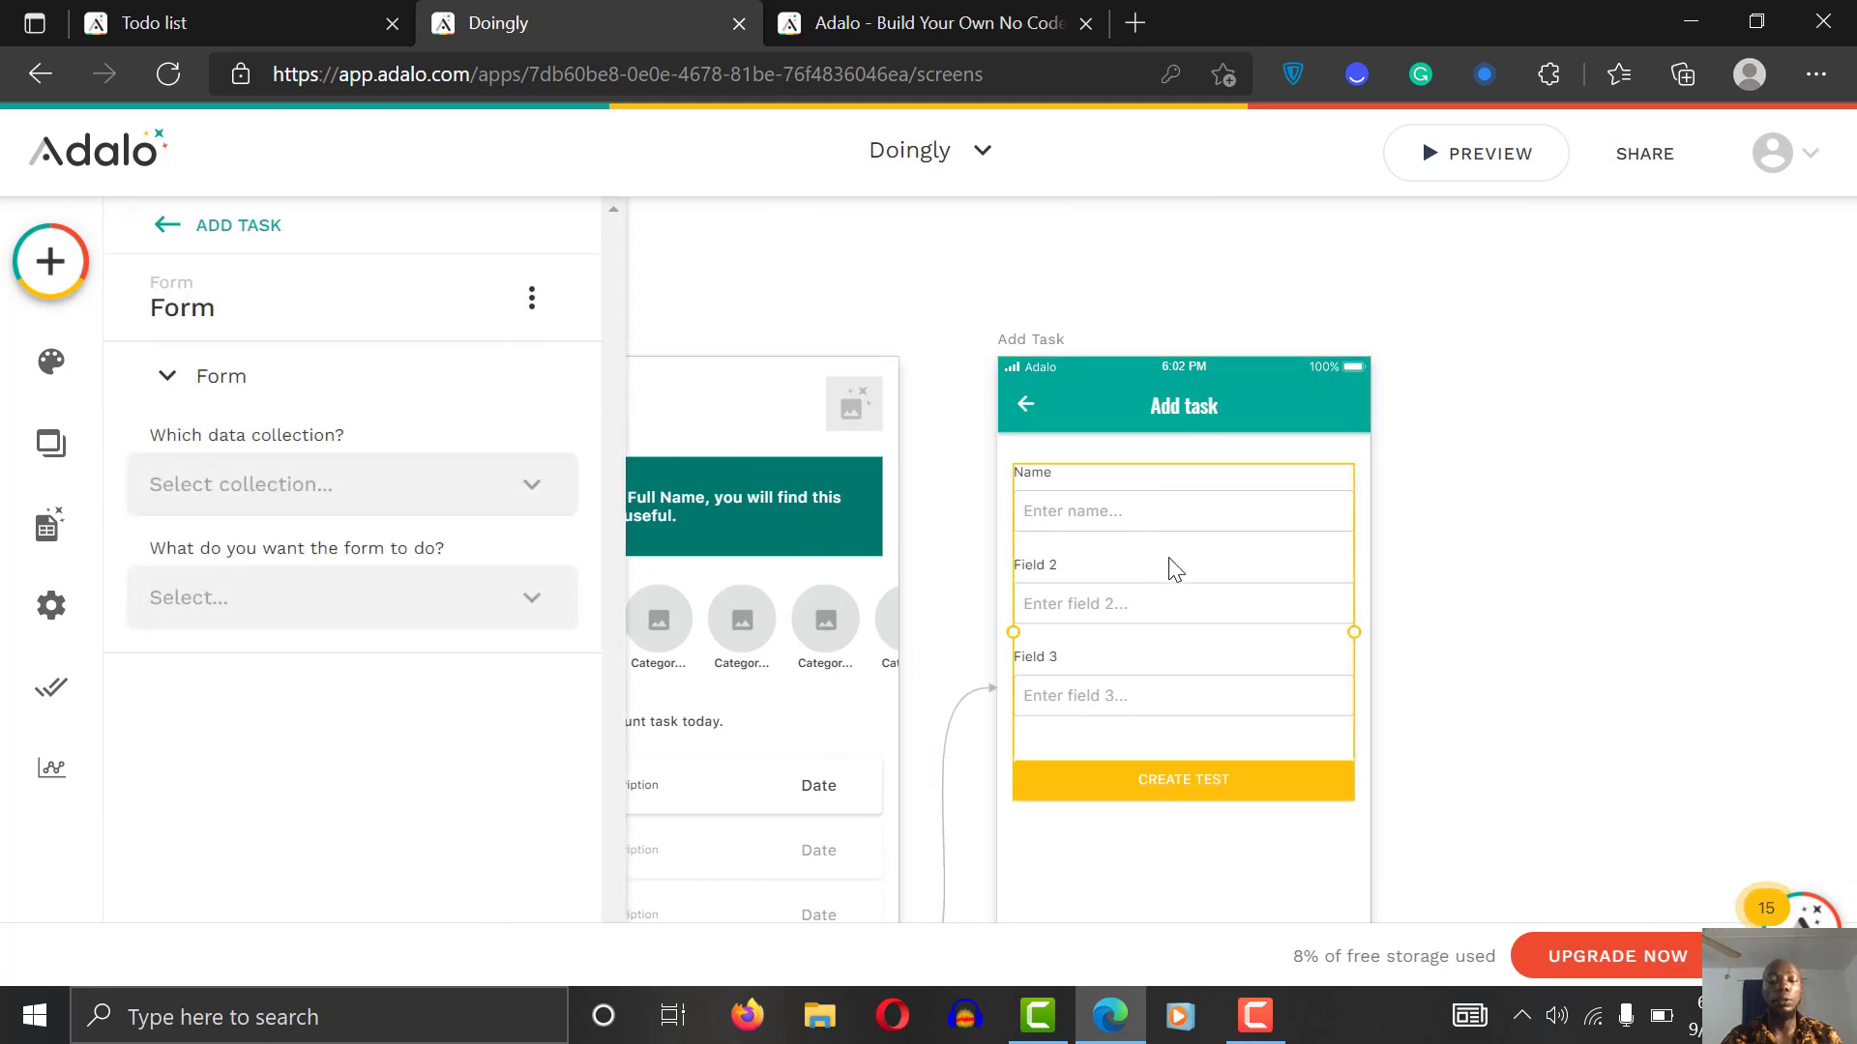
{"action": "left_click", "coordinate": [397, 481]}
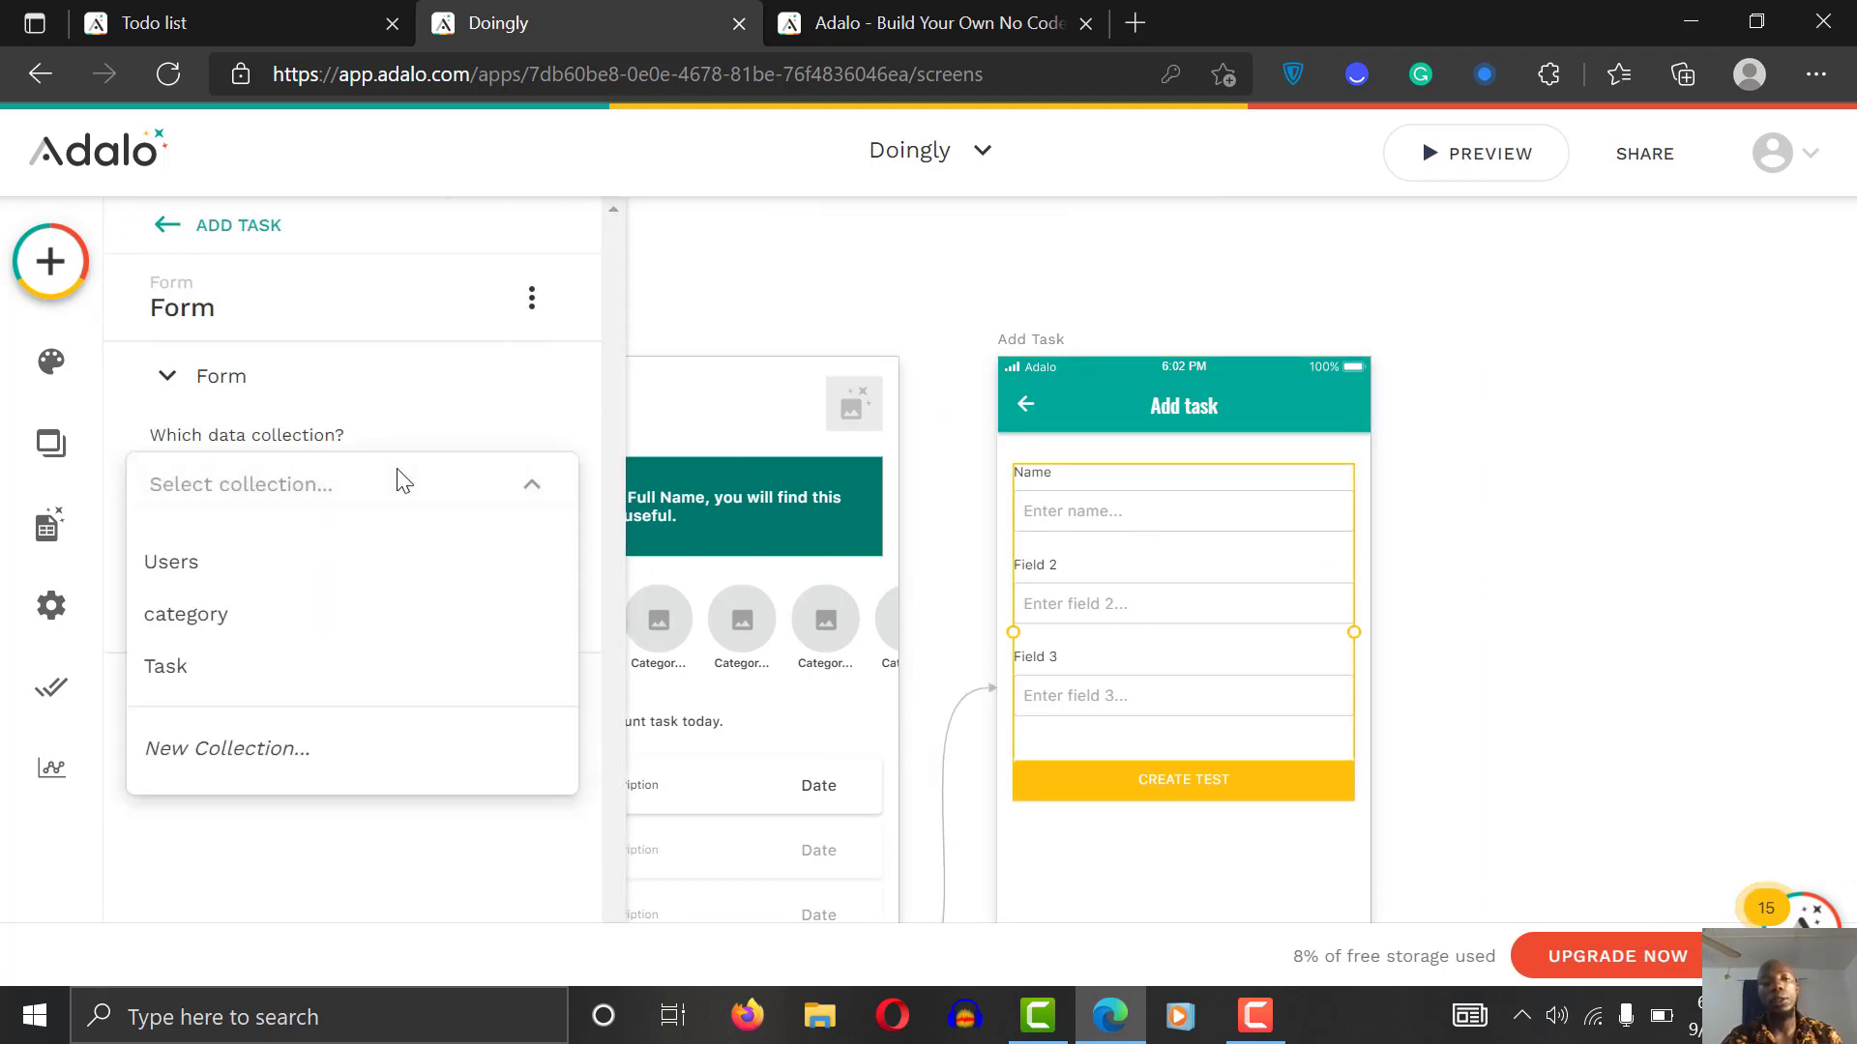
{"action": "left_click", "coordinate": [274, 693]}
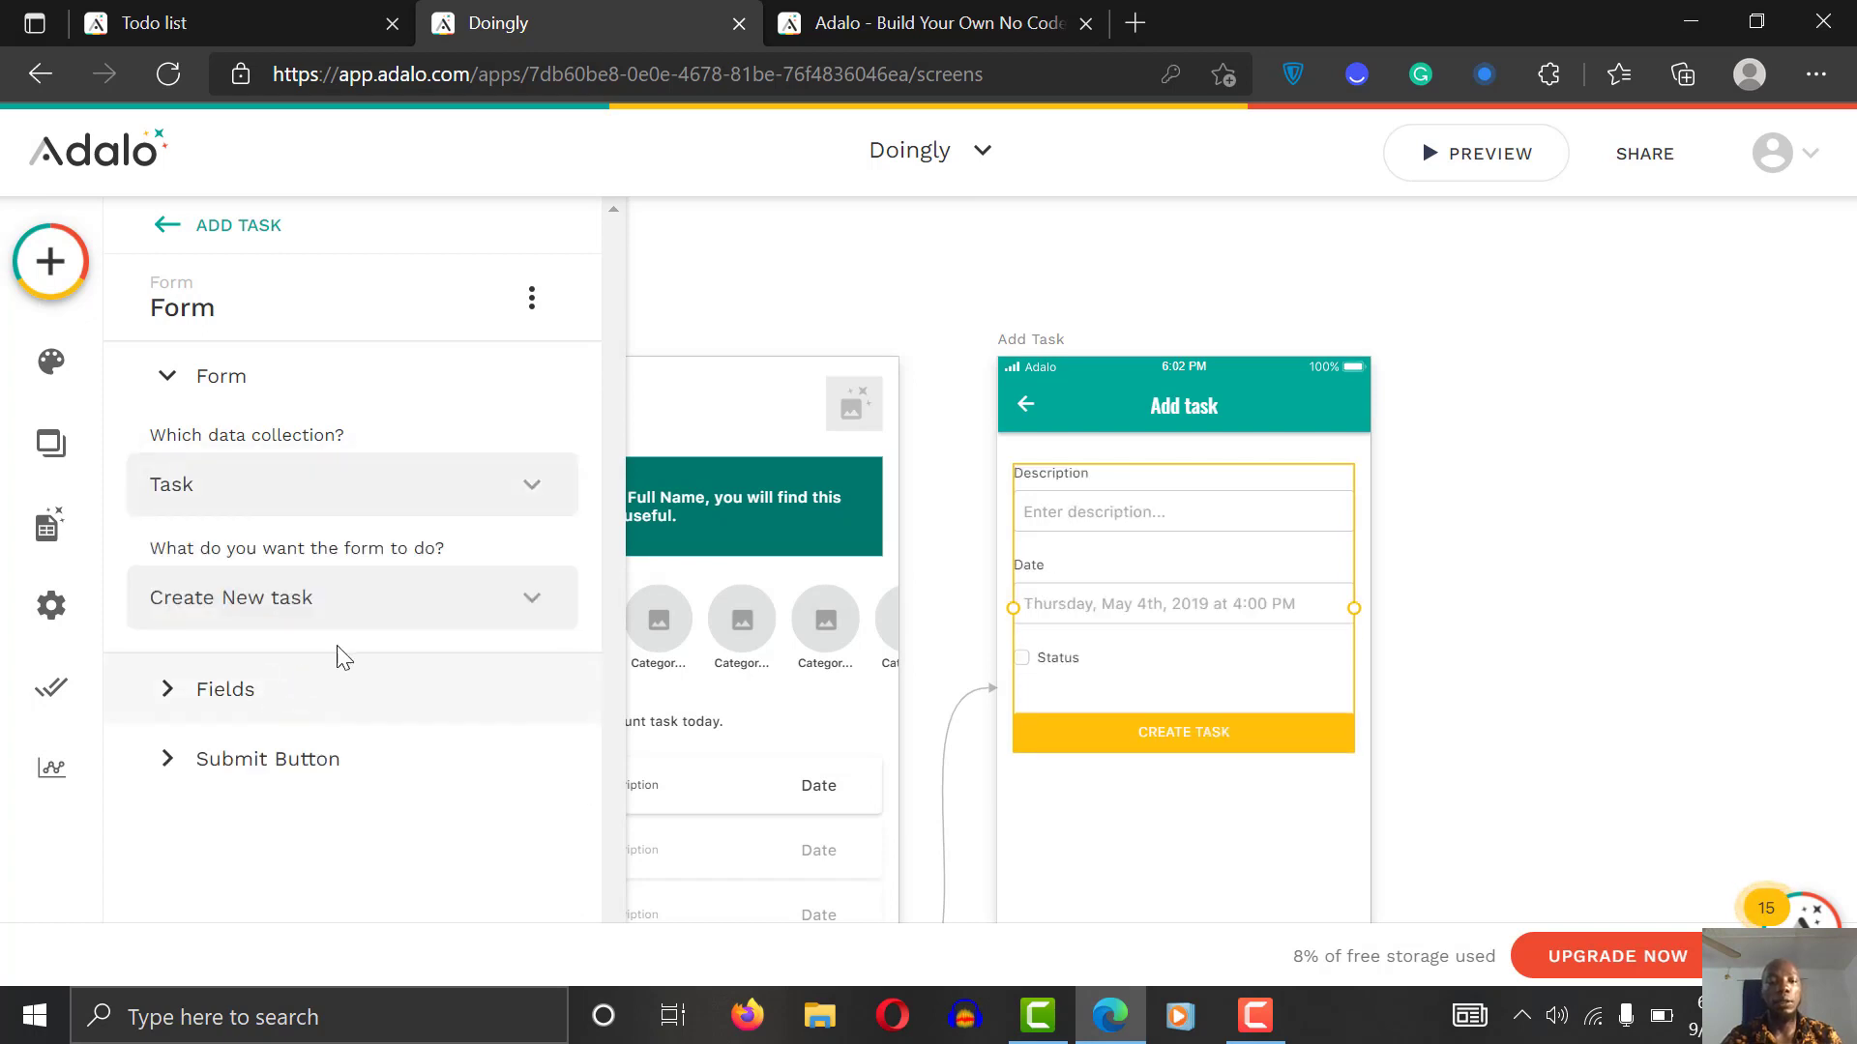
Step: Delete the Status field, leaving only Description and Date in the form
{"action": "left_click", "coordinate": [253, 695]}
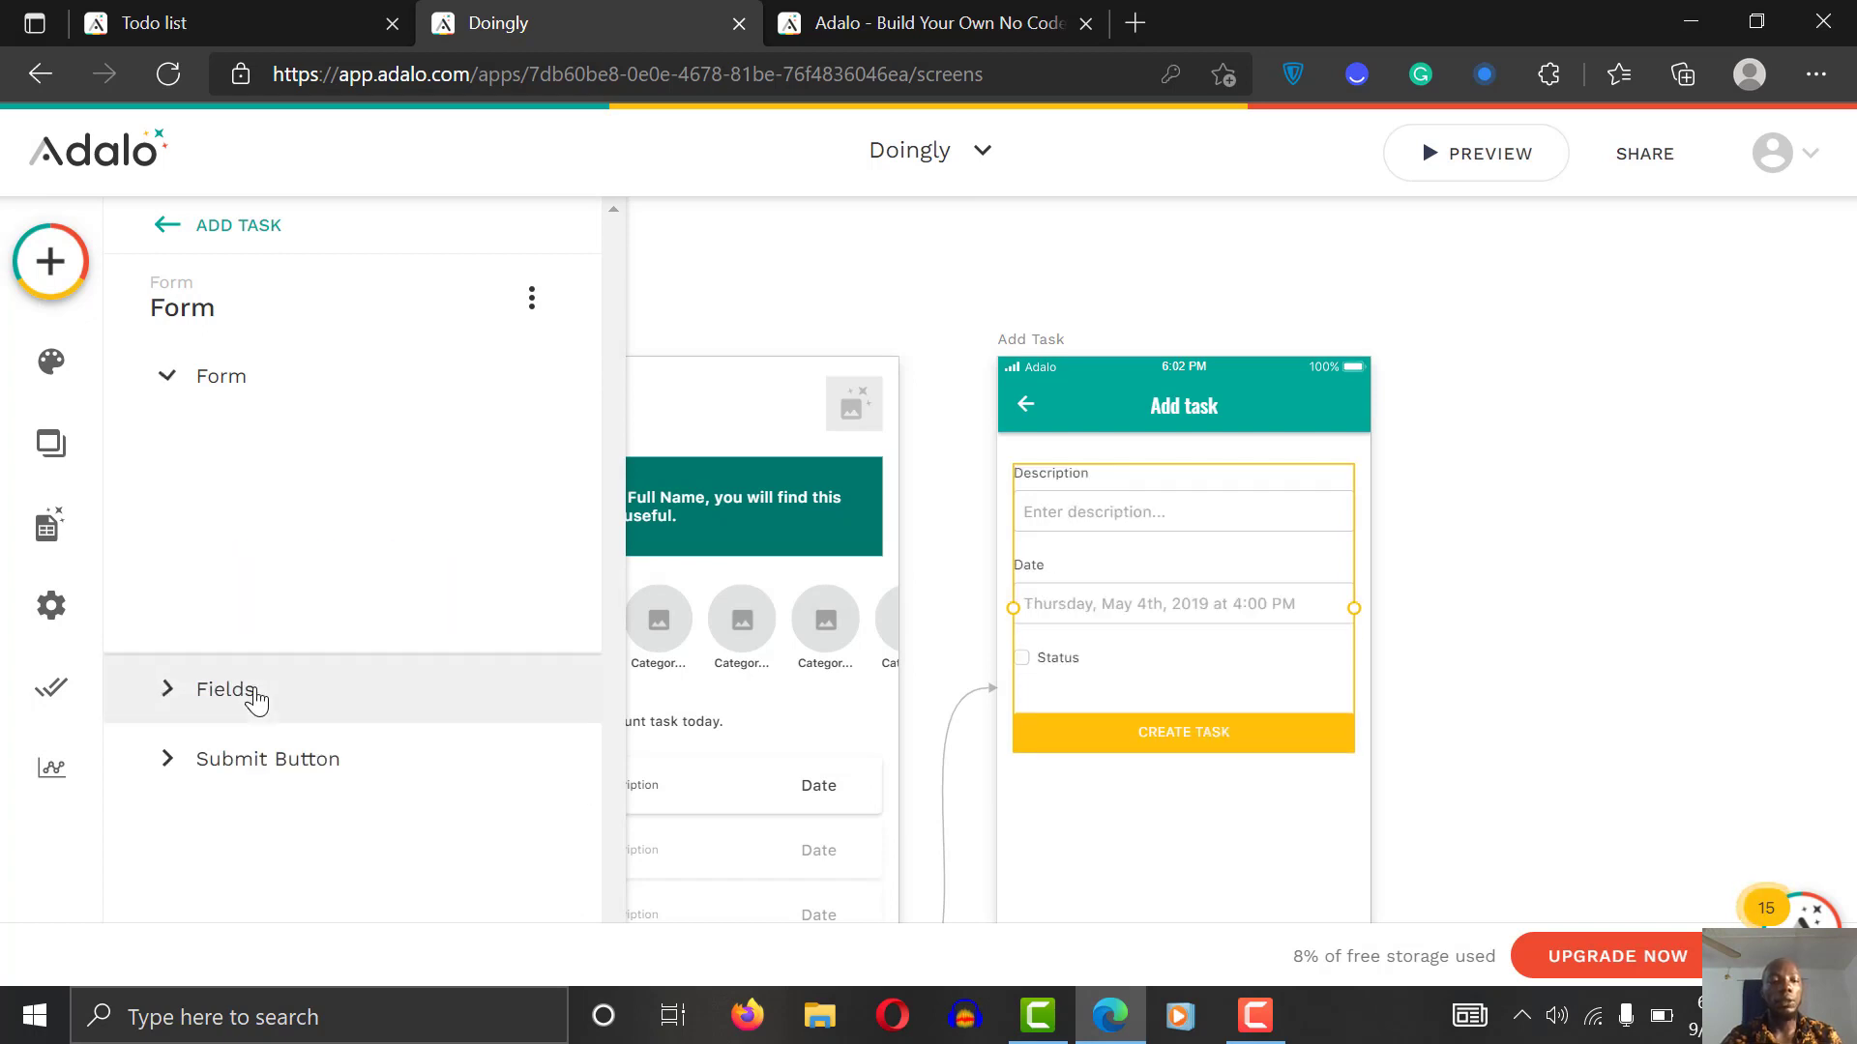
{"action": "scroll", "coordinate": [287, 624], "scroll_direction": "down", "scroll_amount": 2}
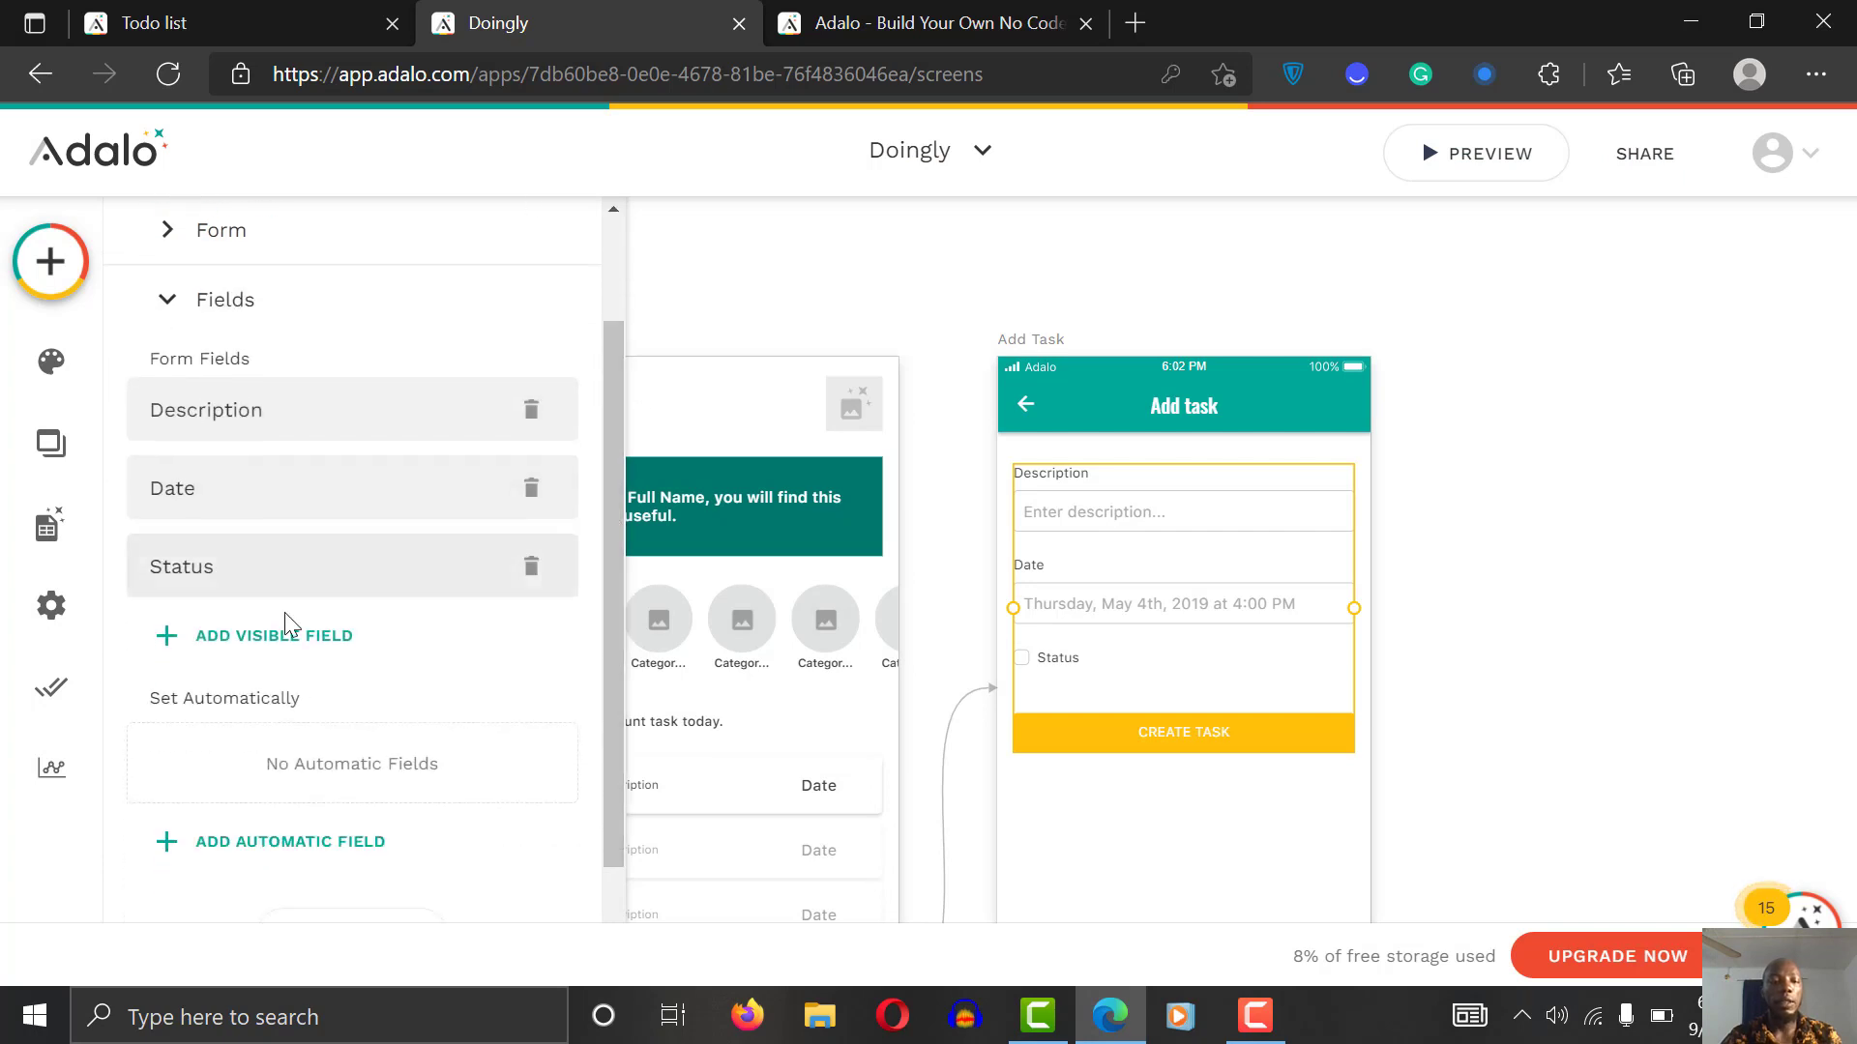
{"action": "left_click", "coordinate": [258, 641]}
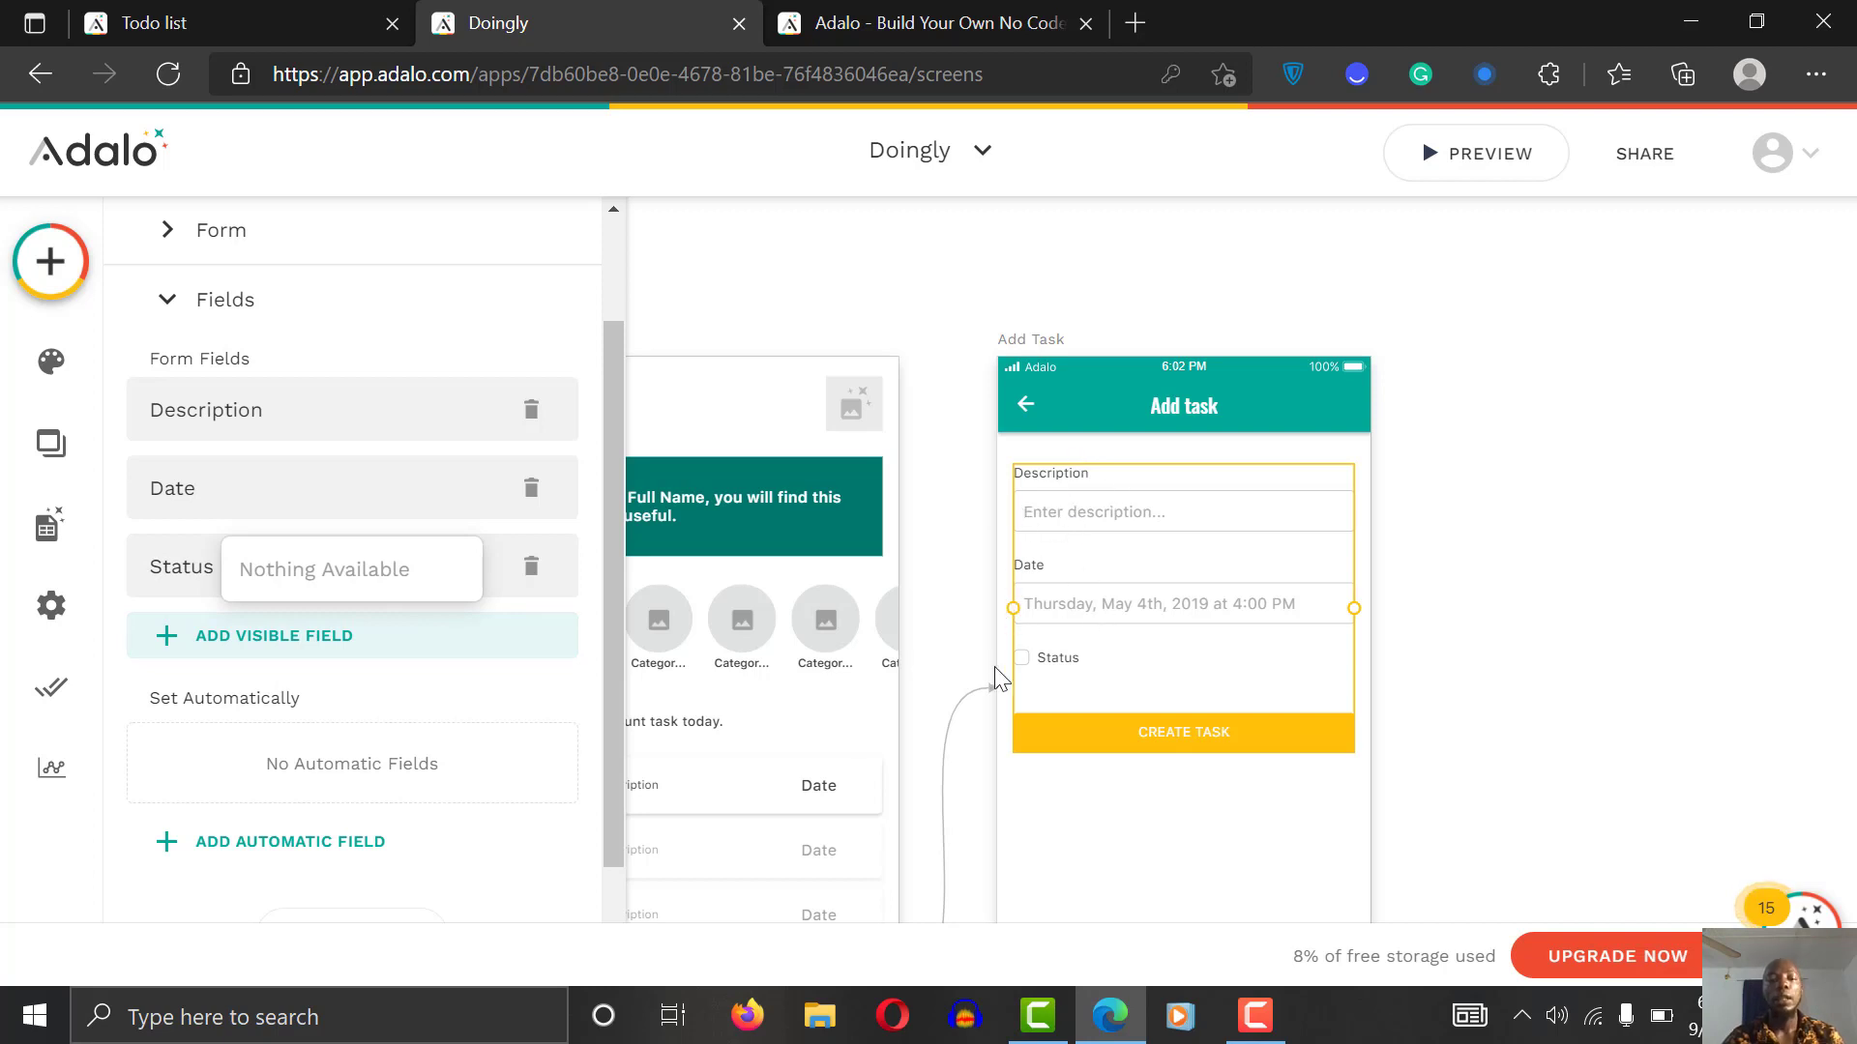
{"action": "left_click", "coordinate": [155, 542]}
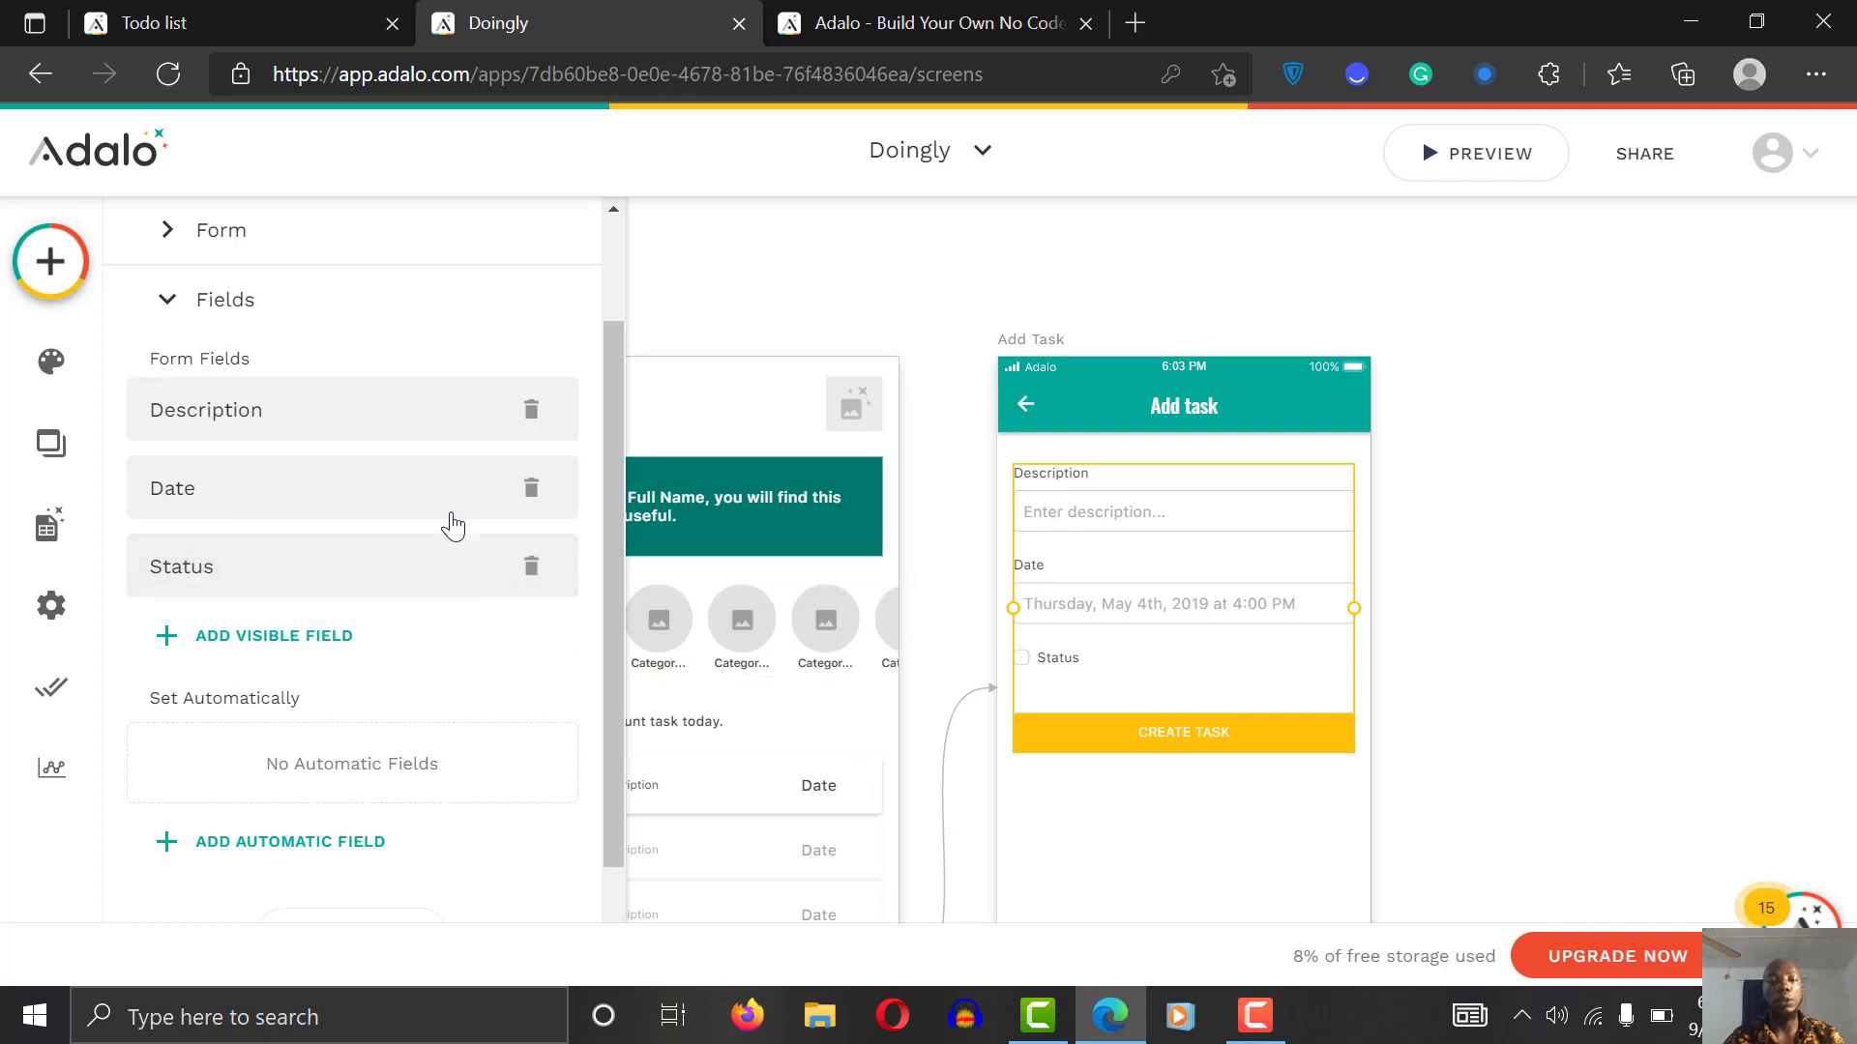
{"action": "left_click", "coordinate": [531, 567]}
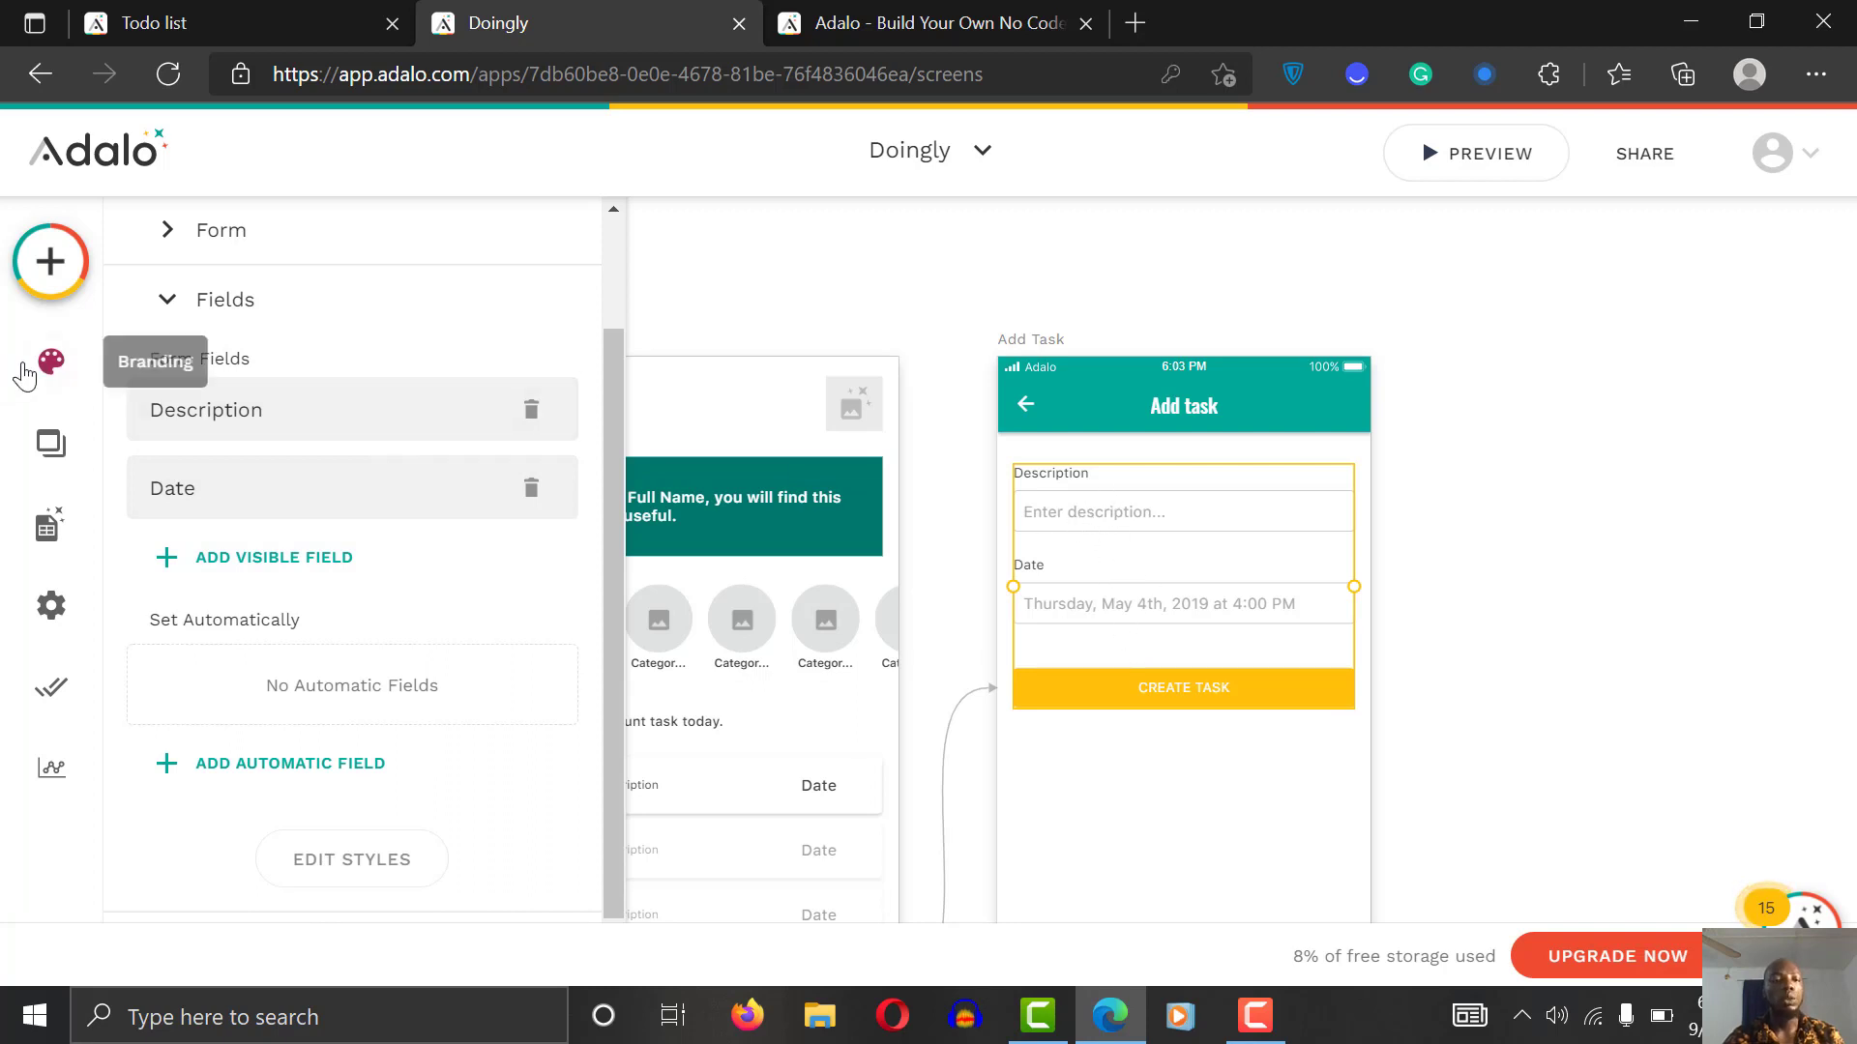
Step: Add a relationship property on Task linking it to the category collection
{"action": "left_click", "coordinate": [52, 540]}
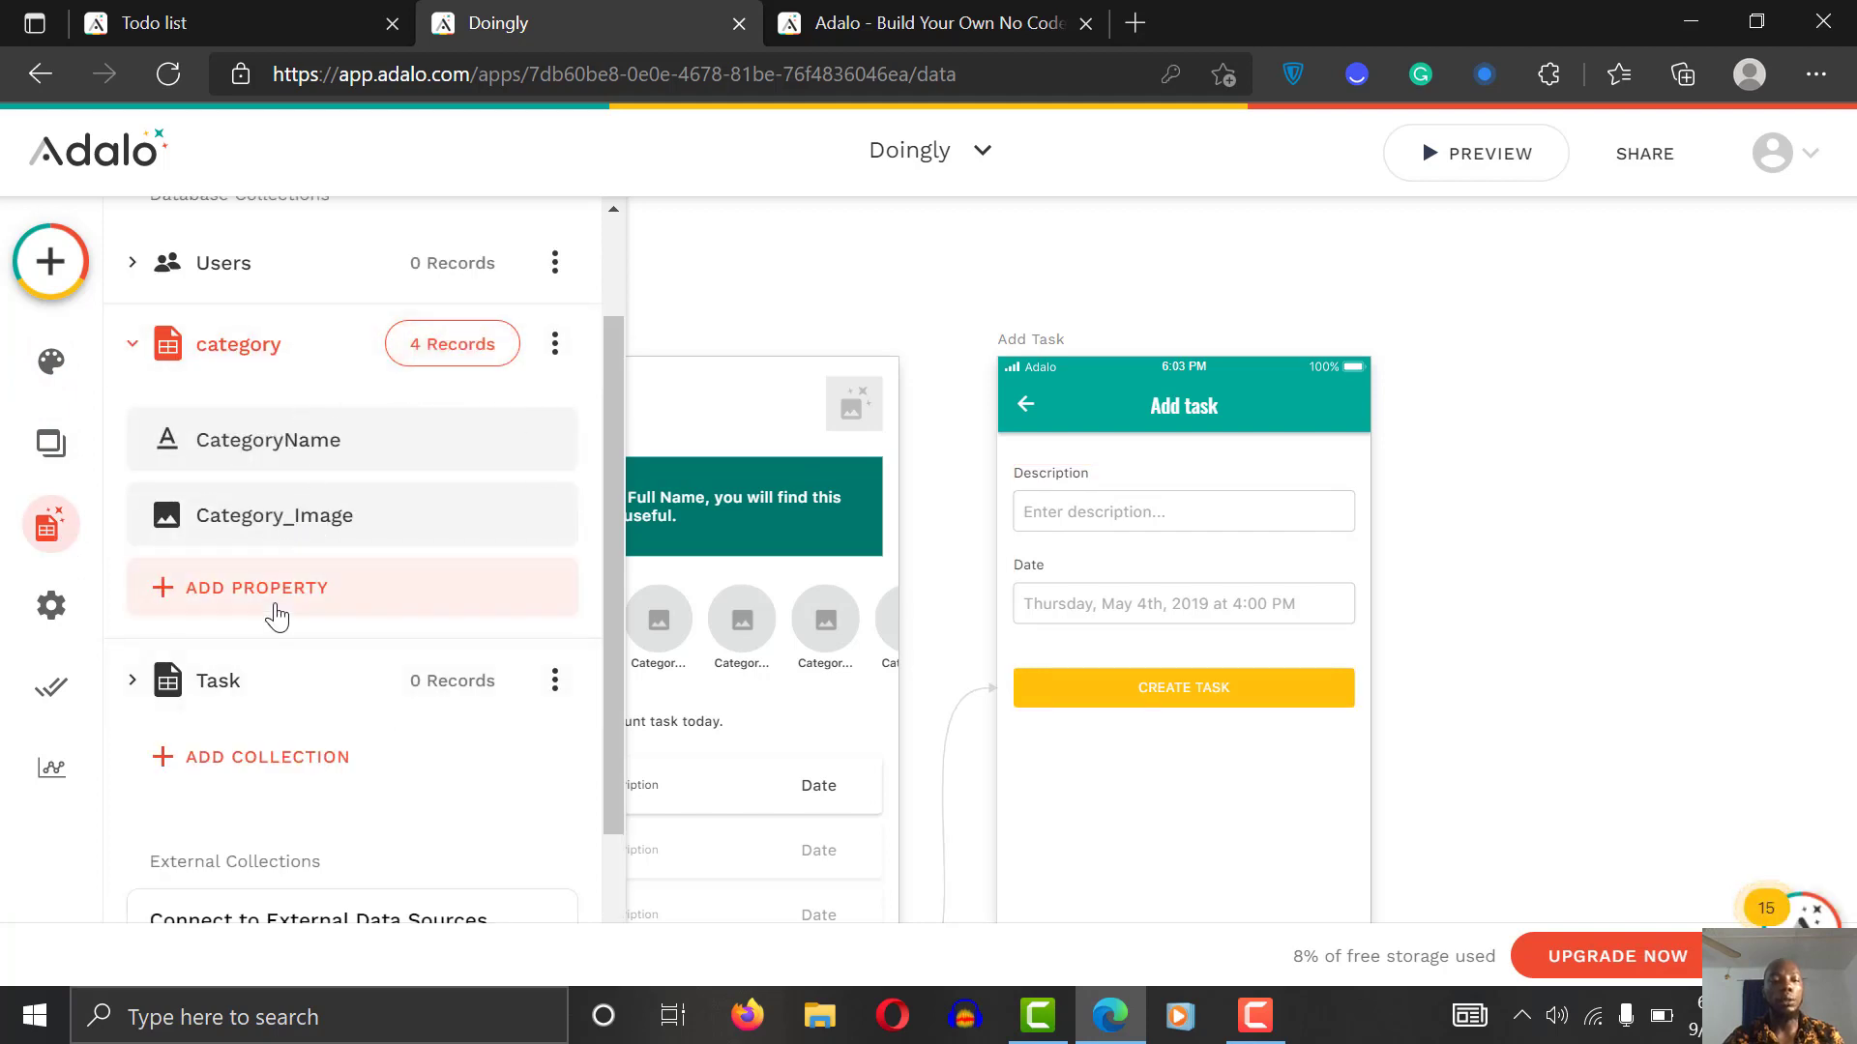
{"action": "left_click", "coordinate": [344, 681]}
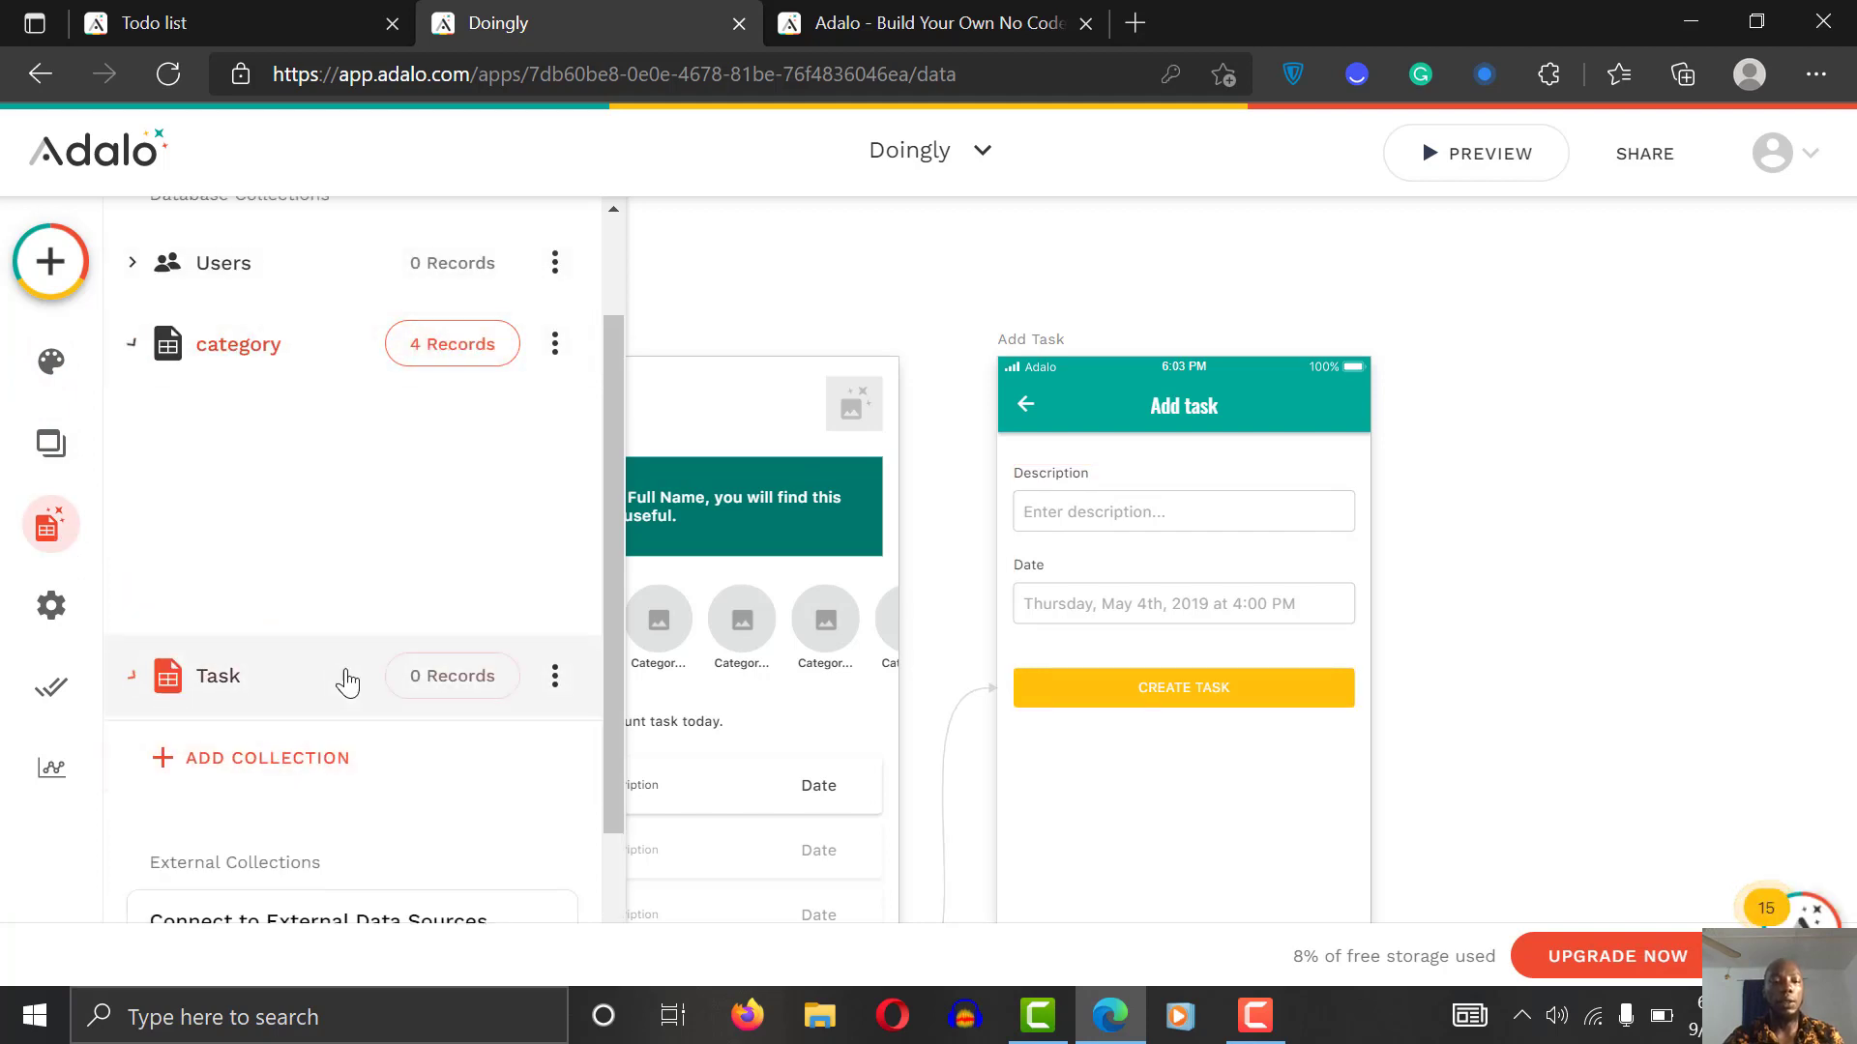
{"action": "left_click", "coordinate": [302, 752]}
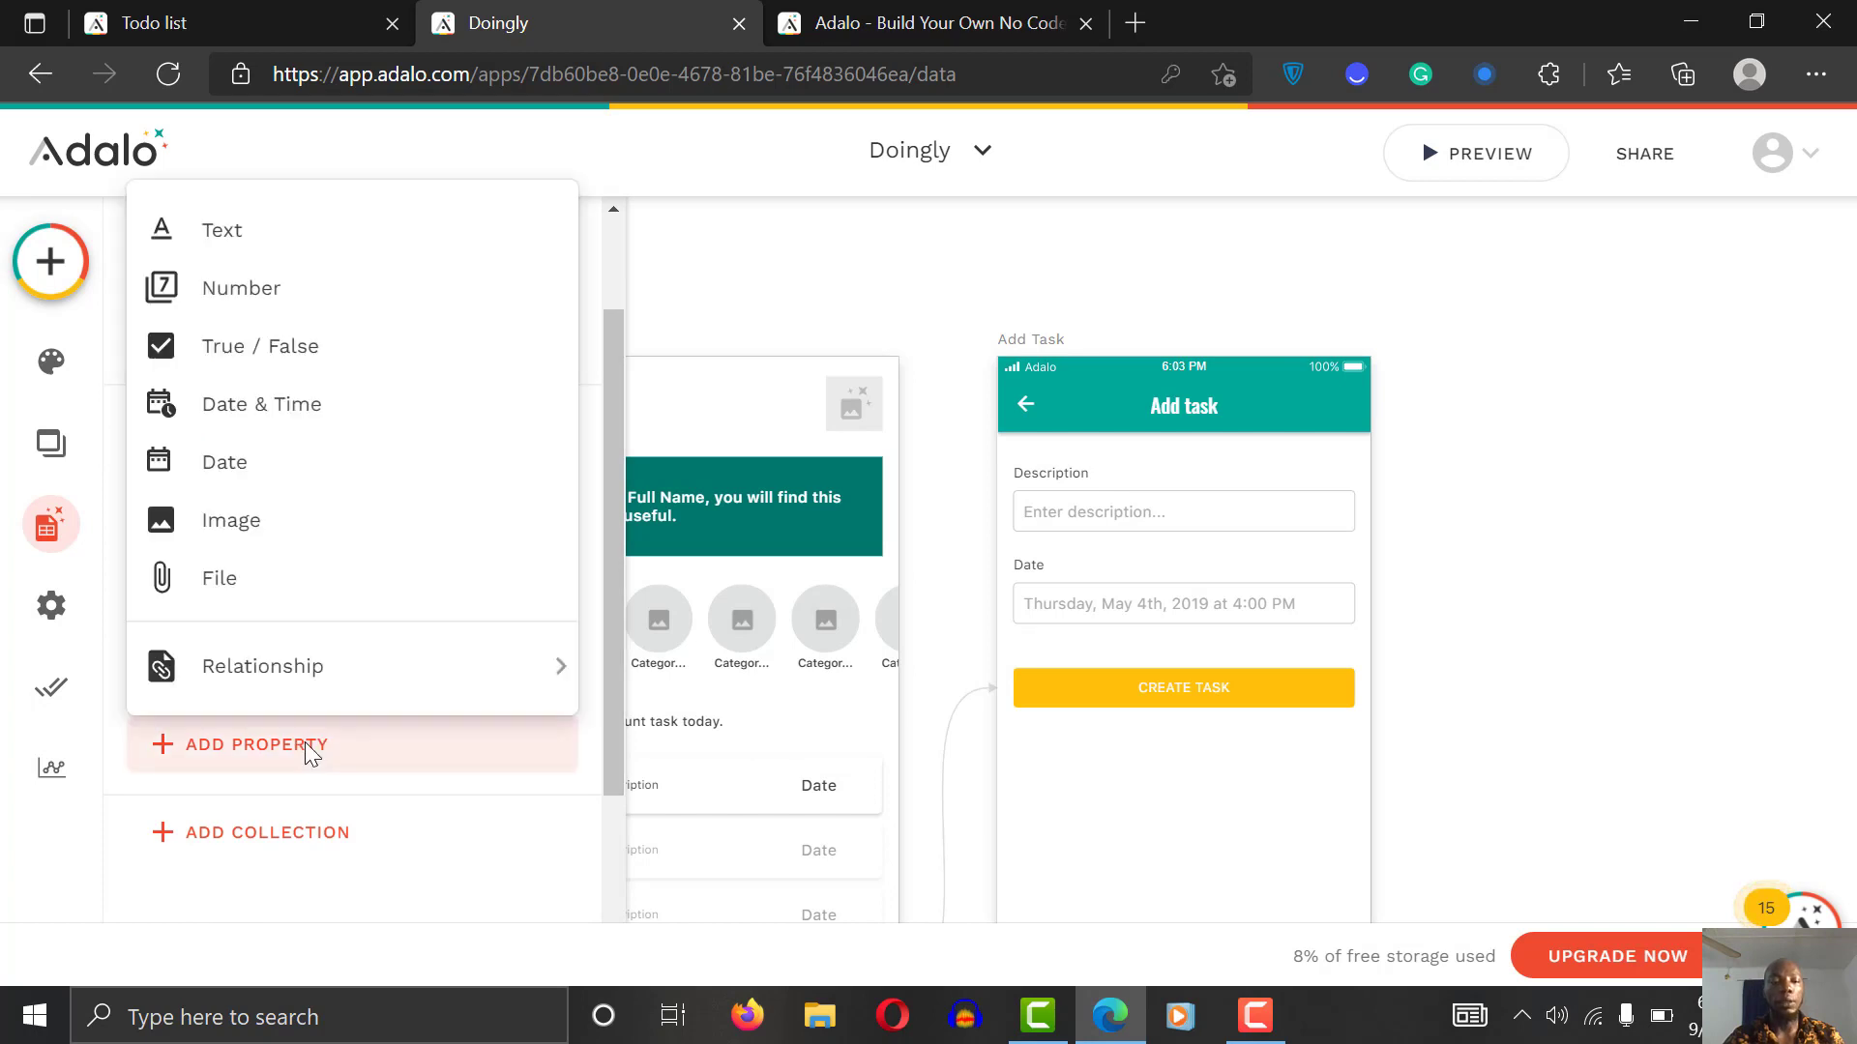
{"action": "mouse_move", "coordinate": [323, 682]}
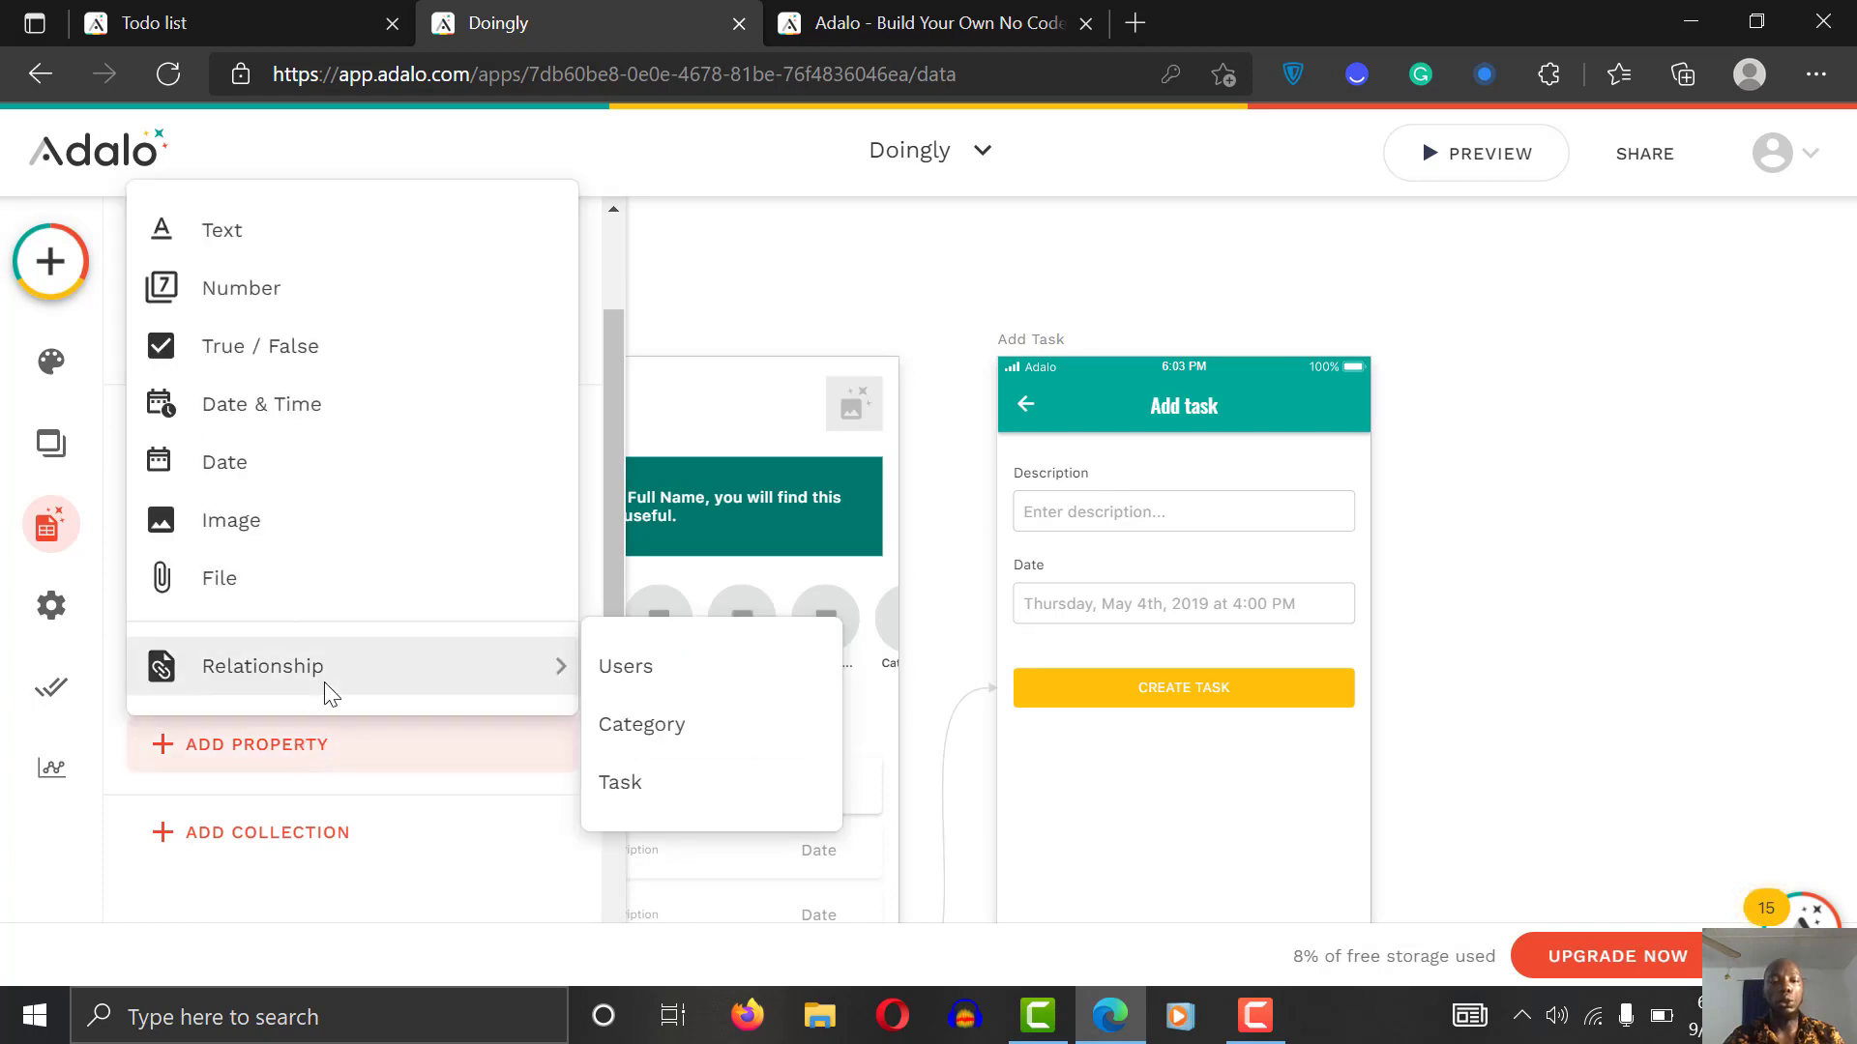
{"action": "left_click", "coordinate": [687, 745]}
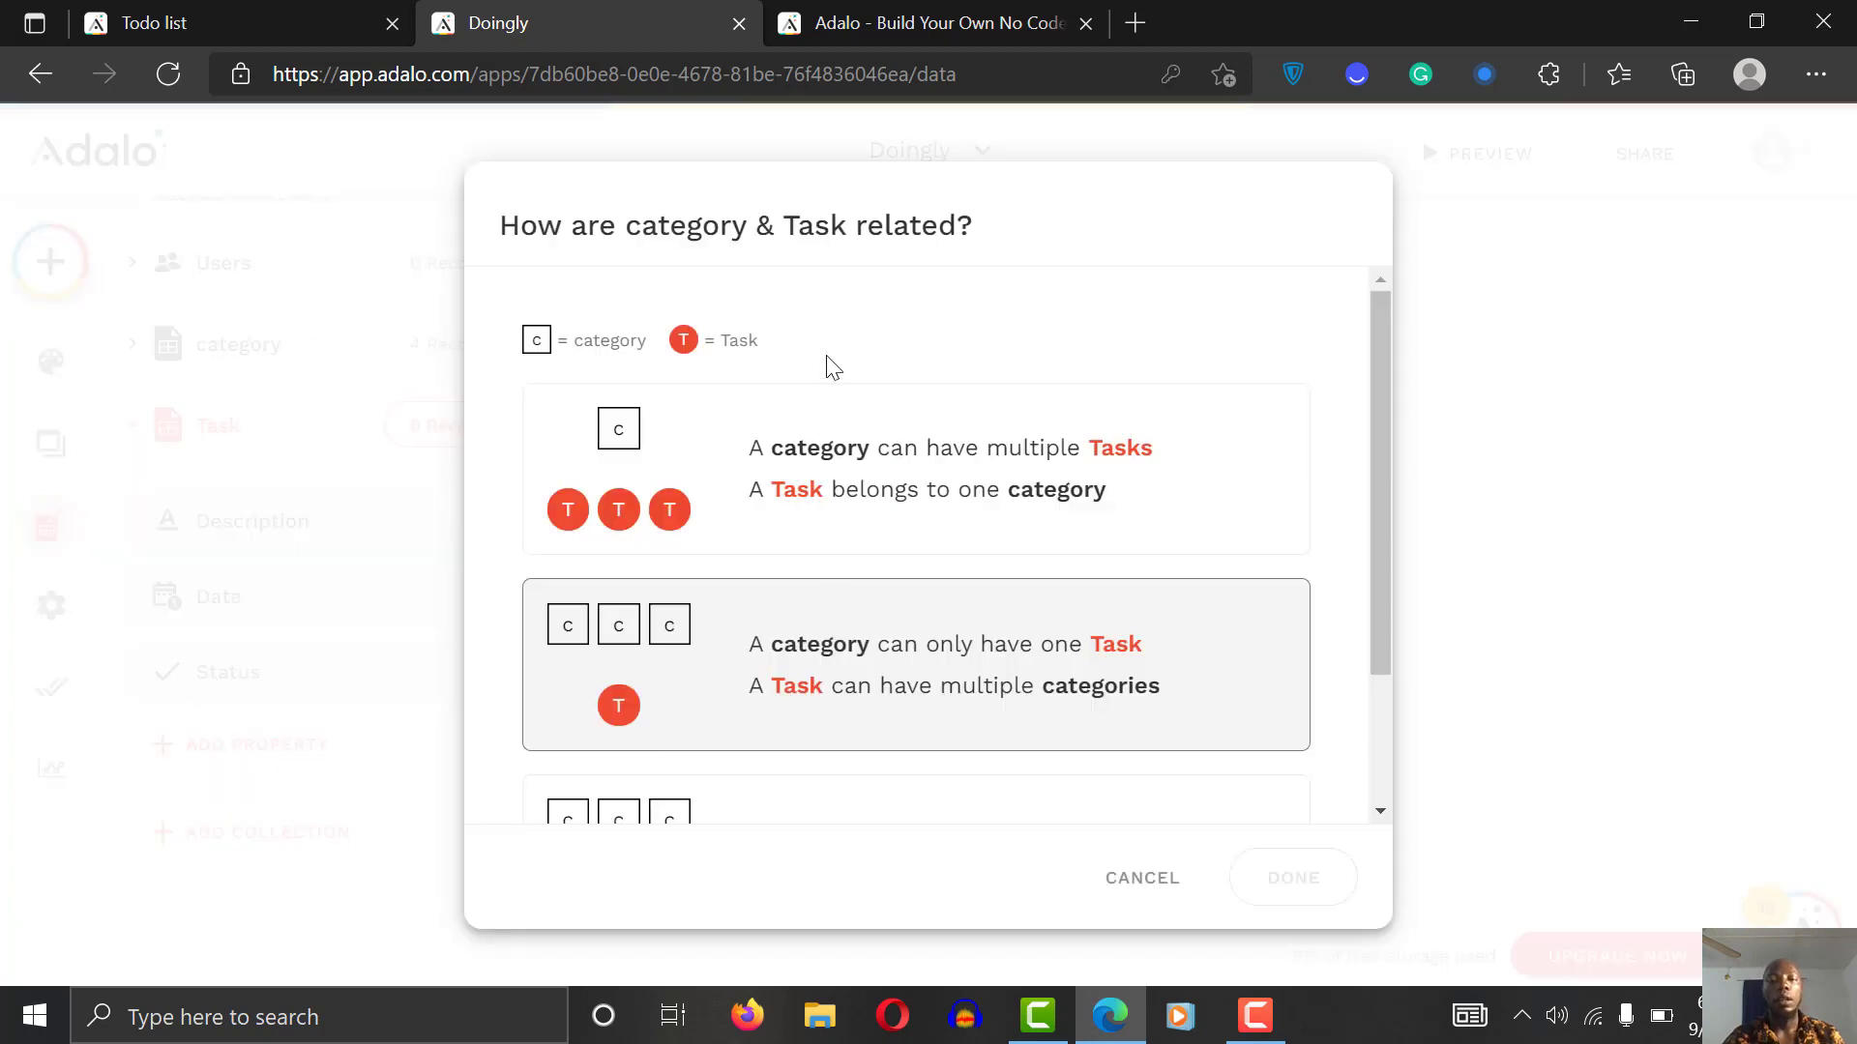
{"action": "left_click", "coordinate": [871, 514]}
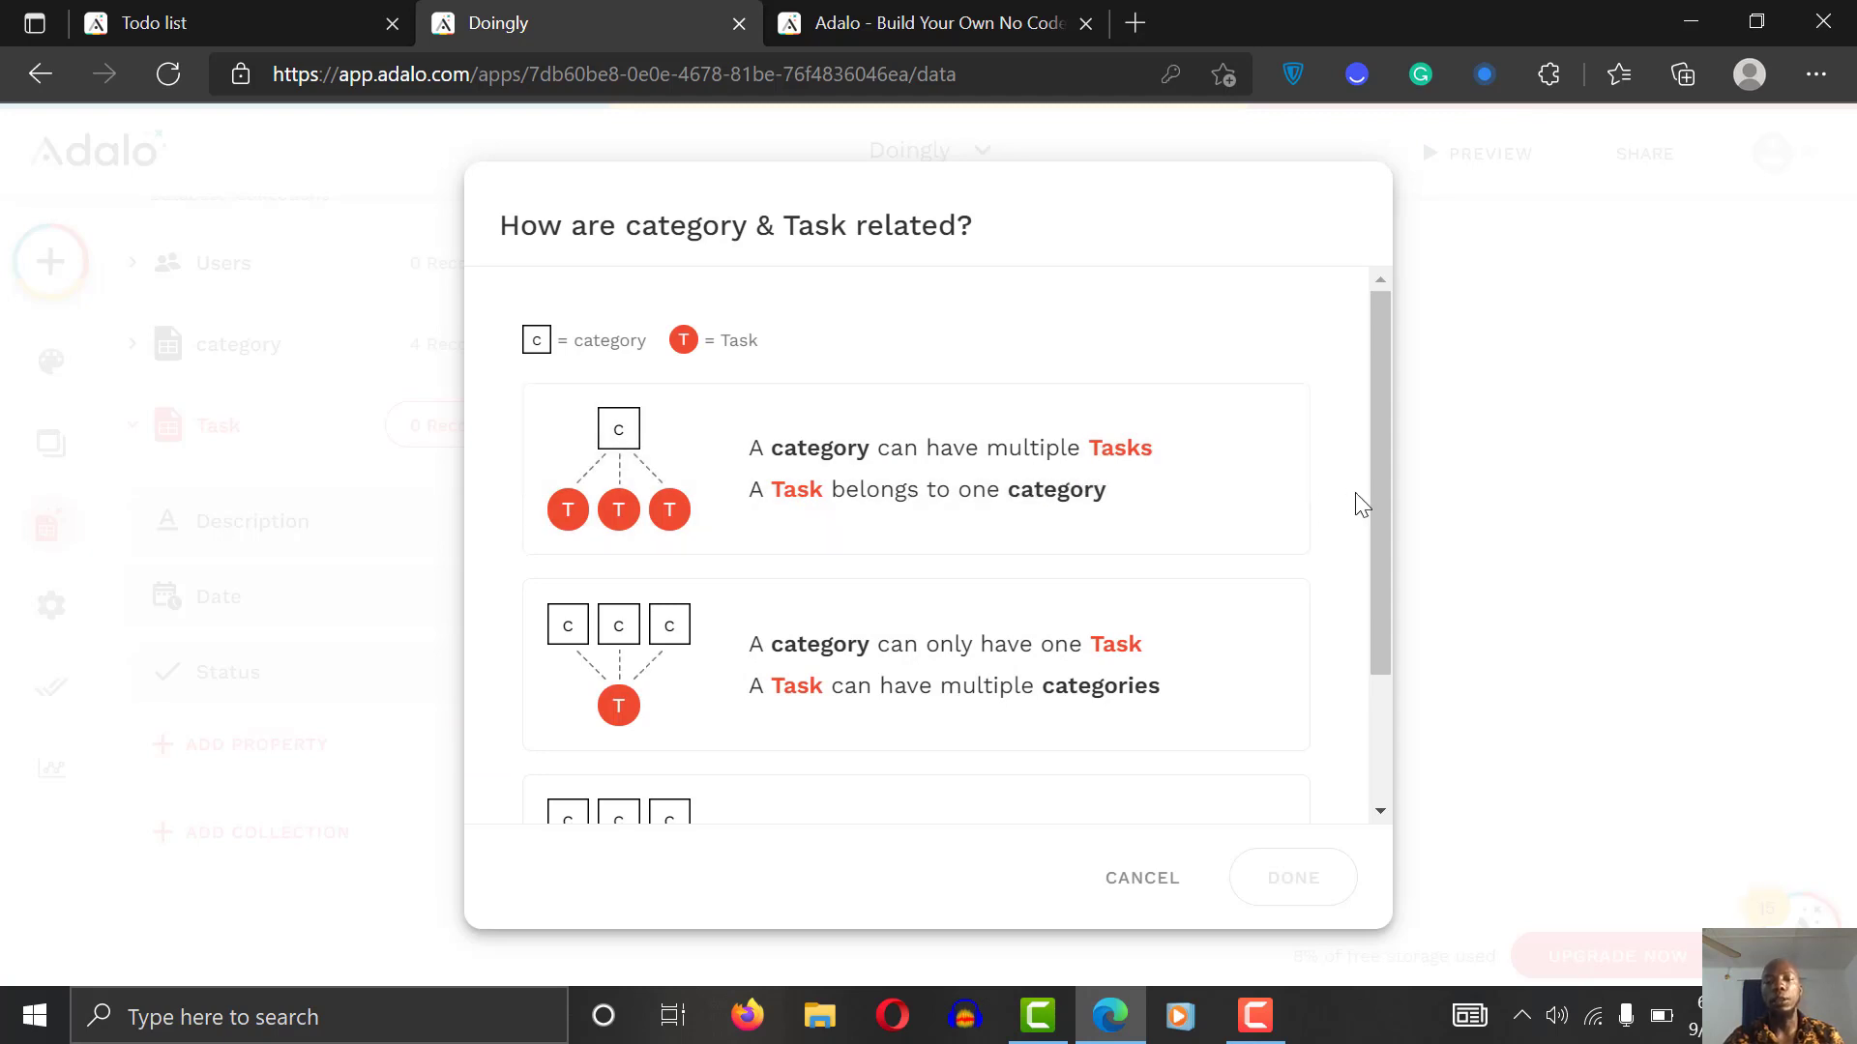
Step: Confirm 'A category can have multiple Tasks' and save the category property
{"action": "left_click", "coordinate": [948, 651]}
{"action": "left_click_drag", "start_coordinate": [1381, 572], "coordinate": [1377, 698]}
{"action": "left_click", "coordinate": [834, 689]}
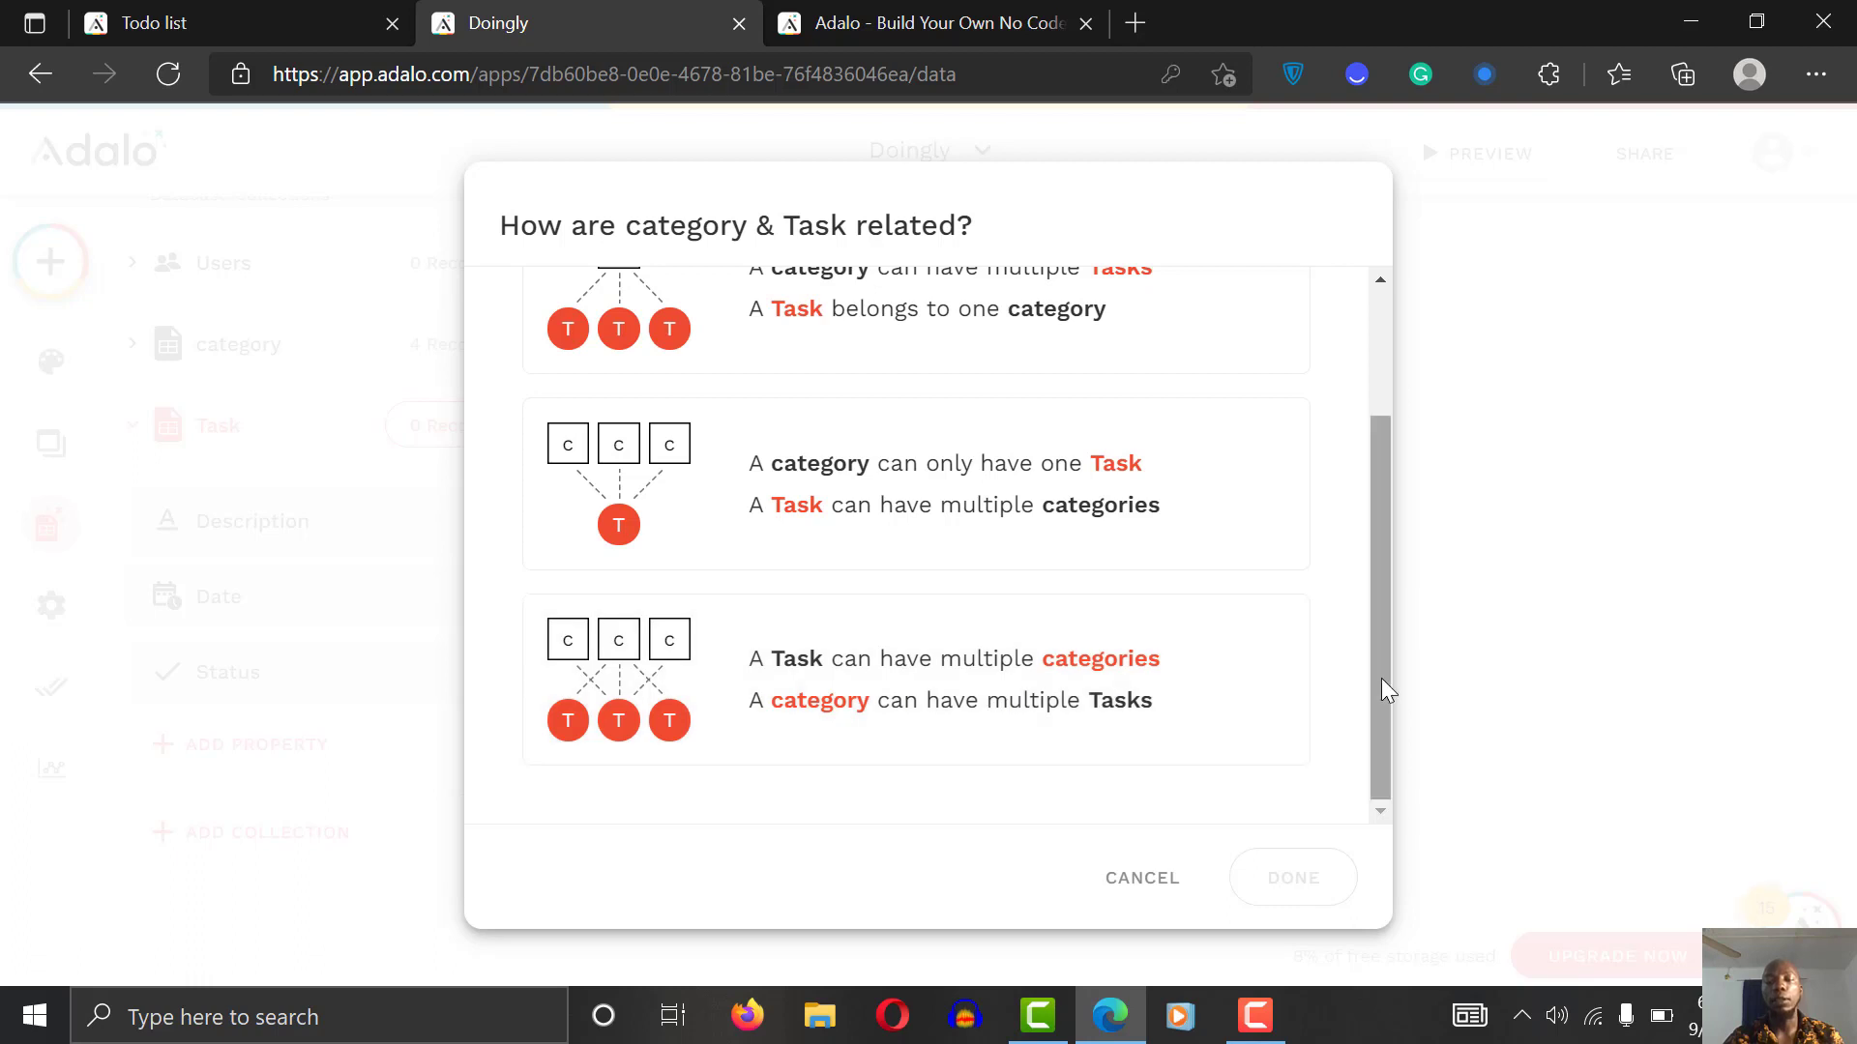
{"action": "scroll", "coordinate": [1331, 555], "scroll_direction": "up", "scroll_amount": 3}
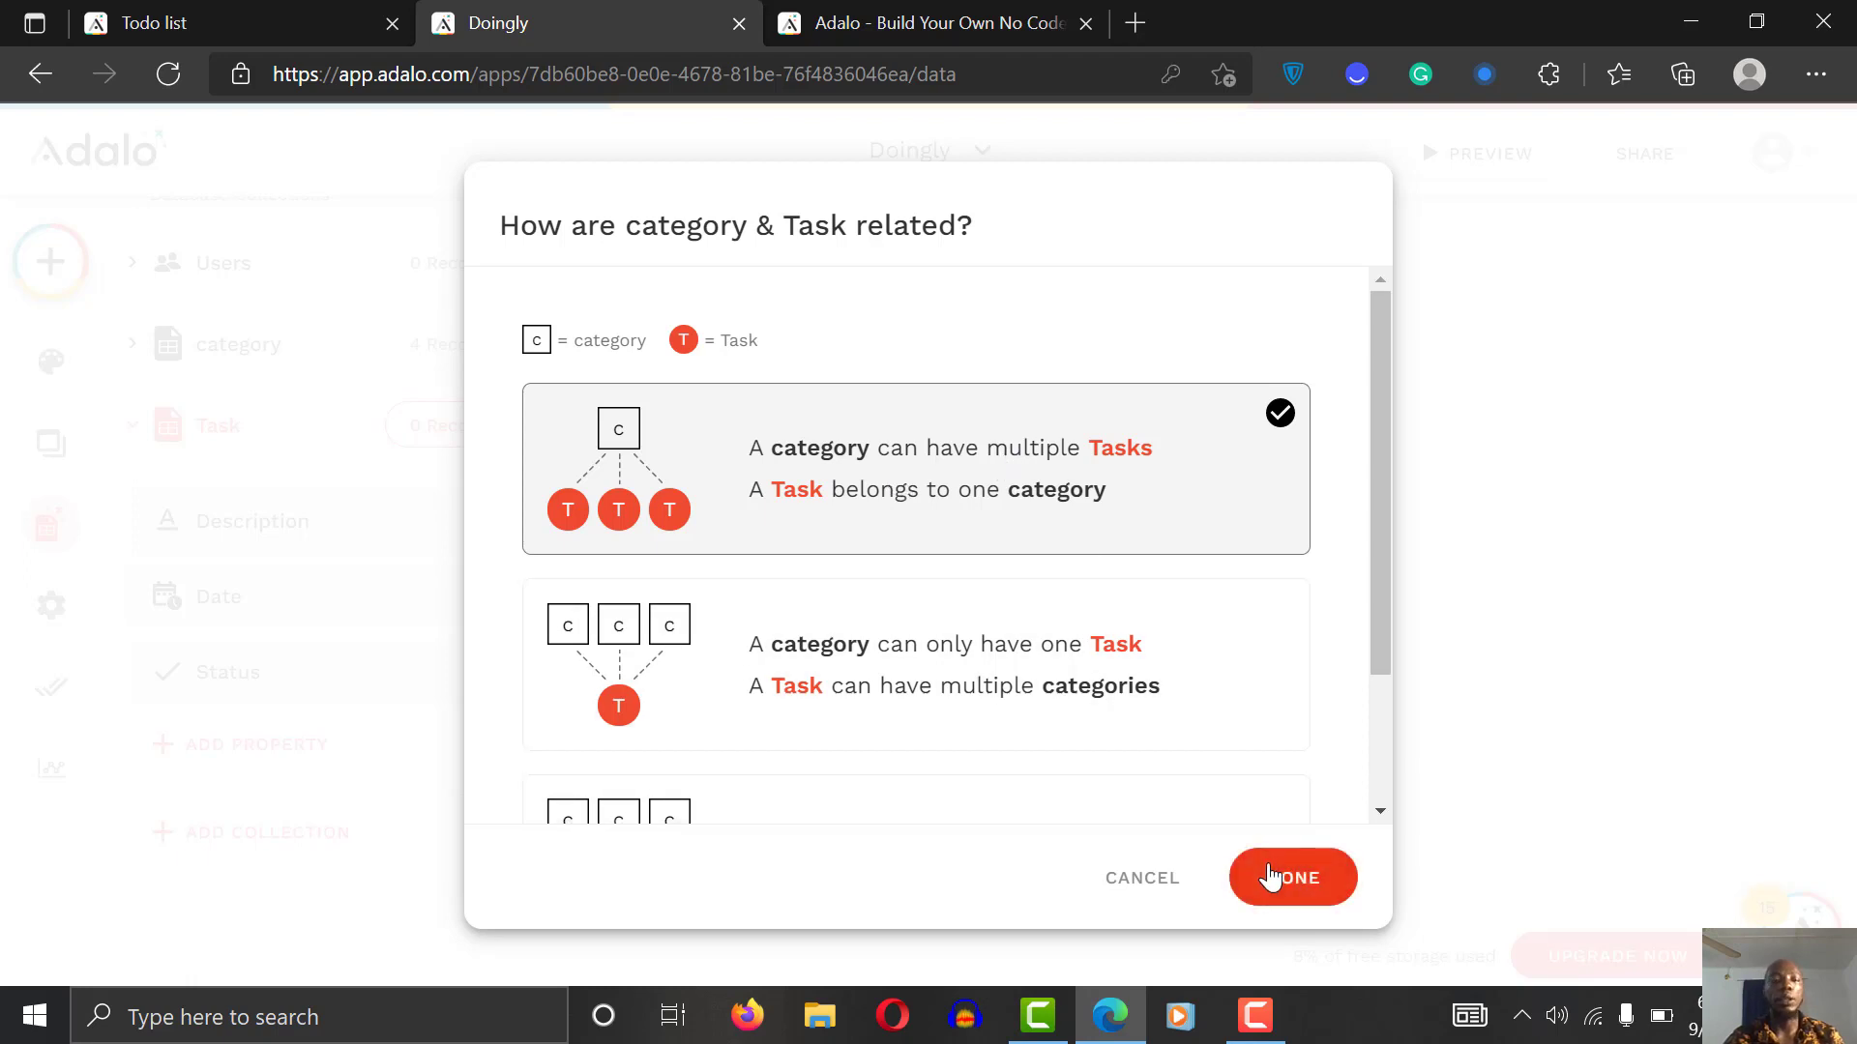
{"action": "left_click", "coordinate": [1267, 876]}
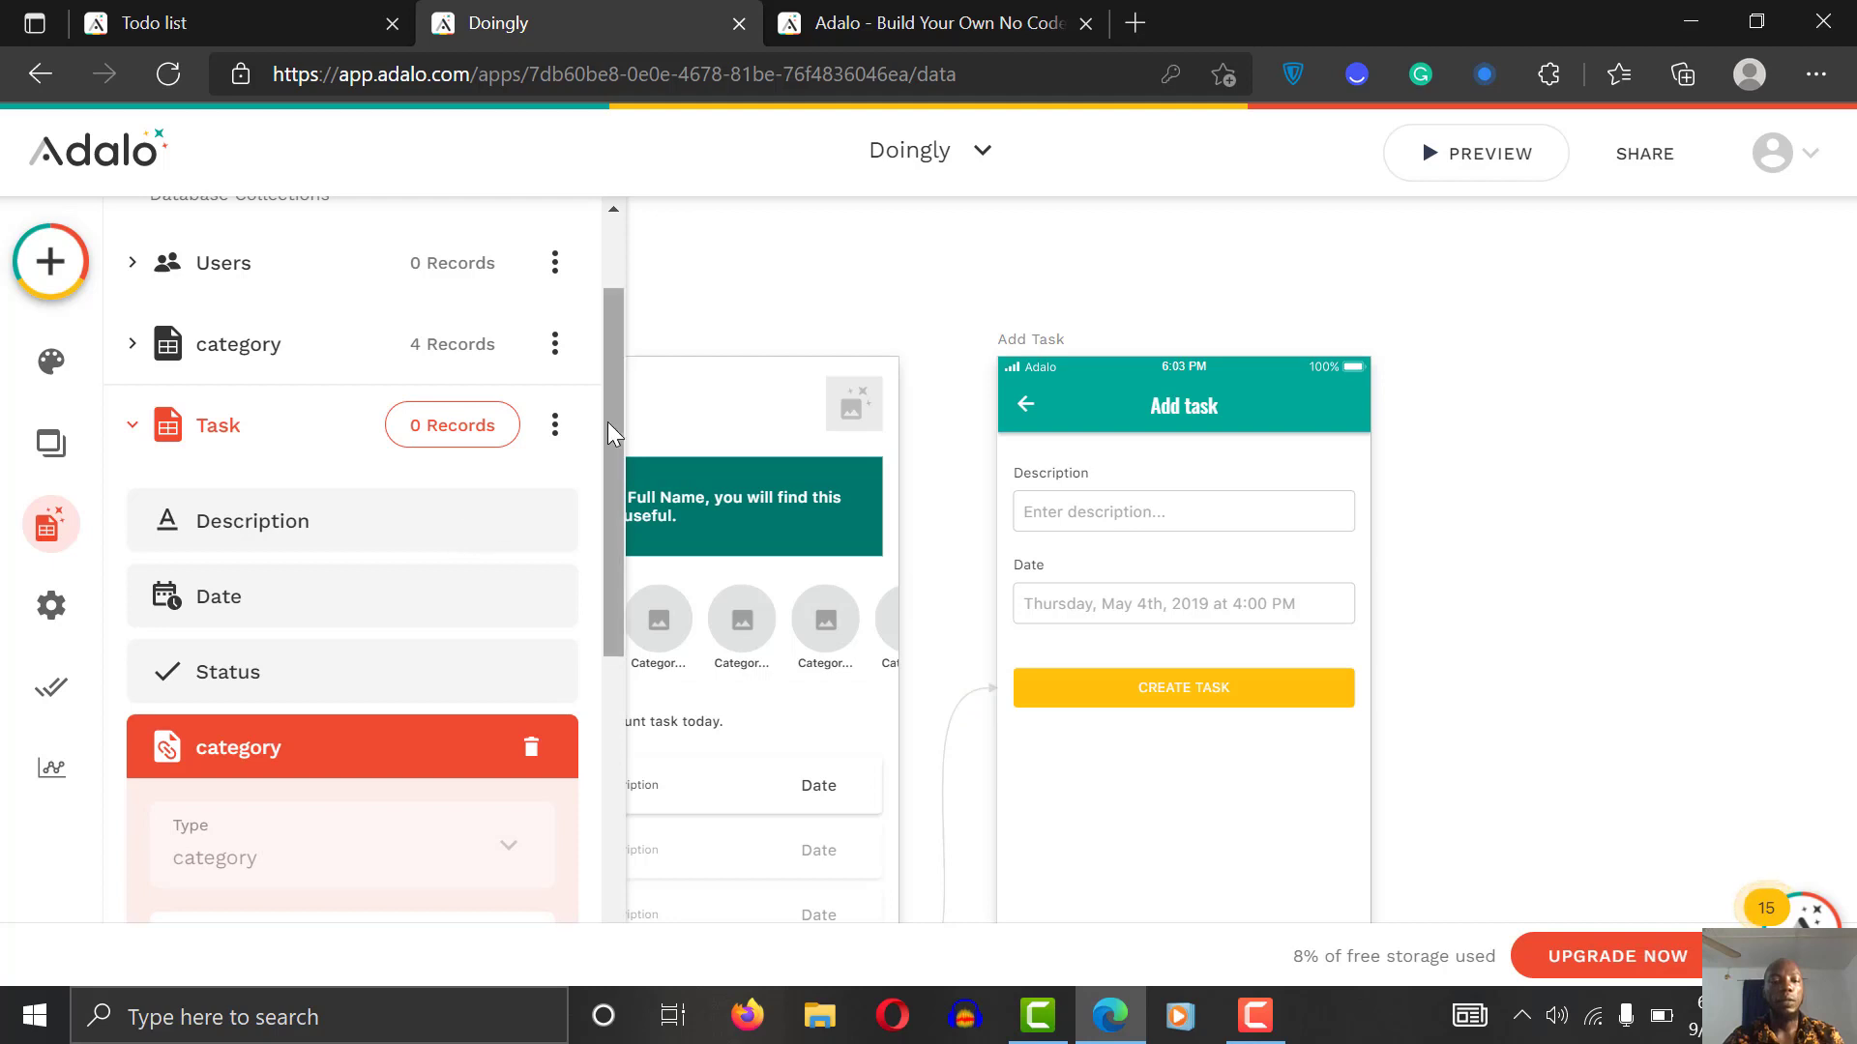
{"action": "left_click_drag", "start_coordinate": [608, 421], "coordinate": [606, 621]}
{"action": "left_click", "coordinate": [489, 620]}
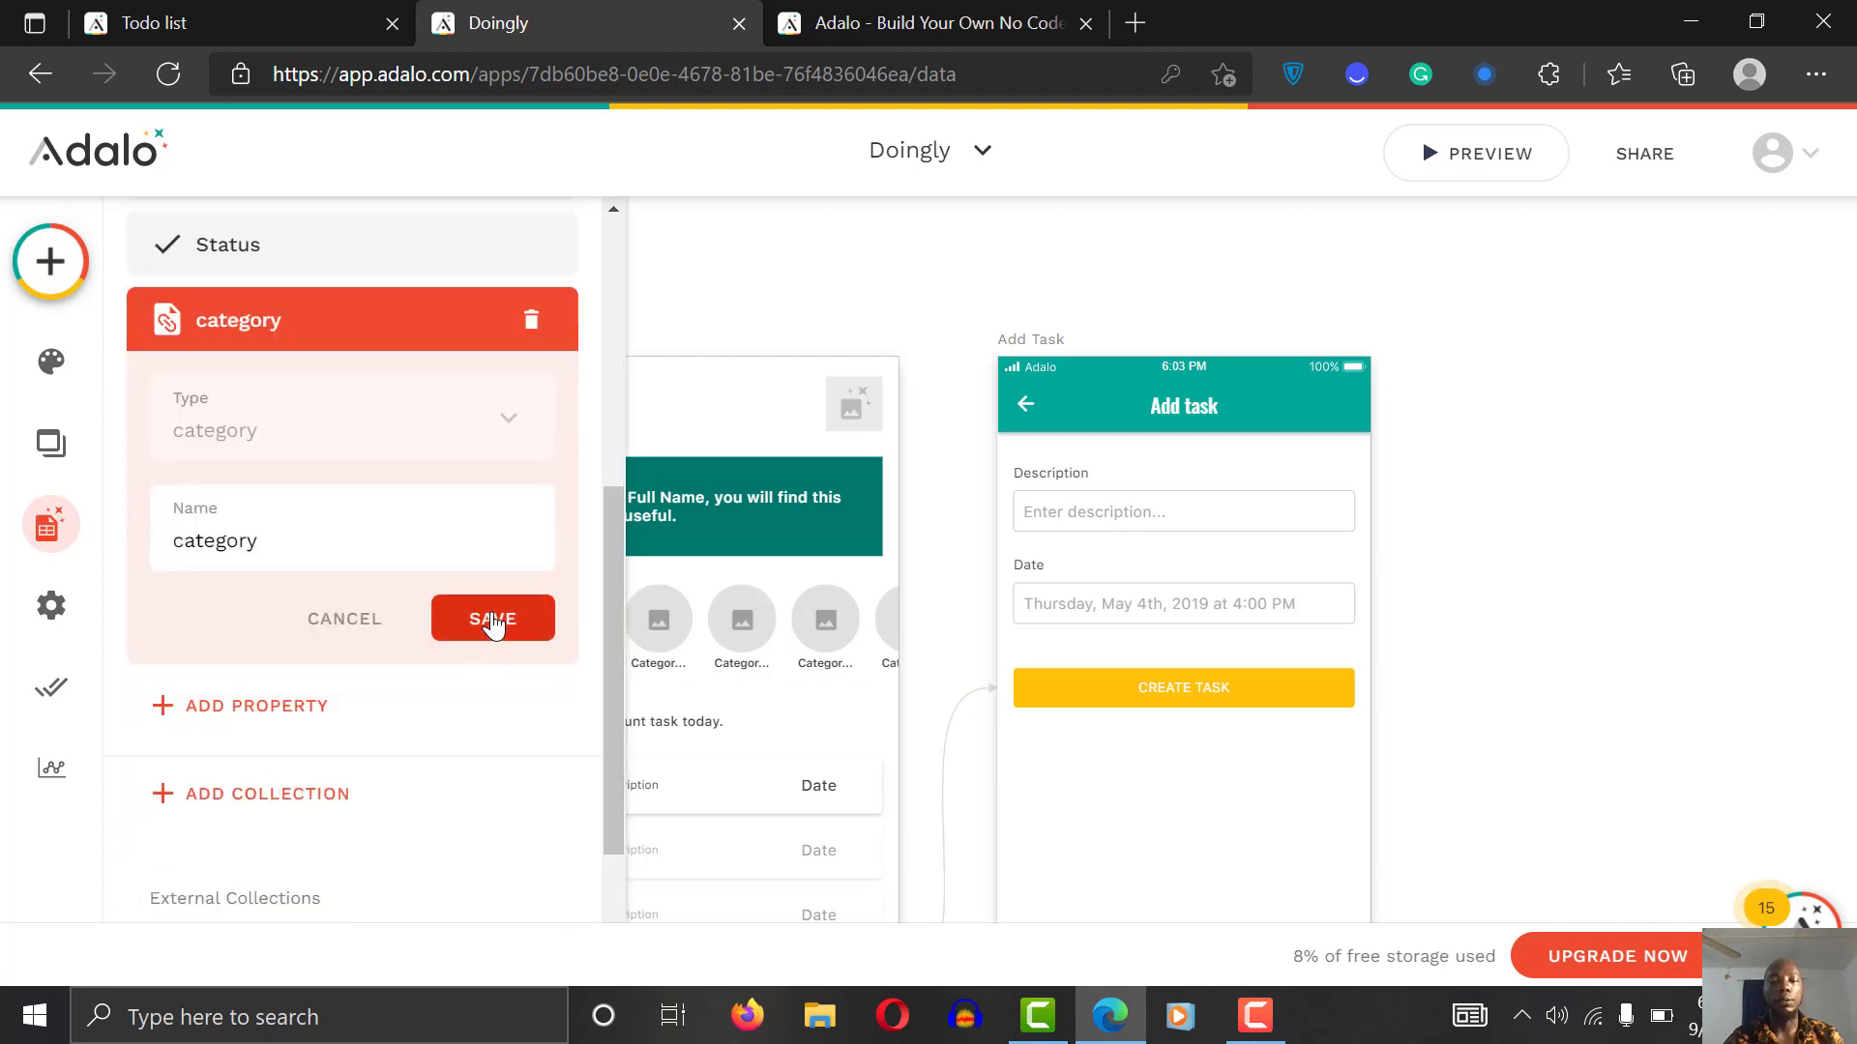
{"action": "left_click", "coordinate": [1216, 622]}
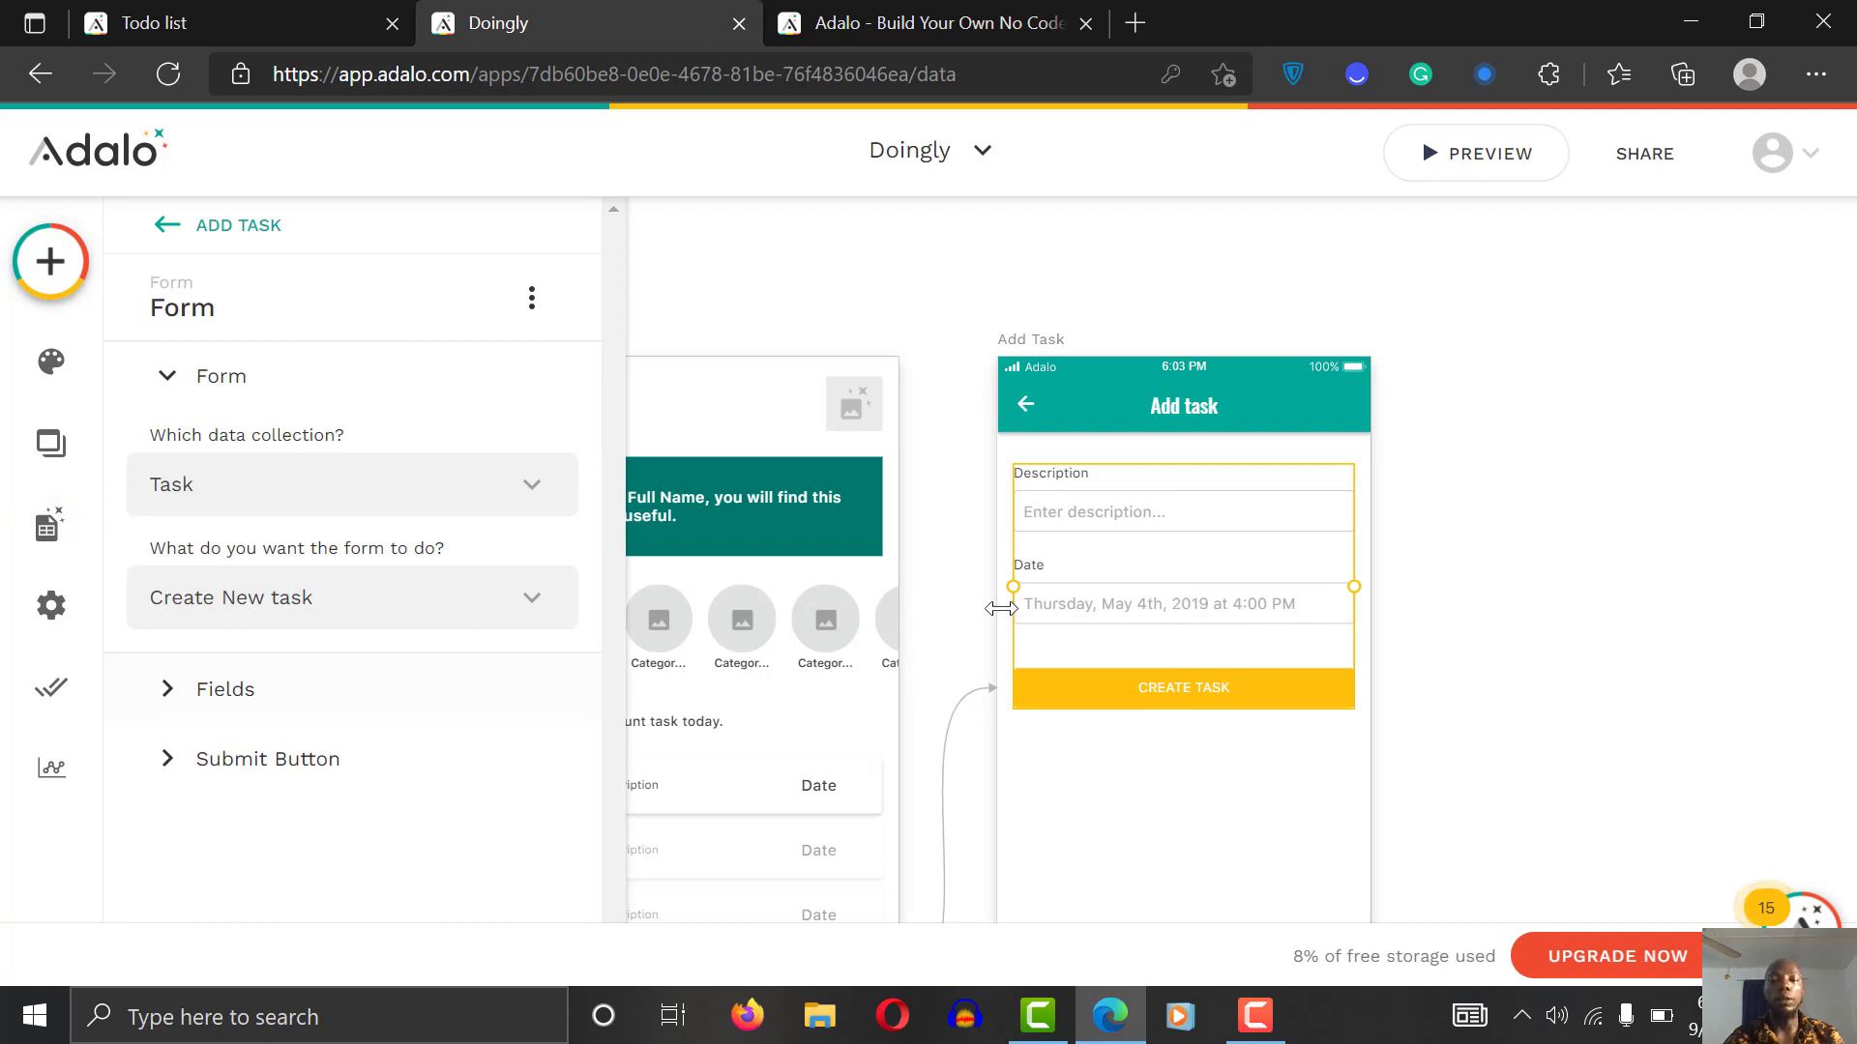
Step: Add category as a visible field on the Add Task form
{"action": "left_click", "coordinate": [350, 709]}
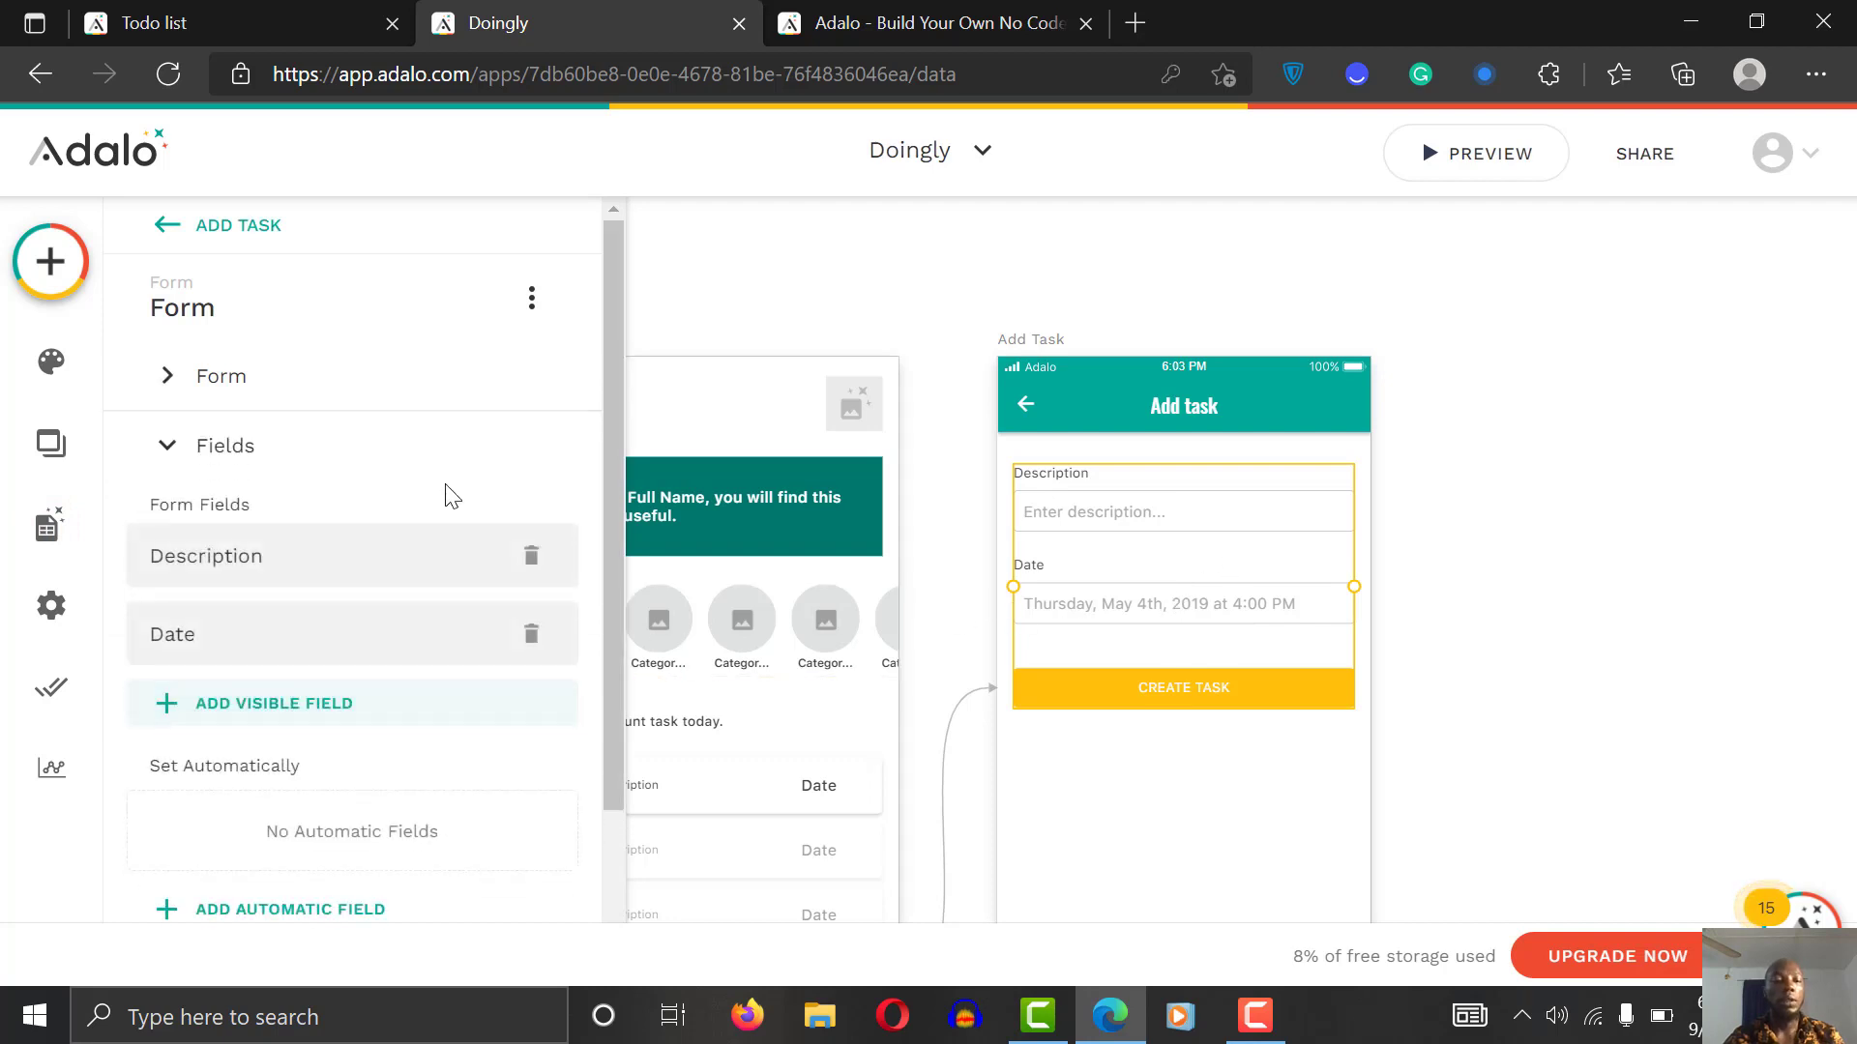
{"action": "left_click", "coordinate": [329, 704]}
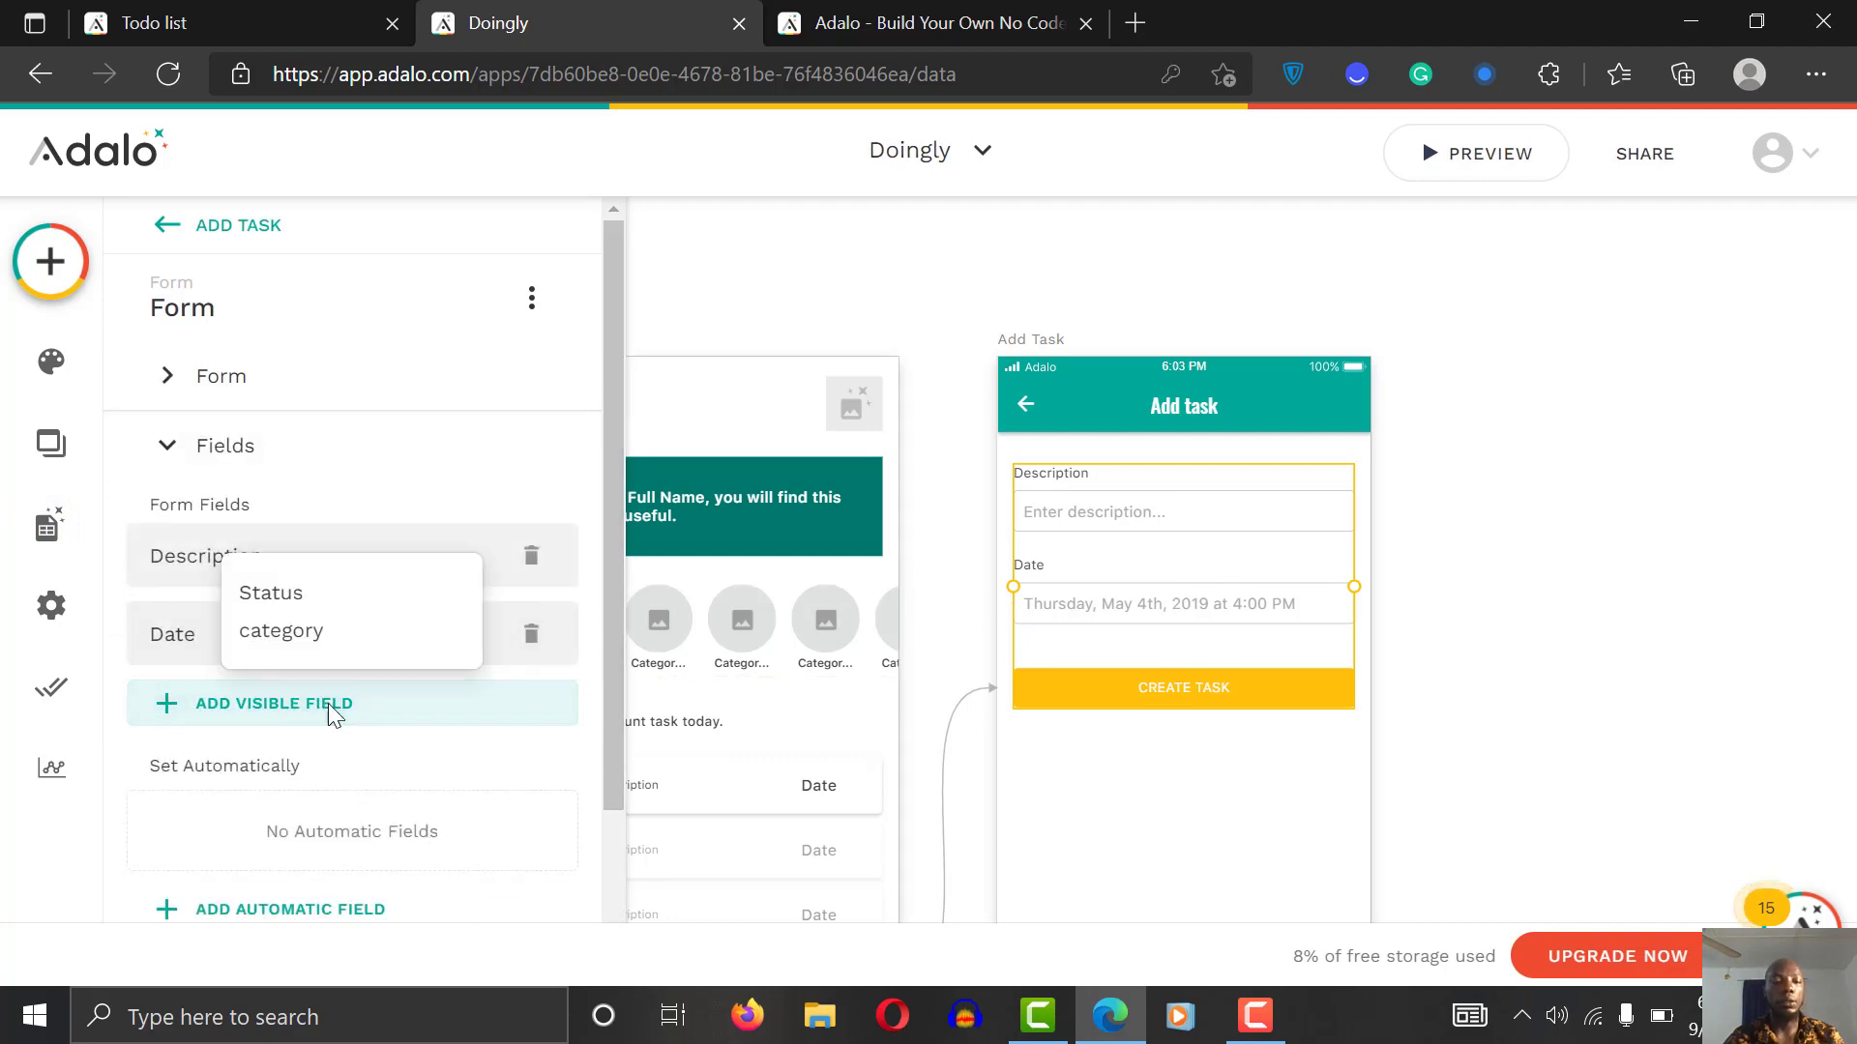
{"action": "left_click", "coordinate": [323, 631]}
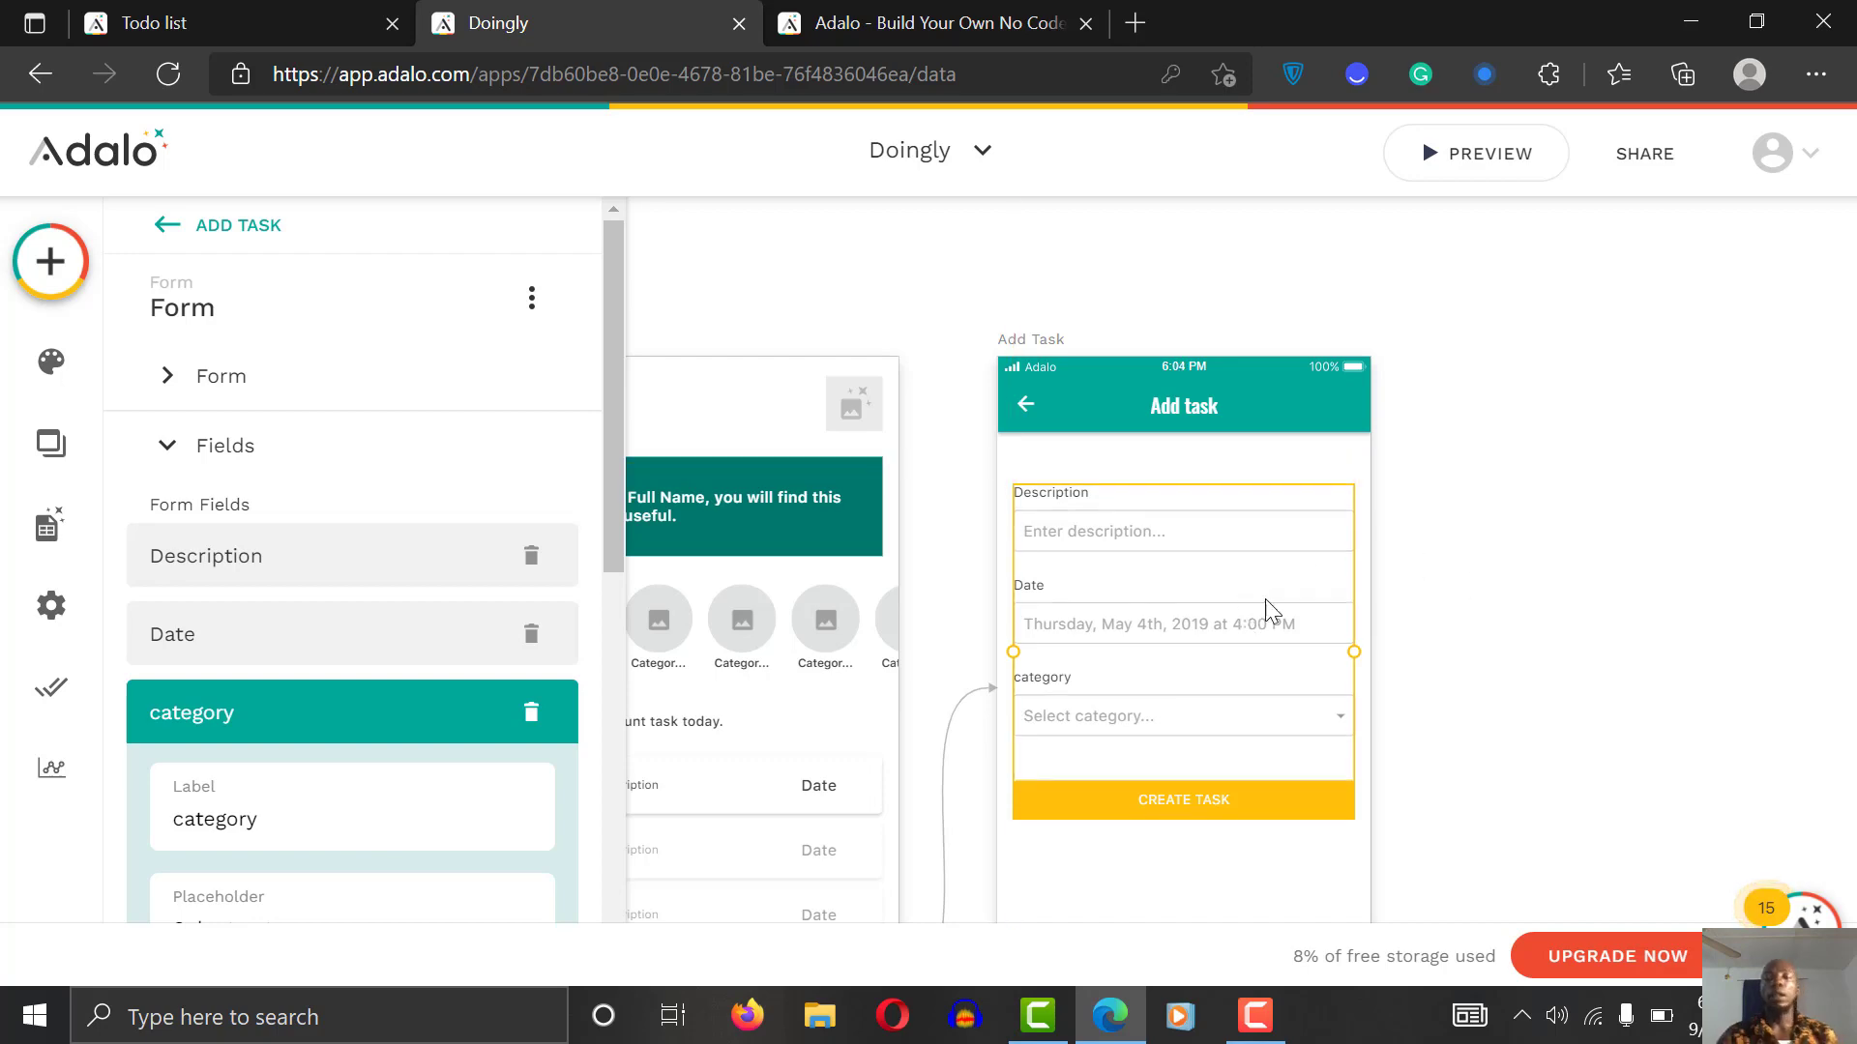
{"action": "left_click", "coordinate": [1487, 611]}
{"action": "scroll", "coordinate": [1487, 612], "scroll_direction": "down", "scroll_amount": 5}
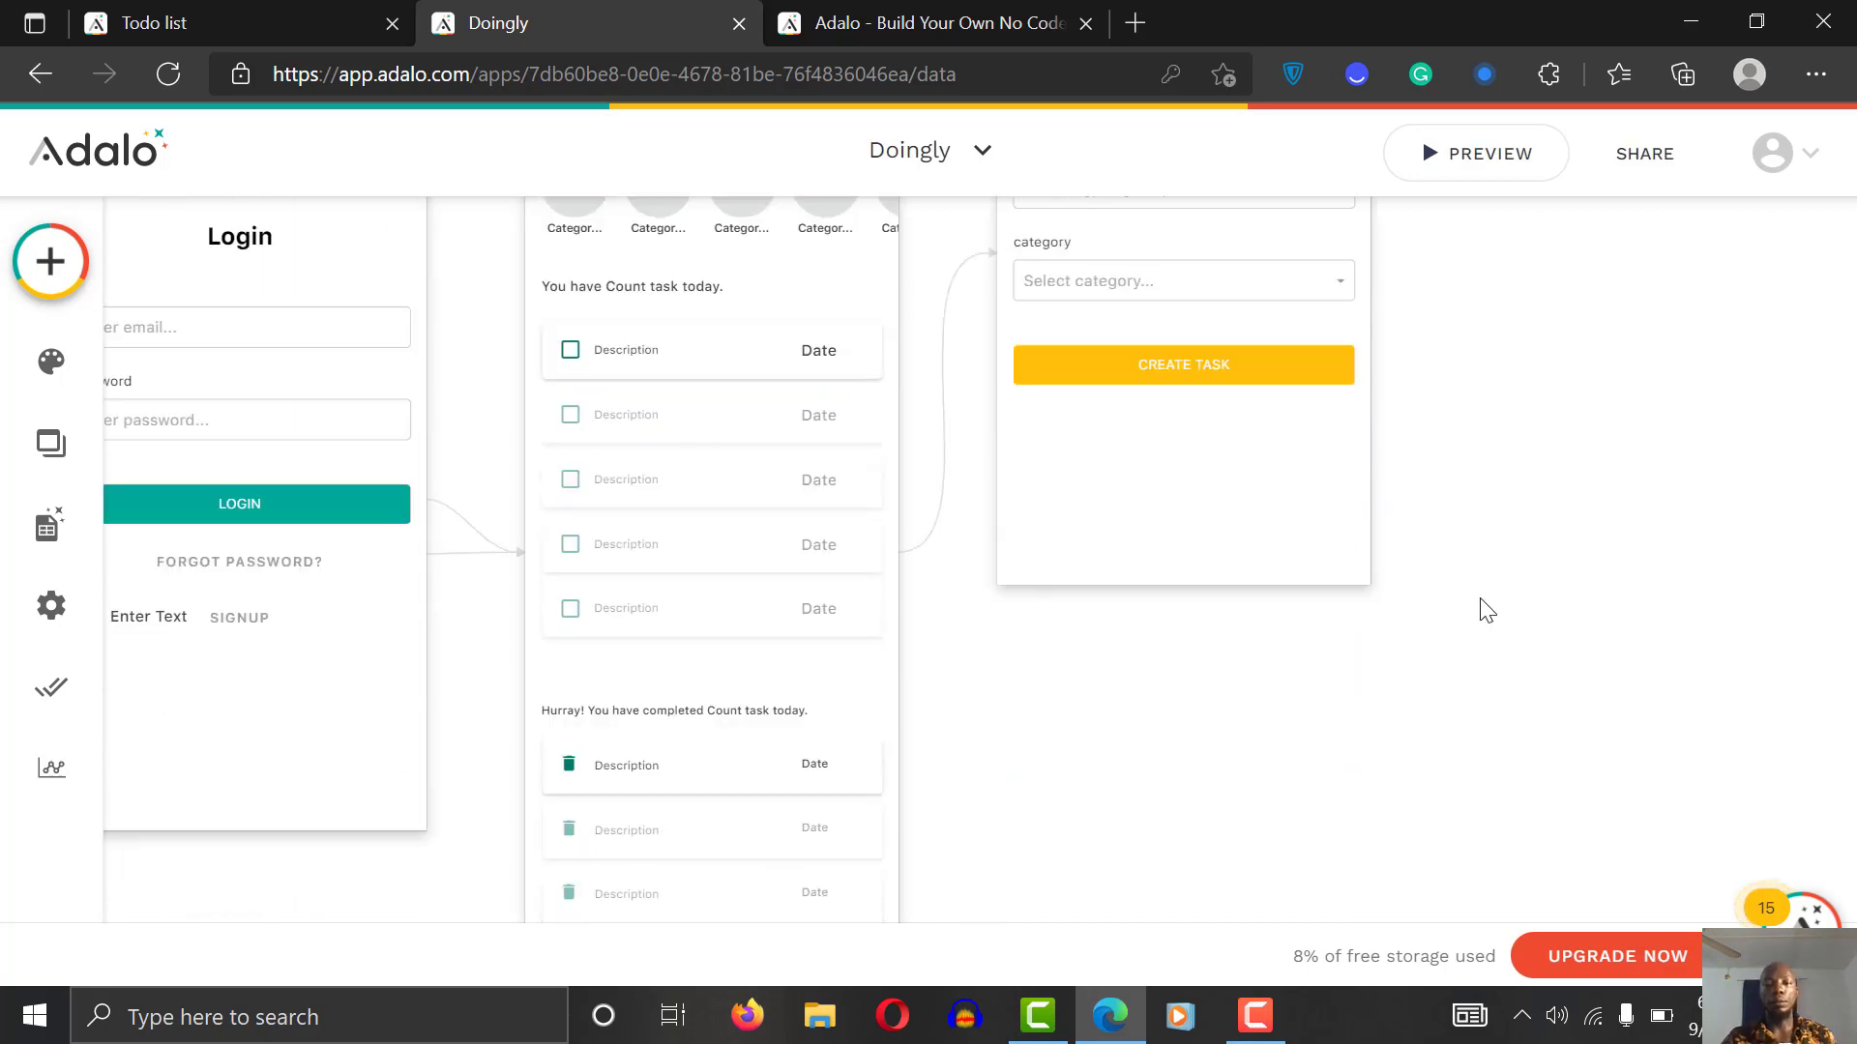
{"action": "scroll", "coordinate": [1487, 611], "scroll_direction": "up", "scroll_amount": 3}
{"action": "scroll", "coordinate": [1487, 611], "scroll_direction": "up", "scroll_amount": 2}
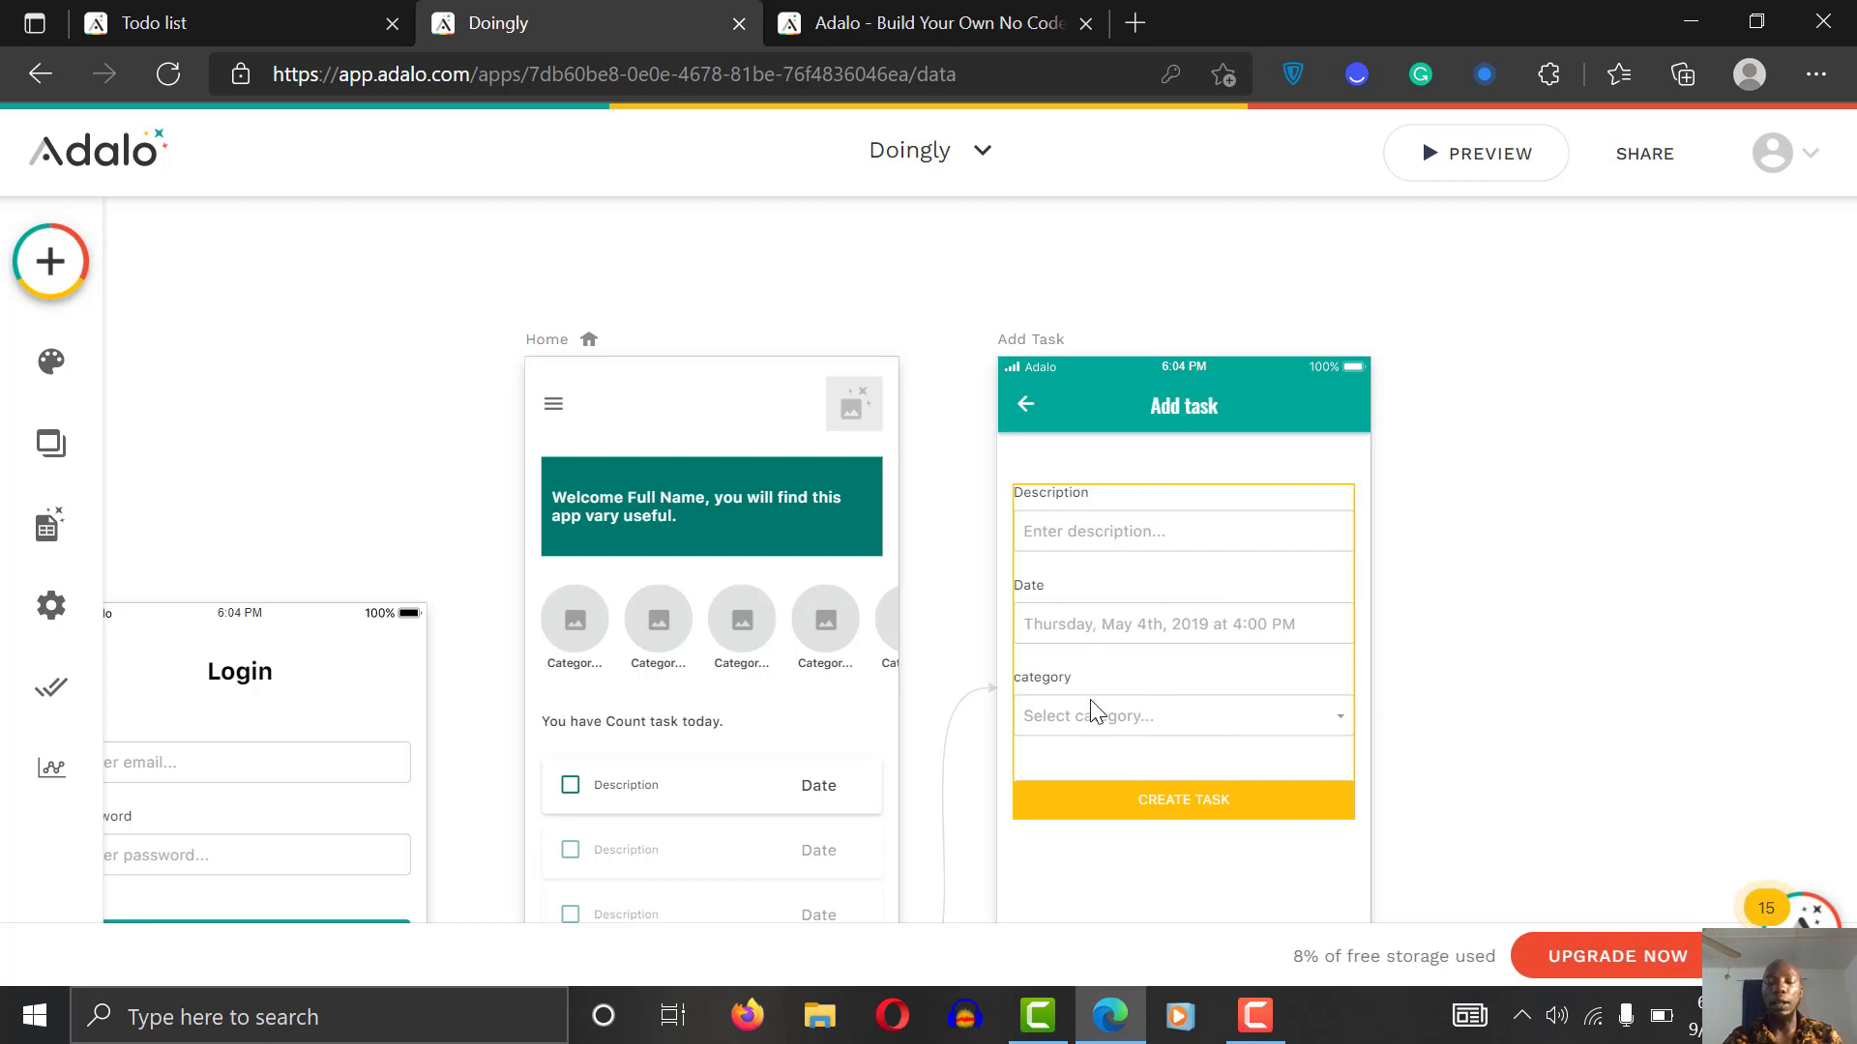
Step: Relabel the Description field 'Enter a task description'
{"action": "left_click", "coordinate": [1123, 527]}
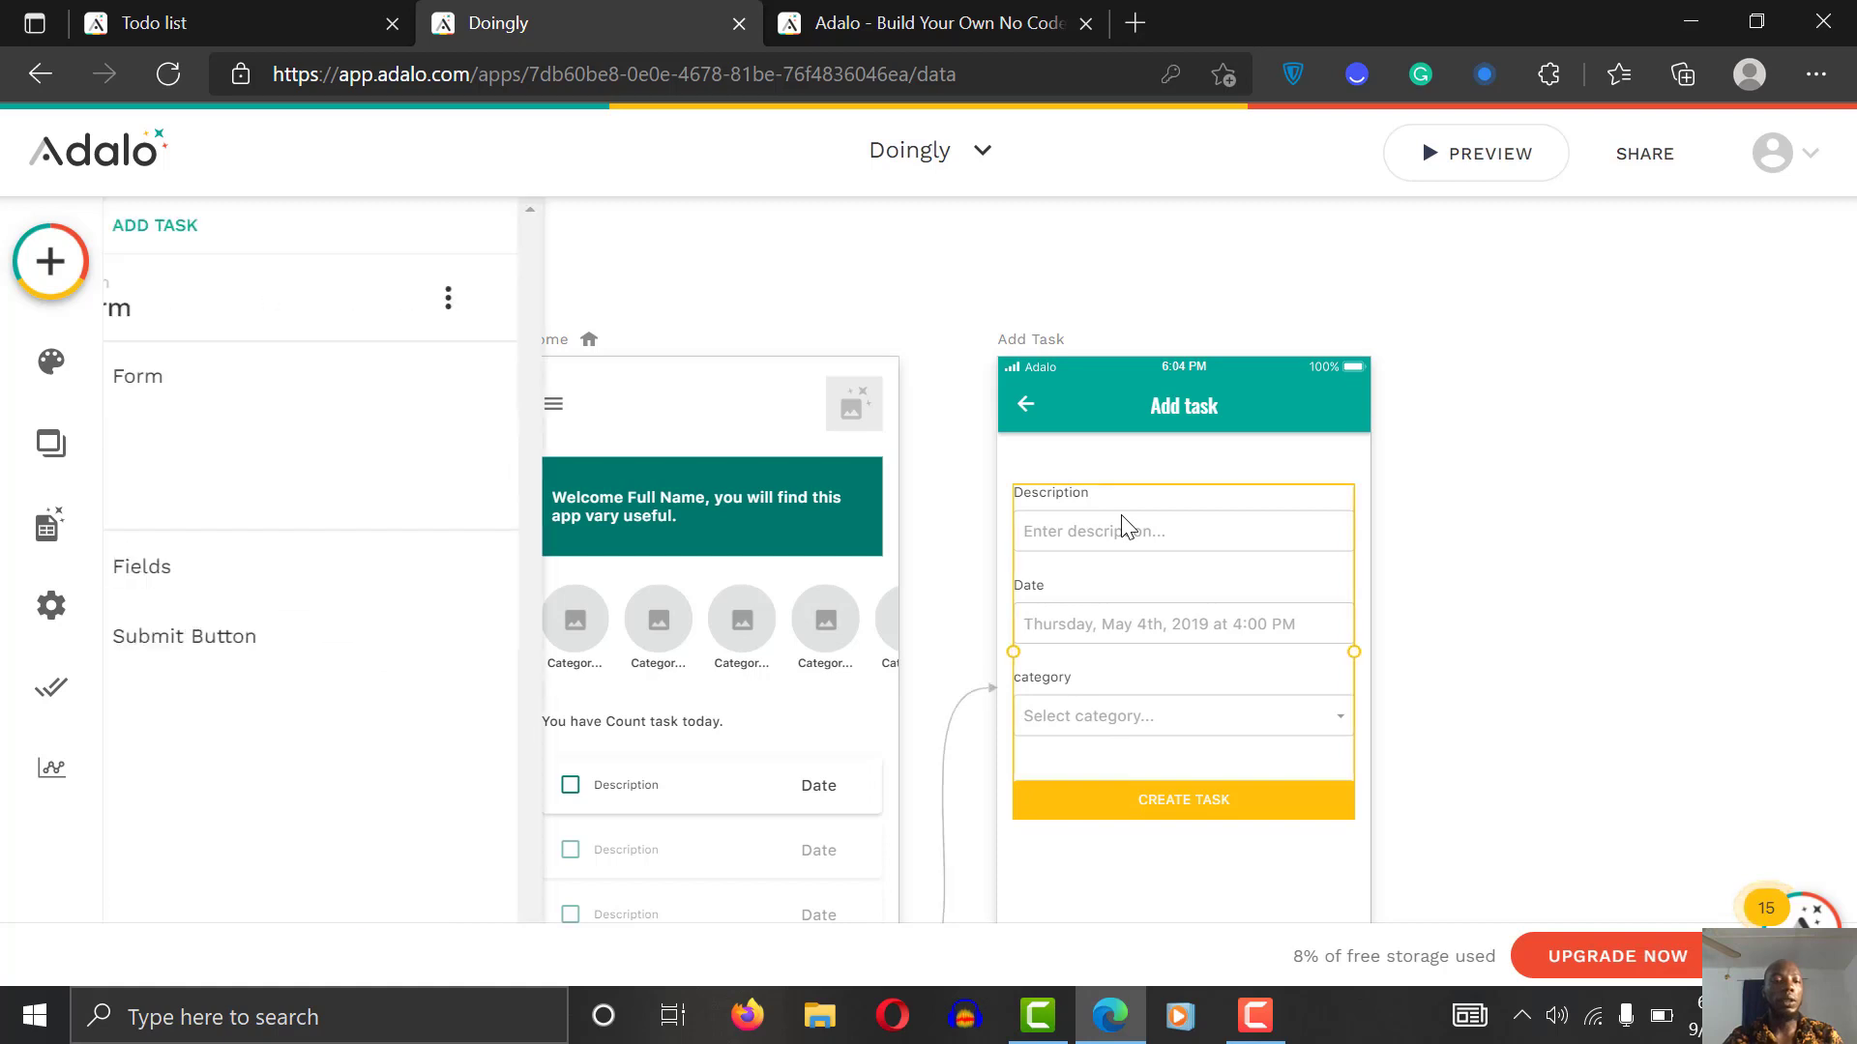
{"action": "left_click", "coordinate": [203, 689]}
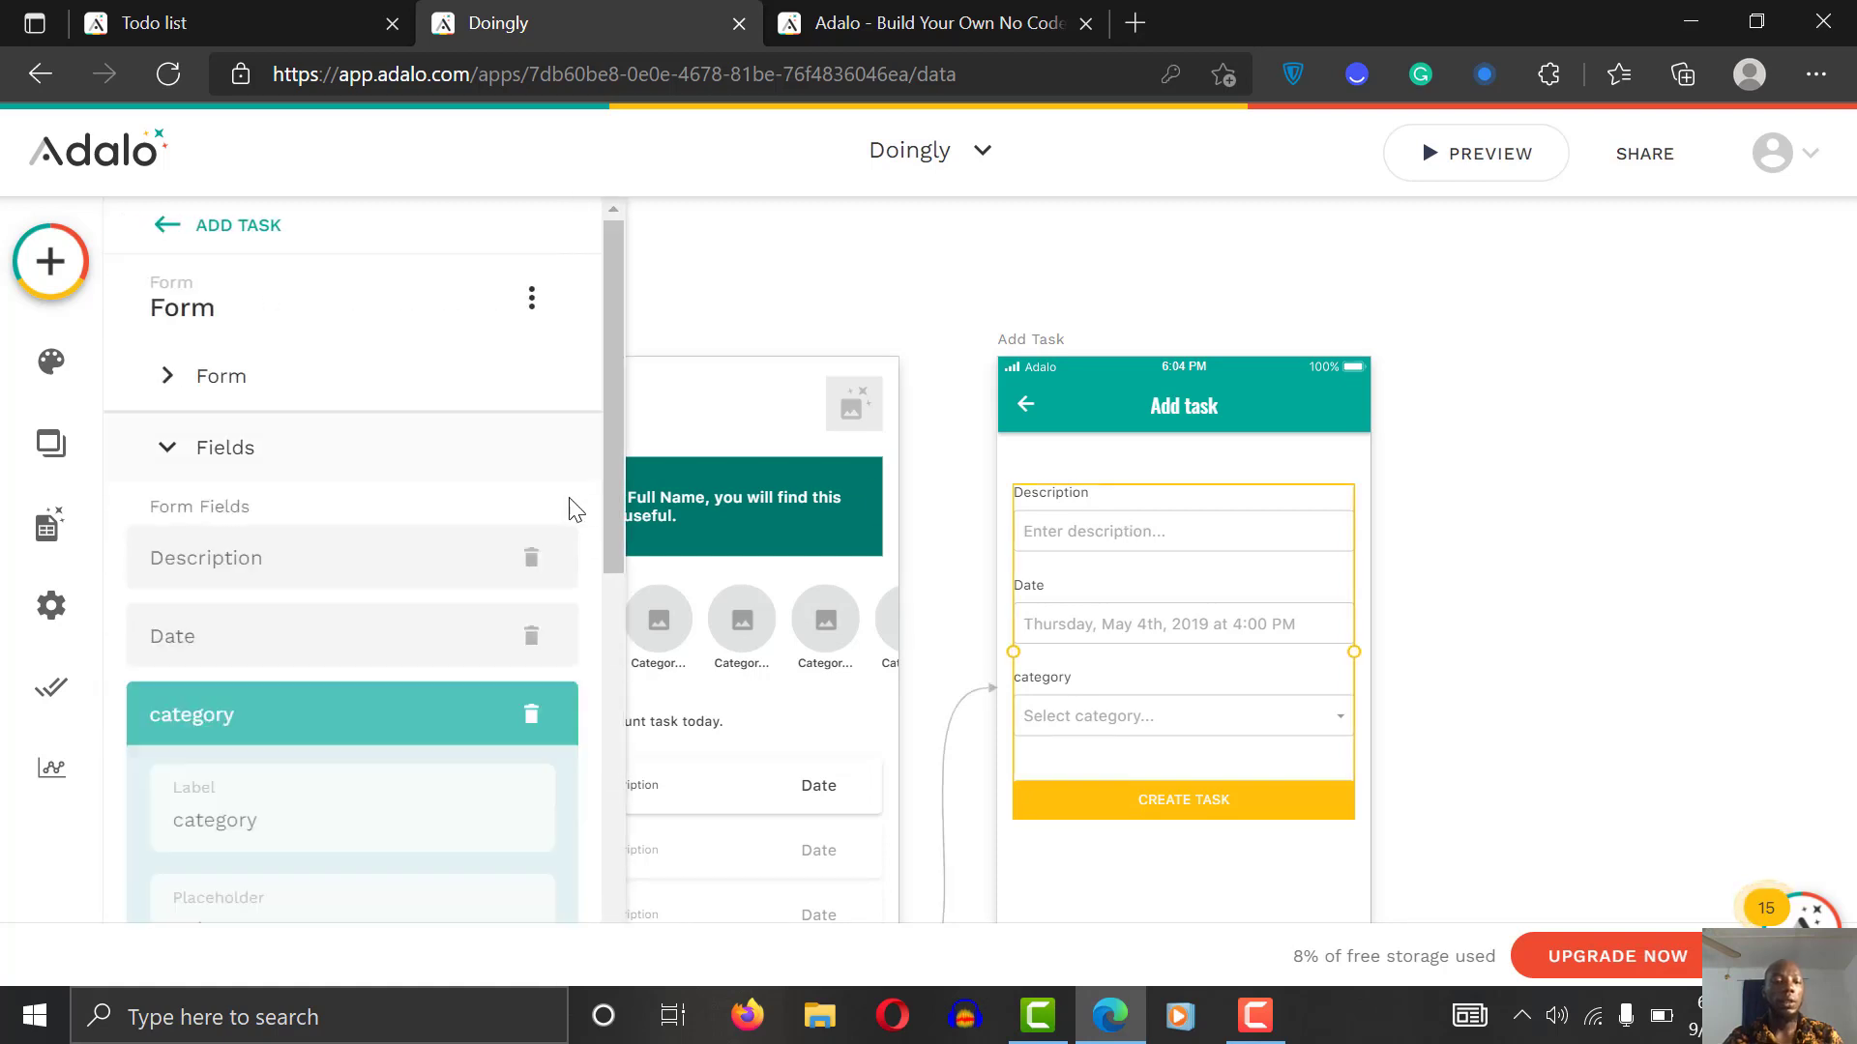
{"action": "left_click_drag", "start_coordinate": [611, 485], "coordinate": [606, 659]}
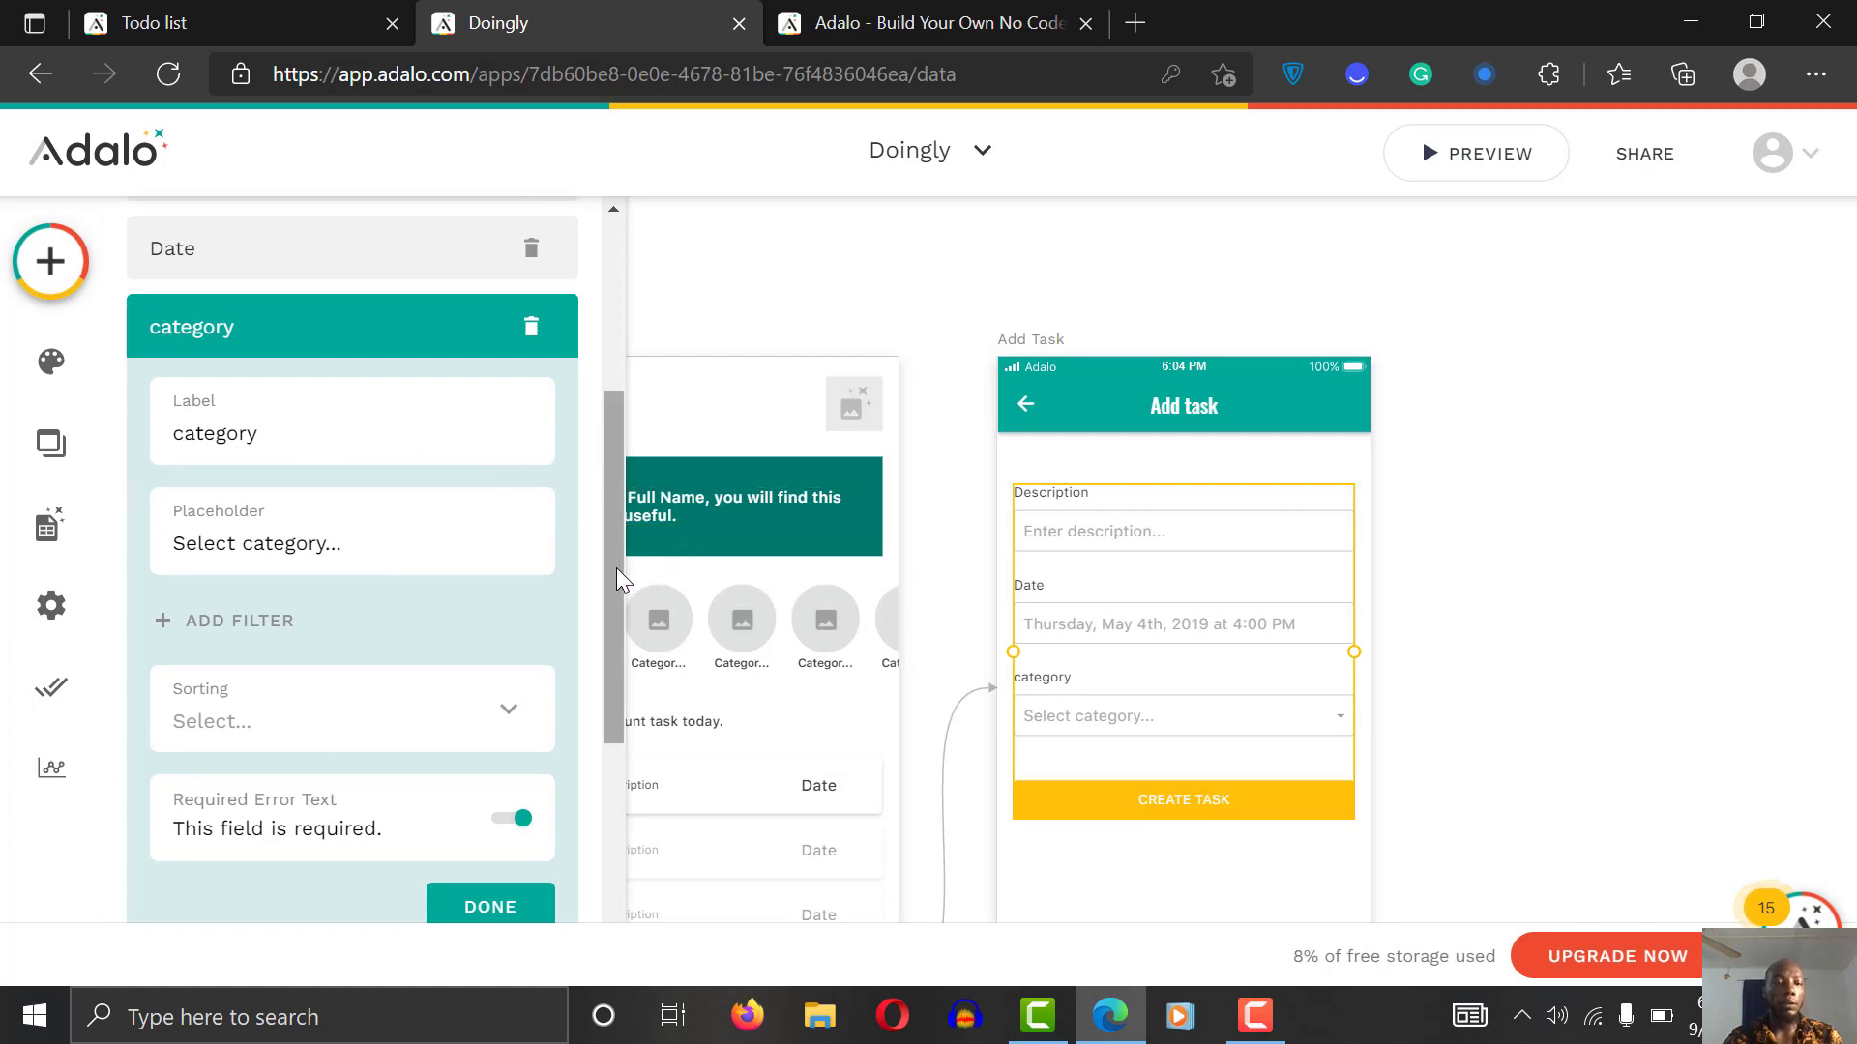
{"action": "left_click_drag", "start_coordinate": [617, 567], "coordinate": [621, 410]}
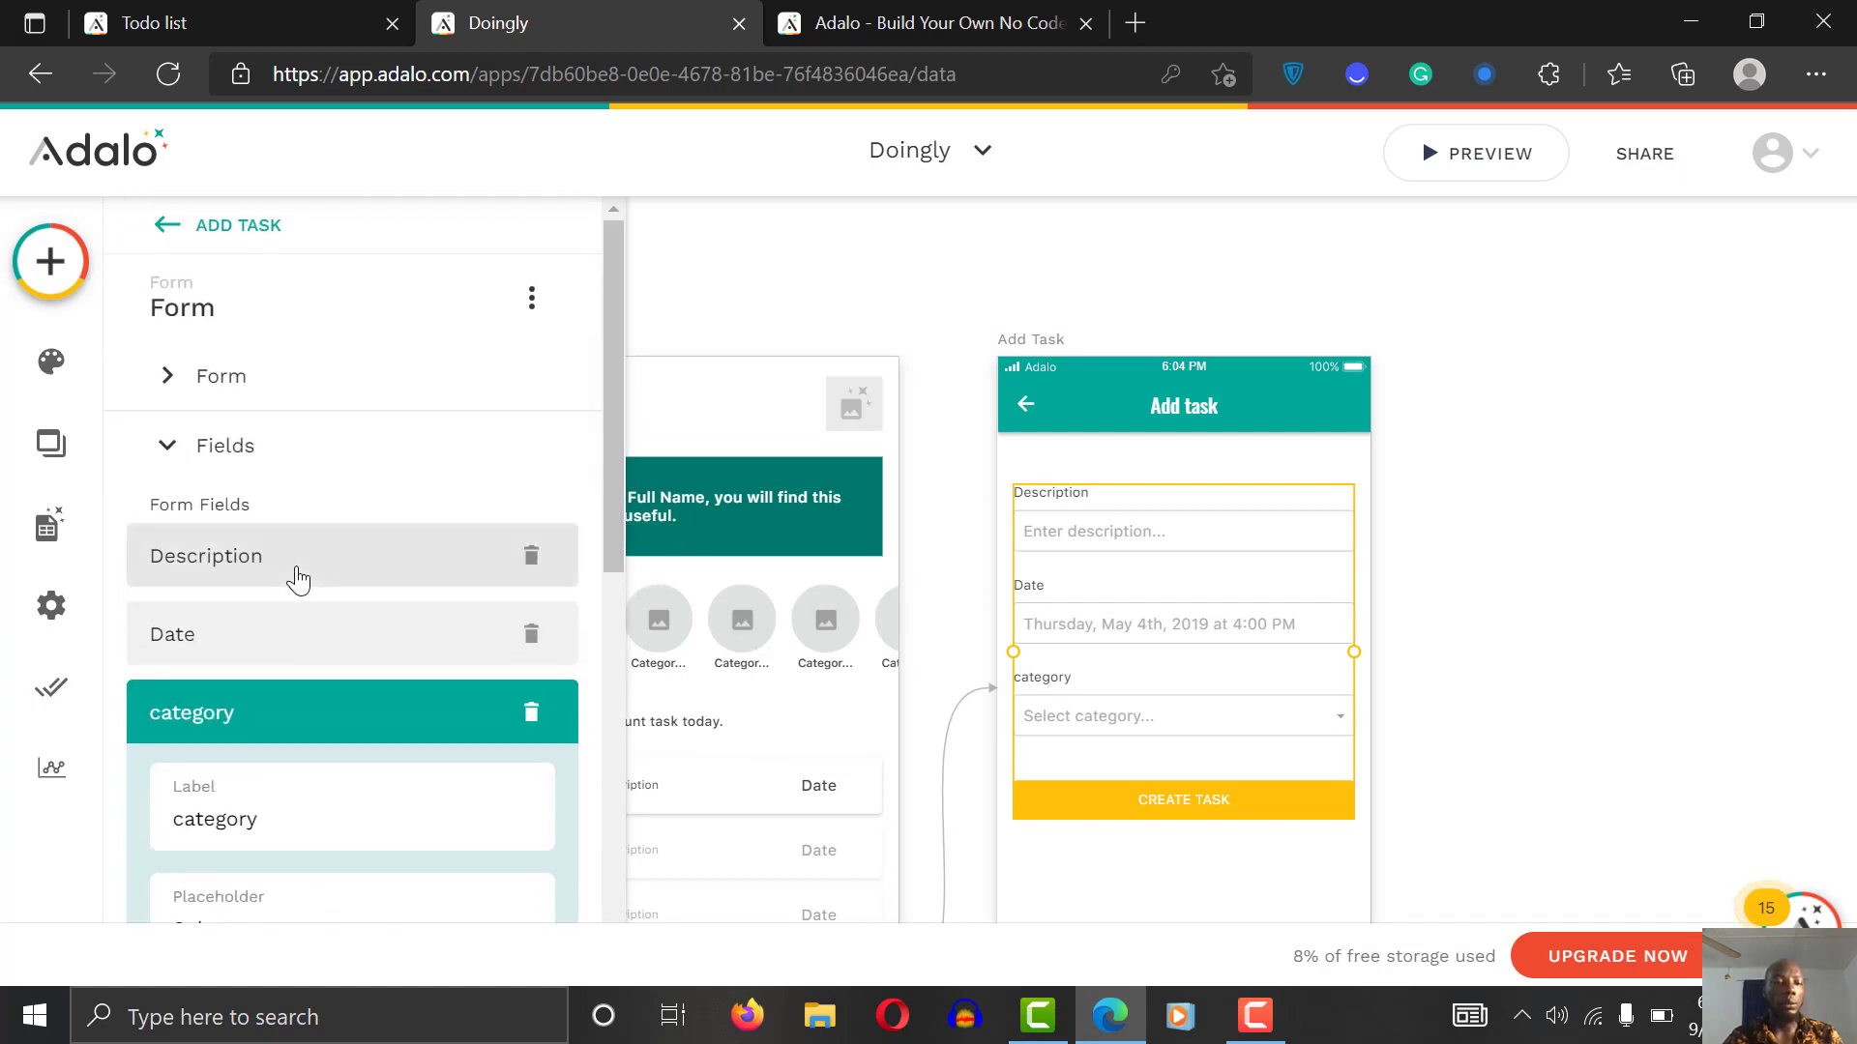
{"action": "left_click", "coordinate": [299, 579]}
{"action": "left_click", "coordinate": [315, 661]}
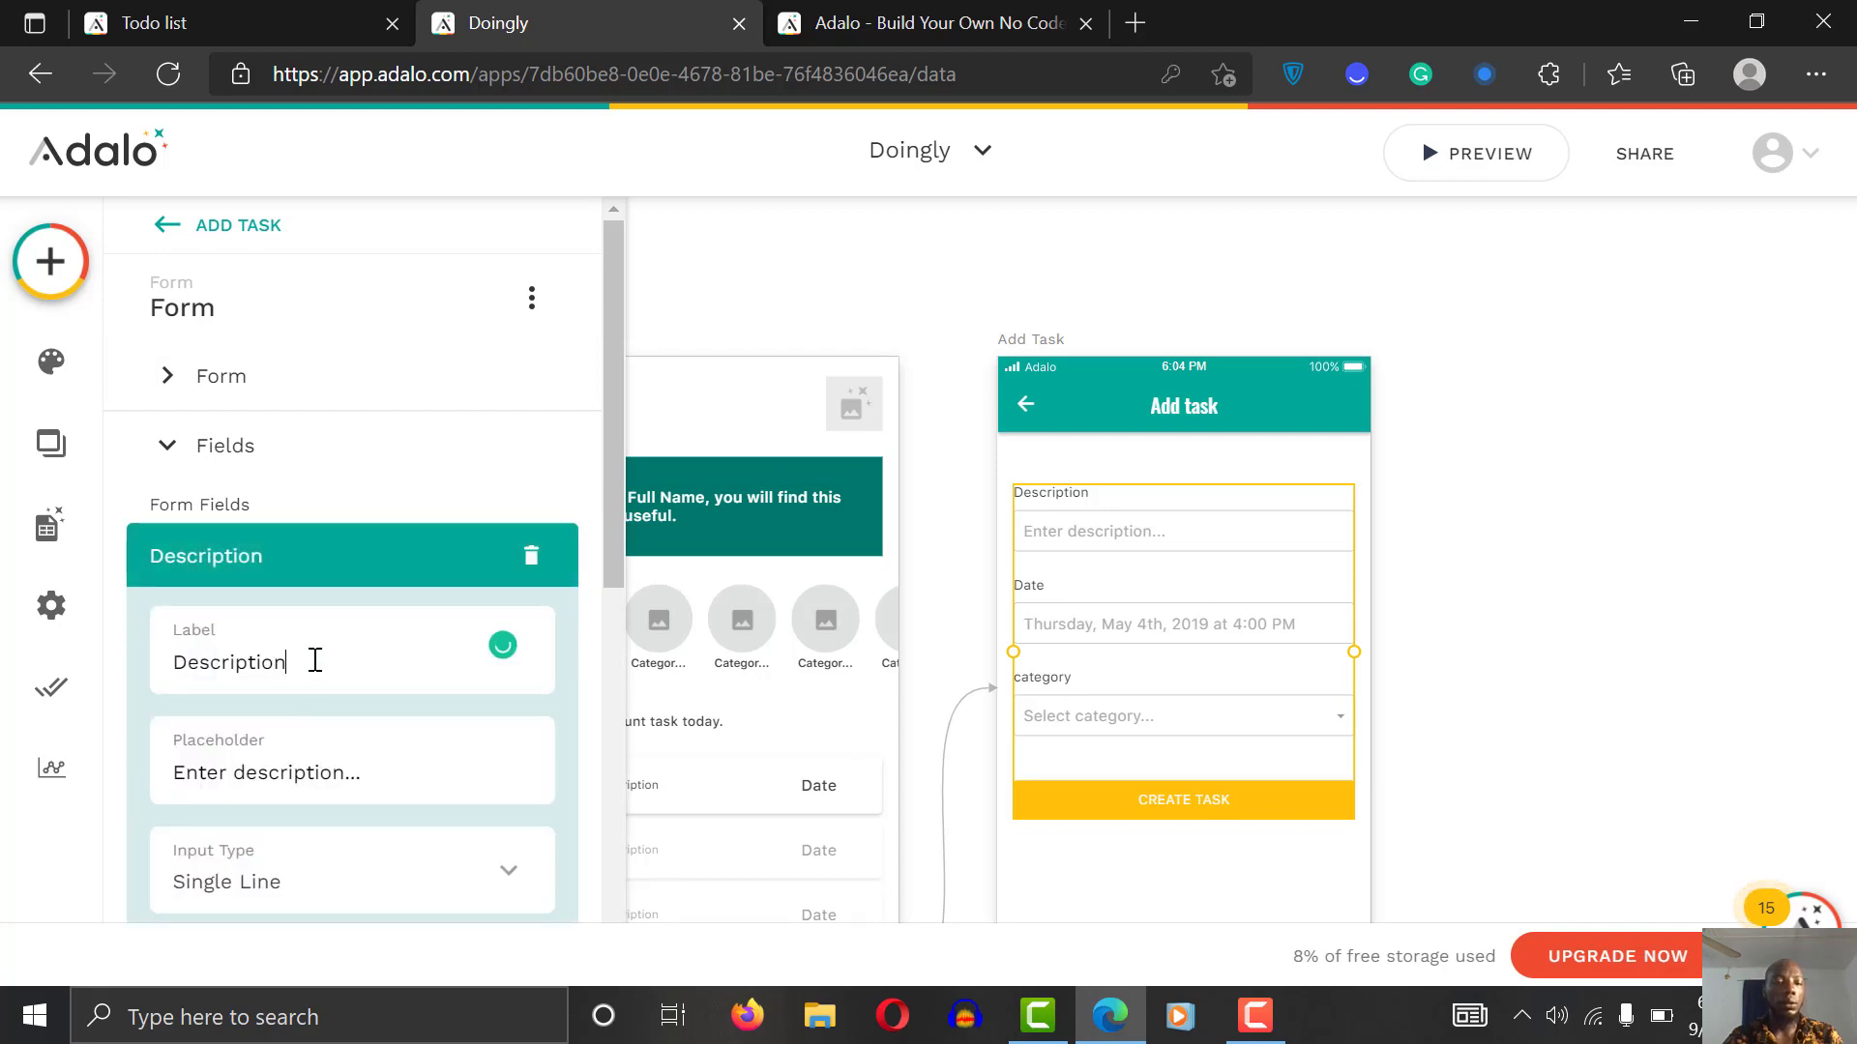
{"action": "key", "text": "BackSpace"}
{"action": "key", "text": "BackSpace"}
{"action": "key", "text": "BackSpace"}
{"action": "key", "text": "BackSpace"}
{"action": "key", "text": "BackSpace"}
{"action": "key", "text": "BackSpace"}
{"action": "key", "text": "BackSpace"}
{"action": "key", "text": "BackSpace"}
{"action": "key", "text": "BackSpace"}
{"action": "key", "text": "BackSpace"}
{"action": "key", "text": "BackSpace"}
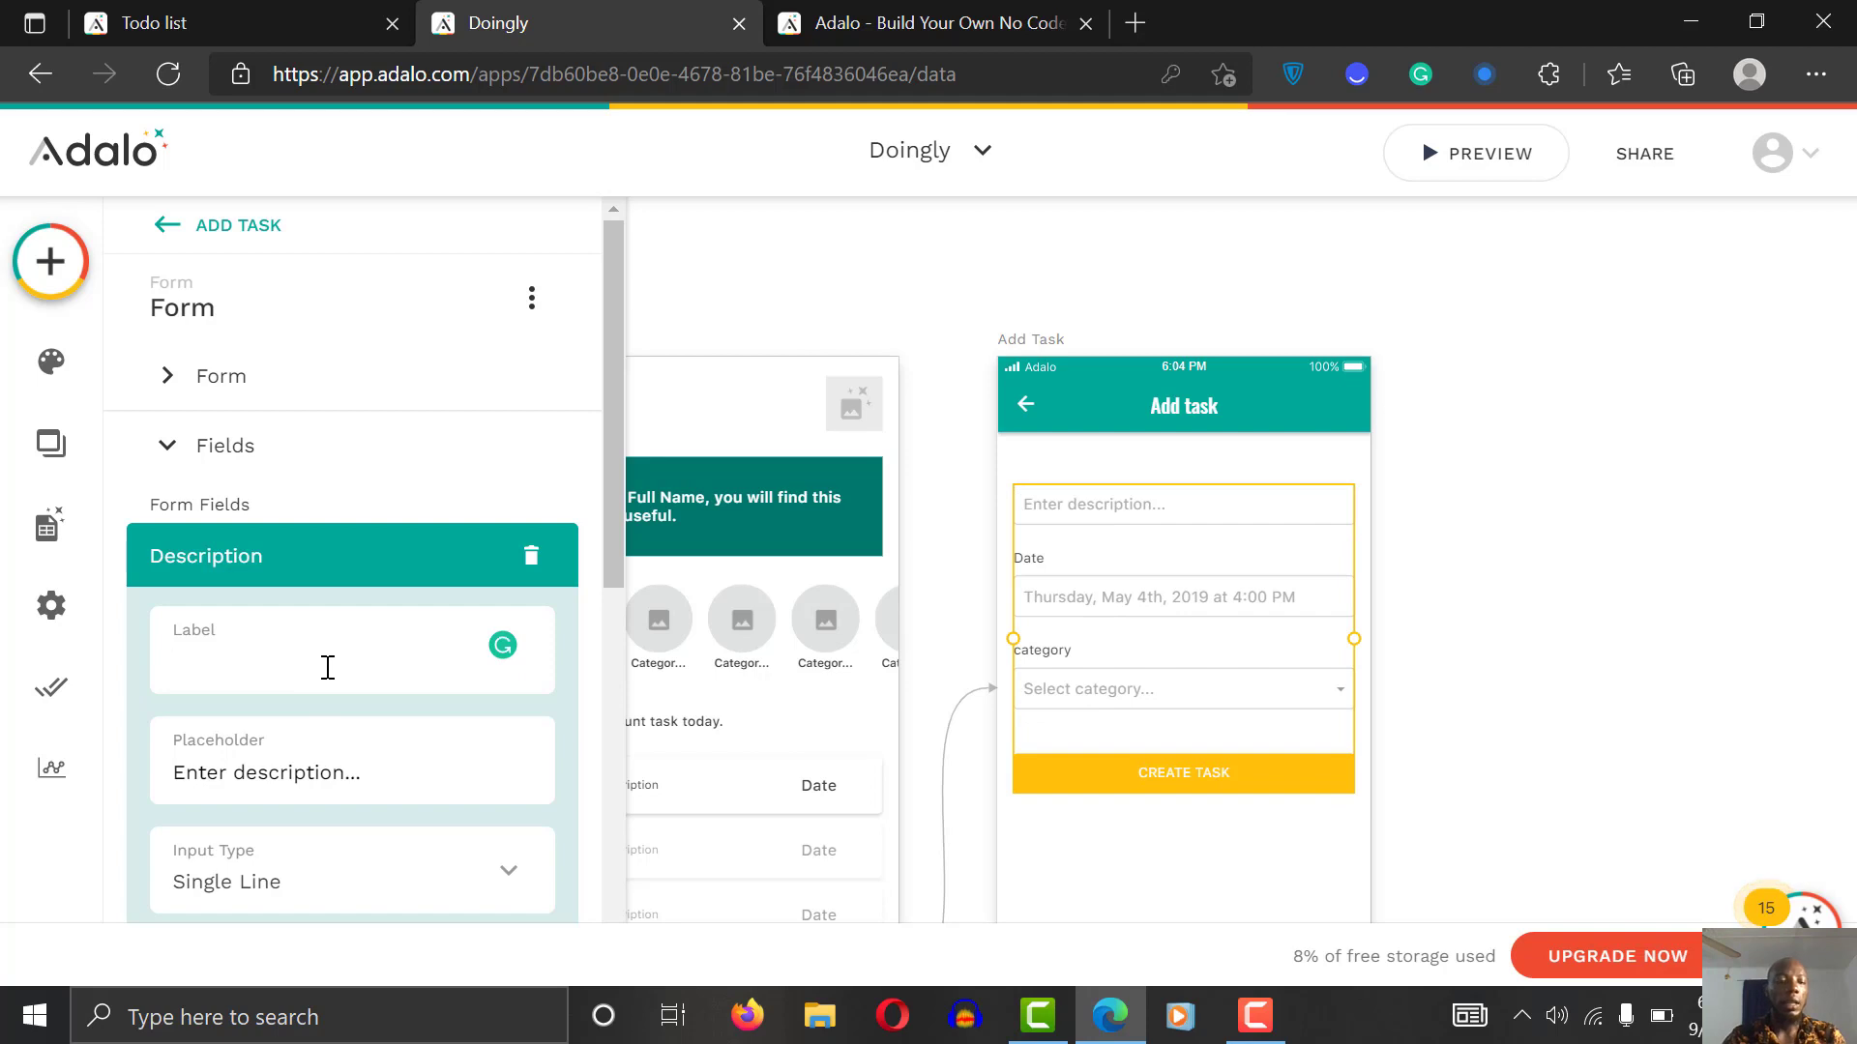
{"action": "type", "text": "Ean"}
{"action": "type", "text": "nt"}
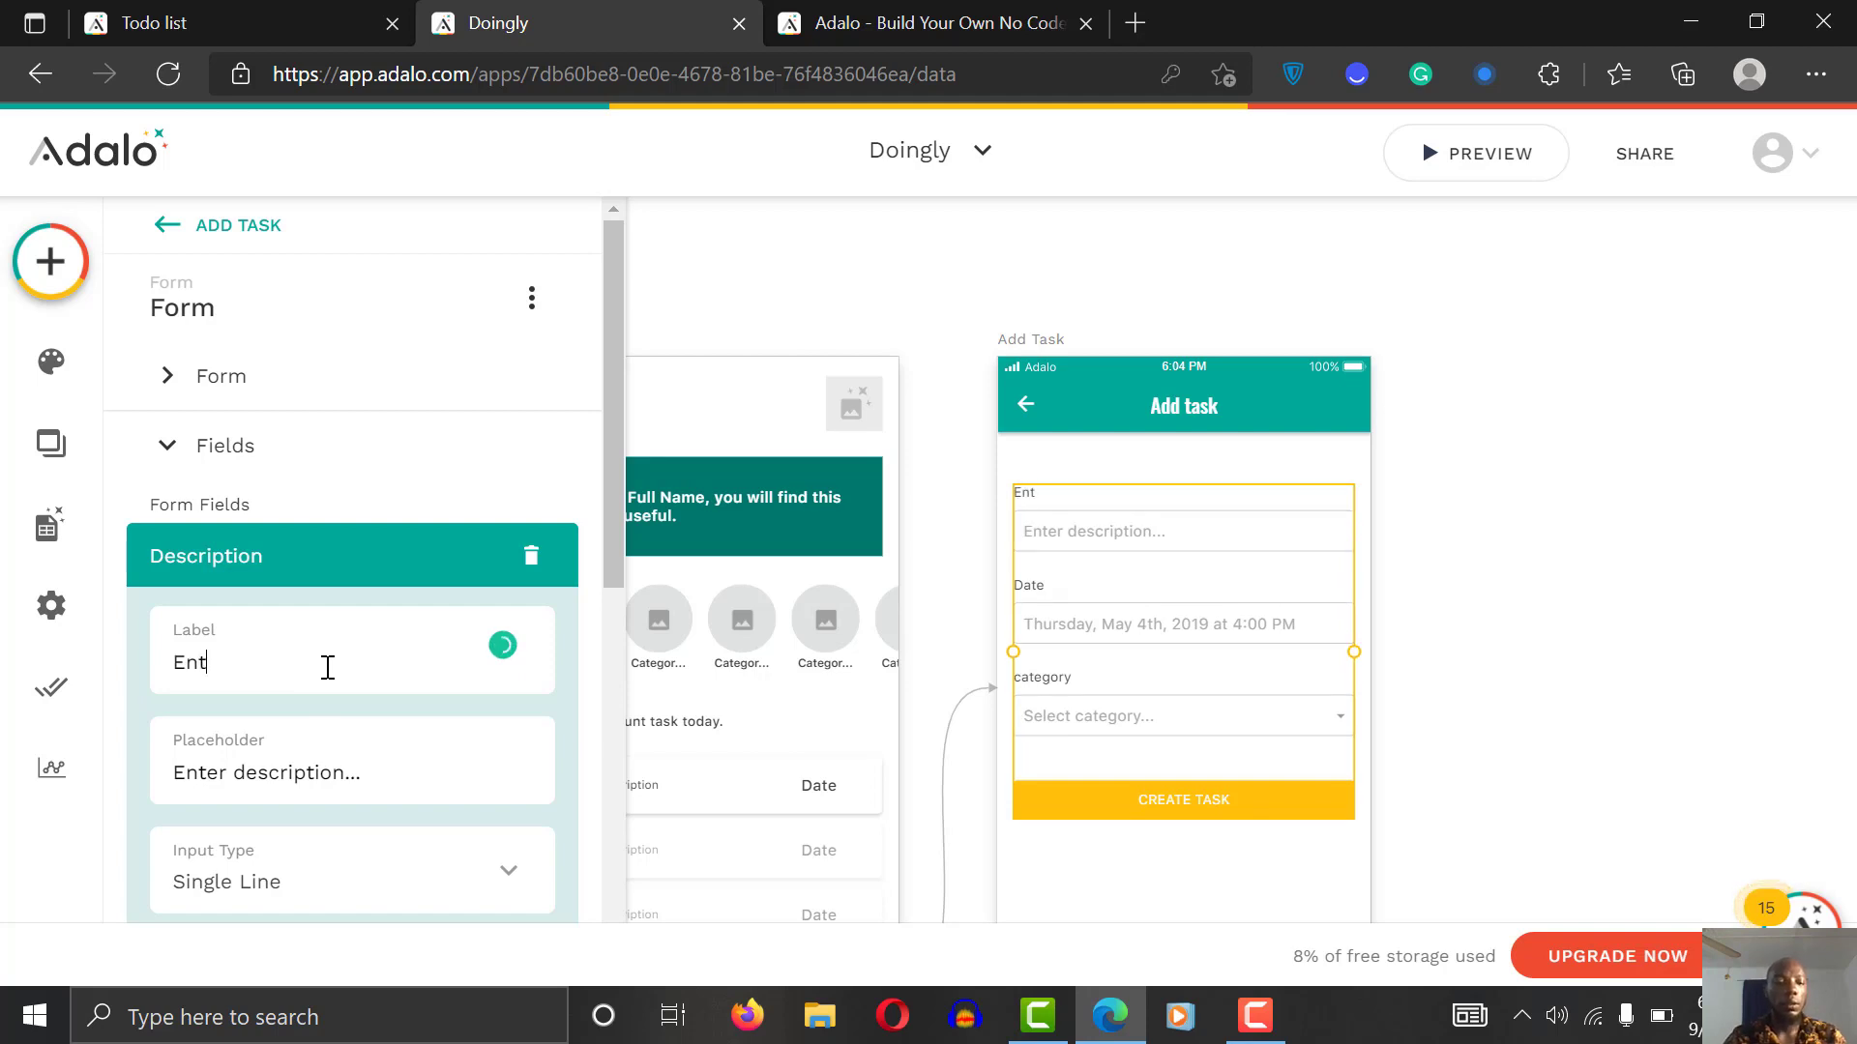
{"action": "type", "text": "er a task desc"}
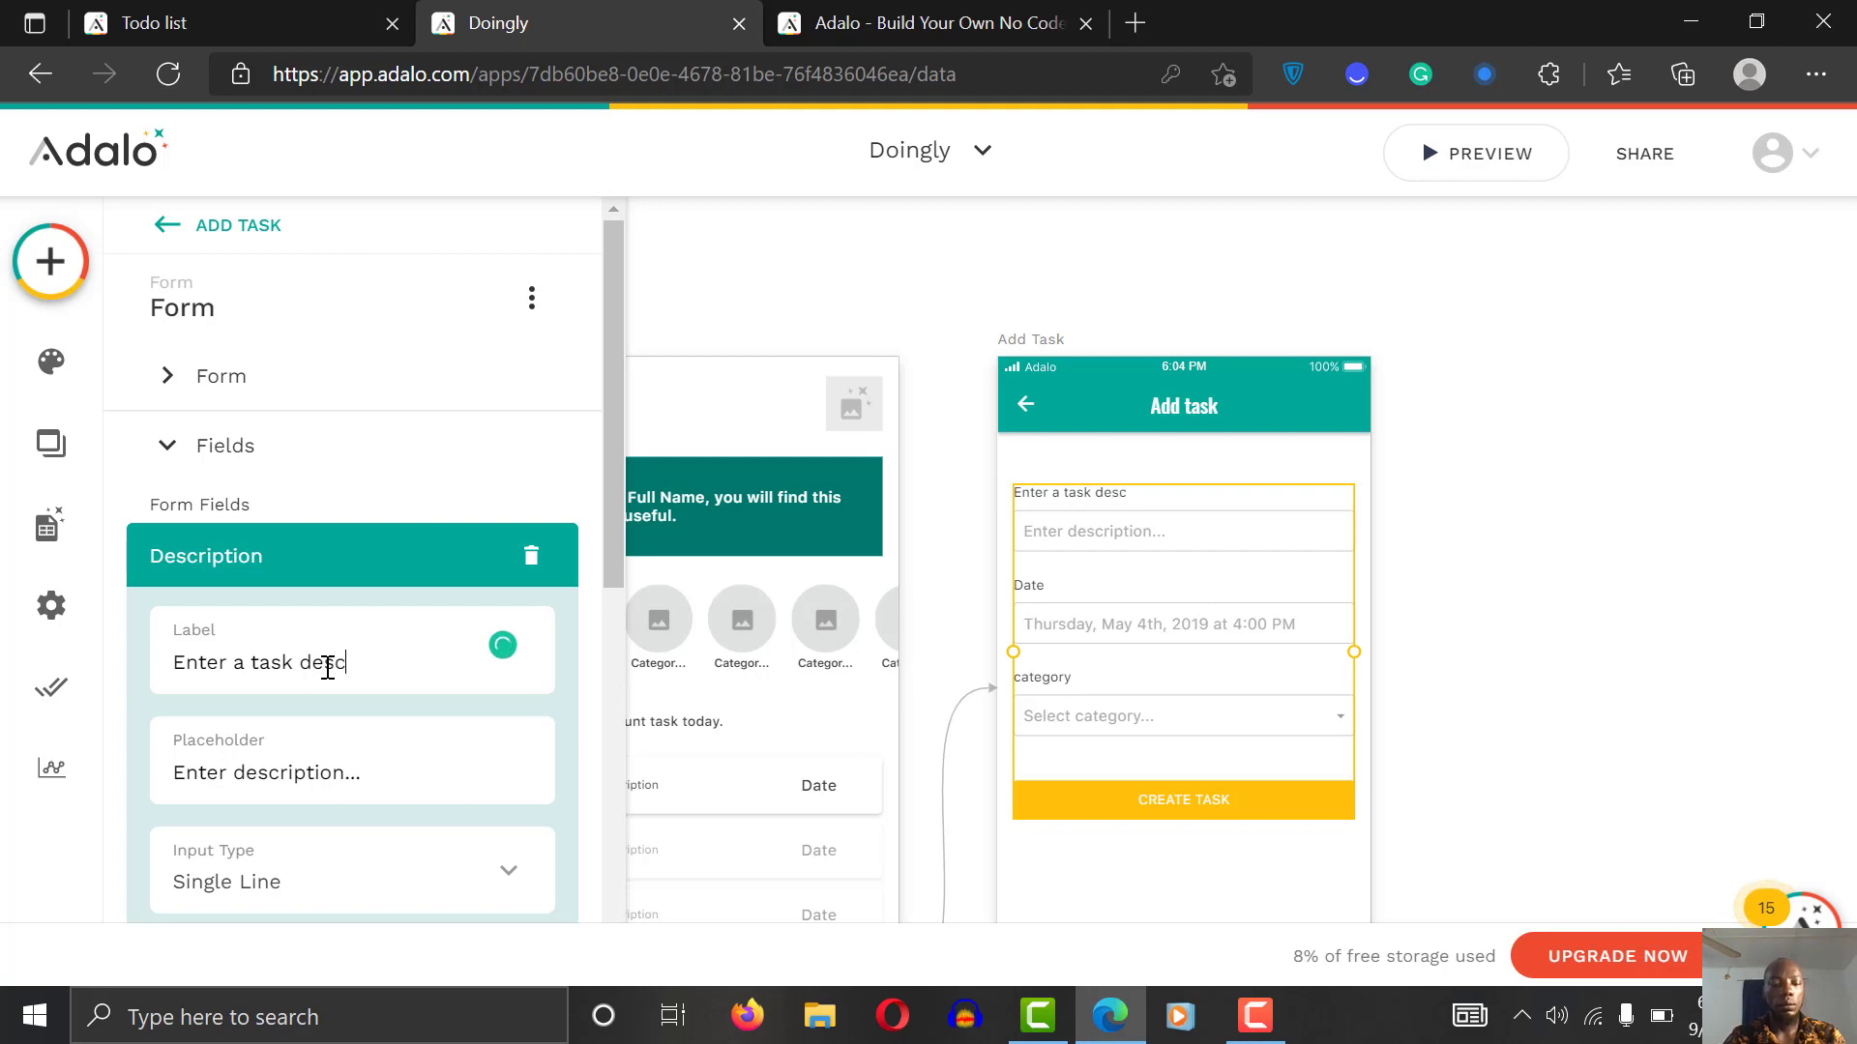
{"action": "type", "text": "ription"}
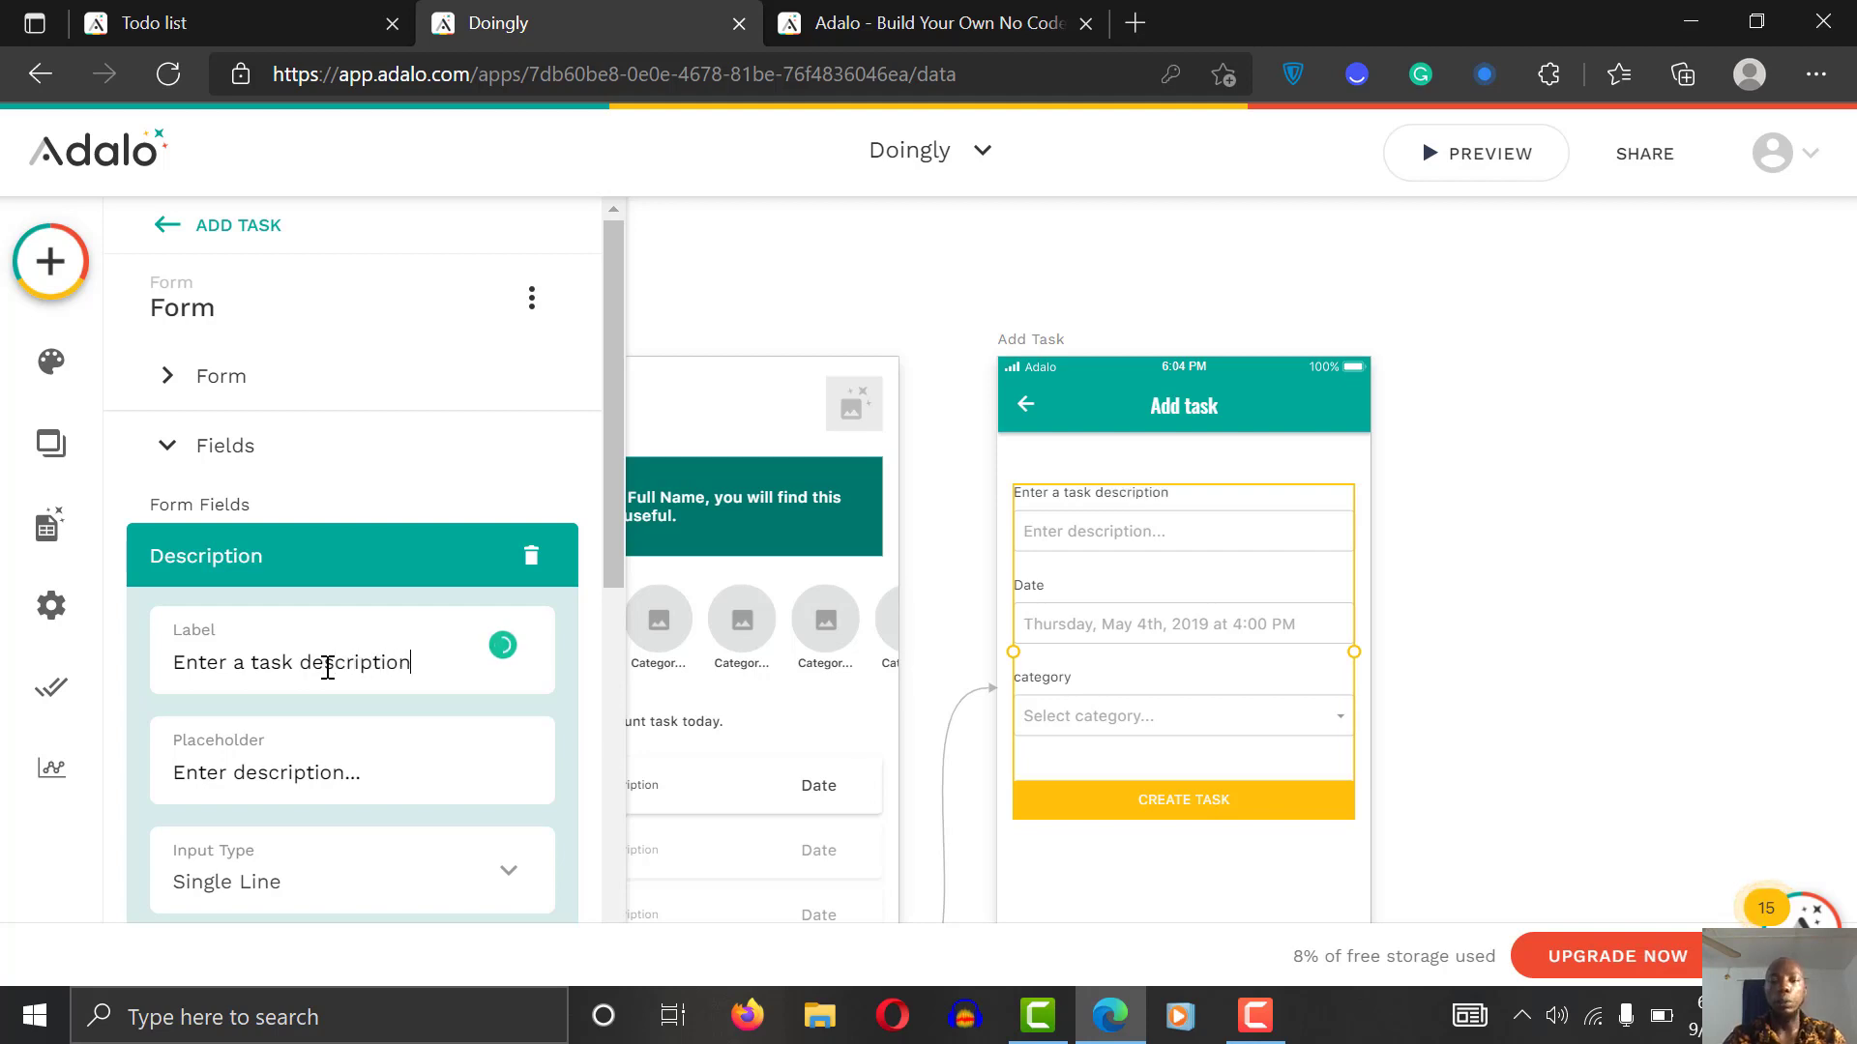
{"action": "left_click", "coordinate": [1553, 527]}
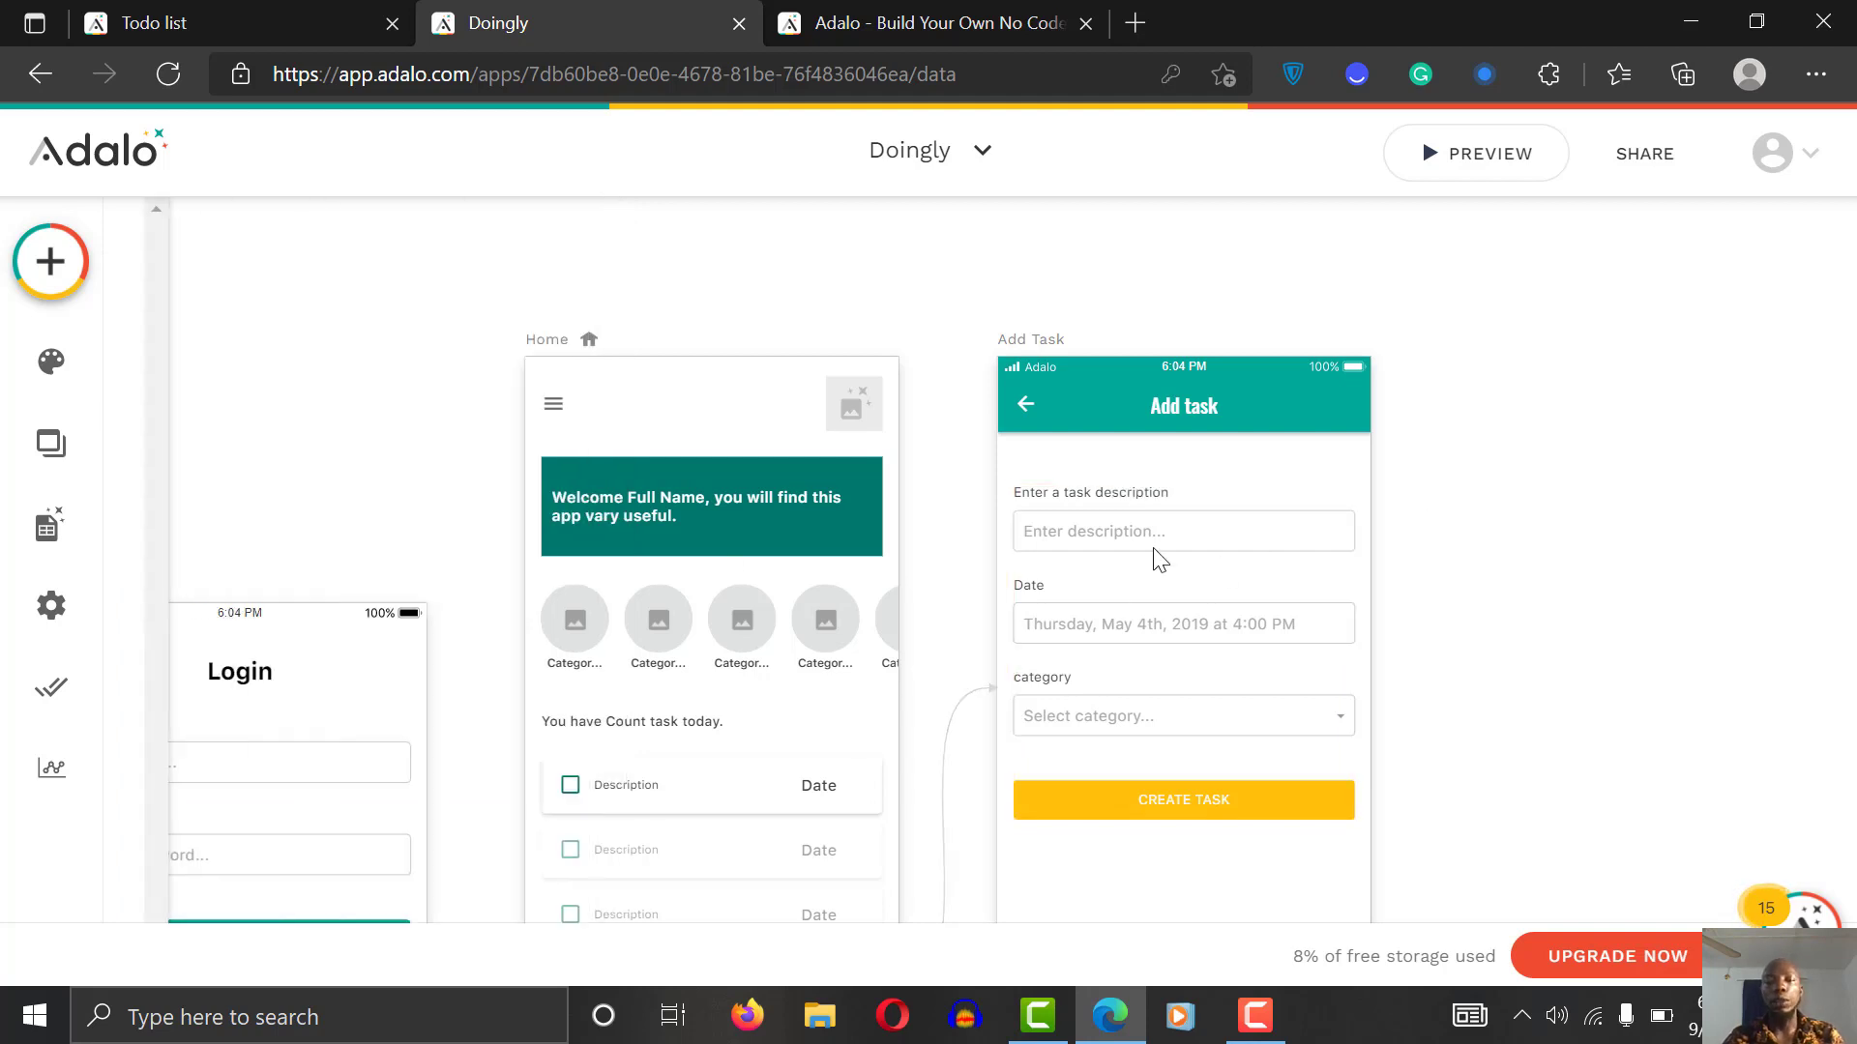
{"action": "left_click", "coordinate": [1109, 594]}
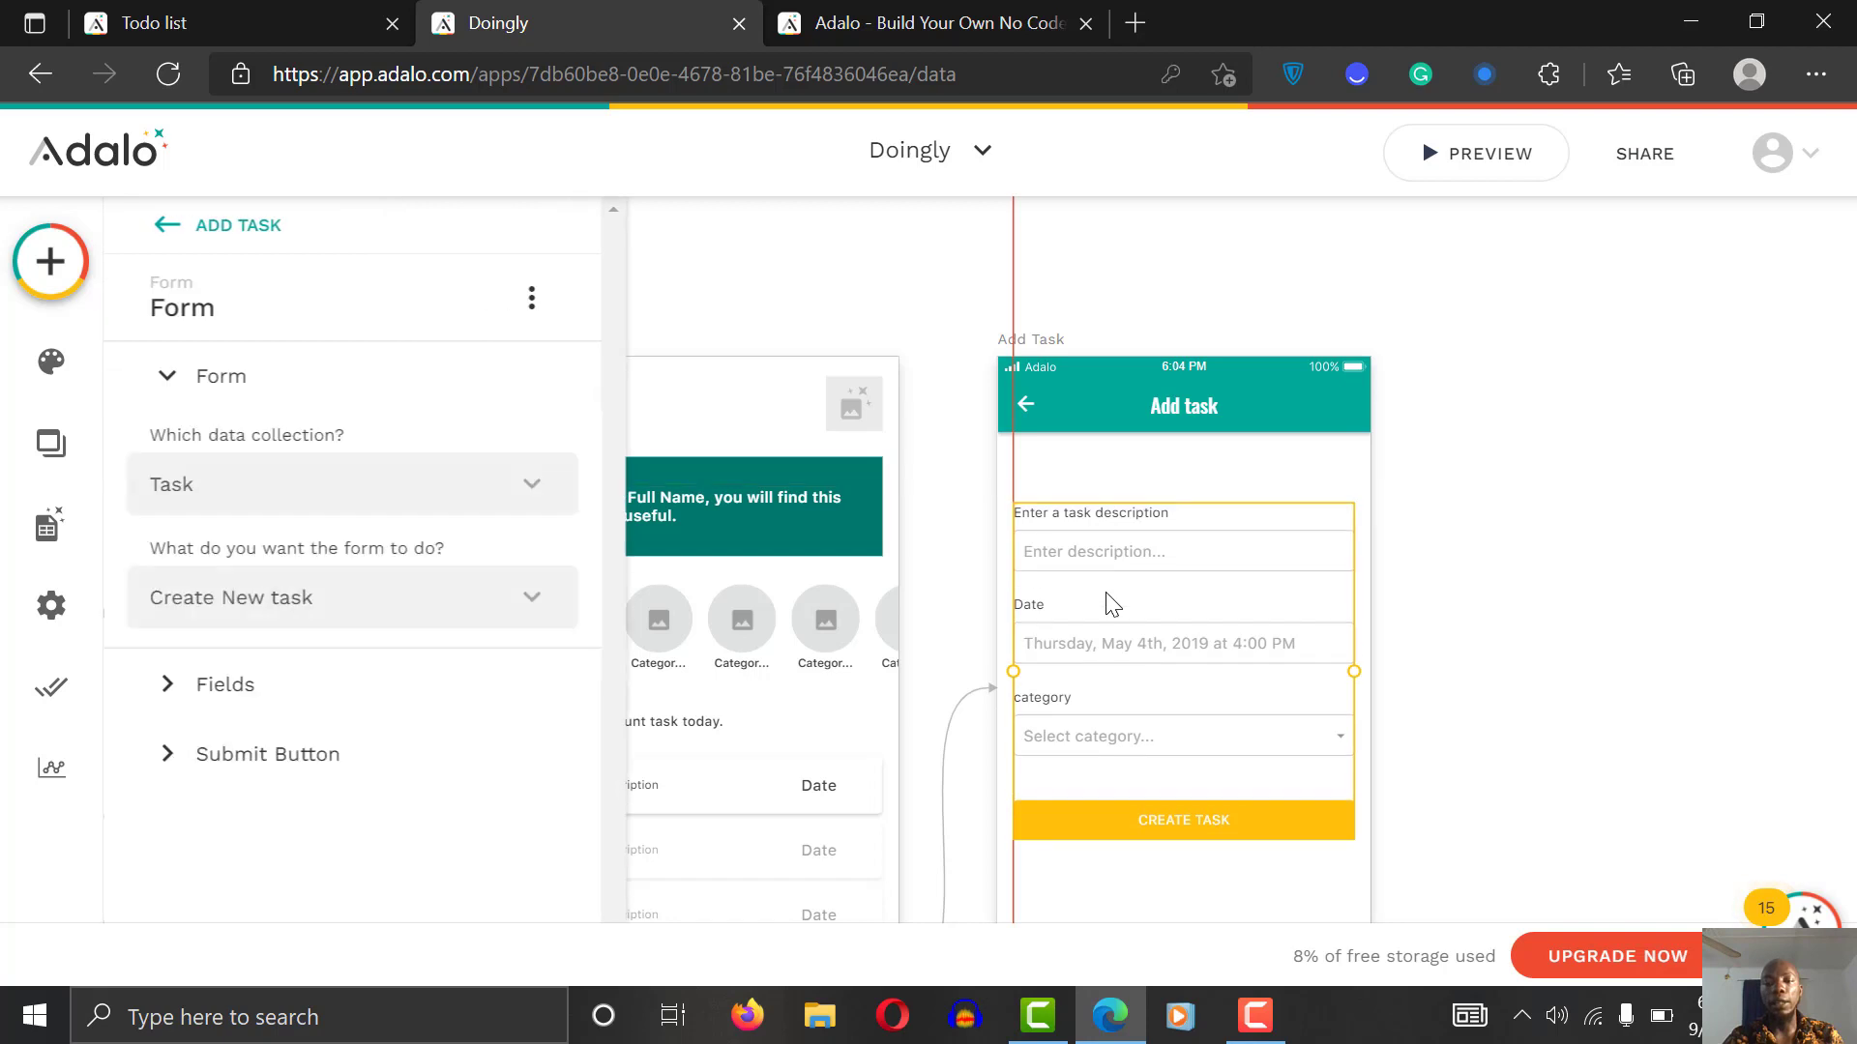
Step: Add a text element above the Add Task form, starting it with 'Hey'
{"action": "left_click", "coordinate": [50, 261]}
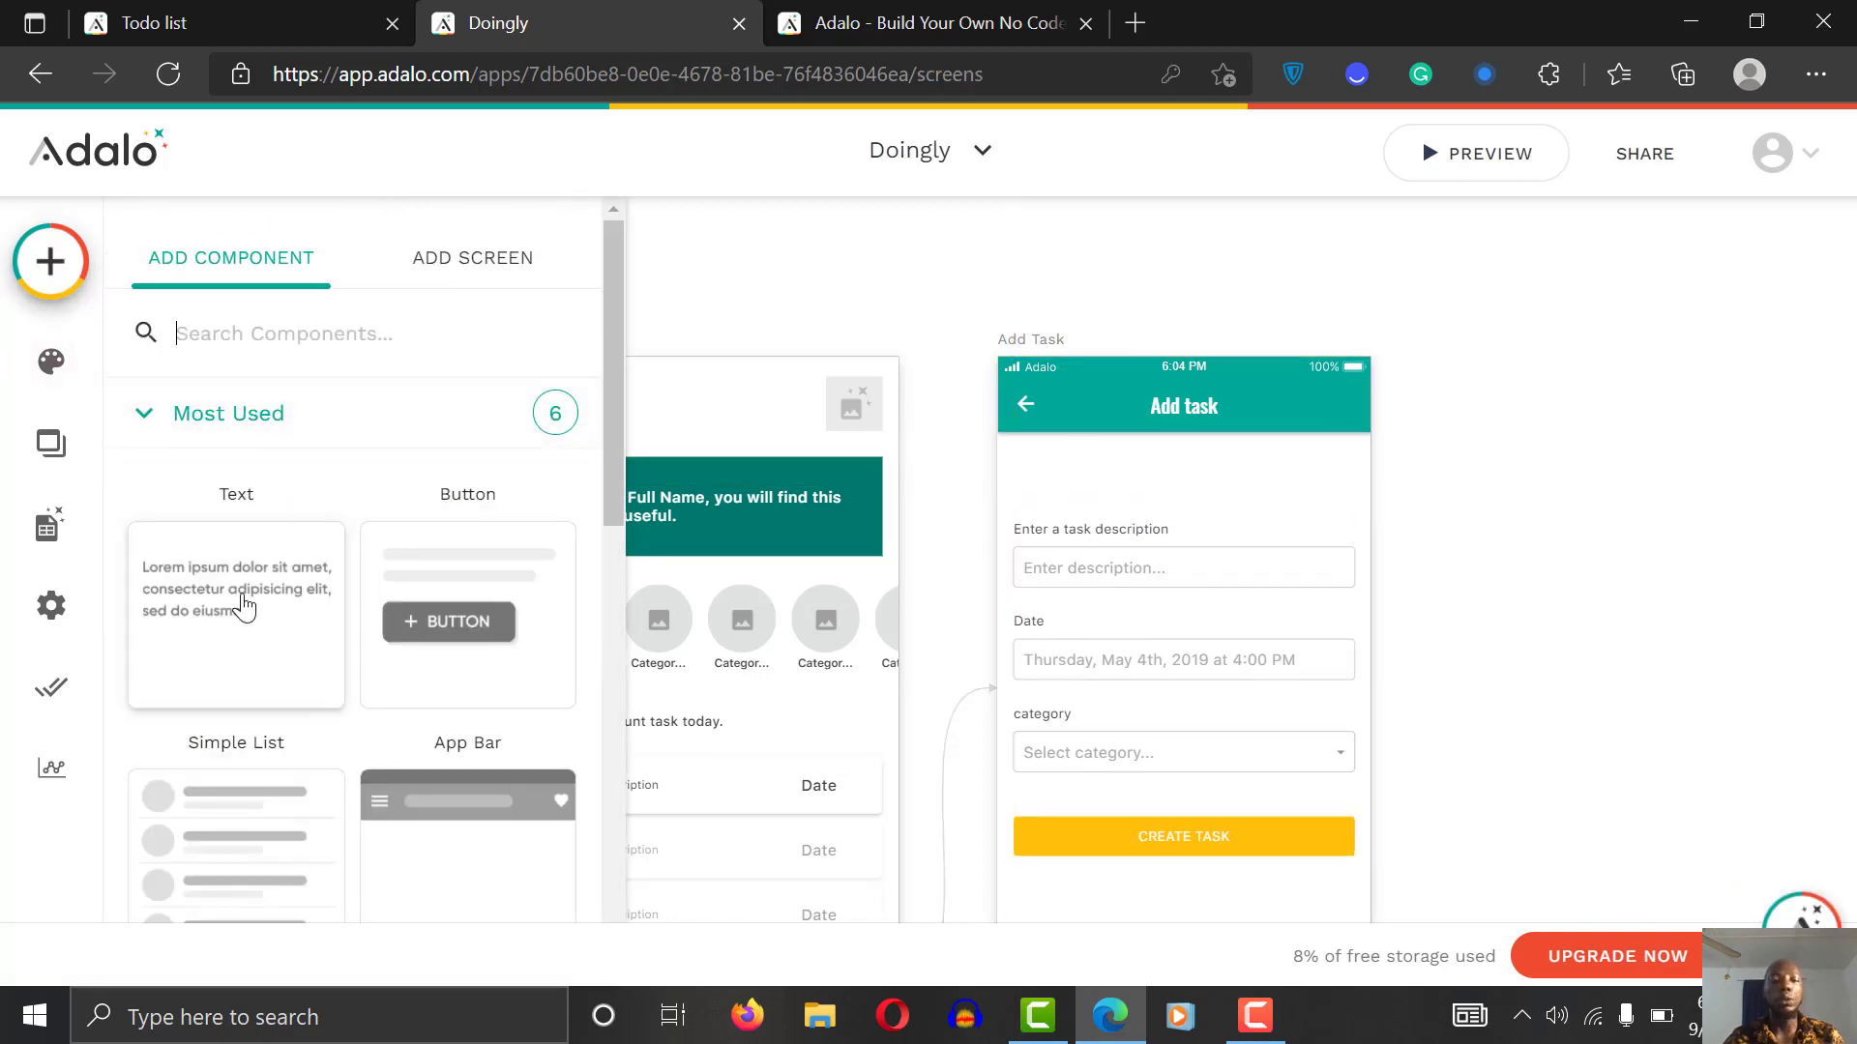
{"action": "left_click_drag", "start_coordinate": [242, 600], "coordinate": [1073, 481]}
{"action": "triple_click", "coordinate": [228, 450]}
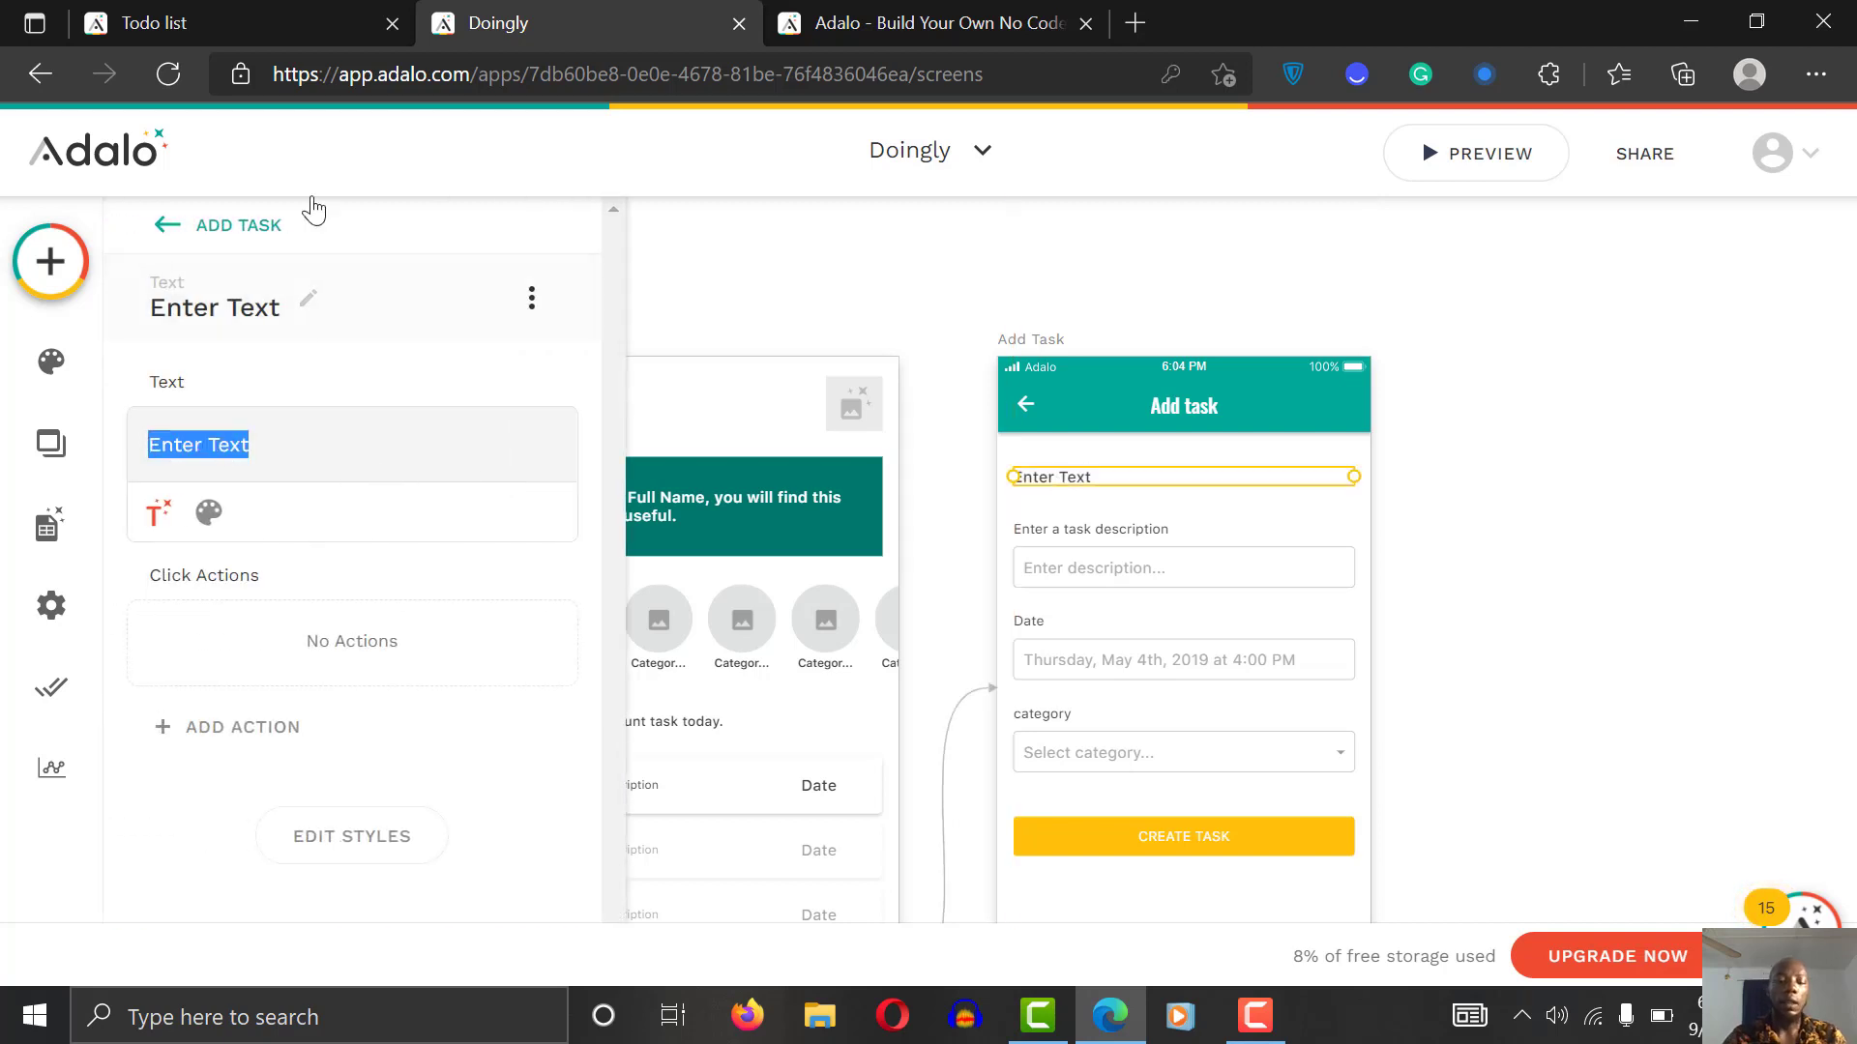
{"action": "type", "text": "what"}
{"action": "key", "text": "BackSpace"}
{"action": "key", "text": "BackSpace"}
{"action": "key", "text": "BackSpace"}
{"action": "key", "text": "BackSpace"}
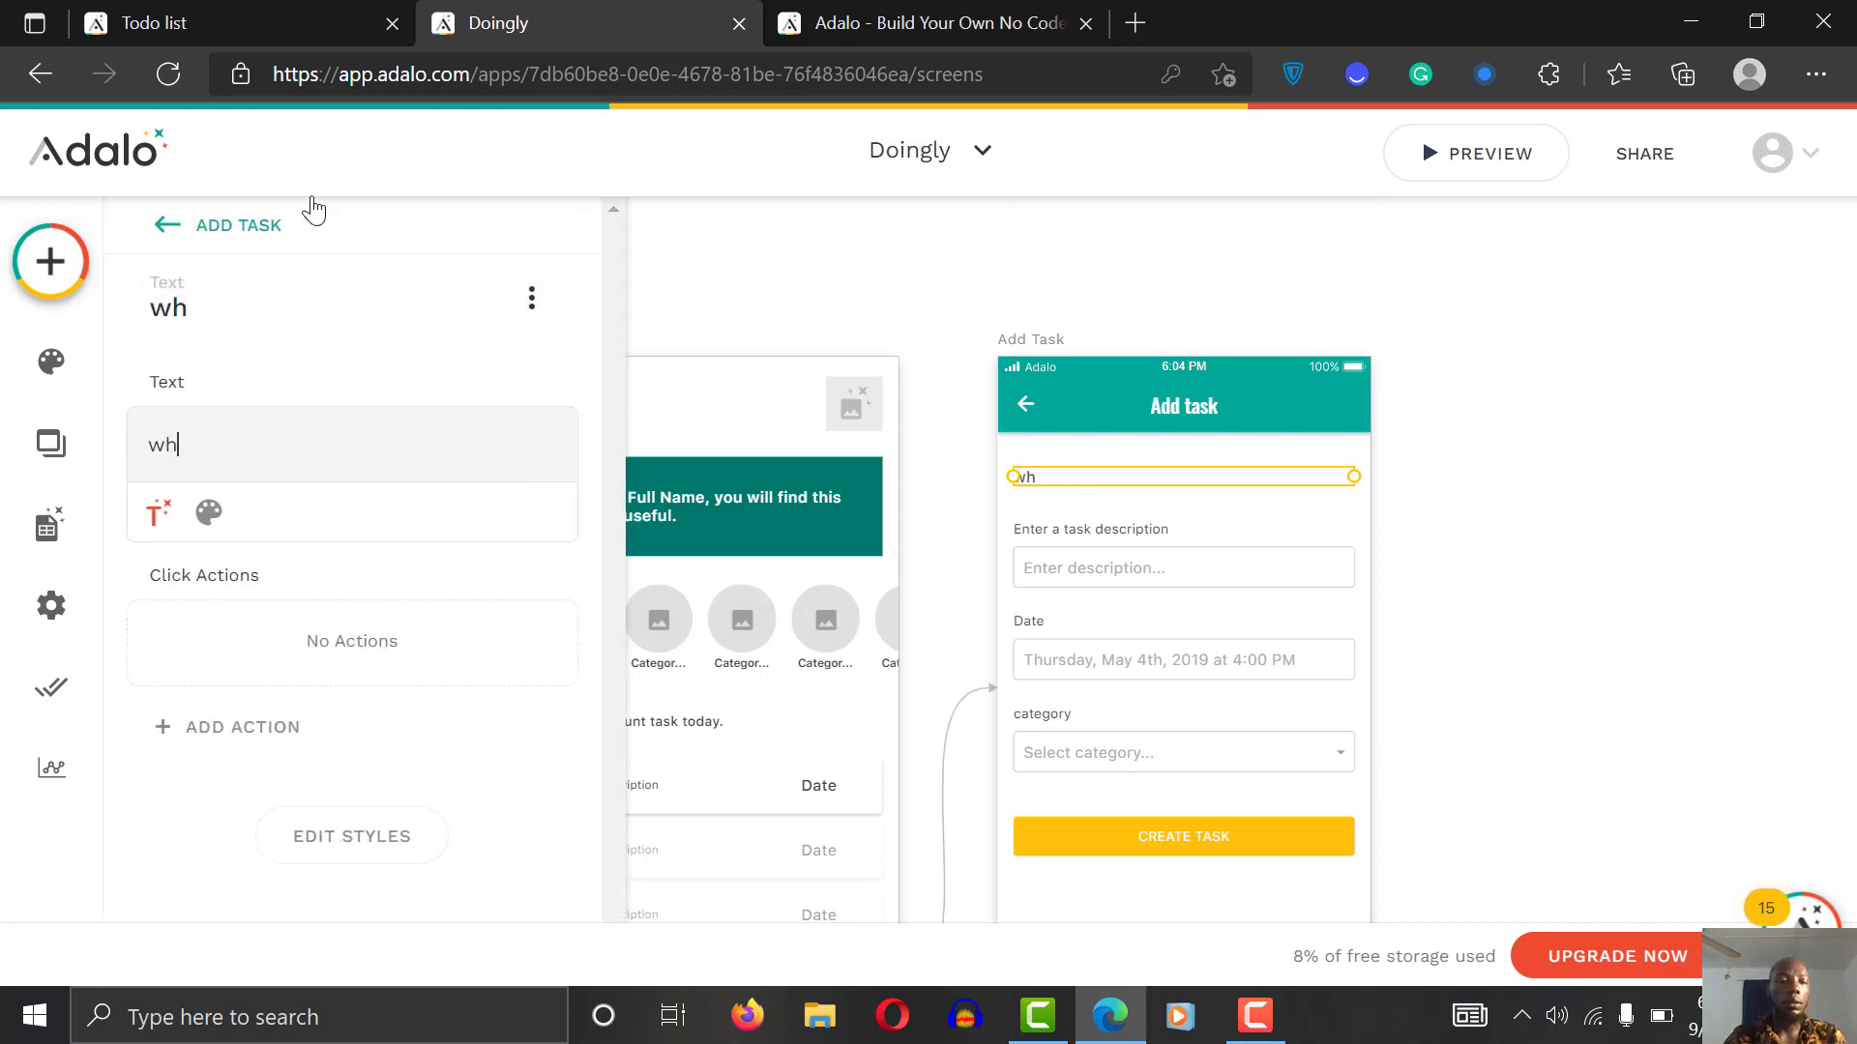
{"action": "type", "text": "Hey"}
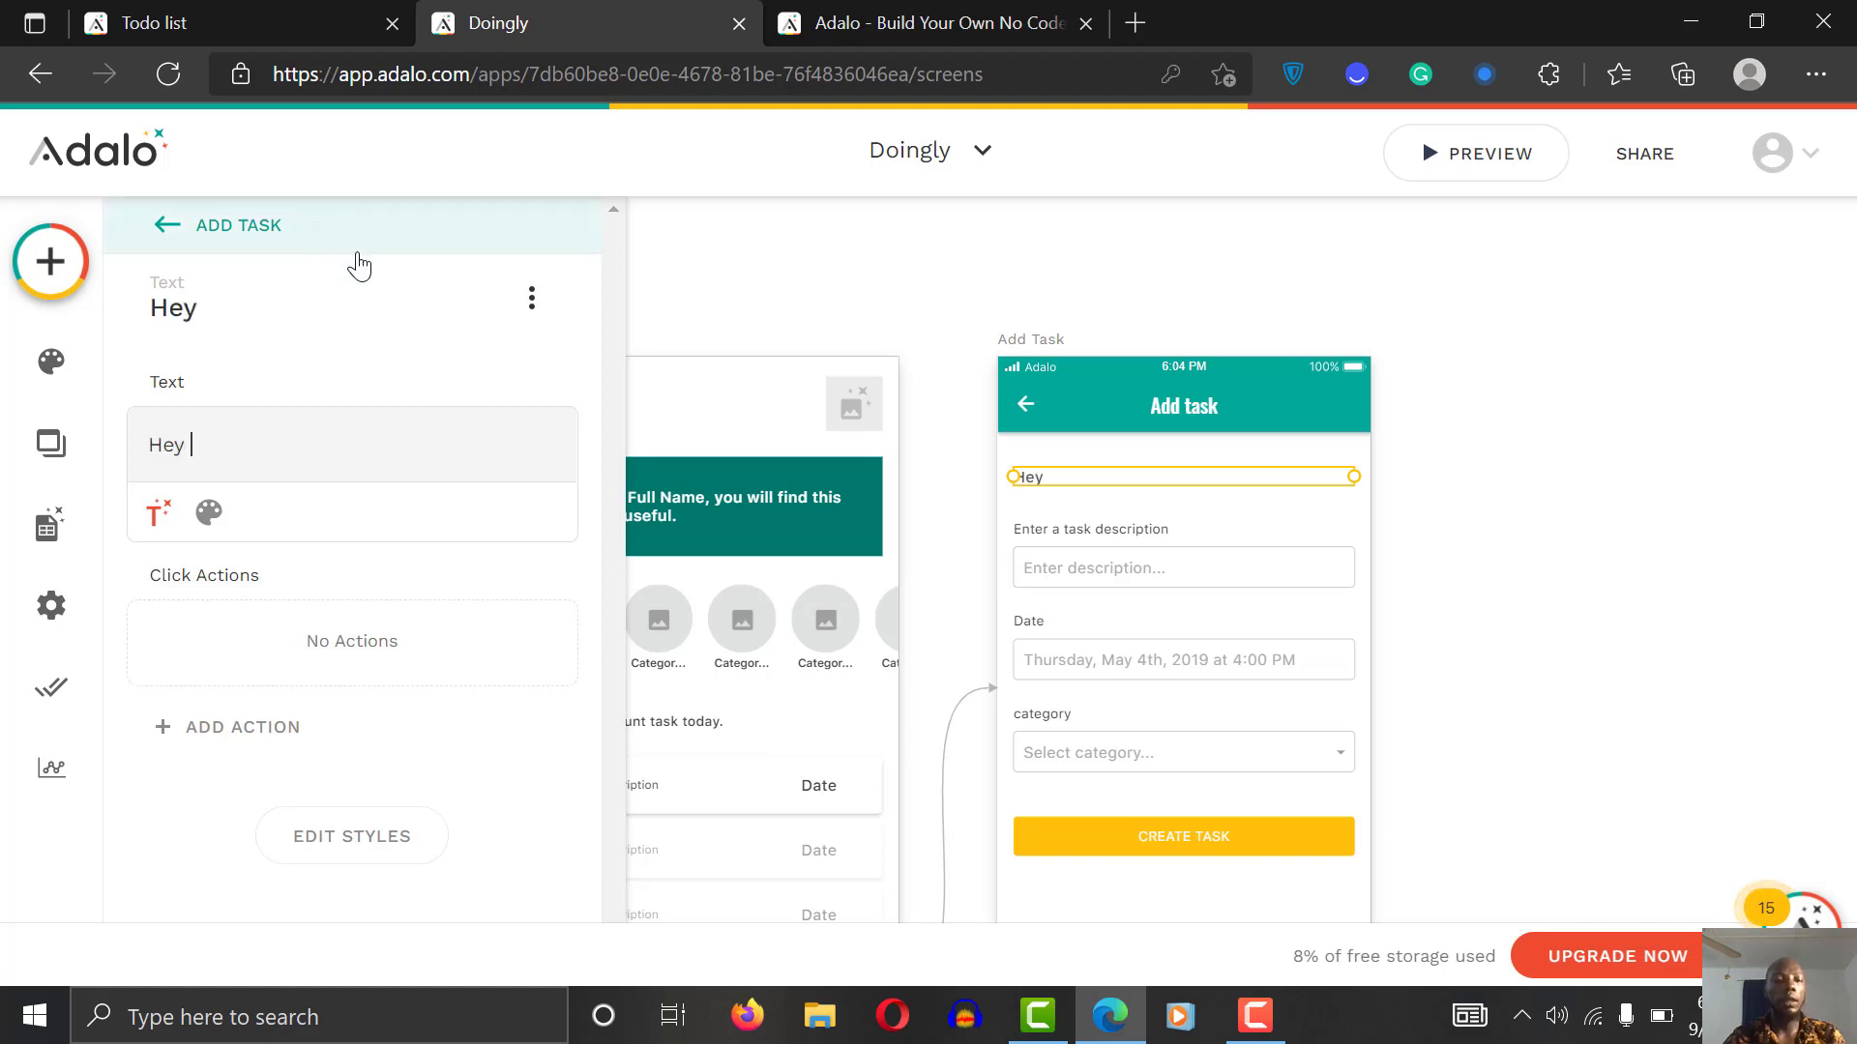
Step: Complete the greeting: 'Hey [logged-in user's Full Name], what do you want to schedule today?'
{"action": "left_click", "coordinate": [159, 513]}
{"action": "mouse_move", "coordinate": [232, 665]}
{"action": "mouse_move", "coordinate": [300, 572]}
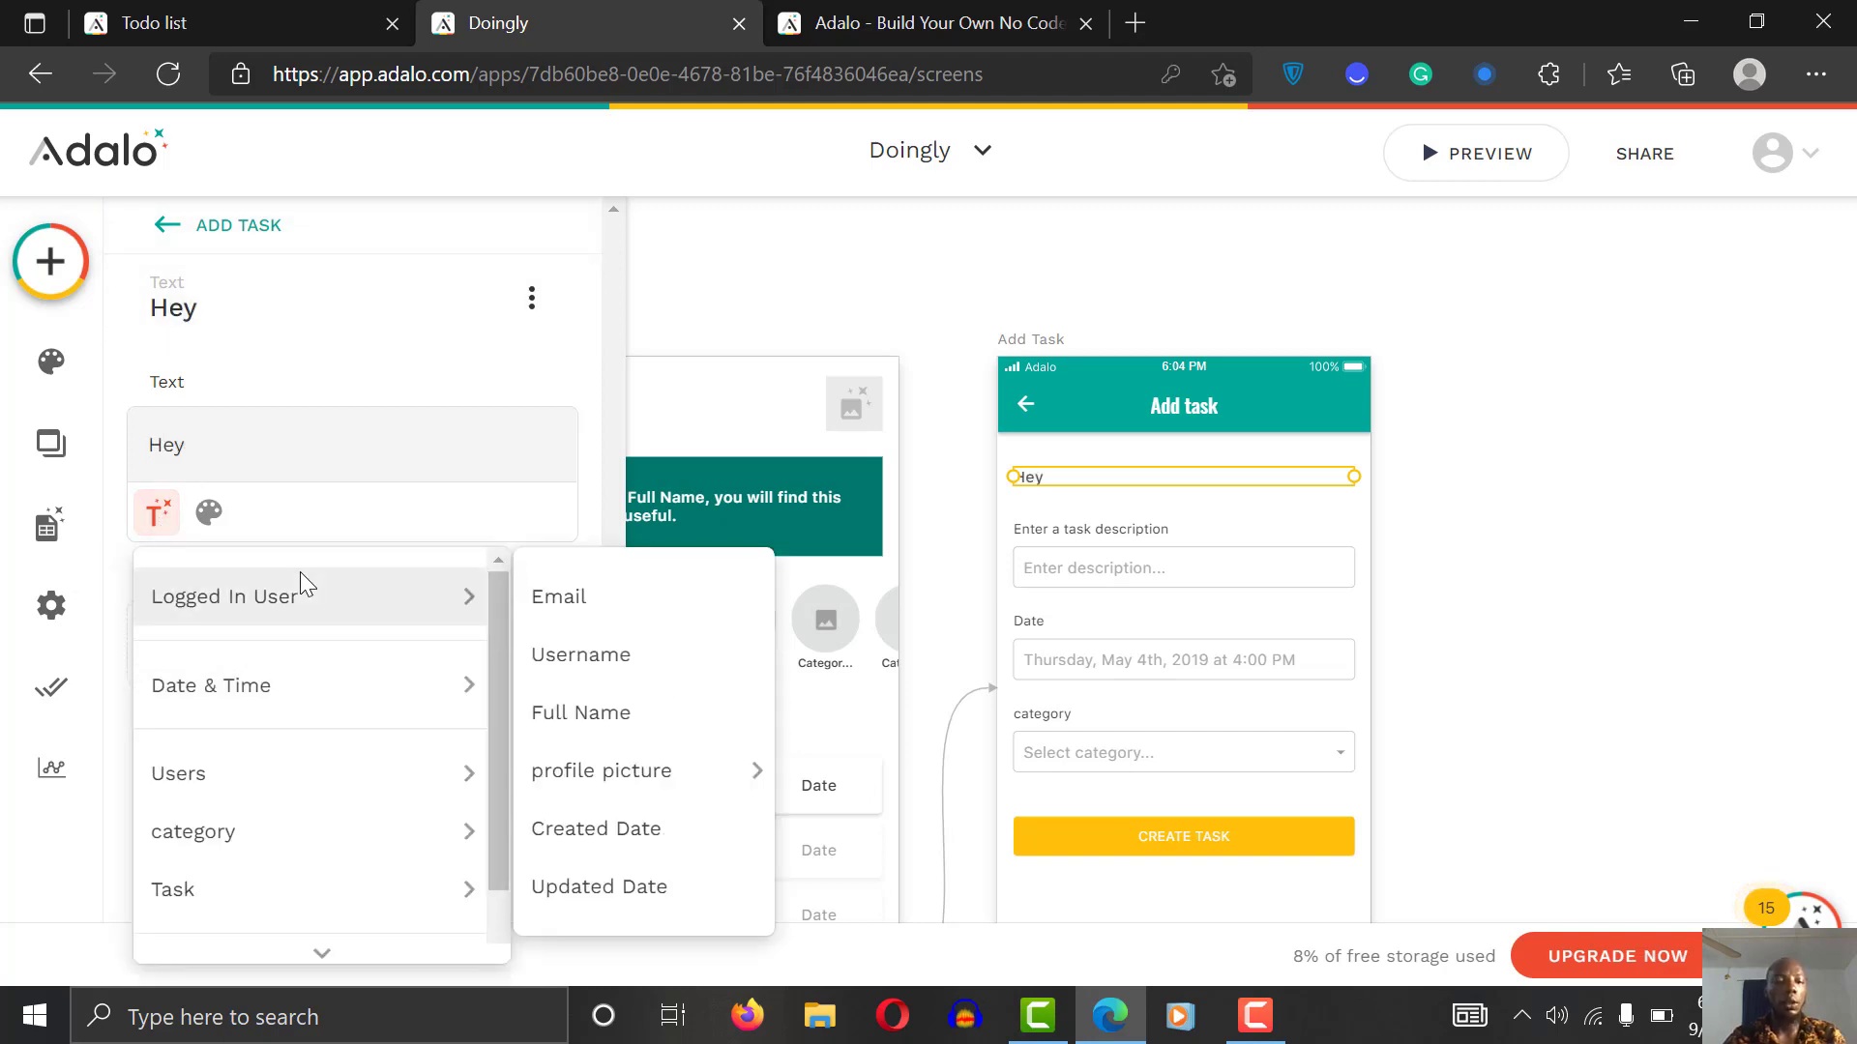
{"action": "left_click", "coordinate": [566, 711]}
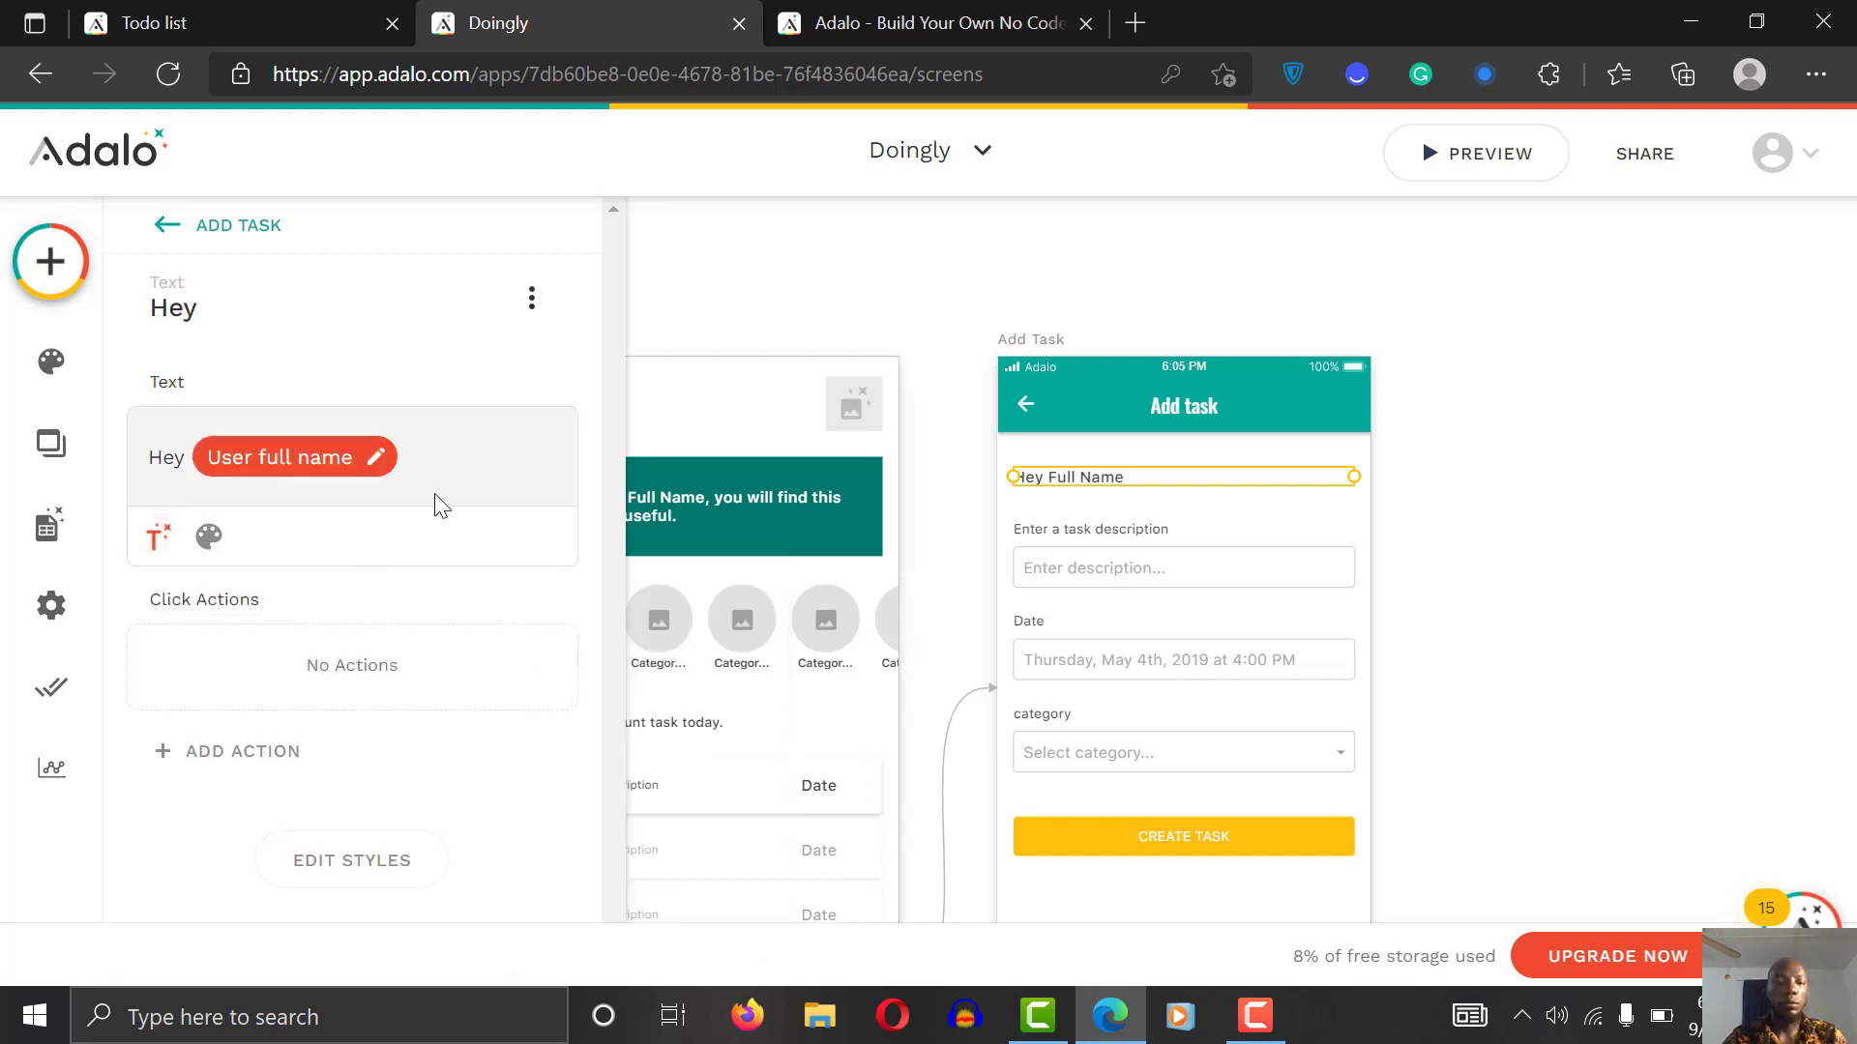
{"action": "type", "text": ", what "}
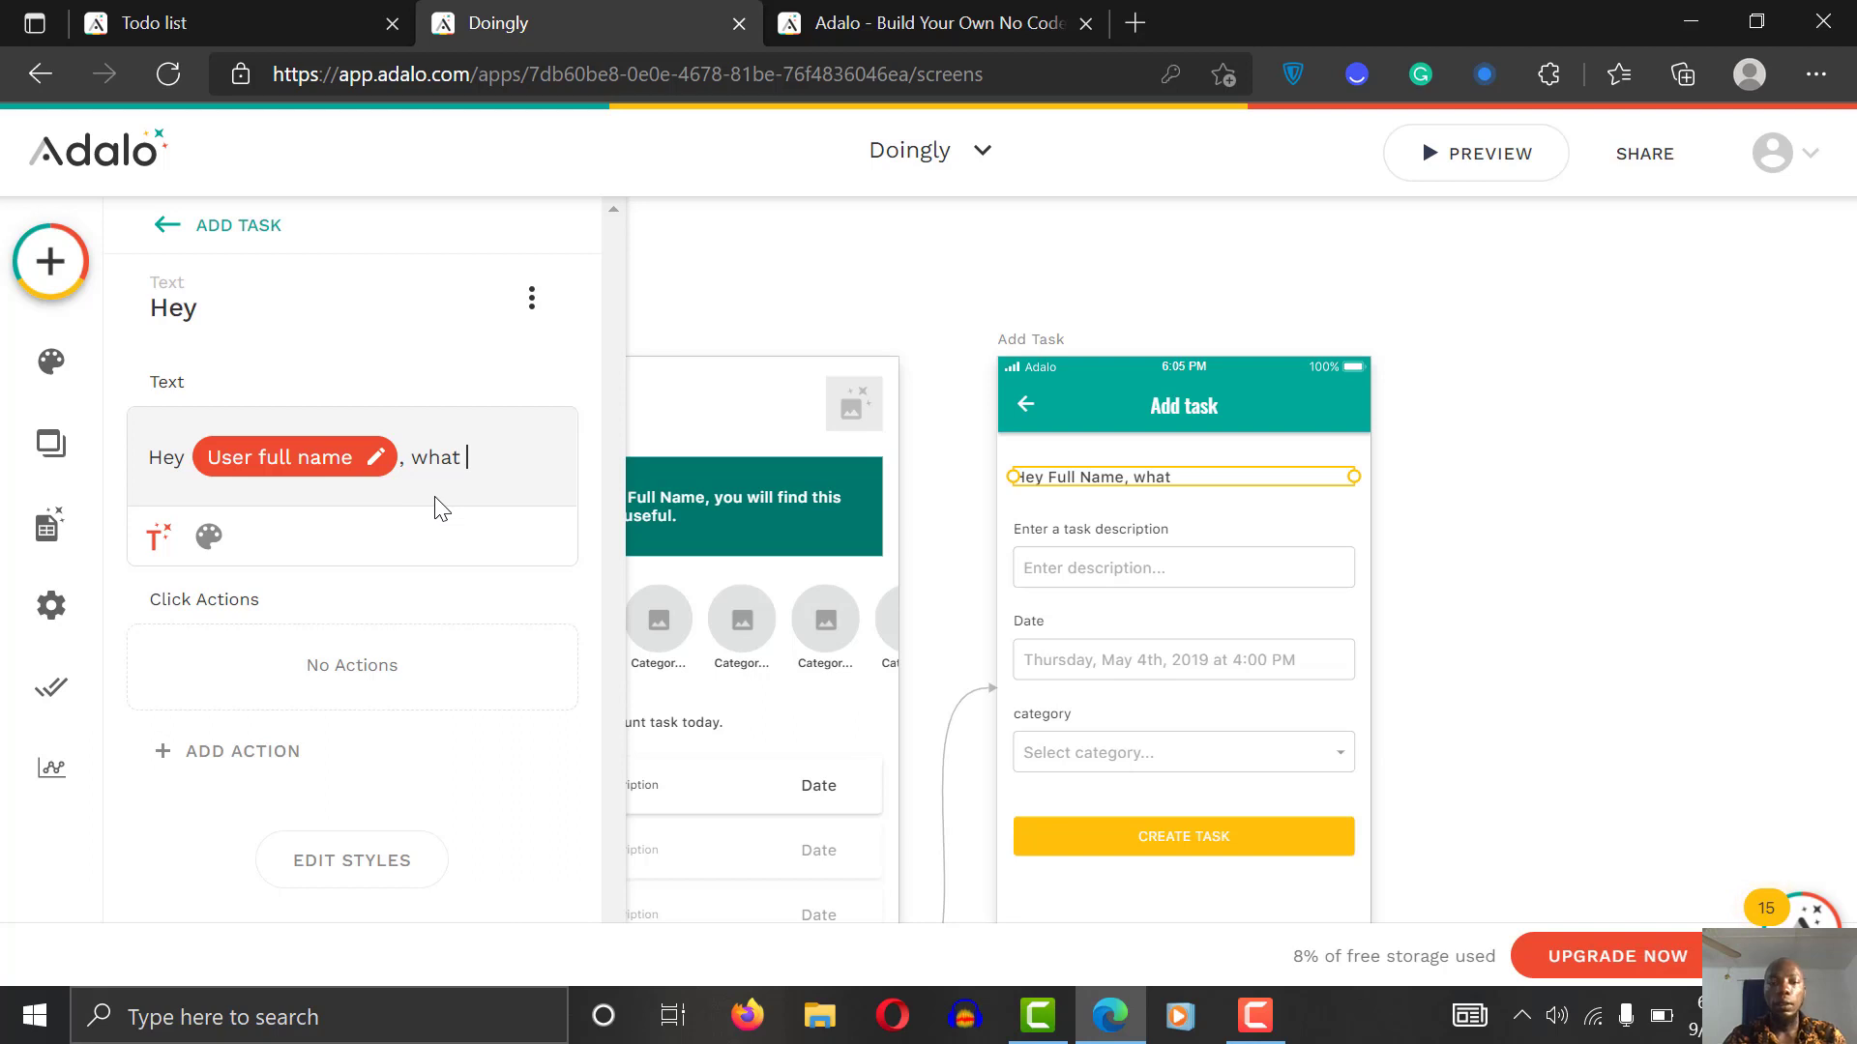
{"action": "type", "text": "do you want to do"}
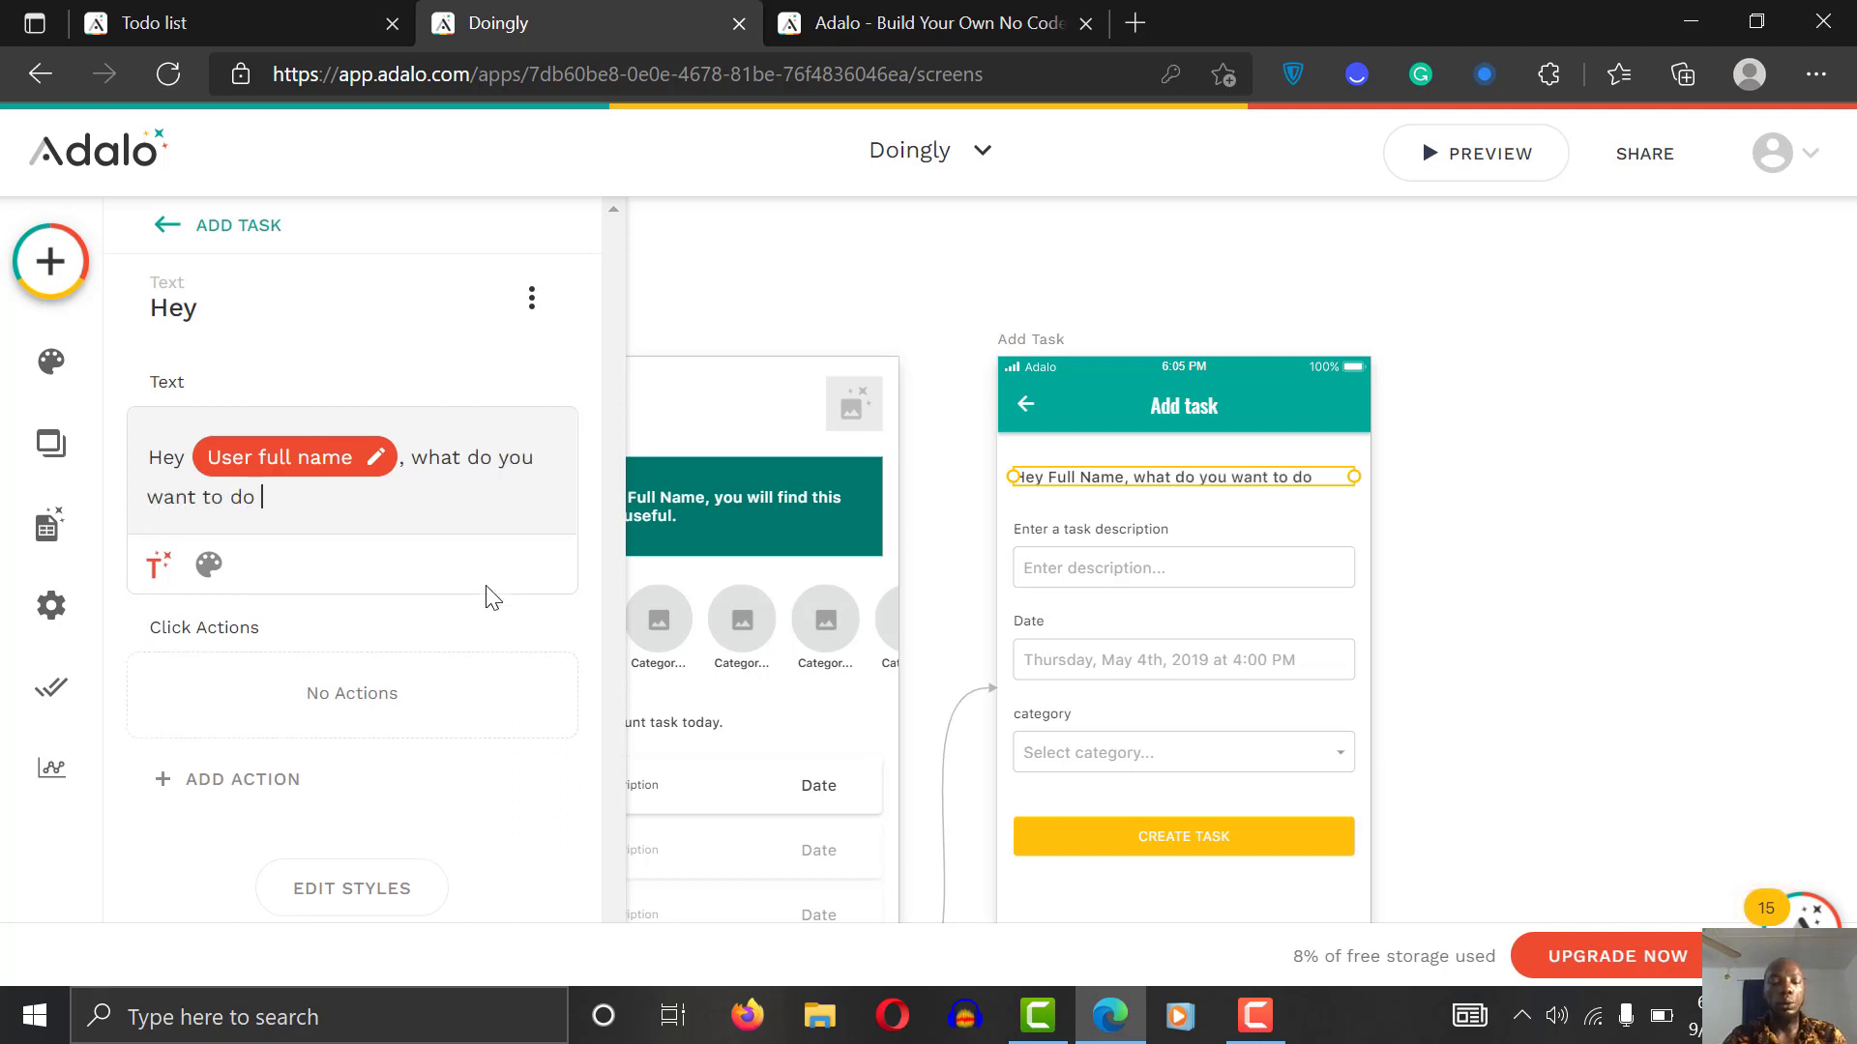
{"action": "type", "text": " today"}
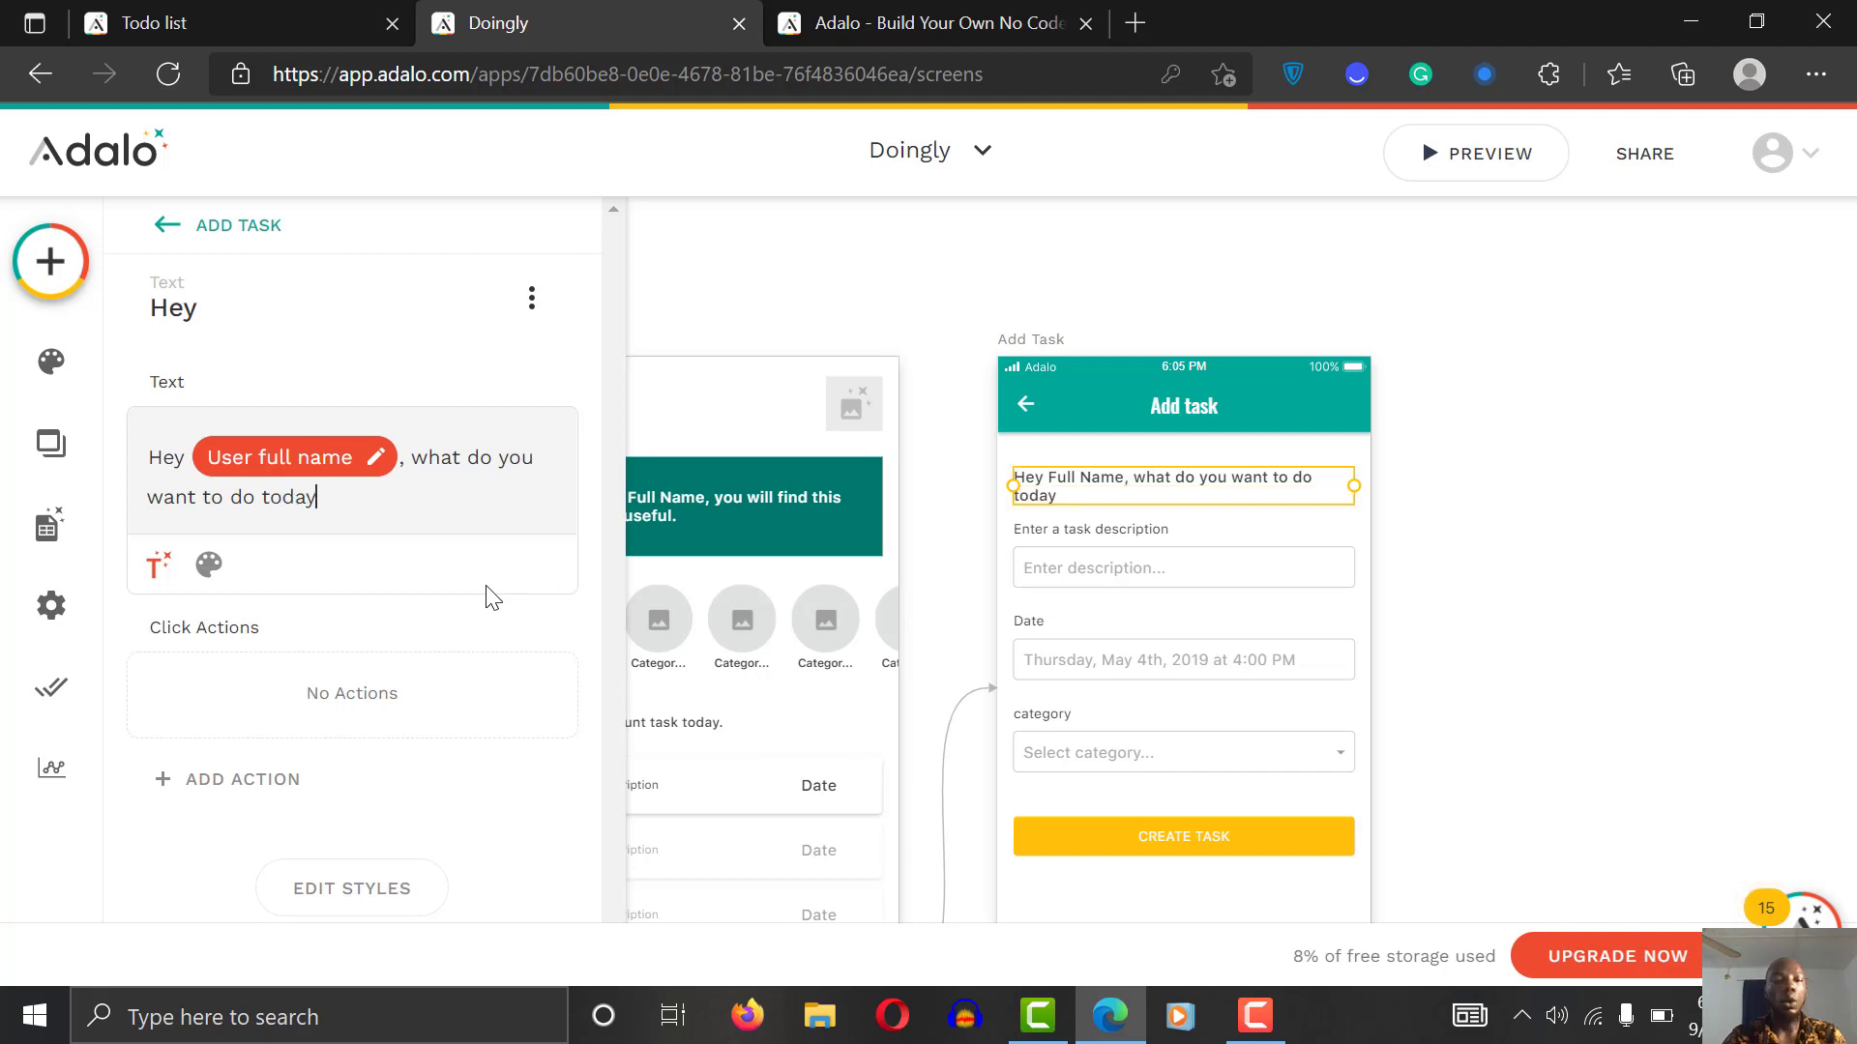
{"action": "key", "text": "BackSpace"}
{"action": "key", "text": "BackSpace"}
{"action": "key", "text": "BackSpace"}
{"action": "key", "text": "BackSpace"}
{"action": "key", "text": "BackSpace"}
{"action": "key", "text": "BackSpace"}
{"action": "key", "text": "BackSpace"}
{"action": "key", "text": "BackSpace"}
{"action": "key", "text": "BackSpace"}
{"action": "key", "text": "BackSpace"}
{"action": "key", "text": "BackSpace"}
{"action": "key", "text": "BackSpace"}
{"action": "key", "text": "BackSpace"}
{"action": "key", "text": "BackSpace"}
{"action": "key", "text": "BackSpace"}
{"action": "key", "text": "BackSpace"}
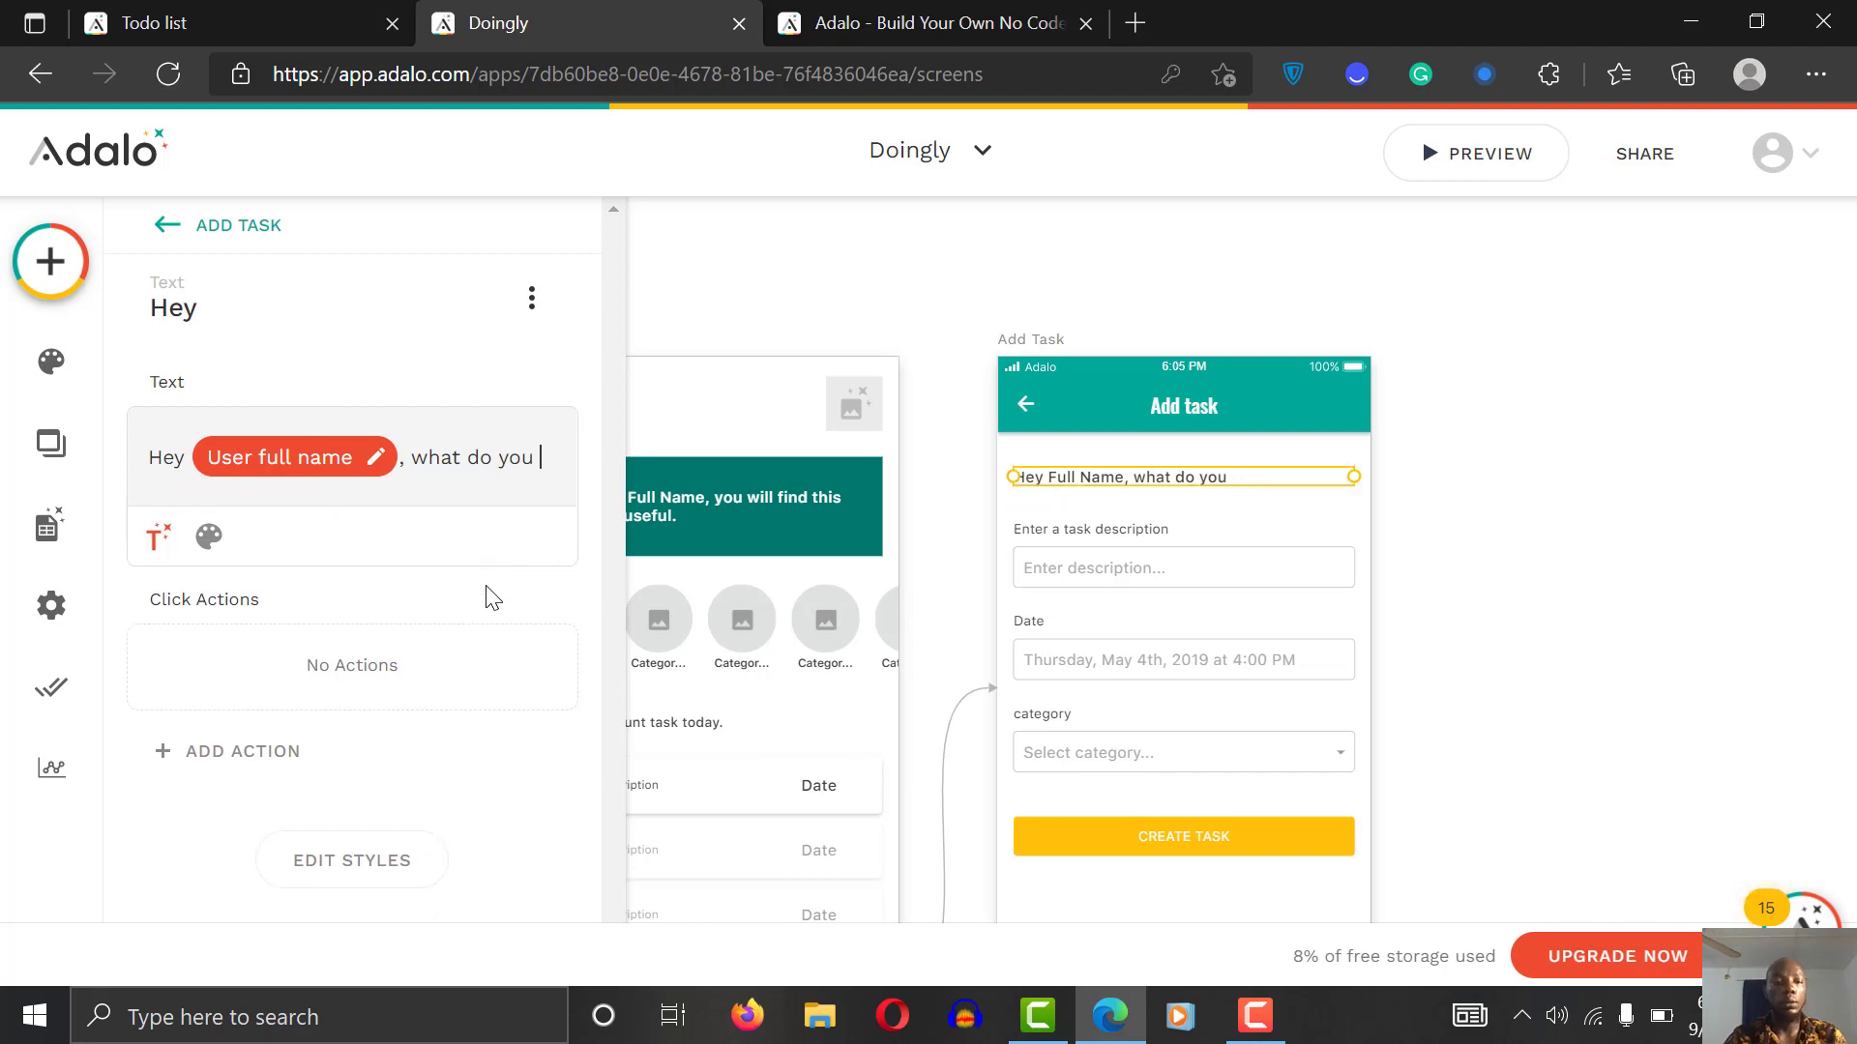
{"action": "type", "text": "want t"}
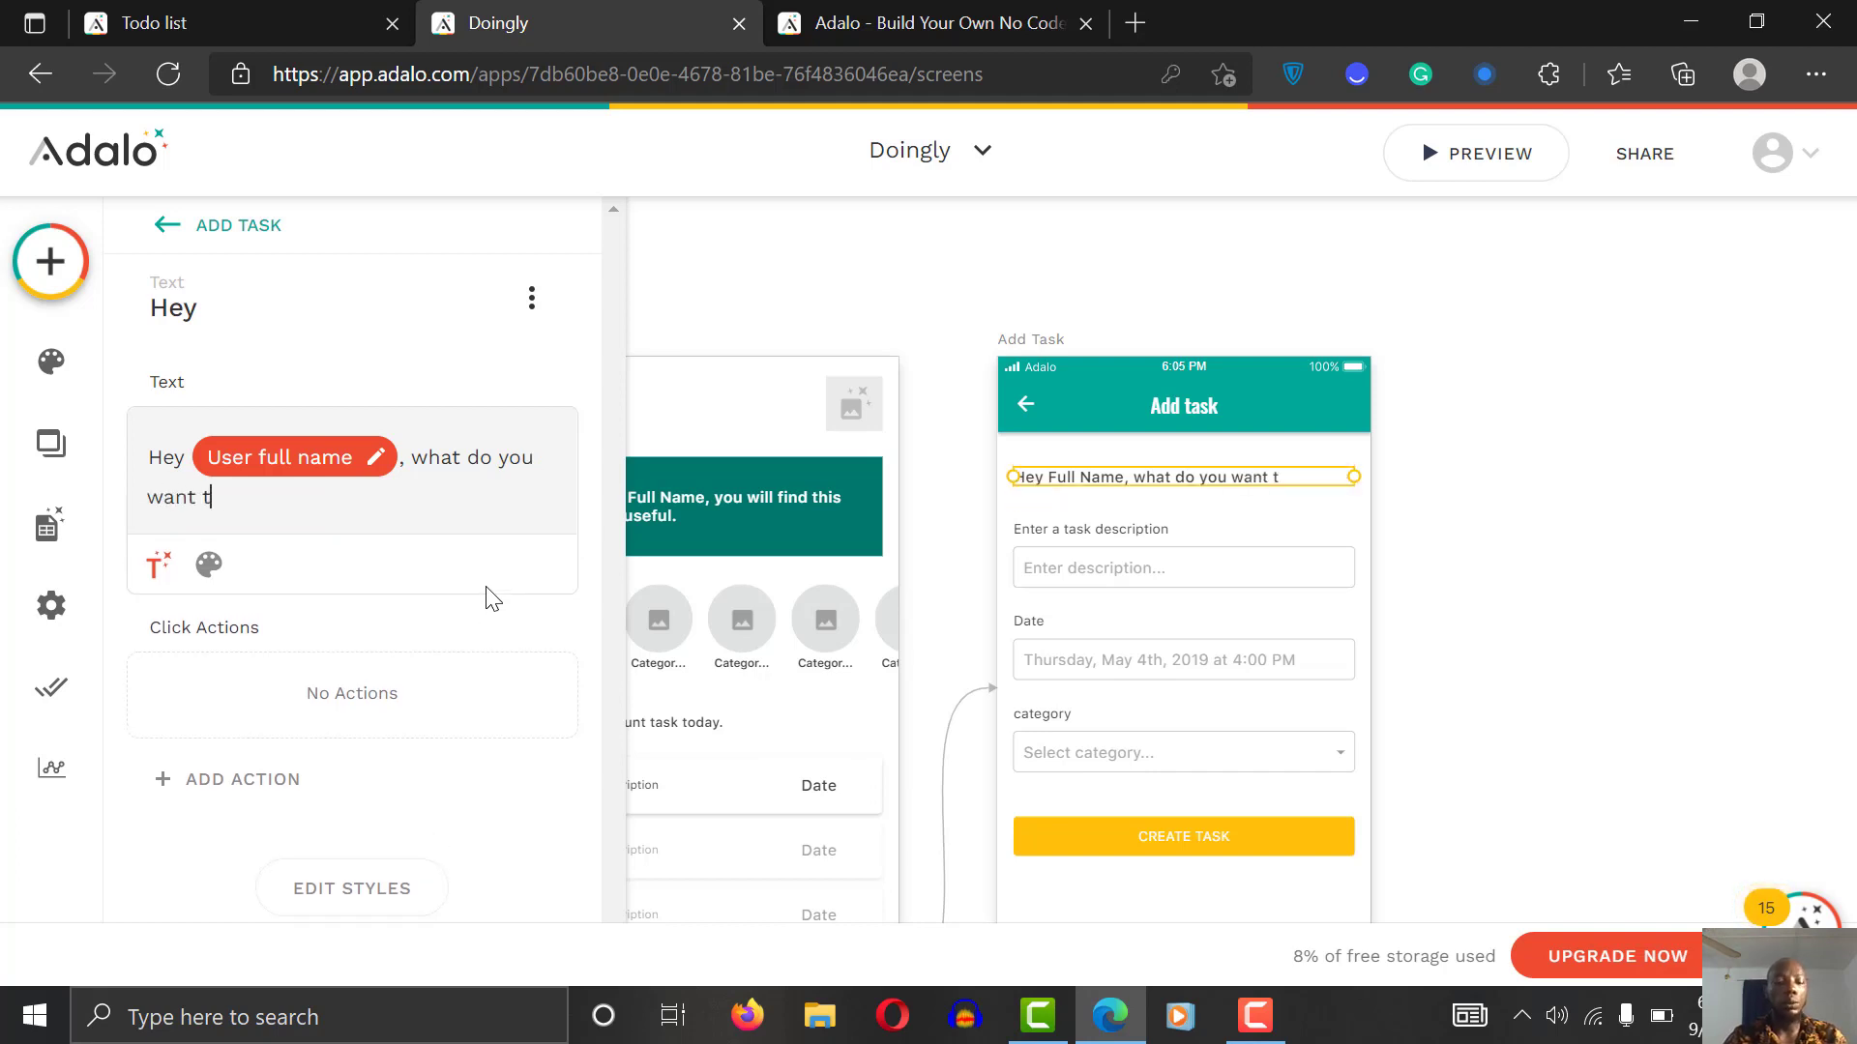
{"action": "type", "text": "o schedule t"}
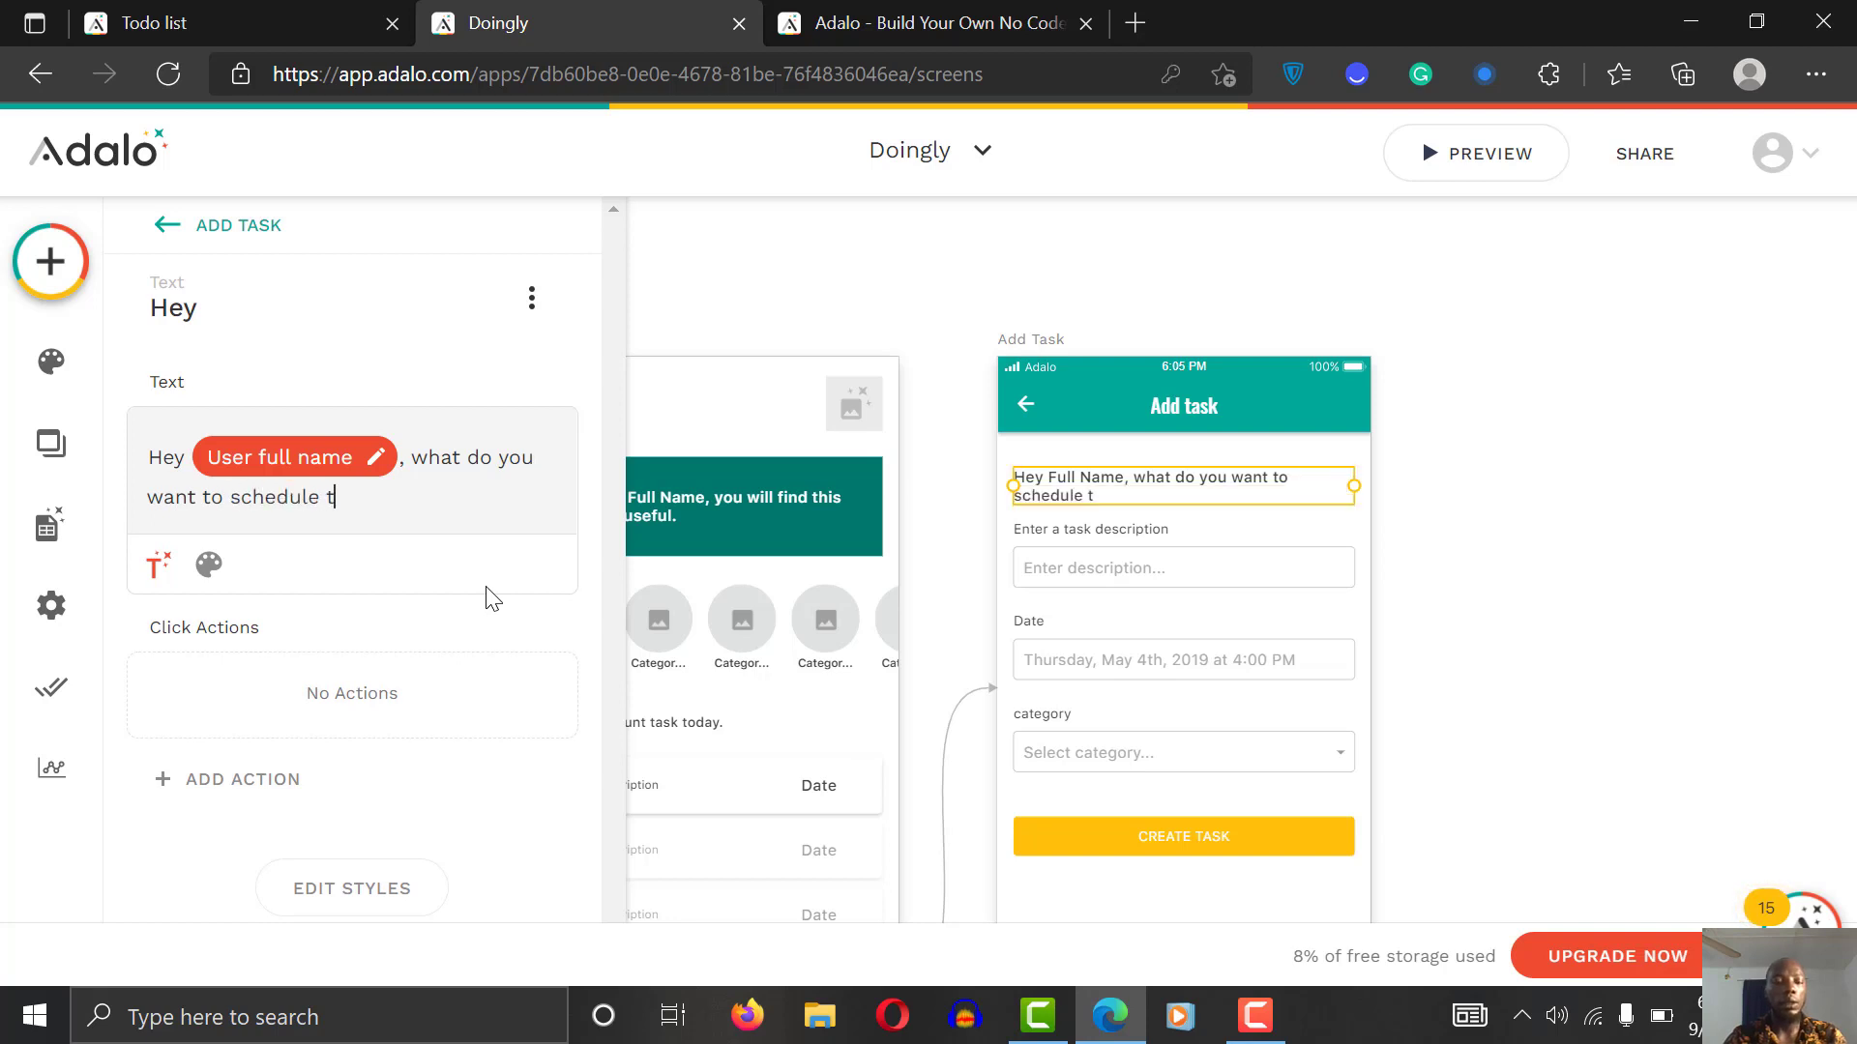
{"action": "type", "text": "o today?"}
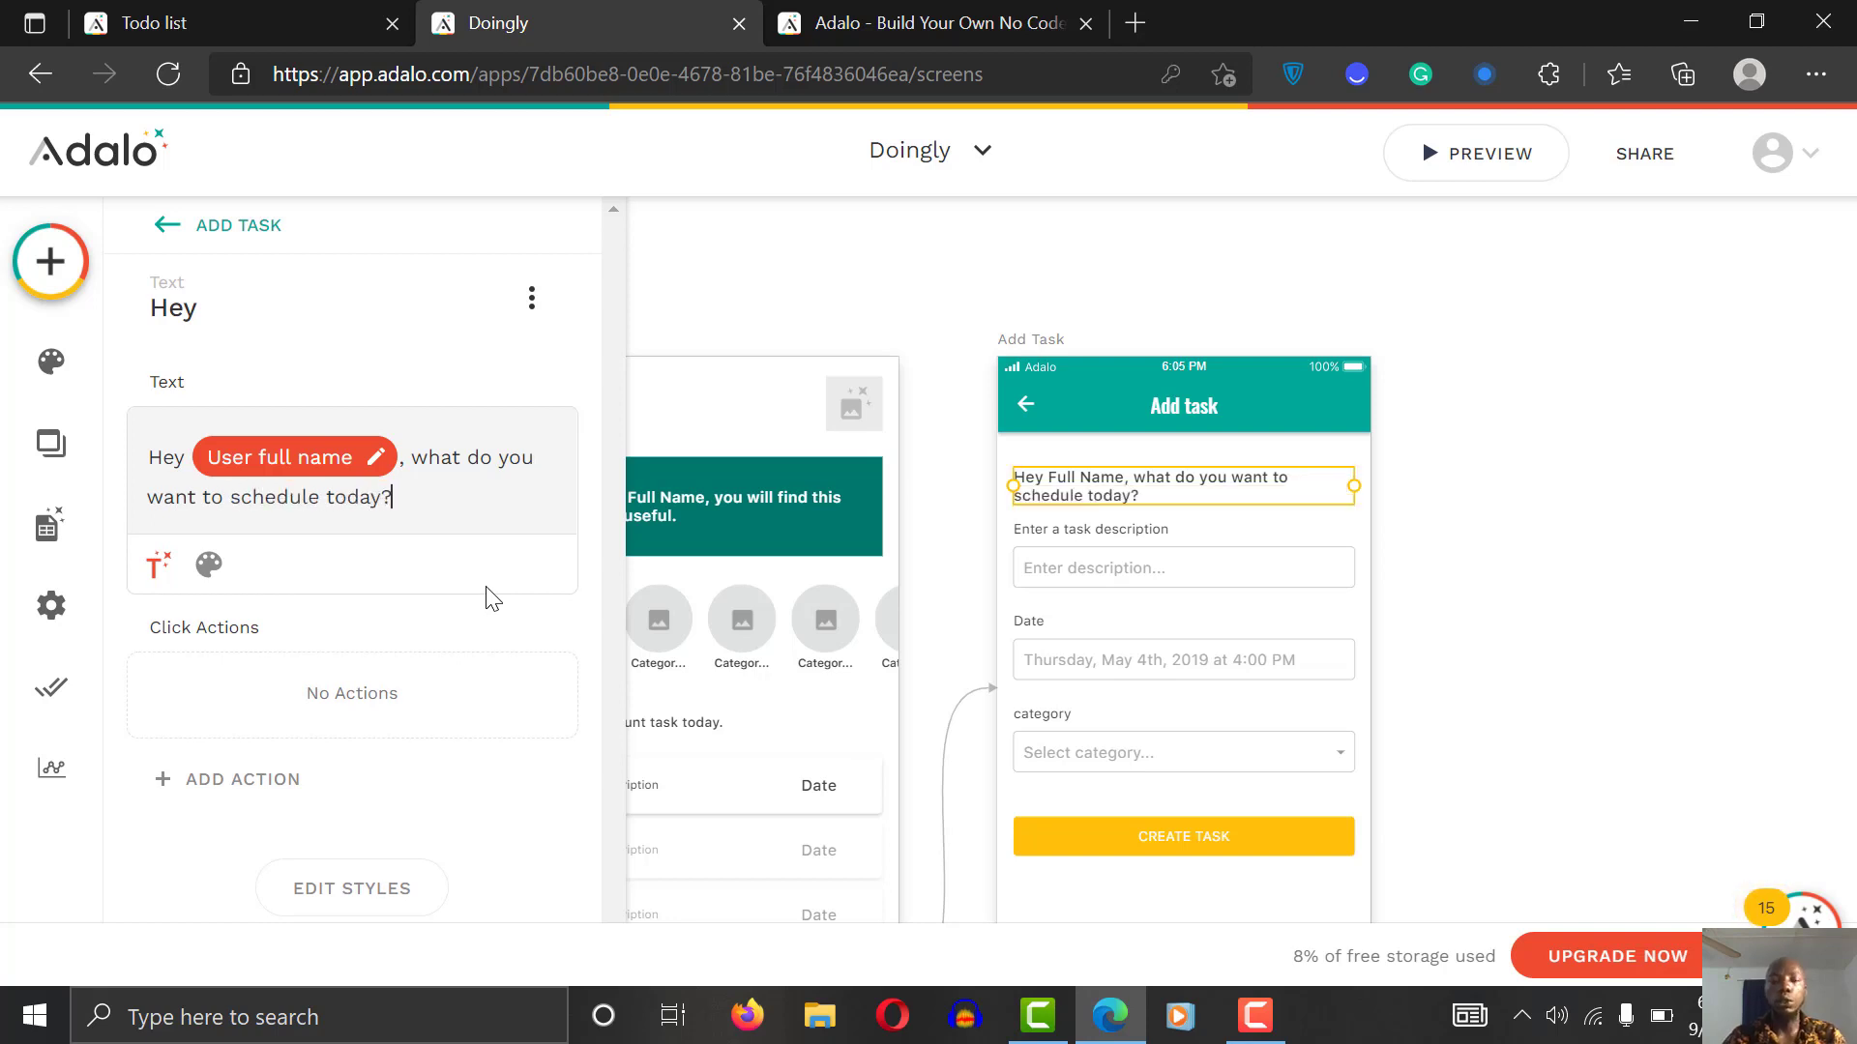
Step: Set the greeting's weight to Normal and its size to 14
{"action": "left_click", "coordinate": [209, 567]}
{"action": "left_click", "coordinate": [383, 565]}
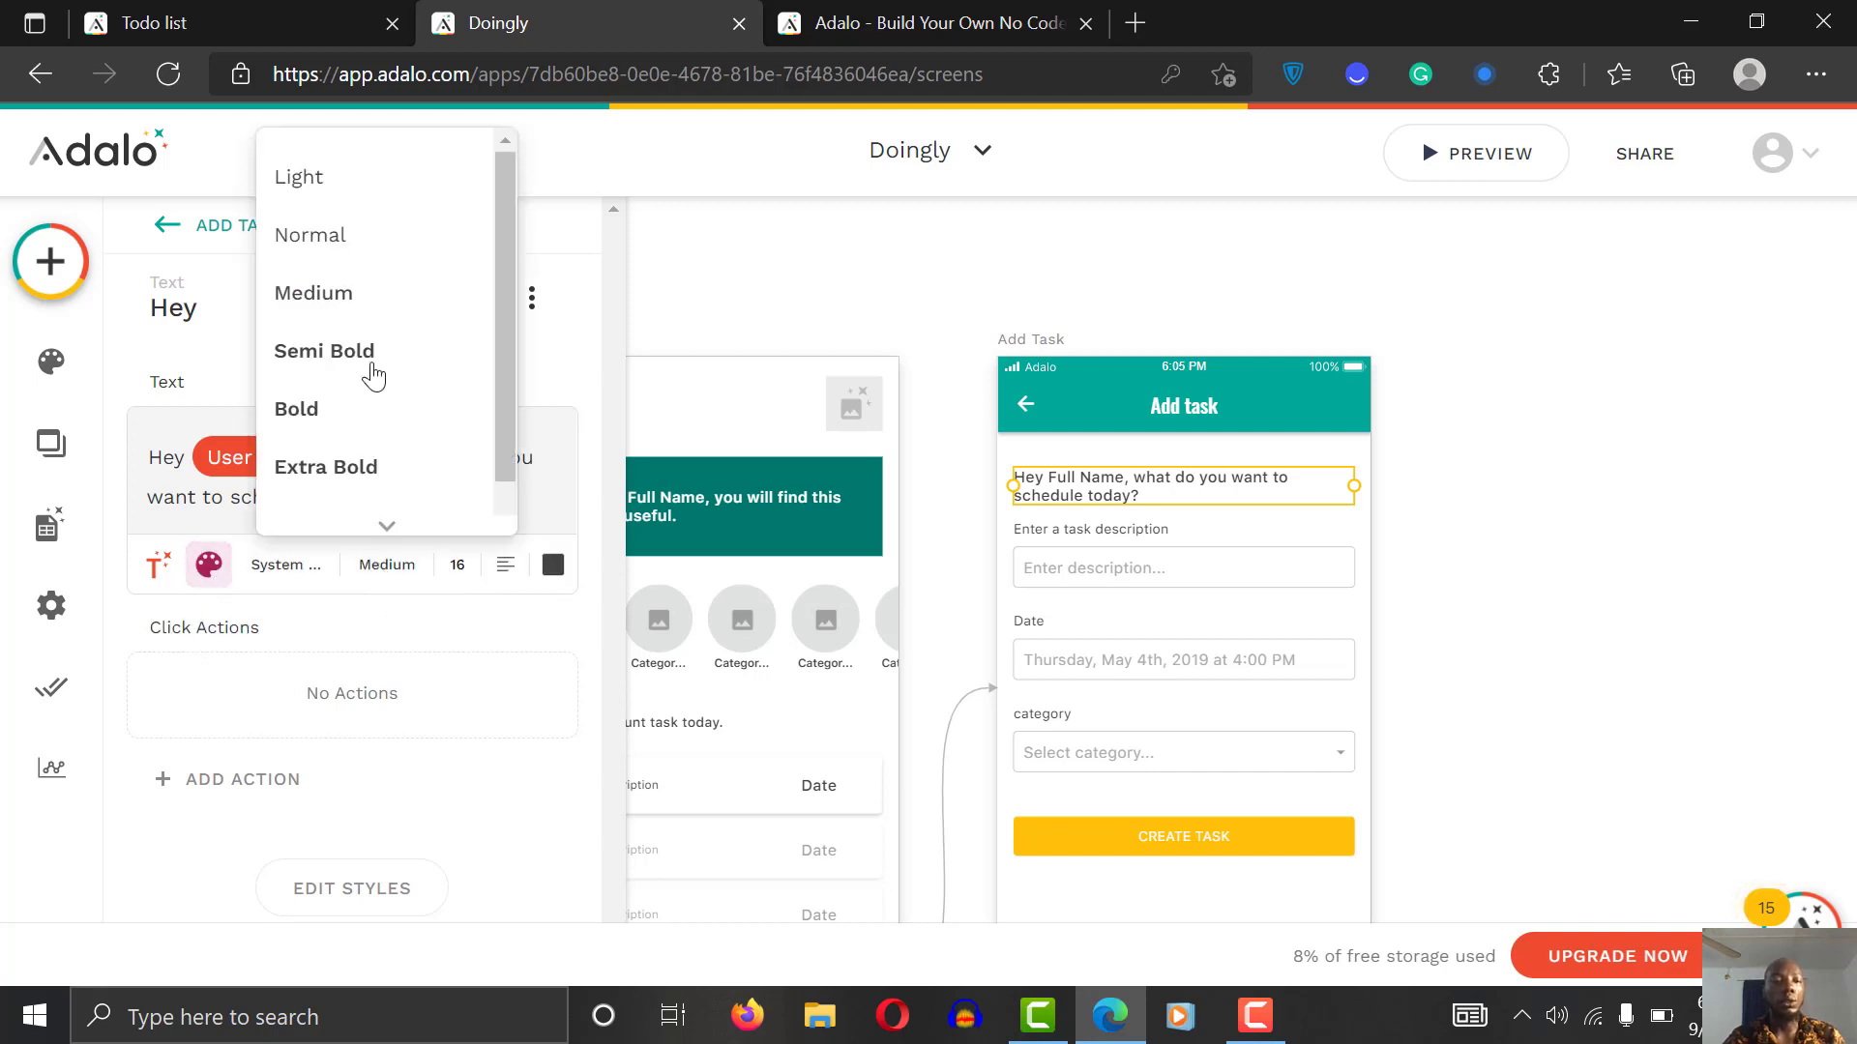
{"action": "left_click", "coordinate": [347, 262]}
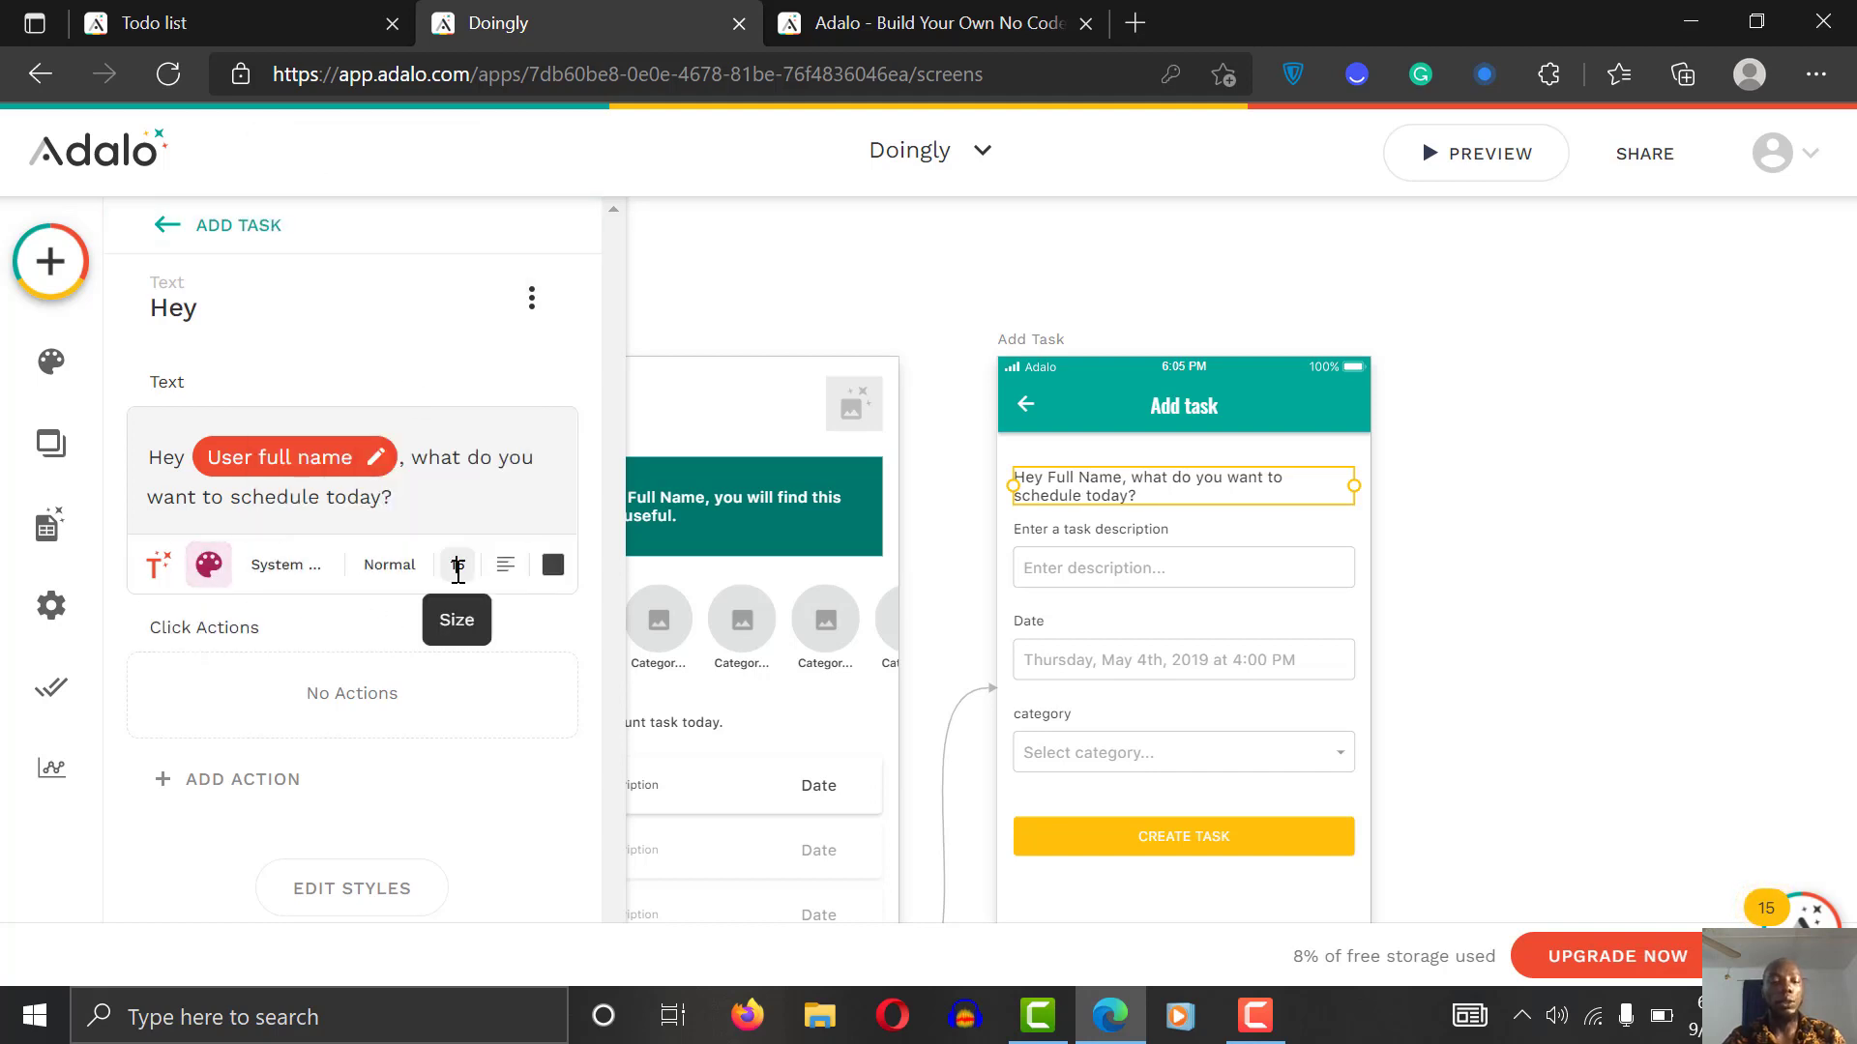
{"action": "left_click", "coordinate": [457, 568]}
{"action": "type", "text": "14"}
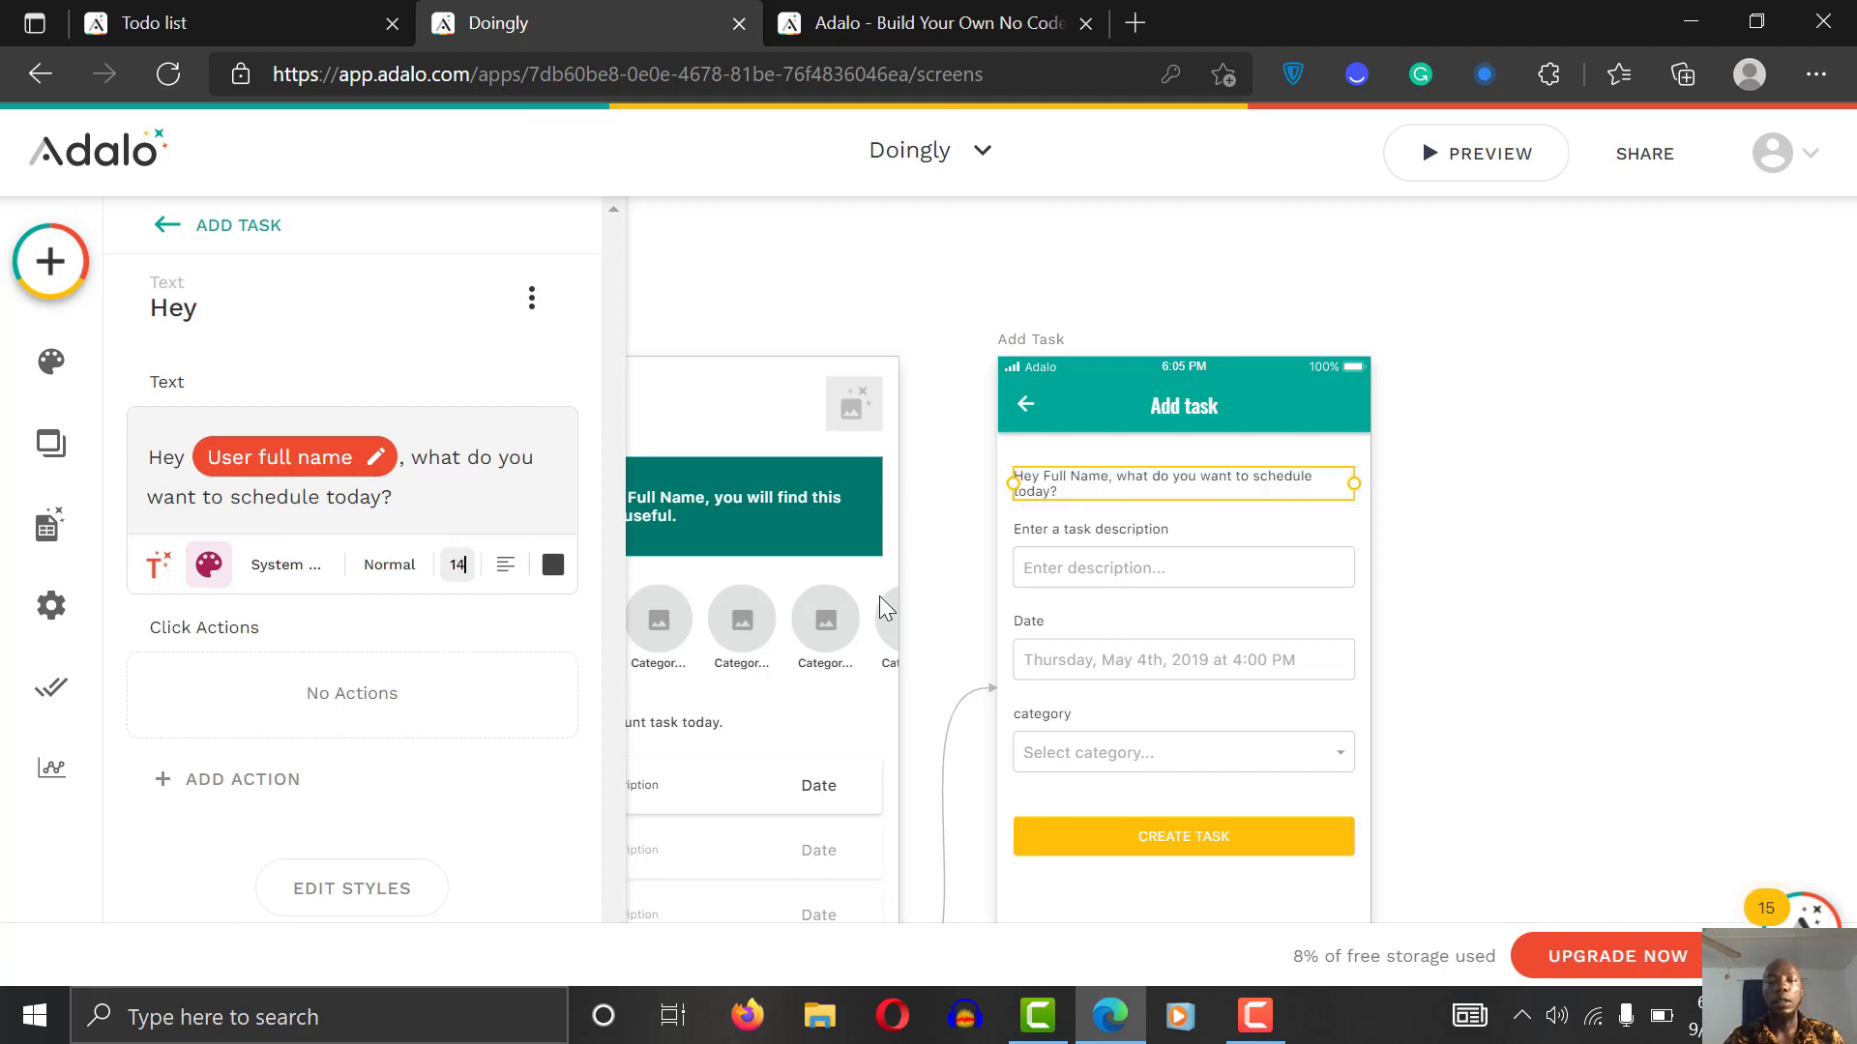
{"action": "left_click", "coordinate": [1270, 624]}
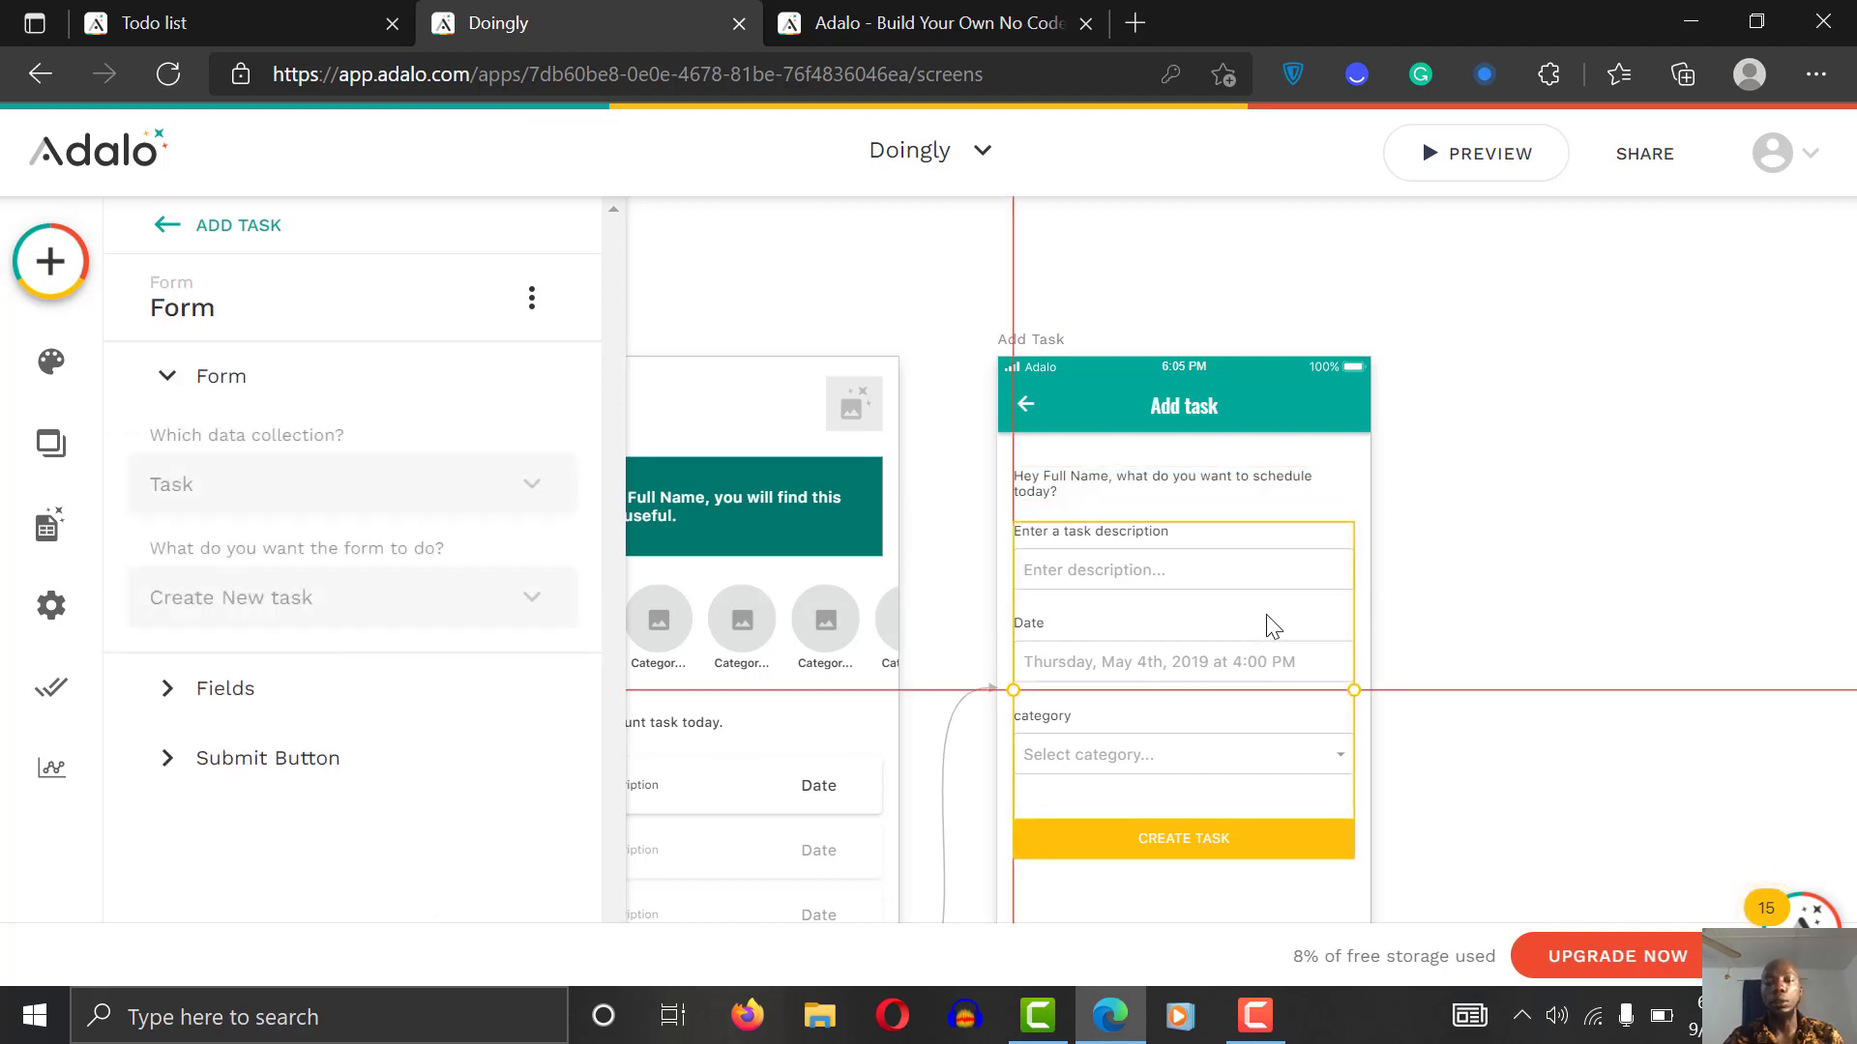
Step: Select the Add Task form and expand its Submit Button section to show the Create Task text and click actions
{"action": "left_click", "coordinate": [1492, 518]}
{"action": "scroll", "coordinate": [1492, 520], "scroll_direction": "down", "scroll_amount": 3}
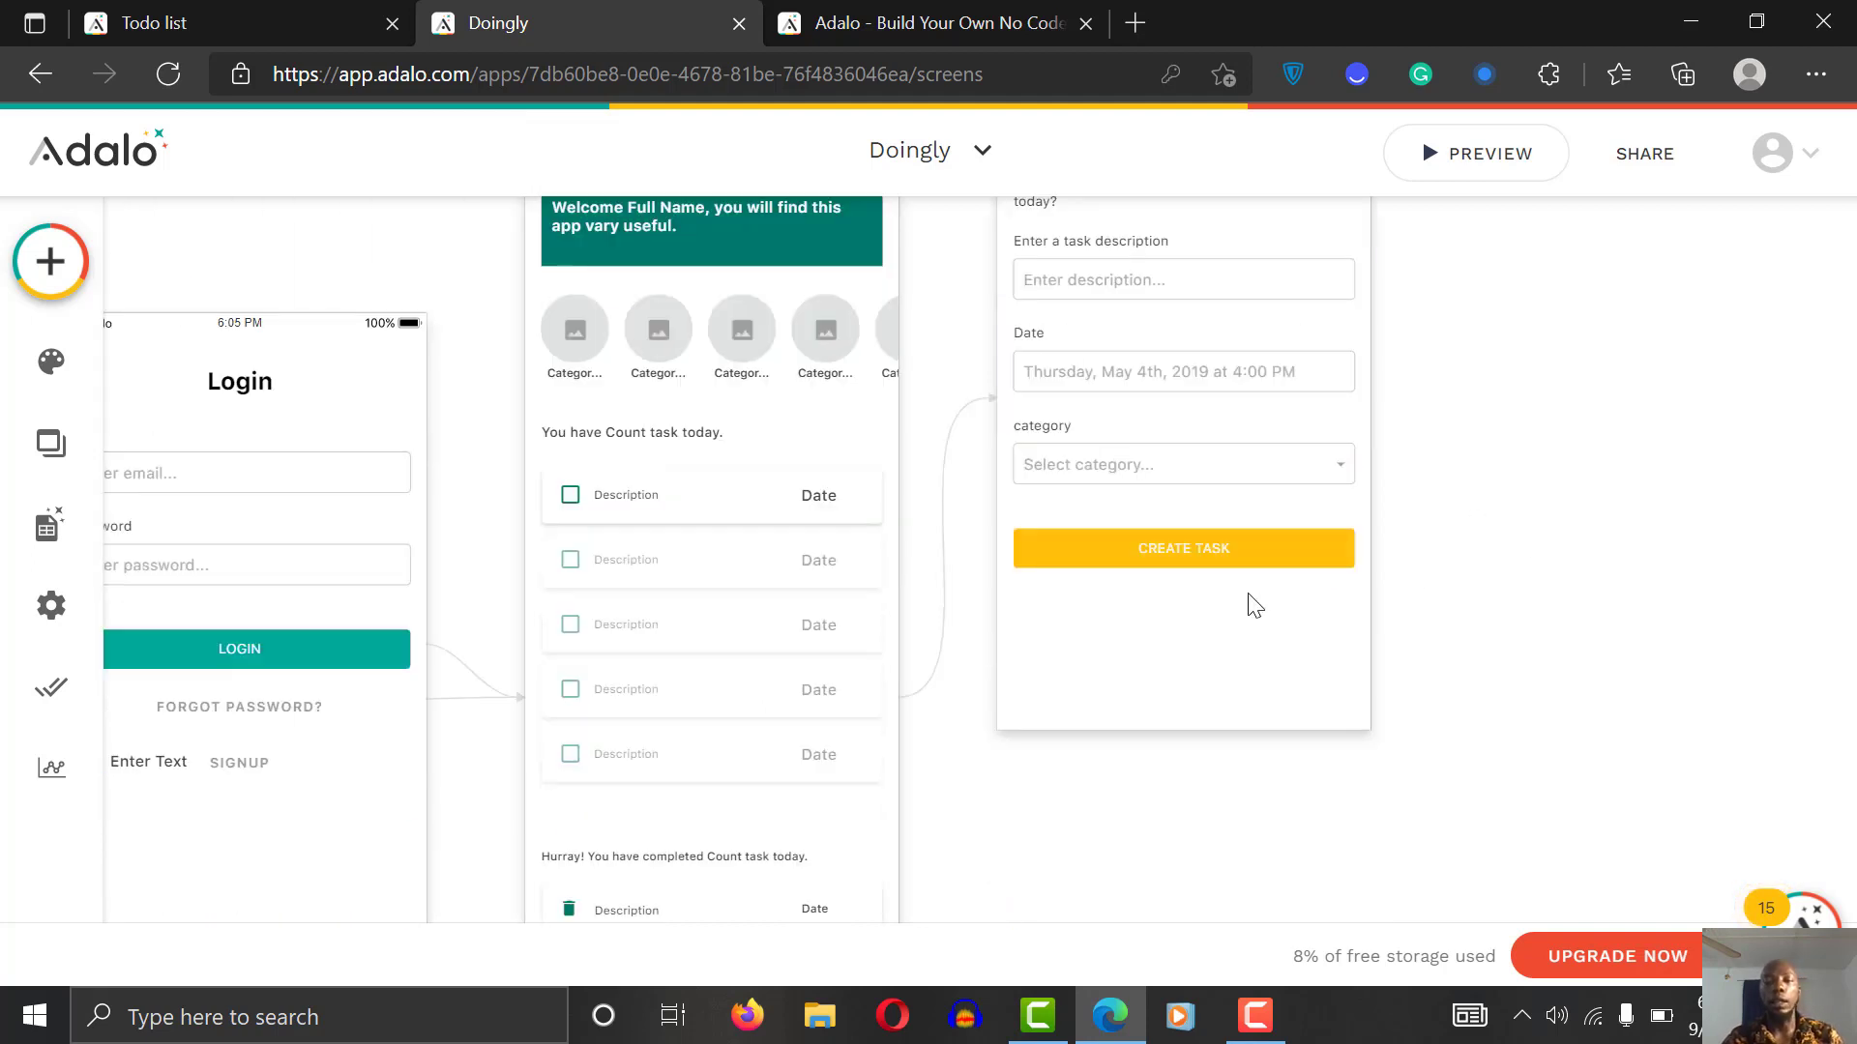
{"action": "left_click", "coordinate": [1216, 554]}
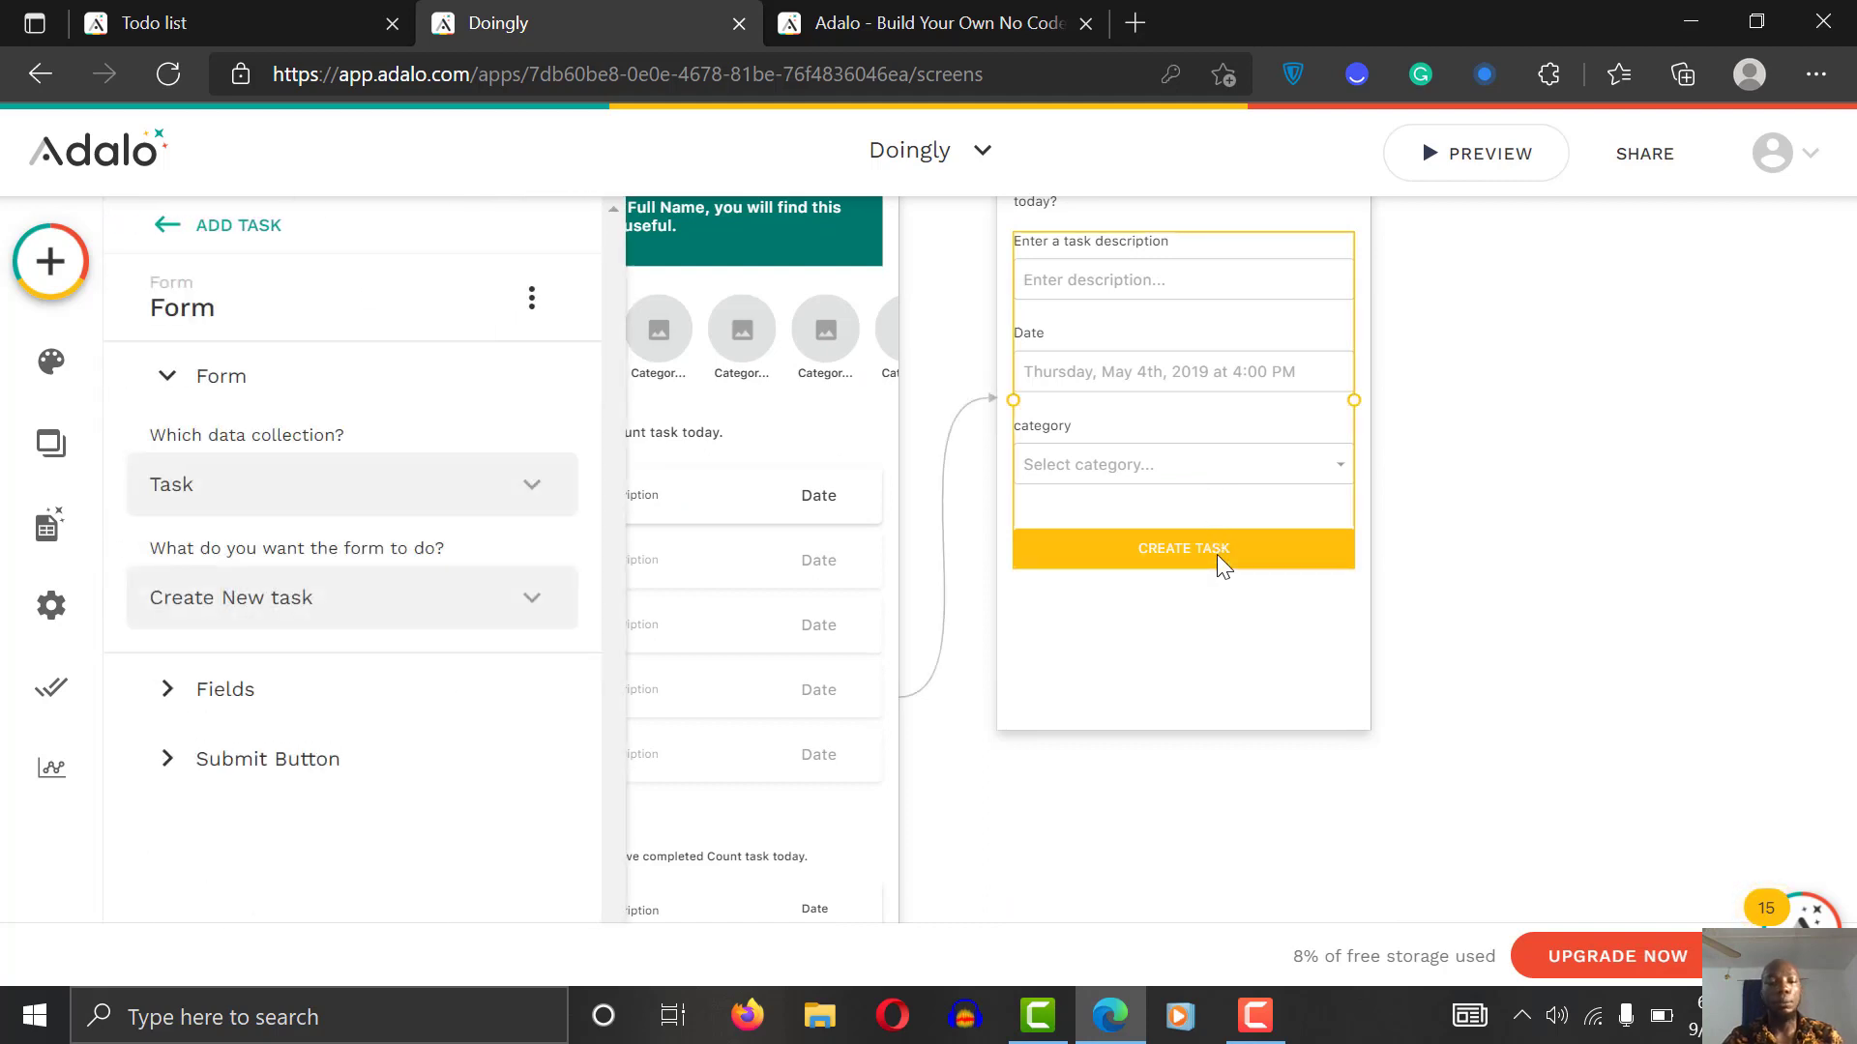
{"action": "left_click", "coordinate": [333, 760]}
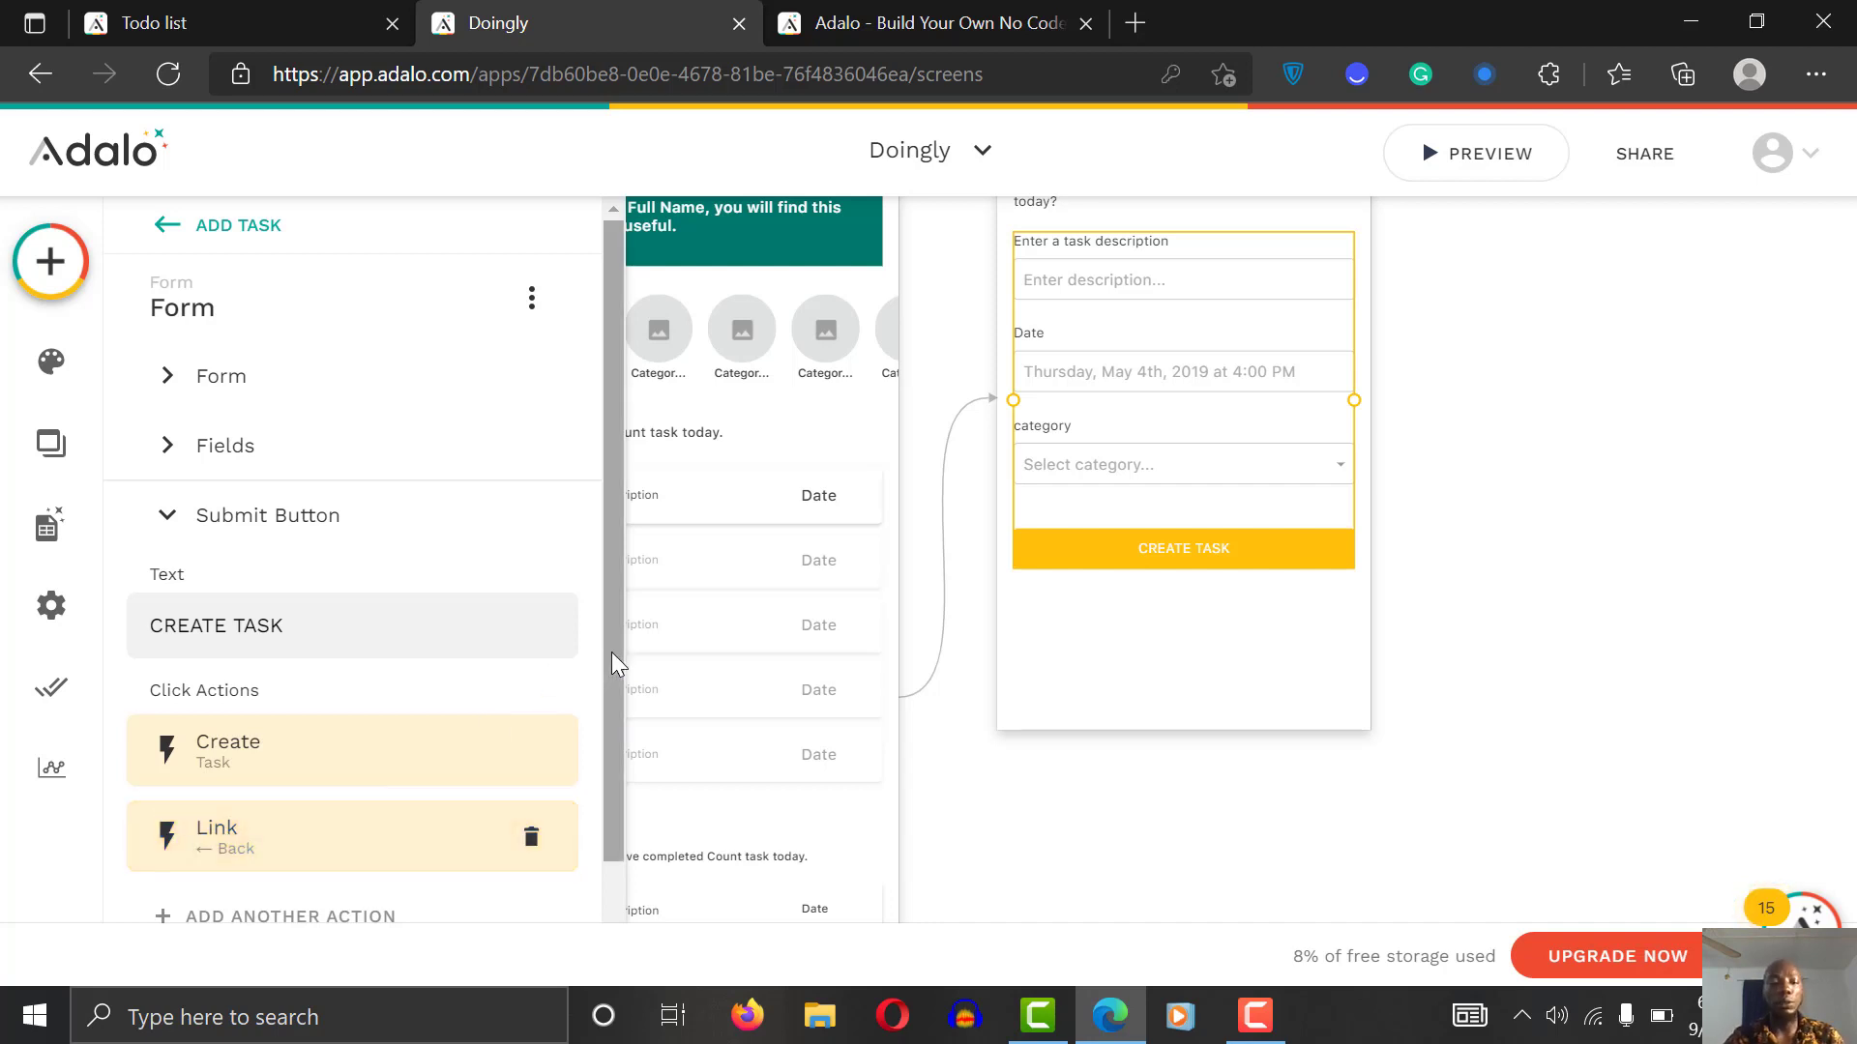
{"action": "left_click_drag", "start_coordinate": [613, 654], "coordinate": [610, 813]}
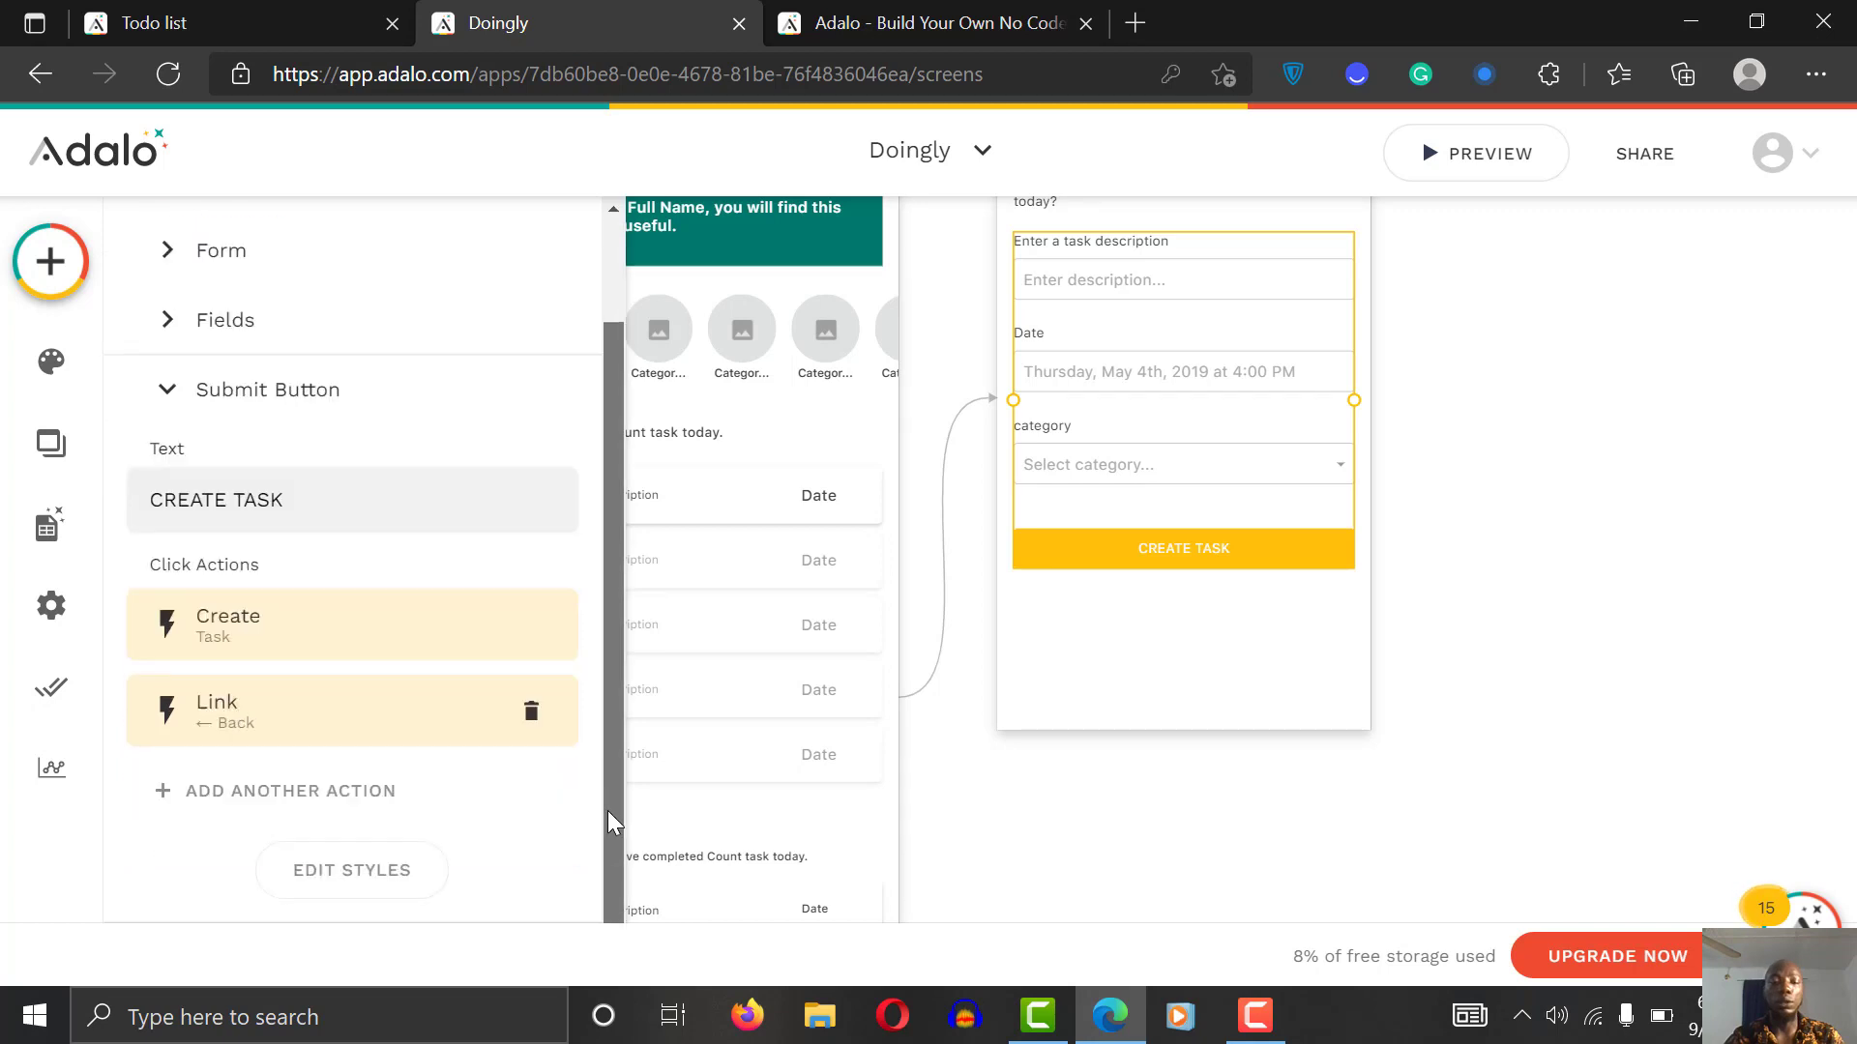
Step: Add a Trigger Notification click action sent to the Logged In User
{"action": "left_click", "coordinate": [309, 793]}
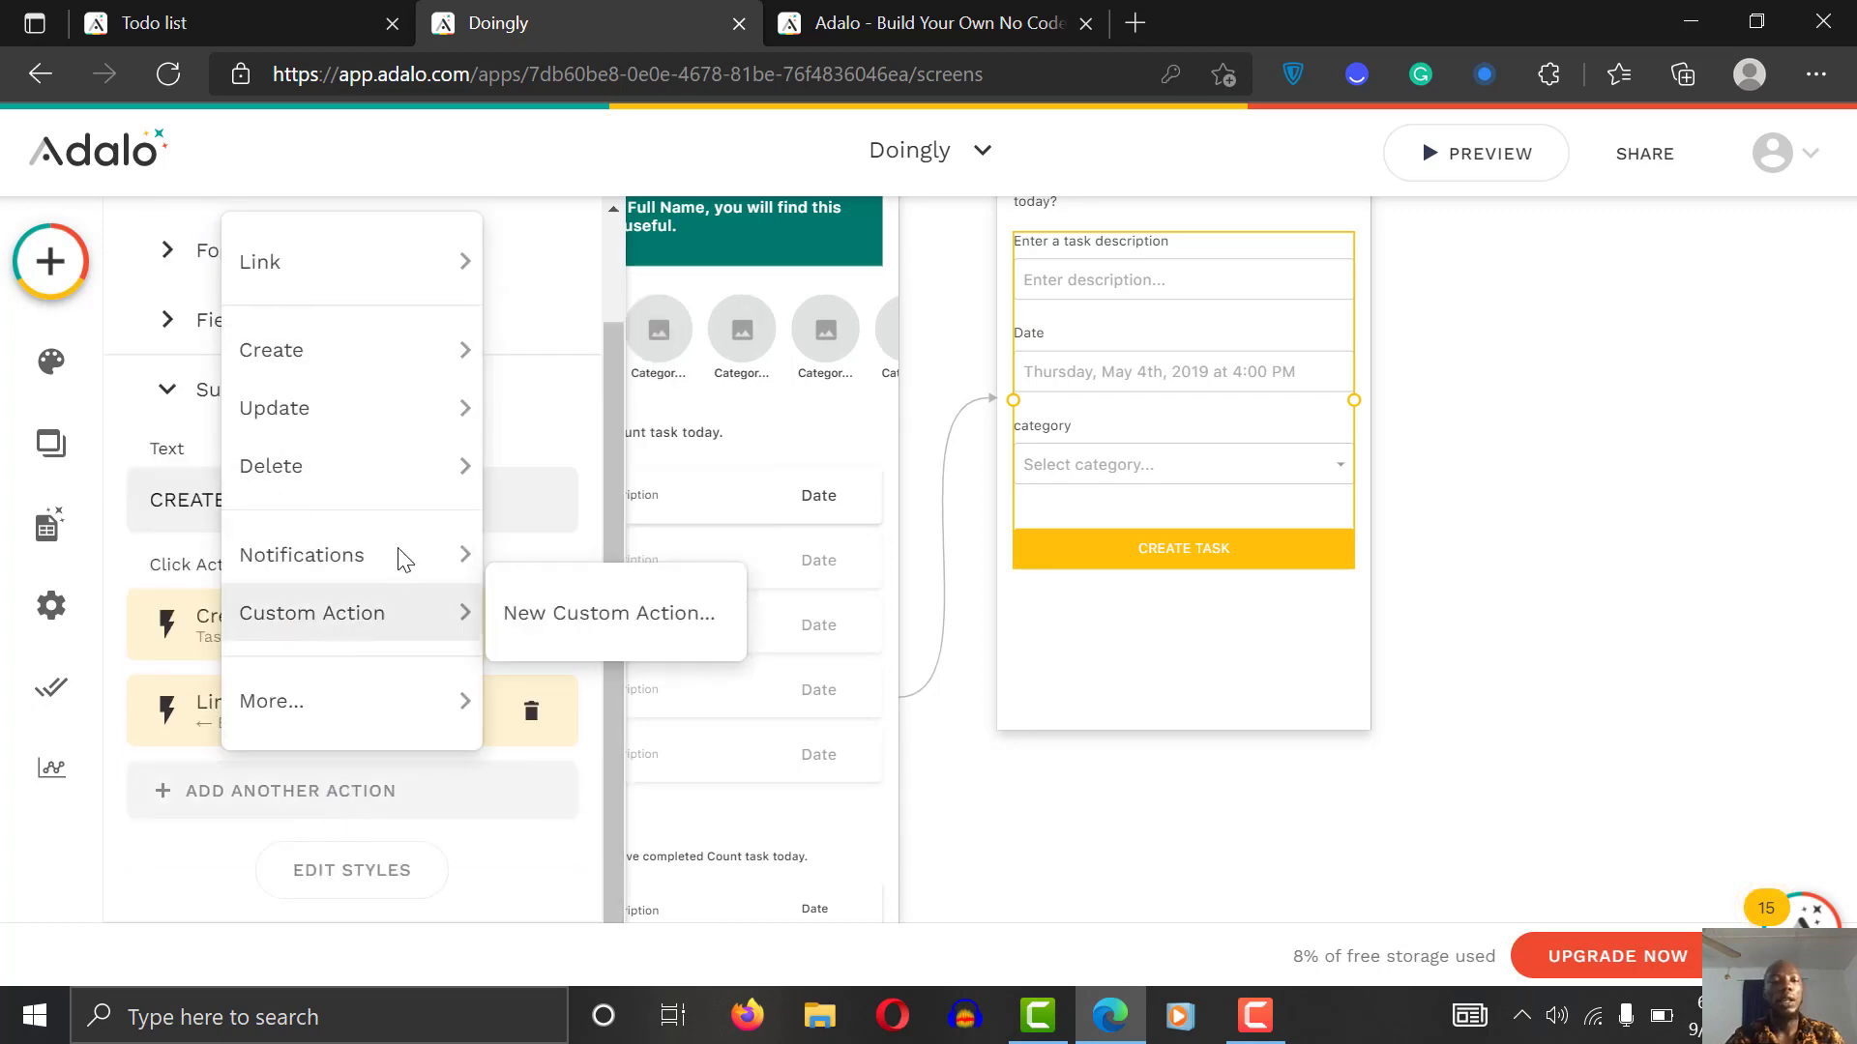
{"action": "mouse_move", "coordinate": [398, 547]}
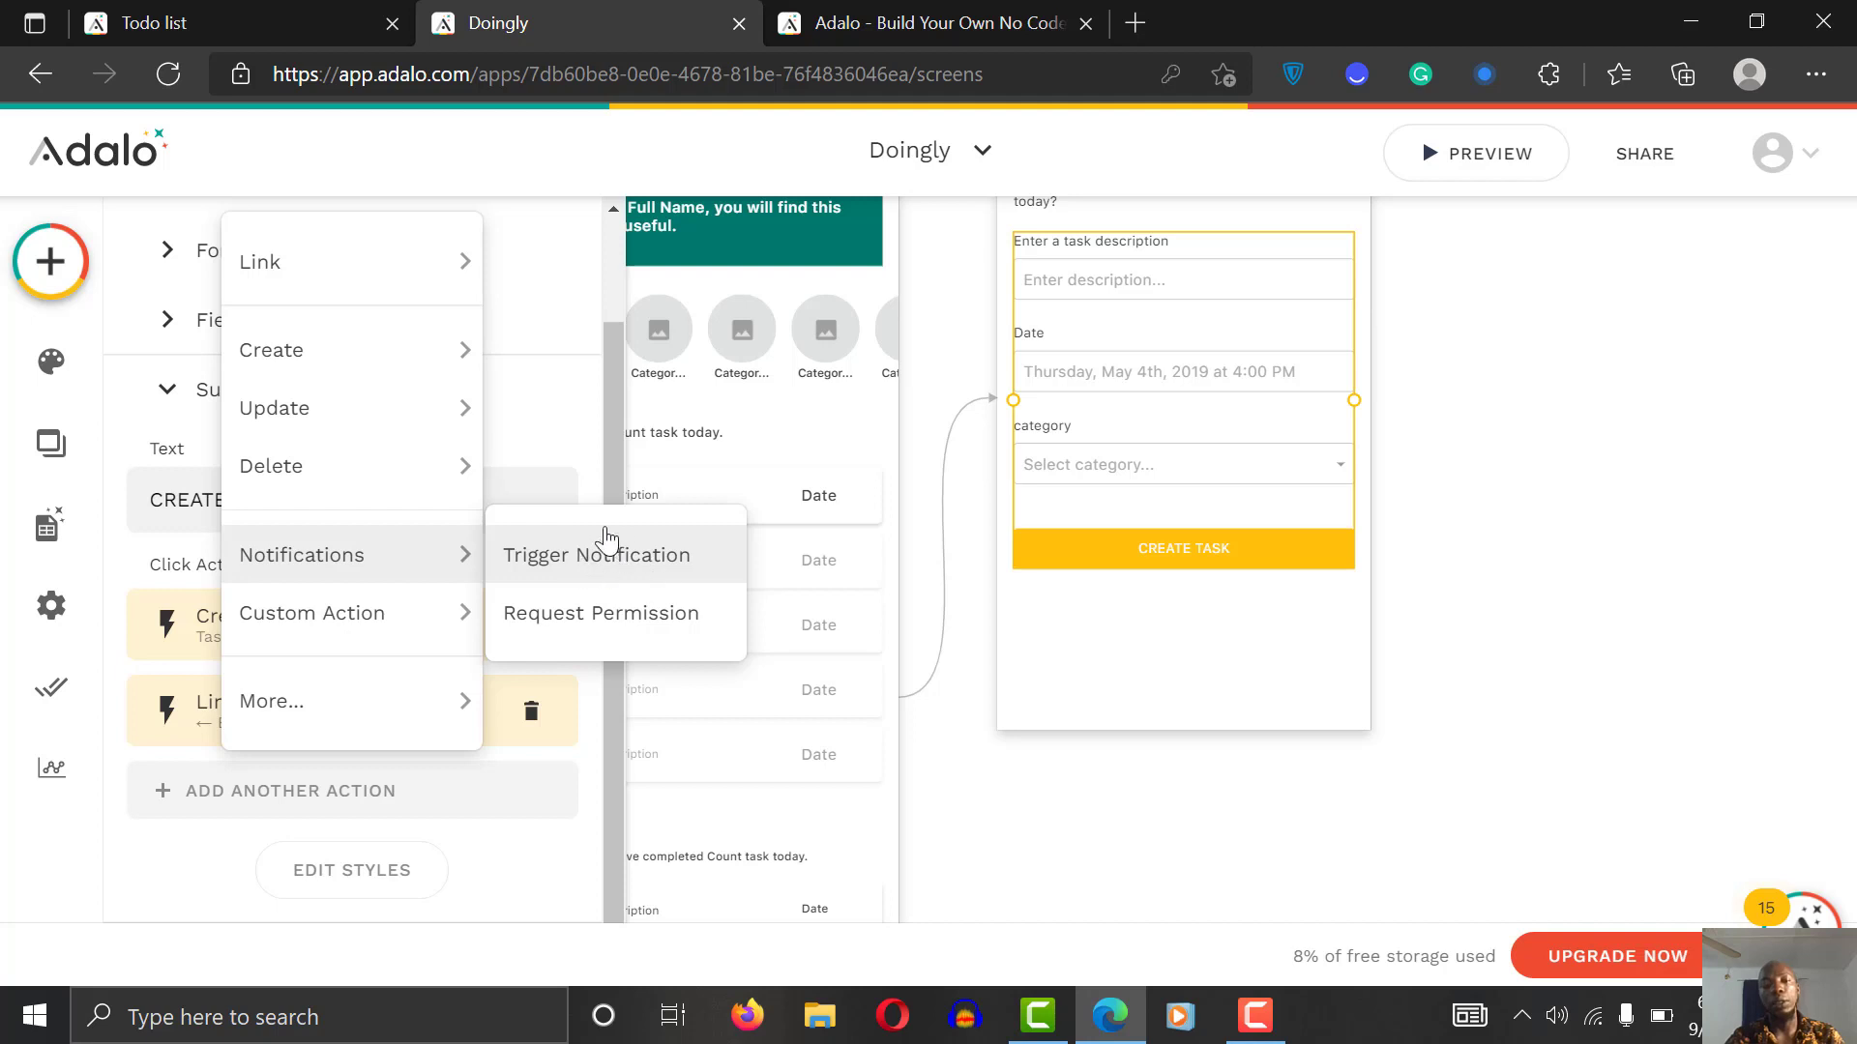
{"action": "left_click", "coordinate": [607, 559]}
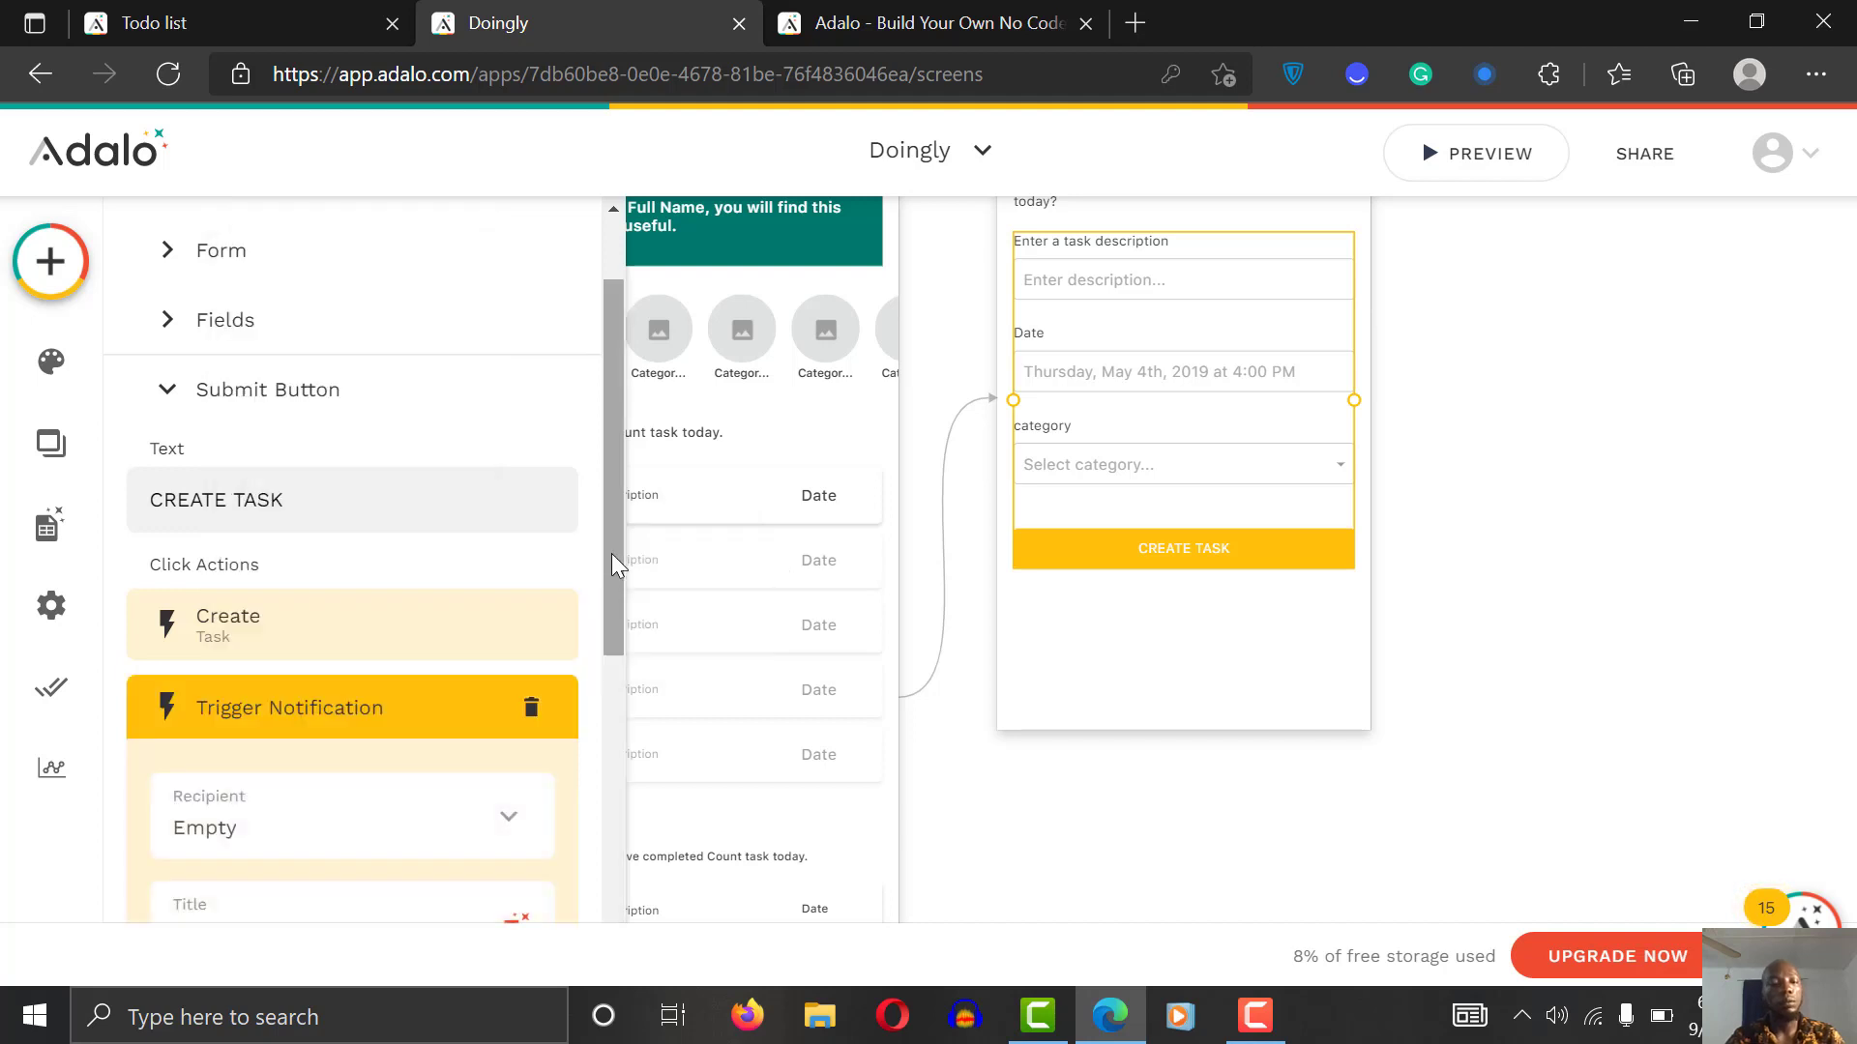
{"action": "scroll", "coordinate": [609, 677], "scroll_direction": "down", "scroll_amount": 4}
{"action": "left_click", "coordinate": [488, 471]}
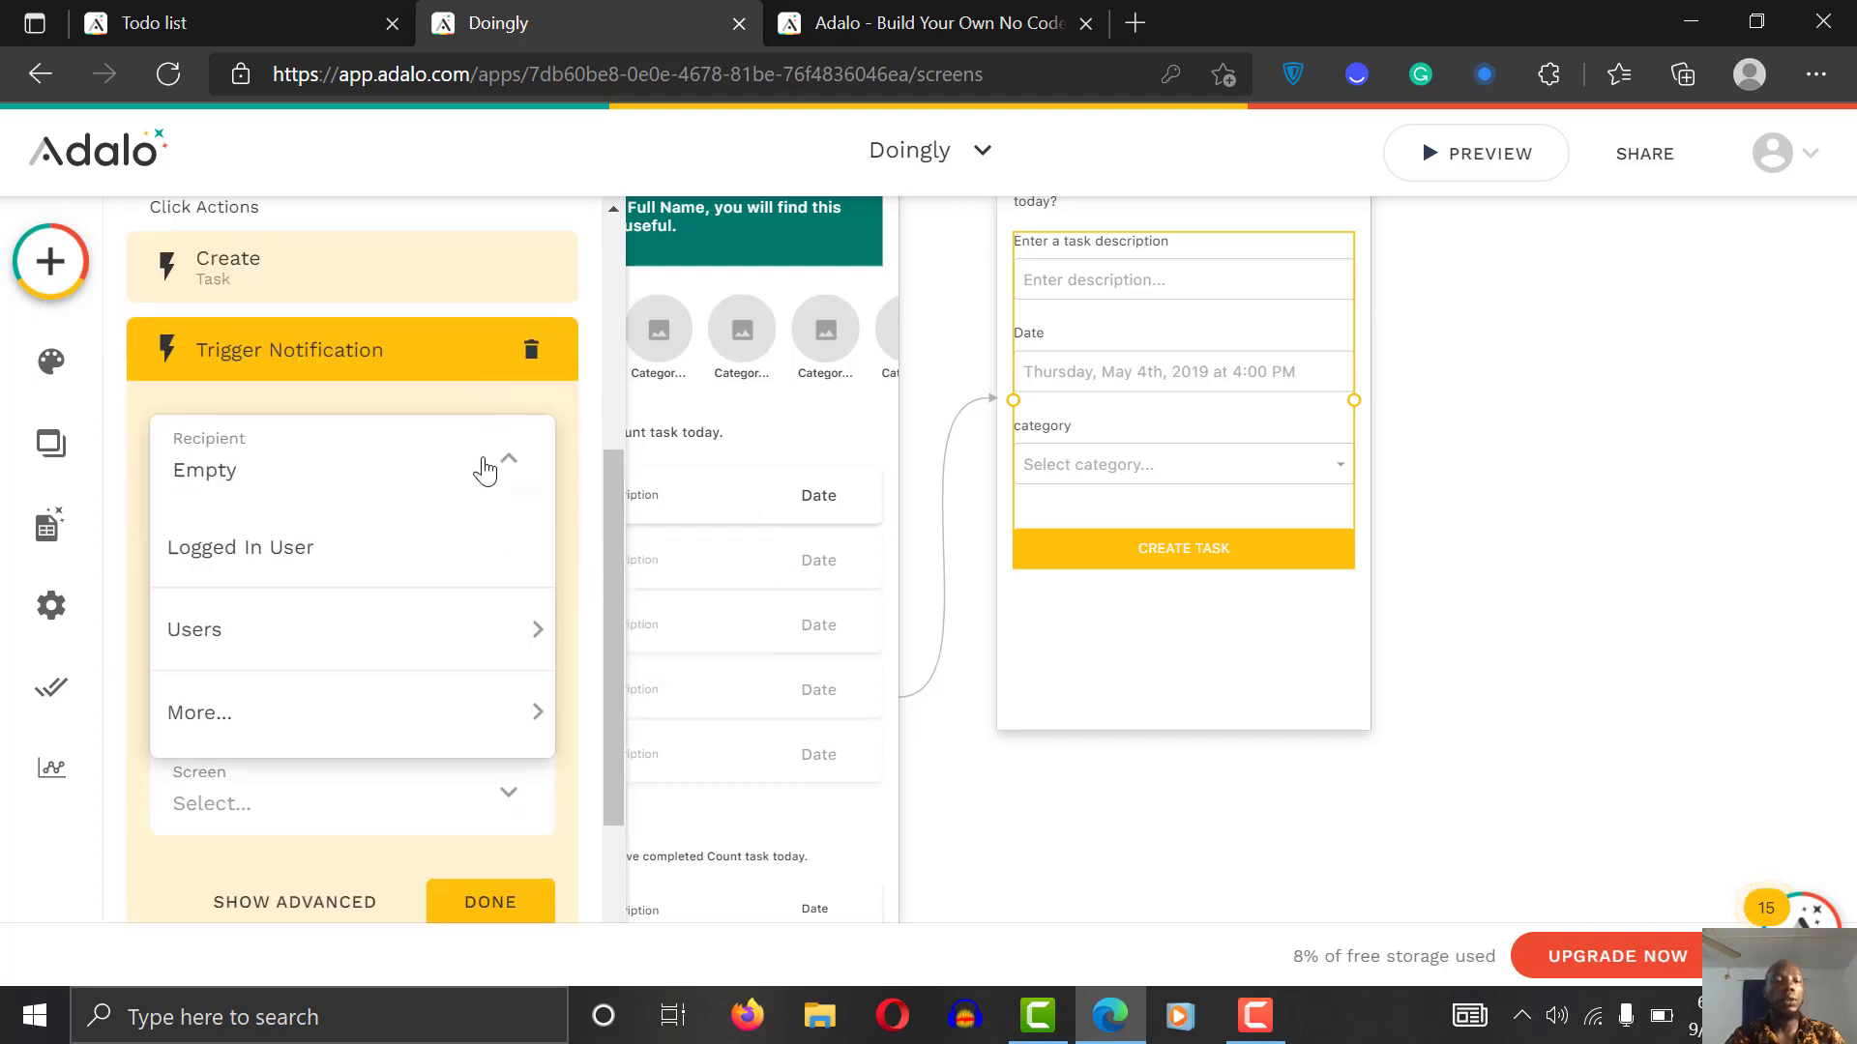
{"action": "left_click", "coordinate": [376, 561]}
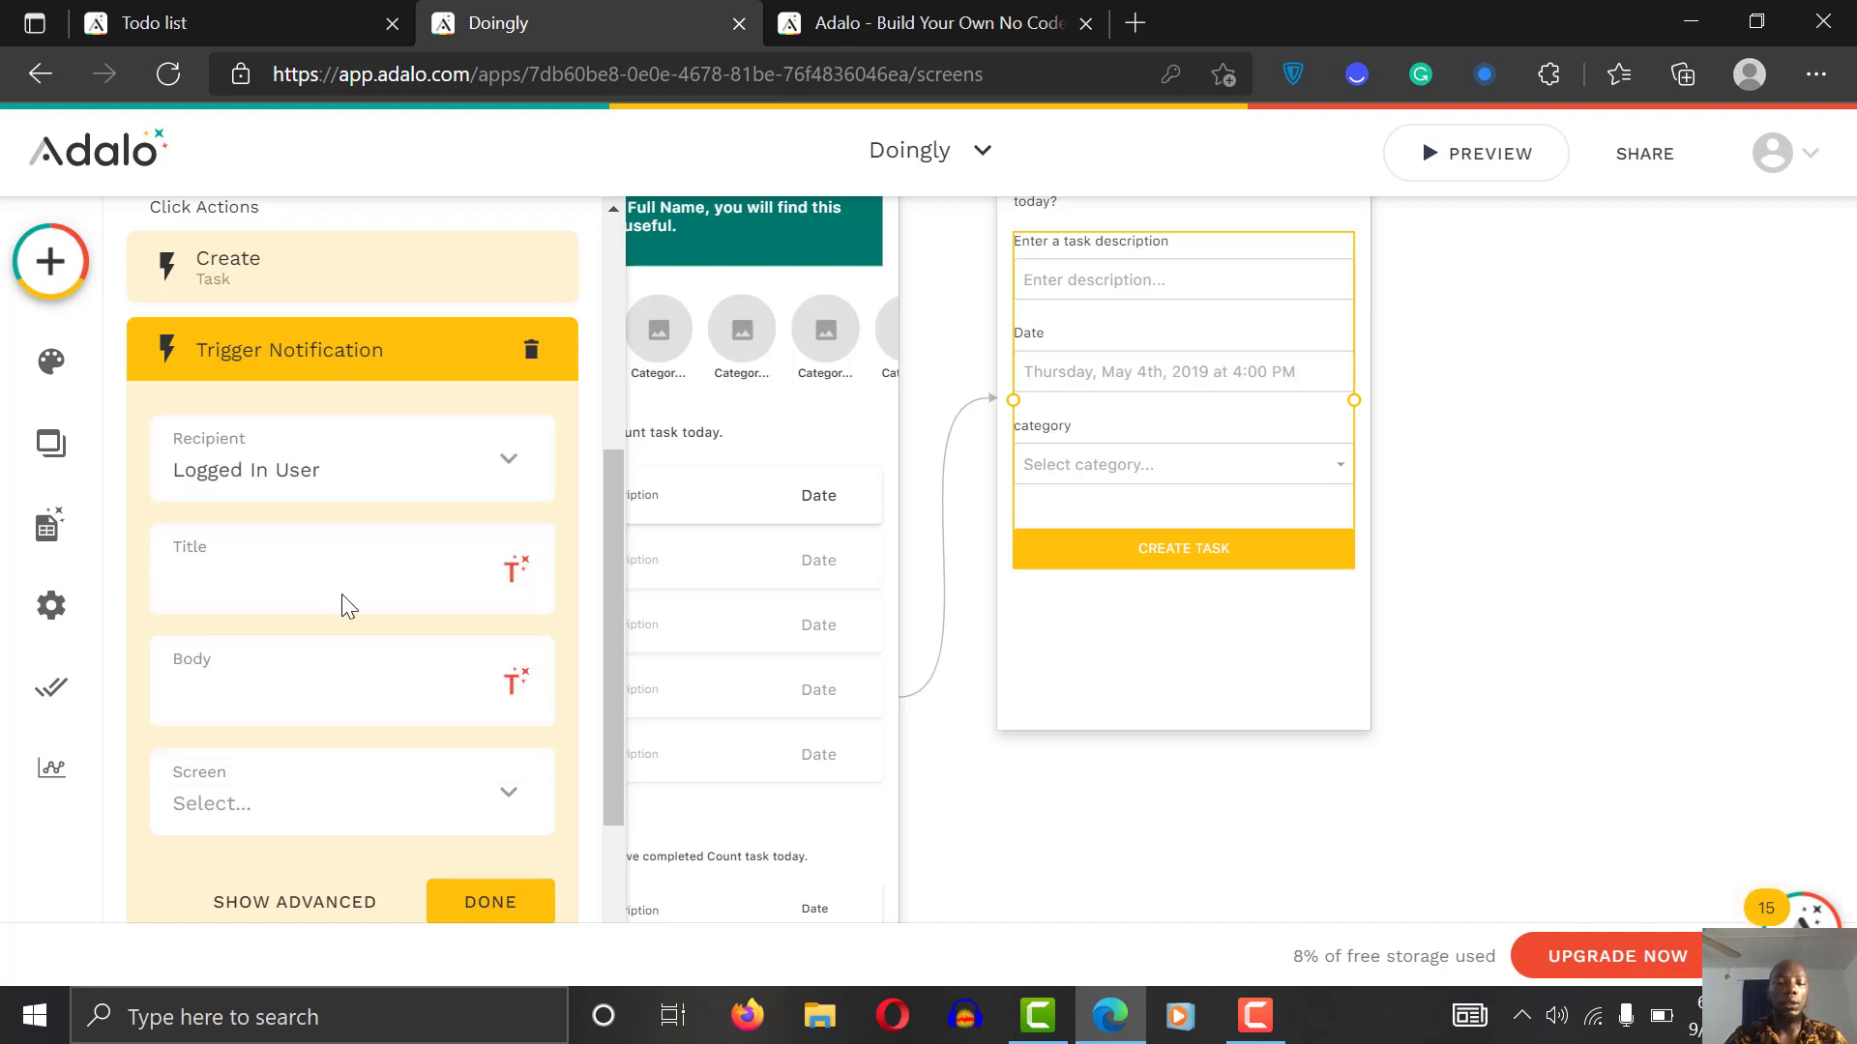
Step: Set the notification title to 'New task notification' and body to 'You have just scheduled a new task :)'
{"action": "left_click", "coordinate": [349, 606]}
{"action": "type", "text": "You hav"}
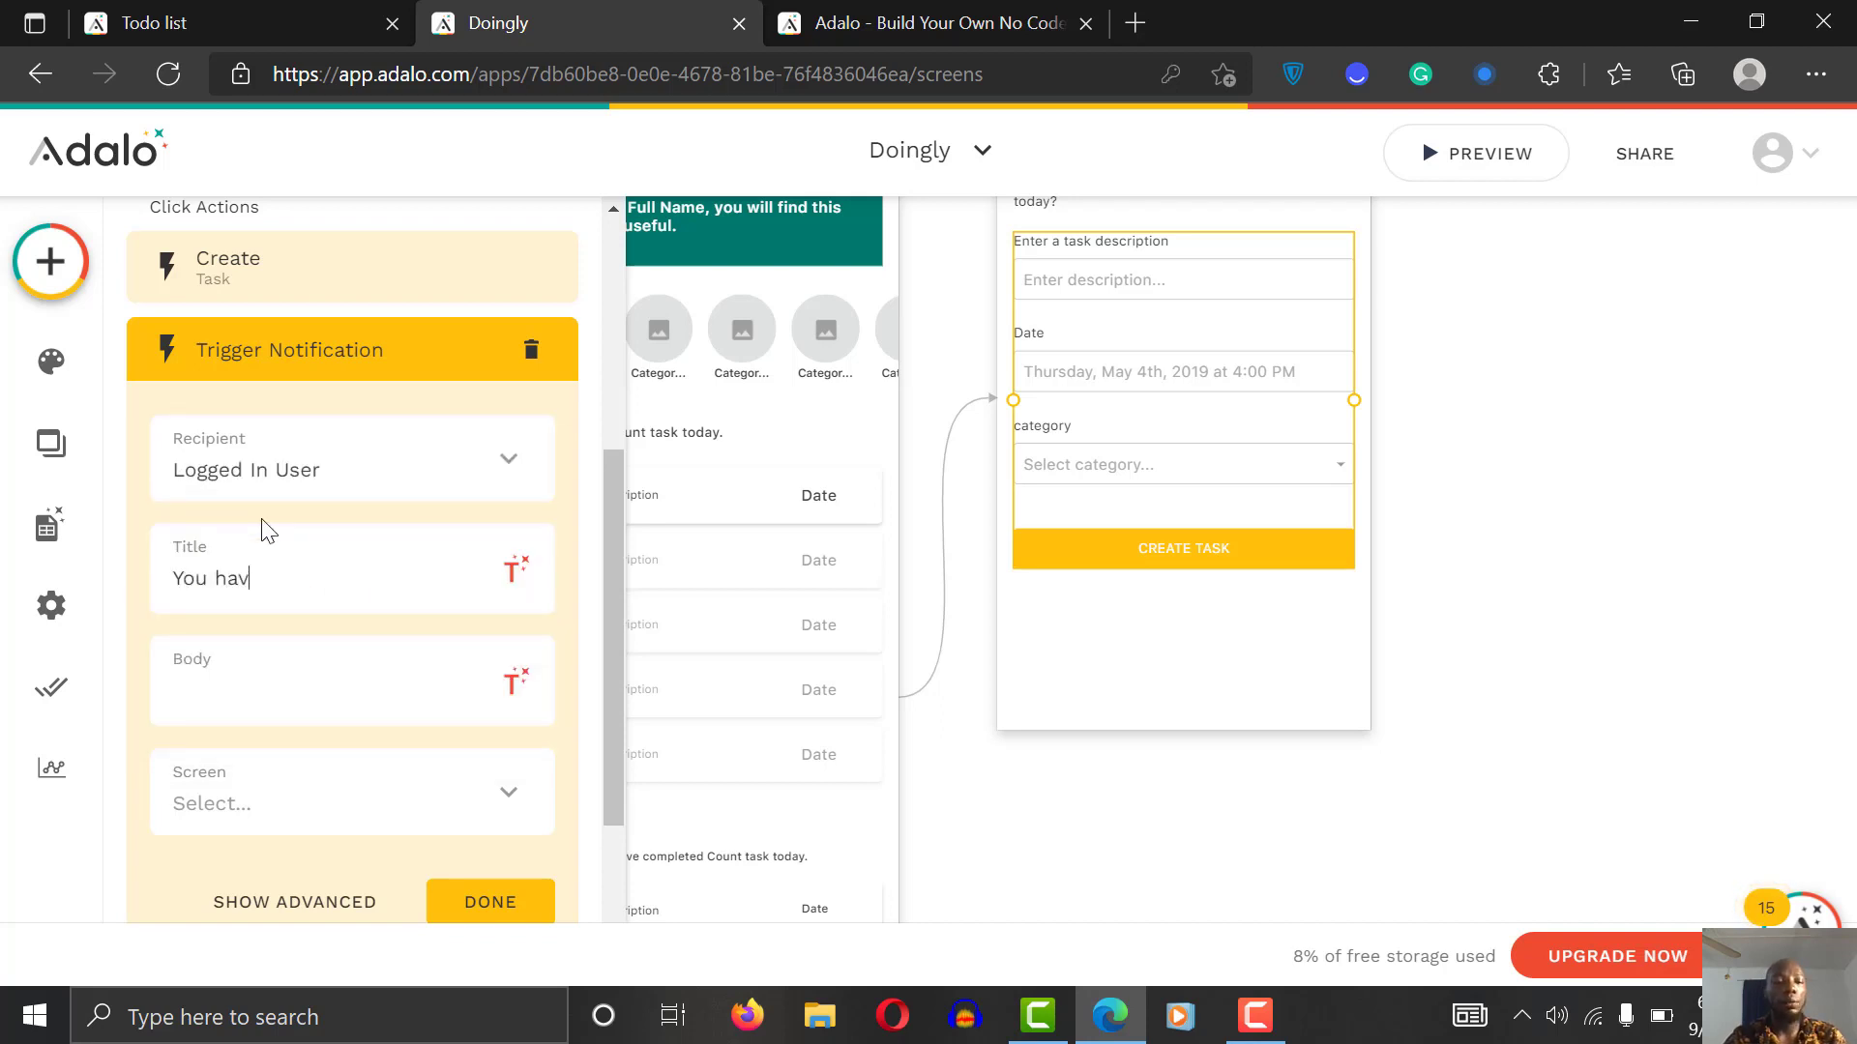
{"action": "type", "text": "e just schedul"}
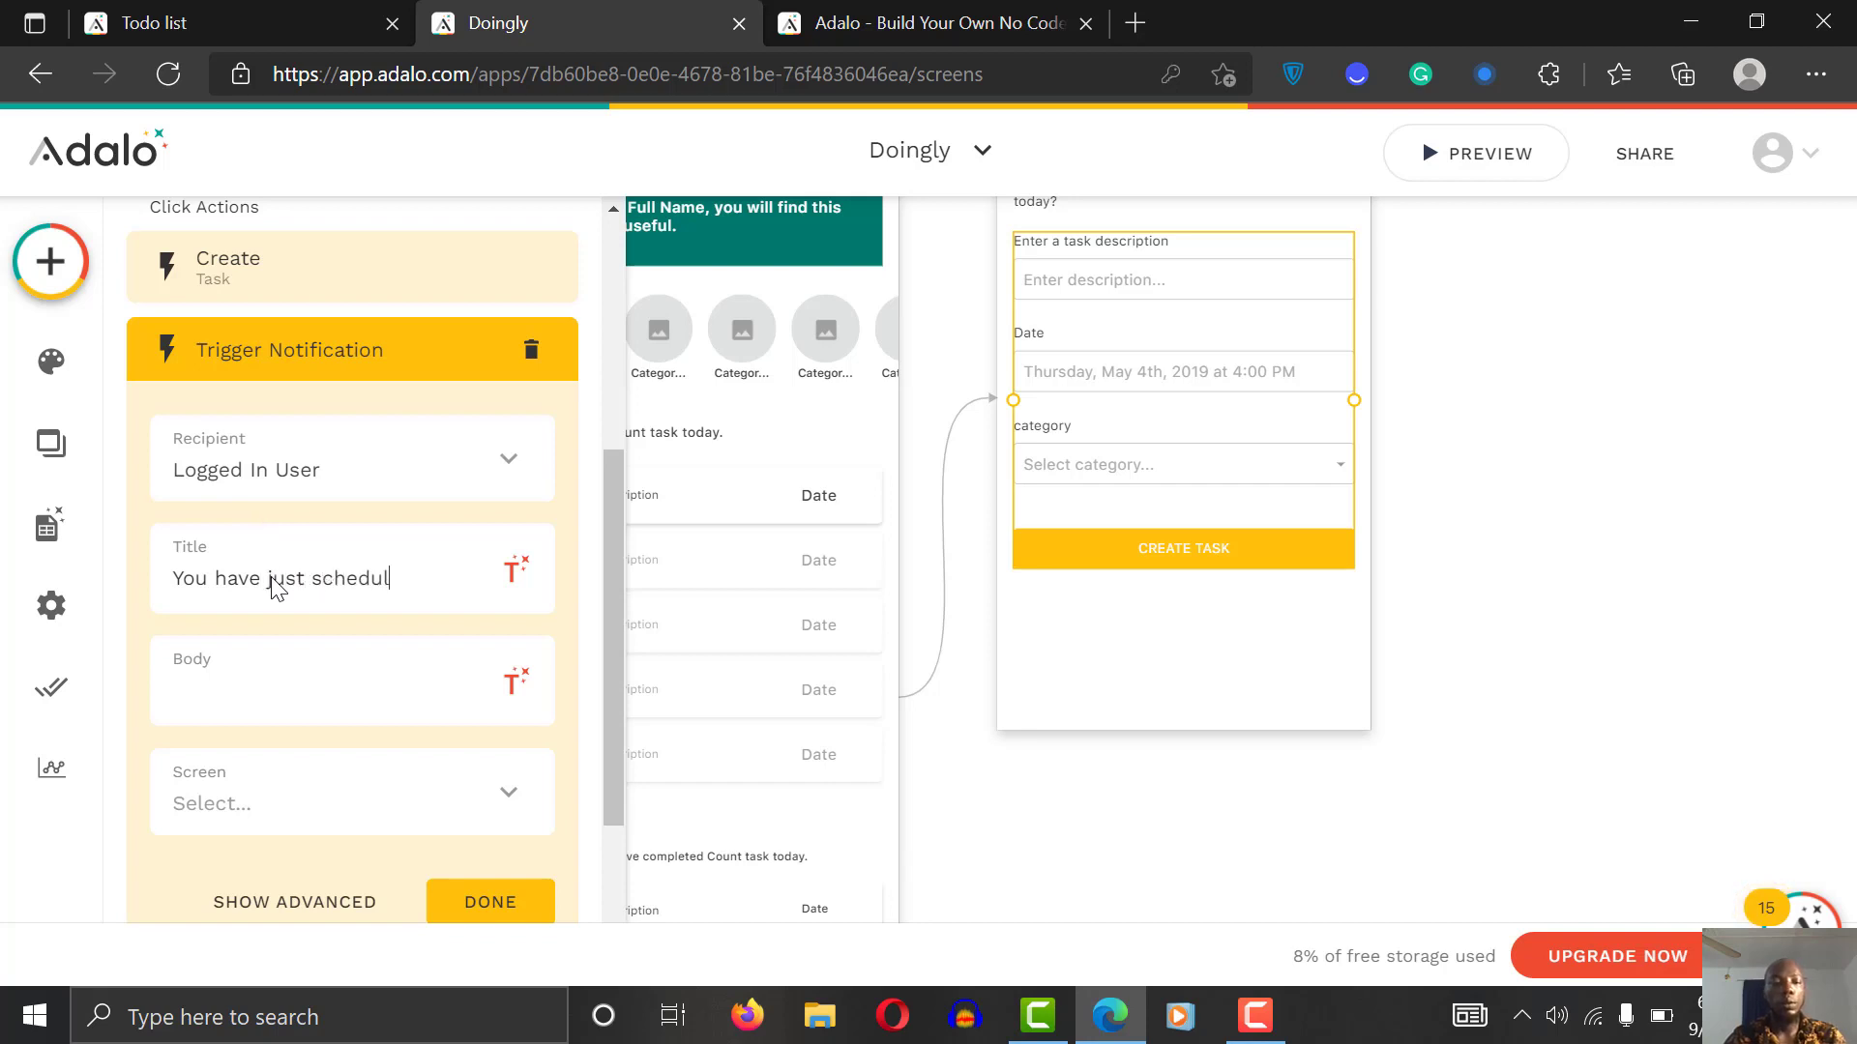
{"action": "type", "text": "ed a new task"}
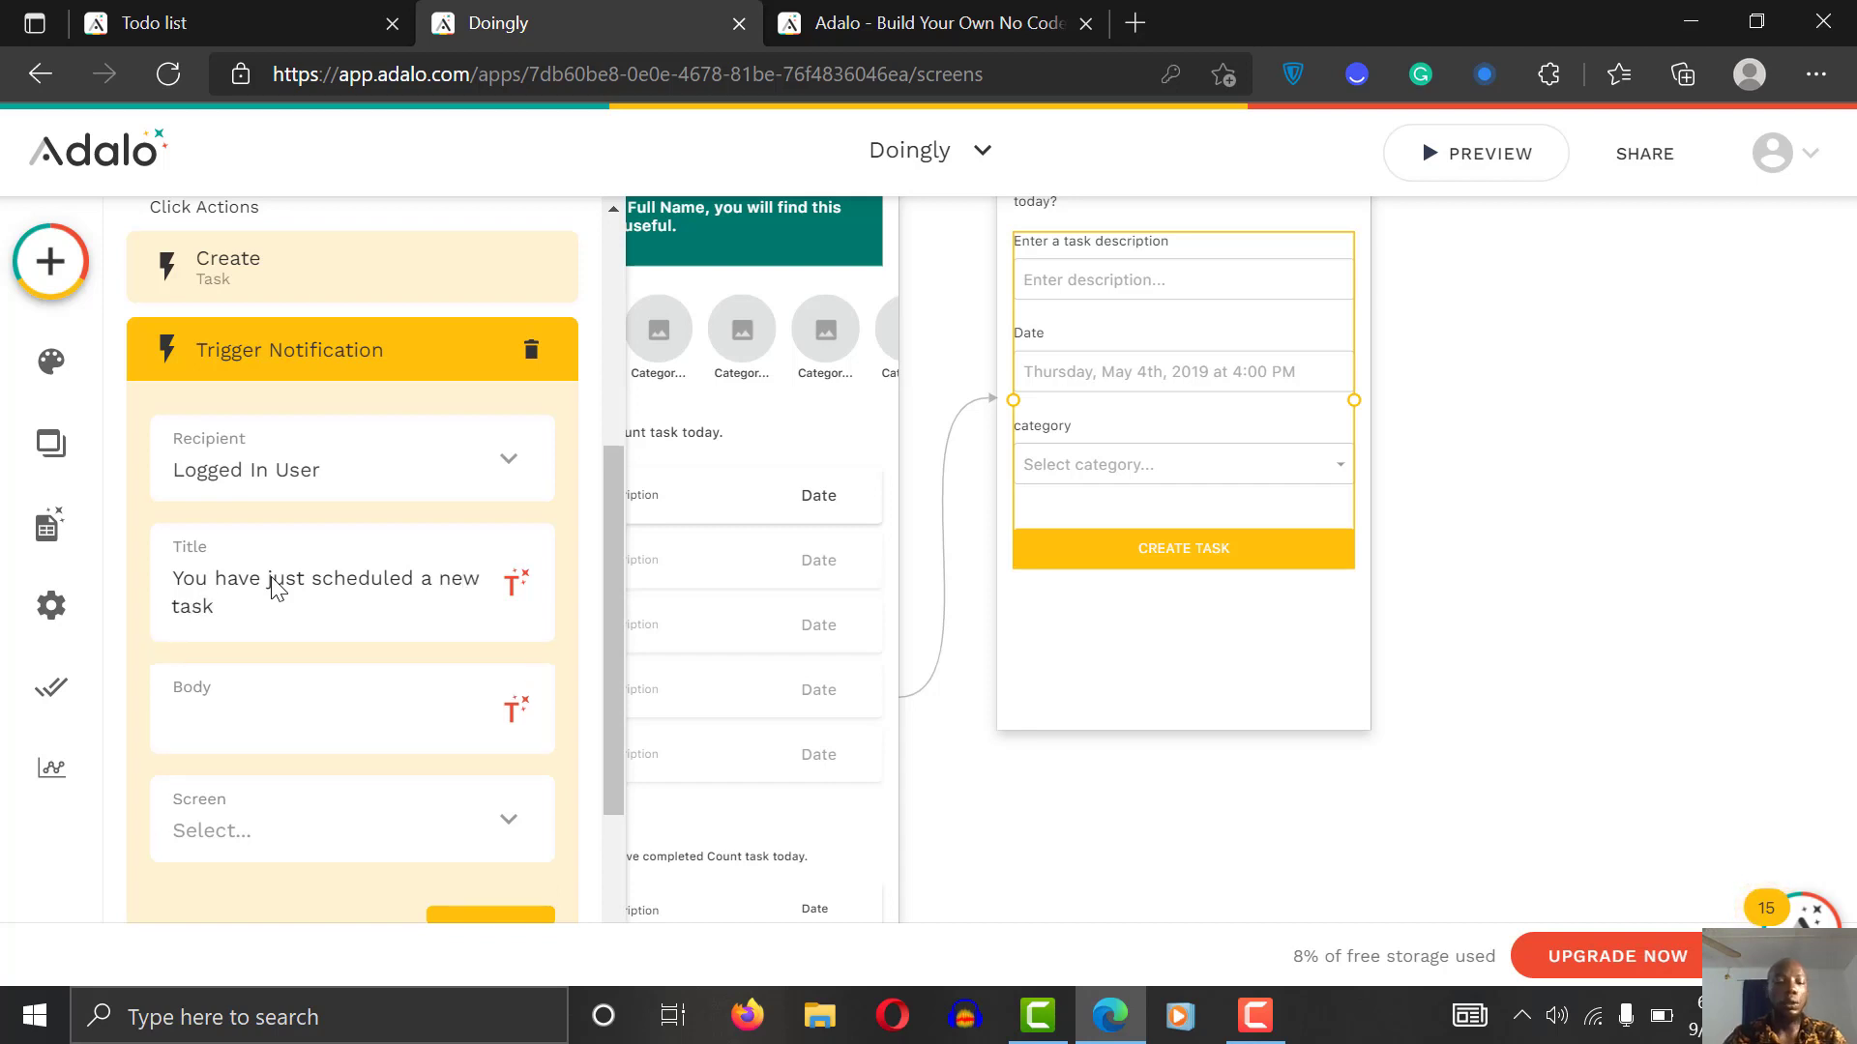
{"action": "type", "text": "1"}
{"action": "type", "text": ":)"}
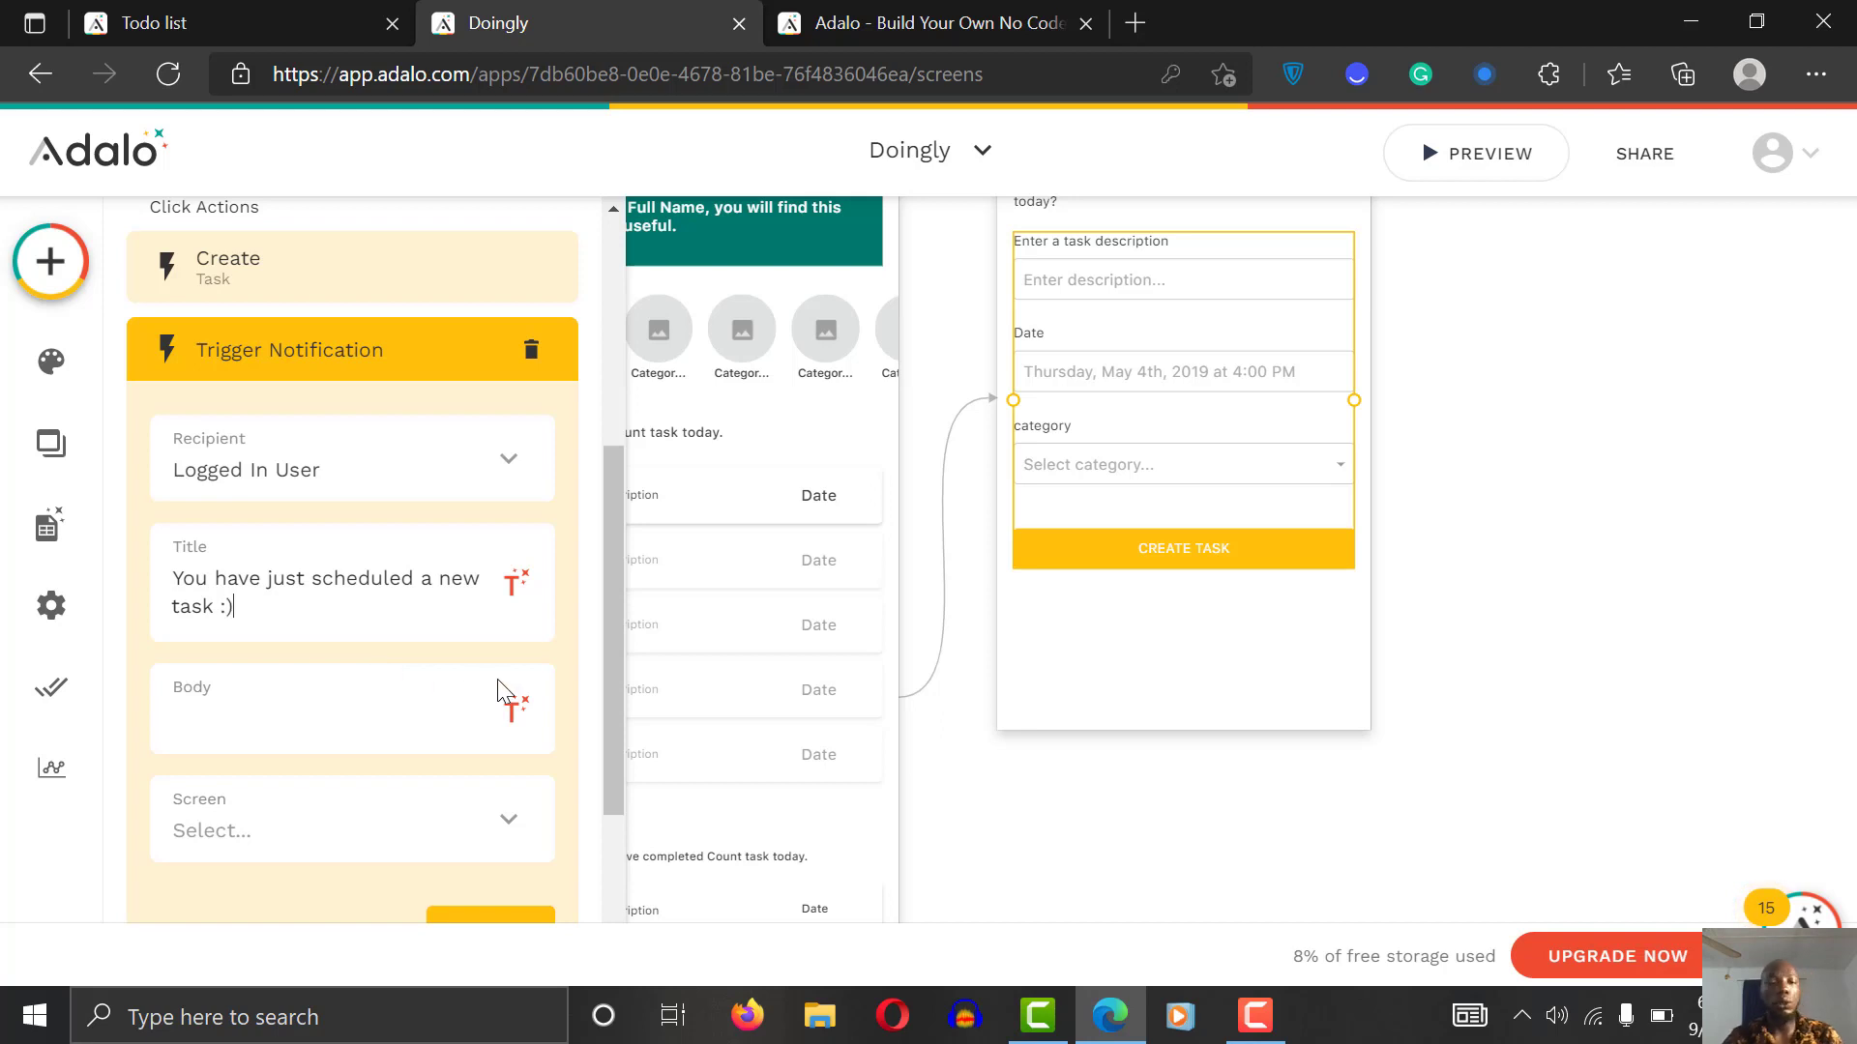
{"action": "scroll", "coordinate": [342, 636], "scroll_direction": "down", "scroll_amount": 3}
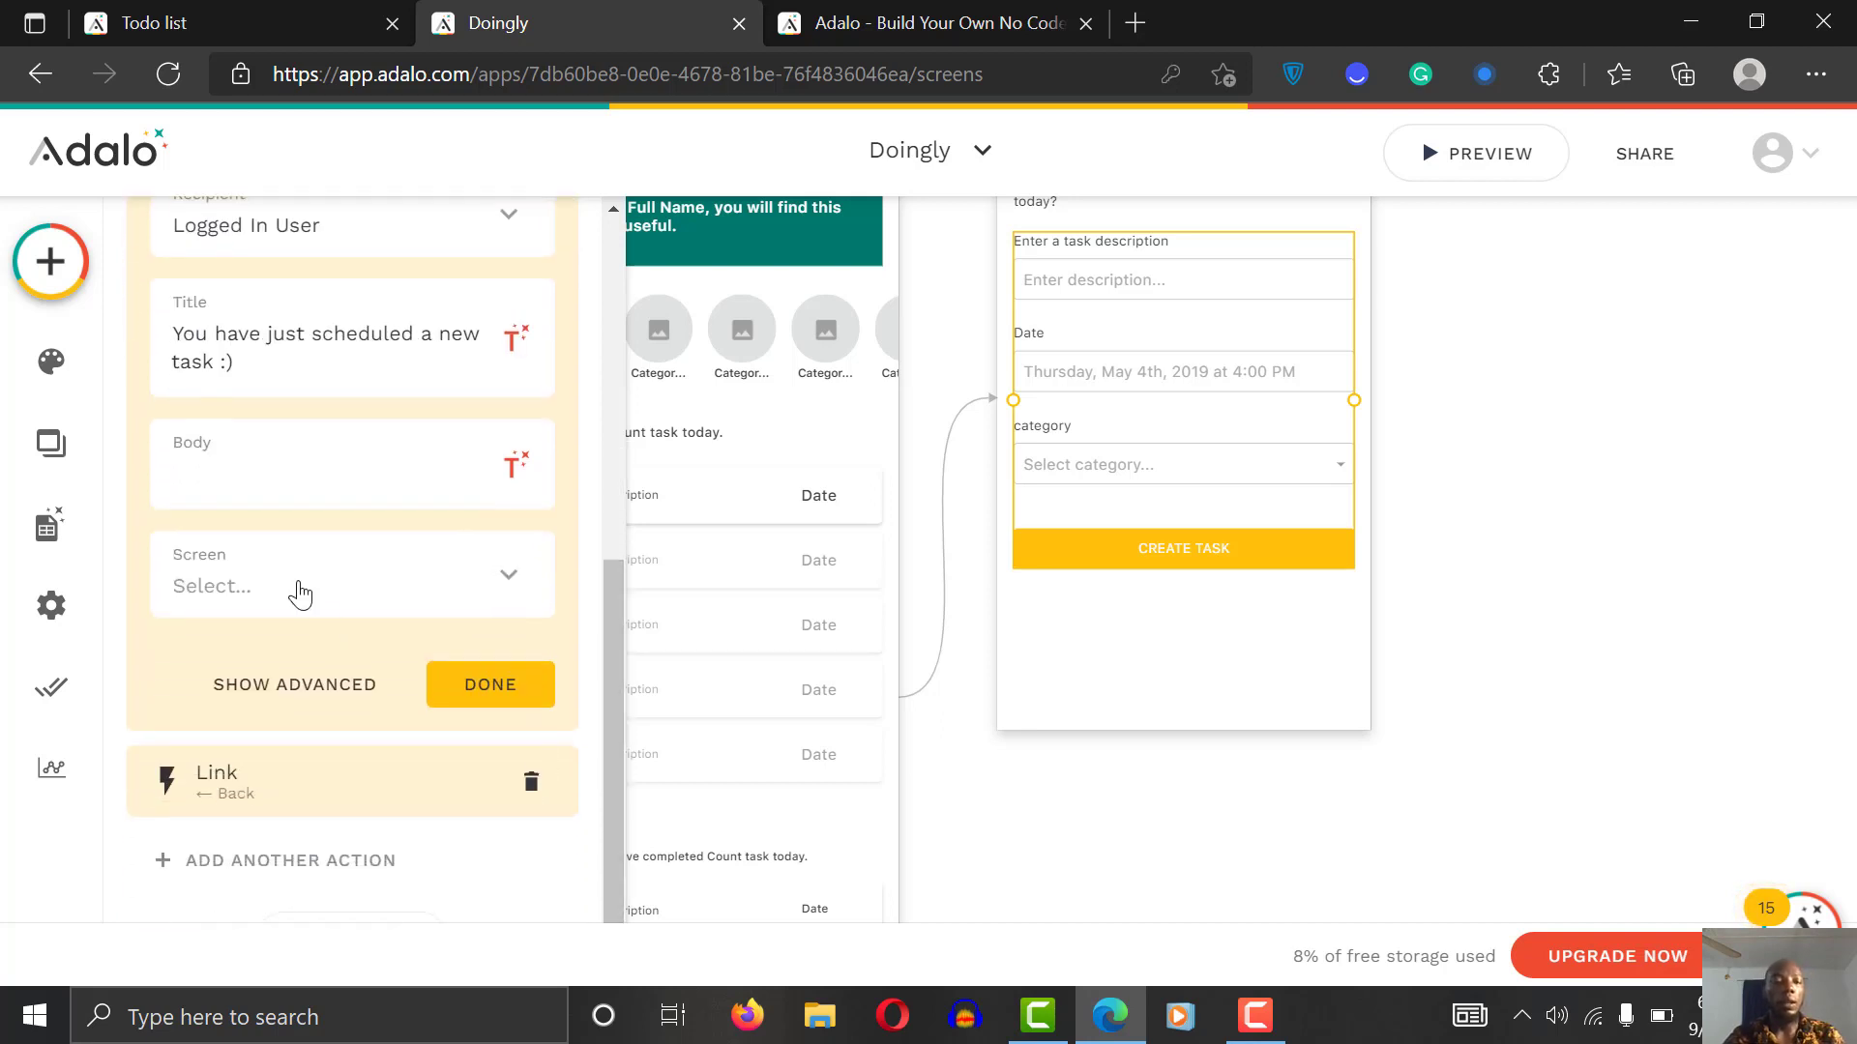
{"action": "double_click", "coordinate": [175, 337]}
{"action": "left_click", "coordinate": [261, 369], "text": "shift"}
{"action": "key", "text": "ctrl+c"}
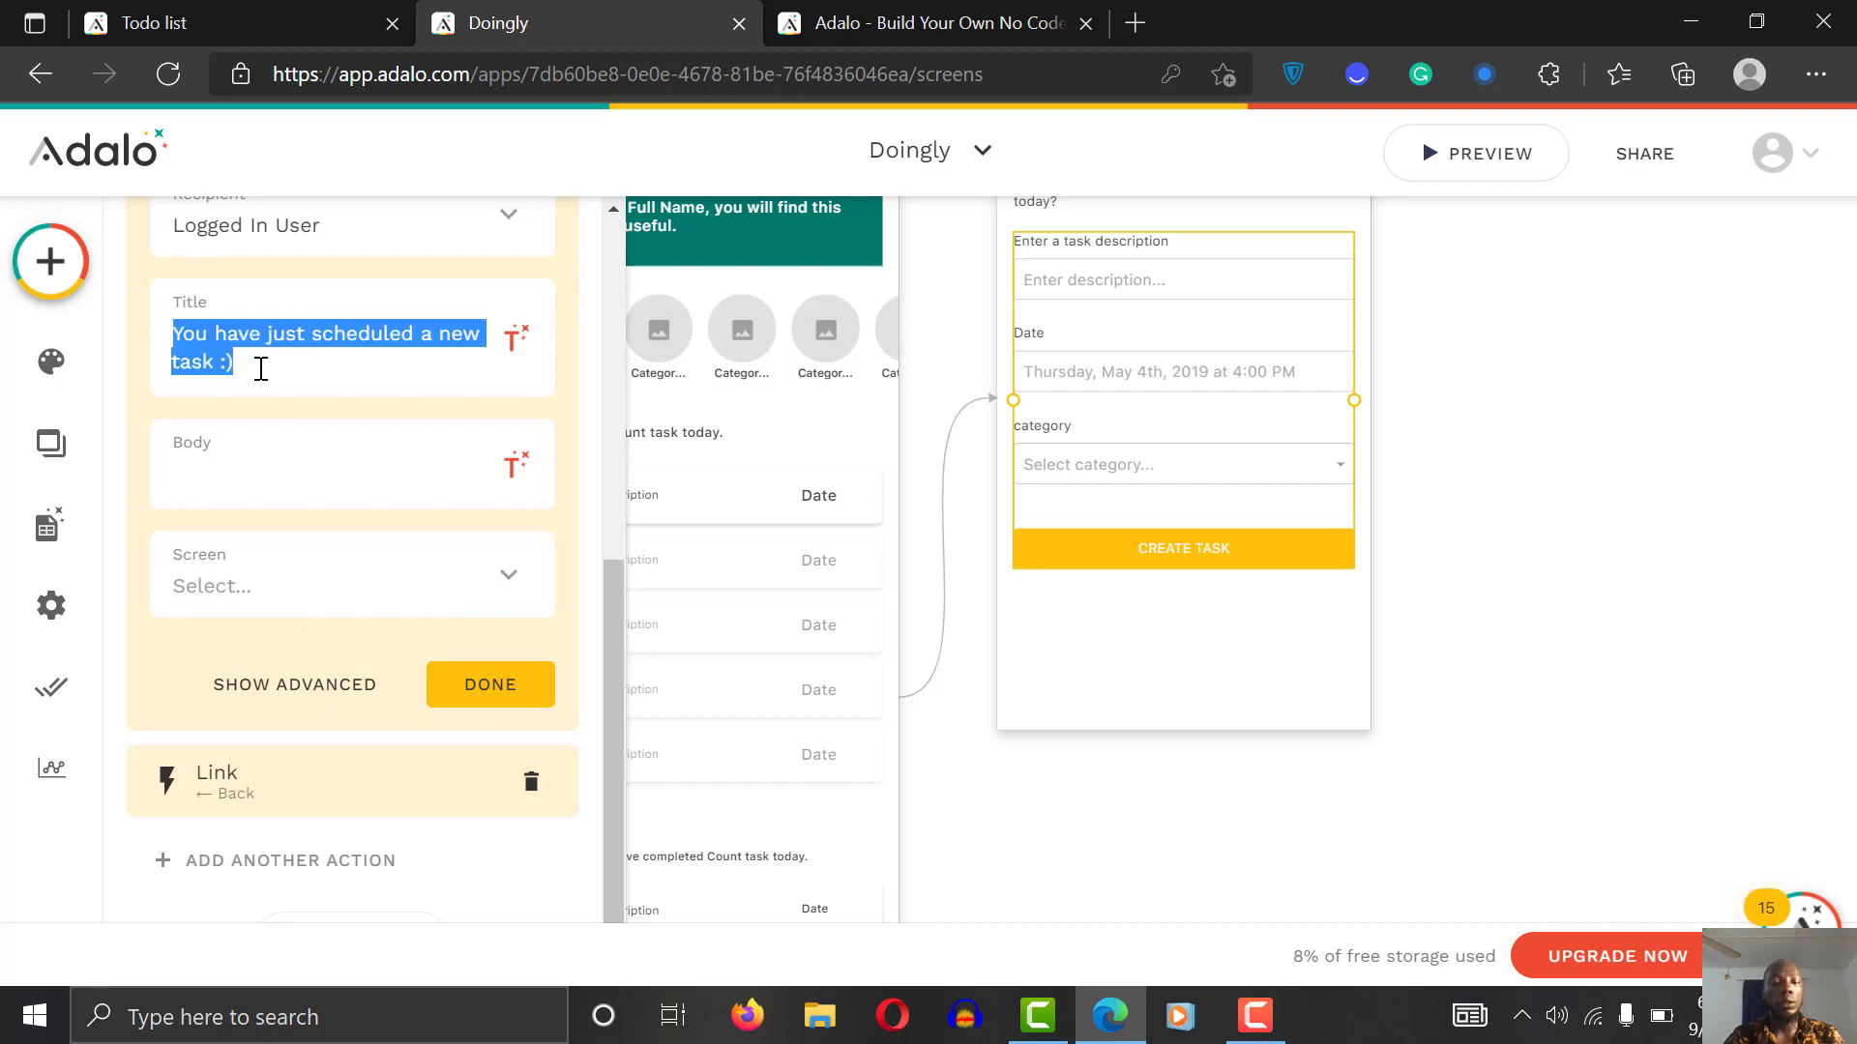
{"action": "key", "text": "BackSpace"}
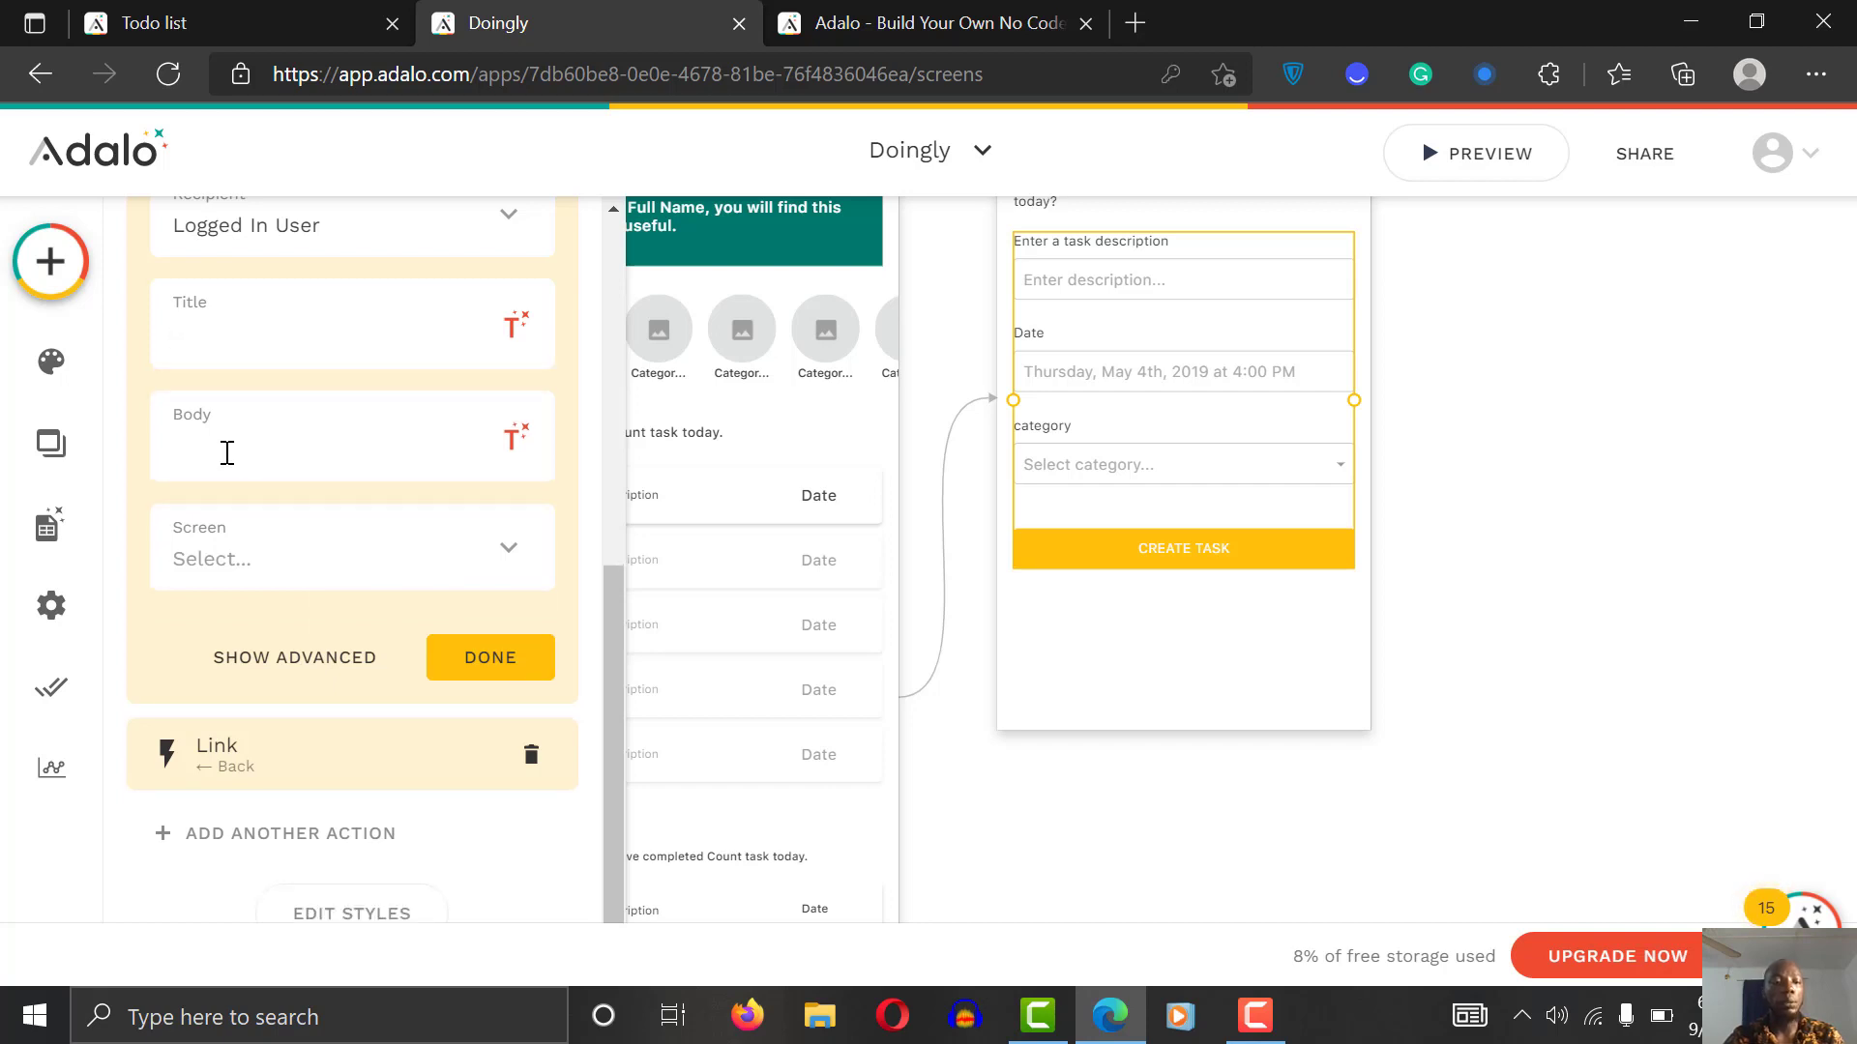
{"action": "key", "text": "ctrl+v"}
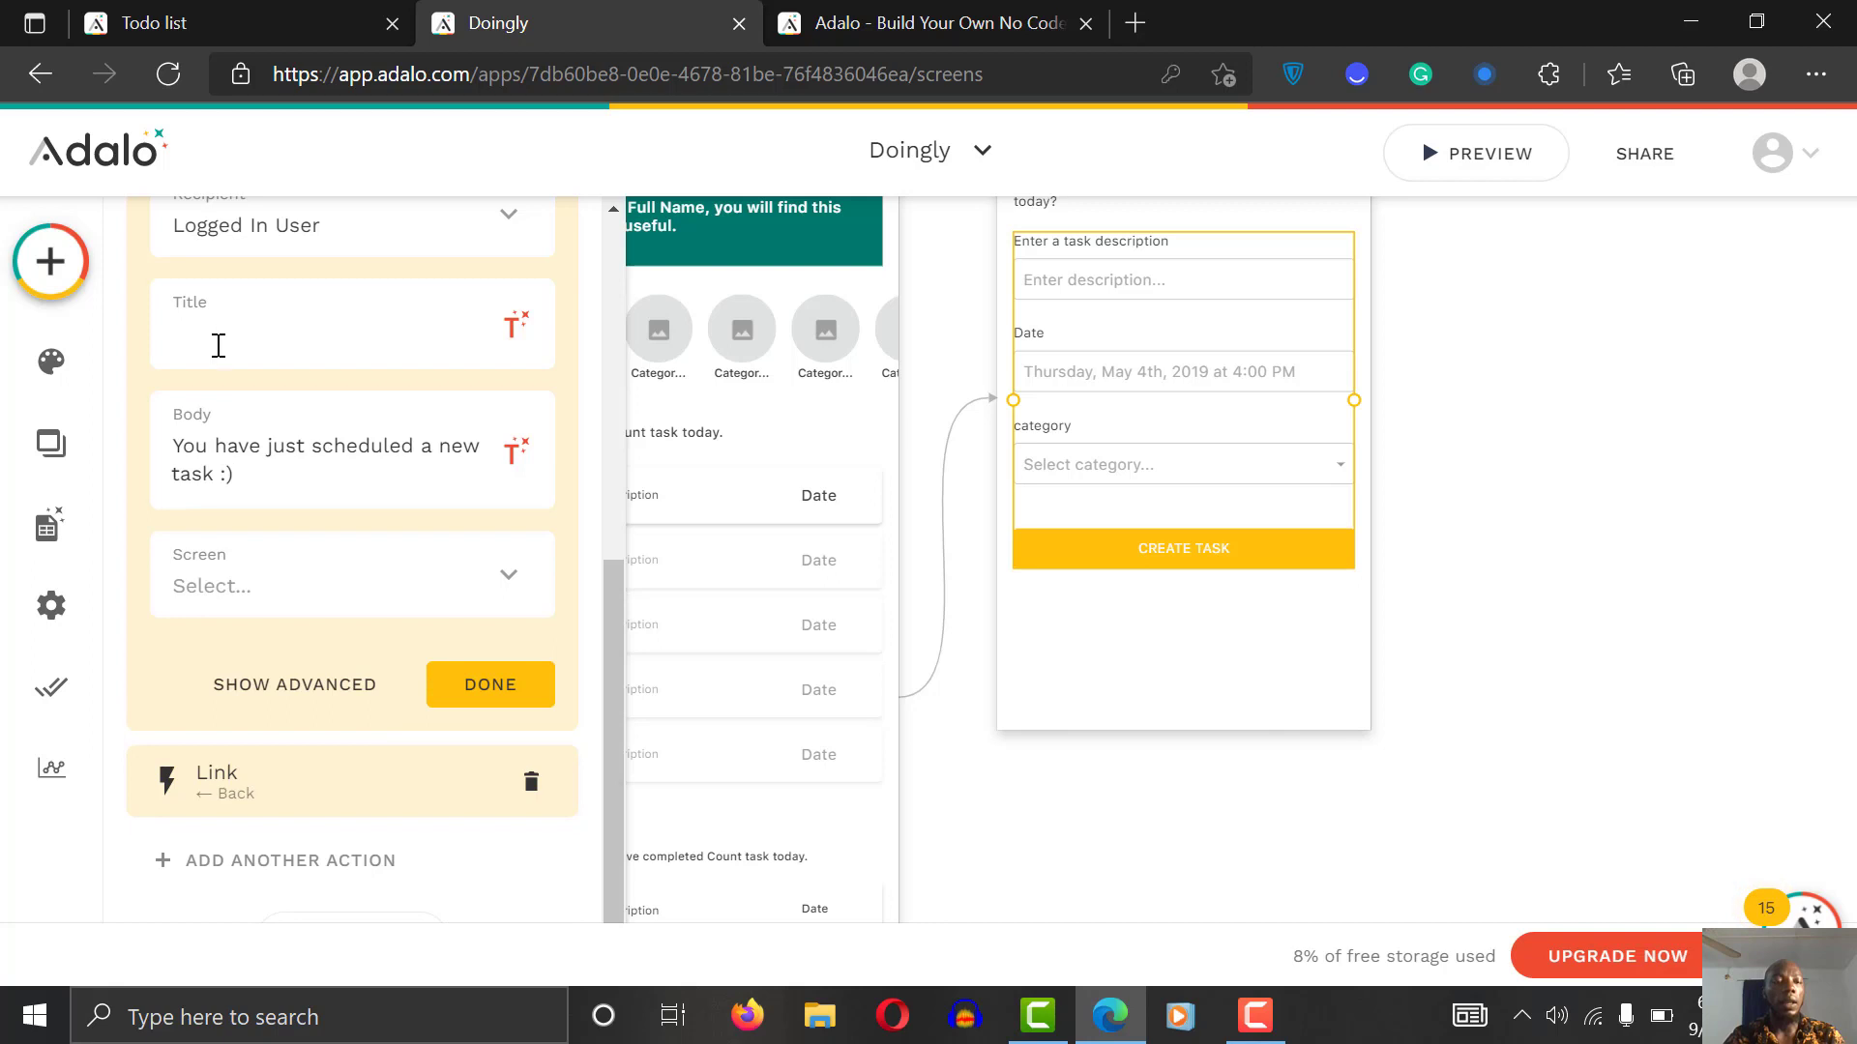
{"action": "type", "text": "New t"}
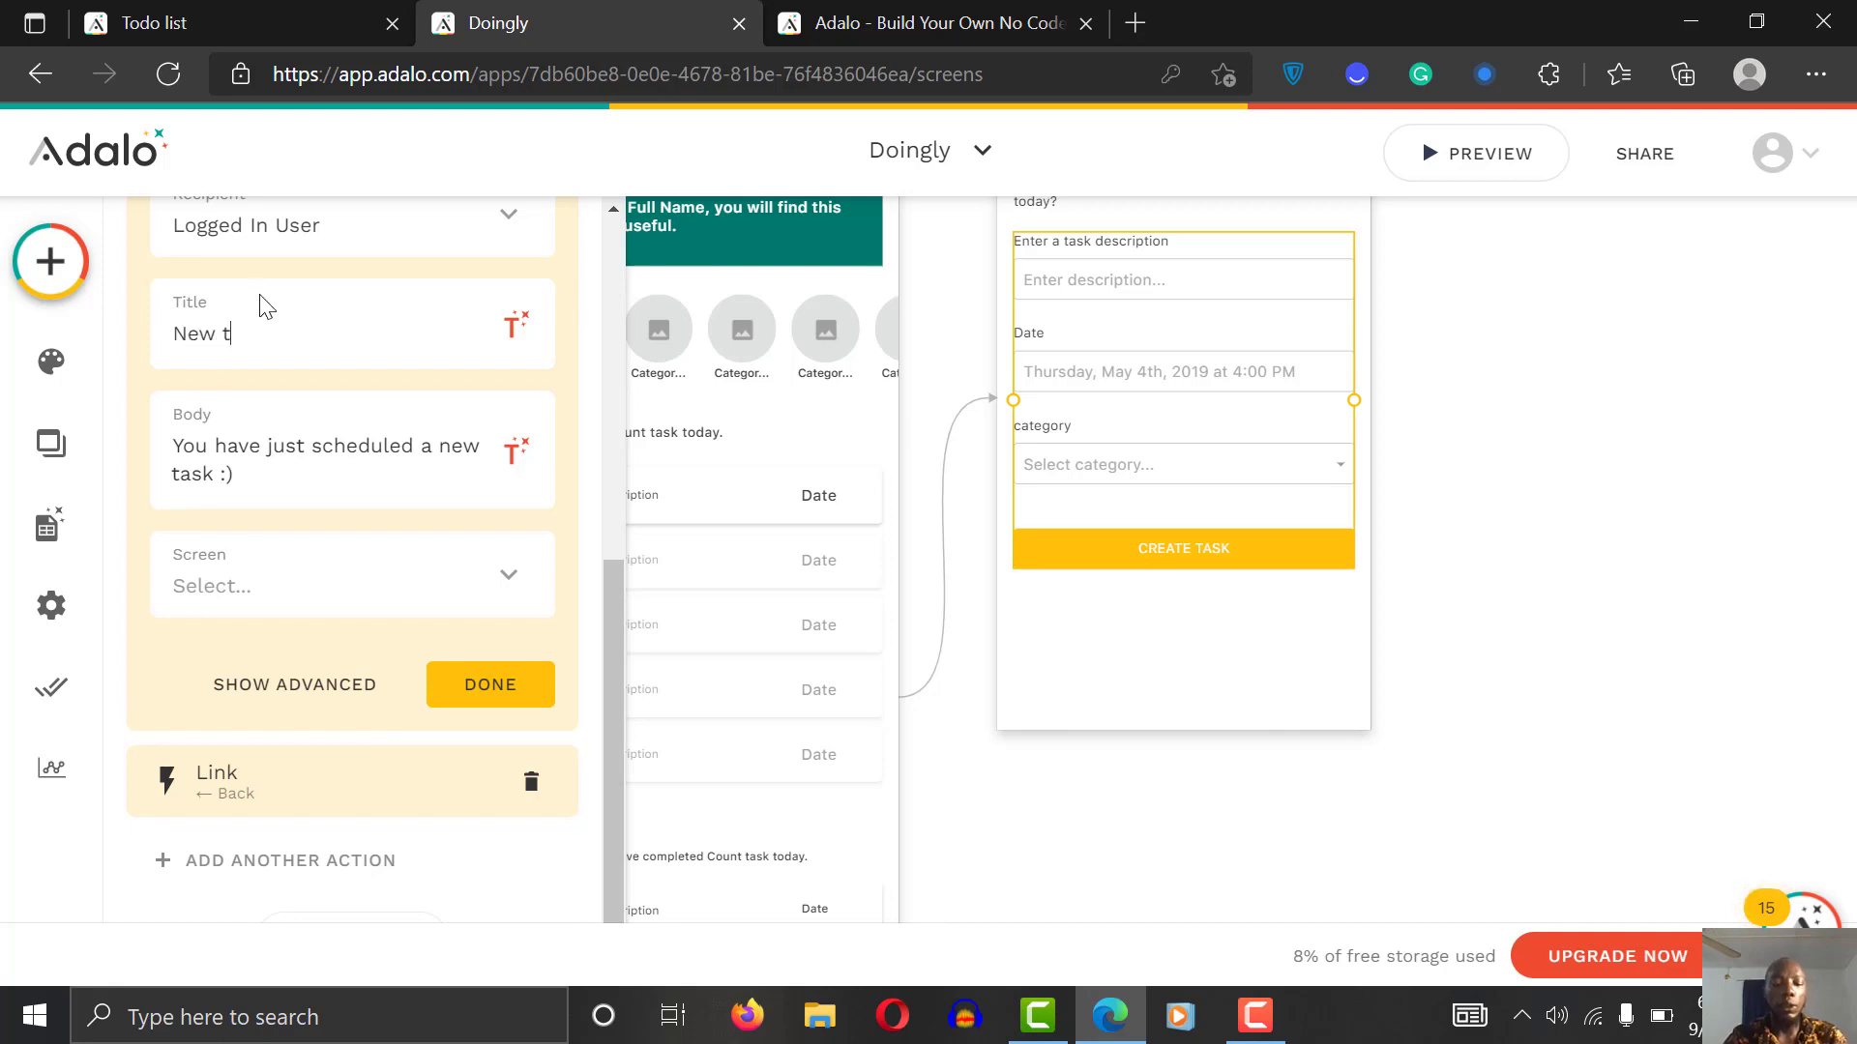
{"action": "type", "text": "ask notification"}
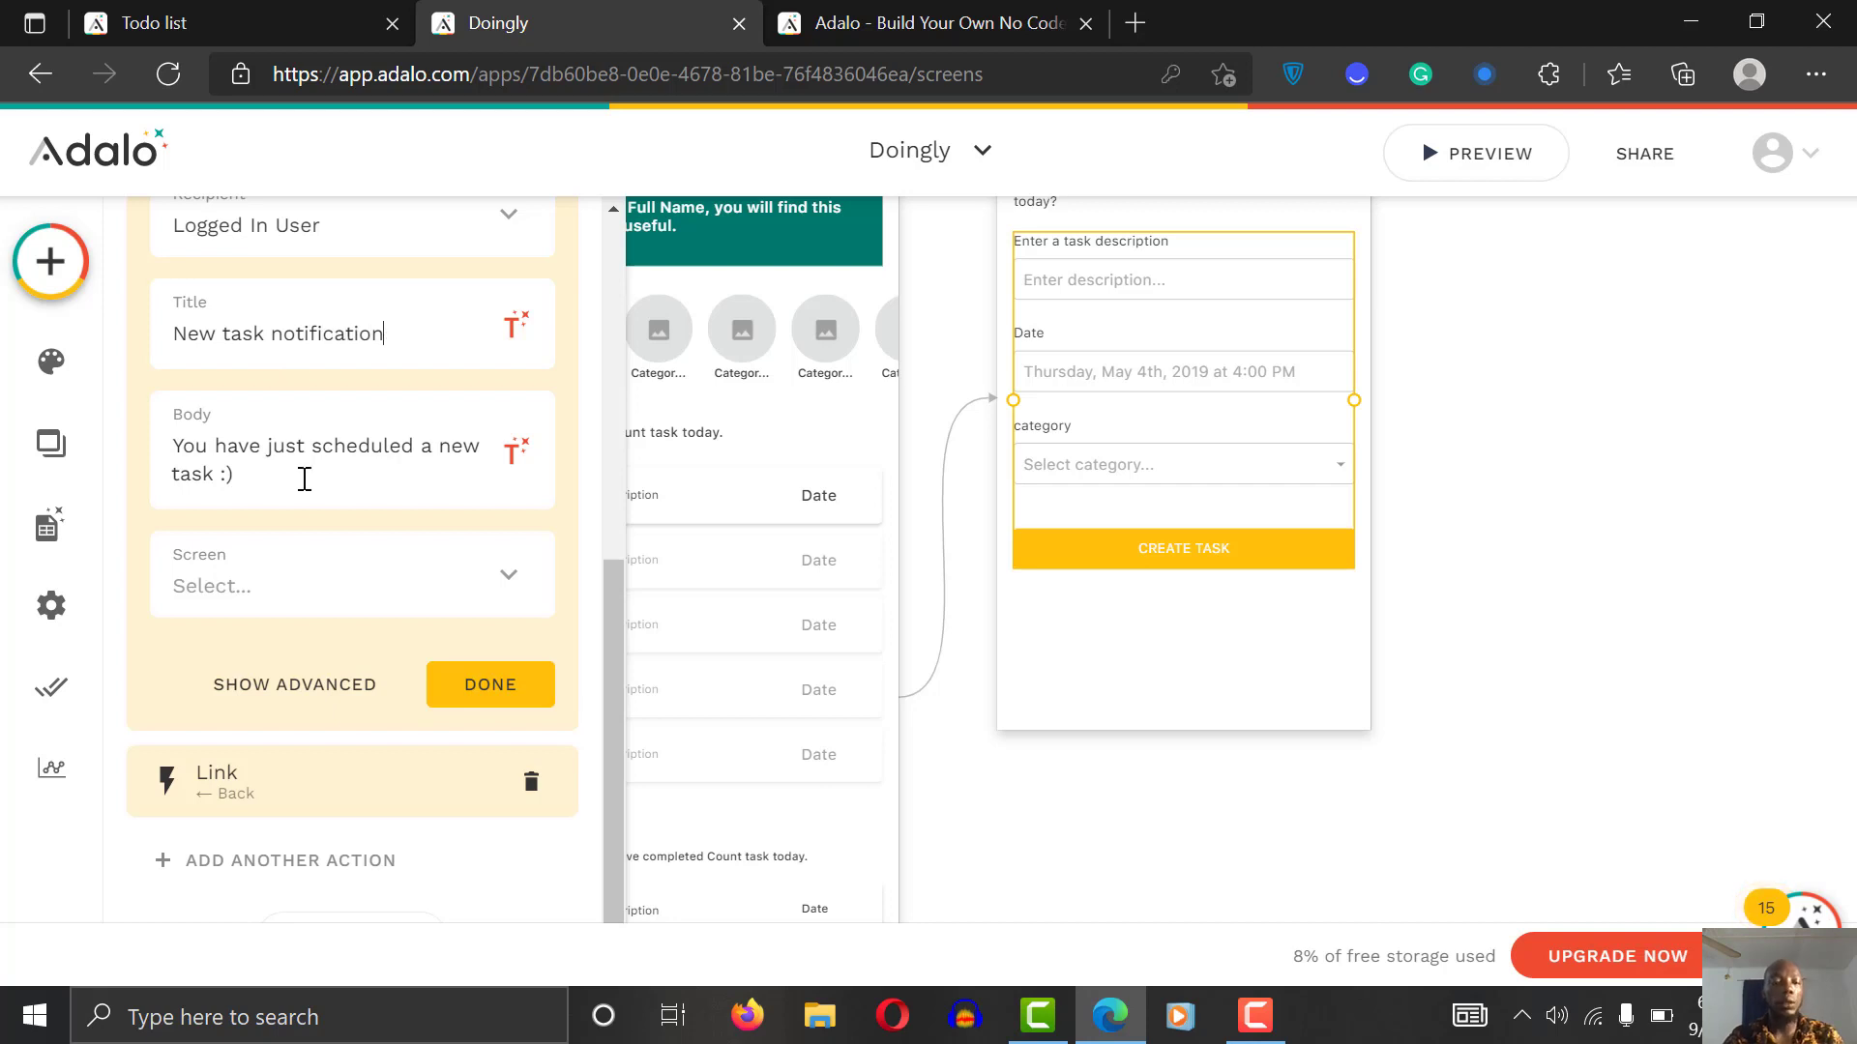
Step: Make the notification open the Home screen and confirm the action
{"action": "left_click", "coordinate": [310, 587]}
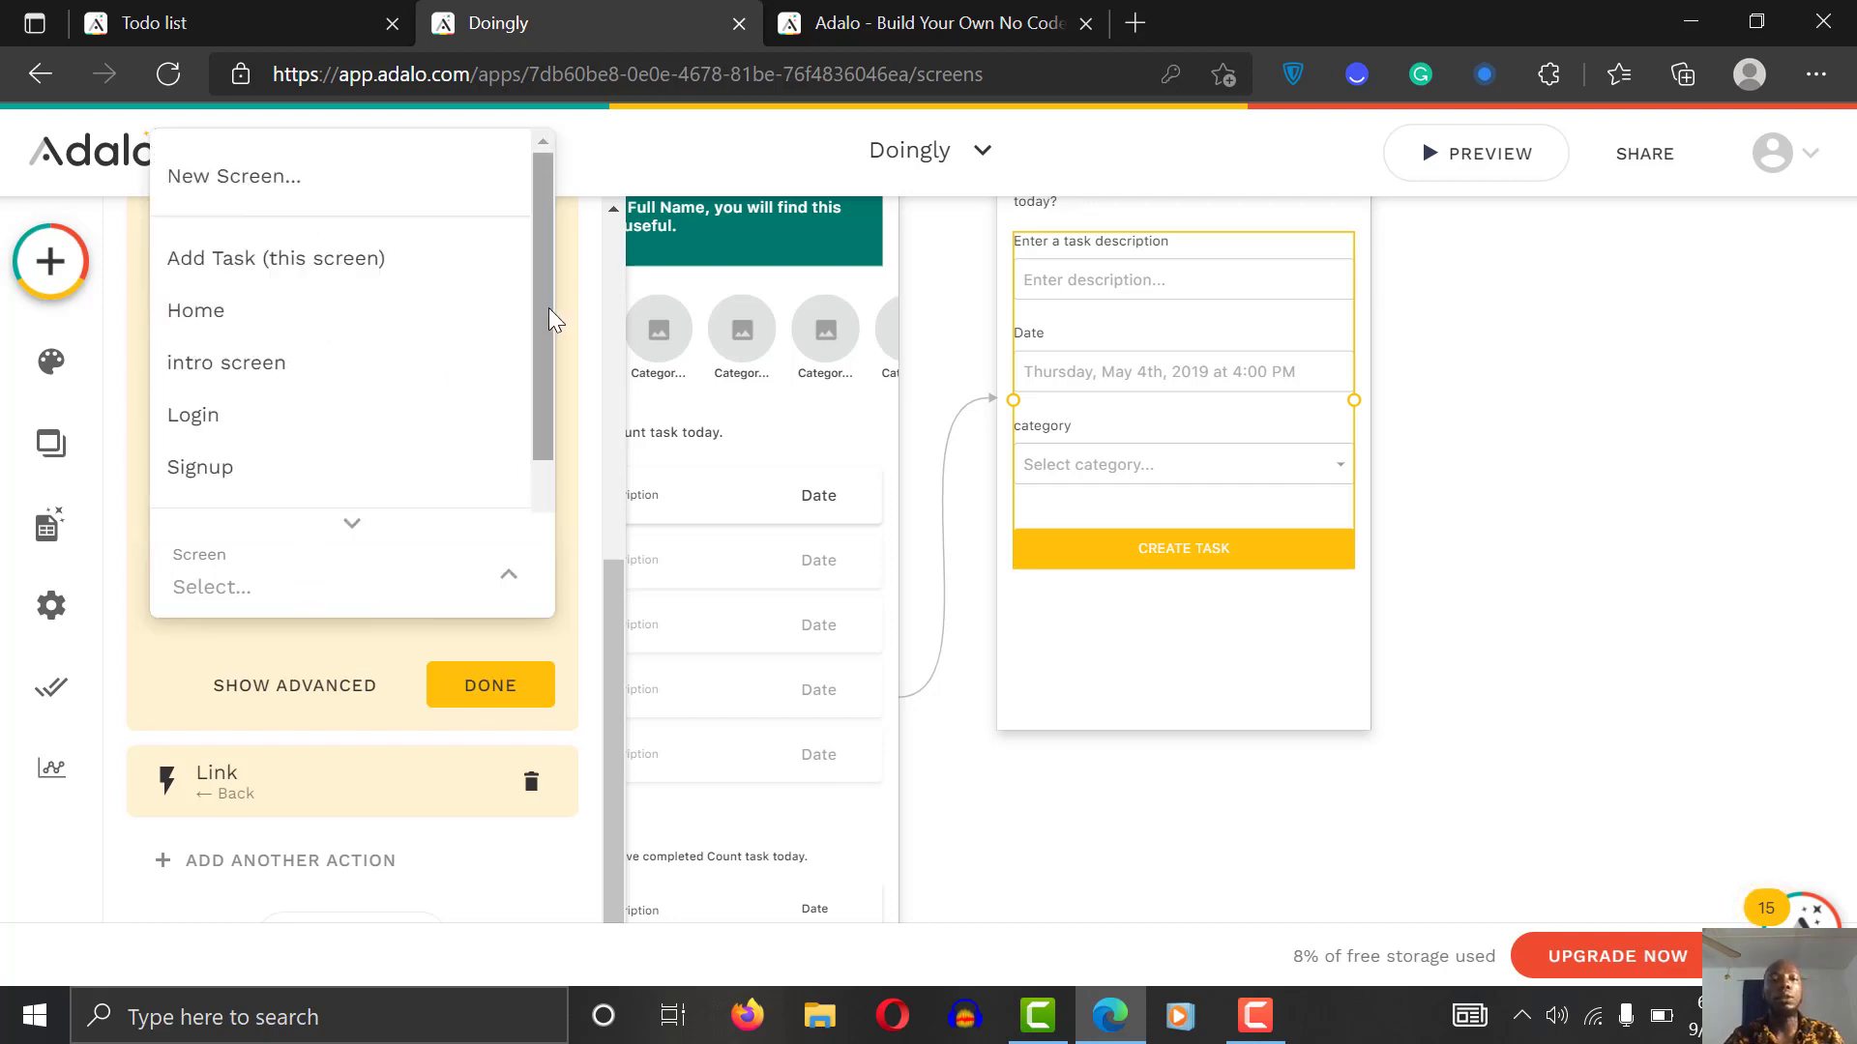
{"action": "mouse_move", "coordinate": [548, 309]}
{"action": "left_mouse_down"}
{"action": "mouse_move", "coordinate": [520, 433]}
{"action": "mouse_move", "coordinate": [530, 287]}
{"action": "left_mouse_up"}
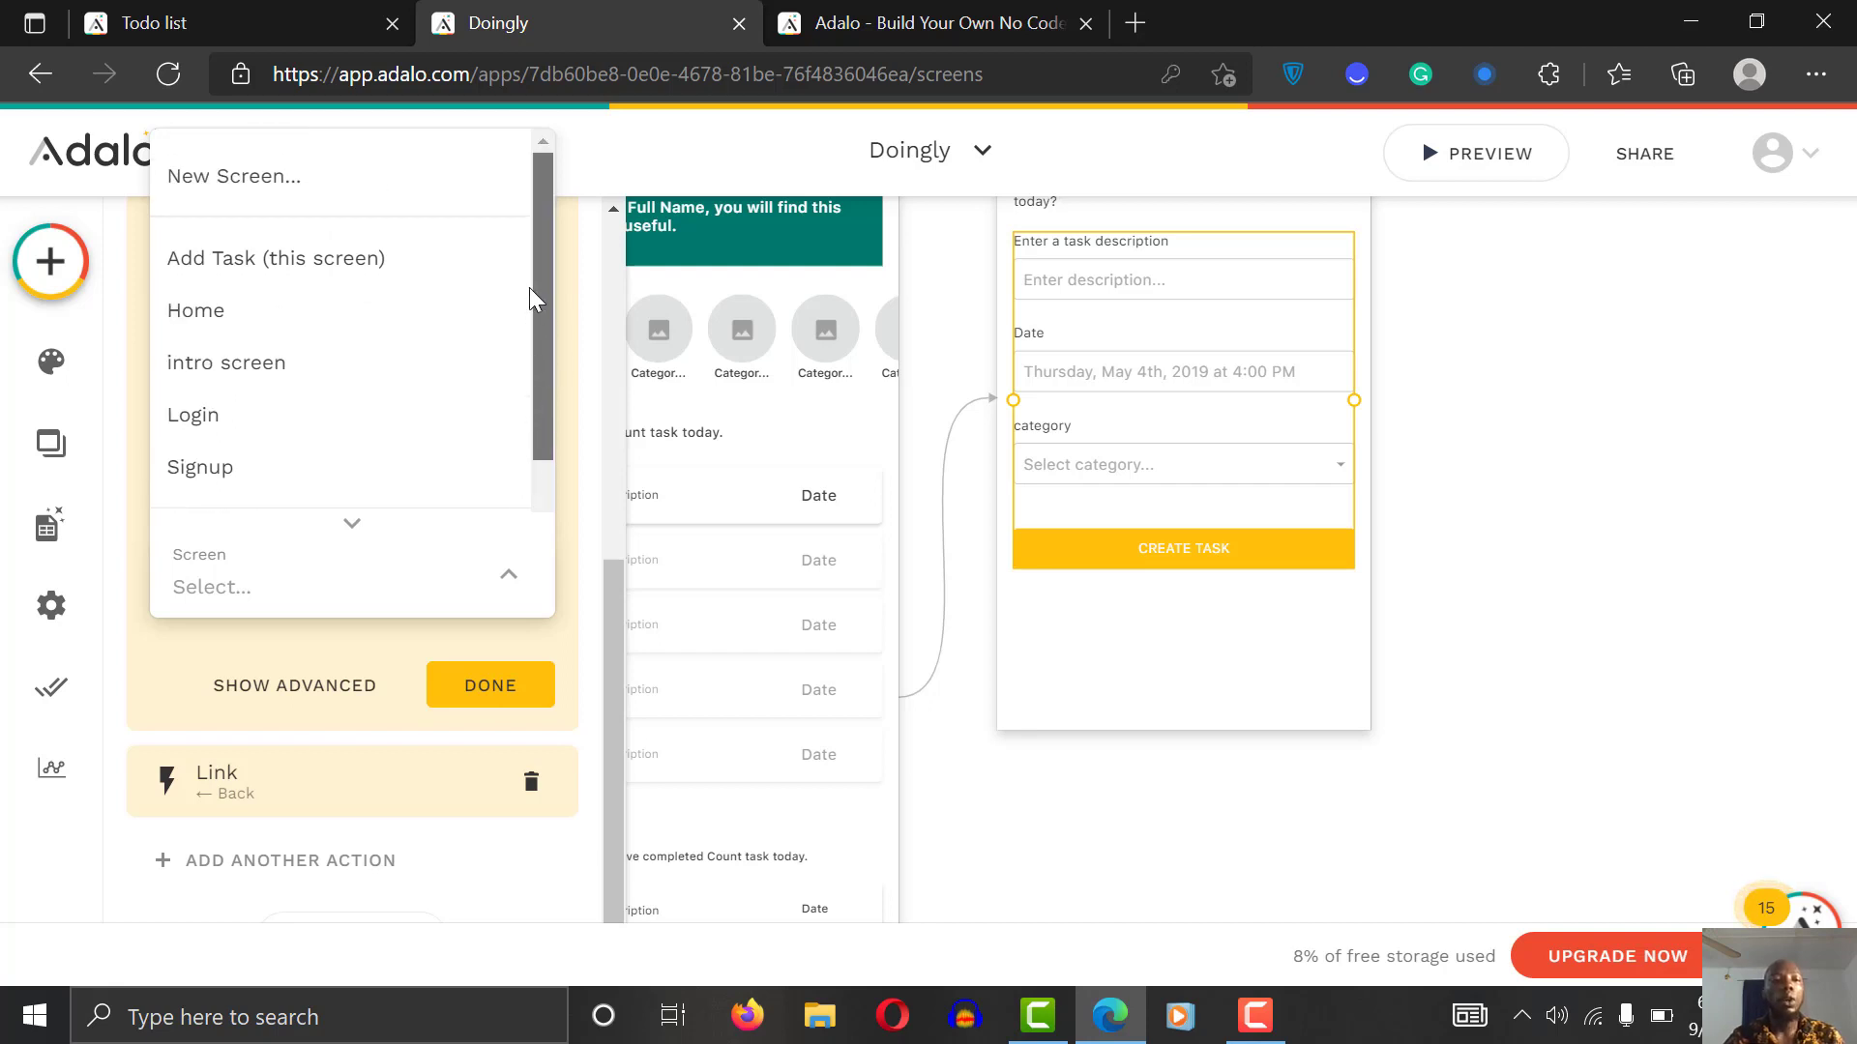
{"action": "left_click", "coordinate": [300, 320]}
{"action": "left_click", "coordinate": [490, 685]}
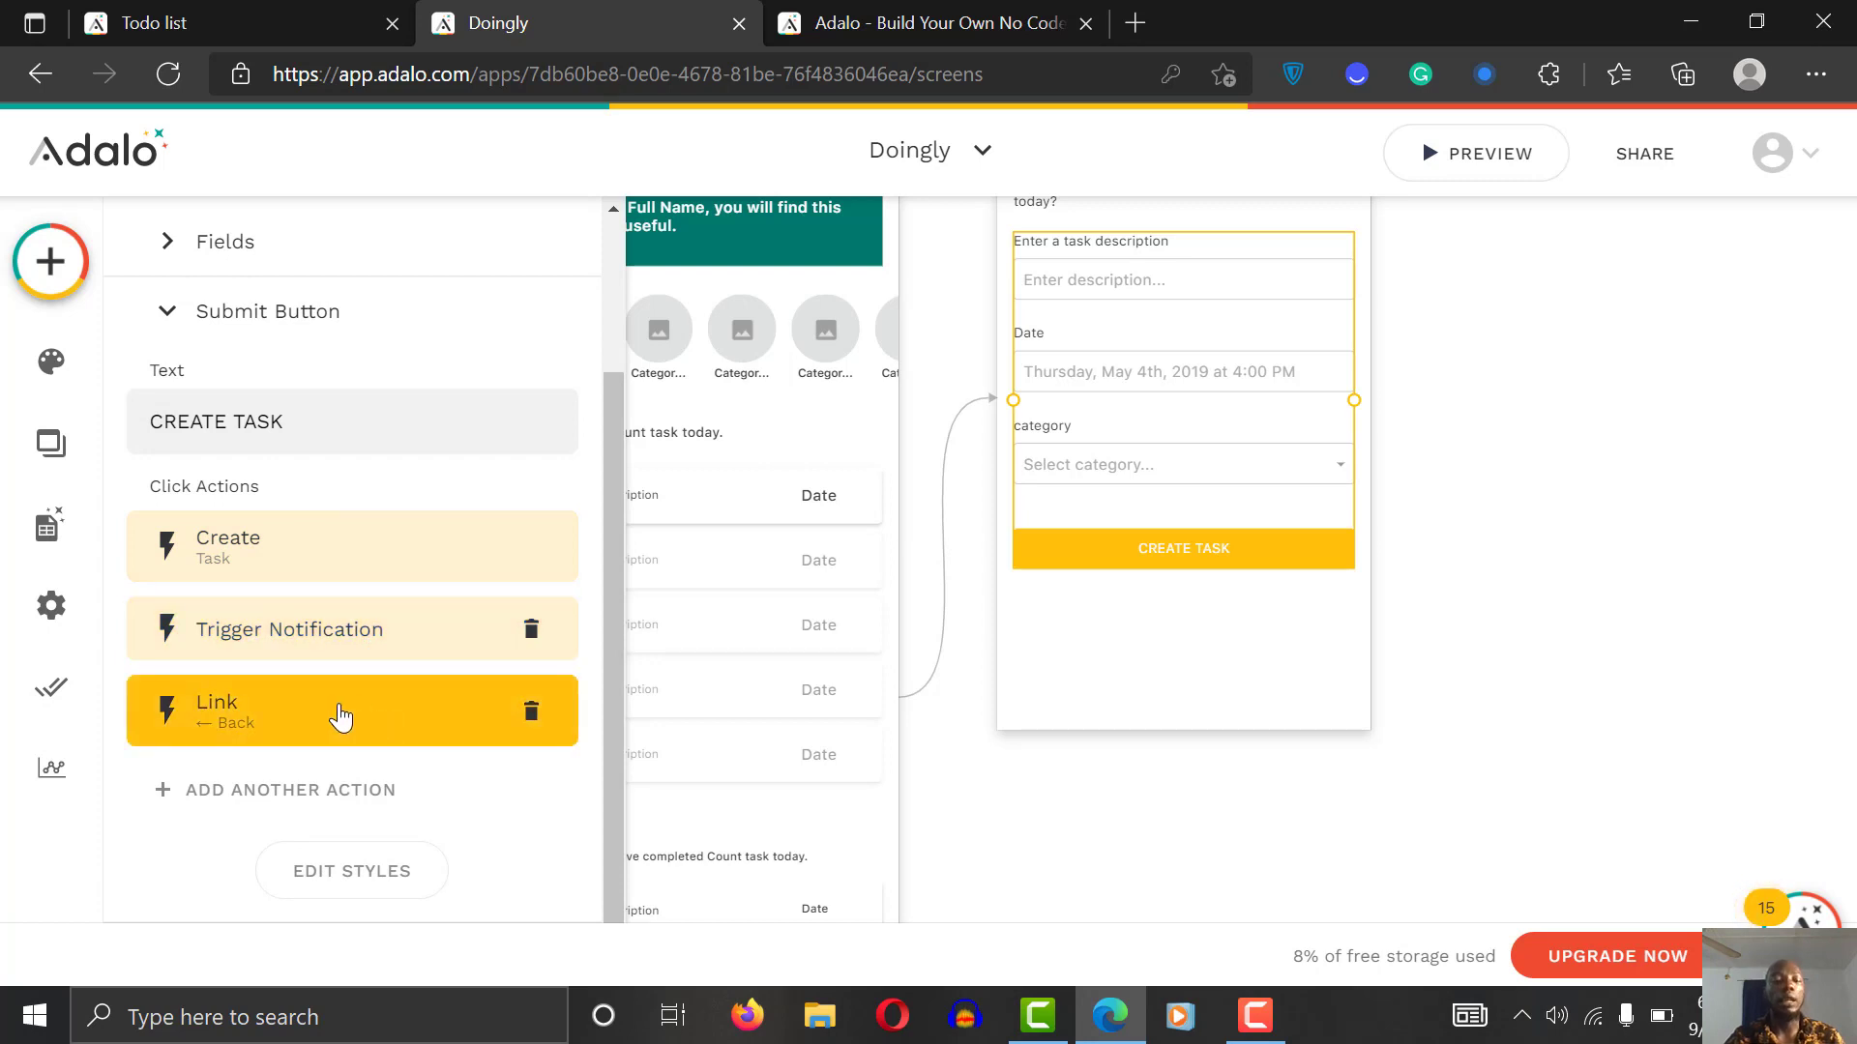
Step: Leave the Link Back action last after Create and Trigger Notification, then deselect the form
{"action": "left_click_drag", "start_coordinate": [340, 719], "coordinate": [355, 656]}
{"action": "left_click_drag", "start_coordinate": [336, 718], "coordinate": [338, 642]}
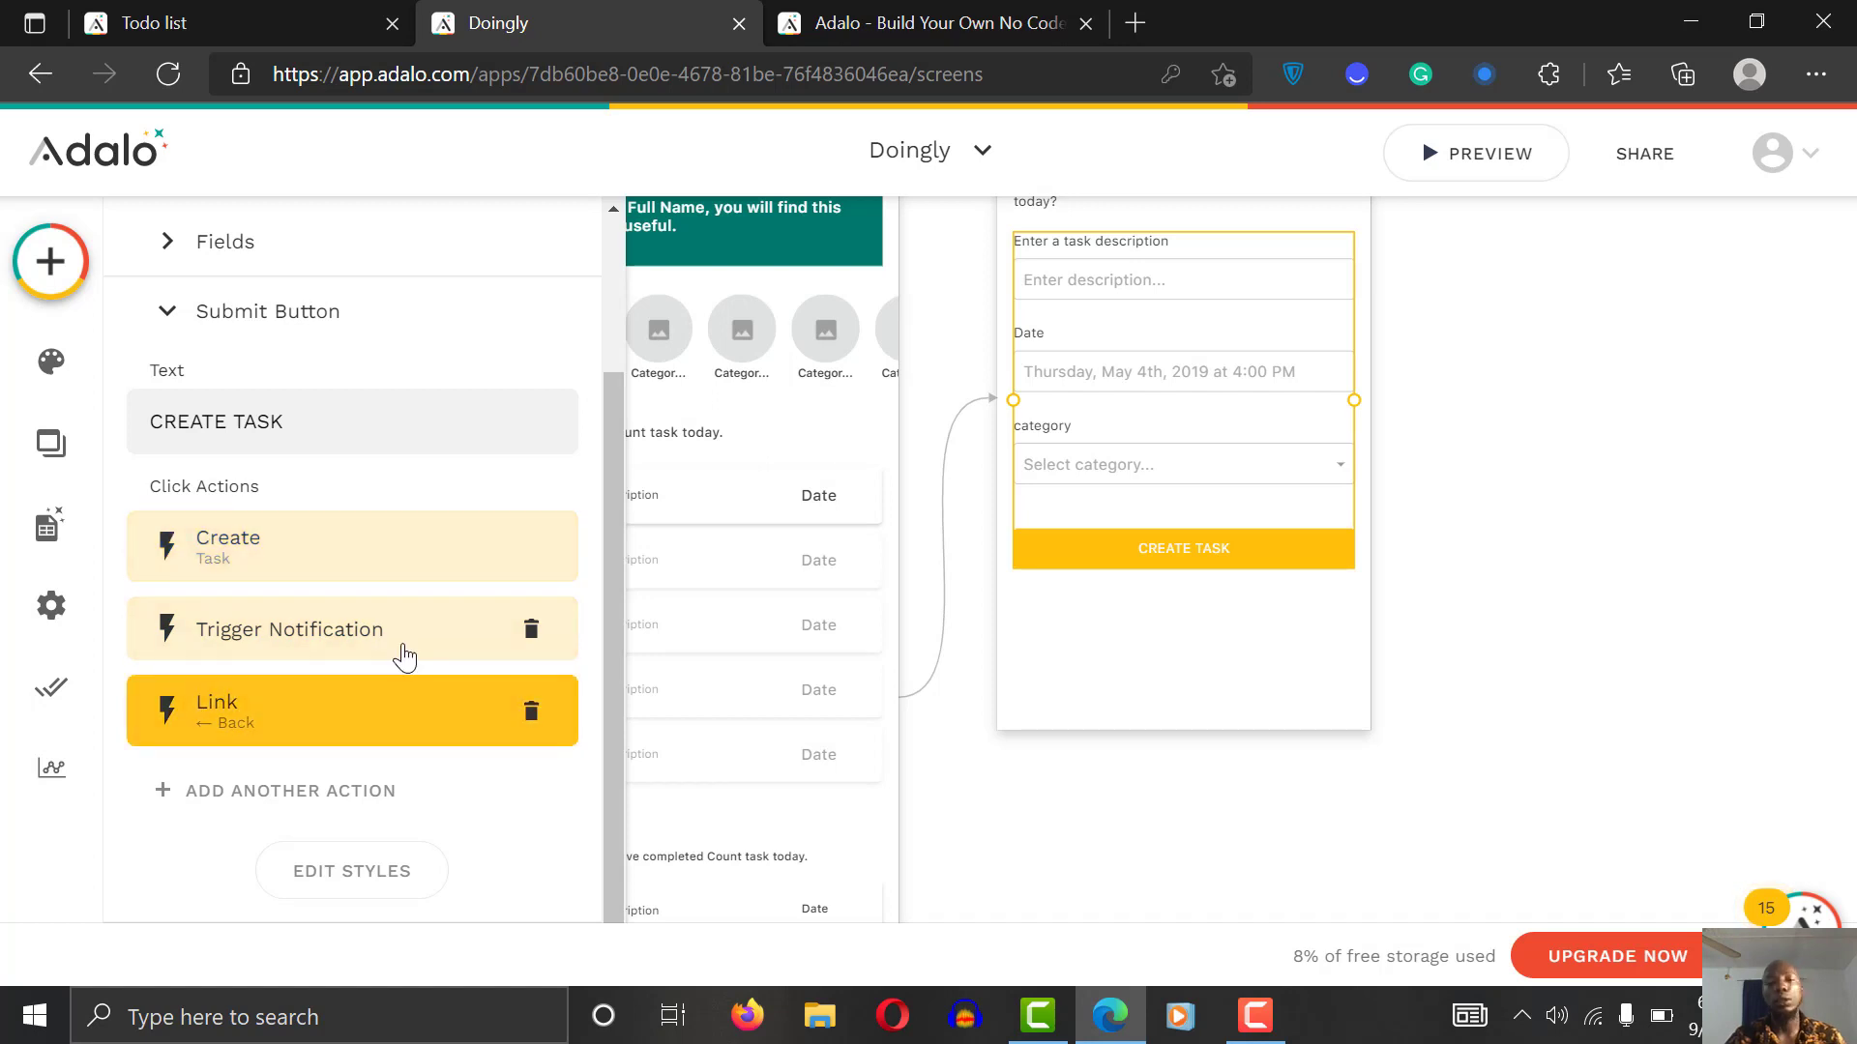
{"action": "left_click", "coordinate": [1587, 555]}
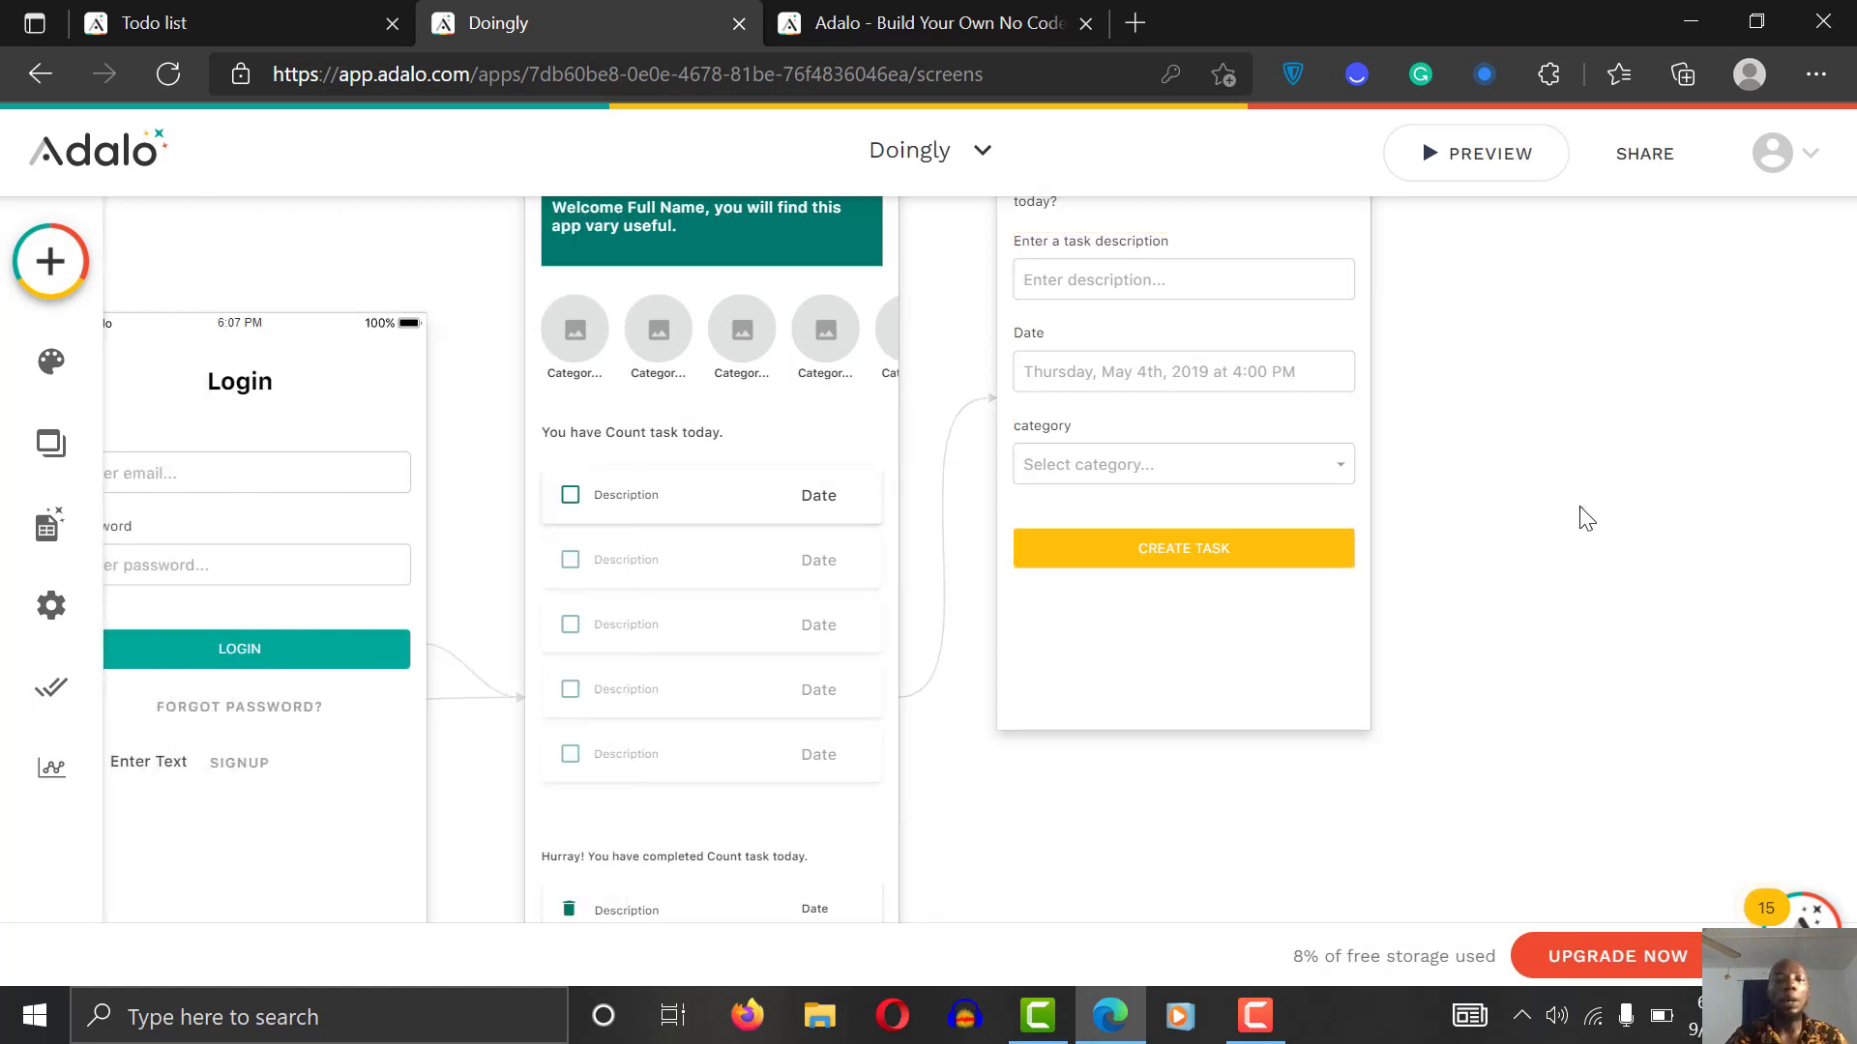
{"action": "scroll", "coordinate": [1581, 519], "scroll_direction": "up", "scroll_amount": 2}
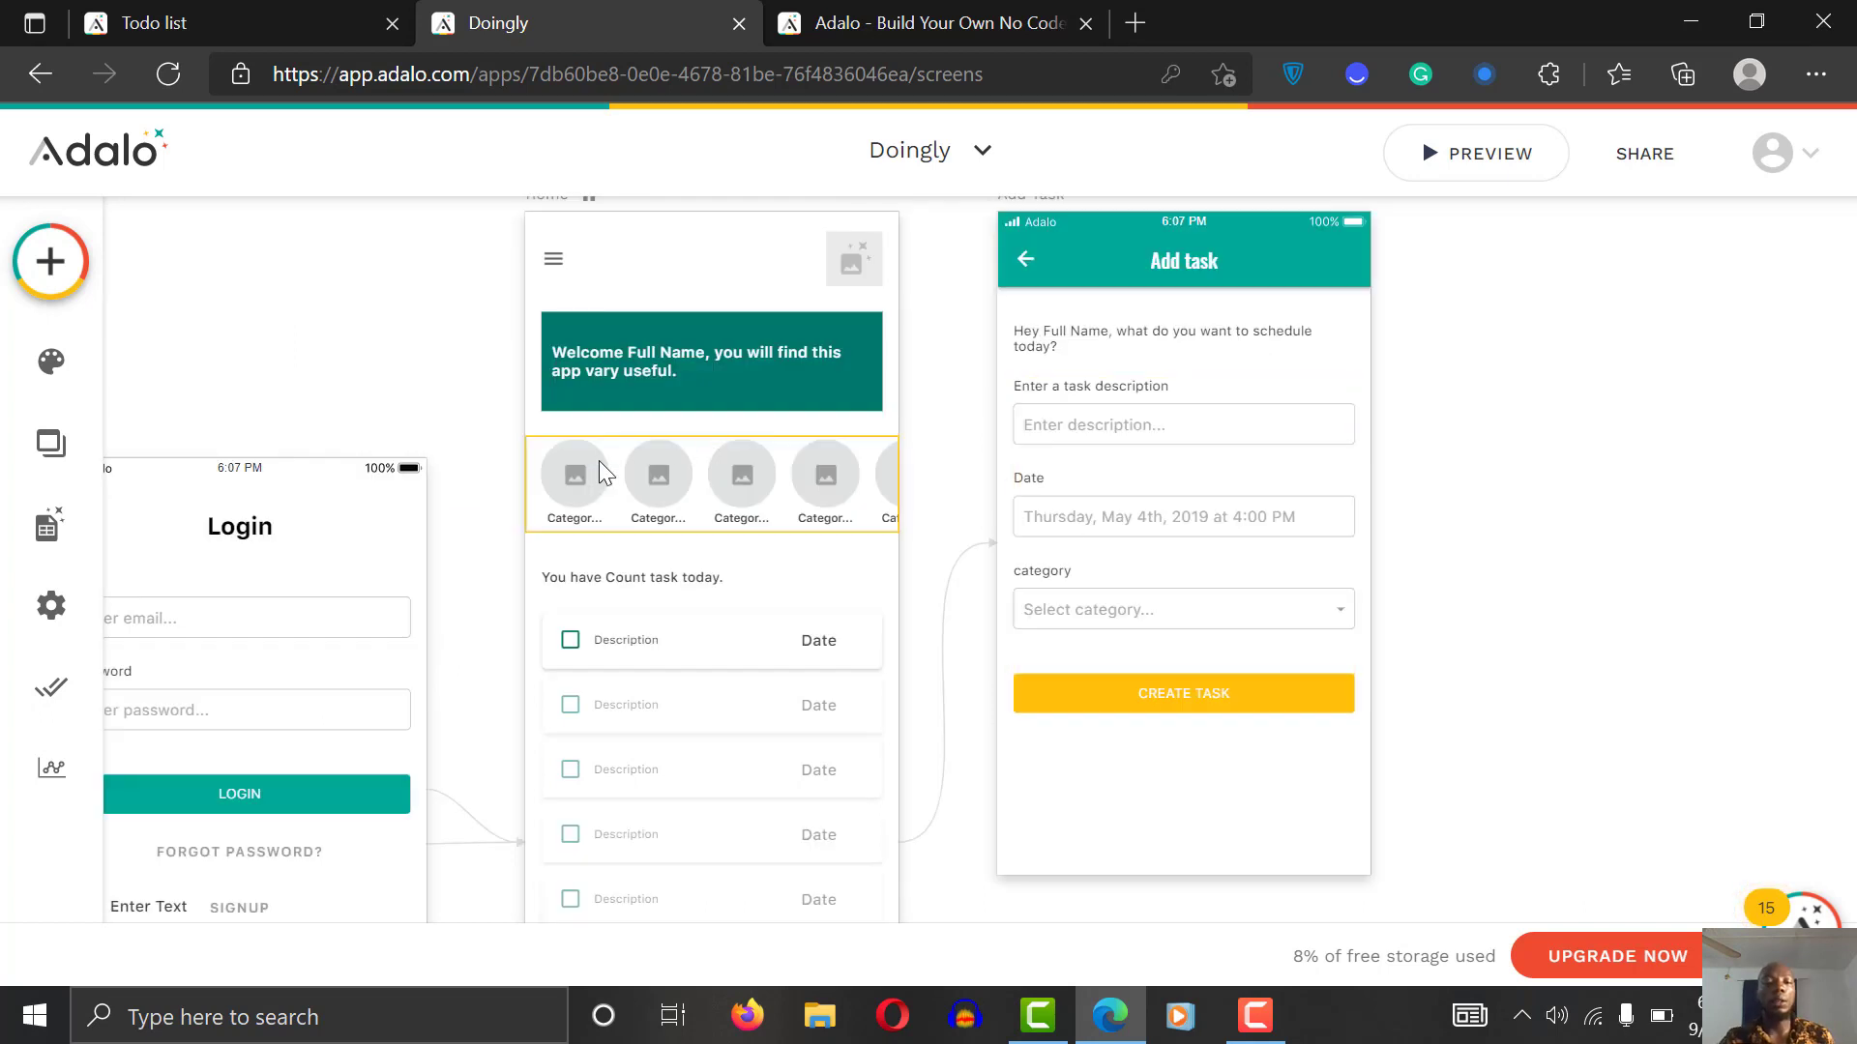
Step: Select the Home screen's category avatar list and begin adding a Link click action
{"action": "left_click", "coordinate": [569, 488]}
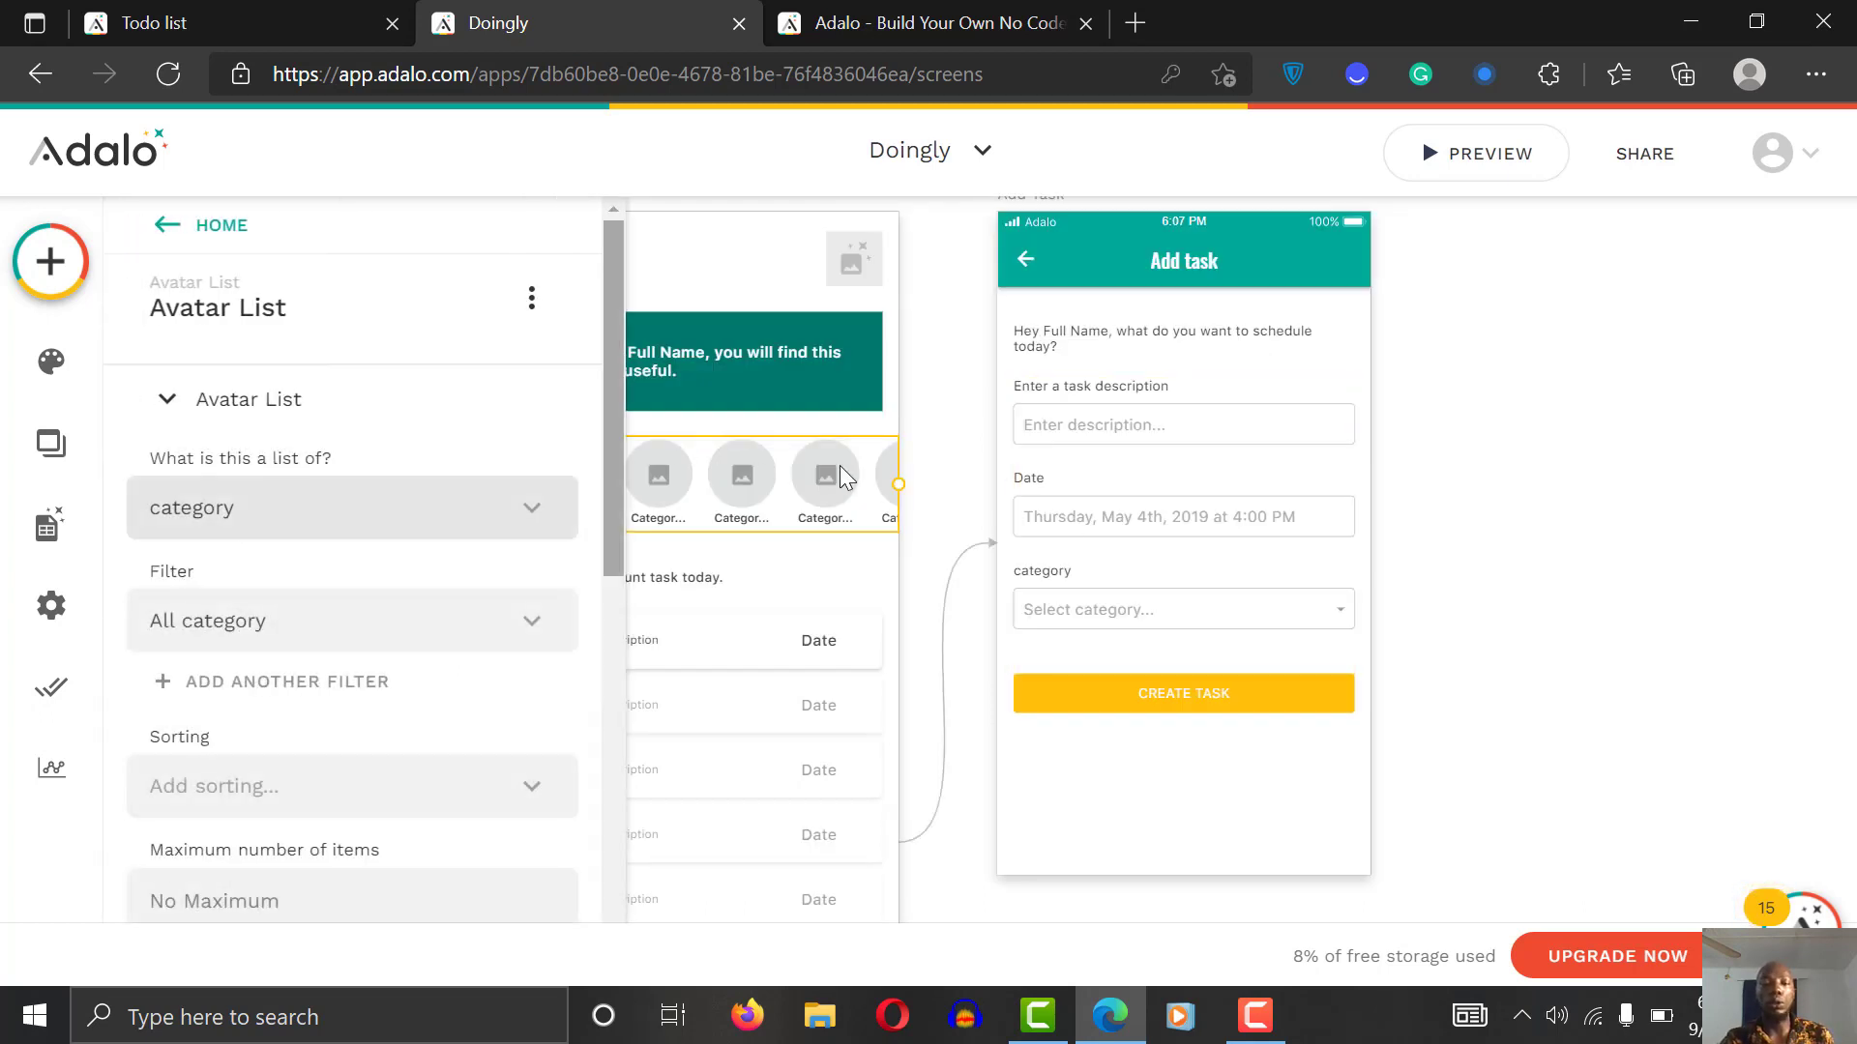
{"action": "scroll", "coordinate": [934, 540], "scroll_direction": "left", "scroll_amount": 3}
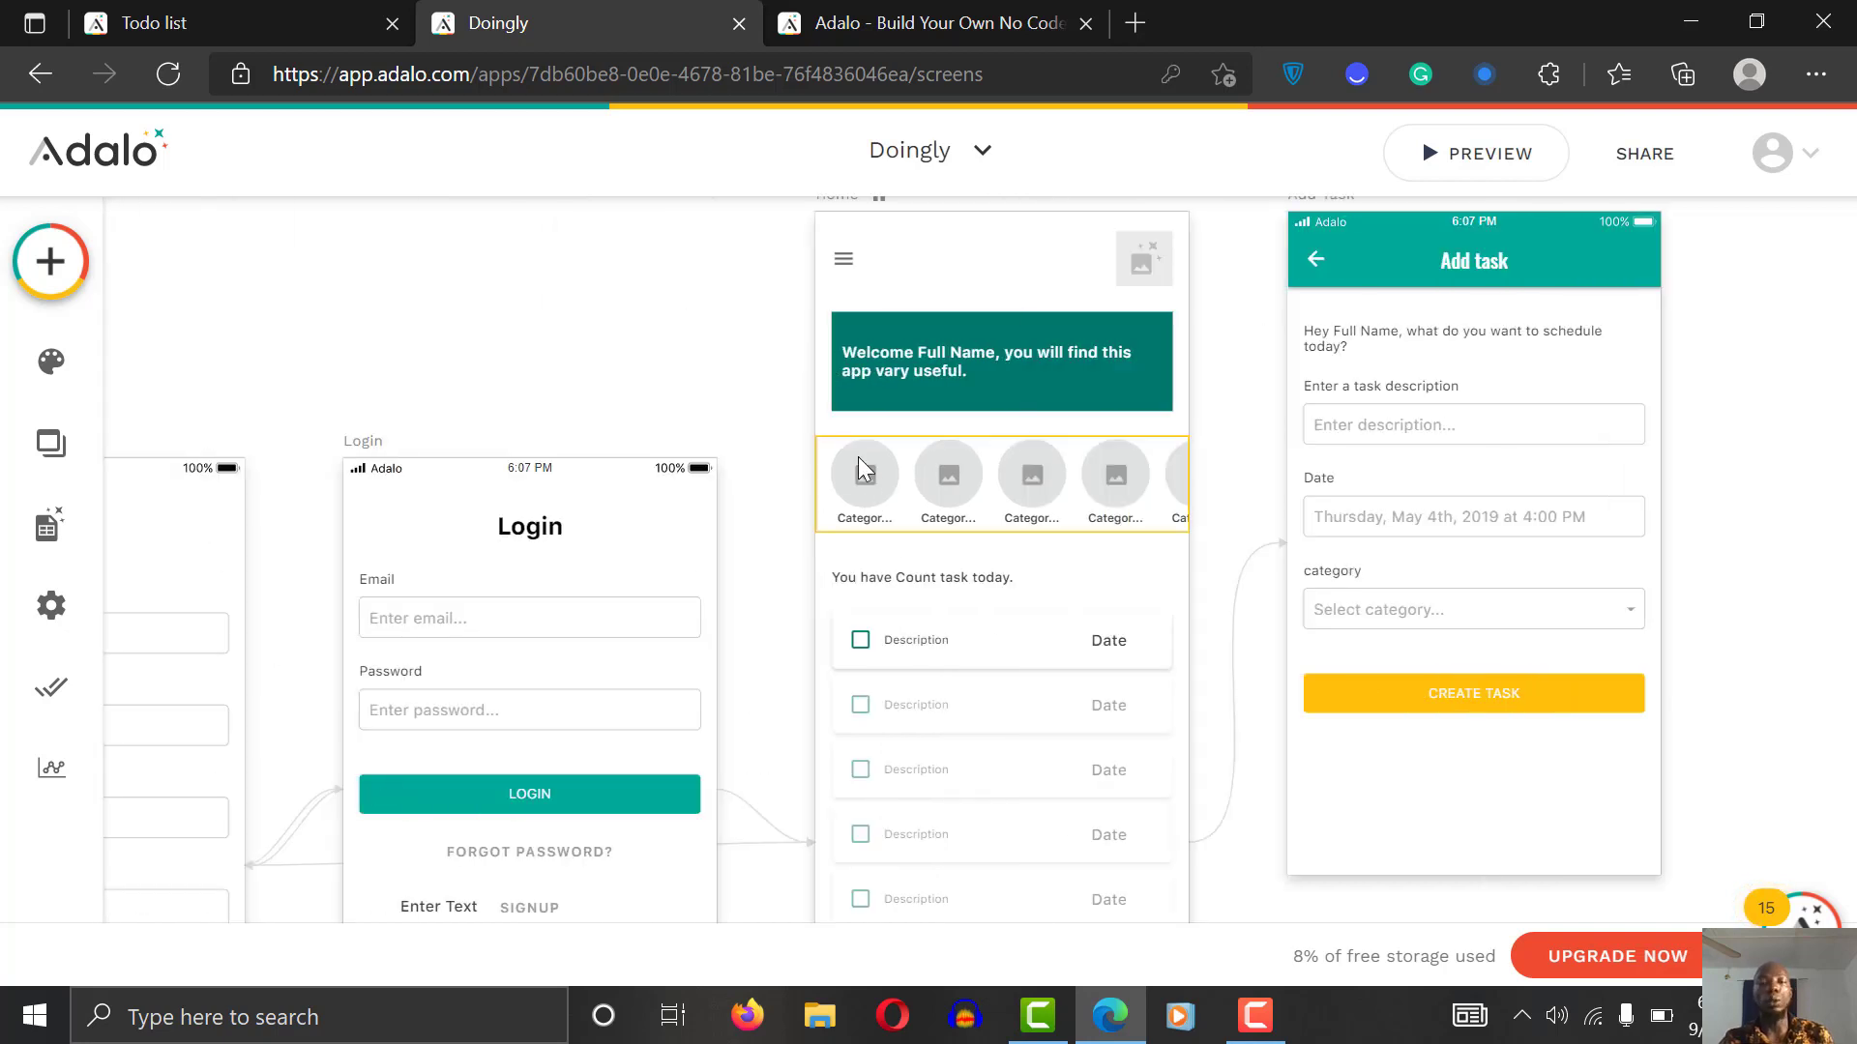
{"action": "left_click", "coordinate": [857, 457]}
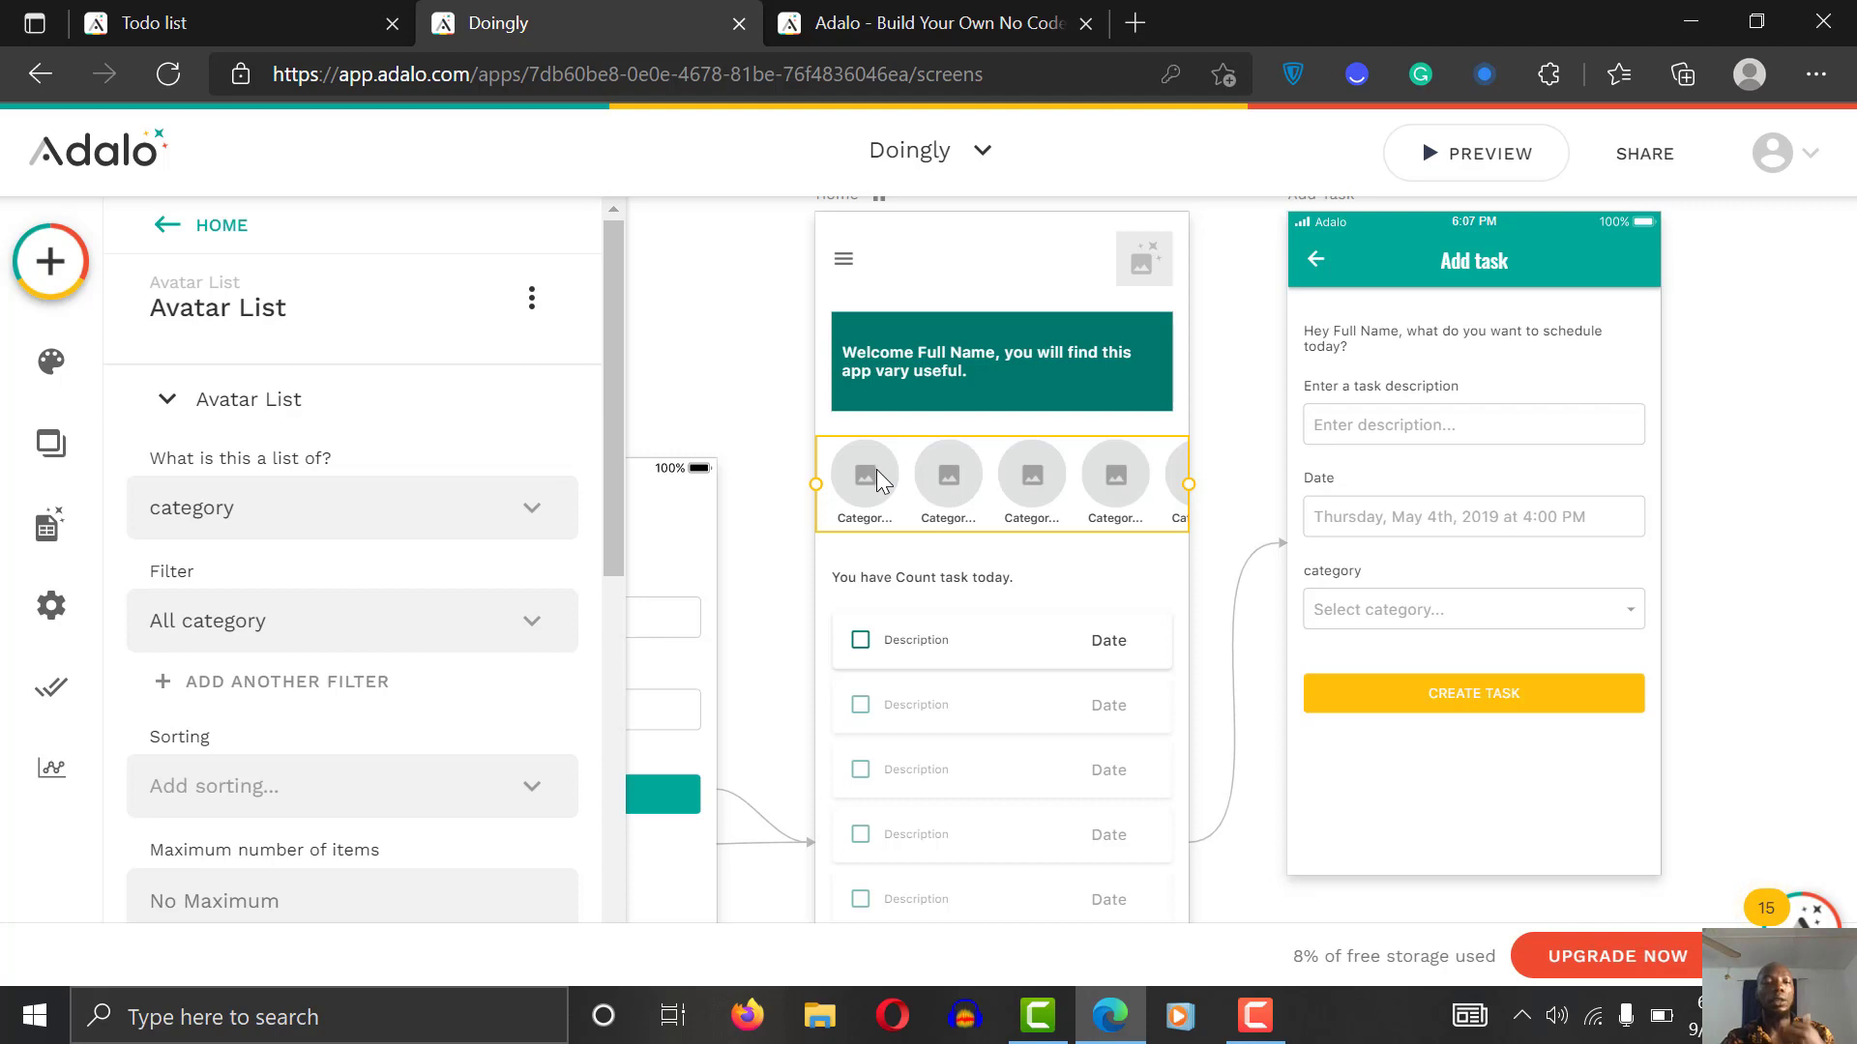
{"action": "left_click_drag", "start_coordinate": [607, 398], "coordinate": [592, 445]}
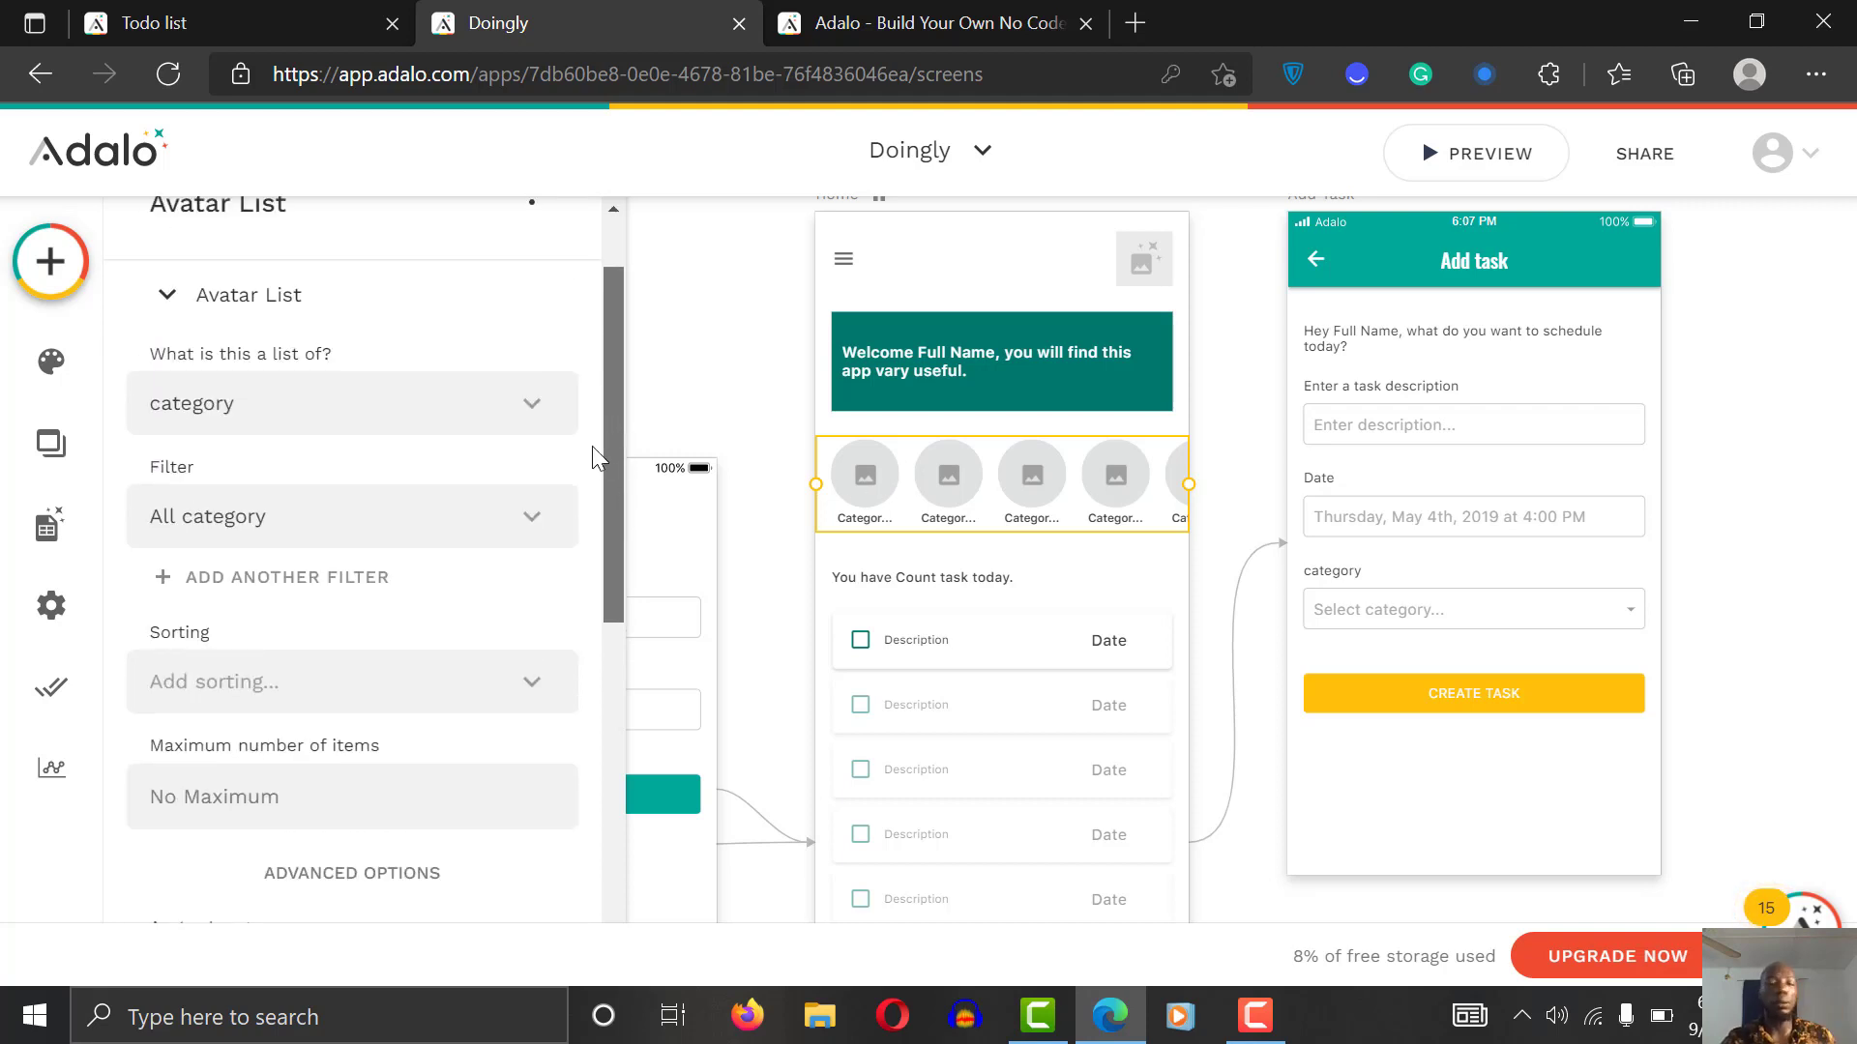
{"action": "left_click_drag", "start_coordinate": [592, 444], "coordinate": [592, 329]}
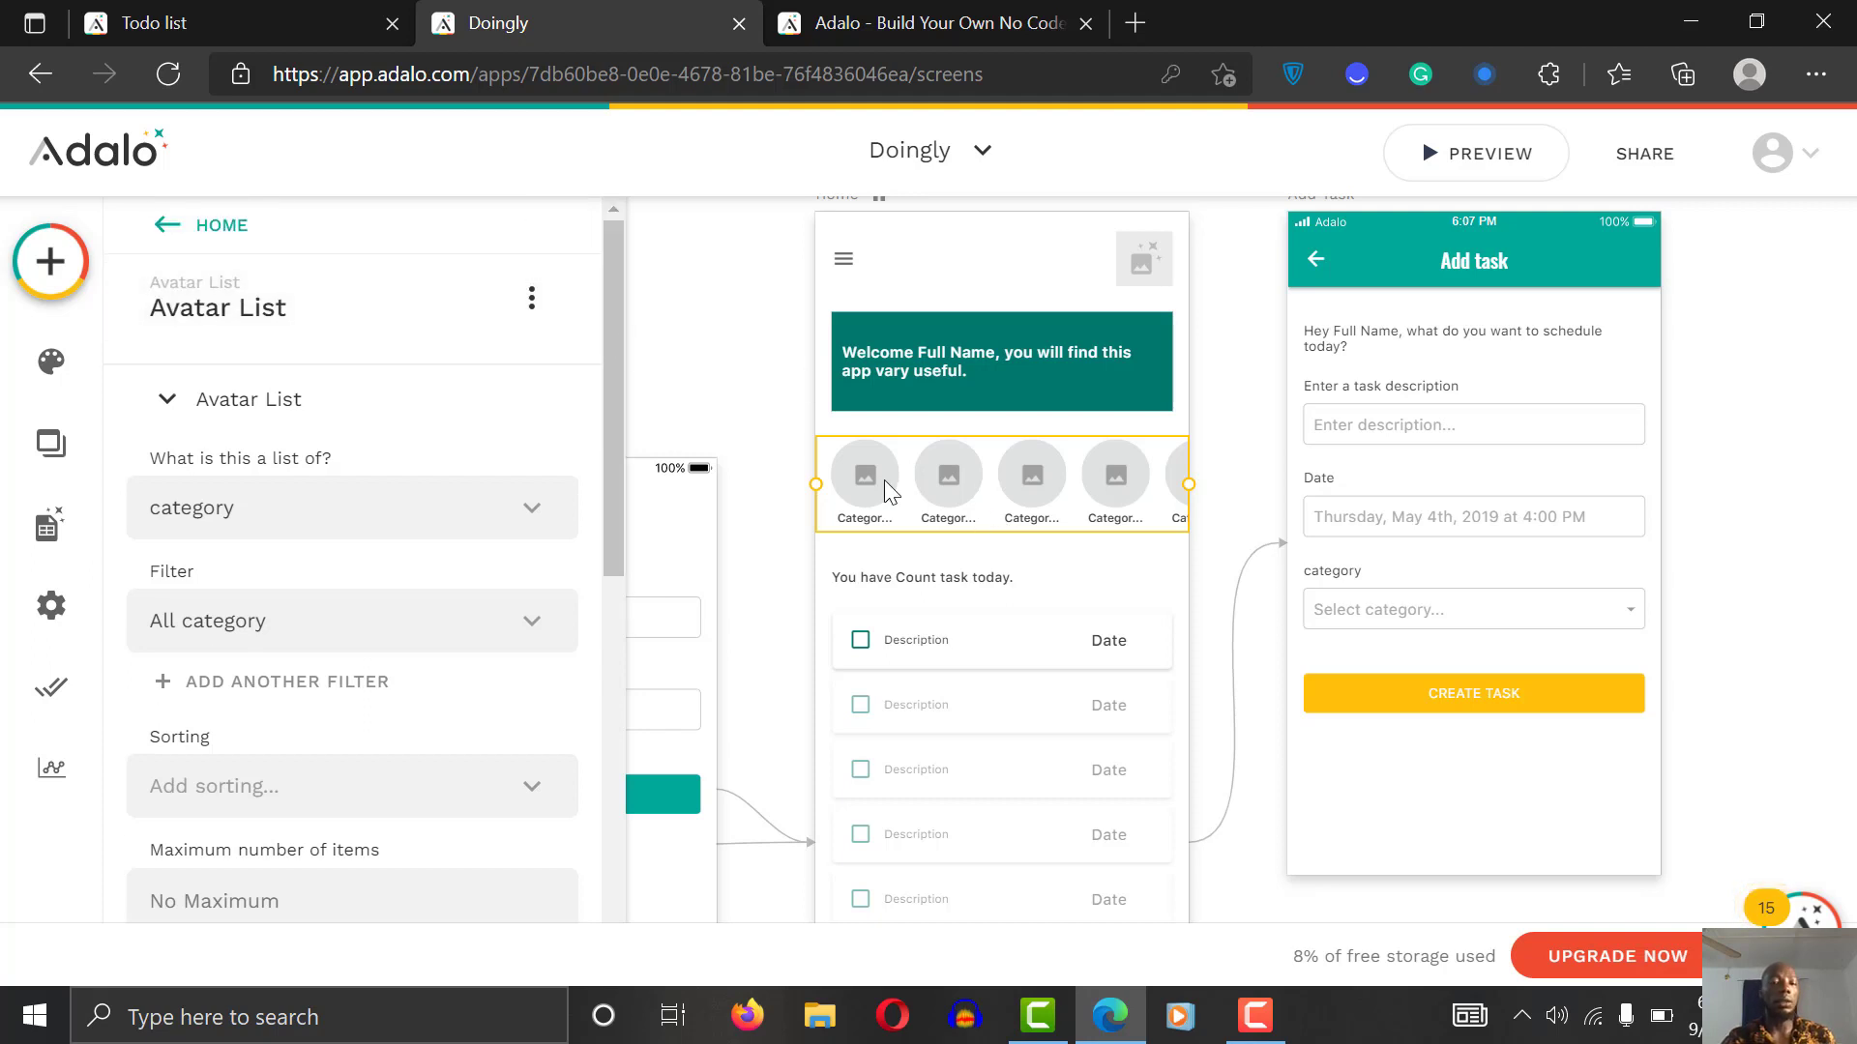
{"action": "left_click_drag", "start_coordinate": [615, 373], "coordinate": [623, 731]}
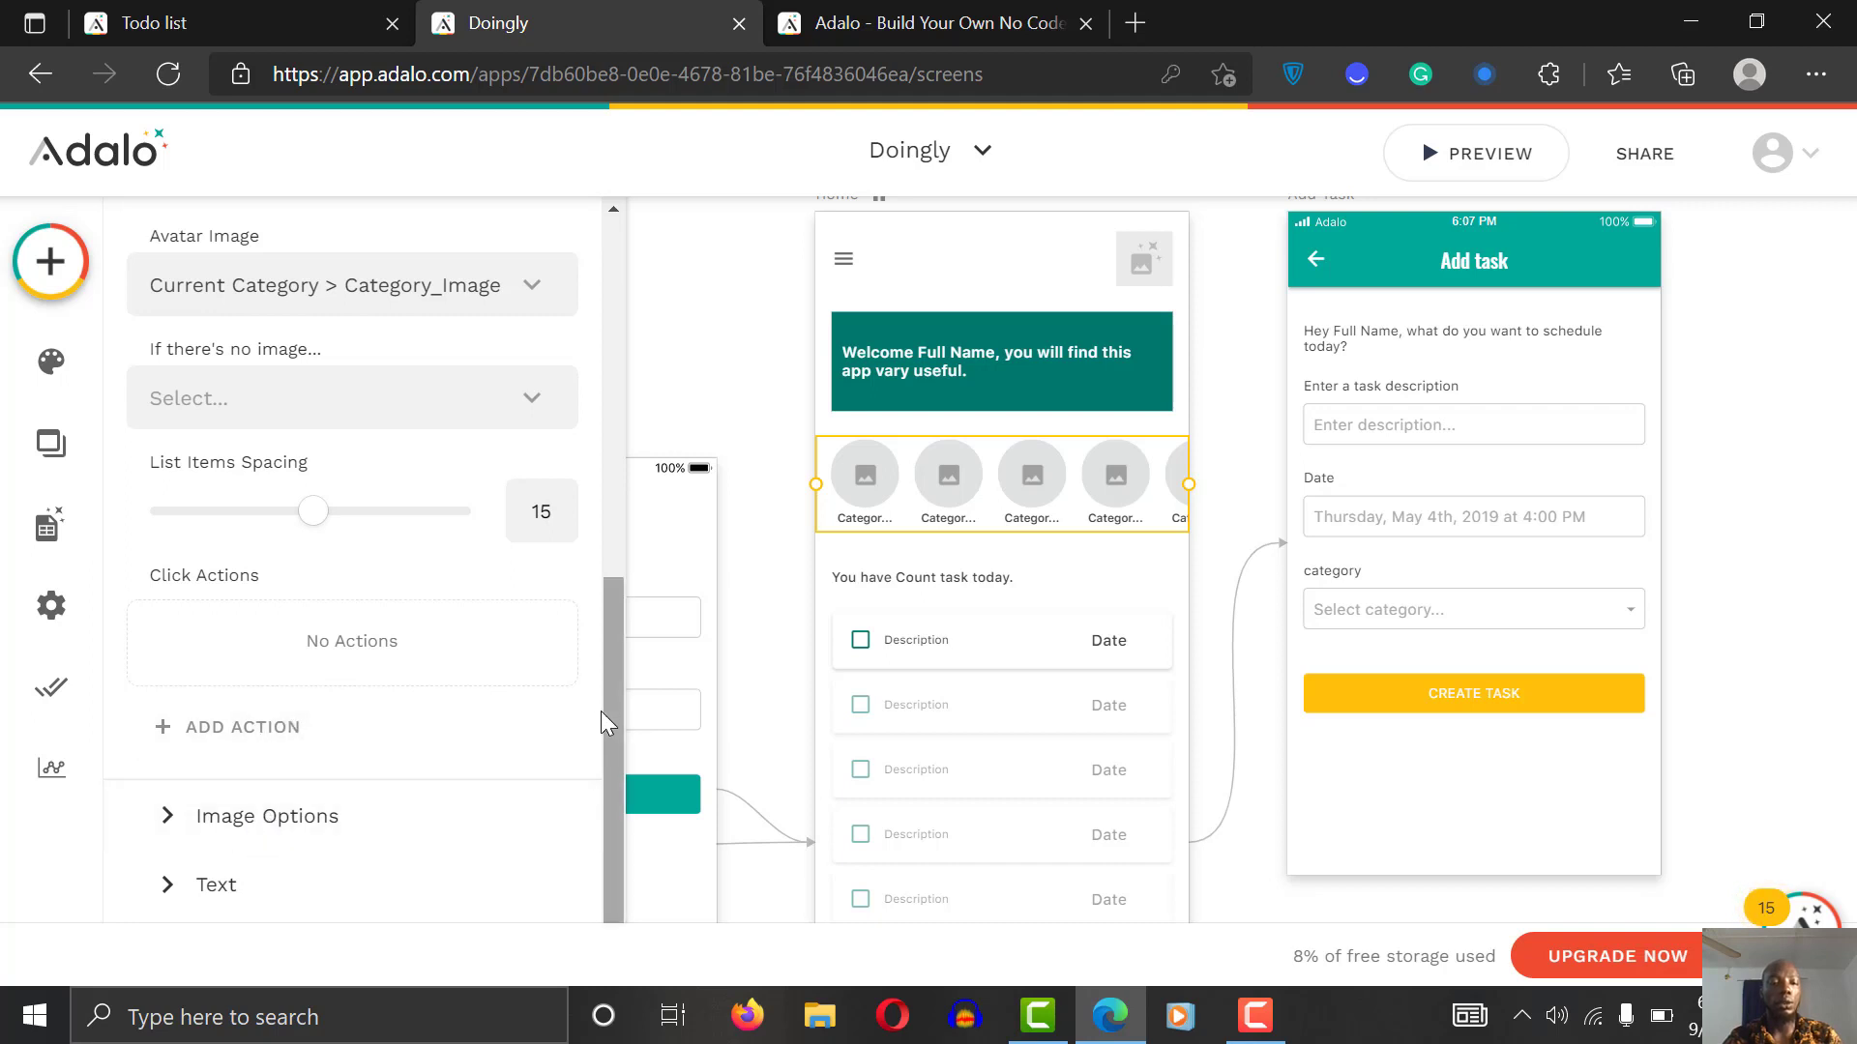
{"action": "left_click_drag", "start_coordinate": [617, 704], "coordinate": [582, 774]}
{"action": "left_click", "coordinate": [290, 665]}
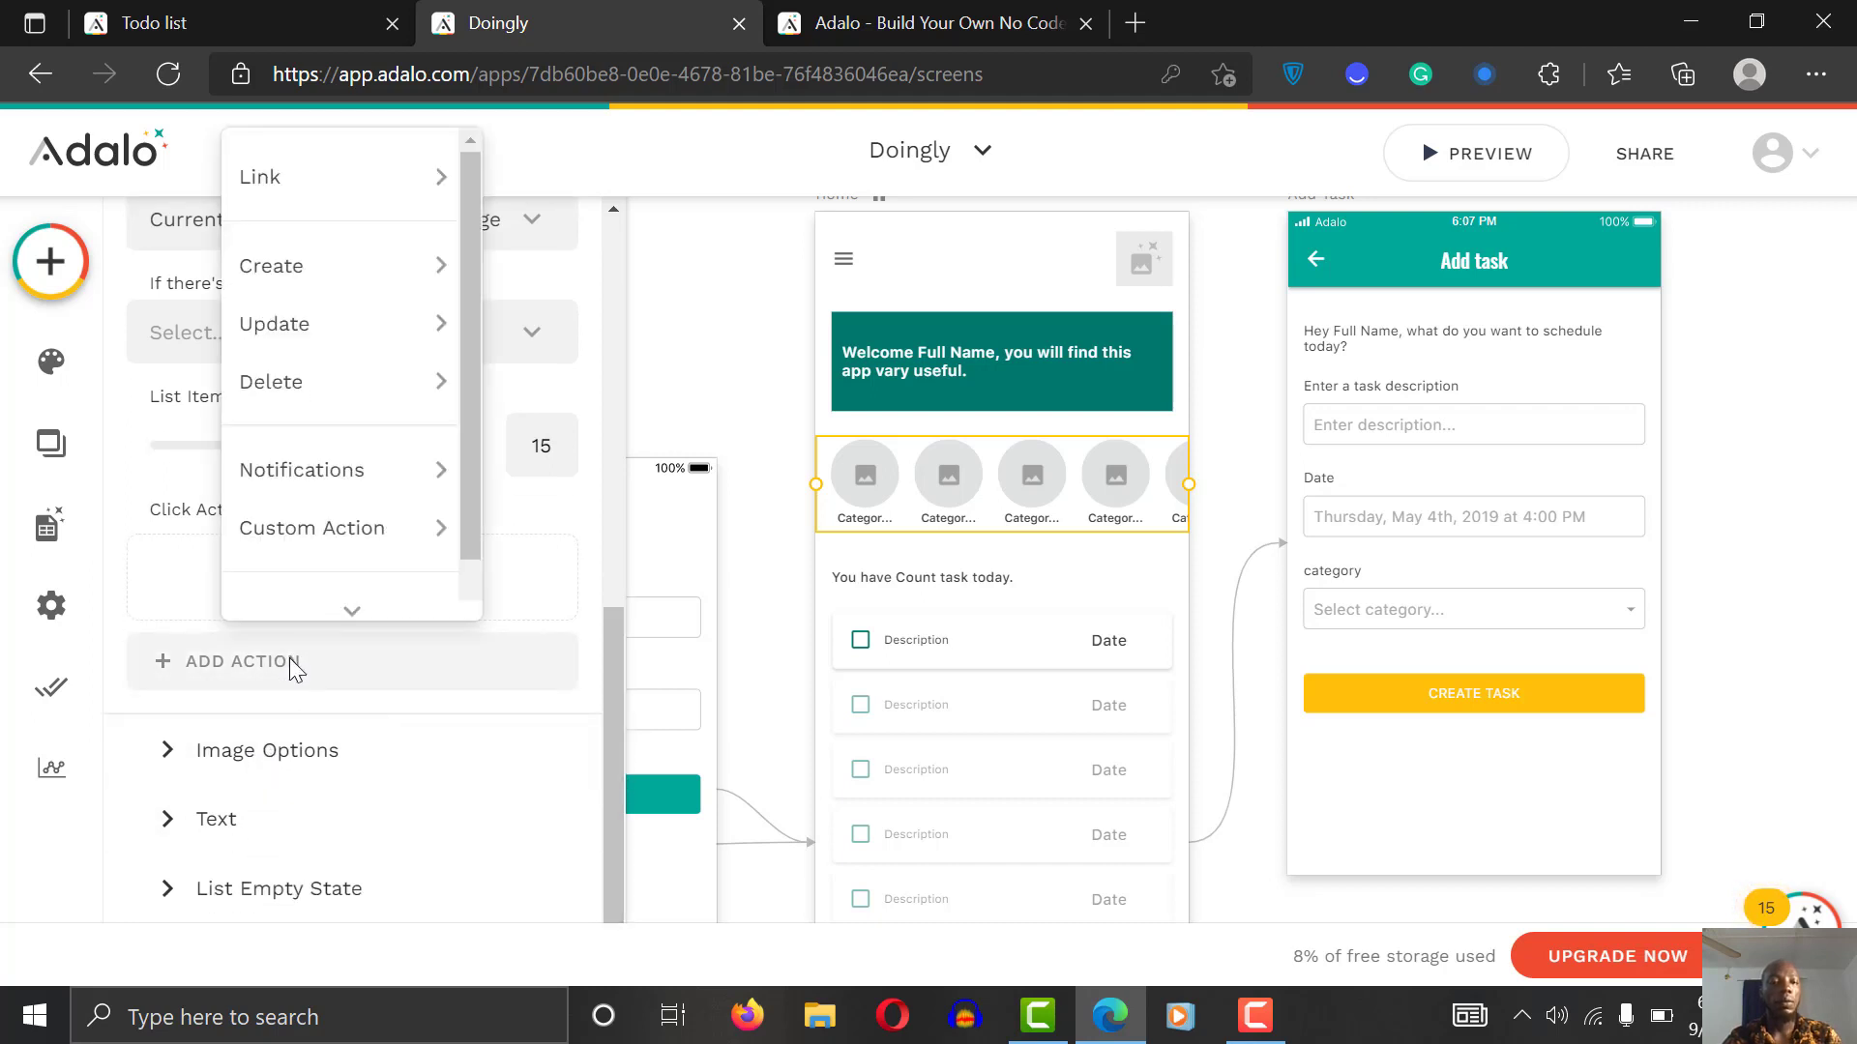
{"action": "mouse_move", "coordinate": [357, 182]}
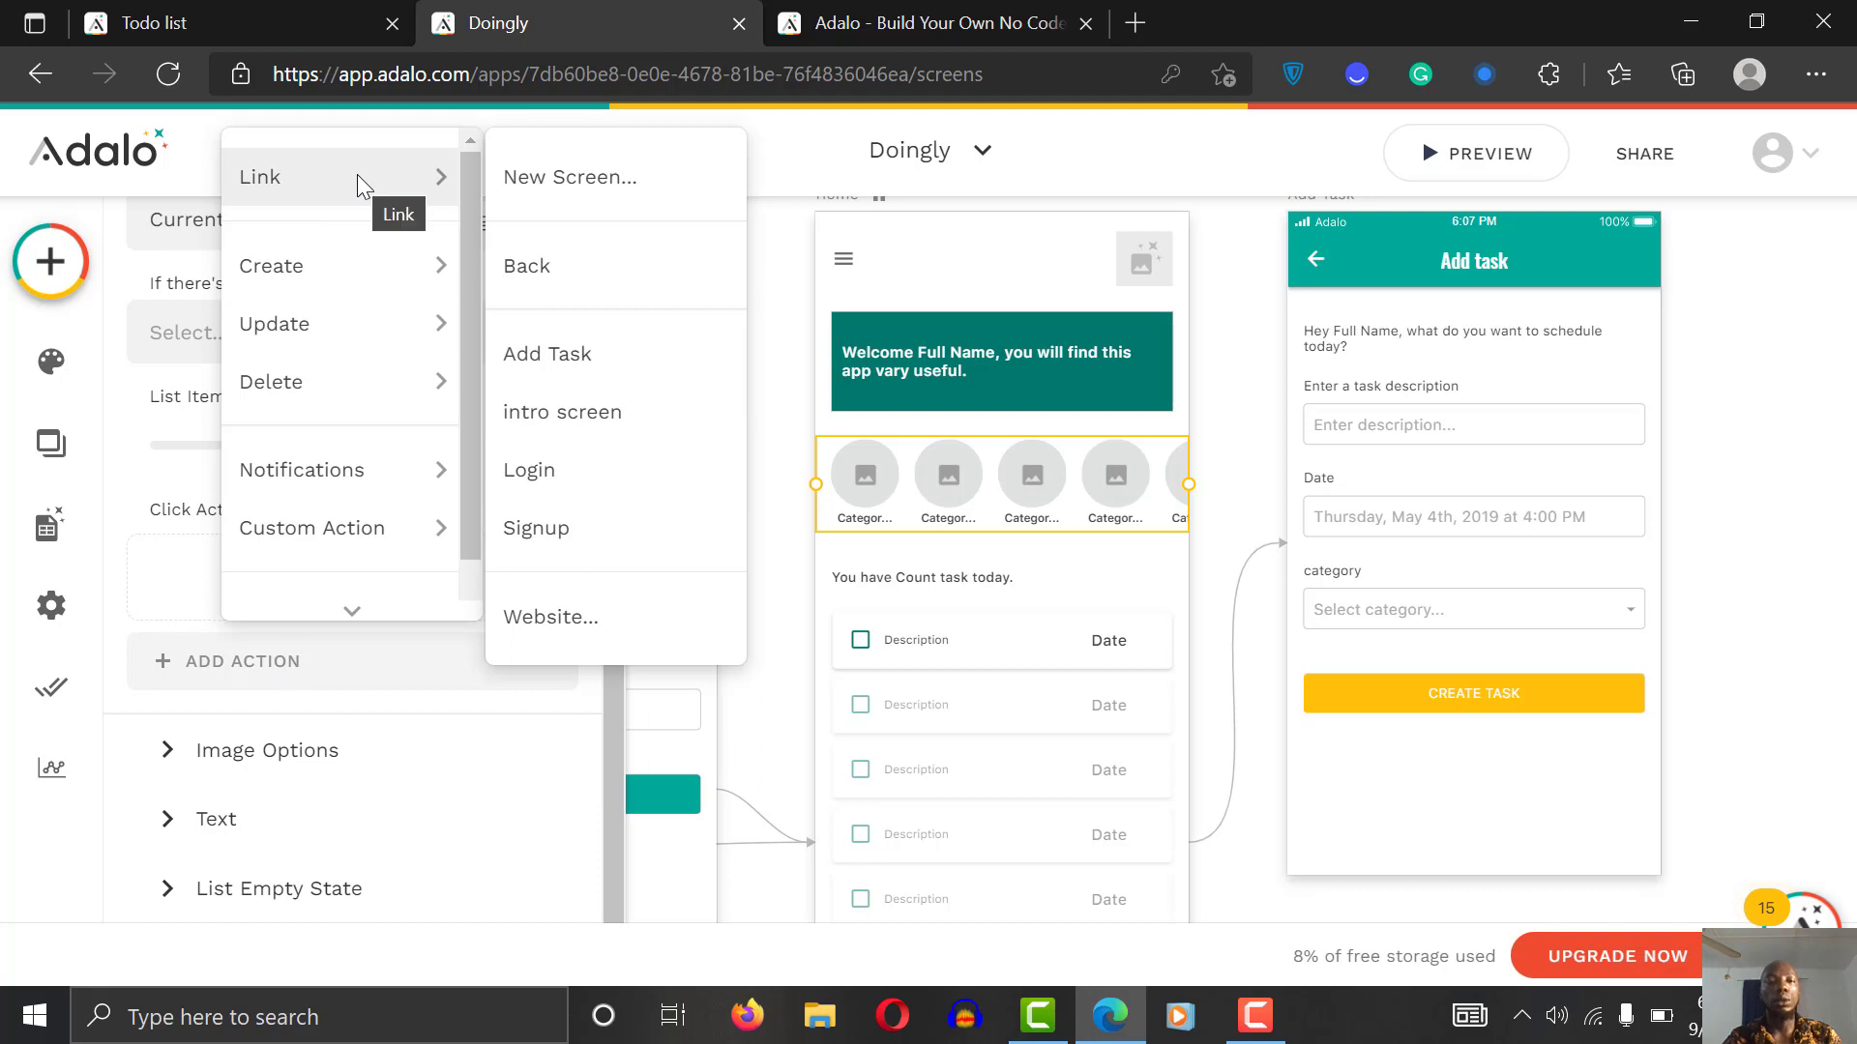
Step: Link the avatars to a new screen named Category_list built from the List Search template
{"action": "left_click", "coordinate": [604, 179]}
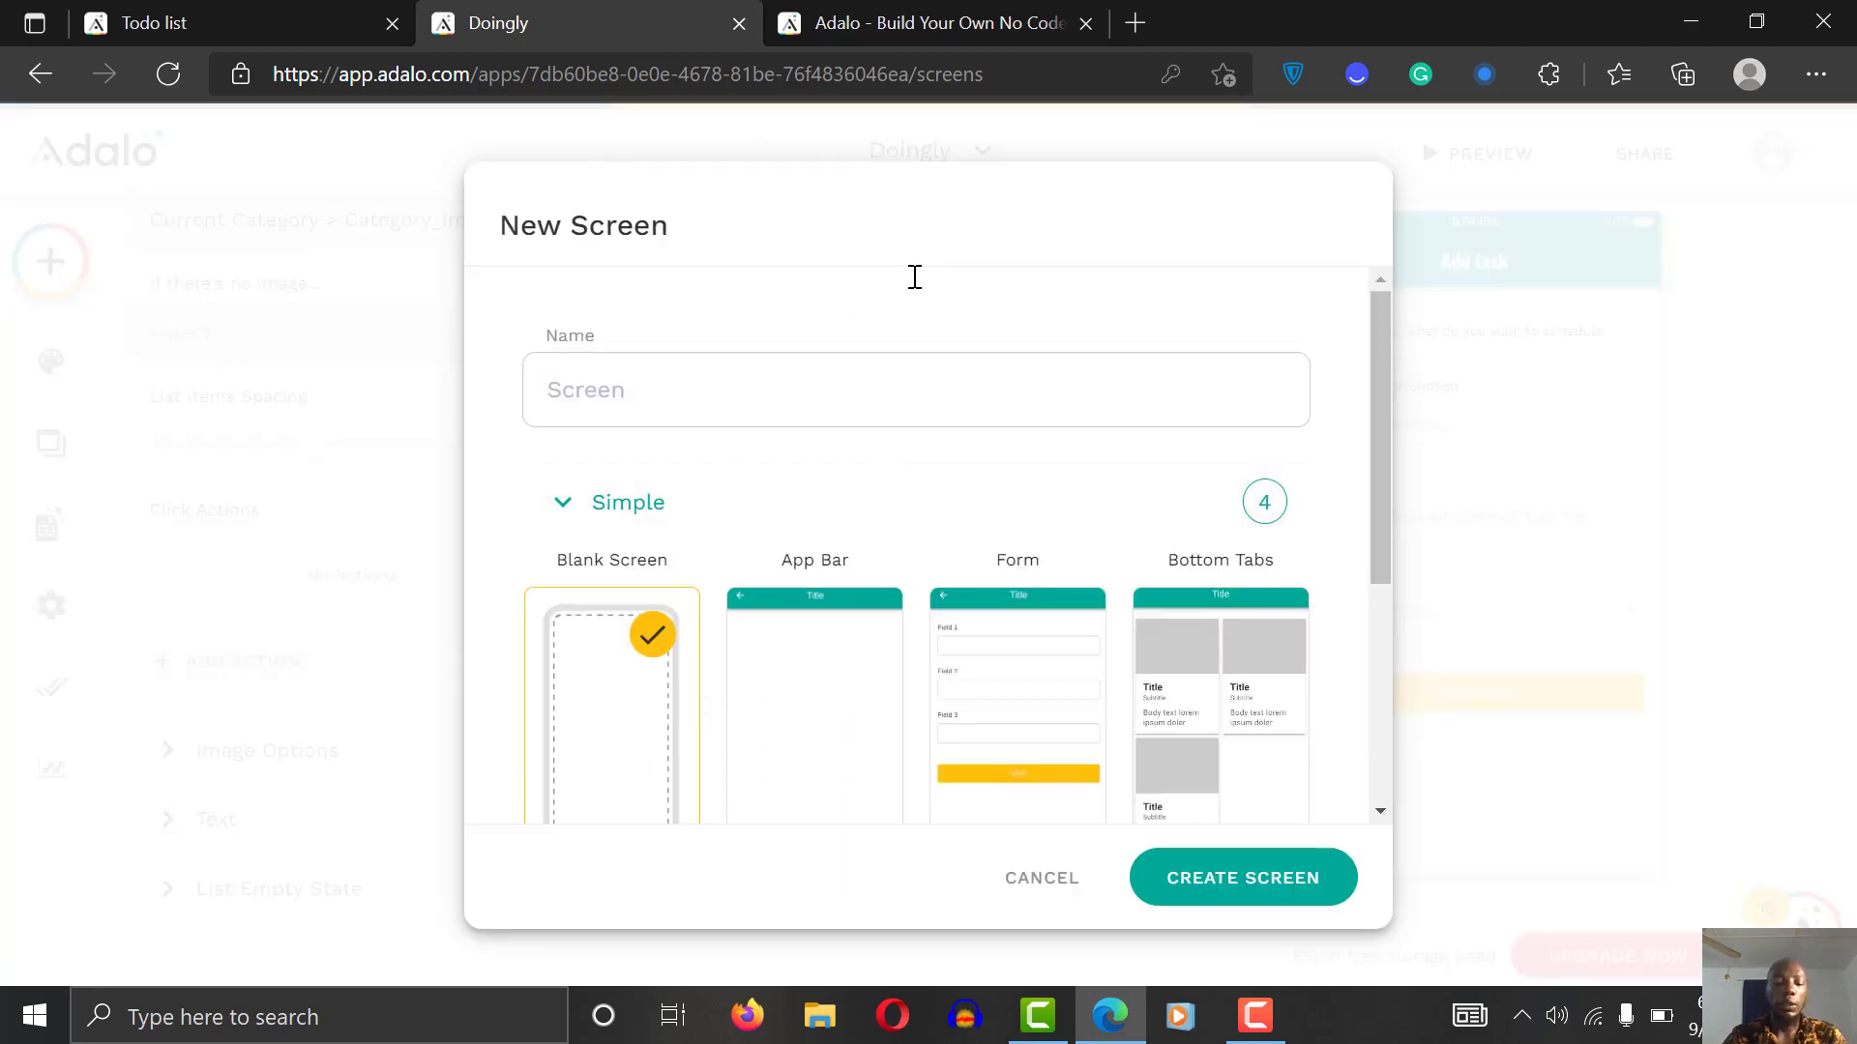
{"action": "type", "text": "{"}
{"action": "key", "text": "BackSpace"}
{"action": "type", "text": "Ca"}
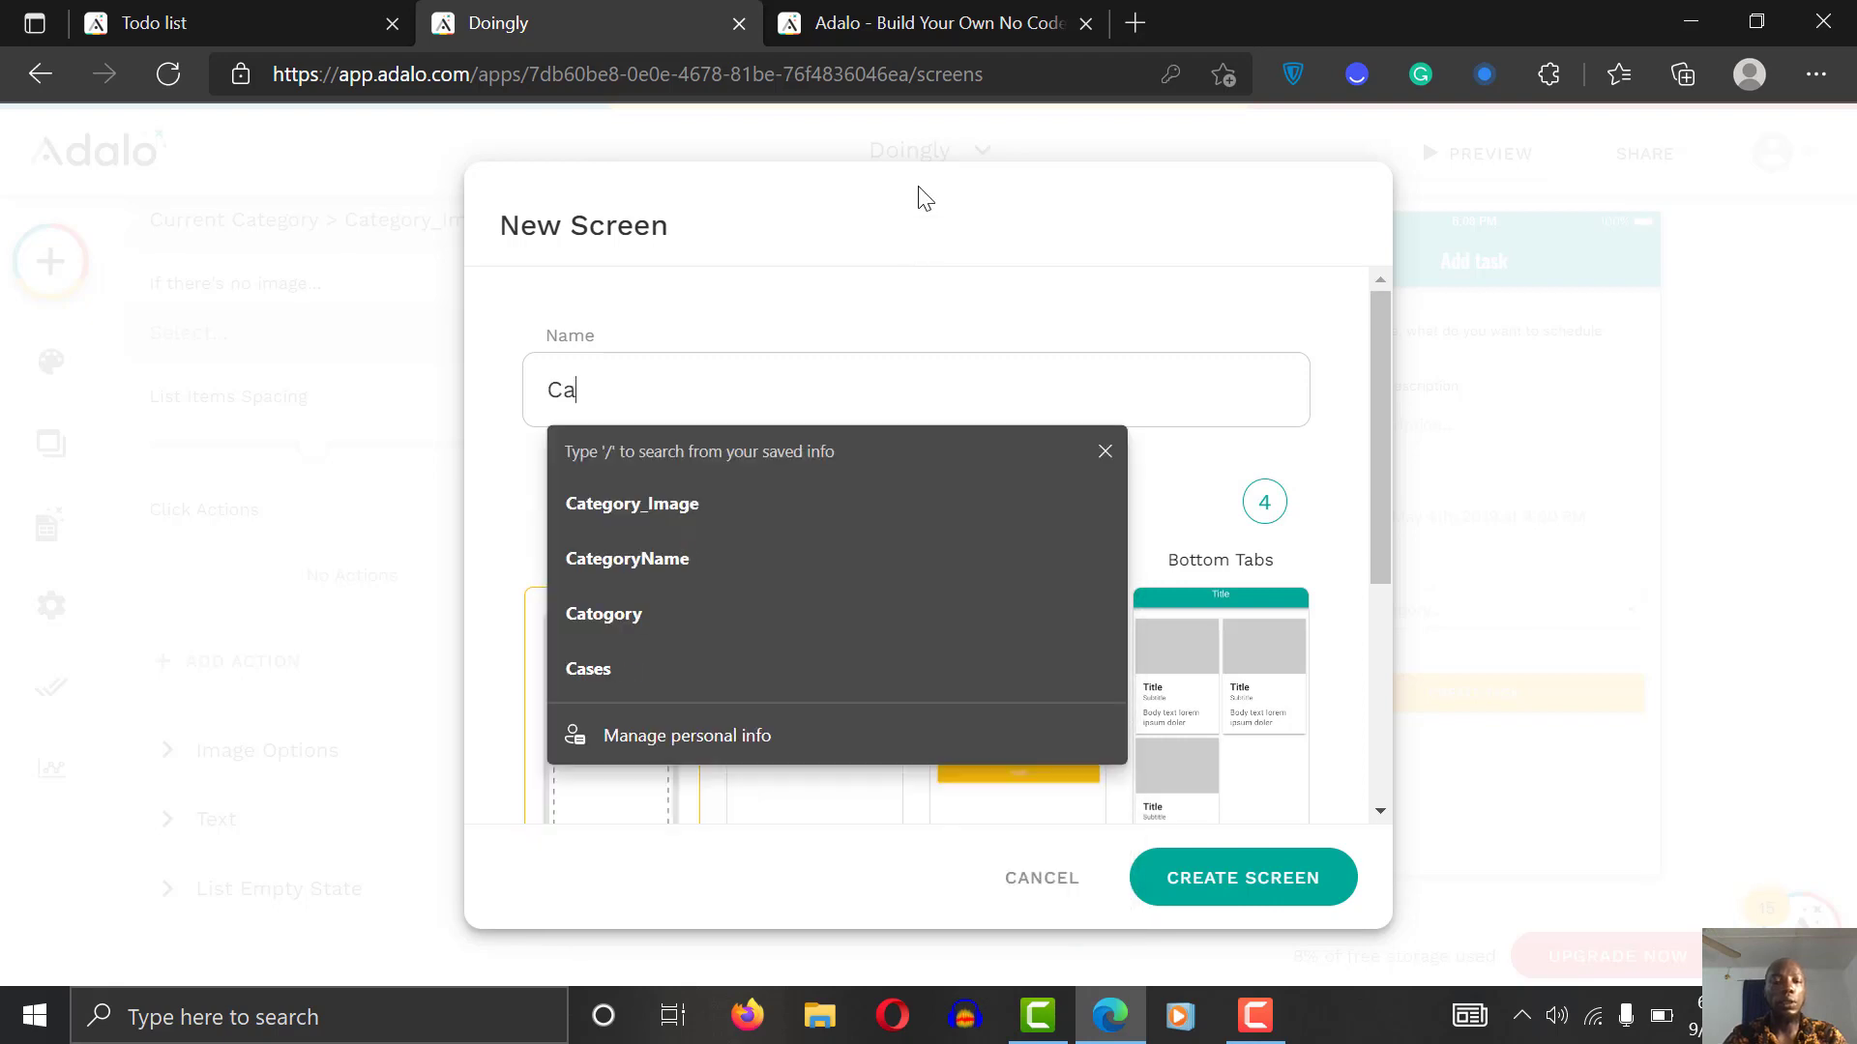
{"action": "type", "text": "tegory"}
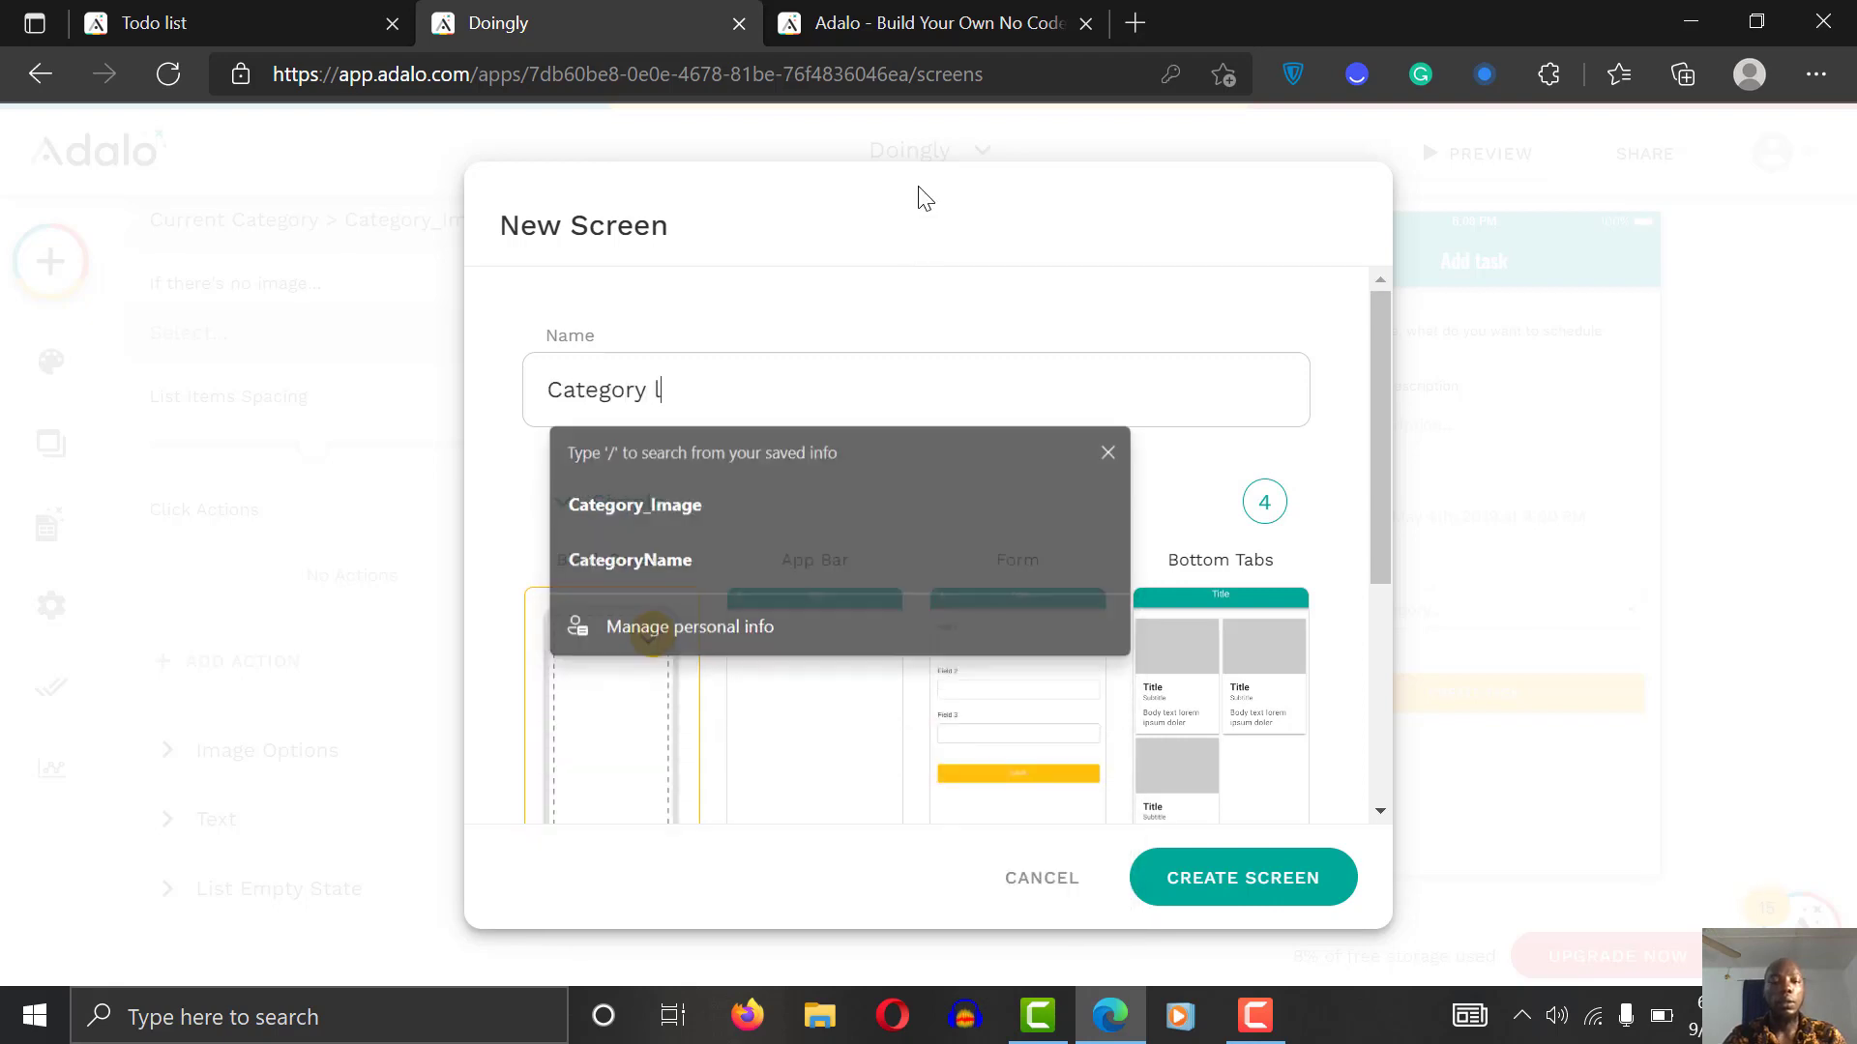
{"action": "type", "text": "_list"}
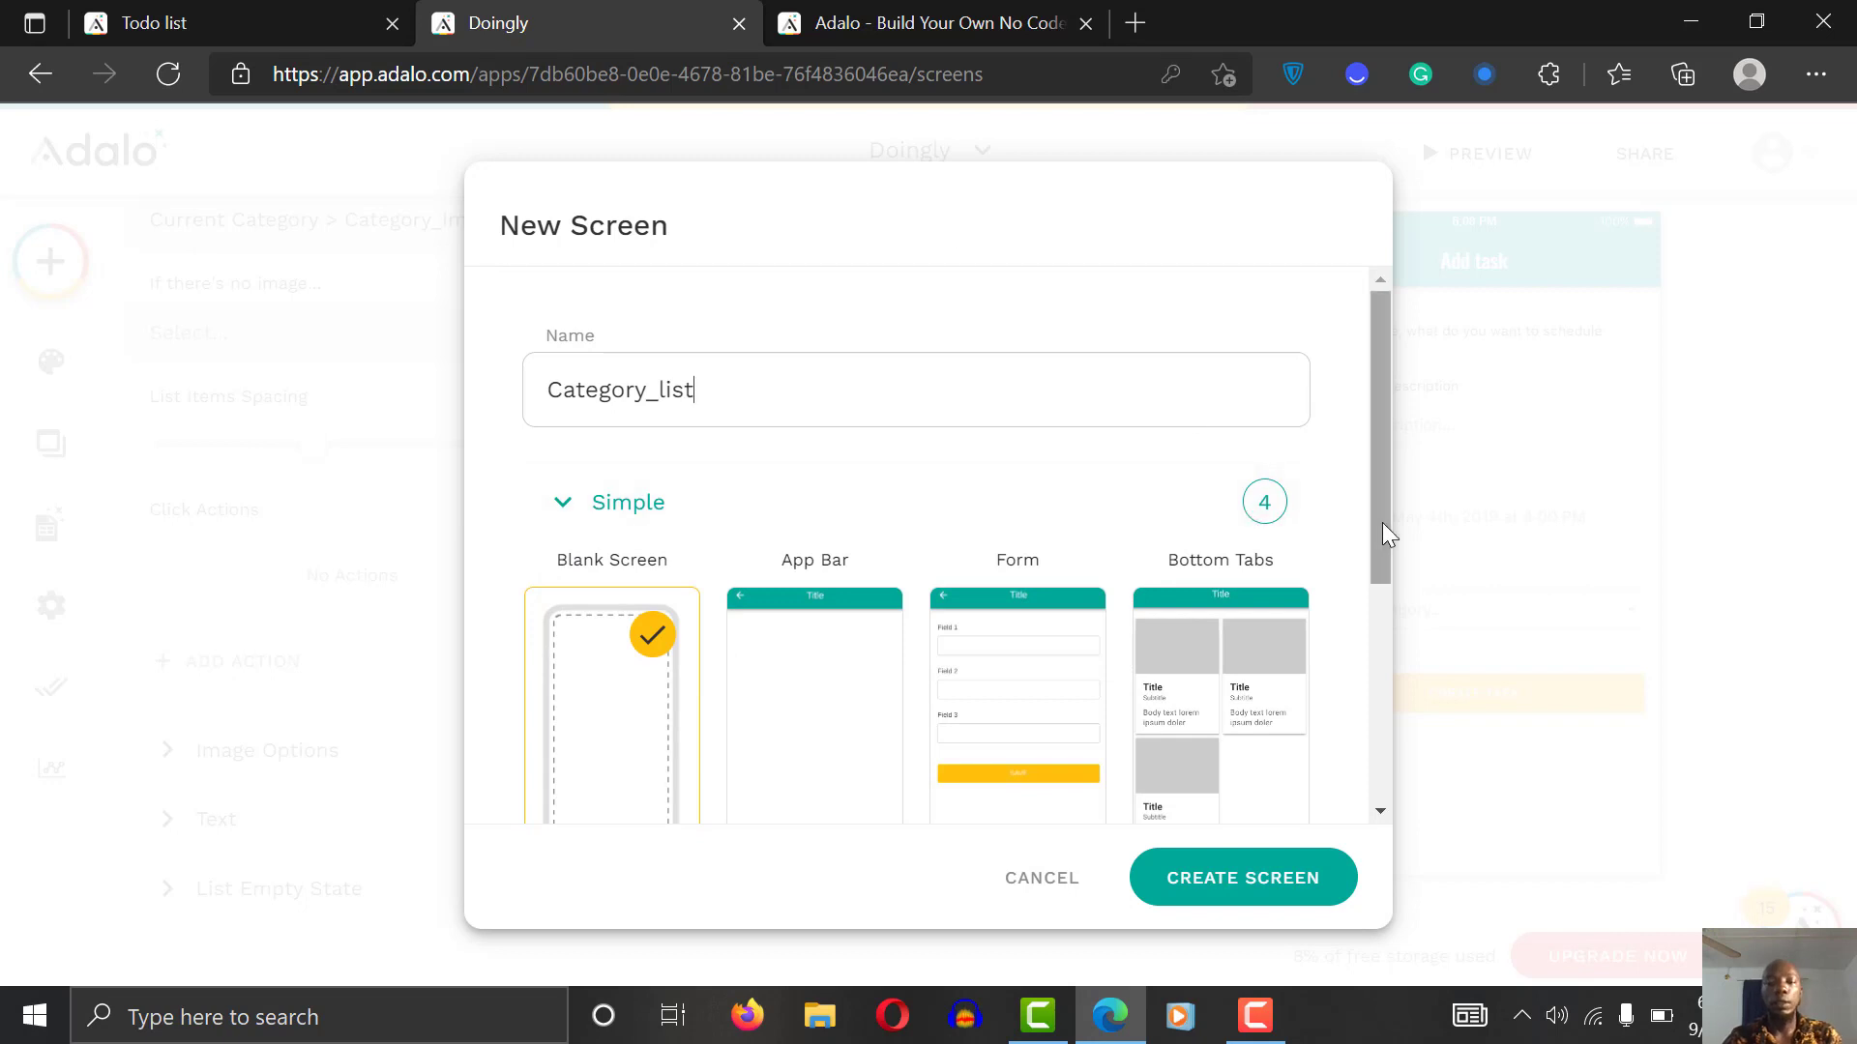
{"action": "left_click_drag", "start_coordinate": [1383, 524], "coordinate": [1367, 705]}
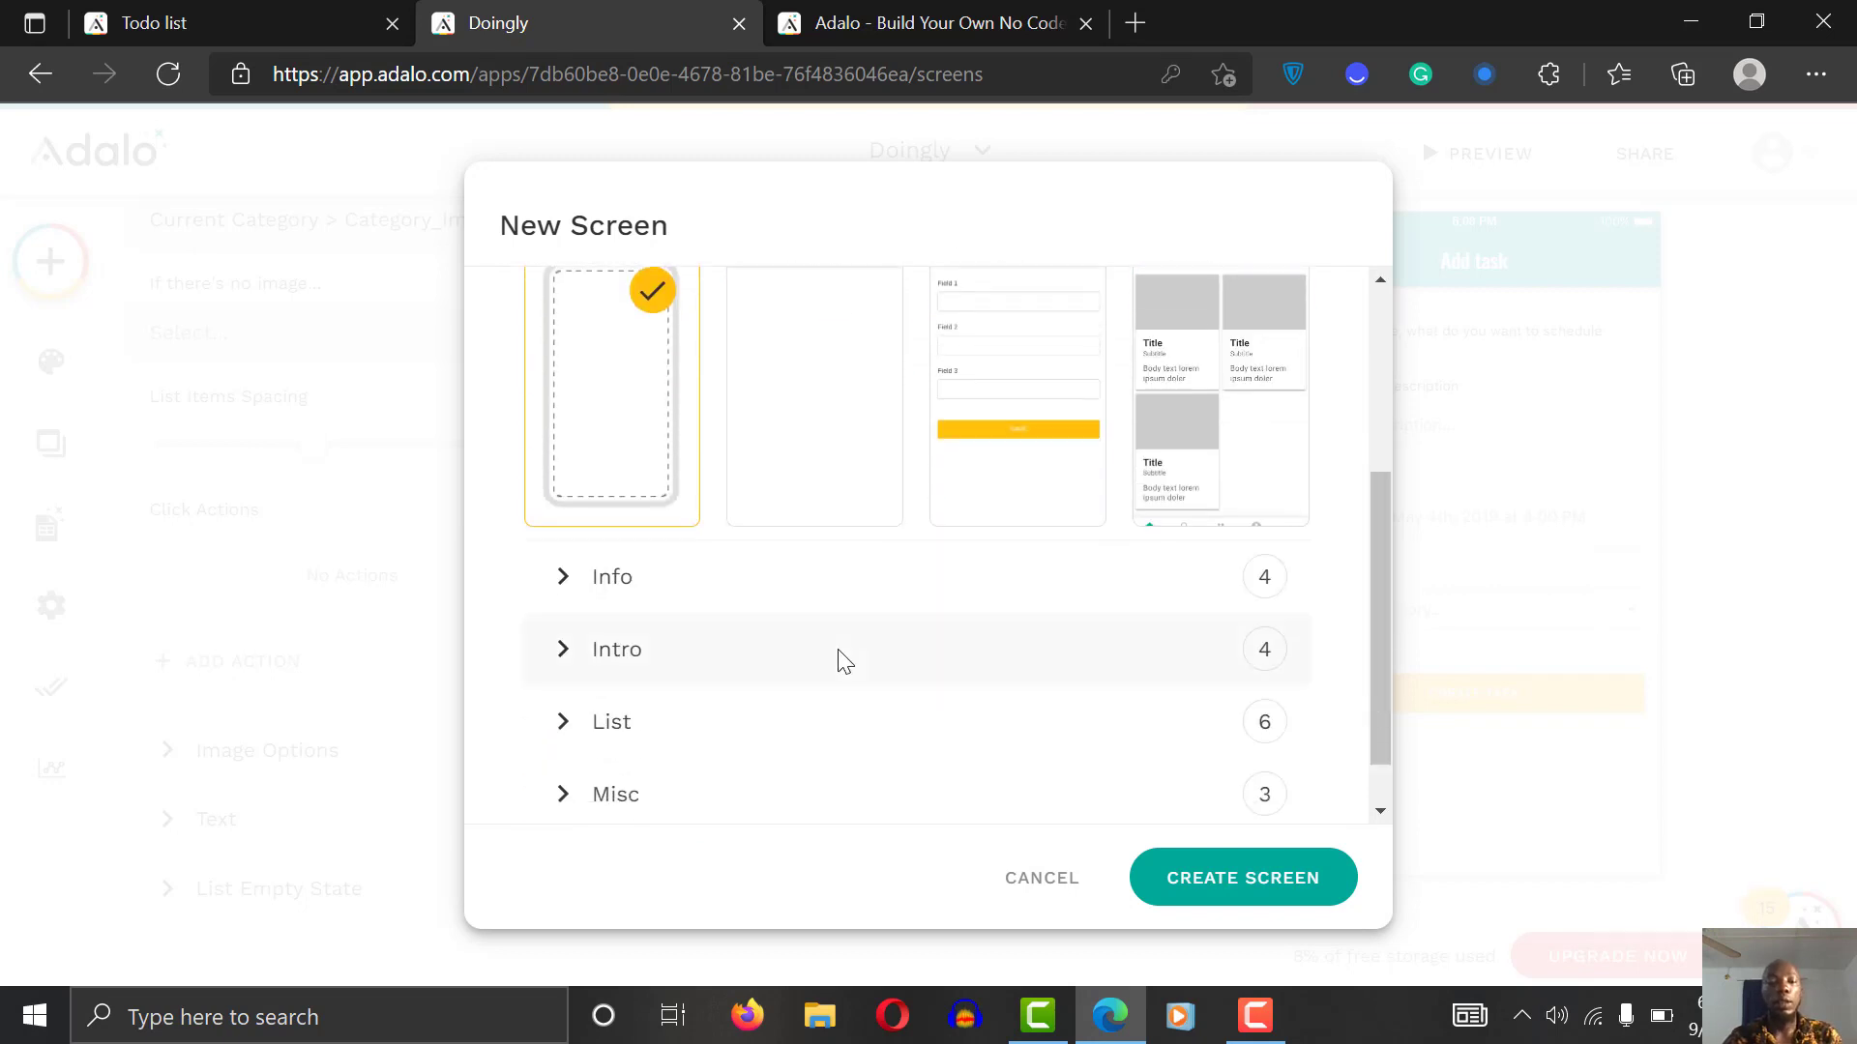
{"action": "left_click", "coordinate": [771, 738]}
{"action": "left_click_drag", "start_coordinate": [1373, 490], "coordinate": [1397, 690]}
{"action": "left_click", "coordinate": [857, 580]}
{"action": "left_click", "coordinate": [810, 649]}
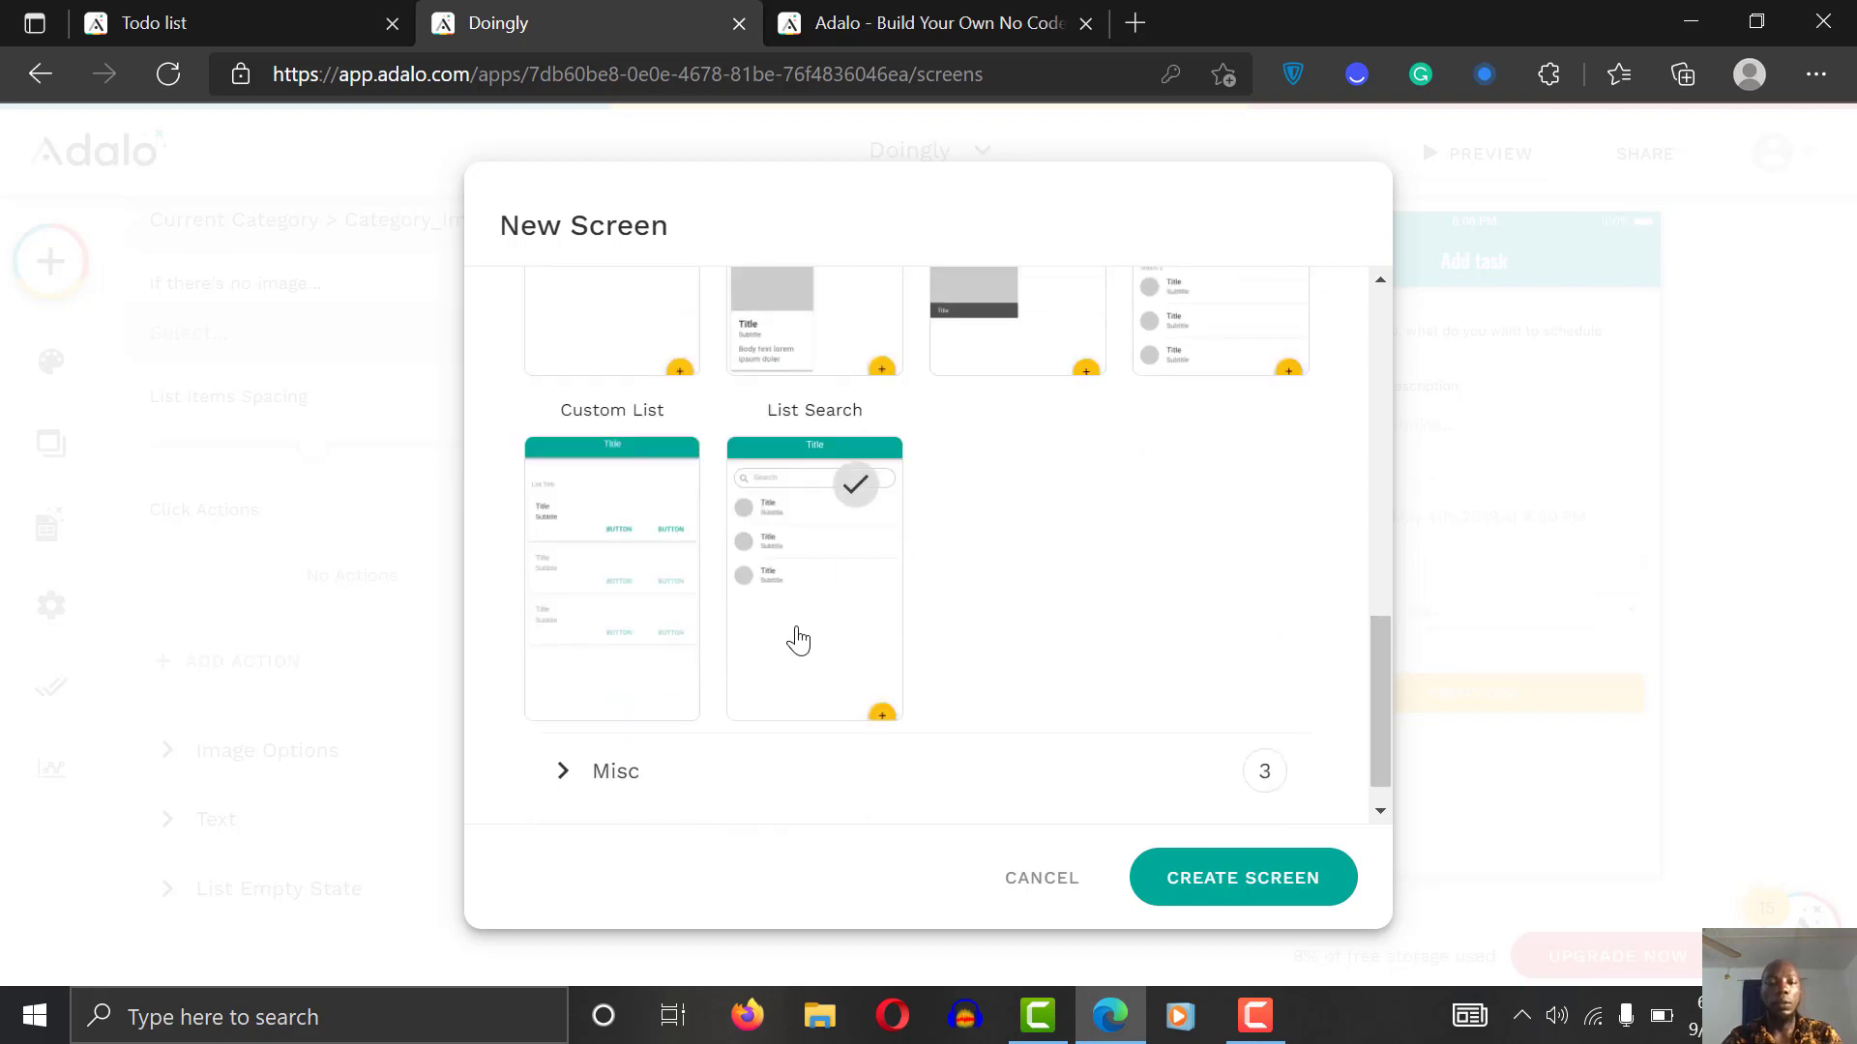
{"action": "left_click", "coordinate": [1242, 891]}
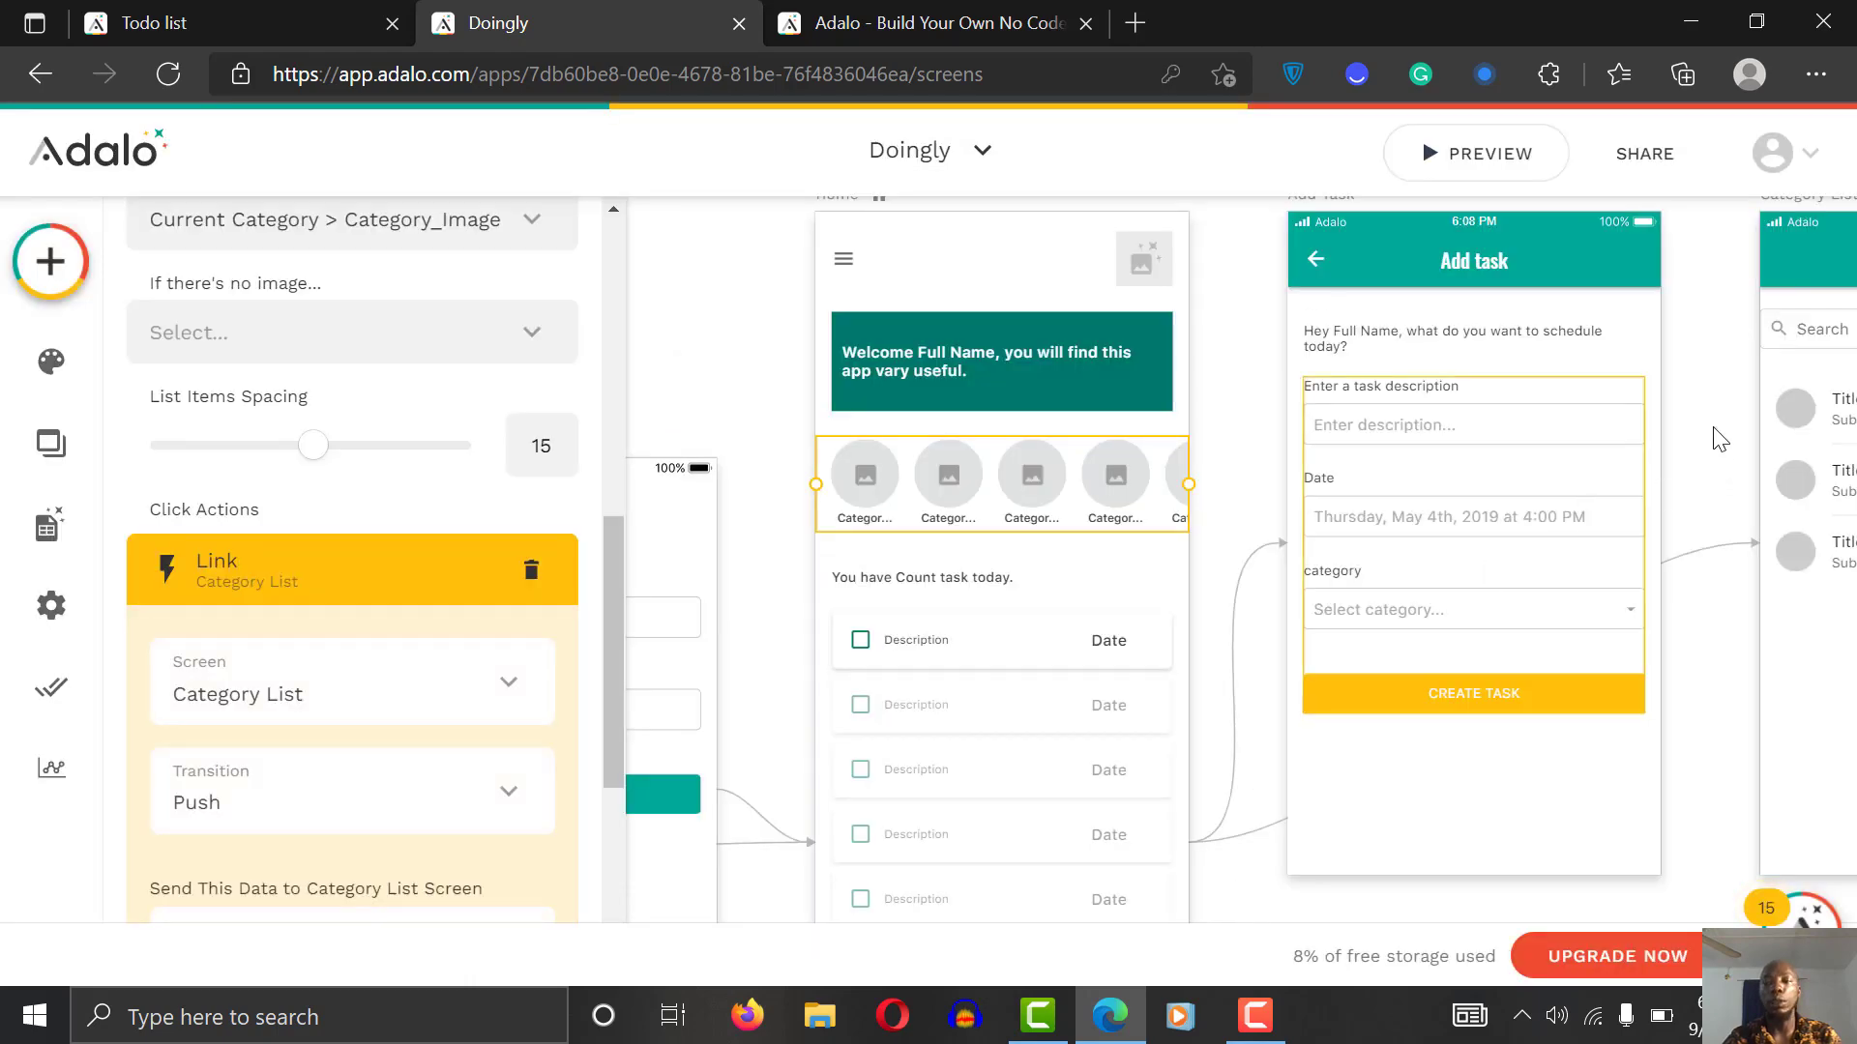
{"action": "left_click", "coordinate": [1718, 383]}
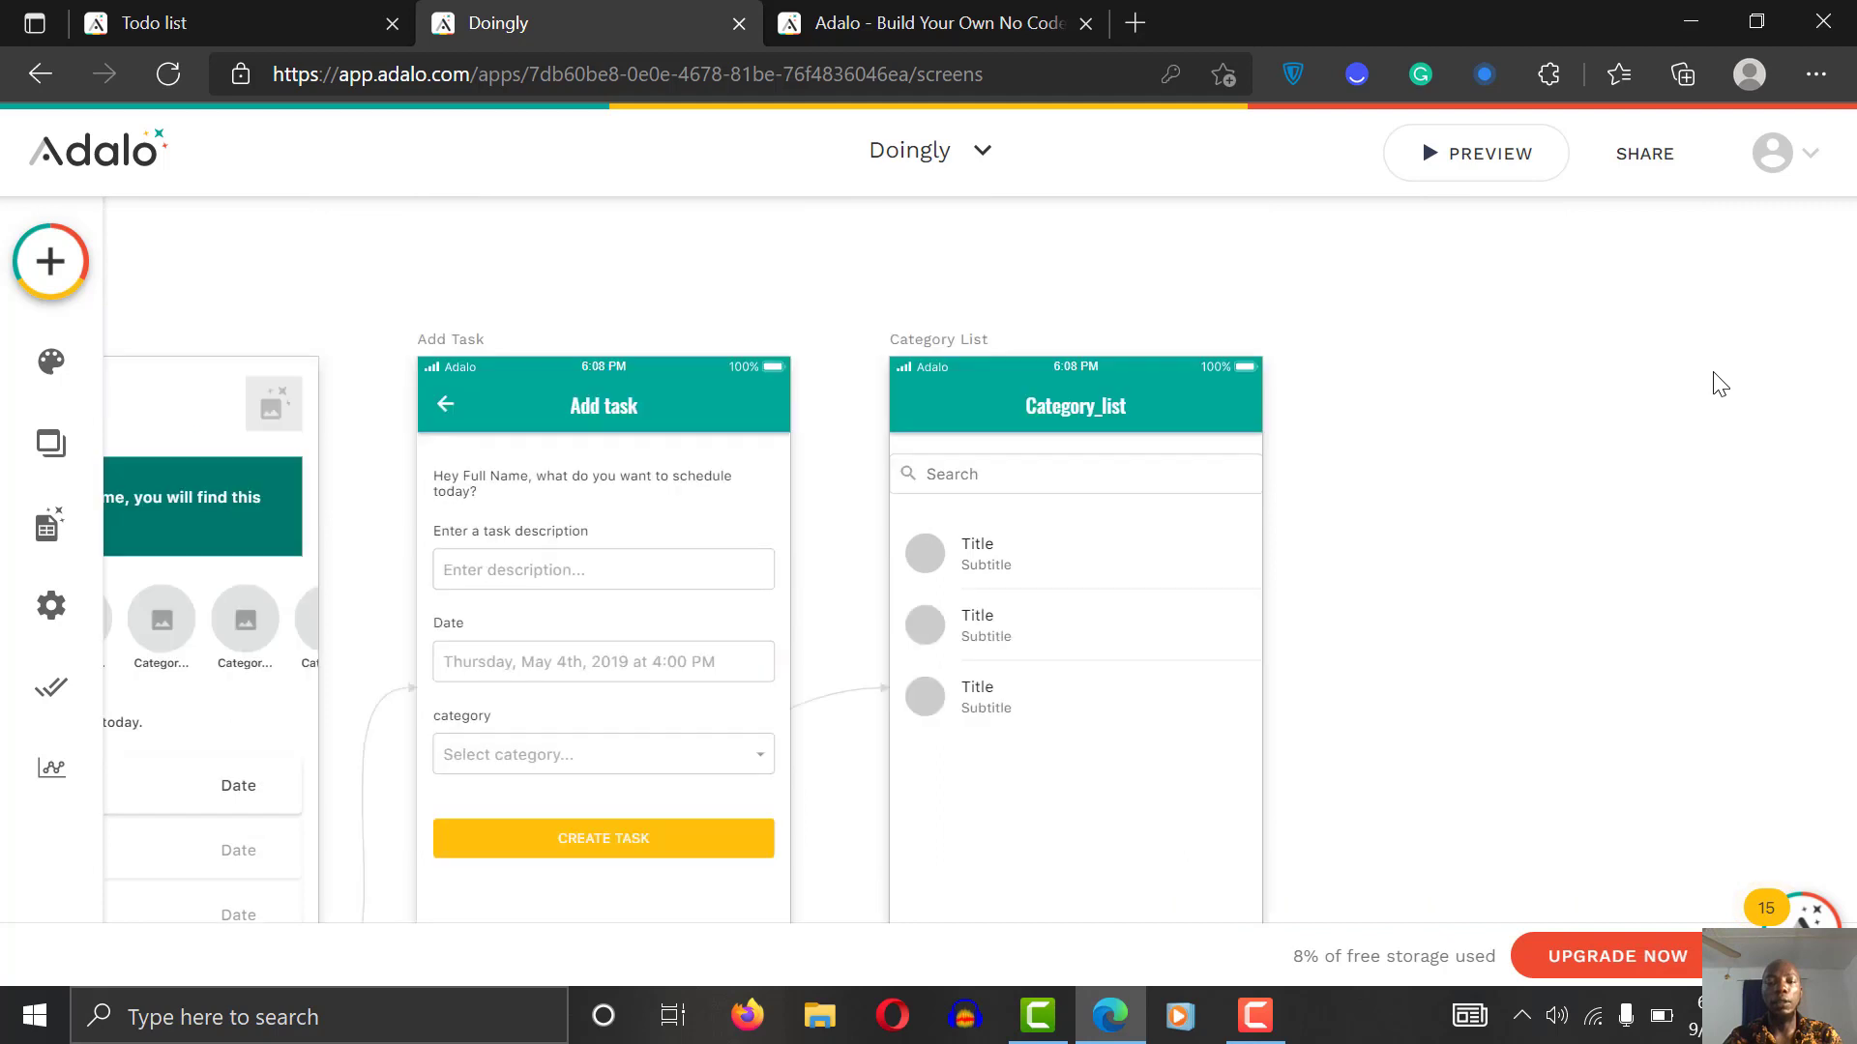
Step: Change the Category List top bar title from Category_list to 'Your categories.'
{"action": "left_click", "coordinate": [1222, 224]}
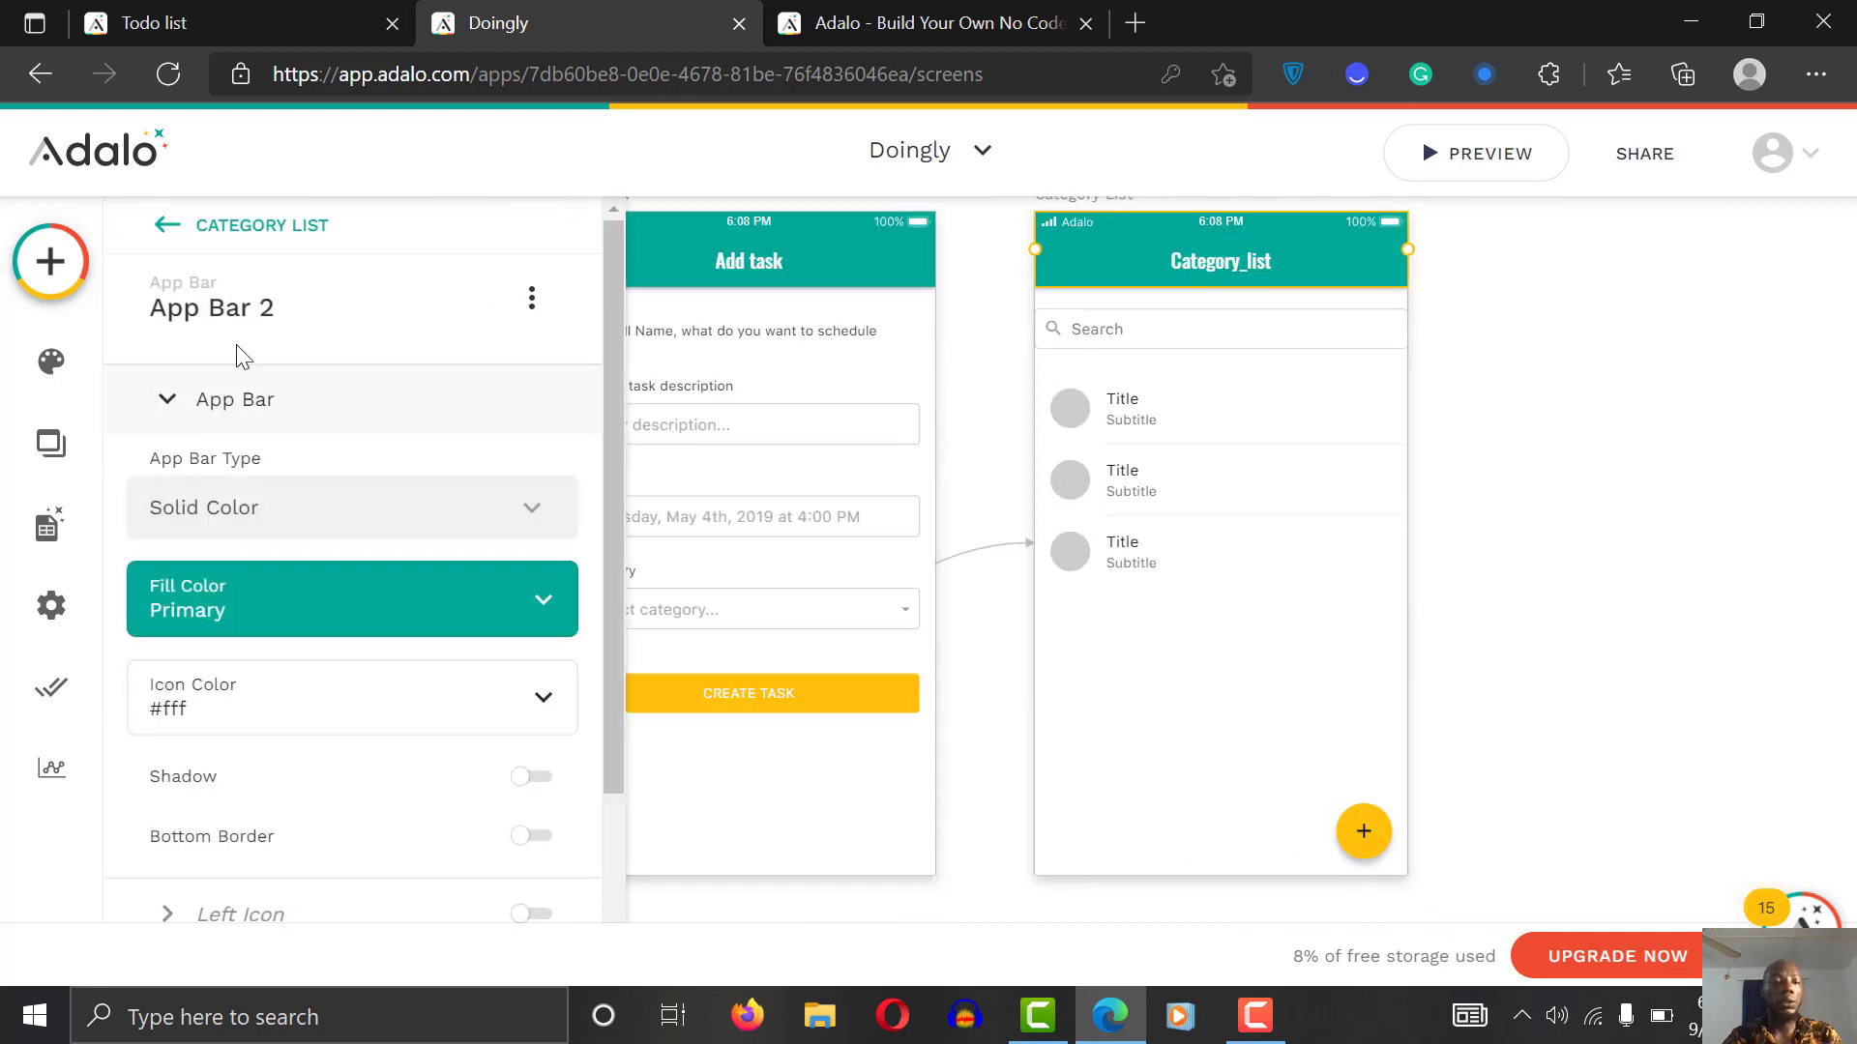
{"action": "left_click_drag", "start_coordinate": [613, 414], "coordinate": [593, 339]}
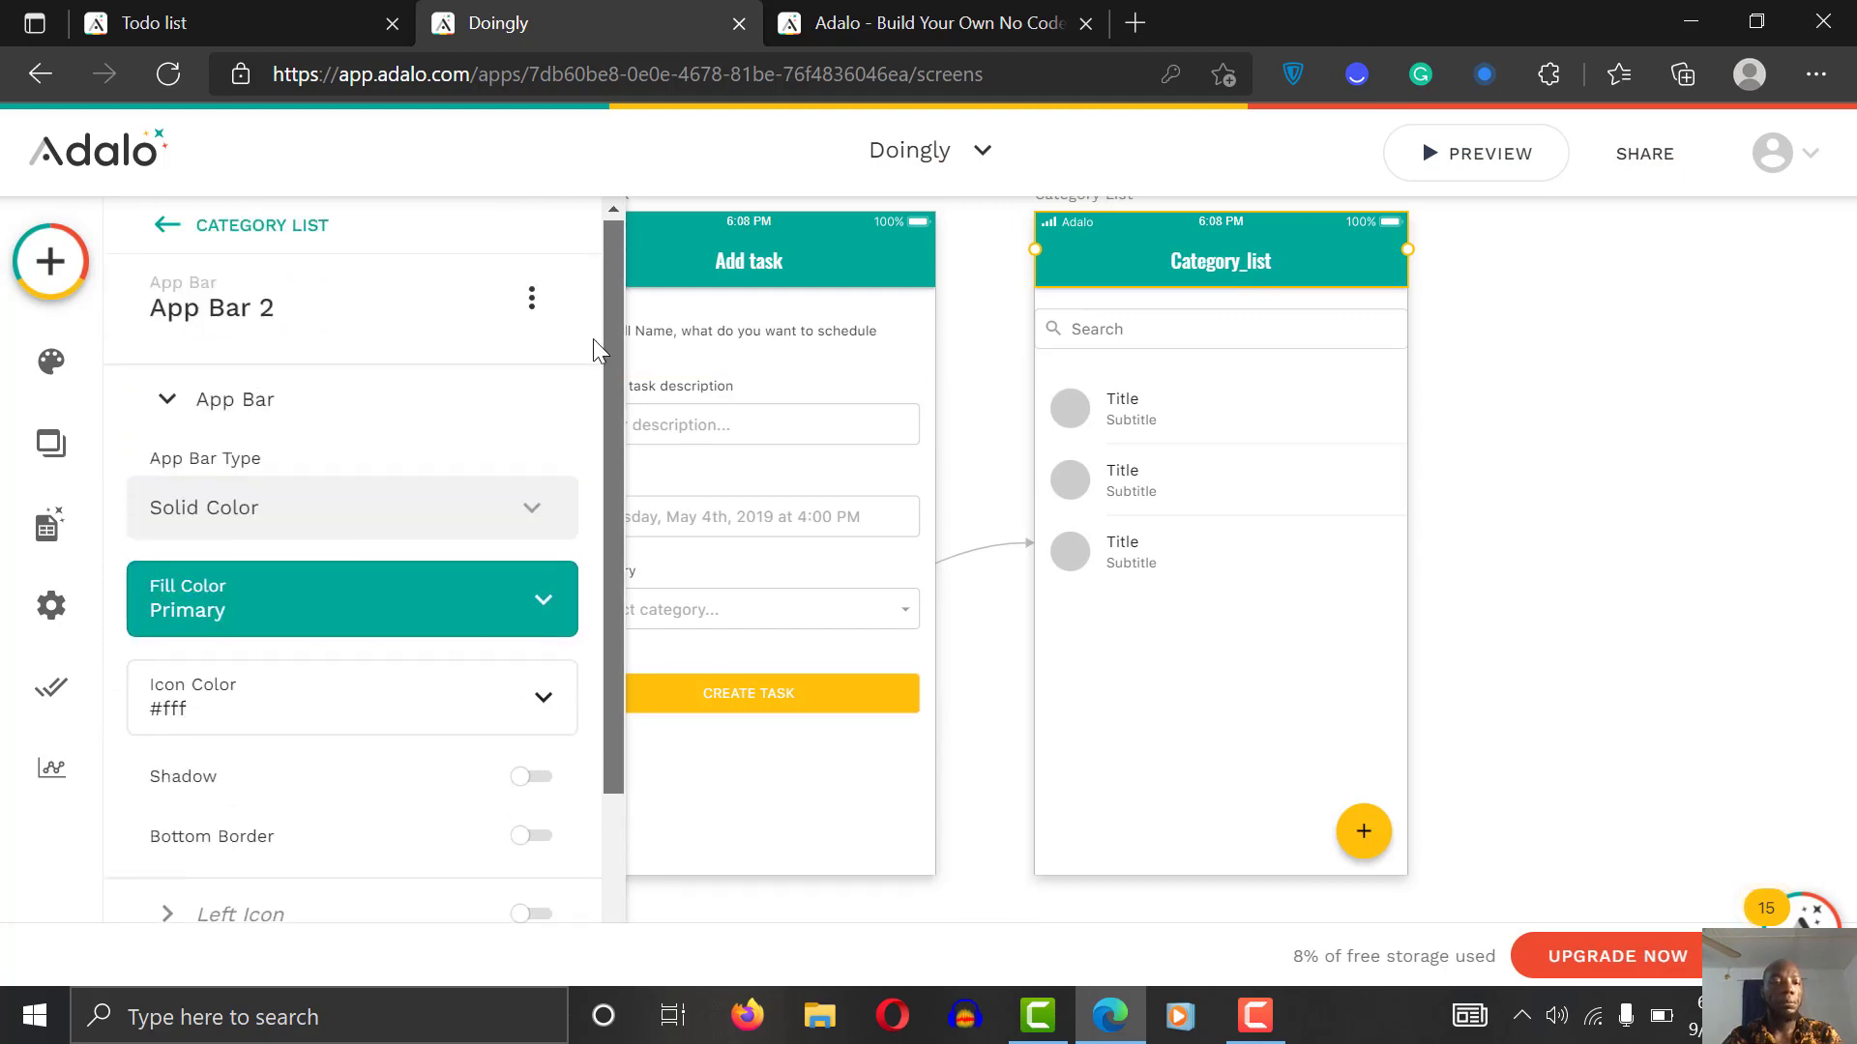
{"action": "scroll", "coordinate": [606, 431], "scroll_direction": "down", "scroll_amount": 3}
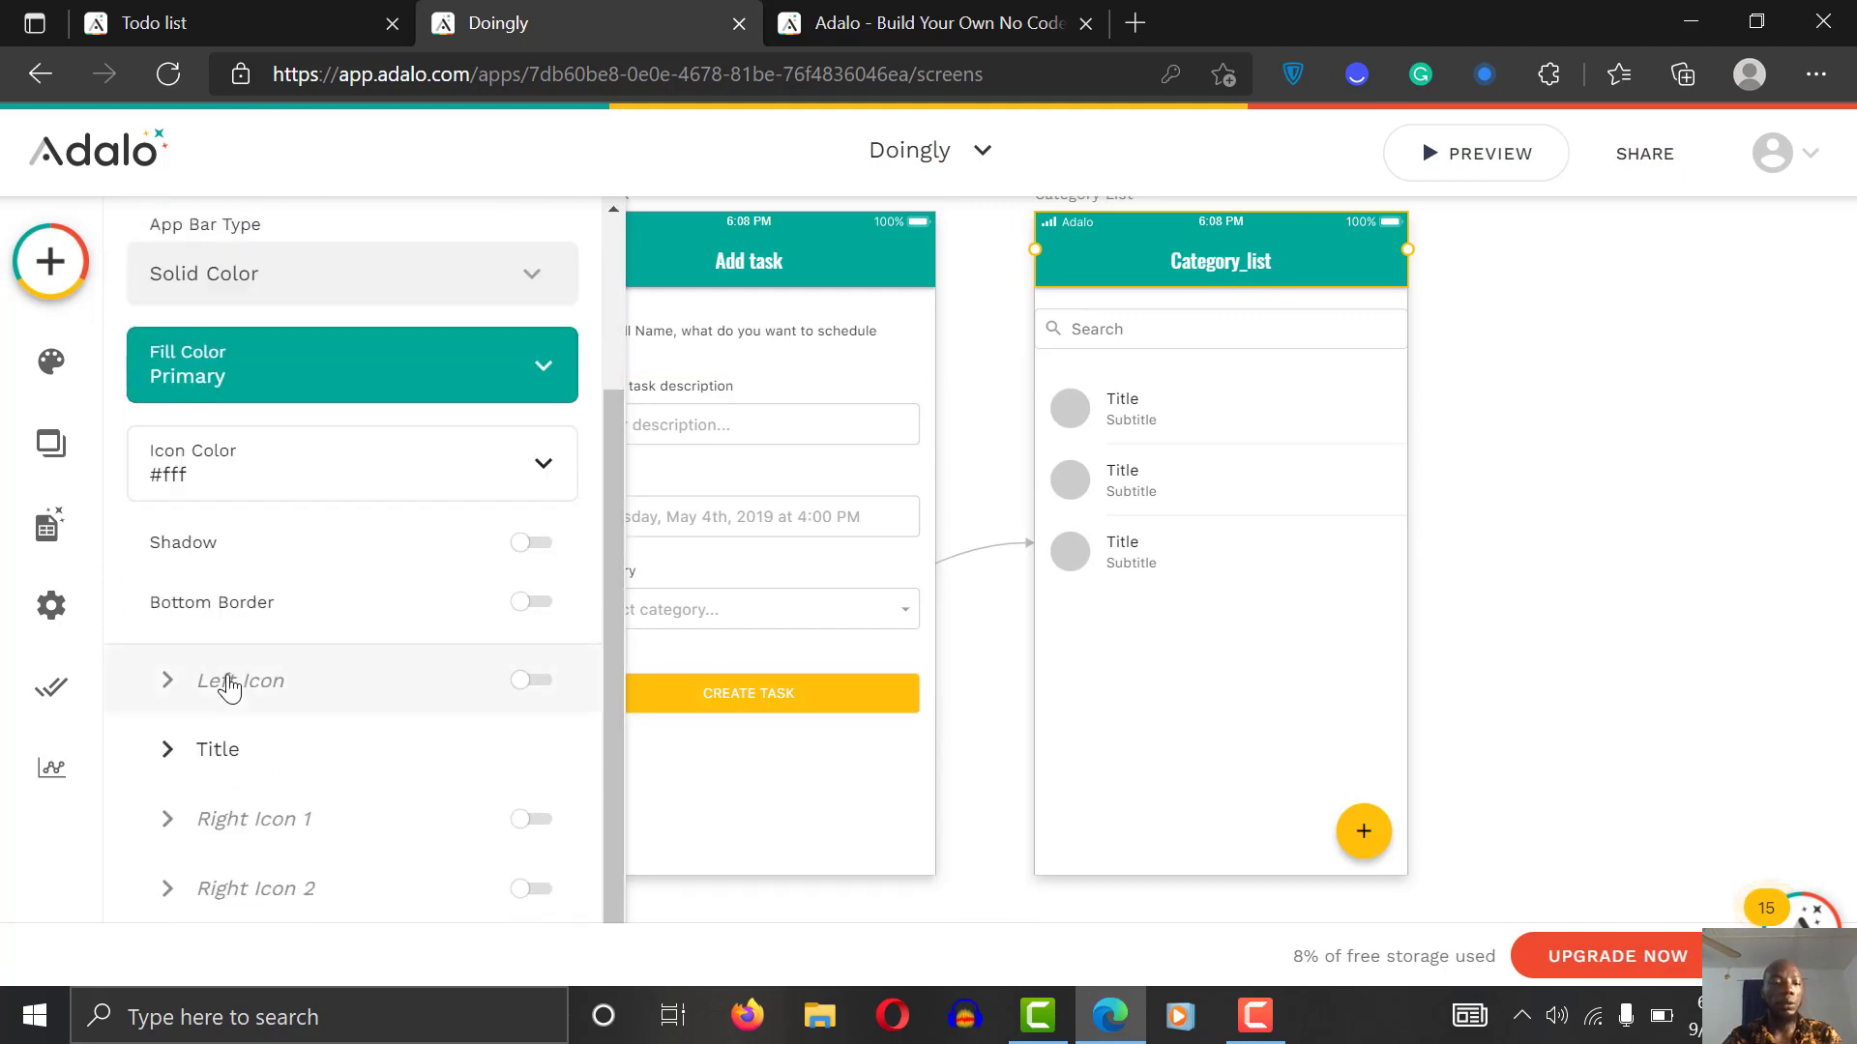
{"action": "left_click", "coordinate": [229, 745]}
{"action": "double_click", "coordinate": [341, 537]}
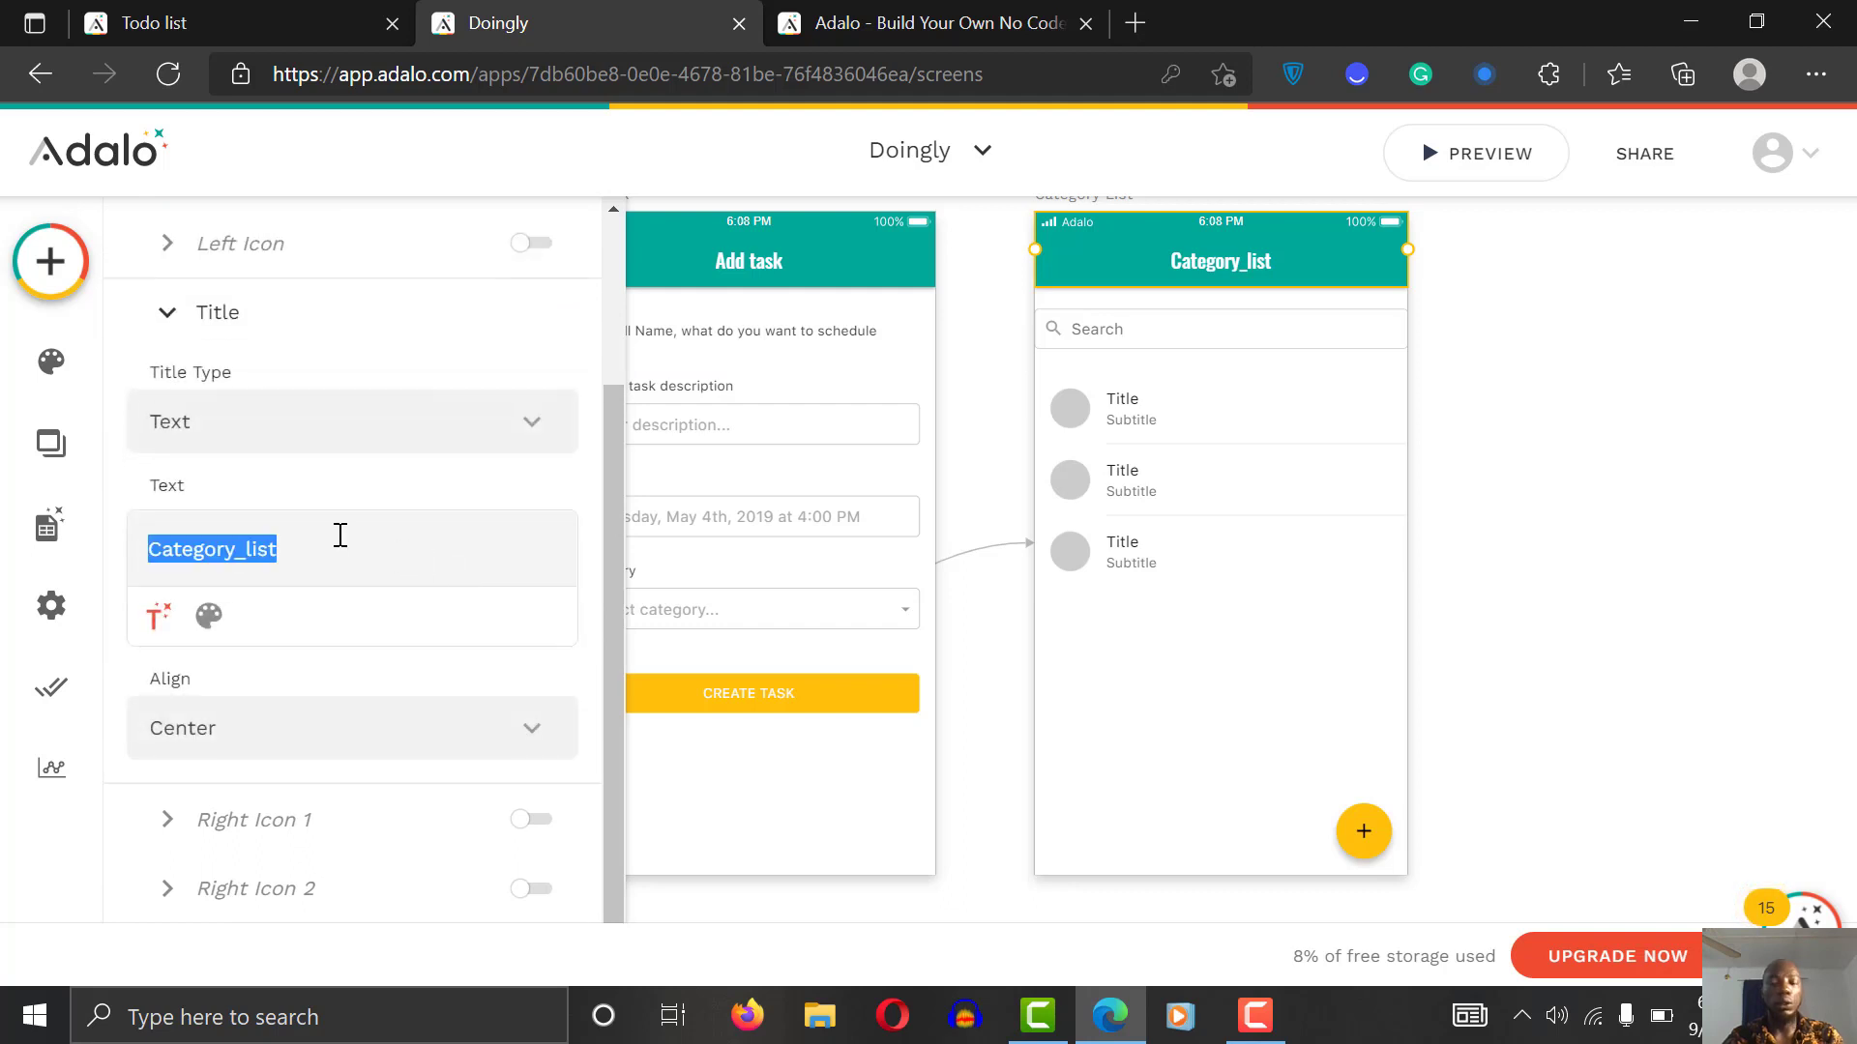
{"action": "type", "text": "You"}
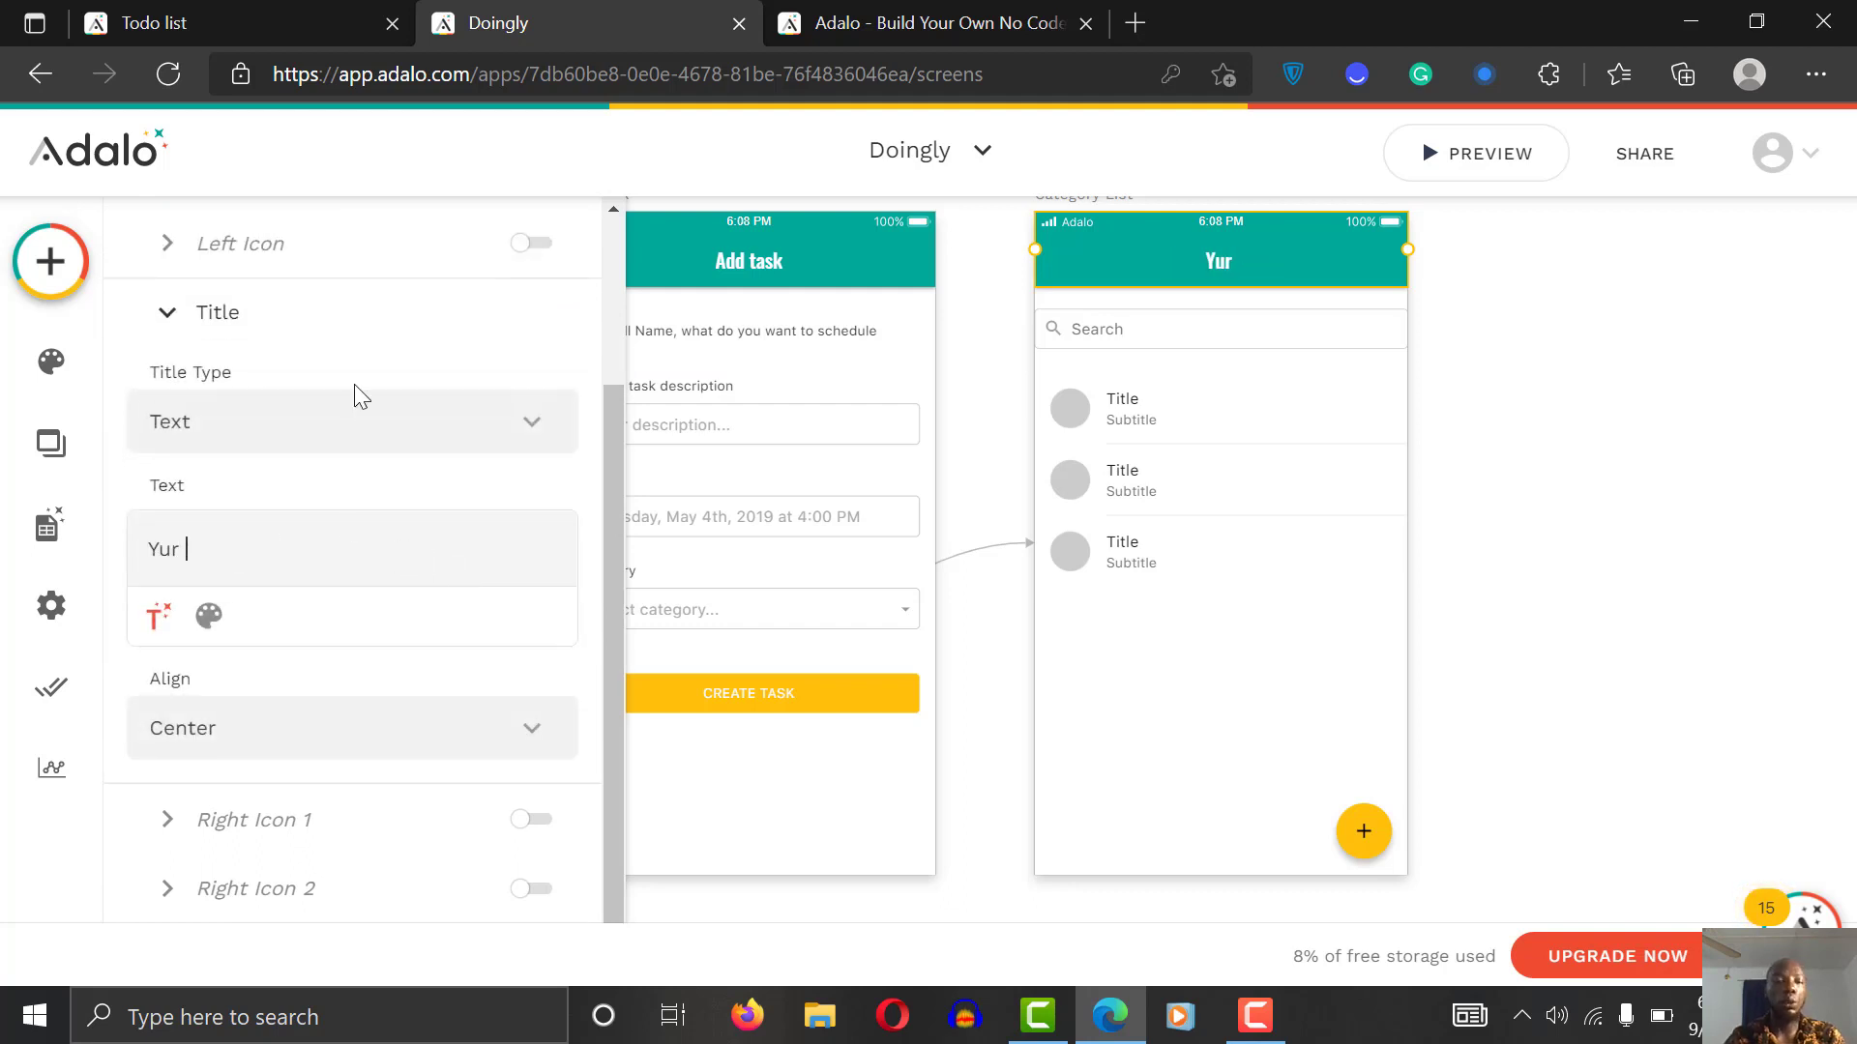
{"action": "key", "text": "BackSpace"}
{"action": "key", "text": "BackSpace"}
{"action": "type", "text": "our categores"}
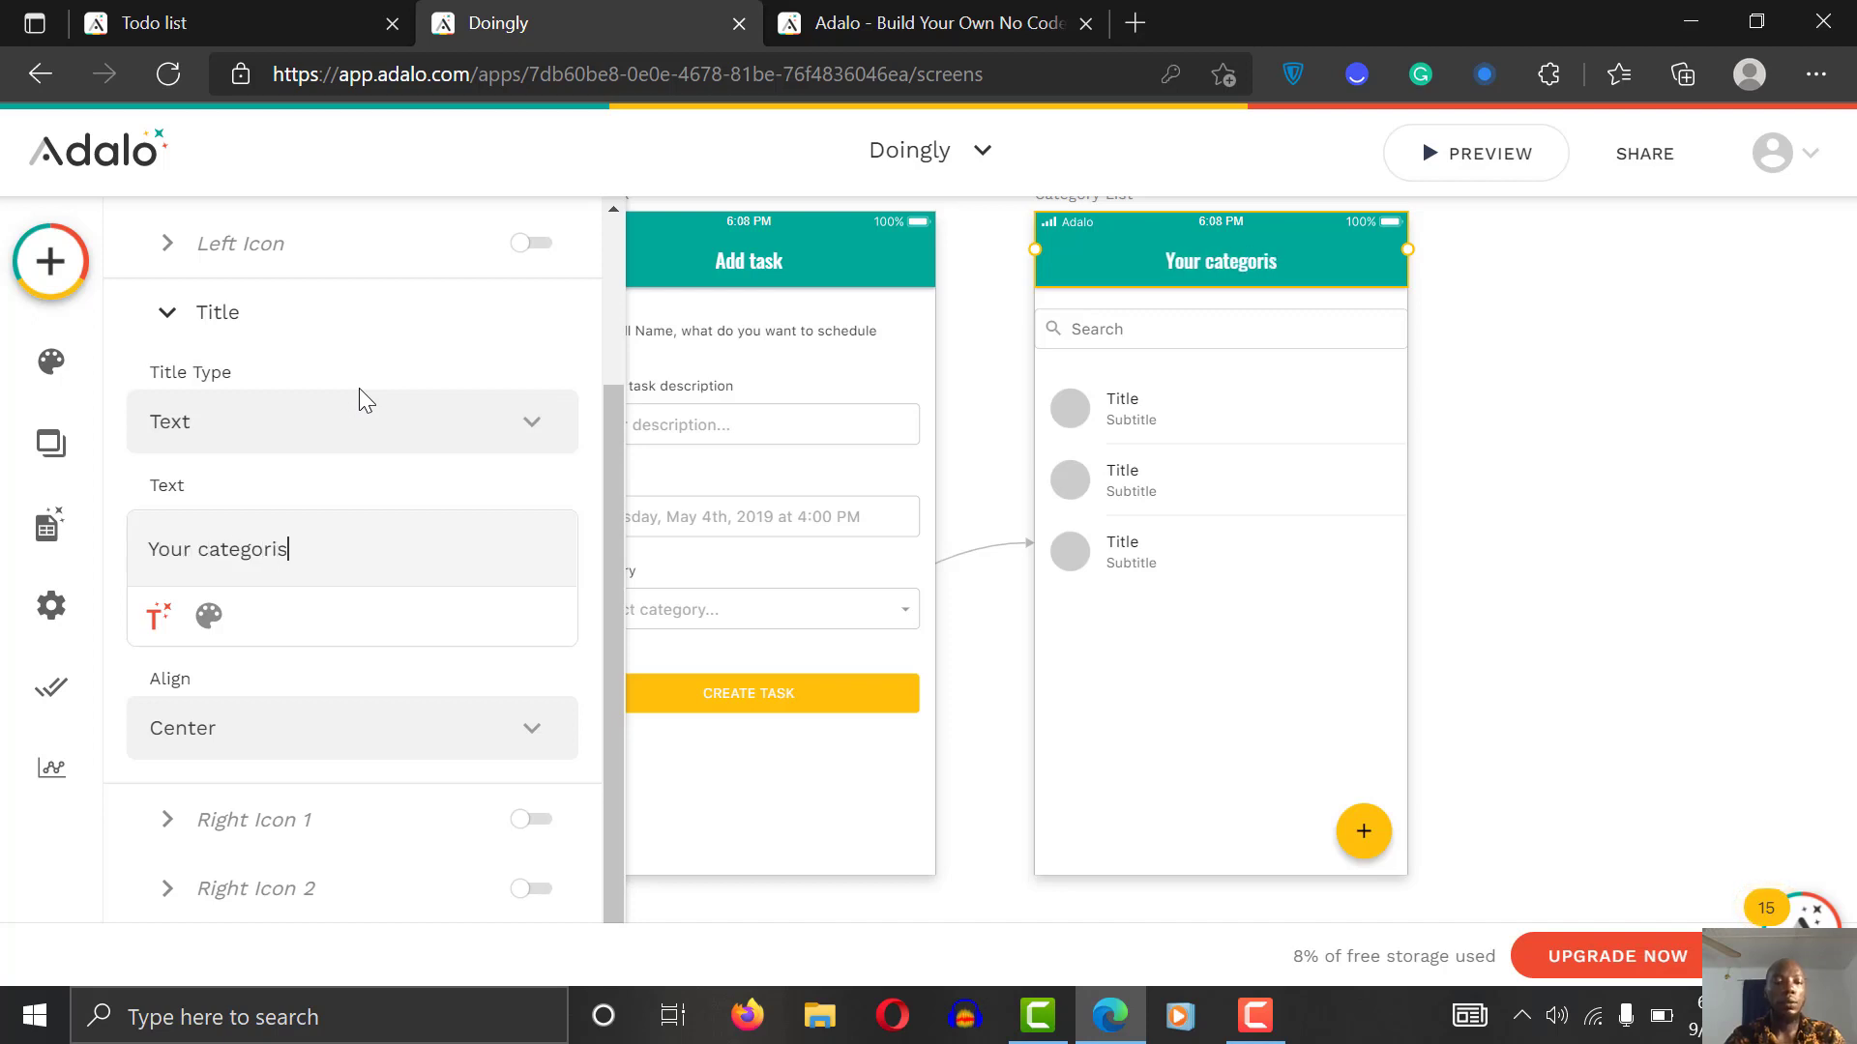
{"action": "key", "text": "BackSpace"}
{"action": "key", "text": "BackSpace"}
{"action": "type", "text": "ies."}
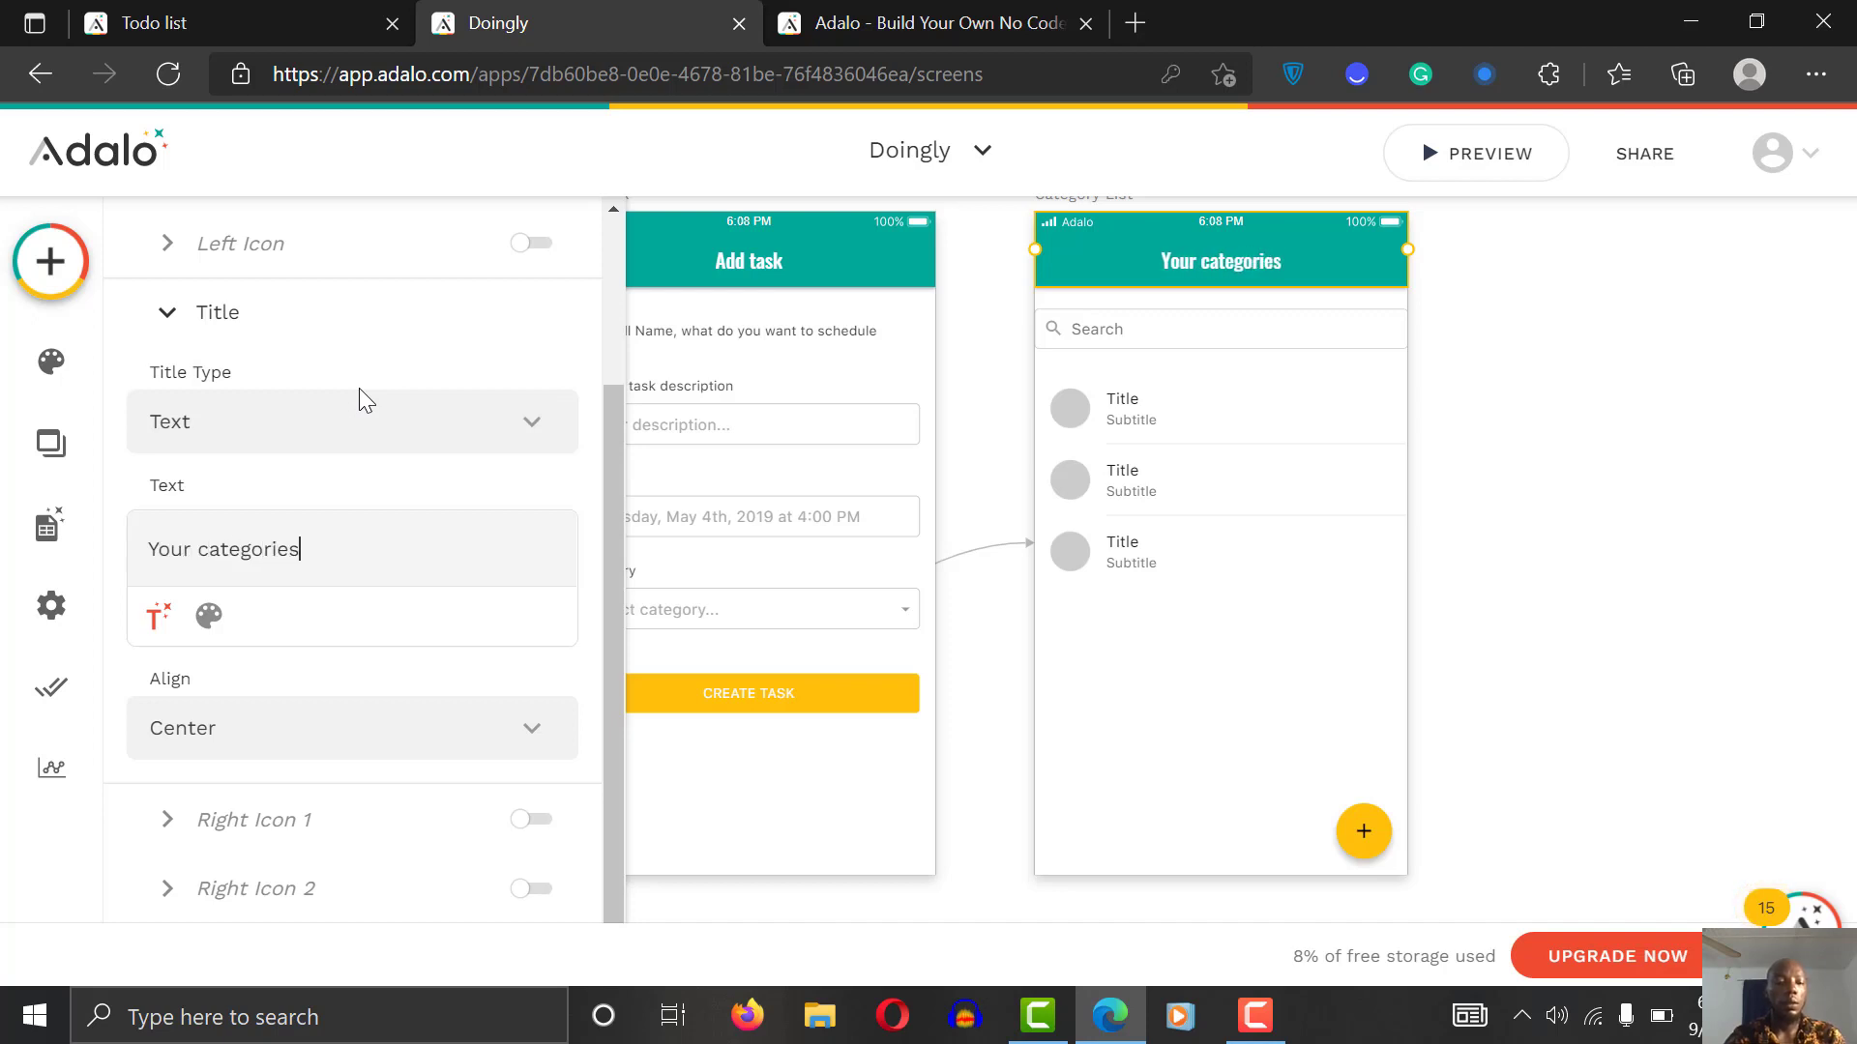
{"action": "key", "text": "BackSpace"}
{"action": "type", "text": "."}
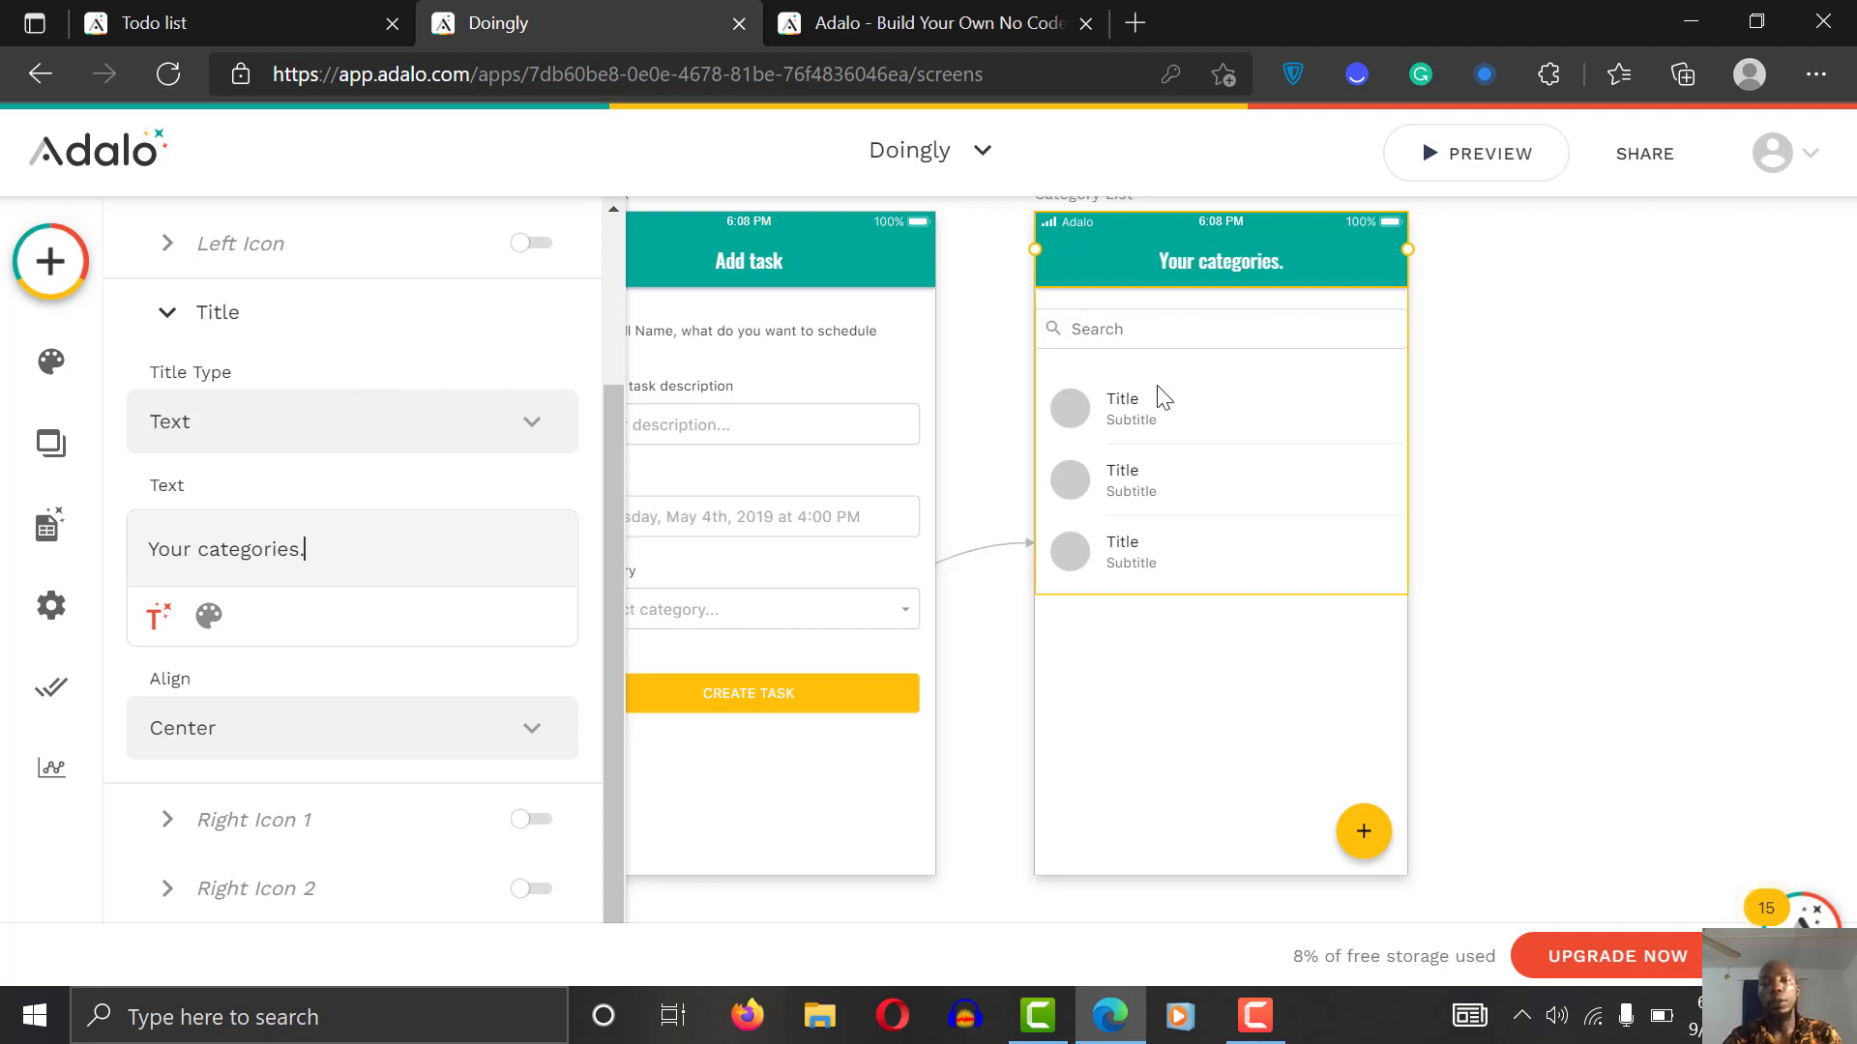
{"action": "left_click", "coordinate": [1152, 426]}
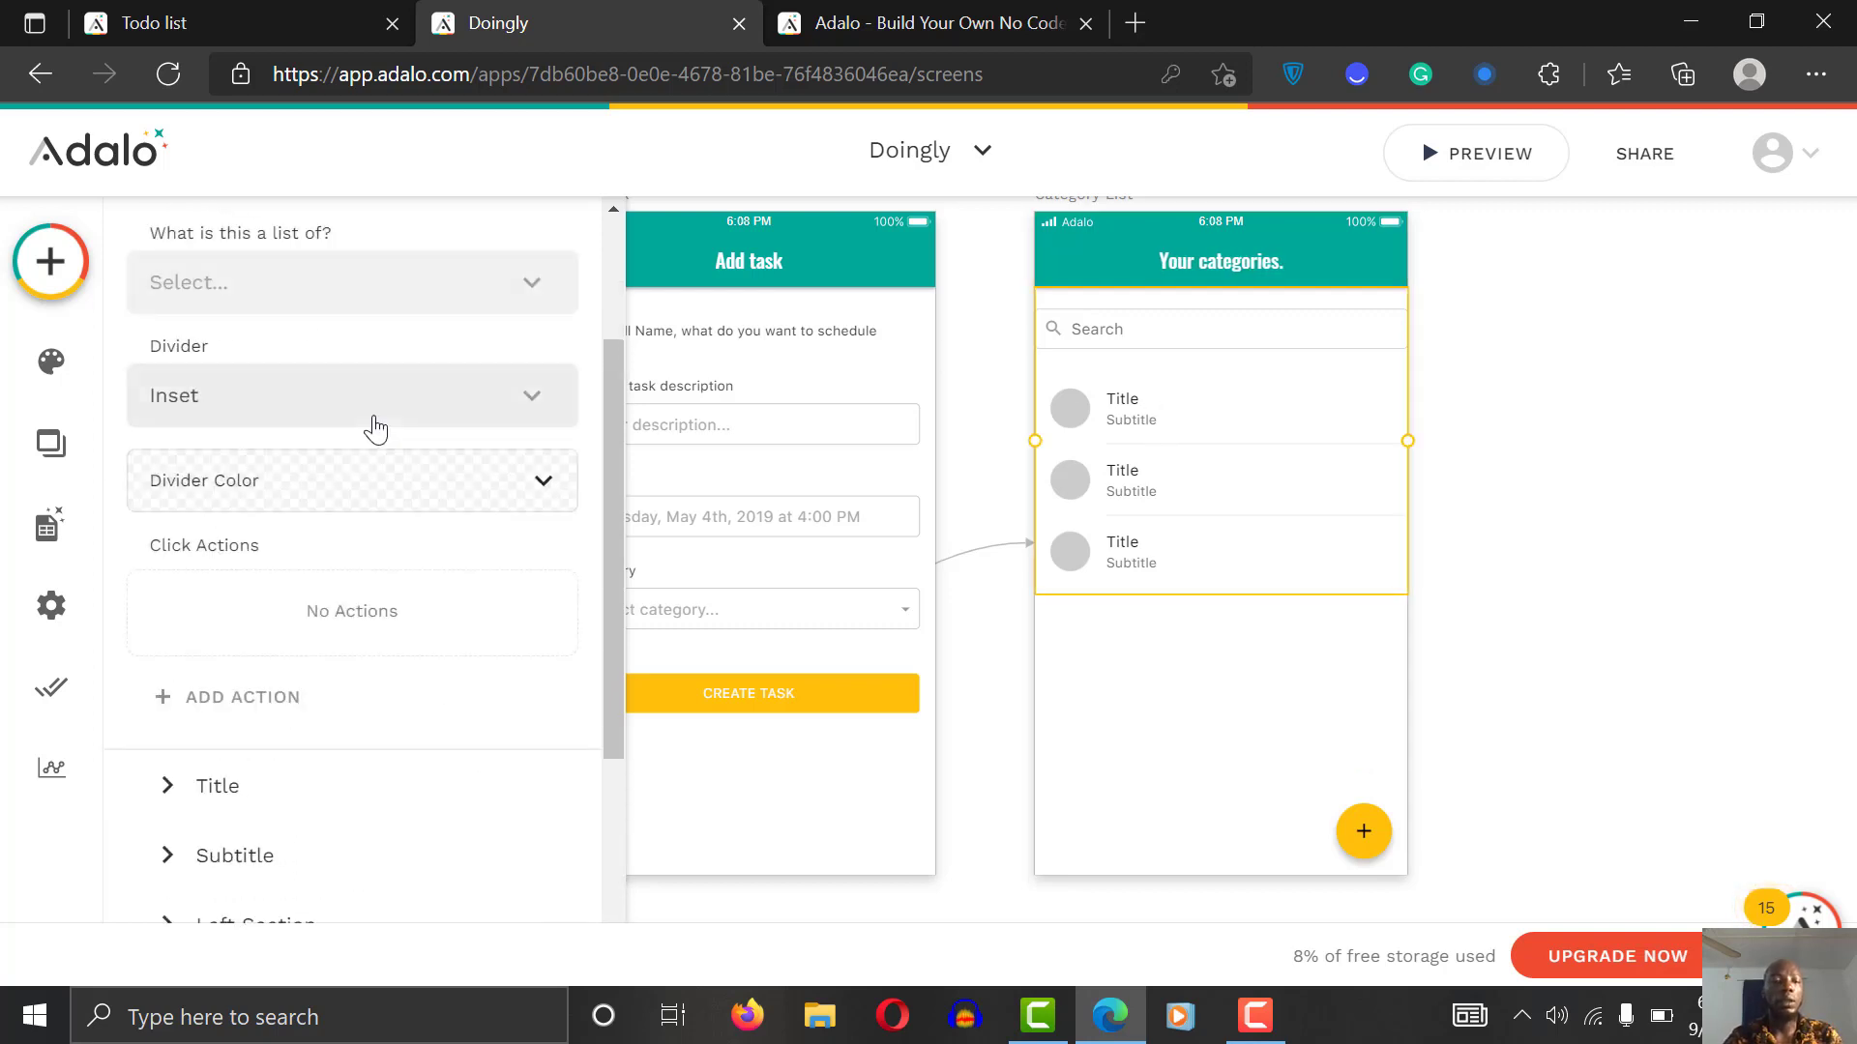
{"action": "left_click", "coordinate": [322, 309]}
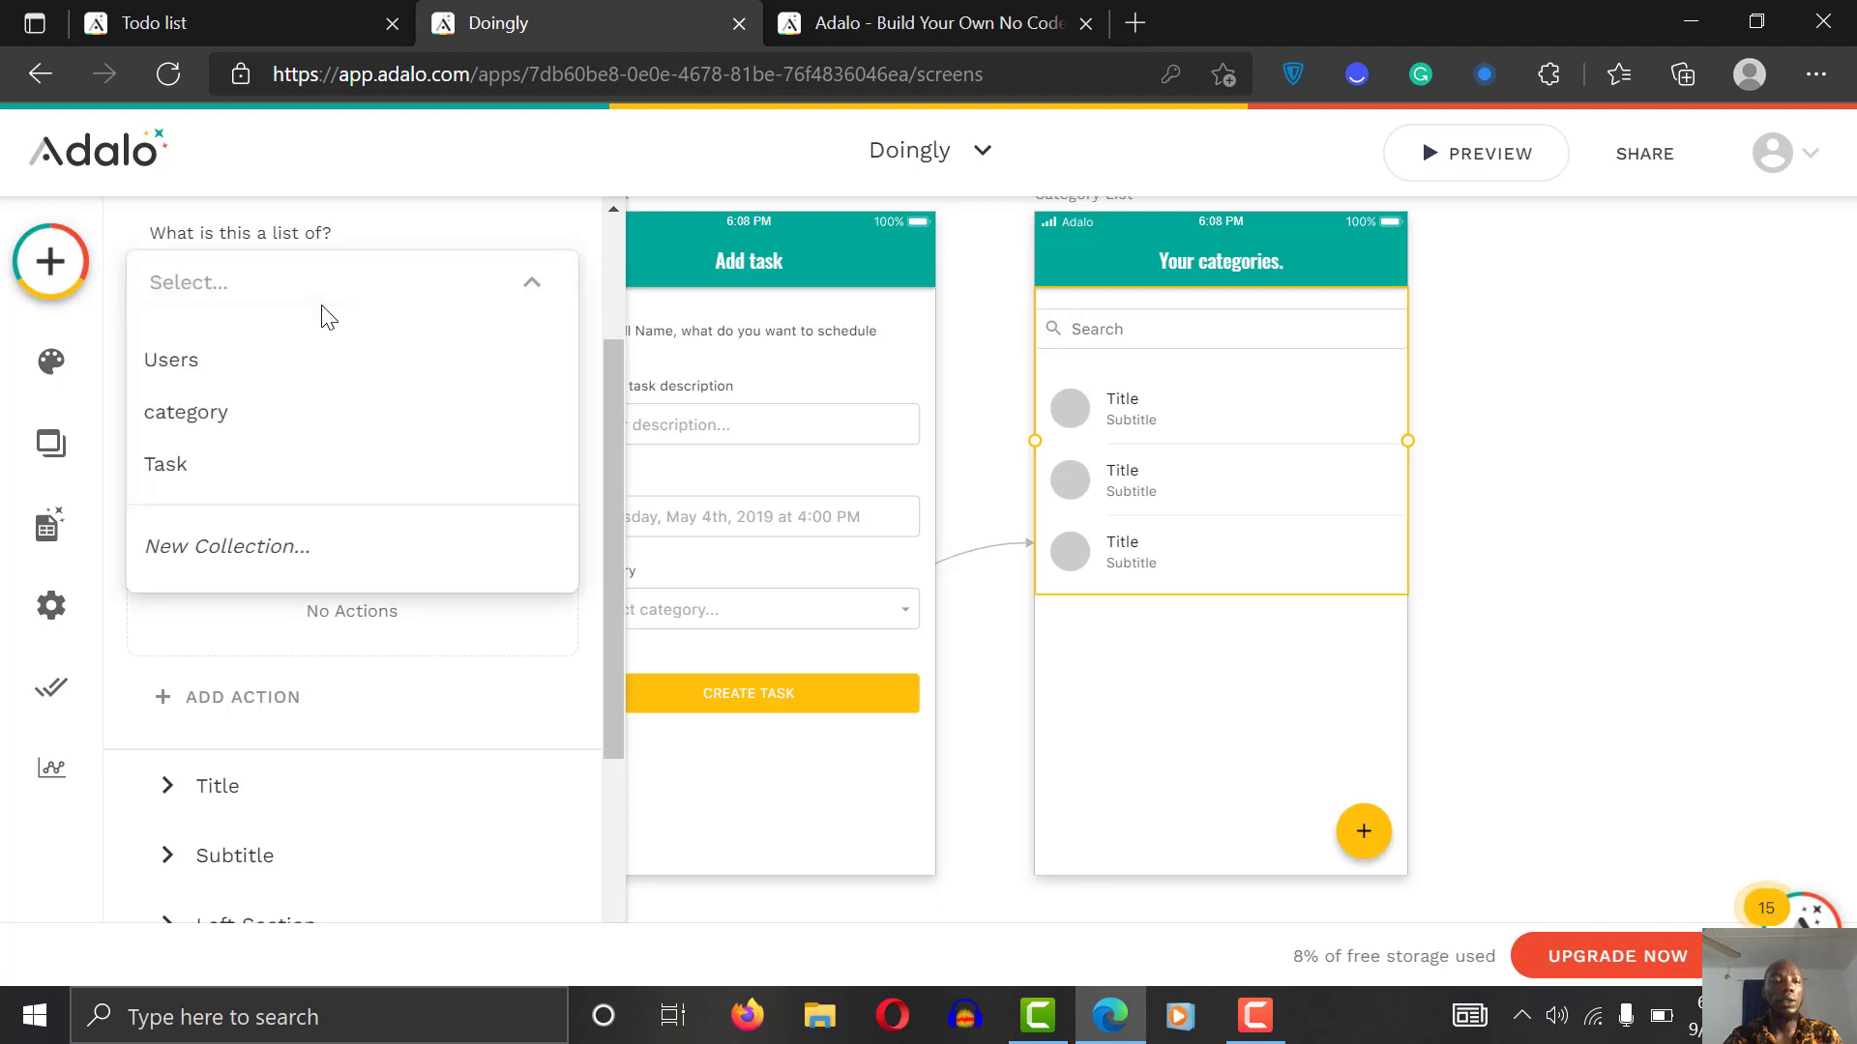
{"action": "left_click", "coordinate": [296, 422]}
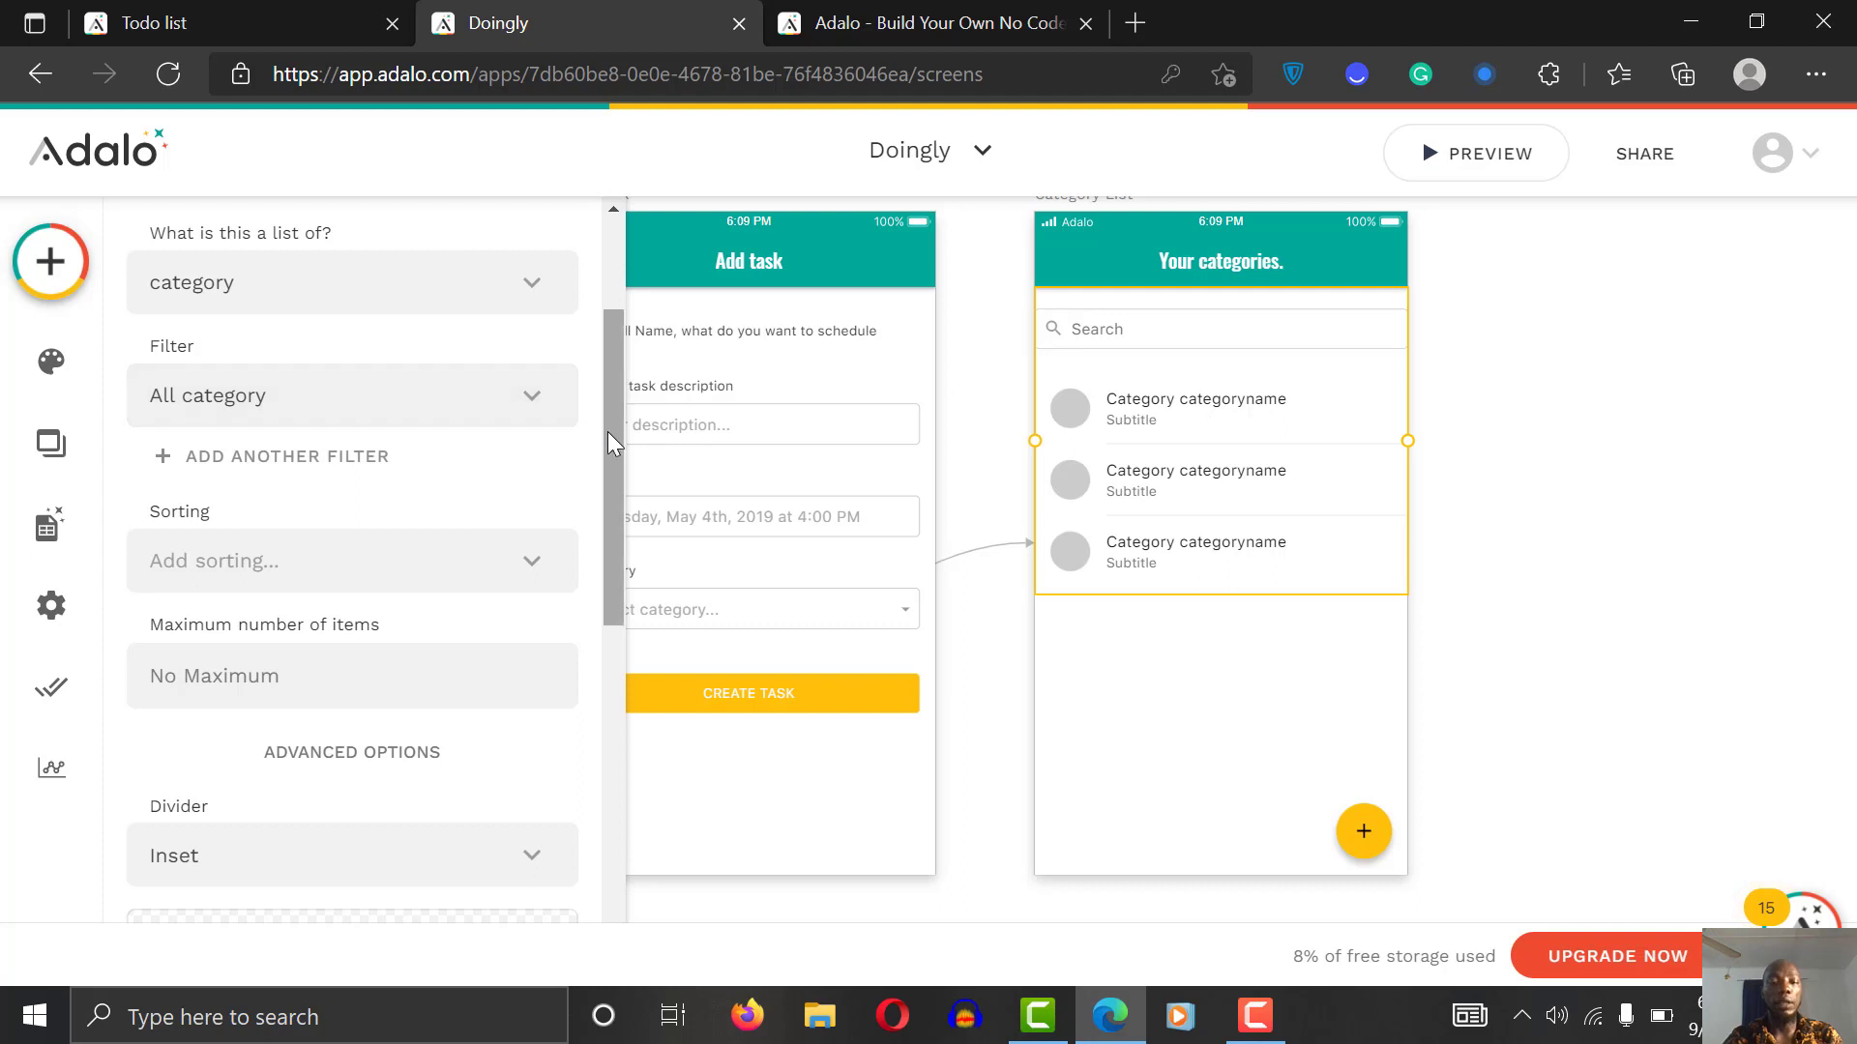
{"action": "scroll", "coordinate": [607, 432], "scroll_direction": "down", "scroll_amount": 4}
{"action": "scroll", "coordinate": [613, 356], "scroll_direction": "up", "scroll_amount": 8}
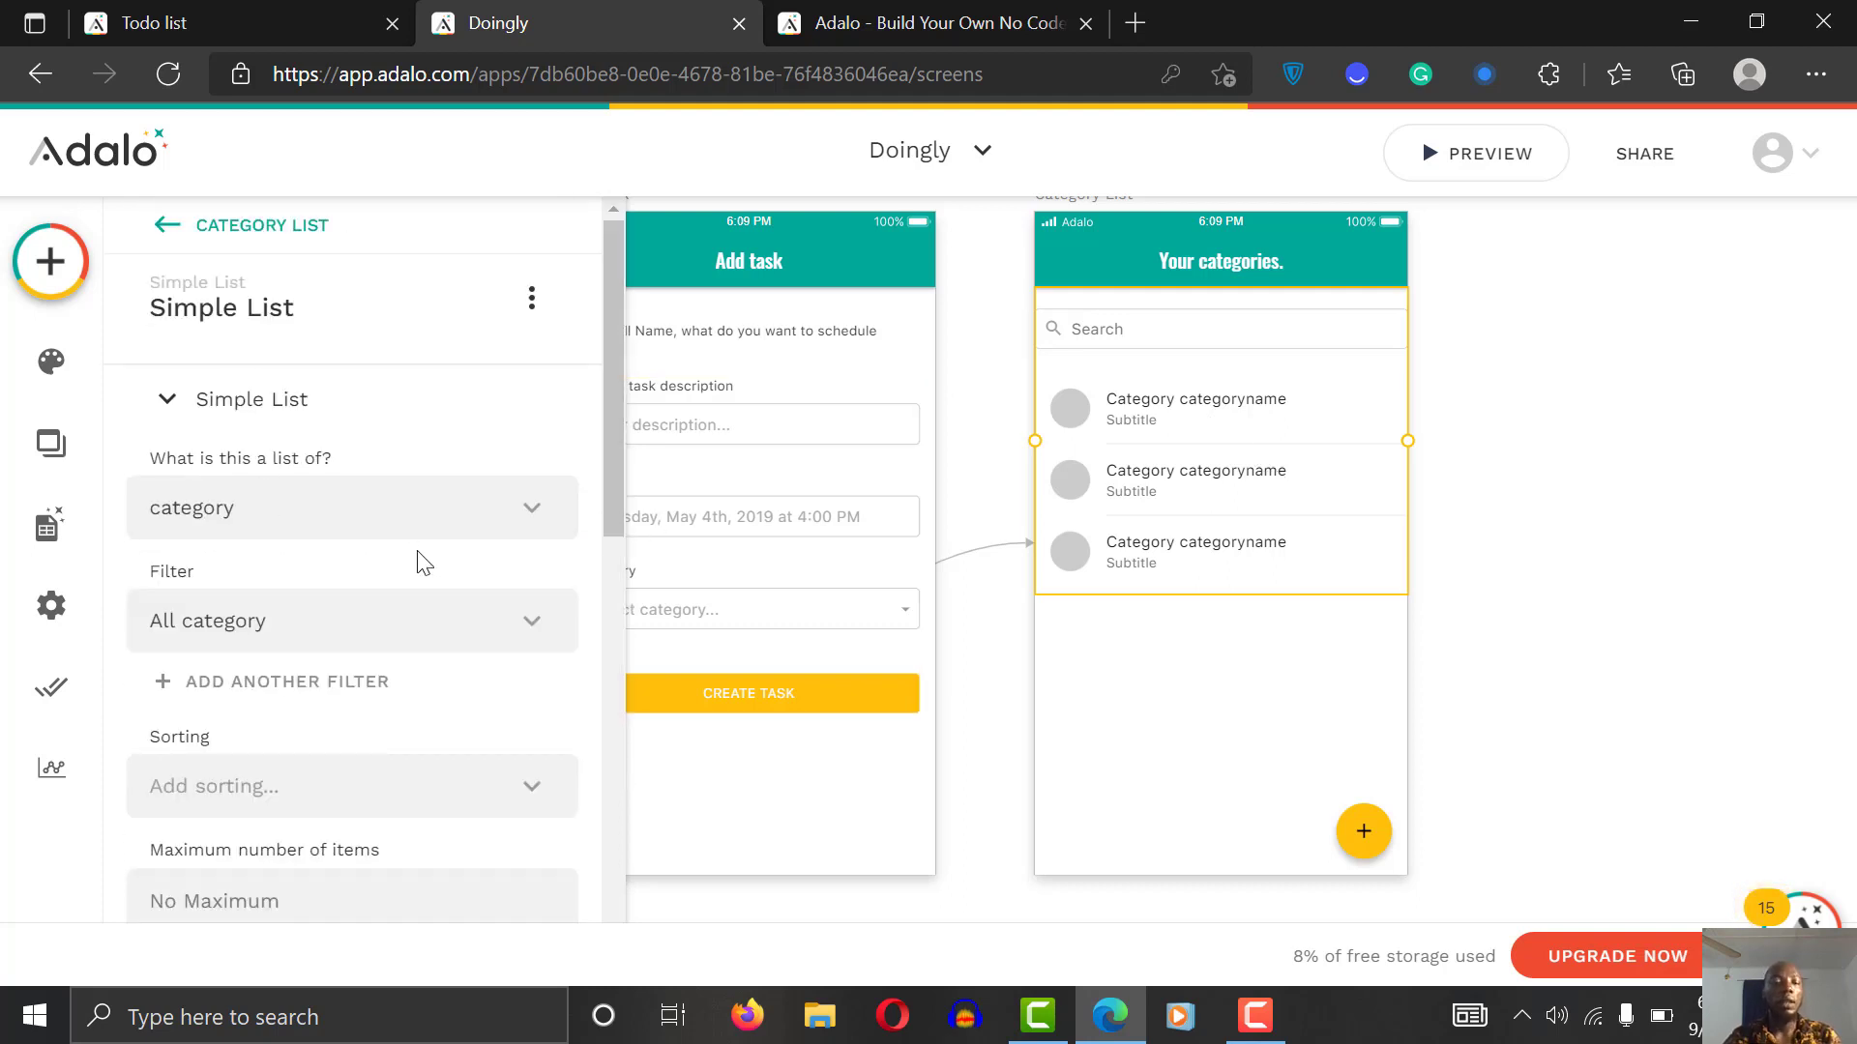
{"action": "left_click_drag", "start_coordinate": [617, 403], "coordinate": [617, 443]}
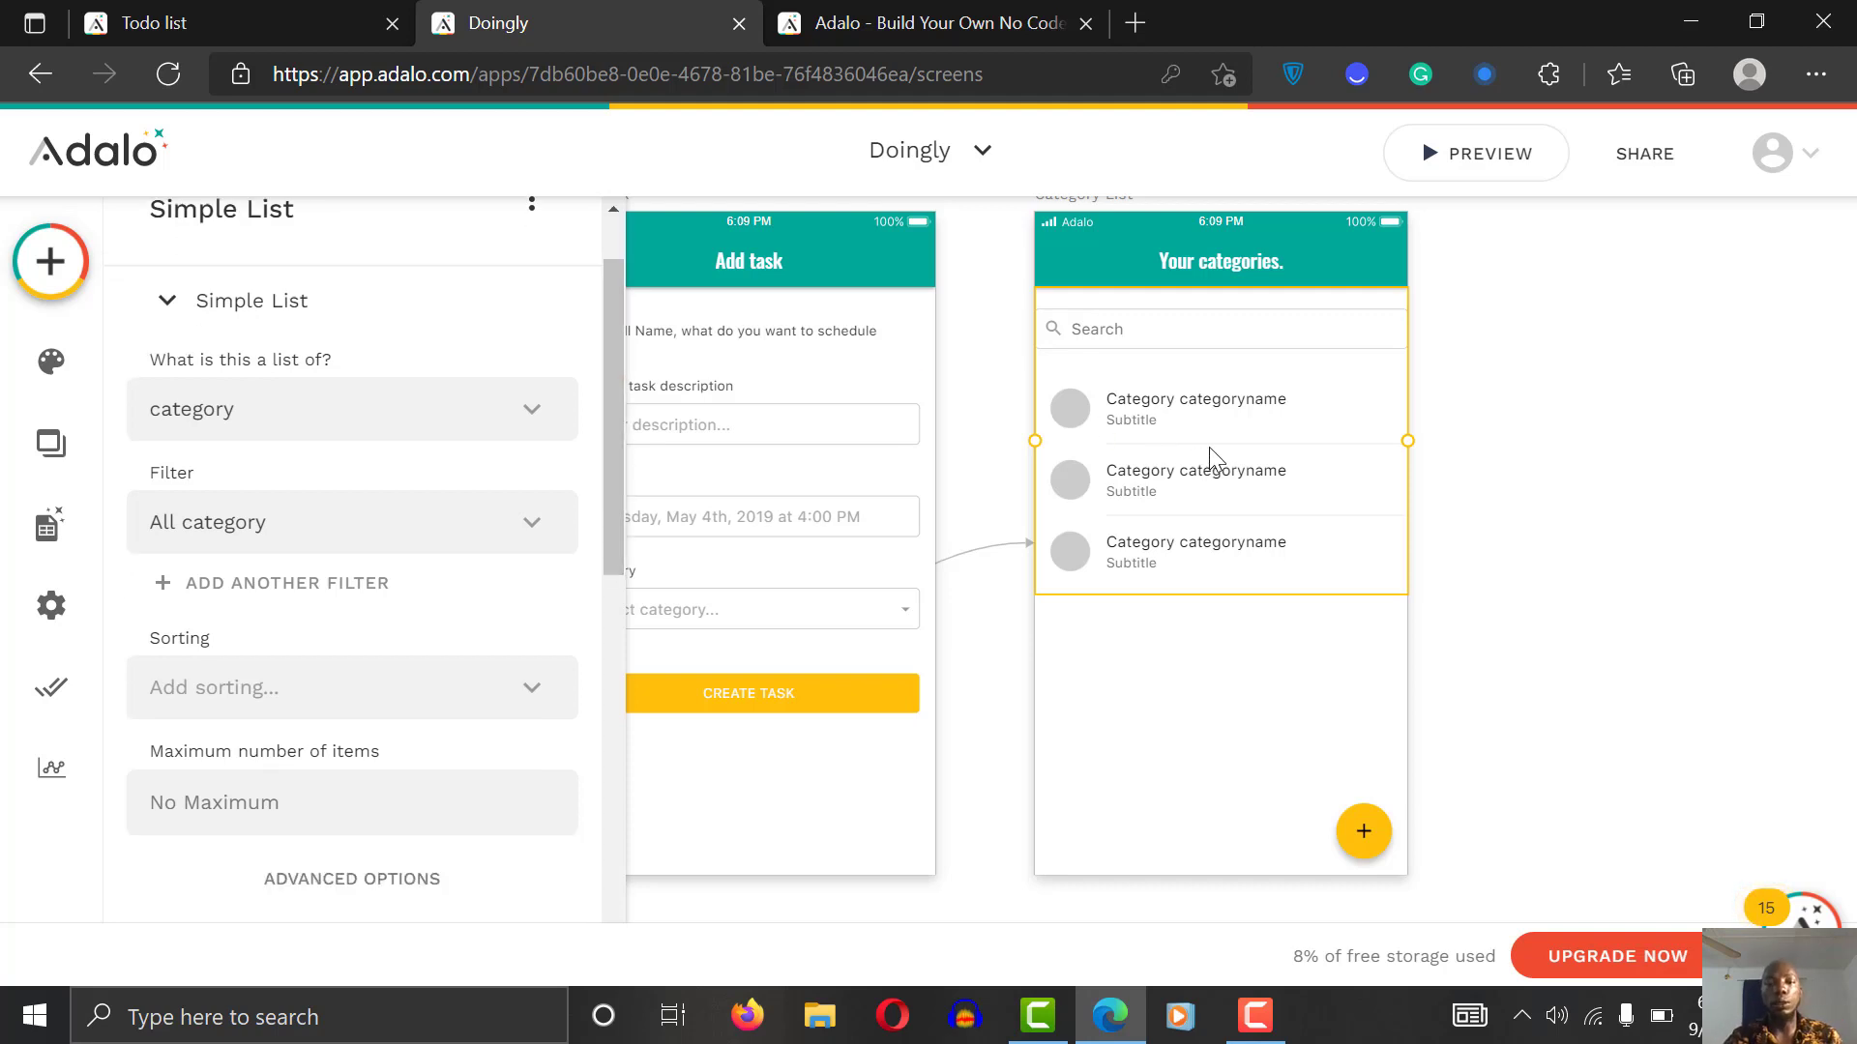
{"action": "left_click", "coordinate": [426, 399]}
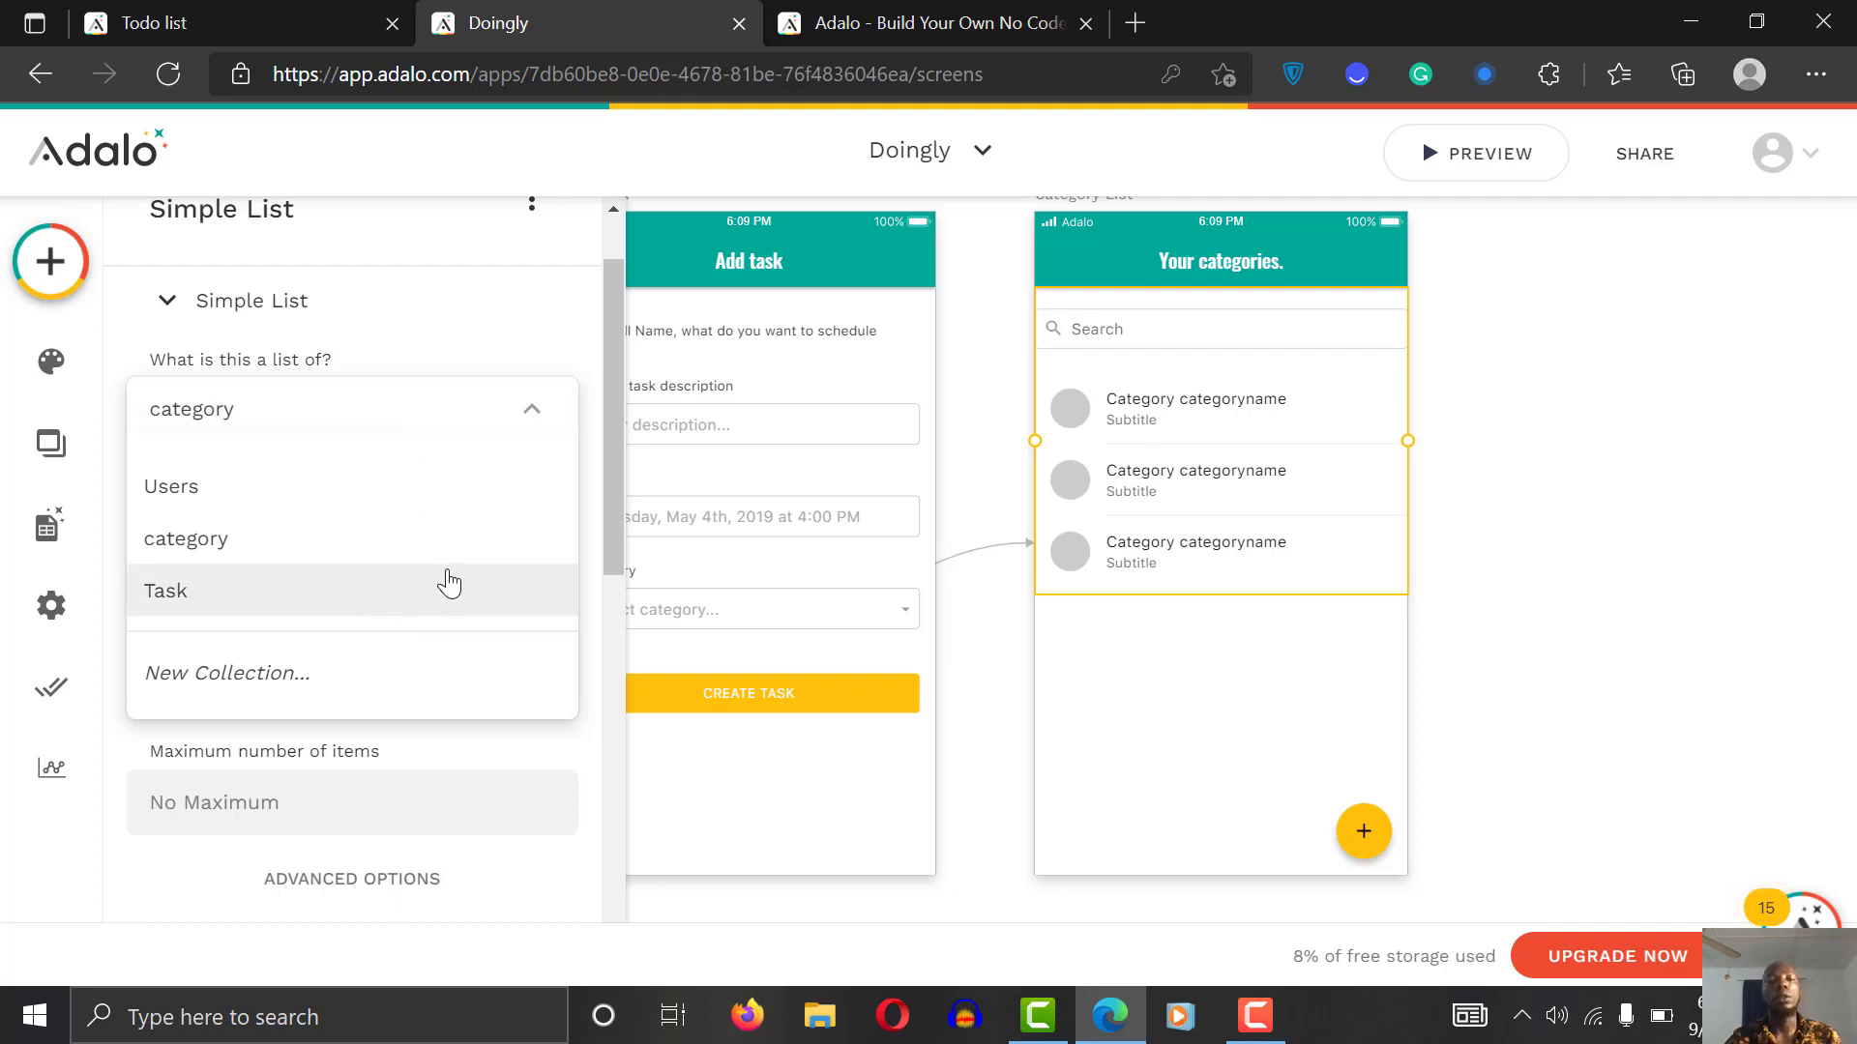
{"action": "left_click", "coordinate": [368, 592]}
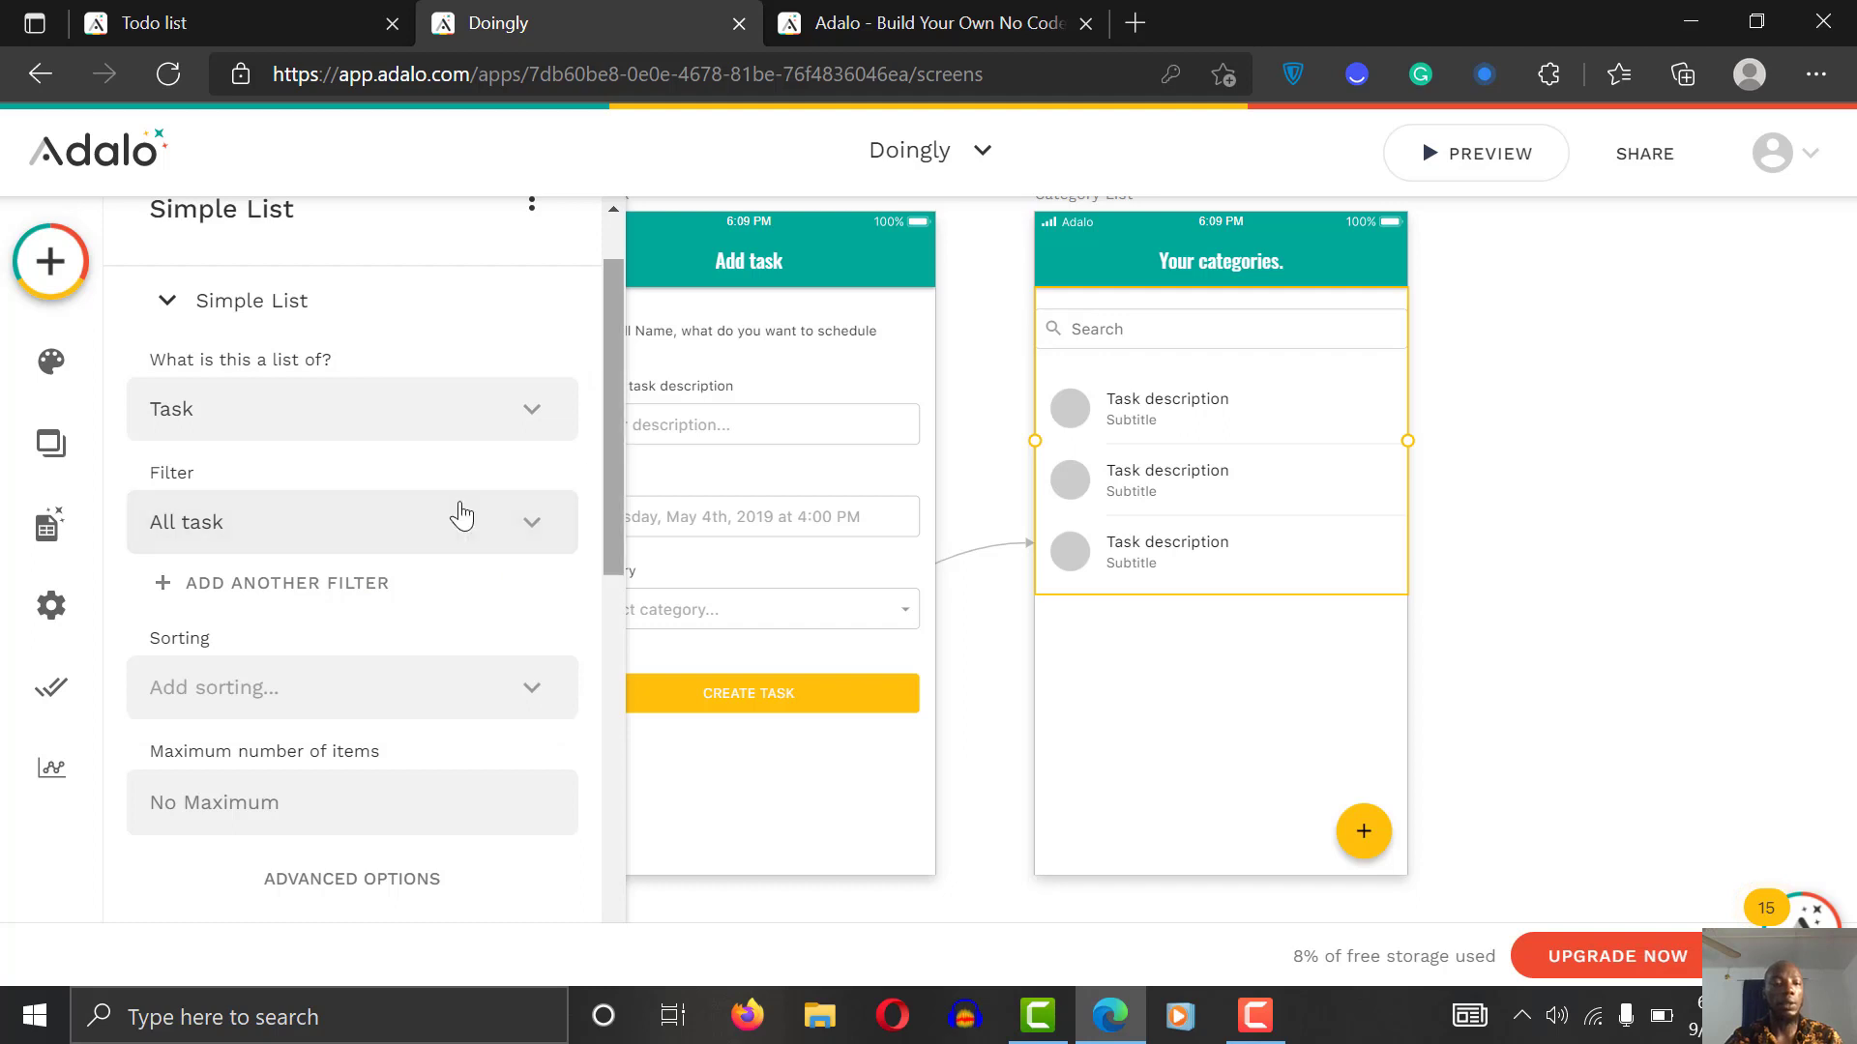
{"action": "left_click", "coordinate": [429, 526]}
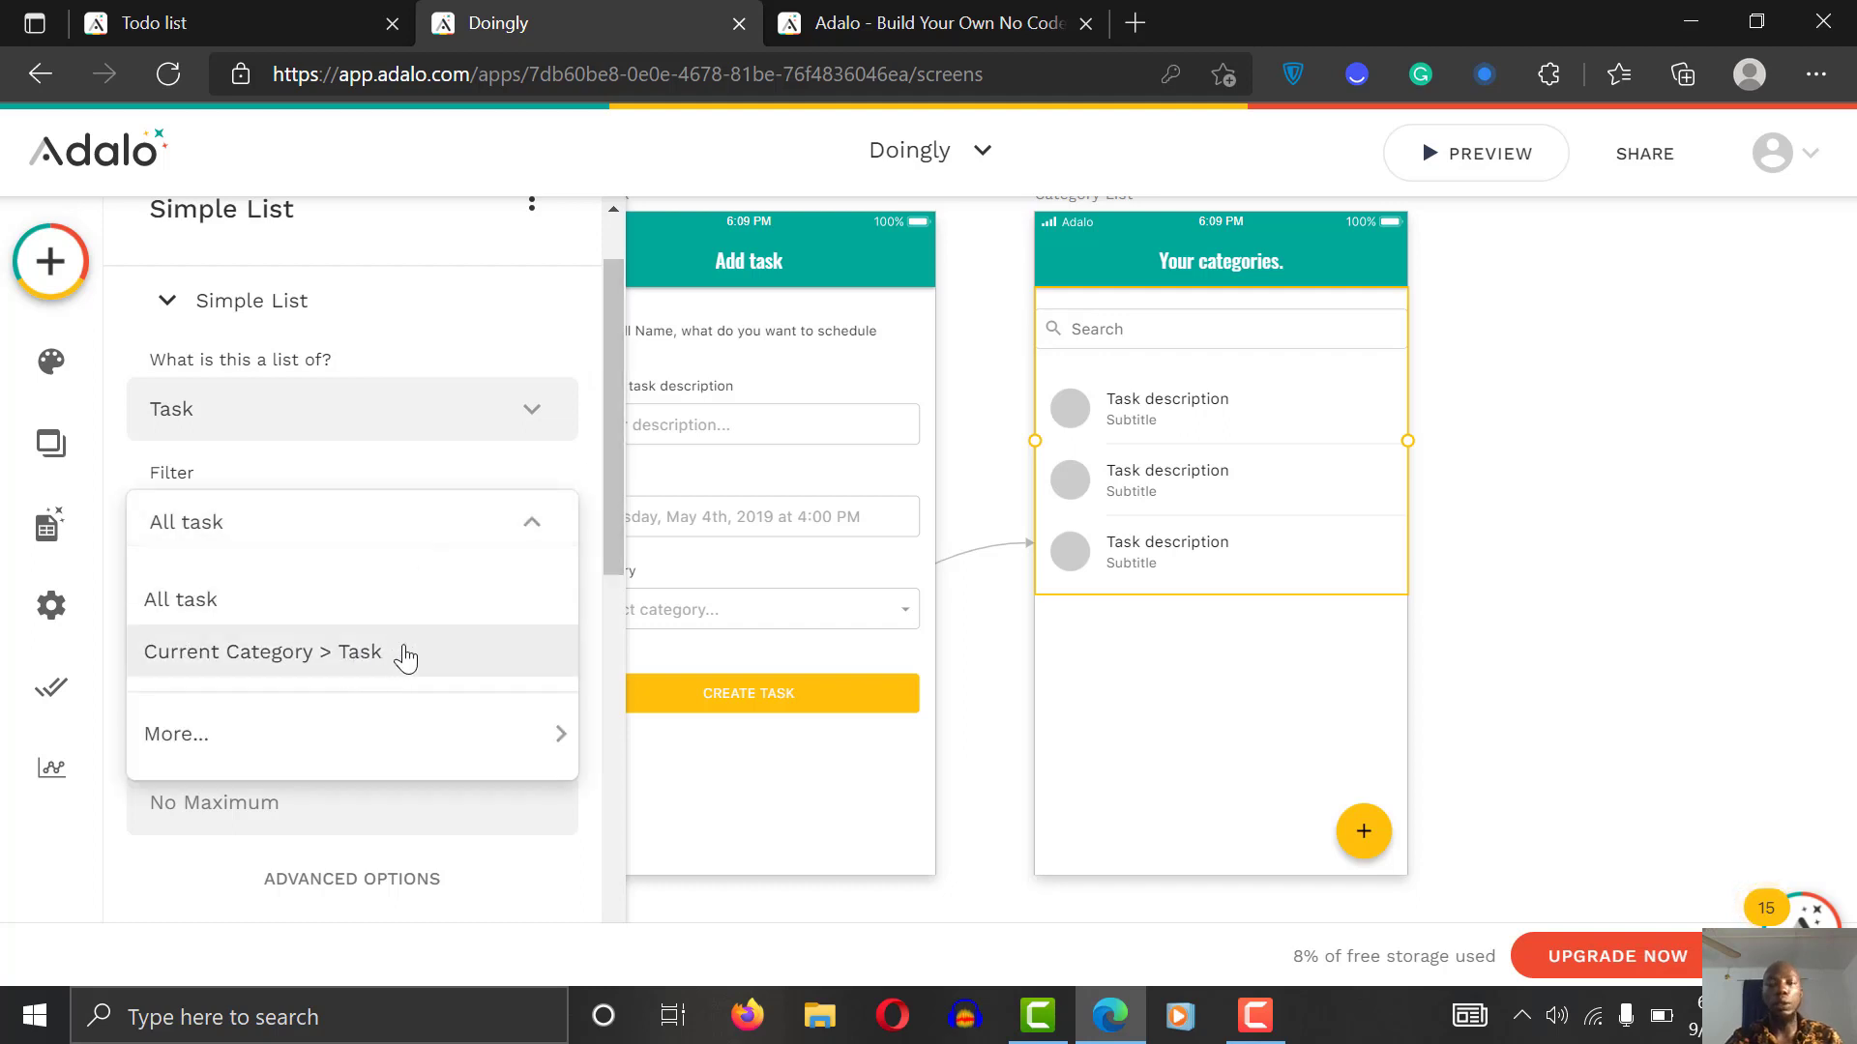
{"action": "left_click", "coordinate": [431, 658]}
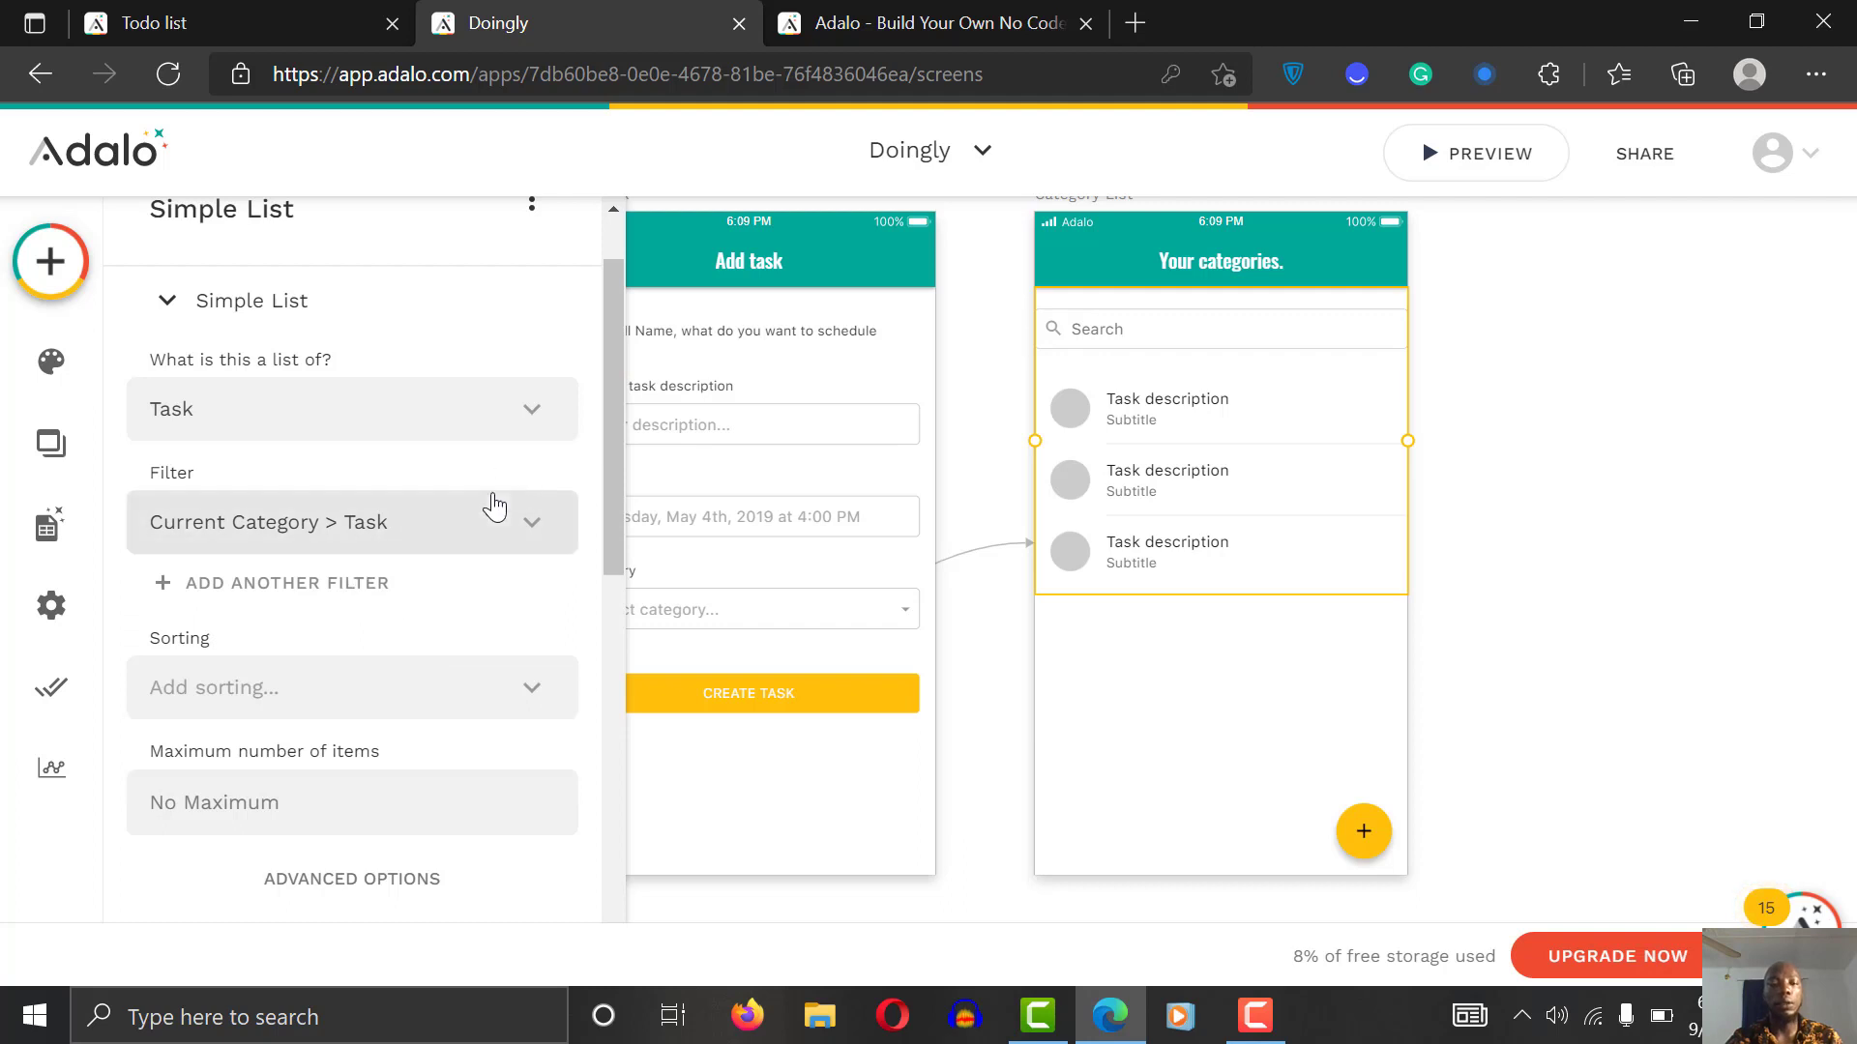
{"action": "left_click_drag", "start_coordinate": [612, 389], "coordinate": [596, 658]}
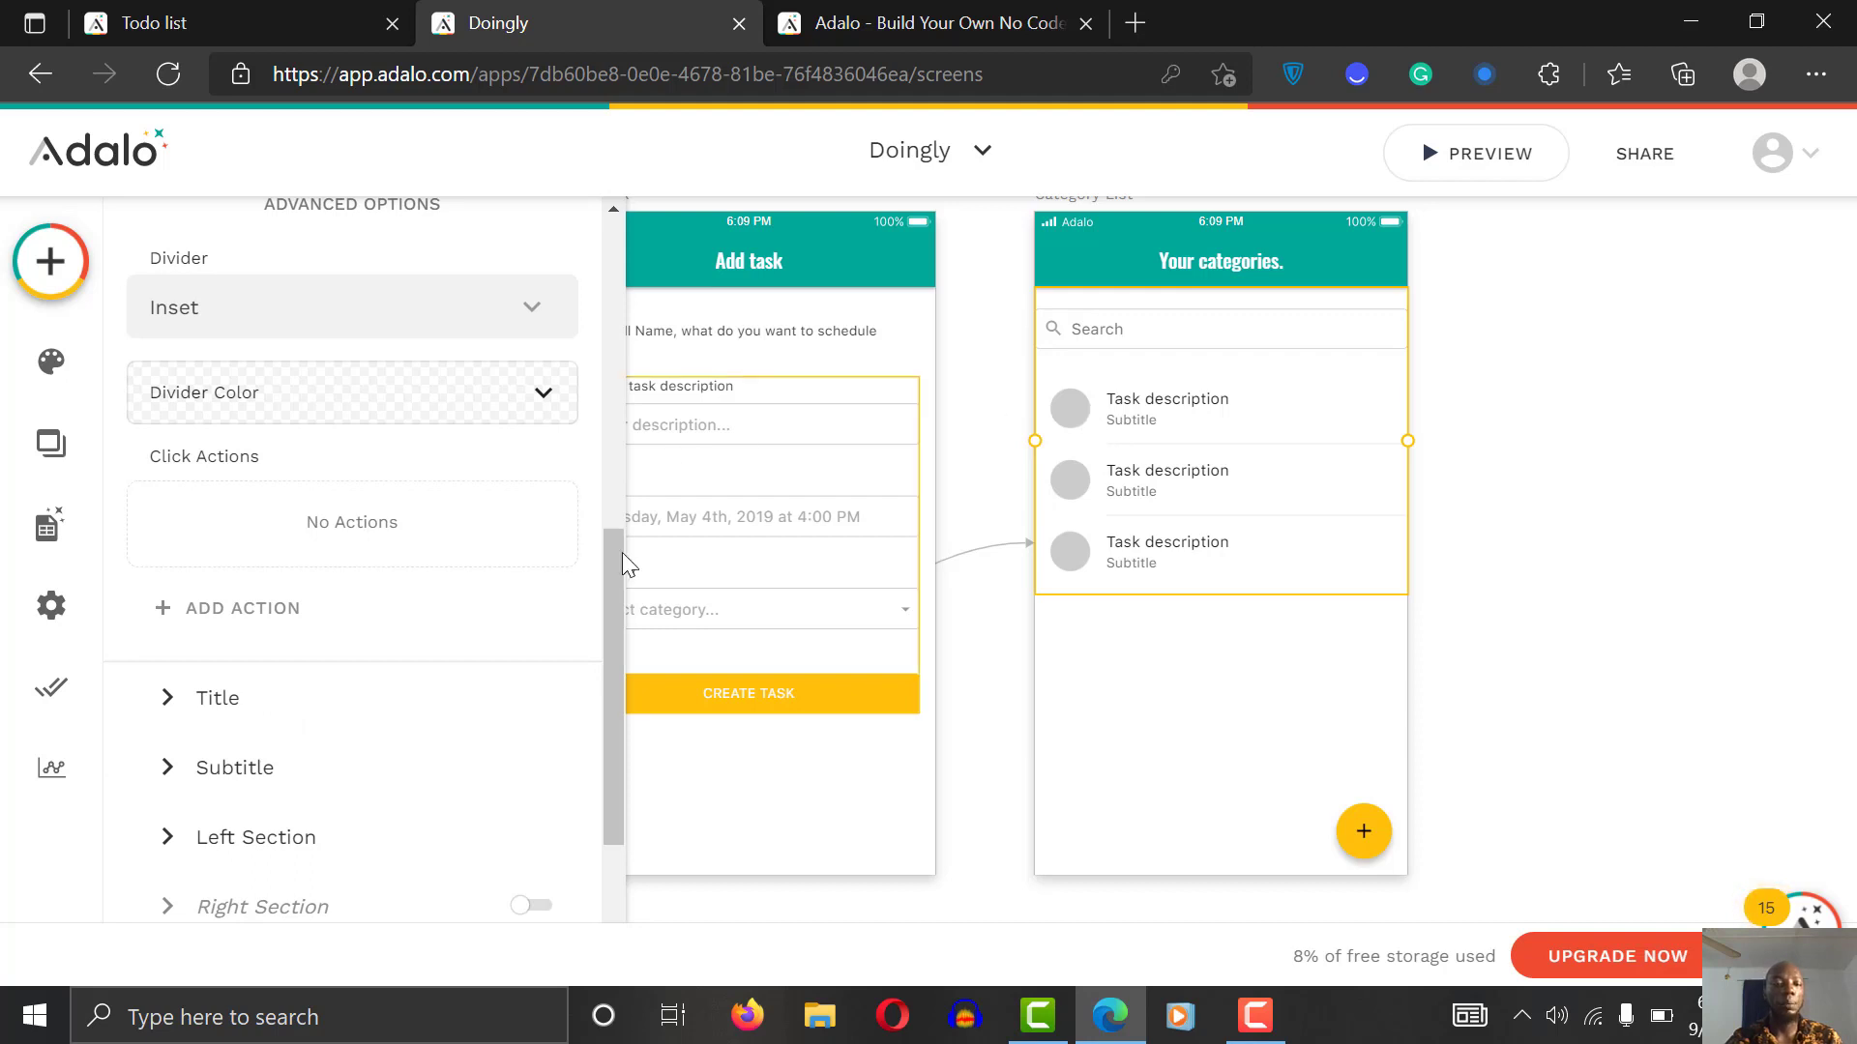
{"action": "left_click_drag", "start_coordinate": [618, 567], "coordinate": [590, 636]}
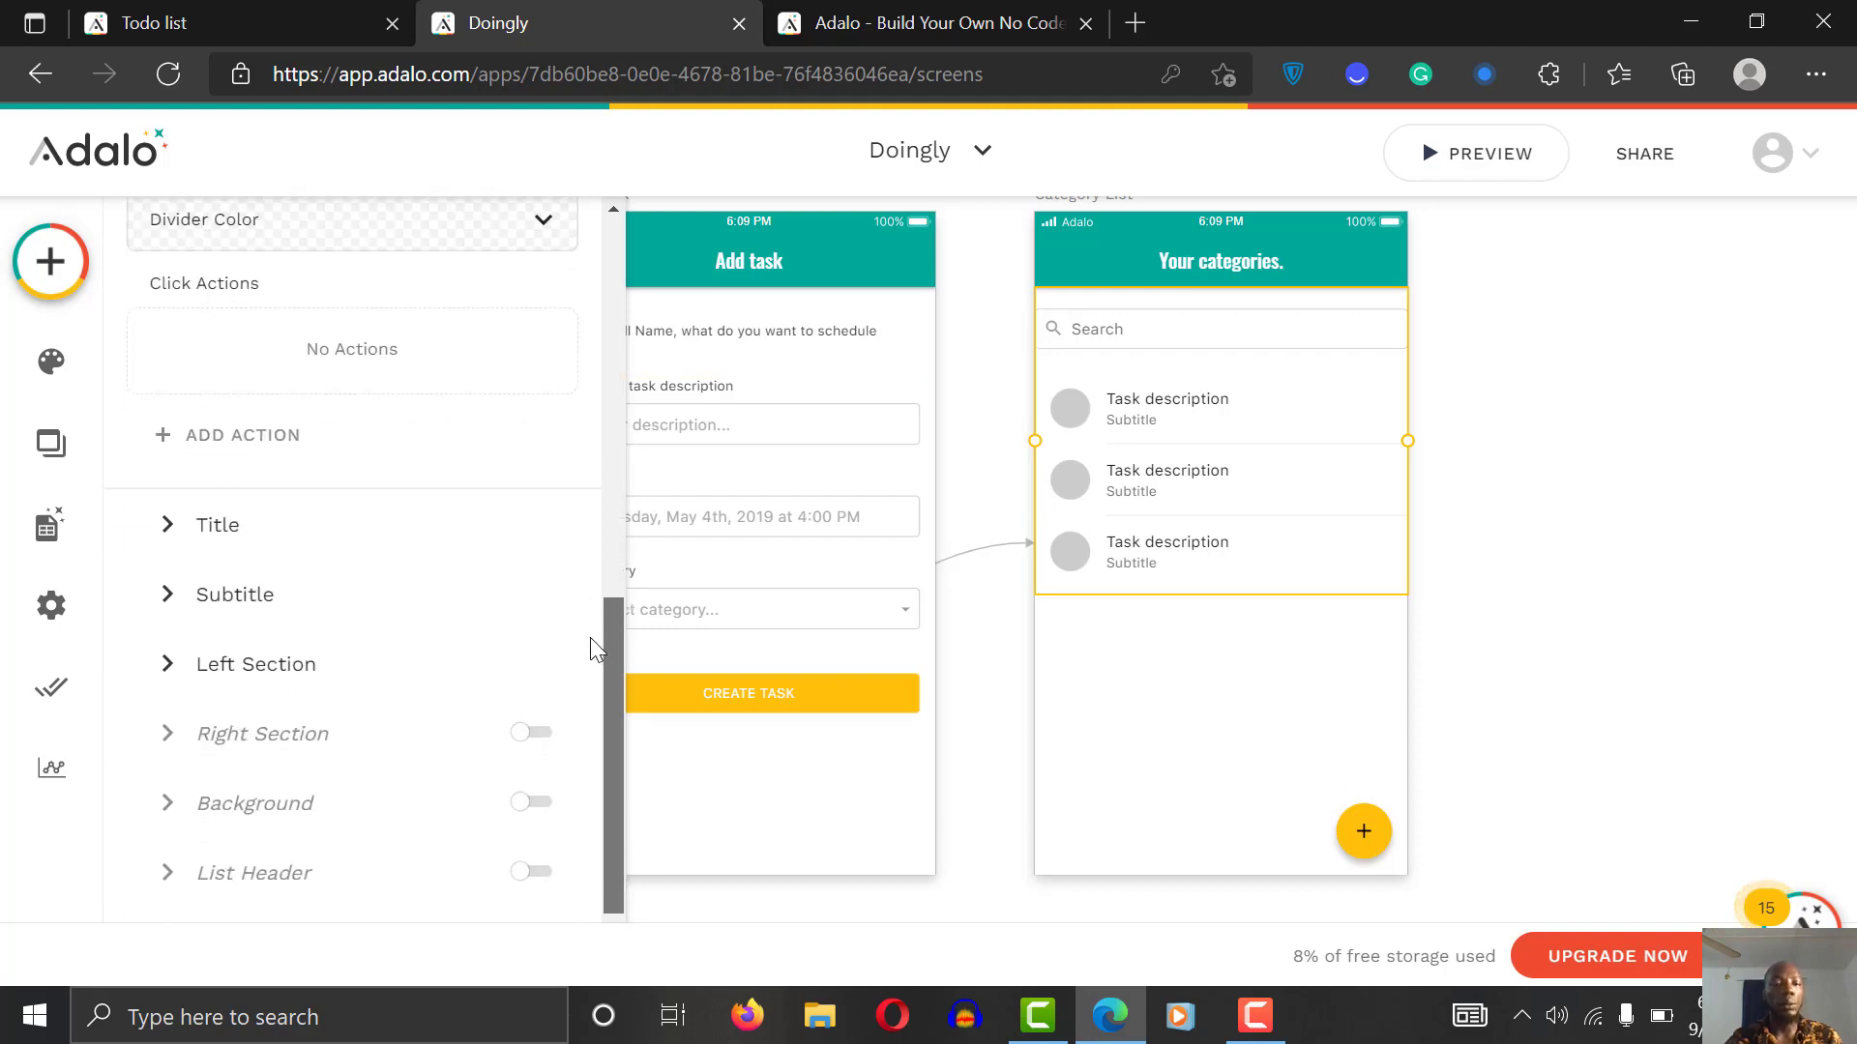
Step: Replace the list rows' placeholder 'Subtitle' text with the Current Task's Date magic text
{"action": "left_click", "coordinate": [300, 526]}
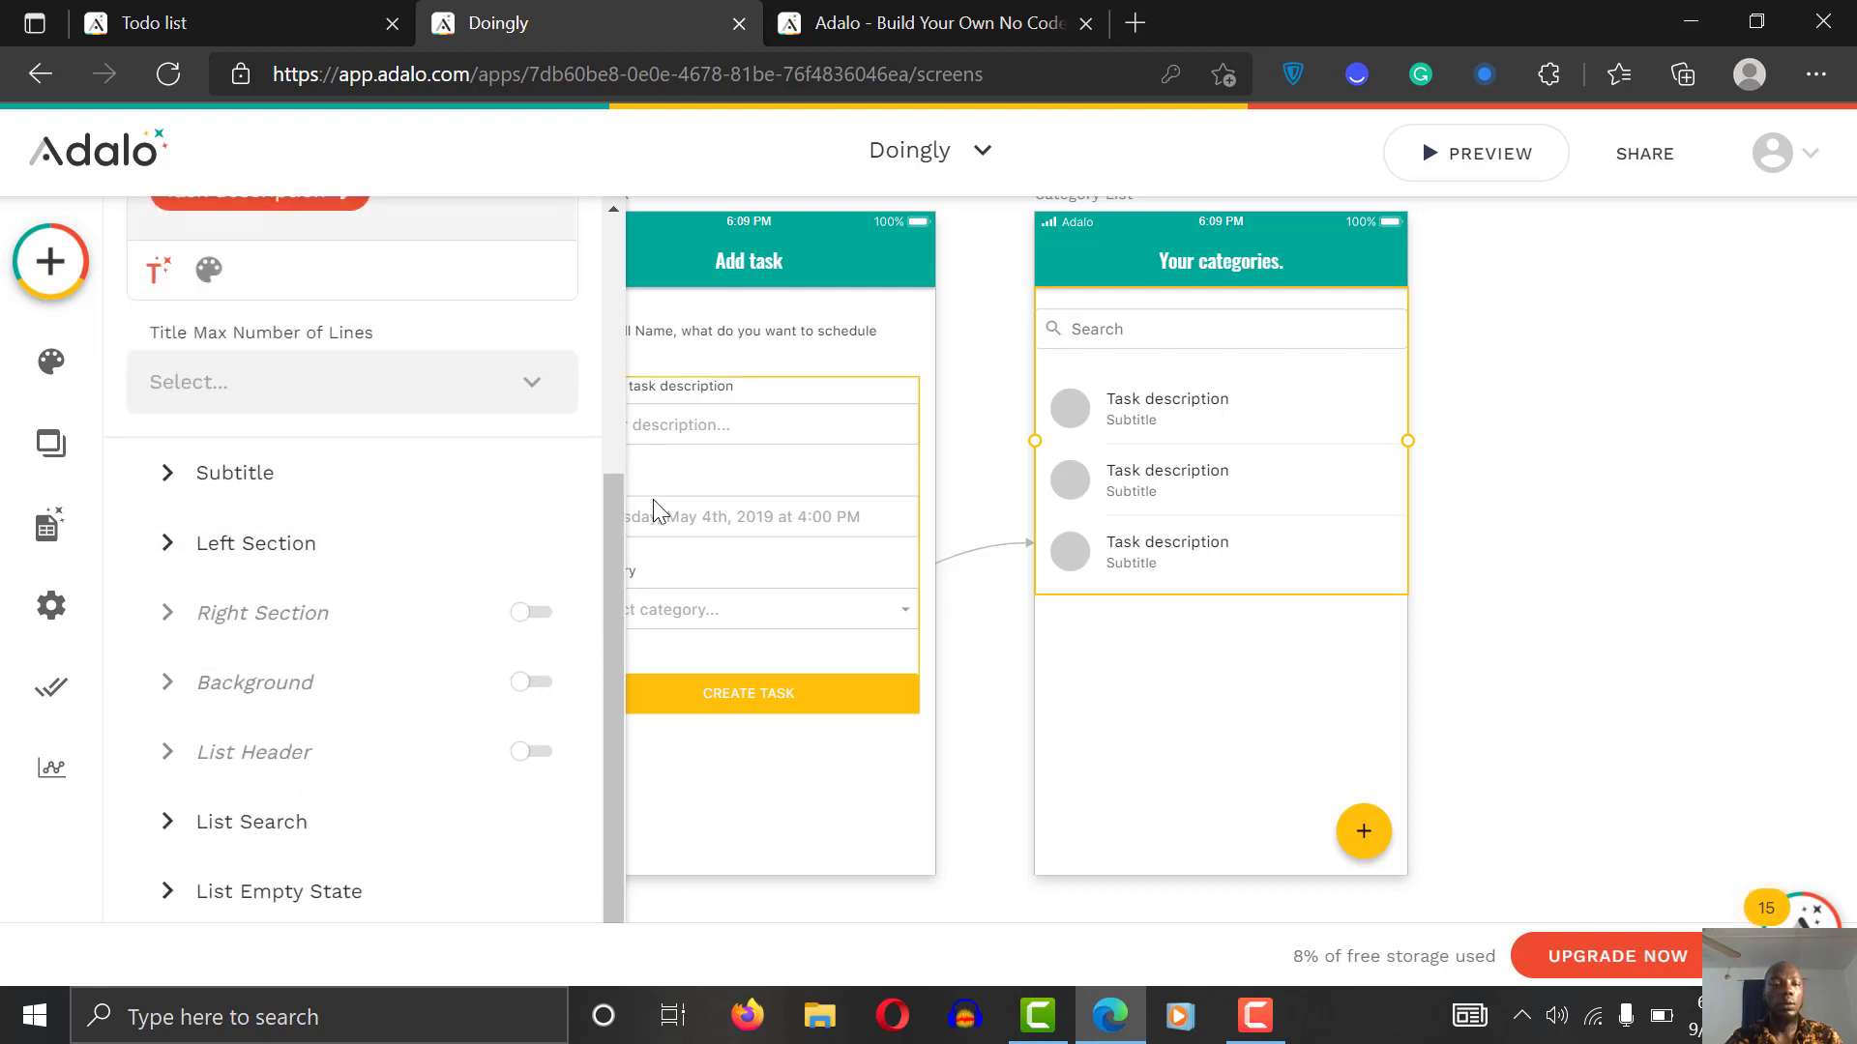
{"action": "mouse_move", "coordinate": [606, 538]}
{"action": "left_mouse_down"}
{"action": "mouse_move", "coordinate": [609, 425]}
{"action": "mouse_move", "coordinate": [600, 544]}
{"action": "left_mouse_up"}
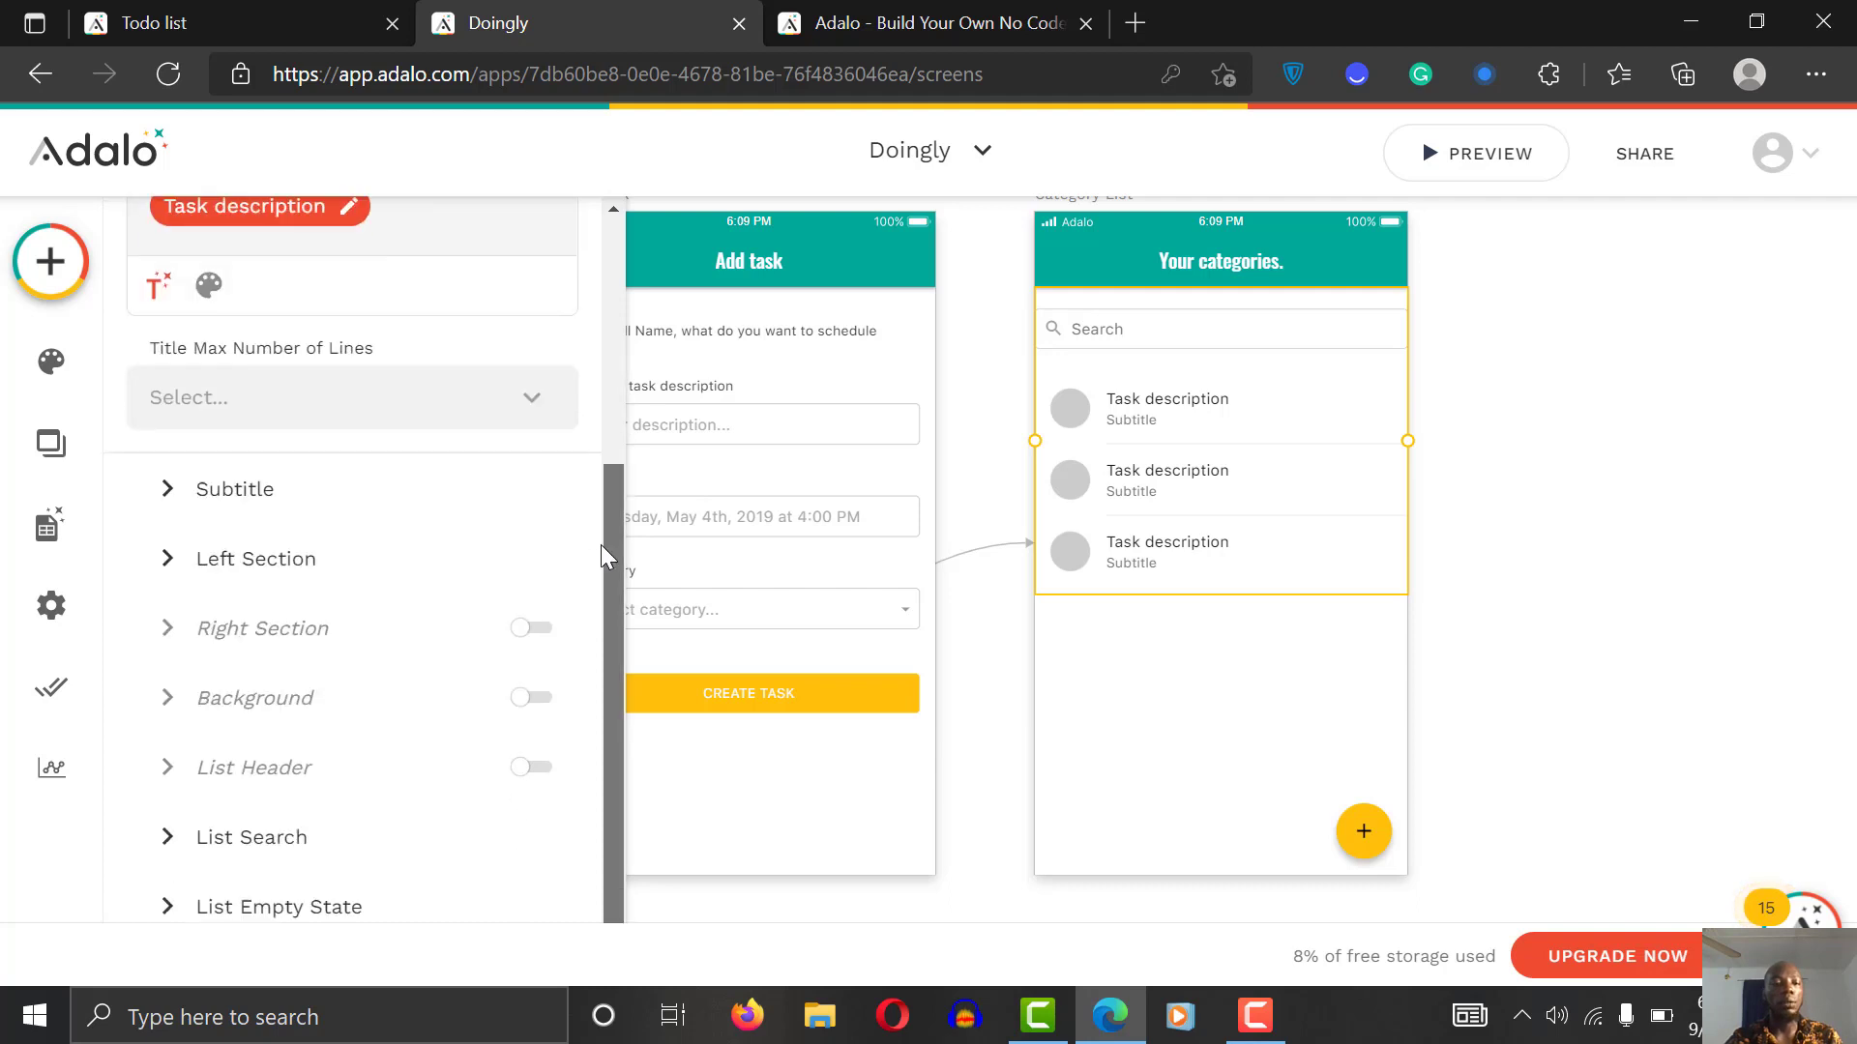
{"action": "left_click", "coordinate": [294, 486]}
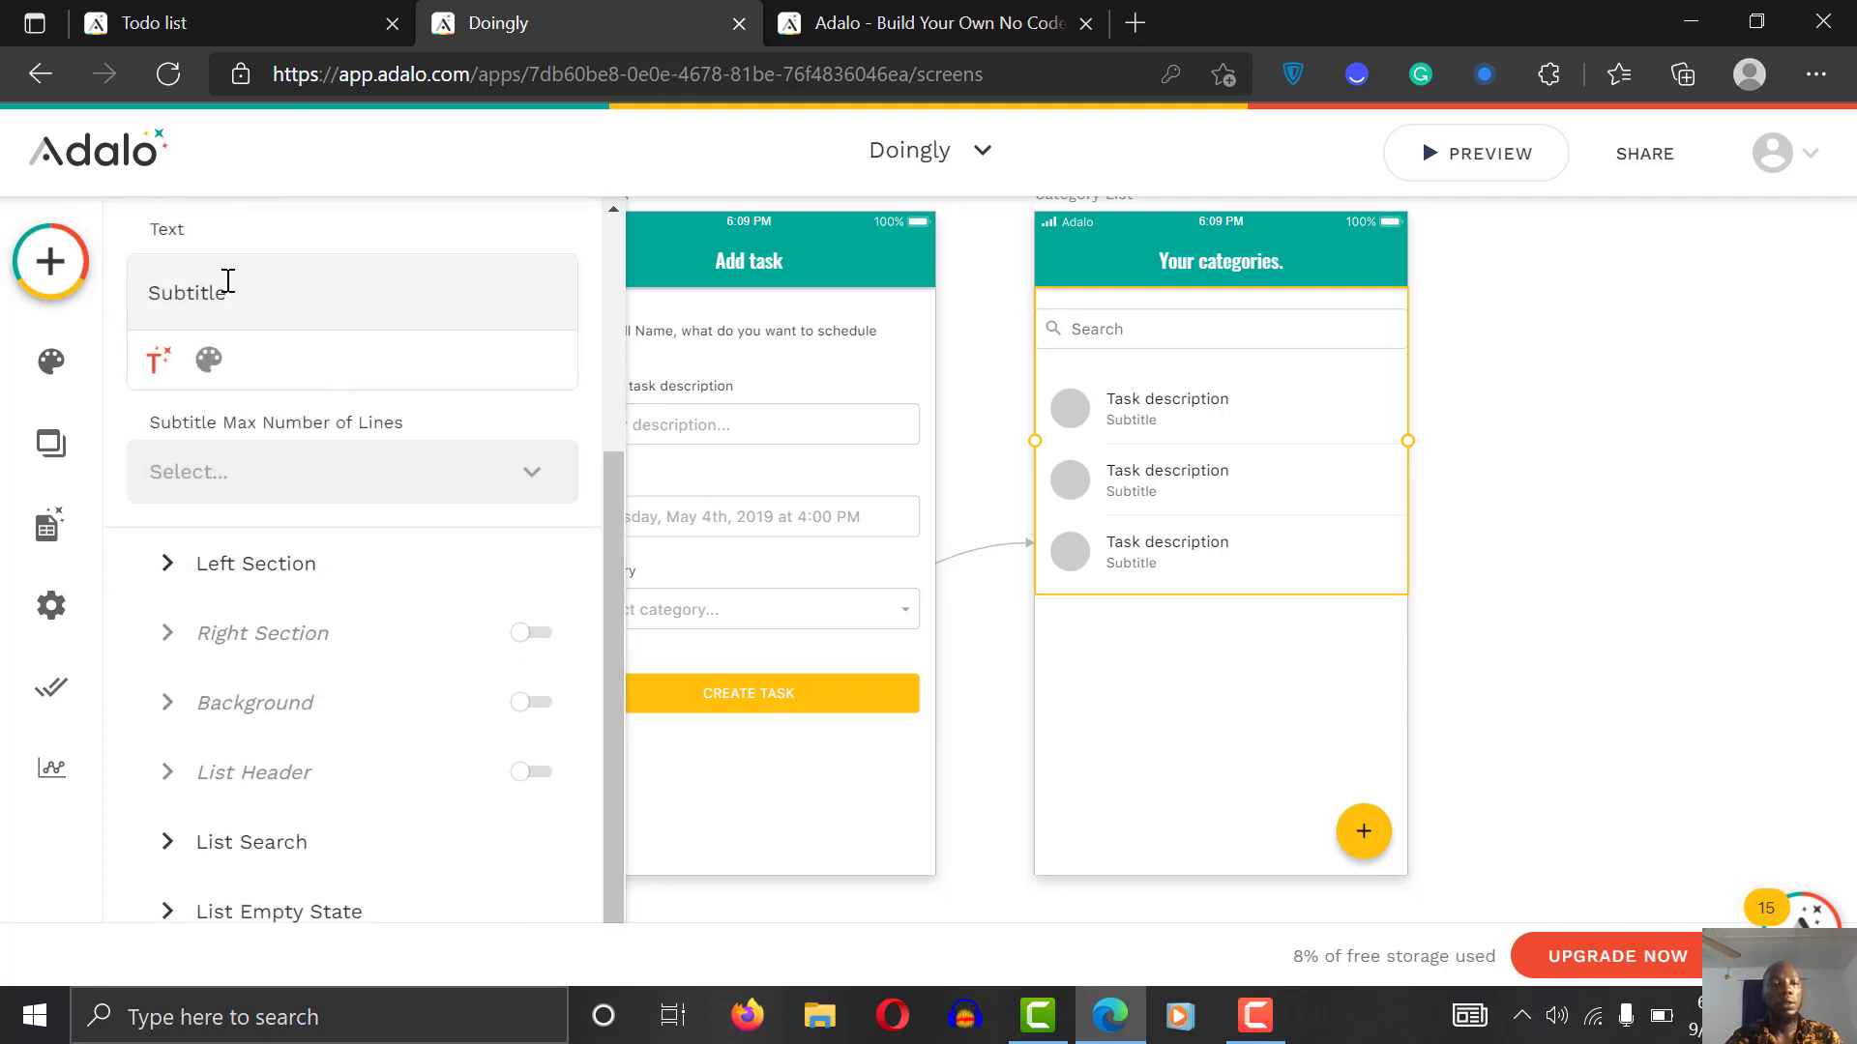
{"action": "double_click", "coordinate": [227, 292]}
{"action": "key", "text": "BackSpace"}
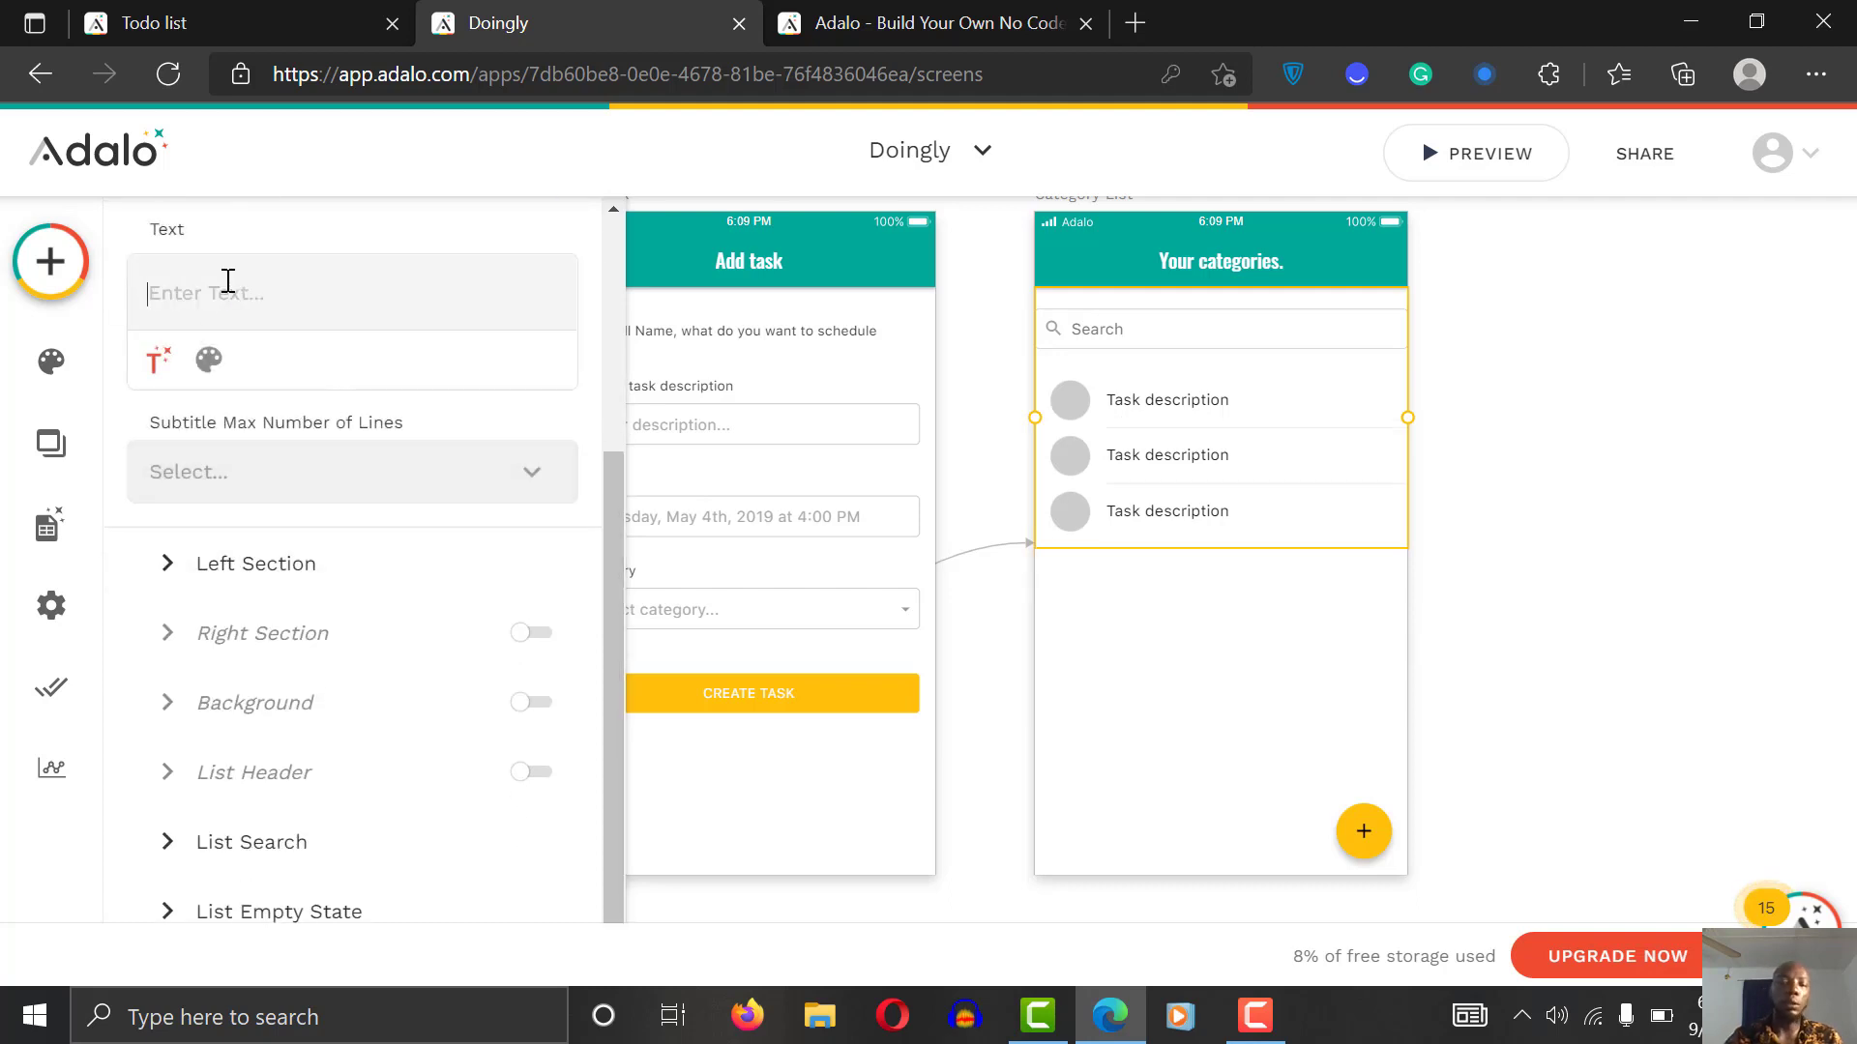
{"action": "left_click", "coordinate": [165, 364]}
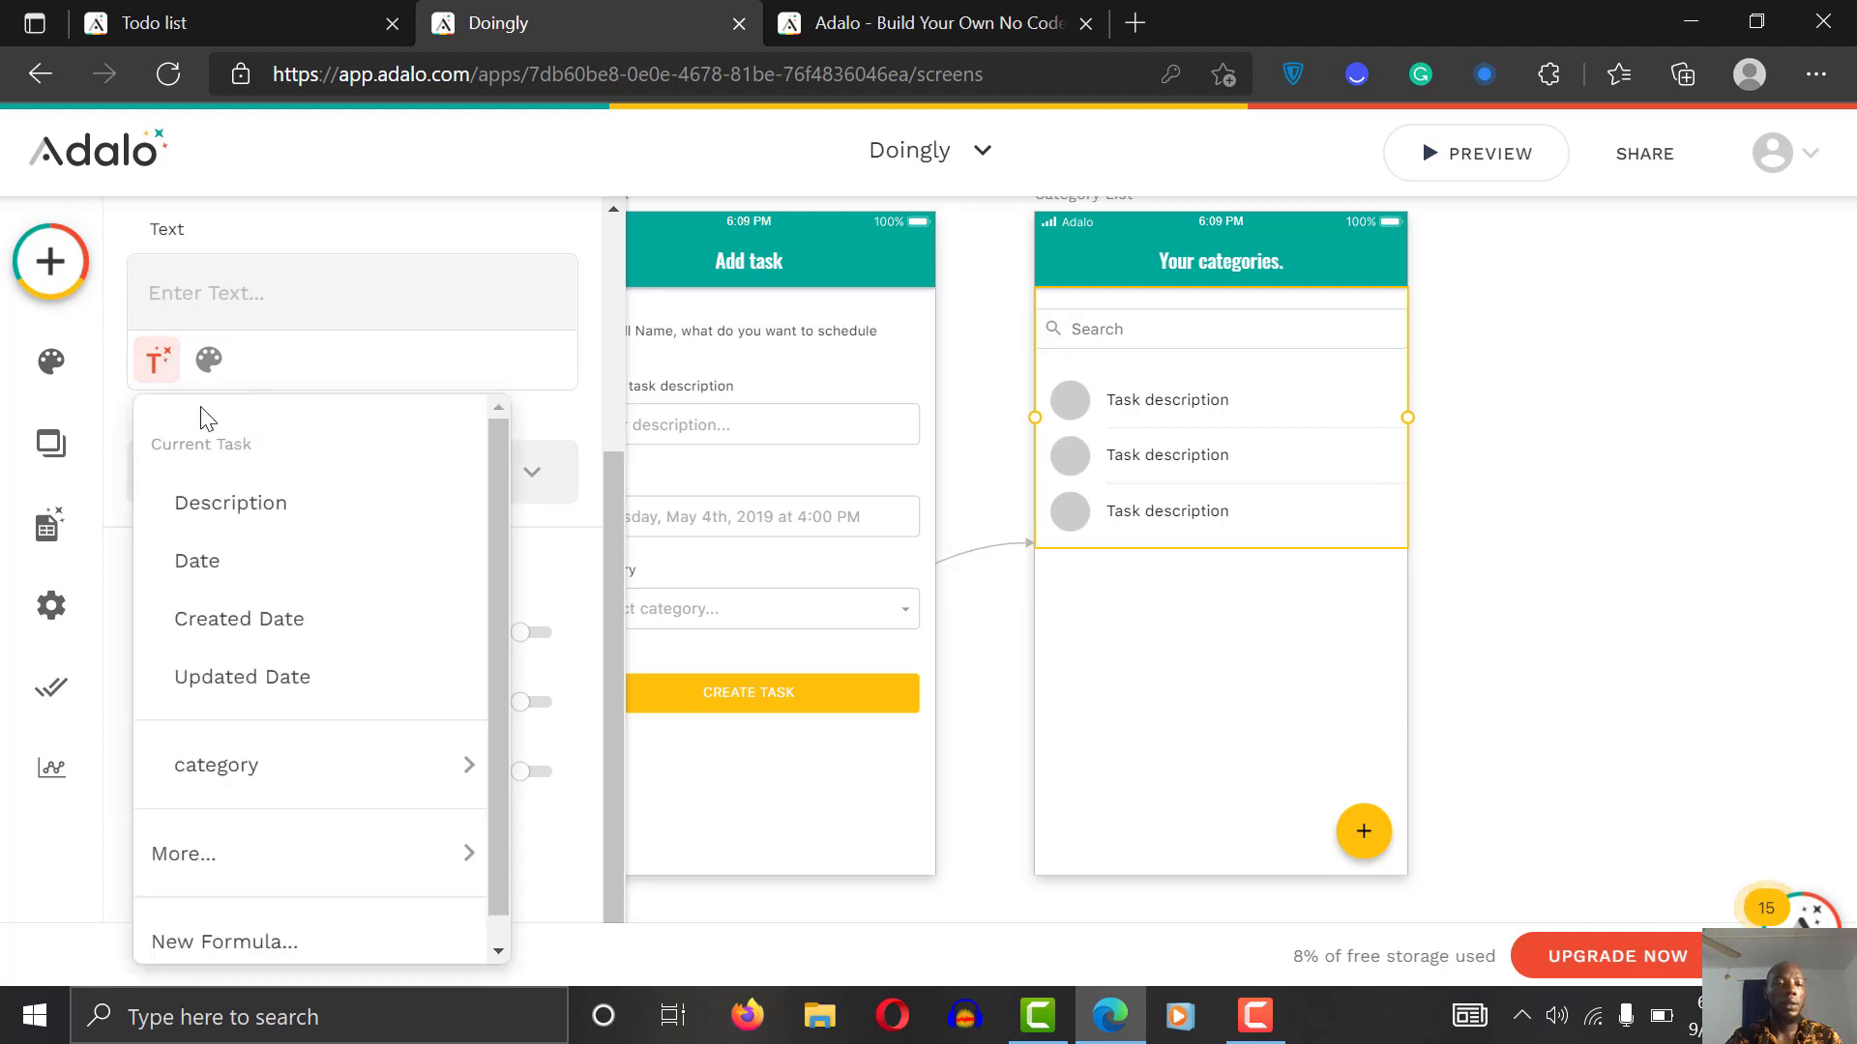
{"action": "left_click", "coordinate": [294, 580]}
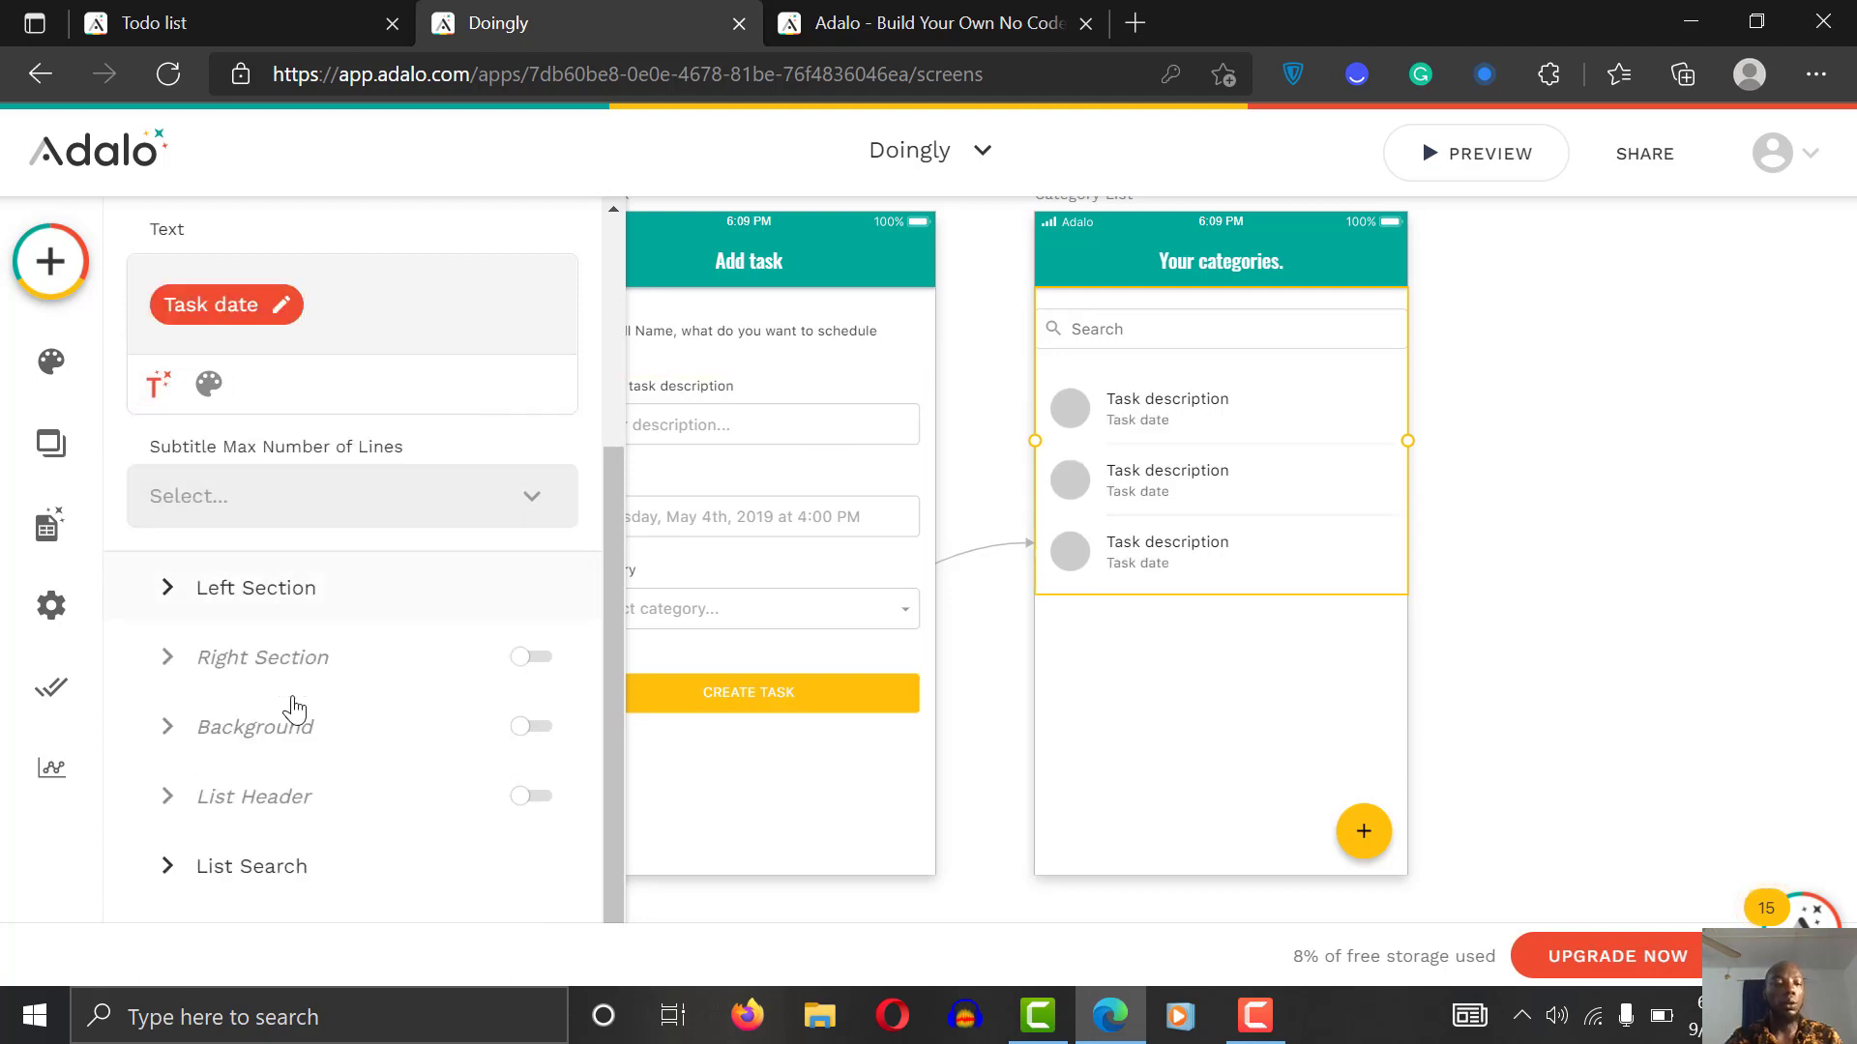
{"action": "scroll", "coordinate": [607, 623], "scroll_direction": "down", "scroll_amount": 1}
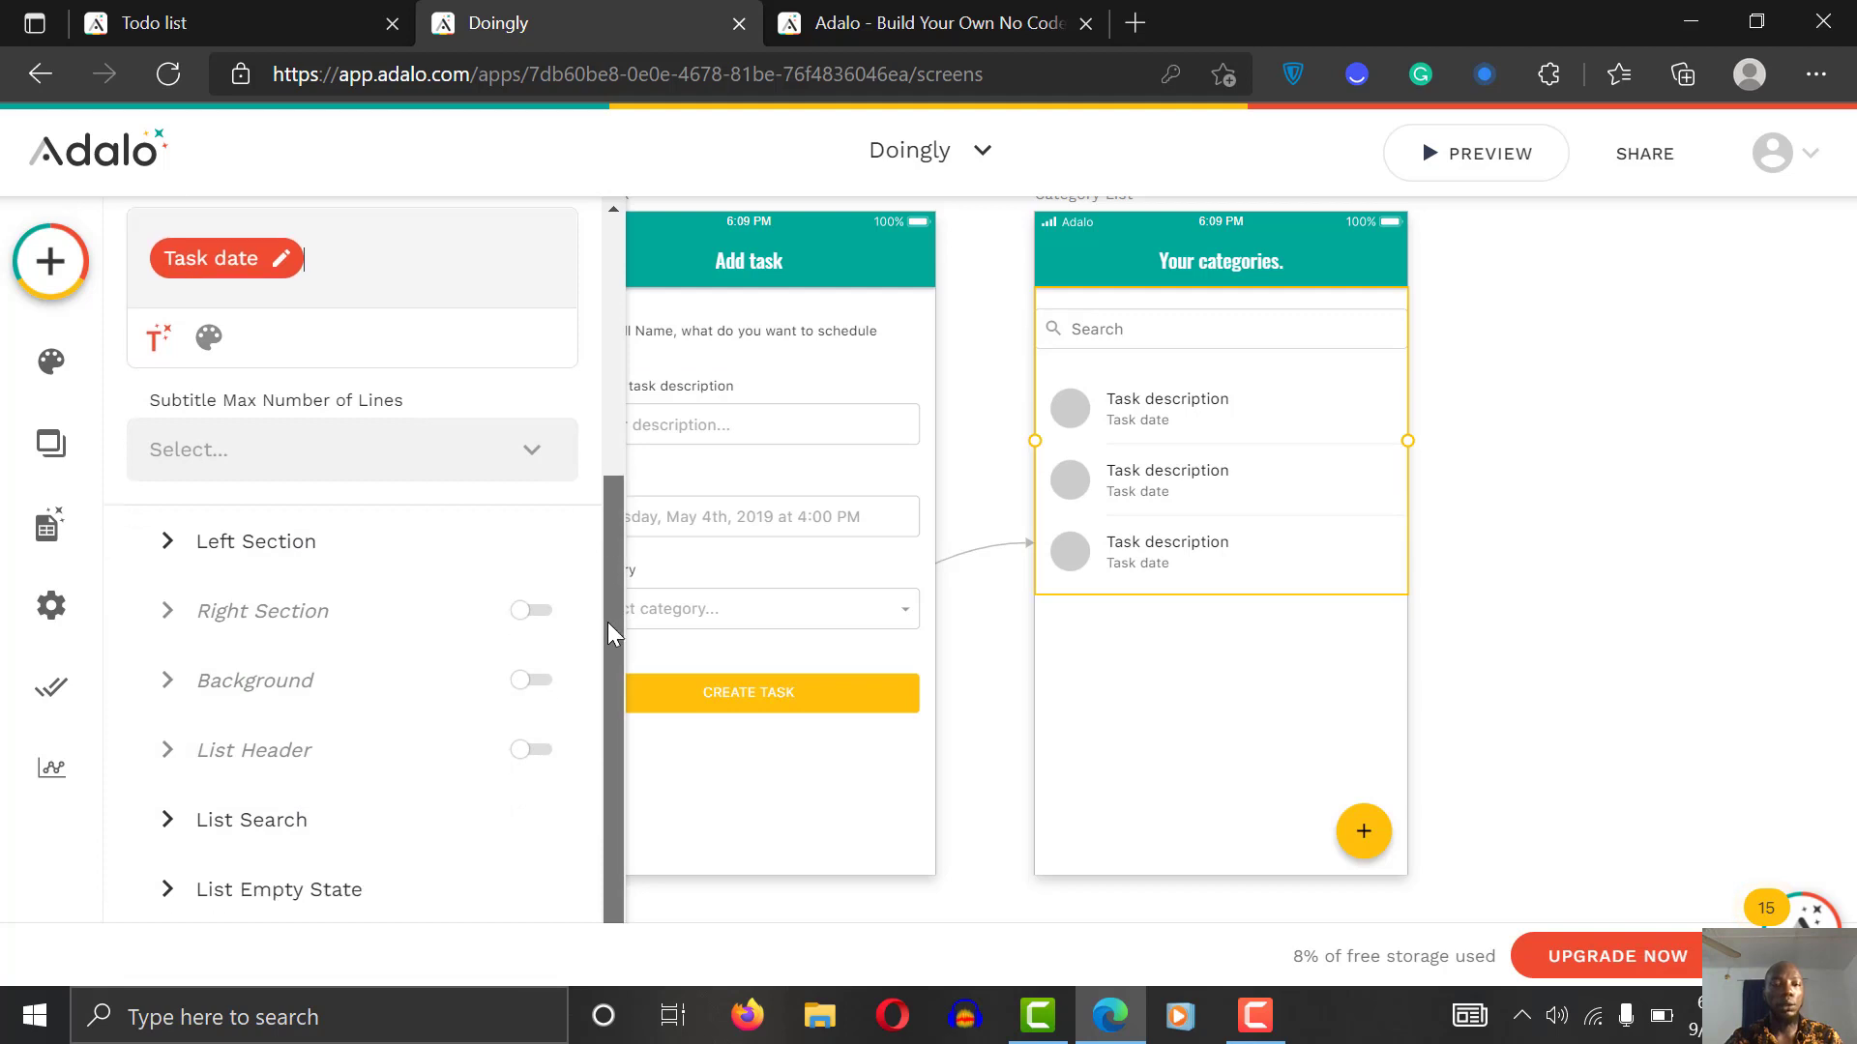
{"action": "left_click", "coordinate": [356, 541]}
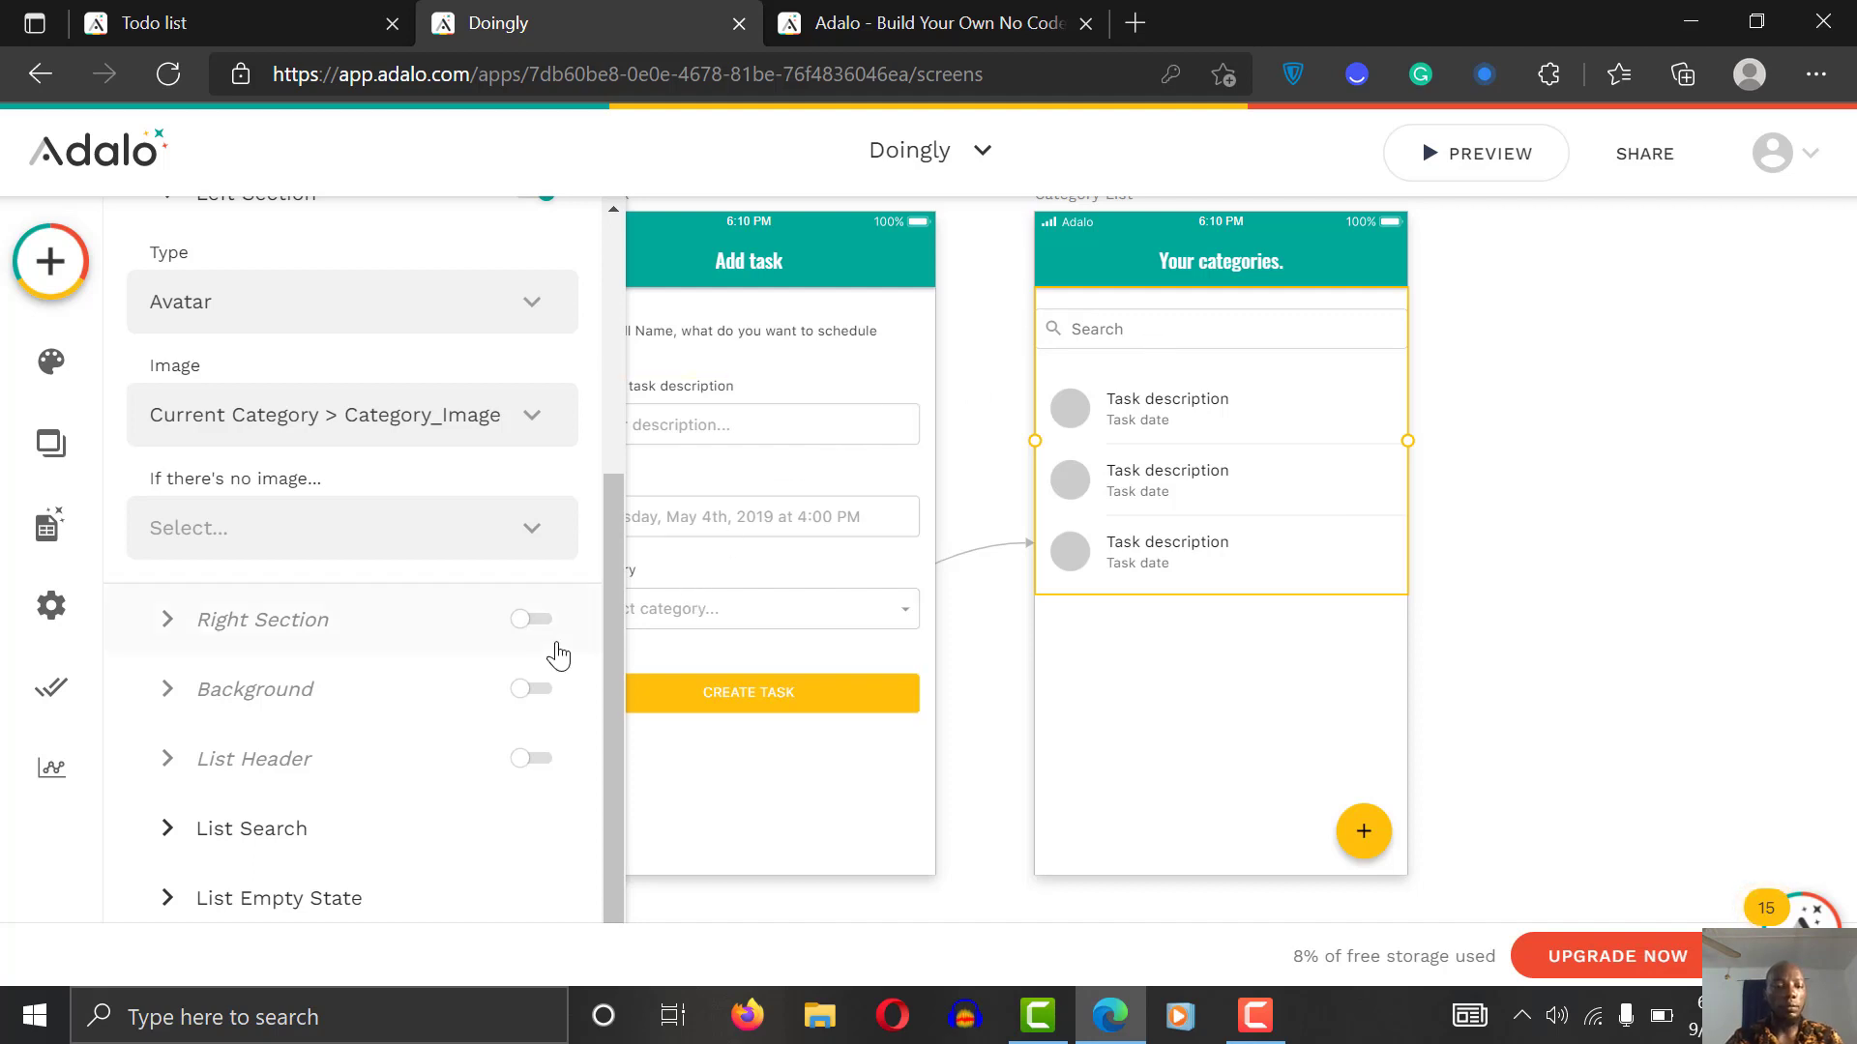
Step: Review the List Search no-results message, then expand the List Empty State options
{"action": "left_click", "coordinate": [283, 844]}
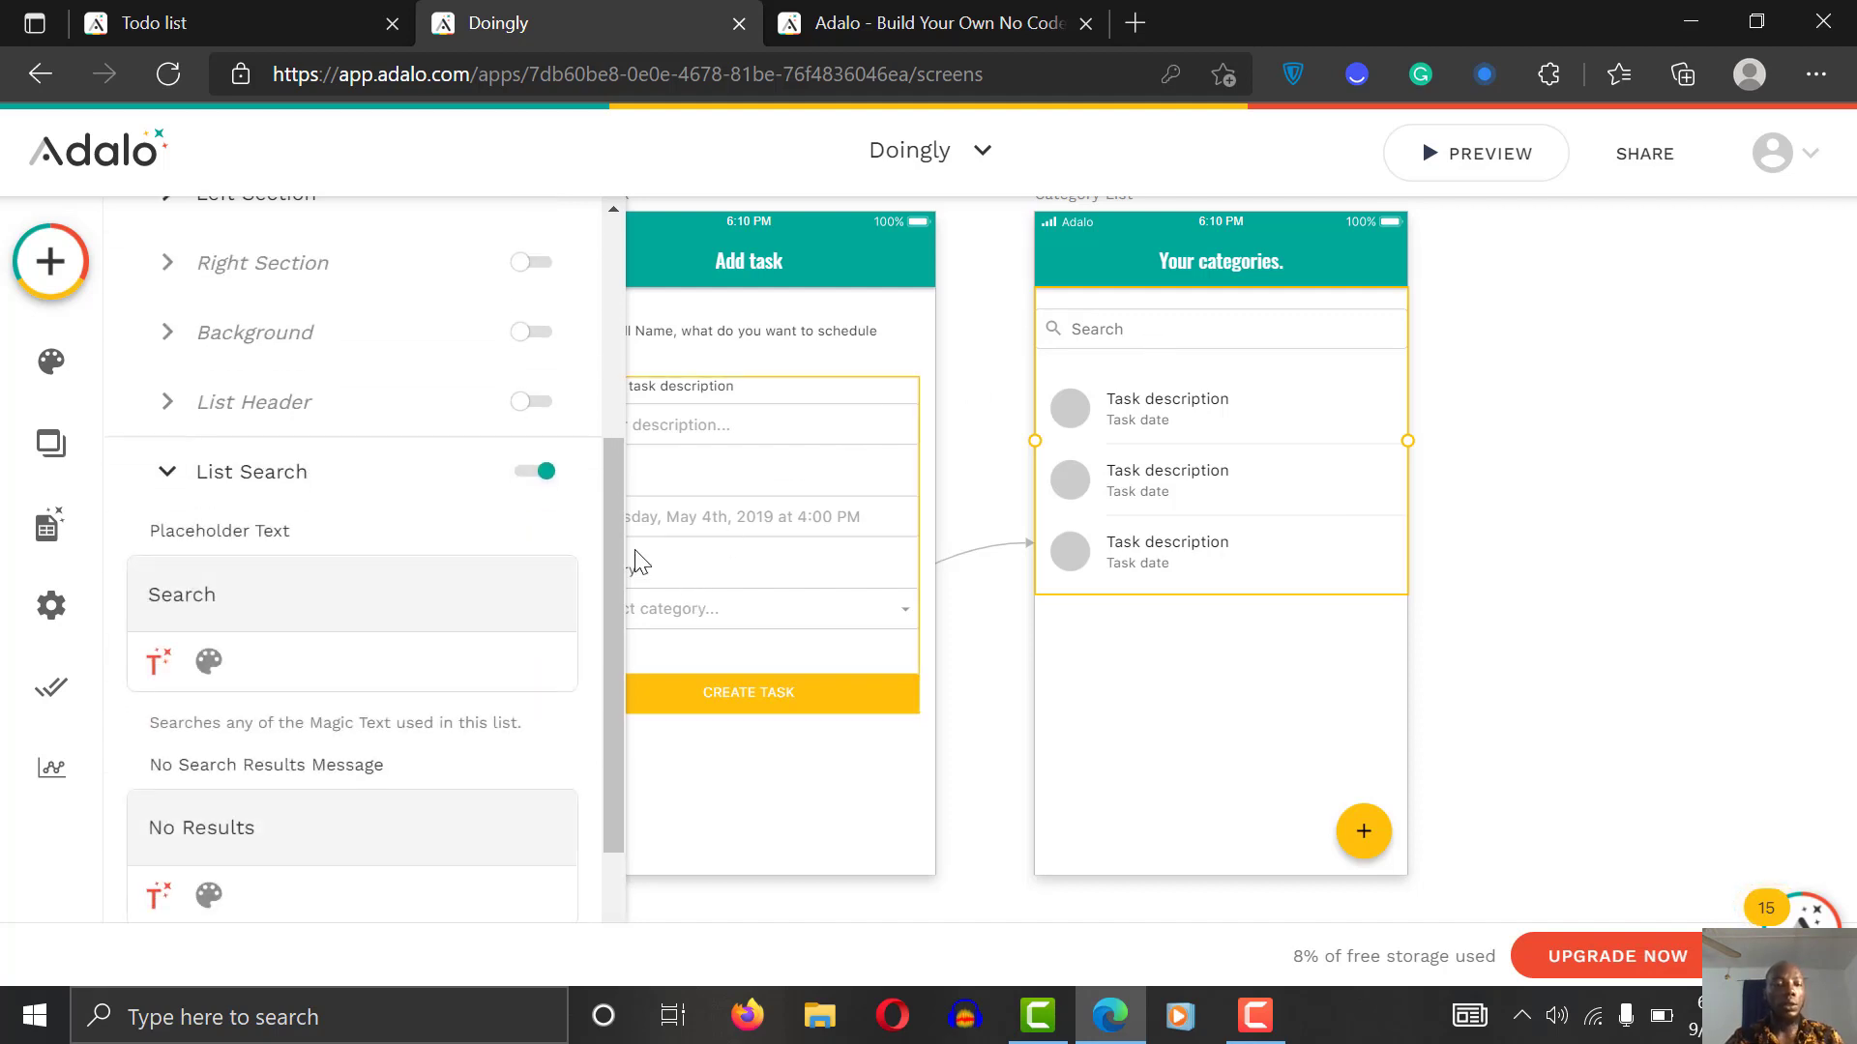
{"action": "left_click_drag", "start_coordinate": [613, 566], "coordinate": [612, 687]}
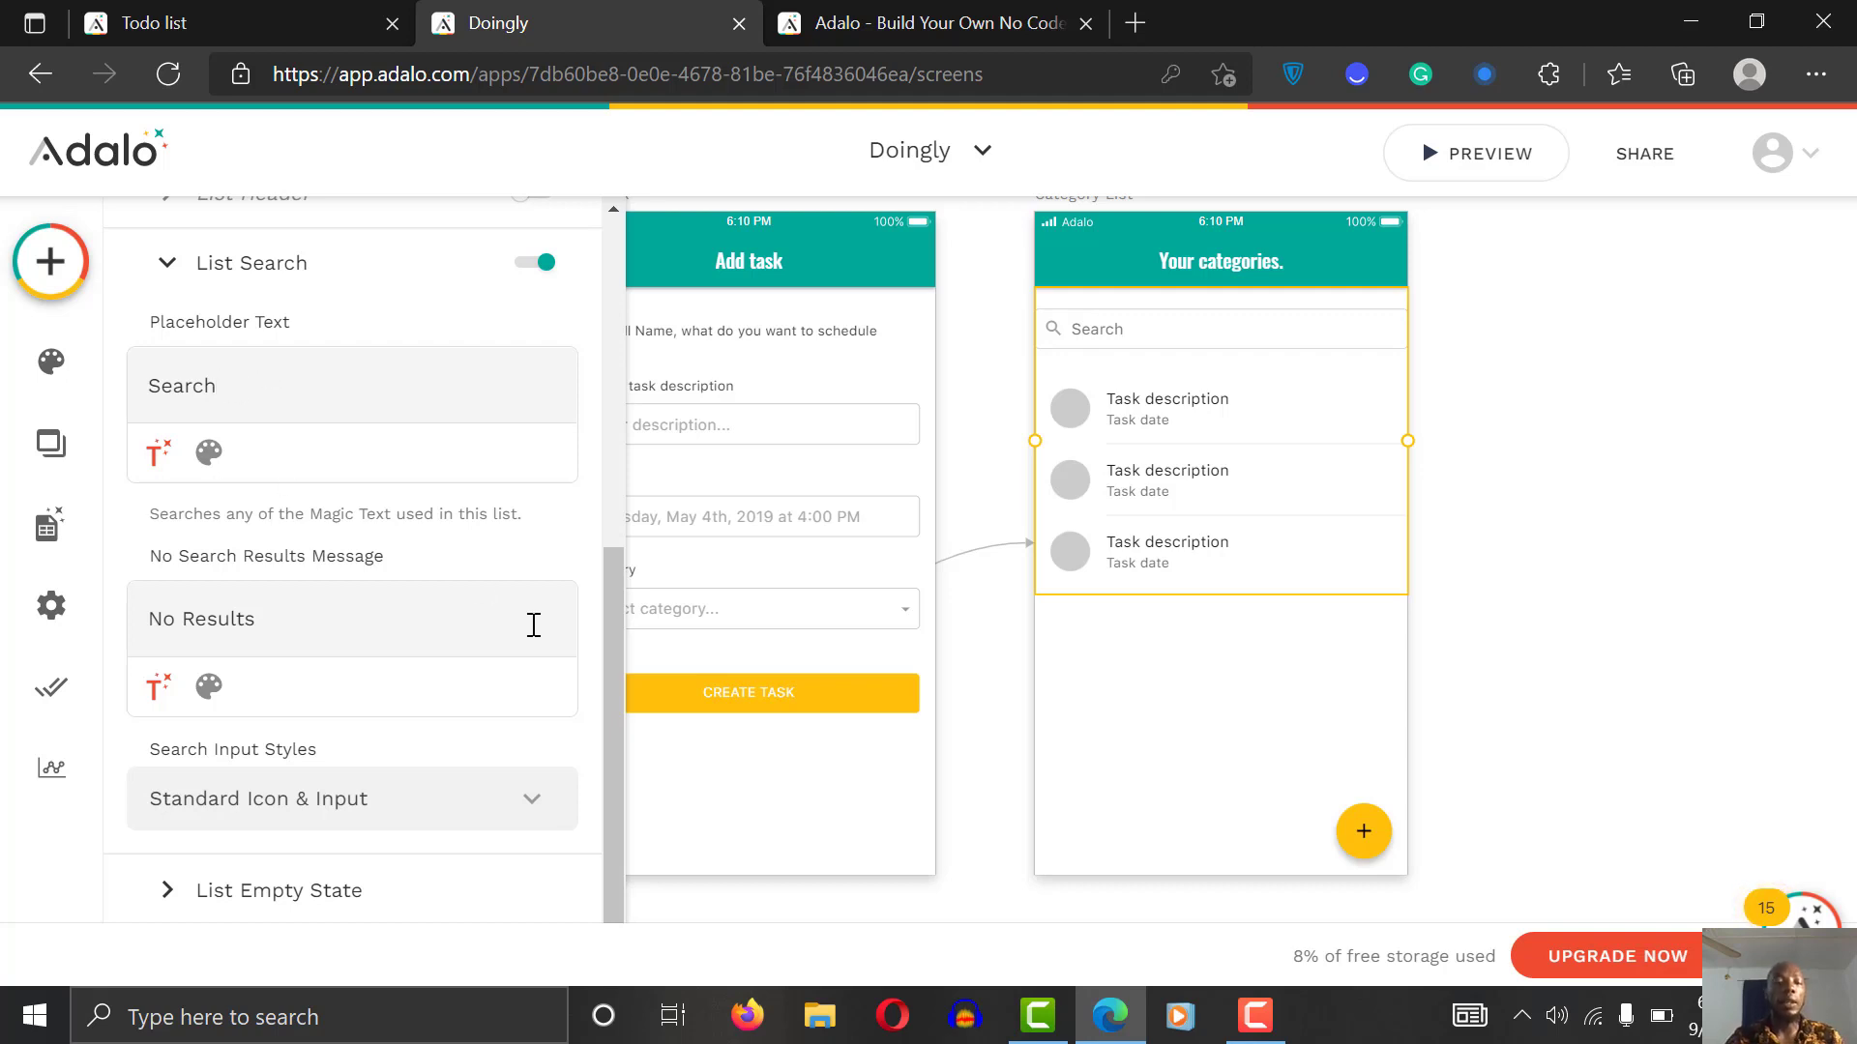
{"action": "left_click", "coordinate": [468, 634]}
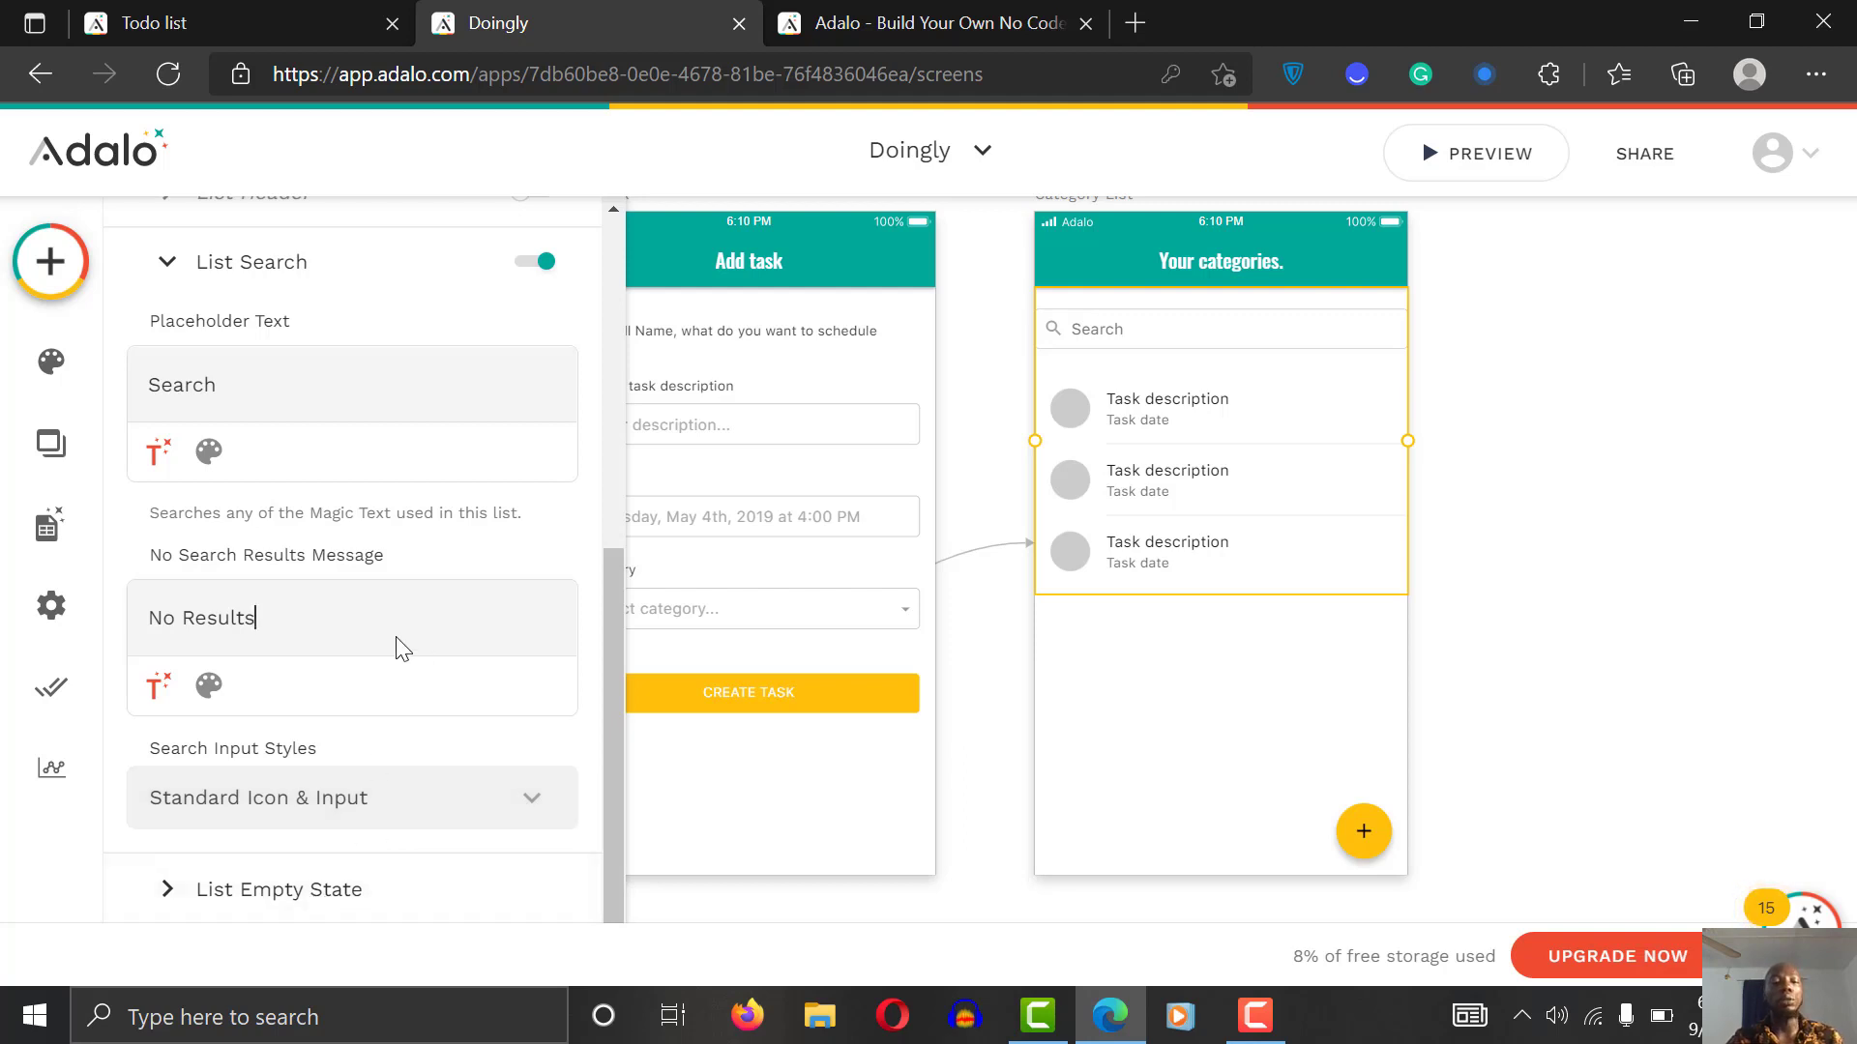
{"action": "triple_click", "coordinate": [332, 626]}
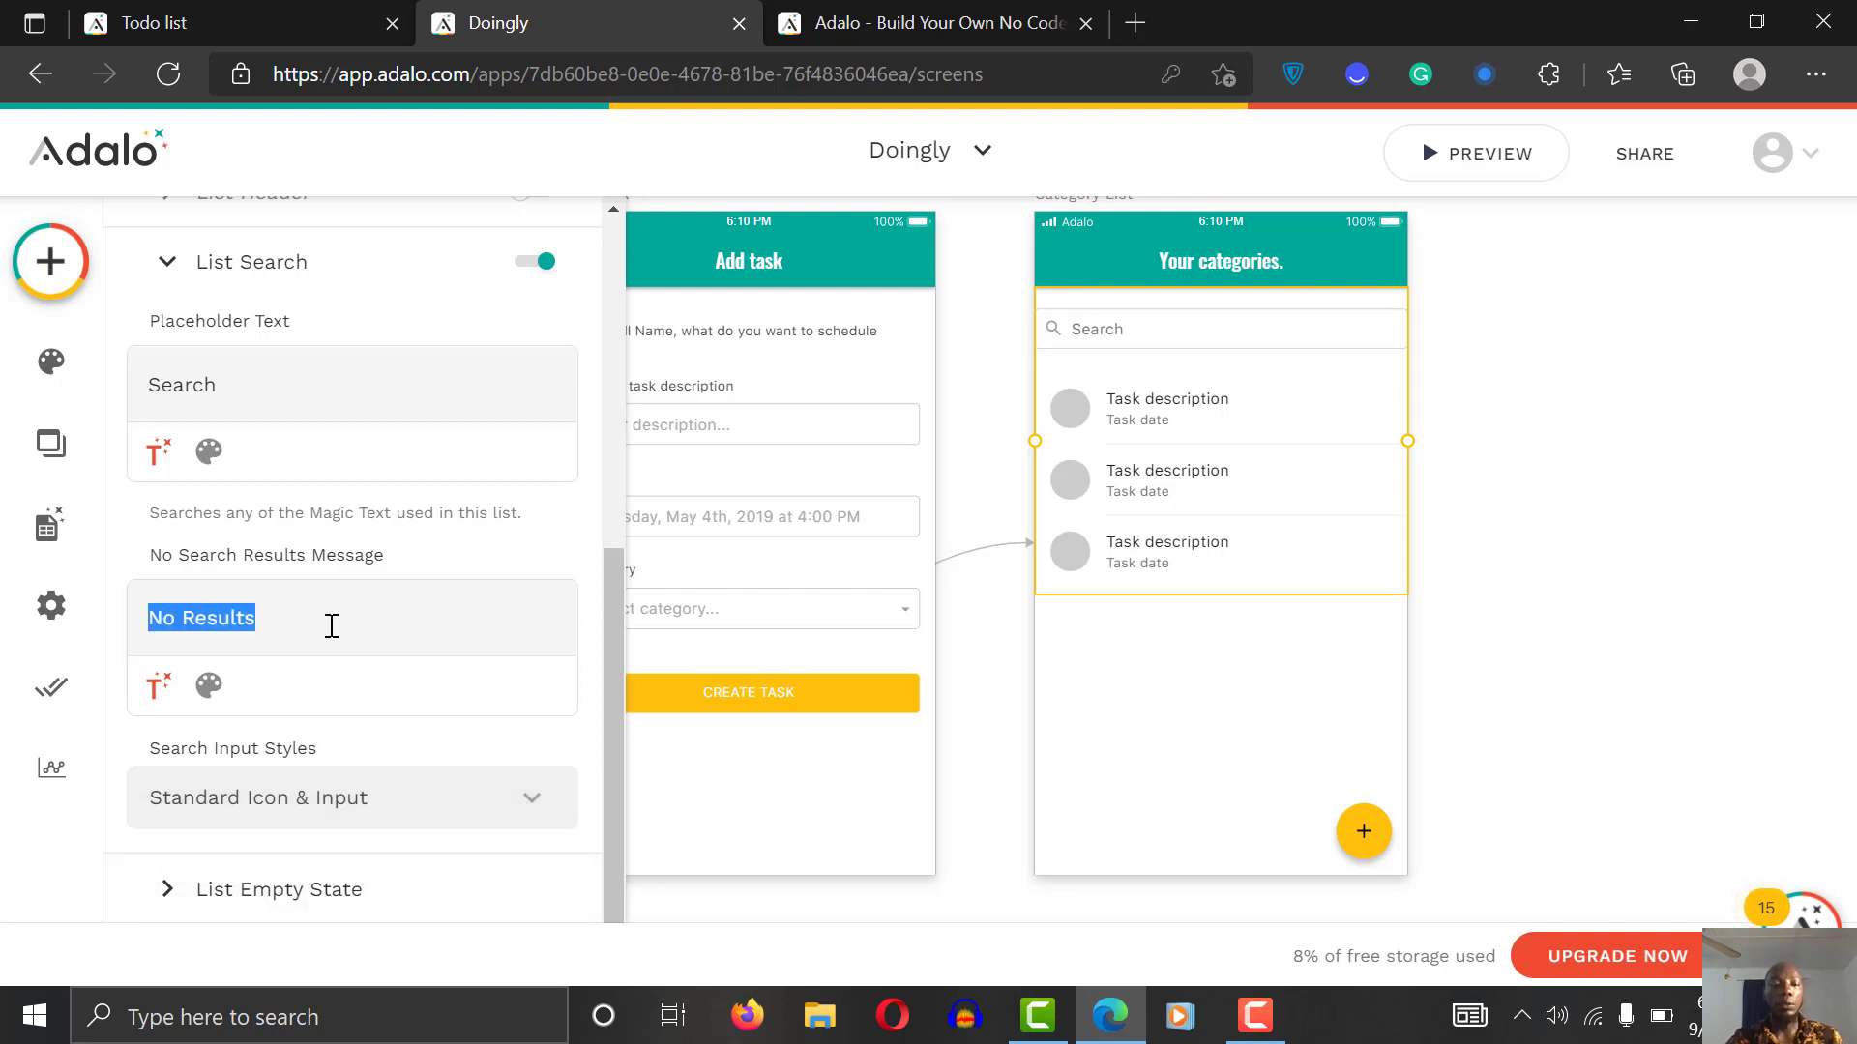
{"action": "left_click", "coordinate": [332, 626]}
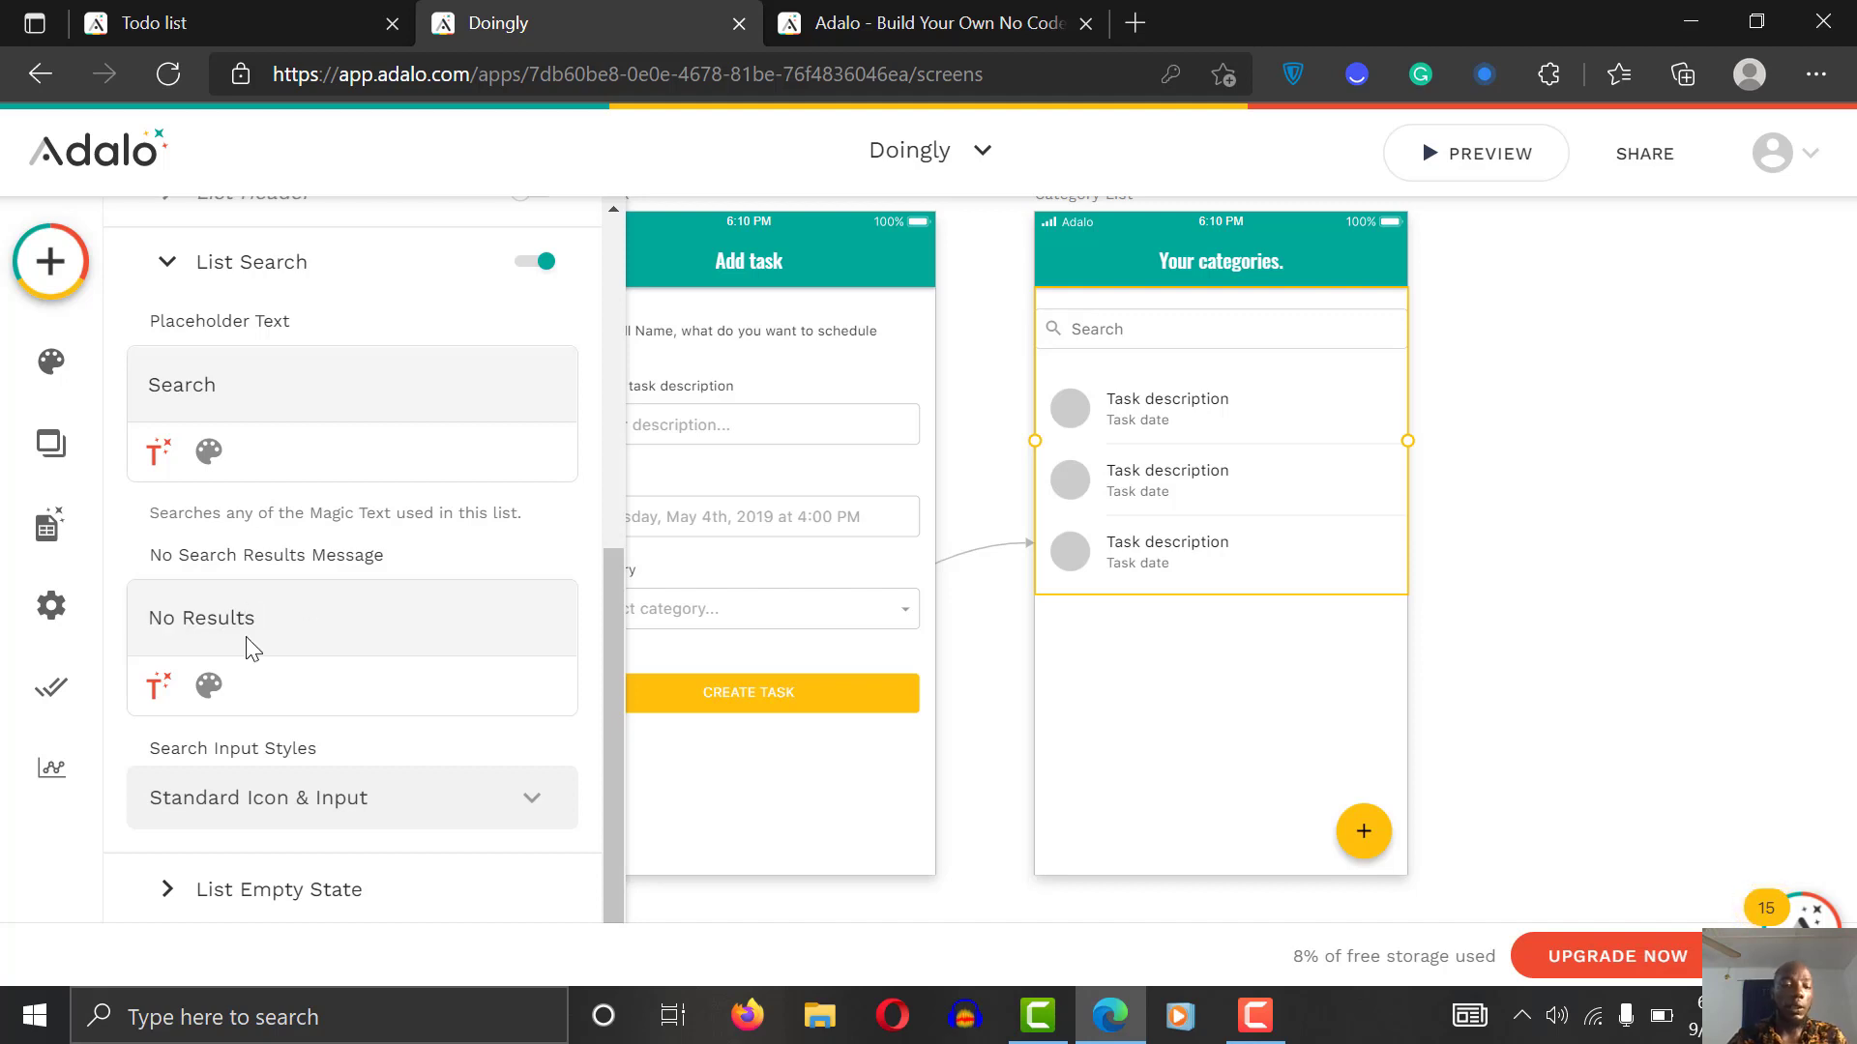
{"action": "left_click", "coordinate": [167, 619]}
{"action": "left_click_drag", "start_coordinate": [160, 618], "coordinate": [287, 618]}
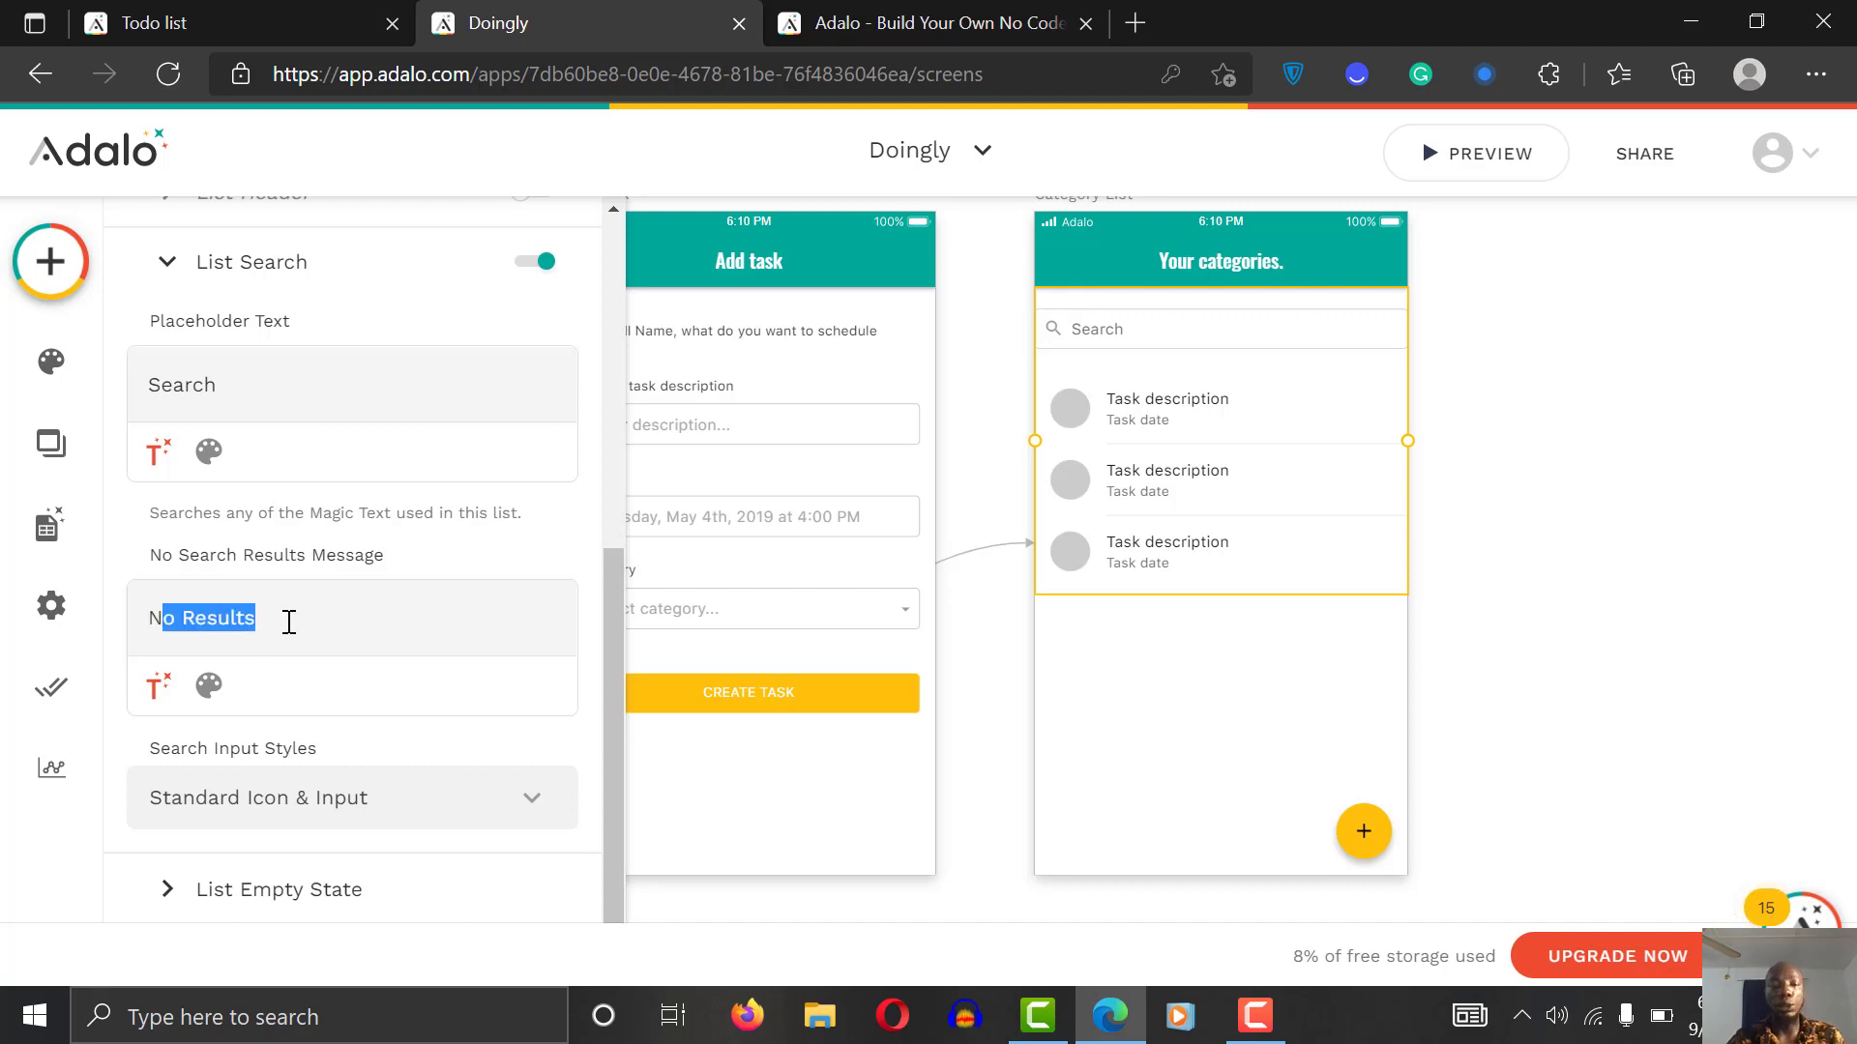
{"action": "left_click", "coordinate": [352, 621]}
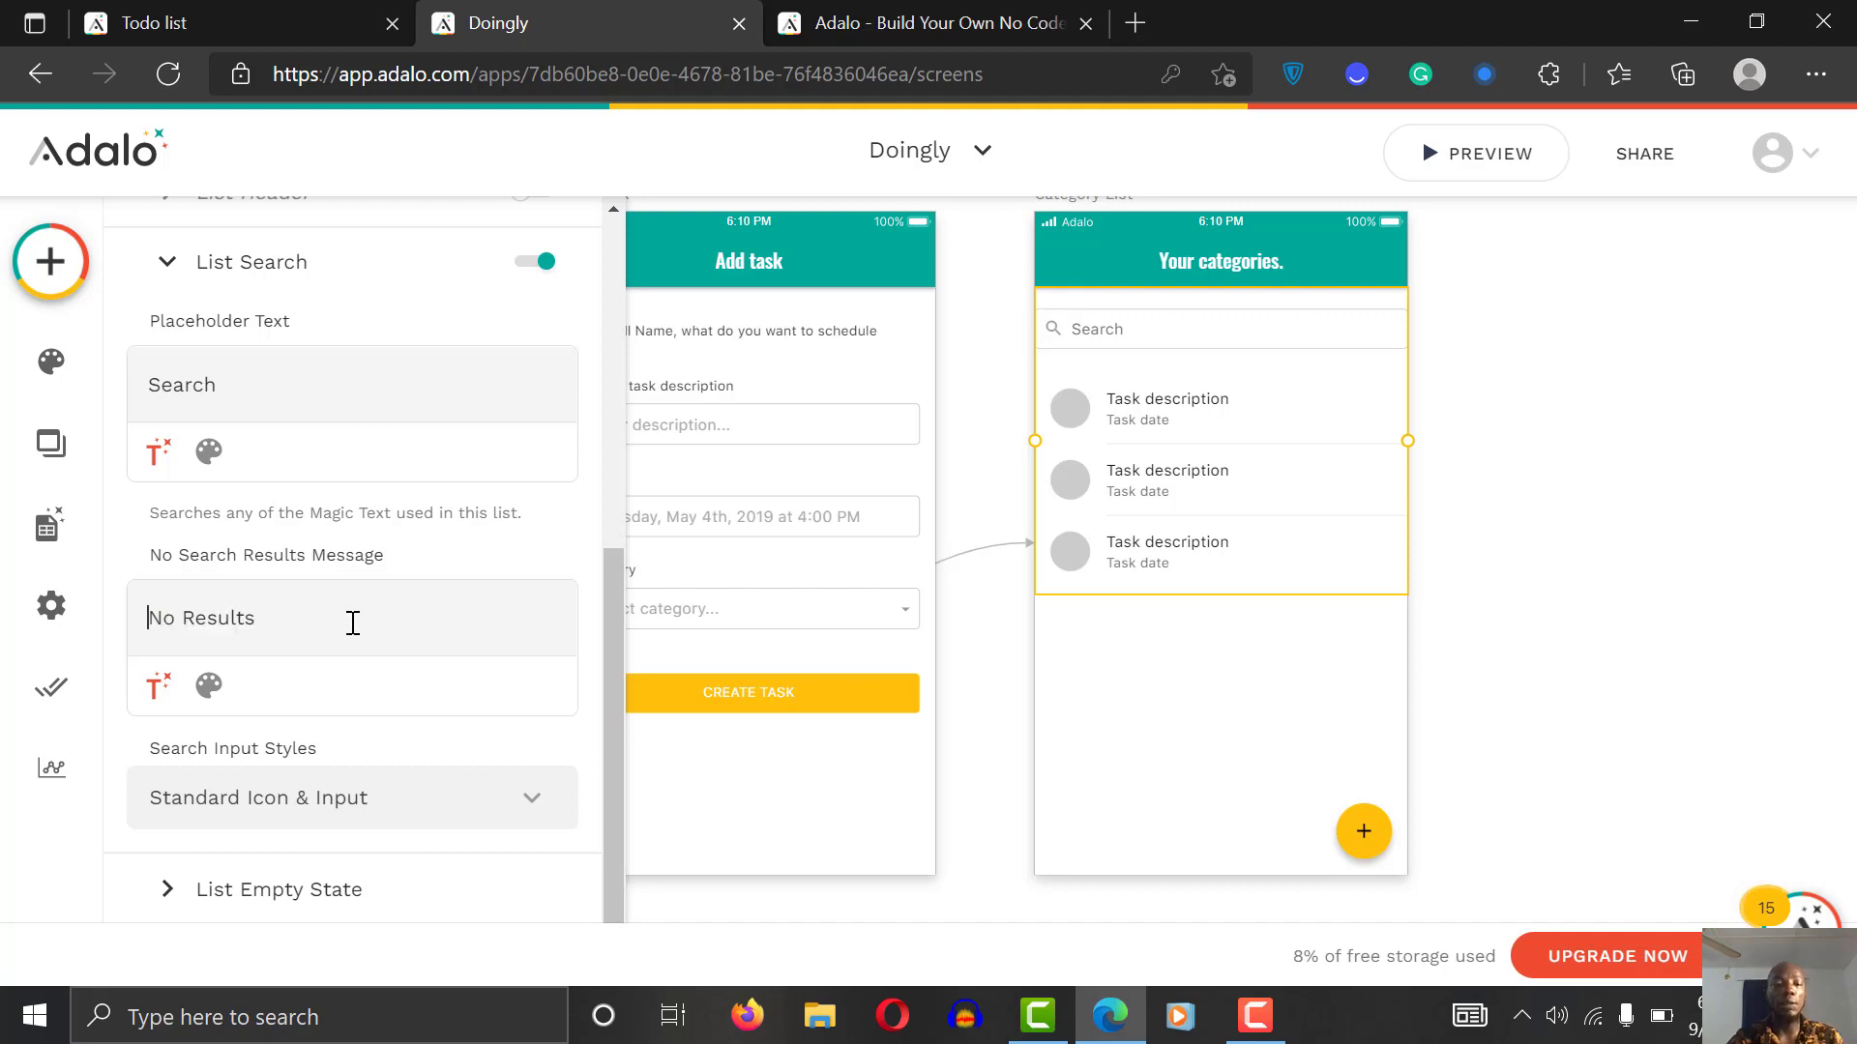
{"action": "left_click", "coordinate": [299, 899]}
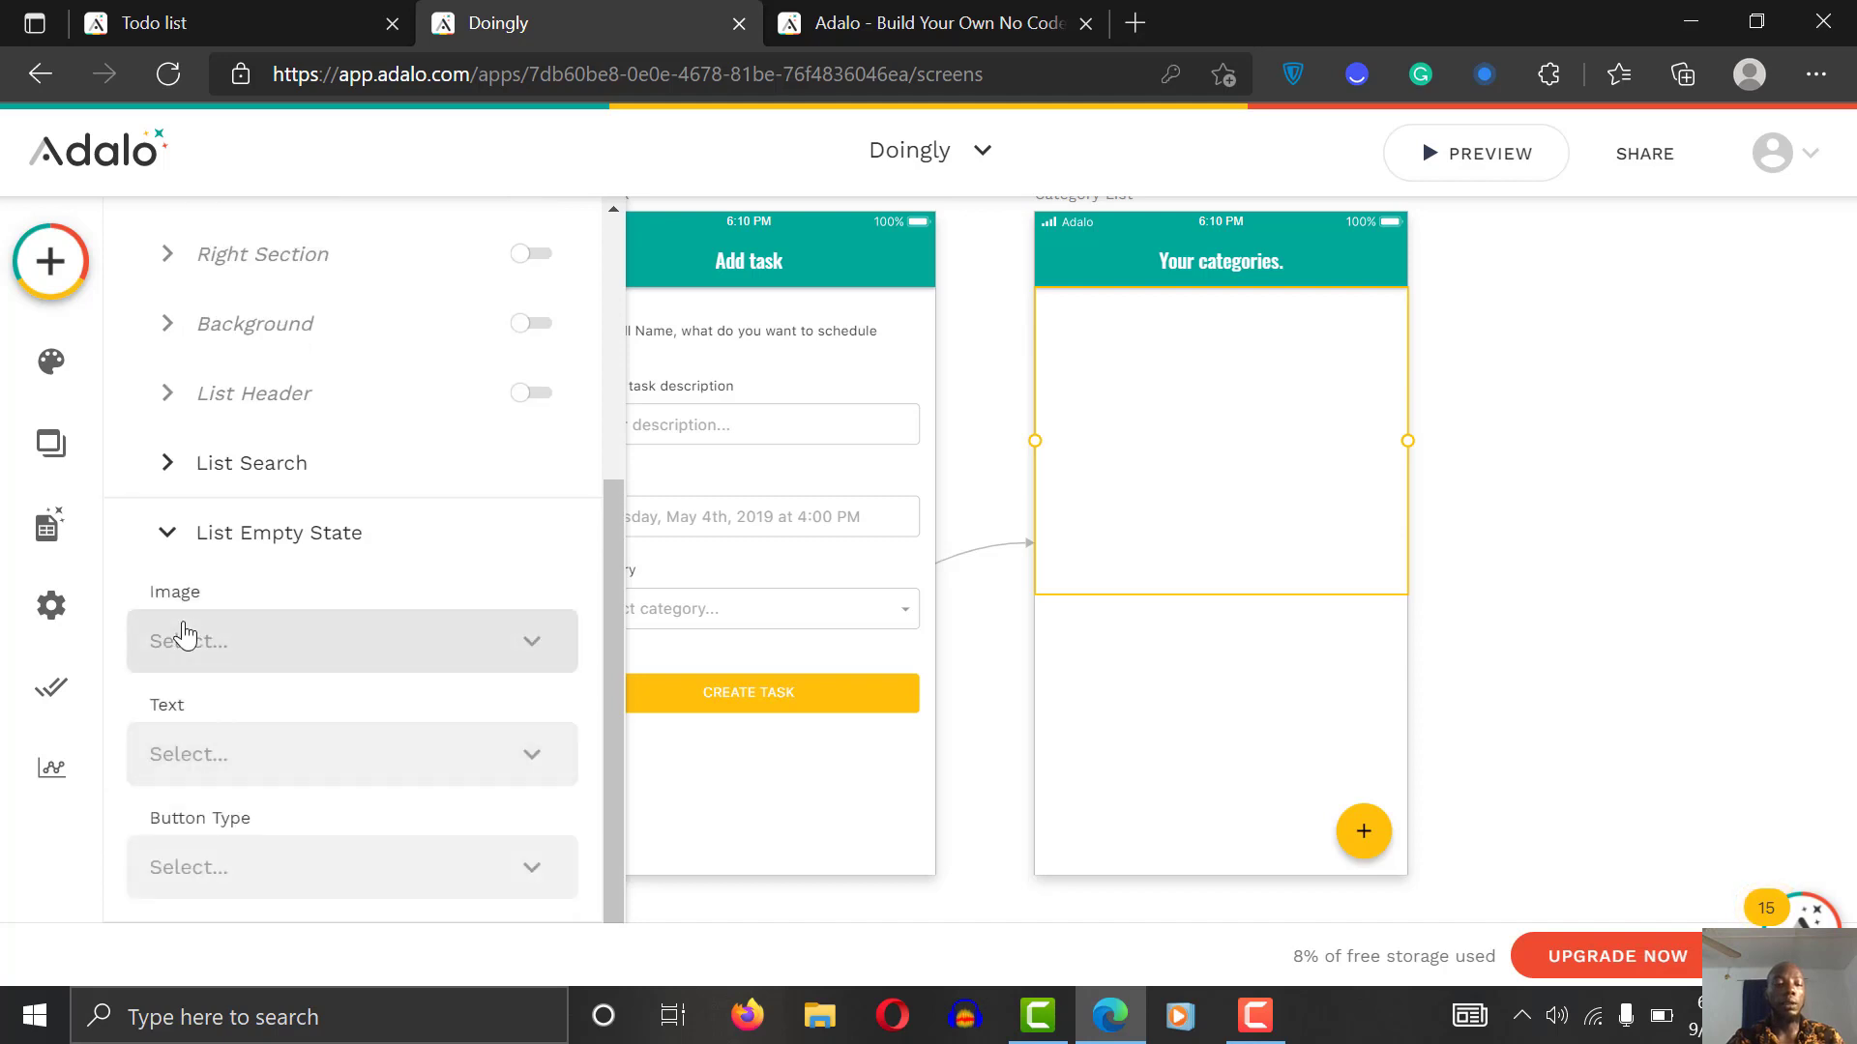
Step: Give the empty state the title 'You have not created a task in this category'
{"action": "left_click", "coordinate": [186, 636]}
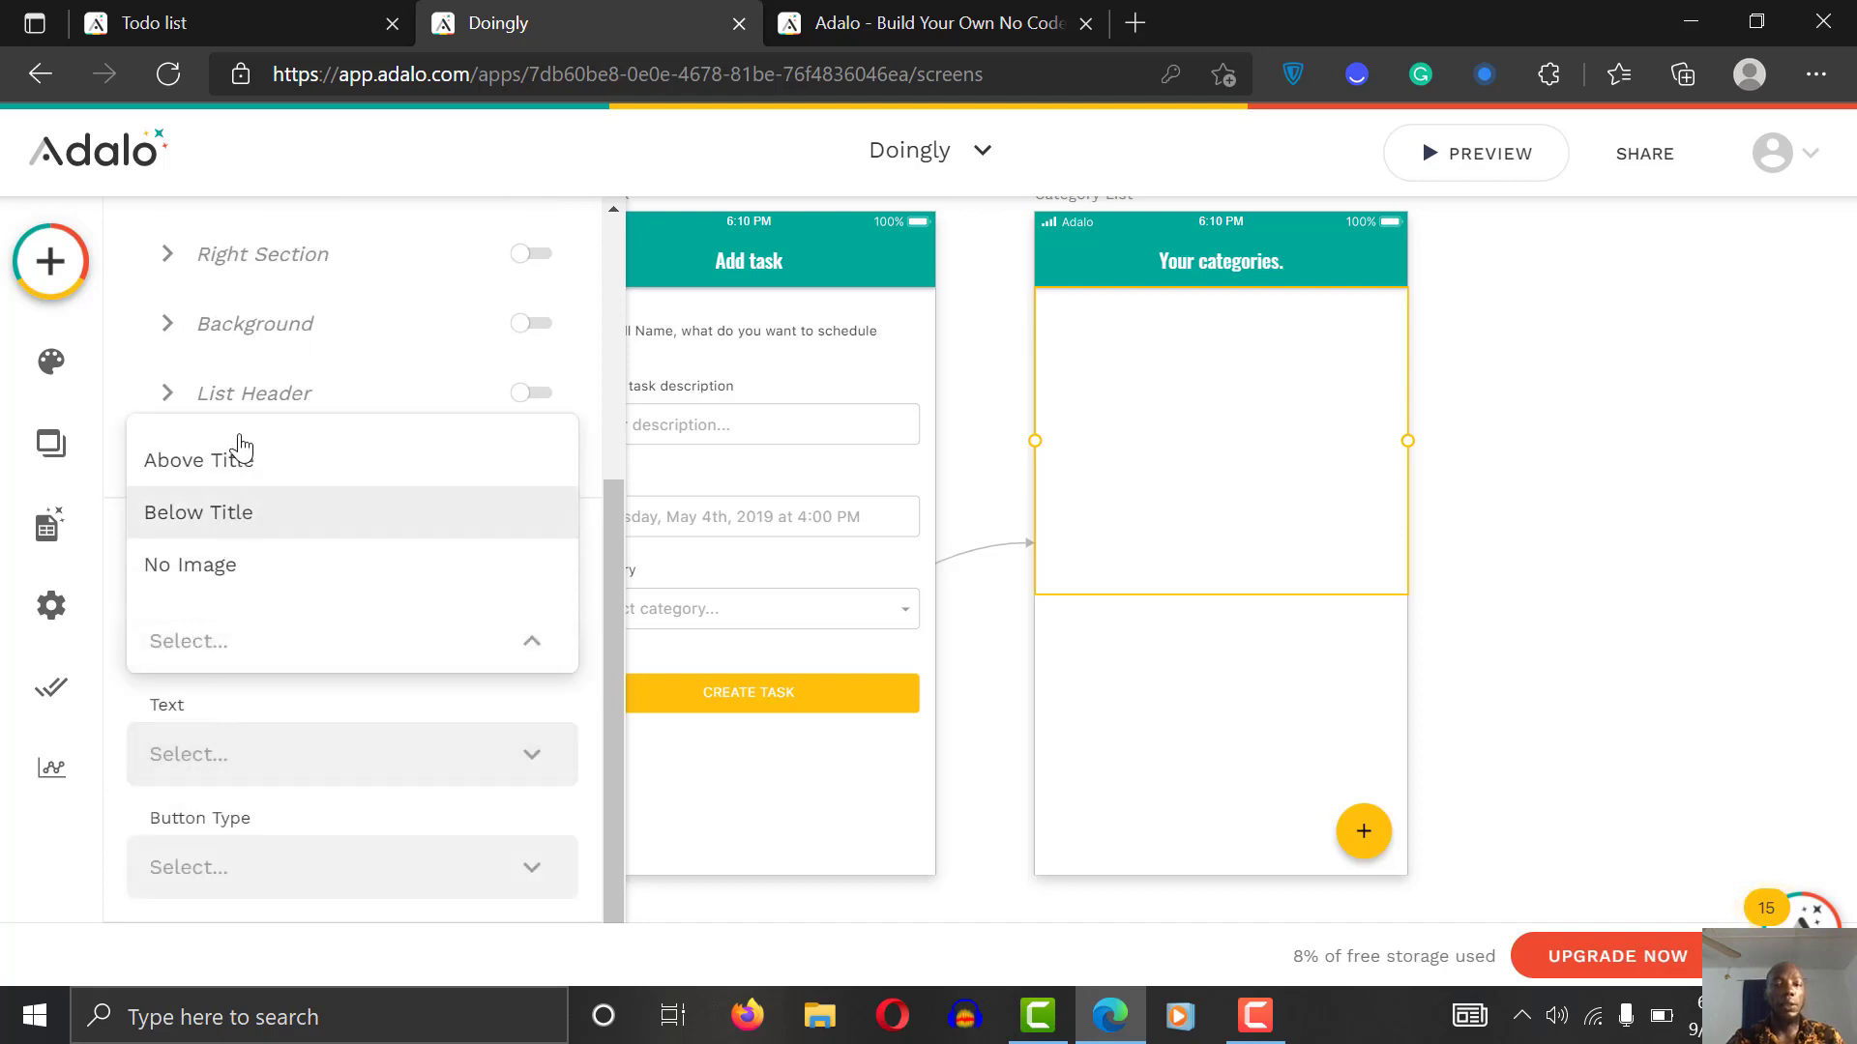
{"action": "left_click", "coordinate": [282, 752]}
{"action": "left_click", "coordinate": [284, 754]}
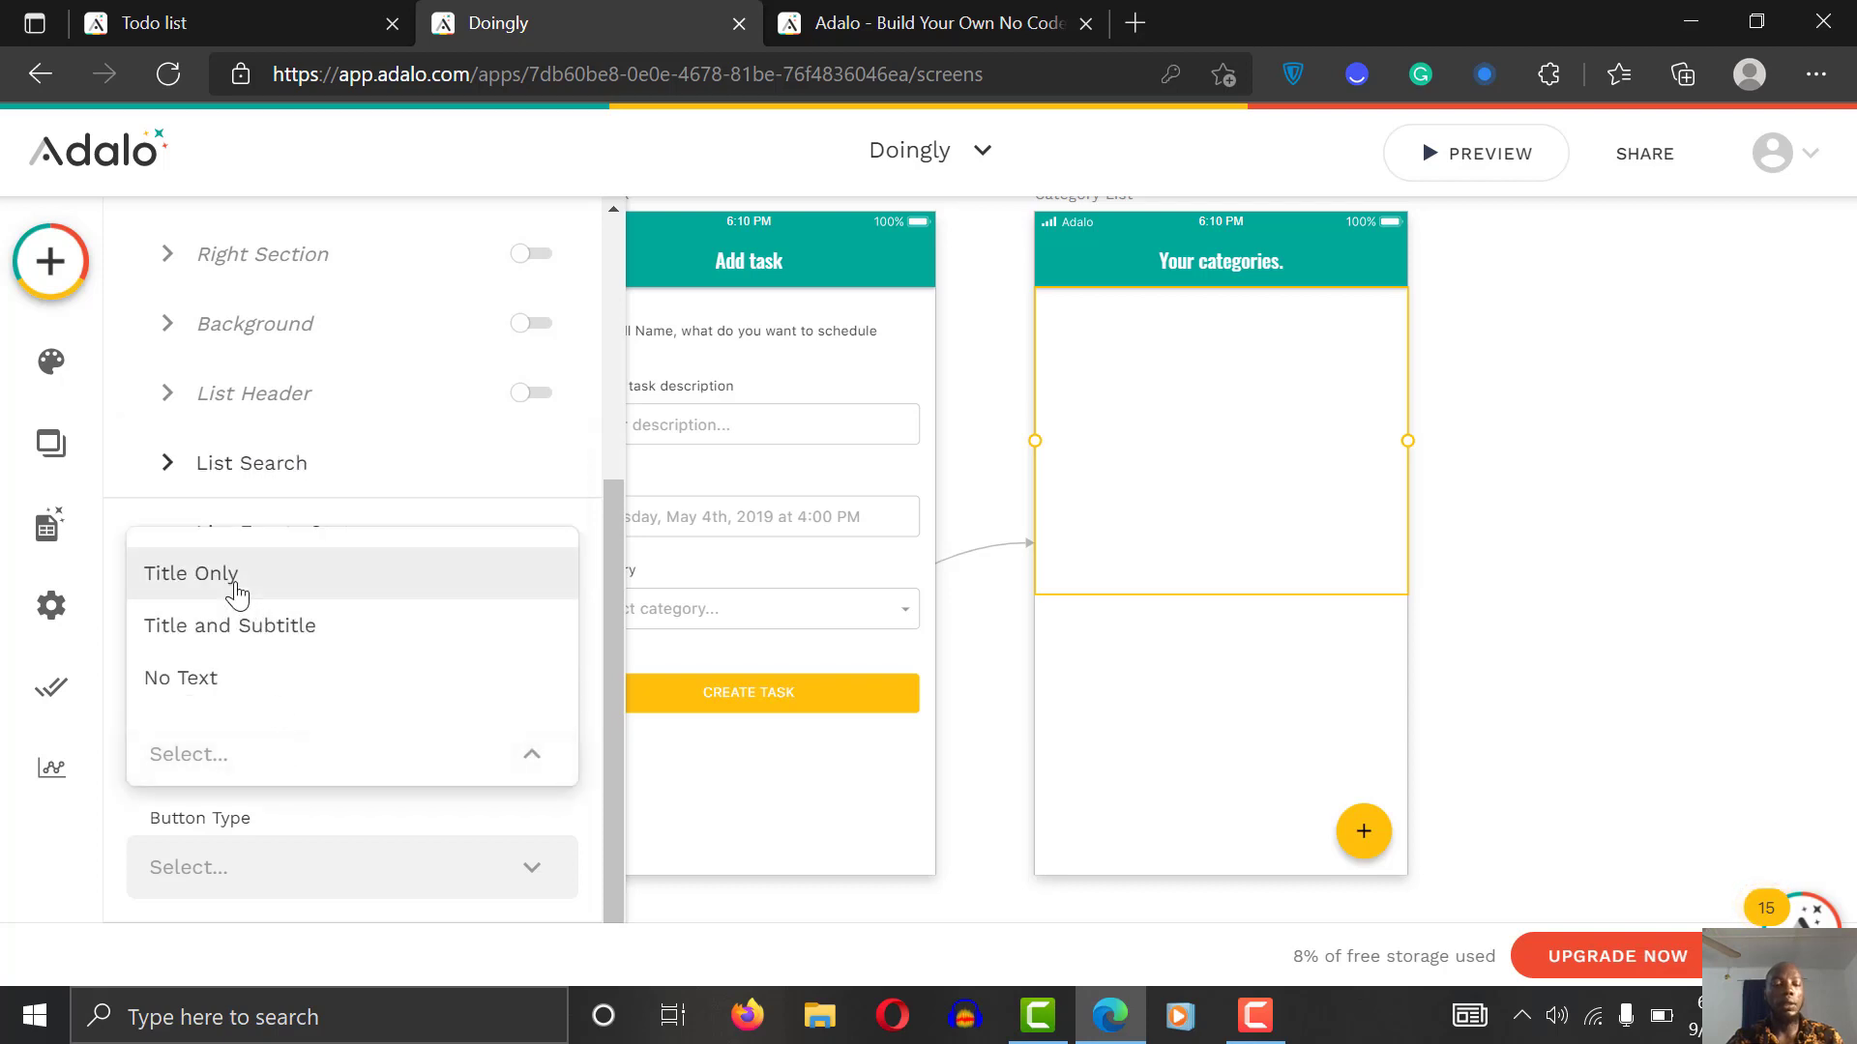
{"action": "left_click", "coordinate": [232, 579]}
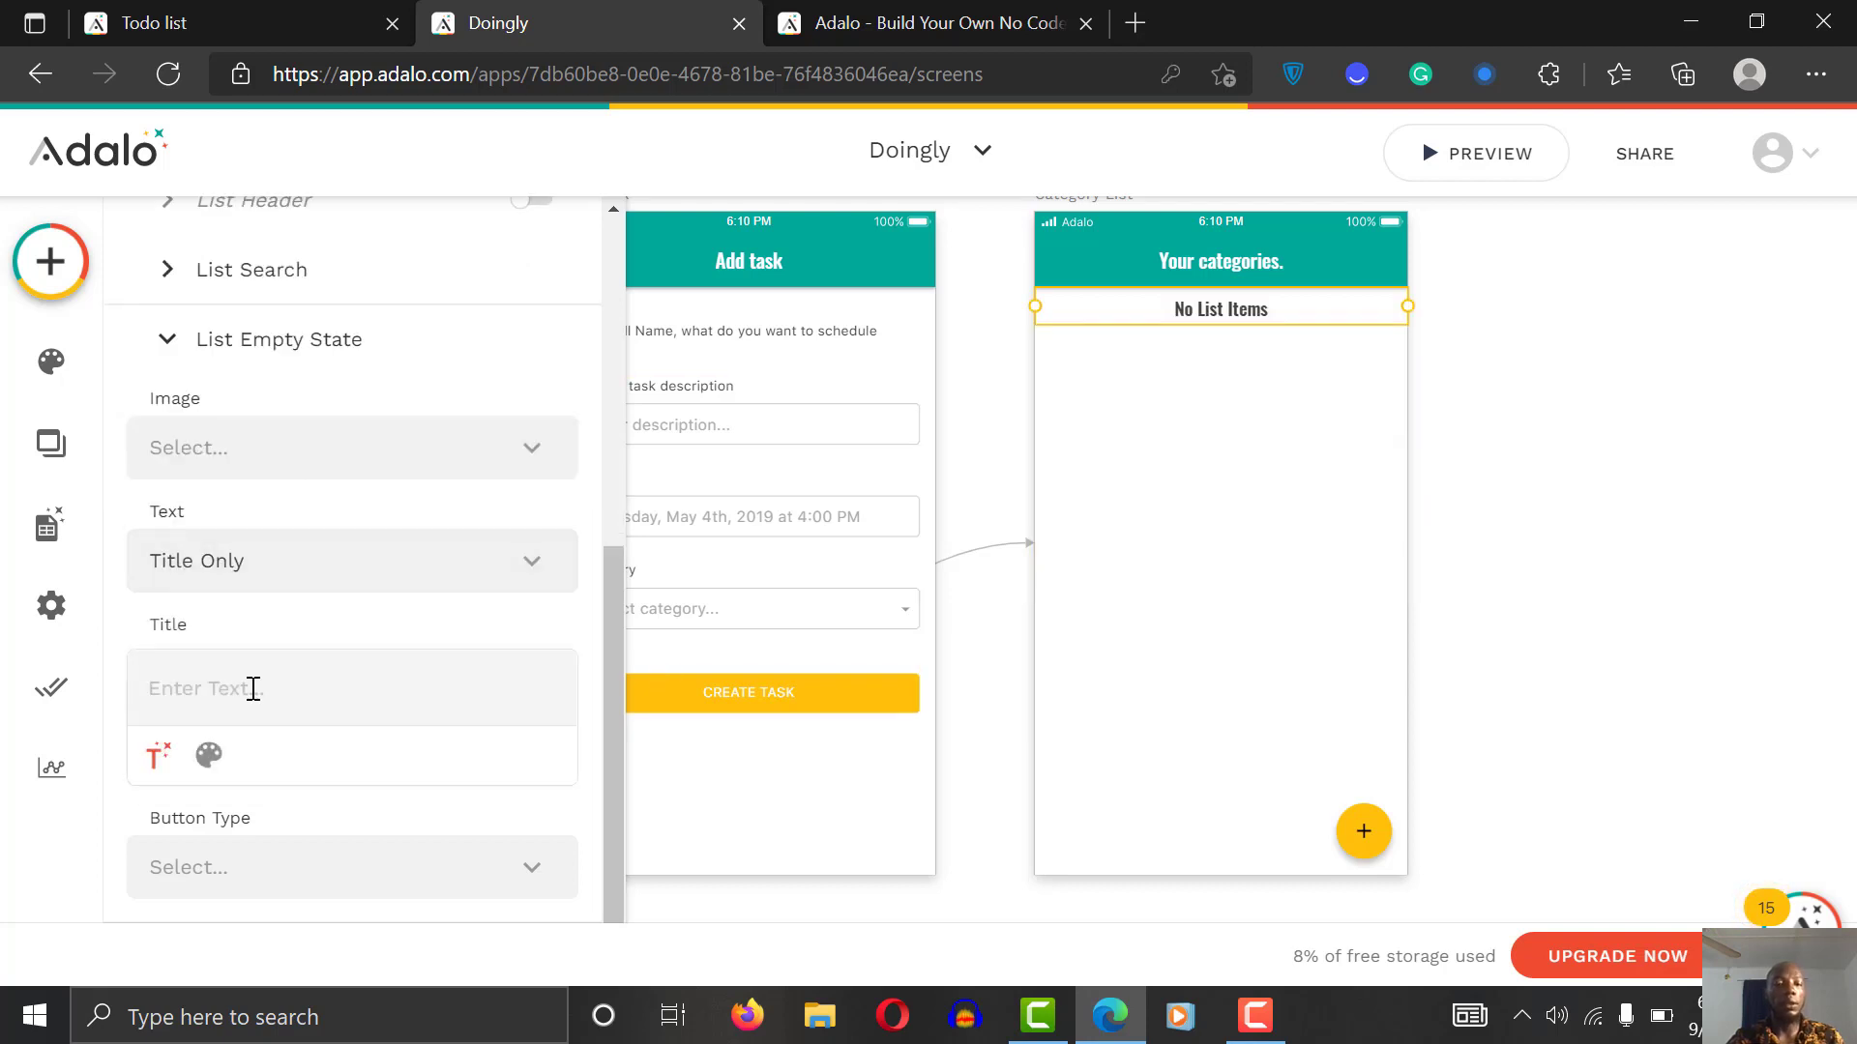
{"action": "type", "text": "You ha"}
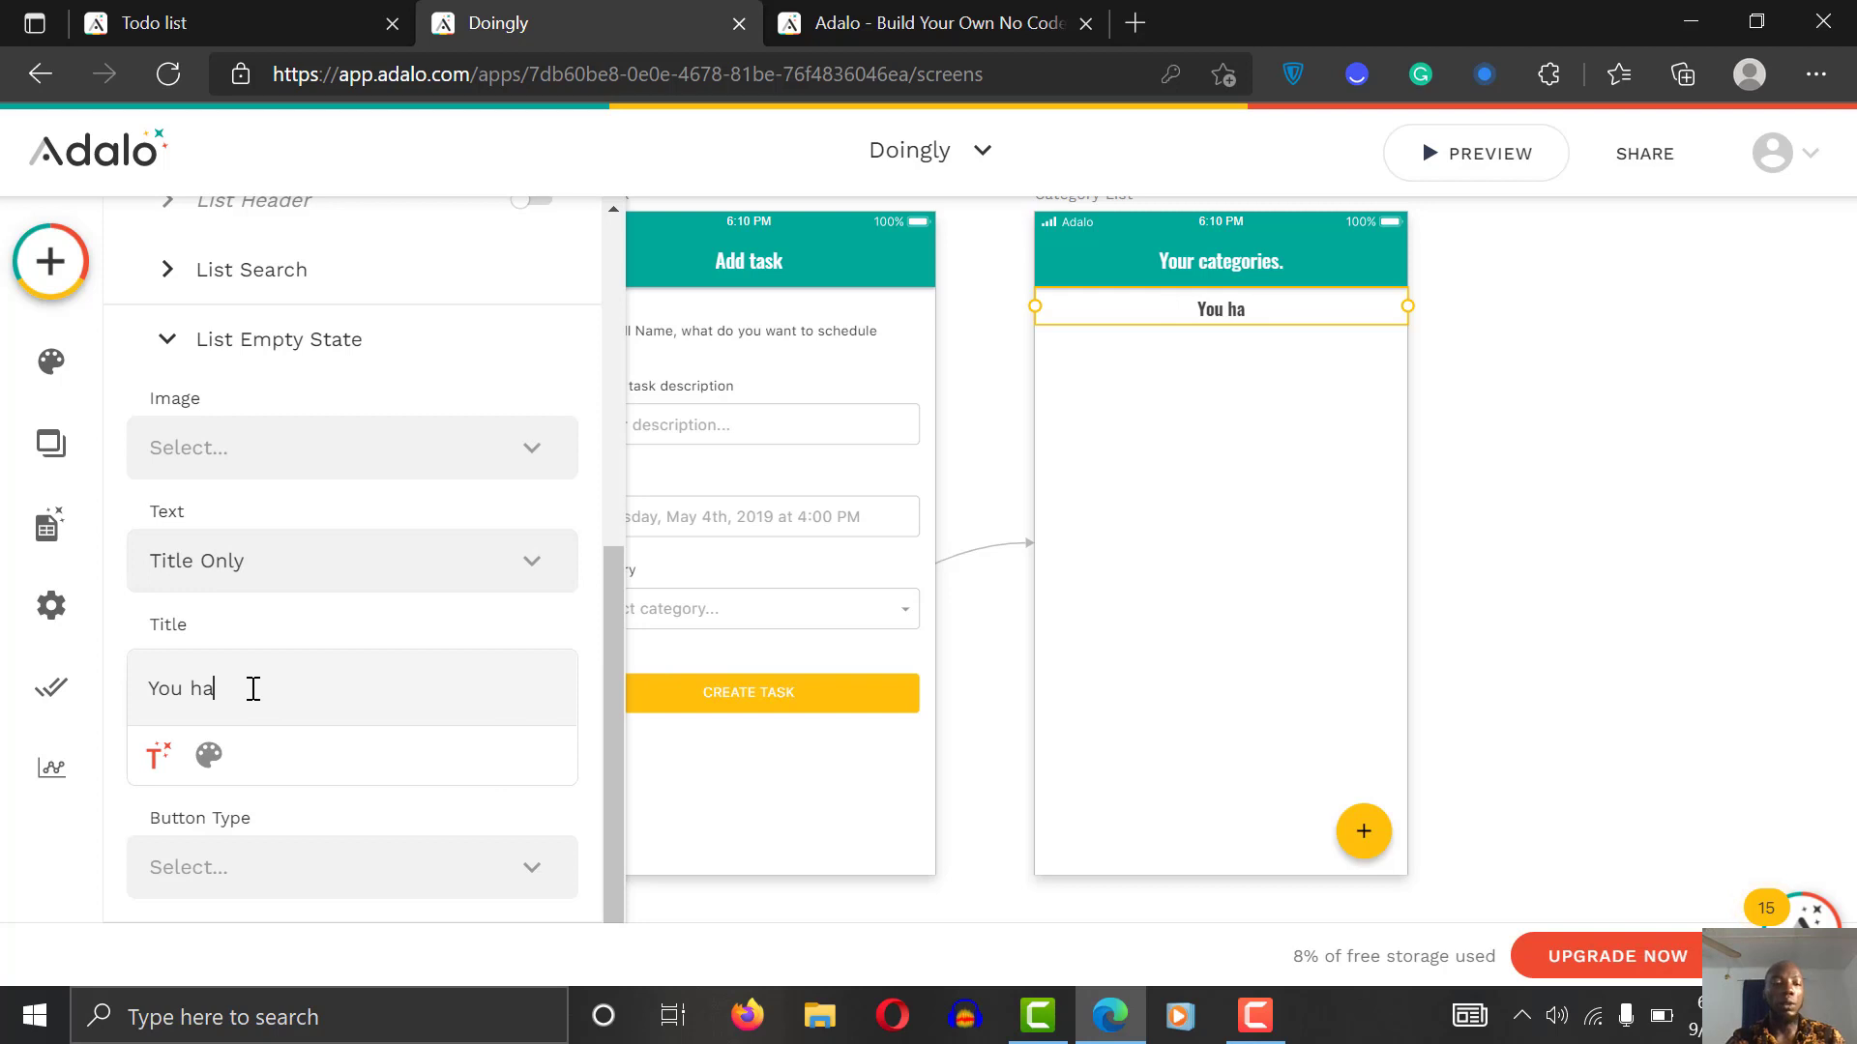
{"action": "type", "text": "ve not crea"}
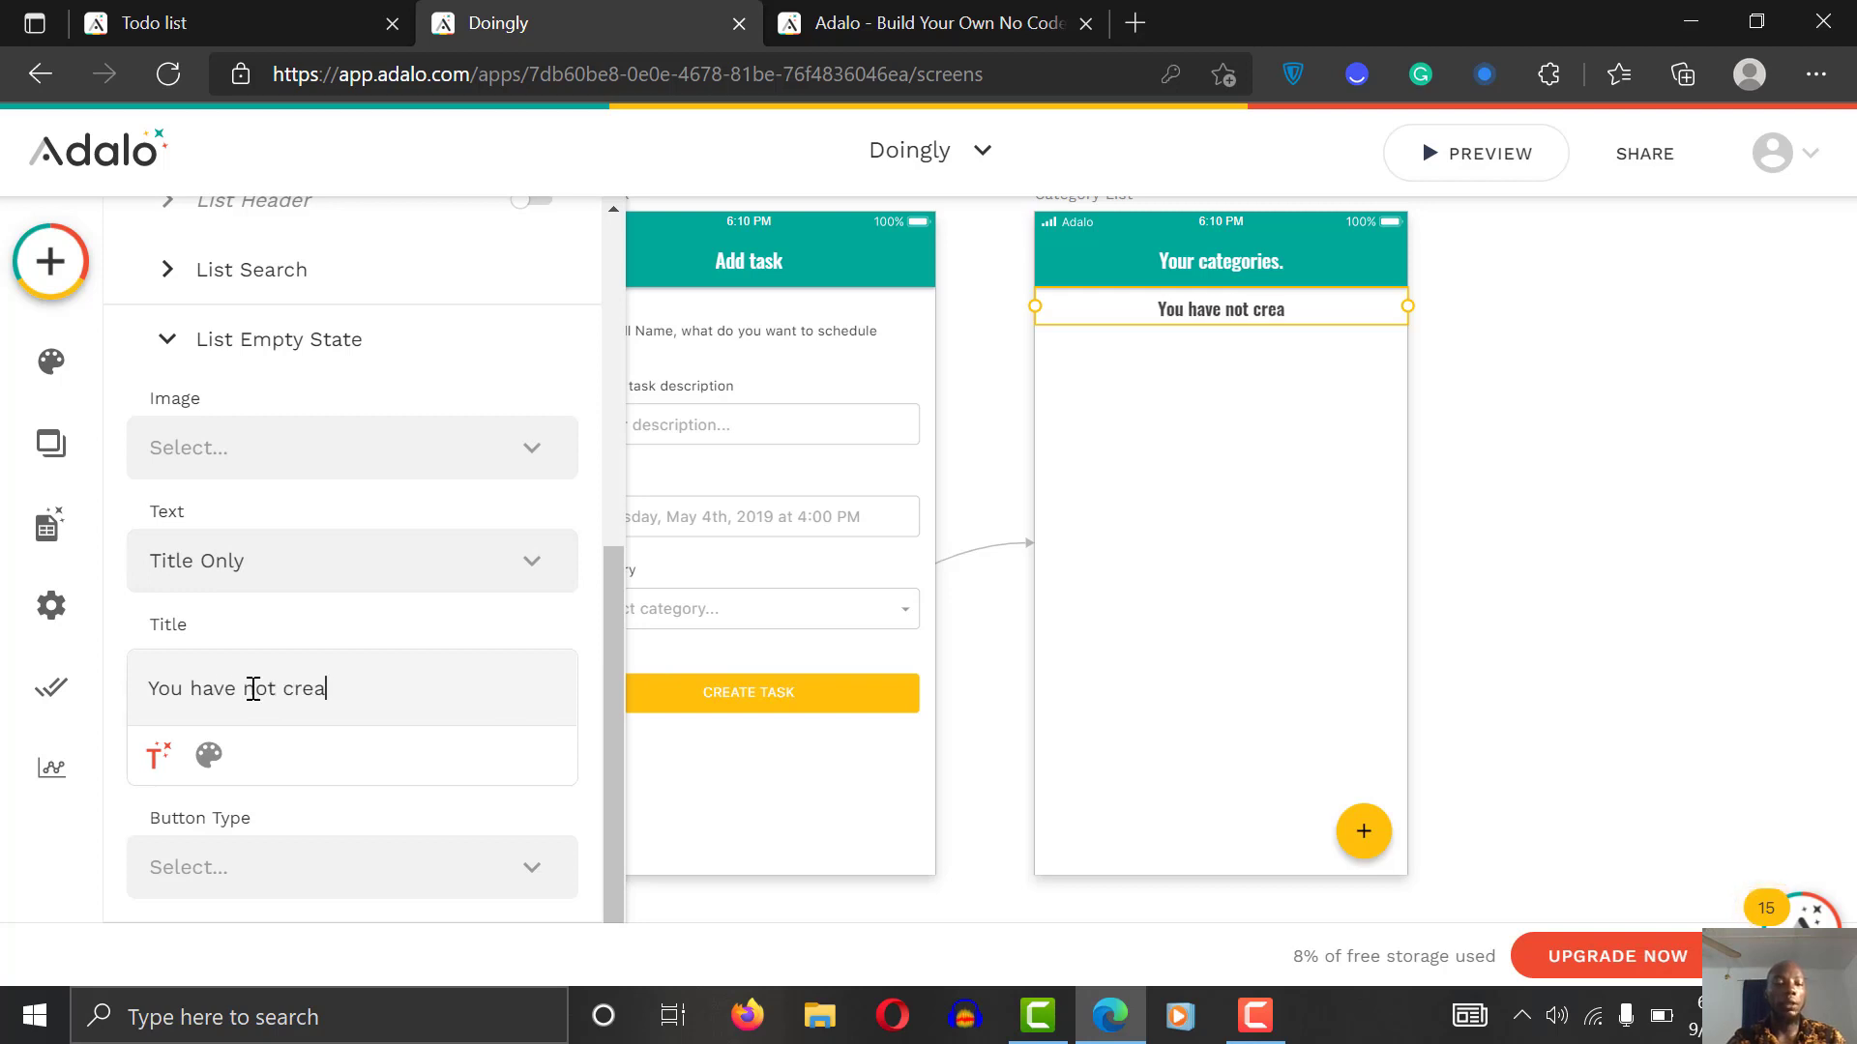
{"action": "type", "text": "ted a t"}
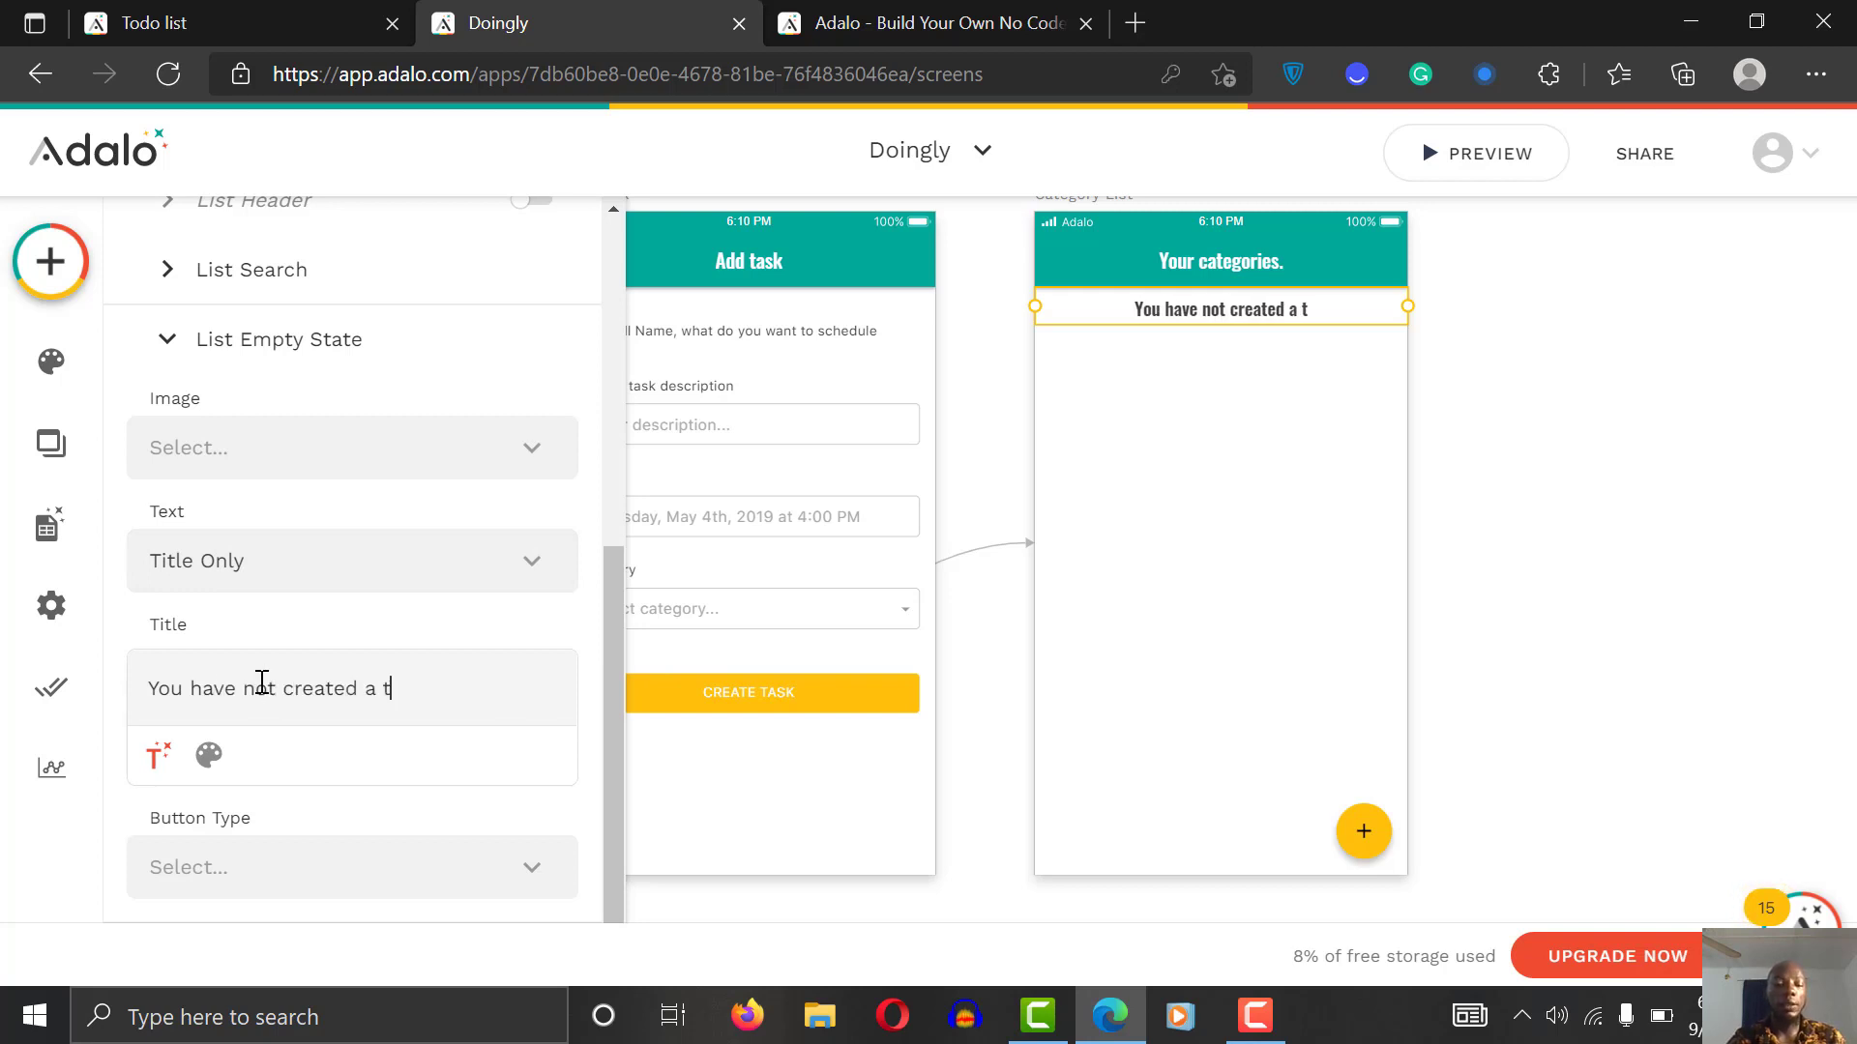
{"action": "type", "text": "ask in thi"}
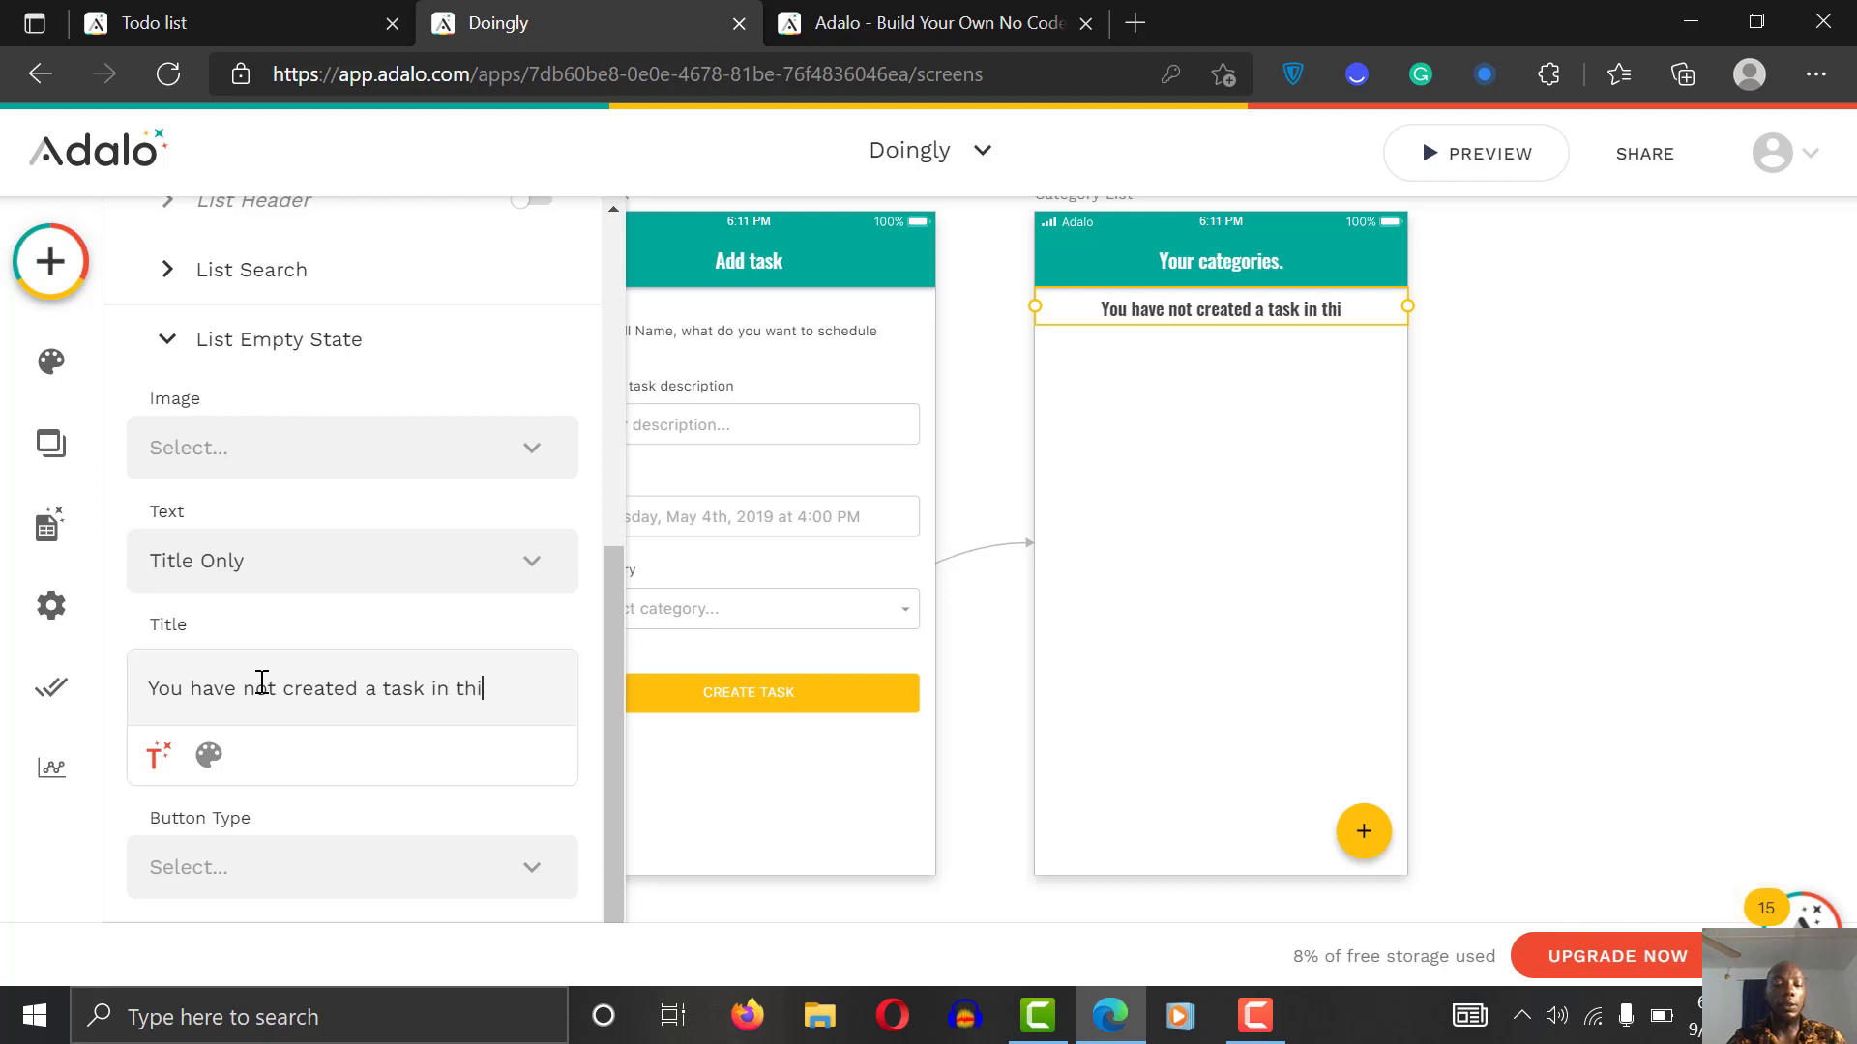
{"action": "type", "text": "s category"}
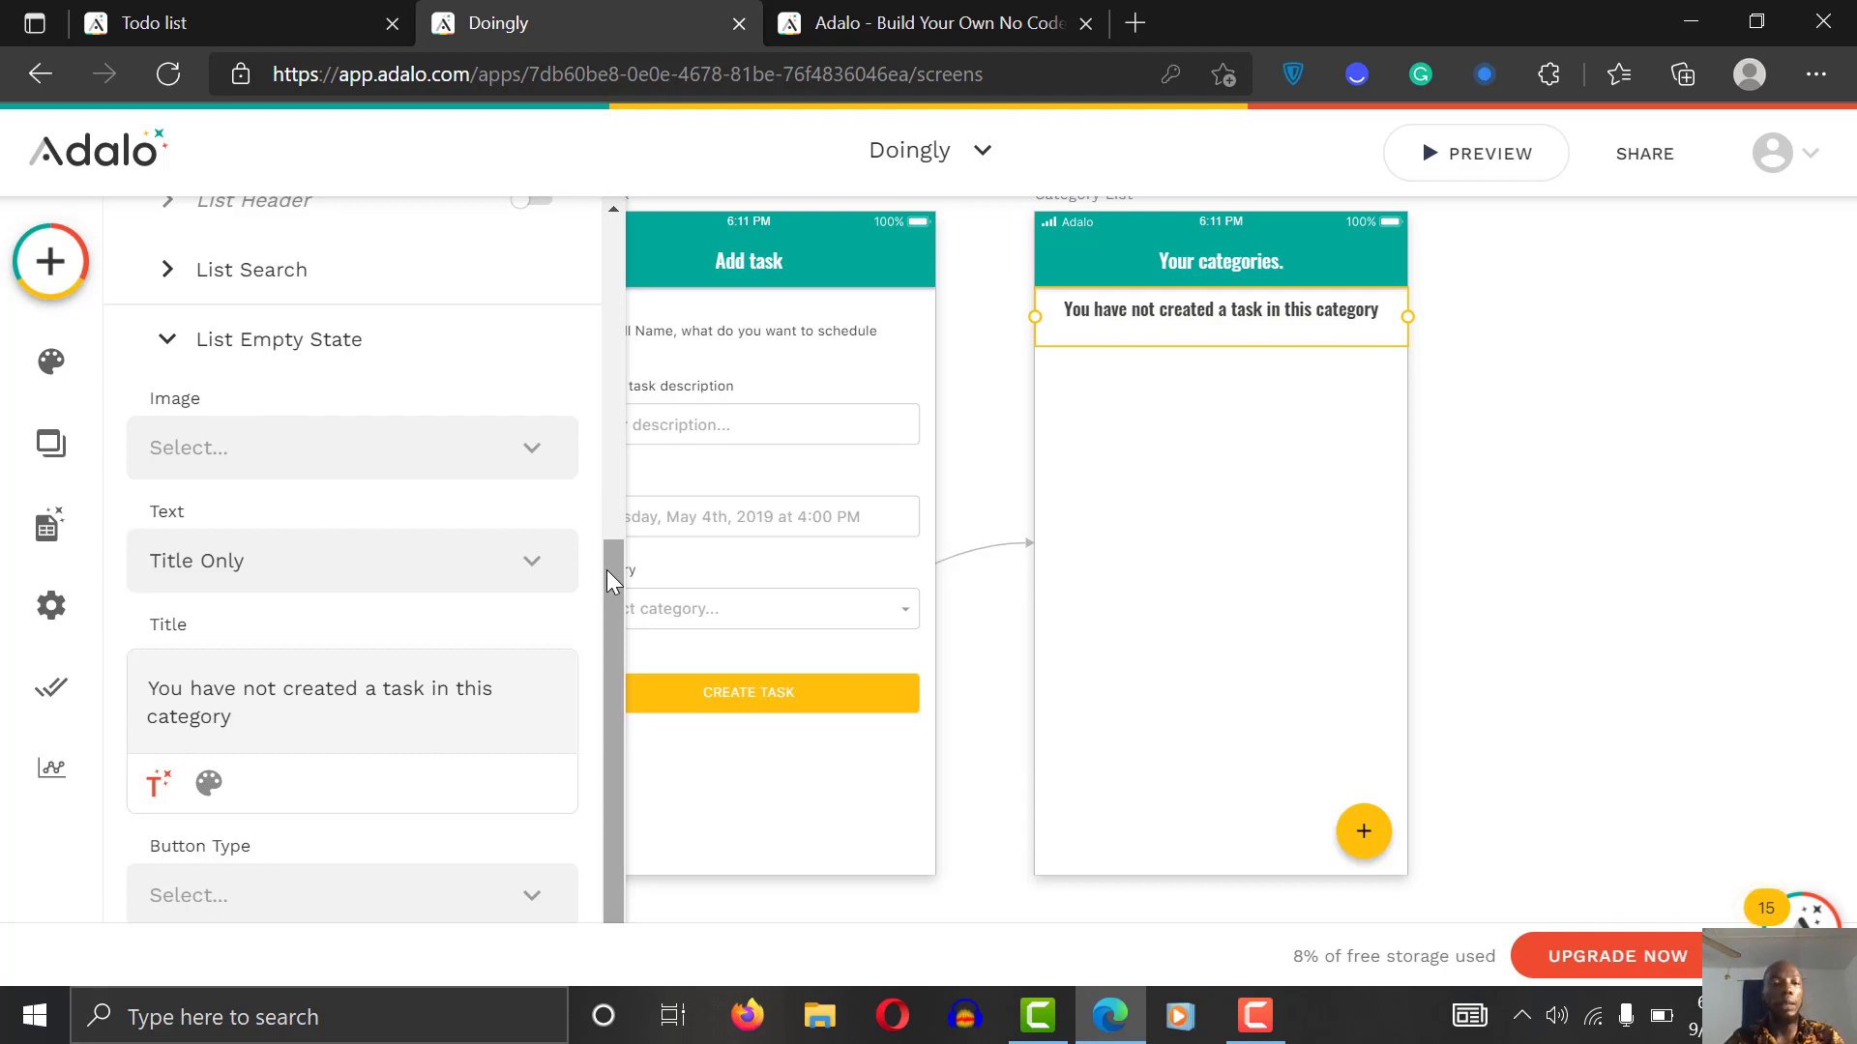
Step: Add an image above the title by uploading undraw_To_do_list_re_9nt7.png from Downloads
{"action": "left_click", "coordinate": [421, 444]}
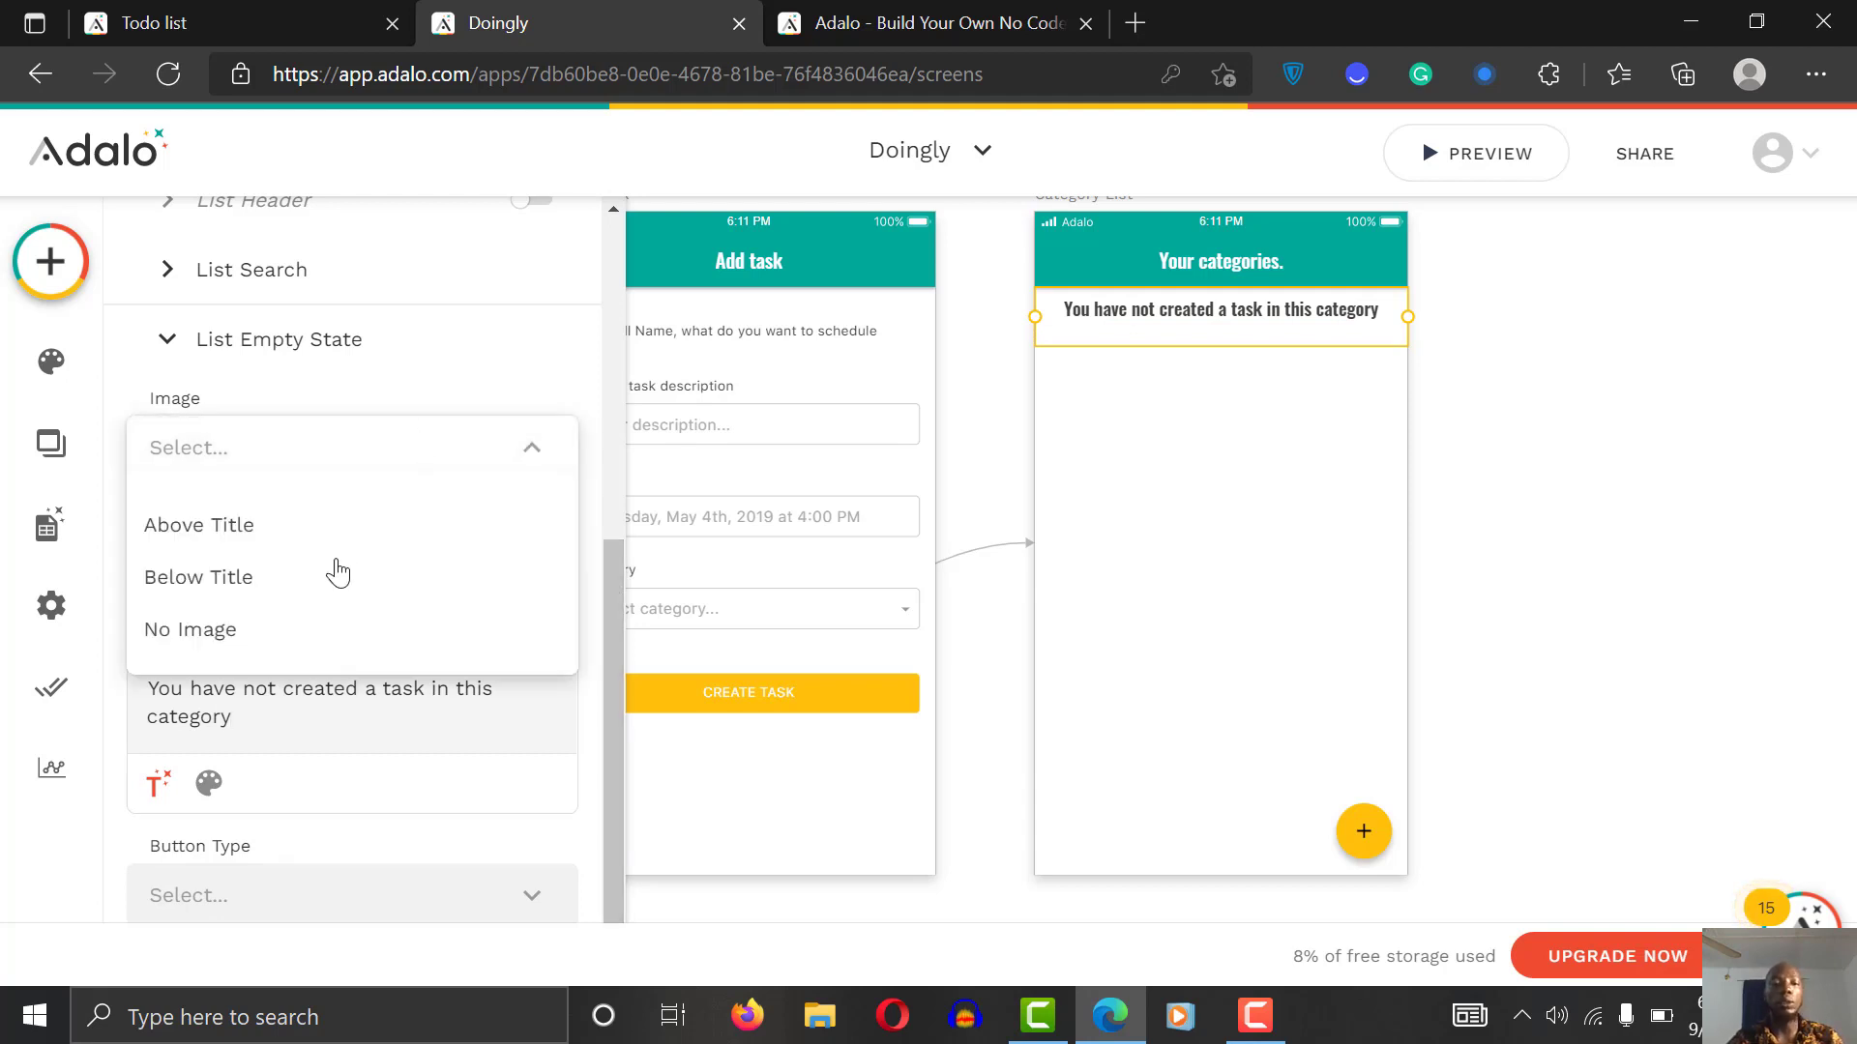
{"action": "left_click", "coordinate": [298, 528]}
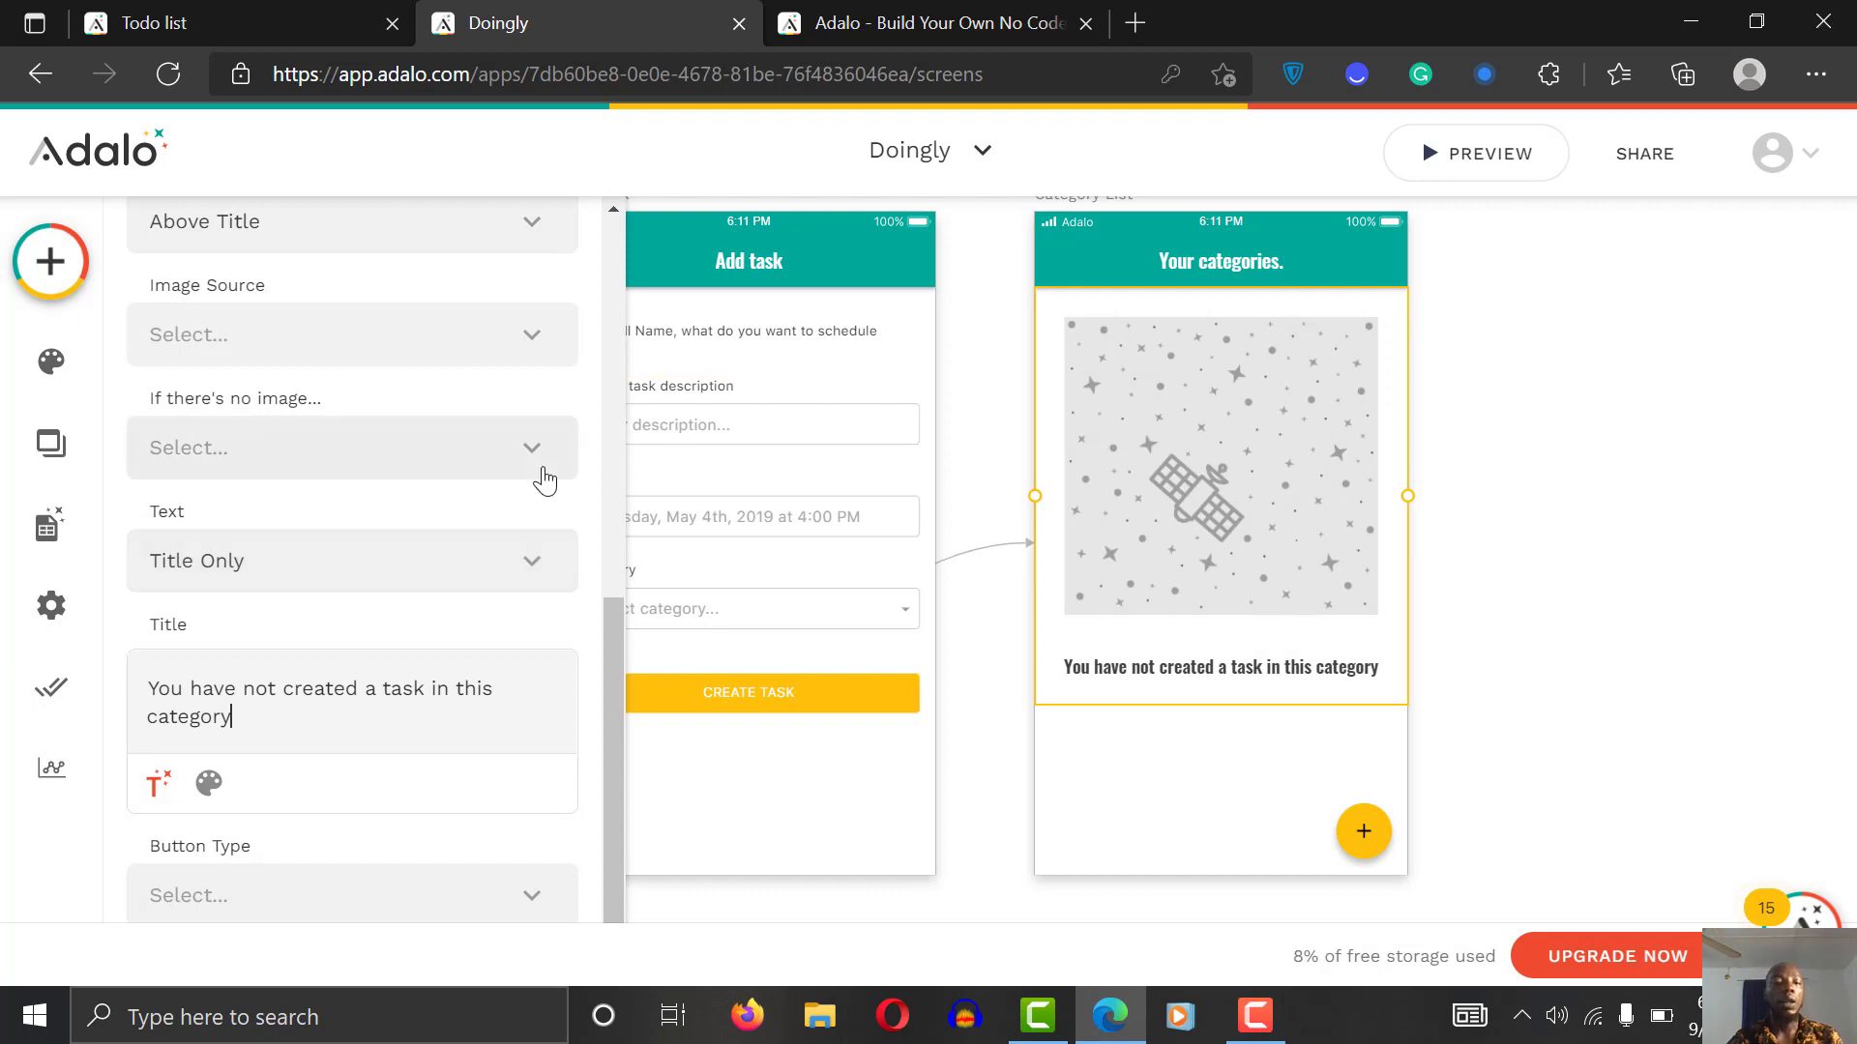
{"action": "left_click", "coordinate": [338, 462]}
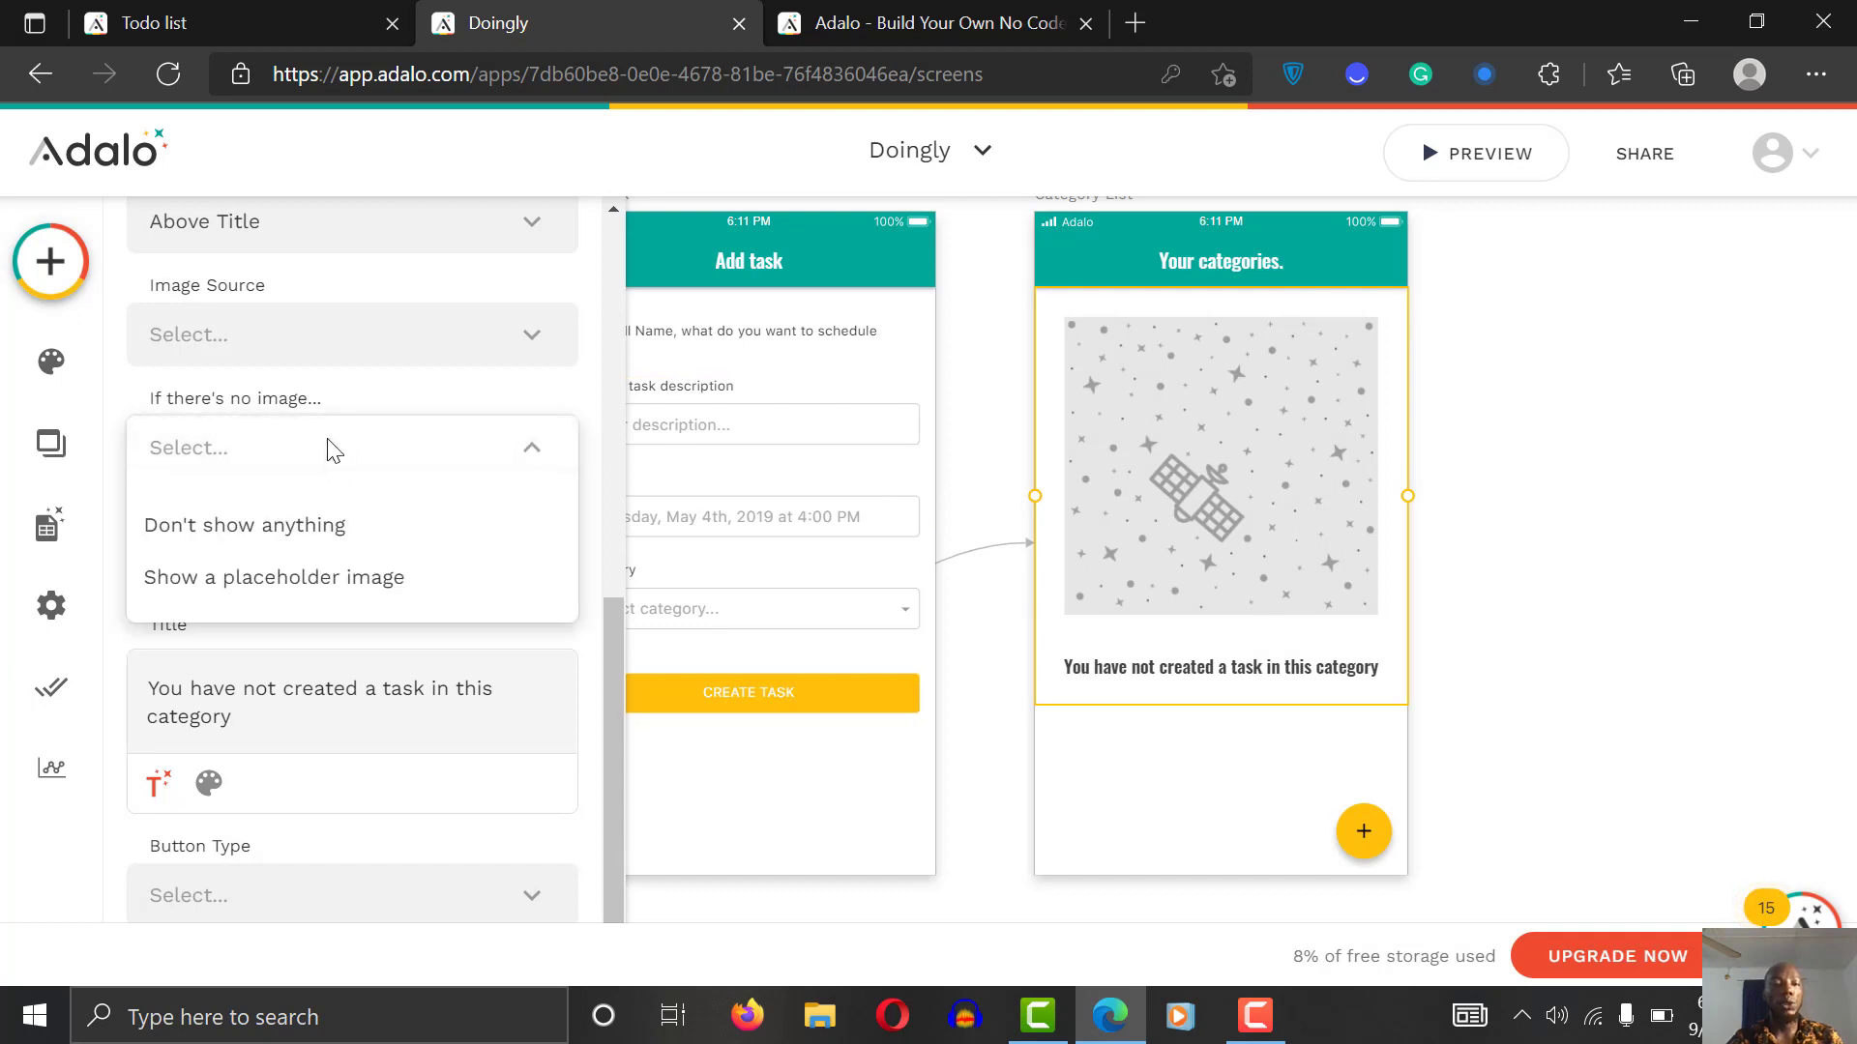
{"action": "left_click", "coordinate": [310, 336]}
{"action": "left_click", "coordinate": [311, 336]}
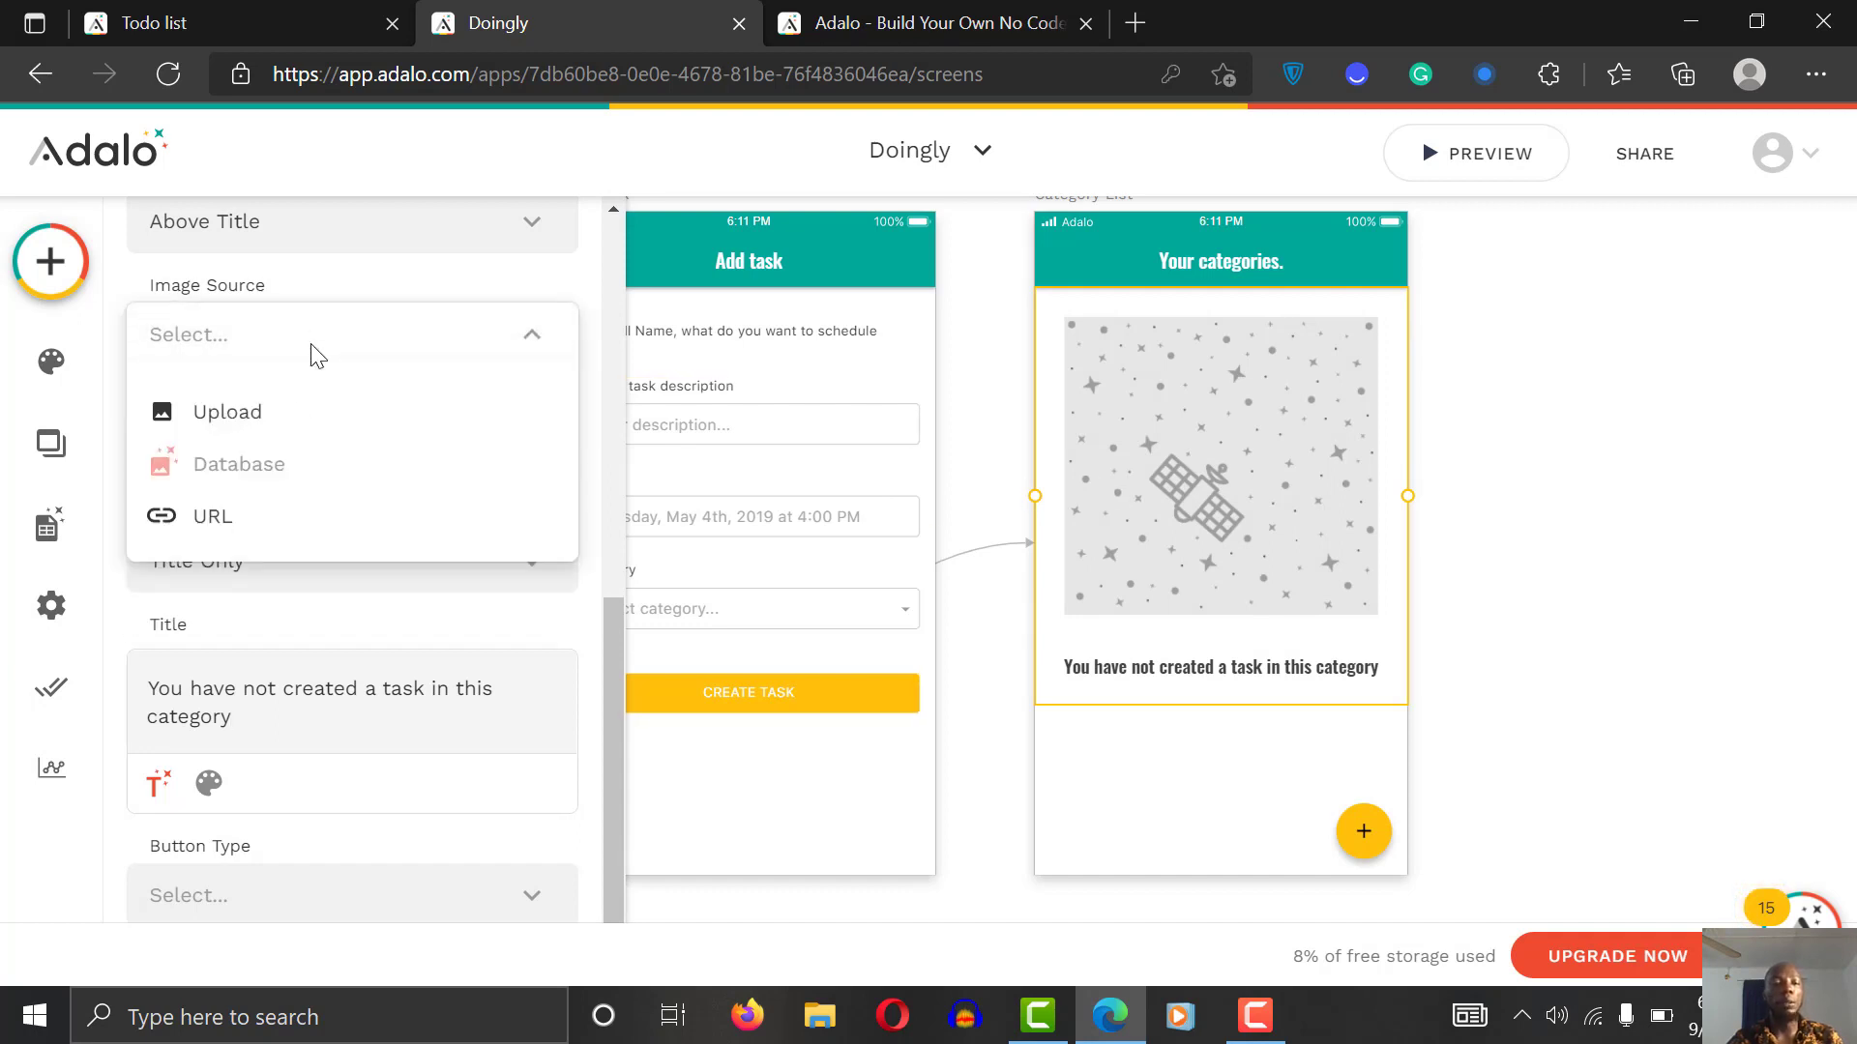
{"action": "left_click", "coordinate": [275, 437]}
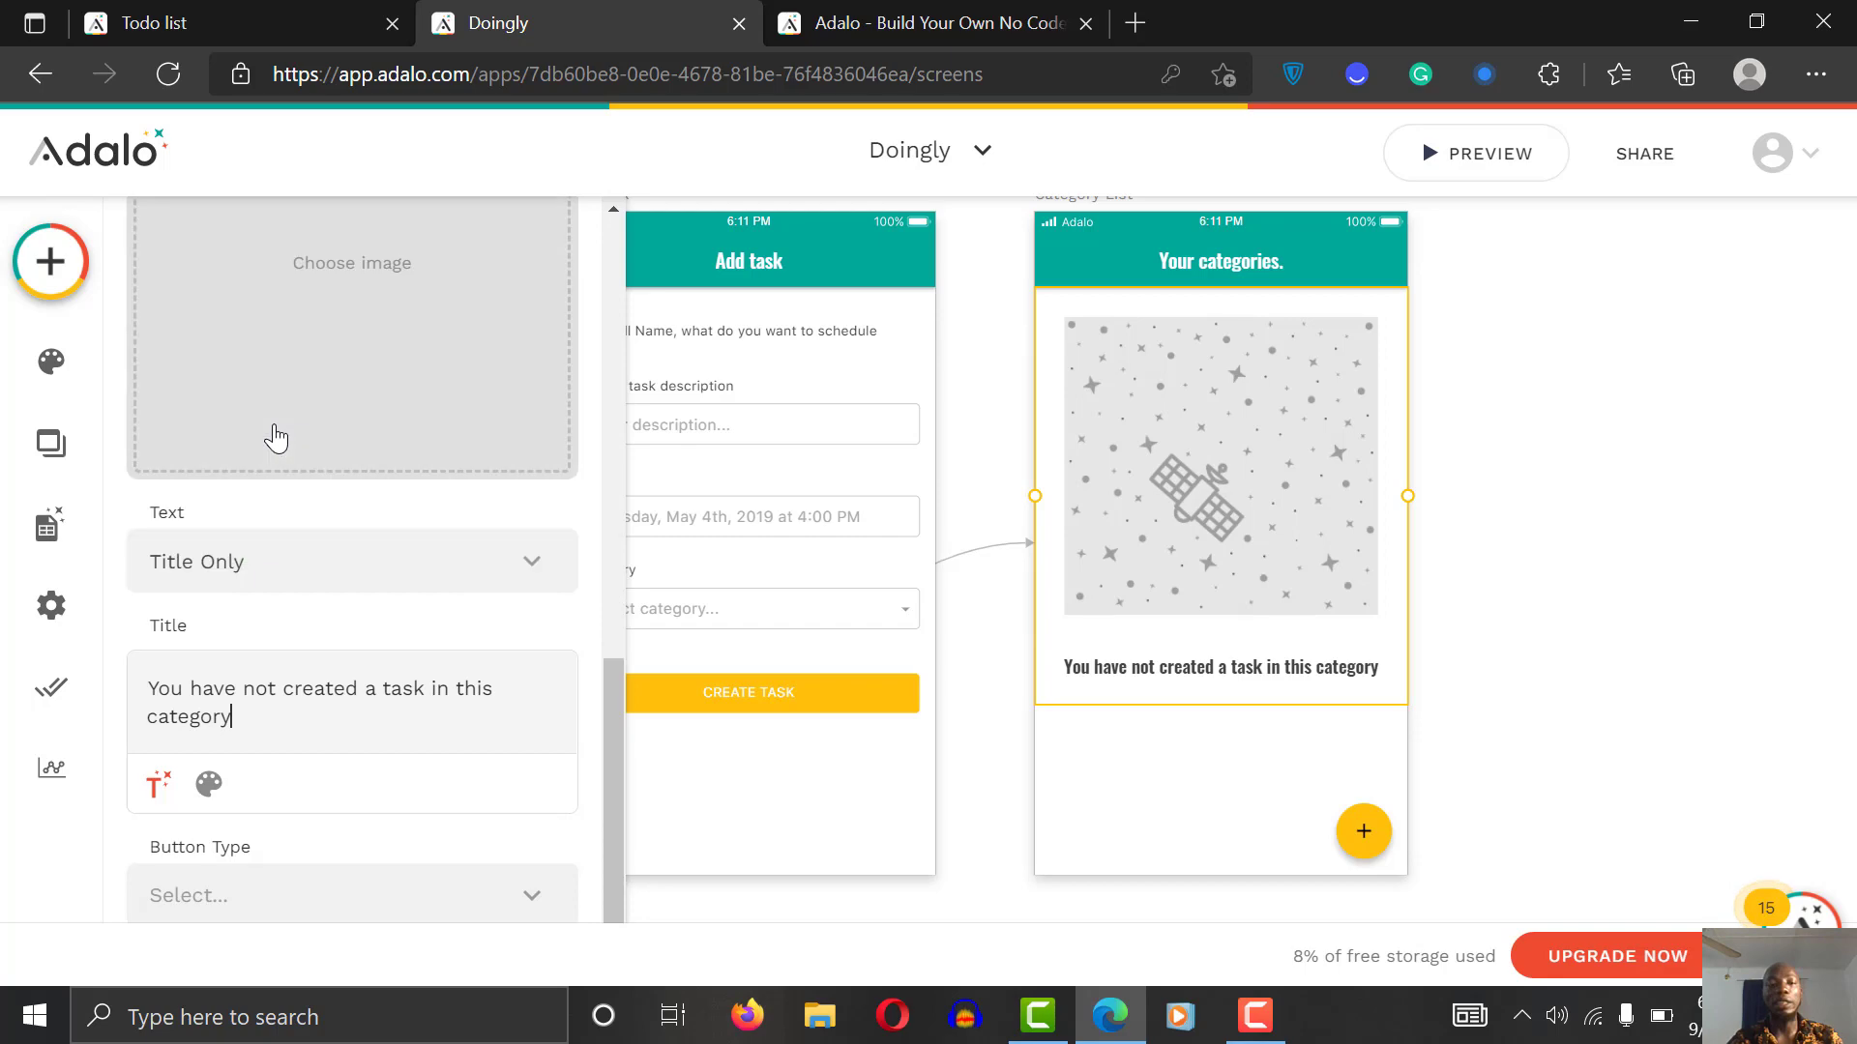
{"action": "left_click", "coordinate": [392, 341]}
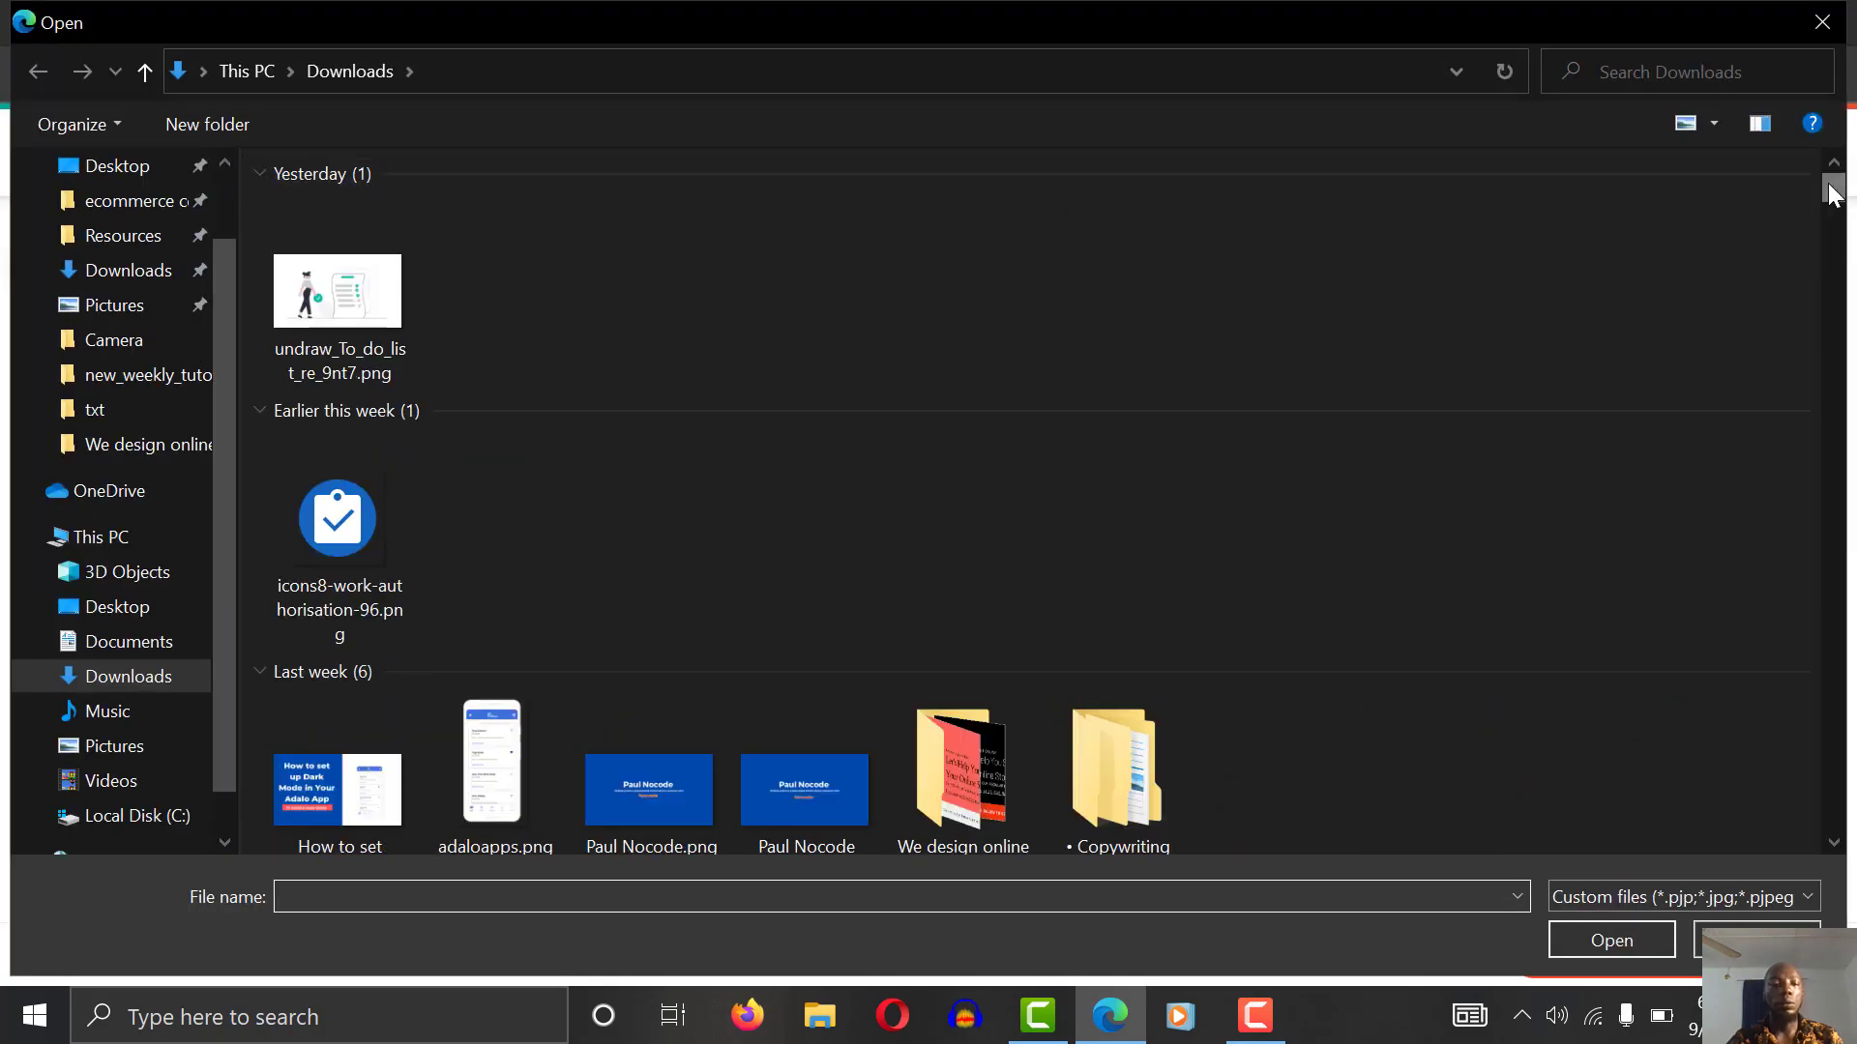
{"action": "left_click", "coordinate": [344, 309]}
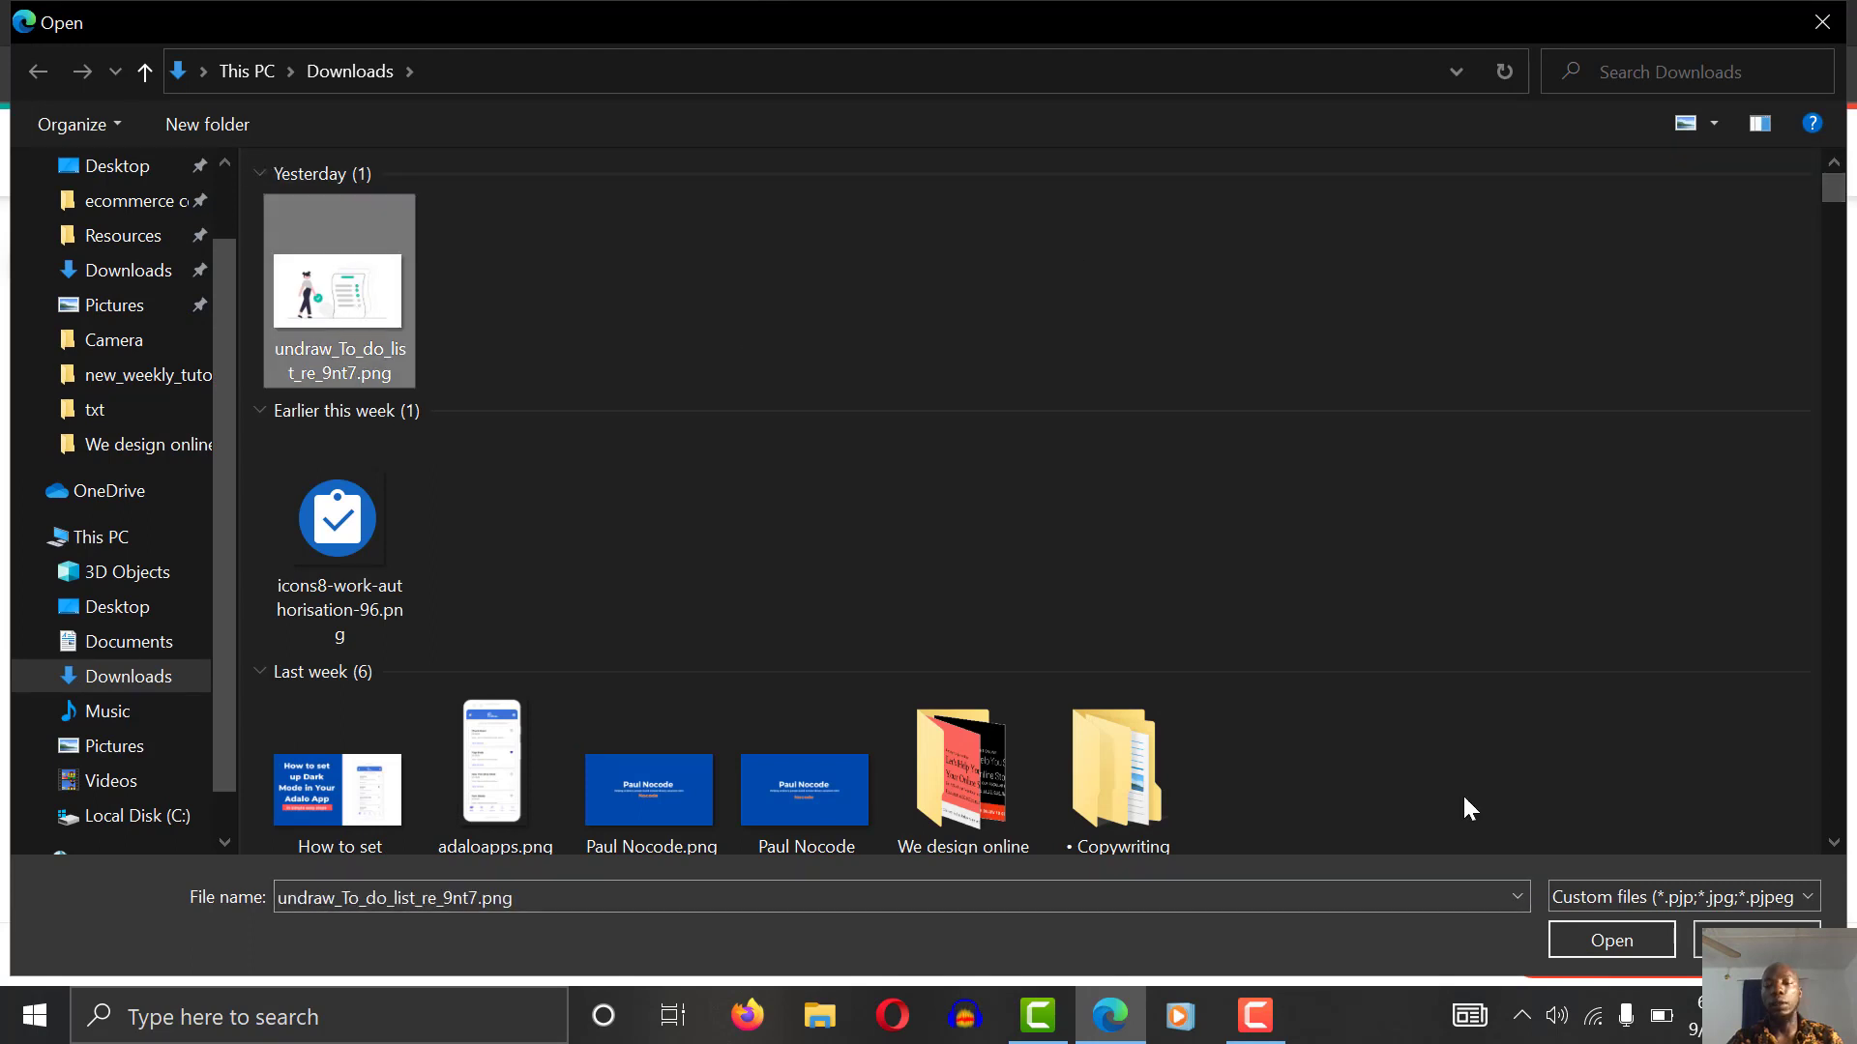
{"action": "left_click", "coordinate": [1594, 956]}
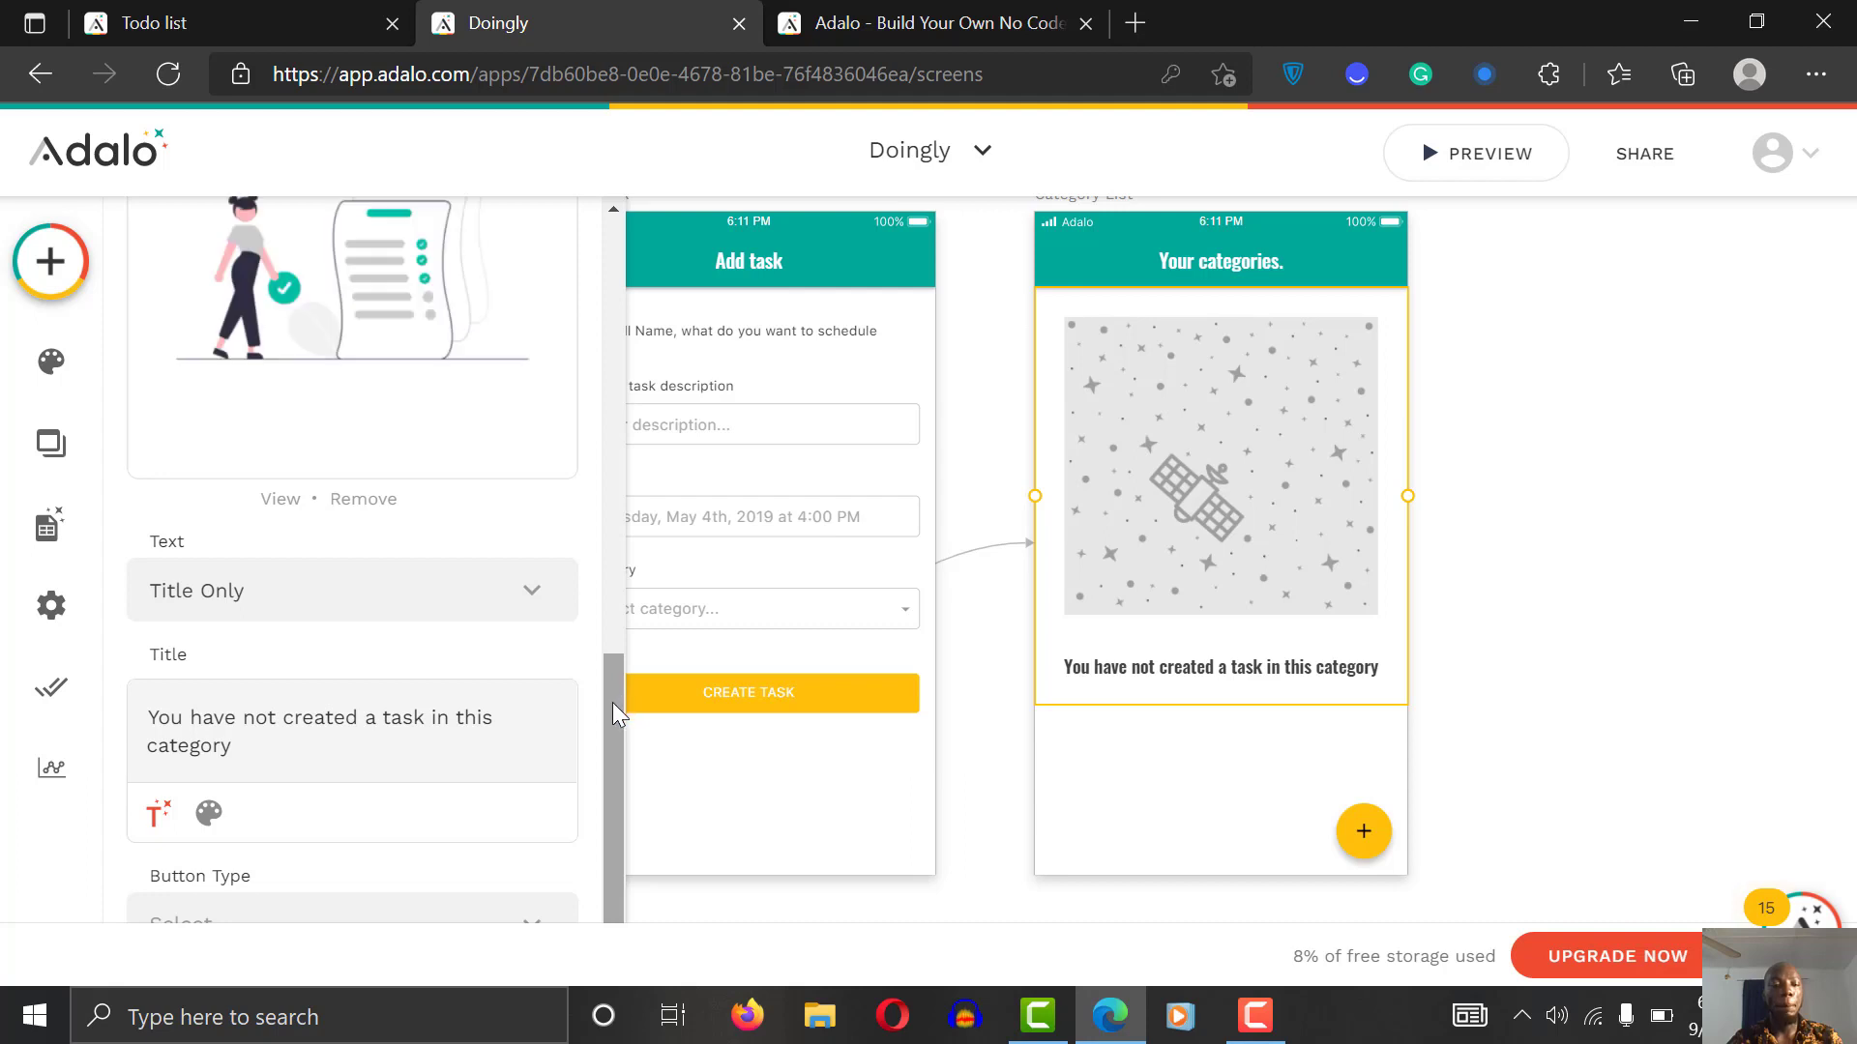
Step: Change the empty-state title's weight from Semi Bold to Medium and its font size to 14
{"action": "left_click_drag", "start_coordinate": [613, 702], "coordinate": [605, 654]}
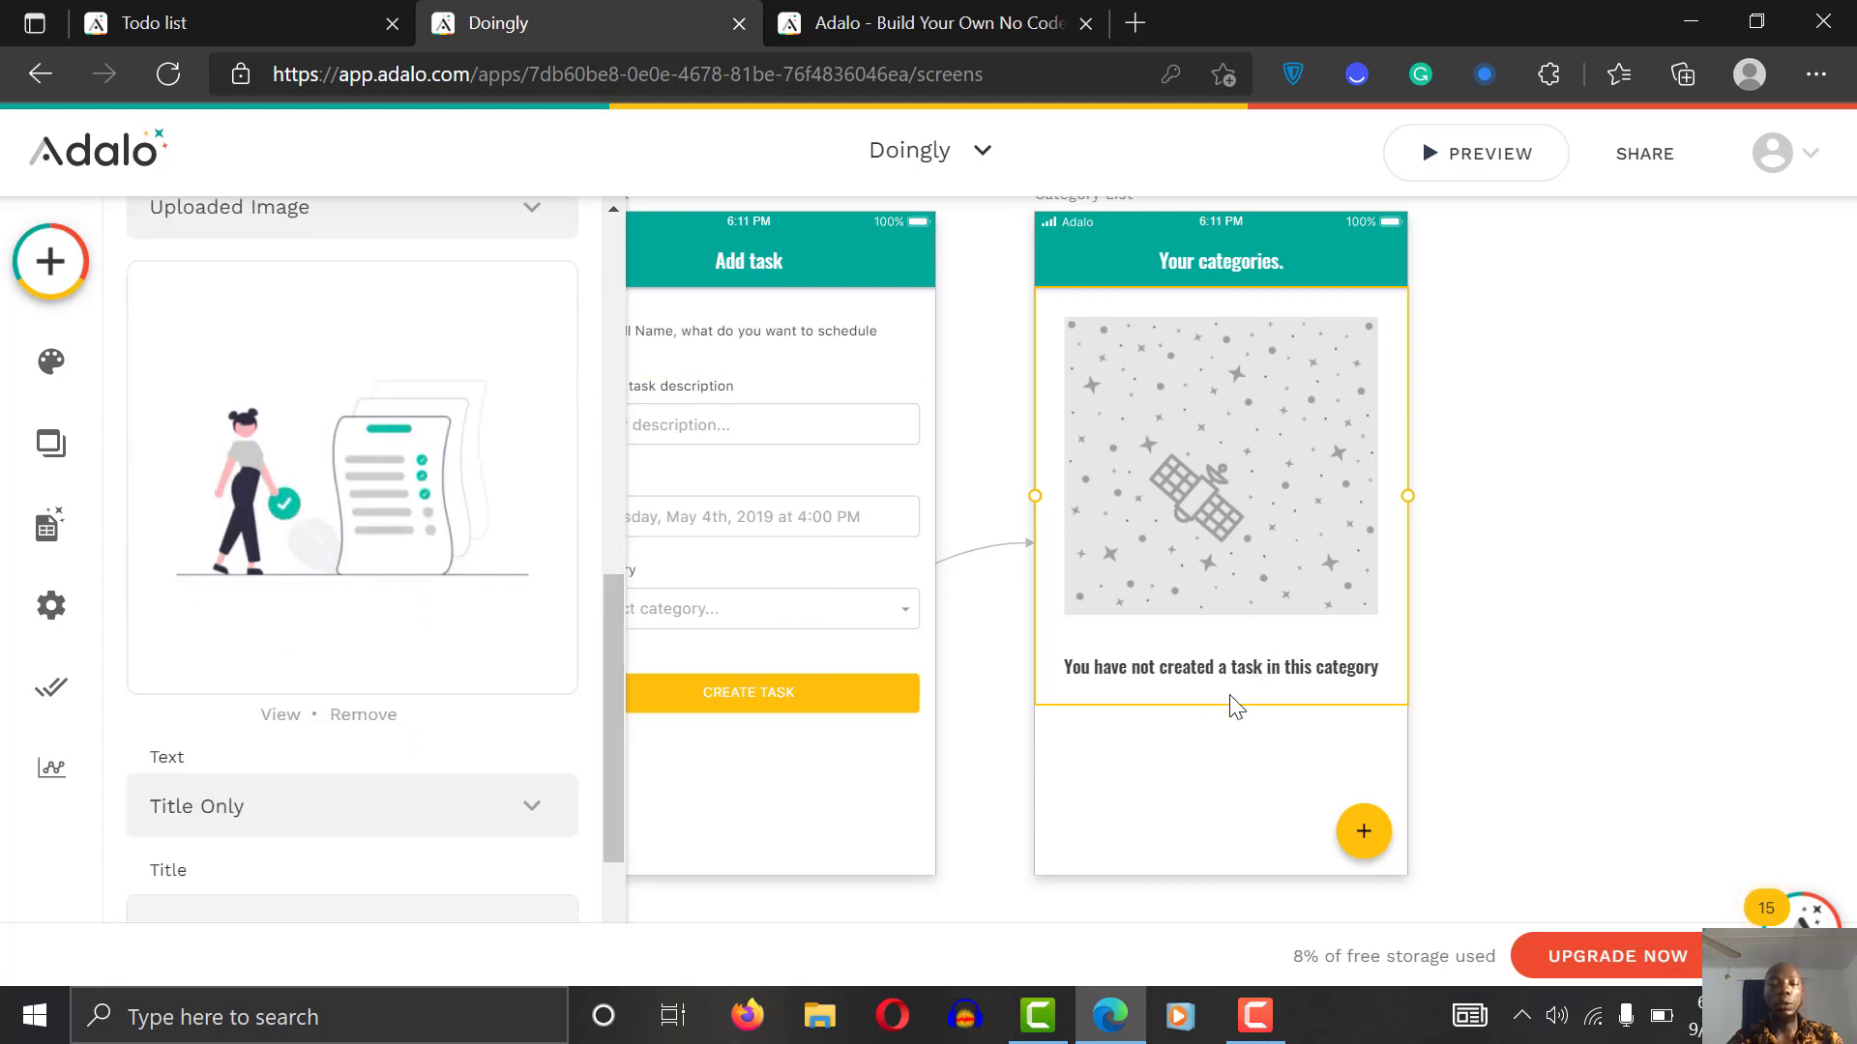
{"action": "left_click_drag", "start_coordinate": [621, 681], "coordinate": [623, 838]}
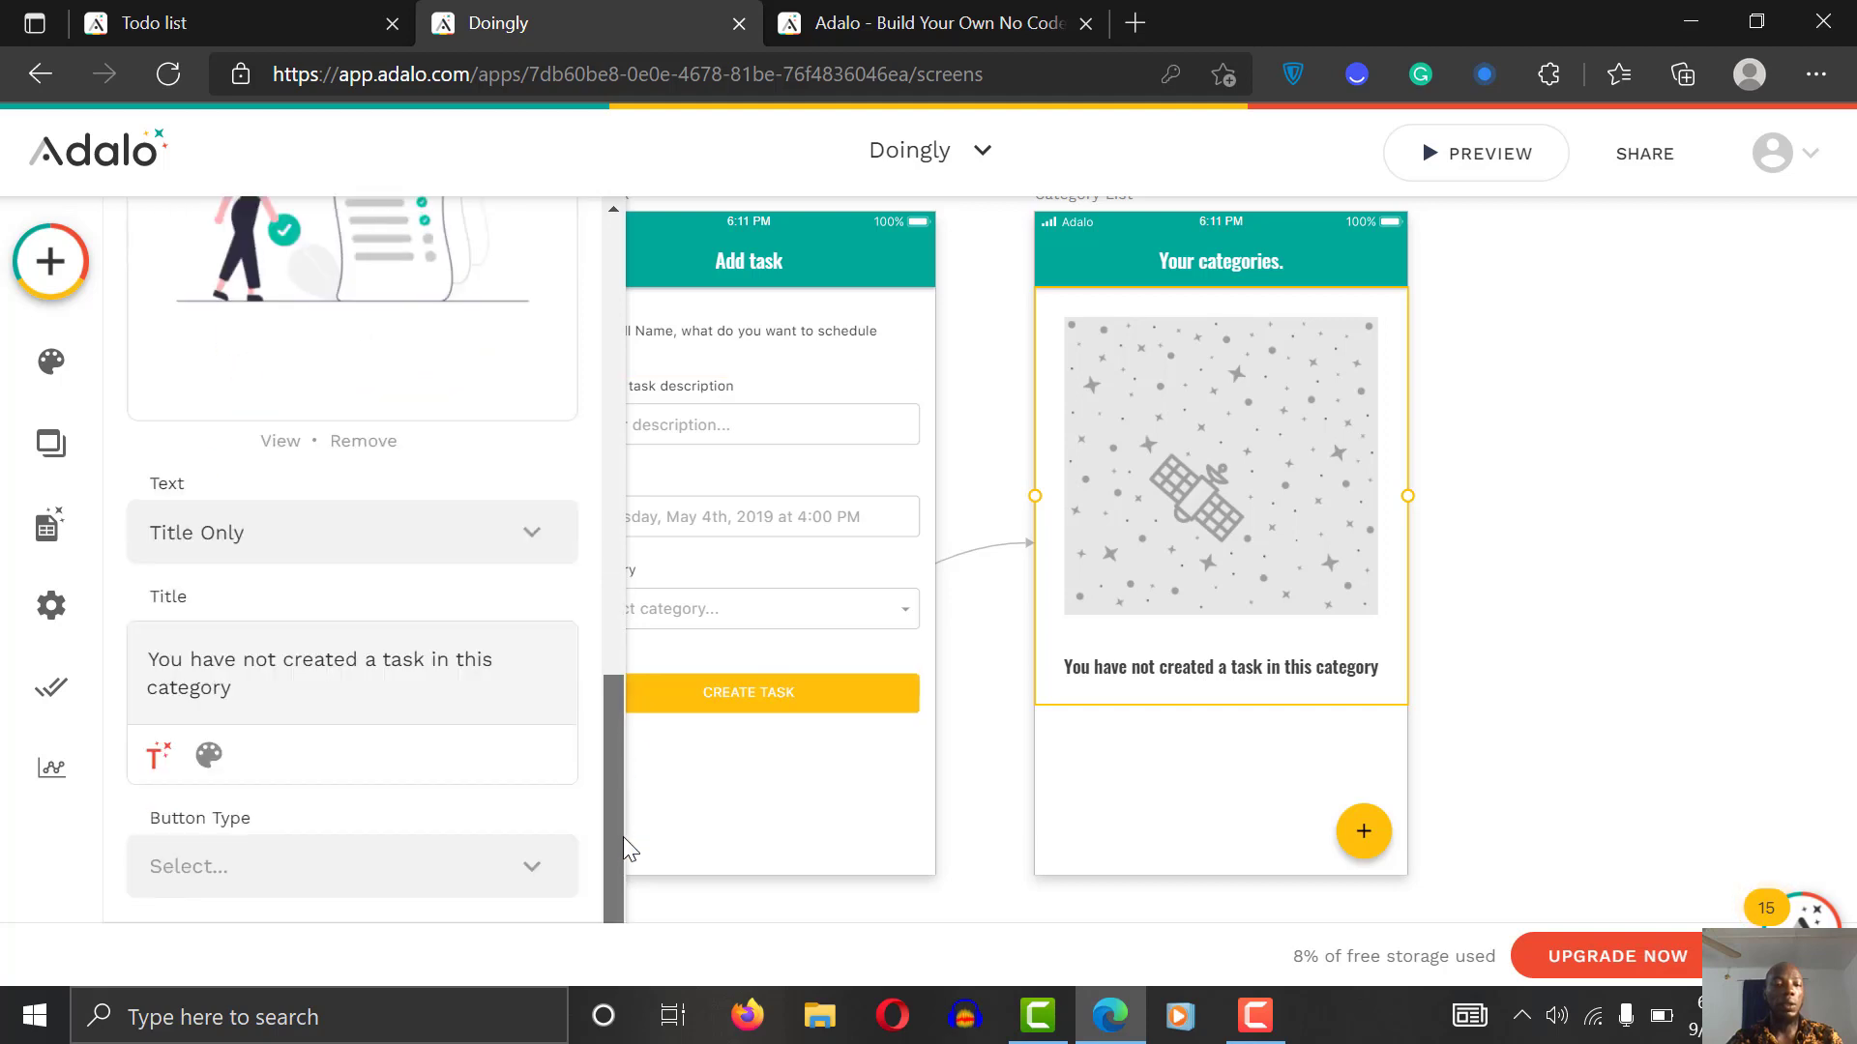
{"action": "left_click", "coordinate": [201, 769]}
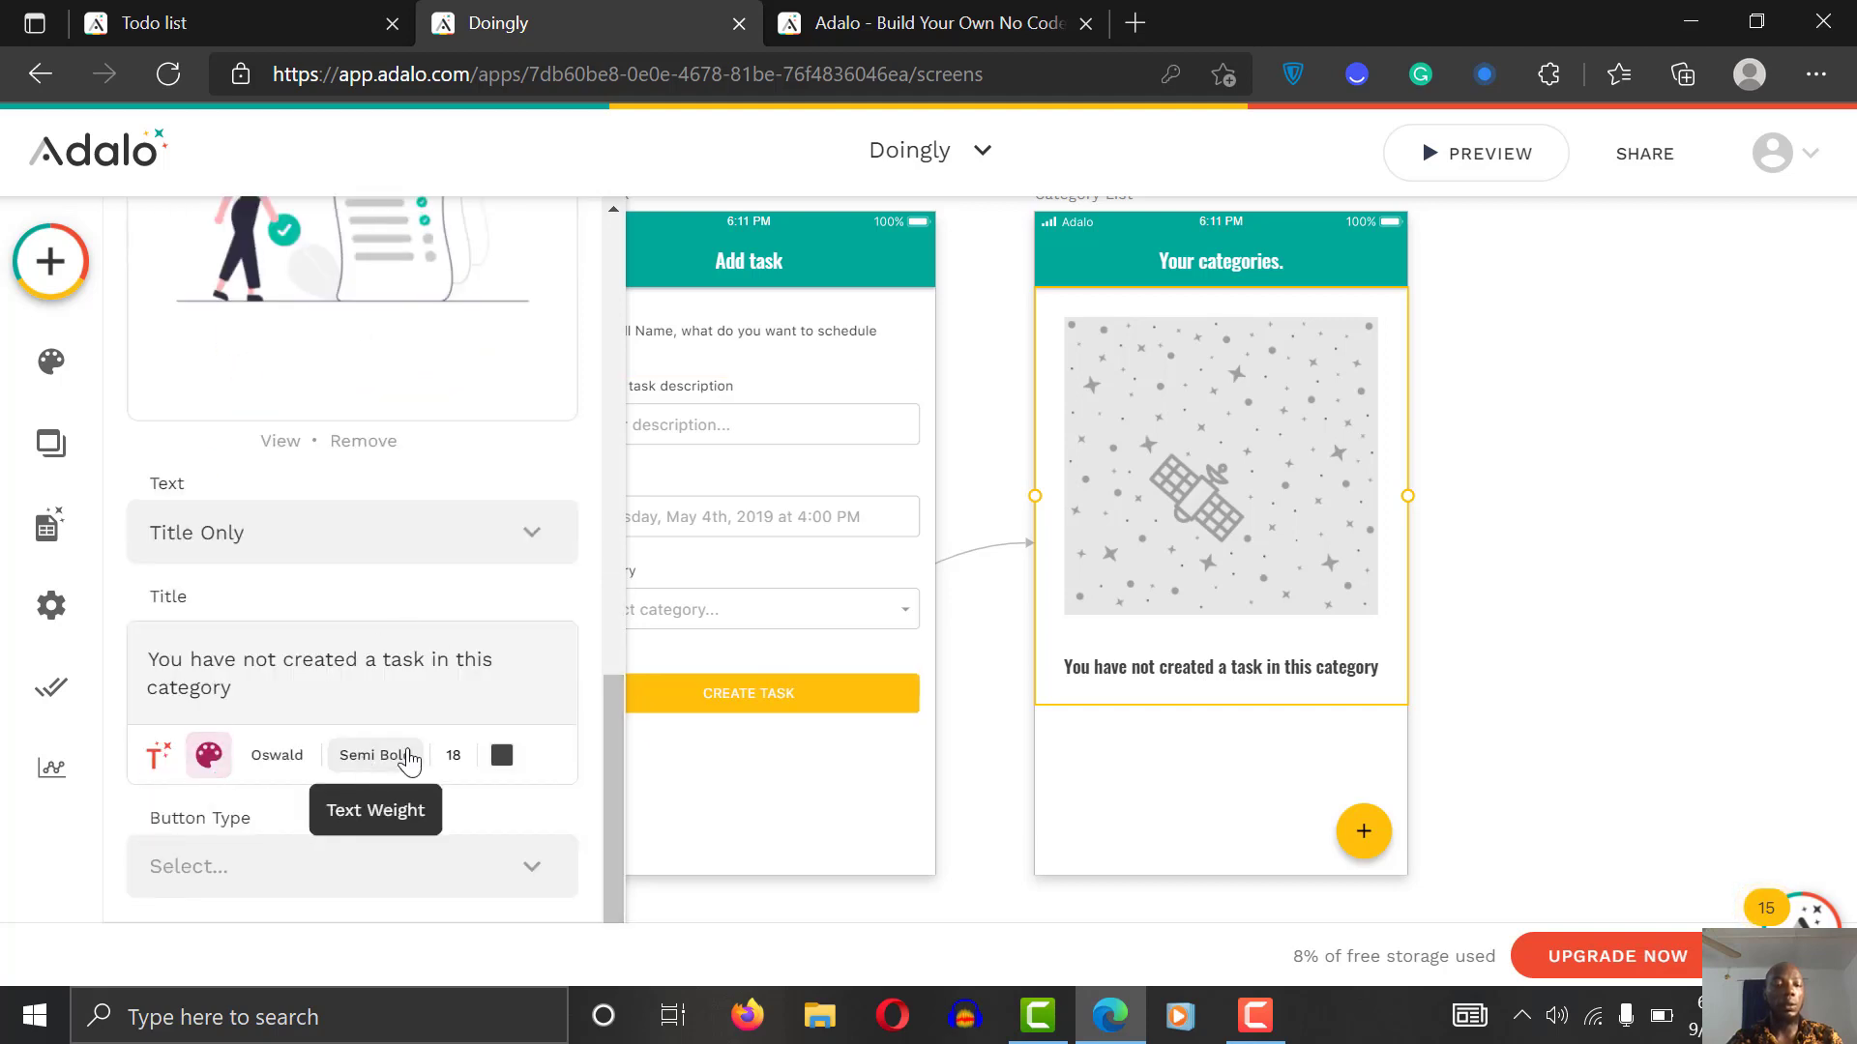
{"action": "left_click", "coordinate": [380, 766]}
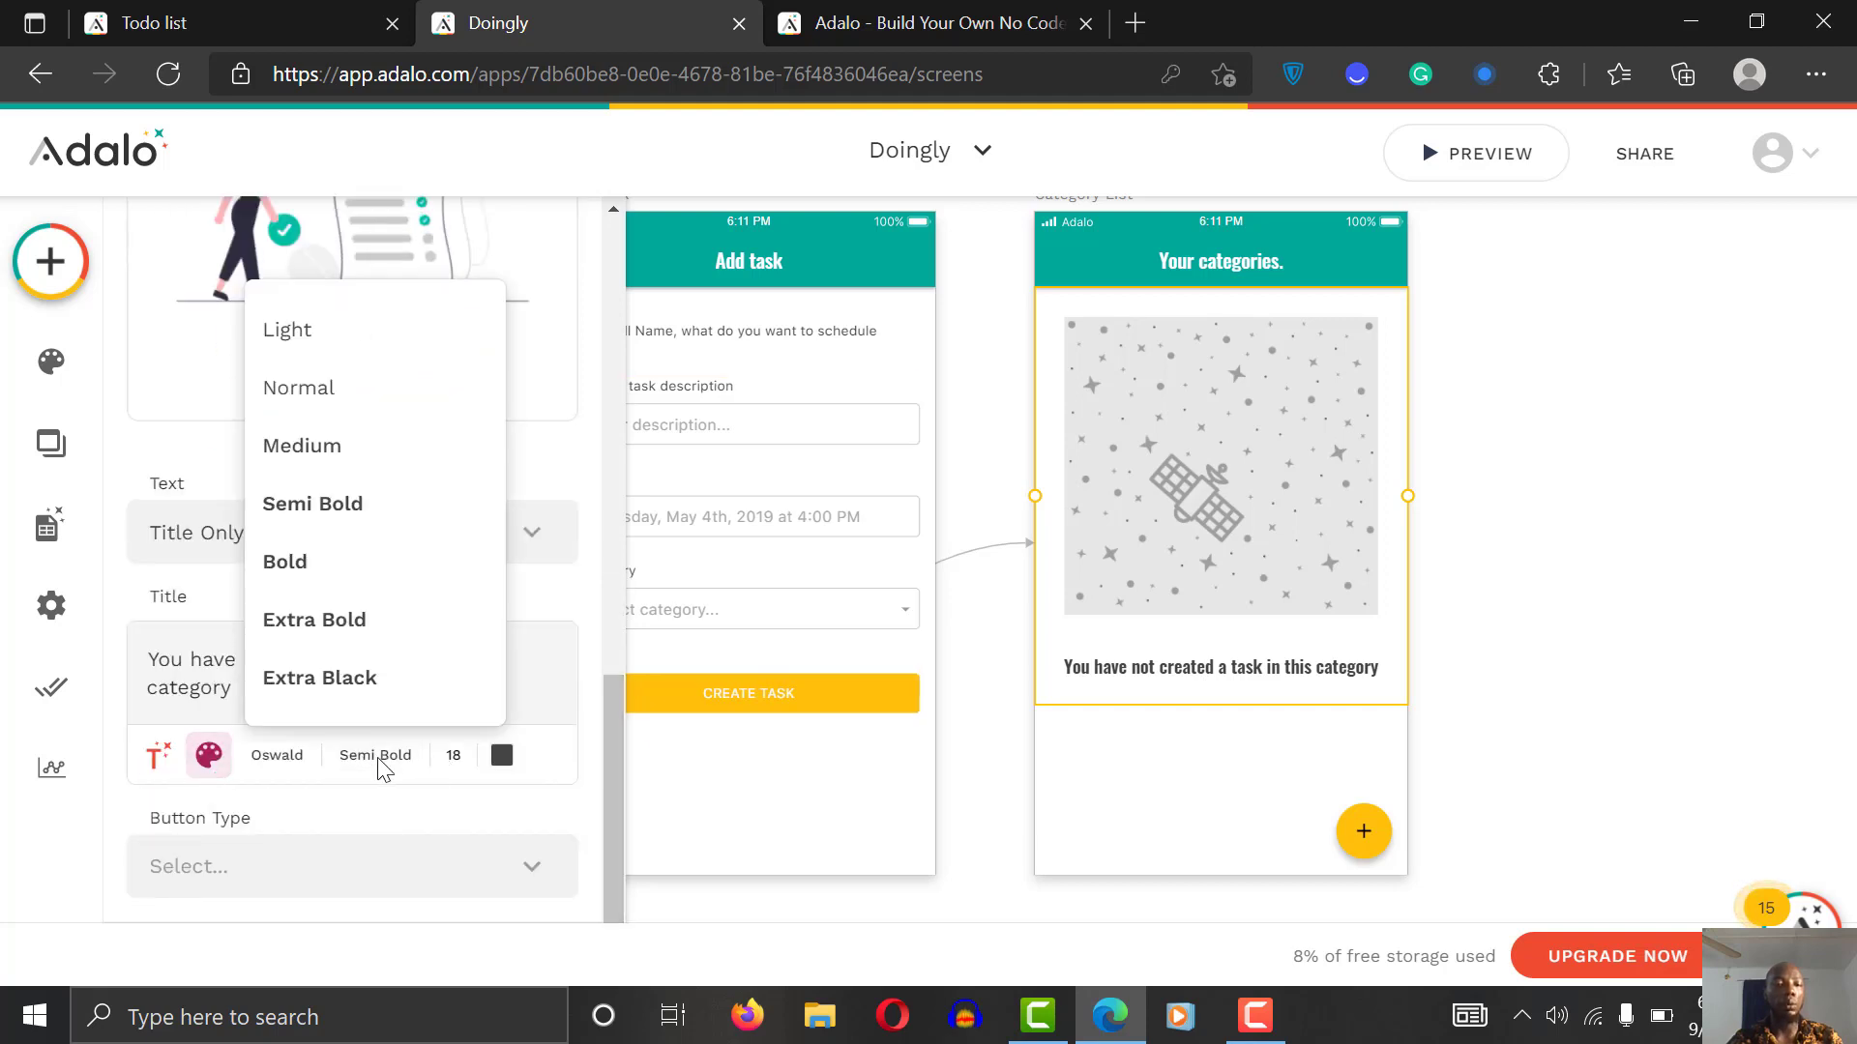
{"action": "left_click", "coordinate": [333, 447]}
{"action": "left_click", "coordinate": [435, 762]}
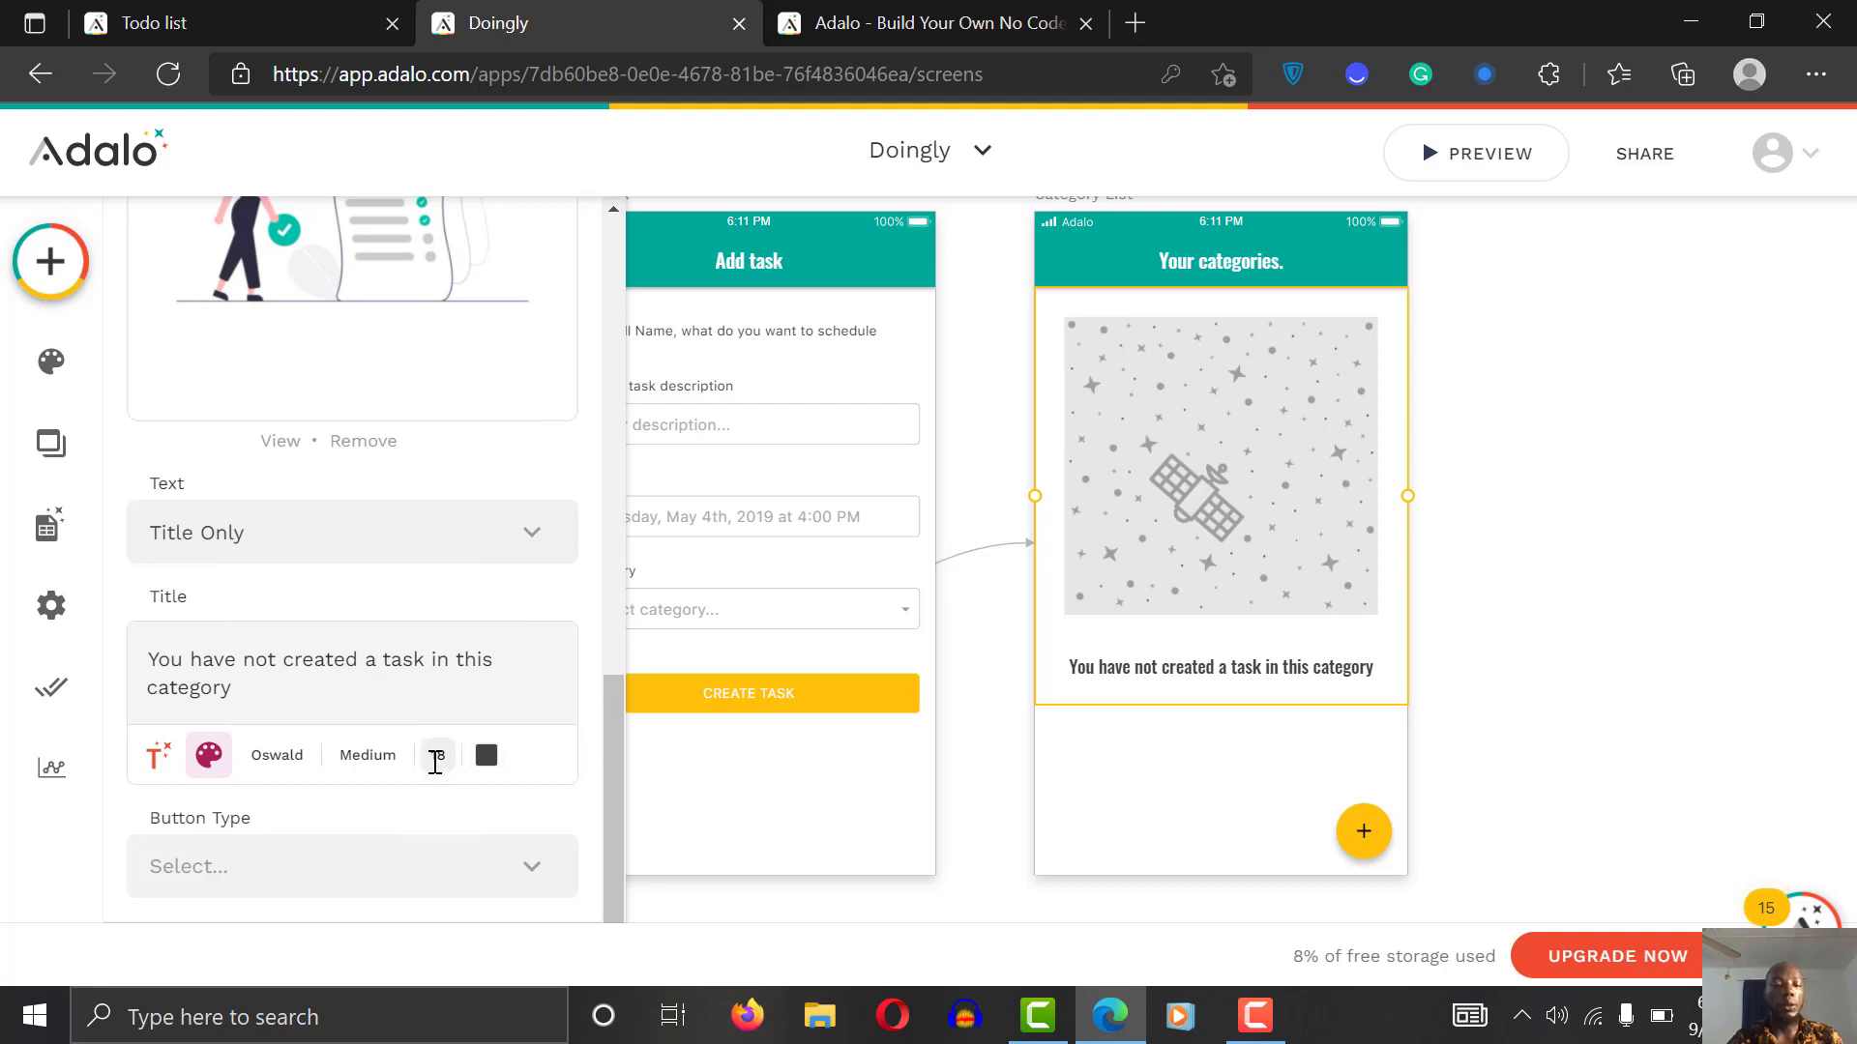
{"action": "type", "text": "14"}
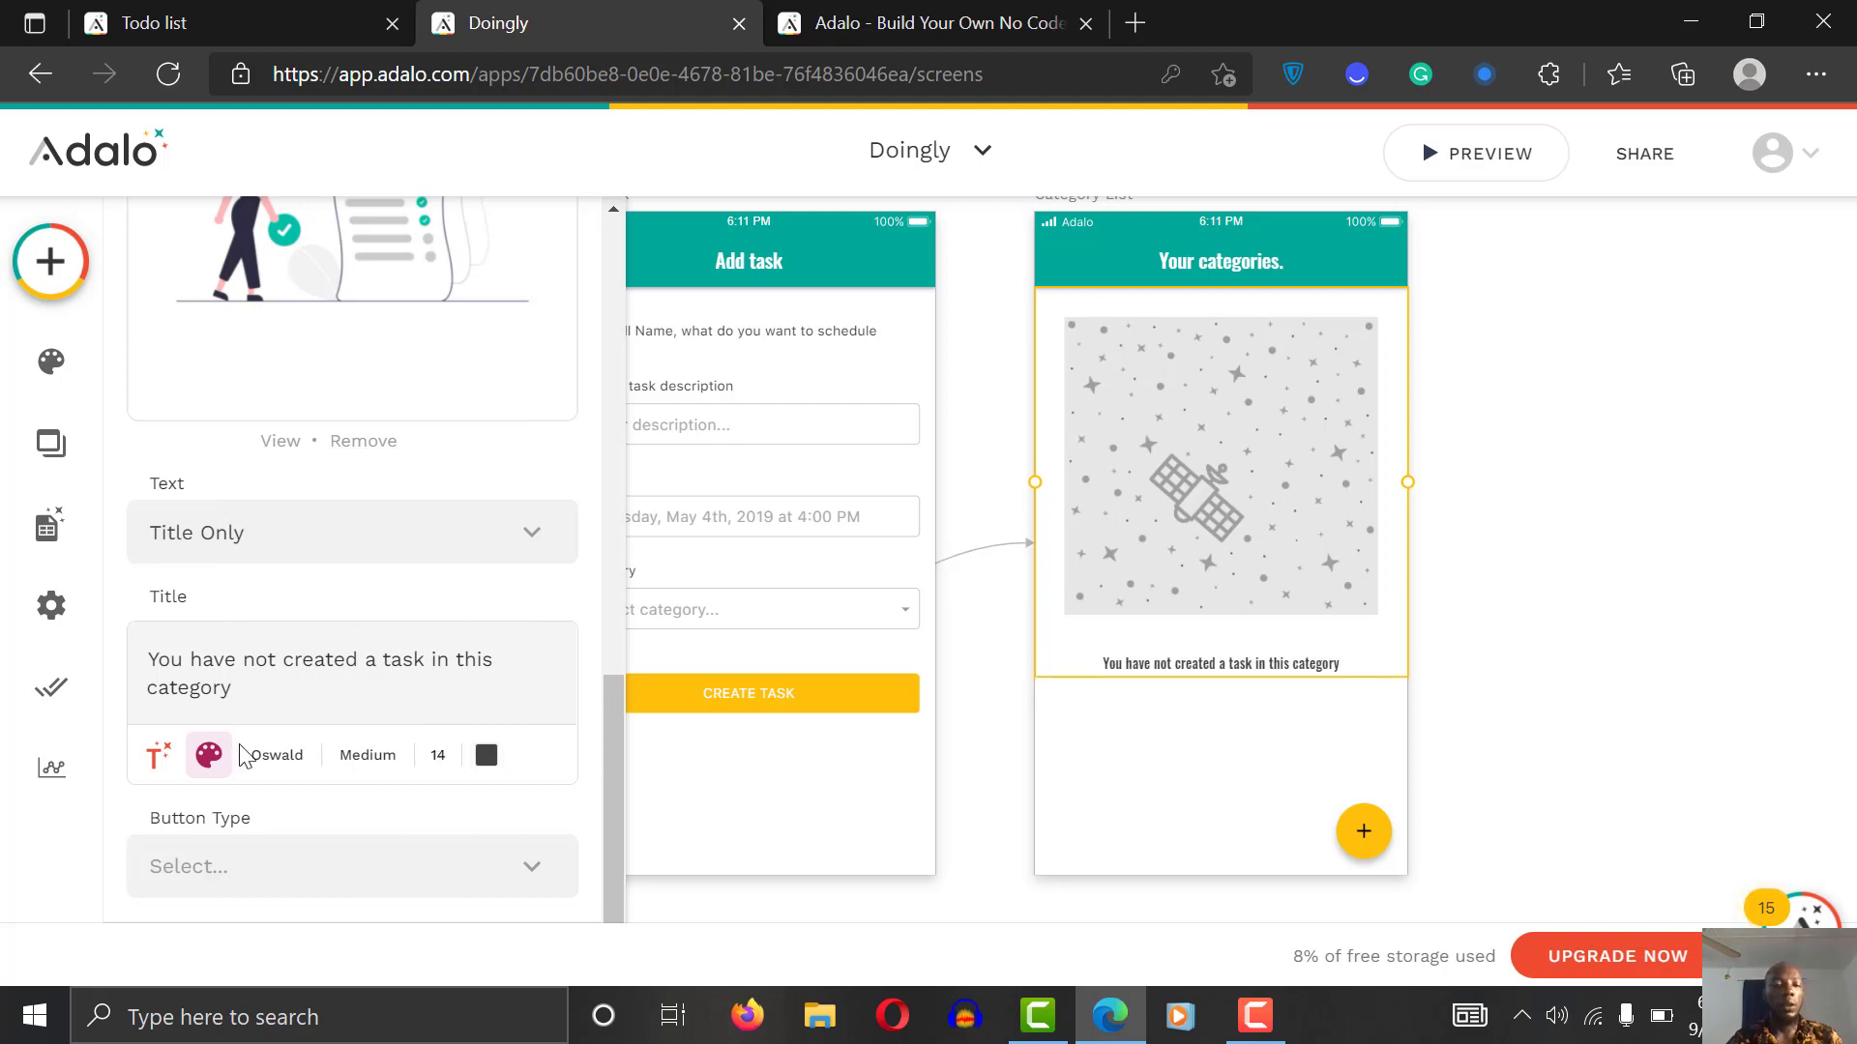
{"action": "left_click", "coordinate": [255, 764]}
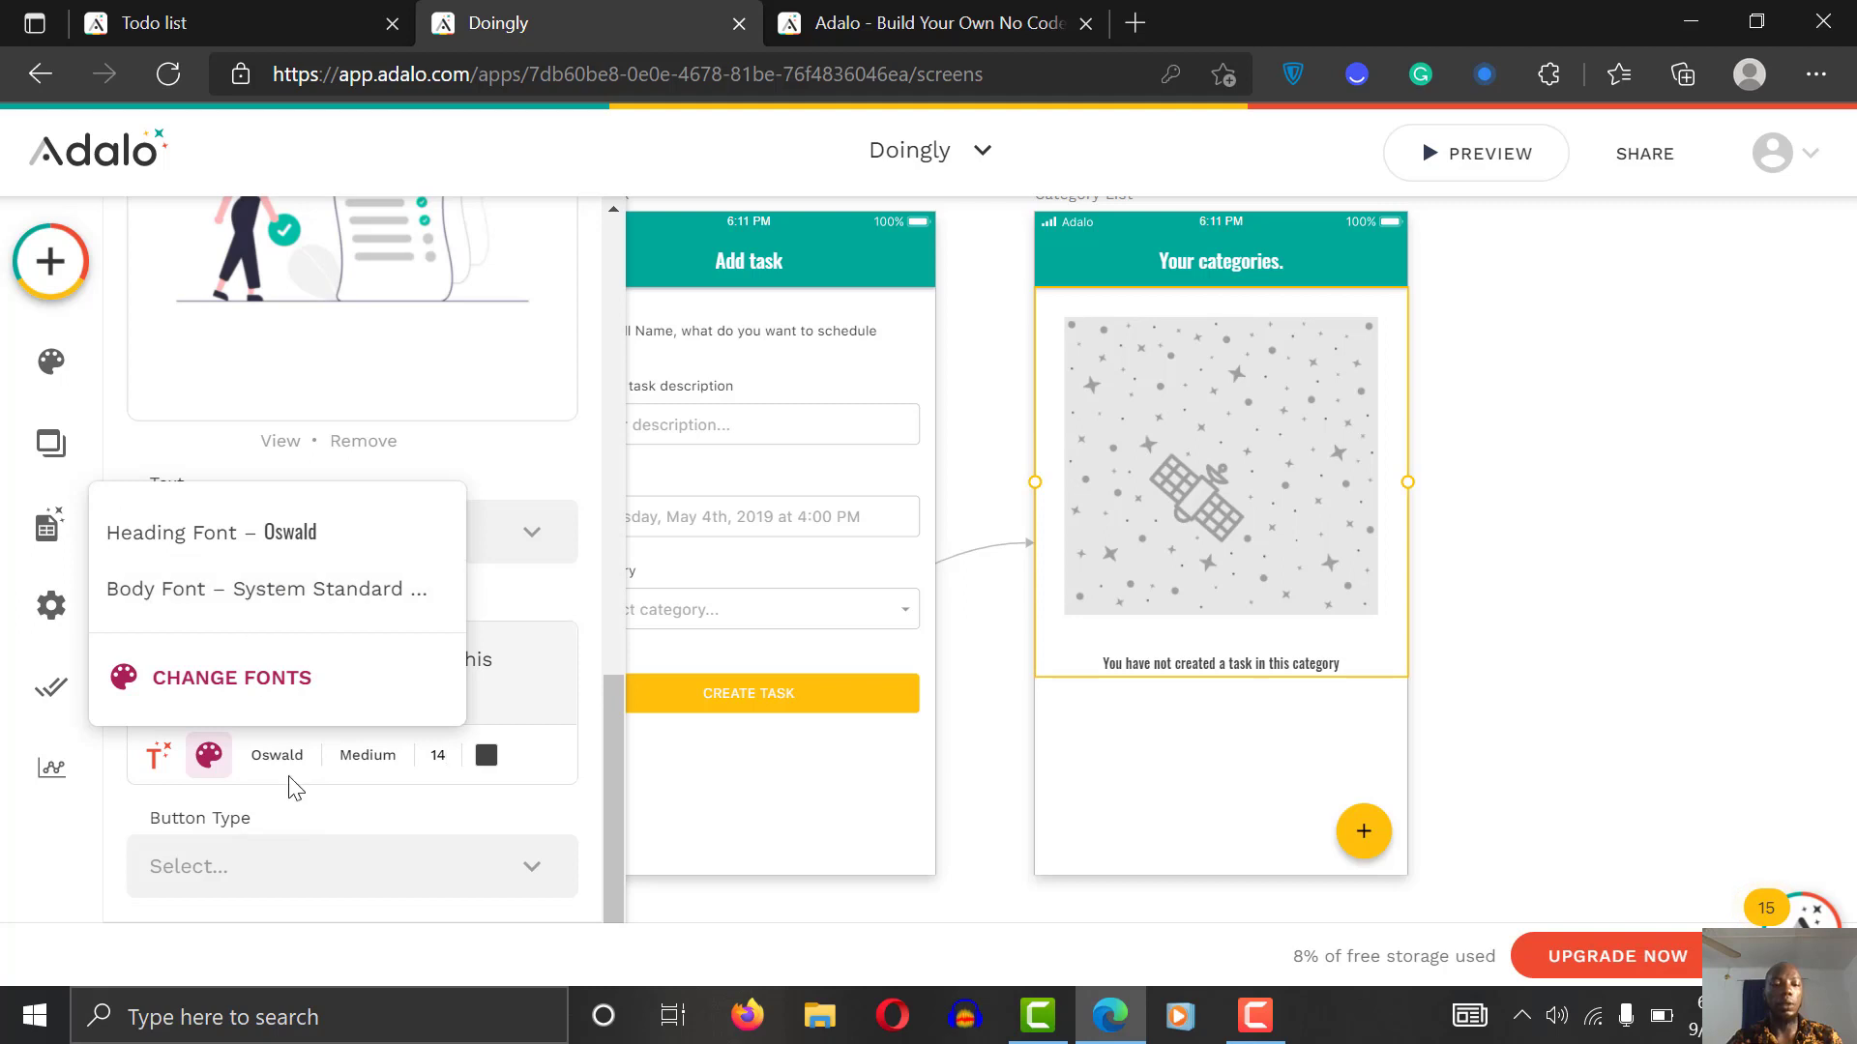
{"action": "left_click", "coordinate": [311, 802]}
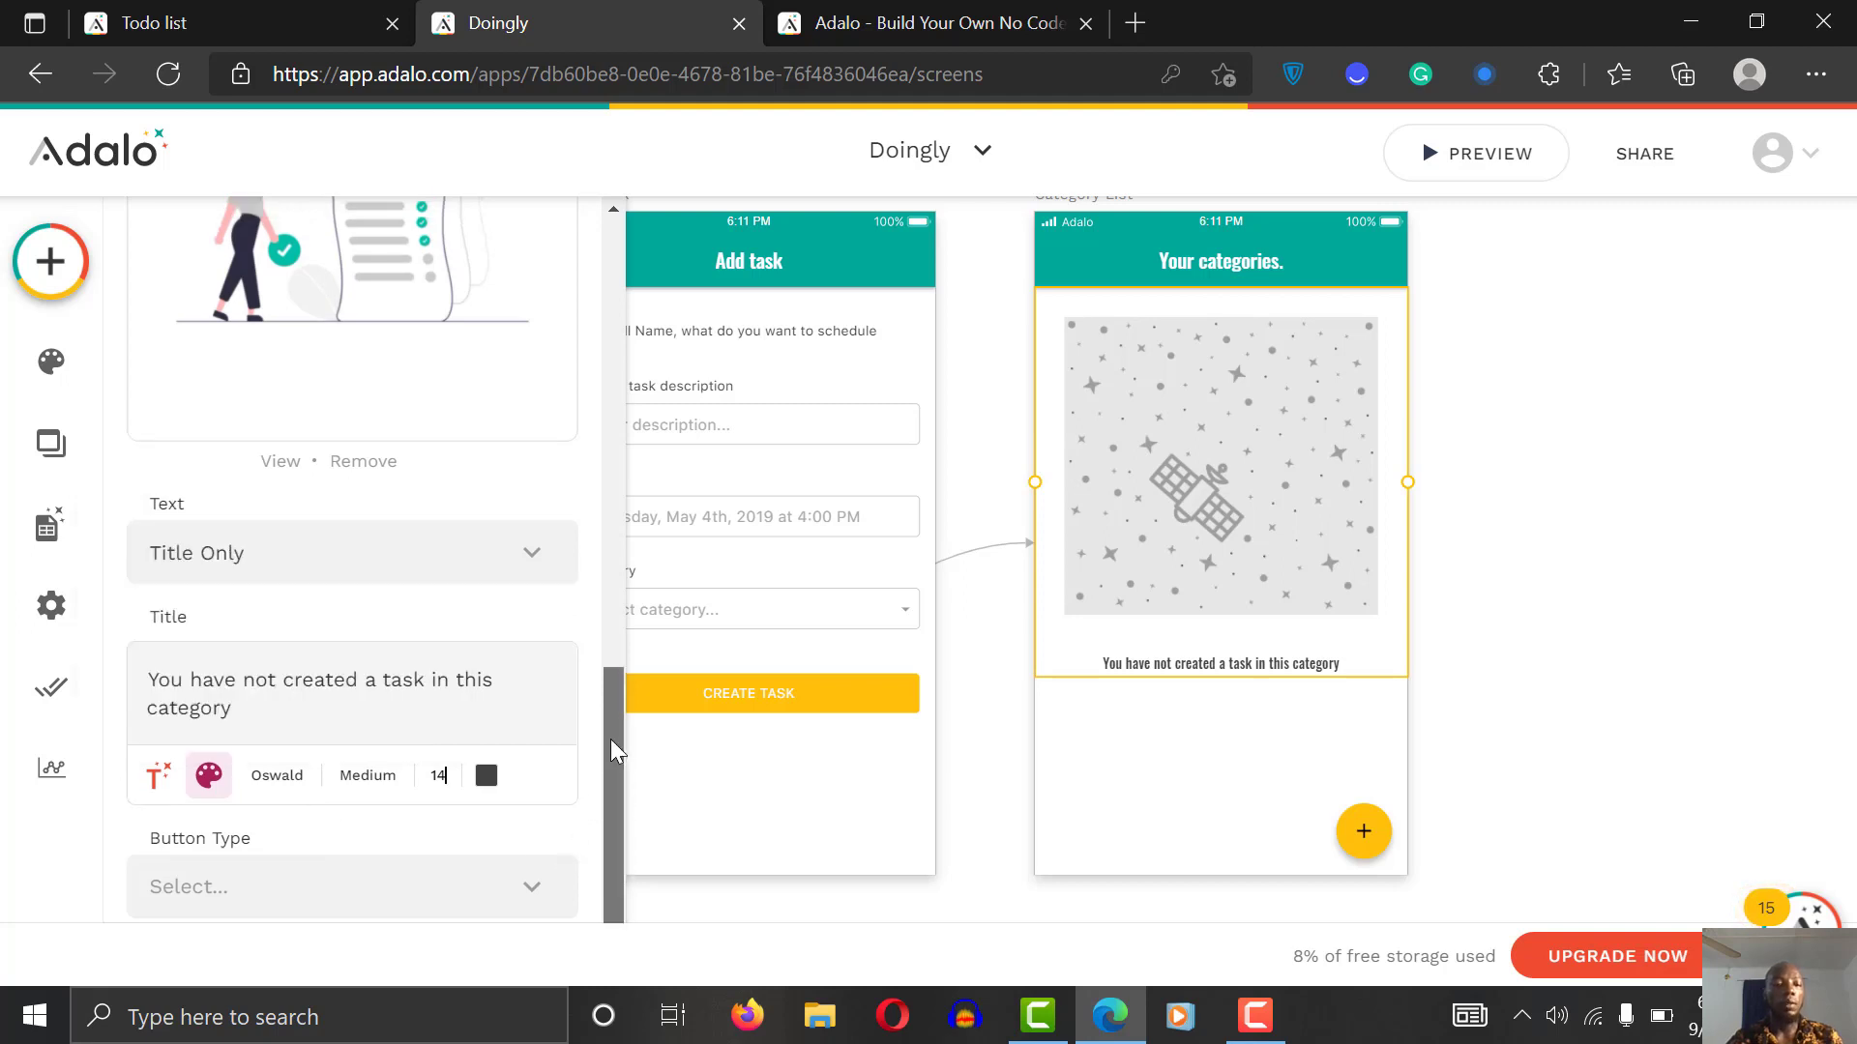
{"action": "scroll", "coordinate": [580, 484], "scroll_direction": "up", "scroll_amount": 8}
{"action": "scroll", "coordinate": [571, 591], "scroll_direction": "down", "scroll_amount": 3}
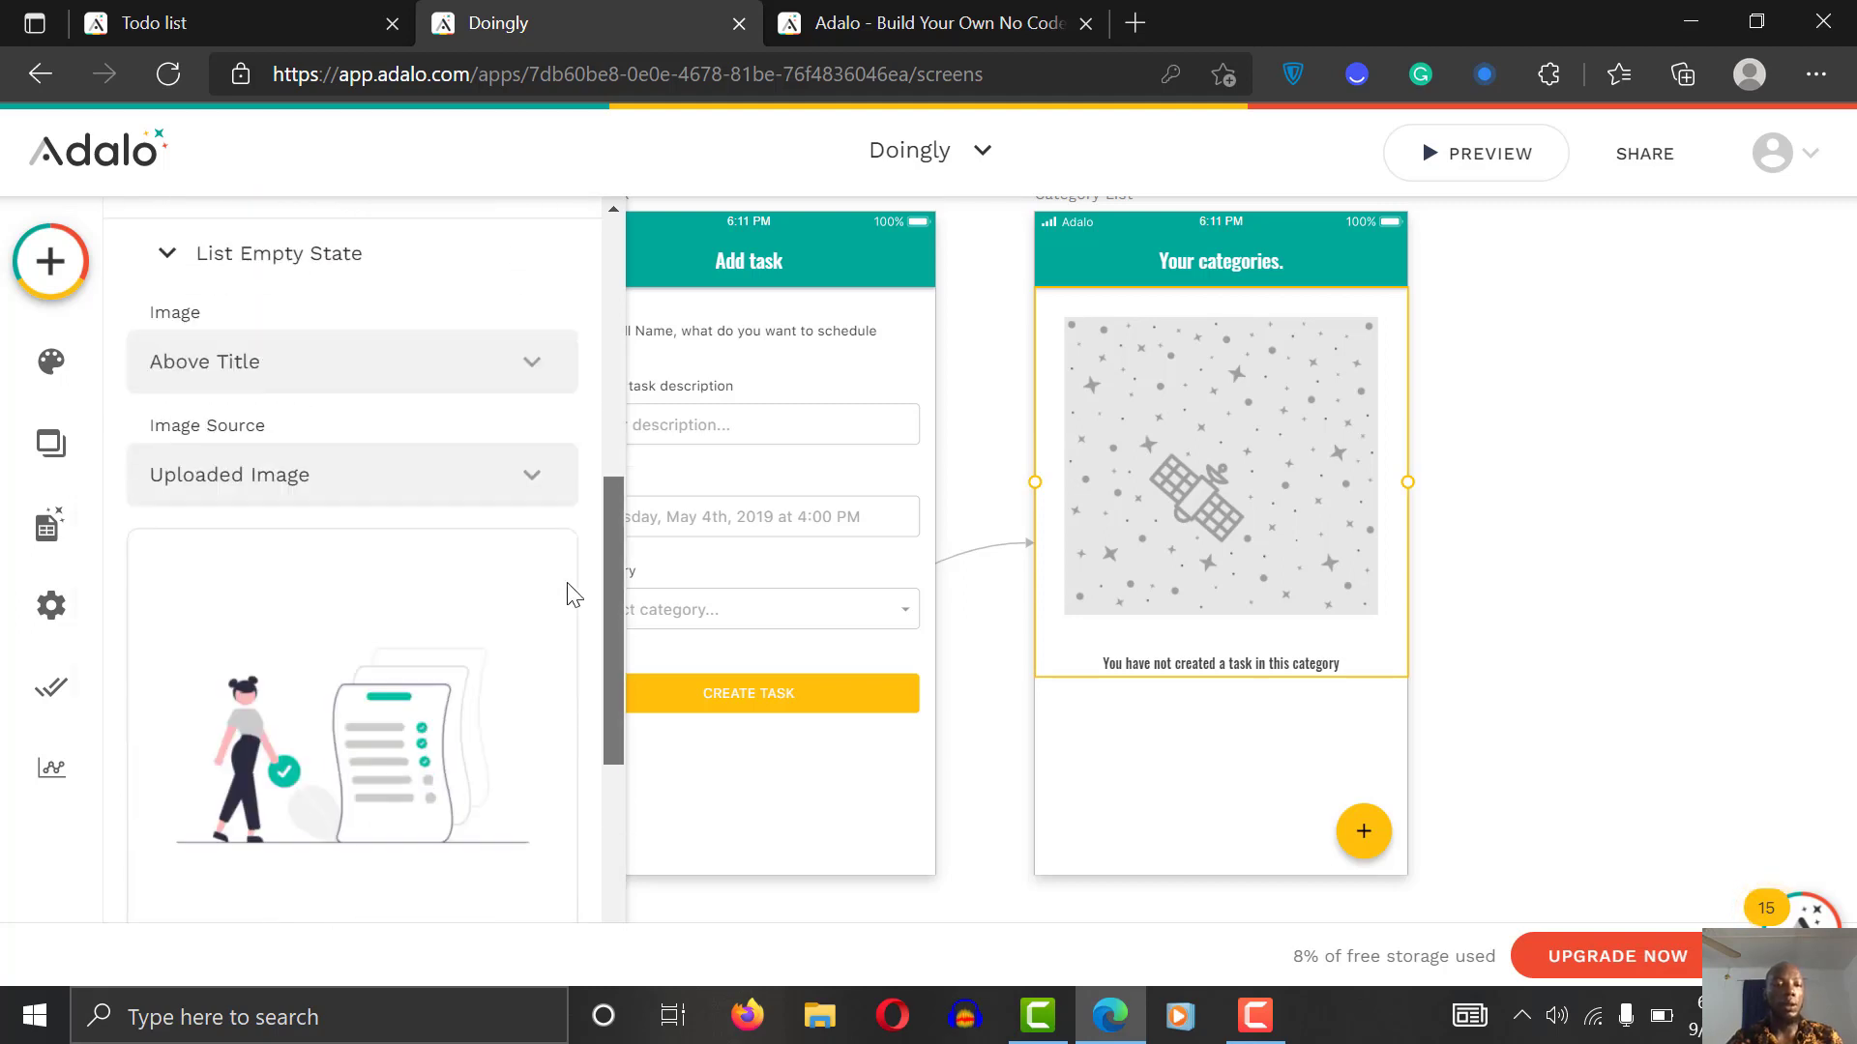
{"action": "left_click_drag", "start_coordinate": [613, 578], "coordinate": [572, 743]}
Step: Switch the empty state to Title and Subtitle, adding 'Click on the plus sign to add a category' at size 12
{"action": "left_click", "coordinate": [418, 643]}
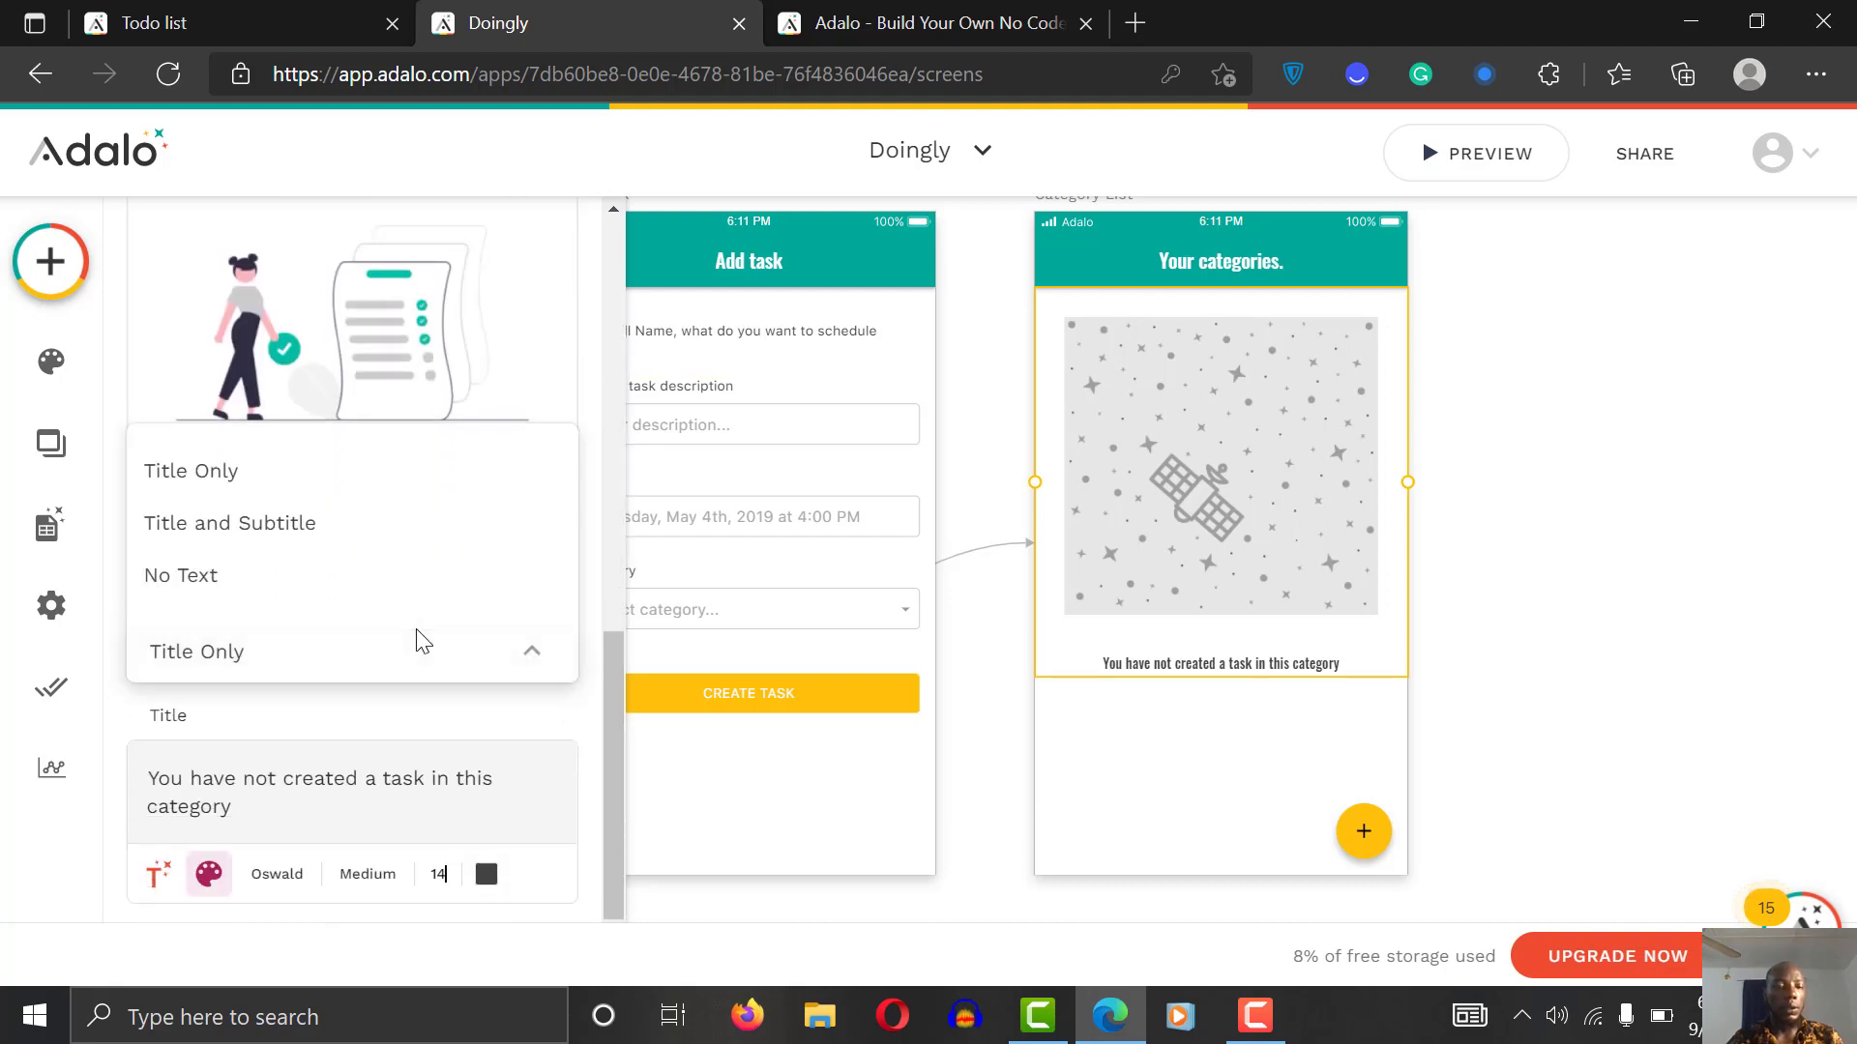
{"action": "left_click", "coordinate": [349, 530]}
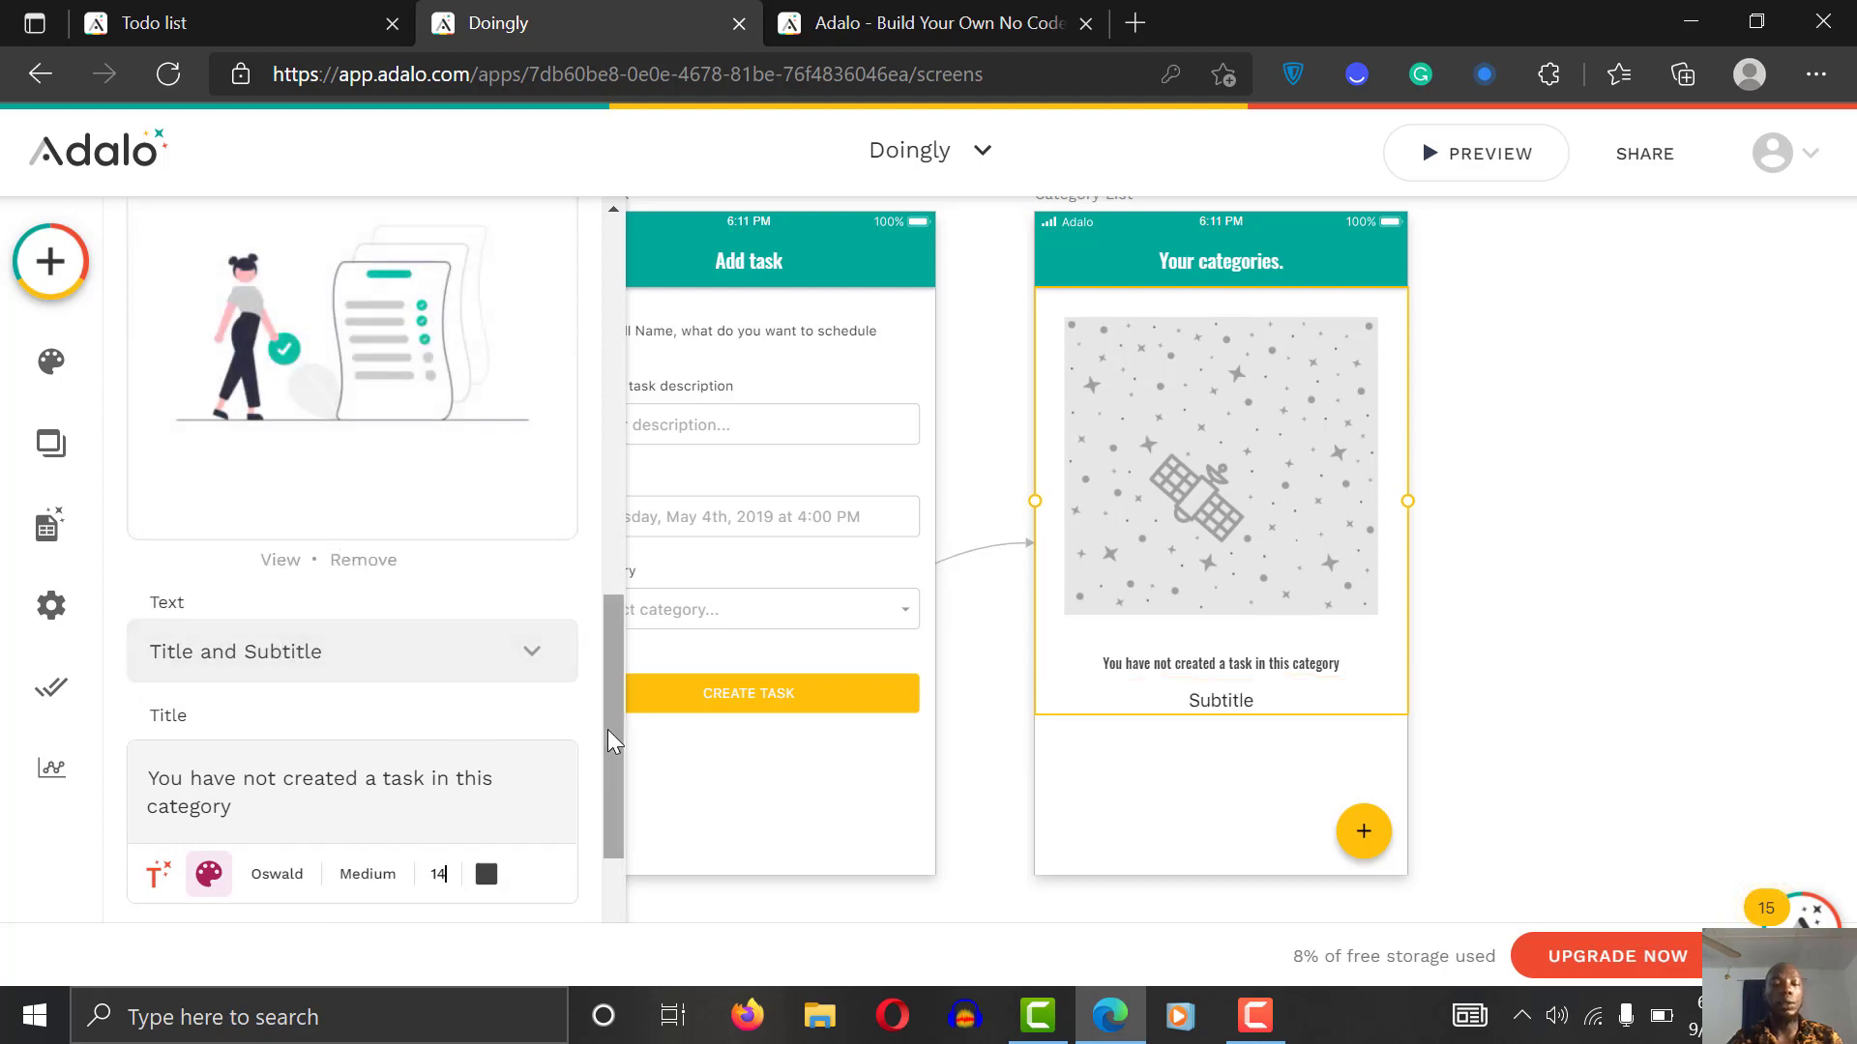
{"action": "left_click_drag", "start_coordinate": [607, 729], "coordinate": [608, 829]}
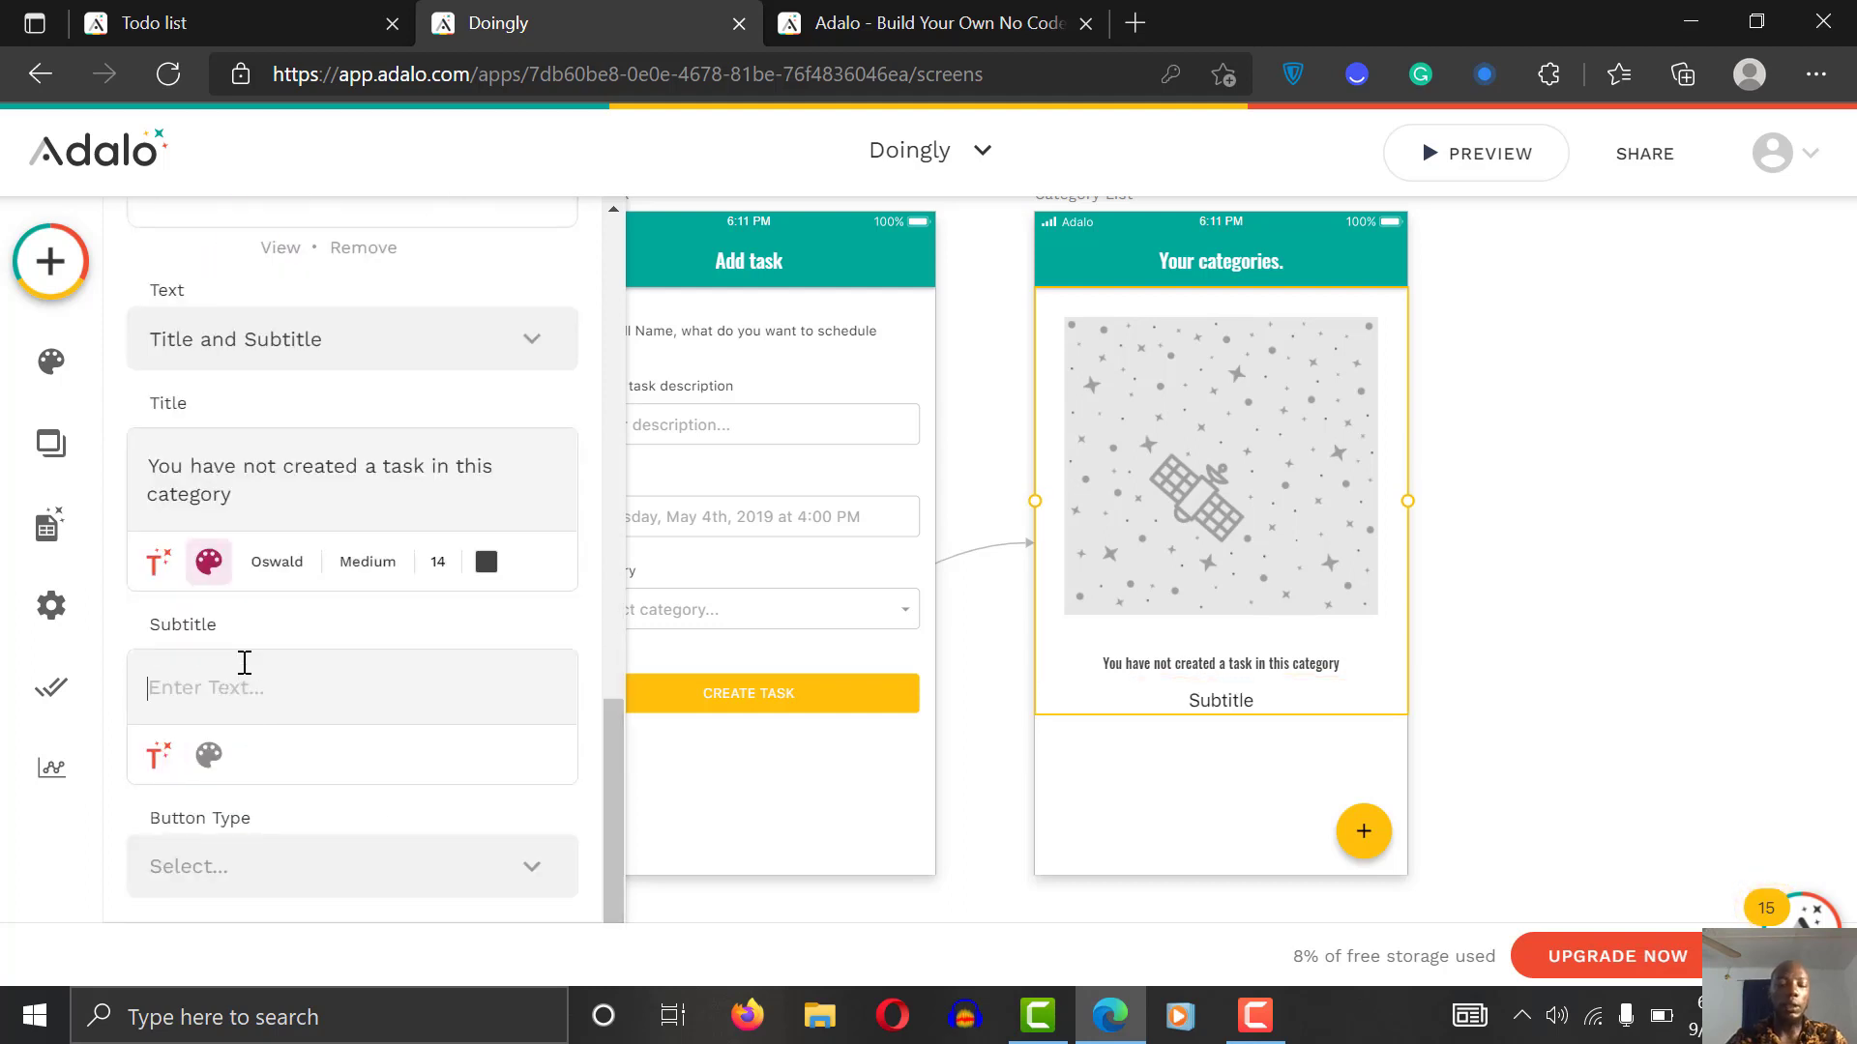
{"action": "type", "text": "Click on th"}
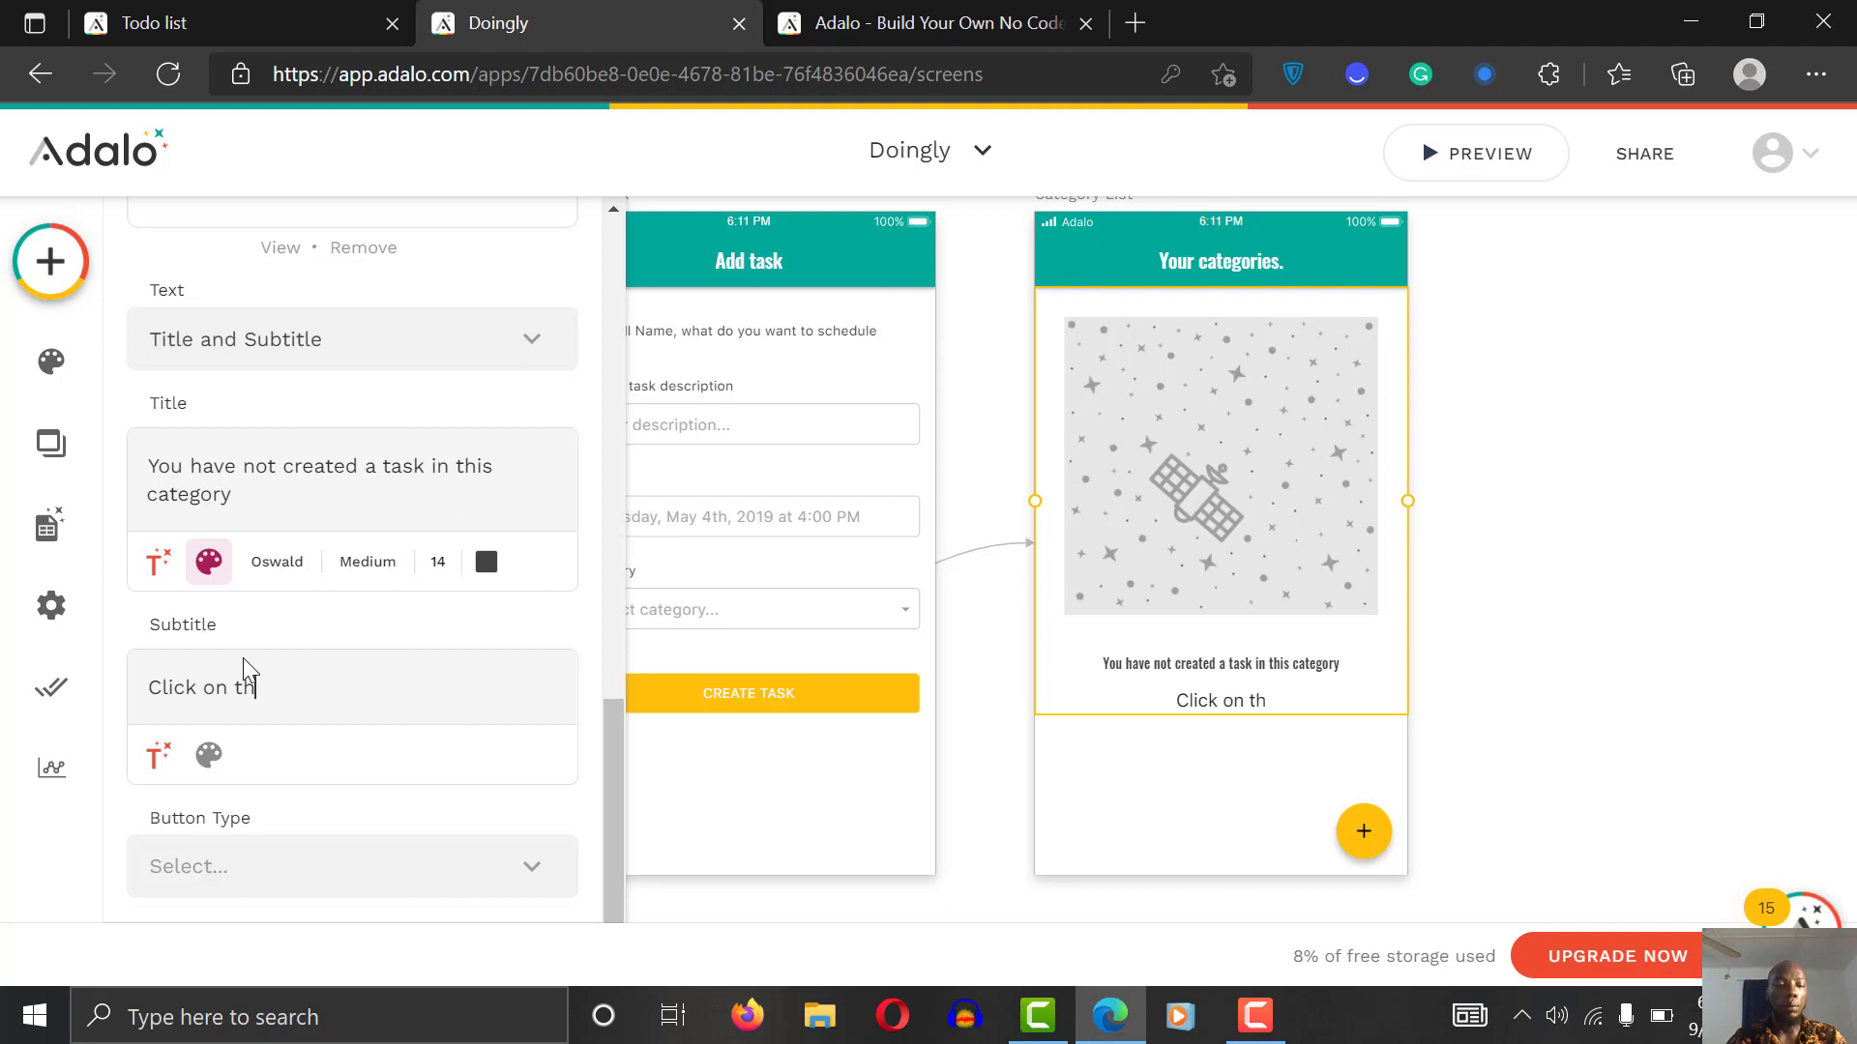
{"action": "type", "text": "e plus si"}
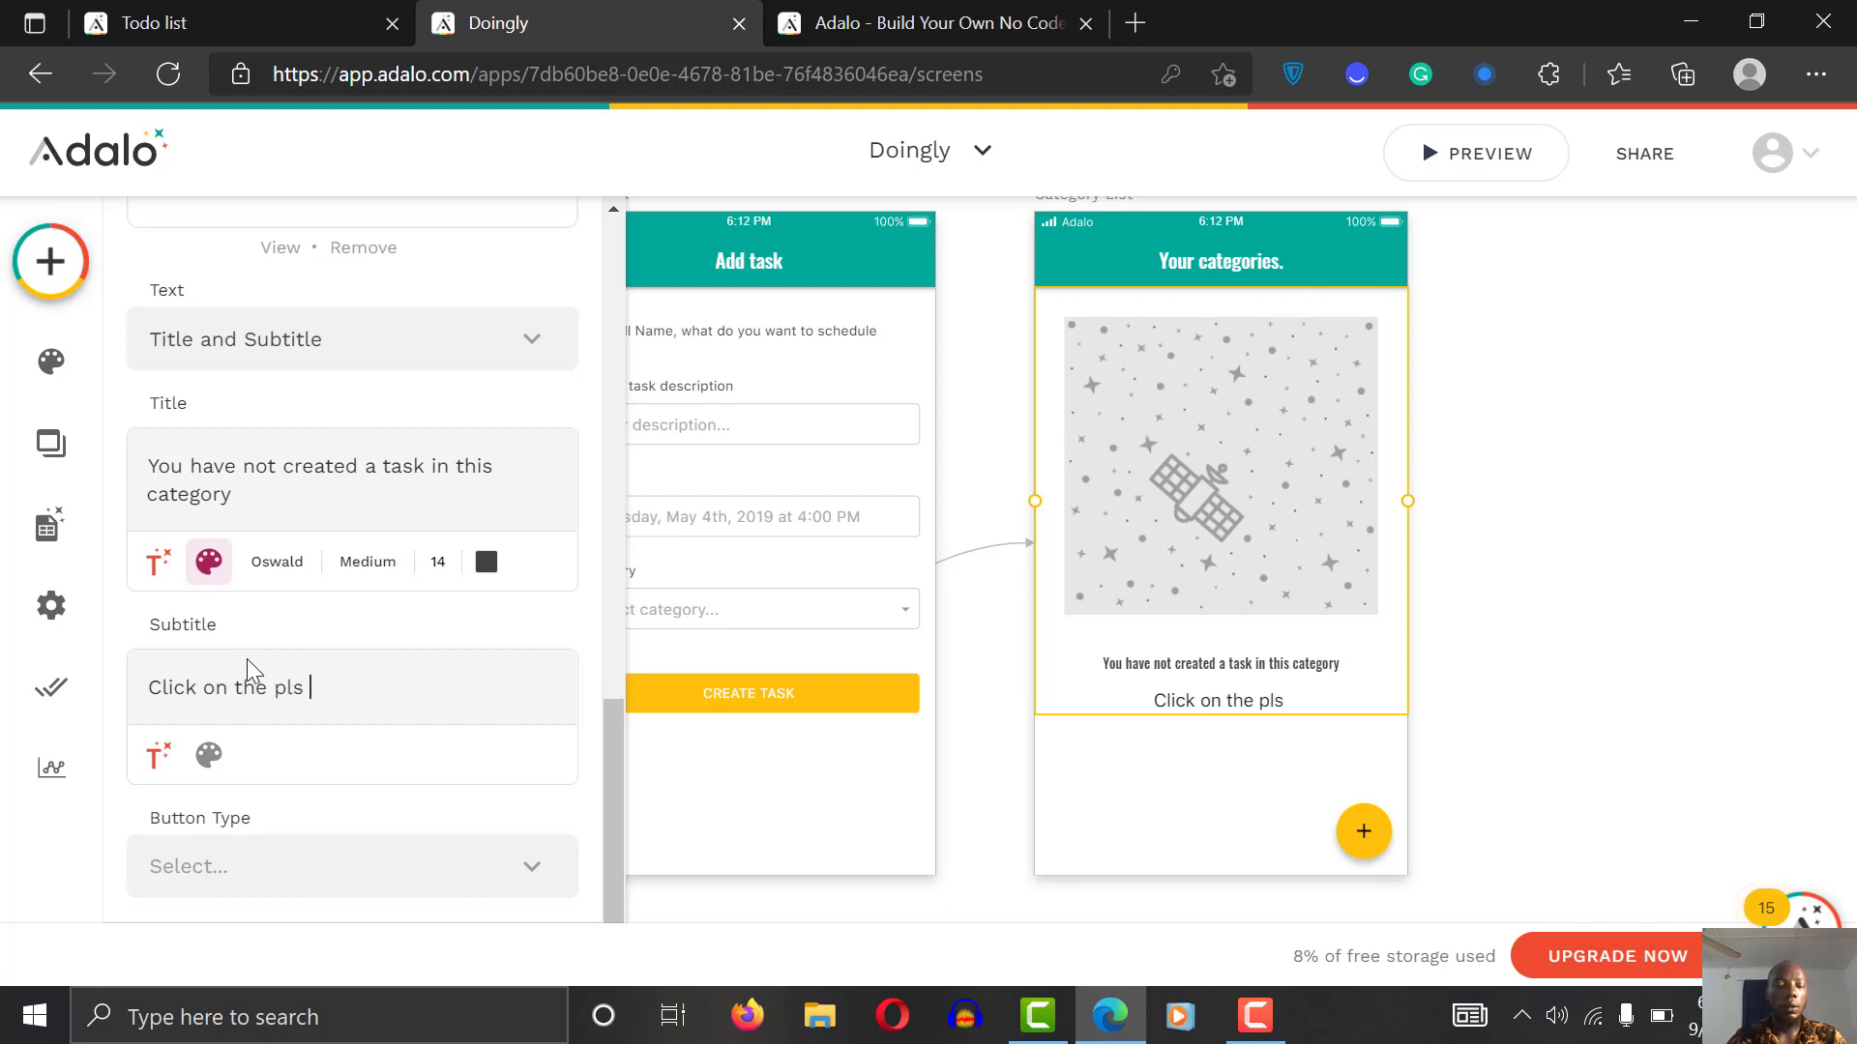
{"action": "type", "text": "gn"}
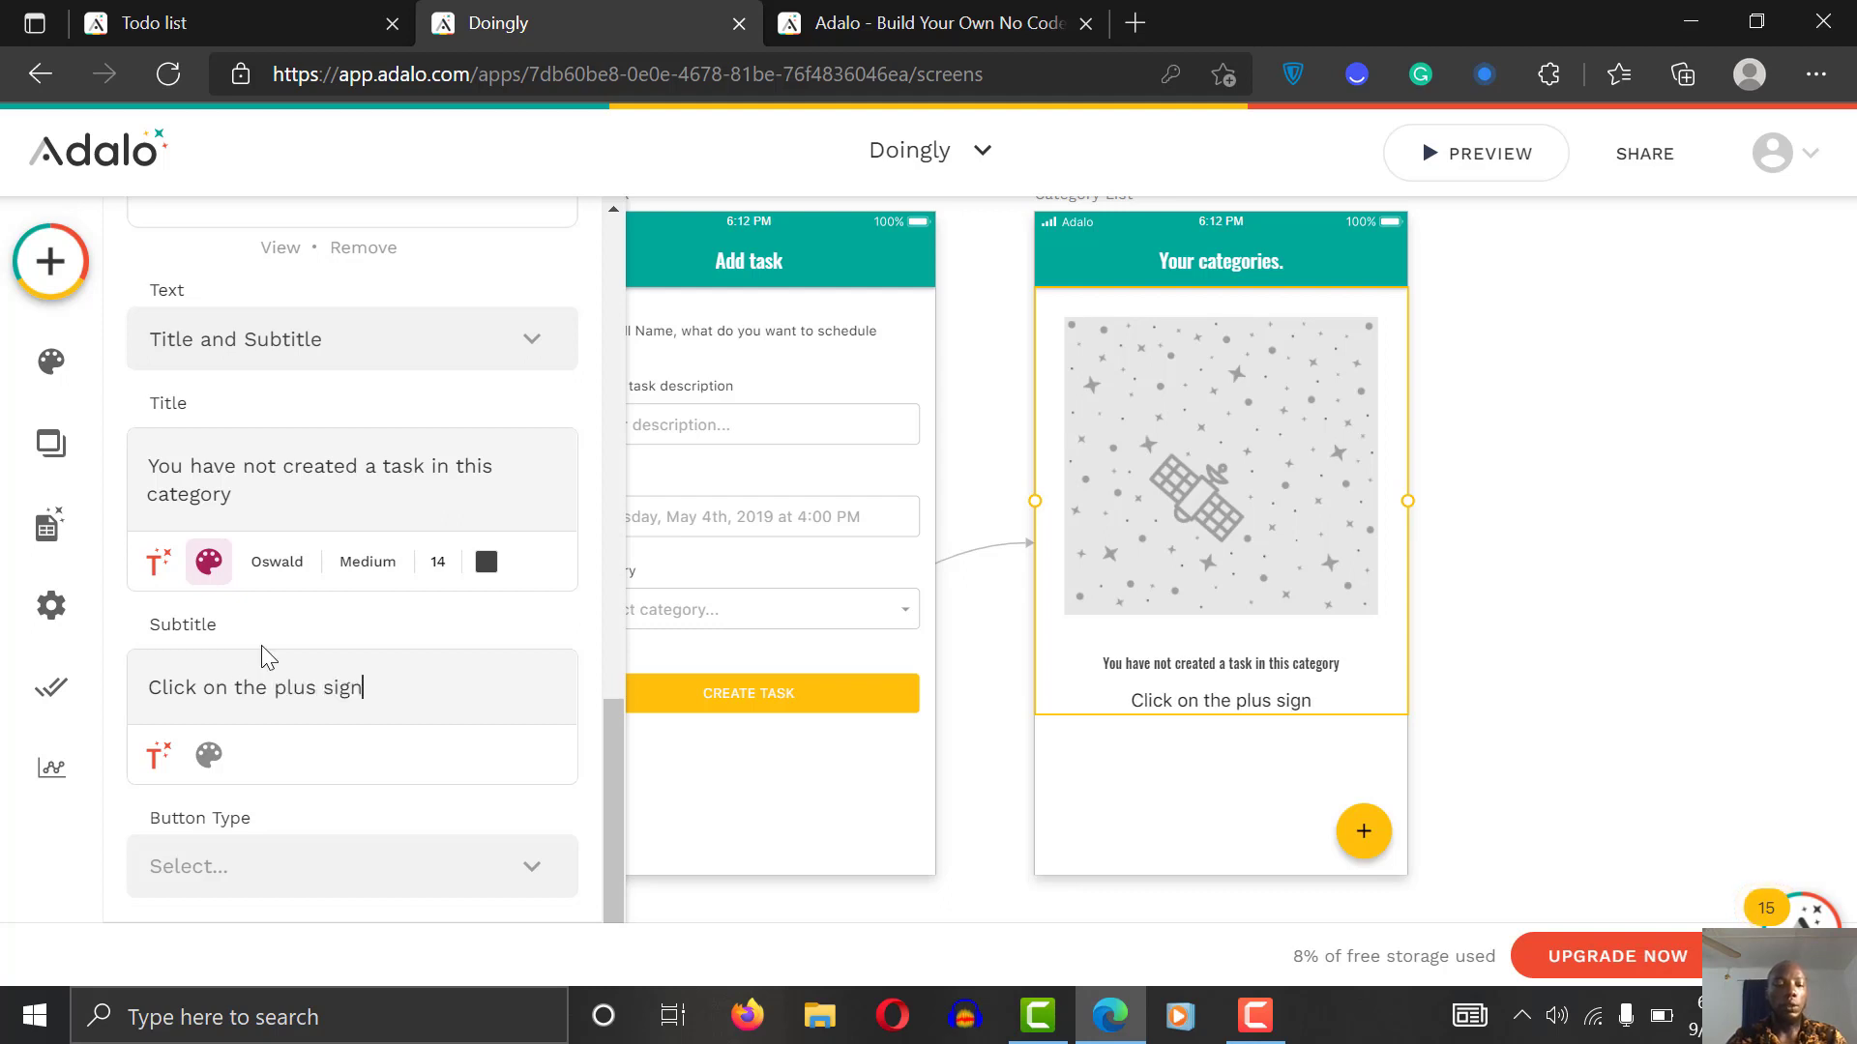
{"action": "type", "text": " to add a categ"}
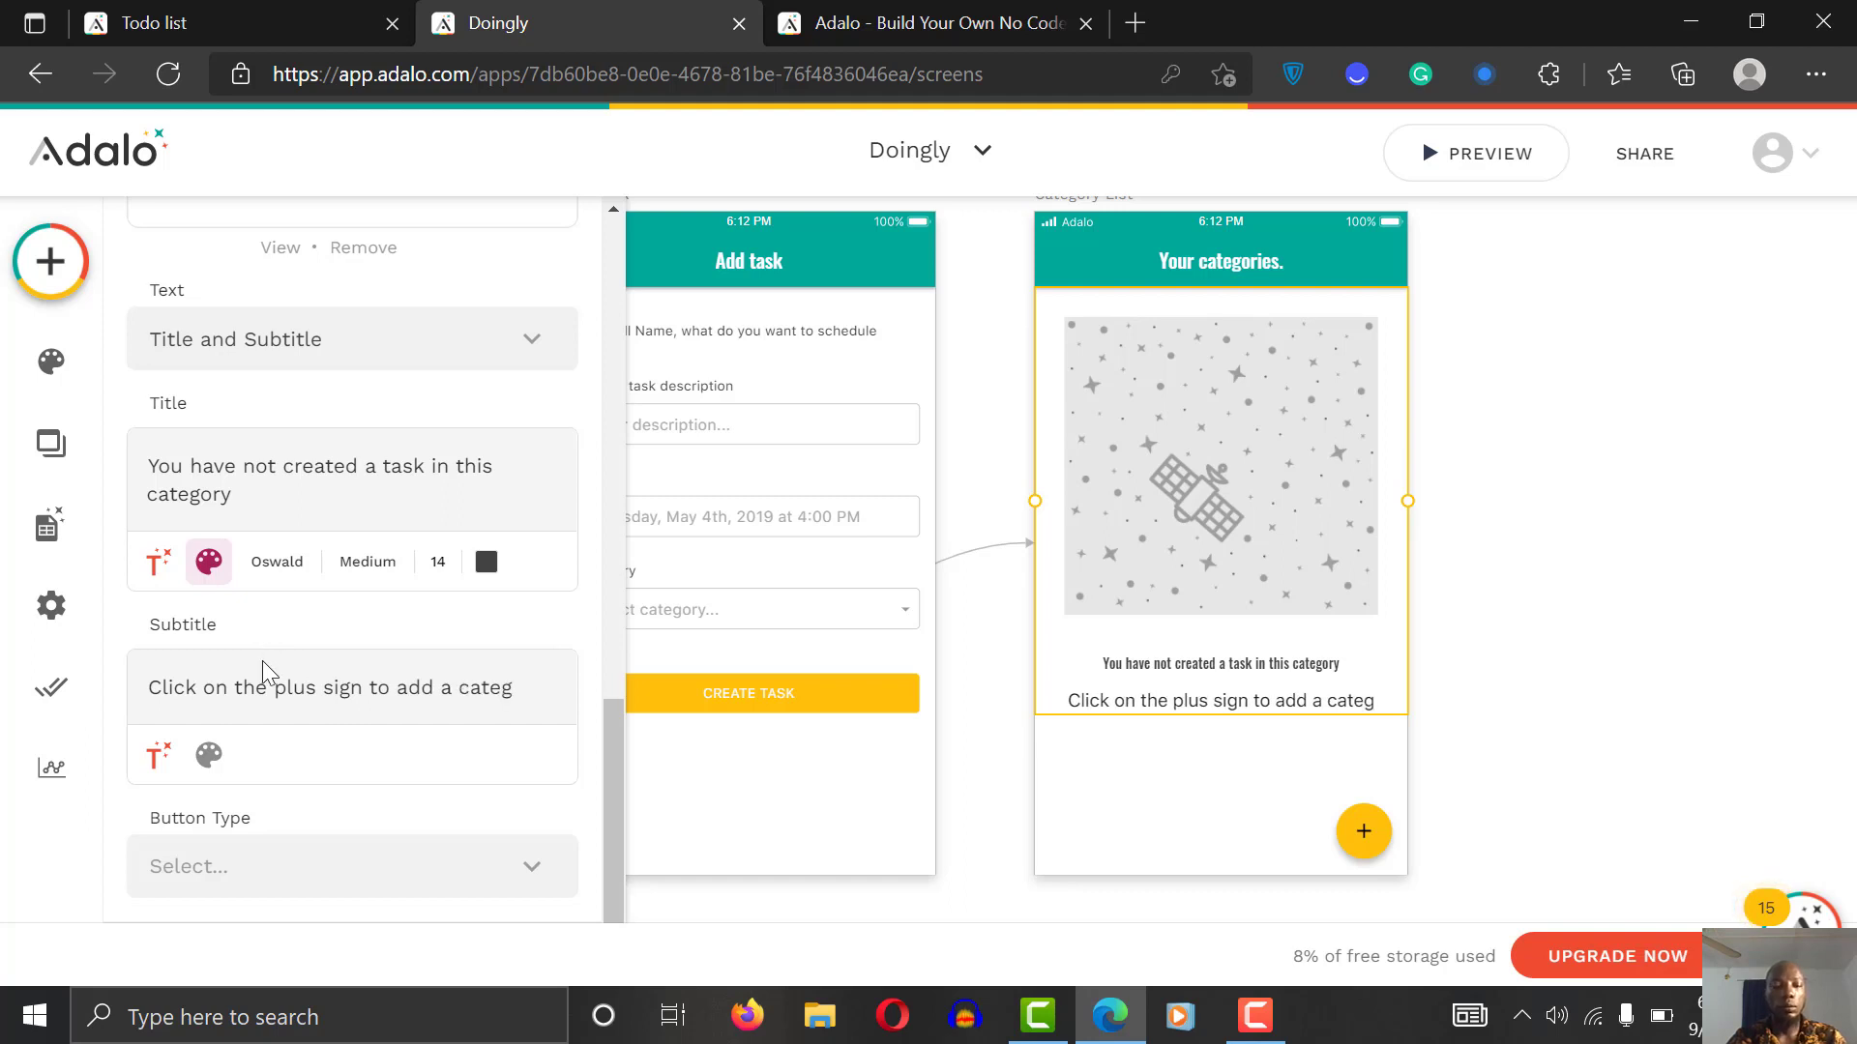
{"action": "type", "text": "ory"}
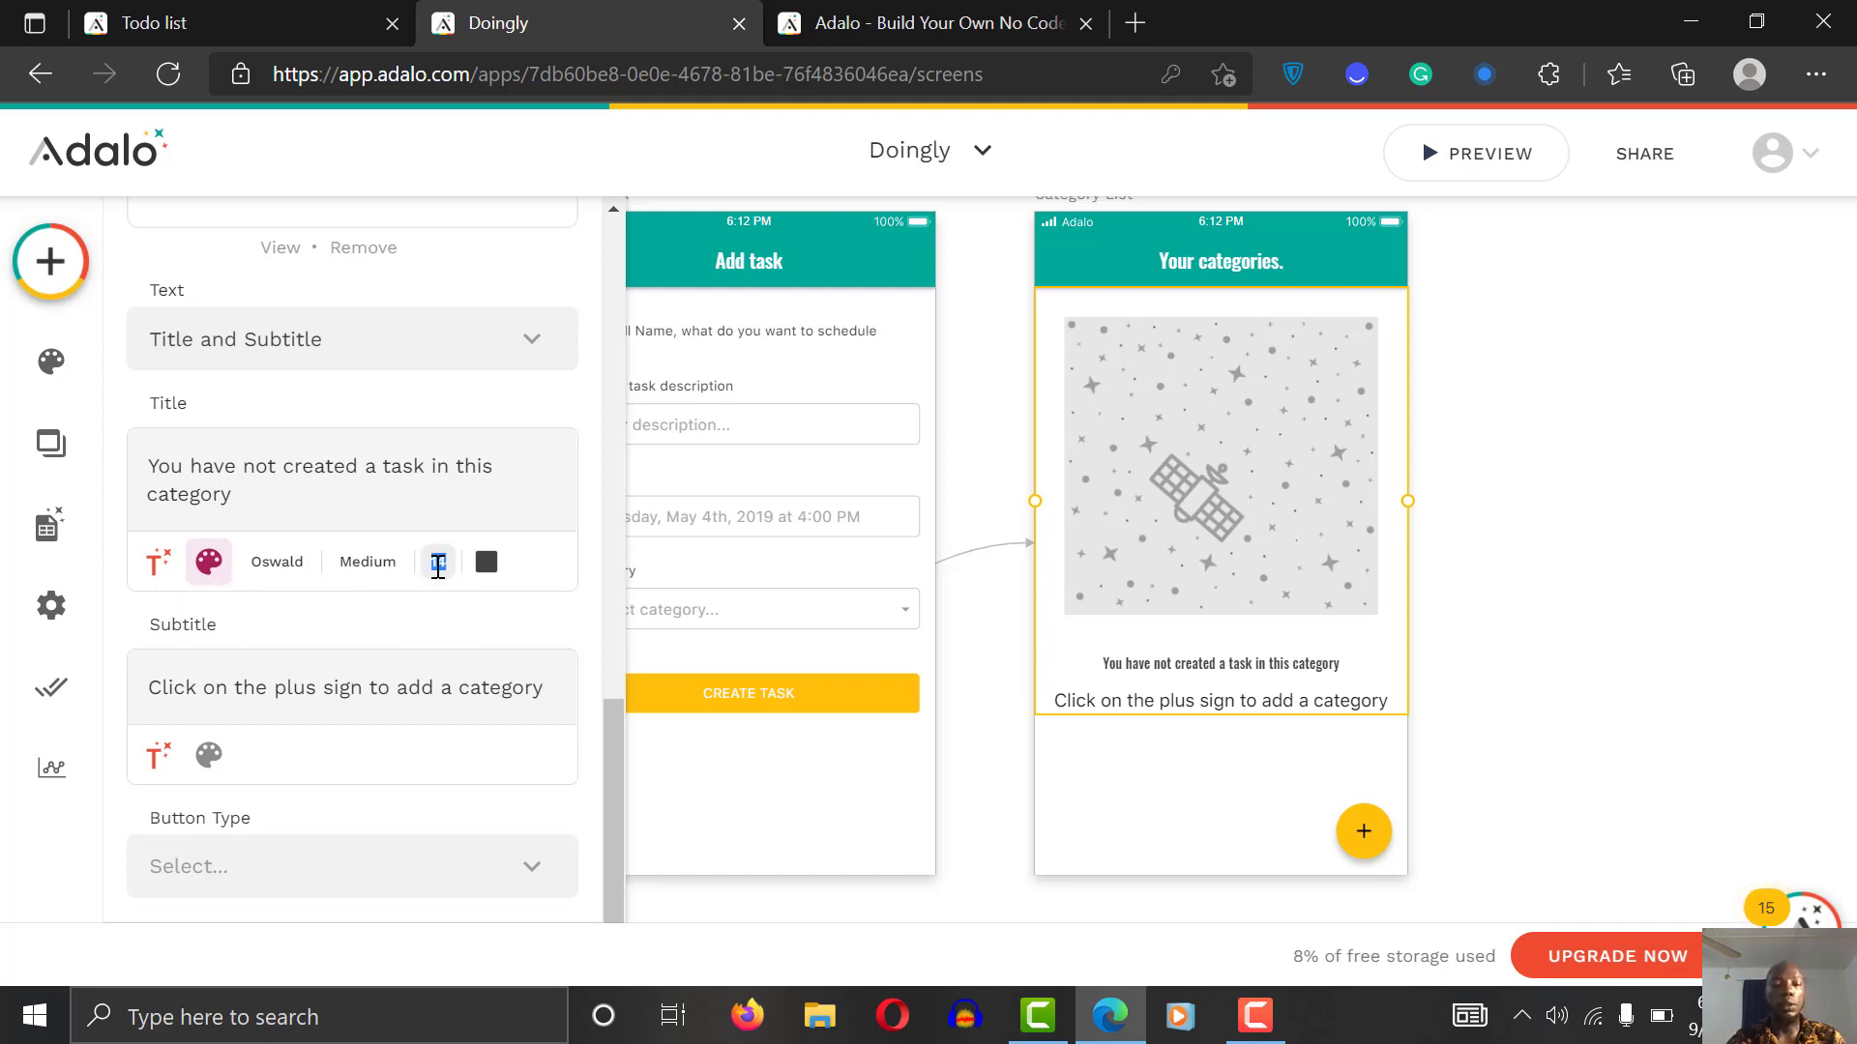
{"action": "type", "text": "12"}
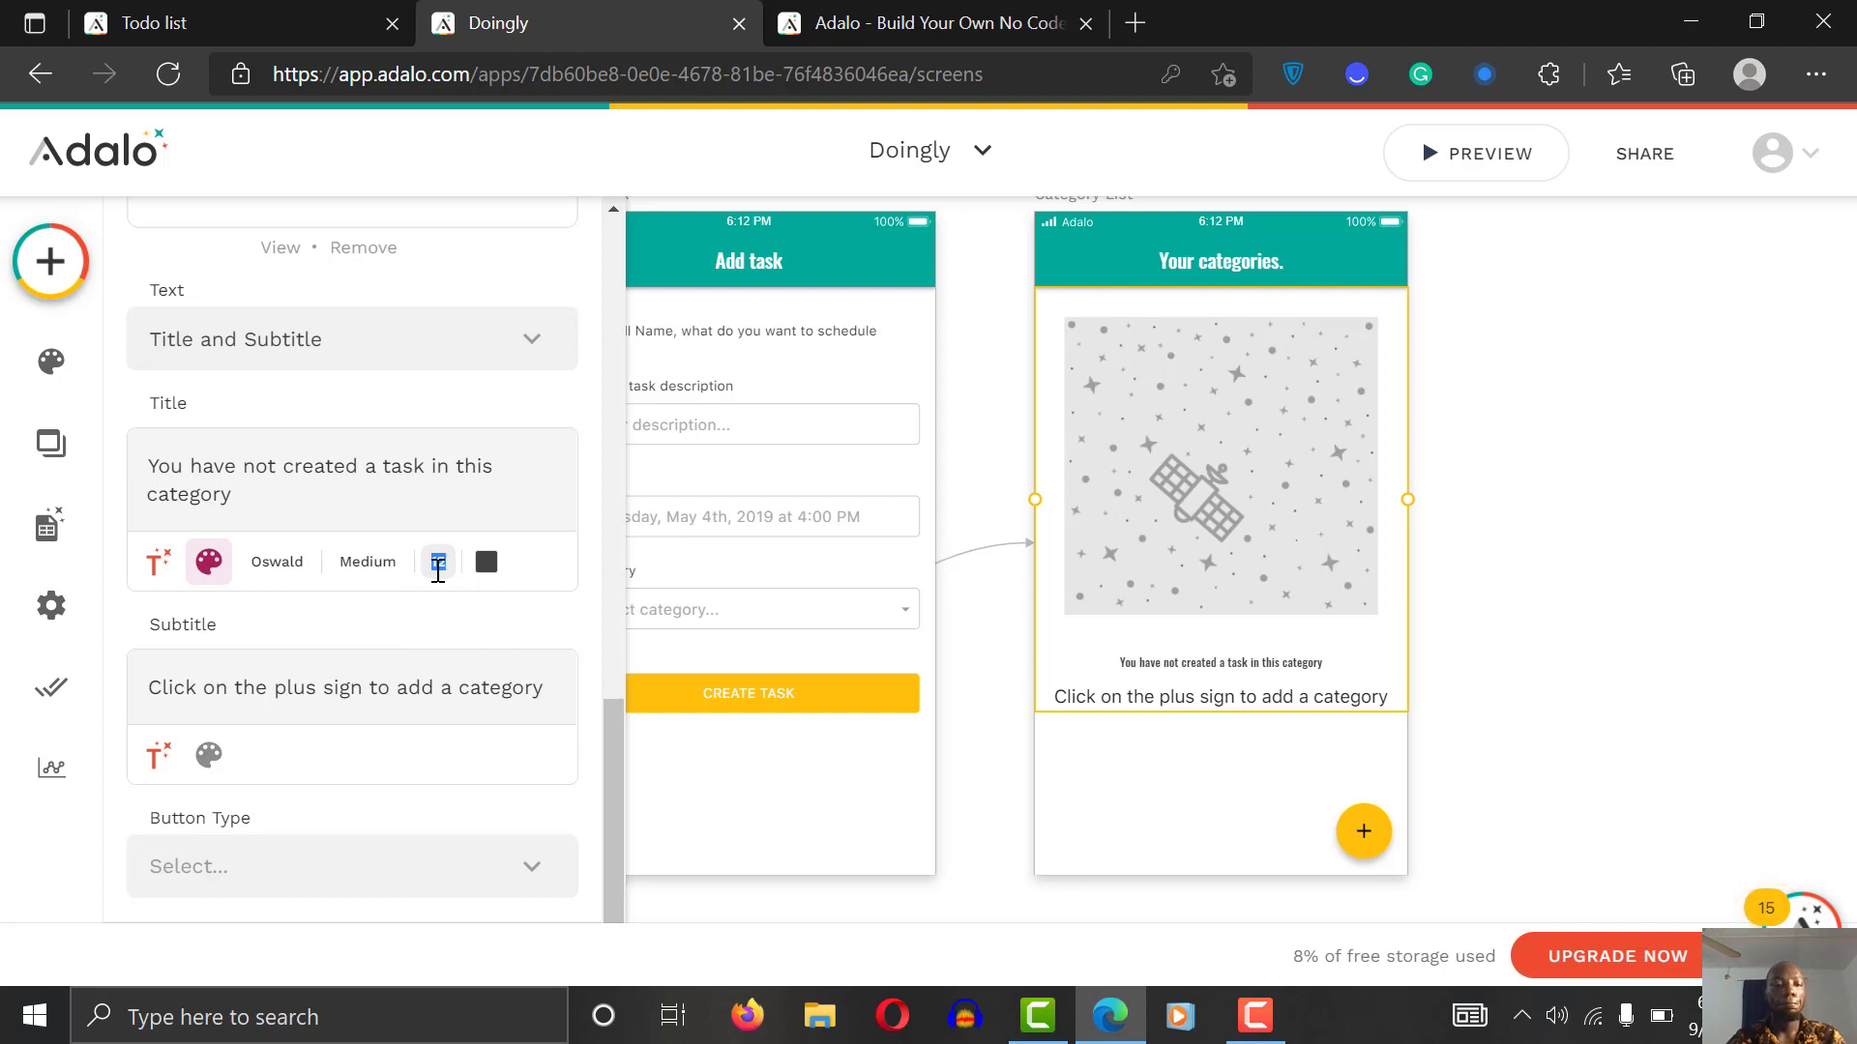
{"action": "type", "text": "14"}
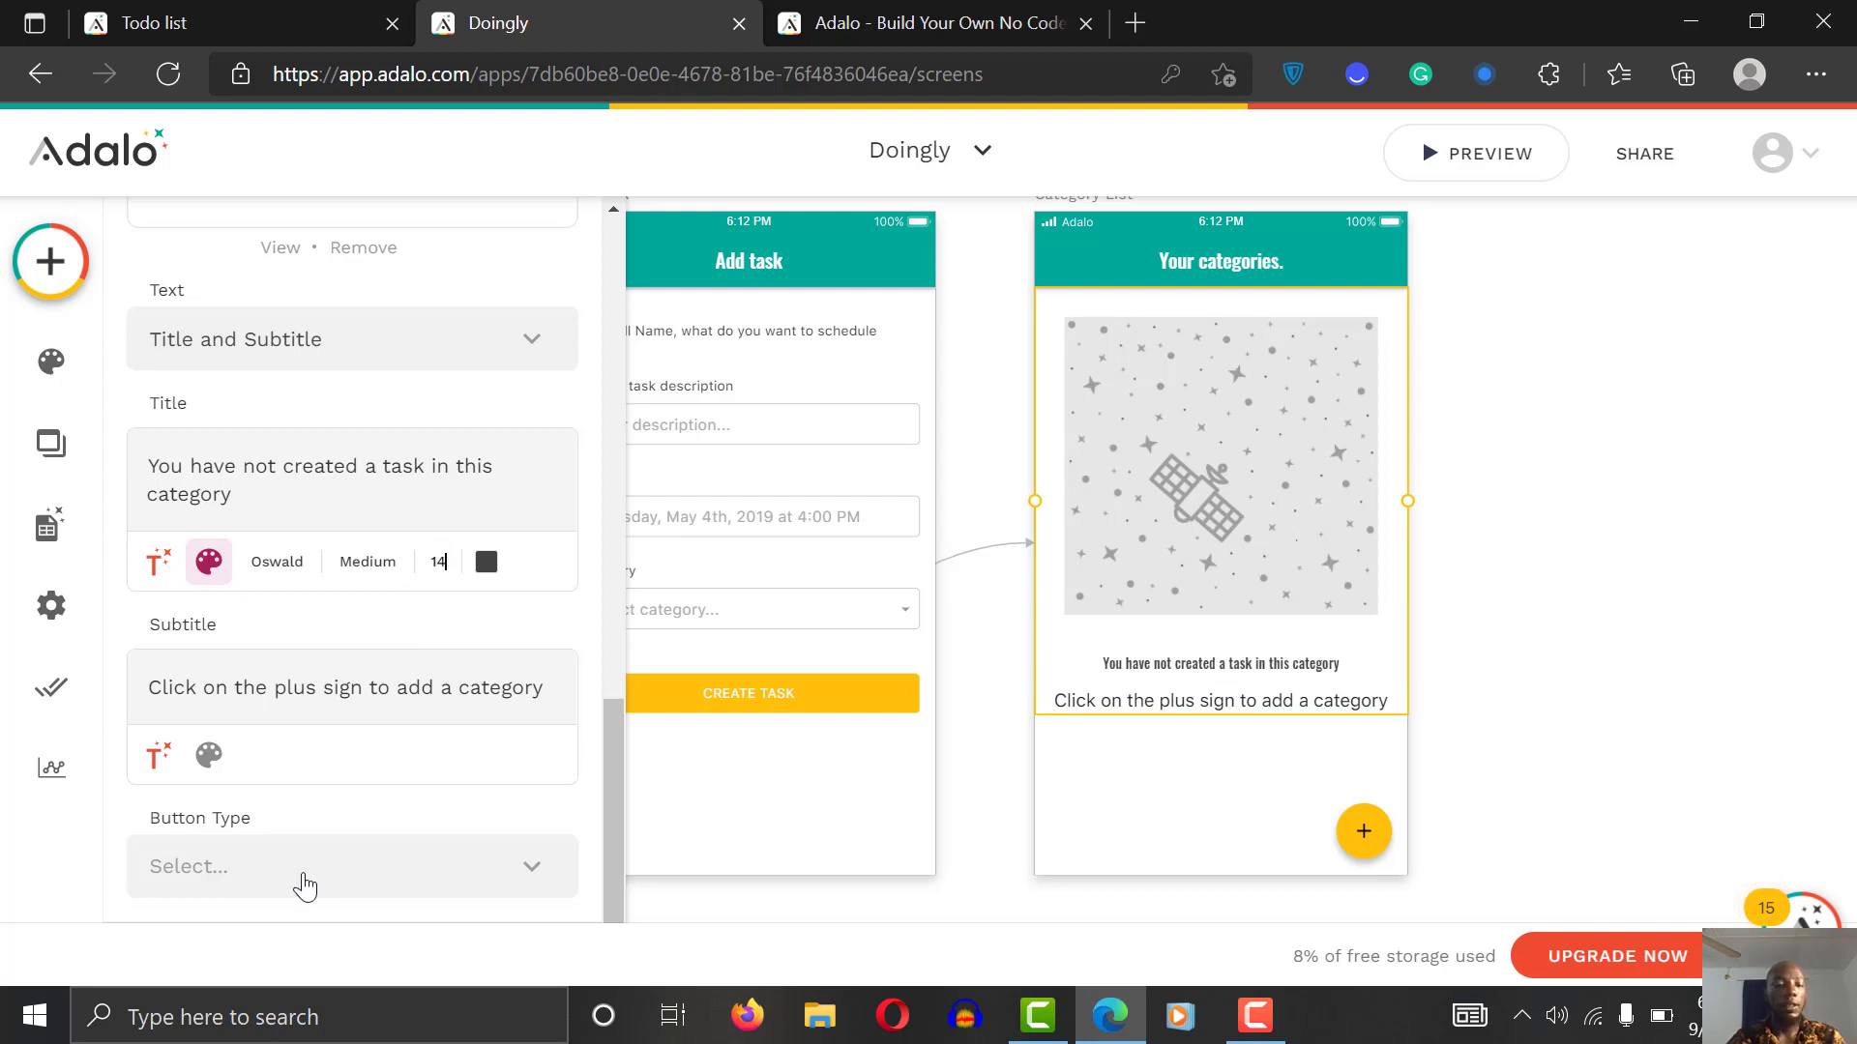
{"action": "left_click", "coordinate": [208, 755]}
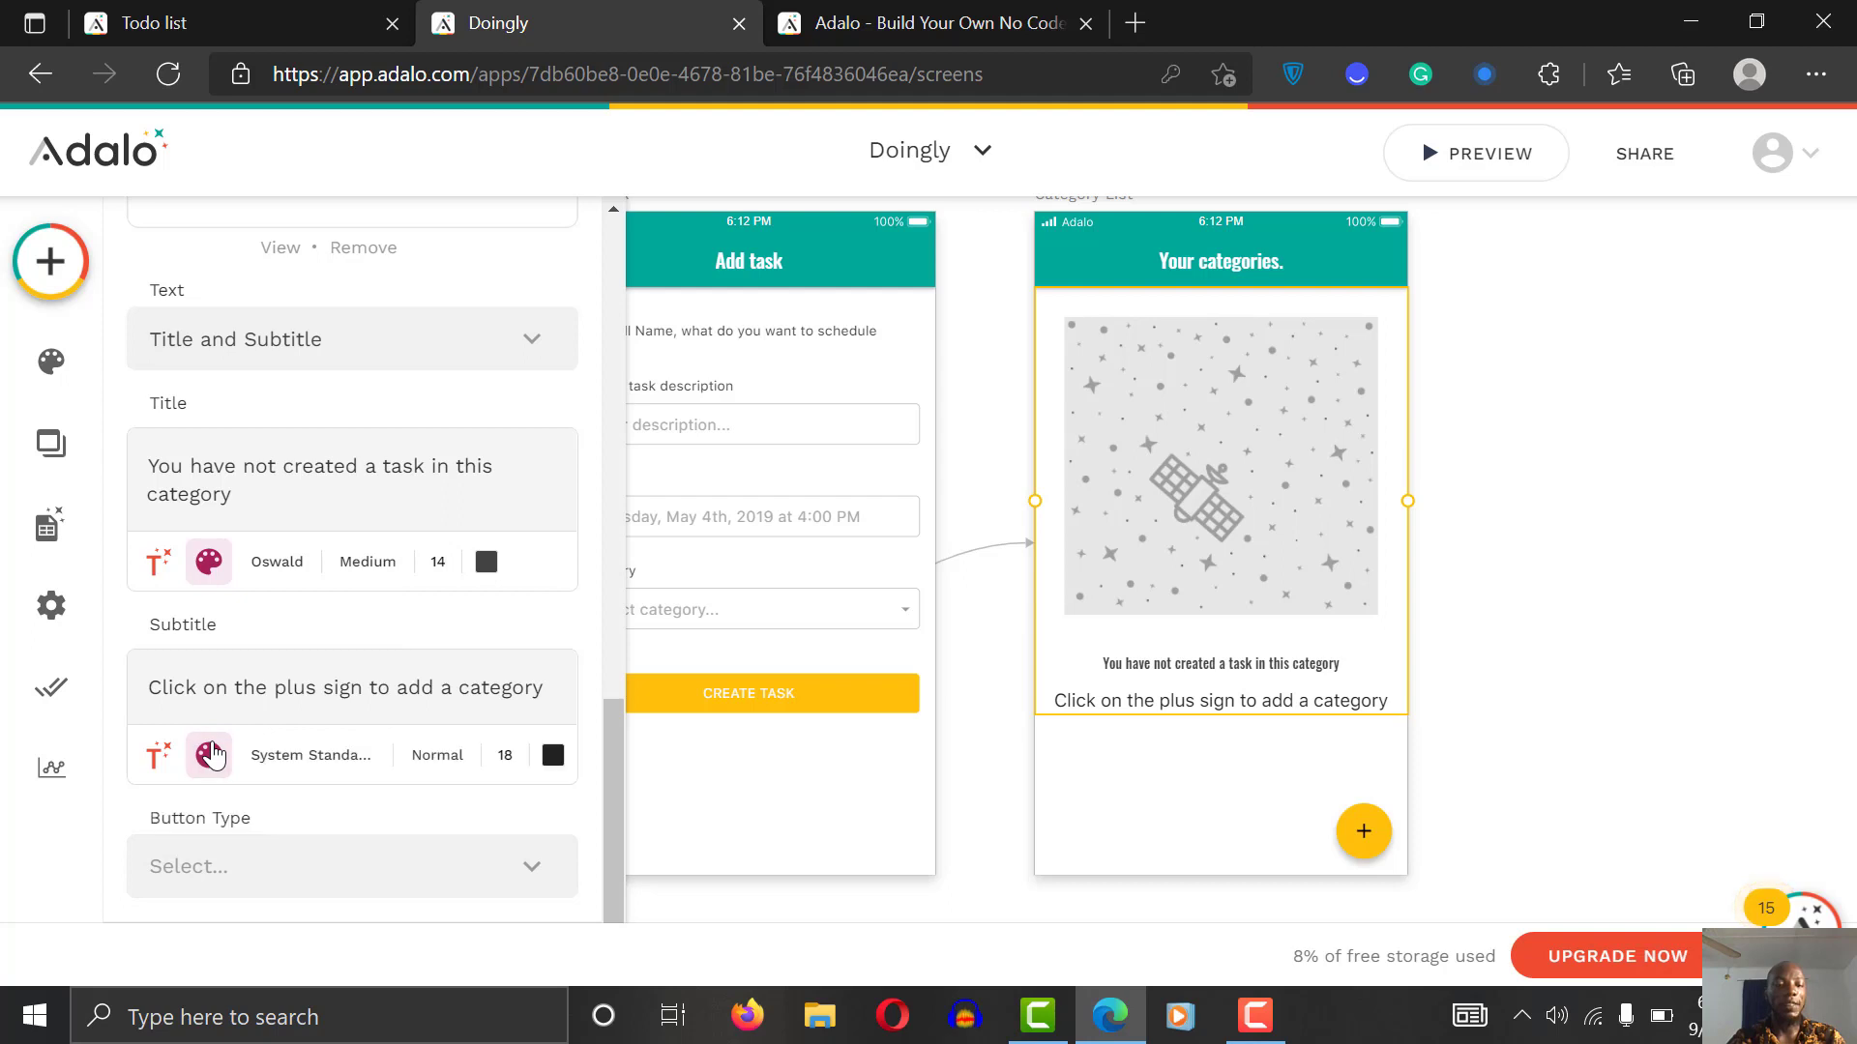
{"action": "left_click", "coordinate": [502, 754]}
{"action": "type", "text": "12"}
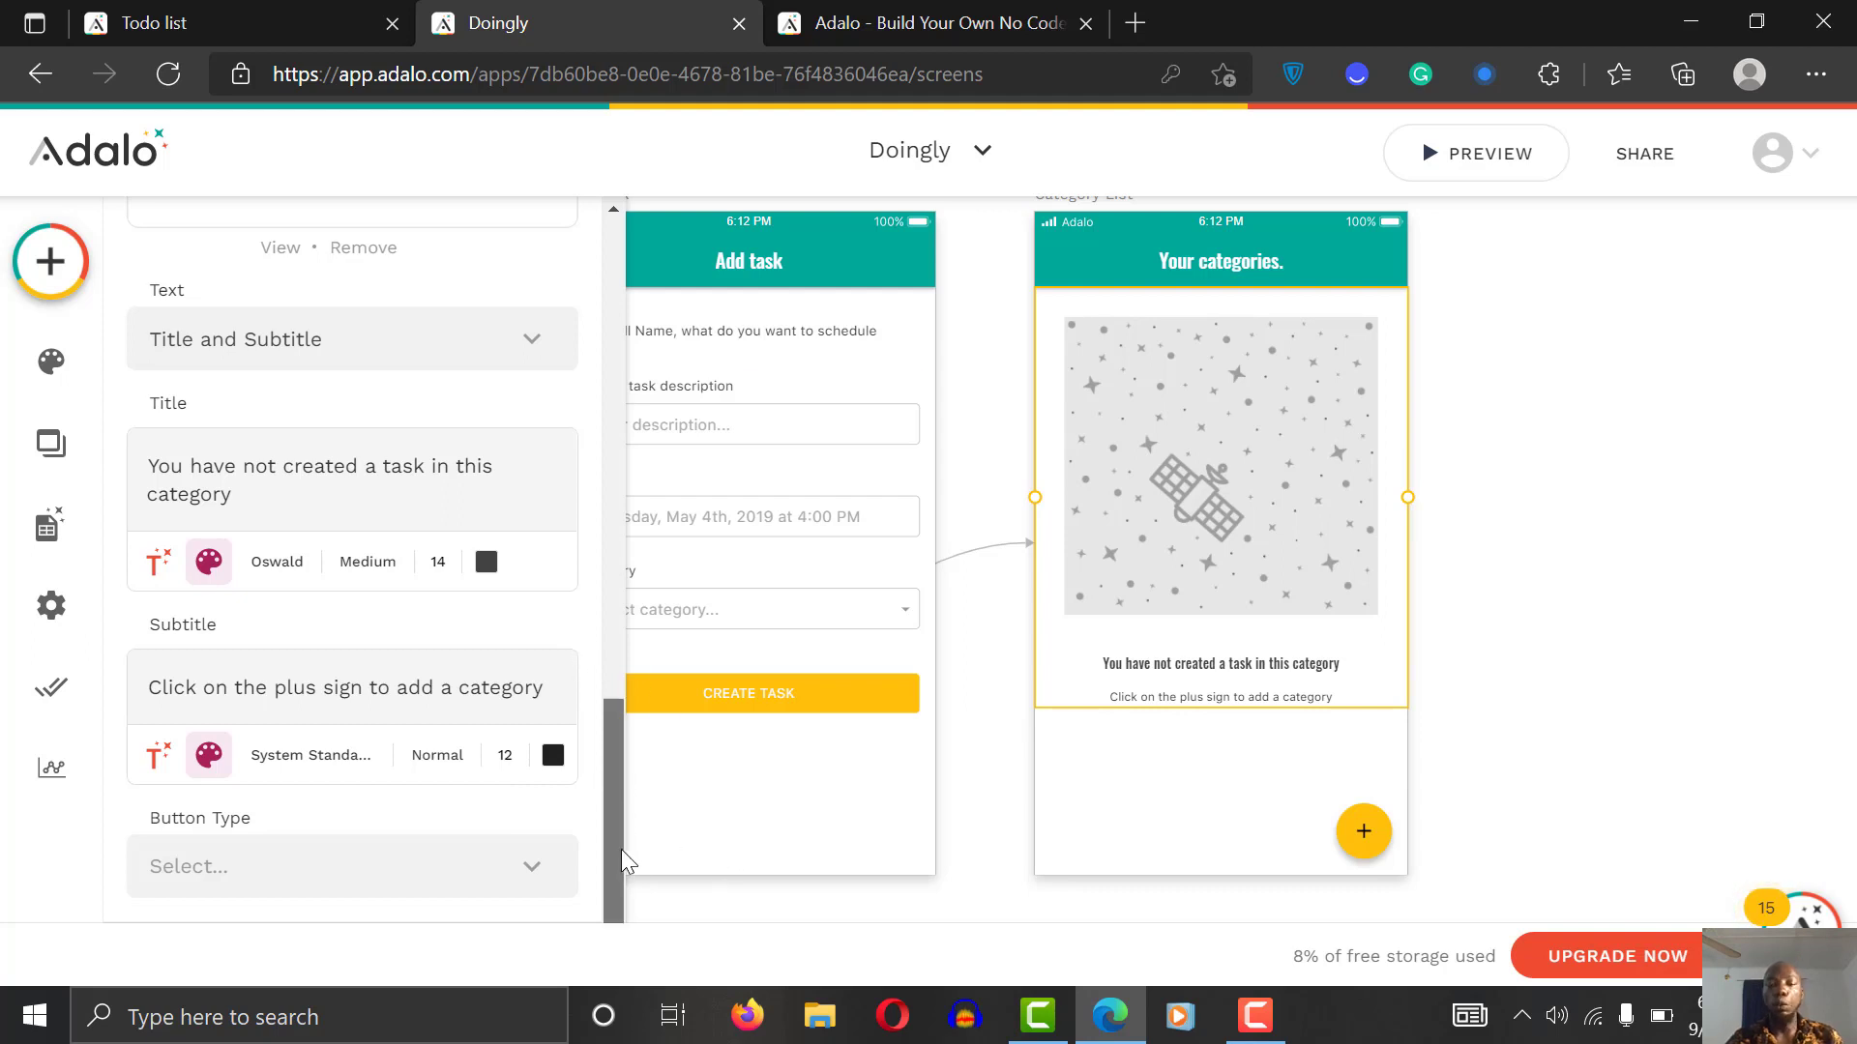
Step: Give the Category List's plus button a Link action to a new screen
{"action": "left_click", "coordinate": [1555, 751]}
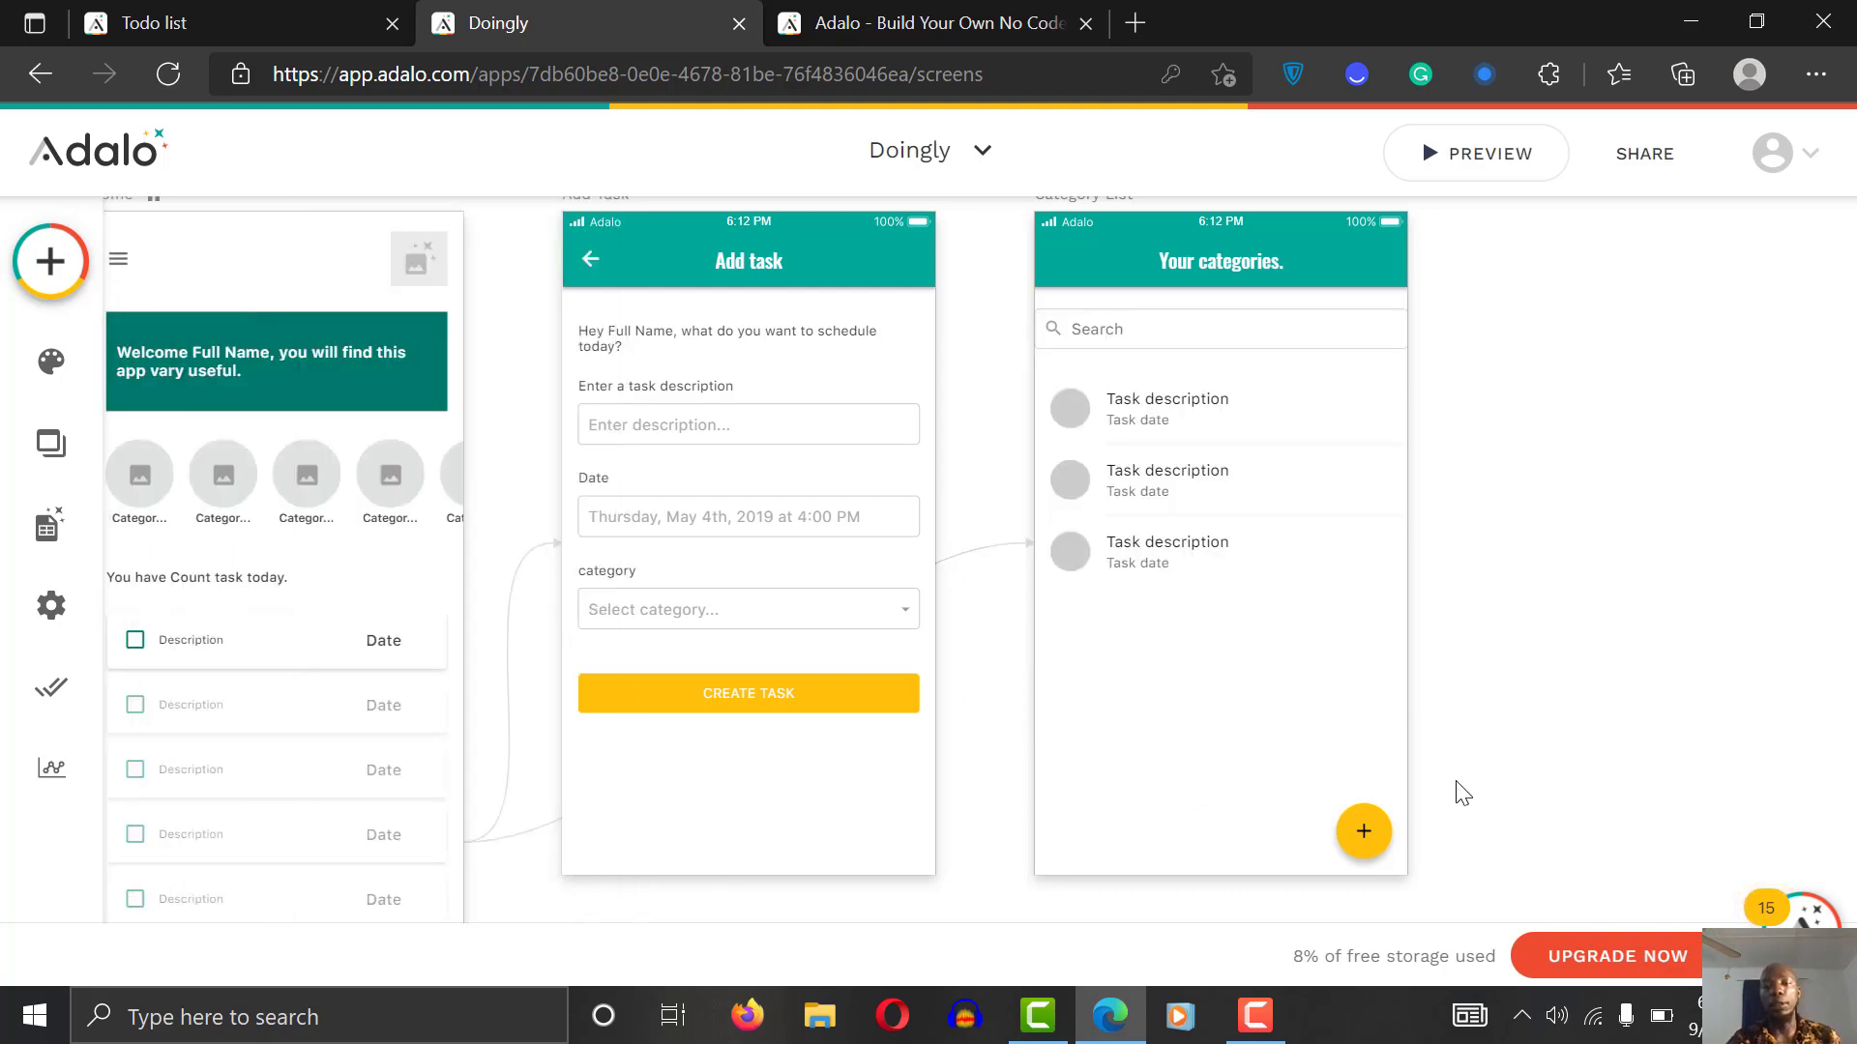
{"action": "left_click", "coordinate": [1364, 837]}
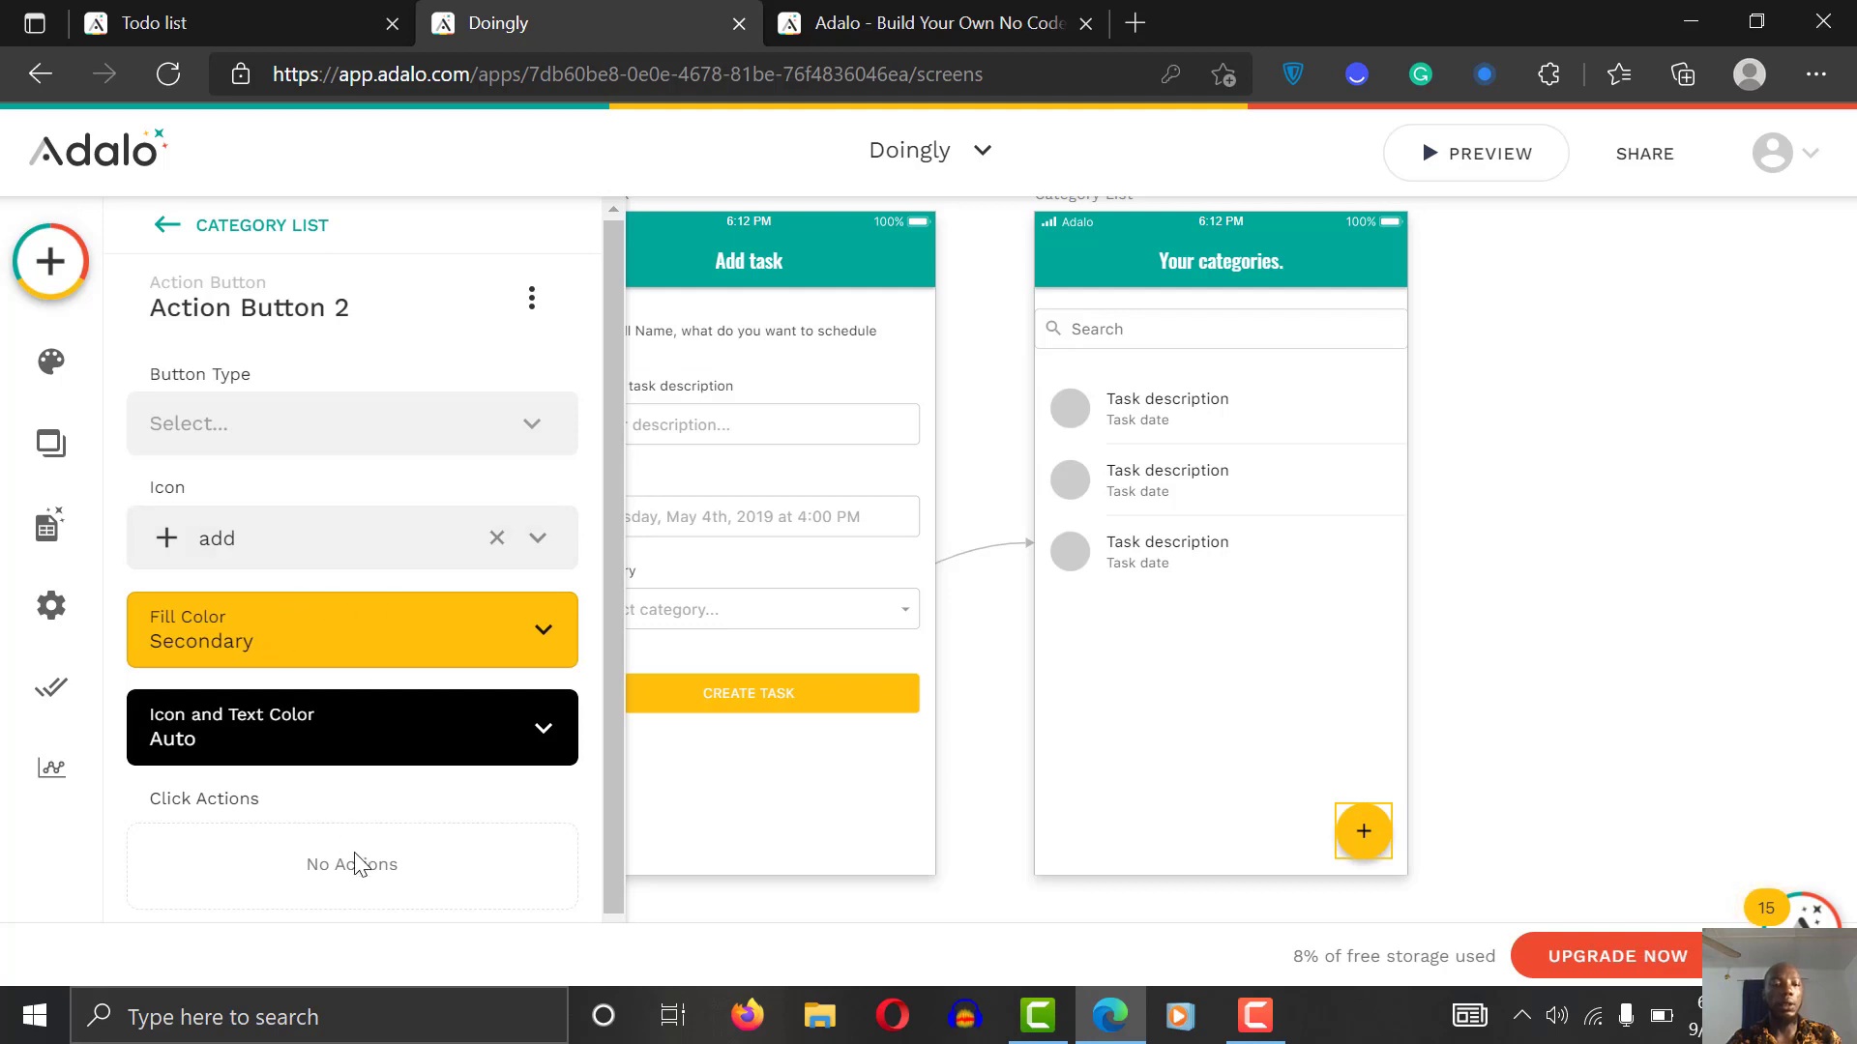
{"action": "left_click", "coordinate": [334, 426]}
{"action": "left_click", "coordinate": [341, 434]}
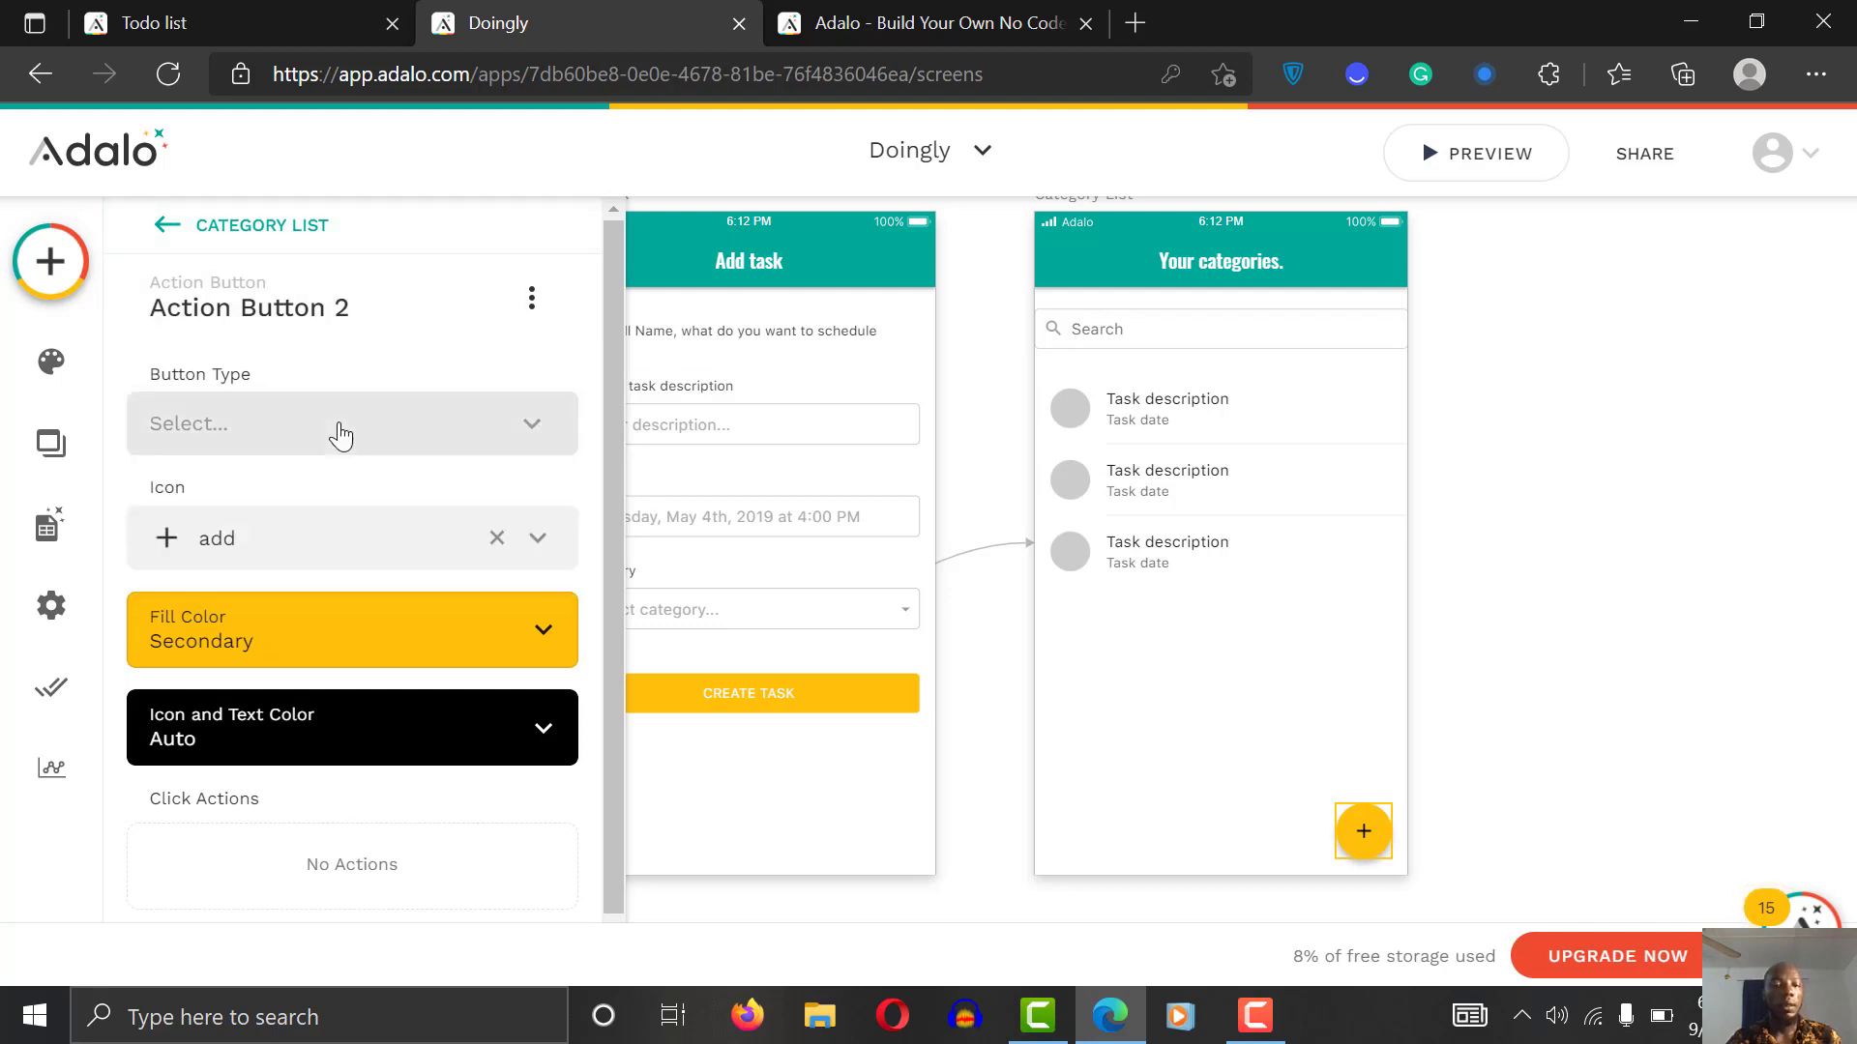
{"action": "scroll", "coordinate": [541, 580], "scroll_direction": "down", "scroll_amount": 1}
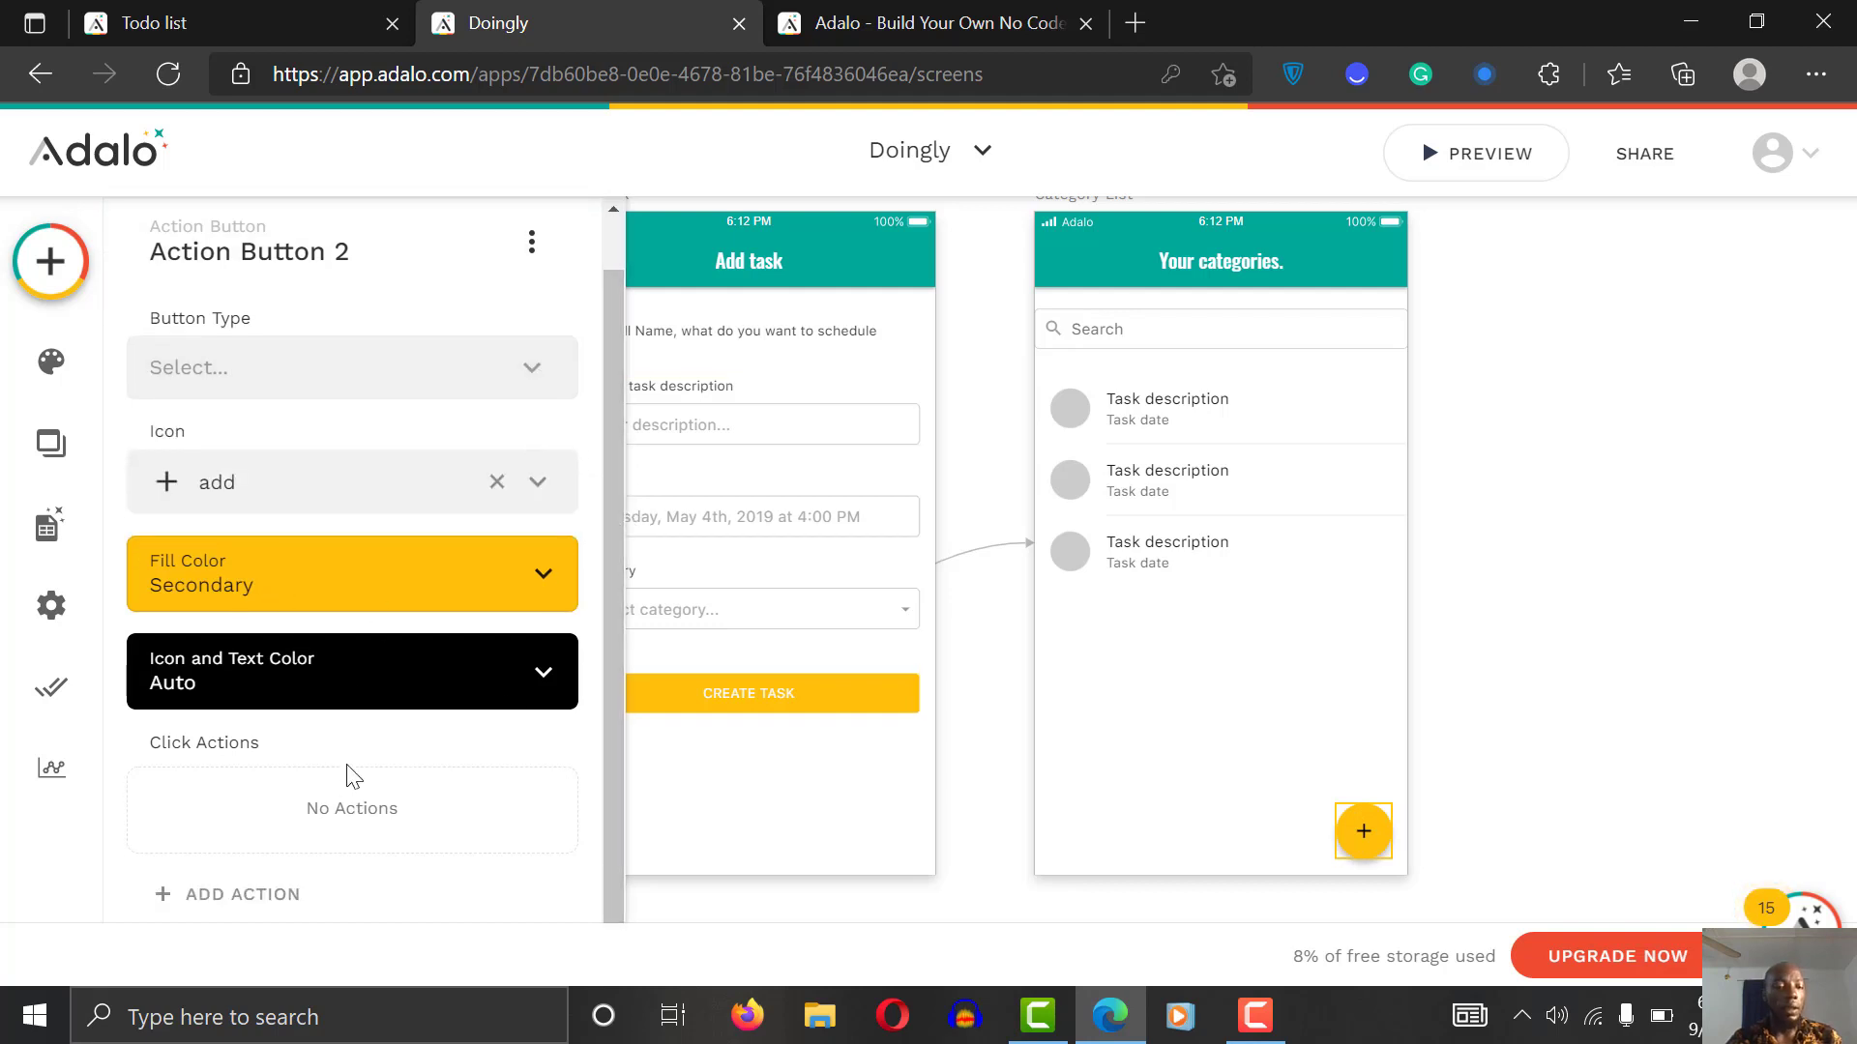
{"action": "left_click", "coordinate": [300, 893]}
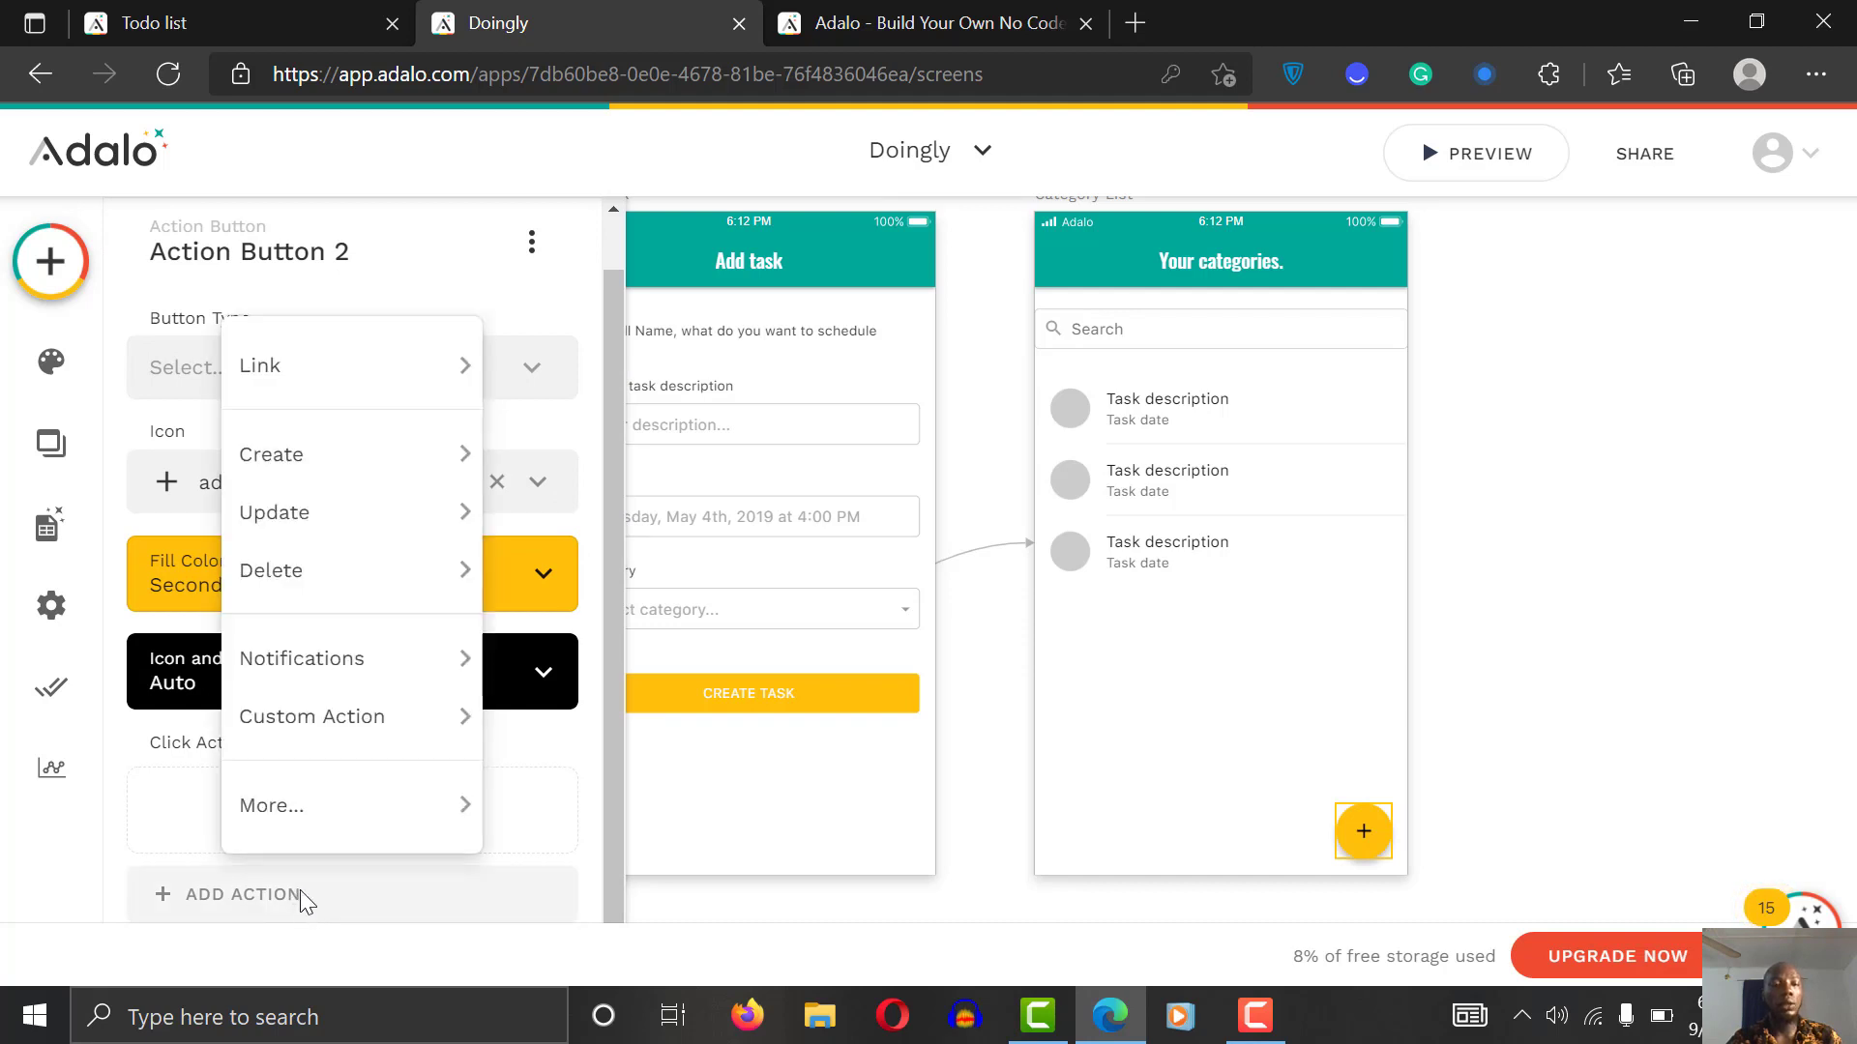
{"action": "mouse_move", "coordinate": [338, 348]}
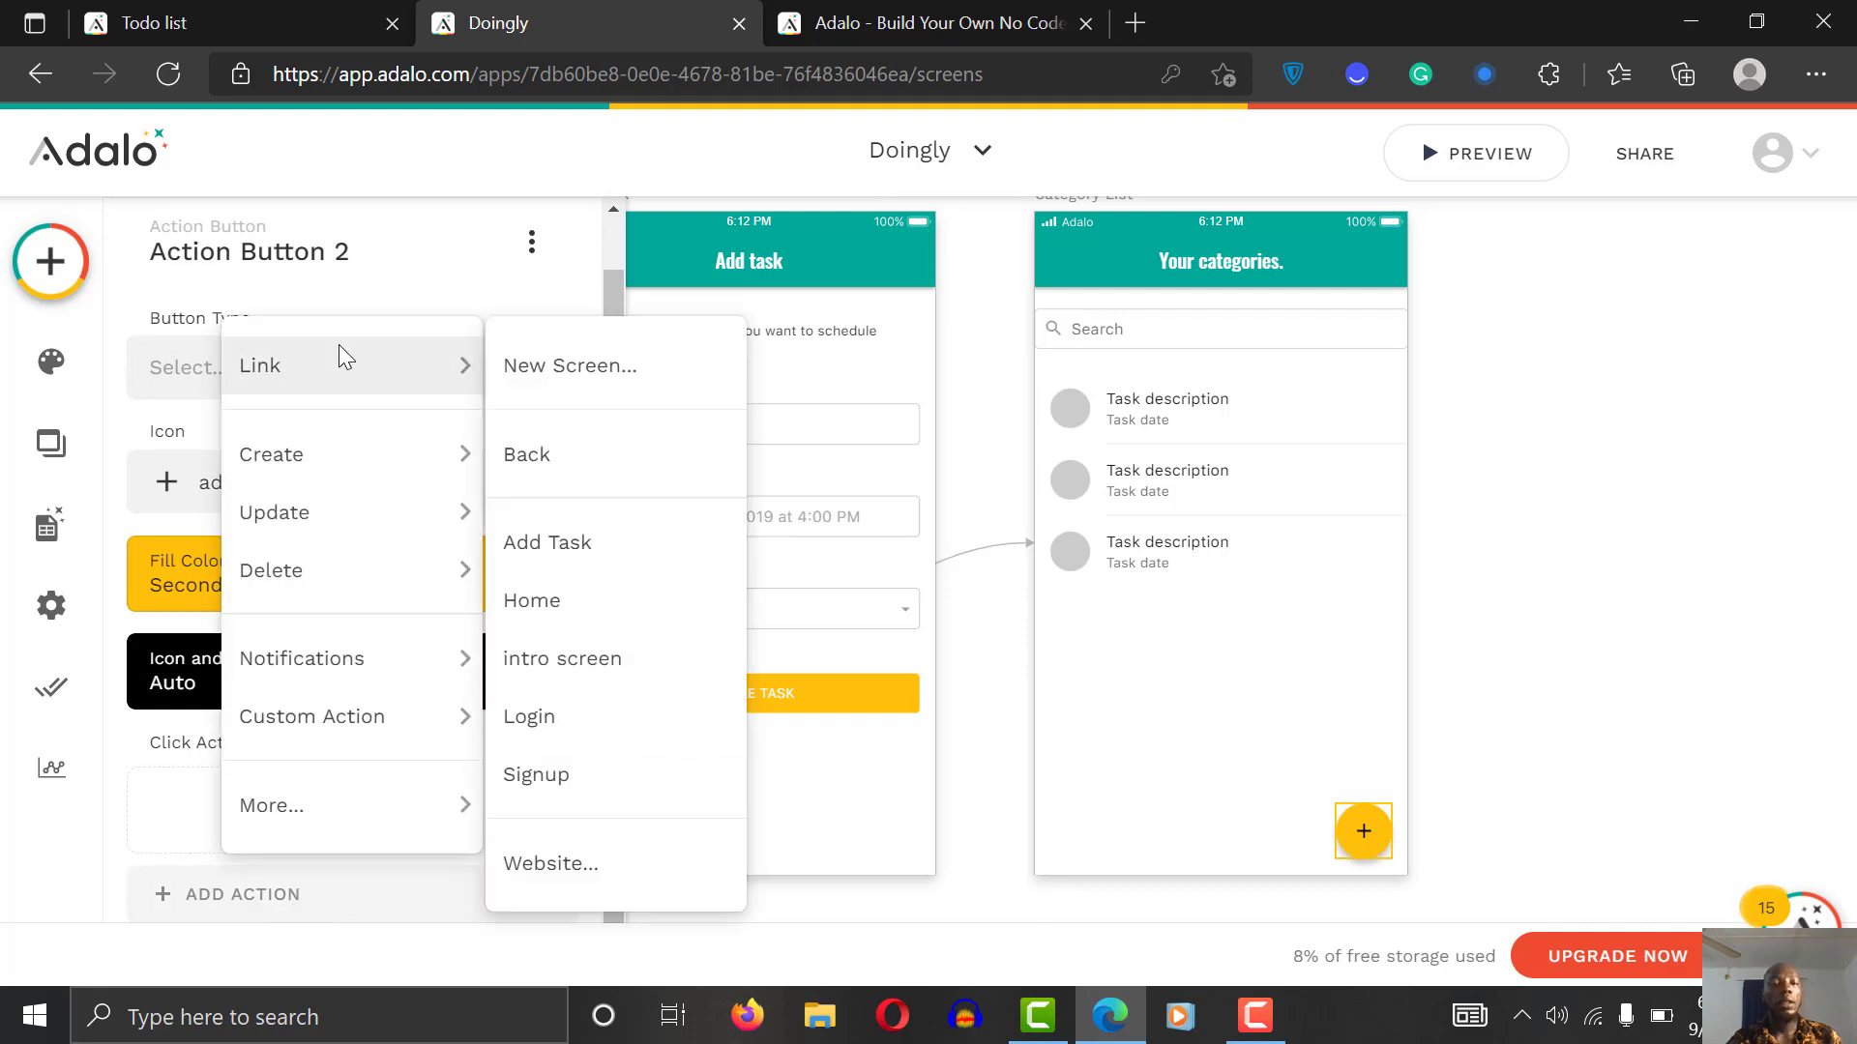
{"action": "left_click", "coordinate": [559, 370]}
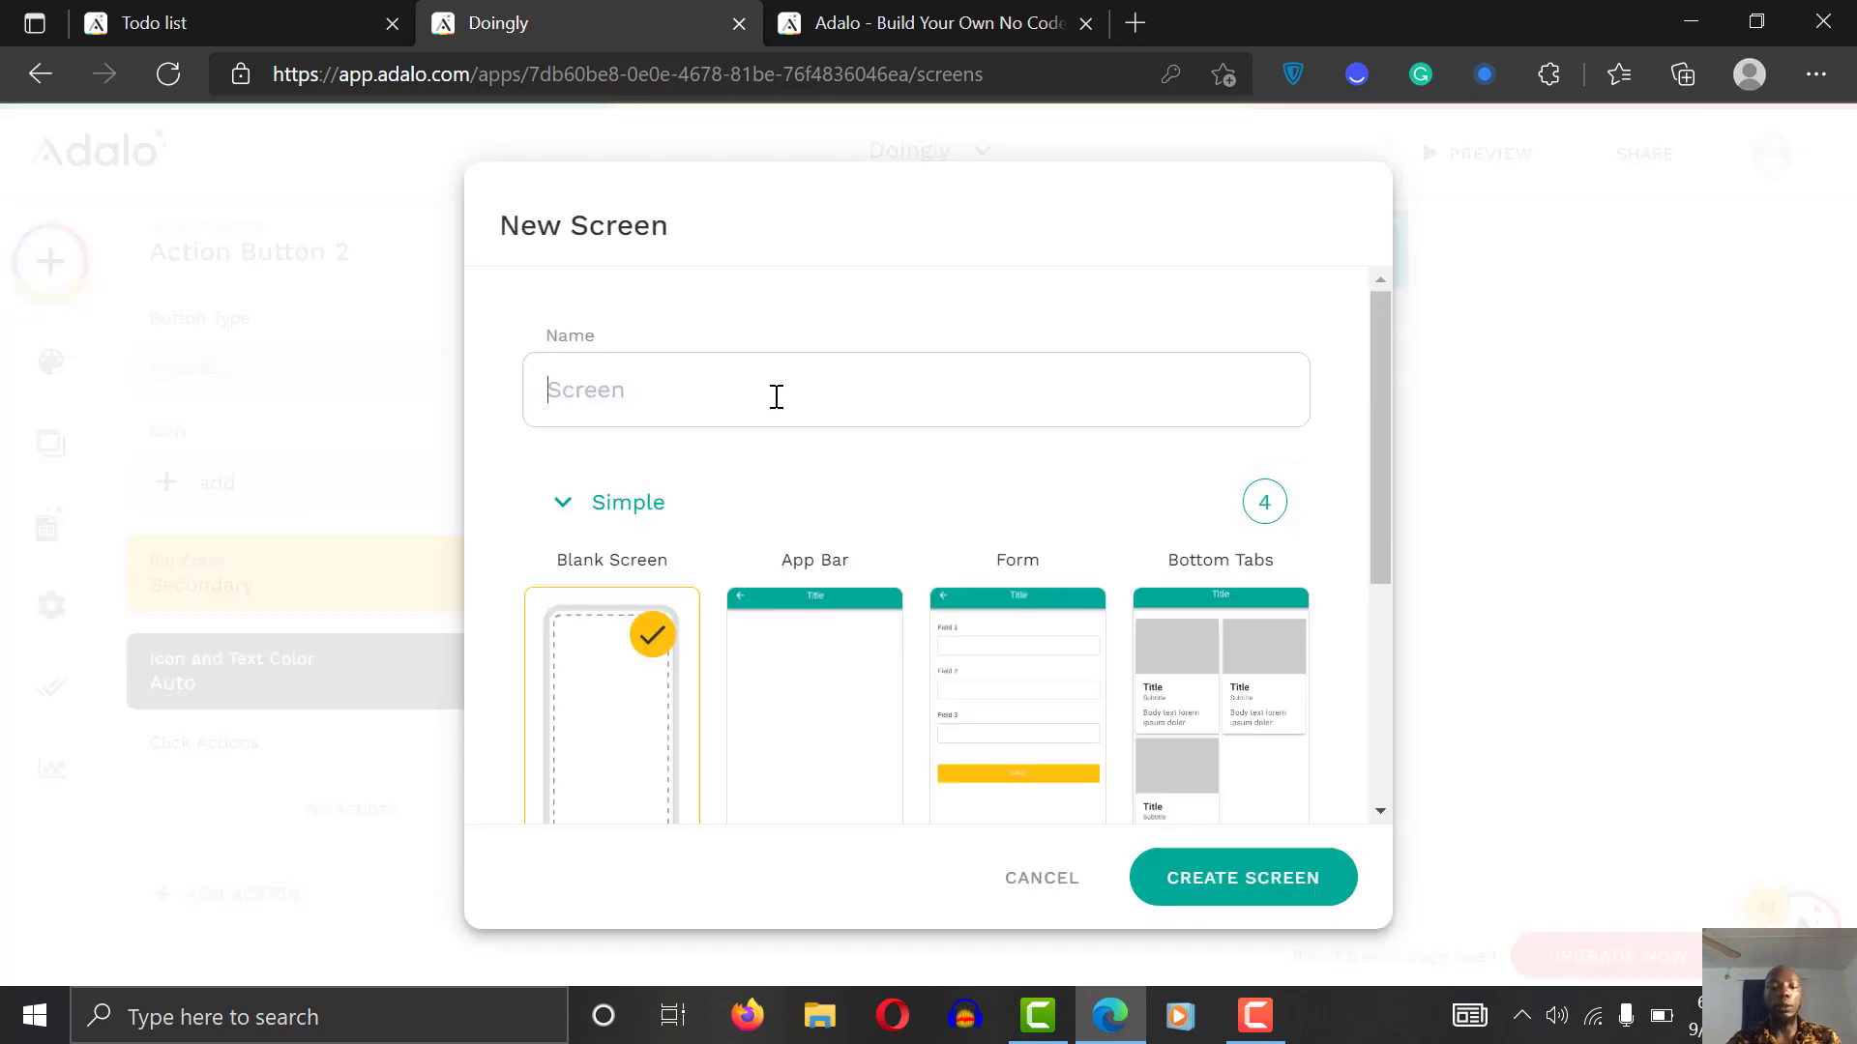
Step: Create the screen create_category_popup using the Misc > Modal template
{"action": "type", "text": "cr"}
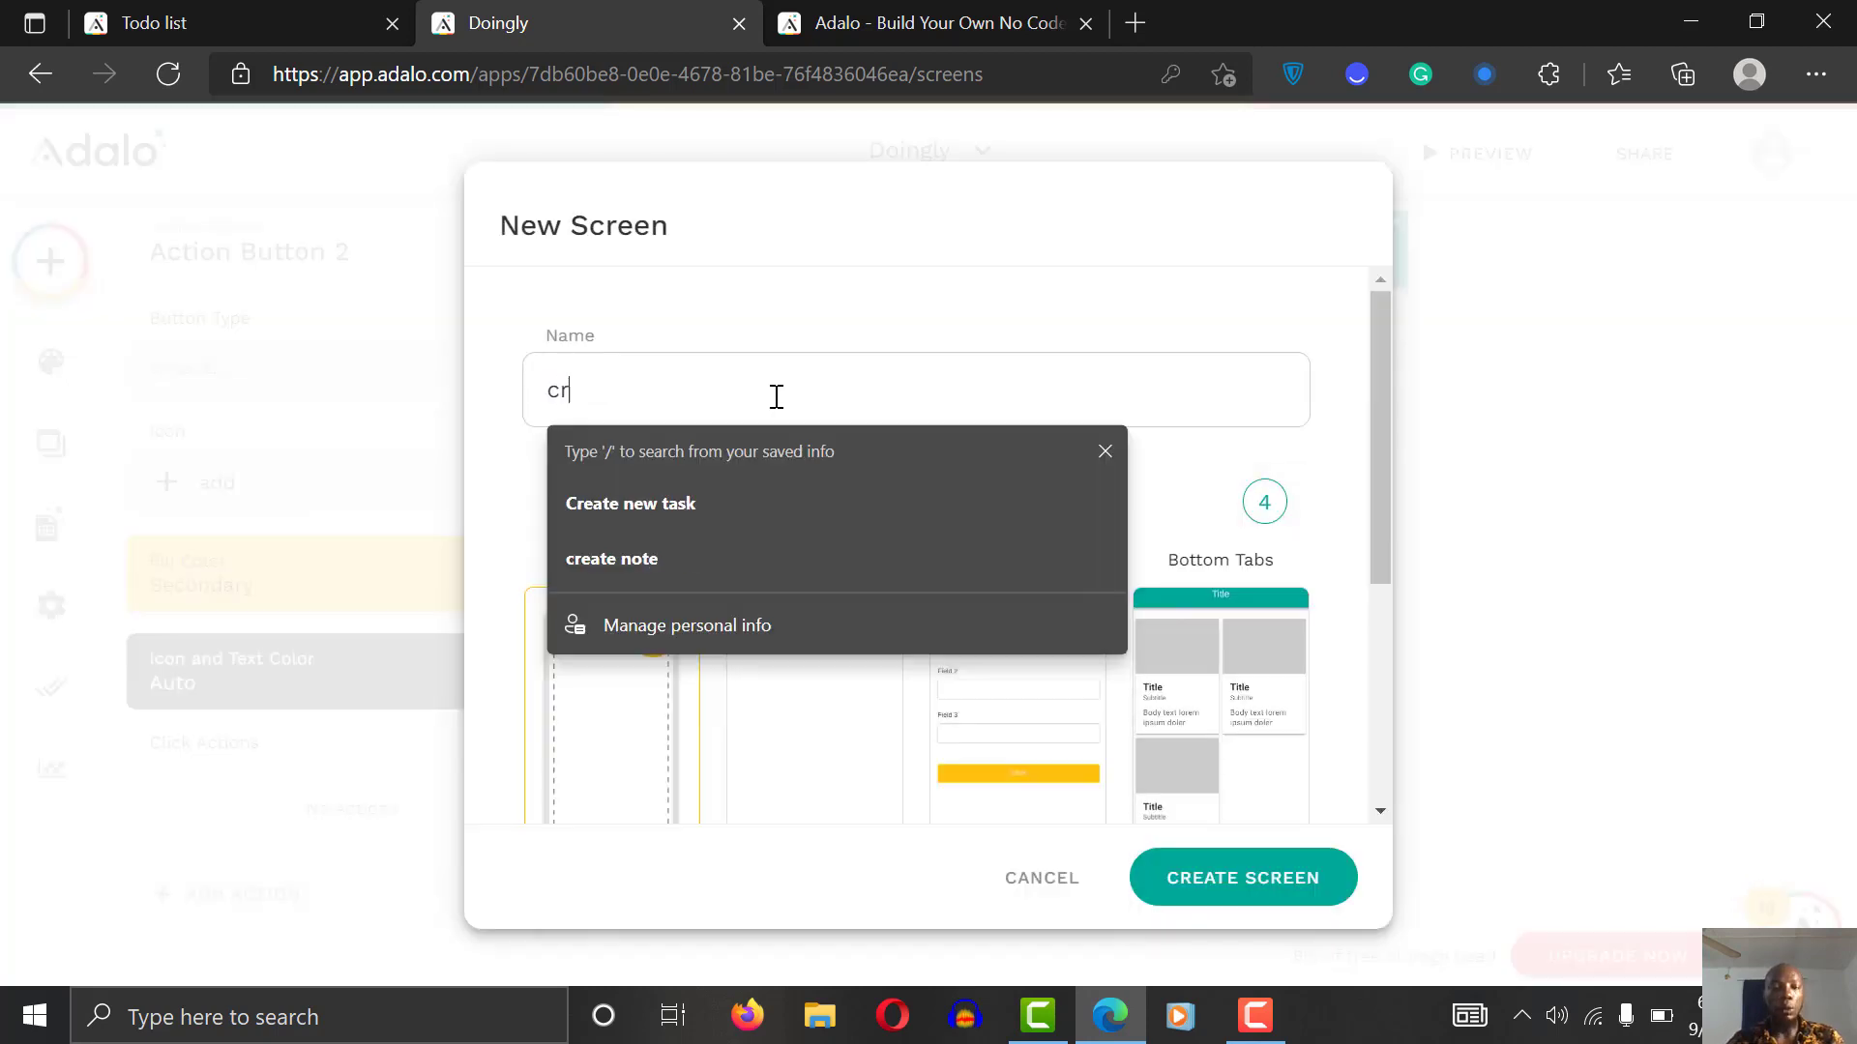
{"action": "type", "text": "eate_category_p"}
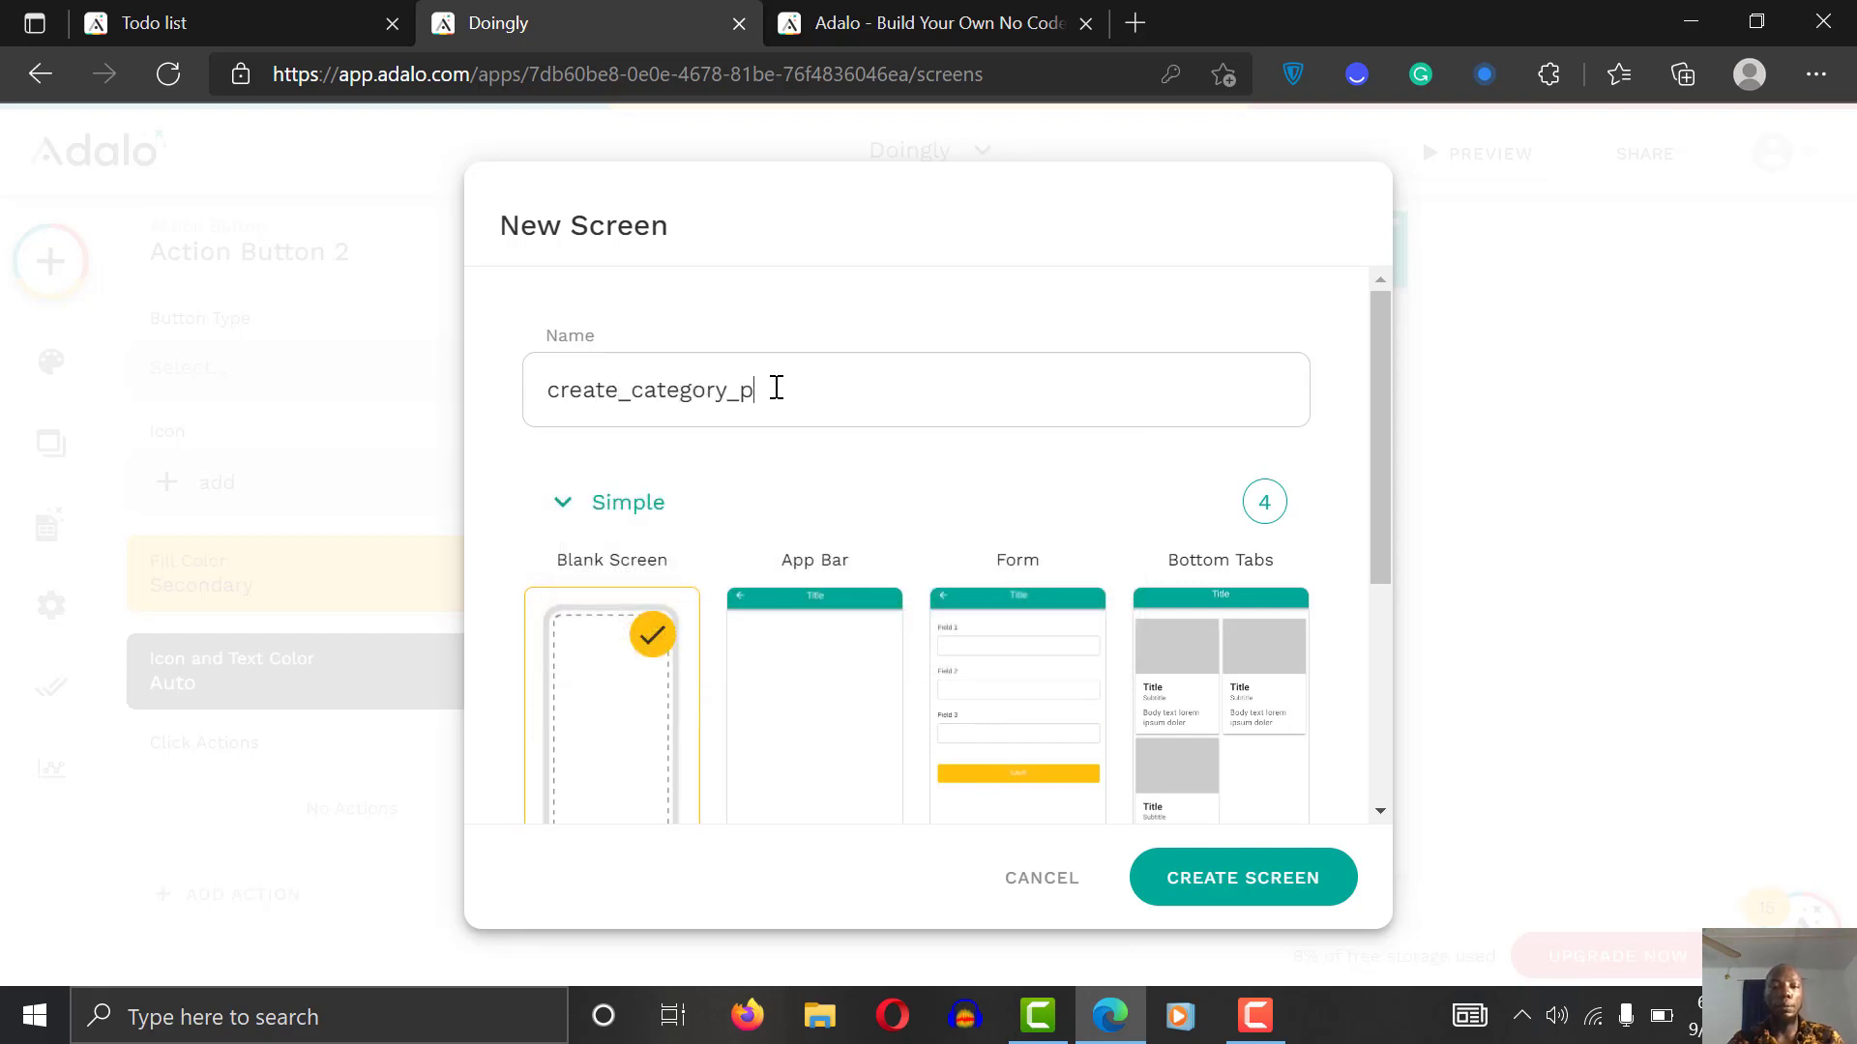
{"action": "type", "text": "opup"}
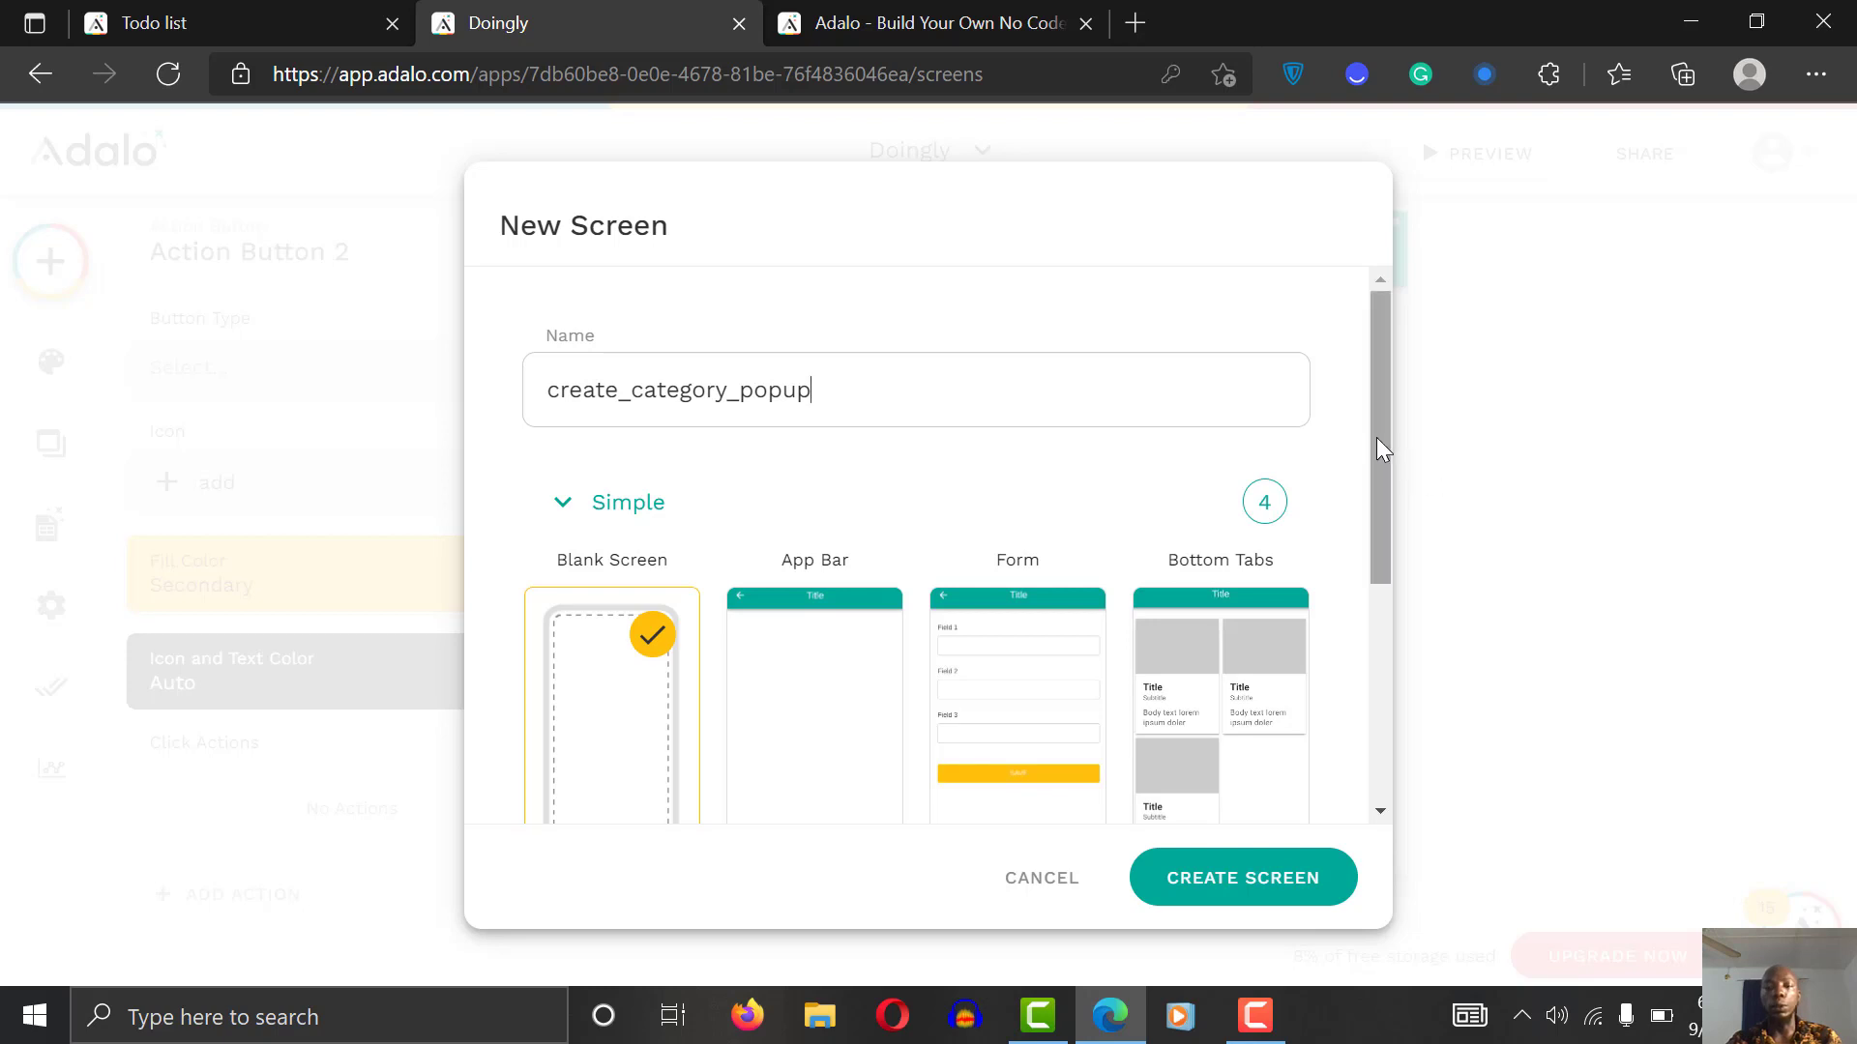
{"action": "left_click_drag", "start_coordinate": [1377, 437], "coordinate": [1391, 777]}
{"action": "left_click", "coordinate": [644, 735]}
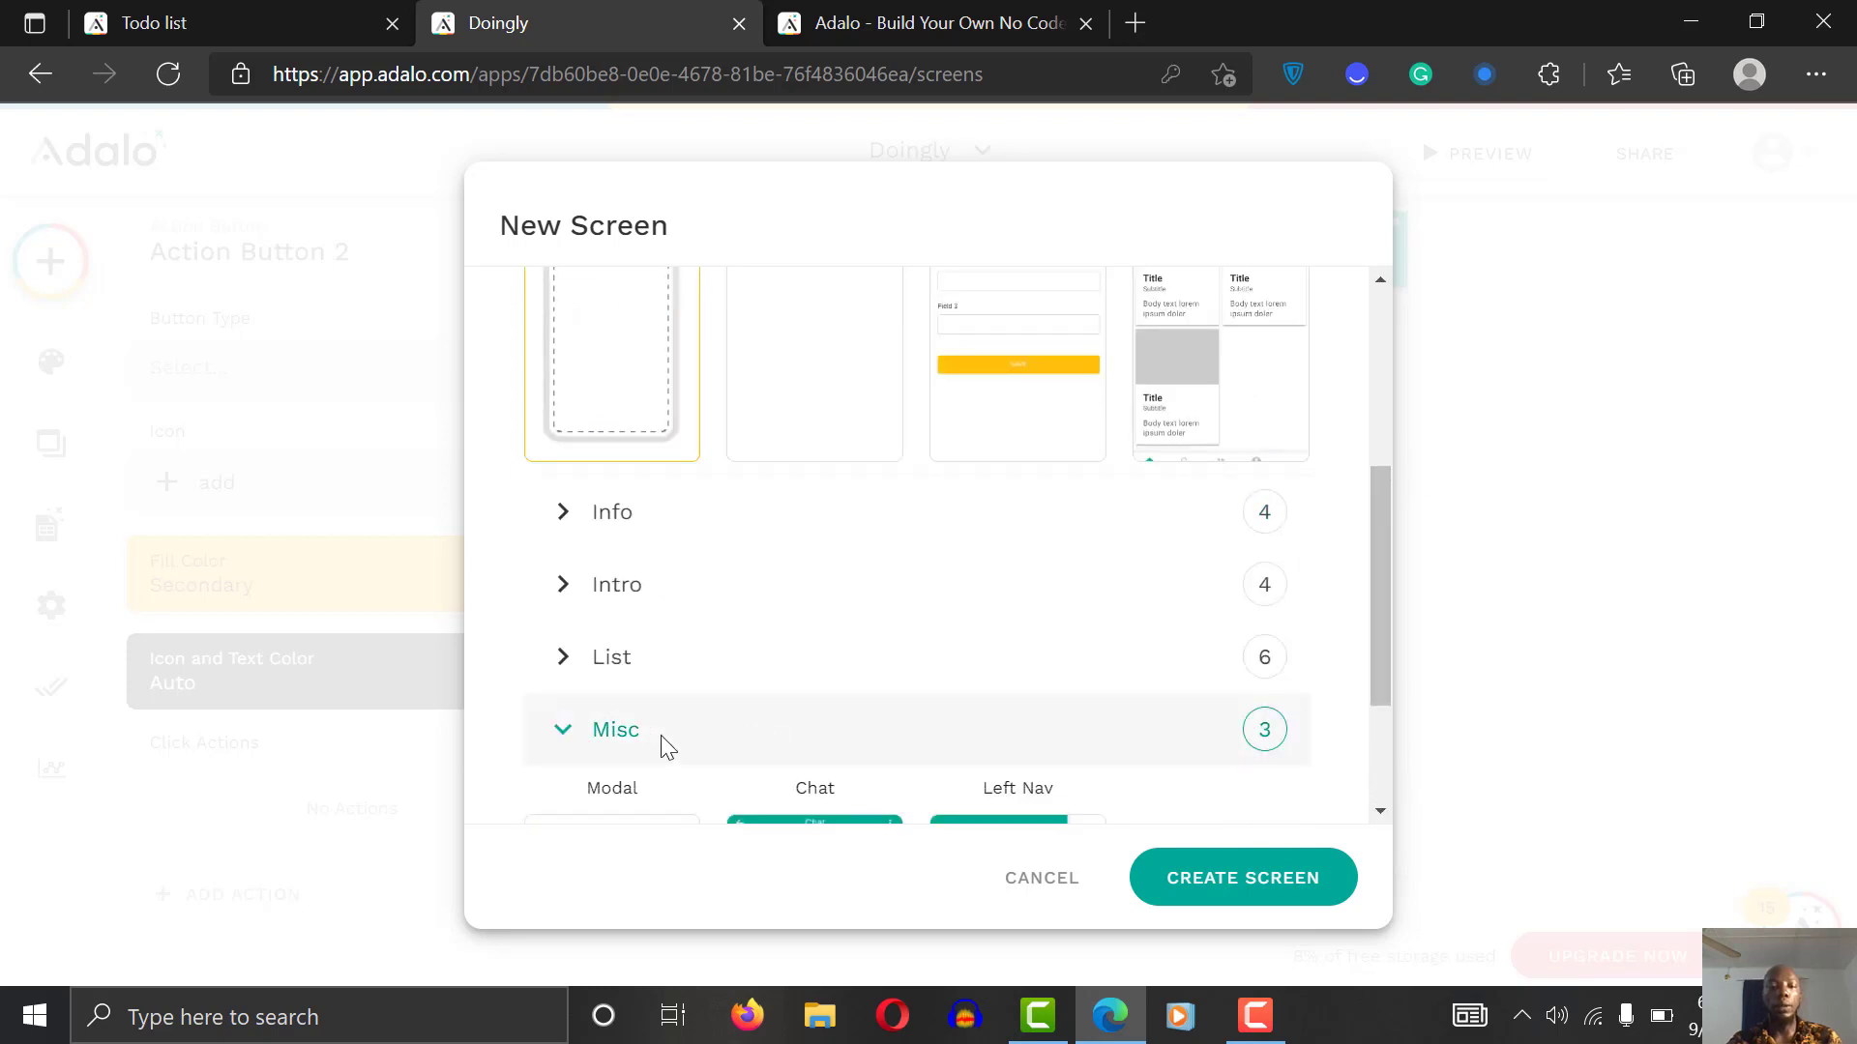
{"action": "left_click_drag", "start_coordinate": [1387, 538], "coordinate": [1371, 737]}
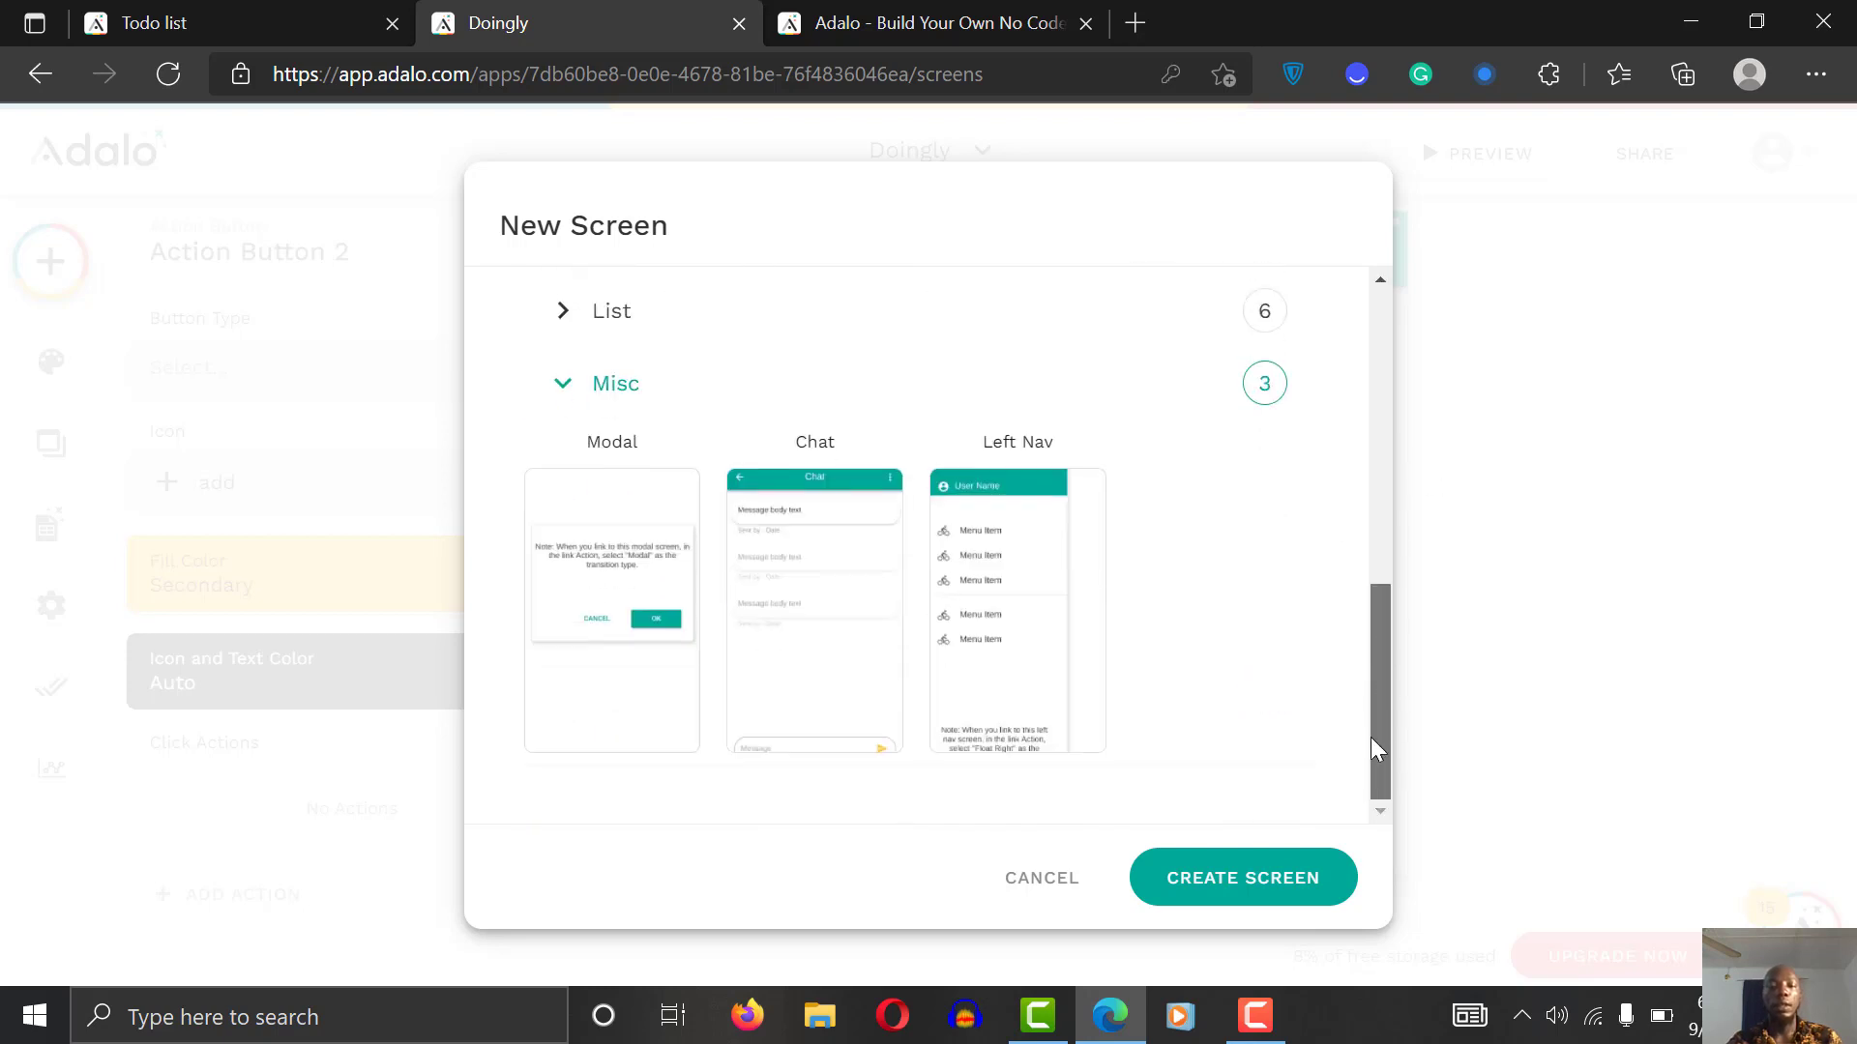
{"action": "left_click", "coordinate": [592, 601]}
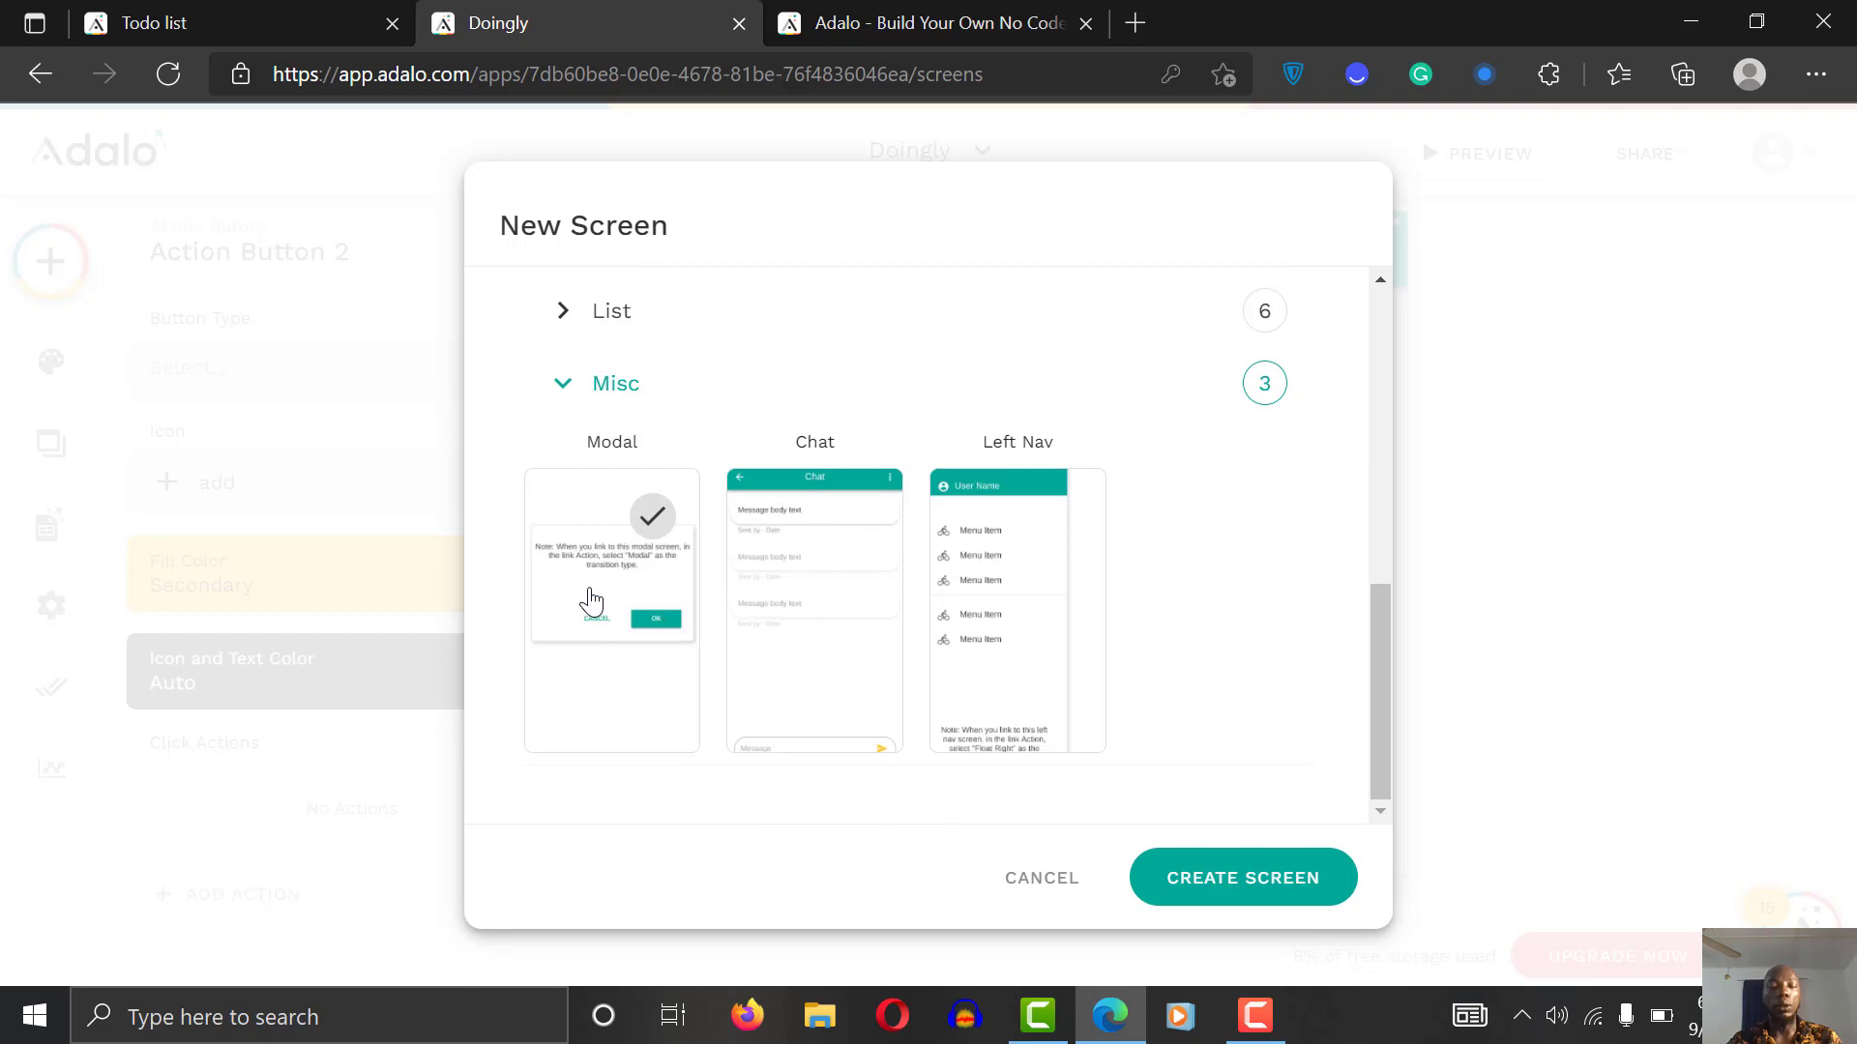
{"action": "left_click", "coordinate": [1245, 890]}
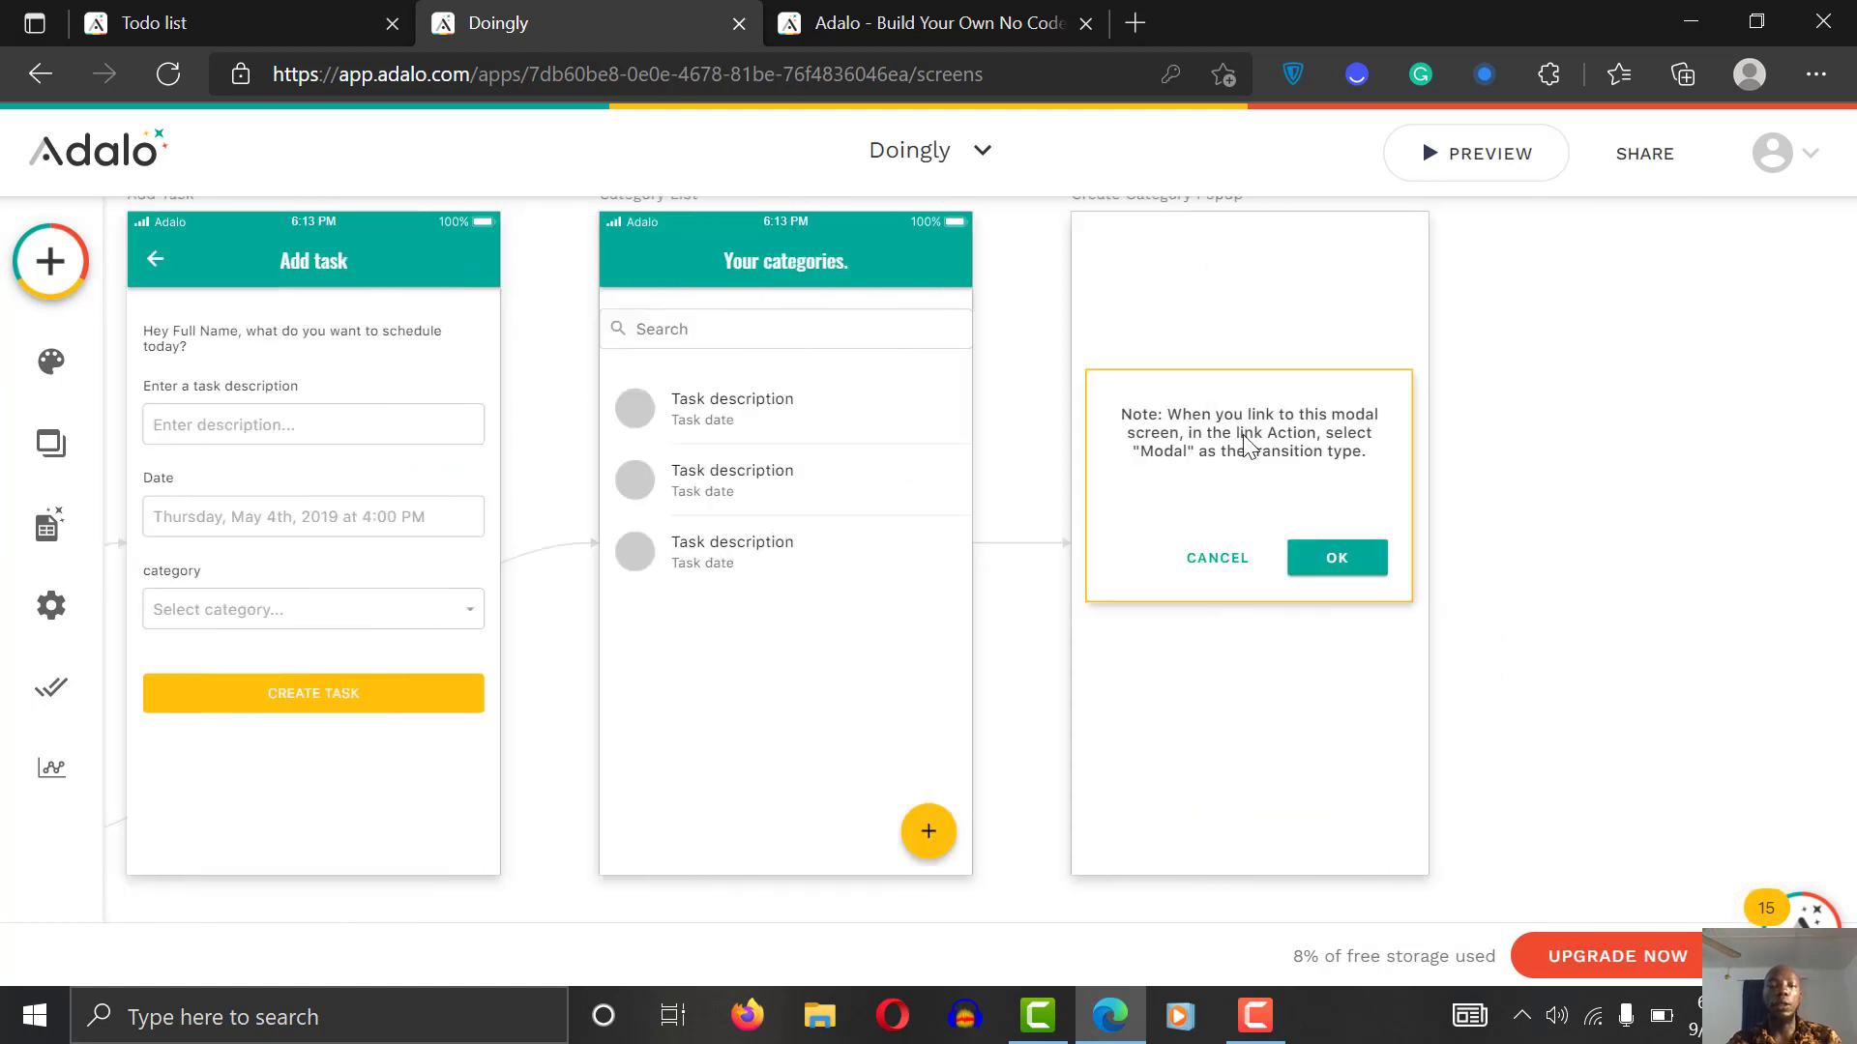
Step: Delete the note text from the popup's modal
{"action": "left_click", "coordinate": [1247, 447]}
{"action": "left_click", "coordinate": [1247, 447]}
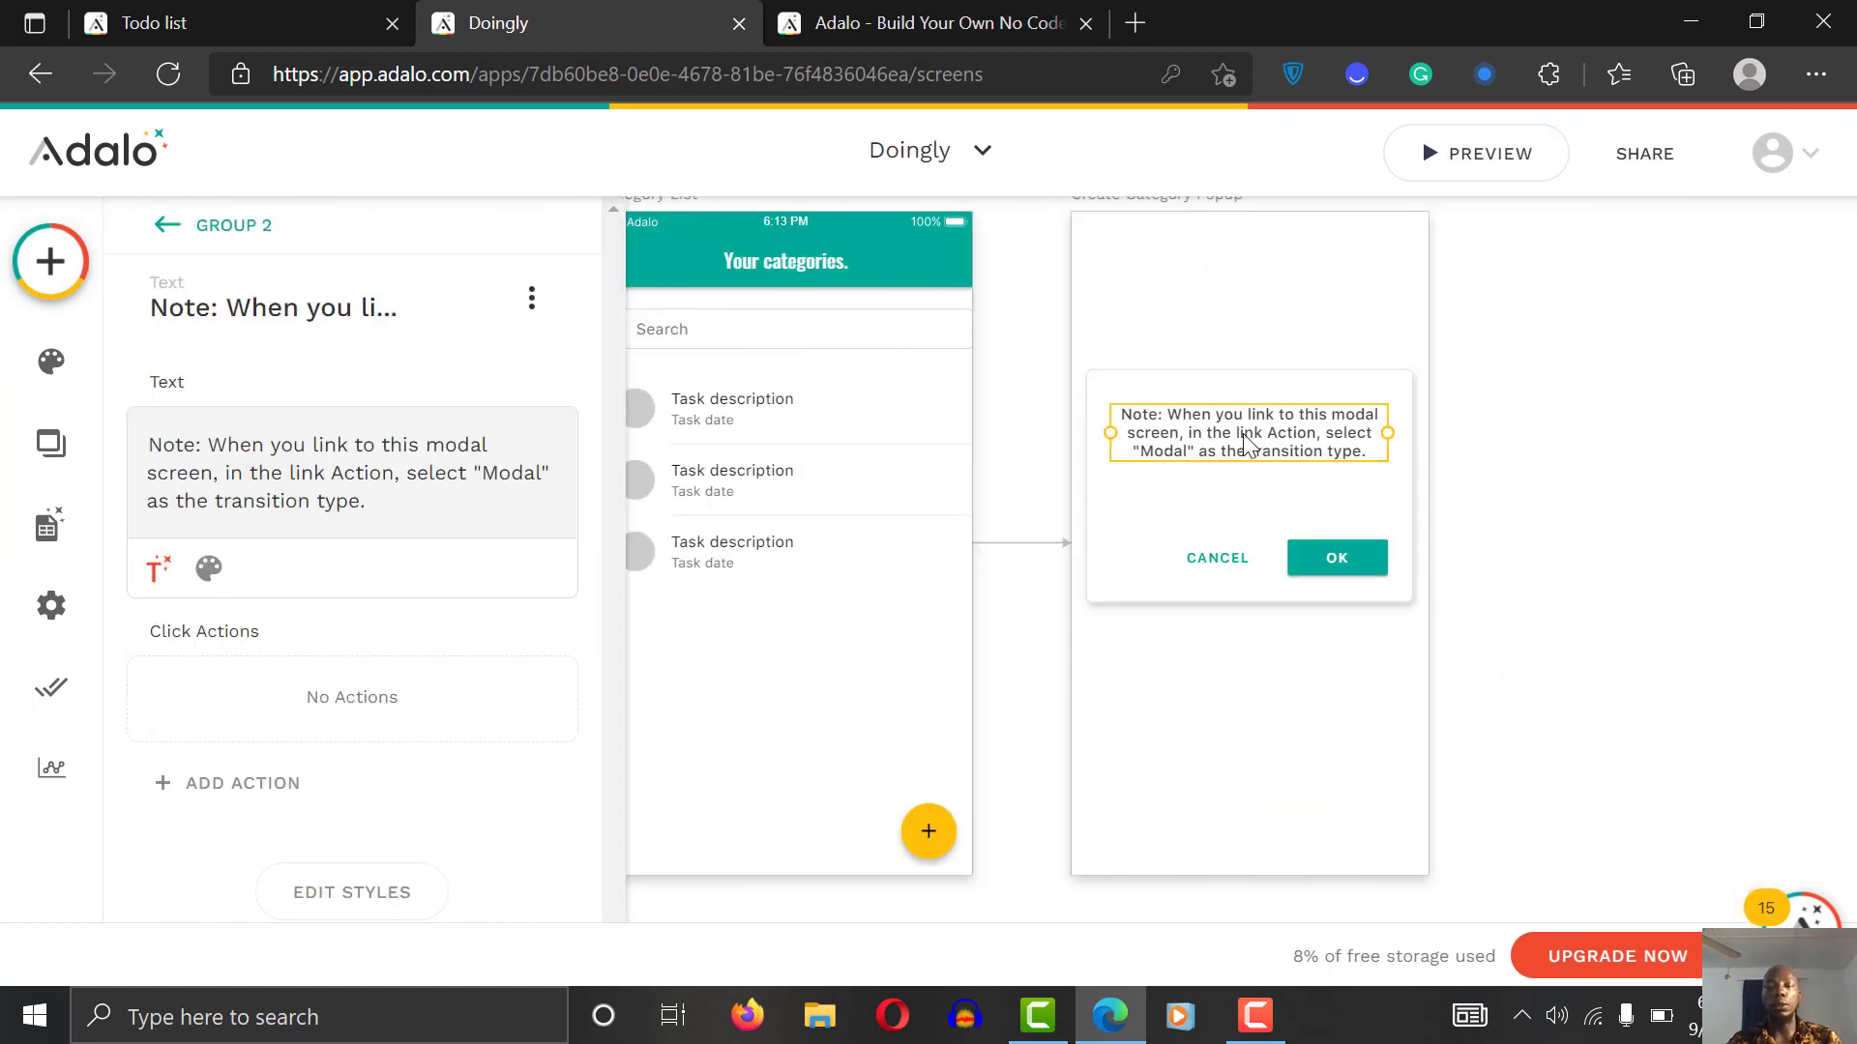
{"action": "key", "text": "Delete"}
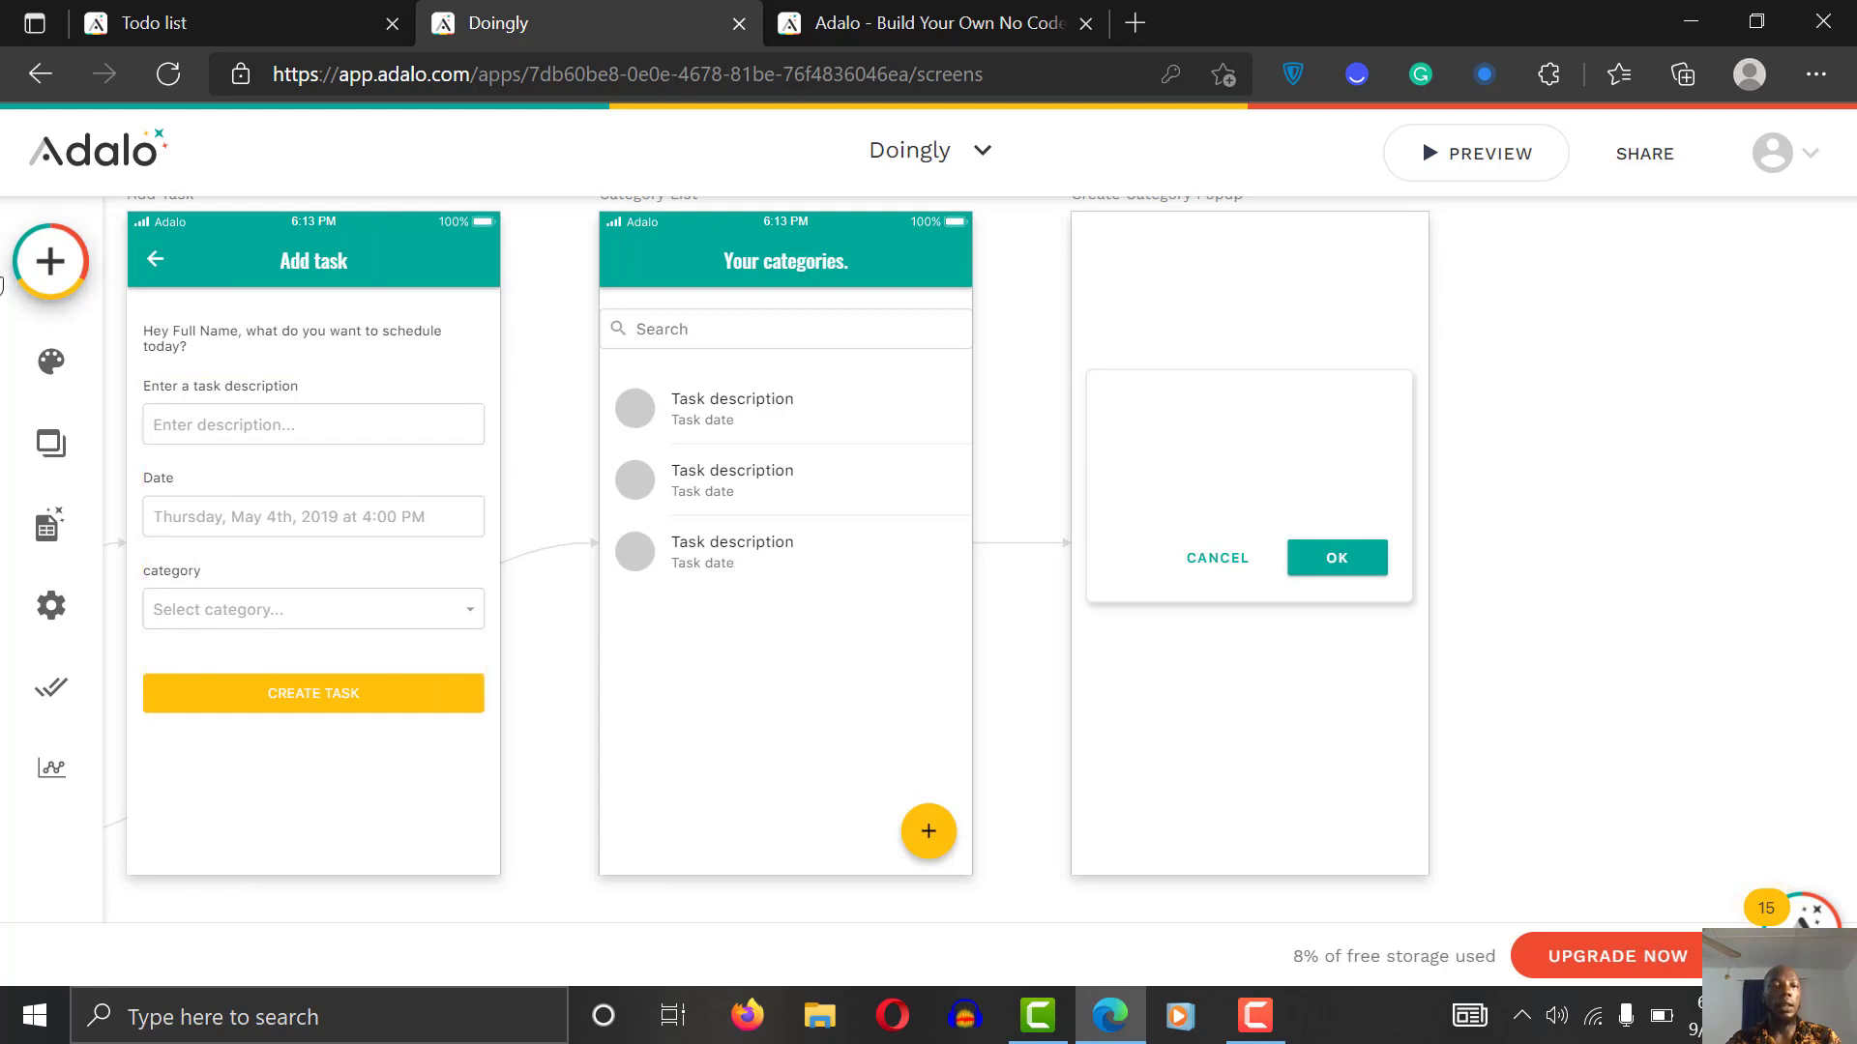
Step: Place a Form on the popup, adjust its width, and link it to the category collection
{"action": "left_click", "coordinate": [53, 263]}
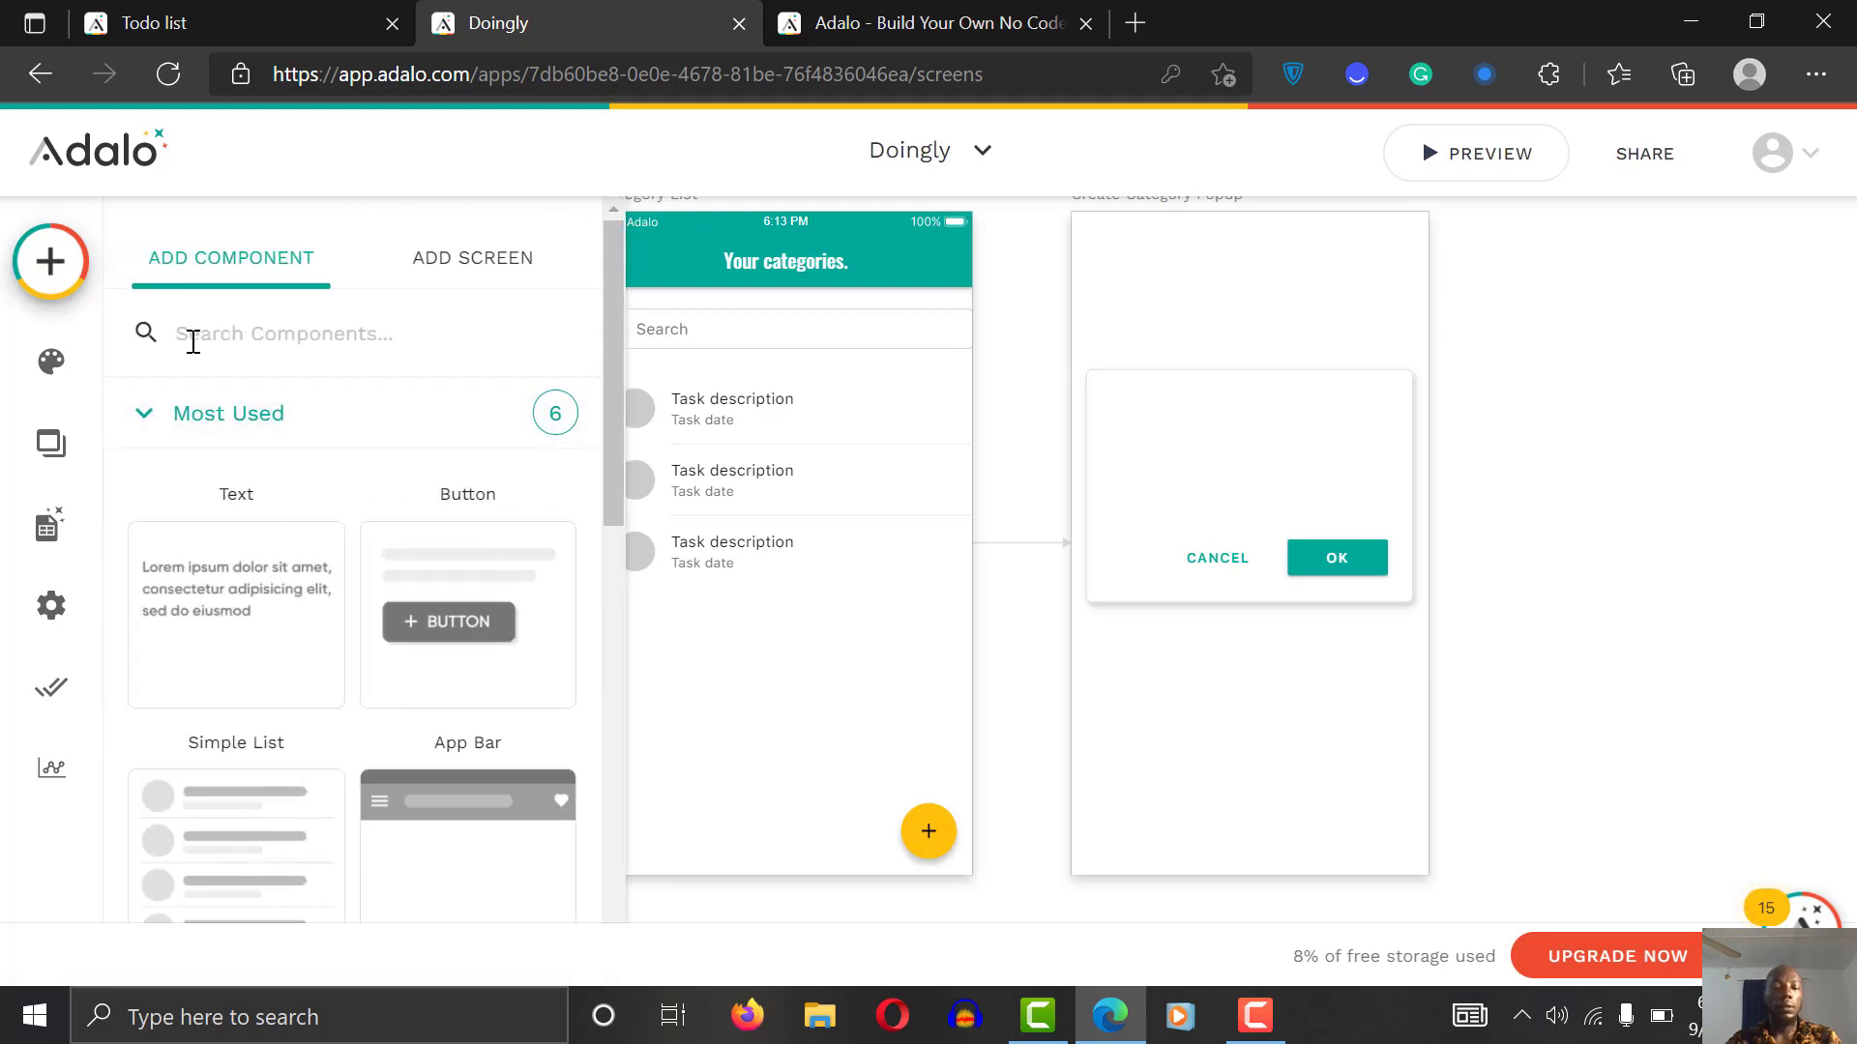
{"action": "type", "text": "lis"}
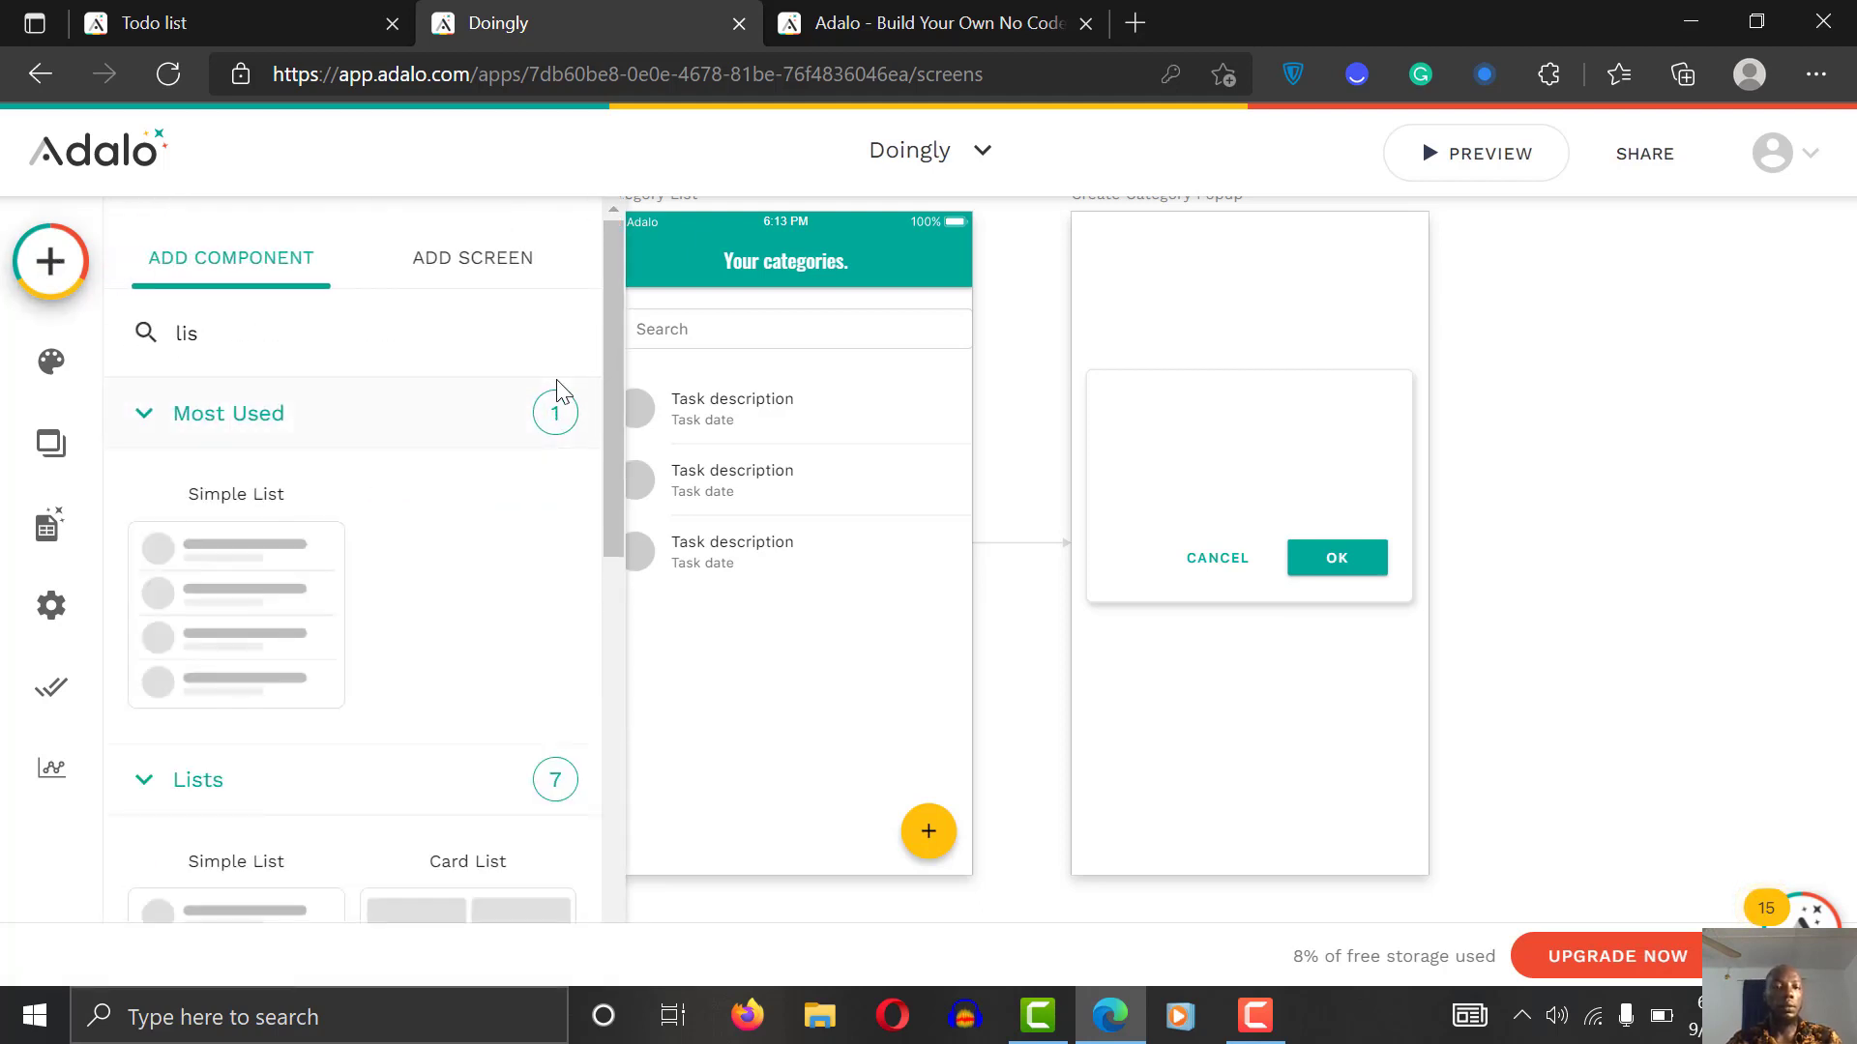
{"action": "scroll", "coordinate": [560, 691], "scroll_direction": "down", "scroll_amount": 10}
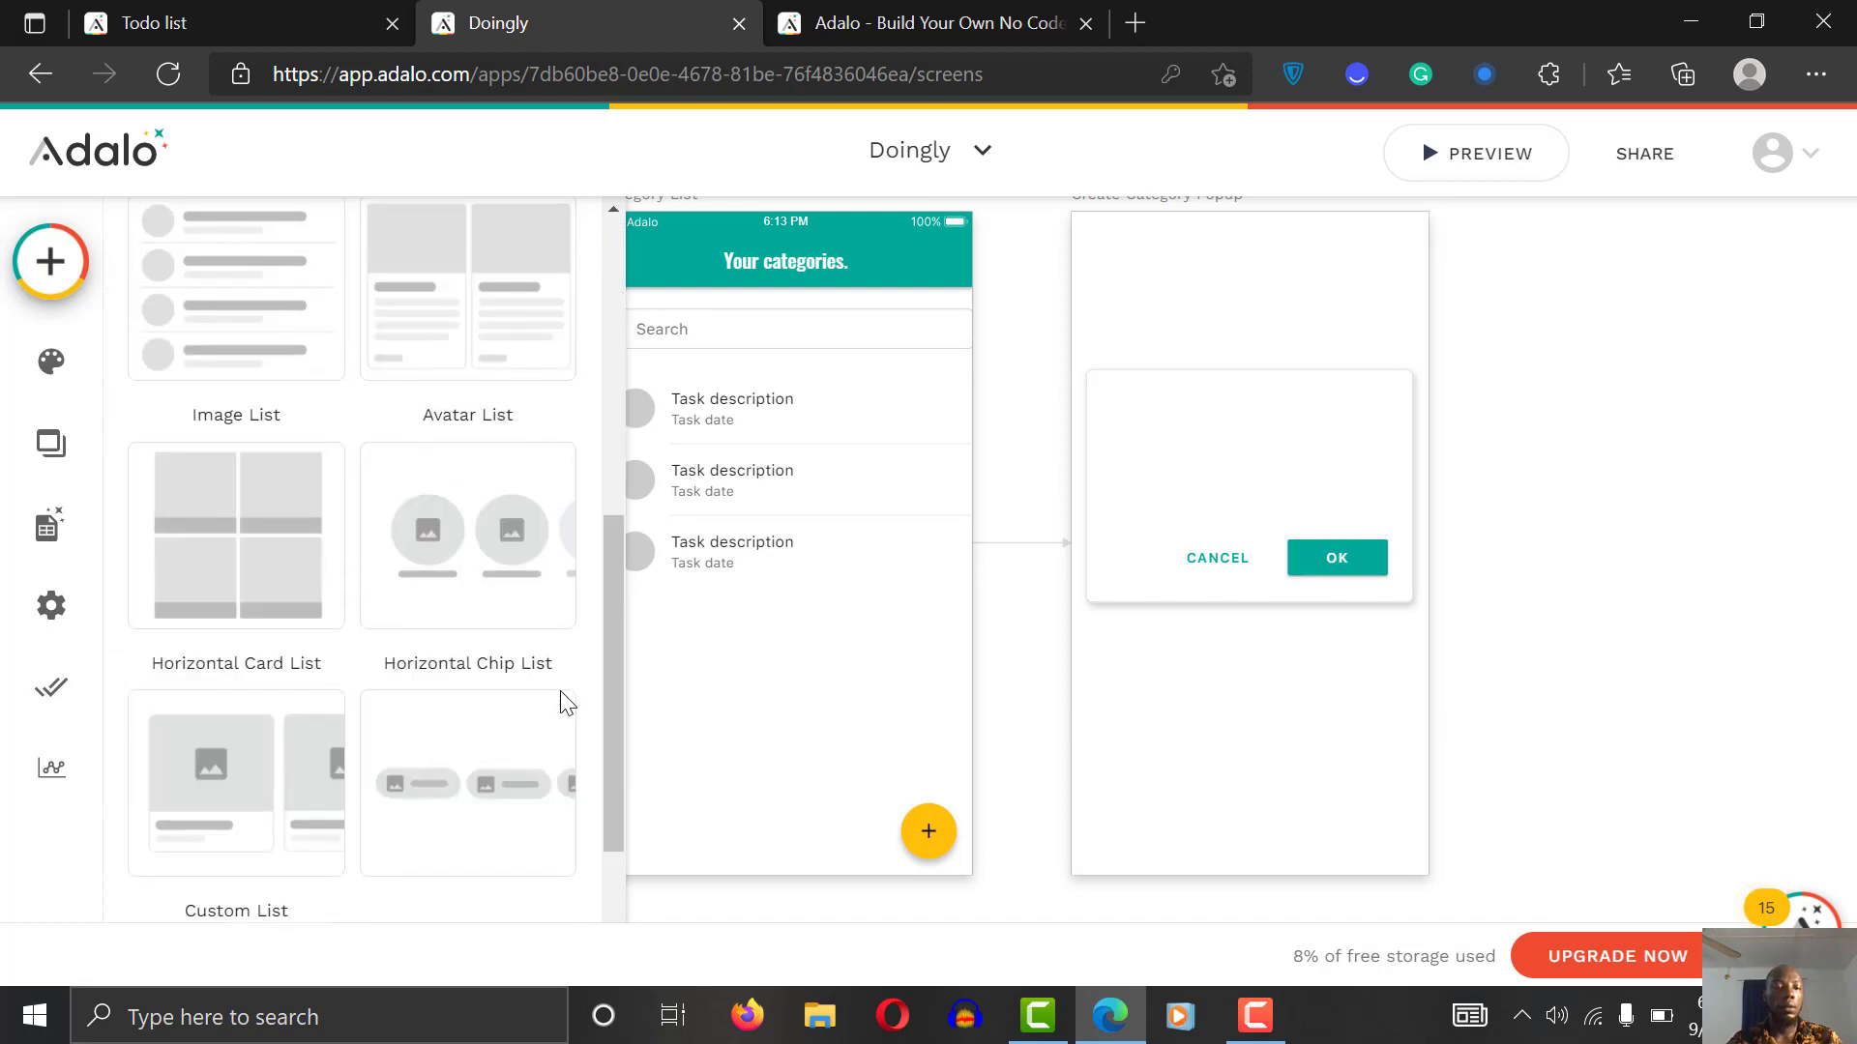
{"action": "scroll", "coordinate": [518, 848], "scroll_direction": "up", "scroll_amount": 10}
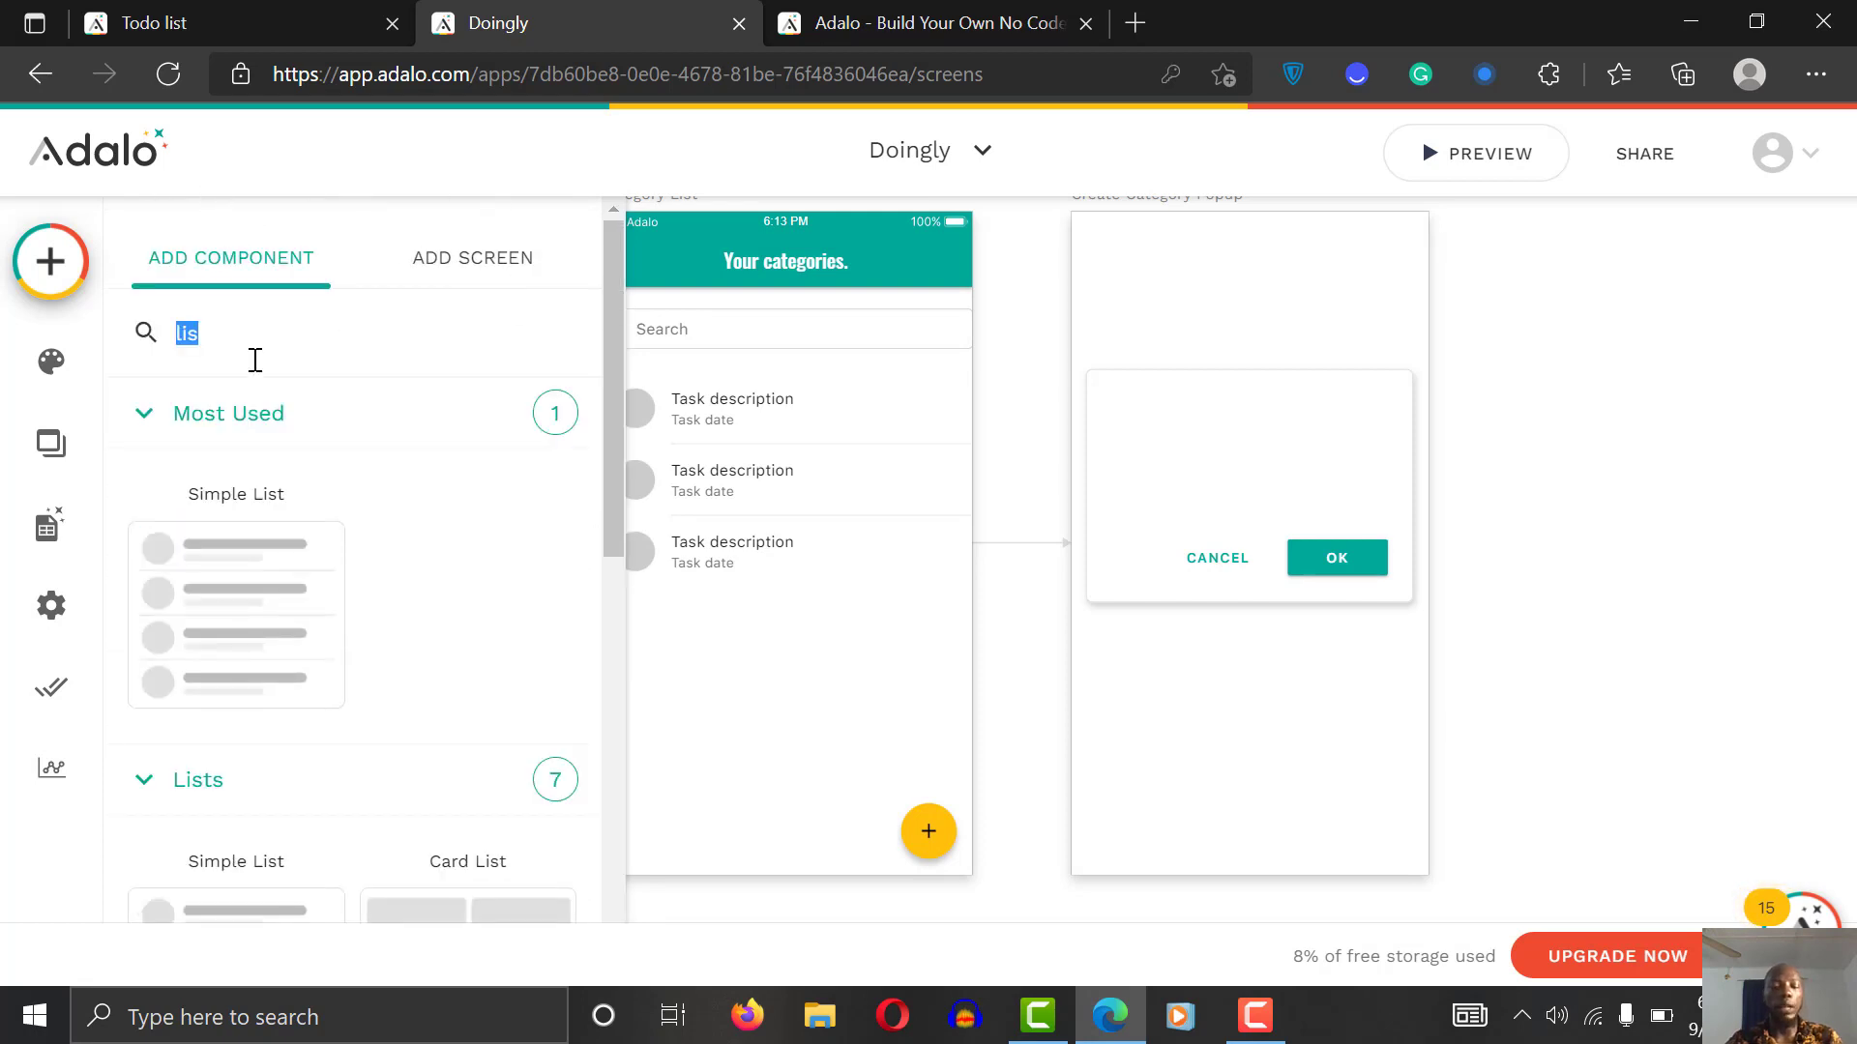
{"action": "type", "text": "form"}
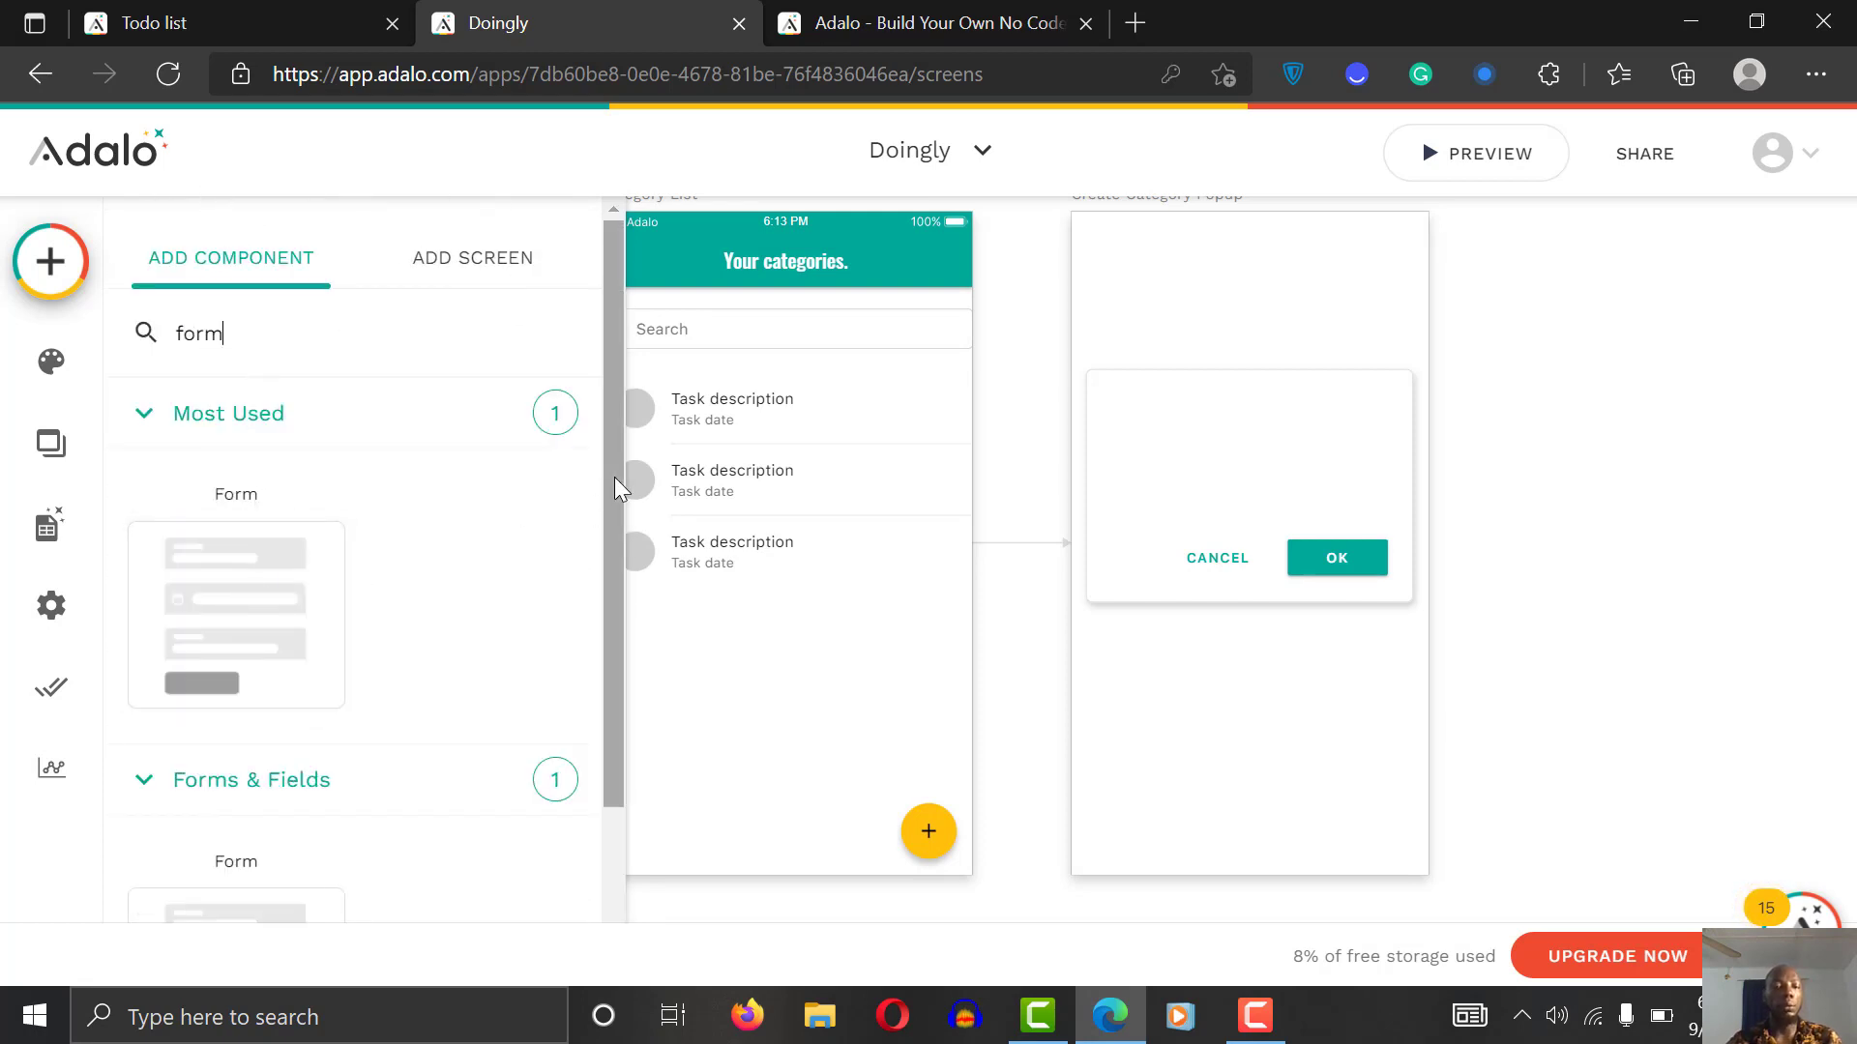
{"action": "left_click_drag", "start_coordinate": [613, 478], "coordinate": [605, 625]}
{"action": "left_click_drag", "start_coordinate": [204, 372], "coordinate": [1278, 522]}
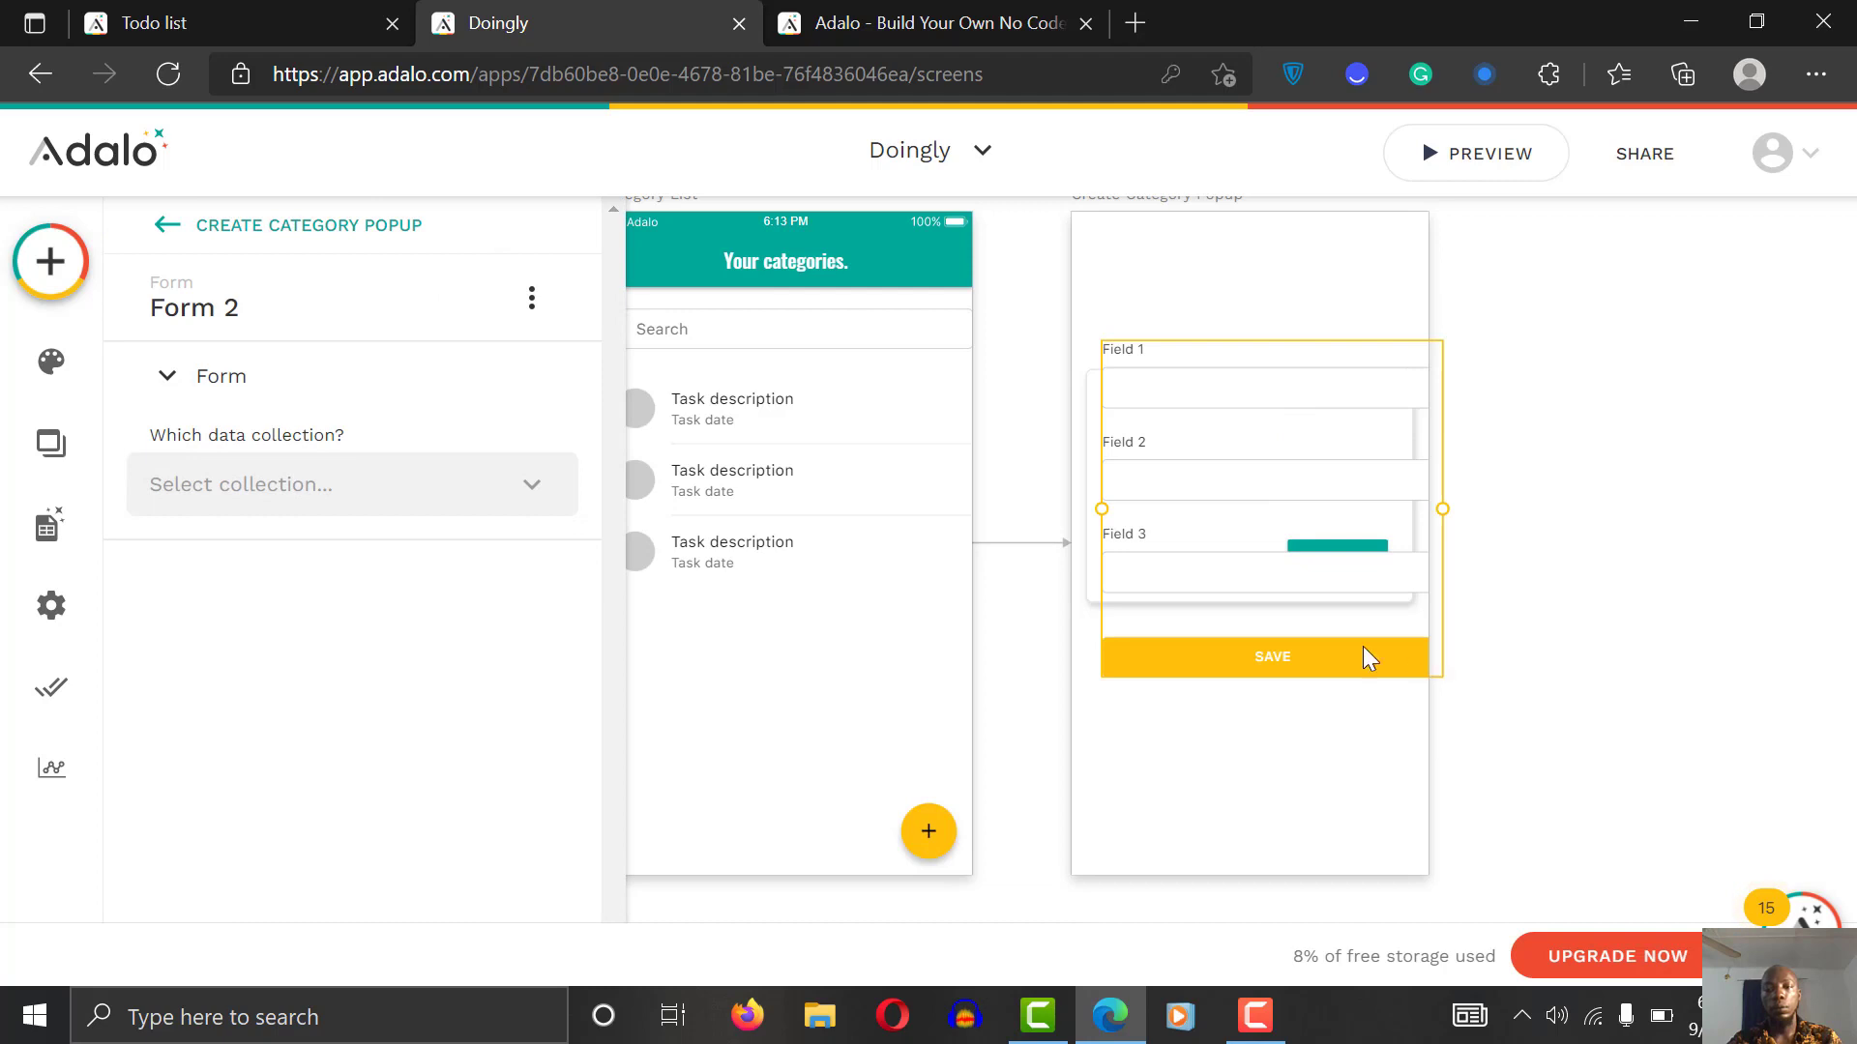
{"action": "left_click_drag", "start_coordinate": [1442, 646], "coordinate": [1353, 641]}
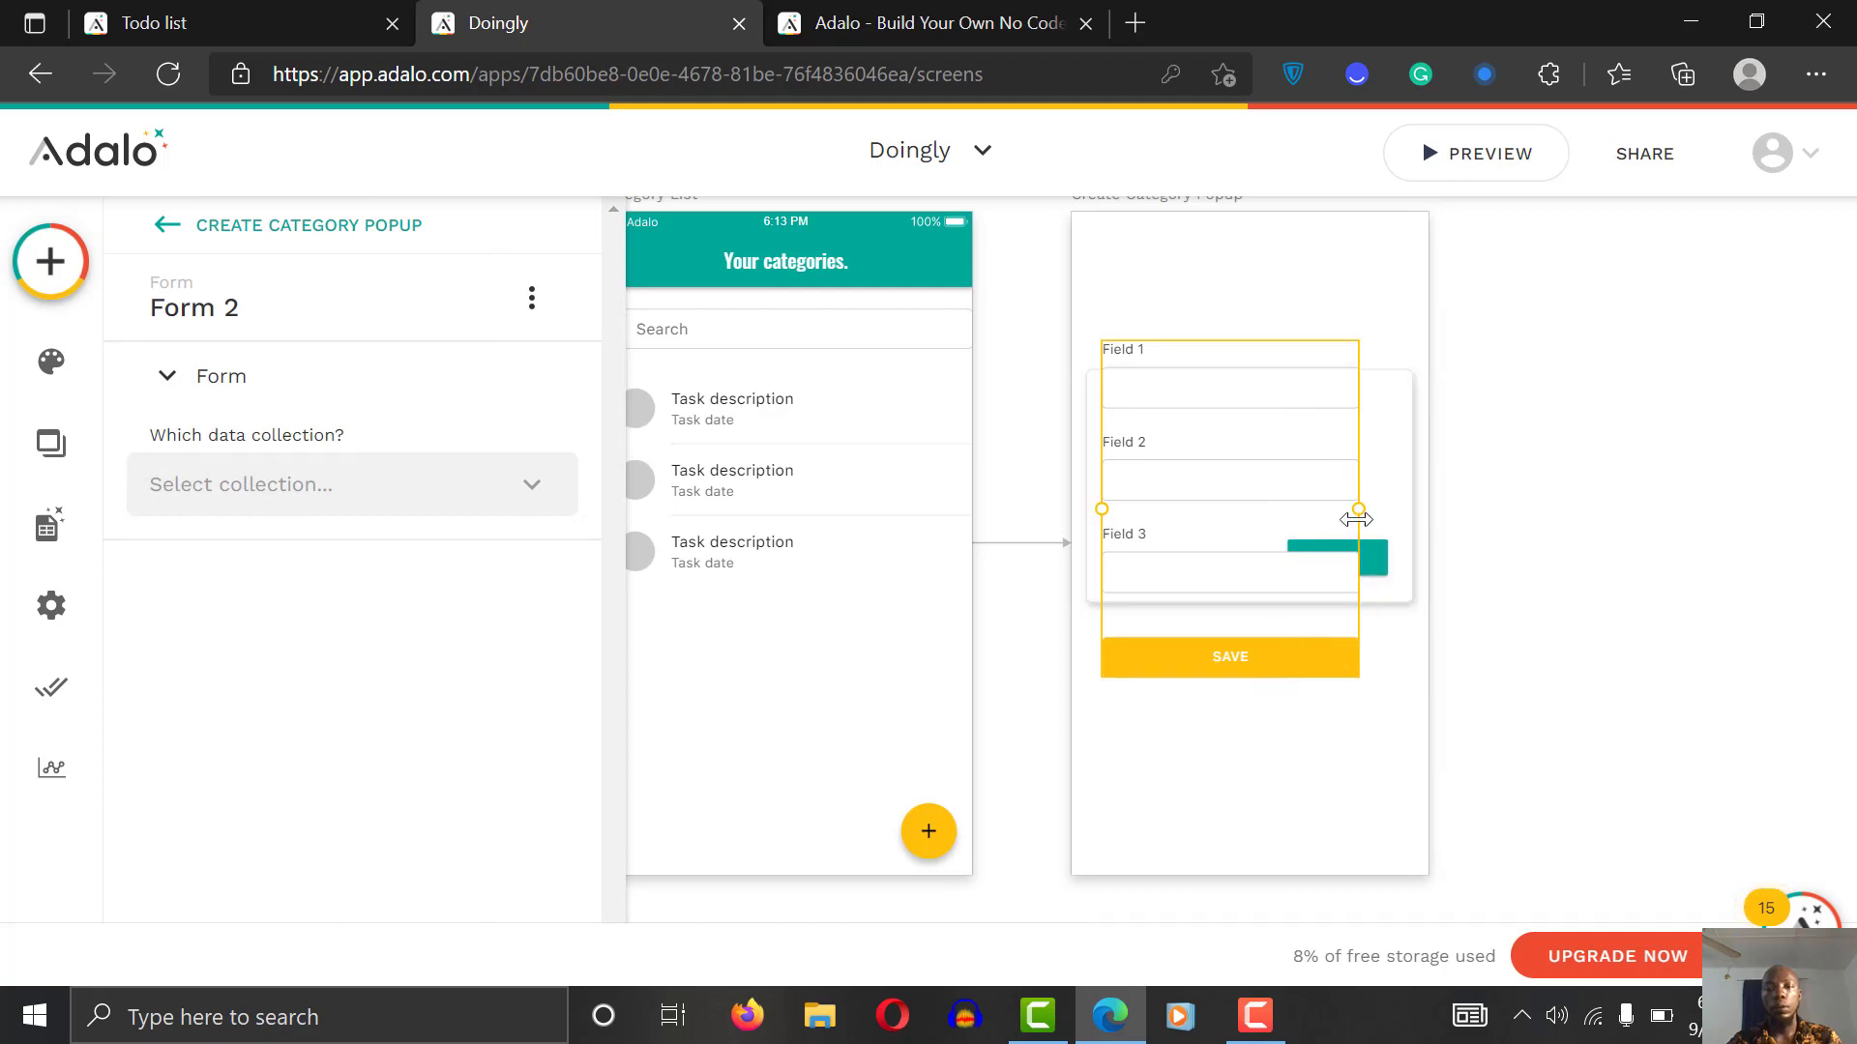
{"action": "left_click_drag", "start_coordinate": [1360, 509], "coordinate": [1397, 510]}
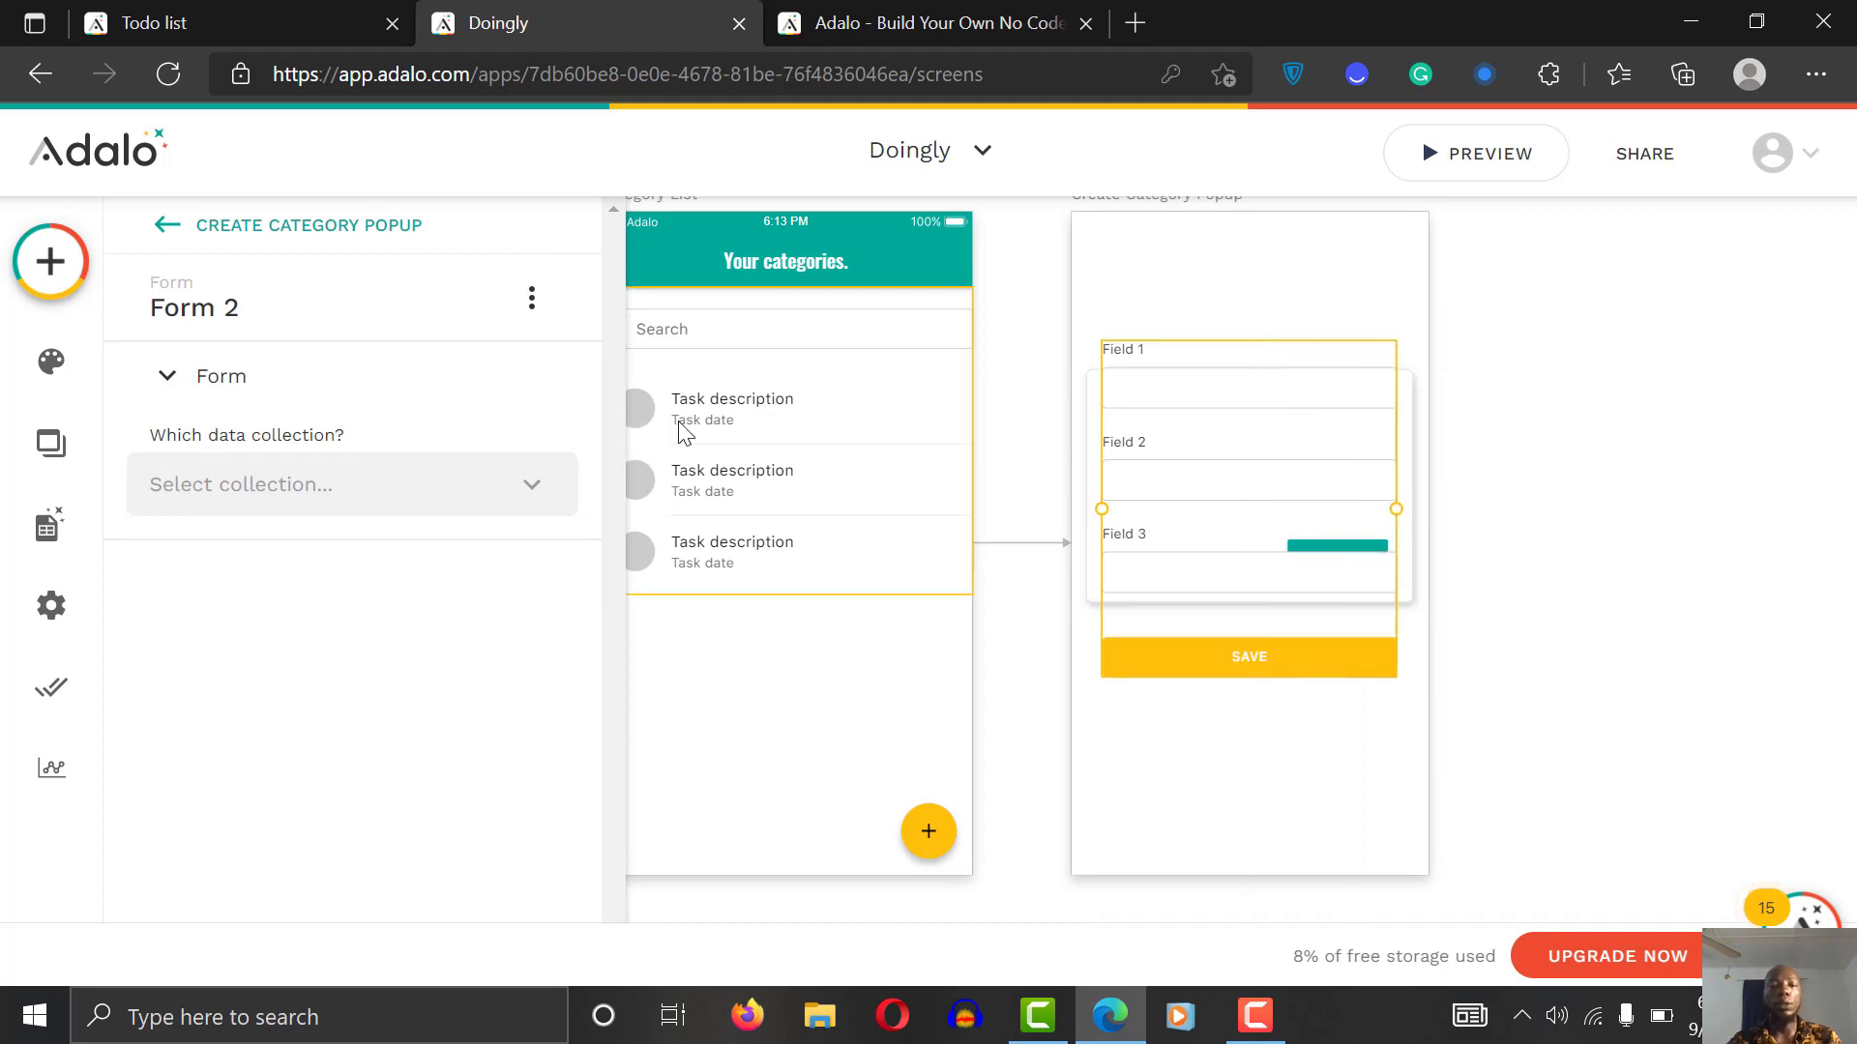
{"action": "left_click", "coordinate": [381, 493]}
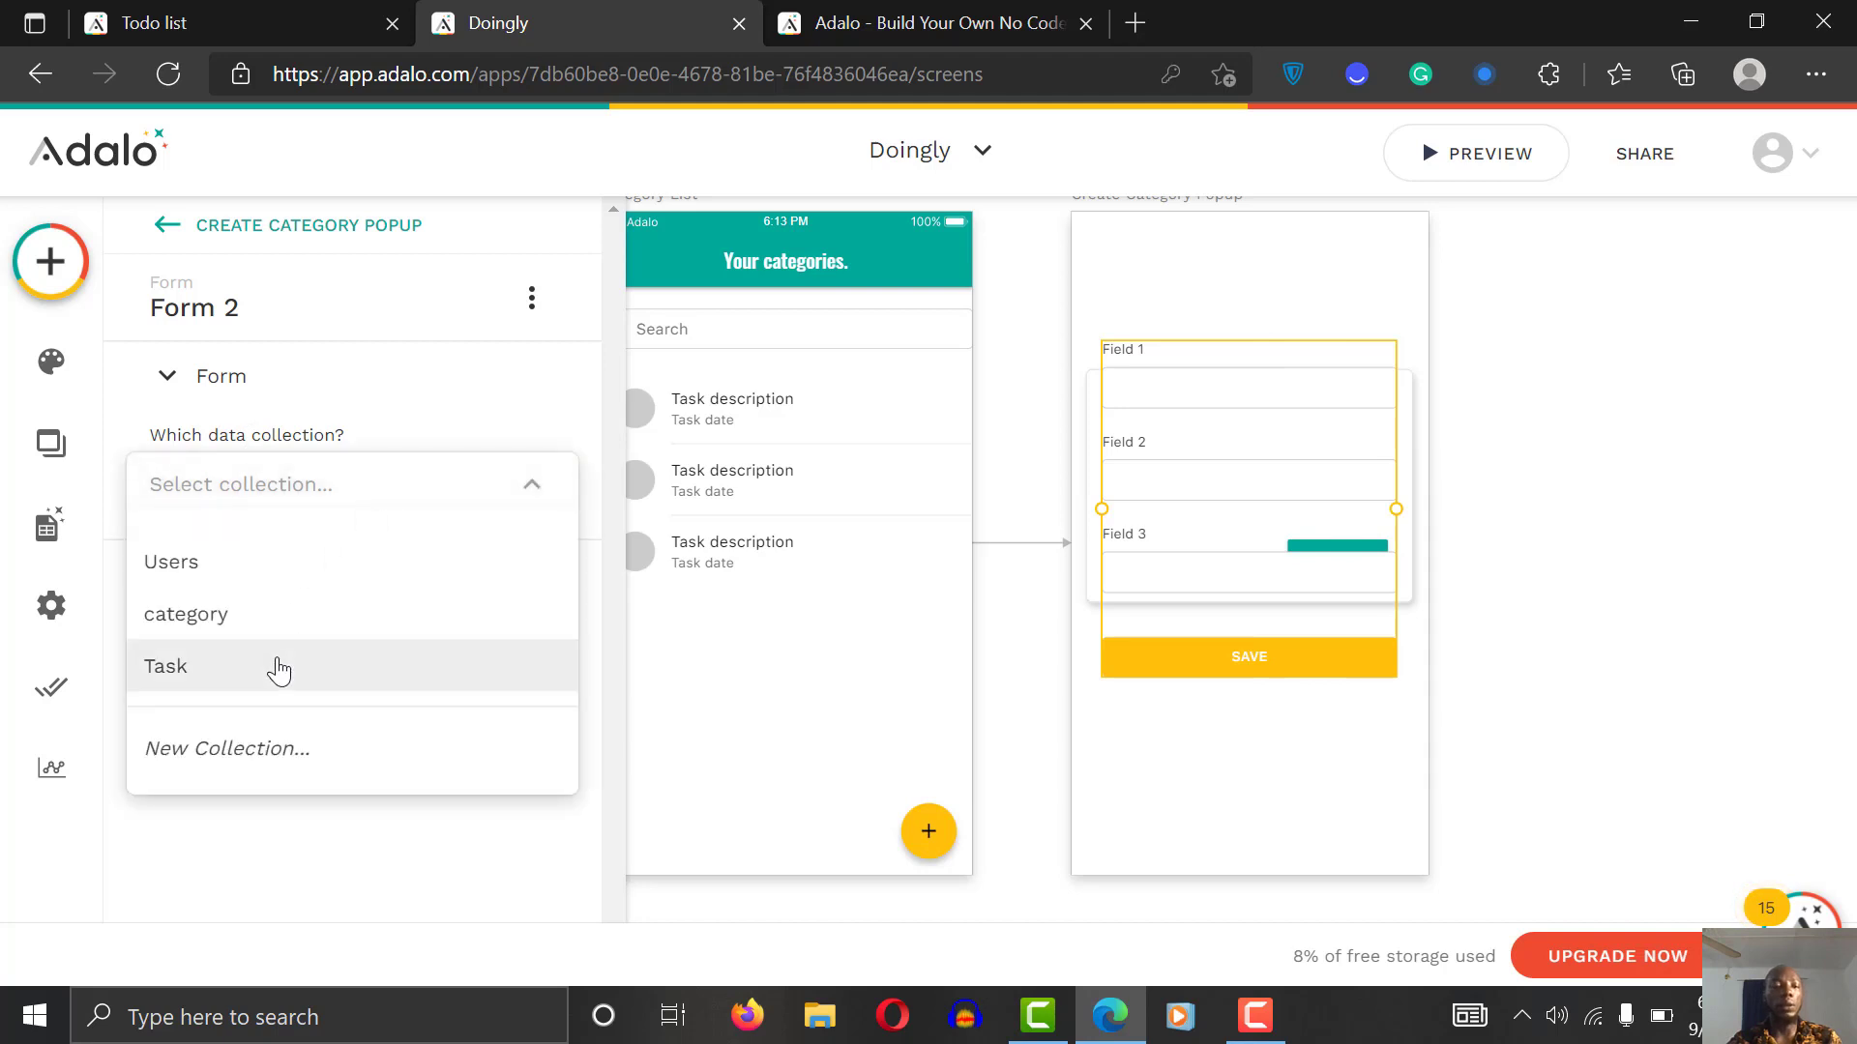
{"action": "left_click", "coordinate": [290, 619]}
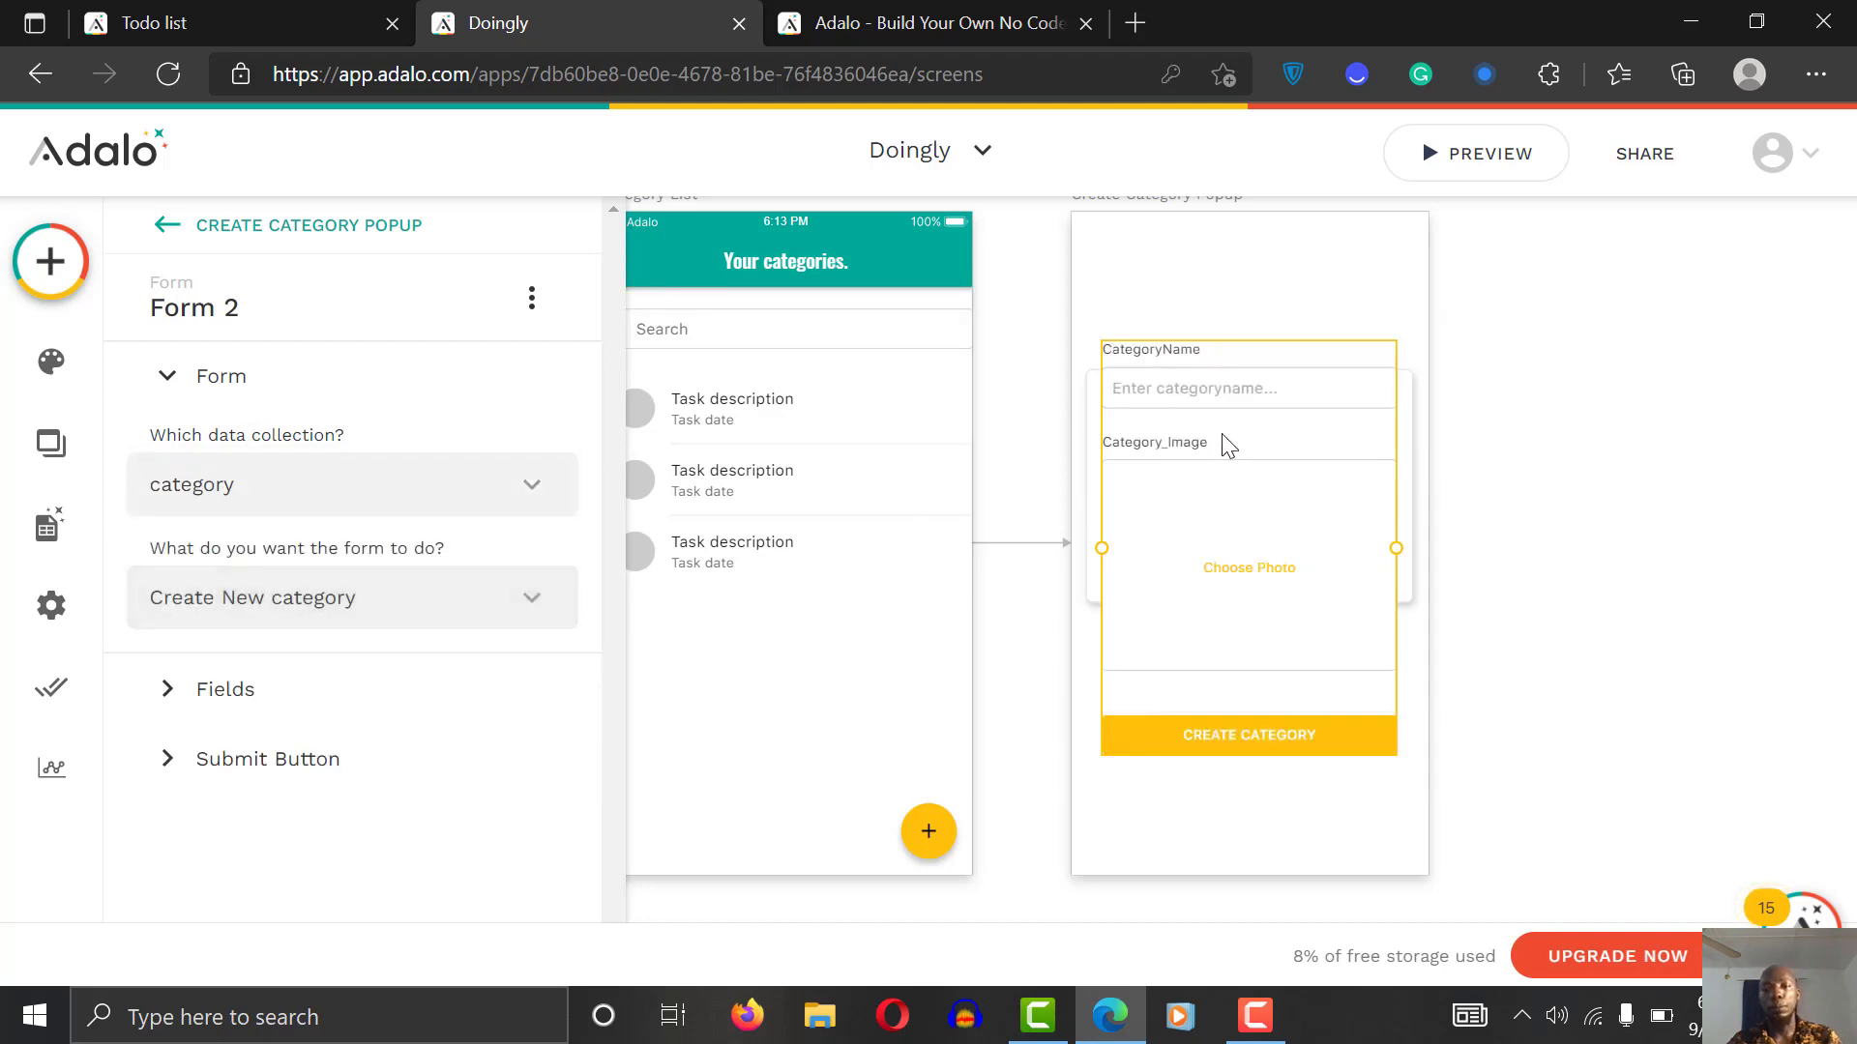
Step: Narrow the form, stretch the white card up and down, and move the form lower
{"action": "left_click", "coordinate": [1239, 332]}
{"action": "left_click", "coordinate": [1236, 356]}
{"action": "left_click_drag", "start_coordinate": [1395, 549], "coordinate": [1367, 547]}
{"action": "double_click", "coordinate": [1407, 468]}
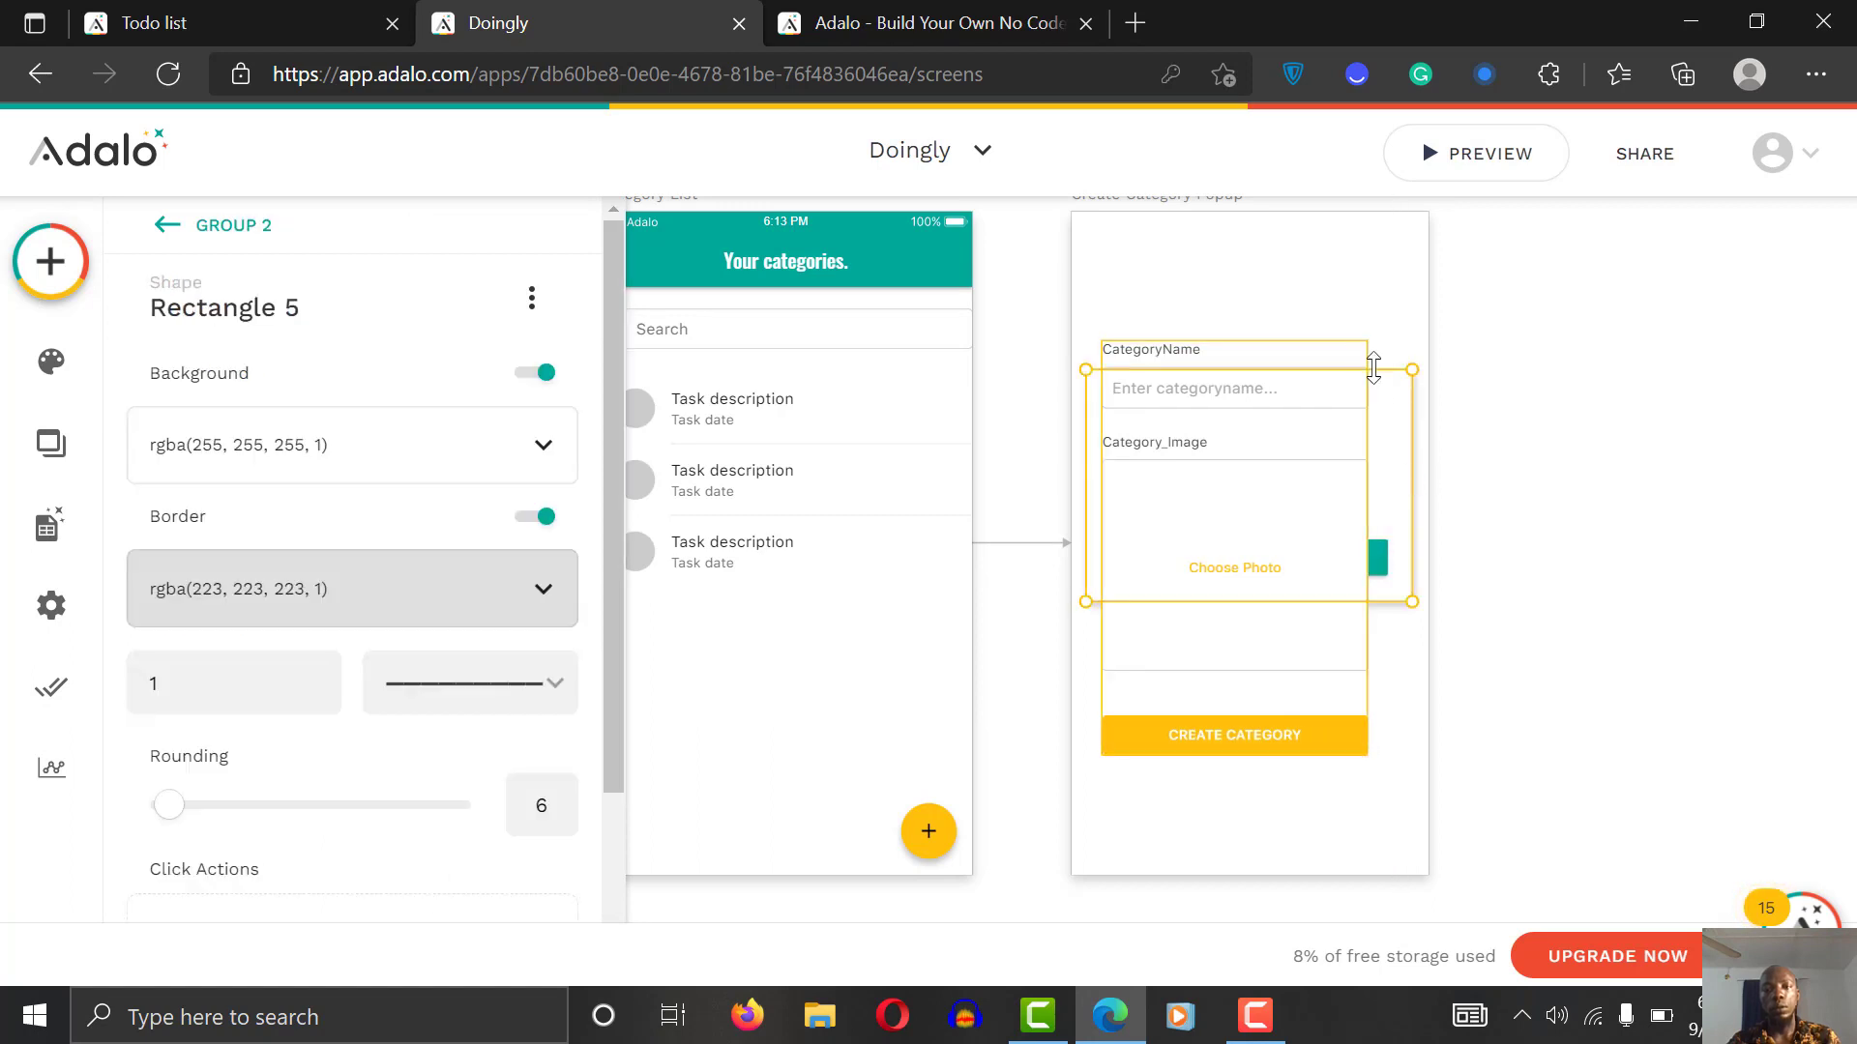
{"action": "left_click_drag", "start_coordinate": [1373, 368], "coordinate": [1367, 298]}
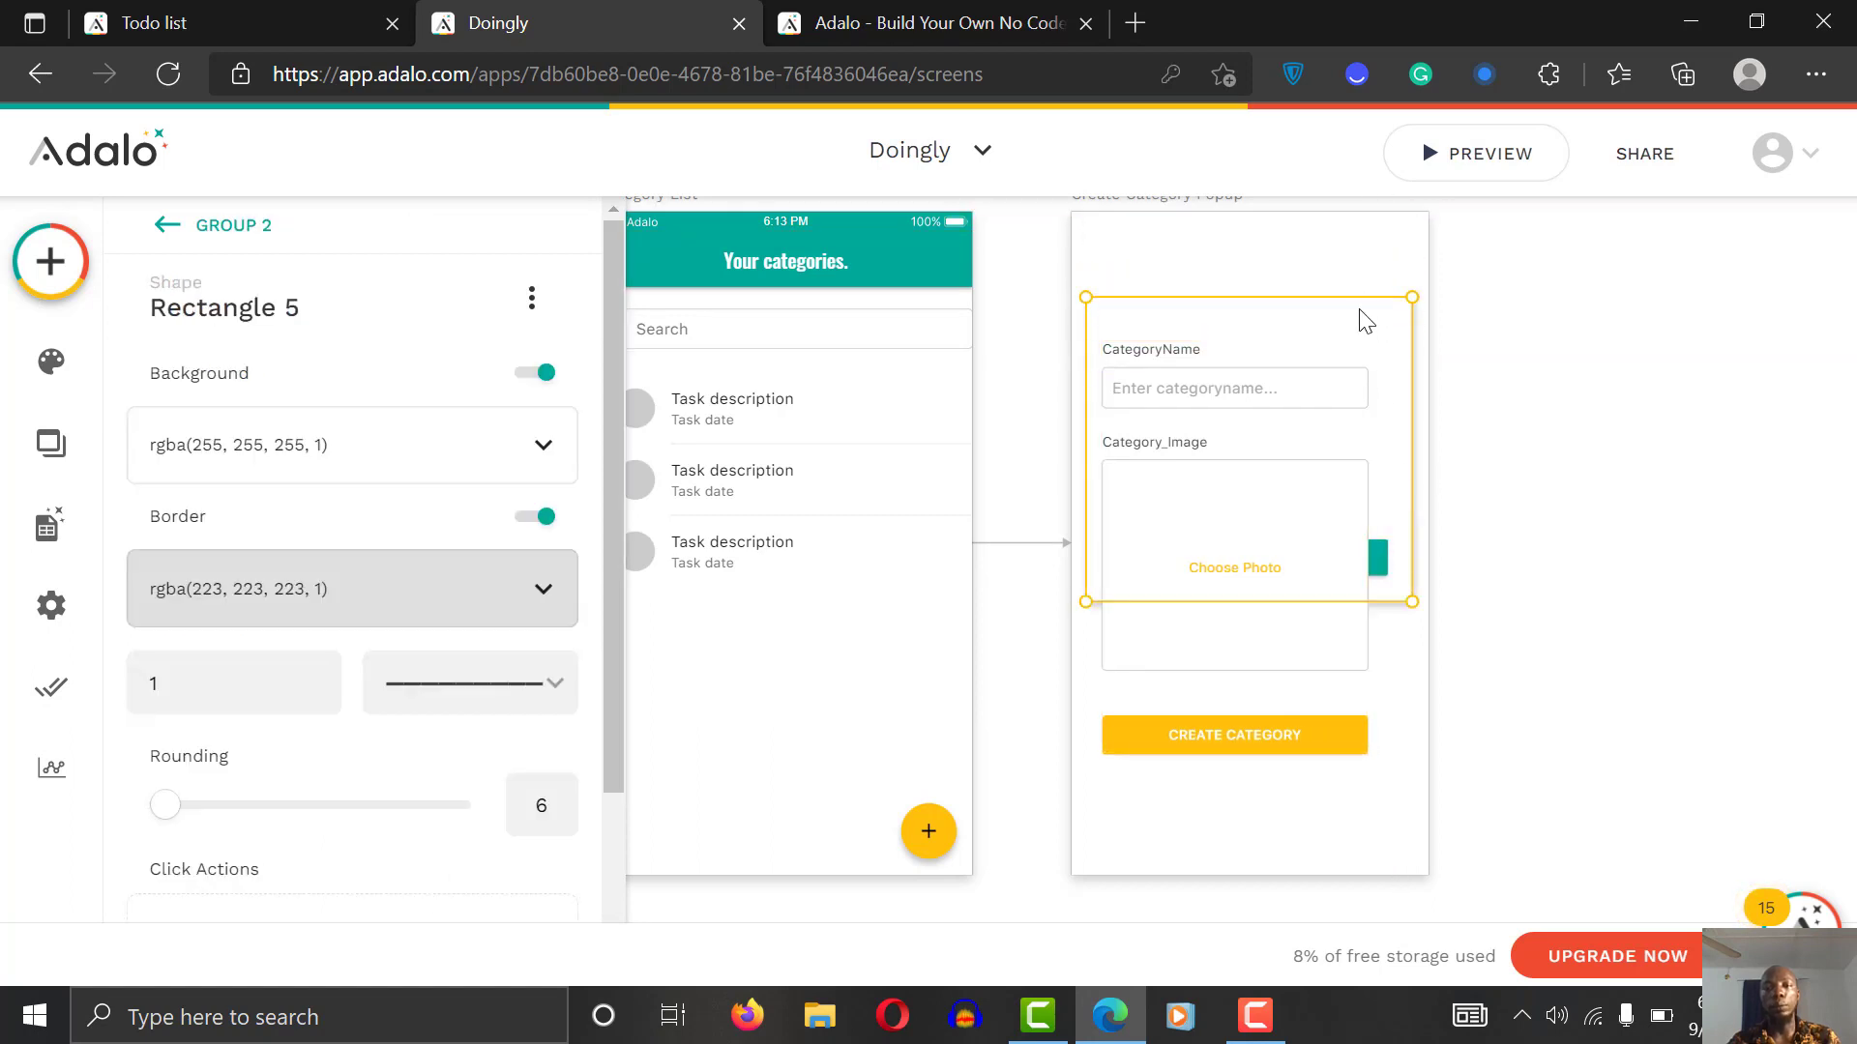
{"action": "left_click_drag", "start_coordinate": [1387, 602], "coordinate": [1380, 779]}
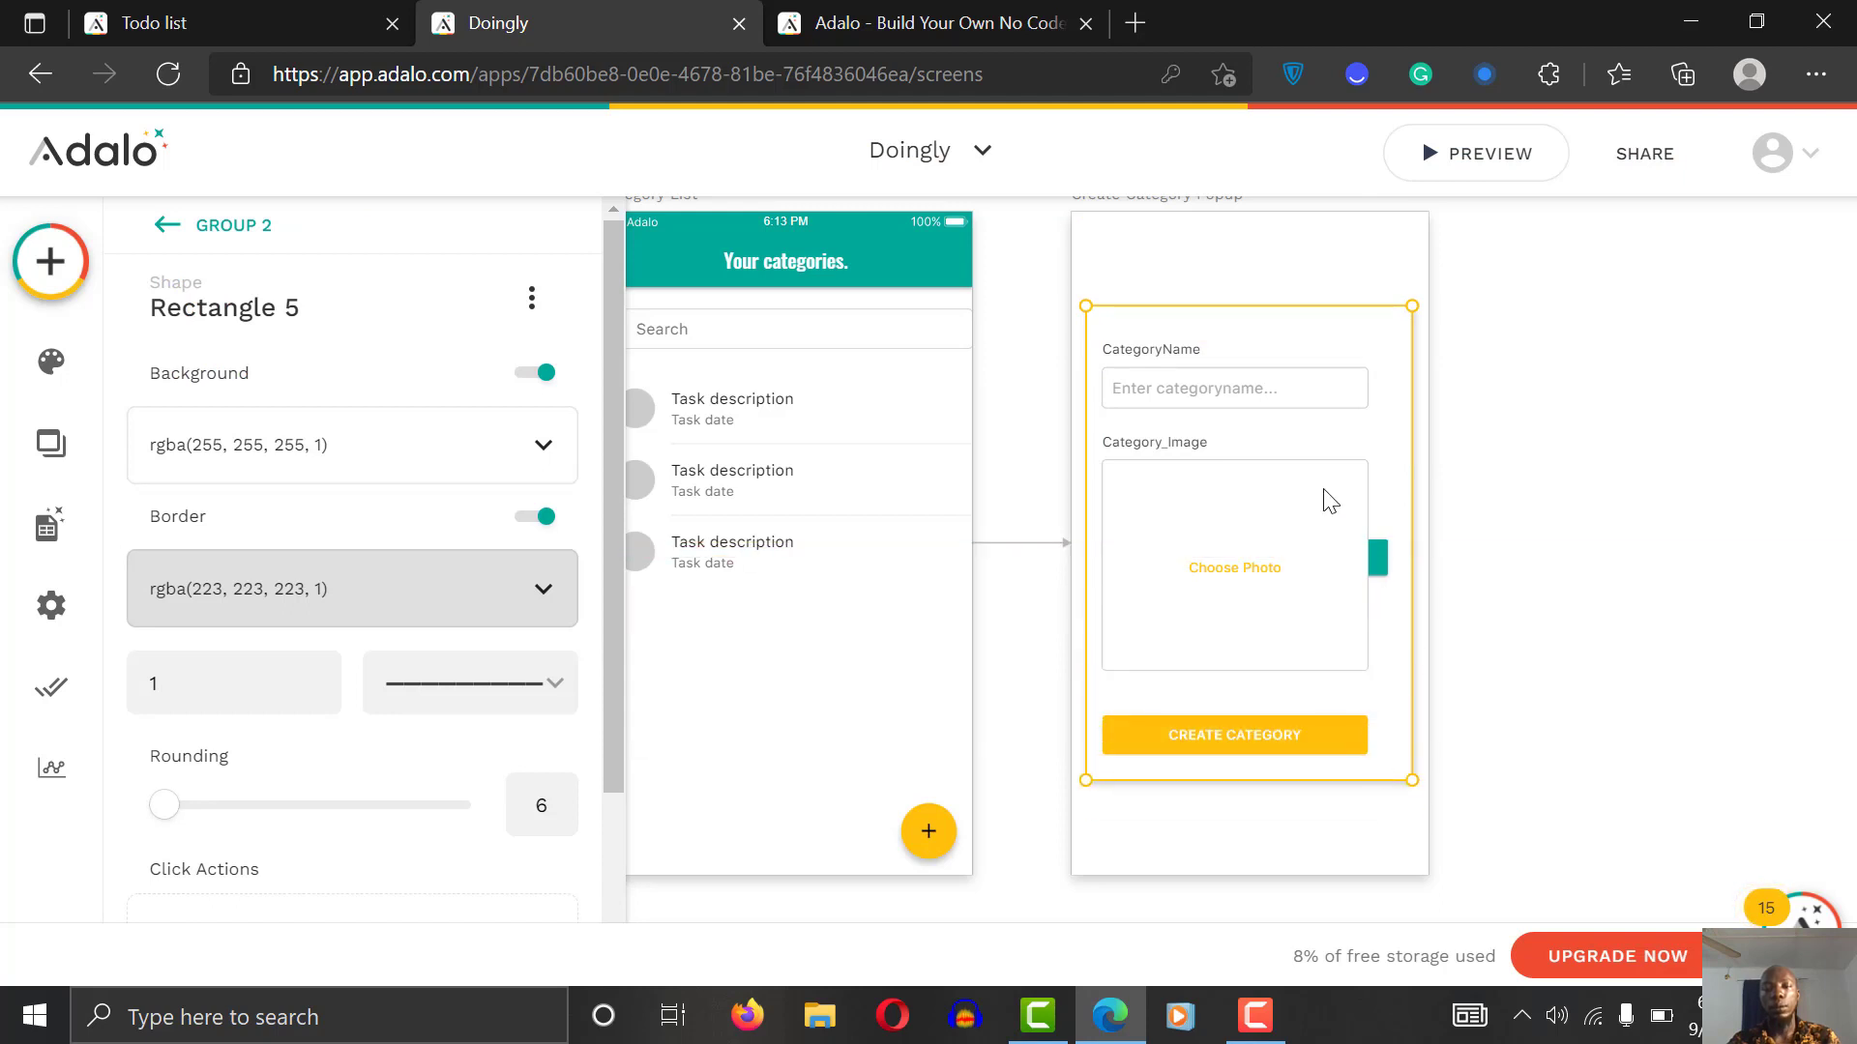
{"action": "left_click_drag", "start_coordinate": [1349, 473], "coordinate": [1302, 658]}
{"action": "left_click_drag", "start_coordinate": [1231, 567], "coordinate": [1291, 691]}
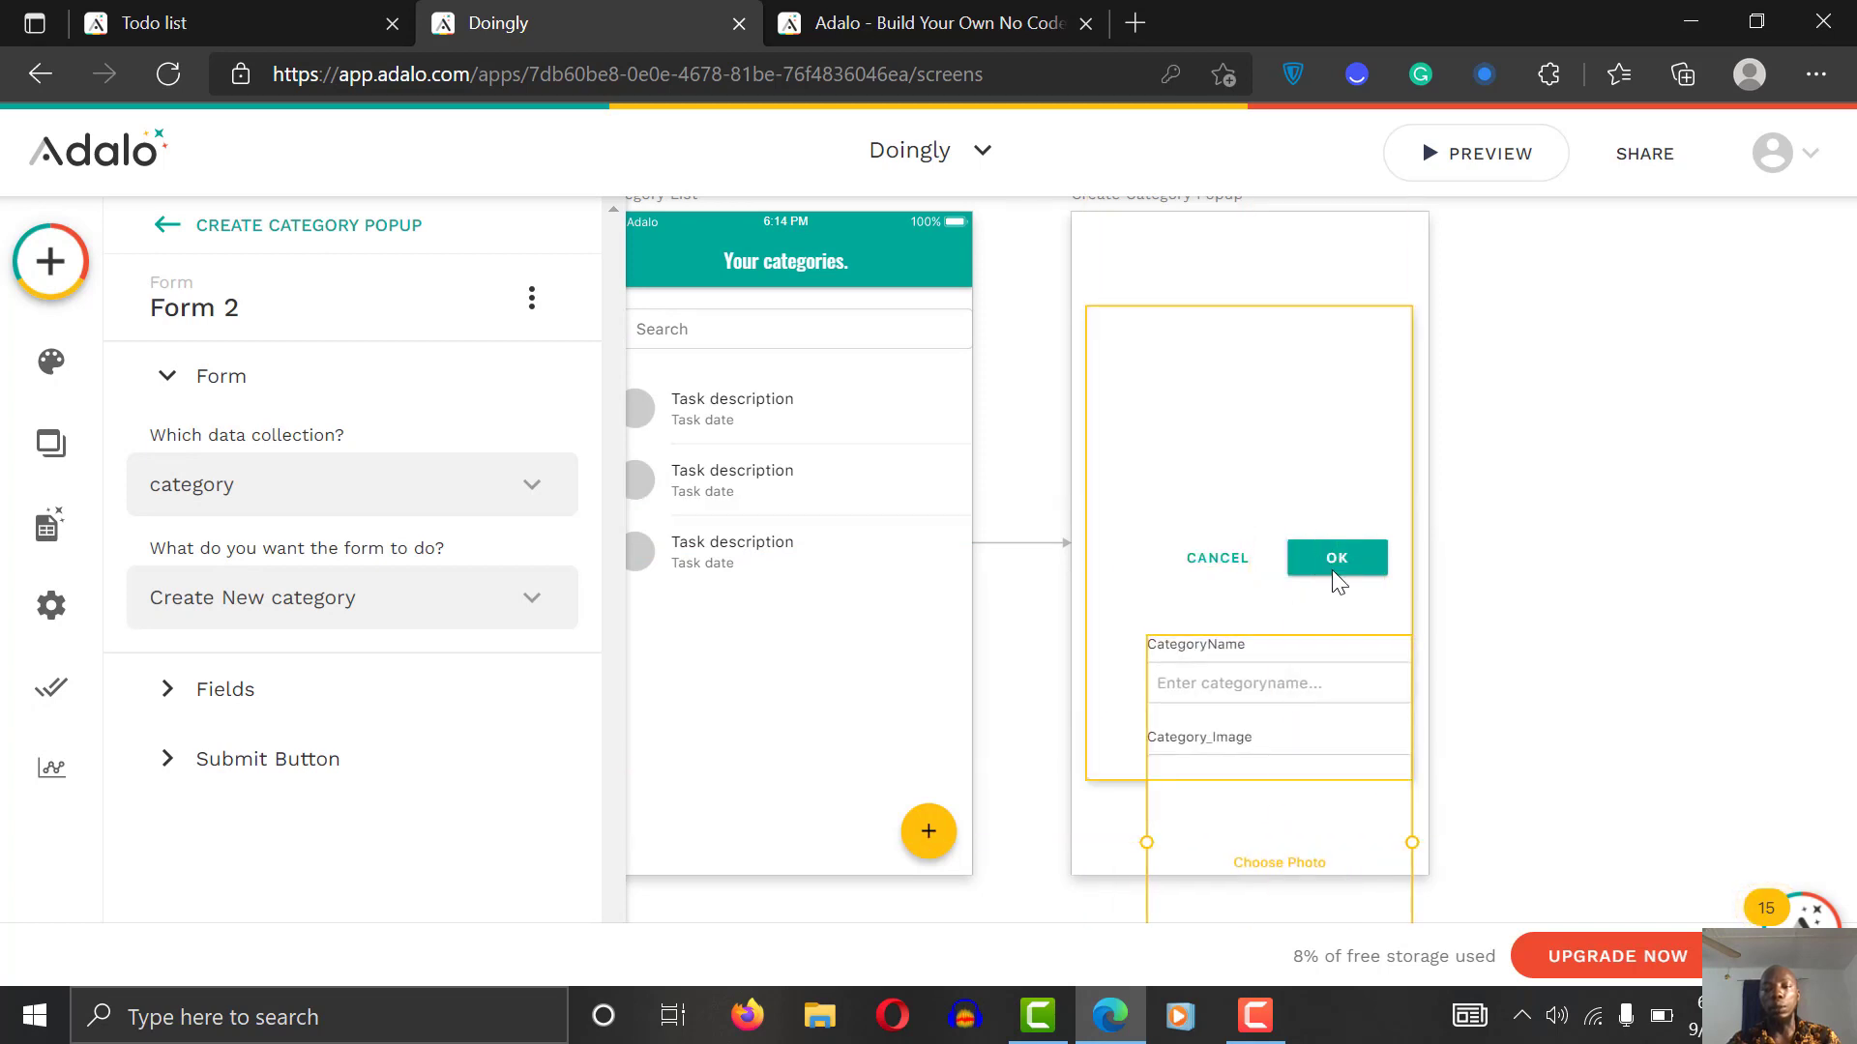
Step: Delete the modal's OK and CANCEL buttons
{"action": "left_click", "coordinate": [1333, 572]}
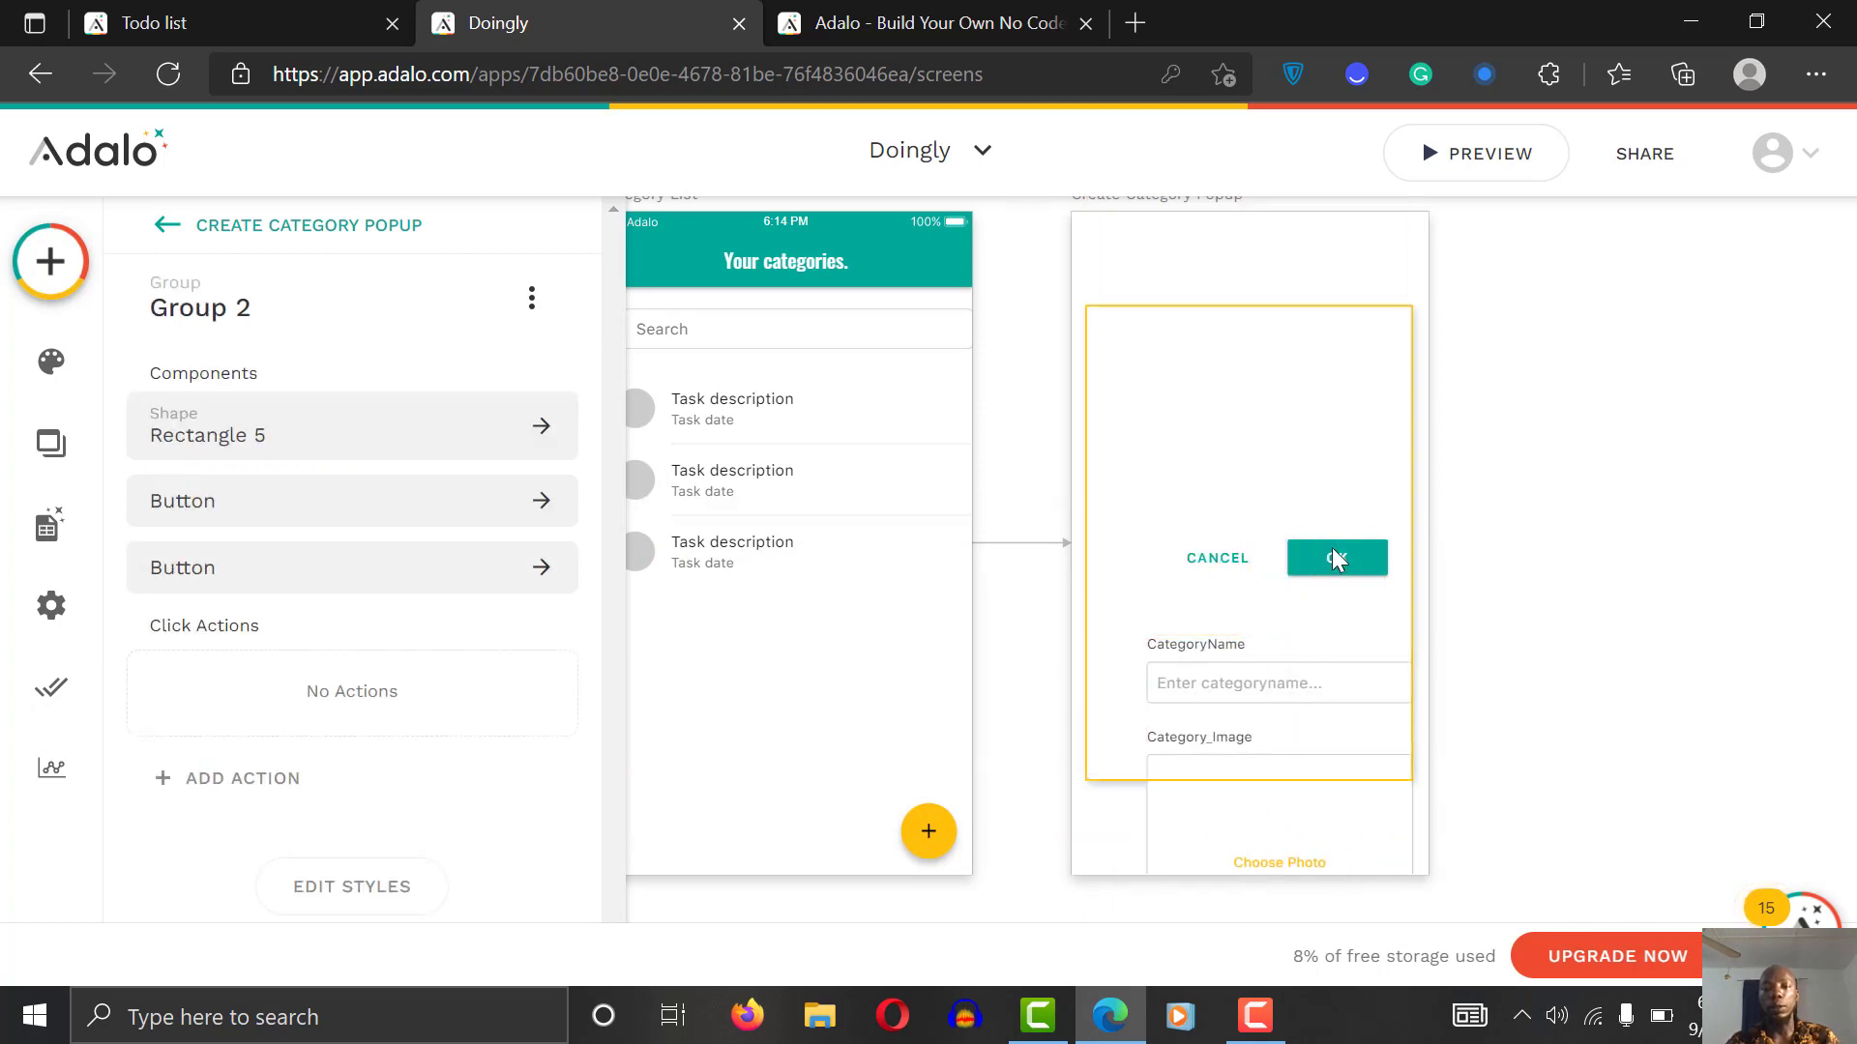
{"action": "left_click", "coordinate": [1335, 559]}
{"action": "key", "text": "Delete"}
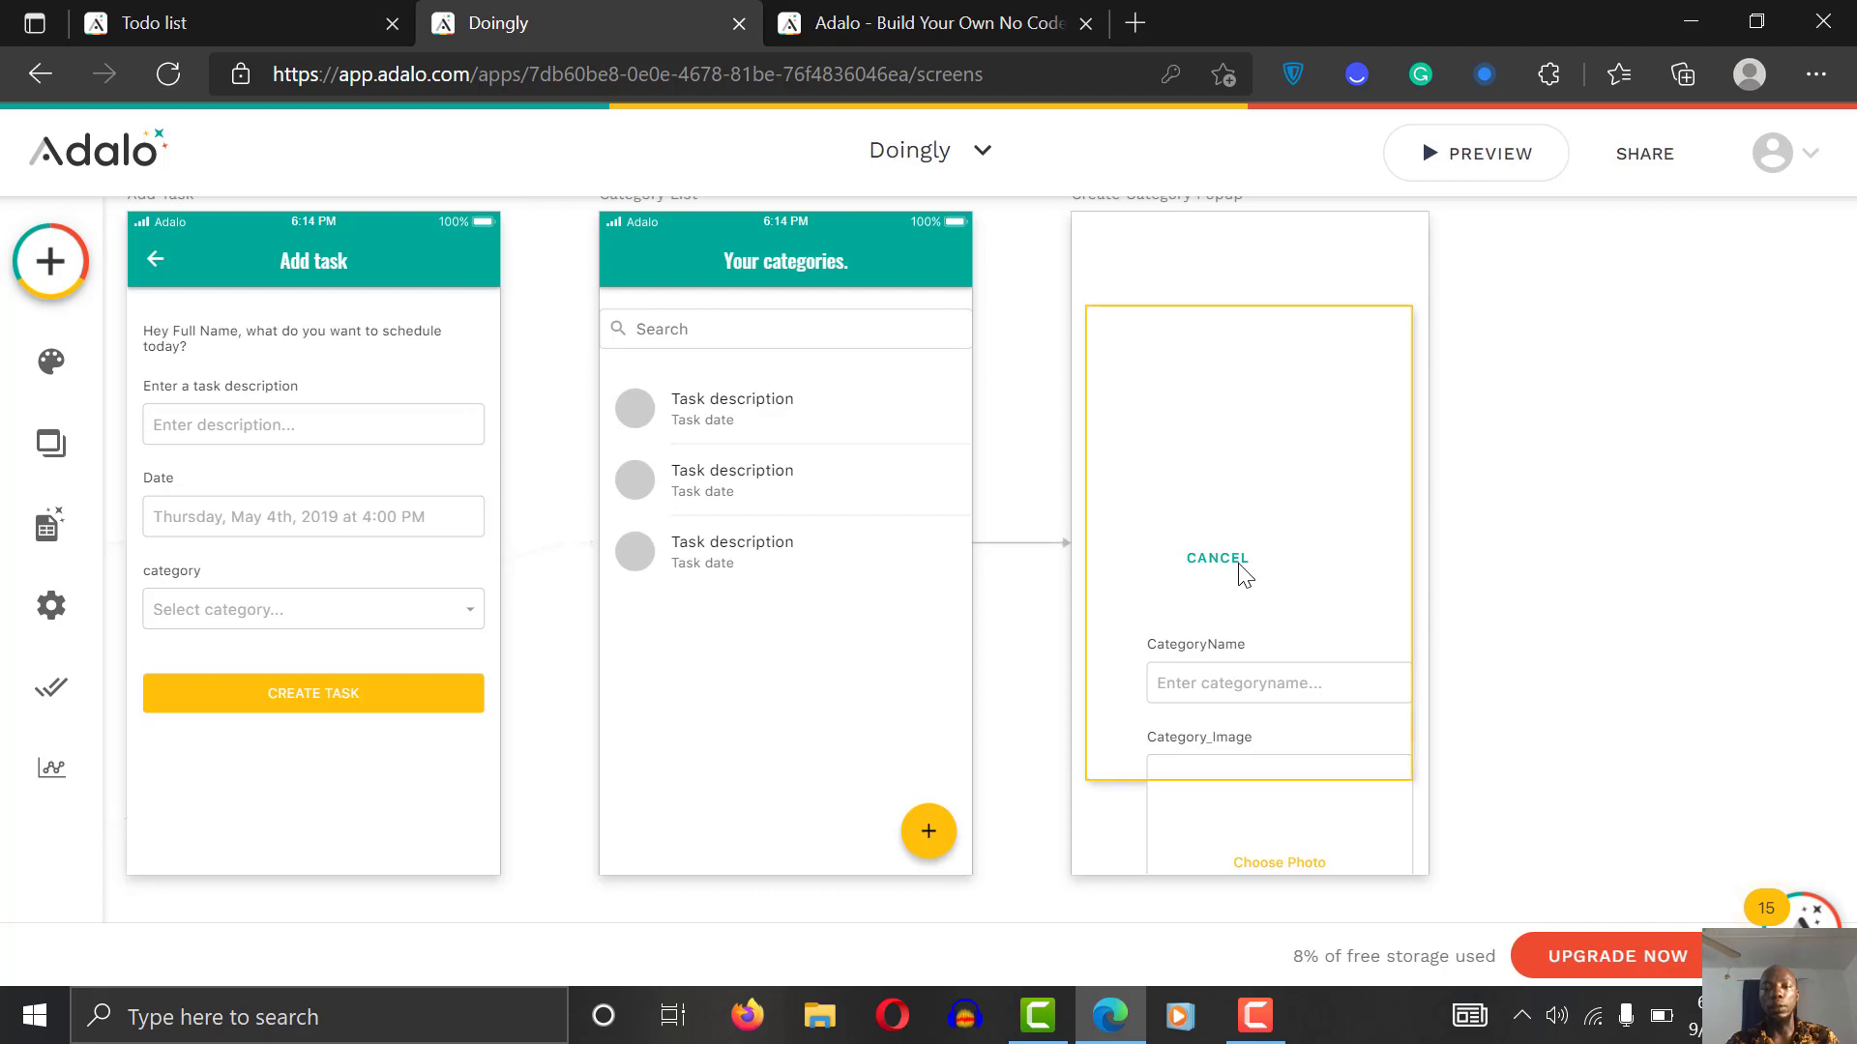
{"action": "left_click", "coordinate": [1244, 575]}
{"action": "left_click", "coordinate": [1240, 570]}
{"action": "key", "text": "Delete"}
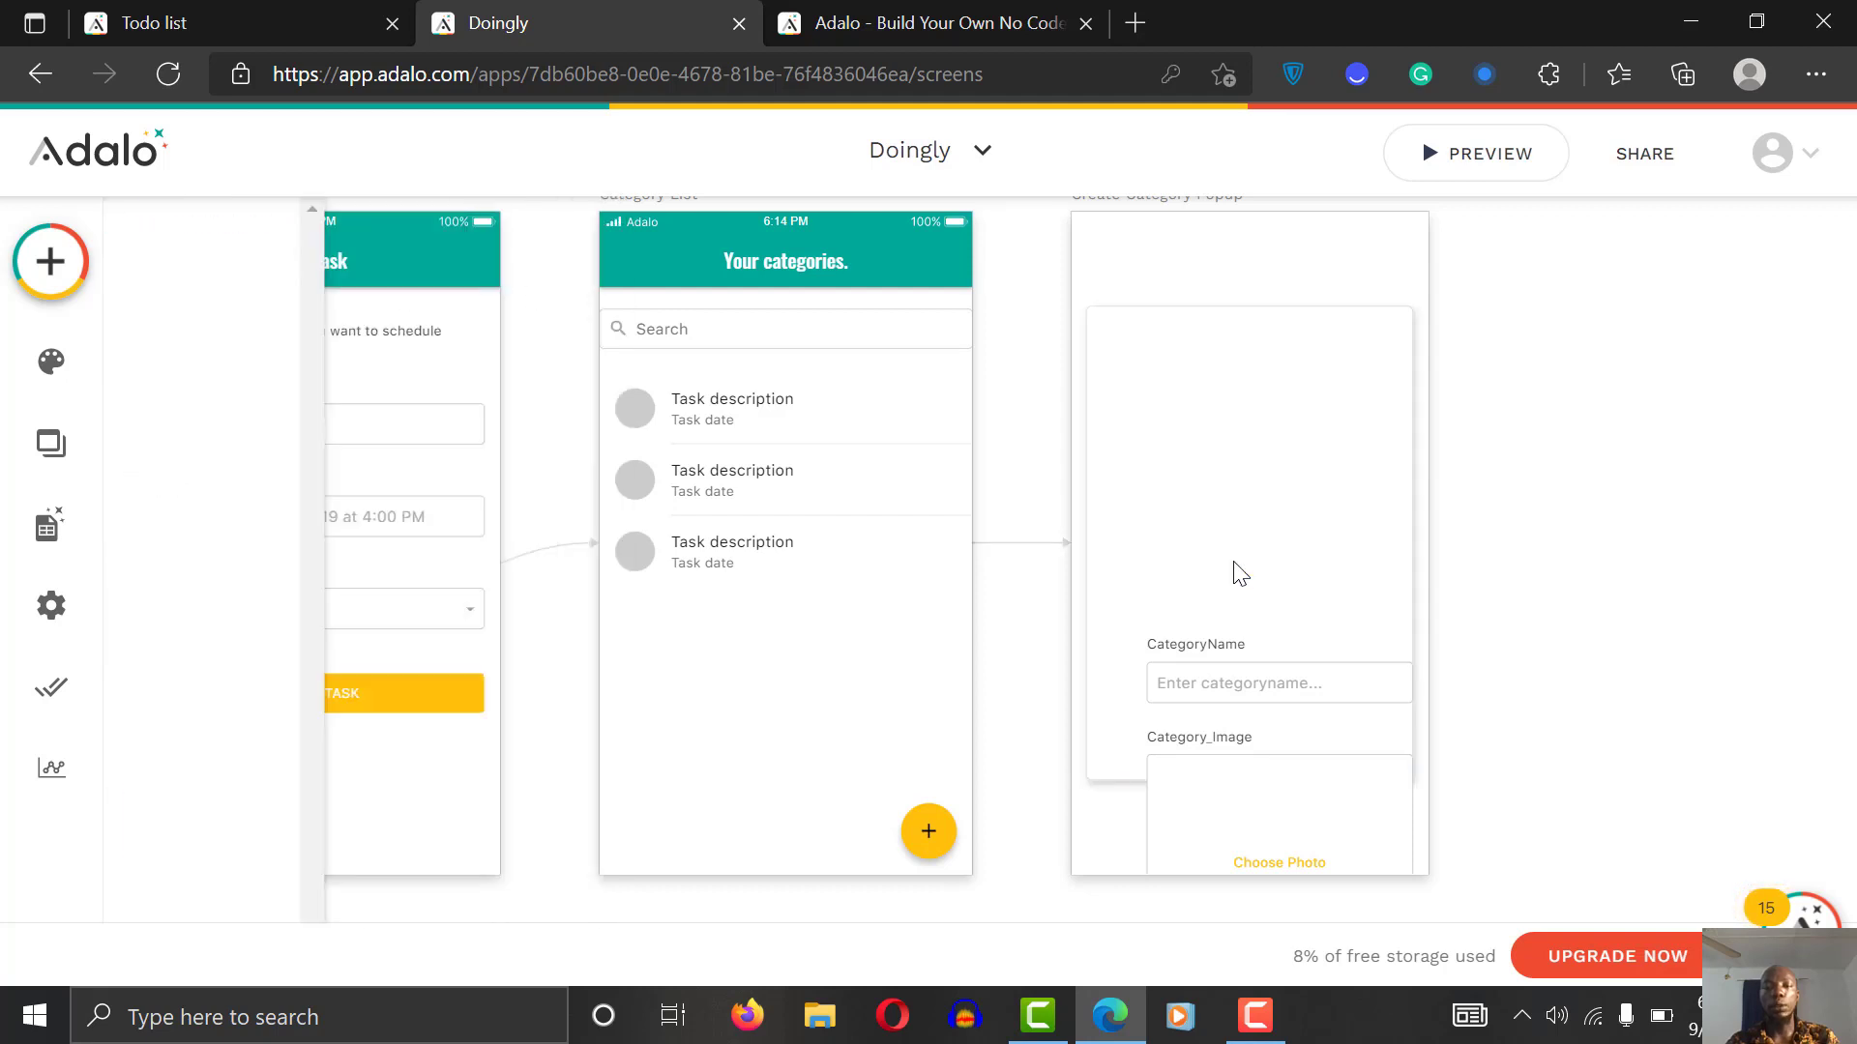
Step: Move the form up into the white card and widen it to nearly full width
{"action": "left_click_drag", "start_coordinate": [1235, 718], "coordinate": [1203, 402]}
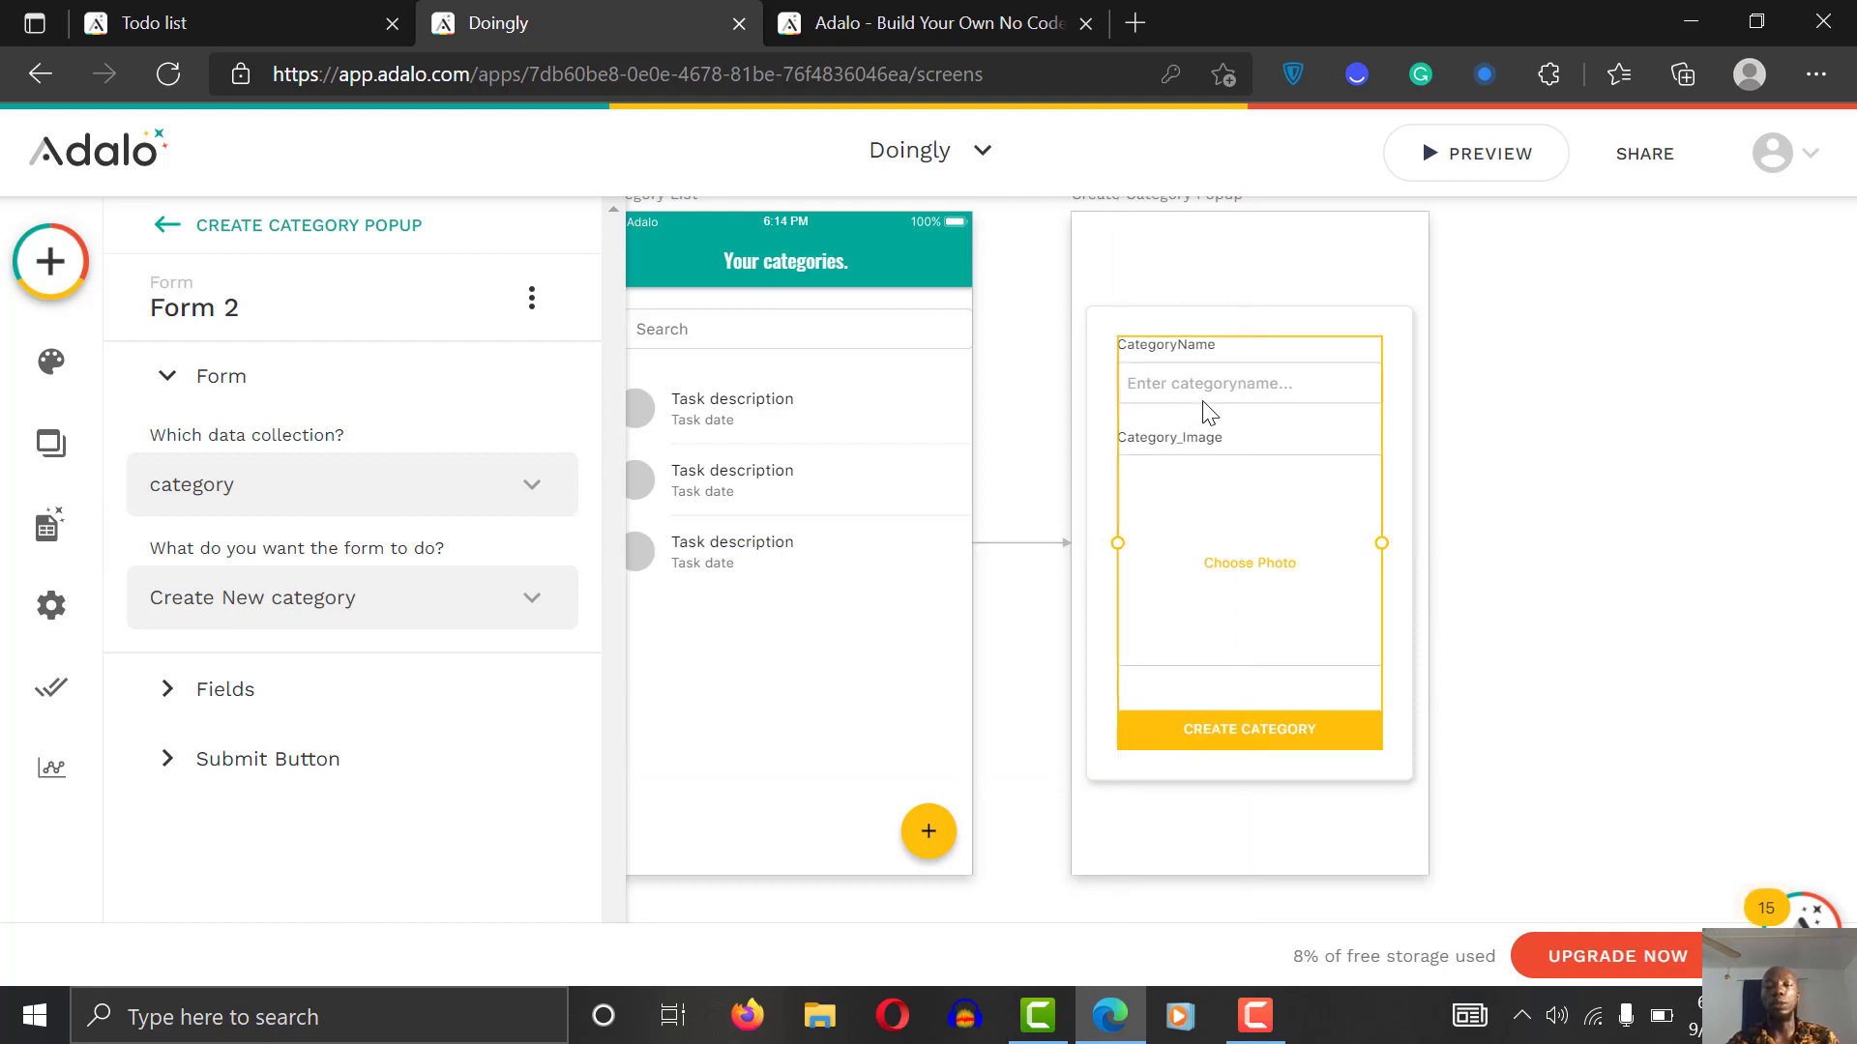
{"action": "left_click_drag", "start_coordinate": [1380, 533], "coordinate": [1412, 534]}
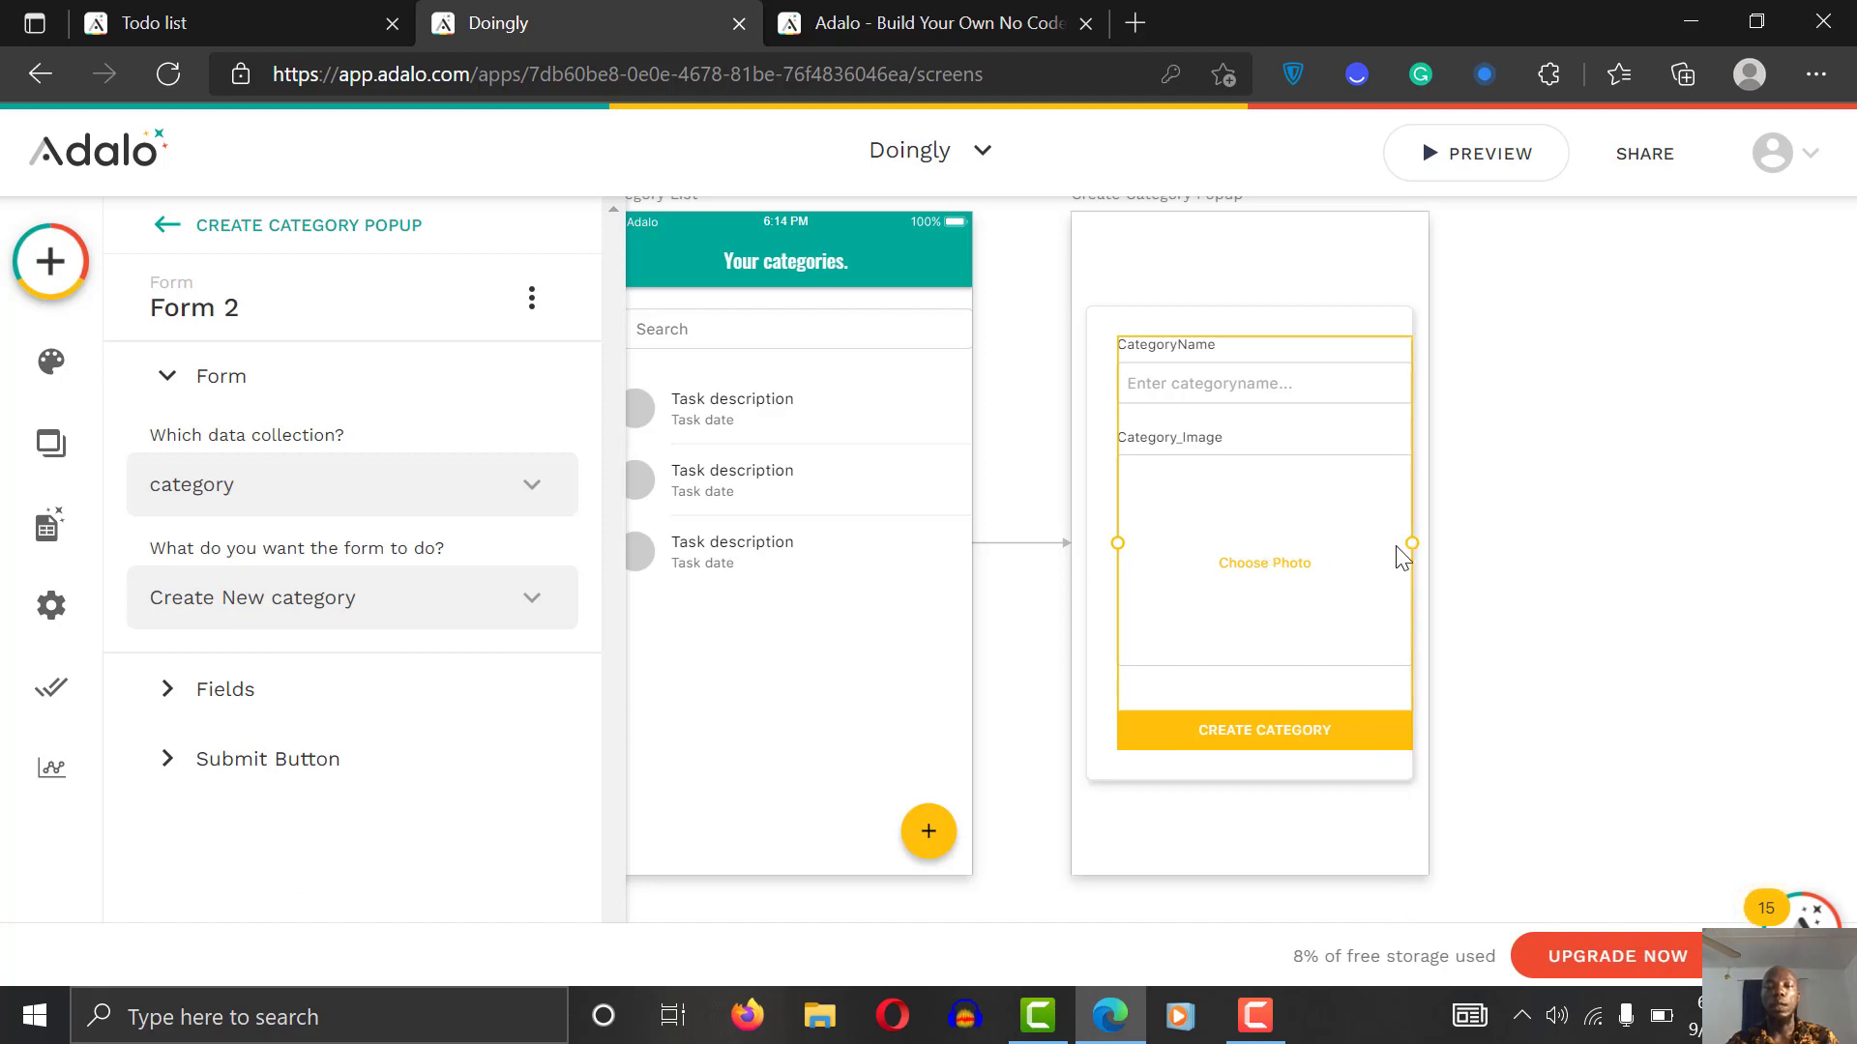
{"action": "mouse_move", "coordinate": [1415, 543]}
{"action": "left_mouse_down"}
{"action": "mouse_move", "coordinate": [1383, 540]}
{"action": "mouse_move", "coordinate": [1400, 539]}
{"action": "left_mouse_up"}
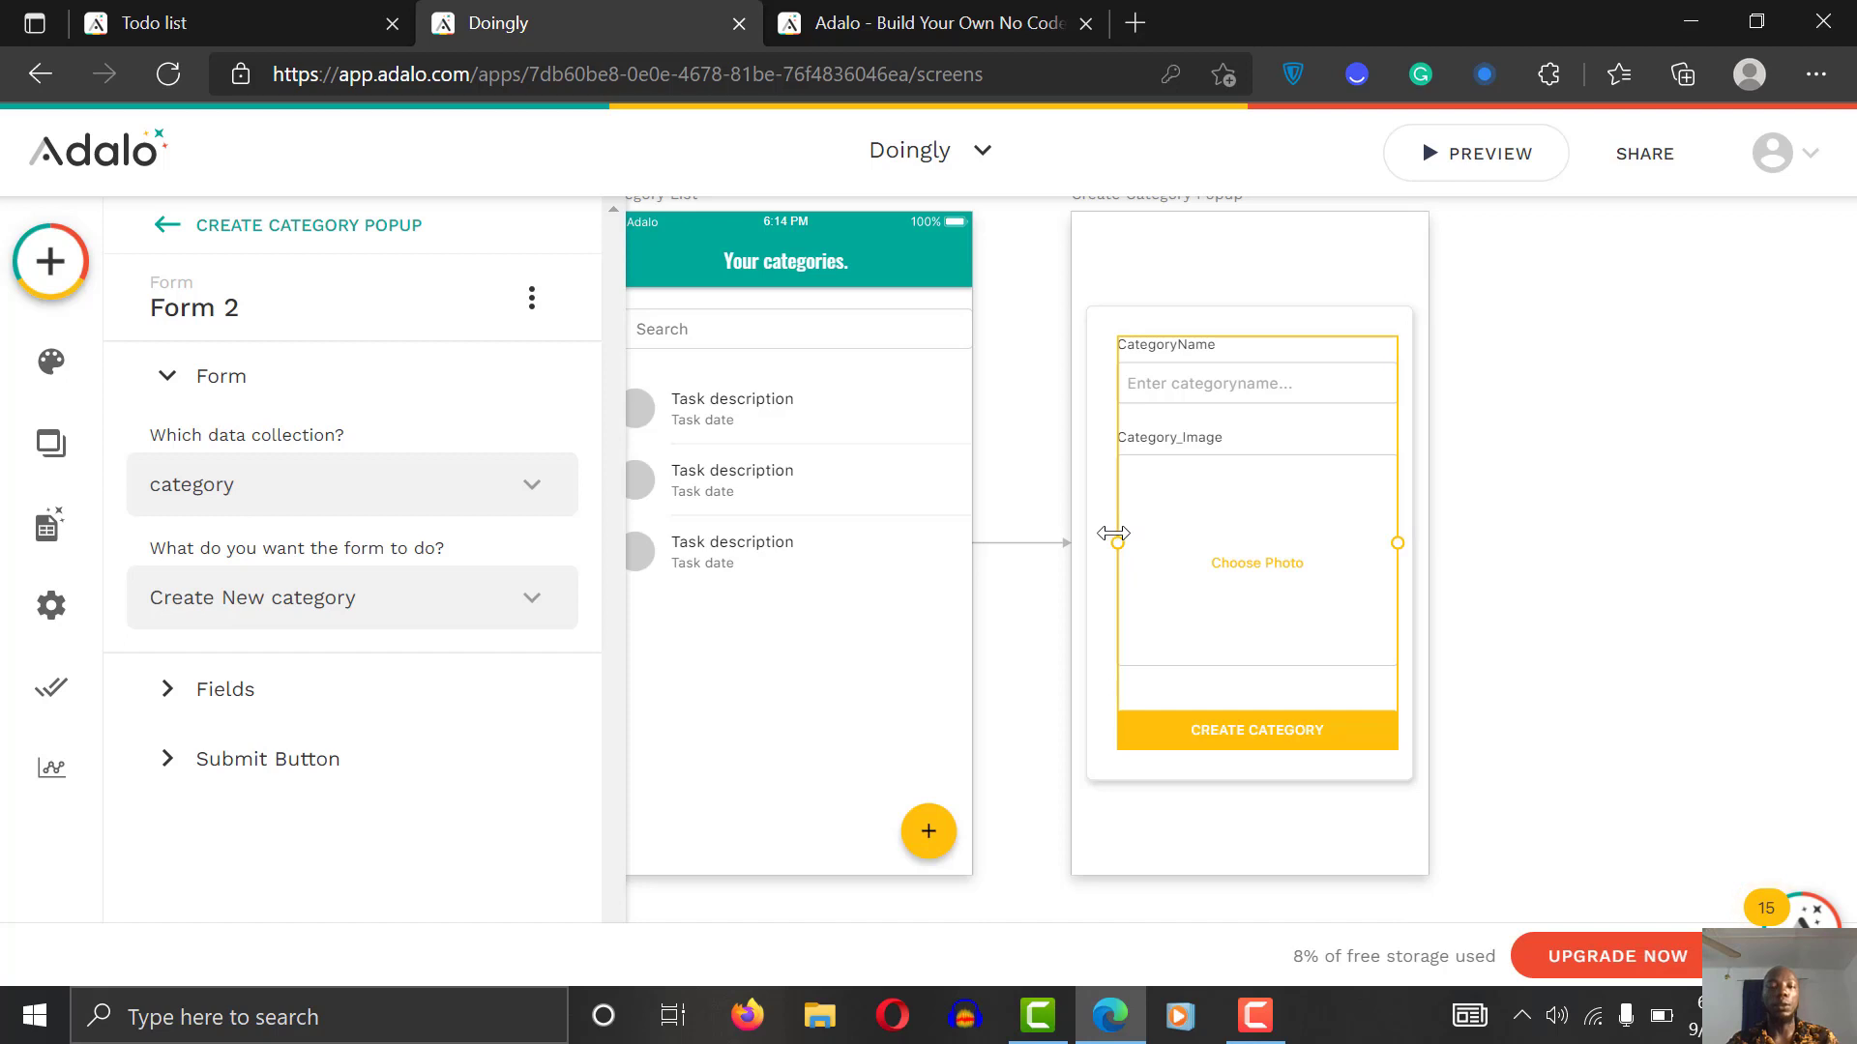
{"action": "left_click_drag", "start_coordinate": [1113, 534], "coordinate": [1100, 538]}
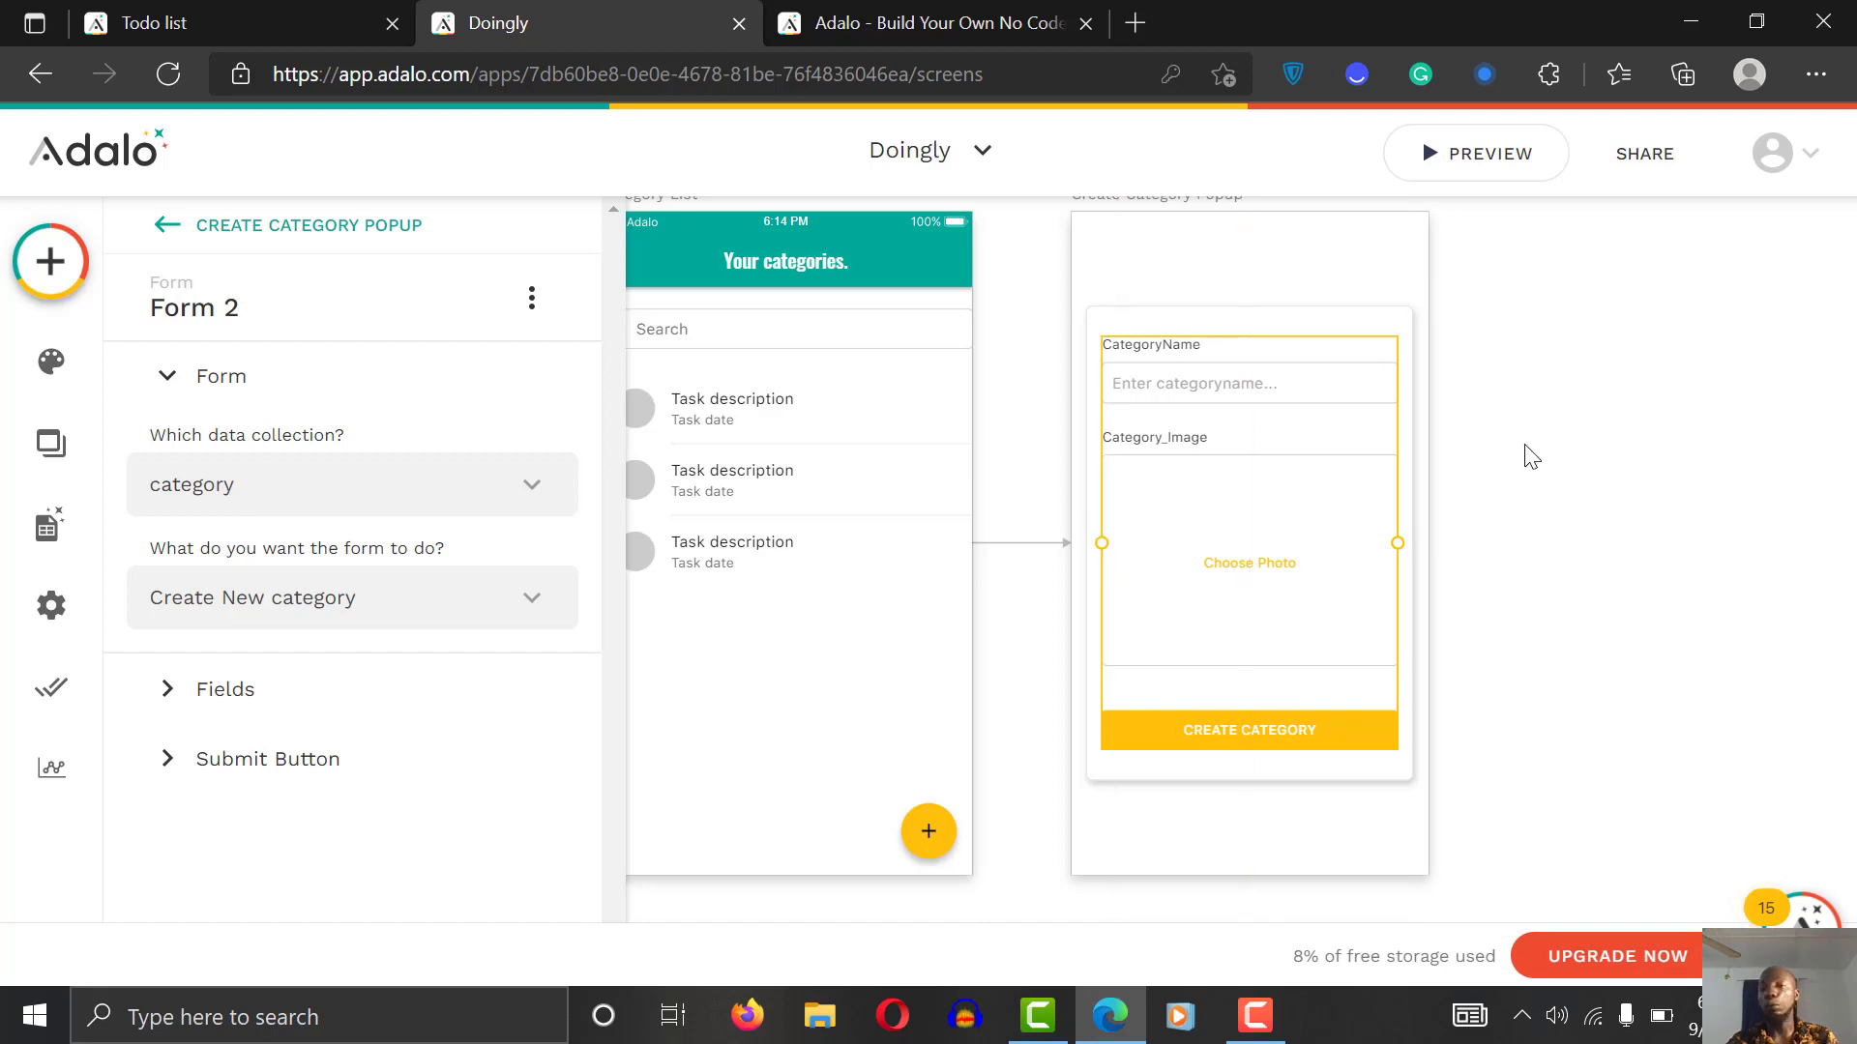
{"action": "left_click", "coordinate": [1531, 457]}
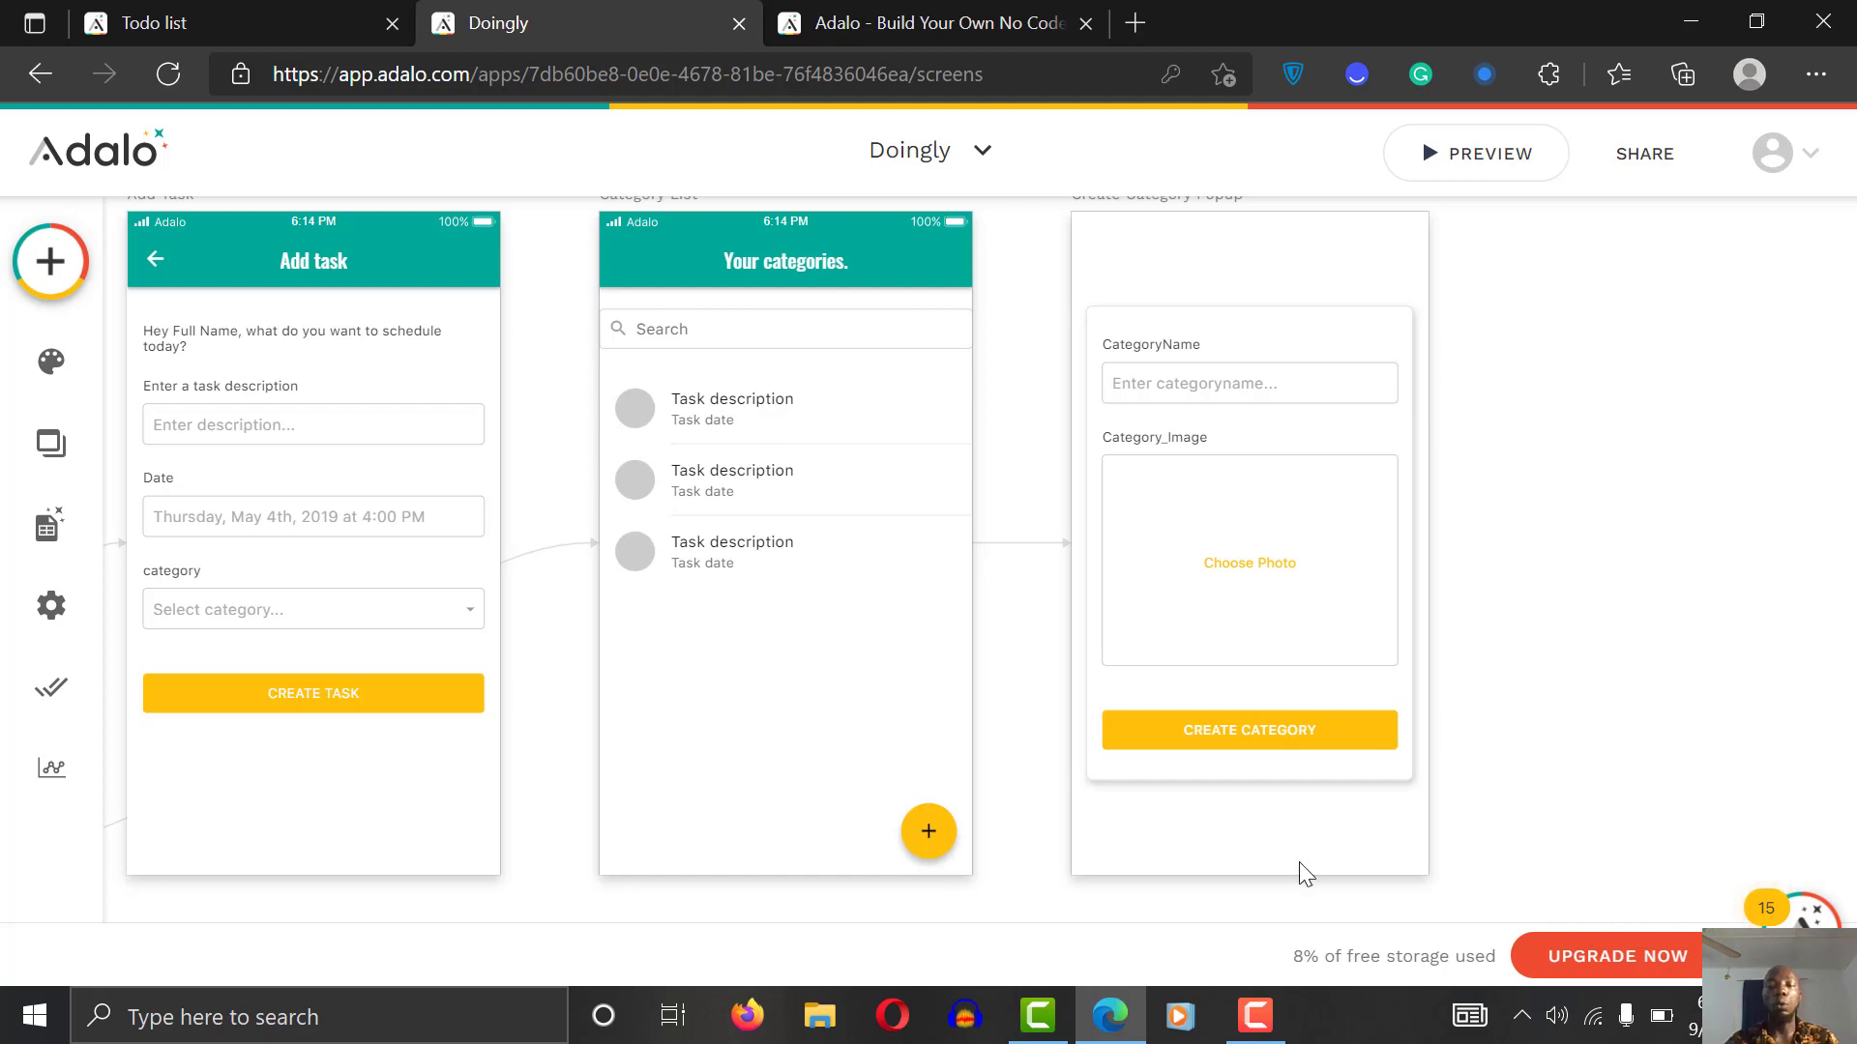
Step: Select the popup's category form and expand its Submit Button settings
{"action": "left_click", "coordinate": [1272, 1014]}
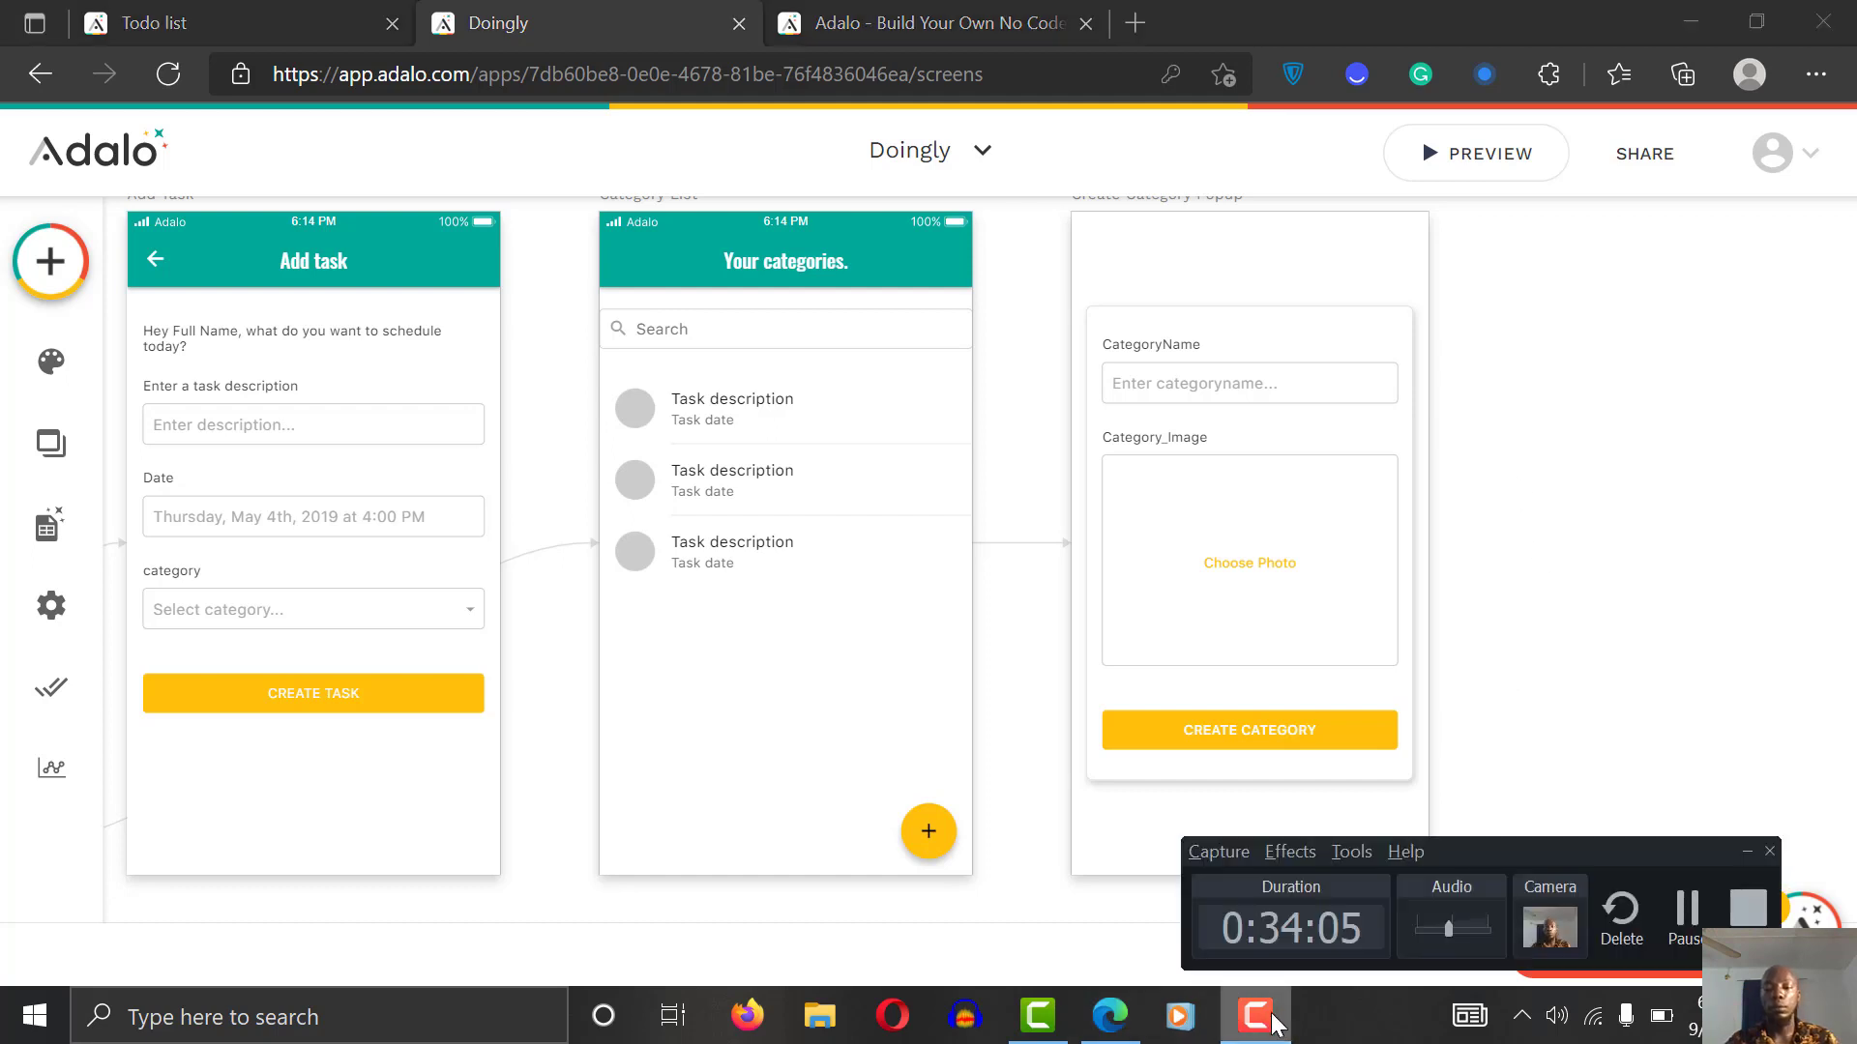
{"action": "left_click", "coordinate": [1272, 1013]}
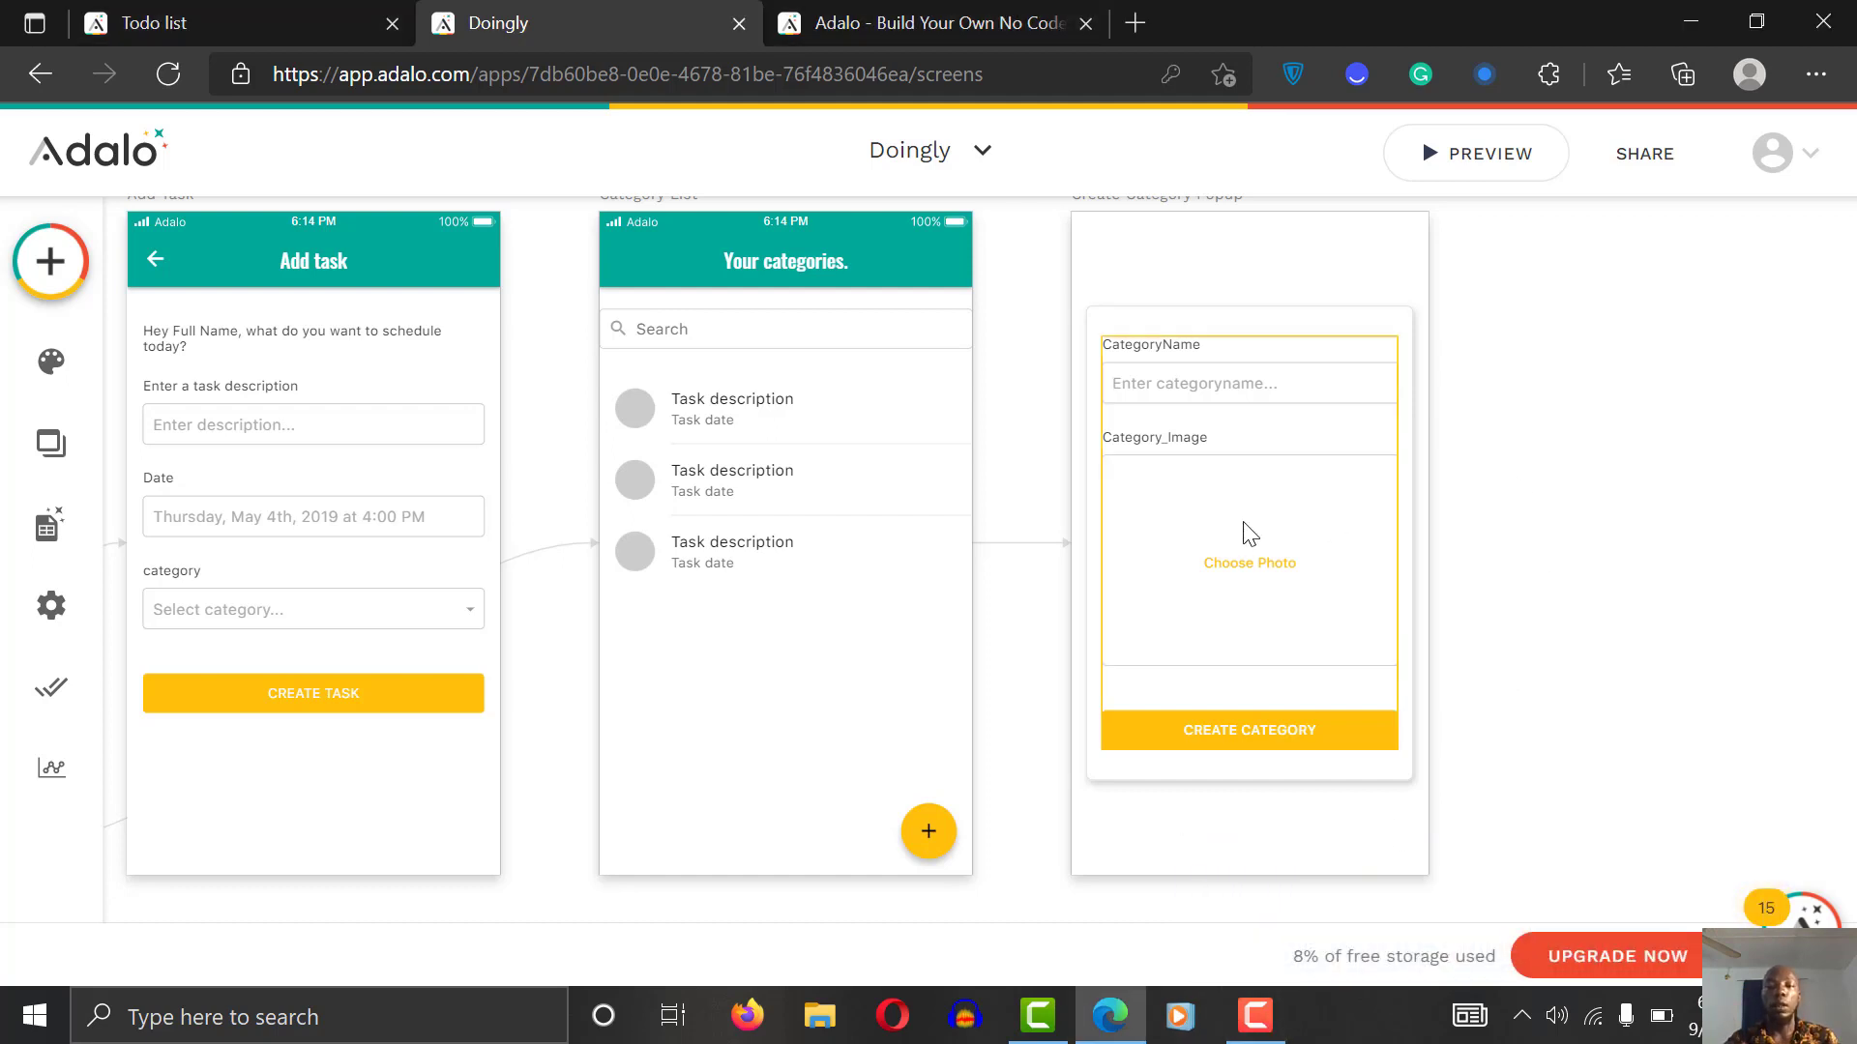
{"action": "left_click", "coordinate": [1222, 735]}
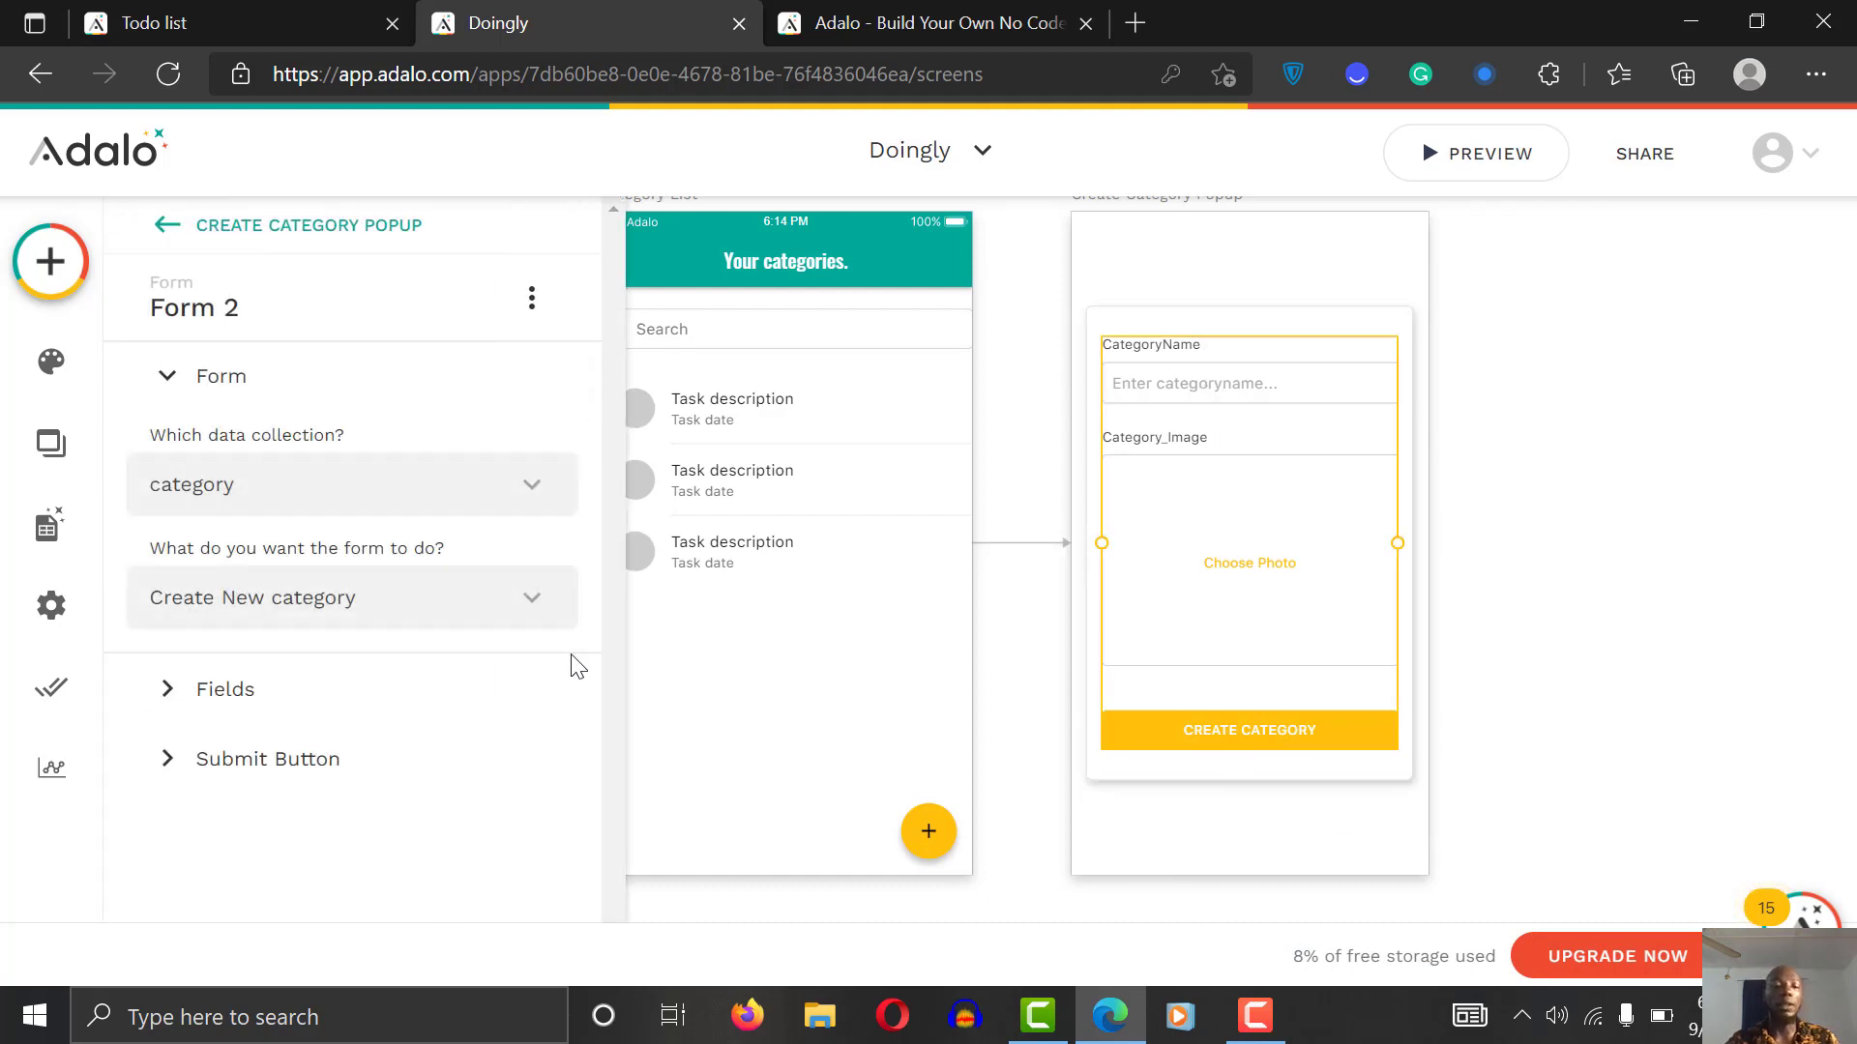
{"action": "left_click", "coordinate": [281, 762]}
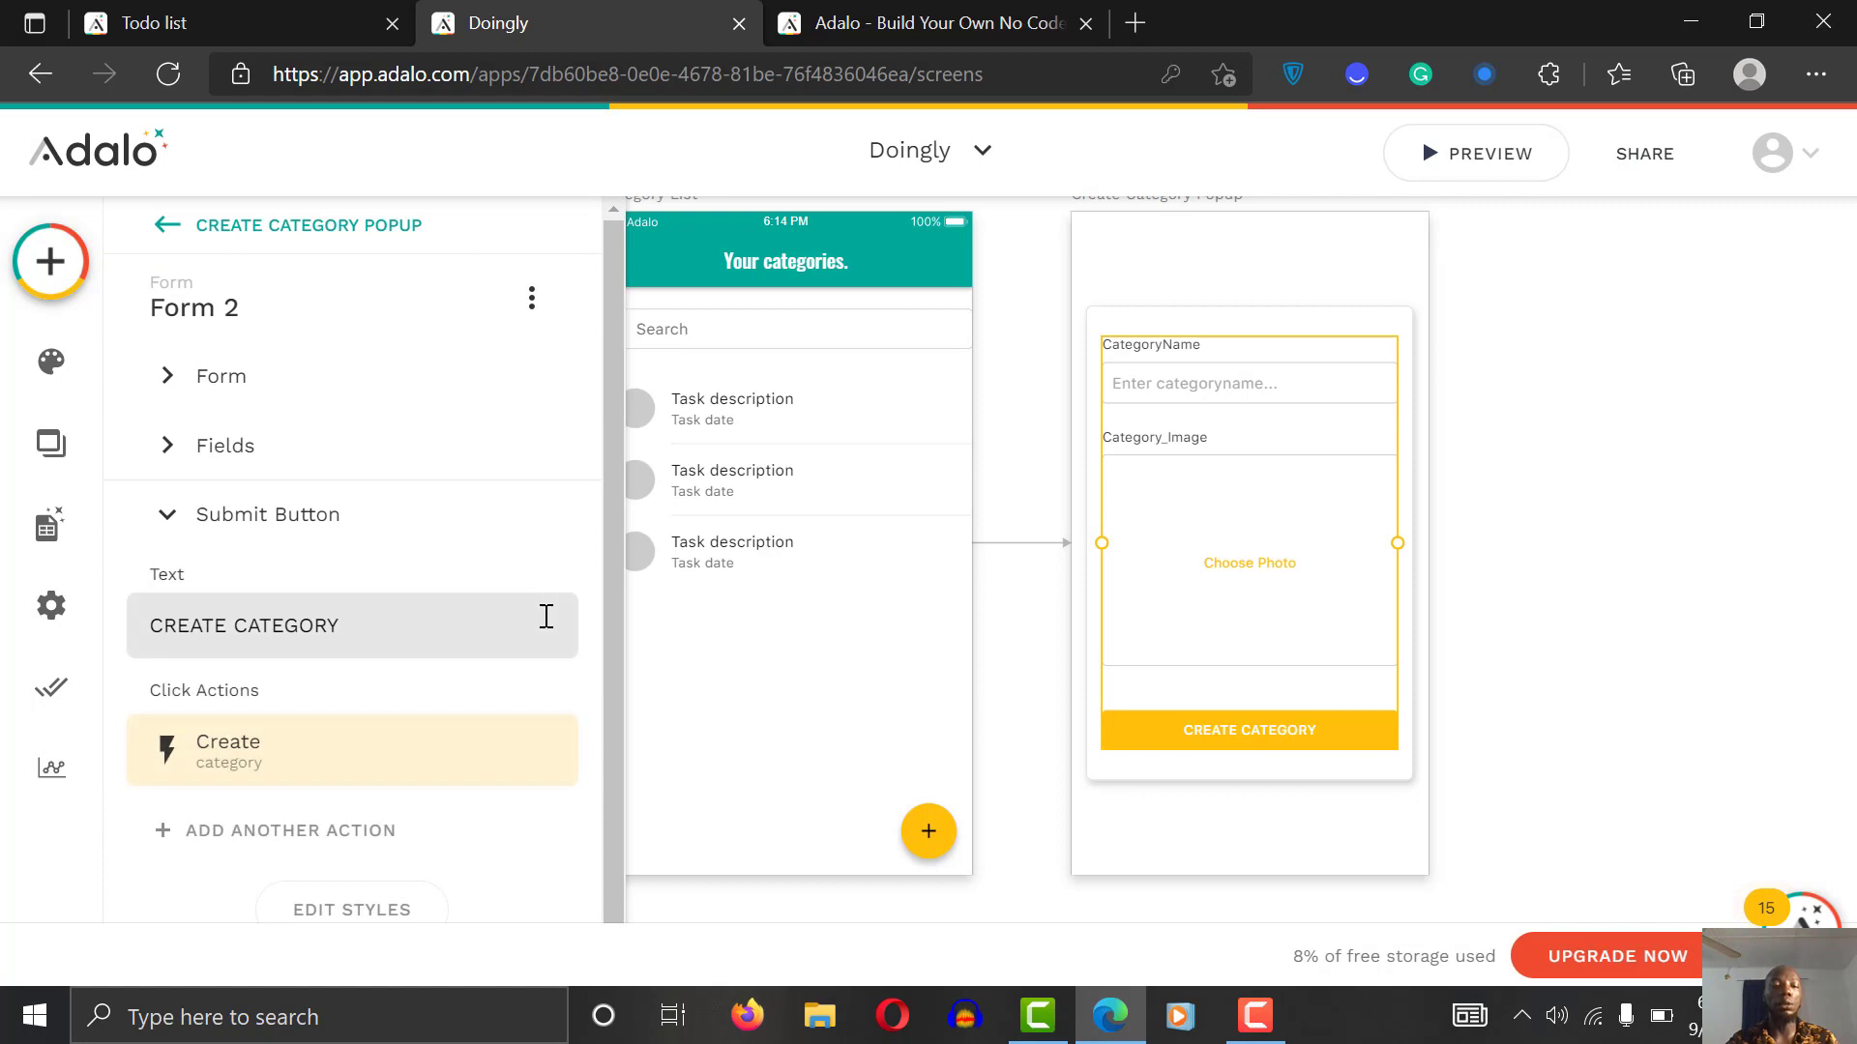
{"action": "scroll", "coordinate": [600, 658], "scroll_direction": "down", "scroll_amount": 1}
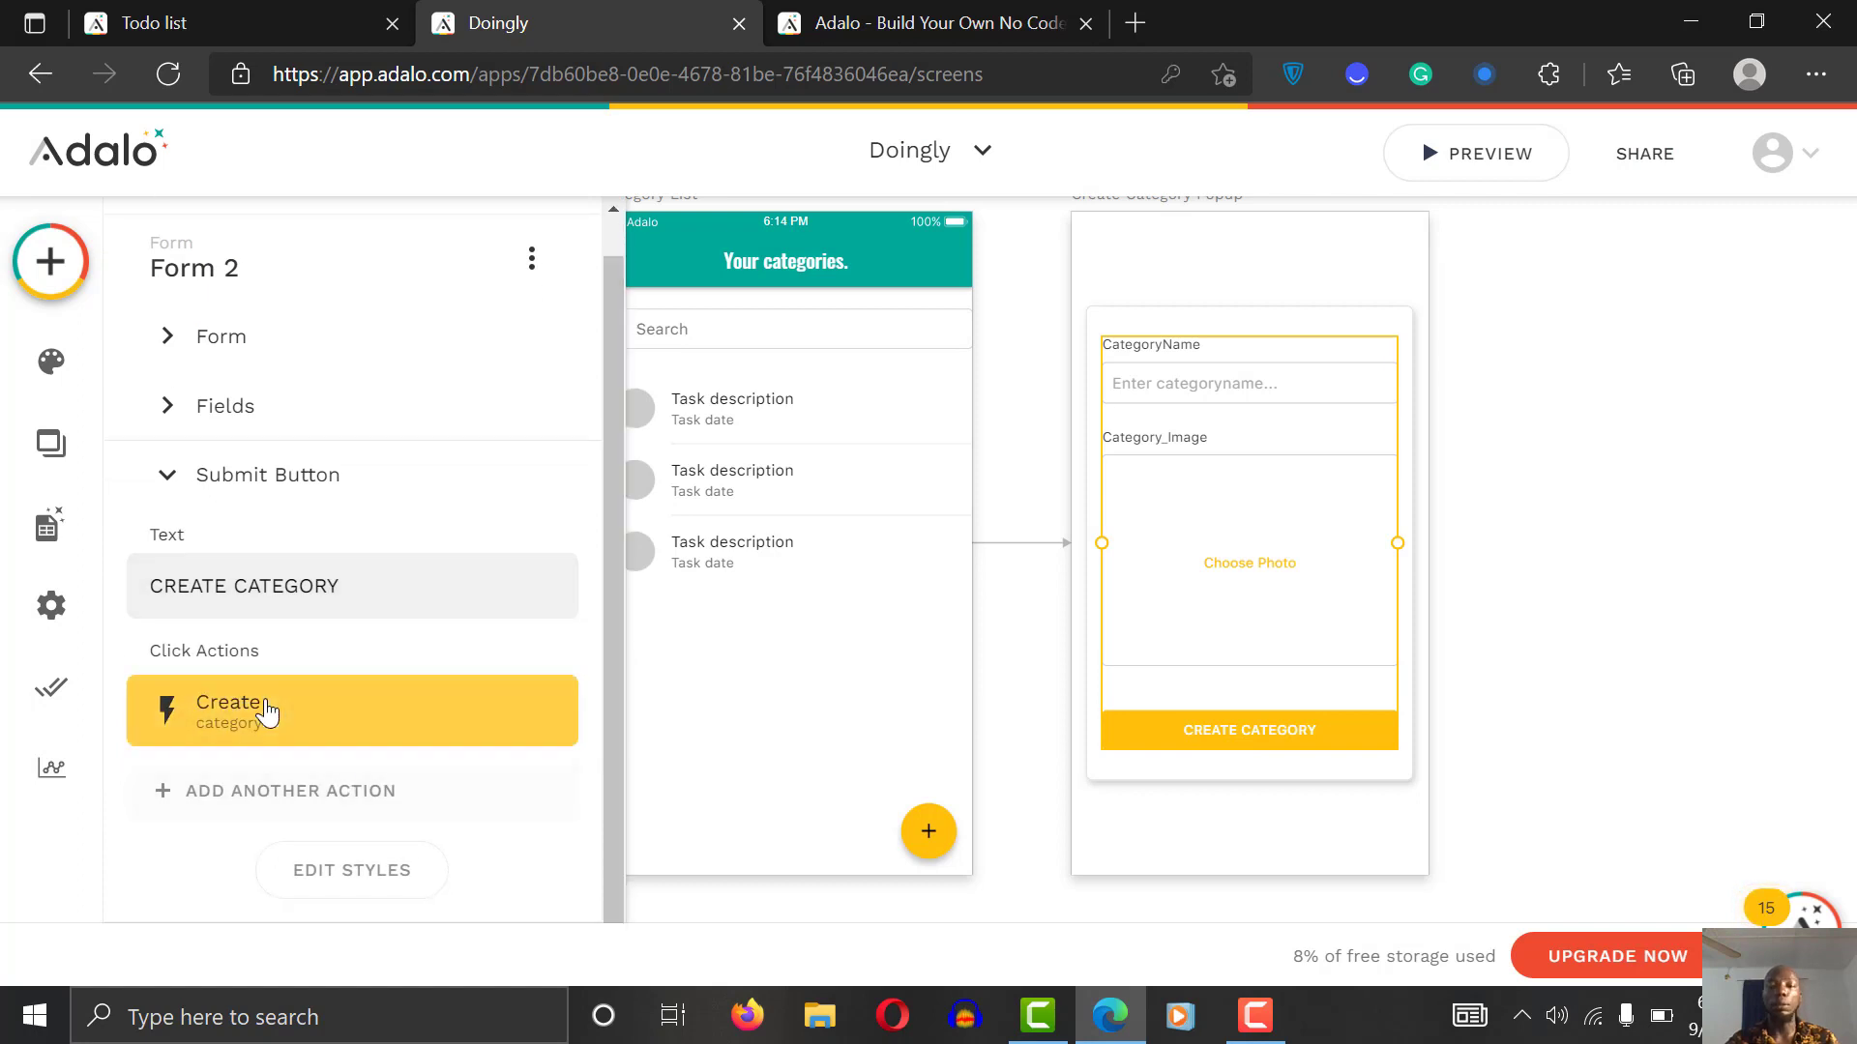
Step: Add a second Link > Back action to the Create Category button
{"action": "left_click", "coordinate": [288, 782]}
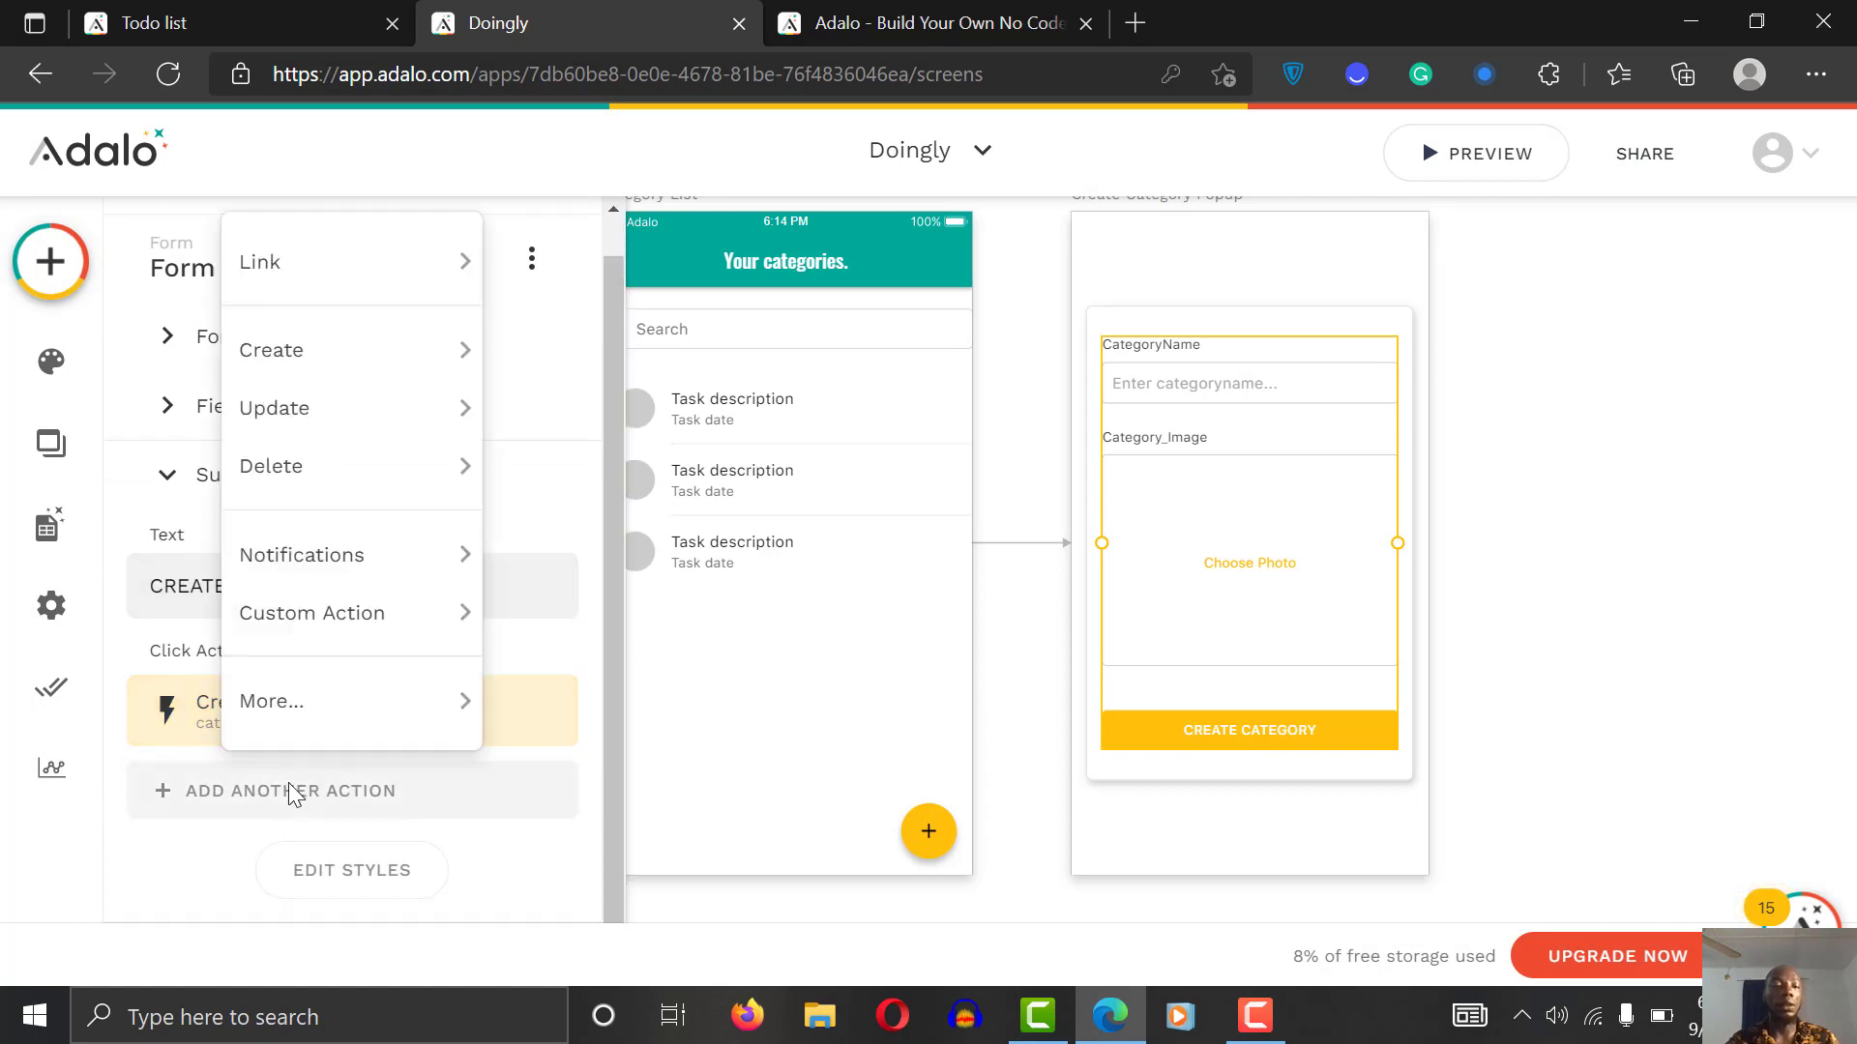
{"action": "mouse_move", "coordinate": [327, 278]}
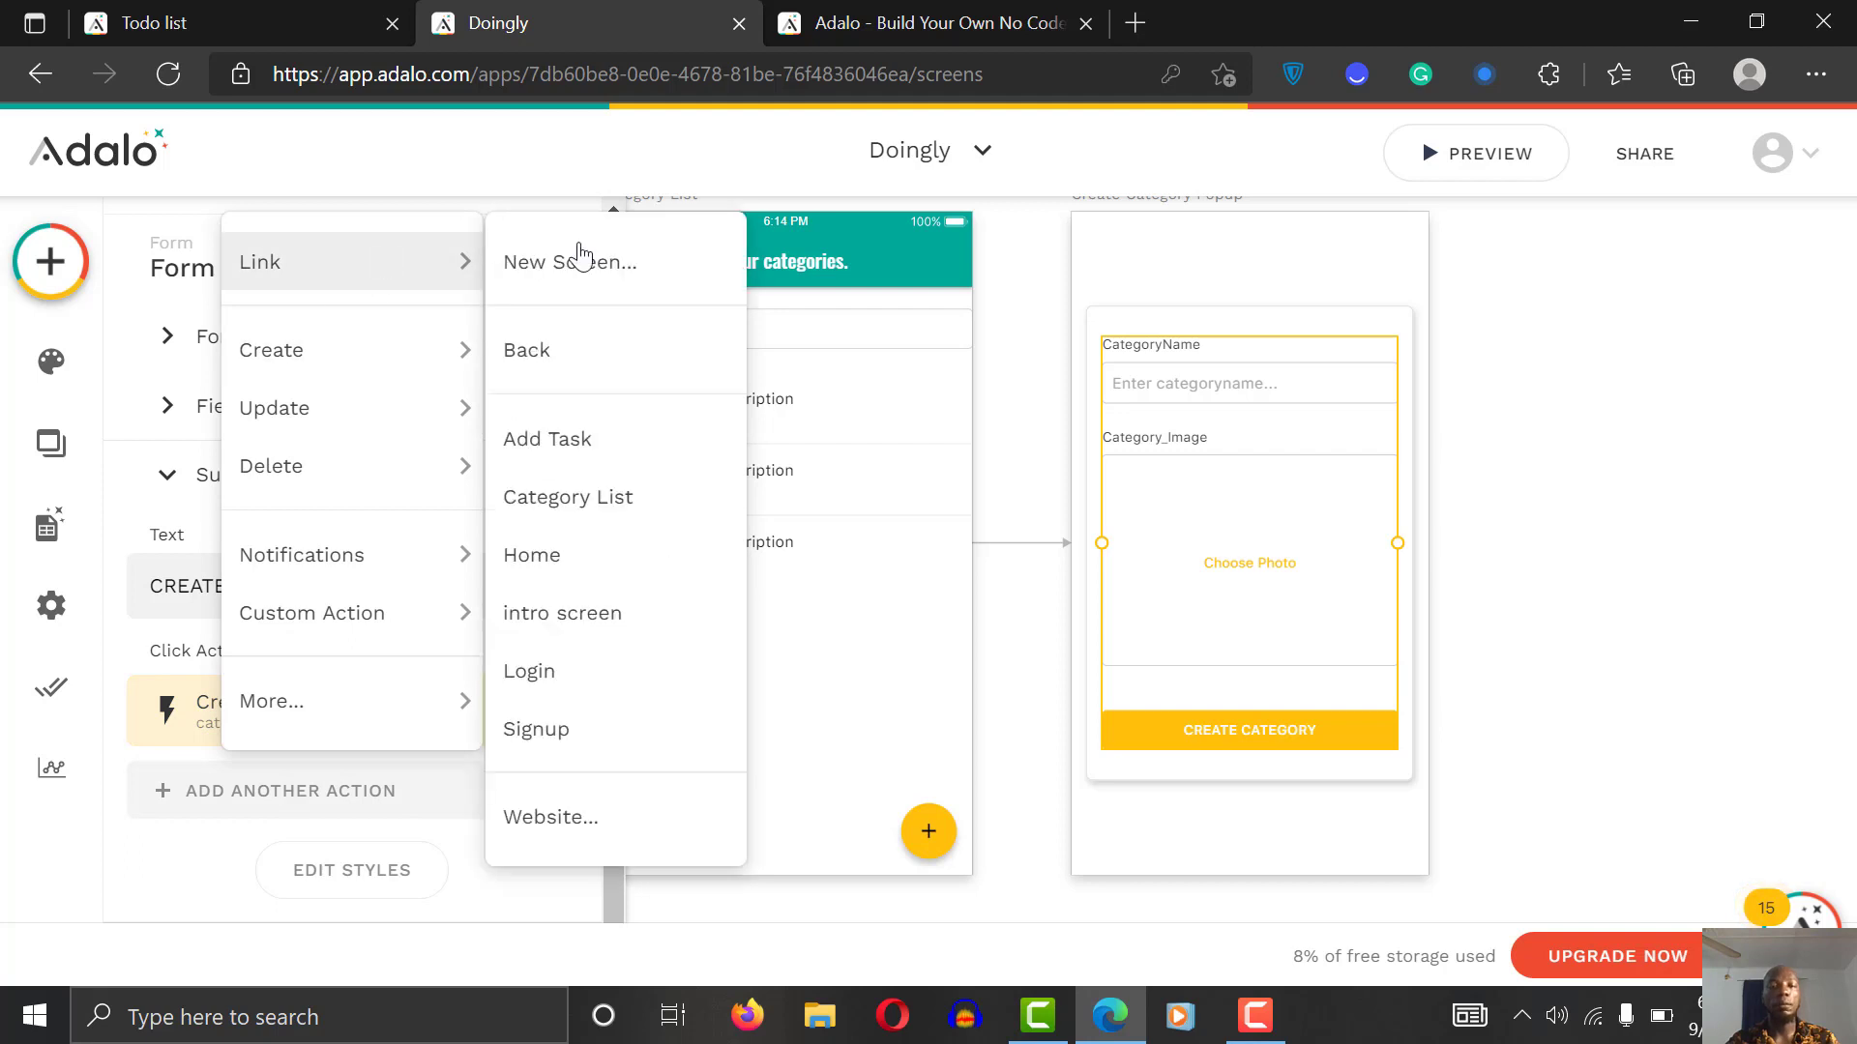
{"action": "mouse_move", "coordinate": [480, 364]}
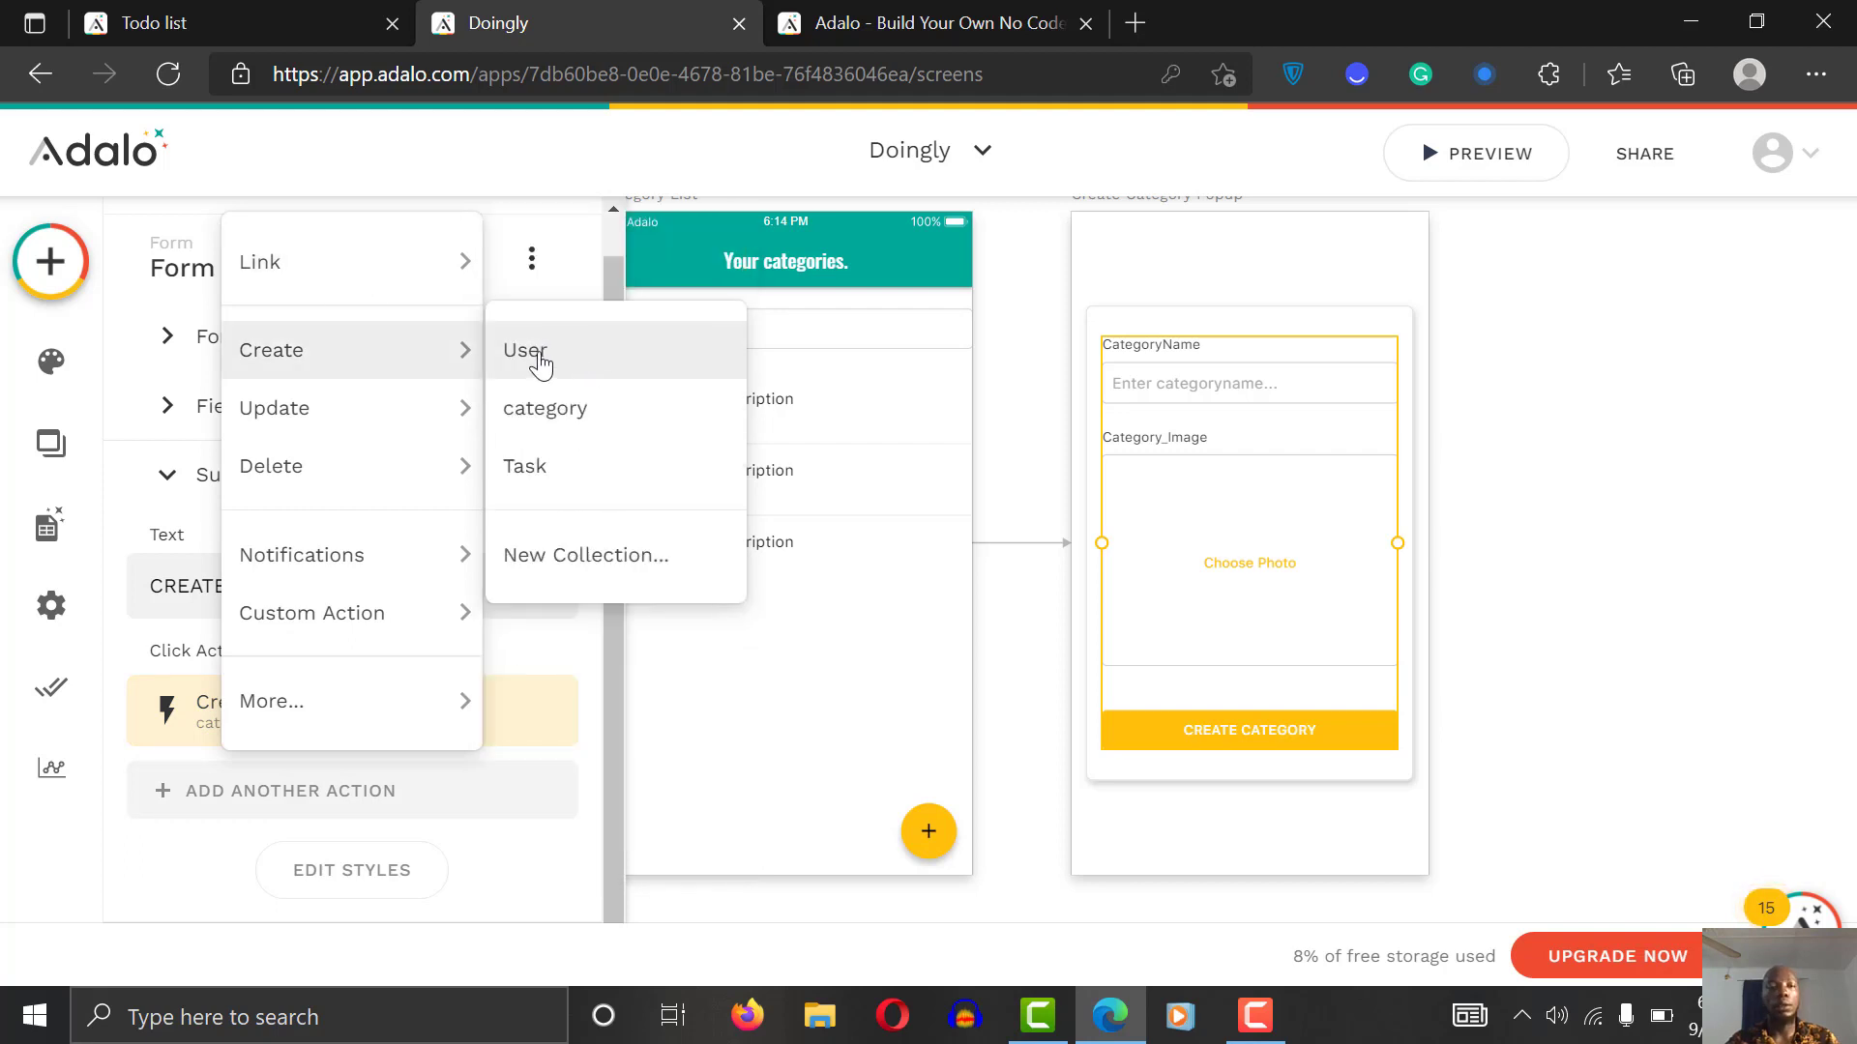
{"action": "mouse_move", "coordinate": [419, 265]}
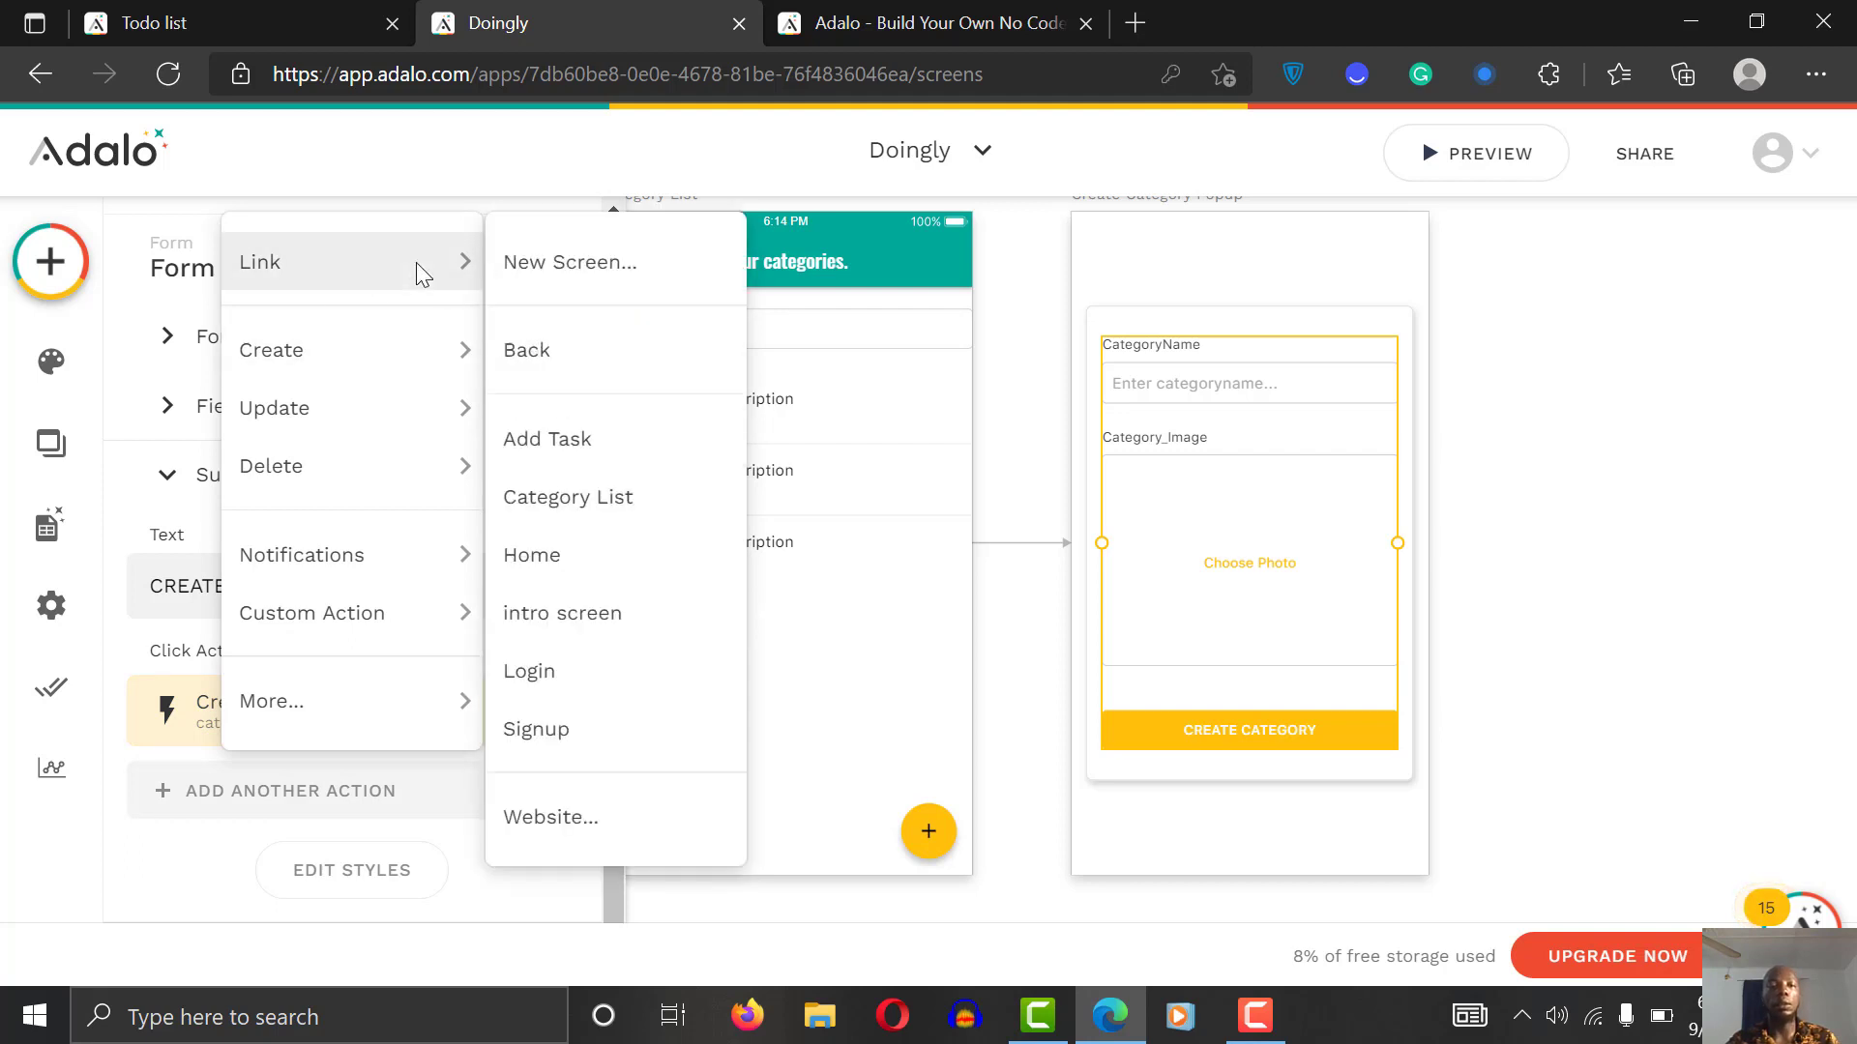
{"action": "left_click", "coordinate": [540, 377]}
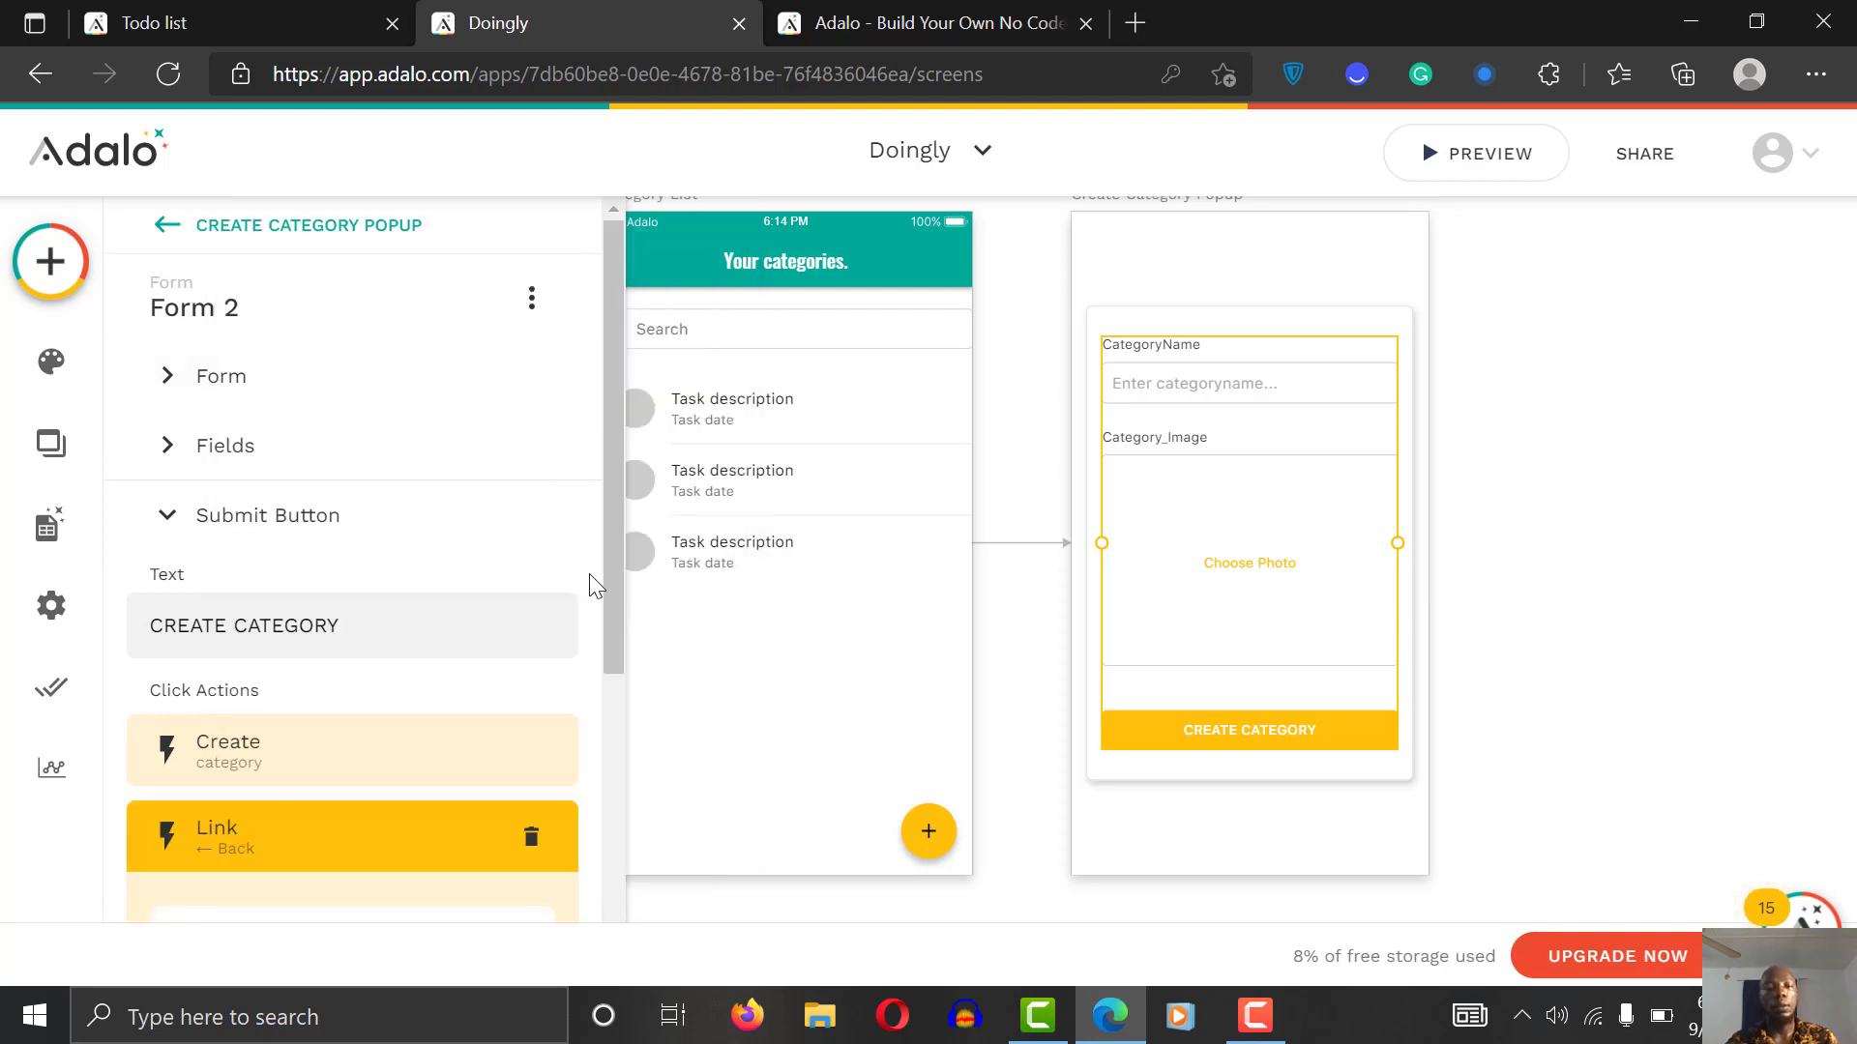
{"action": "scroll", "coordinate": [600, 788], "scroll_direction": "down", "scroll_amount": 3}
{"action": "scroll", "coordinate": [601, 797], "scroll_direction": "down", "scroll_amount": 1}
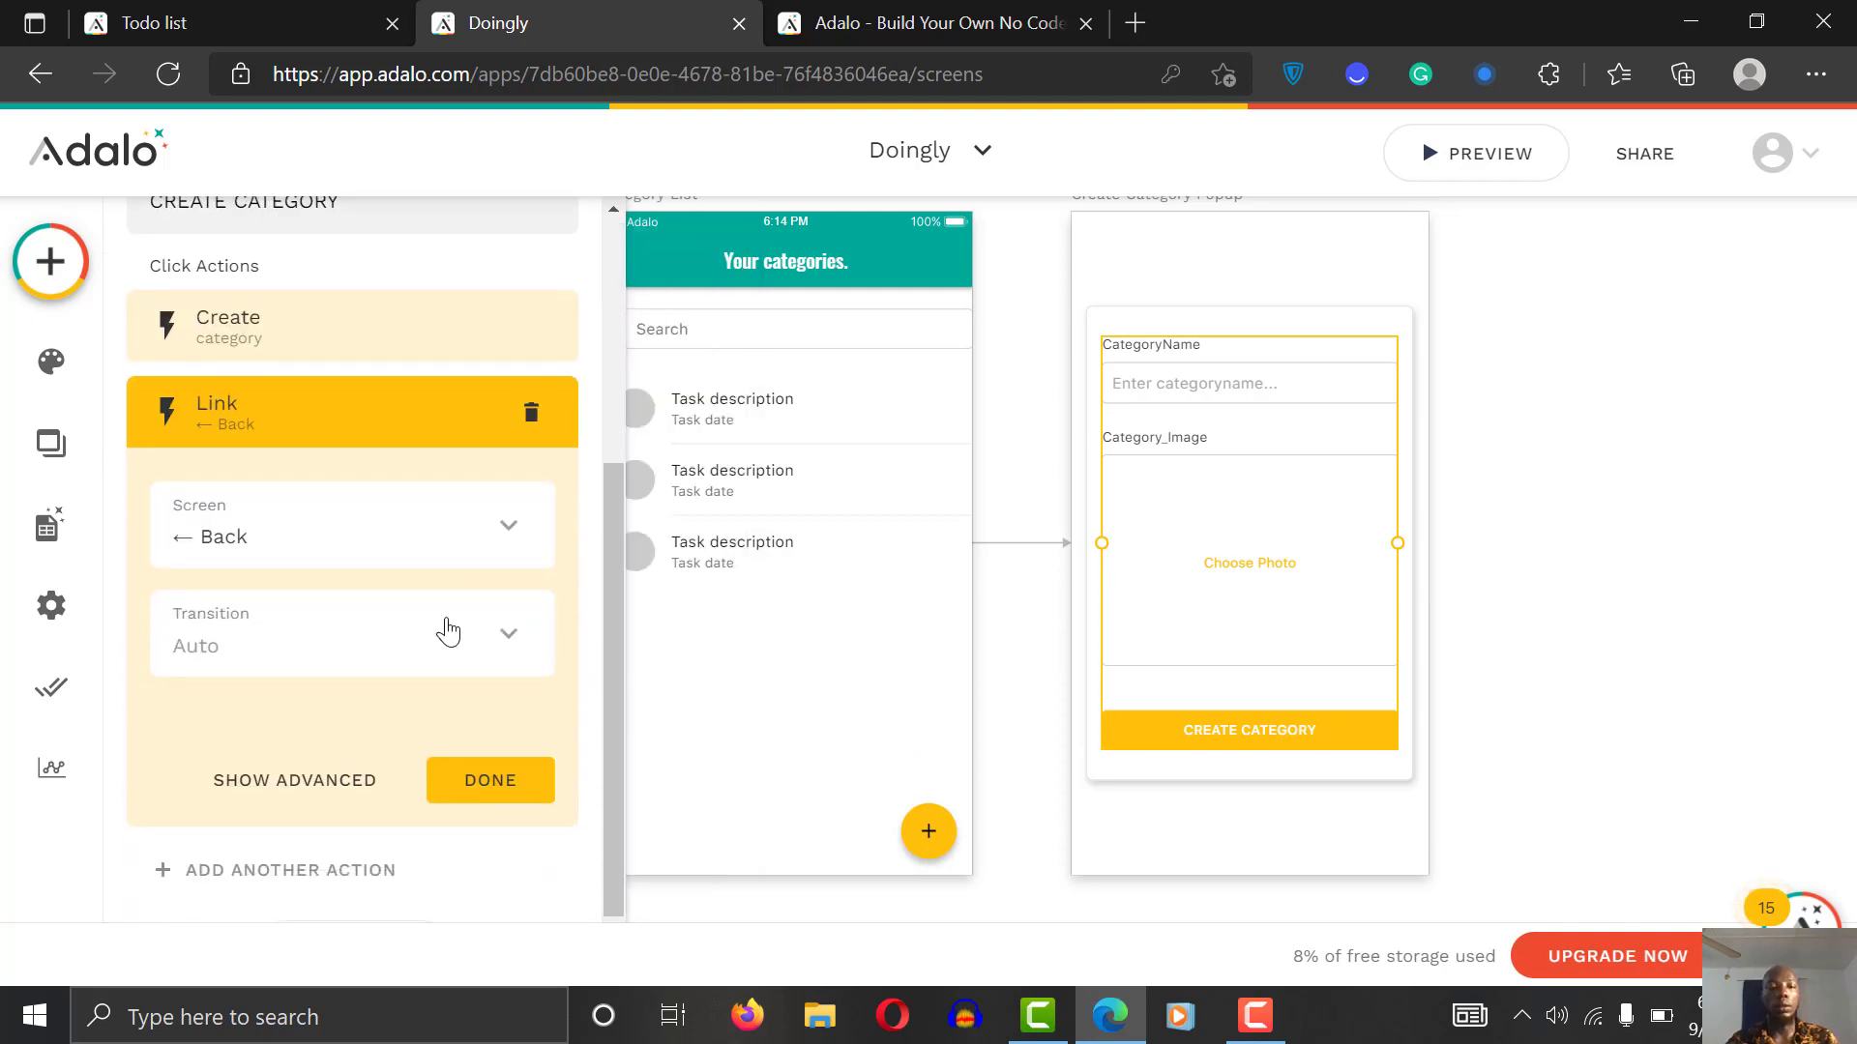
{"action": "left_click", "coordinate": [421, 669]}
{"action": "left_click", "coordinate": [420, 664]}
{"action": "left_click", "coordinate": [495, 791]}
Step: Change the plus button's link transition to the Create Category Popup from Push to Modal
{"action": "left_click", "coordinate": [1605, 408]}
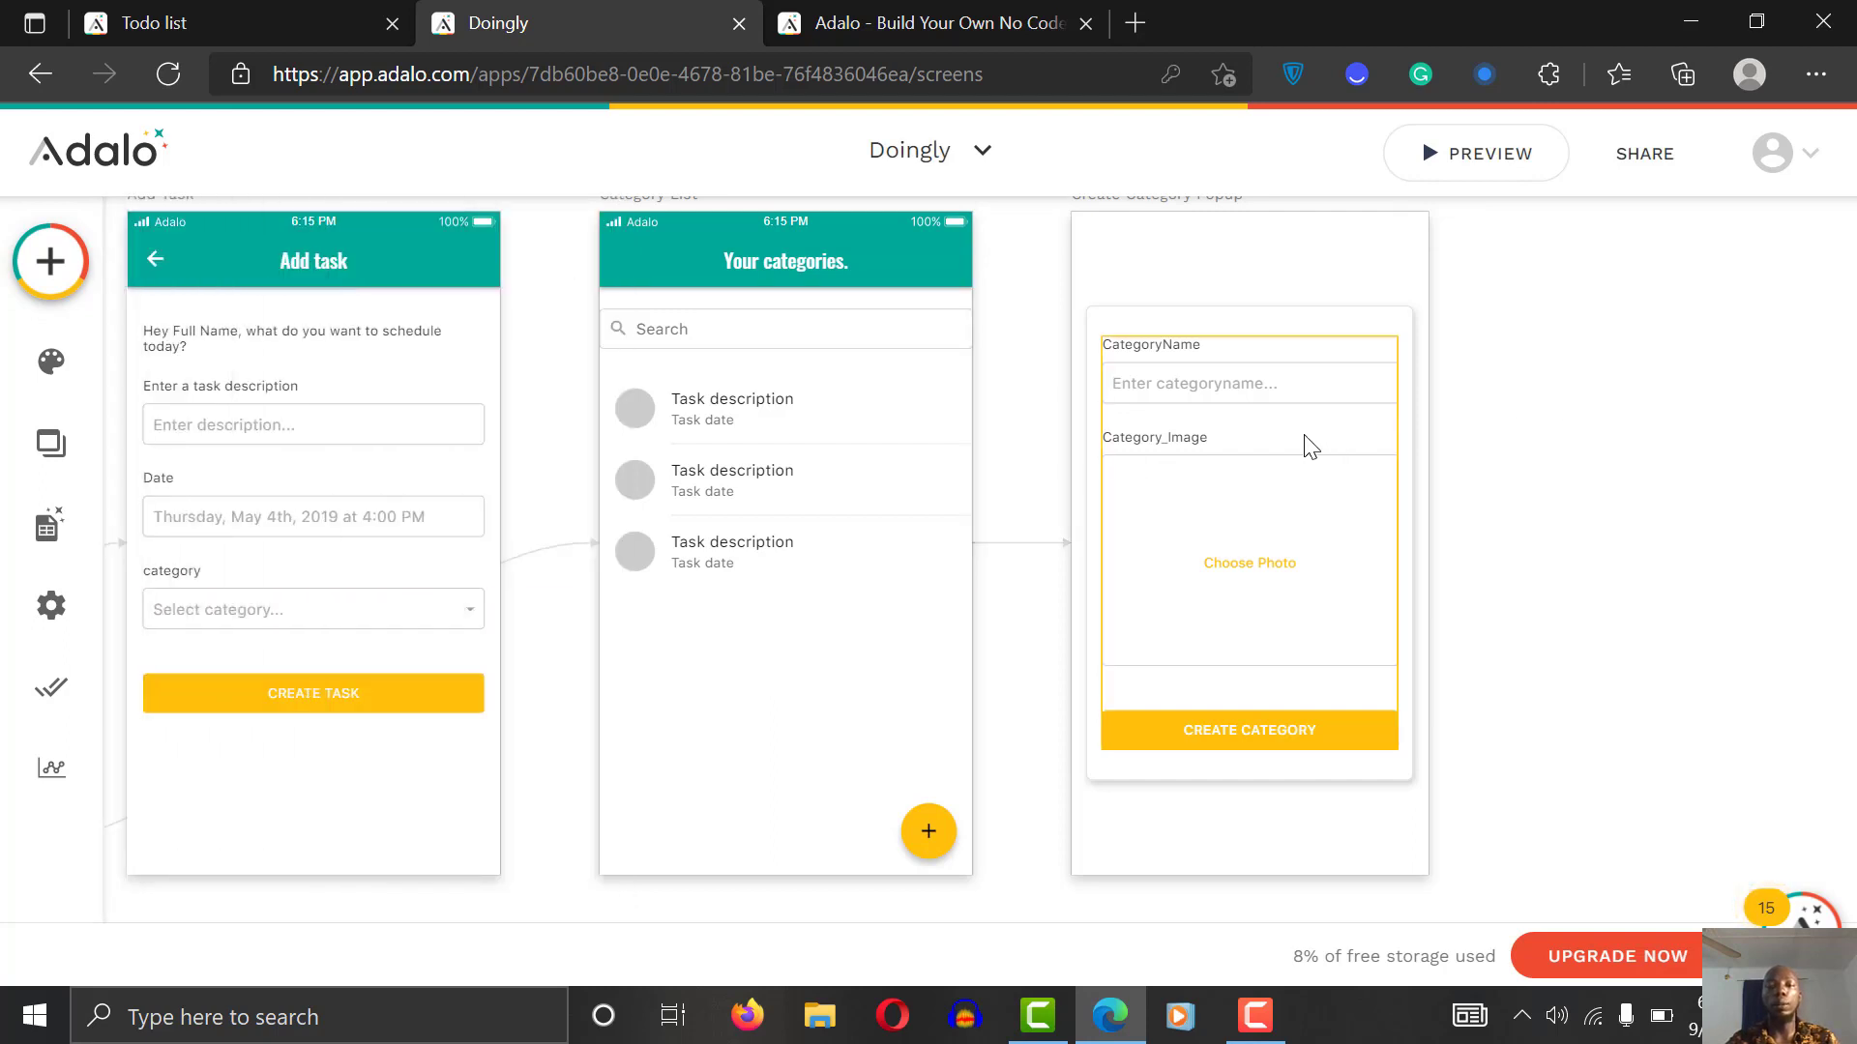
{"action": "left_click", "coordinate": [928, 841]}
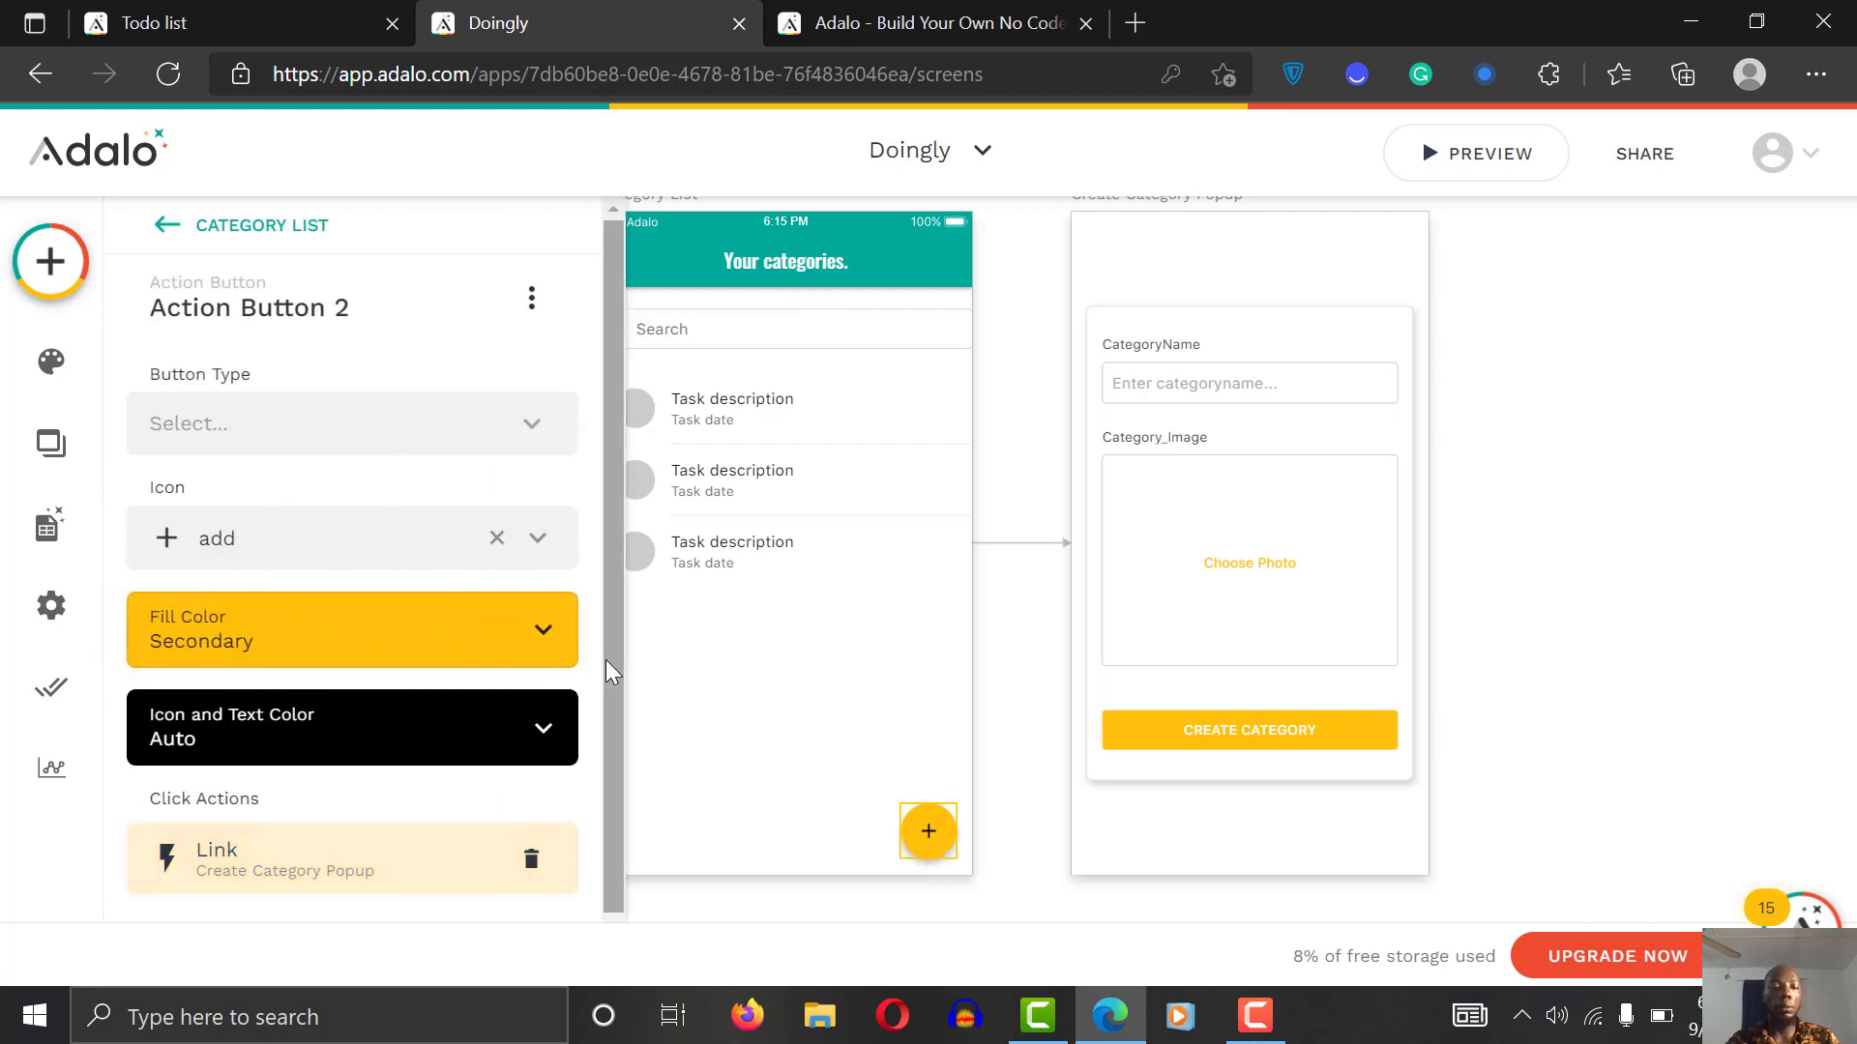
{"action": "left_click_drag", "start_coordinate": [613, 669], "coordinate": [600, 774]}
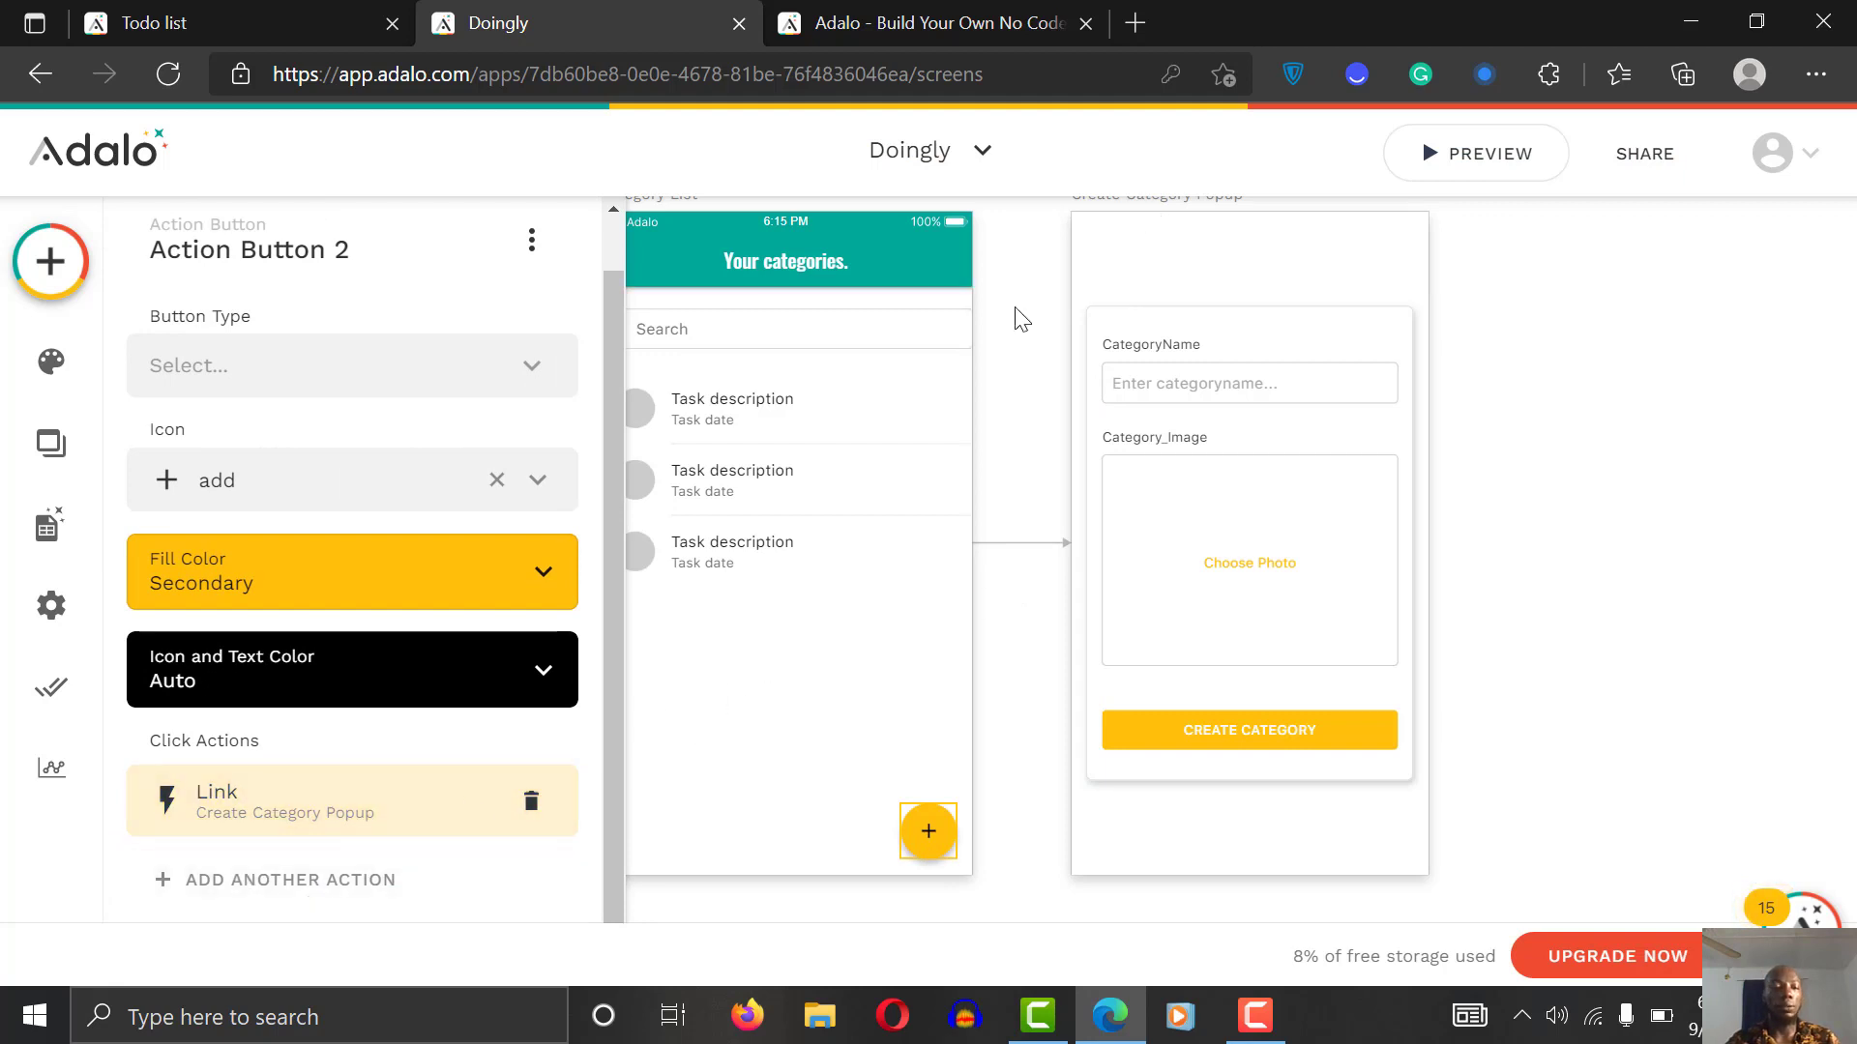
{"action": "left_click", "coordinate": [579, 801]}
{"action": "left_click_drag", "start_coordinate": [612, 437], "coordinate": [594, 710]}
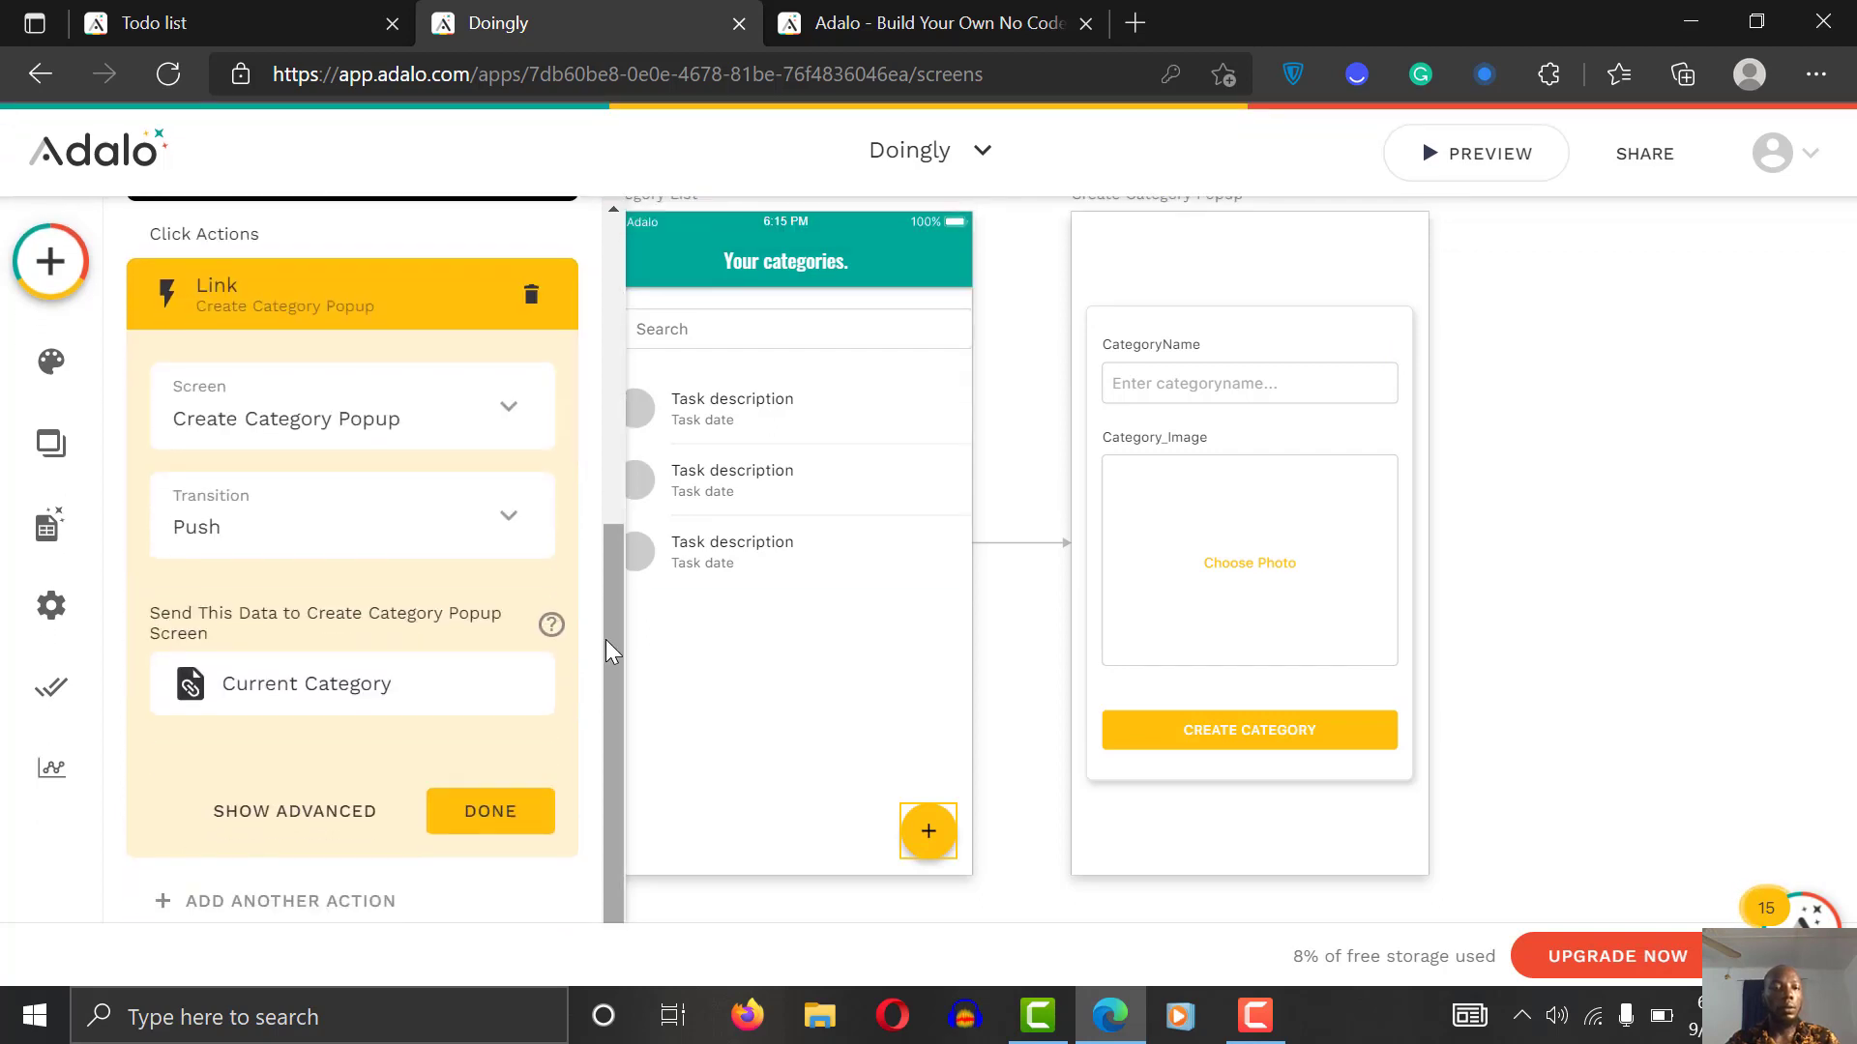
{"action": "left_click_drag", "start_coordinate": [605, 640], "coordinate": [580, 693]}
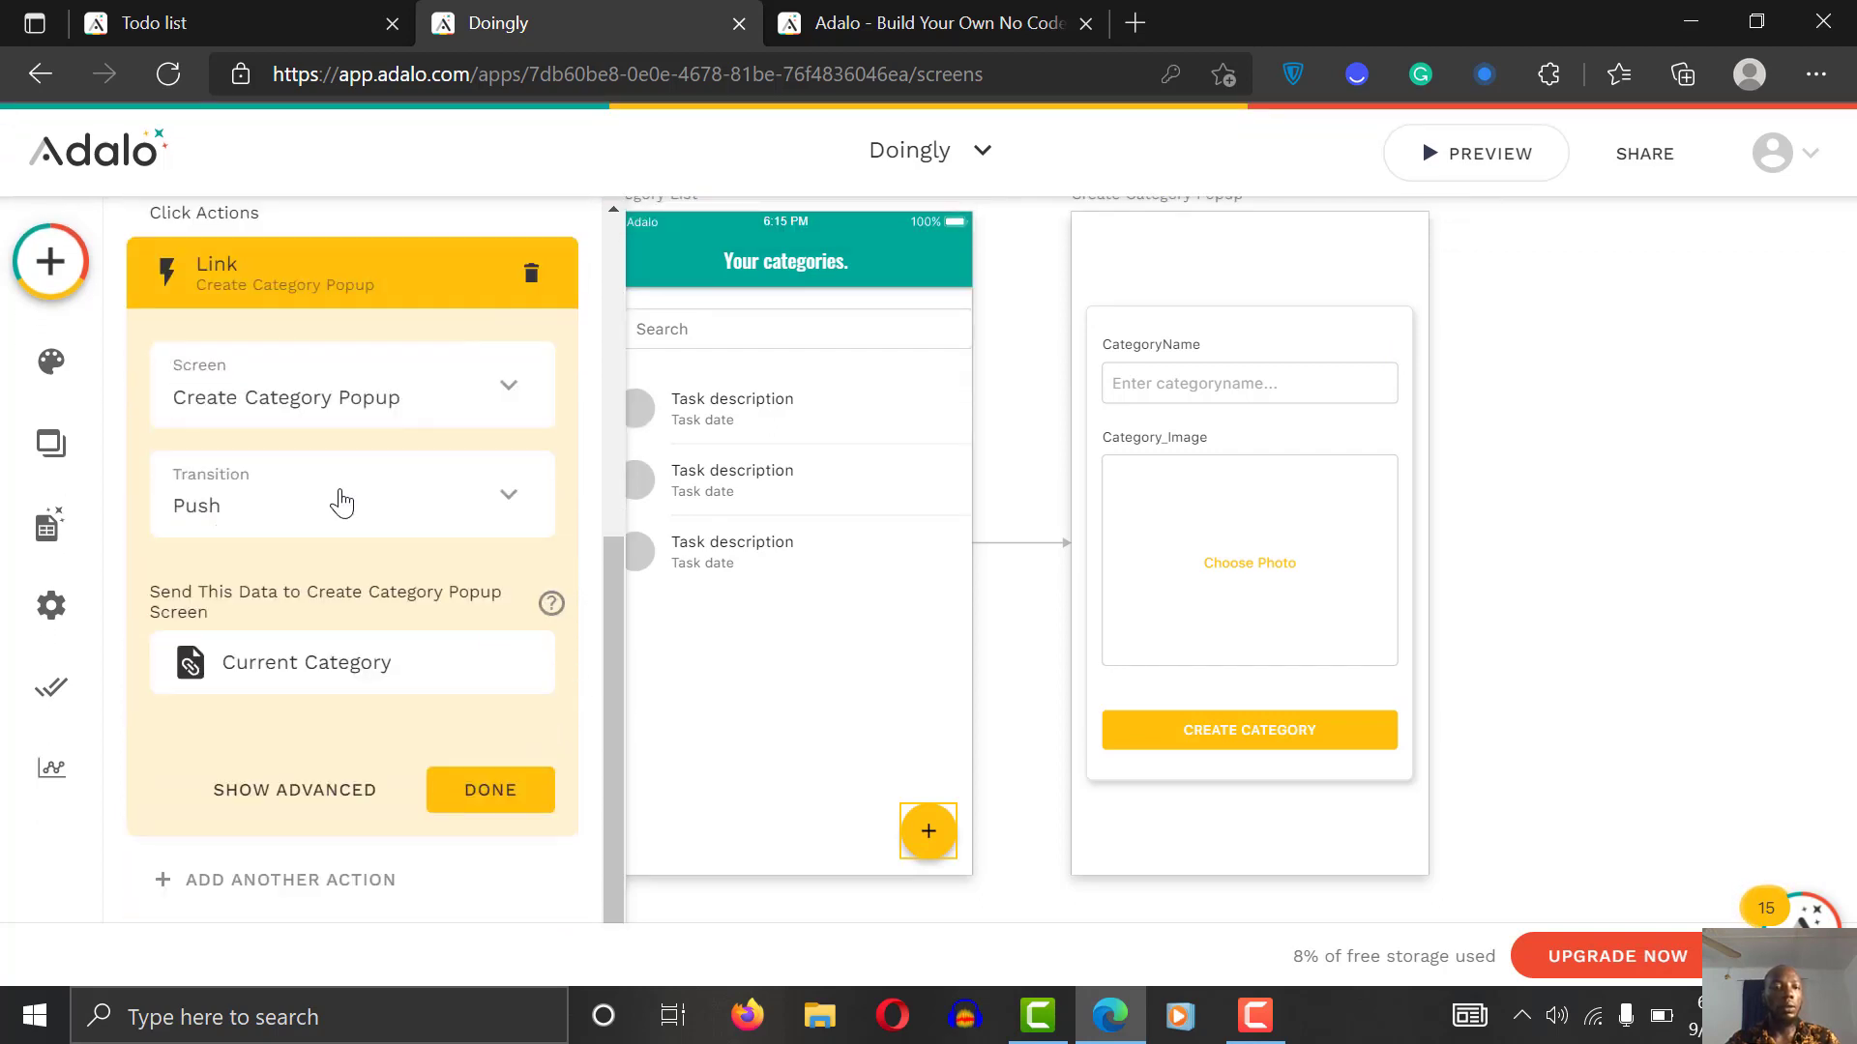
{"action": "left_click", "coordinate": [390, 511]}
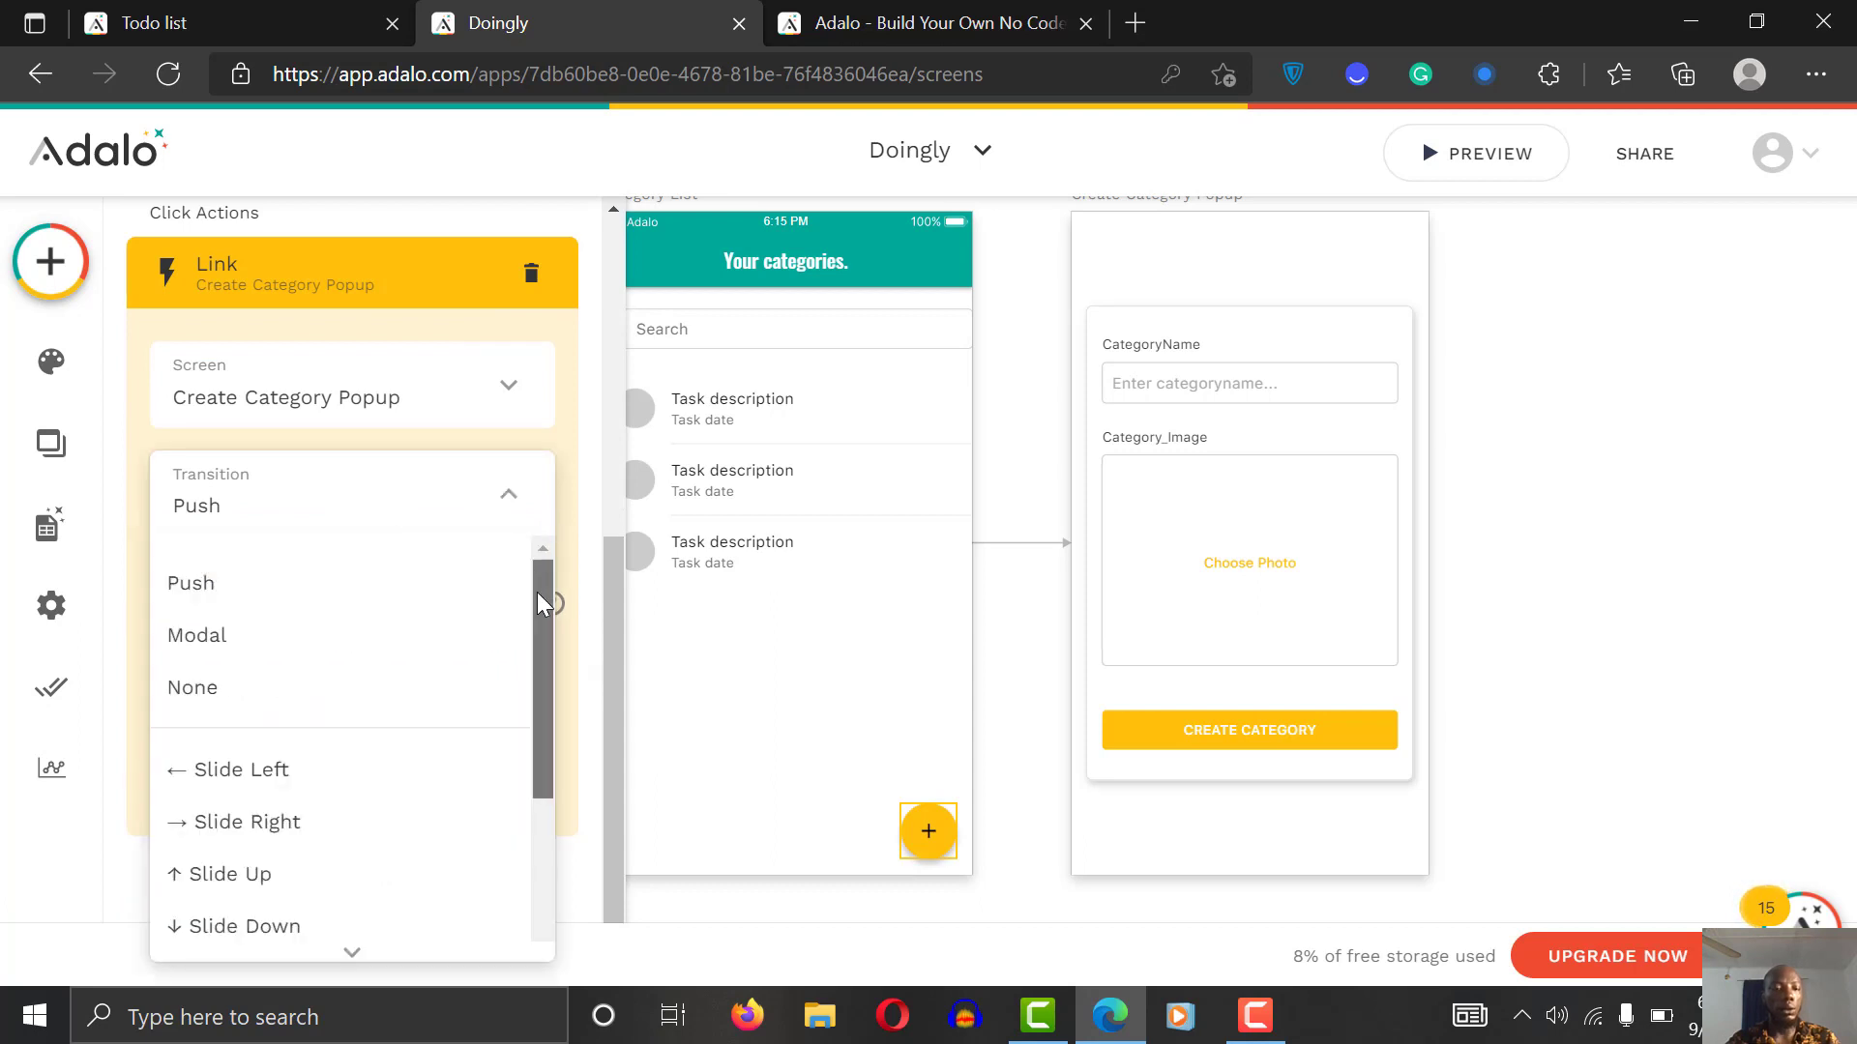
{"action": "left_click_drag", "start_coordinate": [537, 592], "coordinate": [536, 551]}
{"action": "left_click", "coordinate": [280, 631]}
{"action": "left_click", "coordinate": [497, 787]}
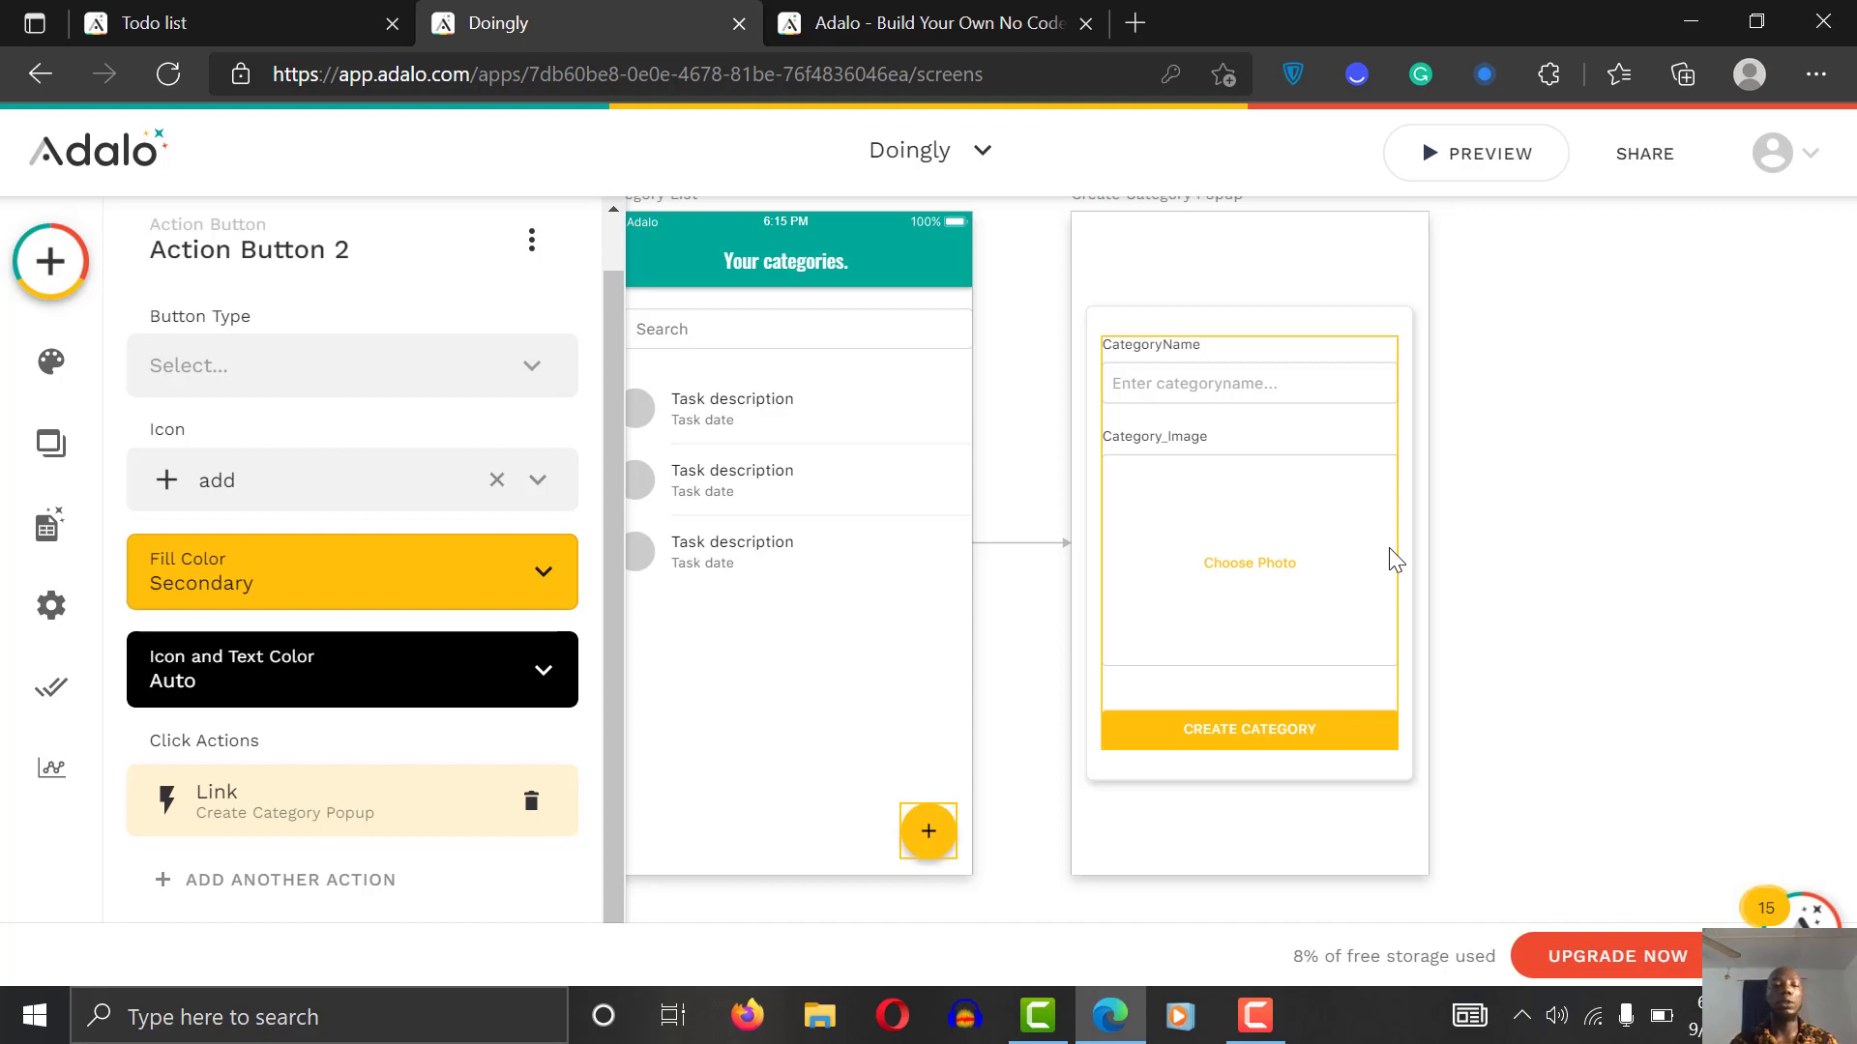
{"action": "left_click", "coordinate": [1657, 477]}
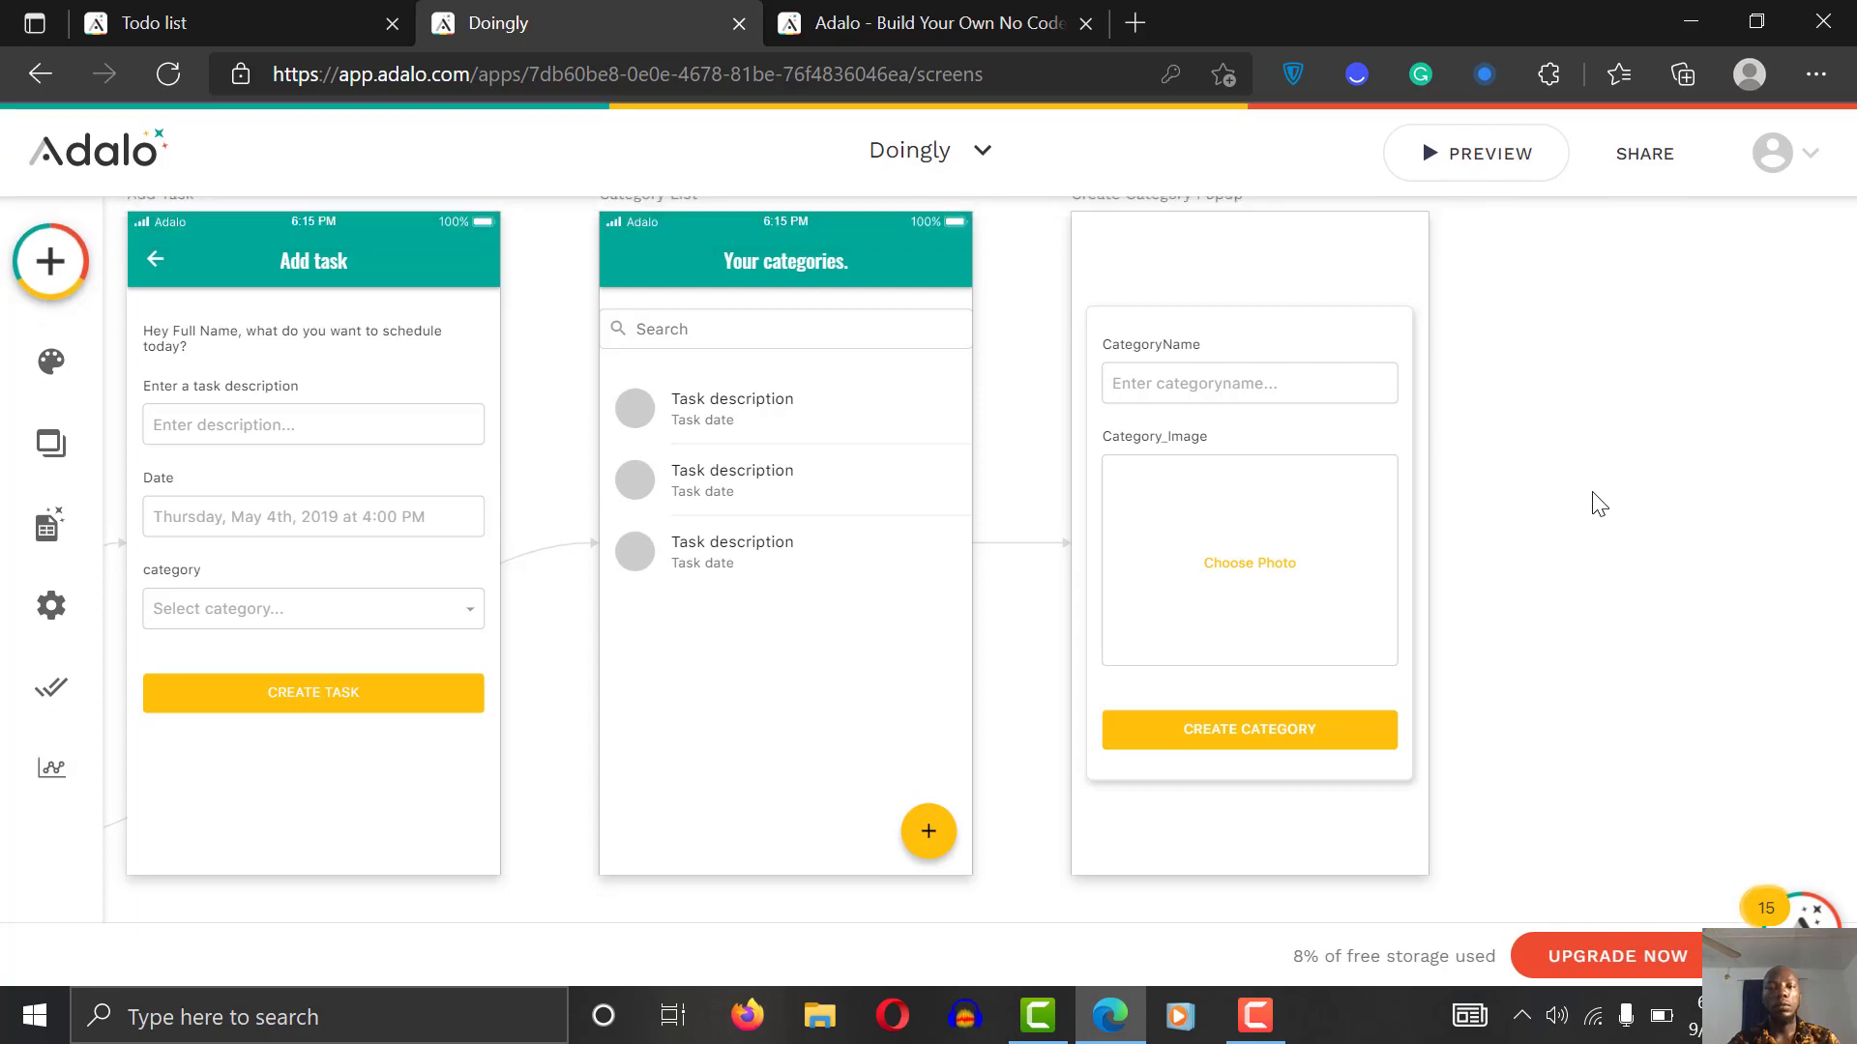
Step: Open Explore Marketplace from the bottom of the Add Component panel
{"action": "scroll", "coordinate": [1600, 505], "scroll_direction": "up", "scroll_amount": 2}
{"action": "scroll", "coordinate": [1600, 505], "scroll_direction": "left", "scroll_amount": 3}
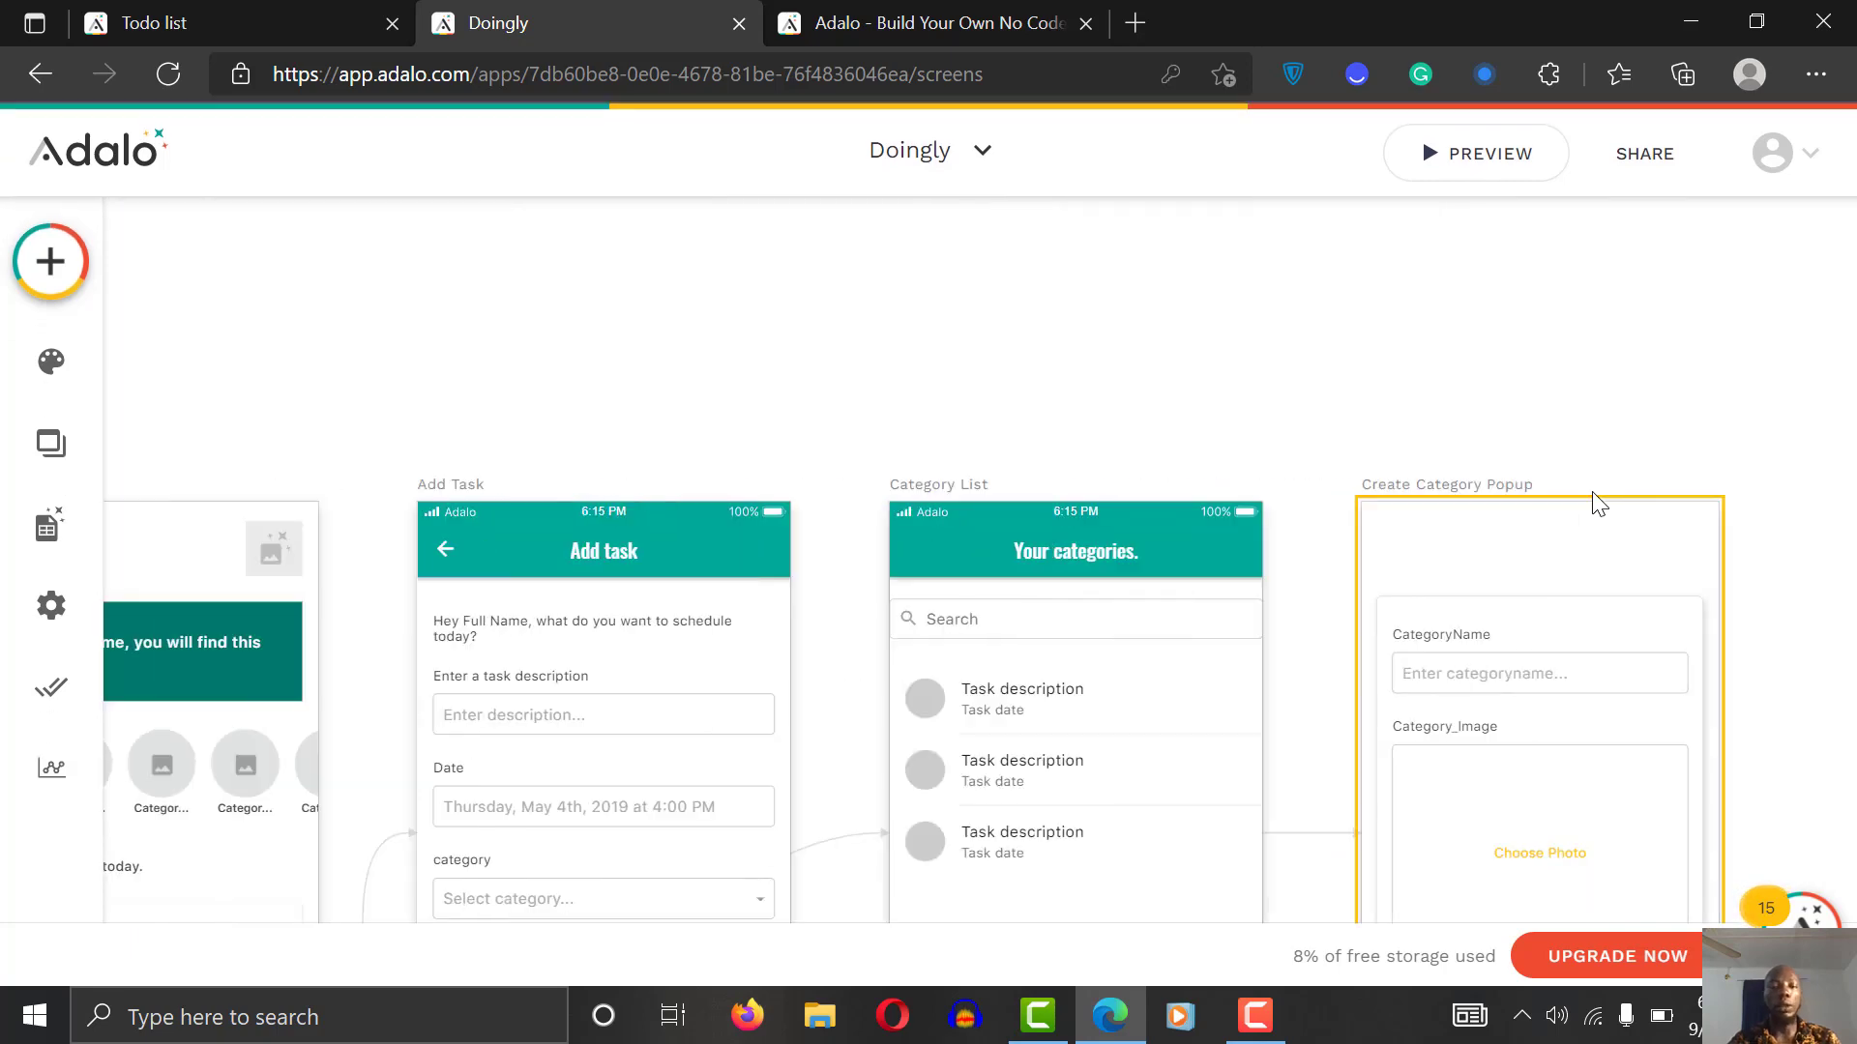
{"action": "scroll", "coordinate": [1600, 505], "scroll_direction": "down", "scroll_amount": 2}
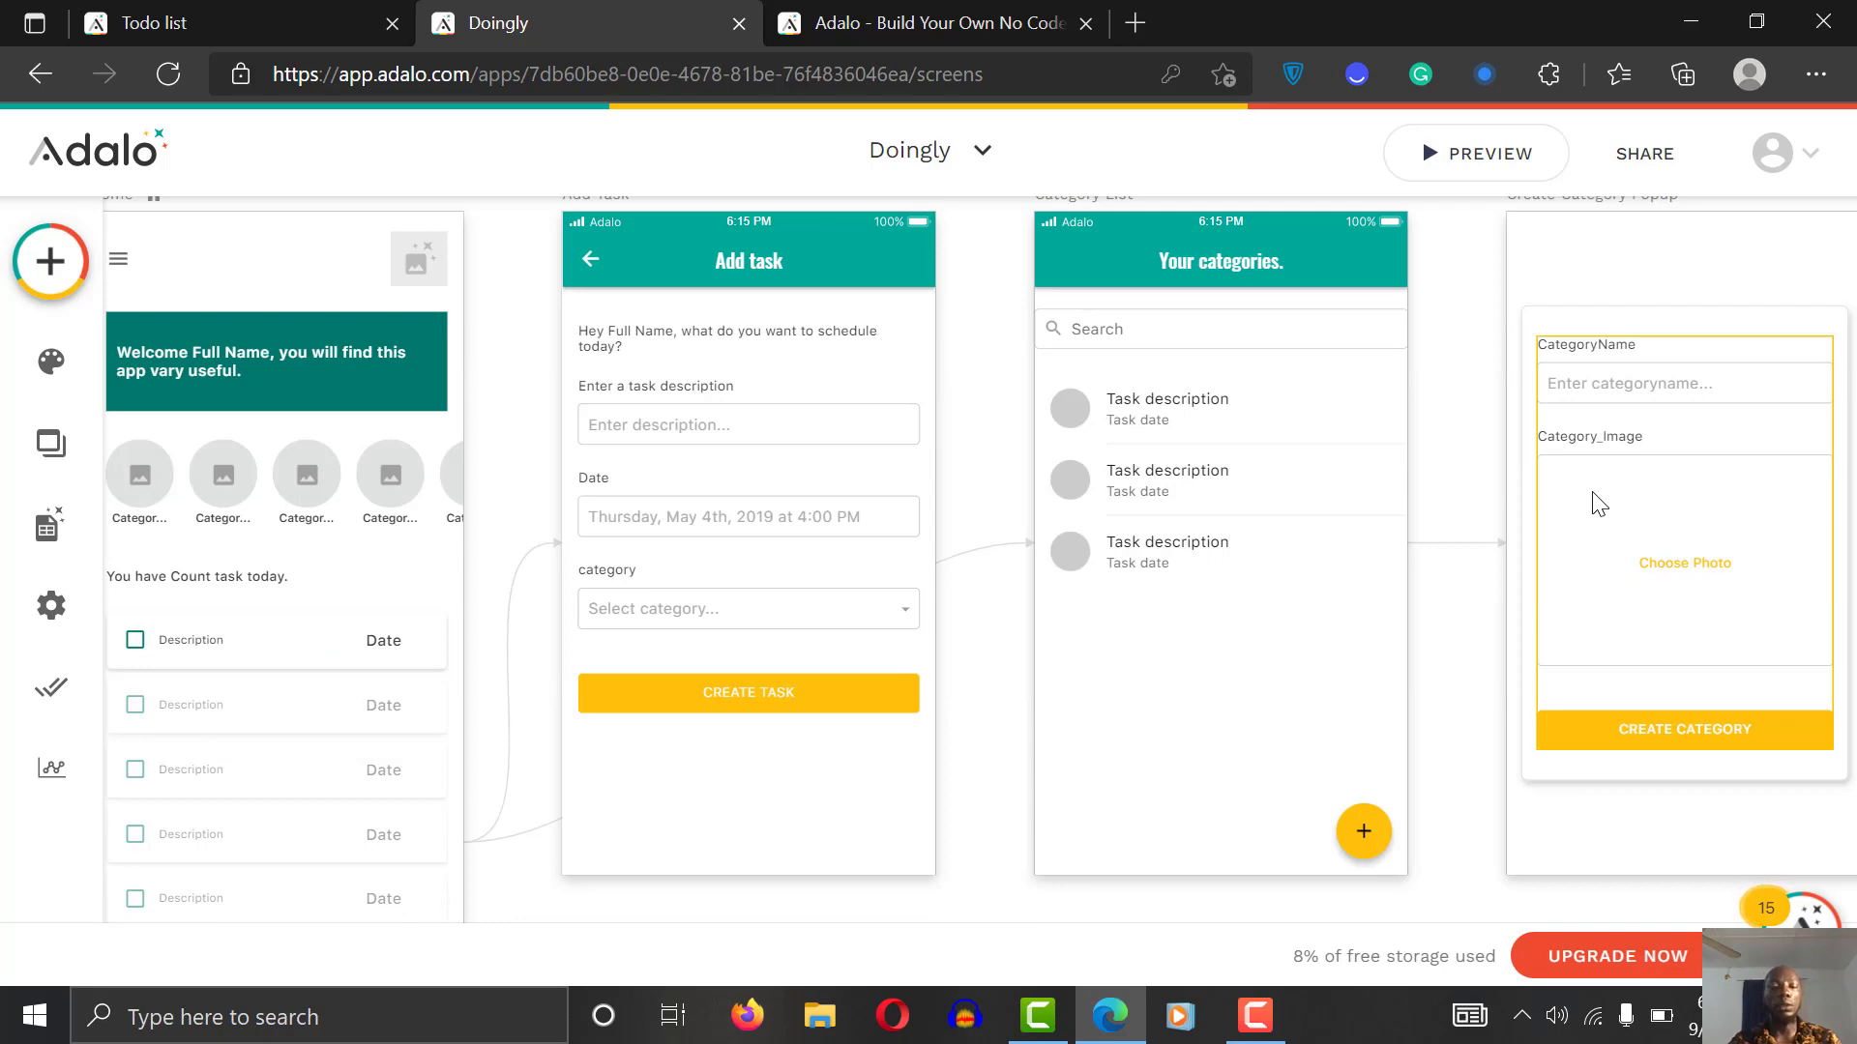
{"action": "scroll", "coordinate": [1599, 505], "scroll_direction": "left", "scroll_amount": 3}
{"action": "scroll", "coordinate": [1600, 505], "scroll_direction": "down", "scroll_amount": 3}
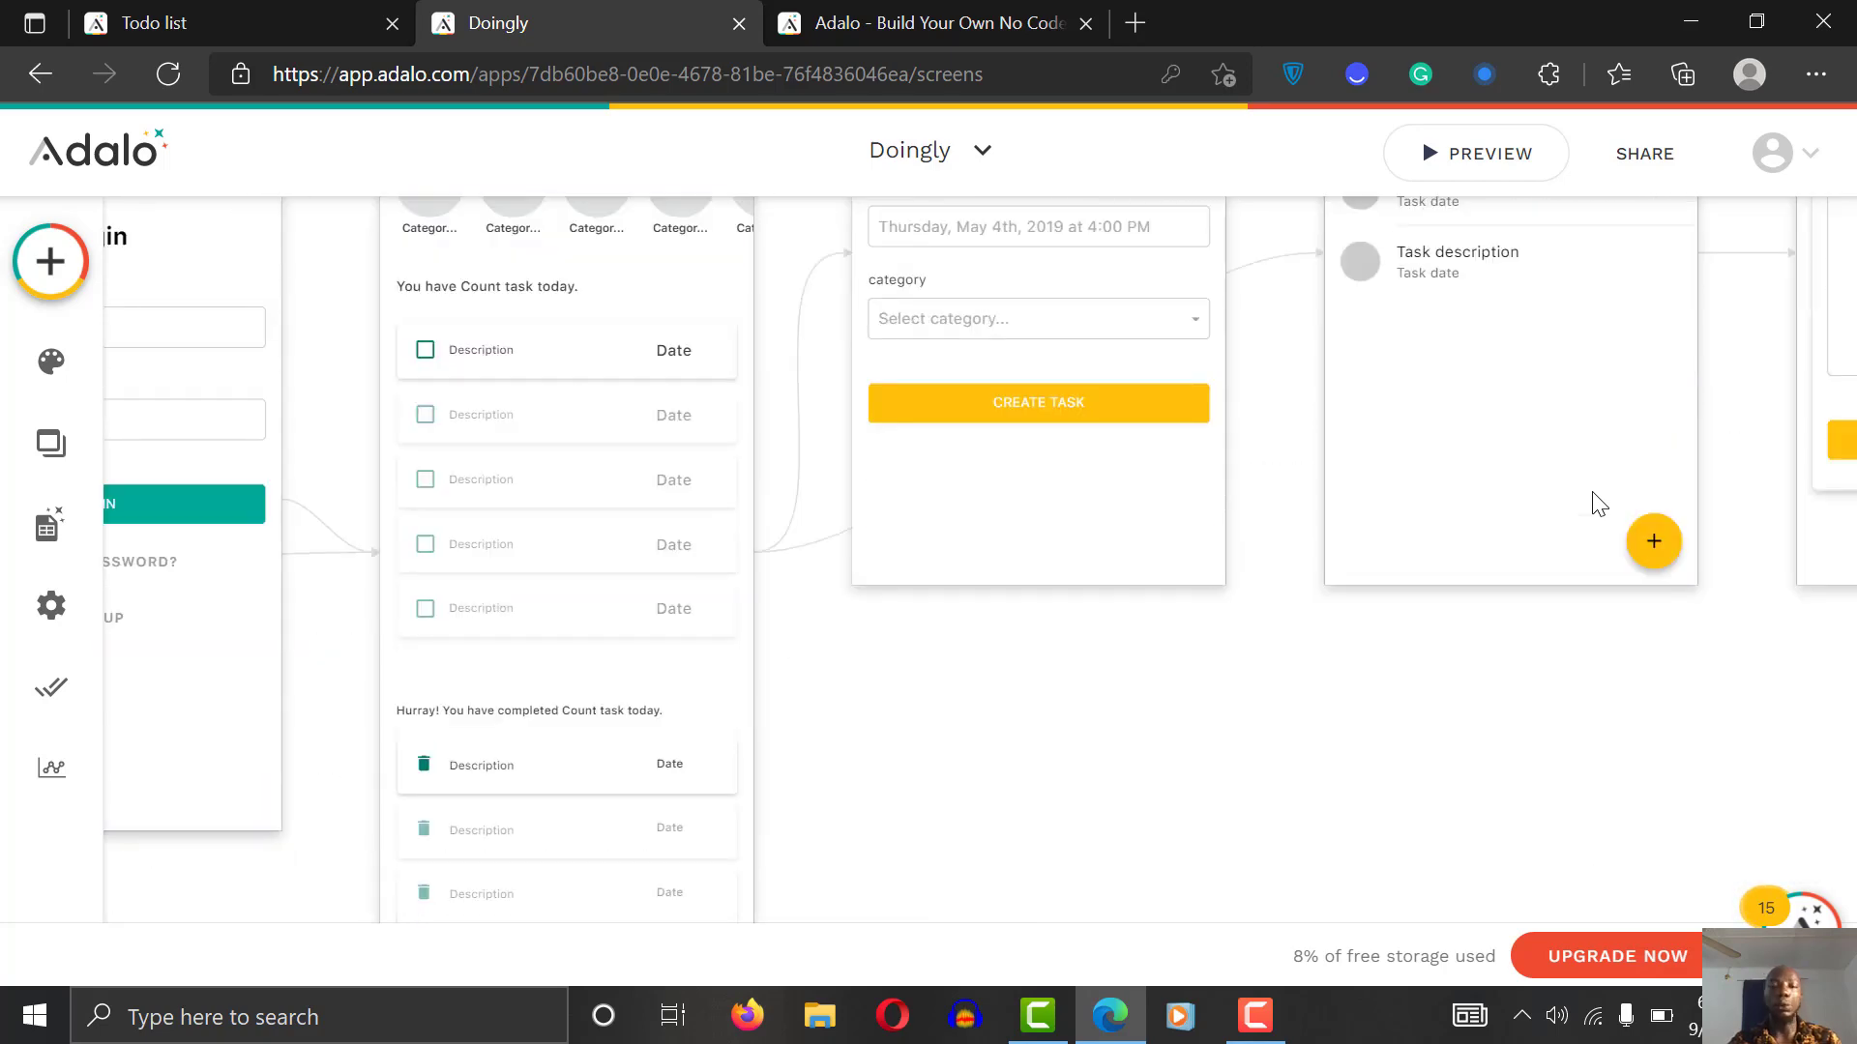
{"action": "scroll", "coordinate": [1599, 504], "scroll_direction": "up", "scroll_amount": 4}
{"action": "scroll", "coordinate": [1599, 505], "scroll_direction": "down", "scroll_amount": 9}
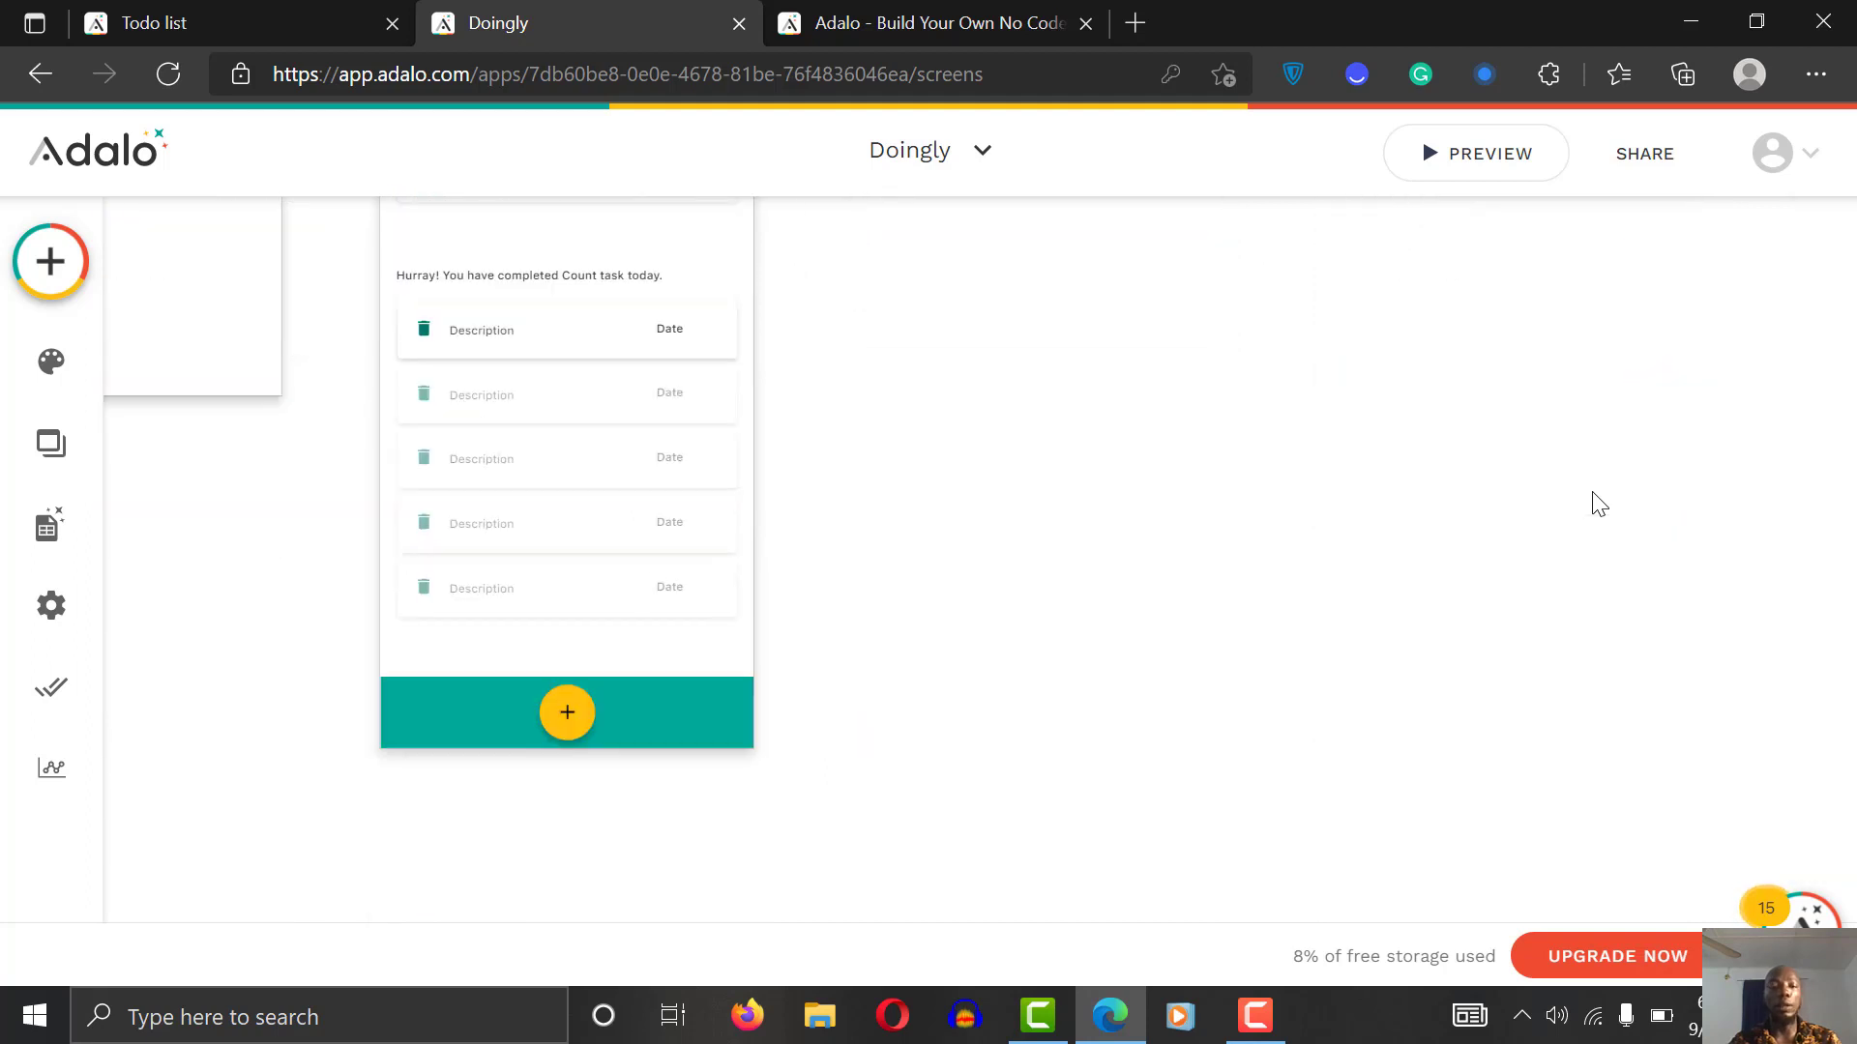
{"action": "scroll", "coordinate": [1600, 505], "scroll_direction": "up", "scroll_amount": 5}
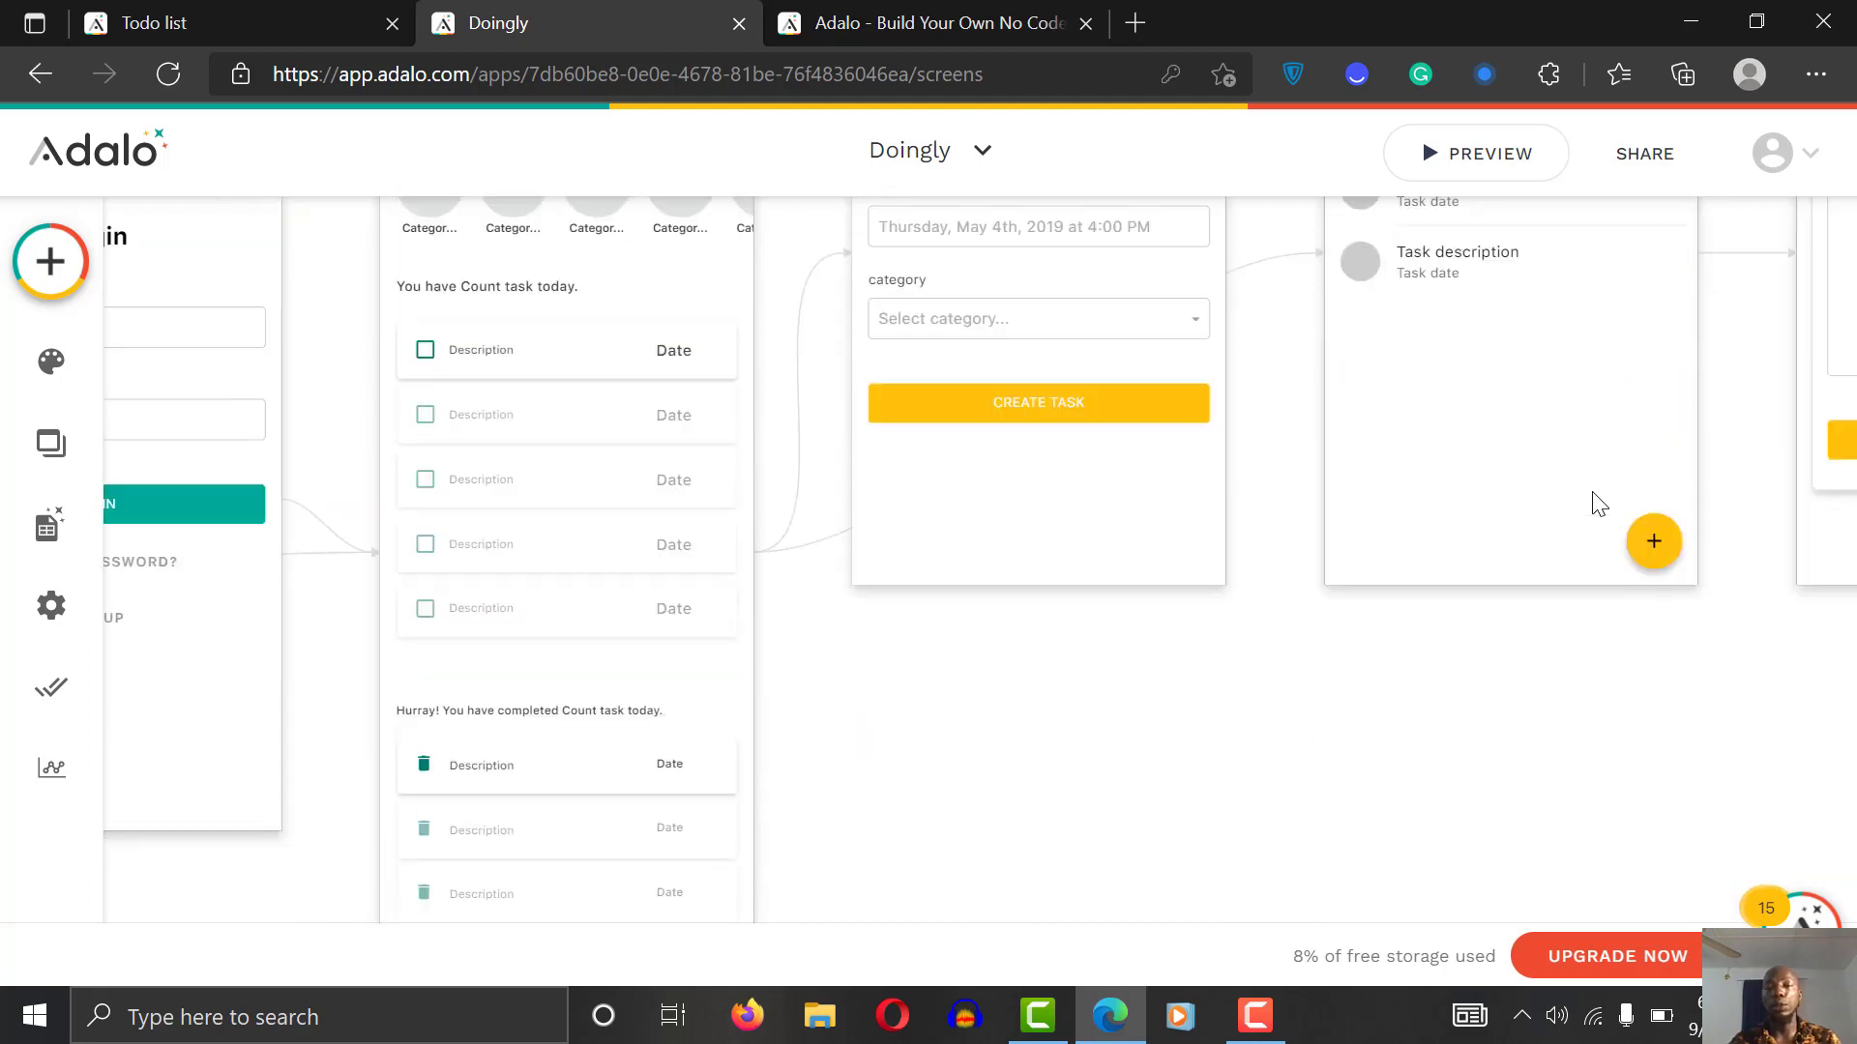
{"action": "scroll", "coordinate": [1600, 505], "scroll_direction": "up", "scroll_amount": 2}
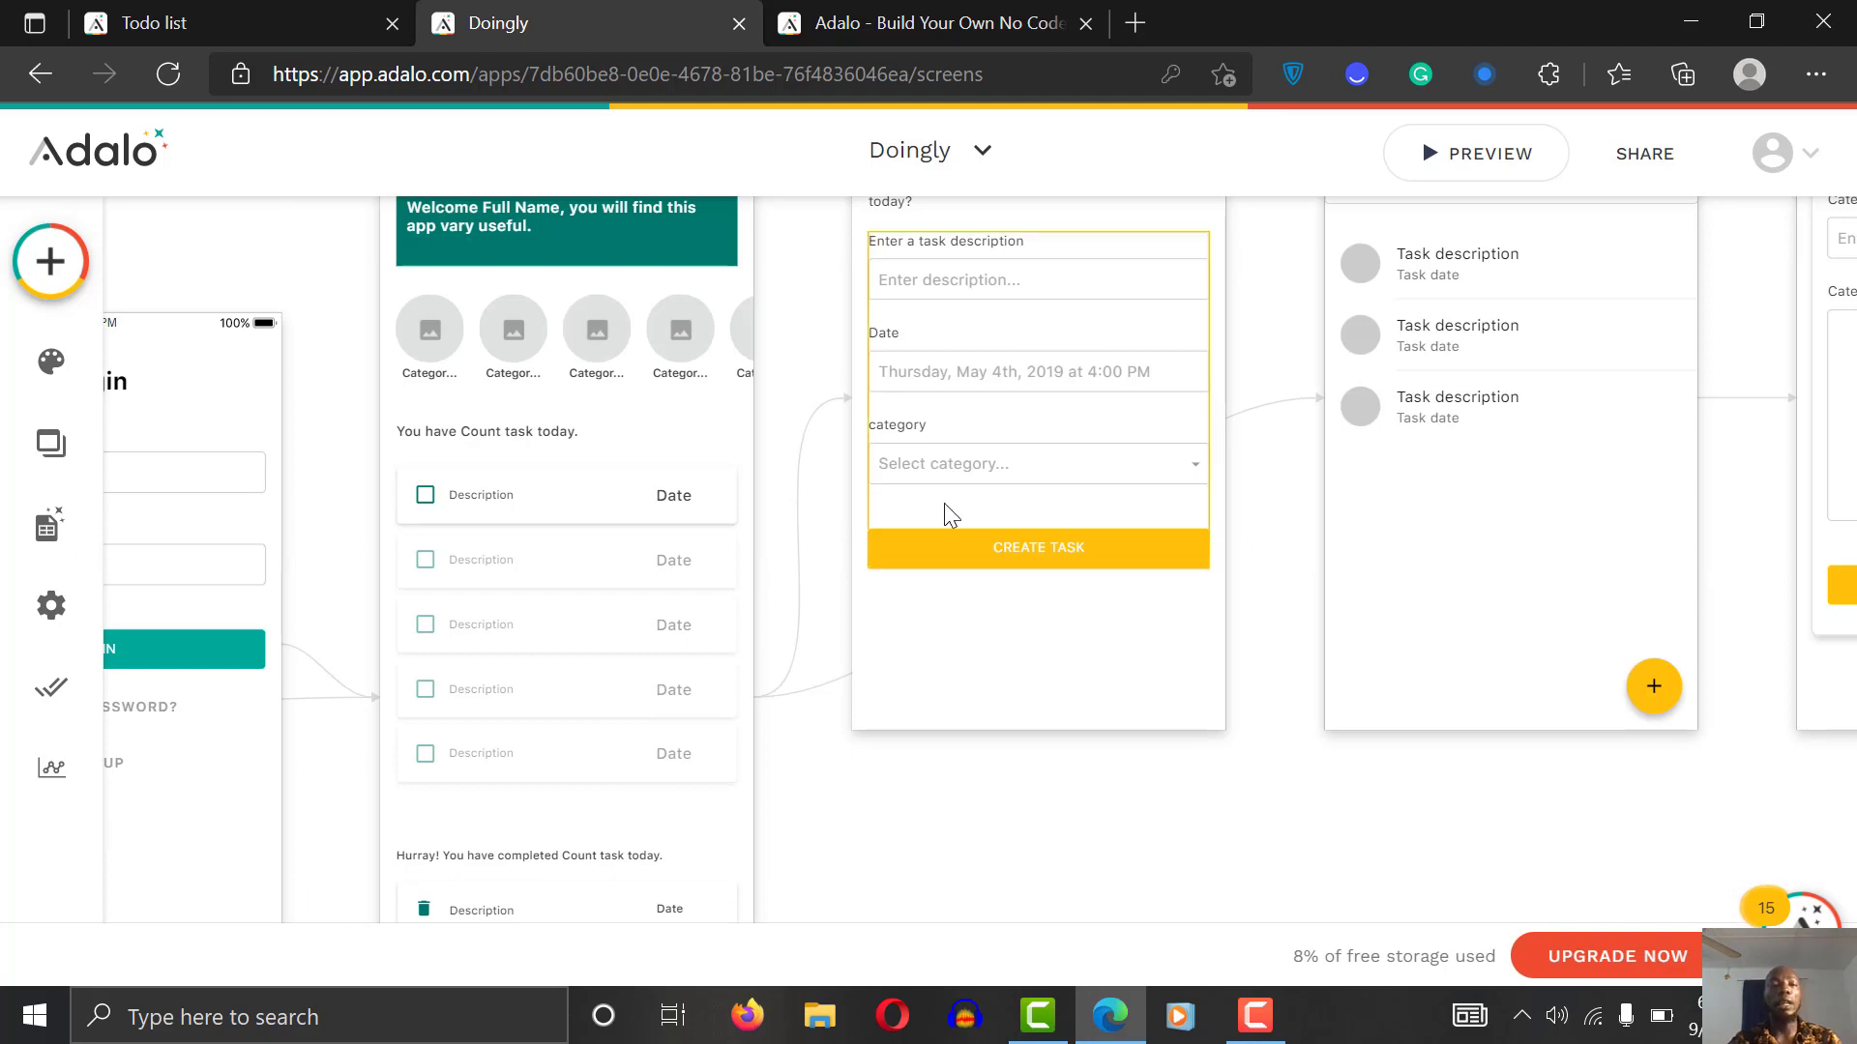
{"action": "left_click", "coordinate": [46, 288]}
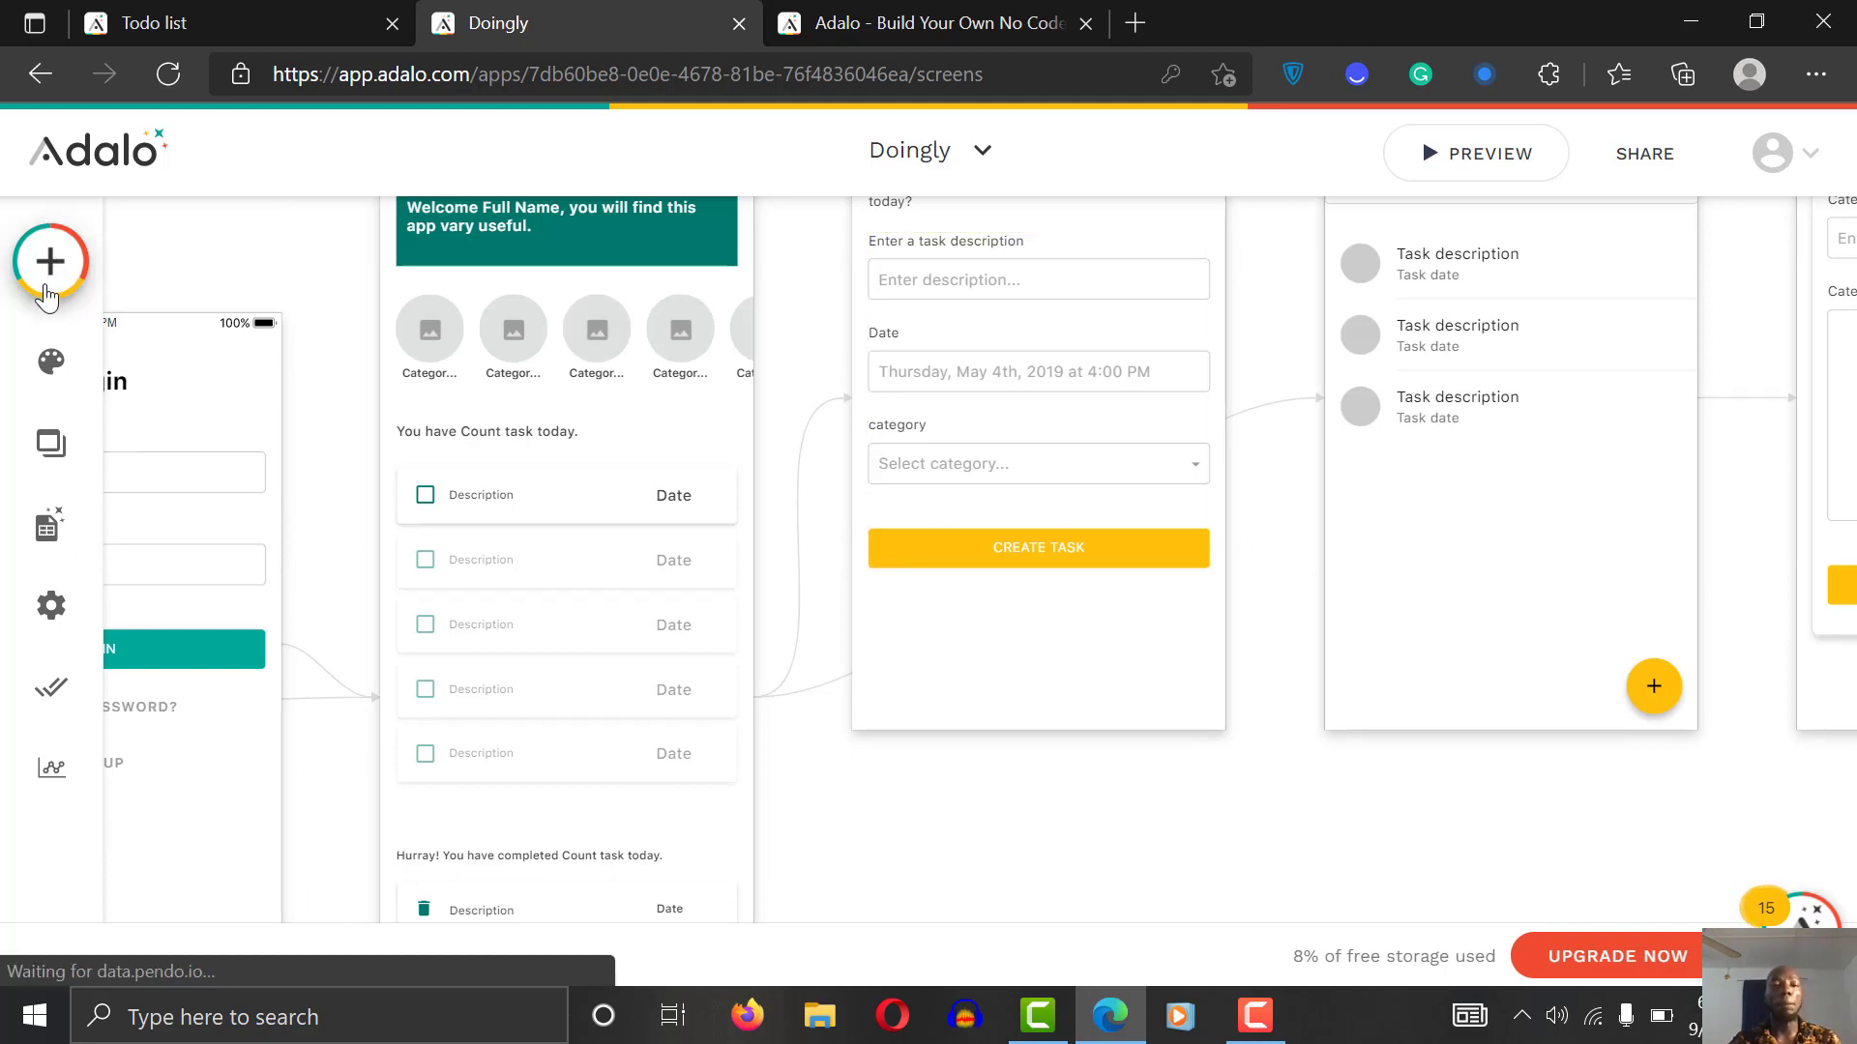
{"action": "left_click_drag", "start_coordinate": [607, 426], "coordinate": [620, 941]}
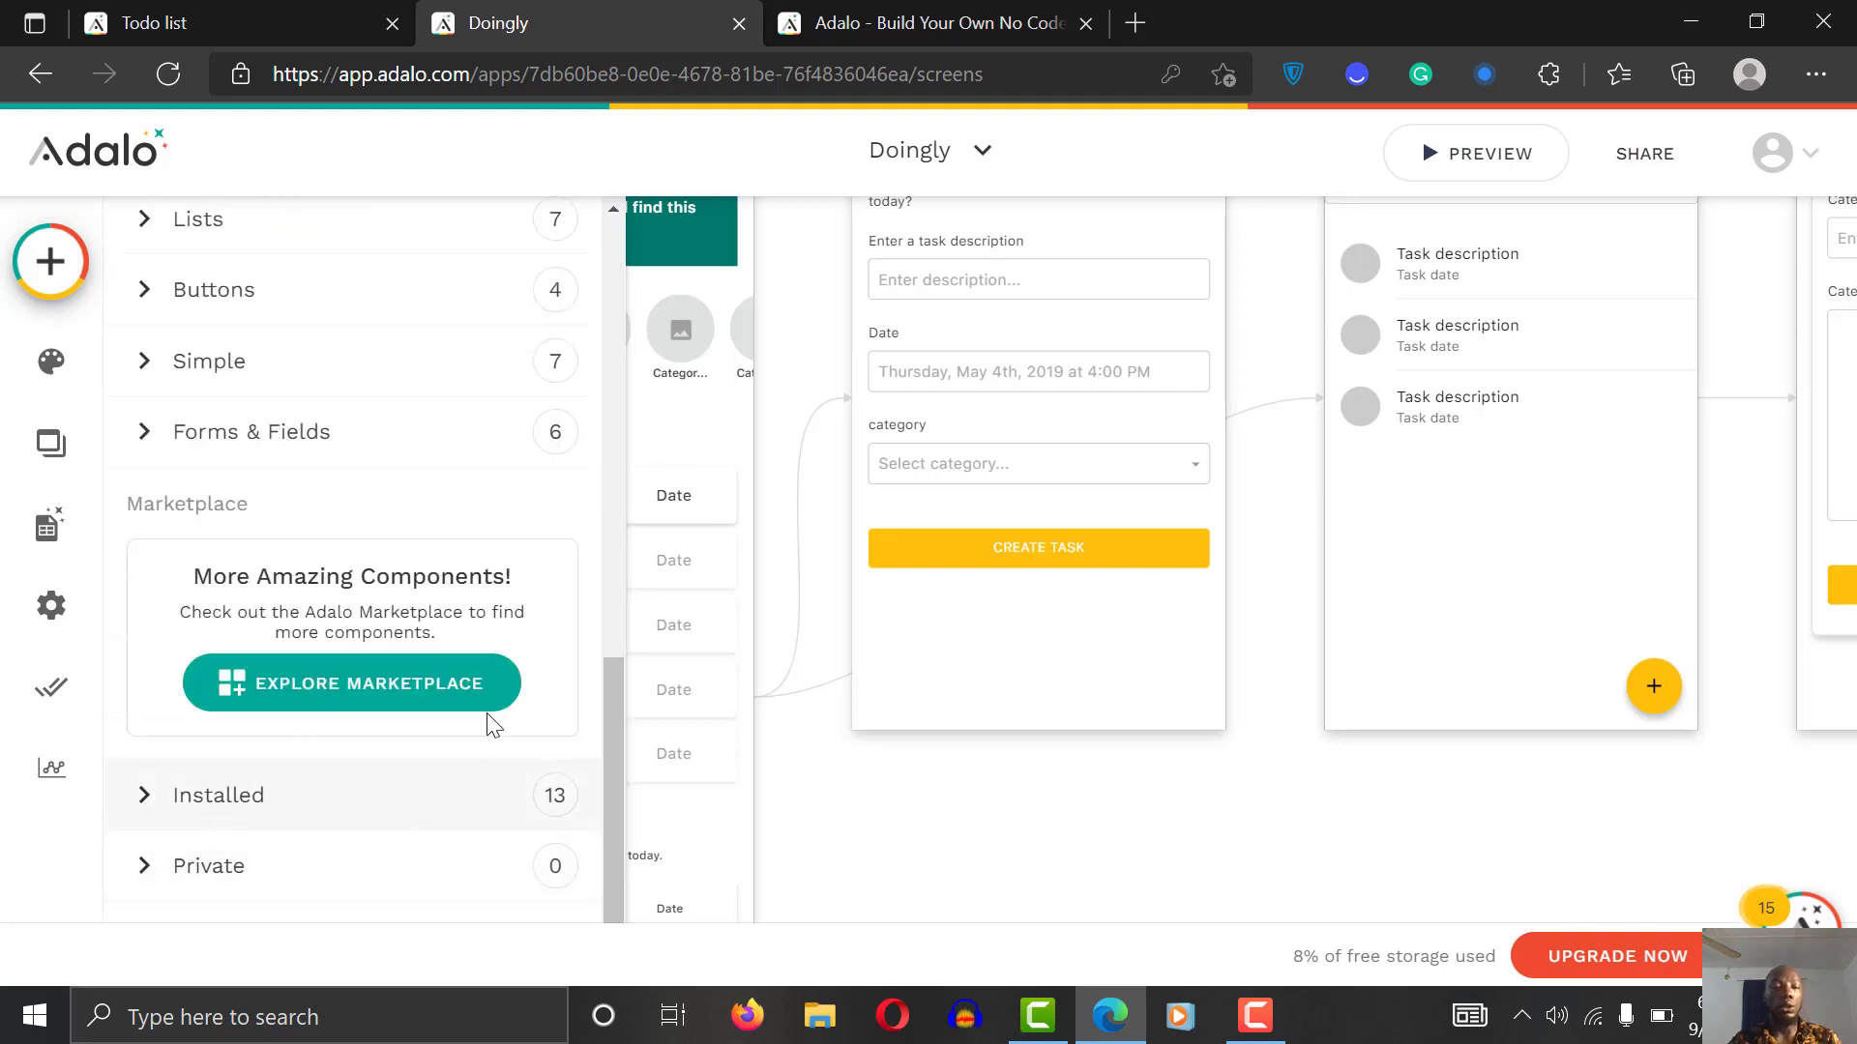
{"action": "left_click", "coordinate": [385, 688]}
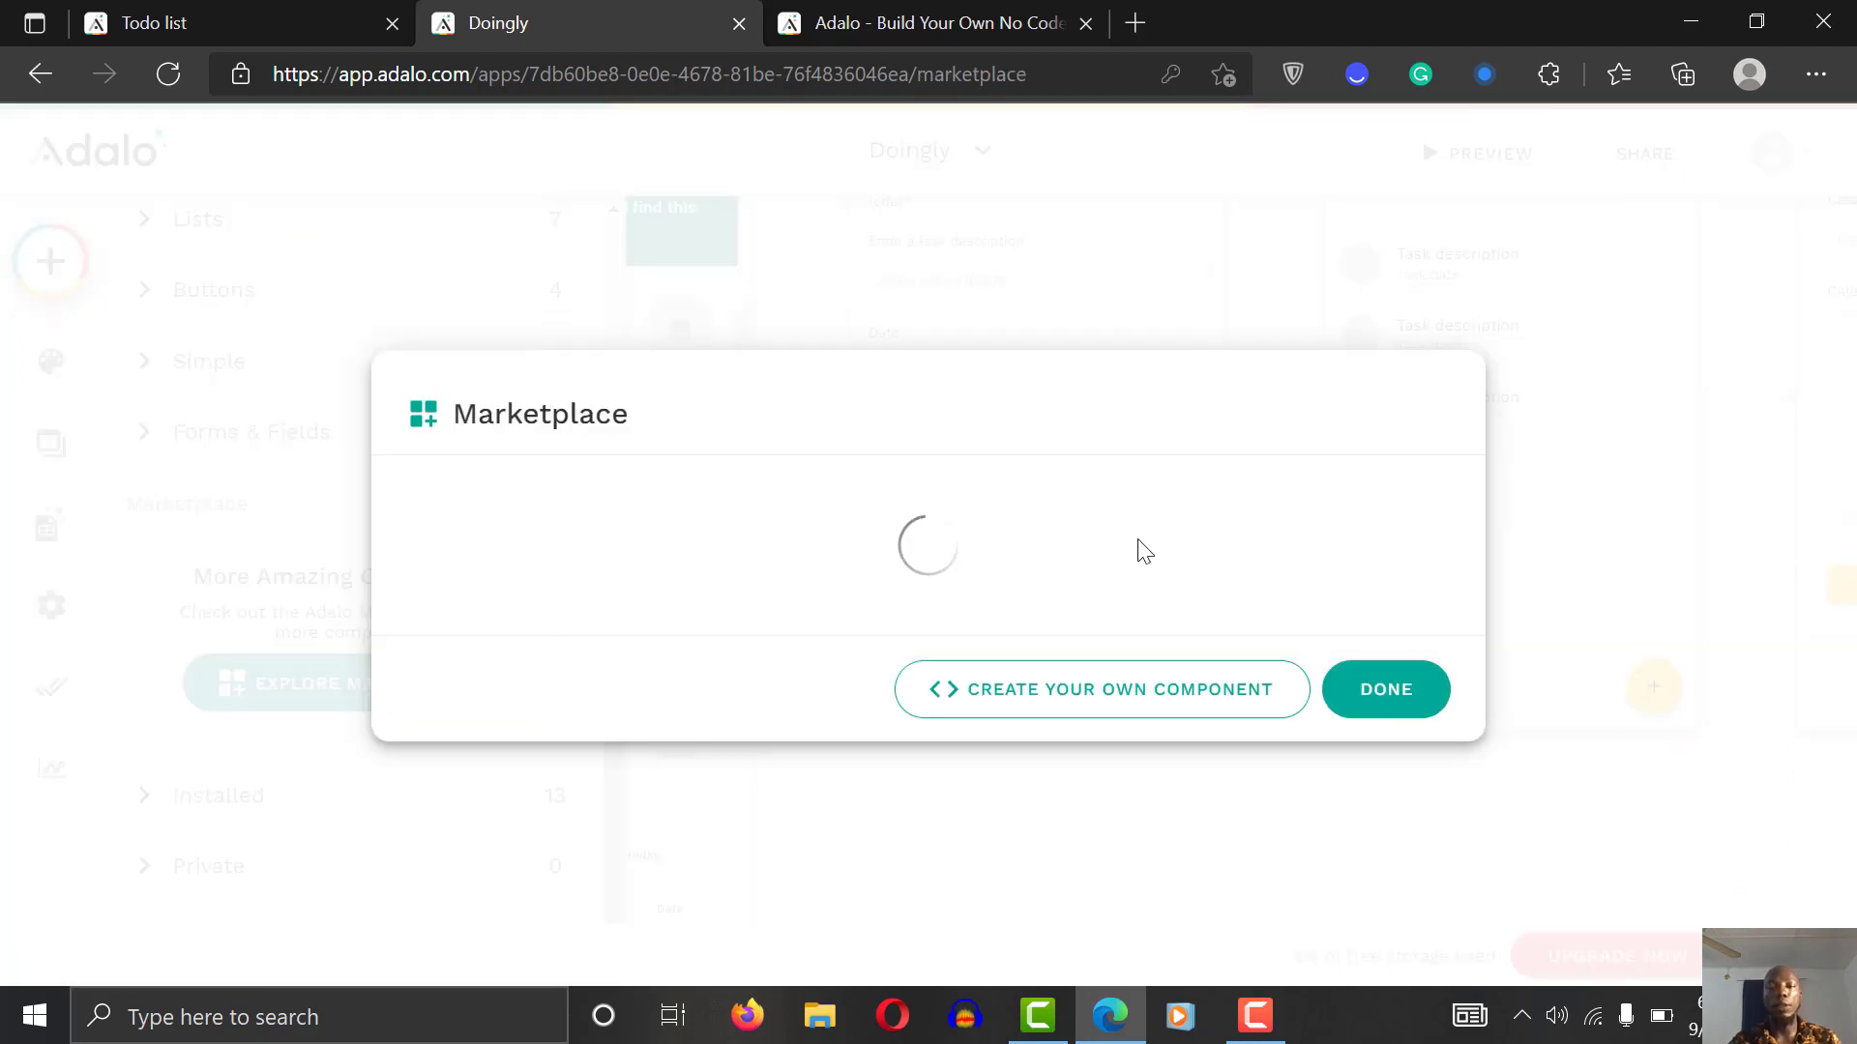
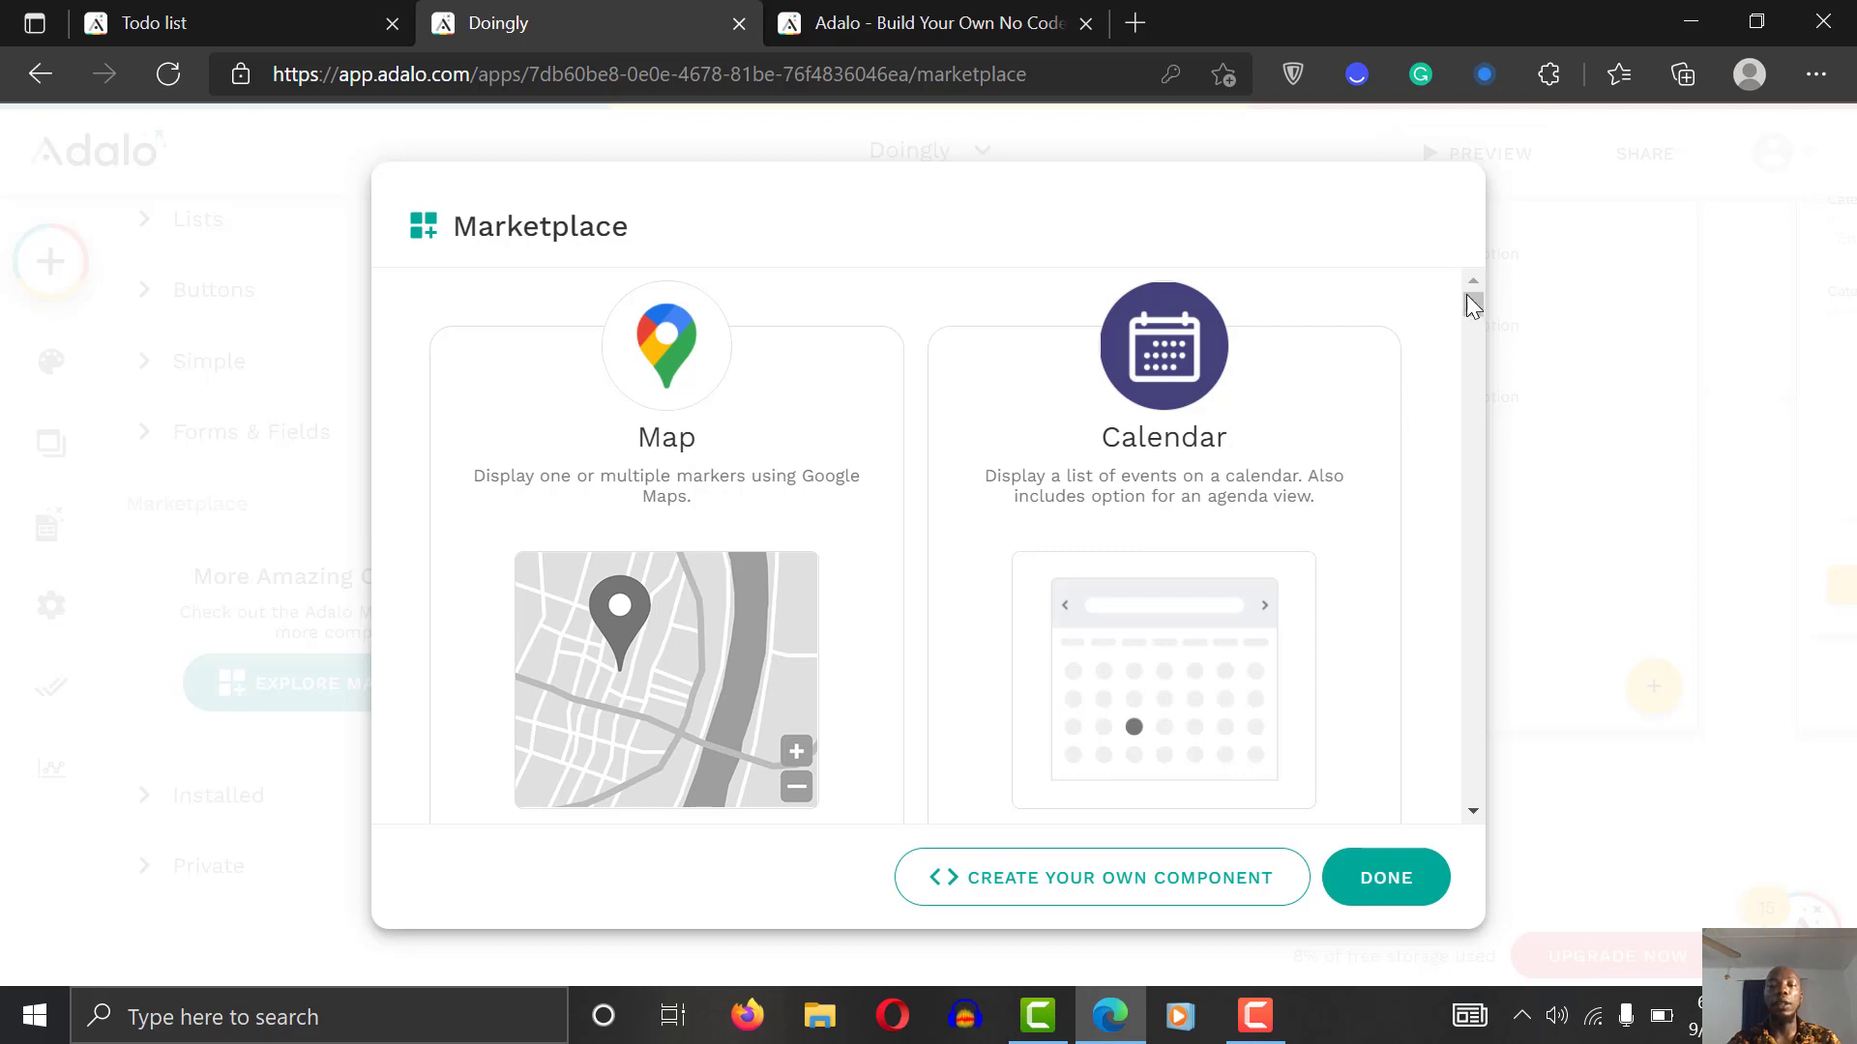
Step: Browse the Marketplace, close it, and start a live preview of the Doingly app
{"action": "scroll", "coordinate": [1466, 304], "scroll_direction": "down", "scroll_amount": 3}
{"action": "scroll", "coordinate": [1466, 304], "scroll_direction": "up", "scroll_amount": 2}
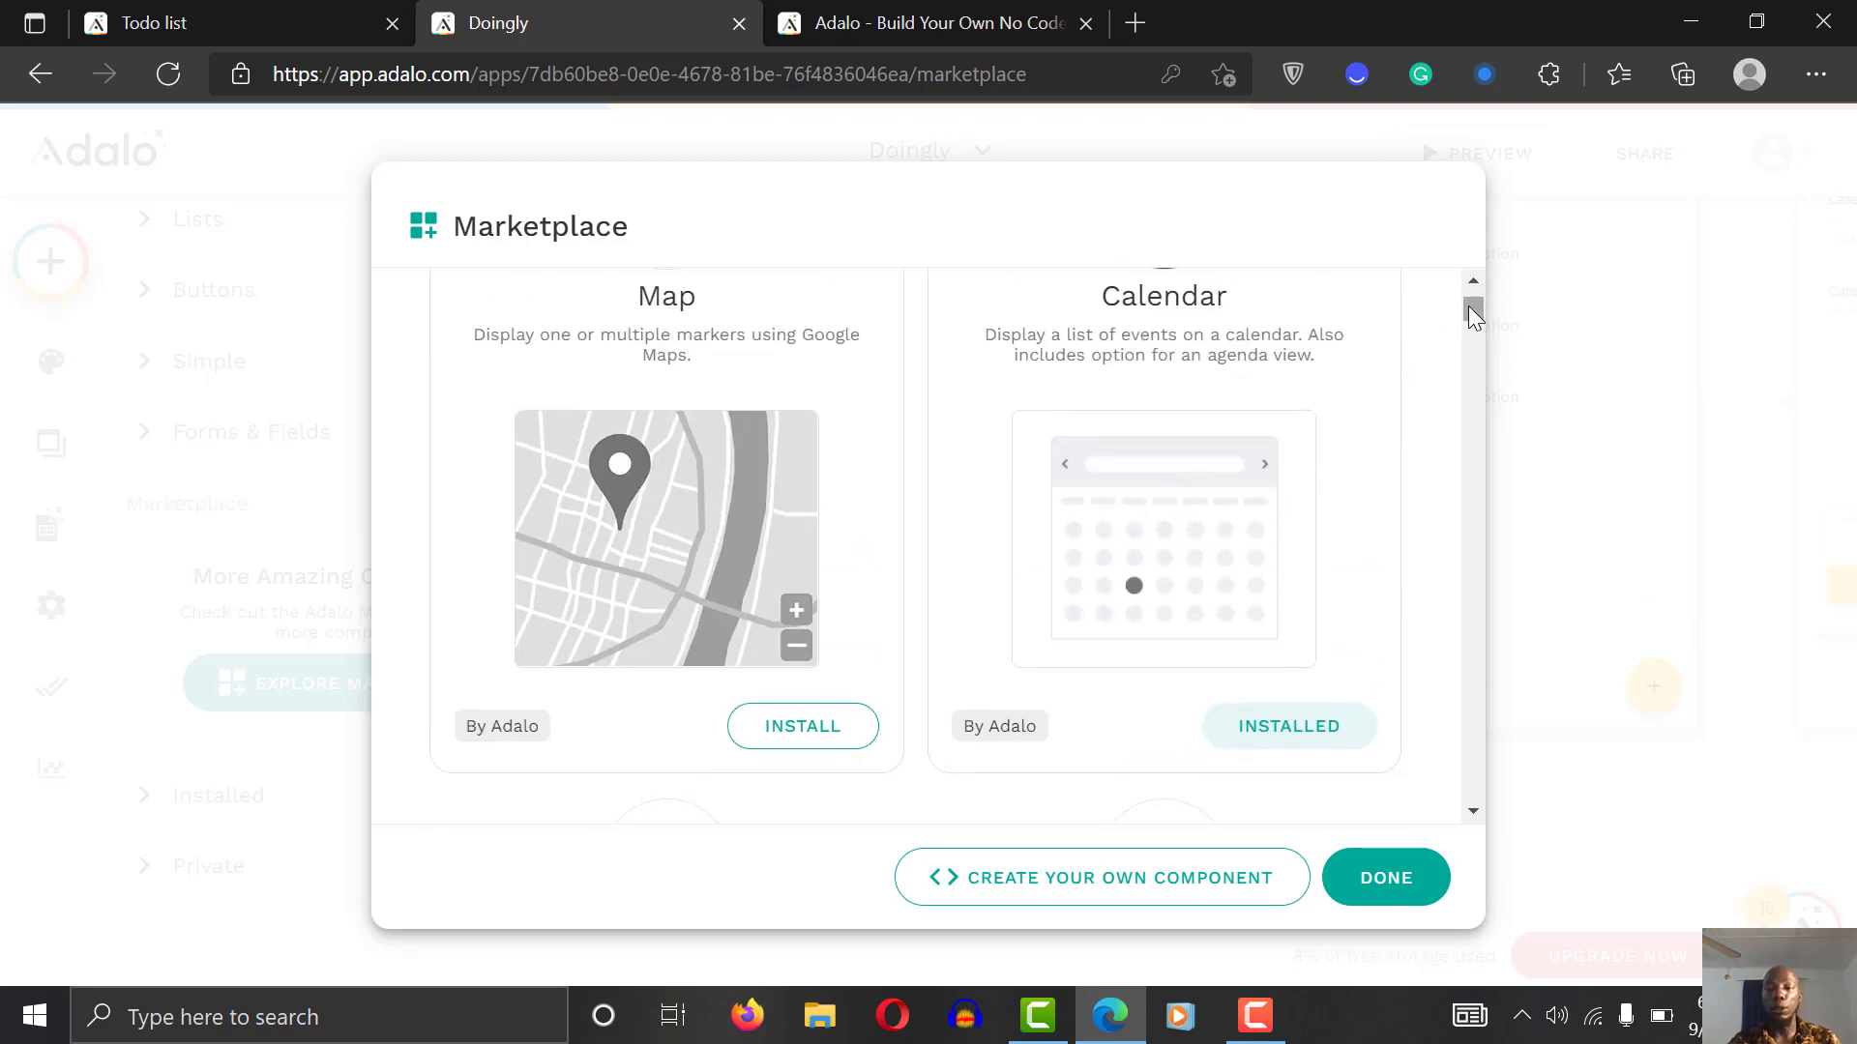
{"action": "left_click_drag", "start_coordinate": [1468, 306], "coordinate": [1469, 360]}
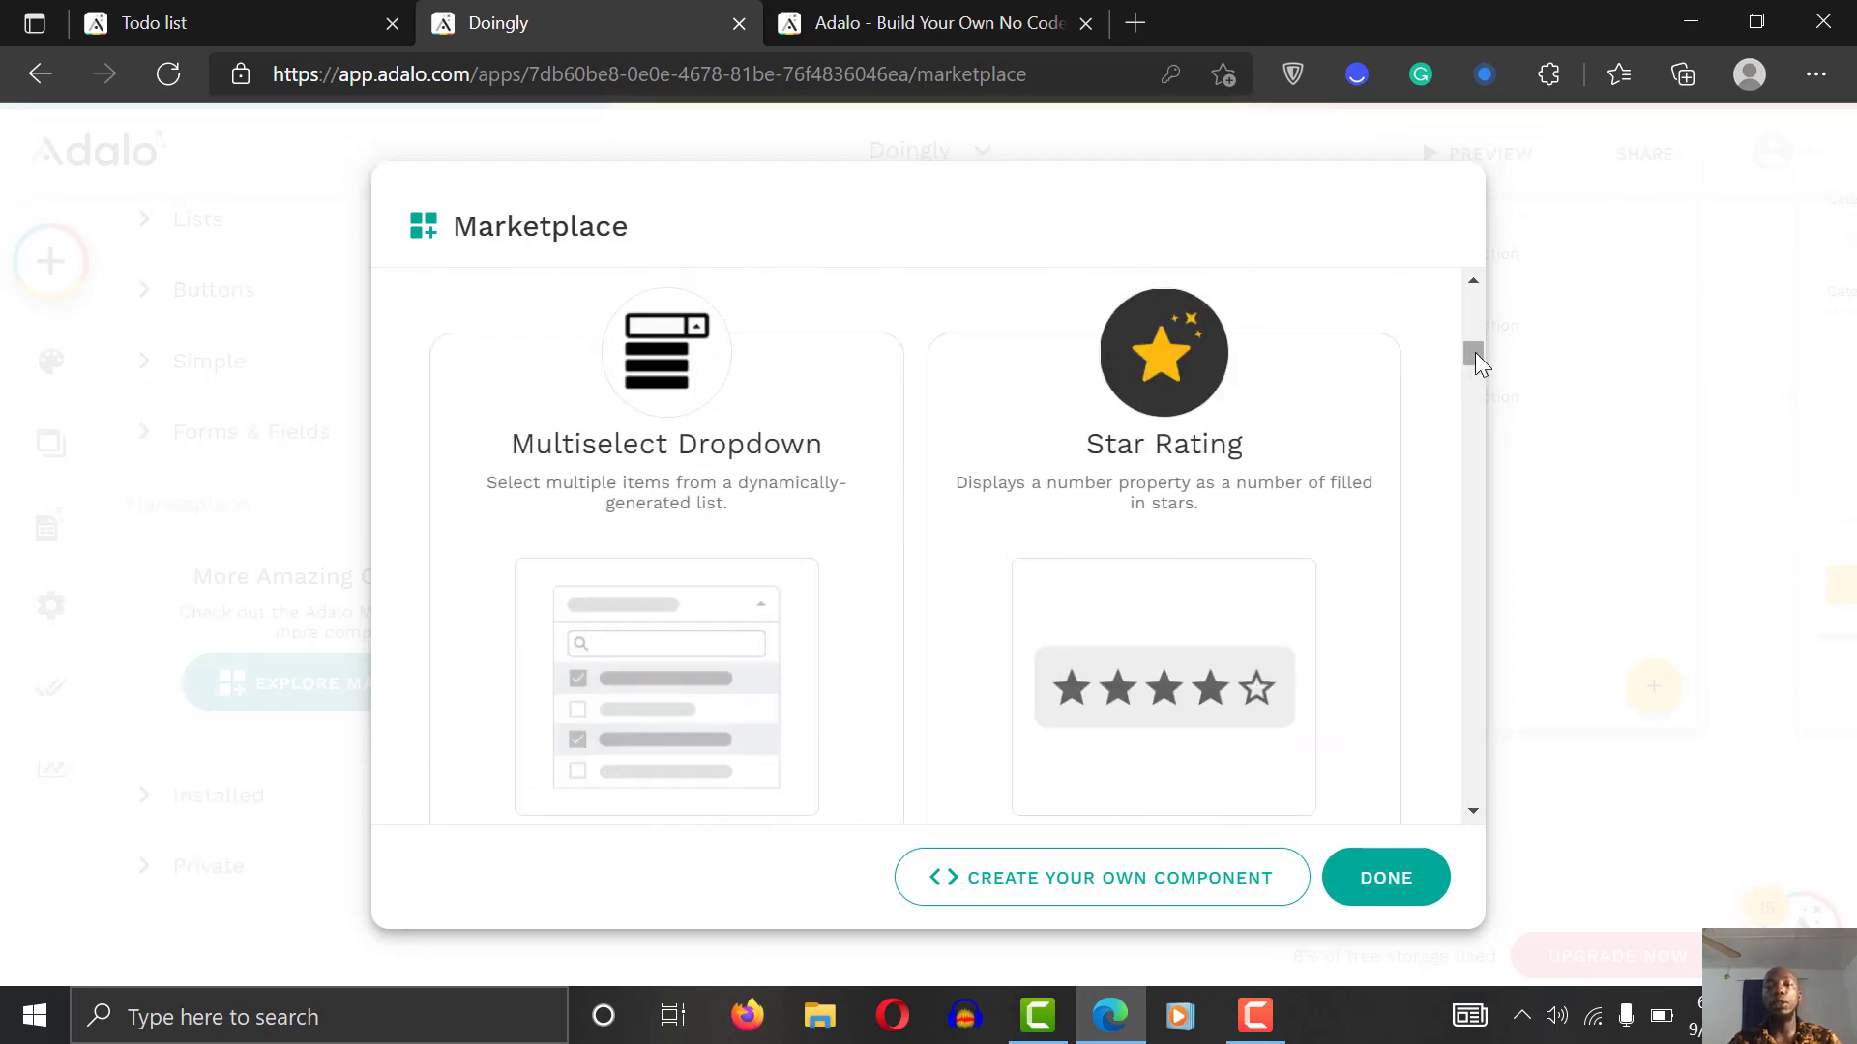
{"action": "left_click_drag", "start_coordinate": [1475, 354], "coordinate": [1471, 400]}
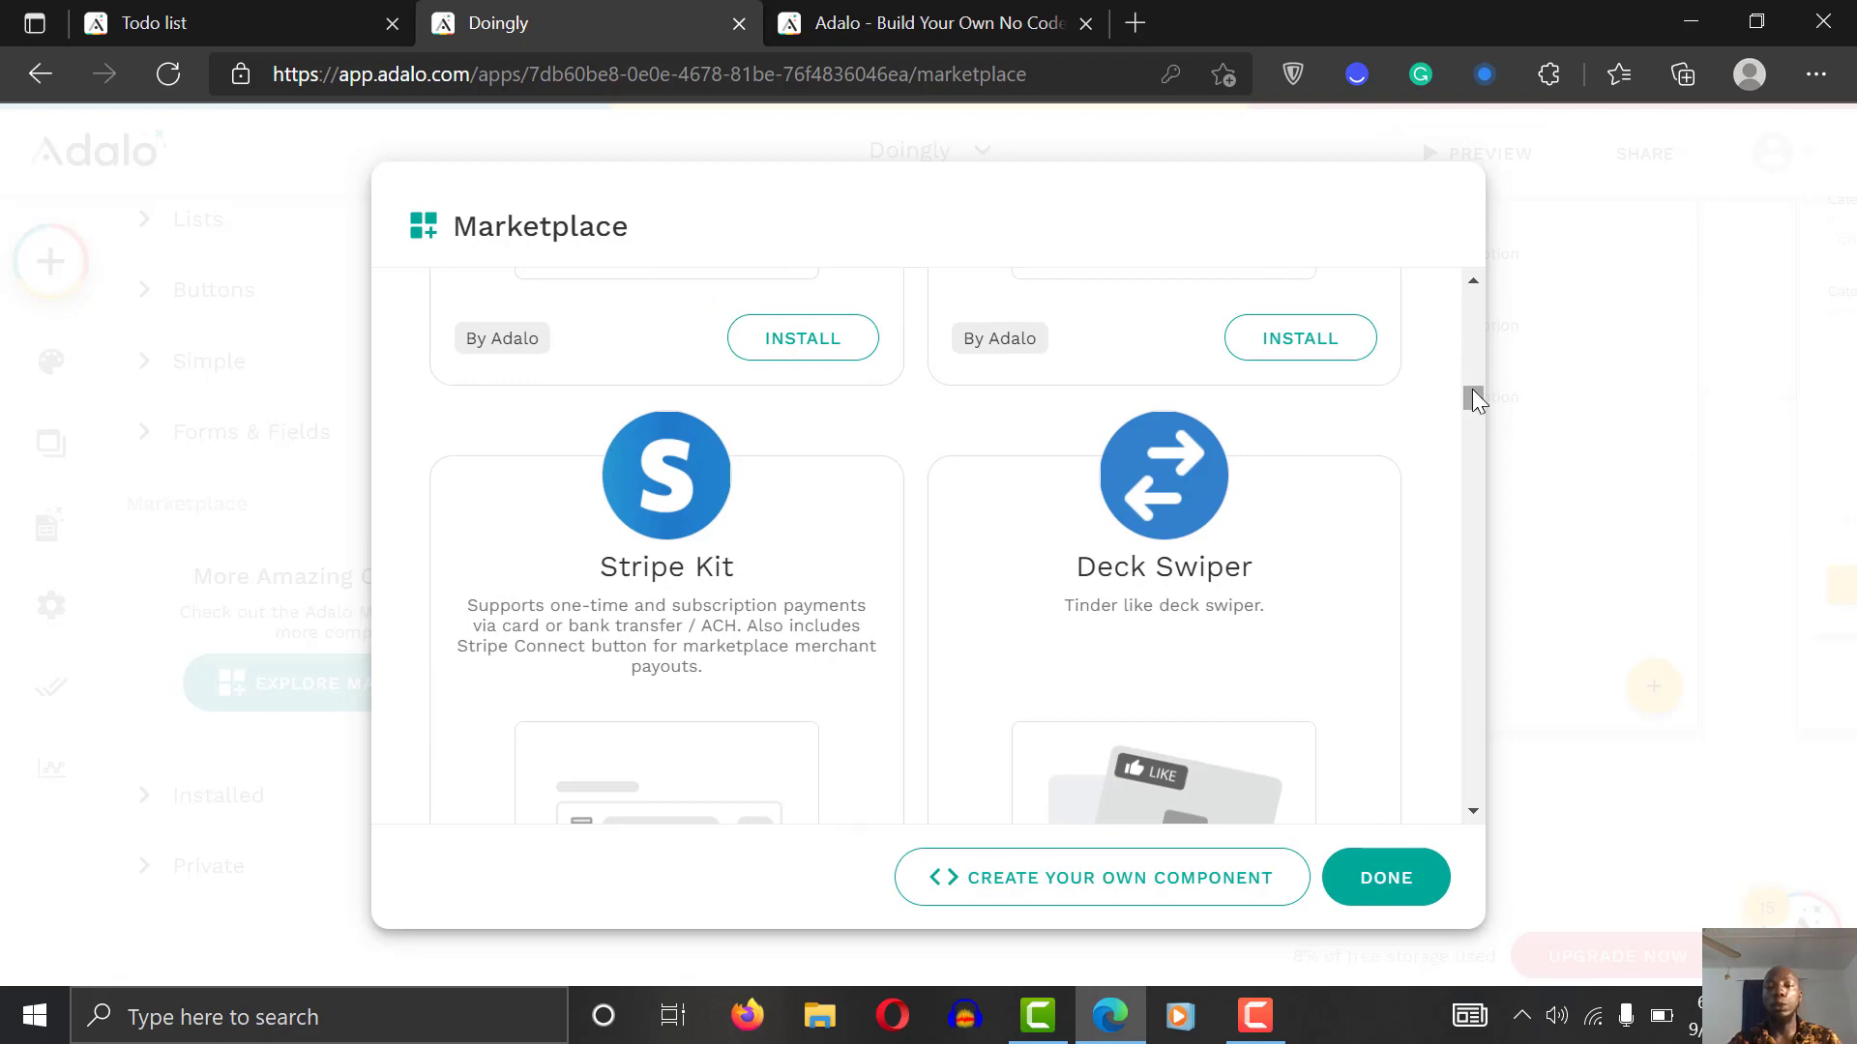
{"action": "left_click_drag", "start_coordinate": [1466, 394], "coordinate": [1470, 422]}
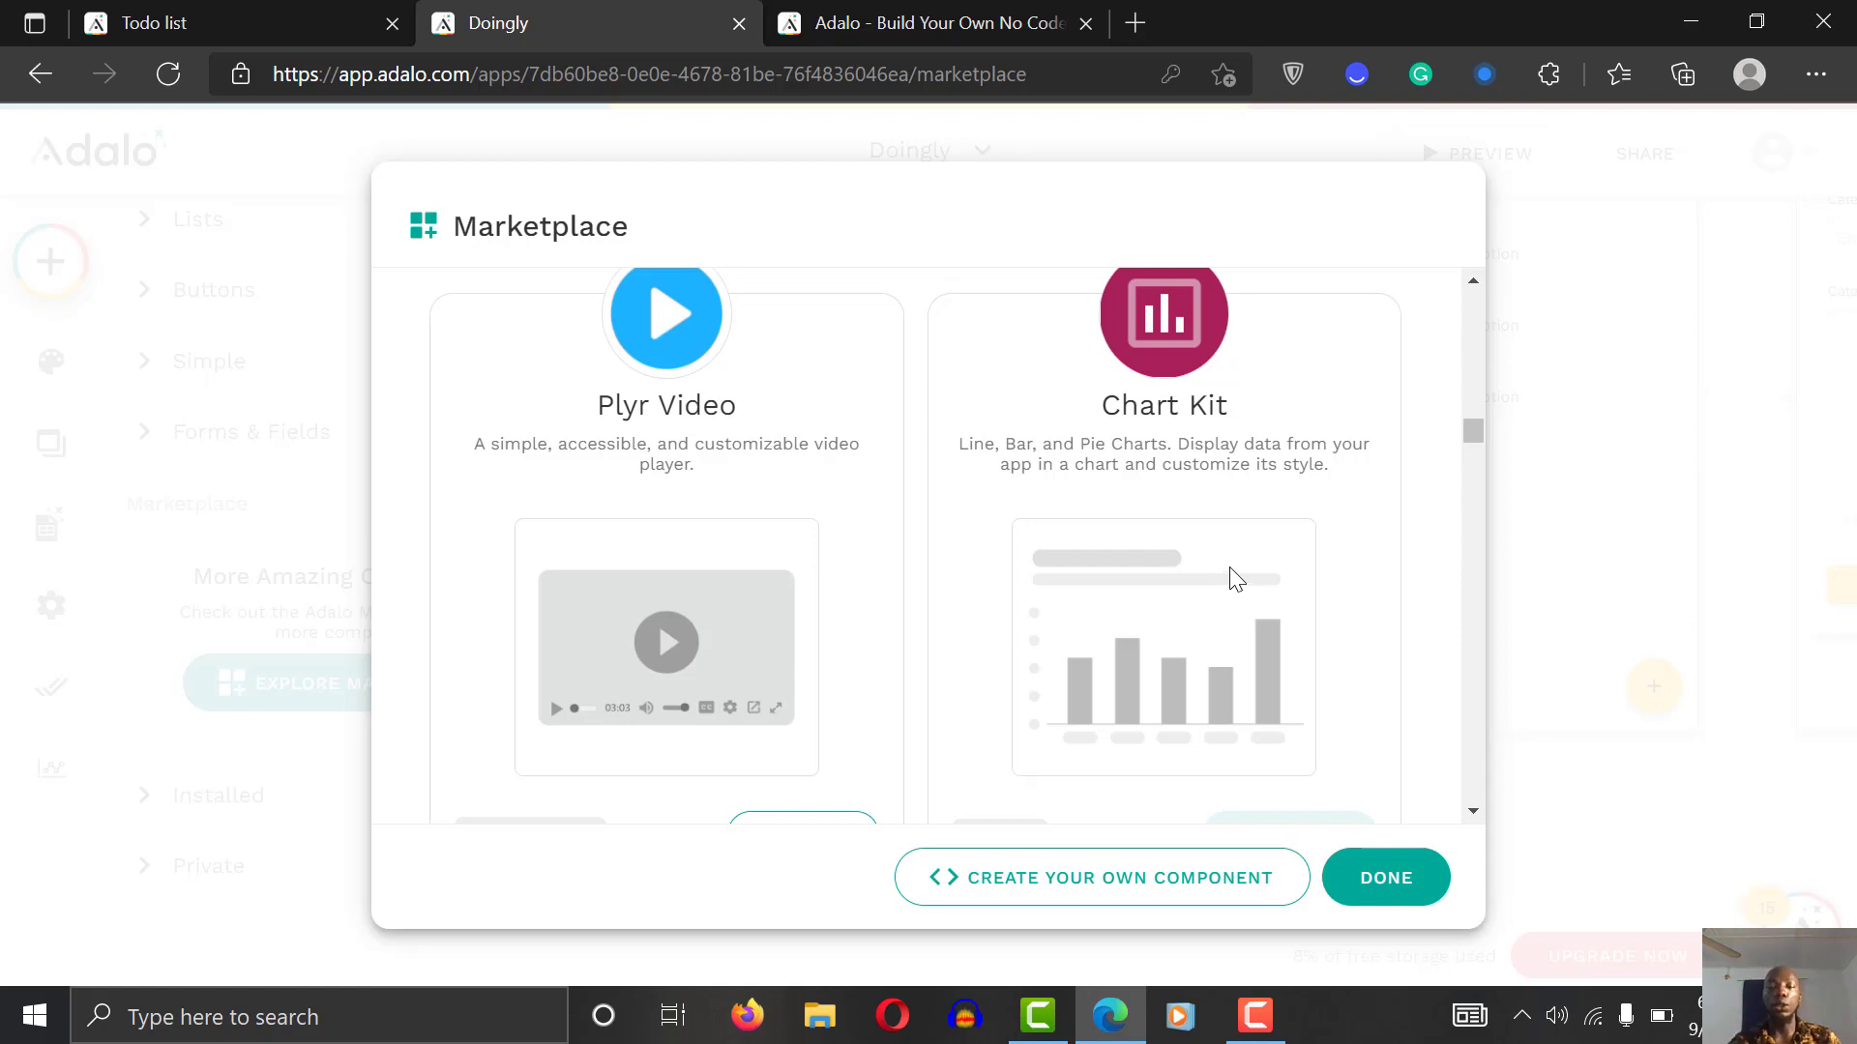
{"action": "left_click", "coordinate": [1396, 875]}
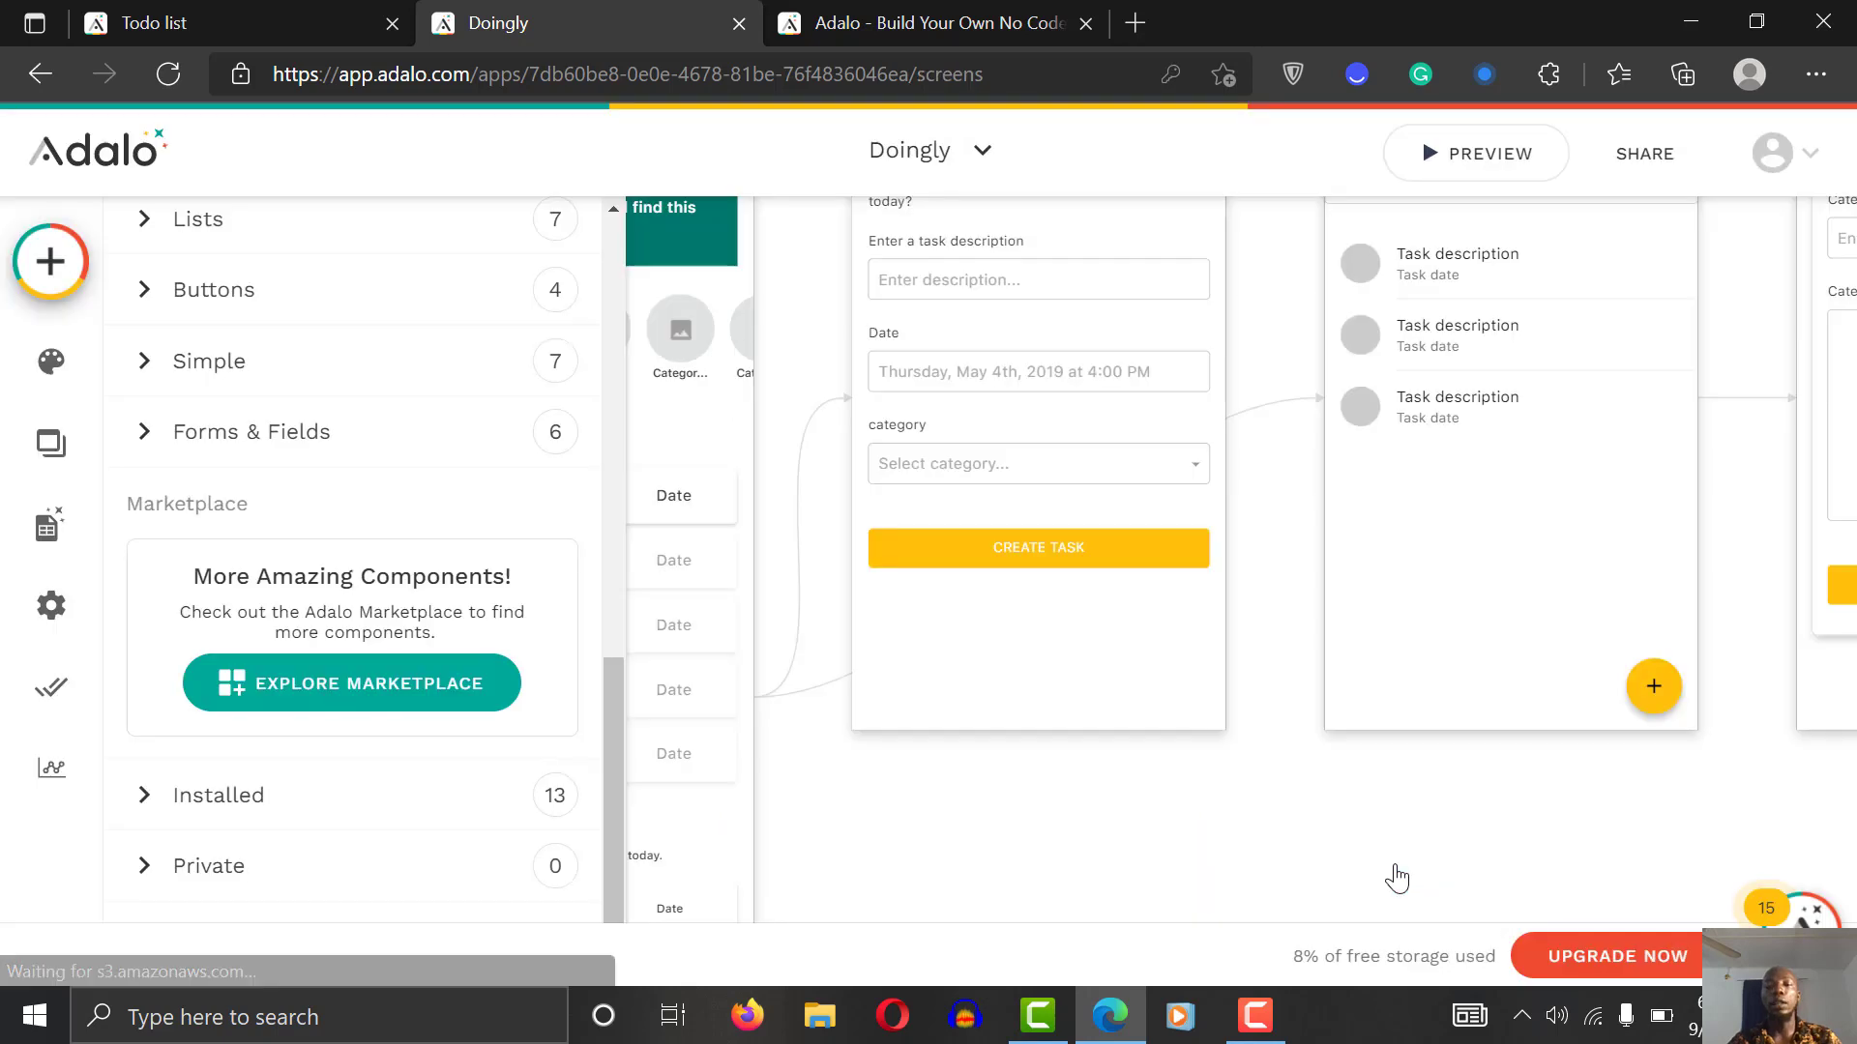
{"action": "left_click", "coordinate": [1481, 156]}
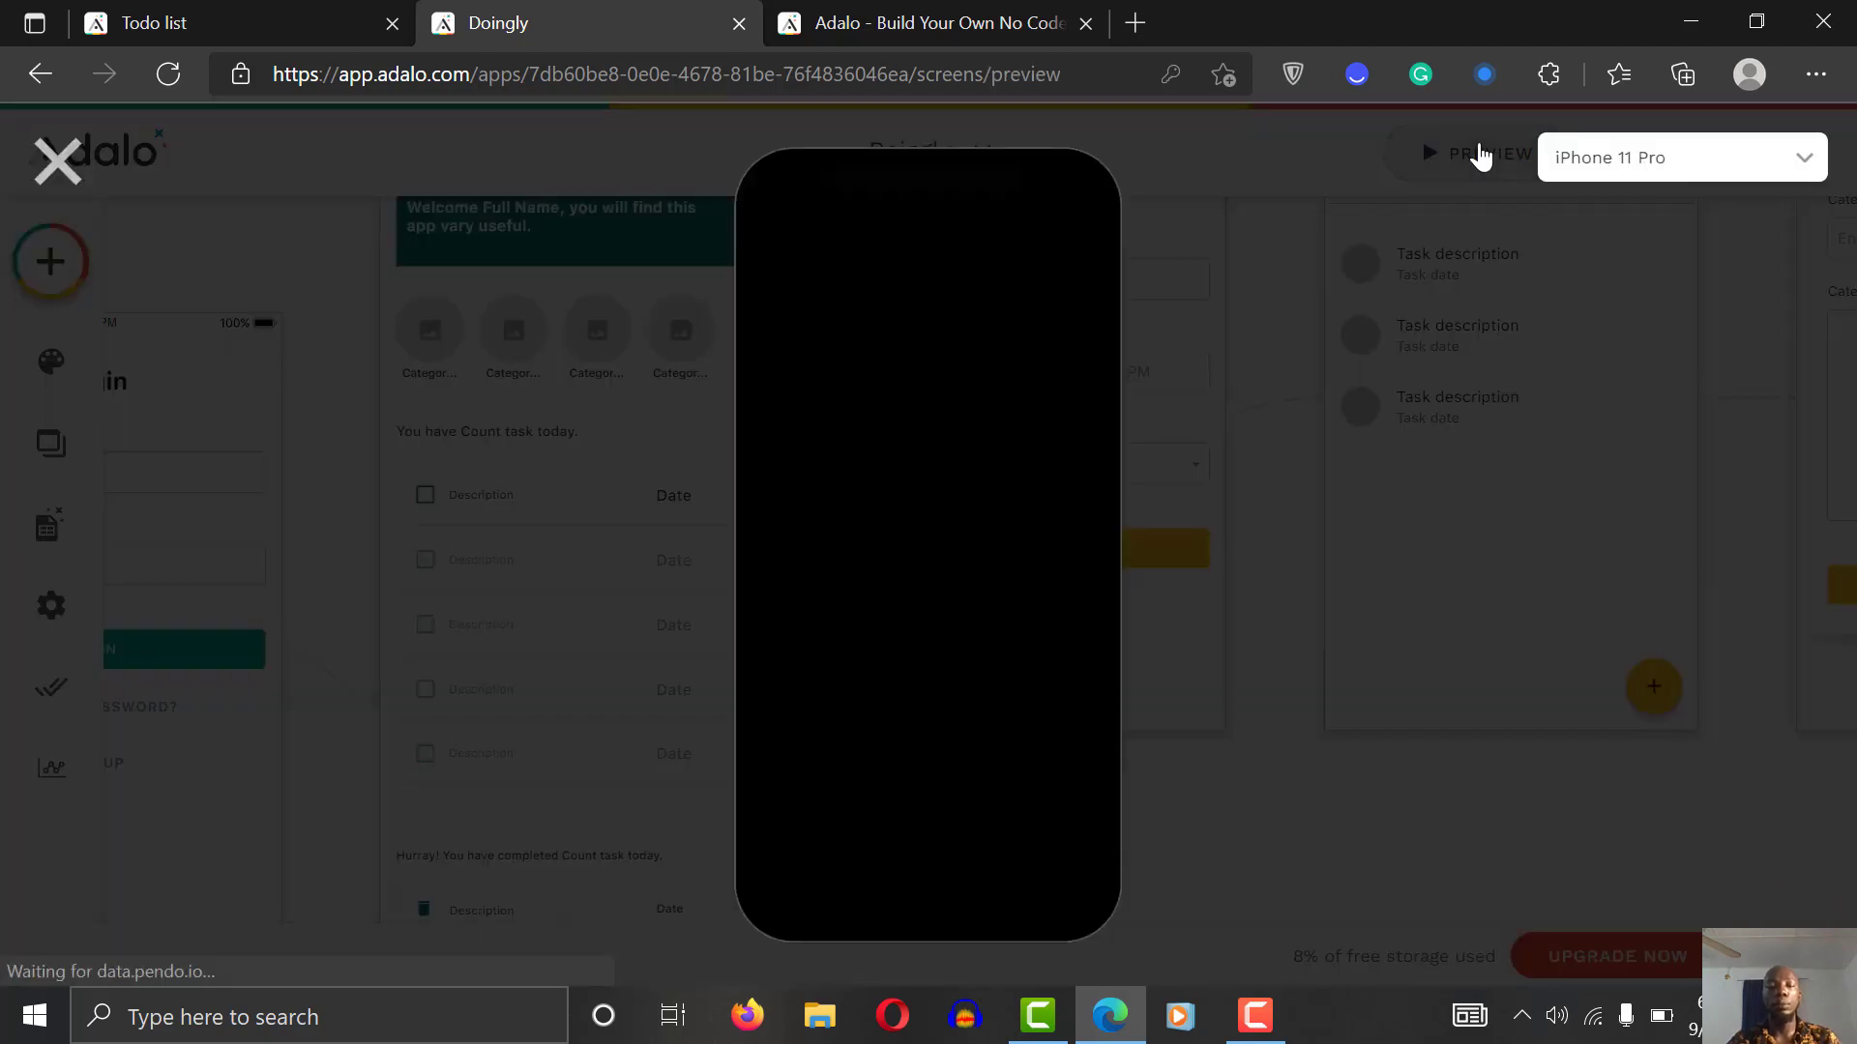
Step: Go from the welcome screen to Signup and enter the new user's full name
{"action": "left_click", "coordinate": [927, 868]}
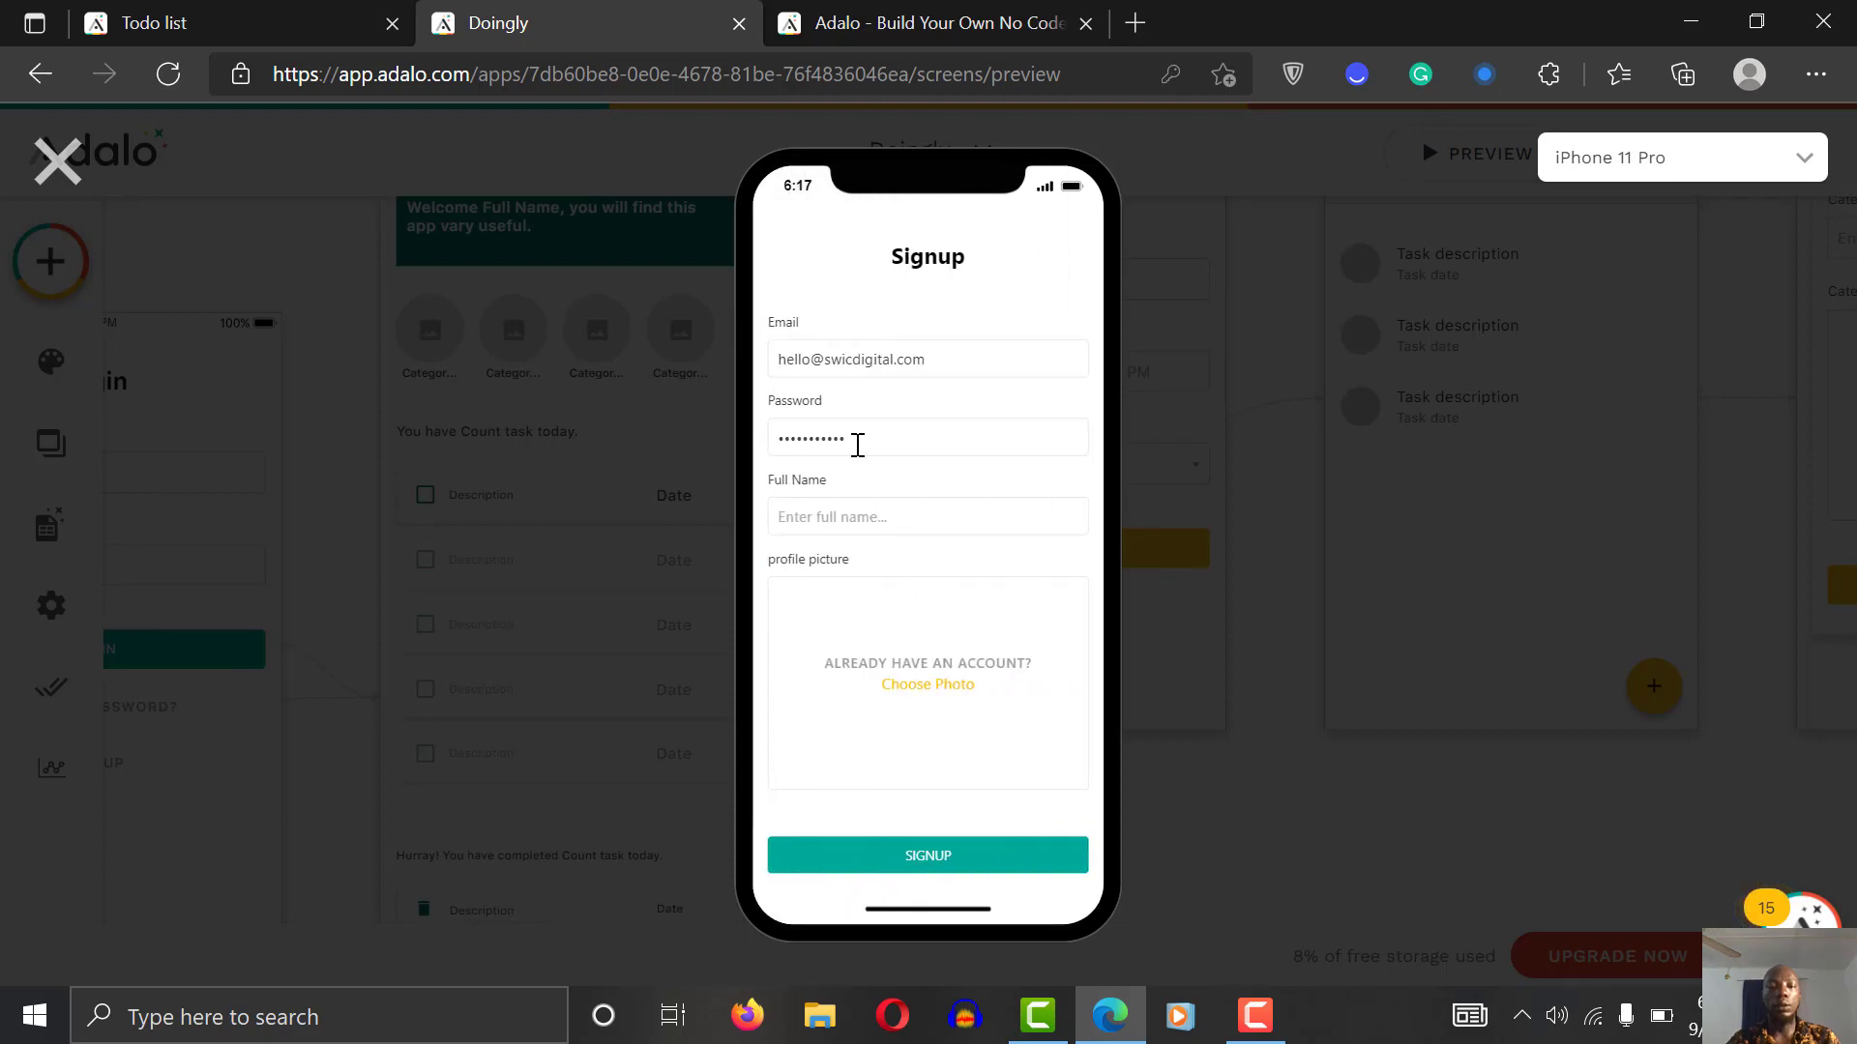
{"action": "left_click", "coordinate": [844, 528]}
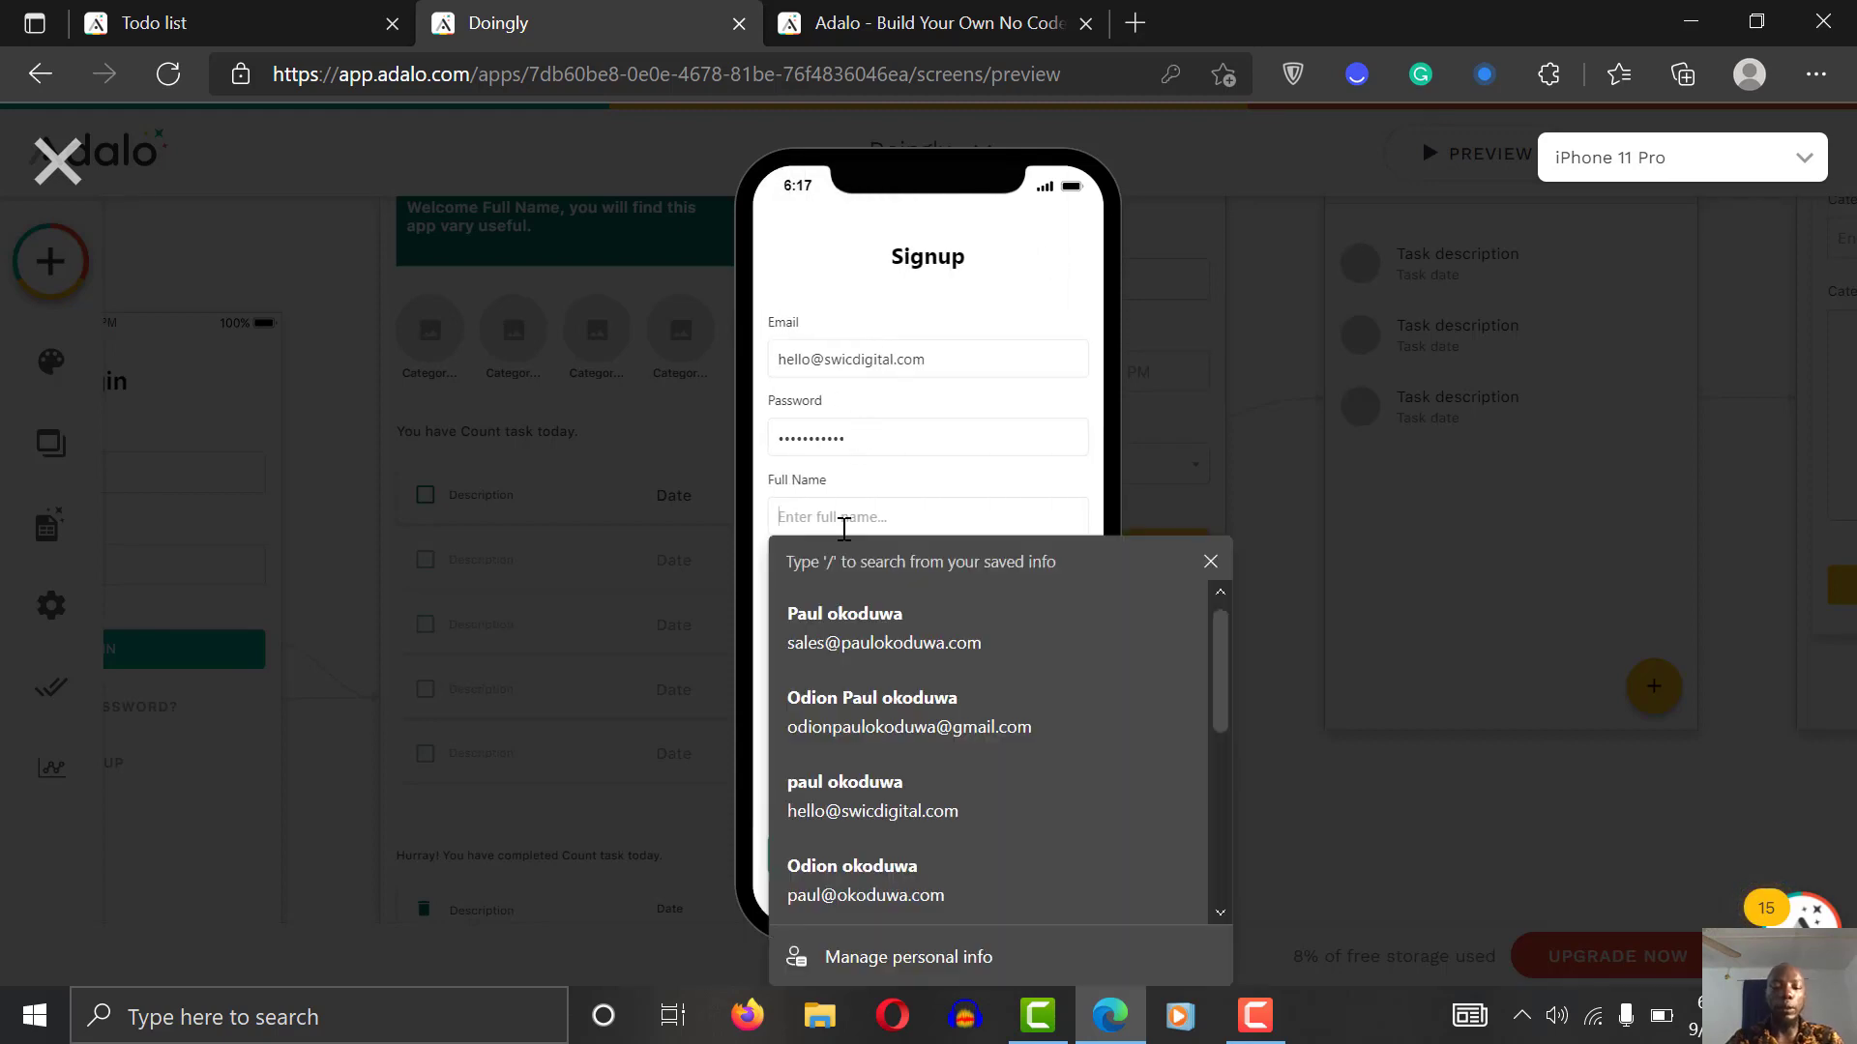
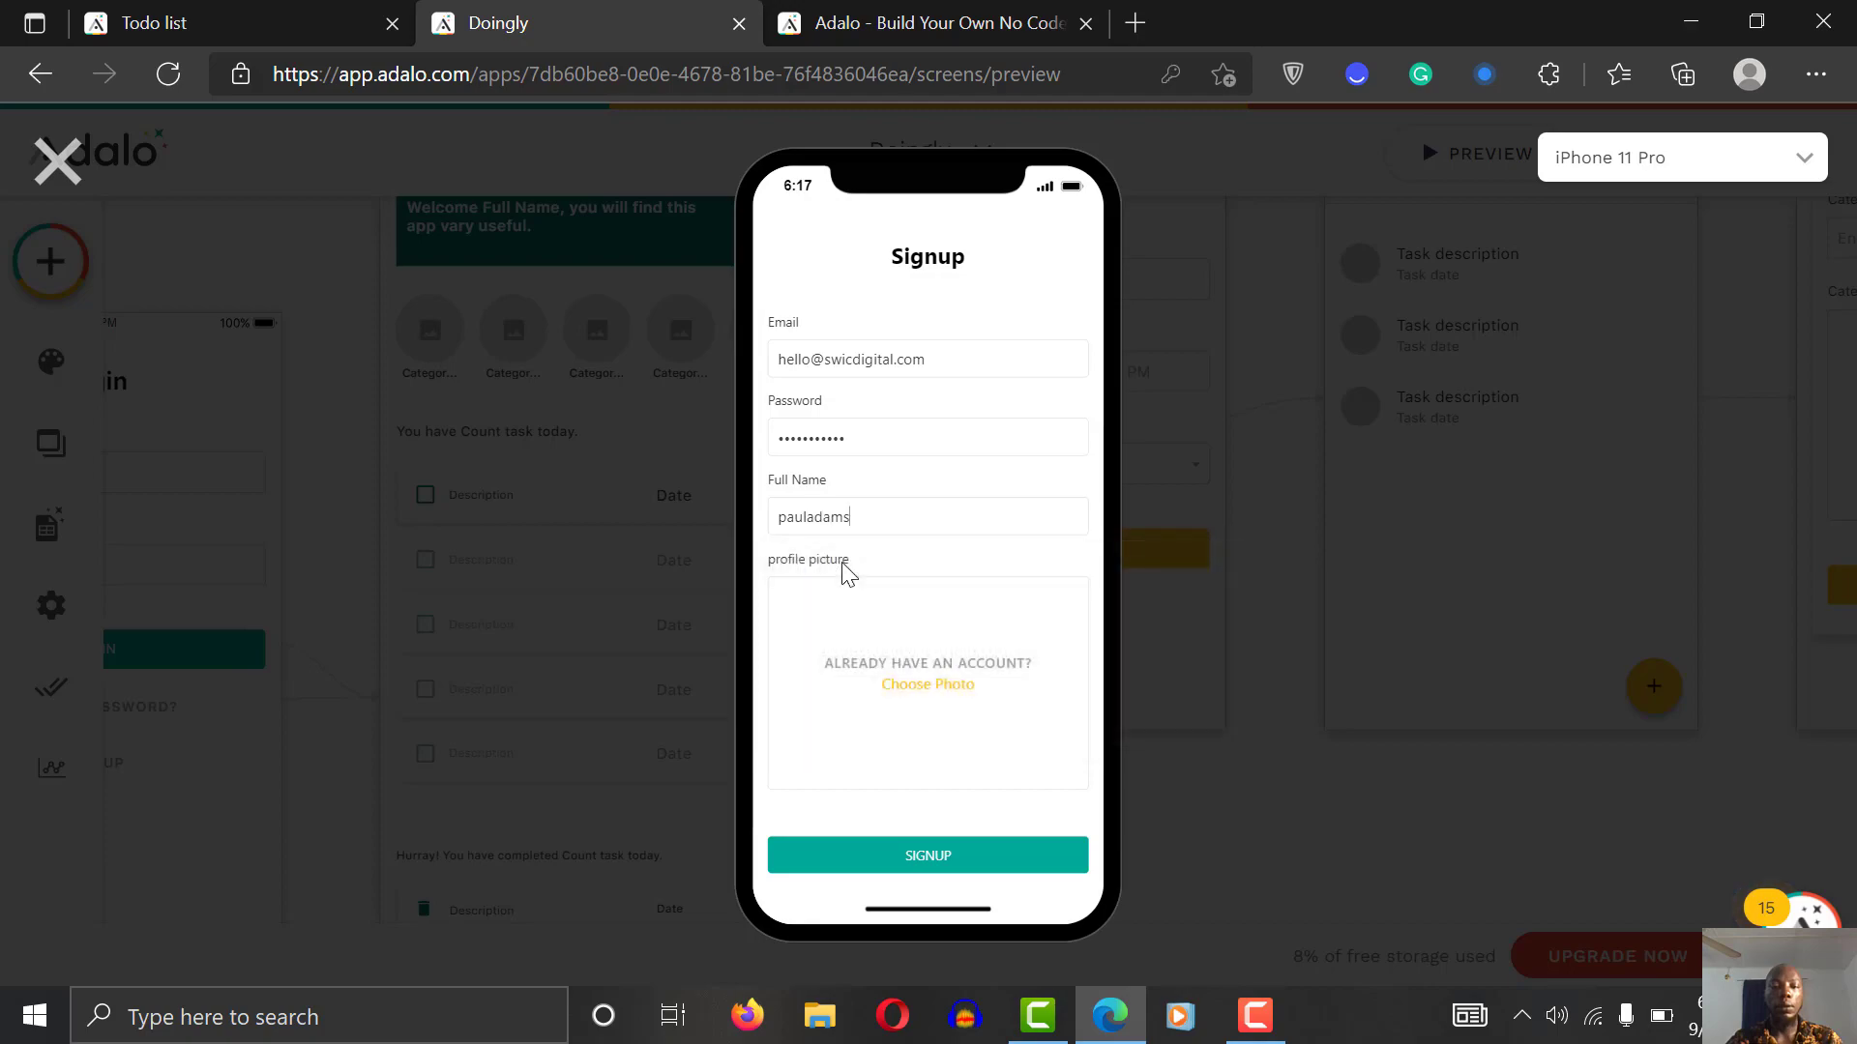
Step: Upload passport.jpeg as the profile photo and submit the sign-up form
{"action": "left_click", "coordinate": [973, 706]}
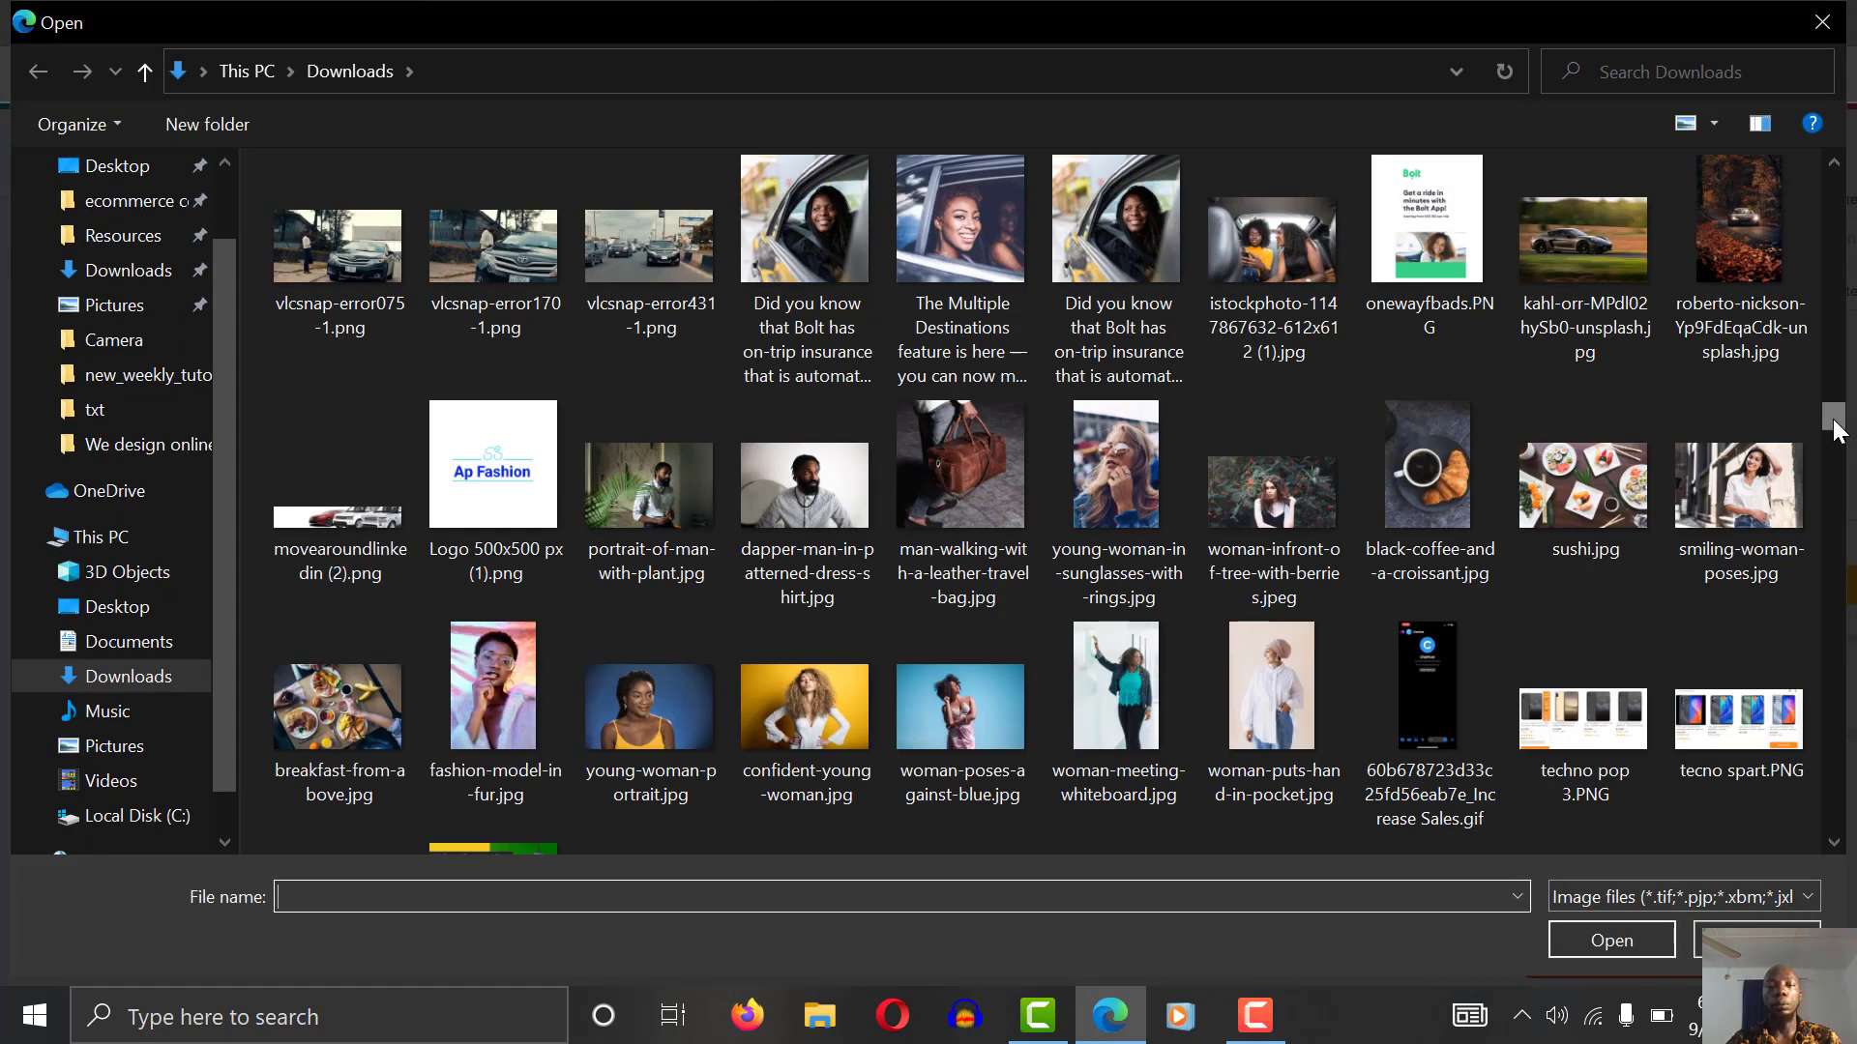
{"action": "left_click_drag", "start_coordinate": [1834, 415], "coordinate": [1838, 537]}
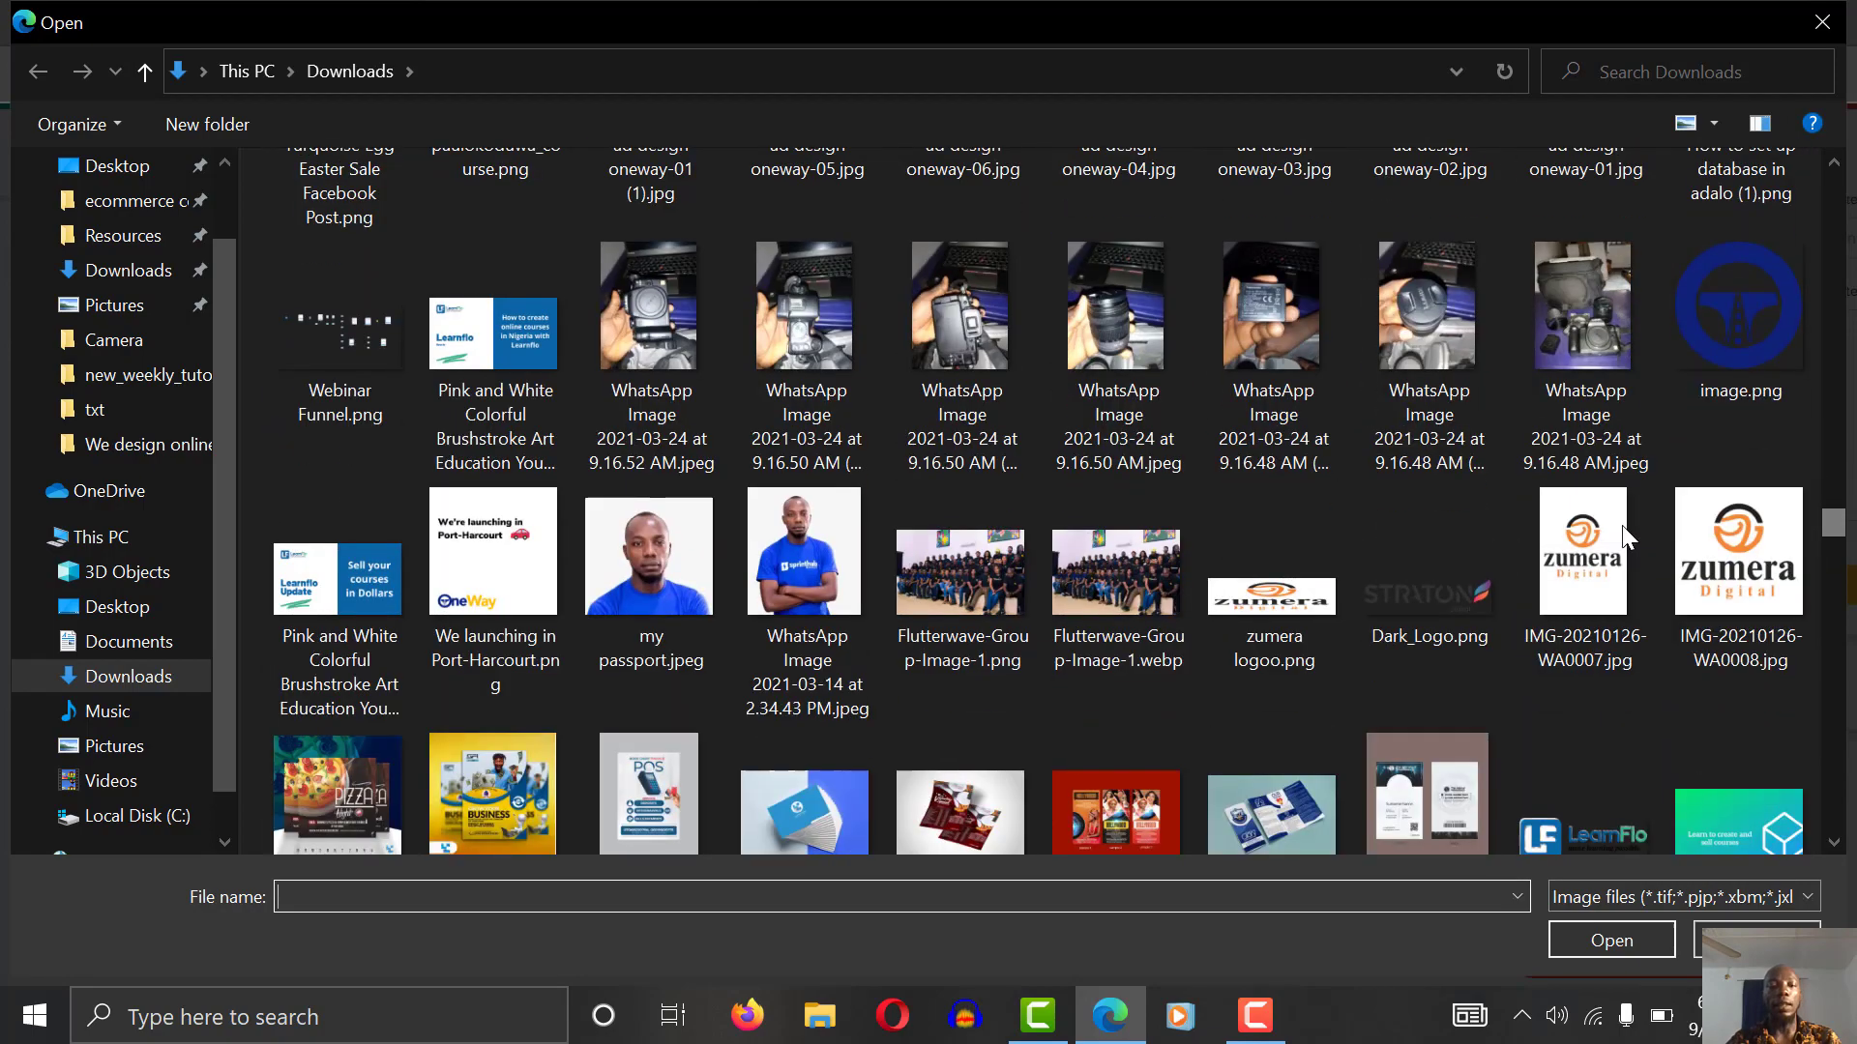
{"action": "left_click", "coordinate": [675, 628]}
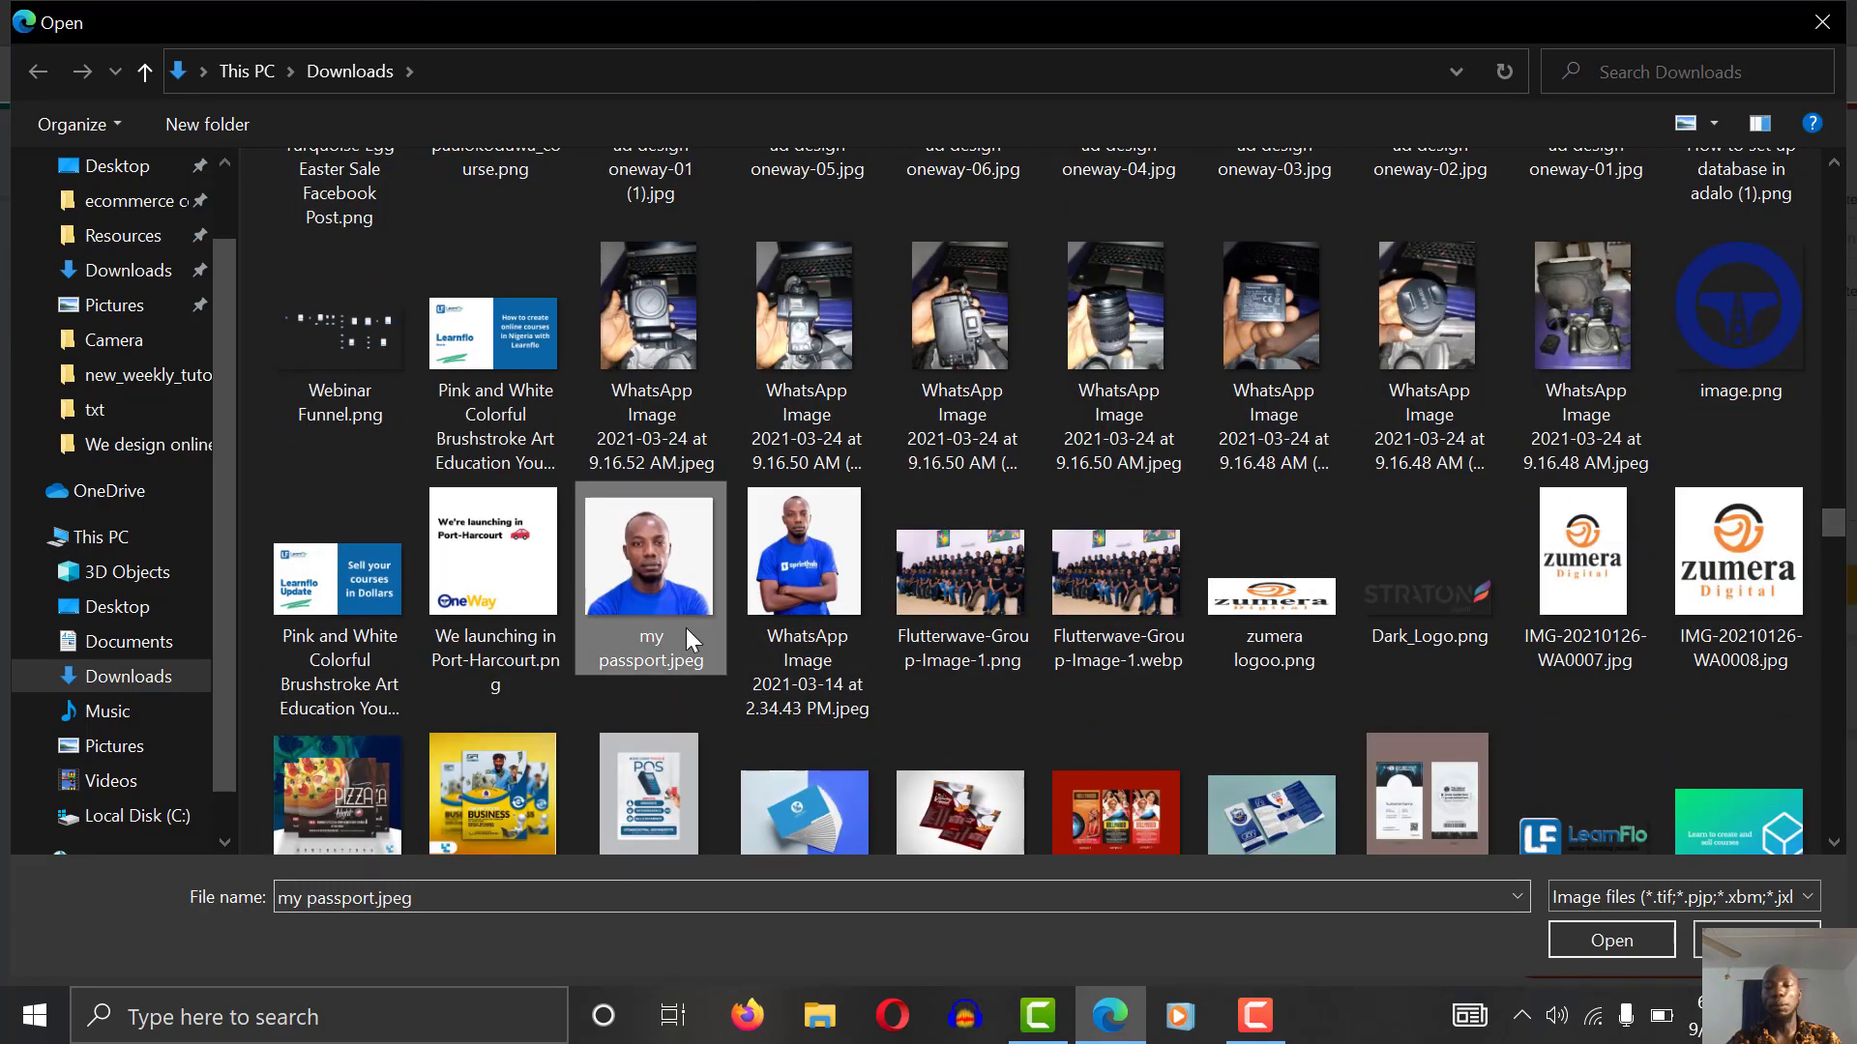
{"action": "left_click", "coordinate": [1628, 942]}
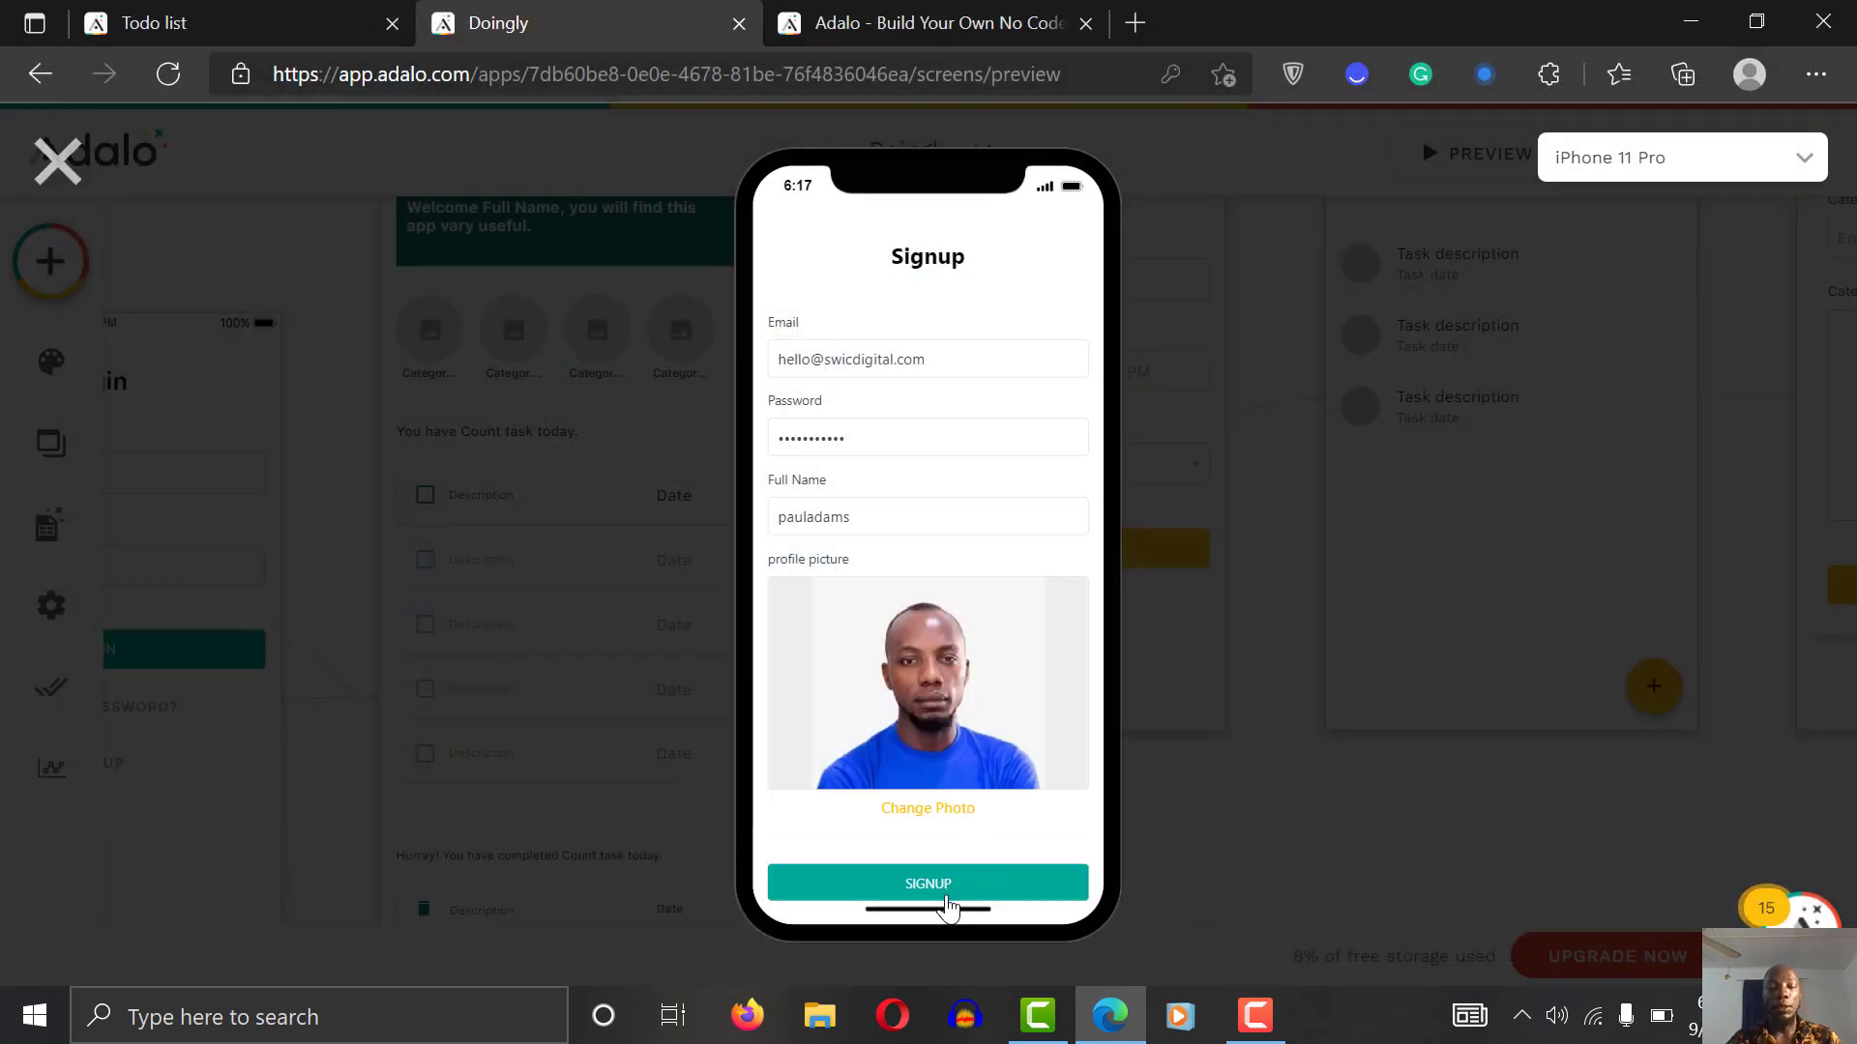
{"action": "left_click", "coordinate": [947, 894]}
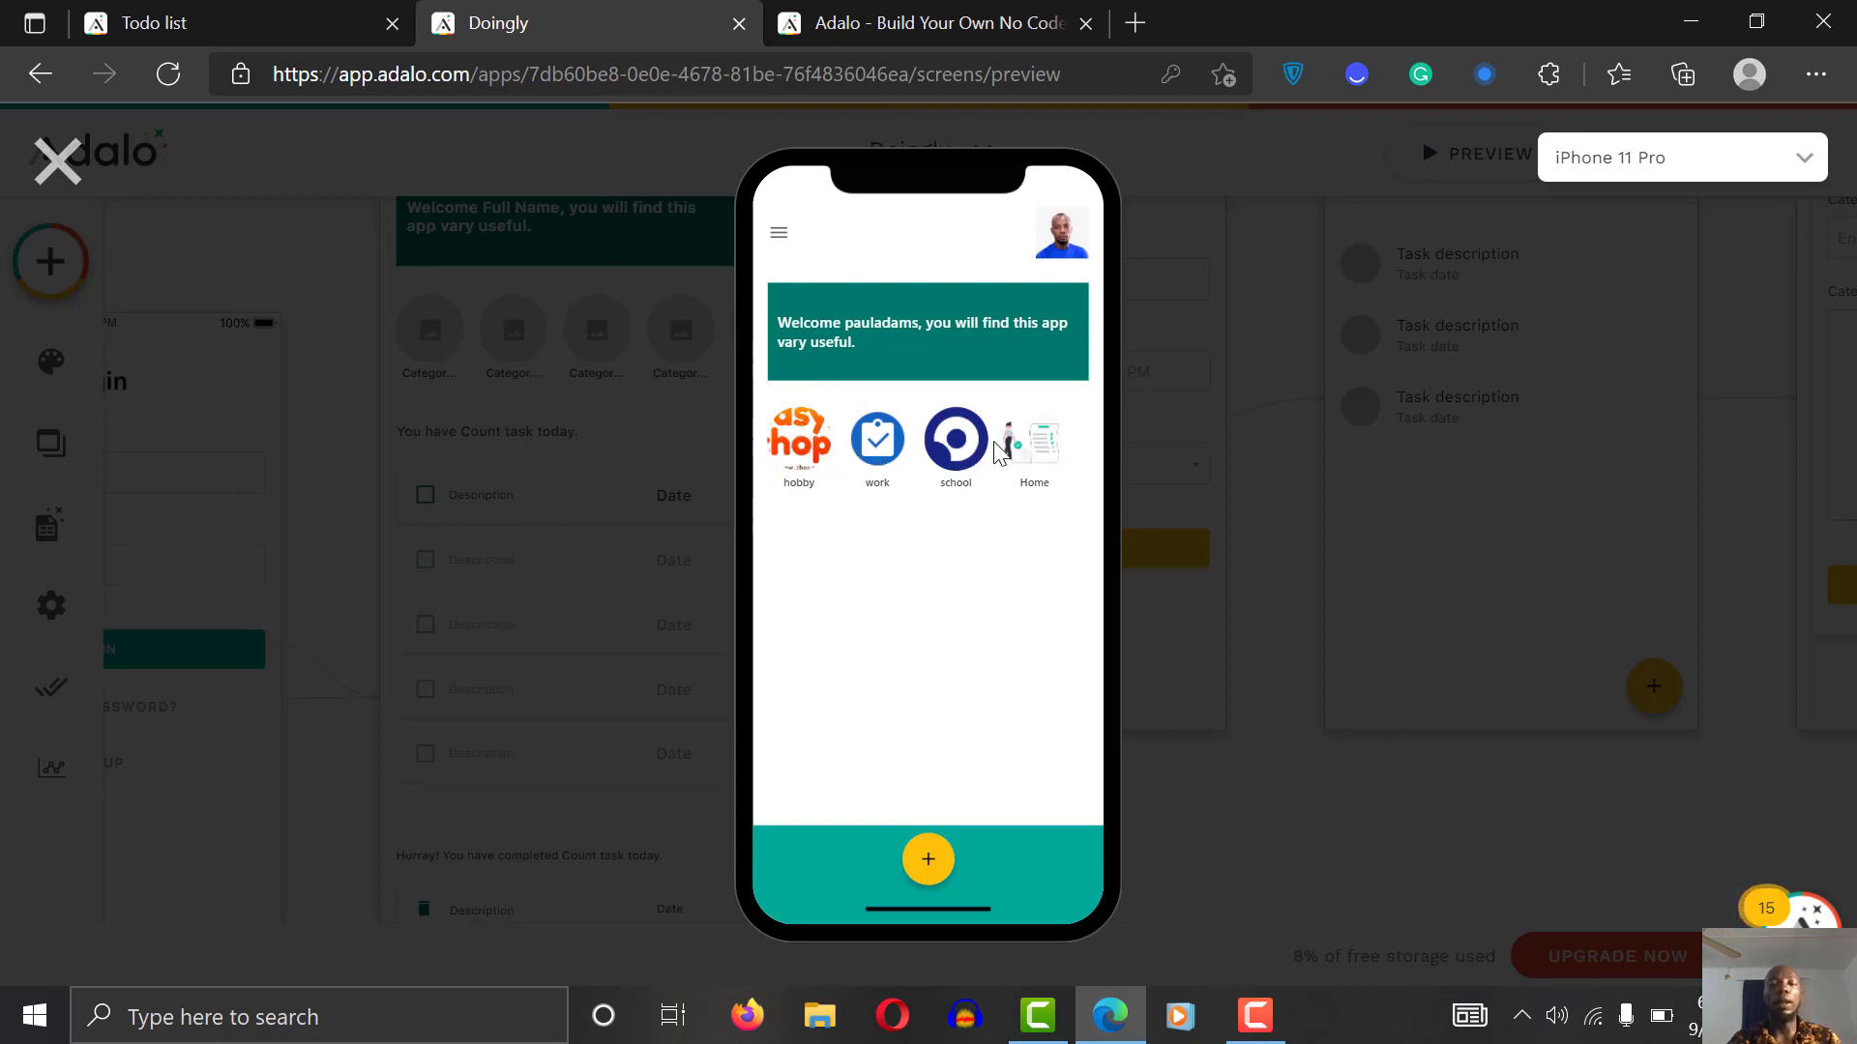
Step: Open a category's list and its new-category form in the preview, then close the preview
{"action": "left_click", "coordinate": [883, 443]}
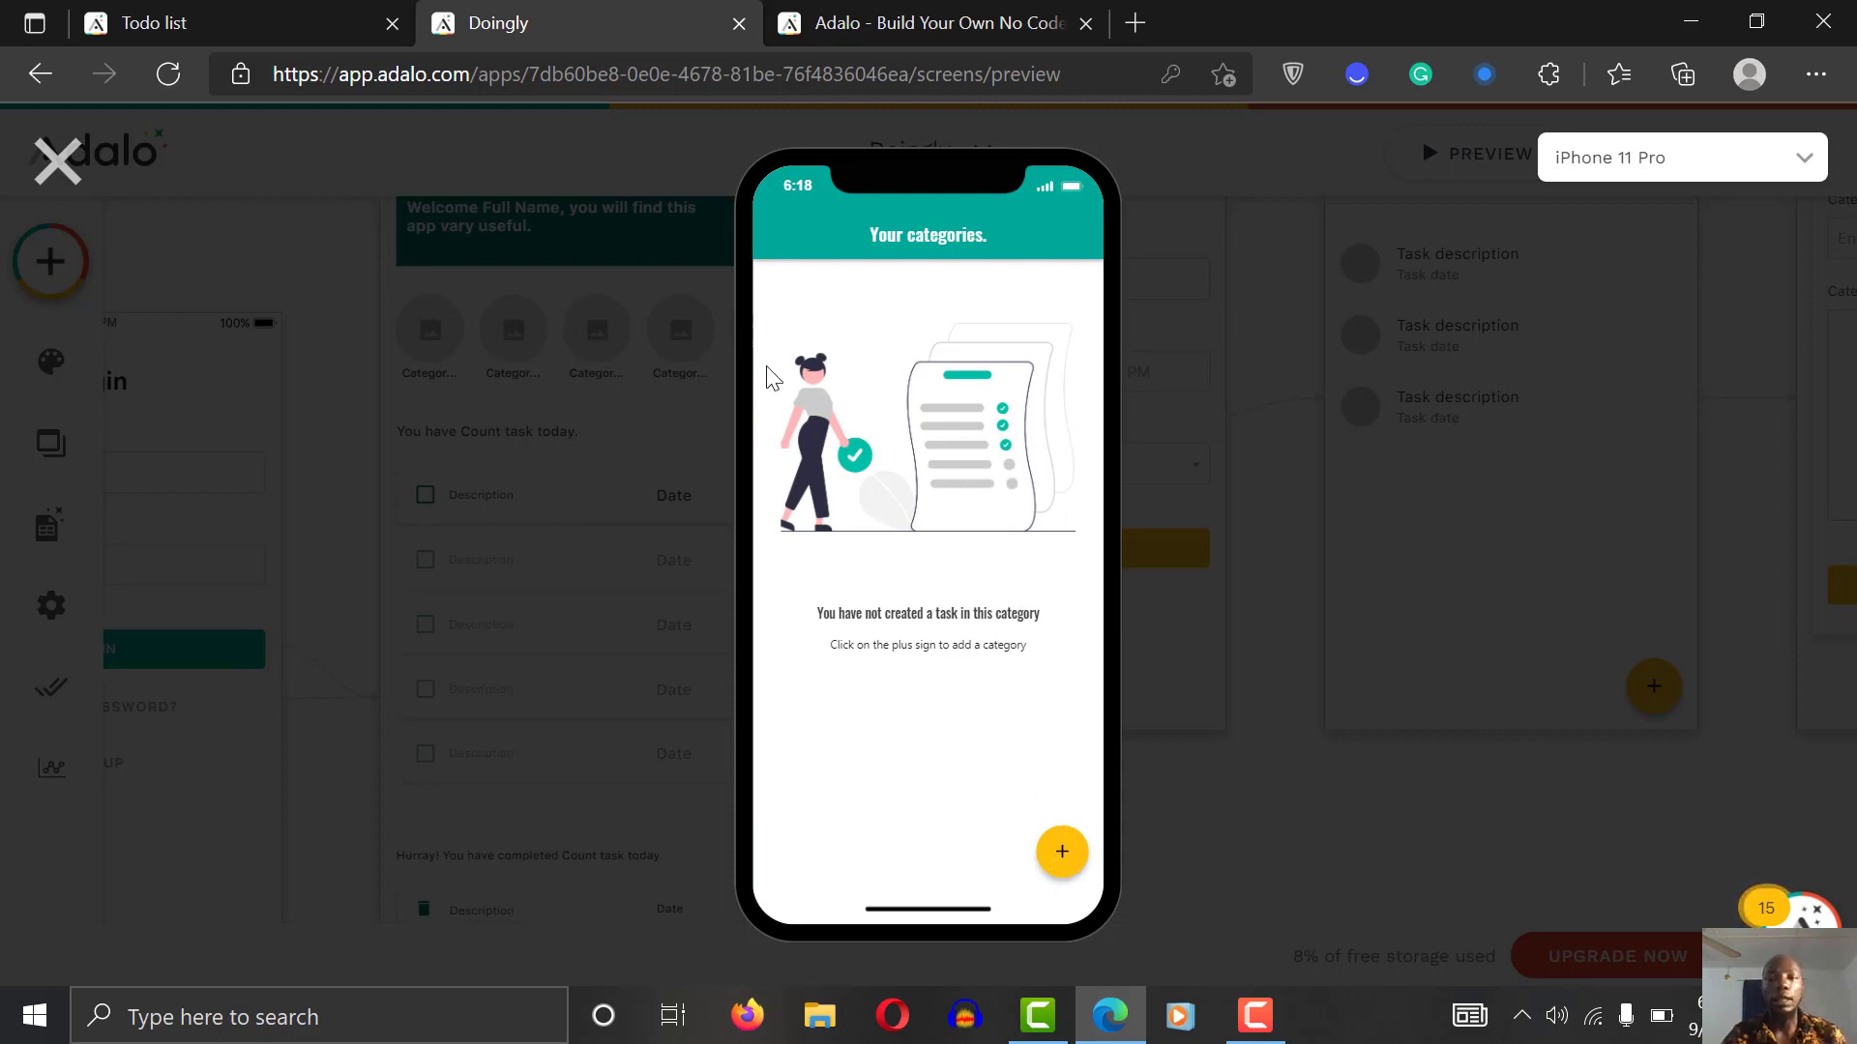
{"action": "left_click", "coordinate": [1063, 855]}
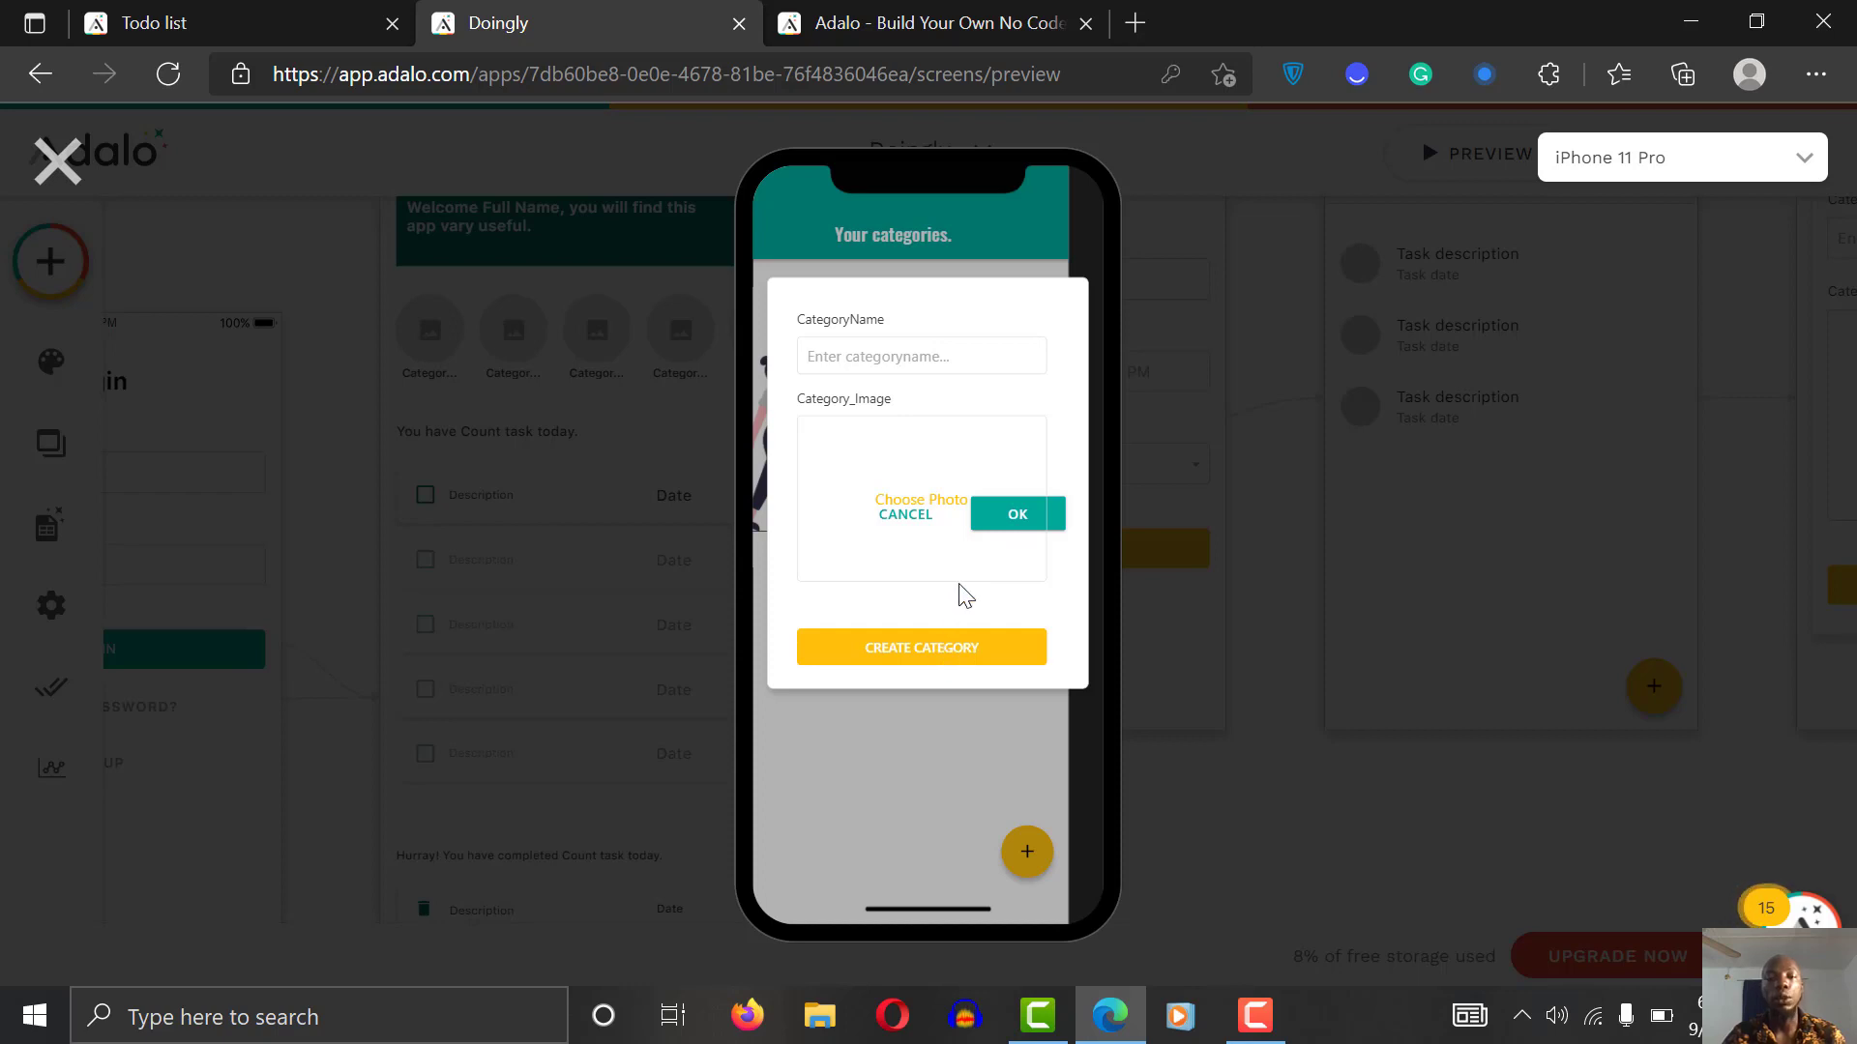
{"action": "left_click", "coordinate": [57, 159]}
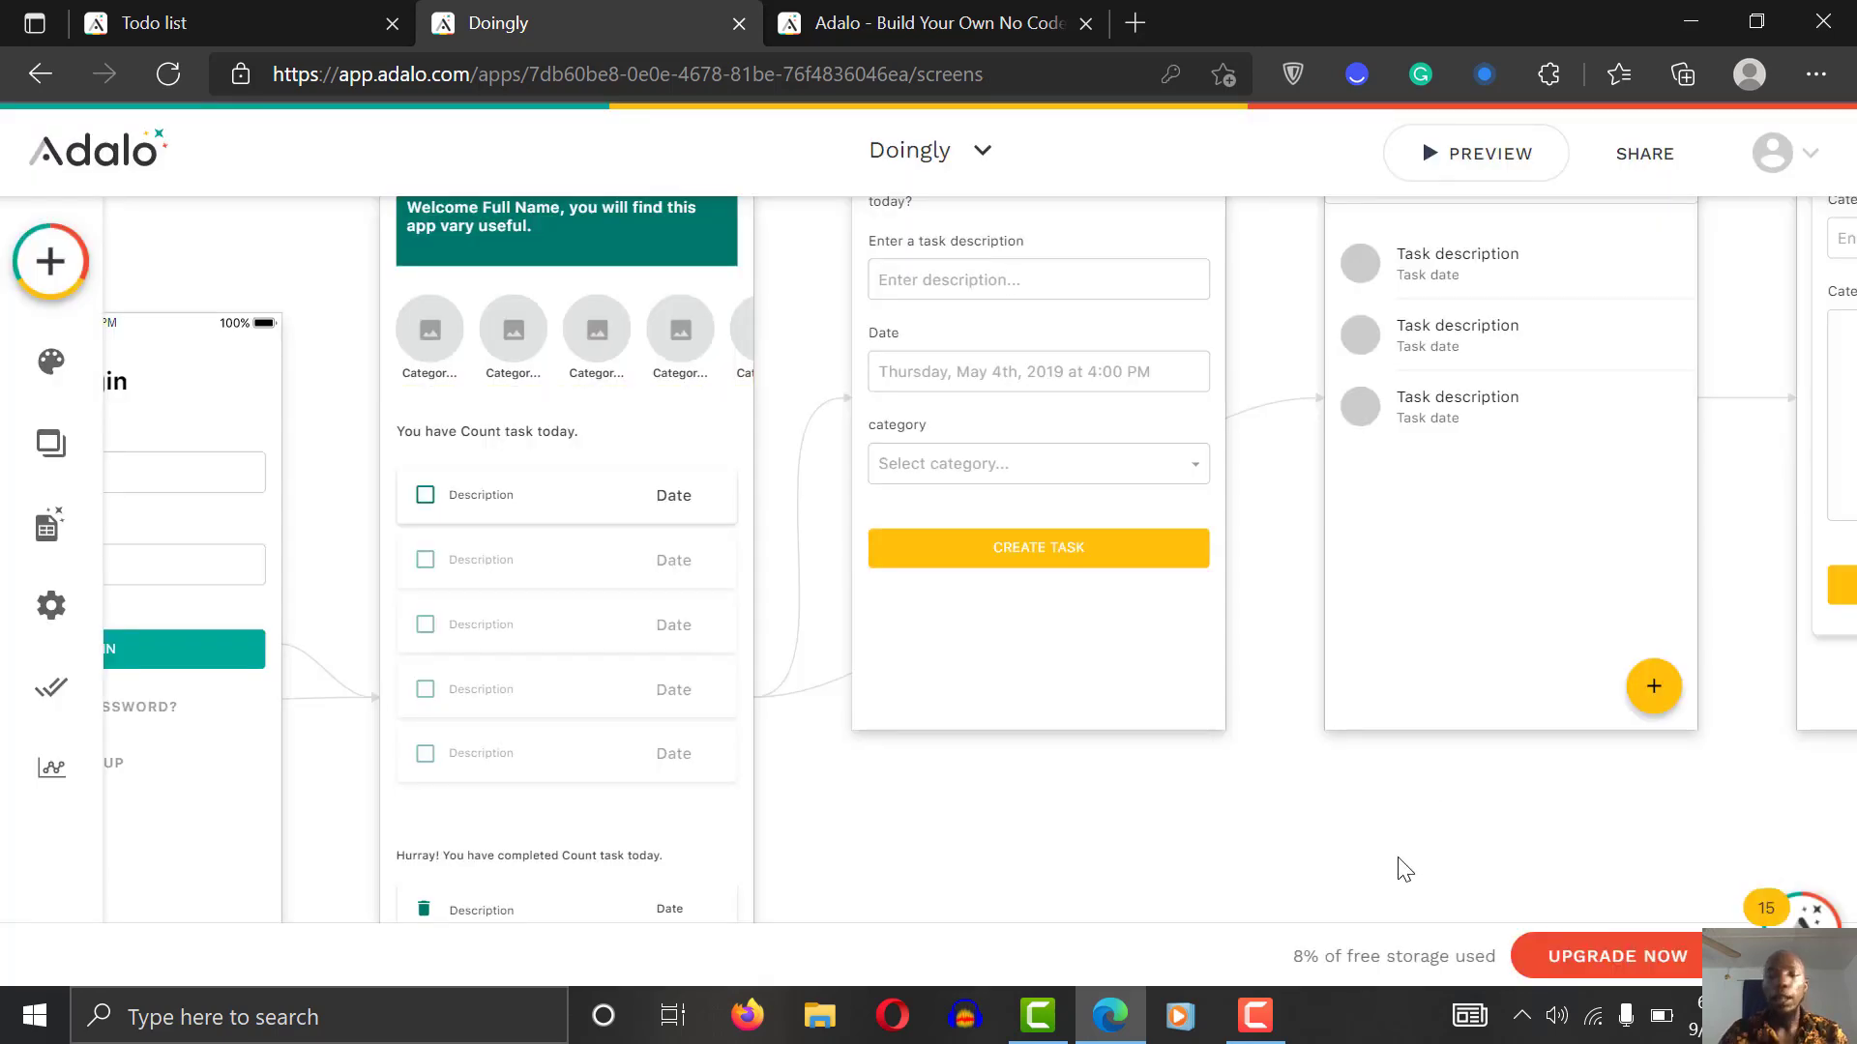
Step: Delete the Create Category Popup screen
{"action": "scroll", "coordinate": [1404, 868], "scroll_direction": "right", "scroll_amount": 6}
{"action": "scroll", "coordinate": [1404, 869], "scroll_direction": "up", "scroll_amount": 2}
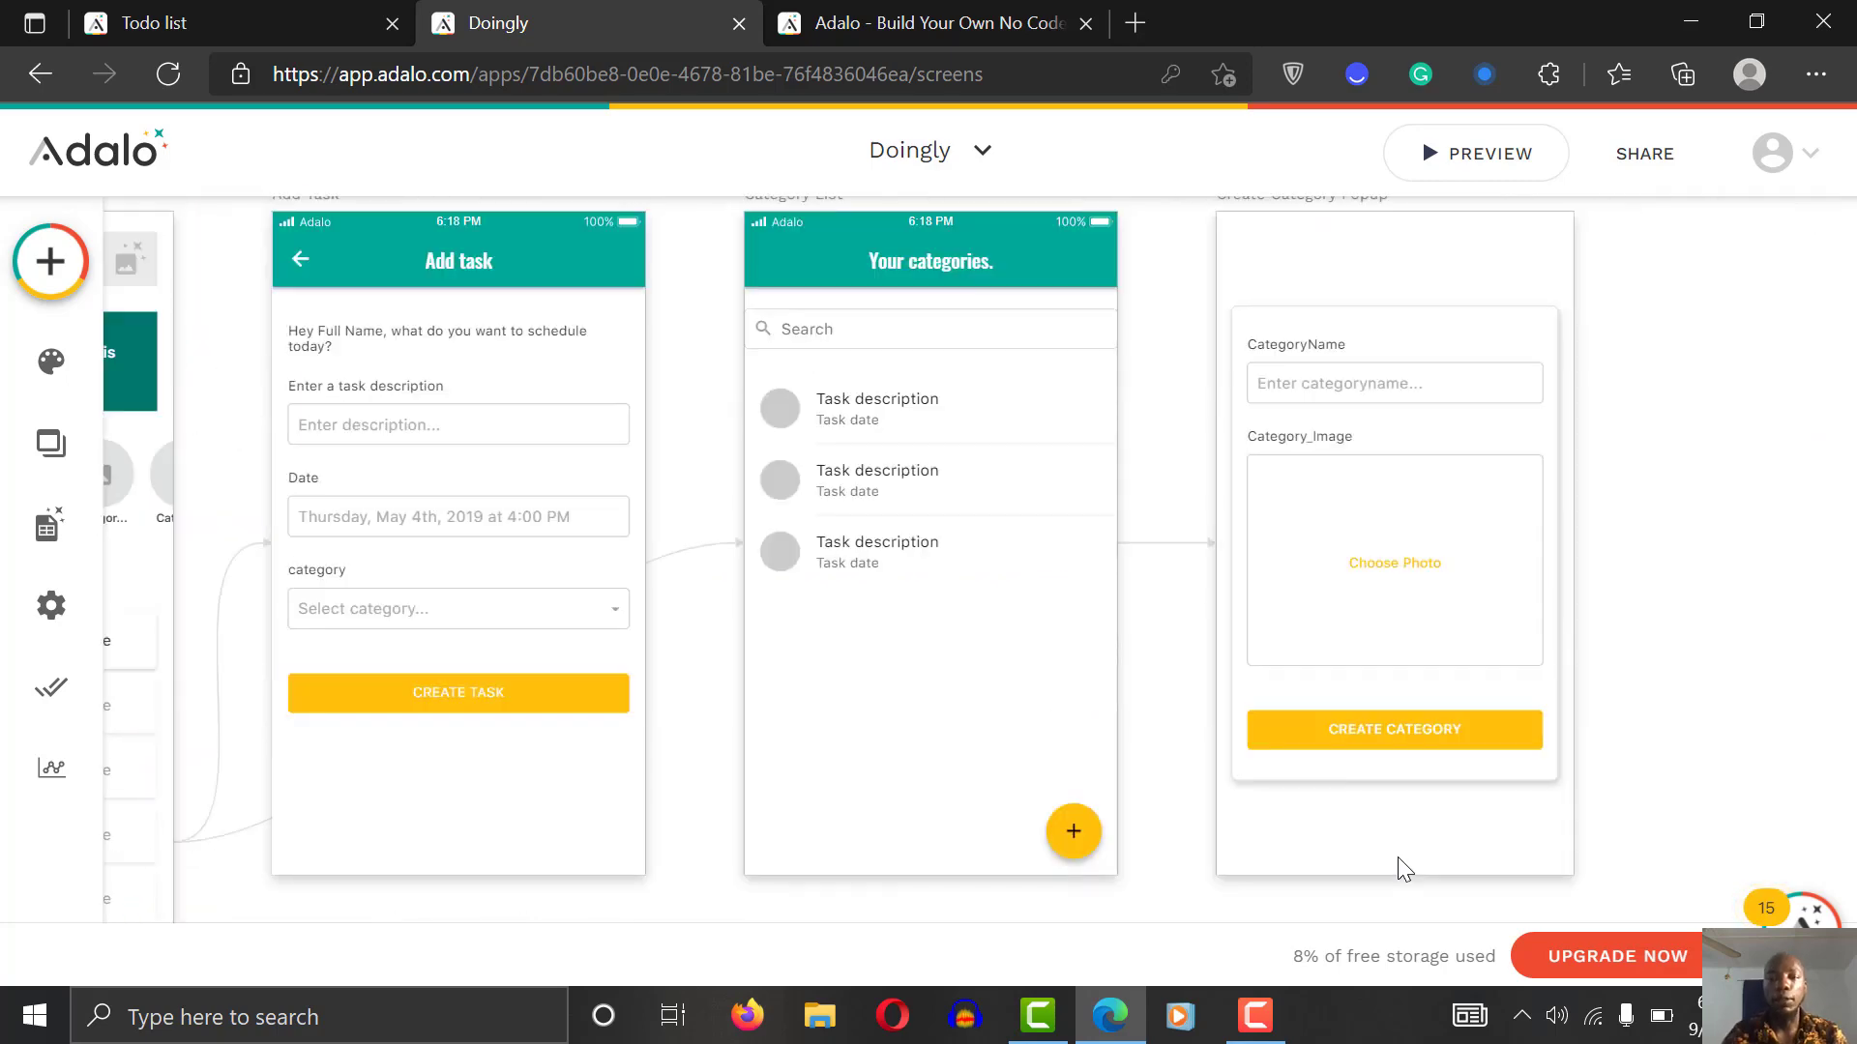
{"action": "scroll", "coordinate": [1404, 868], "scroll_direction": "right", "scroll_amount": 3}
{"action": "scroll", "coordinate": [1404, 868], "scroll_direction": "up", "scroll_amount": 1}
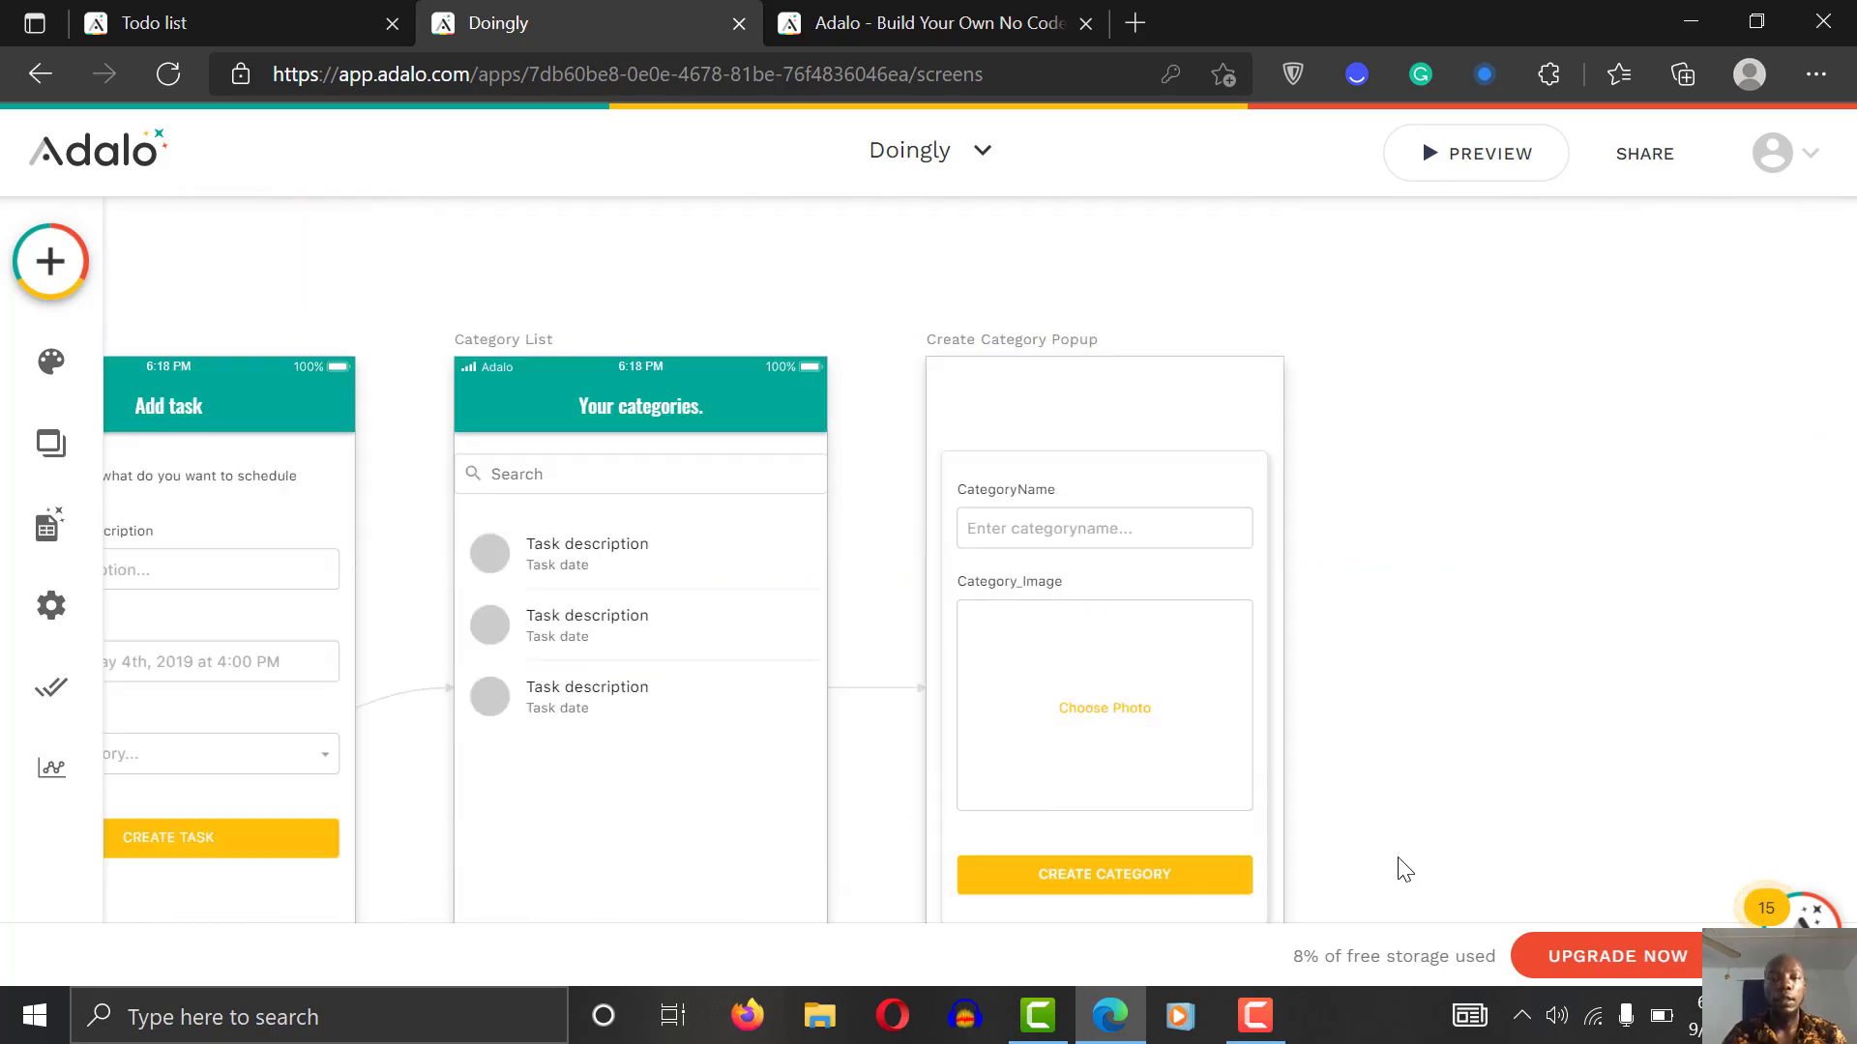
{"action": "left_click", "coordinate": [1017, 339]}
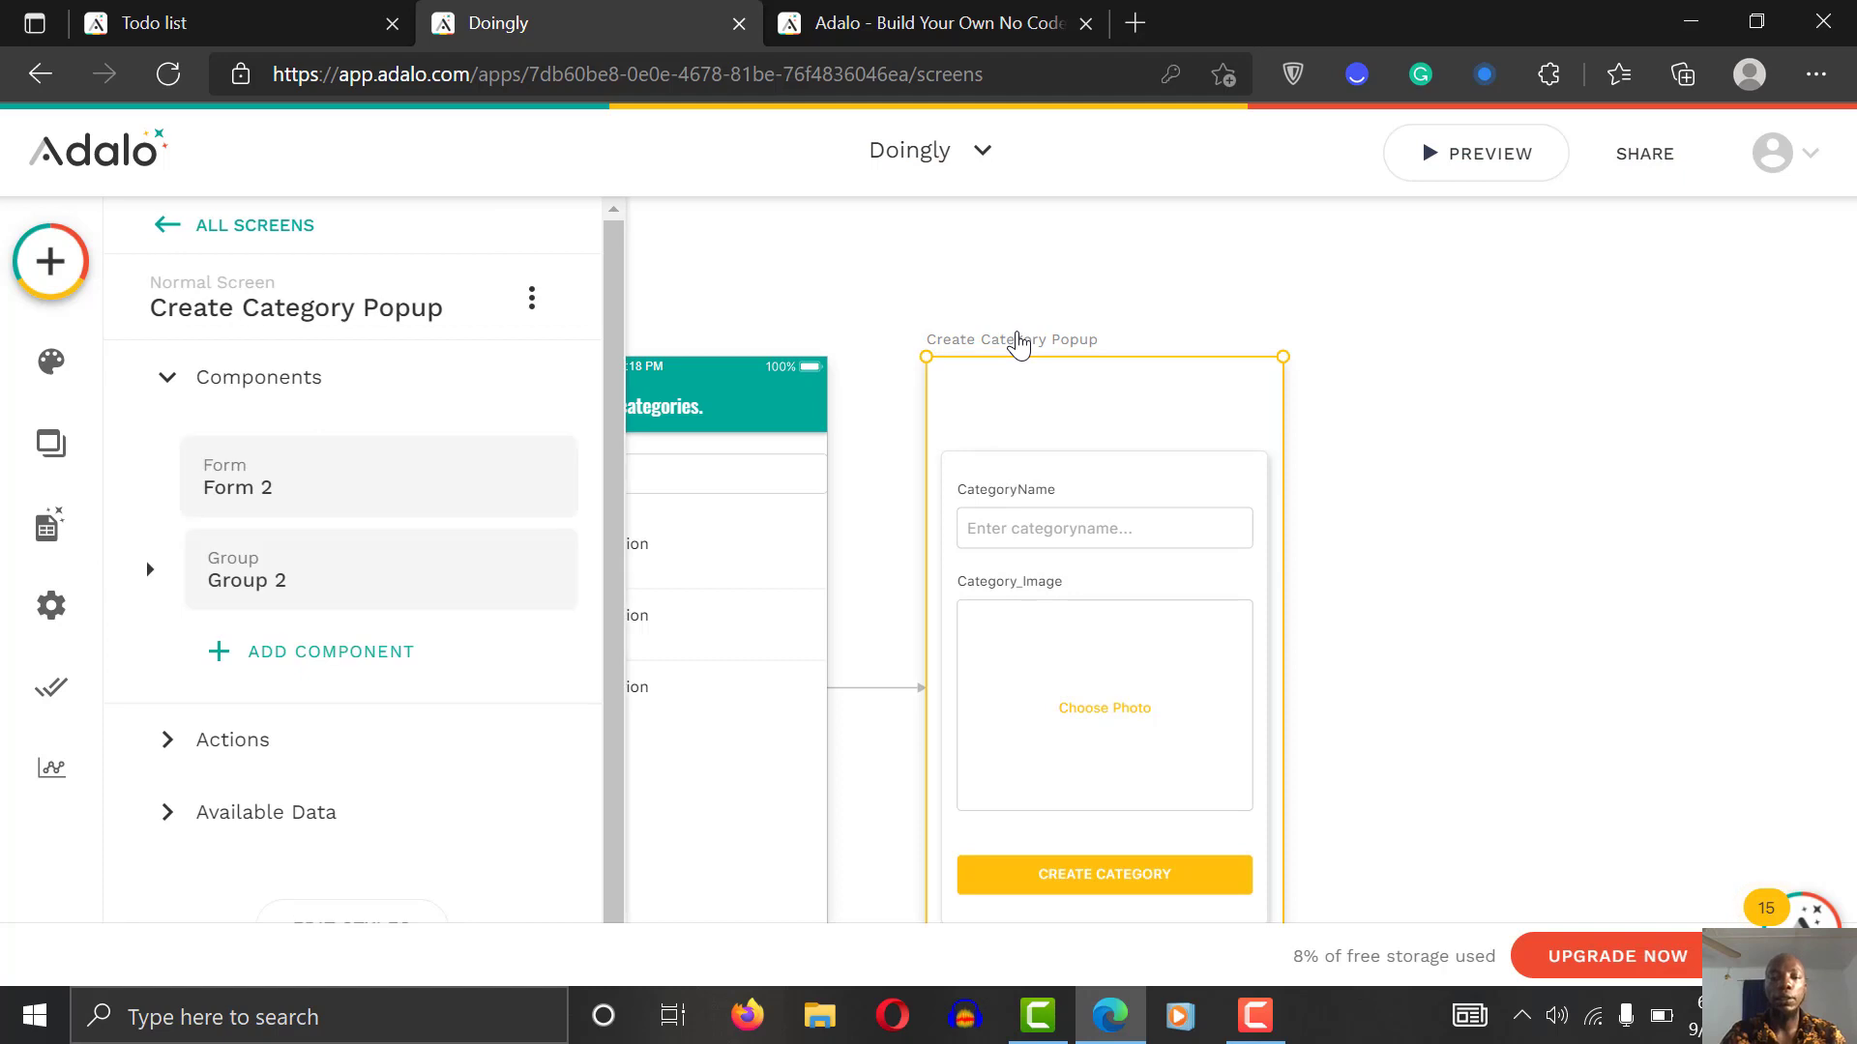
{"action": "key", "text": "Delete"}
Step: Remove the add button's empty link action and cancel linking it to a new screen
{"action": "scroll", "coordinate": [1064, 520], "scroll_direction": "down", "scroll_amount": 3}
{"action": "scroll", "coordinate": [1063, 520], "scroll_direction": "left", "scroll_amount": 2}
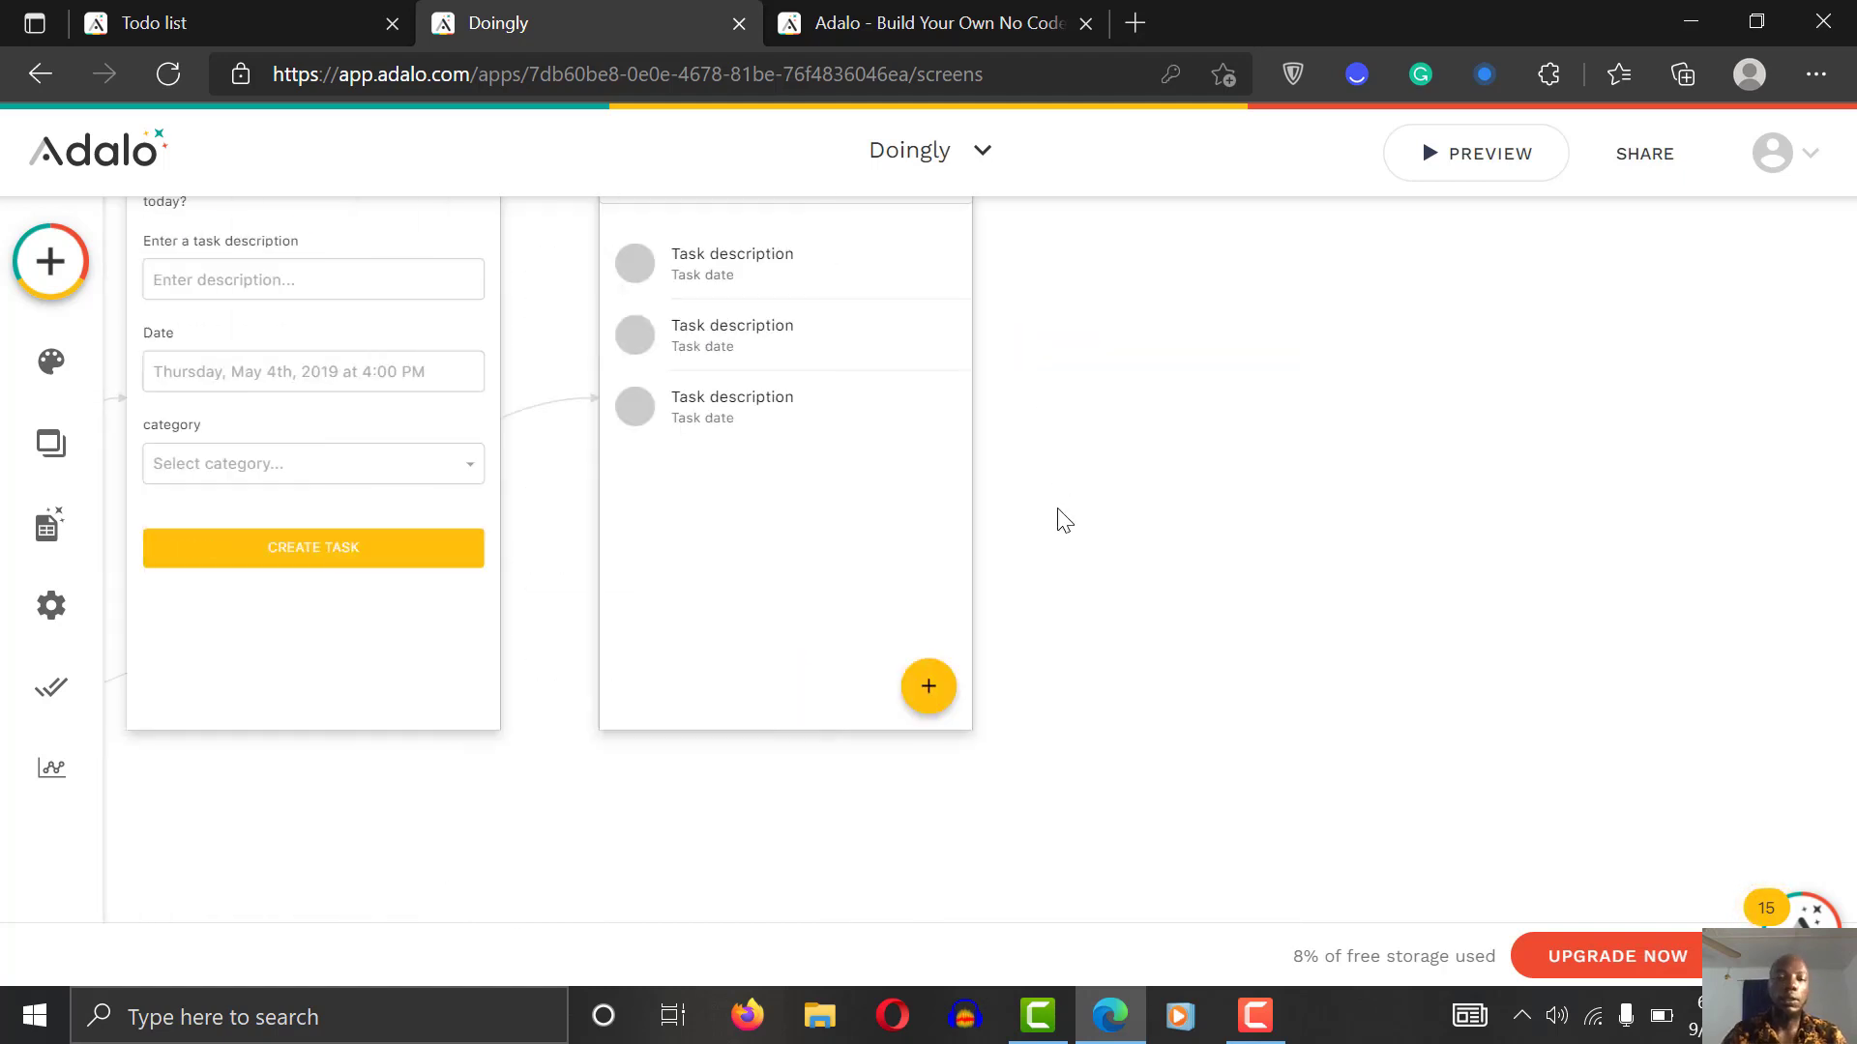
{"action": "left_click", "coordinate": [930, 693]}
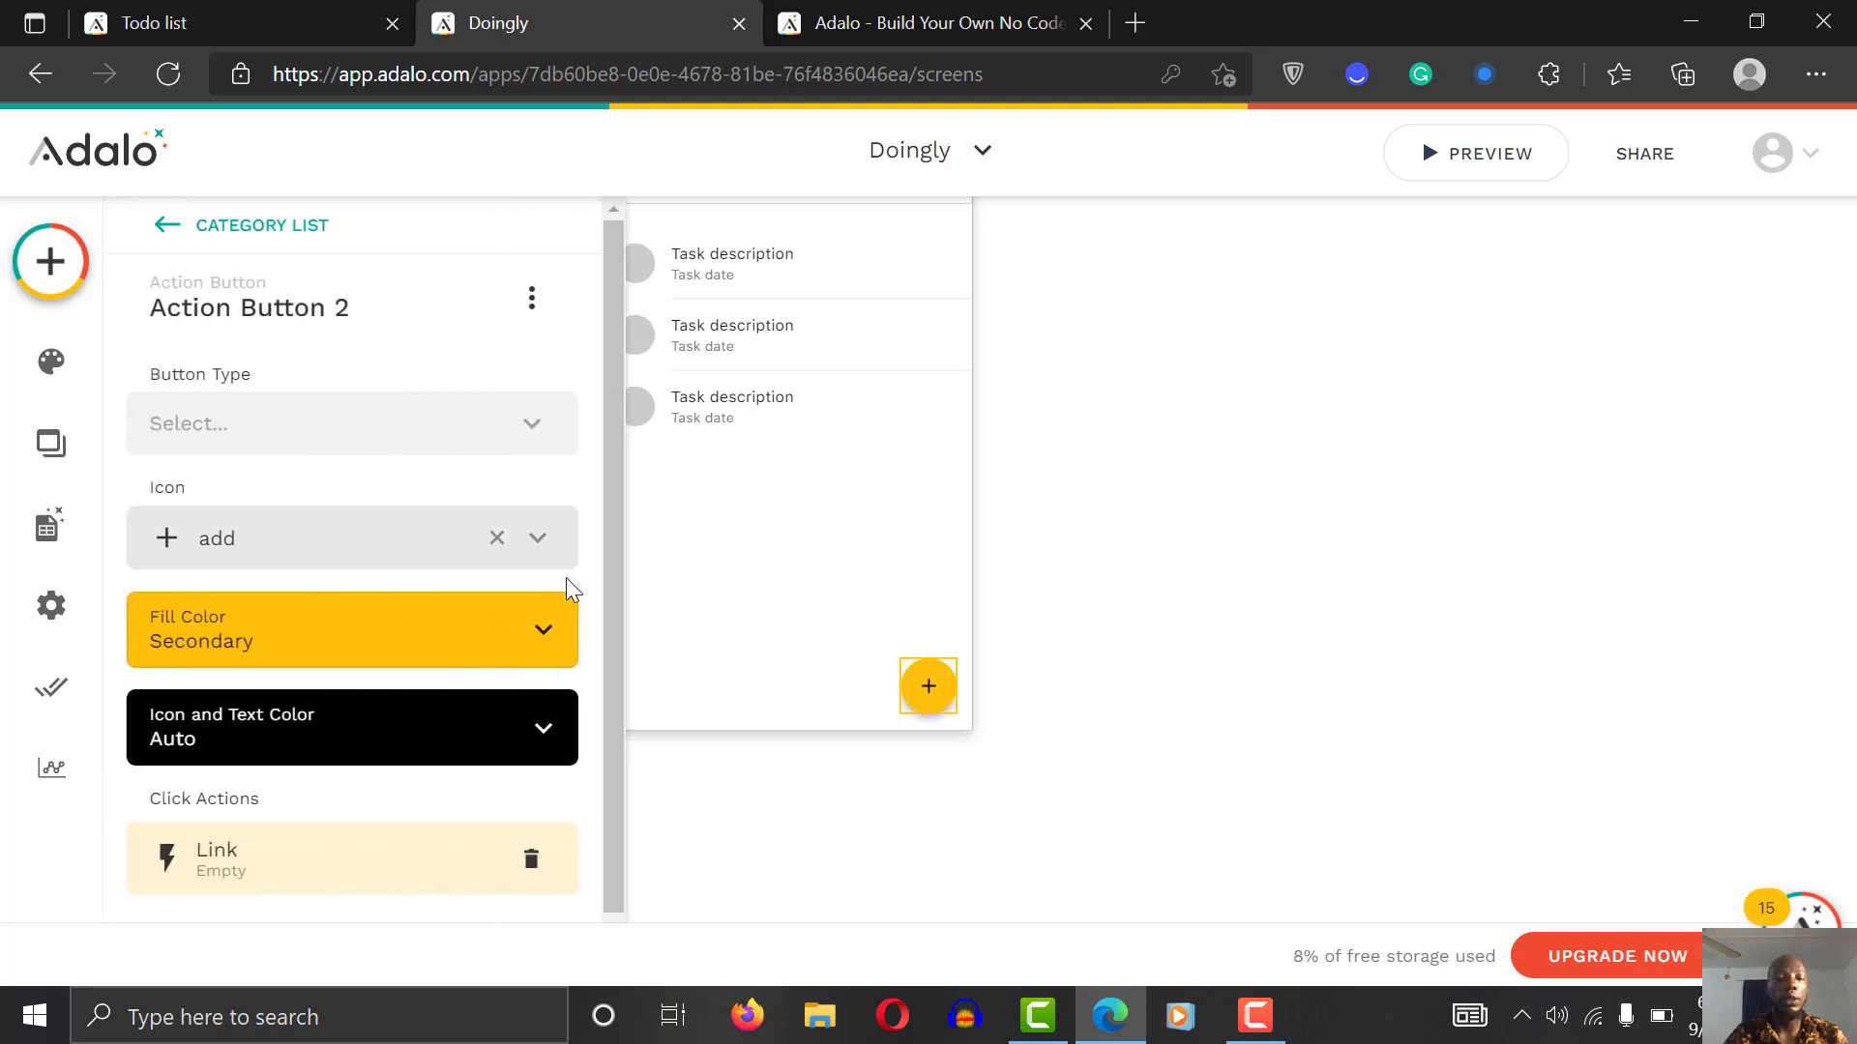
{"action": "scroll", "coordinate": [610, 677], "scroll_direction": "down", "scroll_amount": 1}
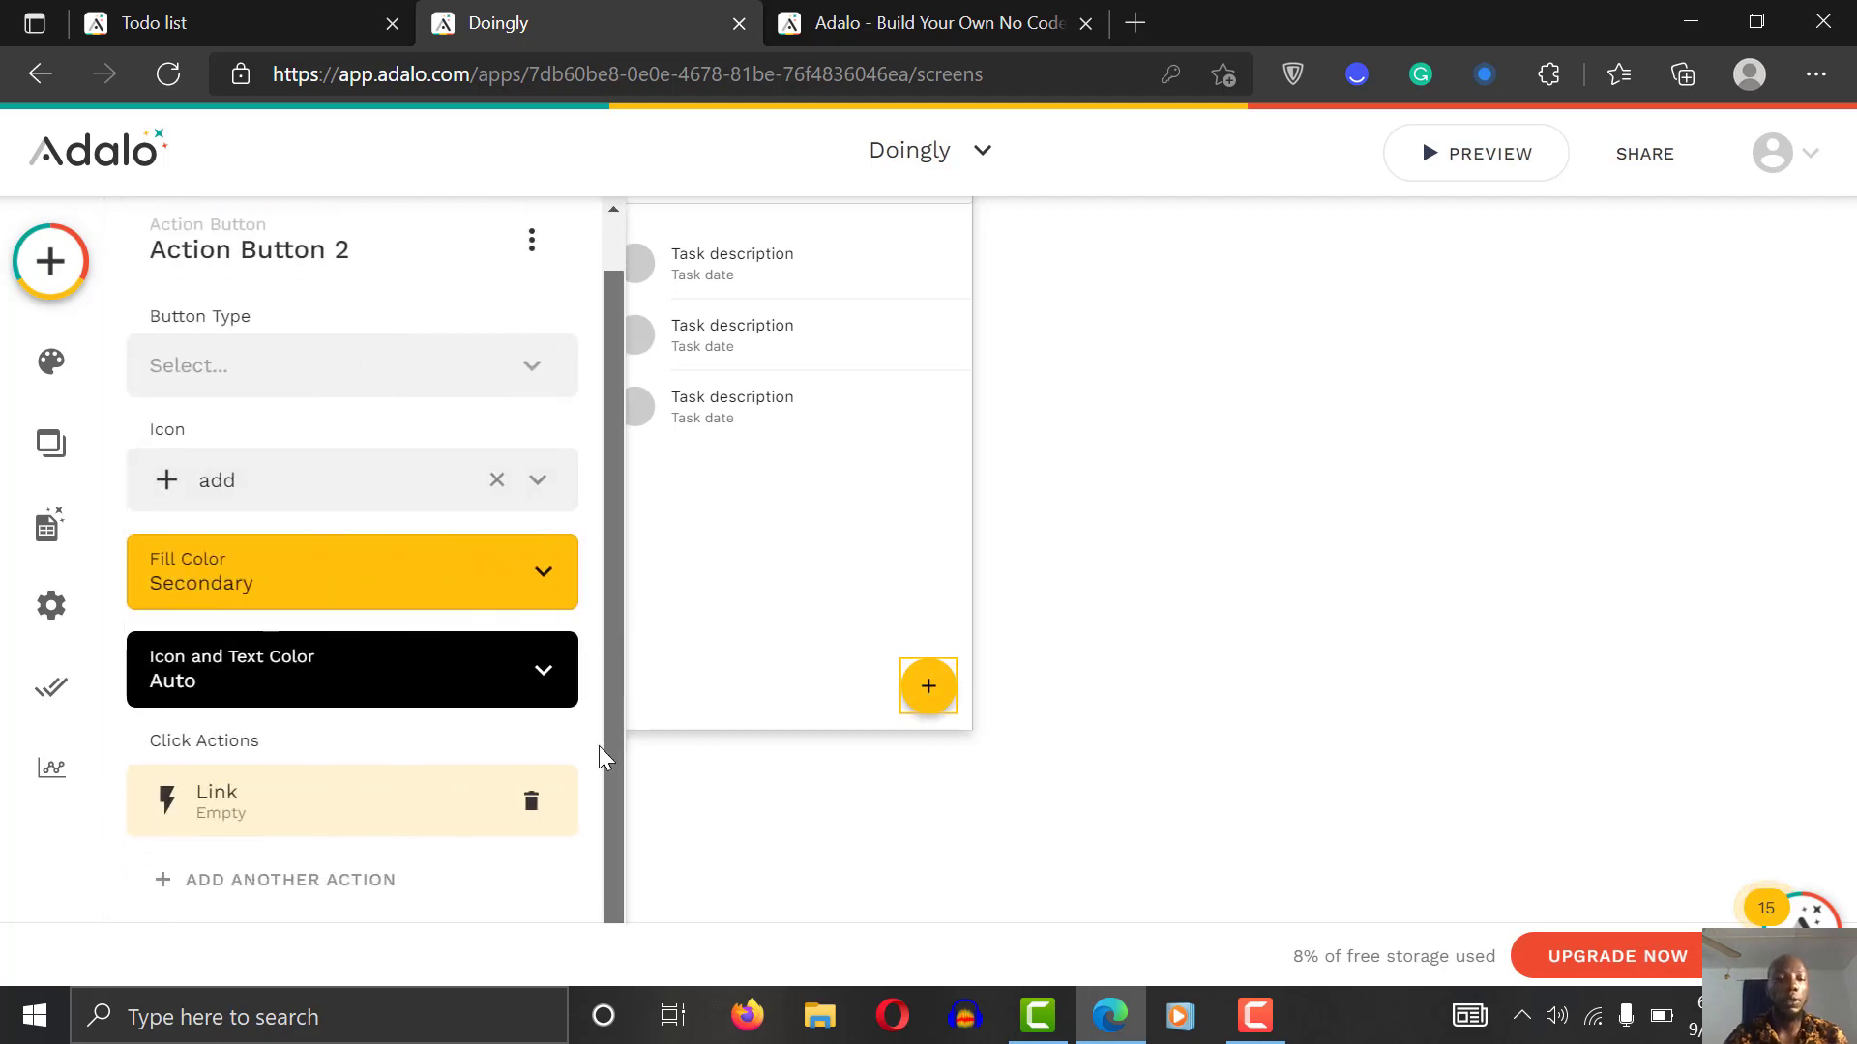
{"action": "left_click", "coordinate": [534, 804]}
{"action": "left_click", "coordinate": [305, 897]}
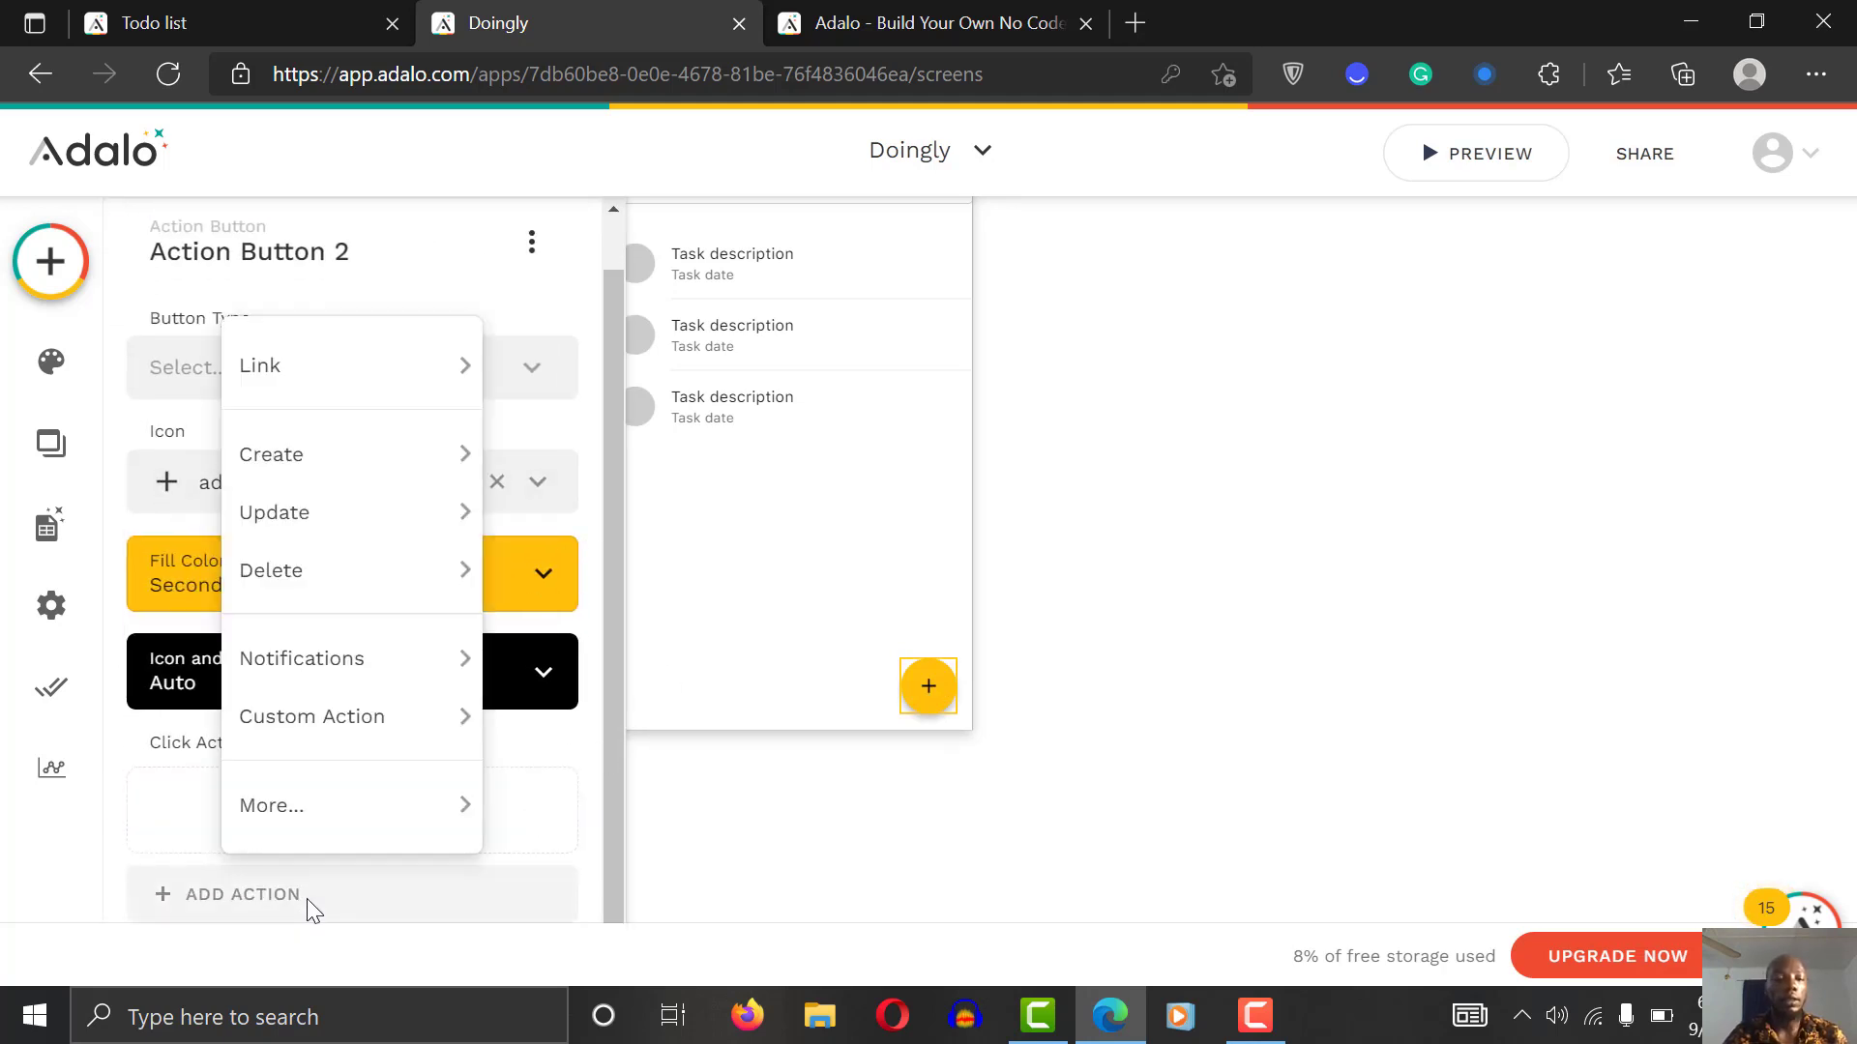
{"action": "mouse_move", "coordinate": [353, 366]}
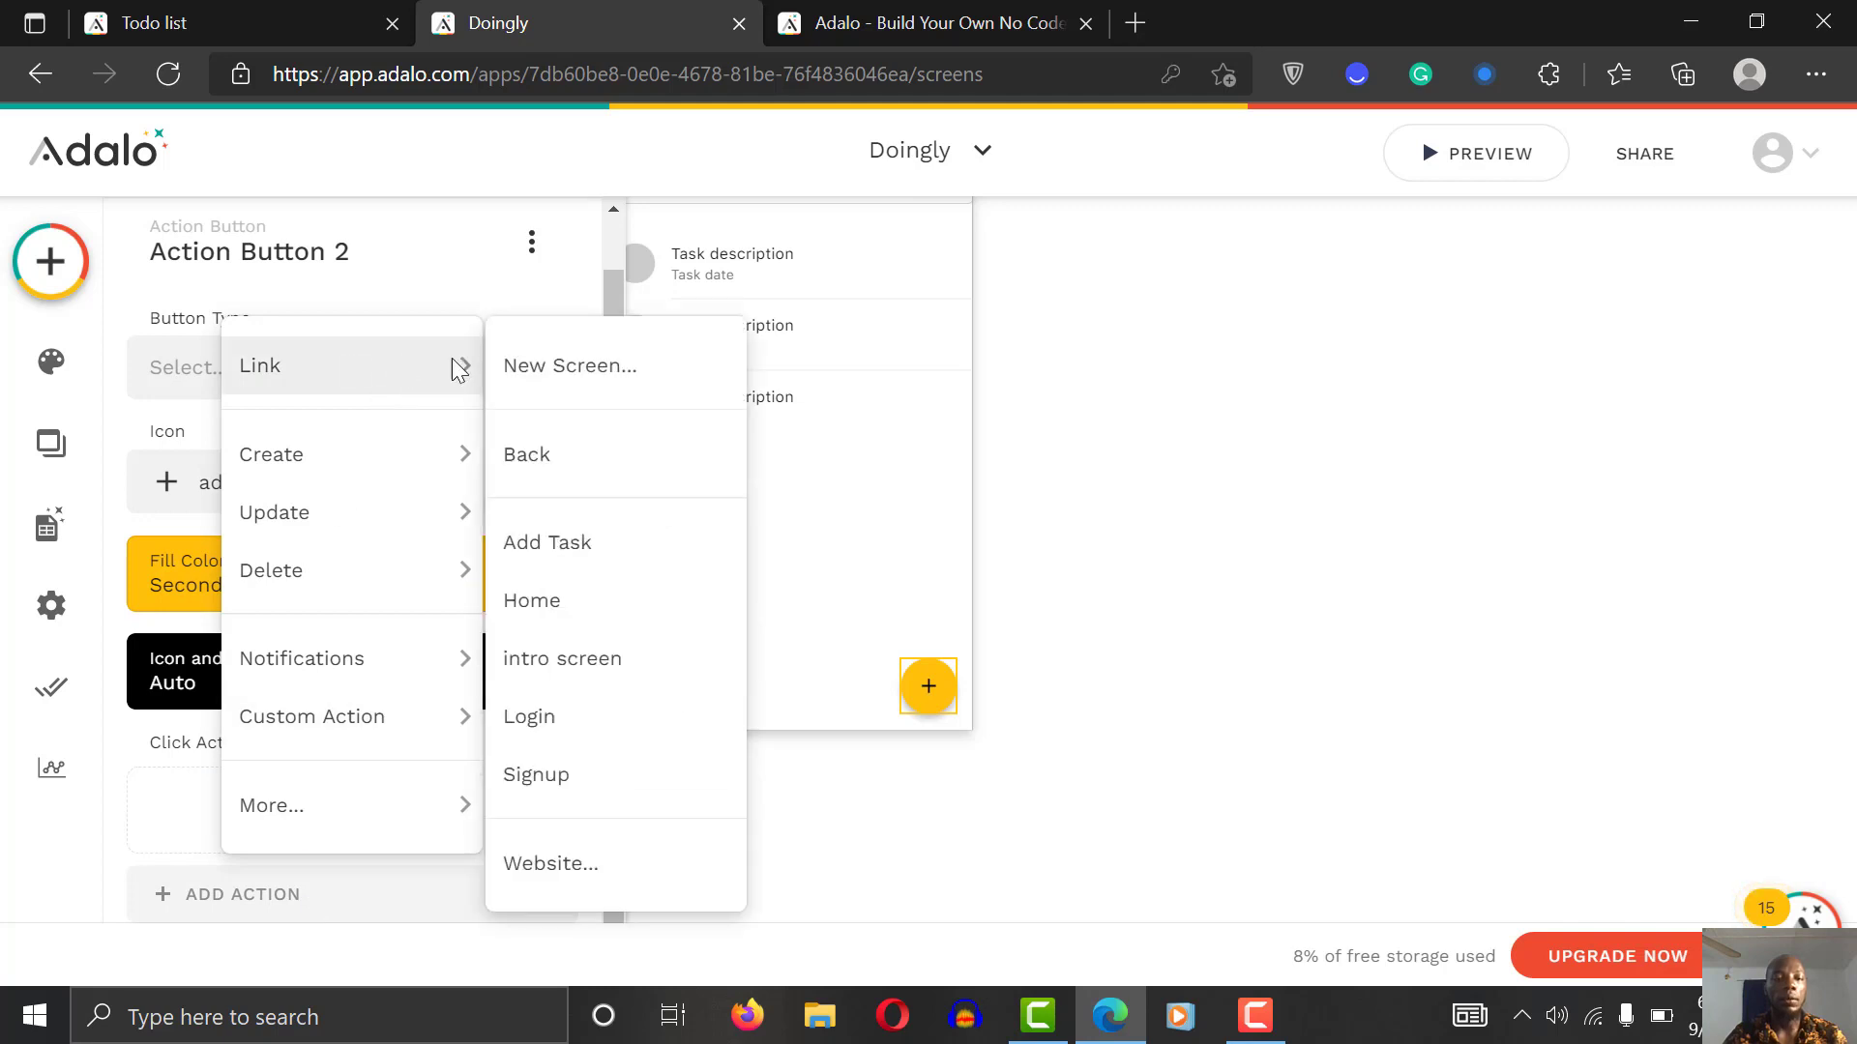
{"action": "left_click", "coordinate": [609, 385]}
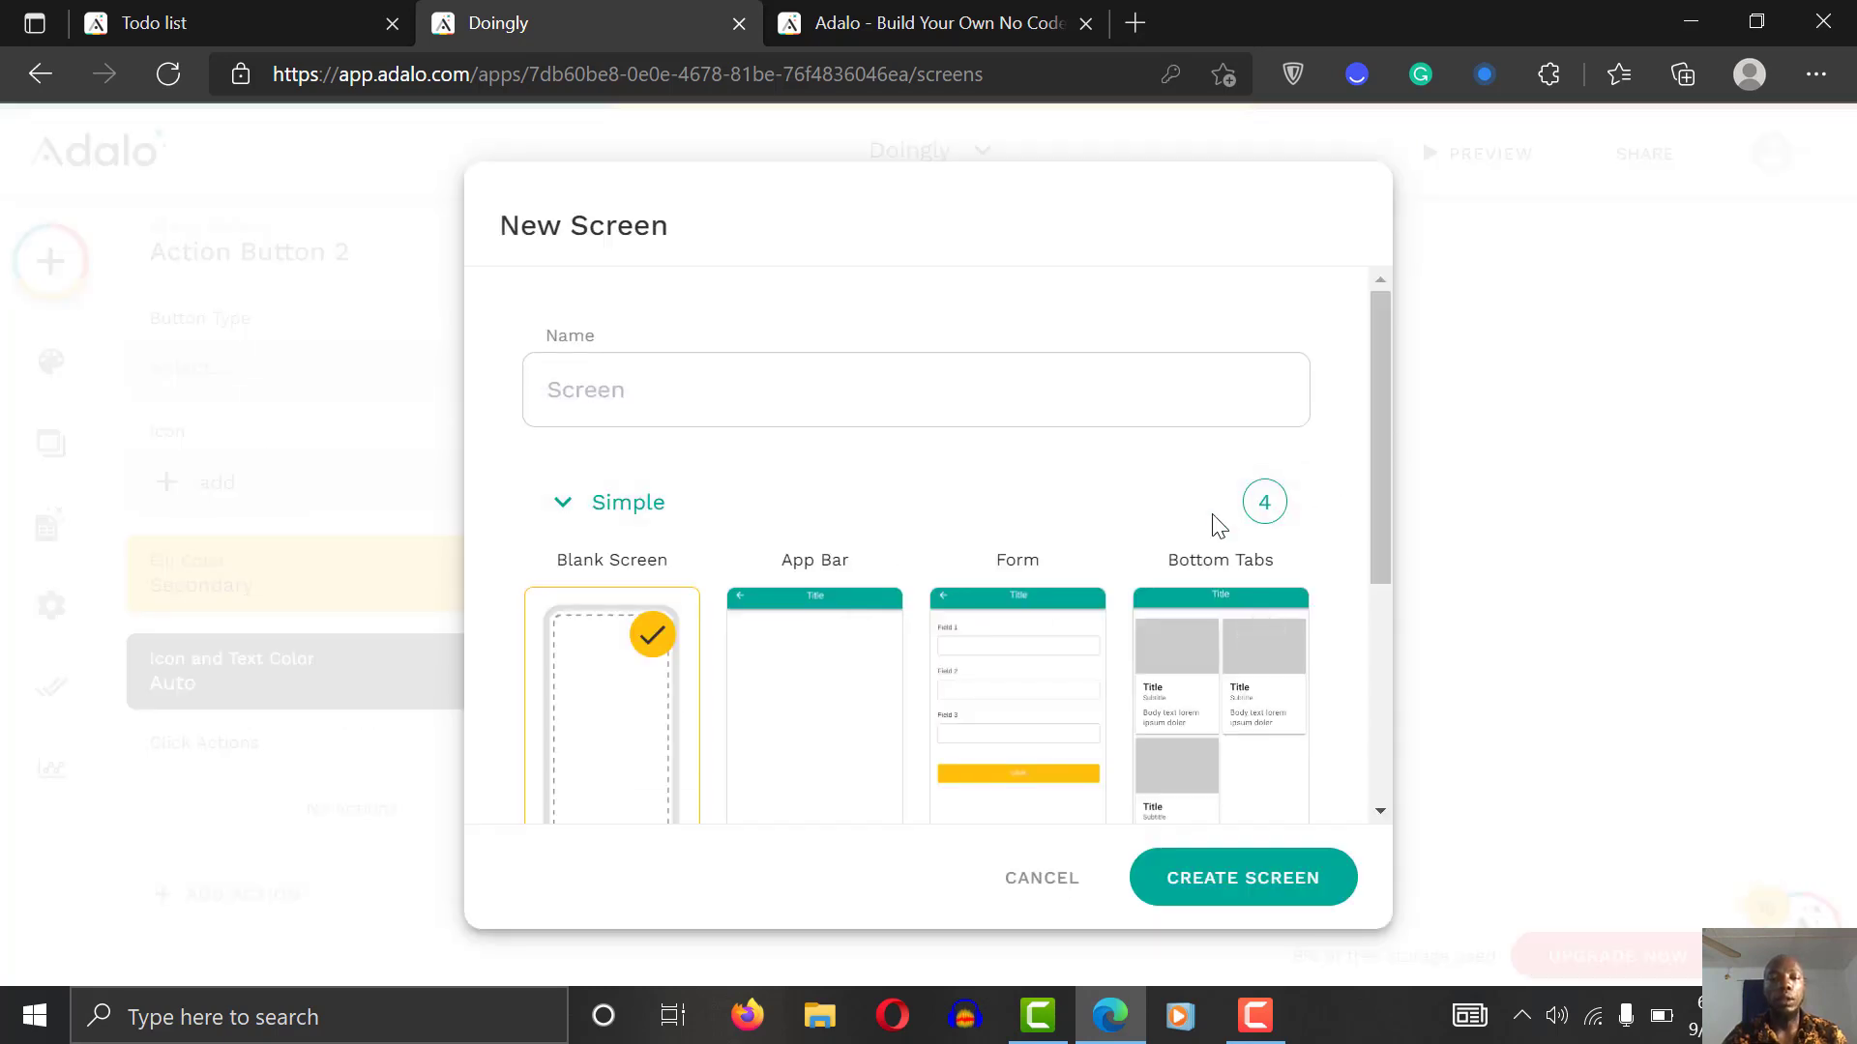
{"action": "left_click", "coordinate": [812, 374]}
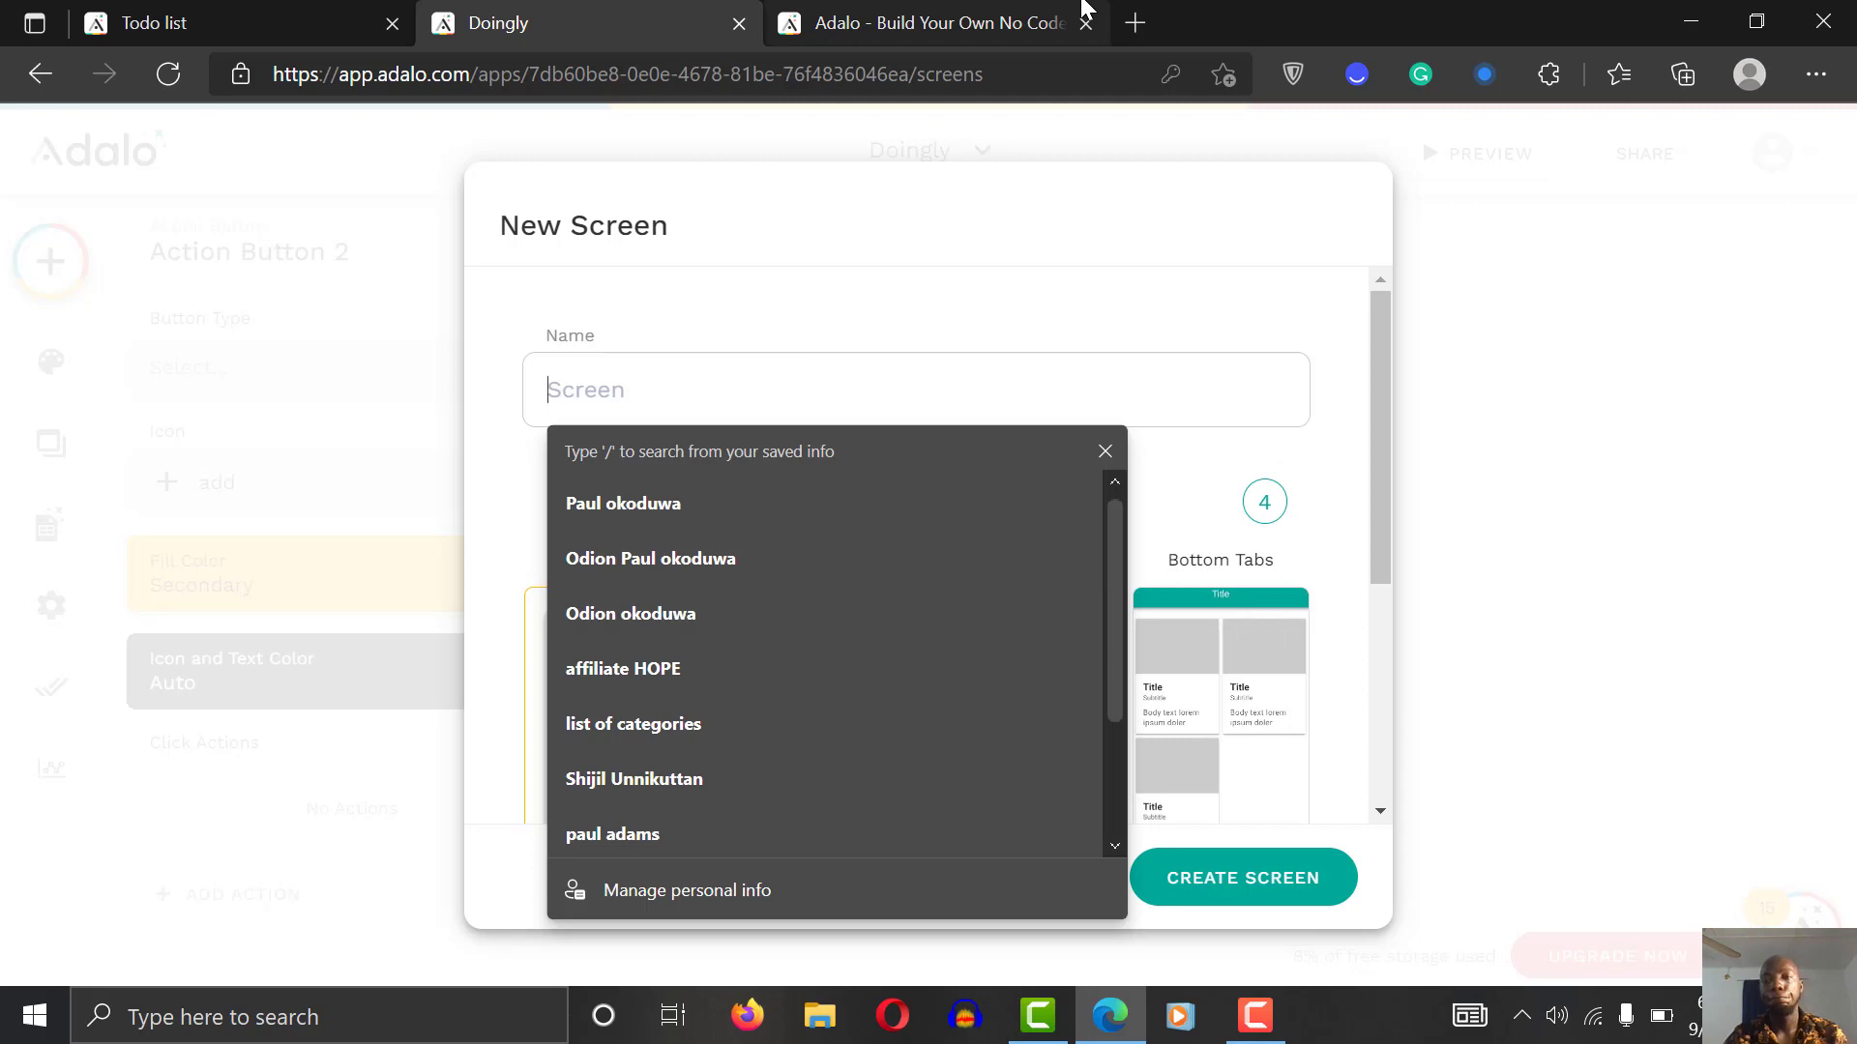
{"action": "left_click", "coordinate": [1456, 339]}
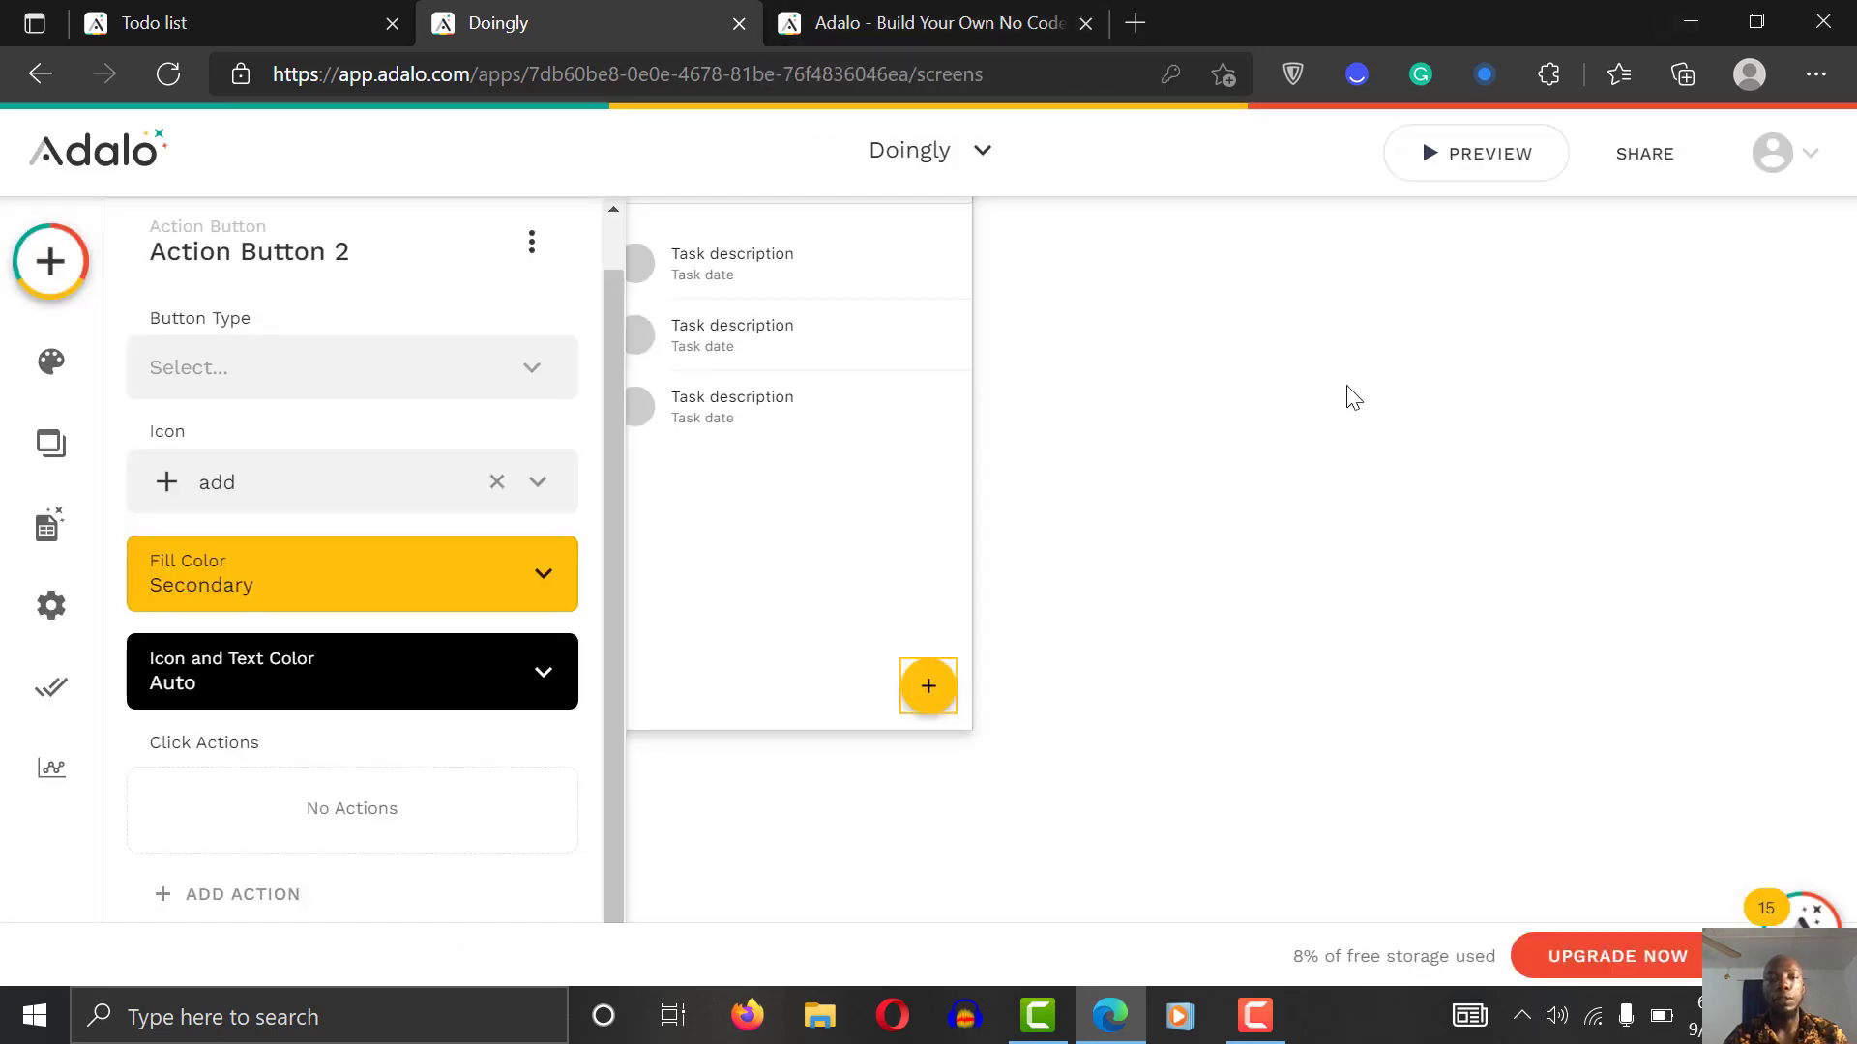
{"action": "left_click", "coordinate": [1031, 423]}
Step: Give the Category List's floating add button a Link action to Add Task
{"action": "scroll", "coordinate": [1030, 424], "scroll_direction": "left", "scroll_amount": 5}
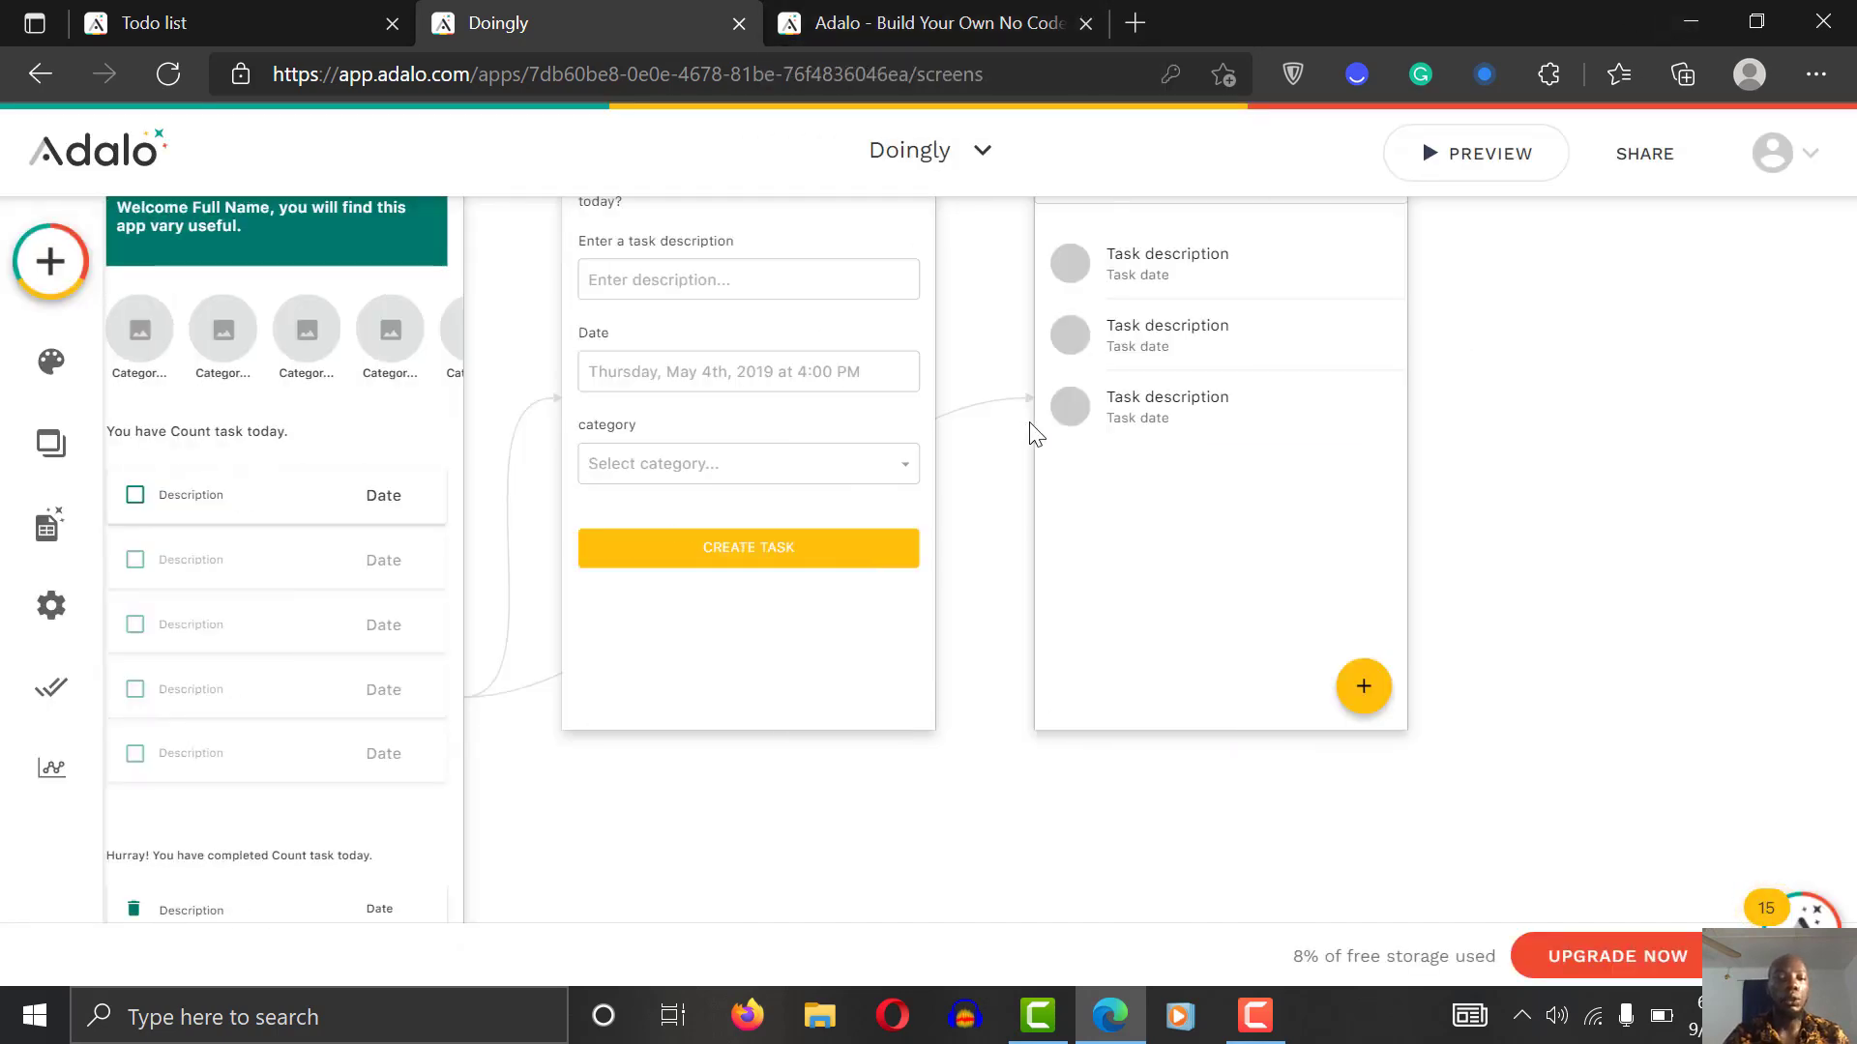
{"action": "scroll", "coordinate": [1031, 426], "scroll_direction": "left", "scroll_amount": 2}
{"action": "scroll", "coordinate": [1031, 426], "scroll_direction": "down", "scroll_amount": 2}
{"action": "scroll", "coordinate": [1031, 426], "scroll_direction": "up", "scroll_amount": 5}
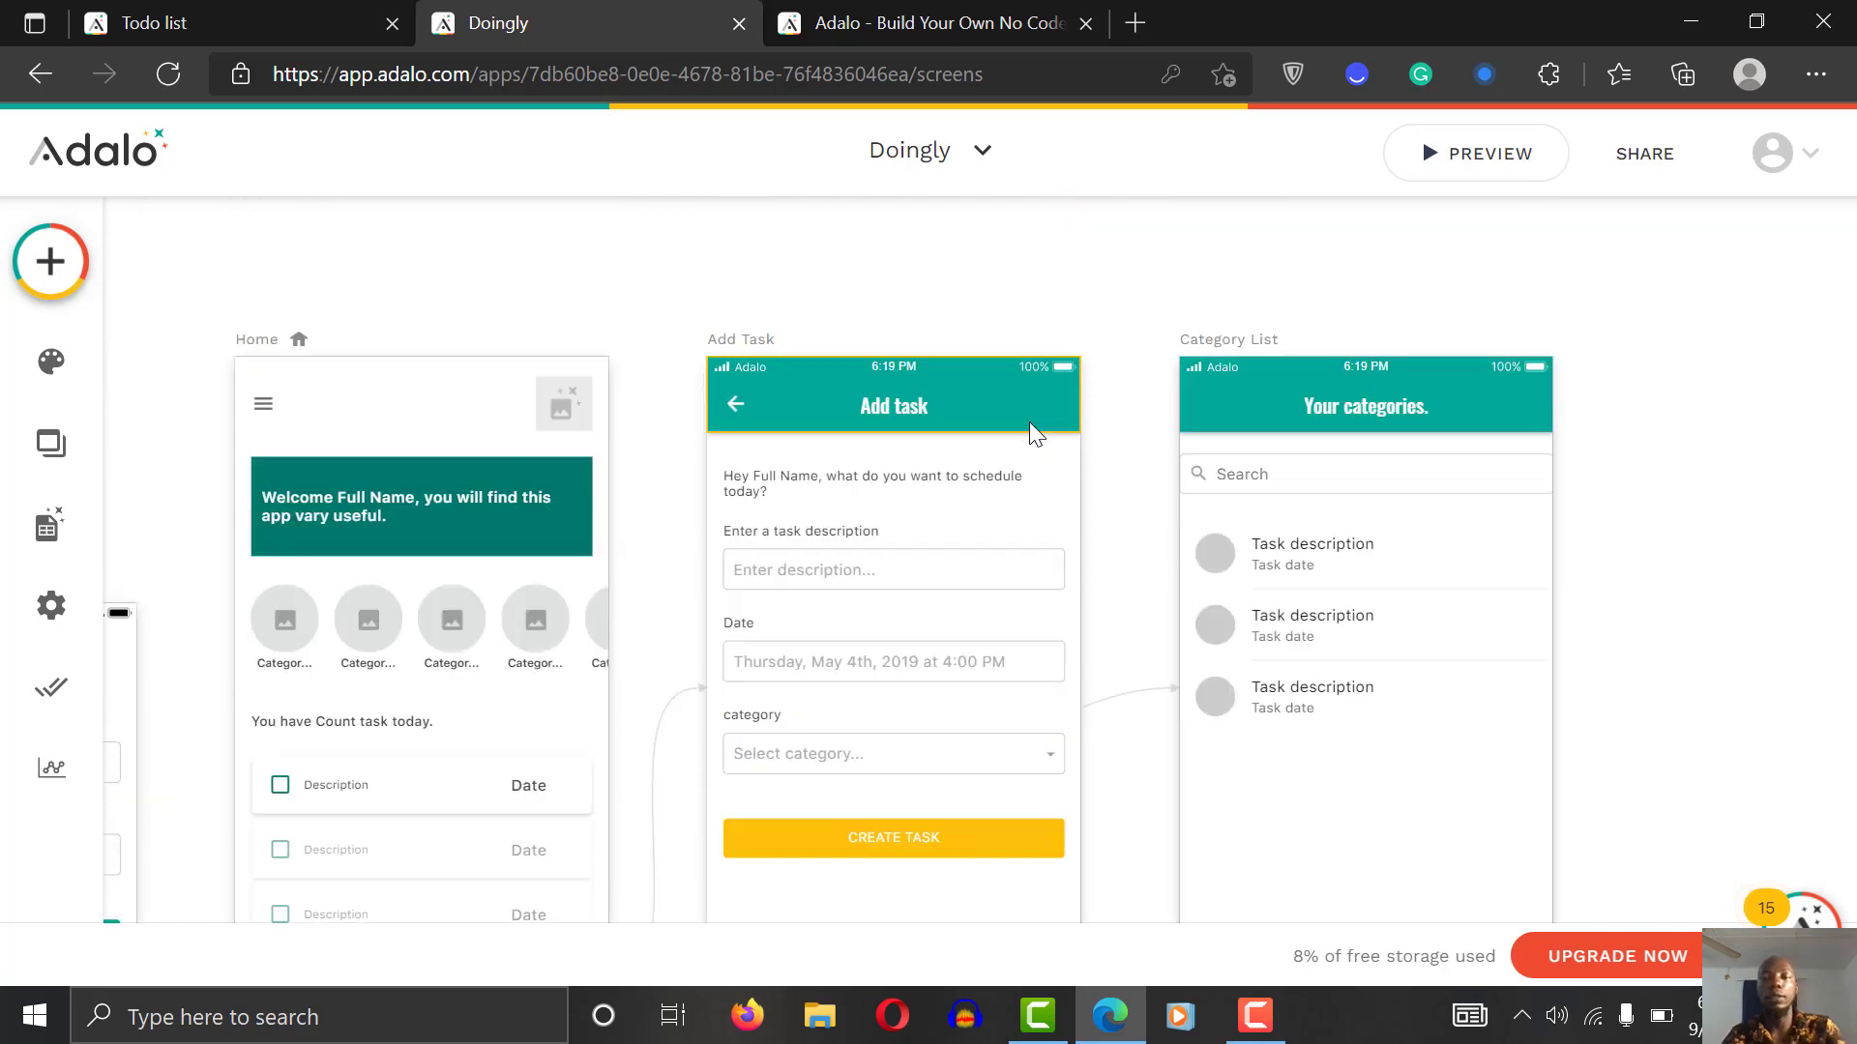
{"action": "scroll", "coordinate": [1029, 422], "scroll_direction": "right", "scroll_amount": 5}
{"action": "scroll", "coordinate": [1031, 426], "scroll_direction": "down", "scroll_amount": 3}
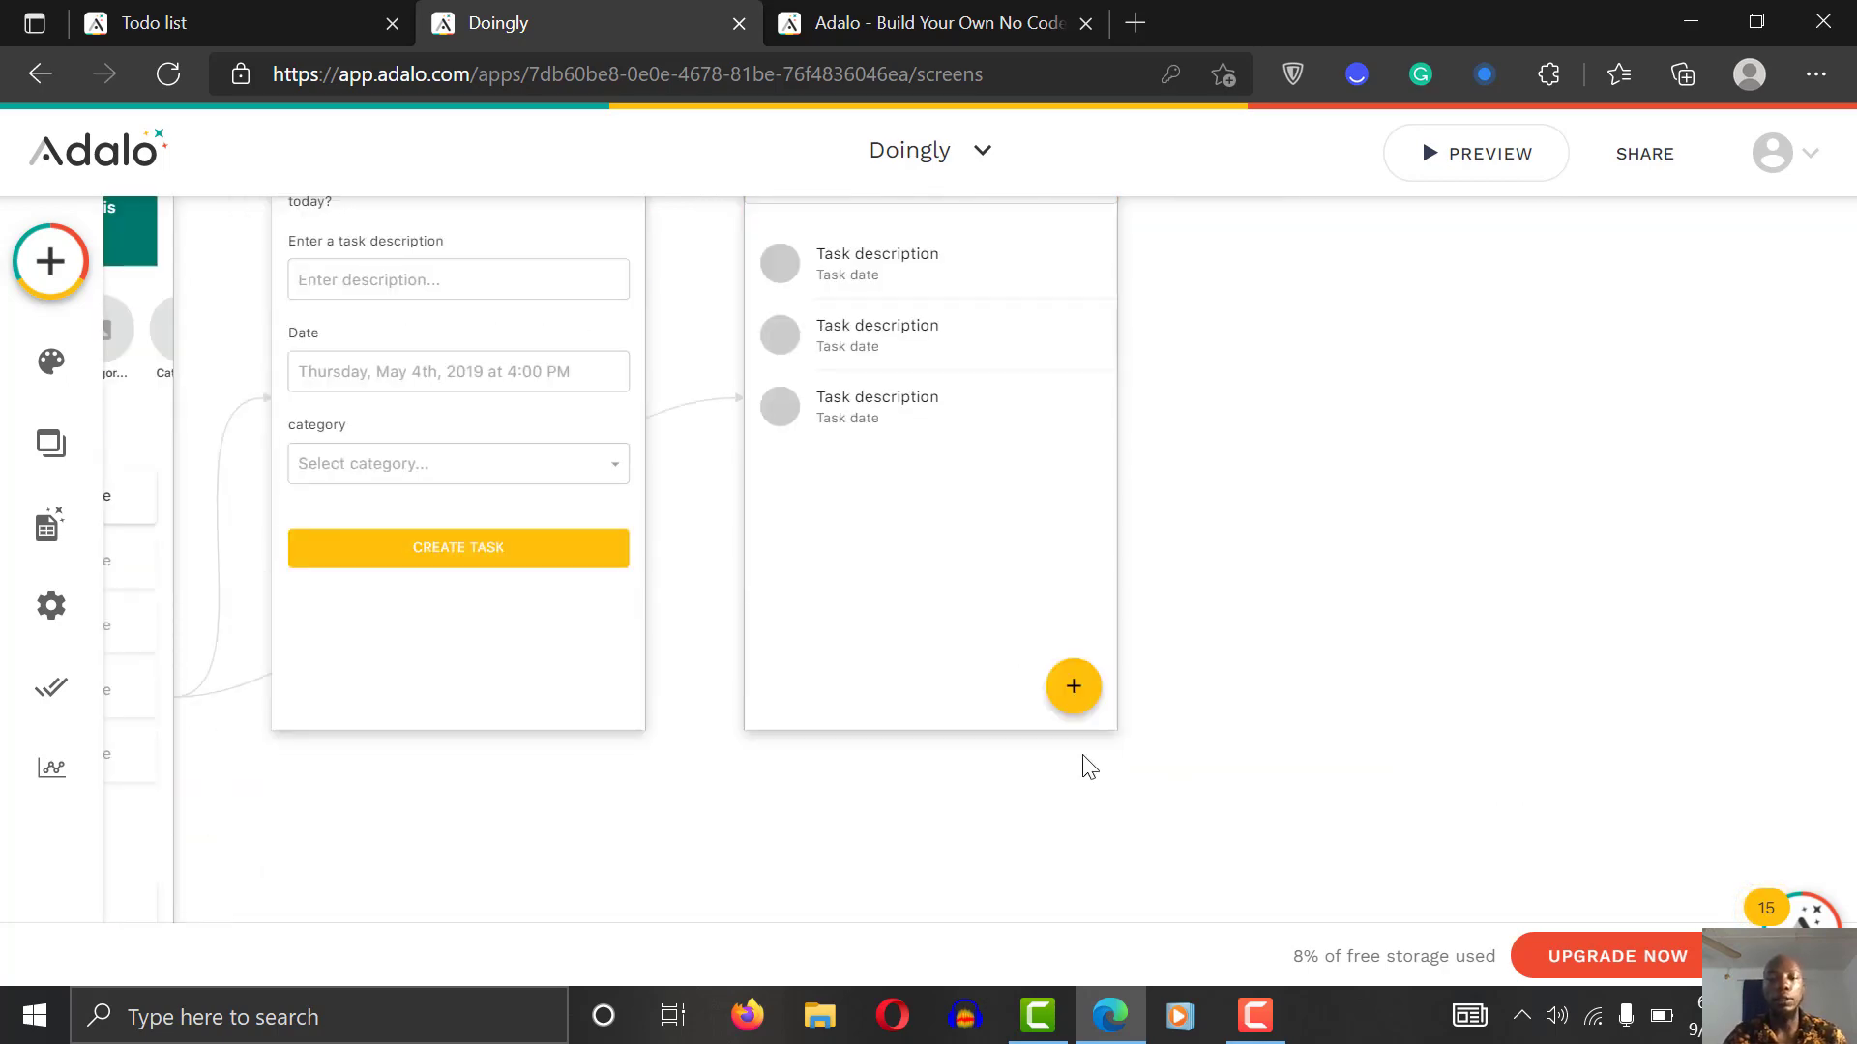
{"action": "left_click", "coordinate": [1075, 692]}
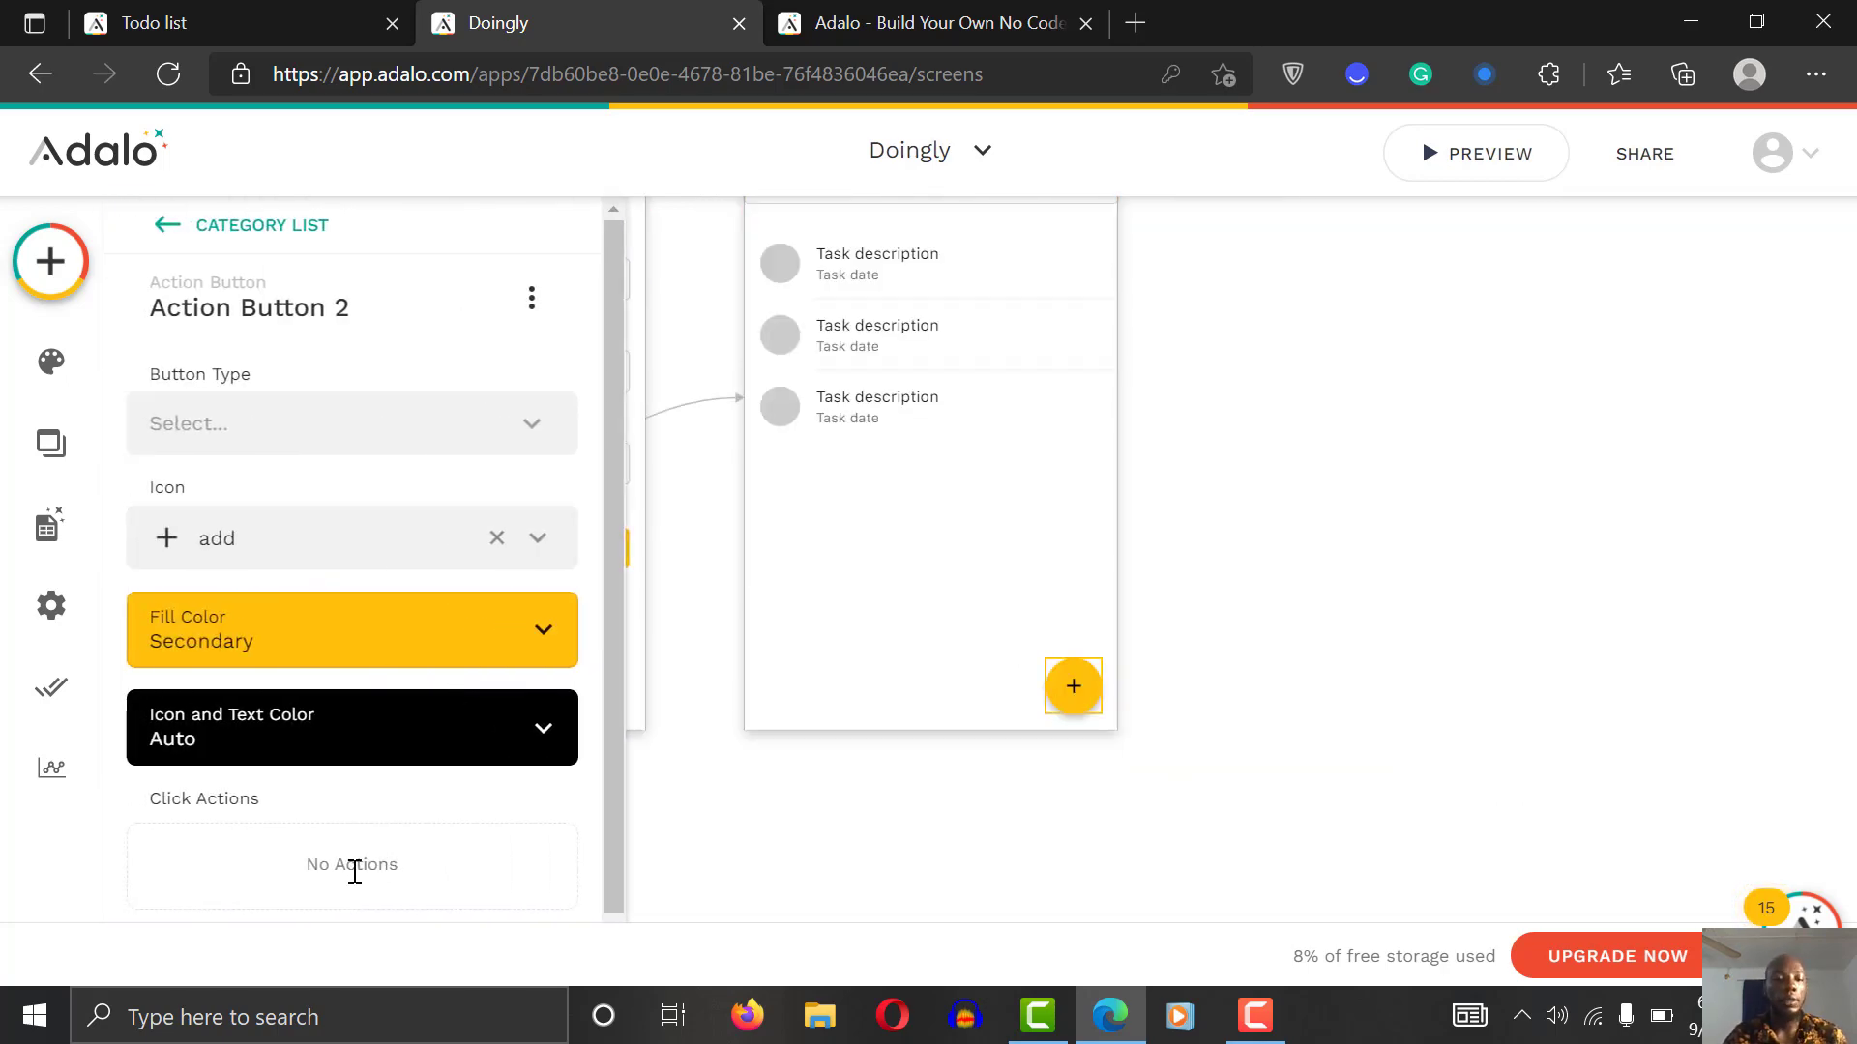
{"action": "left_click_drag", "start_coordinate": [595, 716], "coordinate": [594, 905]}
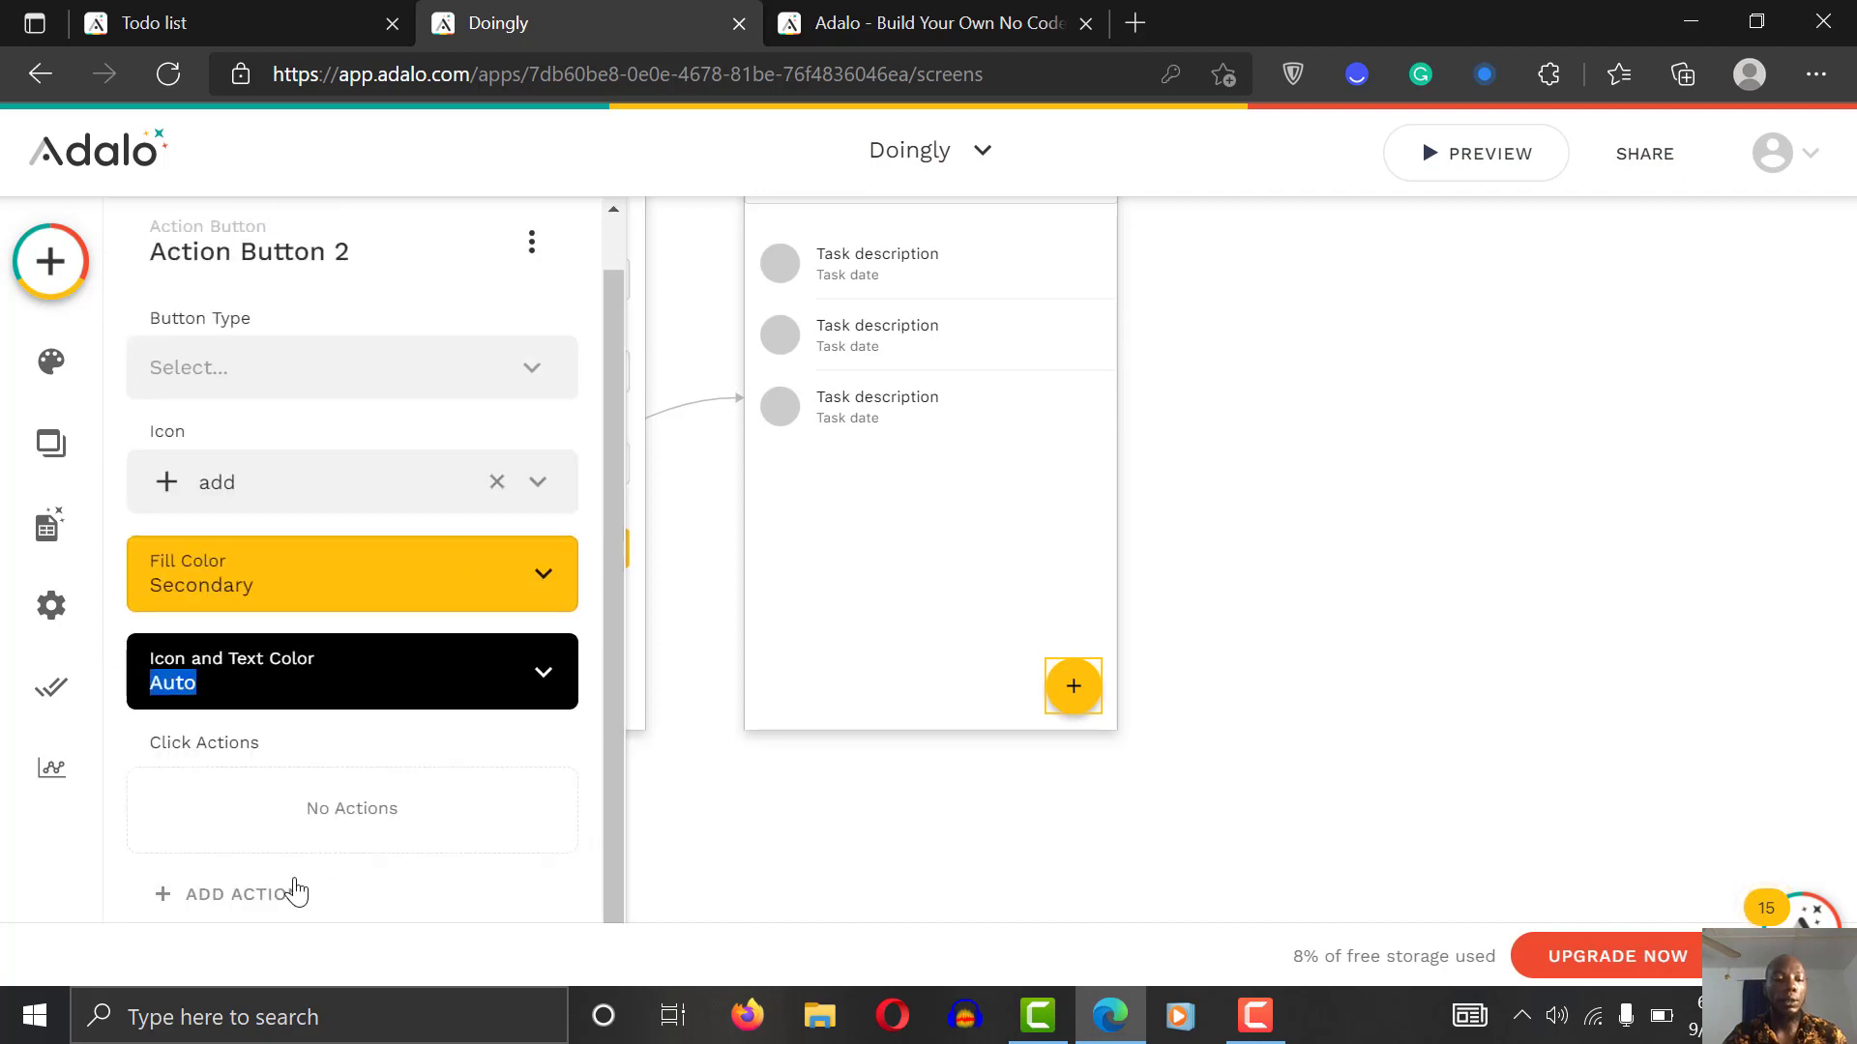
{"action": "left_click", "coordinate": [292, 889]}
{"action": "mouse_move", "coordinate": [371, 400]}
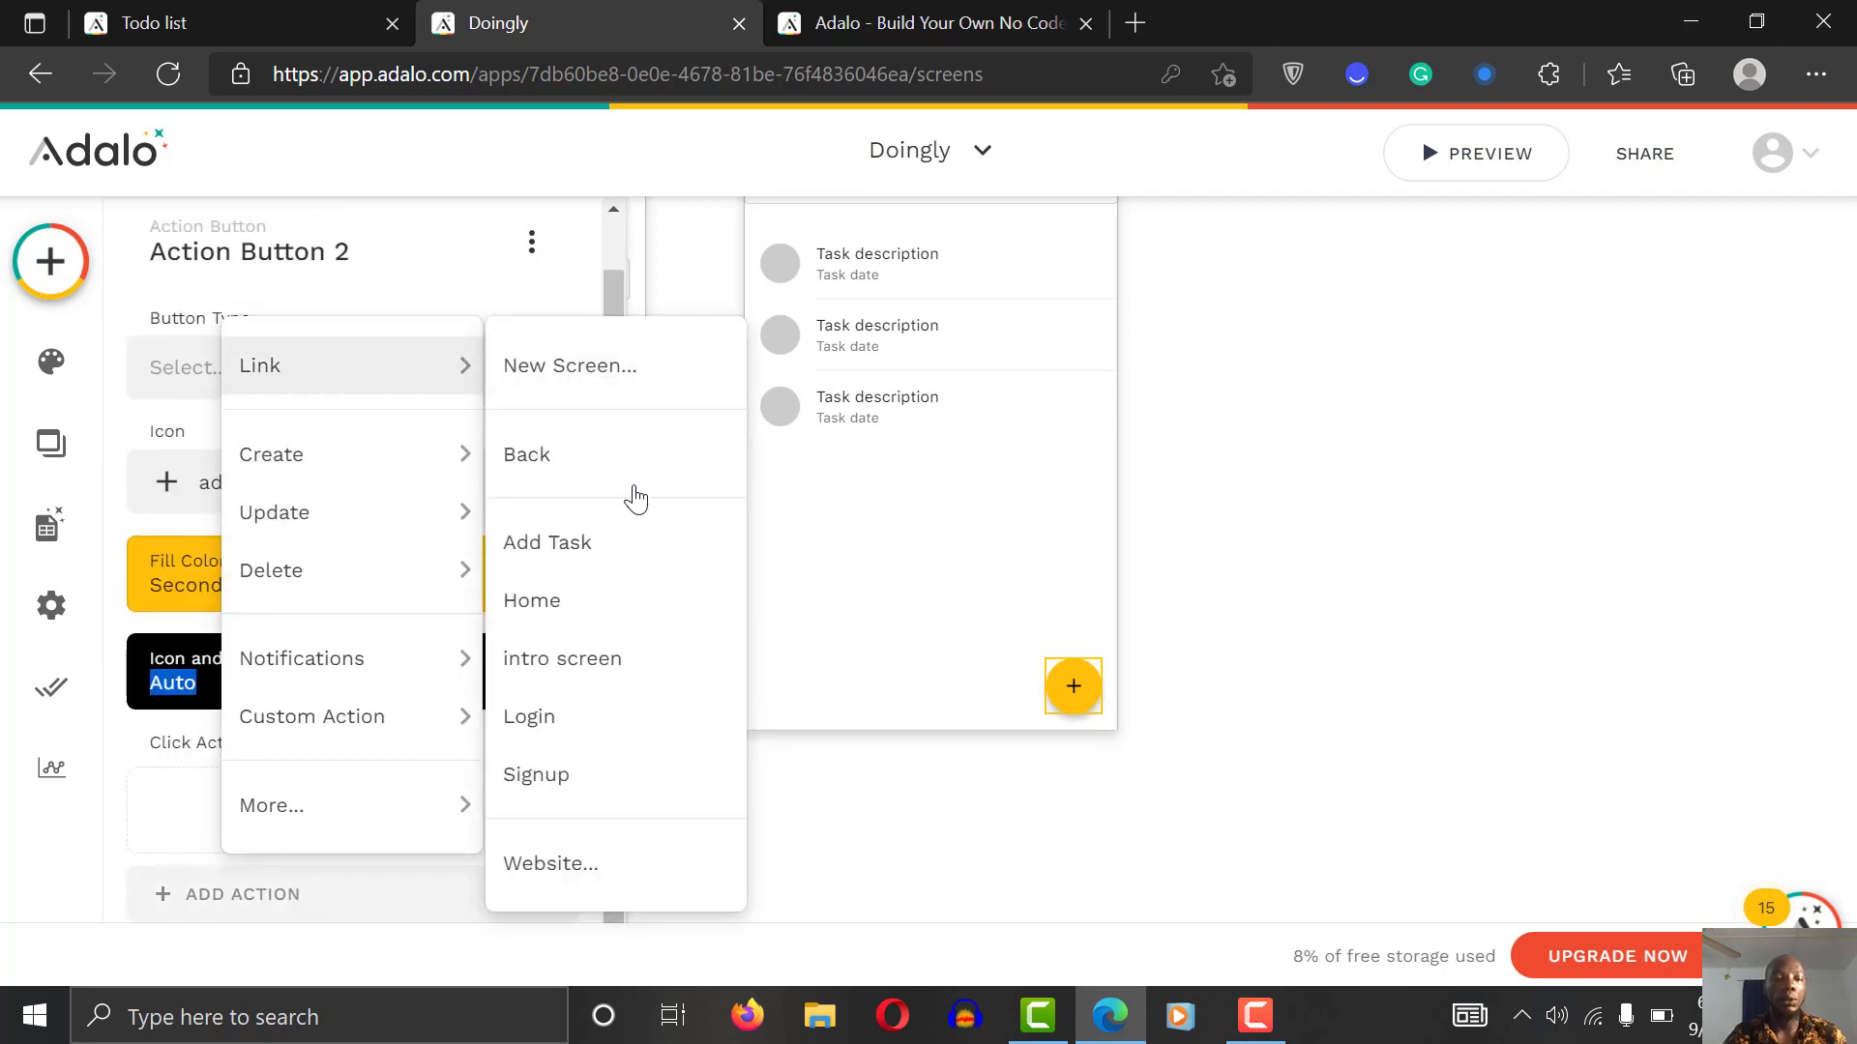
{"action": "left_click", "coordinate": [626, 543]}
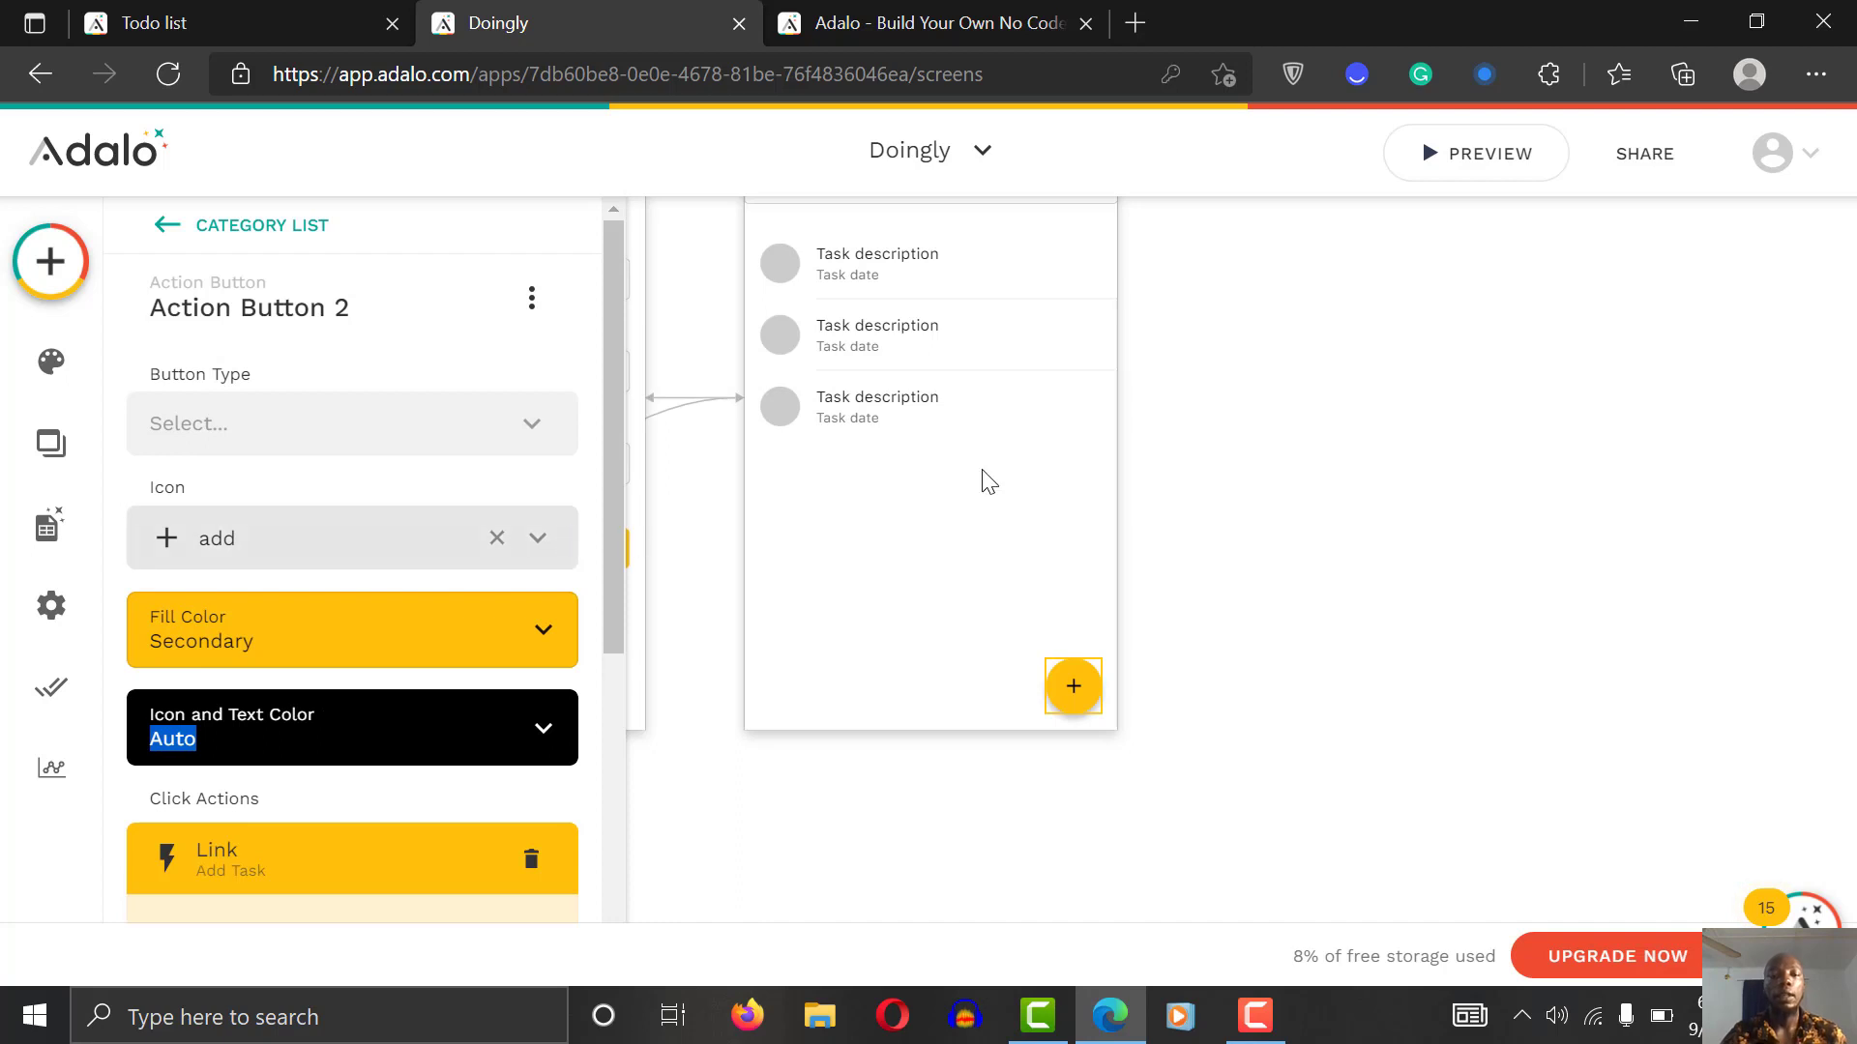
{"action": "left_click", "coordinate": [1291, 572]}
{"action": "scroll", "coordinate": [1293, 574], "scroll_direction": "up", "scroll_amount": 3}
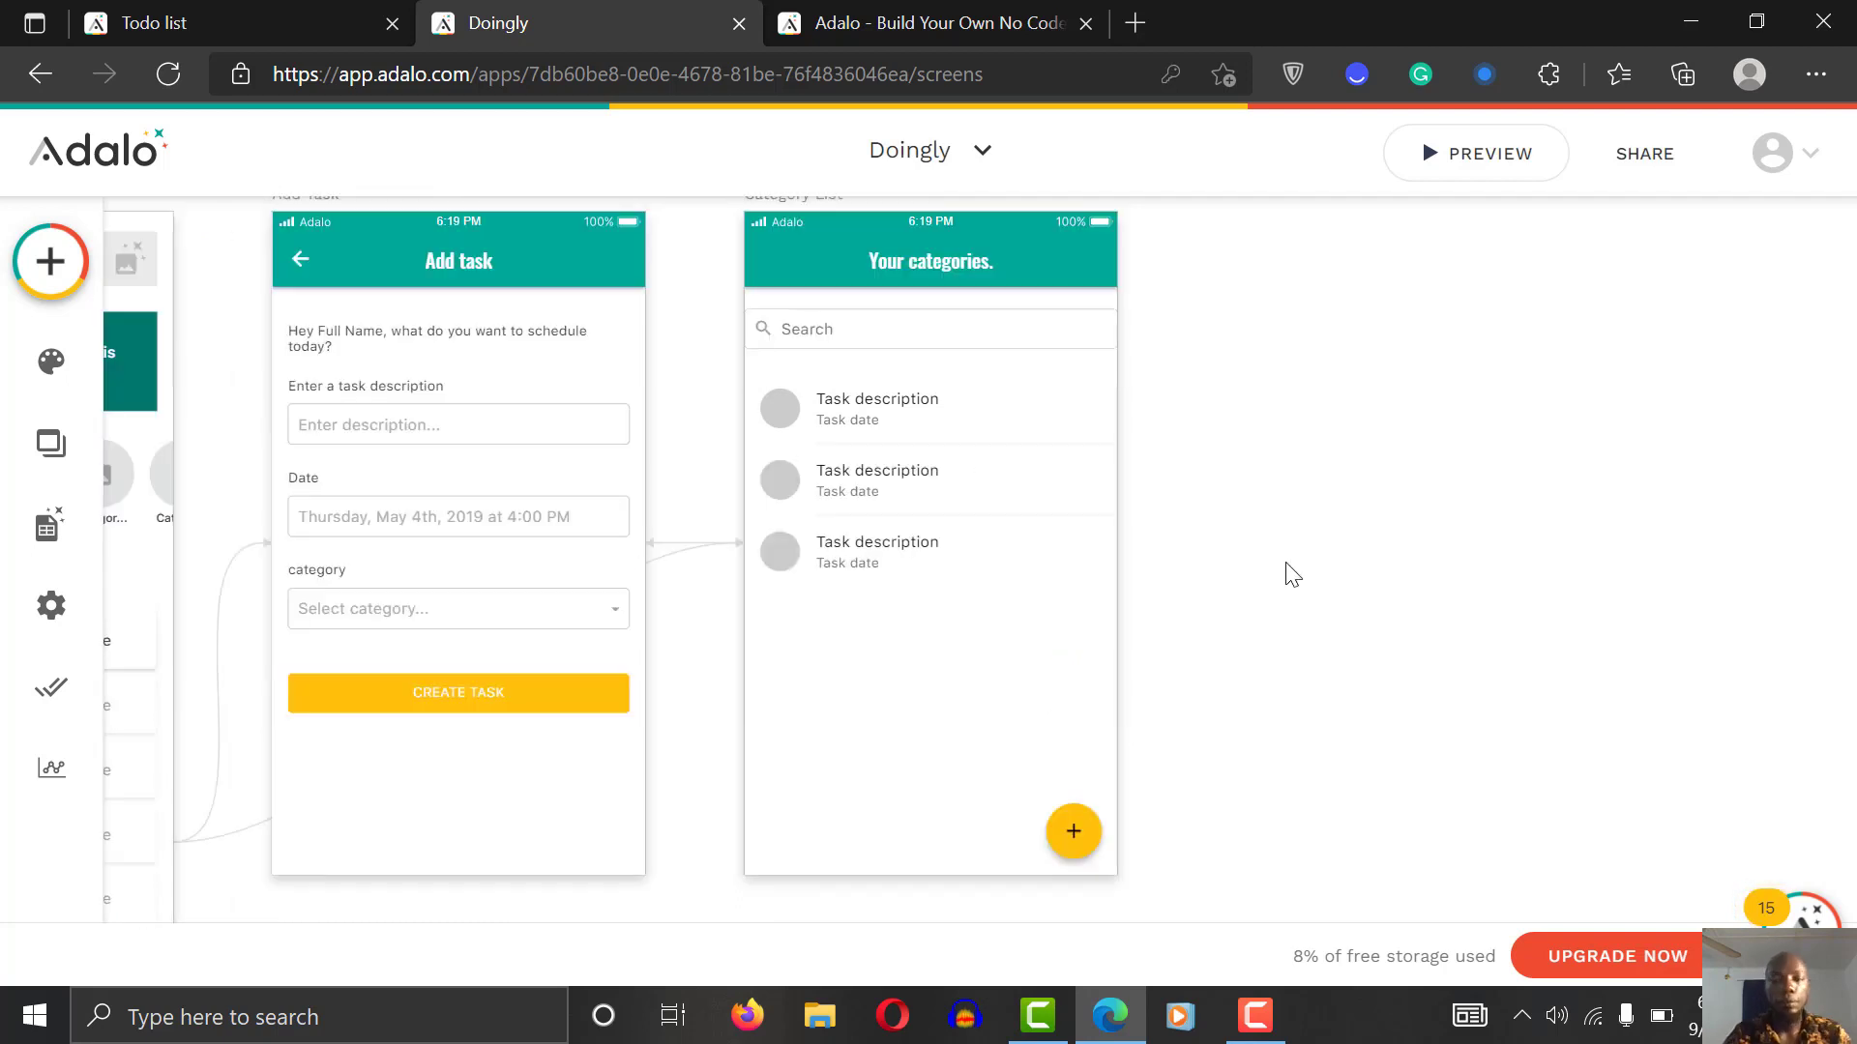
{"action": "scroll", "coordinate": [1293, 575], "scroll_direction": "left", "scroll_amount": 2}
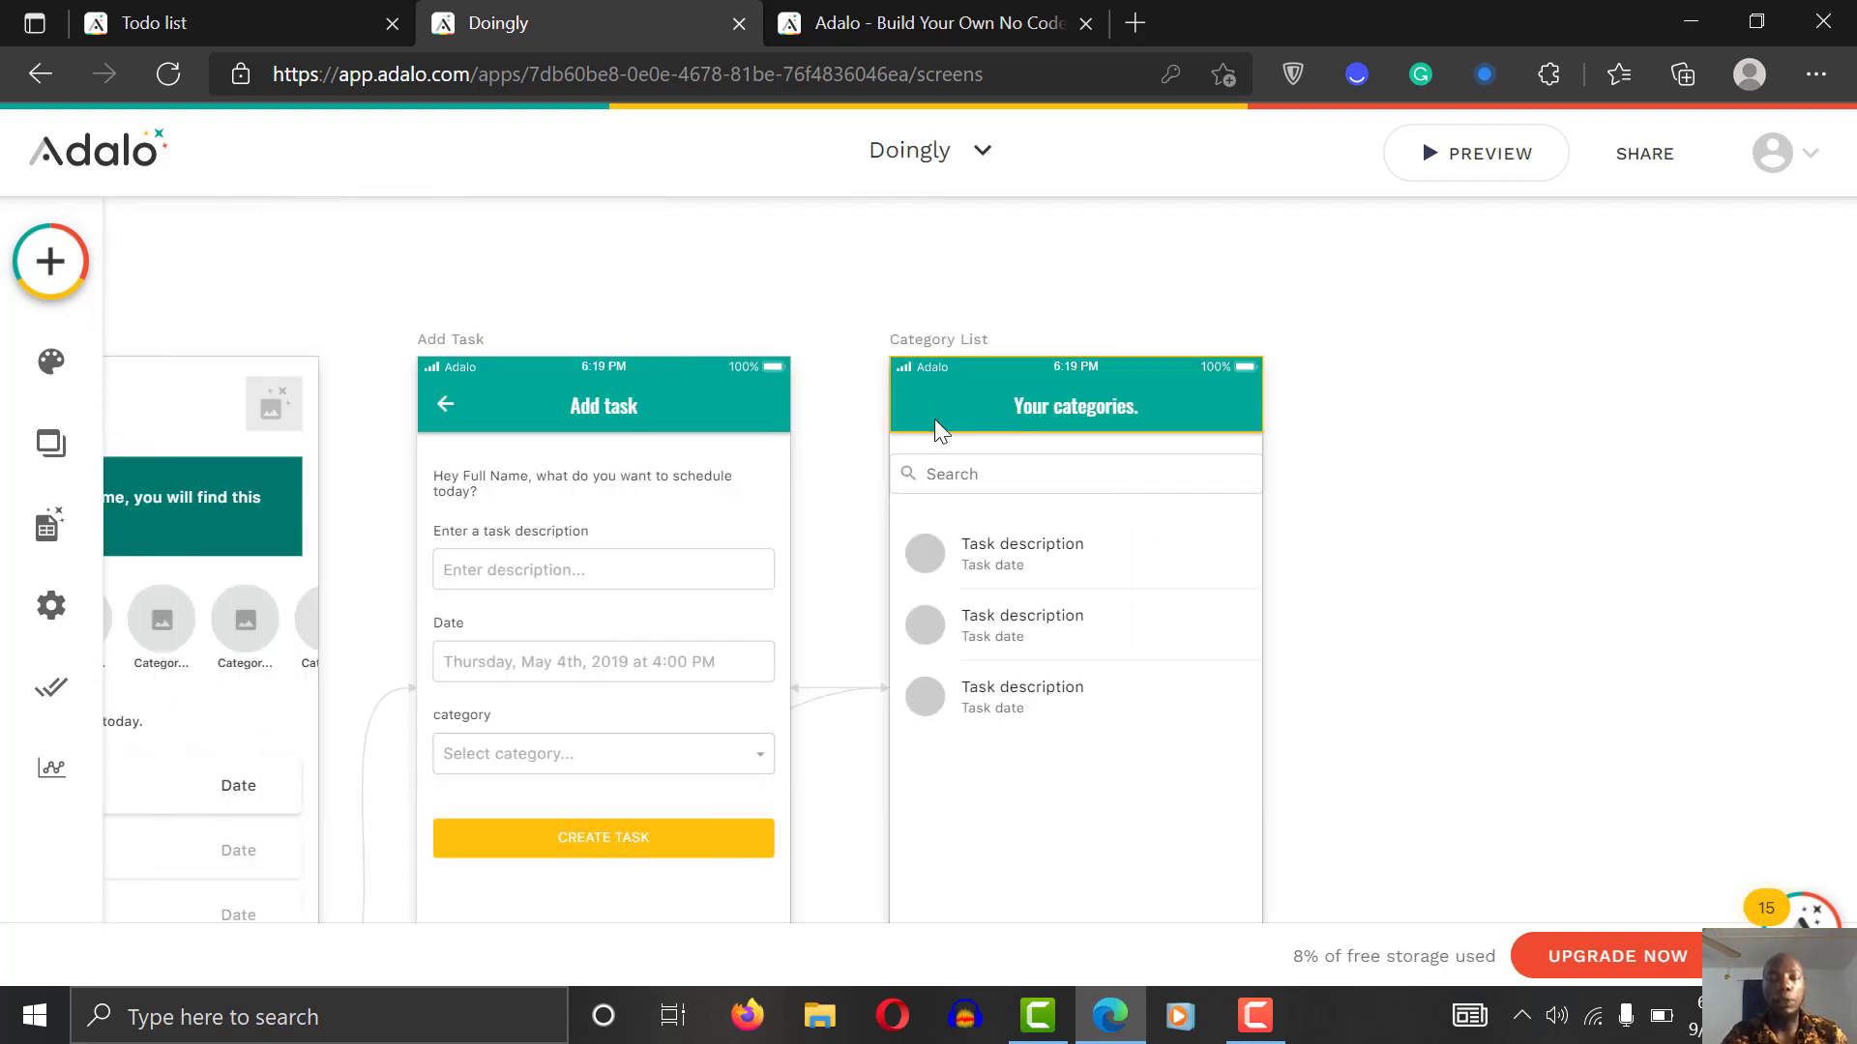
{"action": "scroll", "coordinate": [1455, 478], "scroll_direction": "down", "scroll_amount": 3}
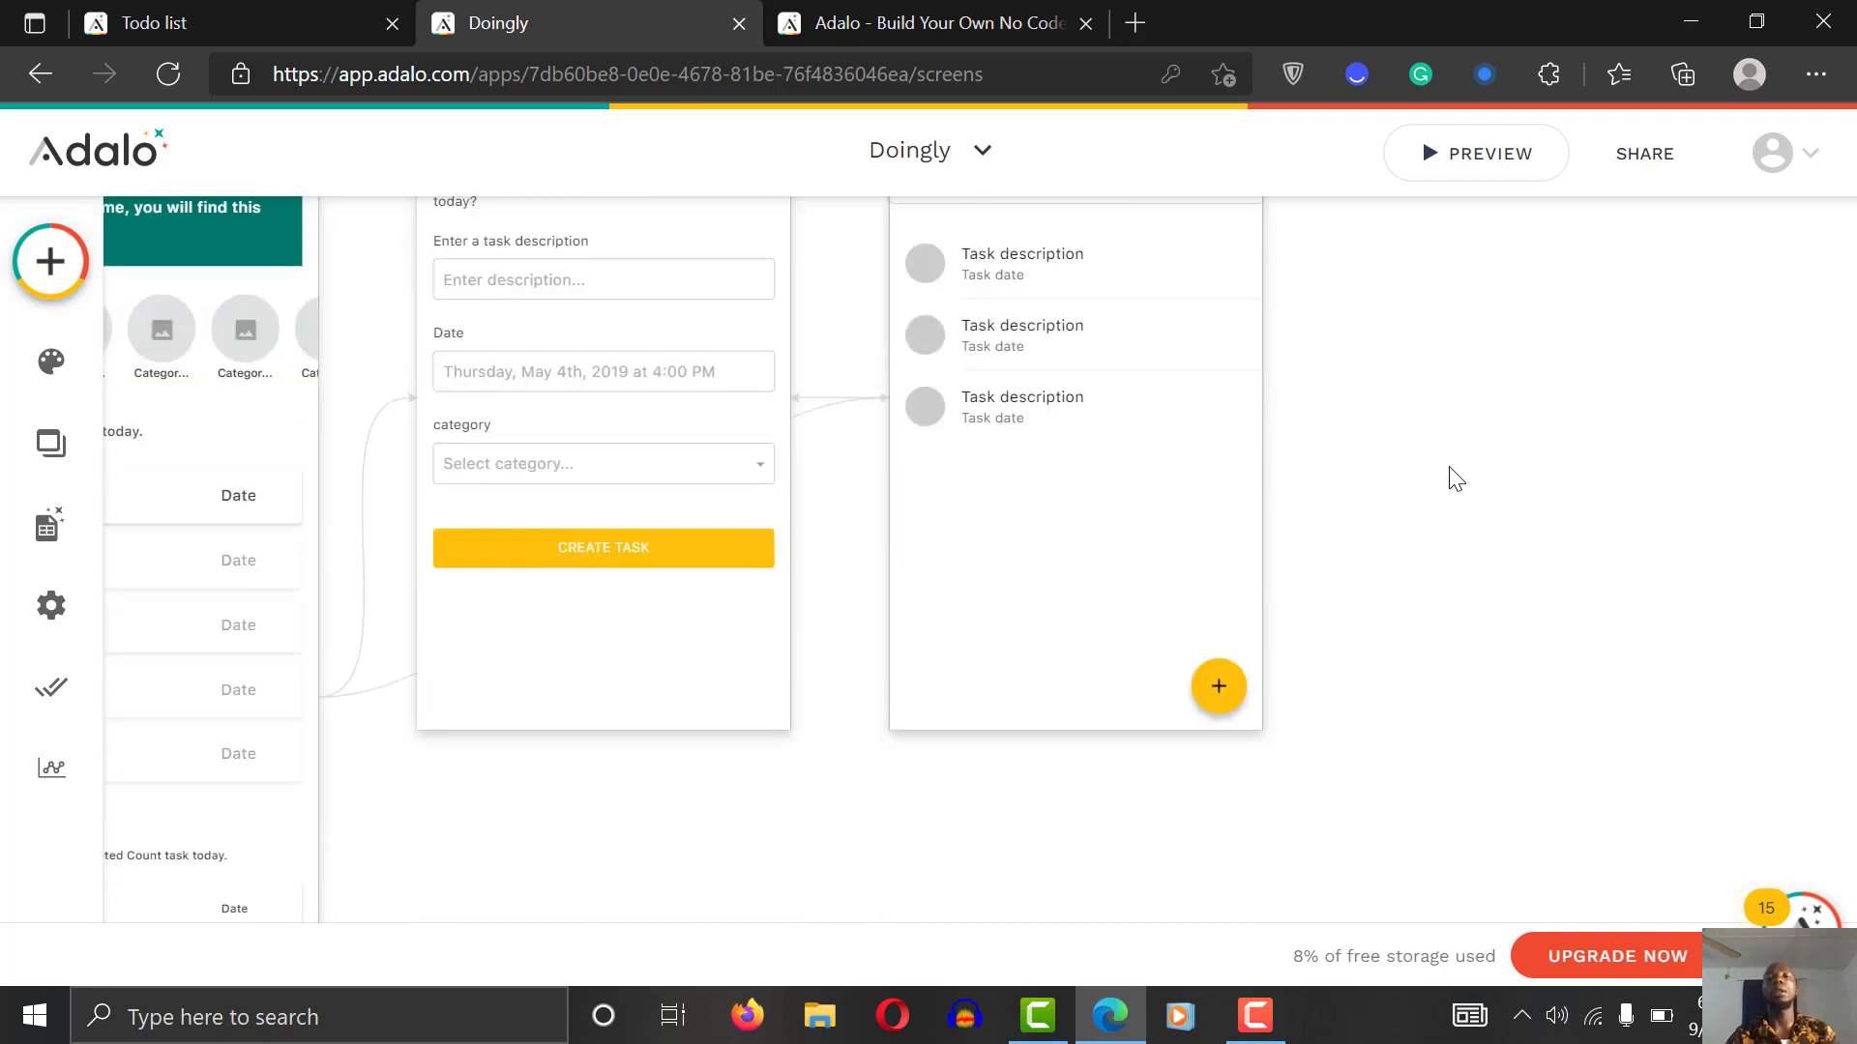
{"action": "scroll", "coordinate": [1450, 477], "scroll_direction": "up", "scroll_amount": 3}
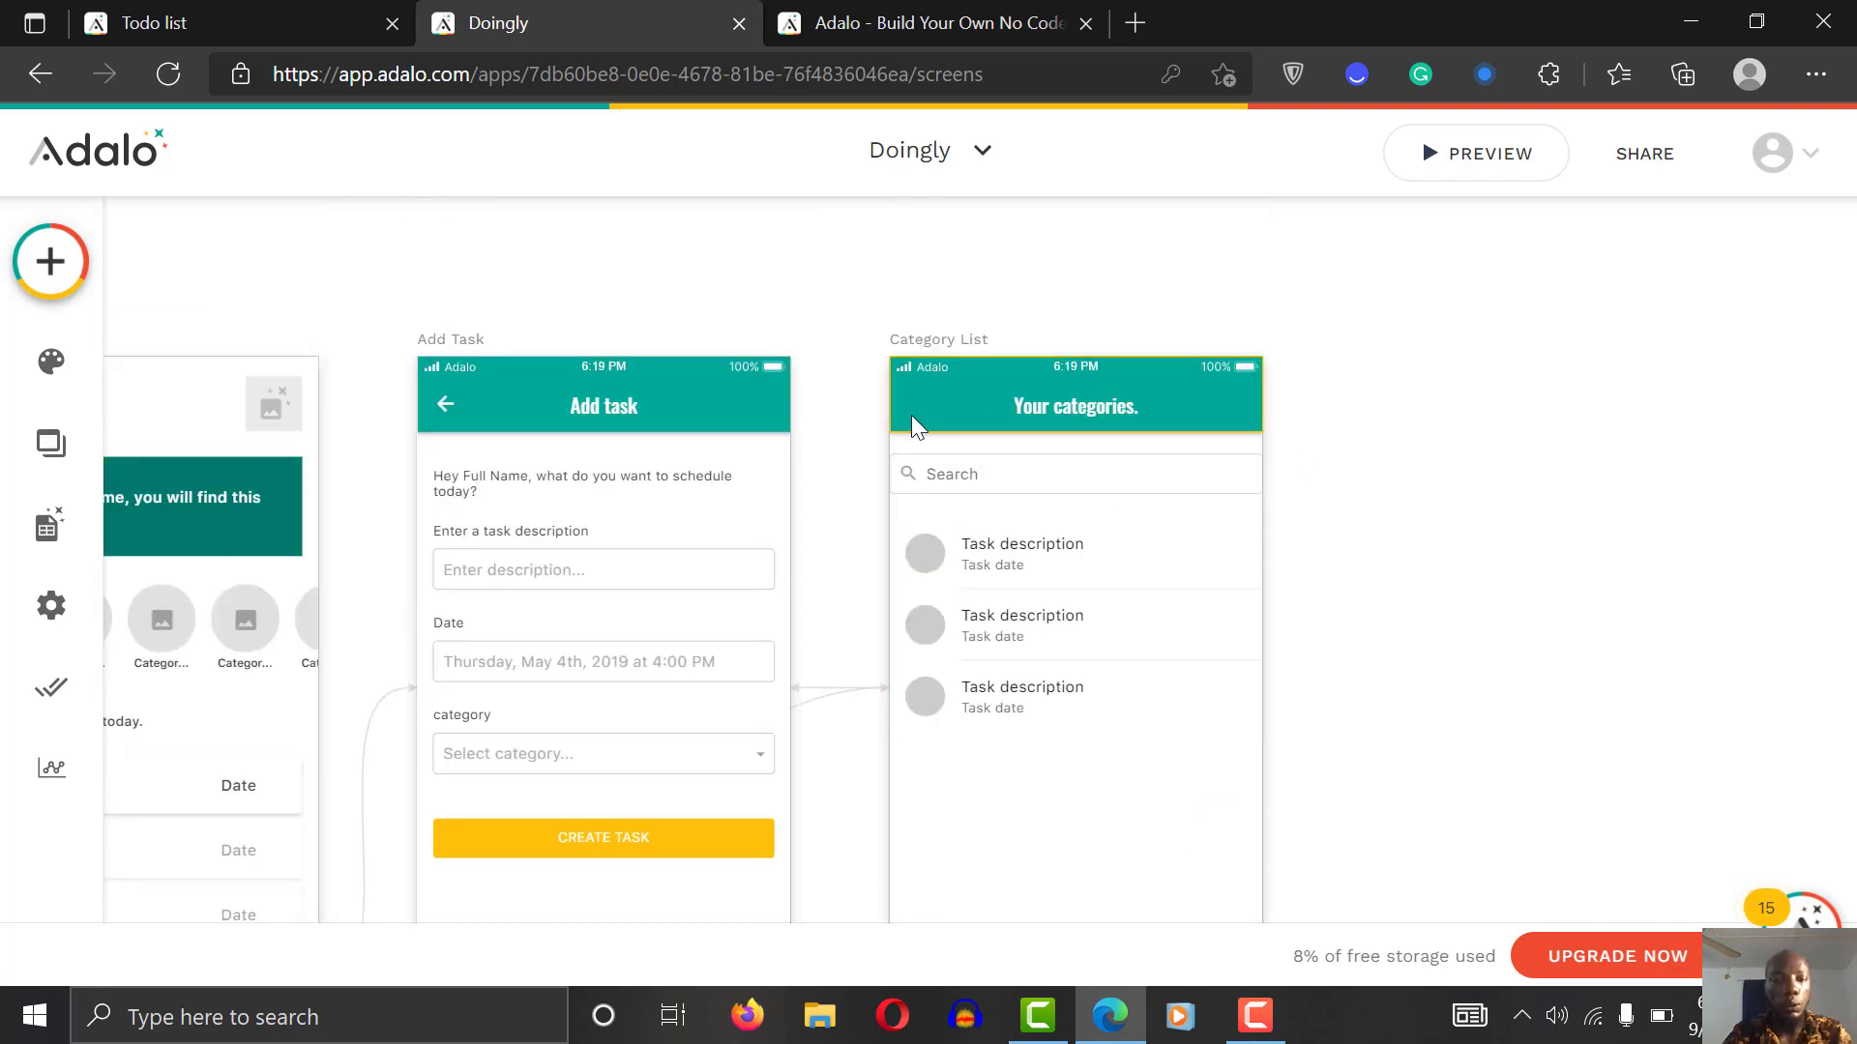
Step: Search components for 'icon' and drop an Icon into the Category List's teal header
{"action": "left_click", "coordinate": [29, 253]}
{"action": "type", "text": "iico"}
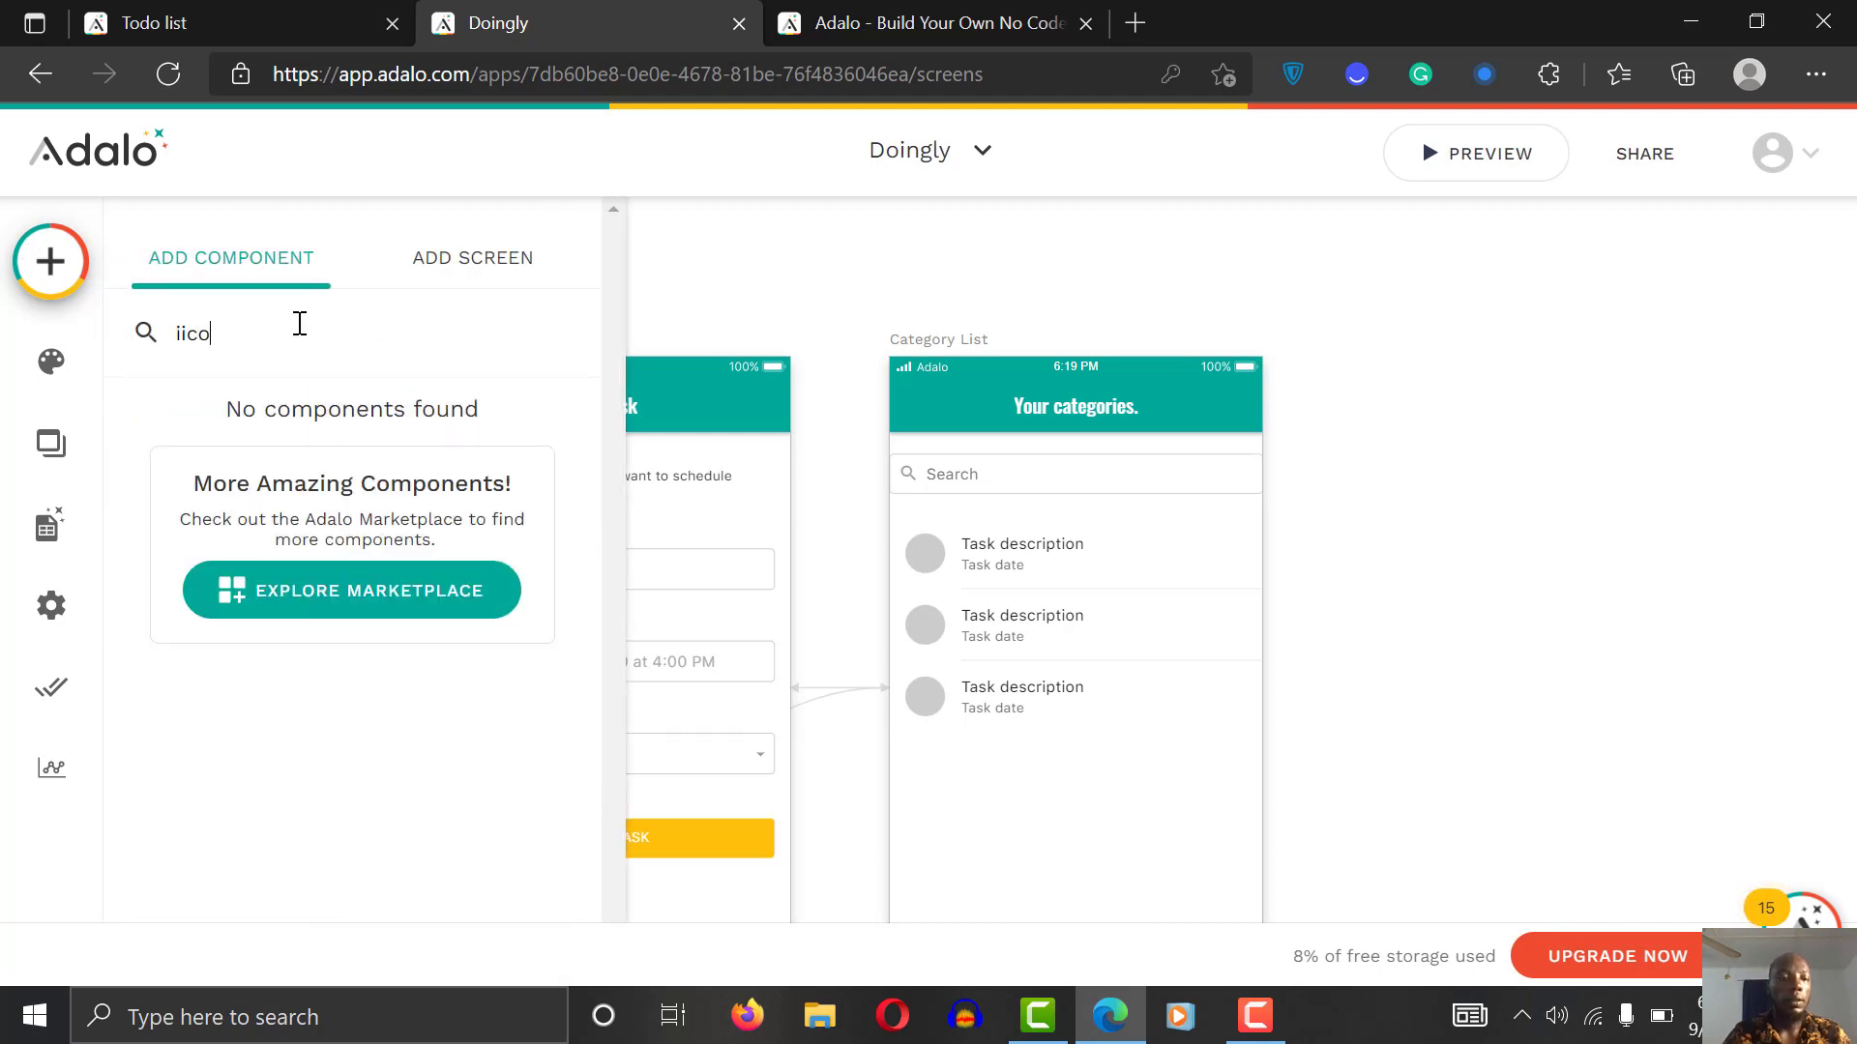
{"action": "key", "text": "BackSpace"}
{"action": "key", "text": "BackSpace"}
{"action": "key", "text": "BackSpace"}
{"action": "type", "text": "con"}
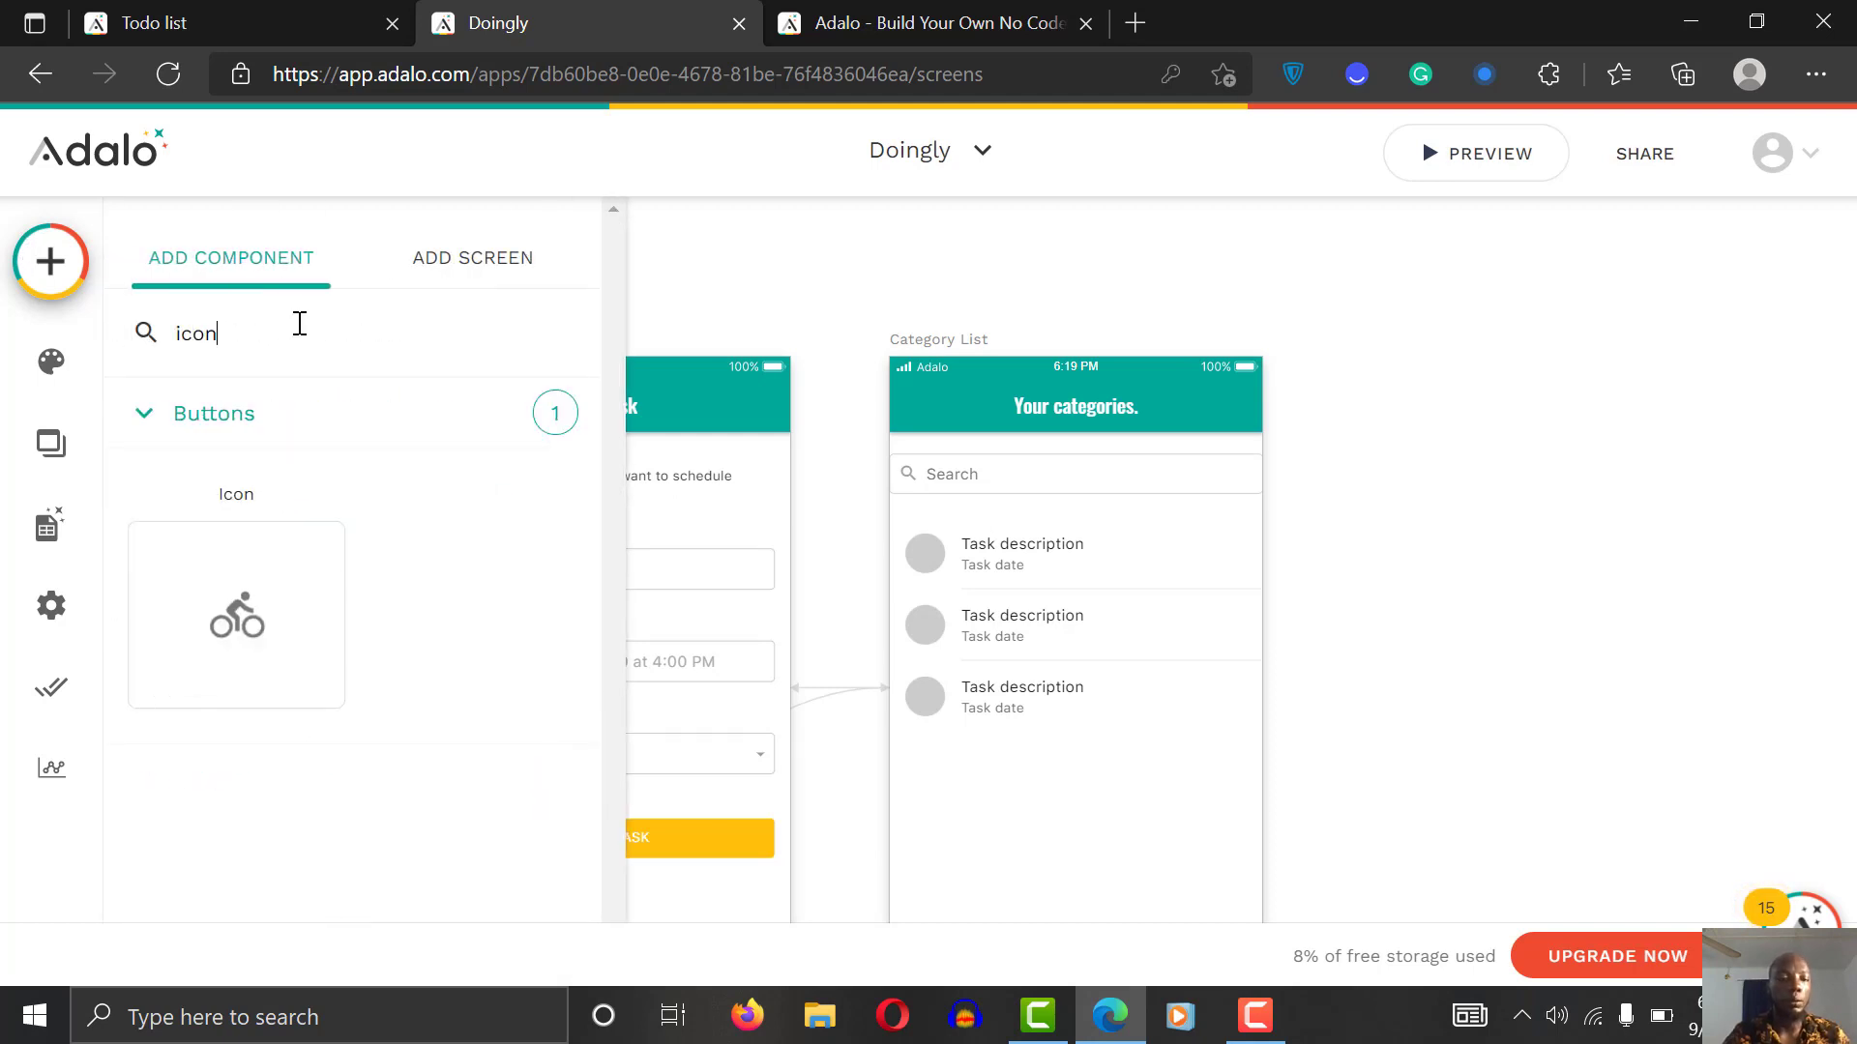
{"action": "left_click_drag", "start_coordinate": [211, 592], "coordinate": [925, 404]}
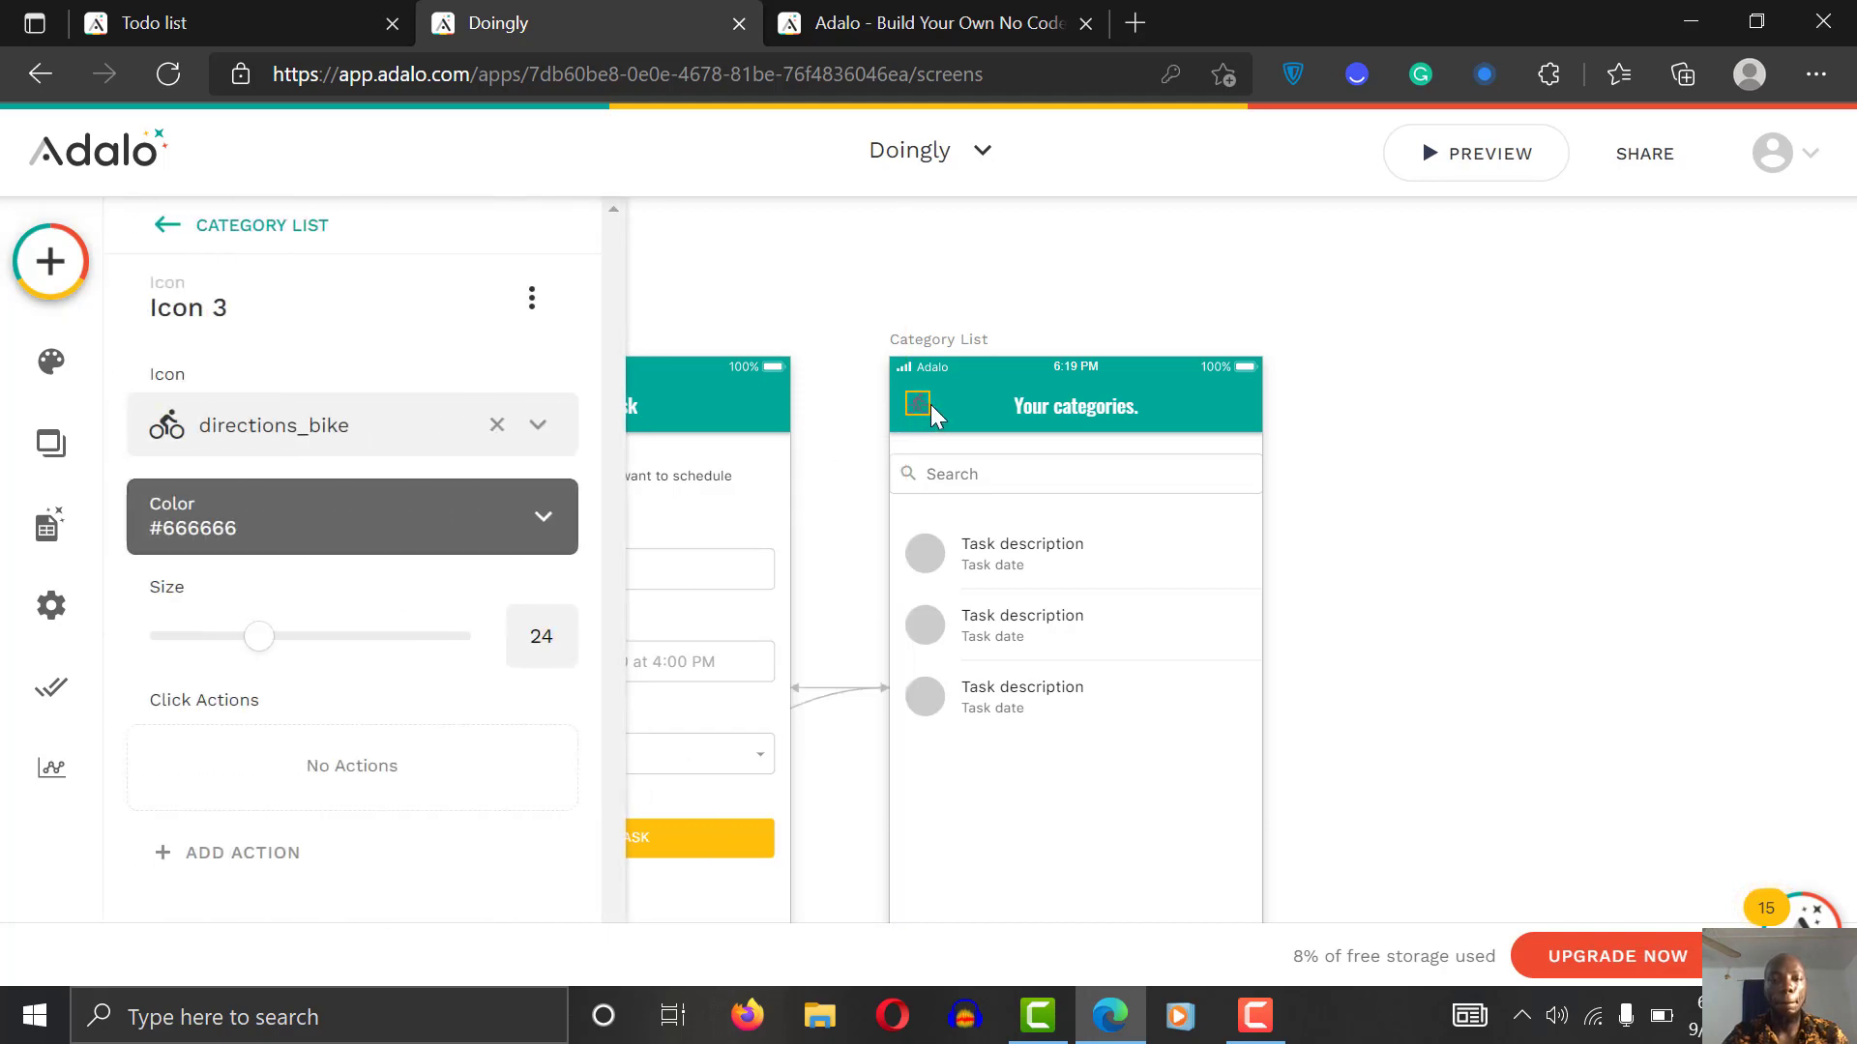
Step: Change the header icon to arrow_back and colour it white
{"action": "left_click", "coordinate": [435, 522]}
{"action": "left_click", "coordinate": [320, 442]}
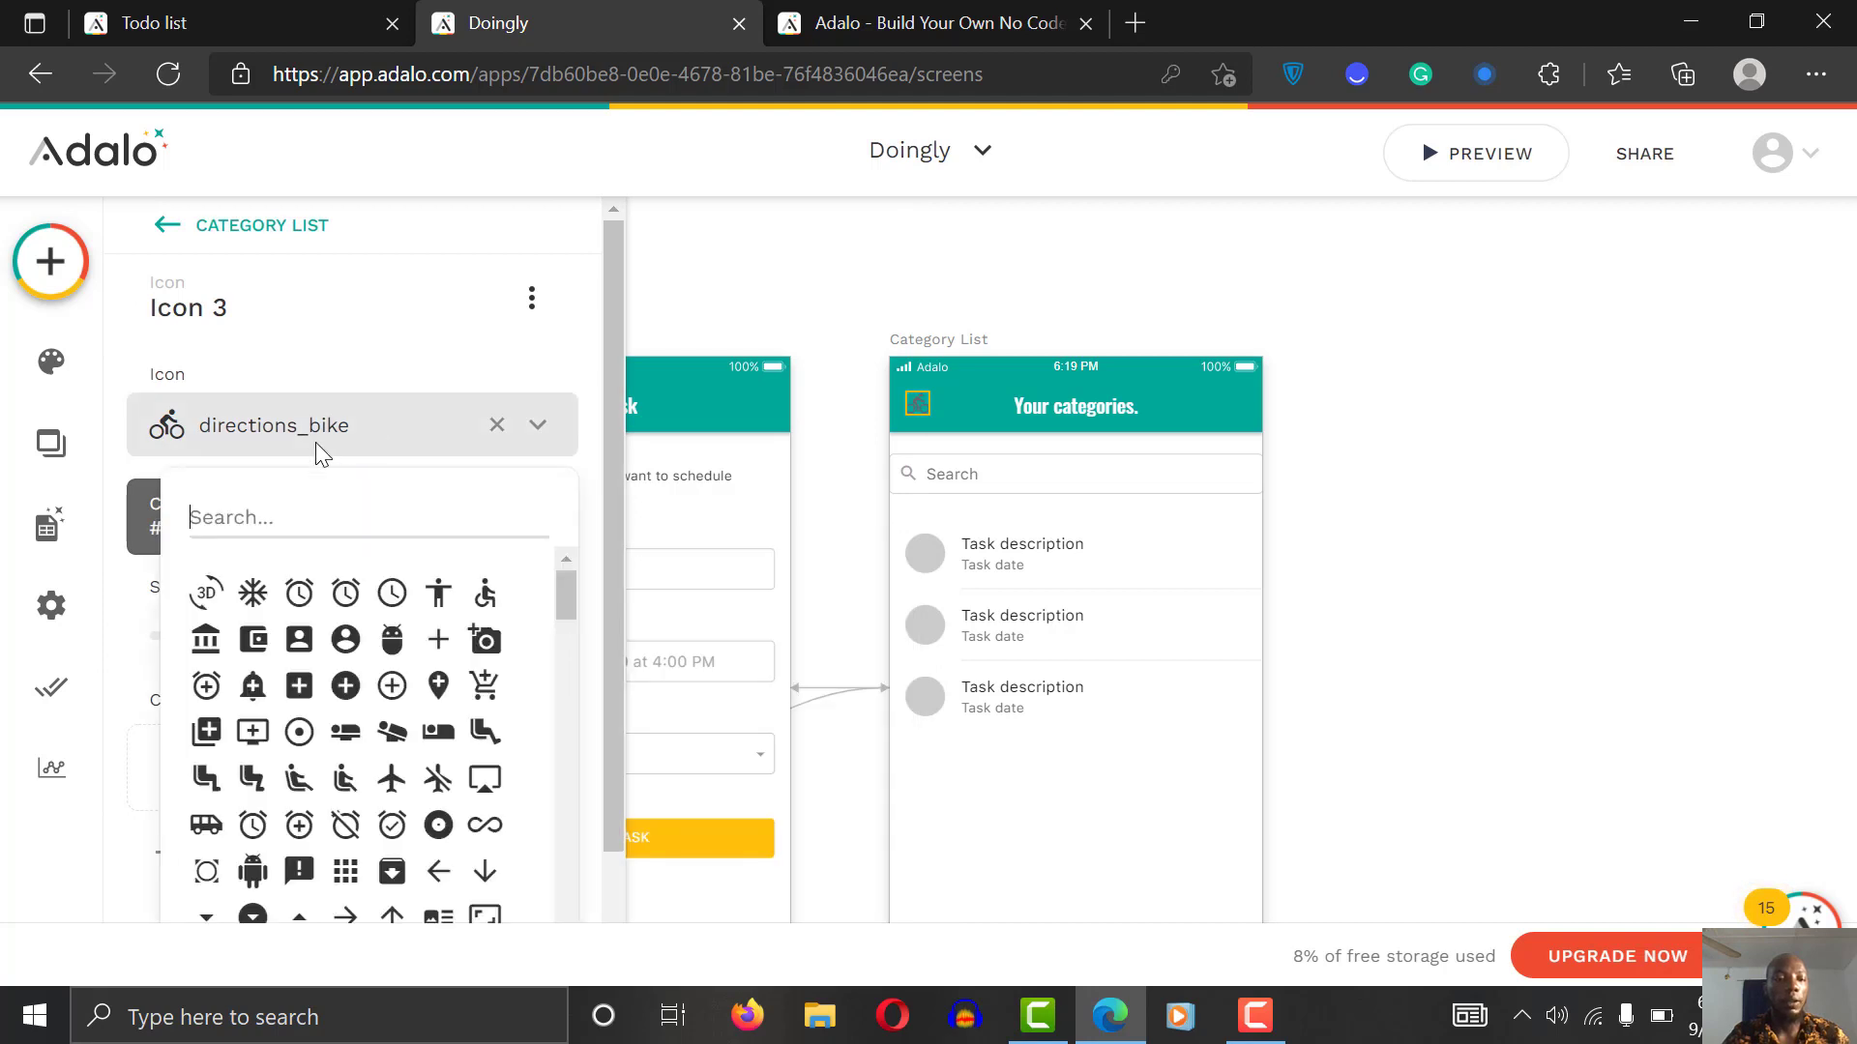
{"action": "type", "text": "back"}
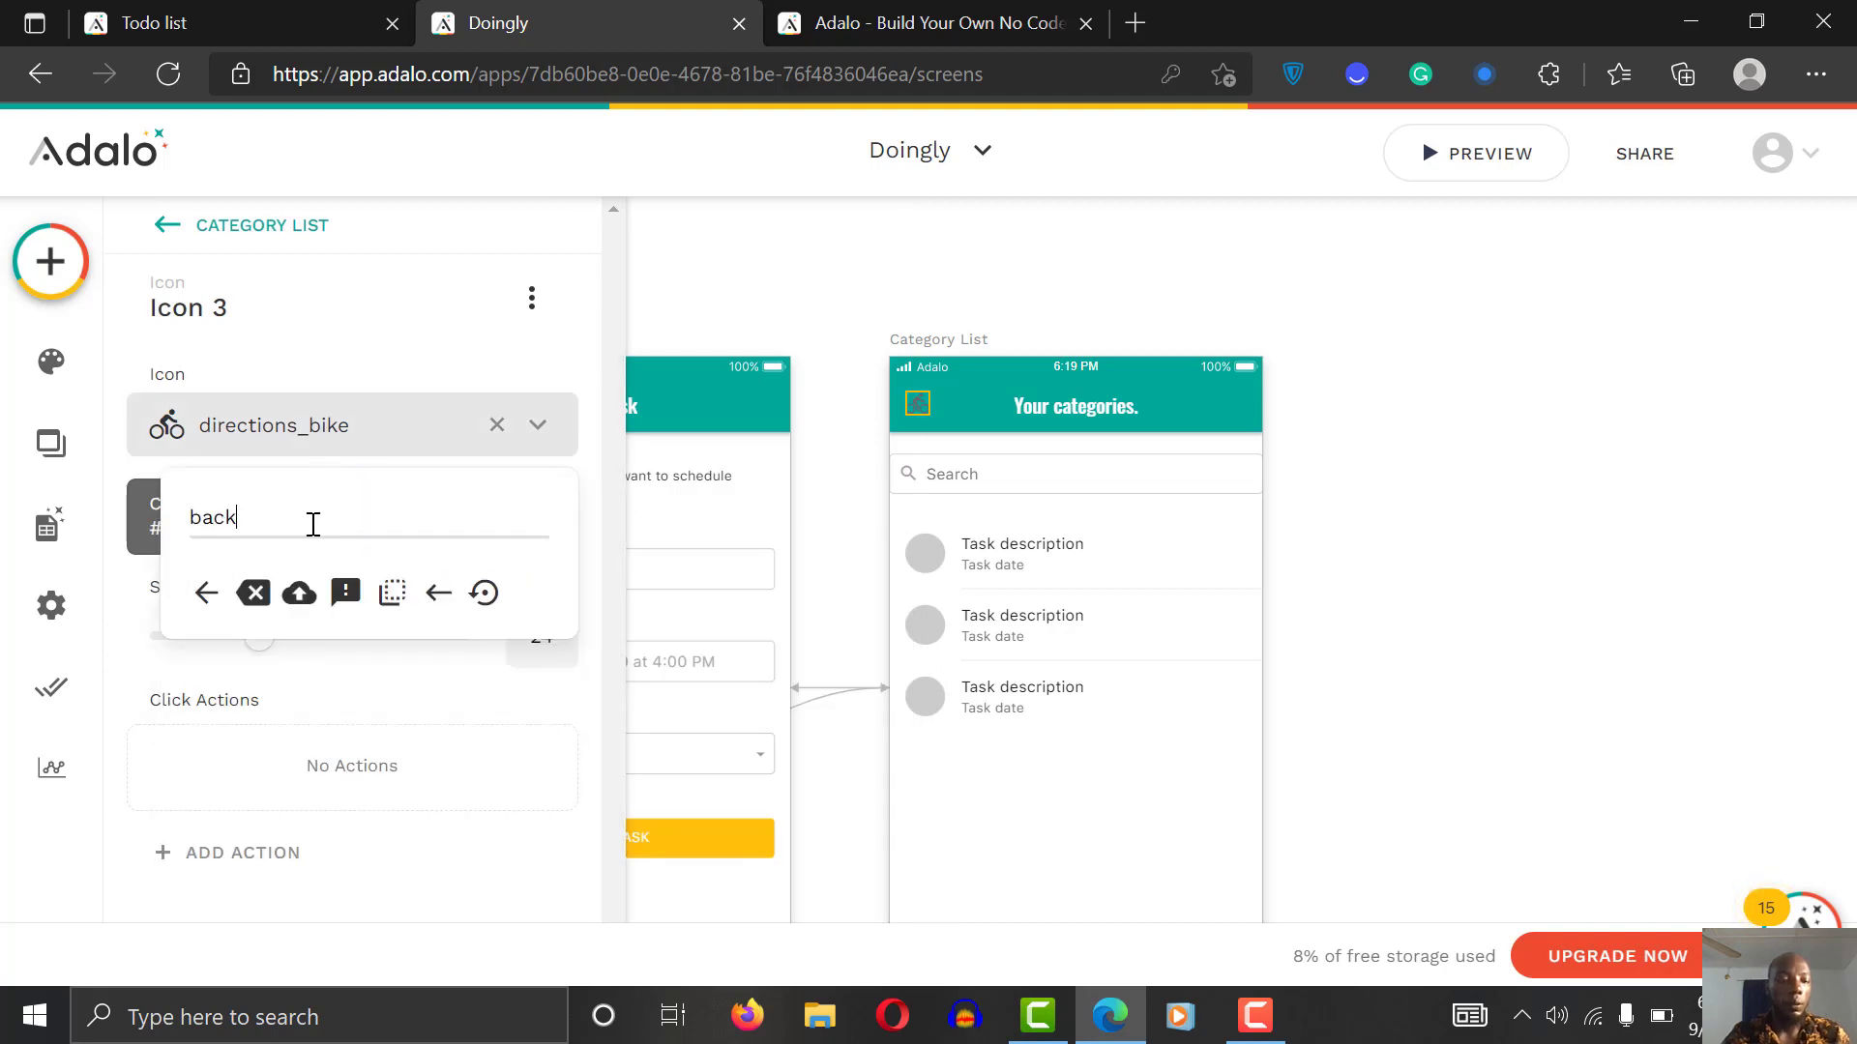
{"action": "left_click", "coordinate": [207, 598]}
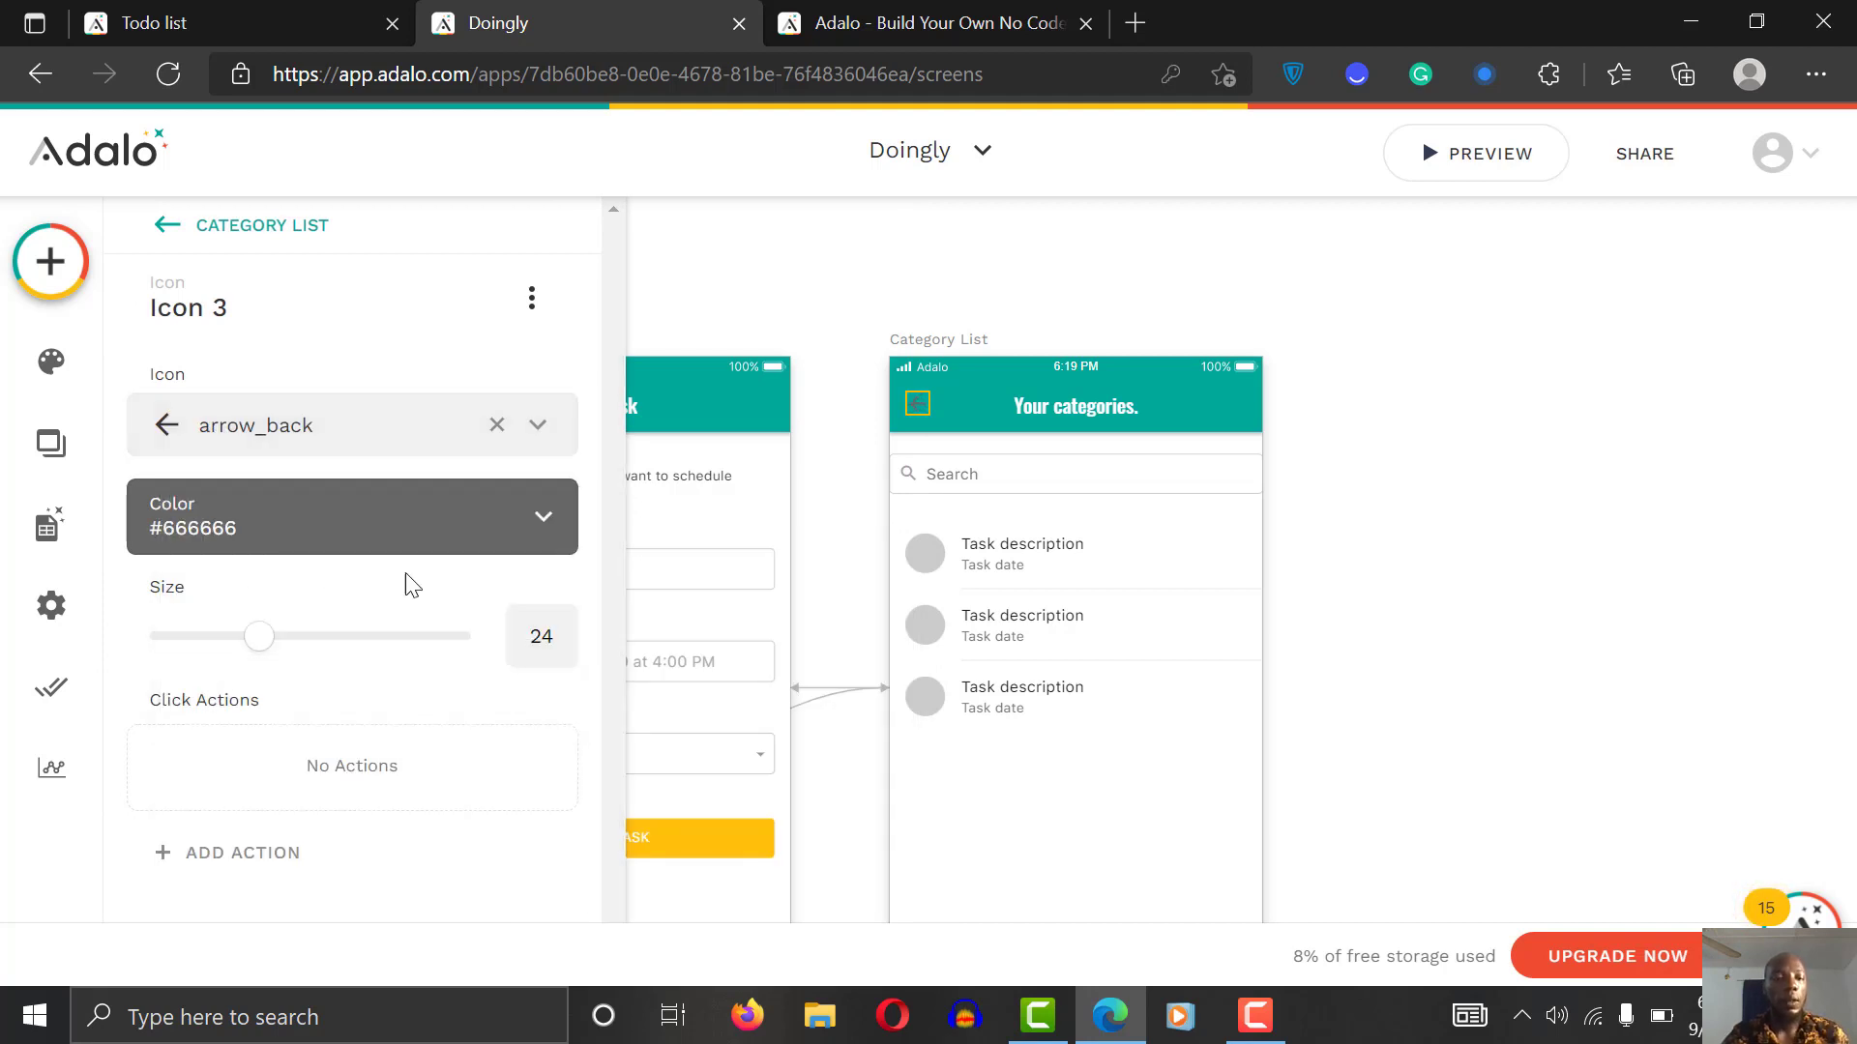
{"action": "left_click", "coordinate": [368, 522]}
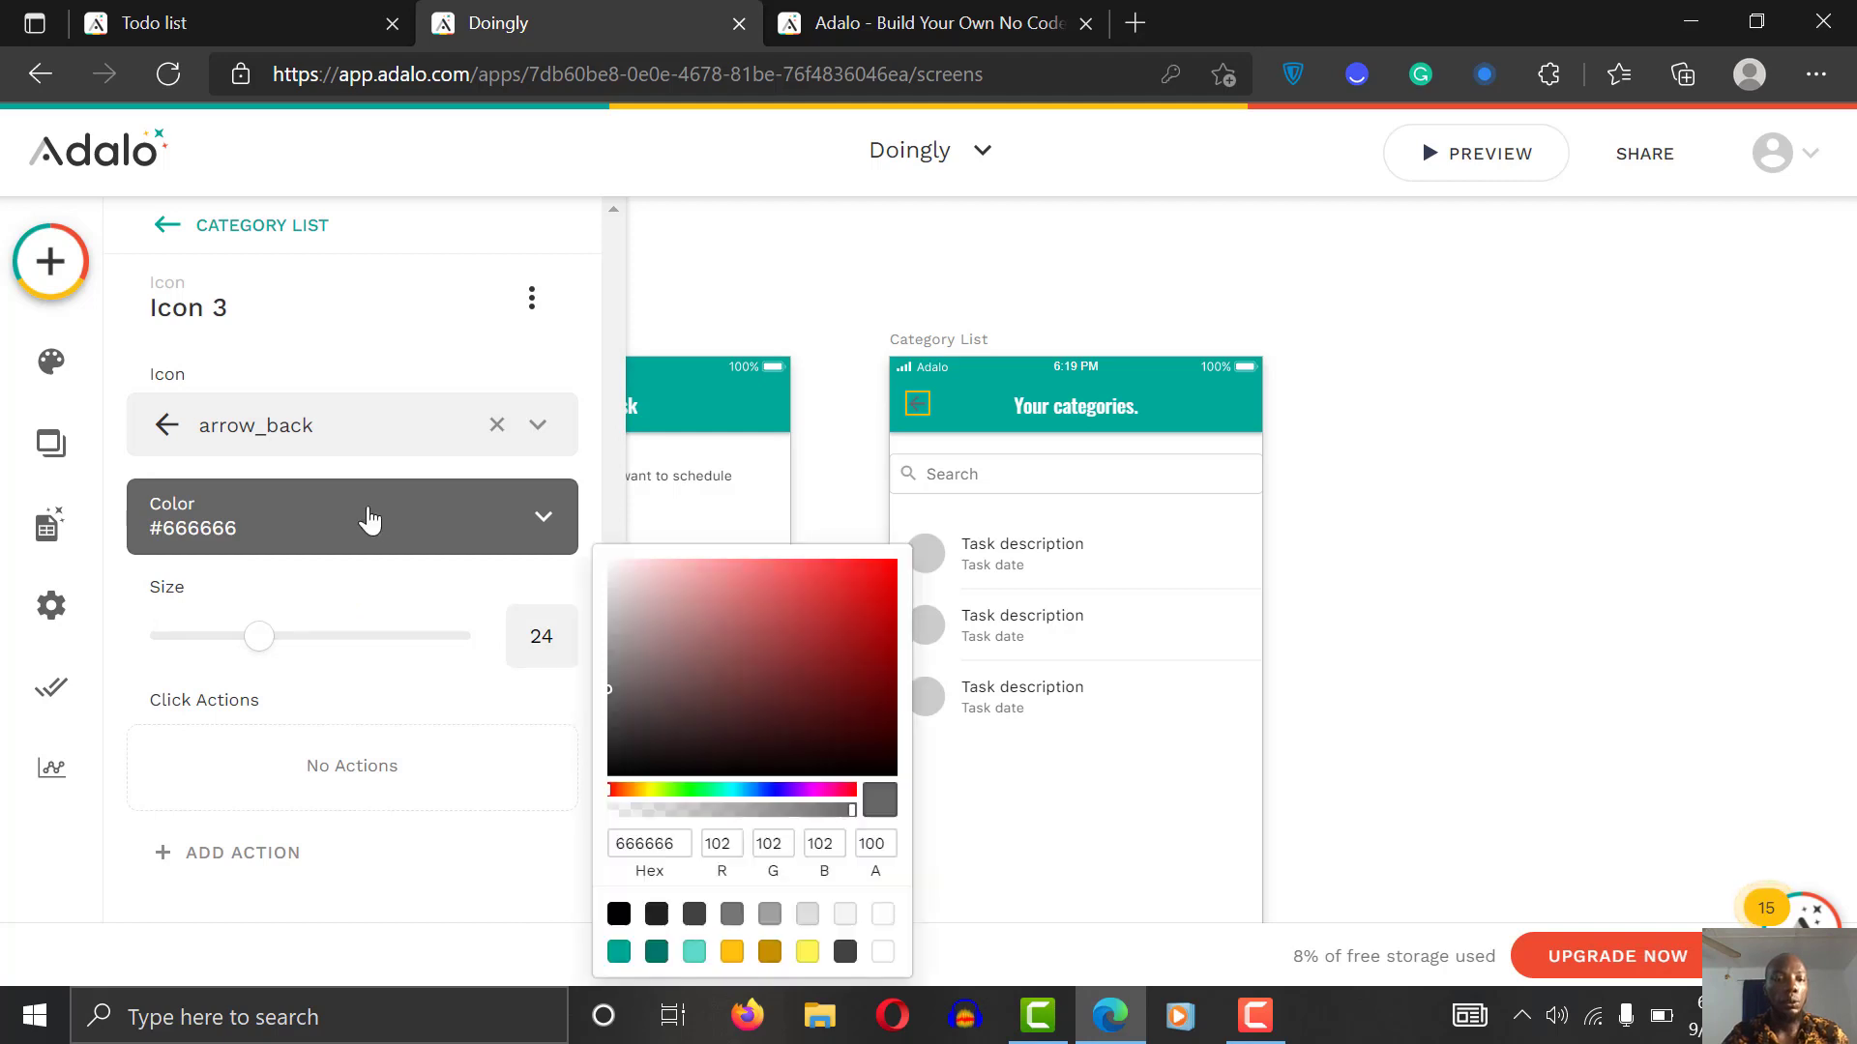
{"action": "left_click", "coordinate": [882, 952]}
{"action": "left_click", "coordinate": [1512, 498]}
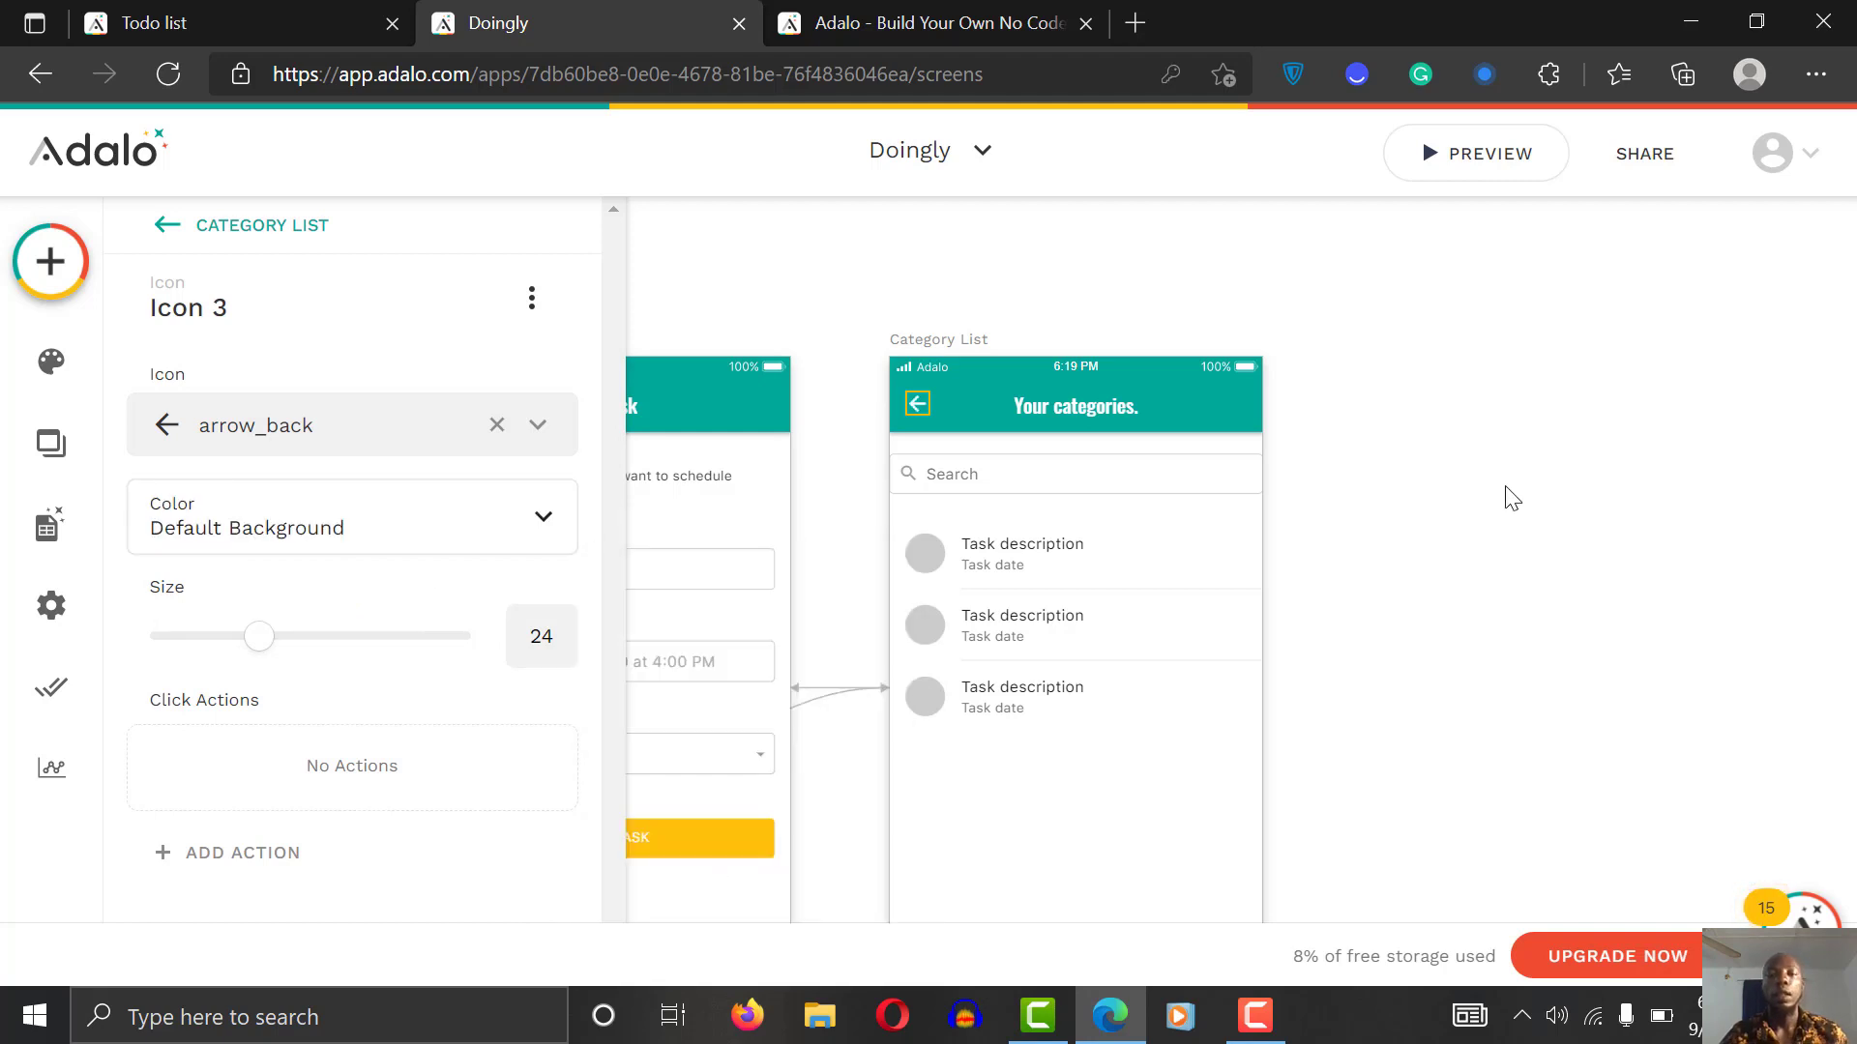
{"action": "left_click", "coordinate": [1513, 498]}
Step: Give the back arrow a Link > Back action
{"action": "left_click", "coordinate": [919, 404]}
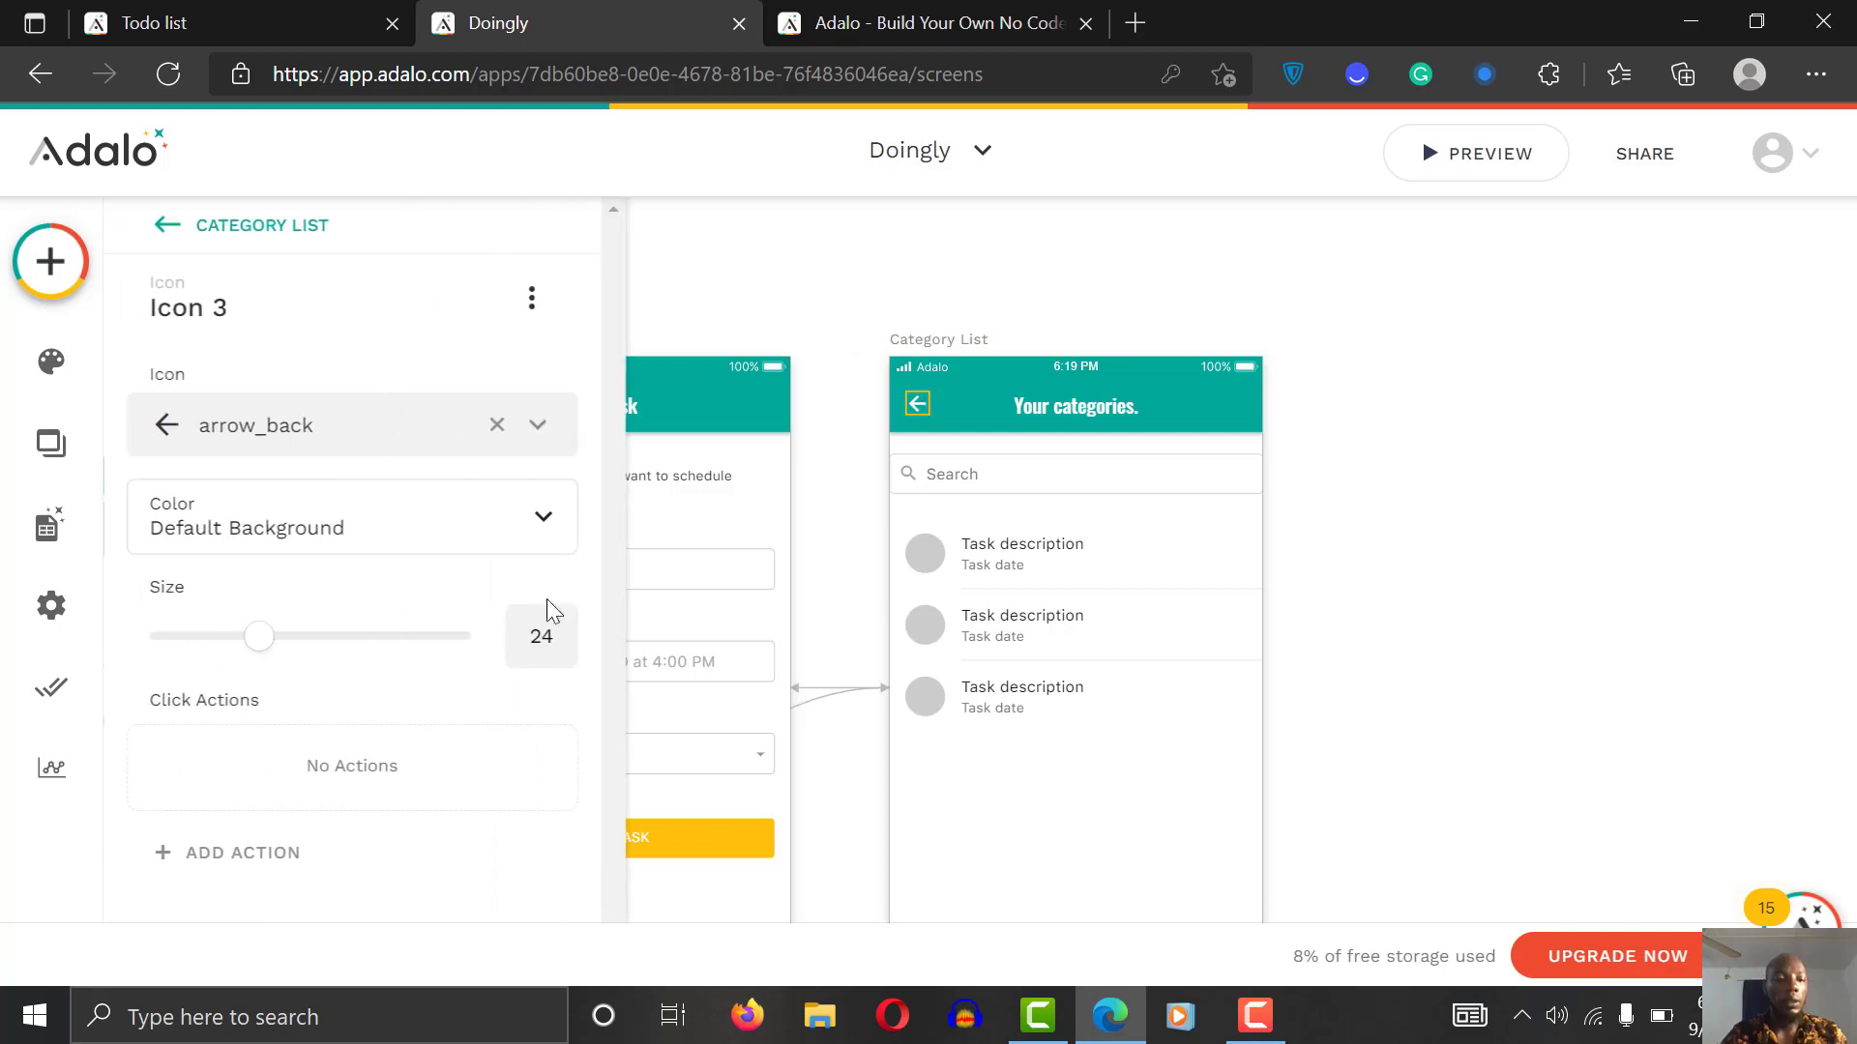
{"action": "left_click", "coordinate": [299, 853]}
{"action": "mouse_move", "coordinate": [350, 414]}
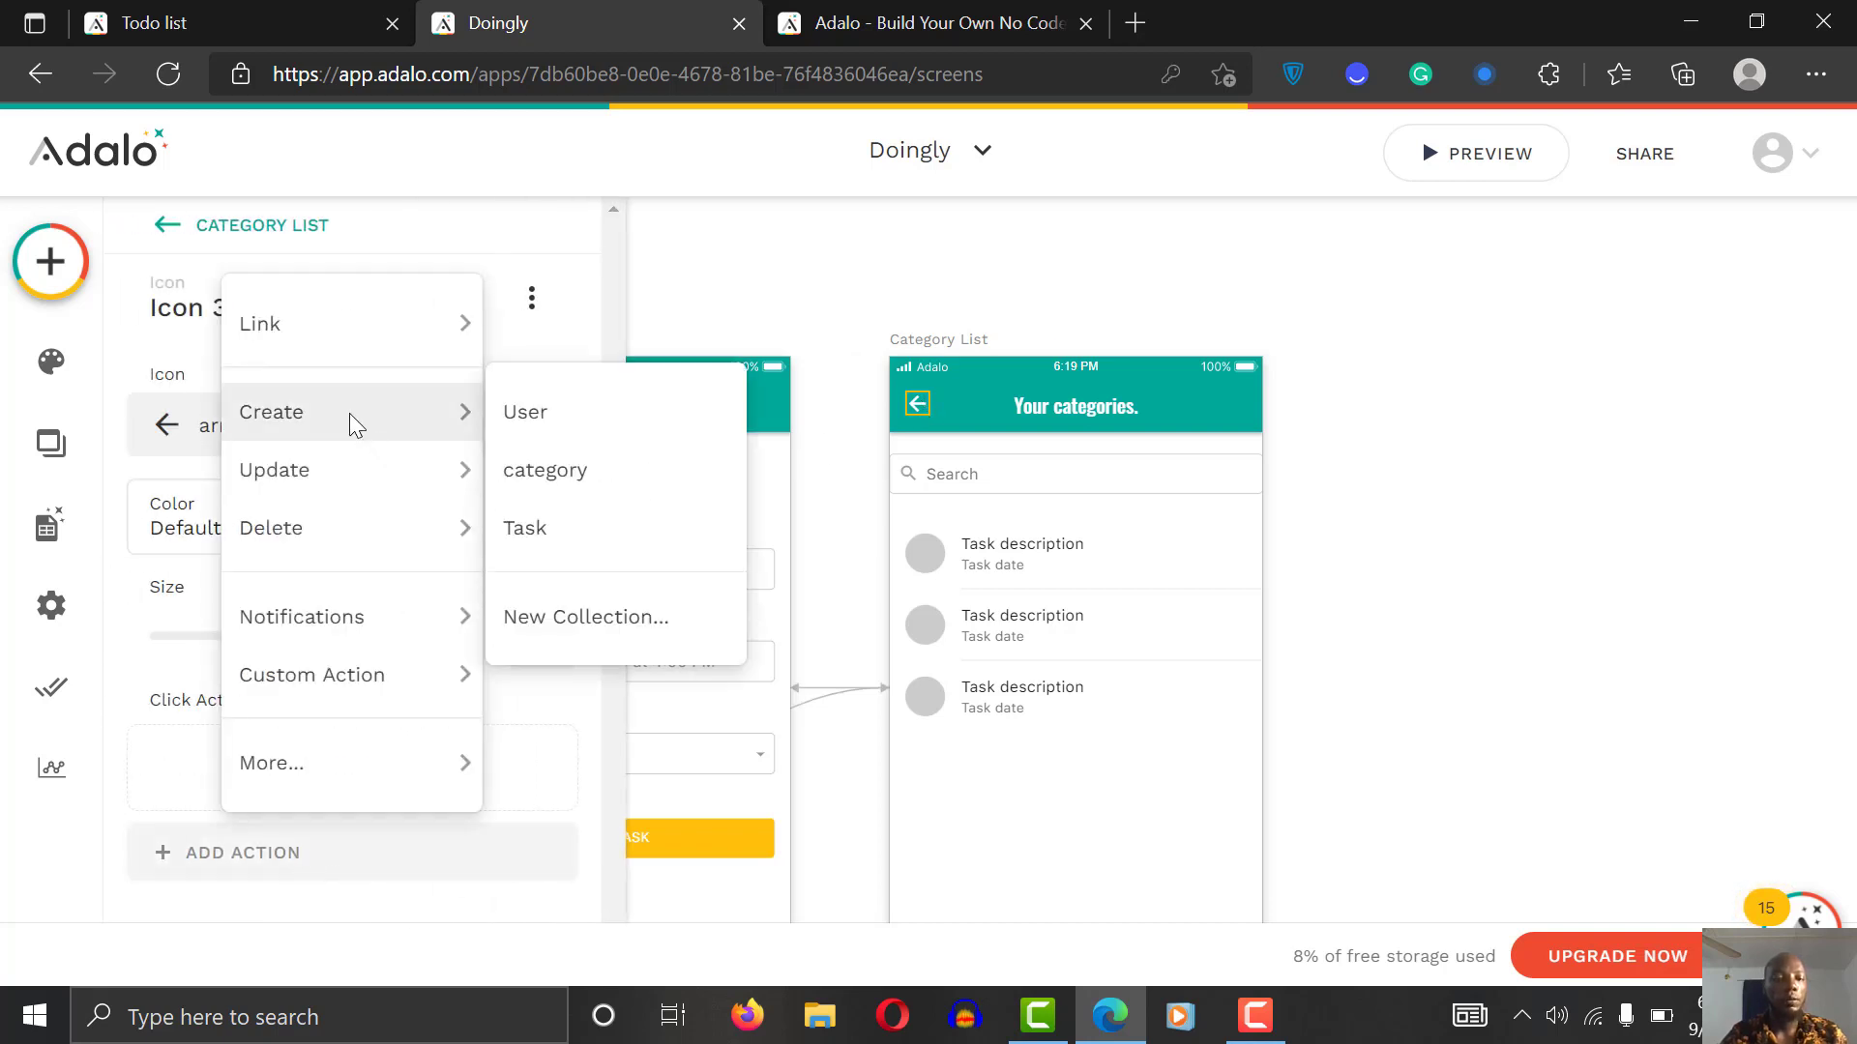
{"action": "mouse_move", "coordinate": [357, 301]}
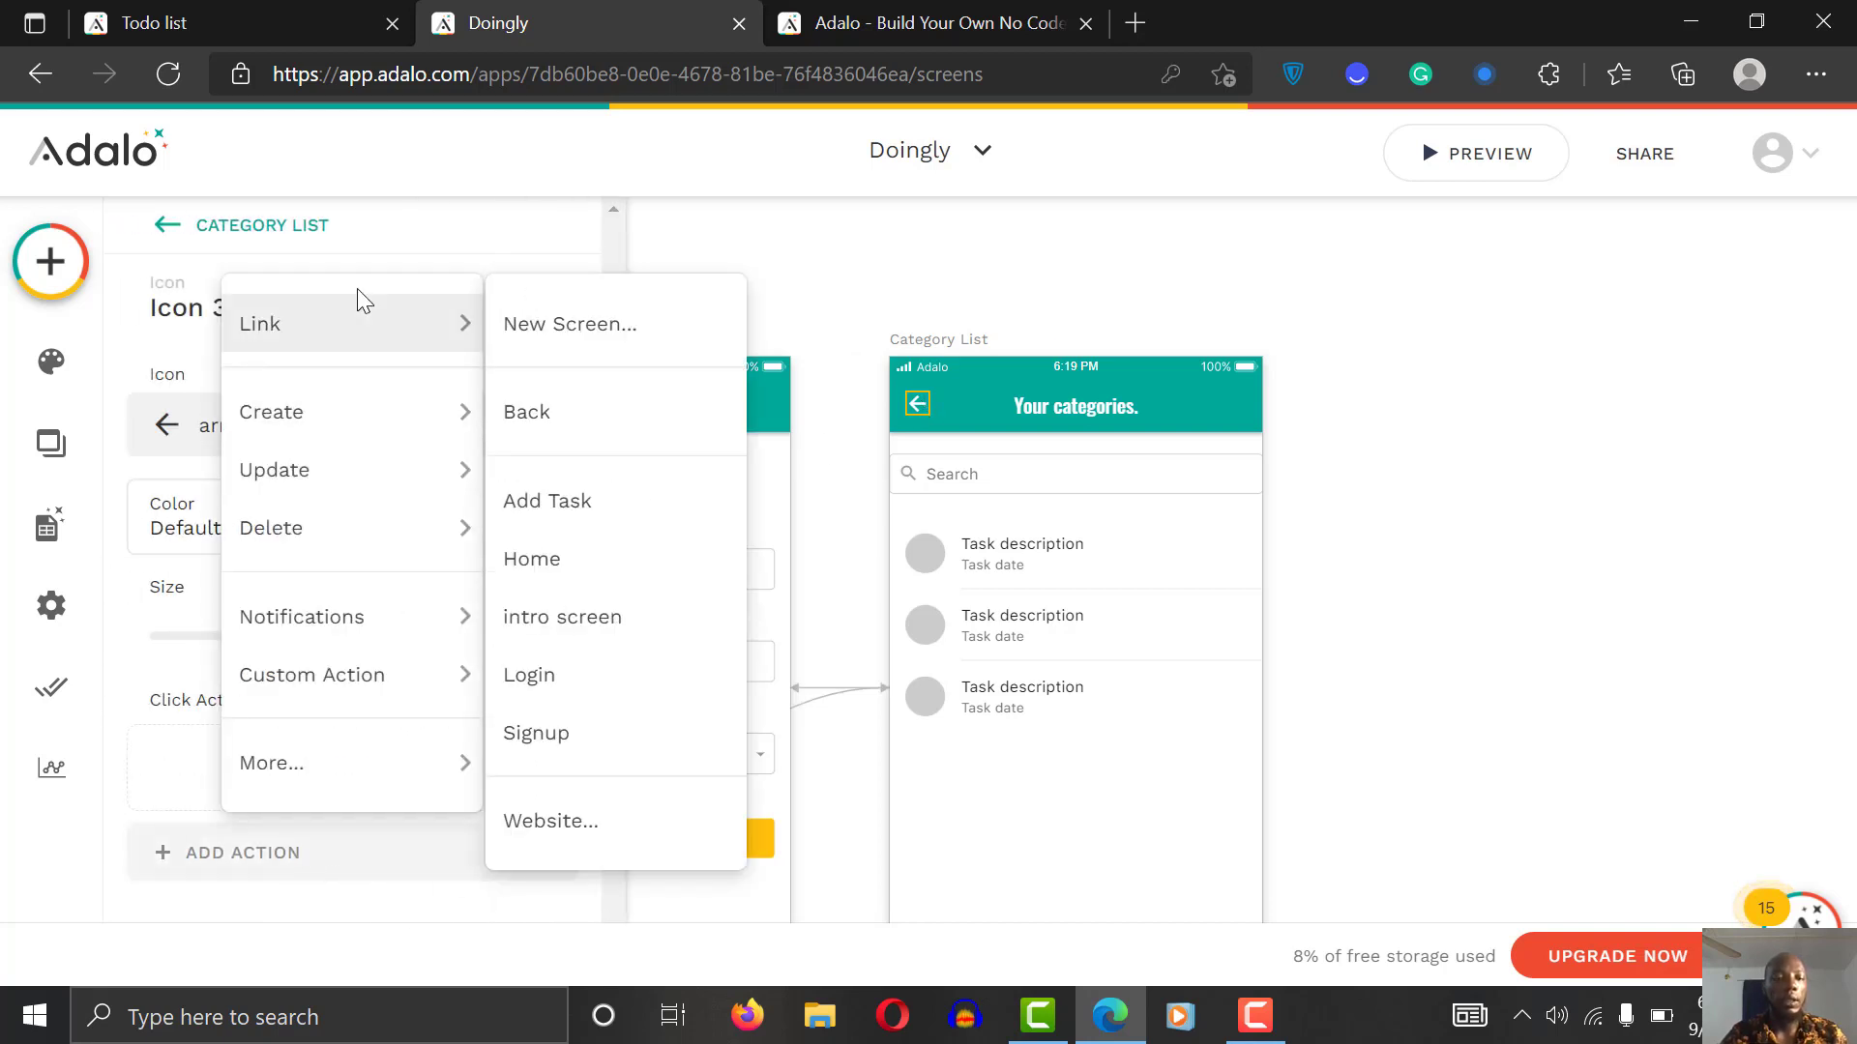
{"action": "left_click", "coordinate": [522, 440]}
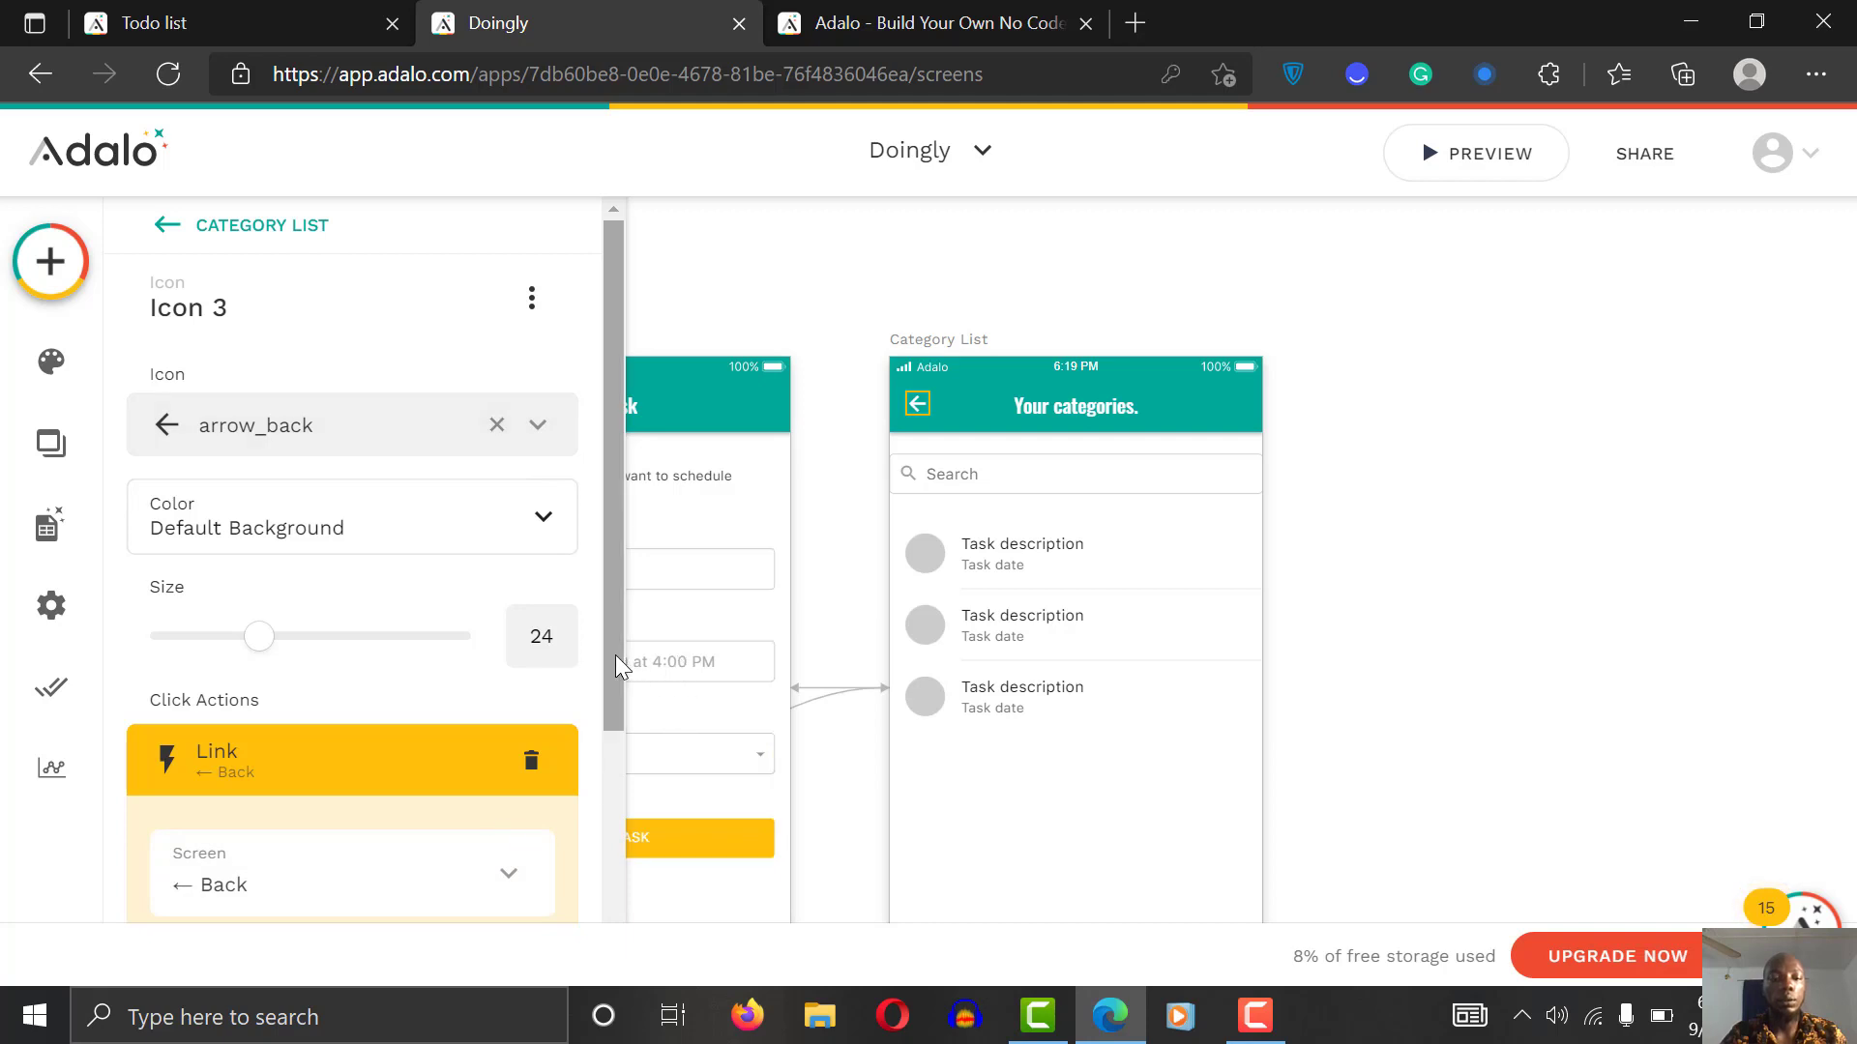
{"action": "scroll", "coordinate": [615, 654], "scroll_direction": "down", "scroll_amount": 4}
{"action": "left_click", "coordinate": [480, 837]}
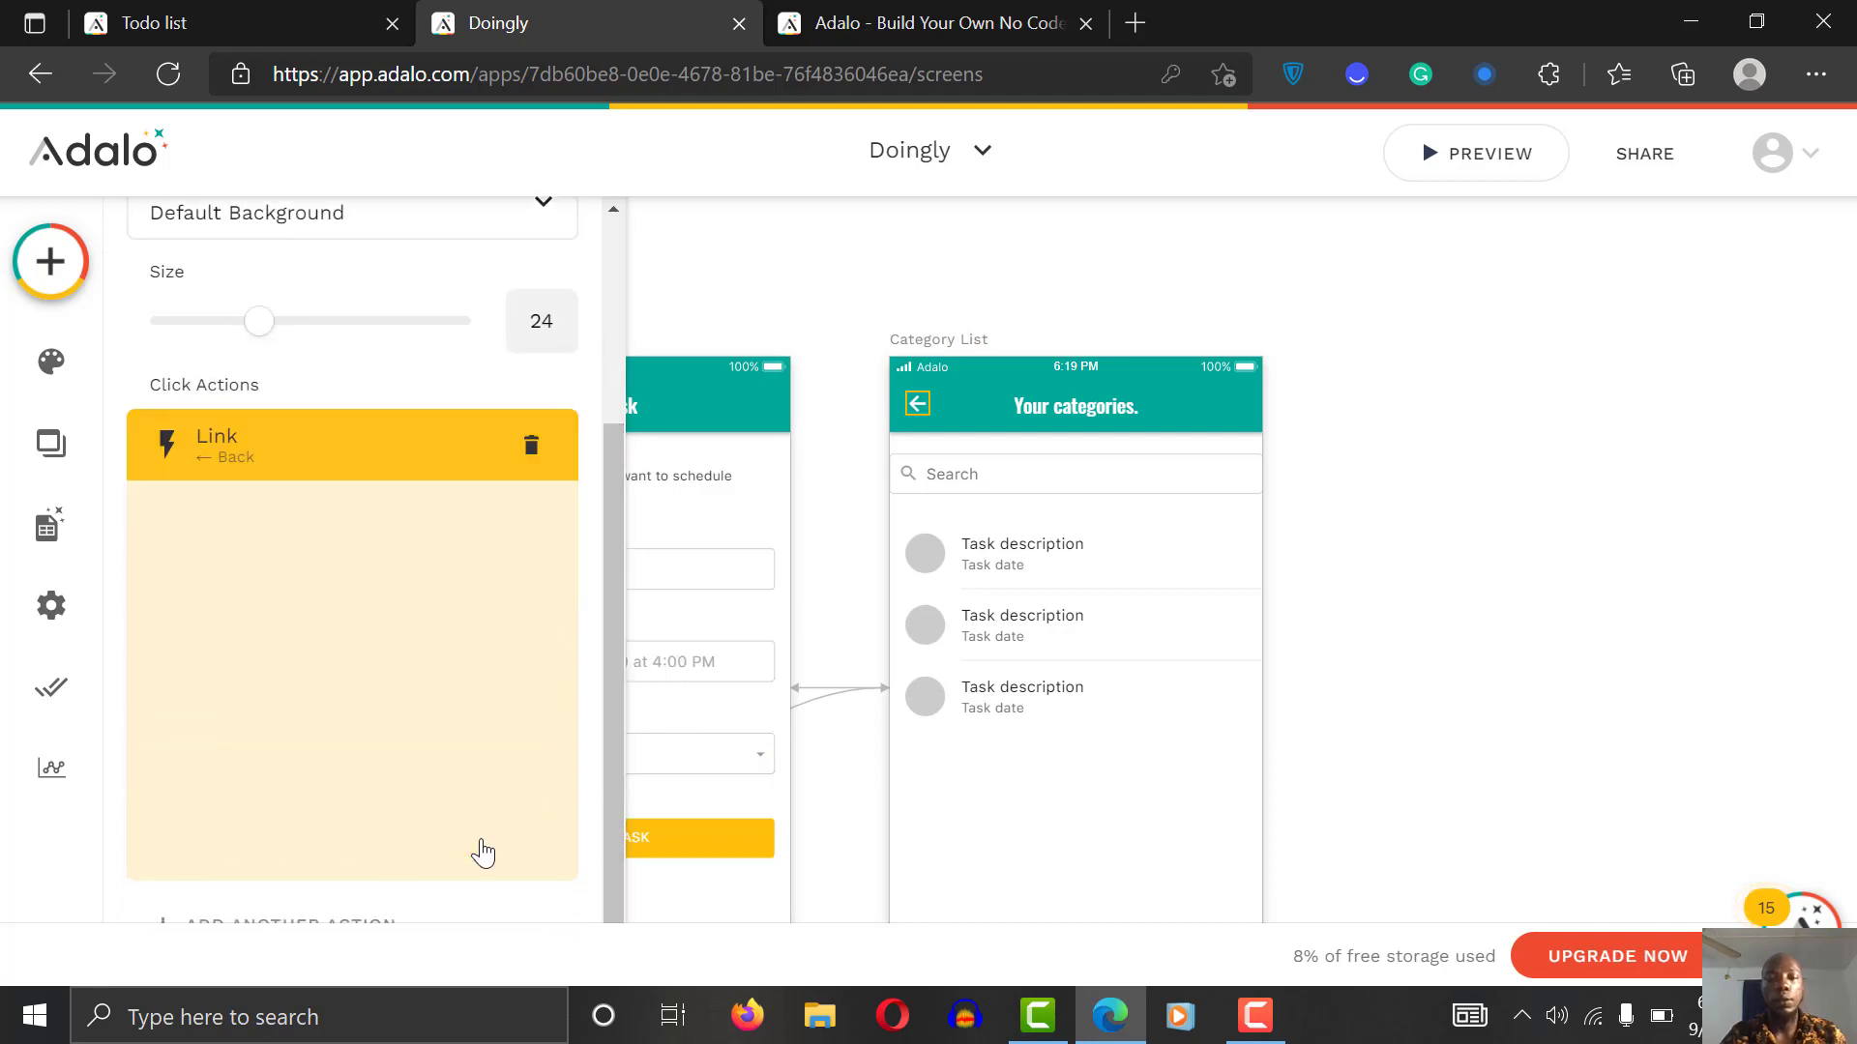
{"action": "left_click", "coordinate": [1440, 538]}
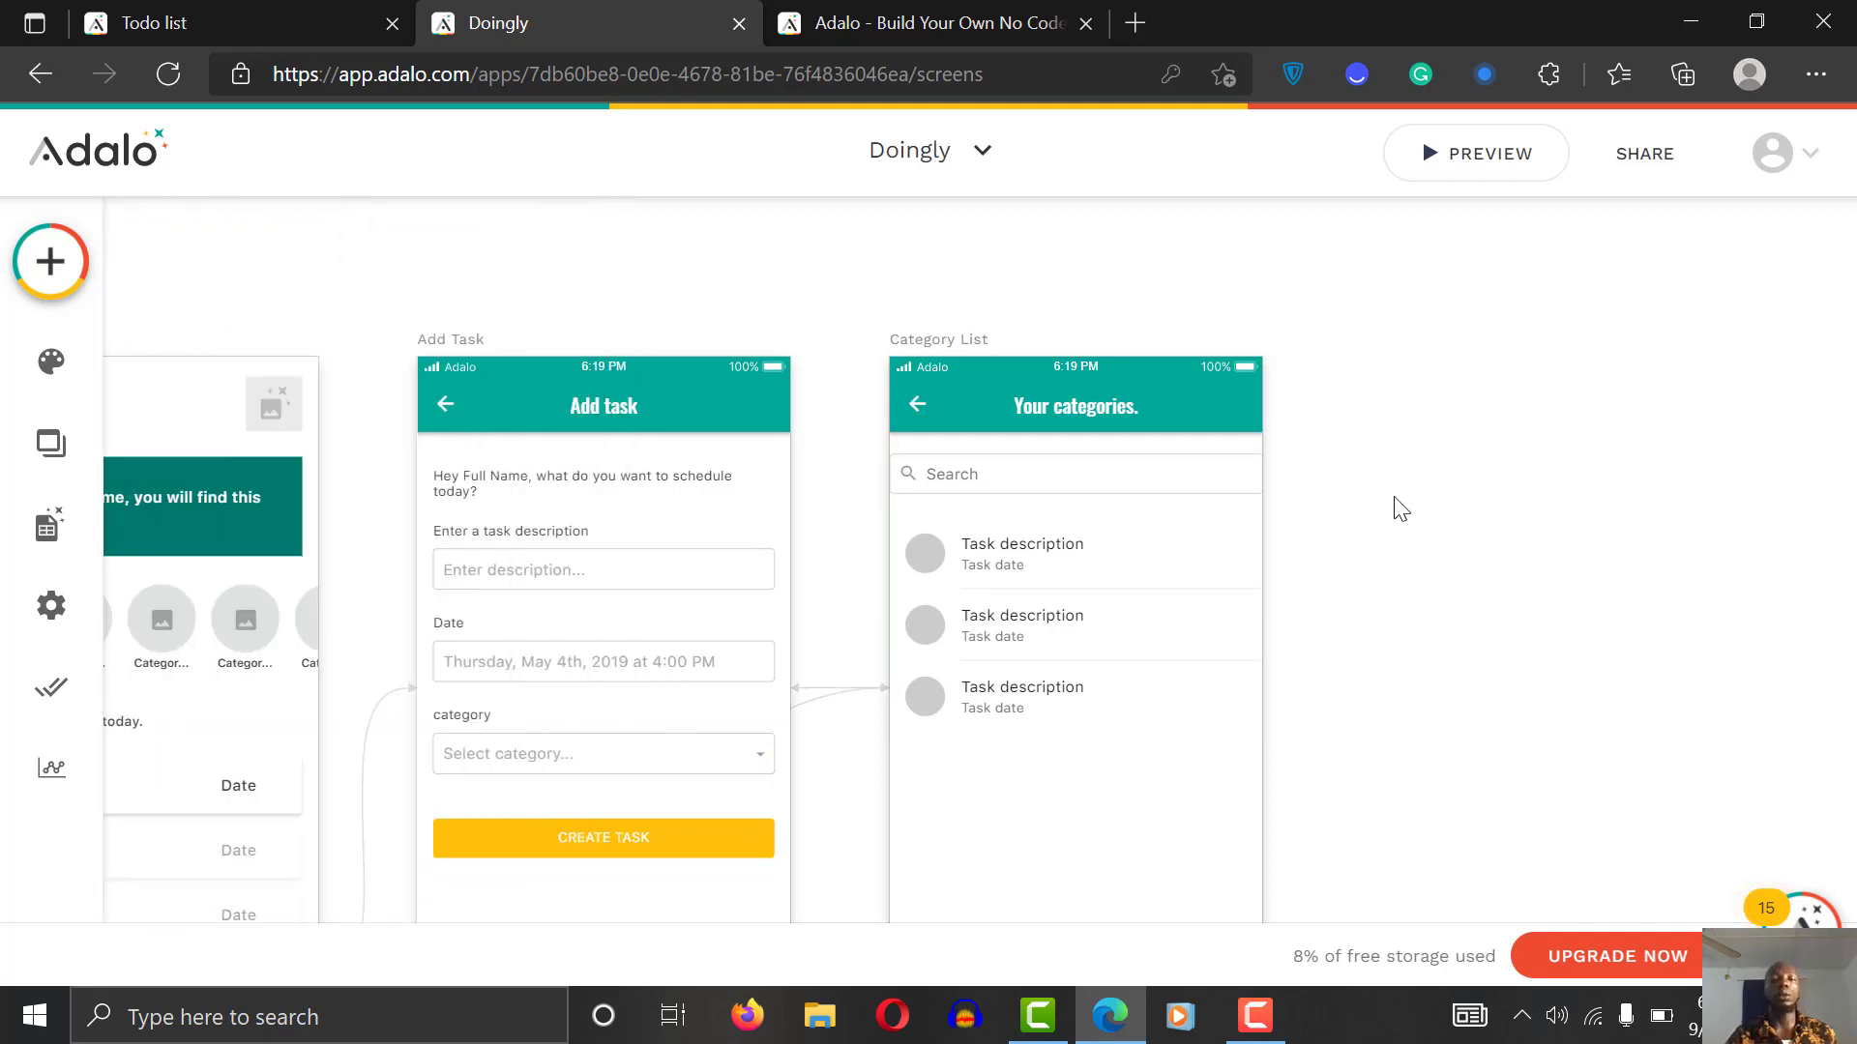
Step: Select the Category List's Action Button 2 and open its more-options menu
{"action": "scroll", "coordinate": [1393, 497], "scroll_direction": "down", "scroll_amount": 2}
{"action": "scroll", "coordinate": [1393, 498], "scroll_direction": "left", "scroll_amount": 1}
{"action": "scroll", "coordinate": [1394, 497], "scroll_direction": "up", "scroll_amount": 2}
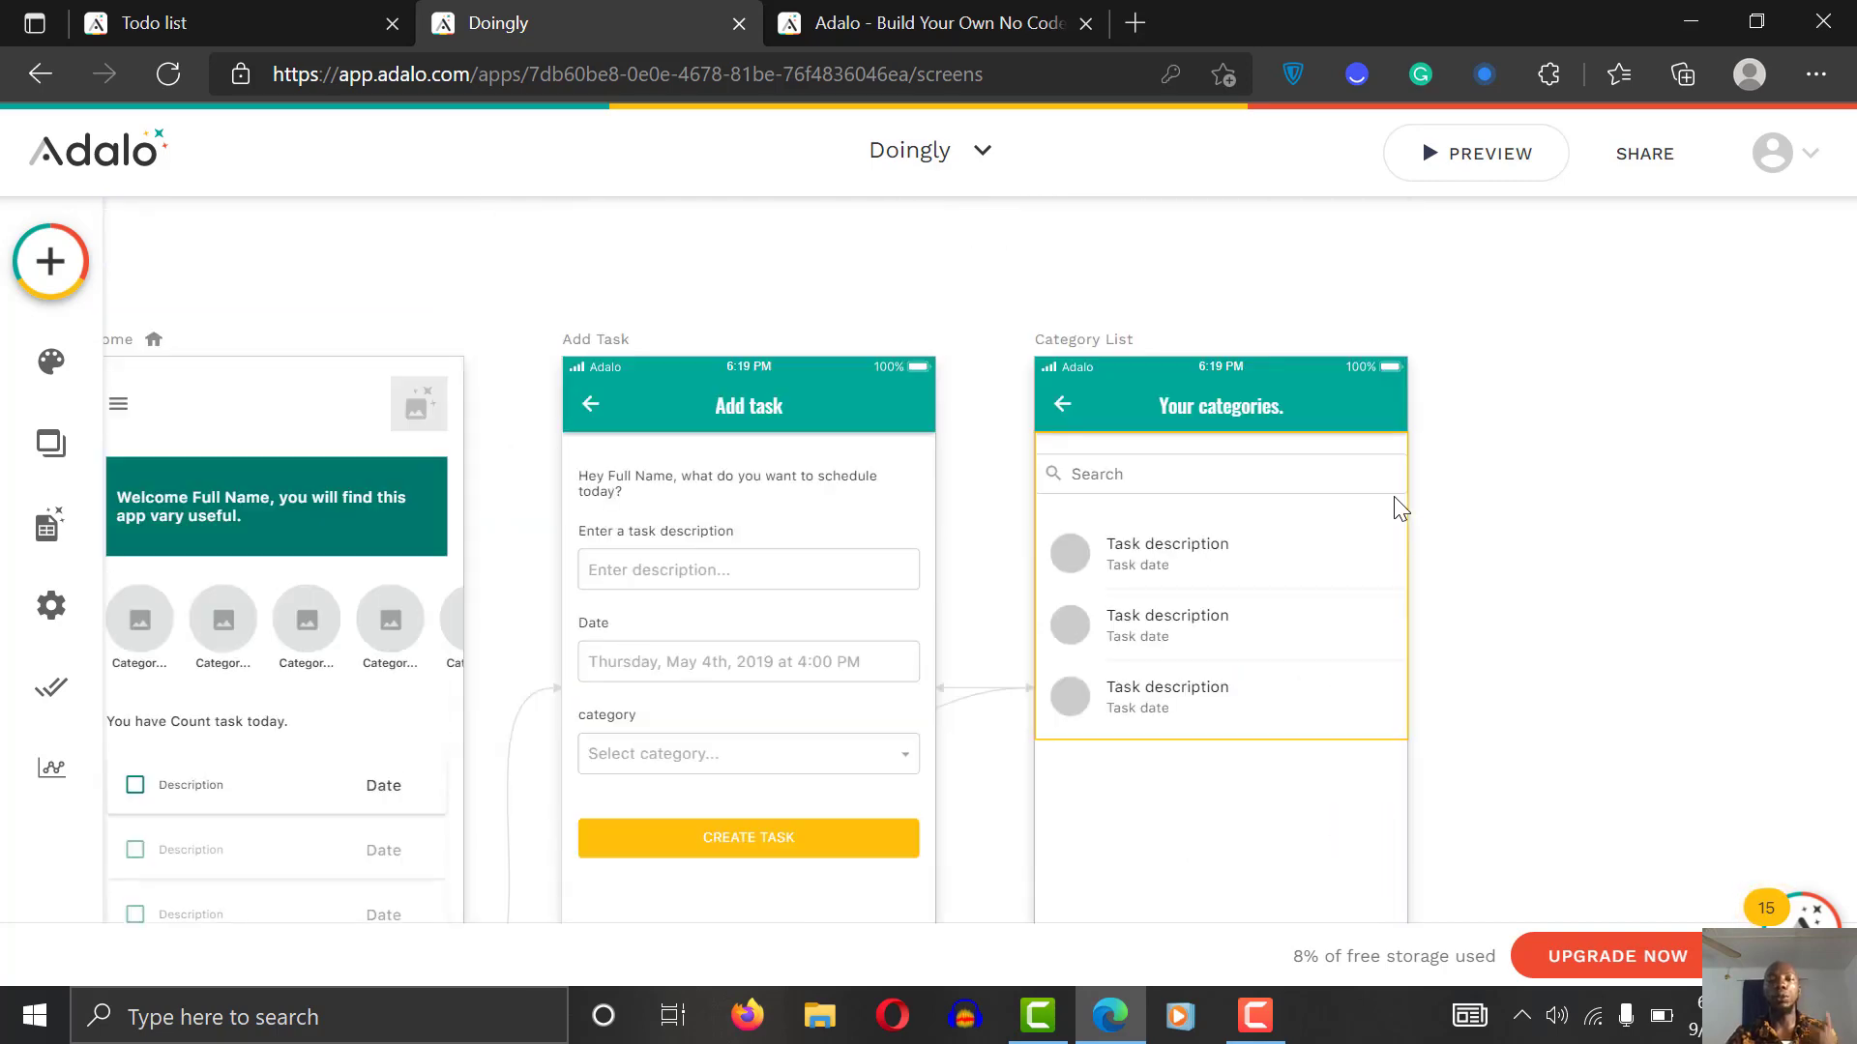
{"action": "scroll", "coordinate": [1394, 496], "scroll_direction": "down", "scroll_amount": 3}
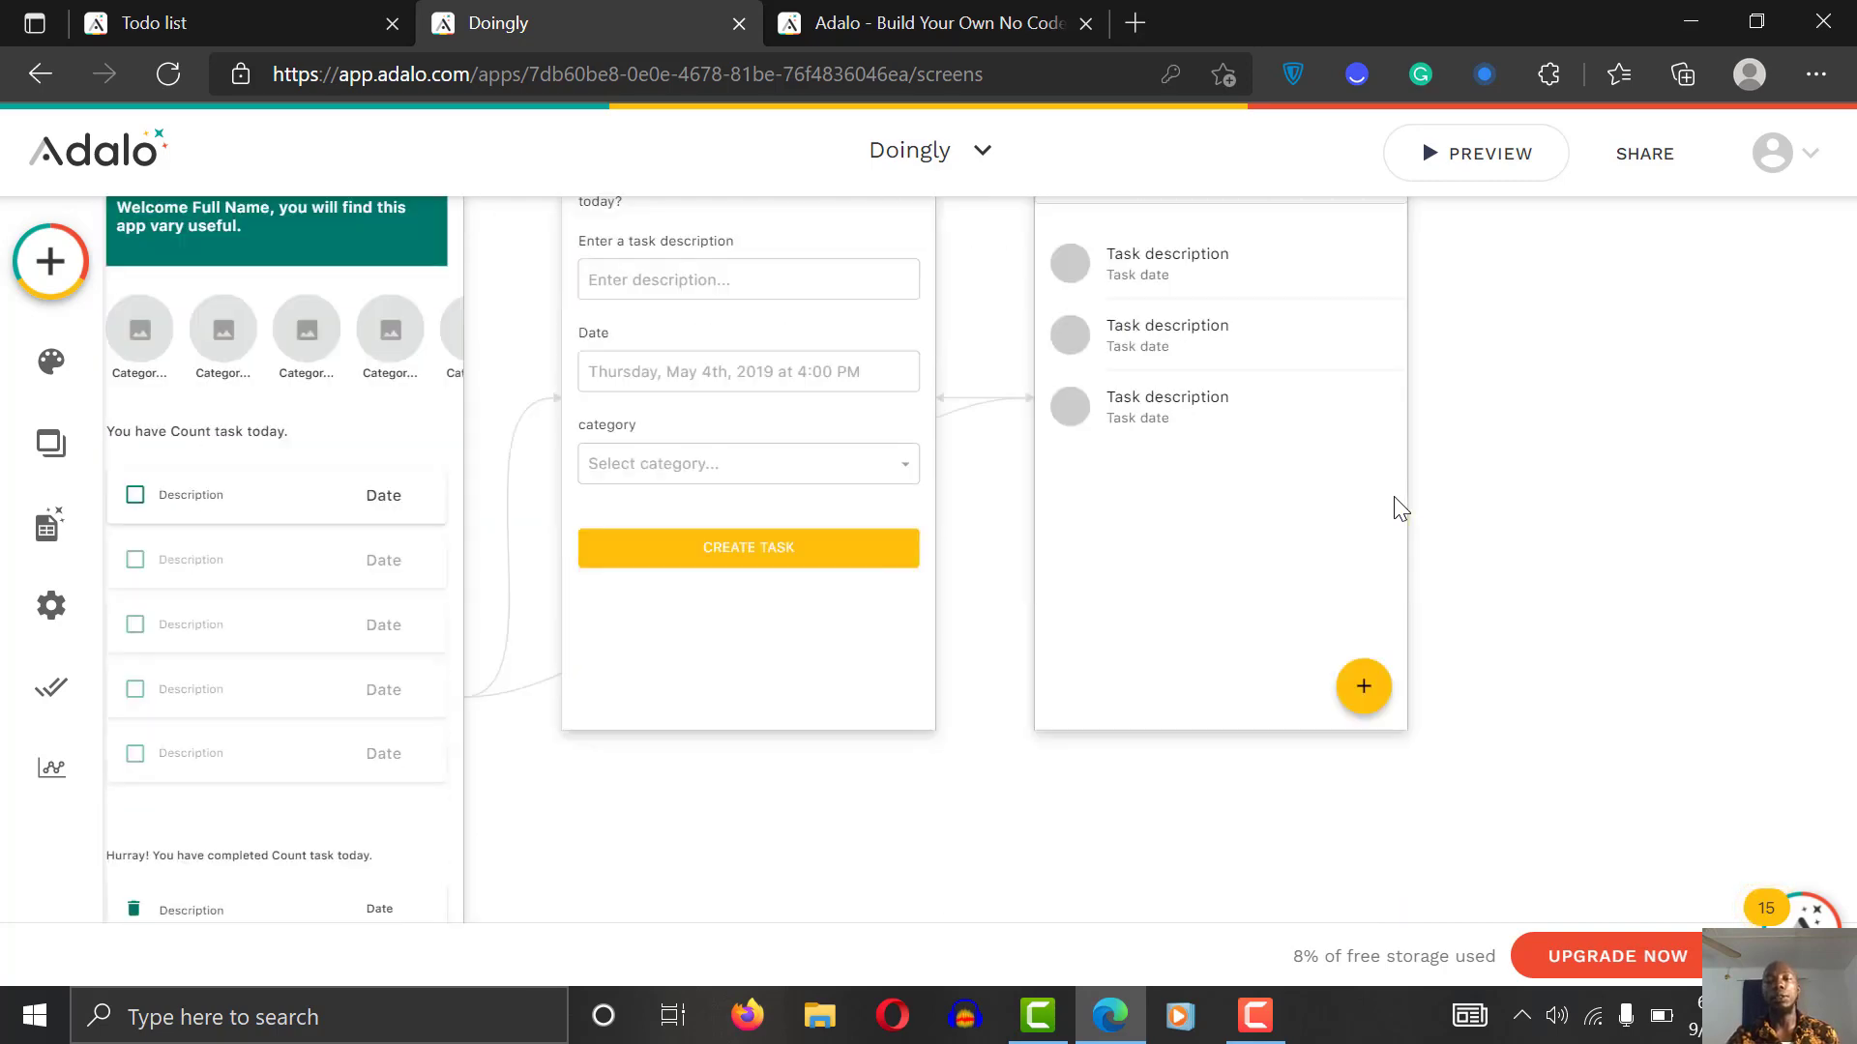
{"action": "scroll", "coordinate": [1394, 496], "scroll_direction": "up", "scroll_amount": 1}
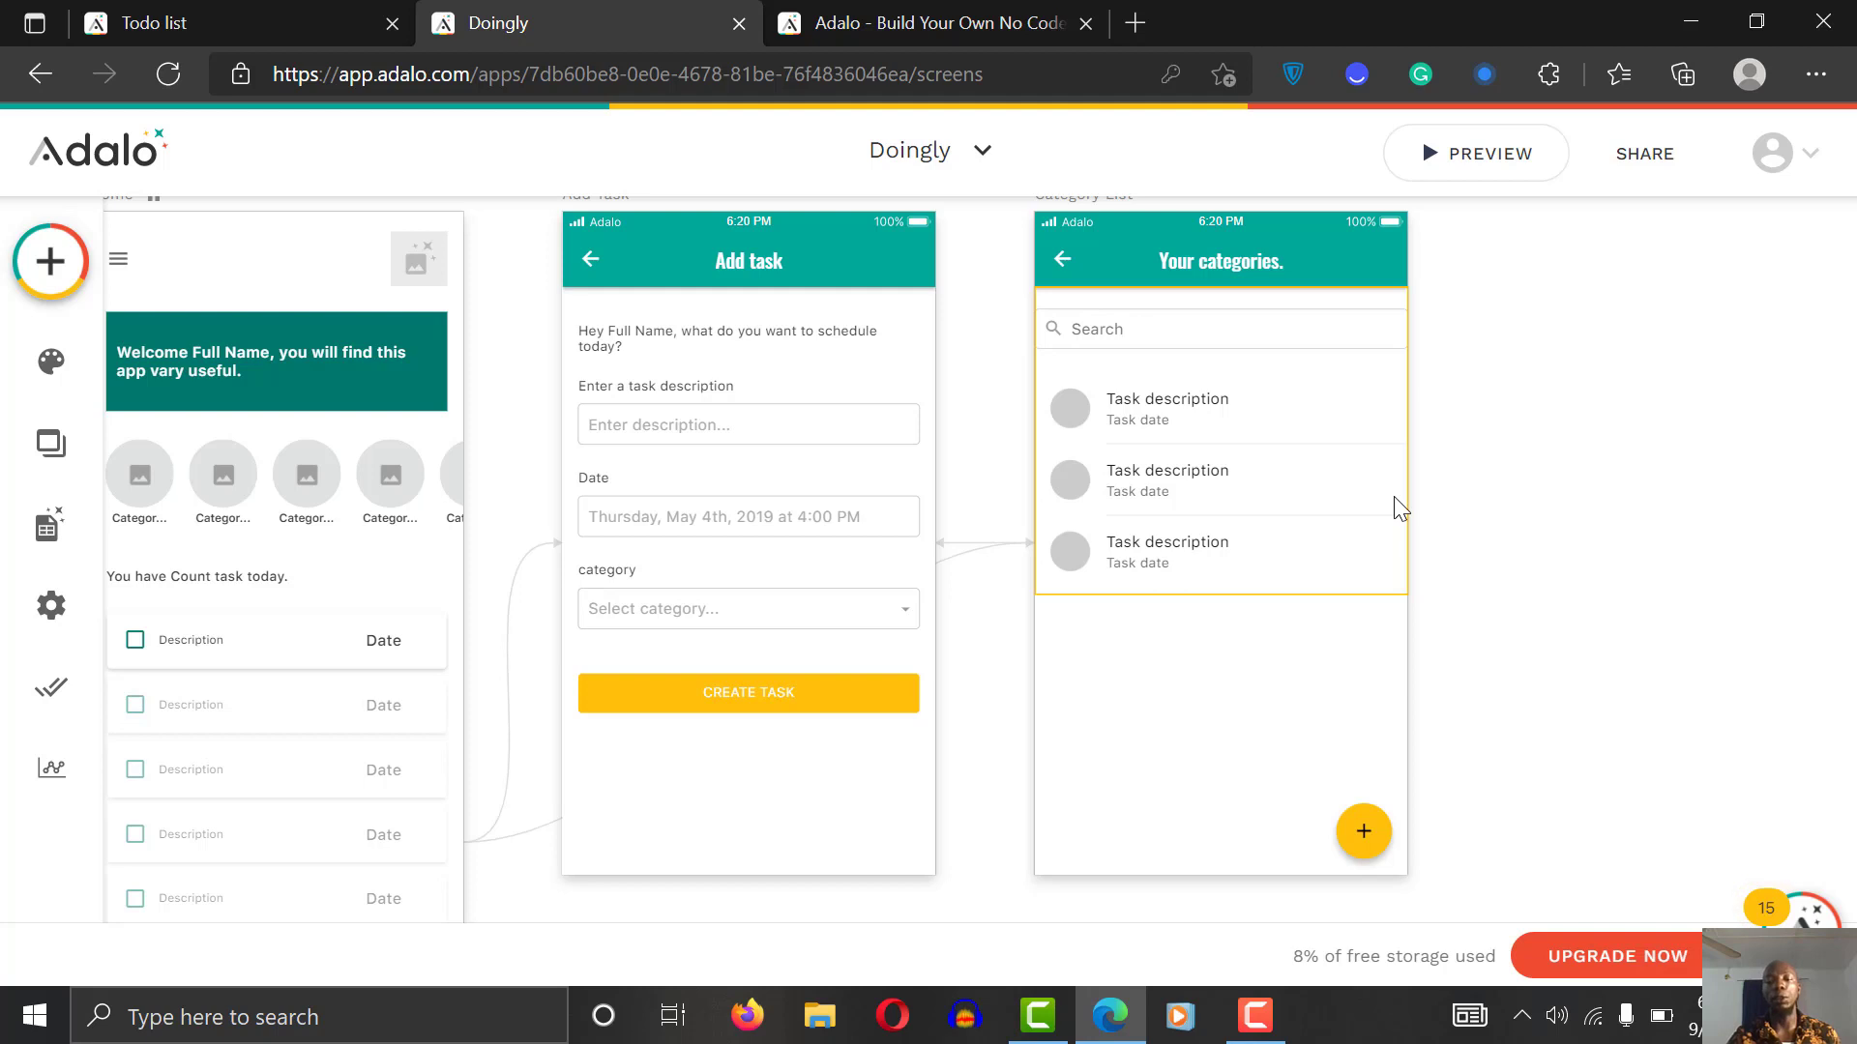
{"action": "left_click", "coordinate": [1365, 837]}
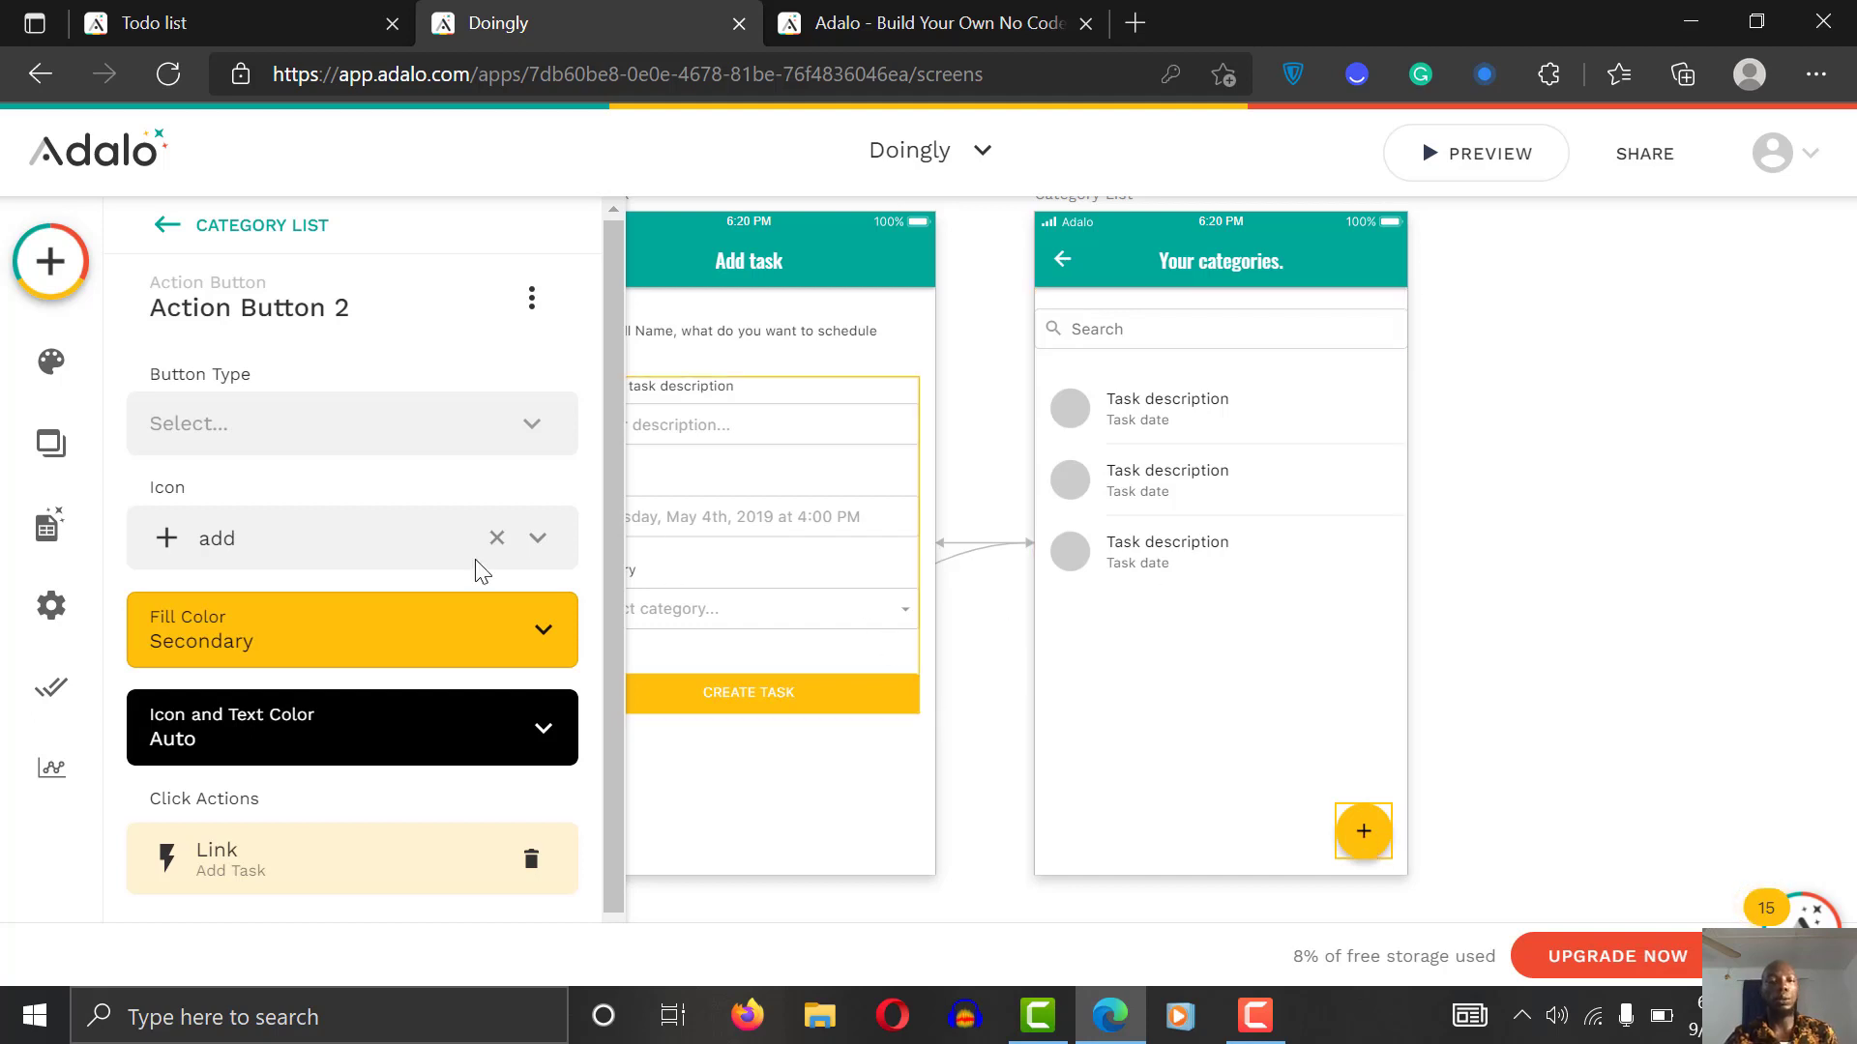
{"action": "left_click", "coordinate": [531, 298]}
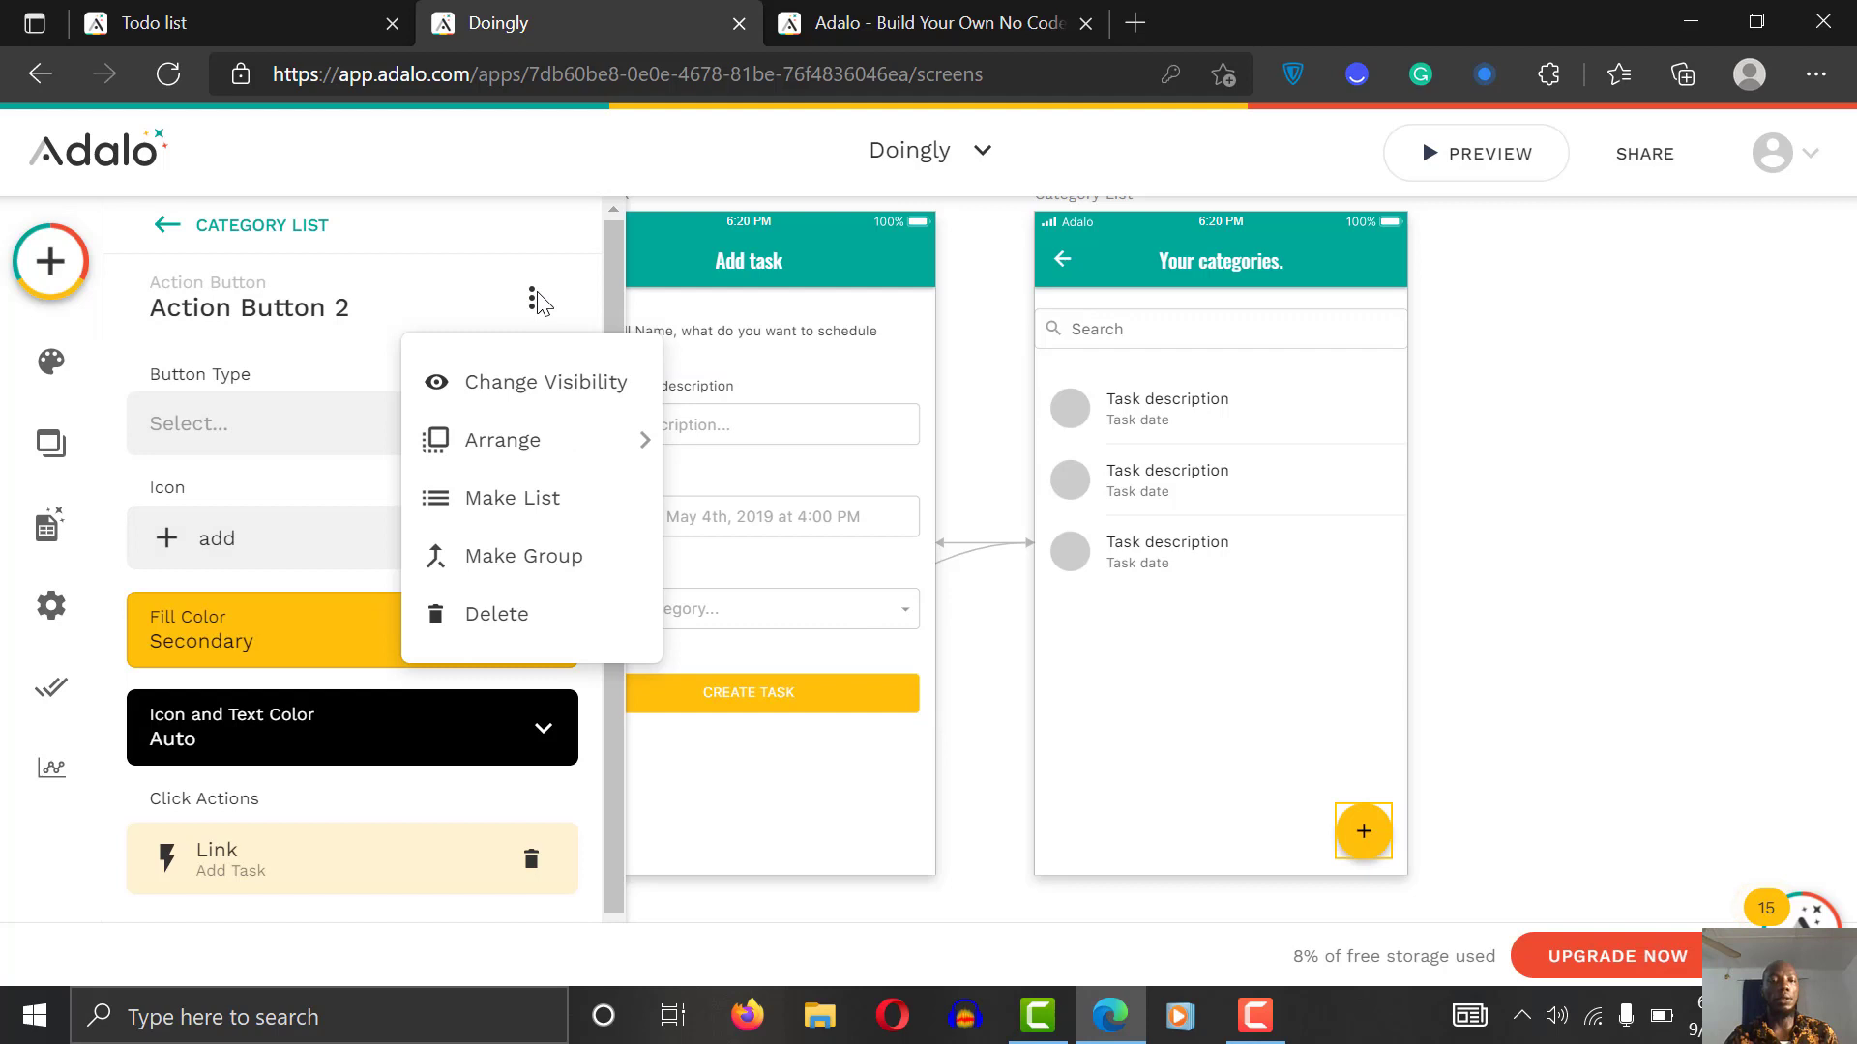
Step: Make the add button Sometimes Visible, based on Current Category > Task > Count
{"action": "left_click", "coordinate": [546, 384]}
{"action": "left_click", "coordinate": [319, 429]}
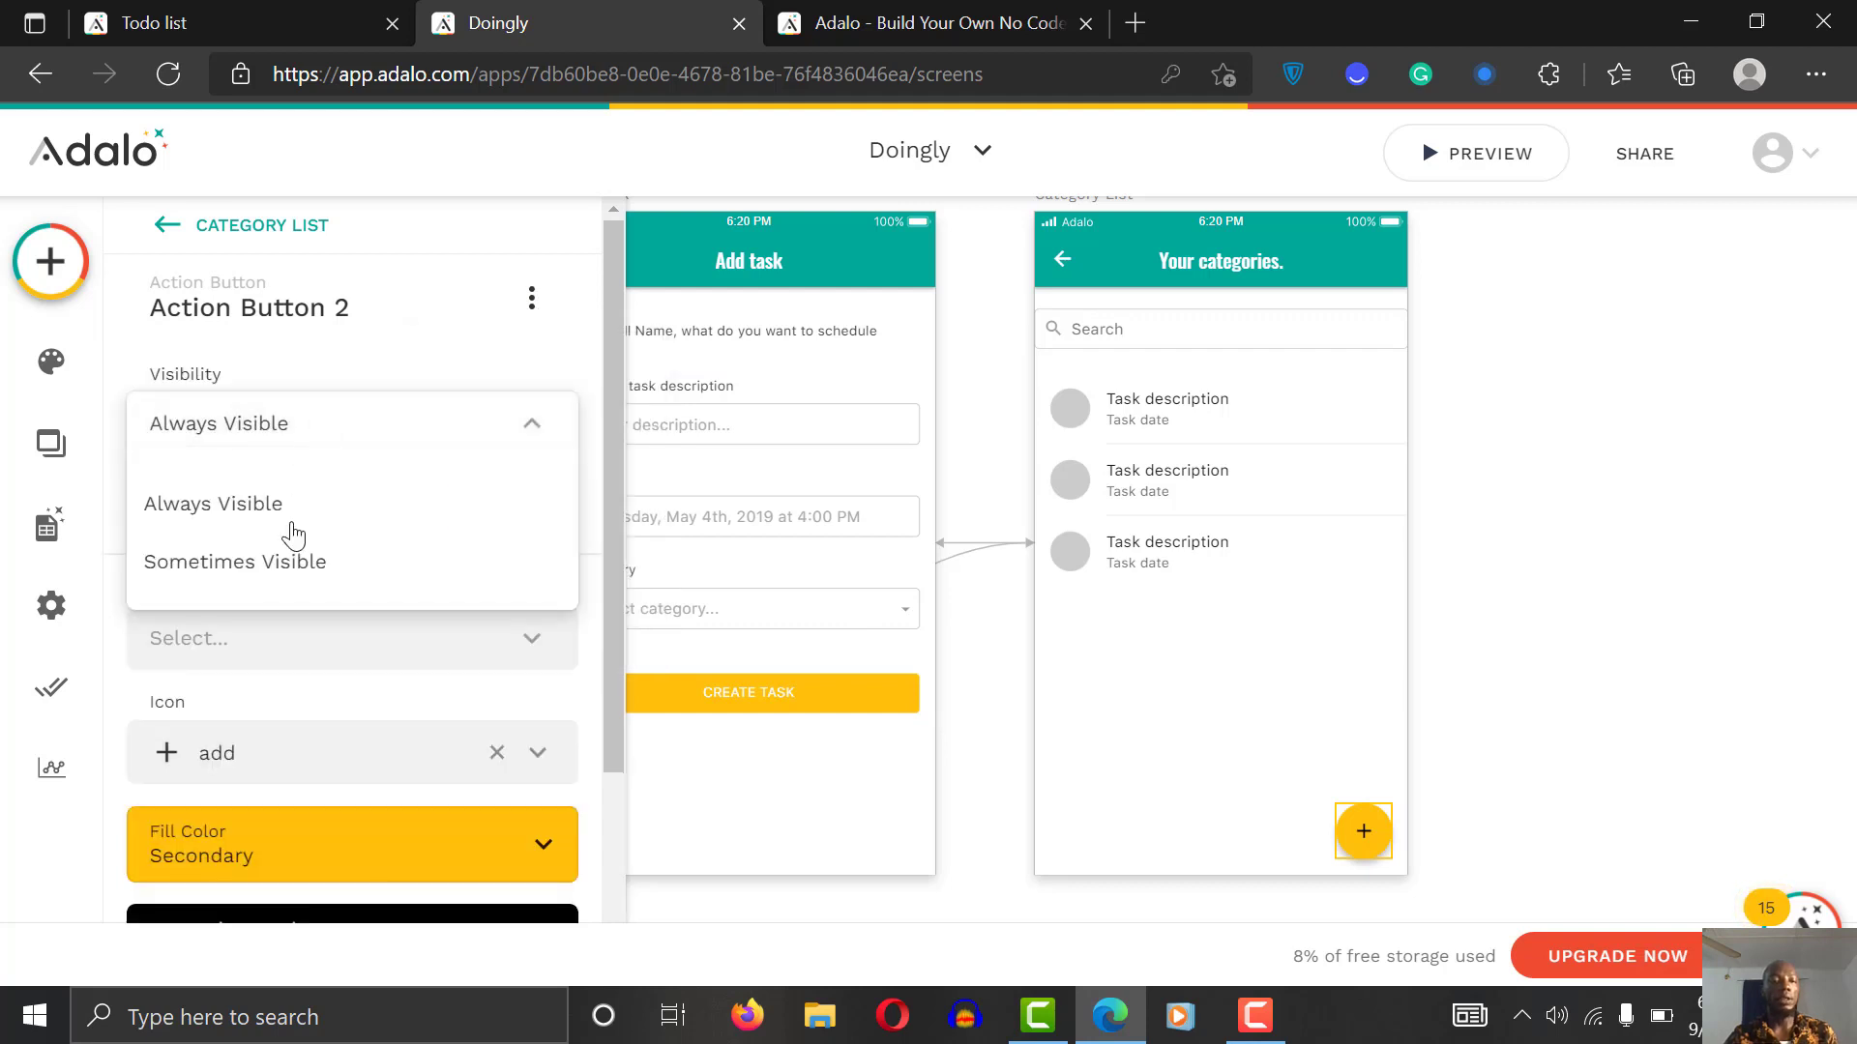
{"action": "left_click", "coordinate": [290, 564]}
{"action": "left_click", "coordinate": [404, 525]}
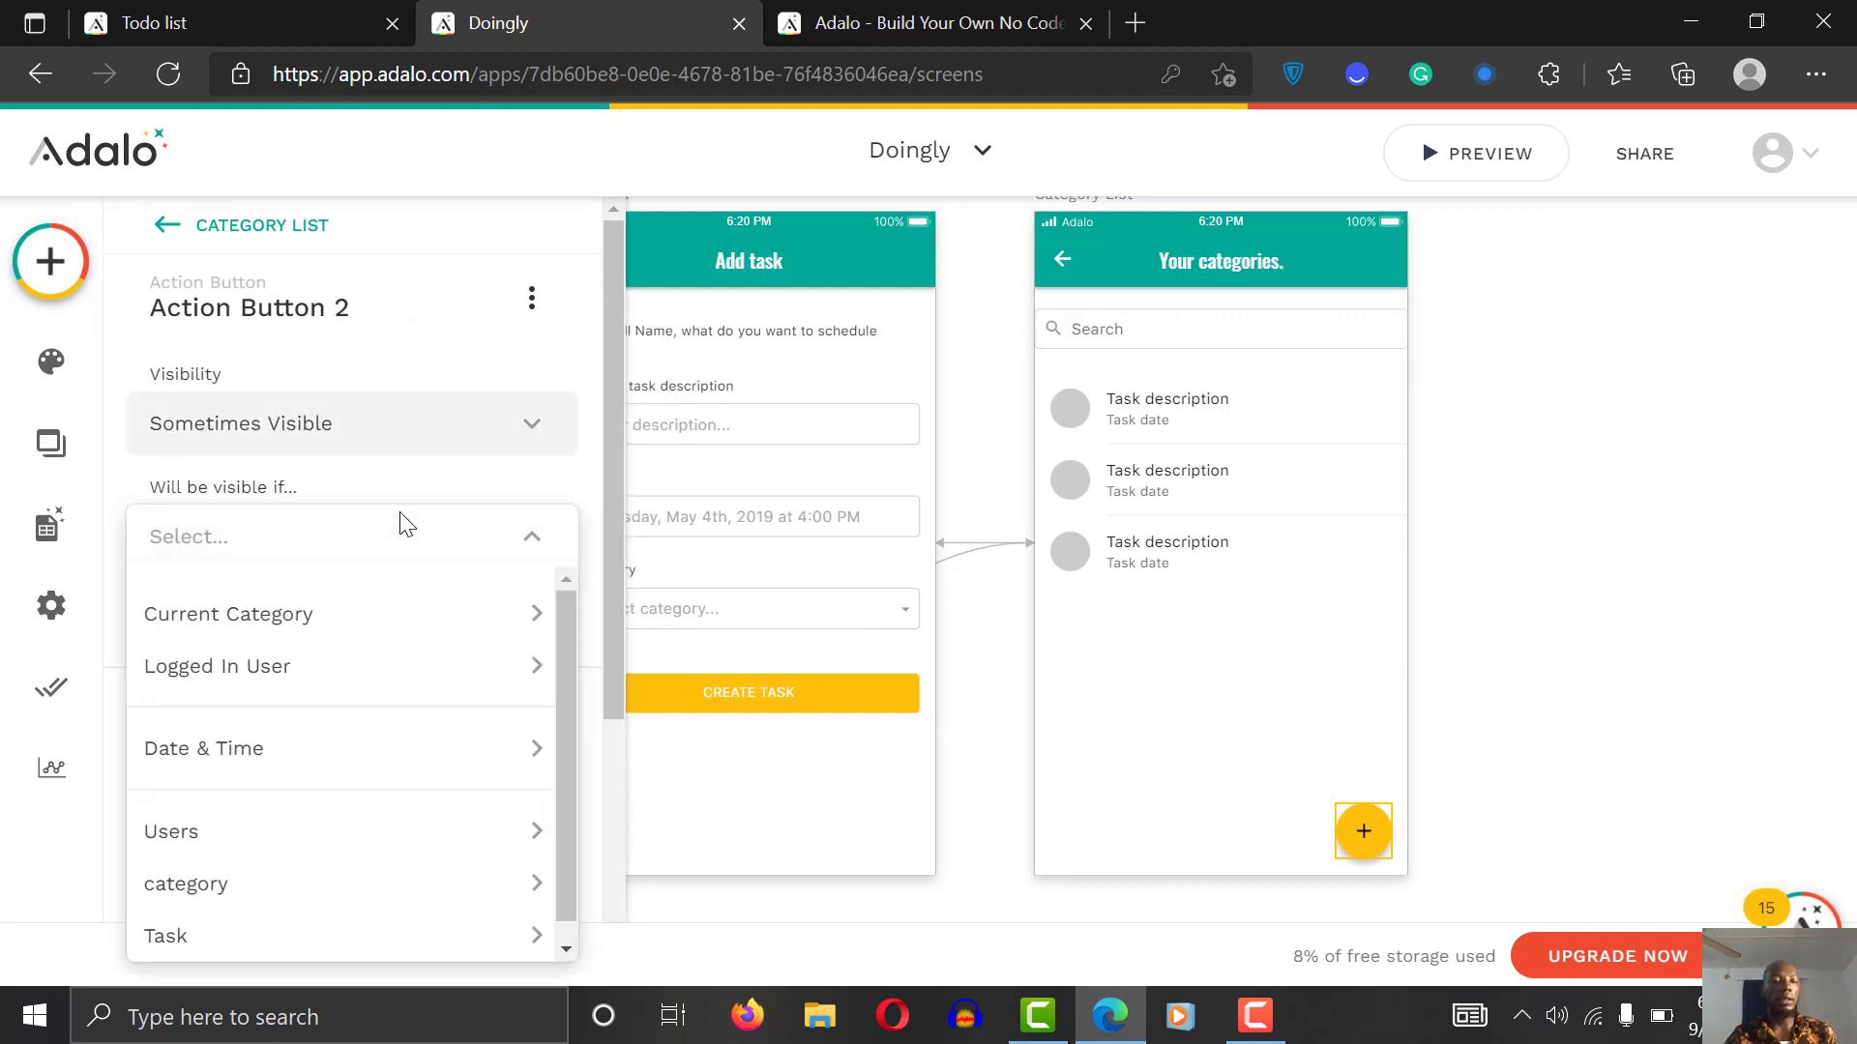
{"action": "mouse_move", "coordinate": [408, 613]}
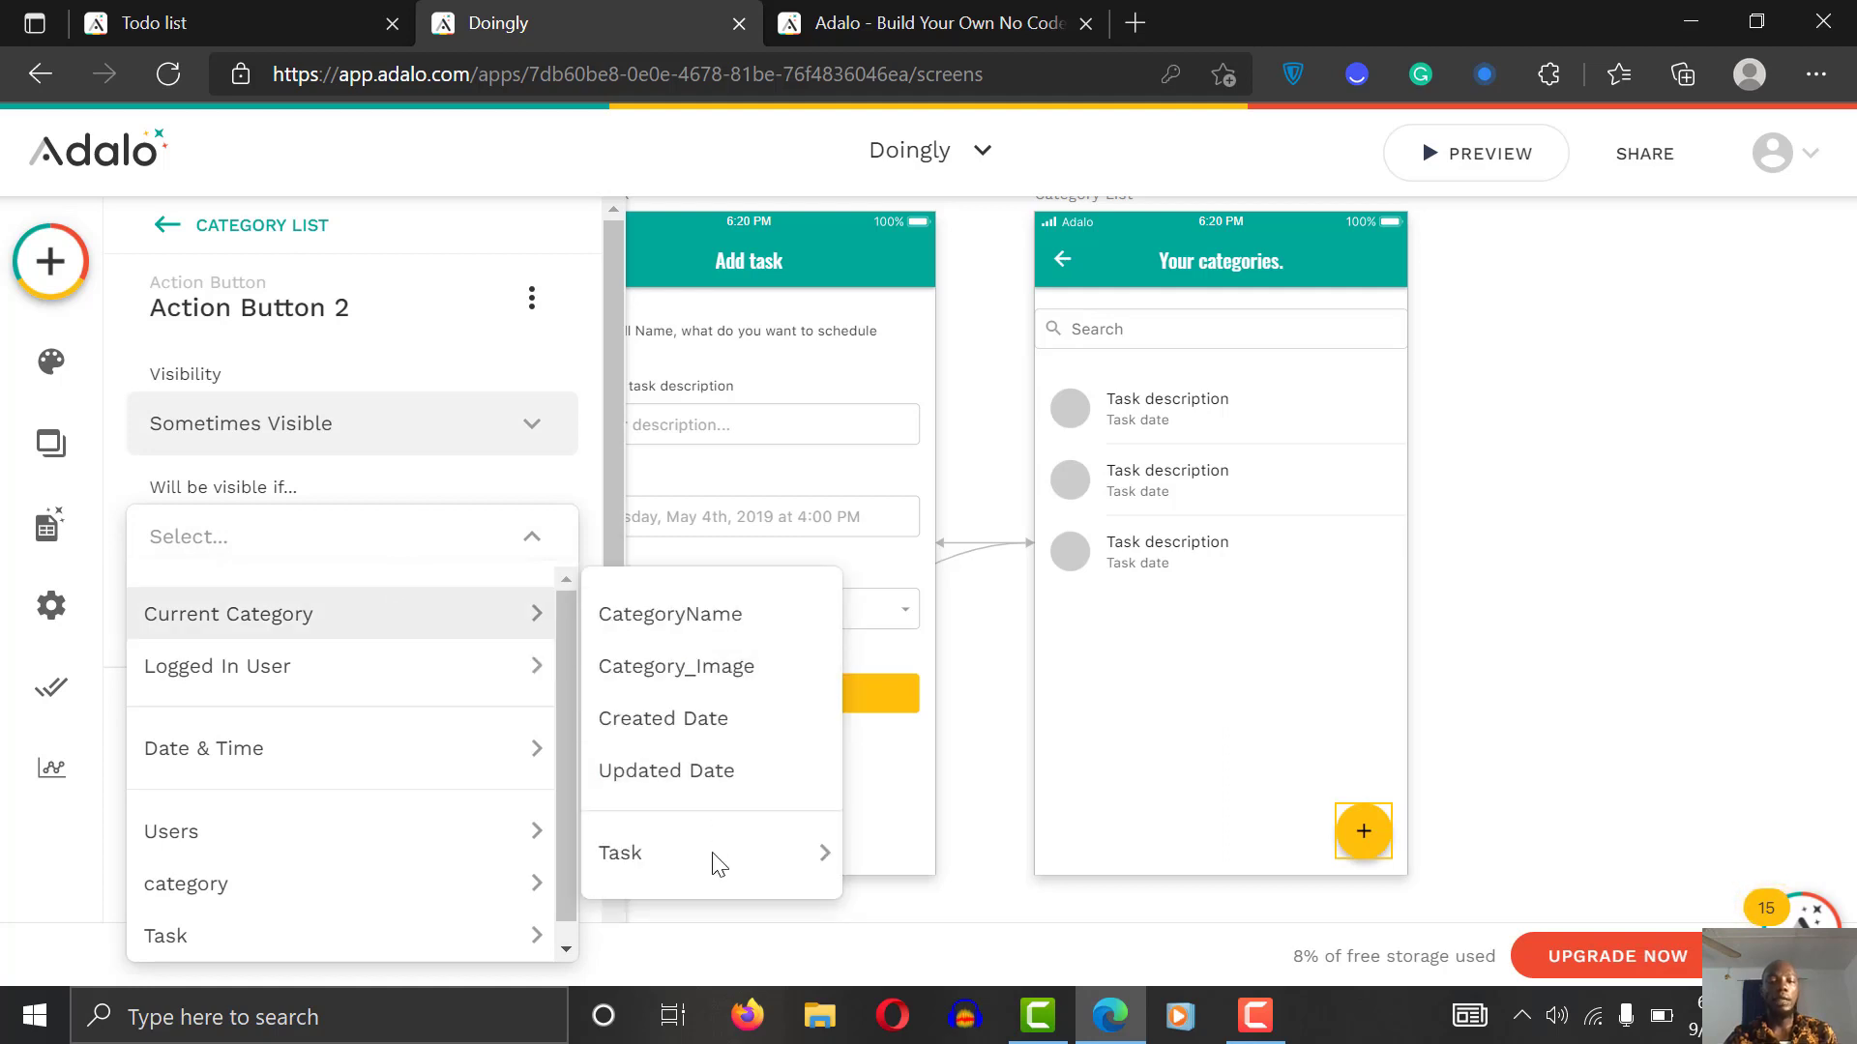
{"action": "mouse_move", "coordinate": [733, 859]}
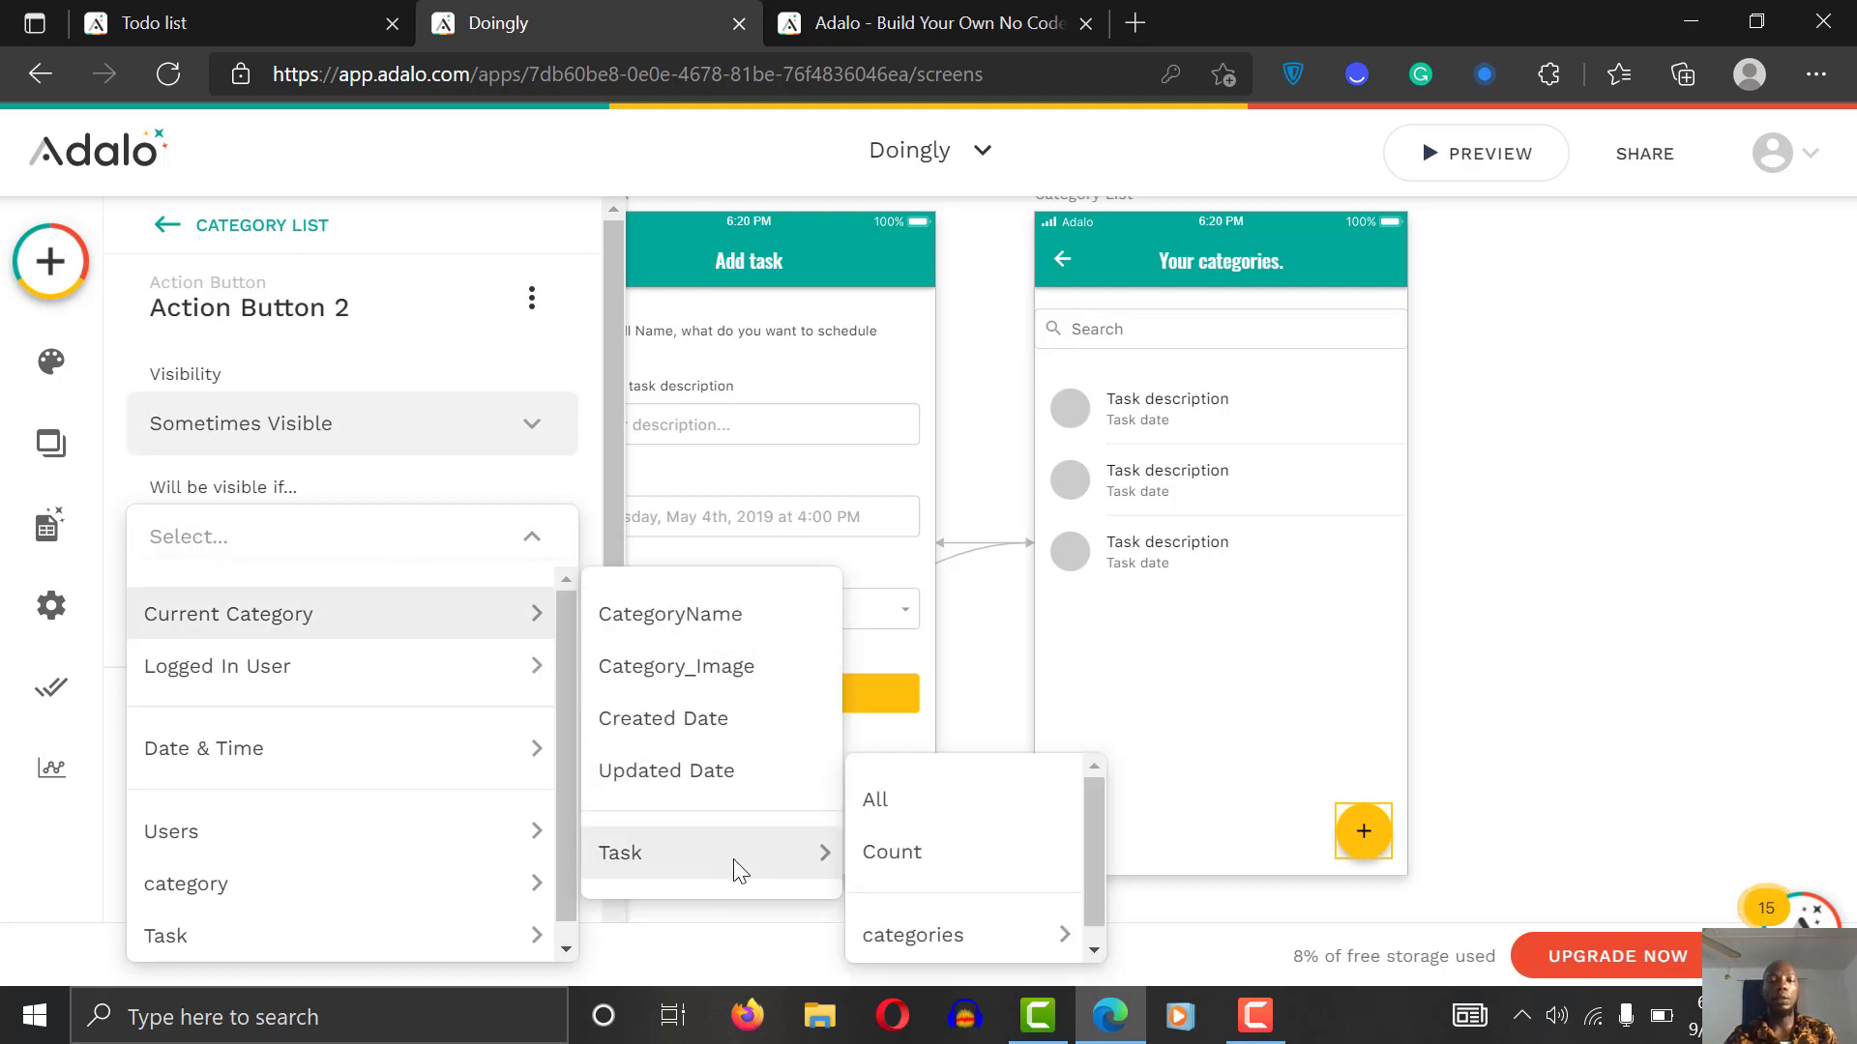
{"action": "left_click", "coordinate": [891, 852]}
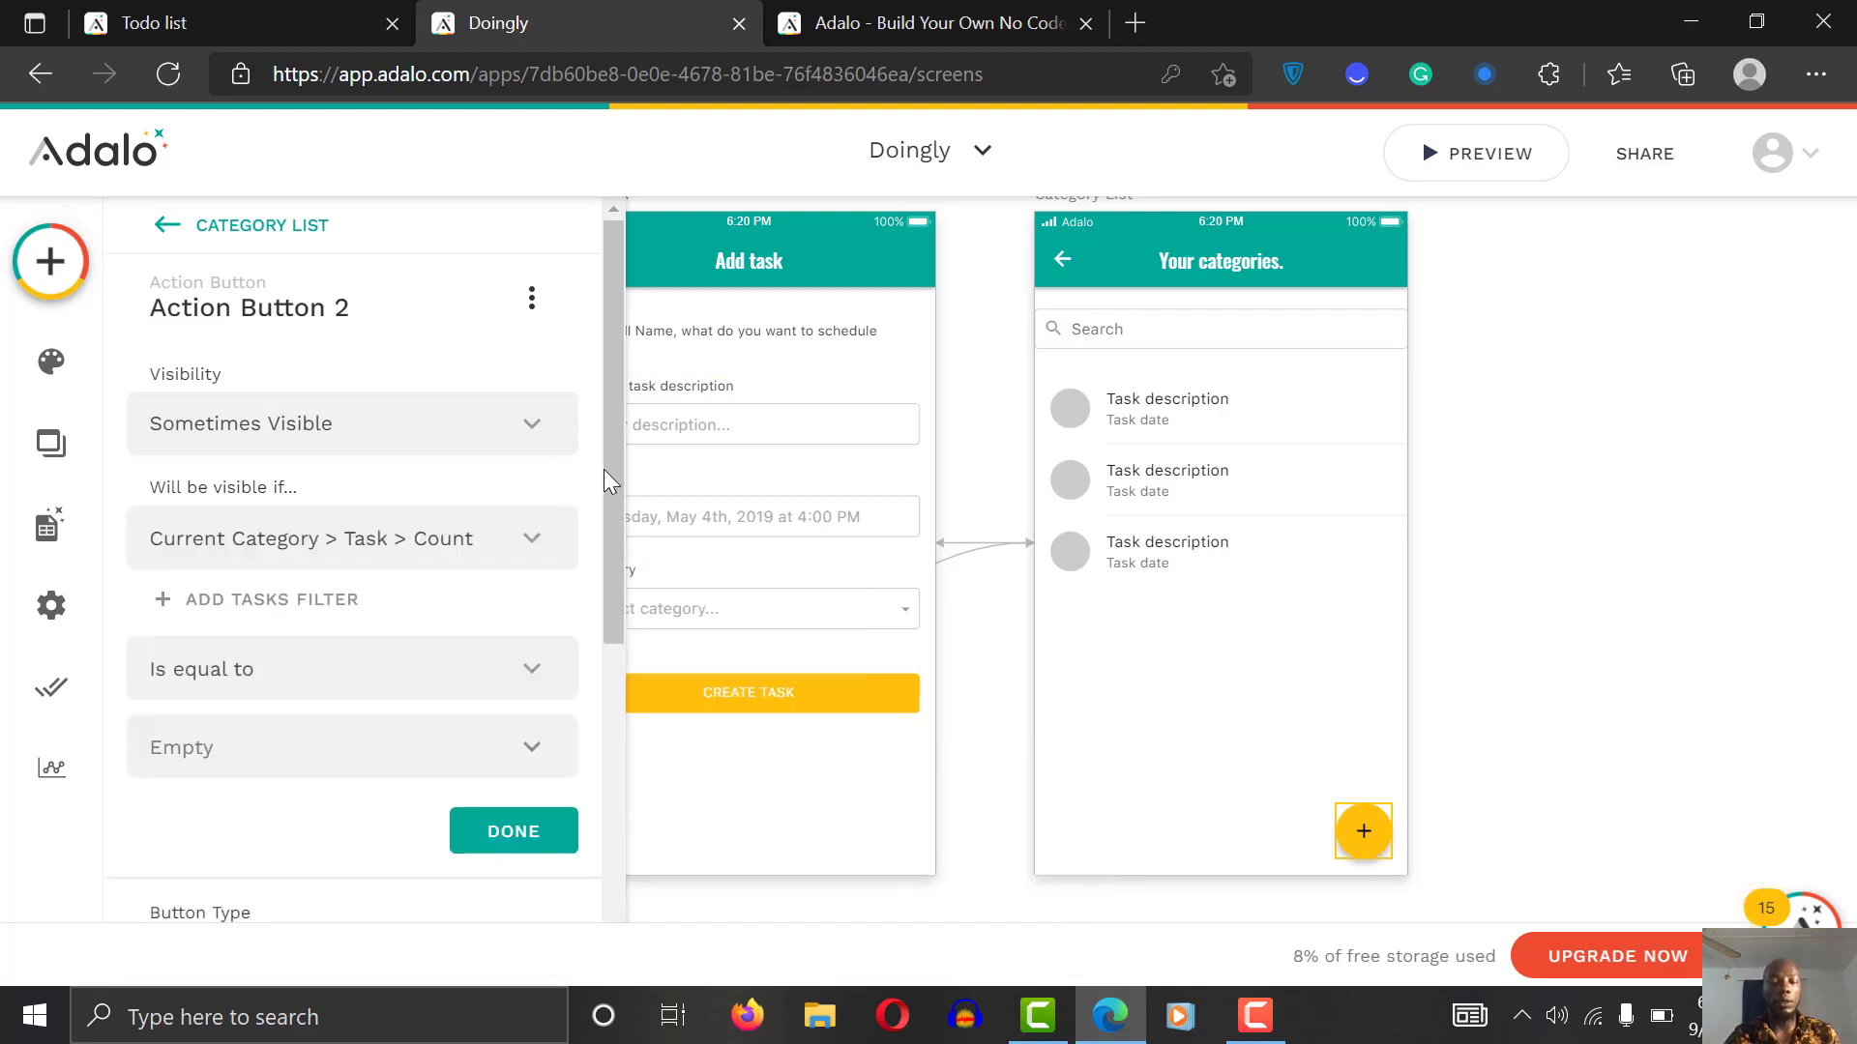
{"action": "left_click_drag", "start_coordinate": [604, 468], "coordinate": [580, 593]}
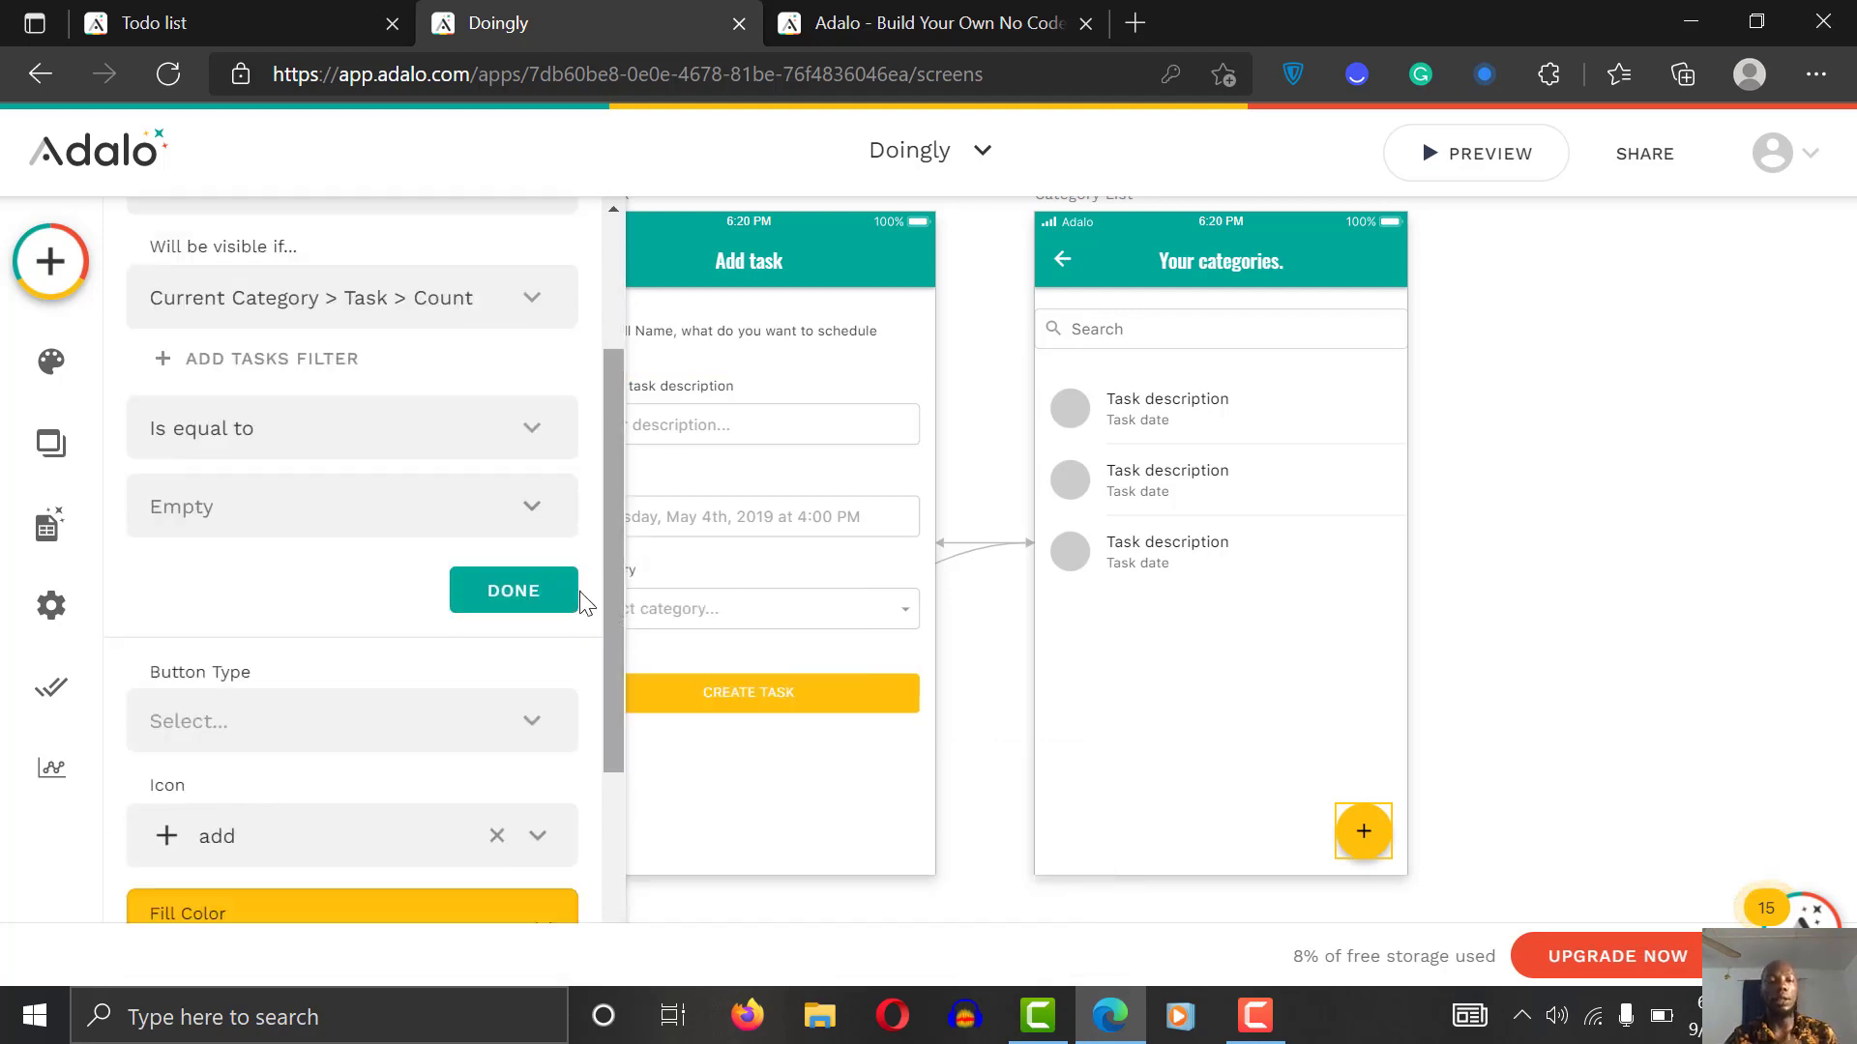
Step: Set the visibility condition to 'Is less than' 0 and confirm it
{"action": "left_click", "coordinate": [358, 449]}
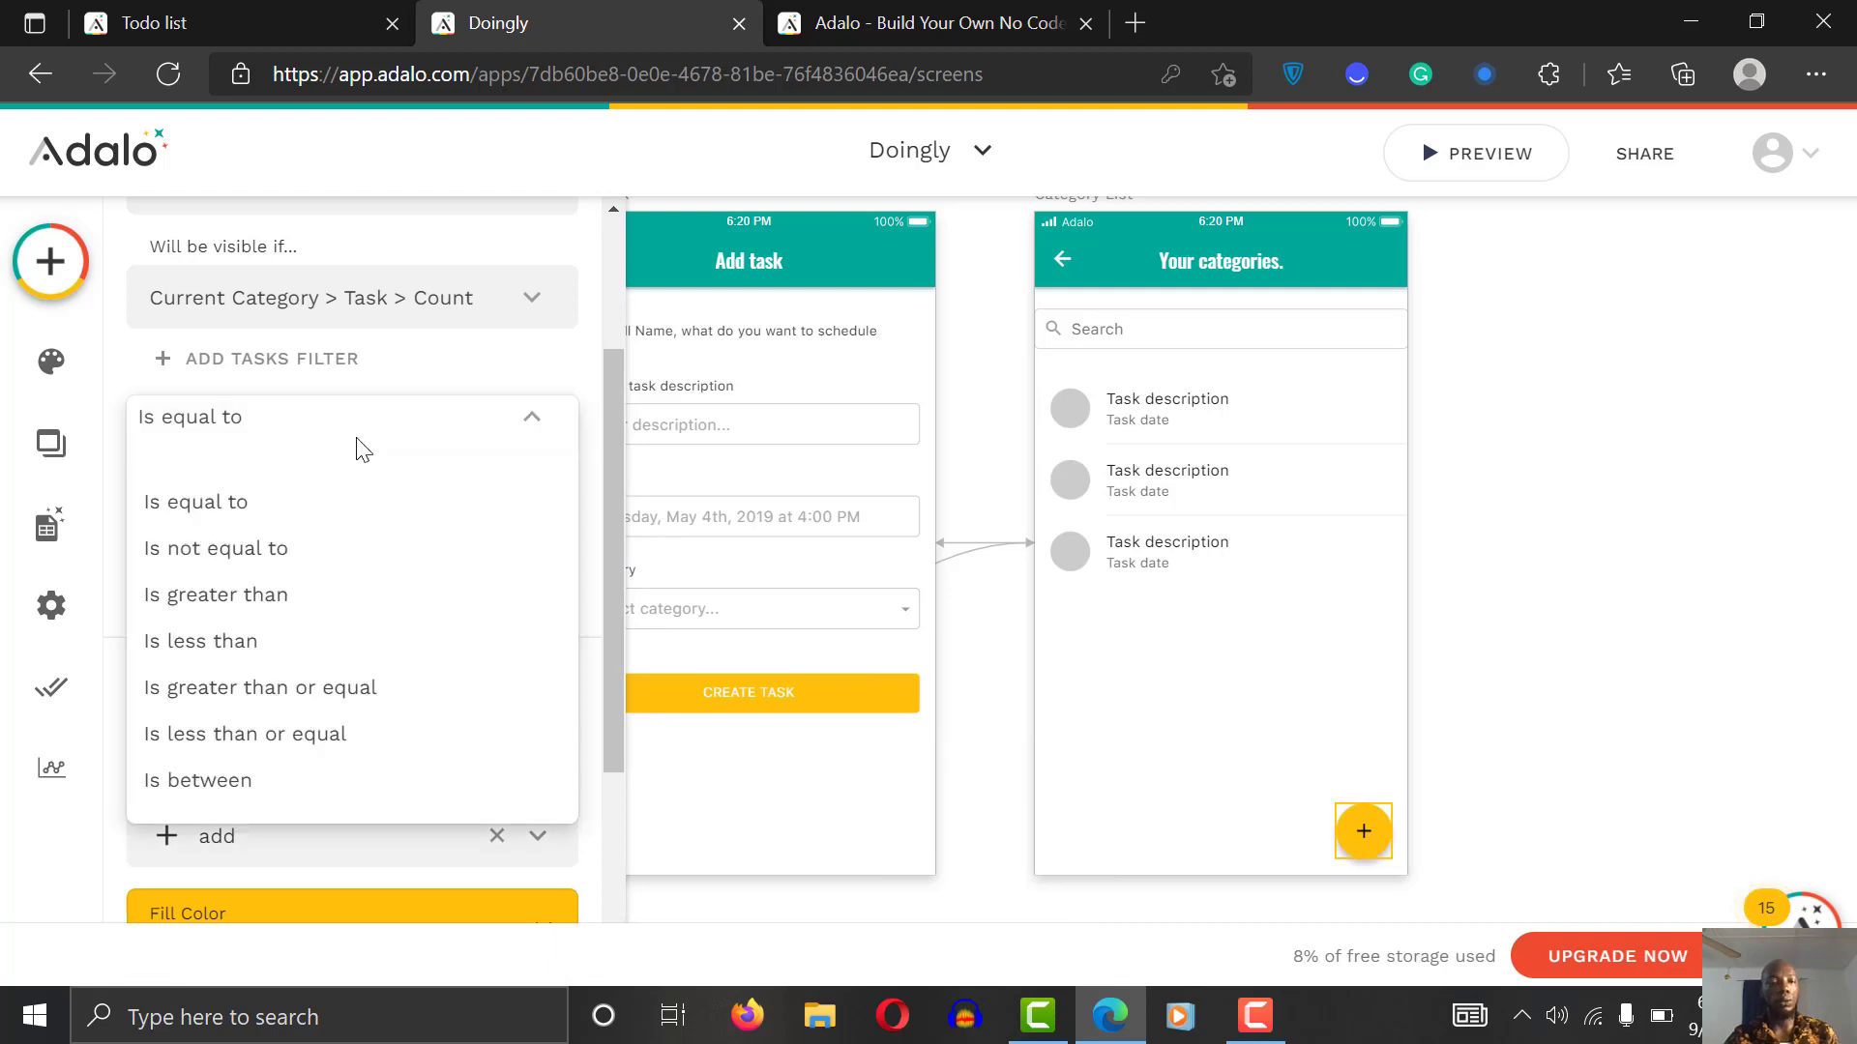
{"action": "left_click", "coordinate": [303, 597]}
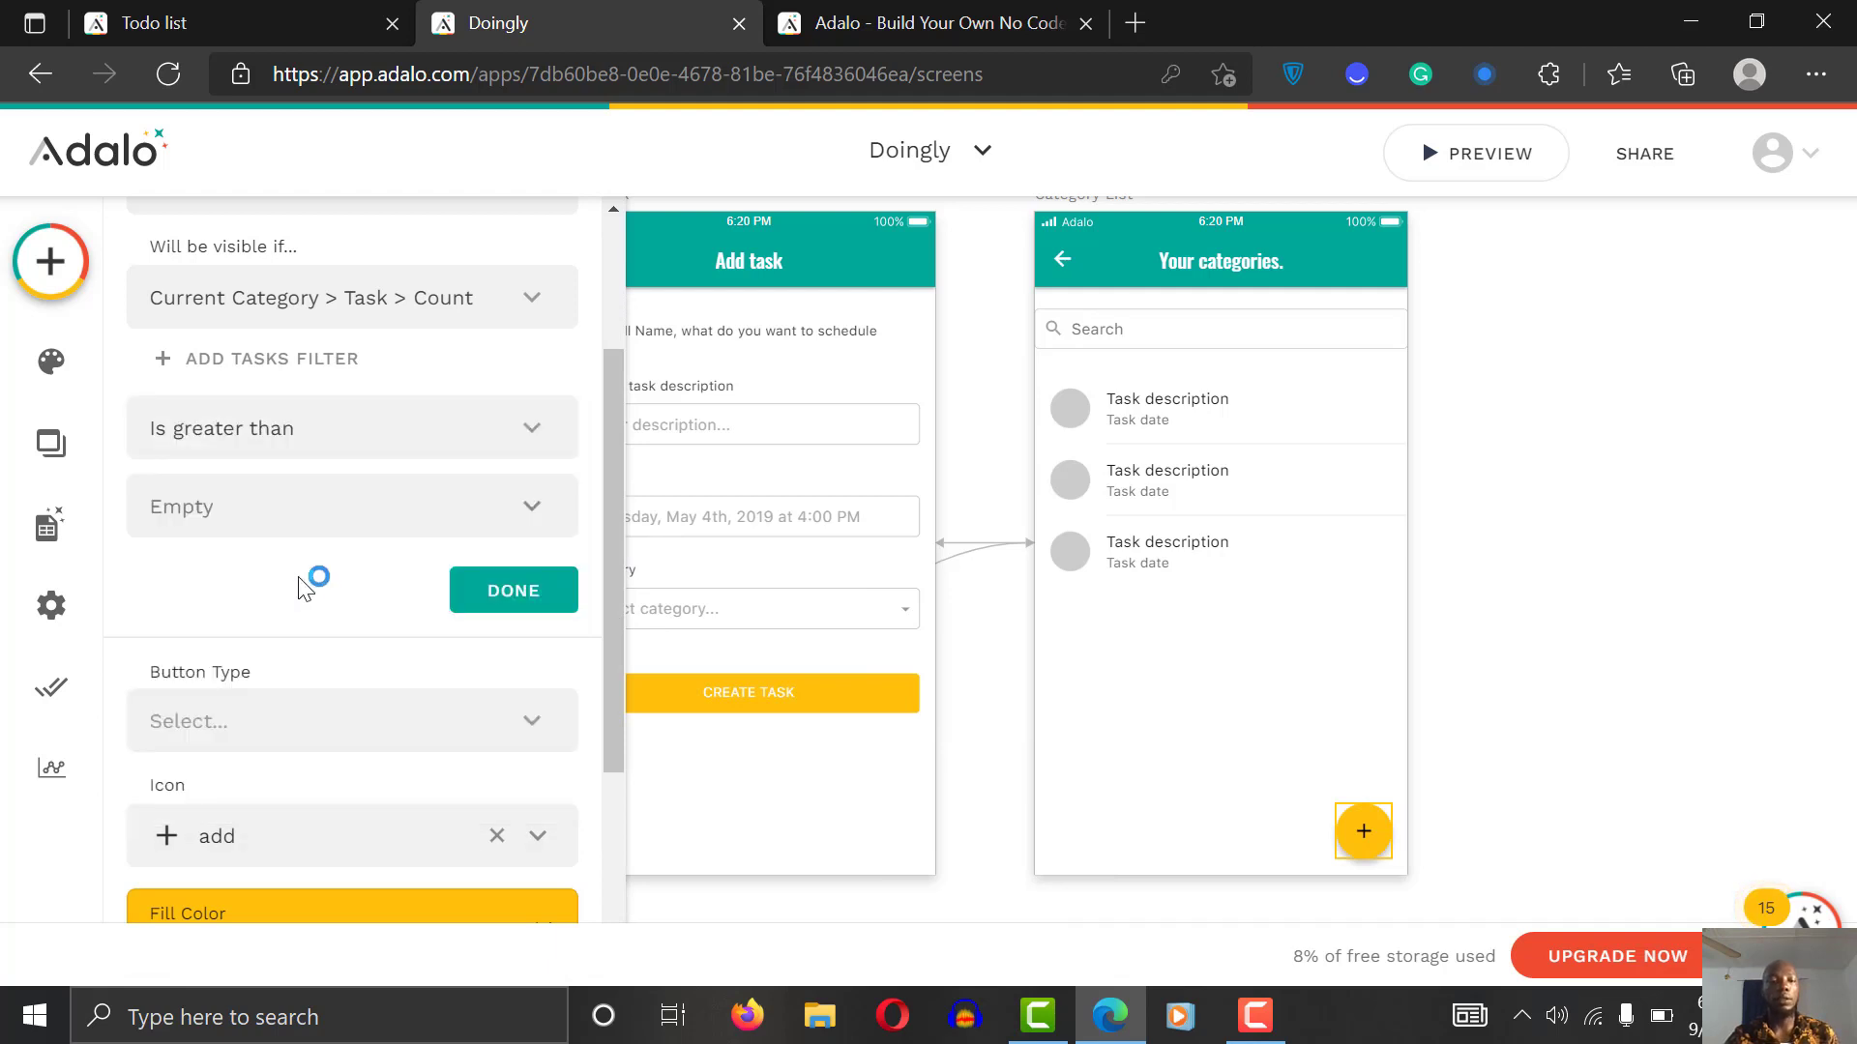
{"action": "left_click", "coordinate": [303, 493]}
{"action": "type", "text": "0"}
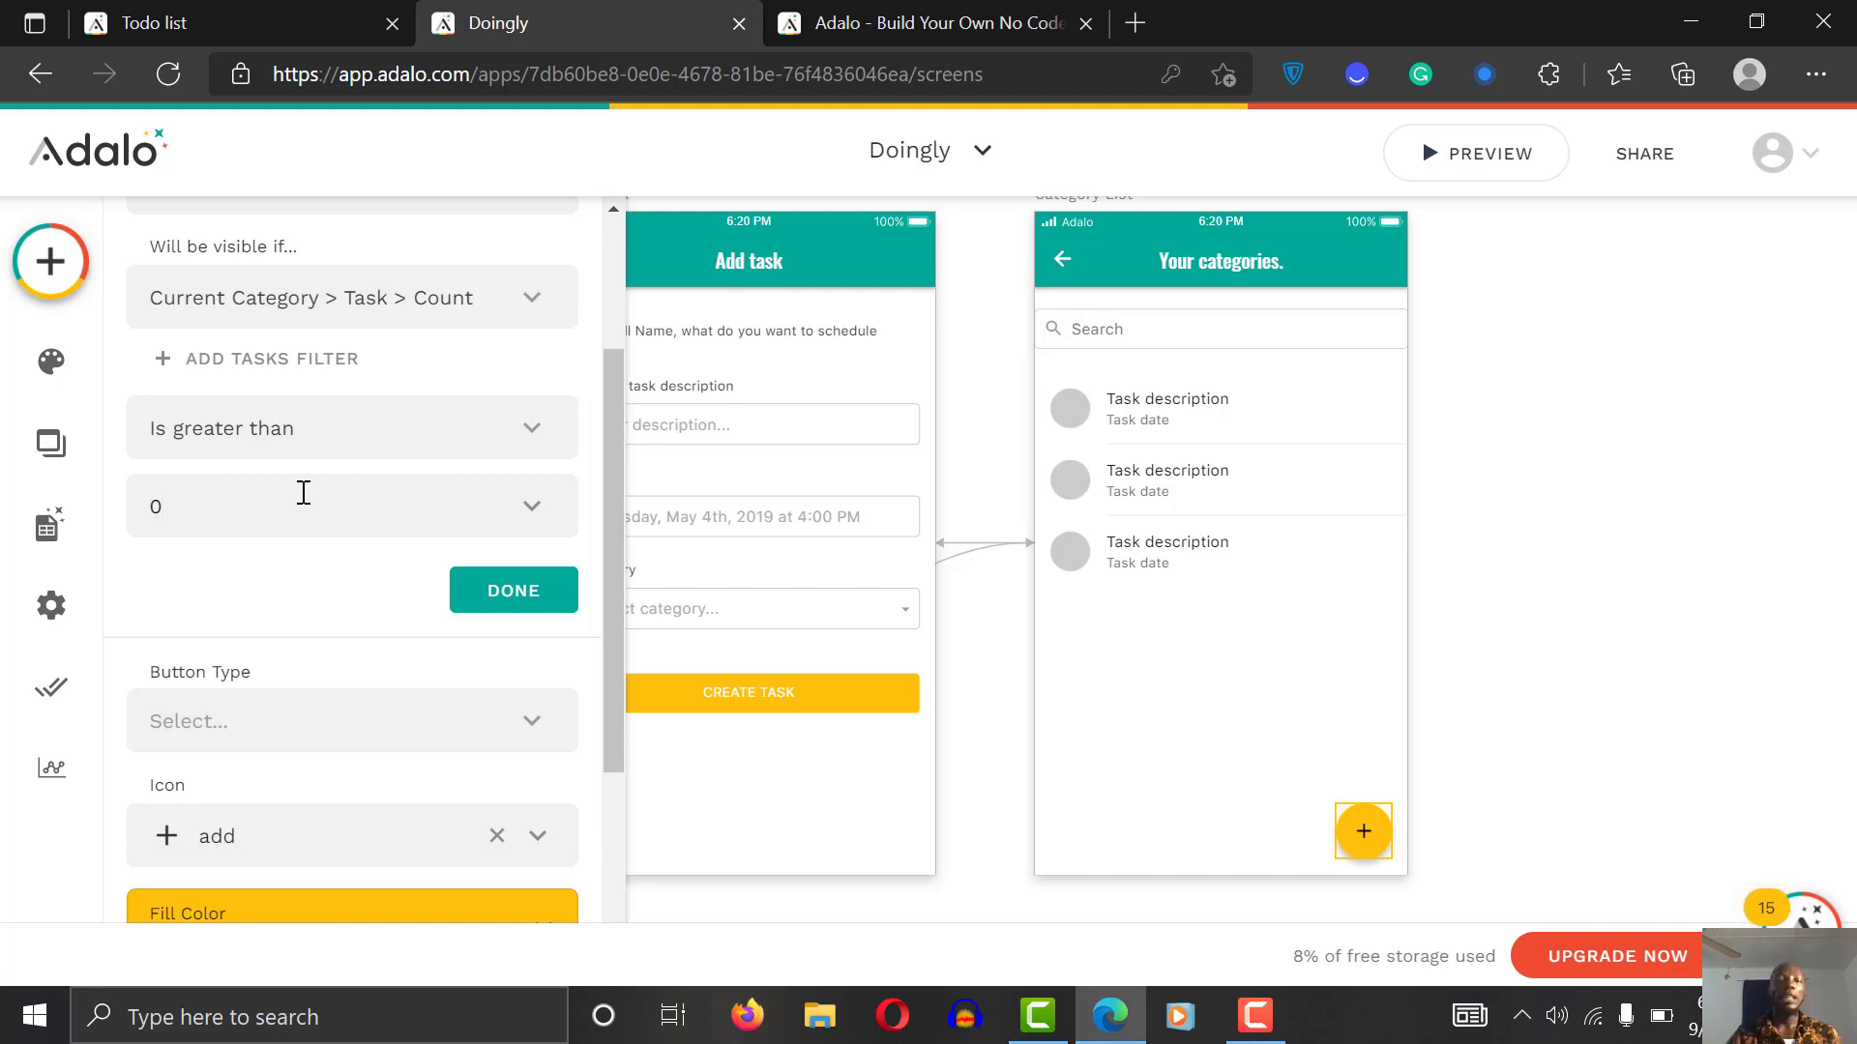
{"action": "left_click", "coordinate": [310, 436]}
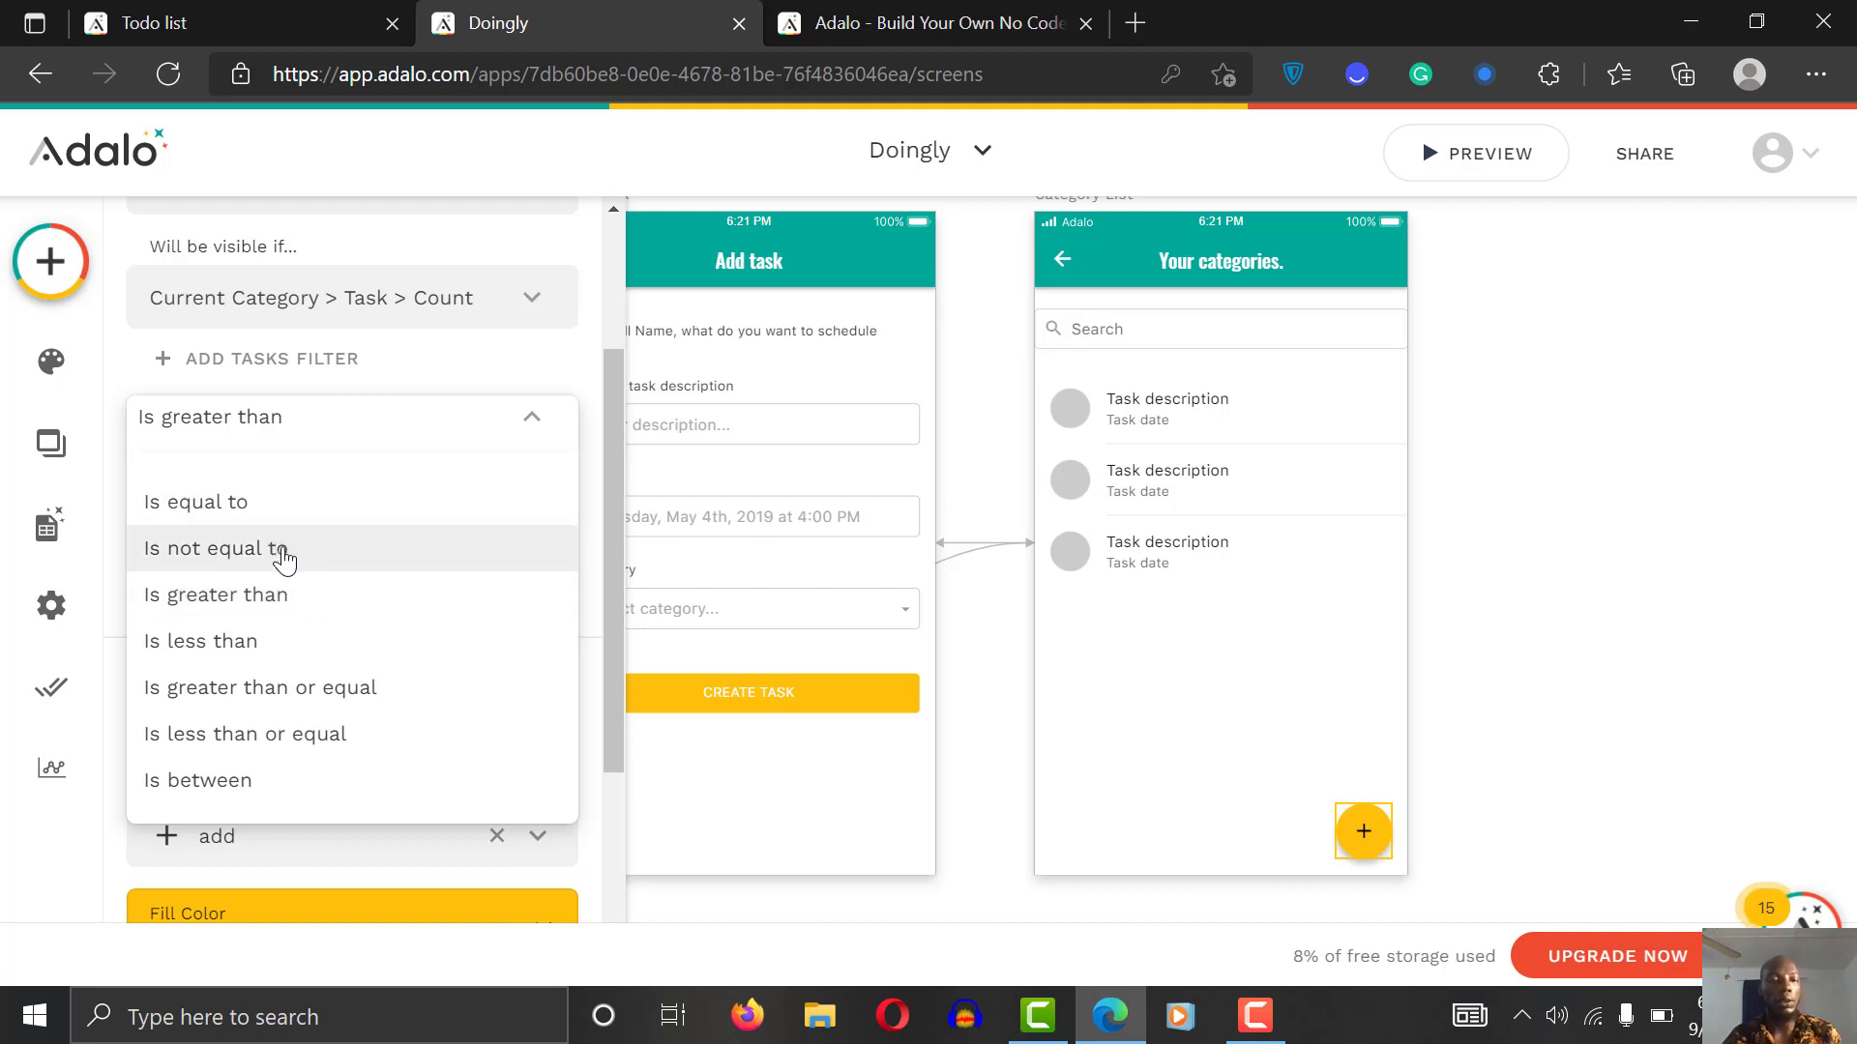
{"action": "left_click", "coordinate": [396, 339]}
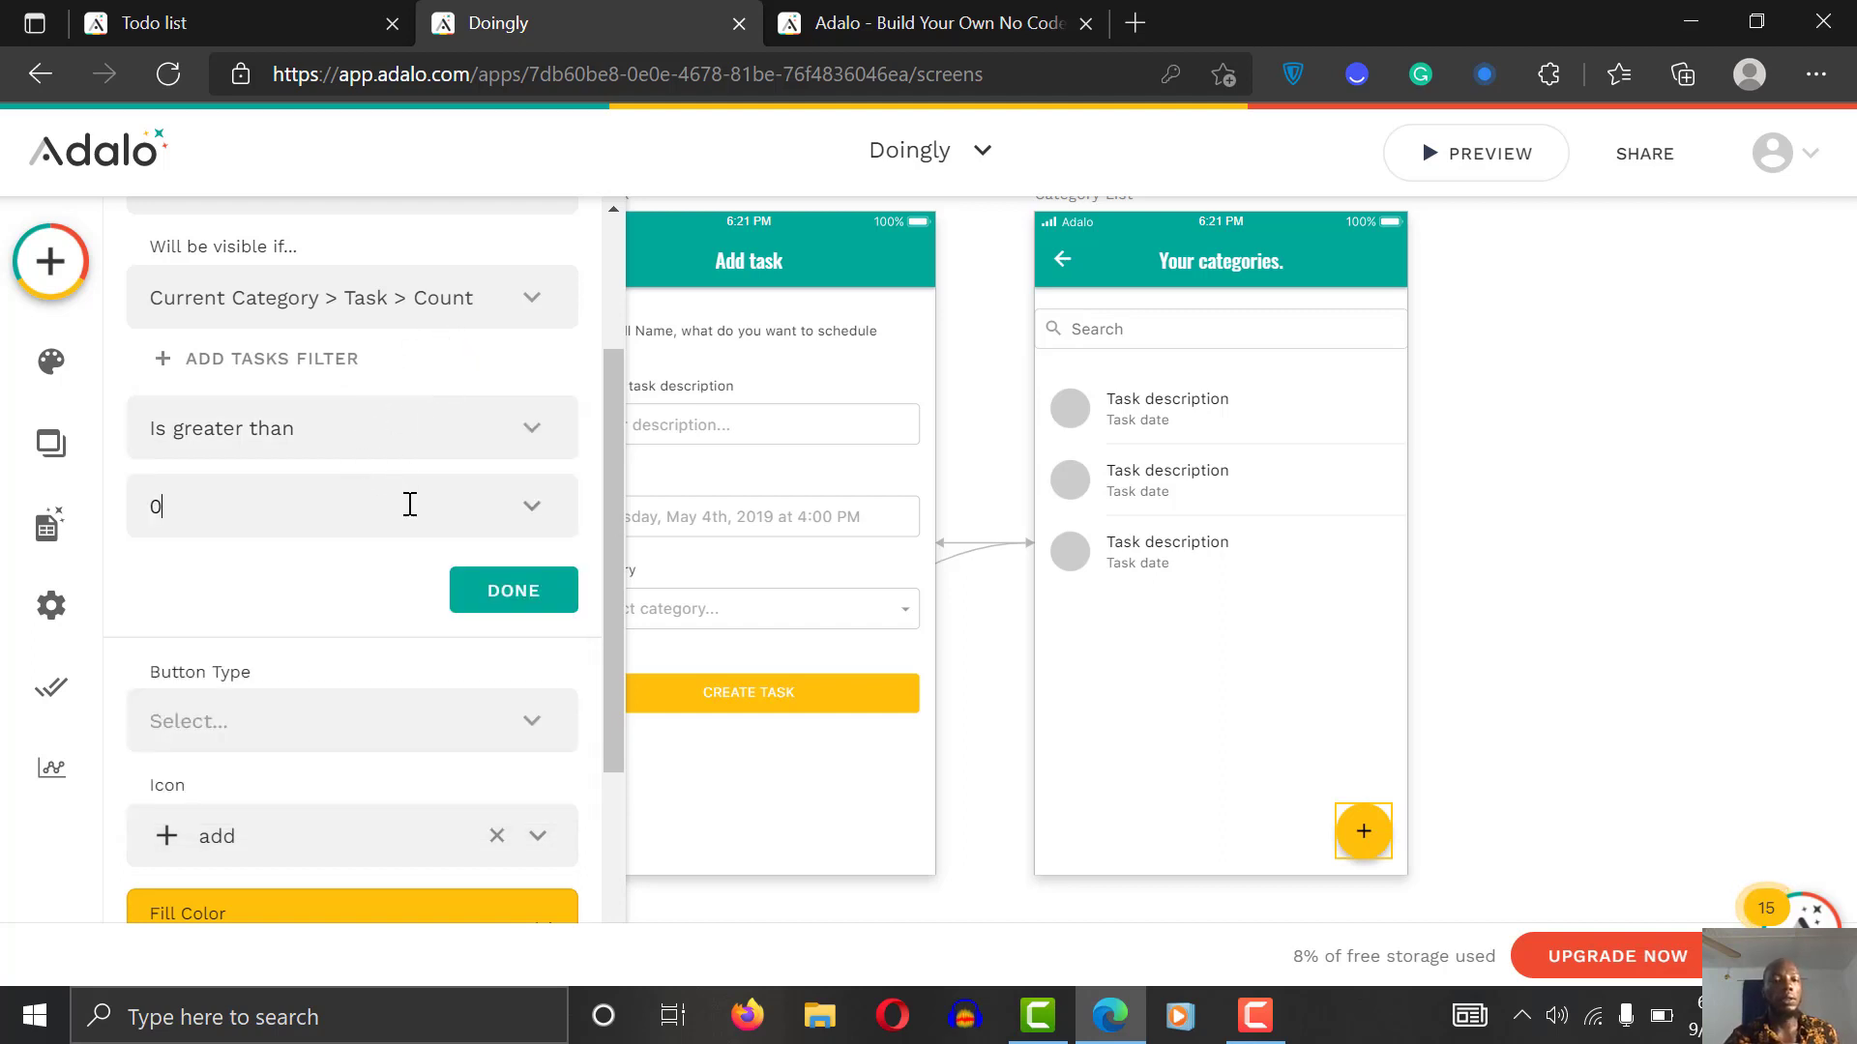
{"action": "left_click", "coordinate": [407, 432]}
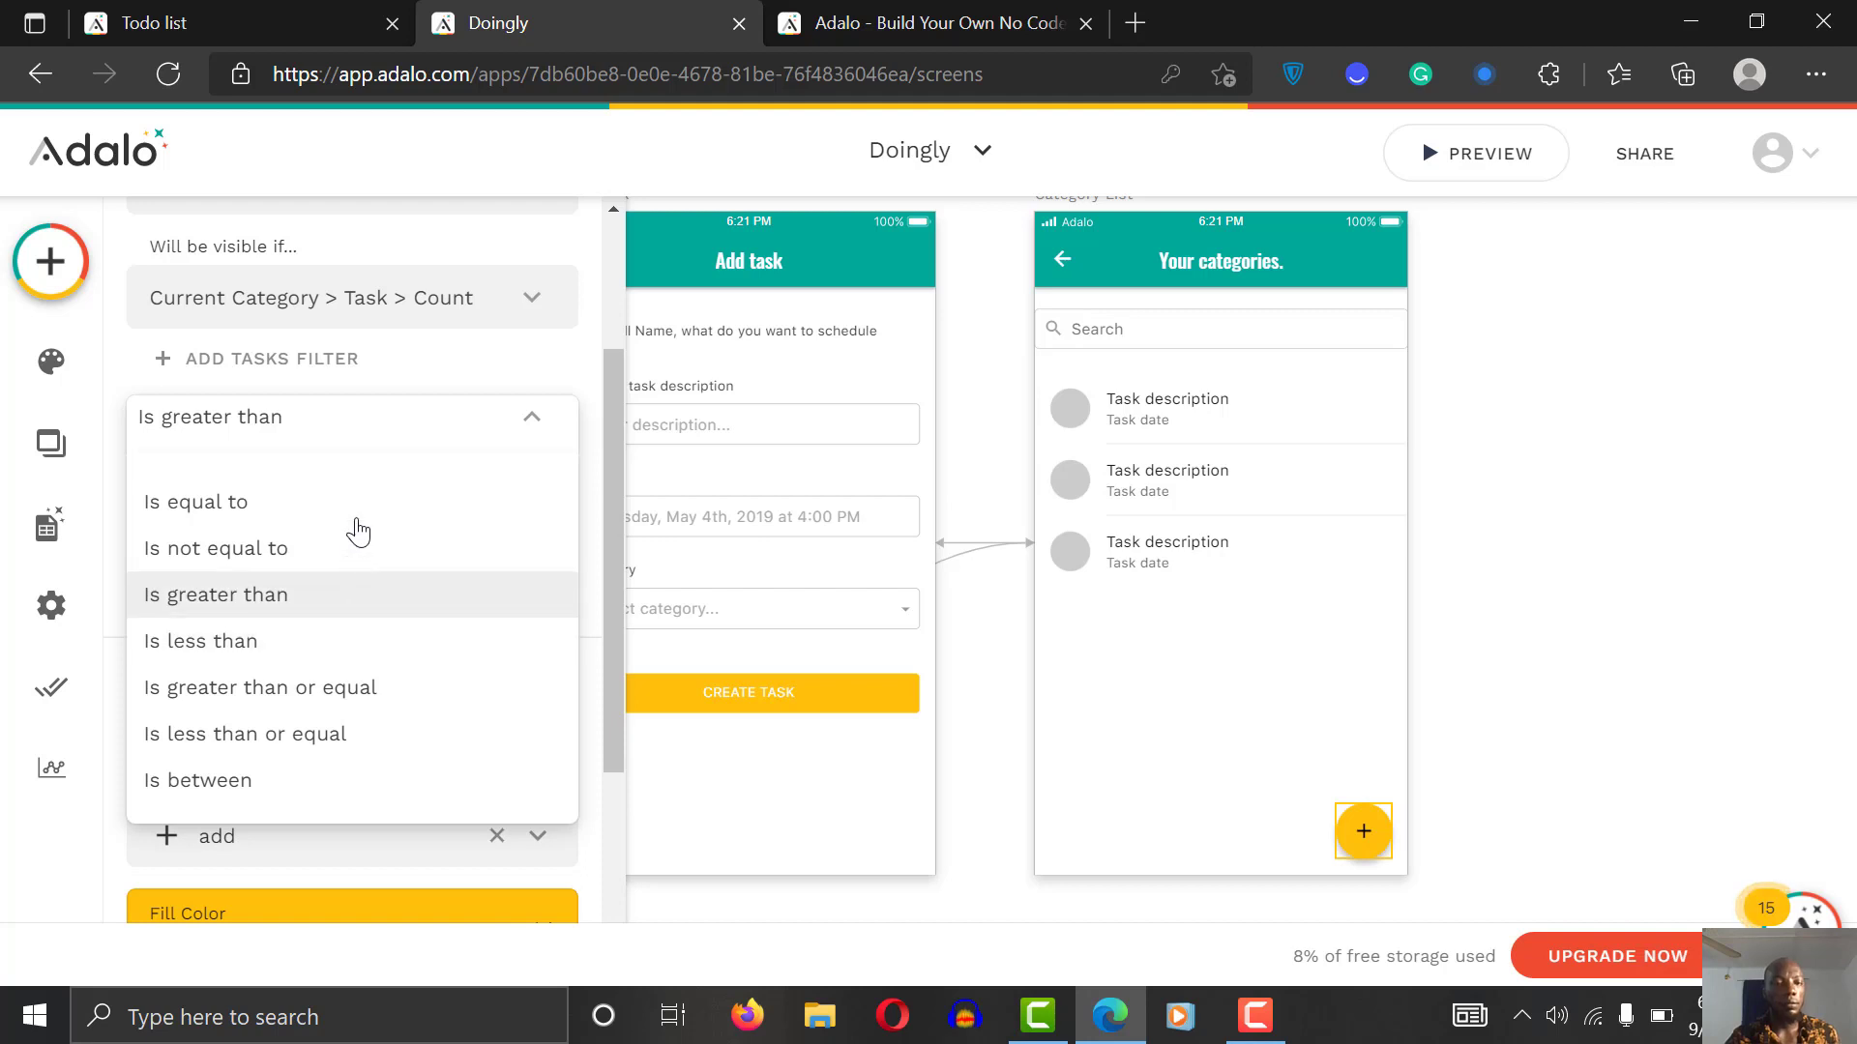
{"action": "left_click", "coordinate": [300, 648]}
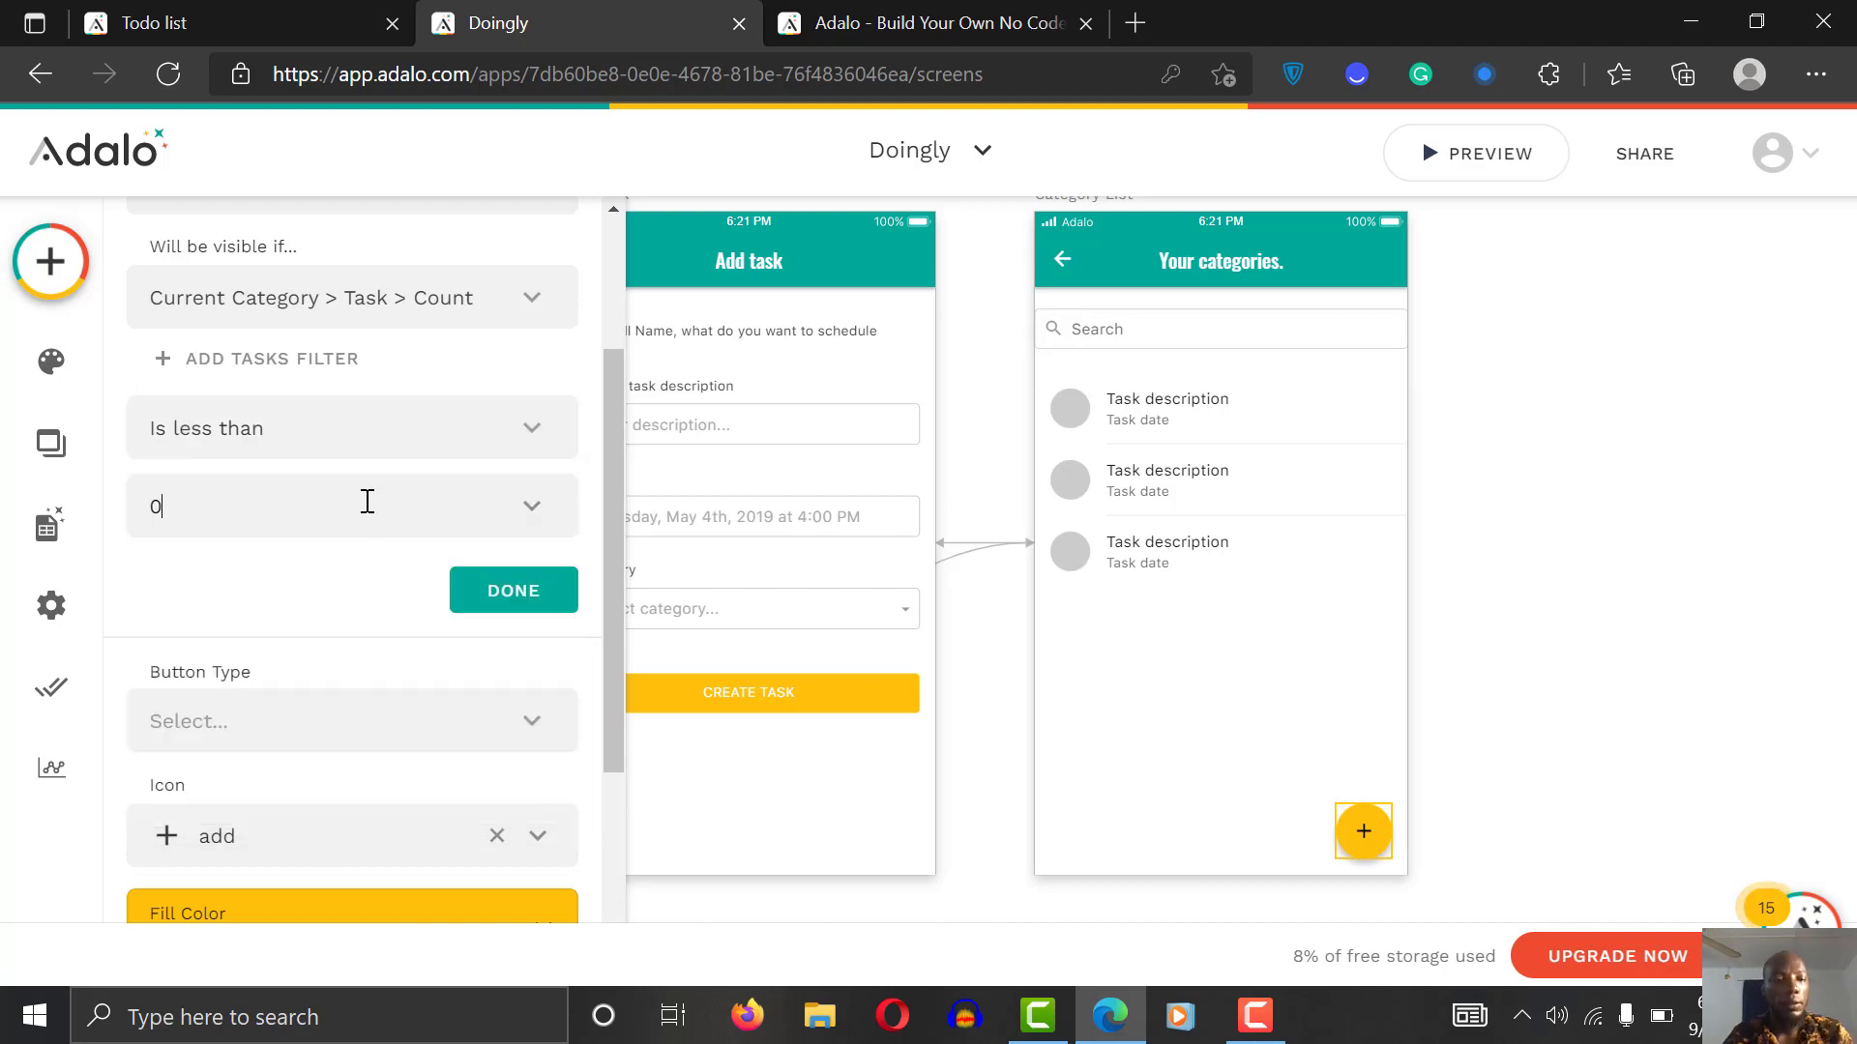
{"action": "left_click", "coordinate": [514, 591]}
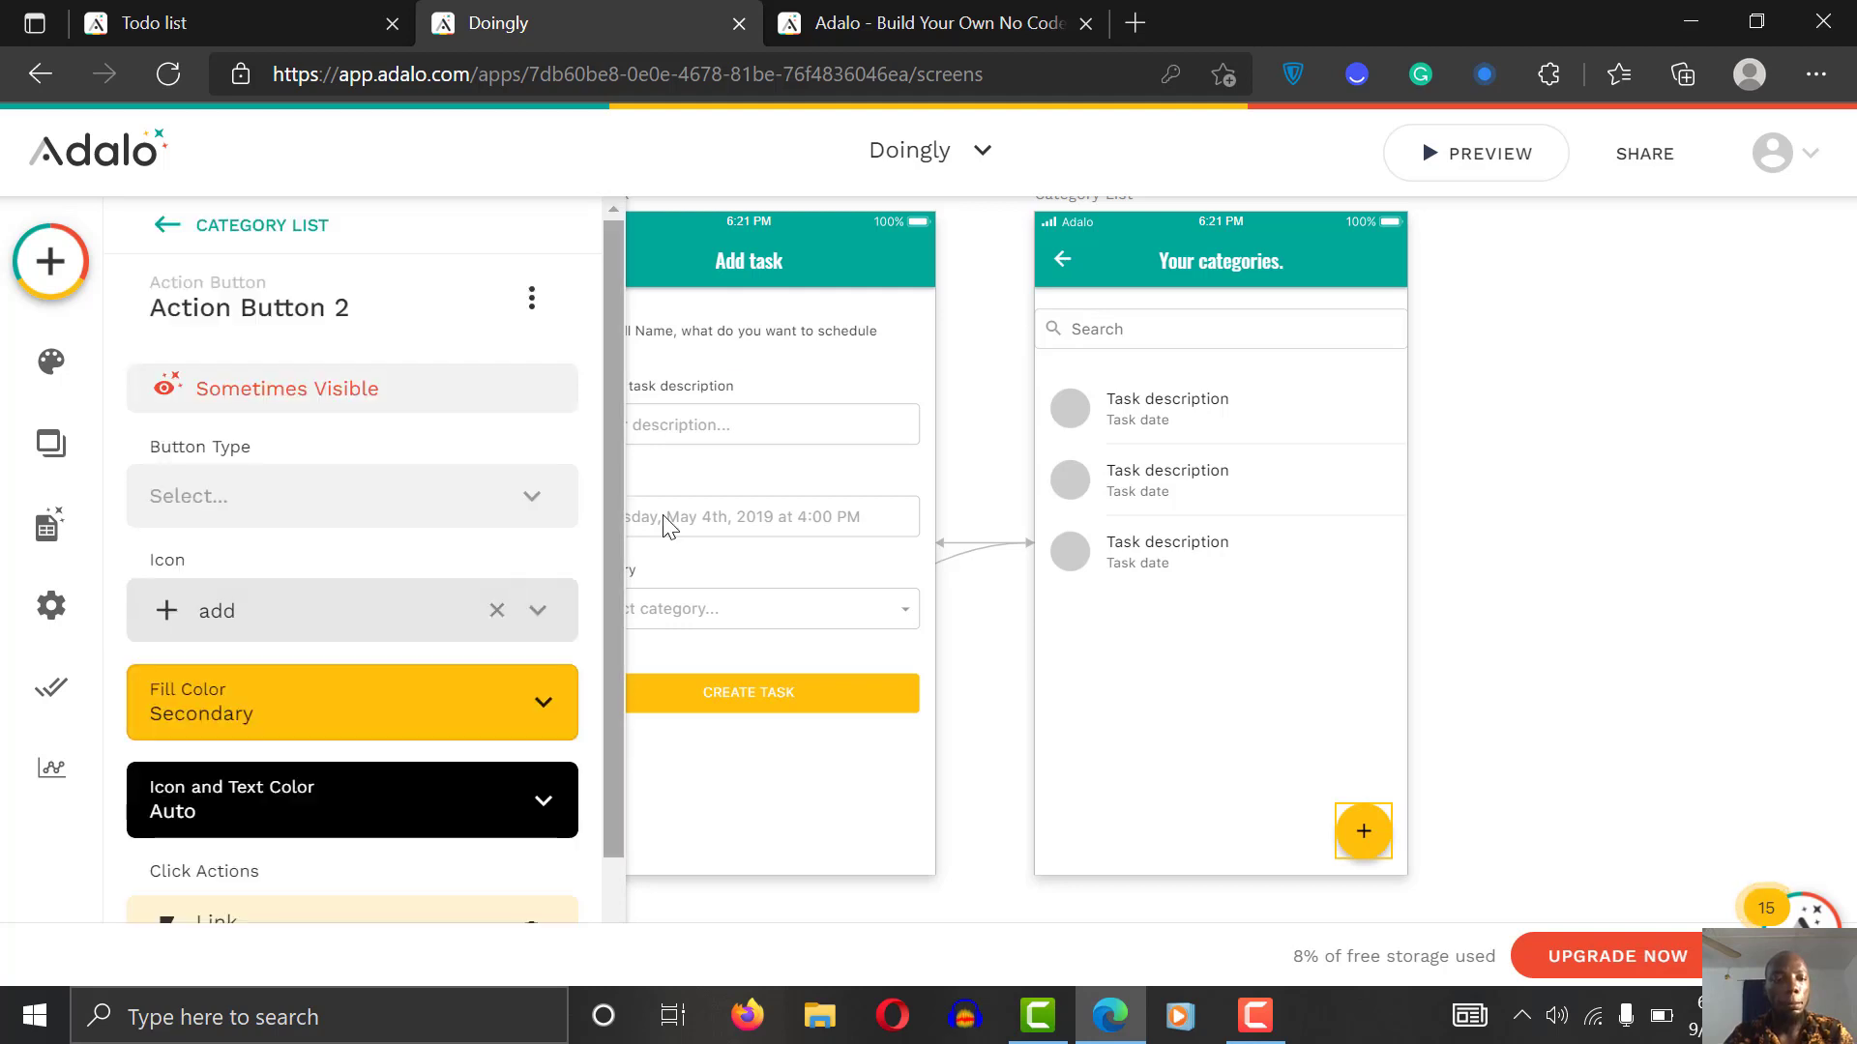
{"action": "left_click_drag", "start_coordinate": [619, 501], "coordinate": [497, 895]}
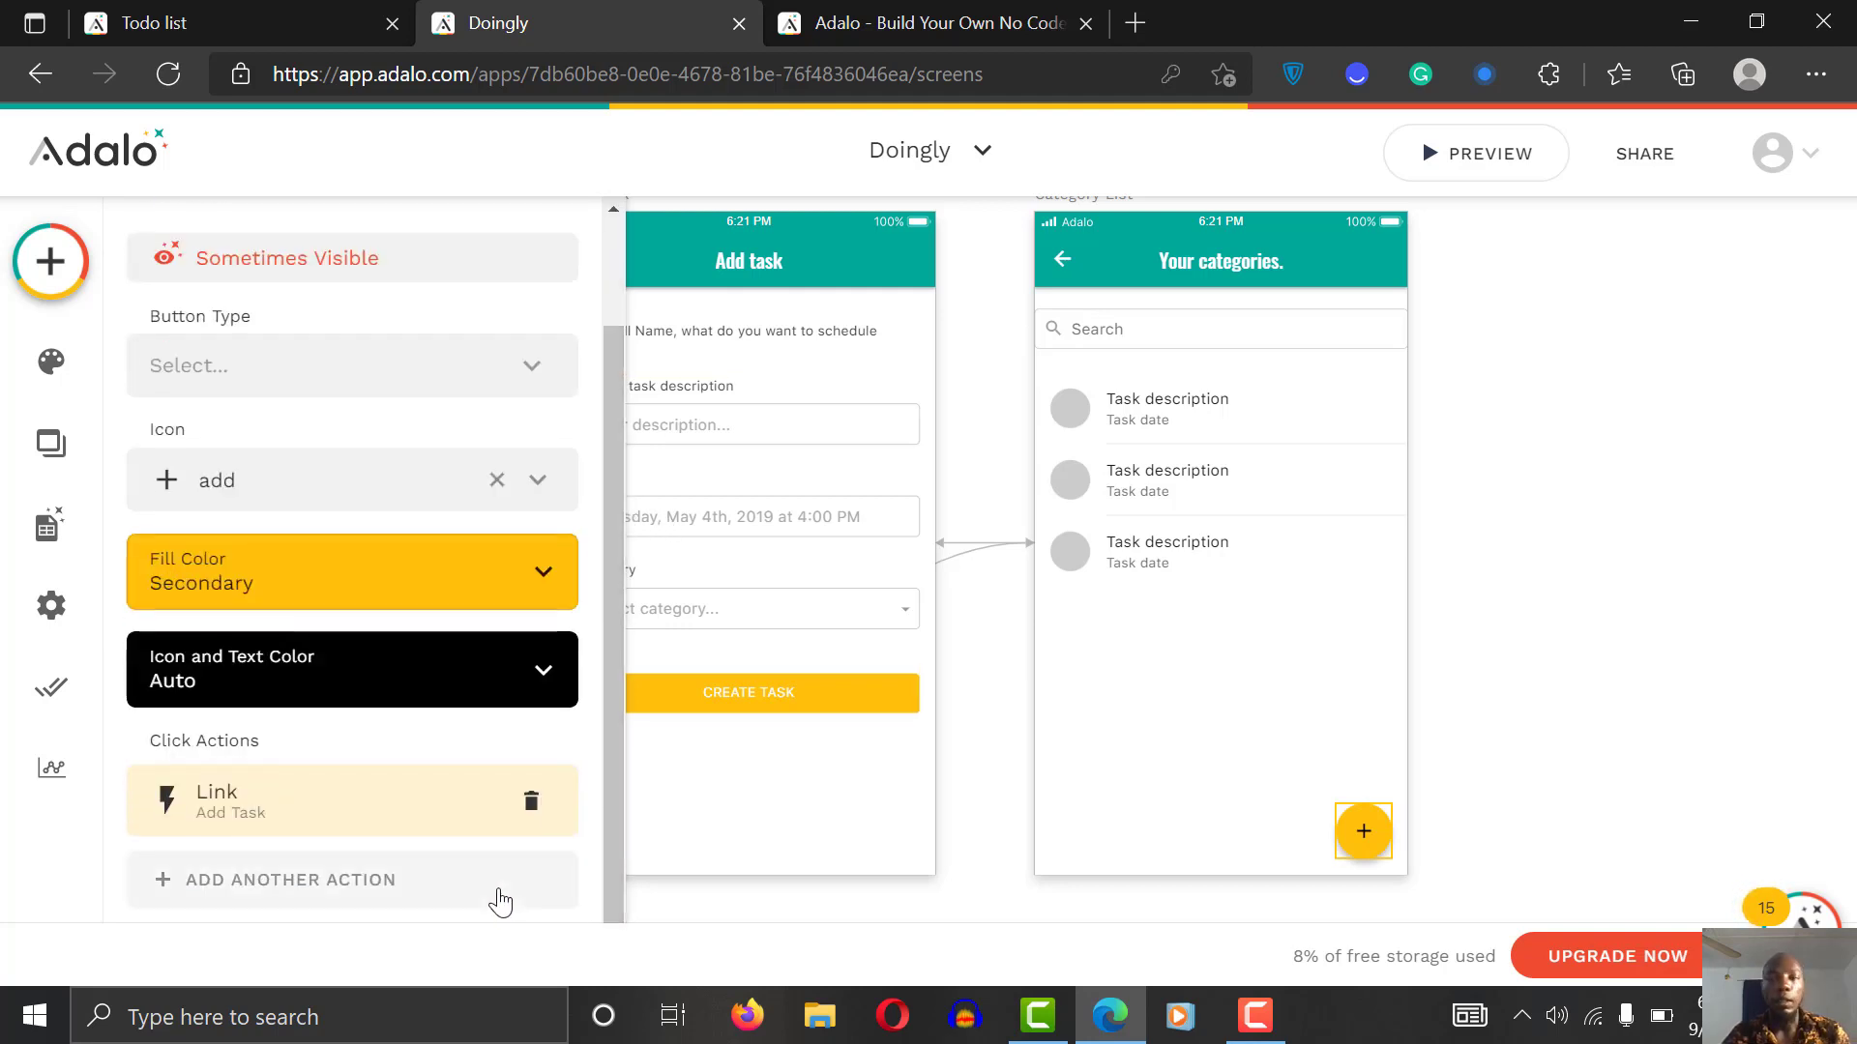
{"action": "left_click", "coordinate": [1543, 504]}
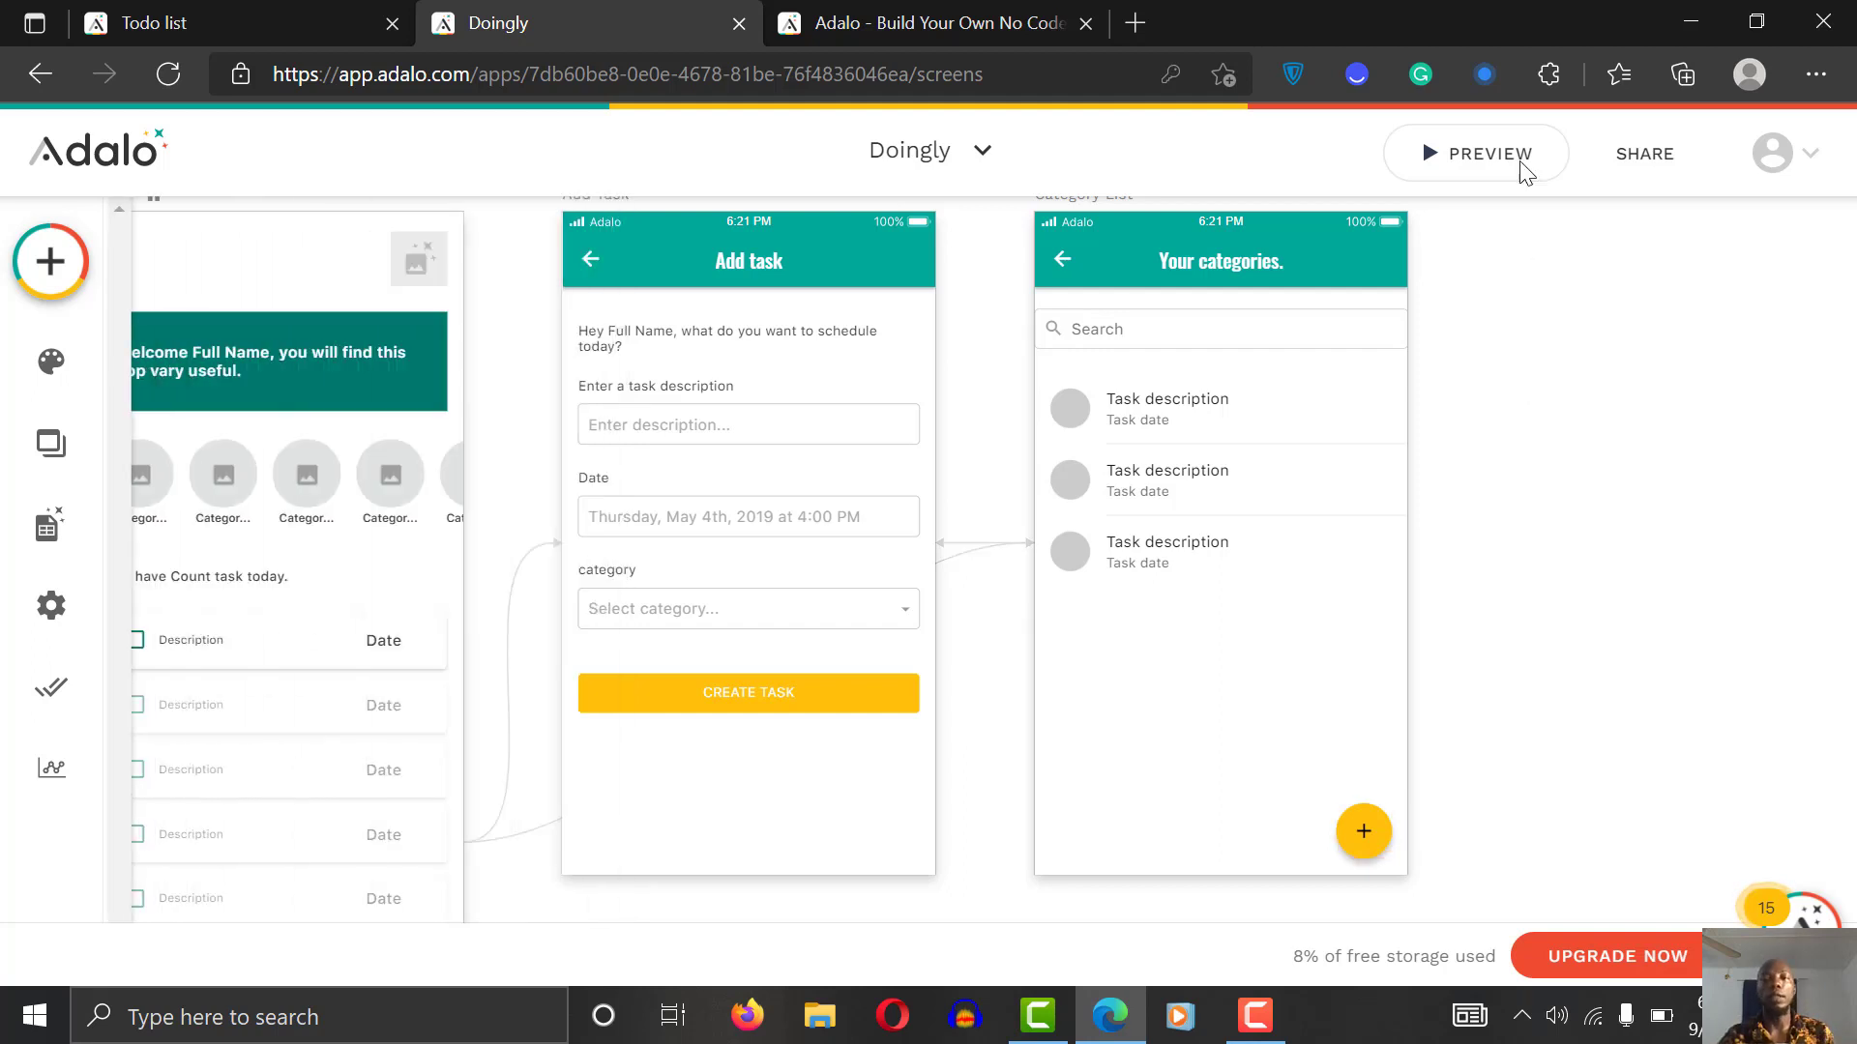
{"action": "left_click", "coordinate": [1494, 158]}
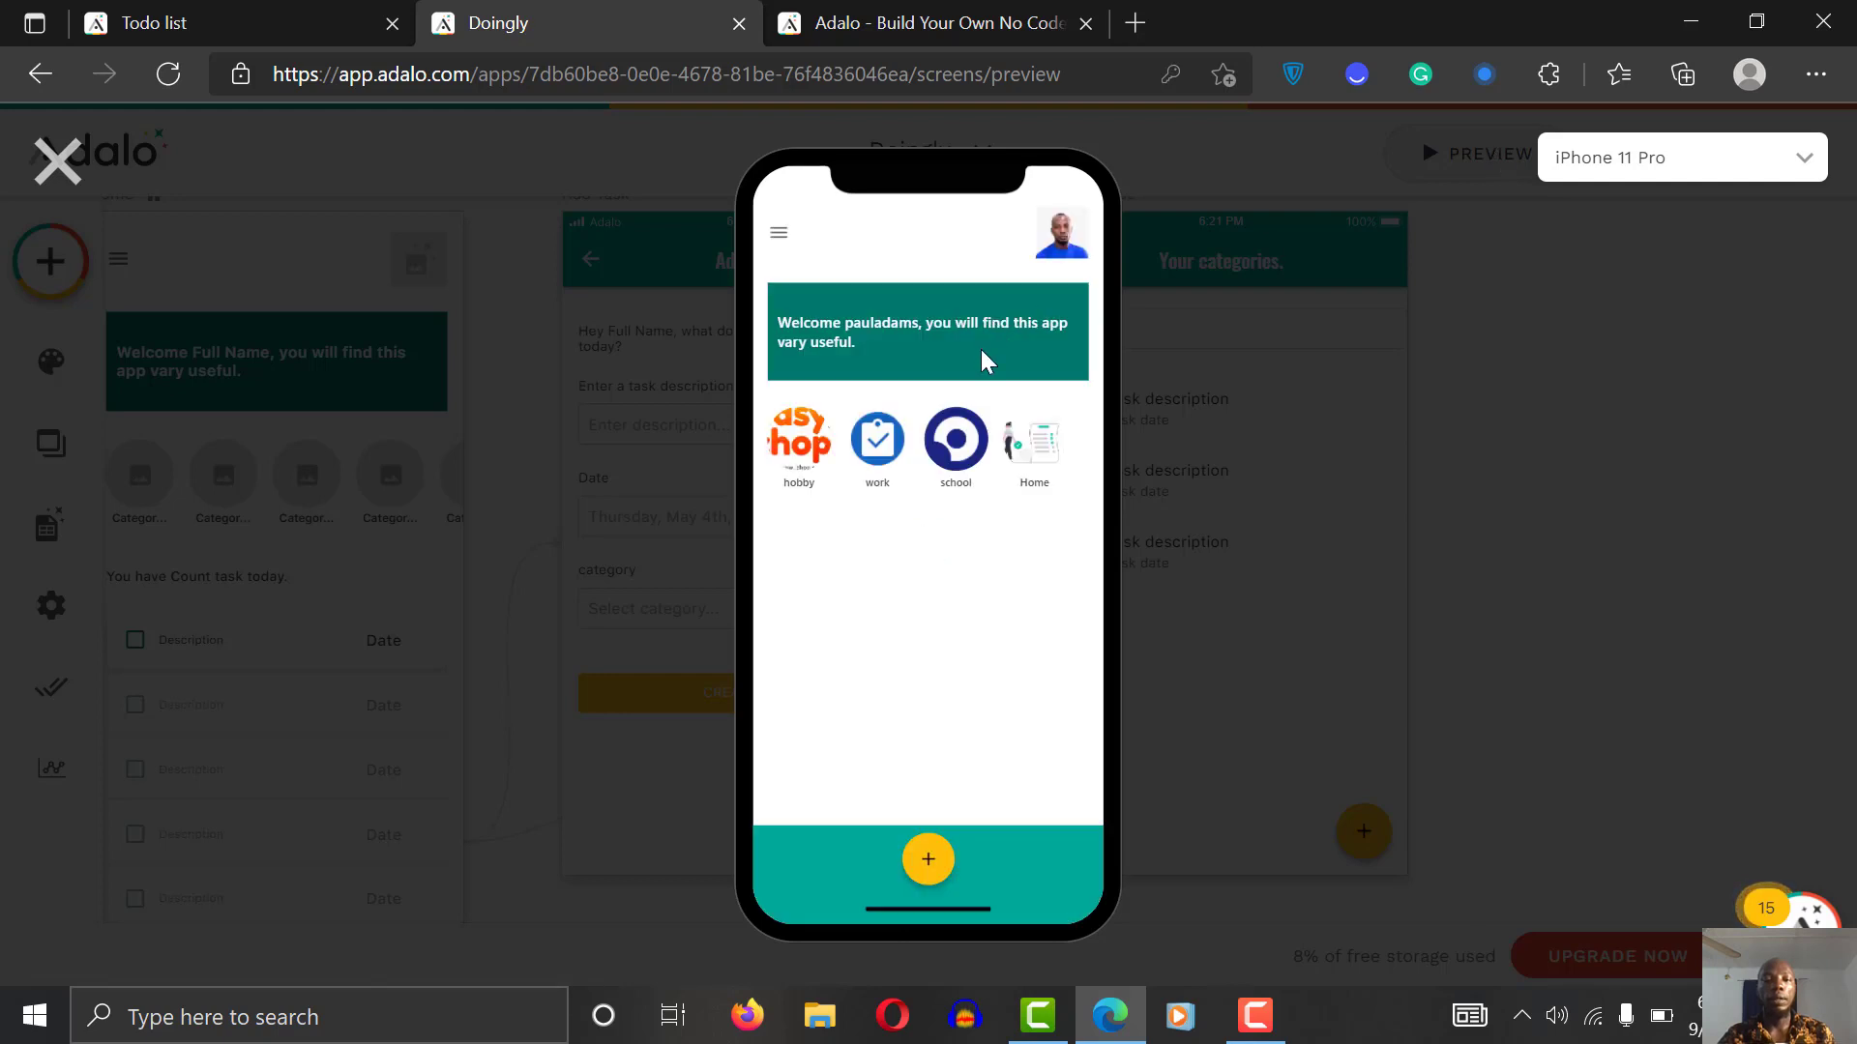
{"action": "left_click", "coordinate": [1044, 478]}
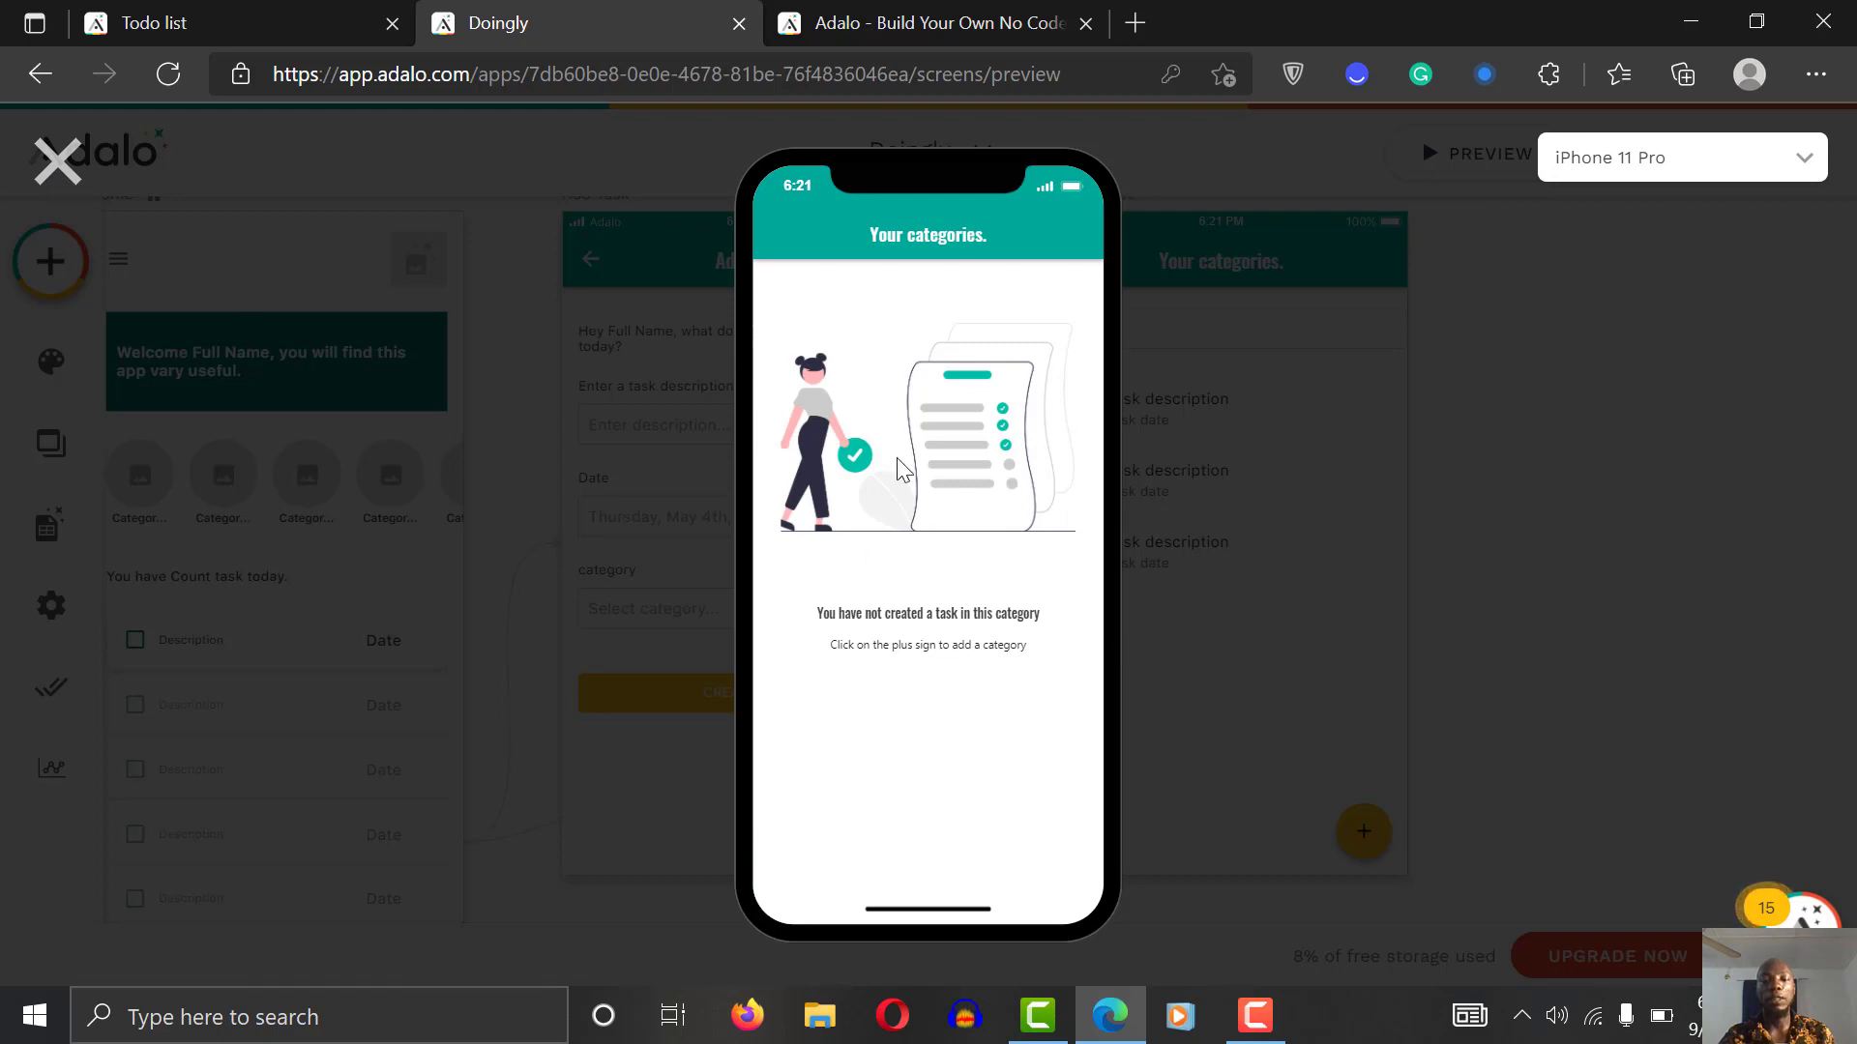
{"action": "left_click", "coordinate": [56, 159]}
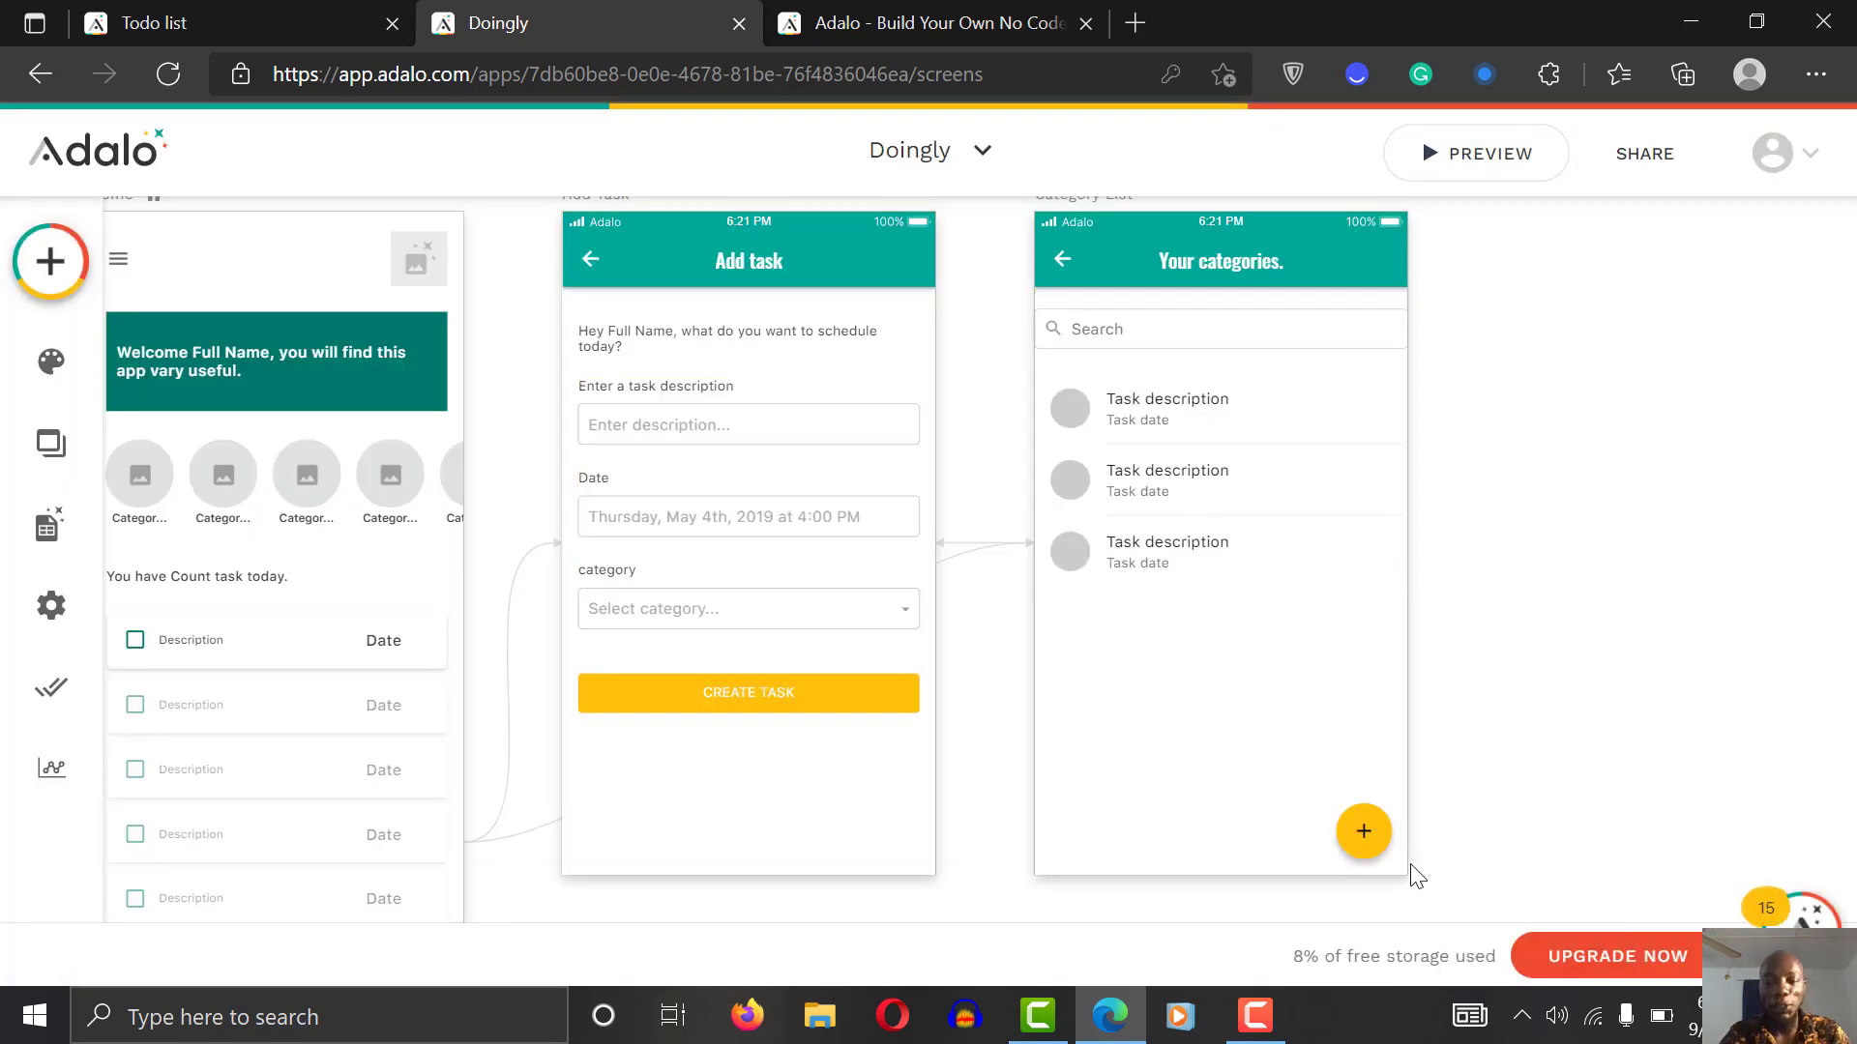
Step: Change Action Button 2's visibility condition to task Count less than 1
{"action": "left_click", "coordinate": [1355, 813]}
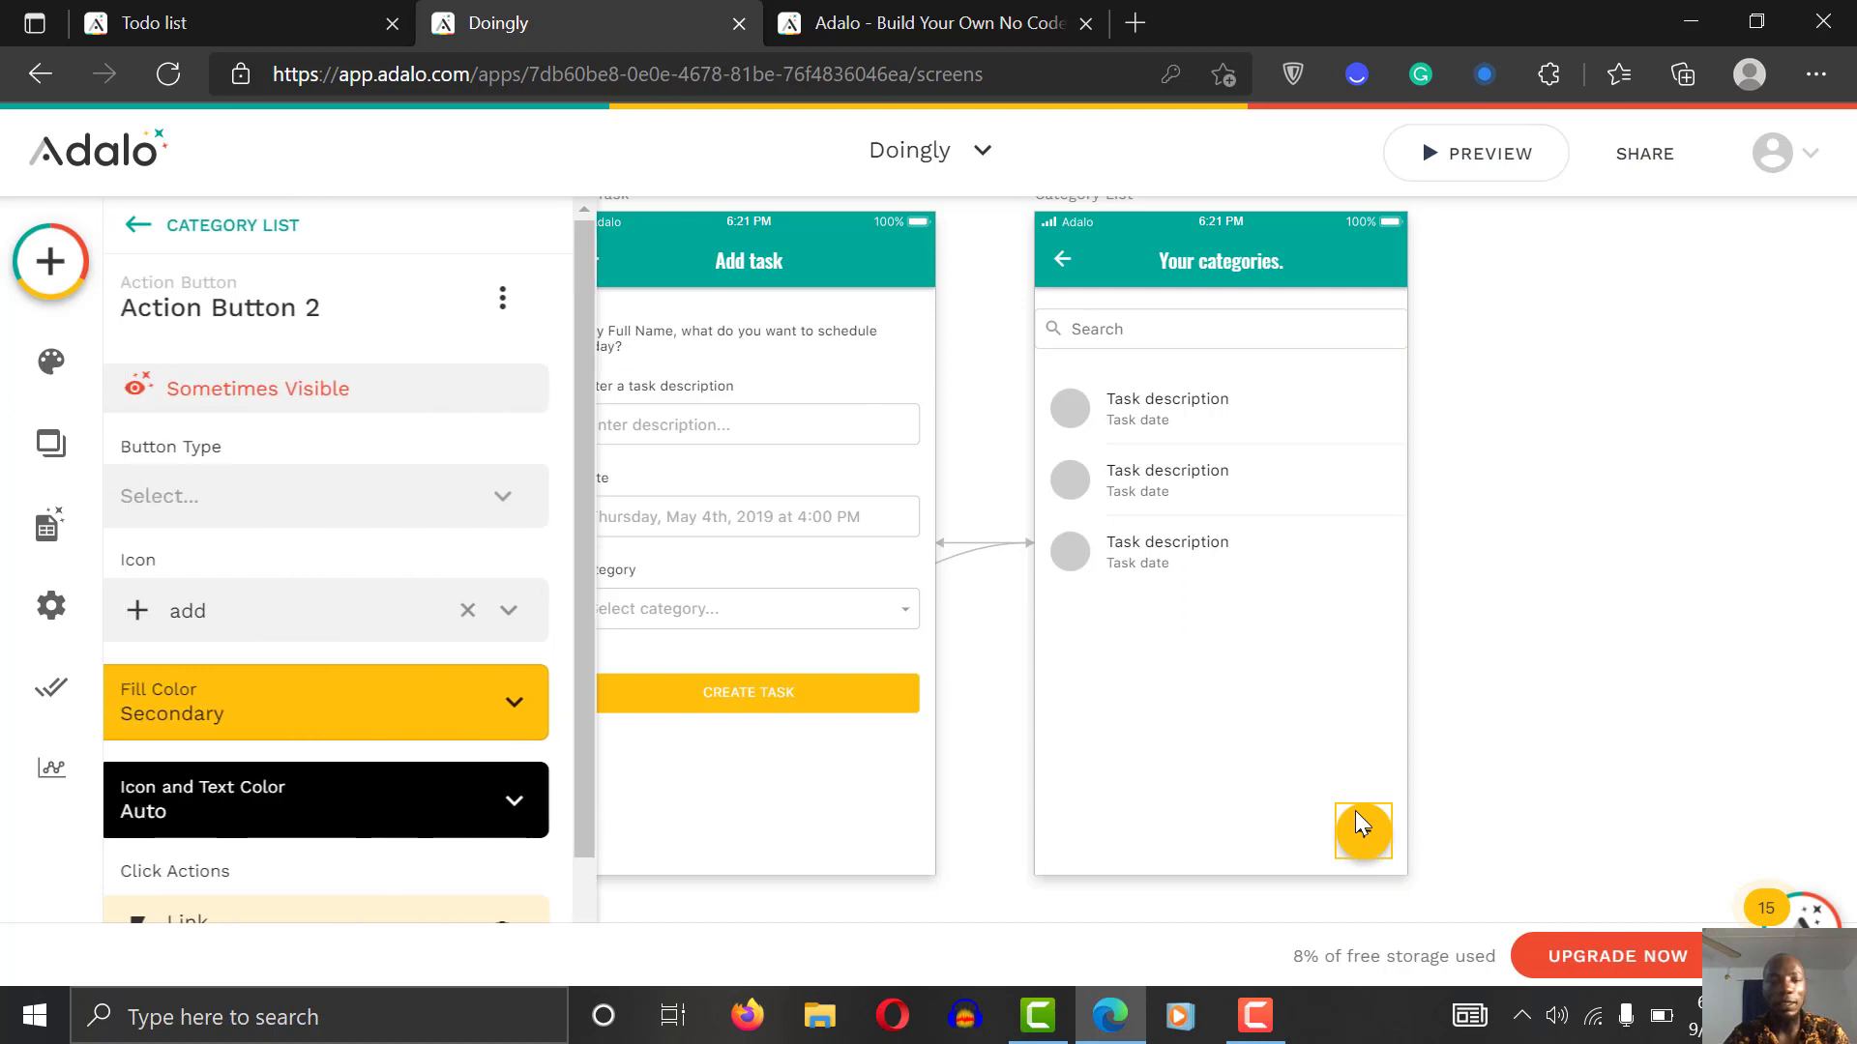
{"action": "left_click", "coordinate": [387, 389]}
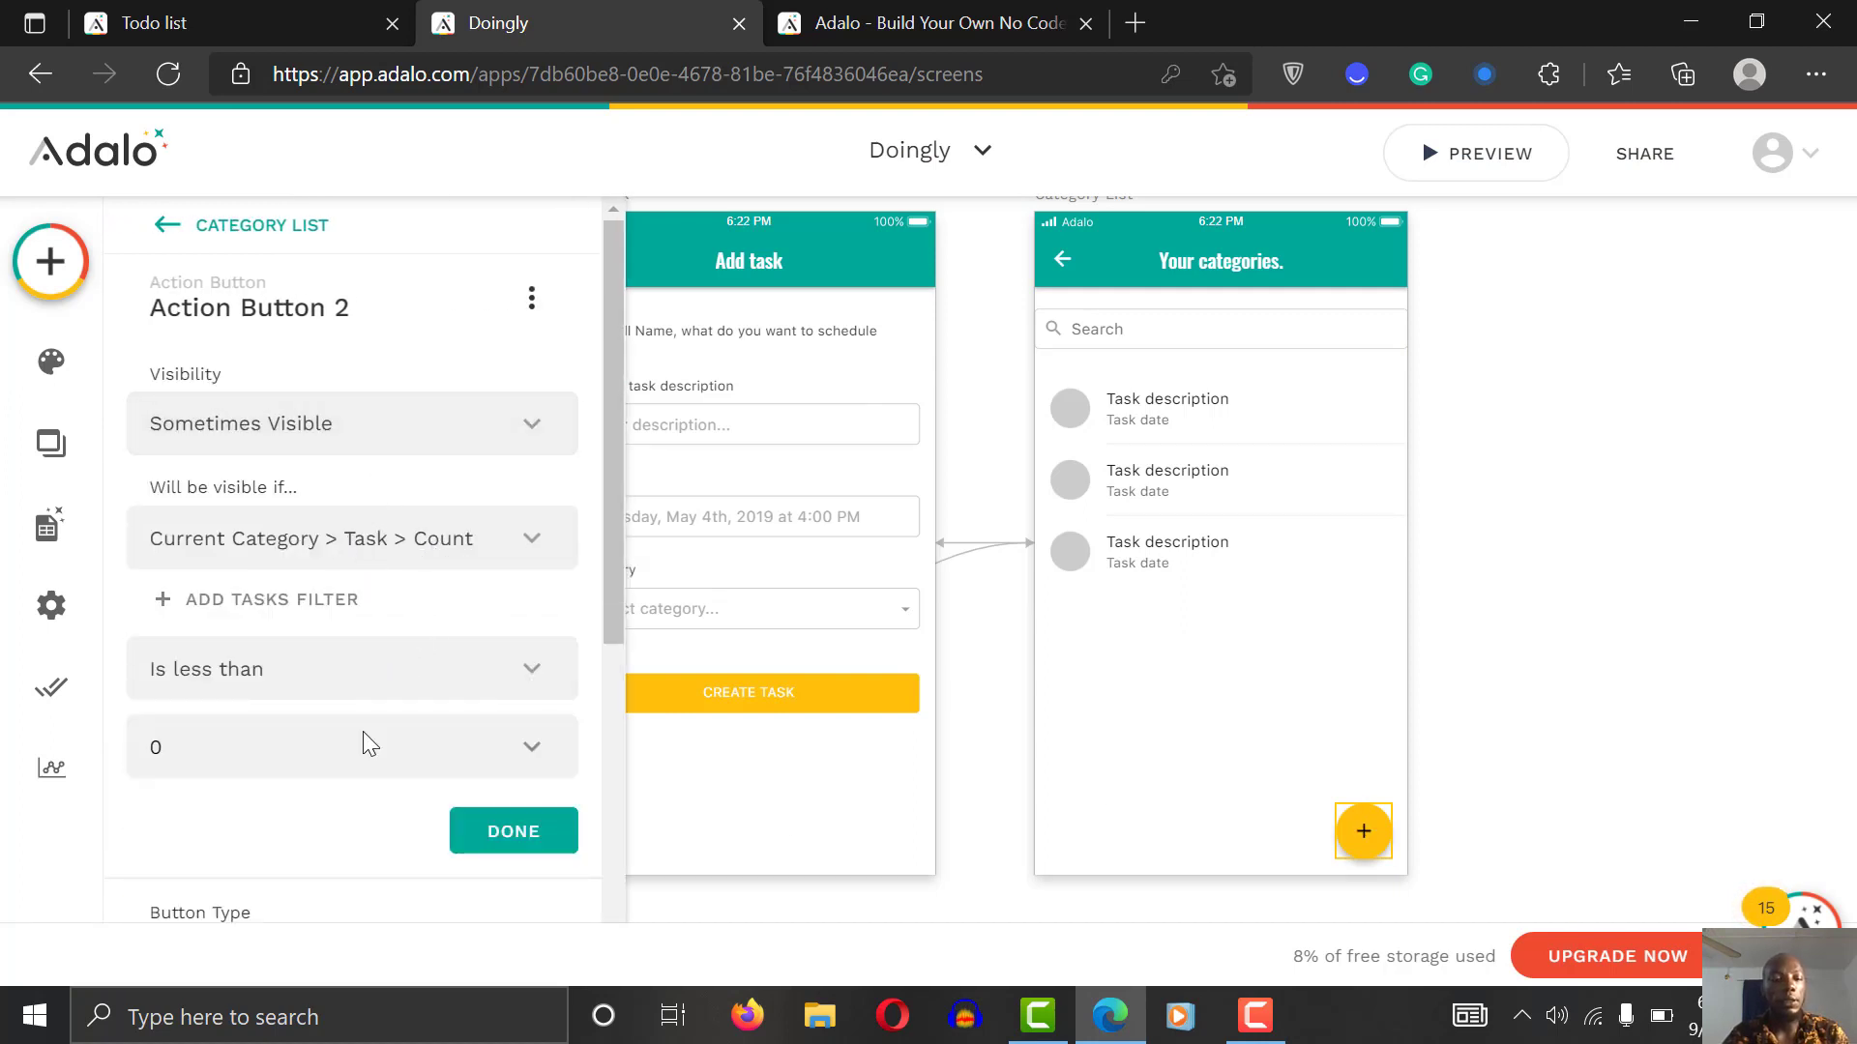
{"action": "key", "text": "BackSpace"}
{"action": "type", "text": "1"}
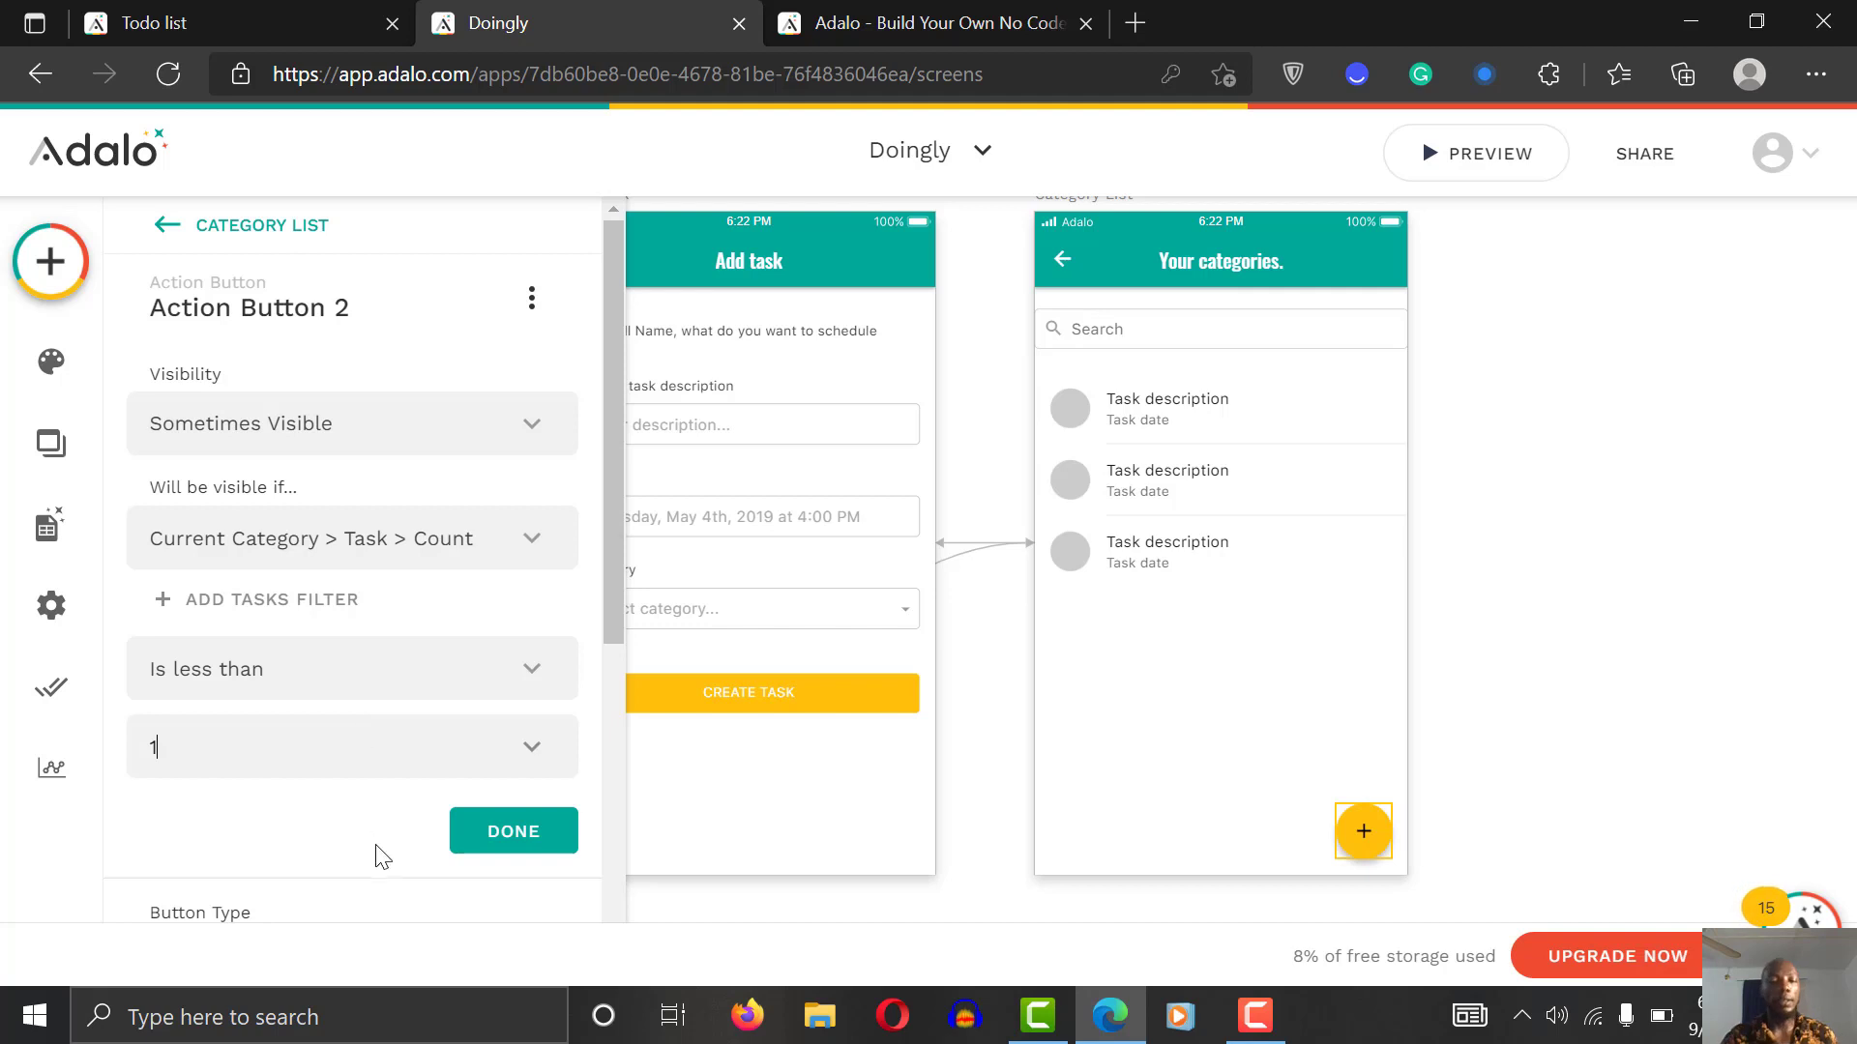
{"action": "left_click", "coordinate": [522, 839]}
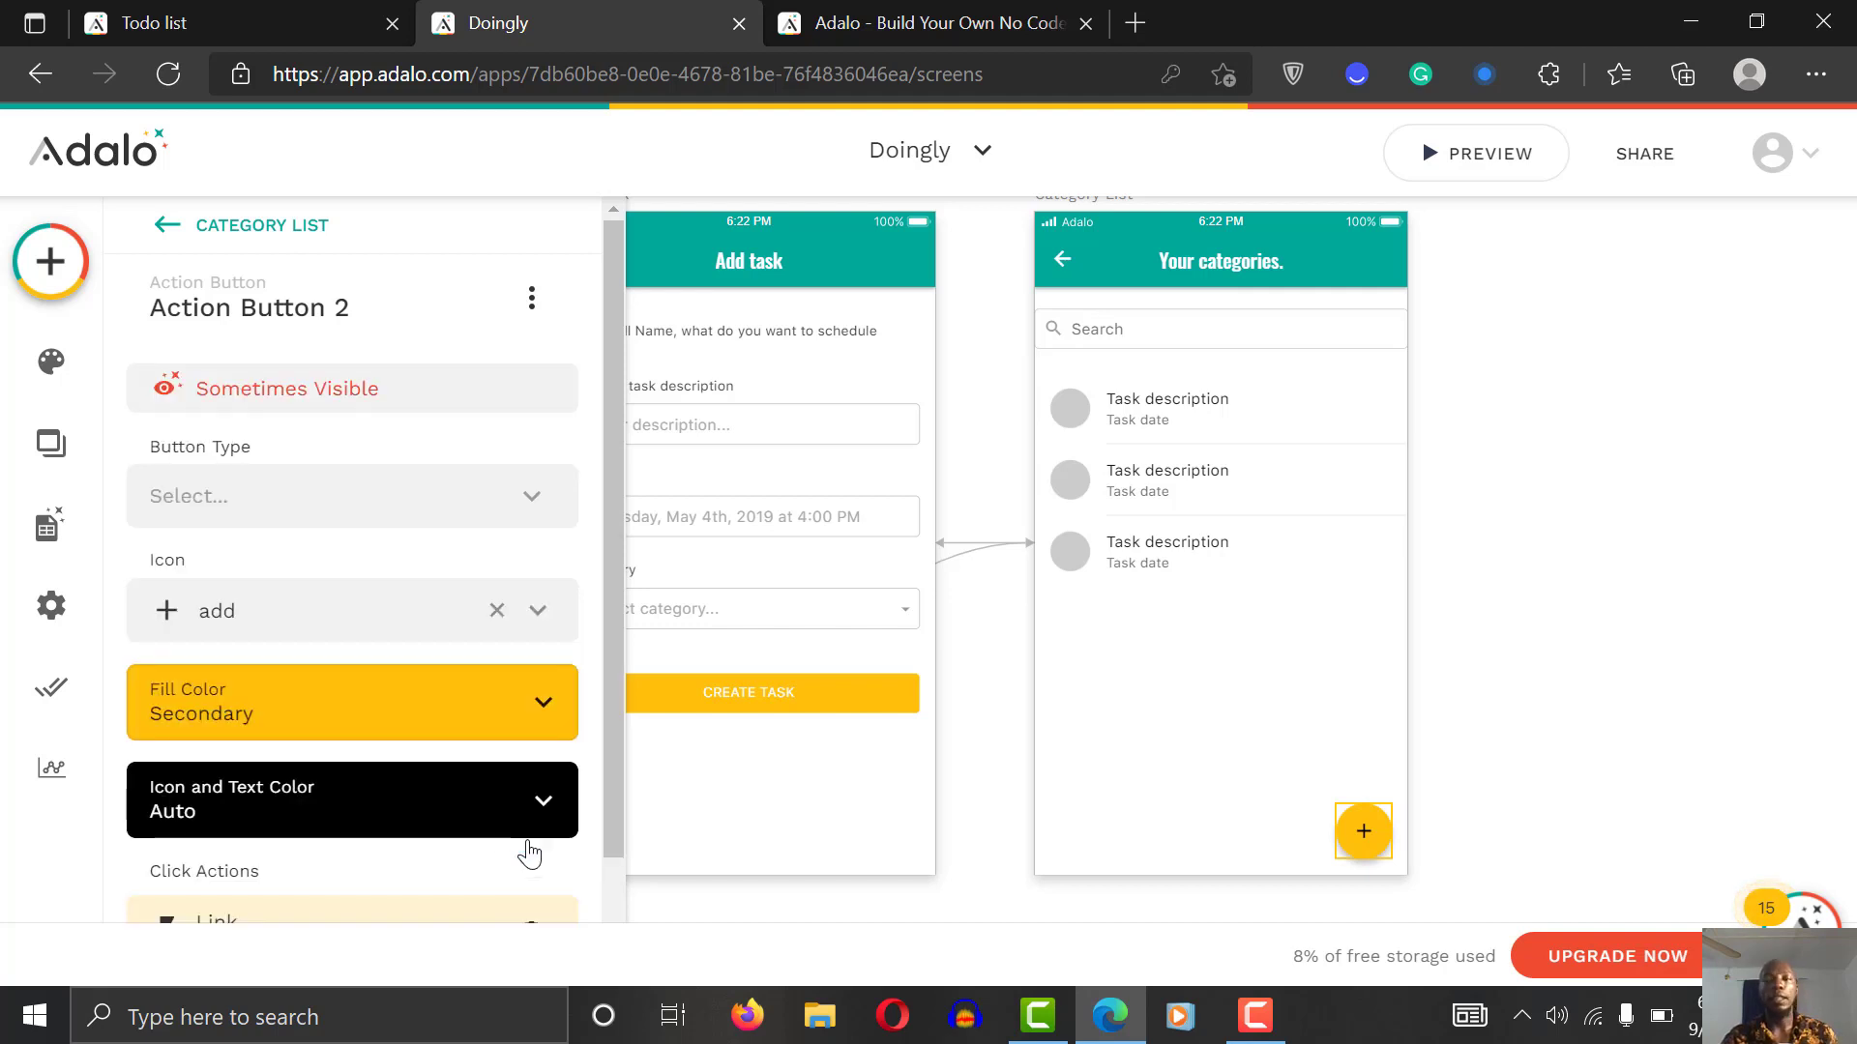
{"action": "left_click", "coordinate": [1462, 161]}
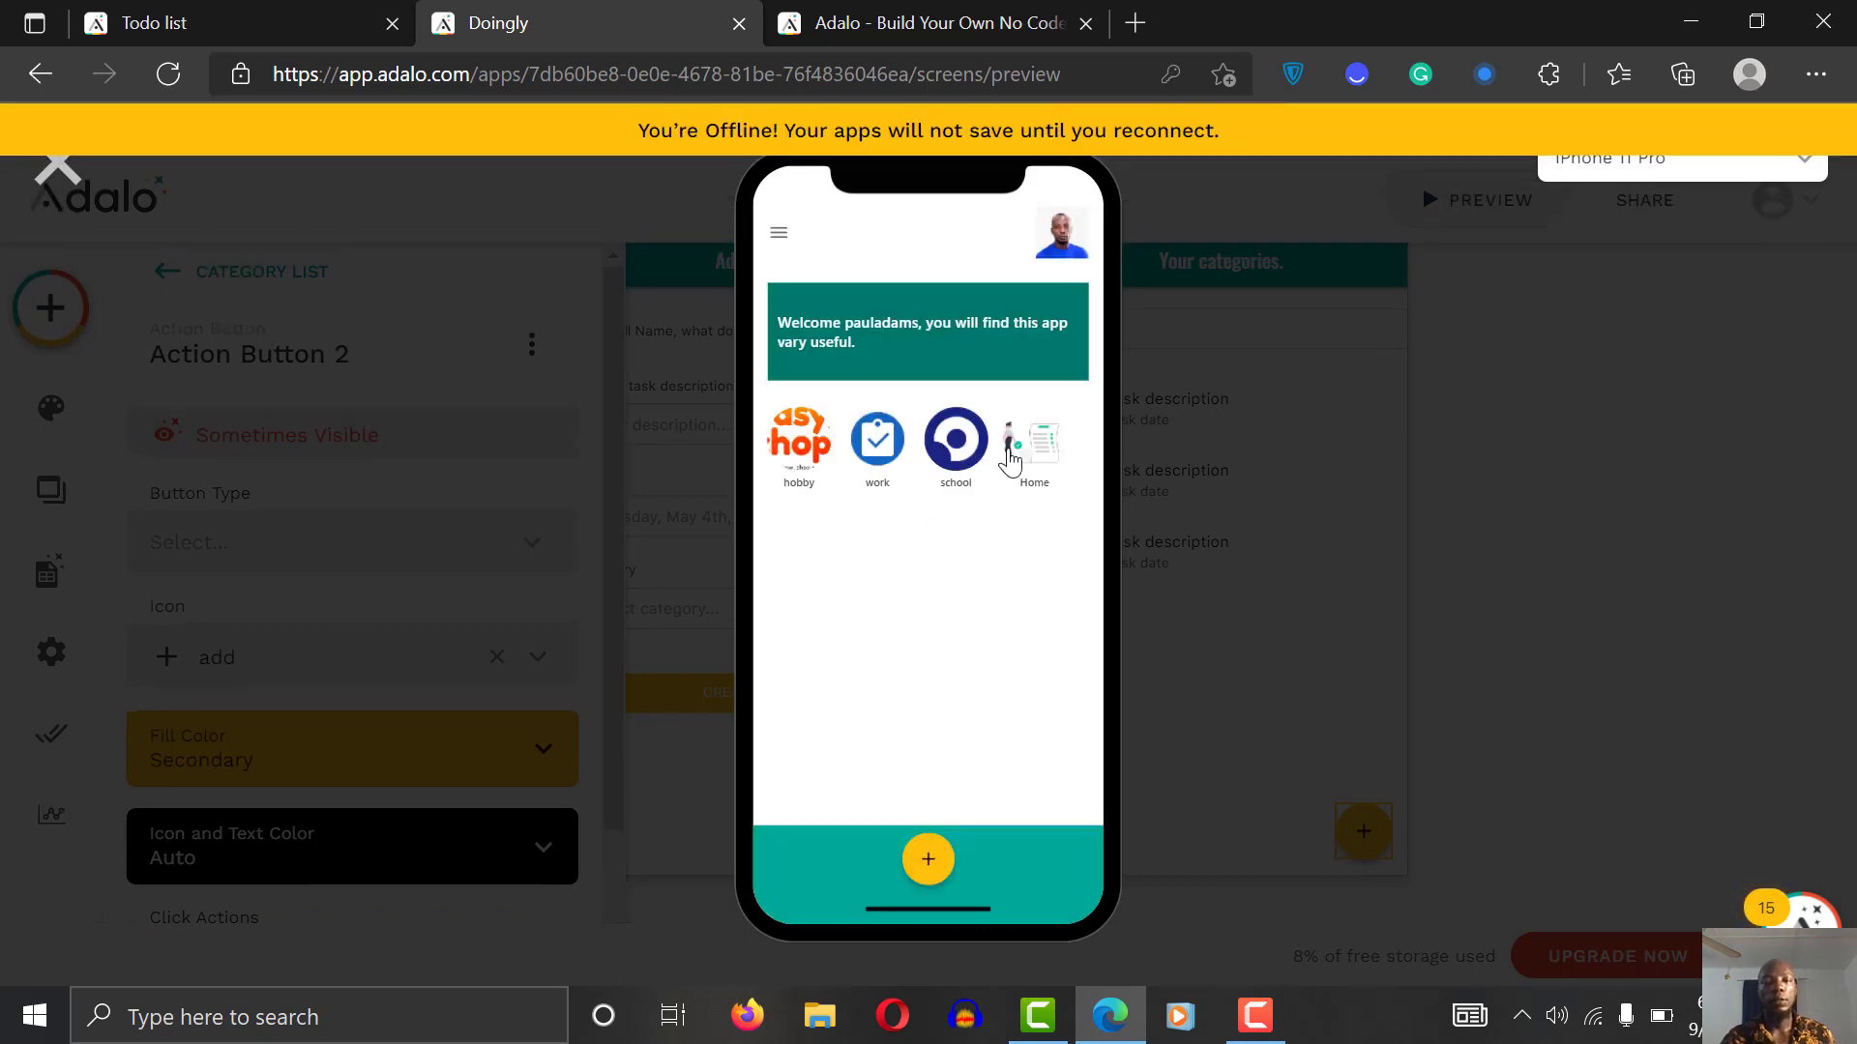
{"action": "left_click", "coordinate": [1044, 455]}
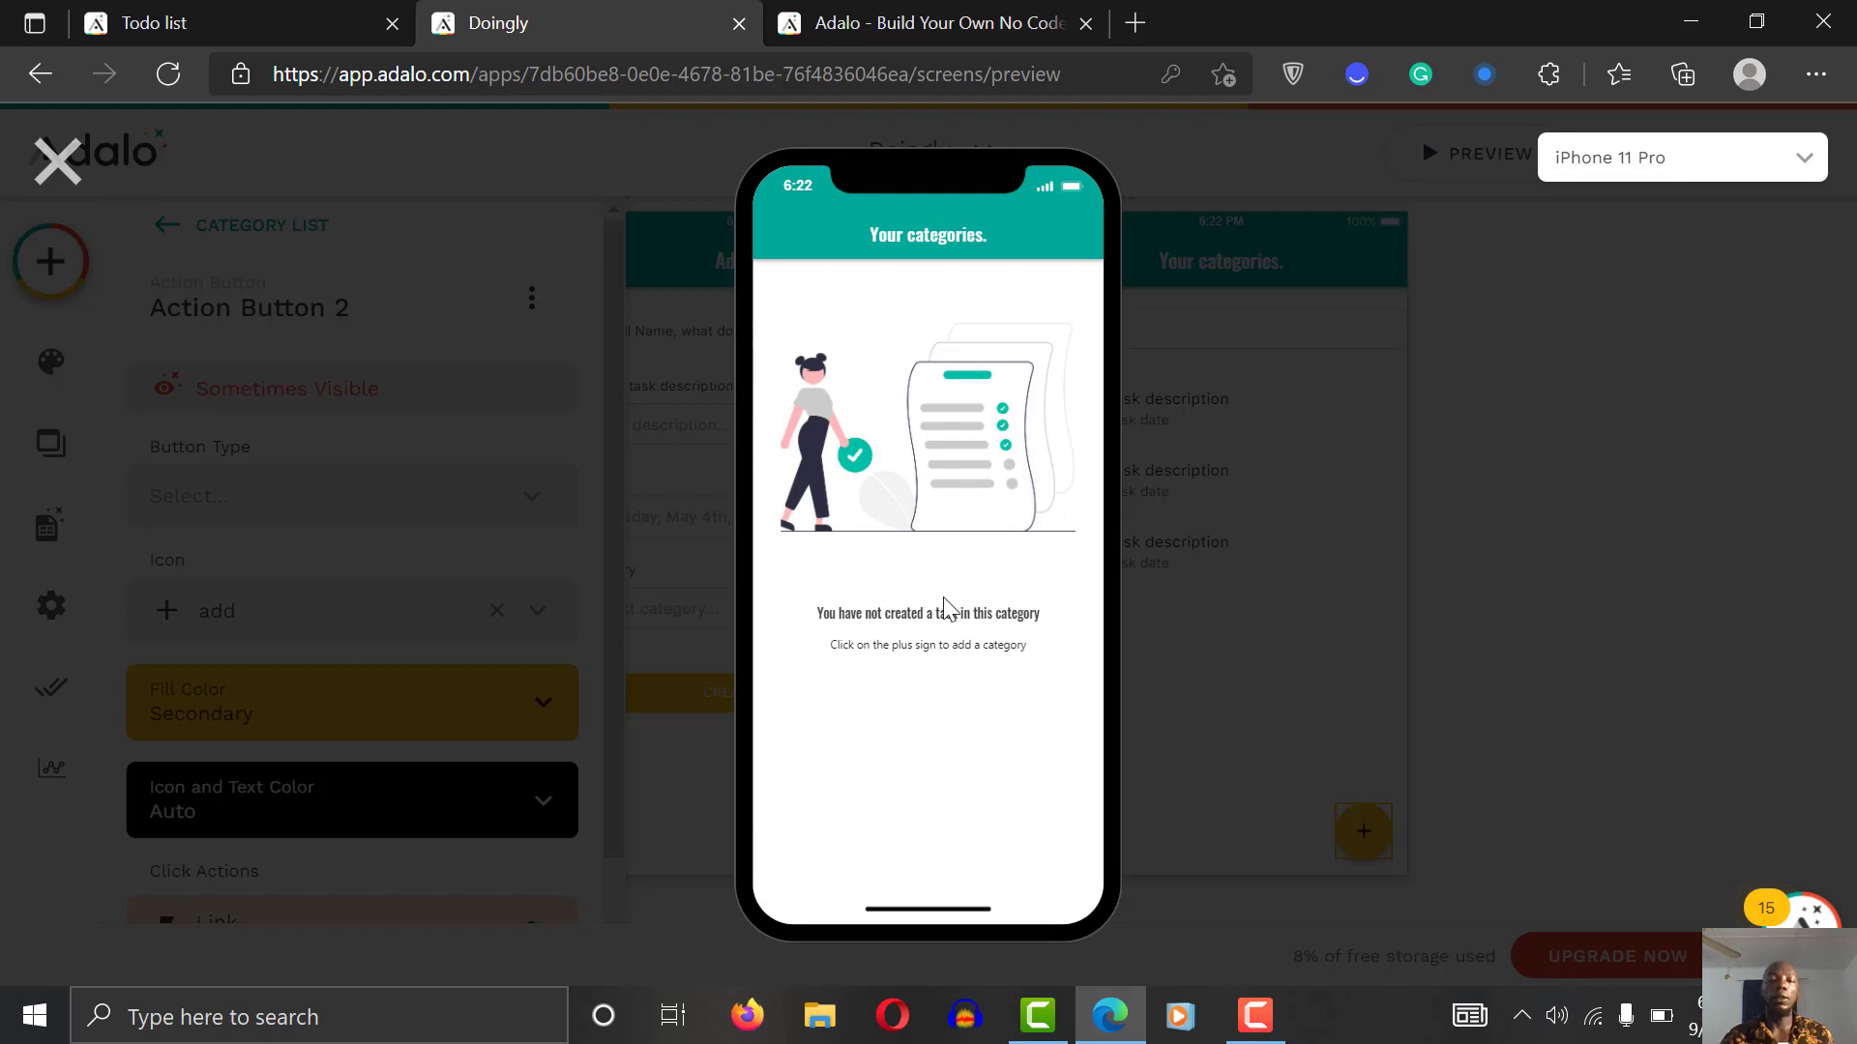
{"action": "left_click", "coordinate": [55, 162]}
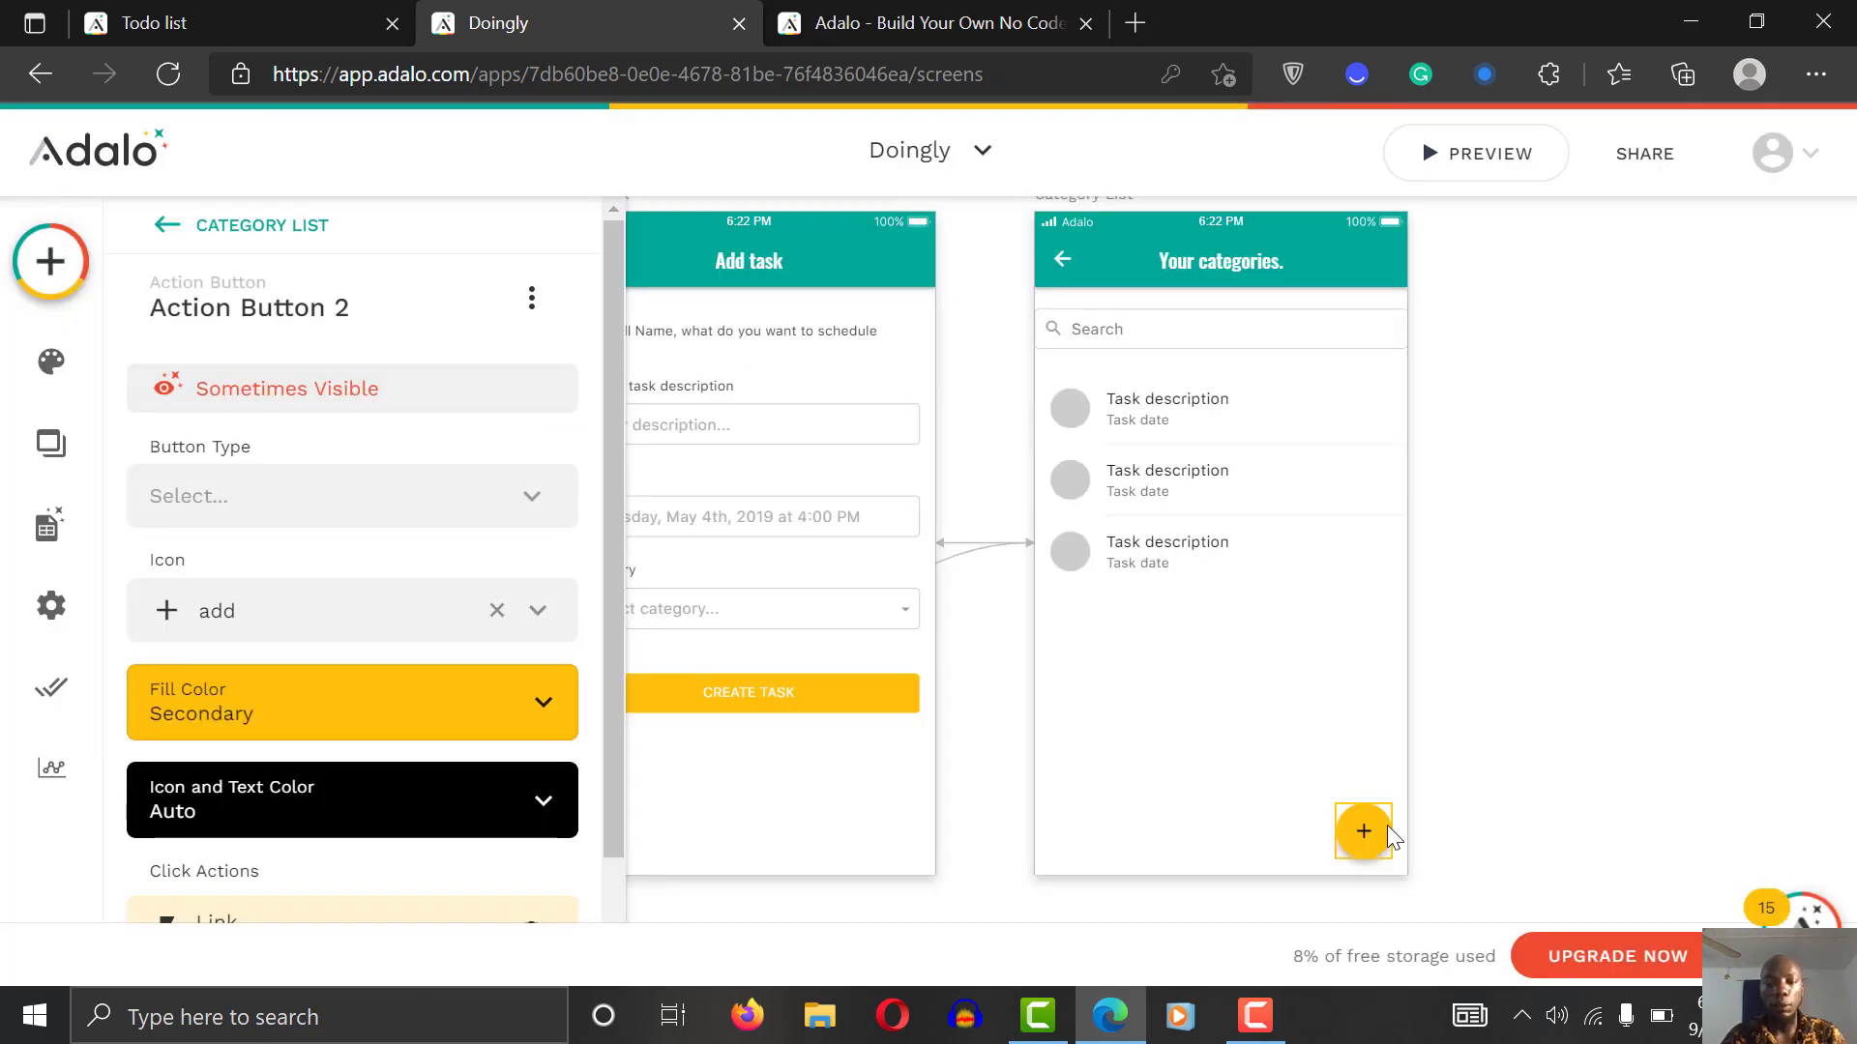
Step: Change the Sometimes Visible comparison value from 1 back to 0 and confirm
{"action": "left_click", "coordinate": [322, 387]}
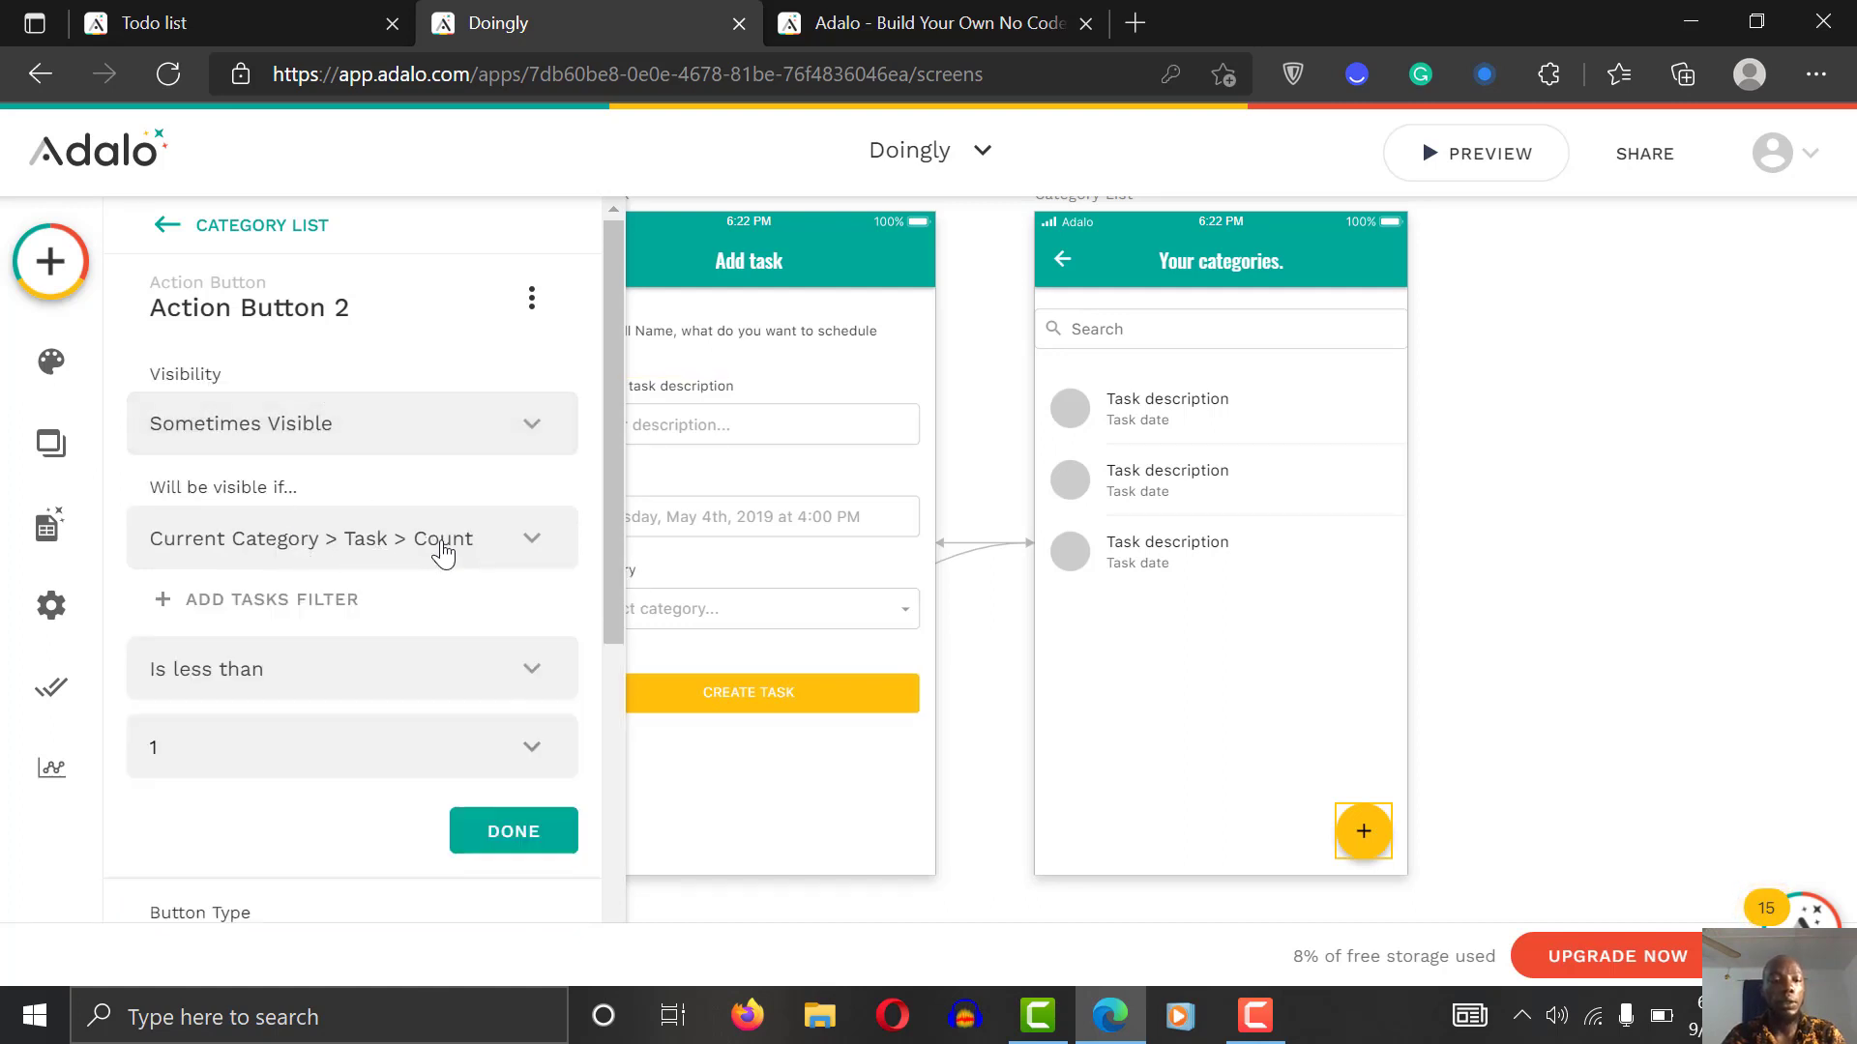
{"action": "left_click", "coordinate": [280, 672]}
{"action": "left_click", "coordinate": [282, 672]}
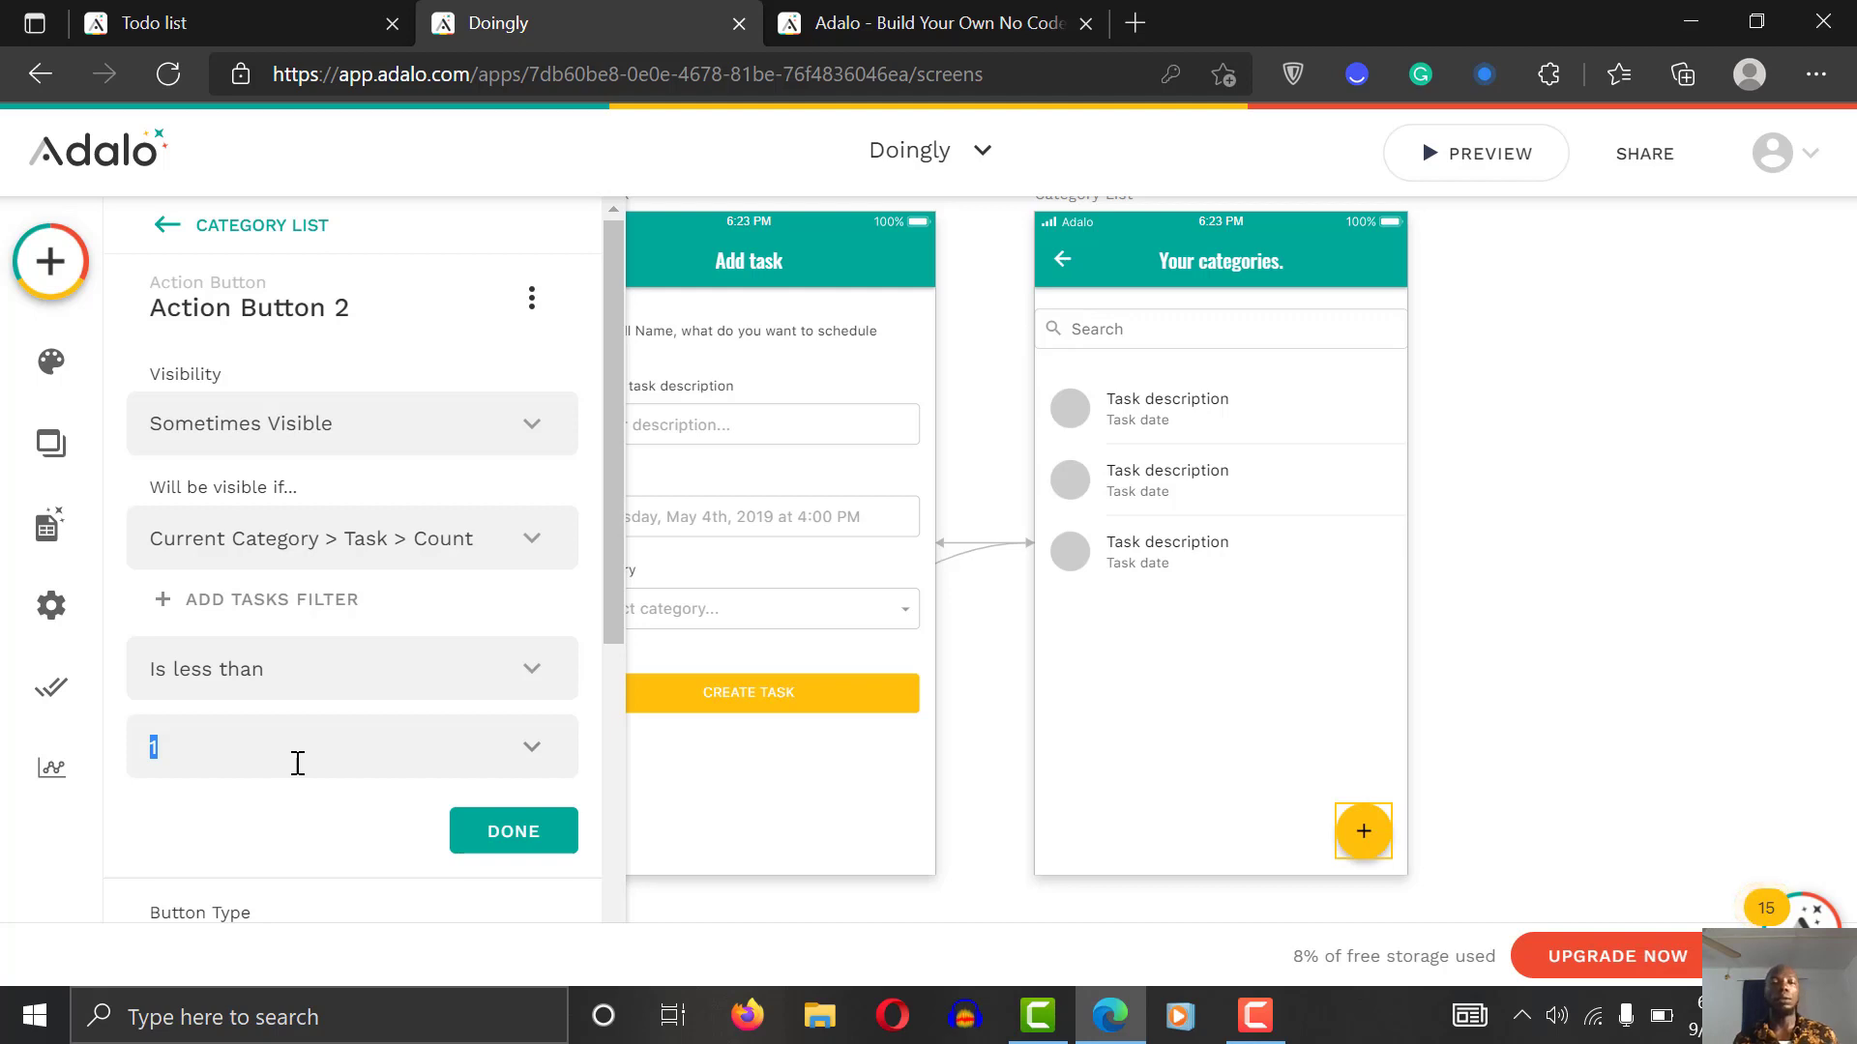
{"action": "key", "text": "BackSpace"}
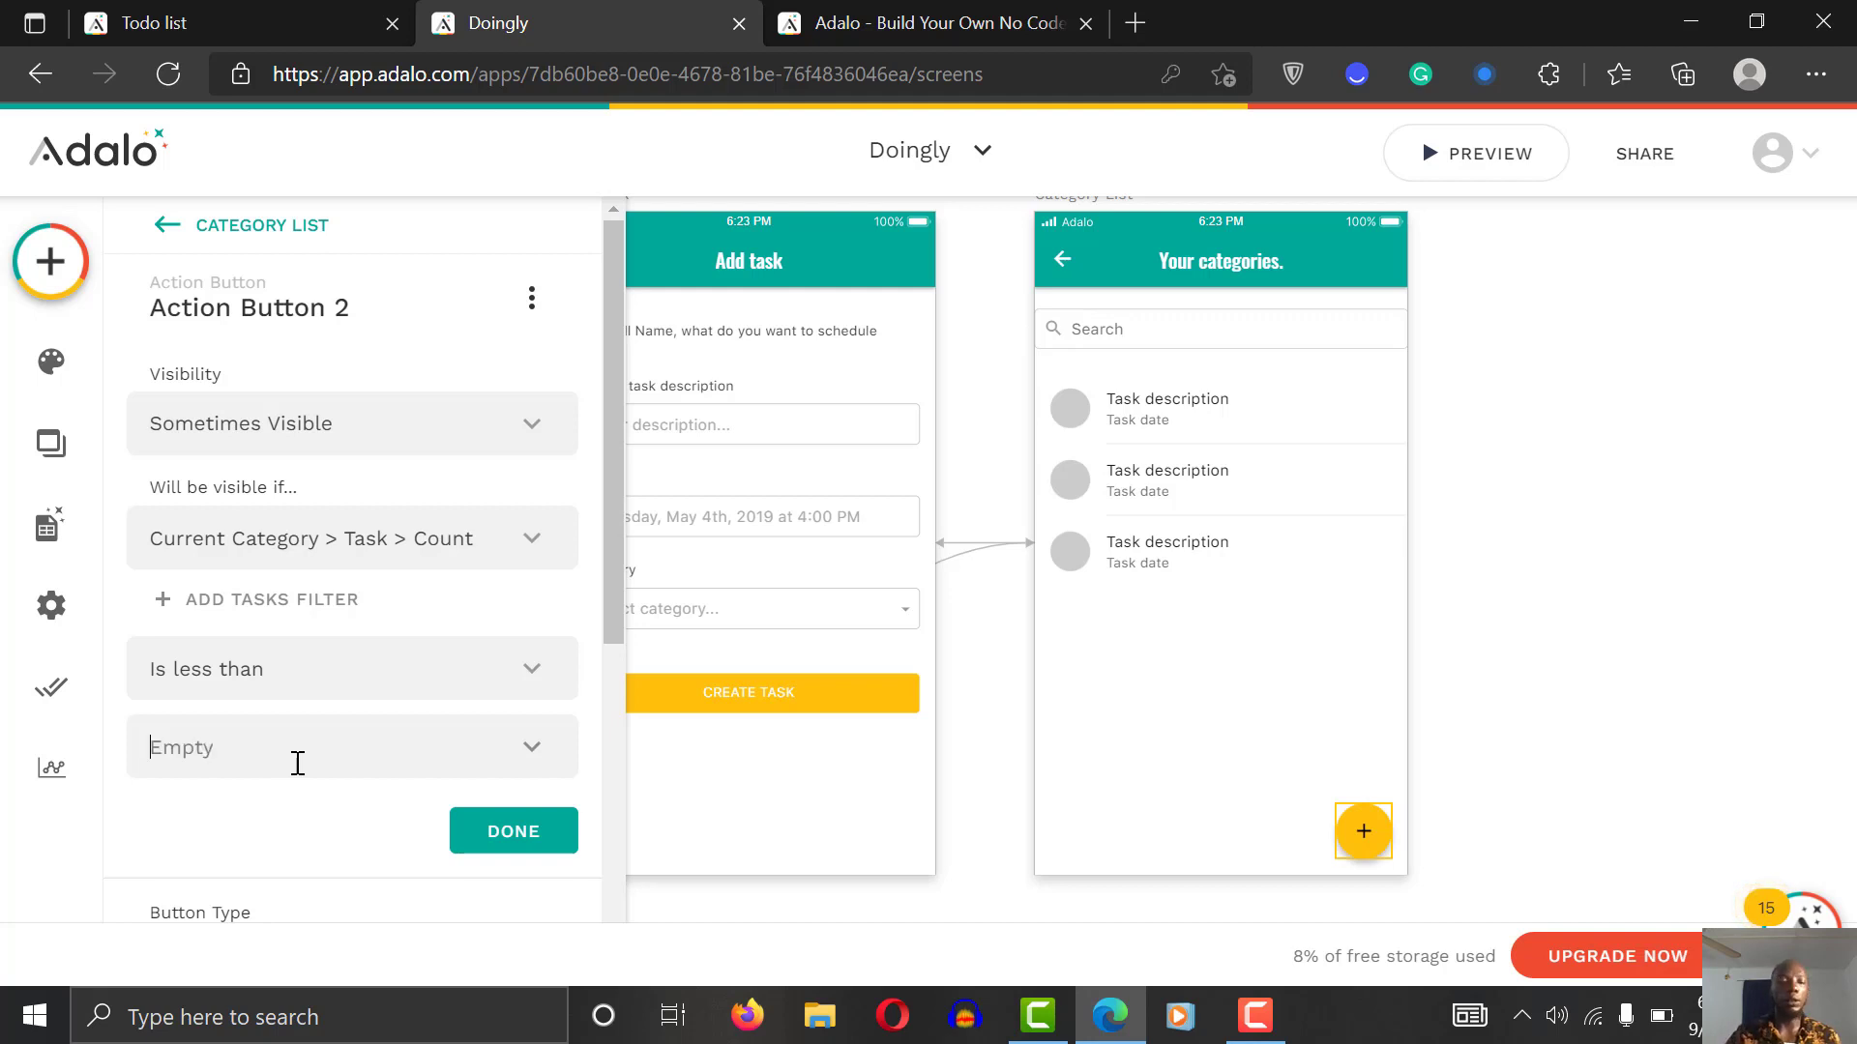
{"action": "type", "text": "0"}
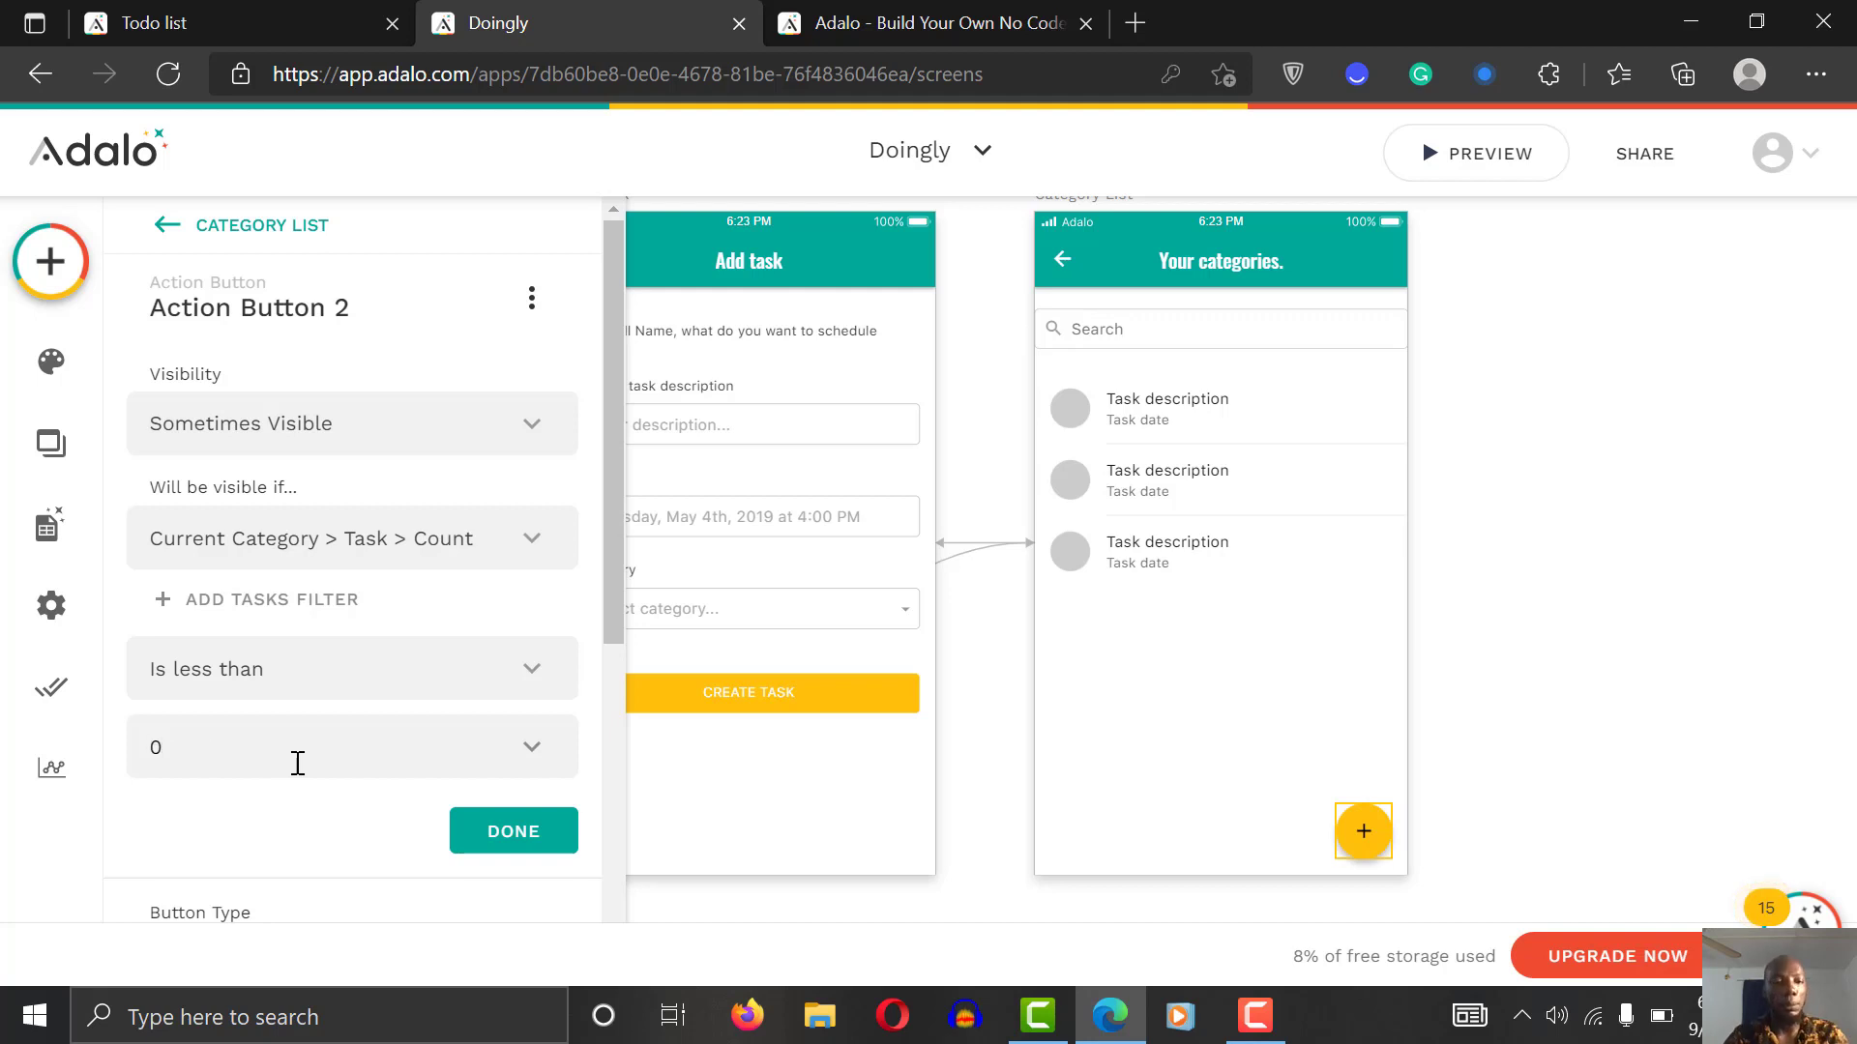
{"action": "left_click", "coordinate": [527, 839]}
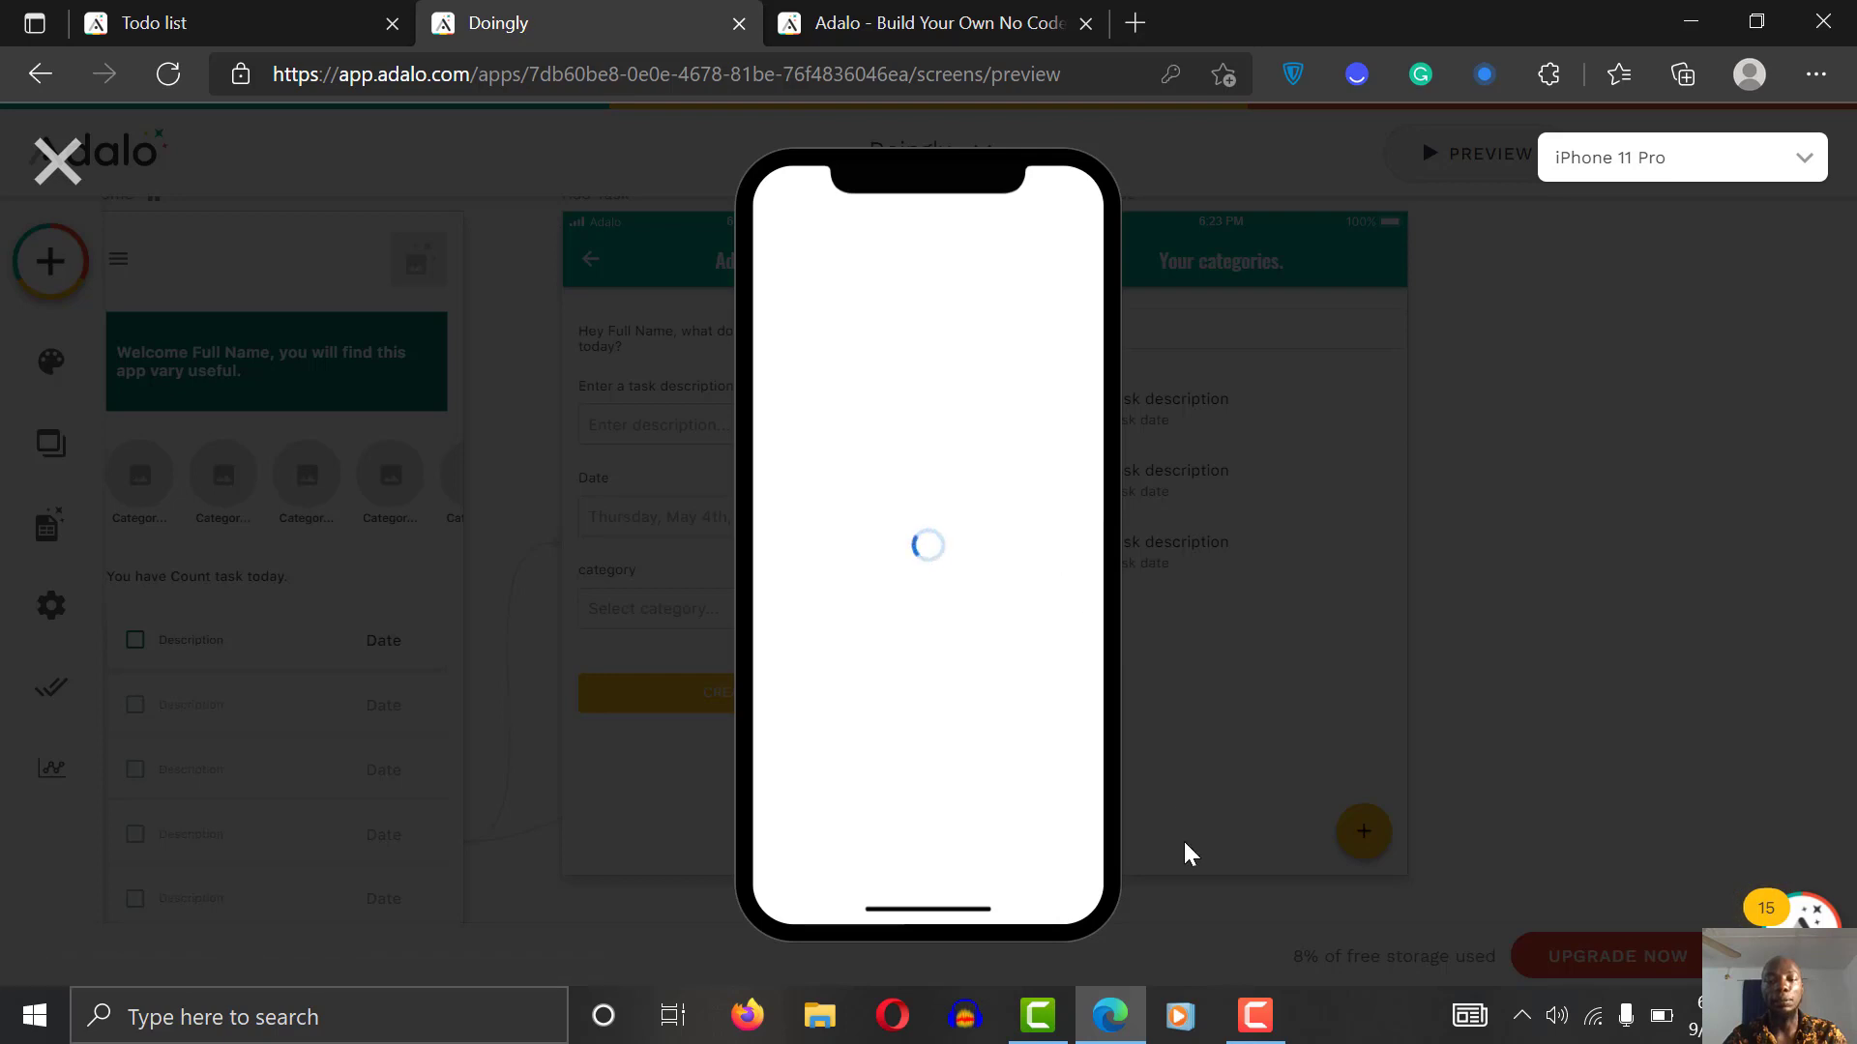
Step: Open the hobby category's empty task list in the preview, then close the preview
{"action": "left_click", "coordinate": [1239, 1021]}
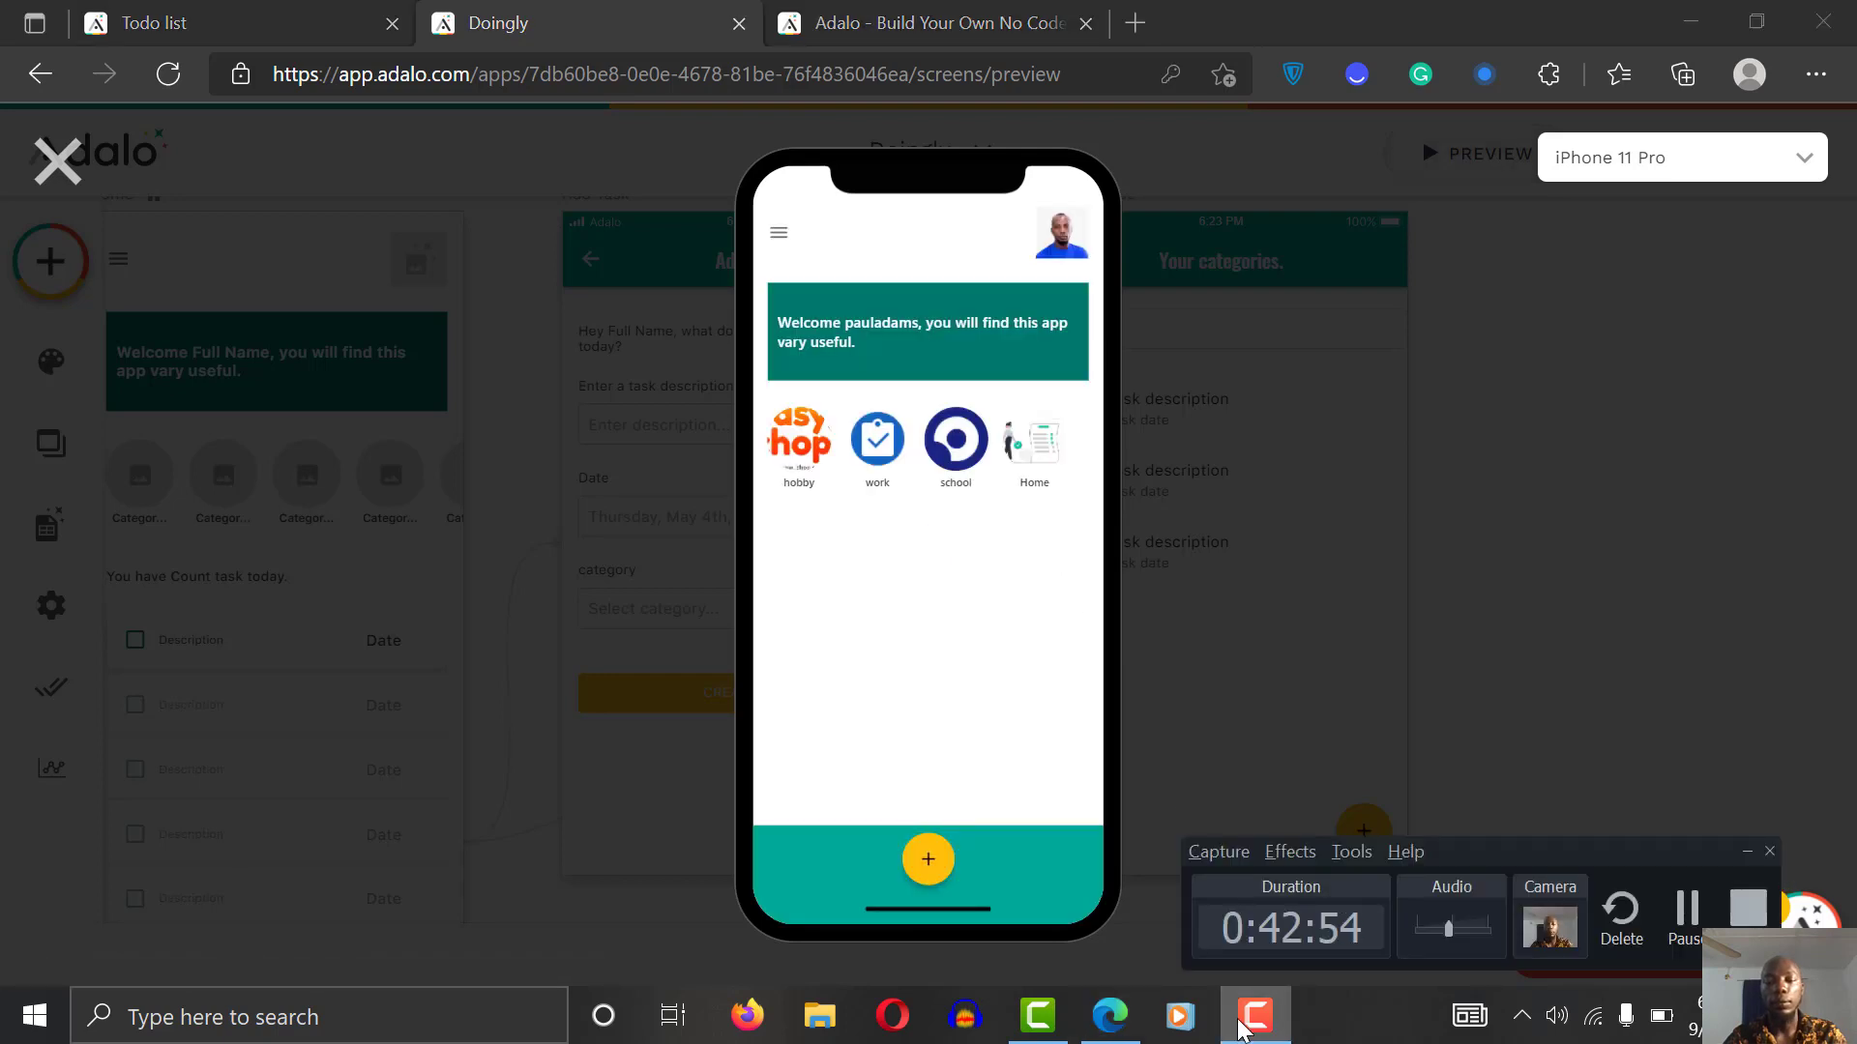
{"action": "left_click", "coordinate": [1239, 1021]}
{"action": "left_click", "coordinate": [781, 442]}
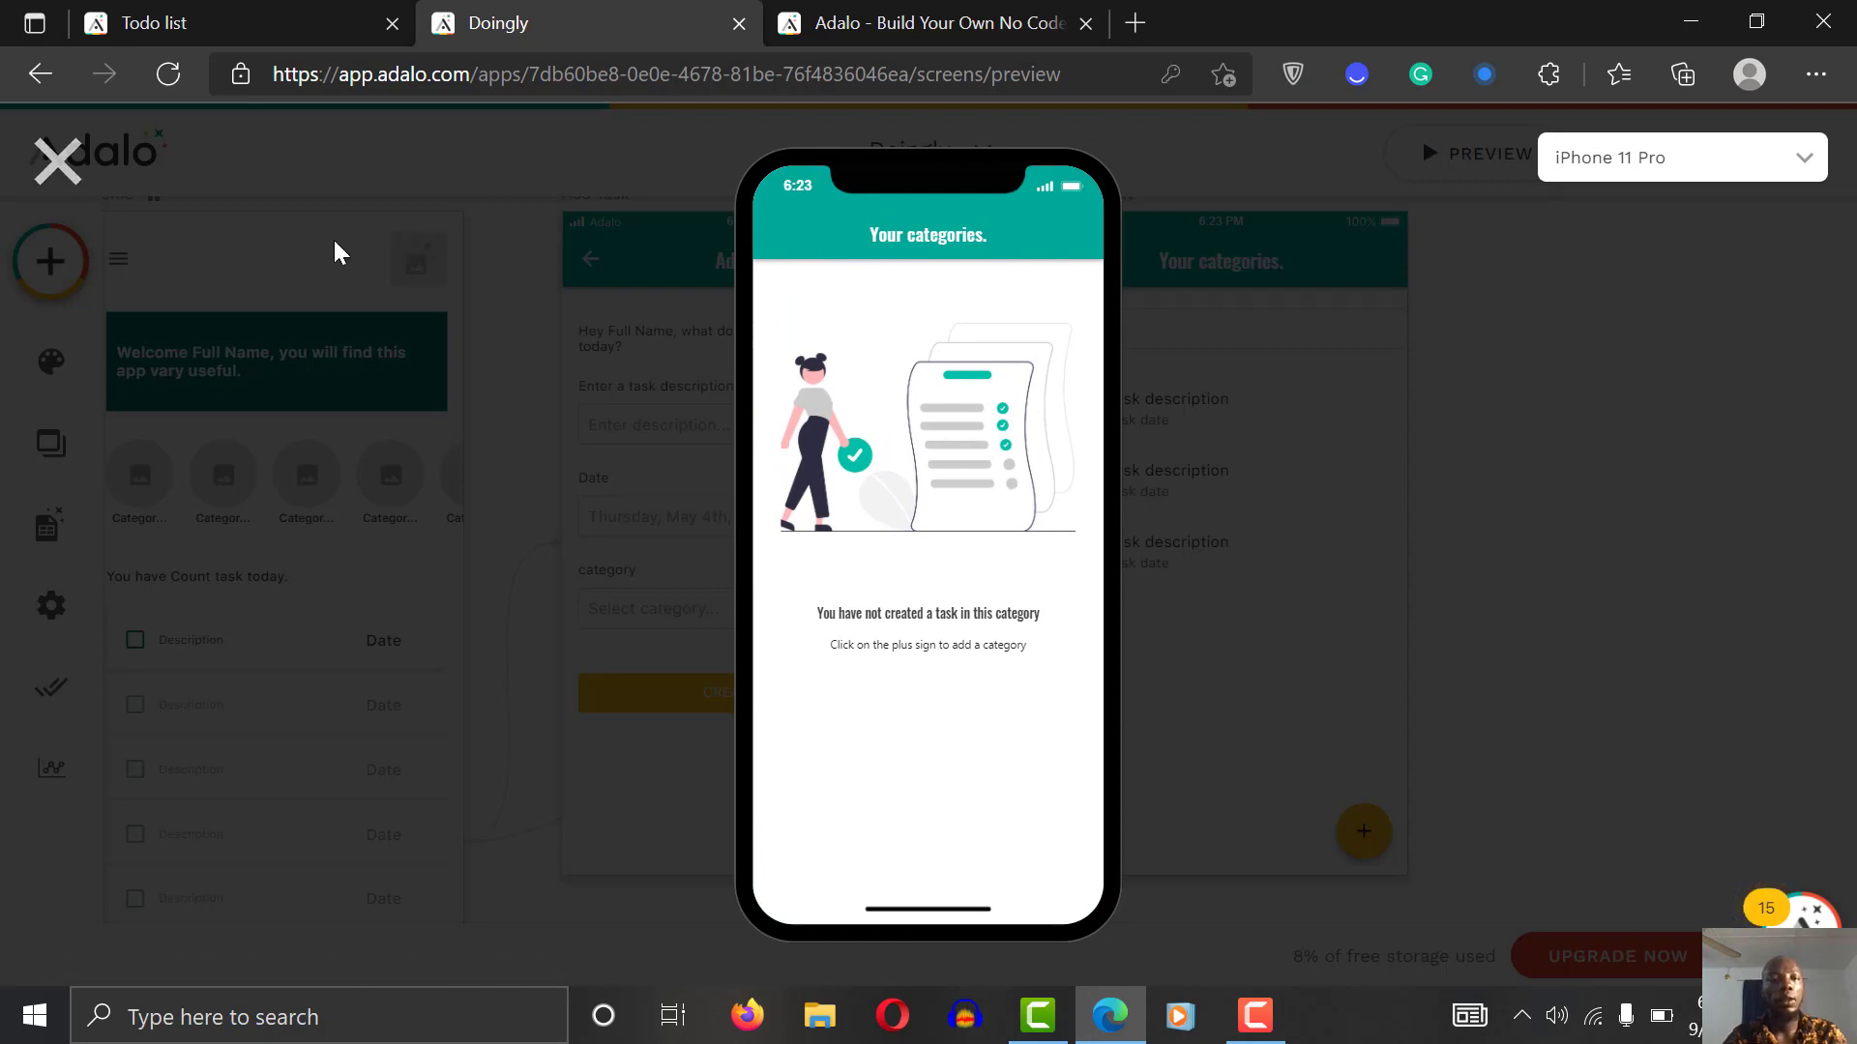
{"action": "left_click", "coordinate": [57, 161]}
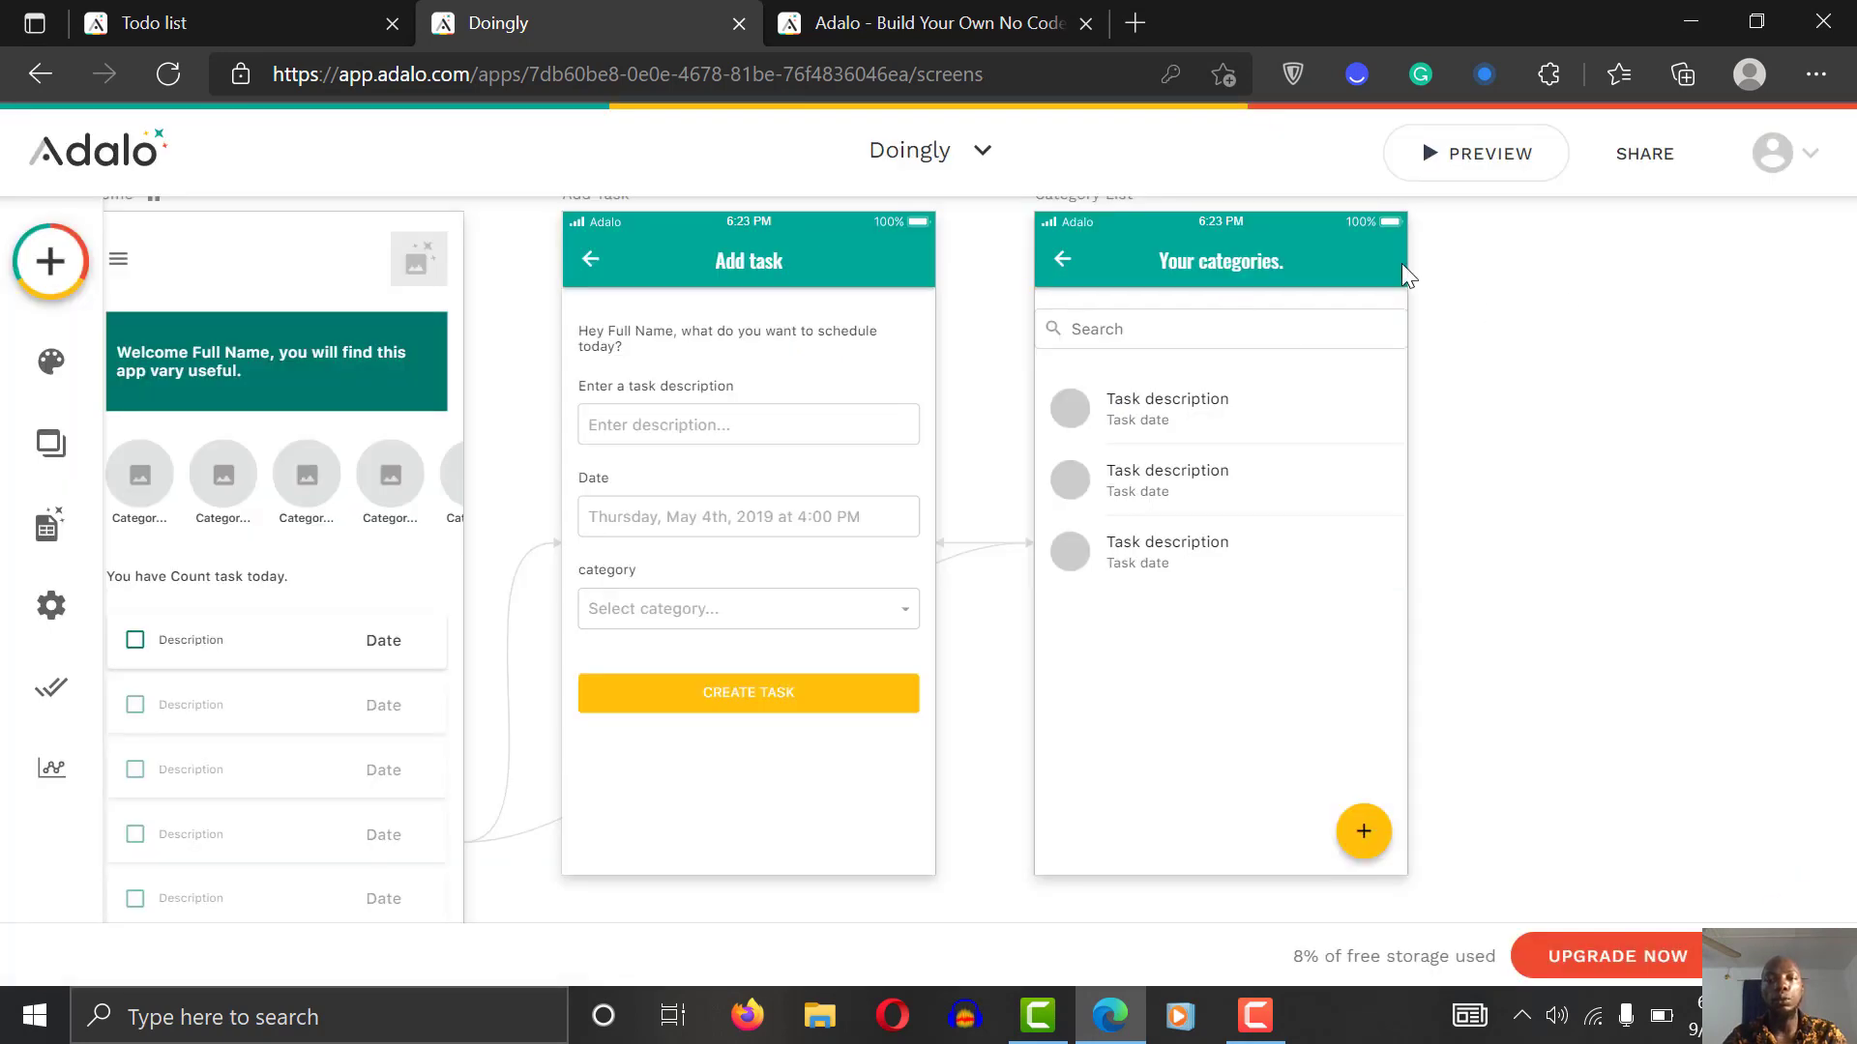
Step: Check that the Category List back arrow's action is Link → Back
{"action": "left_click", "coordinate": [1064, 259]}
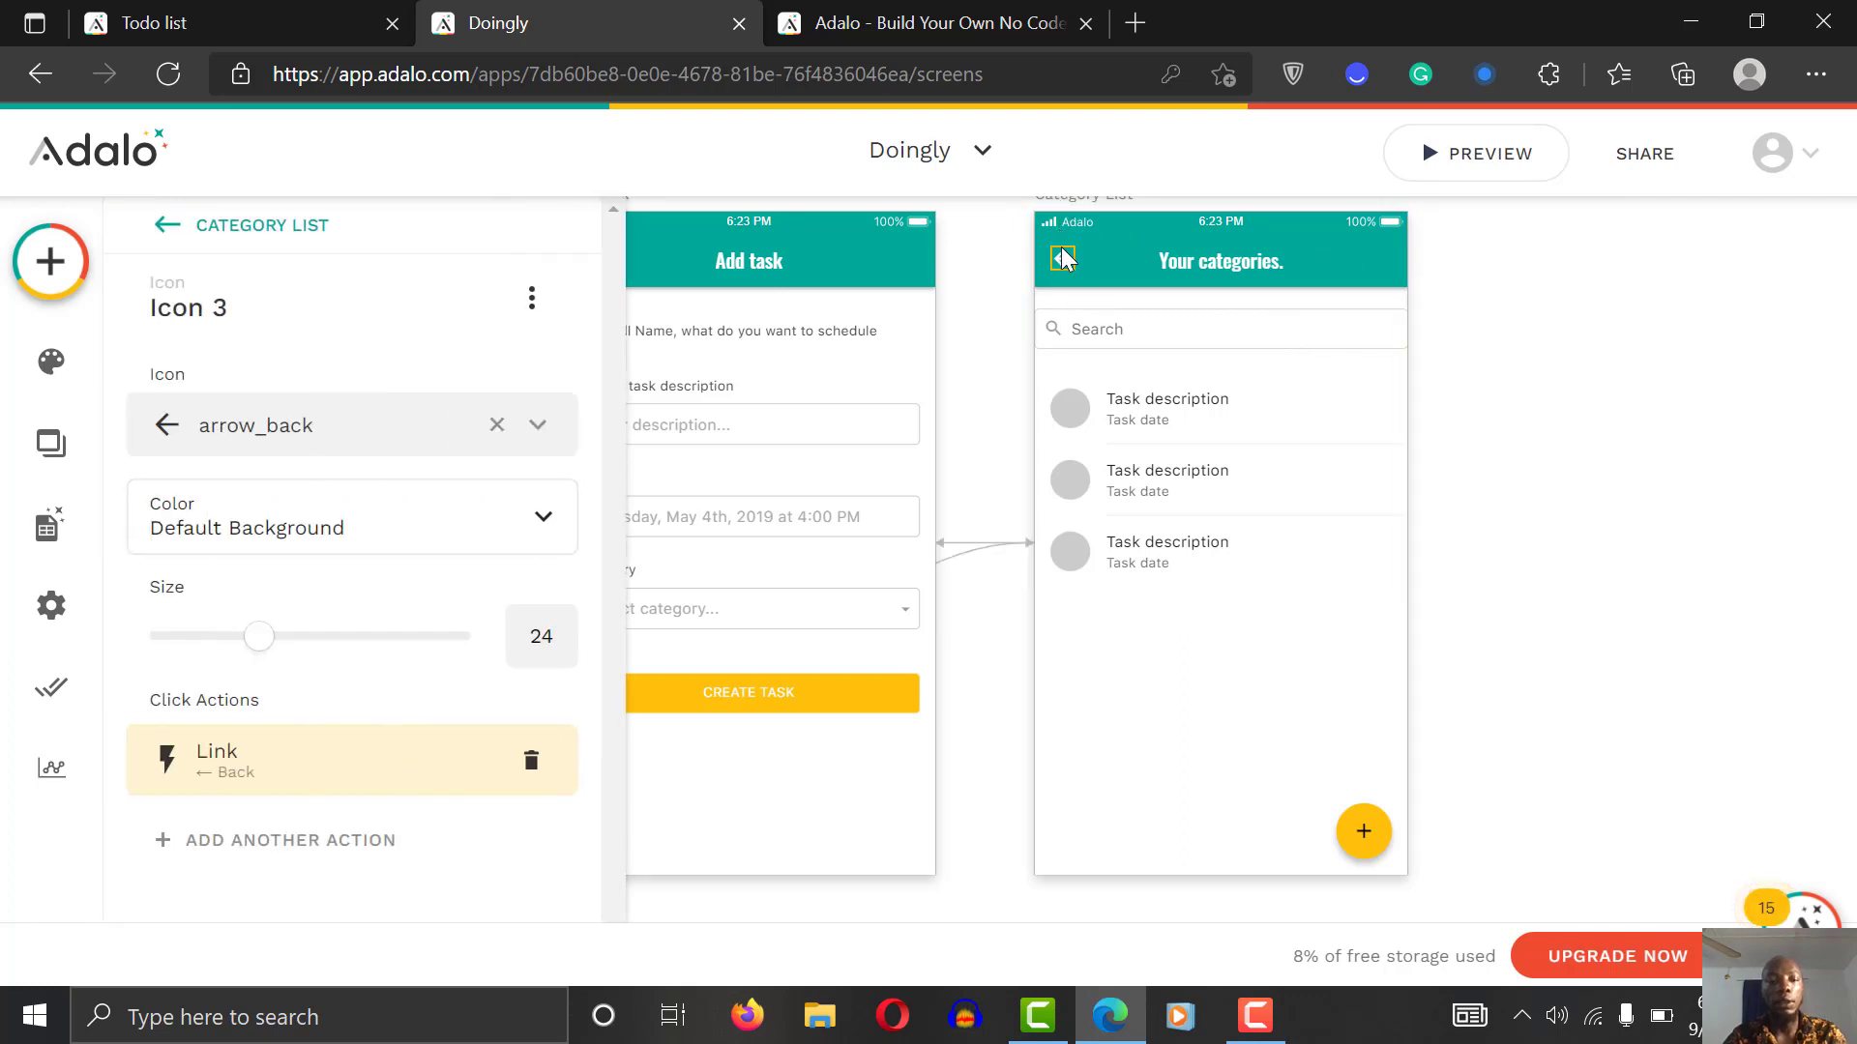
{"action": "left_click", "coordinate": [1242, 271]}
{"action": "left_click", "coordinate": [1542, 282]}
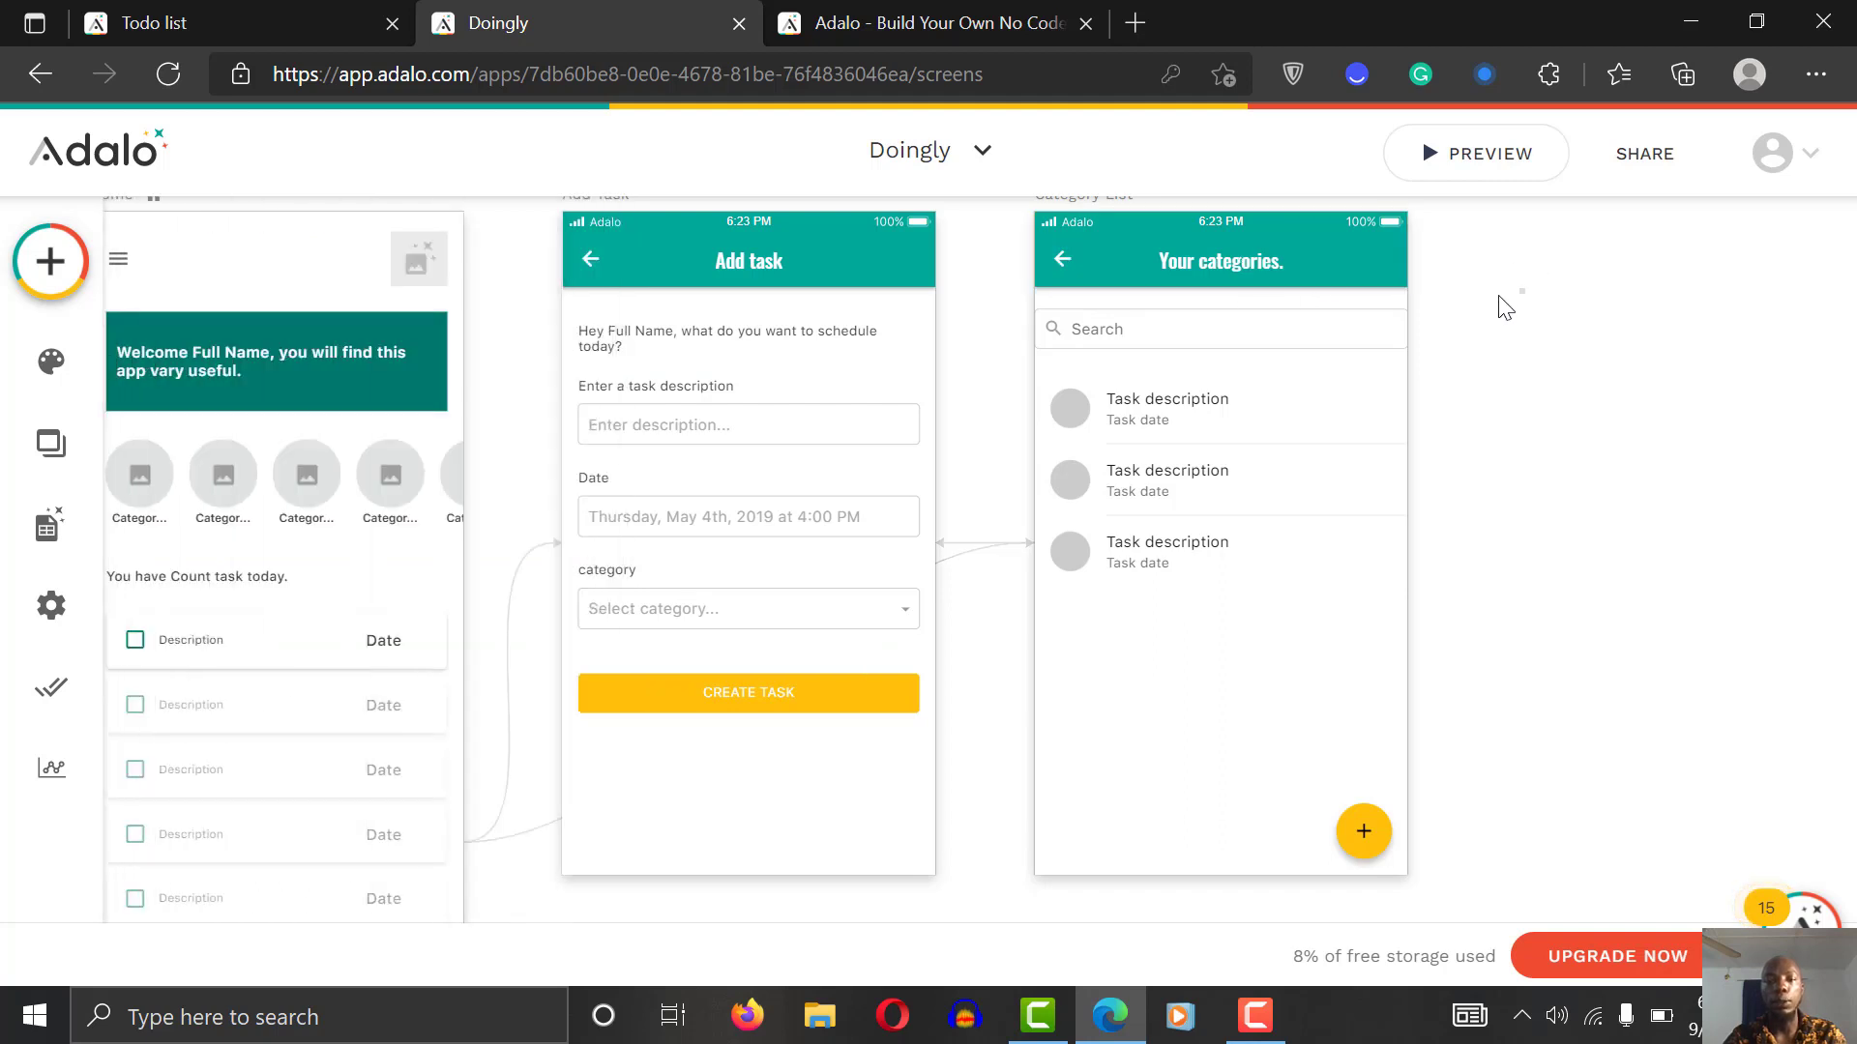
Step: Reload the Adalo editor page and launch a fresh app preview
{"action": "left_click", "coordinate": [174, 83]}
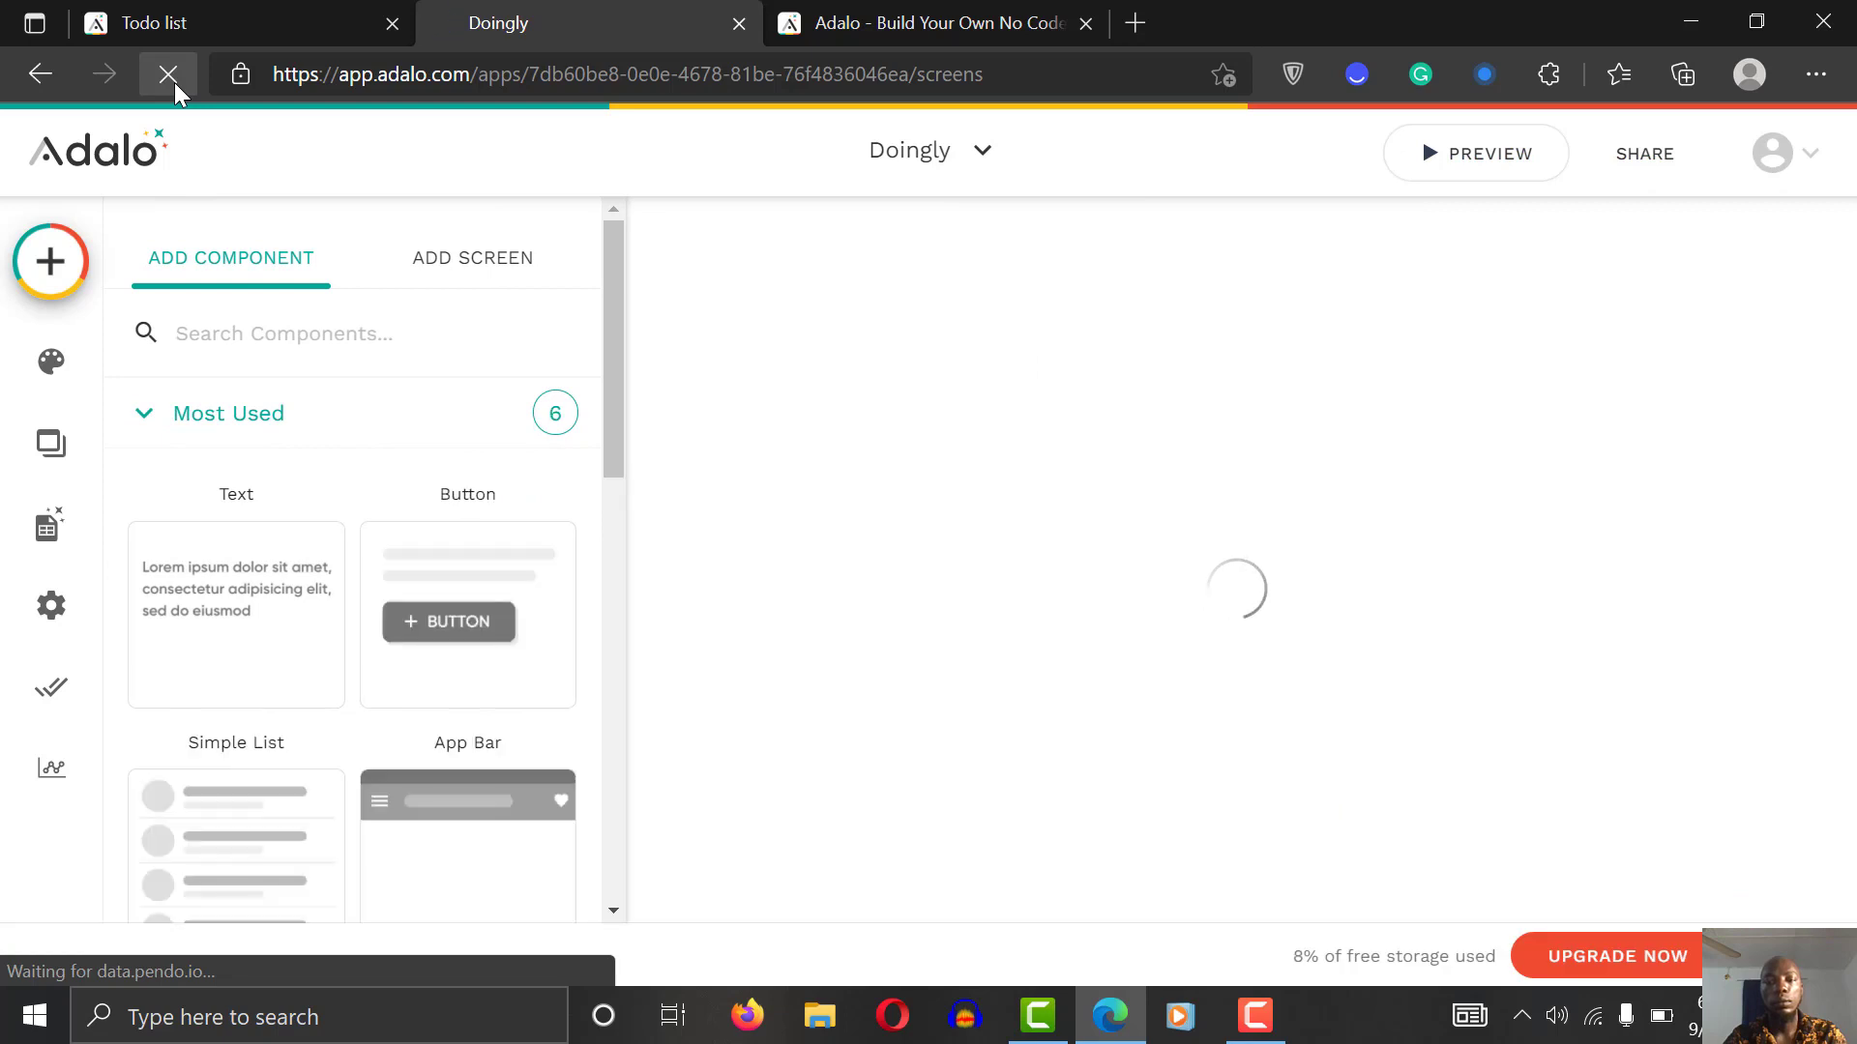
{"action": "left_click", "coordinate": [1843, 776]}
{"action": "scroll", "coordinate": [1842, 777], "scroll_direction": "right", "scroll_amount": 3}
{"action": "scroll", "coordinate": [1842, 788], "scroll_direction": "up", "scroll_amount": 5, "text": "ctrl"}
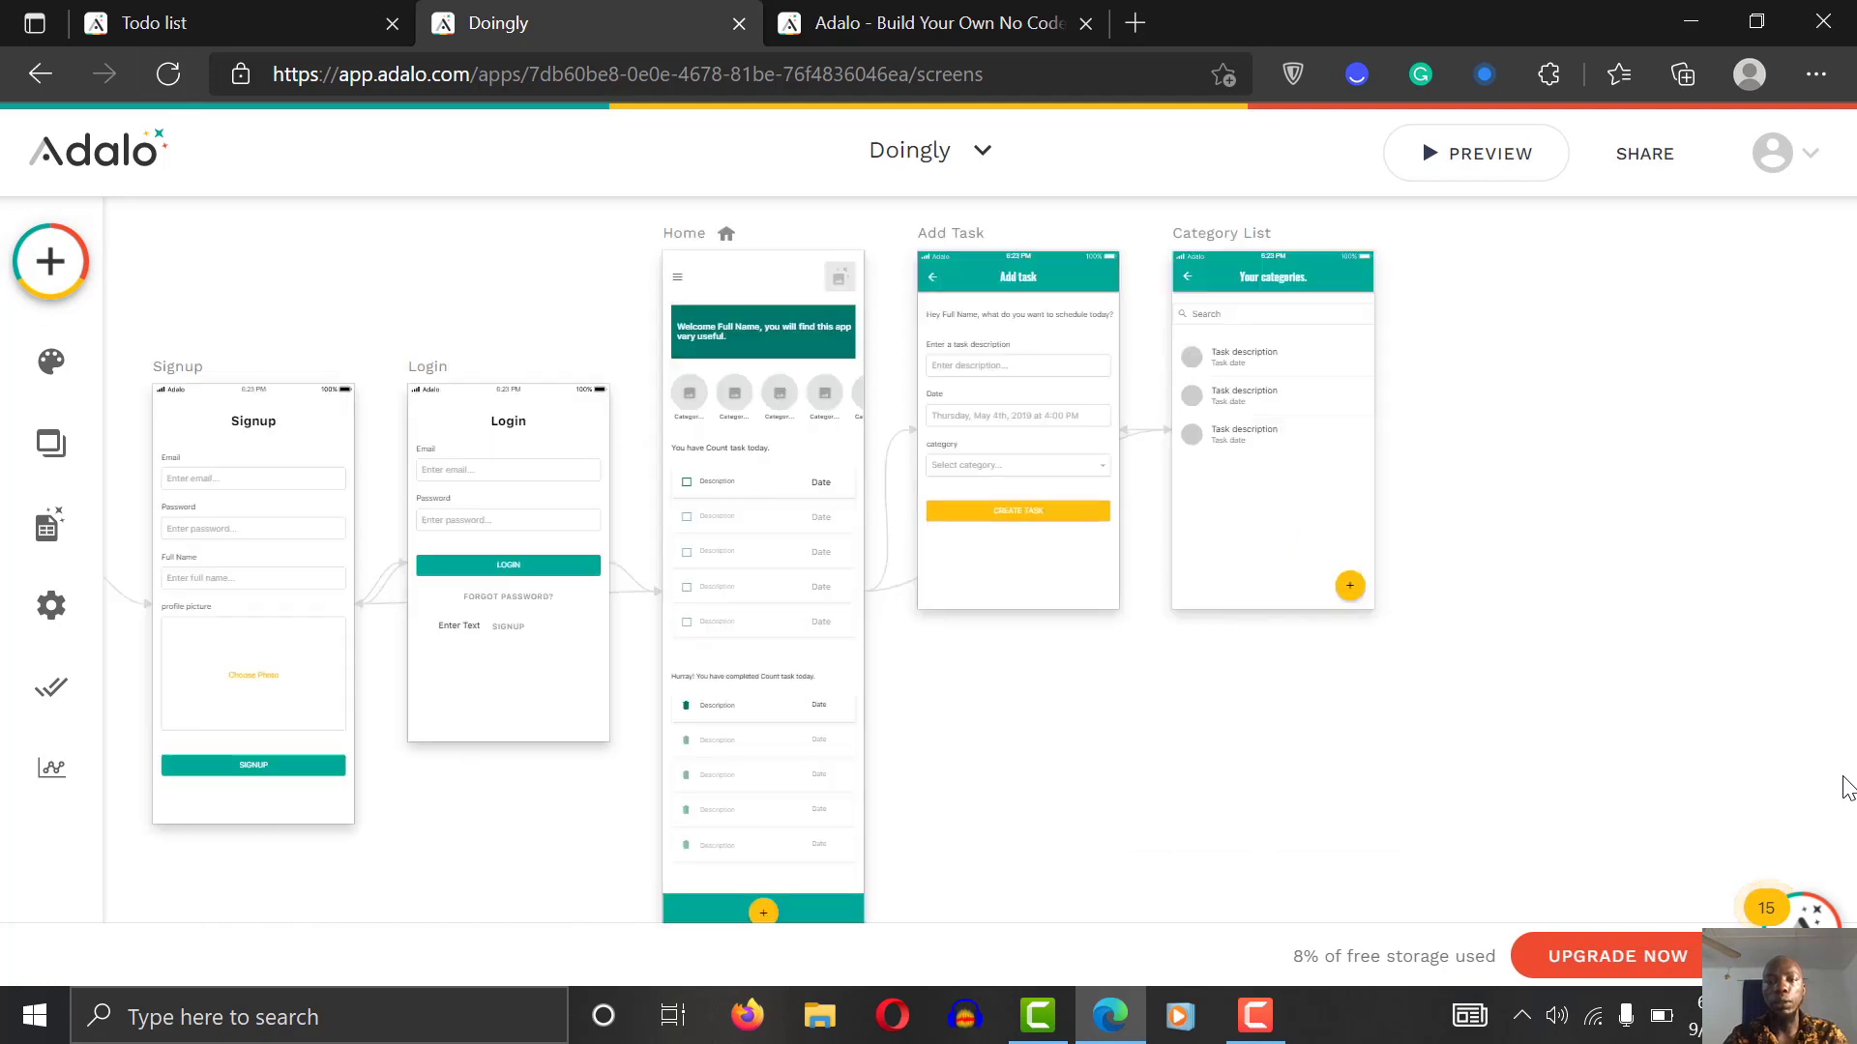
{"action": "scroll", "coordinate": [1842, 788], "scroll_direction": "right", "scroll_amount": 1}
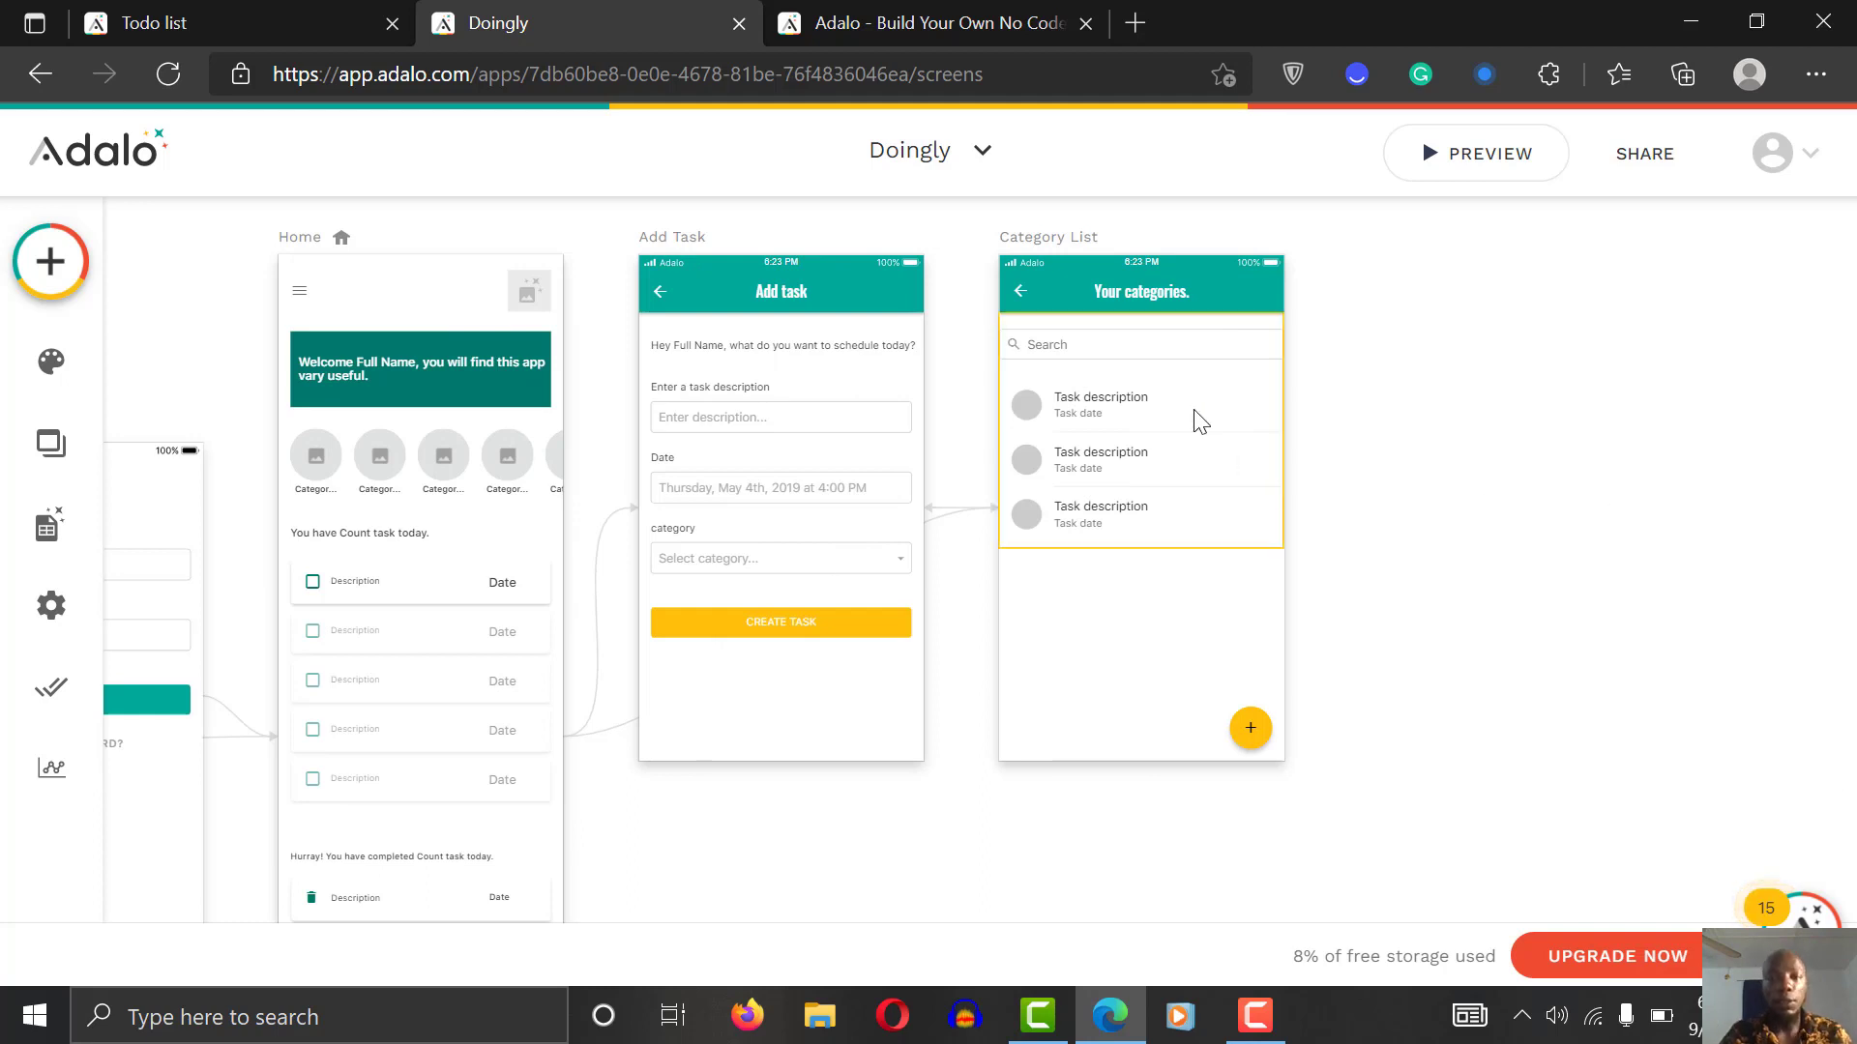
{"action": "left_click", "coordinate": [1484, 169]}
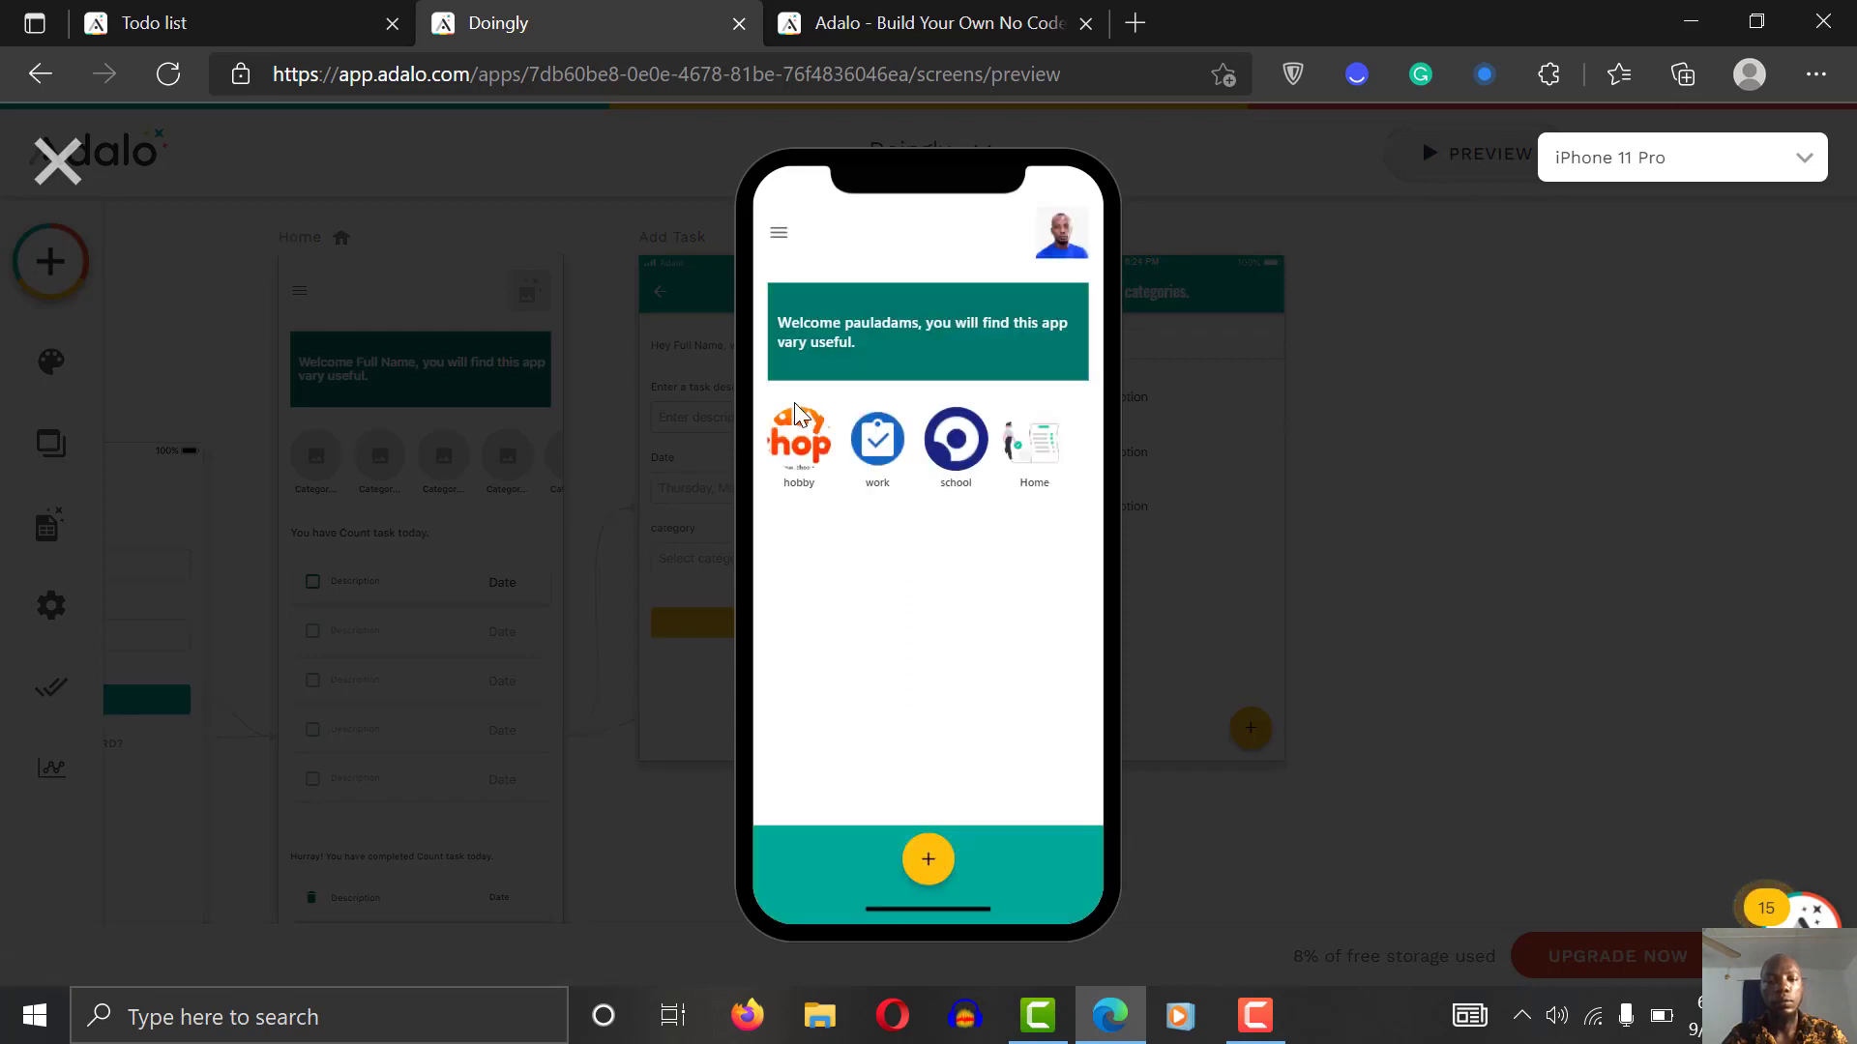
Step: Open the Home category's empty task screen in the preview, then exit to the editor canvas
{"action": "left_click", "coordinate": [1033, 451]}
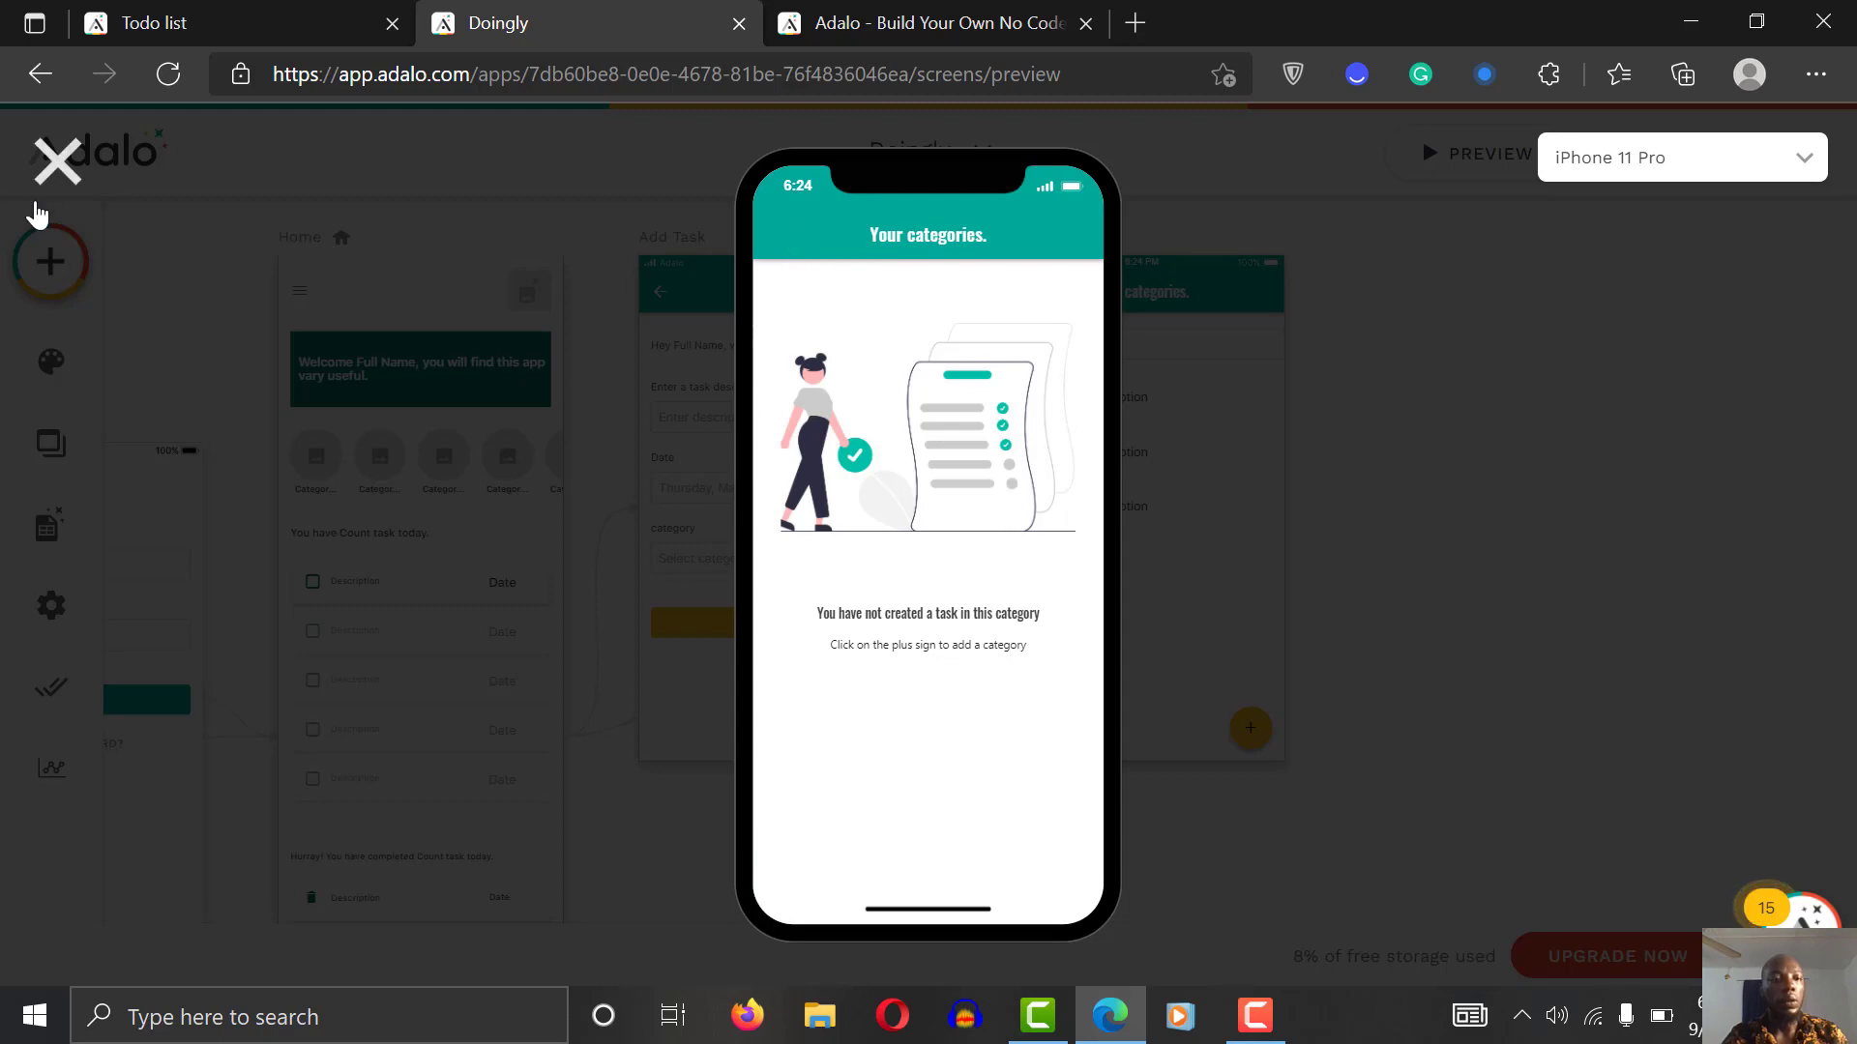
{"action": "left_click", "coordinate": [77, 158]}
{"action": "left_click", "coordinate": [1373, 416]}
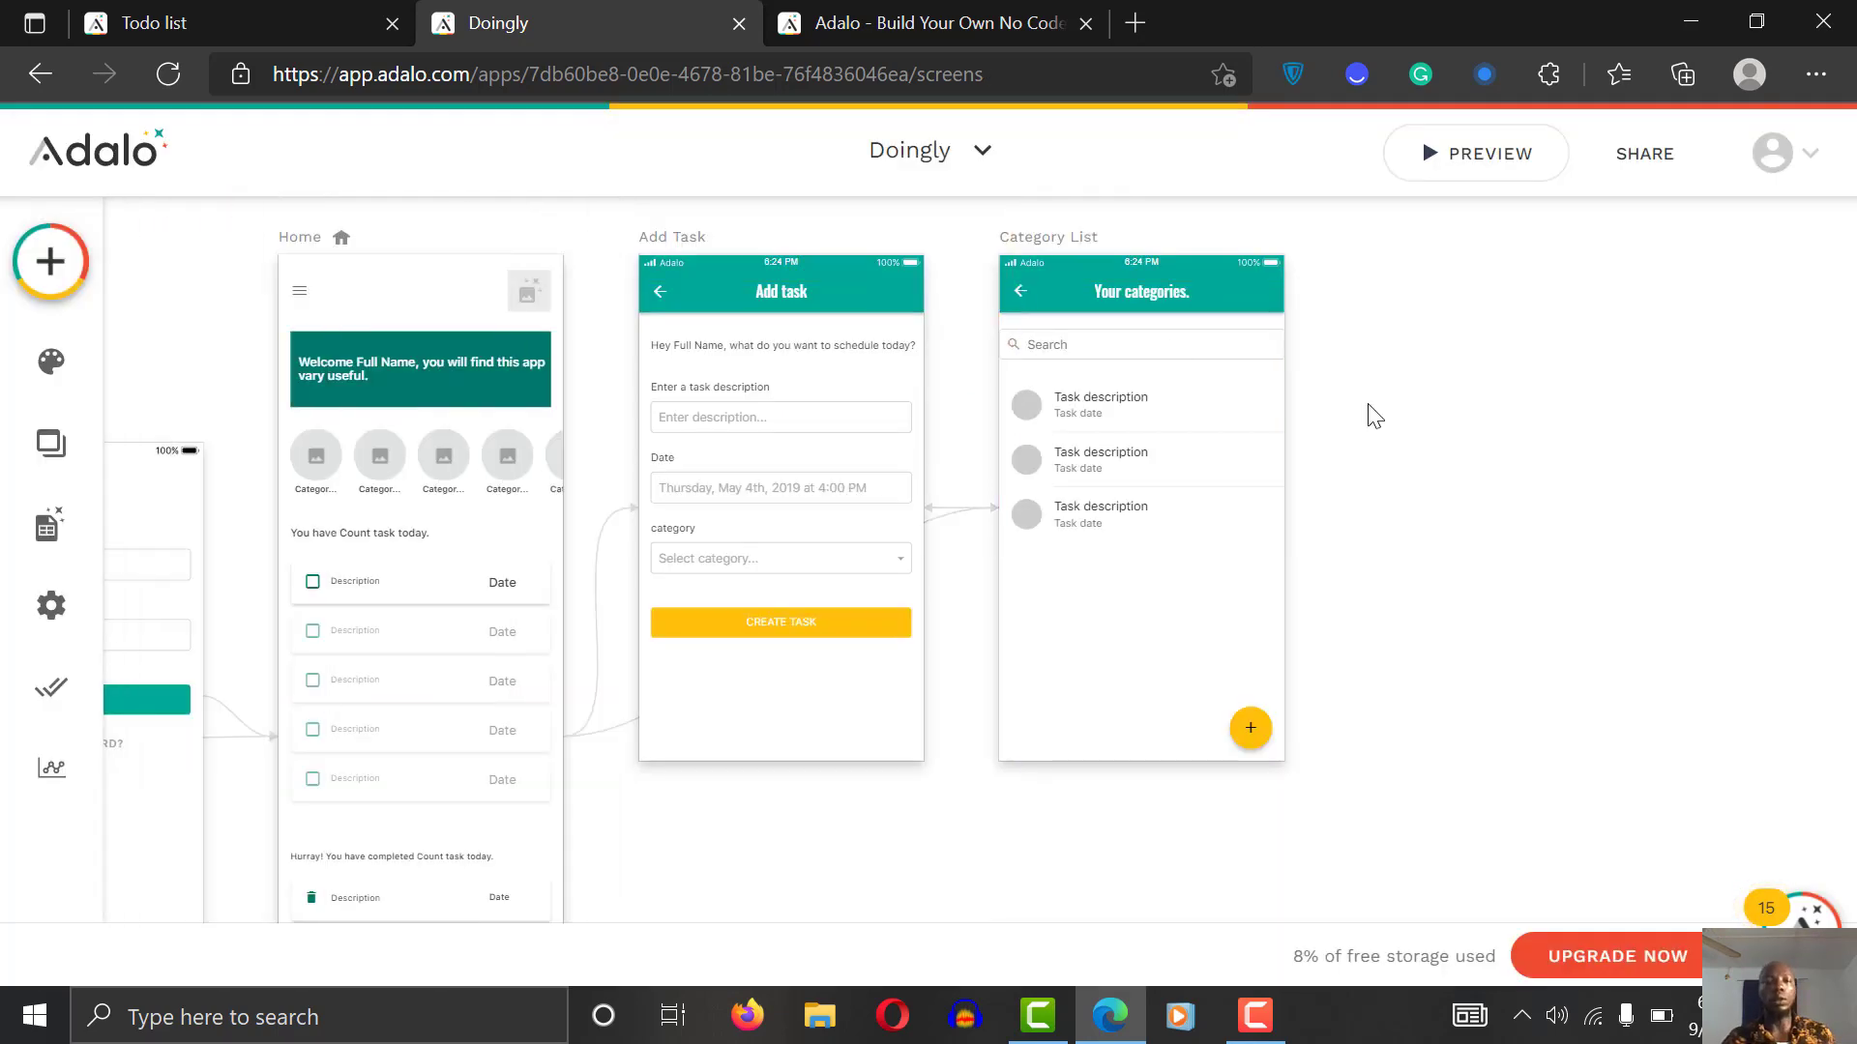
Step: In the preview, add the task 'Create an app in adalo' under the work category
{"action": "left_click", "coordinate": [1462, 156]}
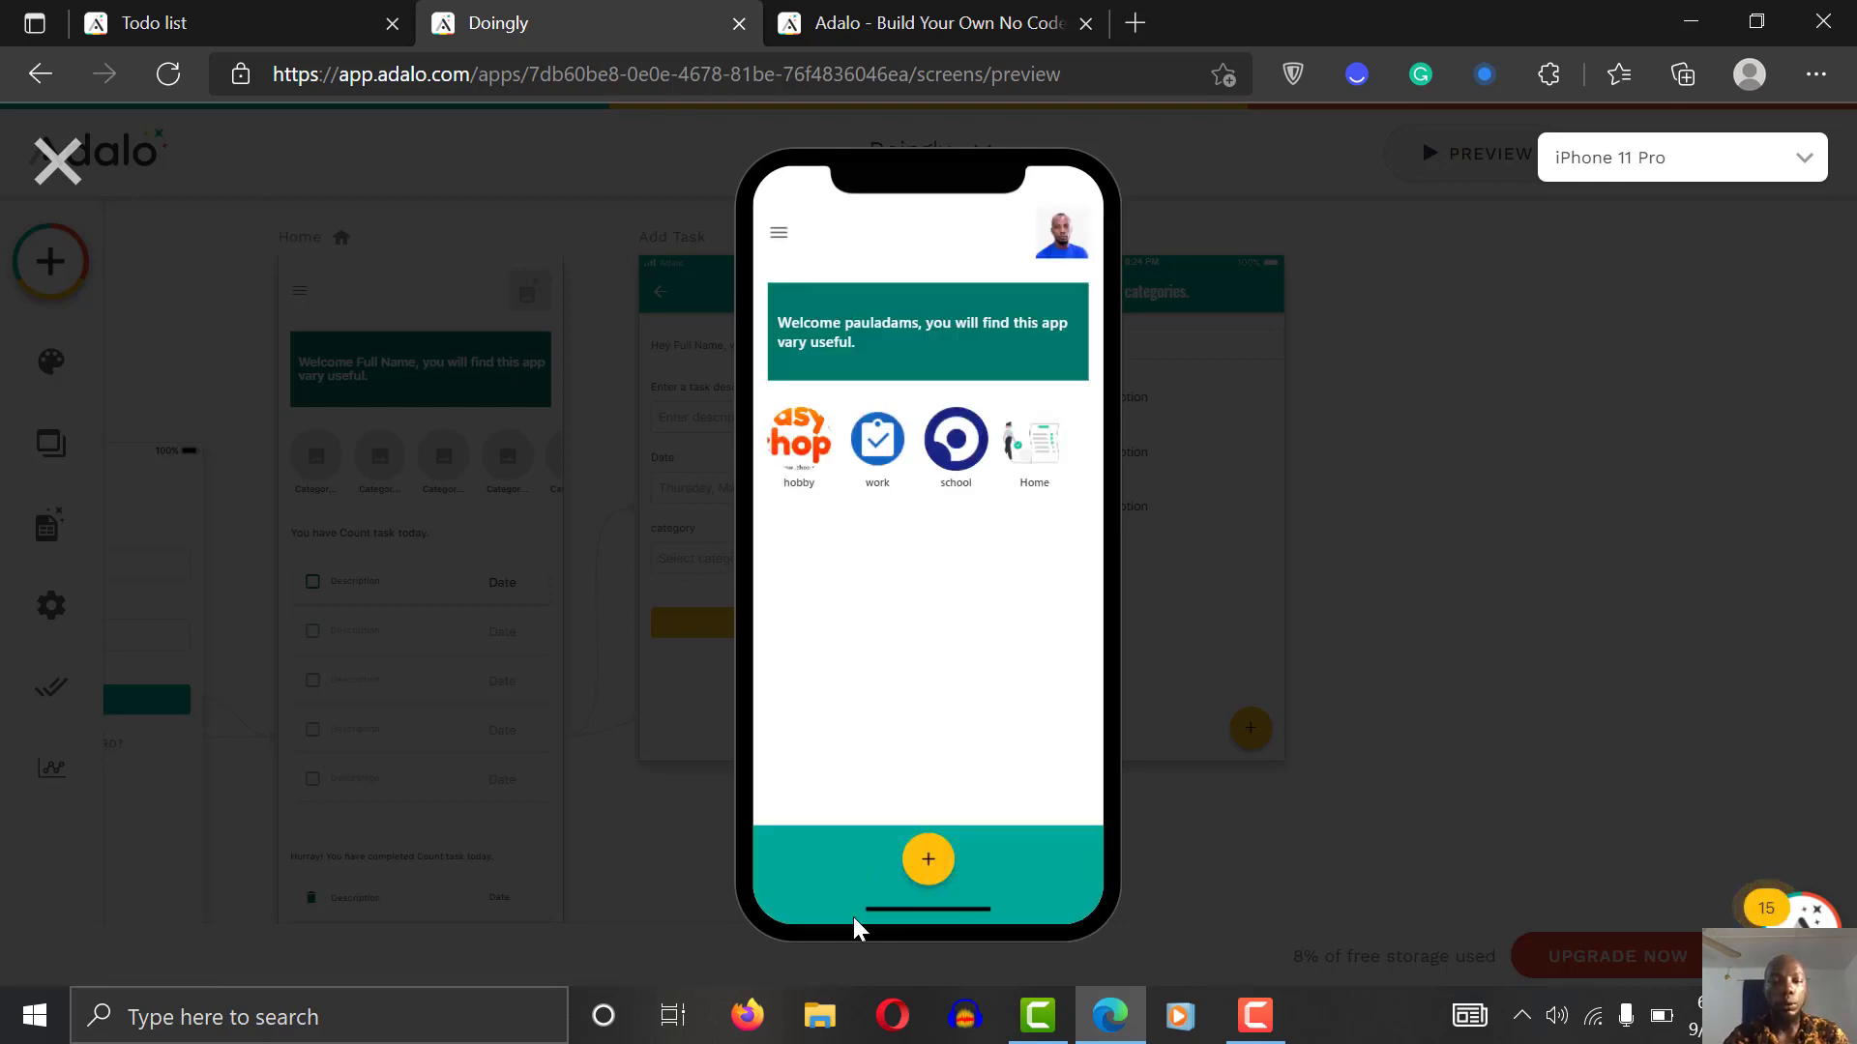
{"action": "left_click", "coordinate": [929, 859]}
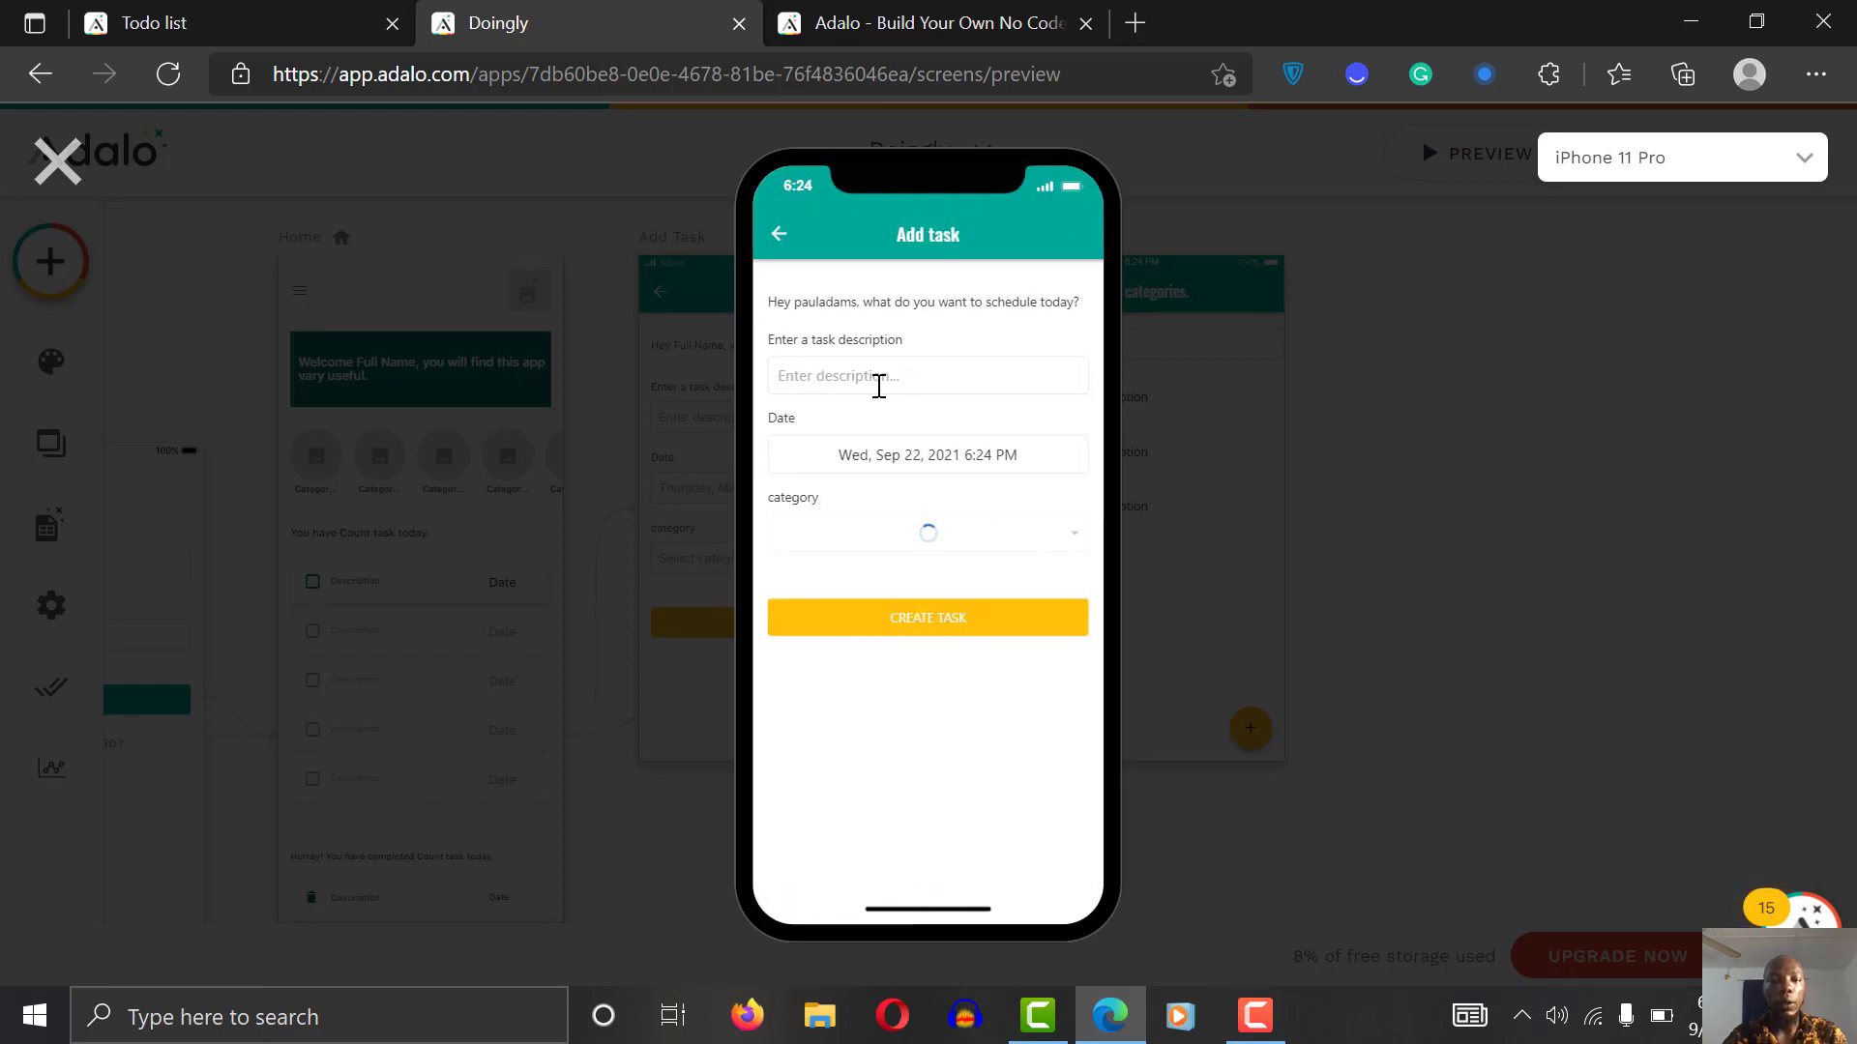
{"action": "left_click", "coordinate": [965, 360]}
{"action": "type", "text": "Create an app in adalo"}
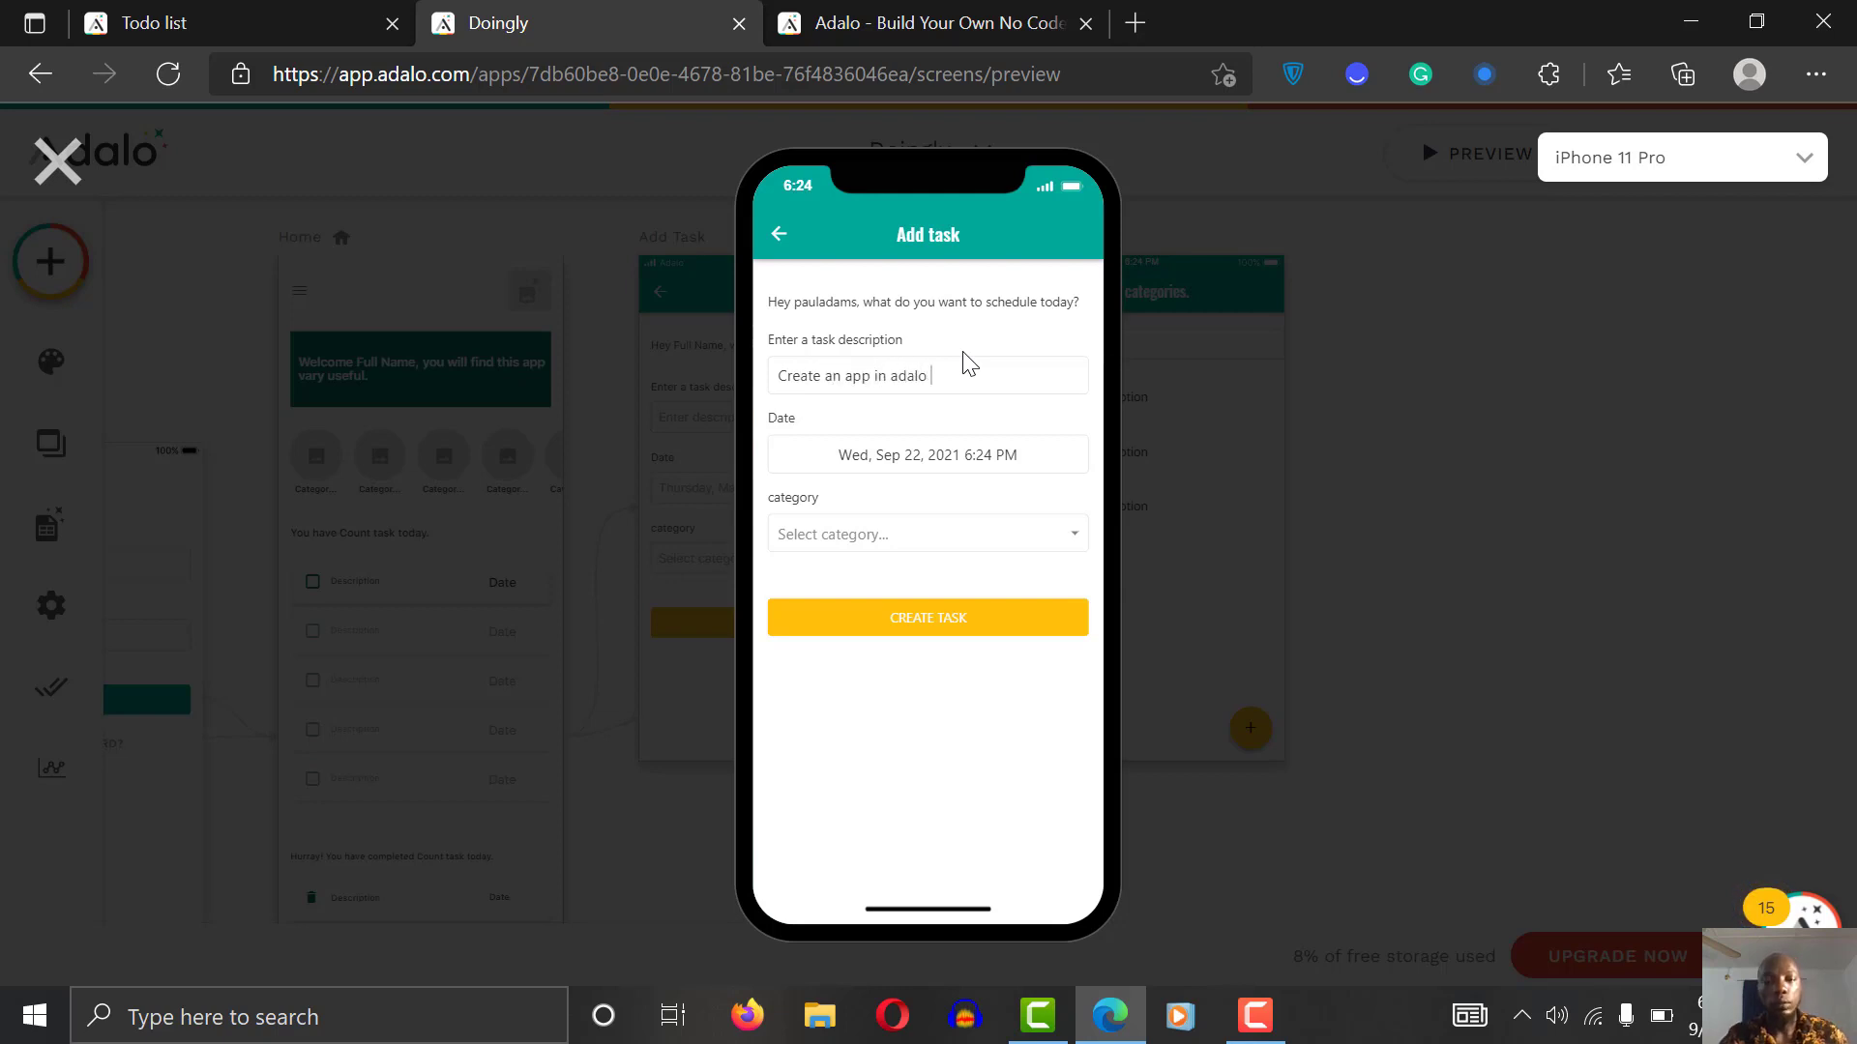
{"action": "left_click", "coordinate": [849, 542]}
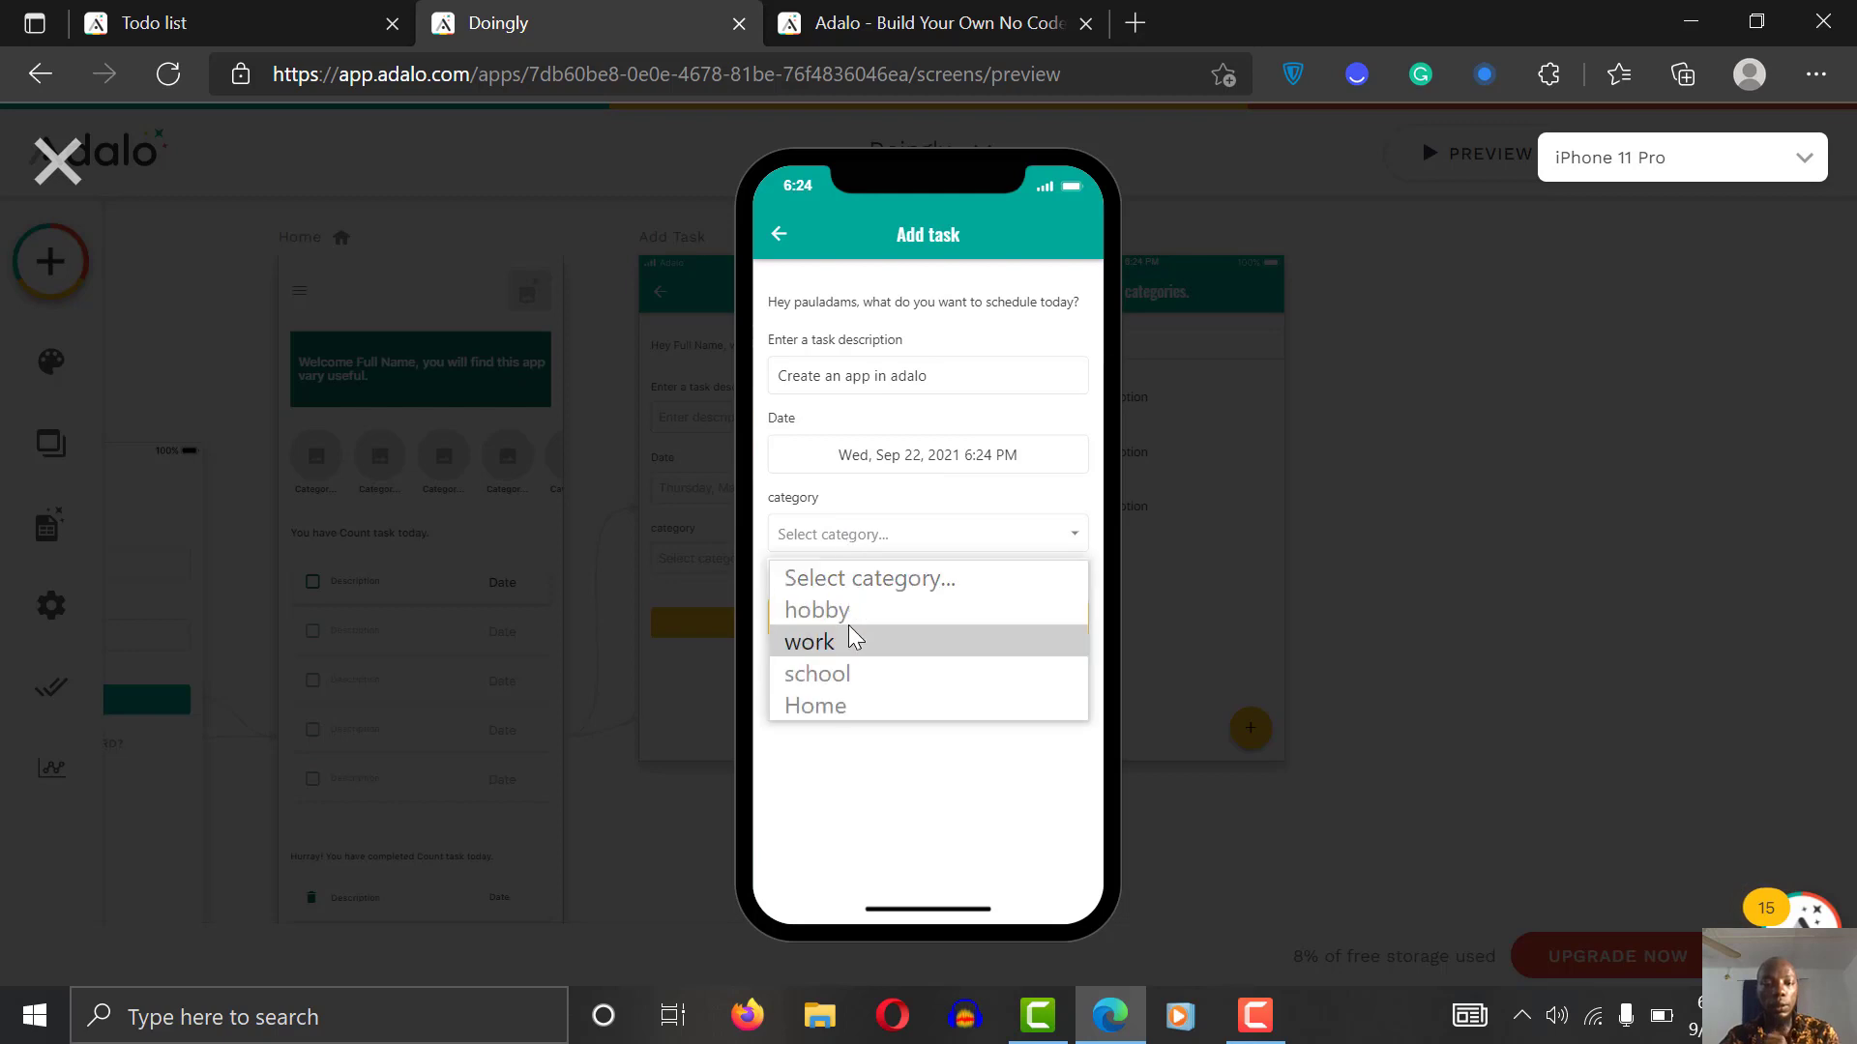
{"action": "left_click", "coordinate": [849, 625]}
{"action": "left_click", "coordinate": [1004, 626]}
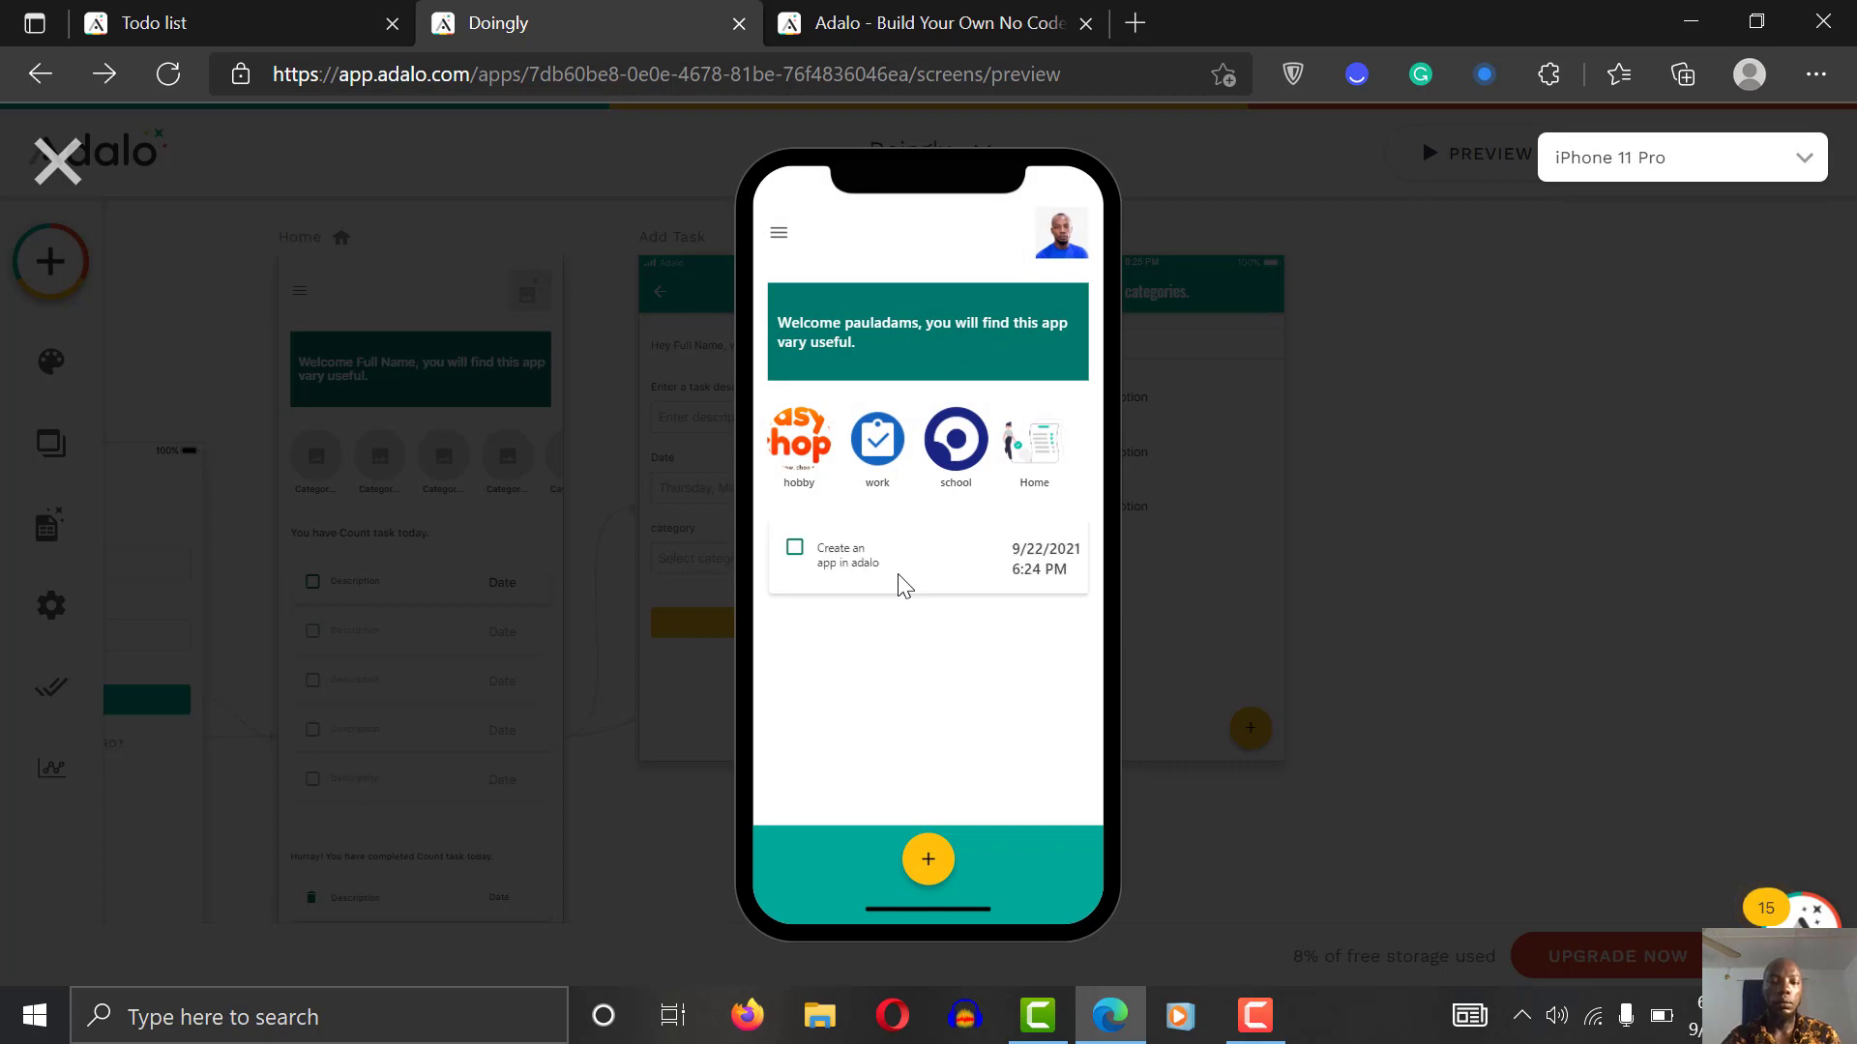
Step: Add the task 'Go buy some fruits' under the Home category and close the preview
{"action": "left_click", "coordinate": [928, 870]}
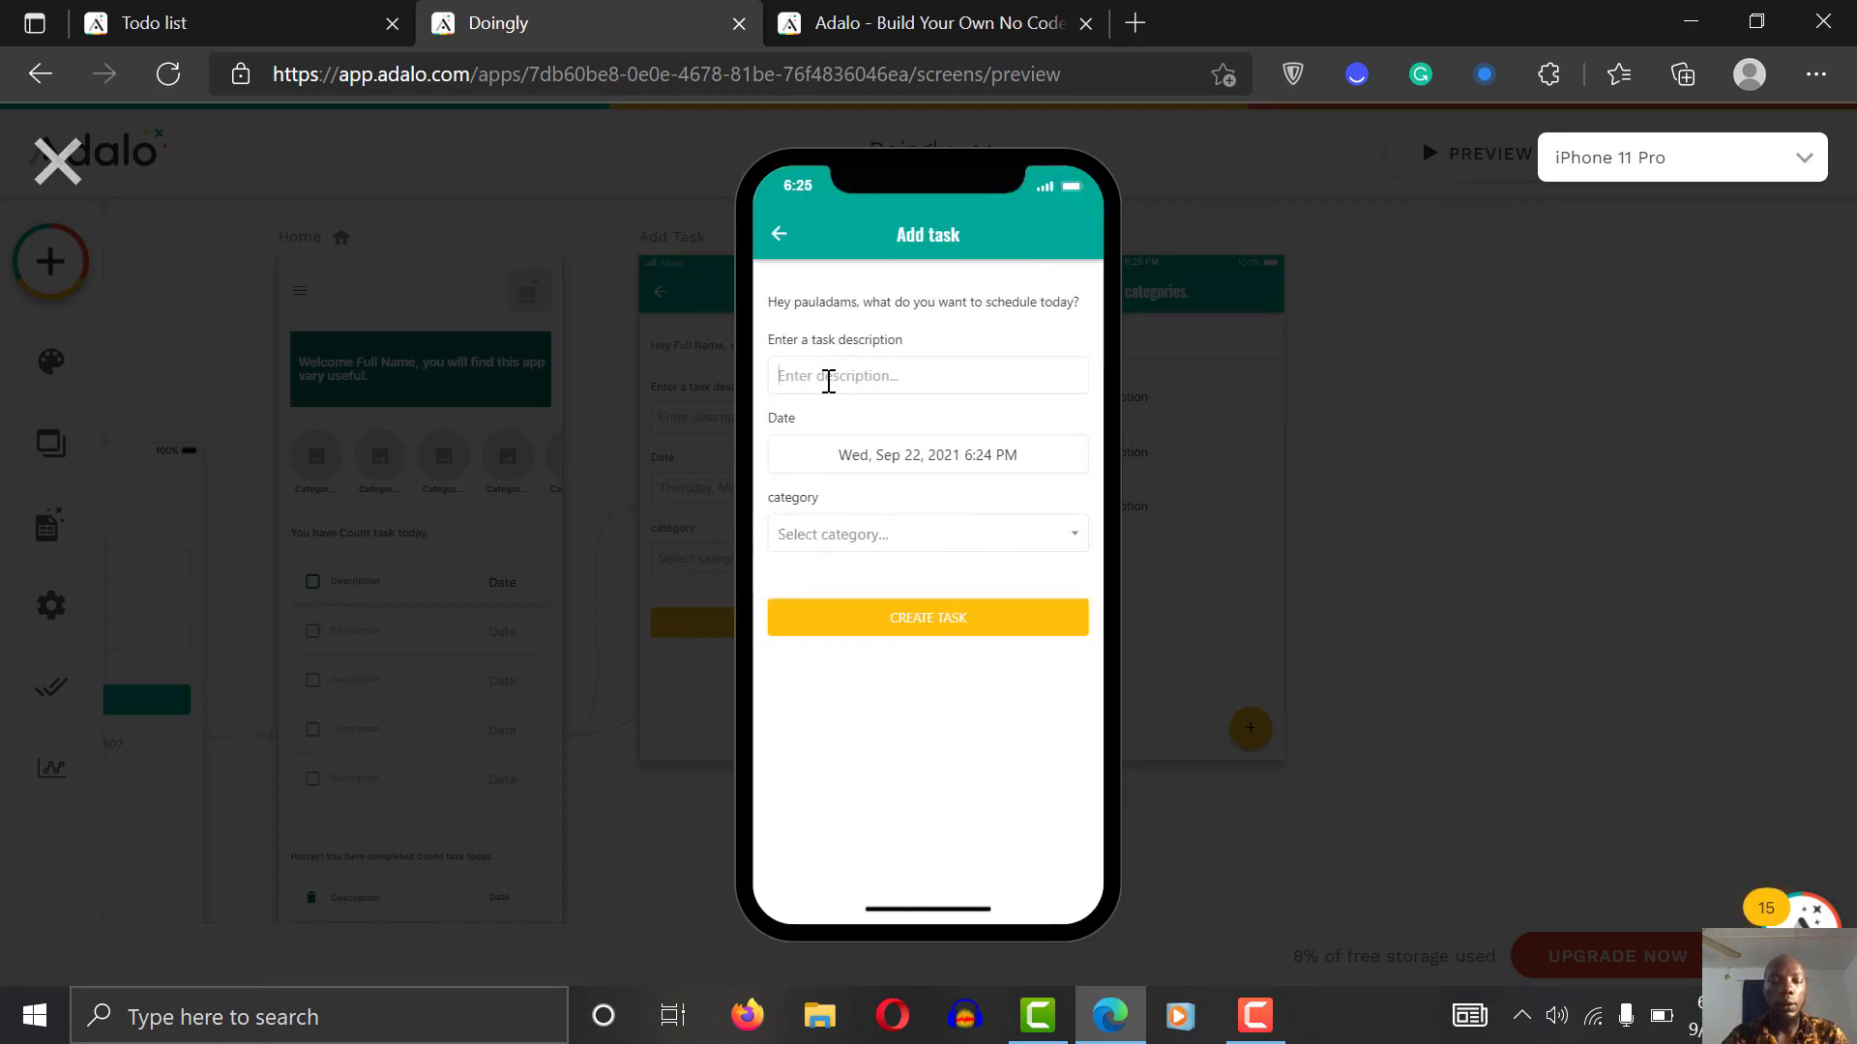
{"action": "type", "text": "Go buy some fruits"}
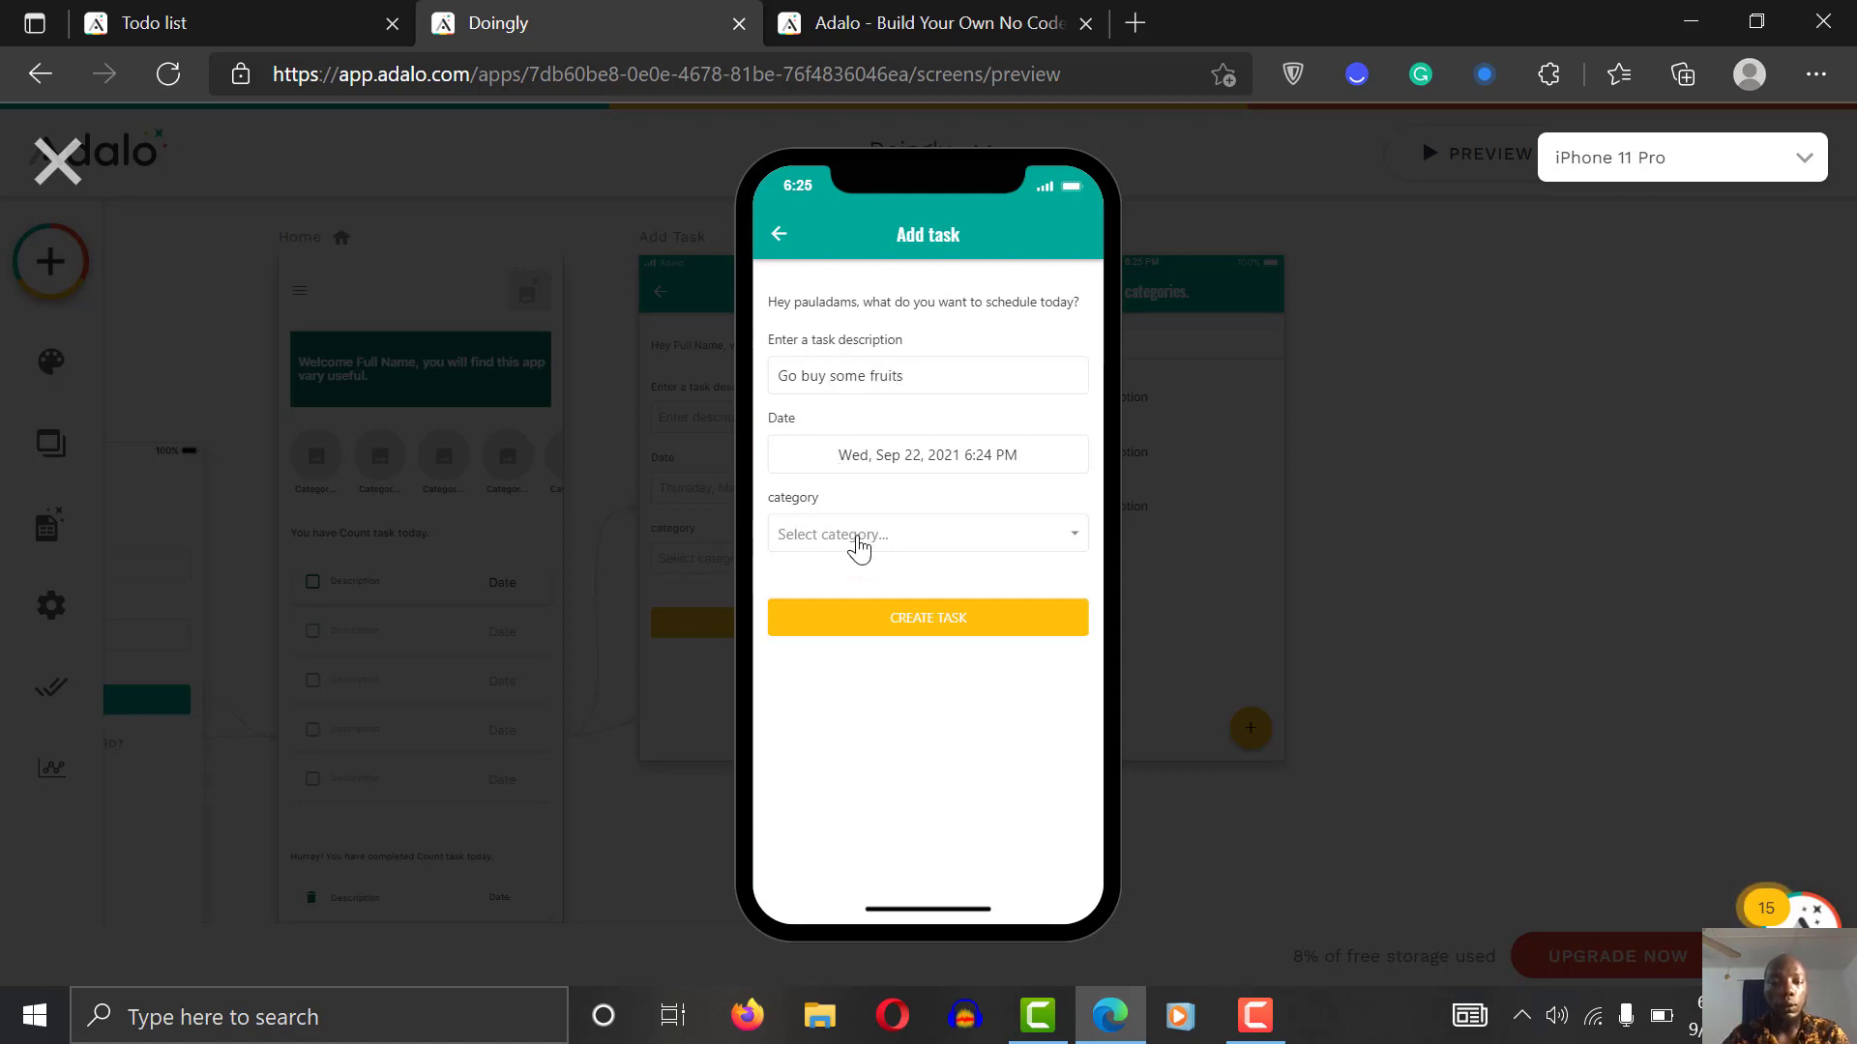
{"action": "left_click", "coordinate": [858, 547]}
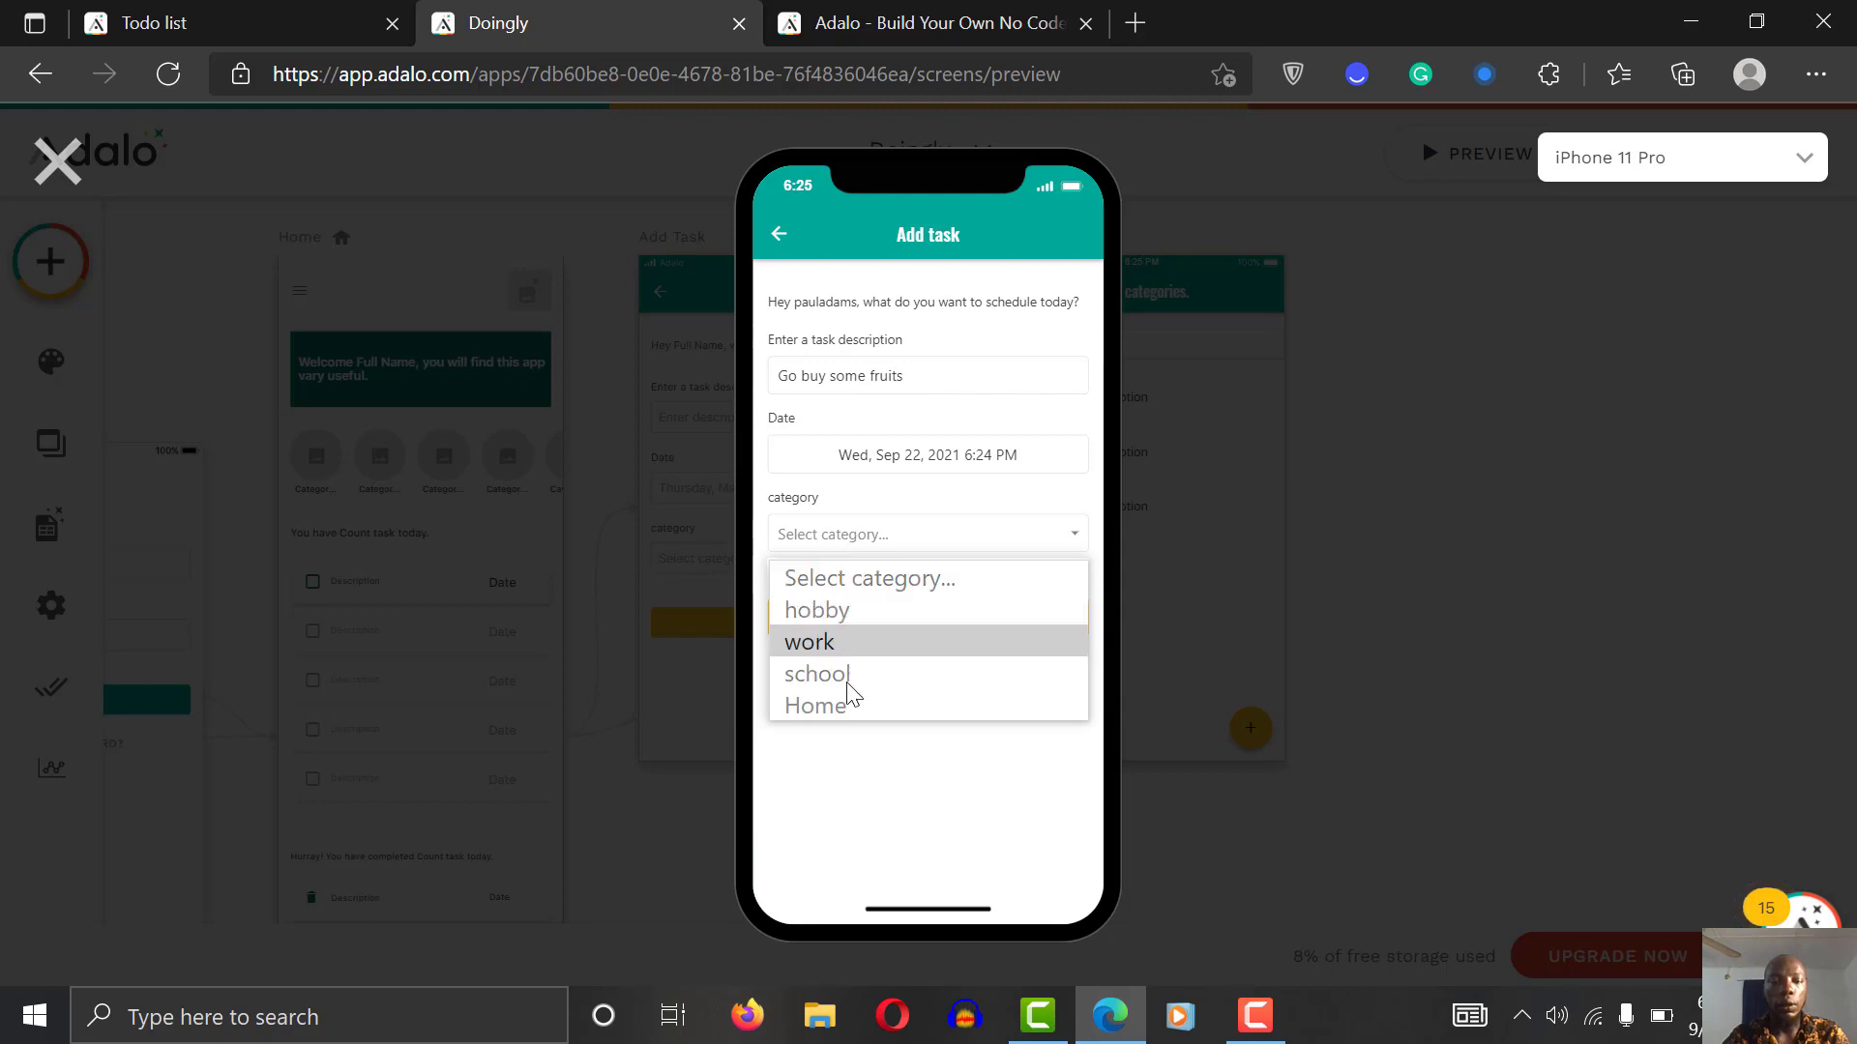
{"action": "left_click", "coordinate": [851, 712]}
{"action": "left_click", "coordinate": [984, 630]}
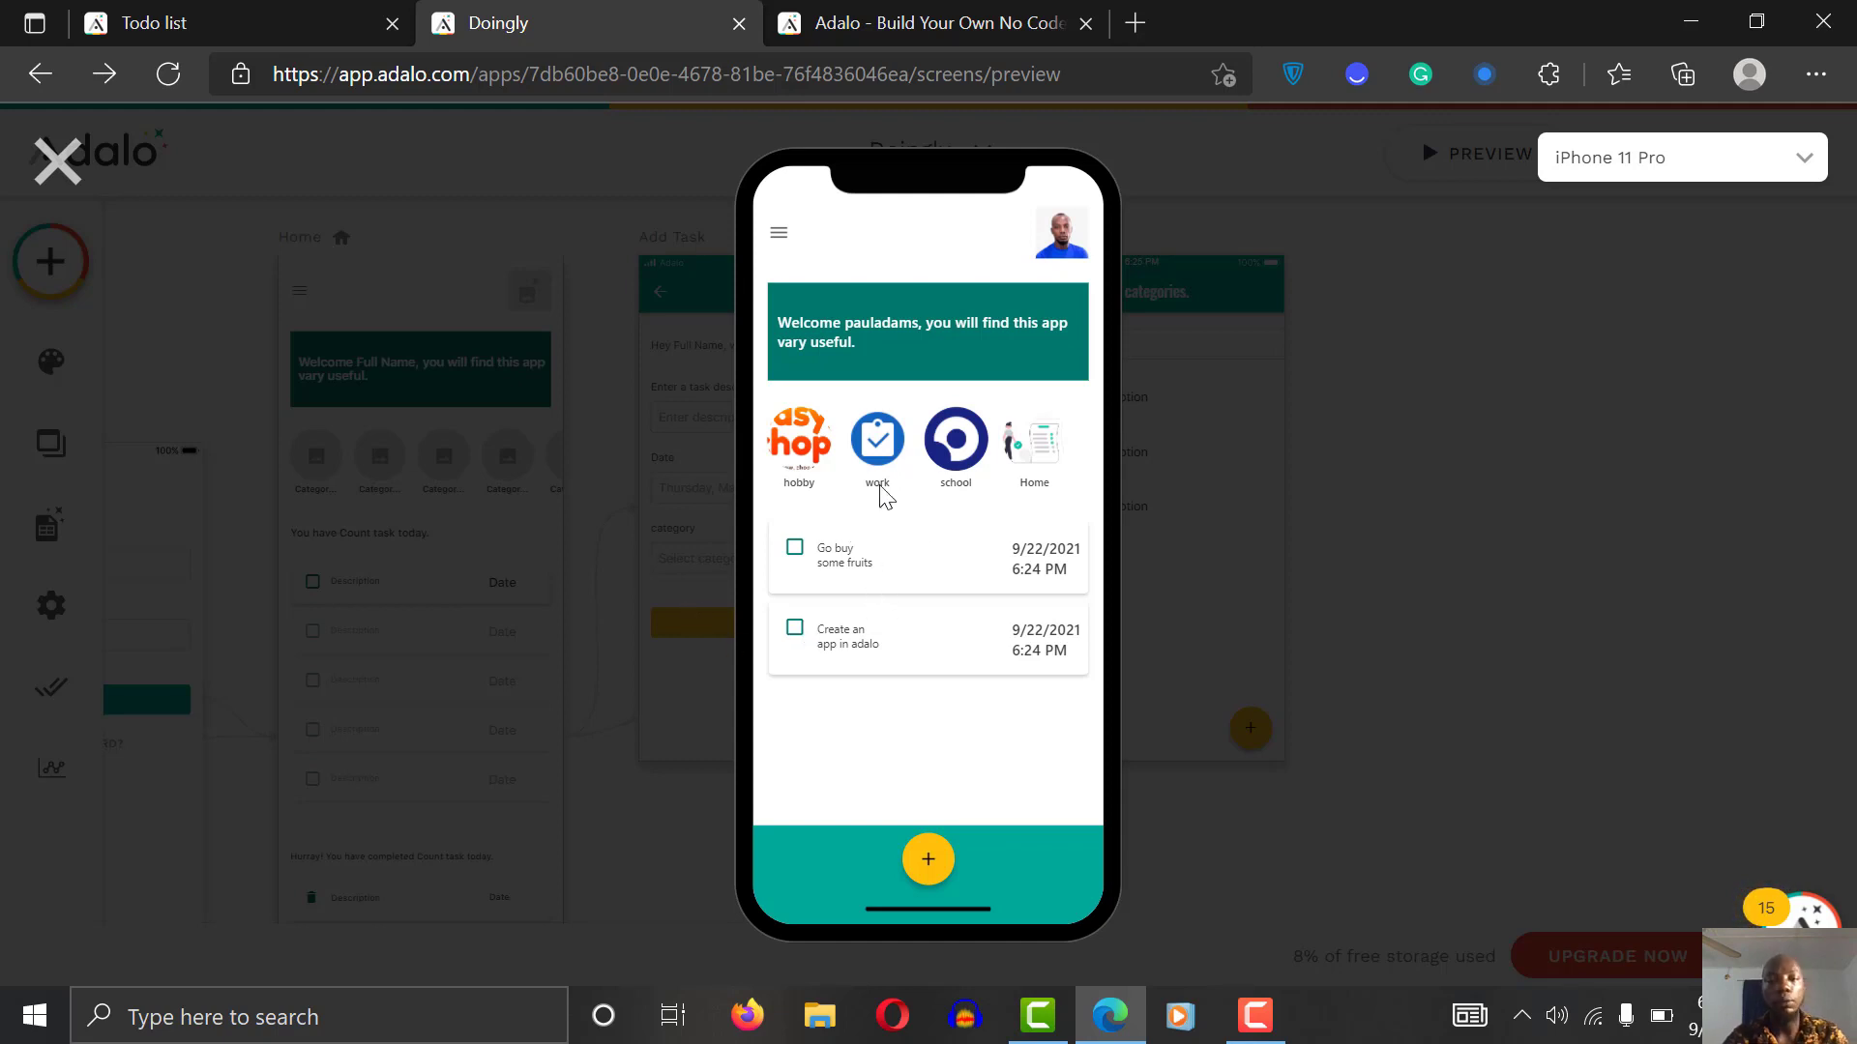
{"action": "left_click", "coordinate": [56, 161]}
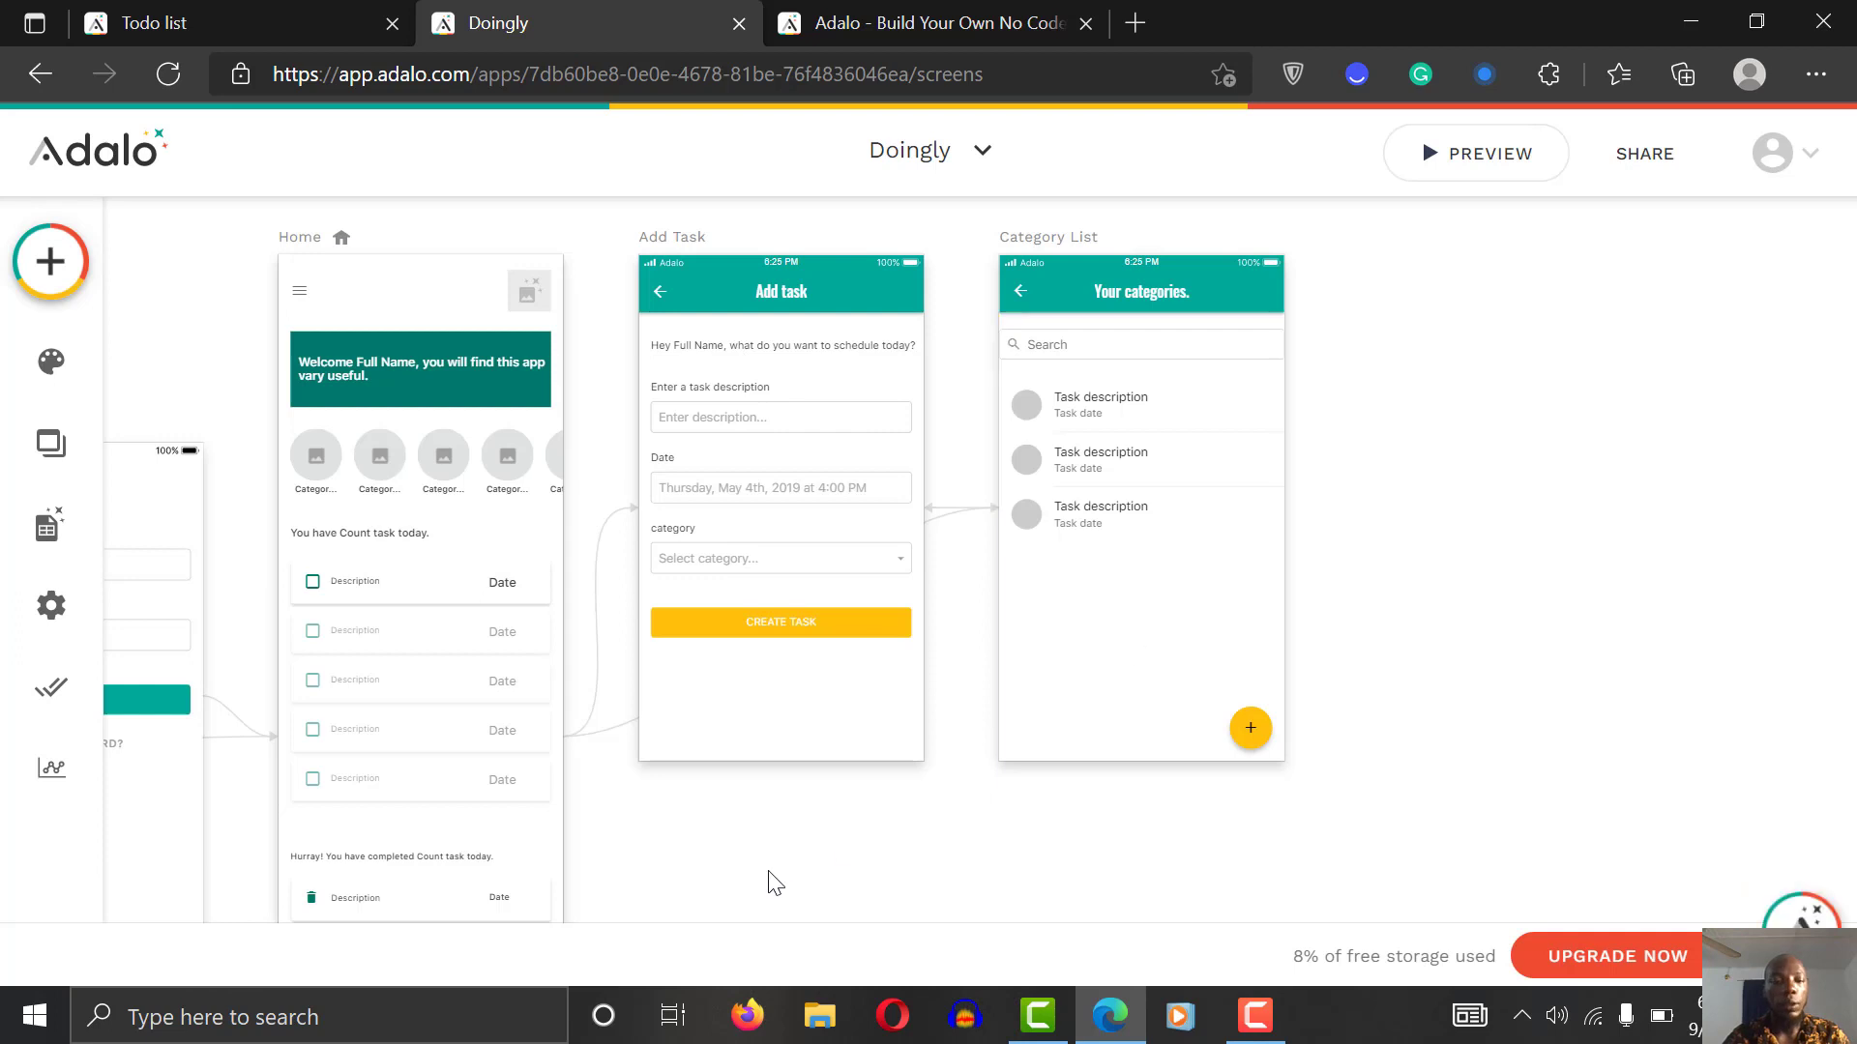
Step: Select the Home screen's 'You have Count task today.' text to show its Sometimes Visible settings
{"action": "left_click", "coordinate": [1255, 1015]}
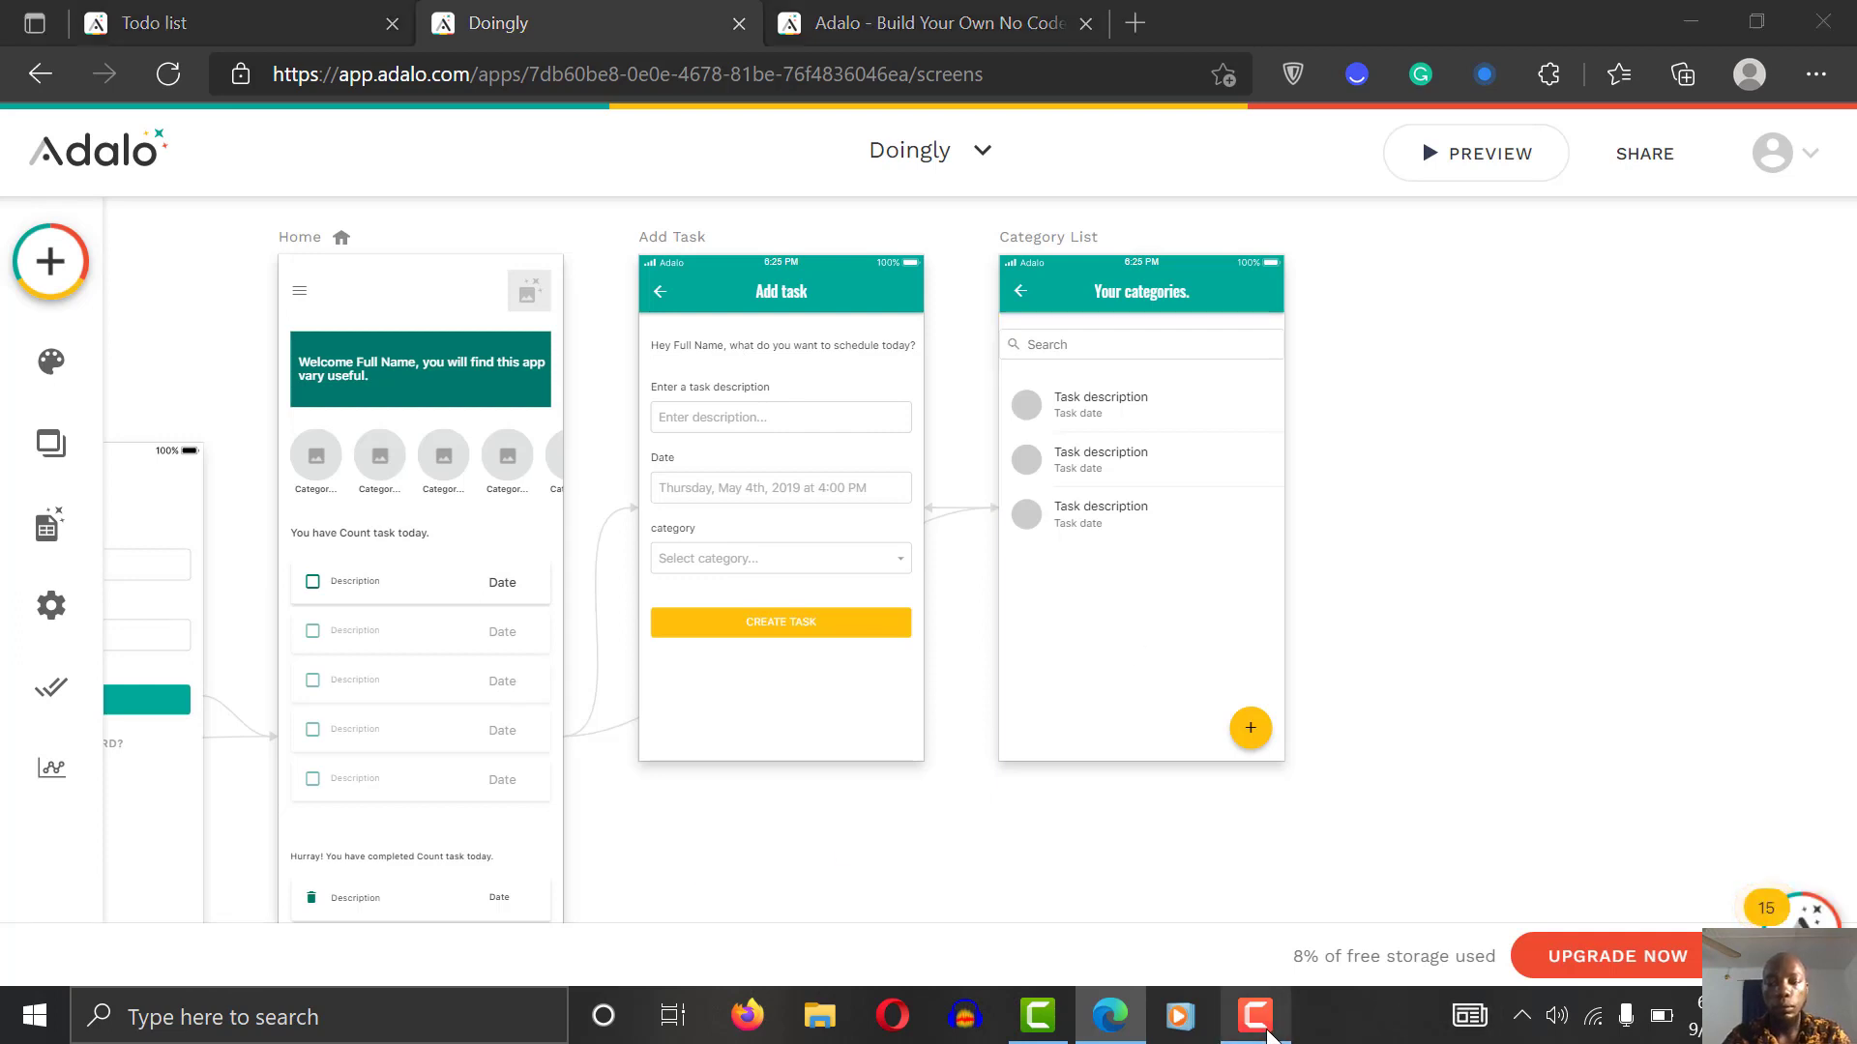
{"action": "left_click", "coordinate": [1687, 914]}
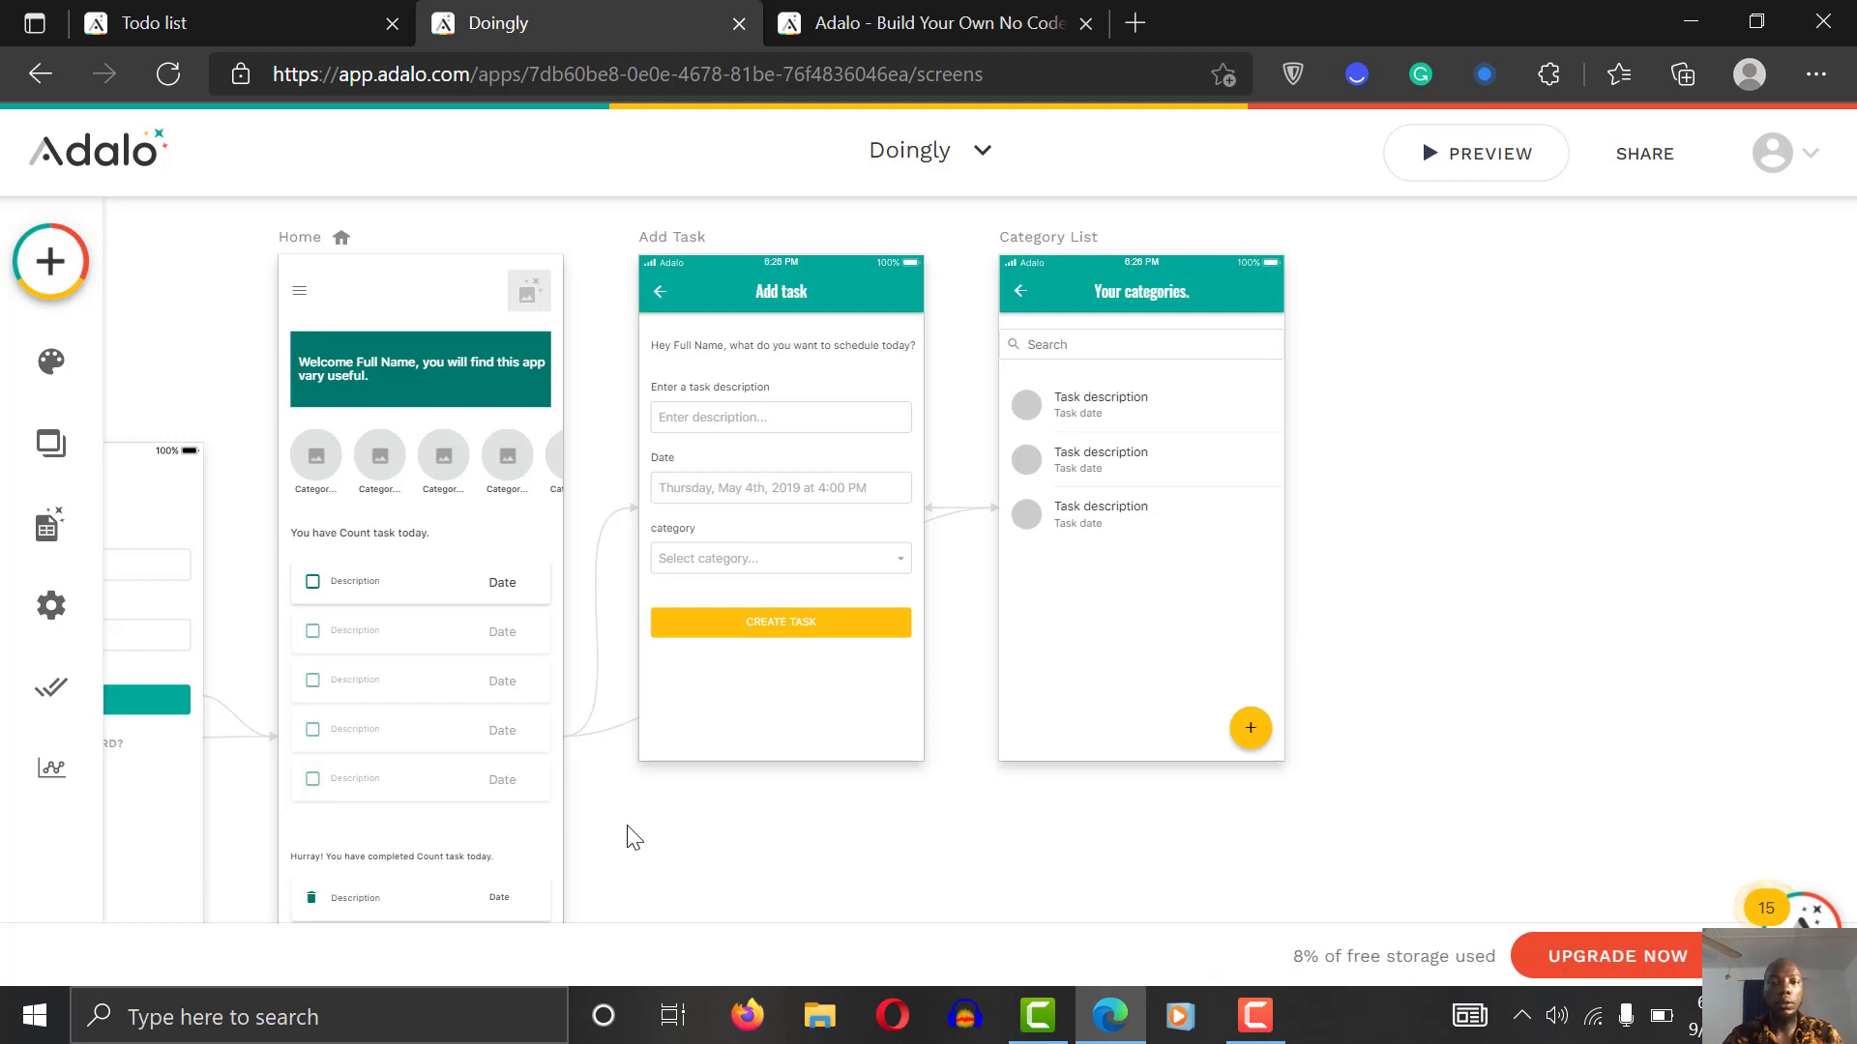
{"action": "scroll", "coordinate": [633, 838], "scroll_direction": "left", "scroll_amount": 3}
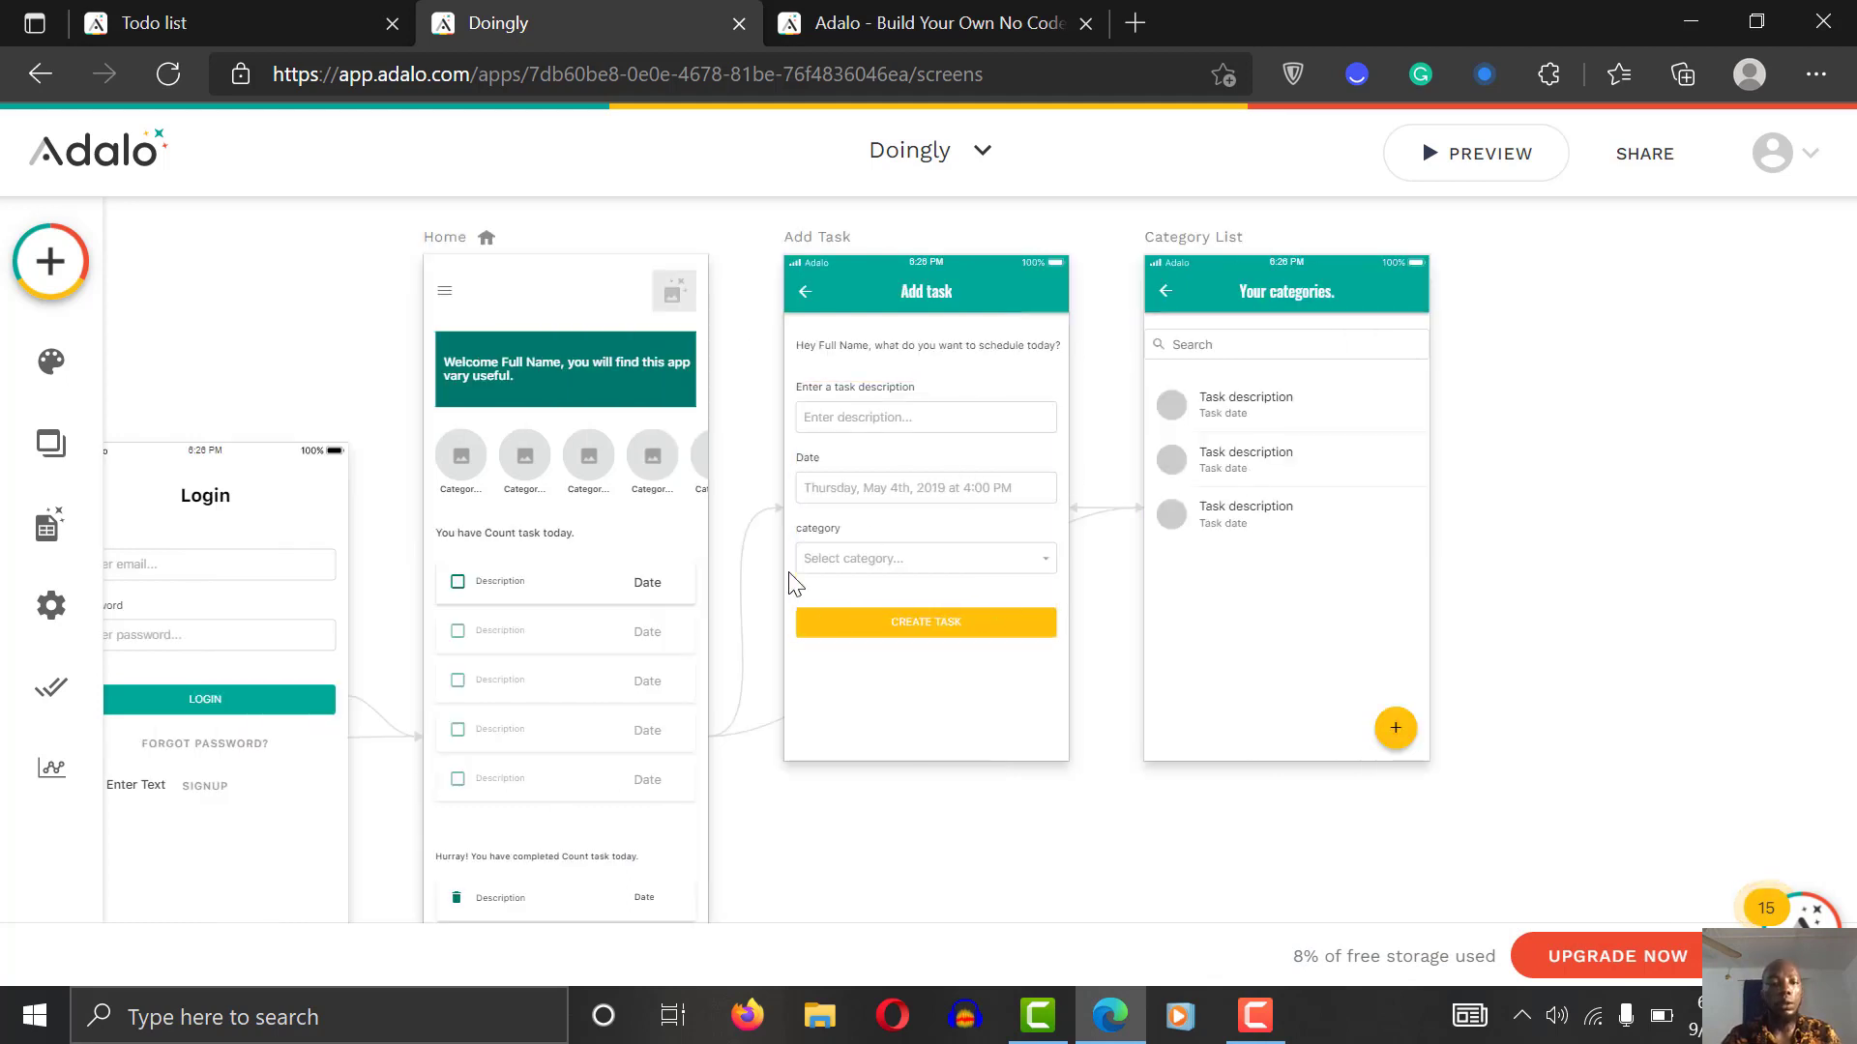
{"action": "left_click", "coordinate": [557, 537]}
{"action": "left_click", "coordinate": [847, 839]}
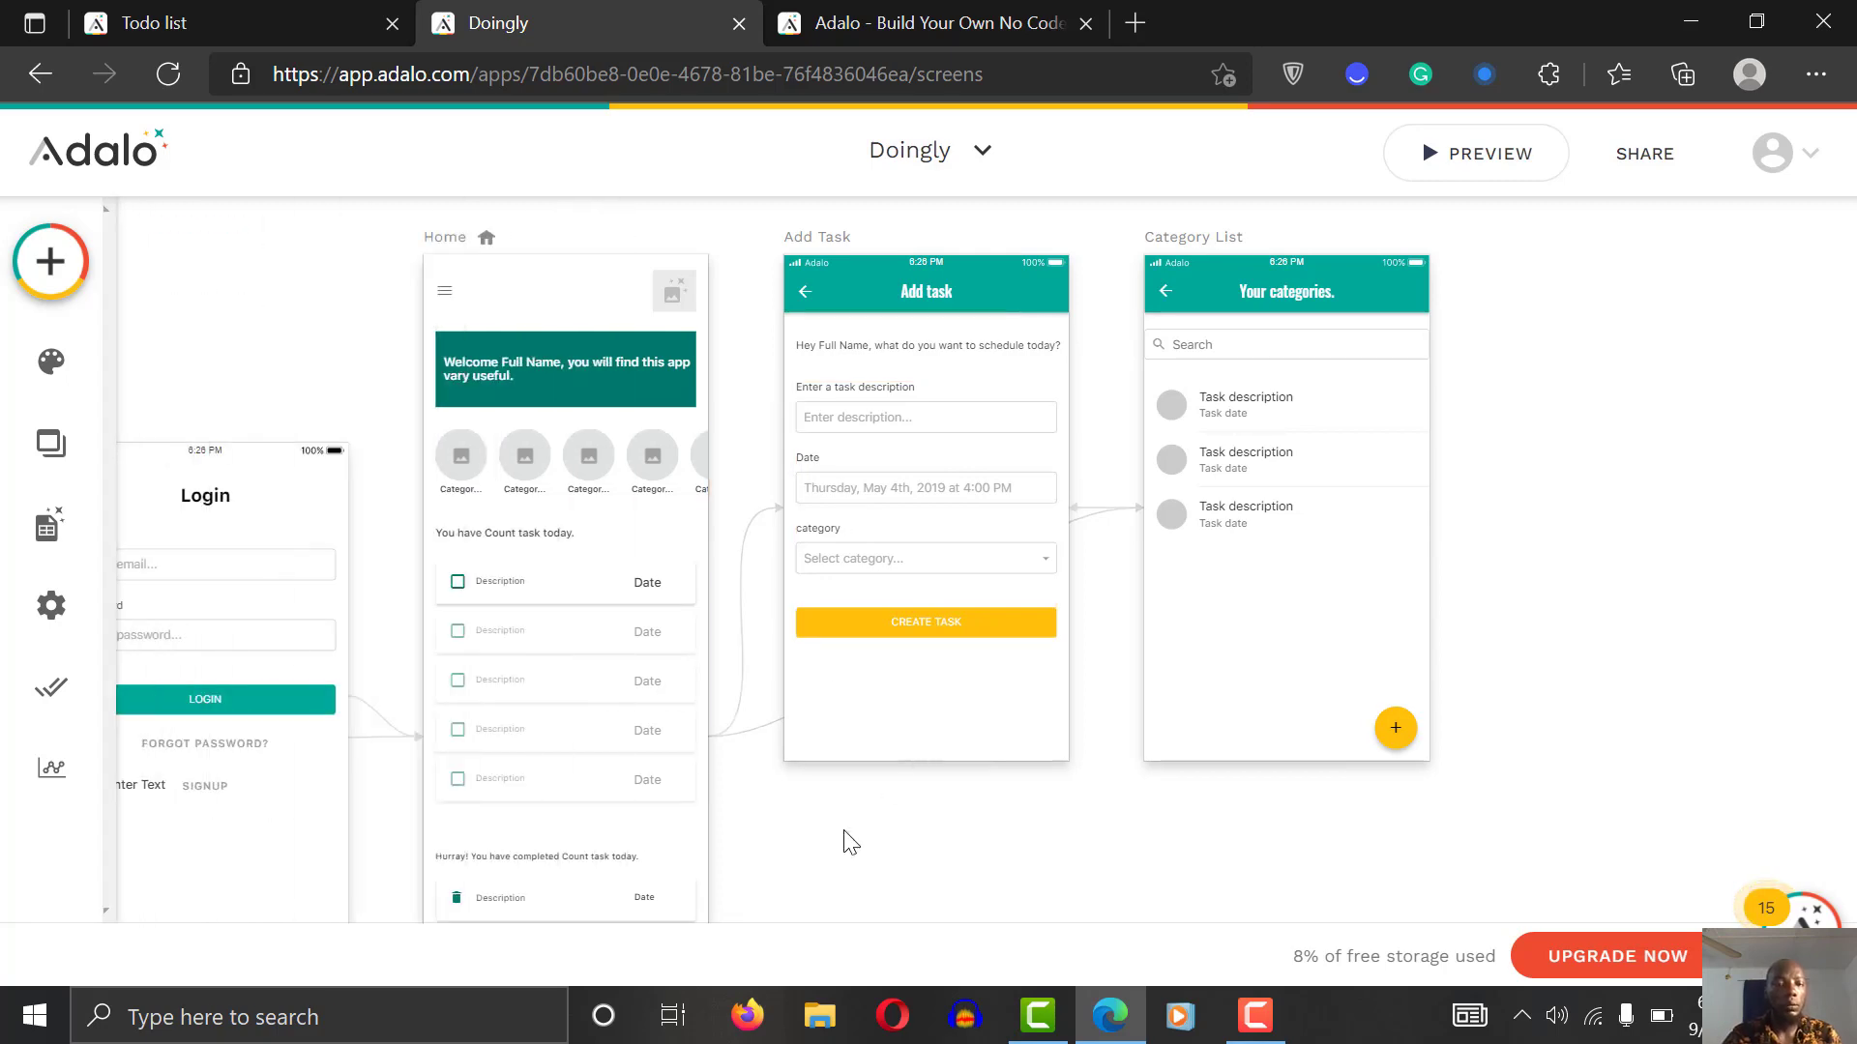
{"action": "left_click", "coordinate": [952, 533]}
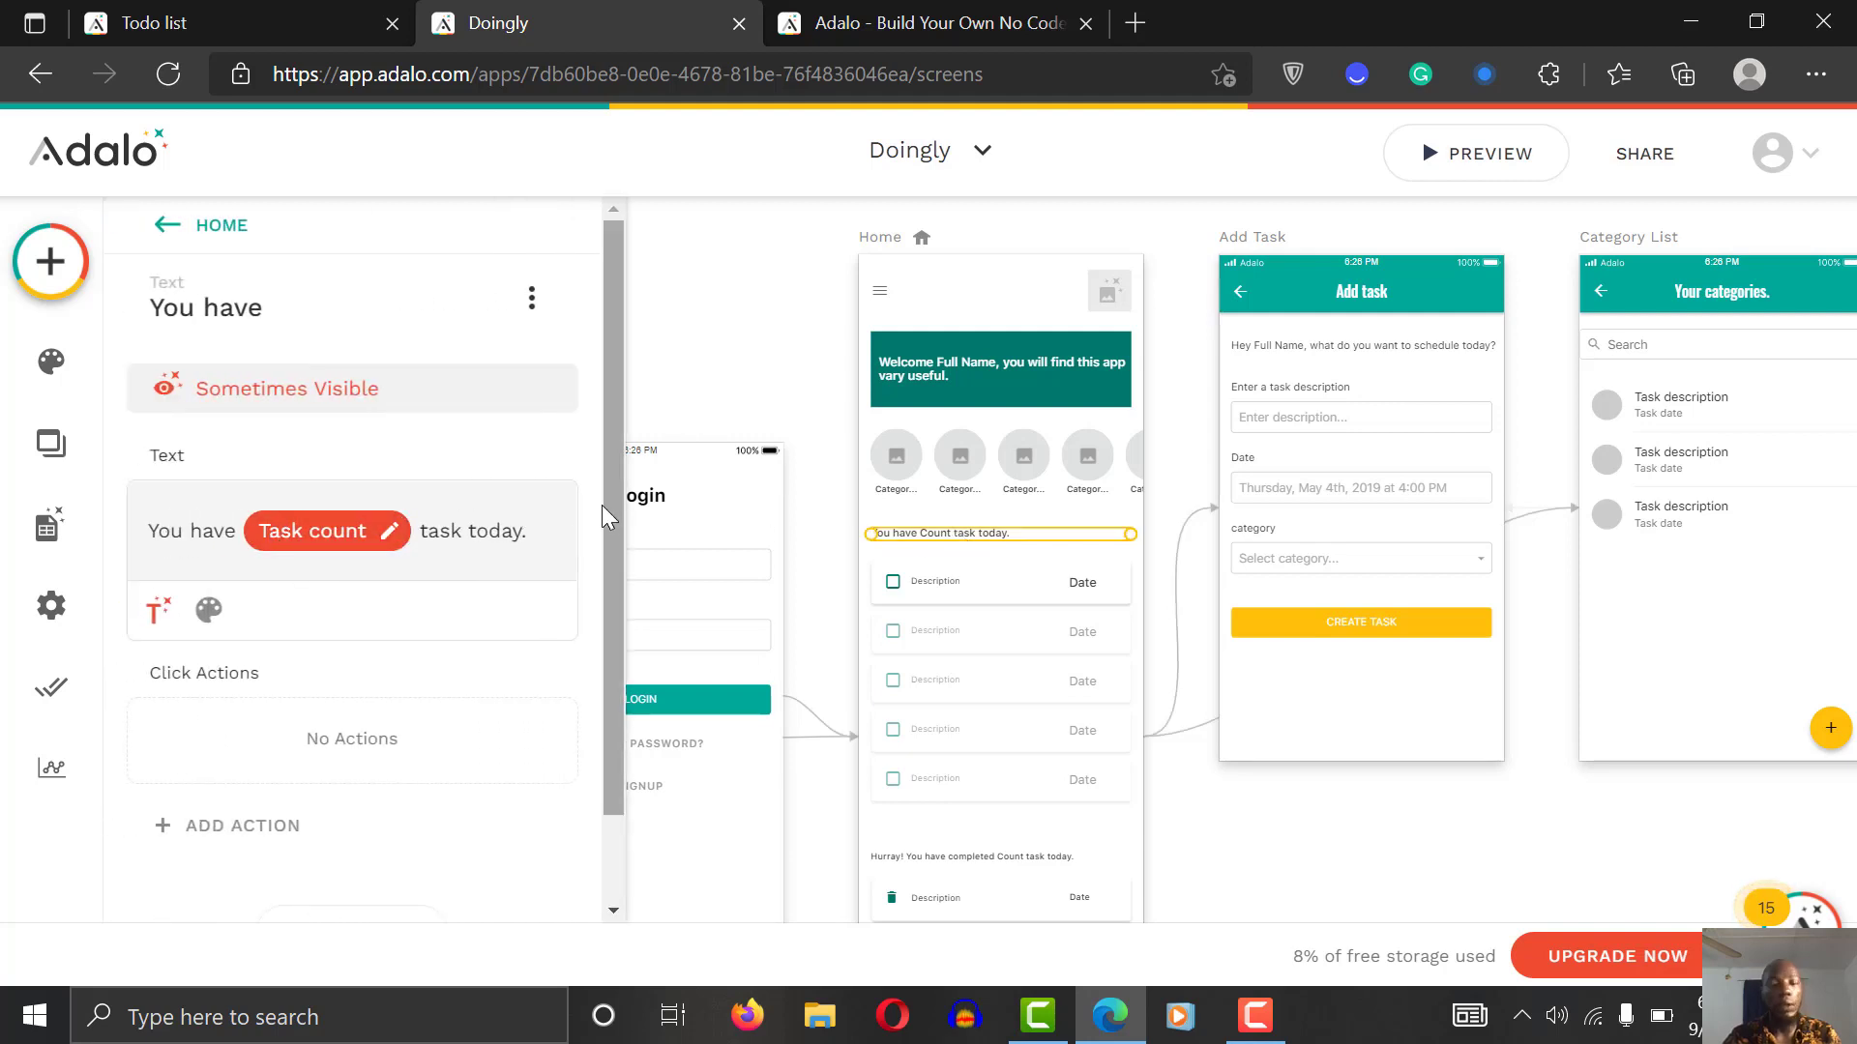
Step: Make the text visible only when Task count (Status false) is greater than 0
{"action": "mouse_move", "coordinate": [613, 512]}
{"action": "left_mouse_down"}
{"action": "mouse_move", "coordinate": [612, 600]}
{"action": "mouse_move", "coordinate": [617, 530]}
{"action": "left_mouse_up"}
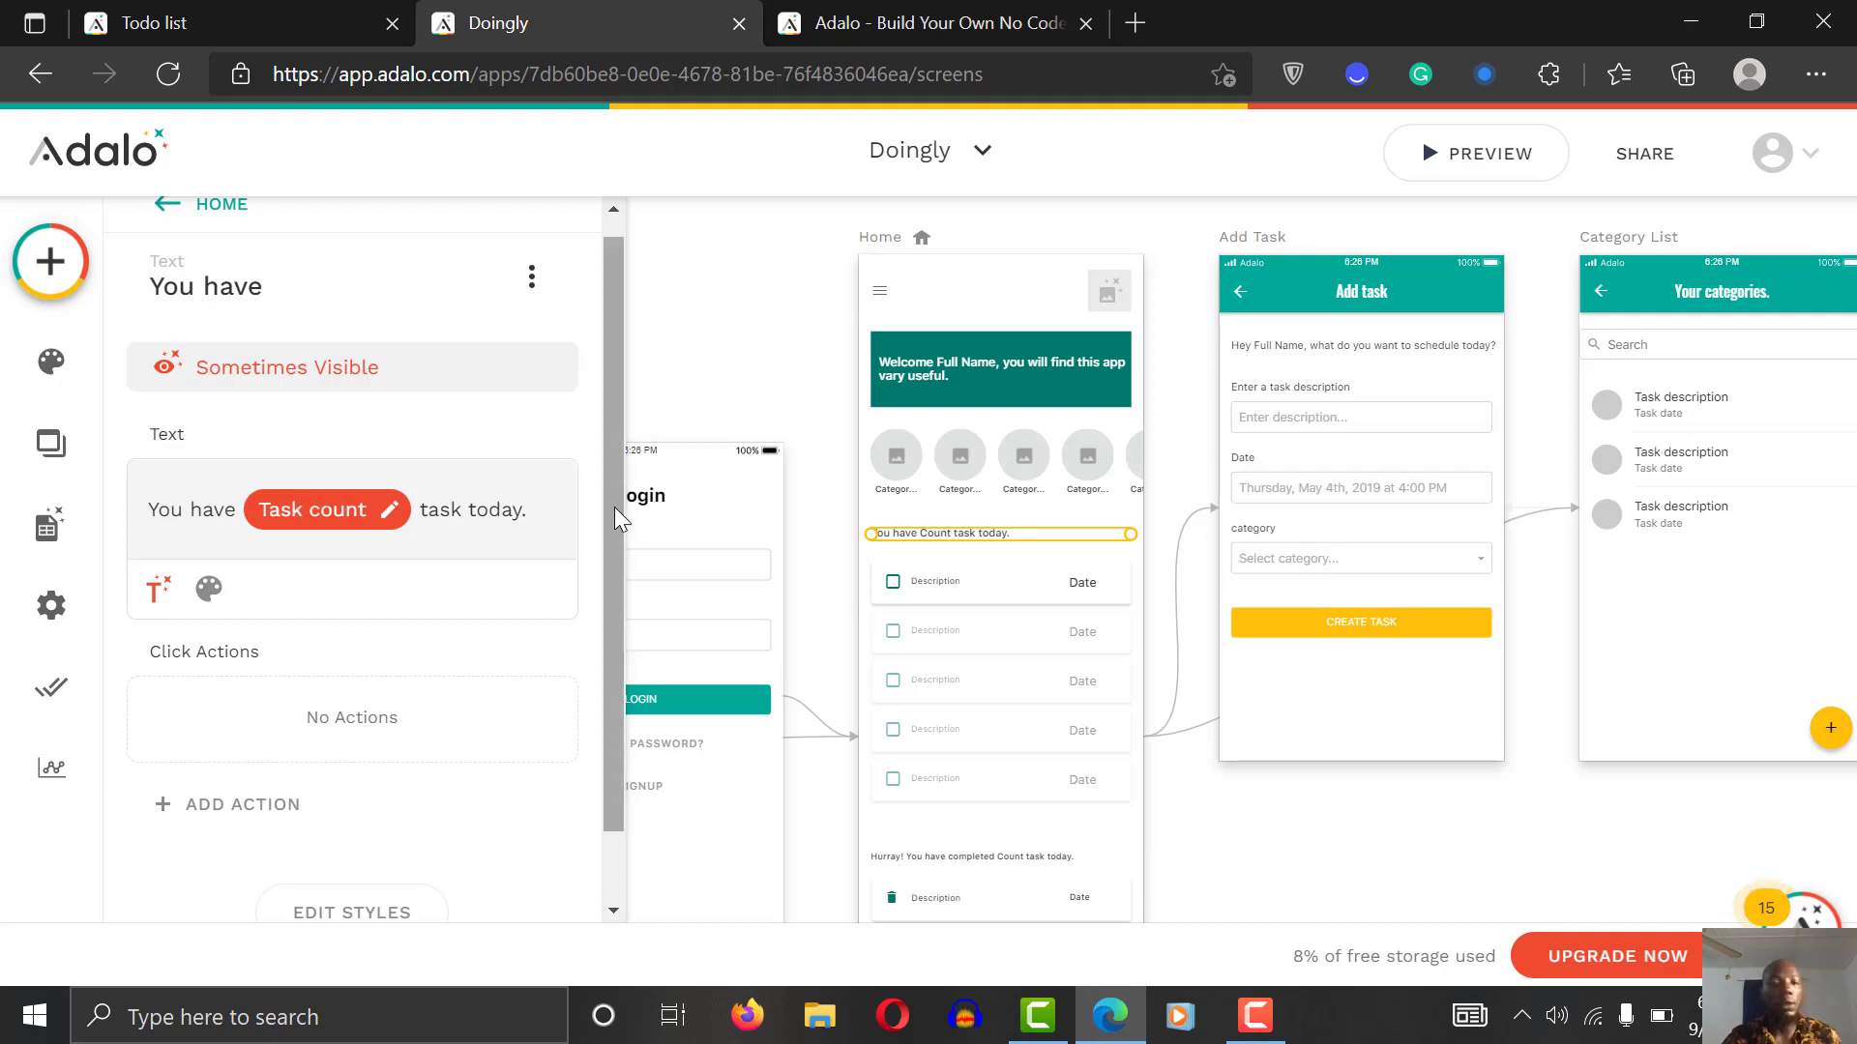
{"action": "left_click", "coordinate": [331, 515]}
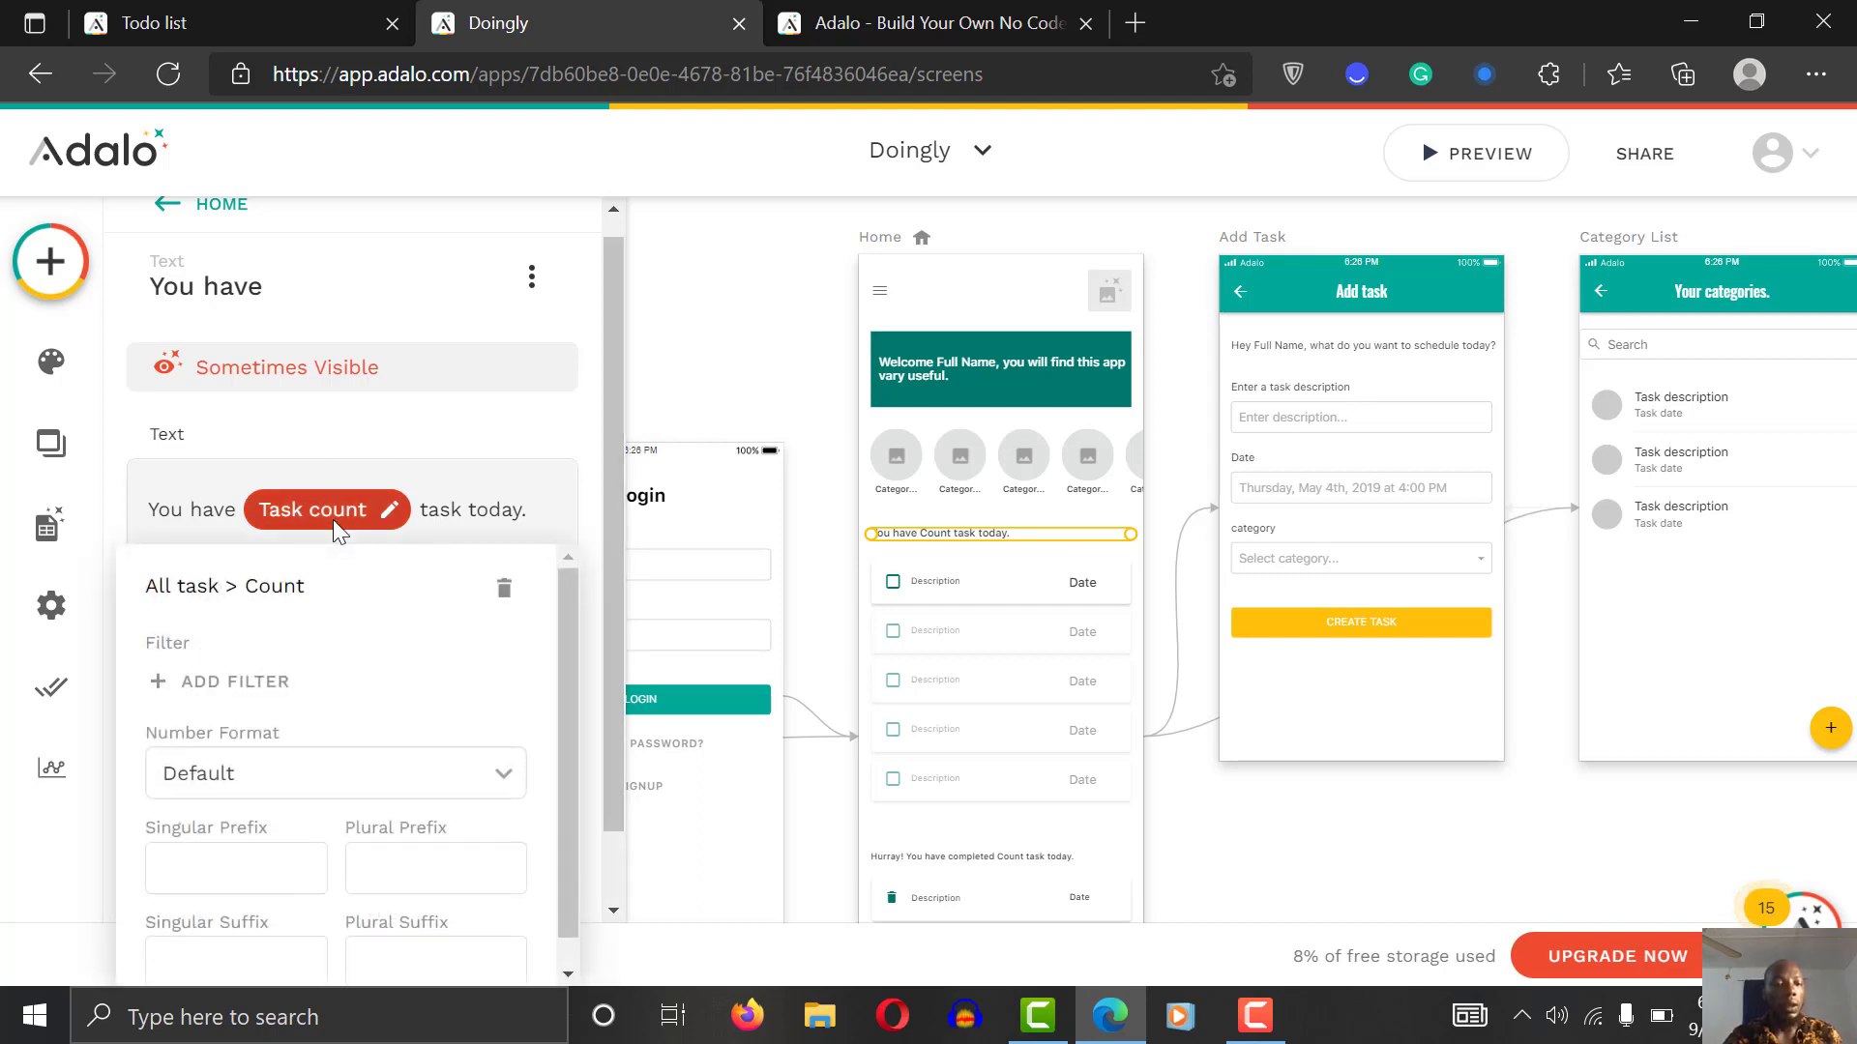
{"action": "left_click", "coordinate": [269, 372]}
{"action": "left_click", "coordinate": [270, 366]}
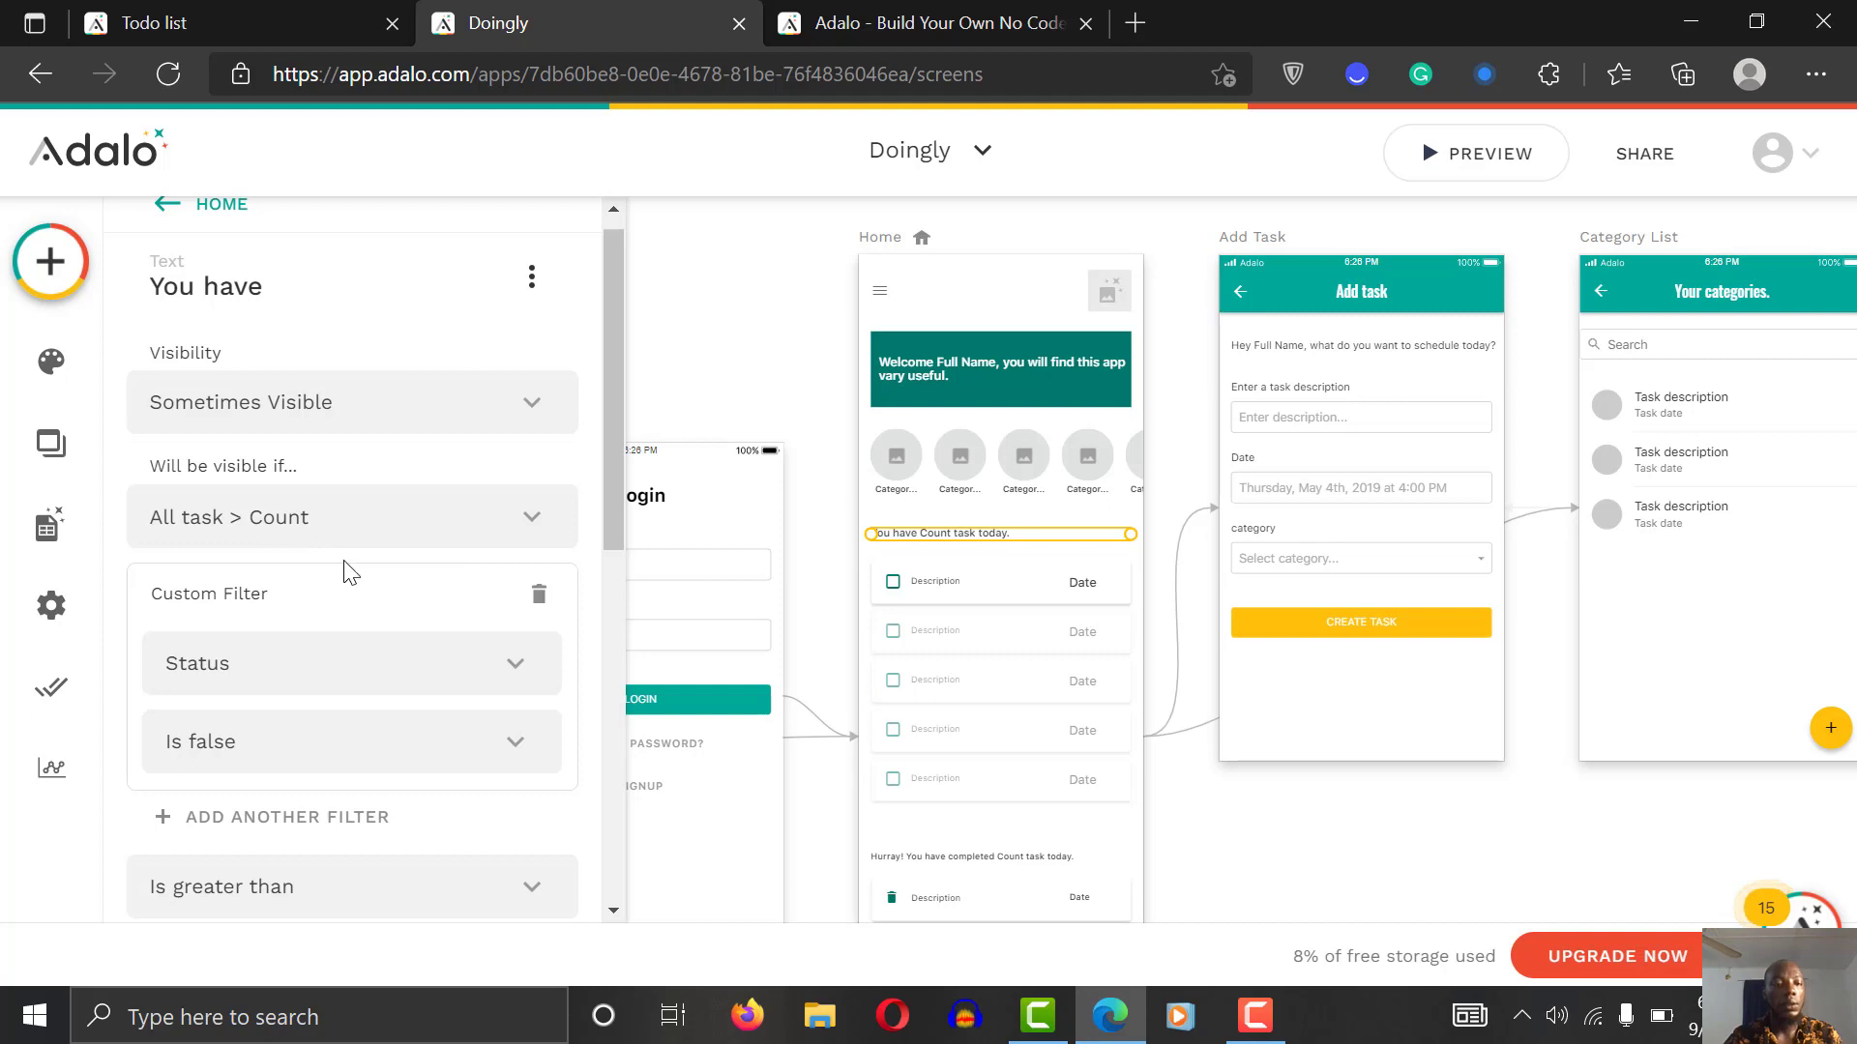
{"action": "left_click_drag", "start_coordinate": [611, 450], "coordinate": [611, 570]}
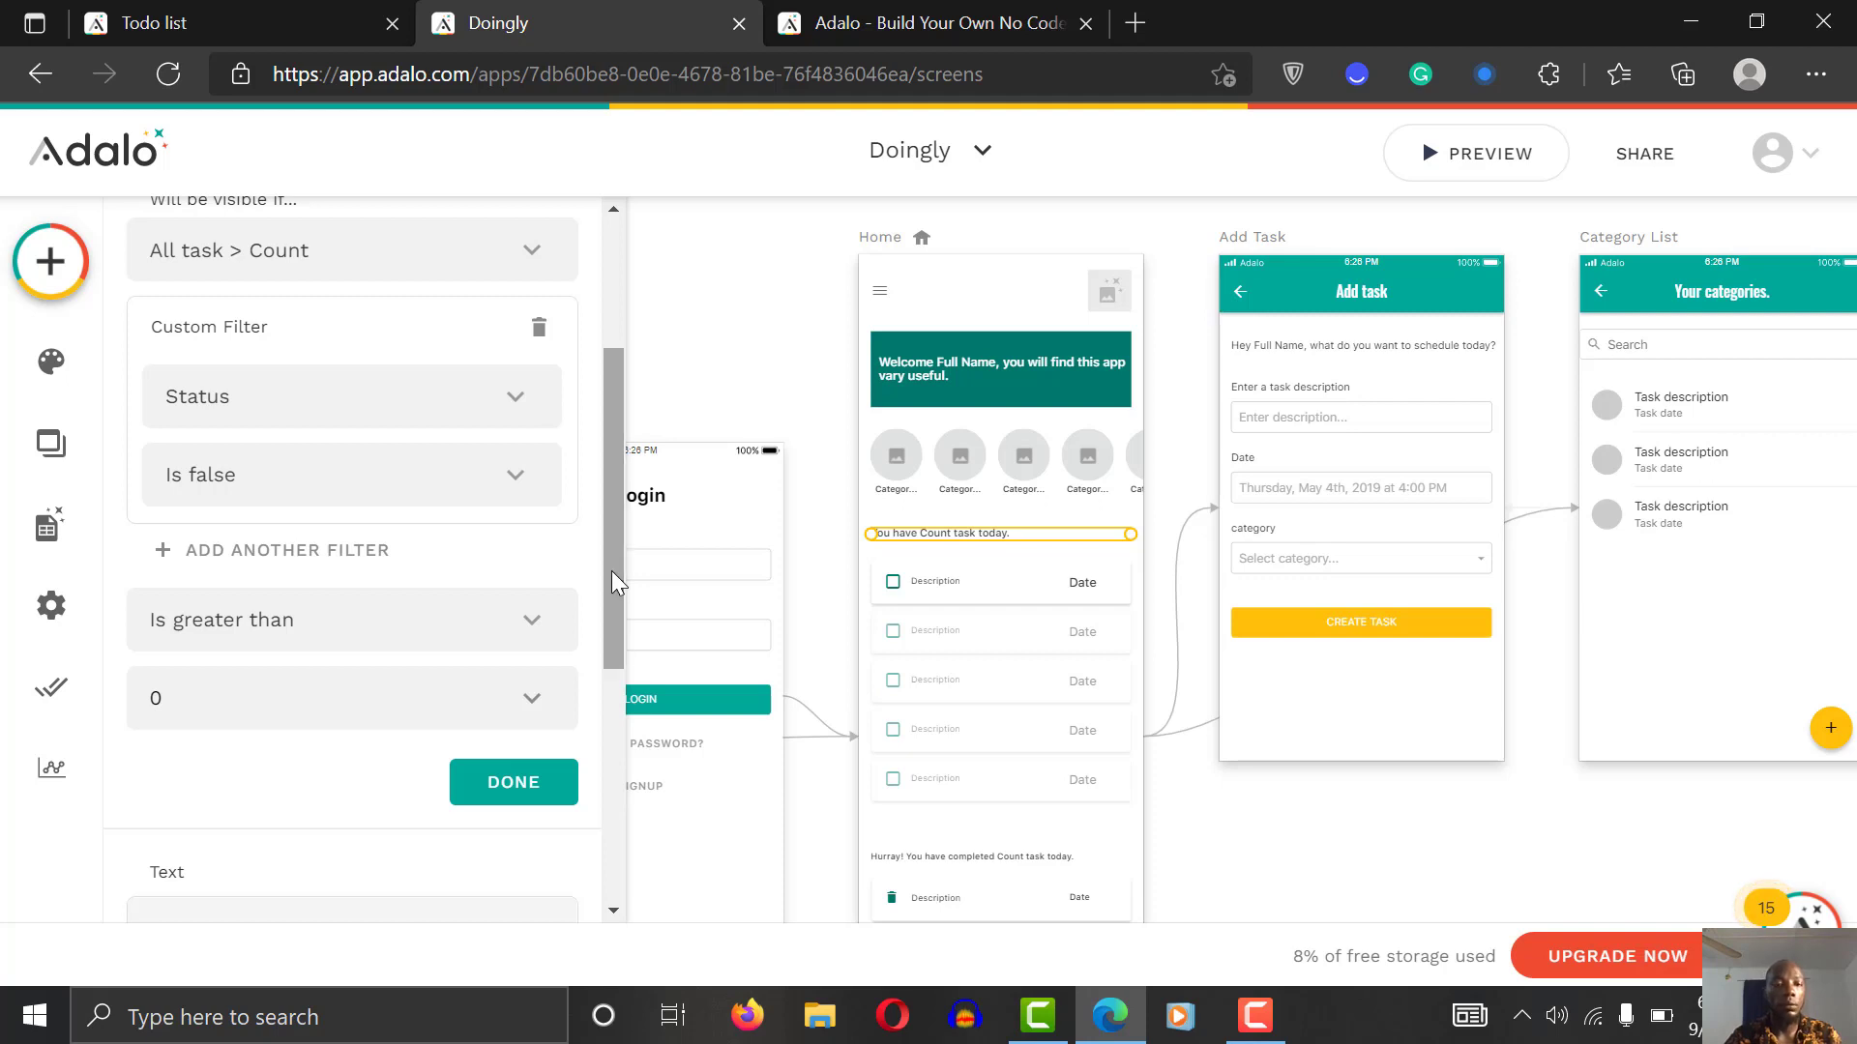
{"action": "left_click", "coordinate": [322, 640]}
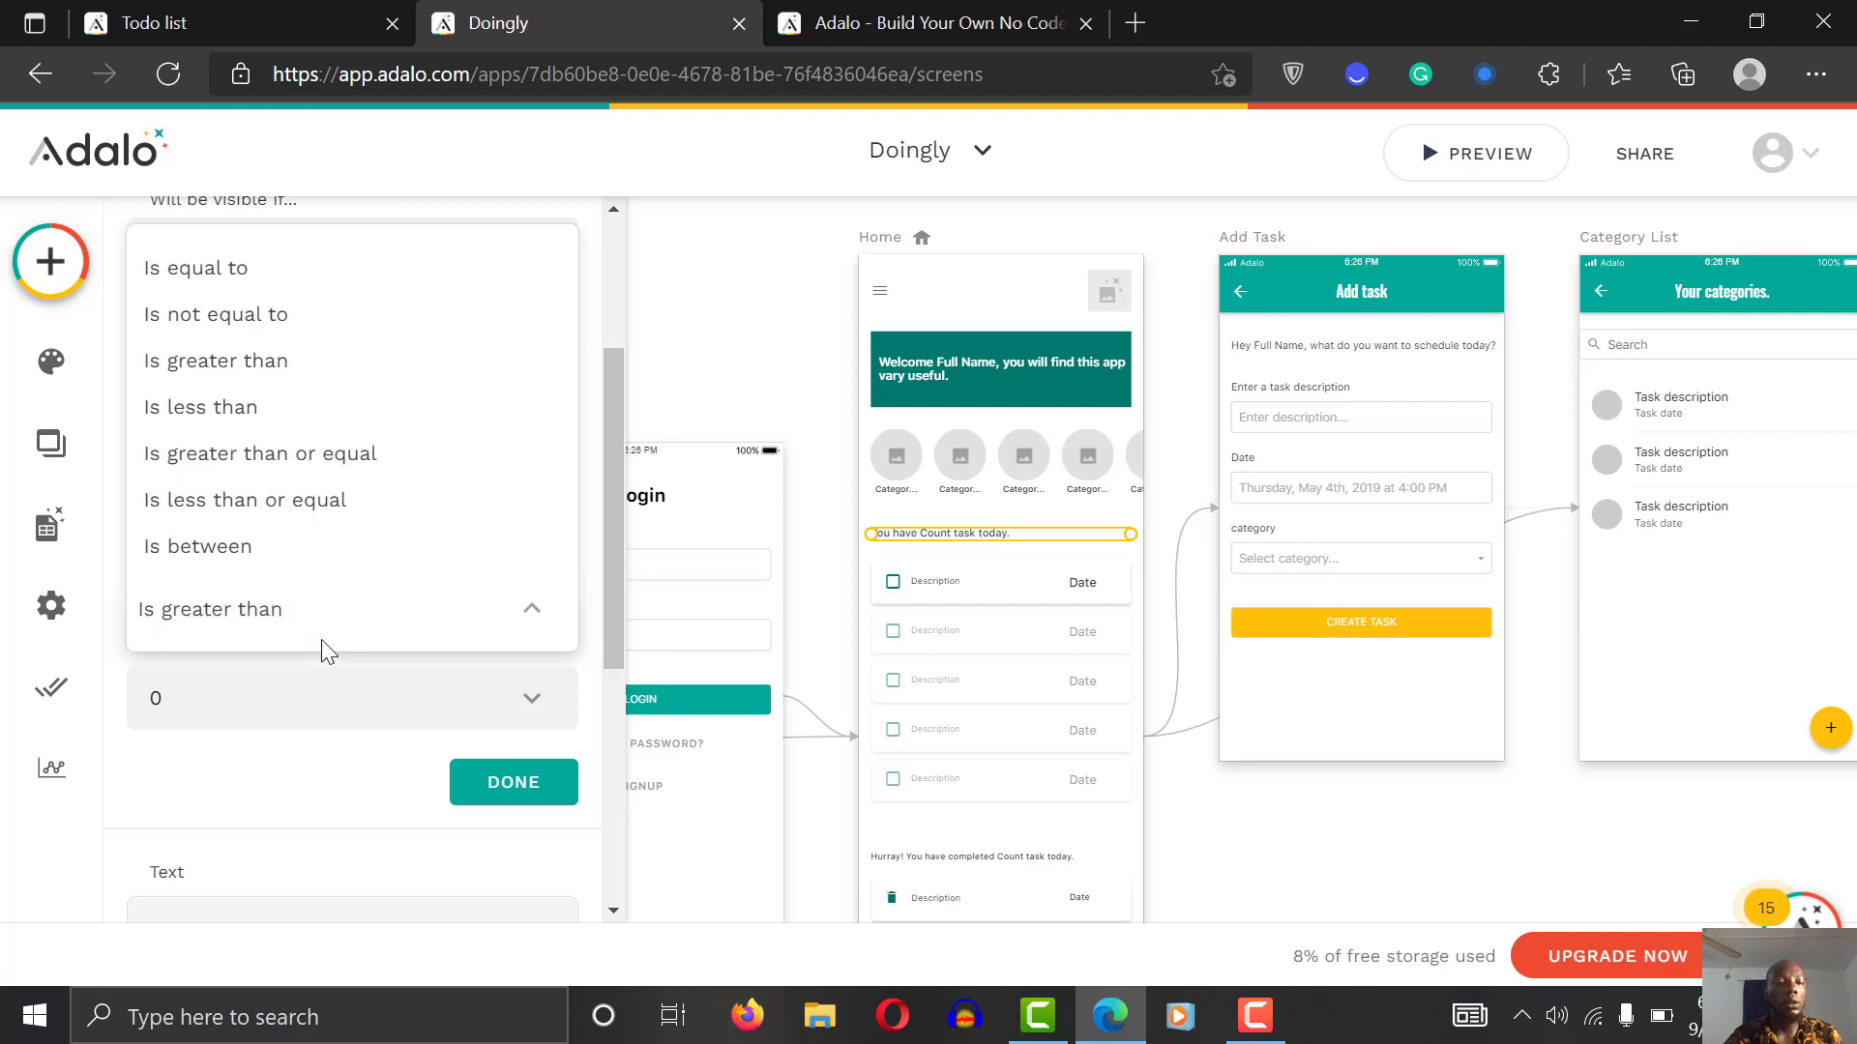
{"action": "left_click", "coordinate": [256, 406]}
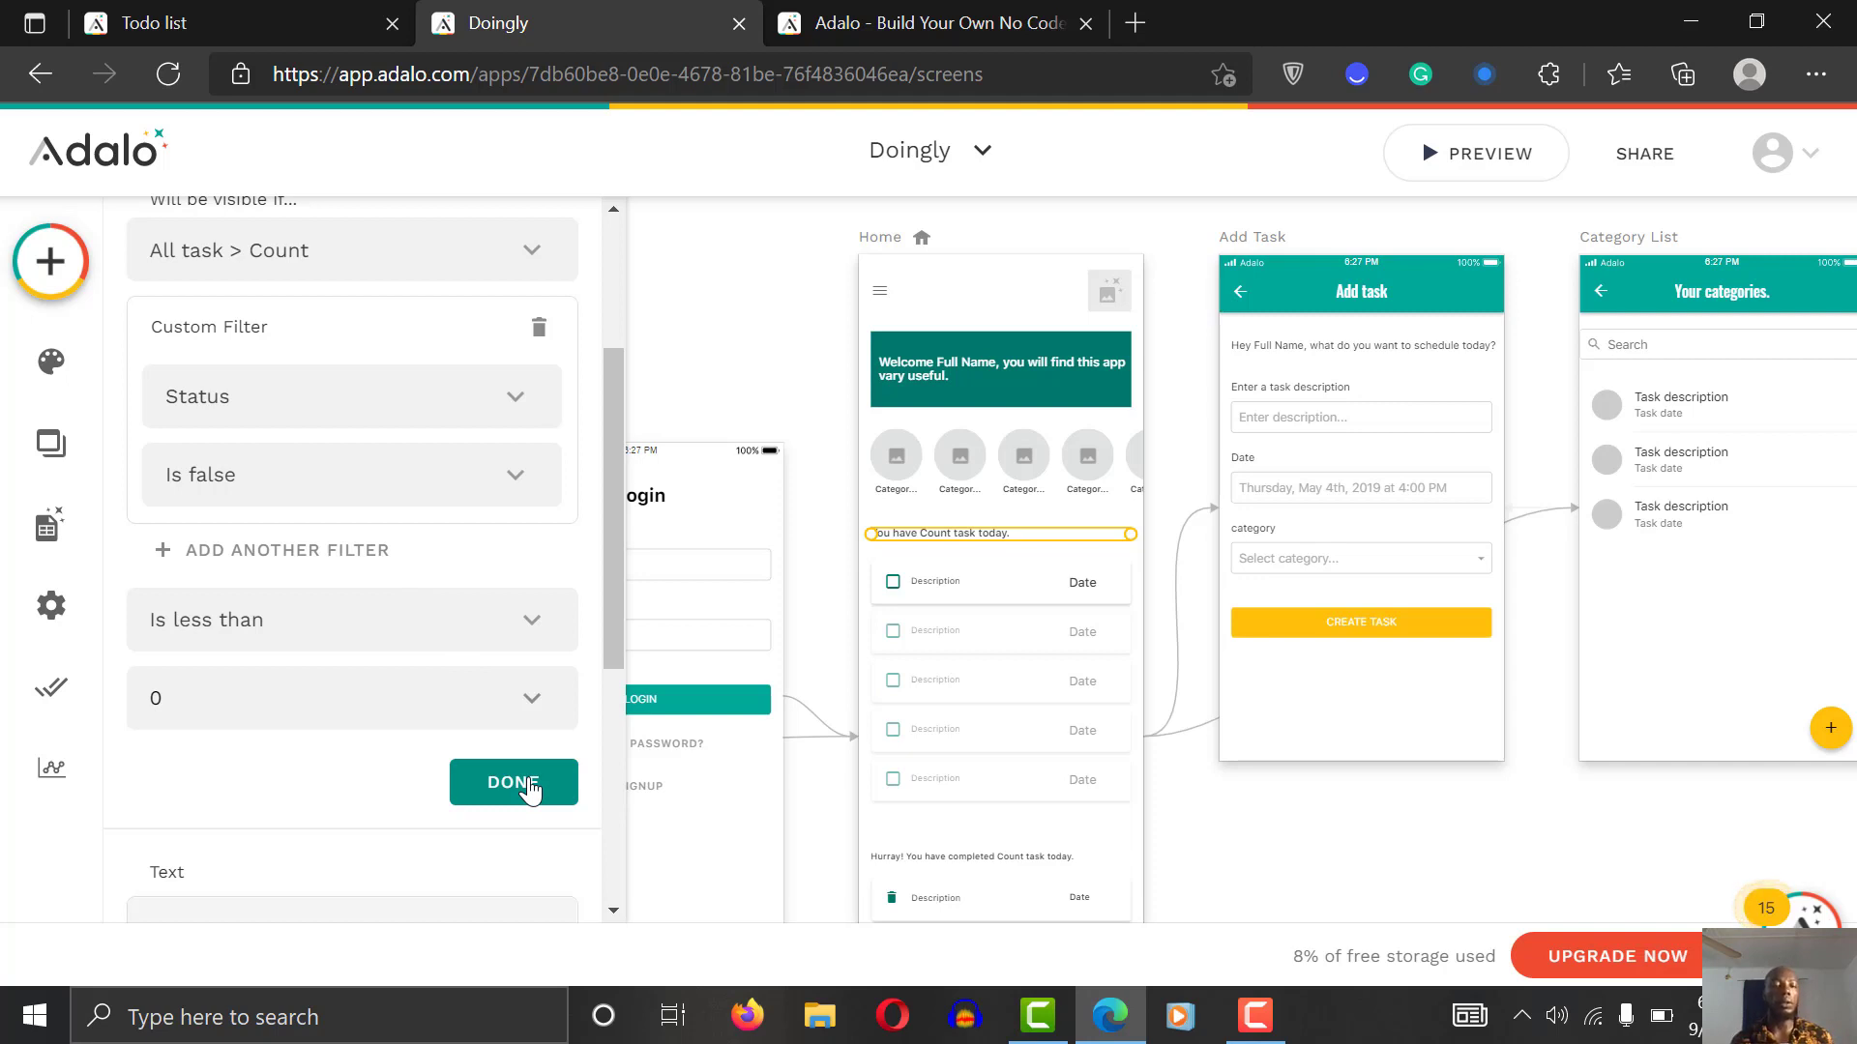
{"action": "left_click", "coordinate": [448, 634]}
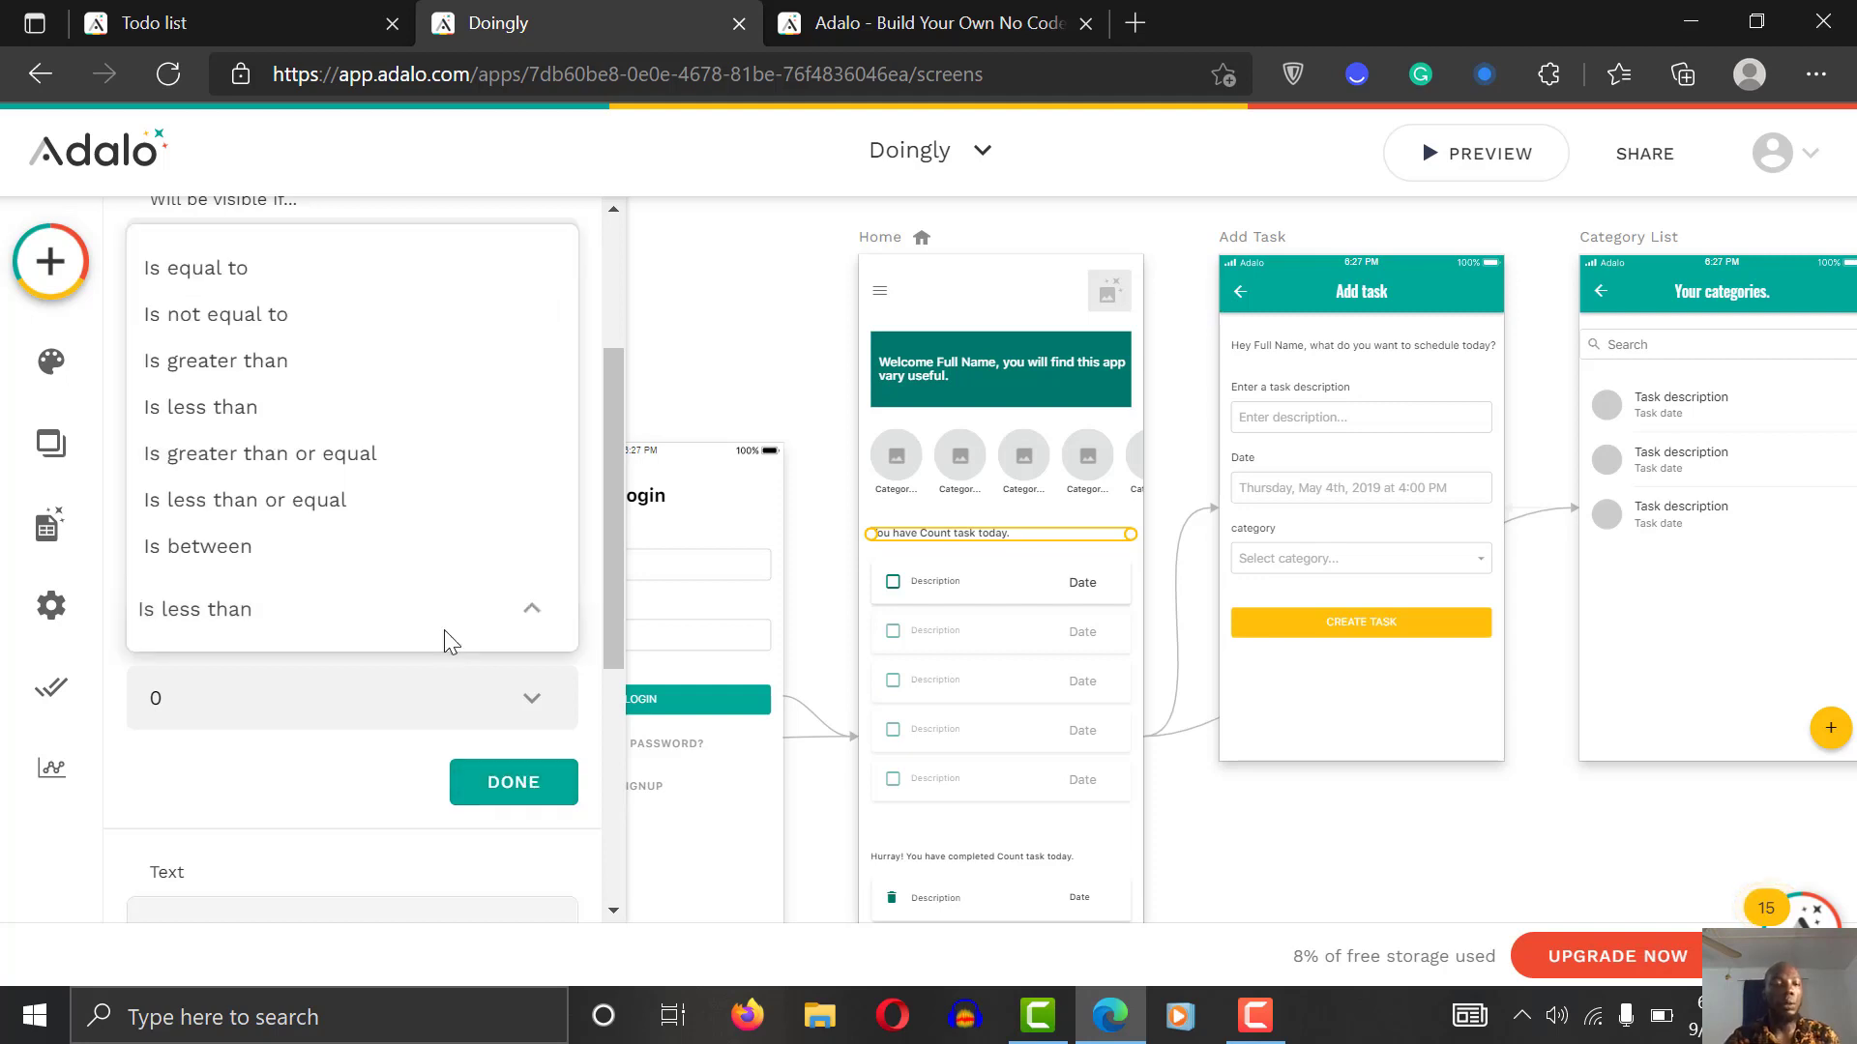
{"action": "left_click", "coordinate": [274, 363]}
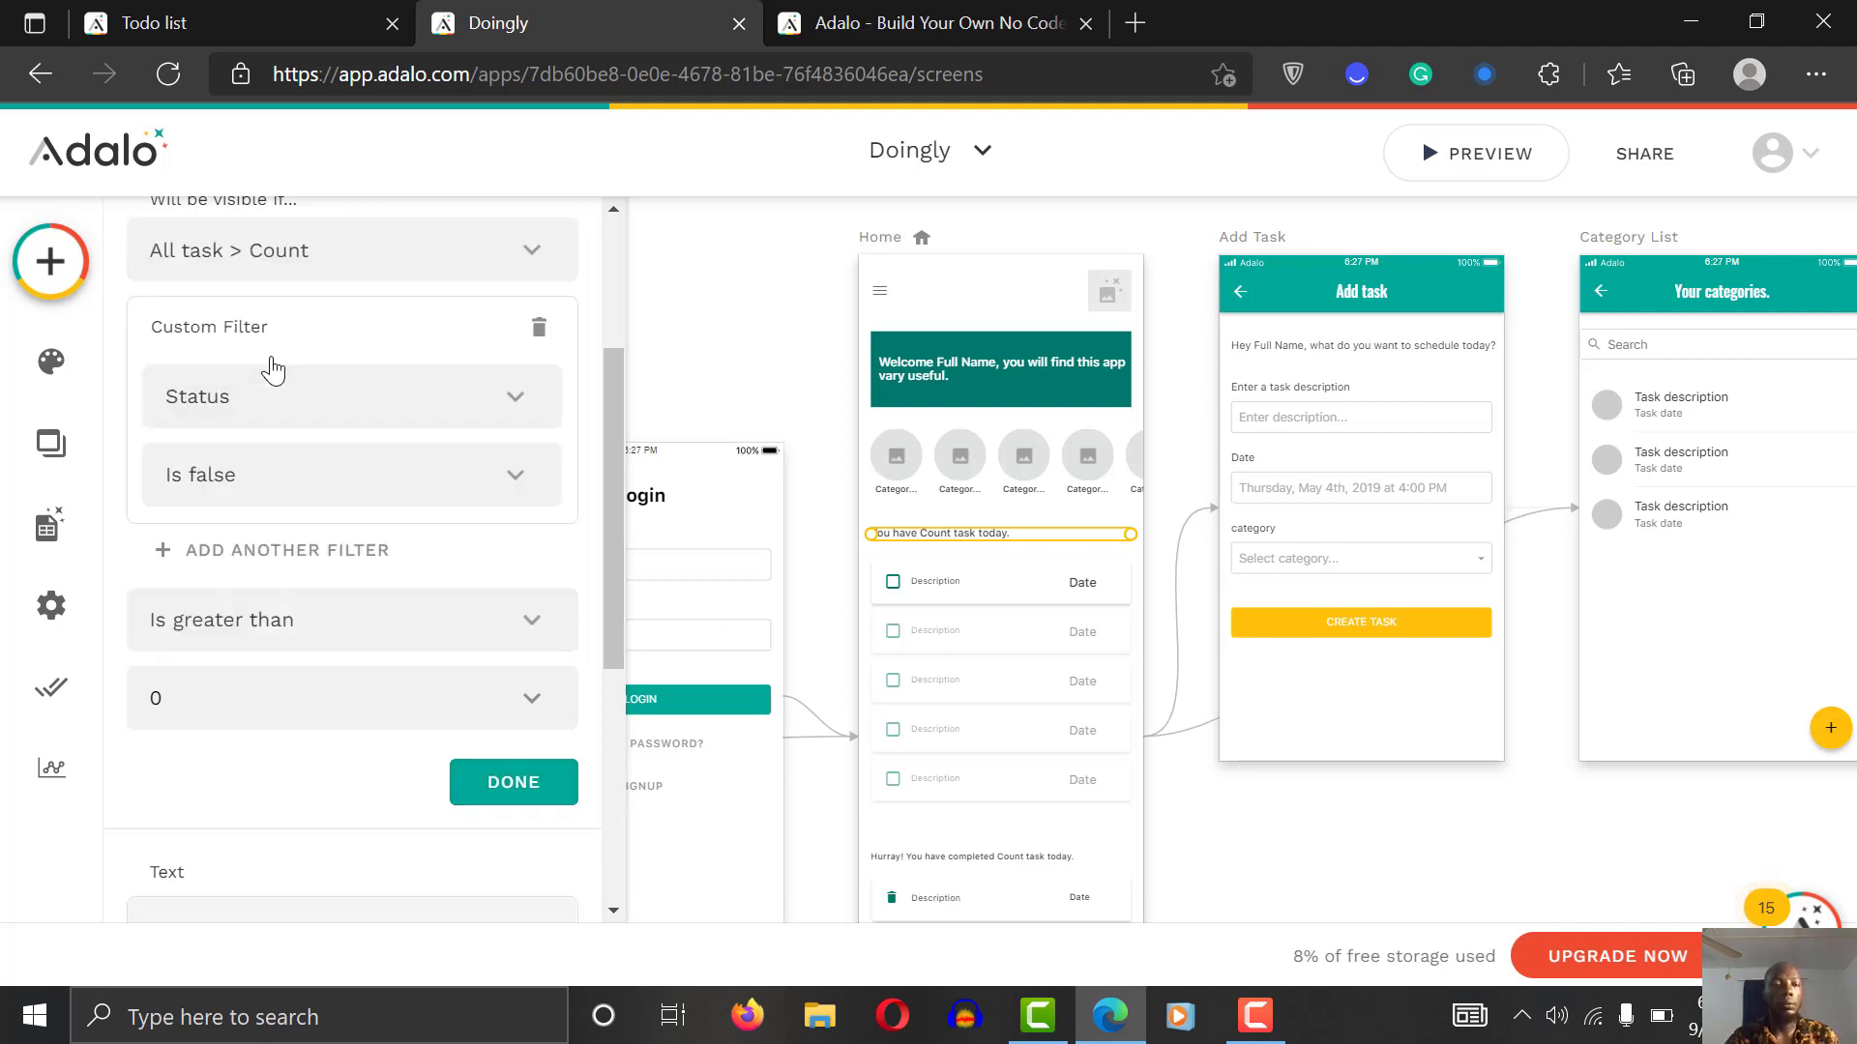
{"action": "left_click", "coordinate": [525, 784]}
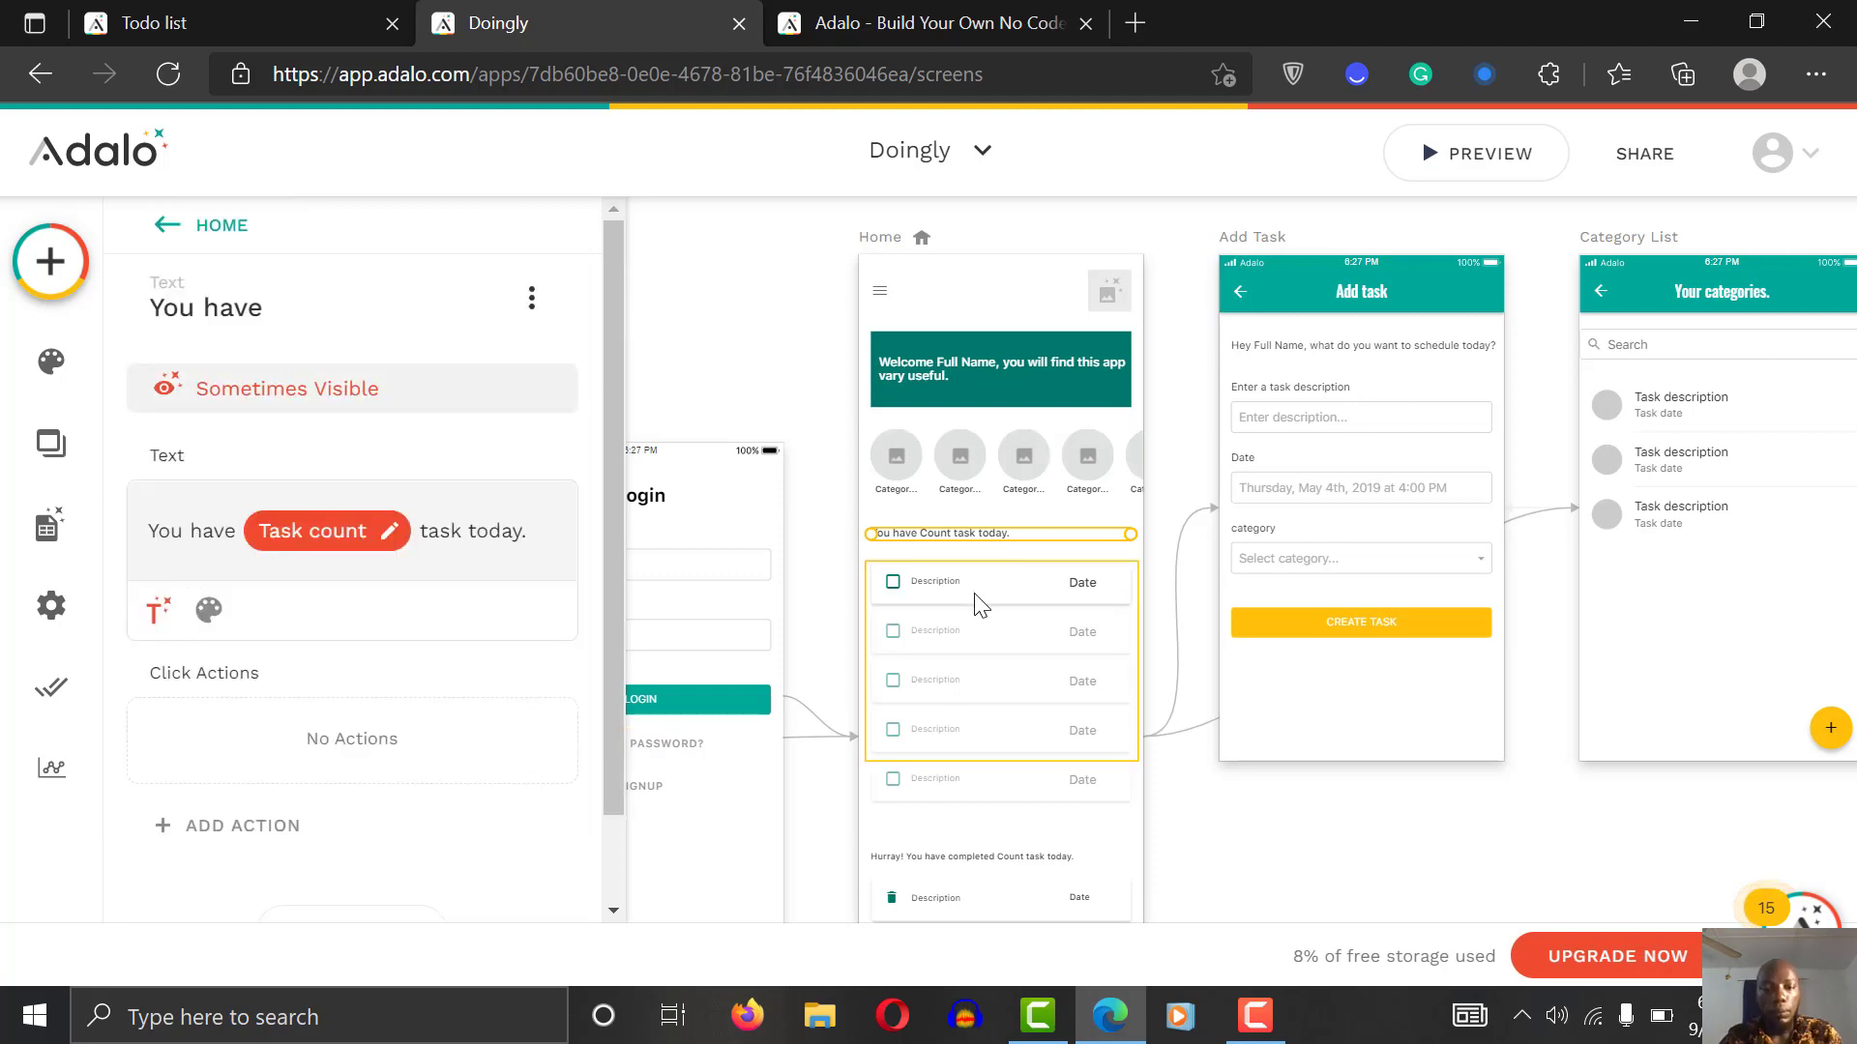
Step: Nudge the Home task list up under the text and check both tasks in the preview
{"action": "left_click", "coordinate": [978, 617]}
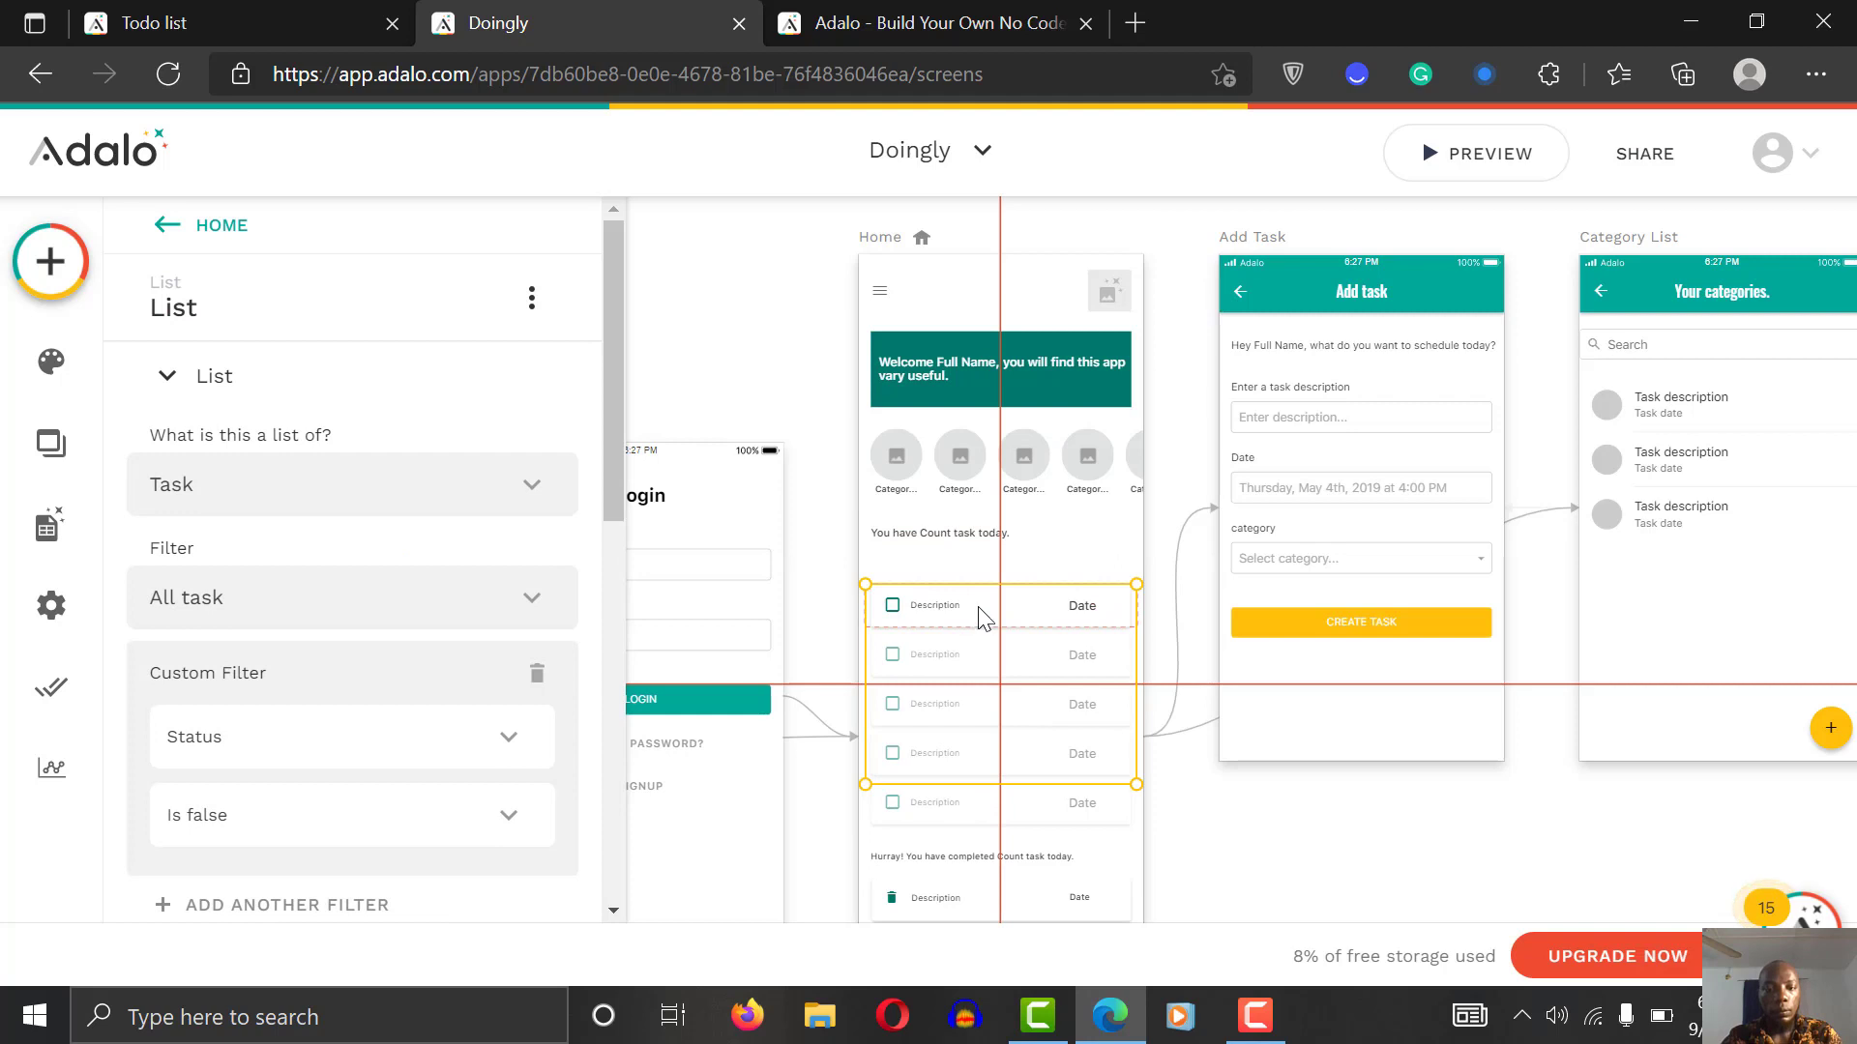
{"action": "left_click_drag", "start_coordinate": [983, 619], "coordinate": [977, 593]}
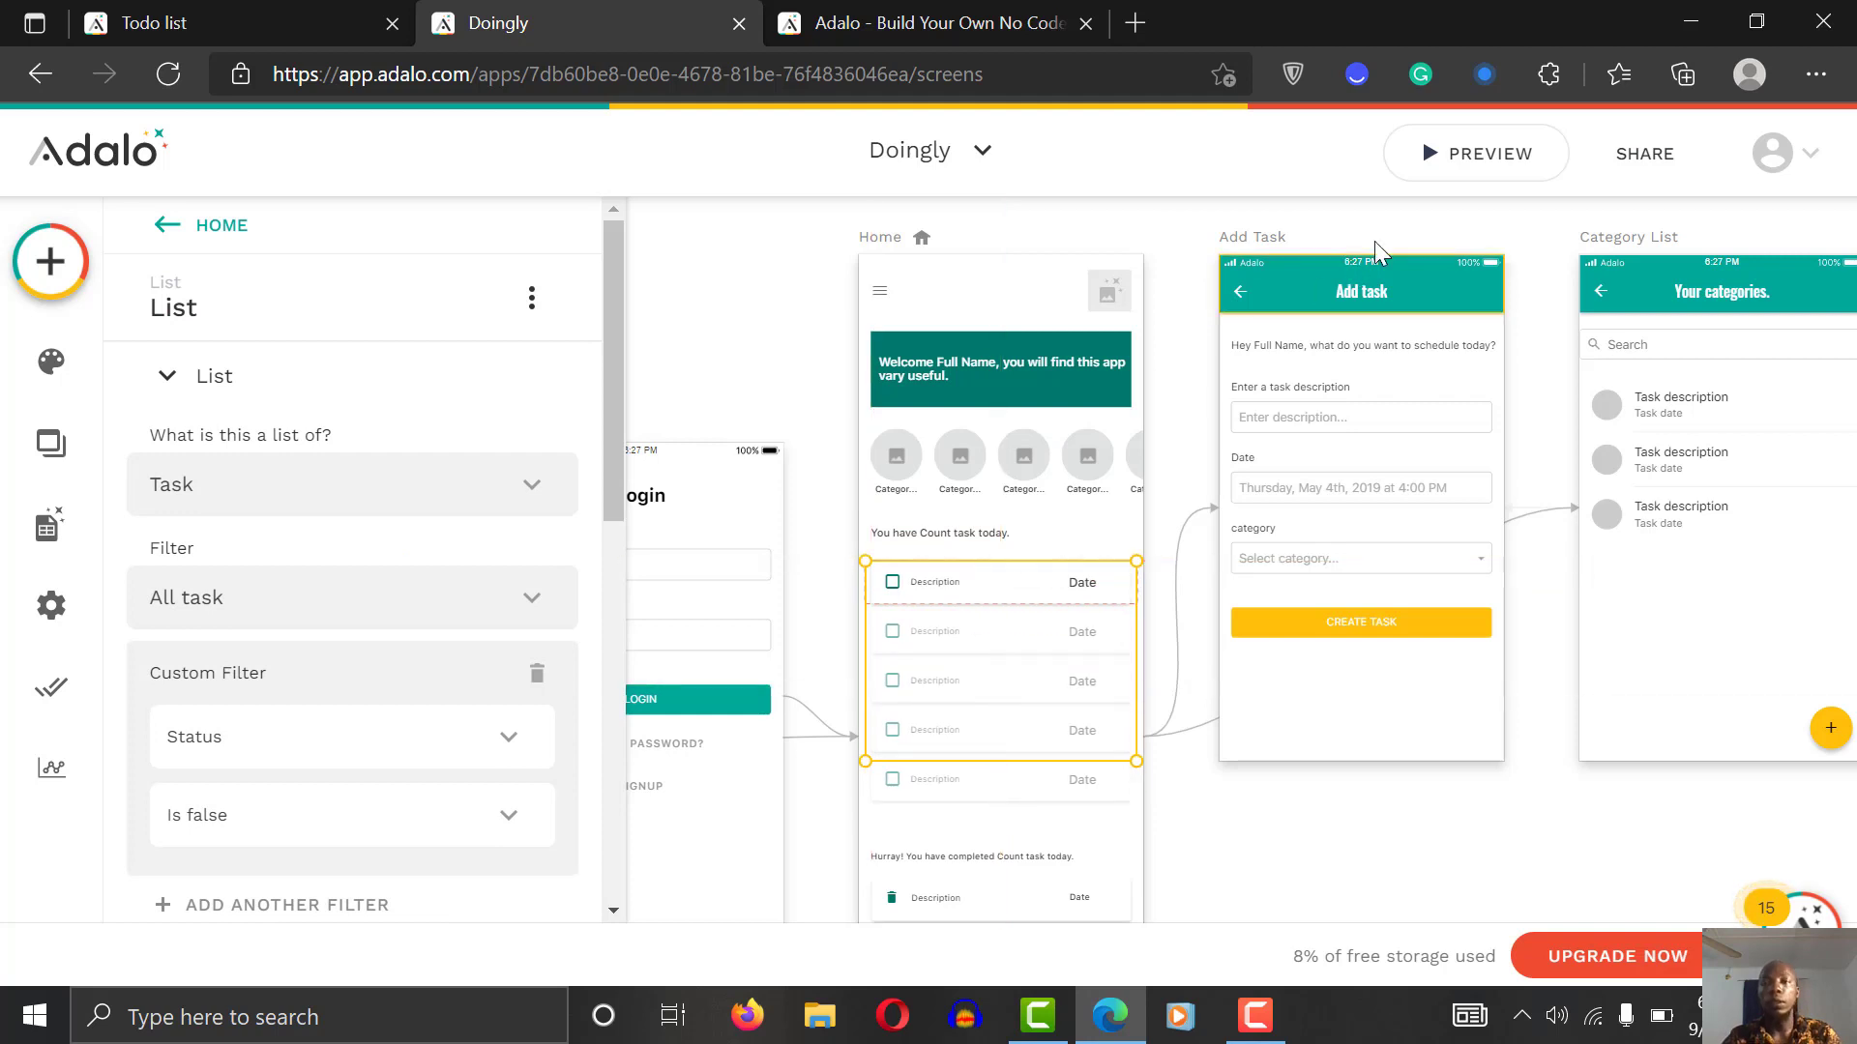
{"action": "left_click", "coordinate": [1492, 161]}
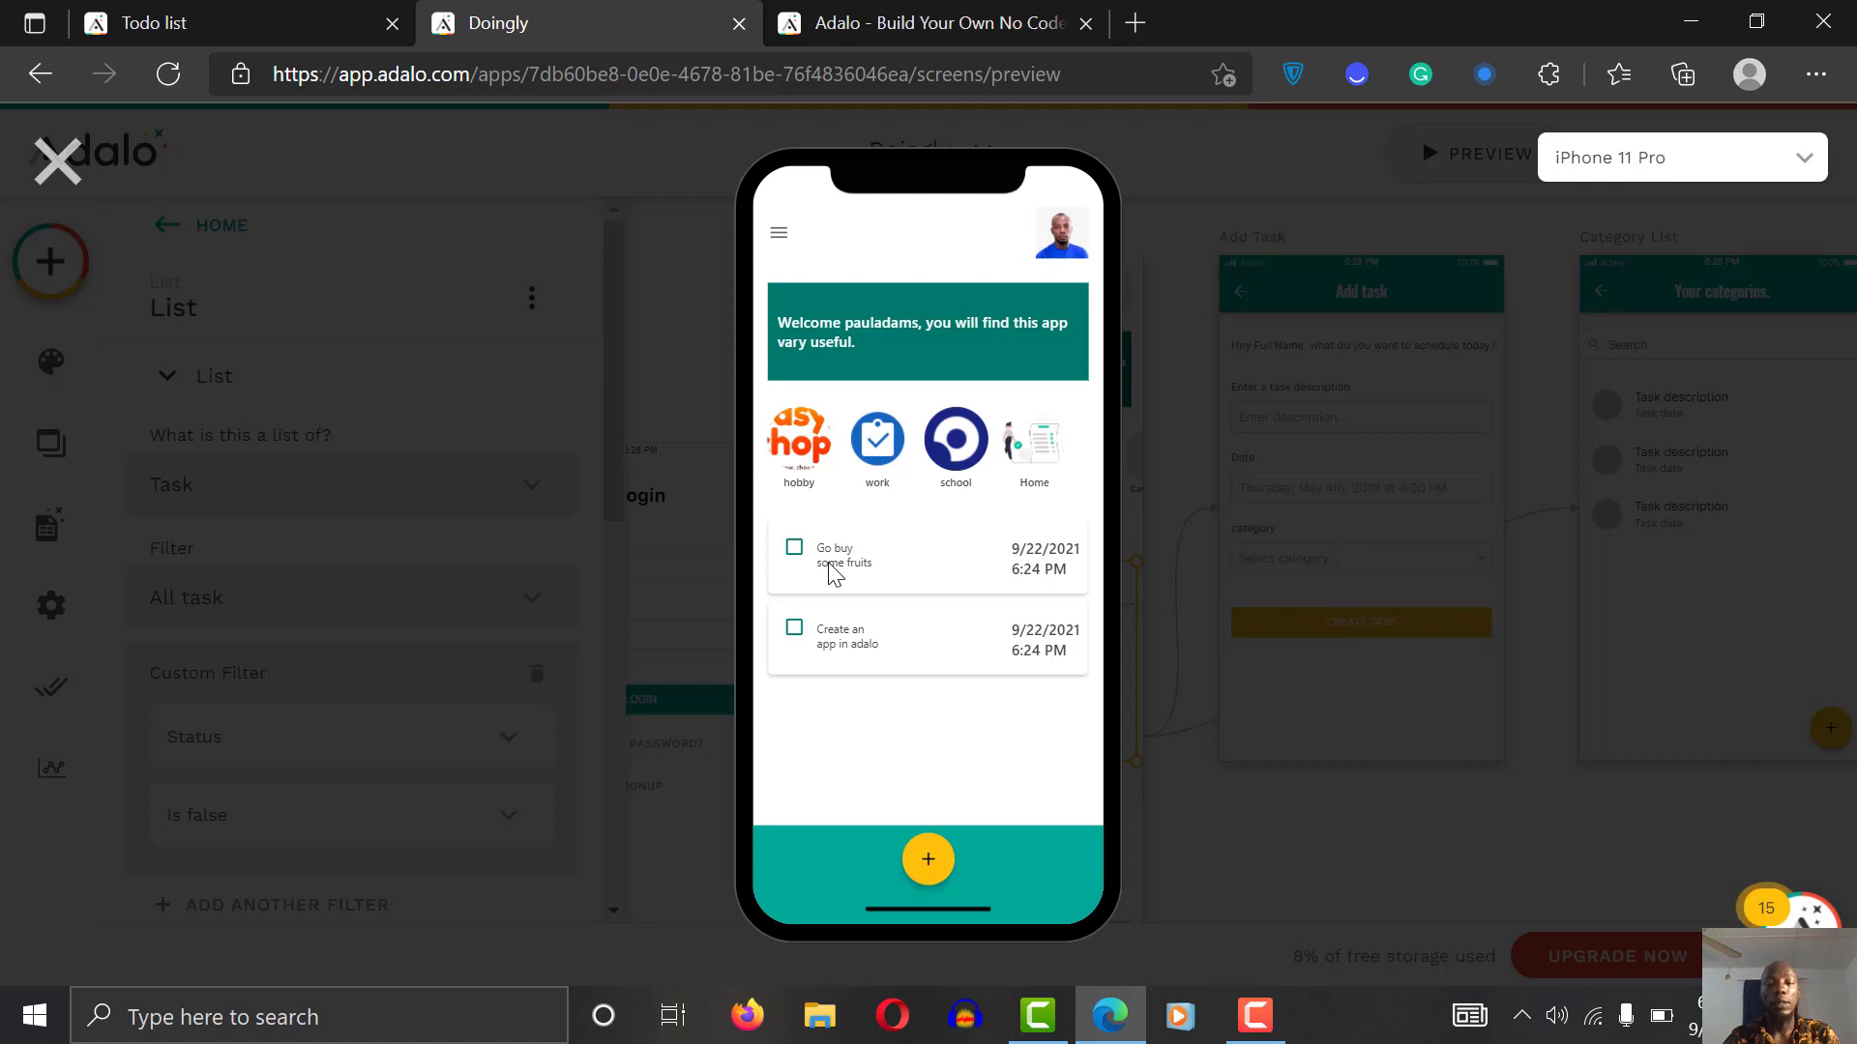
{"action": "left_click", "coordinate": [56, 161]}
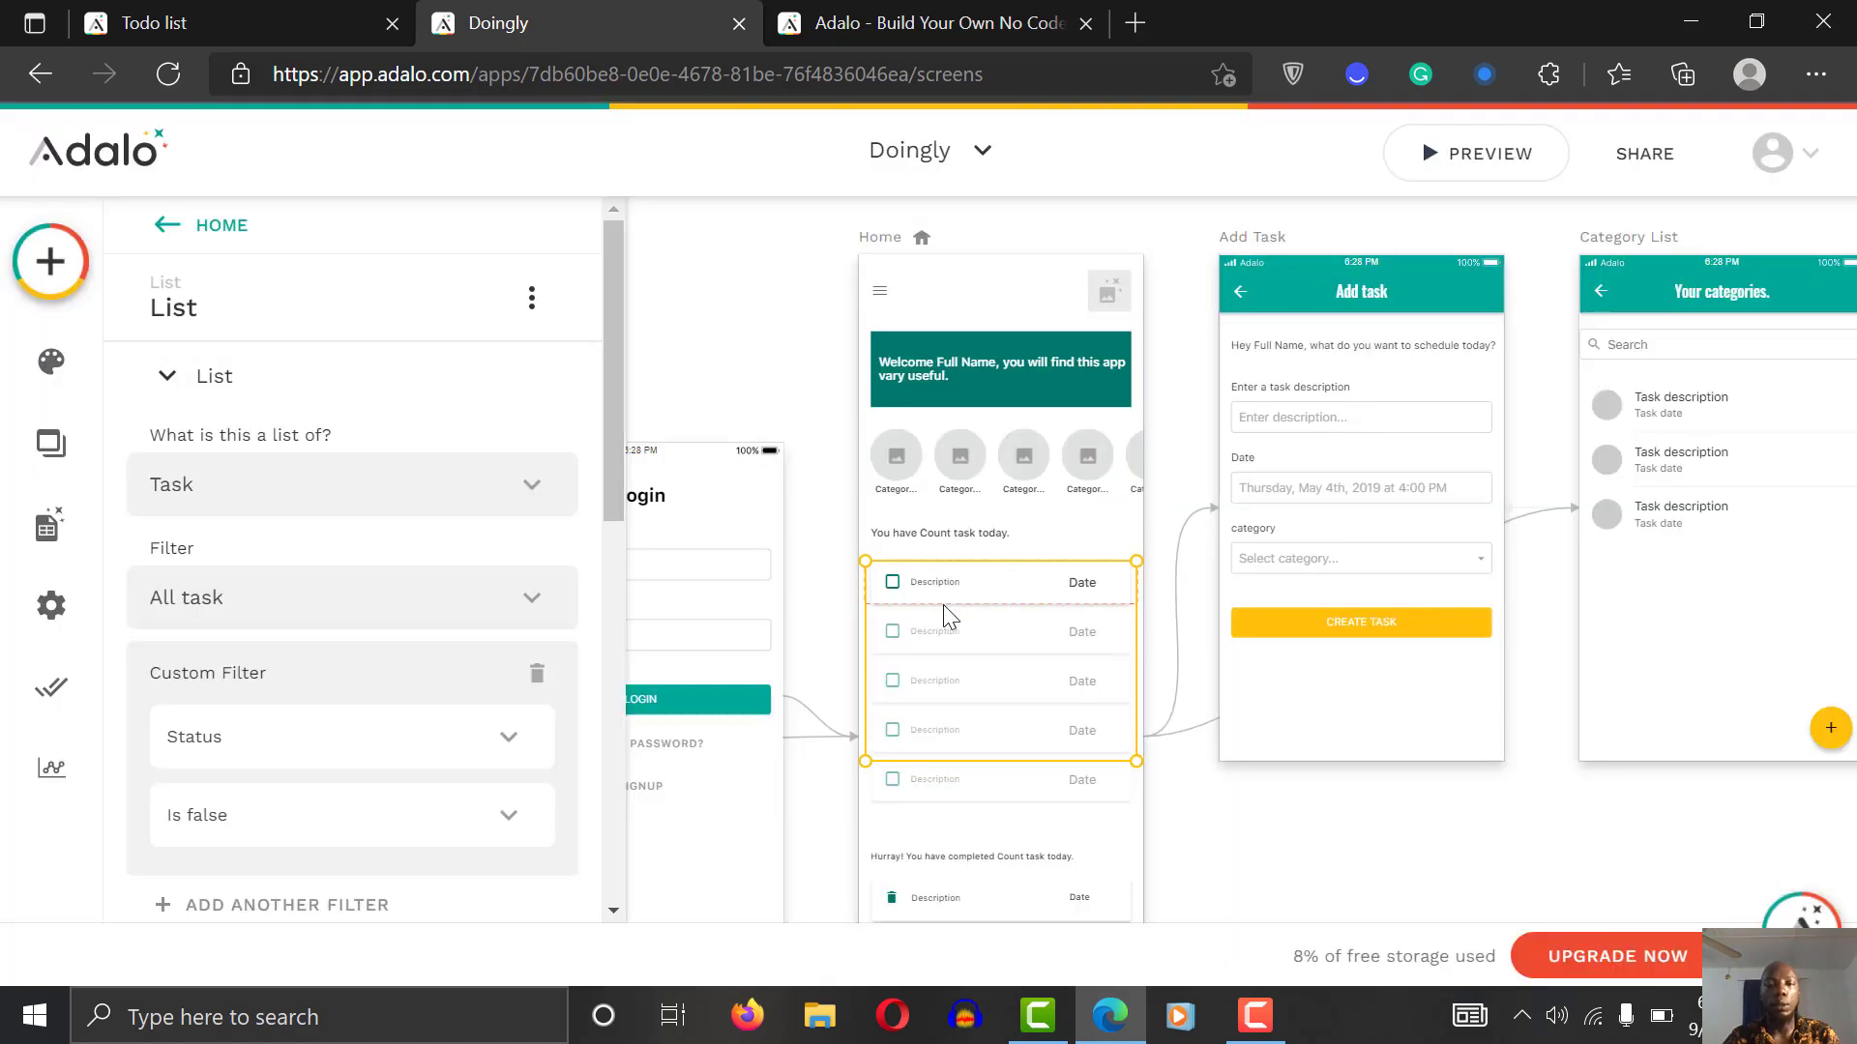
{"action": "left_click", "coordinate": [893, 584]}
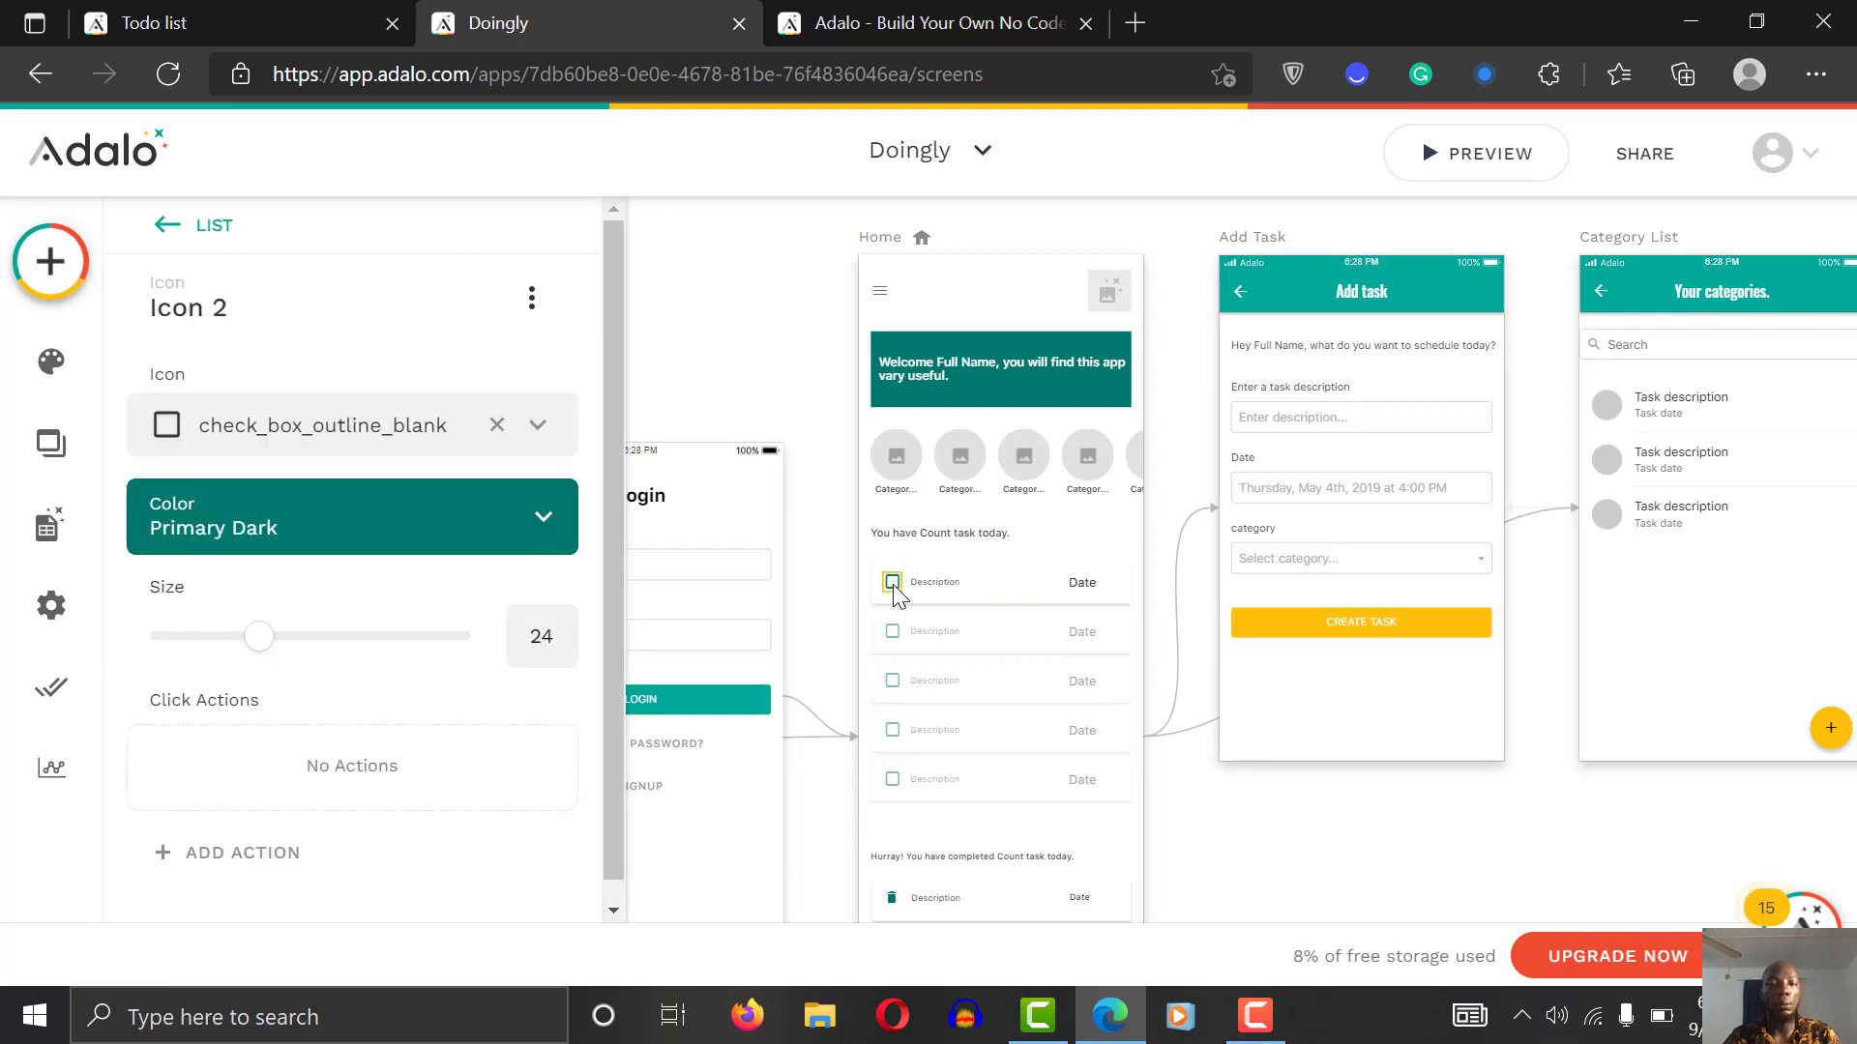
Step: Give the task-row checkbox an Update Current Task action that sets Status to True
{"action": "left_click_drag", "start_coordinate": [893, 585], "coordinate": [608, 723]}
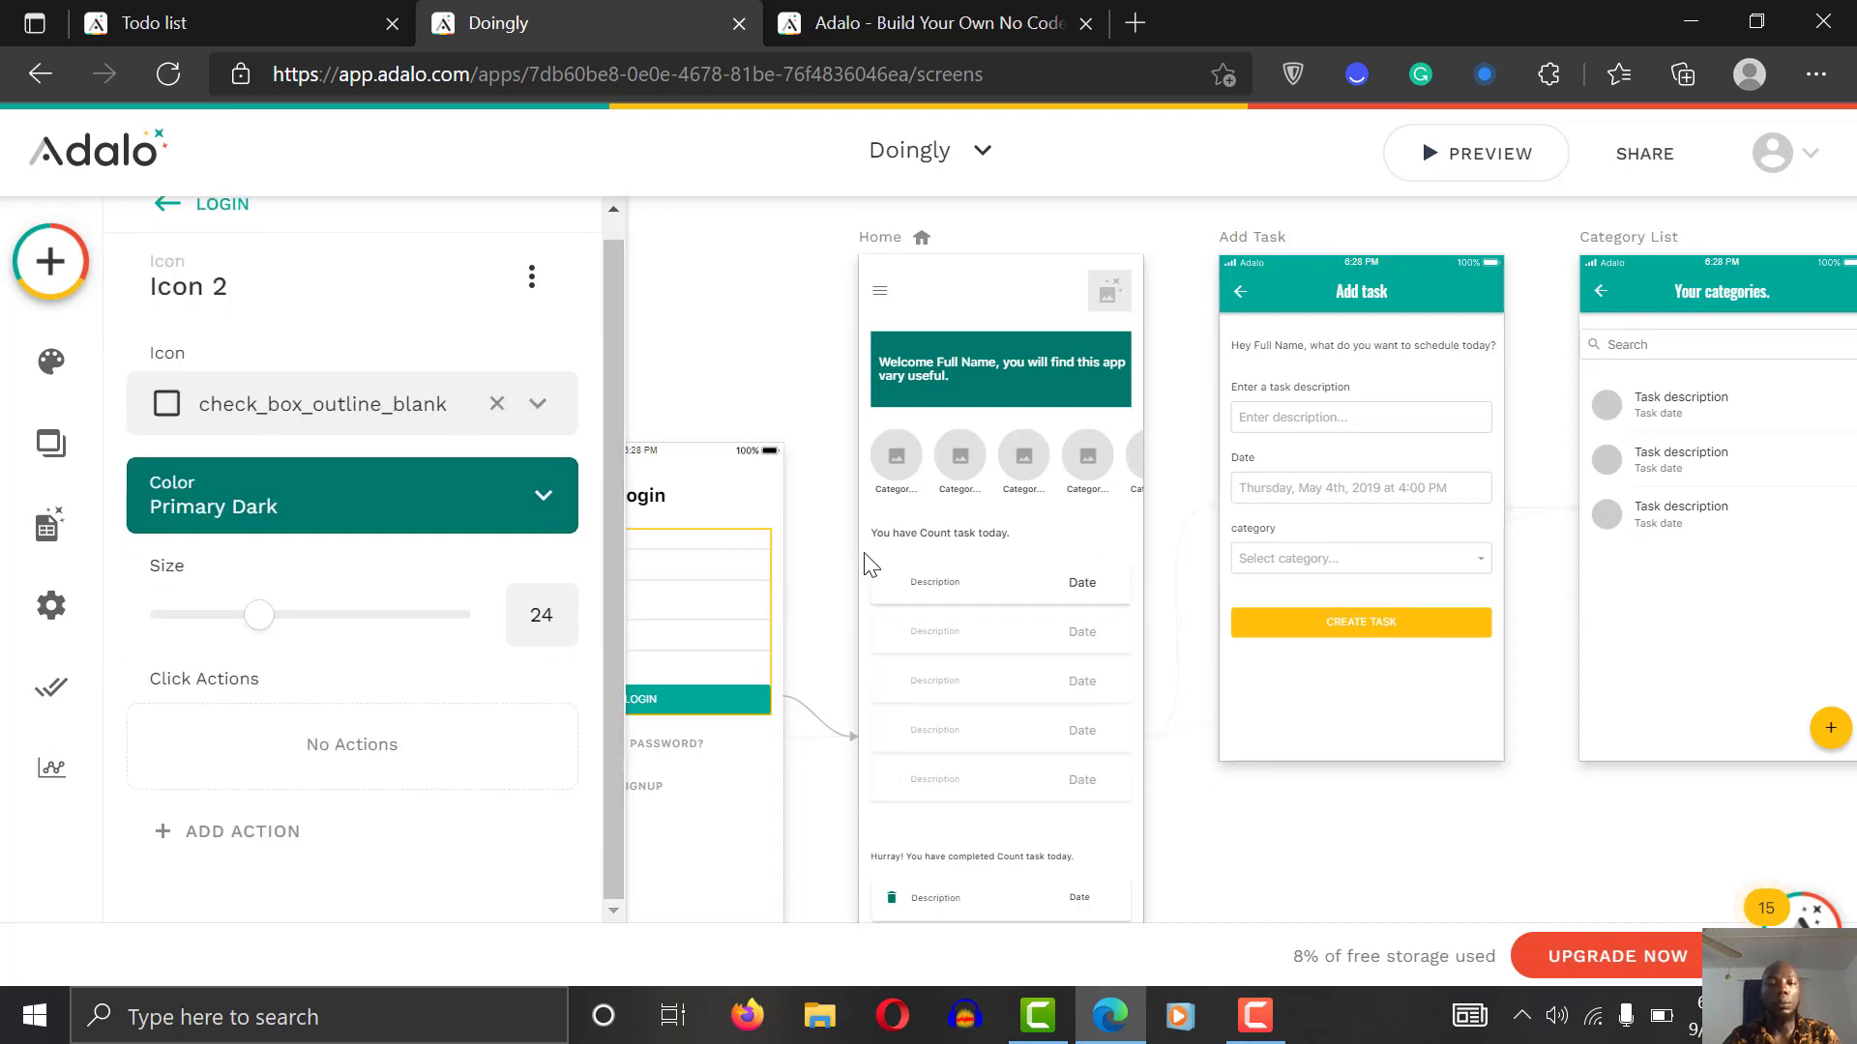
{"action": "left_click_drag", "start_coordinate": [888, 584], "coordinate": [890, 583]}
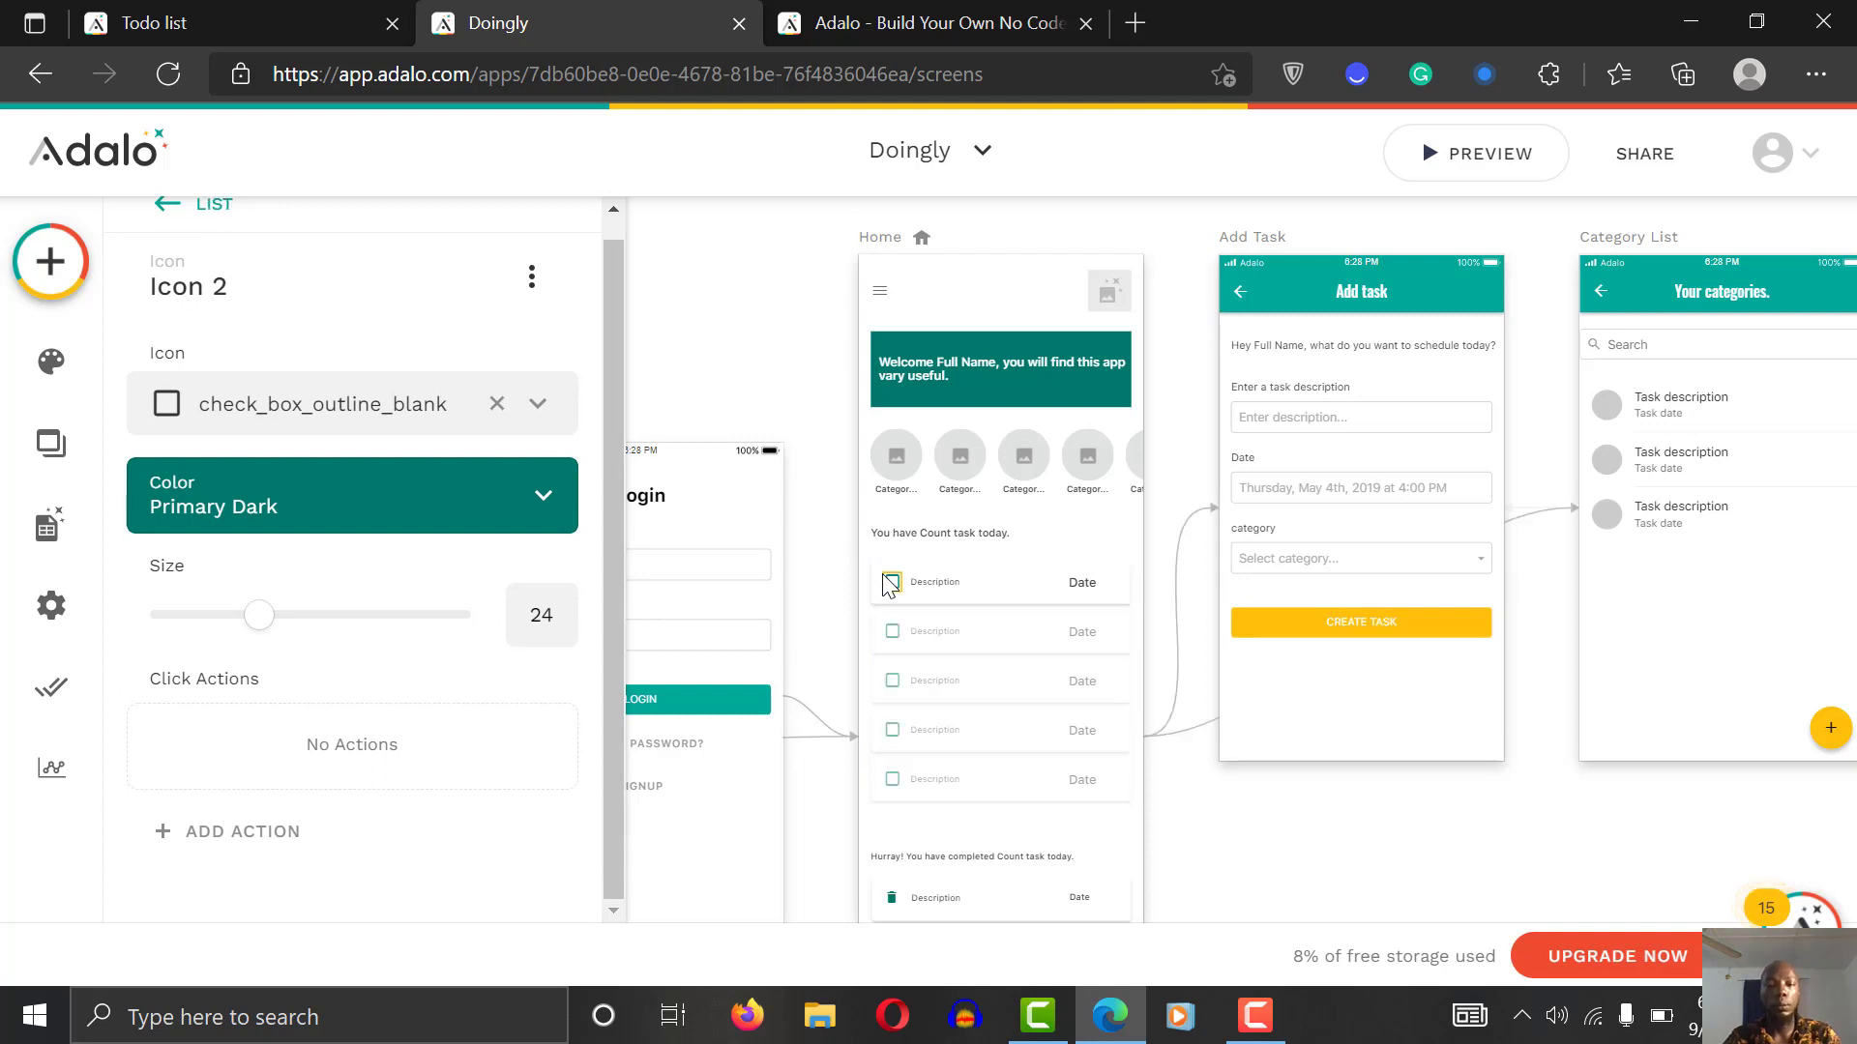
{"action": "left_click", "coordinate": [266, 843]}
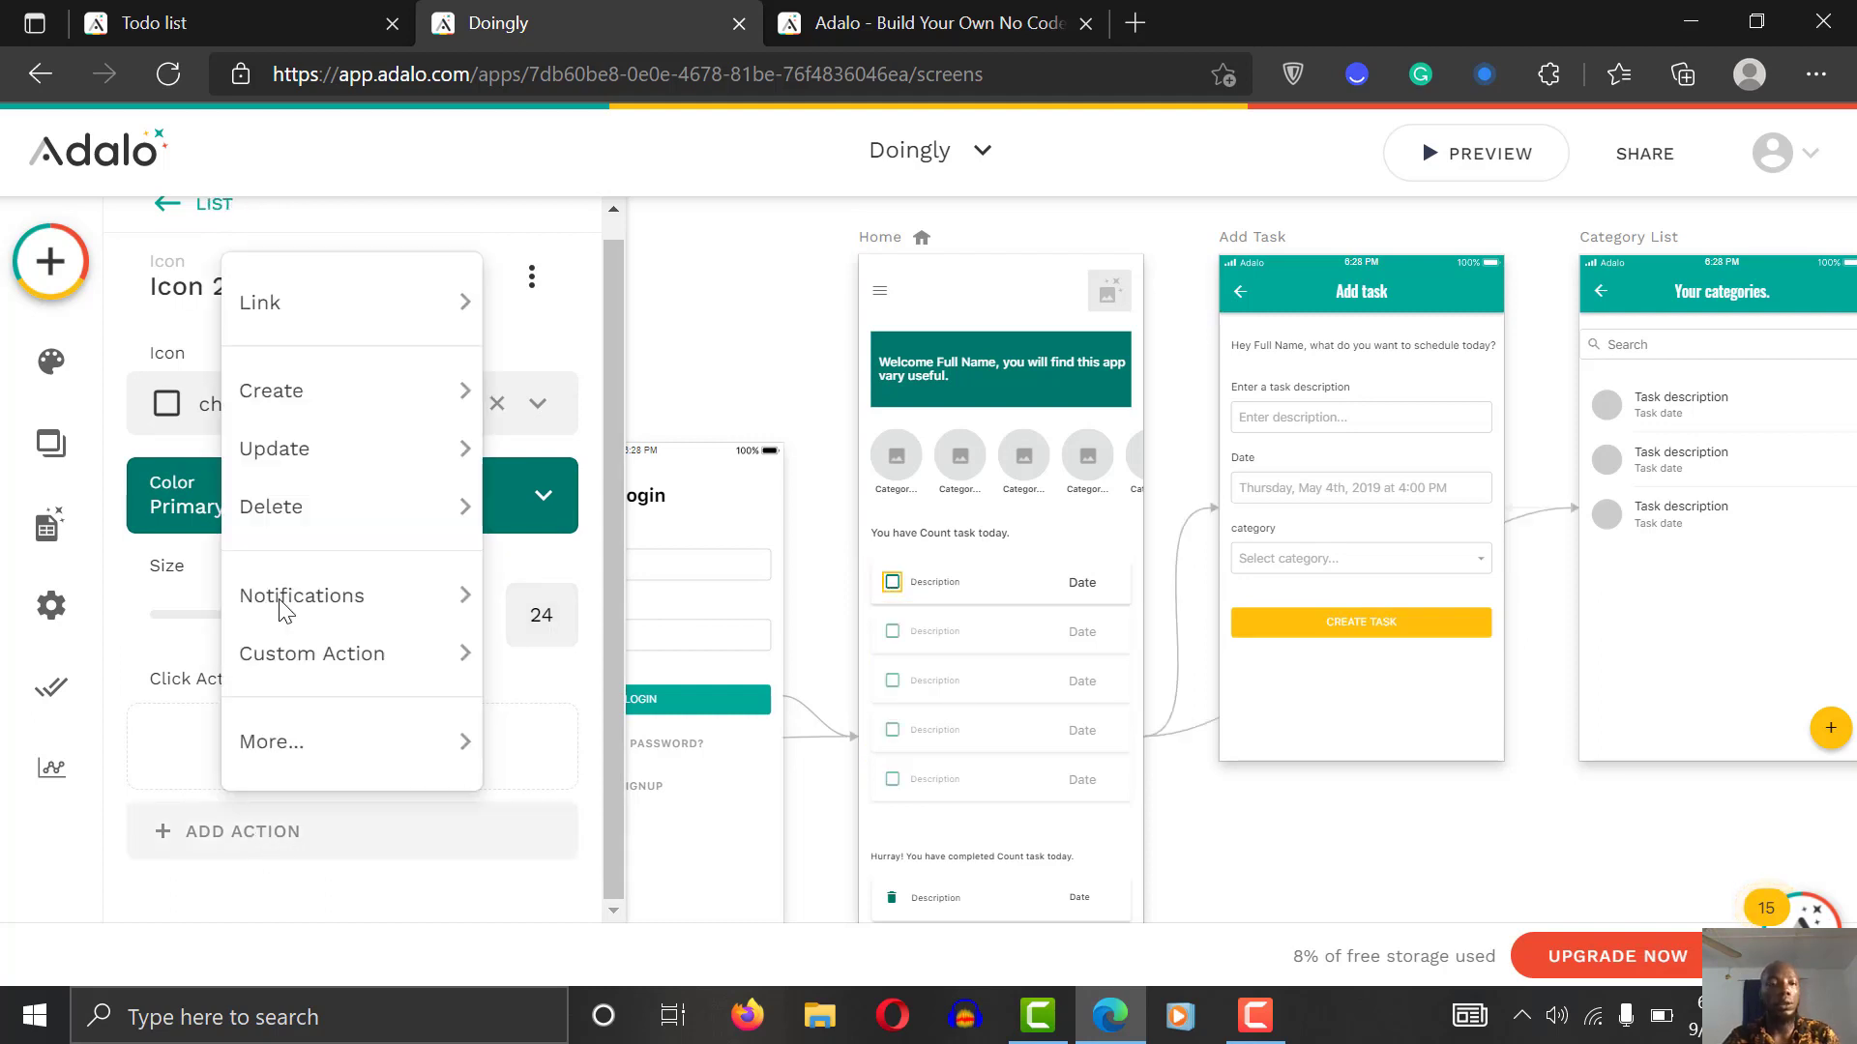
{"action": "mouse_move", "coordinate": [299, 386]}
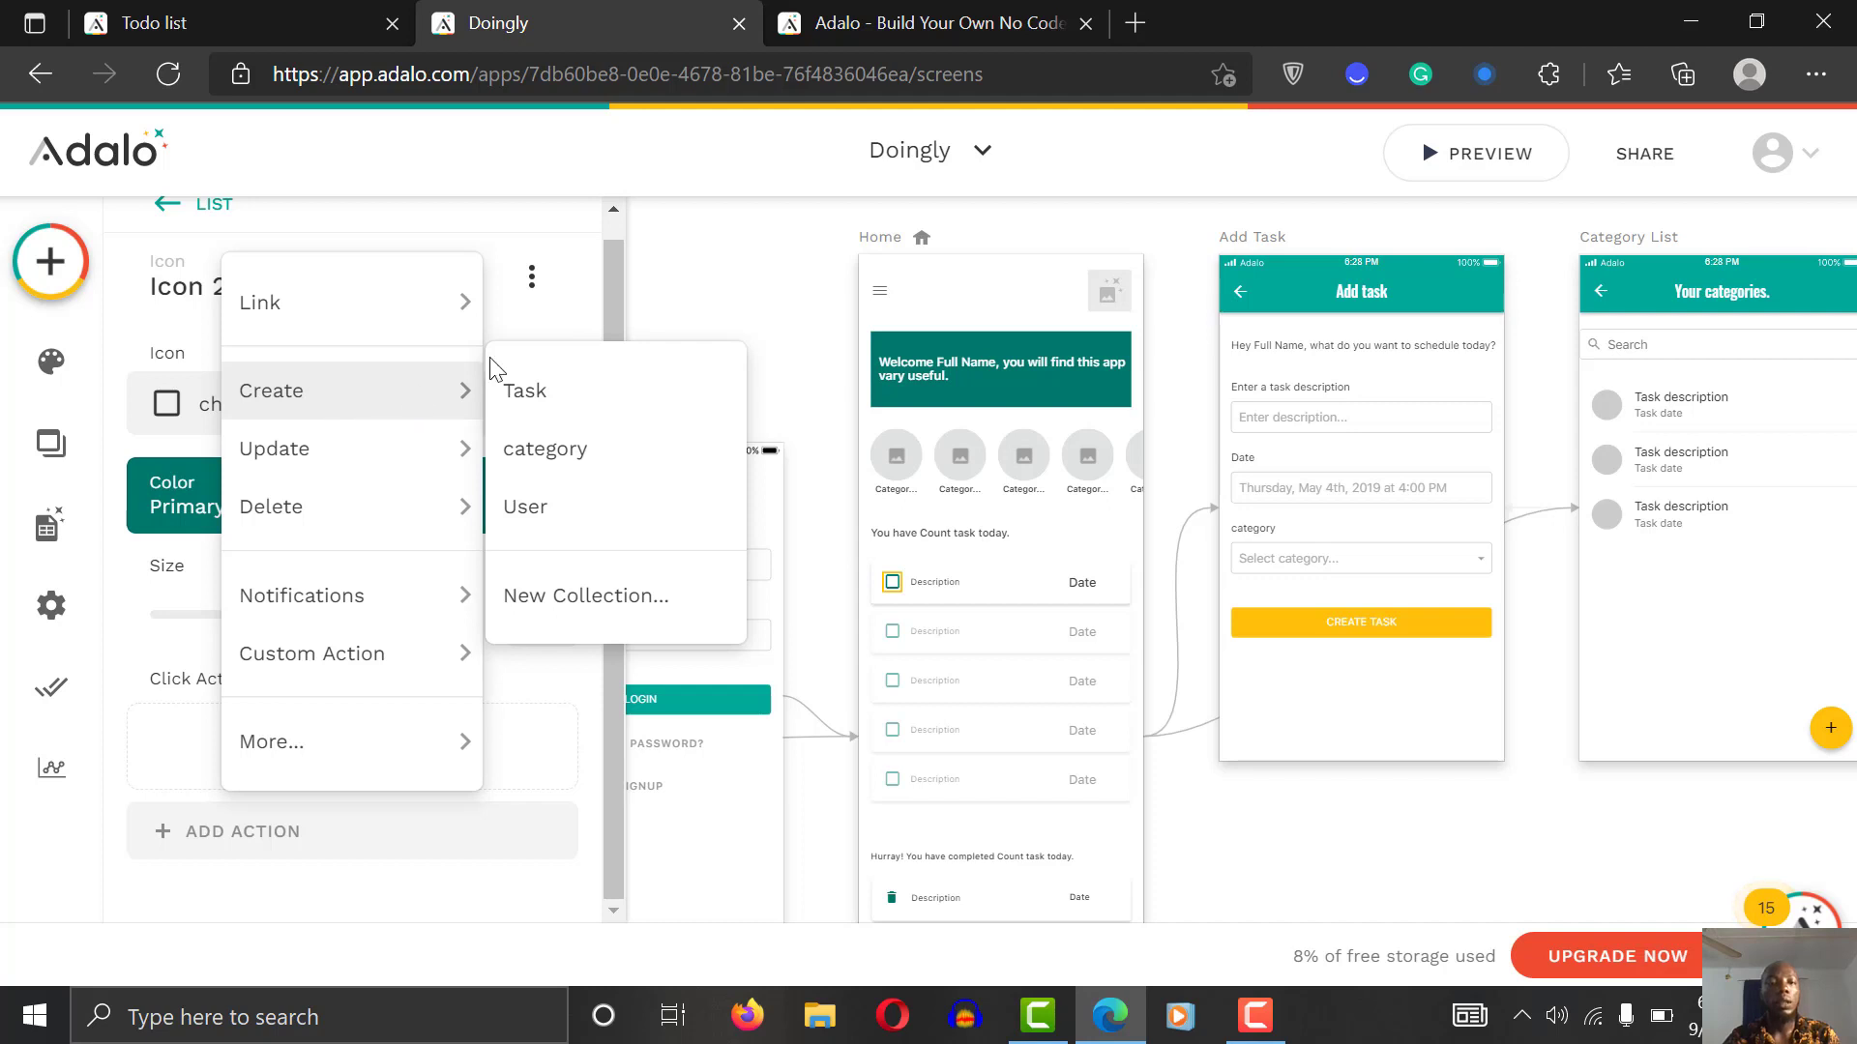
{"action": "mouse_move", "coordinate": [365, 453]}
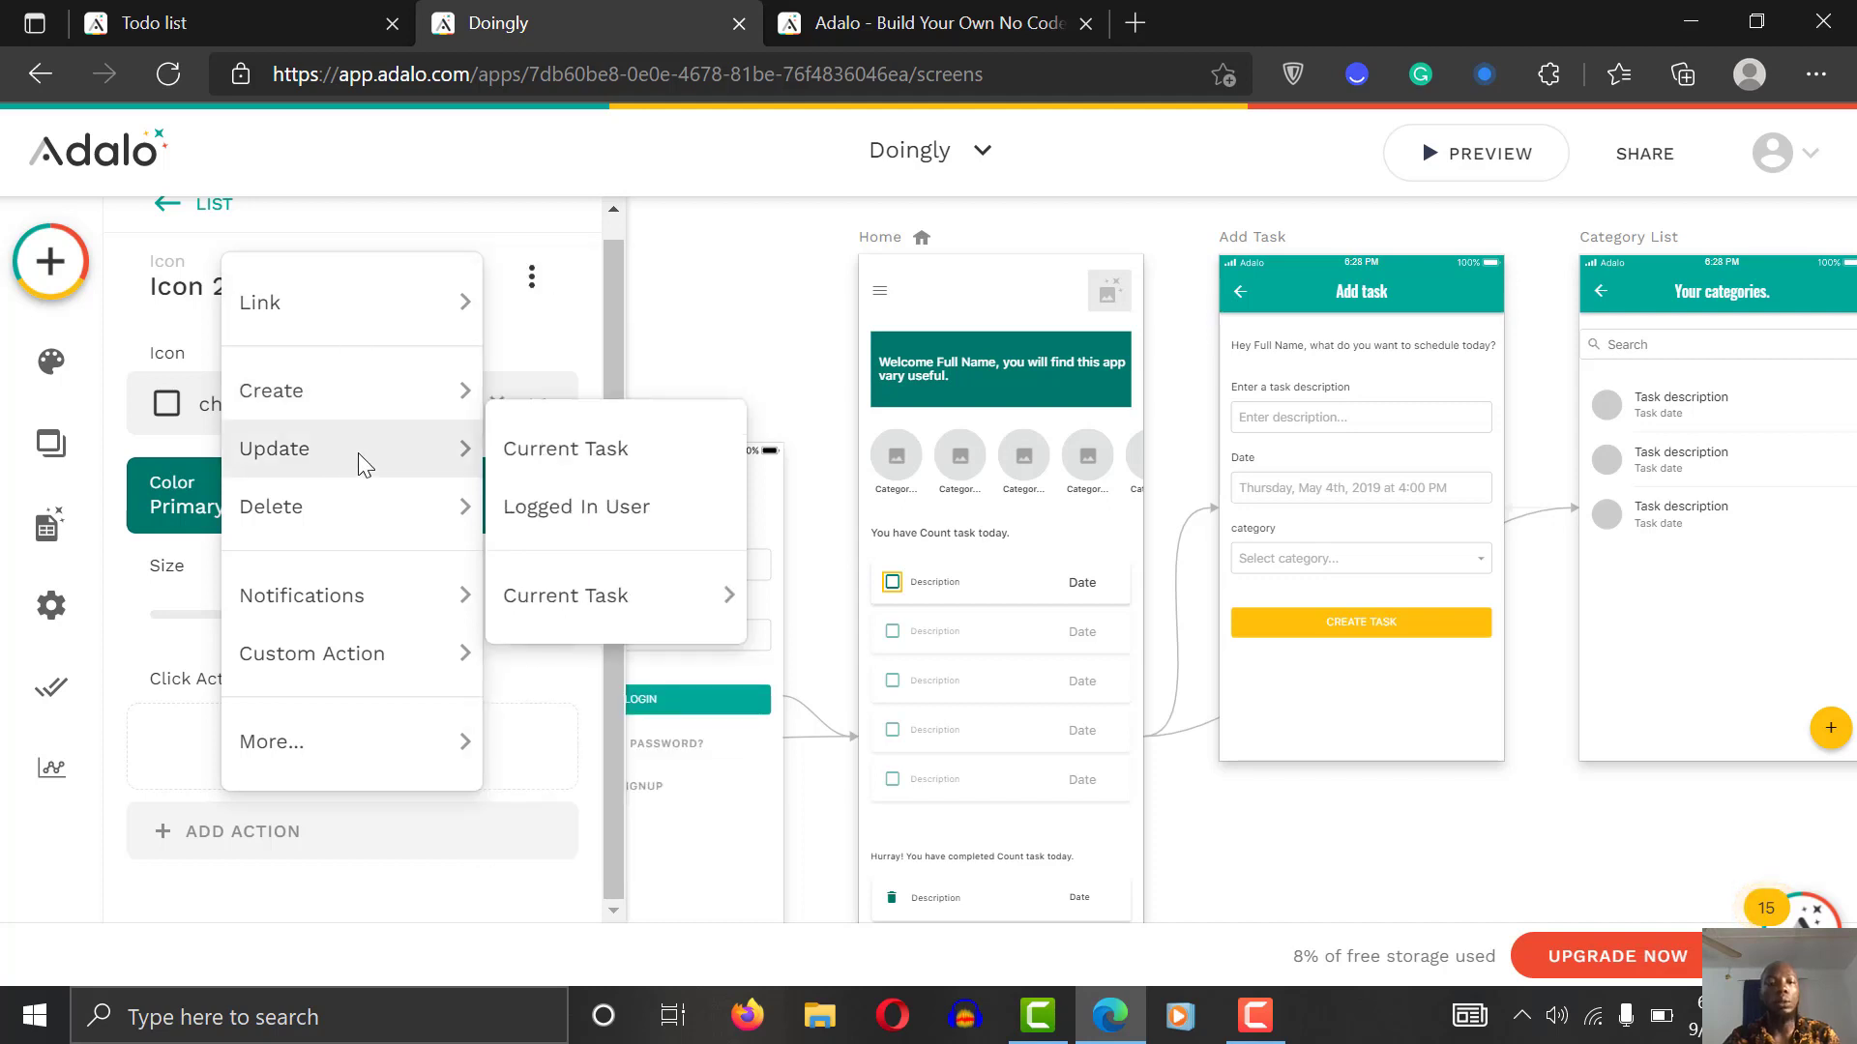
{"action": "left_click", "coordinate": [601, 450]}
{"action": "left_click_drag", "start_coordinate": [613, 503], "coordinate": [592, 760]}
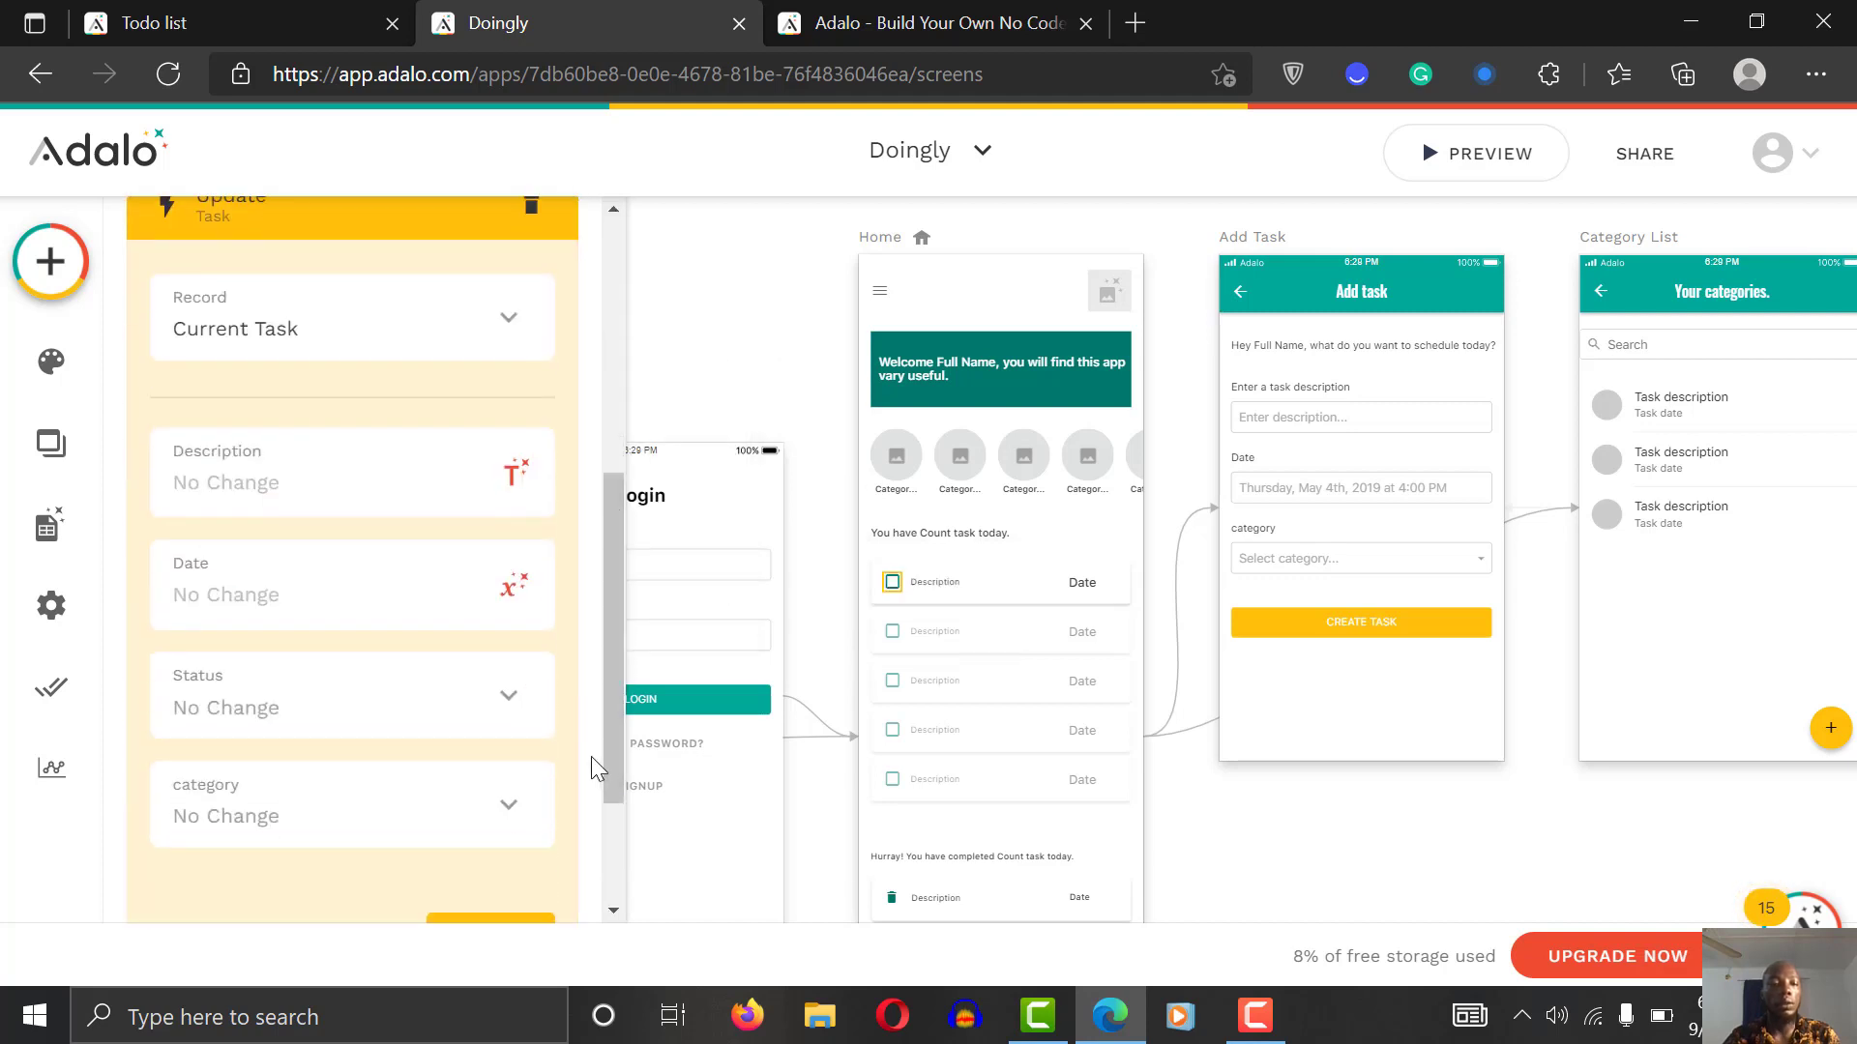
{"action": "left_click", "coordinate": [481, 709]}
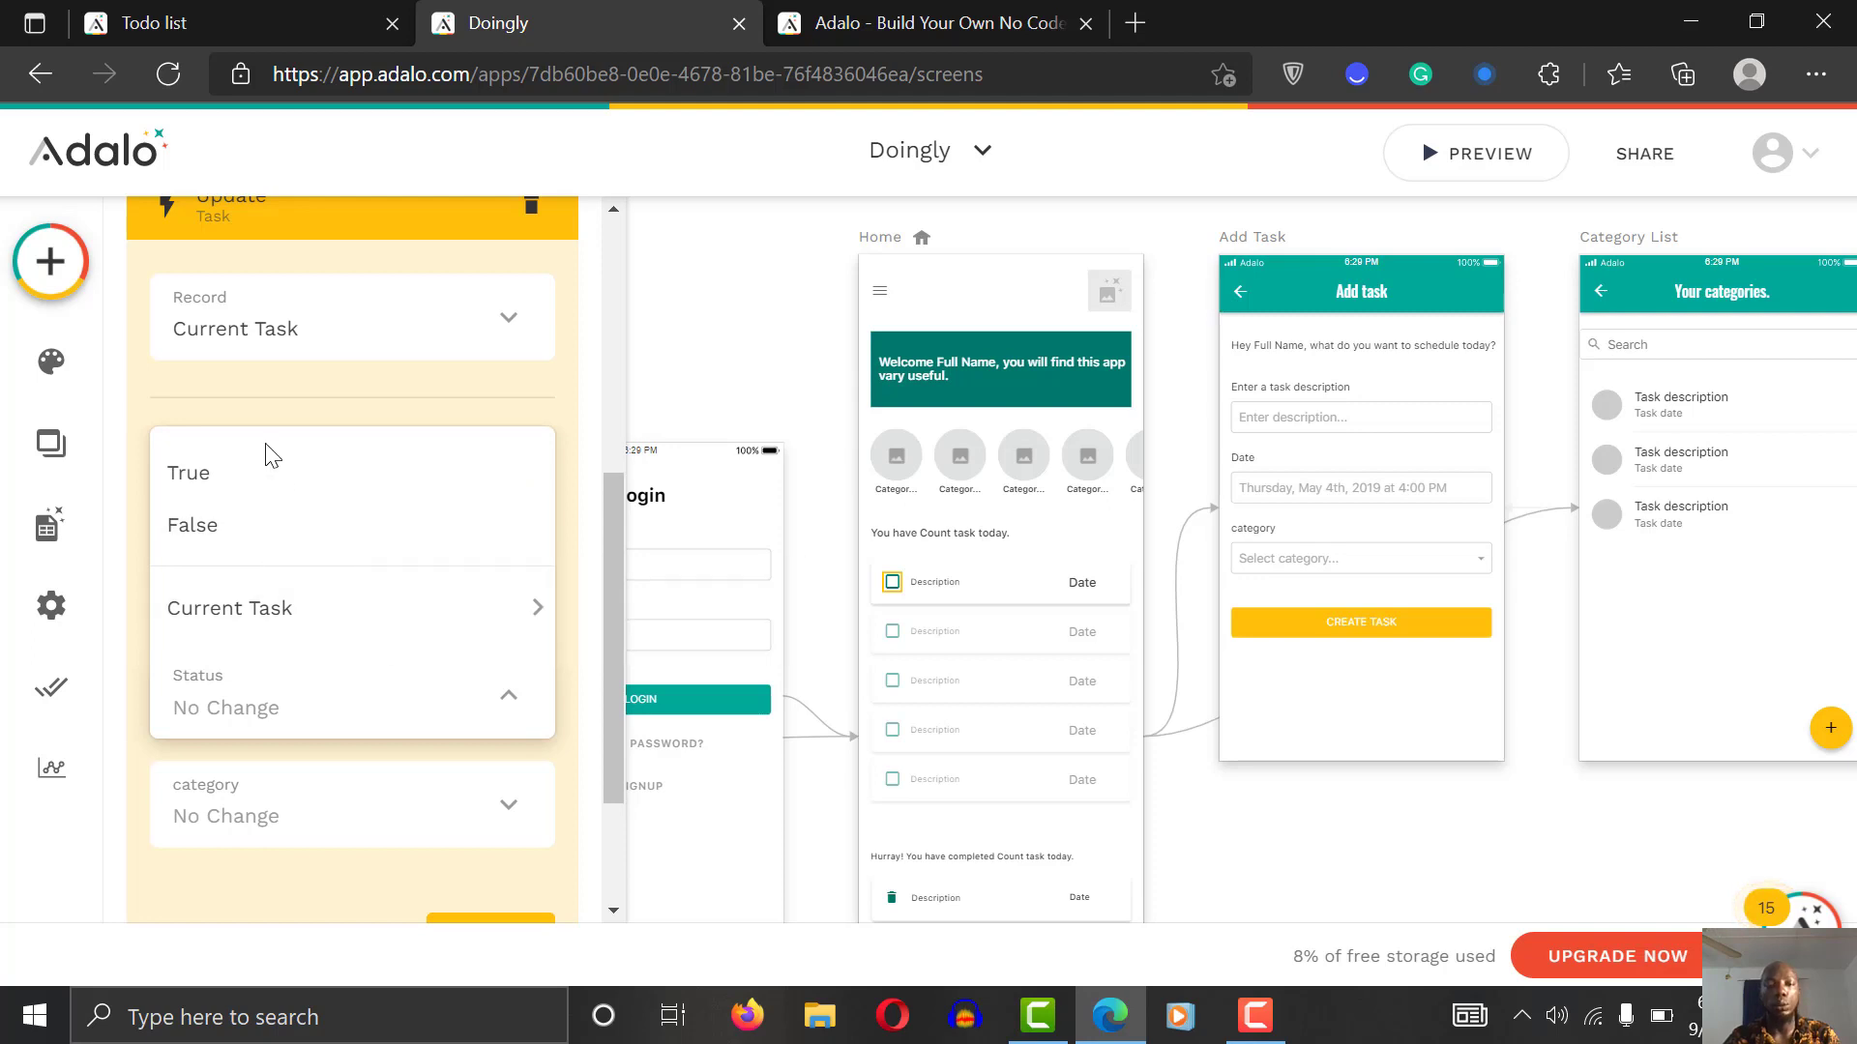
{"action": "left_click", "coordinate": [271, 481]}
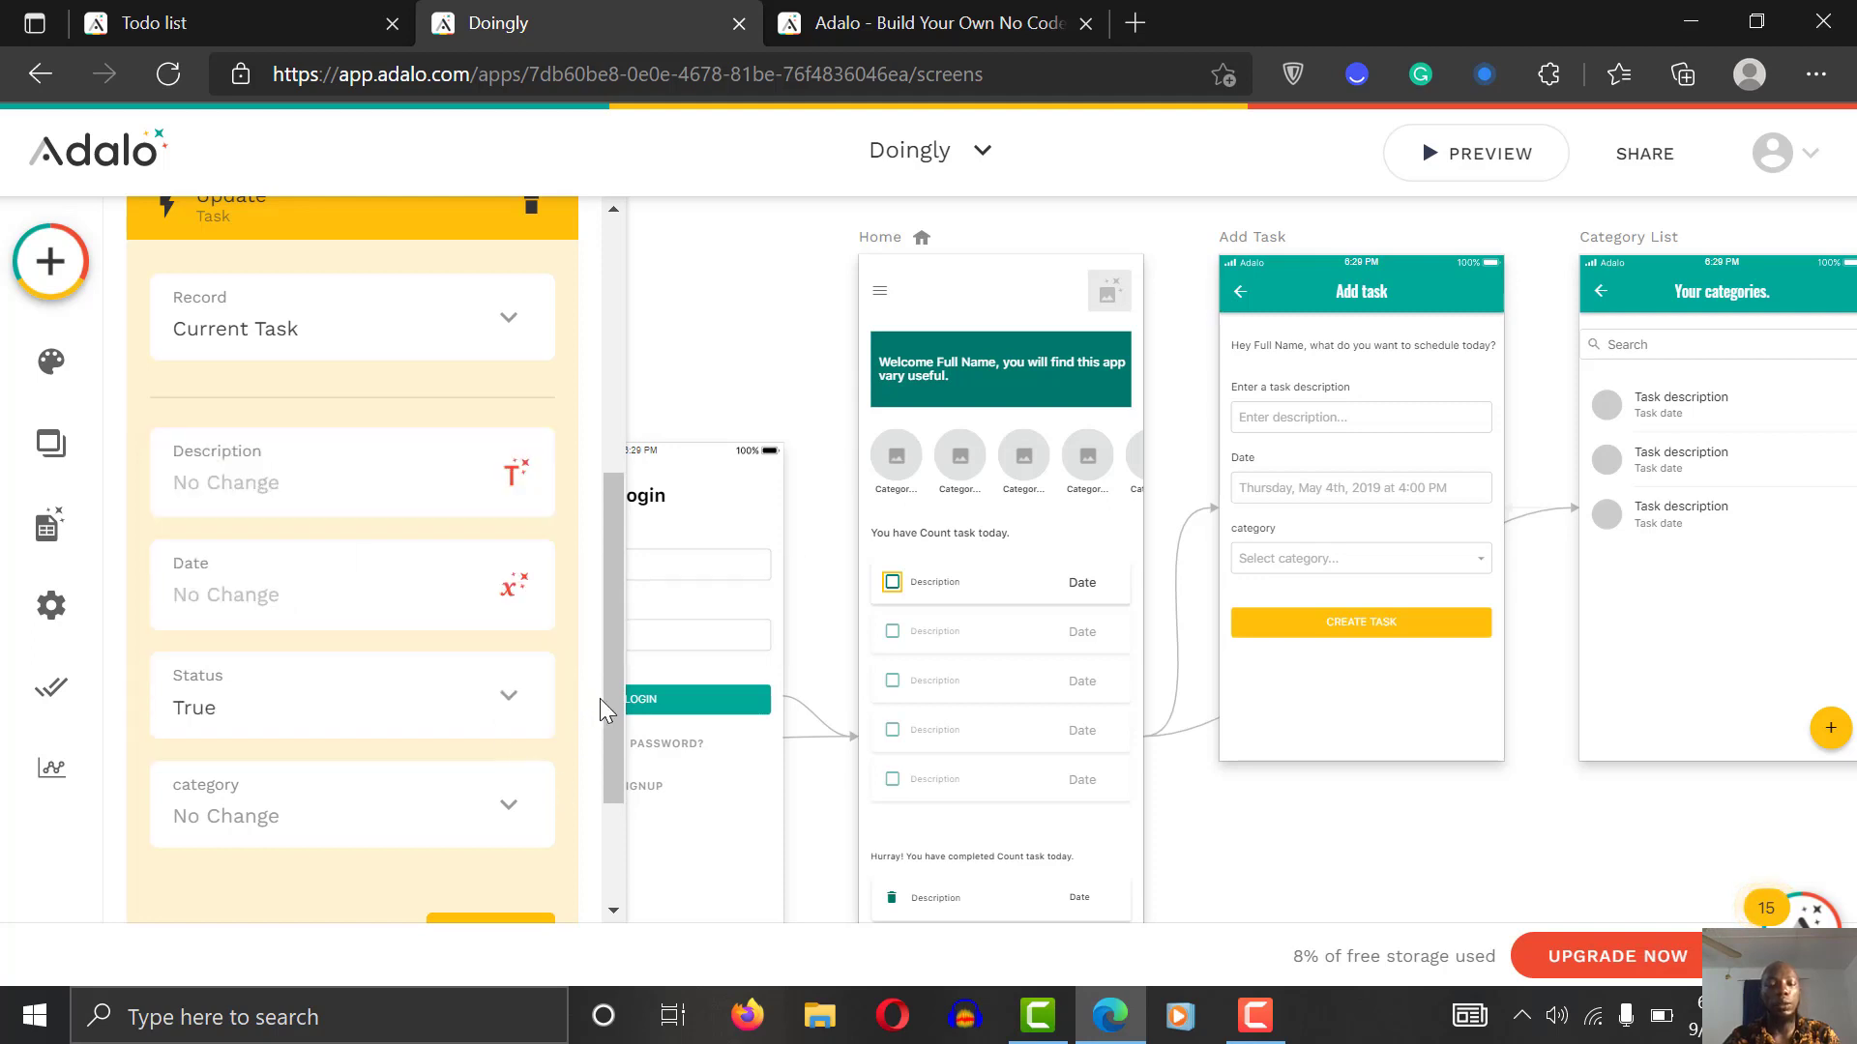
{"action": "scroll", "coordinate": [607, 735], "scroll_direction": "down", "scroll_amount": 2}
{"action": "left_click", "coordinate": [489, 730]}
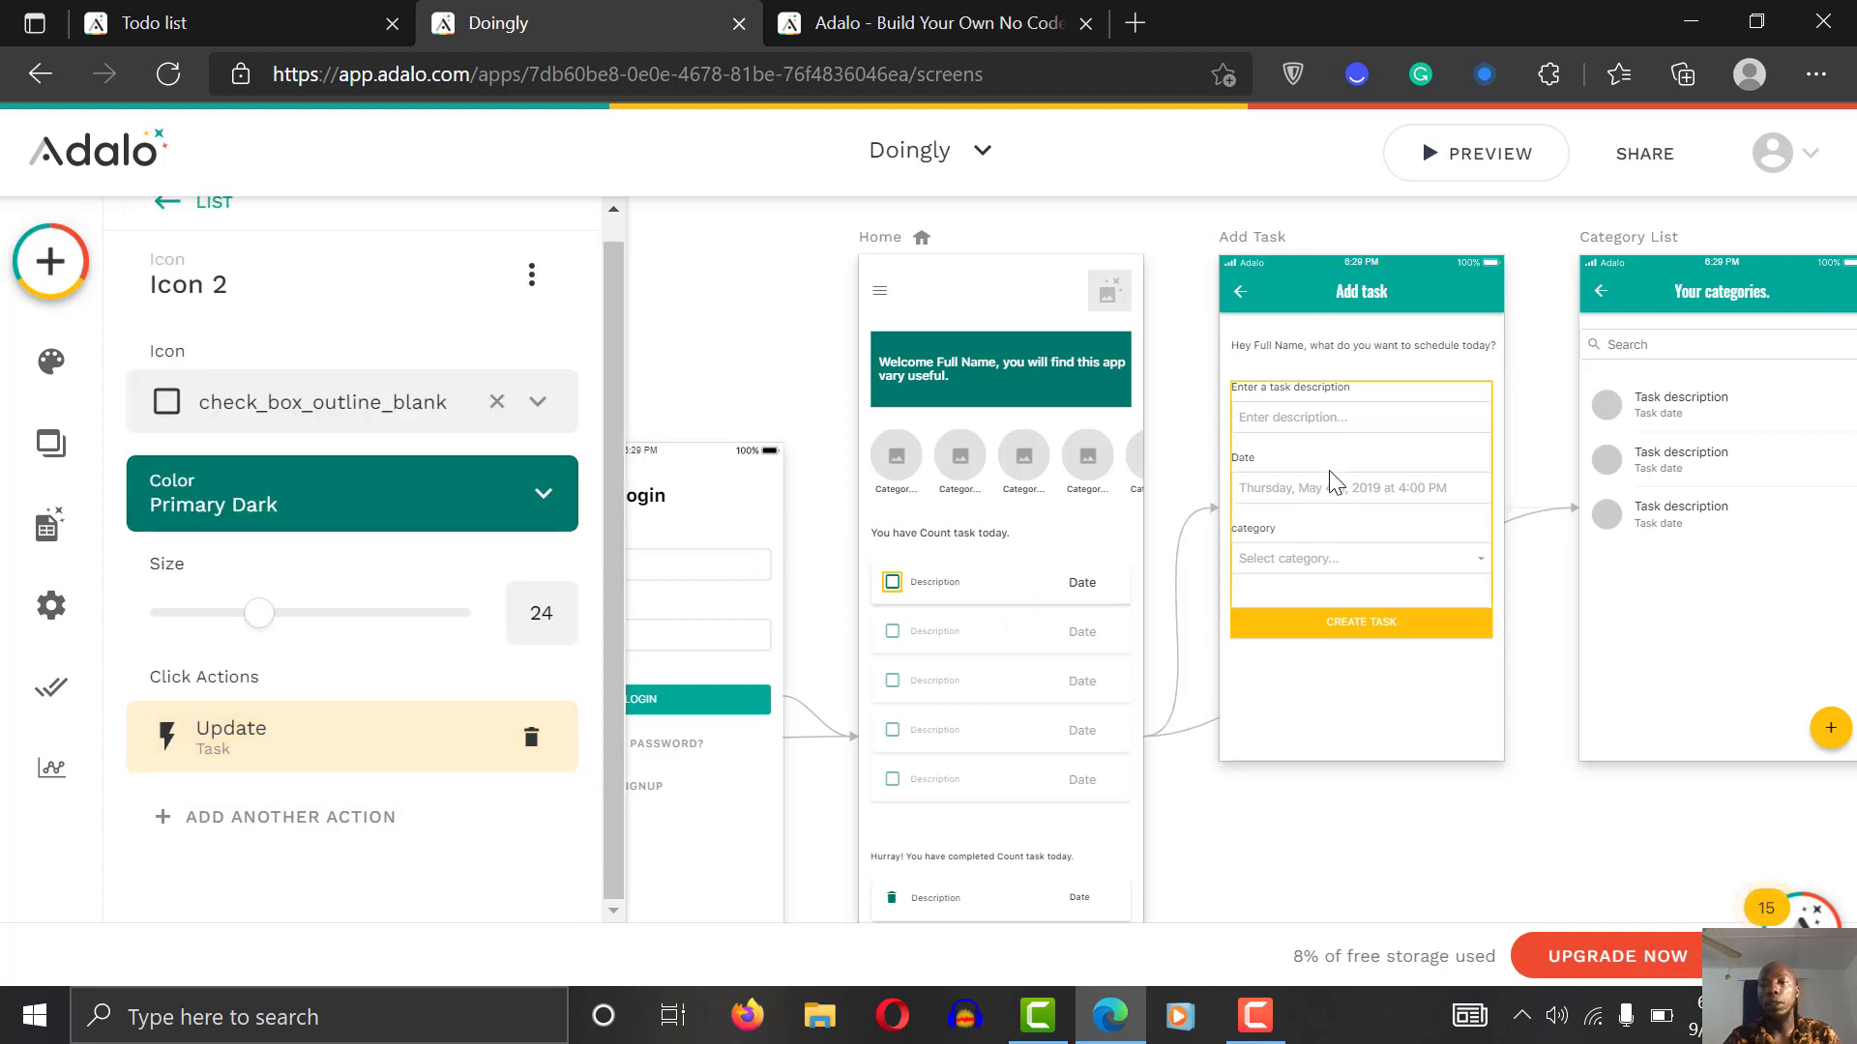
Step: Open the Add Task form's fields, briefly adding and then removing a visible Status field
{"action": "left_click", "coordinate": [1342, 496]}
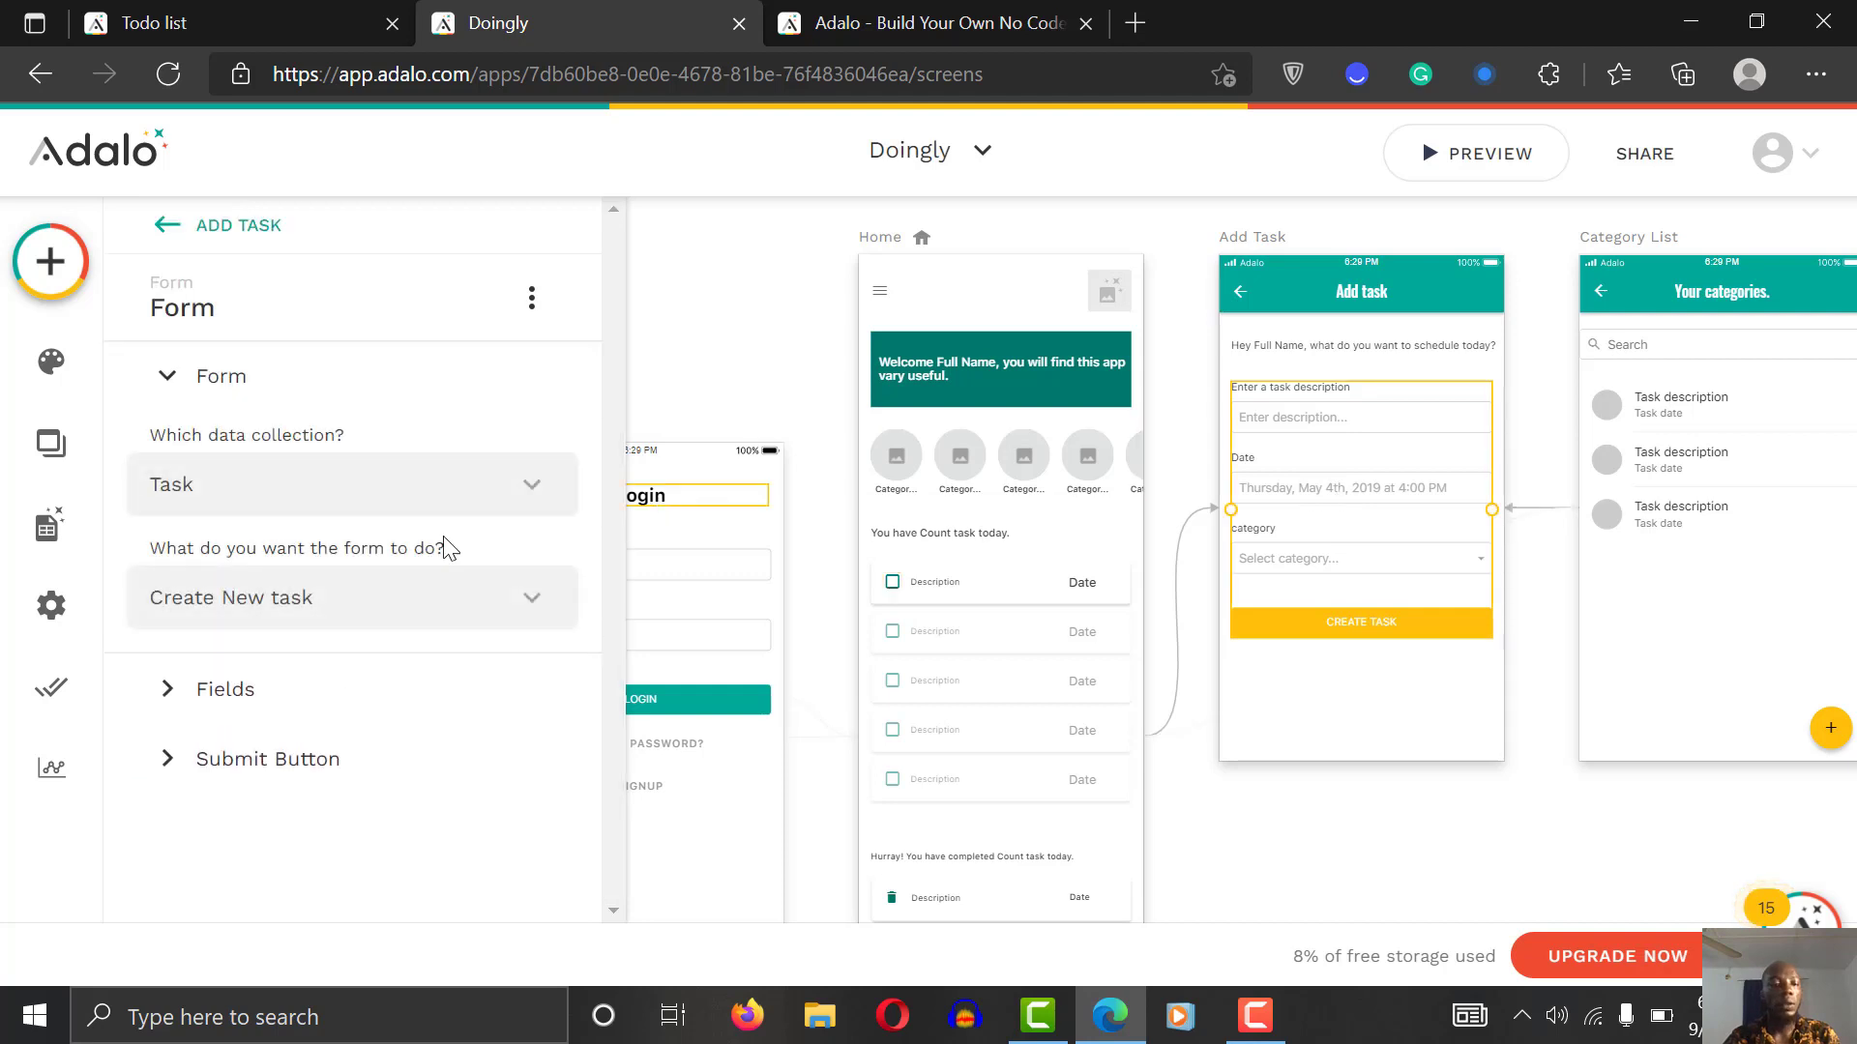
{"action": "left_click", "coordinate": [310, 689]}
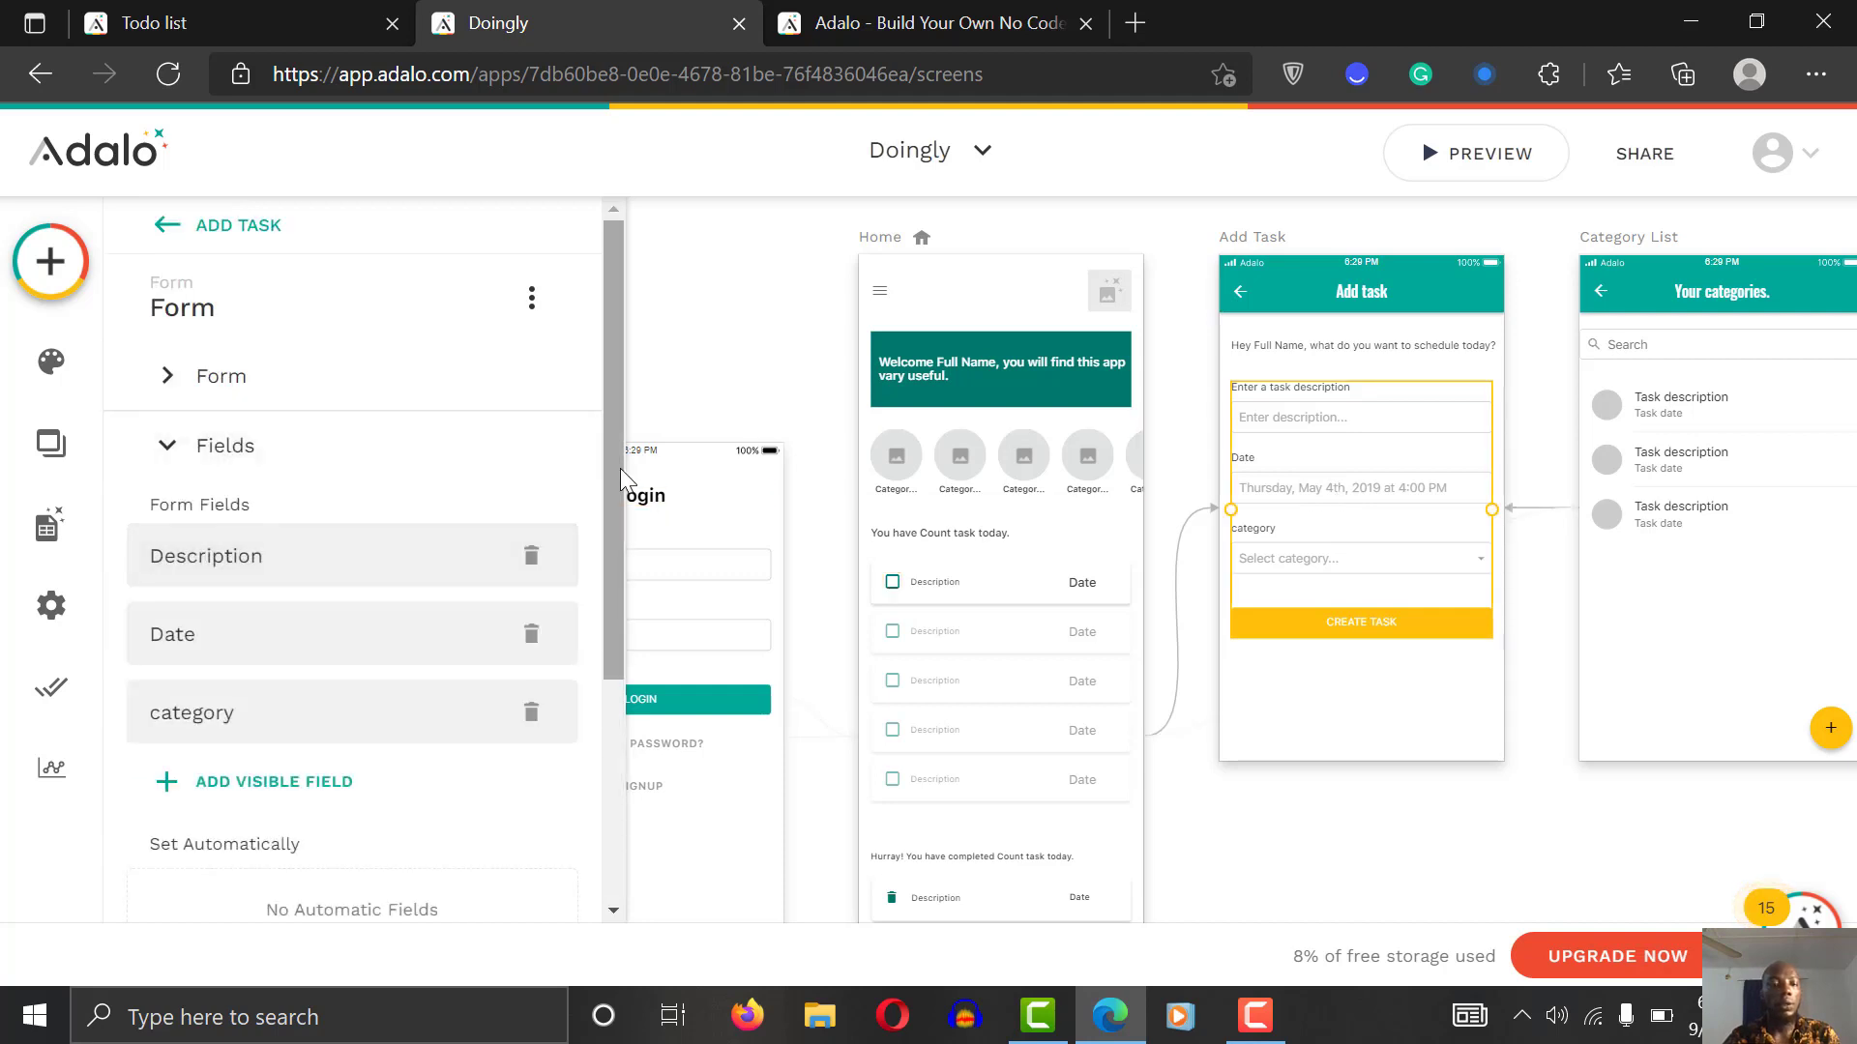
{"action": "left_click_drag", "start_coordinate": [616, 468], "coordinate": [609, 584]}
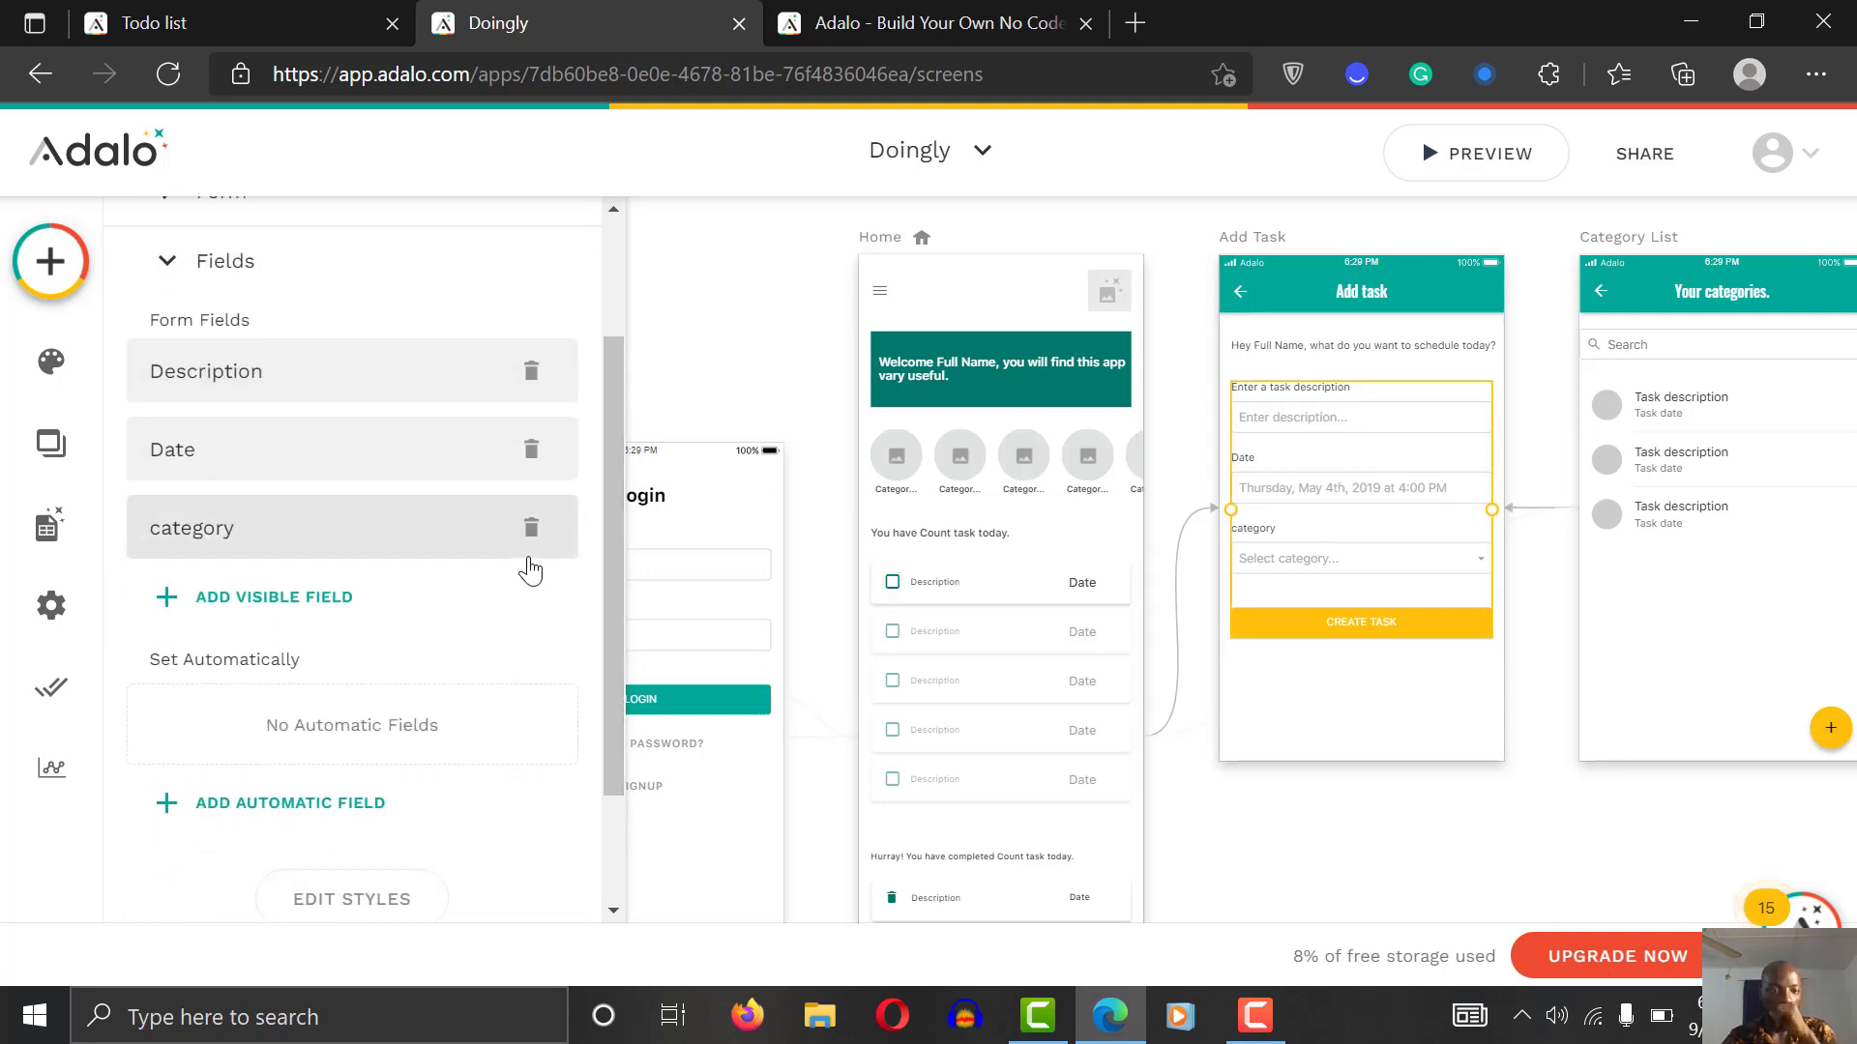
{"action": "left_click", "coordinate": [296, 612]}
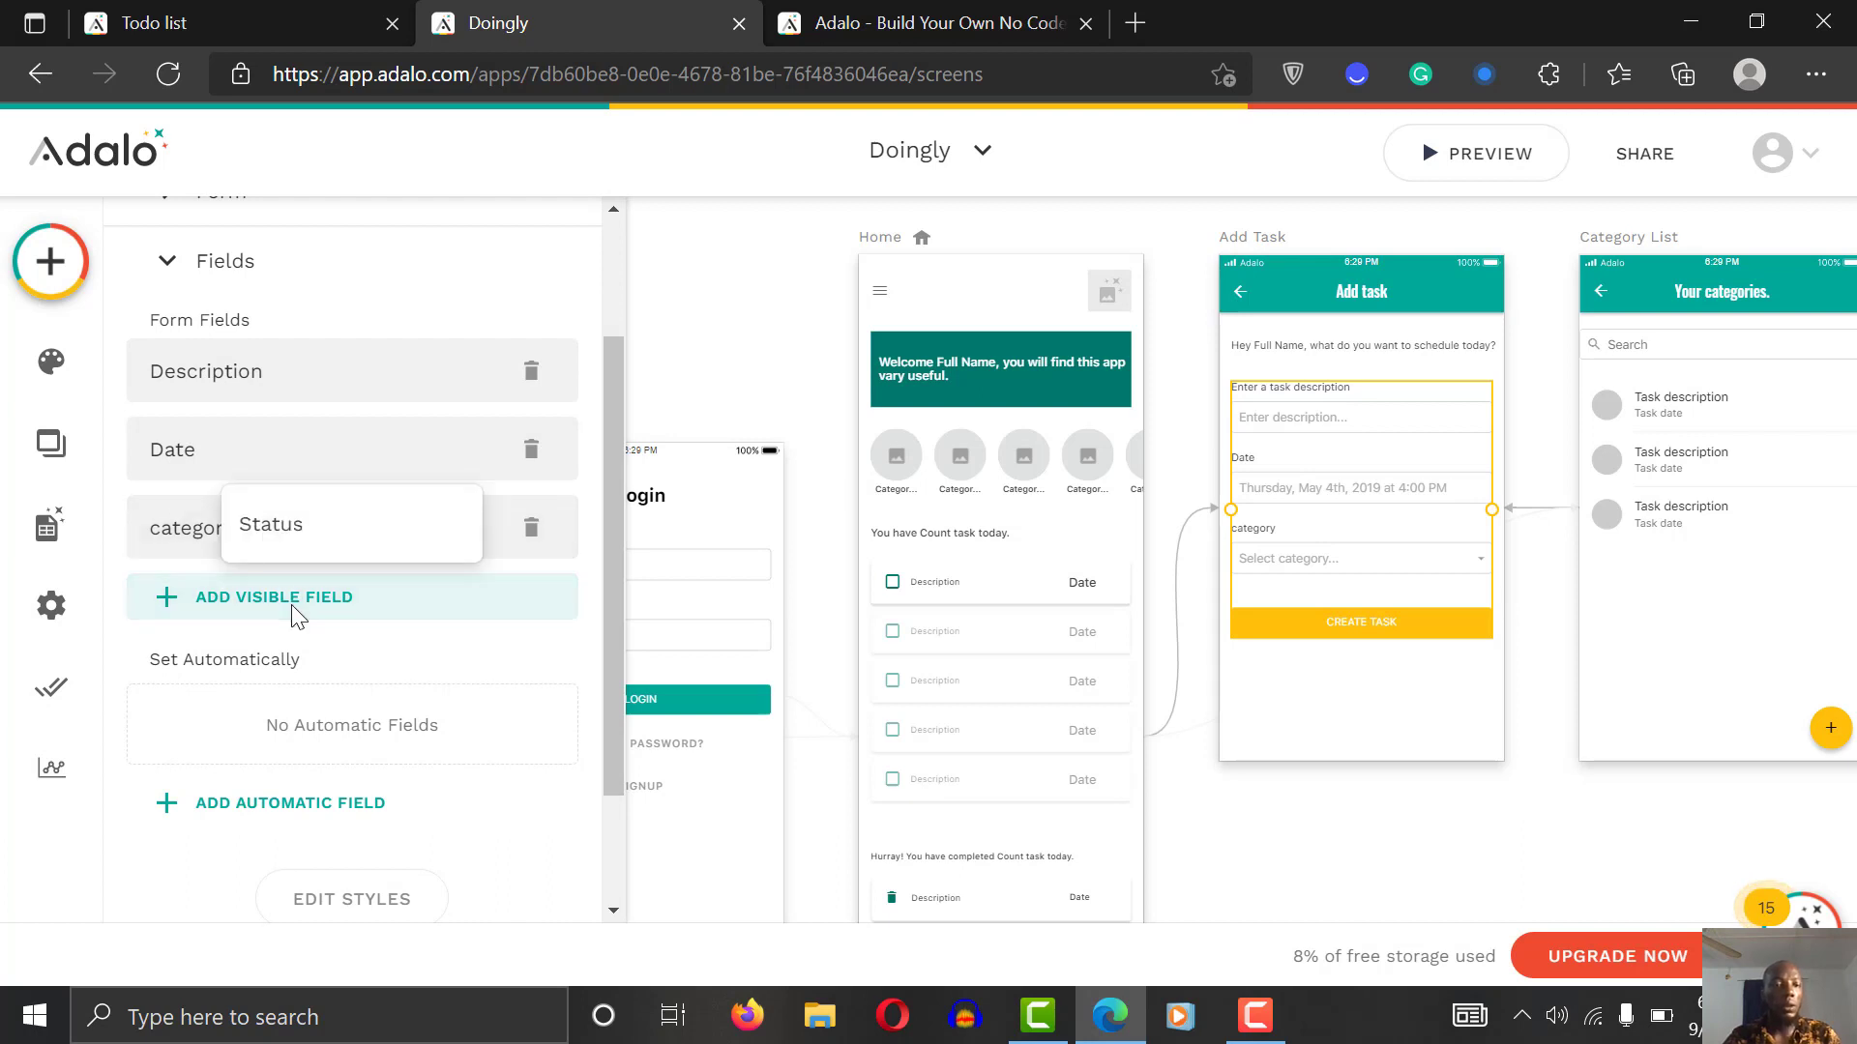
{"action": "left_click", "coordinate": [303, 525]}
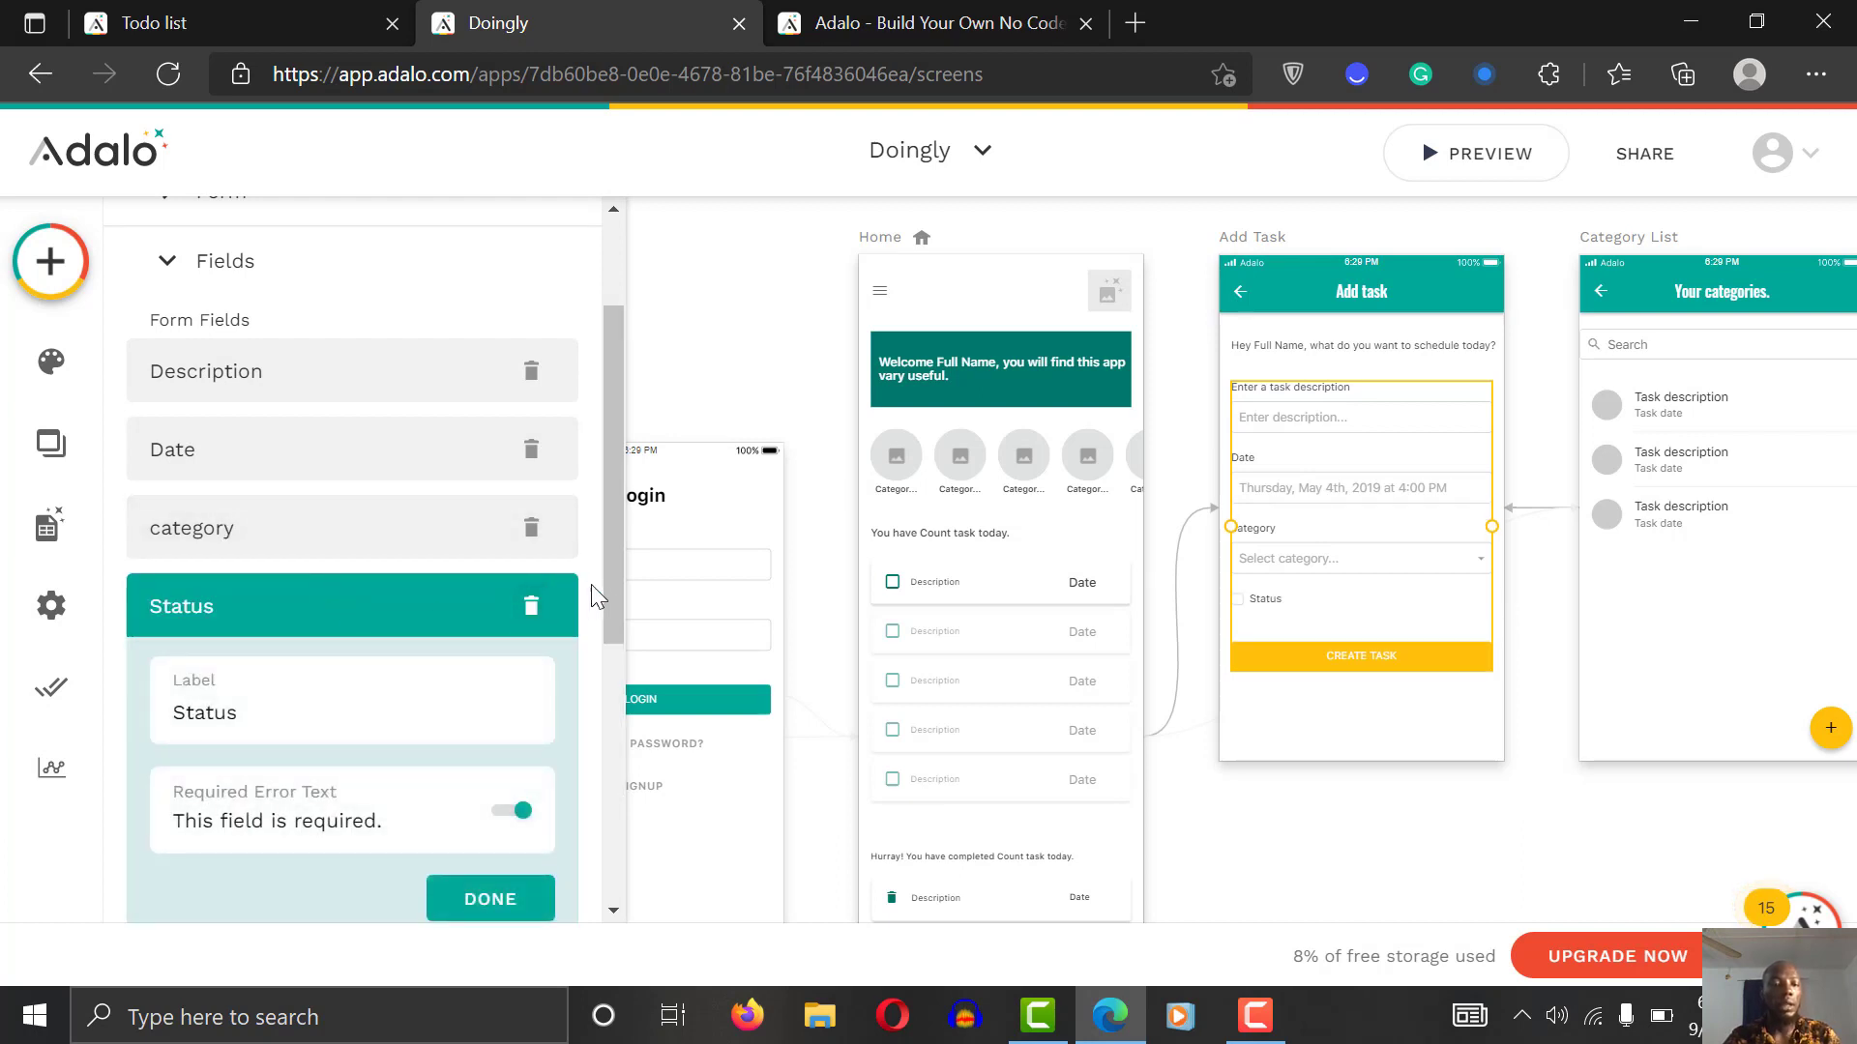
{"action": "scroll", "coordinate": [607, 582], "scroll_direction": "down", "scroll_amount": 4}
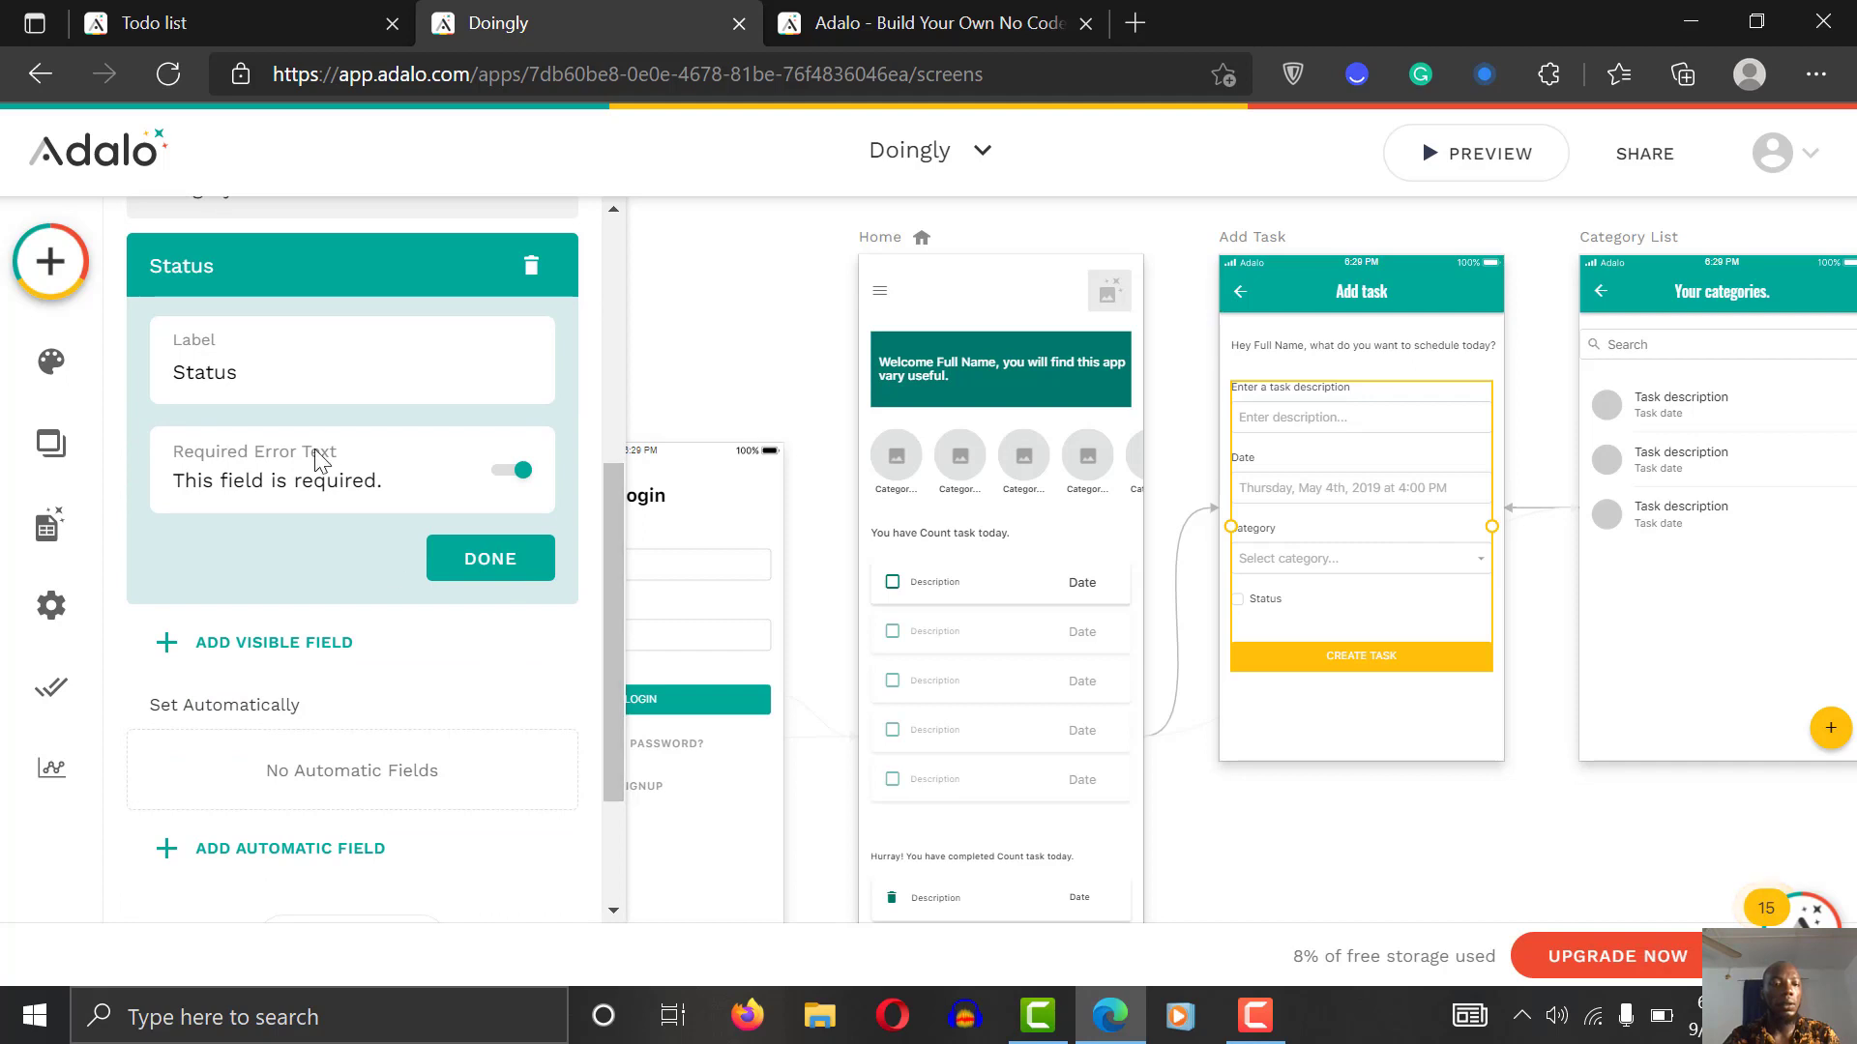
{"action": "left_click", "coordinate": [241, 360]}
{"action": "left_click", "coordinate": [532, 268]}
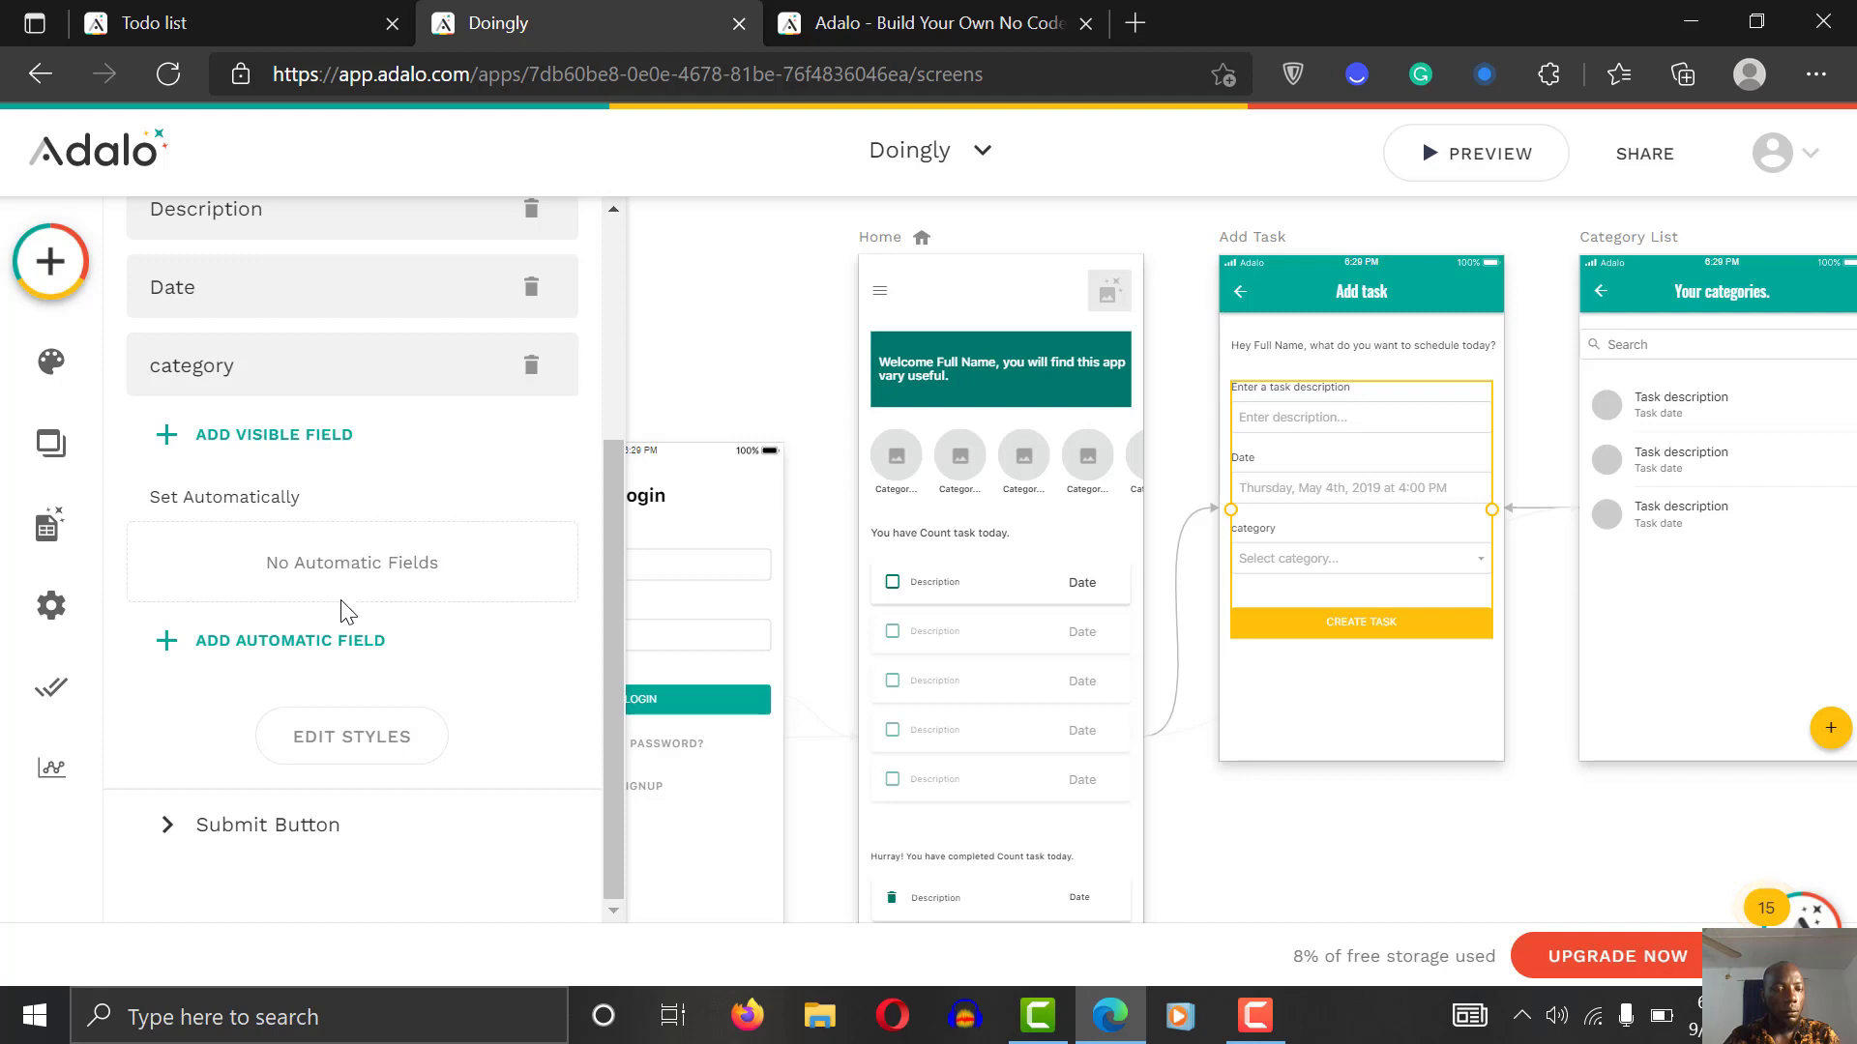
Step: Add an automatic Status field with value False and launch the preview
{"action": "left_click", "coordinate": [360, 639]}
{"action": "left_click", "coordinate": [317, 556]}
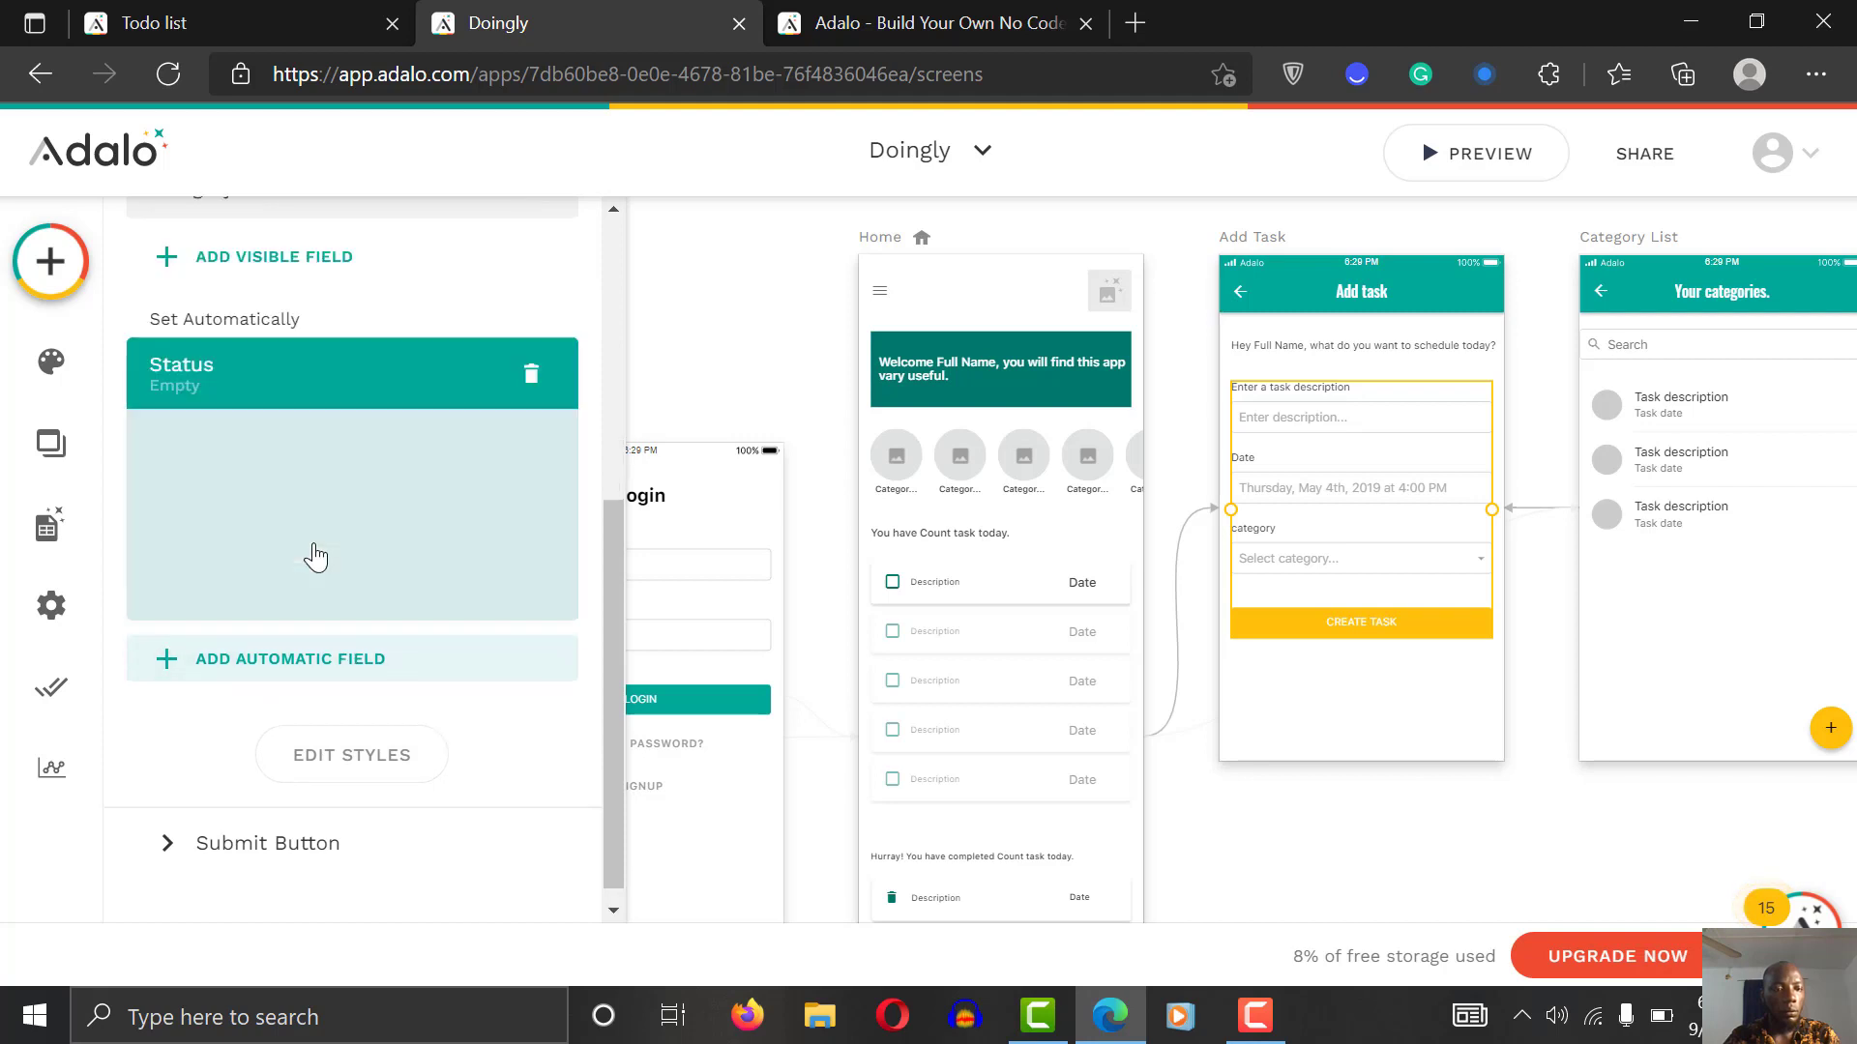
{"action": "left_click", "coordinate": [396, 524]}
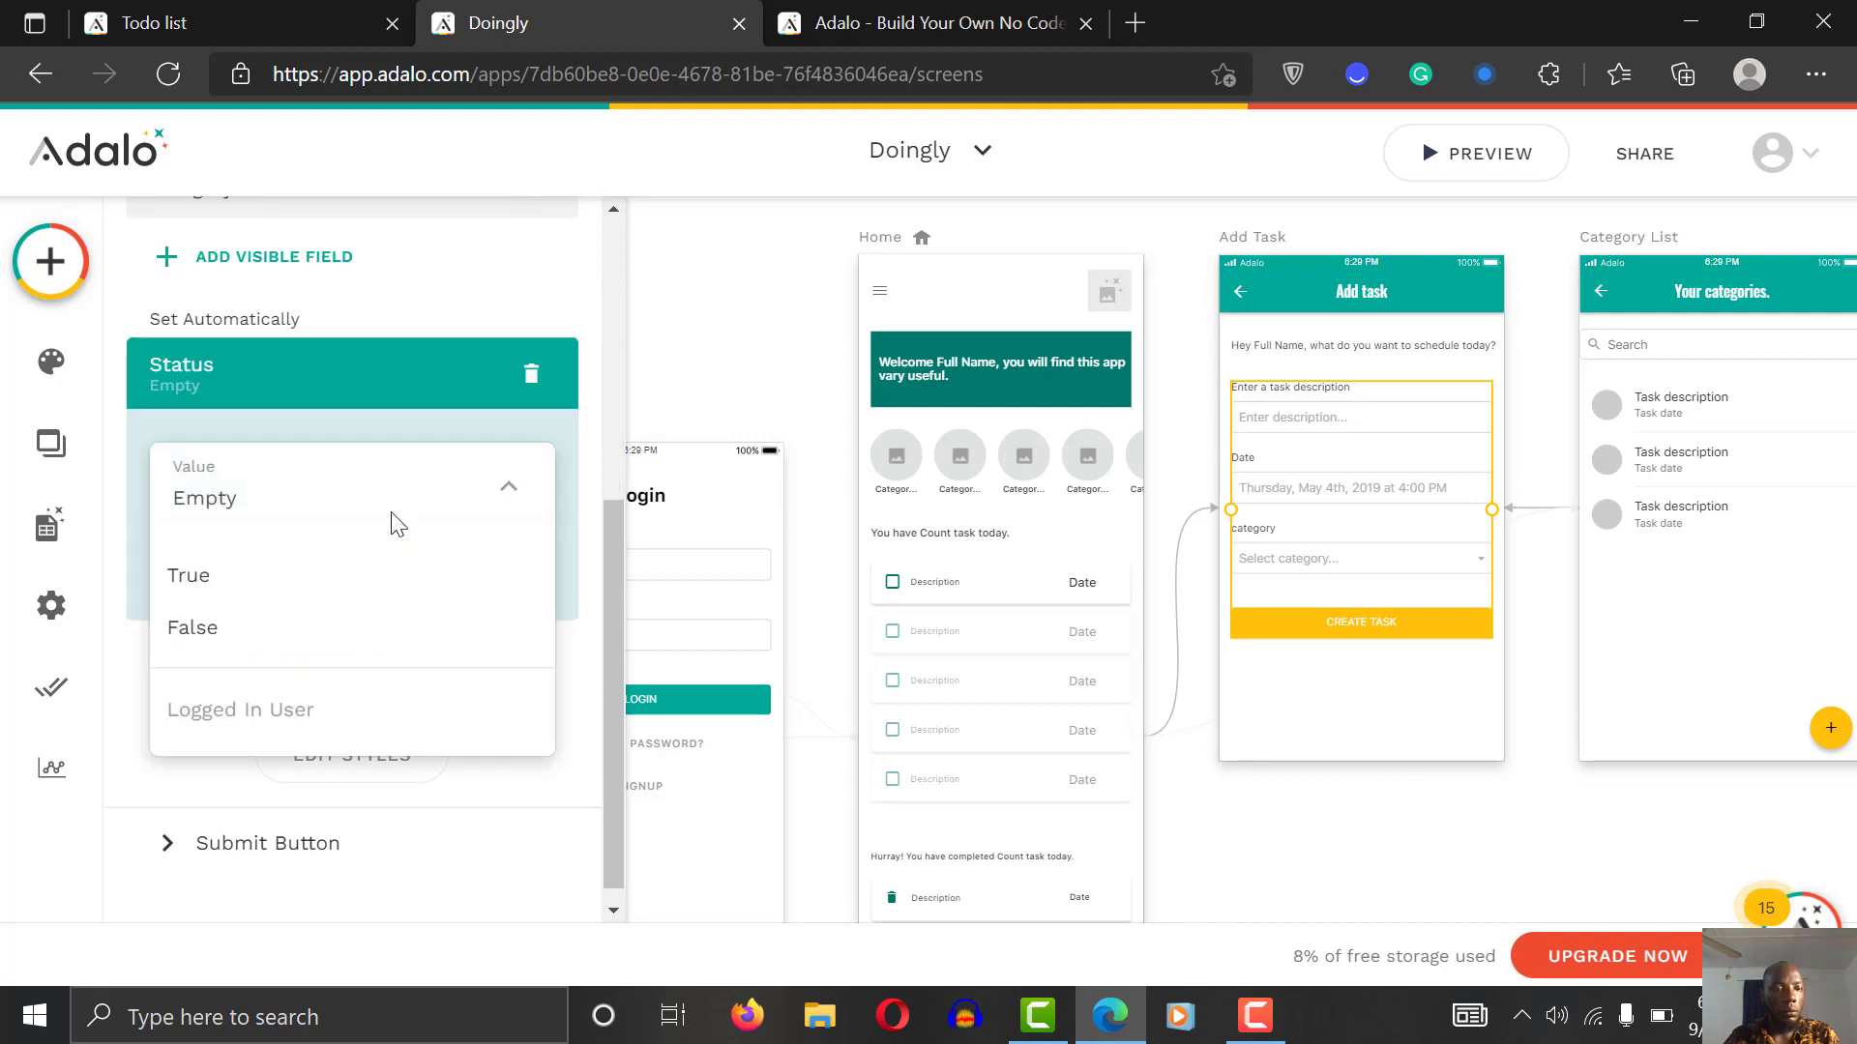
{"action": "left_click", "coordinate": [367, 636]}
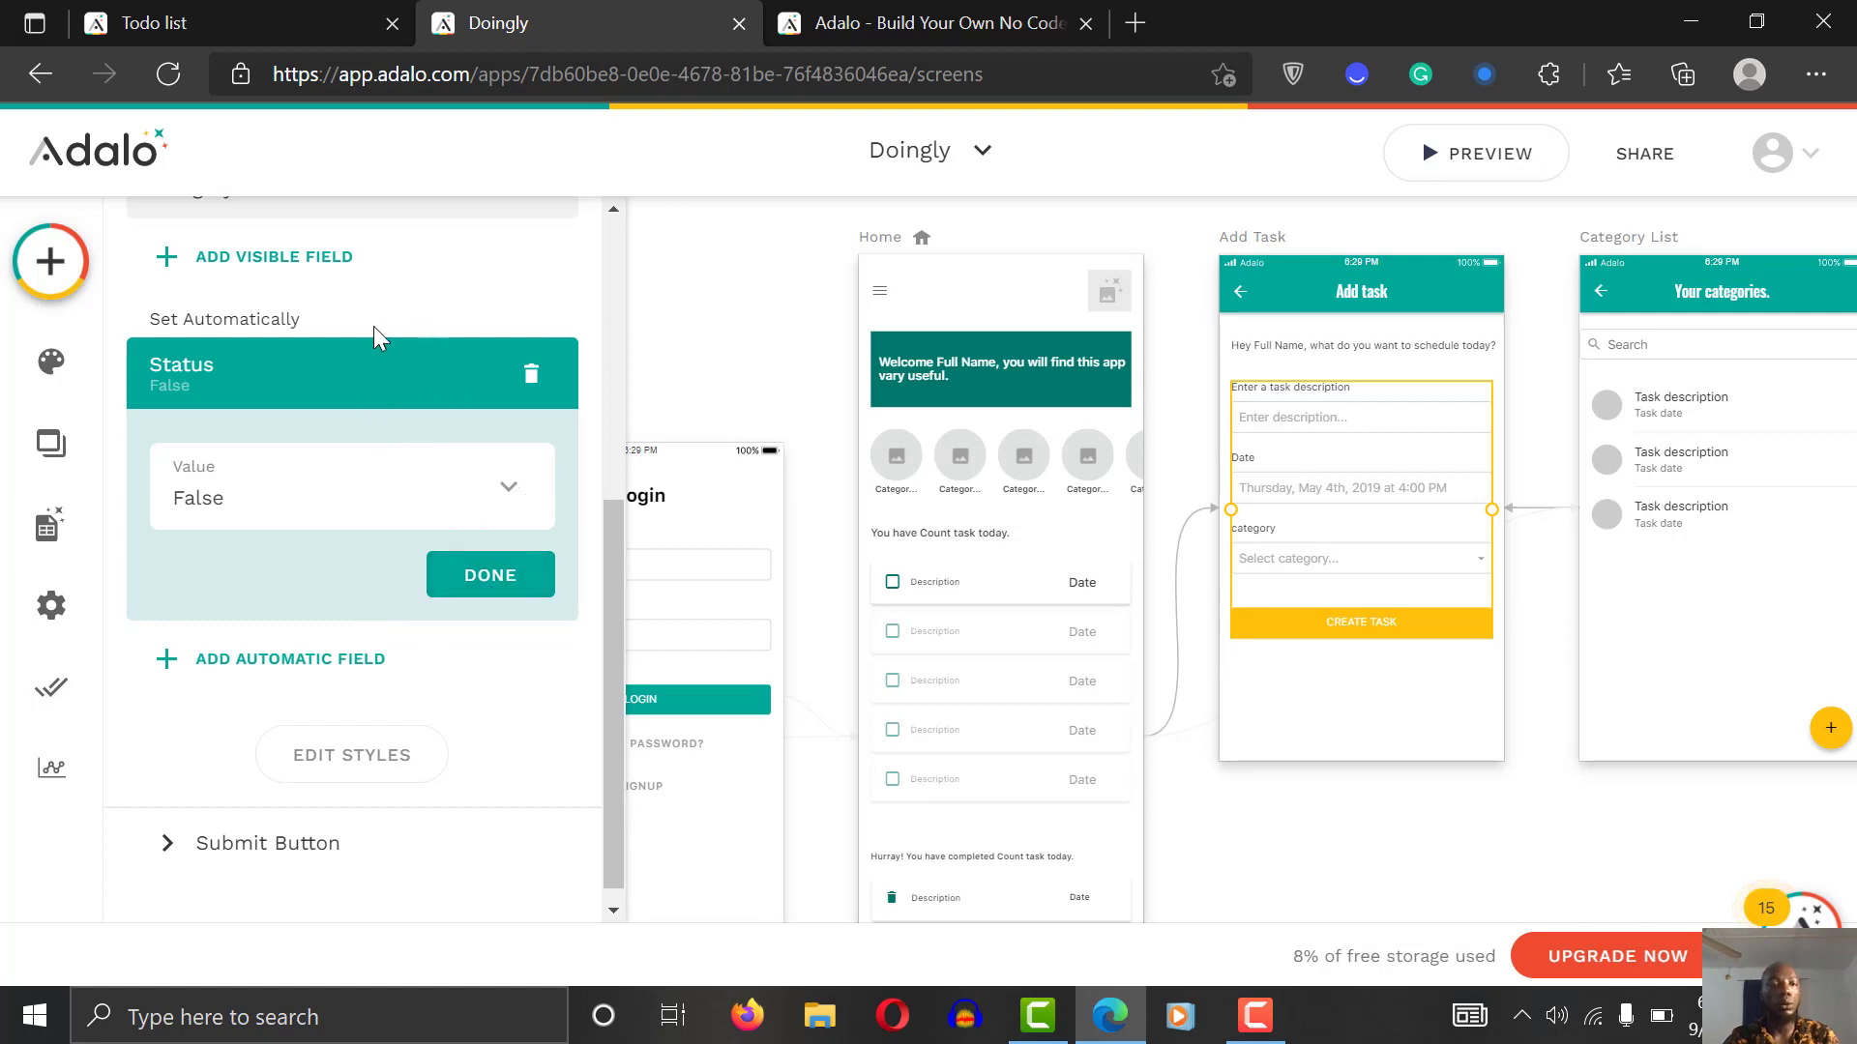
{"action": "left_click", "coordinate": [485, 580]}
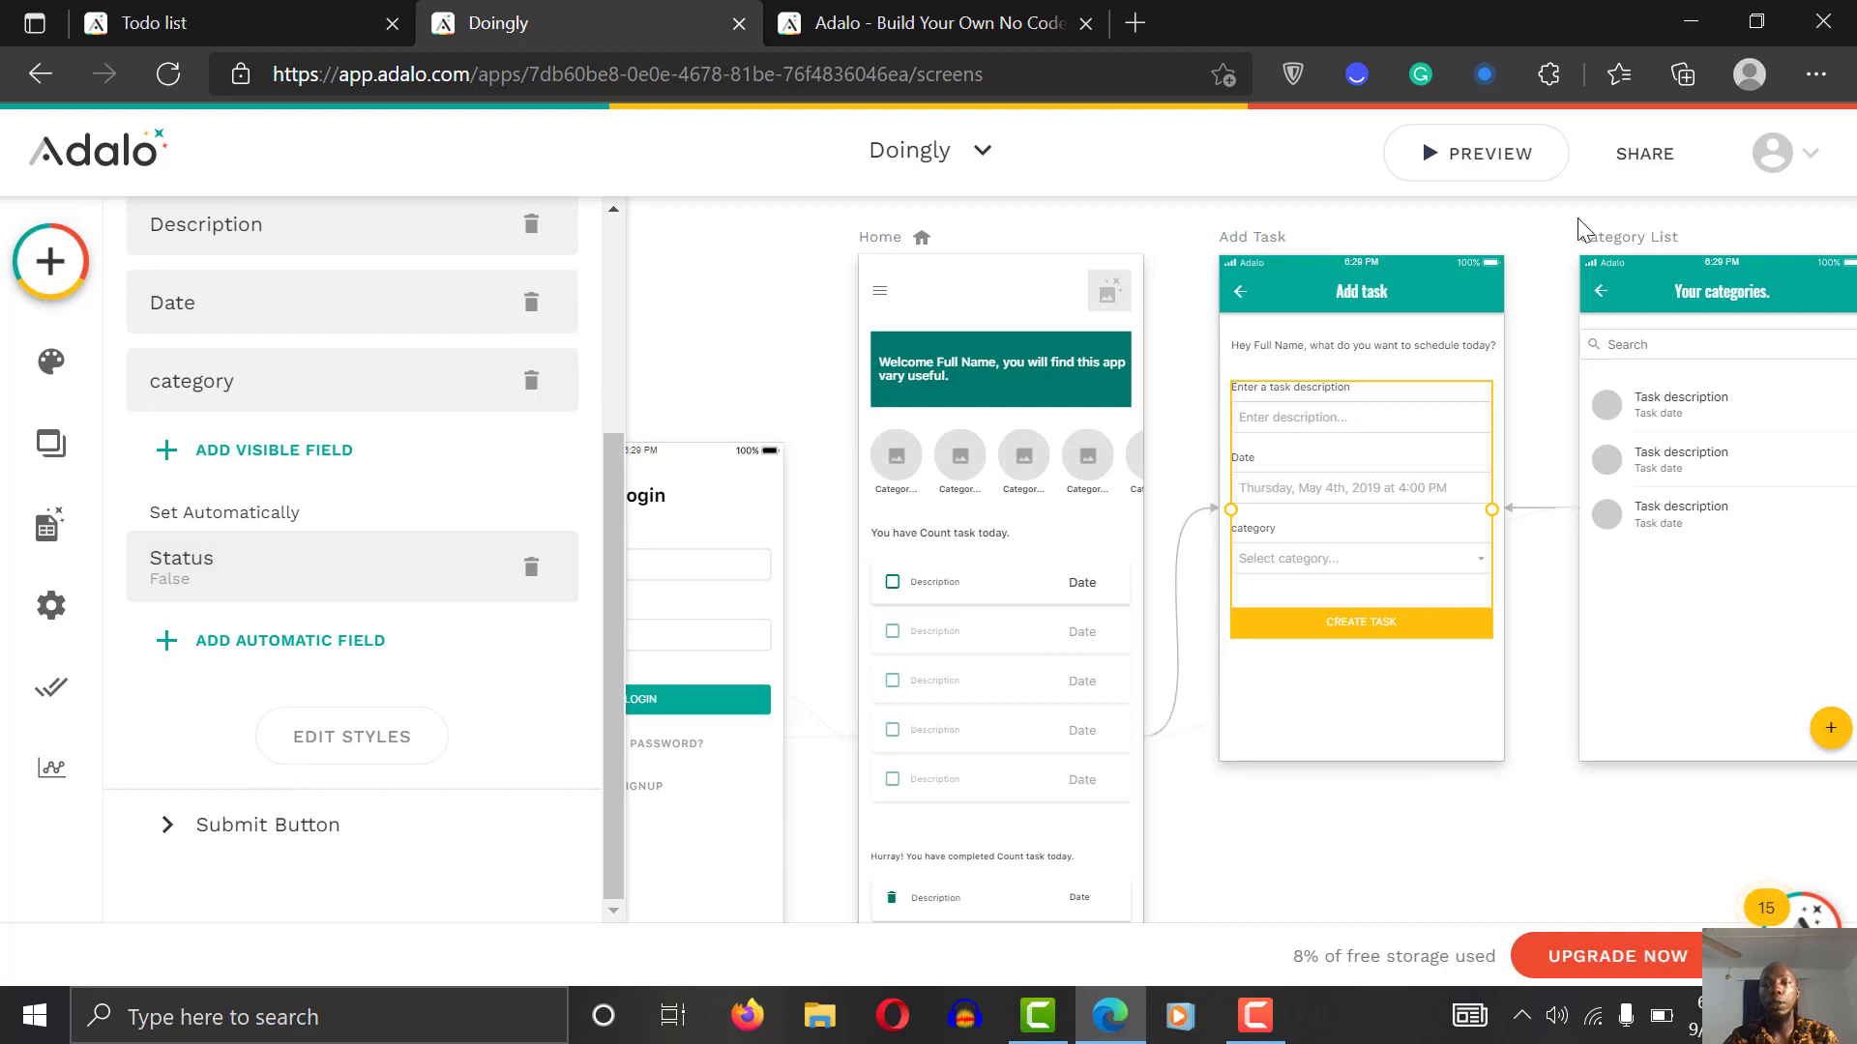
{"action": "left_click", "coordinate": [1501, 167]}
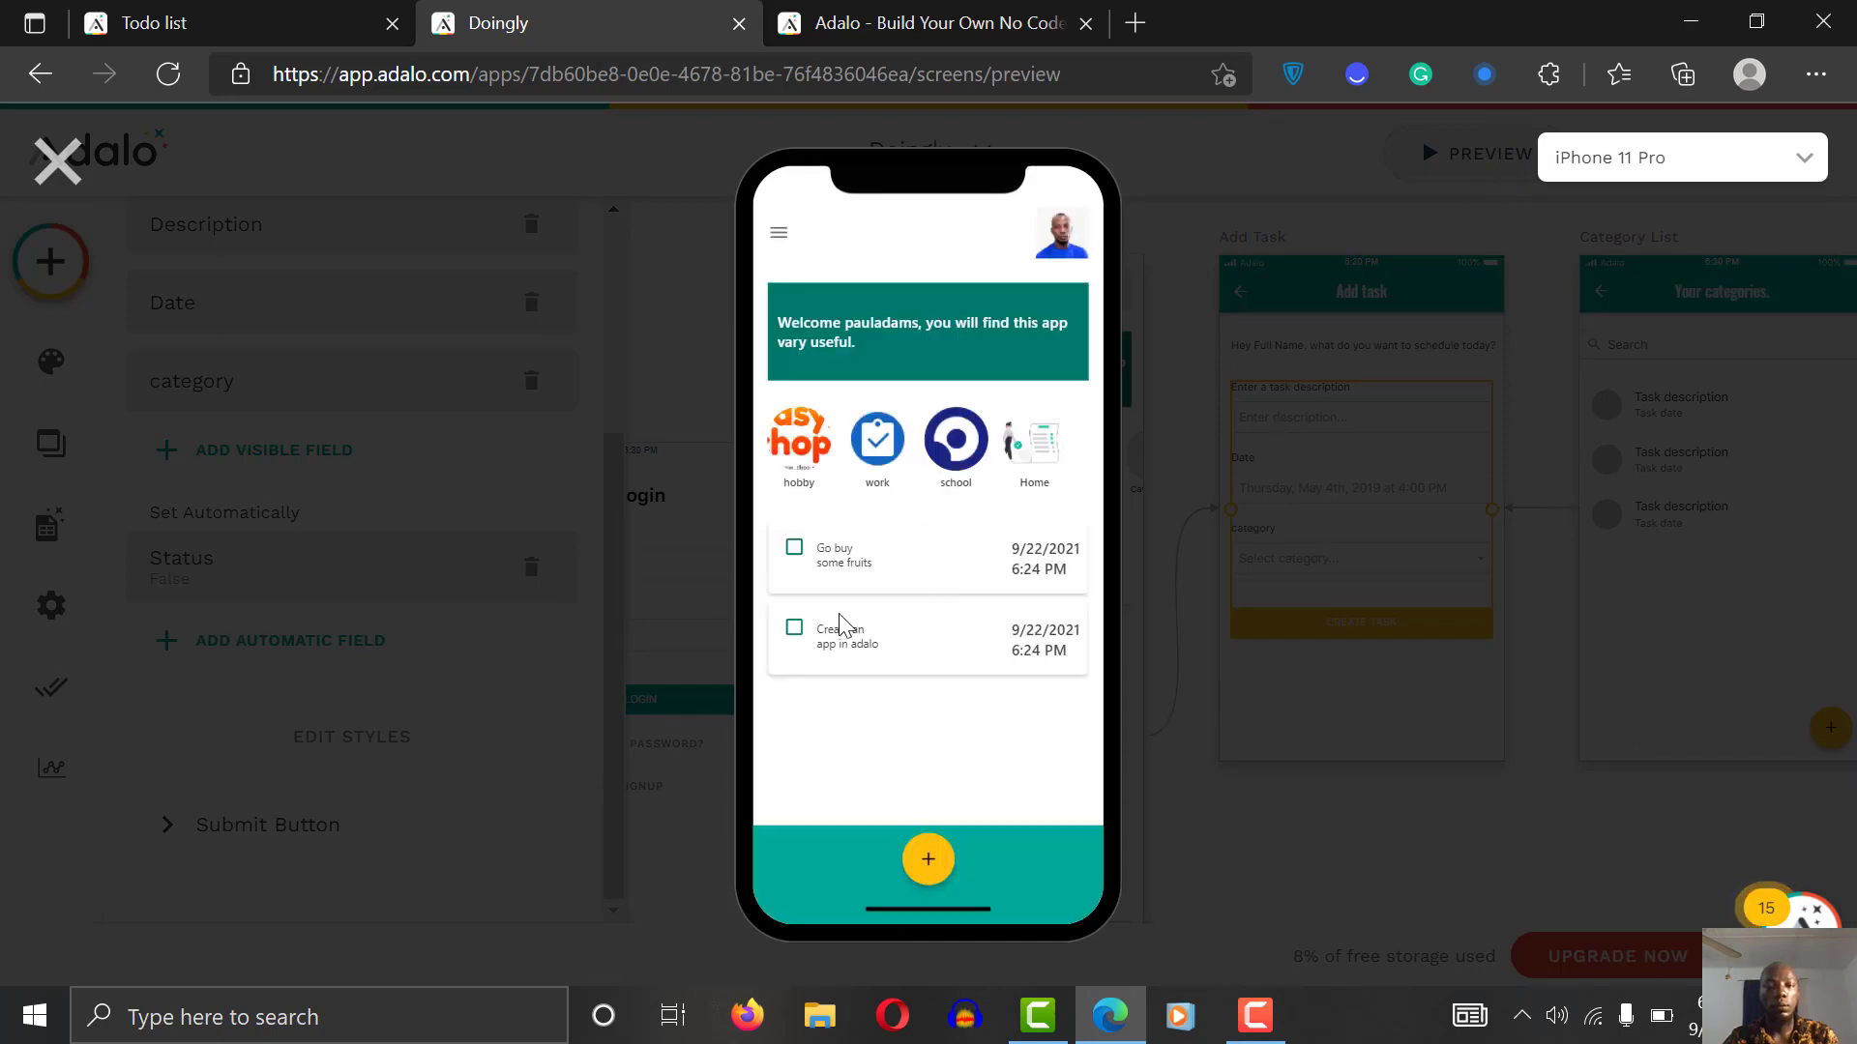
Step: Tick 'Go buy some fruits' and 'Create an app in adalo' as complete in the preview
{"action": "left_click", "coordinate": [793, 547]}
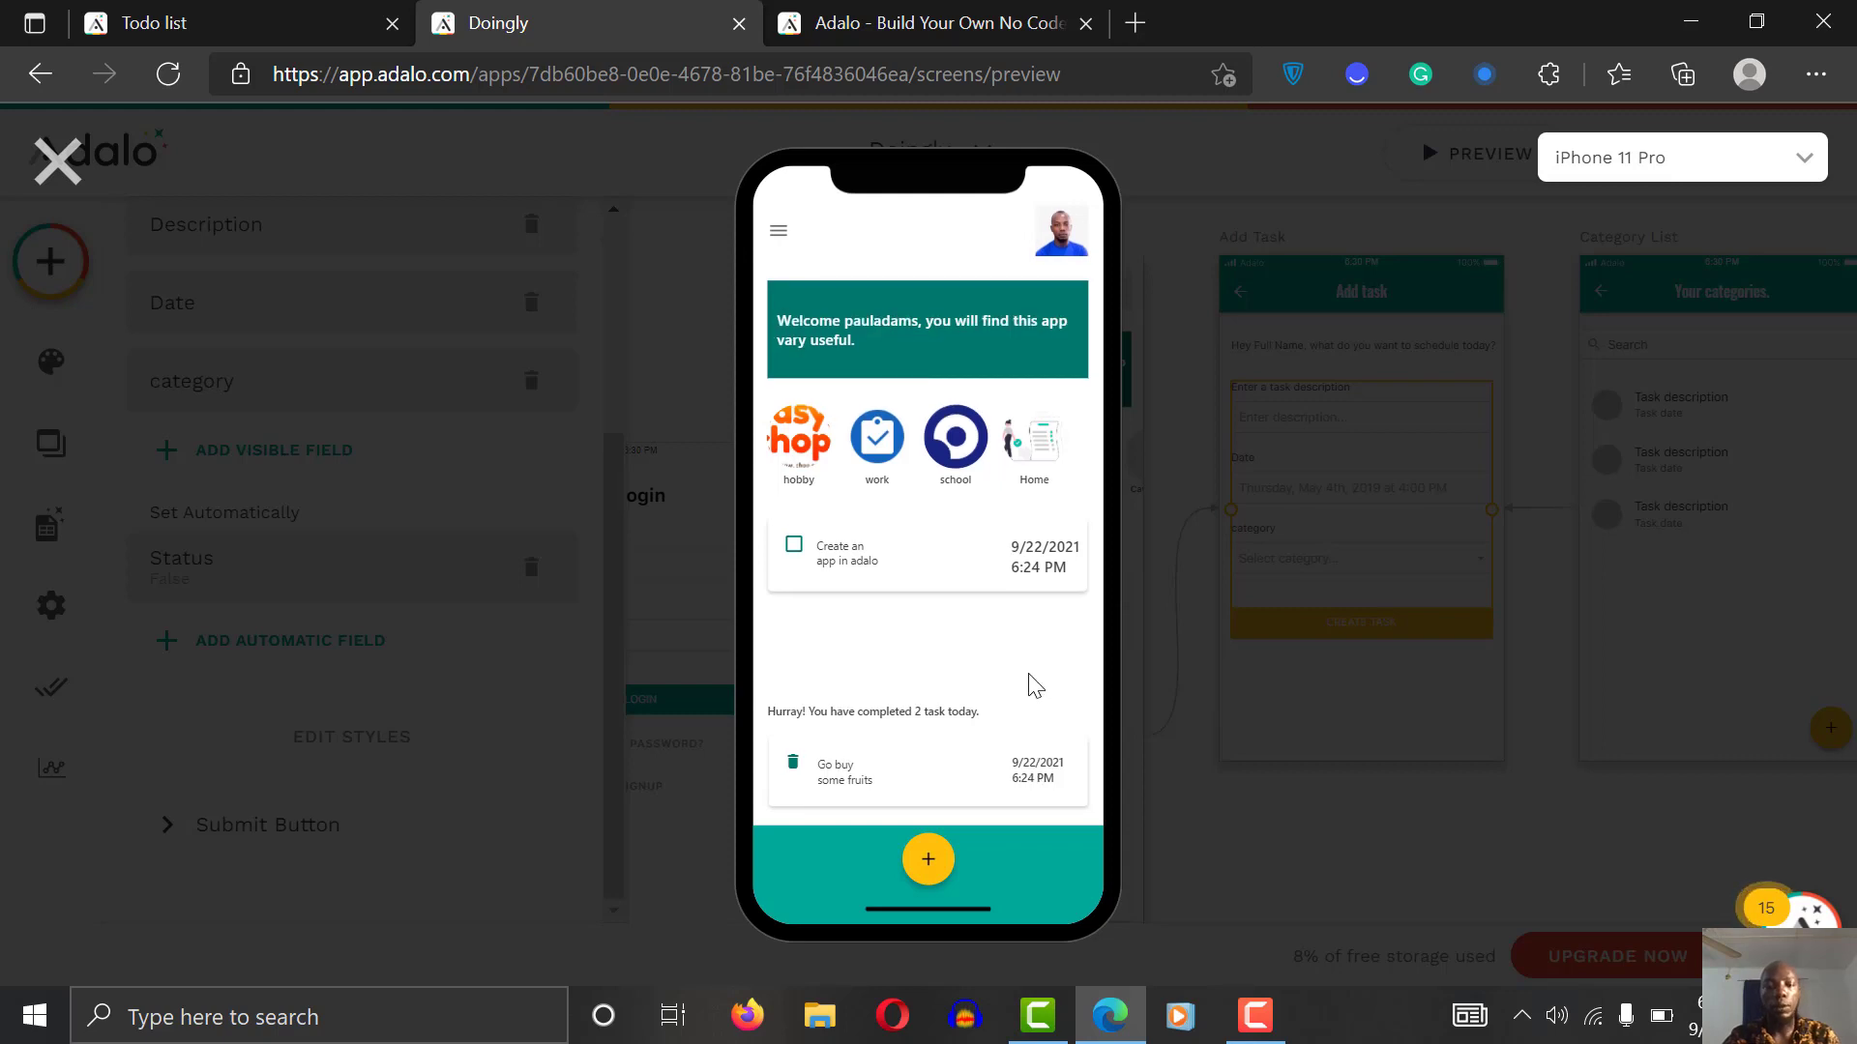
{"action": "left_click", "coordinate": [793, 545]}
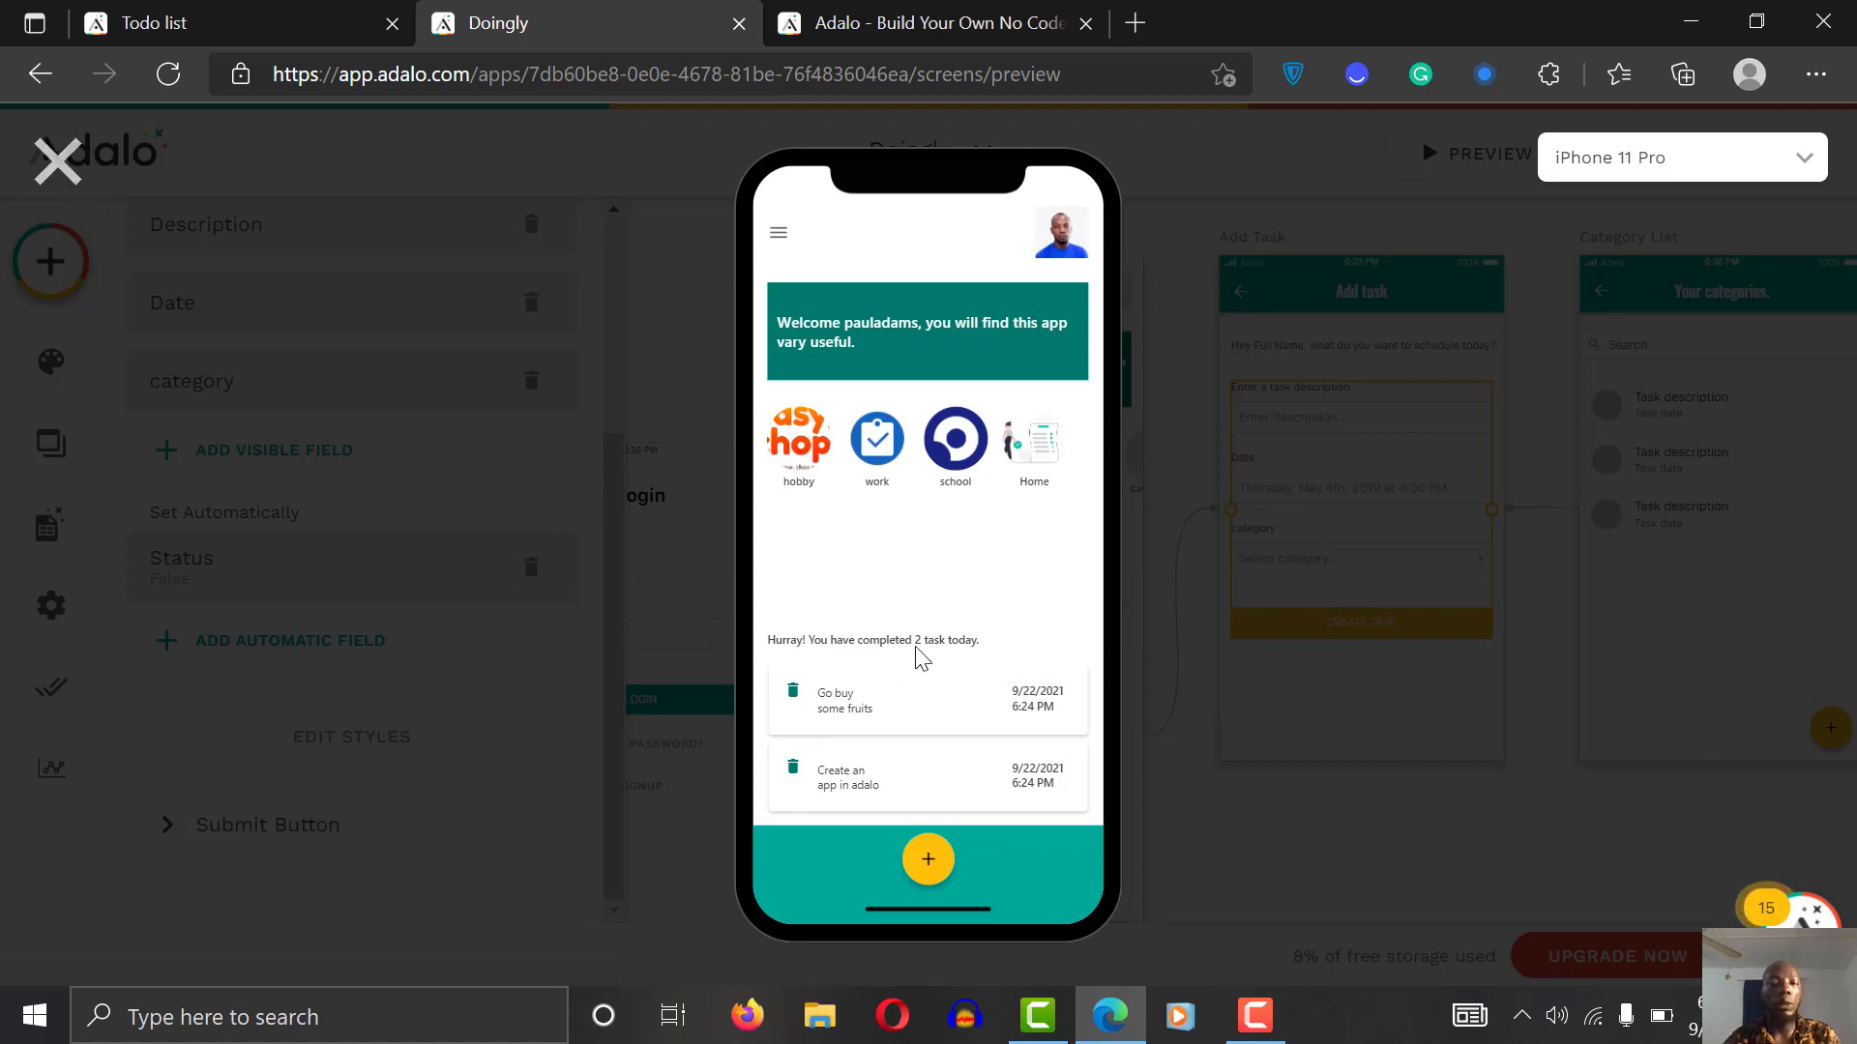
Step: Close the preview and scroll the canvas back to the Home screen
{"action": "left_click", "coordinate": [54, 167]}
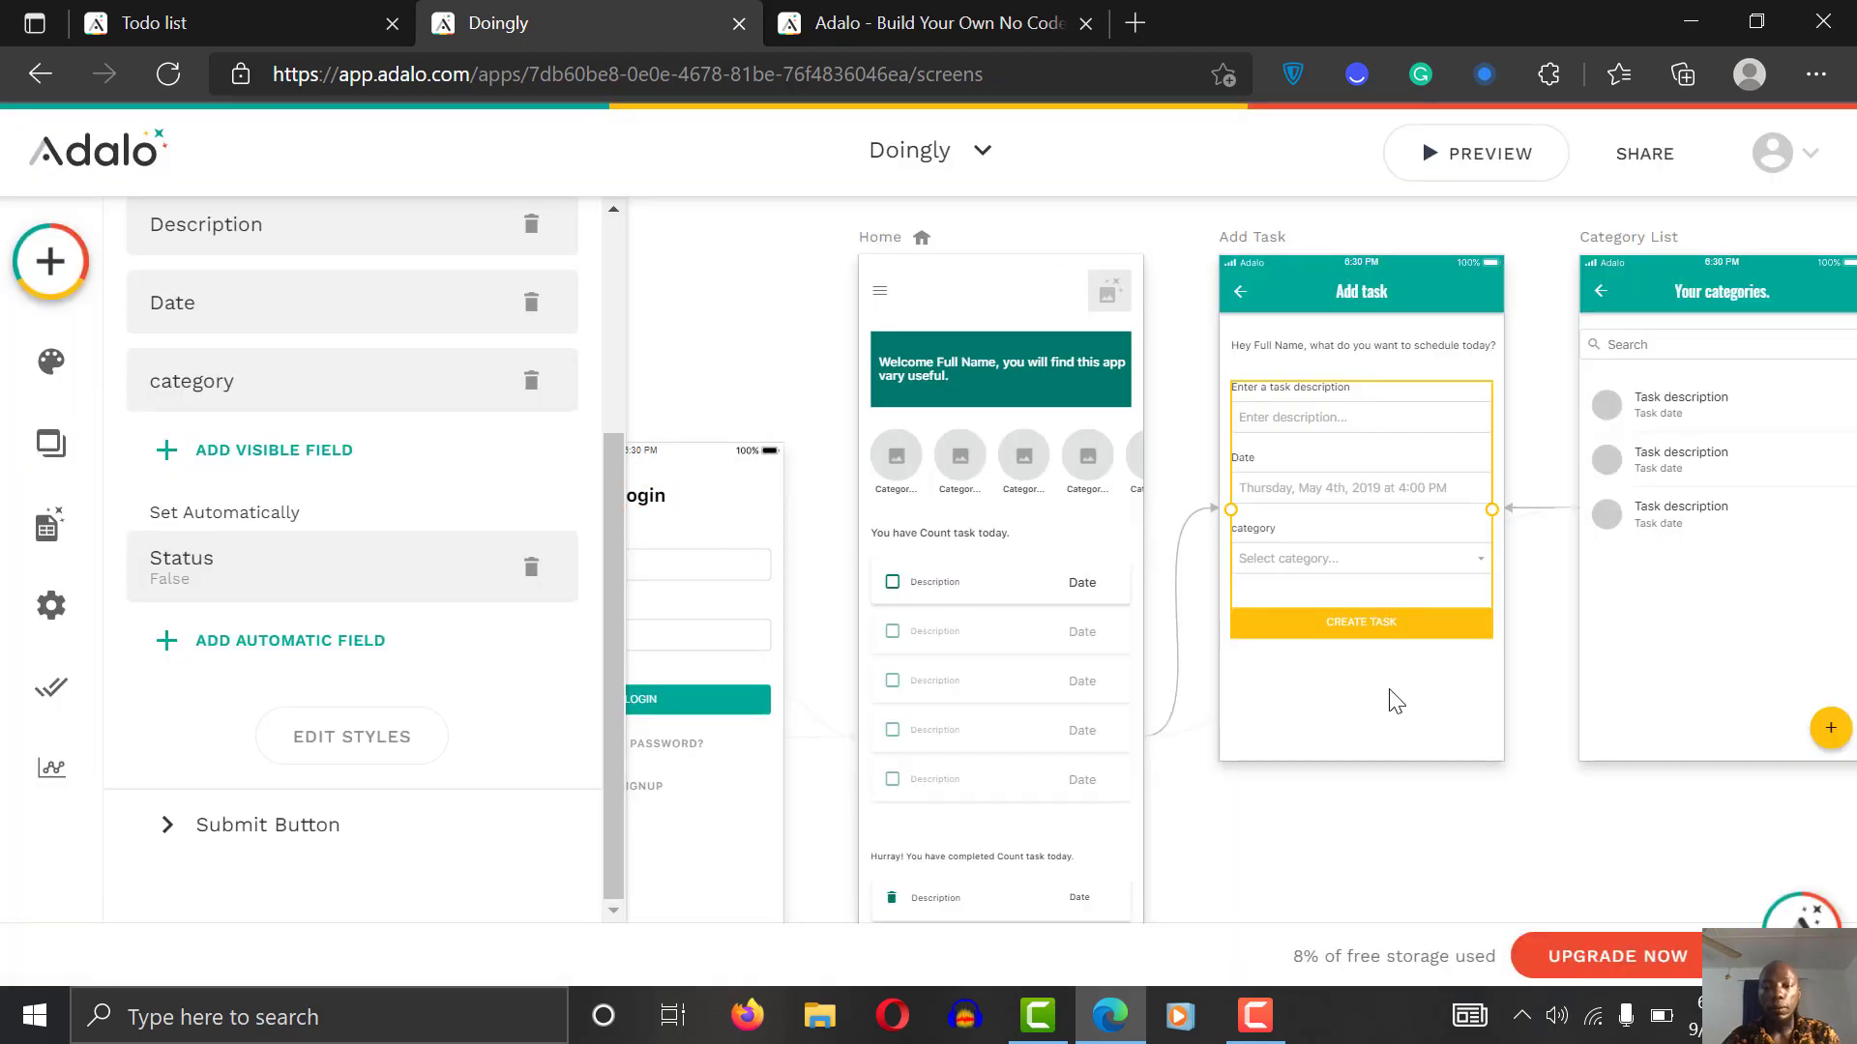
{"action": "scroll", "coordinate": [1249, 807], "scroll_direction": "down", "scroll_amount": 3}
{"action": "scroll", "coordinate": [1248, 806], "scroll_direction": "left", "scroll_amount": 2}
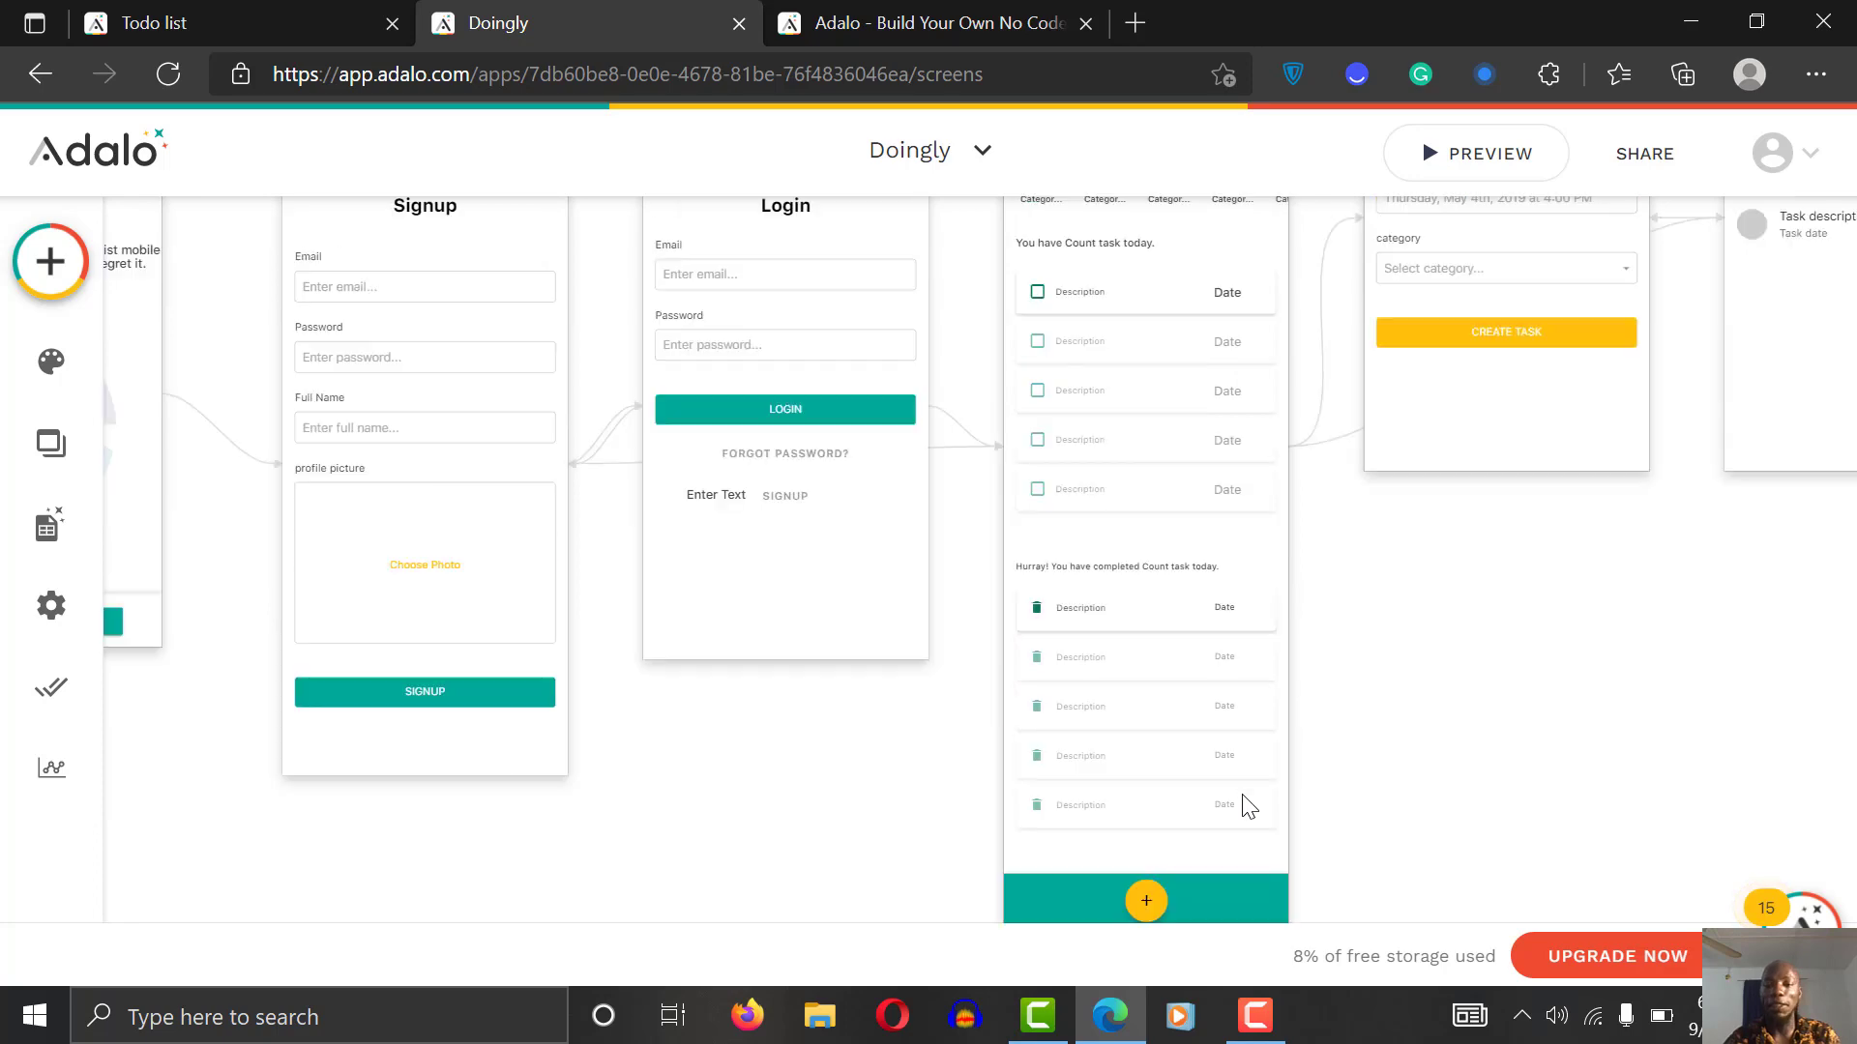
{"action": "scroll", "coordinate": [1249, 806], "scroll_direction": "right", "scroll_amount": 2}
{"action": "scroll", "coordinate": [1249, 806], "scroll_direction": "up", "scroll_amount": 1}
{"action": "scroll", "coordinate": [1248, 806], "scroll_direction": "down", "scroll_amount": 1}
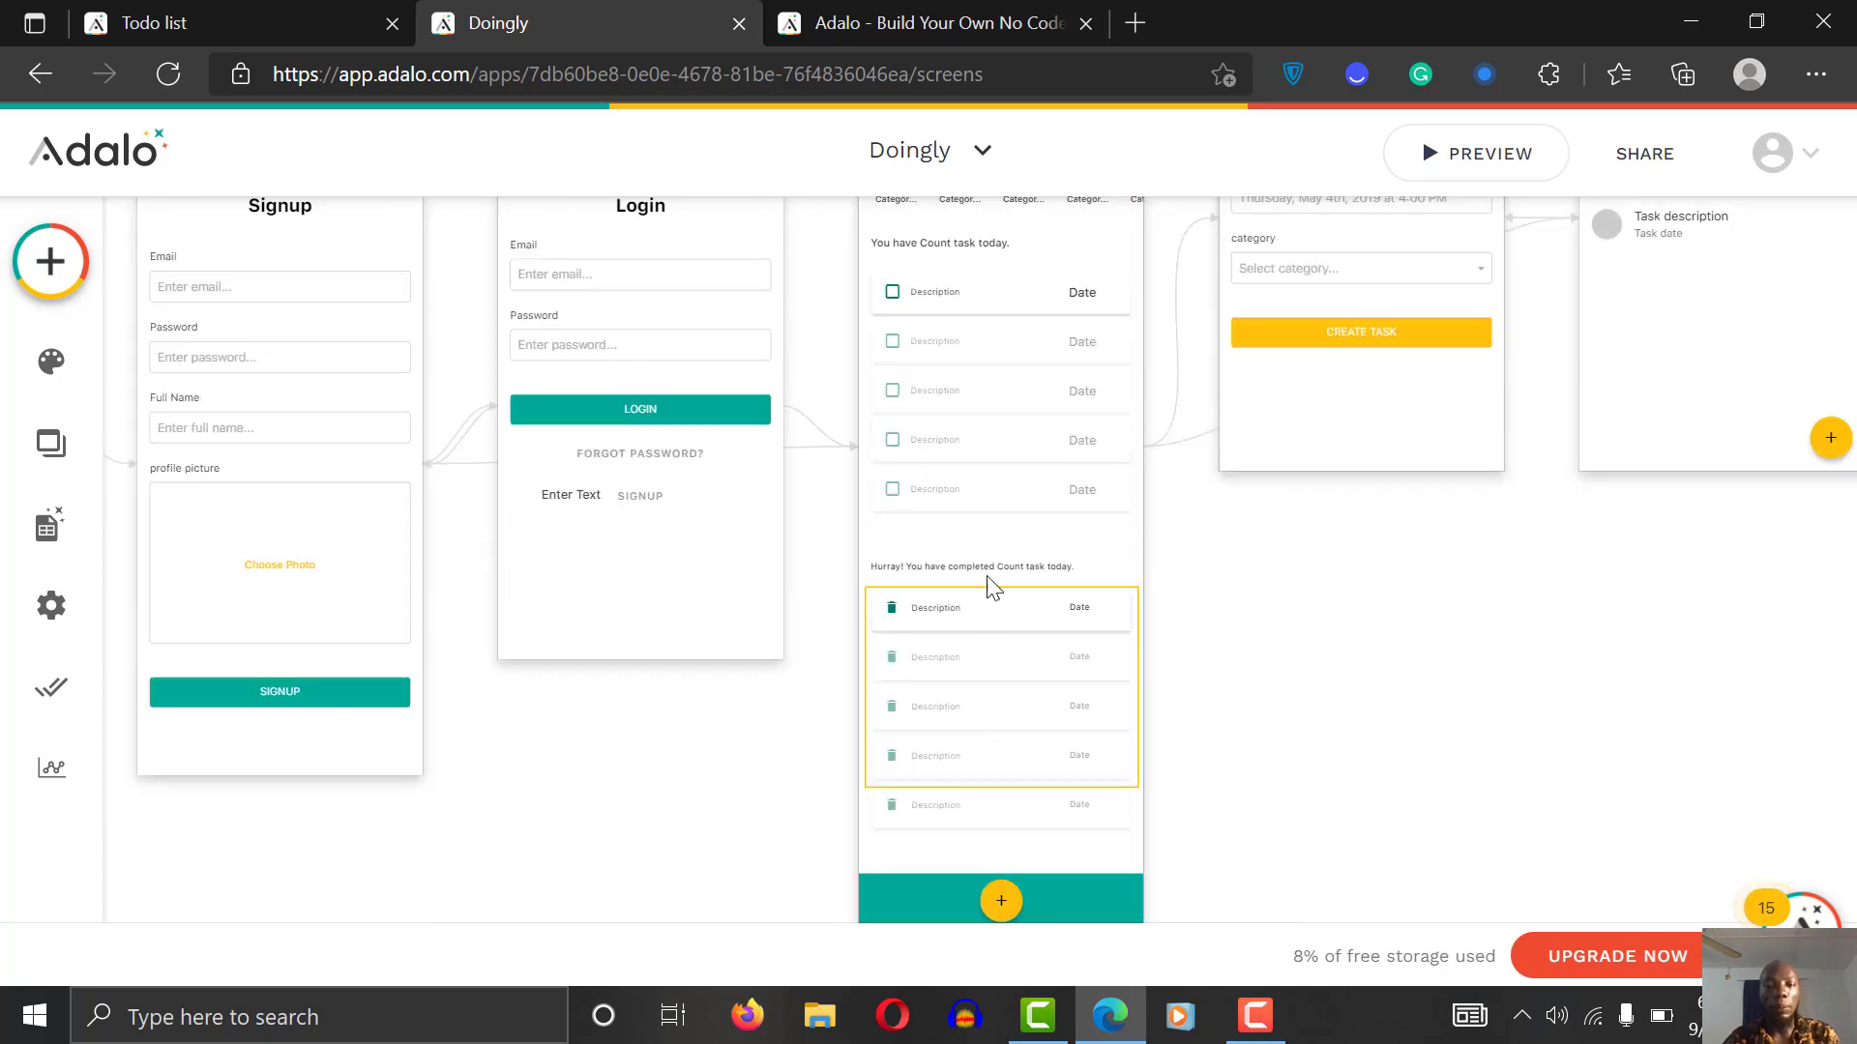
Step: Select the 'Hurray! You have completed…' text and review its Status-true count over 0 rule
{"action": "left_click", "coordinate": [986, 569]}
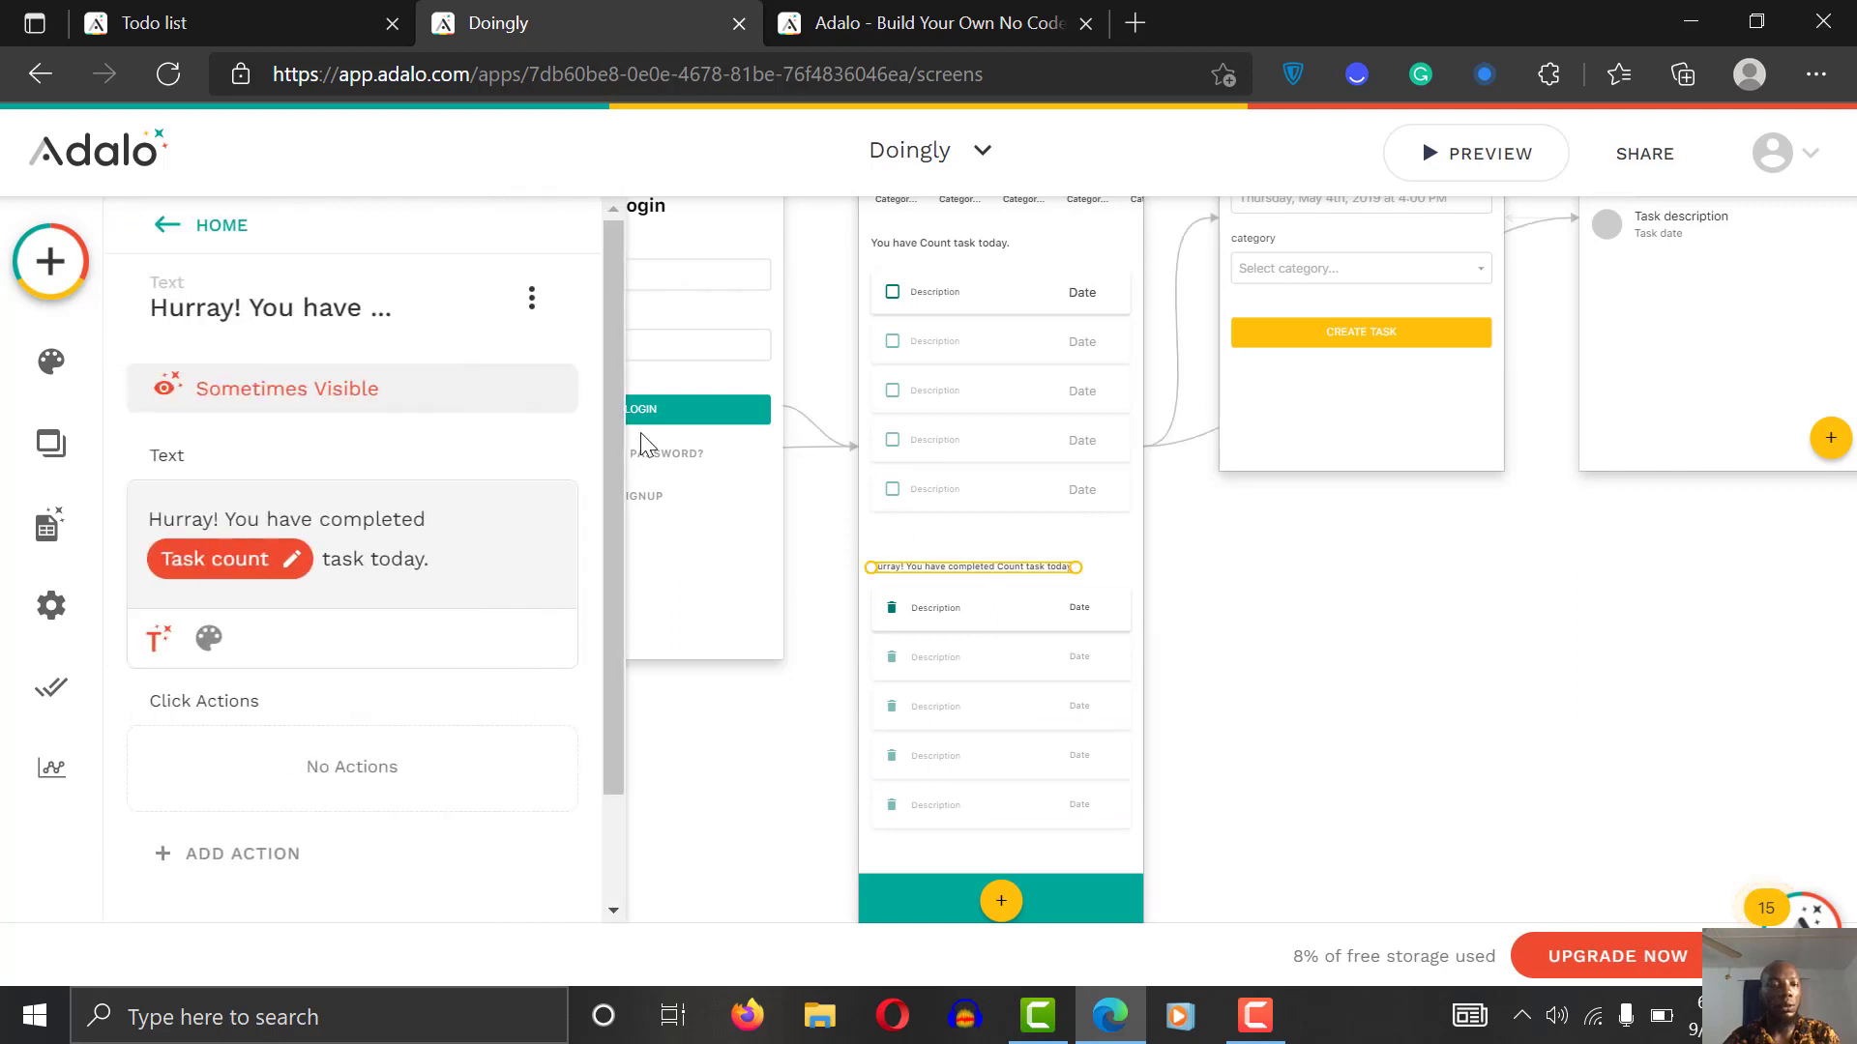
{"action": "left_click", "coordinate": [309, 399]}
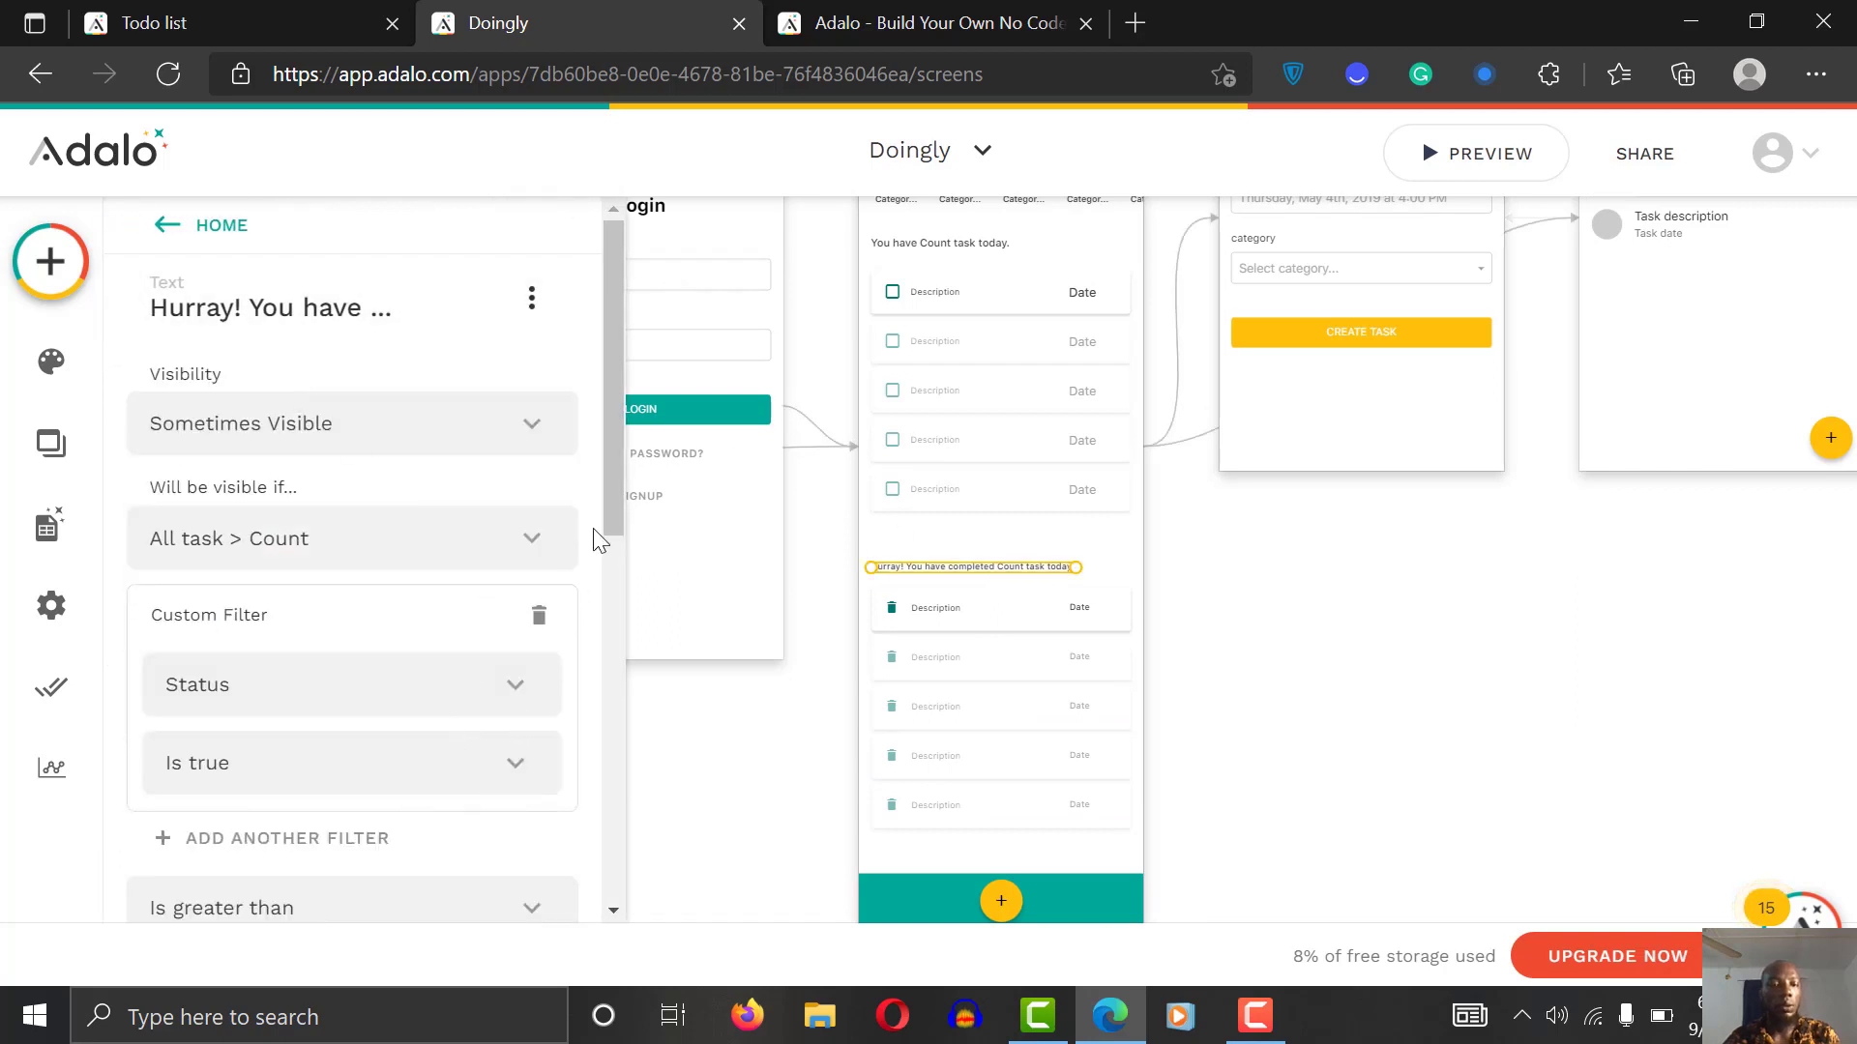
{"action": "scroll", "coordinate": [618, 503], "scroll_direction": "down", "scroll_amount": 2}
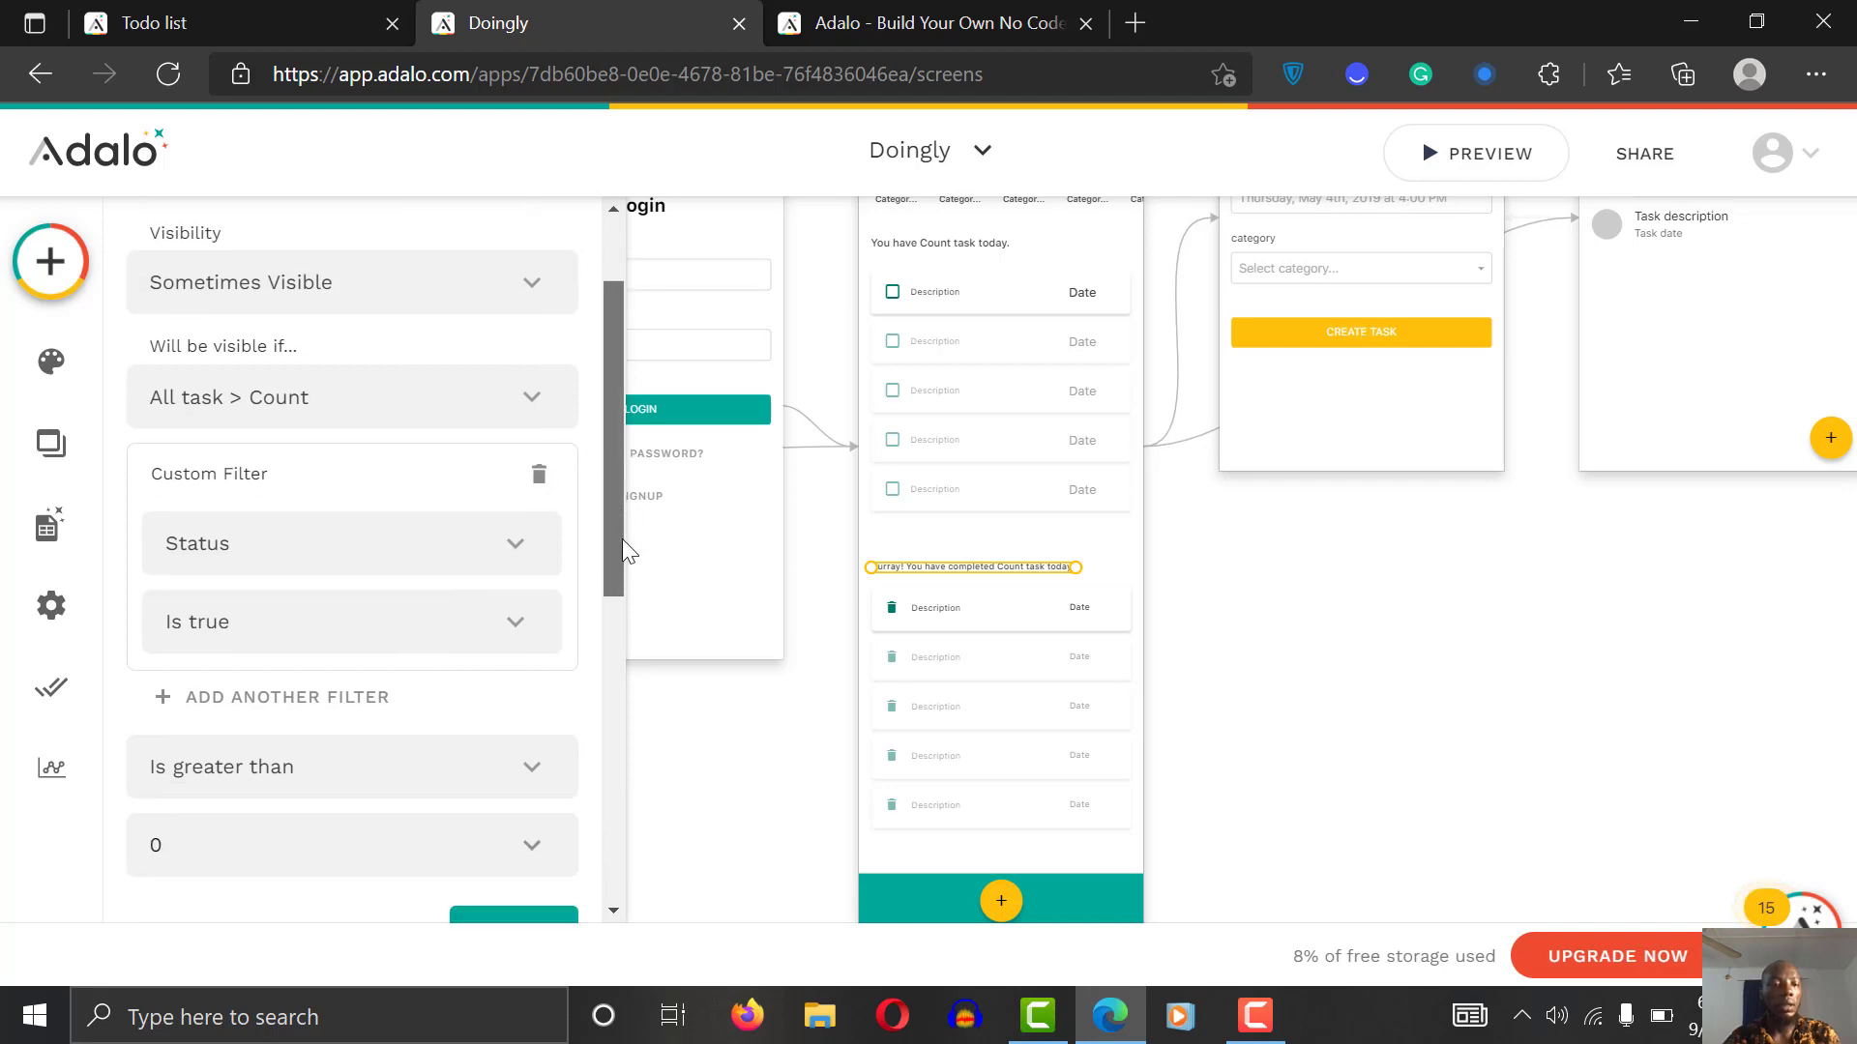
{"action": "scroll", "coordinate": [619, 499], "scroll_direction": "up", "scroll_amount": 1}
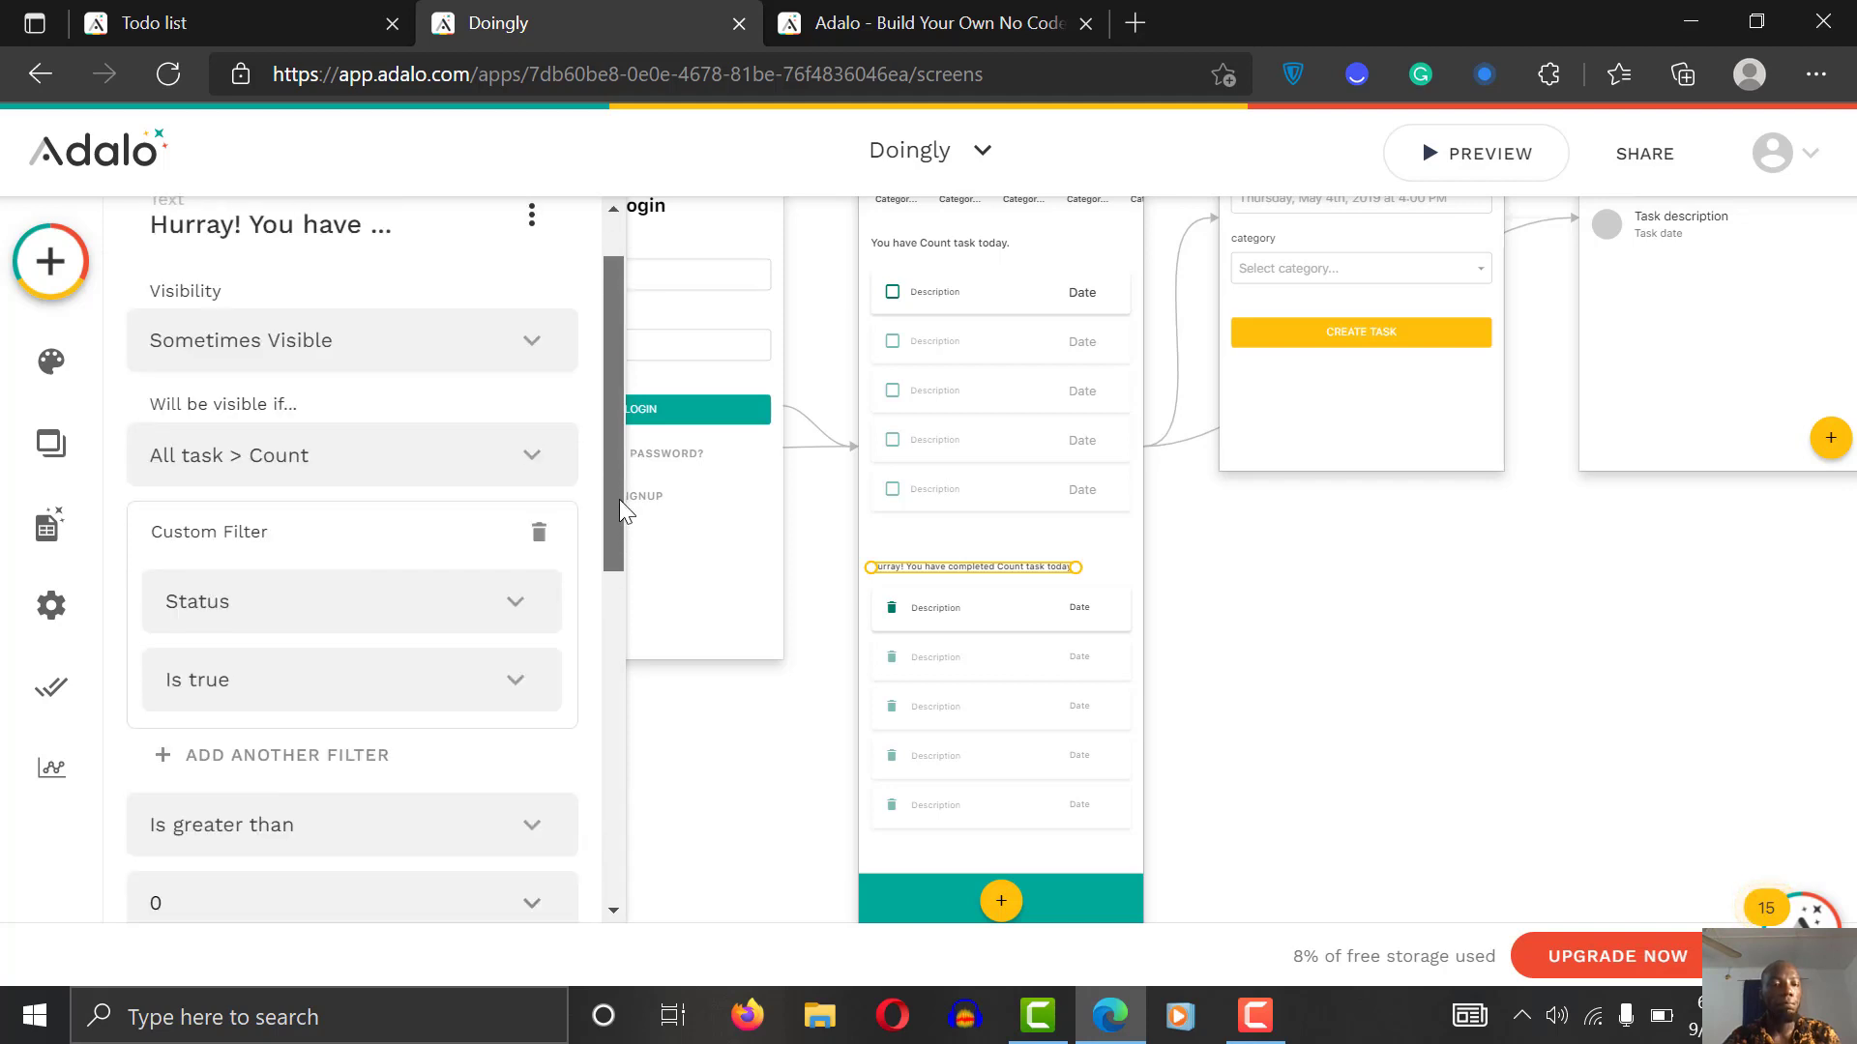
{"action": "left_click_drag", "start_coordinate": [618, 499], "coordinate": [549, 634]}
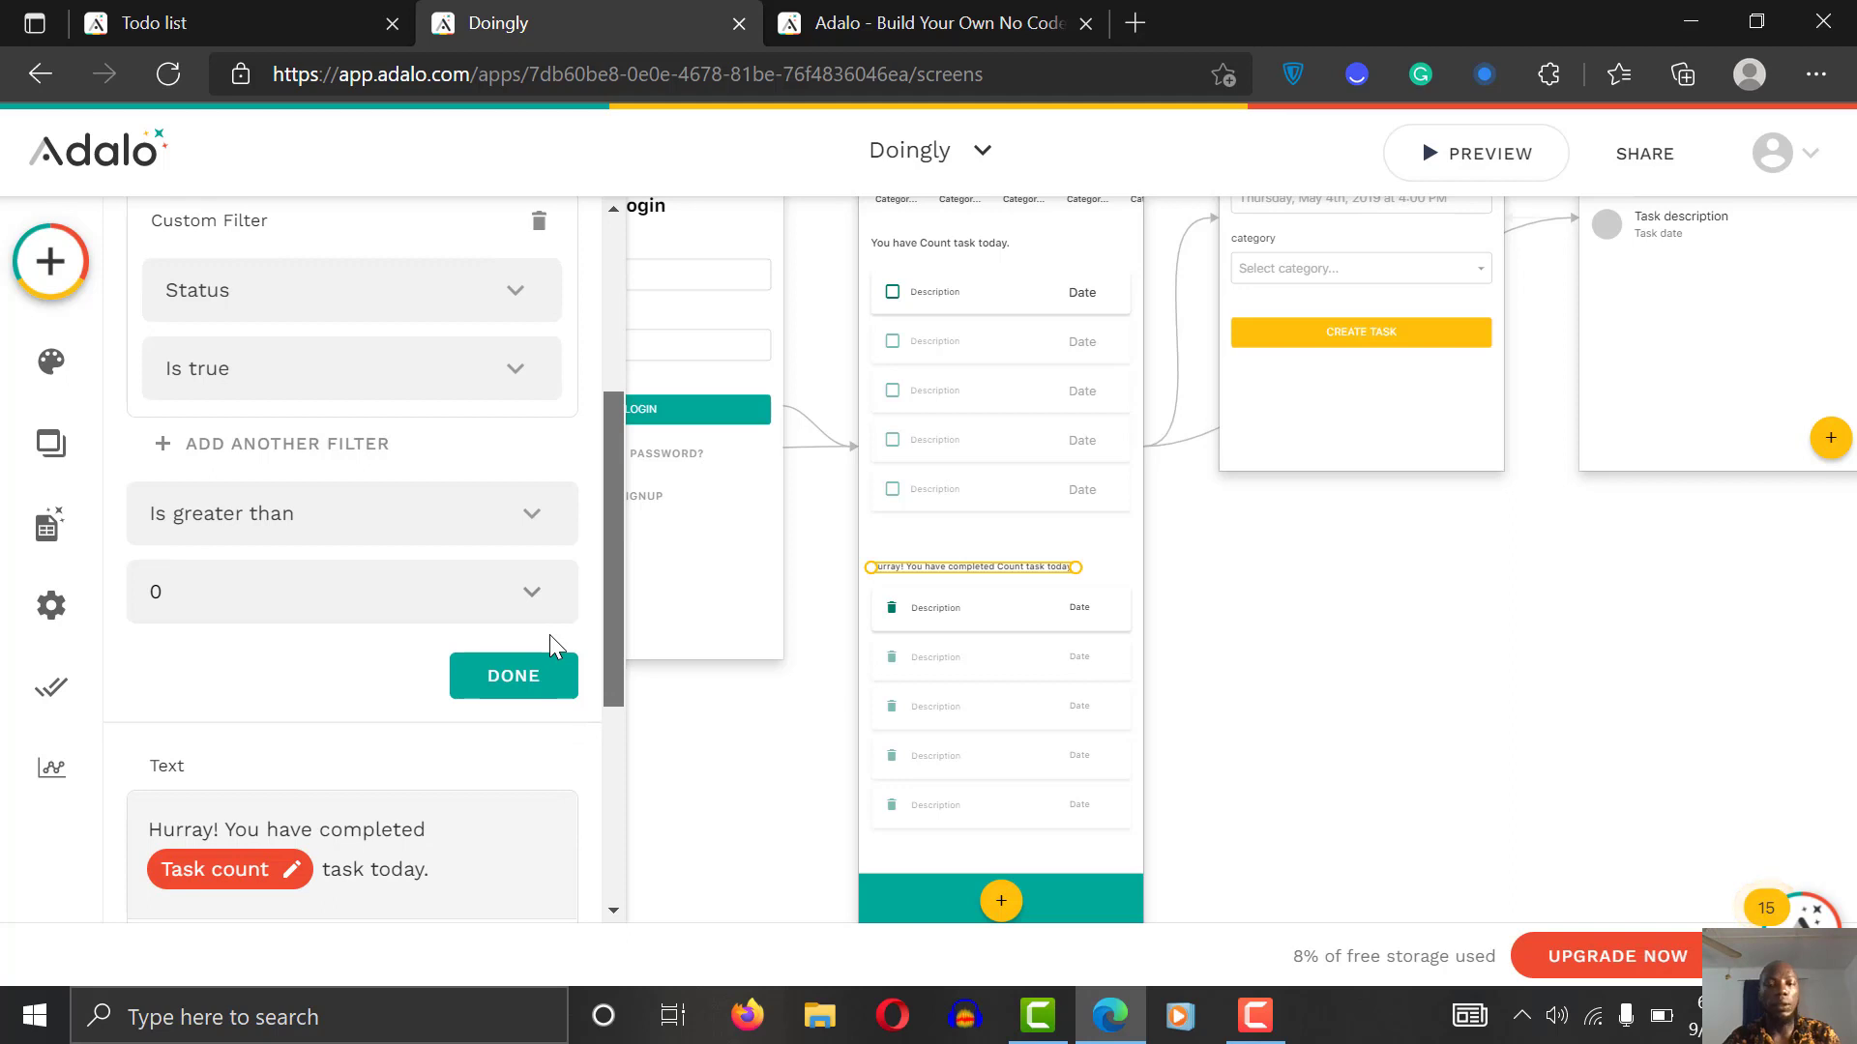
{"action": "scroll", "coordinate": [593, 685], "scroll_direction": "down", "scroll_amount": 1}
{"action": "scroll", "coordinate": [601, 531], "scroll_direction": "up", "scroll_amount": 3}
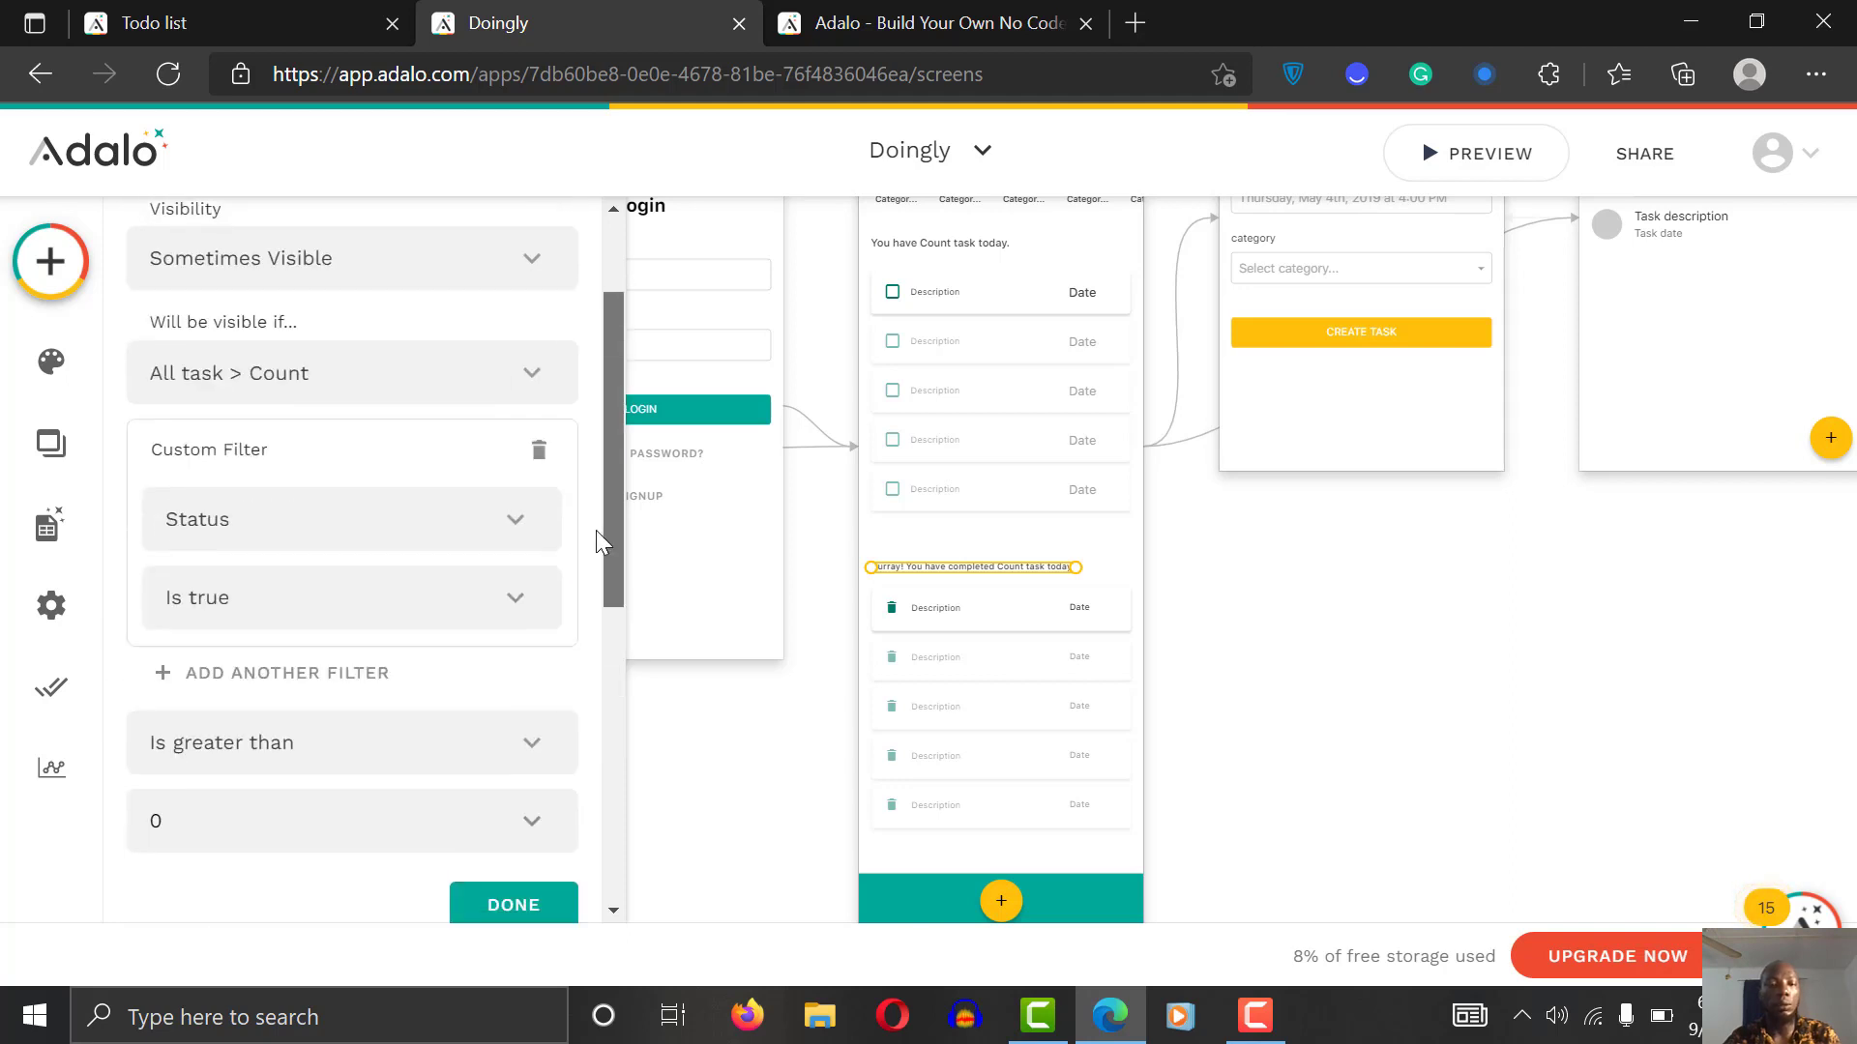
{"action": "scroll", "coordinate": [595, 530], "scroll_direction": "up", "scroll_amount": 1}
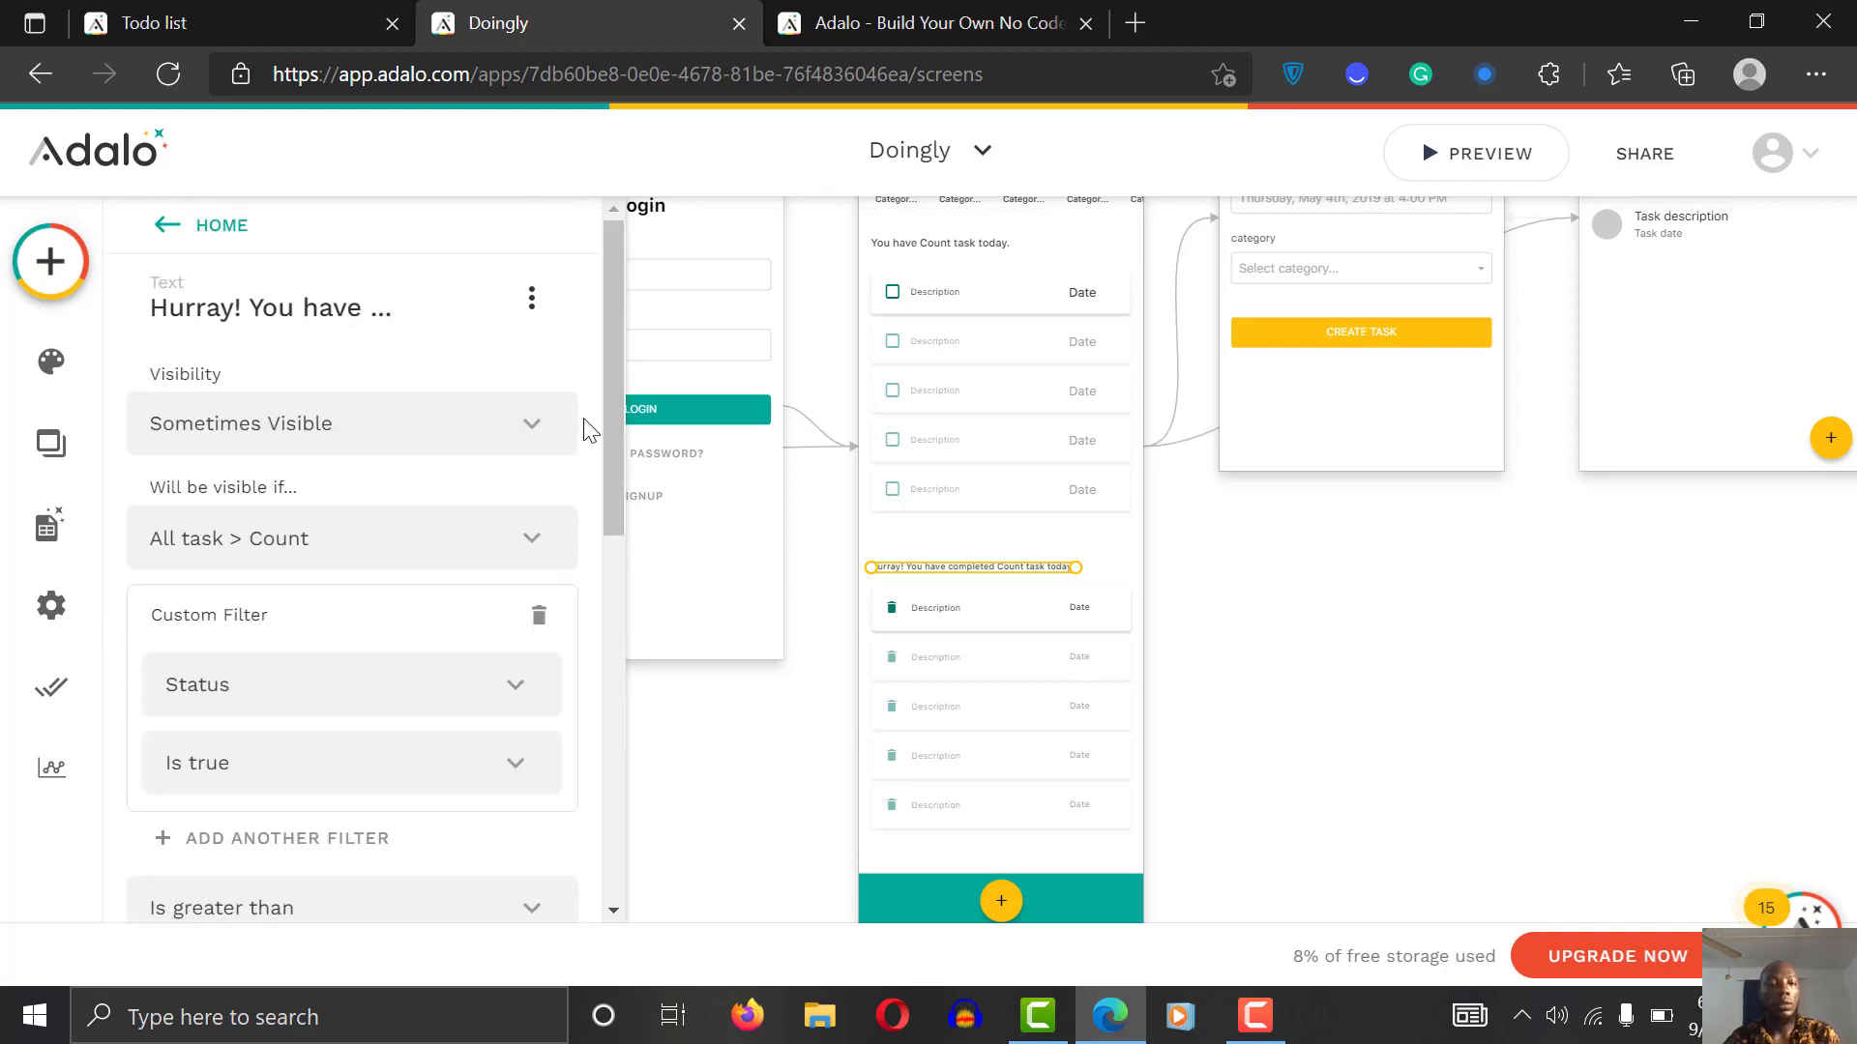
{"action": "scroll", "coordinate": [590, 425], "scroll_direction": "up", "scroll_amount": 1}
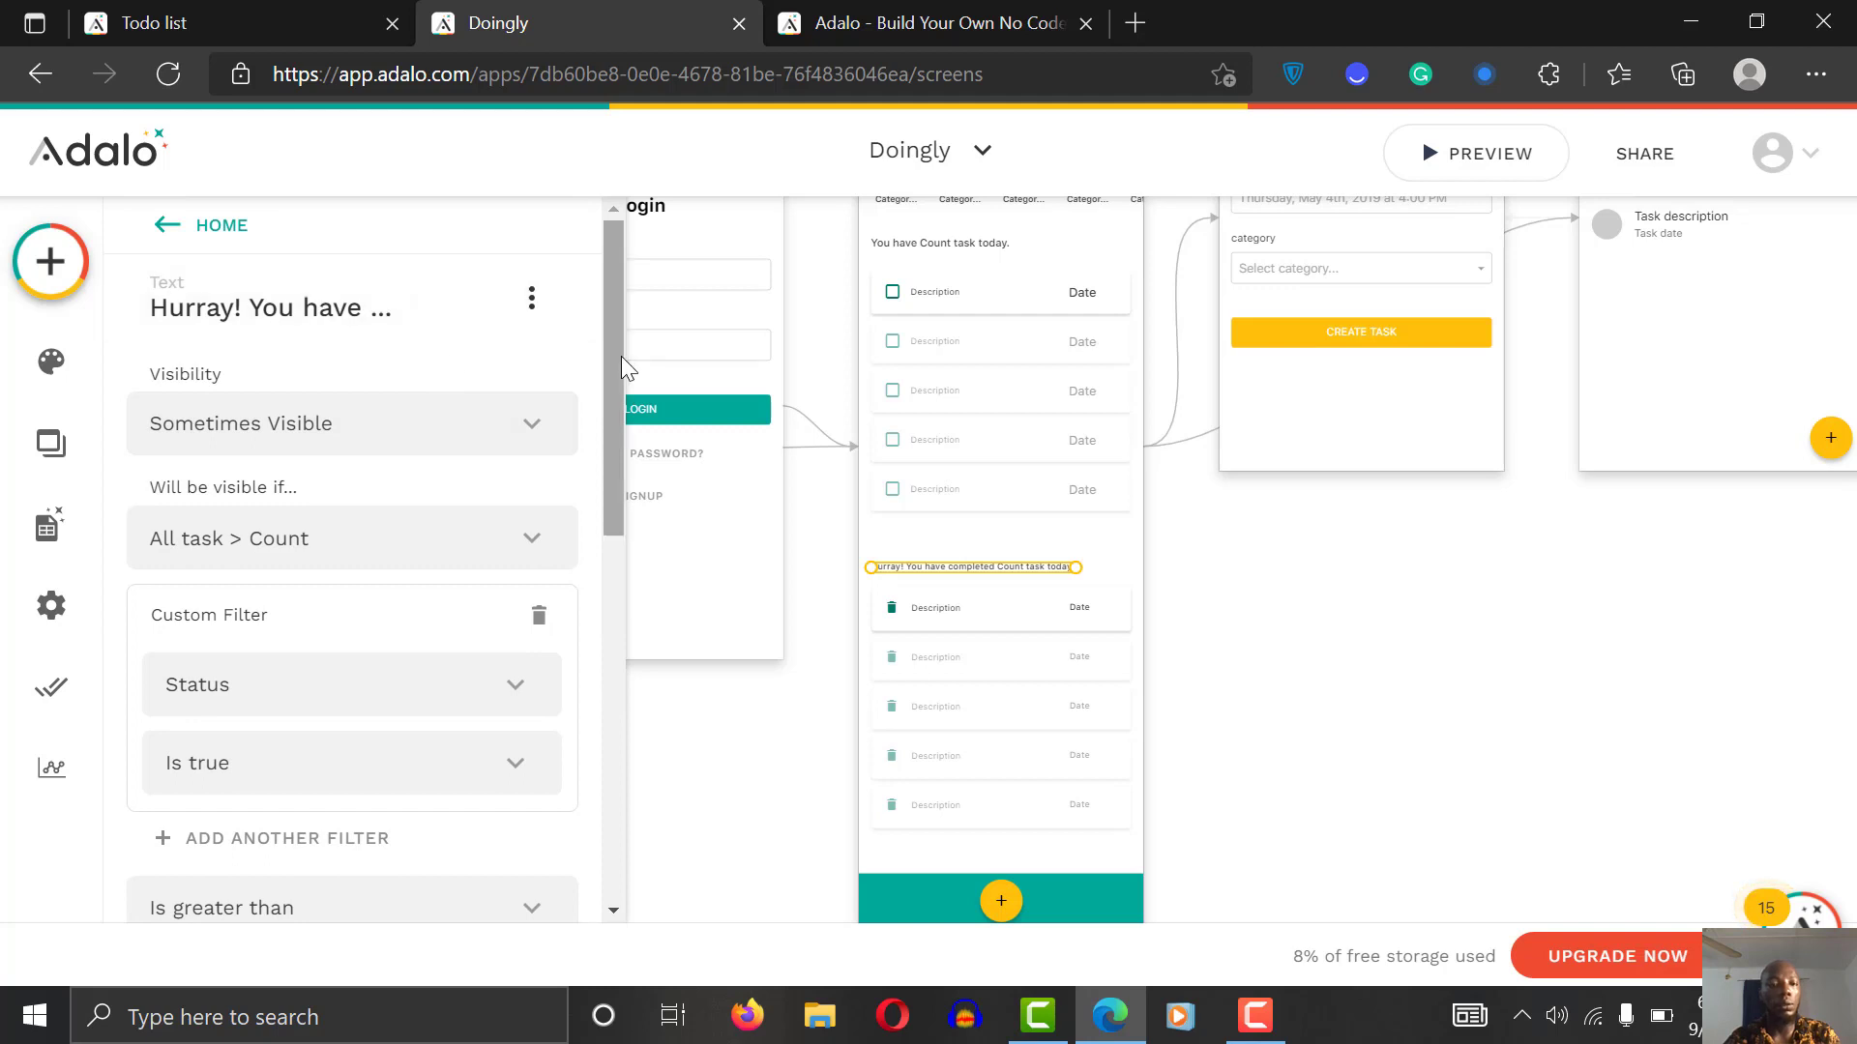
{"action": "left_click", "coordinate": [309, 309]}
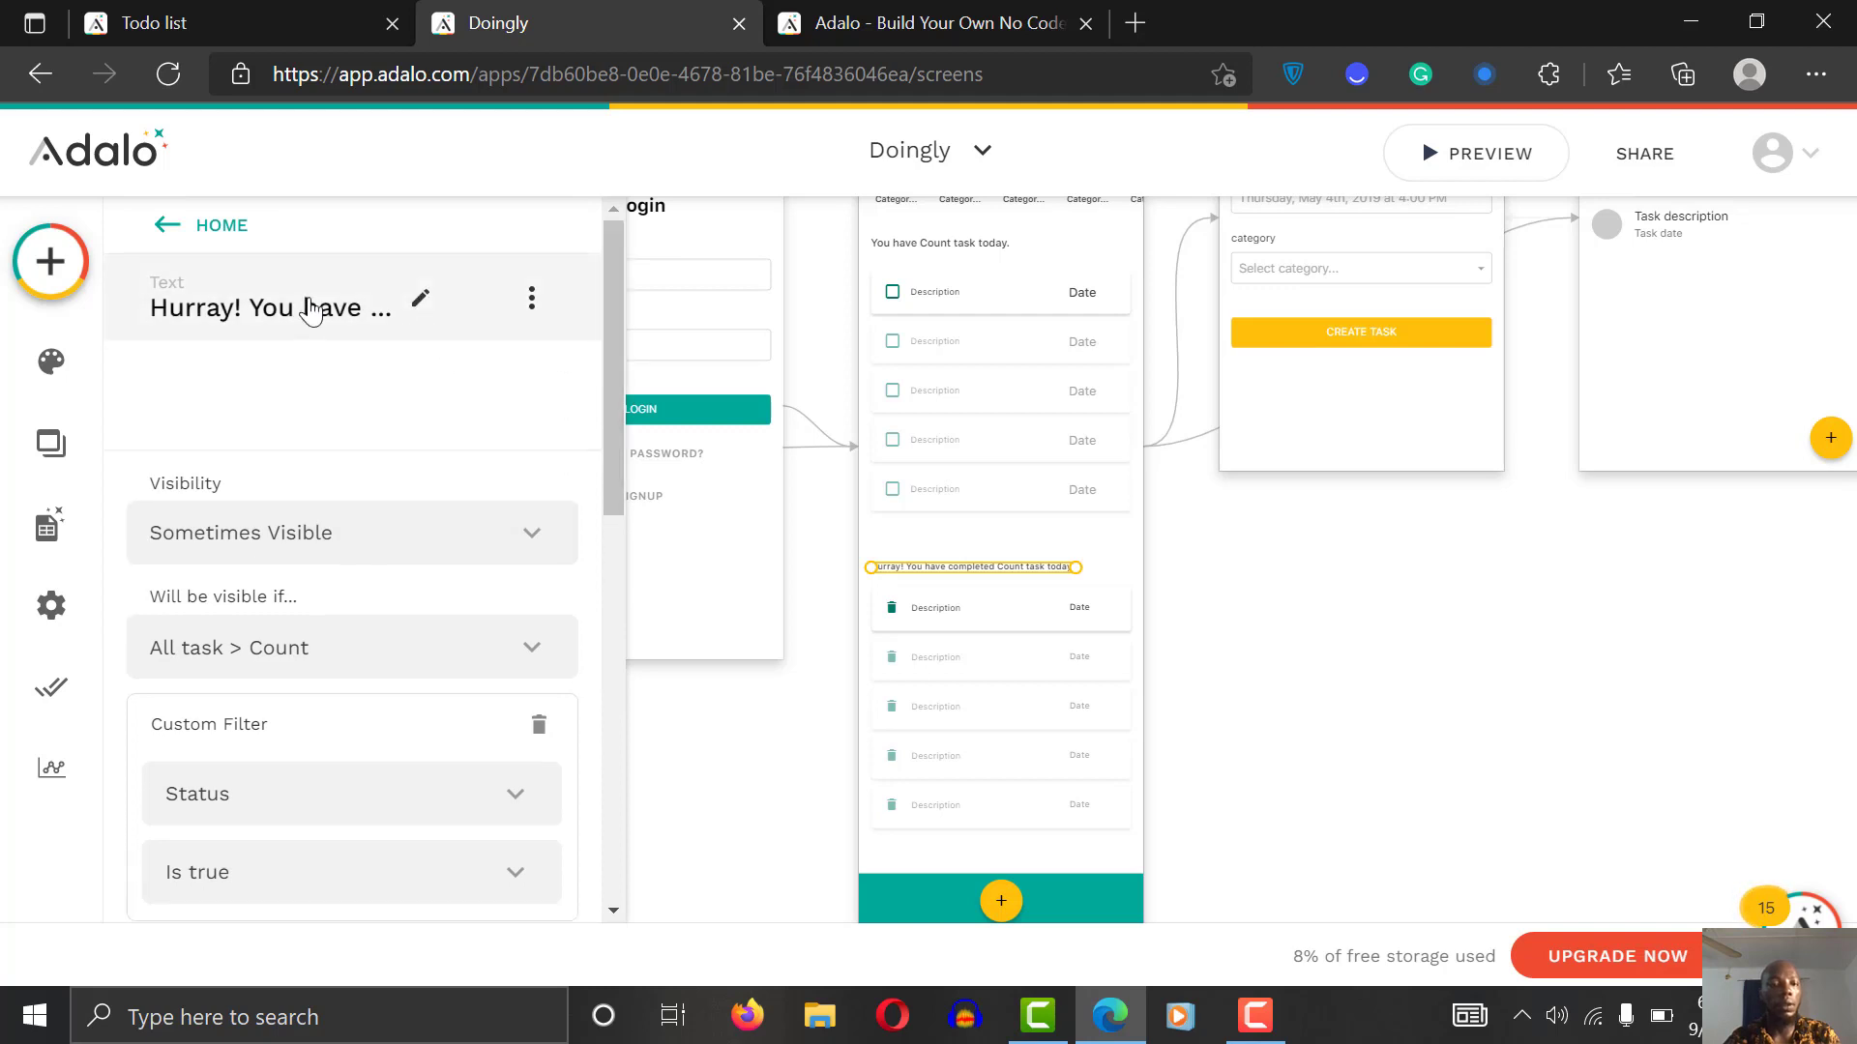
Step: Filter the Hurray message's Task count to tasks whose Status is true
{"action": "left_click", "coordinate": [176, 230]}
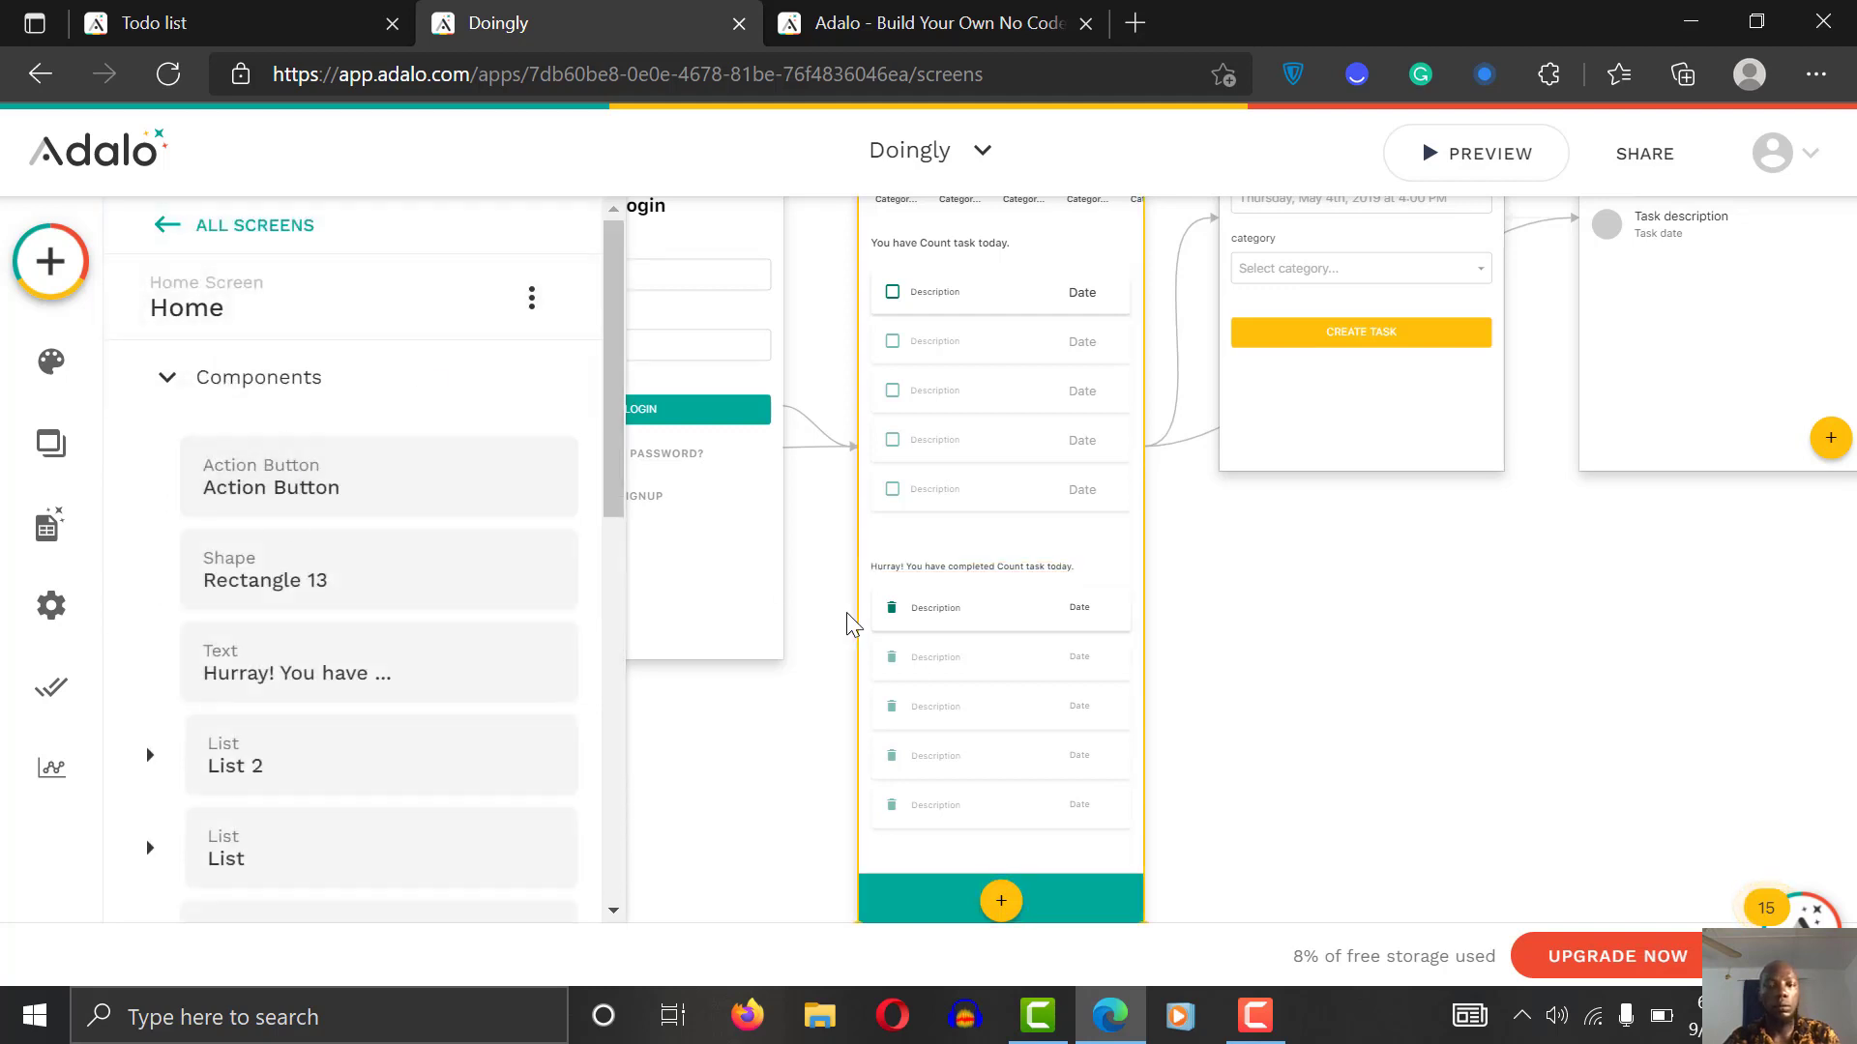
{"action": "left_click", "coordinate": [972, 578]}
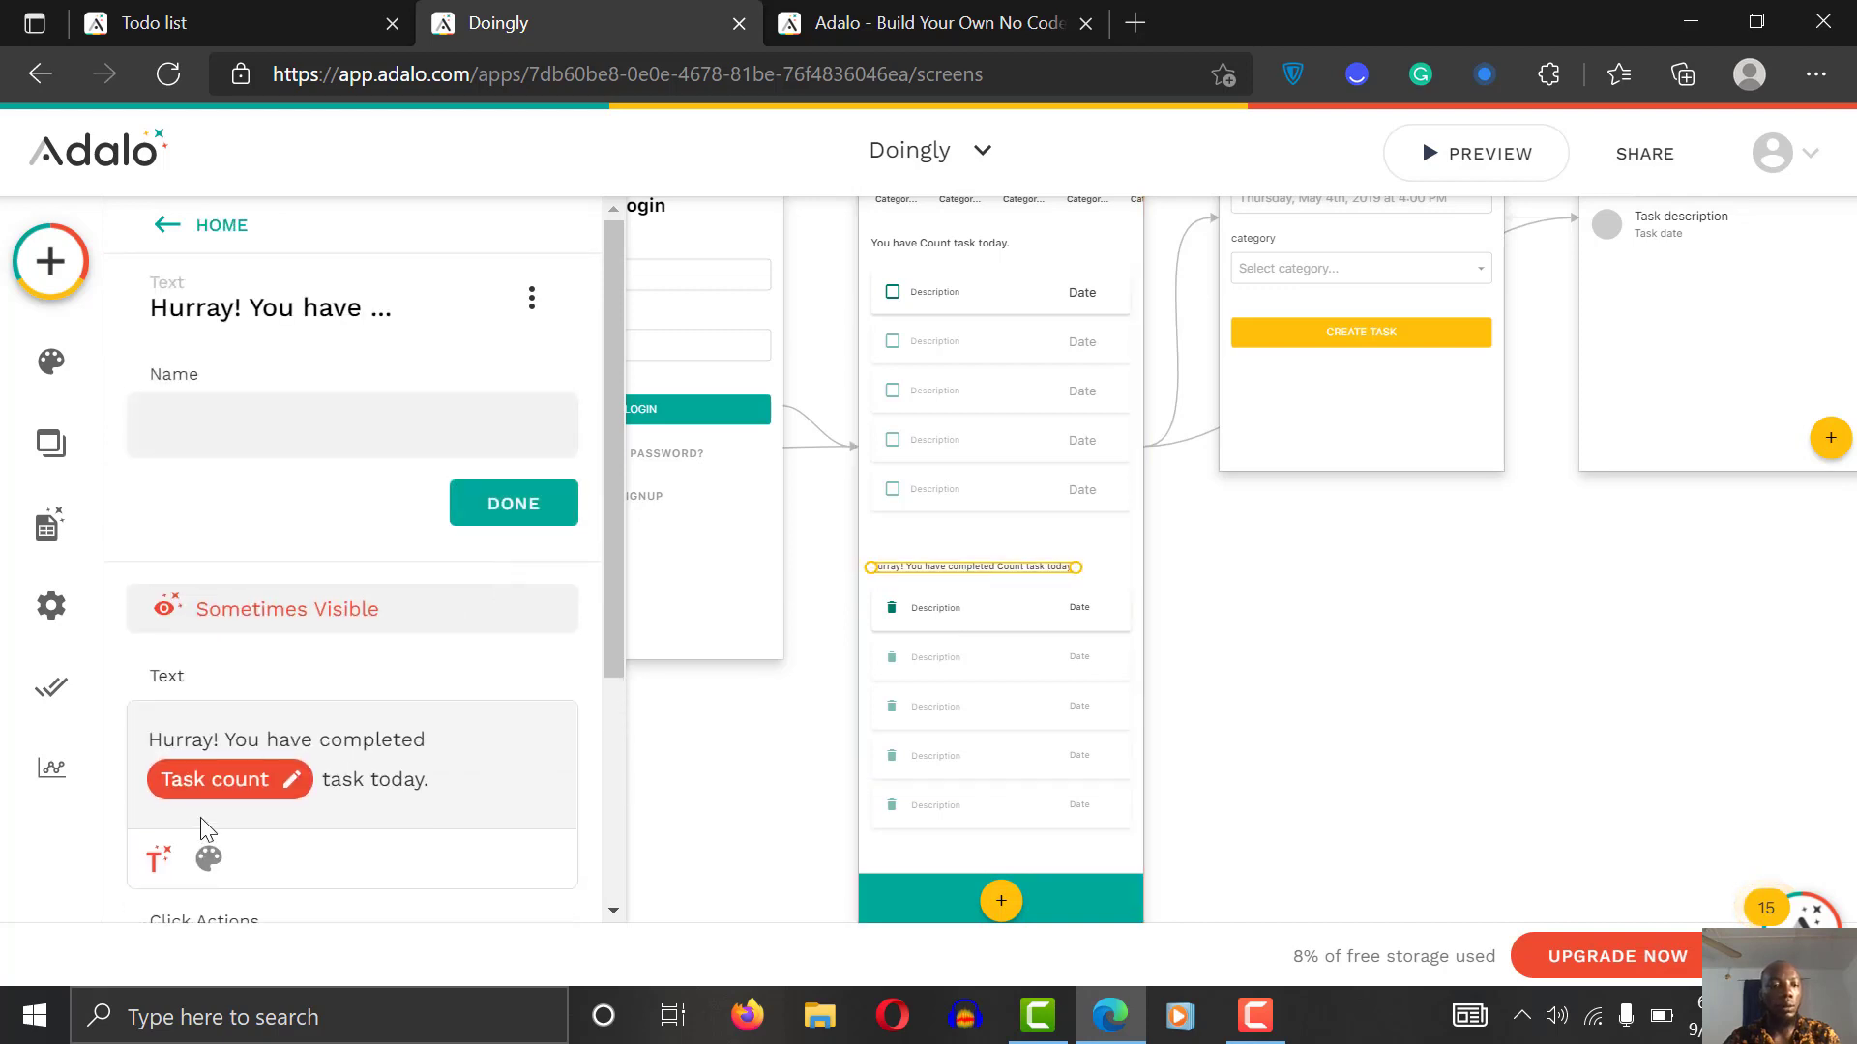
{"action": "left_click", "coordinate": [223, 780]}
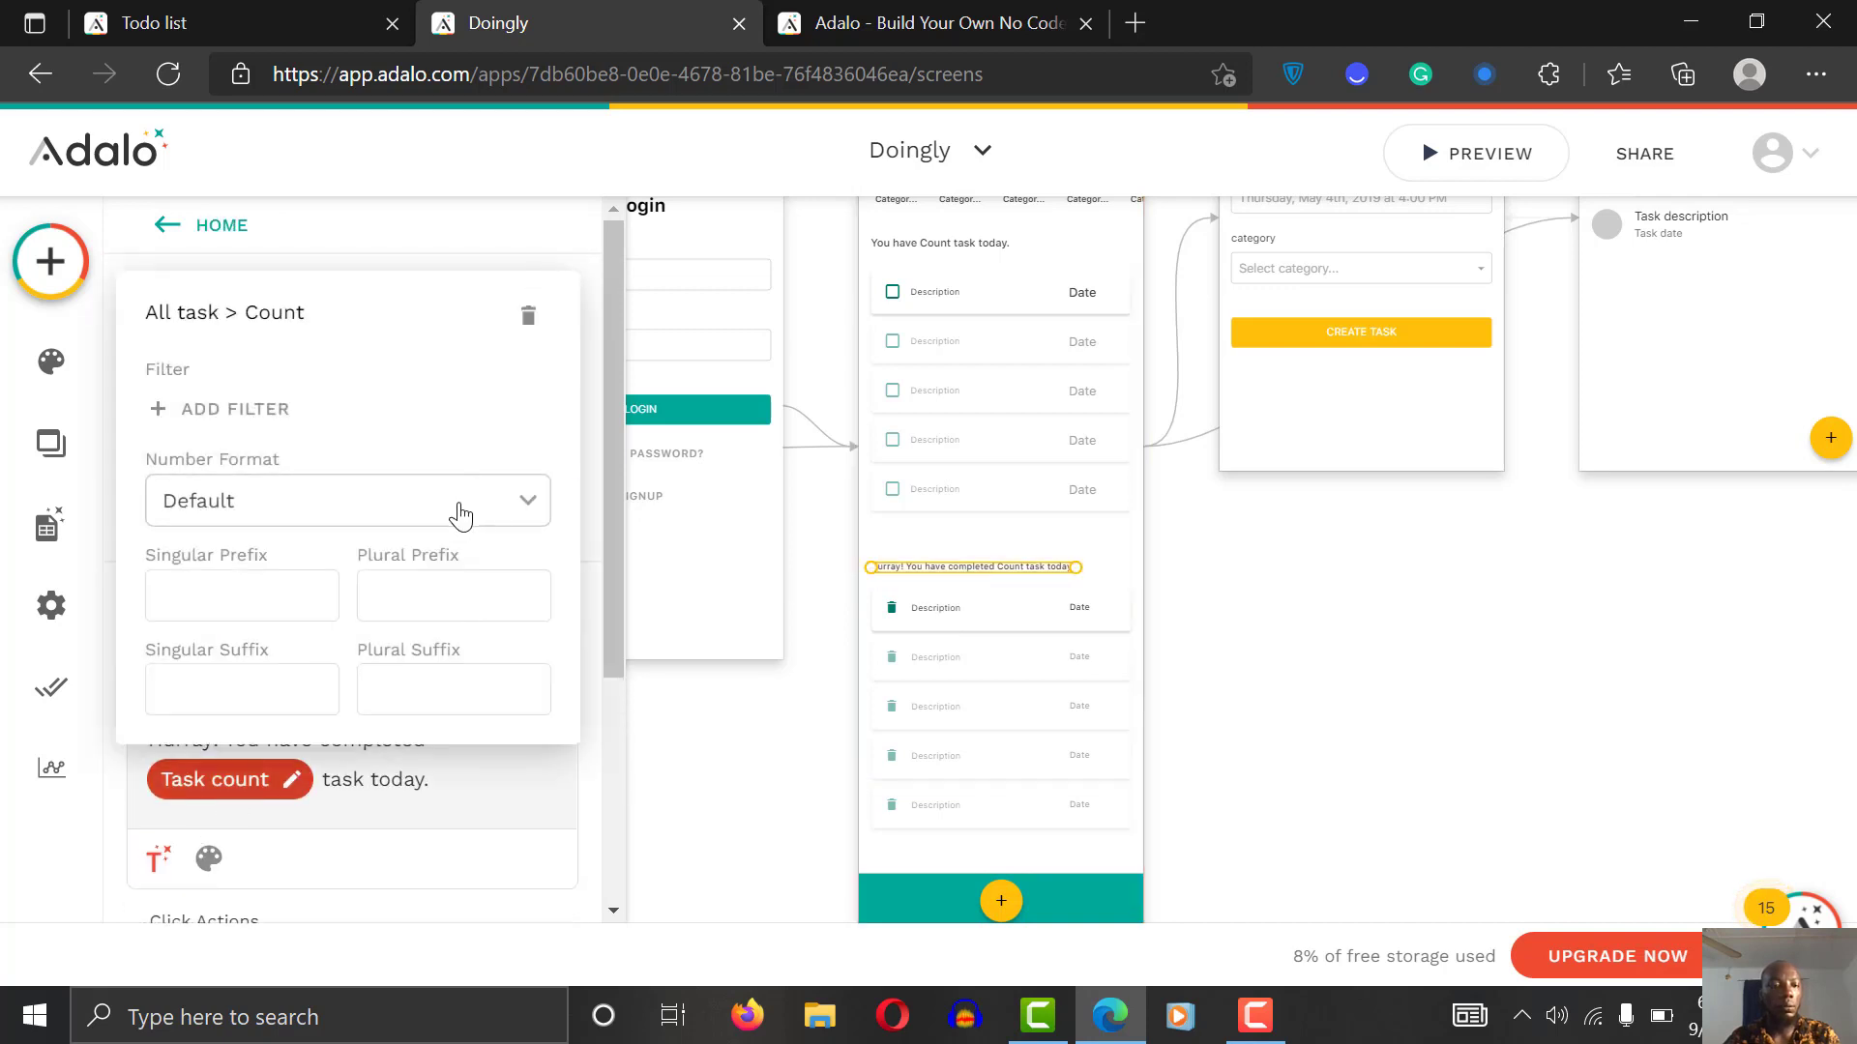
{"action": "left_click", "coordinate": [464, 506]}
{"action": "left_click", "coordinate": [259, 433]}
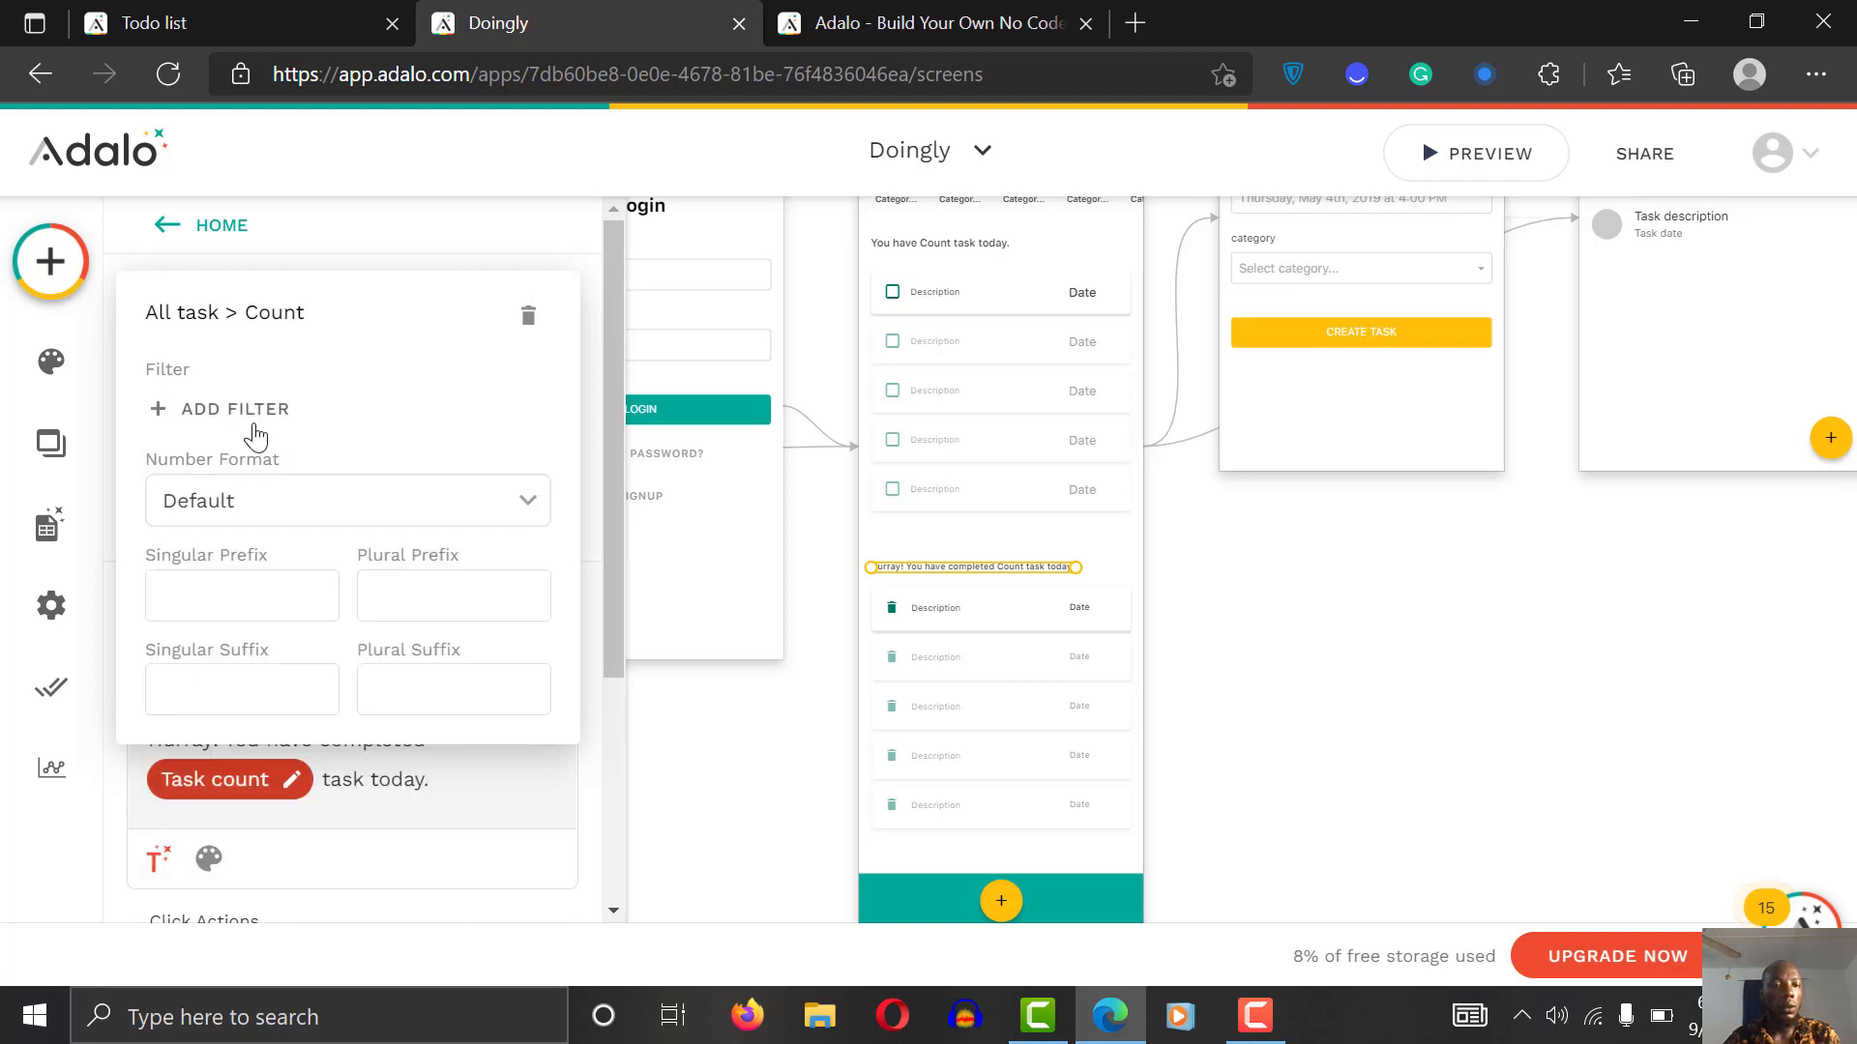
{"action": "left_click", "coordinate": [257, 408]}
{"action": "left_click", "coordinate": [352, 423]}
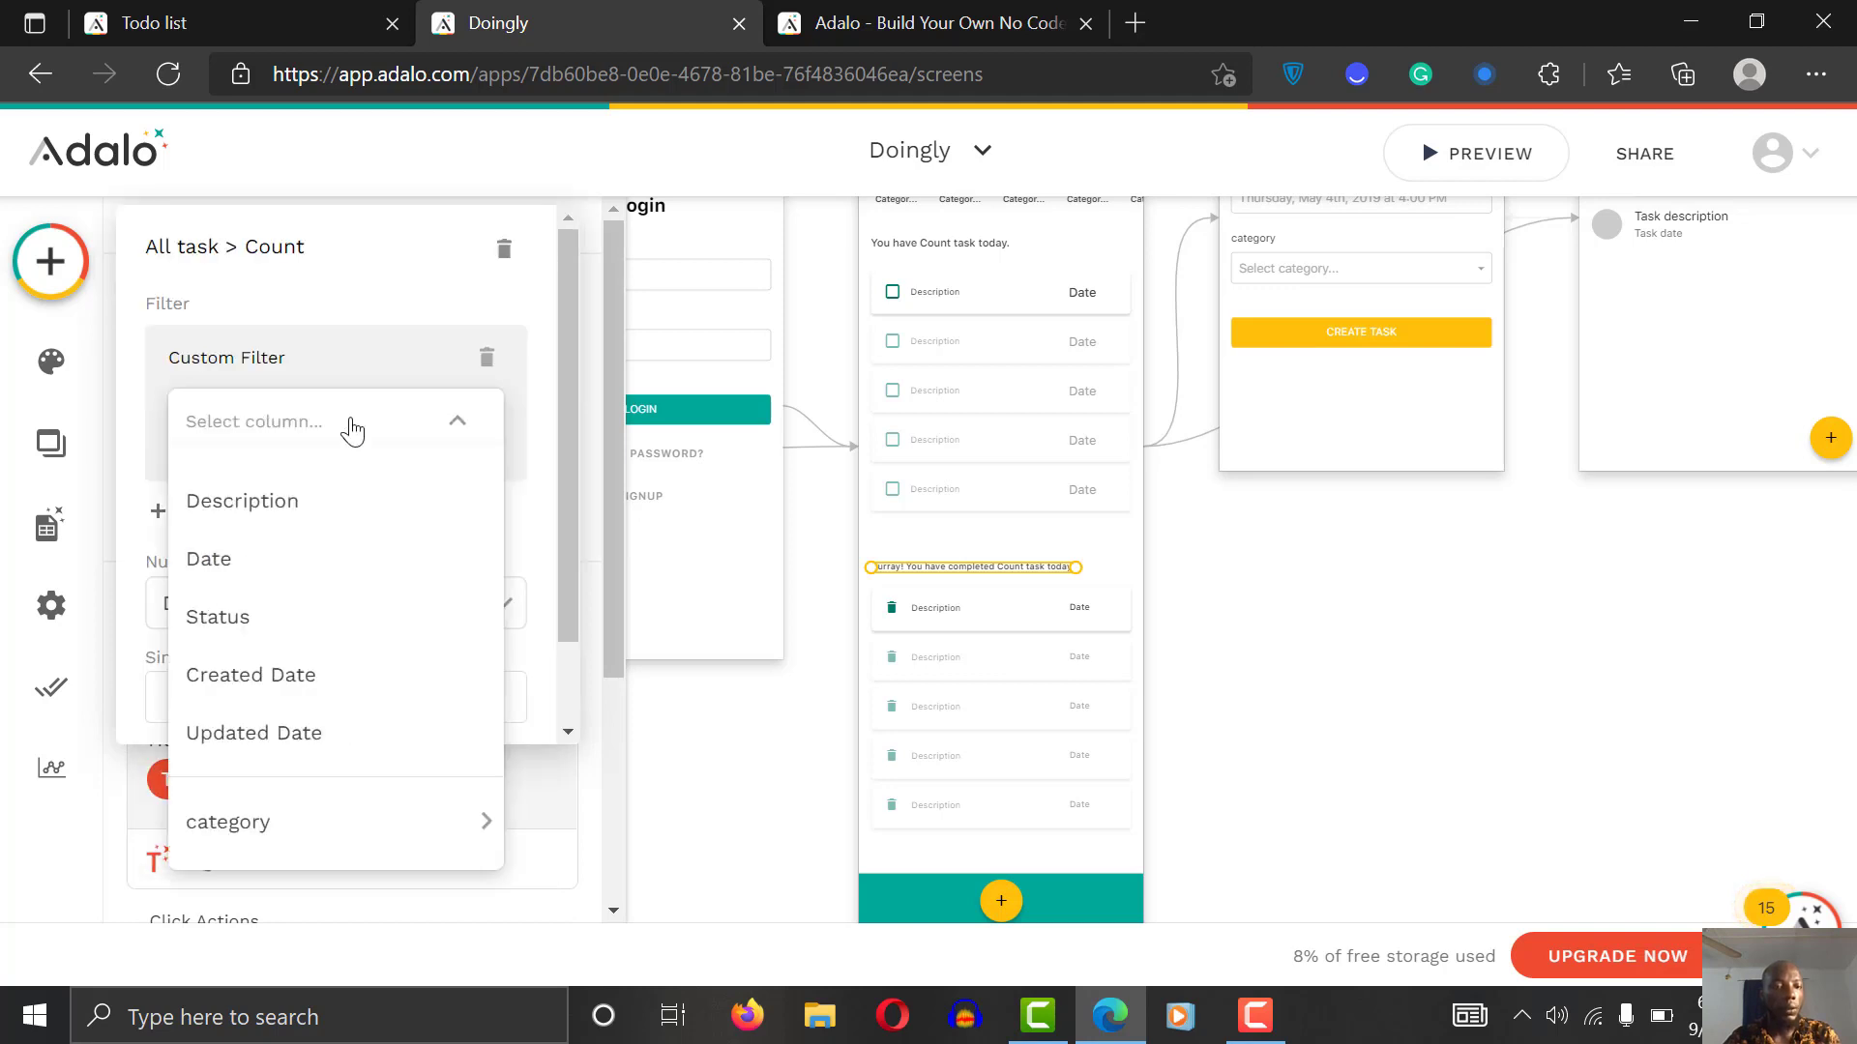
{"action": "left_click", "coordinate": [287, 636]}
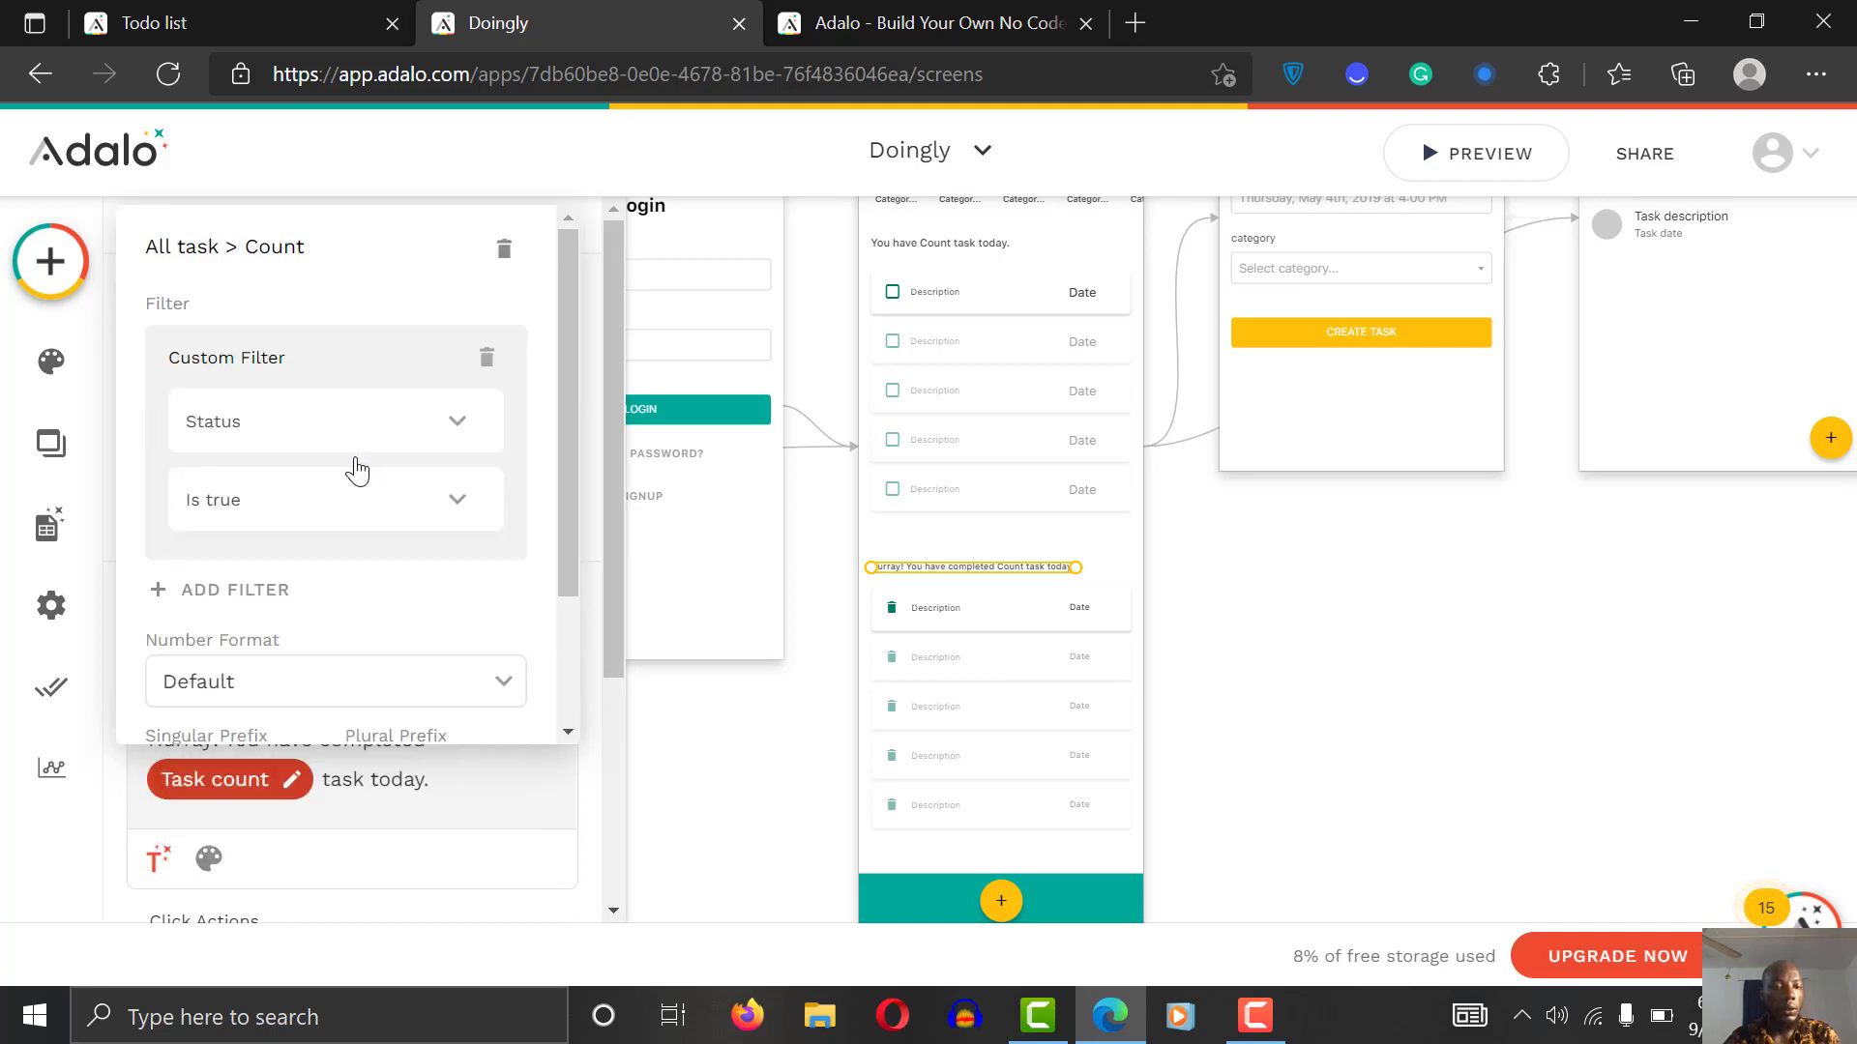
{"action": "left_click", "coordinate": [348, 501]}
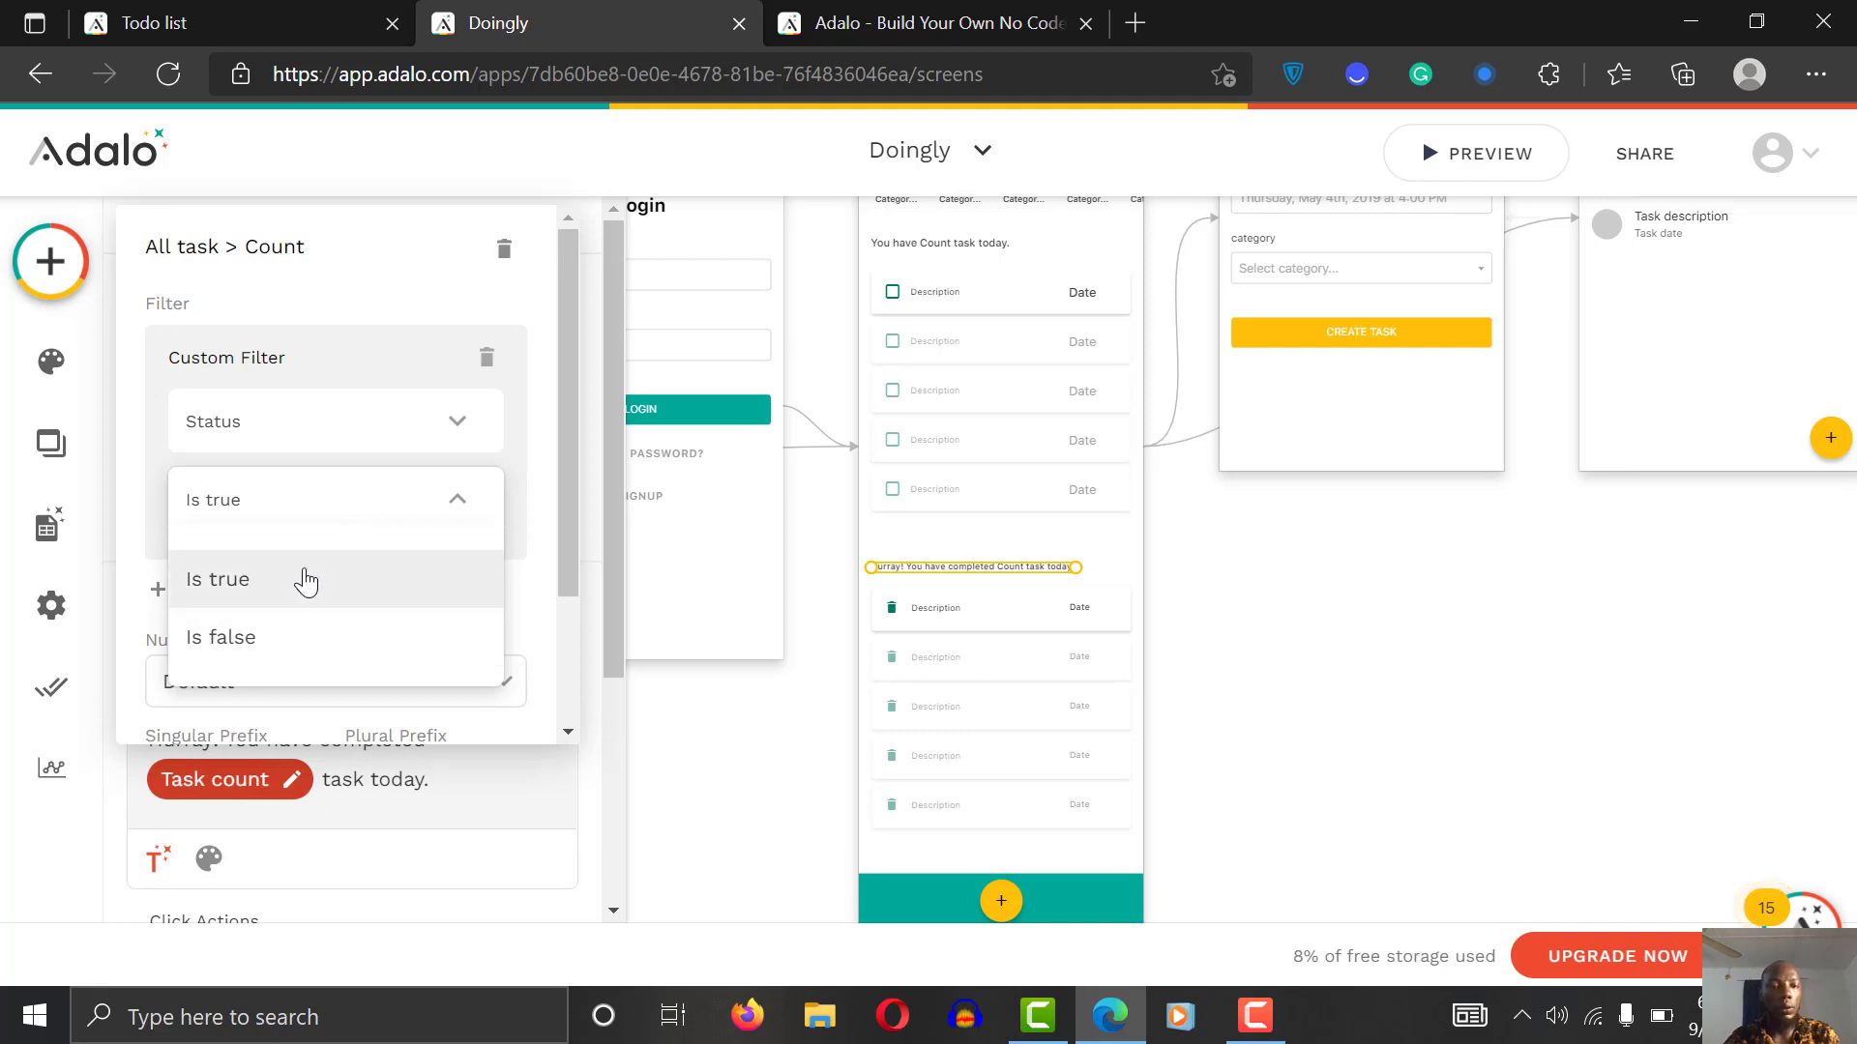
{"action": "left_click", "coordinate": [306, 581]}
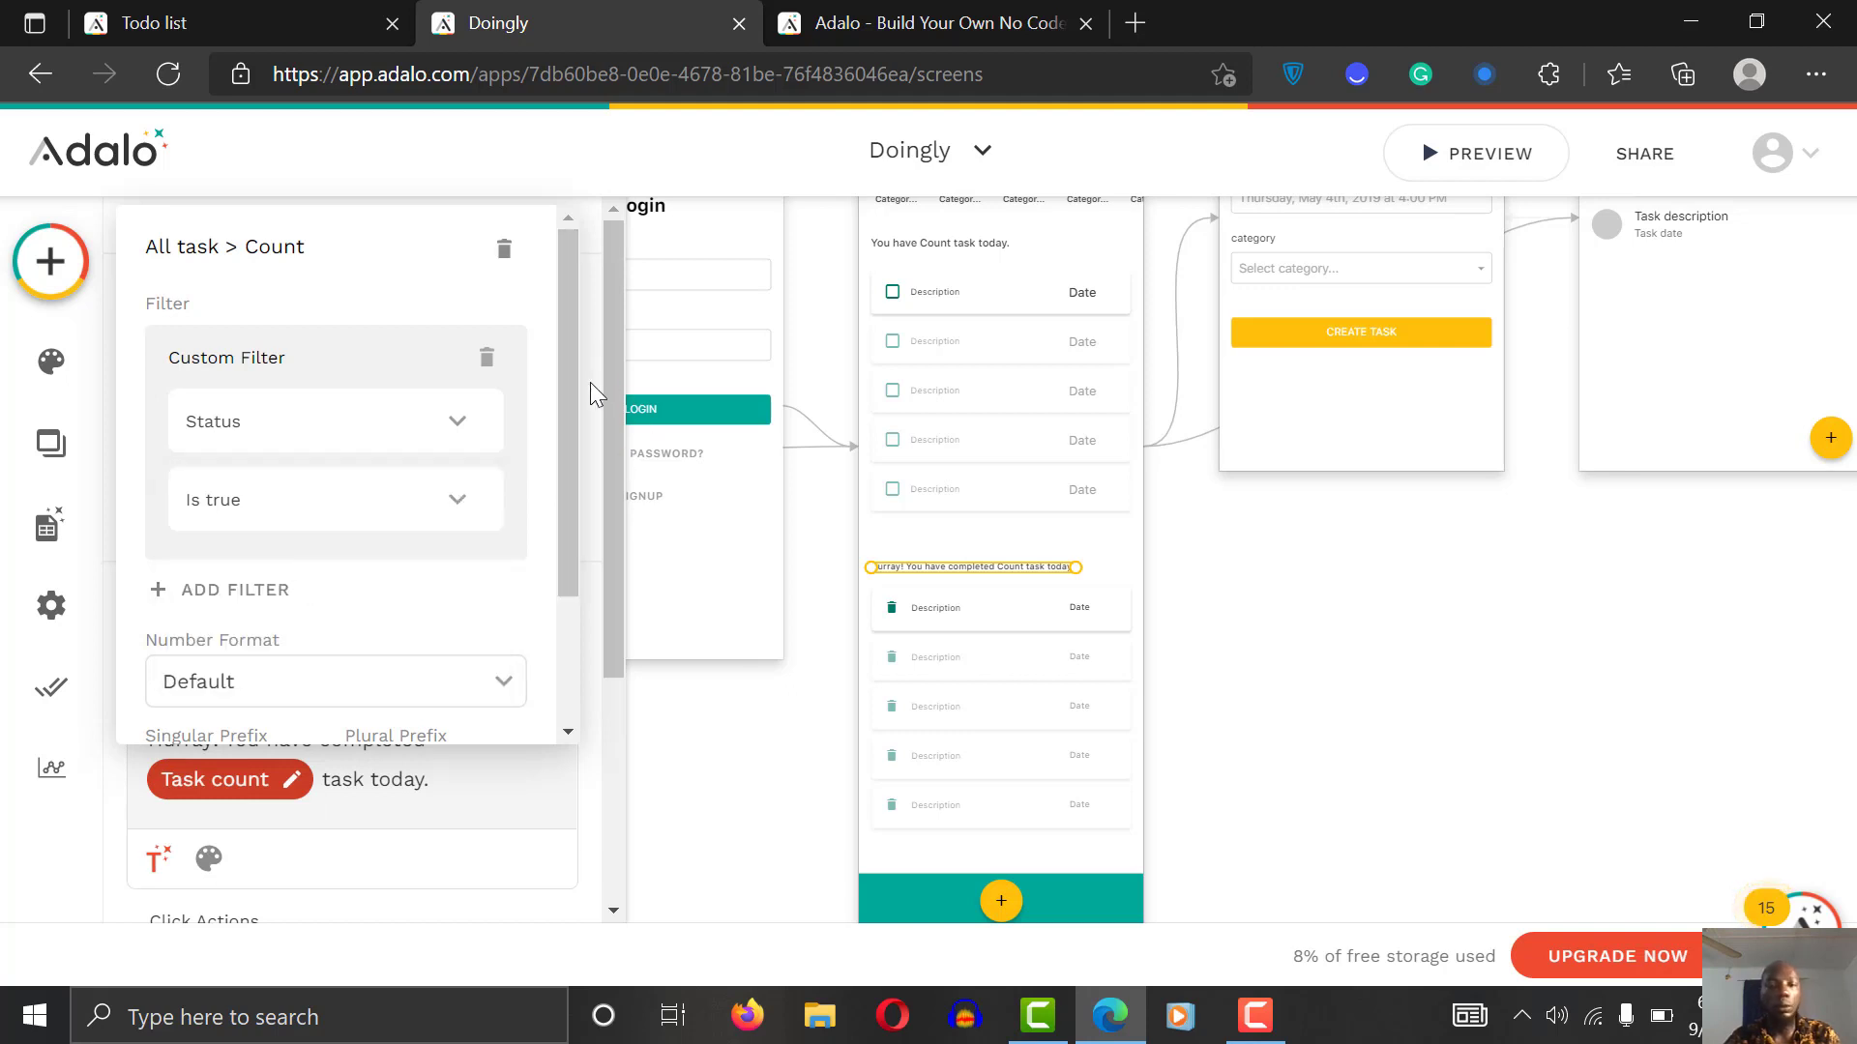
{"action": "left_click", "coordinate": [919, 638]}
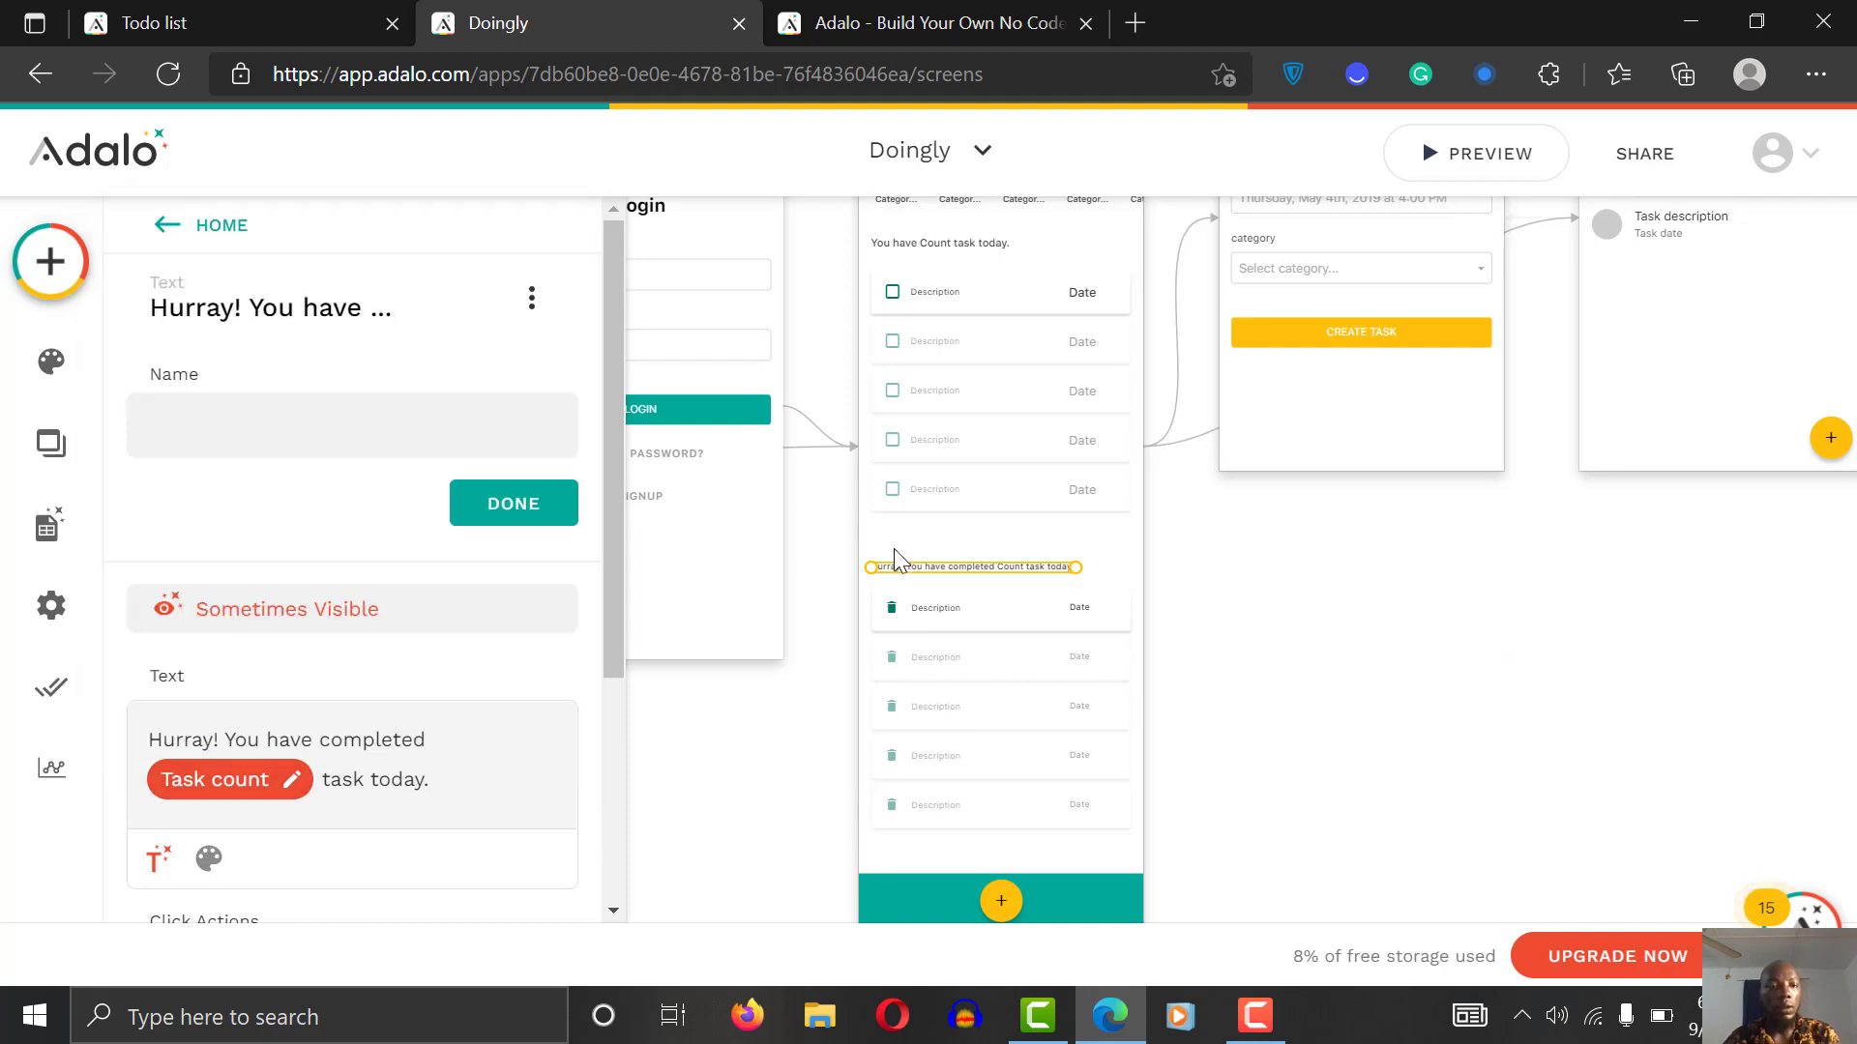
Step: Reselect the Hurray message and review its Sometimes Visible conditions
{"action": "left_click", "coordinate": [193, 227]}
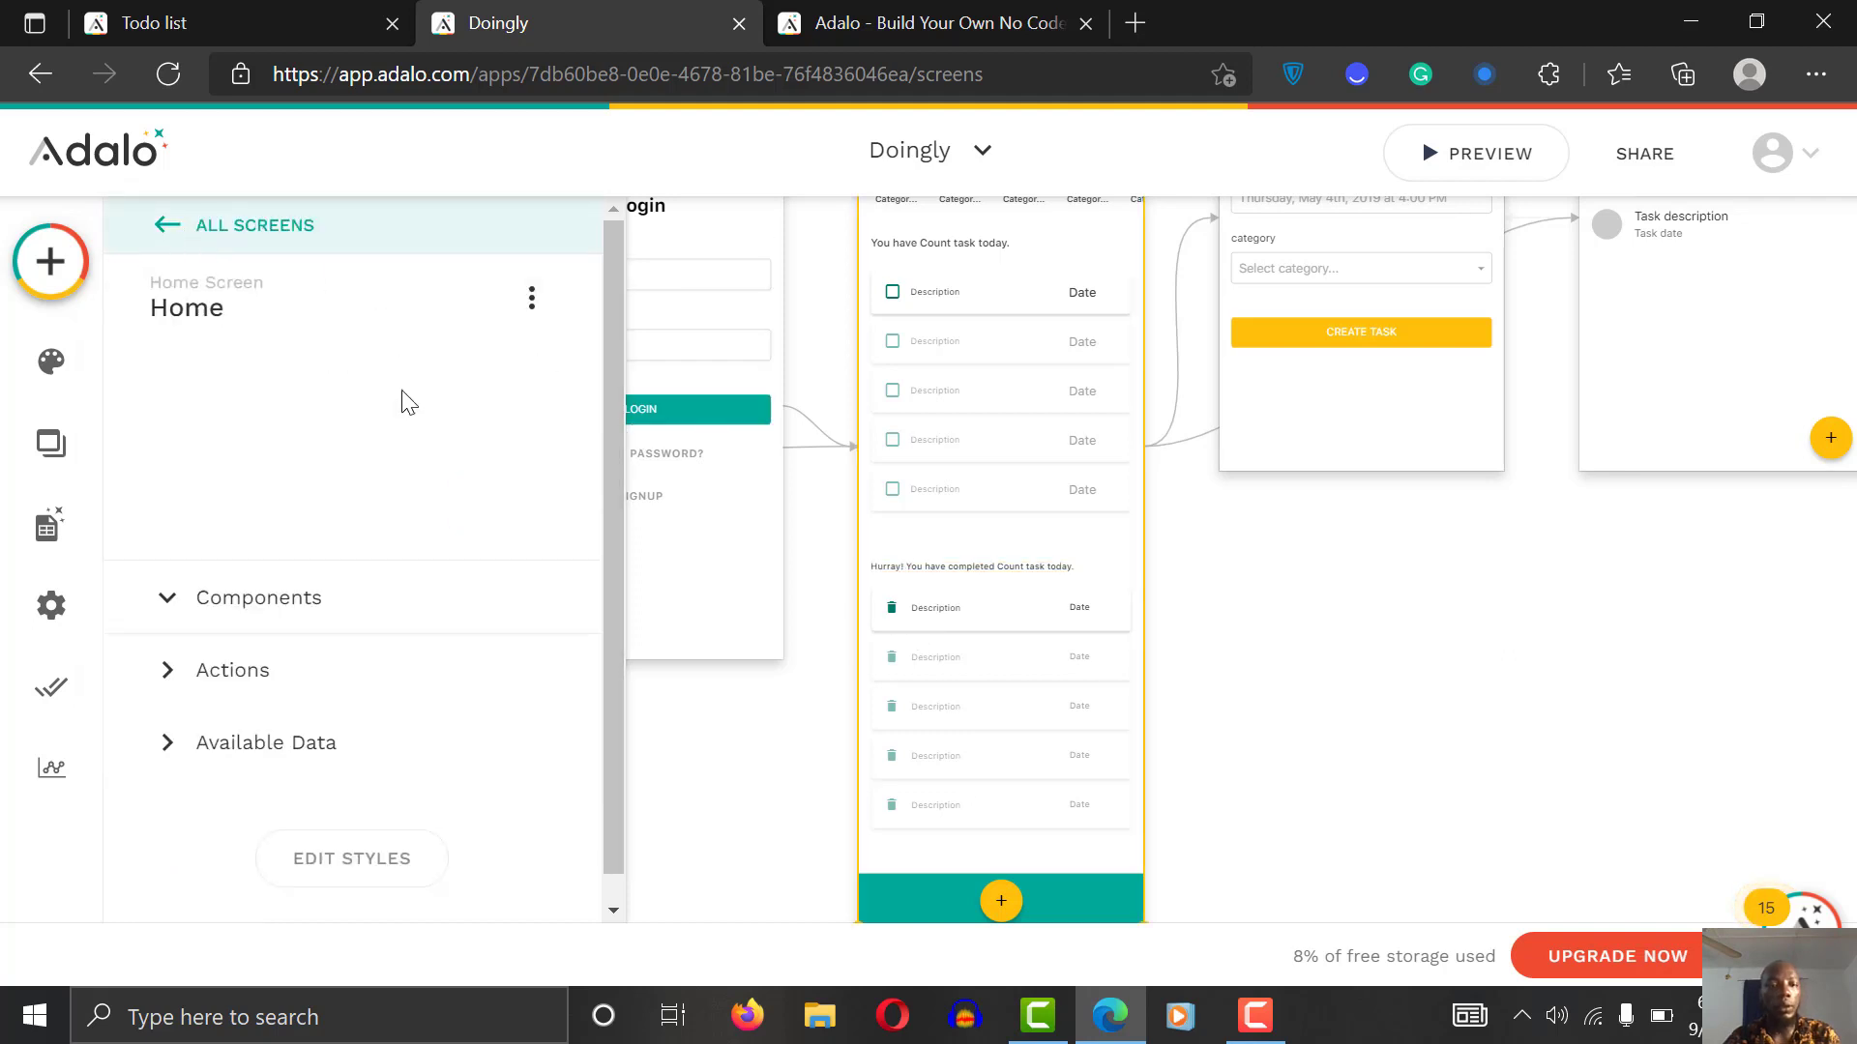
{"action": "double_click", "coordinate": [969, 568]}
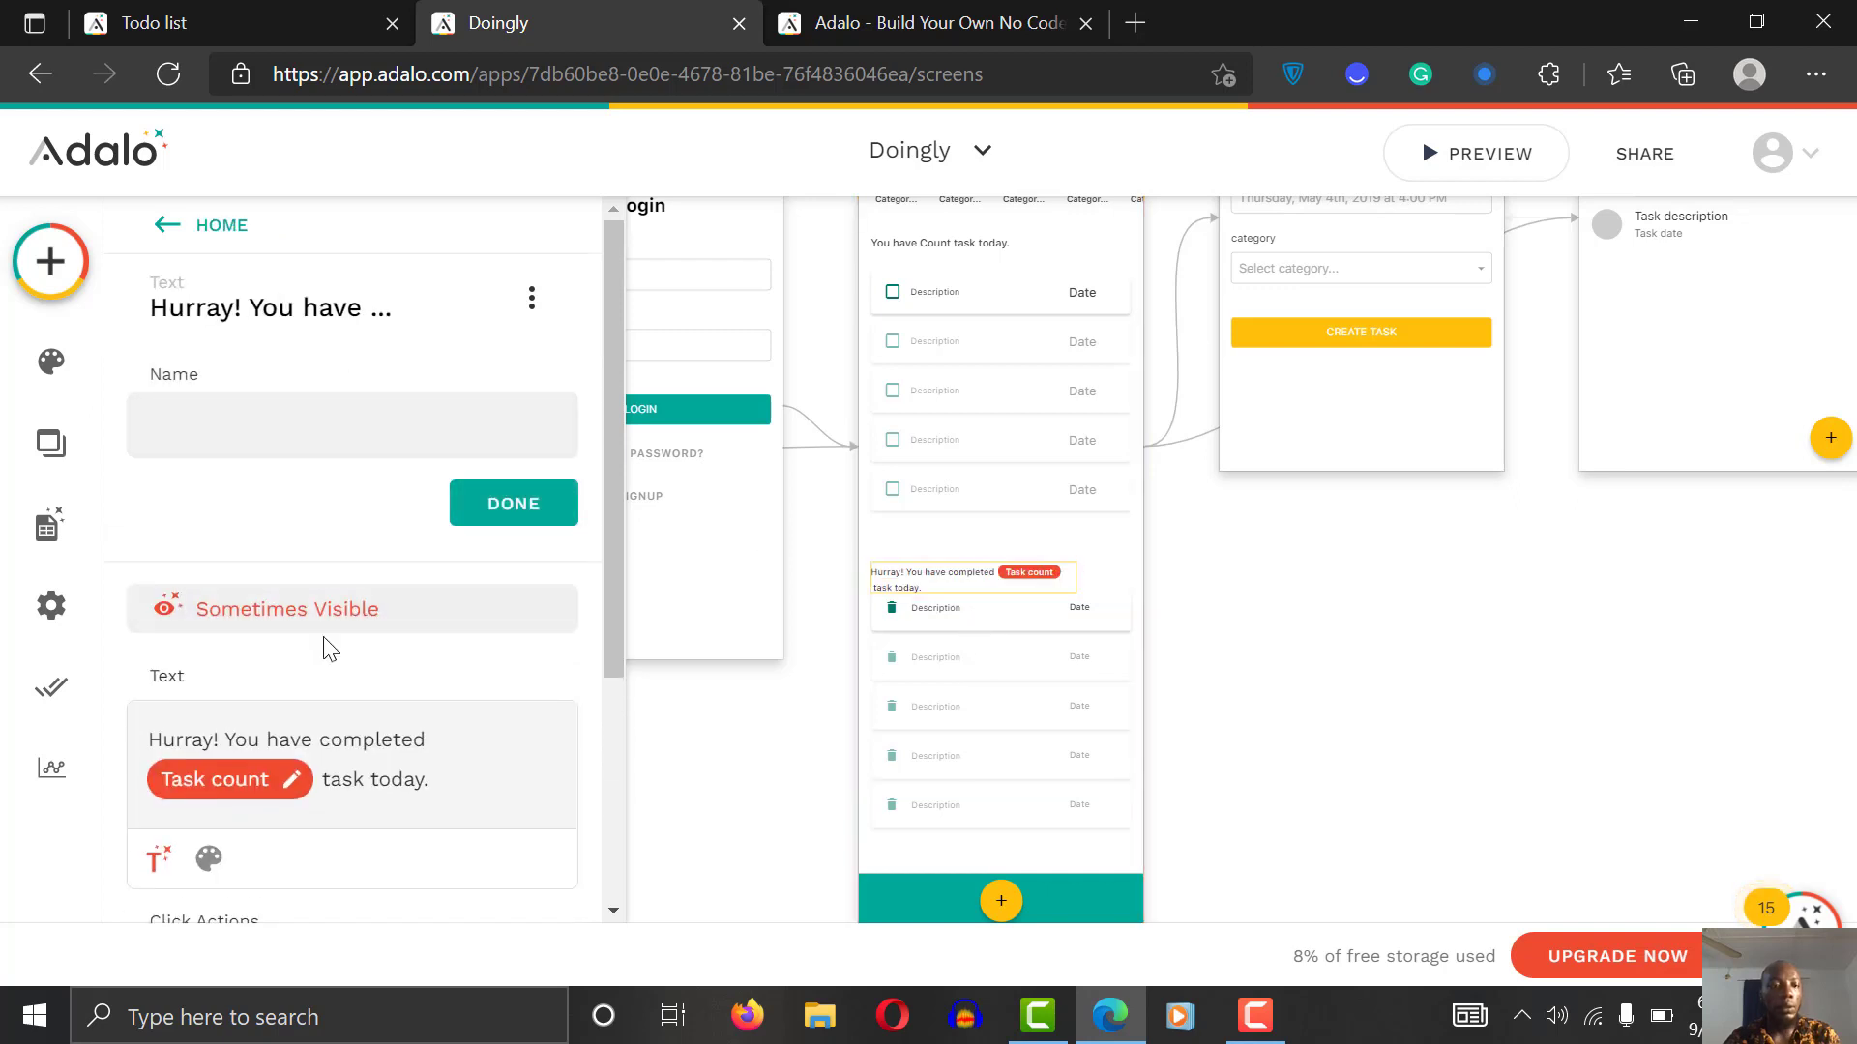
{"action": "left_click", "coordinate": [328, 607]}
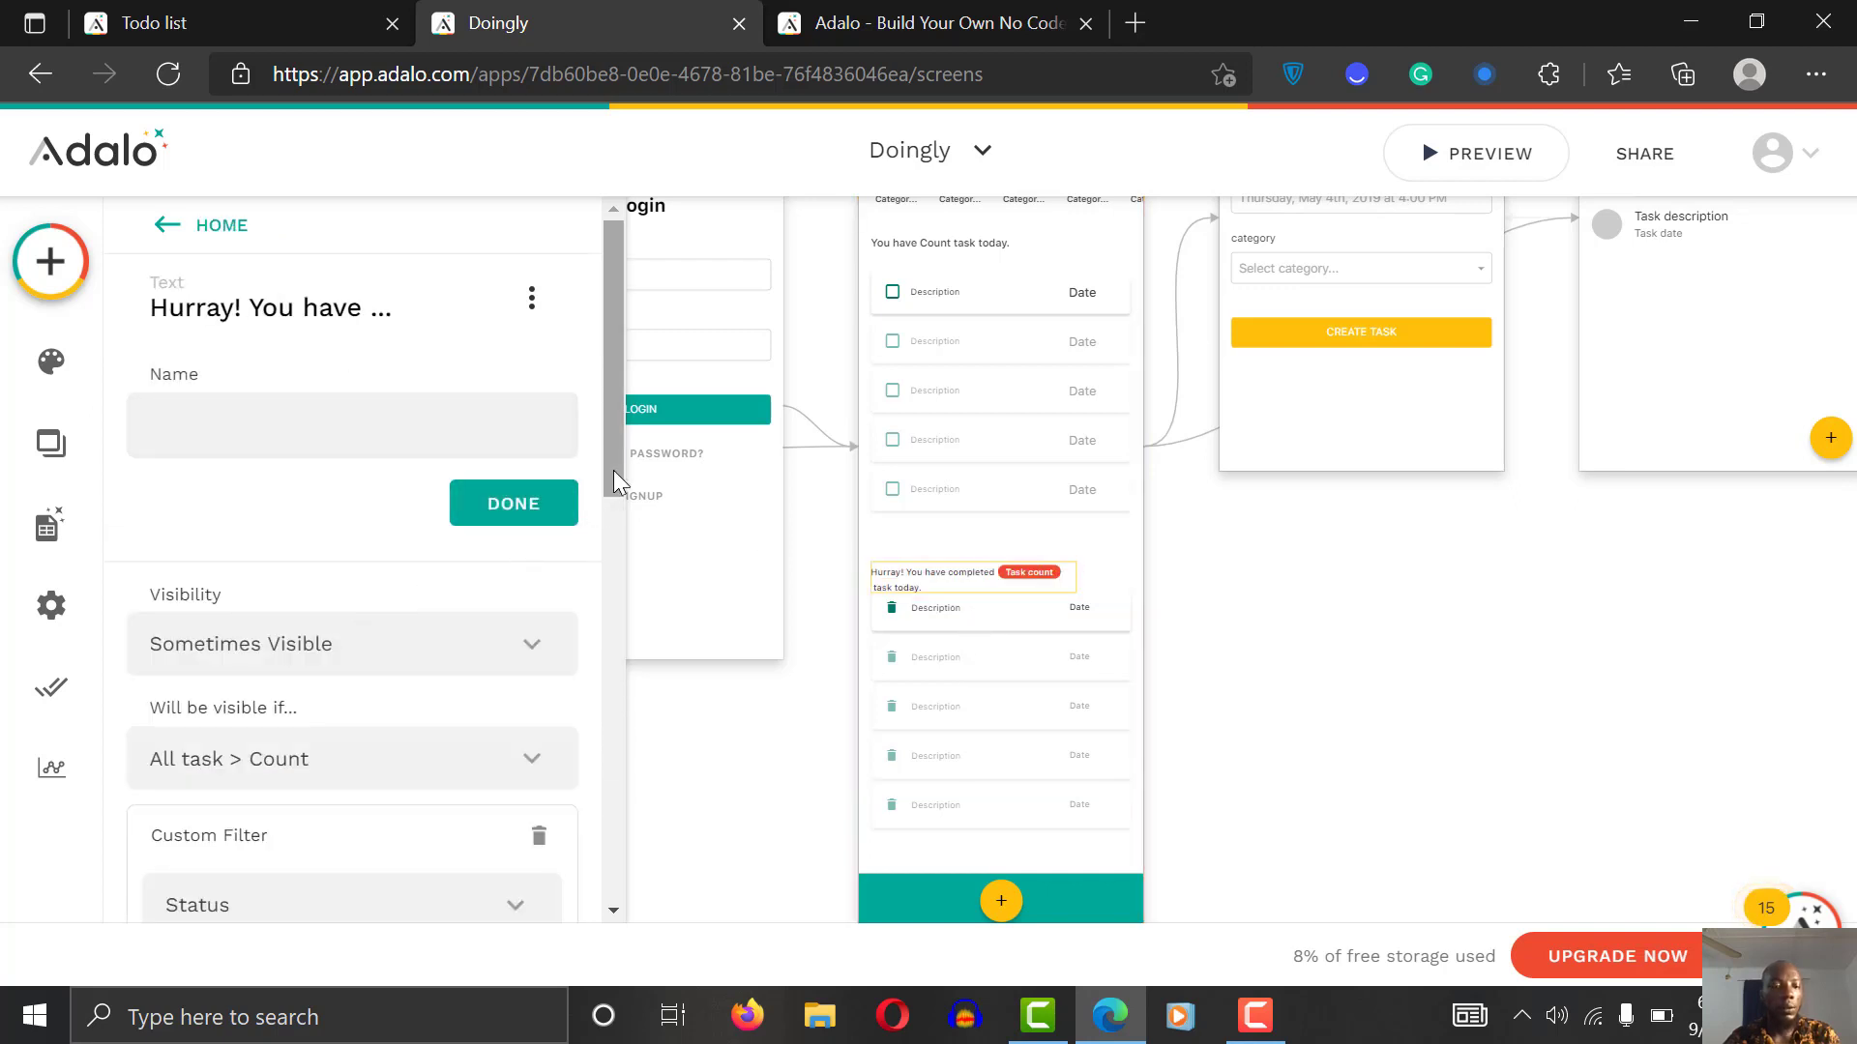
{"action": "left_click_drag", "start_coordinate": [614, 474], "coordinate": [591, 506]}
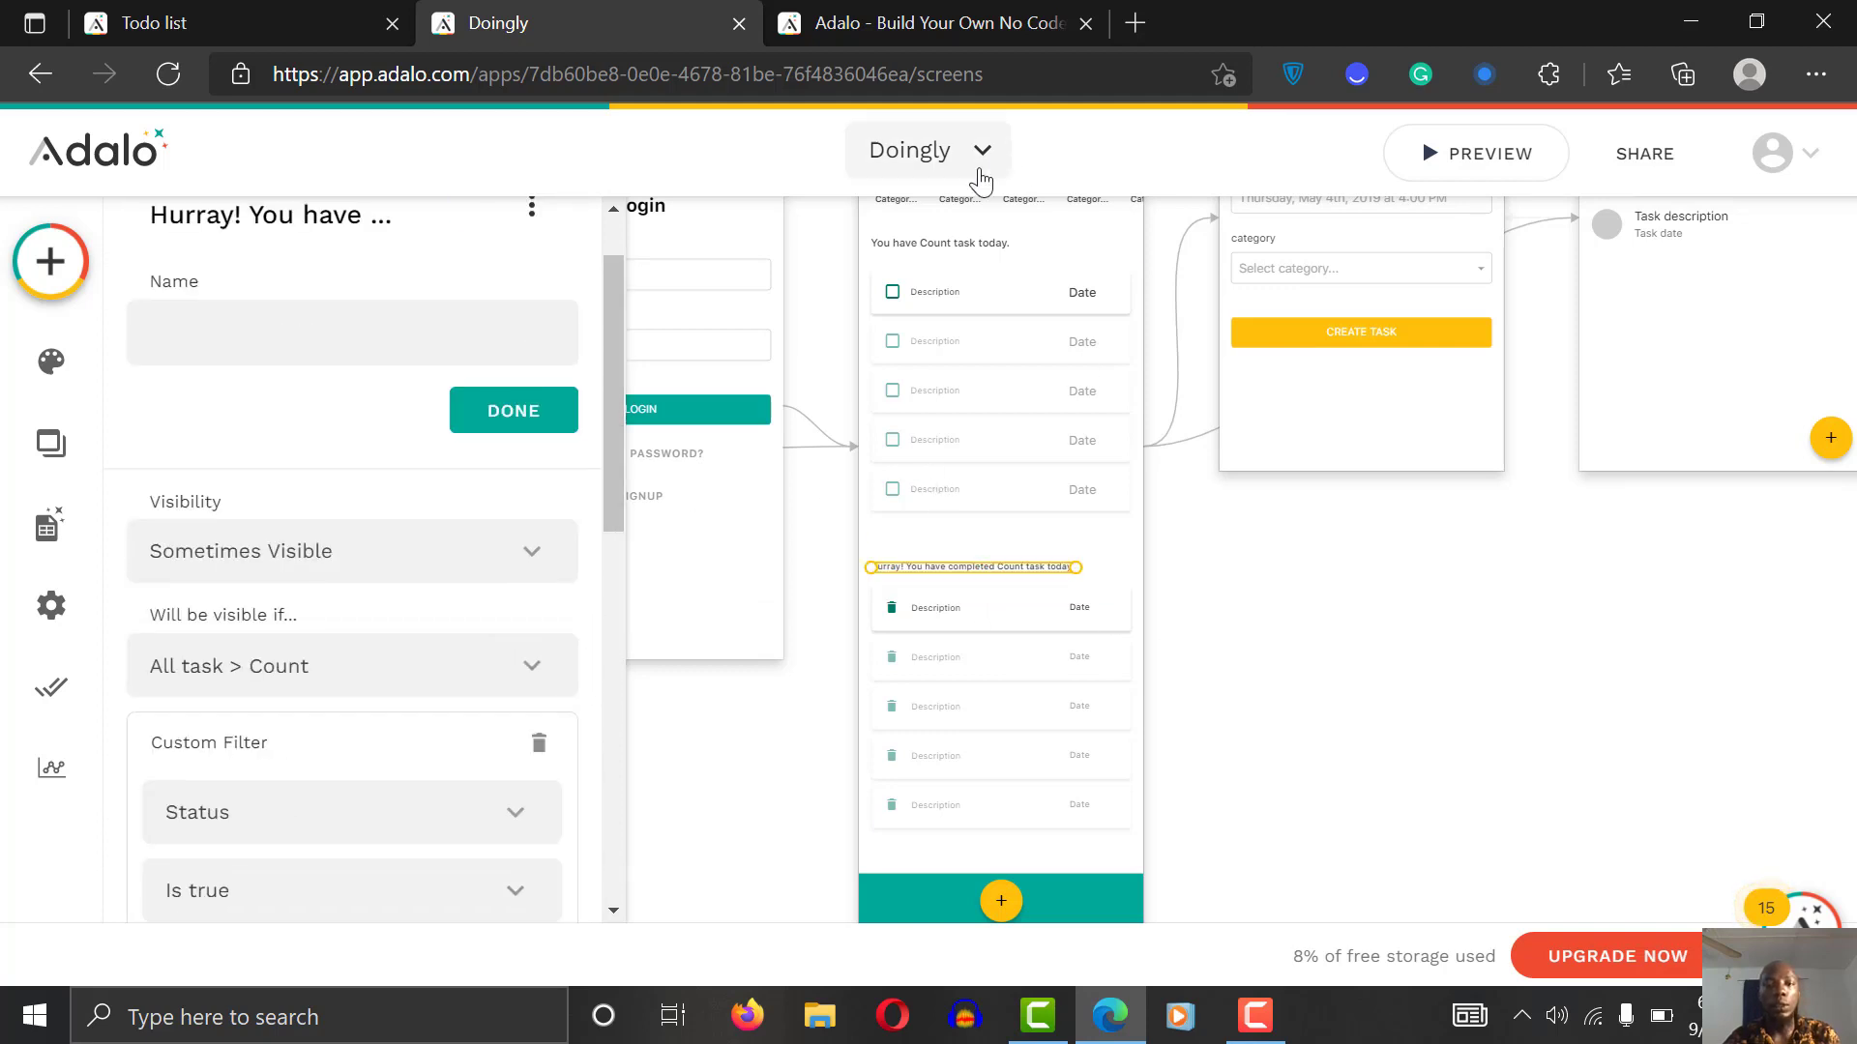
Step: Filter the 'You have Task count task today.' count to tasks whose Status is false
{"action": "left_click", "coordinate": [940, 243]}
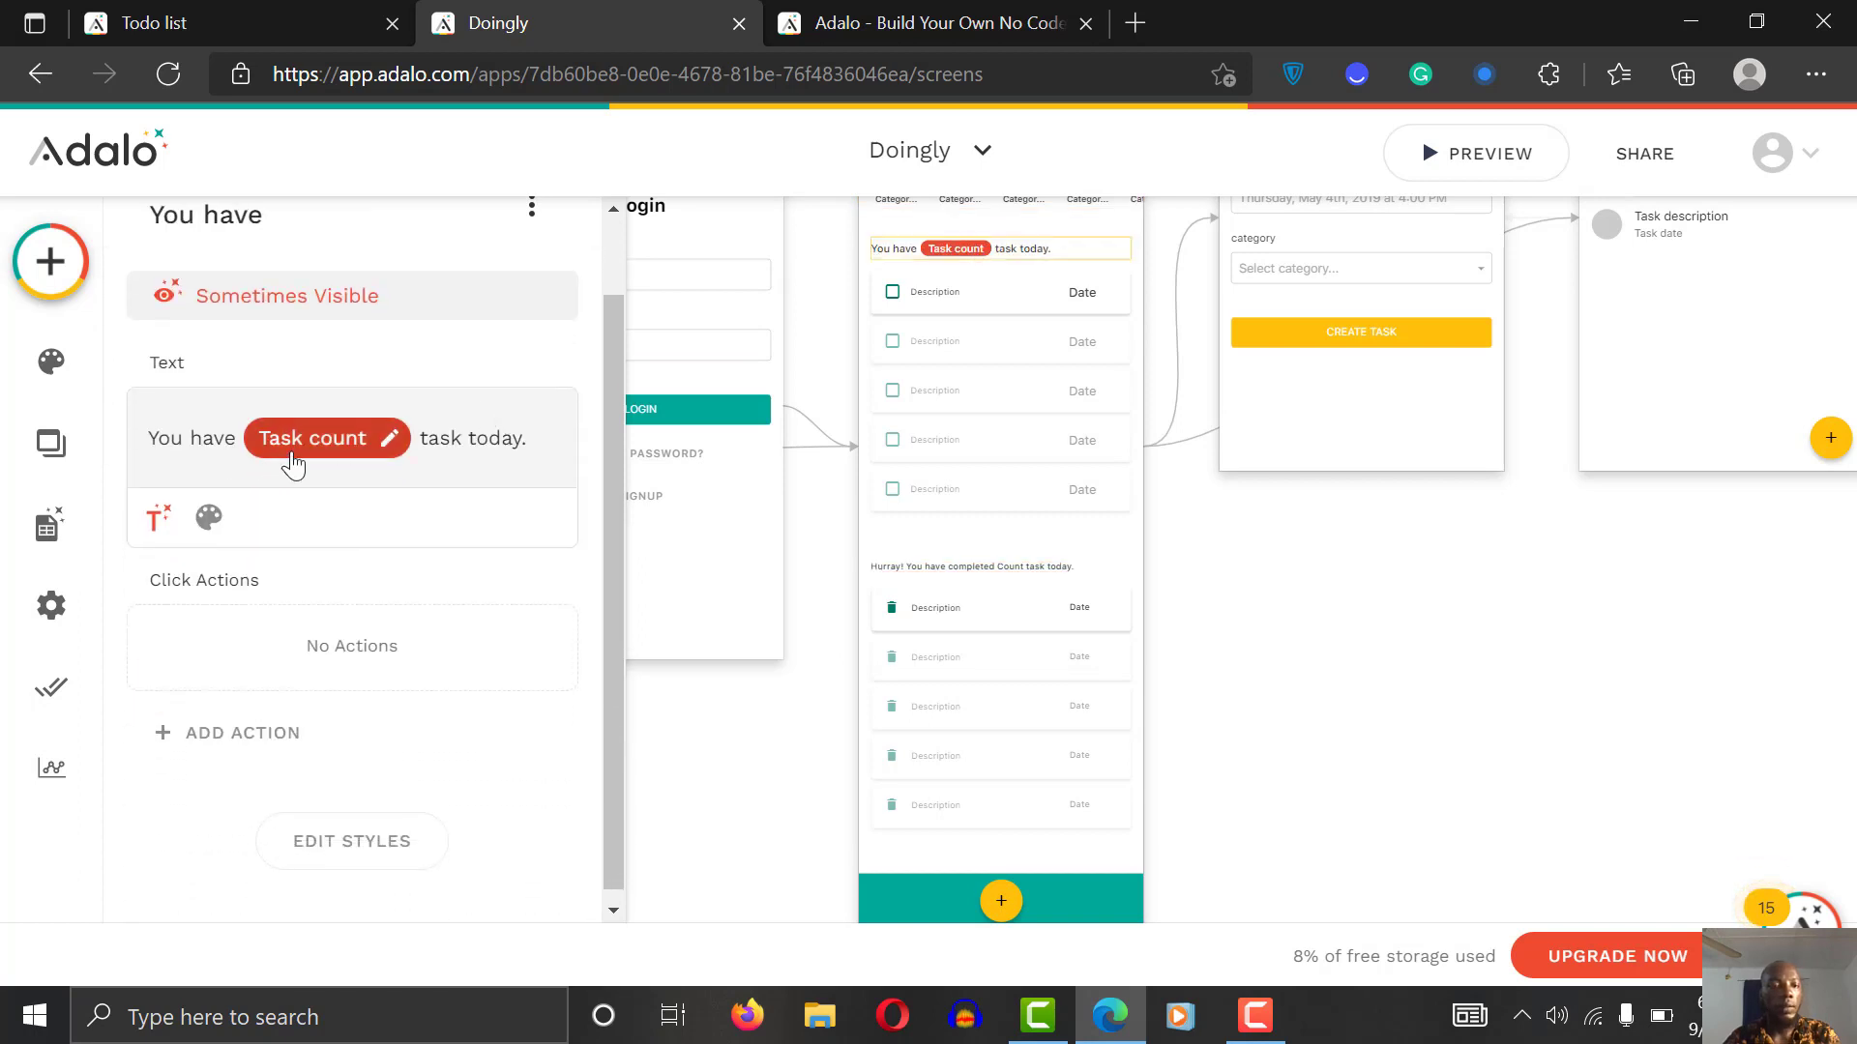
{"action": "left_click", "coordinate": [334, 437]}
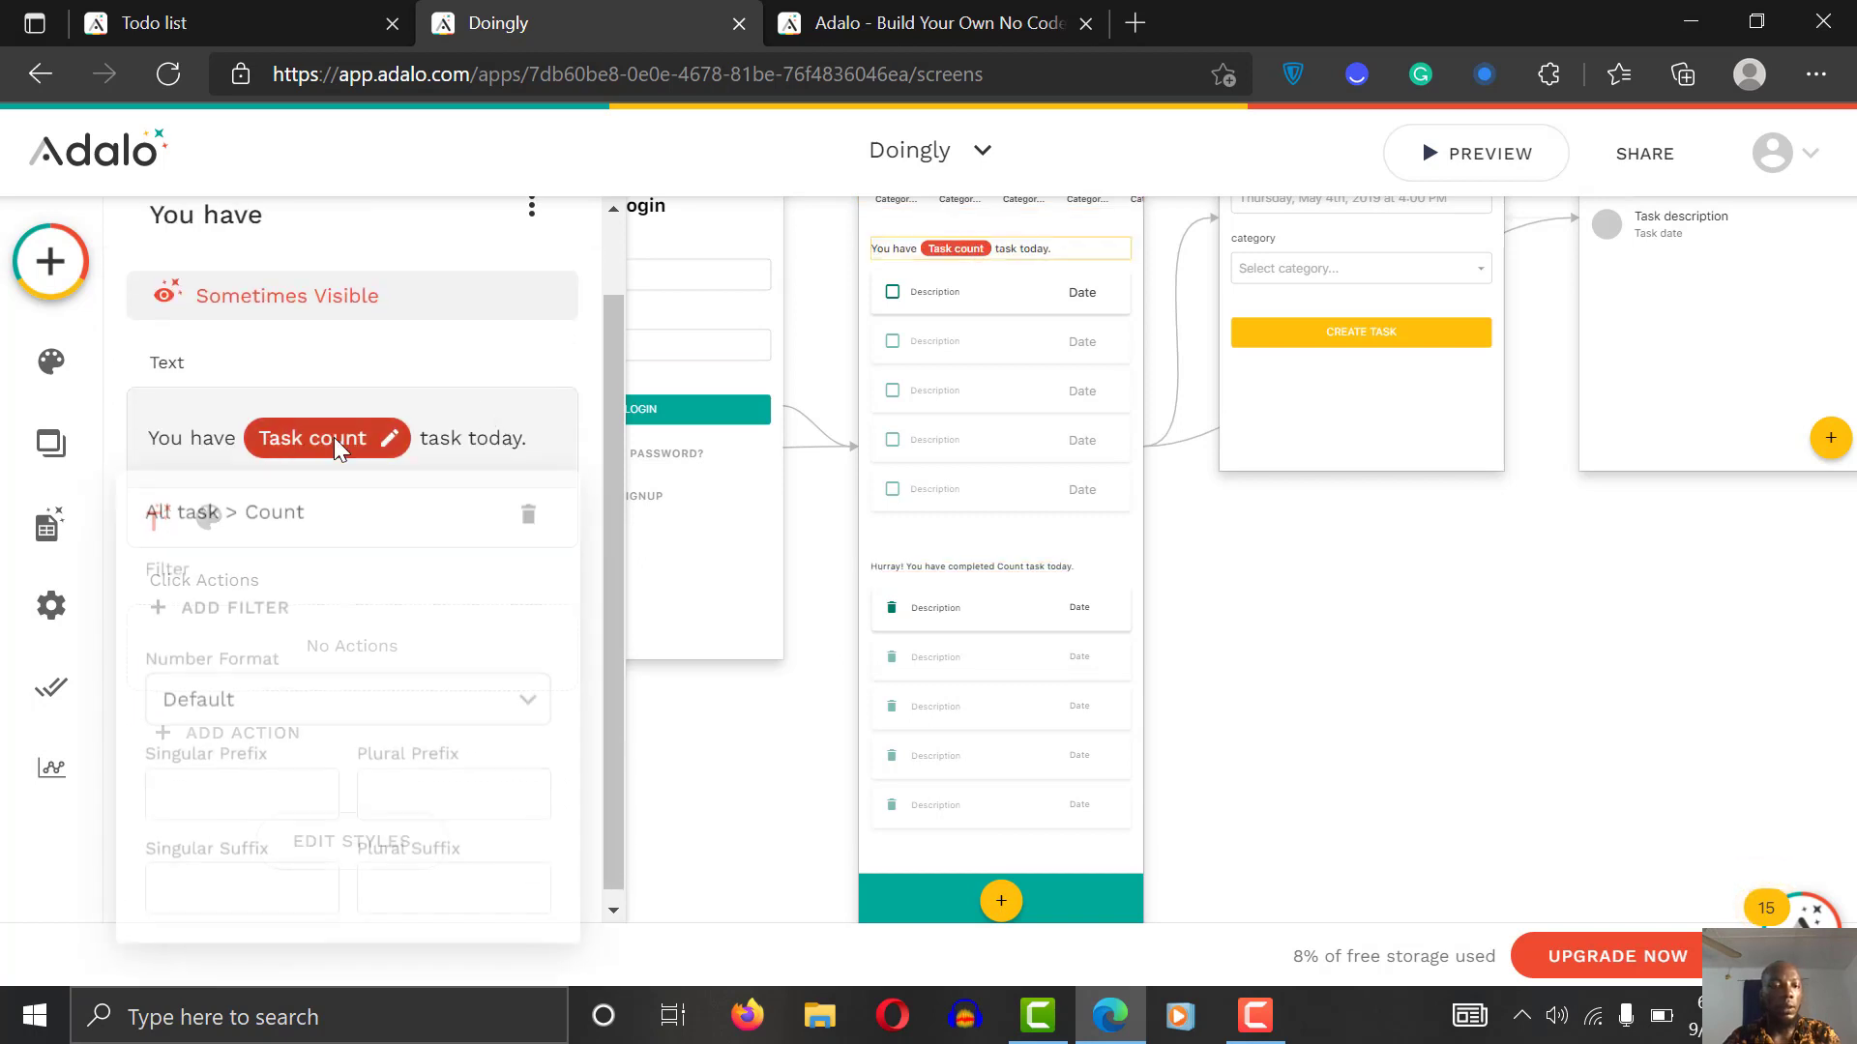
{"action": "left_click", "coordinate": [250, 609]}
{"action": "left_click", "coordinate": [324, 686]}
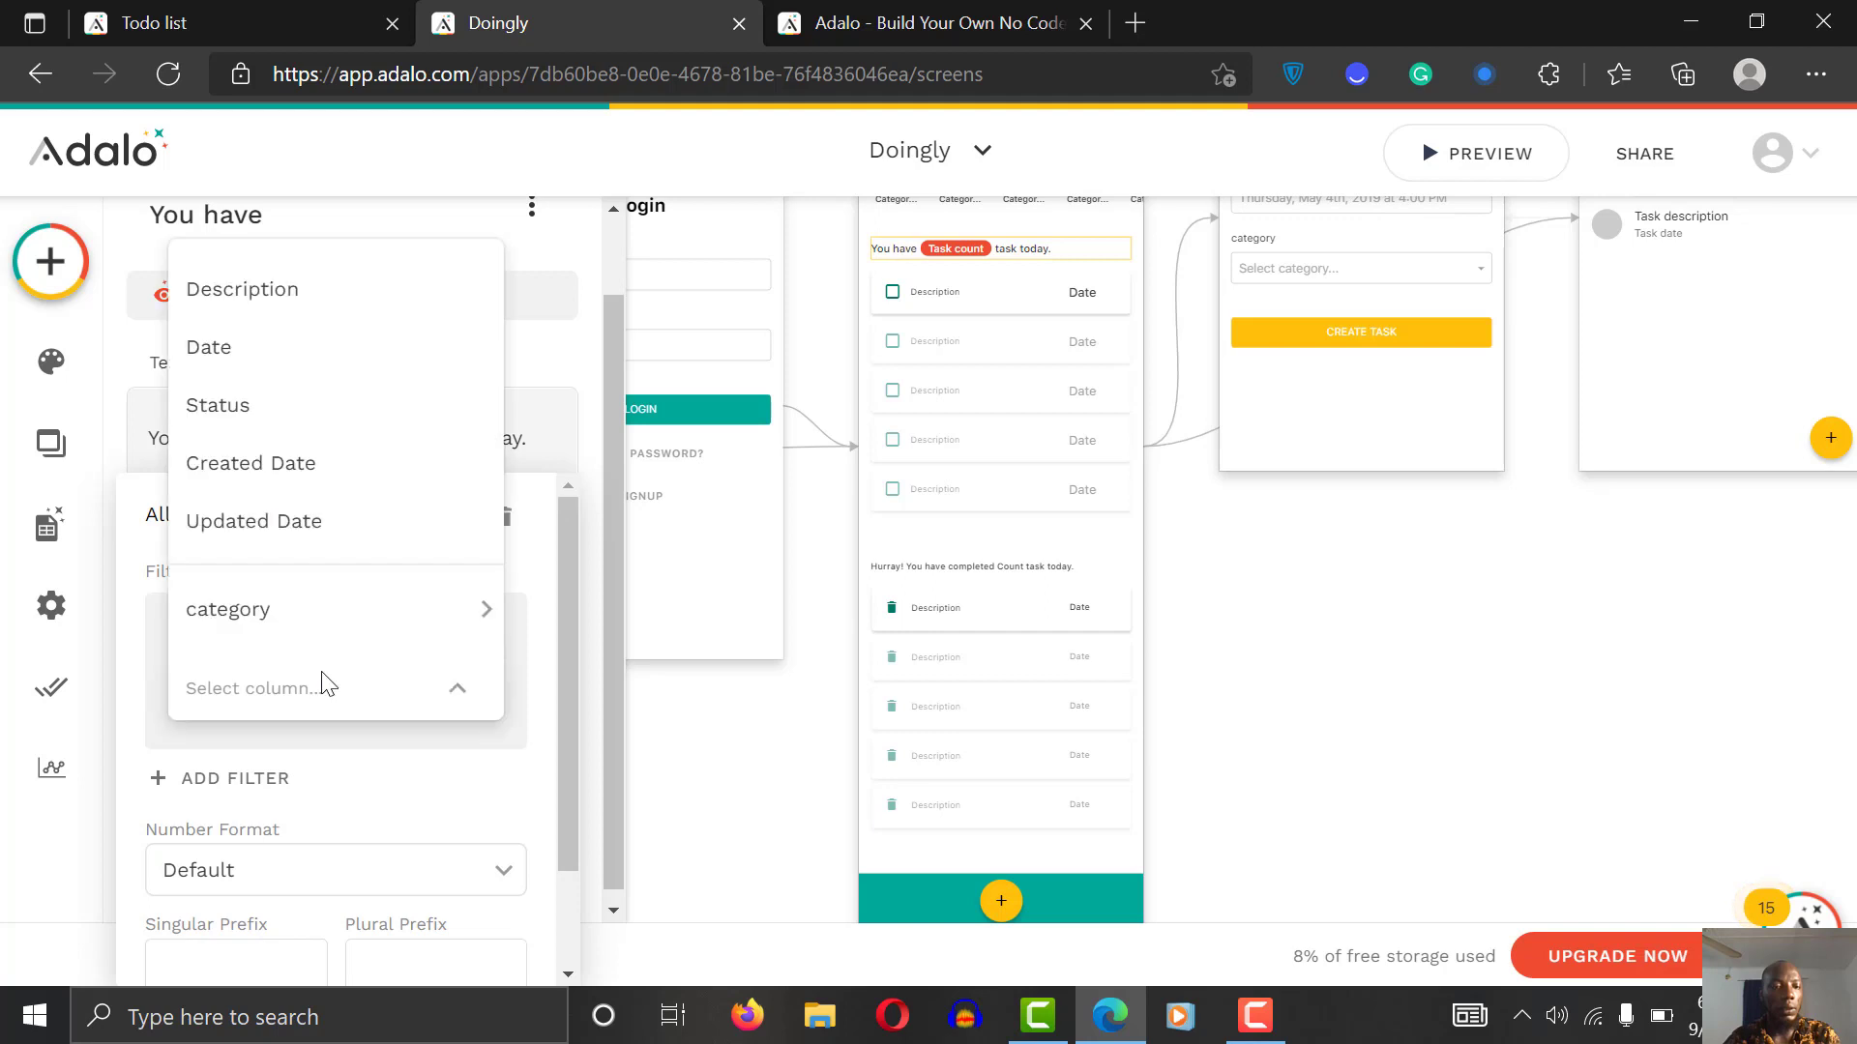
{"action": "left_click", "coordinate": [311, 429]}
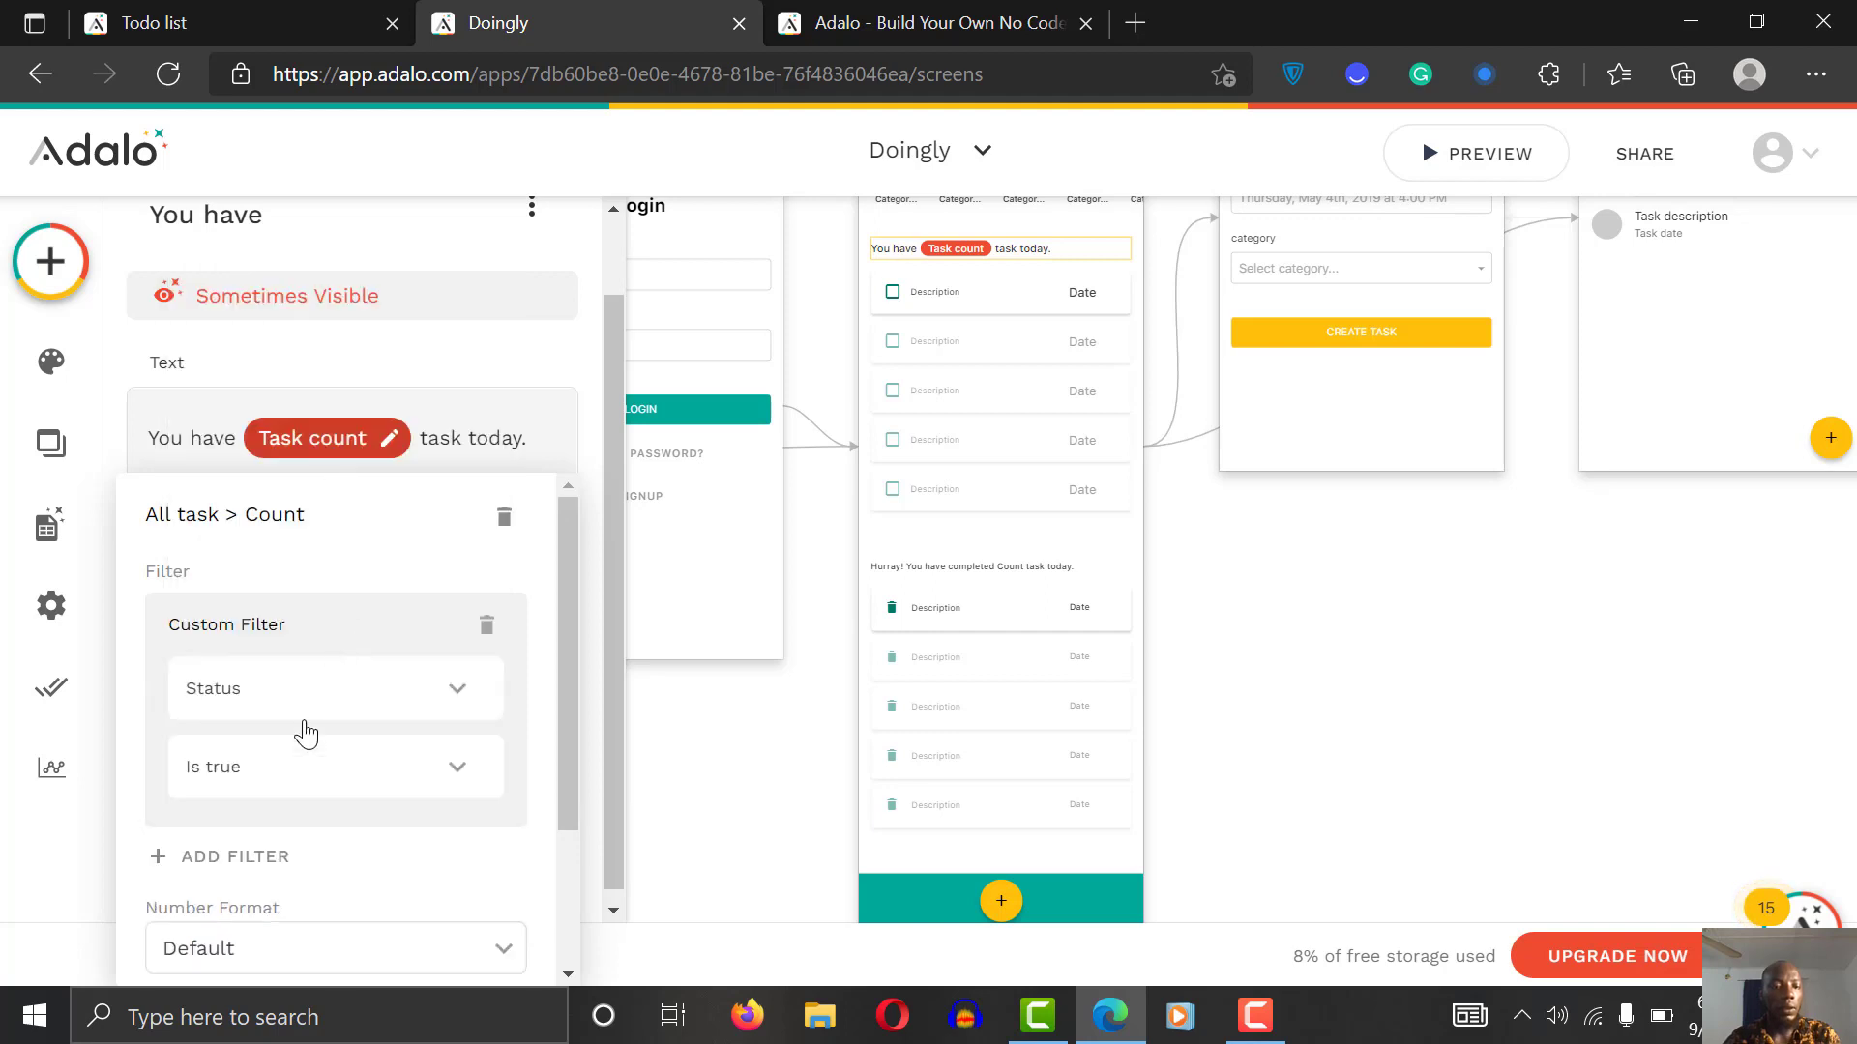
{"action": "left_click", "coordinate": [323, 773]}
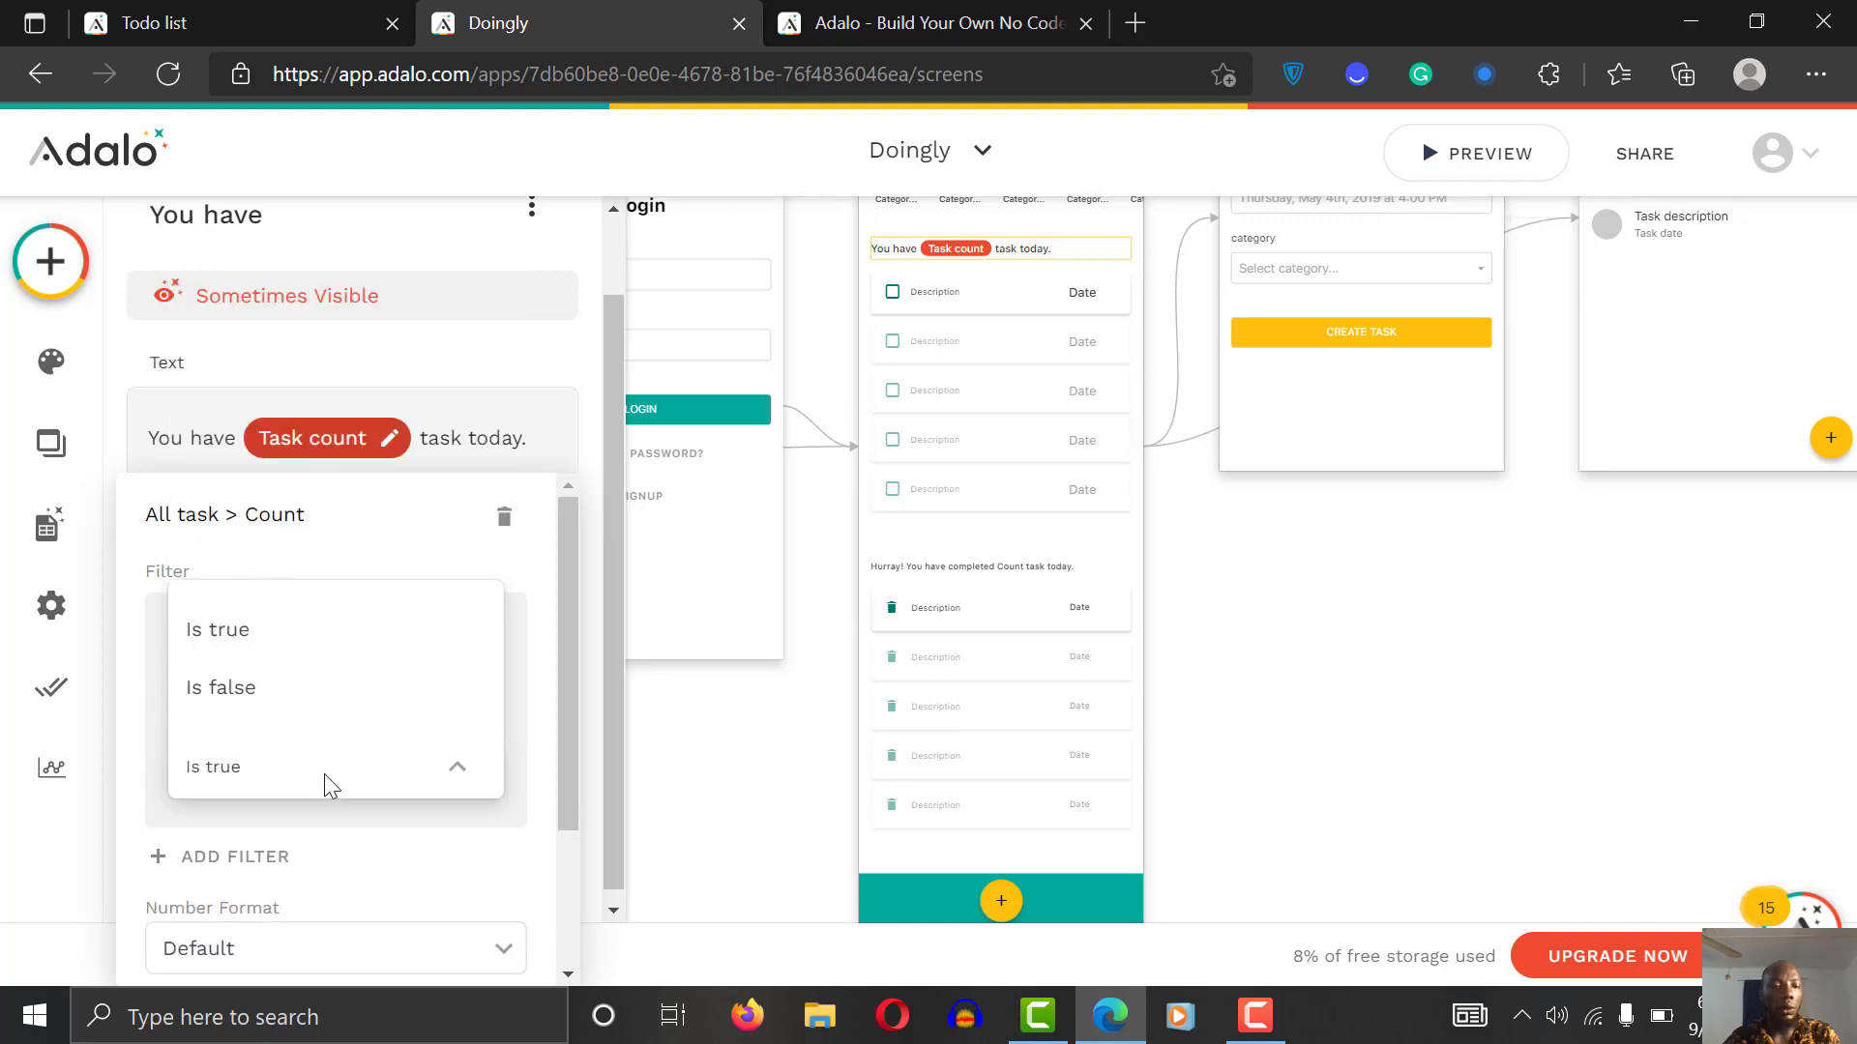
{"action": "left_click", "coordinate": [306, 696]}
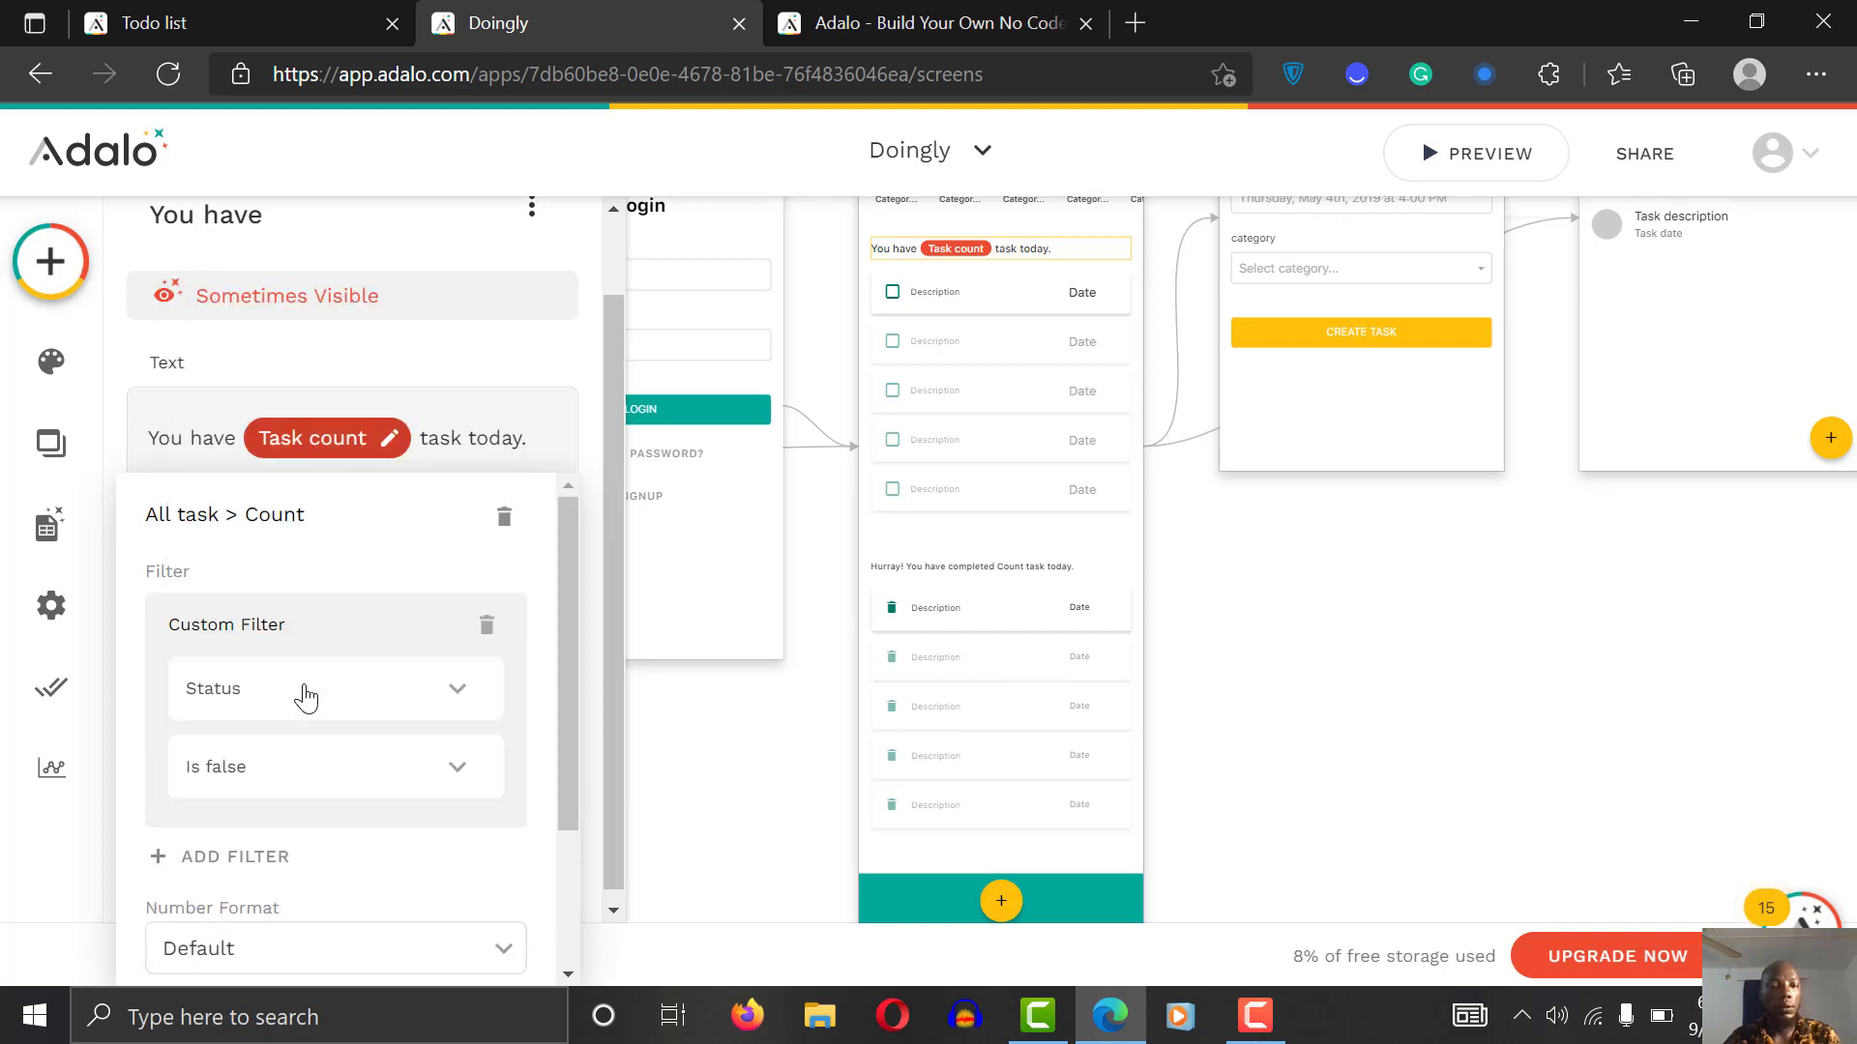
{"action": "left_click", "coordinate": [583, 365]}
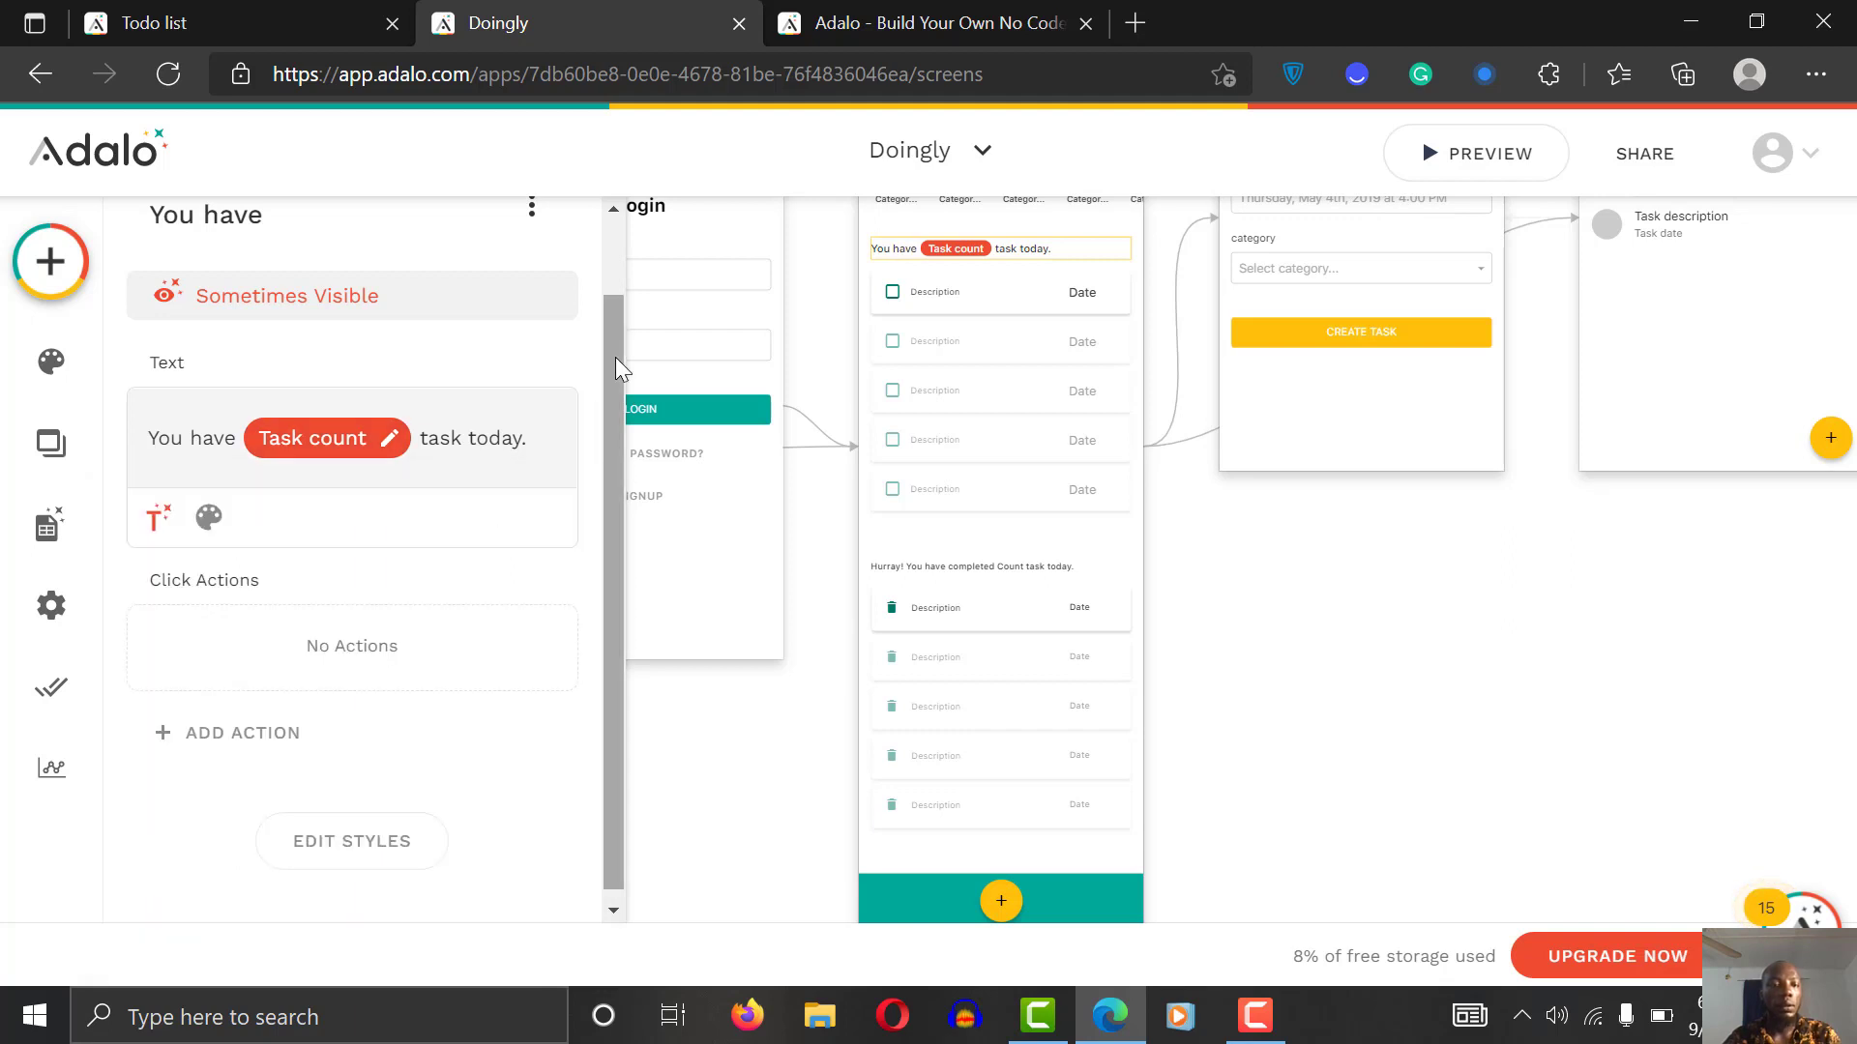
Step: Set the text's Visibility to Always Visible and confirm with Done
{"action": "left_click_drag", "start_coordinate": [615, 393], "coordinate": [617, 259]}
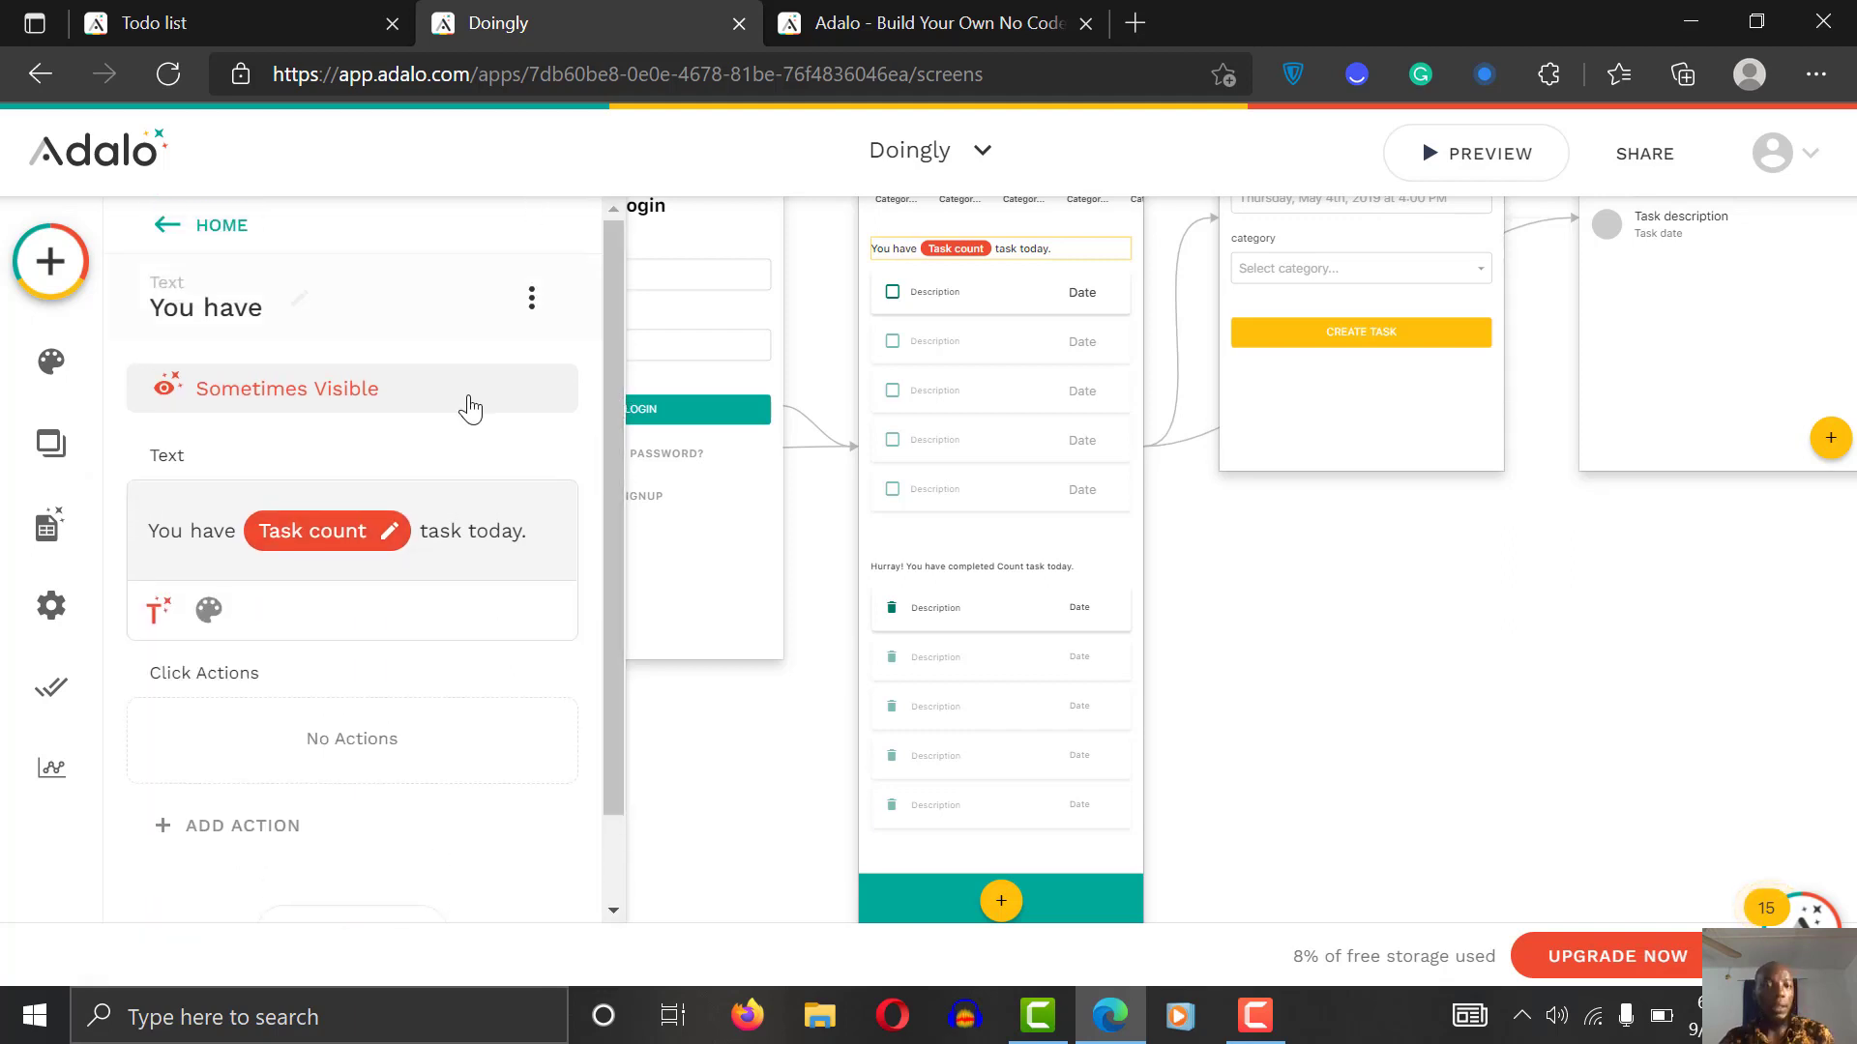
{"action": "left_click", "coordinate": [356, 402]}
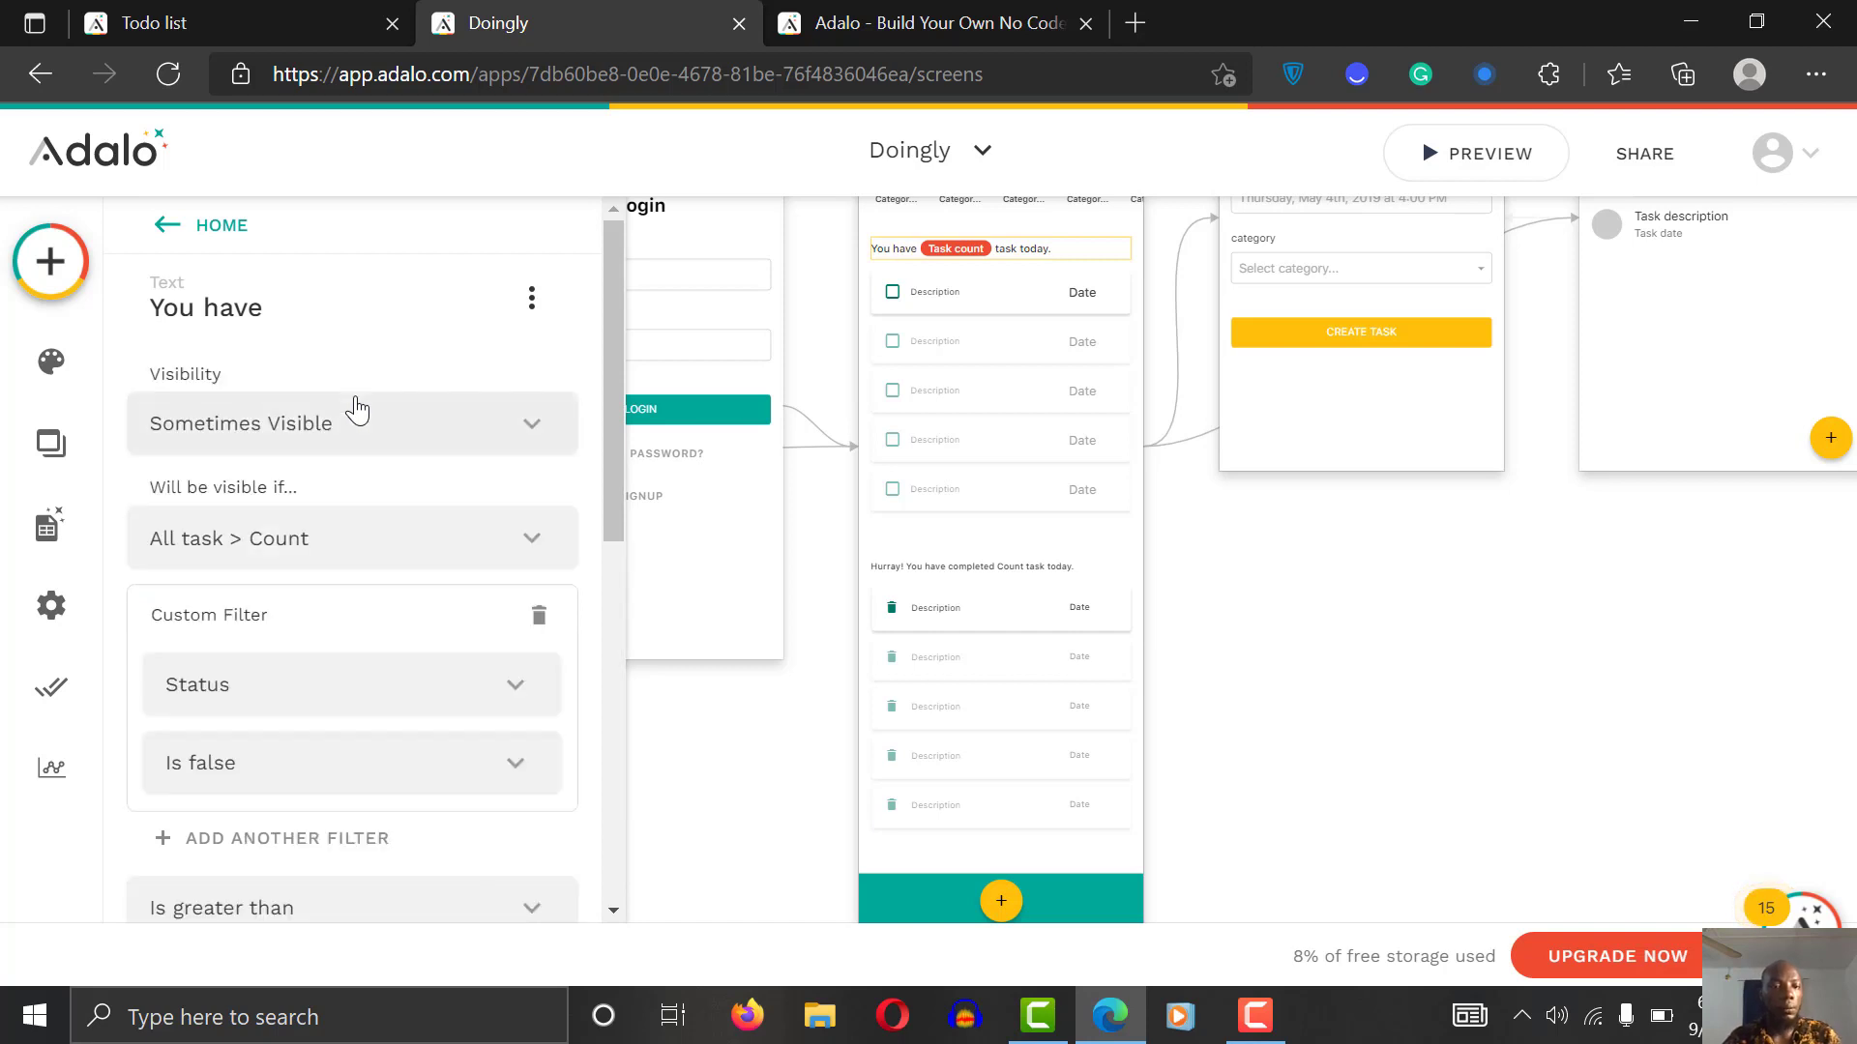
{"action": "left_click", "coordinate": [476, 421]}
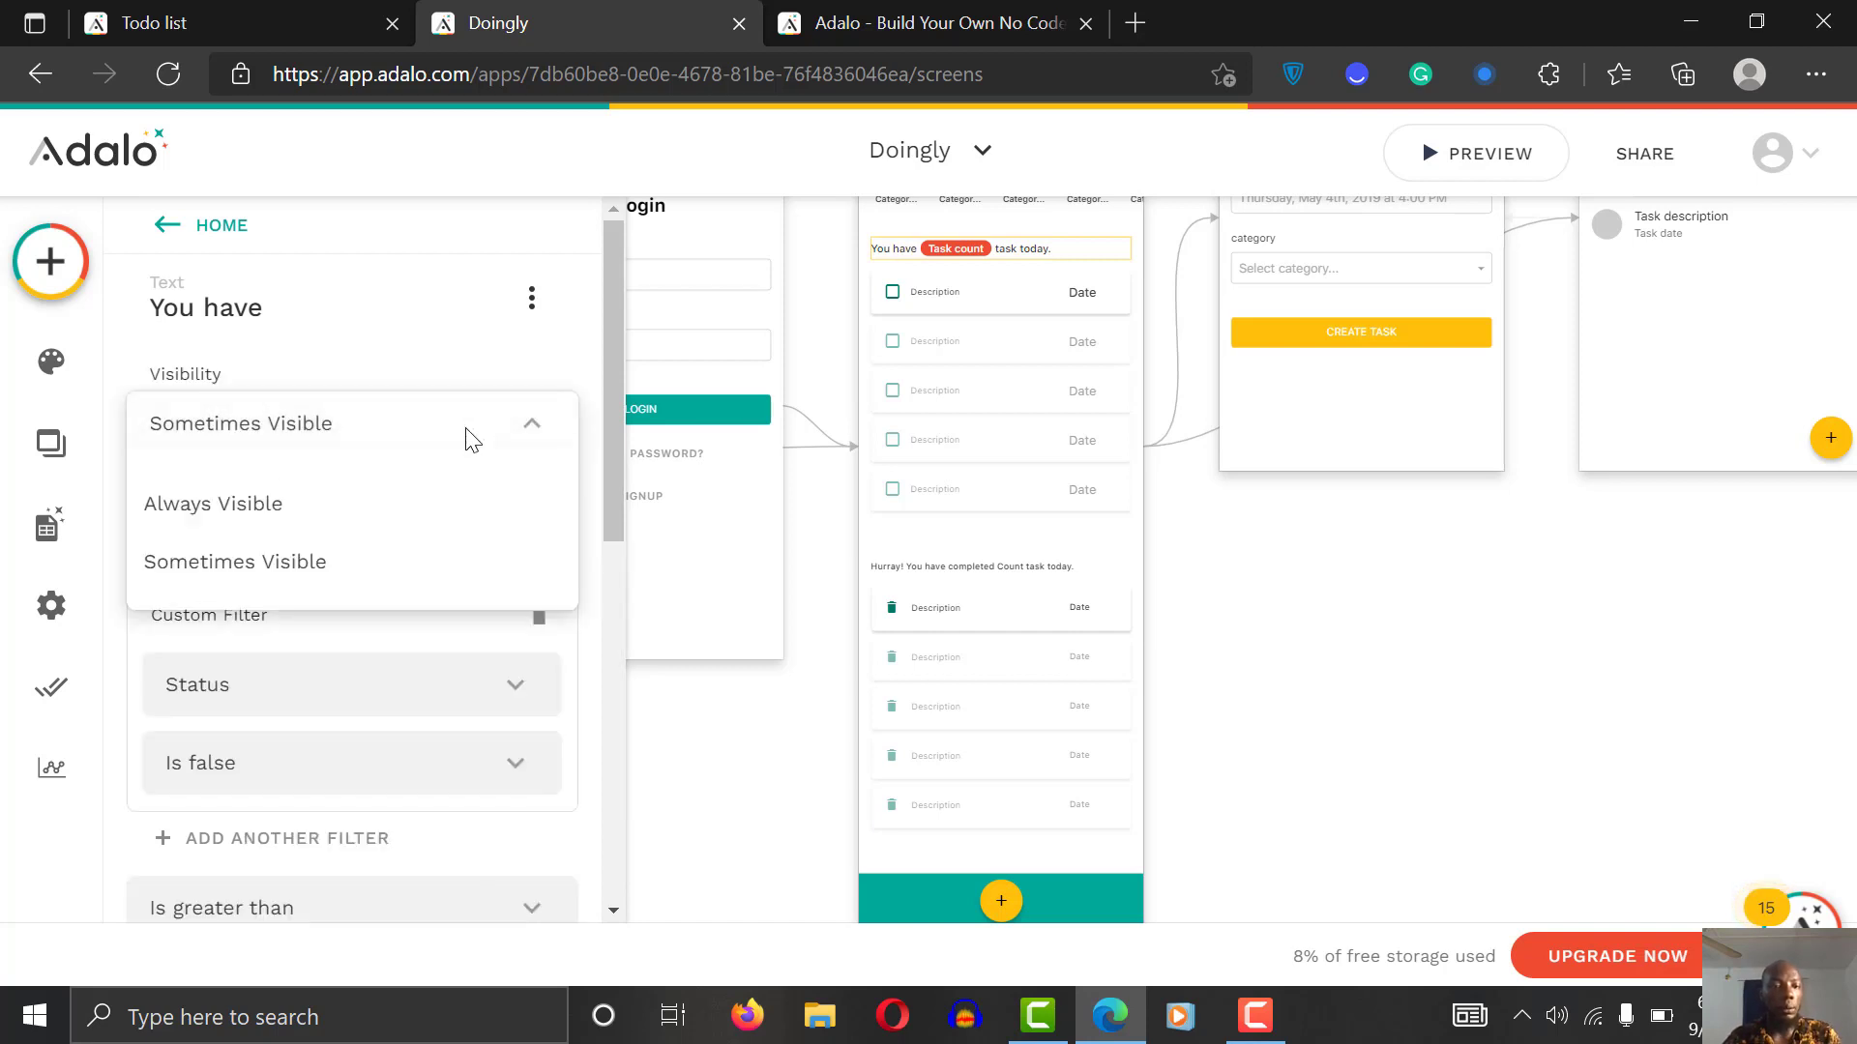
{"action": "left_click", "coordinate": [345, 522]}
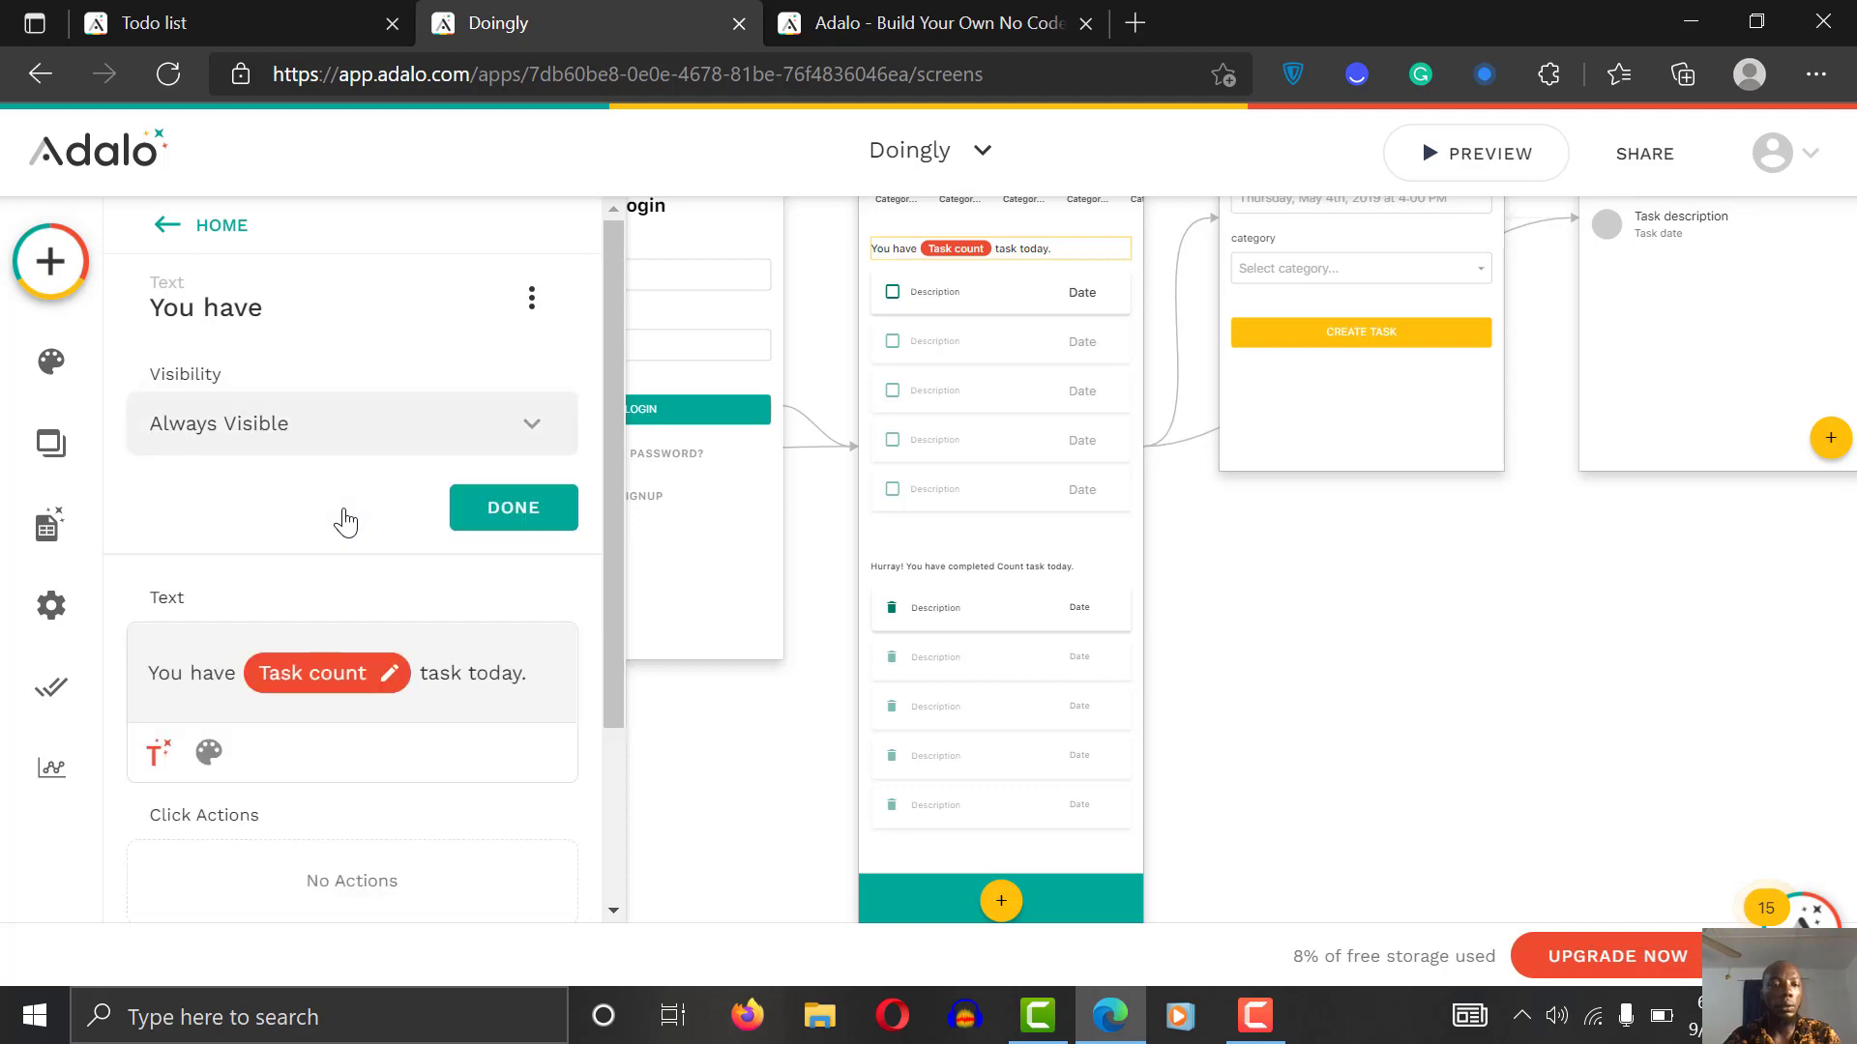
{"action": "left_click", "coordinate": [537, 519]}
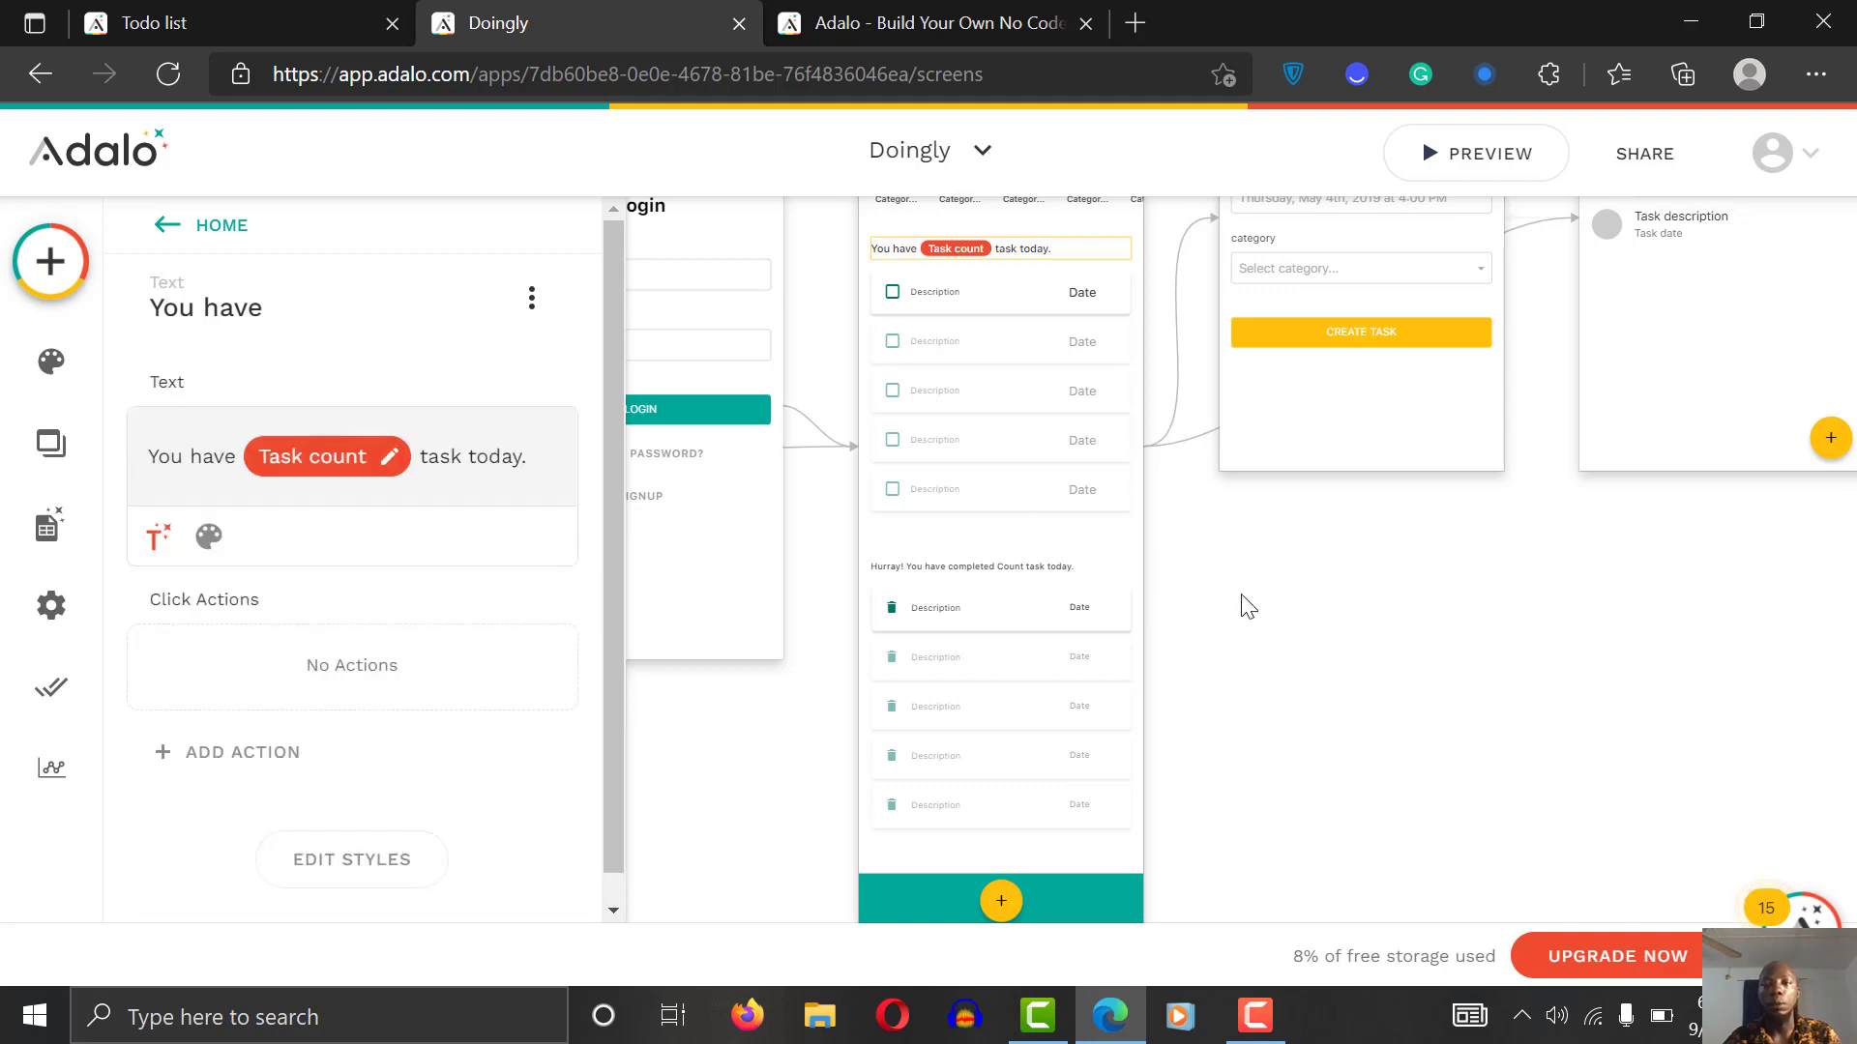
Step: In the preview, start a new task with the description 'Go to church'
{"action": "left_click", "coordinate": [1493, 153]}
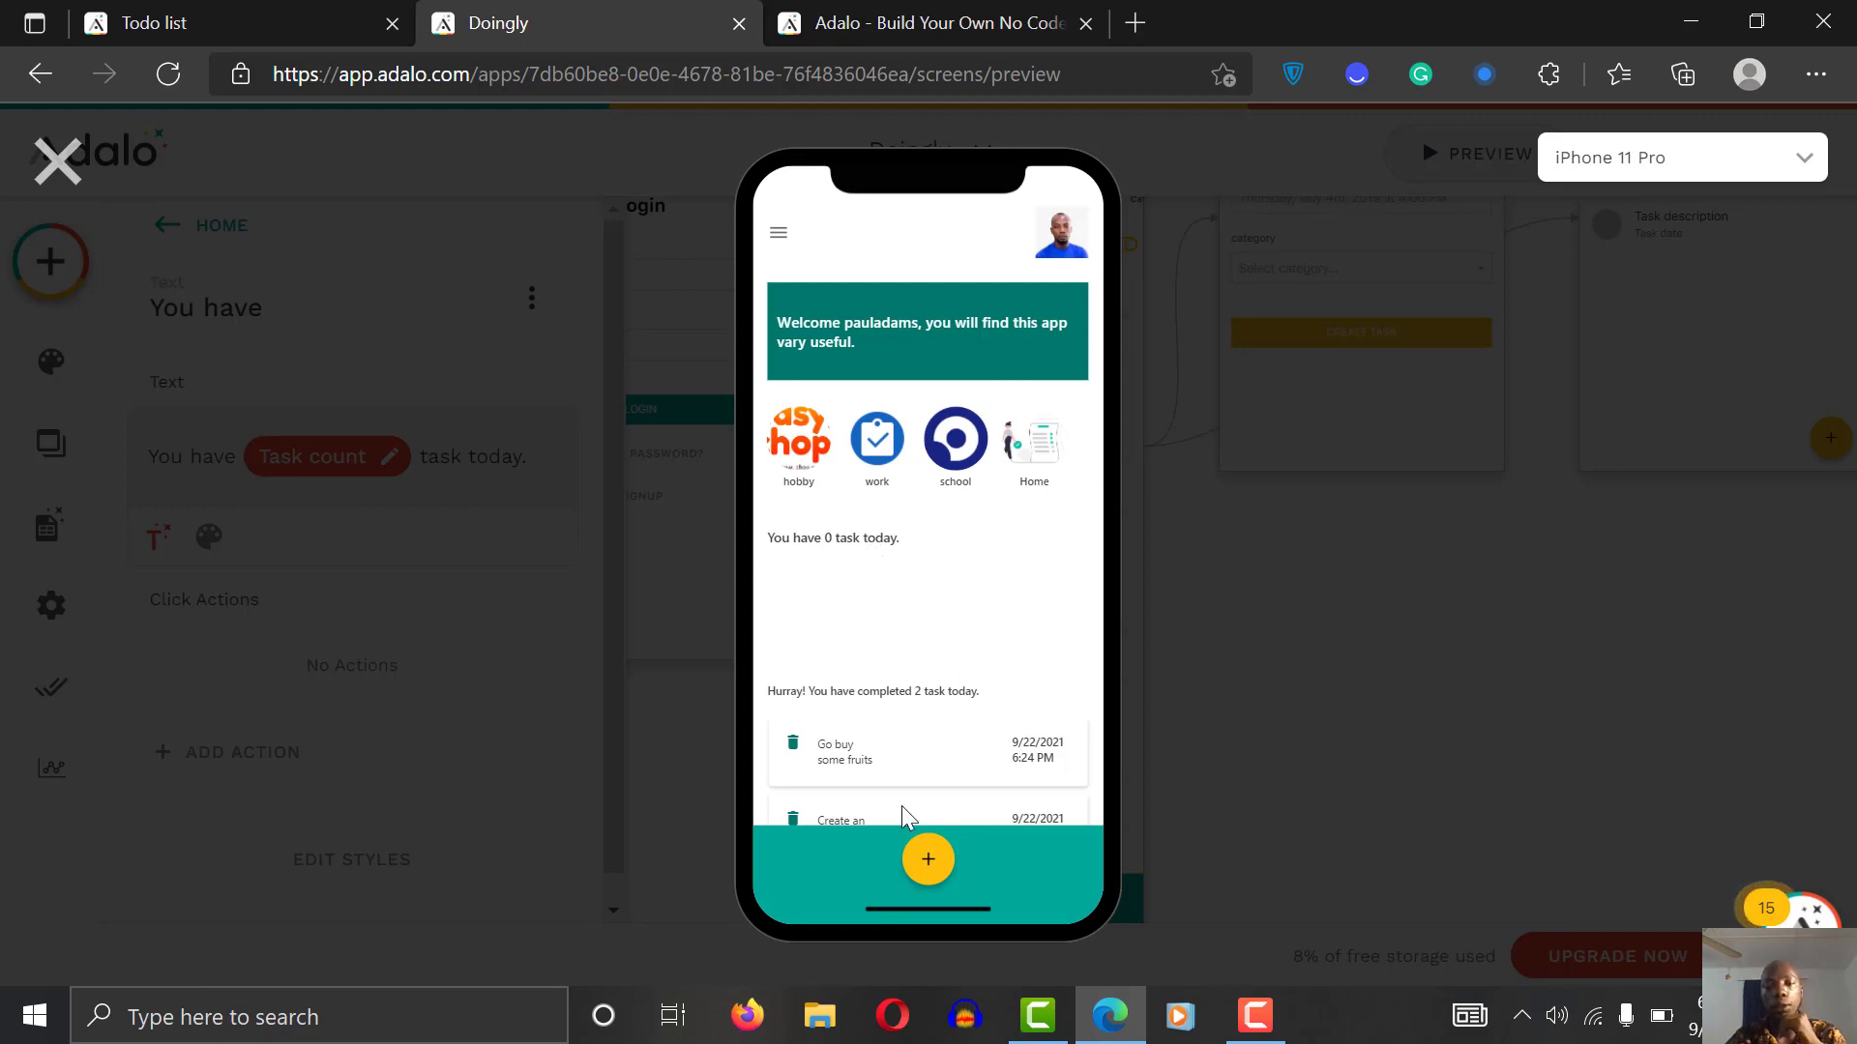
{"action": "left_click", "coordinate": [923, 853]}
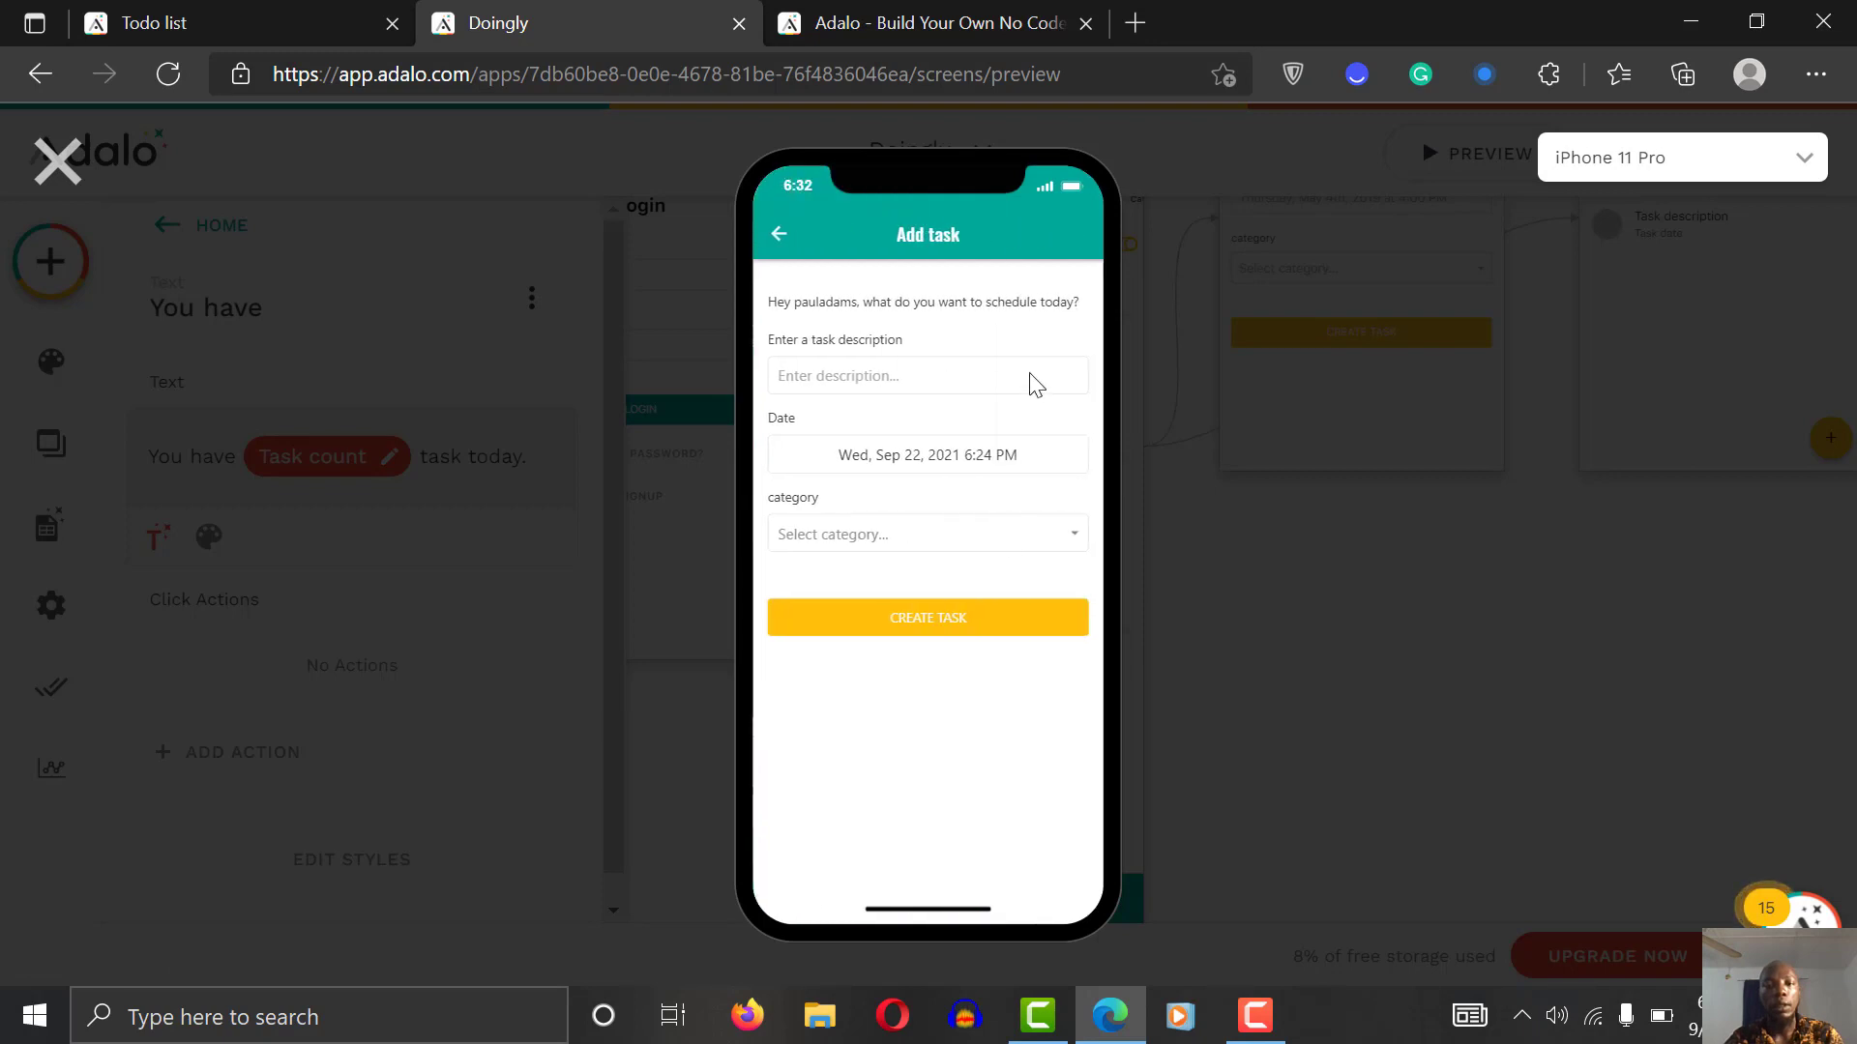
{"action": "left_click", "coordinate": [870, 377]}
{"action": "type", "text": "Go"}
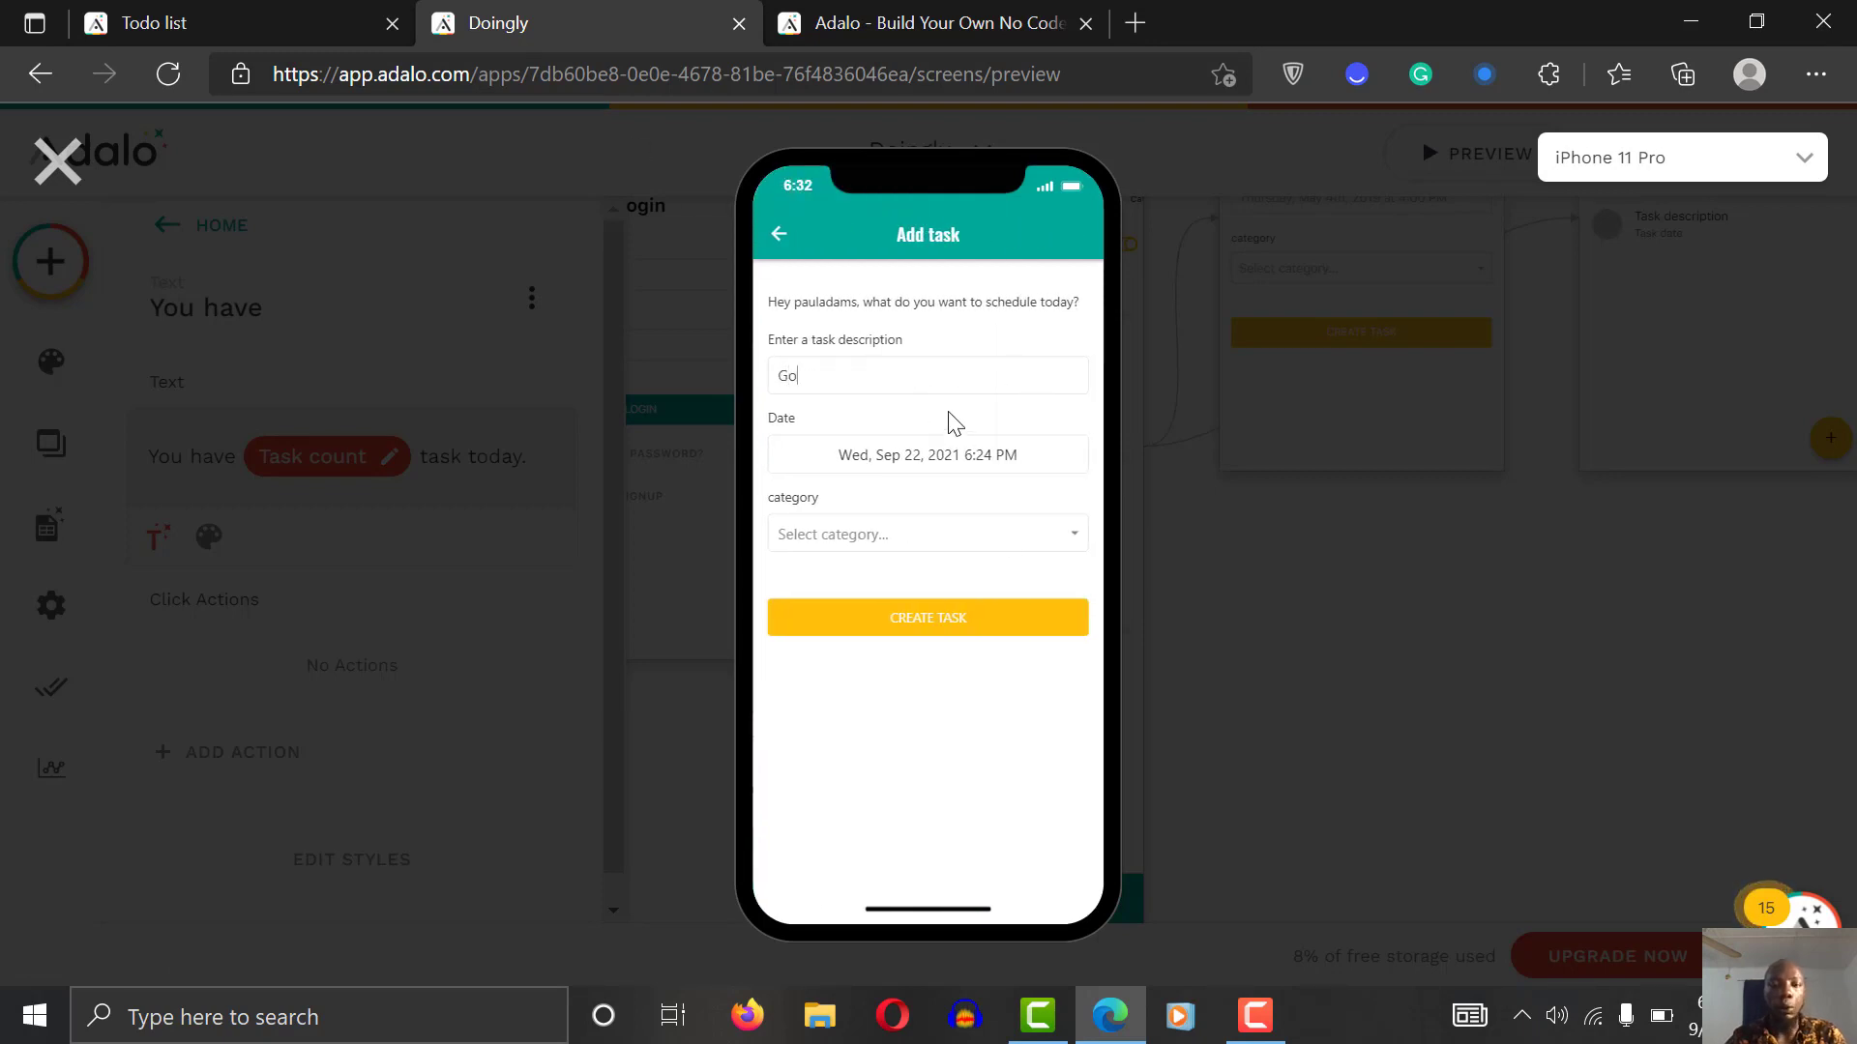
{"action": "type", "text": " to church"}
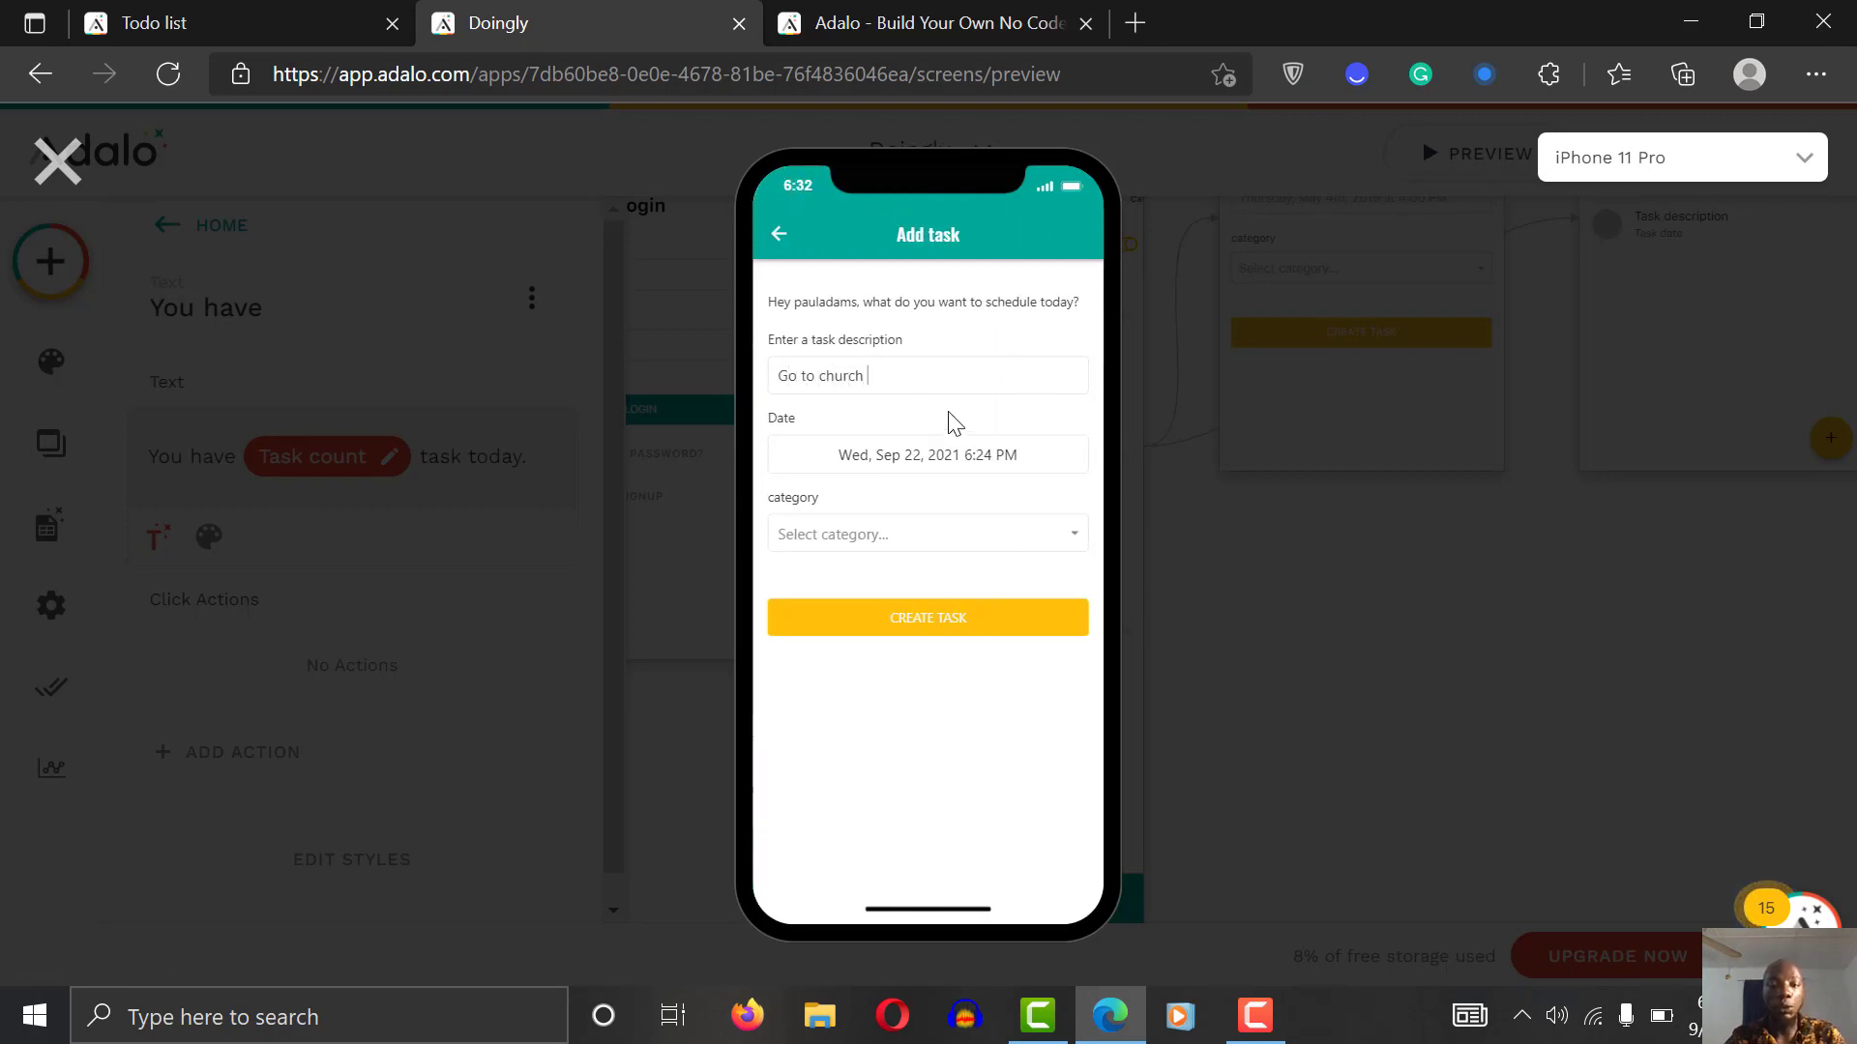
Step: Set the task date to Tue, Sep 28, 2021 4:30 PM
{"action": "left_click", "coordinate": [901, 476]}
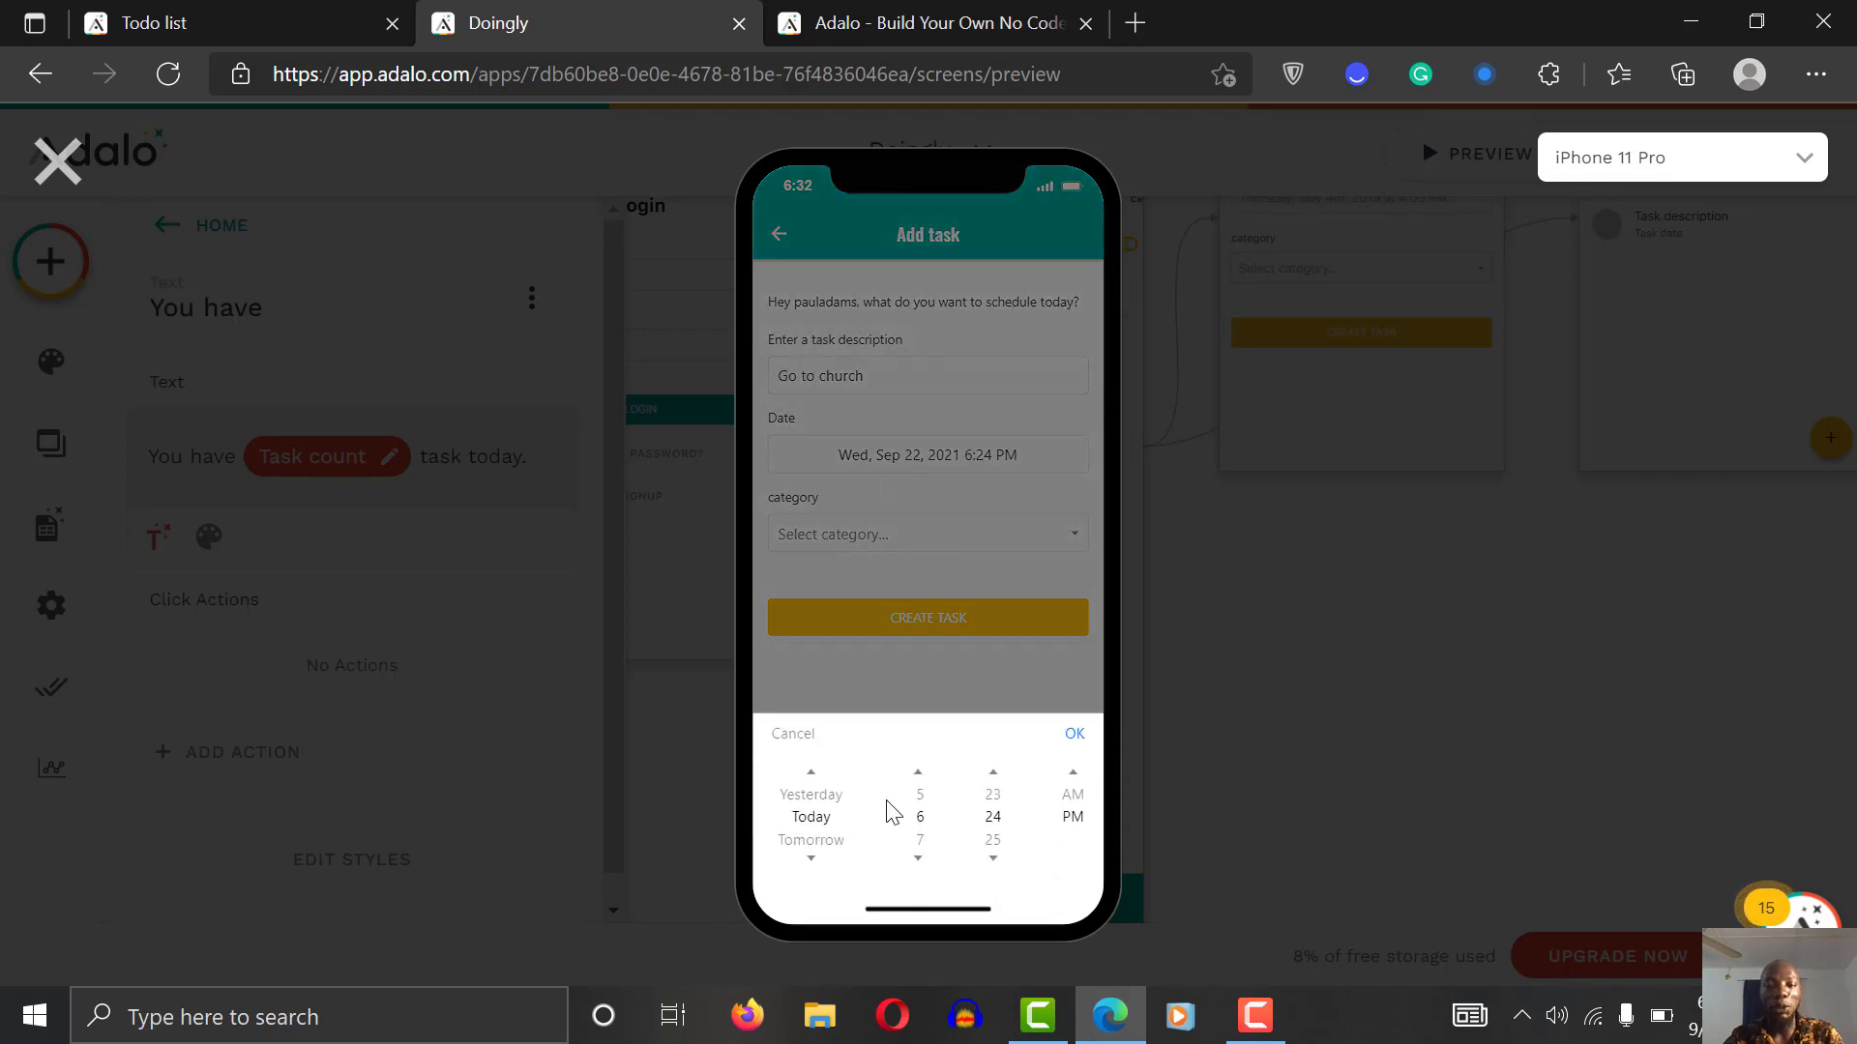
{"action": "left_click", "coordinate": [812, 860]}
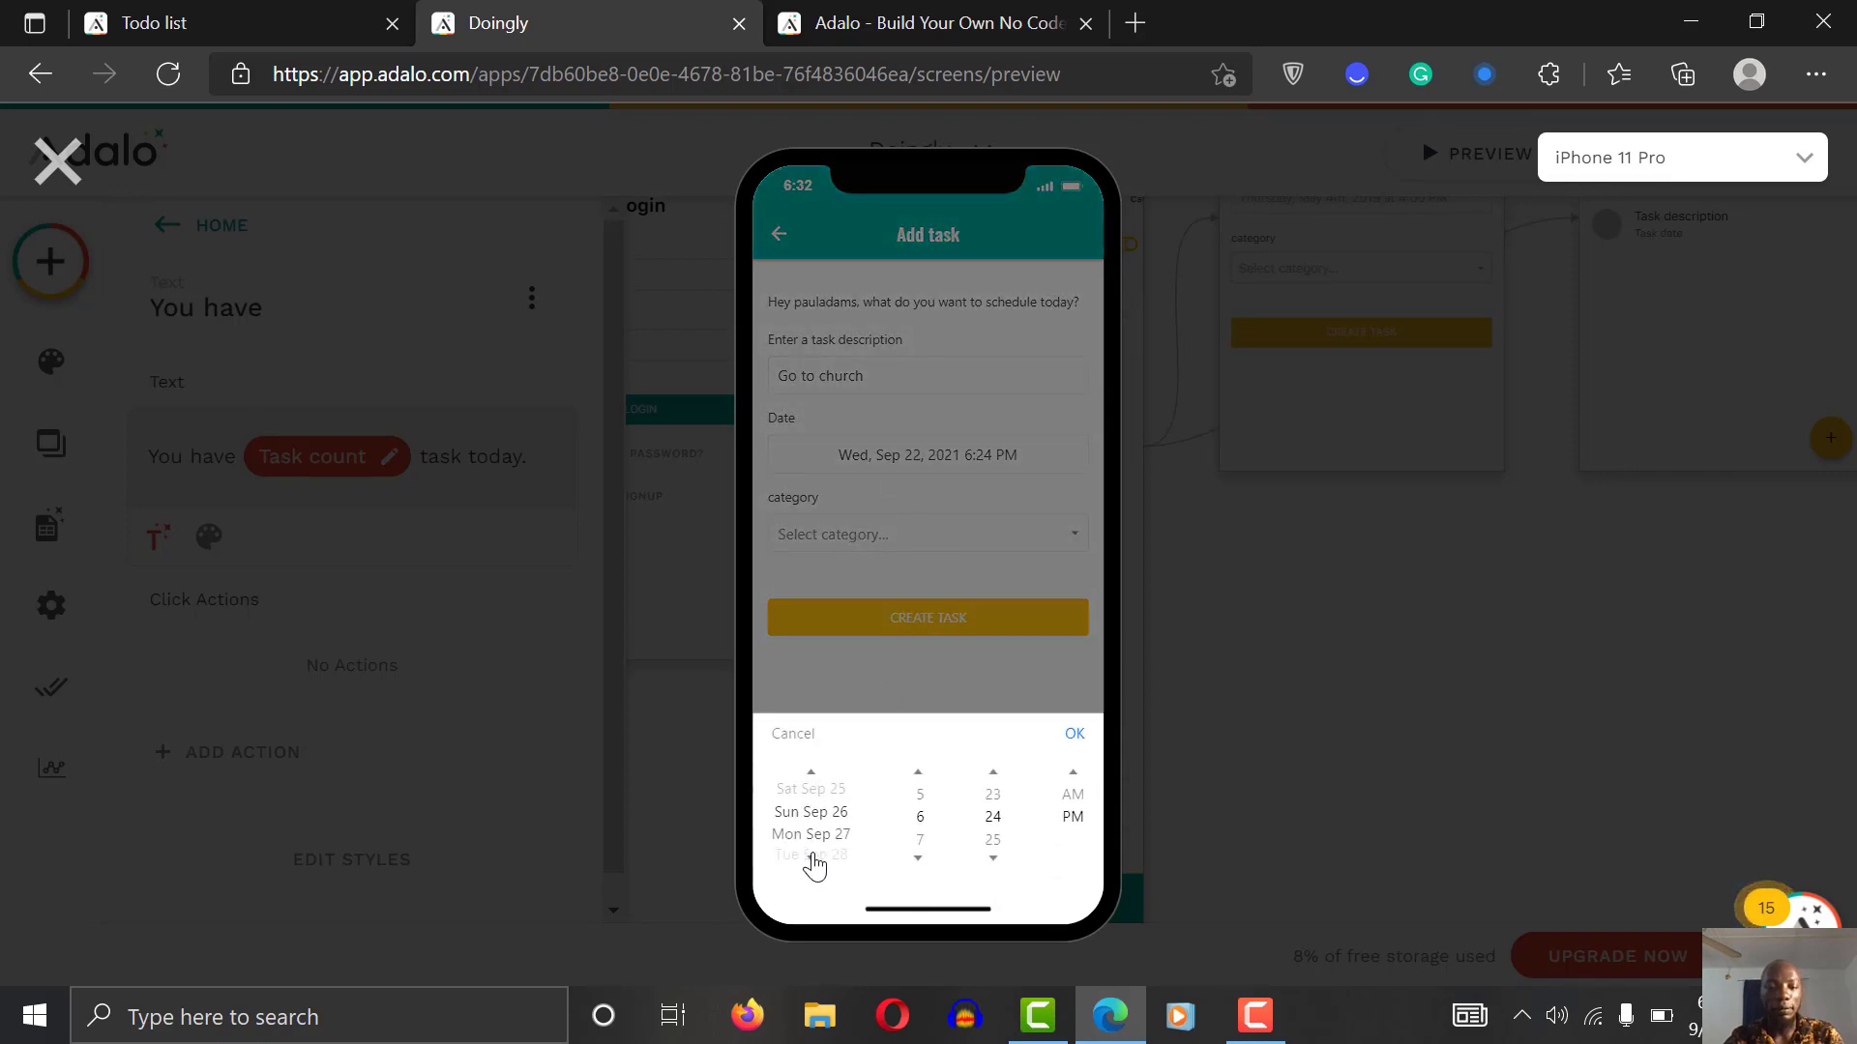
{"action": "left_click", "coordinate": [814, 859]}
{"action": "left_click", "coordinate": [814, 858]}
{"action": "left_click", "coordinate": [812, 859]}
{"action": "left_click", "coordinate": [811, 774]}
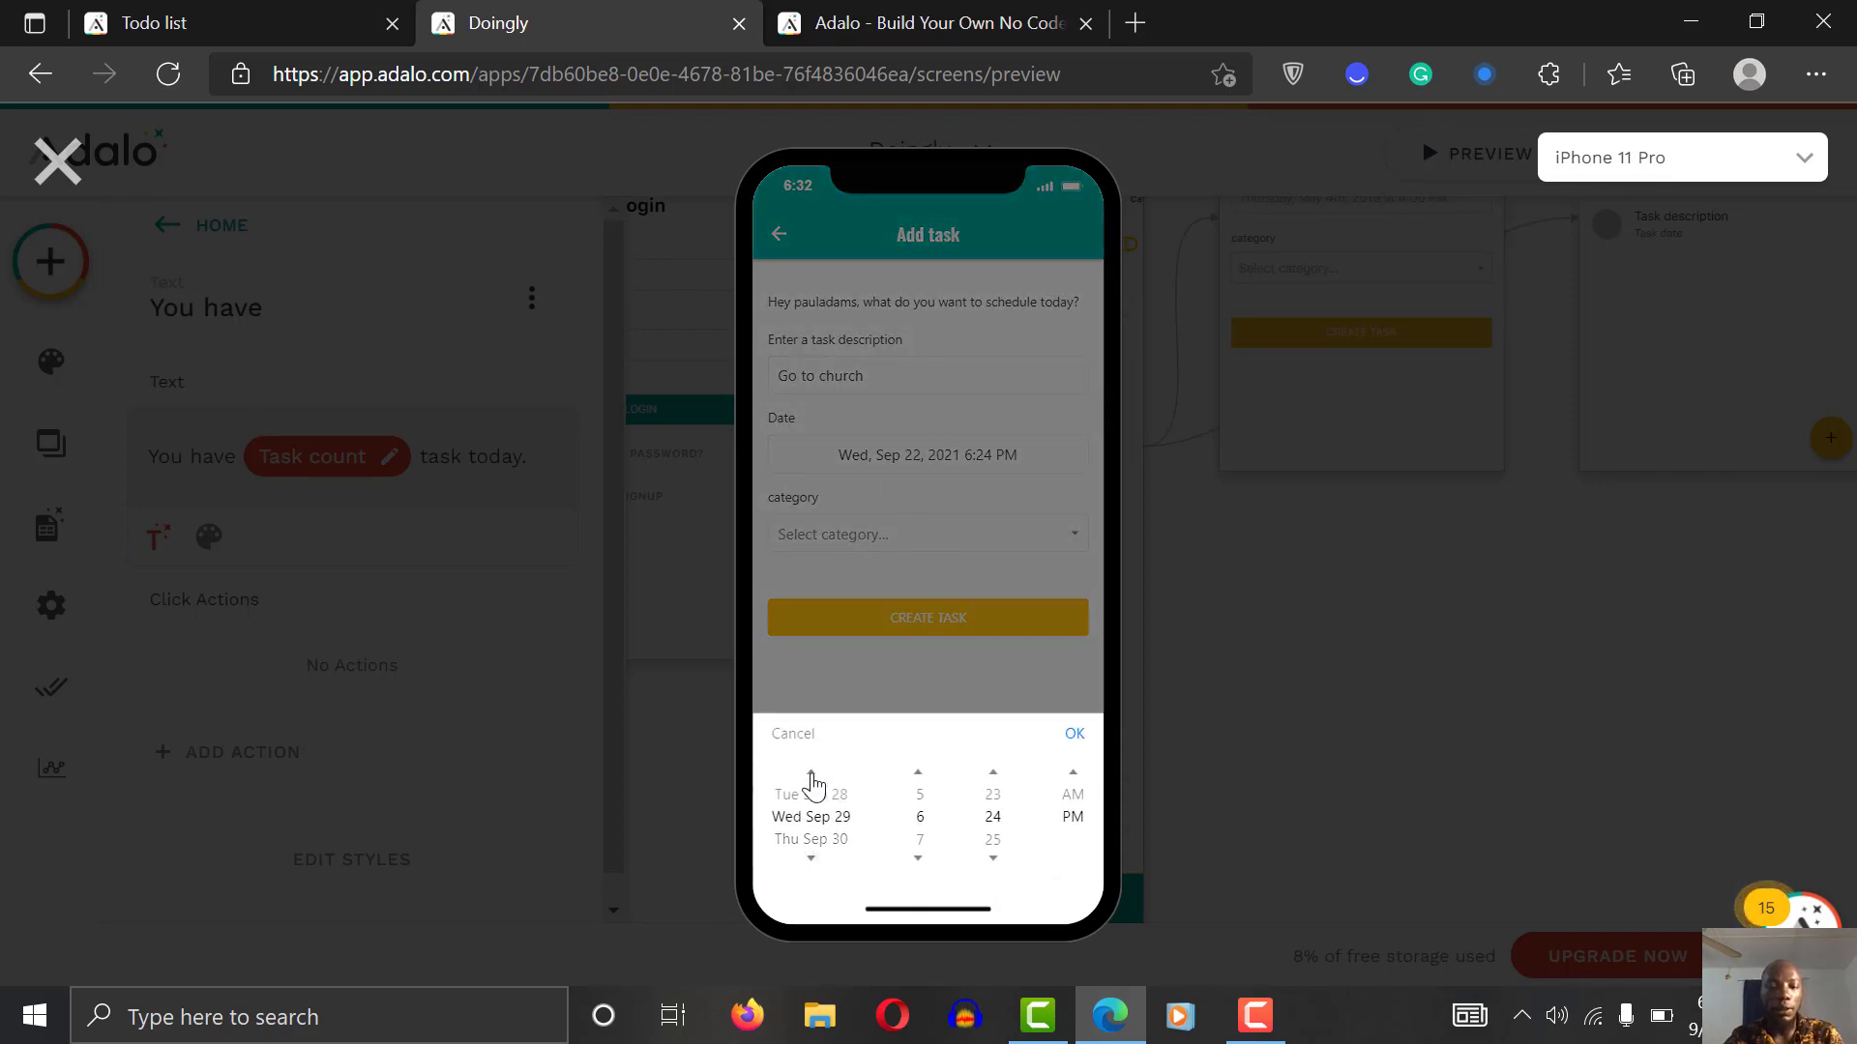
{"action": "left_click", "coordinate": [812, 796]}
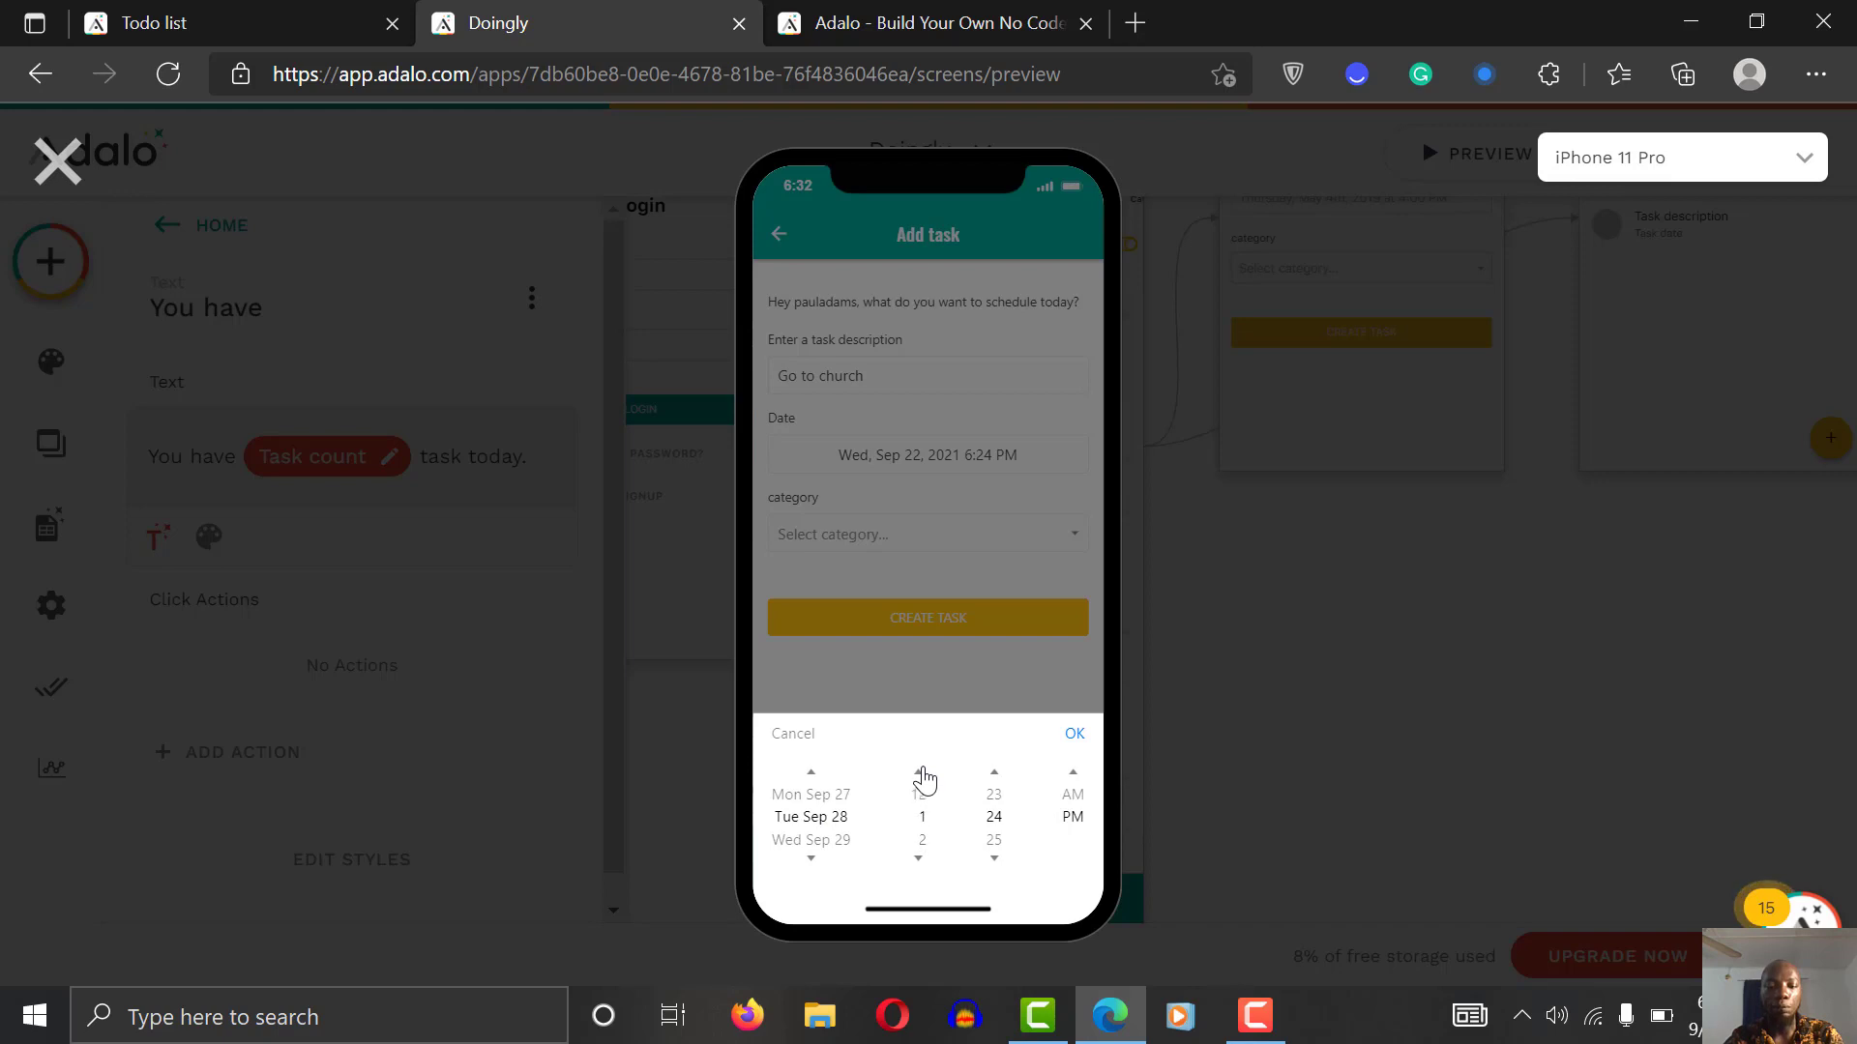
{"action": "left_click", "coordinate": [917, 863]}
{"action": "left_click", "coordinate": [993, 860]}
{"action": "left_click", "coordinate": [1015, 766]}
{"action": "left_click", "coordinate": [1073, 737]}
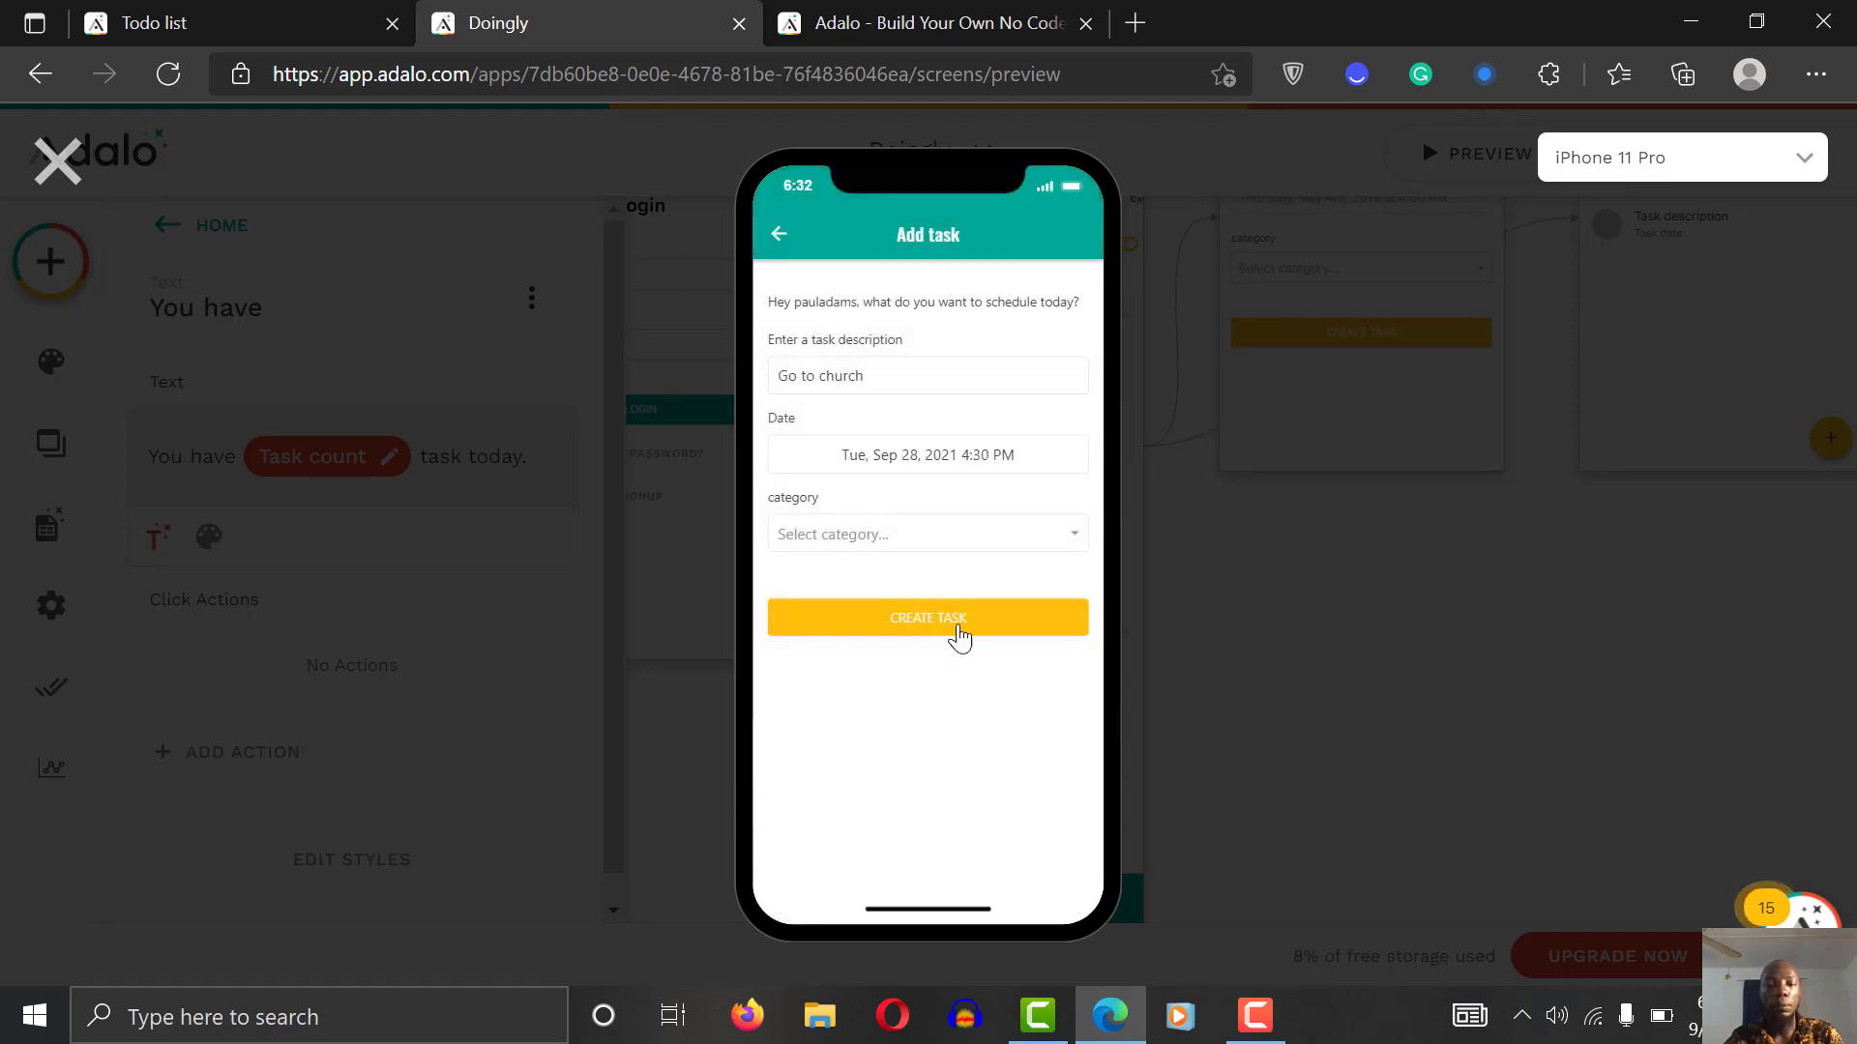
Step: Assign the task to the Home category and create it
{"action": "left_click", "coordinate": [895, 530]}
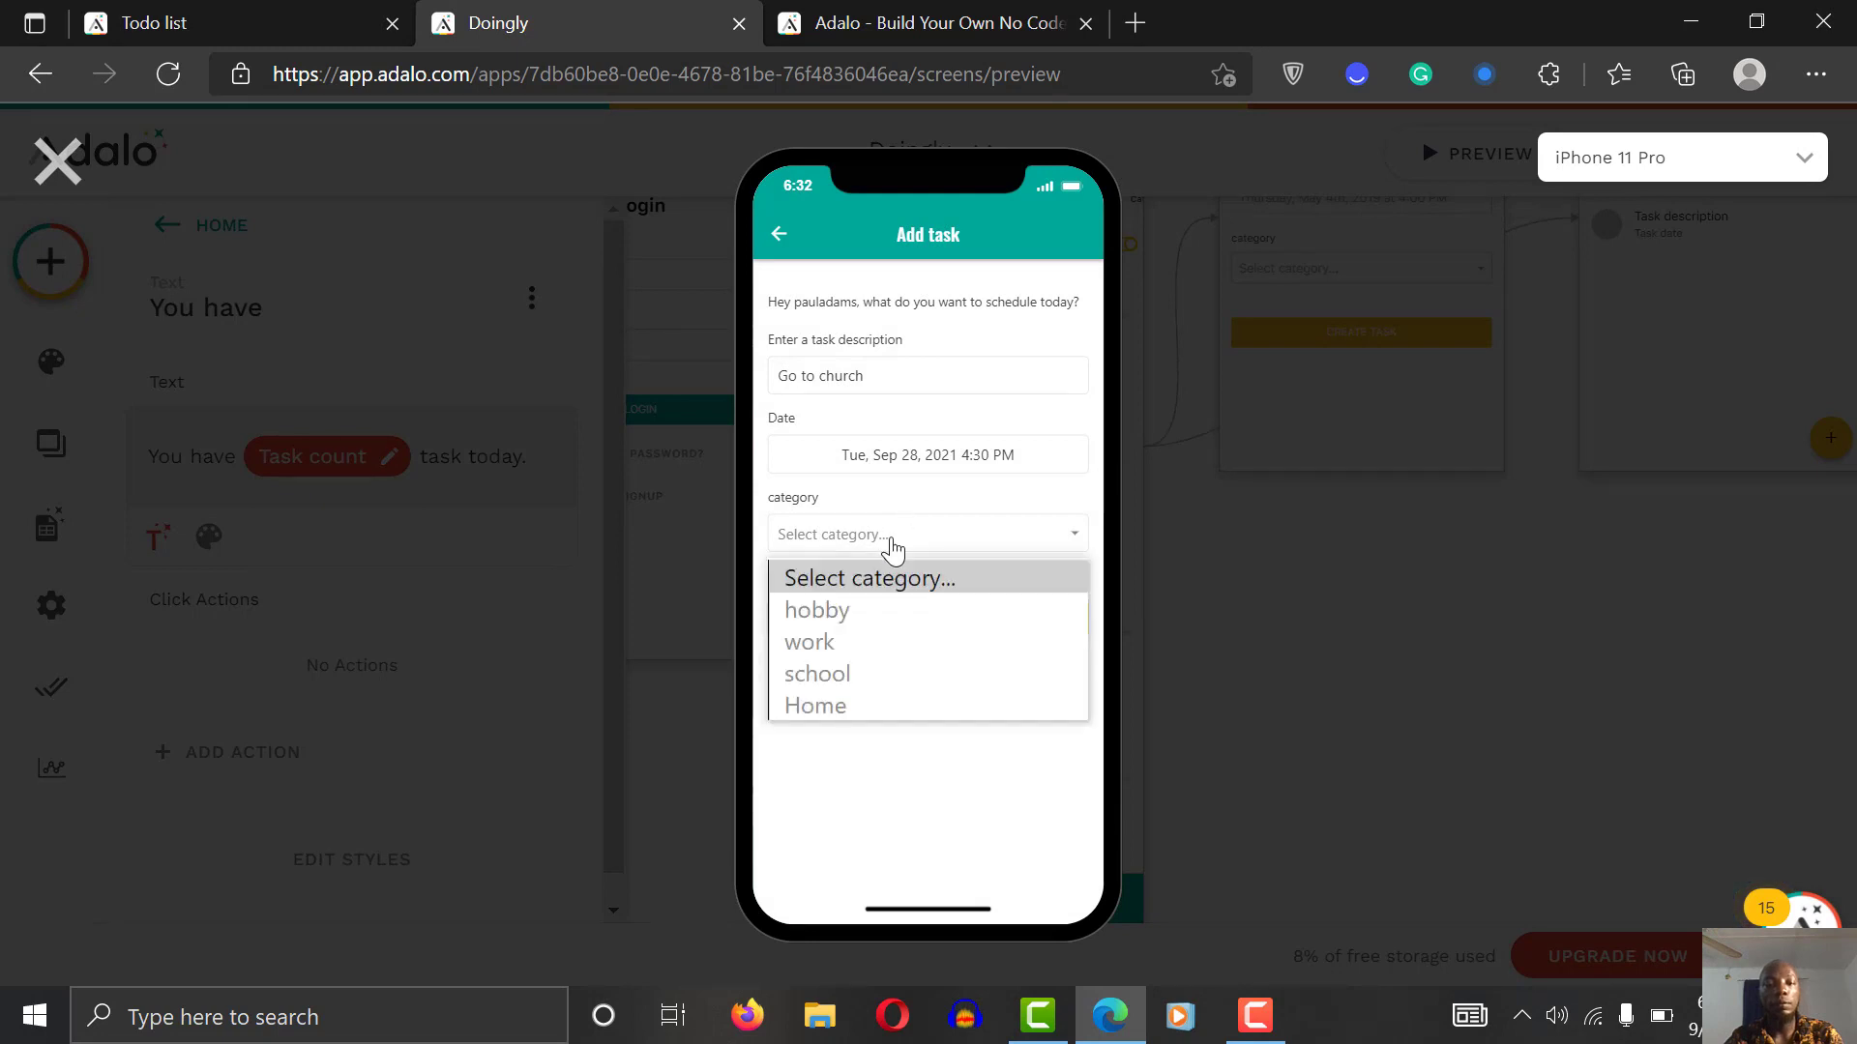
{"action": "left_click", "coordinate": [869, 704]}
{"action": "left_click", "coordinate": [905, 623]}
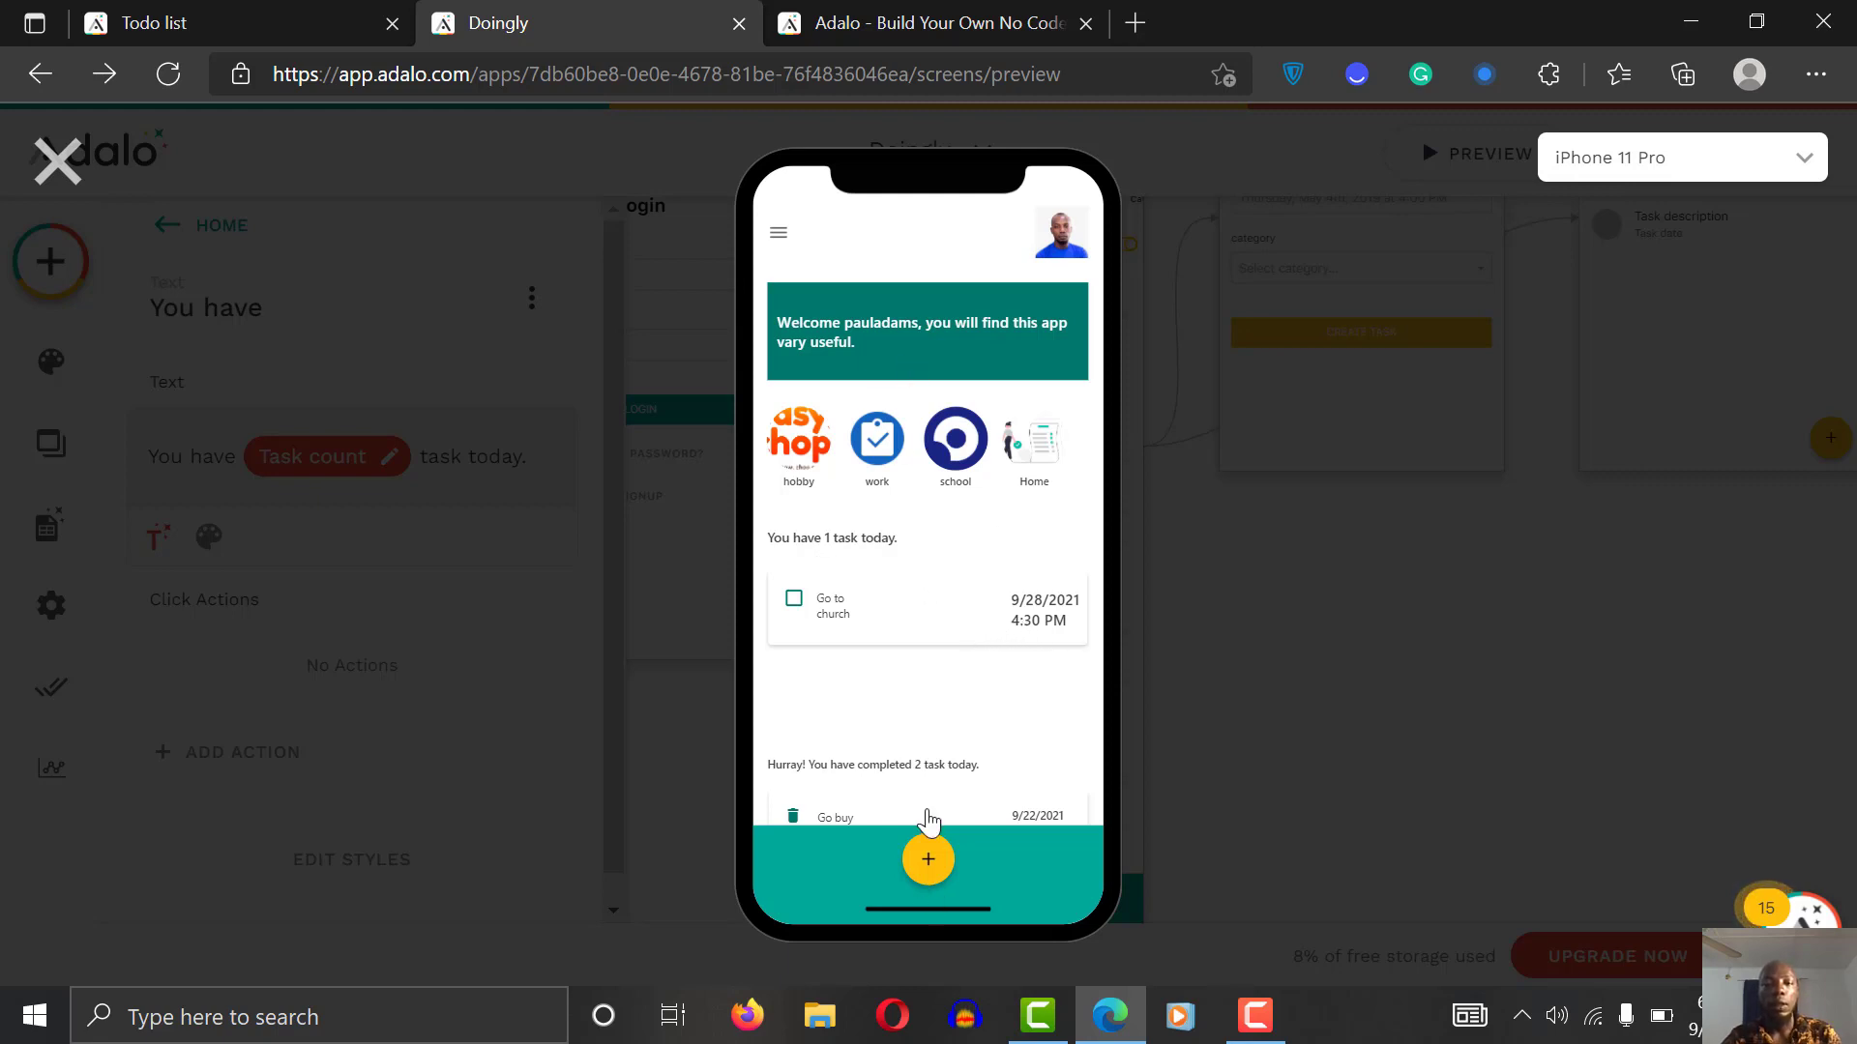
Step: View the work category's task screen in the preview, then close the preview
{"action": "left_click", "coordinate": [893, 450]}
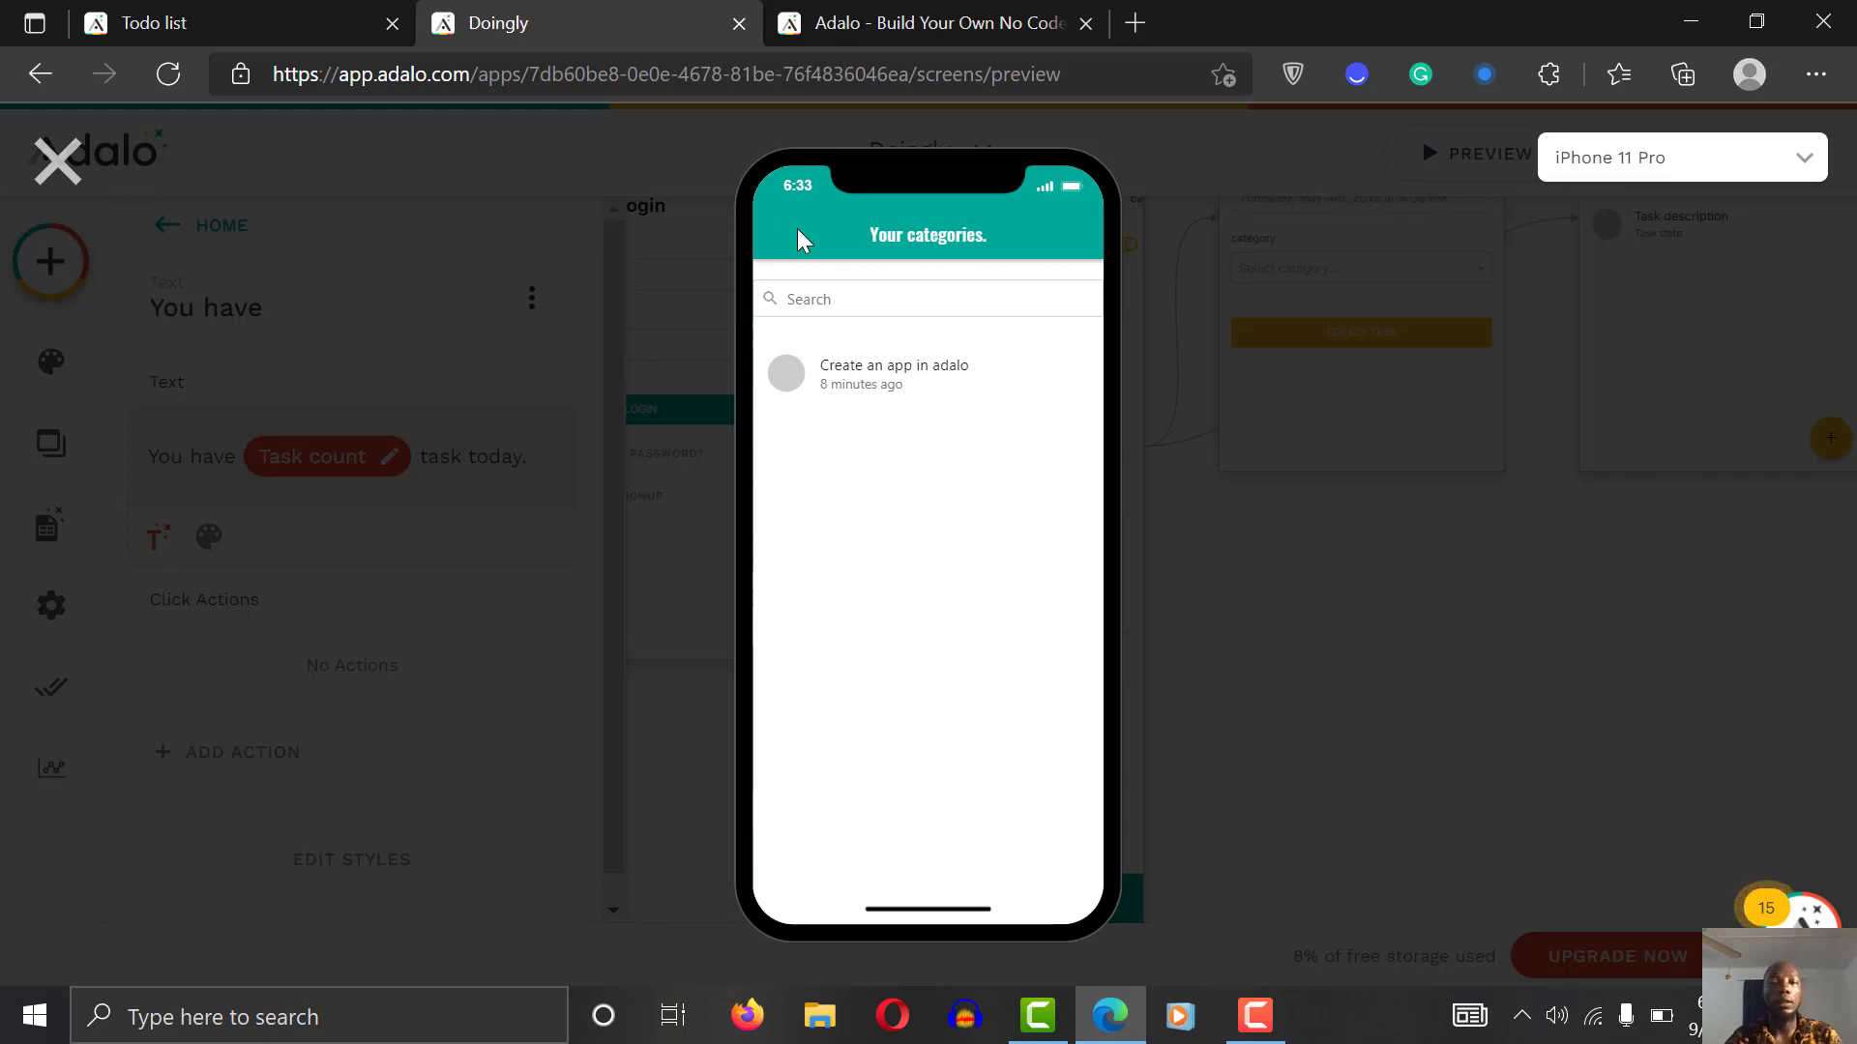
{"action": "left_click", "coordinate": [58, 162]}
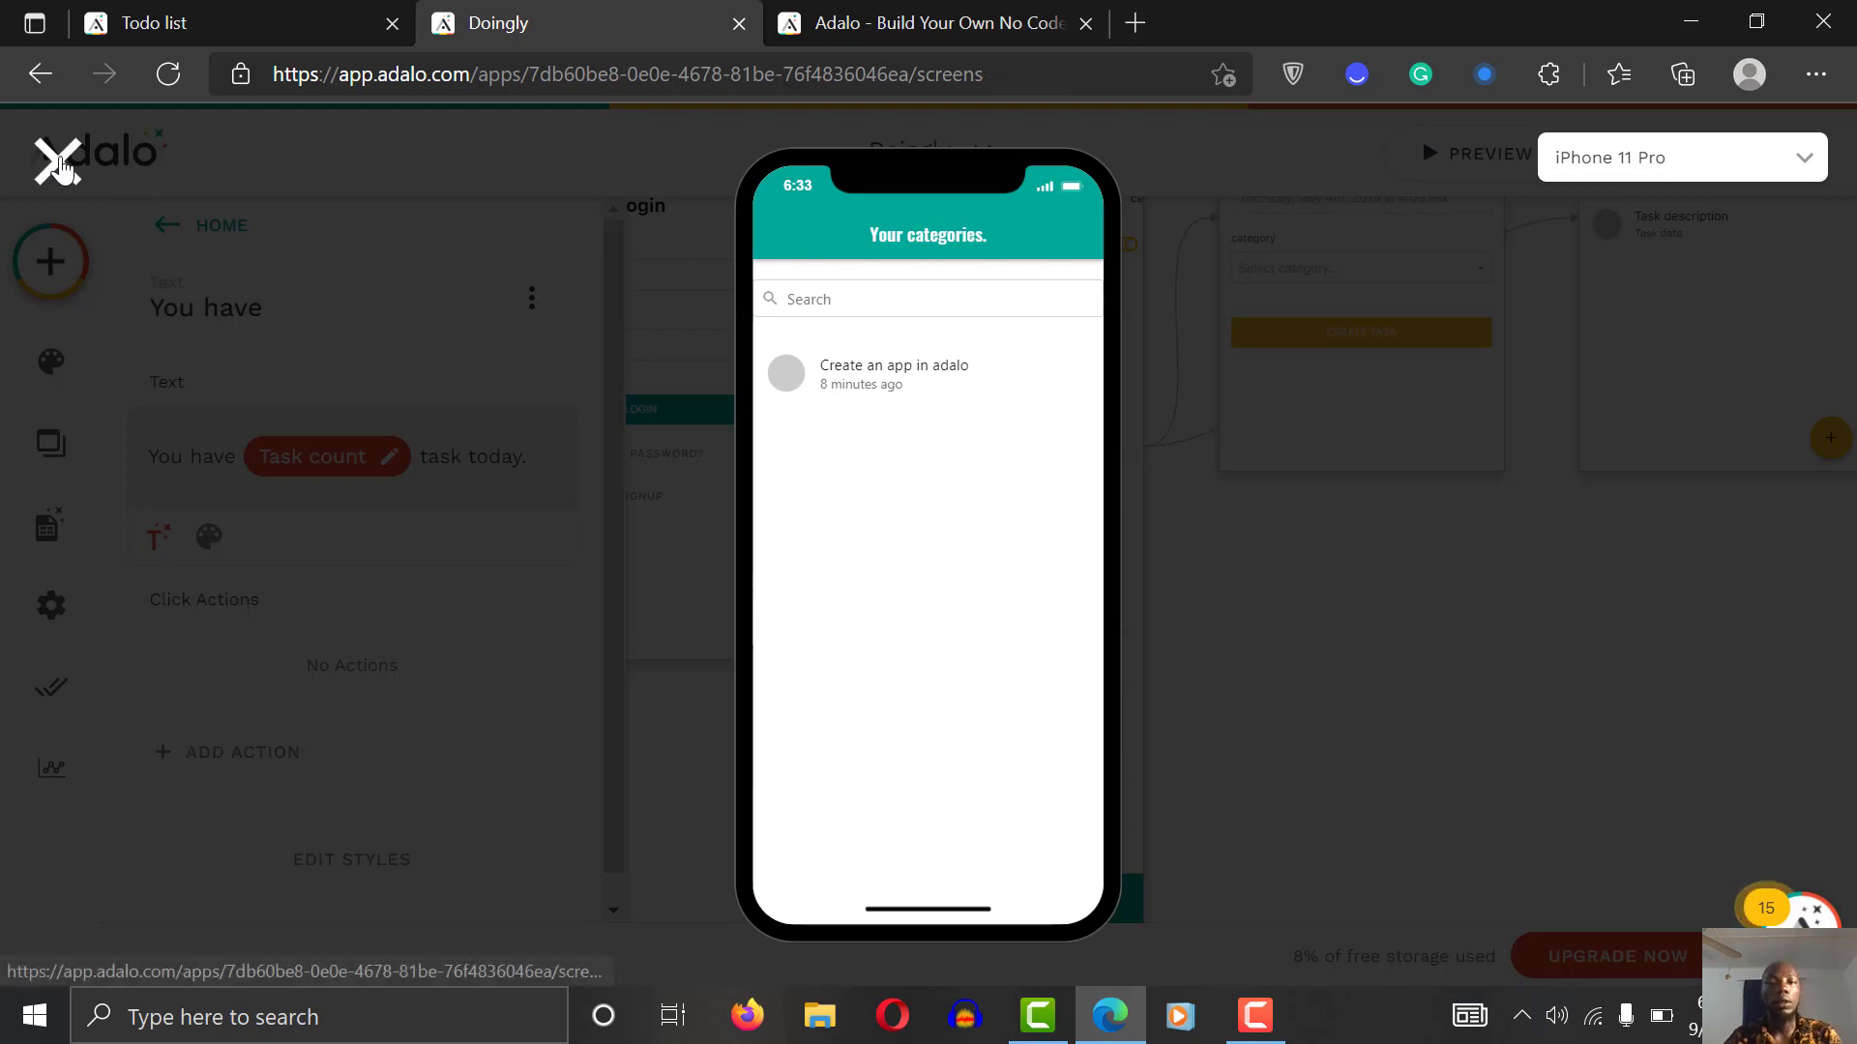
Step: Select the Category List back arrow and review its options and visibility settings
{"action": "left_click", "coordinate": [1606, 569]}
{"action": "scroll", "coordinate": [1606, 569], "scroll_direction": "right", "scroll_amount": 3}
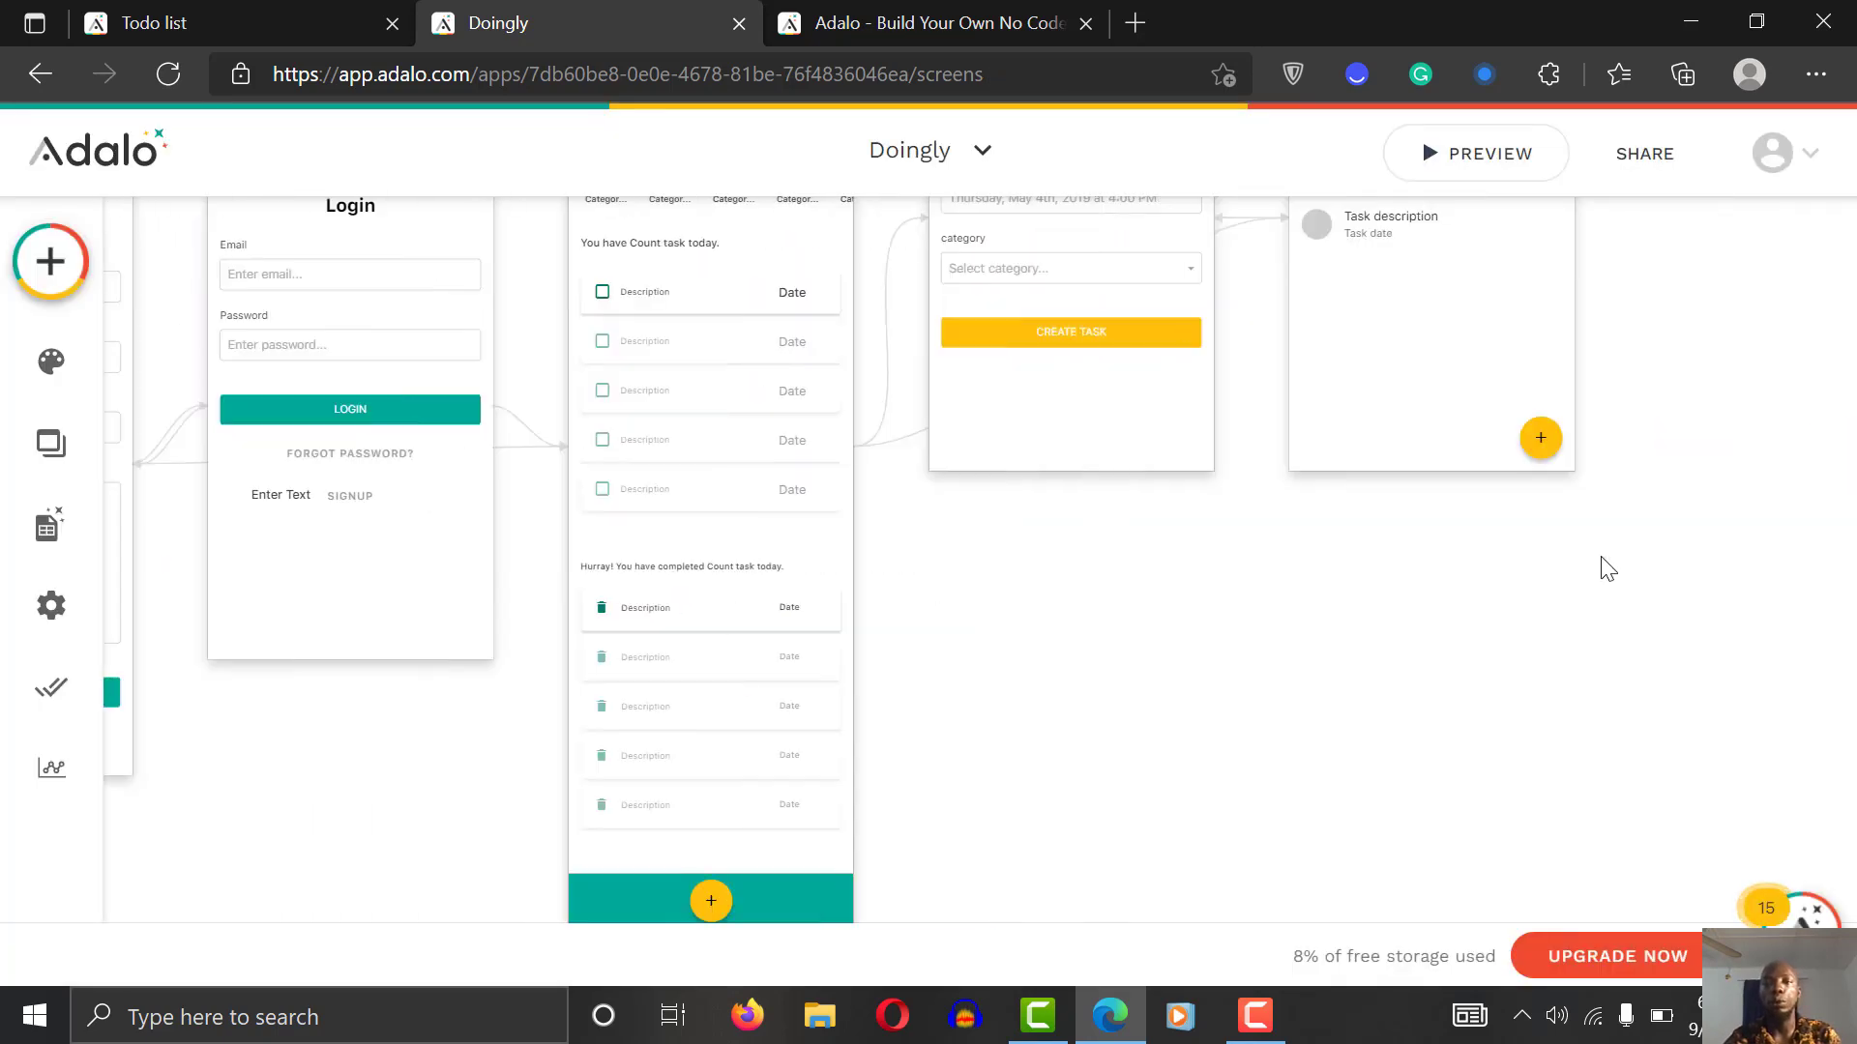
{"action": "scroll", "coordinate": [1606, 569], "scroll_direction": "up", "scroll_amount": 5}
{"action": "scroll", "coordinate": [1606, 569], "scroll_direction": "right", "scroll_amount": 3}
{"action": "scroll", "coordinate": [1606, 569], "scroll_direction": "left", "scroll_amount": 2}
{"action": "scroll", "coordinate": [1606, 569], "scroll_direction": "down", "scroll_amount": 2}
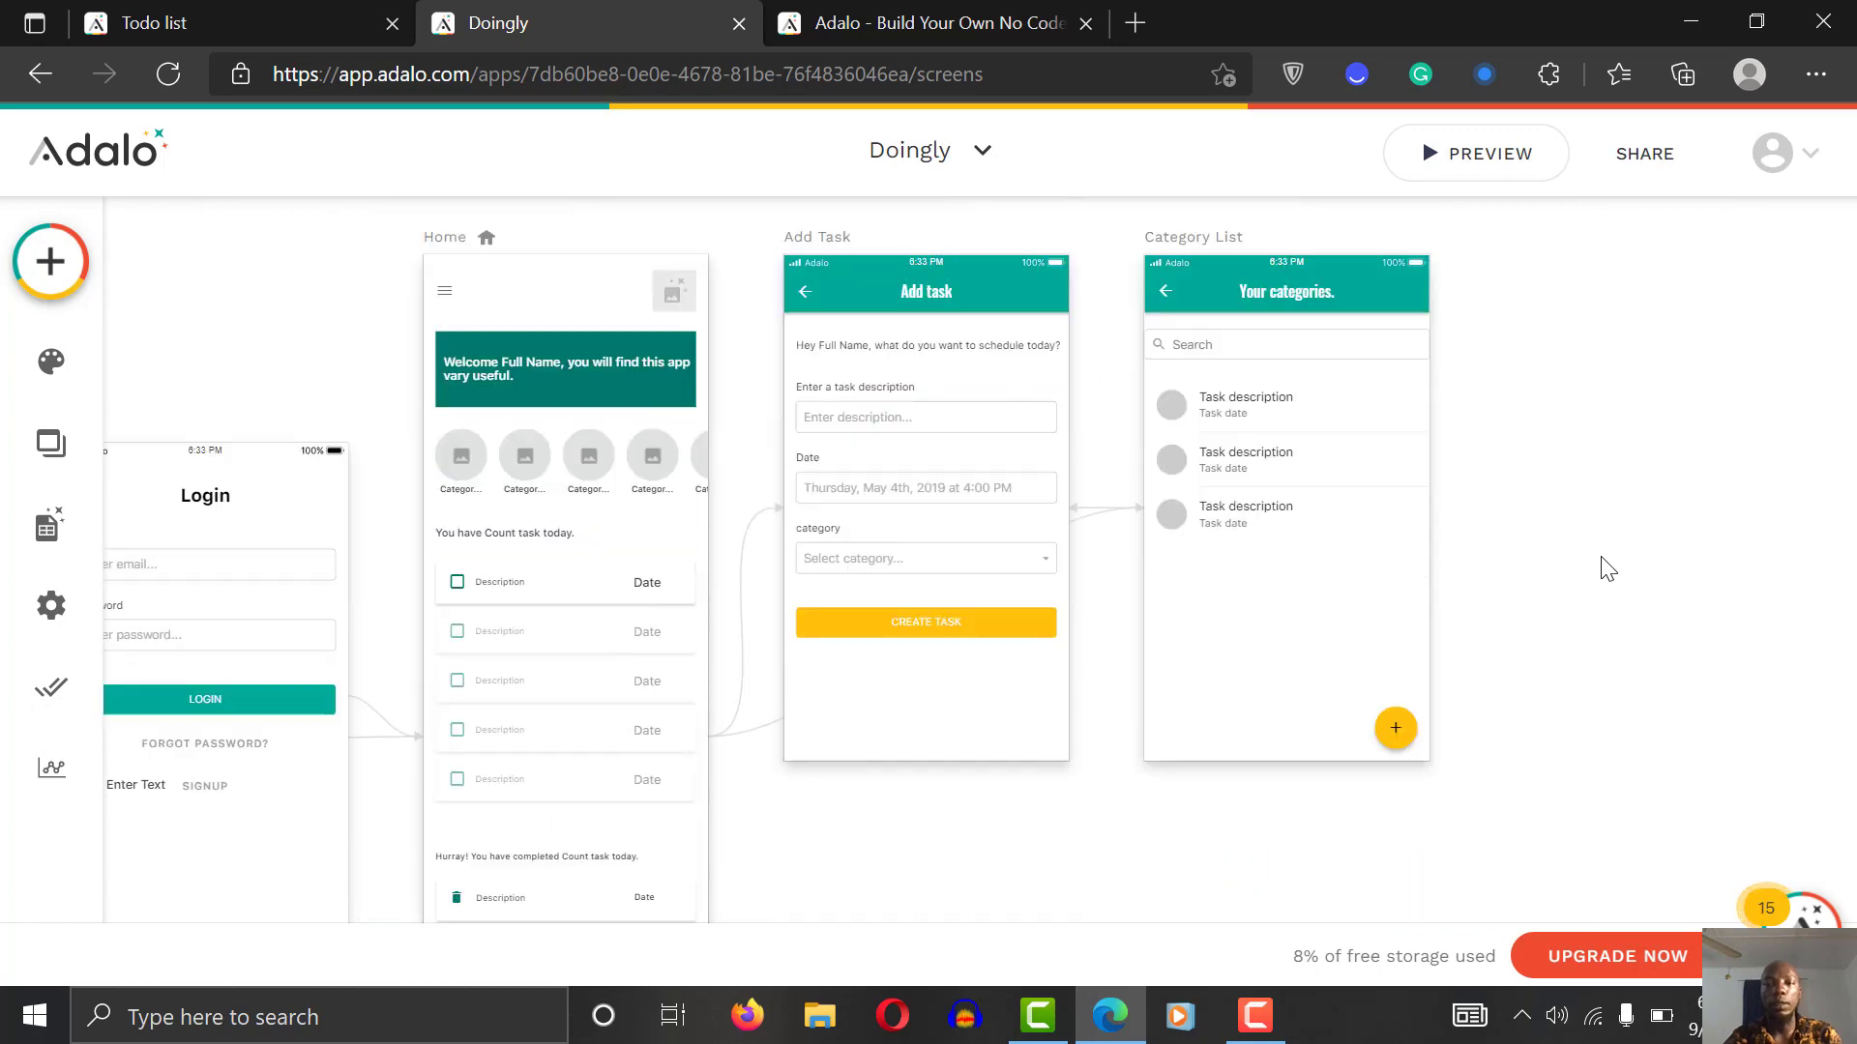
{"action": "scroll", "coordinate": [1608, 569], "scroll_direction": "right", "scroll_amount": 2}
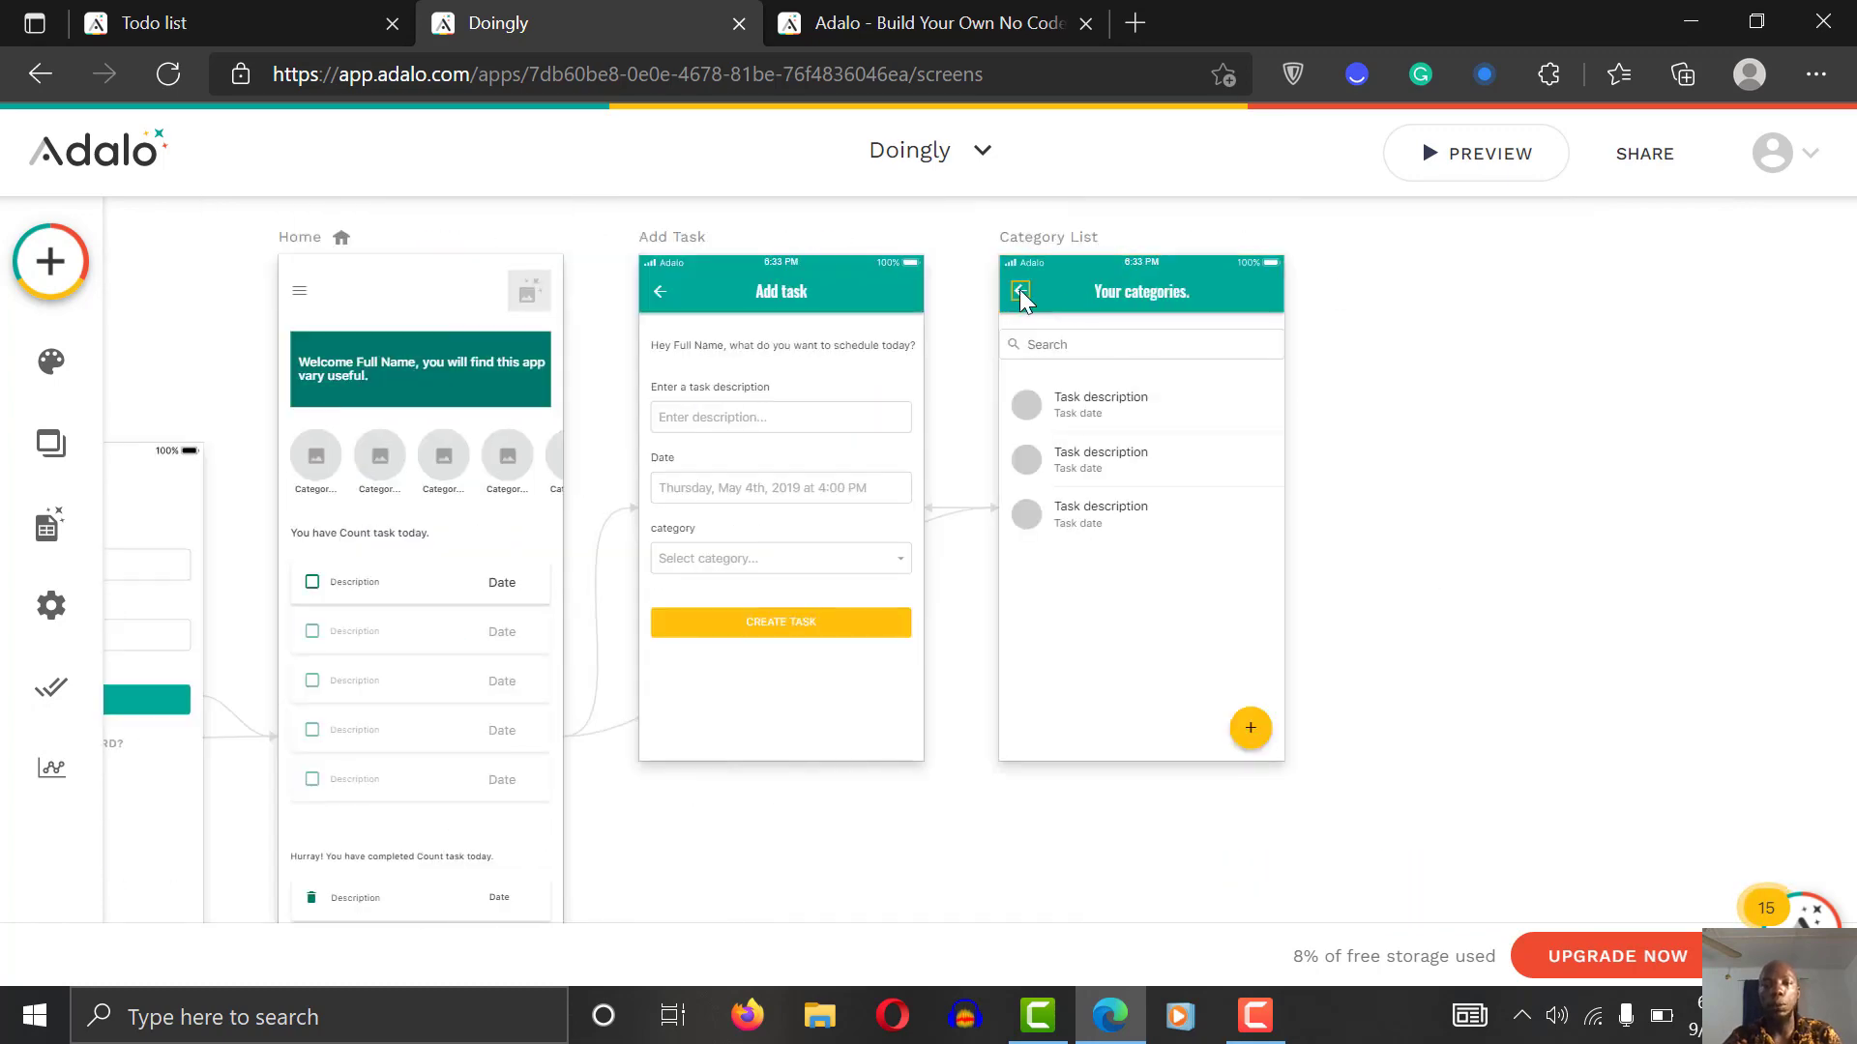
{"action": "left_click_drag", "start_coordinate": [1025, 298], "coordinate": [1034, 288]}
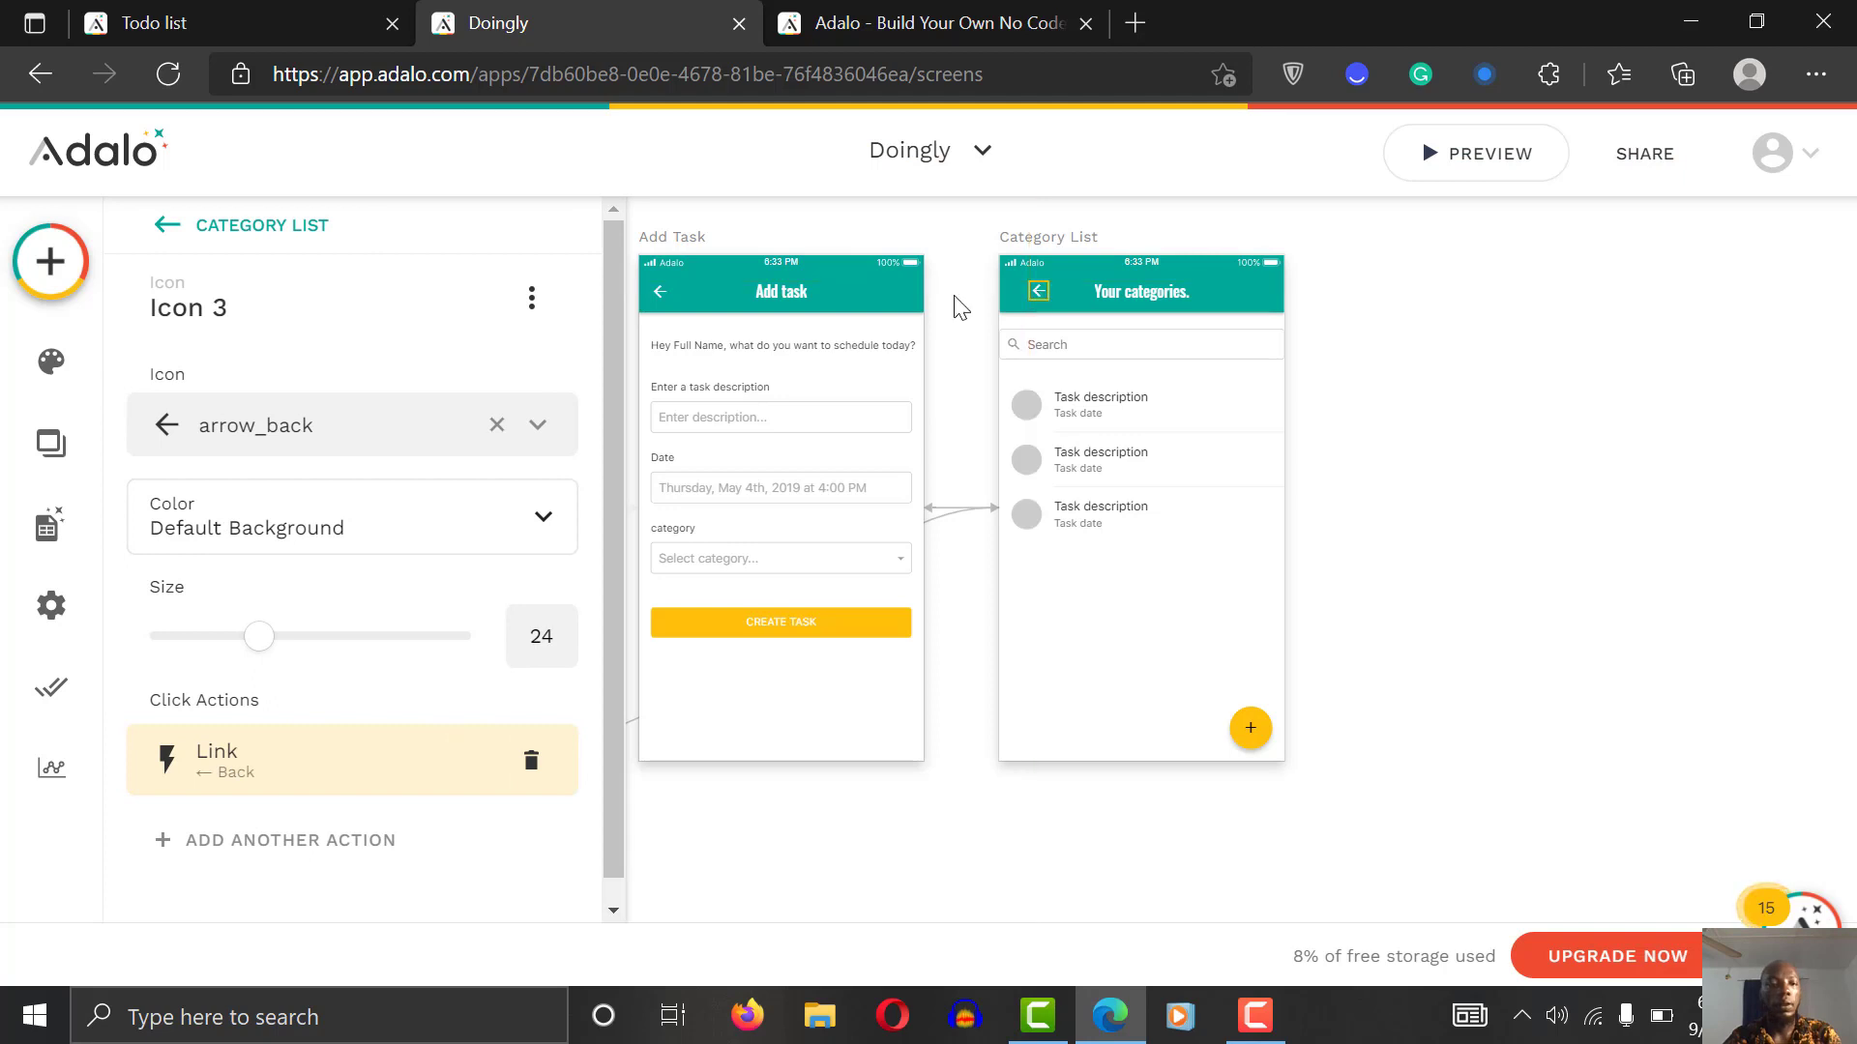
{"action": "left_click", "coordinate": [532, 296]}
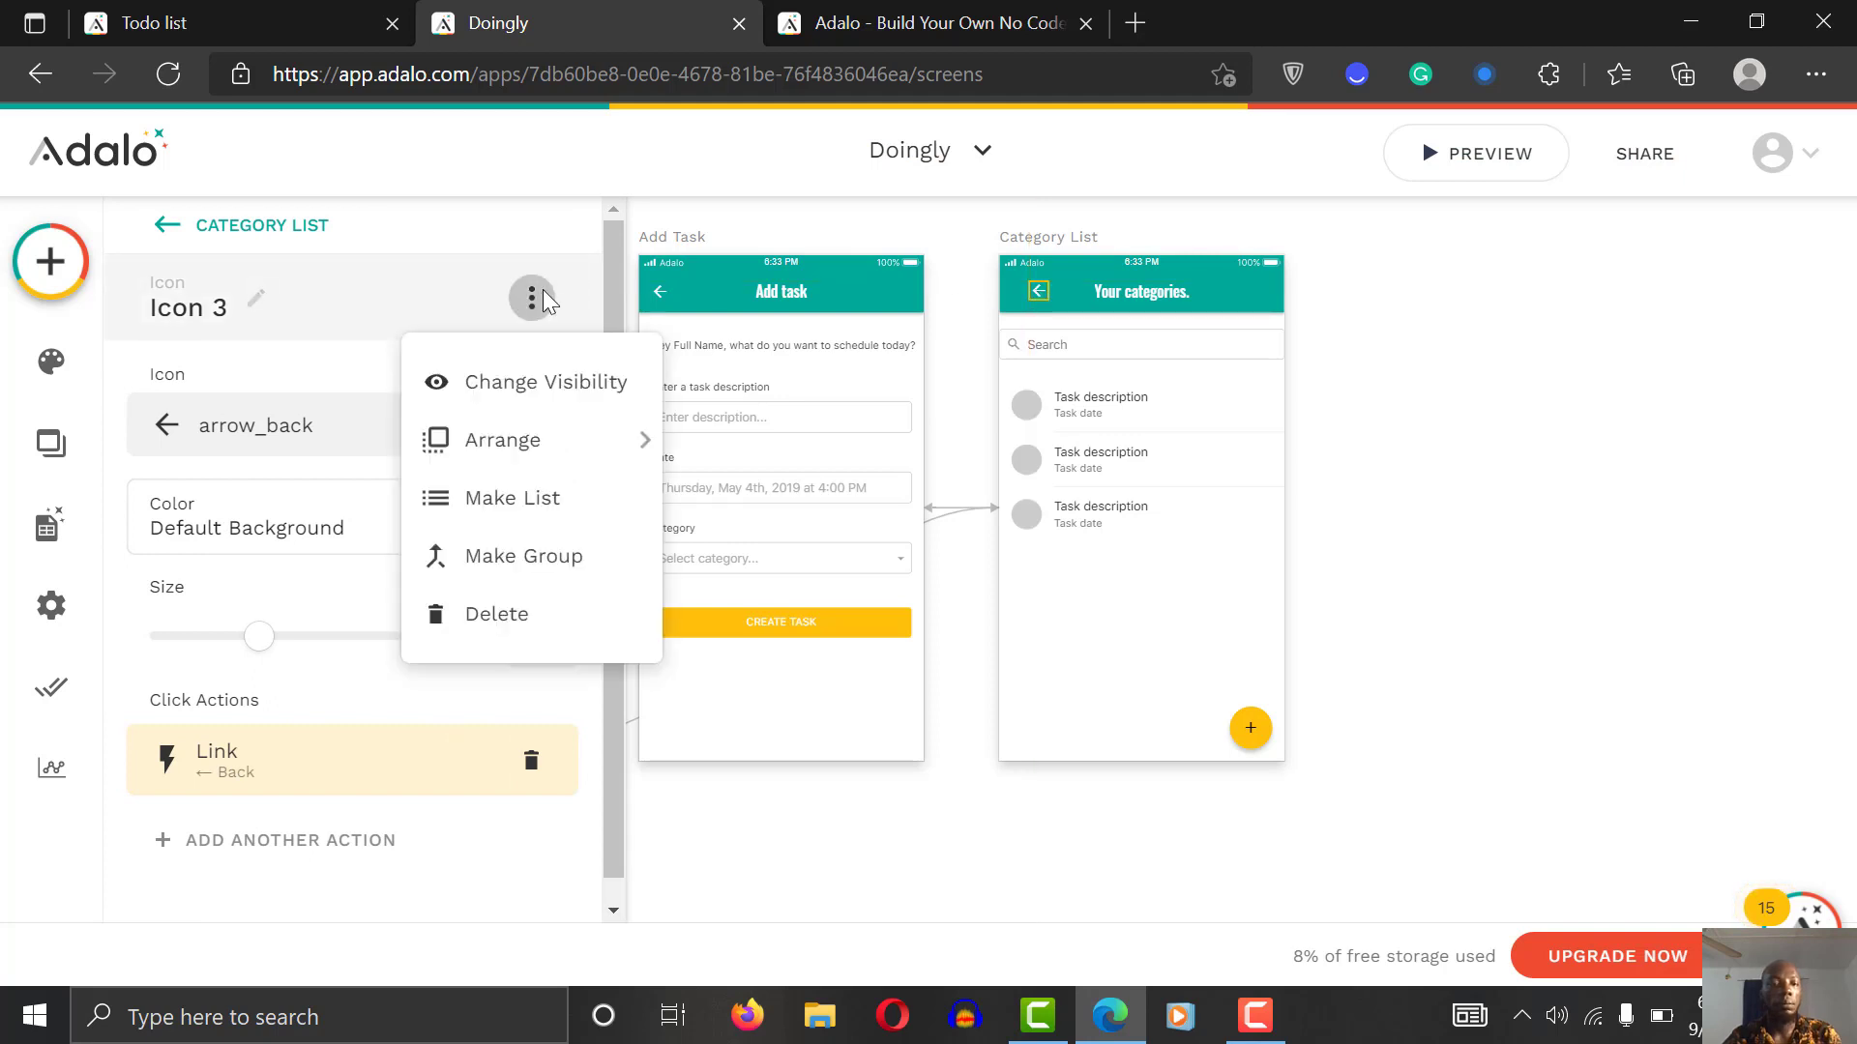
{"action": "left_click", "coordinate": [558, 379]}
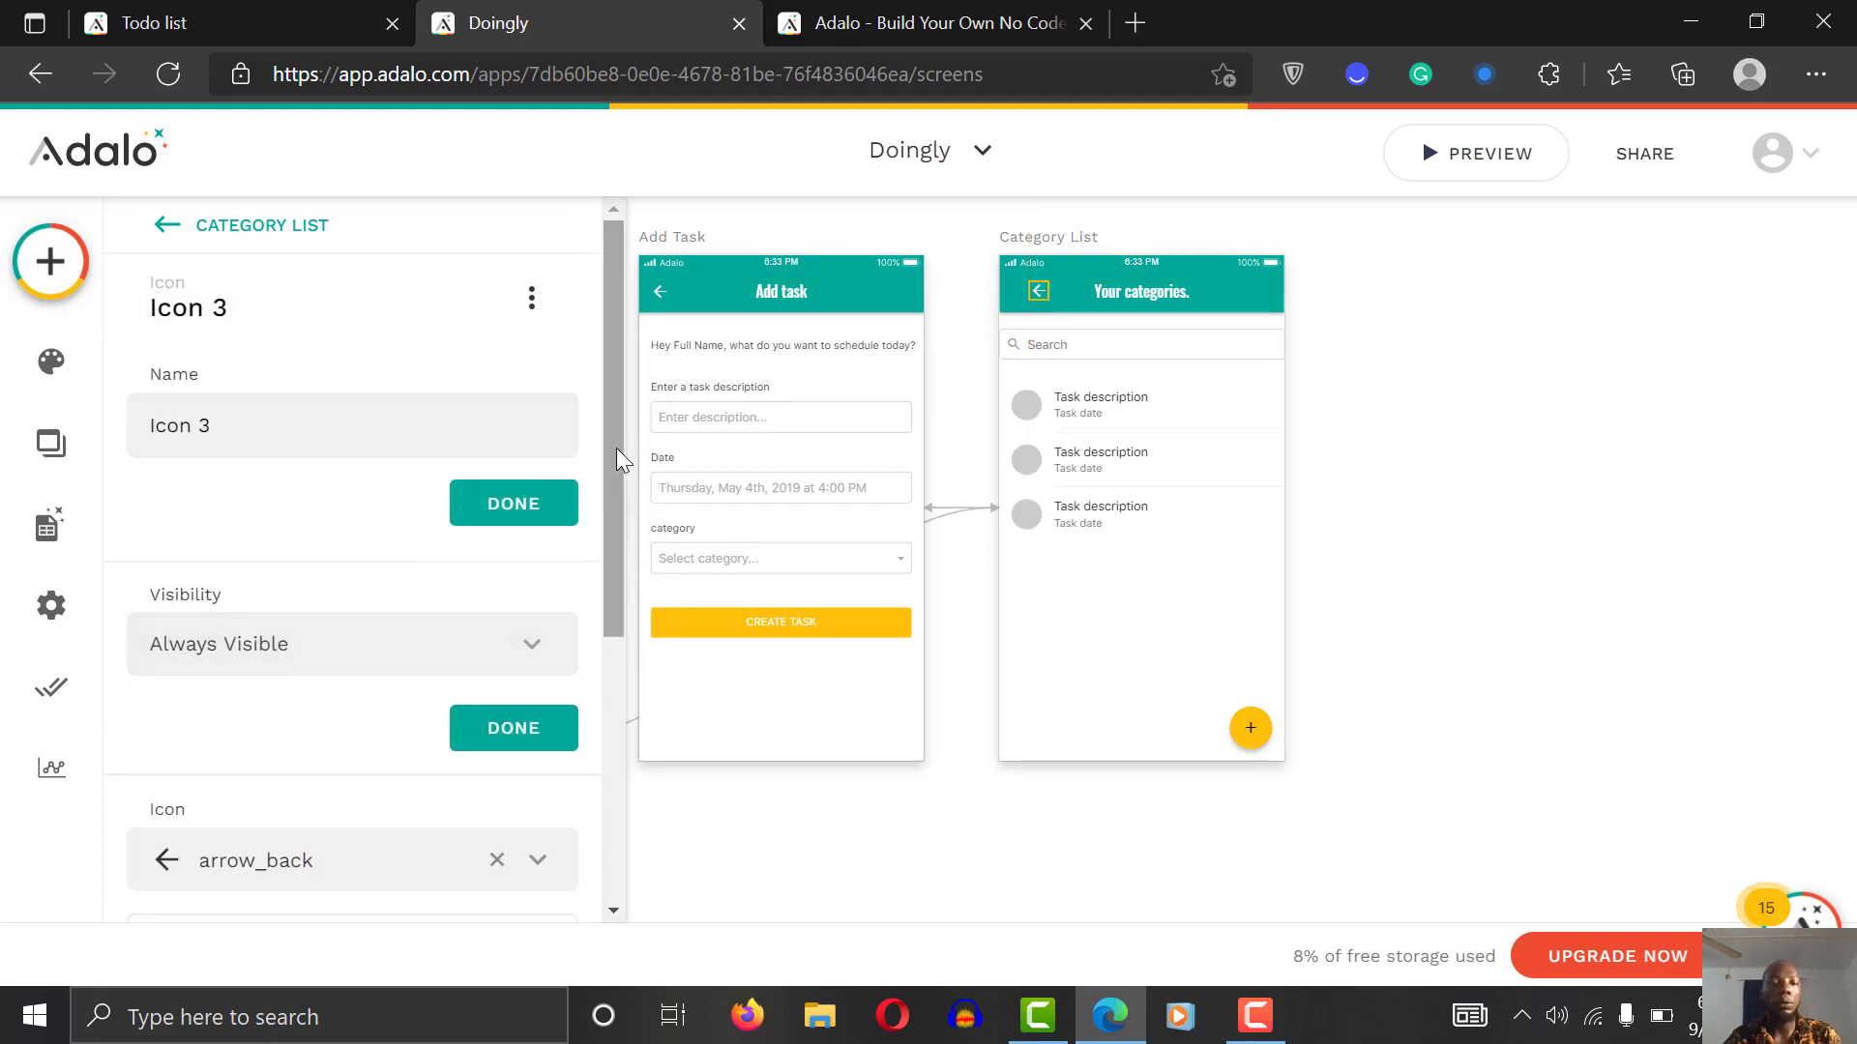
{"action": "scroll", "coordinate": [615, 630], "scroll_direction": "down", "scroll_amount": 1}
{"action": "scroll", "coordinate": [615, 630], "scroll_direction": "down", "scroll_amount": 4}
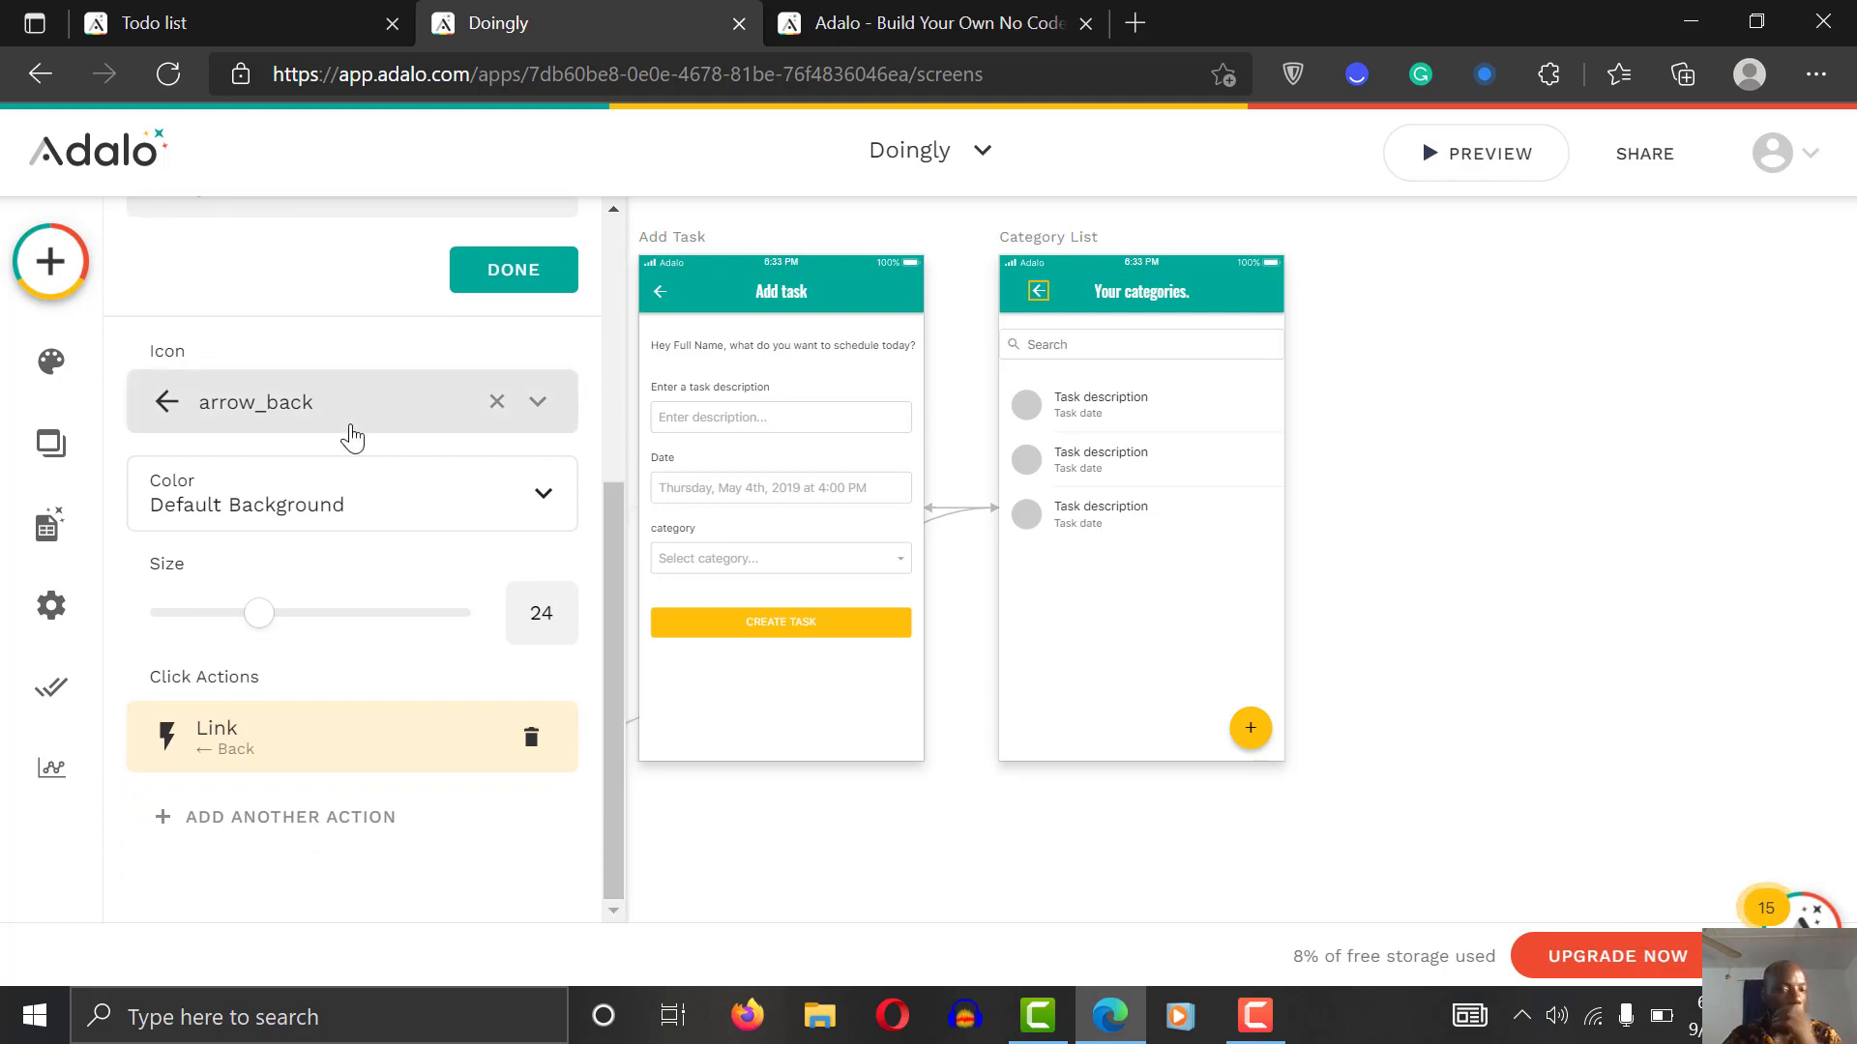
Step: Replace the back arrow's old link action with a new Link to Back
{"action": "left_click", "coordinate": [364, 754]}
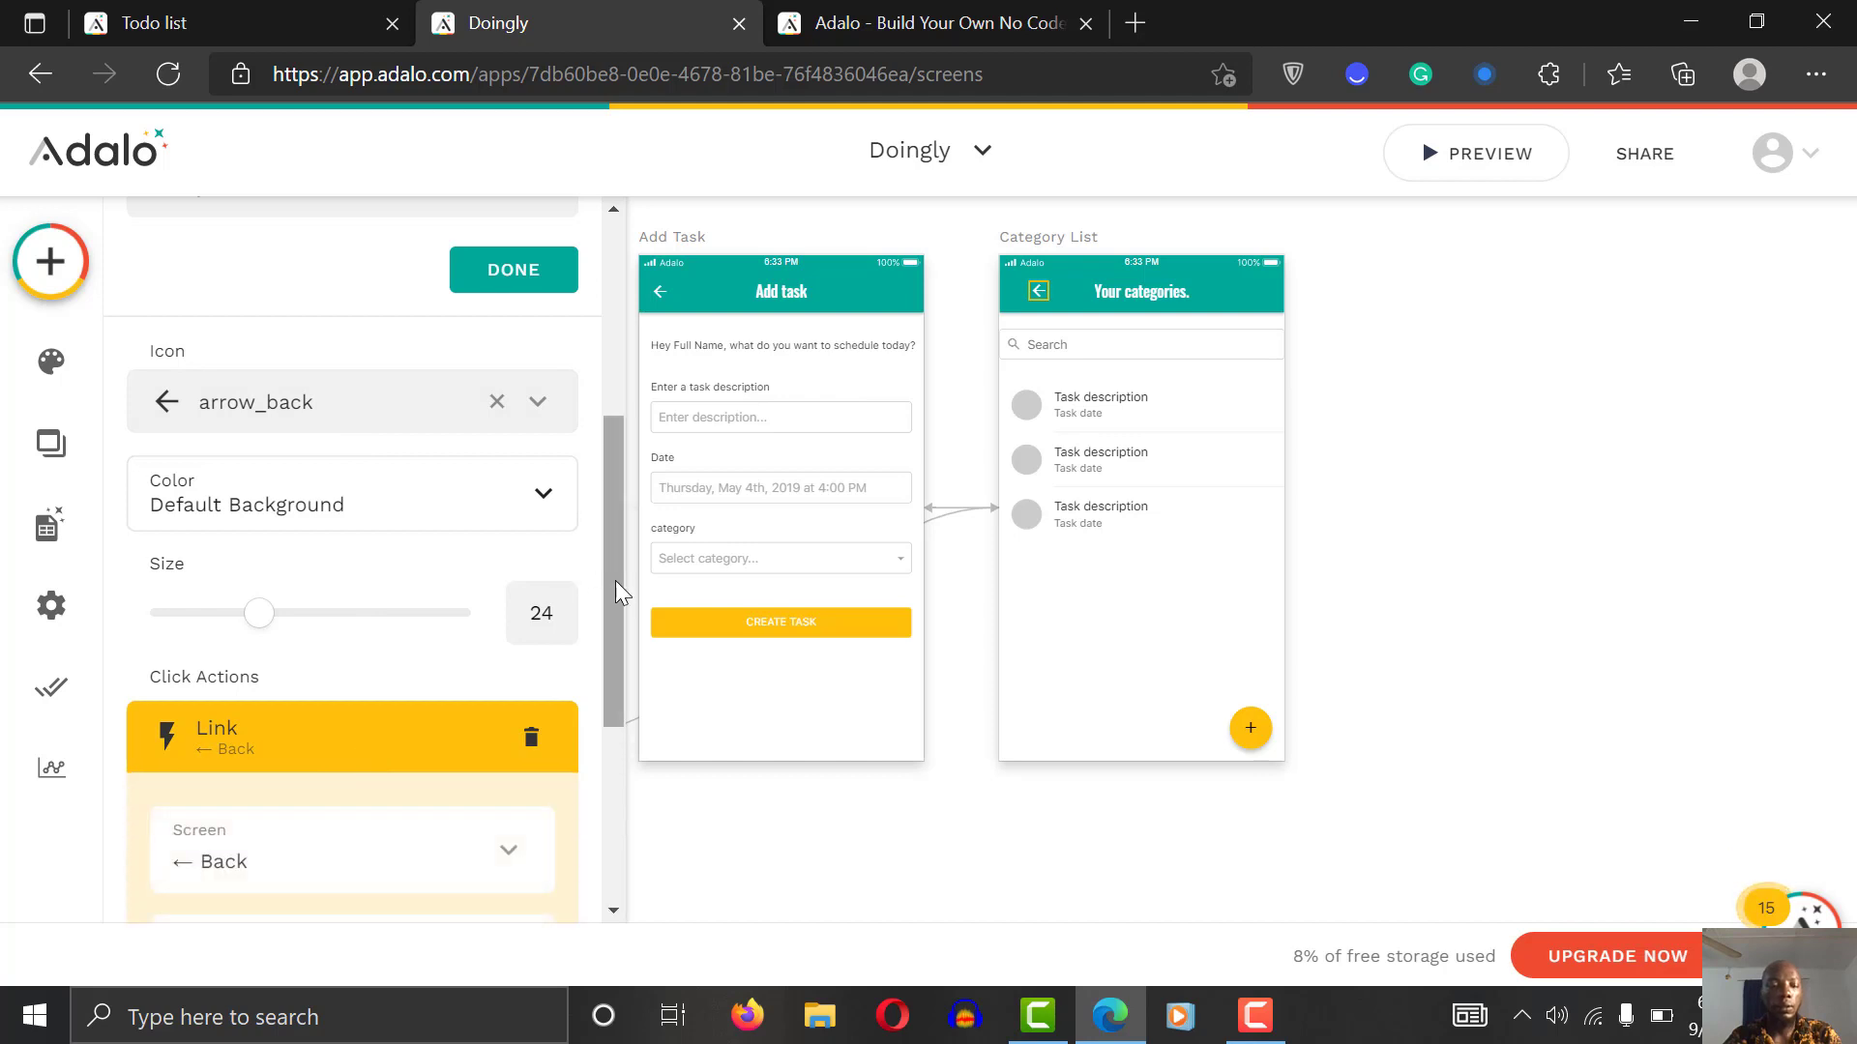
{"action": "left_click_drag", "start_coordinate": [619, 590], "coordinate": [609, 744]}
{"action": "left_click", "coordinate": [528, 354]}
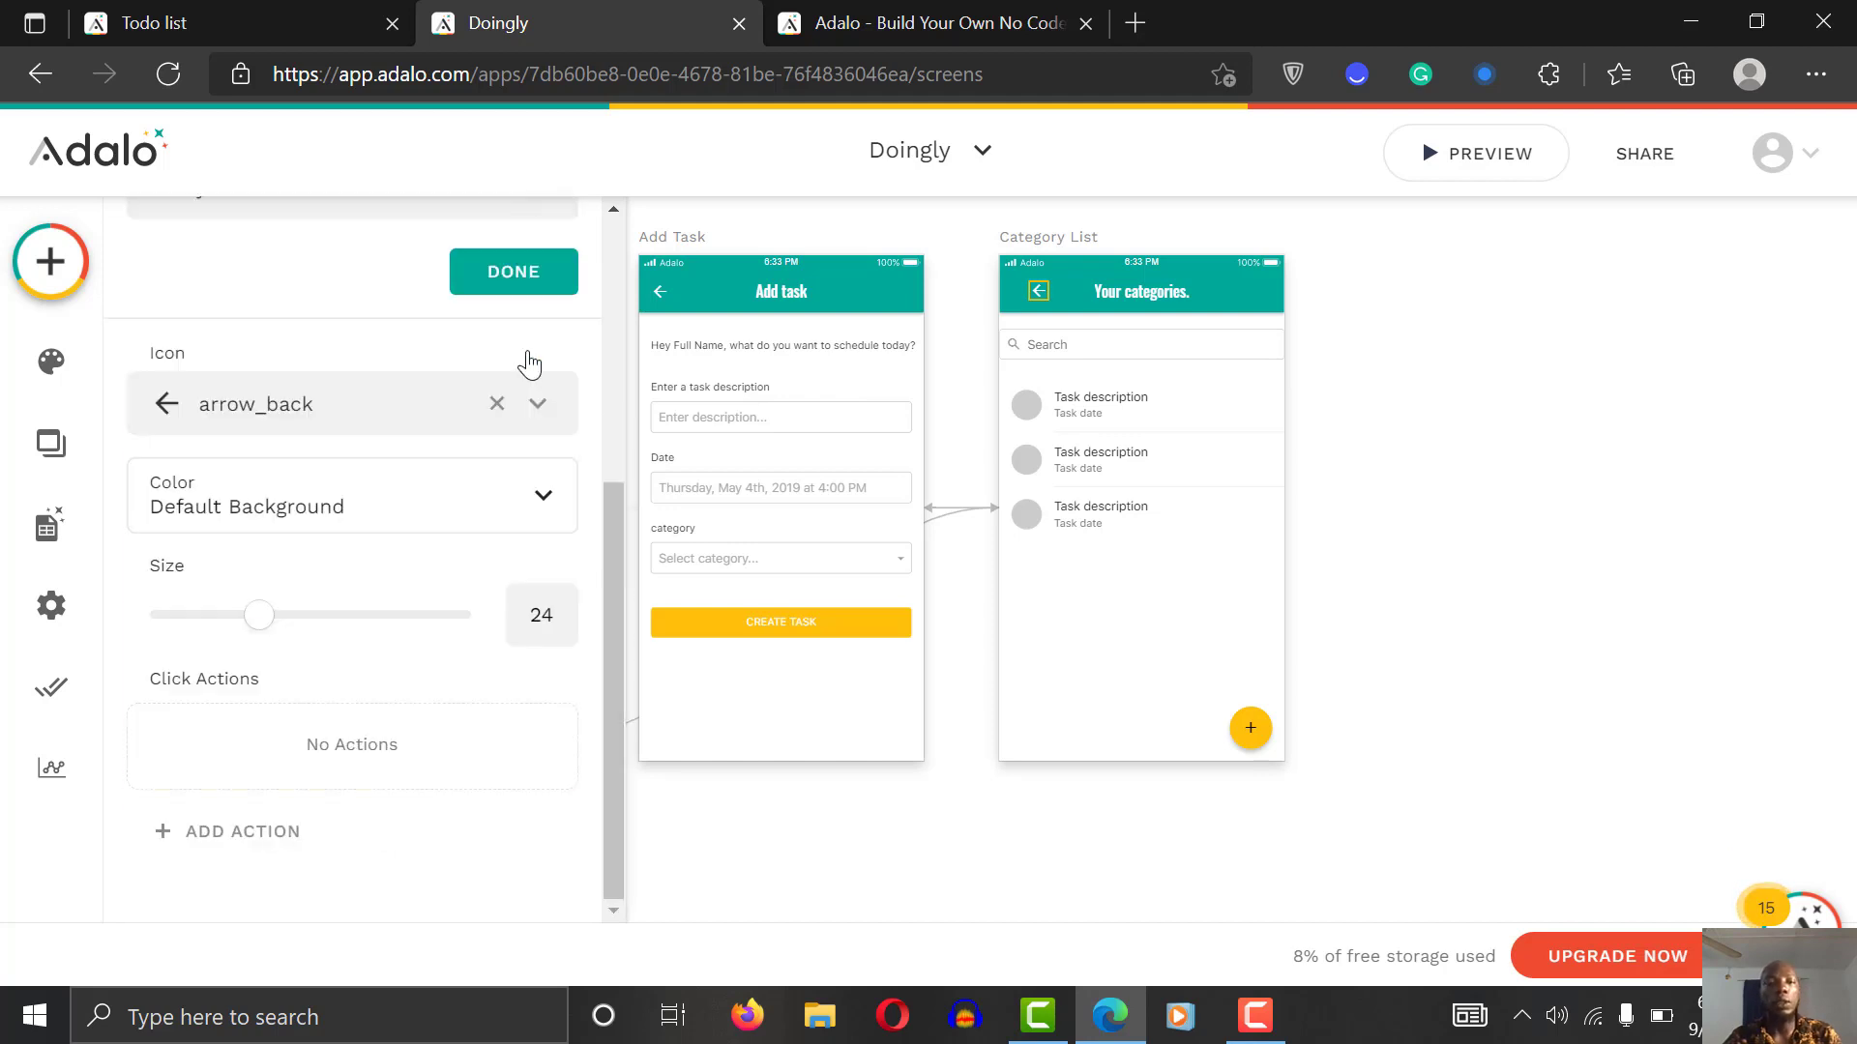
{"action": "left_click", "coordinate": [277, 838]}
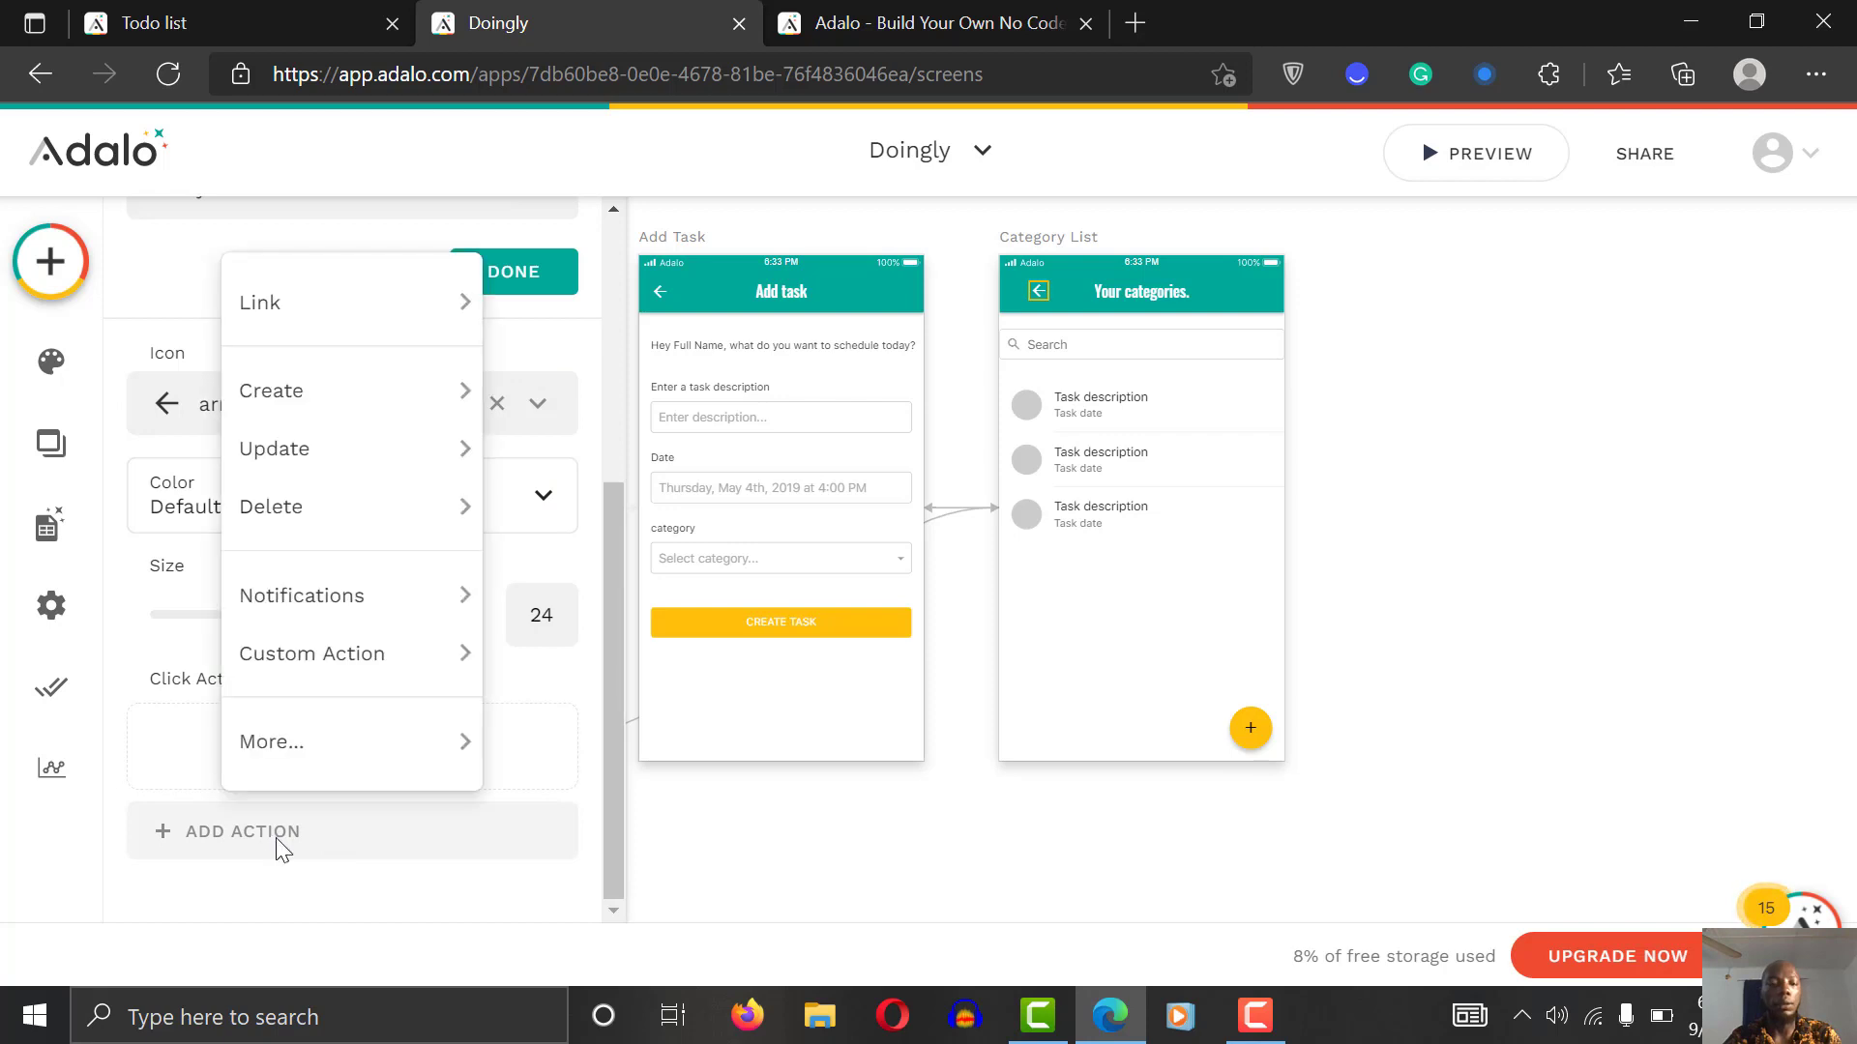
{"action": "mouse_move", "coordinate": [358, 308]}
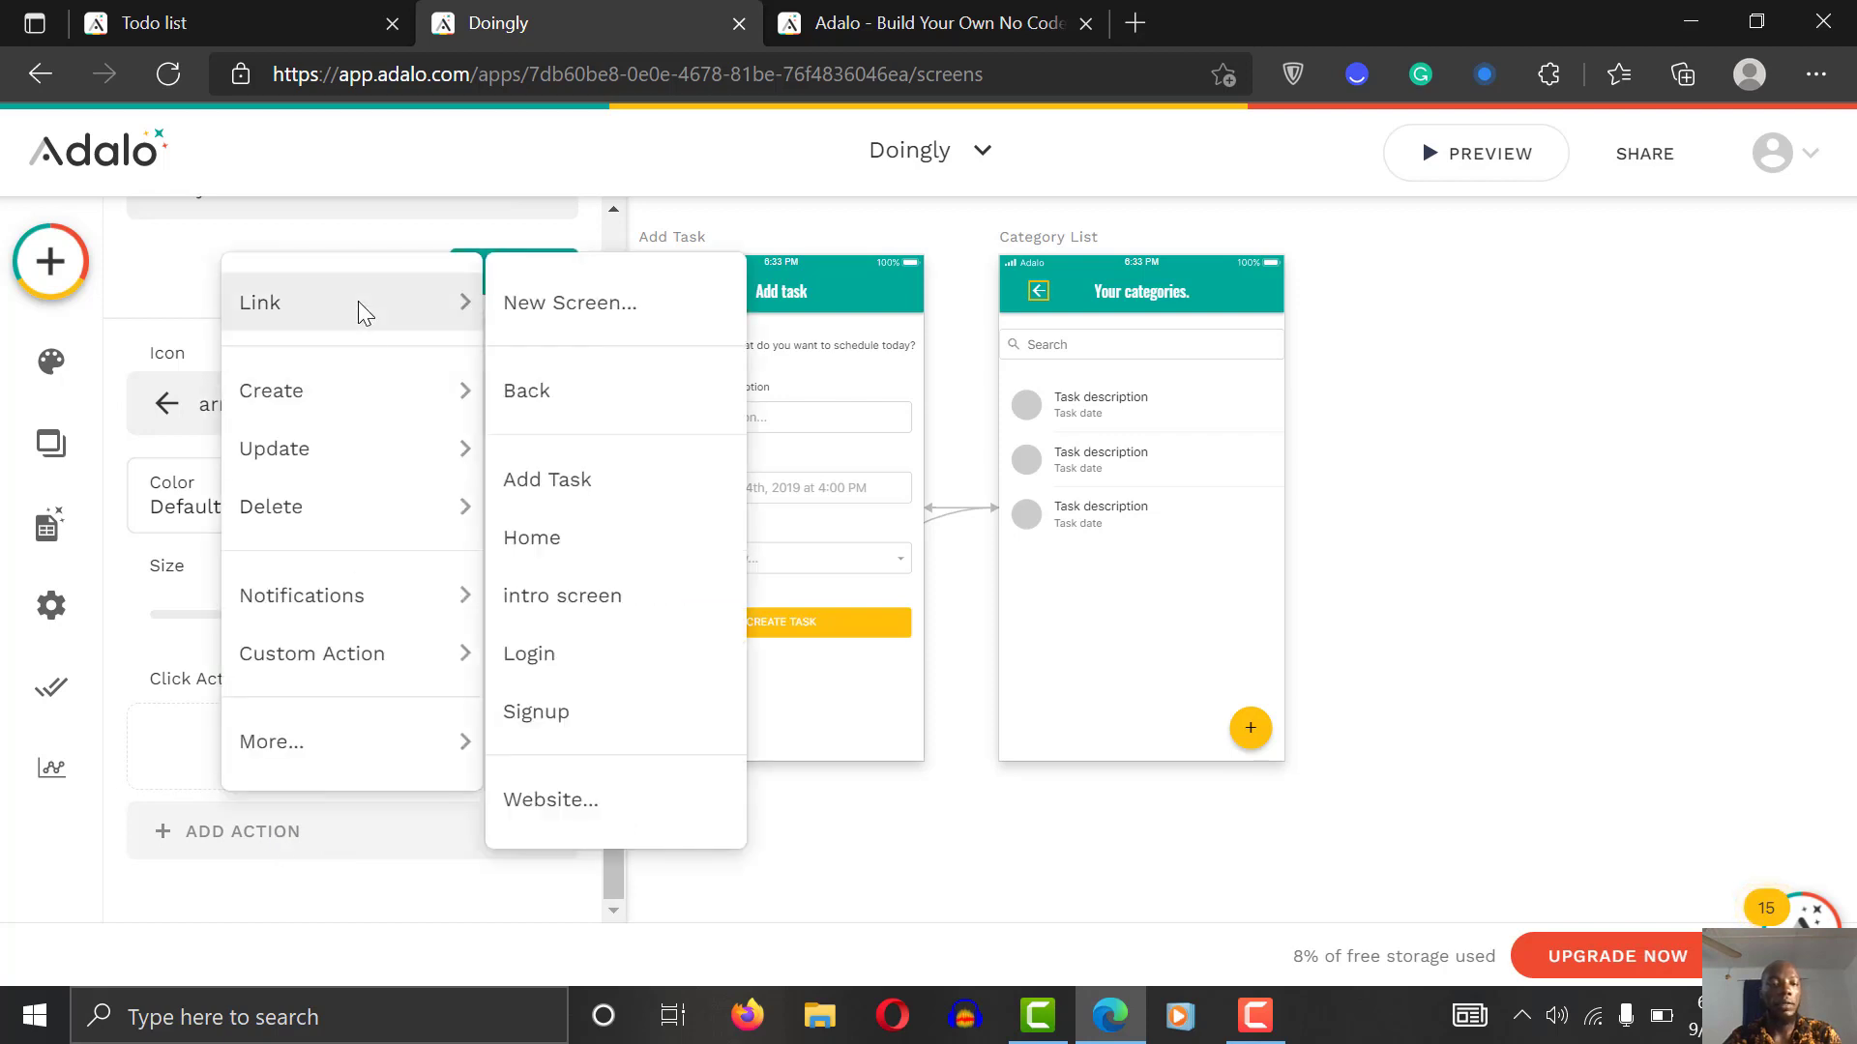
{"action": "left_click", "coordinate": [568, 405]}
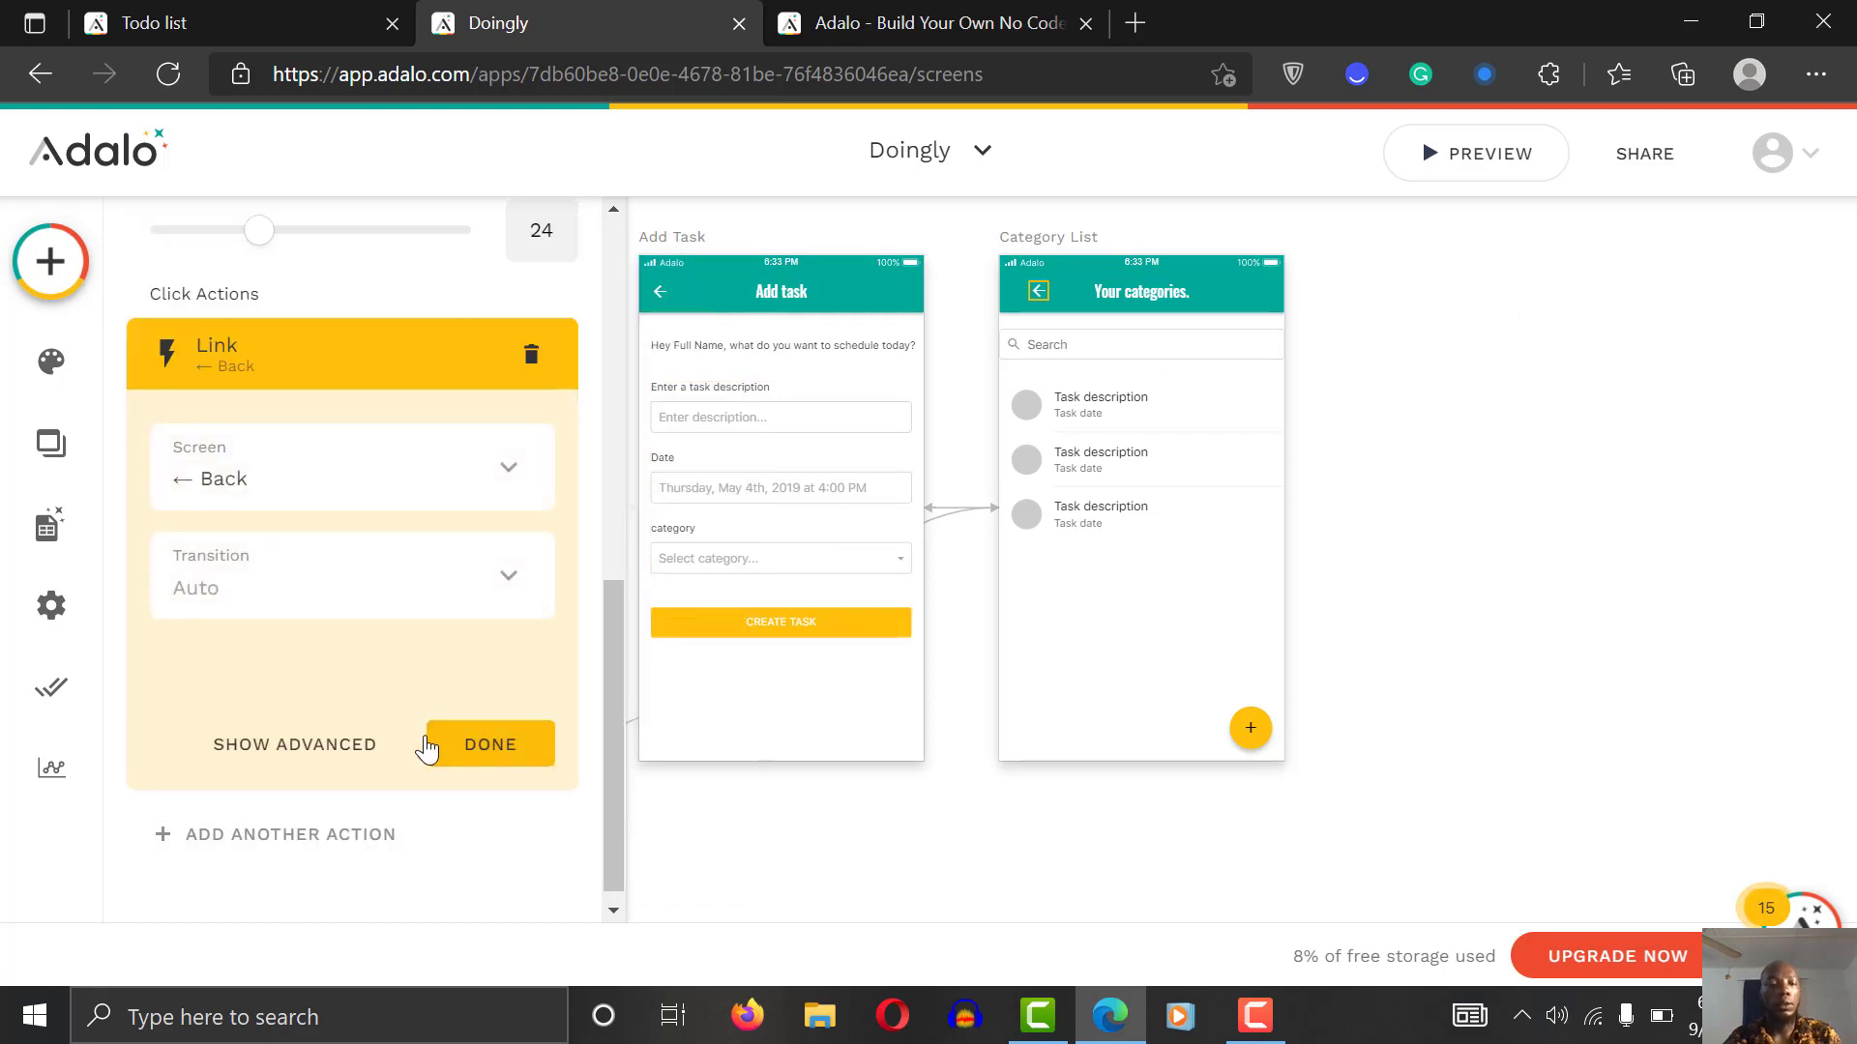
Step: Finish the link action and test the Home category screen in preview
{"action": "left_click", "coordinate": [491, 747]}
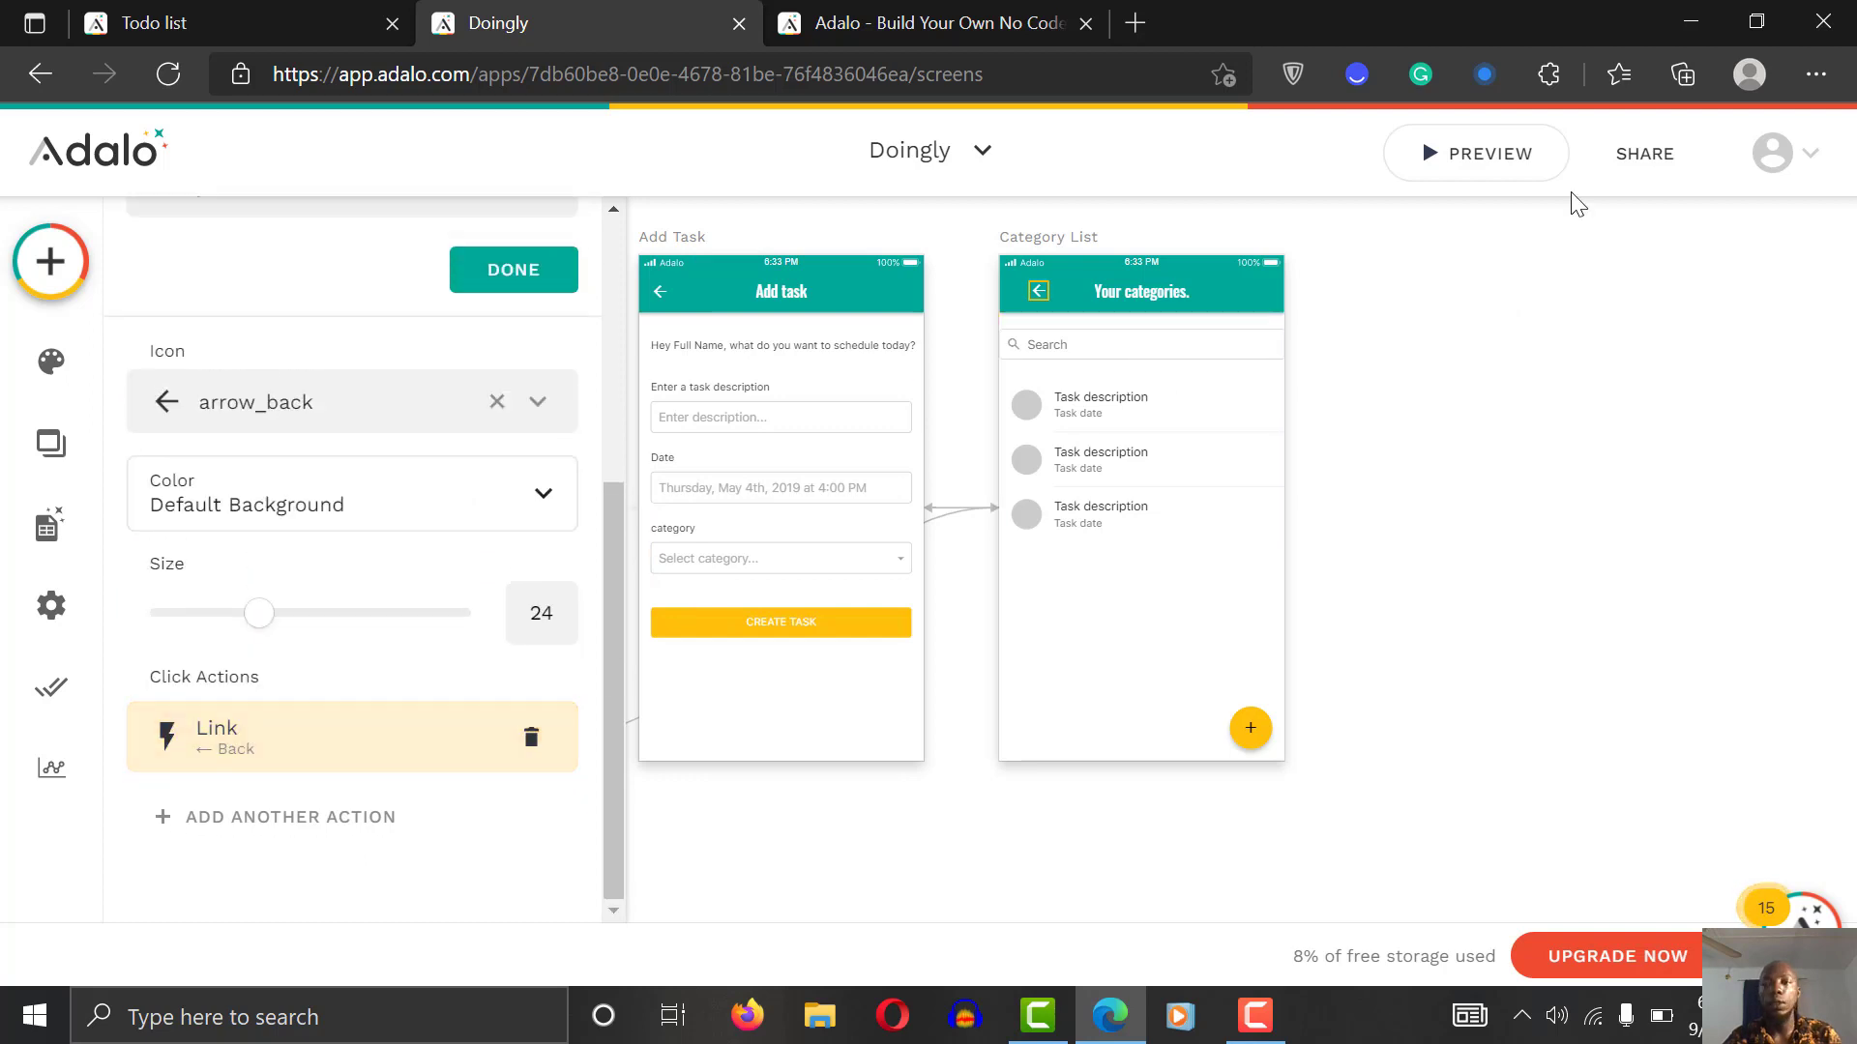
{"action": "left_click", "coordinate": [1494, 155]}
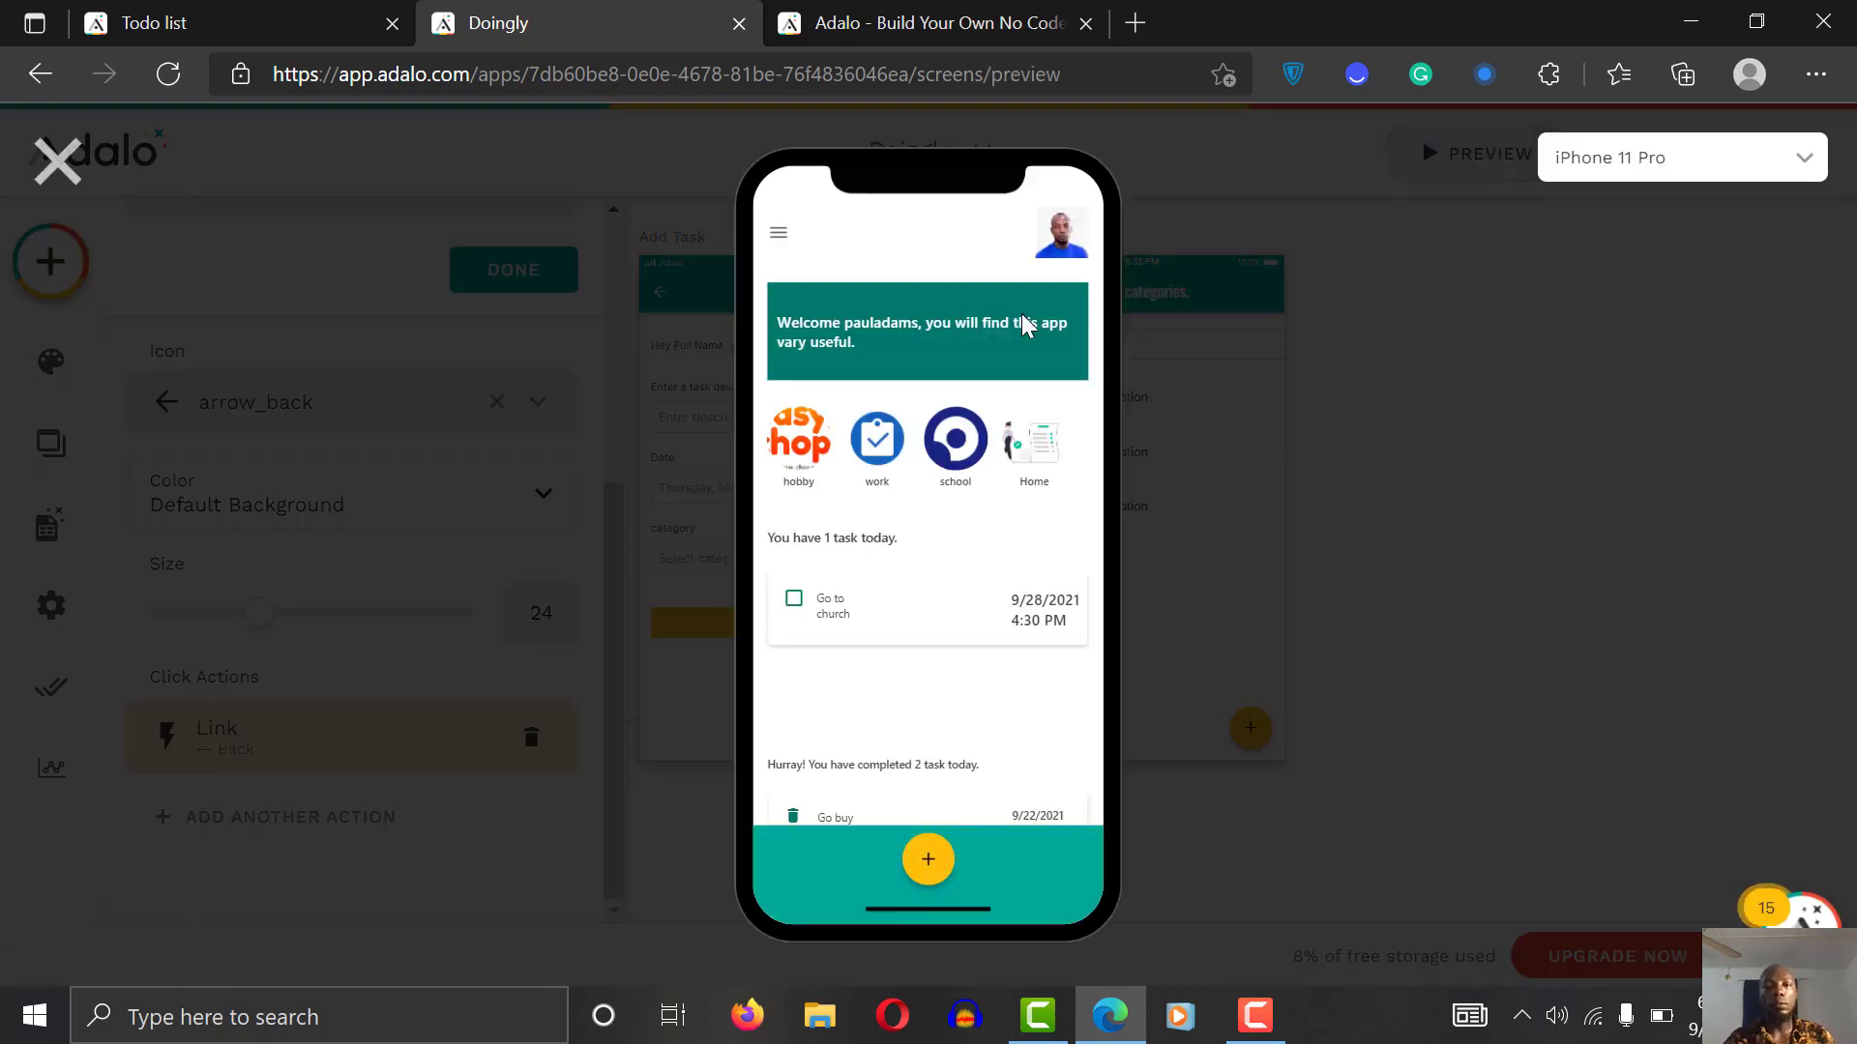
{"action": "left_click", "coordinate": [1033, 439]}
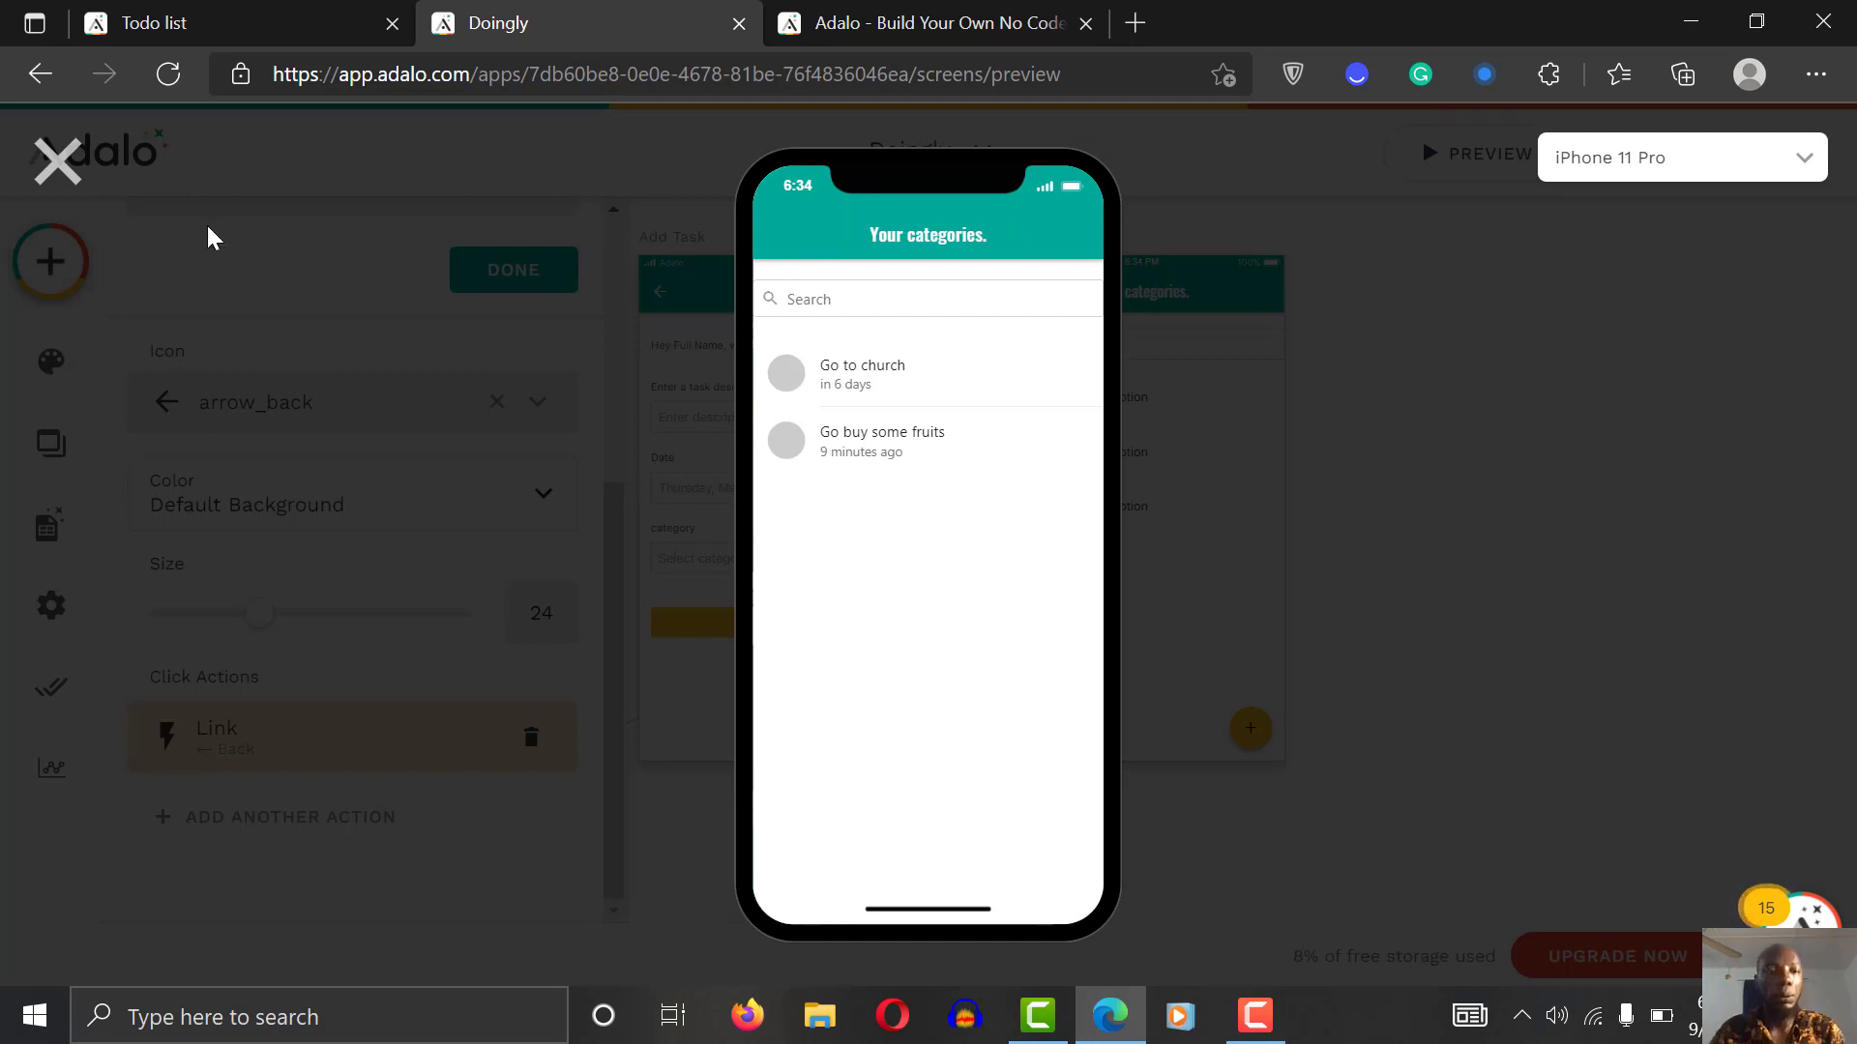
{"action": "left_click", "coordinate": [68, 166]}
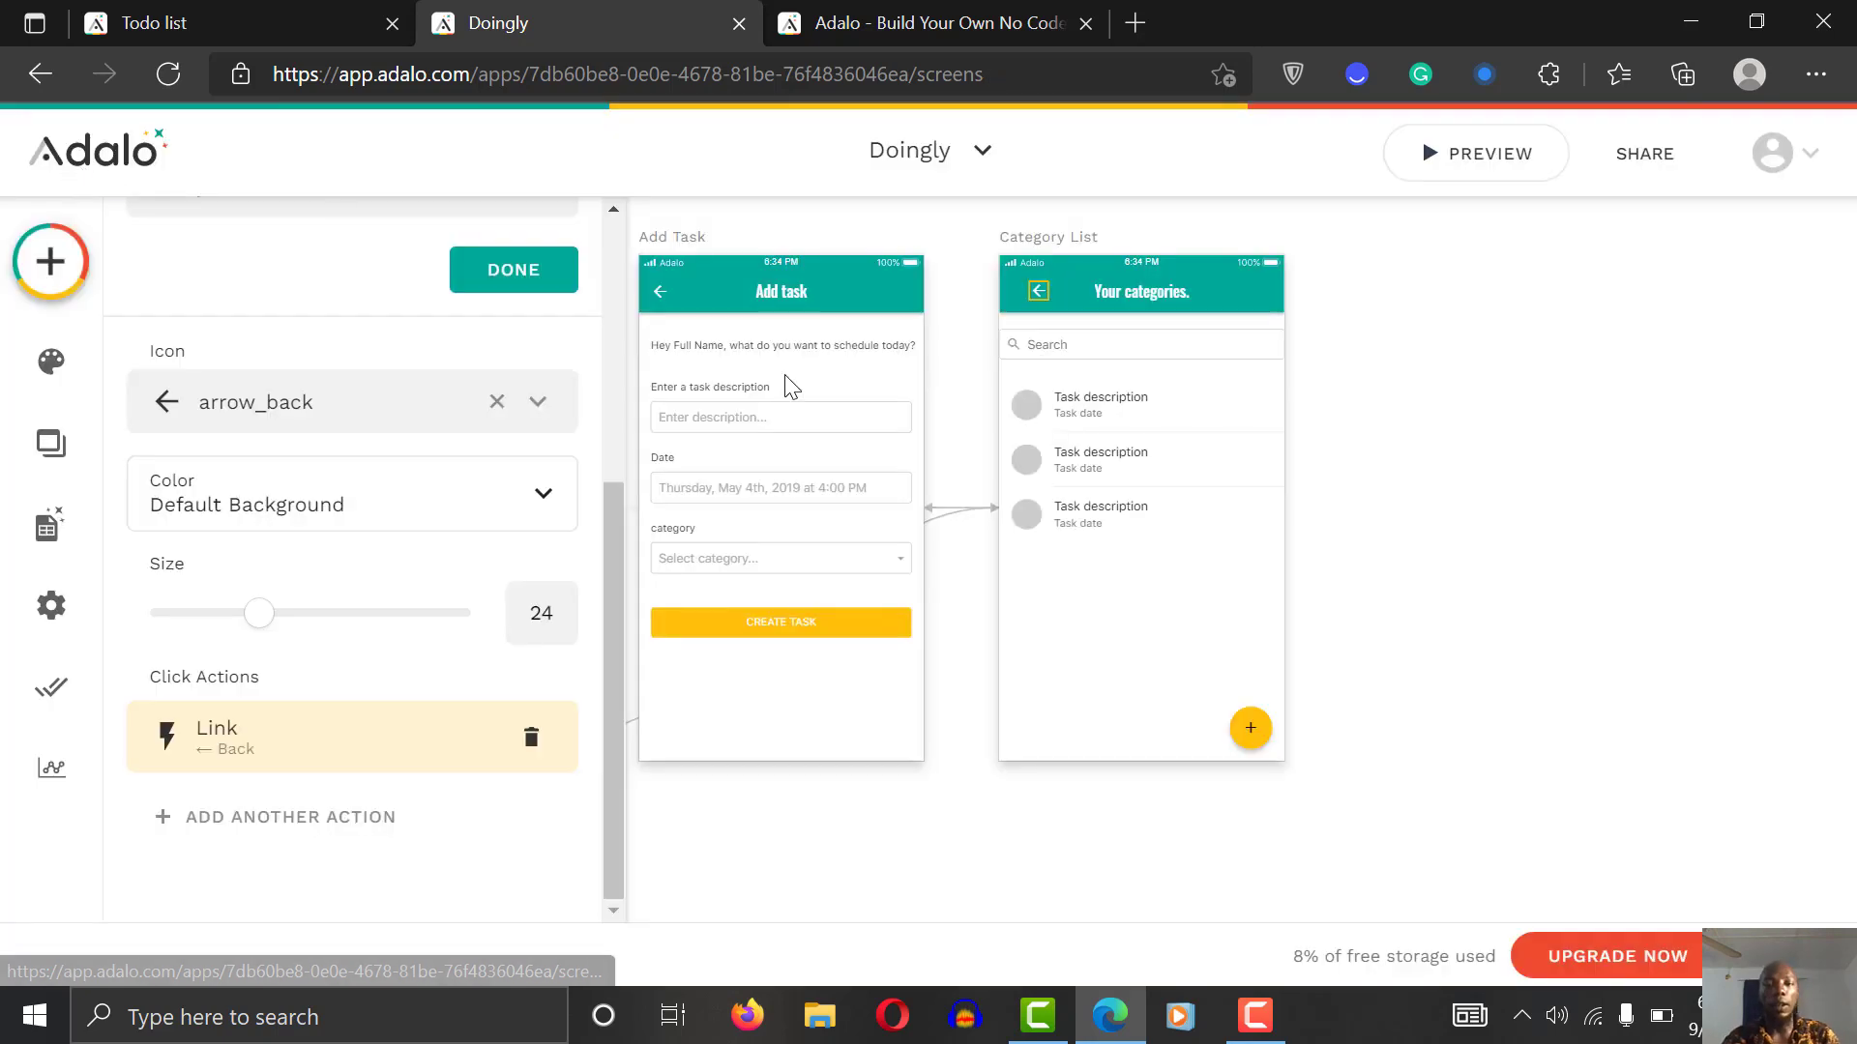
Step: Move the back arrow to the header's right end, recheck it in preview, and reload
{"action": "left_click", "coordinate": [1385, 339]}
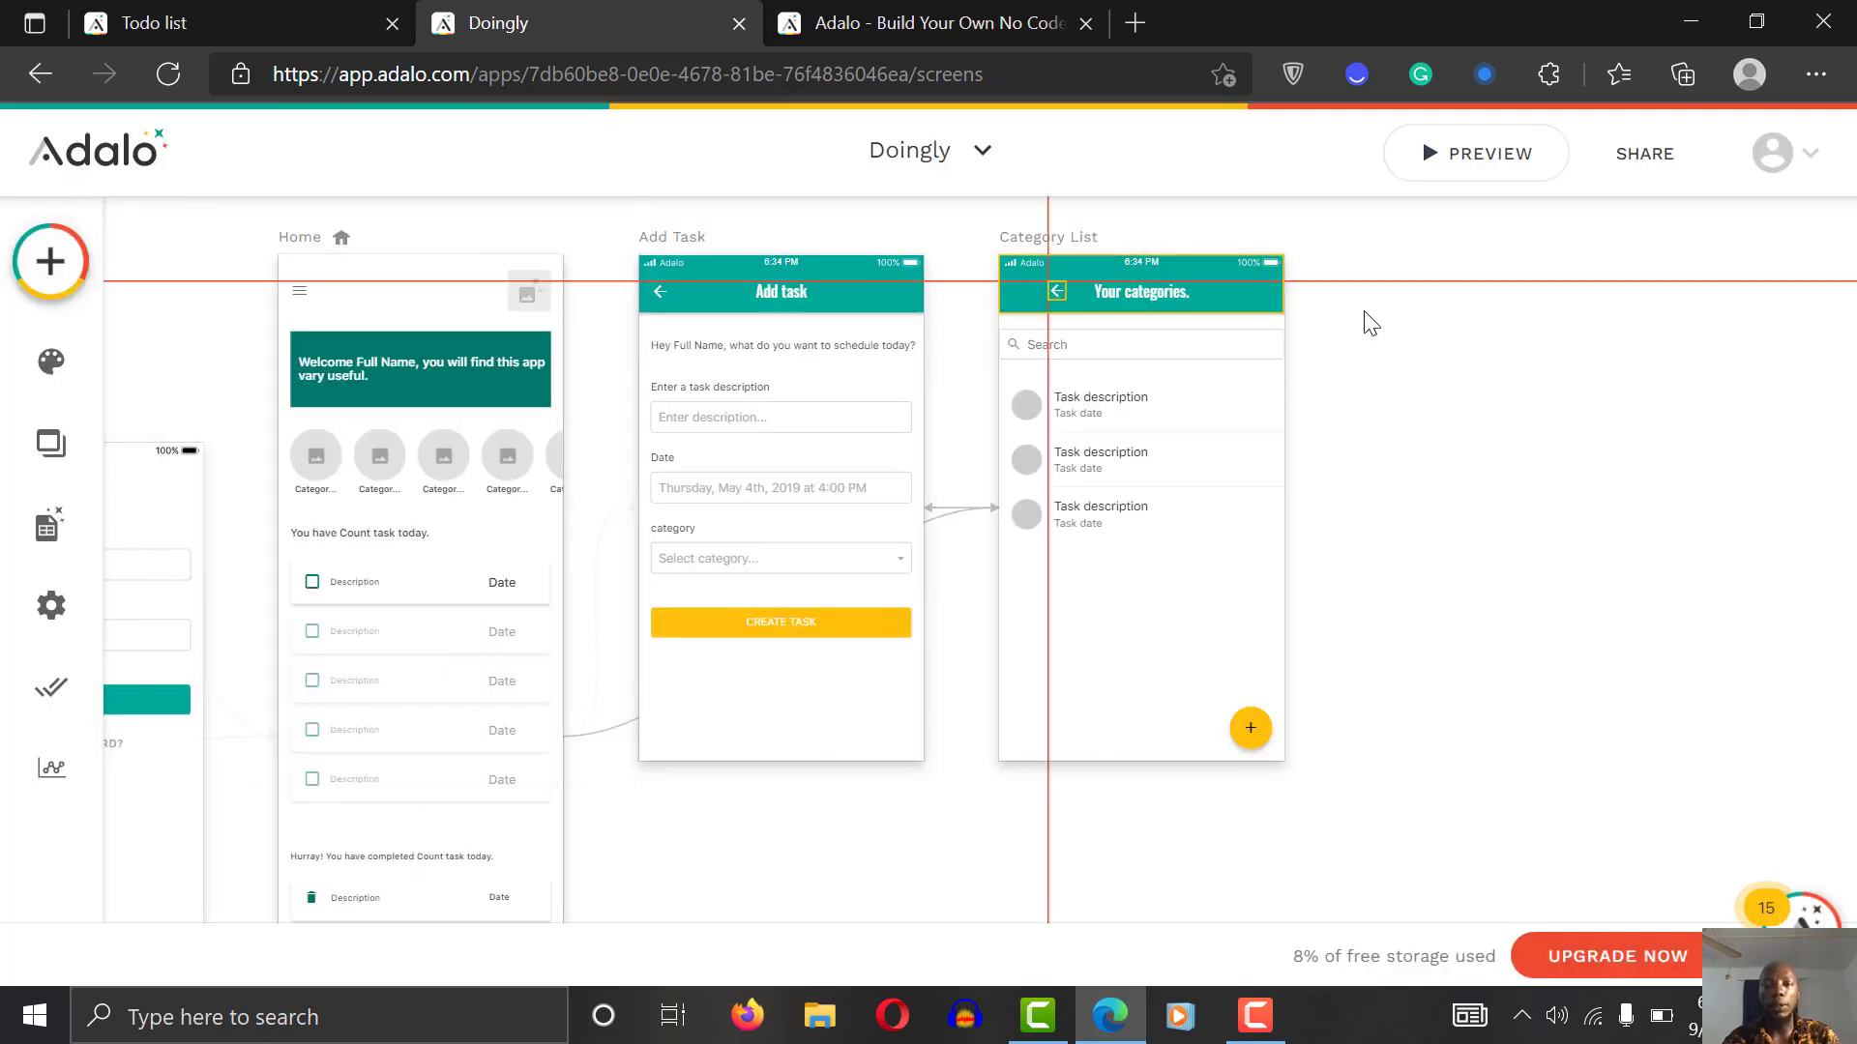
{"action": "left_click", "coordinate": [1260, 301]}
{"action": "left_click_drag", "start_coordinate": [1250, 296], "coordinate": [1255, 287]}
{"action": "left_click", "coordinate": [1400, 324]}
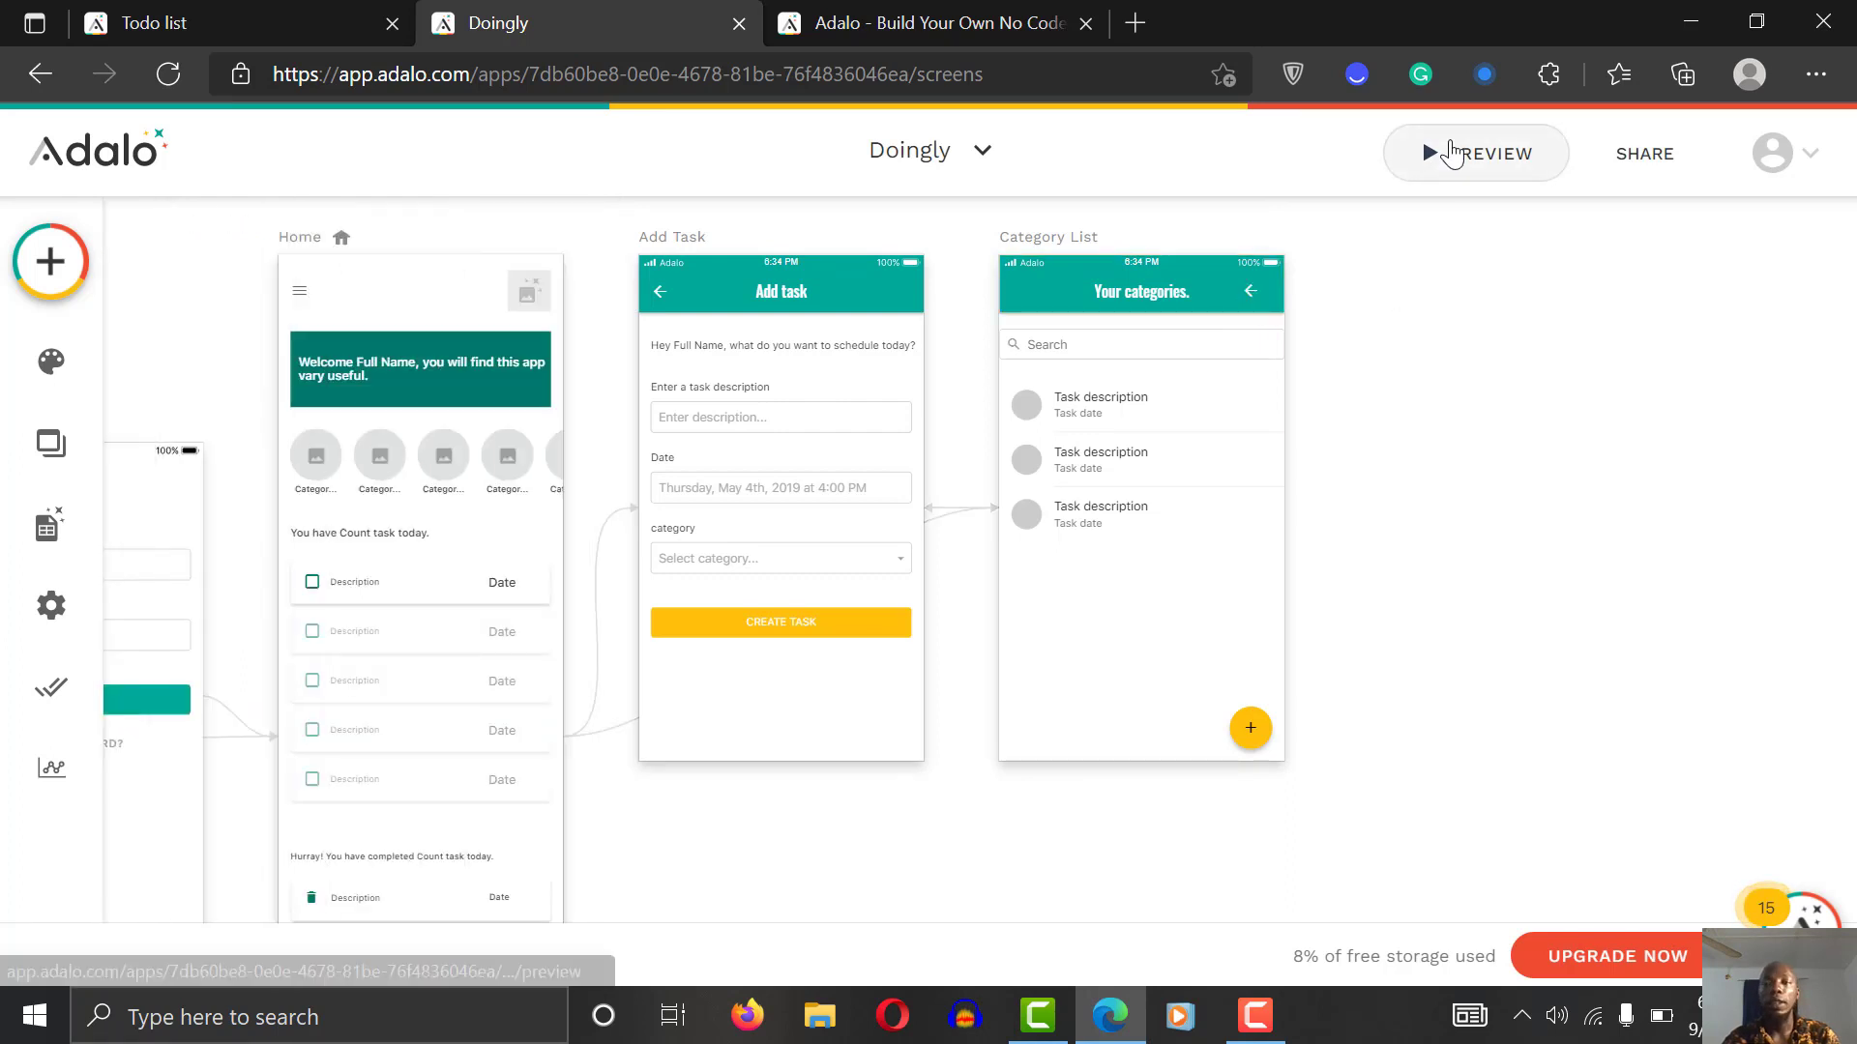
{"action": "left_click", "coordinate": [1477, 154]}
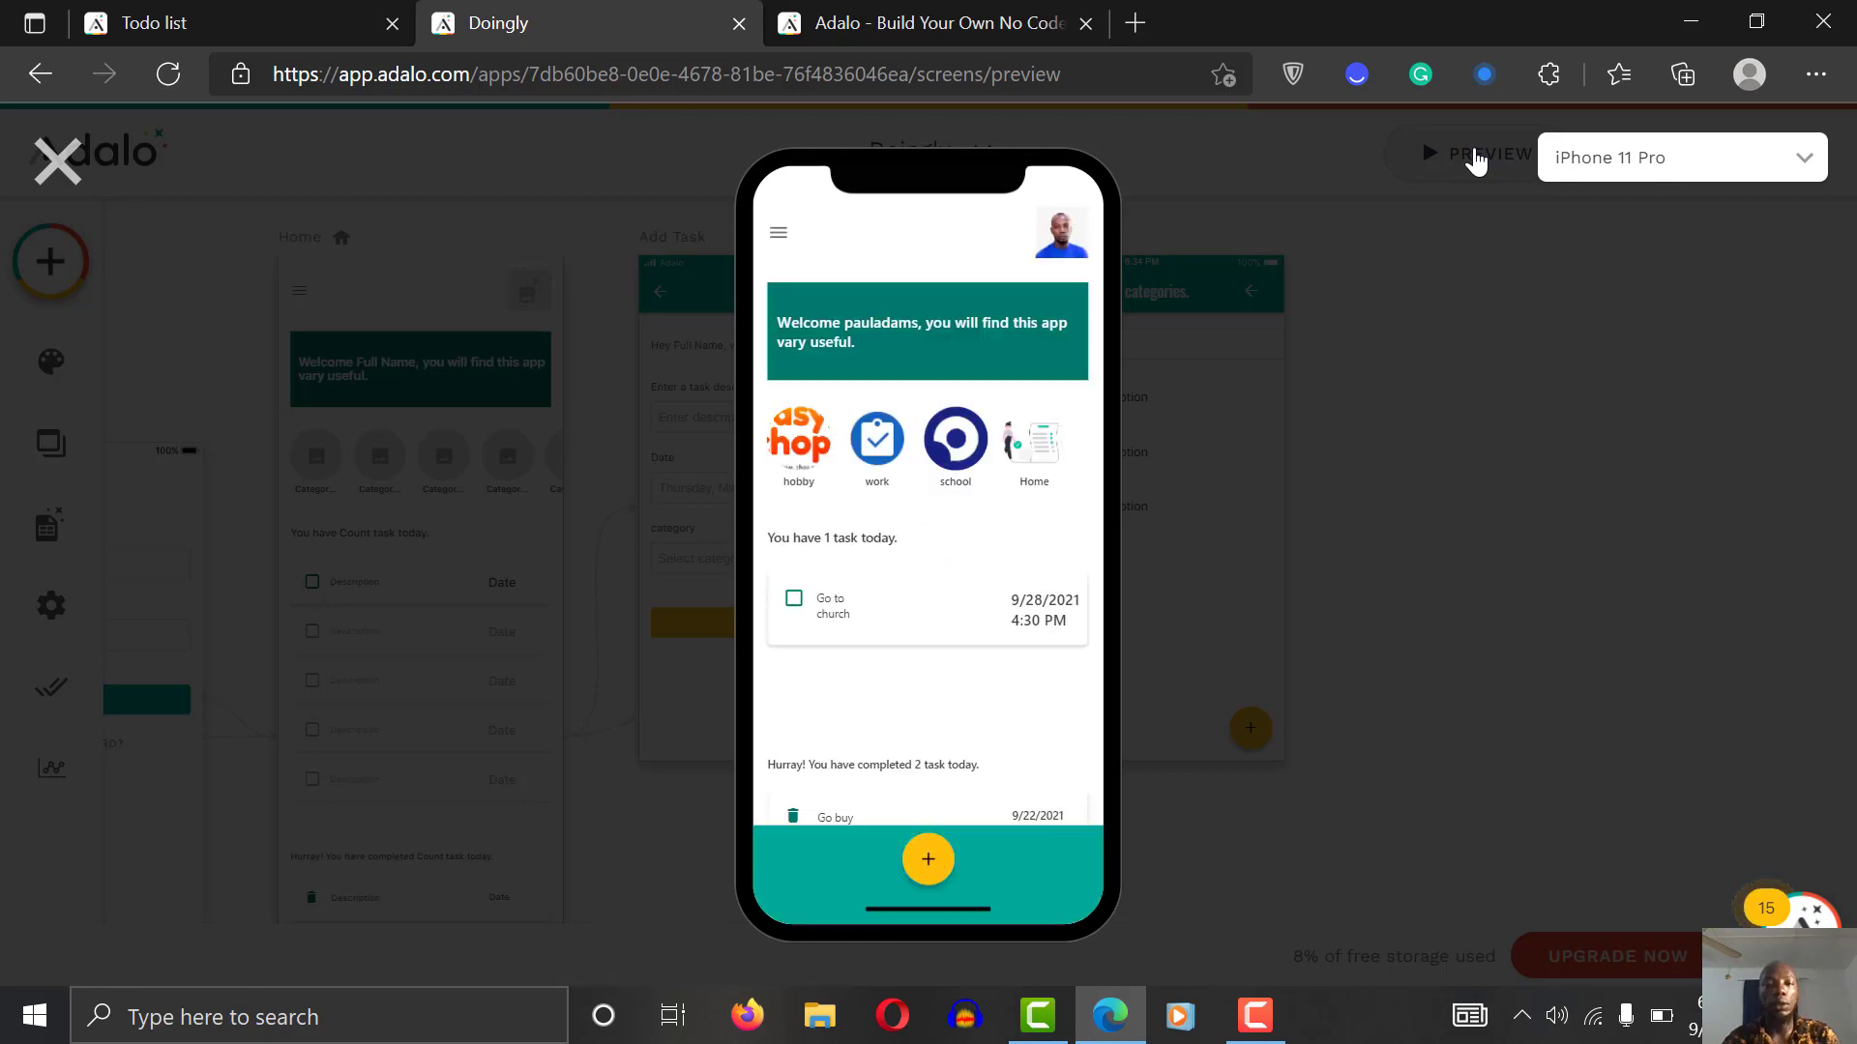
{"action": "left_click", "coordinate": [1031, 440]}
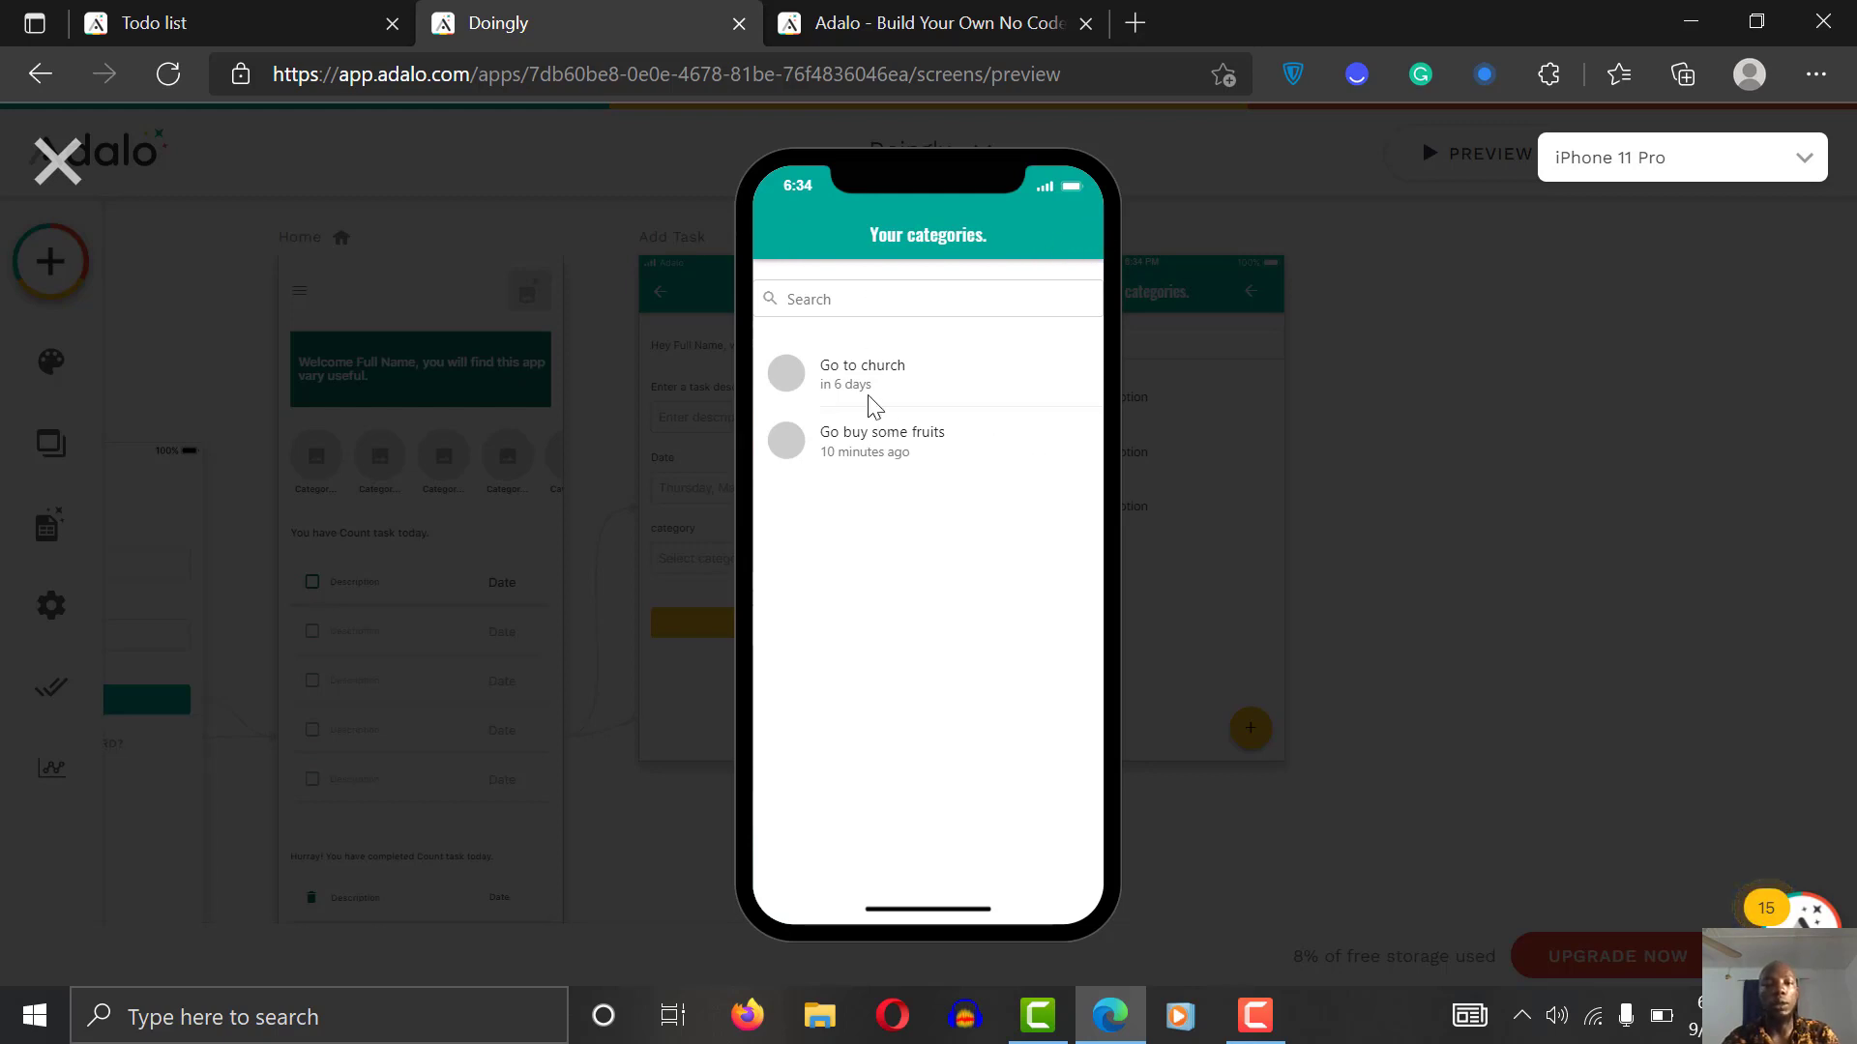
{"action": "left_click", "coordinate": [58, 159]}
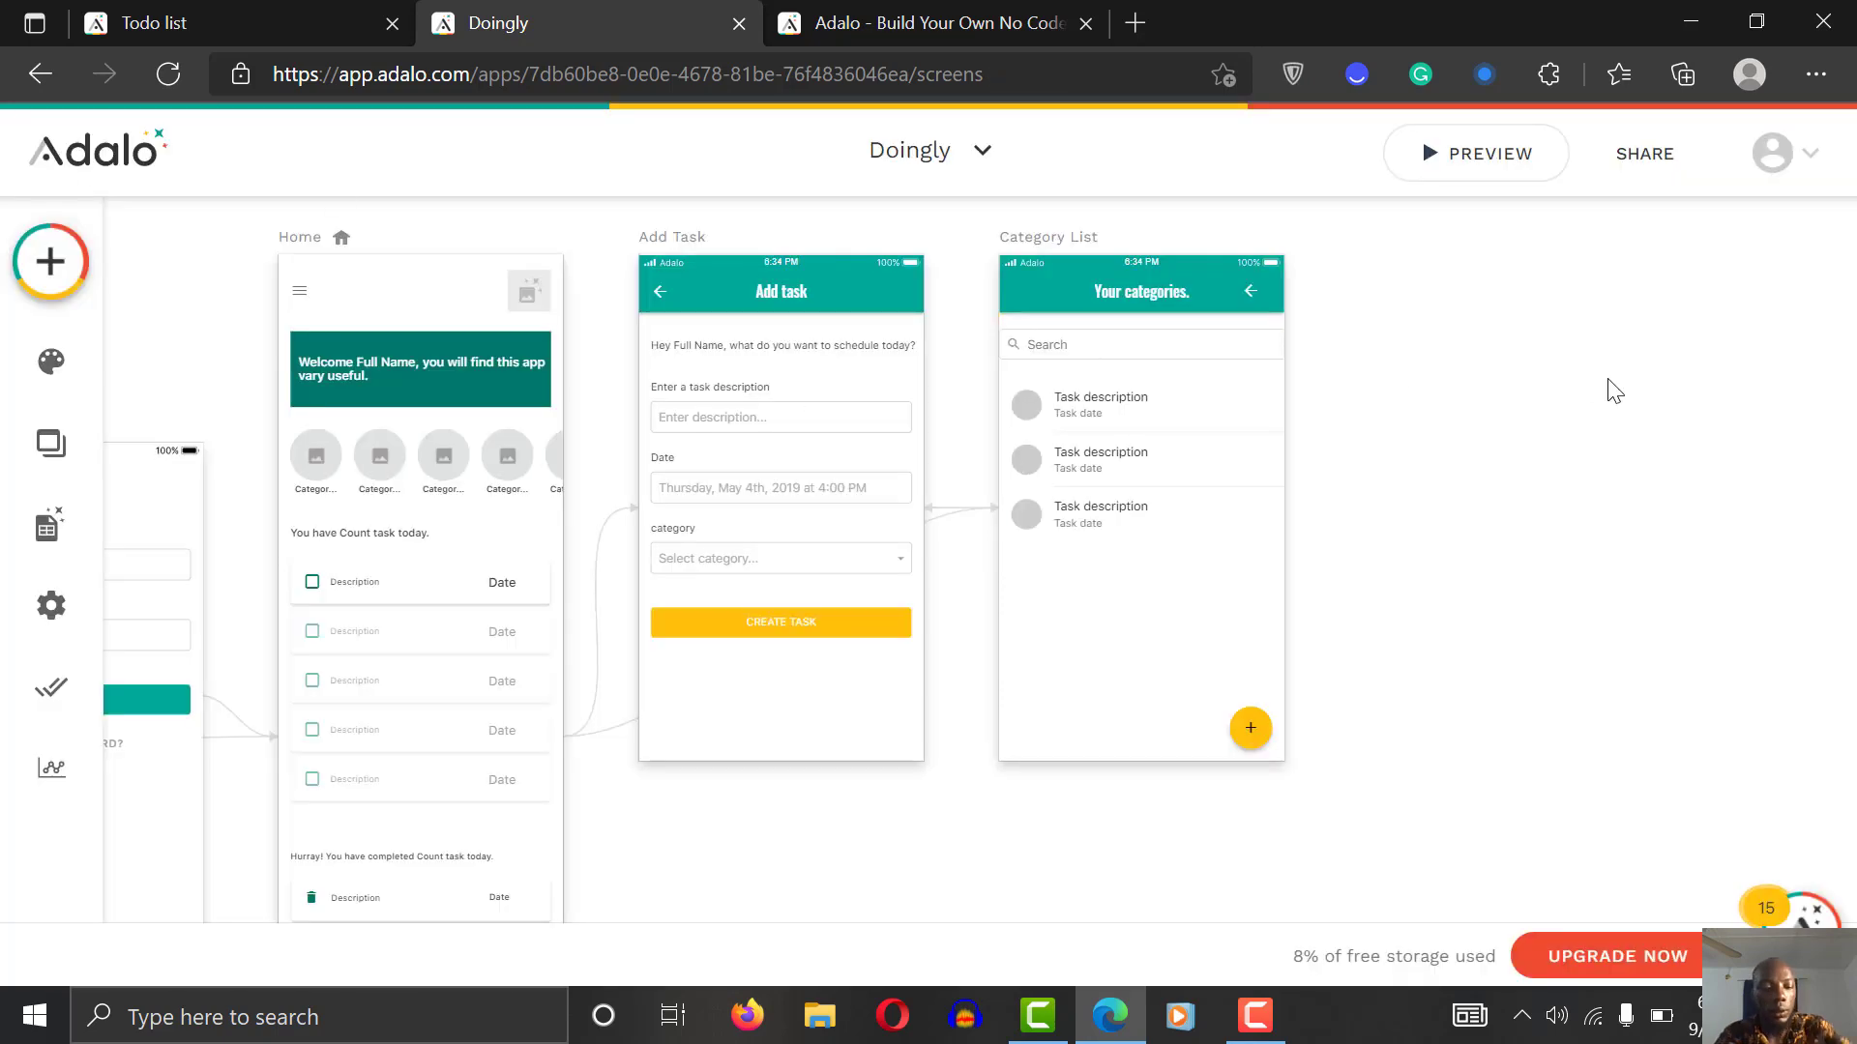
{"action": "key", "text": "F5"}
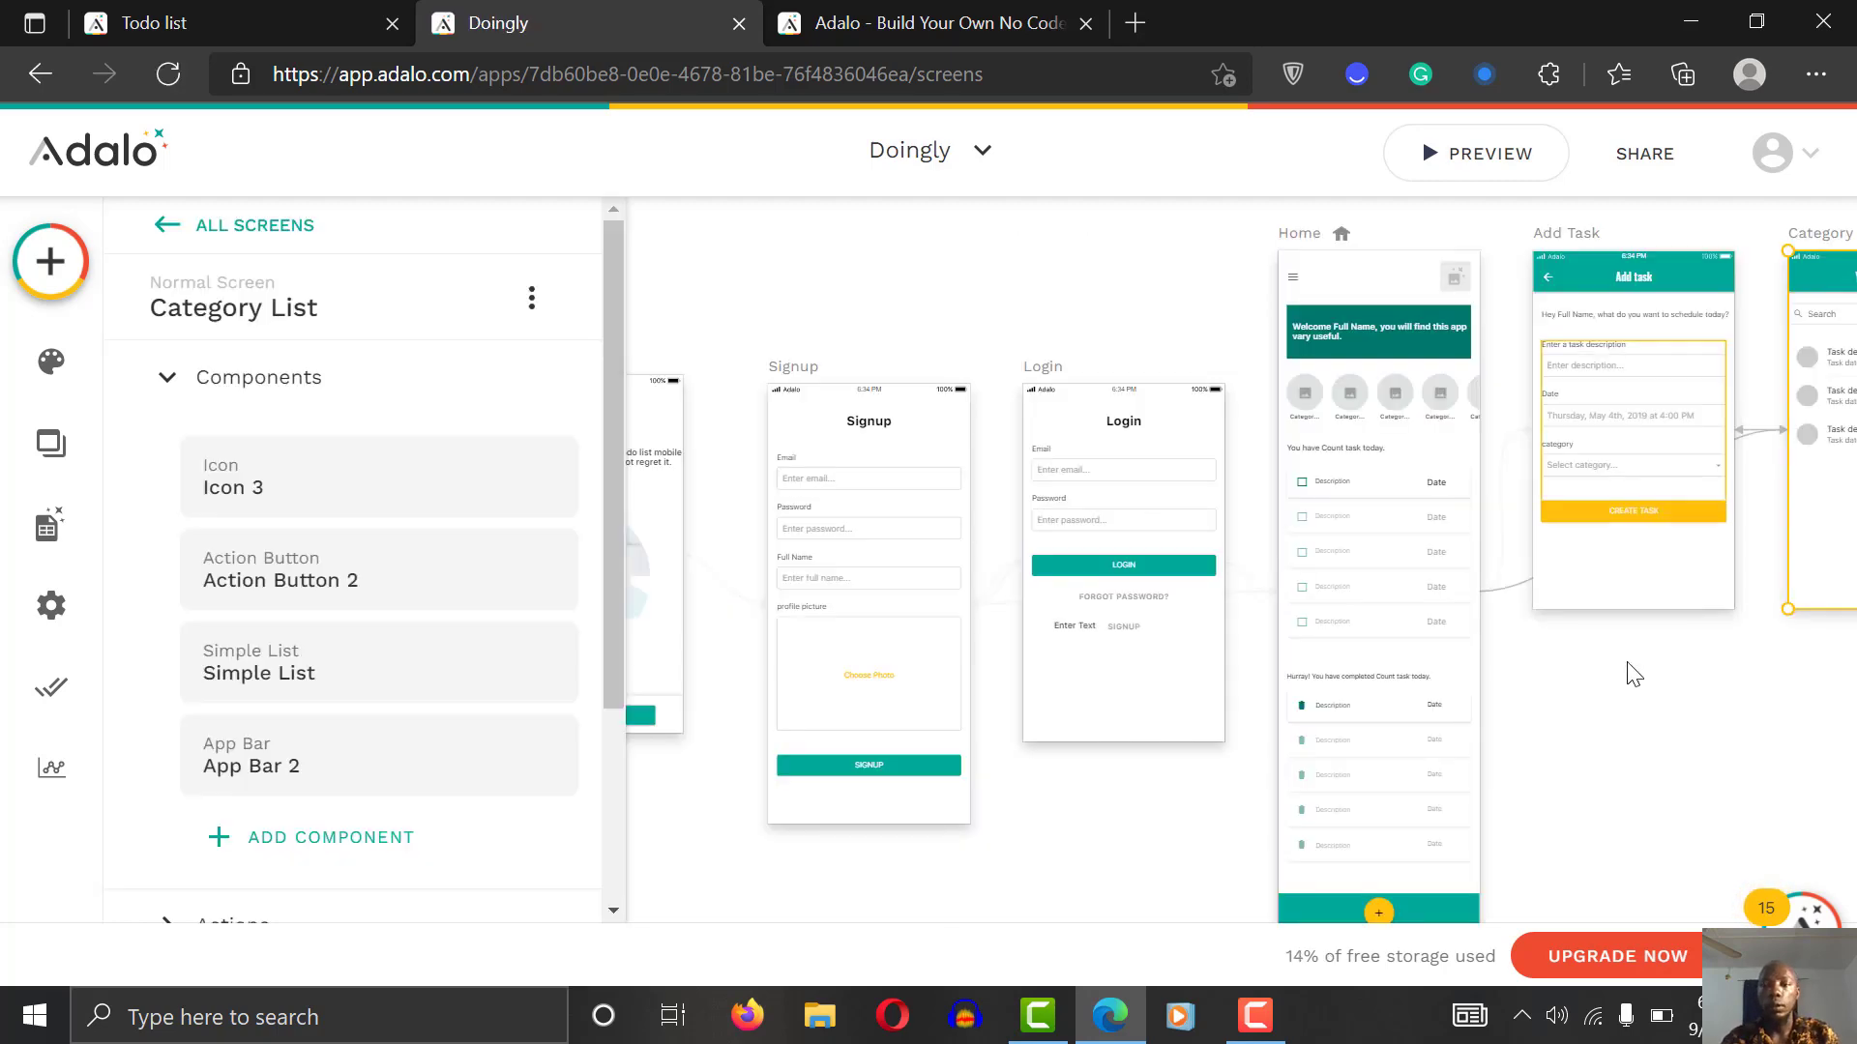
Step: Check the Home category screen in preview after the reload
{"action": "scroll", "coordinate": [1673, 693], "scroll_direction": "right", "scroll_amount": 3}
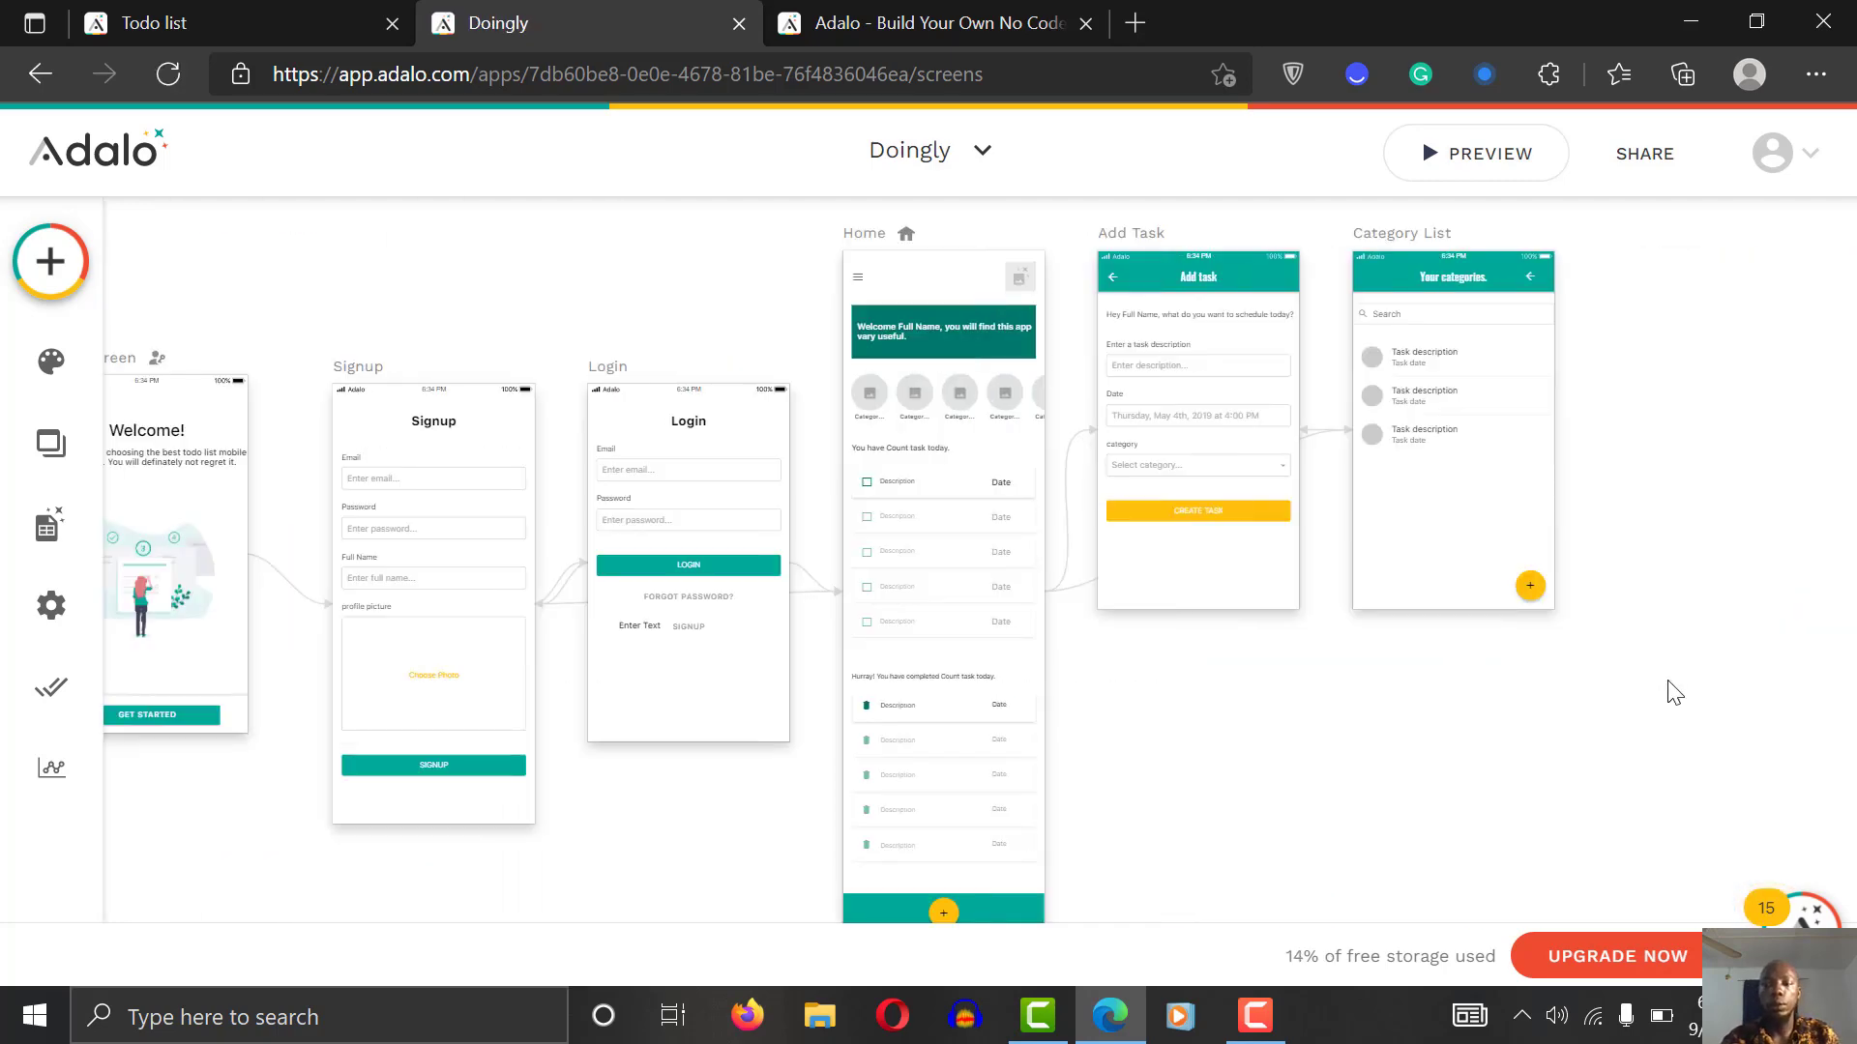
{"action": "scroll", "coordinate": [1674, 692], "scroll_direction": "up", "scroll_amount": 2}
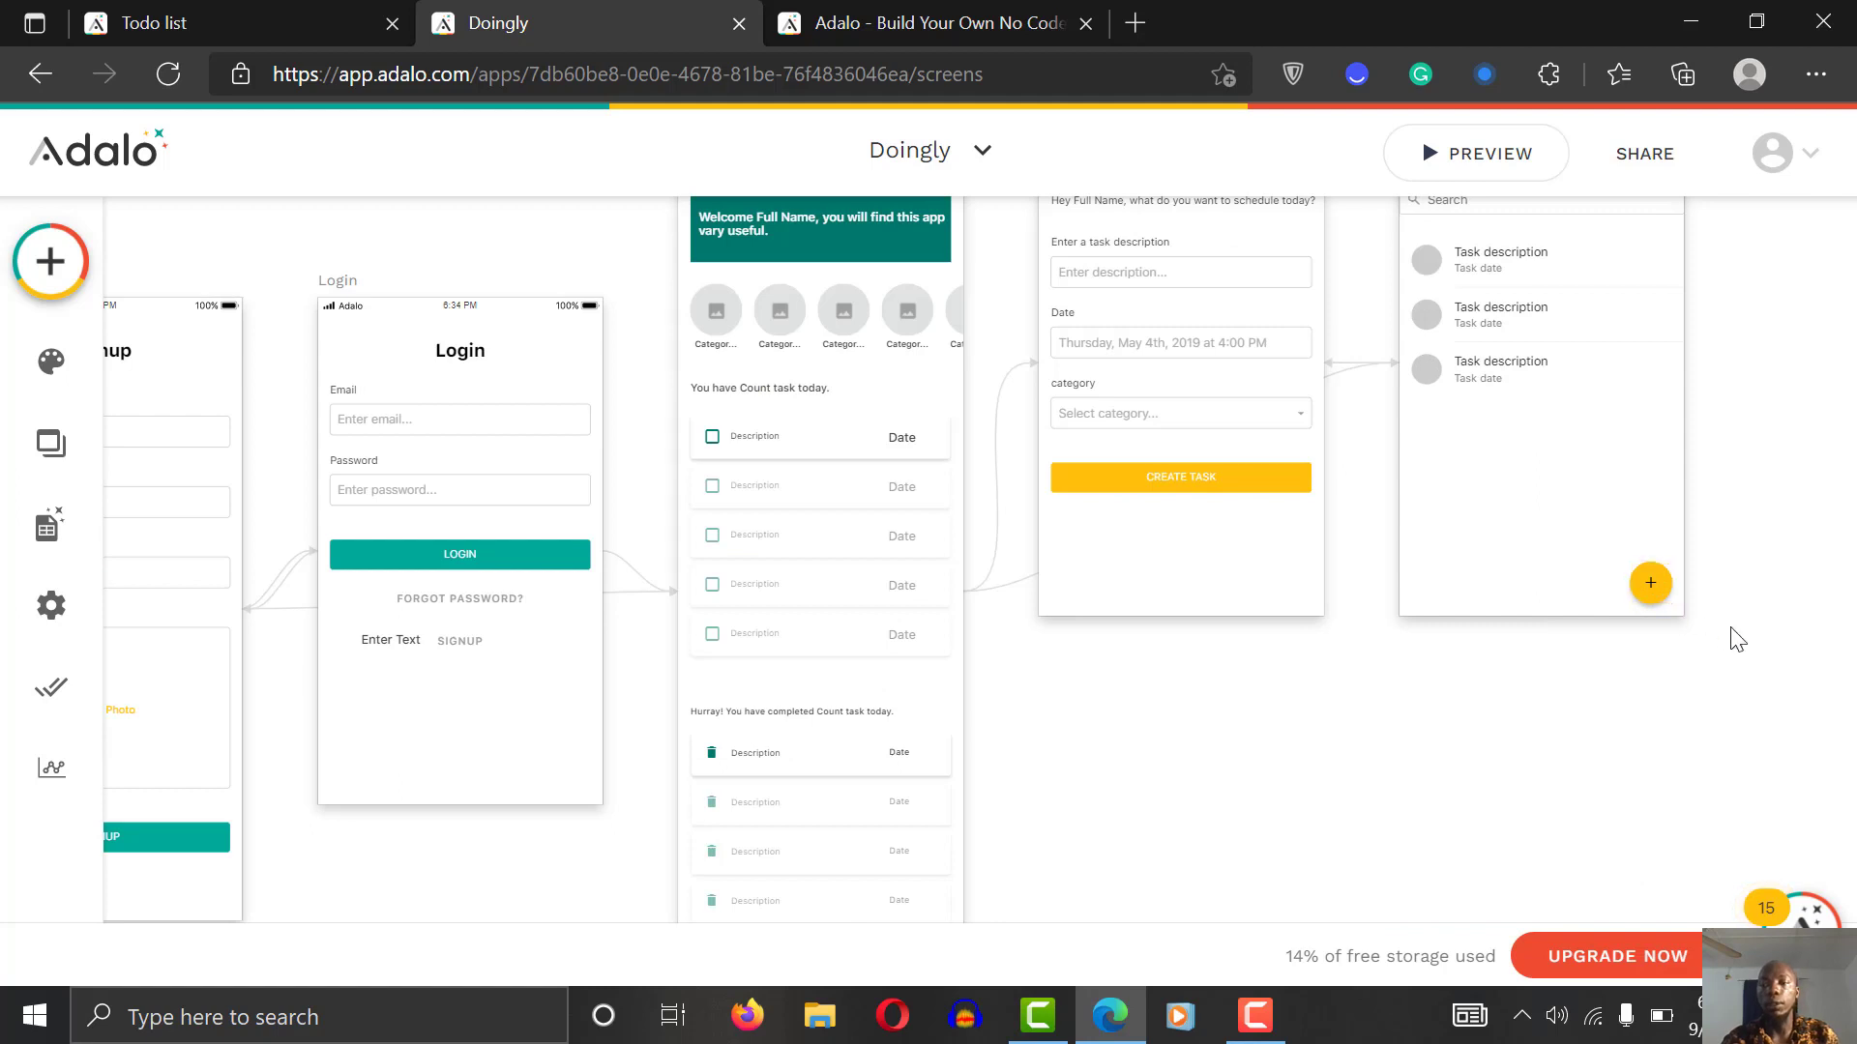
{"action": "scroll", "coordinate": [1738, 639], "scroll_direction": "up", "scroll_amount": 2}
{"action": "scroll", "coordinate": [1738, 639], "scroll_direction": "right", "scroll_amount": 2}
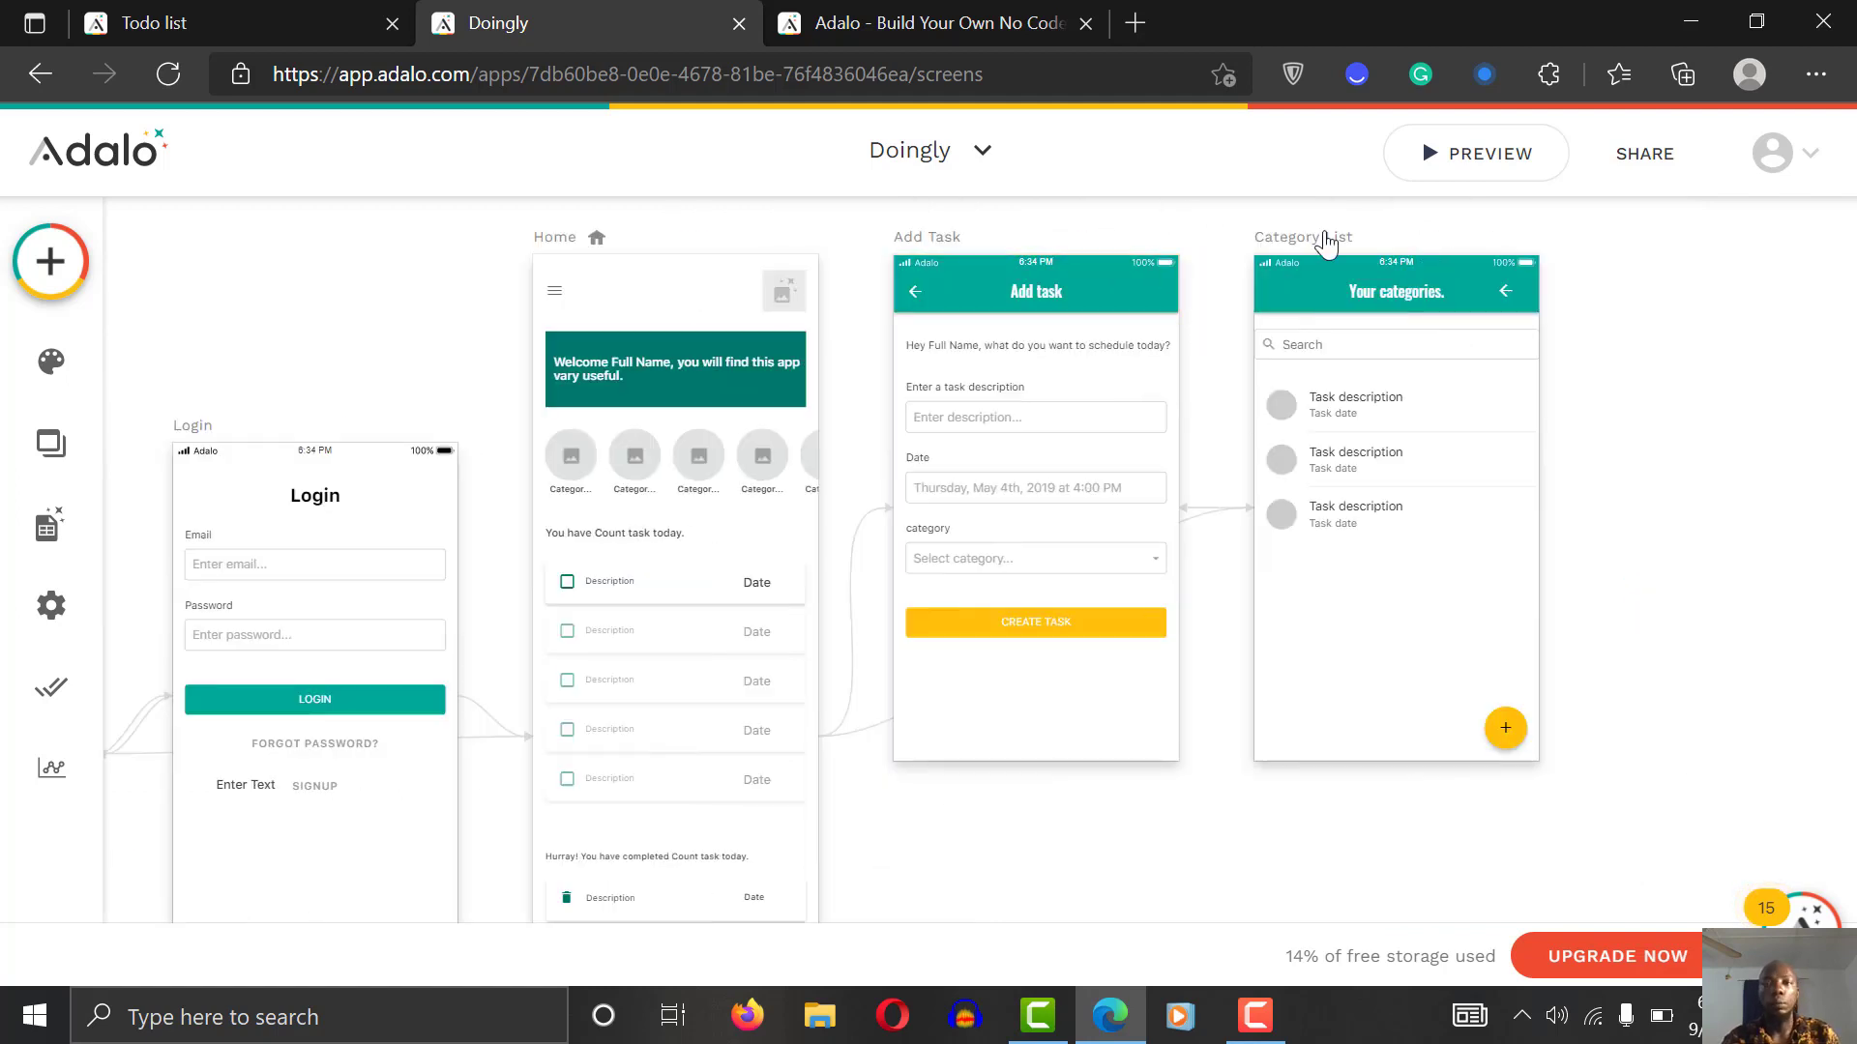
{"action": "left_click", "coordinate": [1525, 153]}
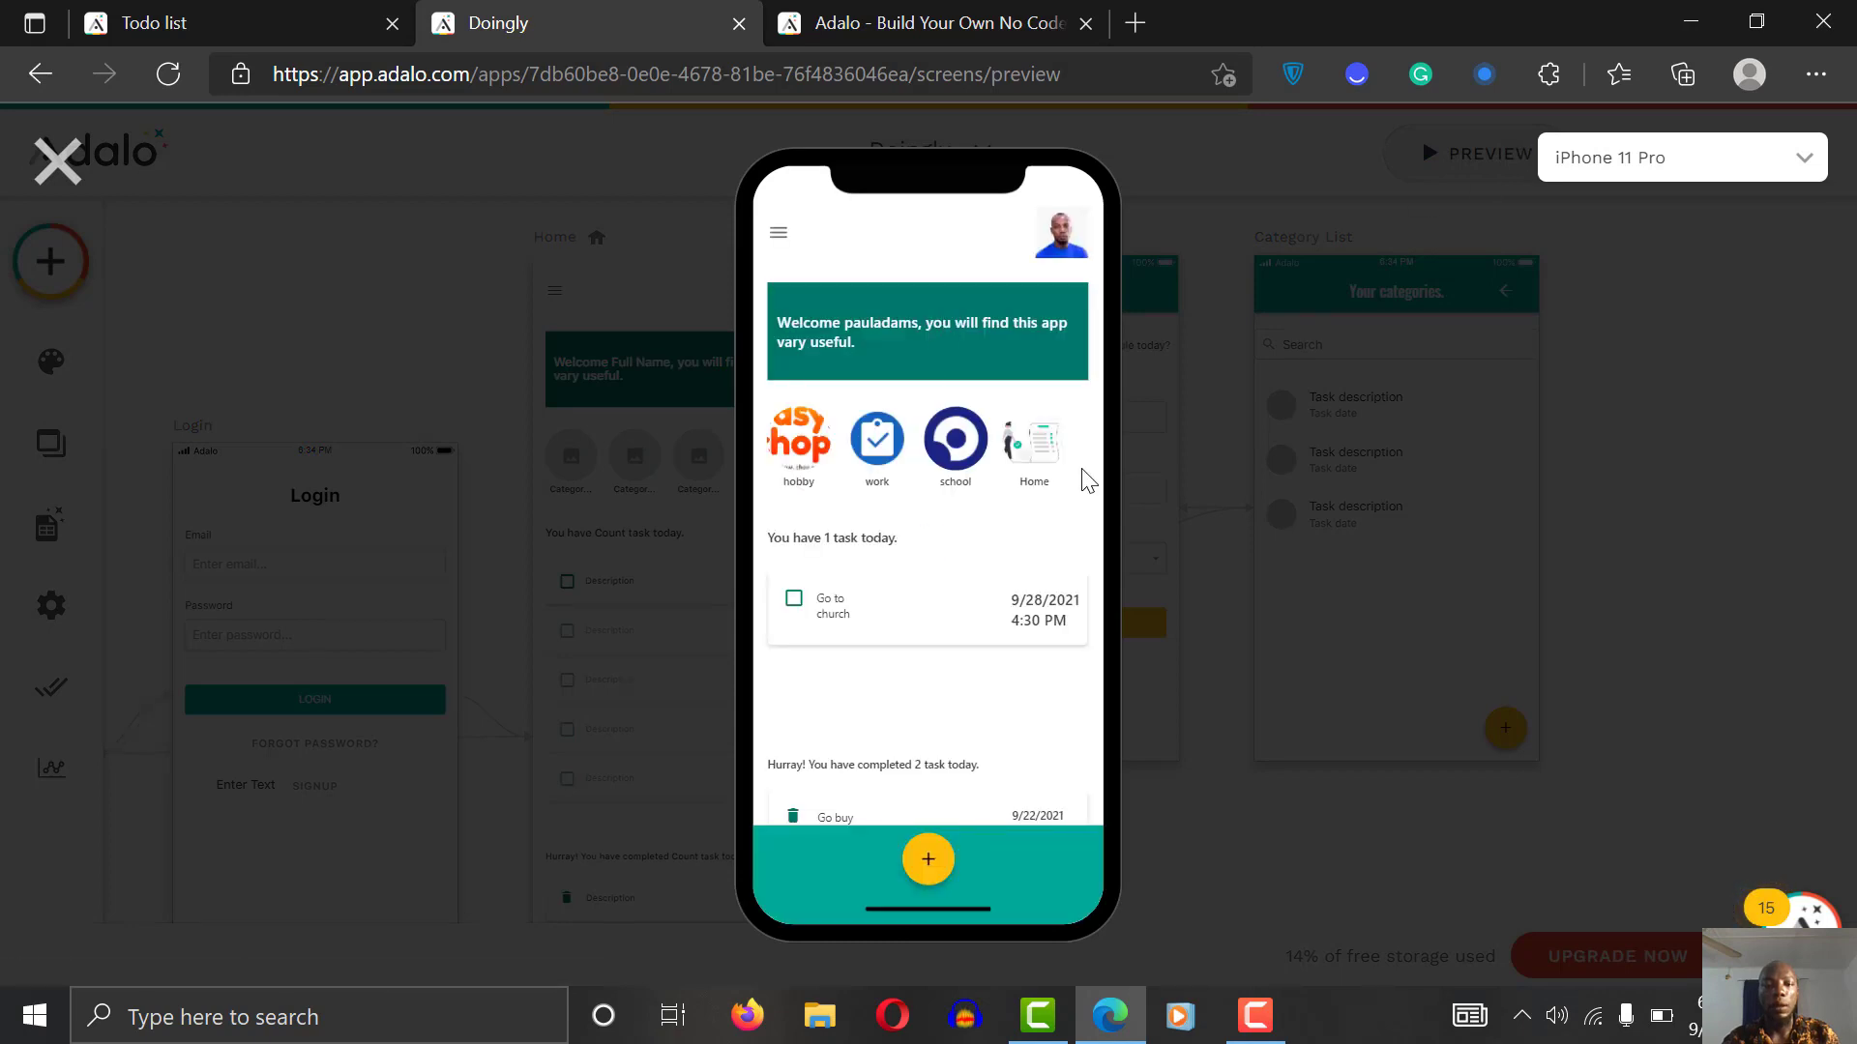
{"action": "left_click", "coordinate": [1044, 464]}
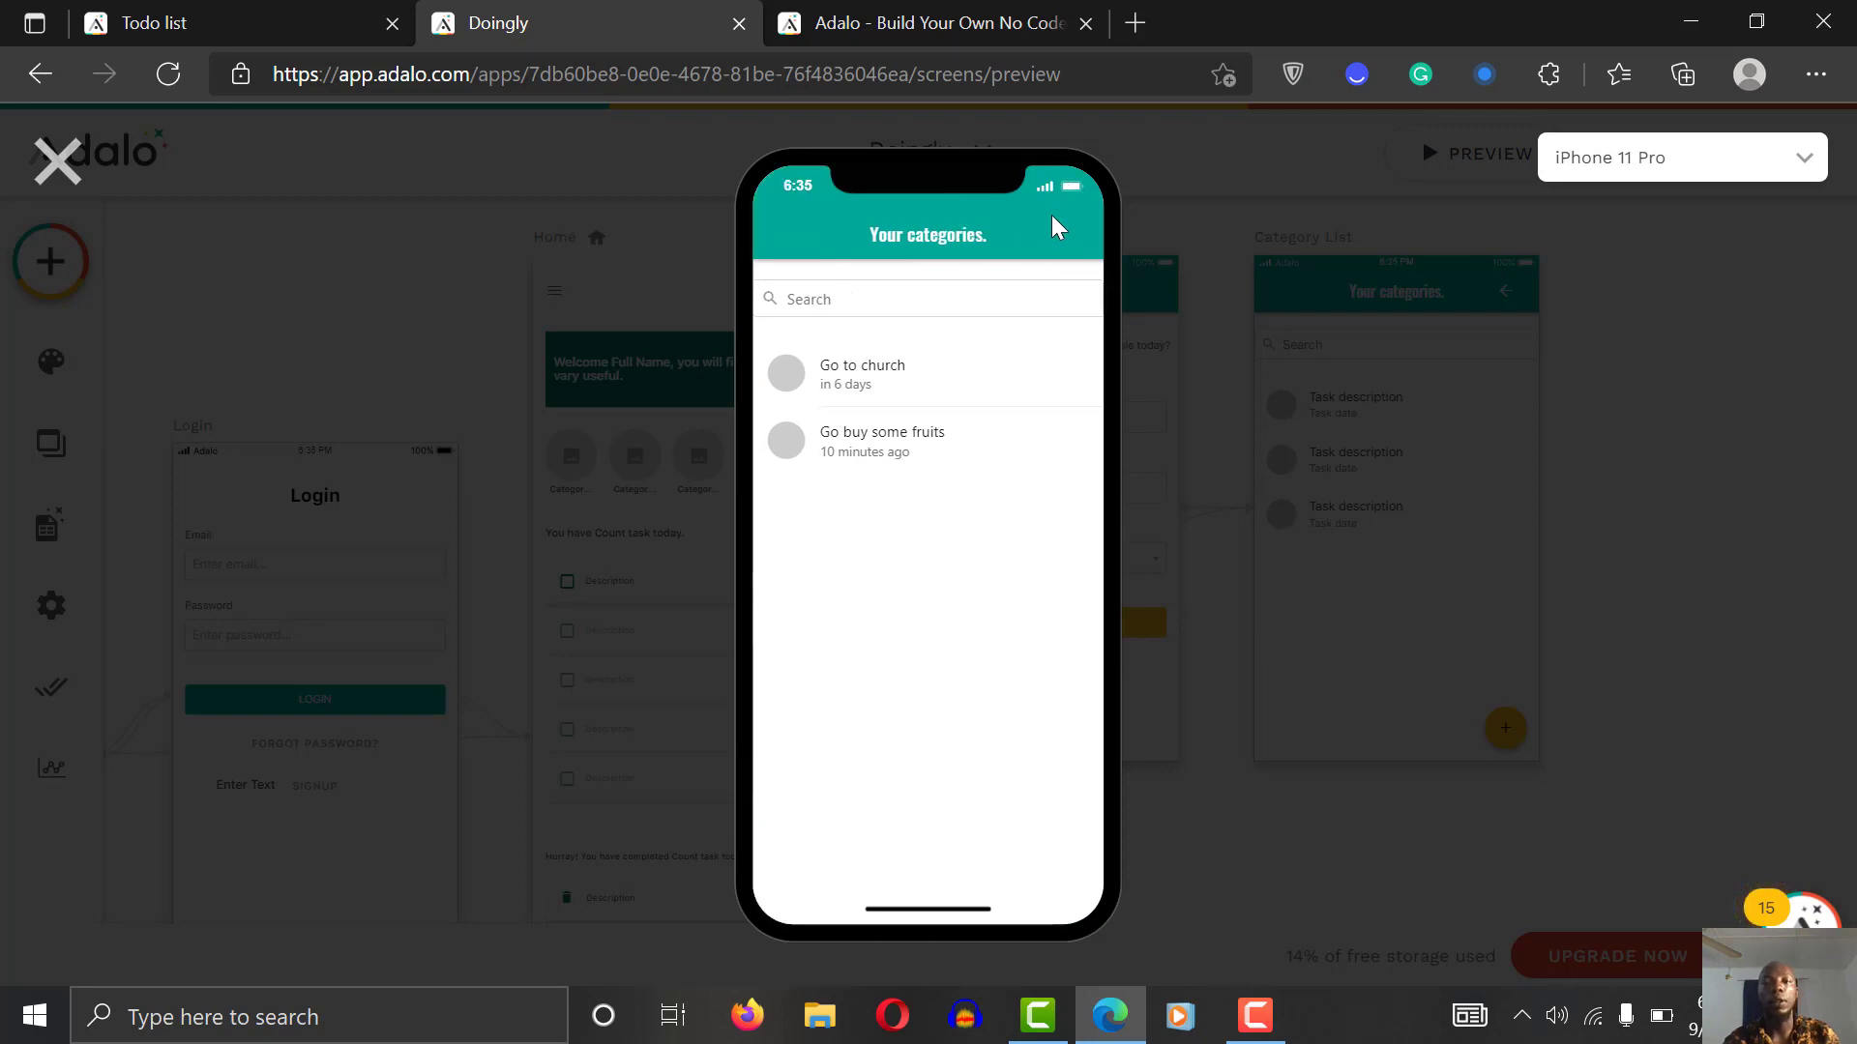
{"action": "left_click", "coordinate": [56, 160]}
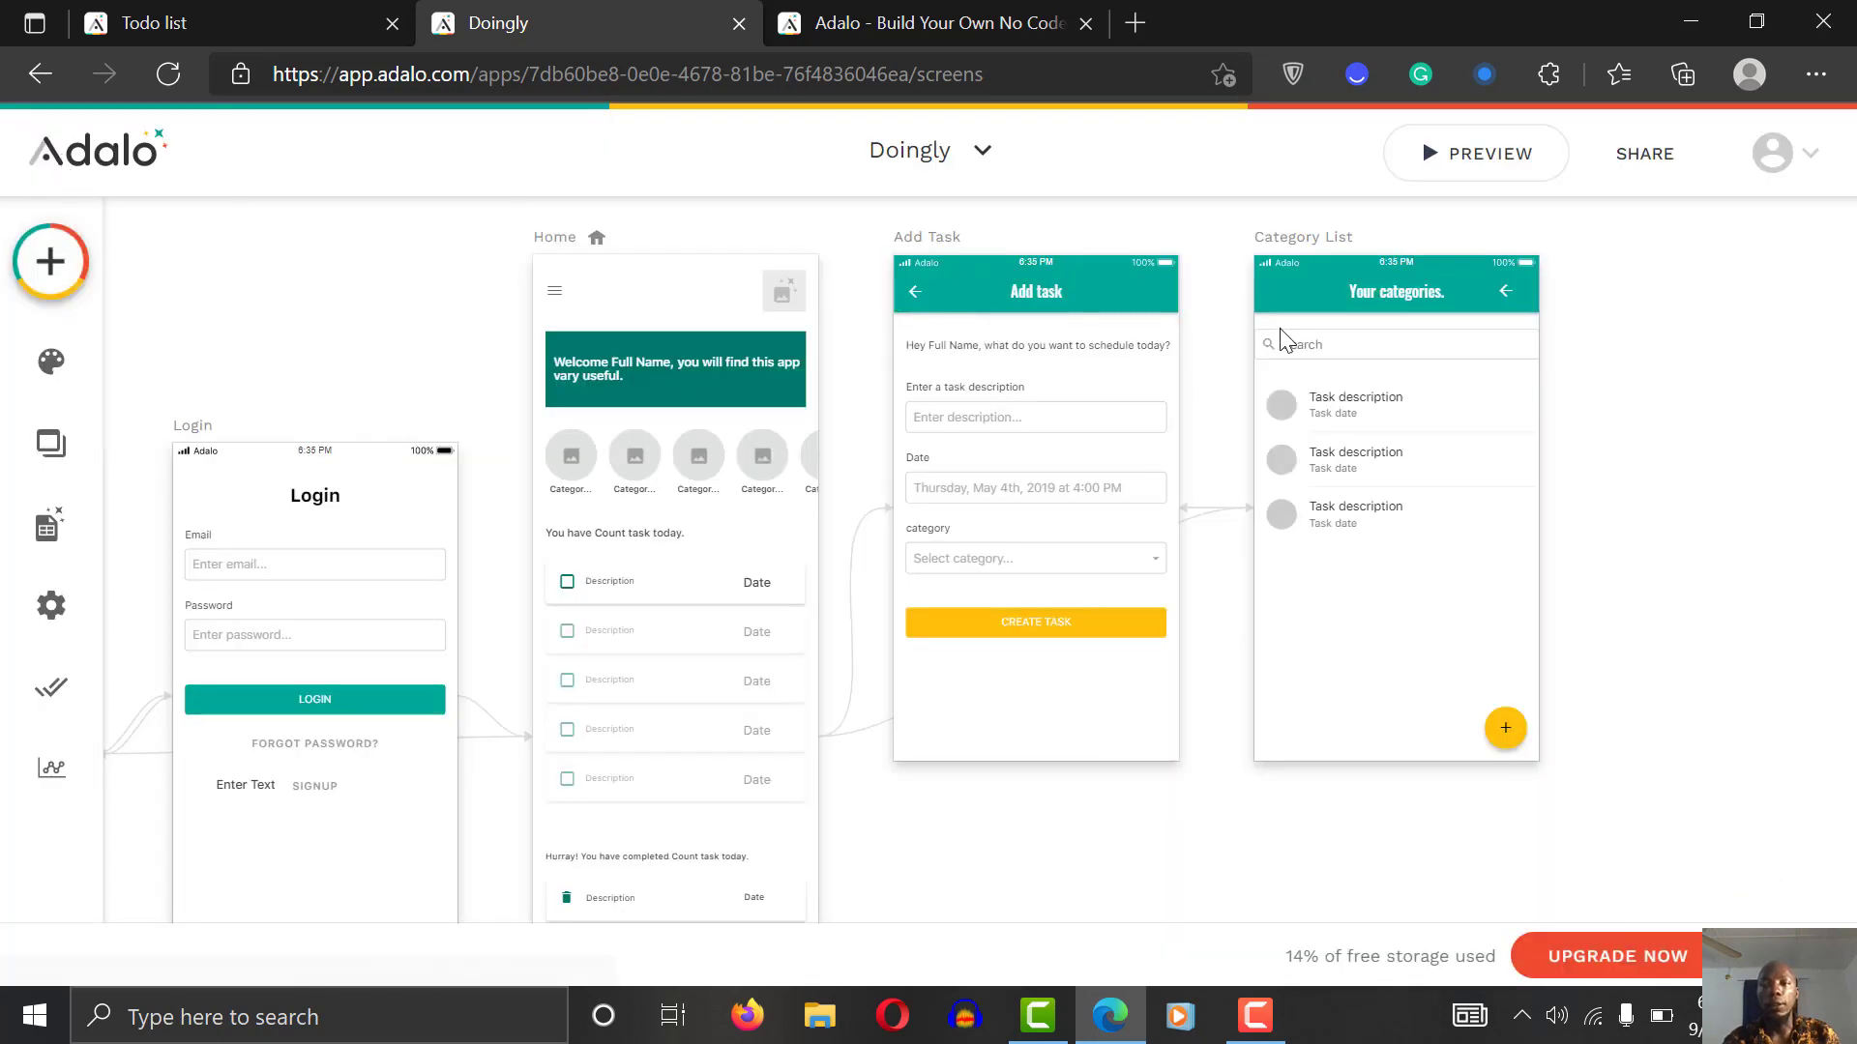
Step: Bring the back arrow to front, recheck it in preview, then delete the icon
{"action": "left_click", "coordinate": [1505, 291]}
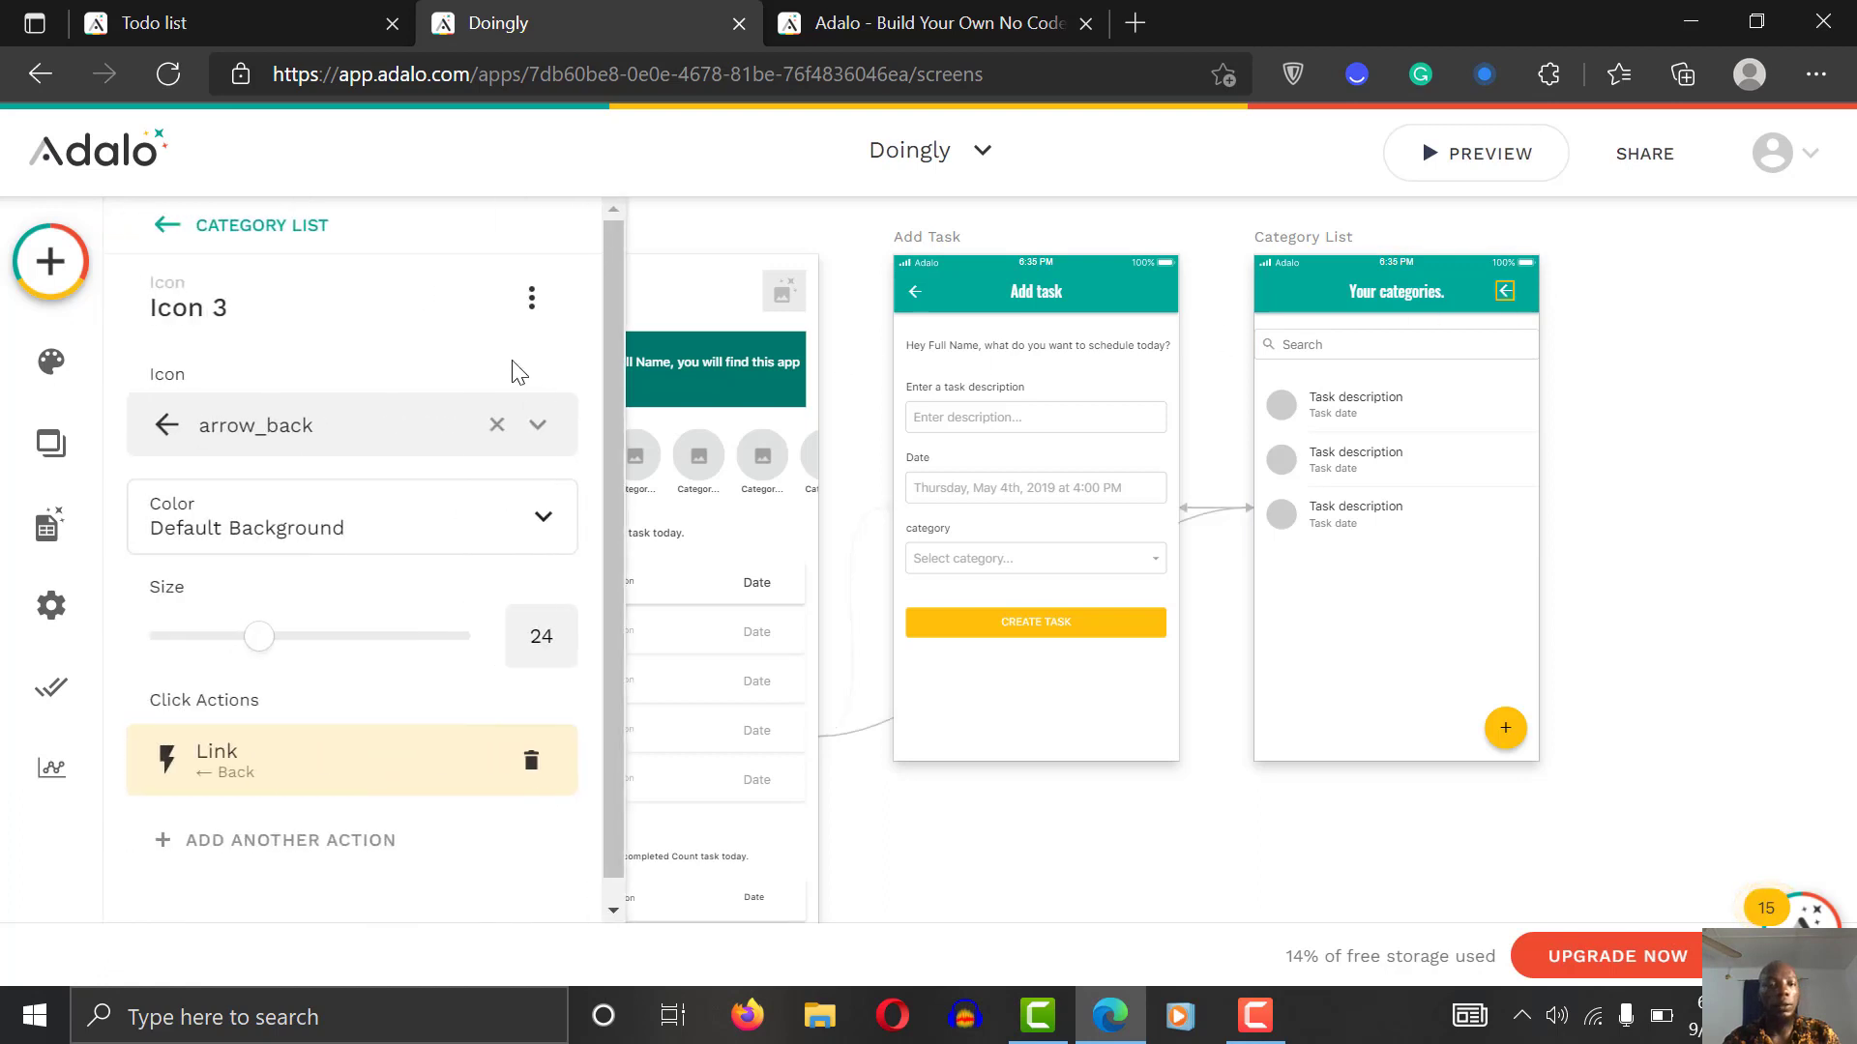
{"action": "left_click", "coordinate": [532, 308]}
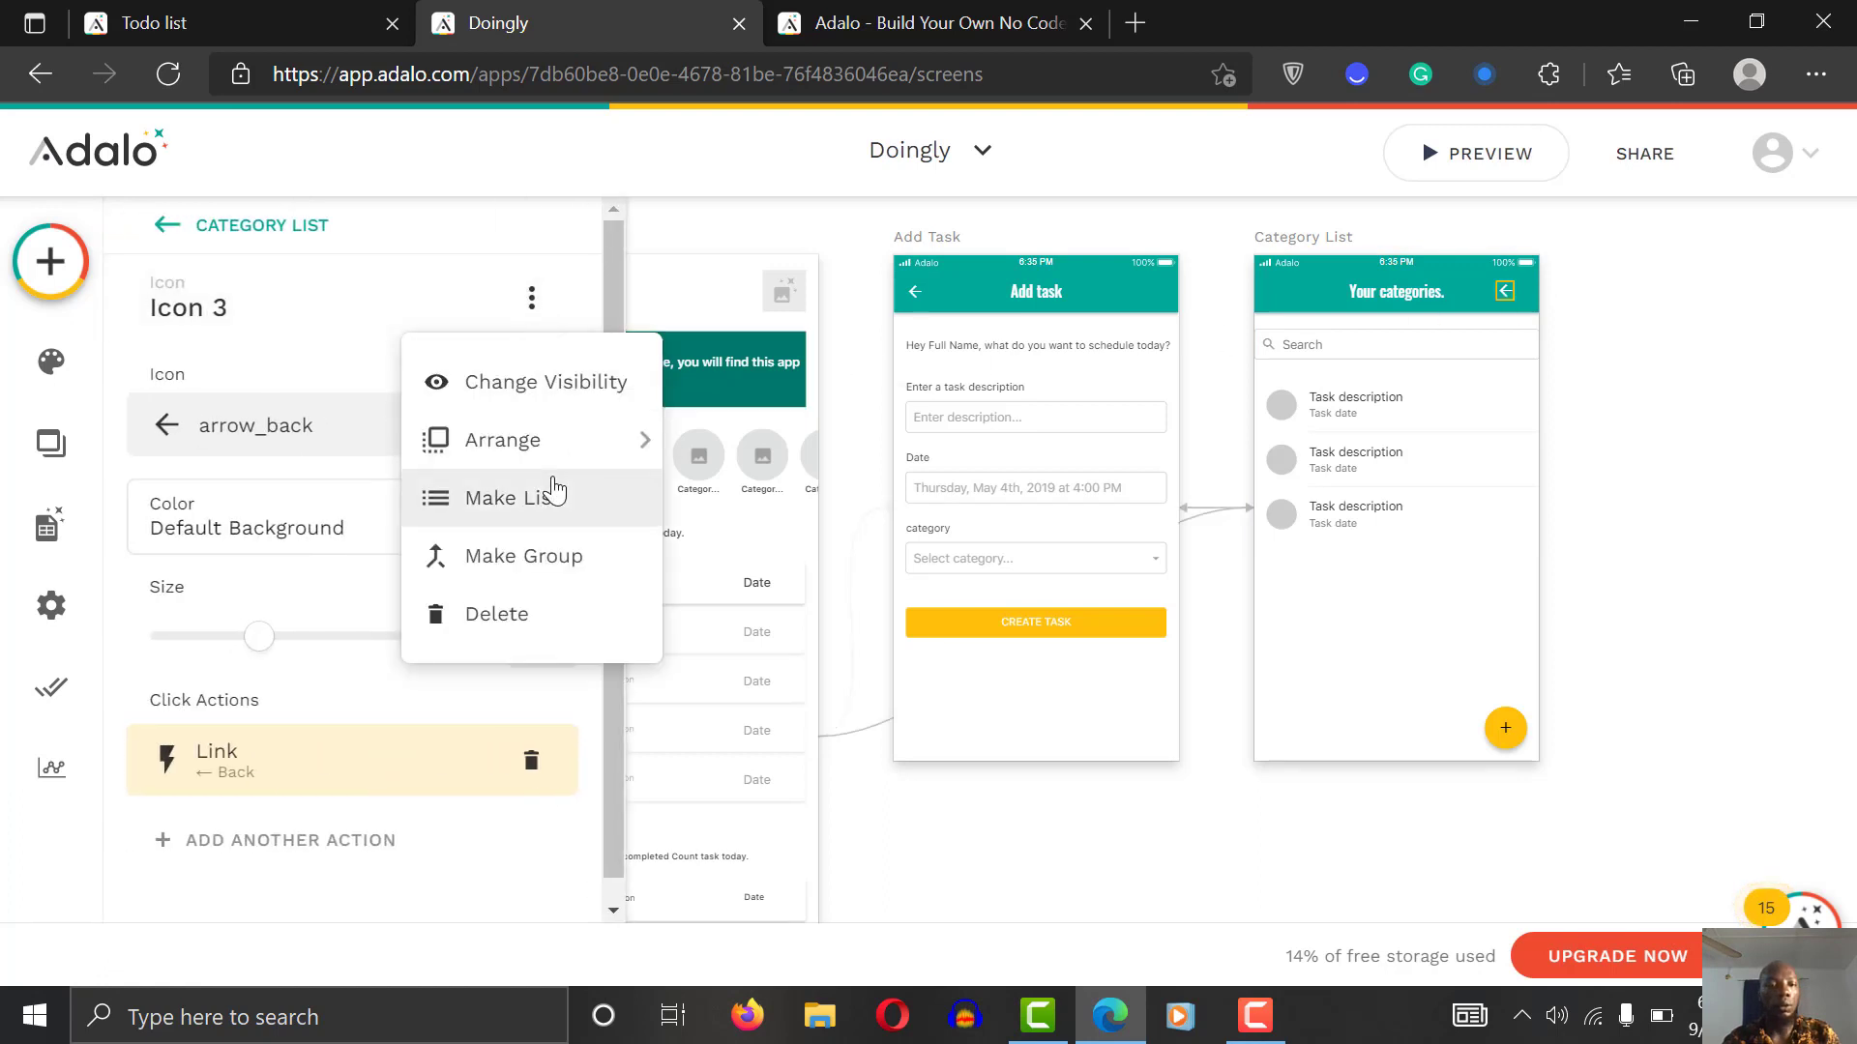
{"action": "mouse_move", "coordinate": [604, 424]}
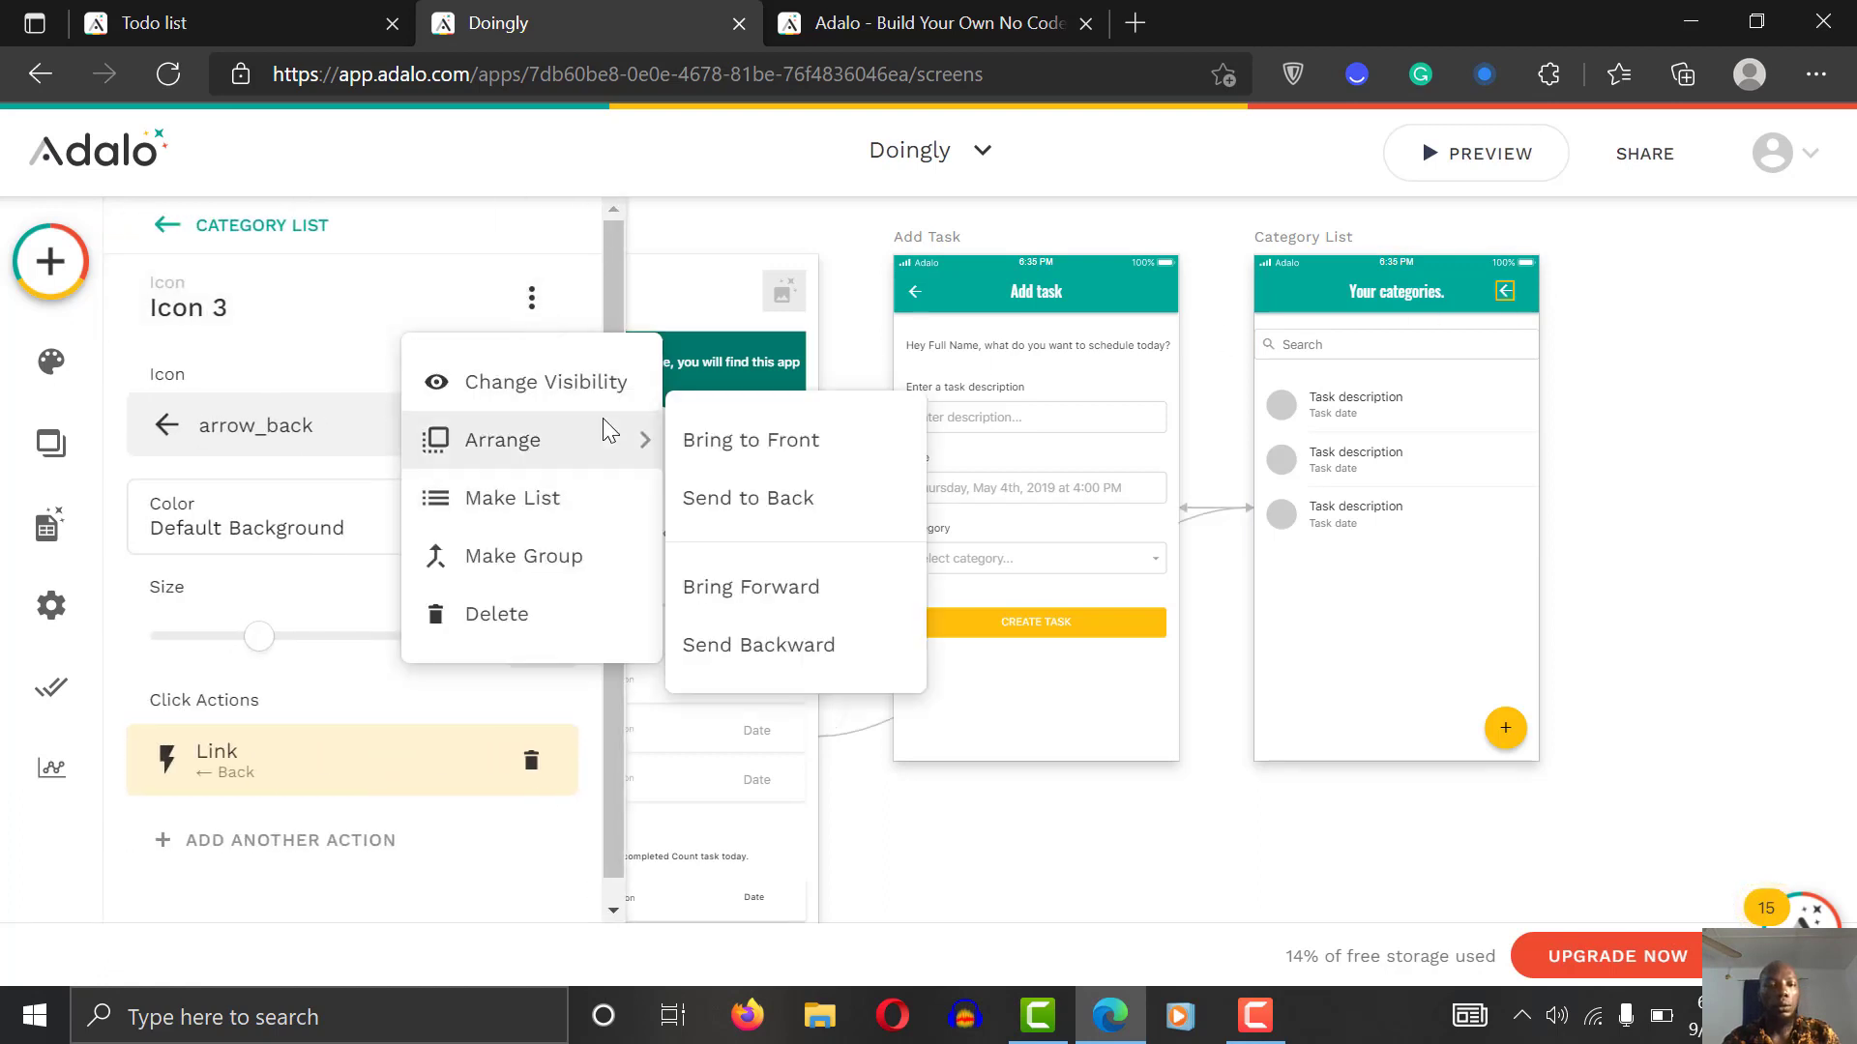
{"action": "left_click", "coordinate": [810, 445]}
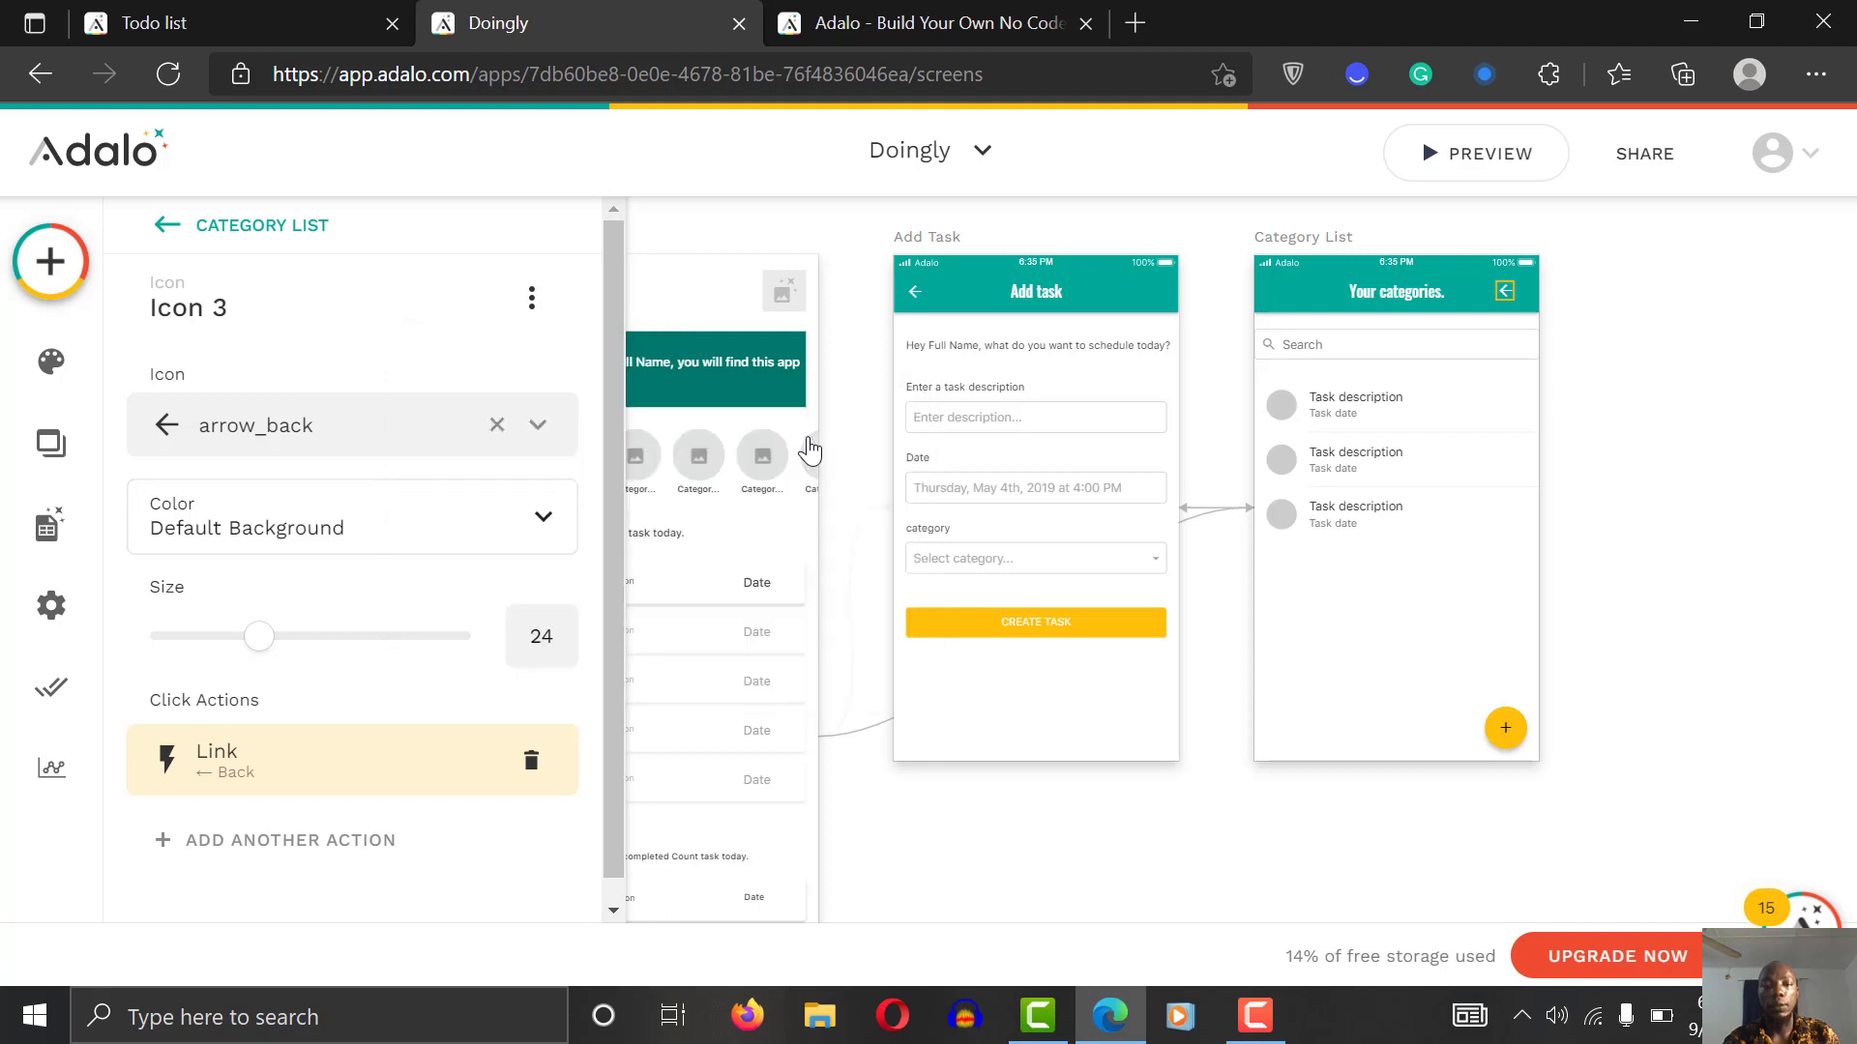
{"action": "left_click", "coordinate": [1621, 315]}
{"action": "left_click", "coordinate": [1504, 159]}
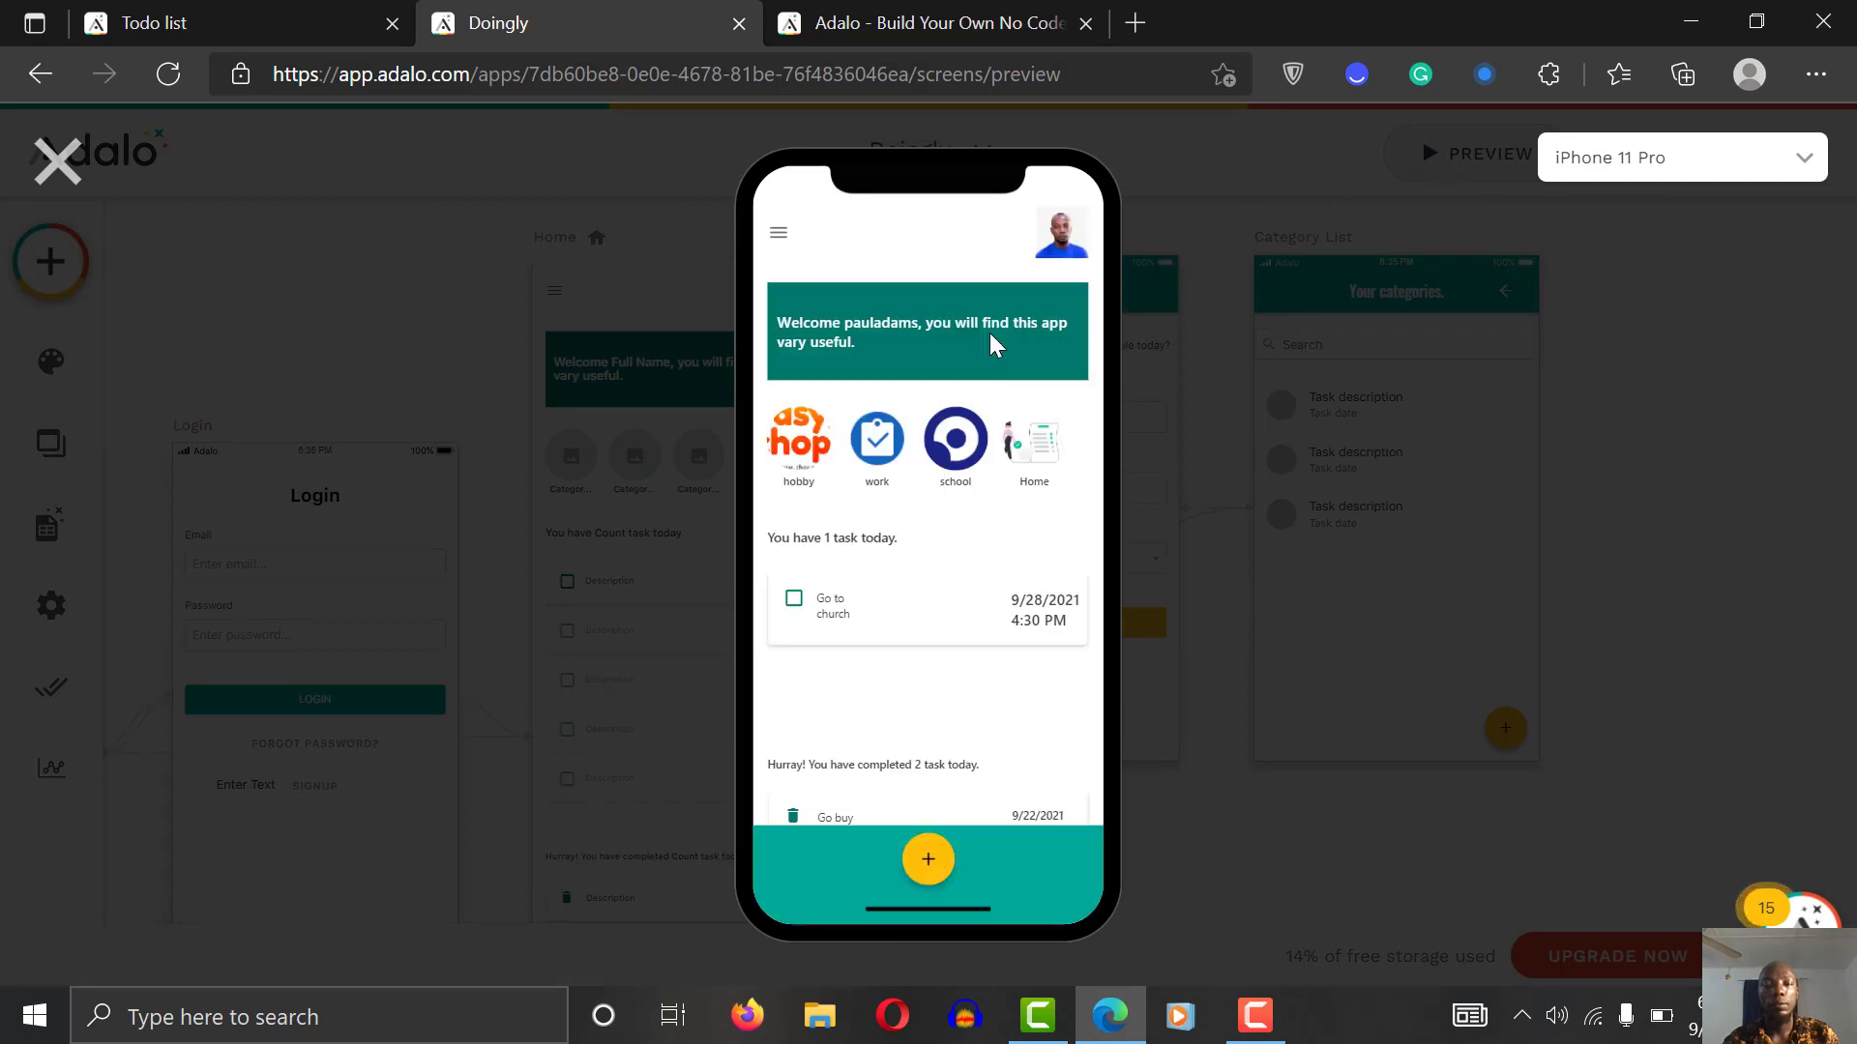
{"action": "left_click", "coordinate": [1006, 453]}
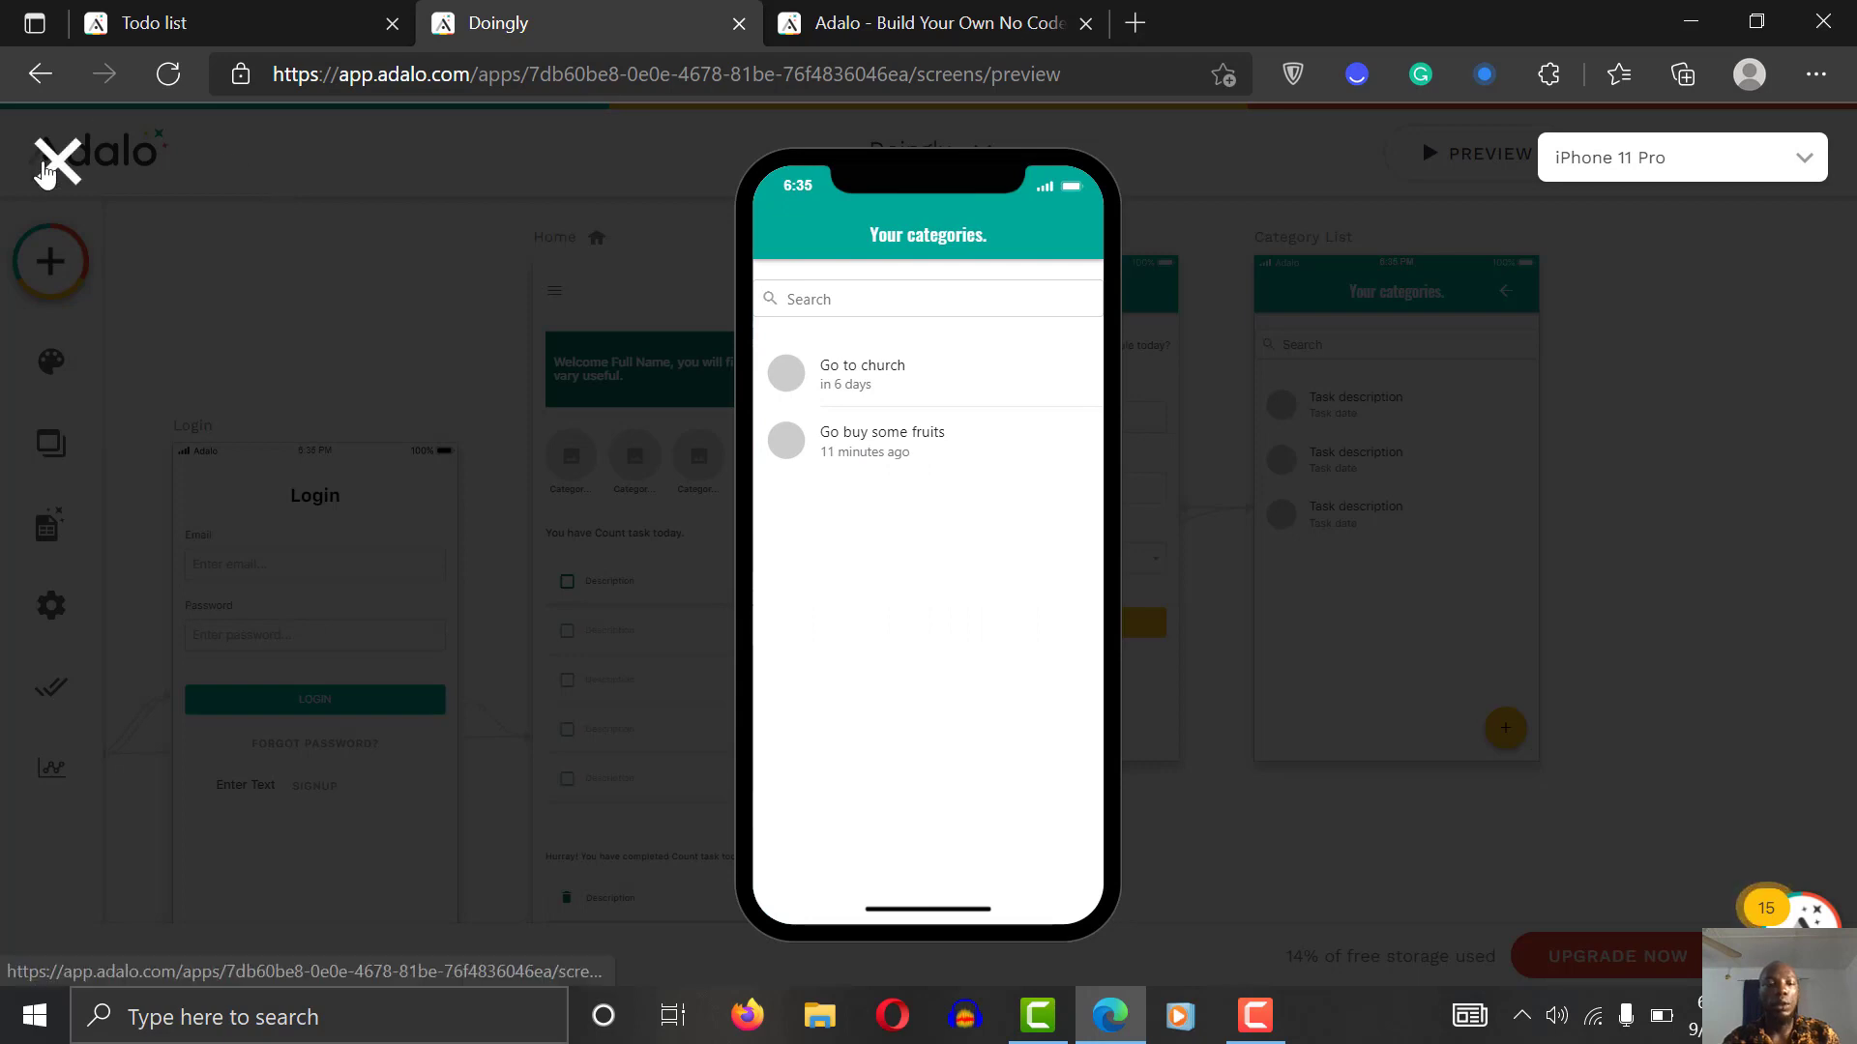
{"action": "left_click", "coordinate": [322, 186]}
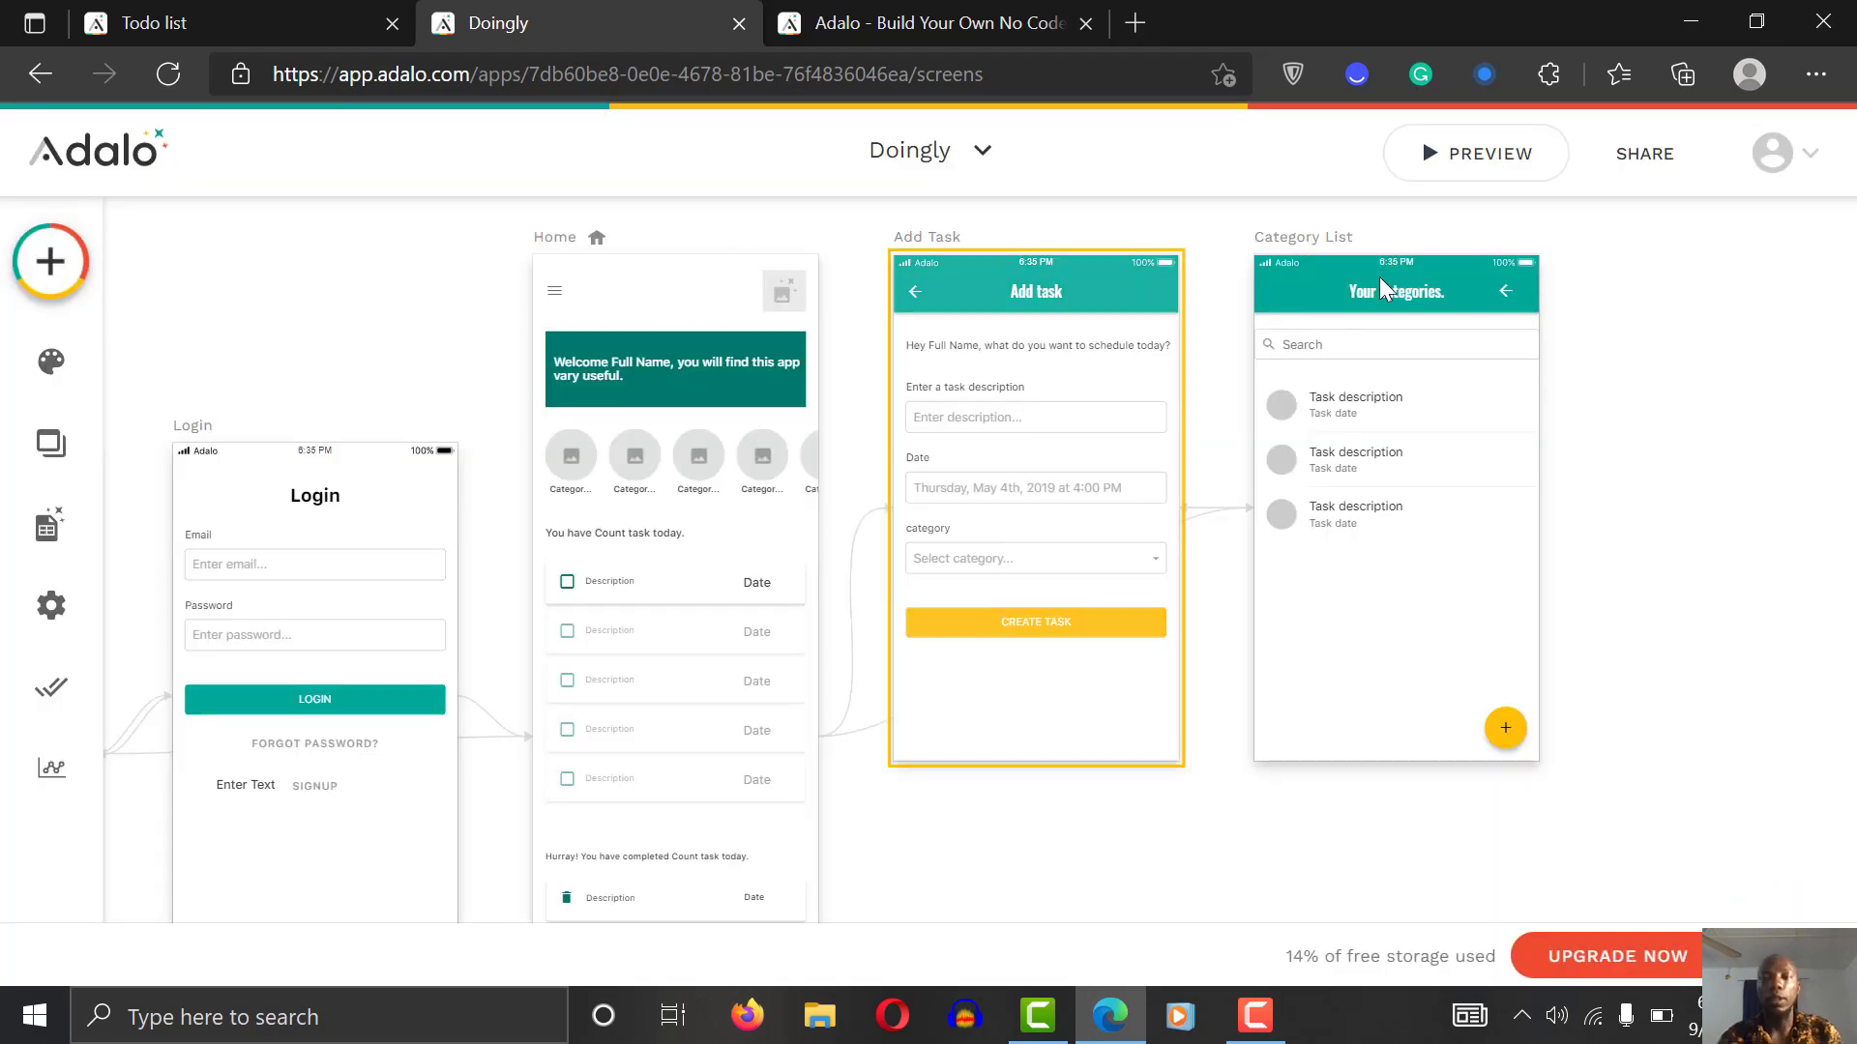
{"action": "left_click", "coordinate": [1503, 292]}
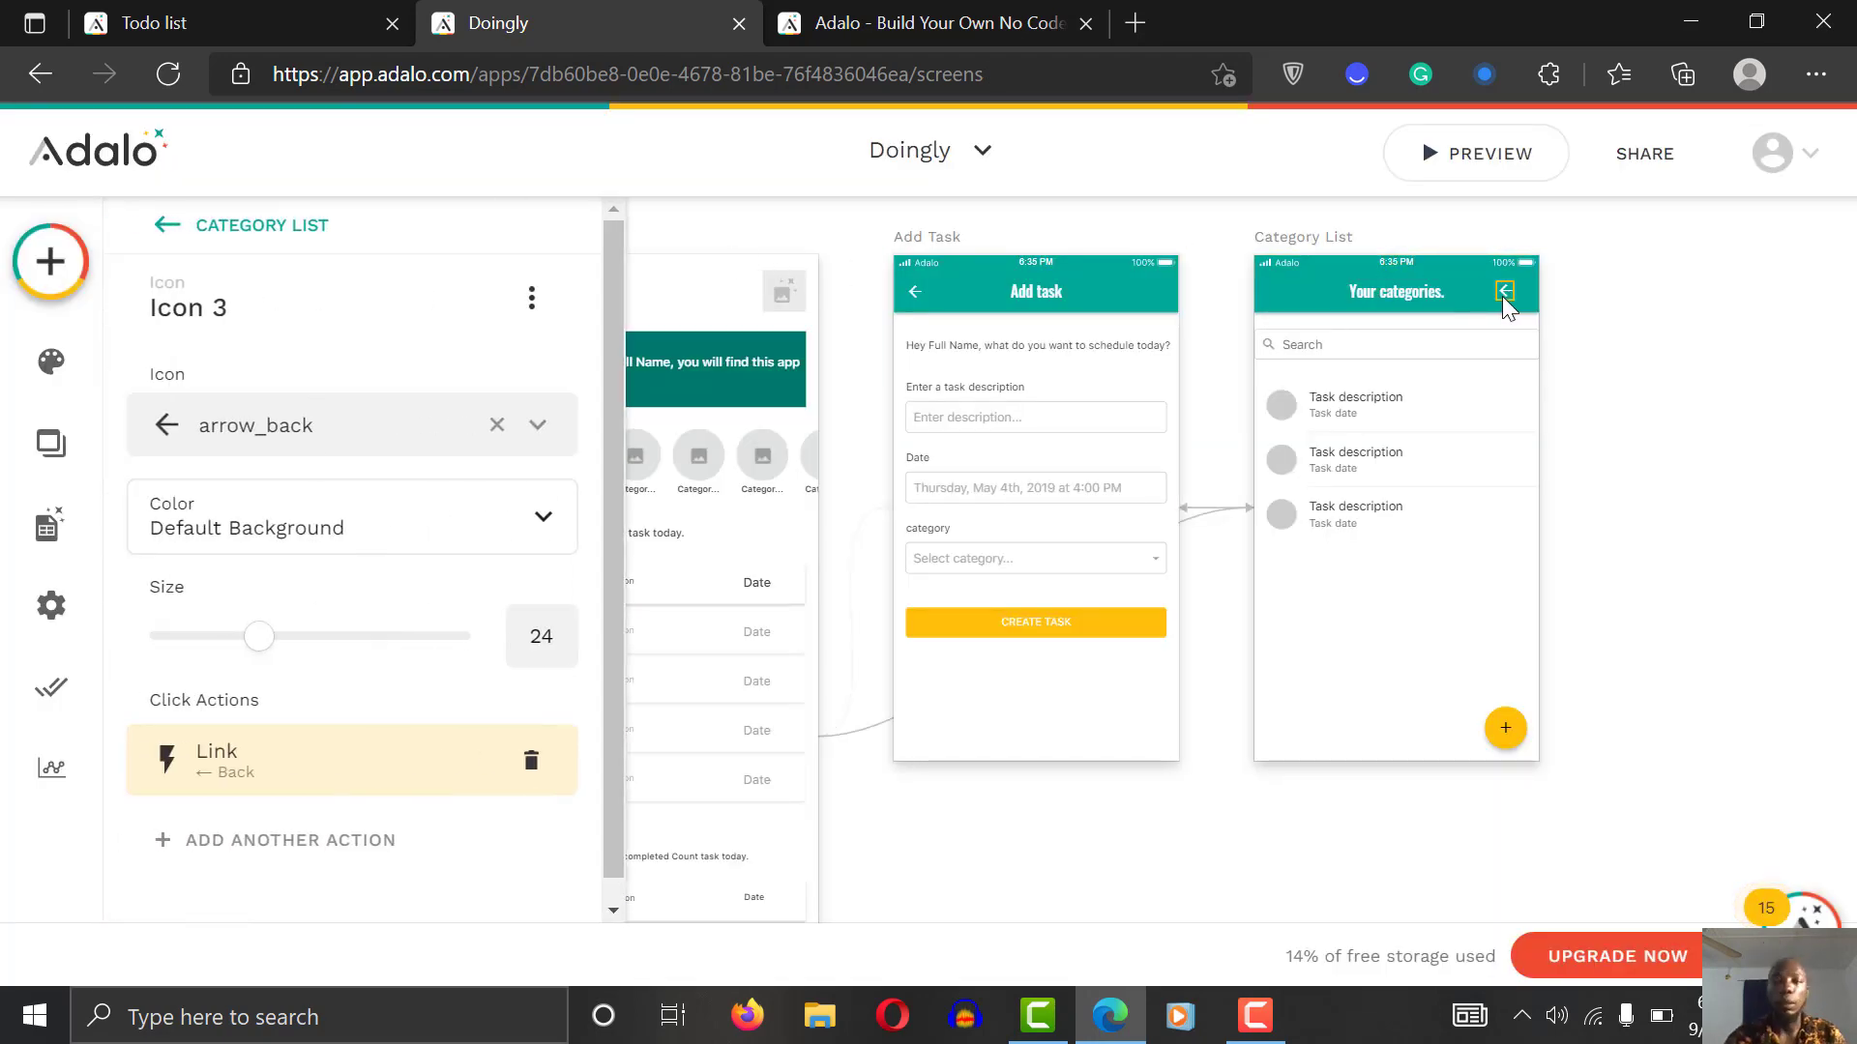
{"action": "key", "text": "Delete"}
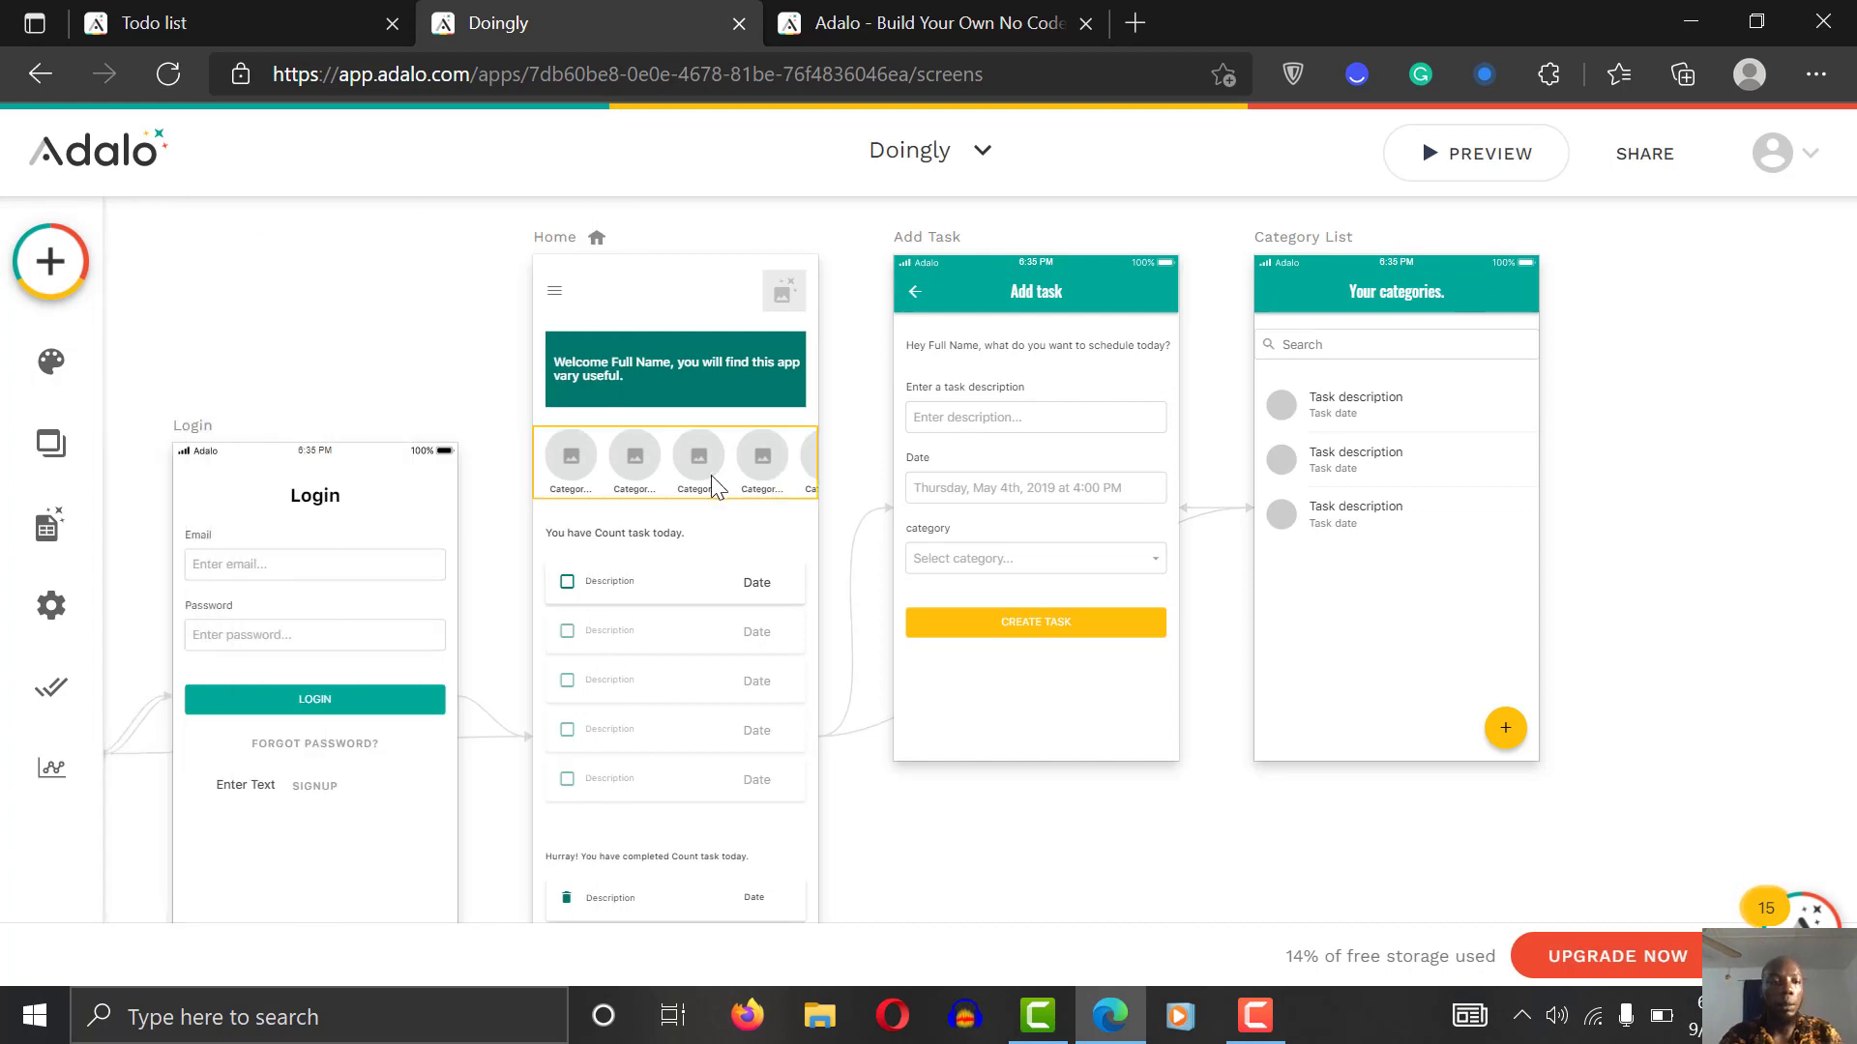
Step: Search Components for 'icon' and place an Icon on the Category List header
{"action": "left_click", "coordinate": [68, 257]}
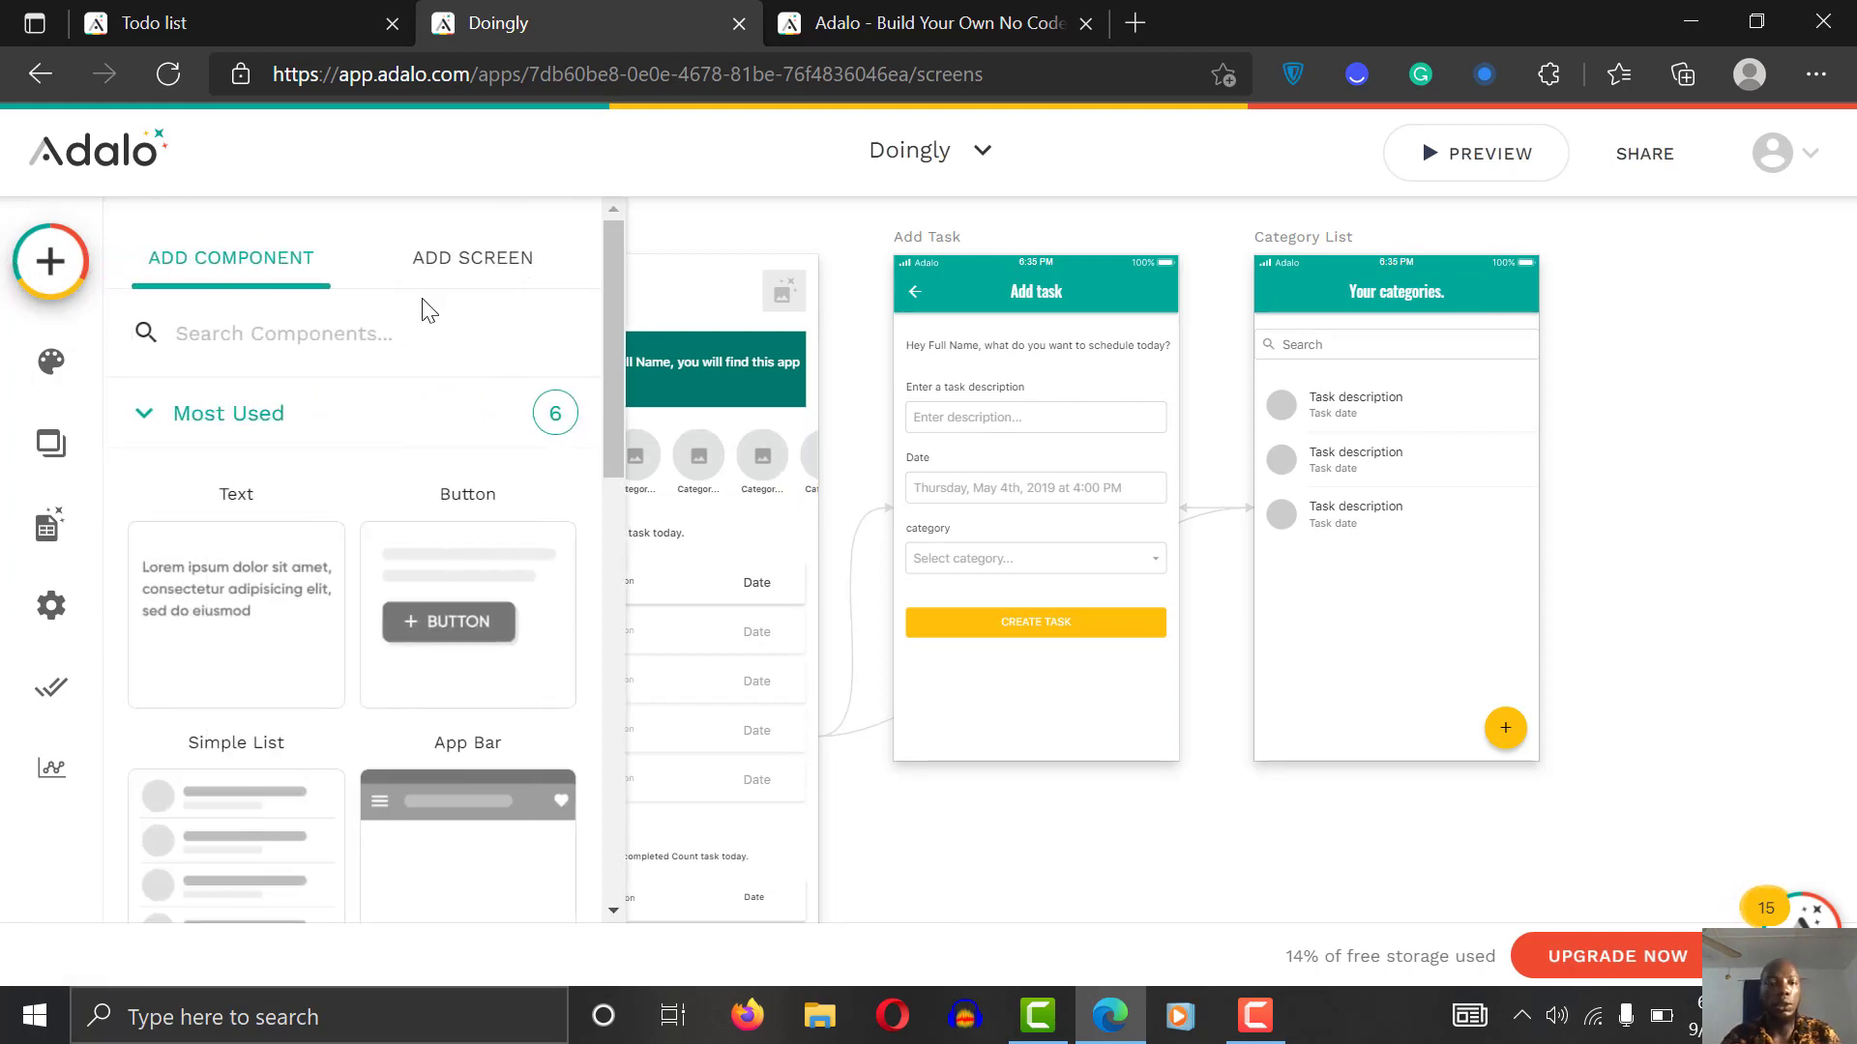
{"action": "left_click", "coordinate": [319, 334]}
{"action": "type", "text": "icon"}
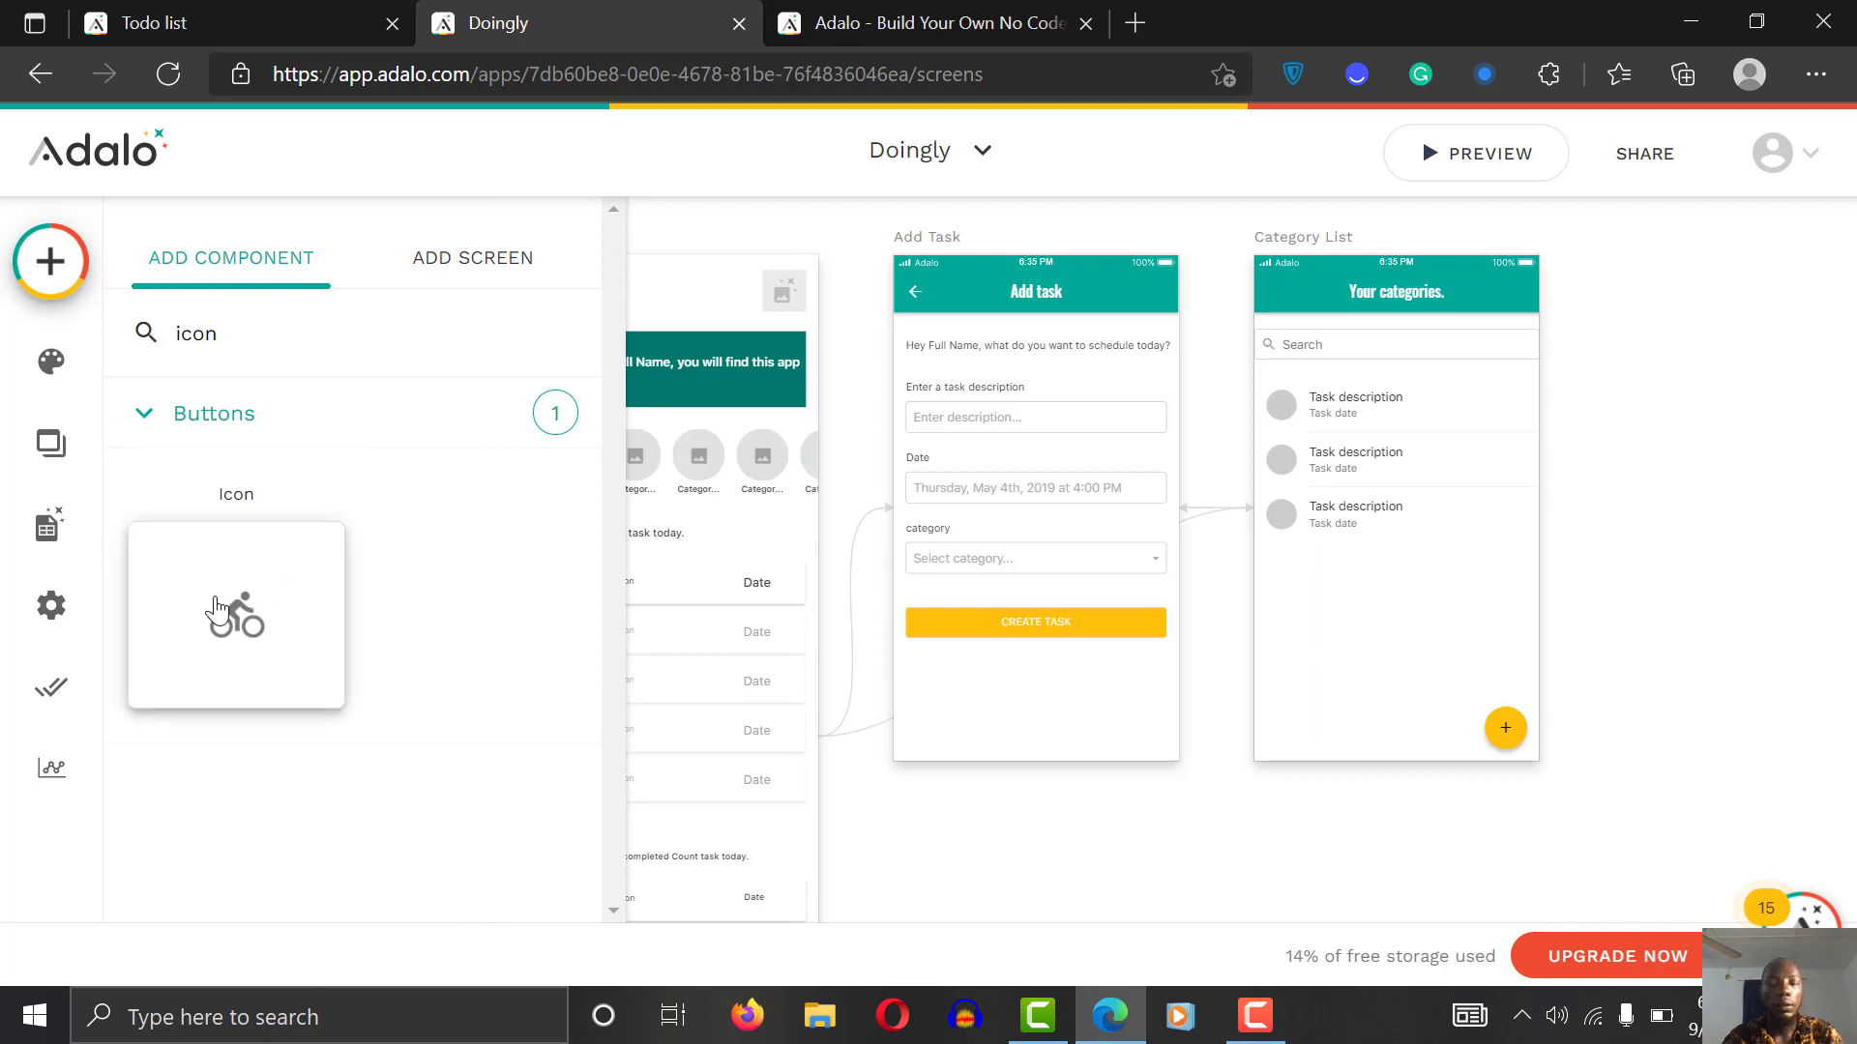
{"action": "left_click_drag", "start_coordinate": [217, 610], "coordinate": [1284, 284]}
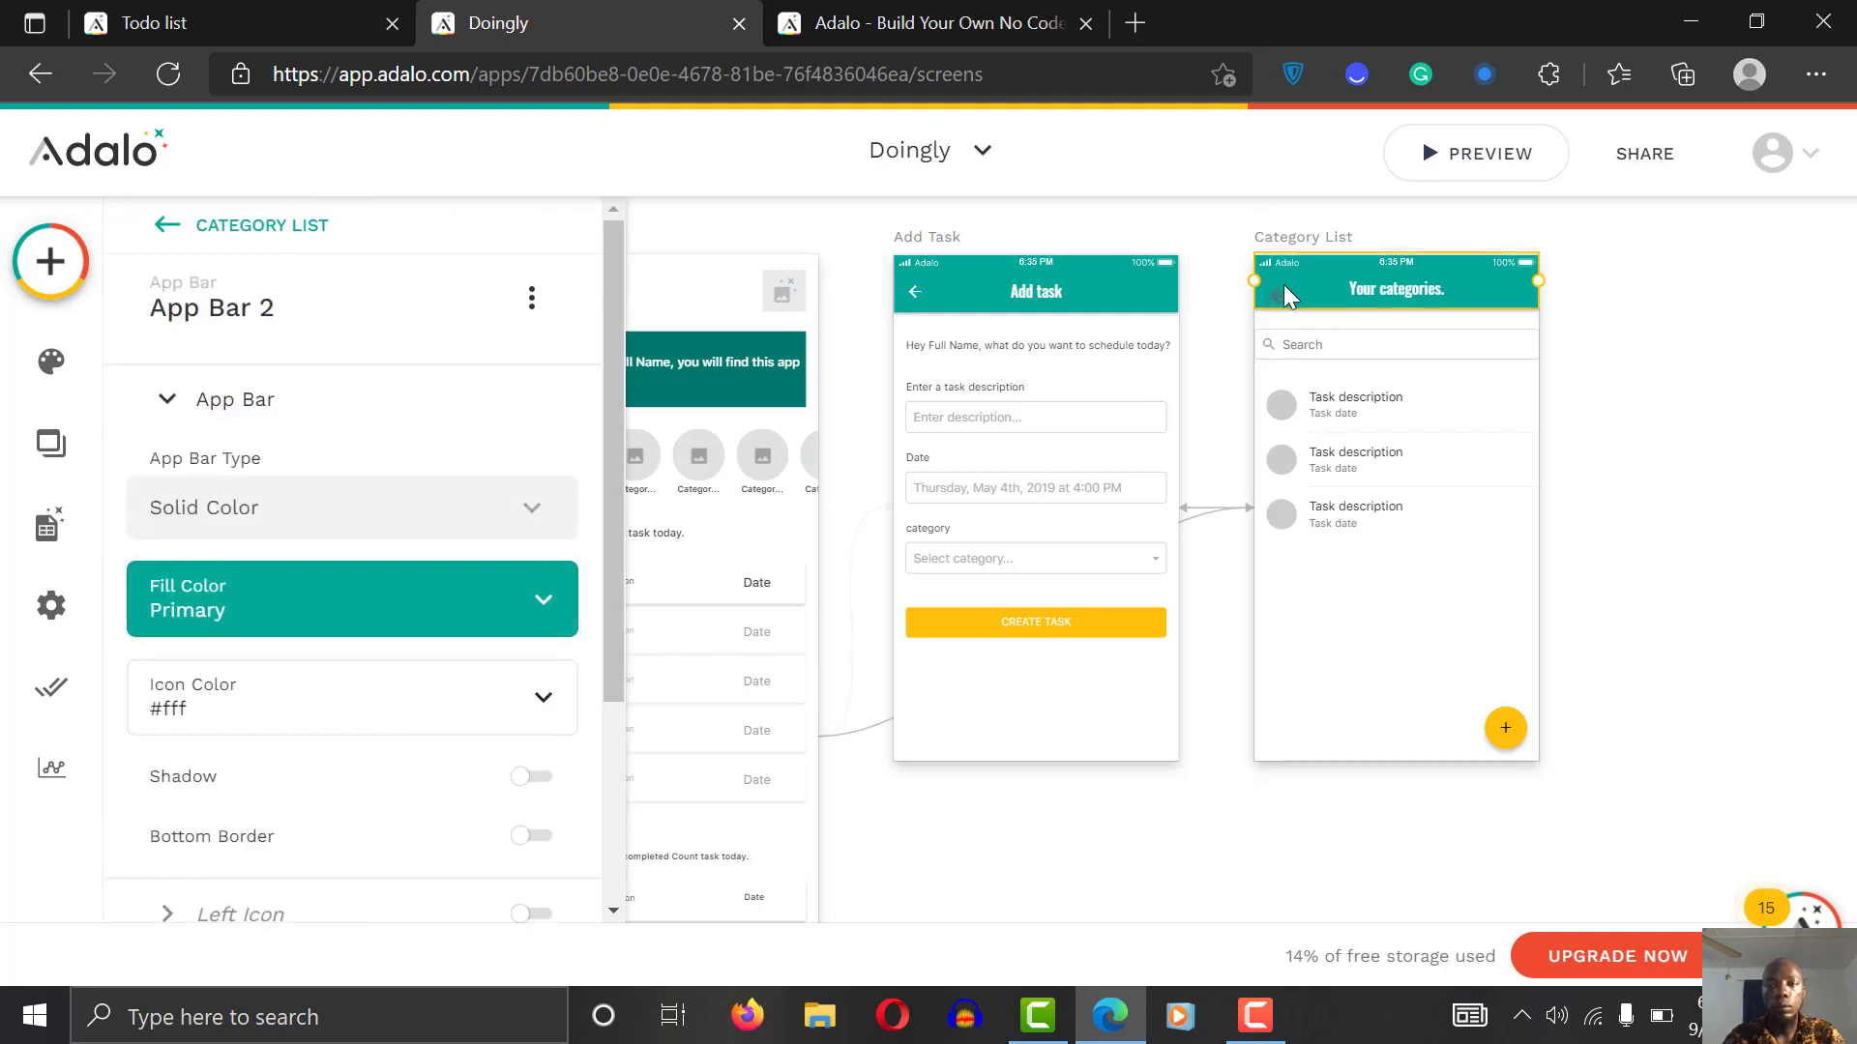
{"action": "key", "text": "ctrl+z"}
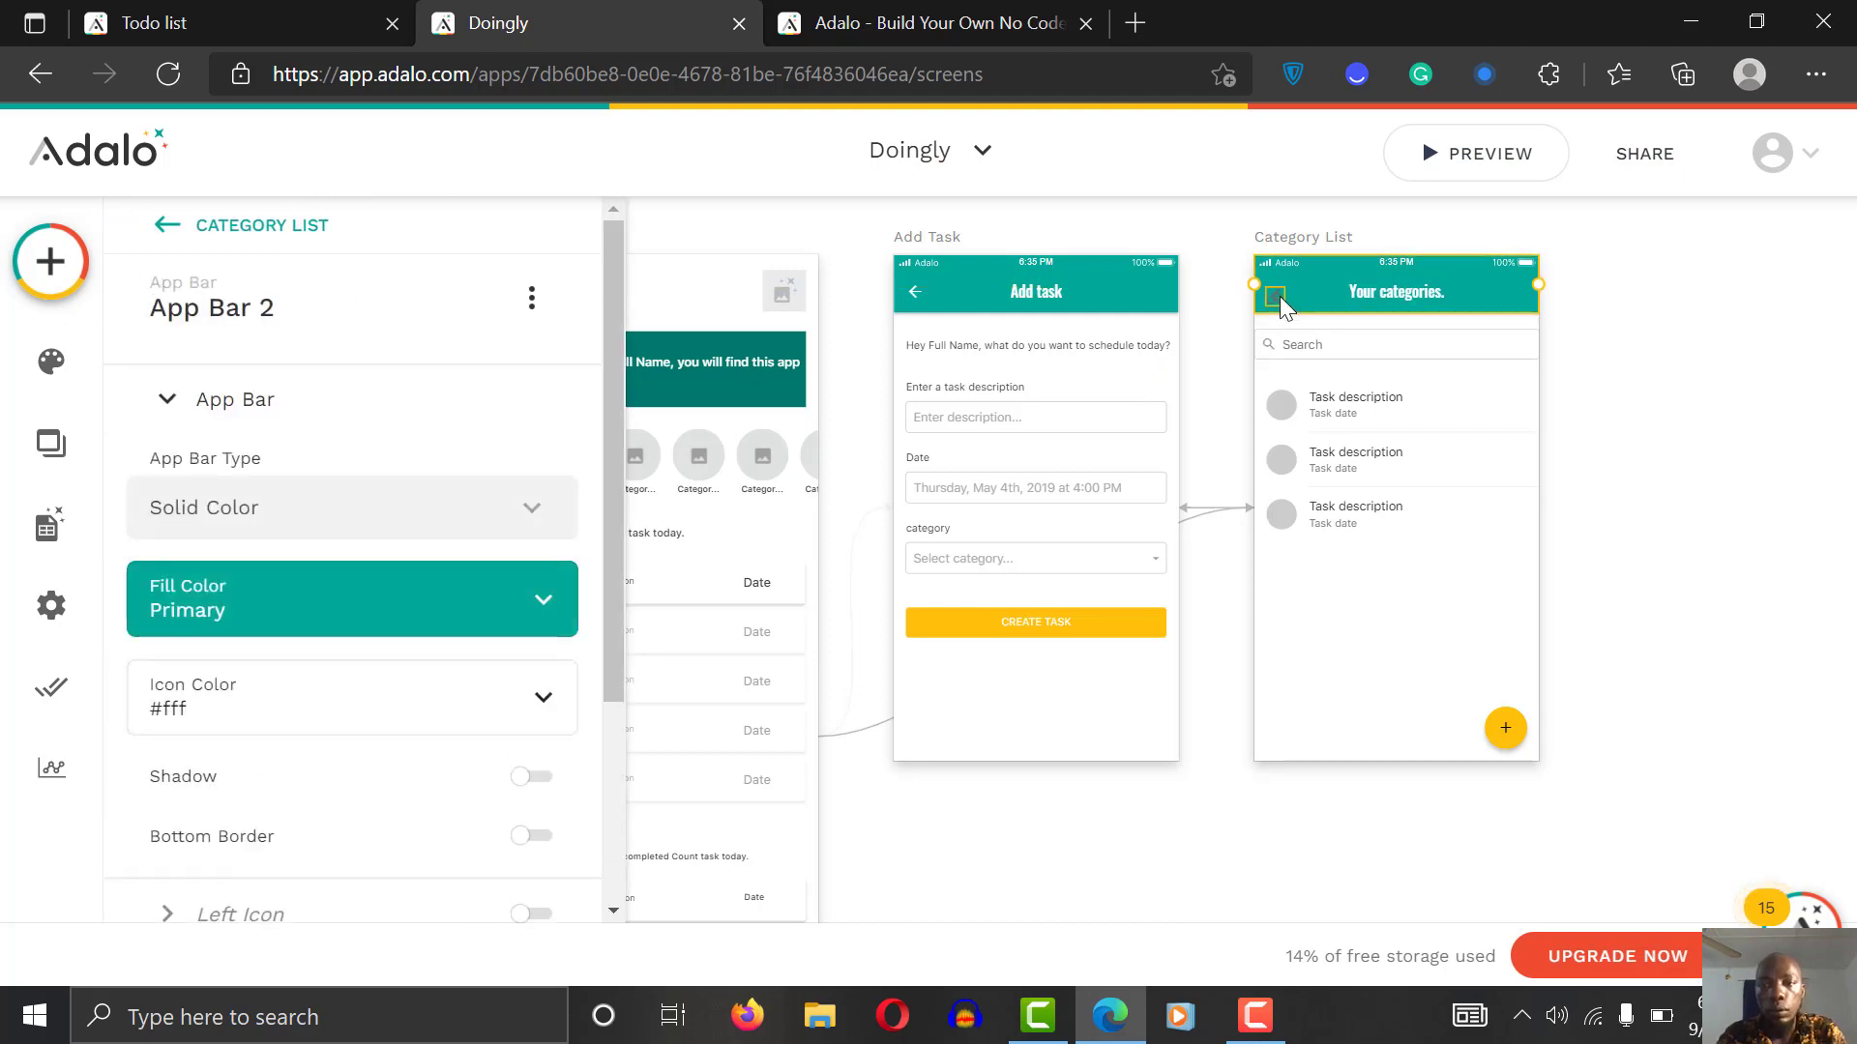
{"action": "left_click_drag", "start_coordinate": [1281, 298], "coordinate": [1284, 290]}
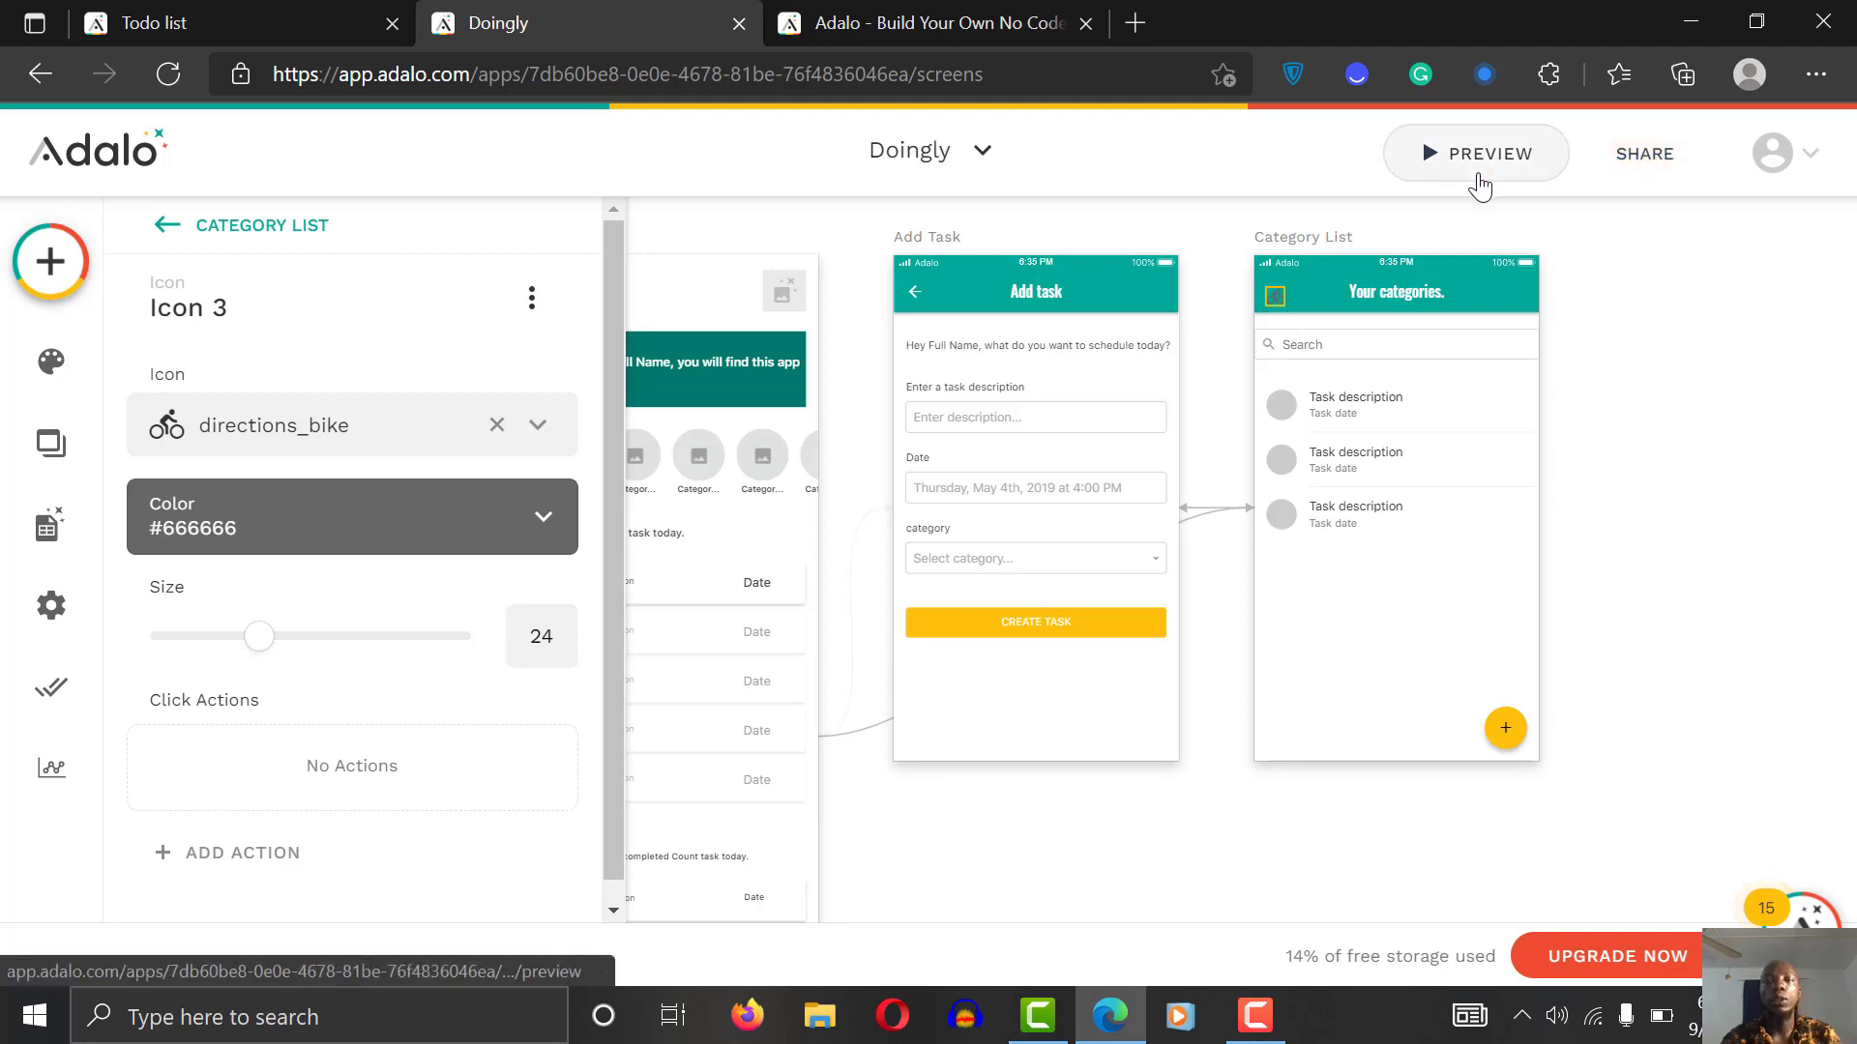
Step: Make the header icon white and test the Home category in preview
{"action": "left_click", "coordinate": [393, 506]}
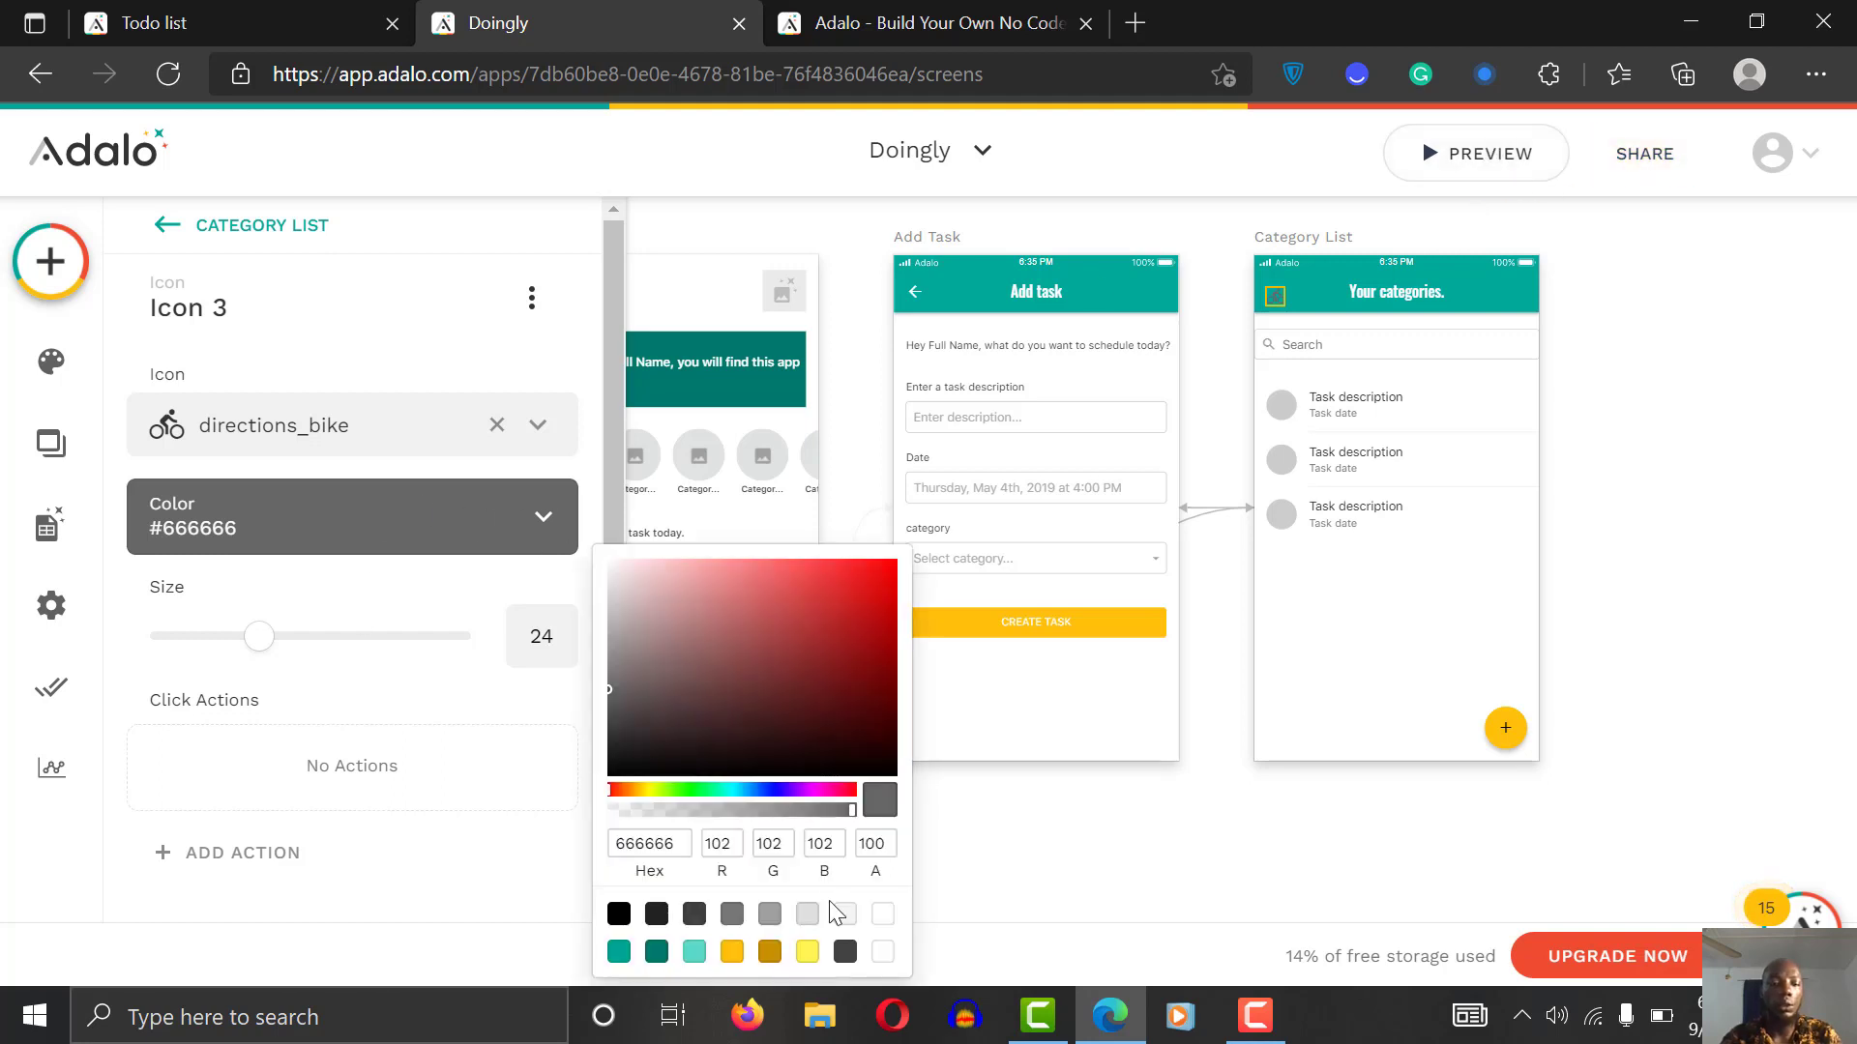
{"action": "left_click", "coordinate": [883, 915]}
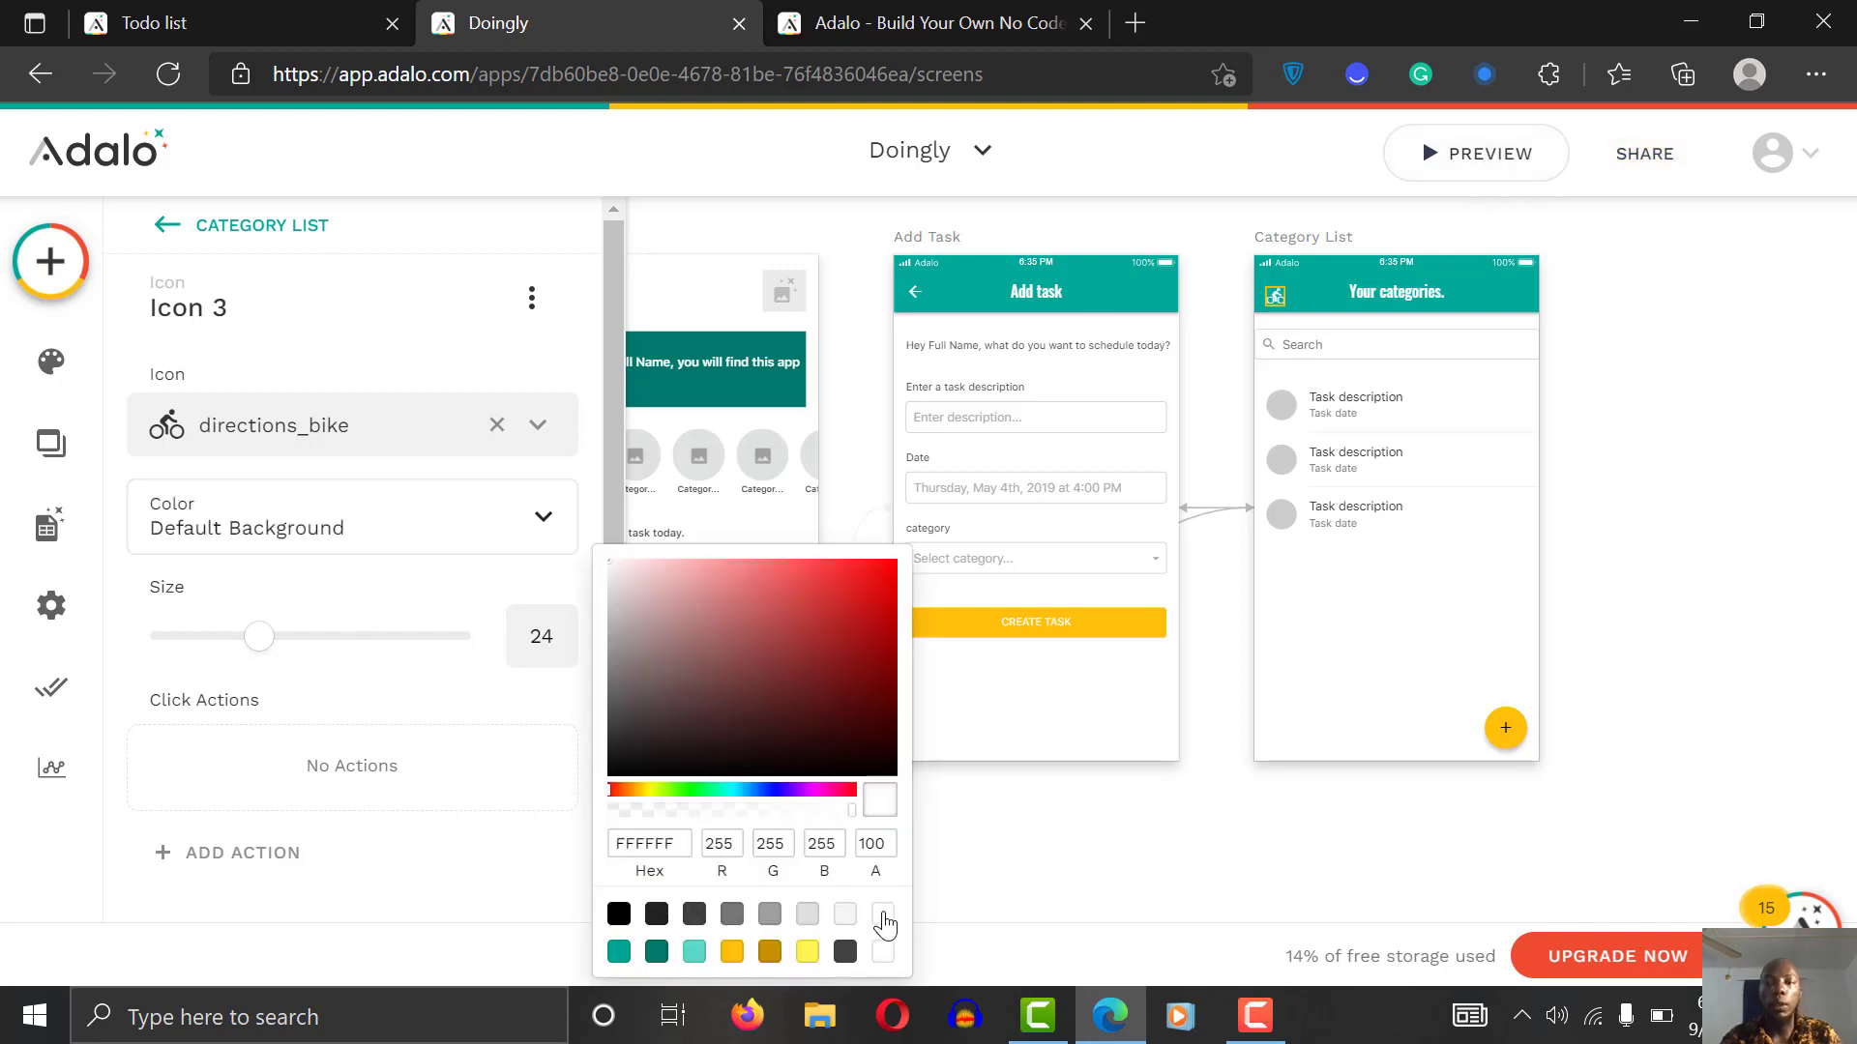
{"action": "left_click", "coordinate": [1683, 421]}
{"action": "left_click", "coordinate": [1513, 162]}
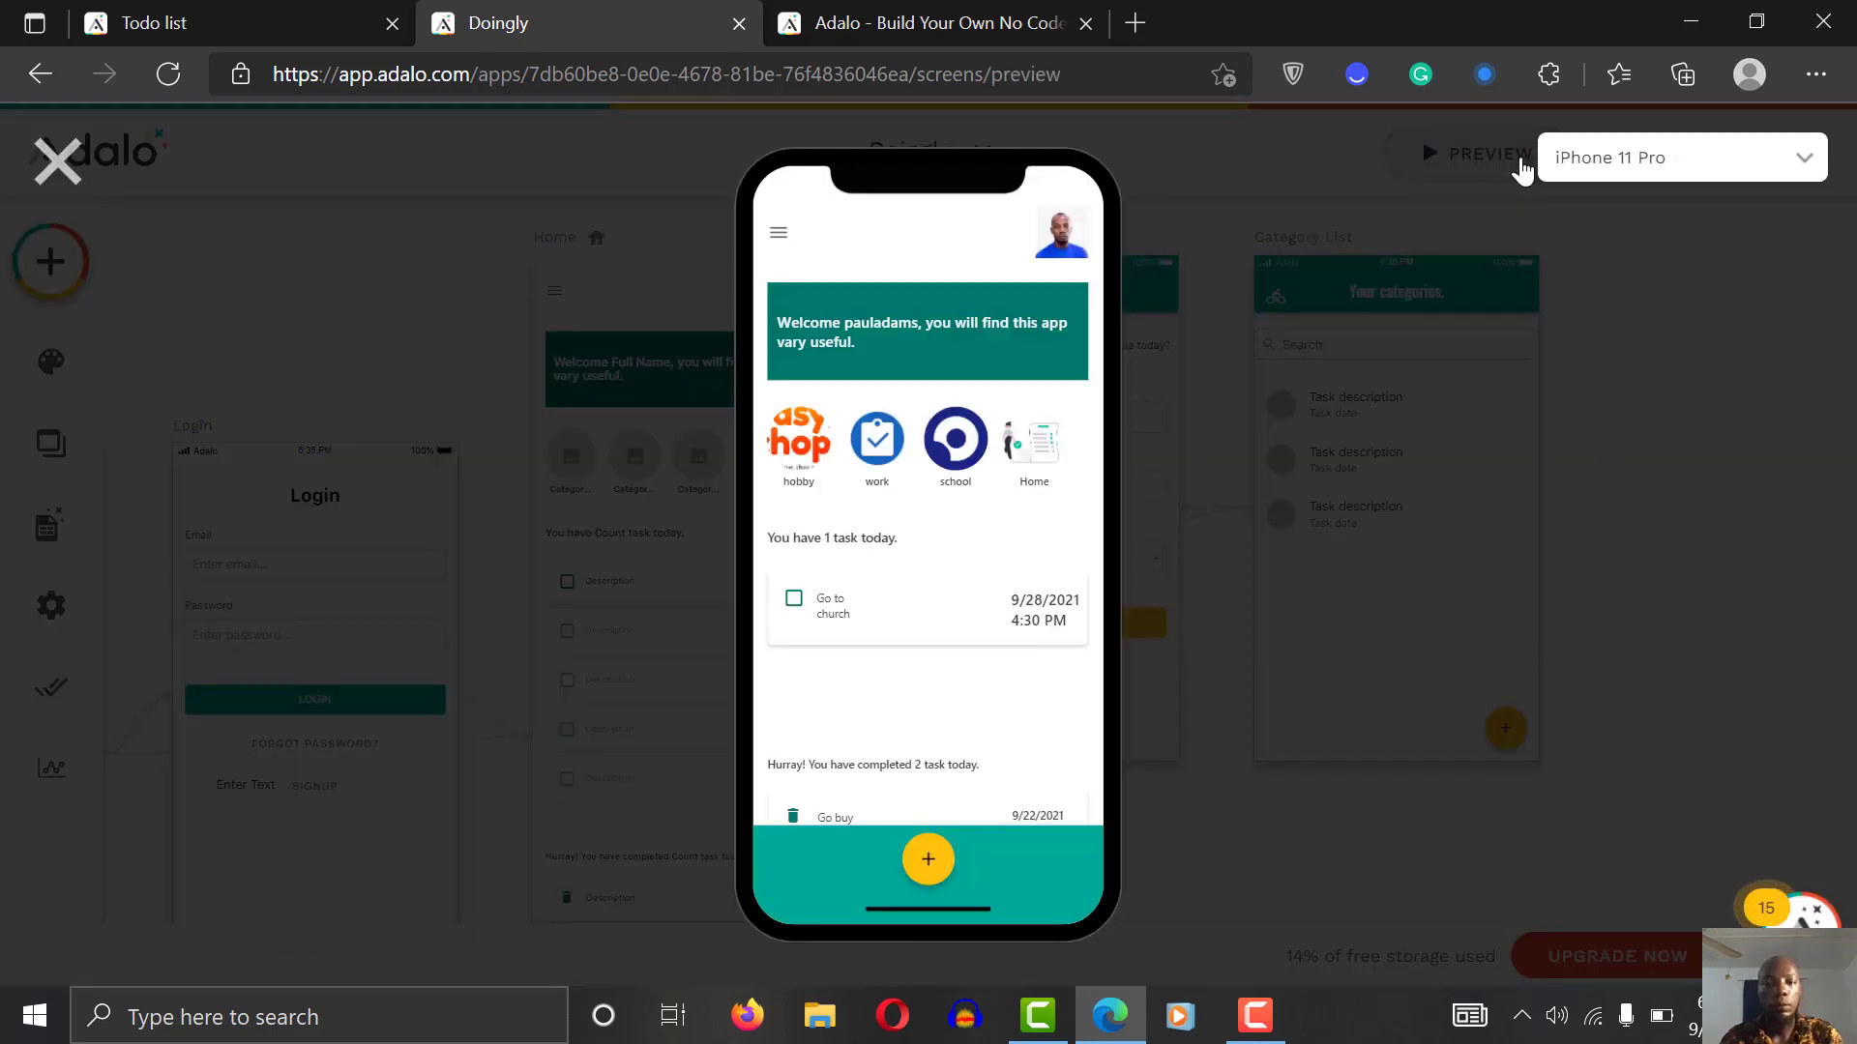
{"action": "left_click", "coordinate": [1033, 440]}
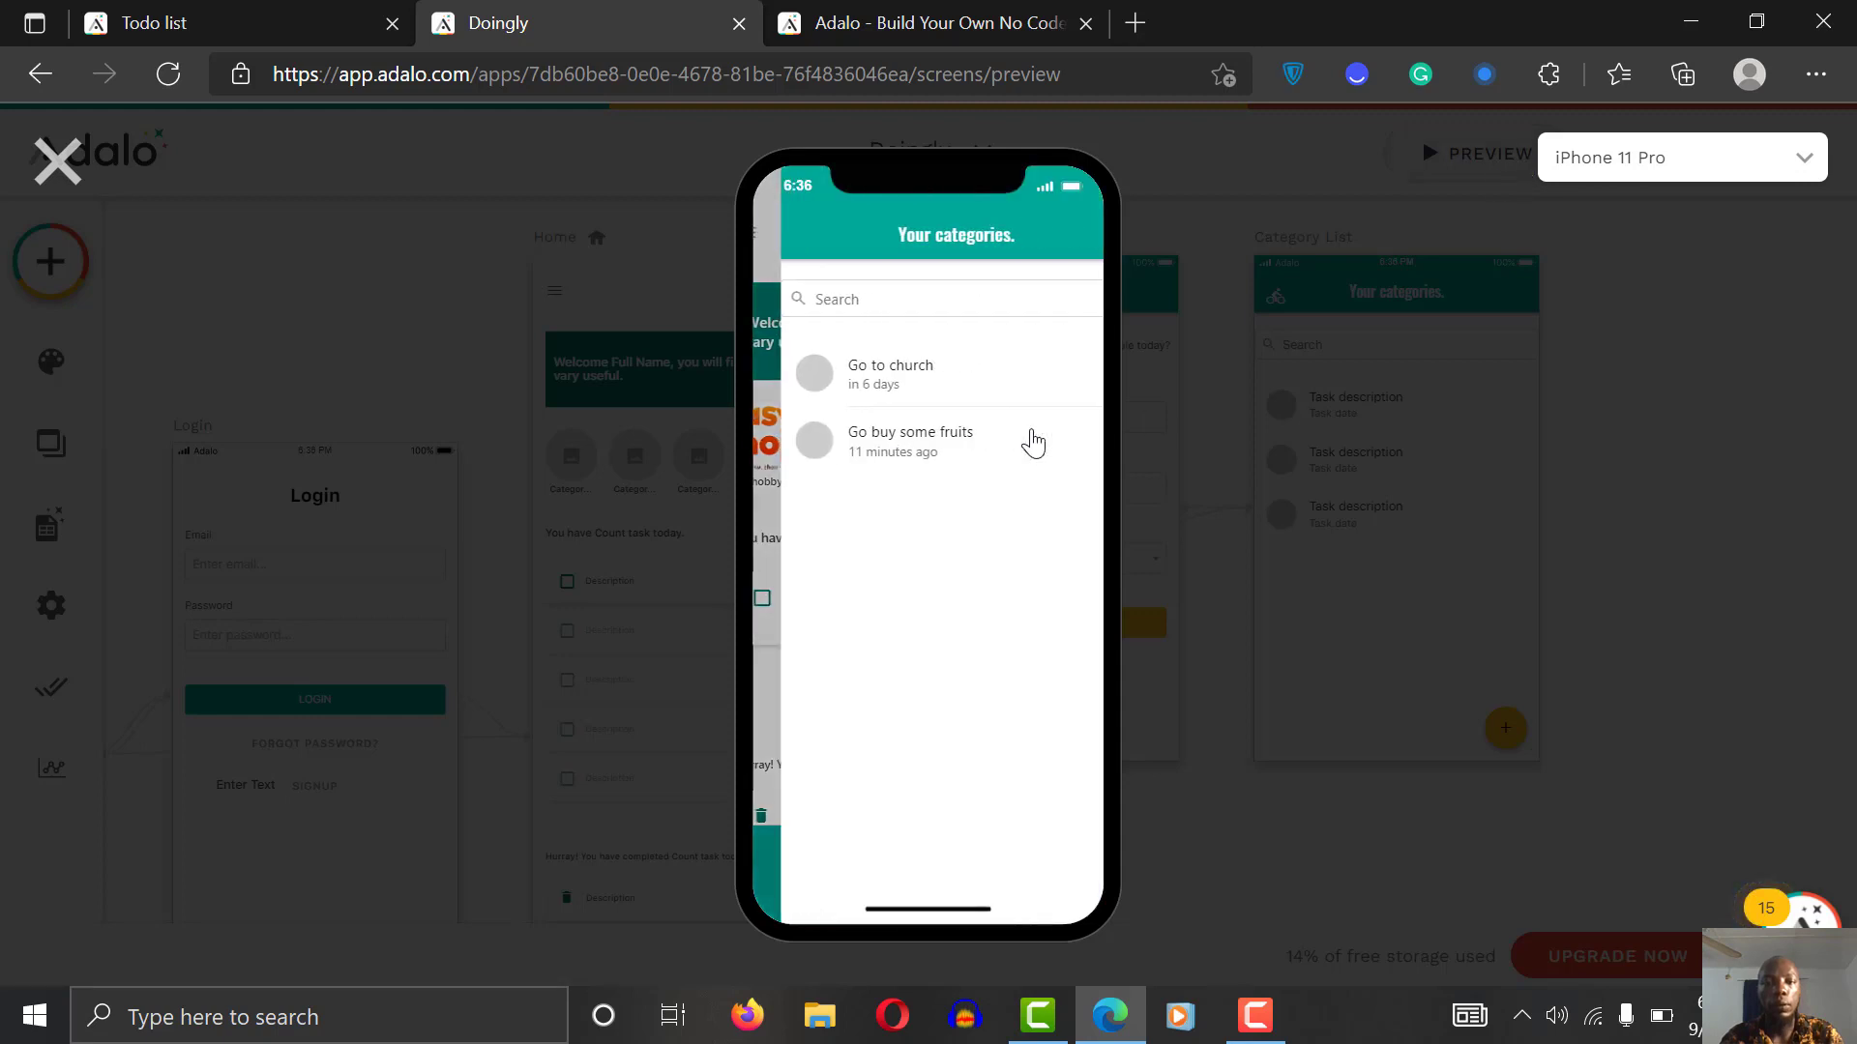
{"action": "left_click", "coordinate": [58, 160]}
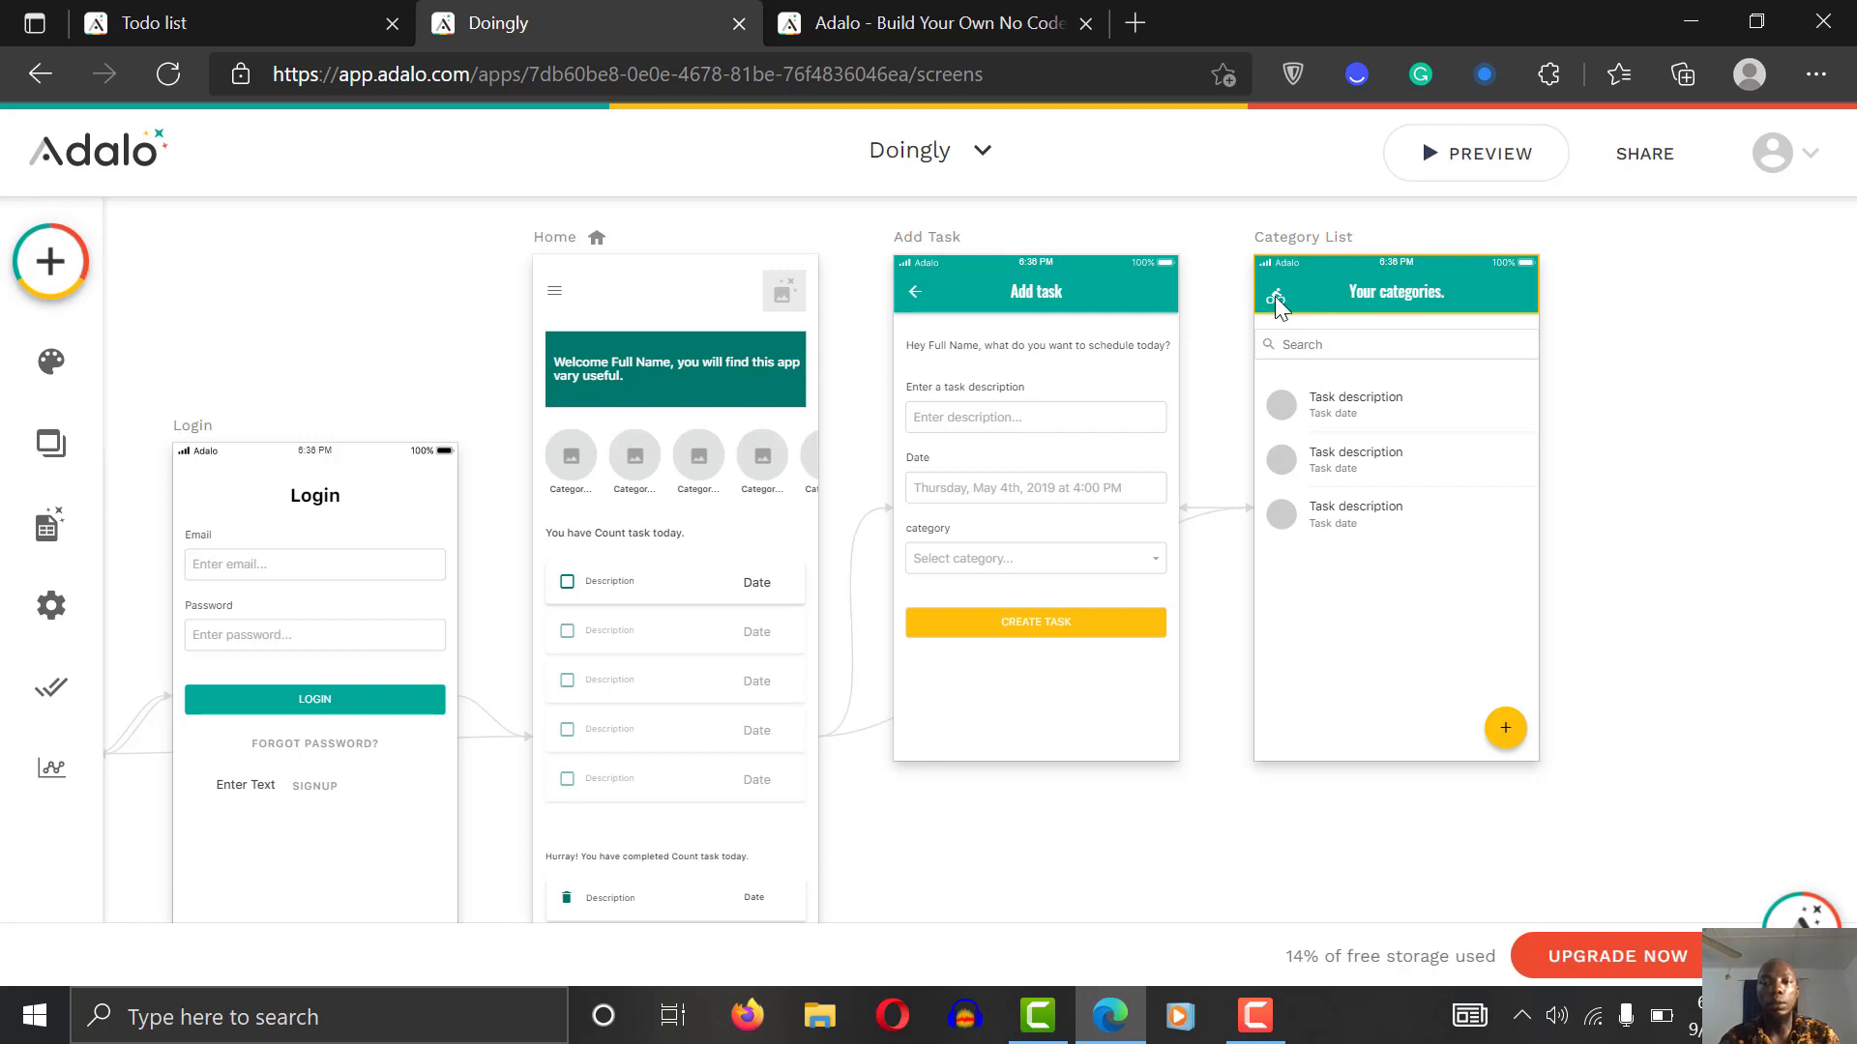
Step: Change the header's bike icon to the arrow_back glyph
{"action": "left_click", "coordinate": [1280, 284]}
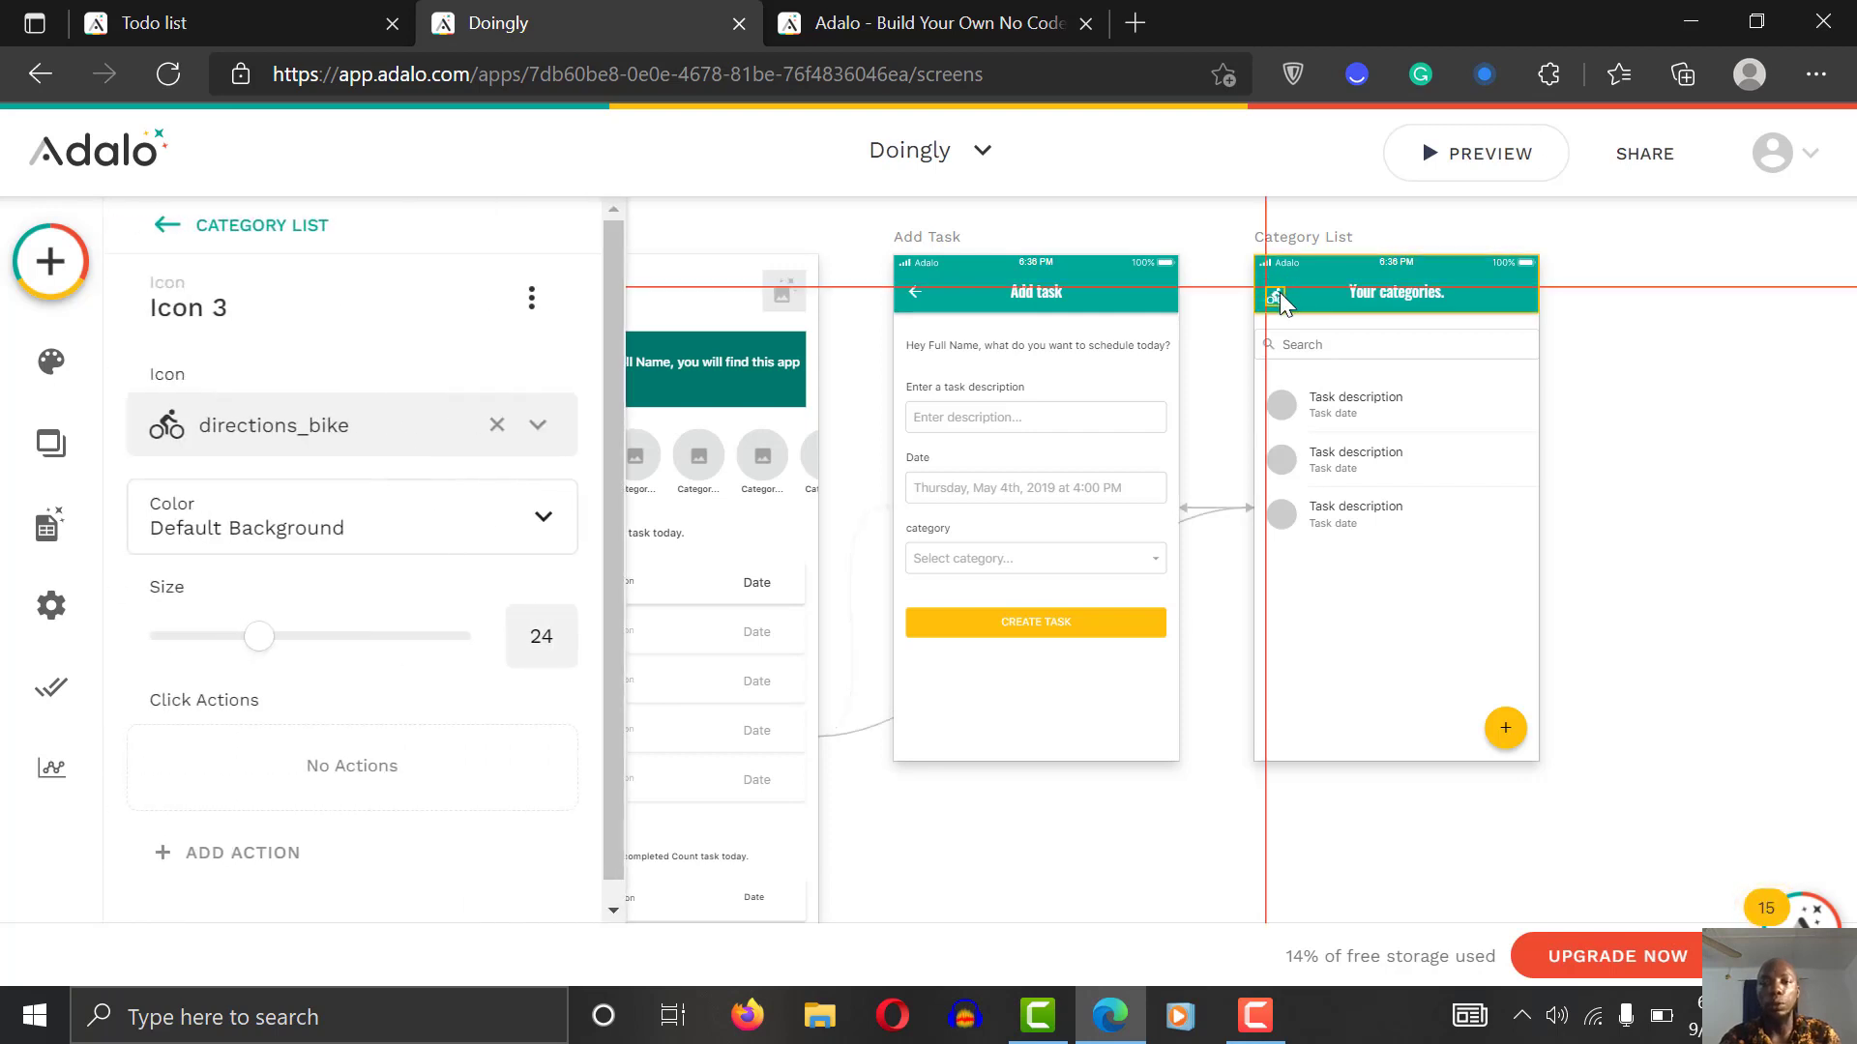
{"action": "left_click_drag", "start_coordinate": [1279, 292], "coordinate": [1279, 286]}
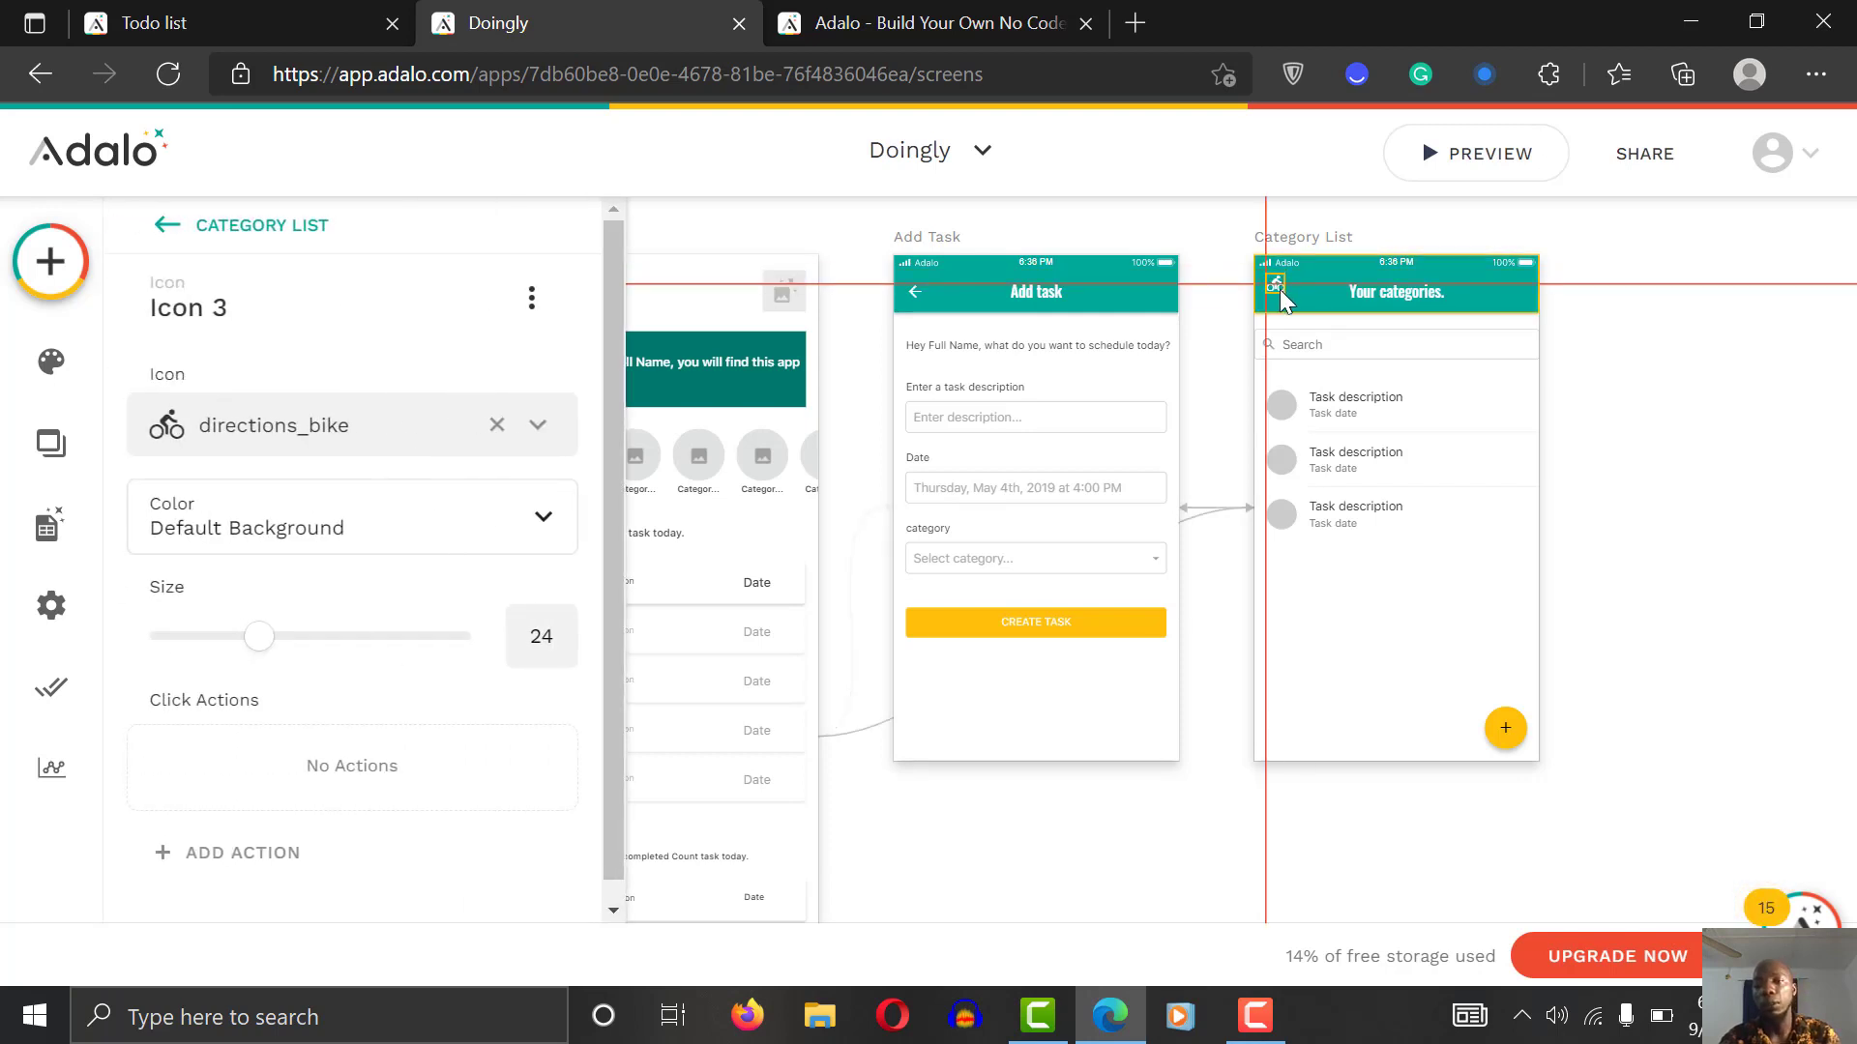
{"action": "scroll", "coordinate": [1281, 288], "scroll_direction": "up", "scroll_amount": 2}
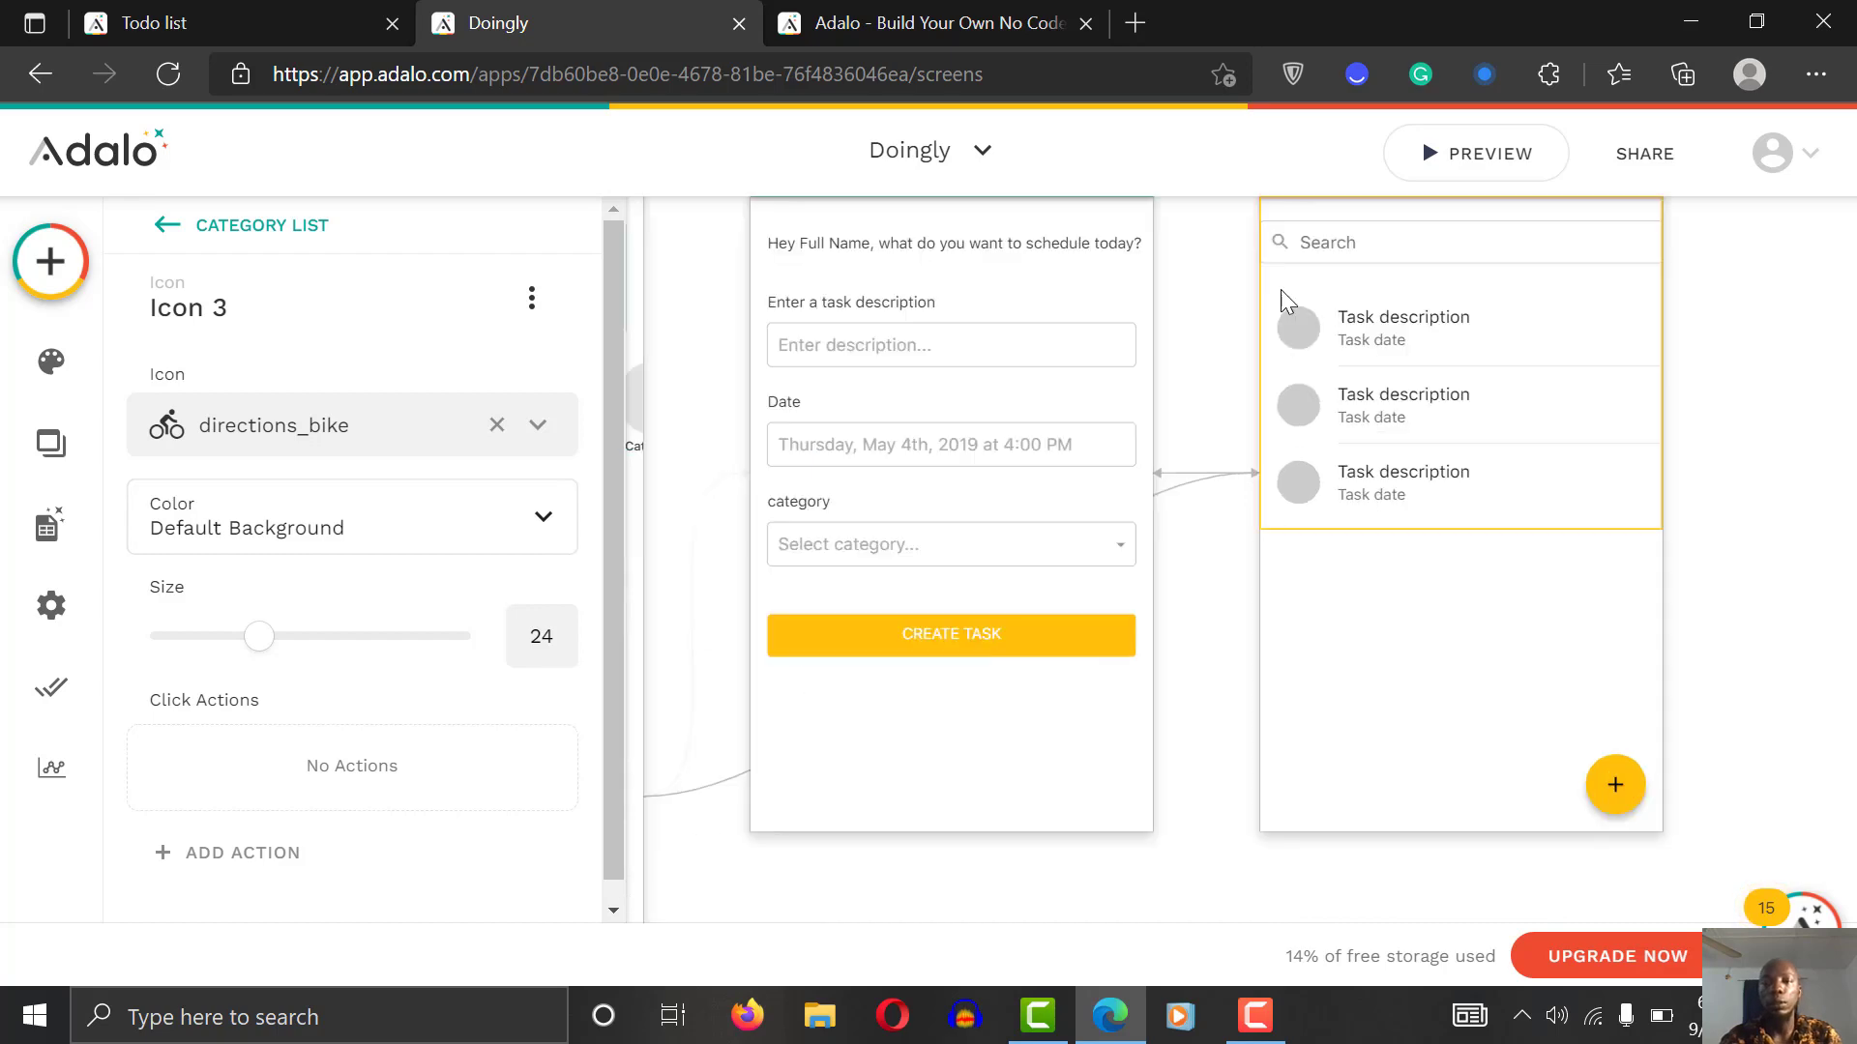
{"action": "scroll", "coordinate": [1775, 328], "scroll_direction": "up", "scroll_amount": 3}
{"action": "left_click", "coordinate": [1263, 310]}
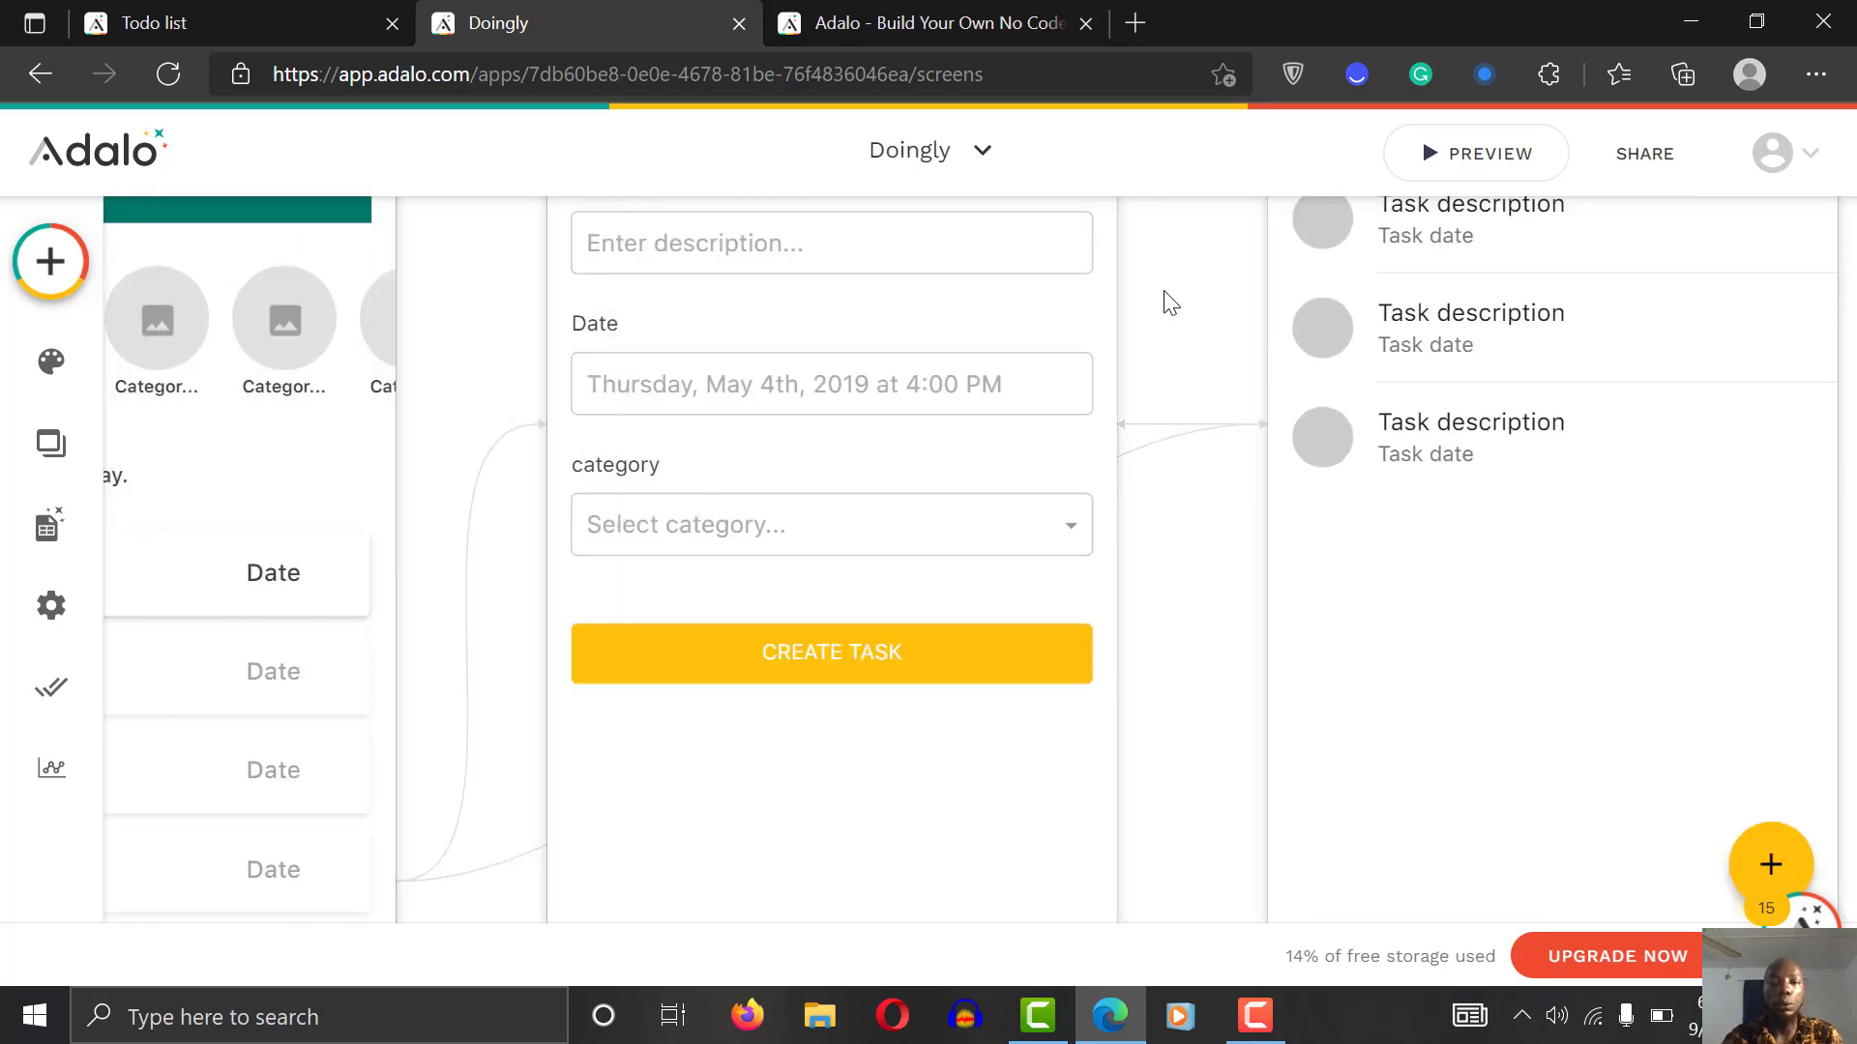
{"action": "scroll", "coordinate": [1167, 302], "scroll_direction": "up", "scroll_amount": 5}
{"action": "scroll", "coordinate": [1167, 302], "scroll_direction": "right", "scroll_amount": 3}
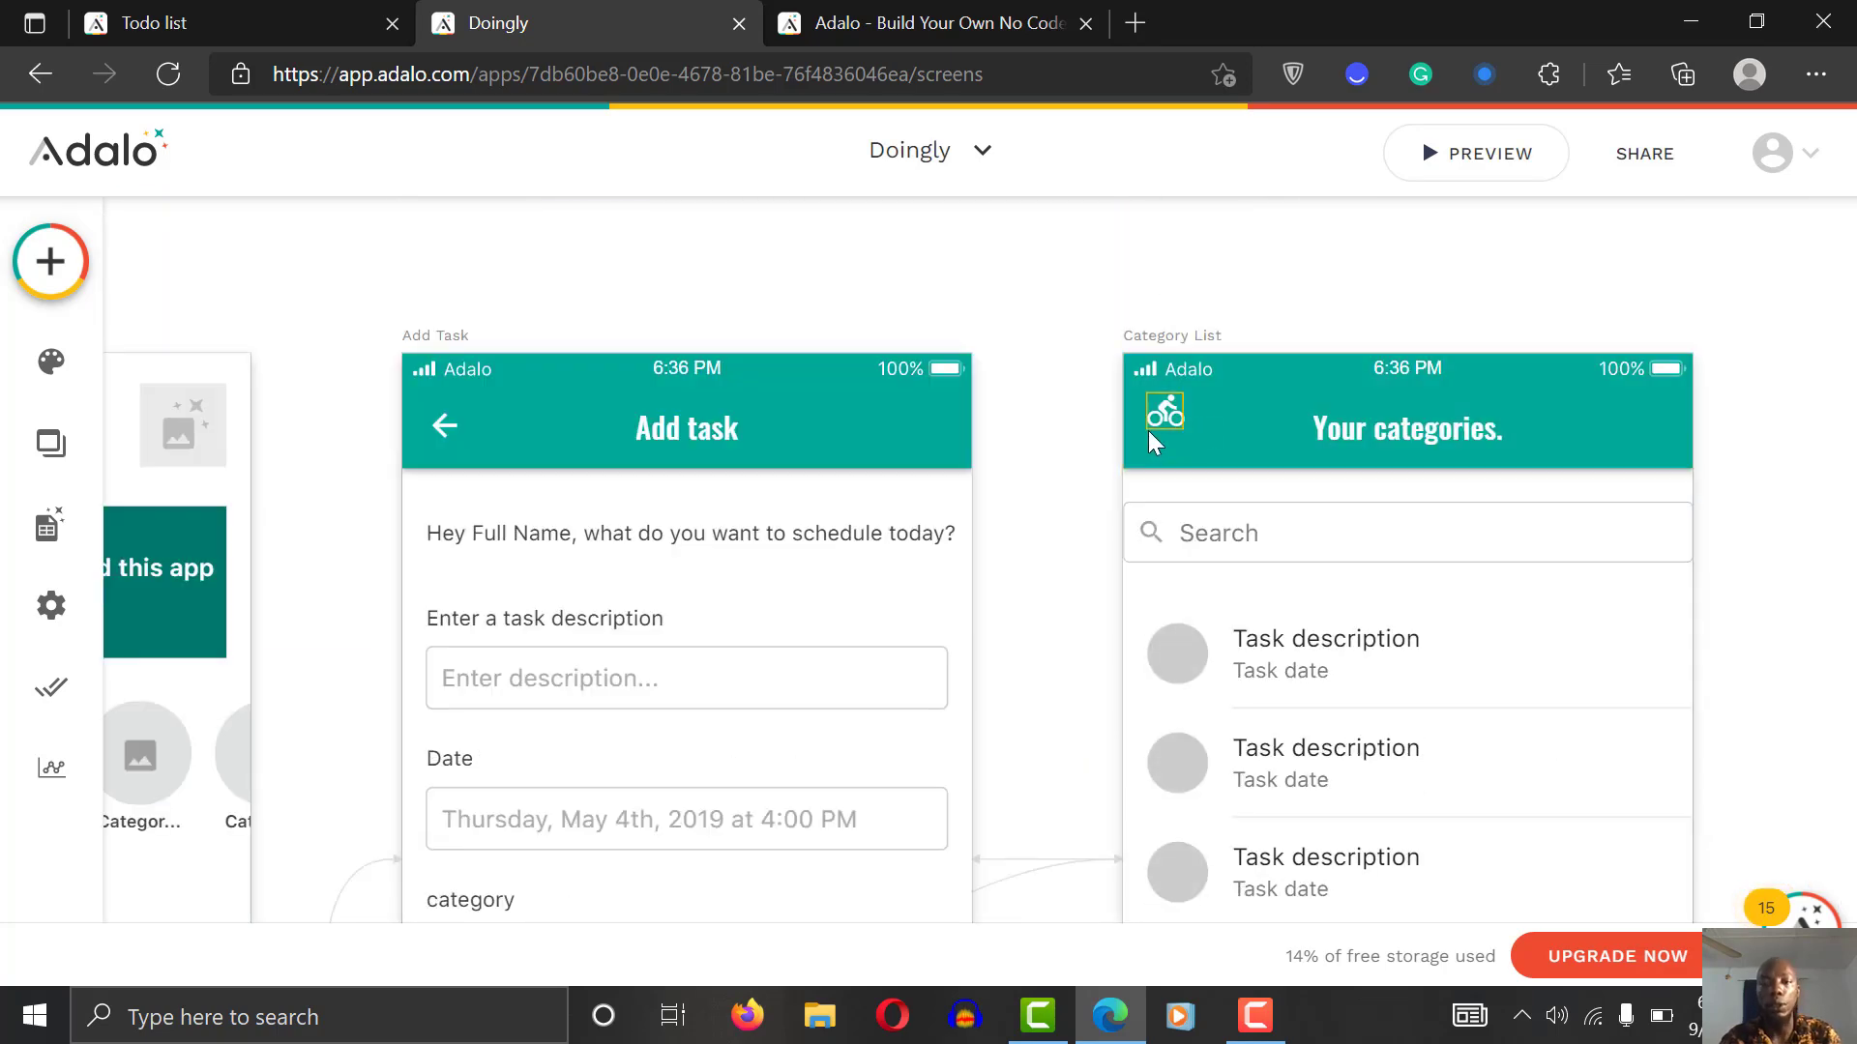
{"action": "left_click", "coordinate": [1161, 412]}
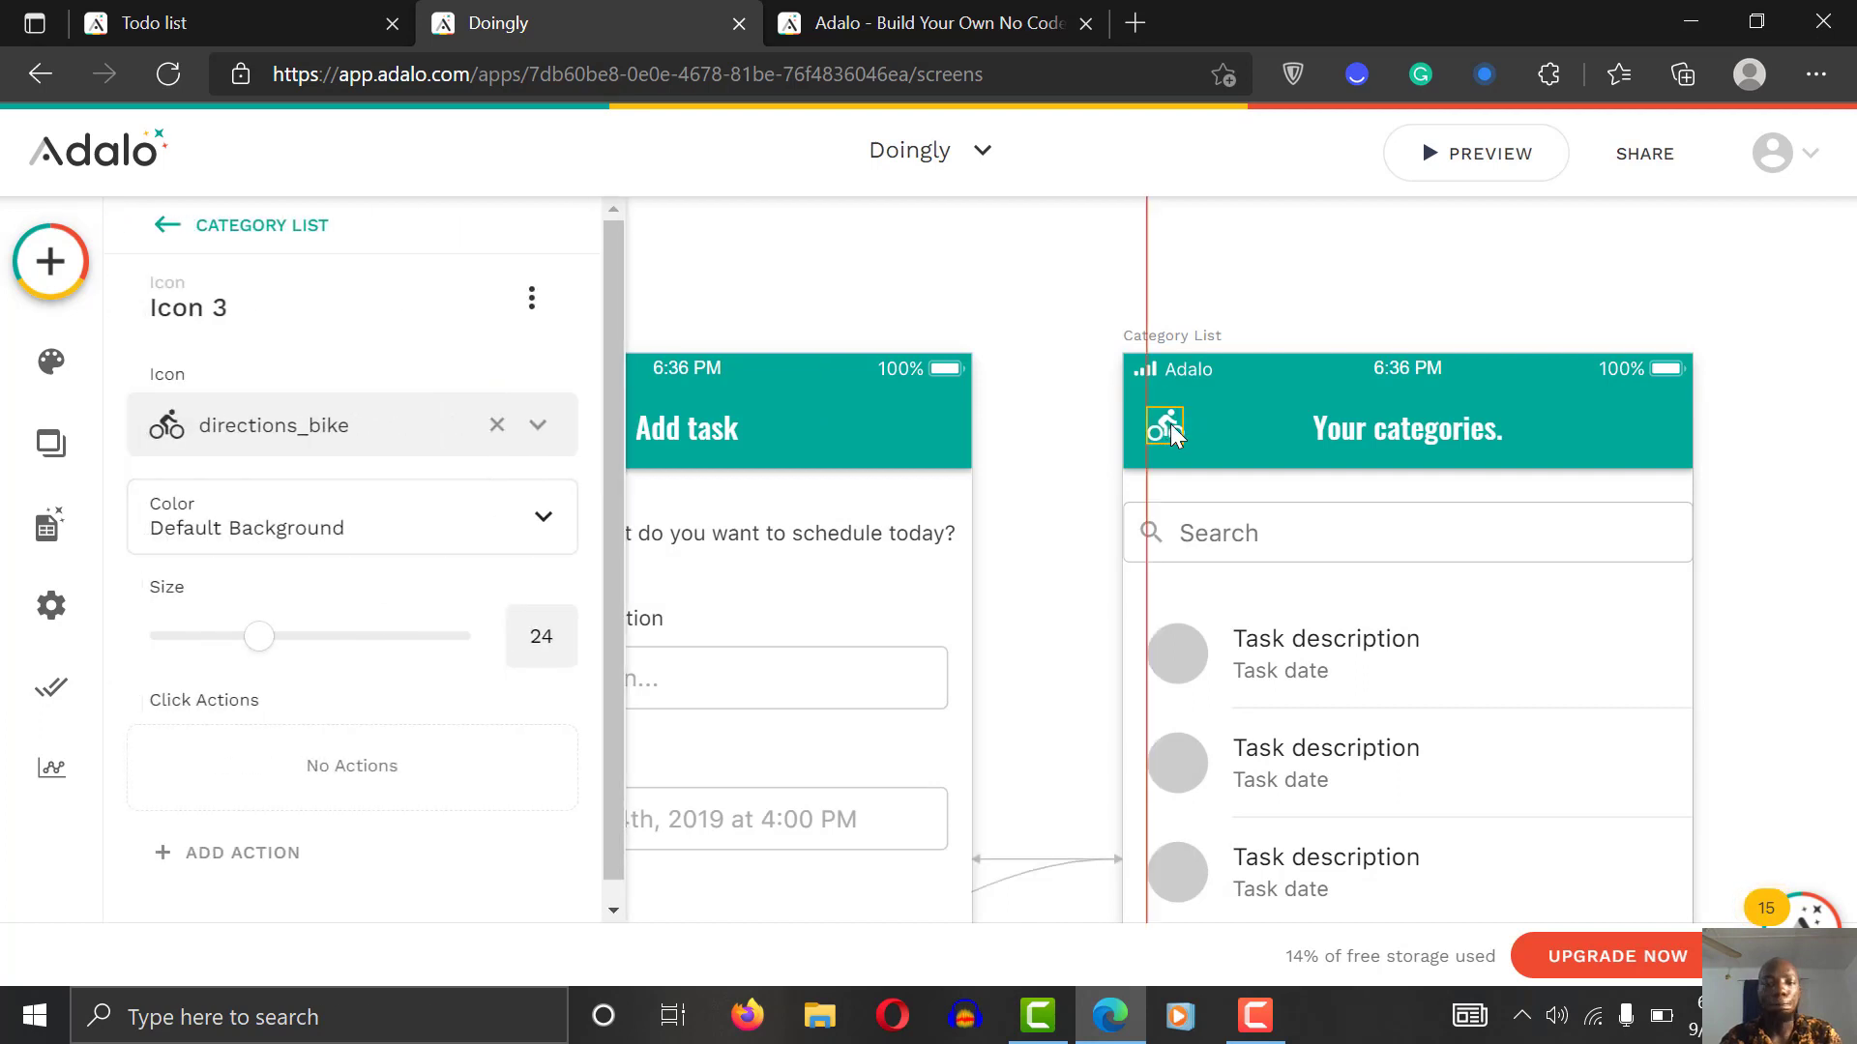
{"action": "left_click", "coordinate": [324, 450]}
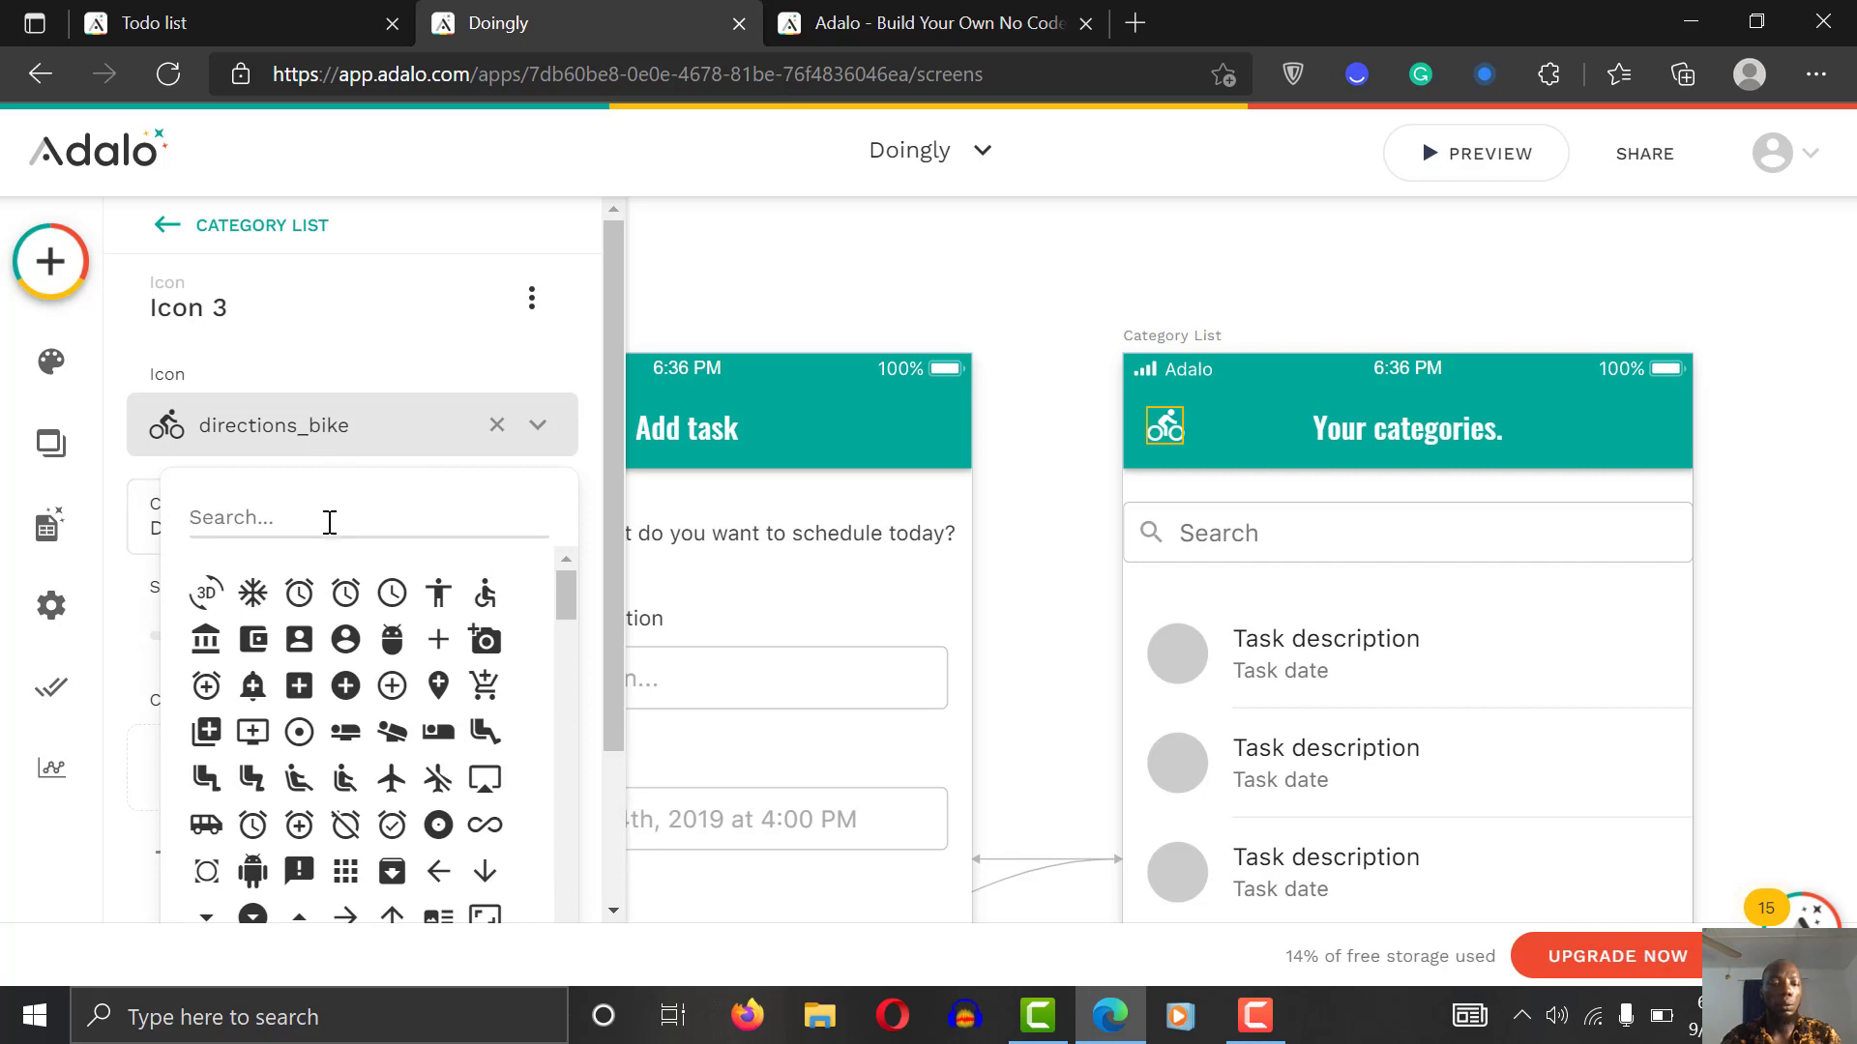
{"action": "type", "text": "back"}
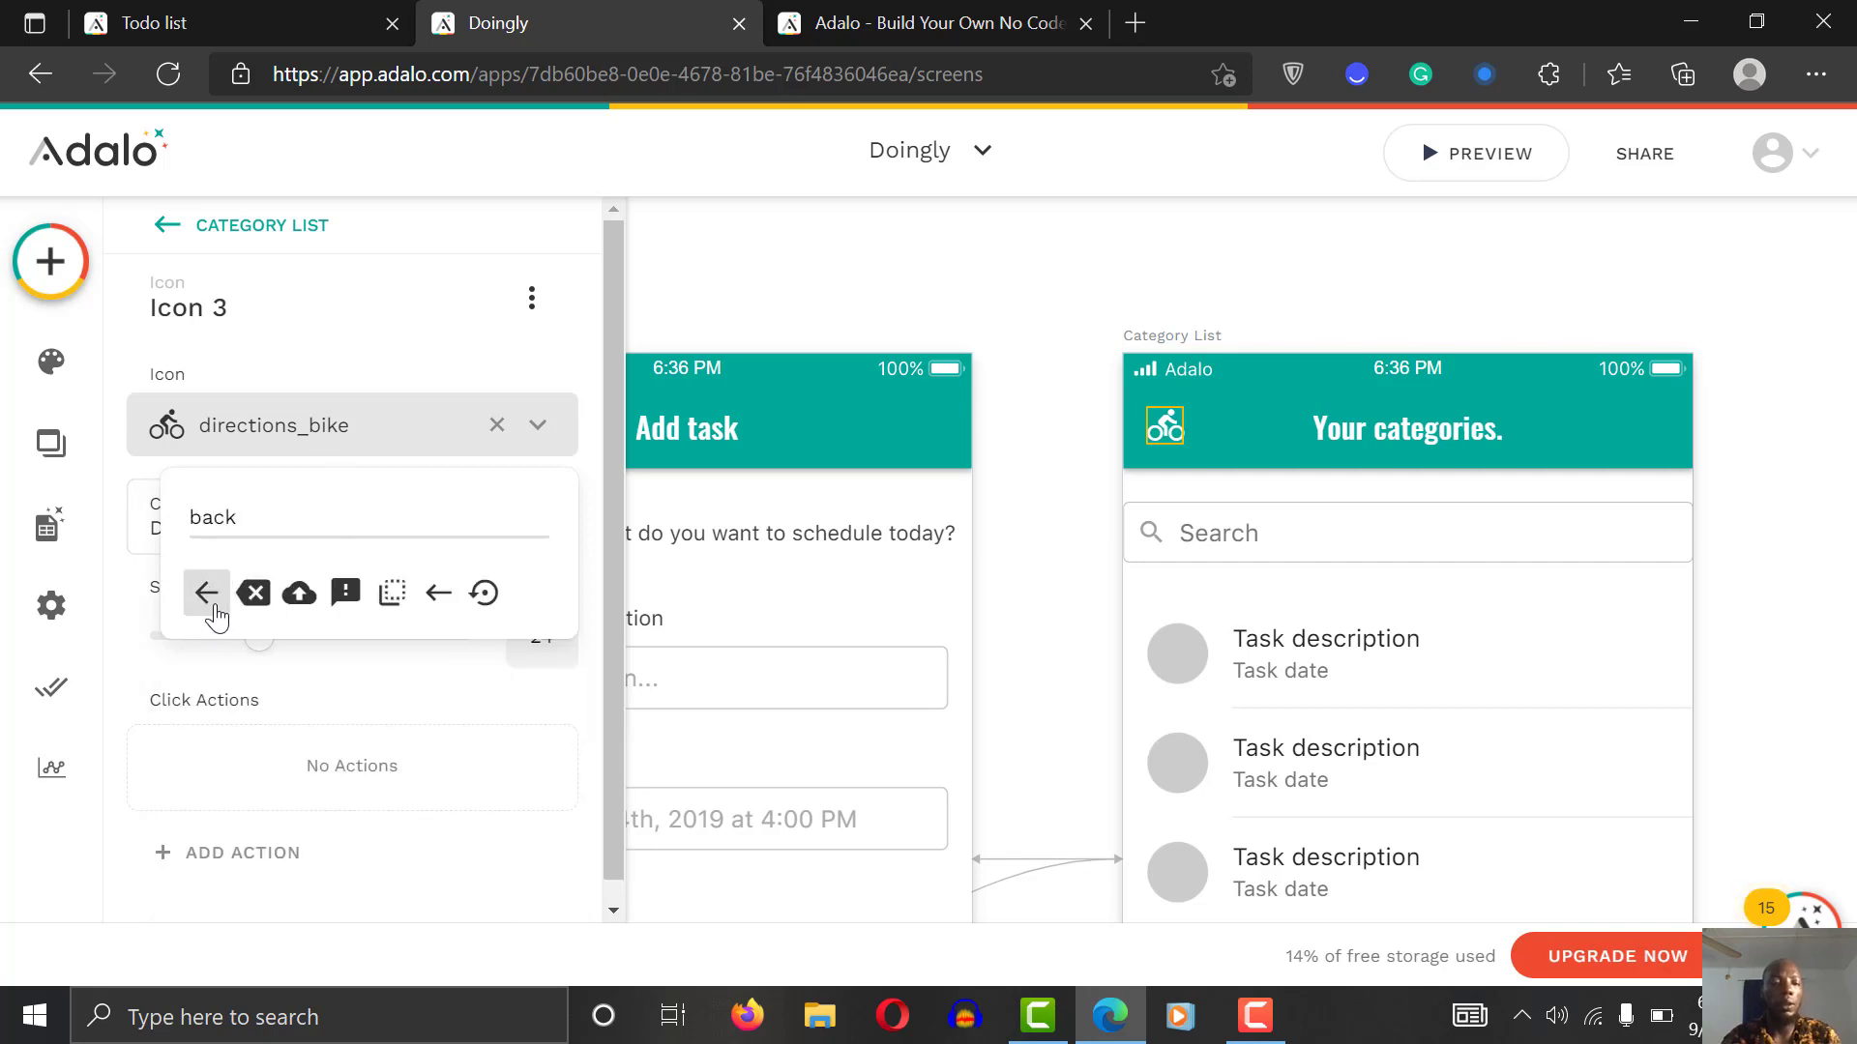
{"action": "left_click", "coordinate": [207, 594]}
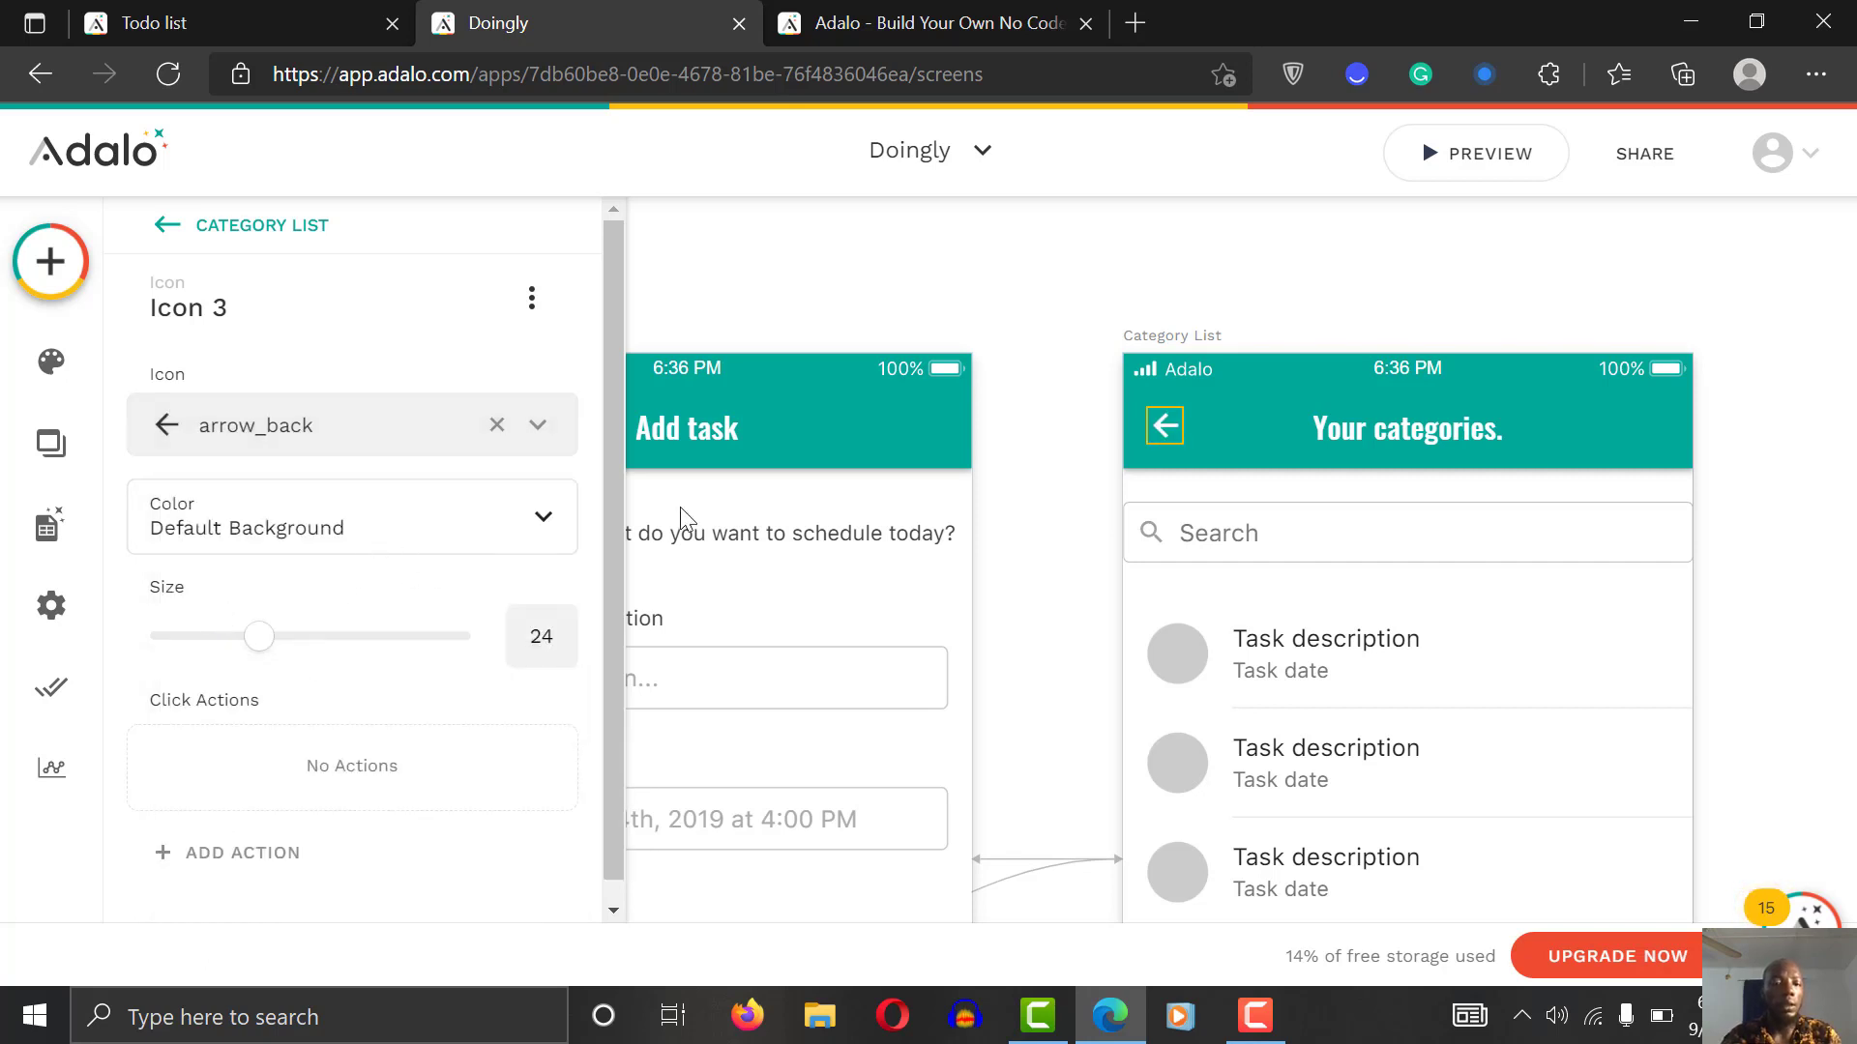
Step: Give the arrow a Link action going Back, then preview the app
{"action": "scroll", "coordinate": [618, 547], "scroll_direction": "down", "scroll_amount": 1}
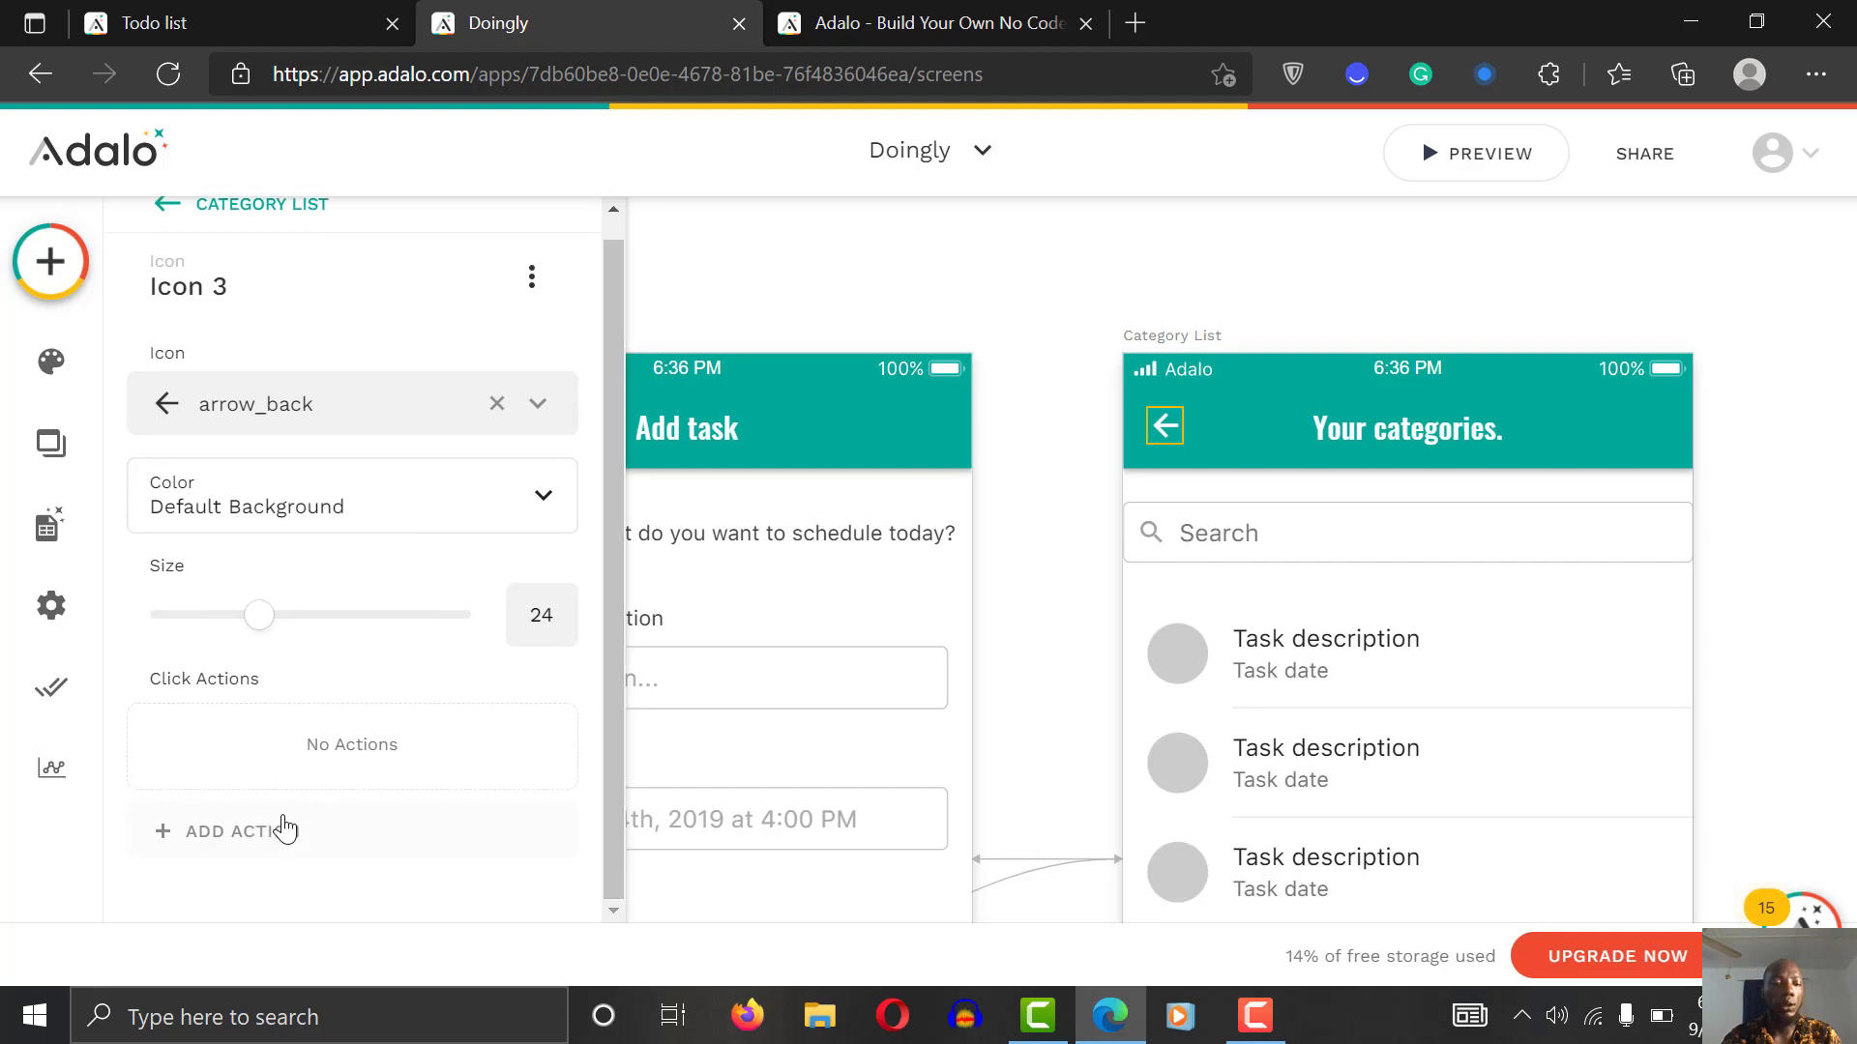
{"action": "left_click", "coordinate": [285, 829]}
{"action": "mouse_move", "coordinate": [396, 306]}
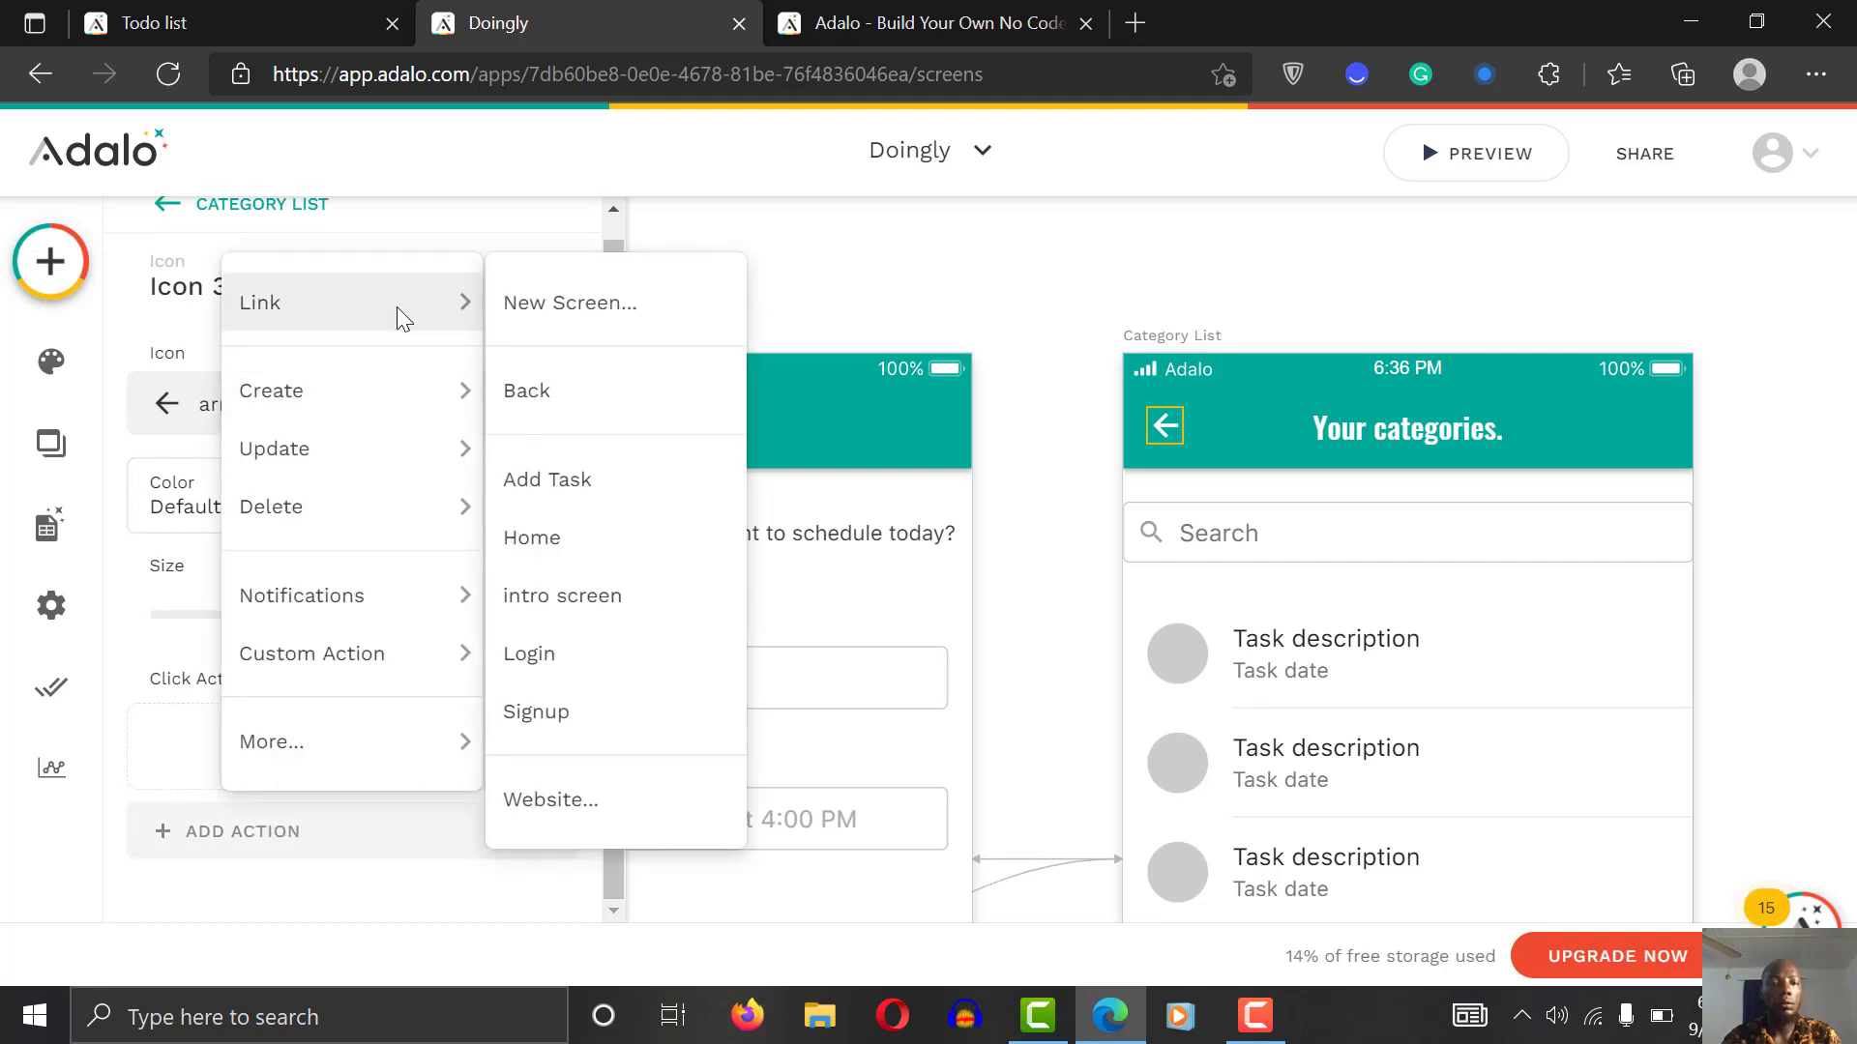
{"action": "left_click", "coordinate": [535, 402]}
{"action": "left_click", "coordinate": [1748, 332]}
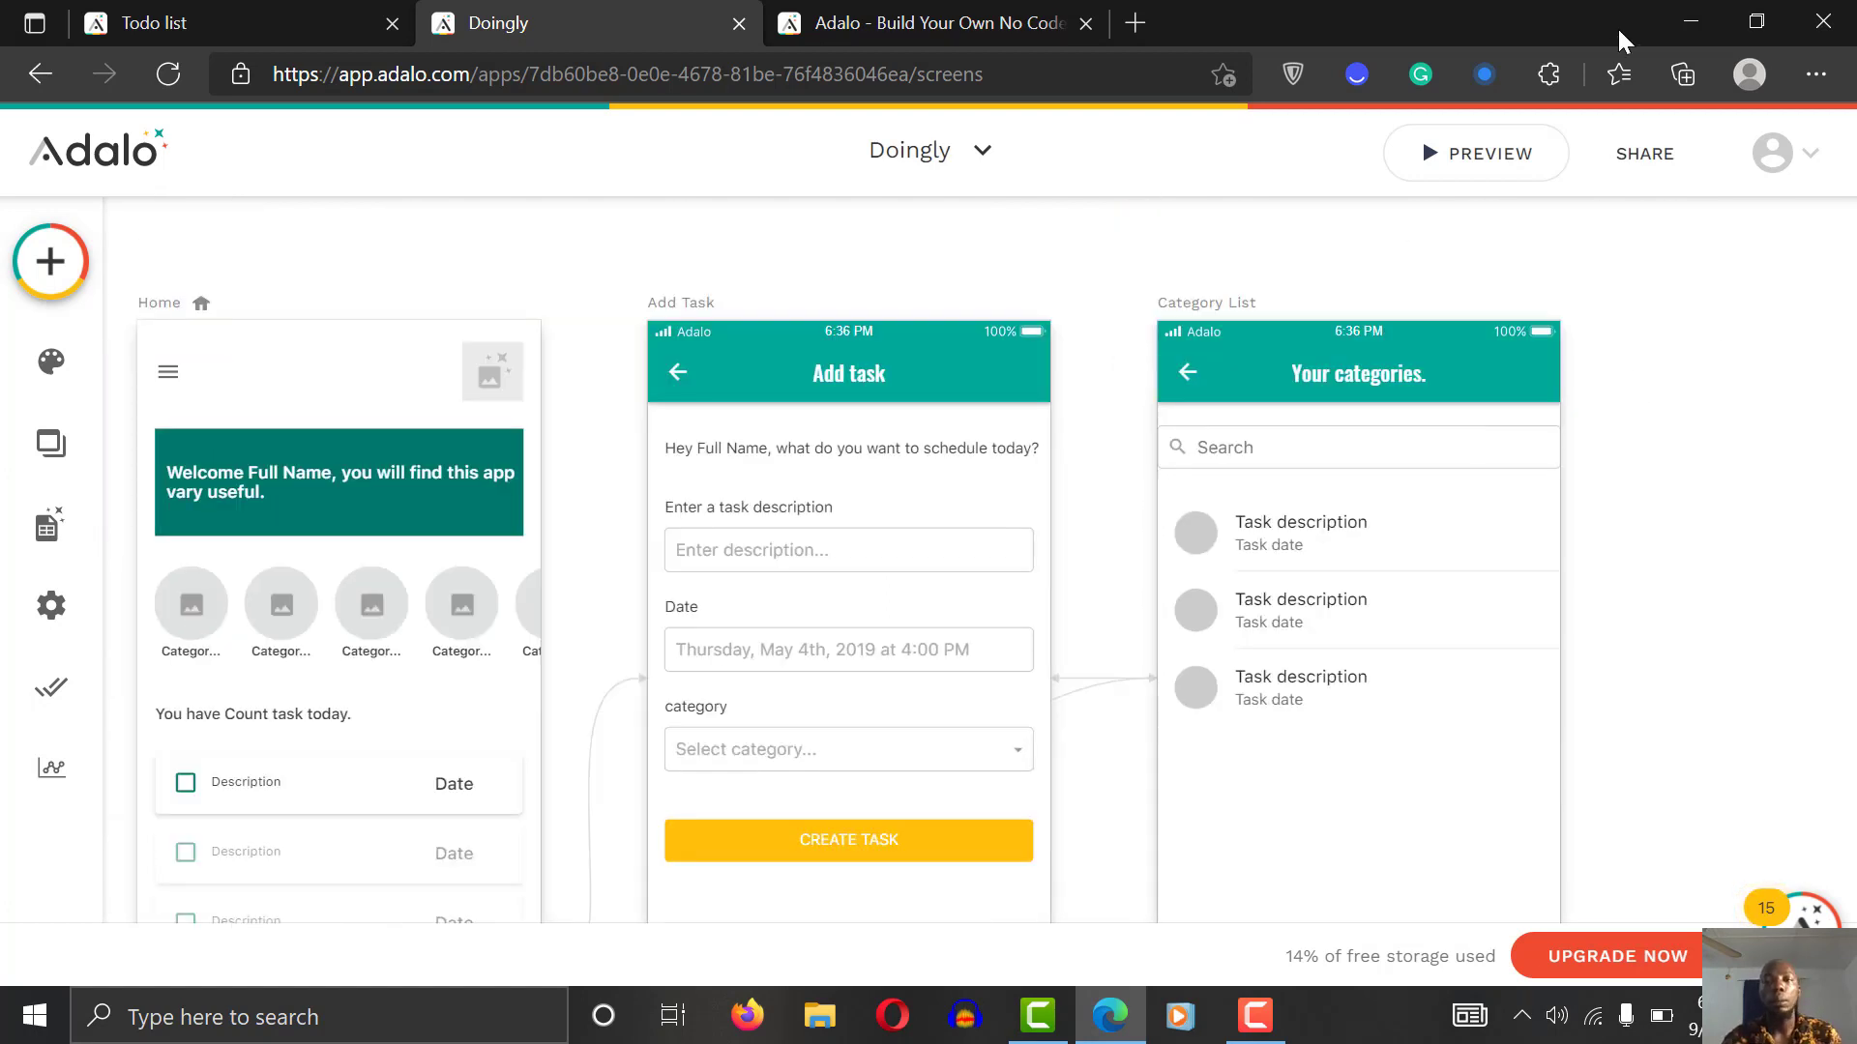
{"action": "left_click", "coordinate": [1516, 170]}
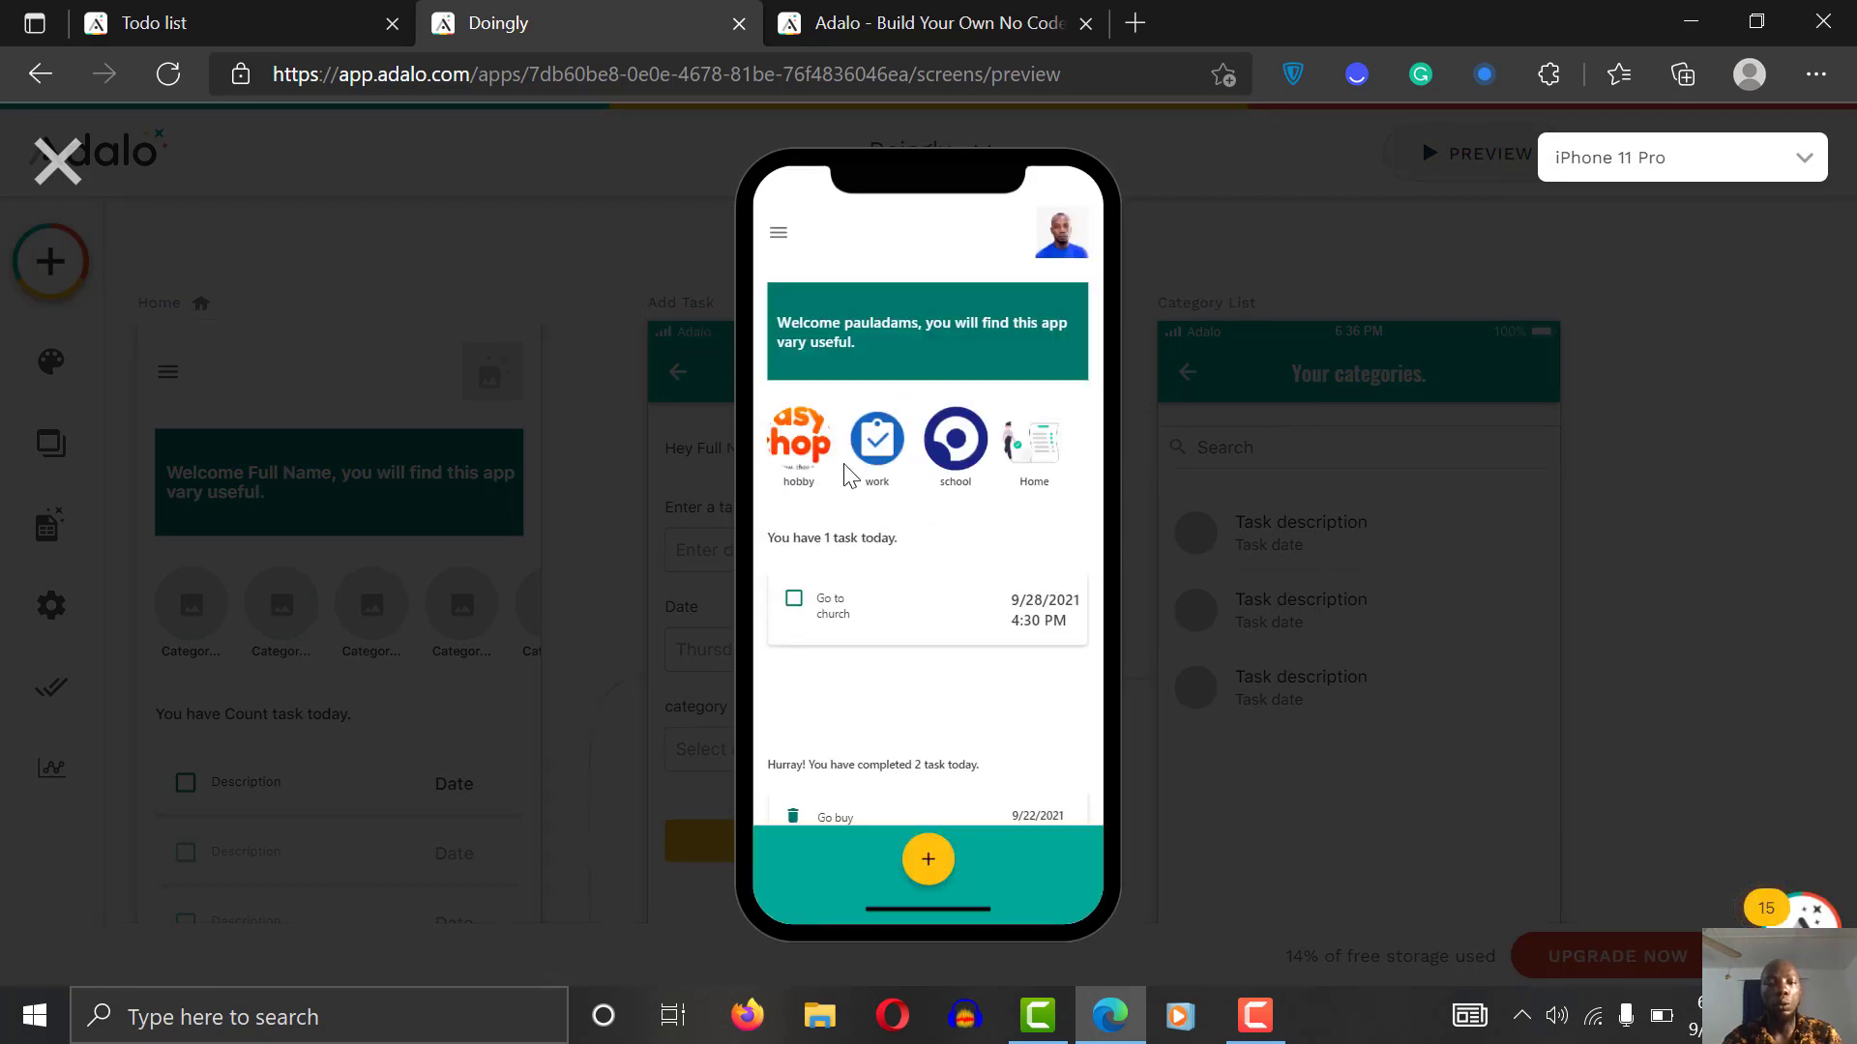
{"action": "left_click", "coordinate": [865, 459]}
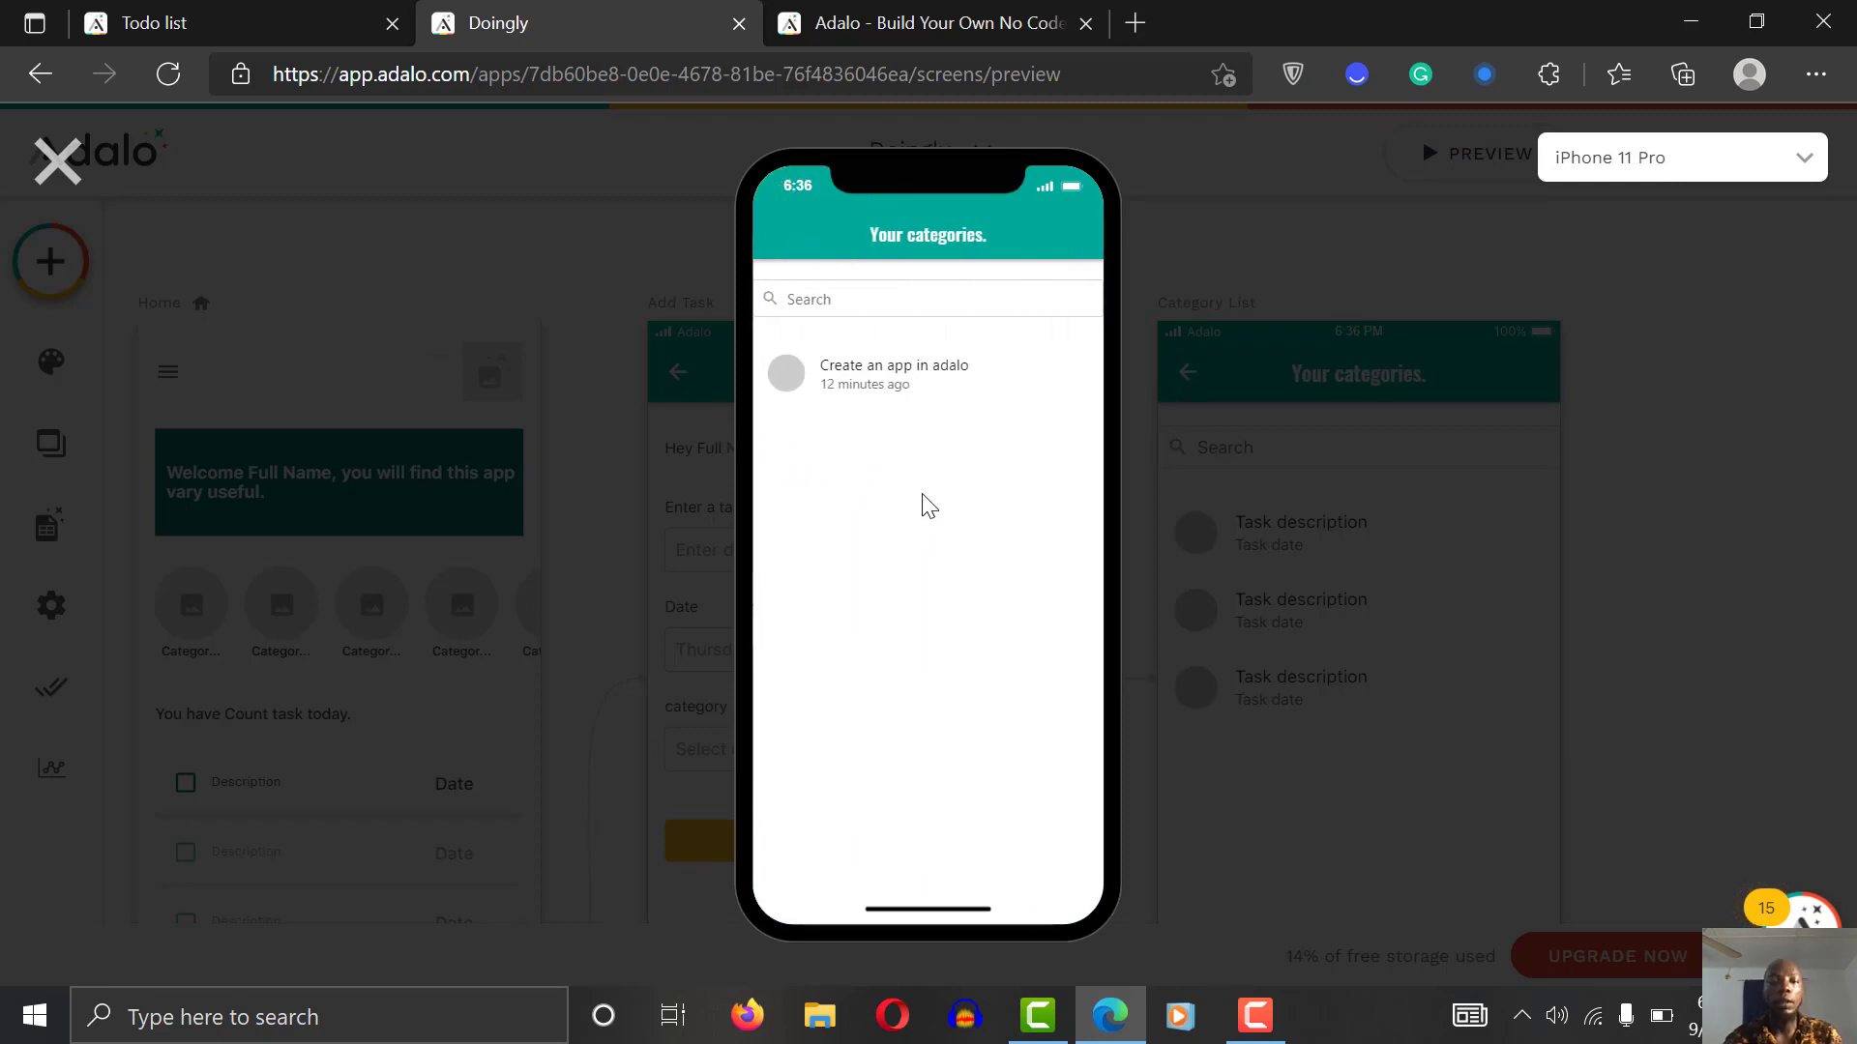
{"action": "left_click", "coordinate": [60, 161]}
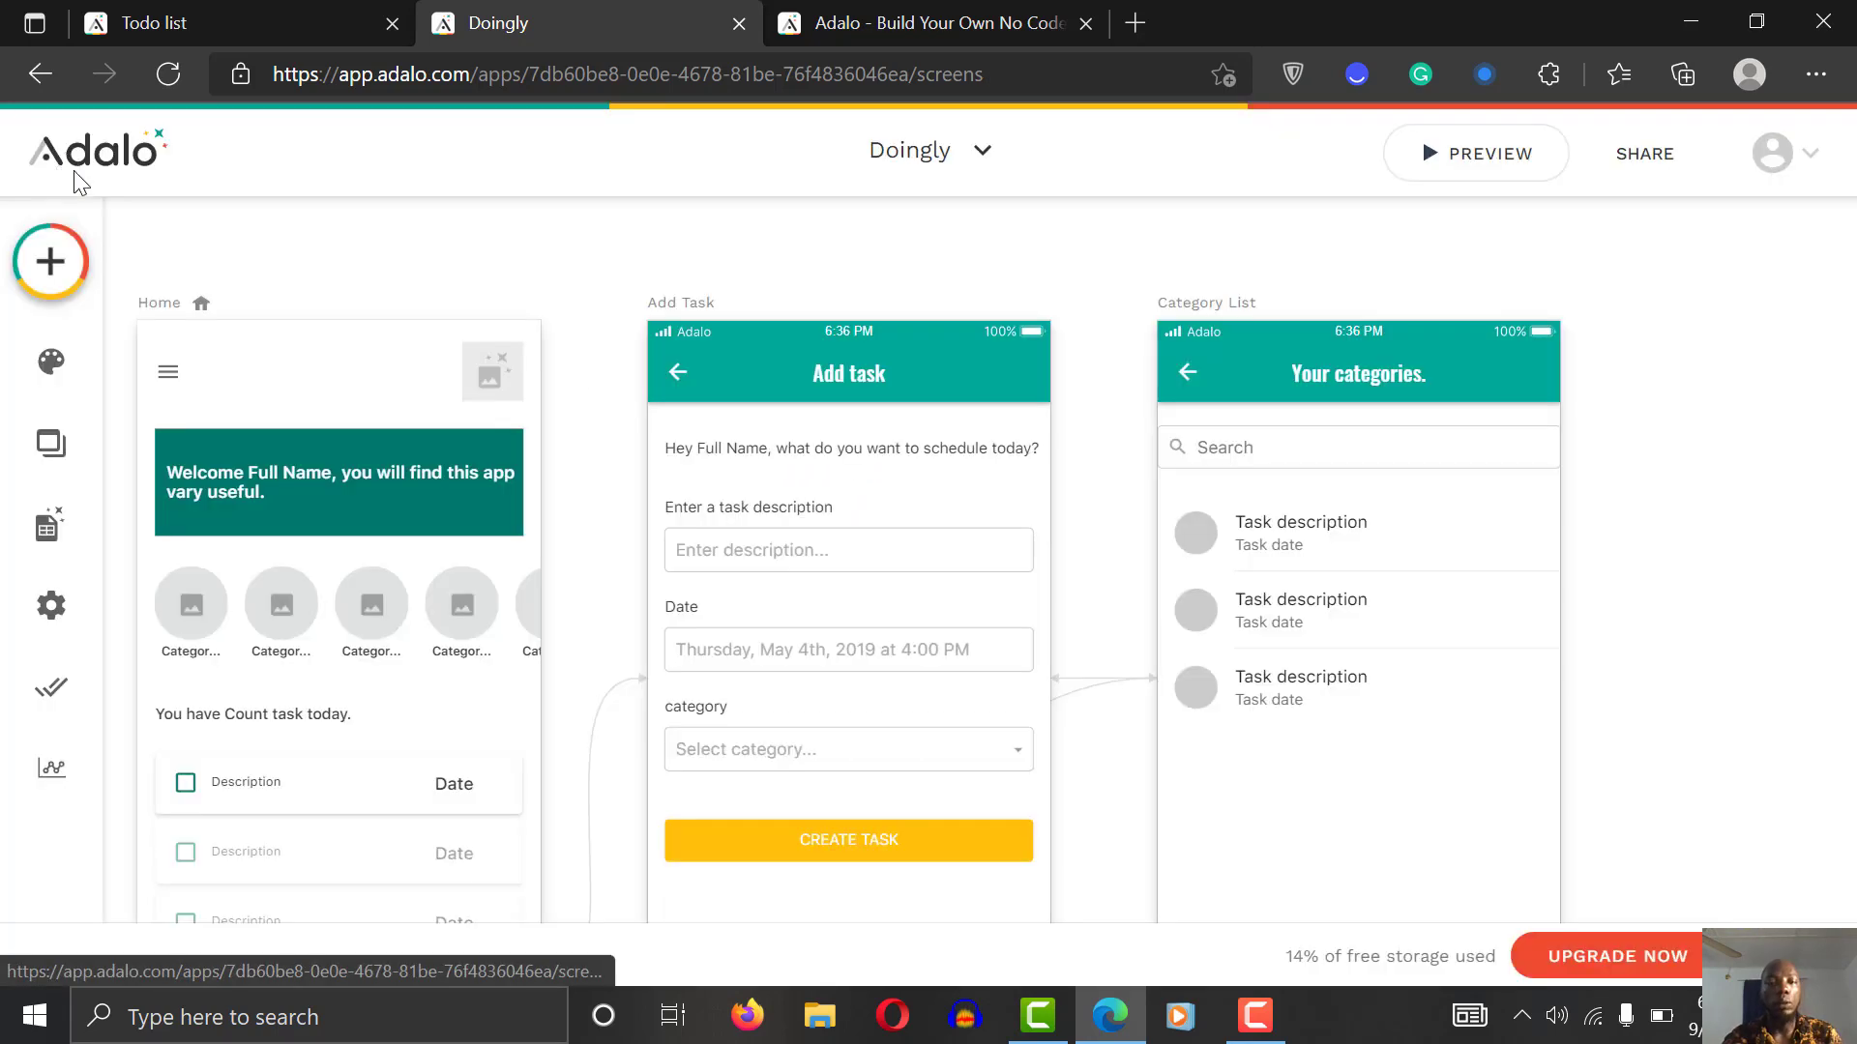
{"action": "scroll", "coordinate": [1705, 399], "scroll_direction": "down", "scroll_amount": 2}
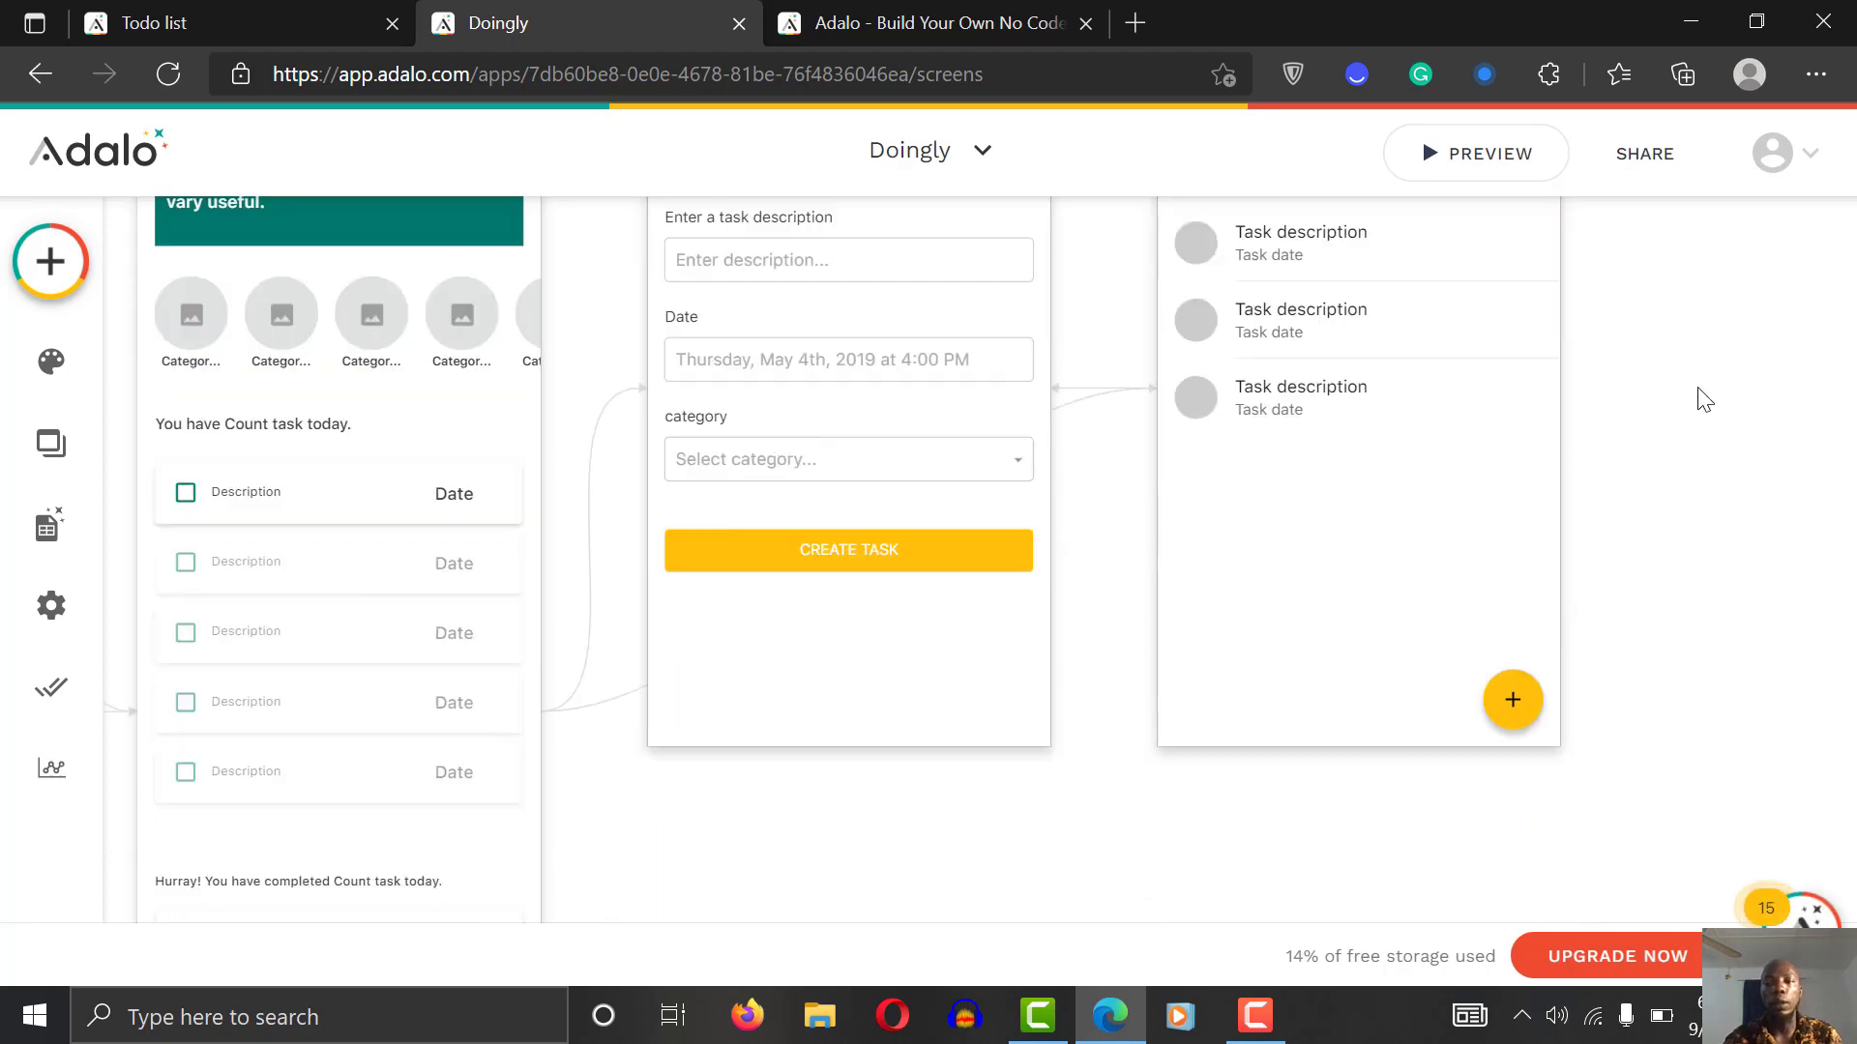
{"action": "scroll", "coordinate": [1704, 400], "scroll_direction": "up", "scroll_amount": 2}
{"action": "scroll", "coordinate": [1705, 399], "scroll_direction": "down", "scroll_amount": 1}
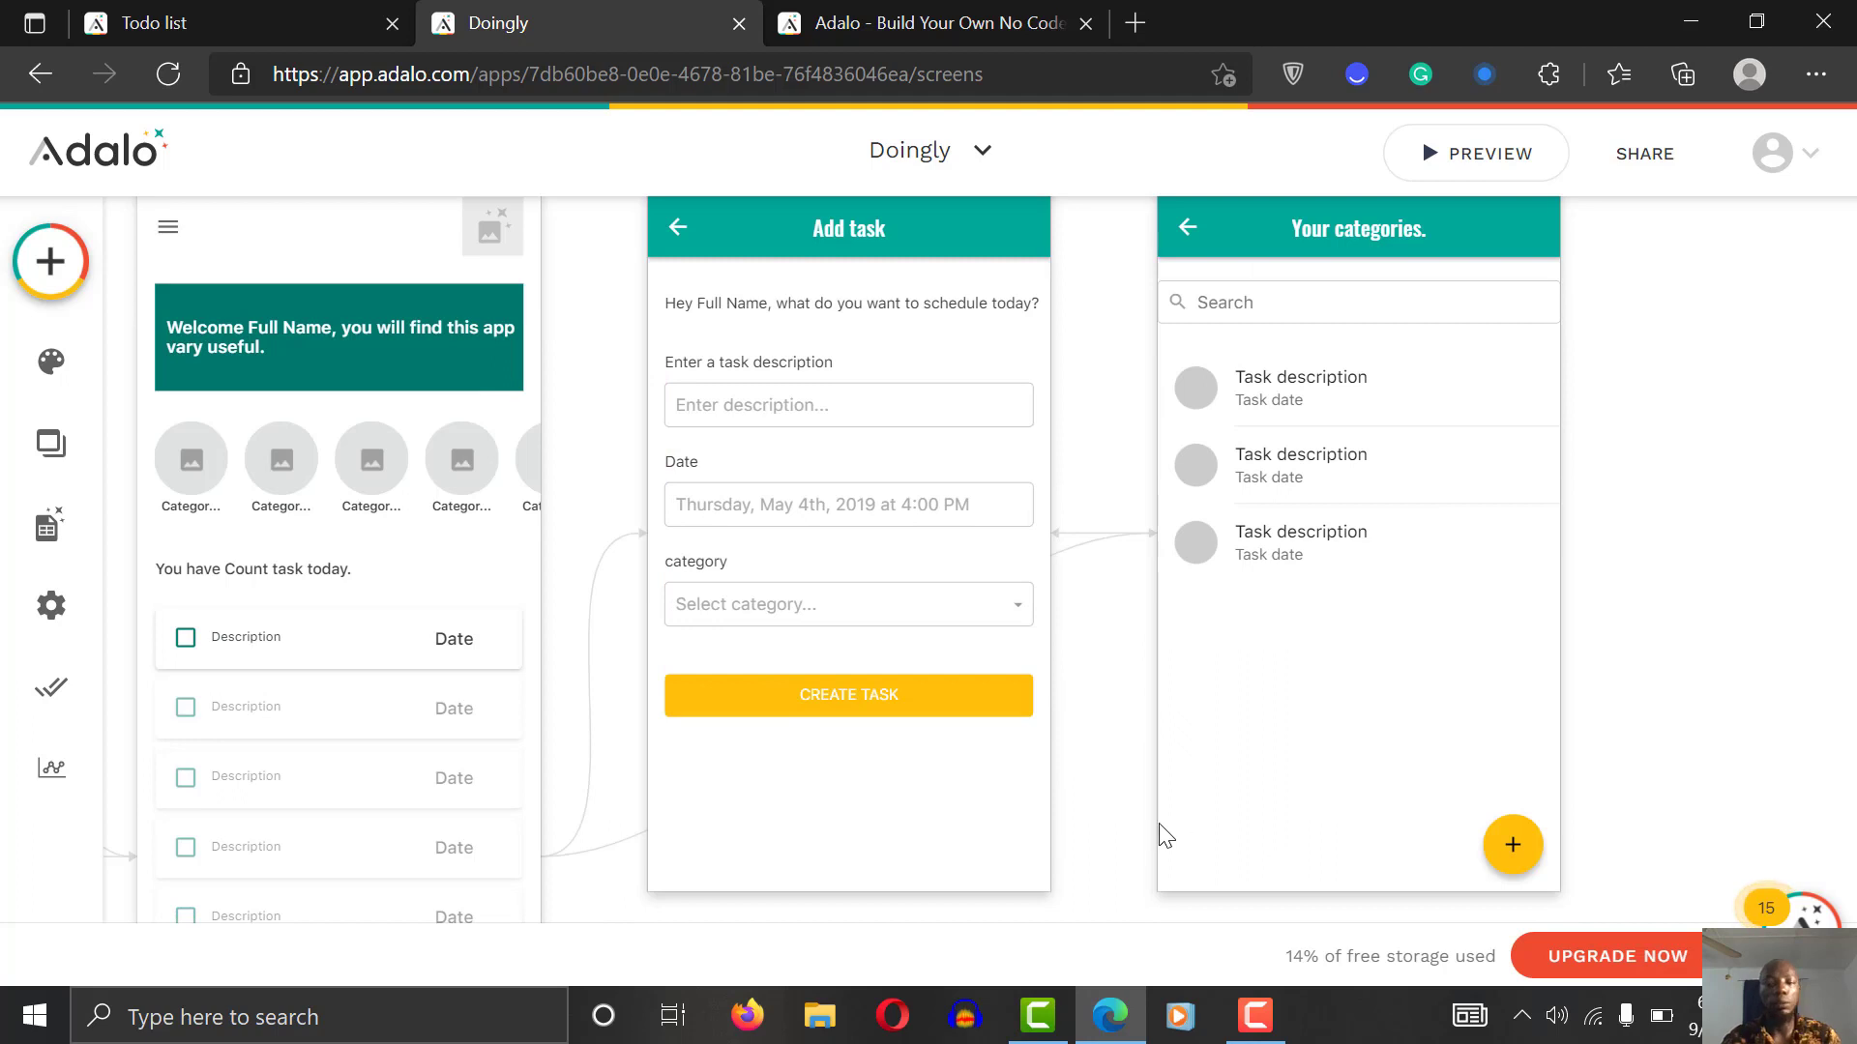
Step: Add a button below the Your categories list and set its Type to Text Button
{"action": "left_click", "coordinate": [49, 261]}
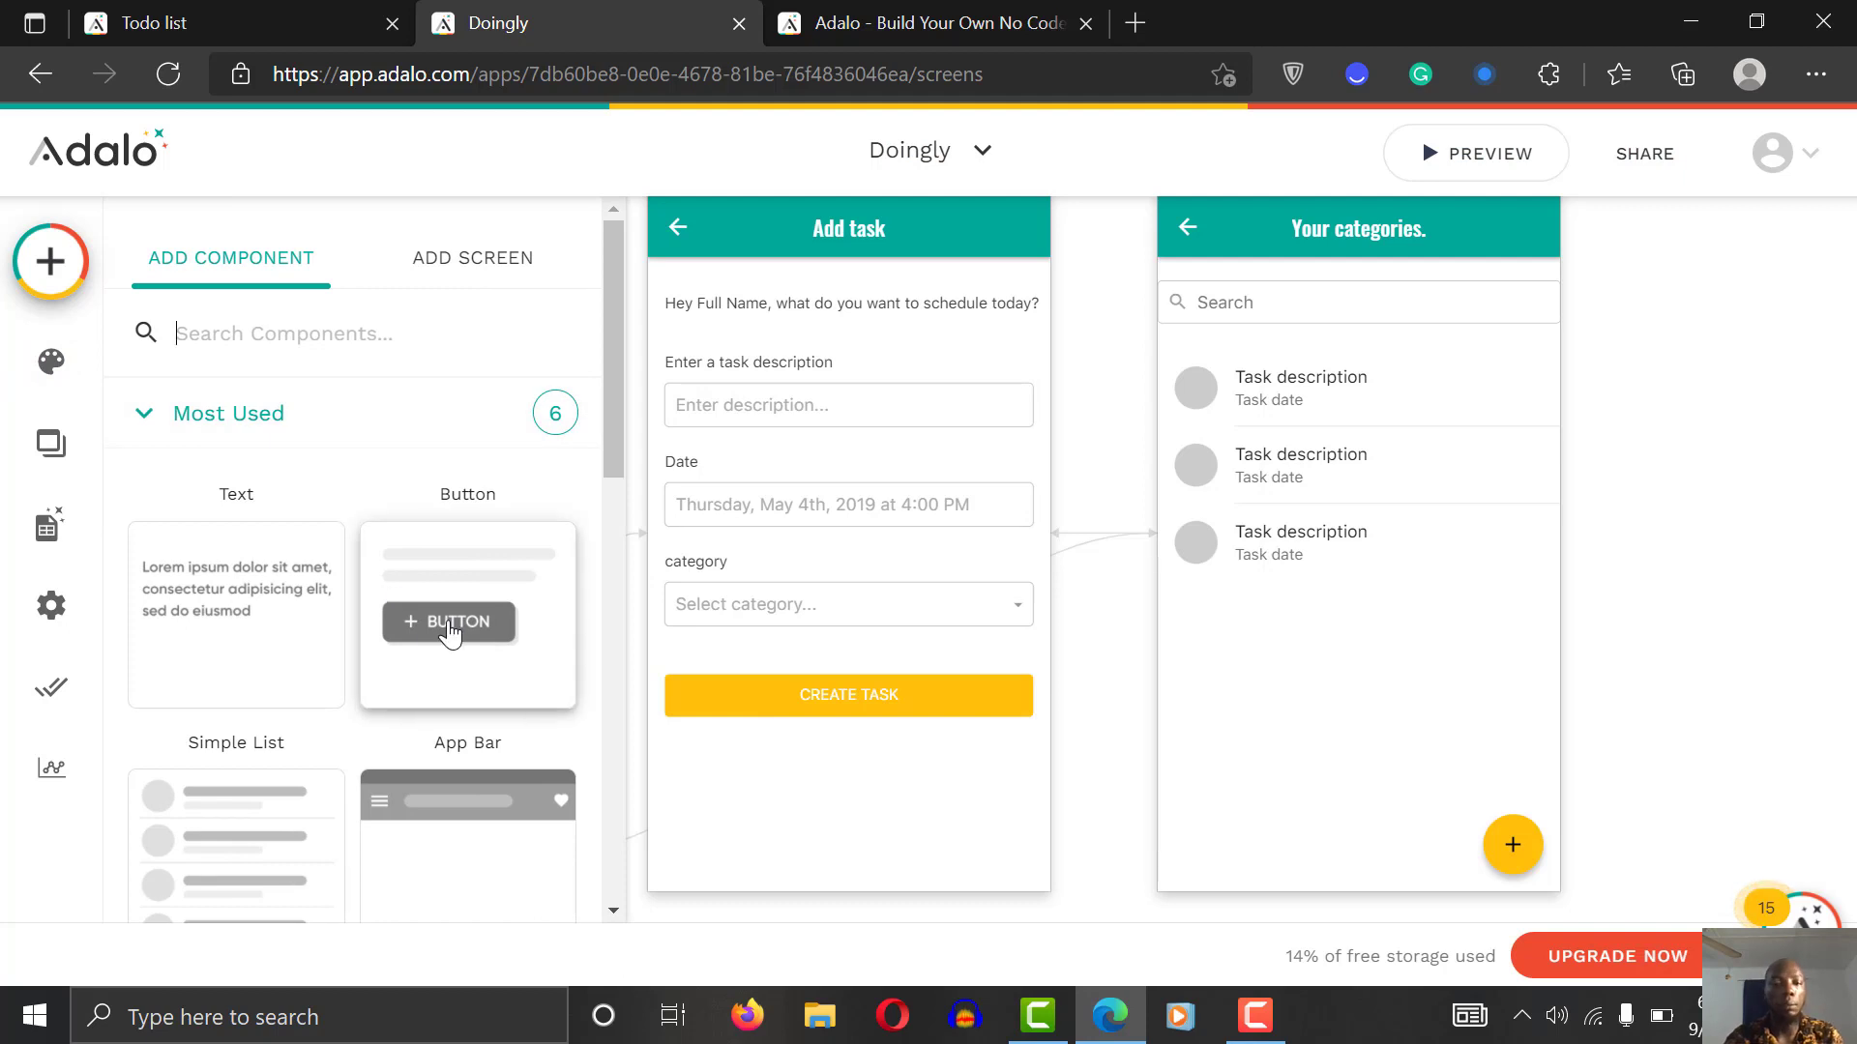
{"action": "left_click_drag", "start_coordinate": [450, 631], "coordinate": [1343, 619]}
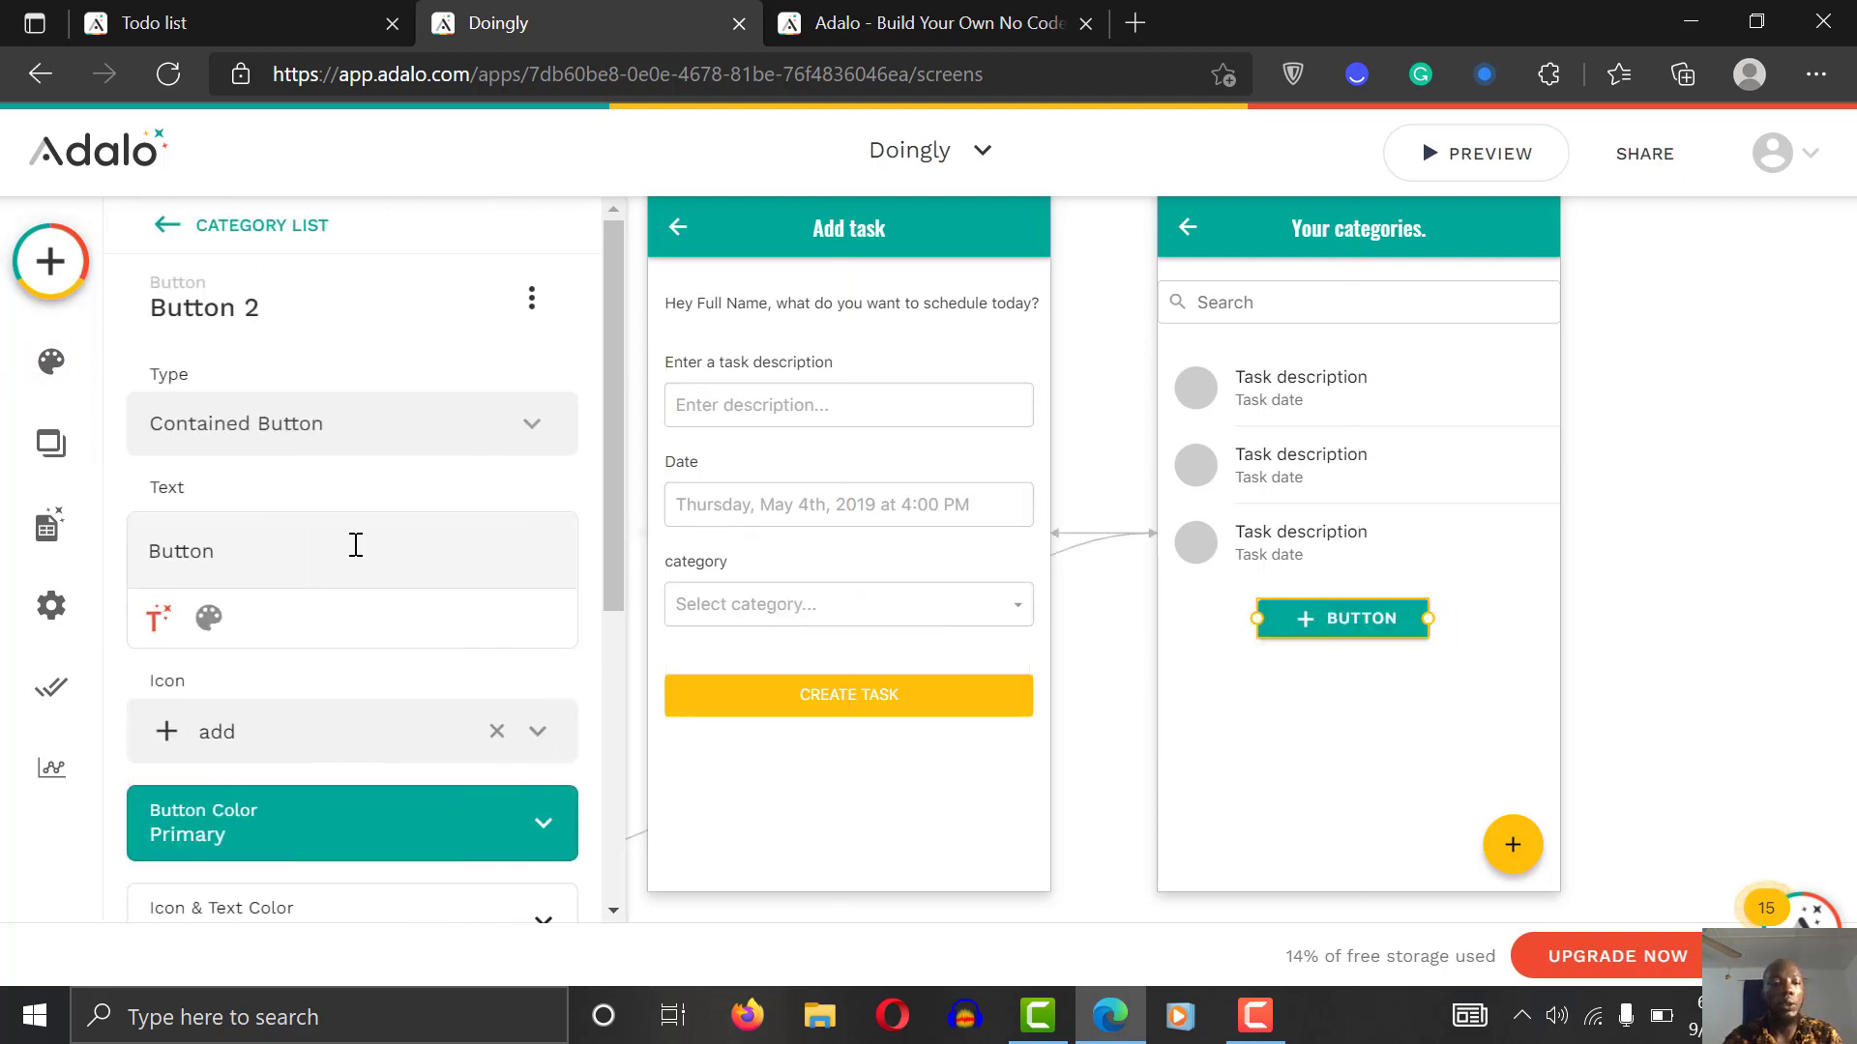
{"action": "scroll", "coordinate": [607, 482], "scroll_direction": "down", "scroll_amount": 5}
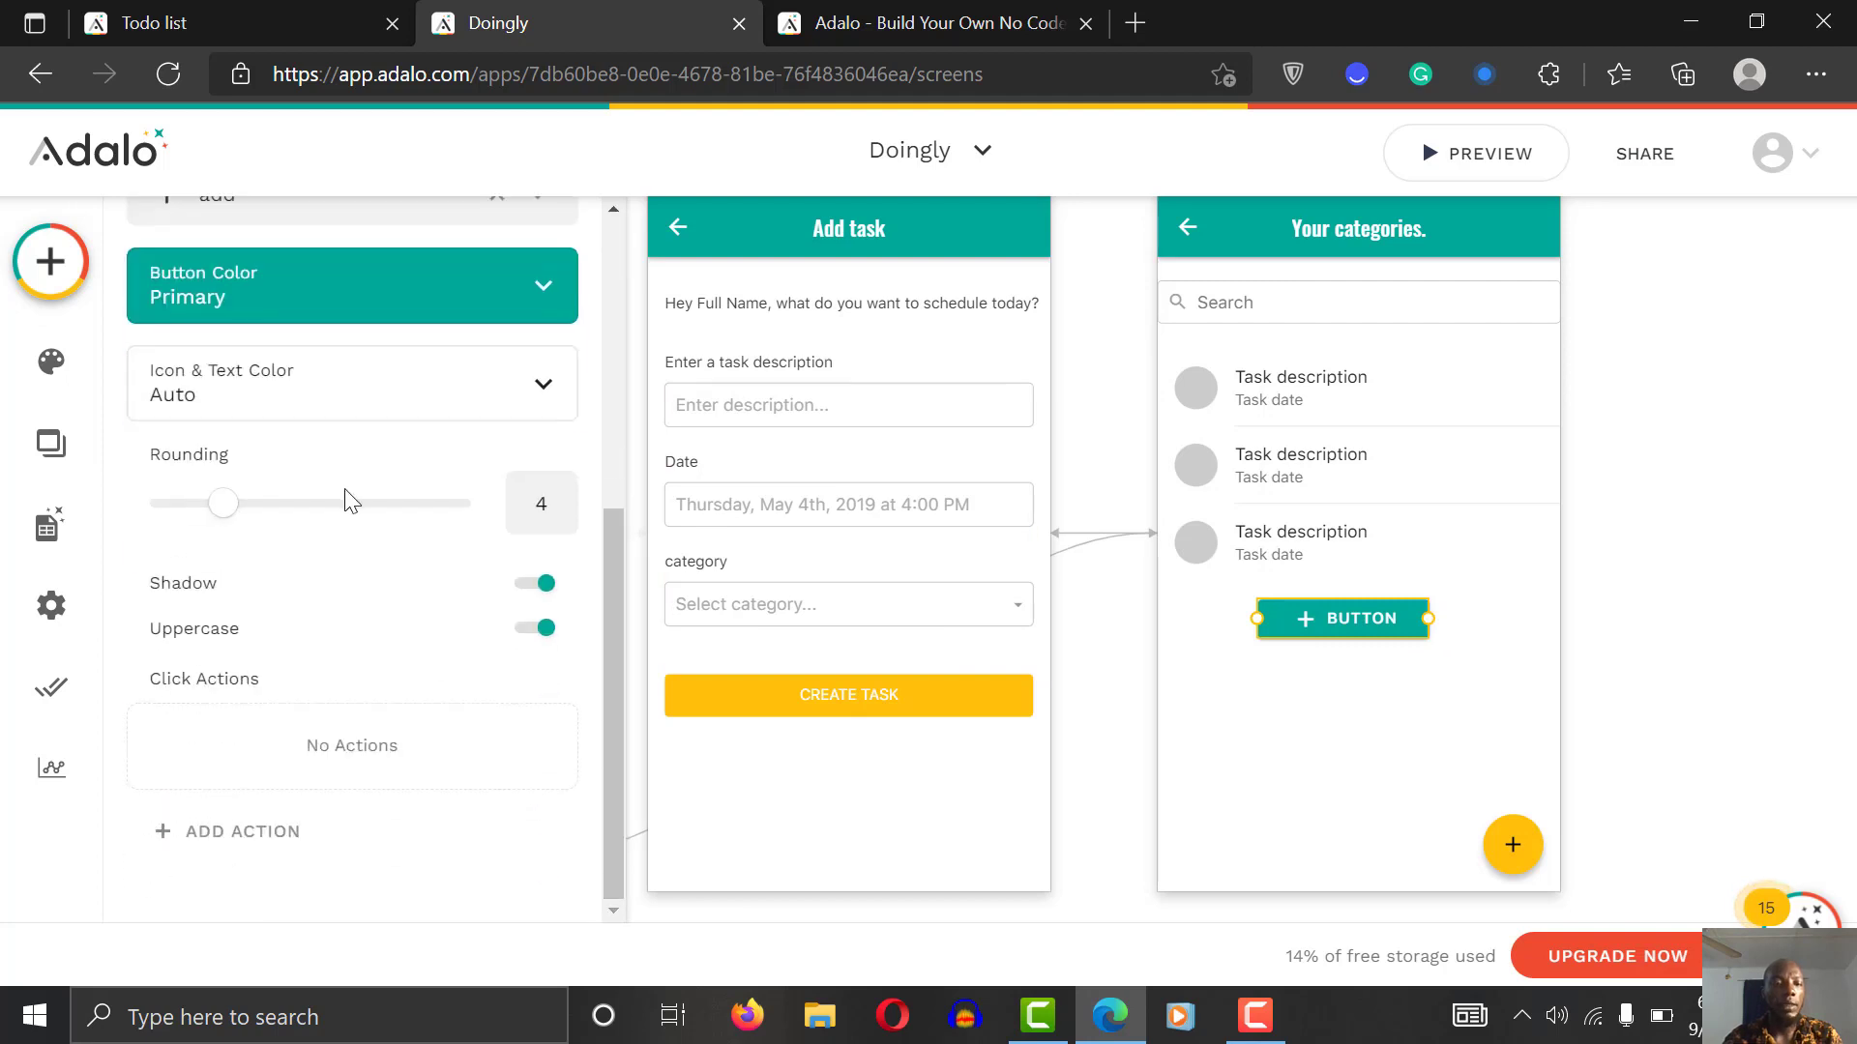
{"action": "left_click_drag", "start_coordinate": [603, 559], "coordinate": [599, 253]}
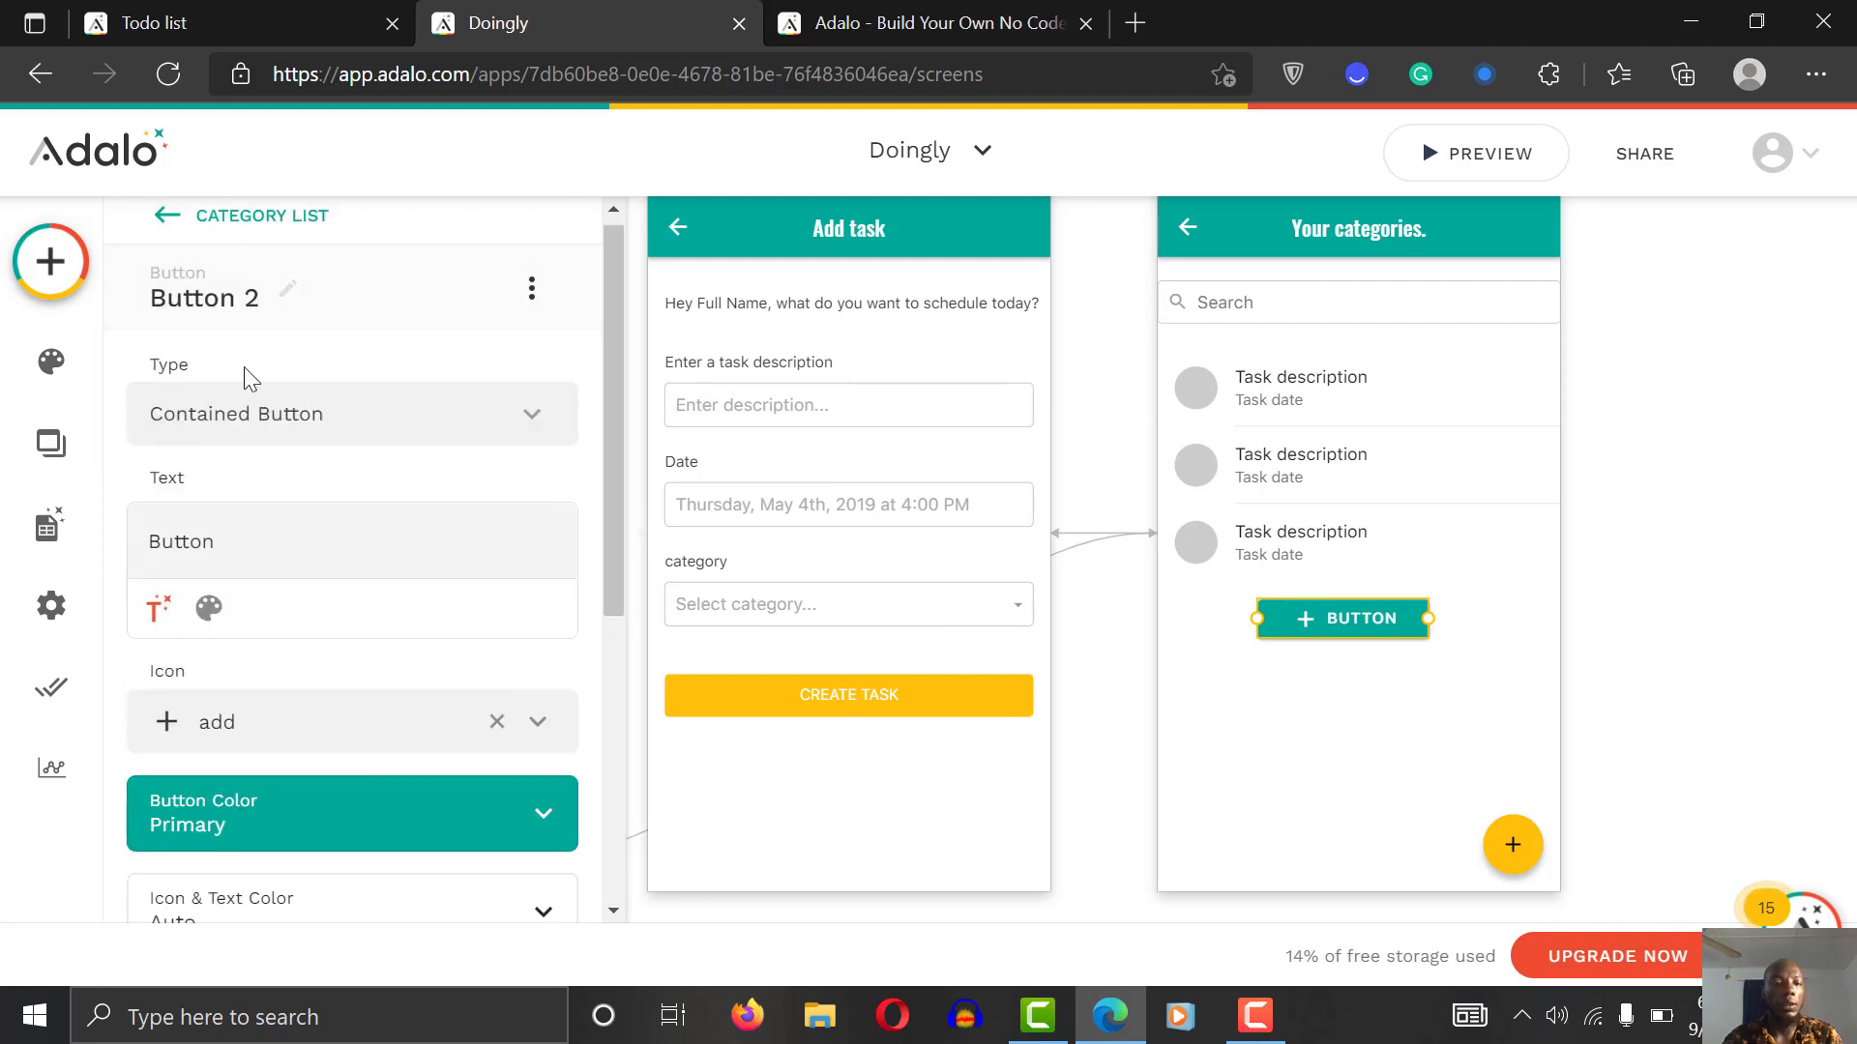
{"action": "left_click", "coordinate": [279, 420]}
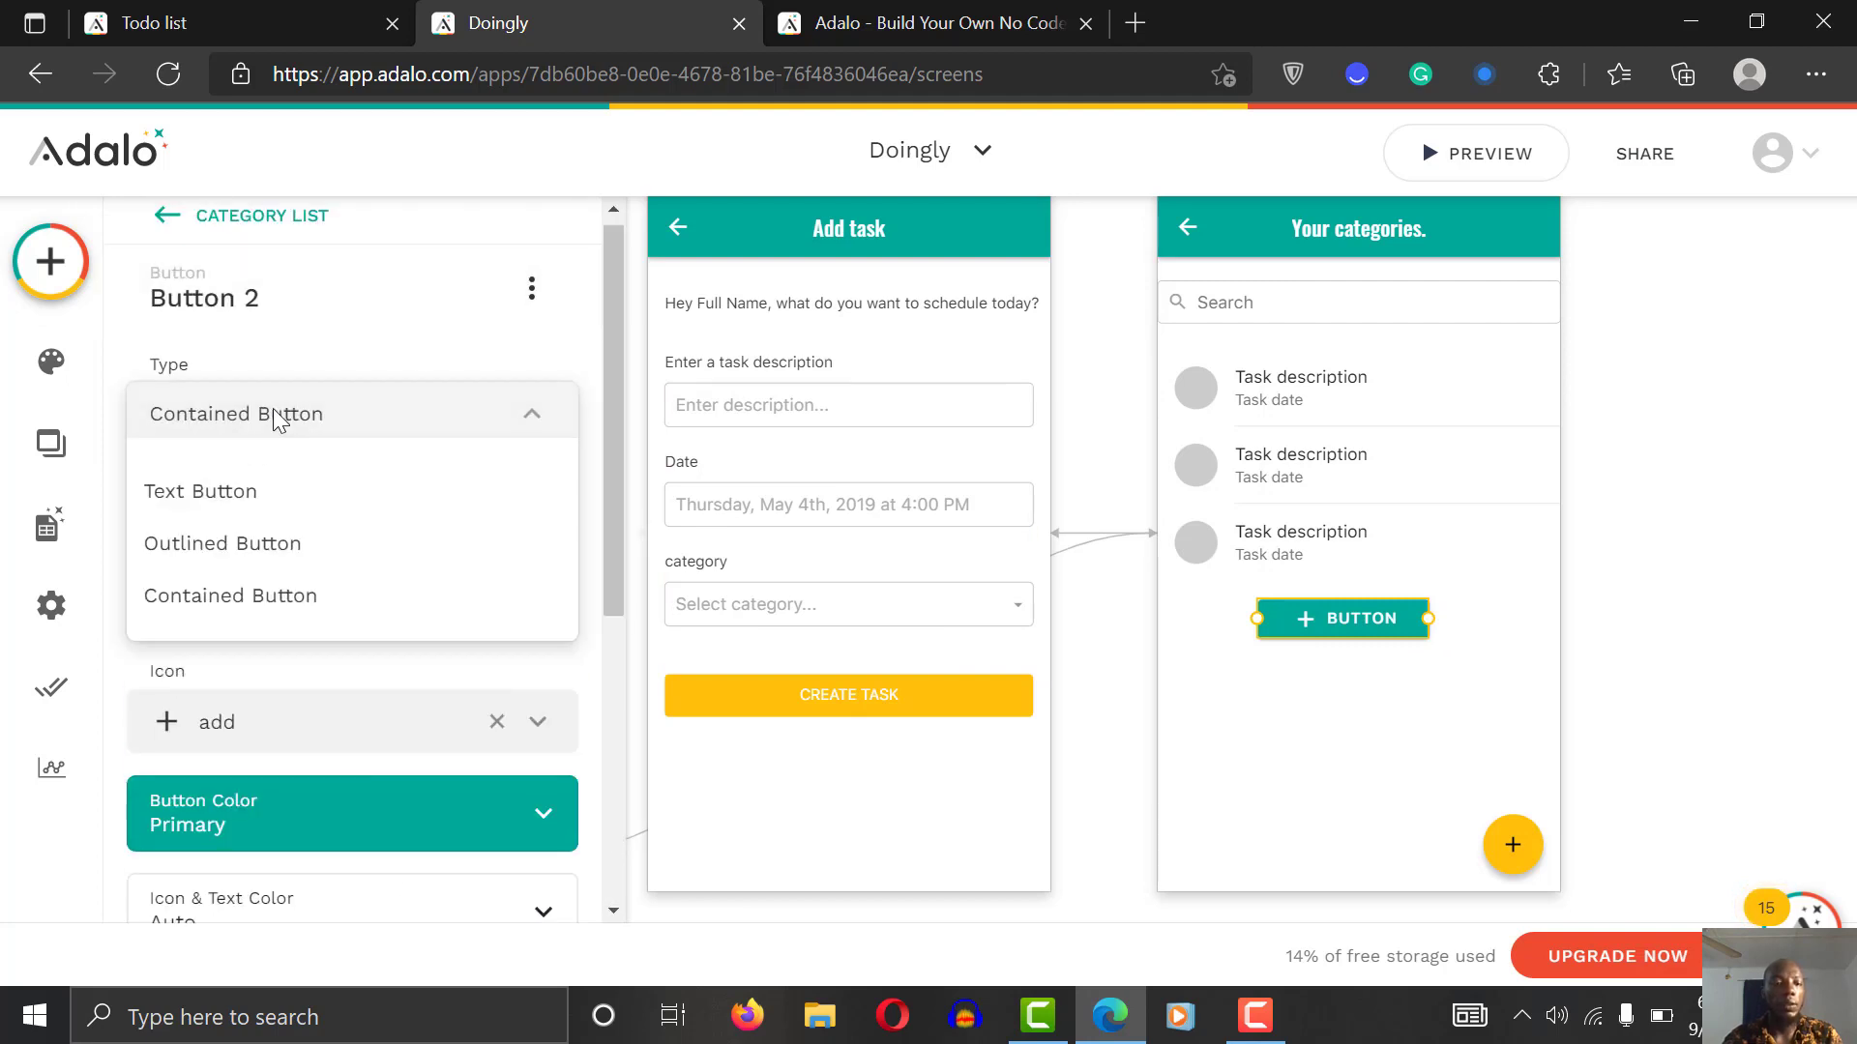
{"action": "left_click", "coordinate": [249, 495]}
{"action": "left_click_drag", "start_coordinate": [618, 456], "coordinate": [636, 379]}
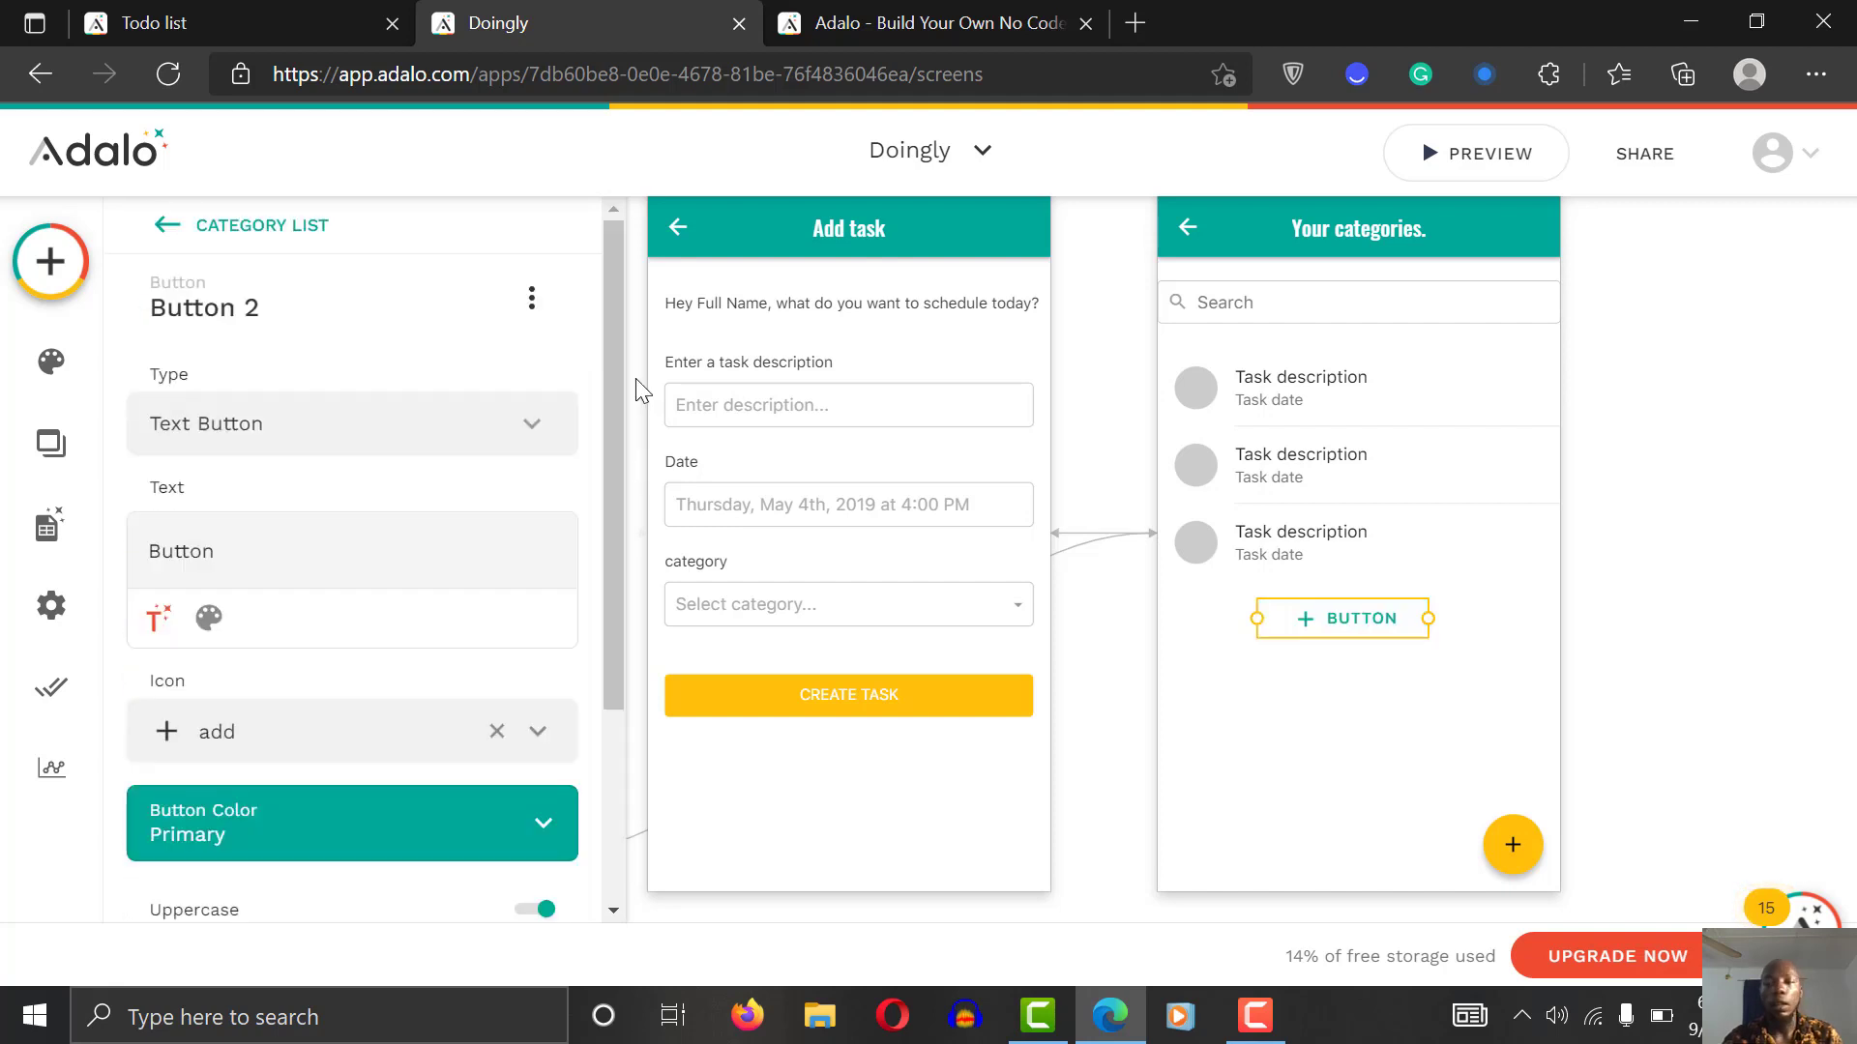
Step: Delete the extra button from the Category List screen
{"action": "left_click", "coordinate": [1339, 638]}
{"action": "left_click", "coordinate": [1339, 634]}
{"action": "key", "text": "Delete"}
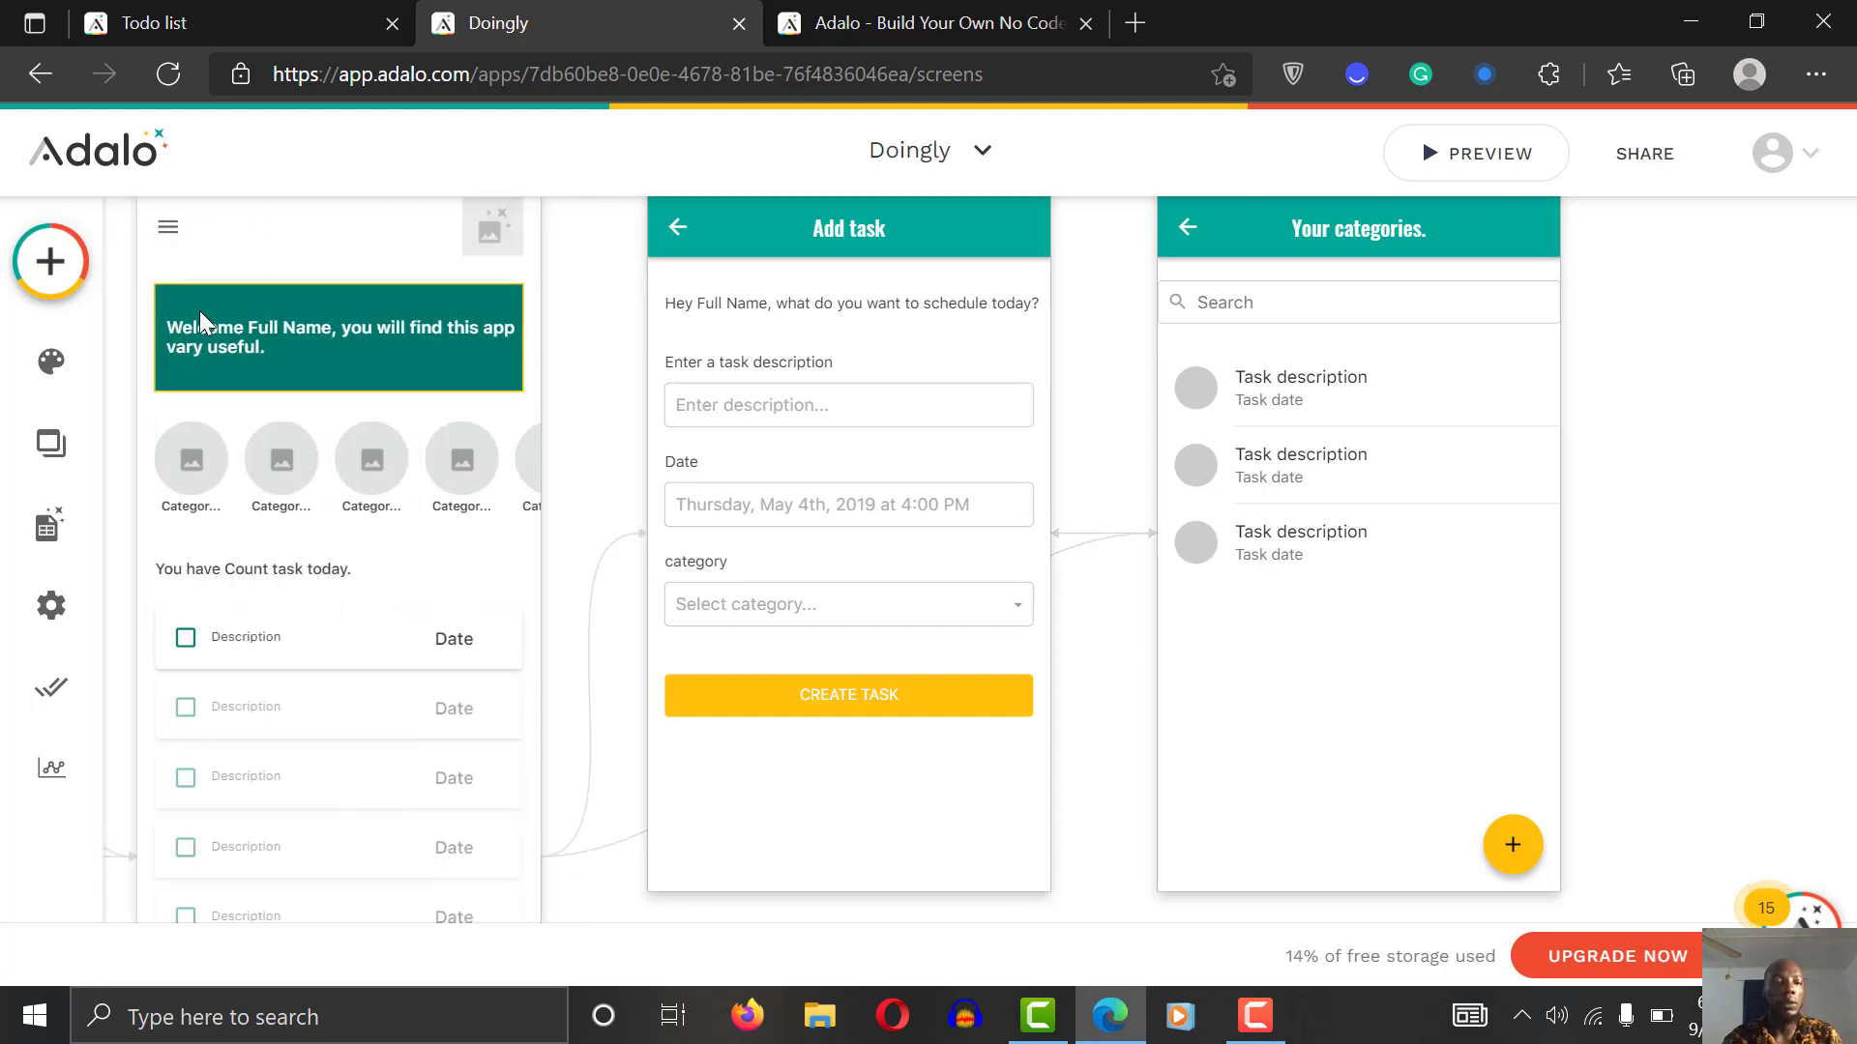
Step: Place a narrowed Text component below the task list and change its text to 'Back'
{"action": "left_click", "coordinate": [50, 261]}
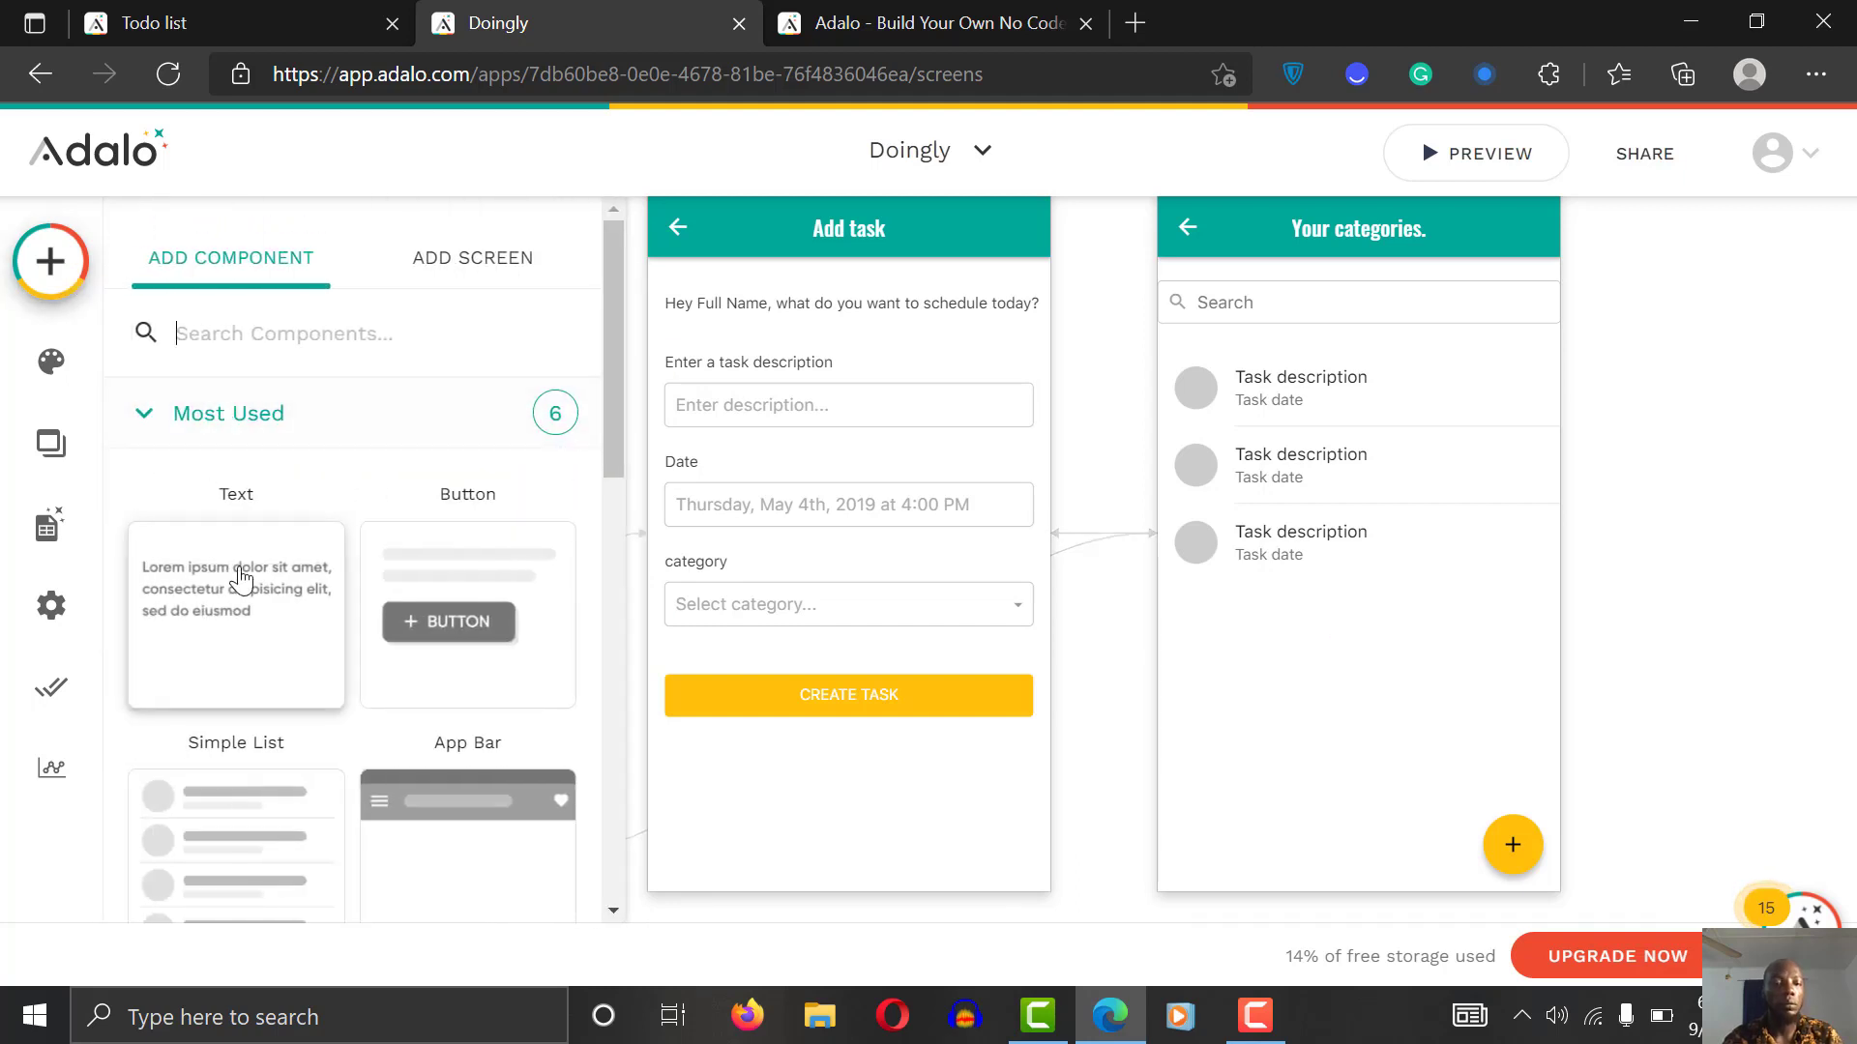
{"action": "left_click_drag", "start_coordinate": [241, 578], "coordinate": [1246, 618]}
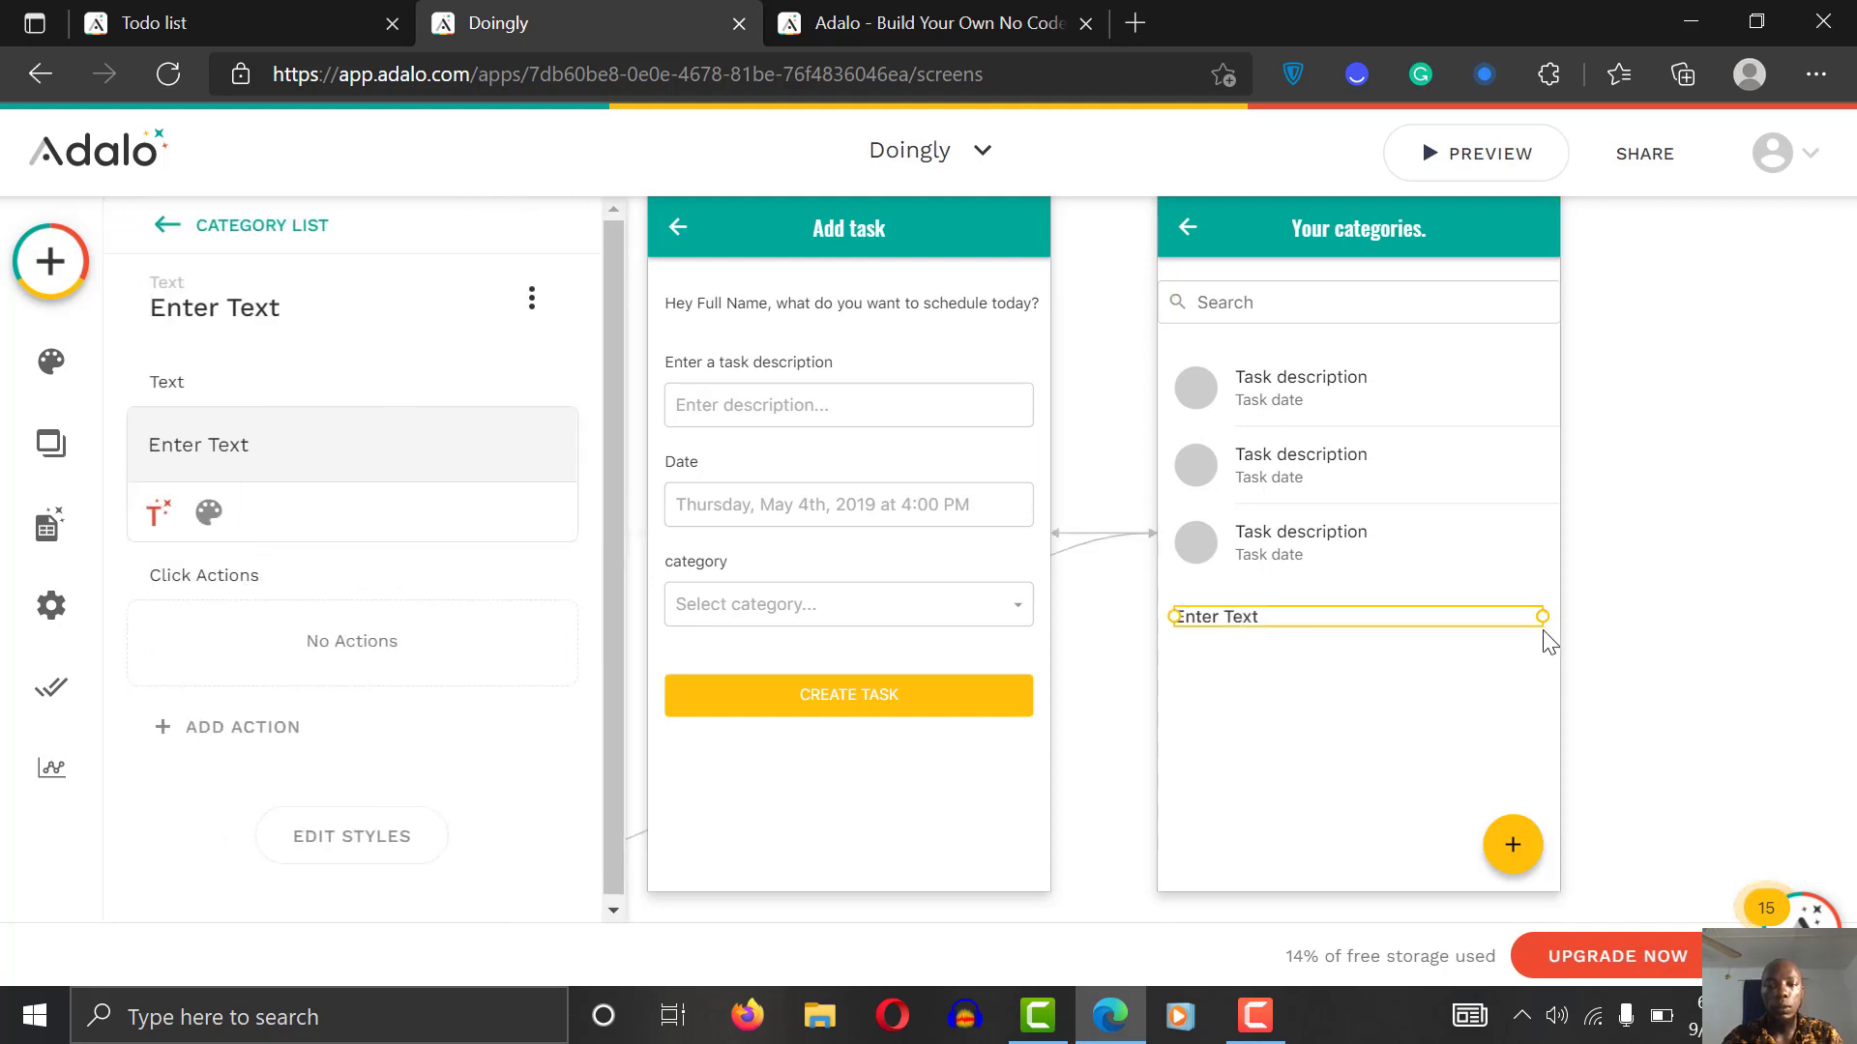
{"action": "left_click_drag", "start_coordinate": [1542, 616], "coordinate": [1343, 615]}
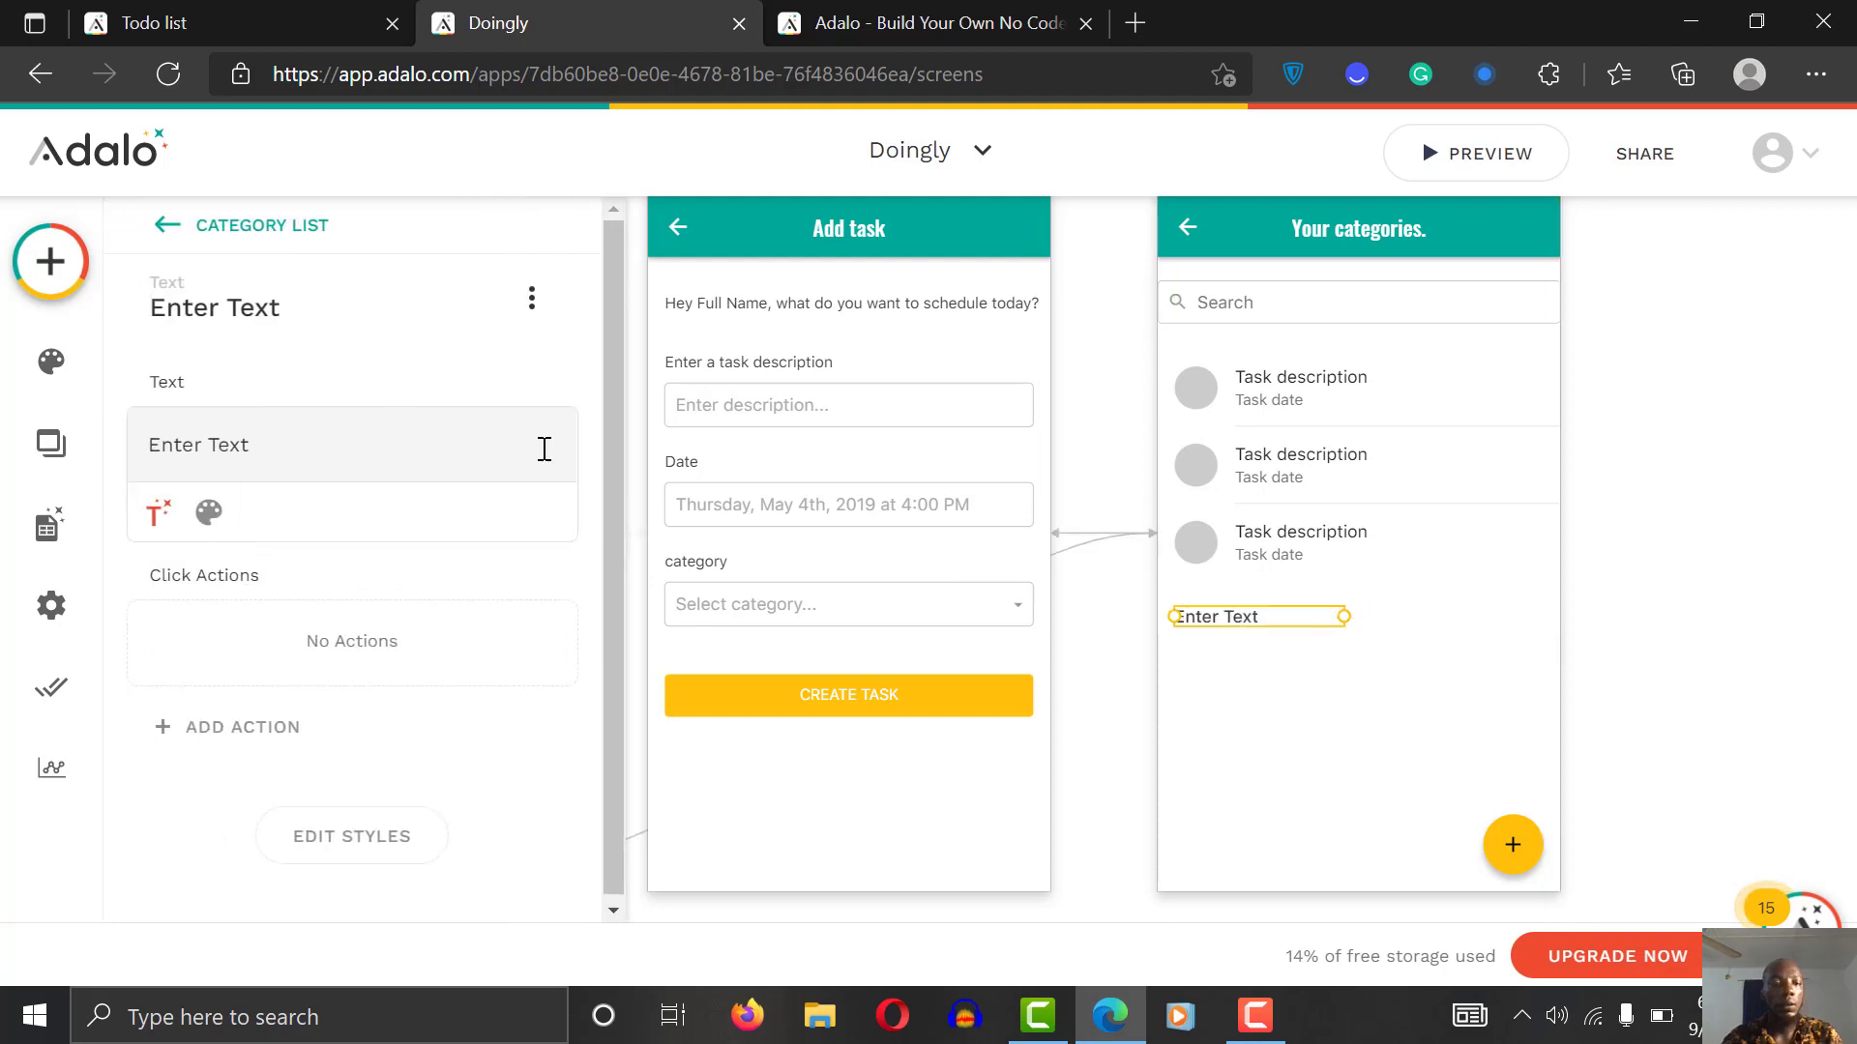
{"action": "triple_click", "coordinate": [242, 446]}
{"action": "type", "text": "Back"}
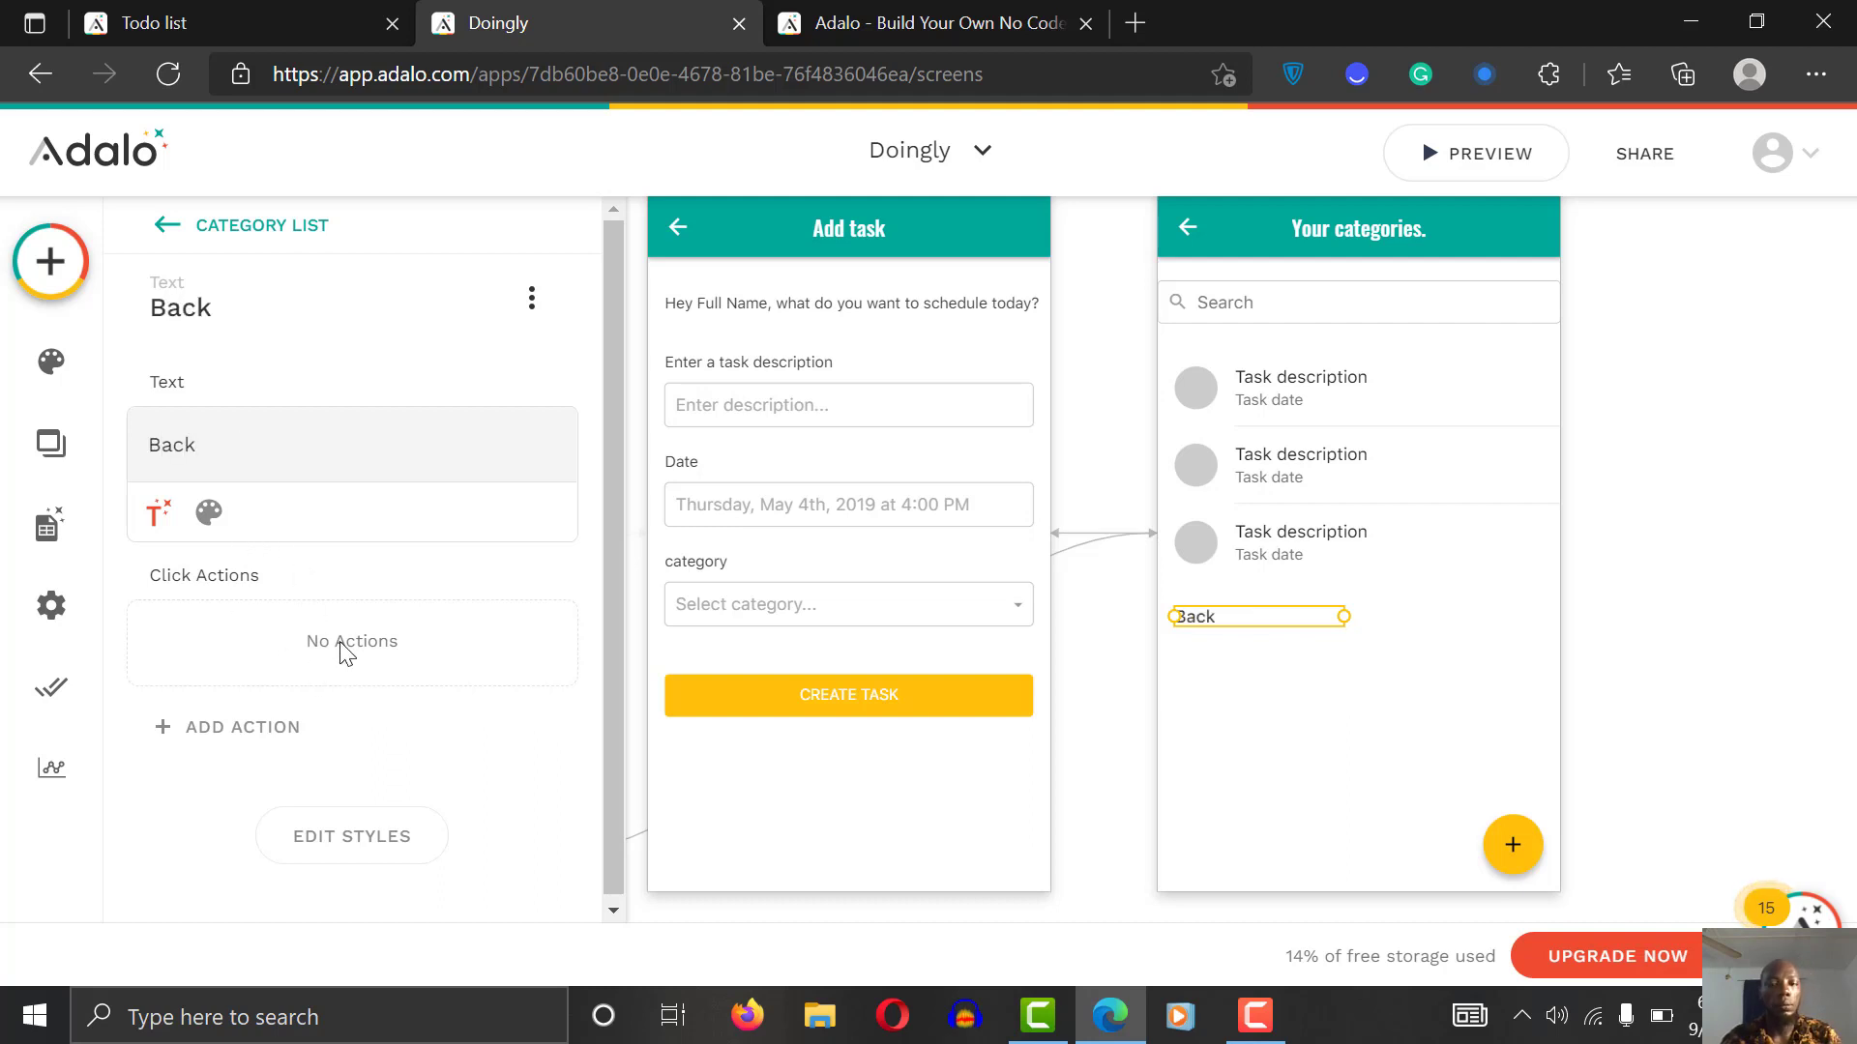
Step: Style the Back text in teal 00786A with Normal font weight
{"action": "left_click", "coordinate": [208, 512]}
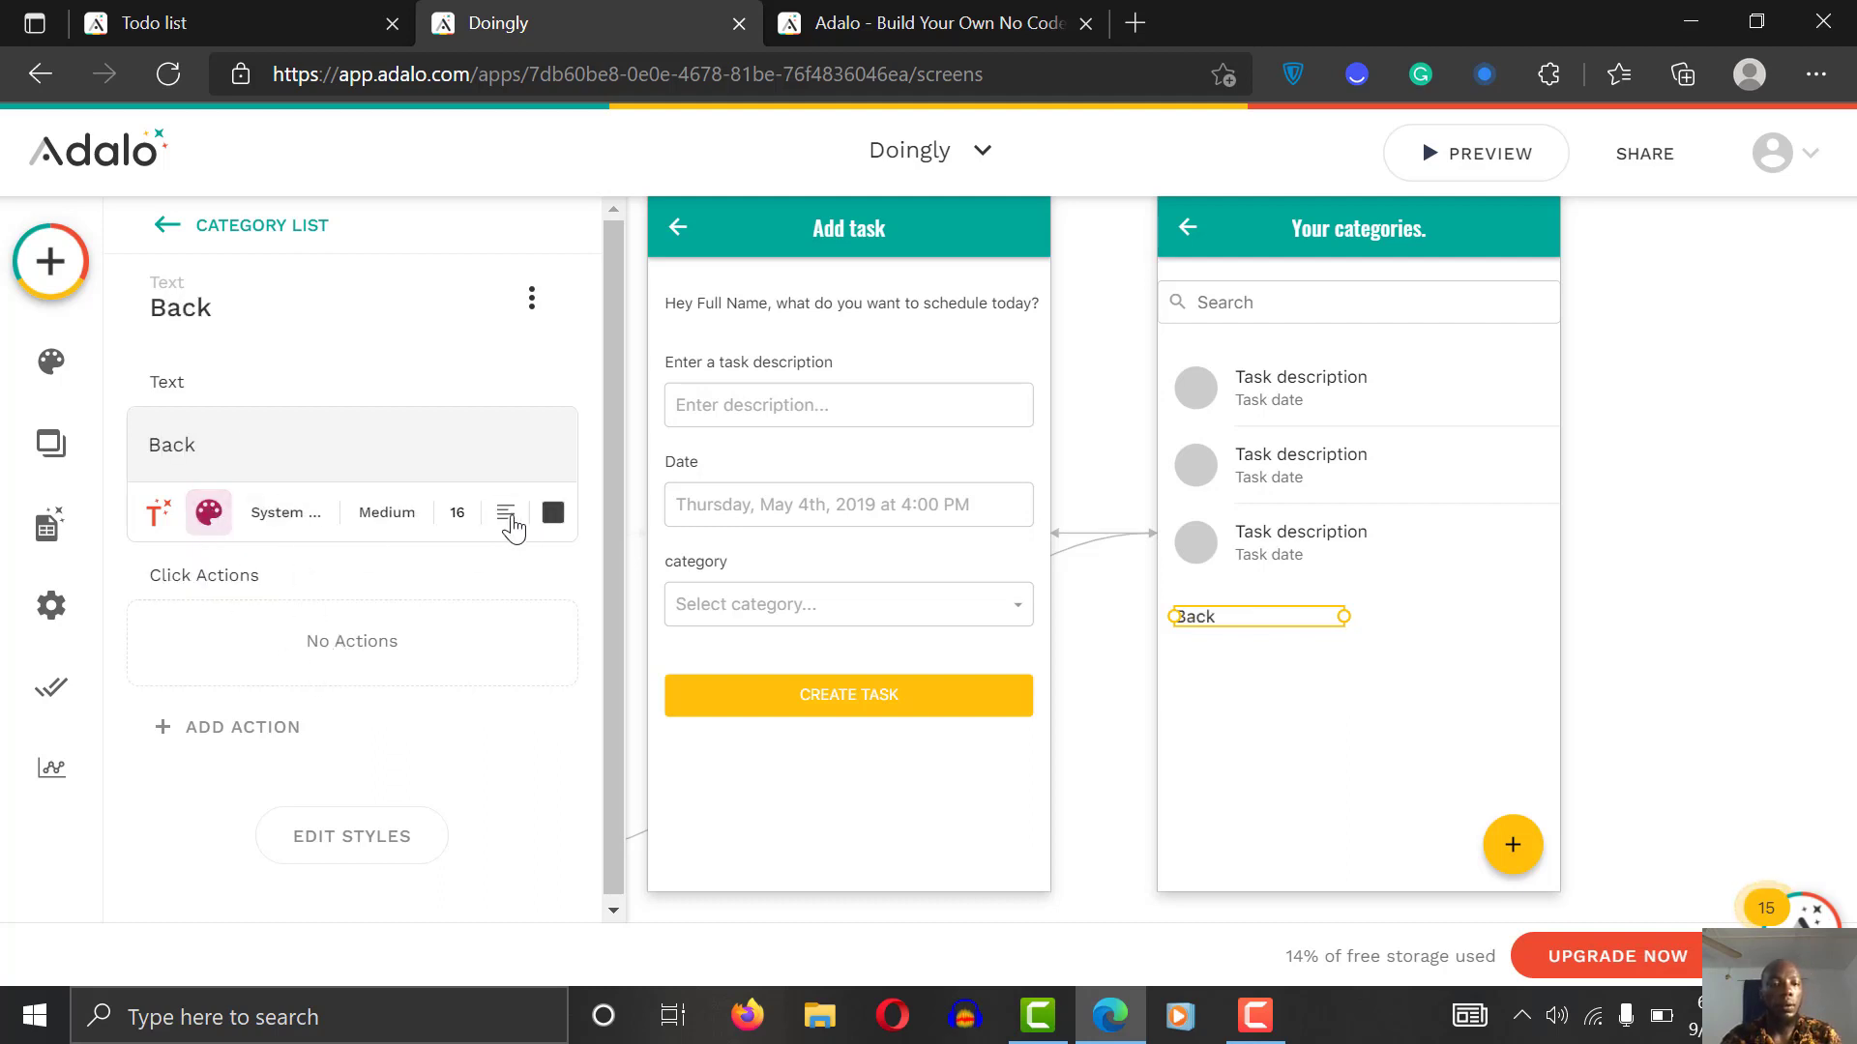
{"action": "left_click", "coordinate": [555, 513]}
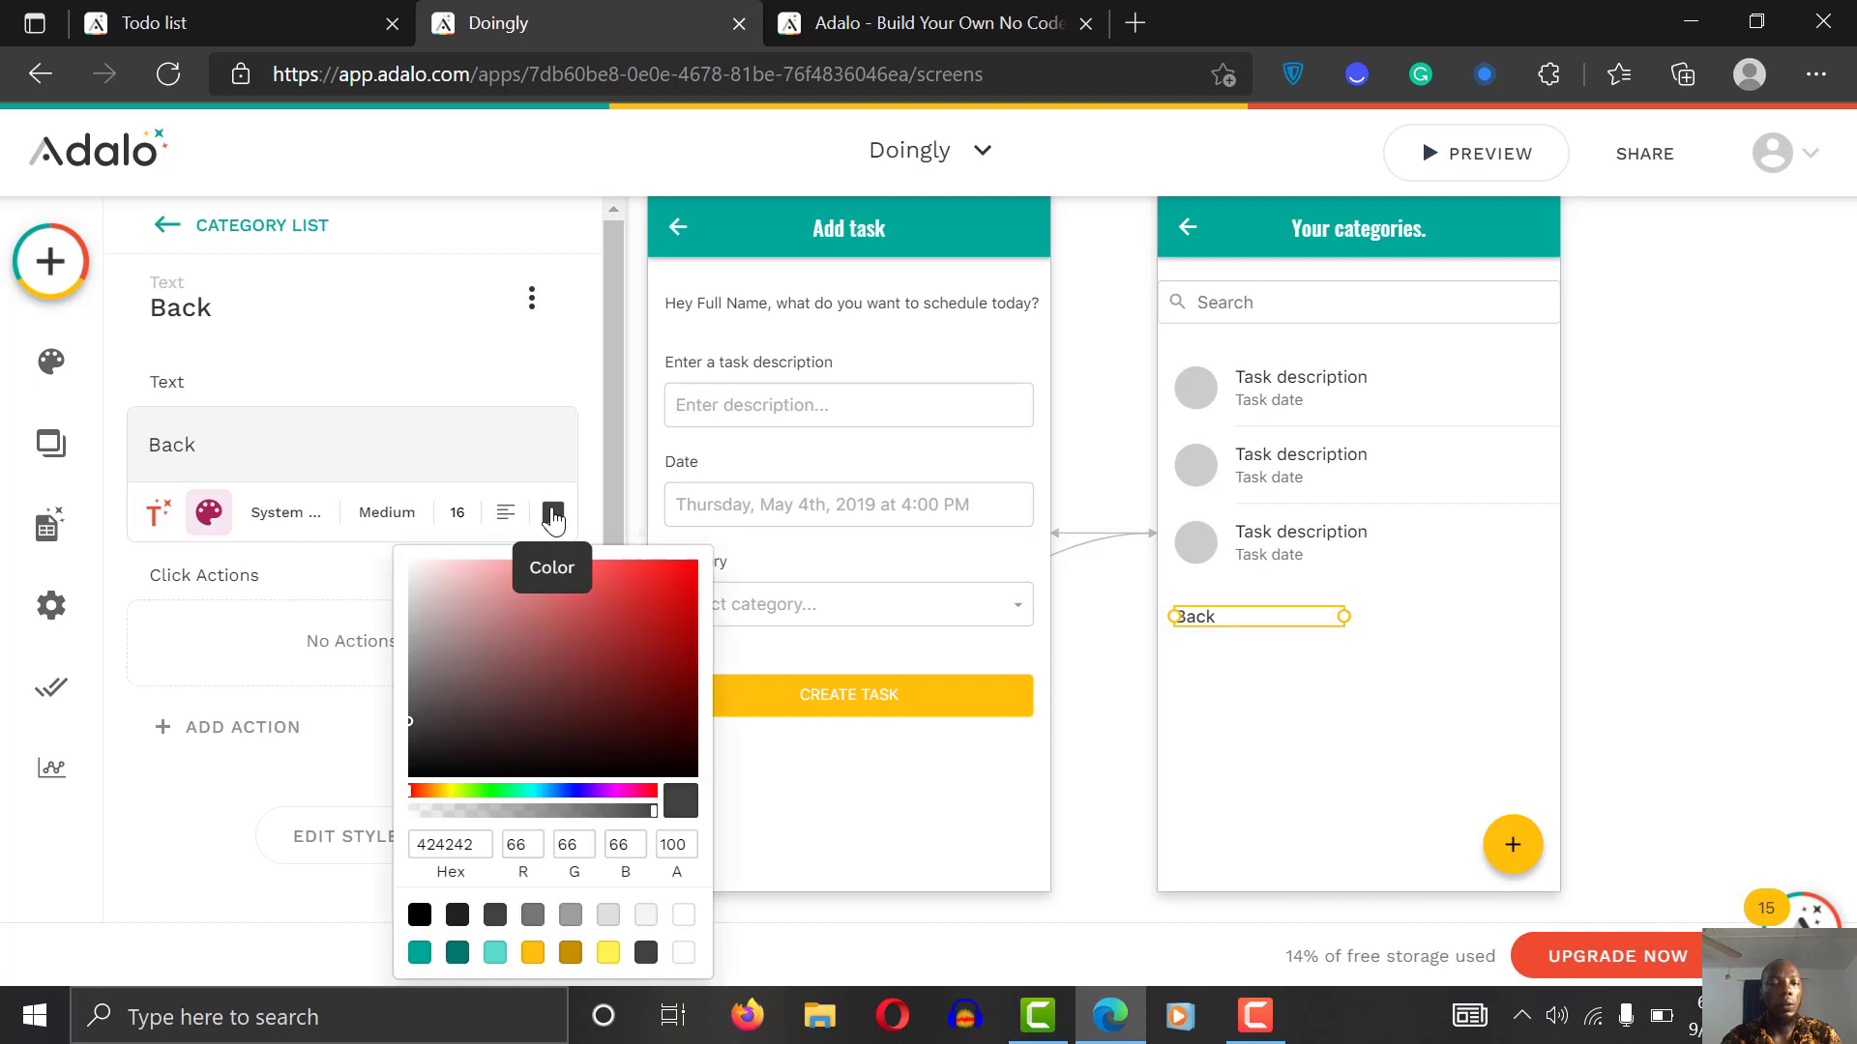
{"action": "left_click", "coordinate": [458, 953]}
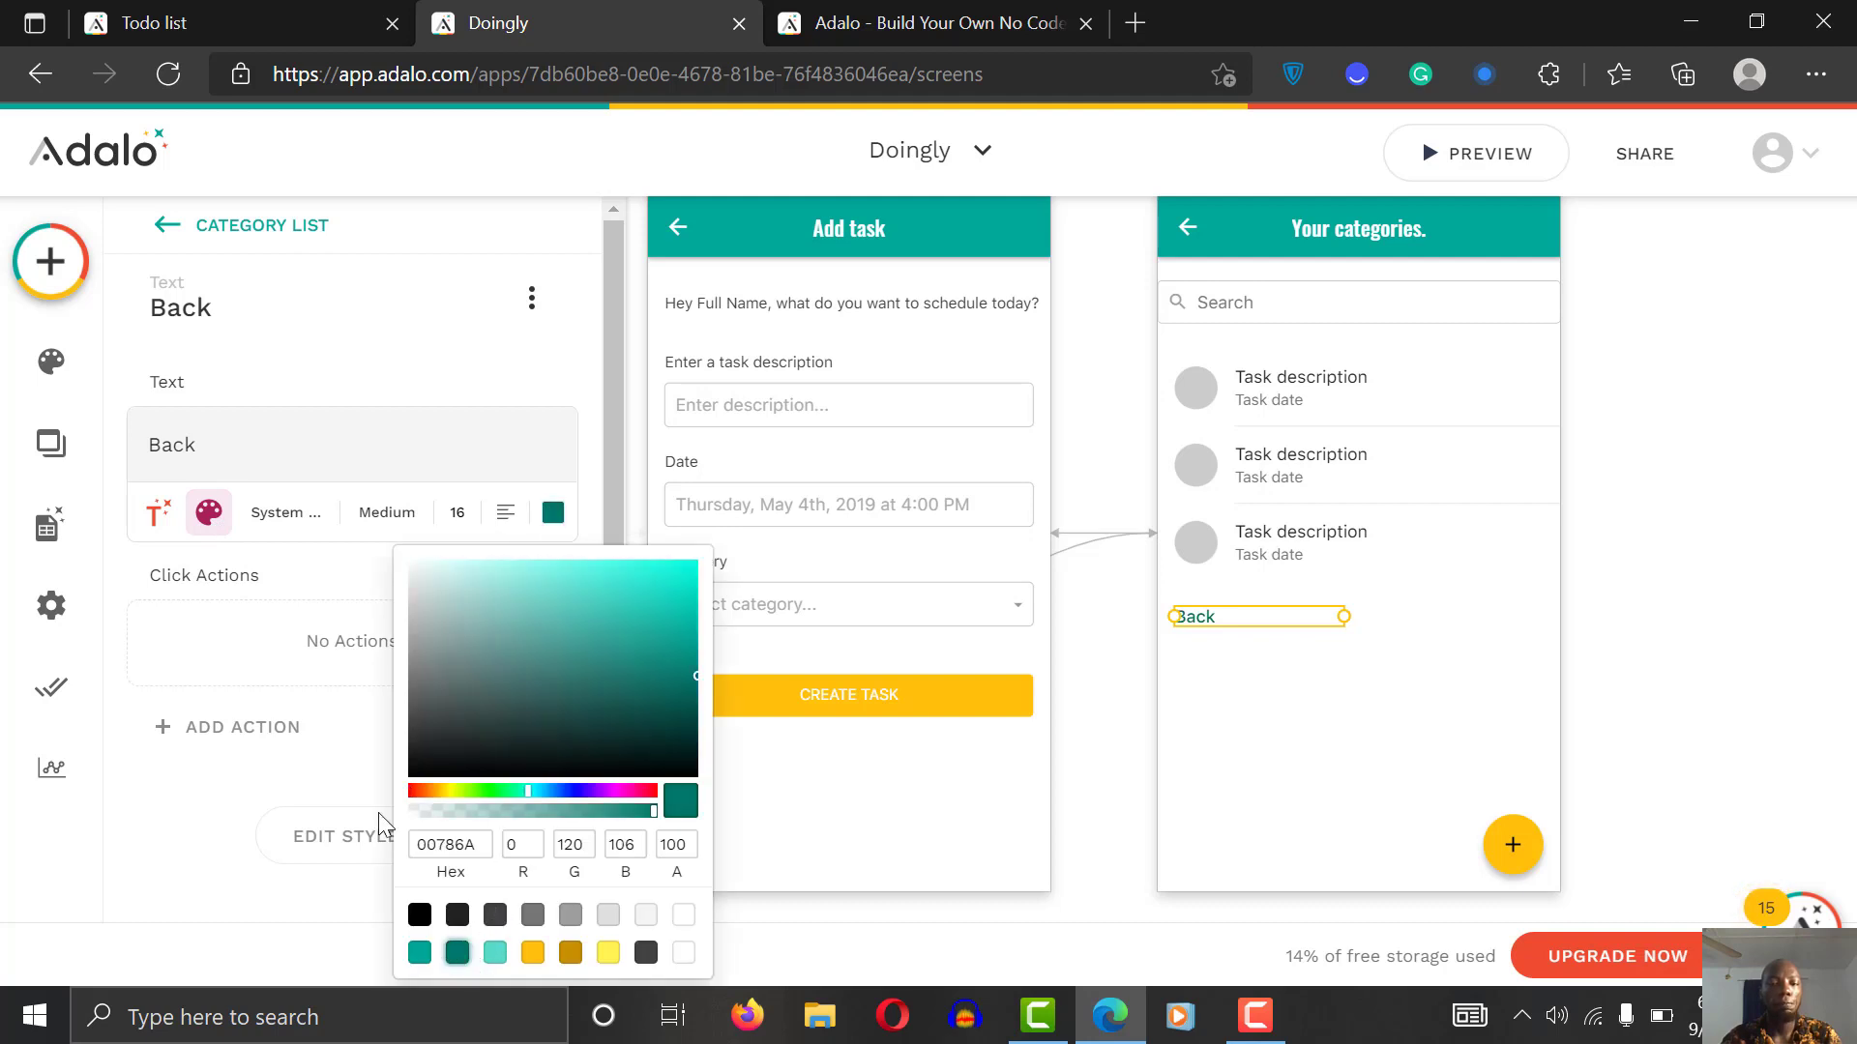
{"action": "left_click", "coordinate": [377, 527]}
{"action": "left_click", "coordinate": [382, 513]}
{"action": "left_click", "coordinate": [332, 667]}
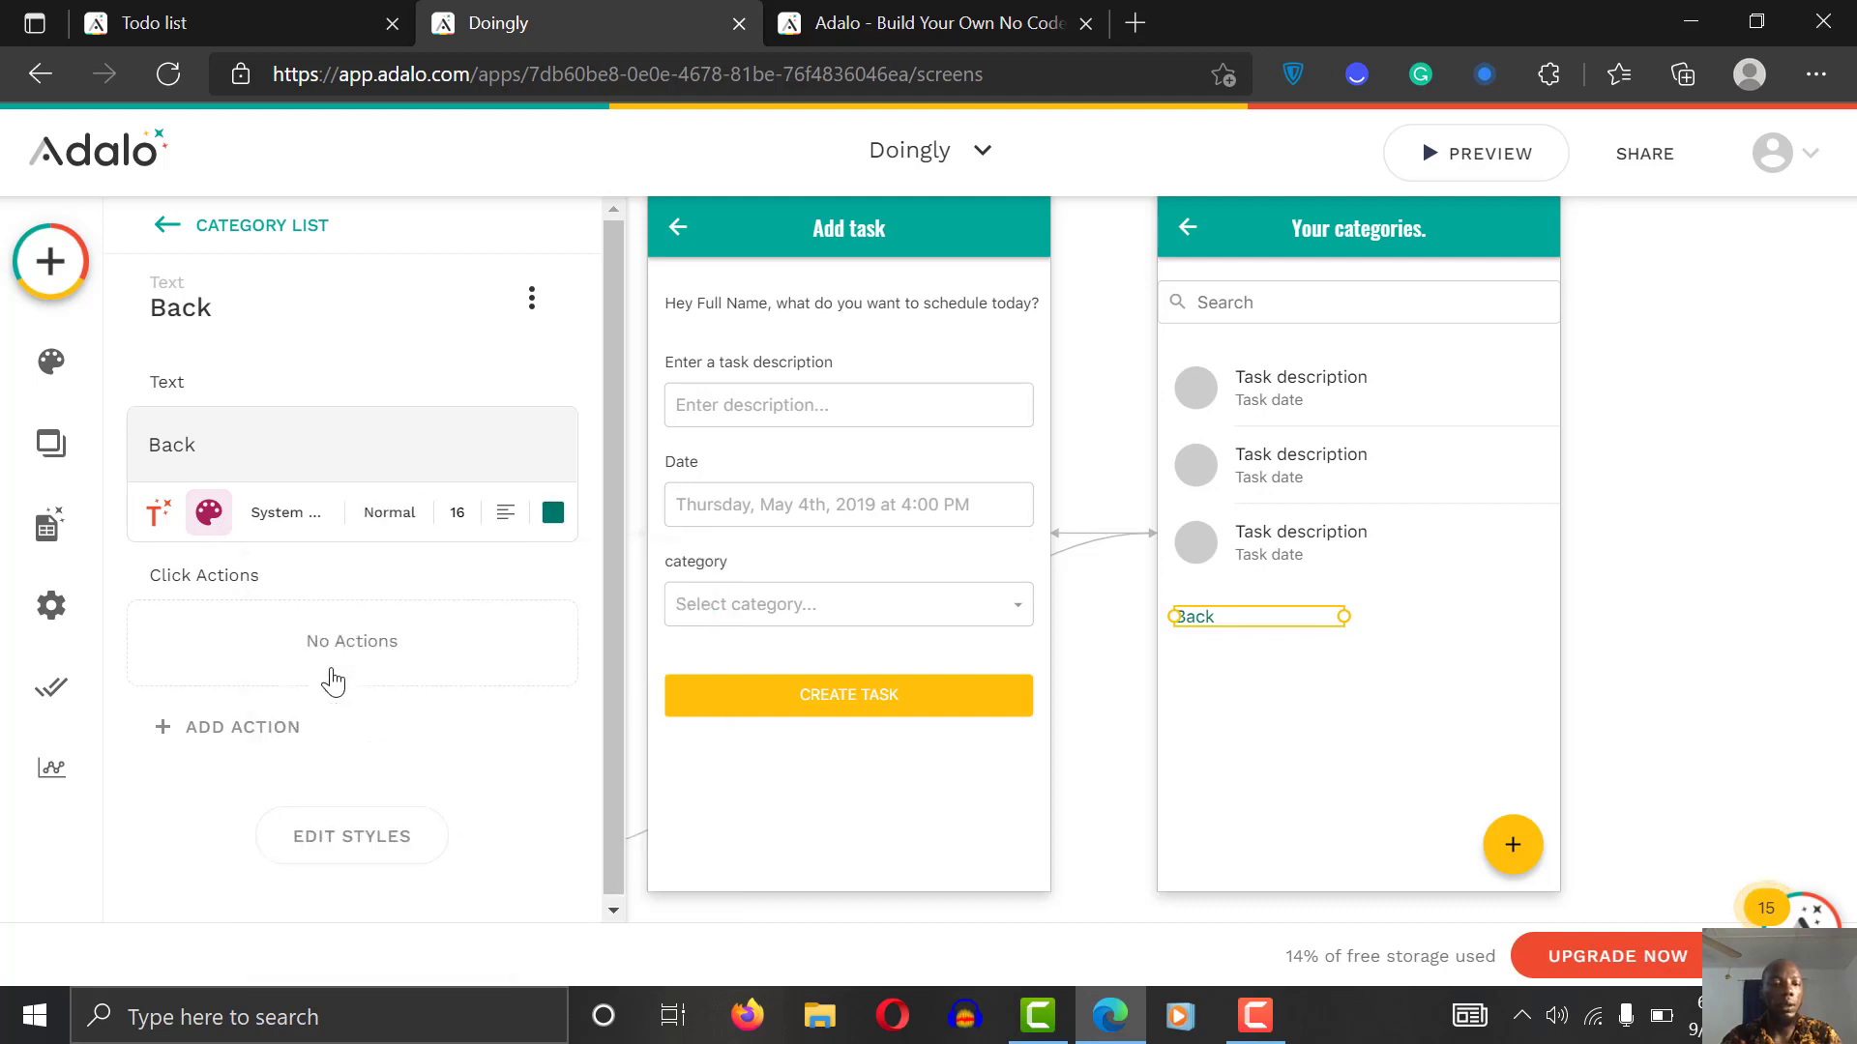
Step: Give the Back text a Link > Back action, then preview the app
{"action": "left_click", "coordinate": [248, 750]}
{"action": "mouse_move", "coordinate": [358, 193]}
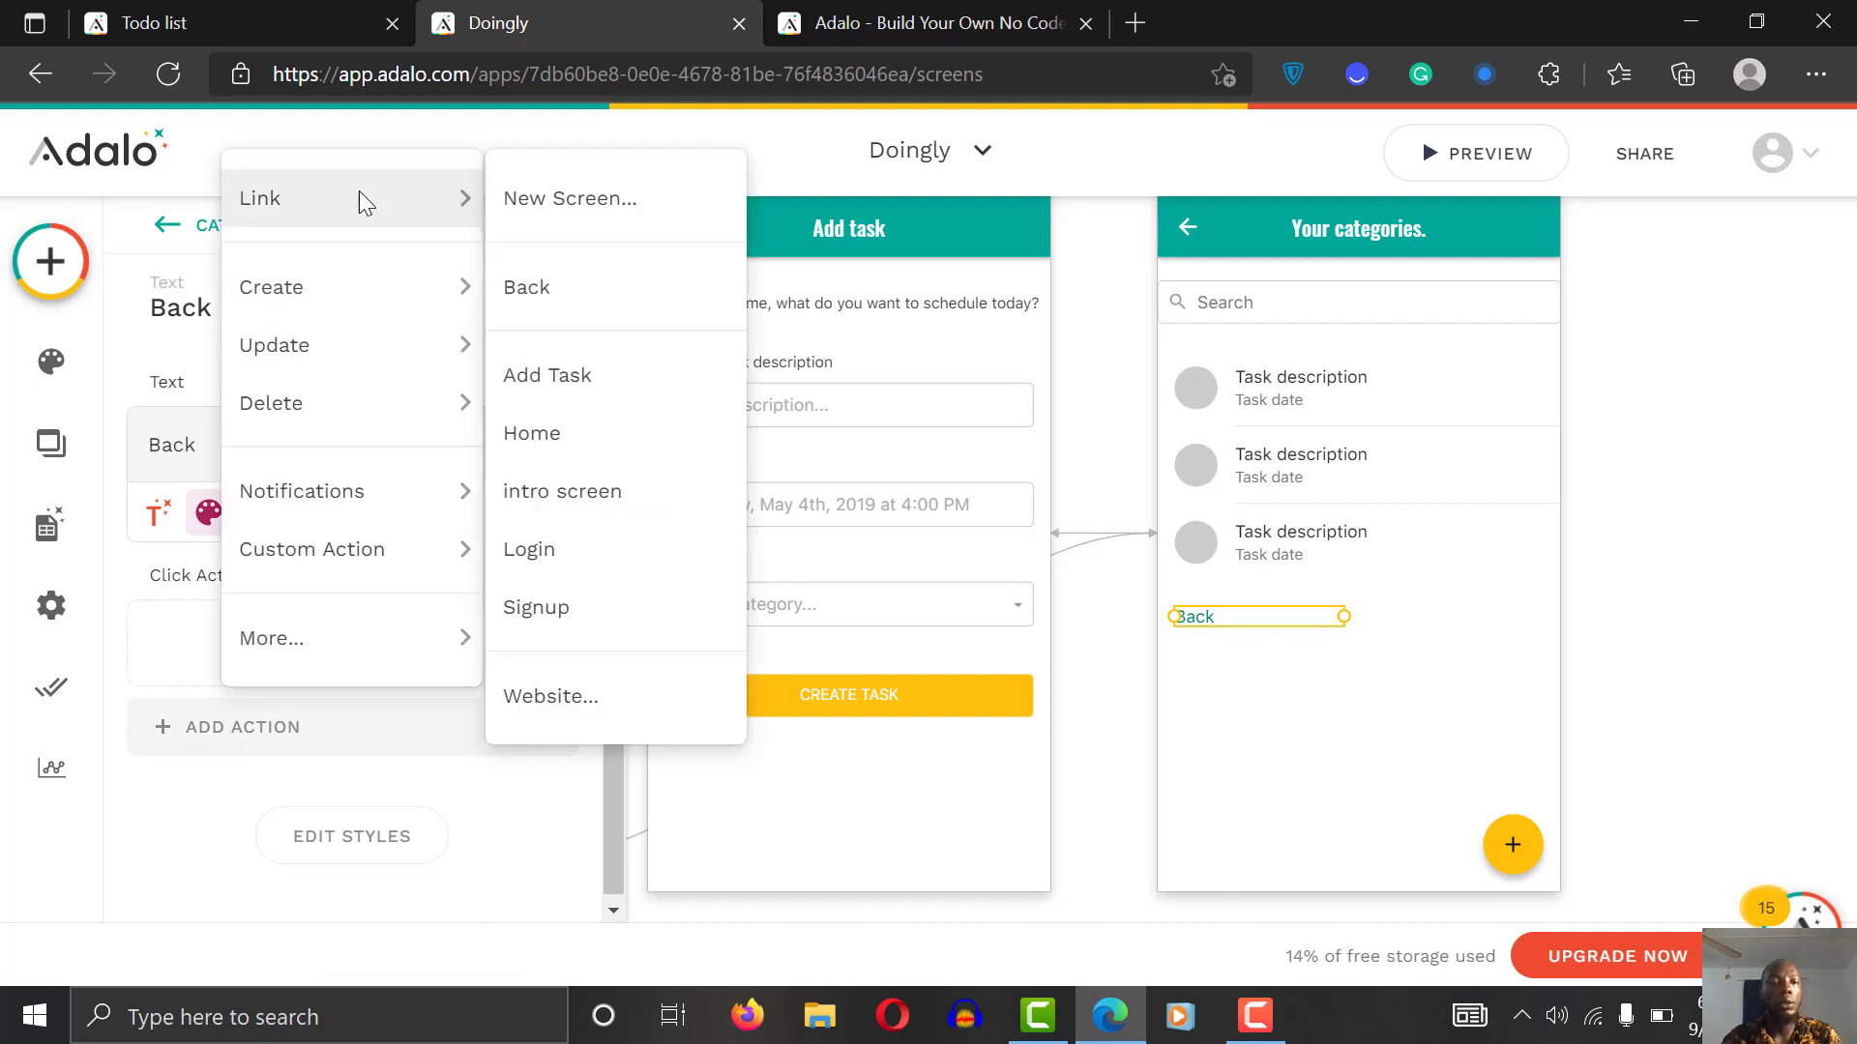
{"action": "left_click", "coordinate": [541, 286]}
{"action": "left_click", "coordinate": [1584, 463]}
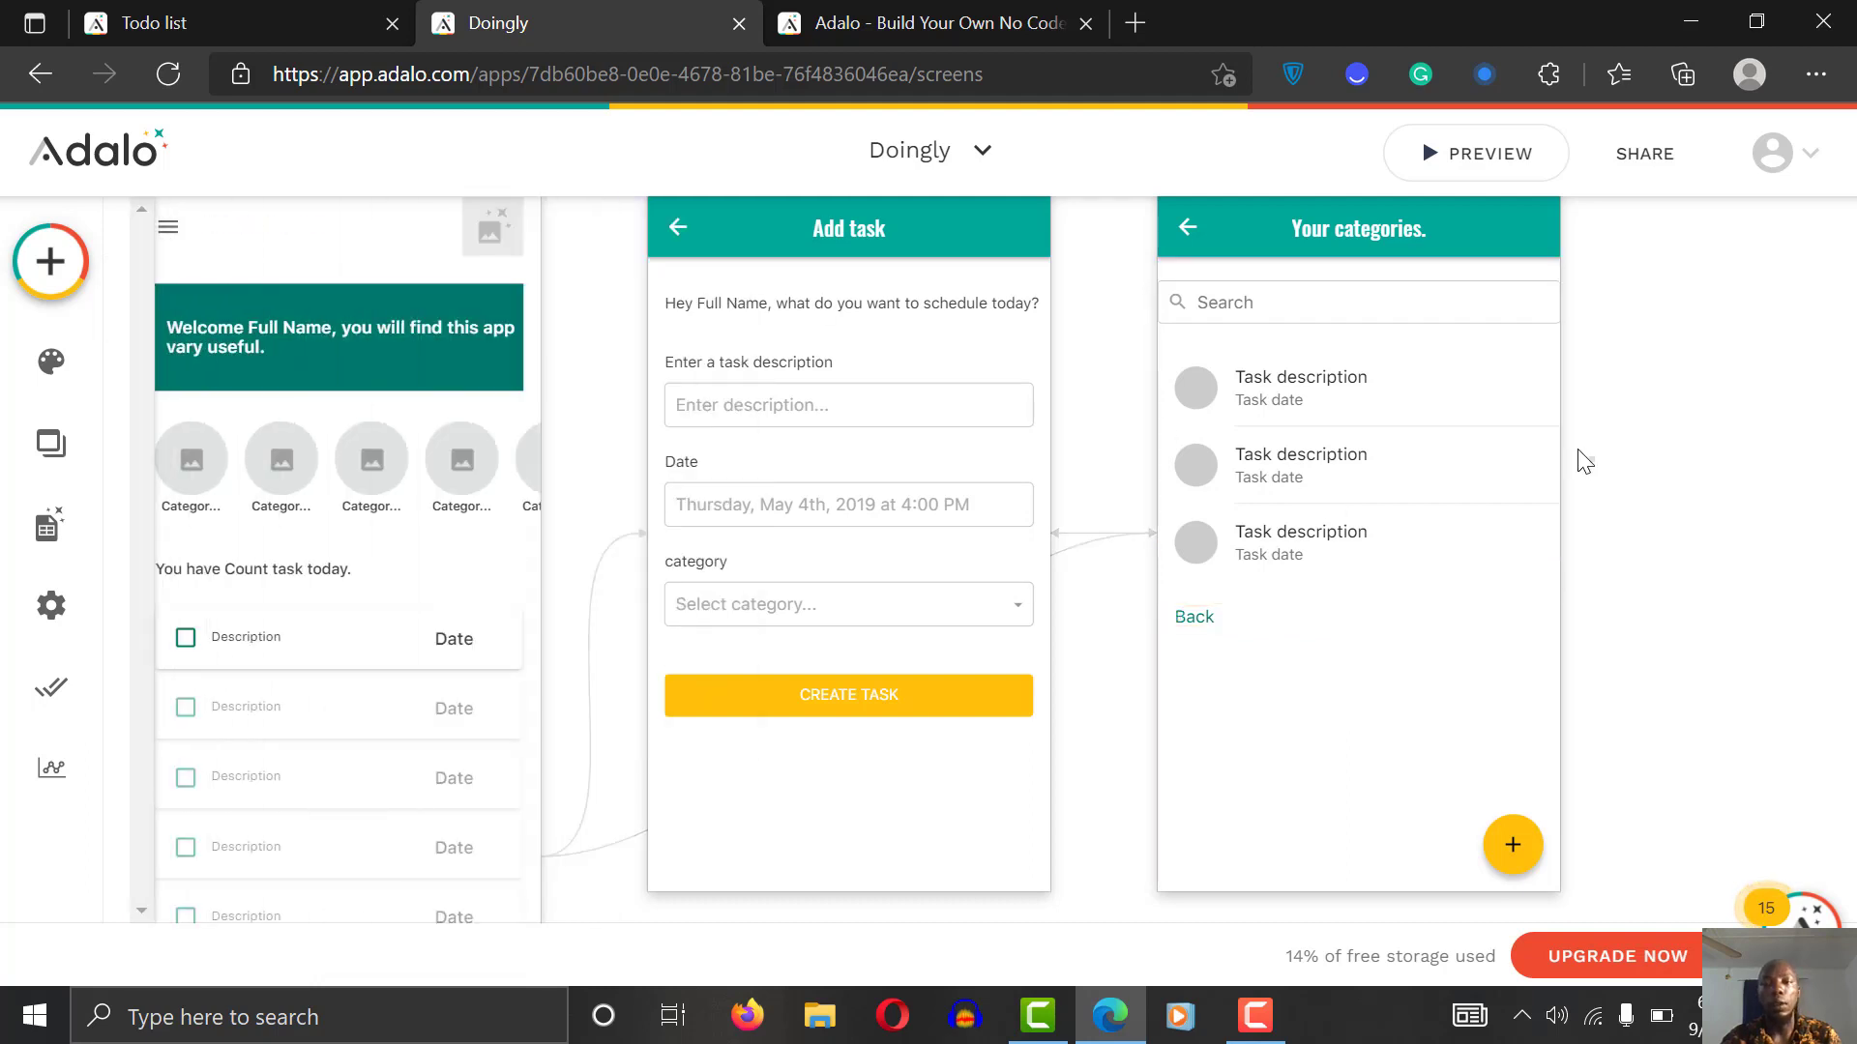
{"action": "left_click", "coordinate": [1431, 152]}
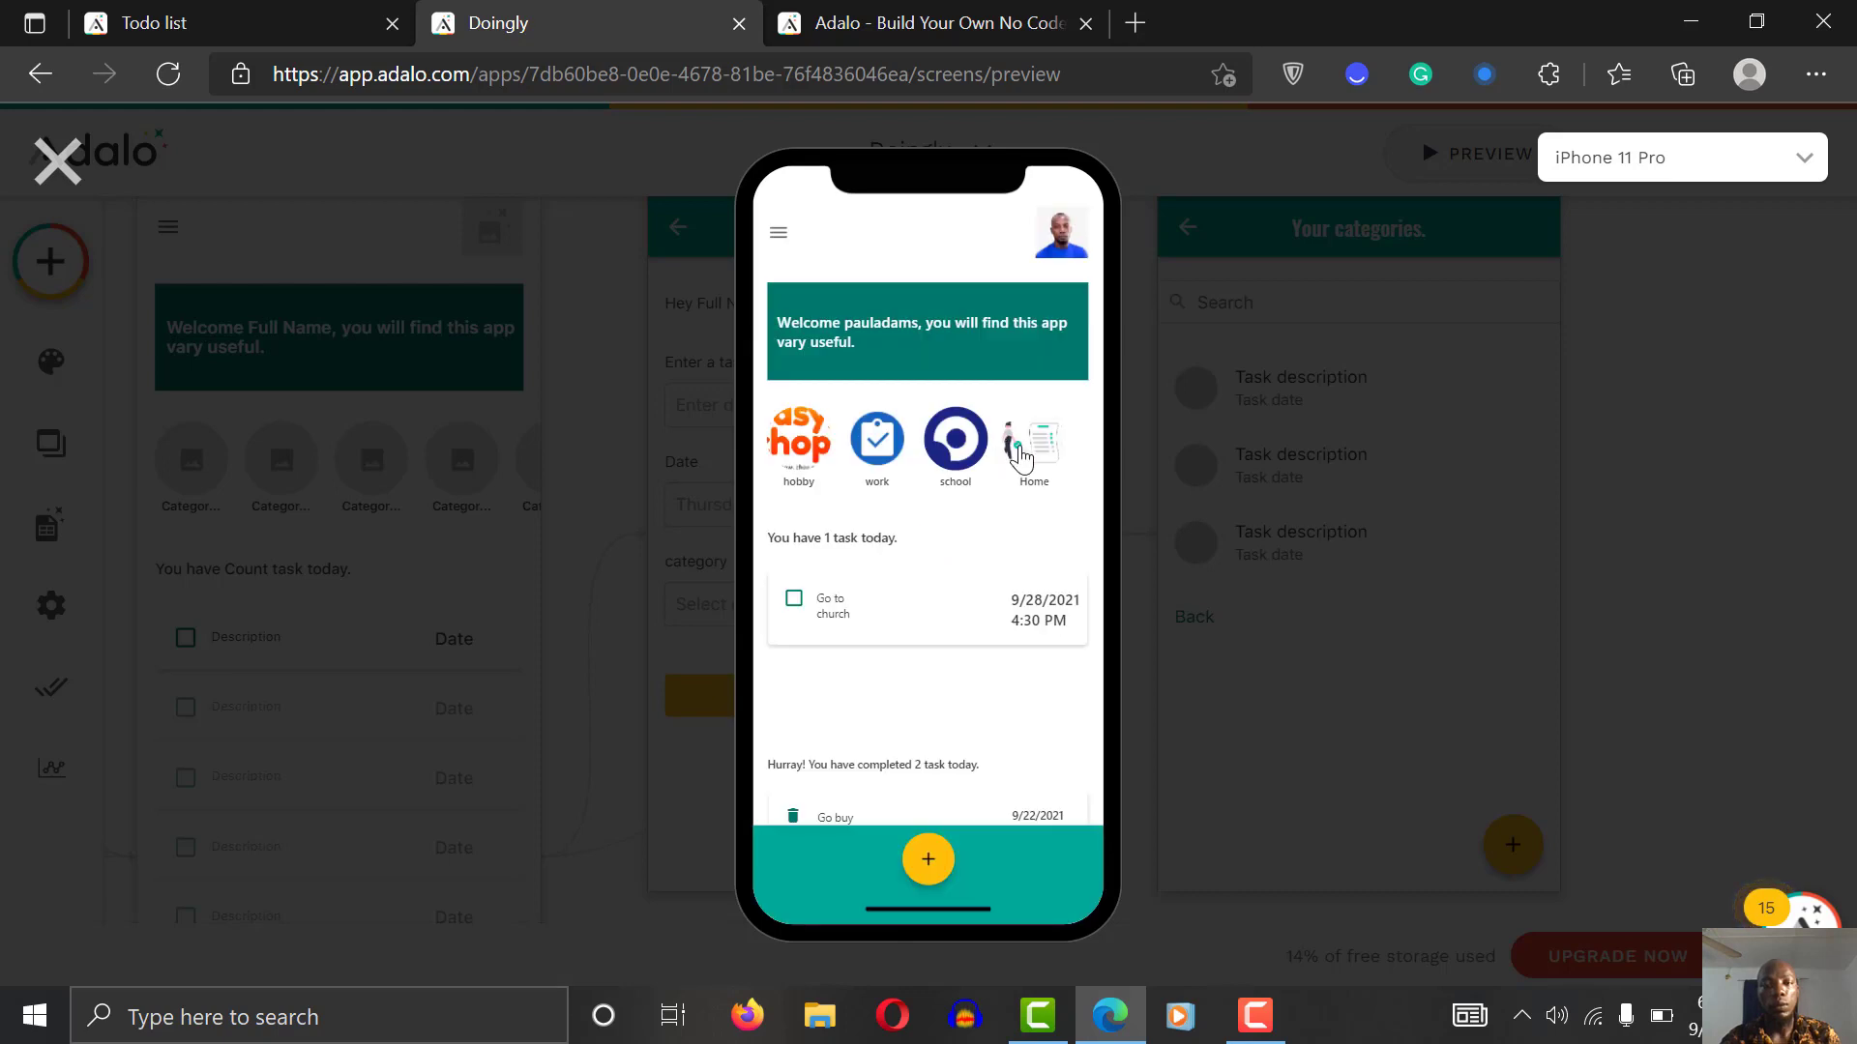
{"action": "left_click", "coordinate": [1046, 438]}
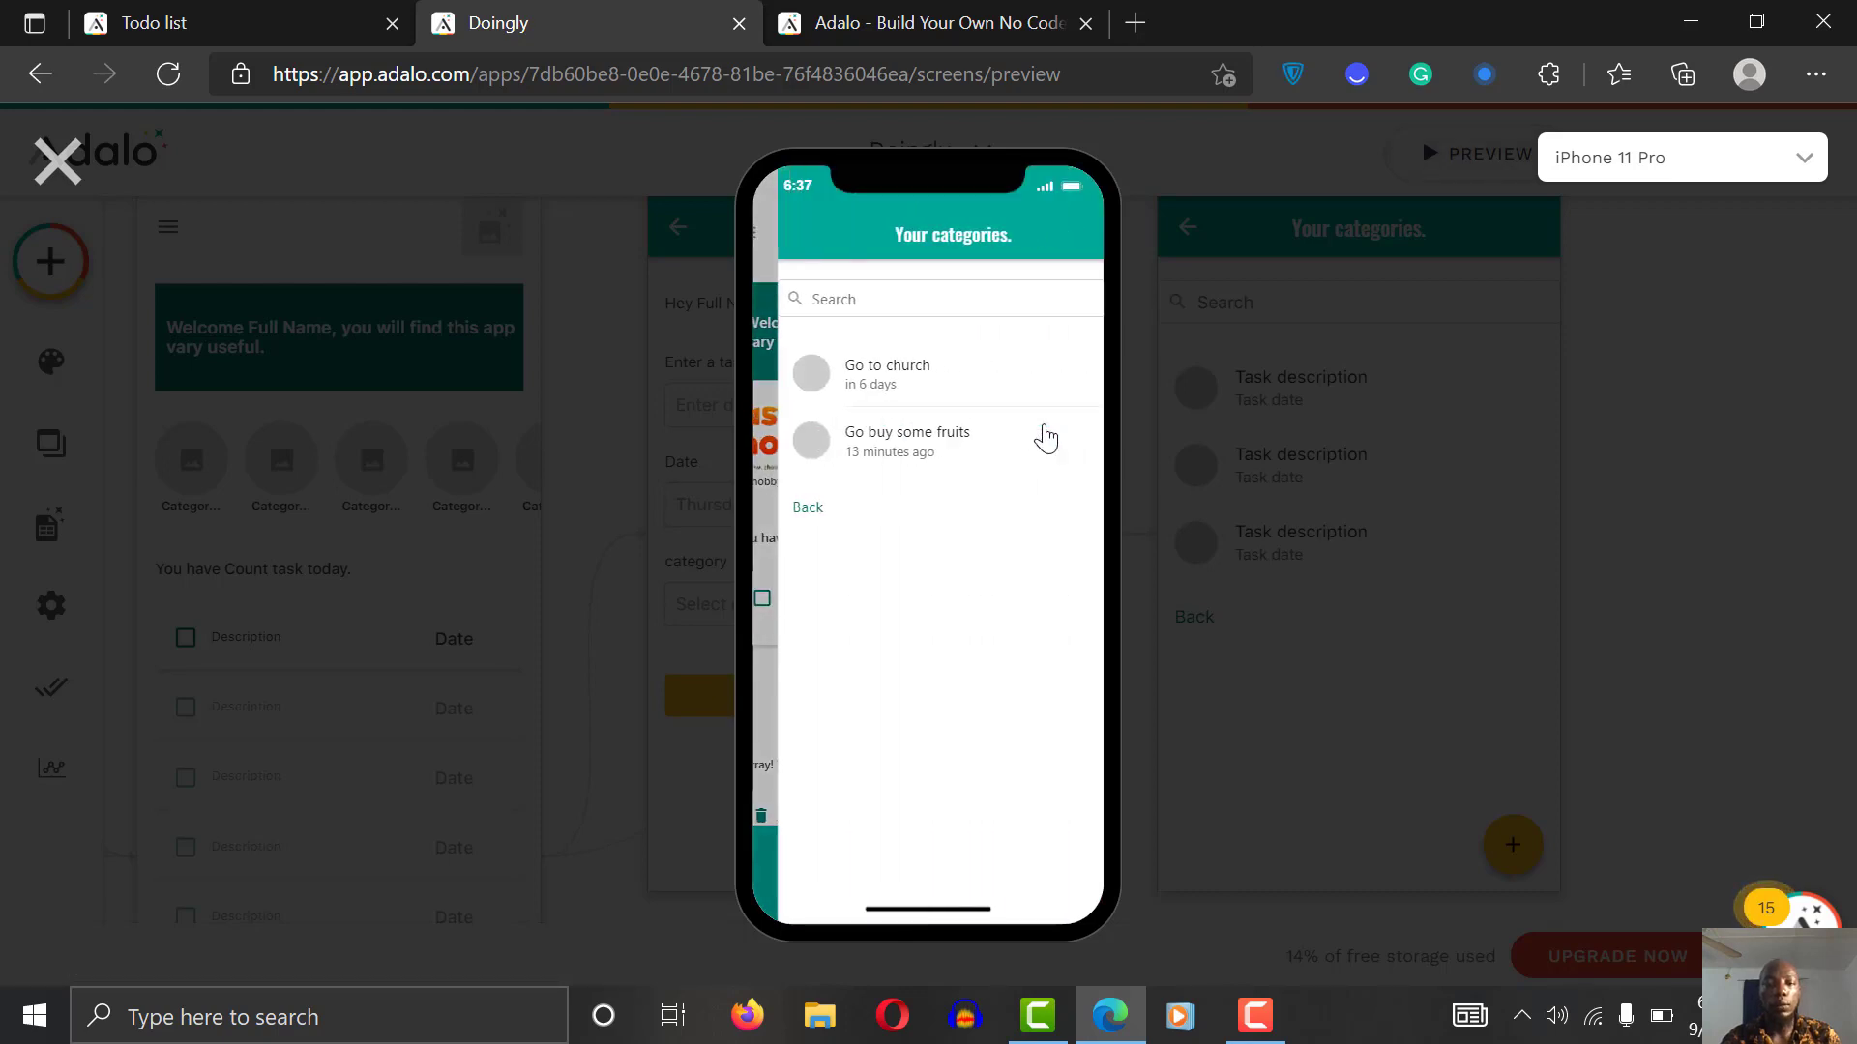
{"action": "left_click", "coordinate": [790, 512]}
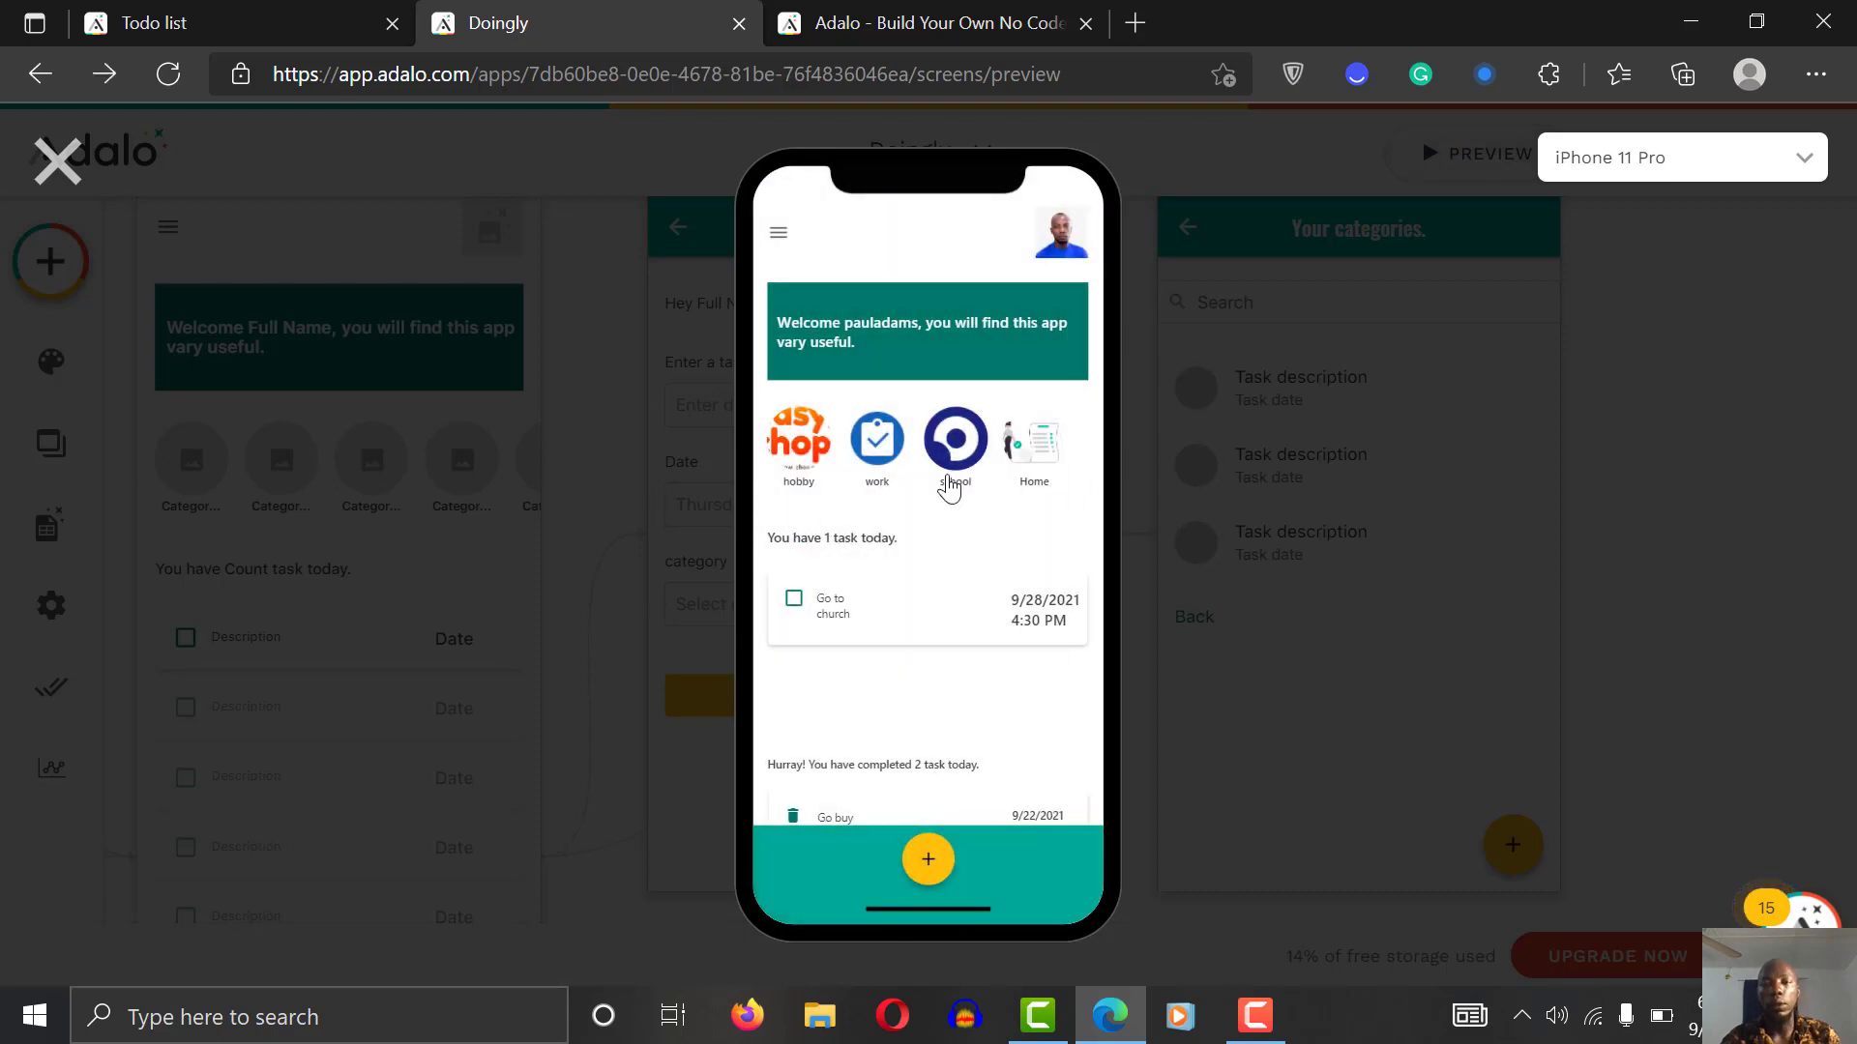
{"action": "left_click", "coordinate": [1052, 444]}
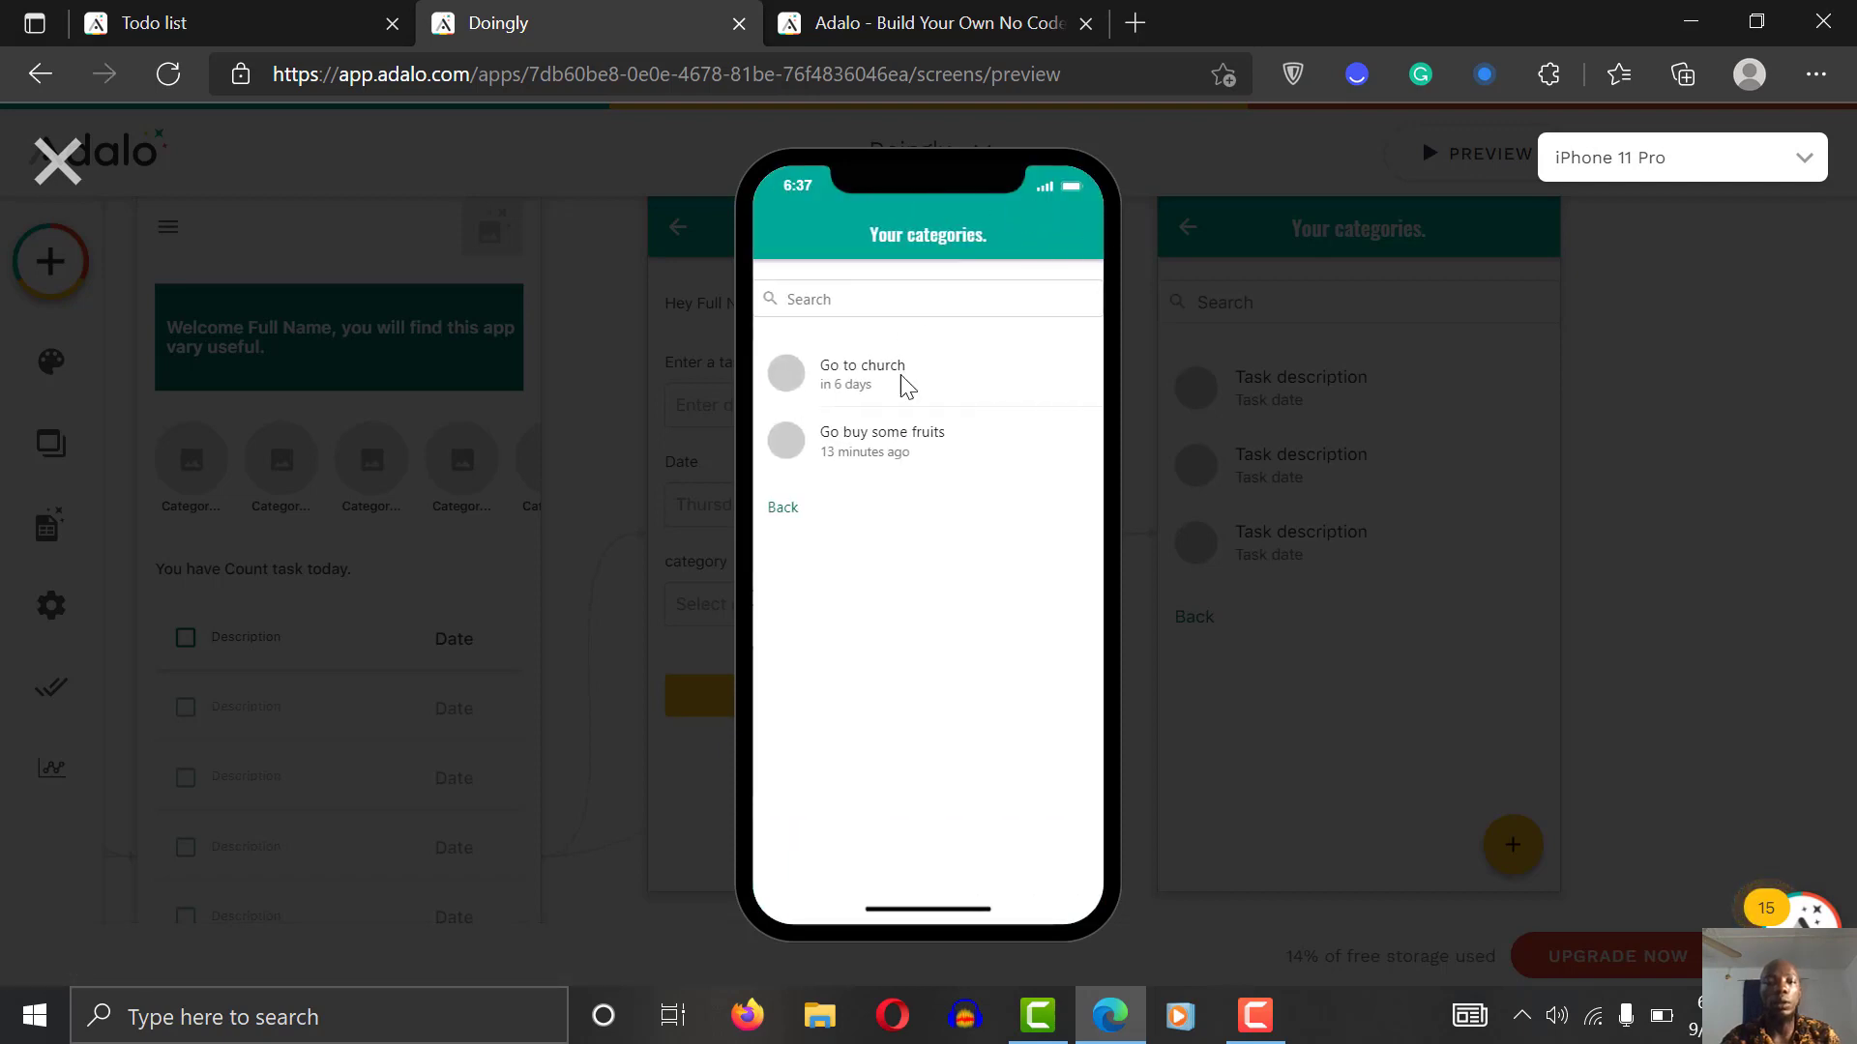
{"action": "left_click", "coordinate": [803, 513]}
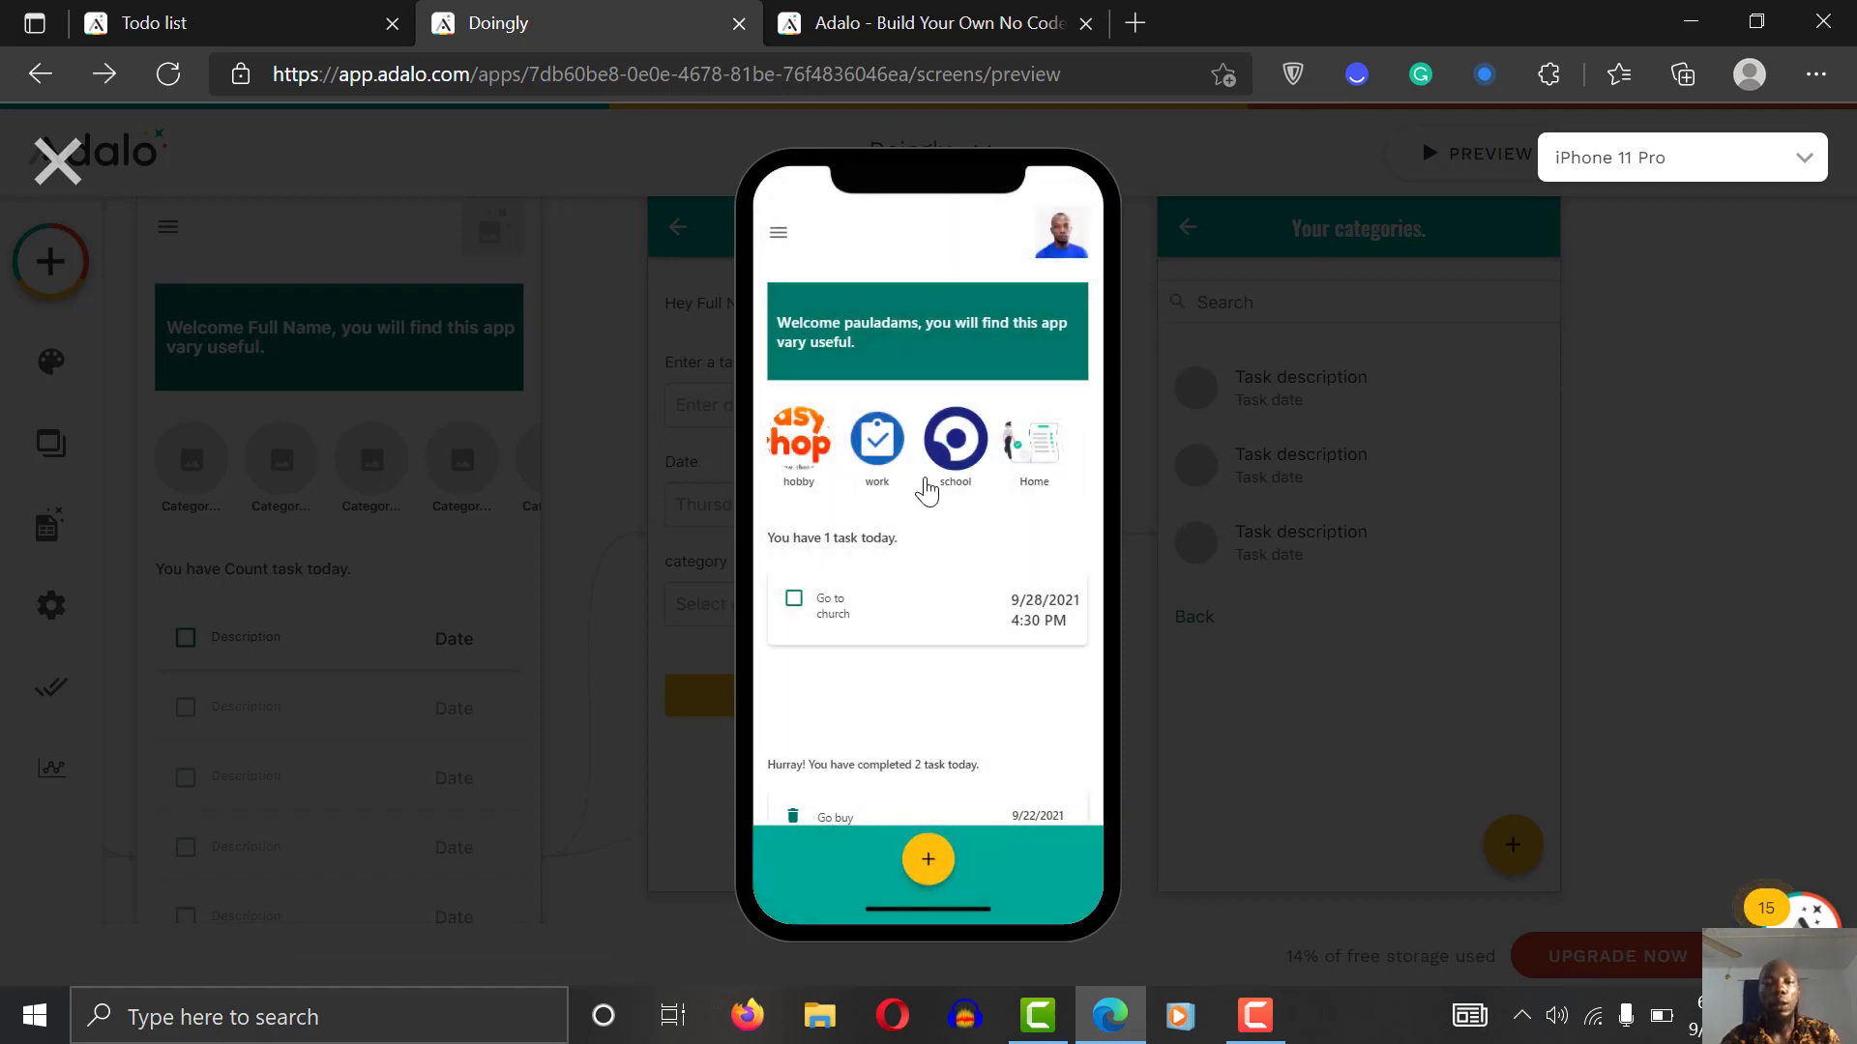
{"action": "left_click", "coordinate": [798, 469]}
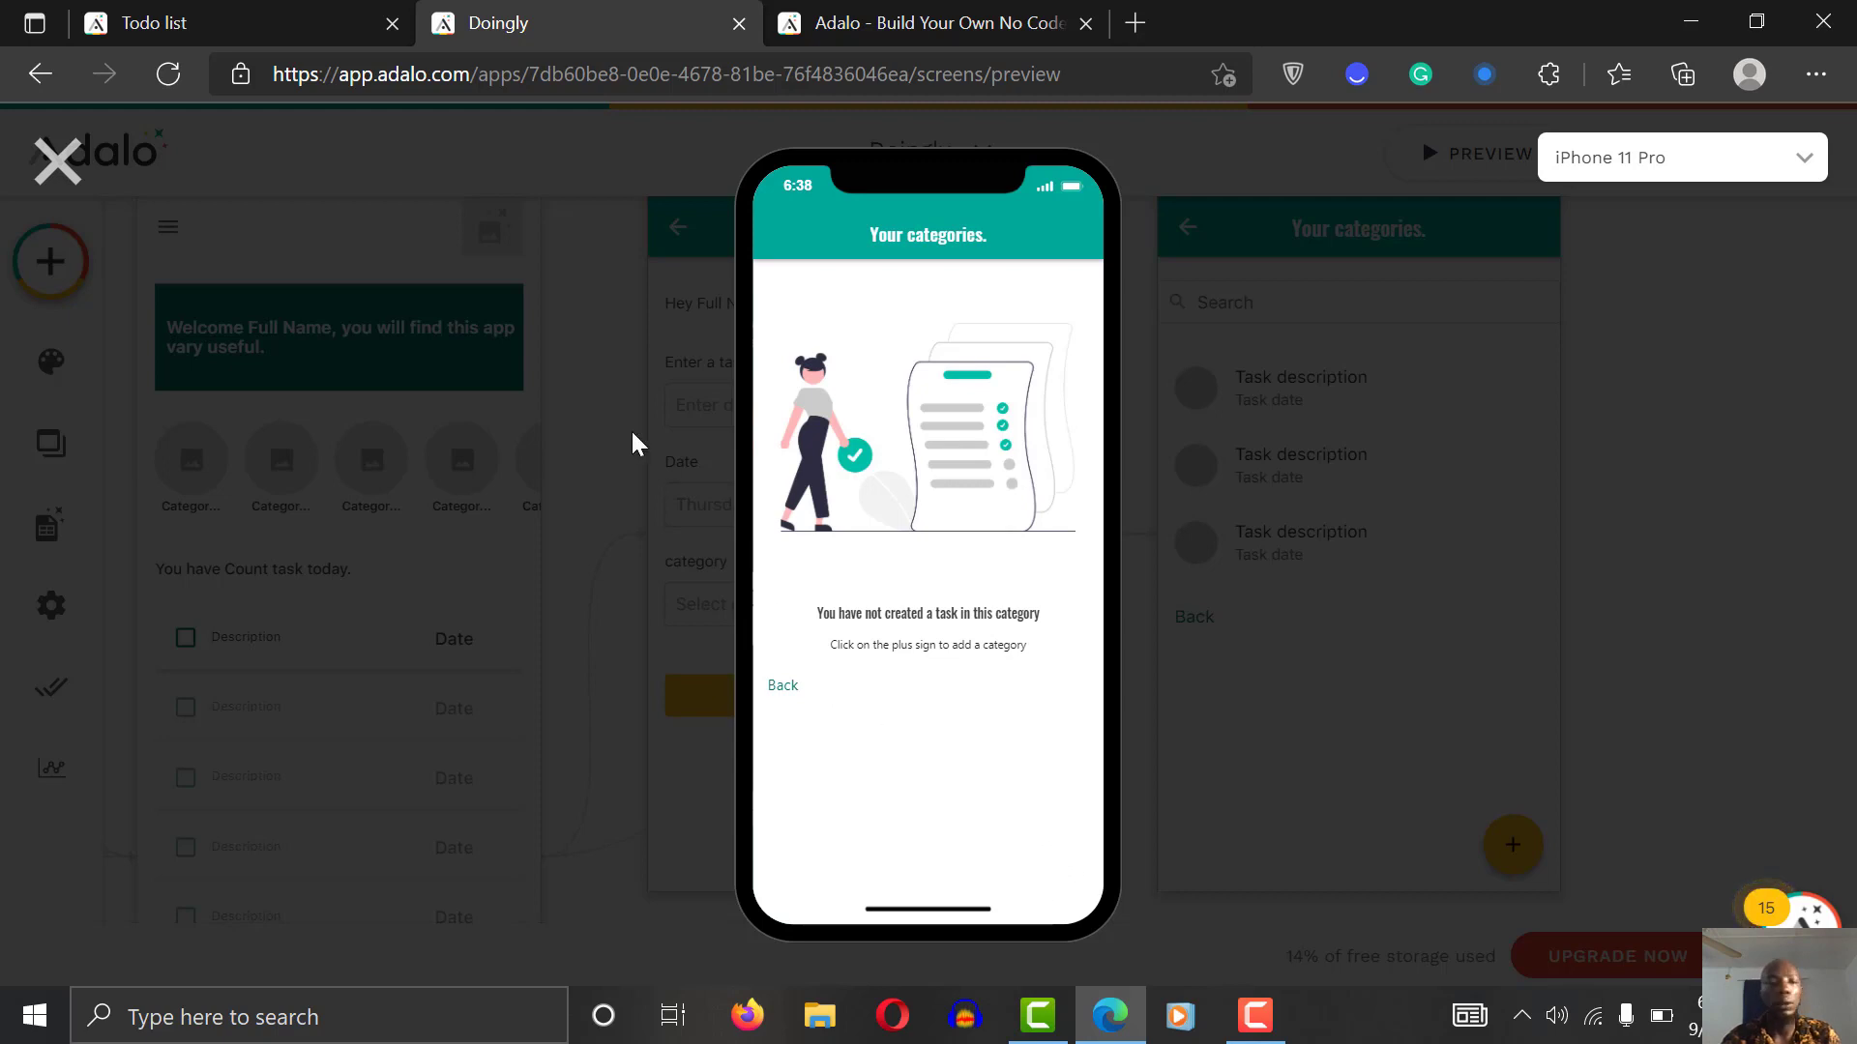
{"action": "left_click", "coordinate": [56, 160]}
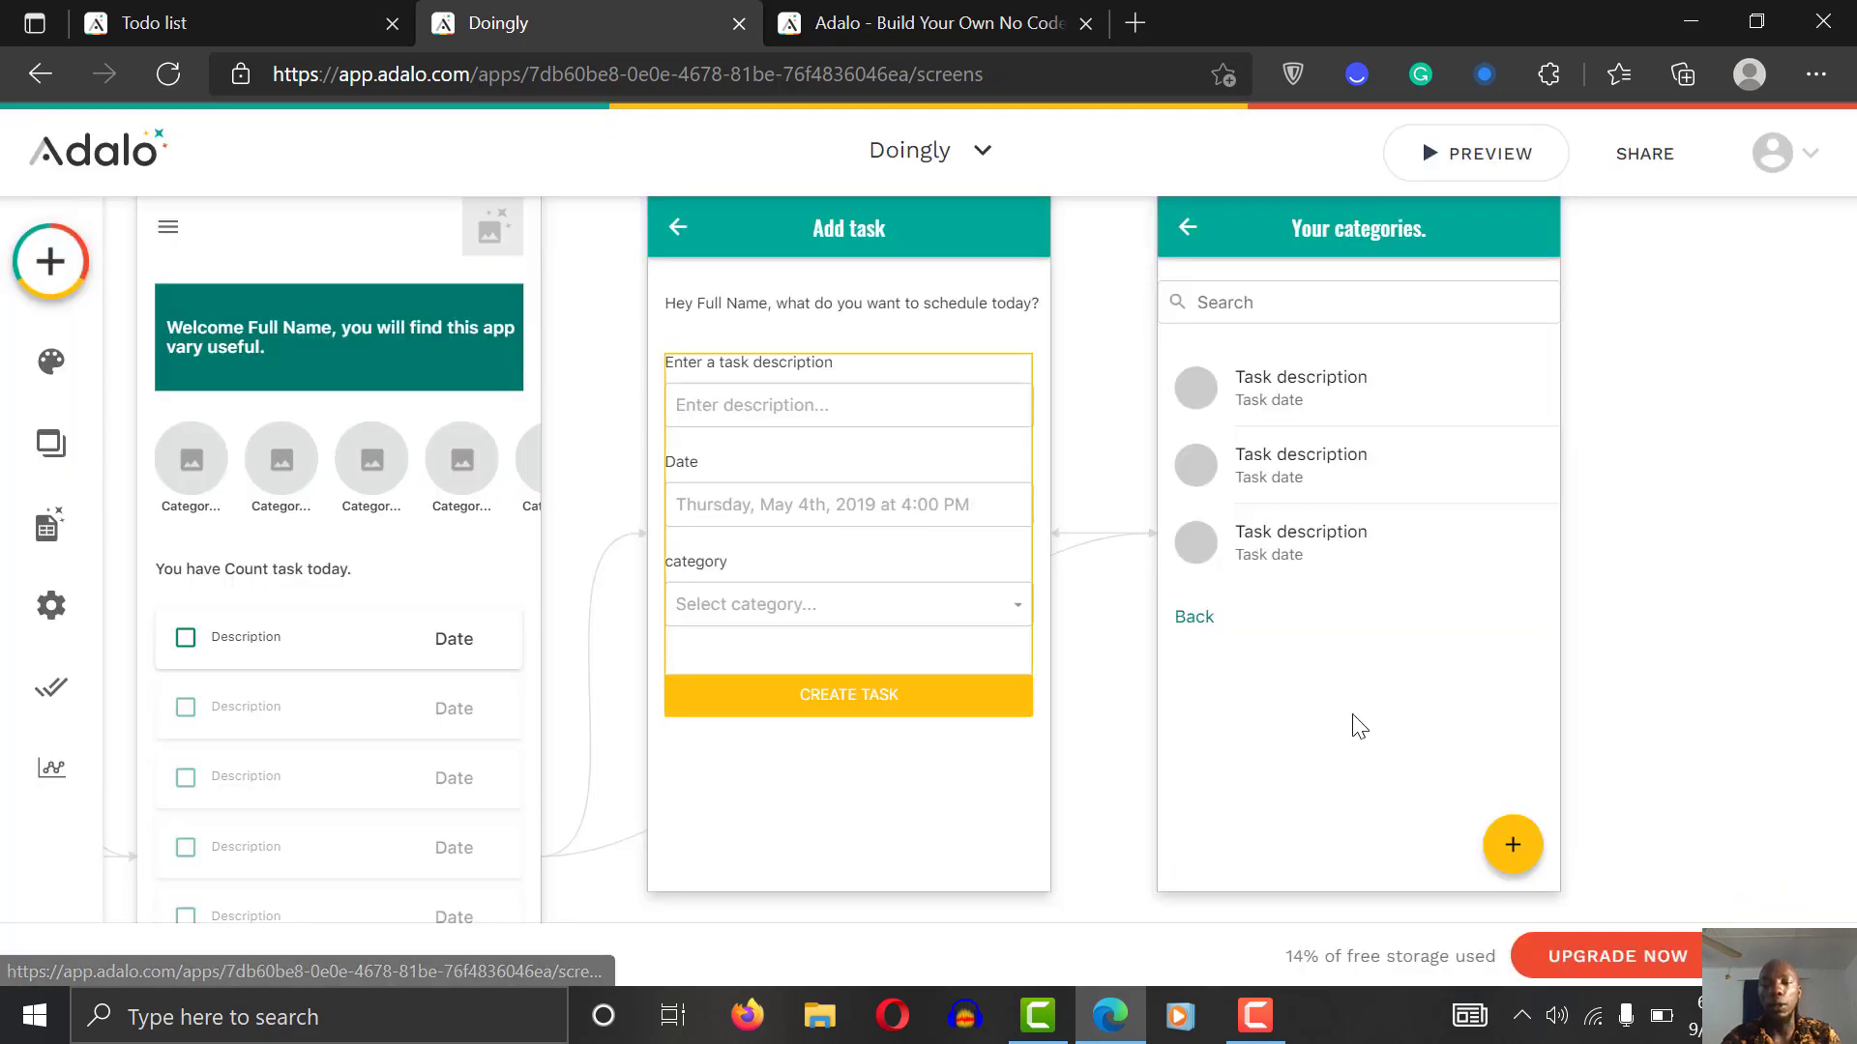
Step: Show the yellow + button's Sometimes Visible rule: Current Category > Task > Count less than 0
{"action": "left_click", "coordinate": [1512, 844]}
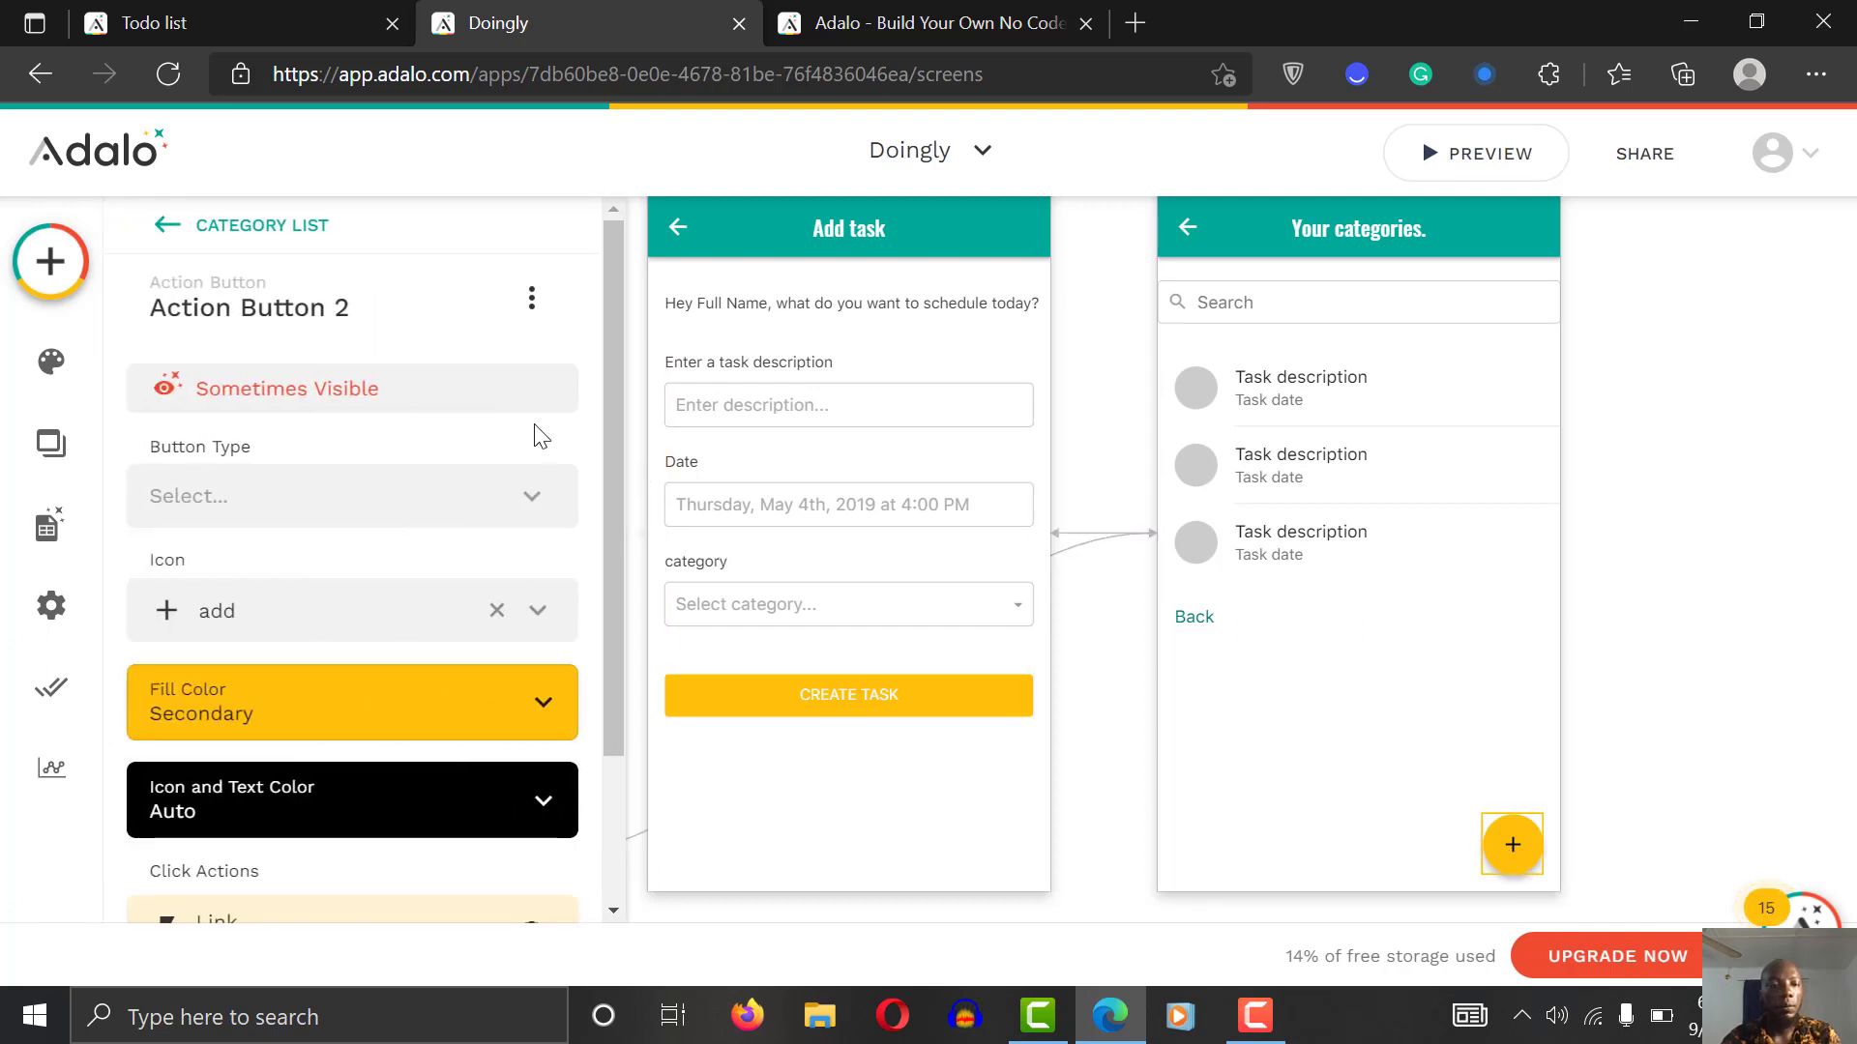
{"action": "left_click", "coordinate": [413, 522]}
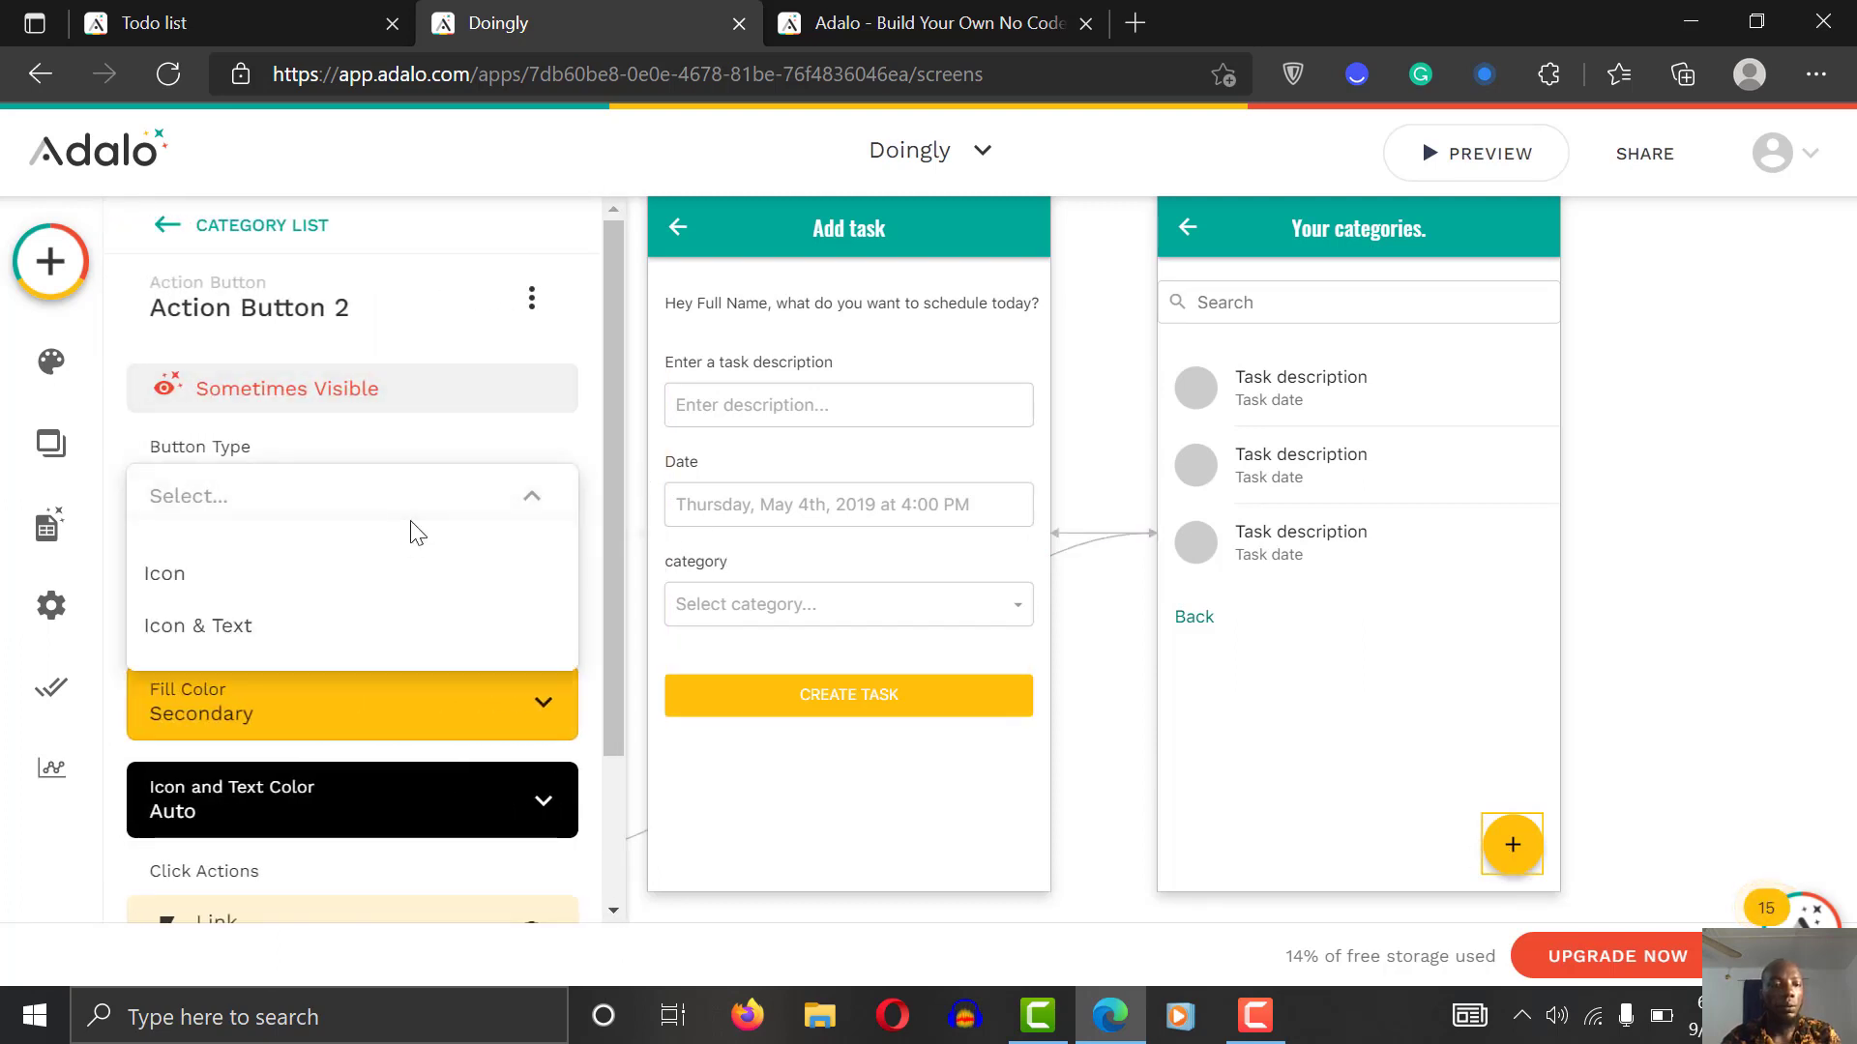
{"action": "left_click", "coordinate": [418, 444]}
{"action": "left_click_drag", "start_coordinate": [607, 420], "coordinate": [613, 483]}
{"action": "left_click", "coordinate": [365, 392]}
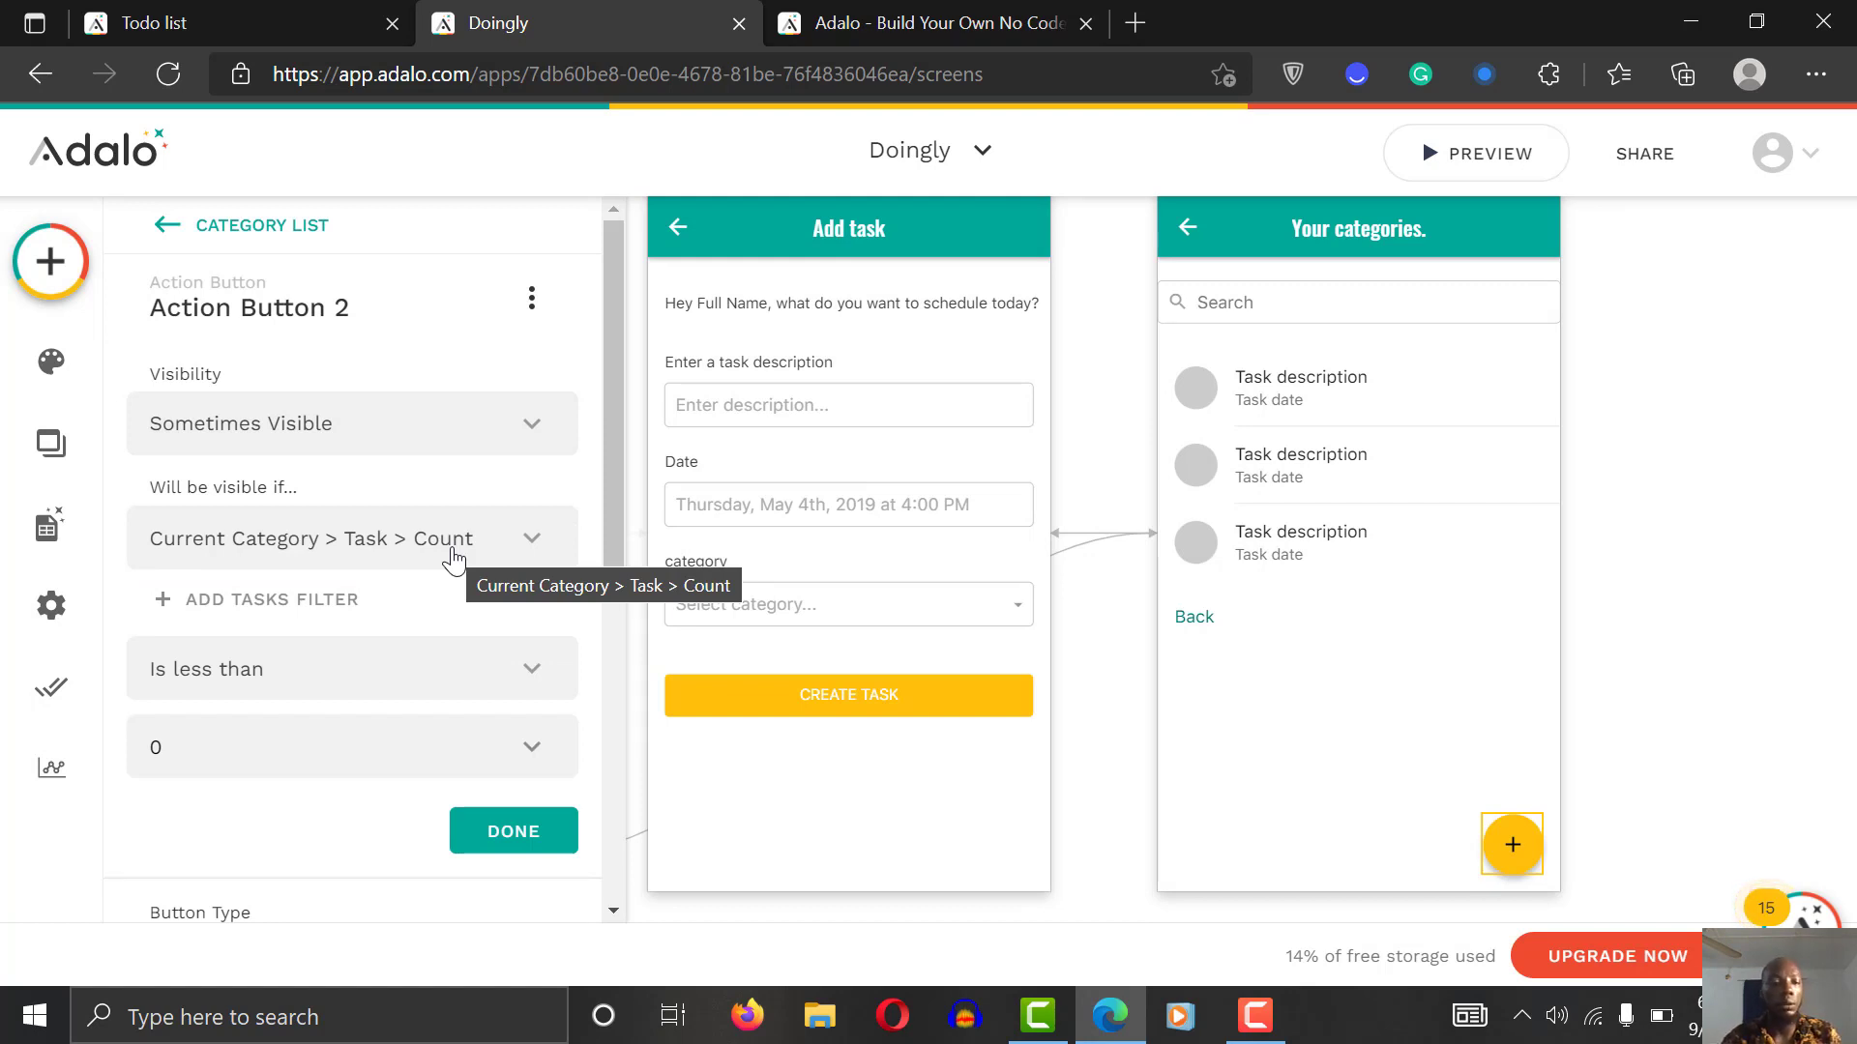
{"action": "left_click", "coordinate": [303, 694]}
{"action": "left_click", "coordinate": [304, 693]}
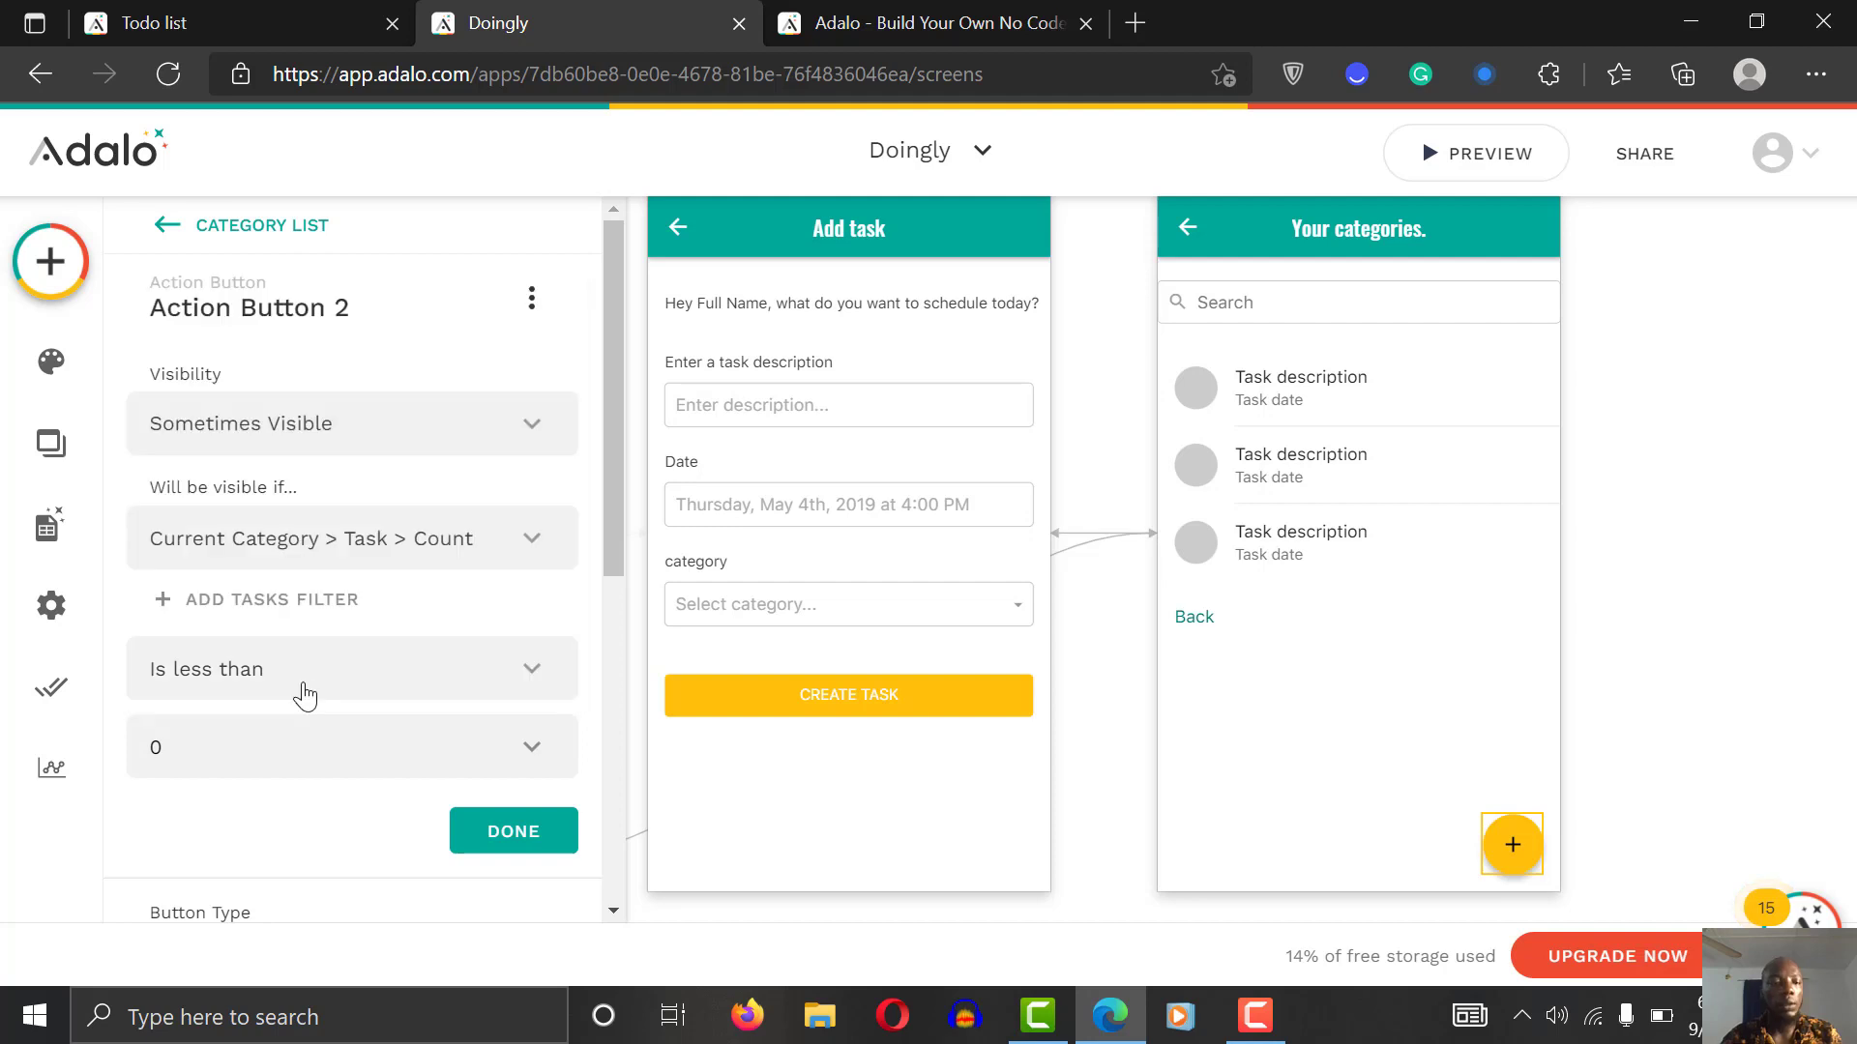
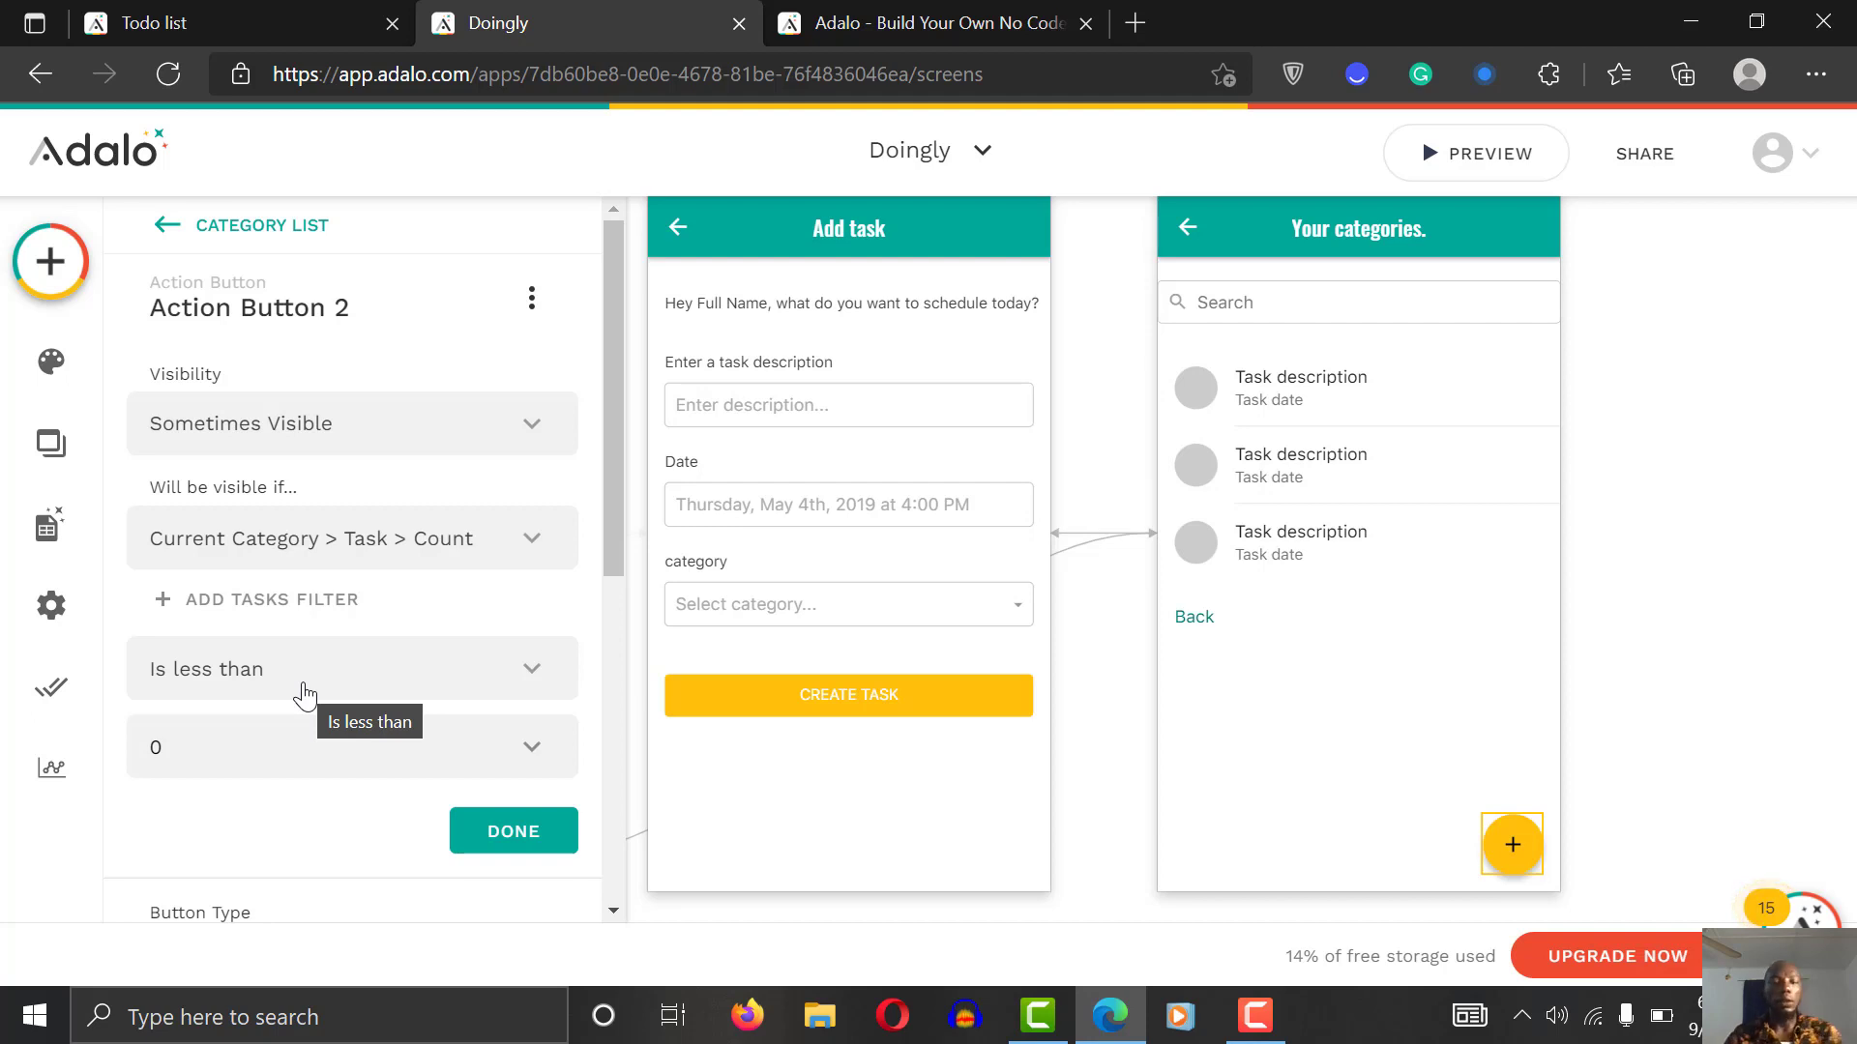
Step: Change the add button's visibility threshold to Current Category > Task > Count less than 1
{"action": "left_click", "coordinate": [278, 740]}
{"action": "type", "text": "1"}
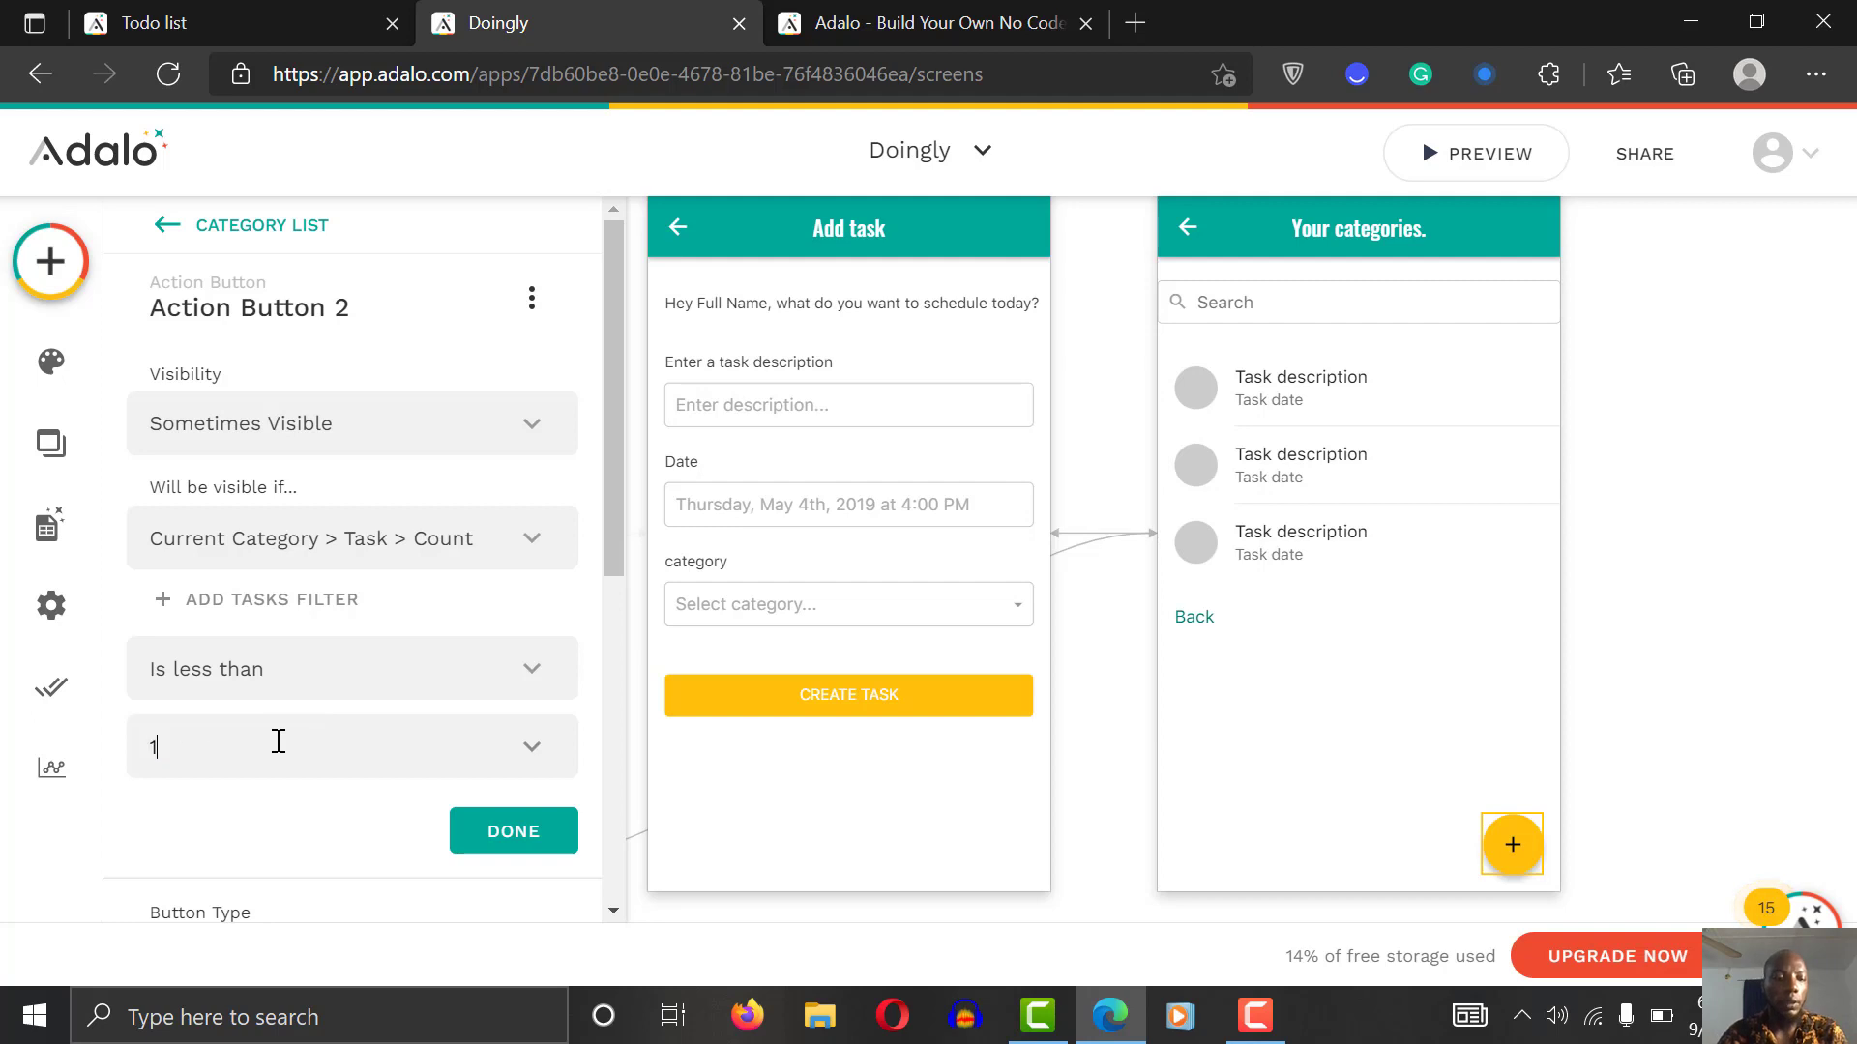
{"action": "left_click", "coordinate": [513, 831]}
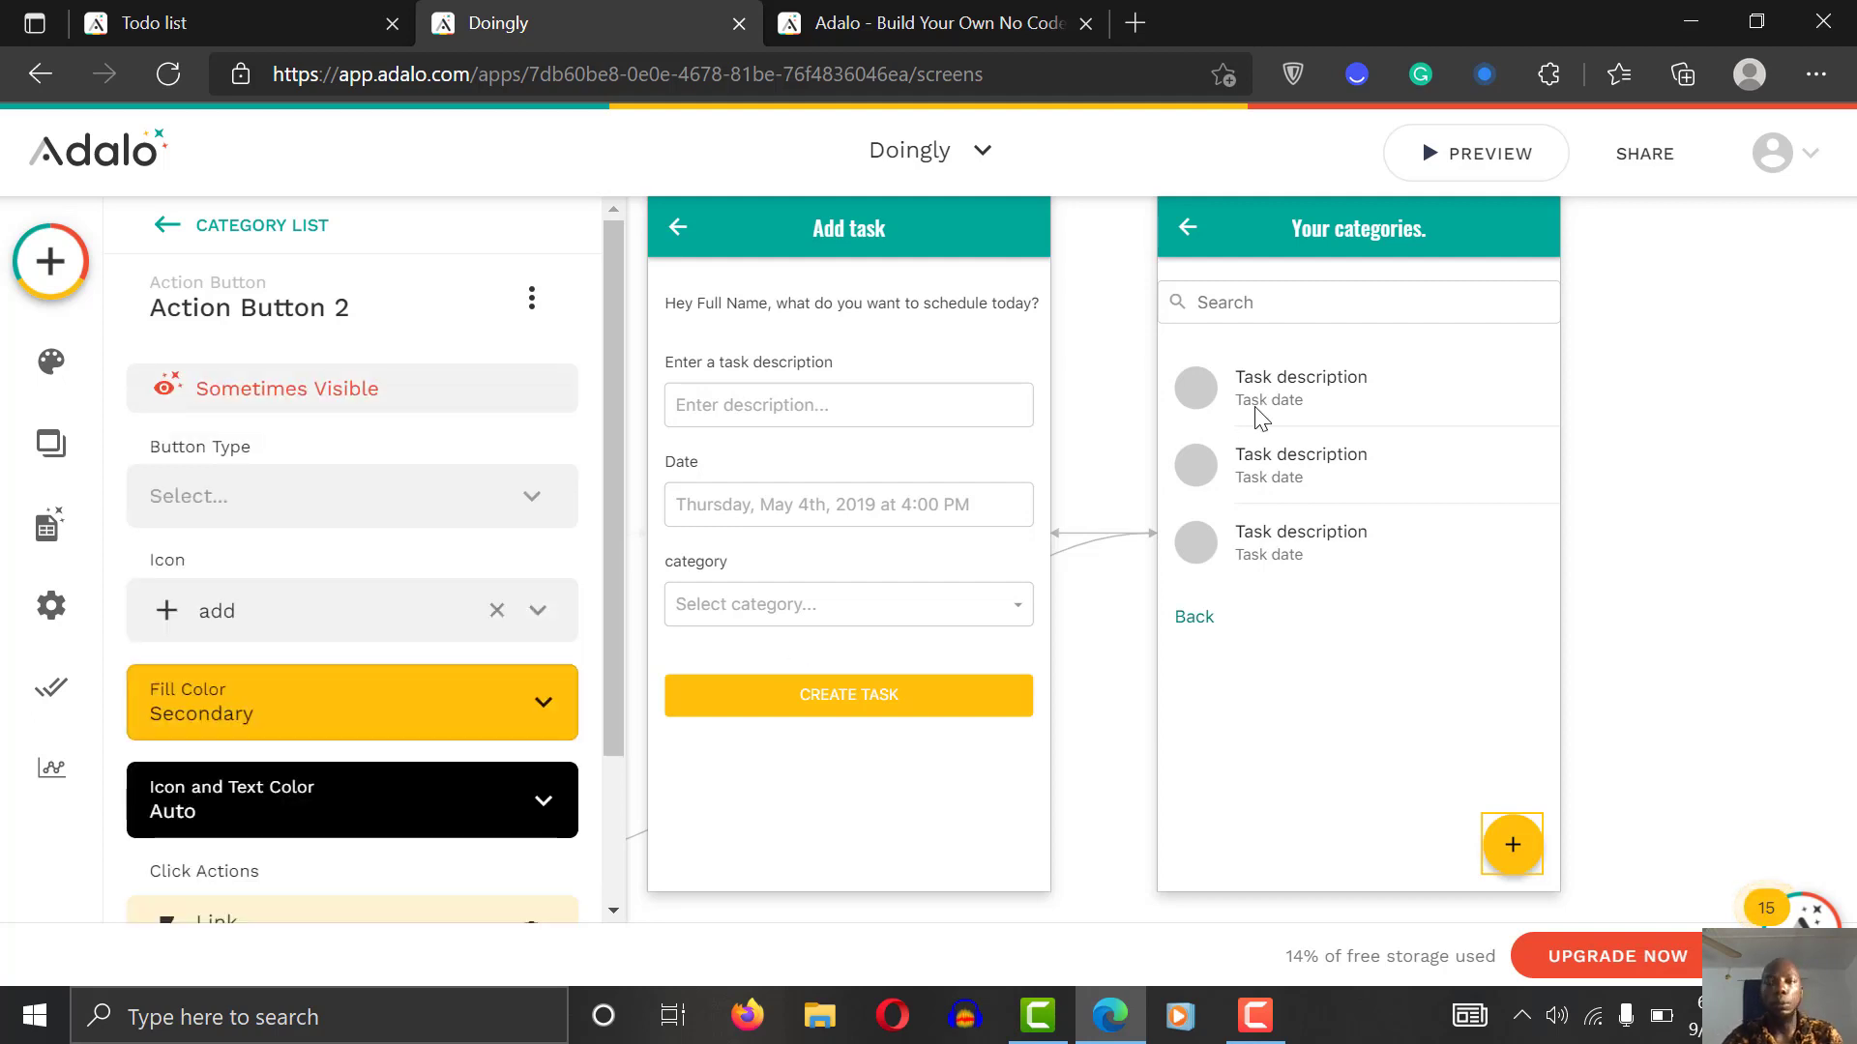
Step: In the preview, open the empty hobby category and start a new task with a description
{"action": "left_click", "coordinate": [1514, 174]}
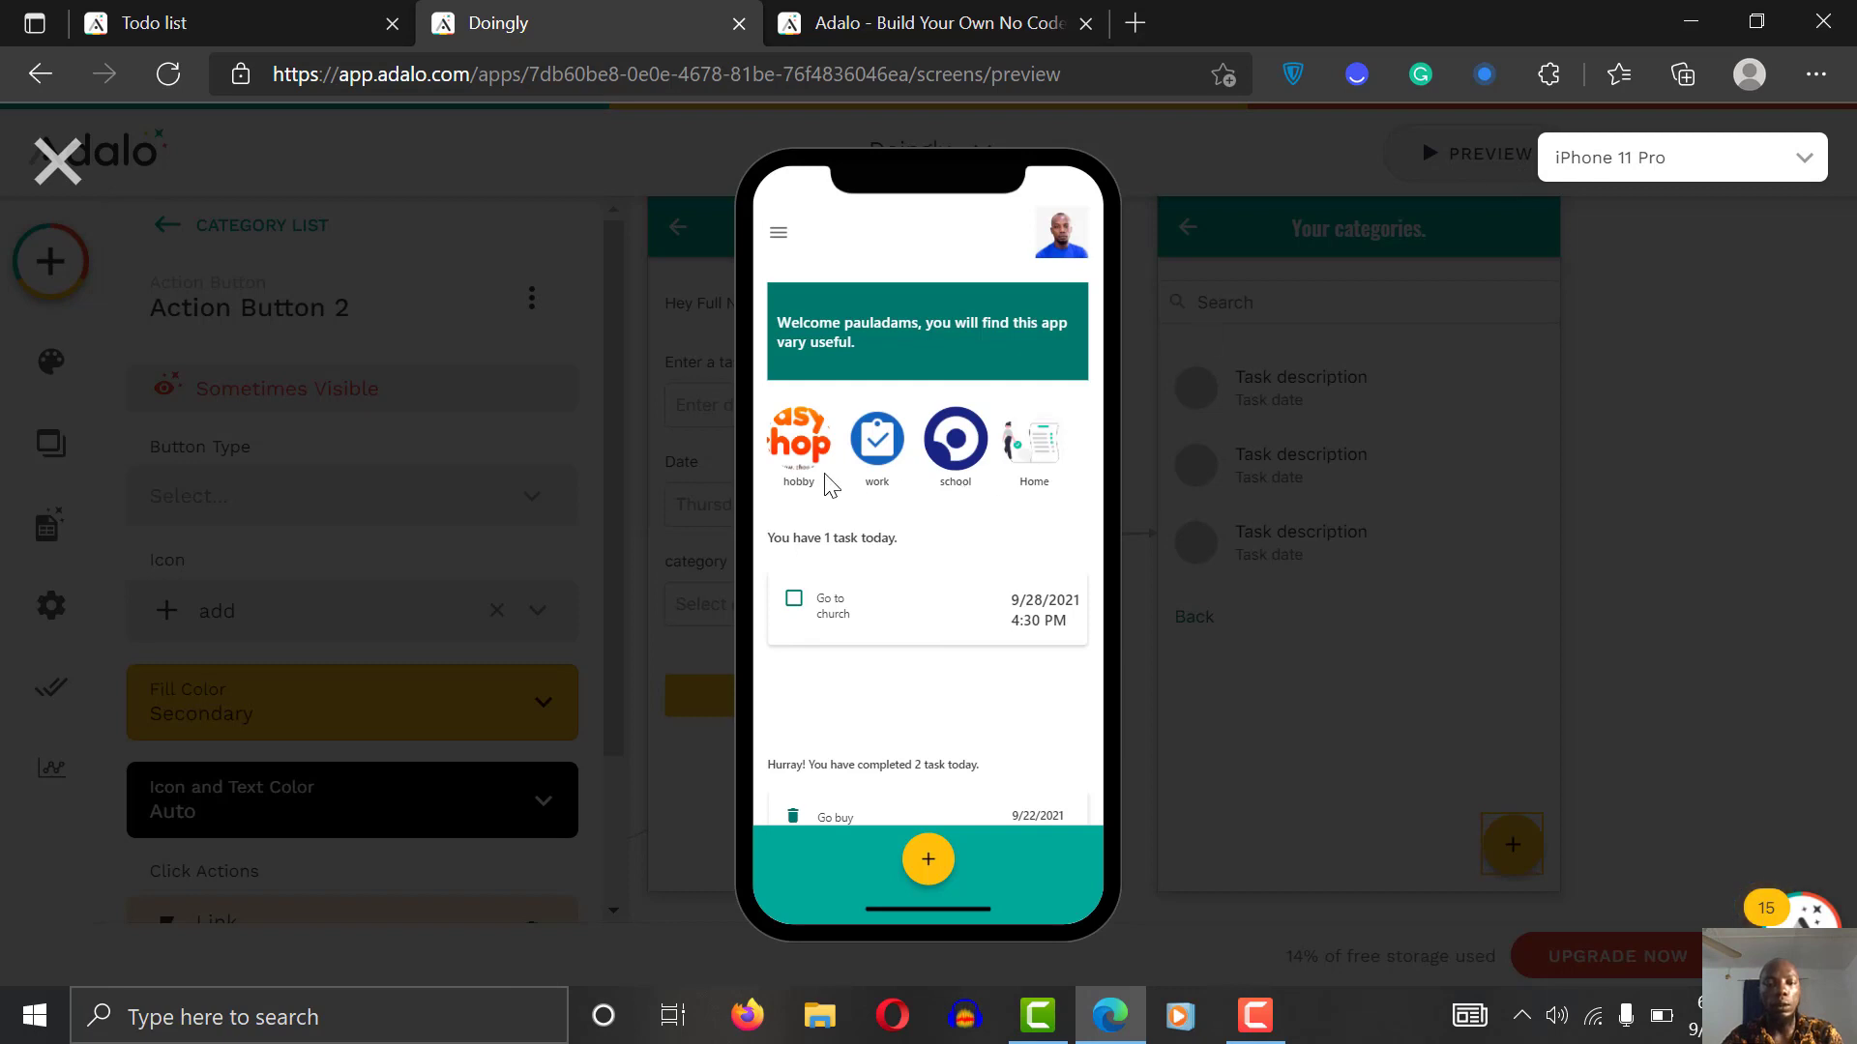
{"action": "left_click", "coordinate": [801, 464]}
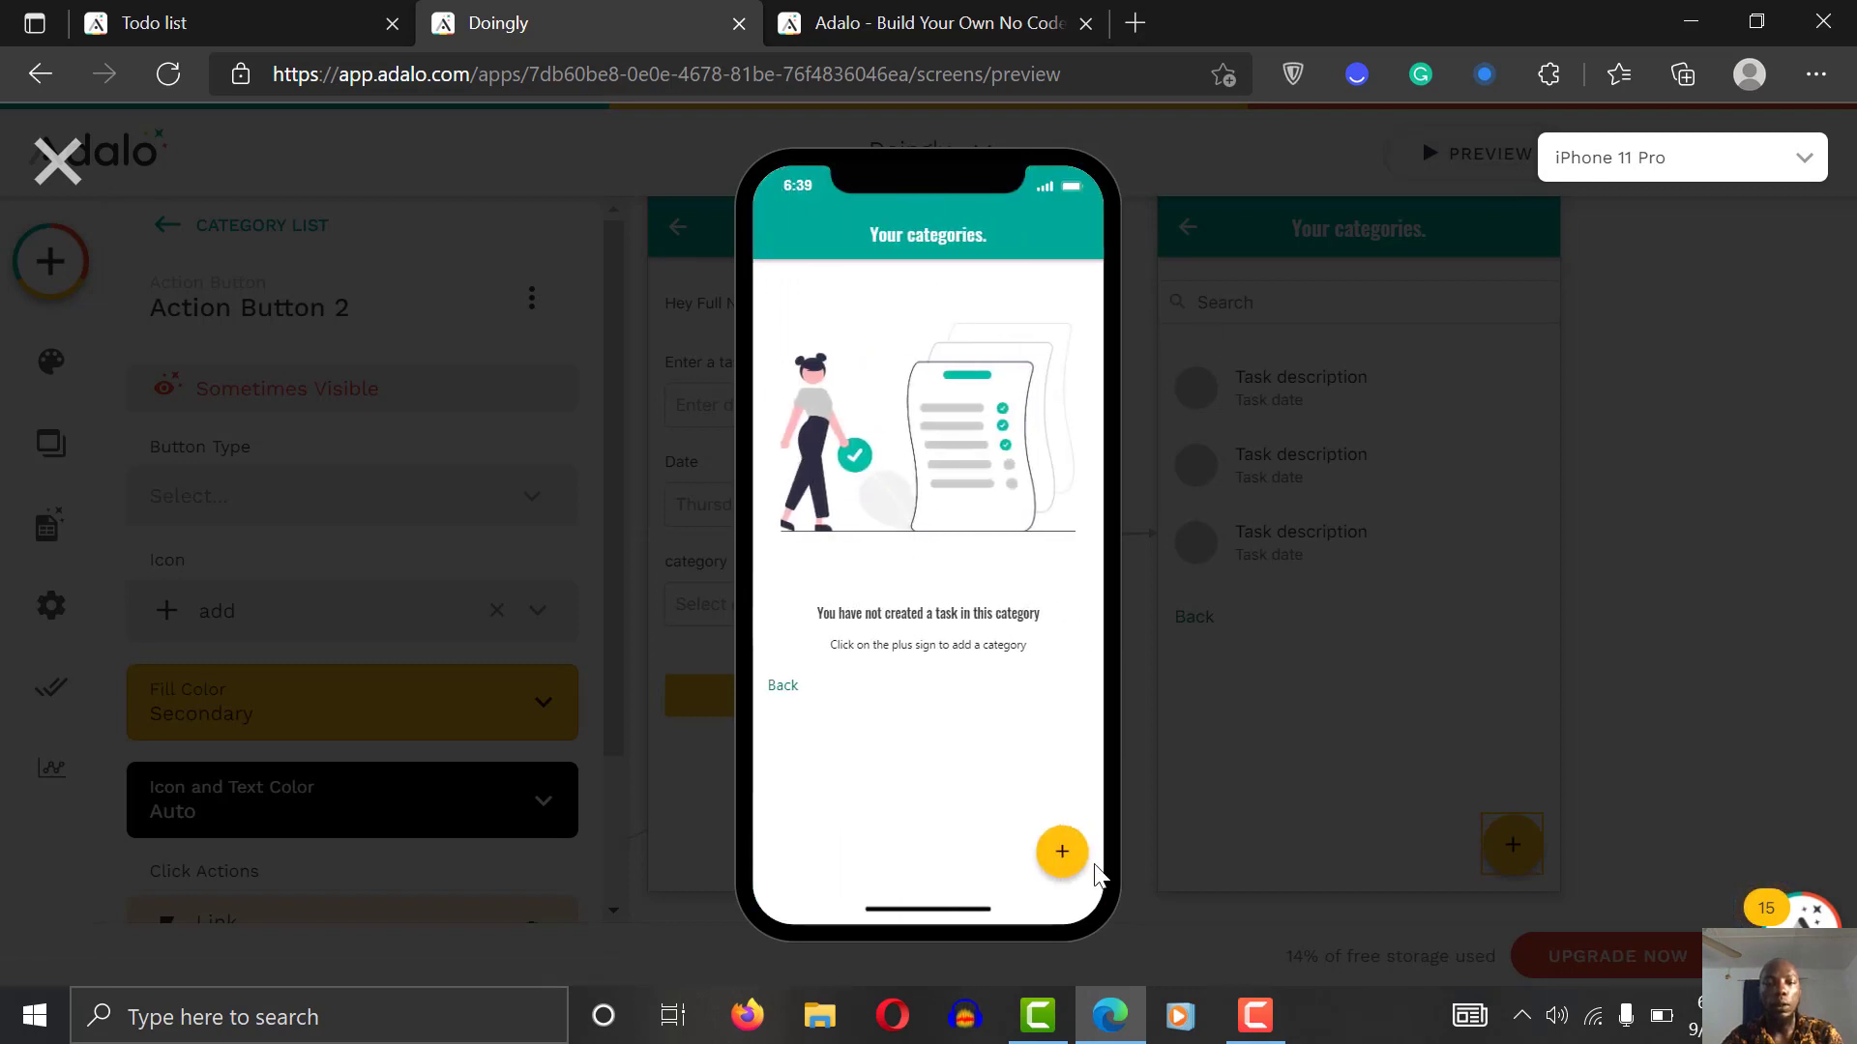
{"action": "left_click", "coordinate": [1056, 851]}
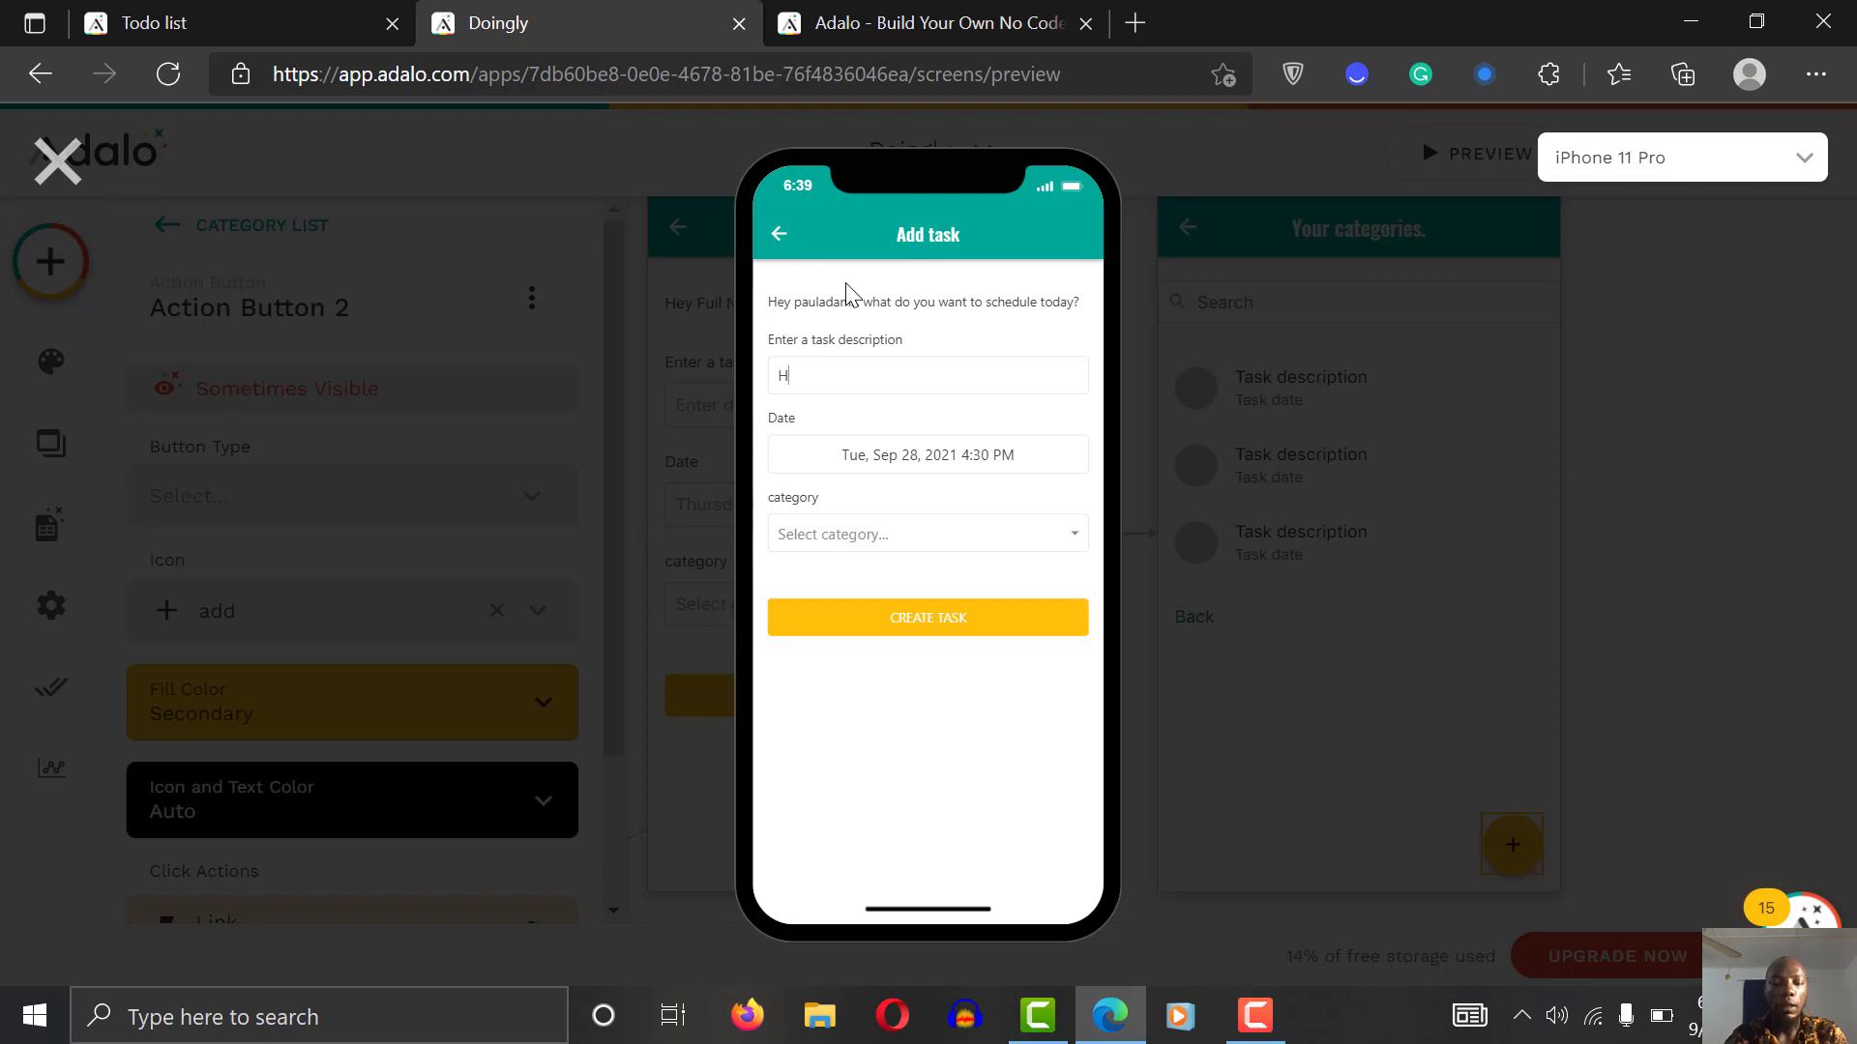
{"action": "type", "text": "Go see girlfriend mercy"}
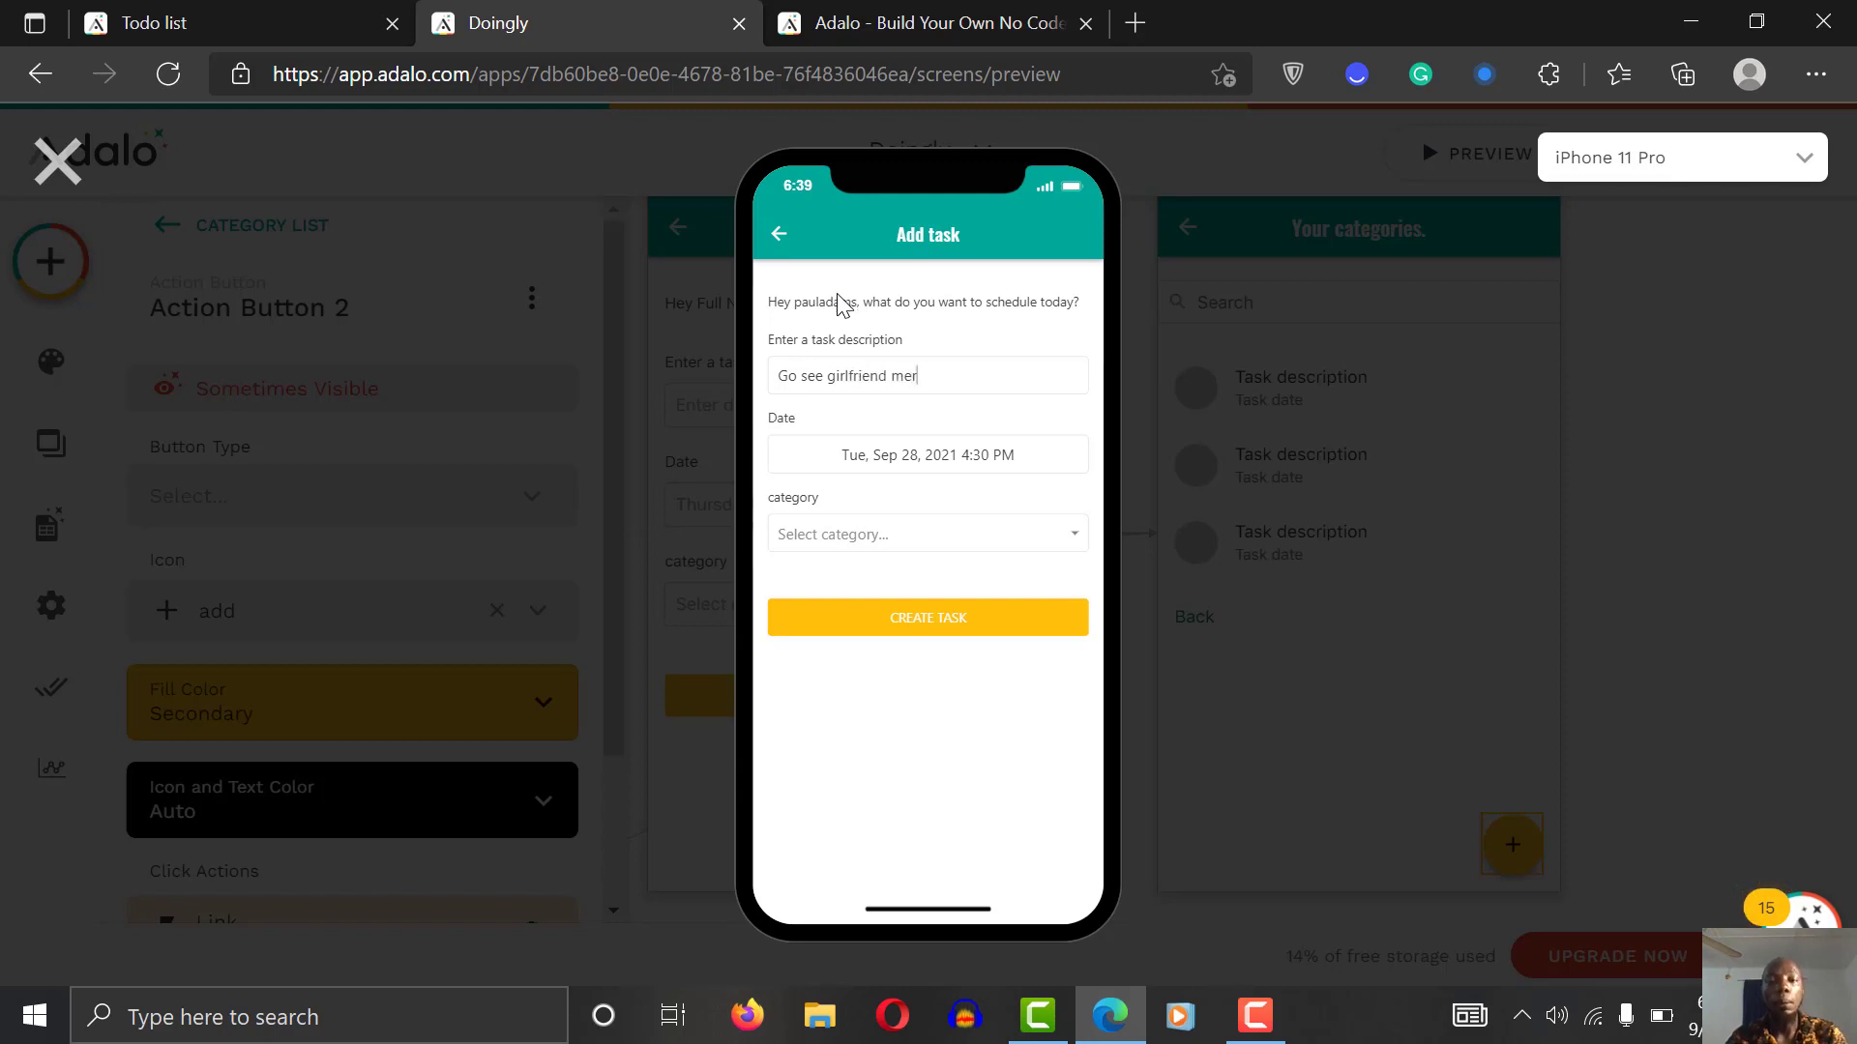
Step: Date the task Fri, Oct 1, assign it to hobby, and create it
{"action": "left_click", "coordinate": [924, 464]}
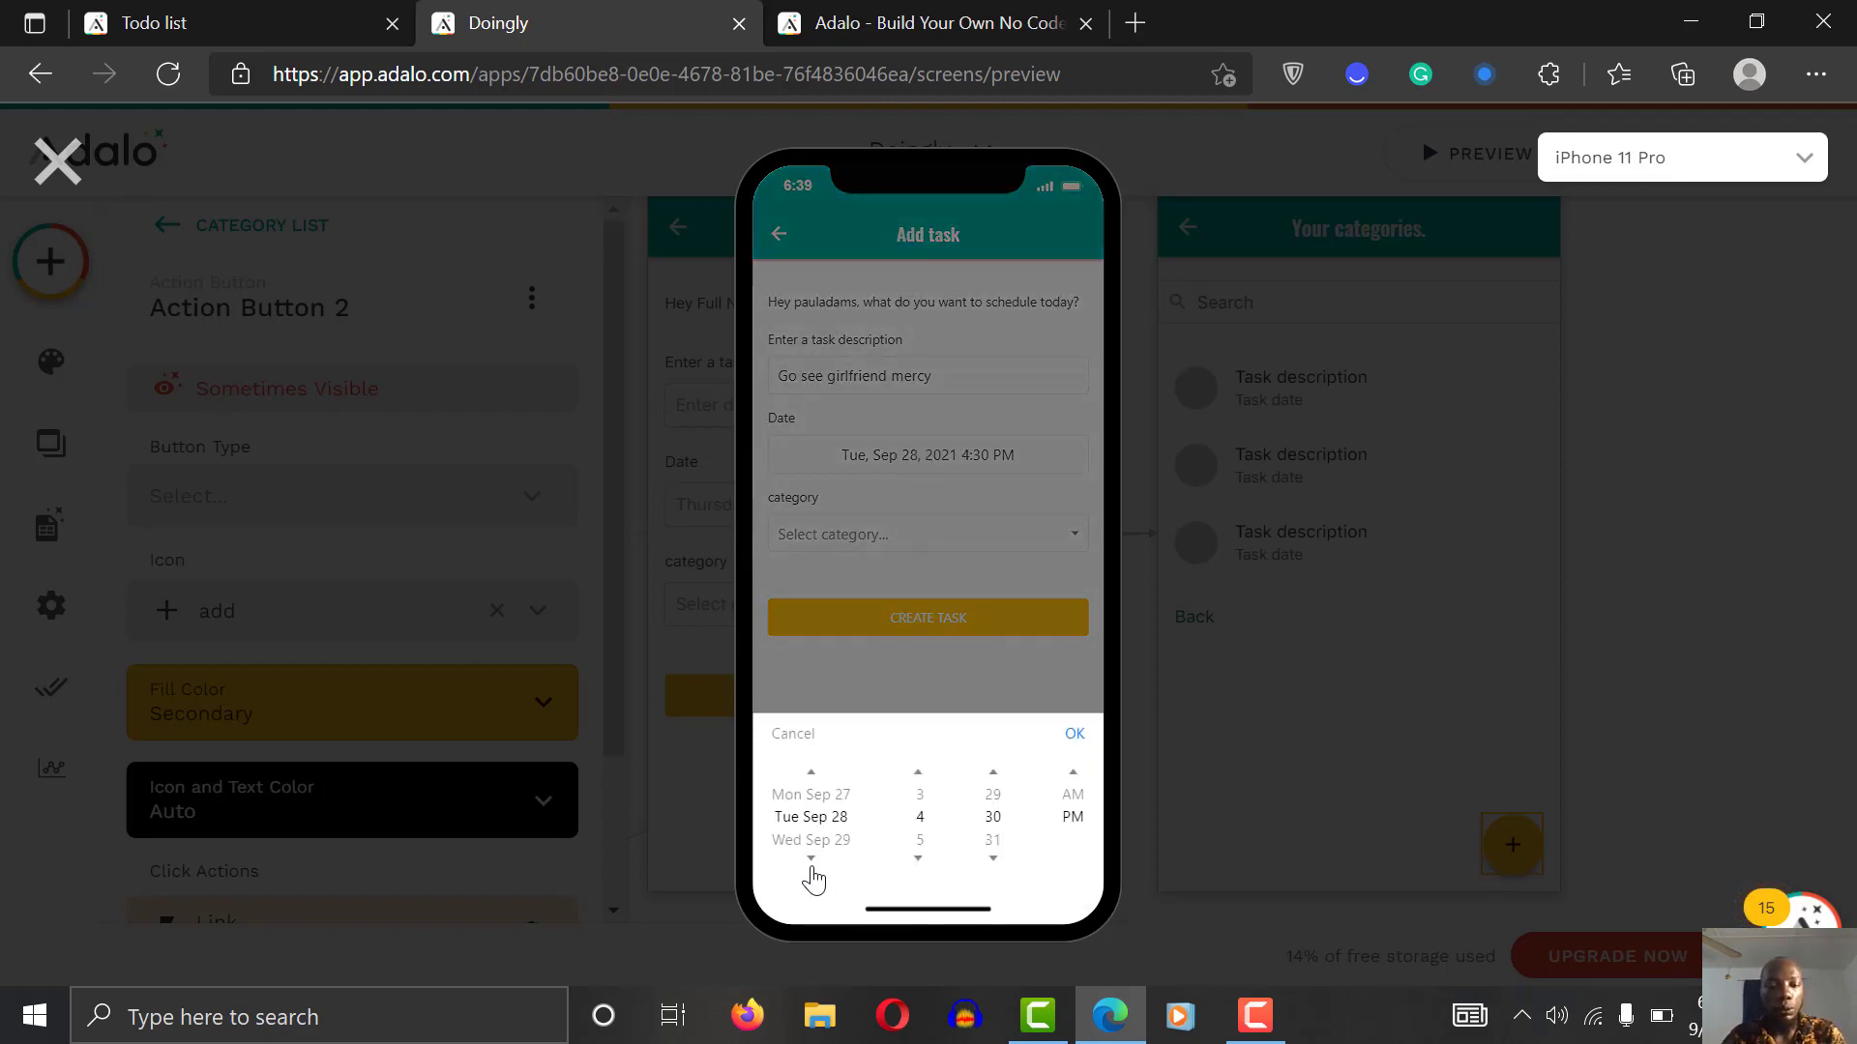
{"action": "scroll", "coordinate": [813, 876], "scroll_direction": "down", "scroll_amount": 2}
{"action": "scroll", "coordinate": [813, 876], "scroll_direction": "down", "scroll_amount": 1}
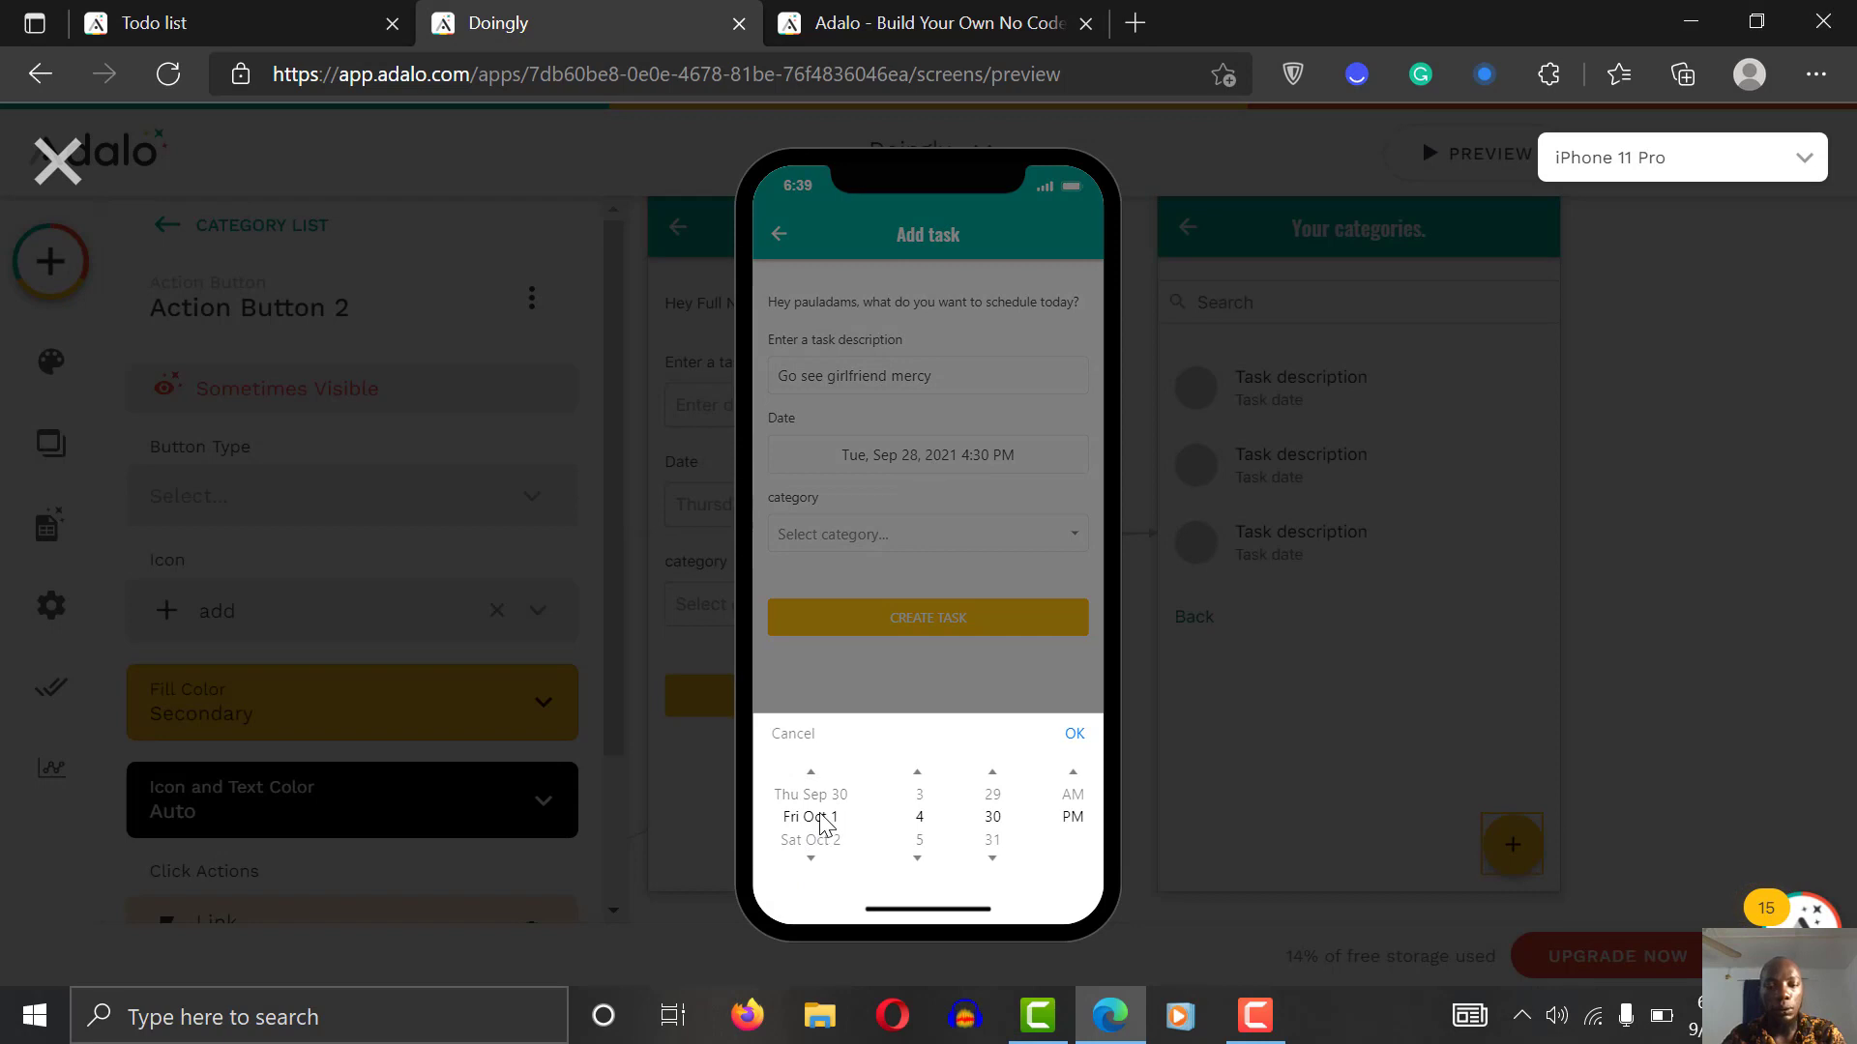
{"action": "left_click", "coordinate": [1074, 735]}
{"action": "left_click", "coordinate": [850, 536]}
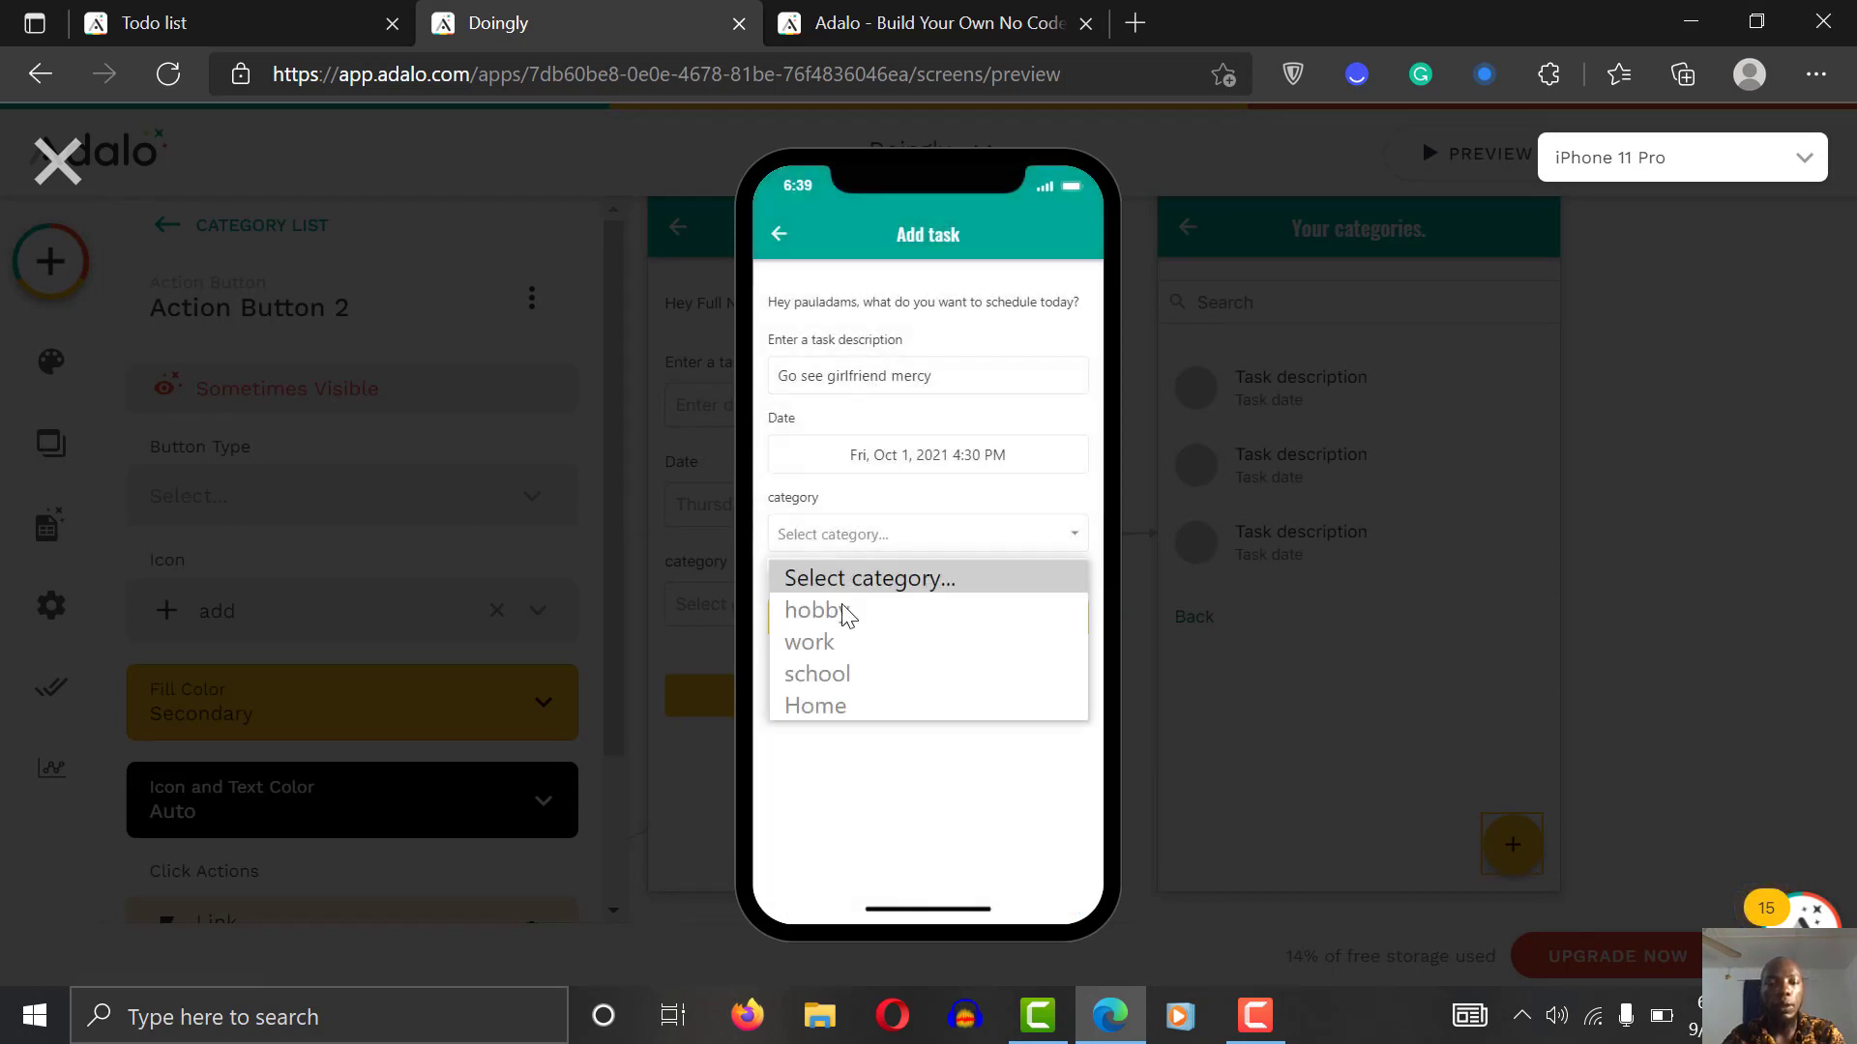
{"action": "left_click", "coordinate": [842, 605]}
{"action": "left_click", "coordinate": [897, 618]}
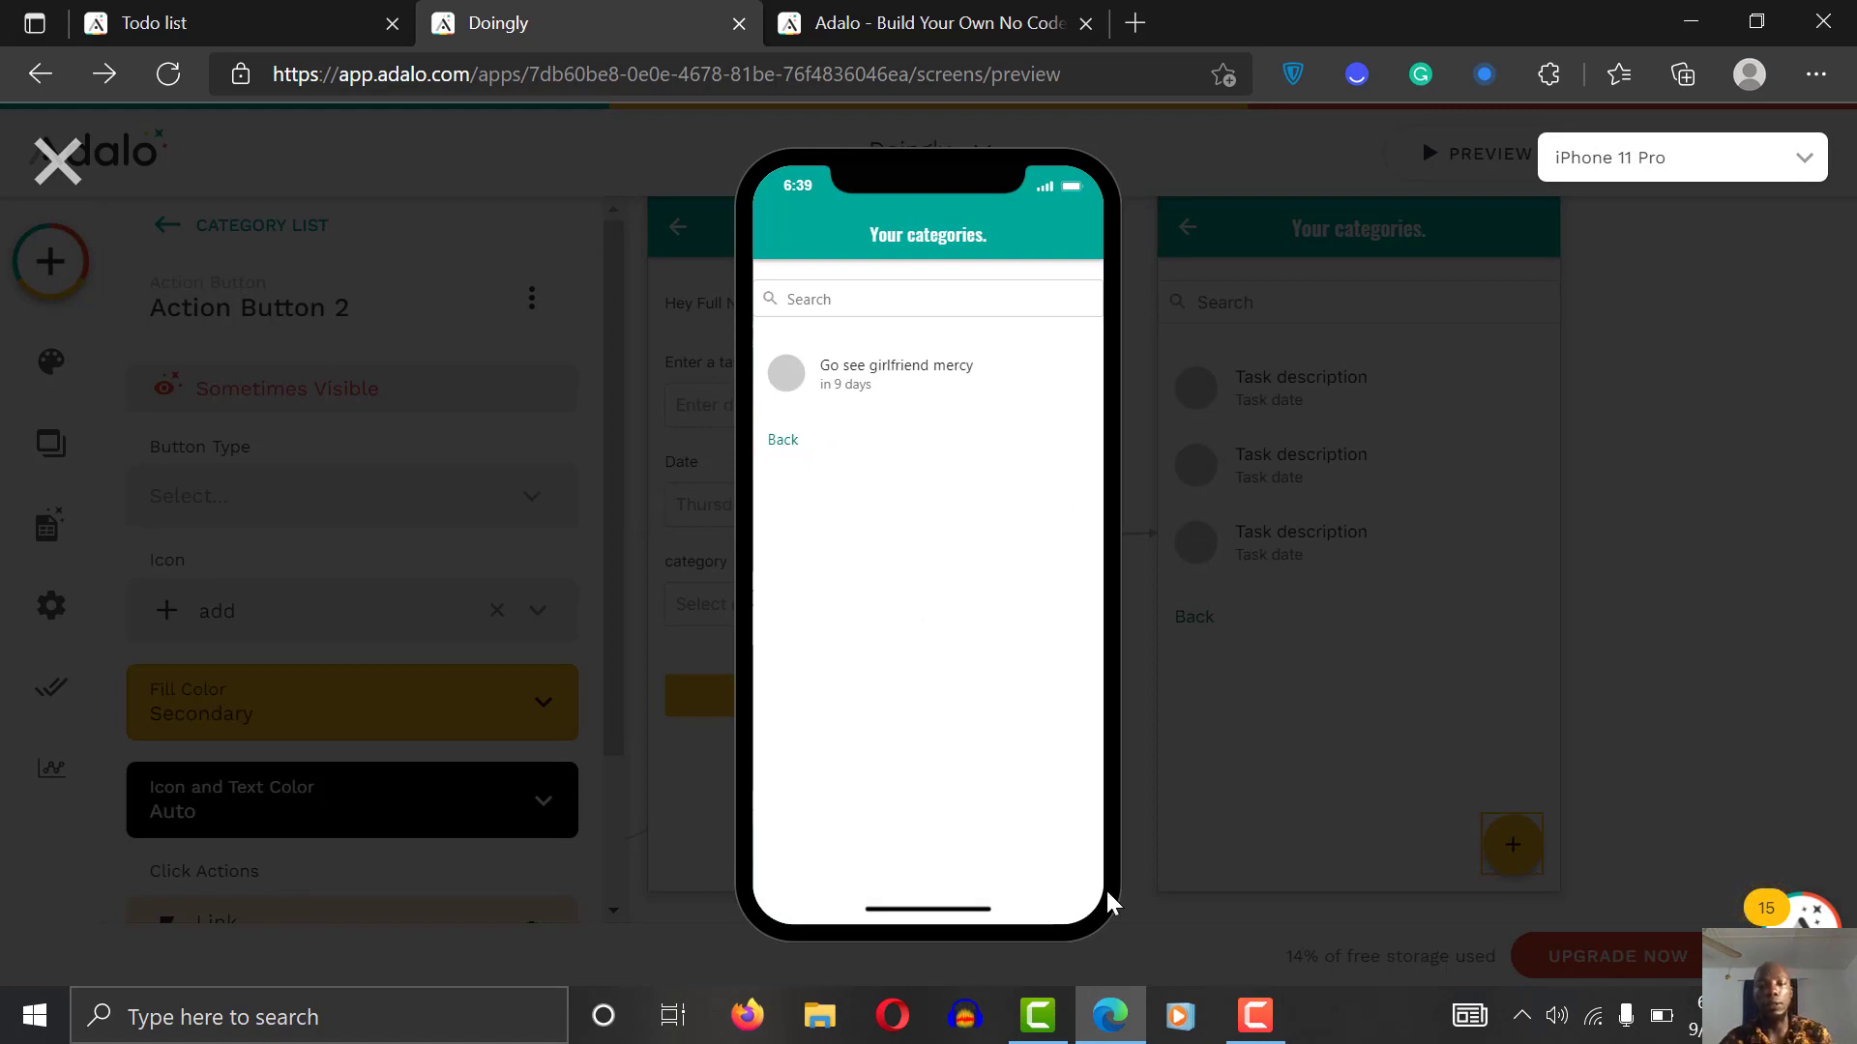
Step: Go back to the home screen showing 2 tasks today, then close the preview
{"action": "left_click", "coordinate": [783, 445]}
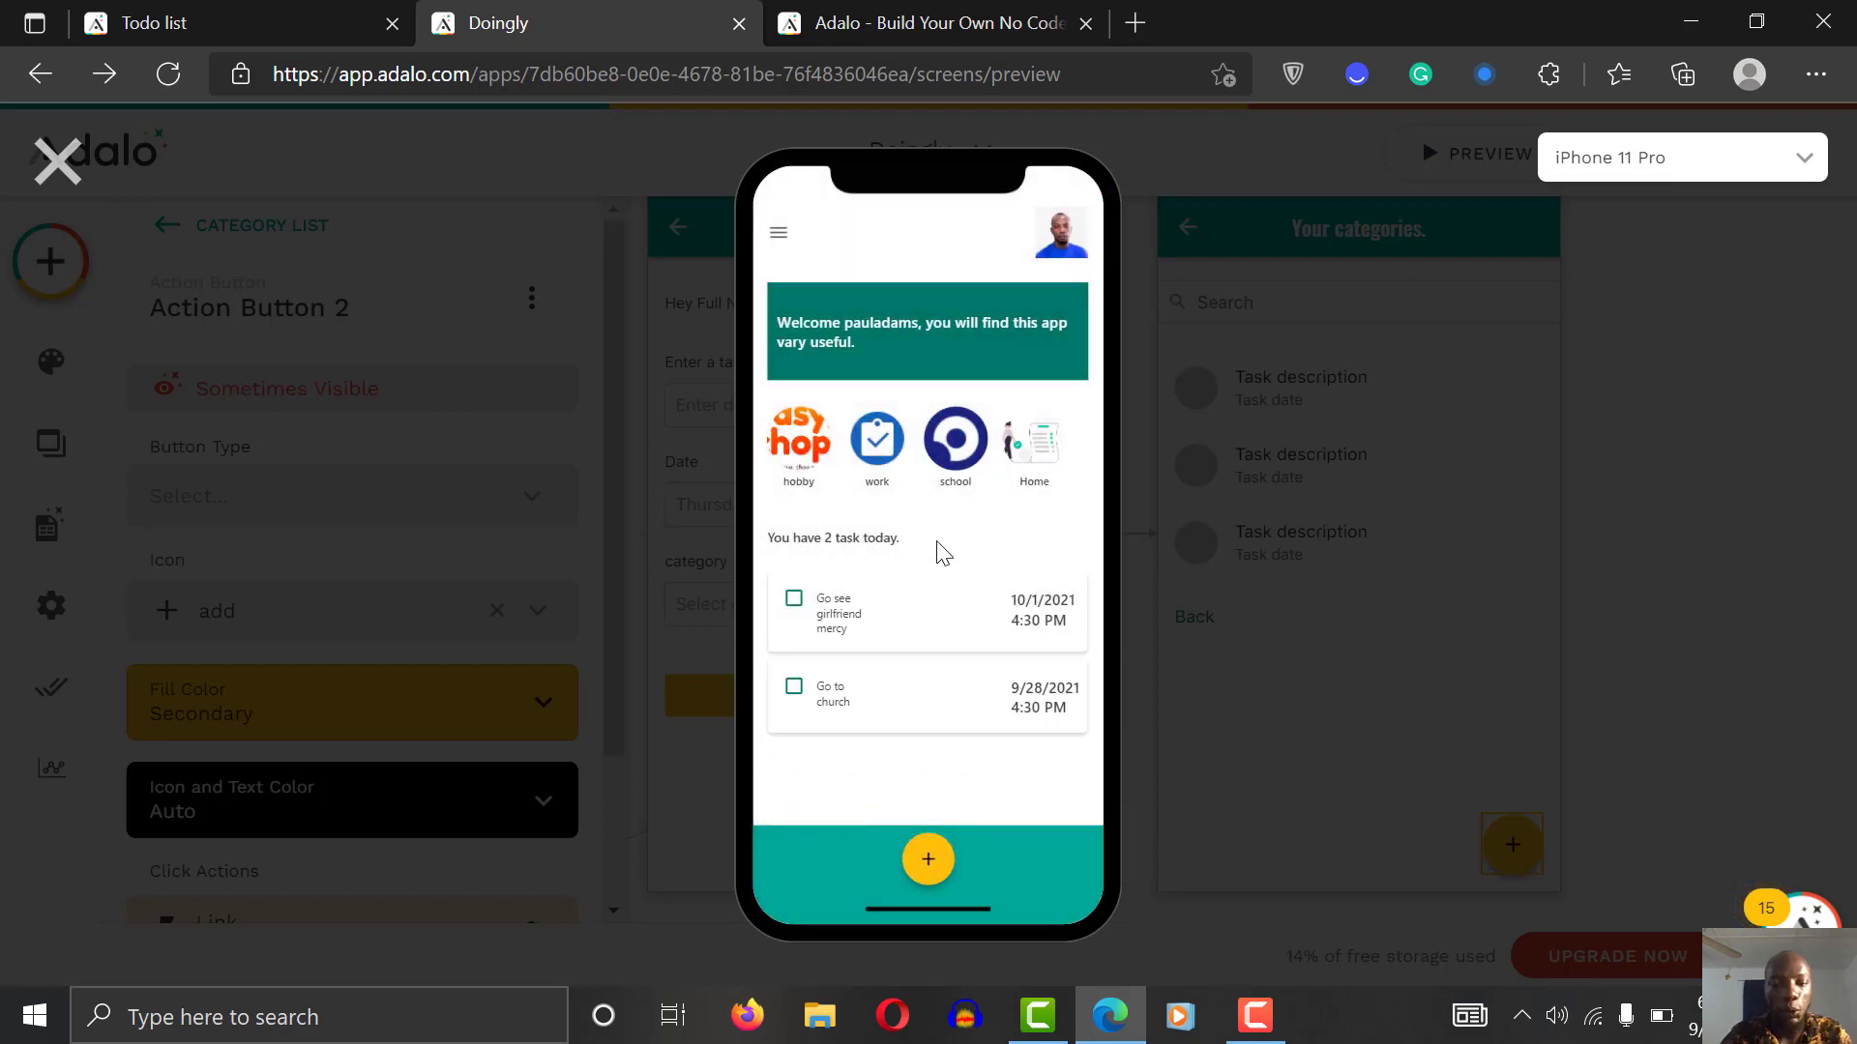
{"action": "scroll", "coordinate": [943, 554], "scroll_direction": "down", "scroll_amount": 3}
{"action": "scroll", "coordinate": [943, 553], "scroll_direction": "up", "scroll_amount": 3}
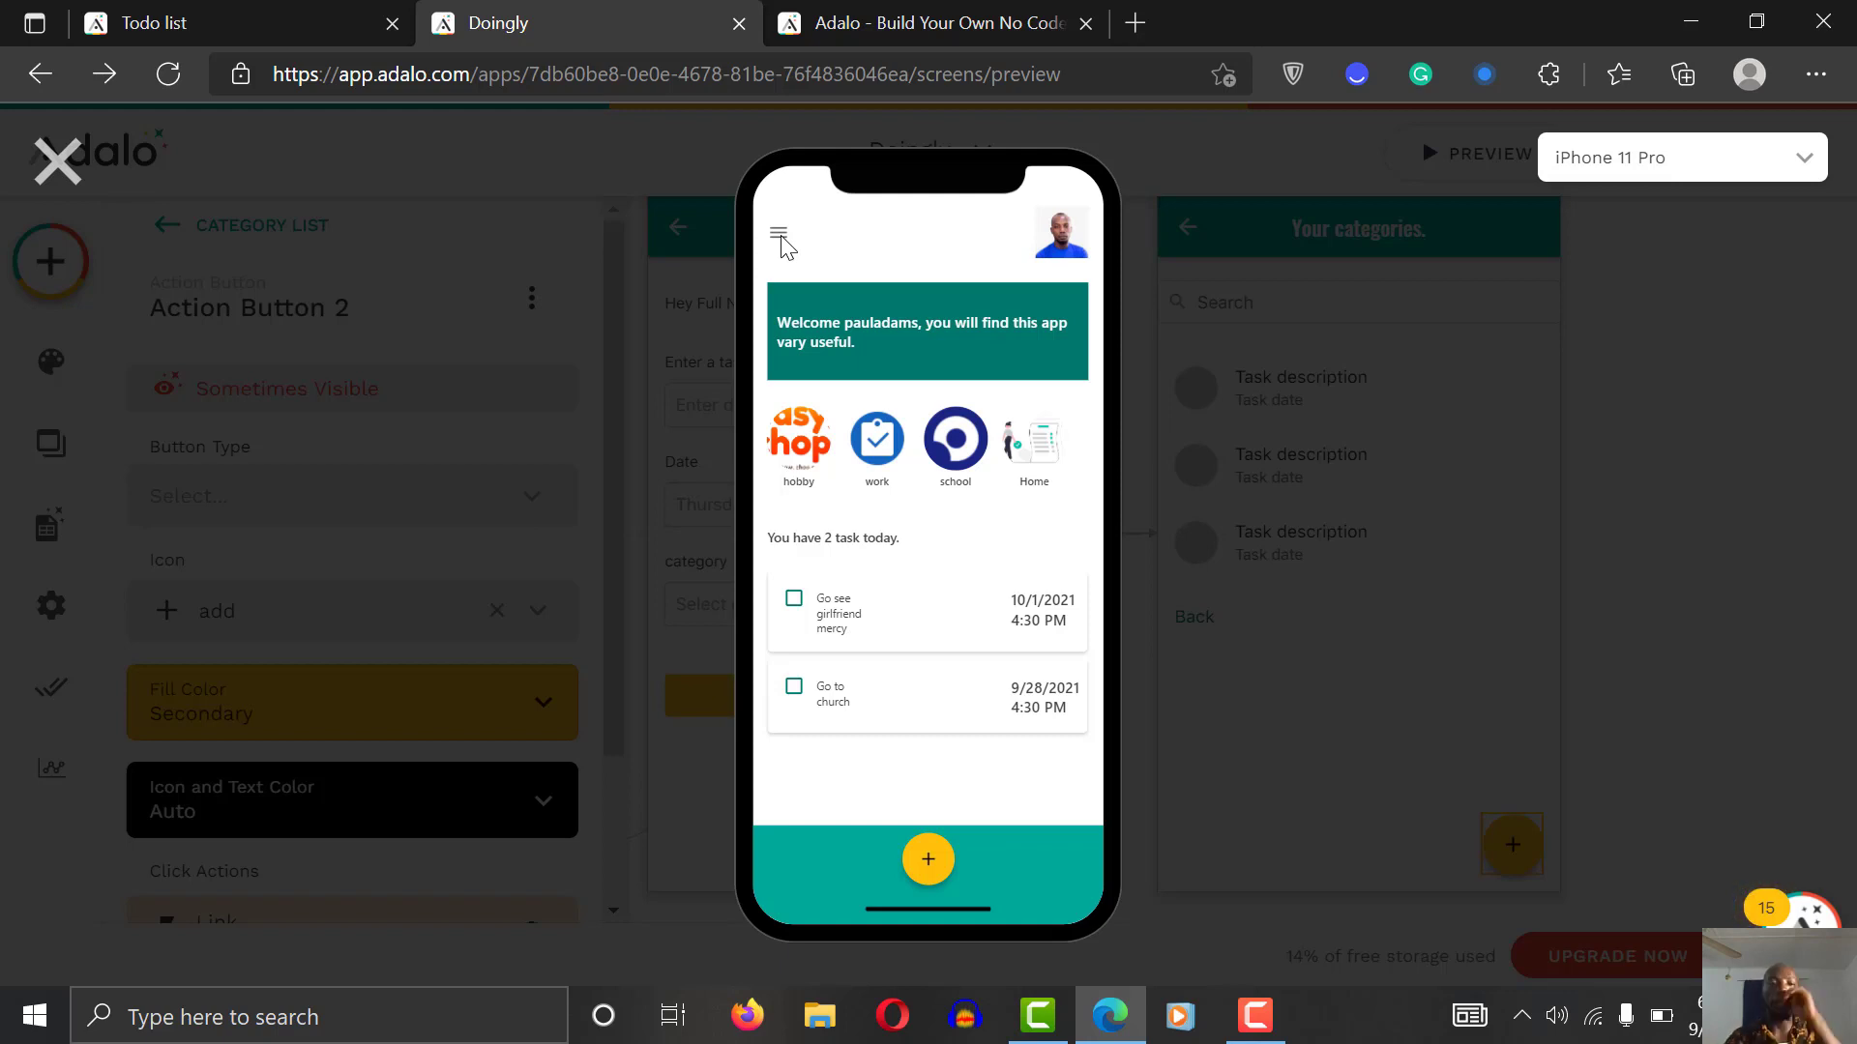
{"action": "left_click", "coordinate": [38, 166]}
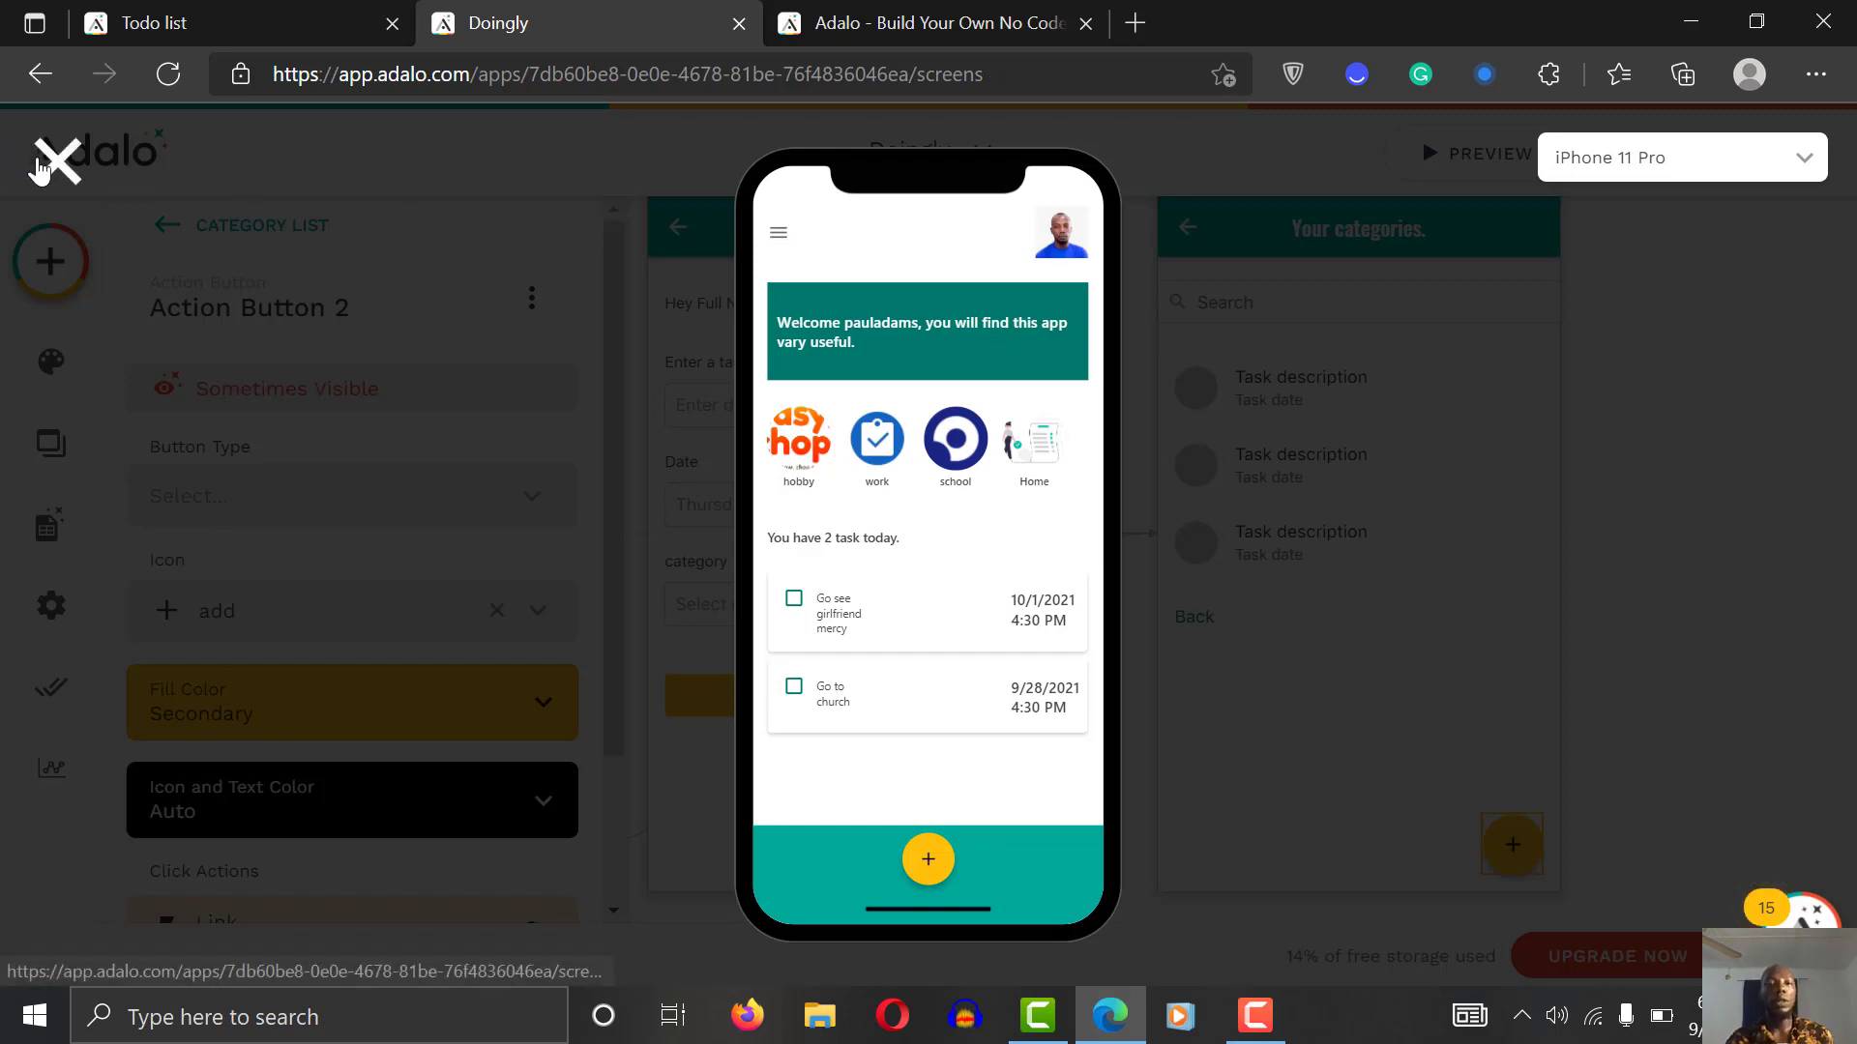
Step: Give the Home screen's menu icon a tap action linking to a new screen
{"action": "left_click", "coordinate": [1110, 709]}
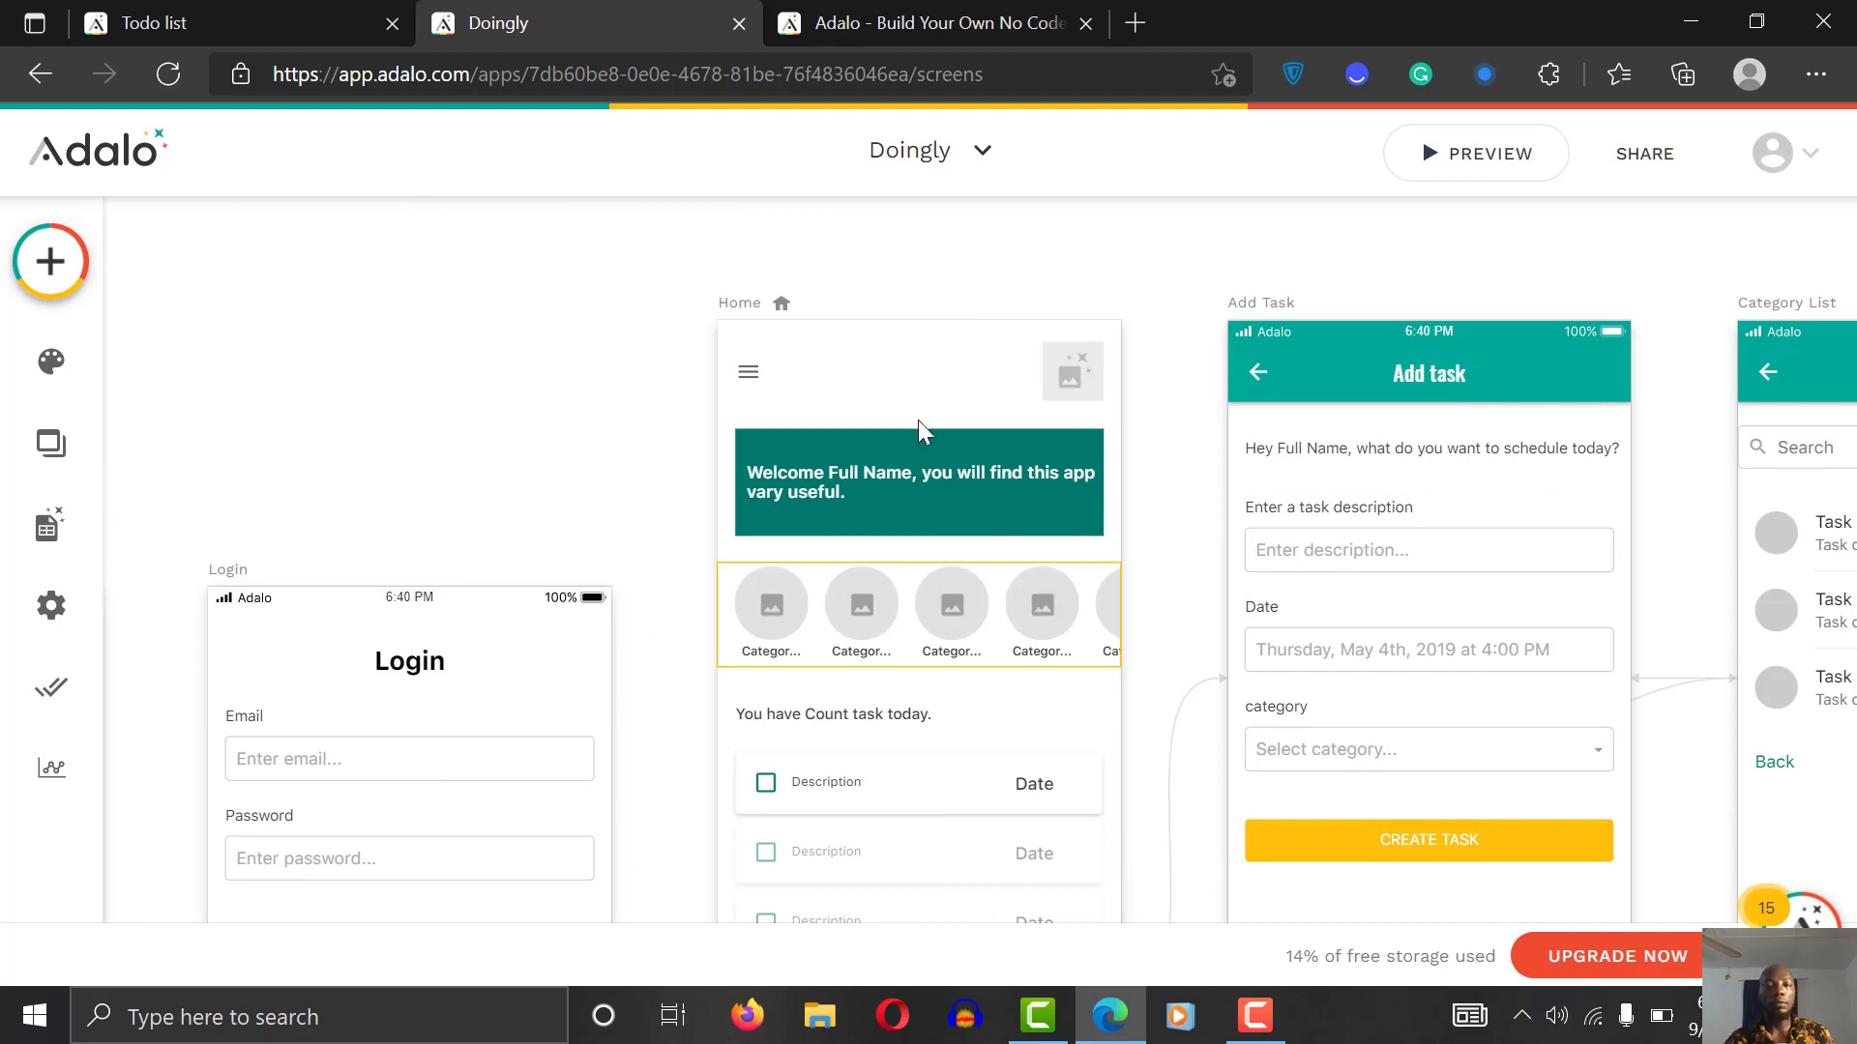
{"action": "left_click", "coordinate": [748, 372]}
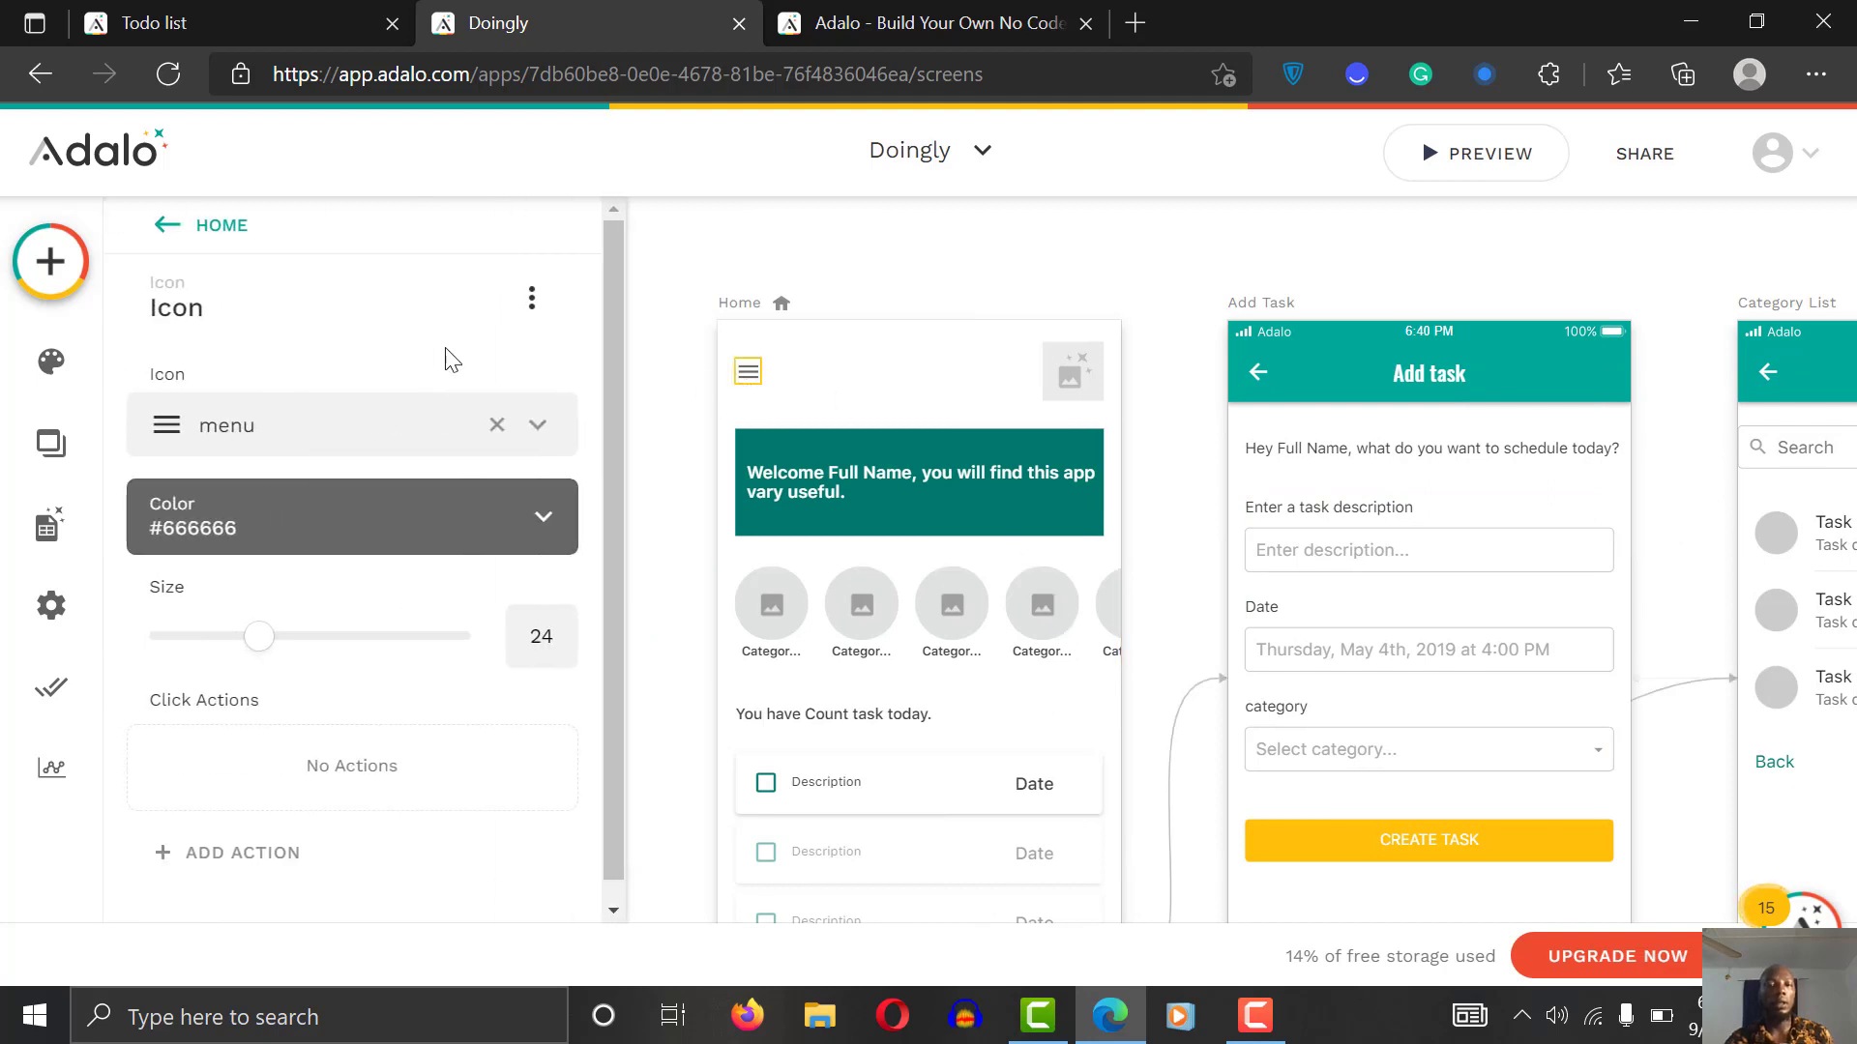
{"action": "left_click_drag", "start_coordinate": [615, 536], "coordinate": [612, 768]}
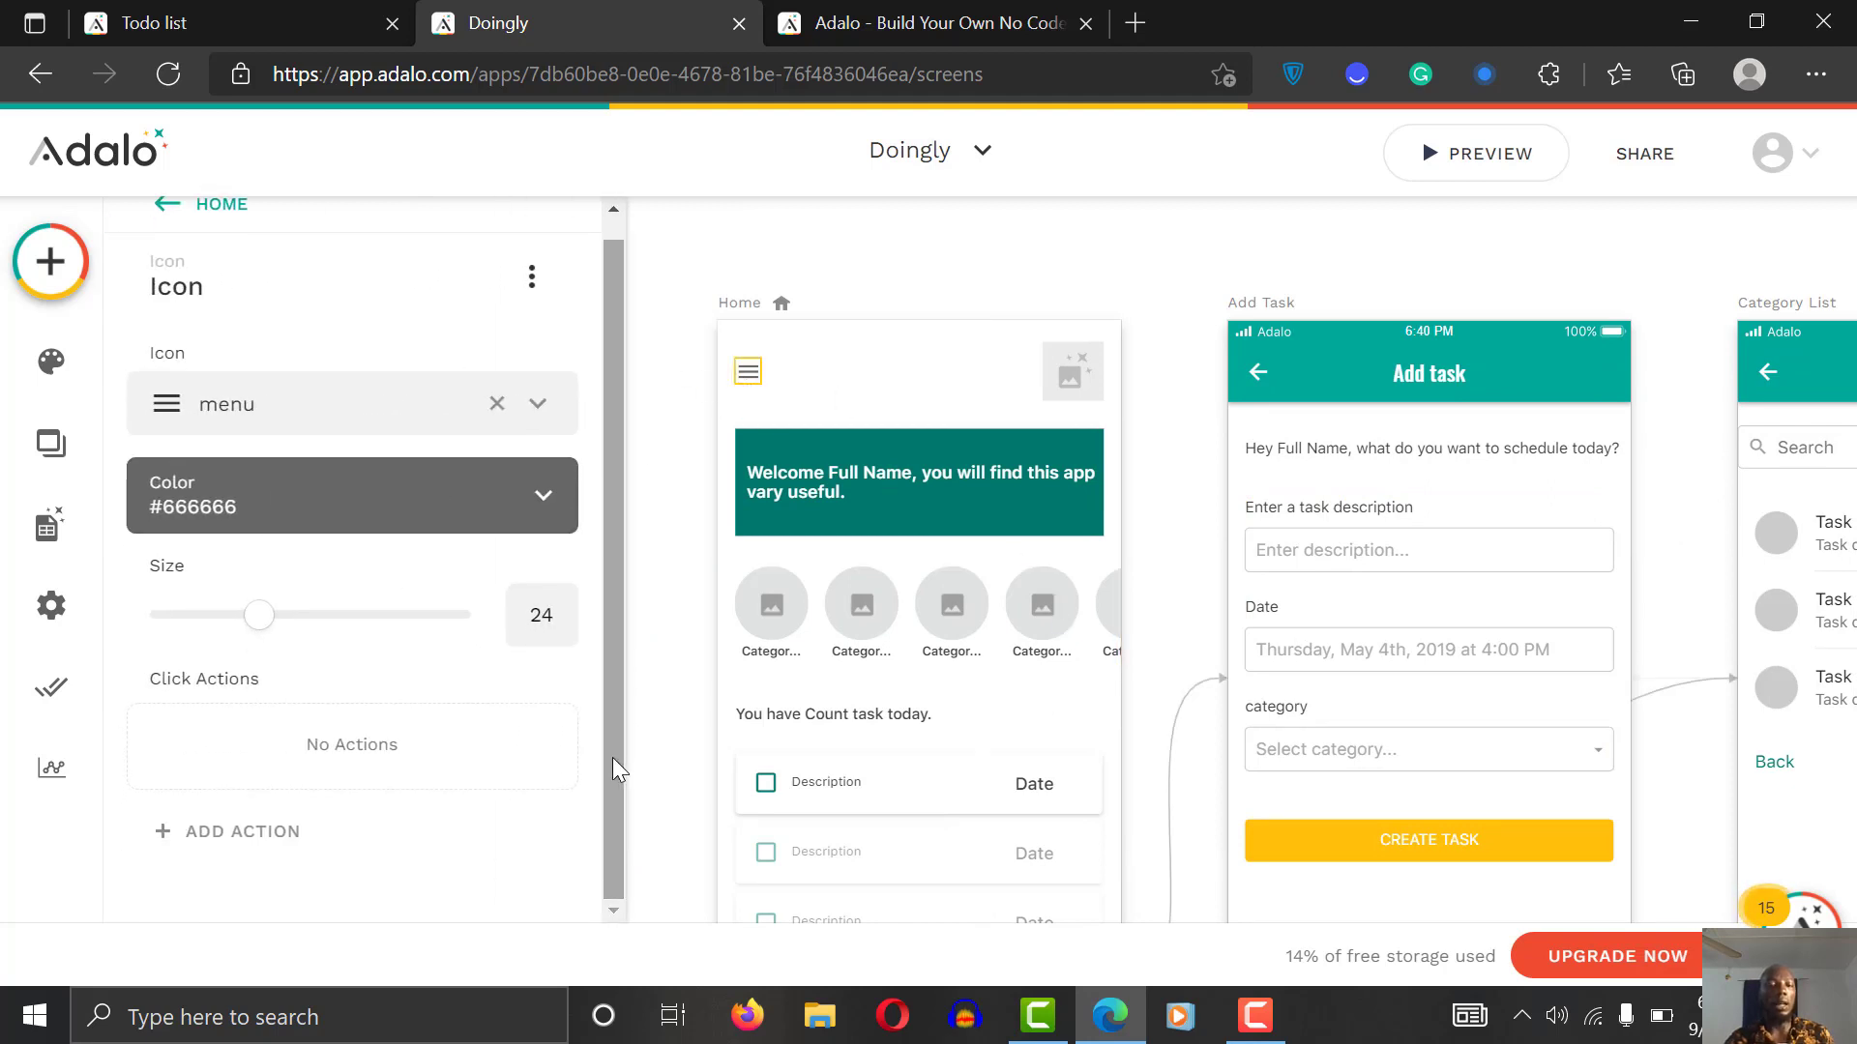
{"action": "left_click", "coordinate": [246, 843]}
{"action": "mouse_move", "coordinate": [386, 368]}
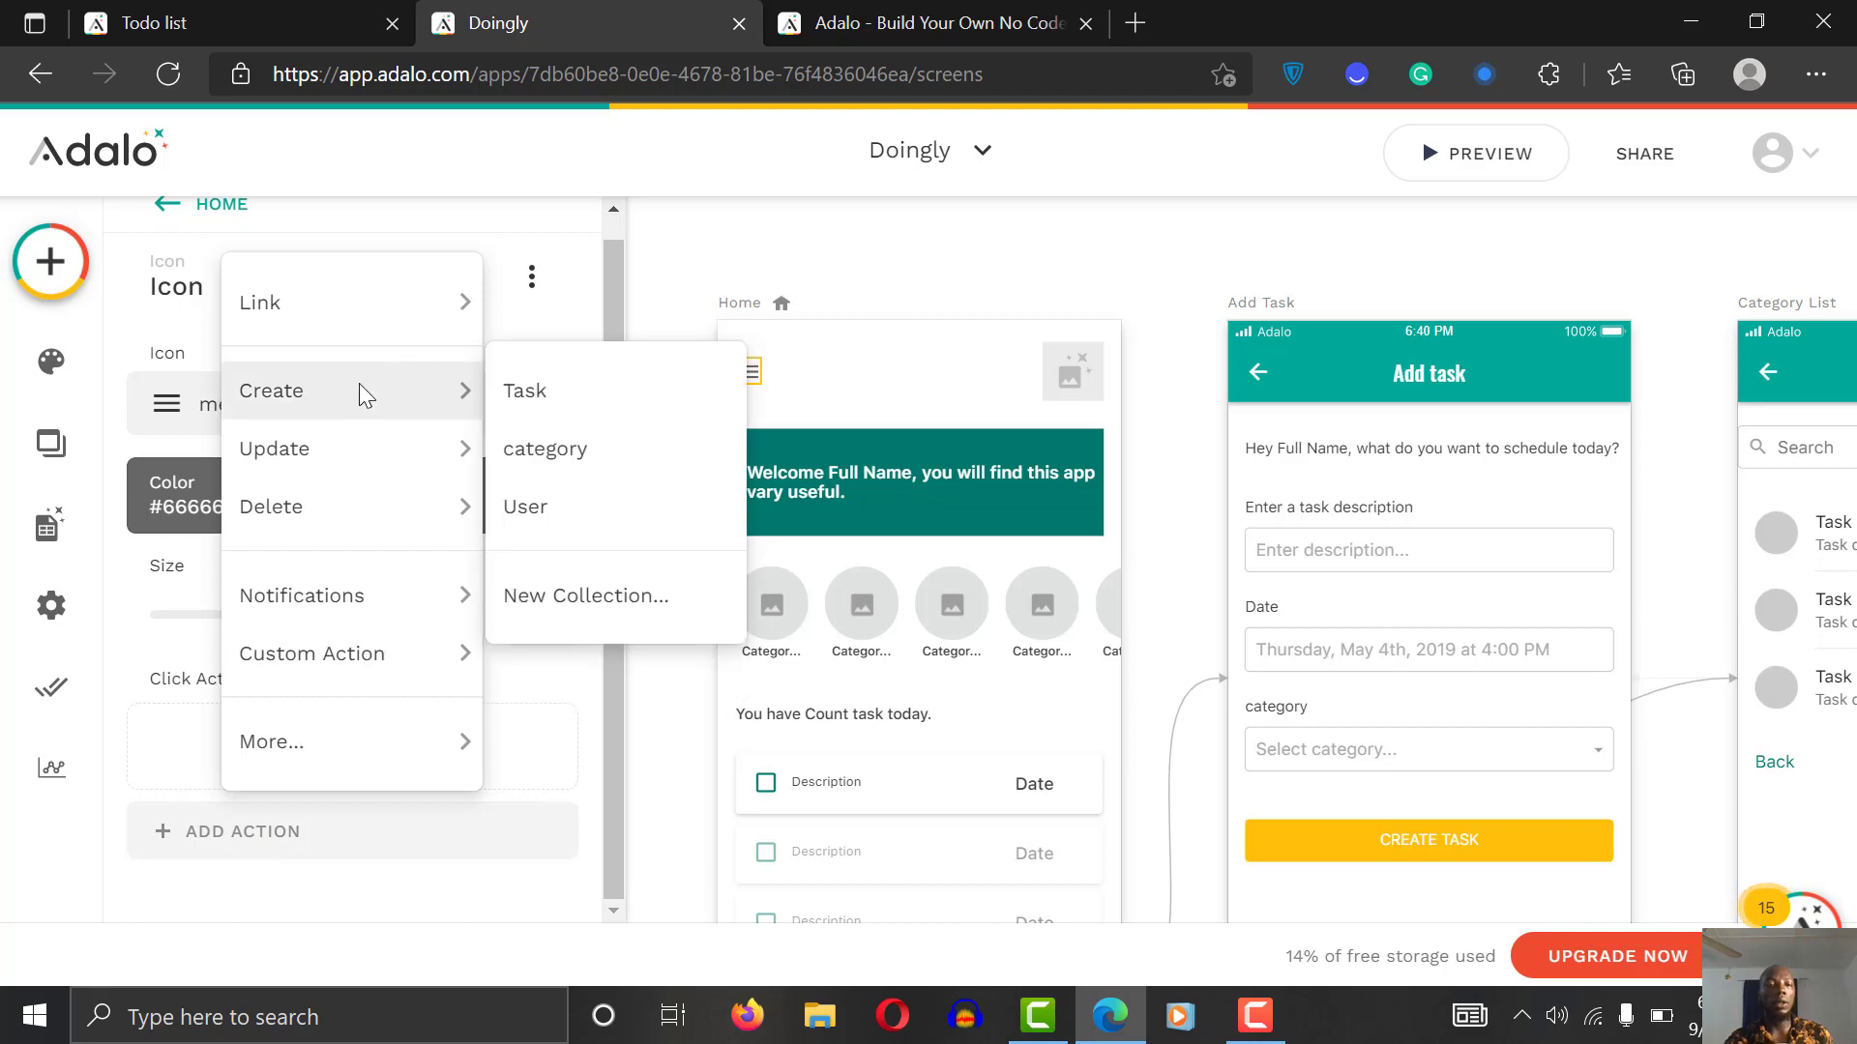
{"action": "mouse_move", "coordinate": [369, 298]}
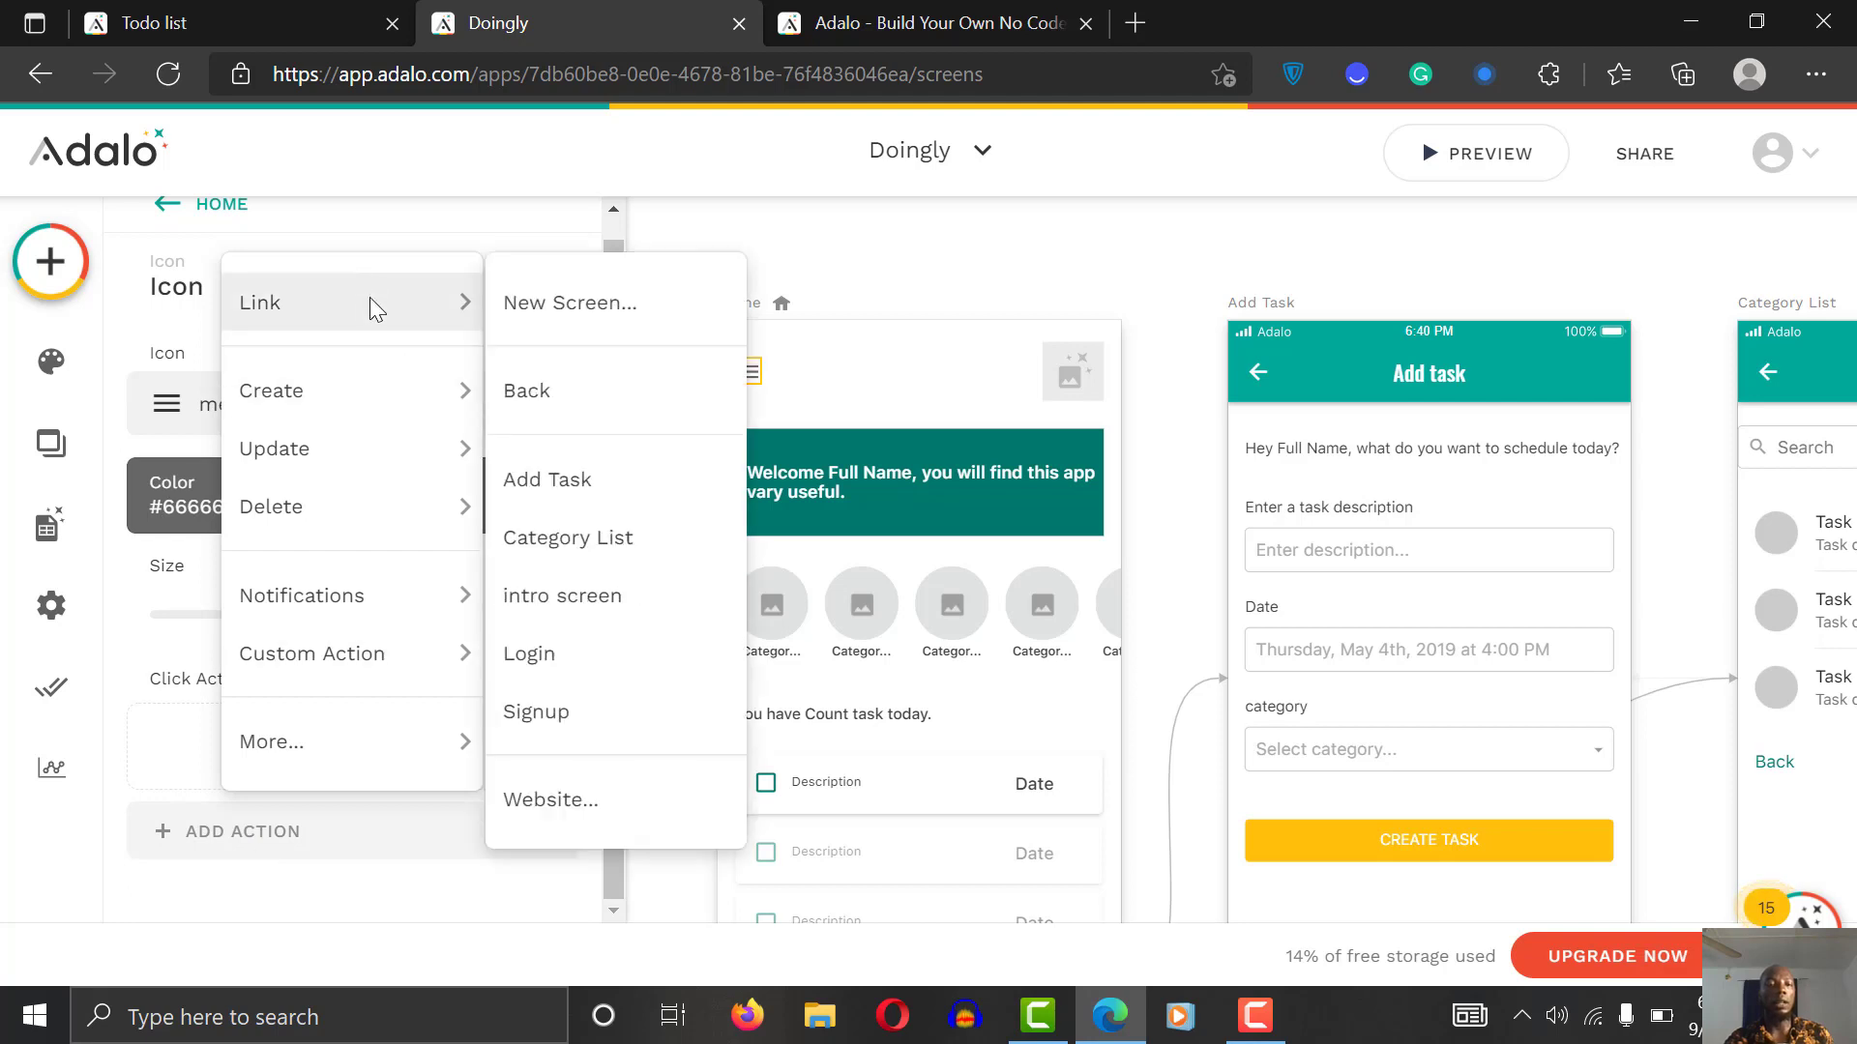
{"action": "left_click", "coordinate": [562, 332]}
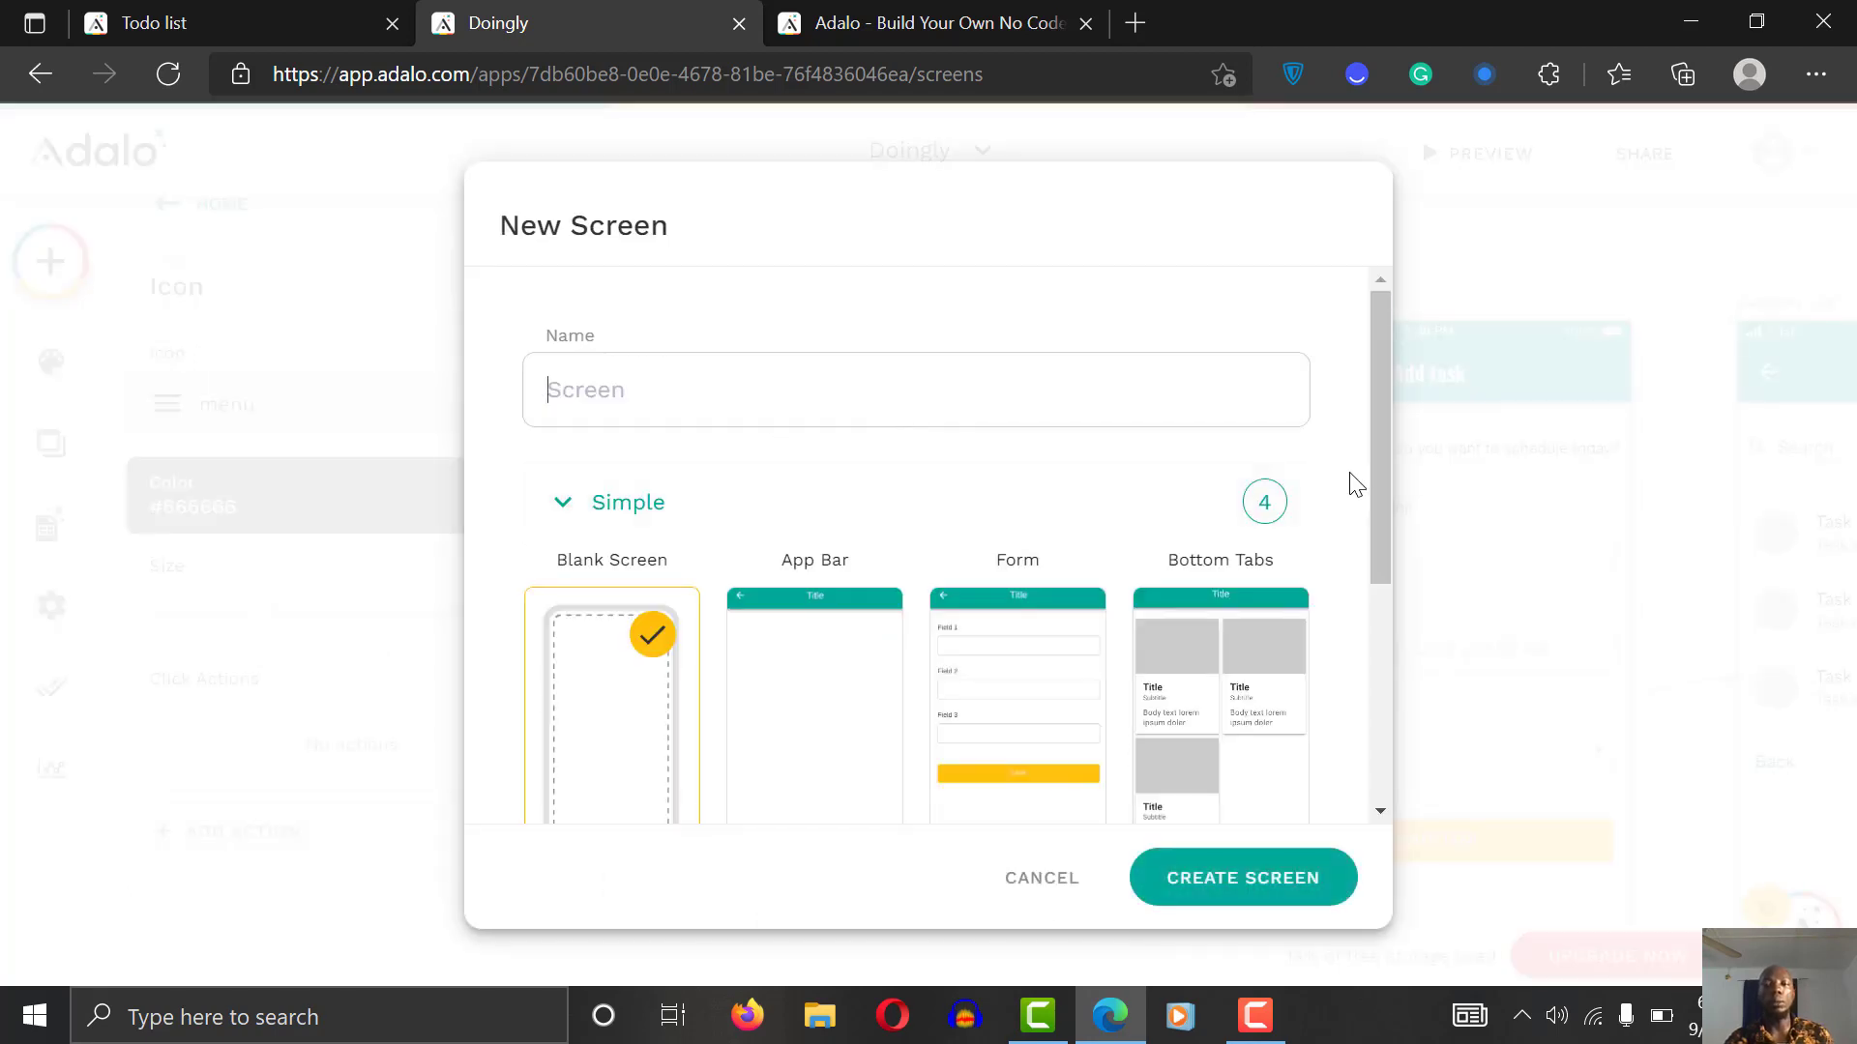
Step: Create the new screen from the Misc > Left Nav template
{"action": "left_click_drag", "start_coordinate": [1383, 509], "coordinate": [1400, 833]}
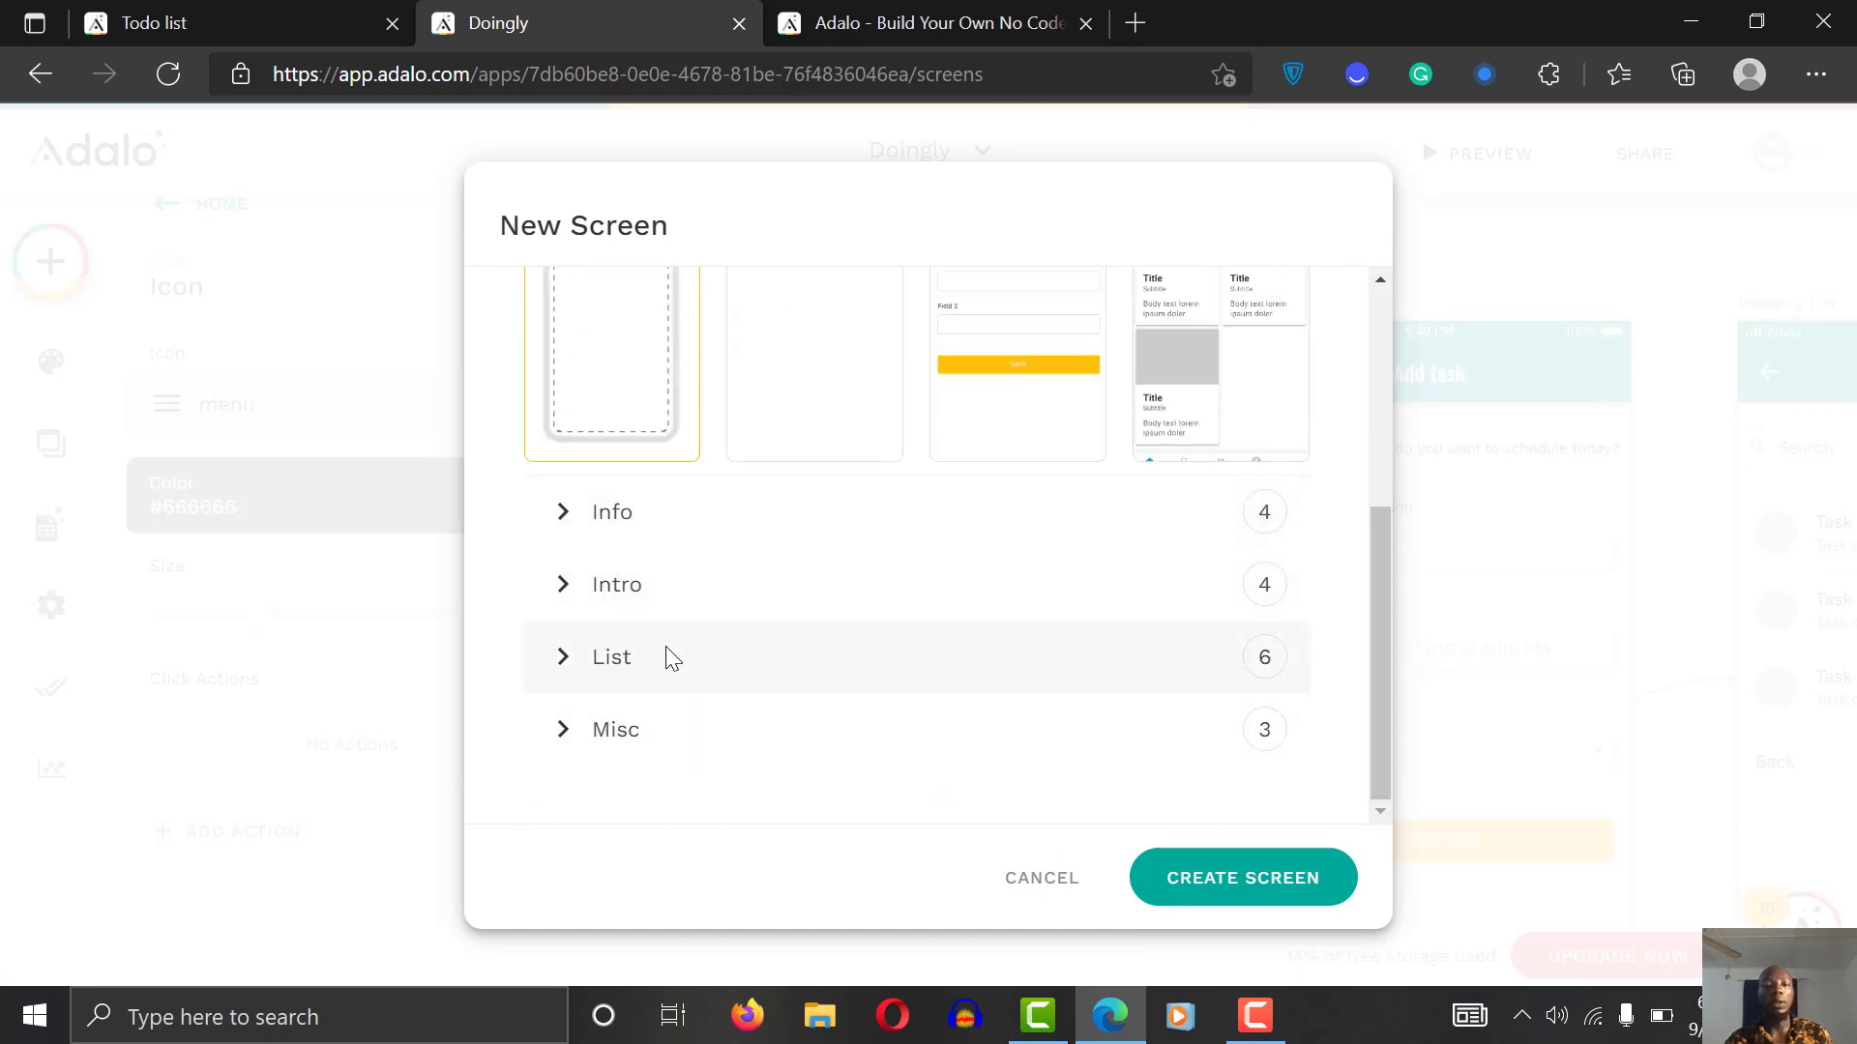
{"action": "left_click", "coordinate": [682, 743]}
{"action": "left_click_drag", "start_coordinate": [1377, 540], "coordinate": [1372, 698]}
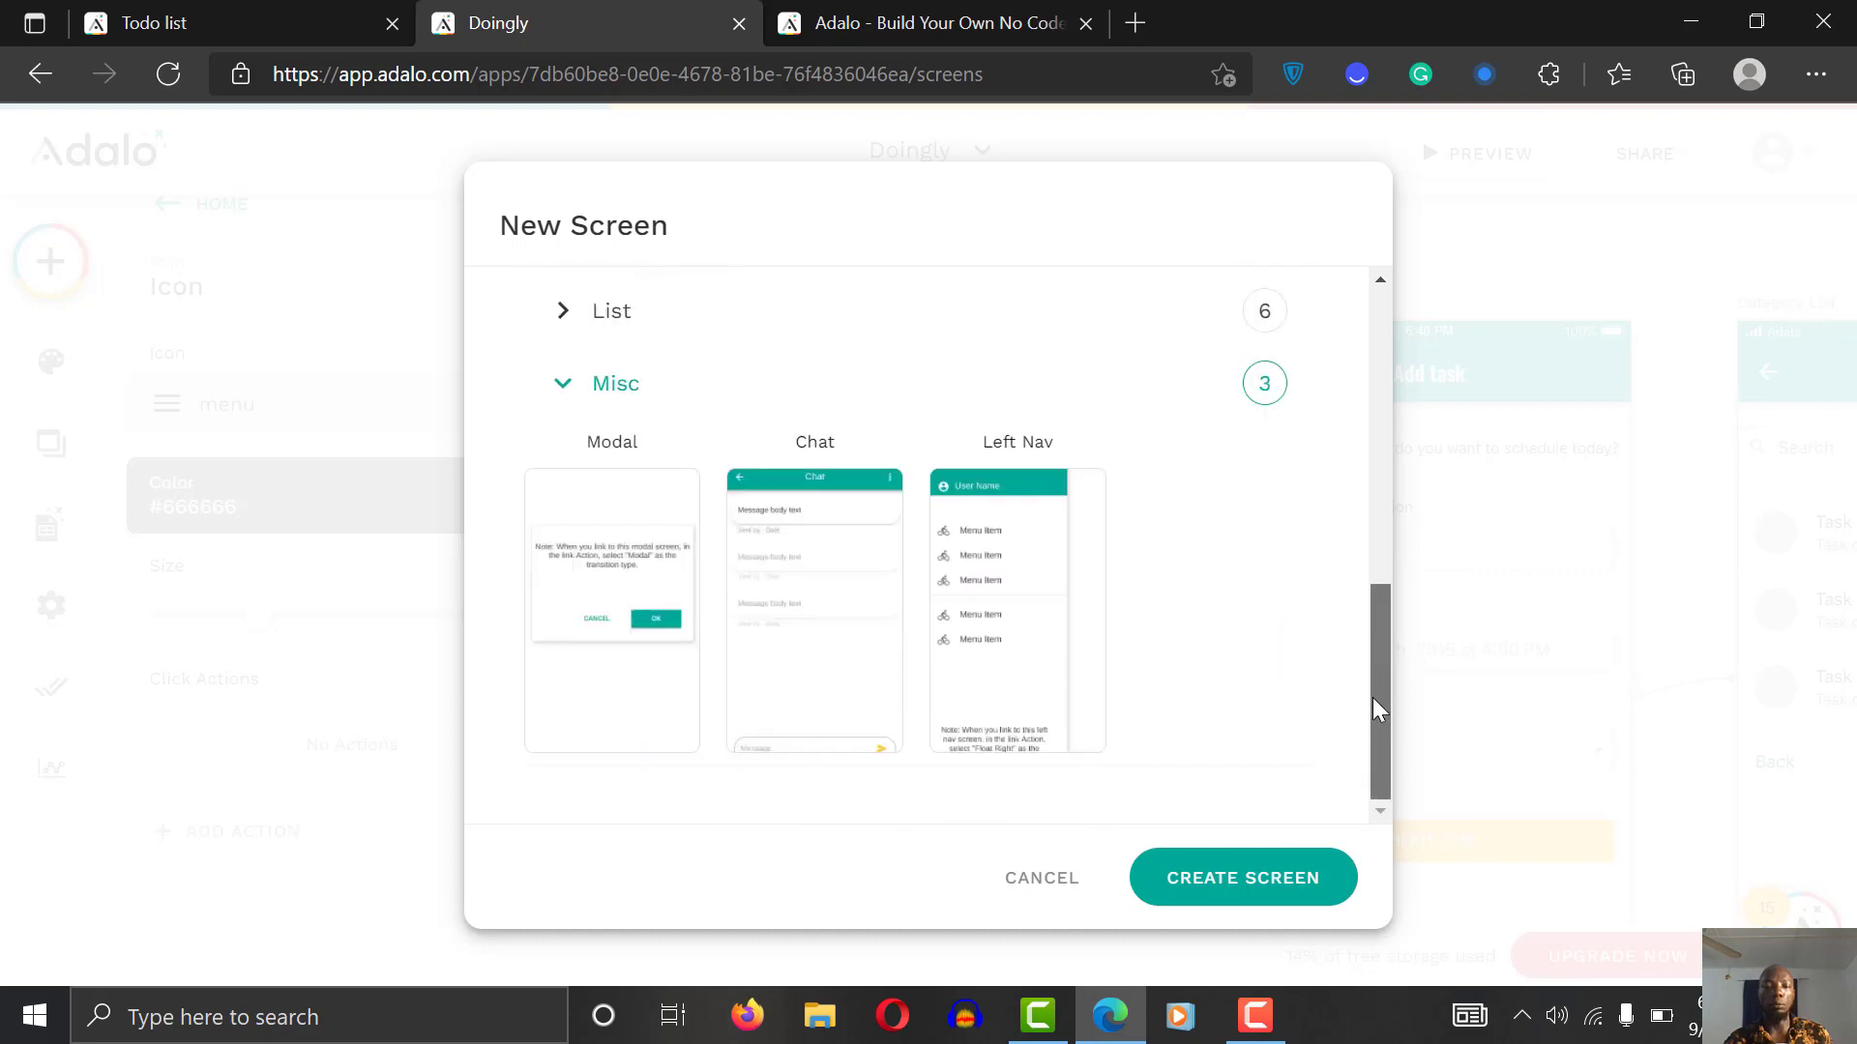
{"action": "left_click", "coordinate": [1006, 569]}
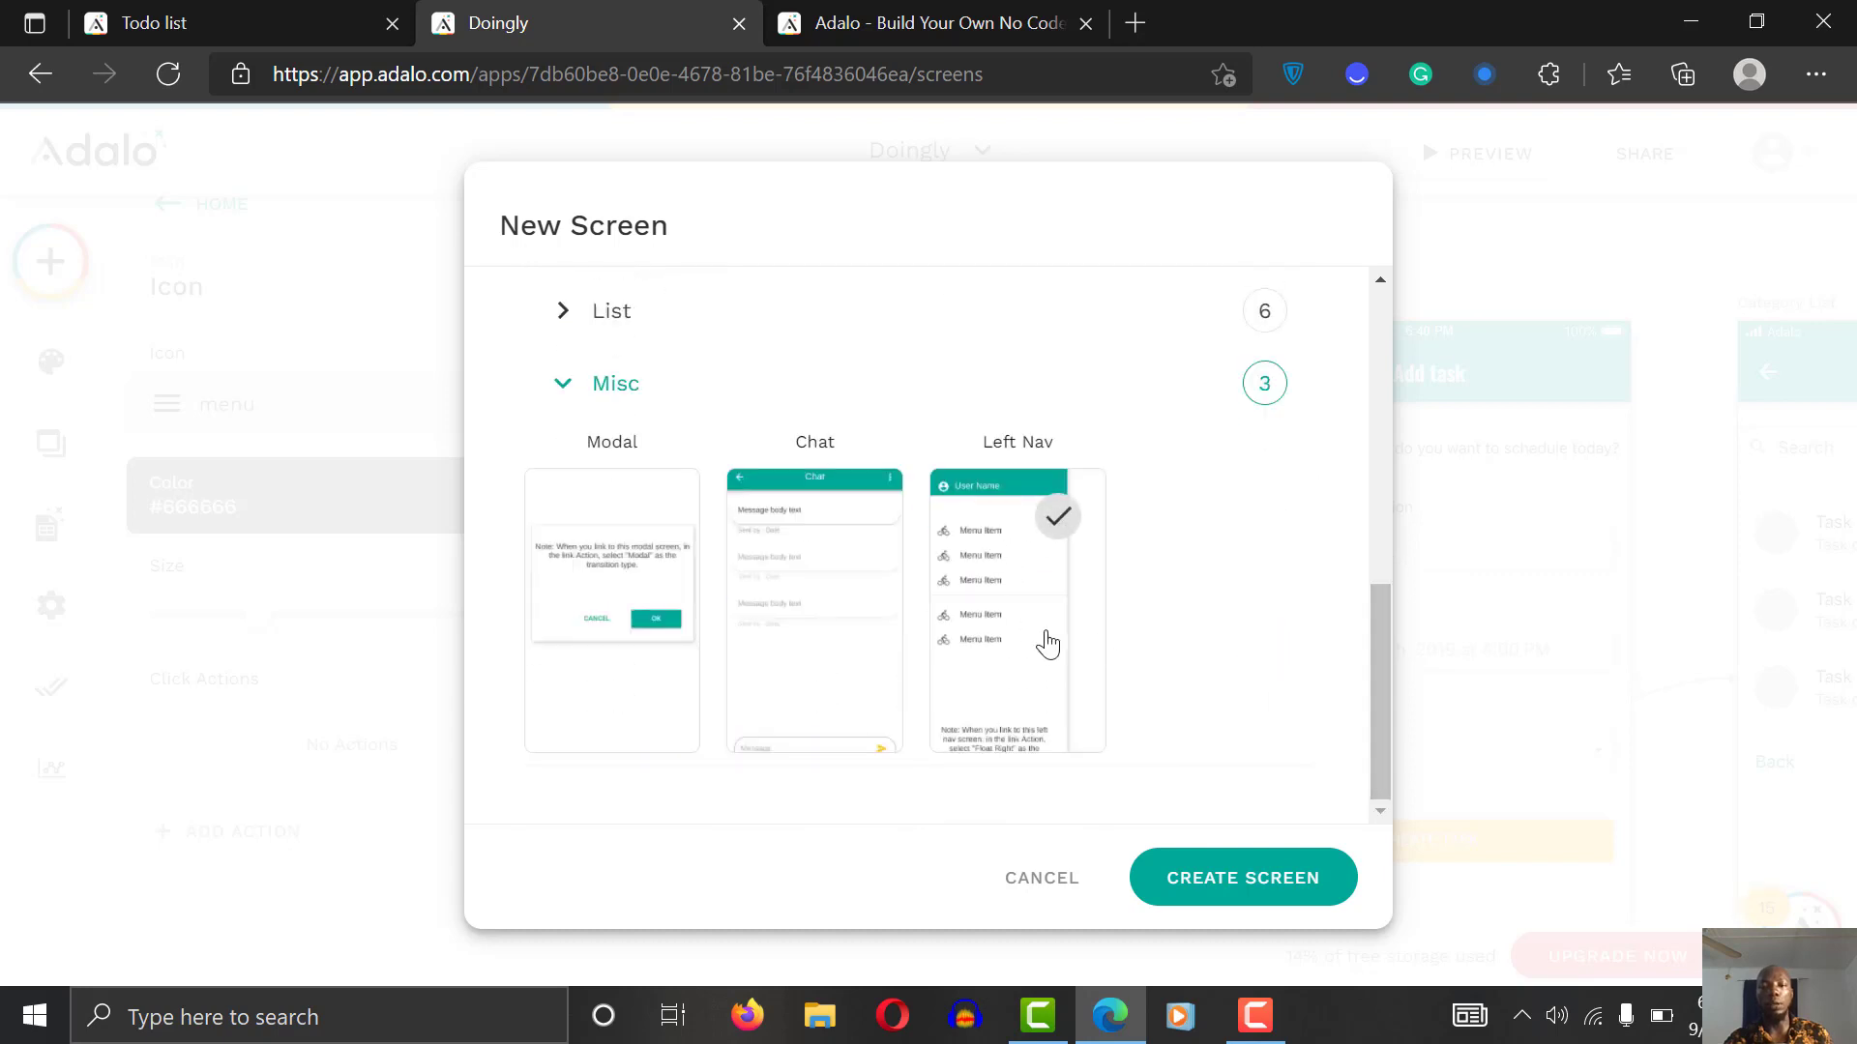
{"action": "left_click", "coordinate": [972, 569]}
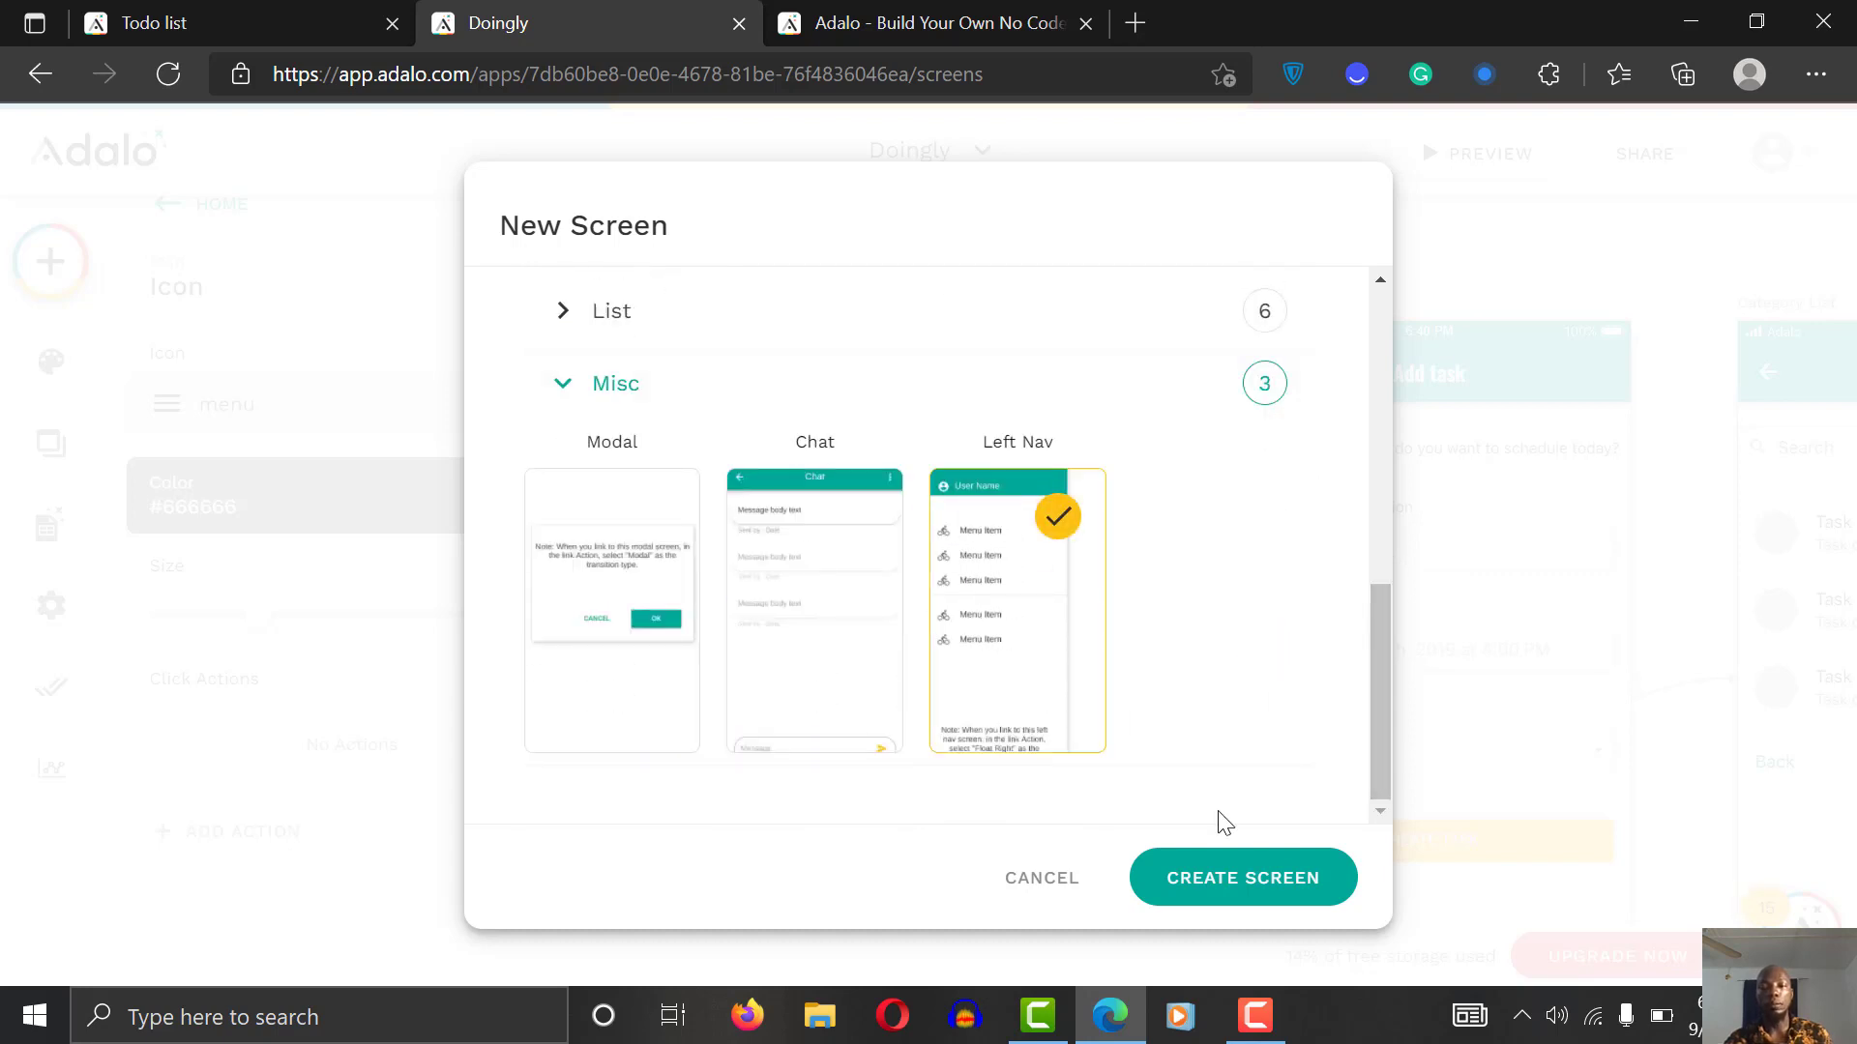
{"action": "left_click", "coordinate": [1274, 882]}
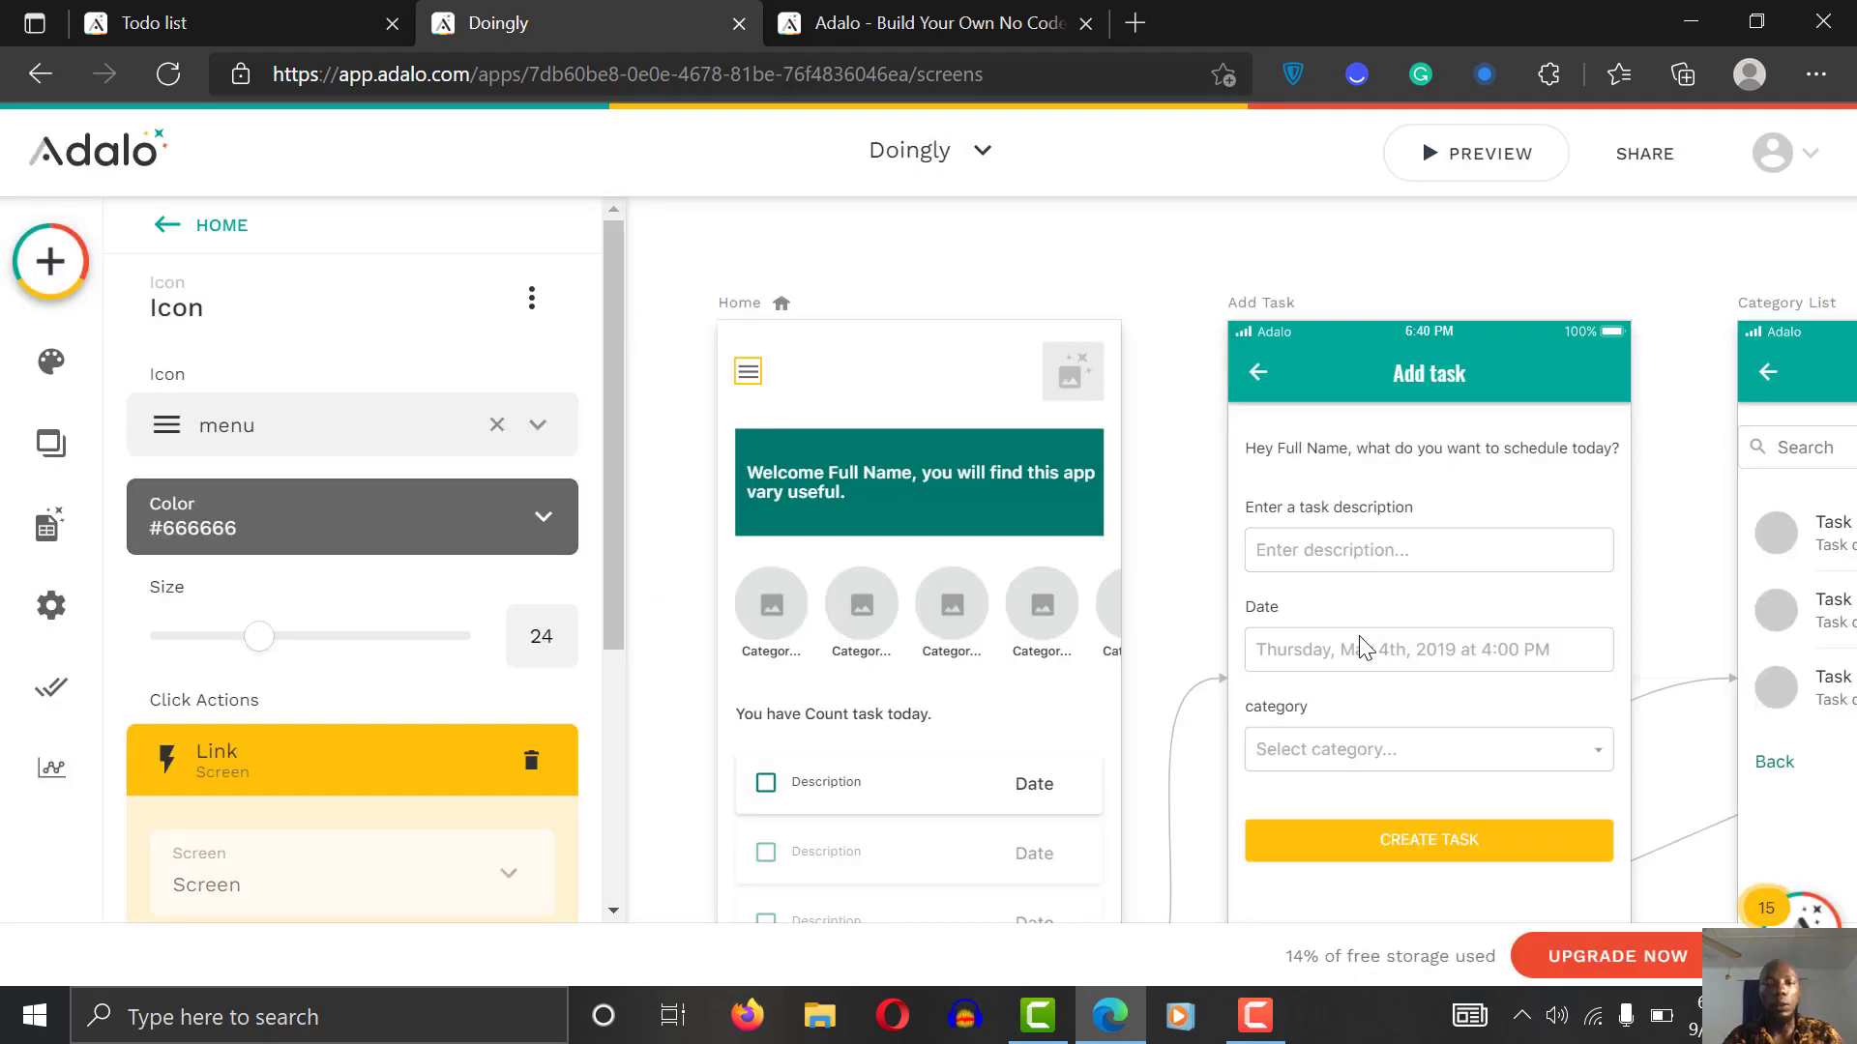
{"action": "left_click", "coordinate": [1092, 272]}
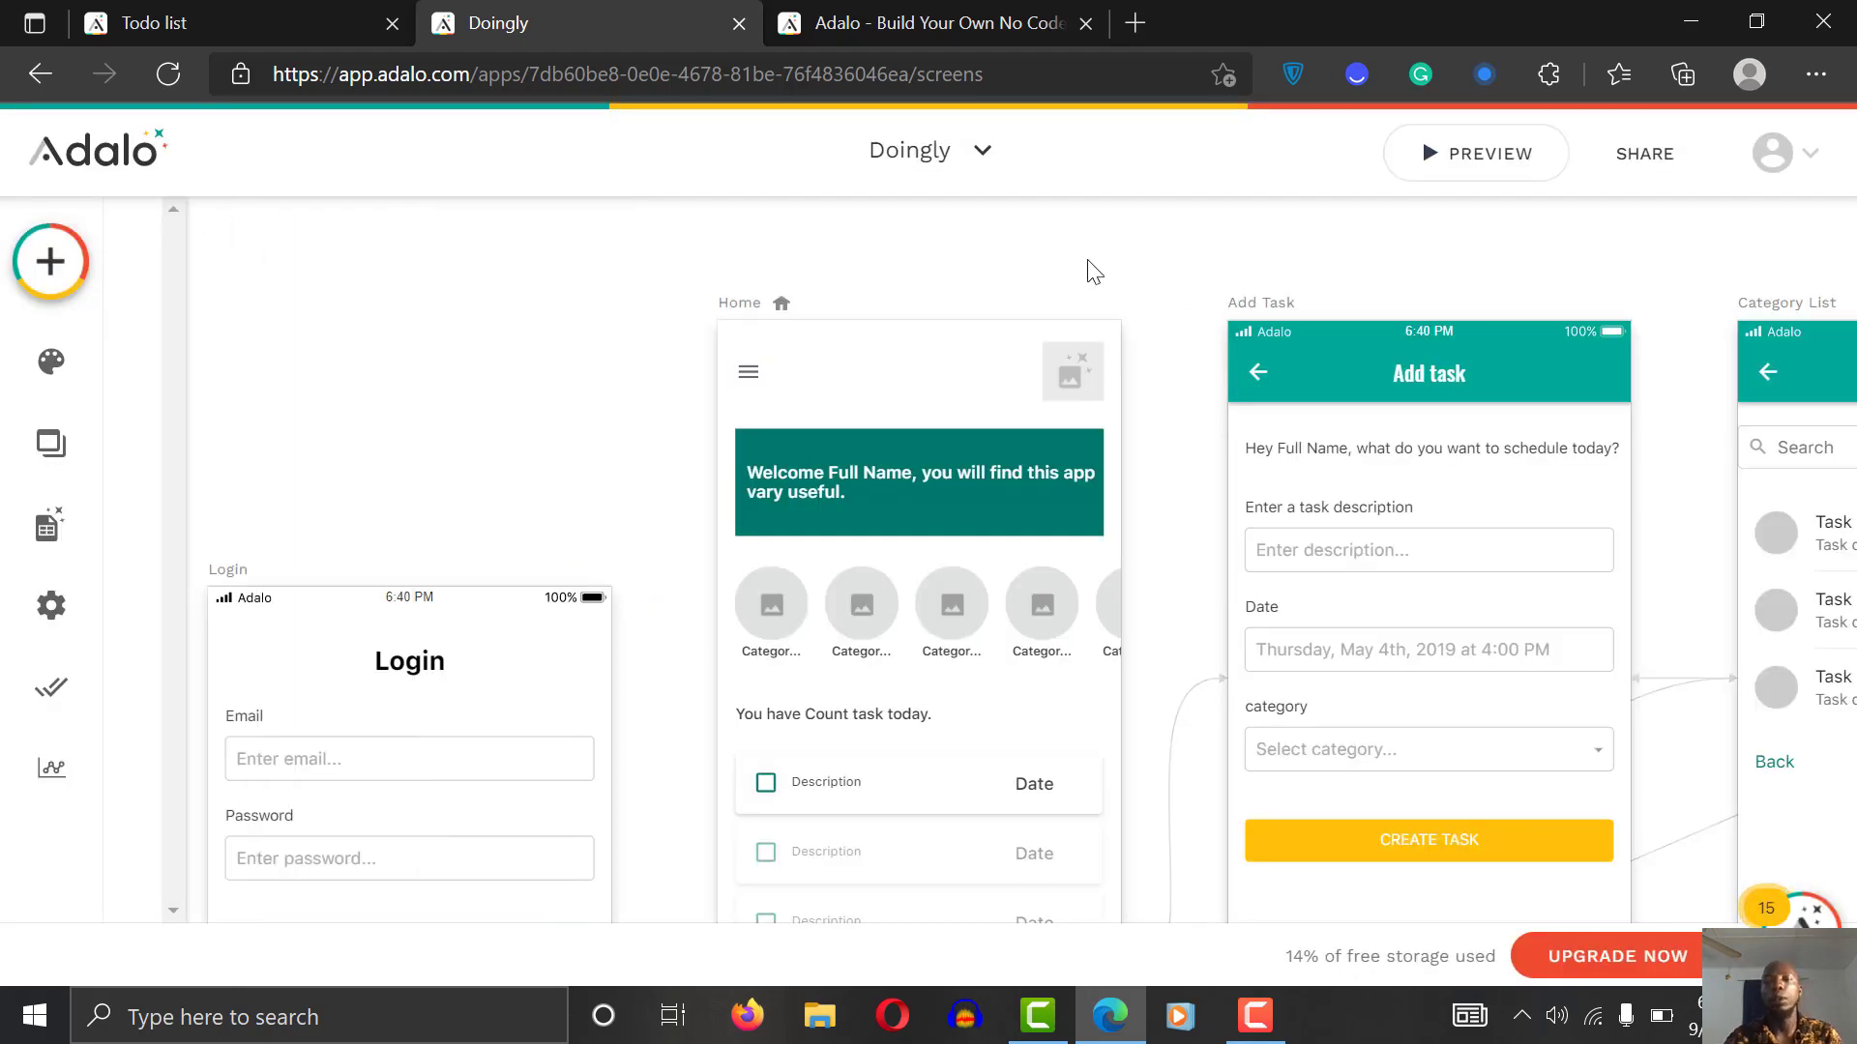
Step: Replace the drawer header's User Name placeholder with Magic Text Logged In User > Username
{"action": "scroll", "coordinate": [1093, 271], "scroll_direction": "right", "scroll_amount": 5}
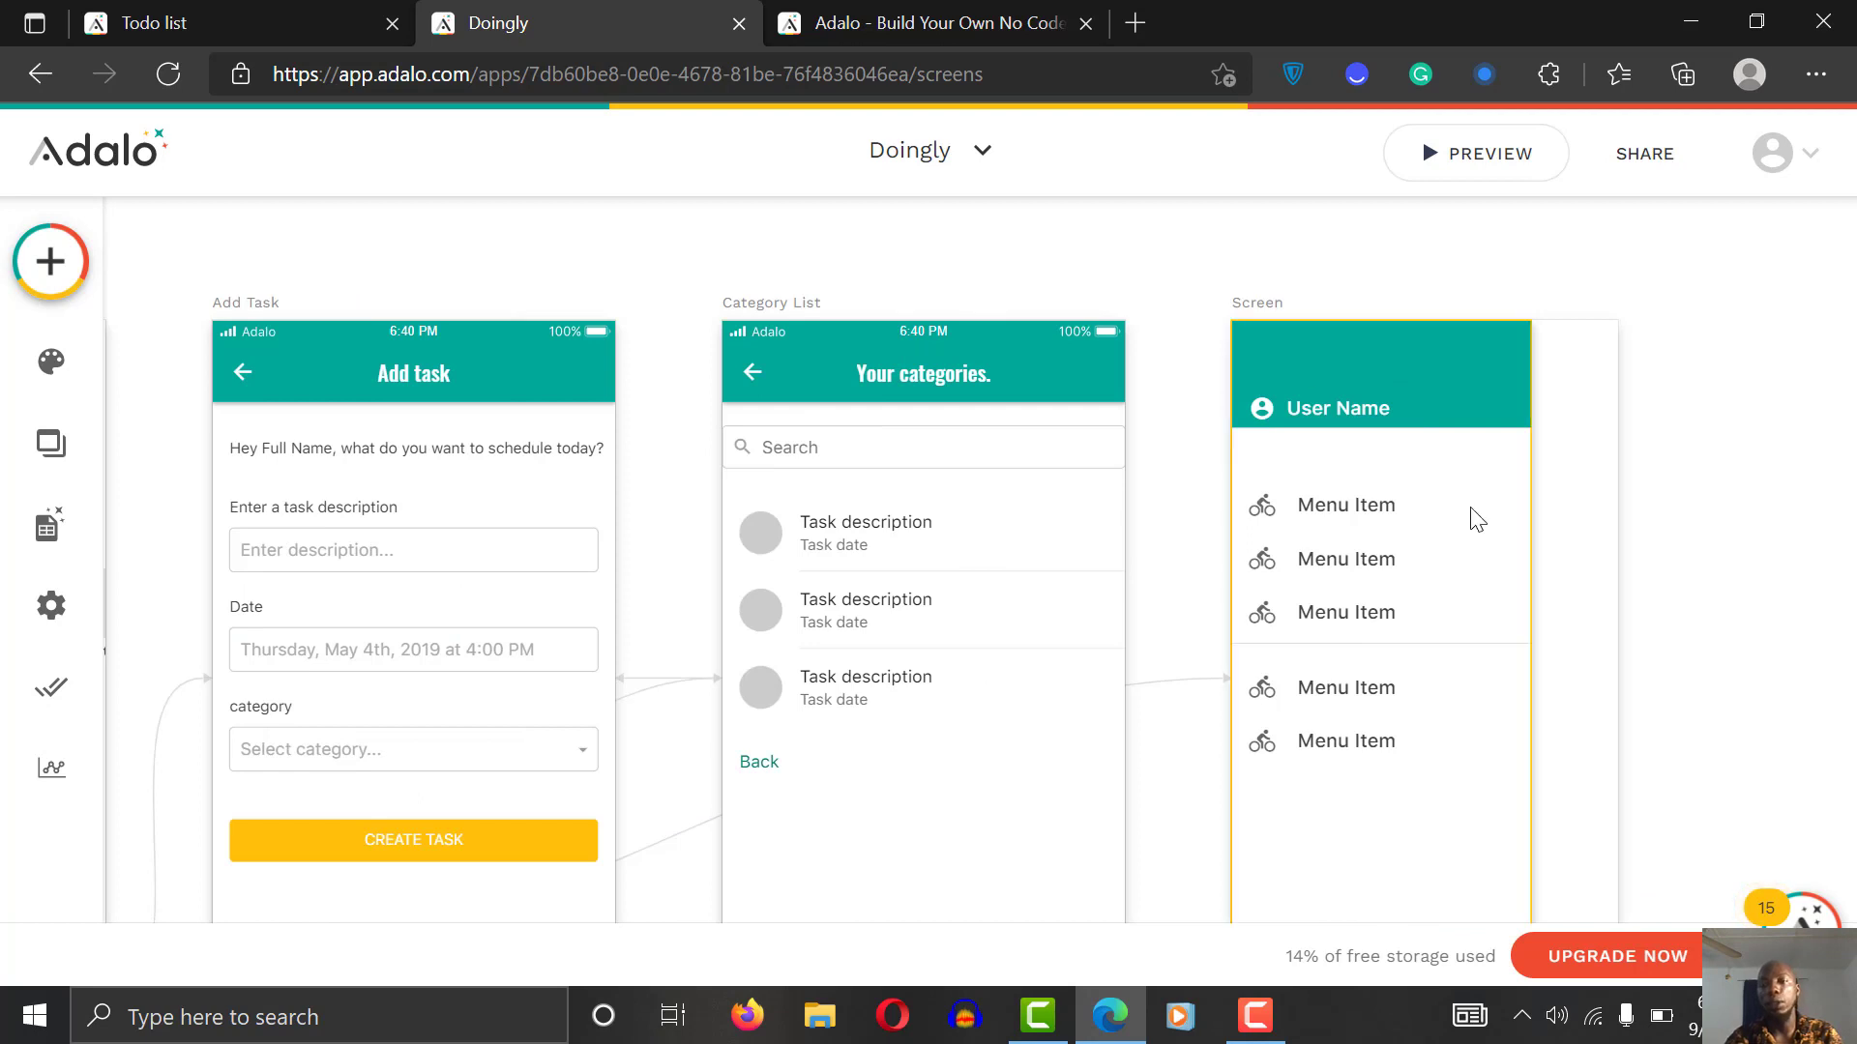
{"action": "left_click", "coordinate": [1333, 411]}
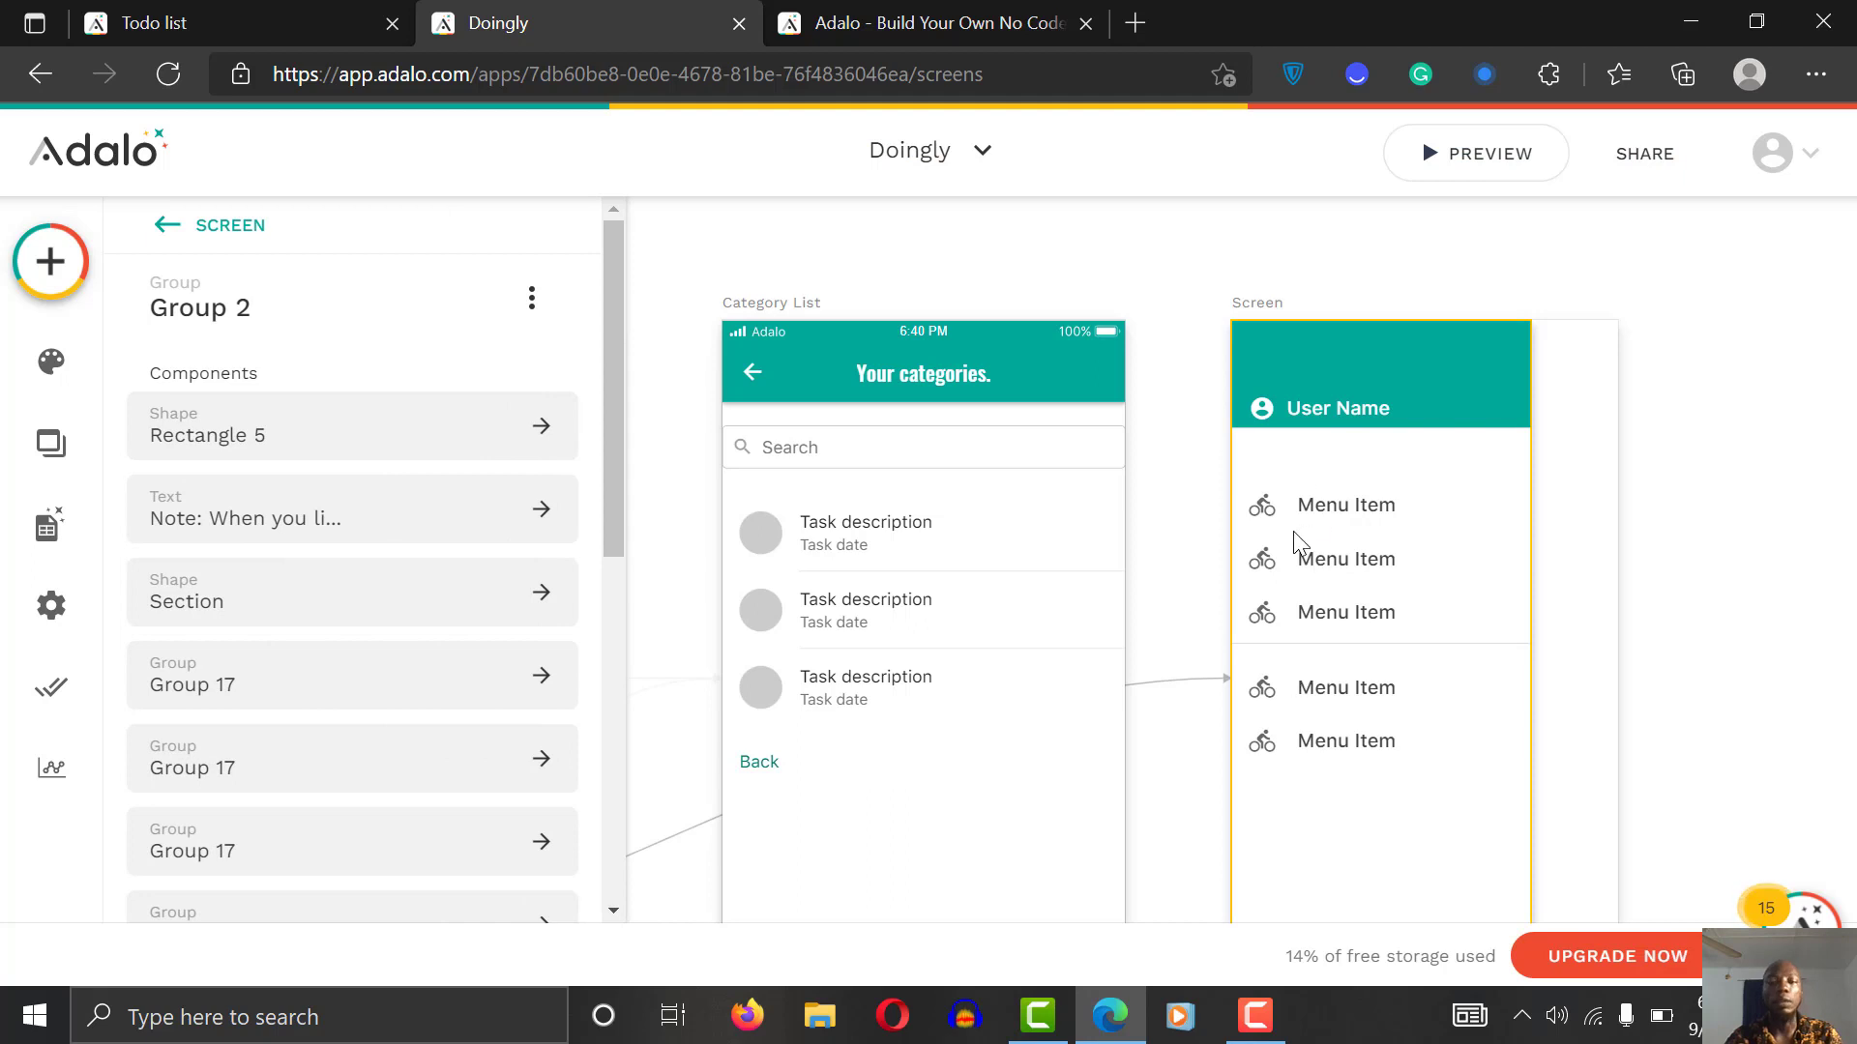
{"action": "mouse_move", "coordinate": [615, 398]}
{"action": "left_mouse_down"}
{"action": "mouse_move", "coordinate": [608, 657]}
{"action": "mouse_move", "coordinate": [607, 351]}
{"action": "mouse_move", "coordinate": [603, 846]}
{"action": "mouse_move", "coordinate": [604, 421]}
{"action": "left_mouse_up"}
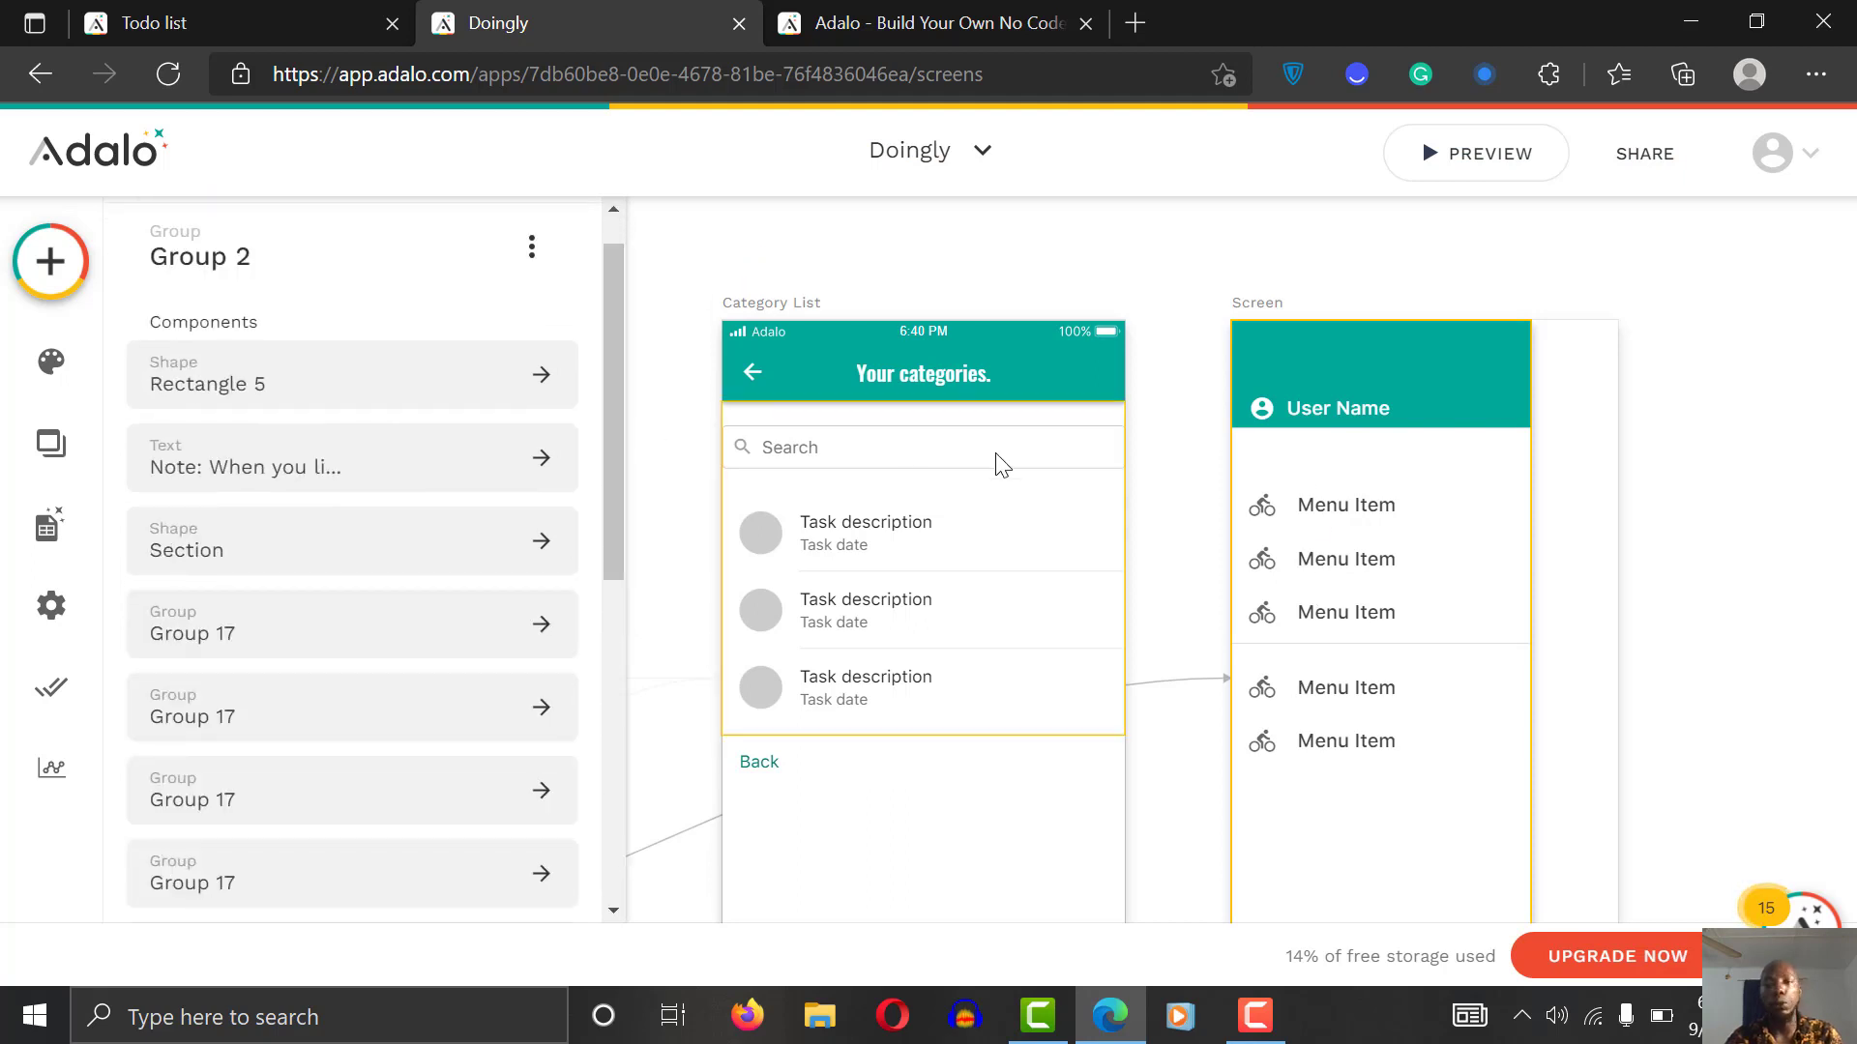
{"action": "left_click", "coordinate": [1331, 410]}
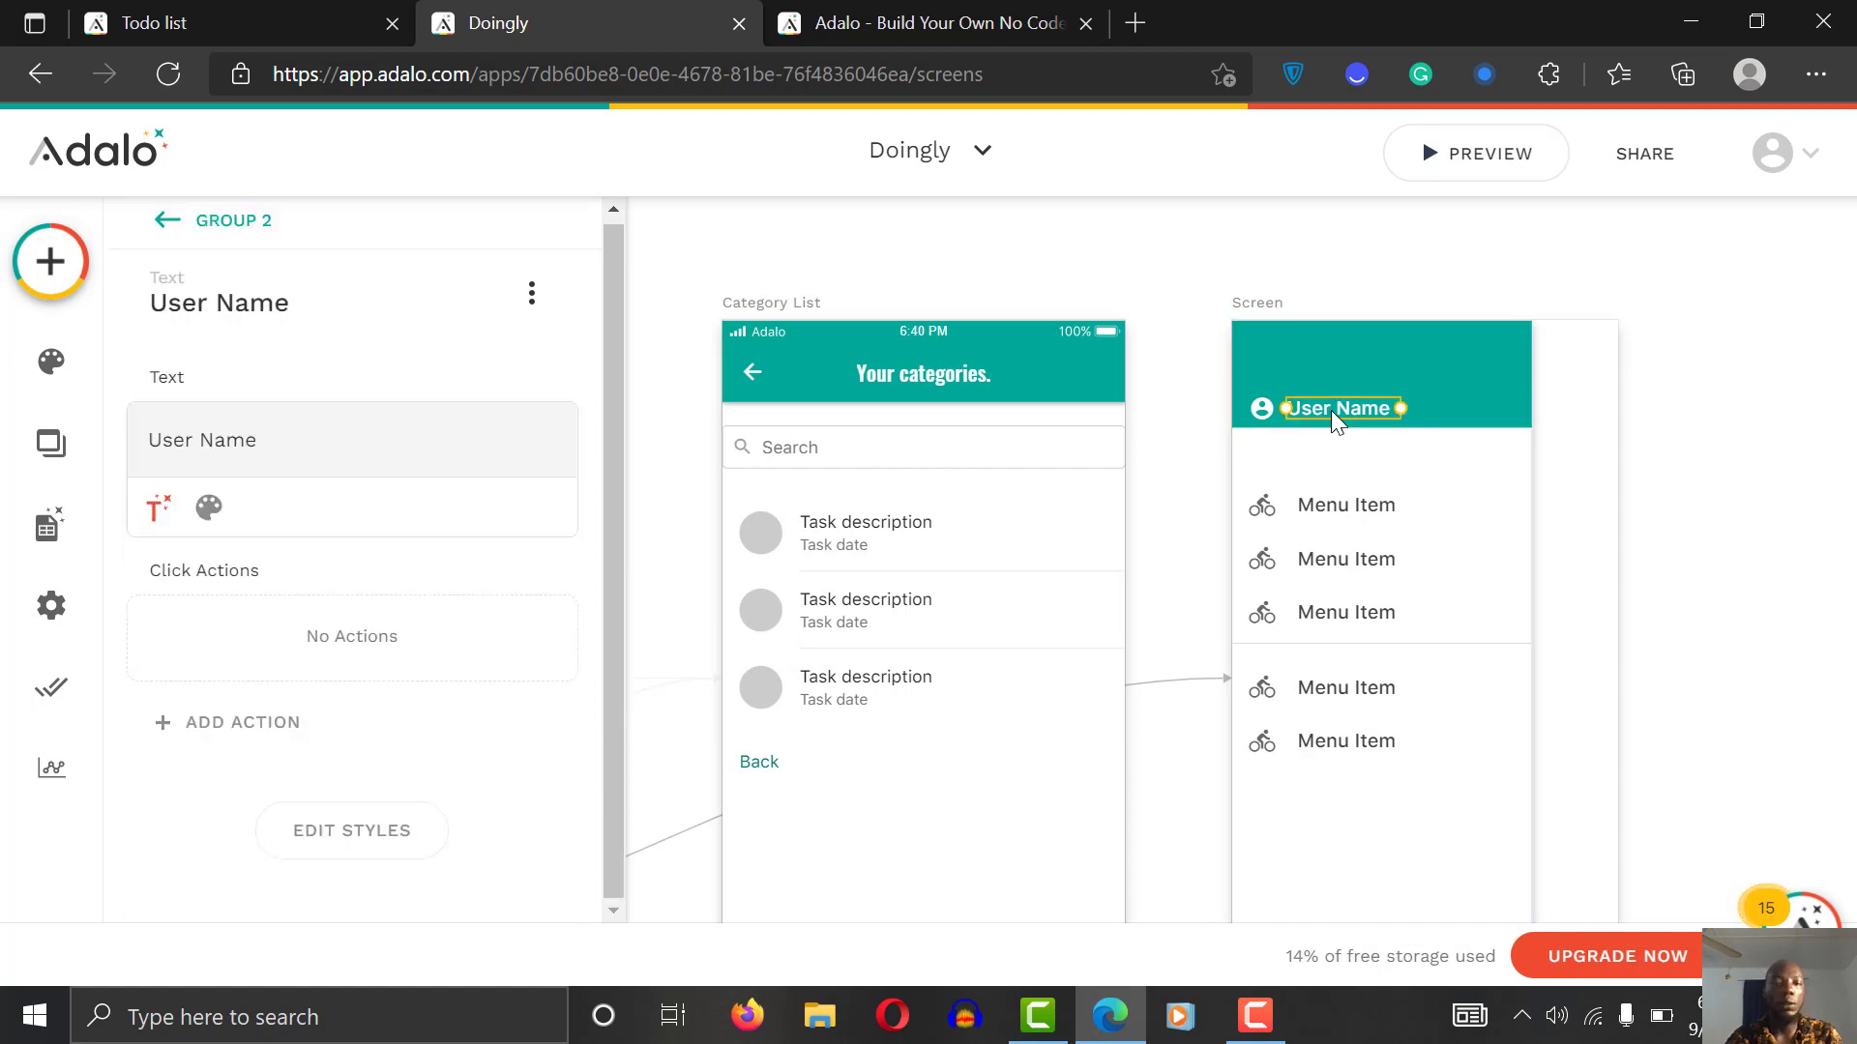
{"action": "left_click", "coordinate": [1331, 410]}
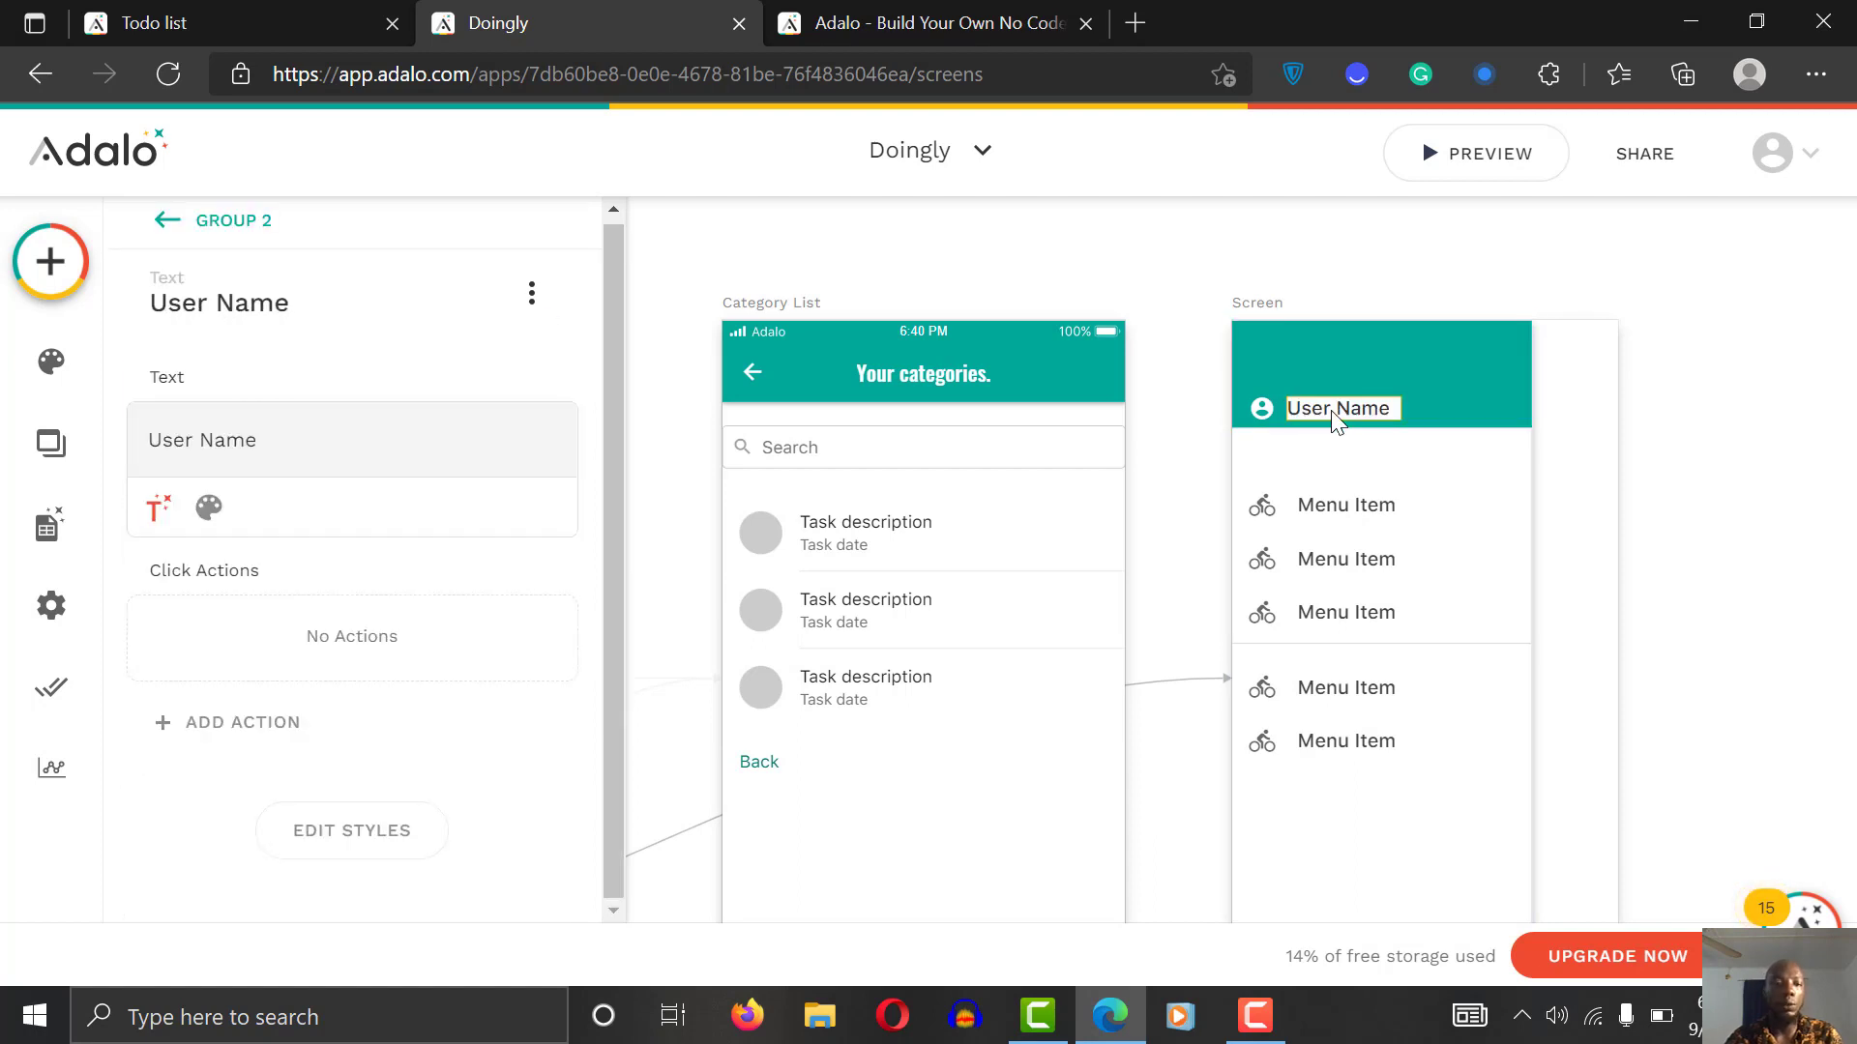
{"action": "triple_click", "coordinate": [265, 435]}
{"action": "key", "text": "BackSpace"}
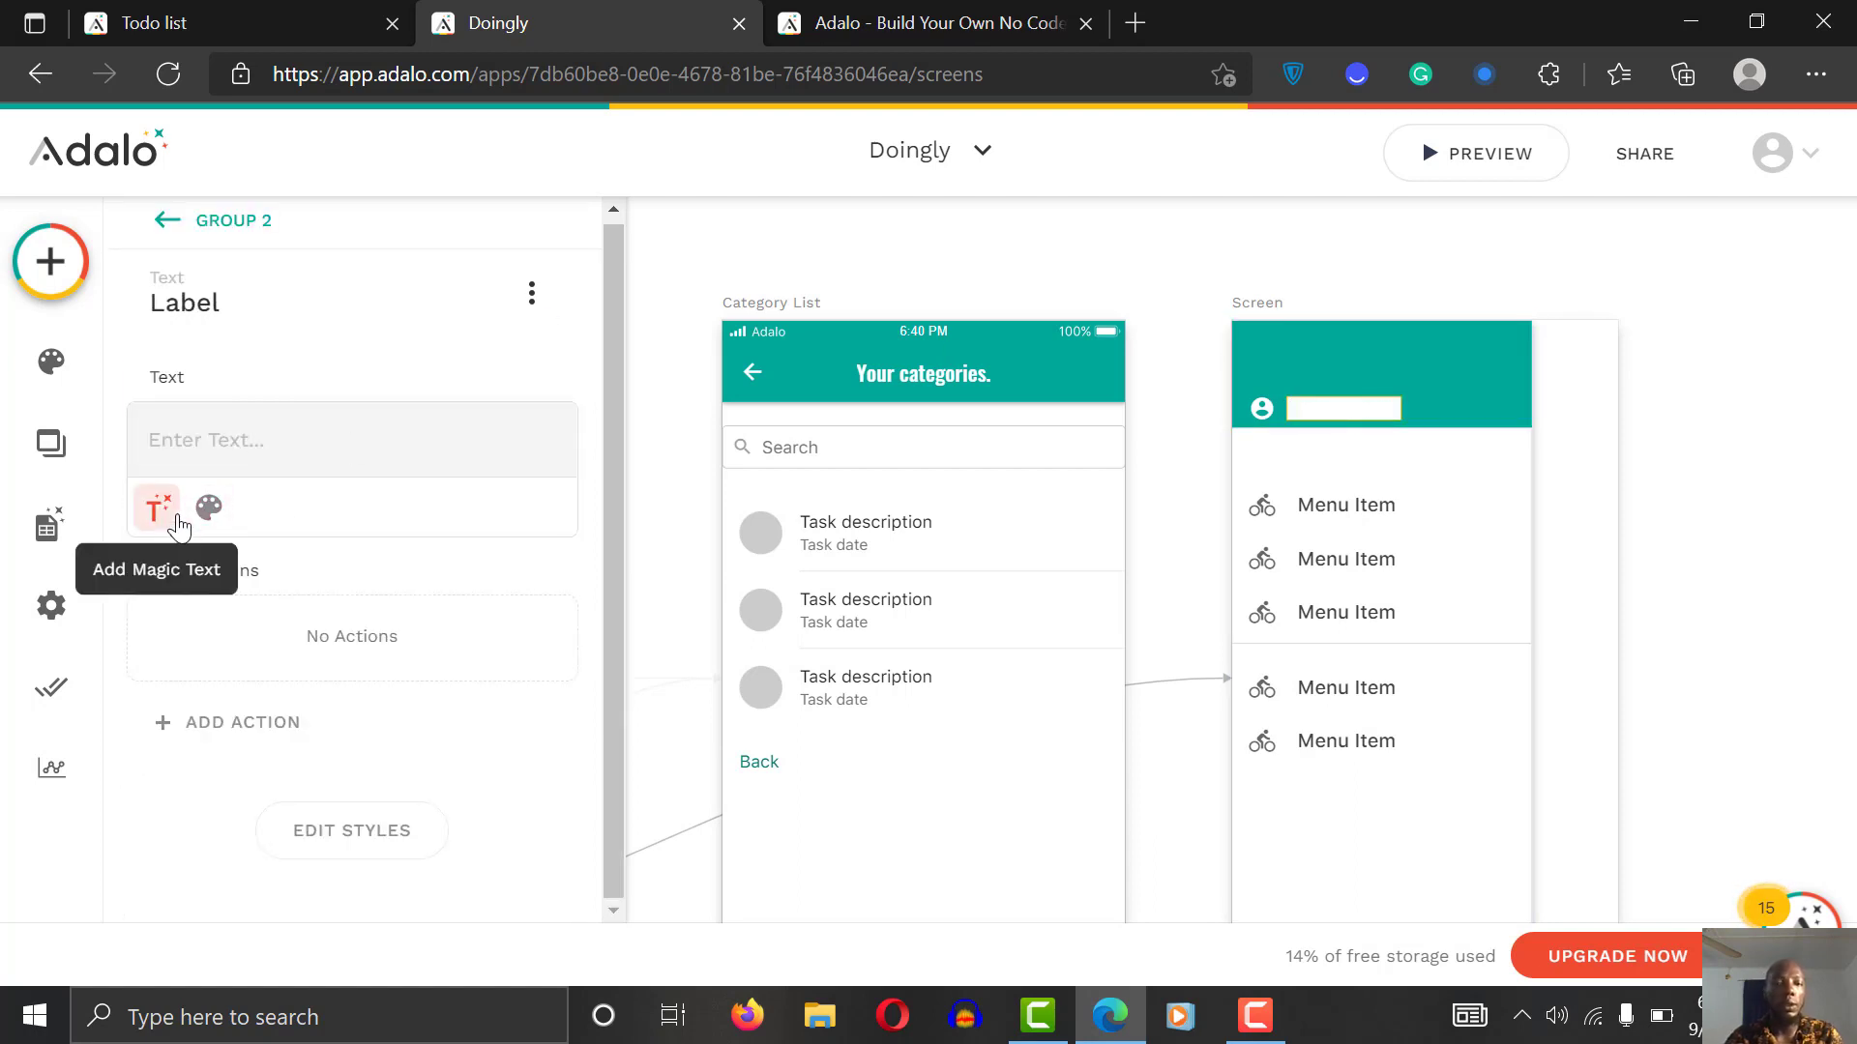
{"action": "left_click", "coordinate": [158, 509]}
{"action": "mouse_move", "coordinate": [344, 580]}
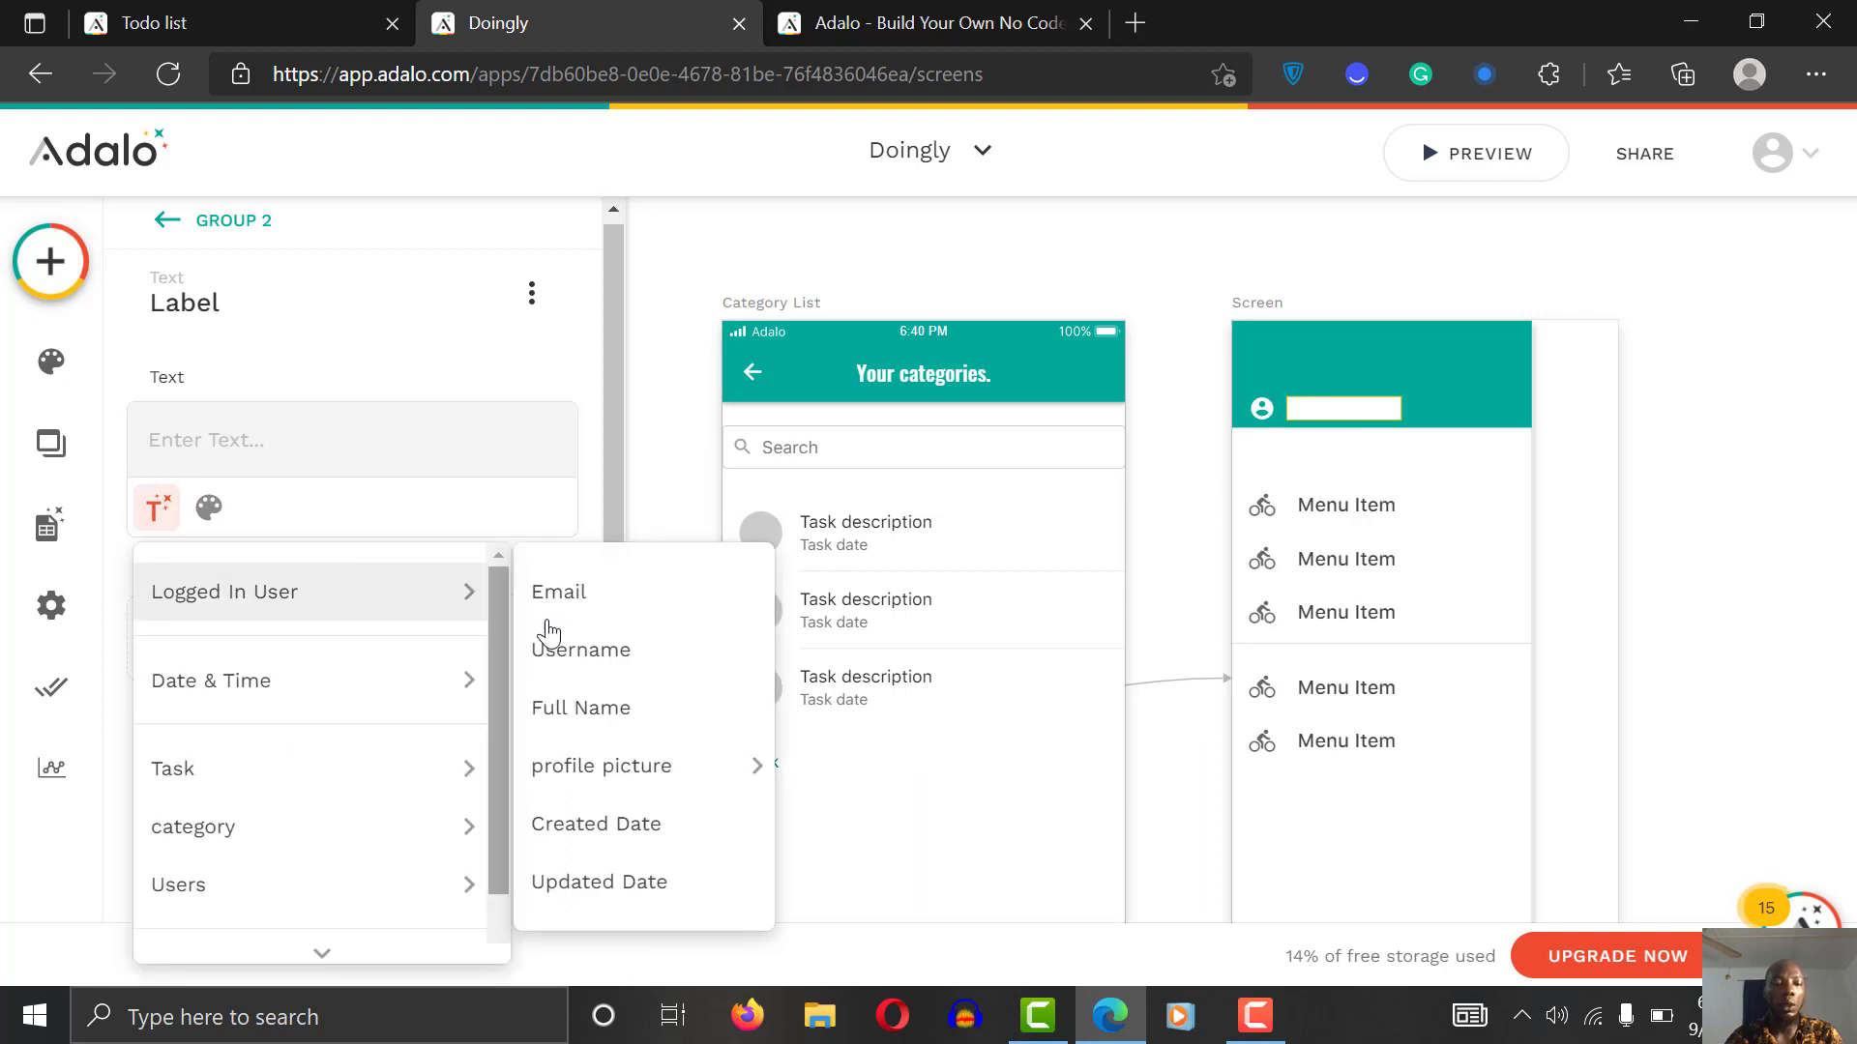
{"action": "left_click", "coordinate": [621, 648]}
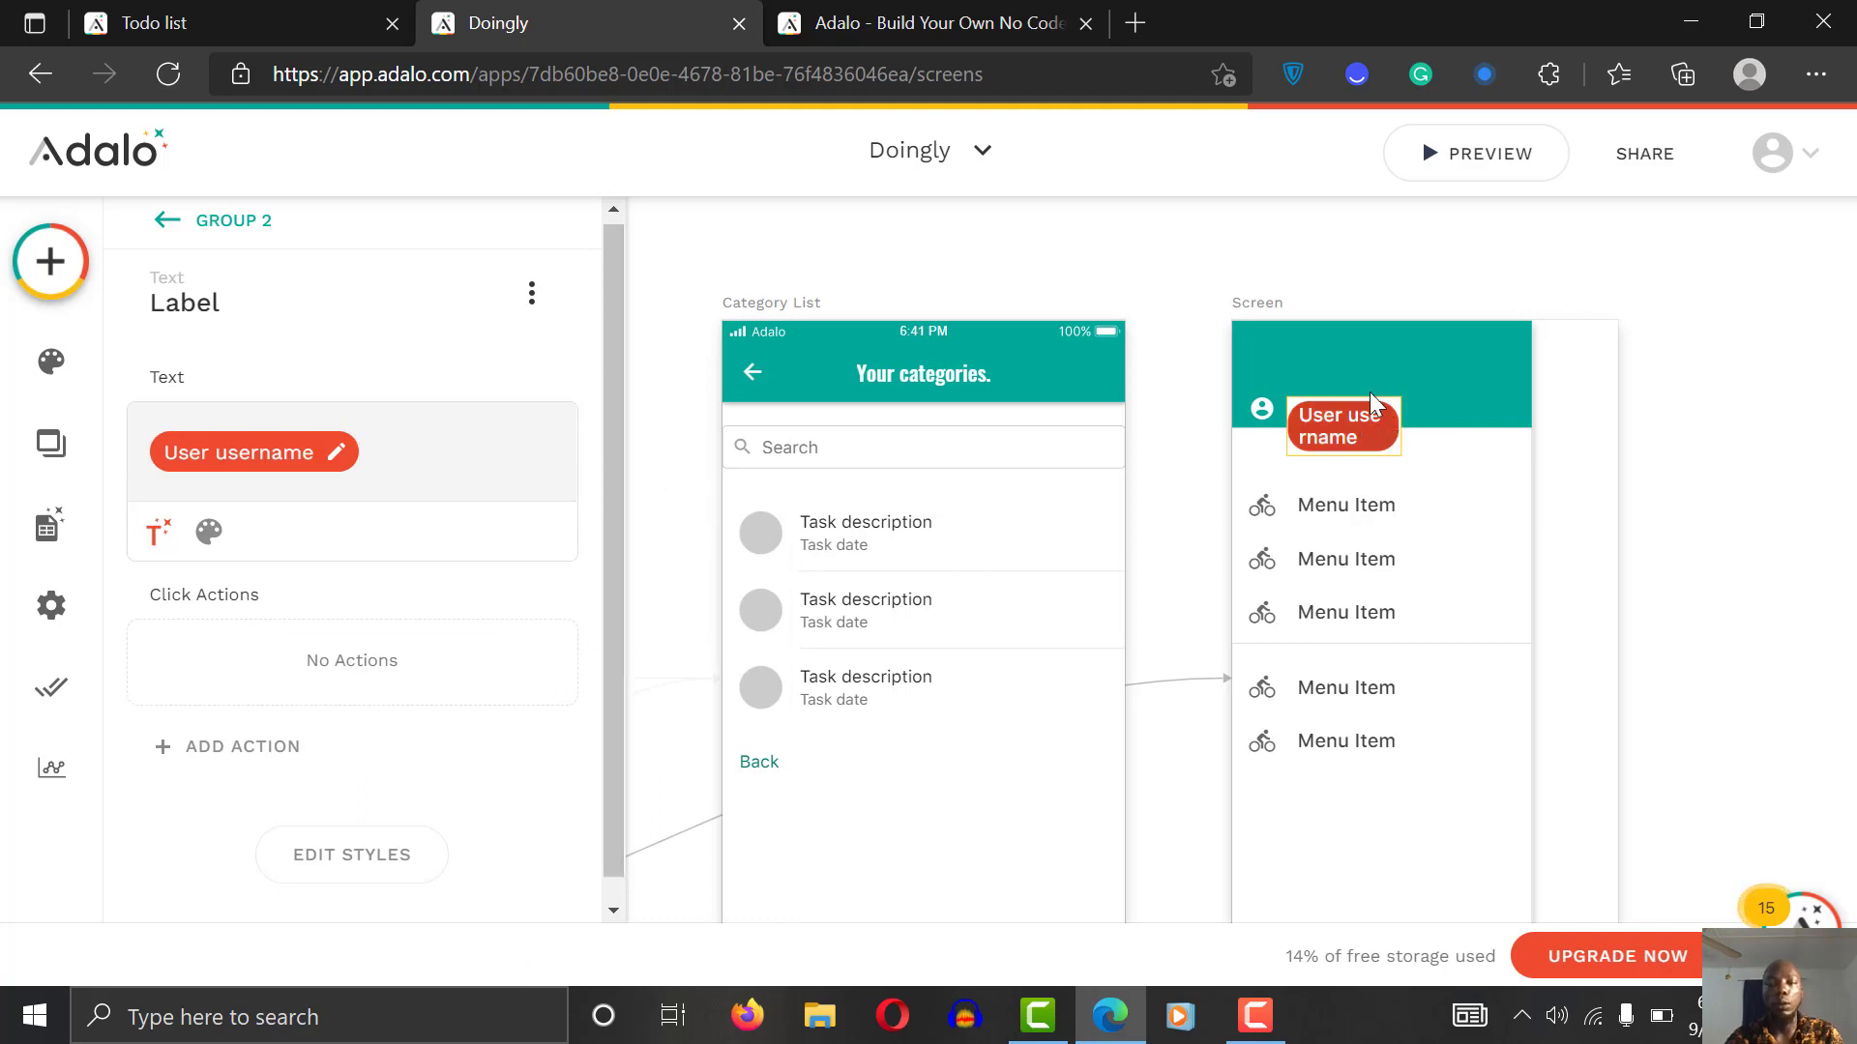
Step: Set the username label to font size 12 and Normal weight
{"action": "left_click", "coordinate": [209, 530]}
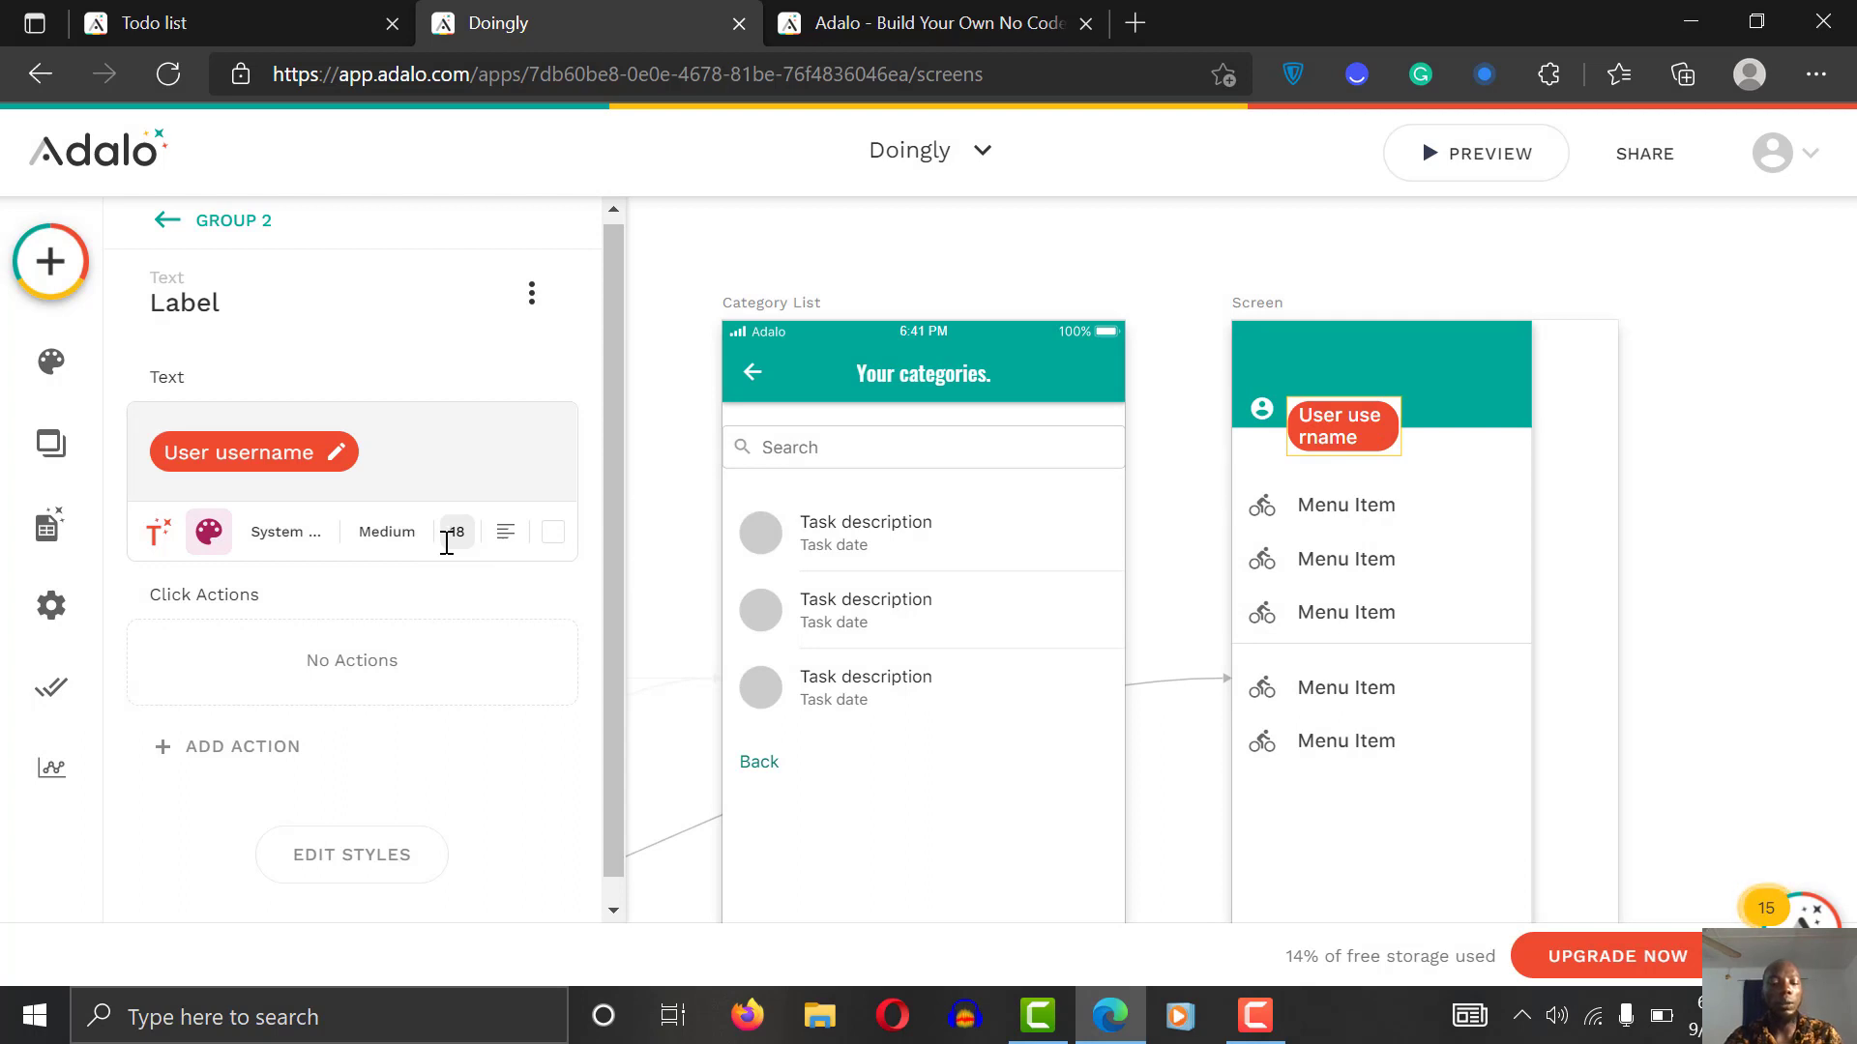
{"action": "key", "text": "BackSpace"}
{"action": "type", "text": "2"}
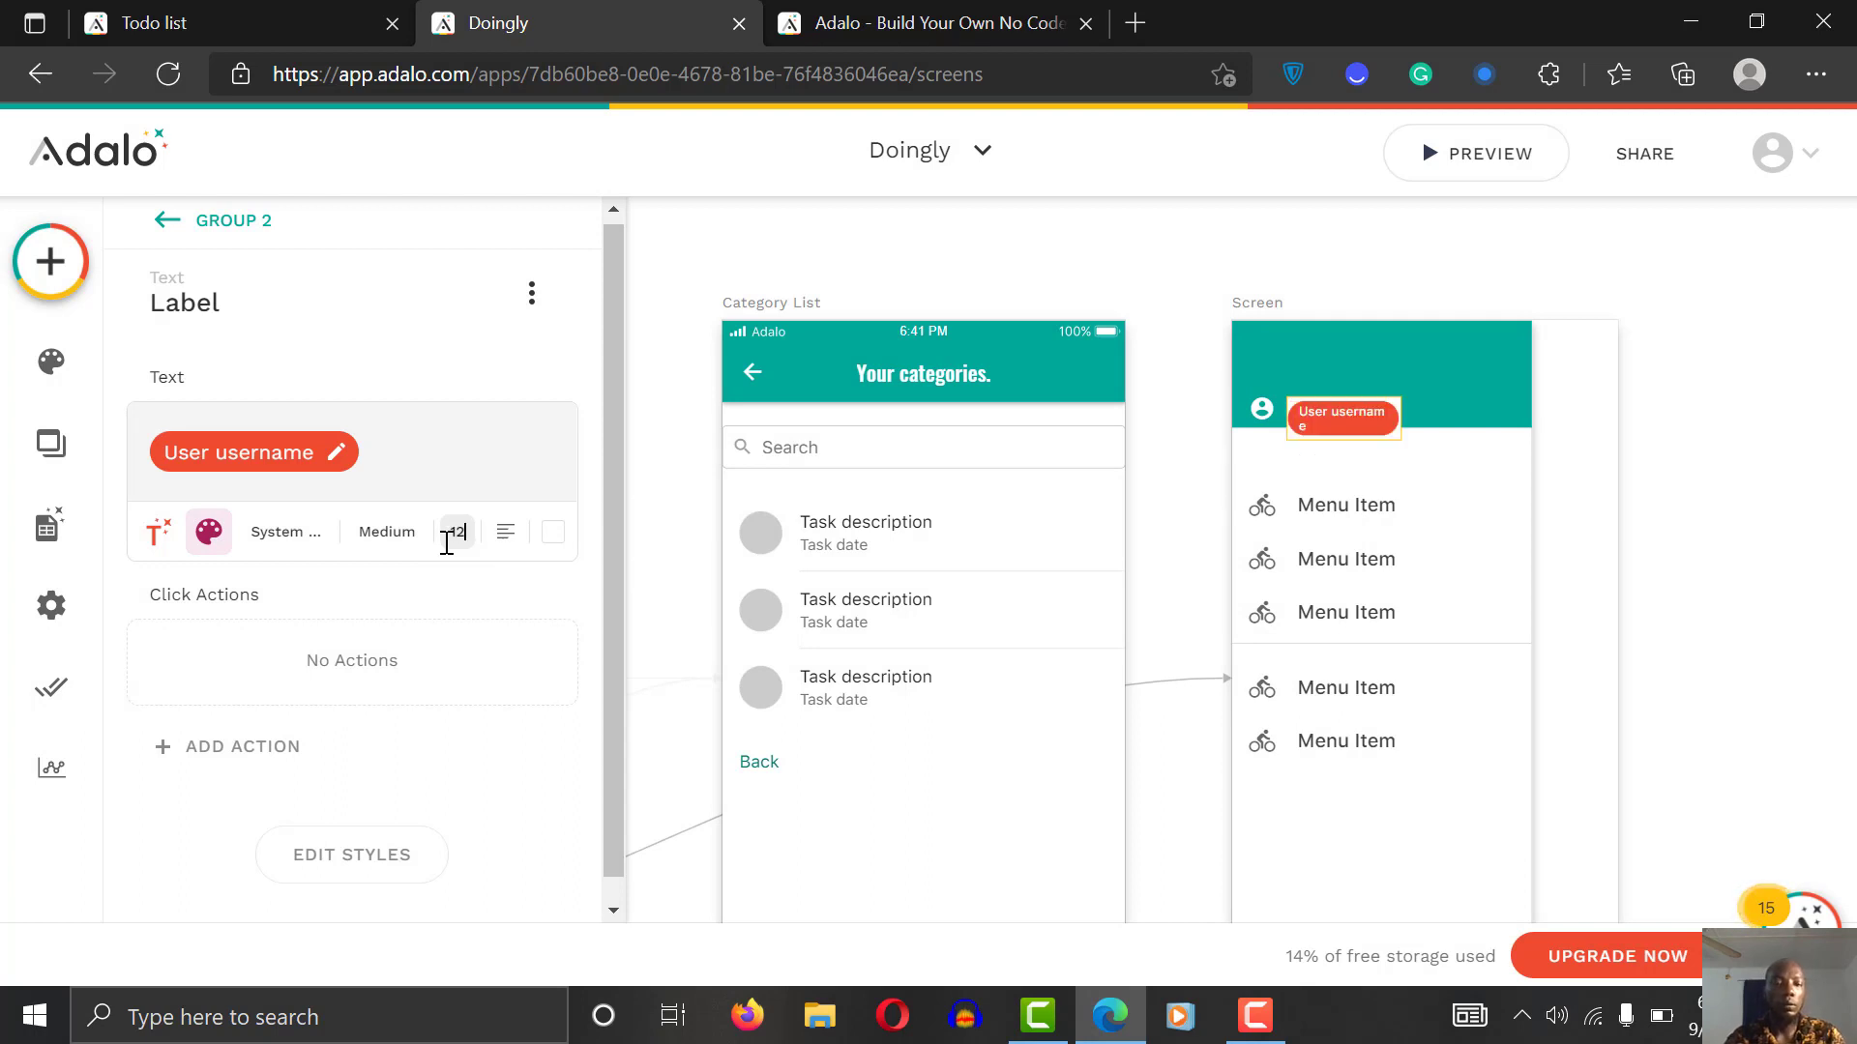
{"action": "left_click", "coordinate": [380, 535]}
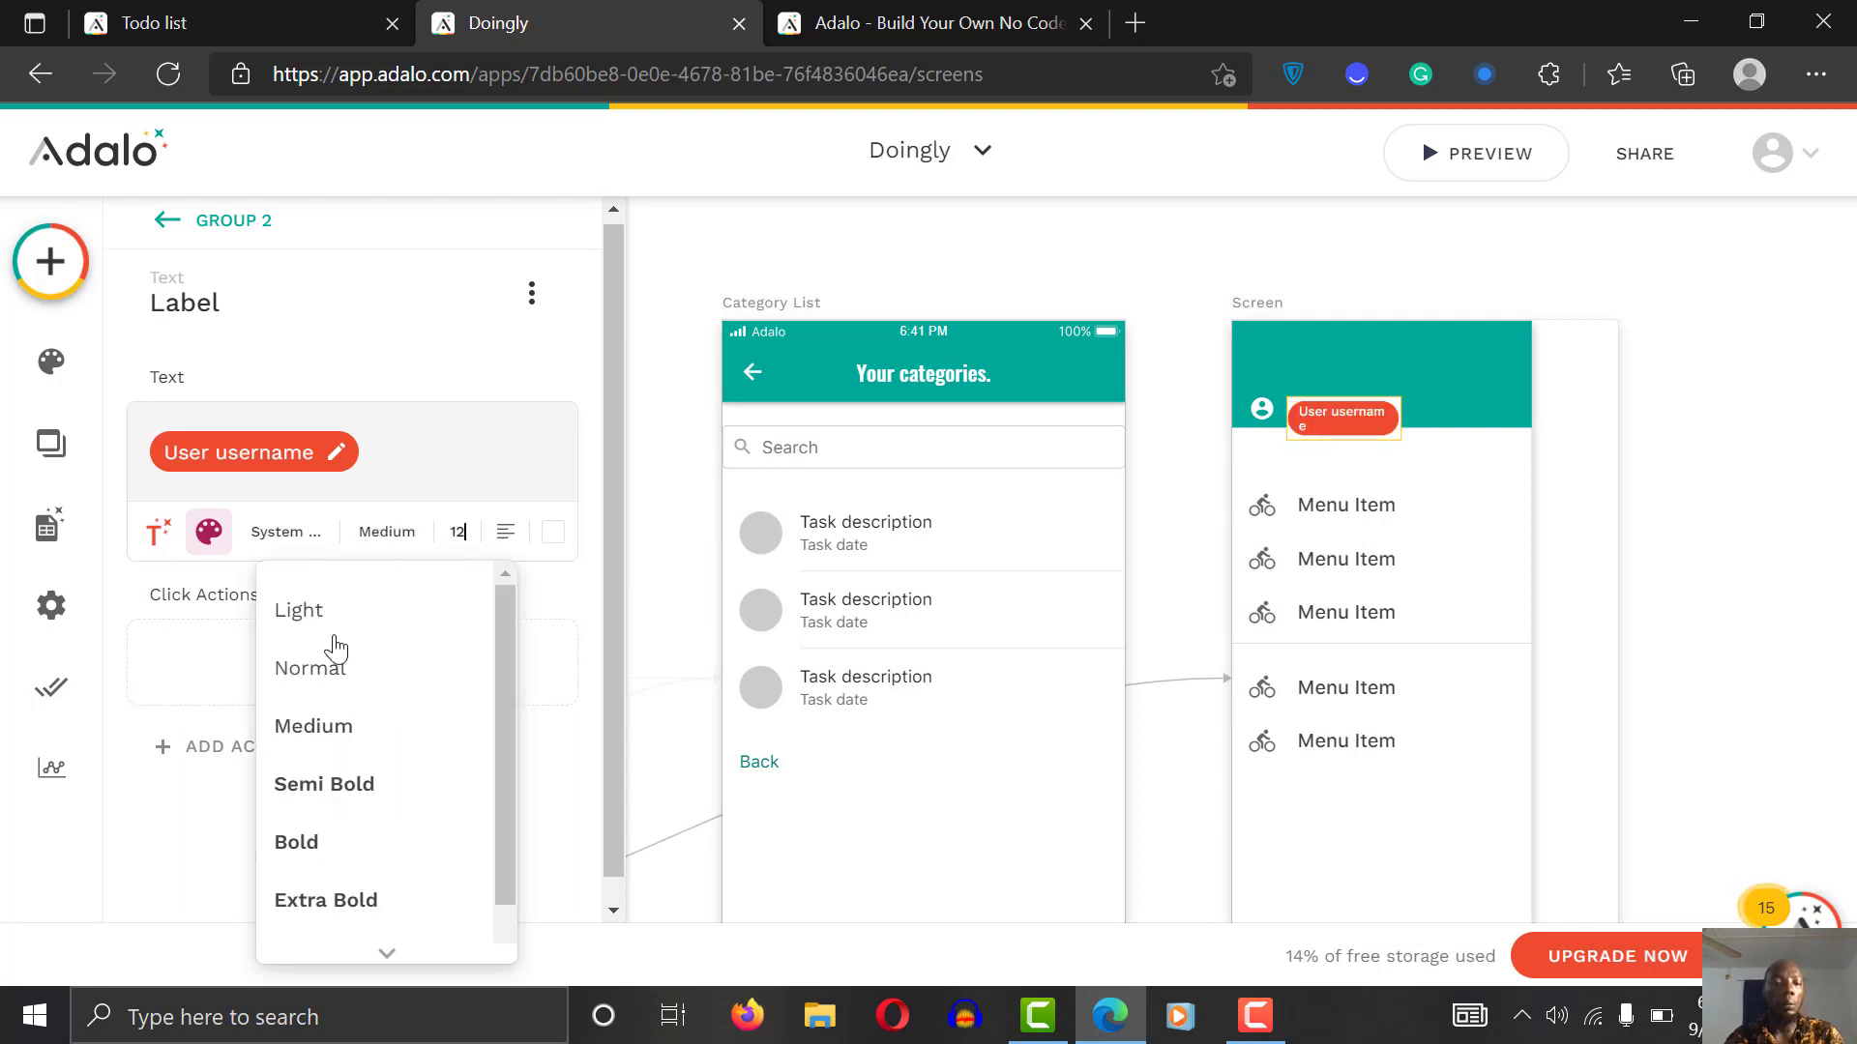
{"action": "left_click", "coordinate": [332, 670]}
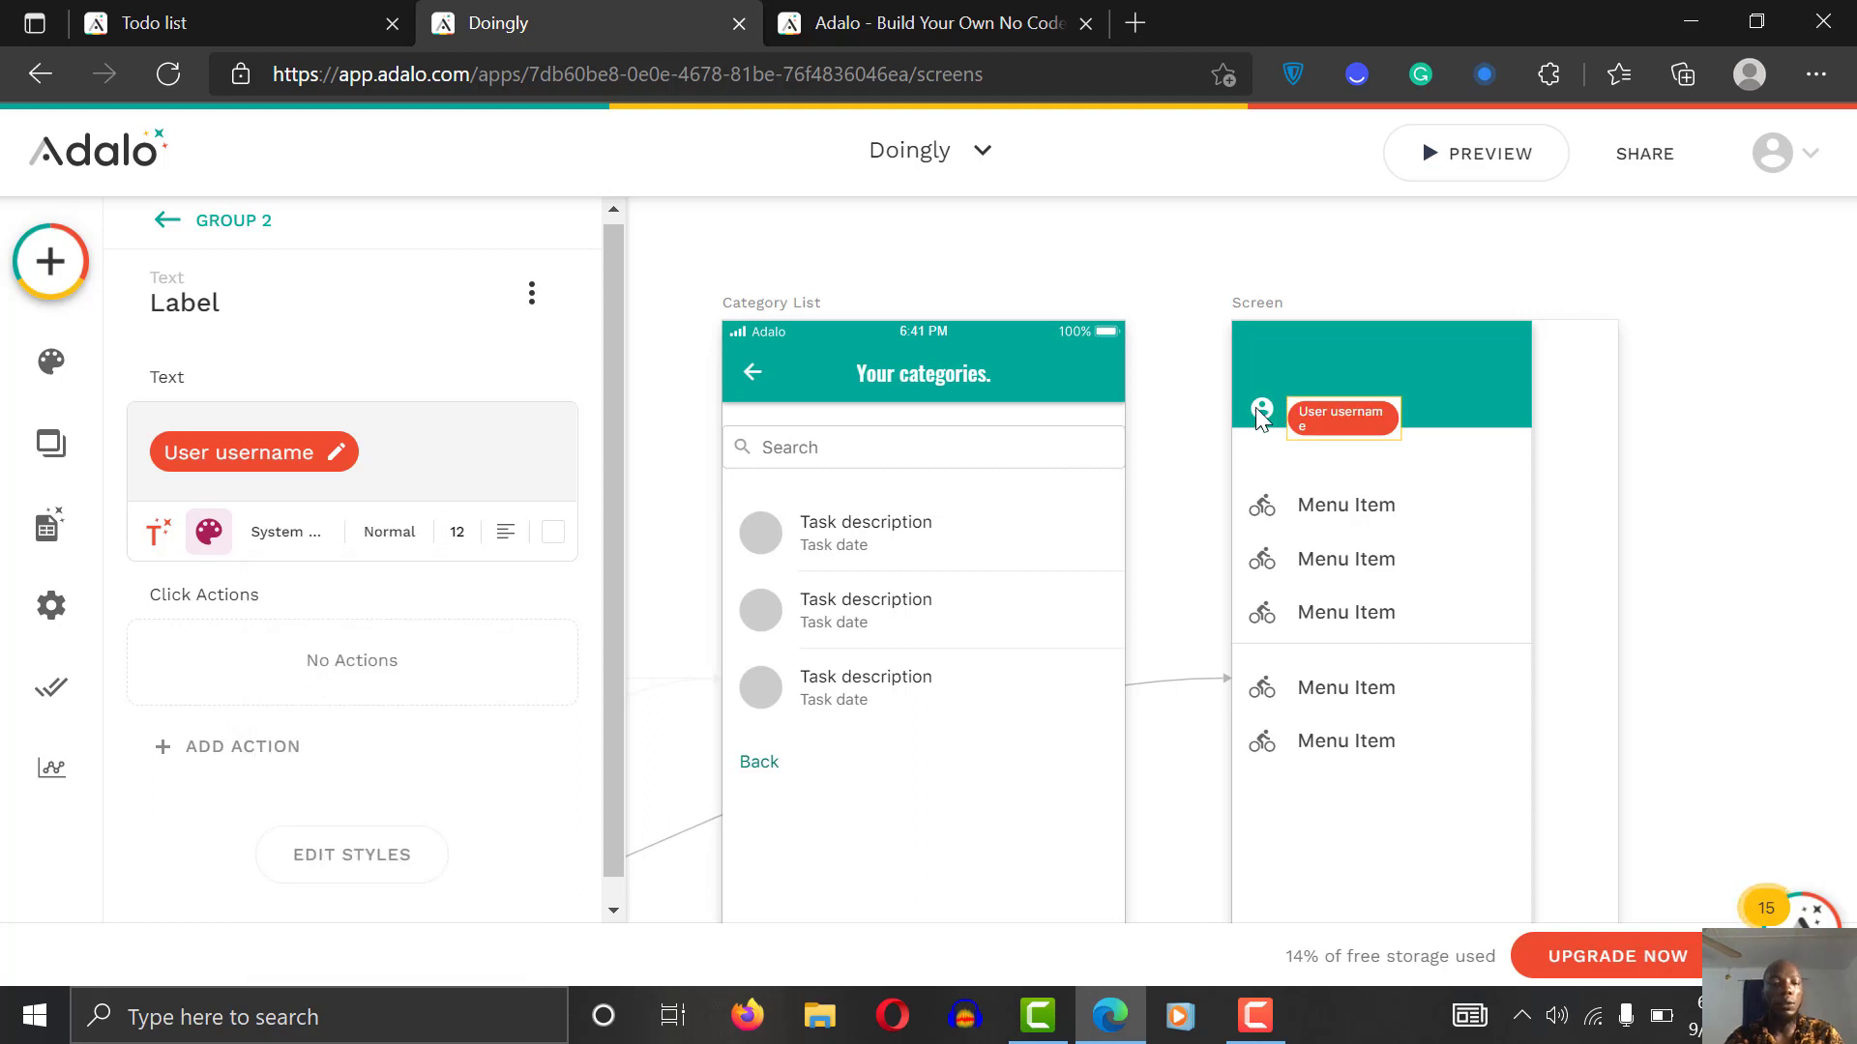
Step: Check the account icon's icon and colour settings unchanged, then select the first Menu Item row
{"action": "left_click", "coordinate": [1265, 408]}
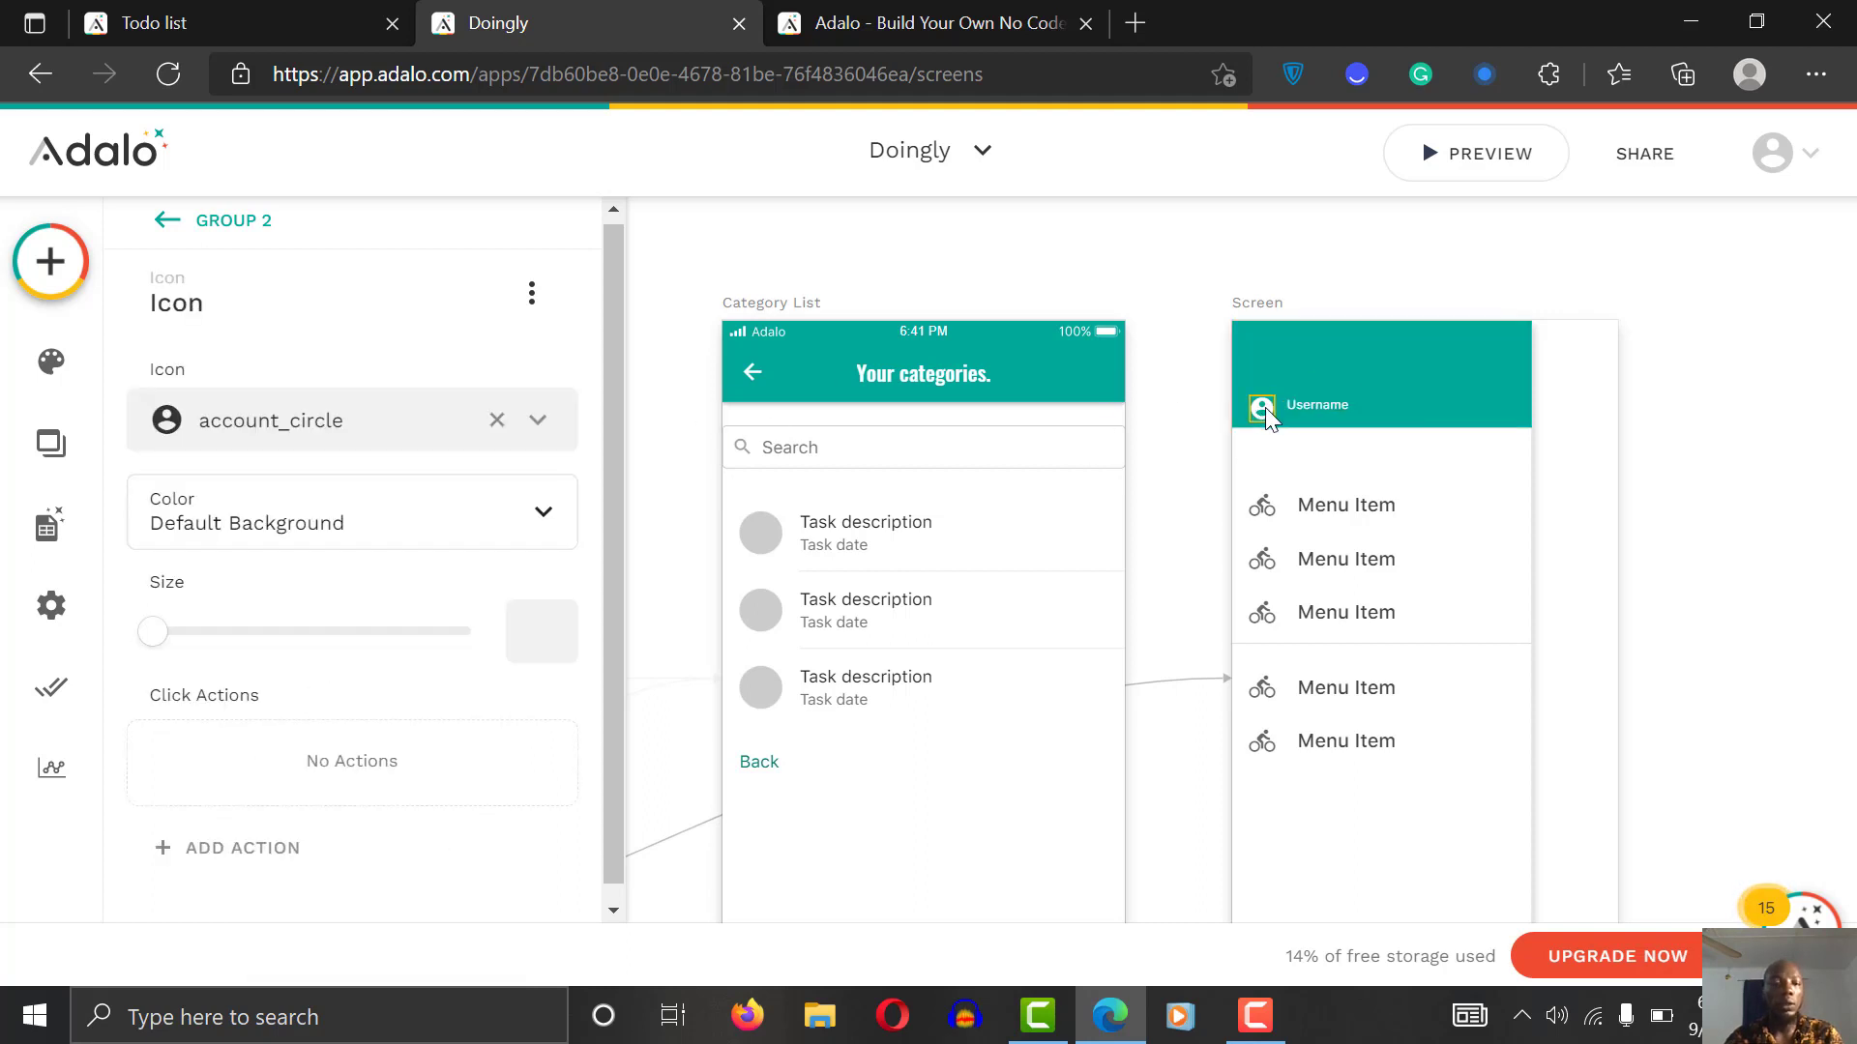
{"action": "left_click", "coordinate": [296, 428]}
{"action": "left_click", "coordinate": [296, 425]}
{"action": "left_click", "coordinate": [287, 514]}
{"action": "left_click", "coordinate": [283, 504]}
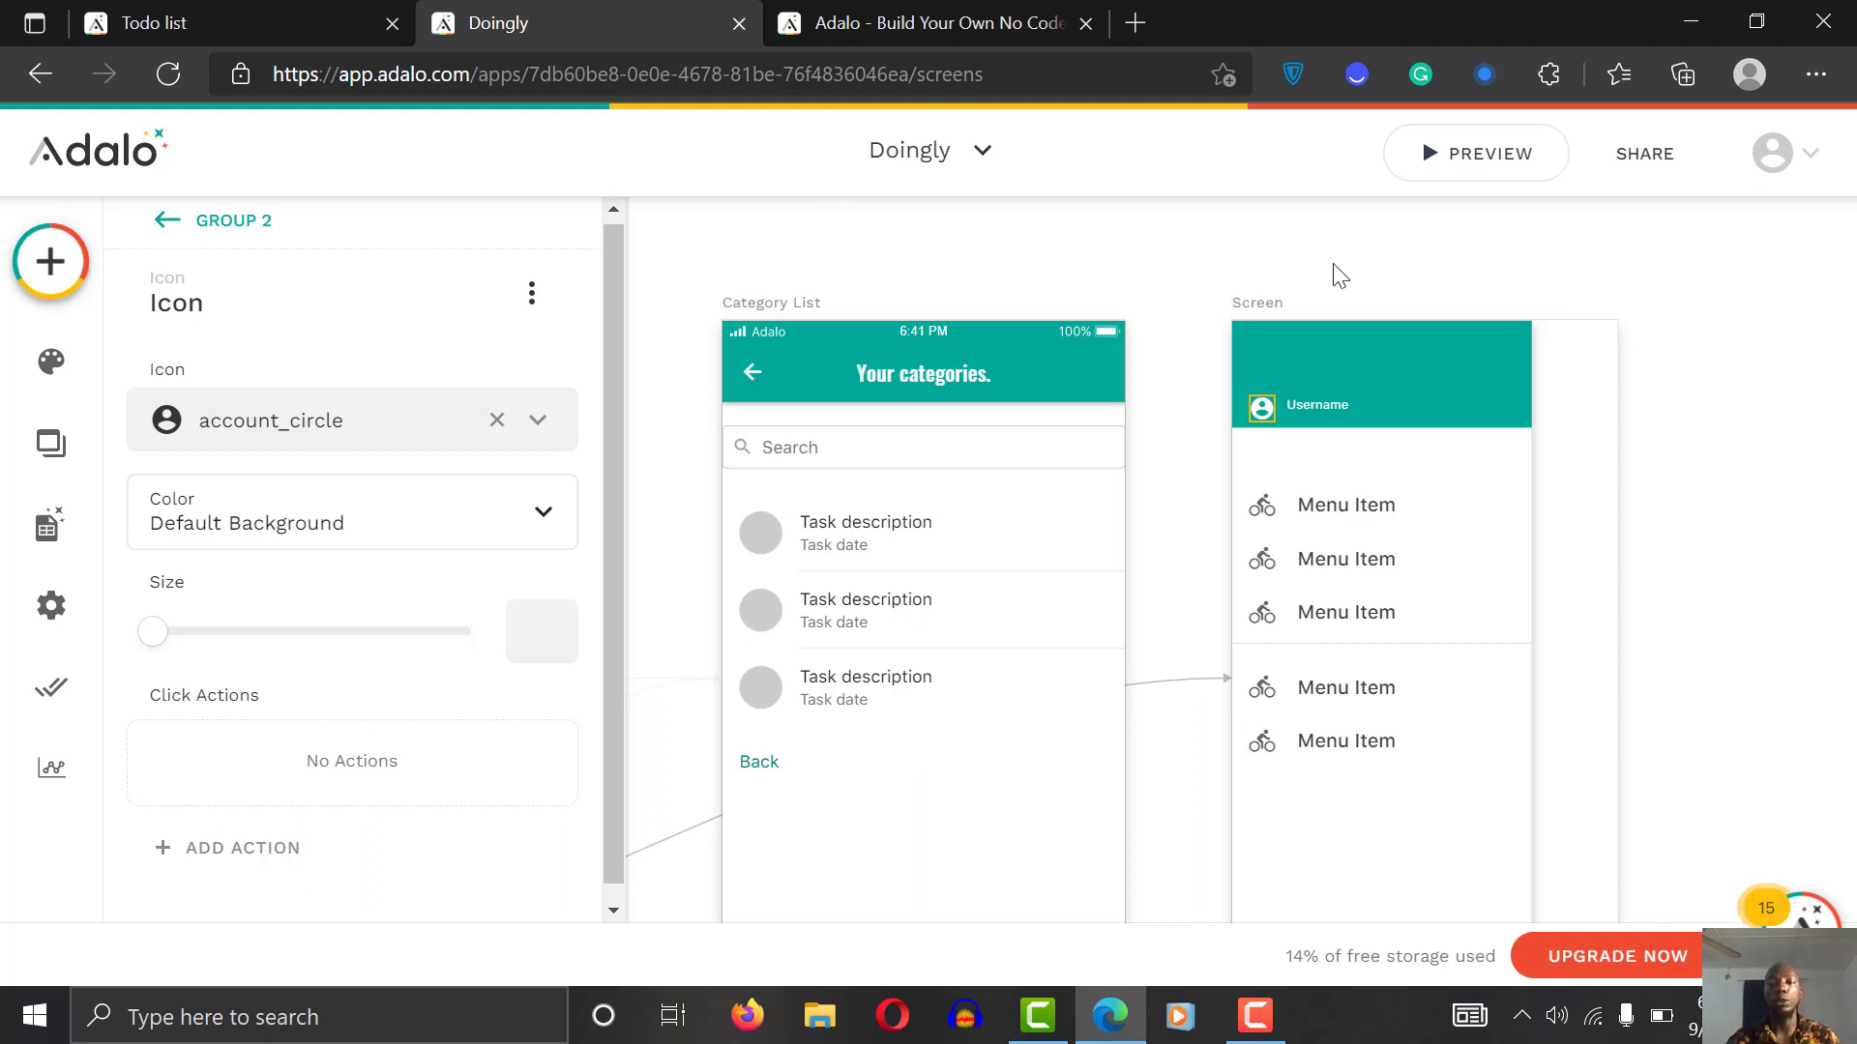
{"action": "left_click", "coordinate": [1686, 402]}
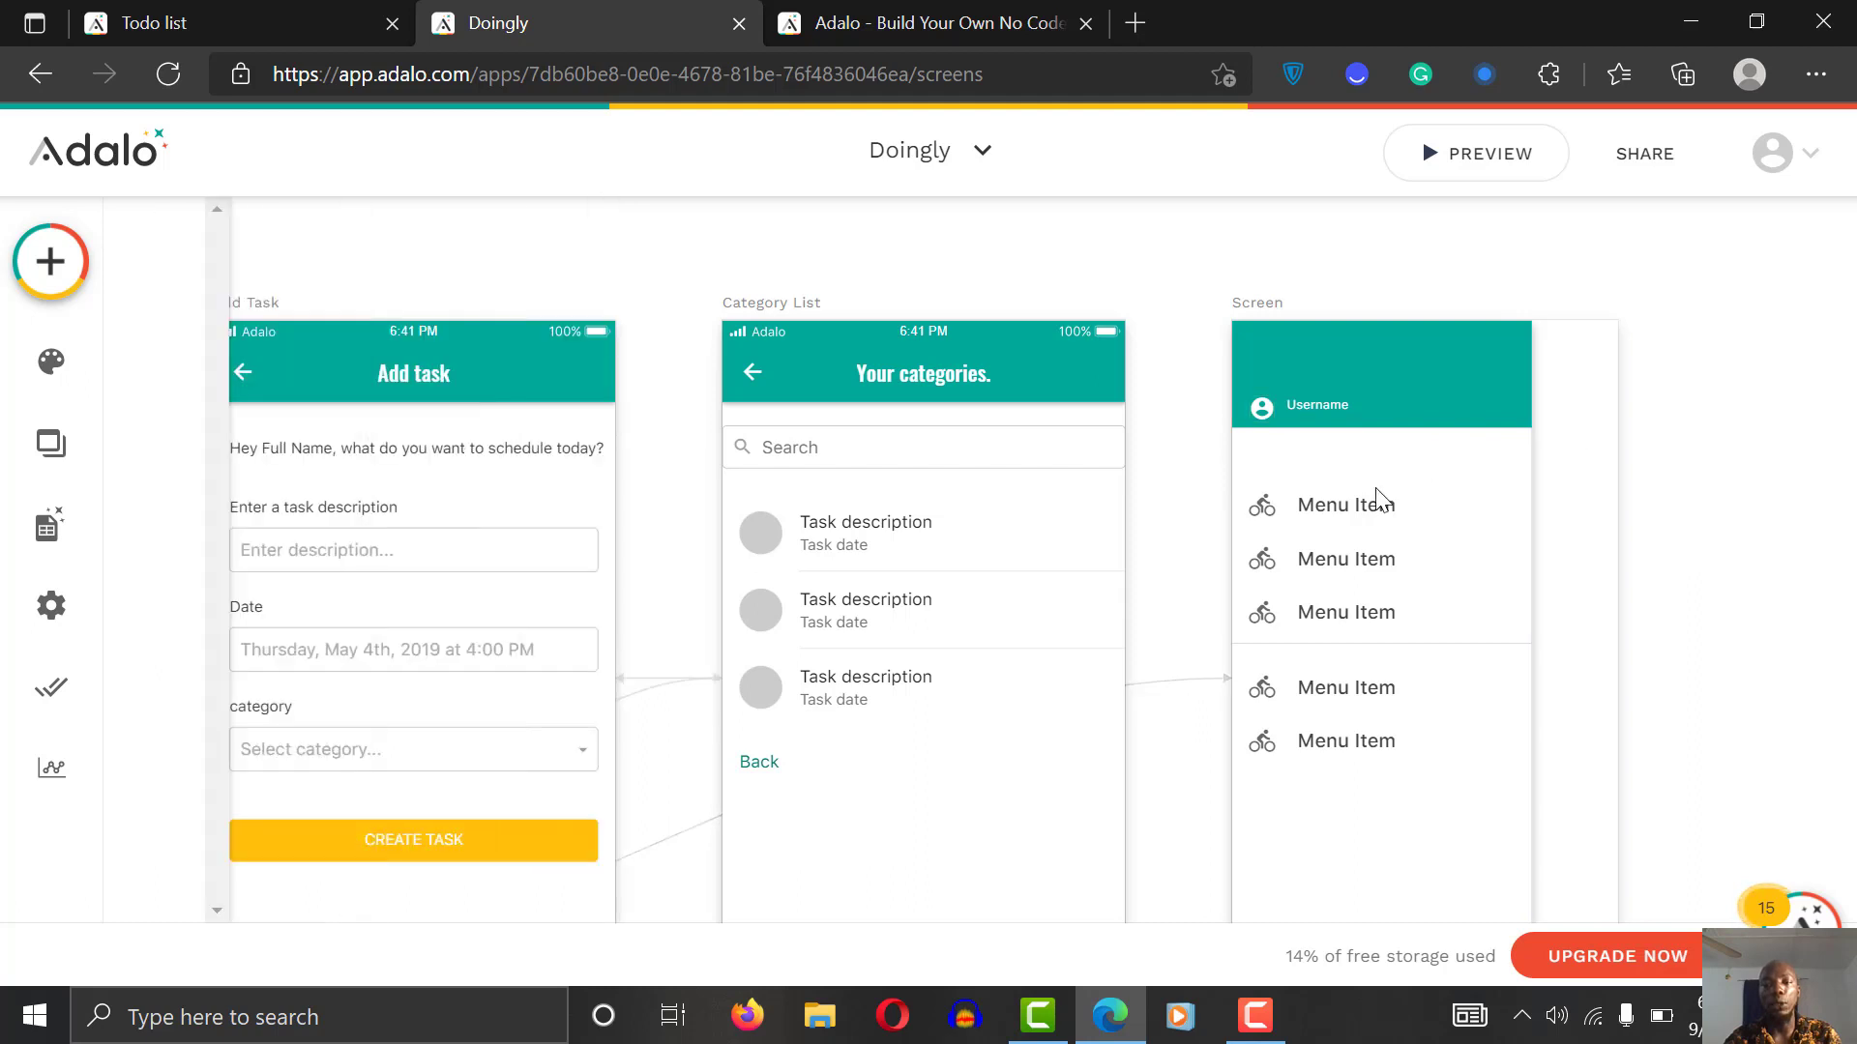
{"action": "left_click", "coordinate": [1351, 518]}
{"action": "left_click", "coordinate": [1349, 511]}
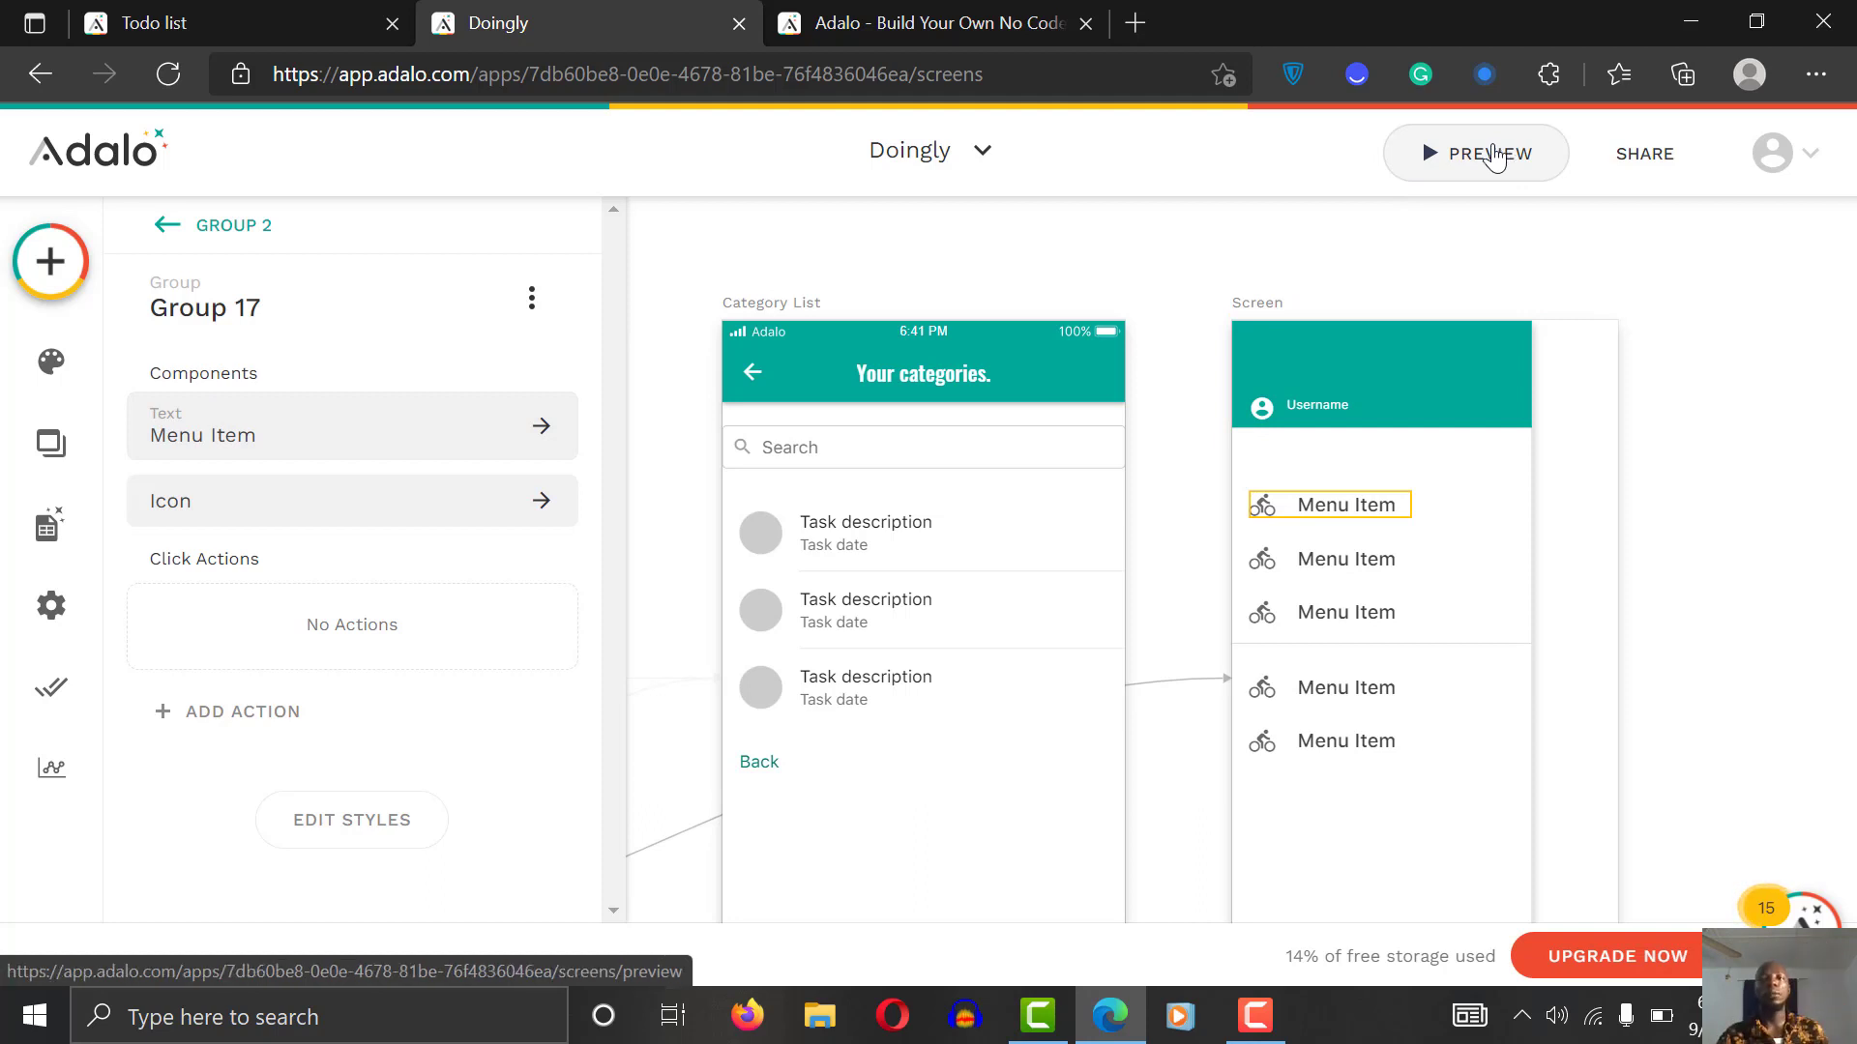
{"action": "left_click", "coordinate": [1469, 174]}
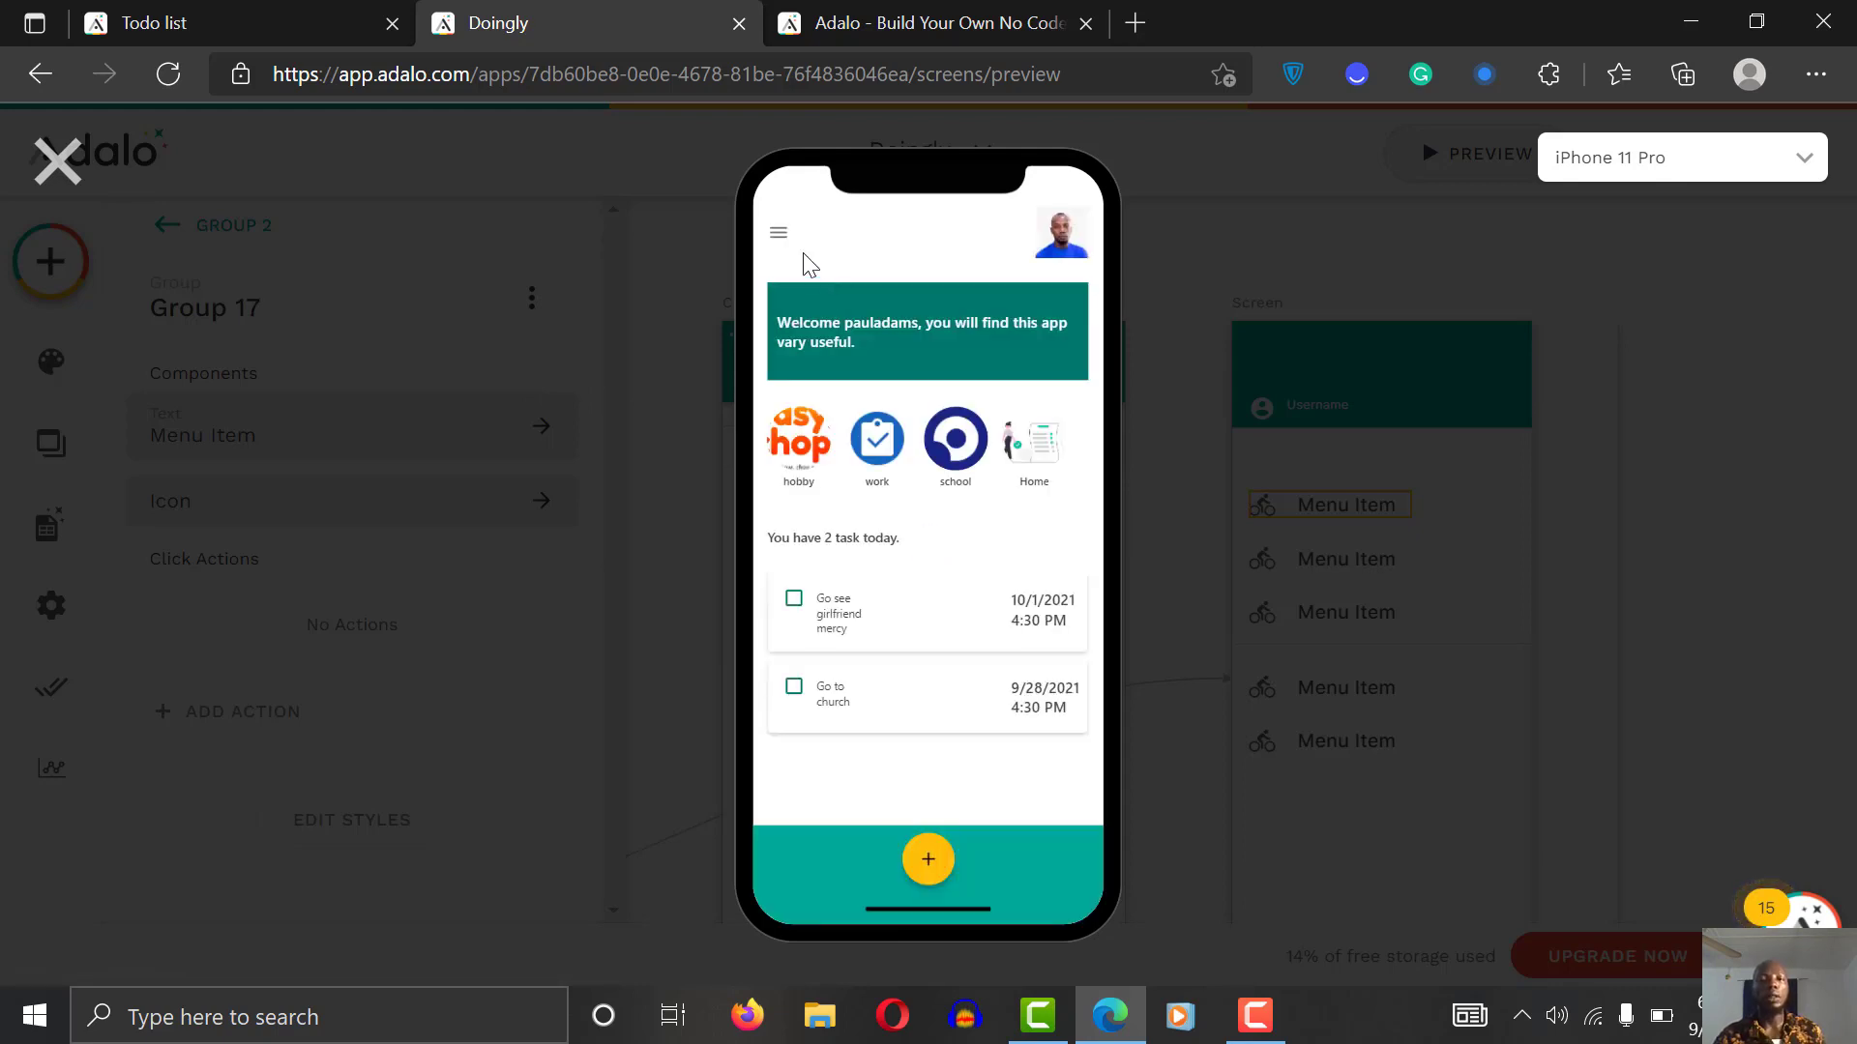
{"action": "left_click", "coordinate": [782, 232]}
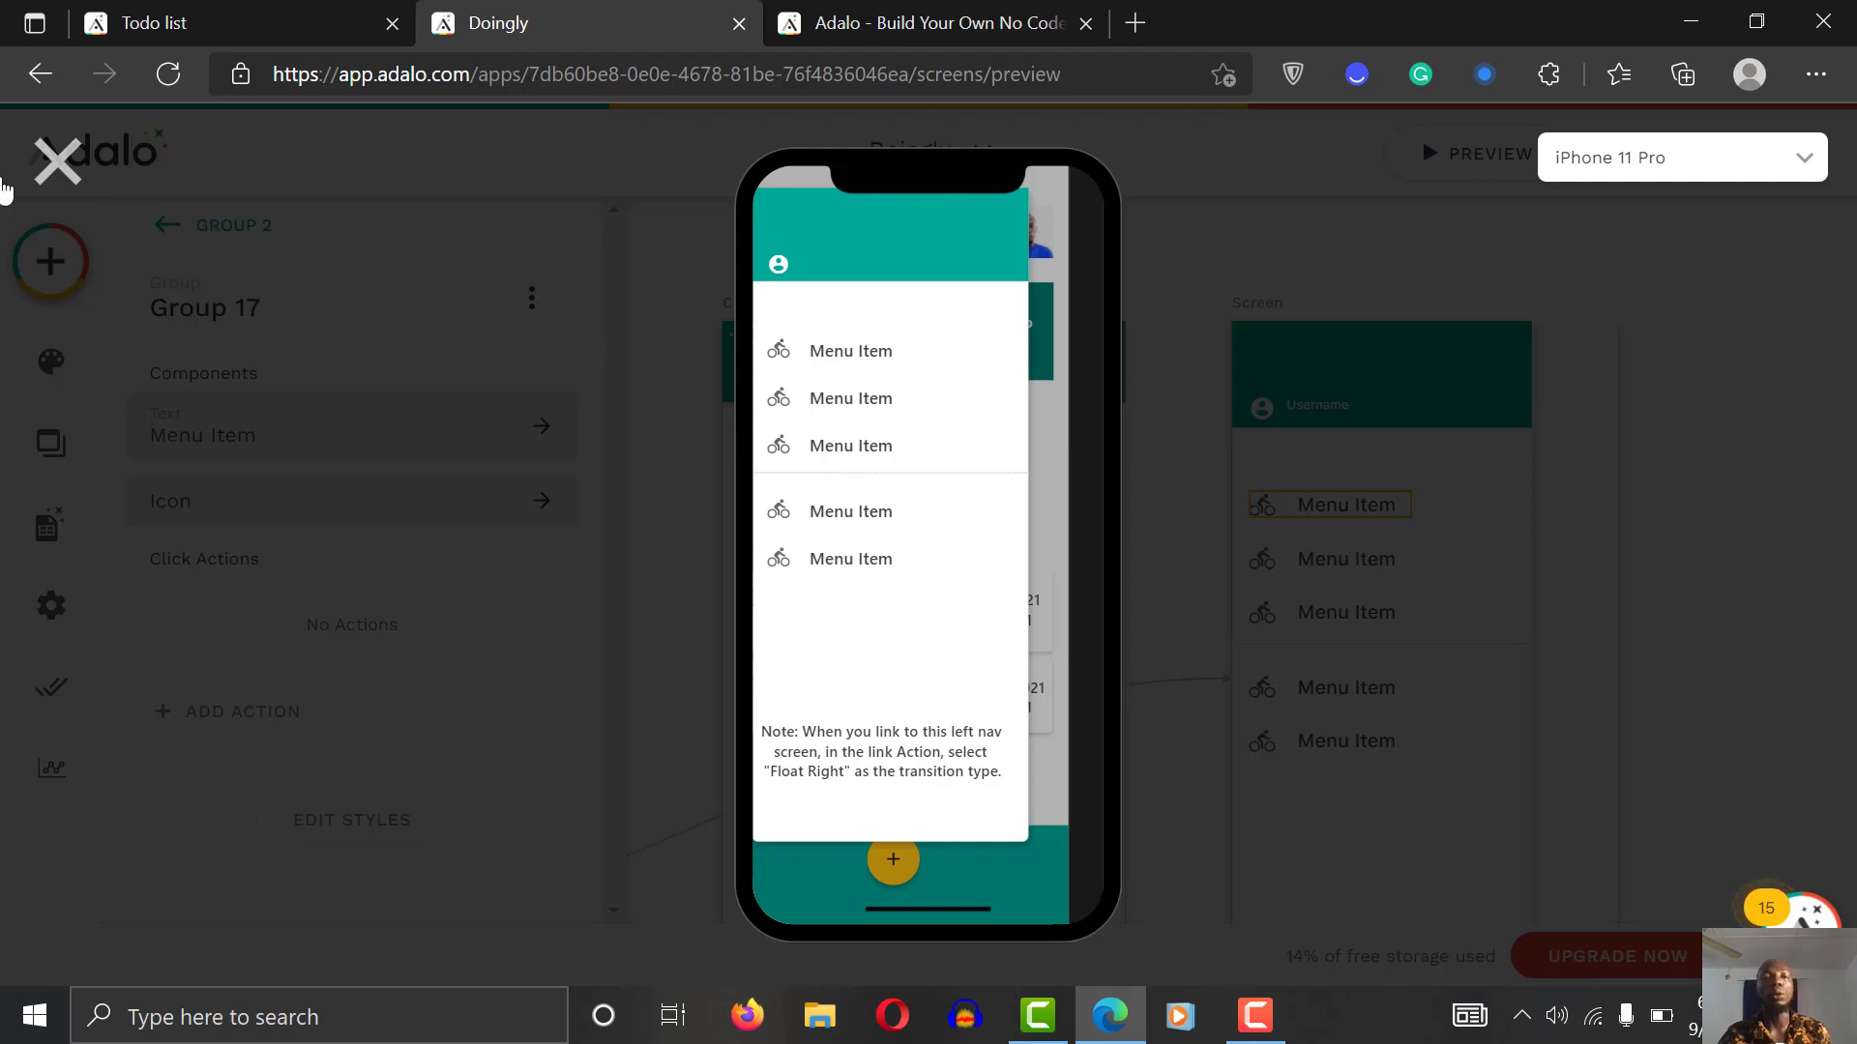
{"action": "left_click", "coordinate": [60, 160]}
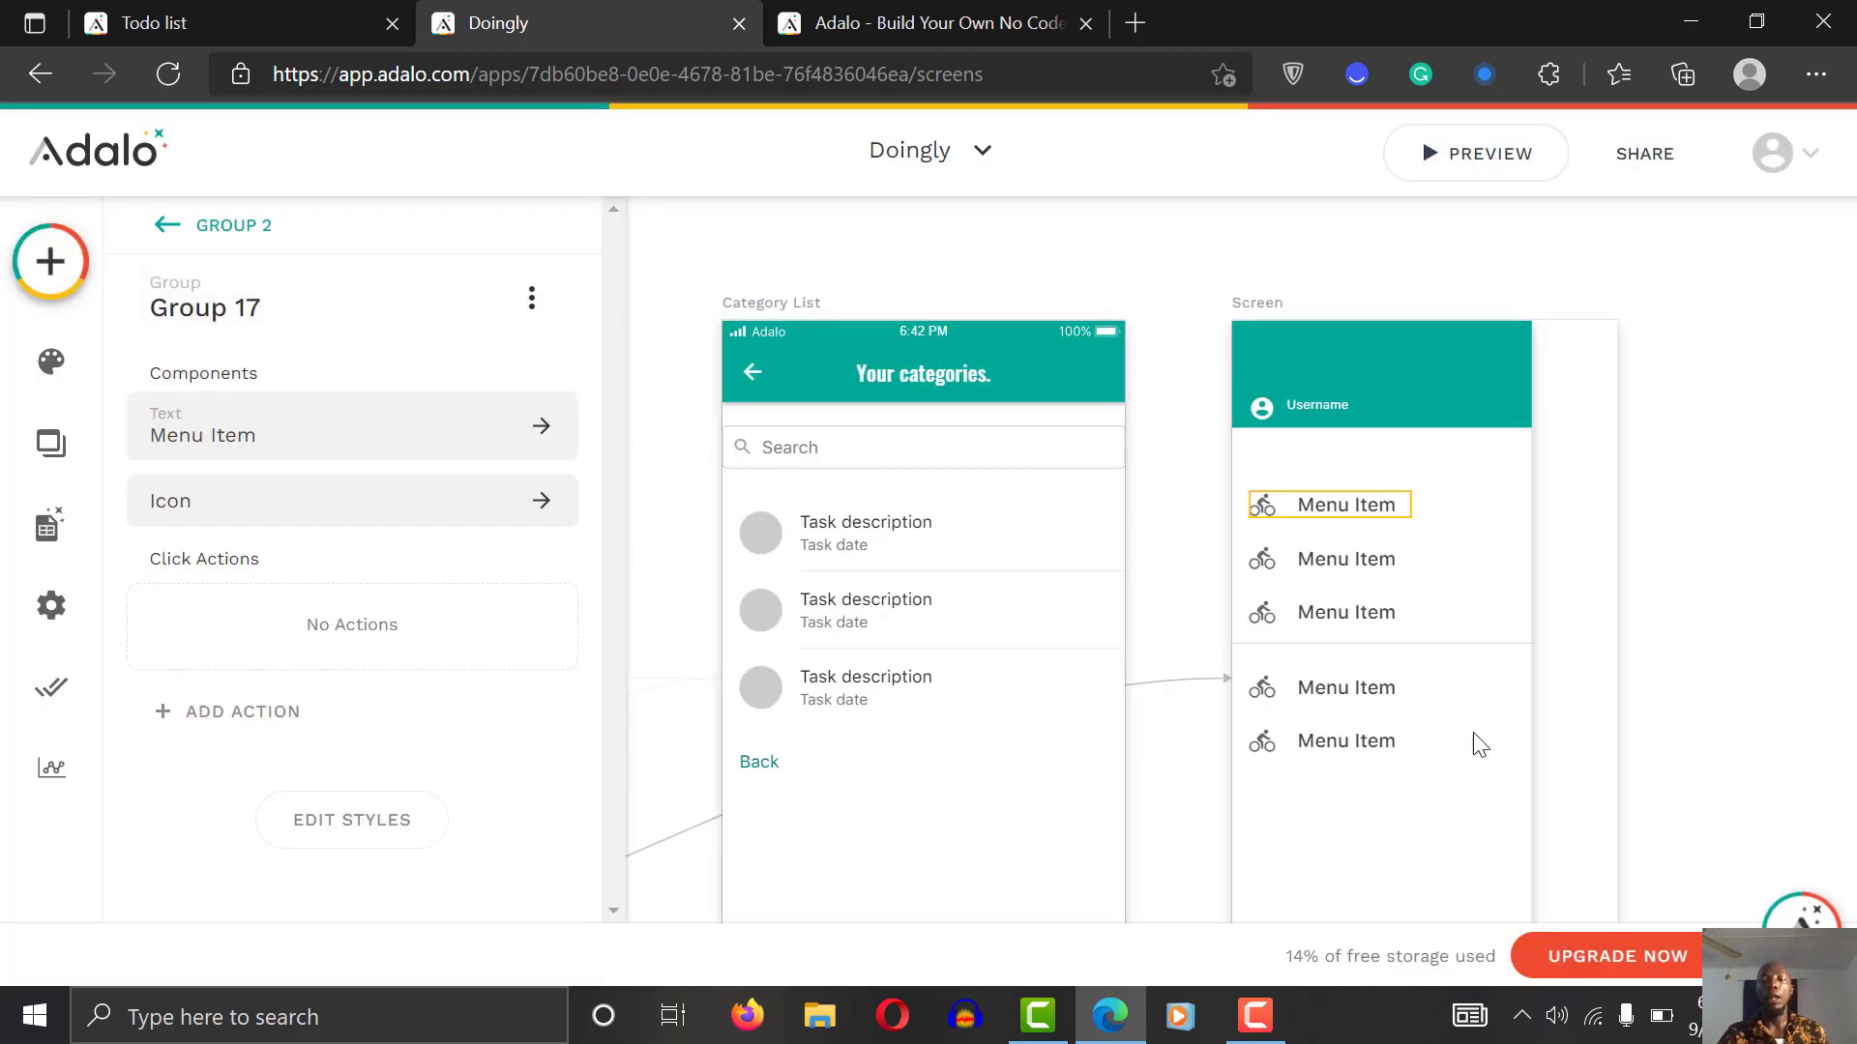